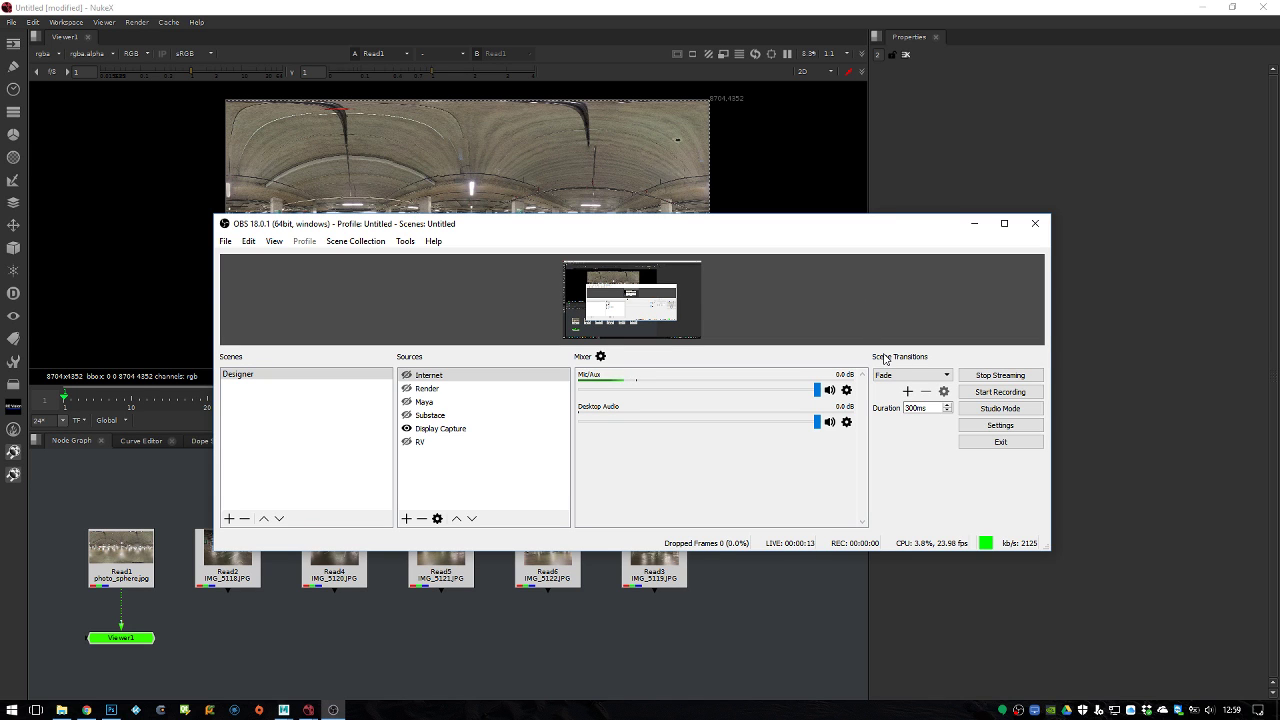
Open the image output.red.jpg from D:\WORK\Training\_LIVE\Integration\NUKE in the Photos viewer
left_click(974, 223)
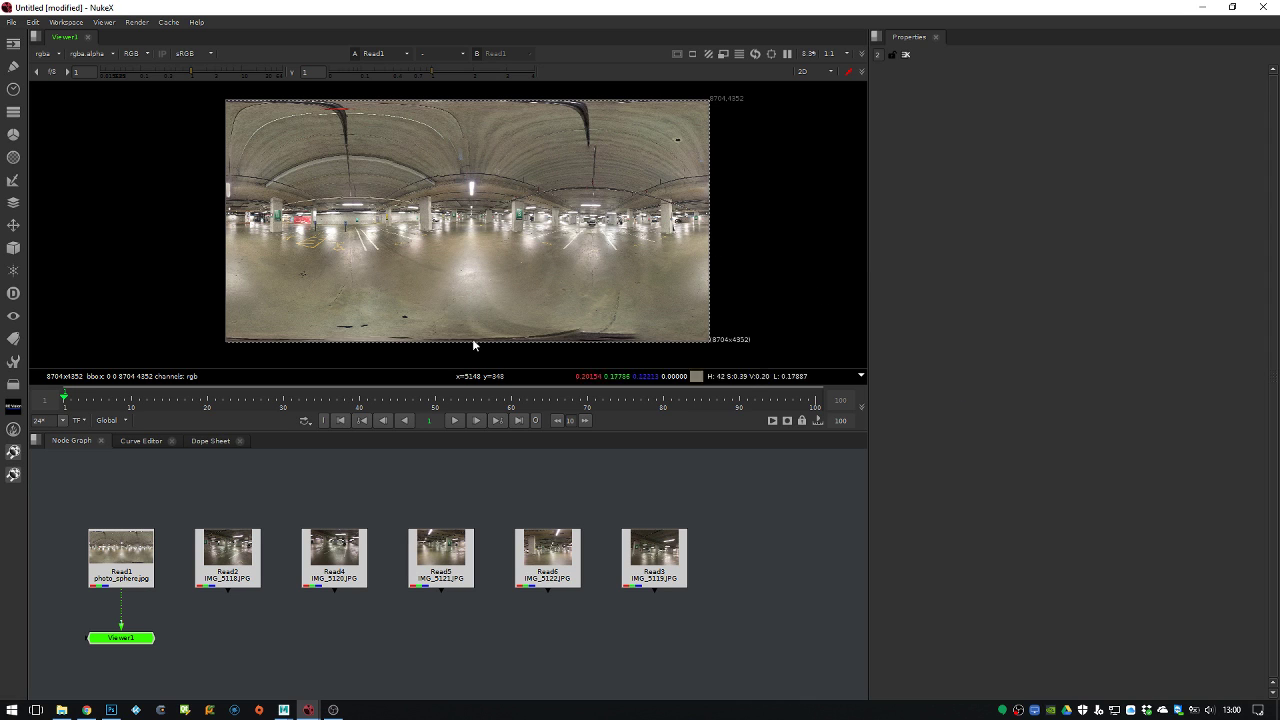
left_click(60, 711)
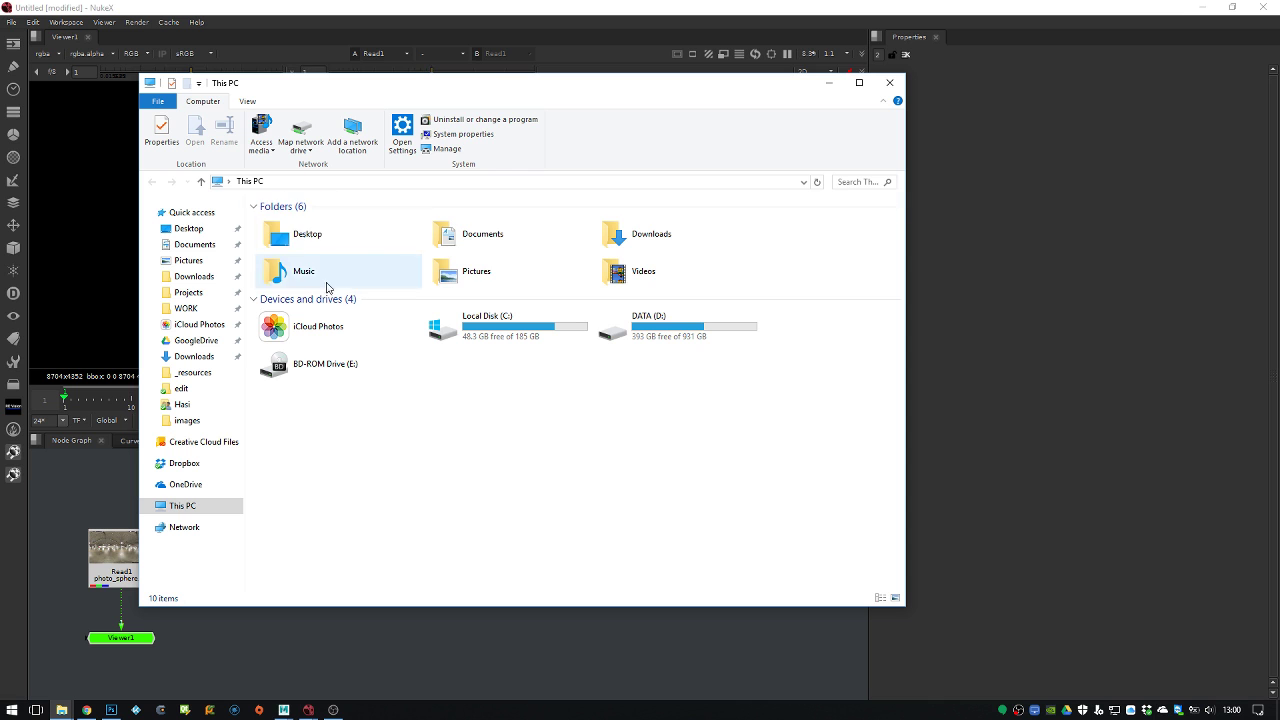
double_click(636, 331)
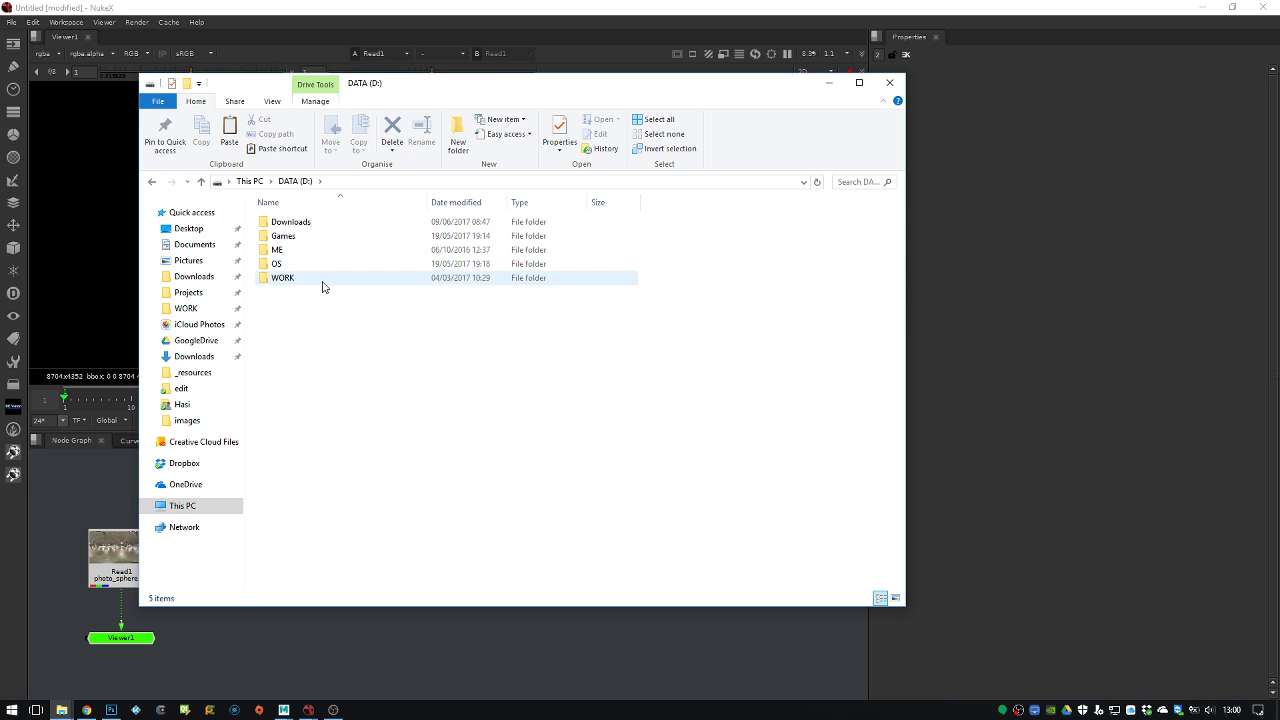
double_click(322, 282)
double_click(315, 279)
double_click(325, 223)
double_click(331, 251)
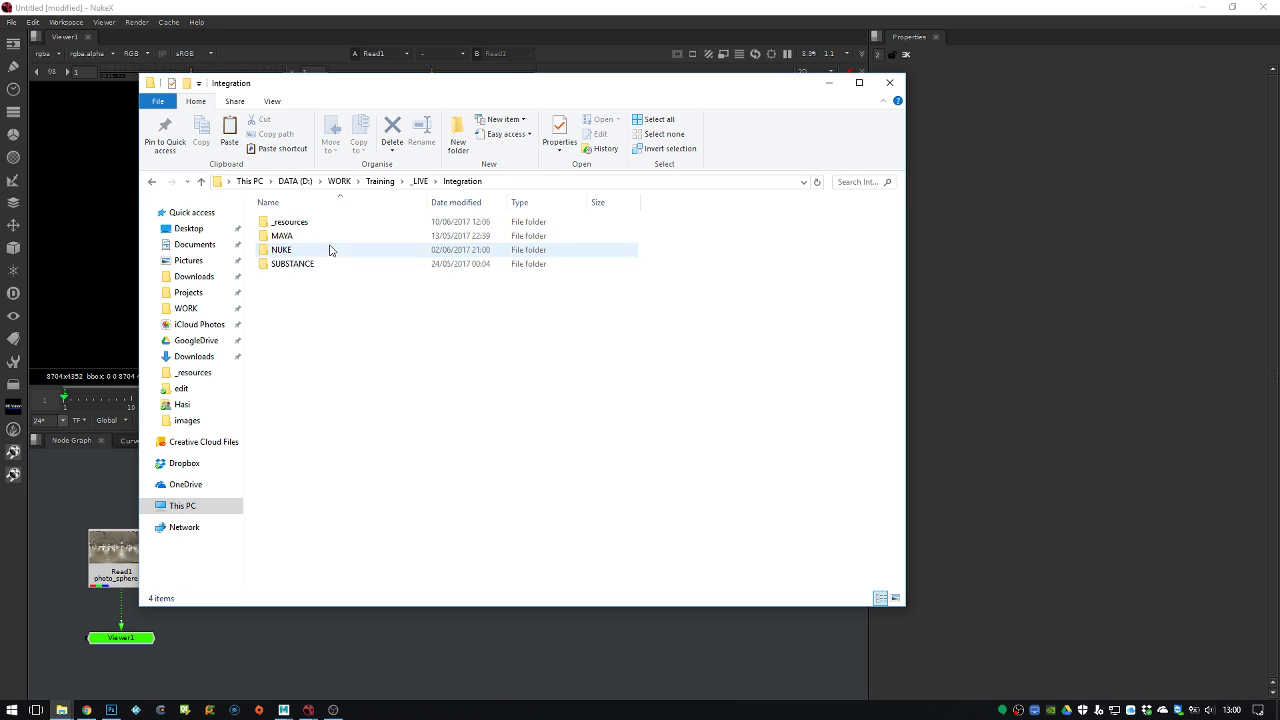
double_click(322, 250)
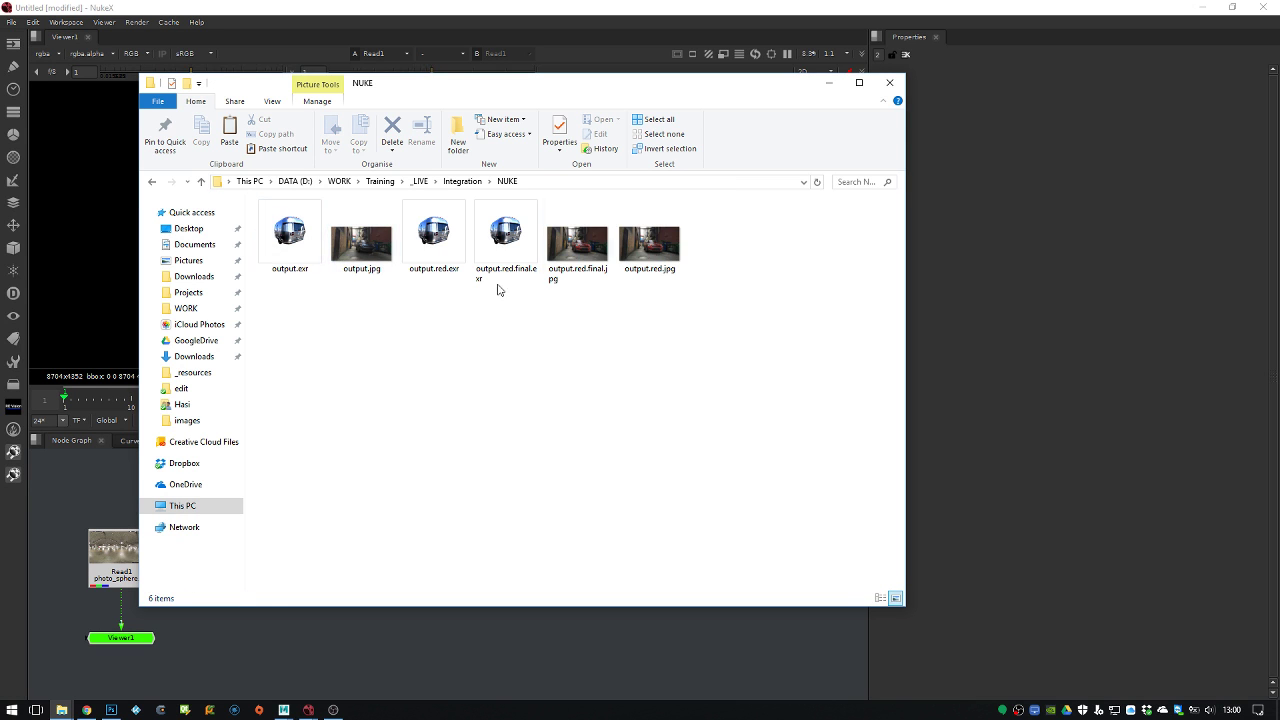
left_click(652, 255)
right_click(650, 247)
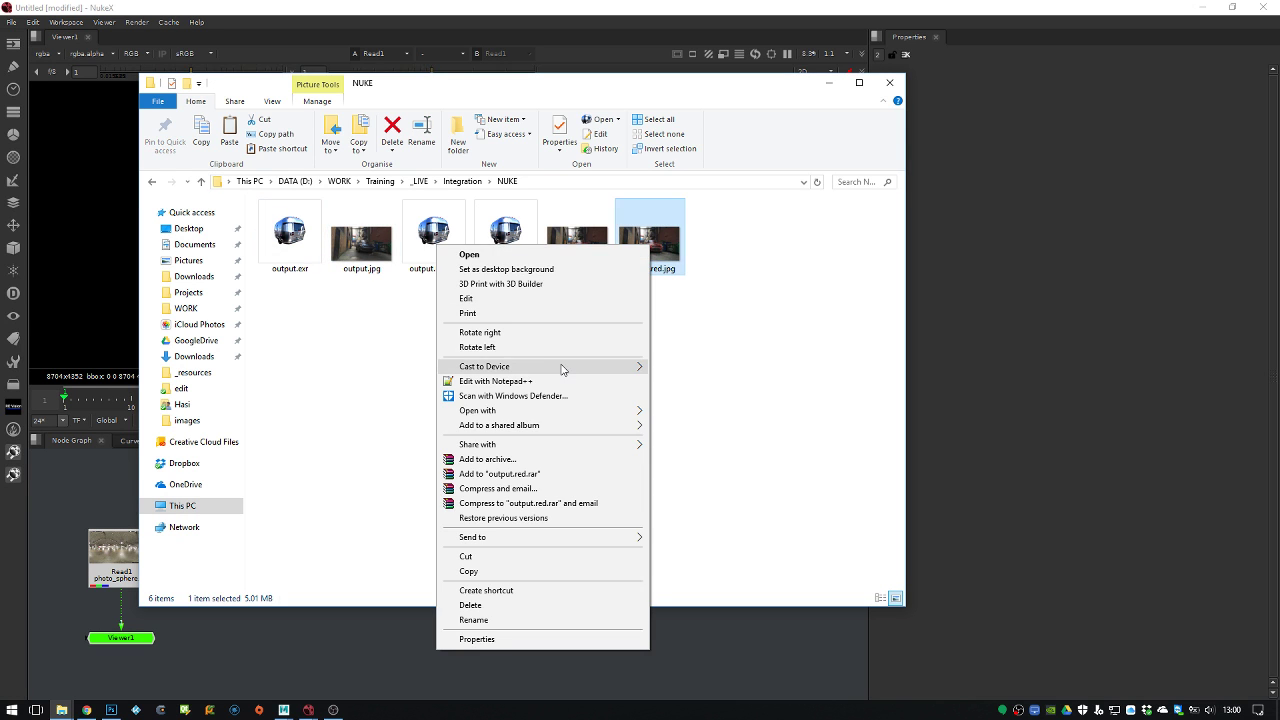
left_click(362, 460)
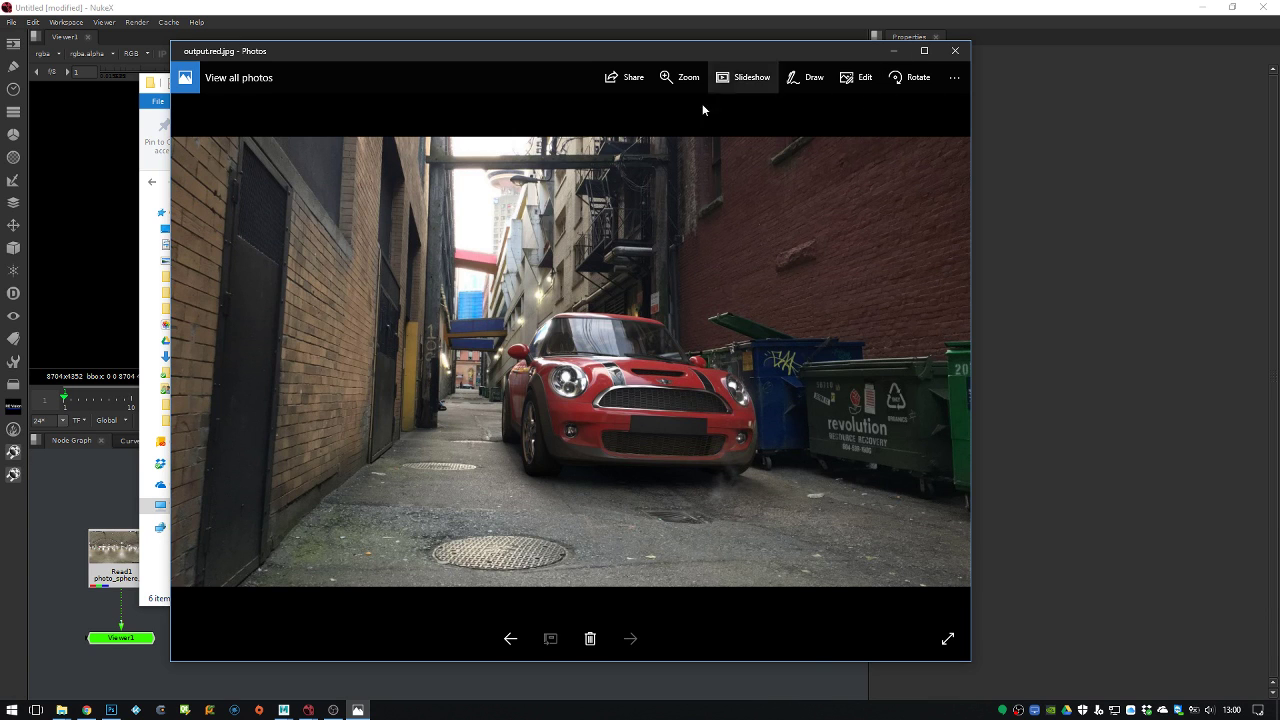
Return to NukeX and examine the photo_sphere.jpg garage panorama up close in a maximized viewer
left_click(1046, 237)
left_click(115, 562)
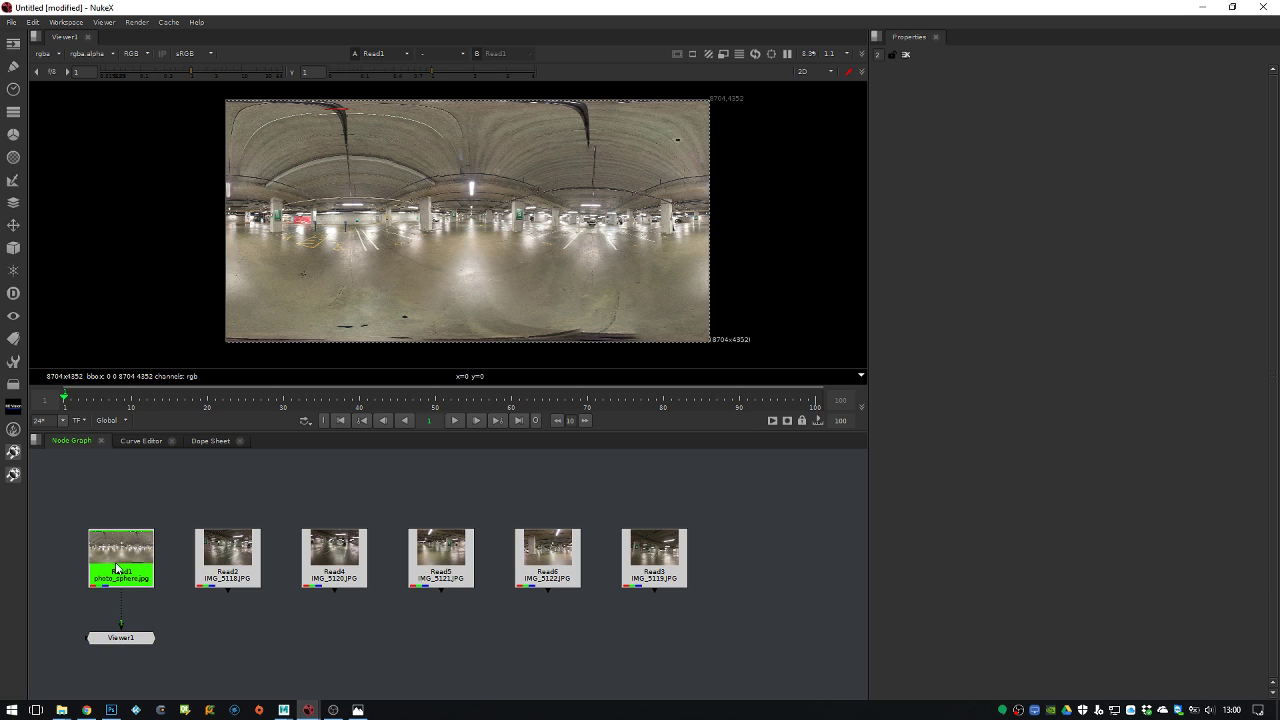
left_click(121, 637)
scroll(508, 186, "up", 3)
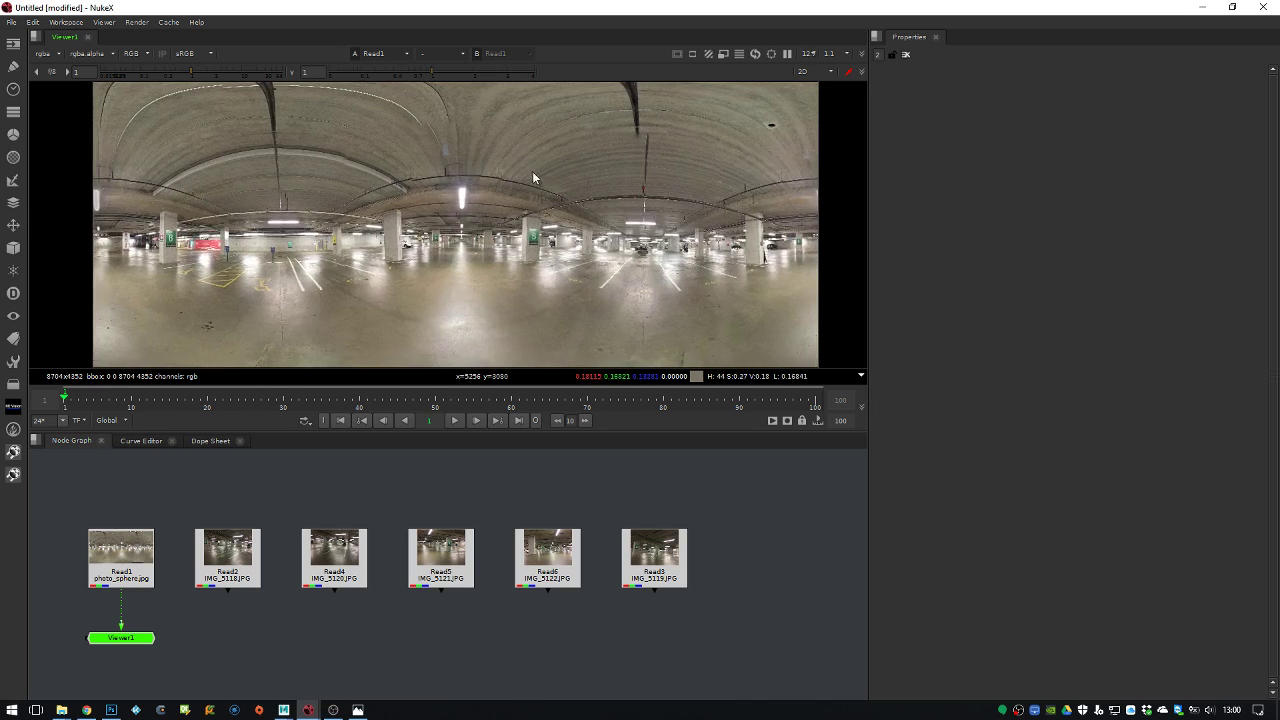
key("space")
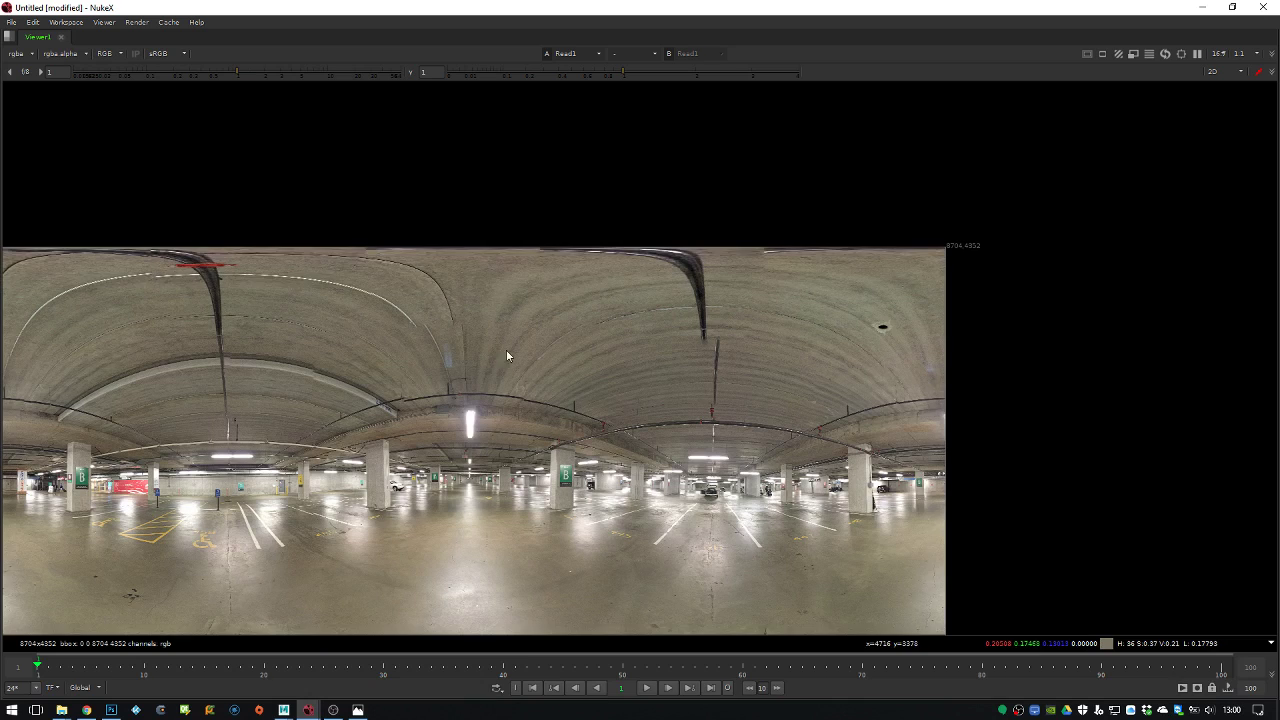
scroll(508, 284, "up", 3)
middle_click_drag(843, 336, 630, 310)
scroll(769, 322, "up", 4)
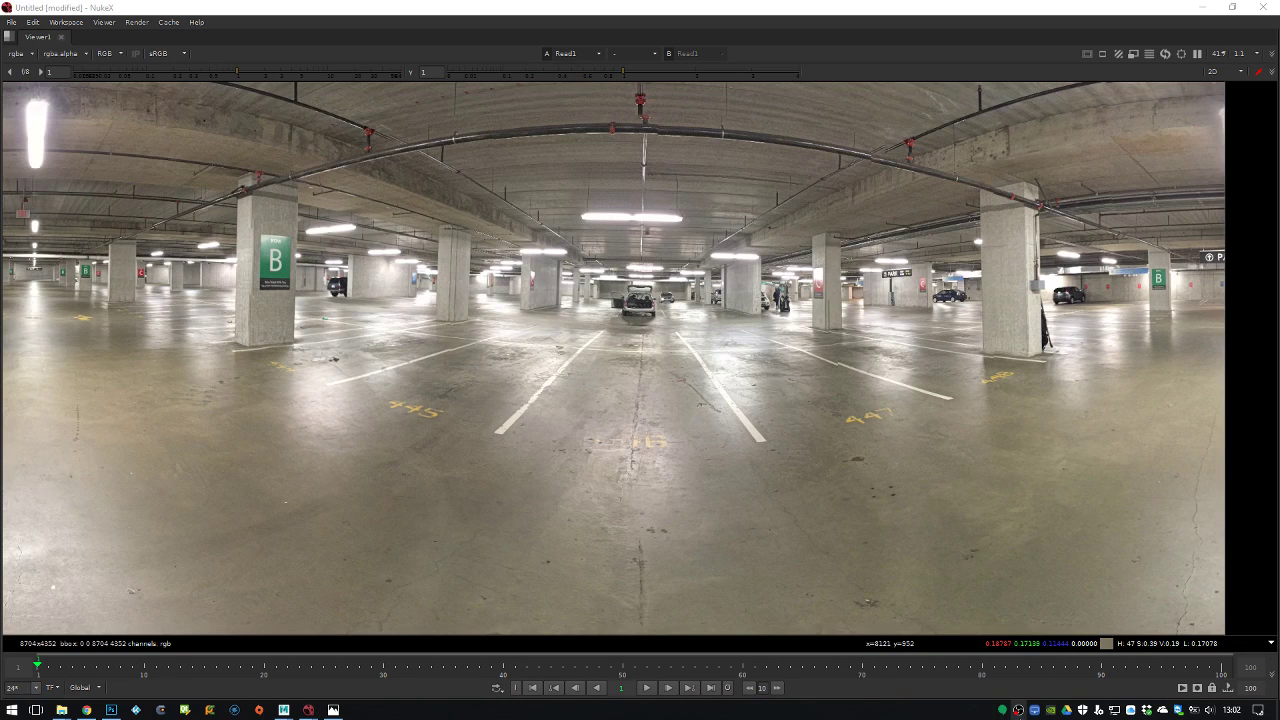
Fit the whole garage panorama in the viewer and restore the regular NukeX layout
left_click(358, 710)
left_click(358, 710)
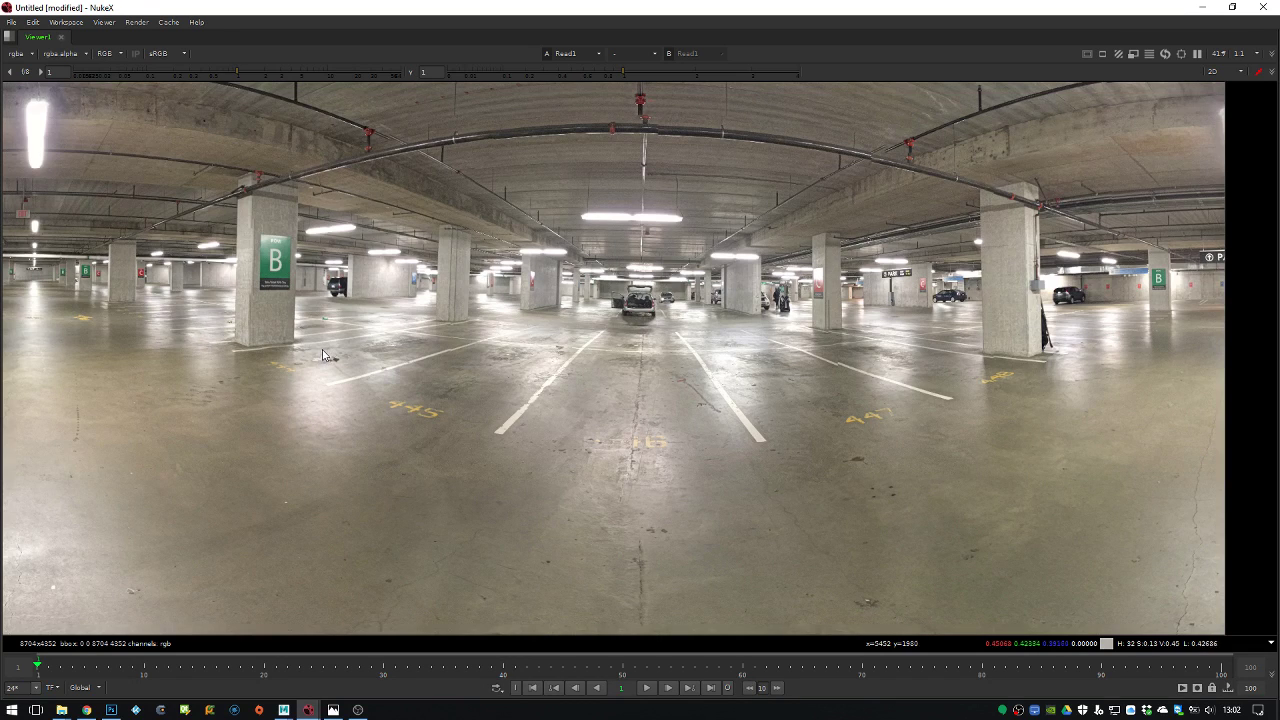
scroll(555, 318, "down", 2)
key("f")
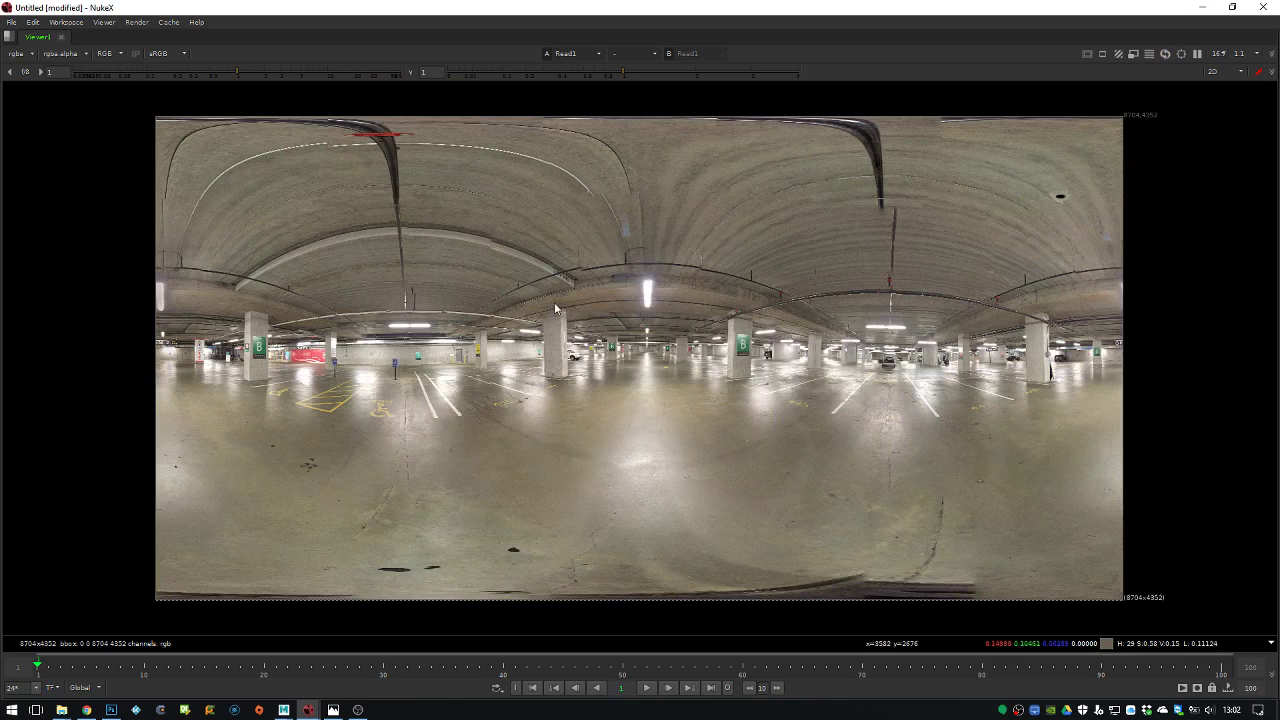
key("space")
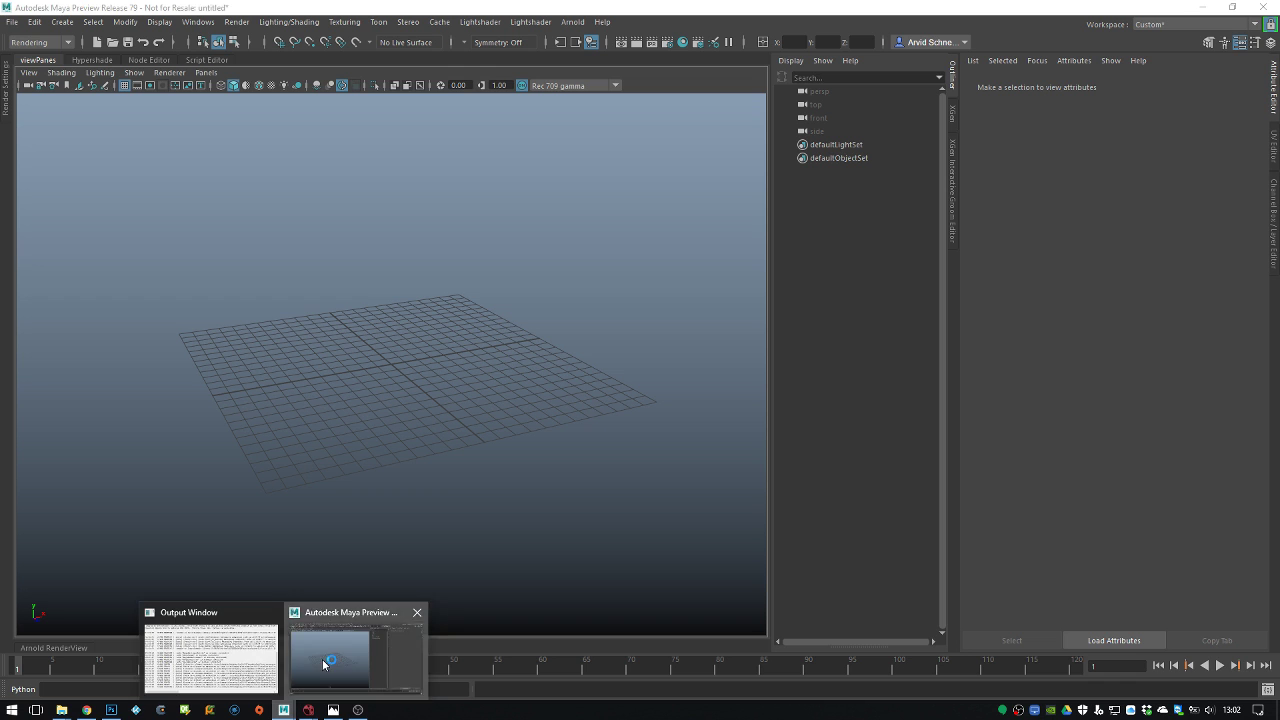
Switch to Maya and start a new project in the Project Window
left_click(327, 663)
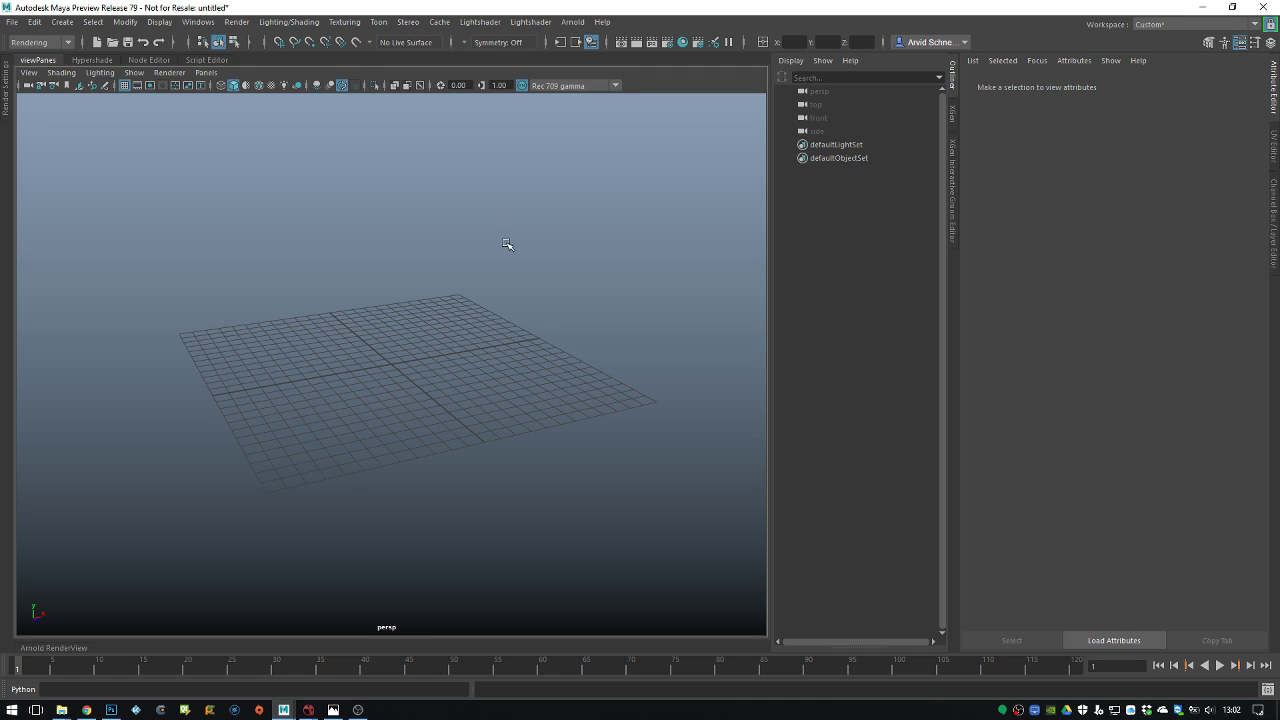
left_click(12, 22)
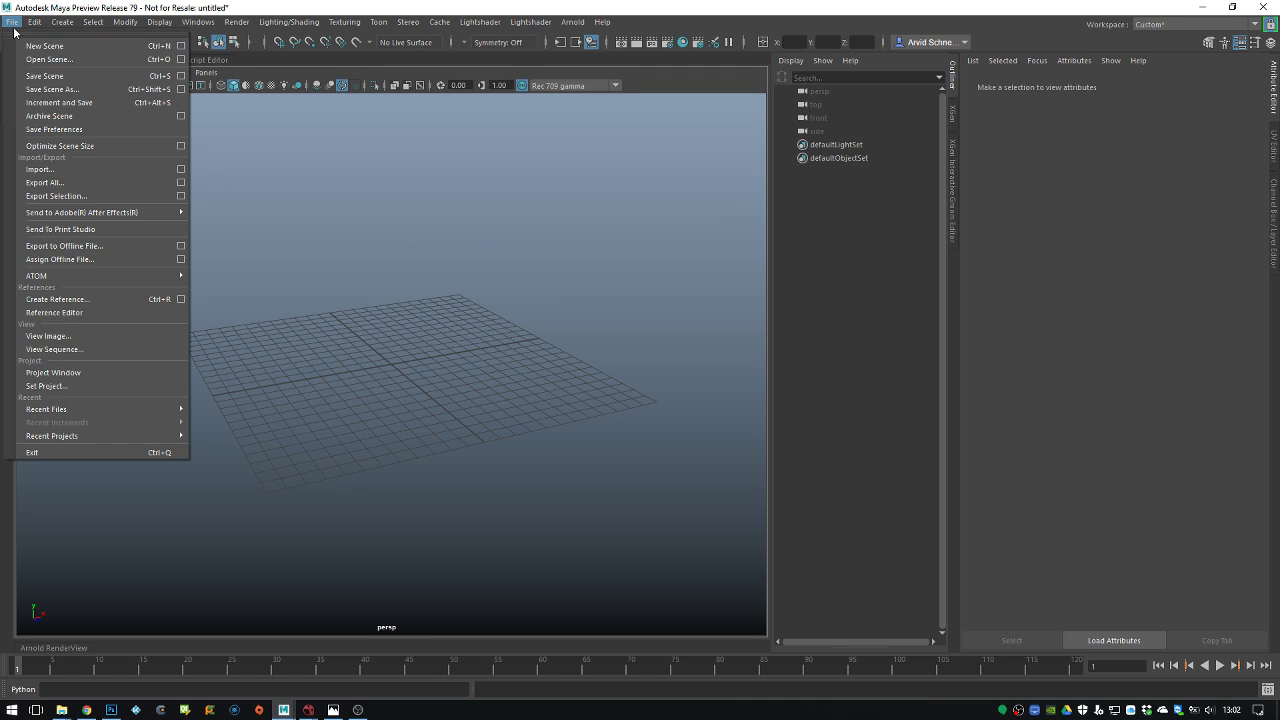
left_click(88, 372)
left_click(779, 288)
Set the new project's location to D:/WORK/Training/_LIVE/Integration_Garage
left_click(787, 306)
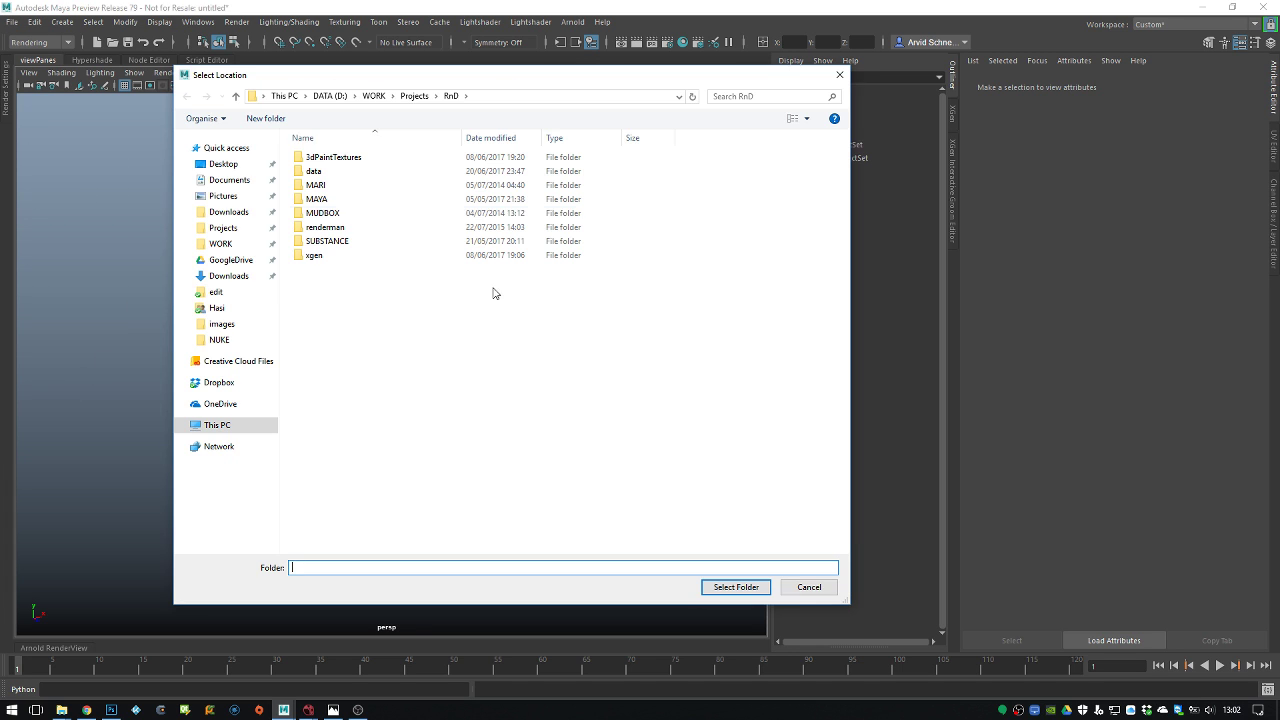
left_click(414, 96)
left_click(374, 97)
double_click(340, 213)
double_click(343, 160)
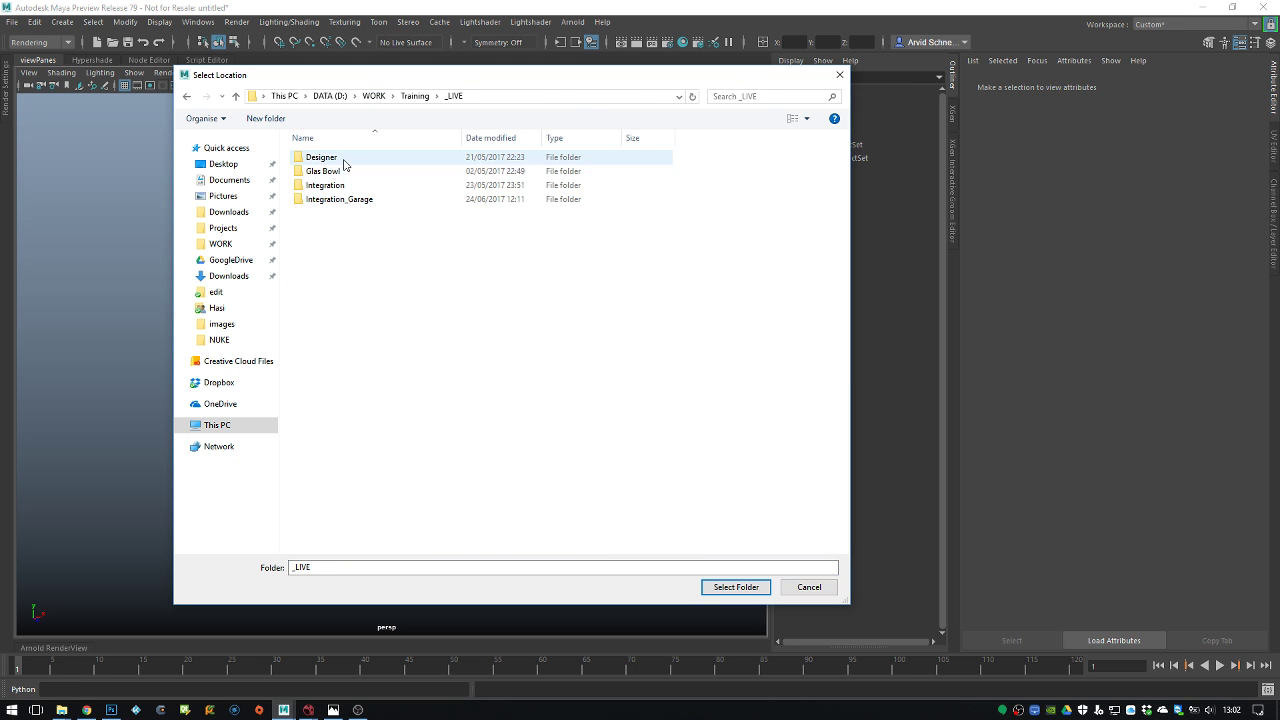
double_click(354, 199)
left_click(351, 174)
double_click(351, 174)
left_click(515, 96)
left_click(727, 587)
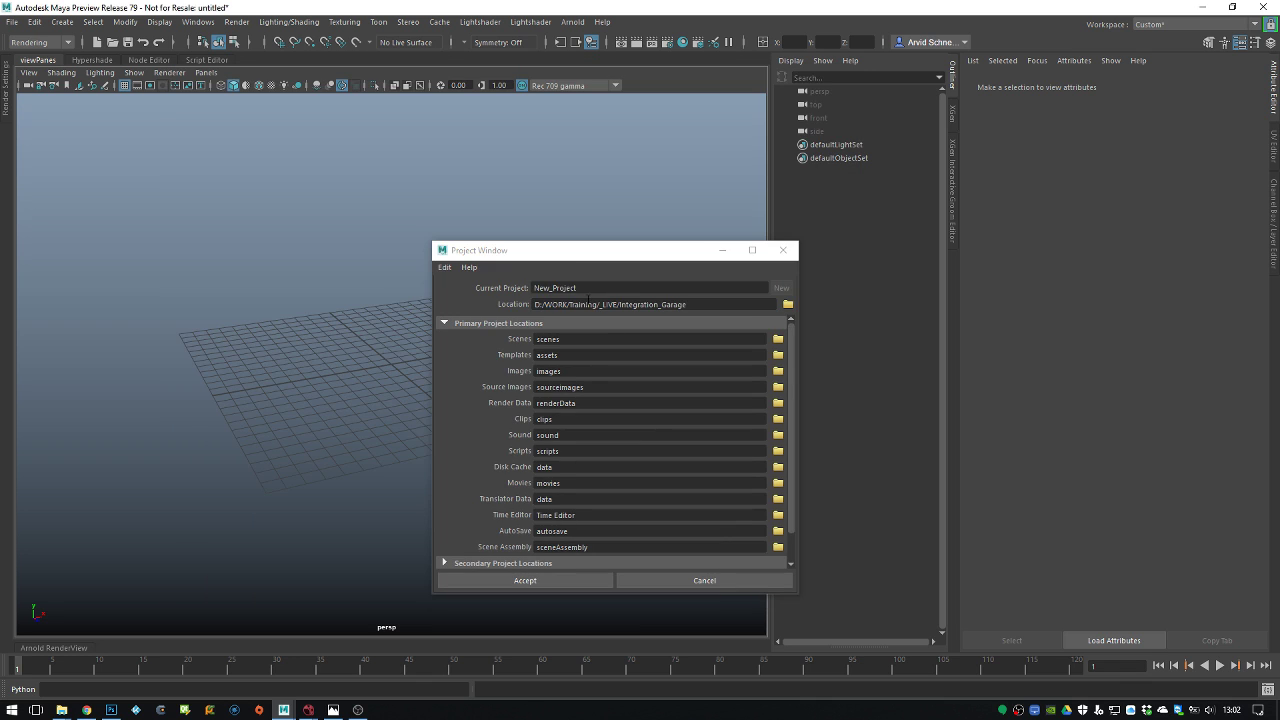
Name the project MAYA and create it with the default folder locations
left_click(505, 293)
type("MAYA")
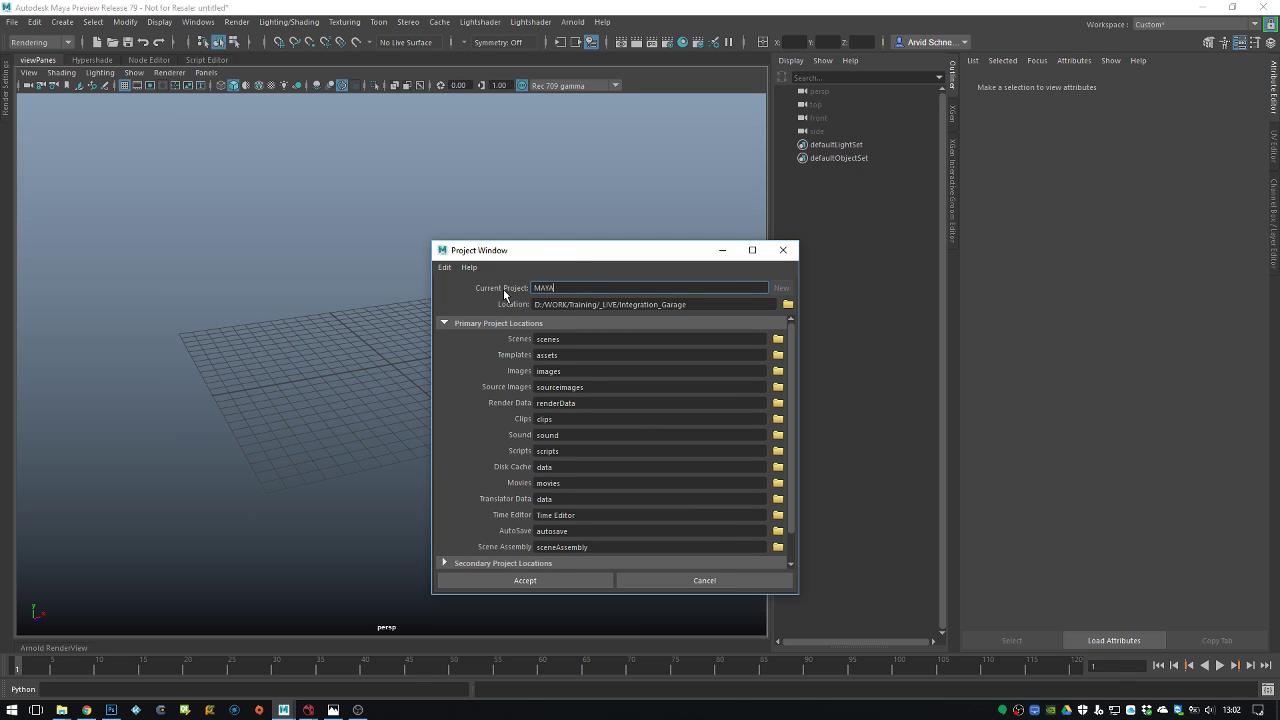
left_click(525, 581)
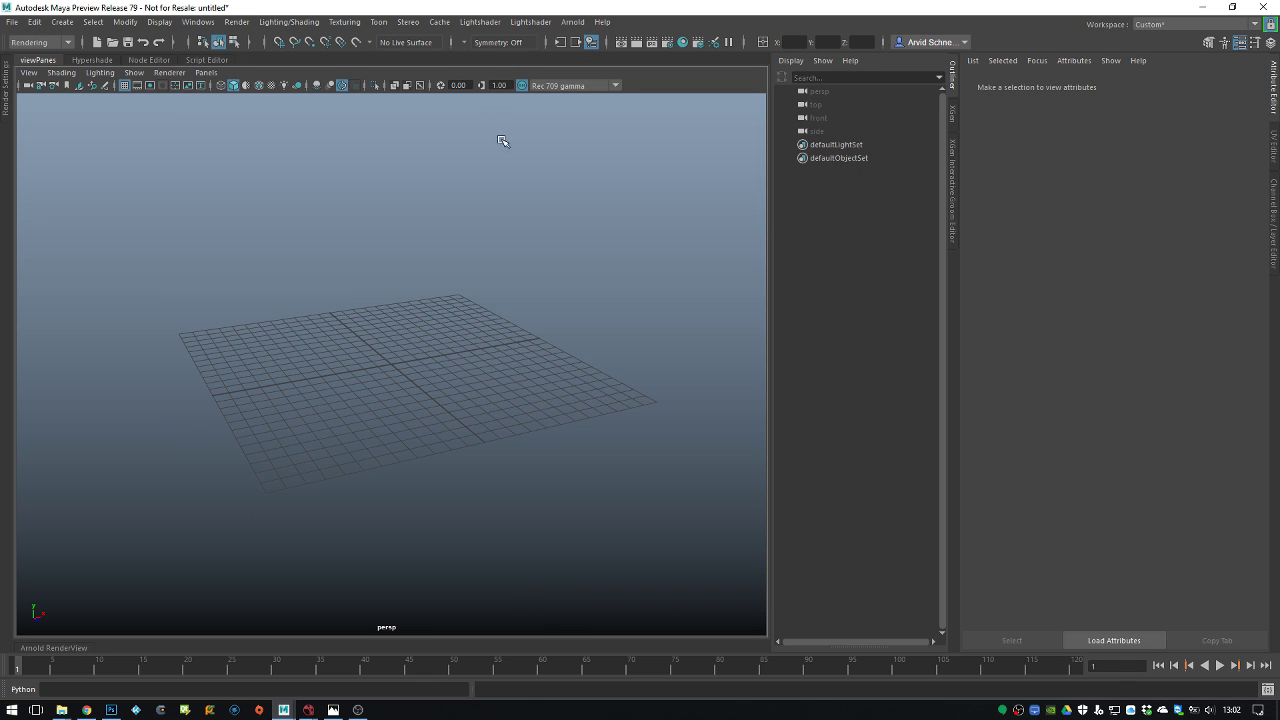
Try to save the scene as integration.v1.01 in the scenes folder of the MAYA project
key("ctrl+s")
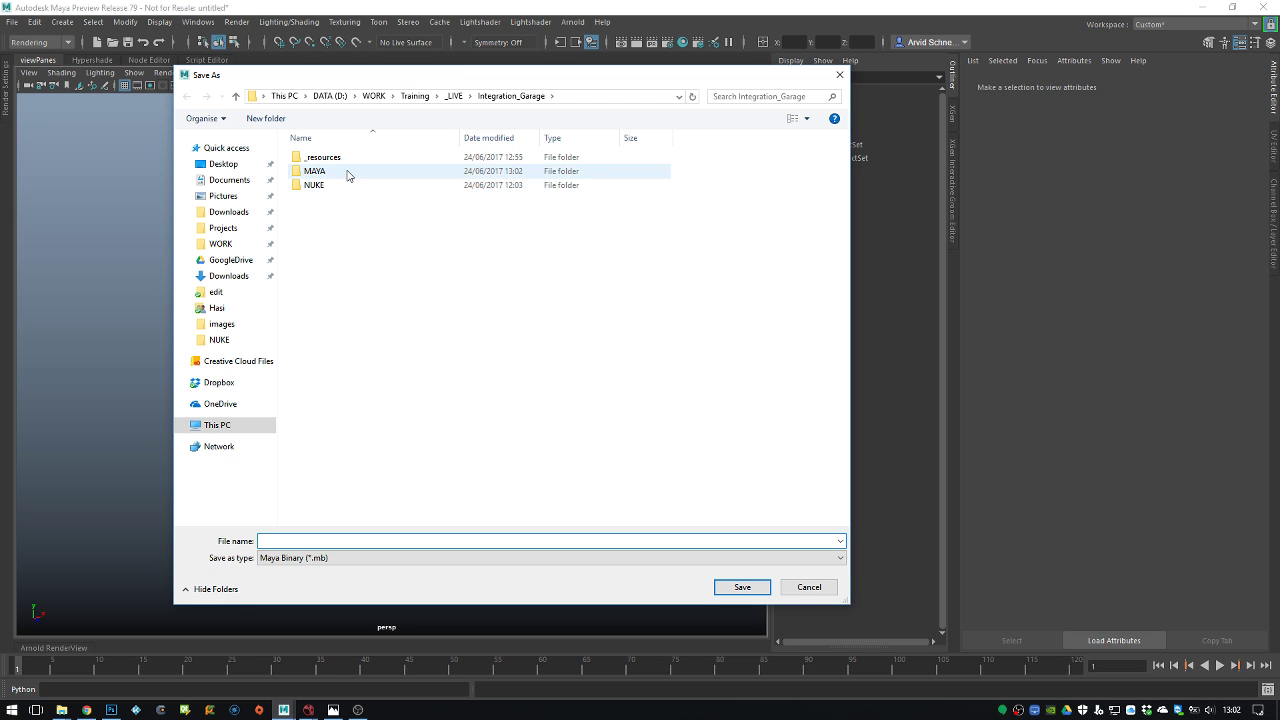
double_click(348, 176)
double_click(348, 282)
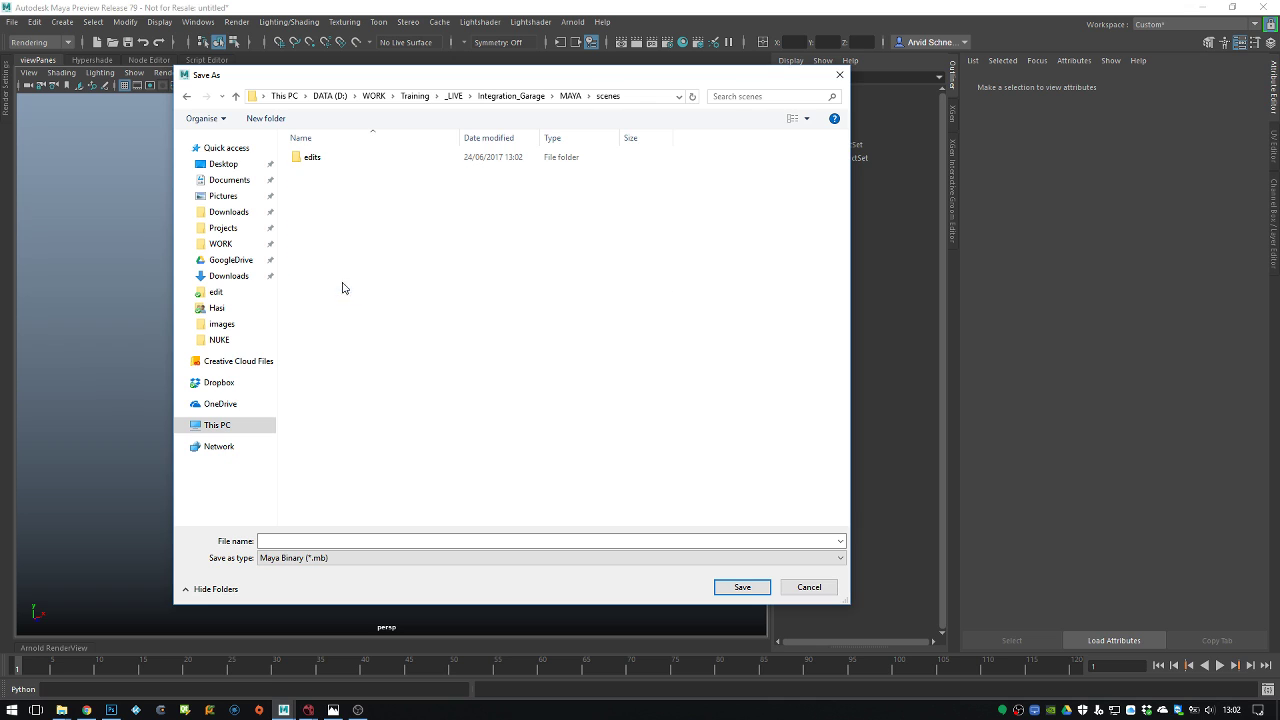
left_click(346, 540)
type("o")
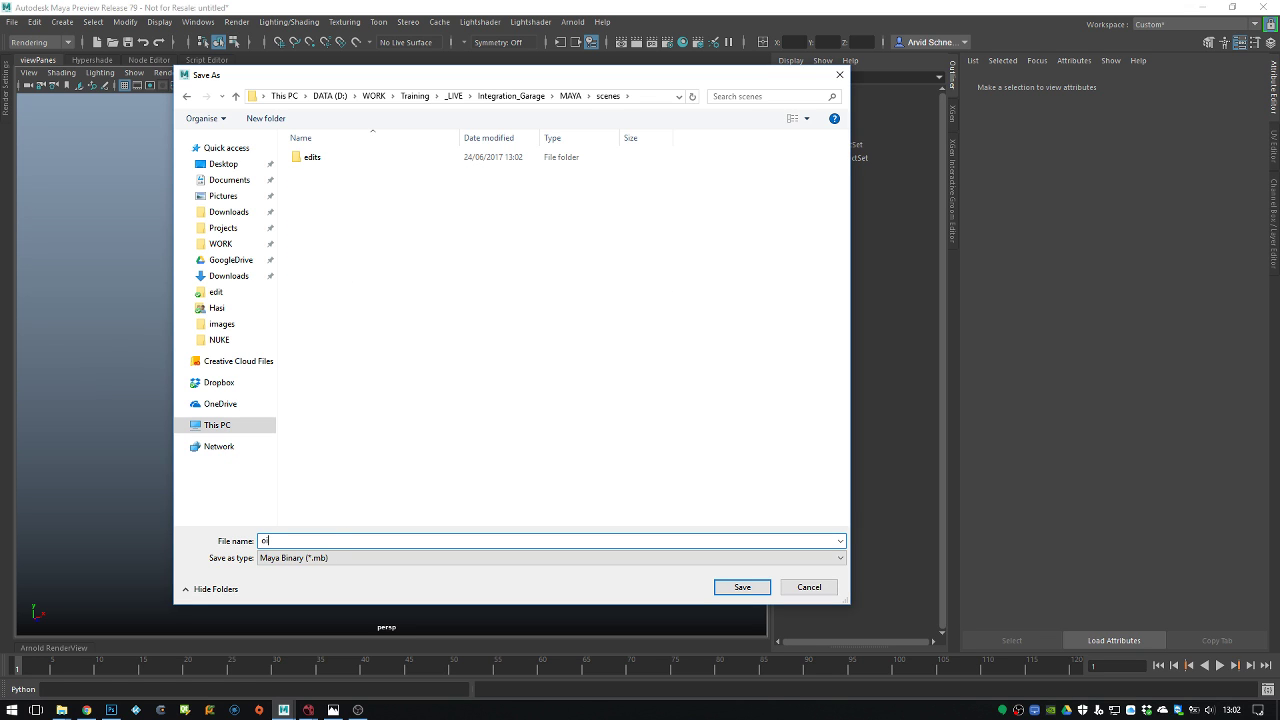
key("BackSpace")
type("integrationkv01.01")
key("BackSpace")
key("BackSpace")
key("BackSpace")
key("BackSpace")
type("1.001")
key("Return")
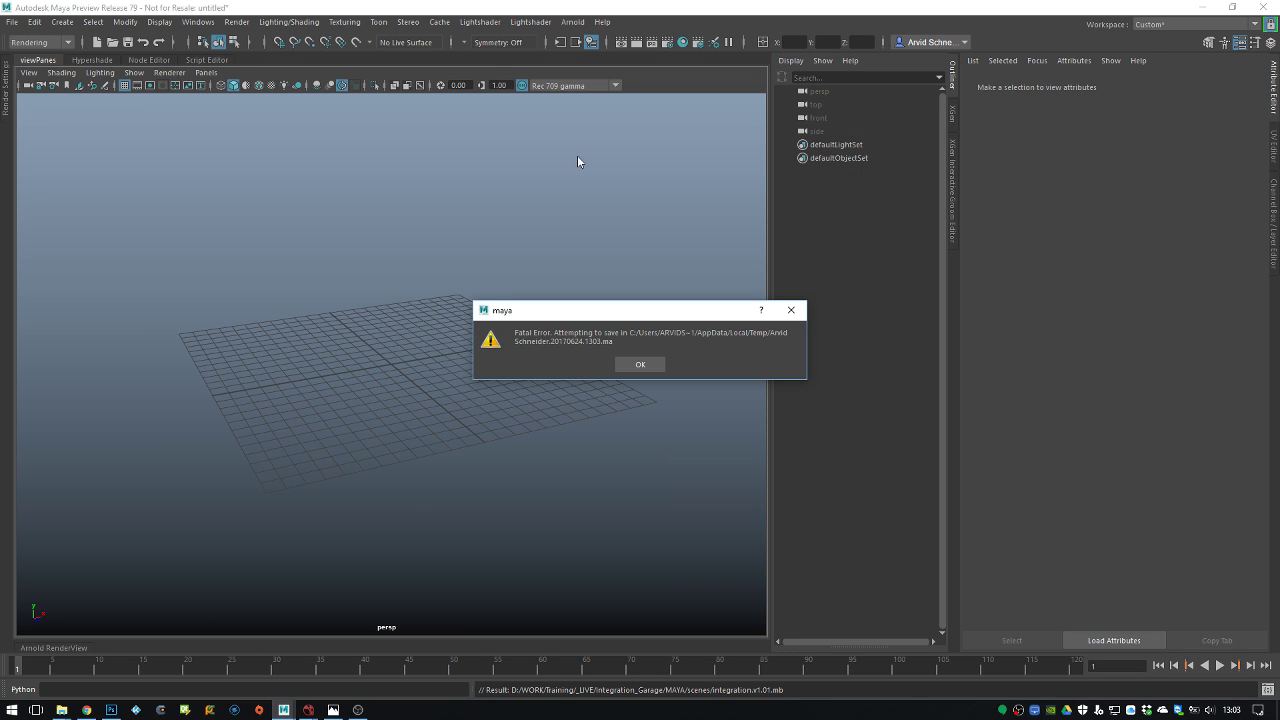
Dismiss the crash dialogs and relaunch Maya with the Render Settings collapsed
left_click(640, 364)
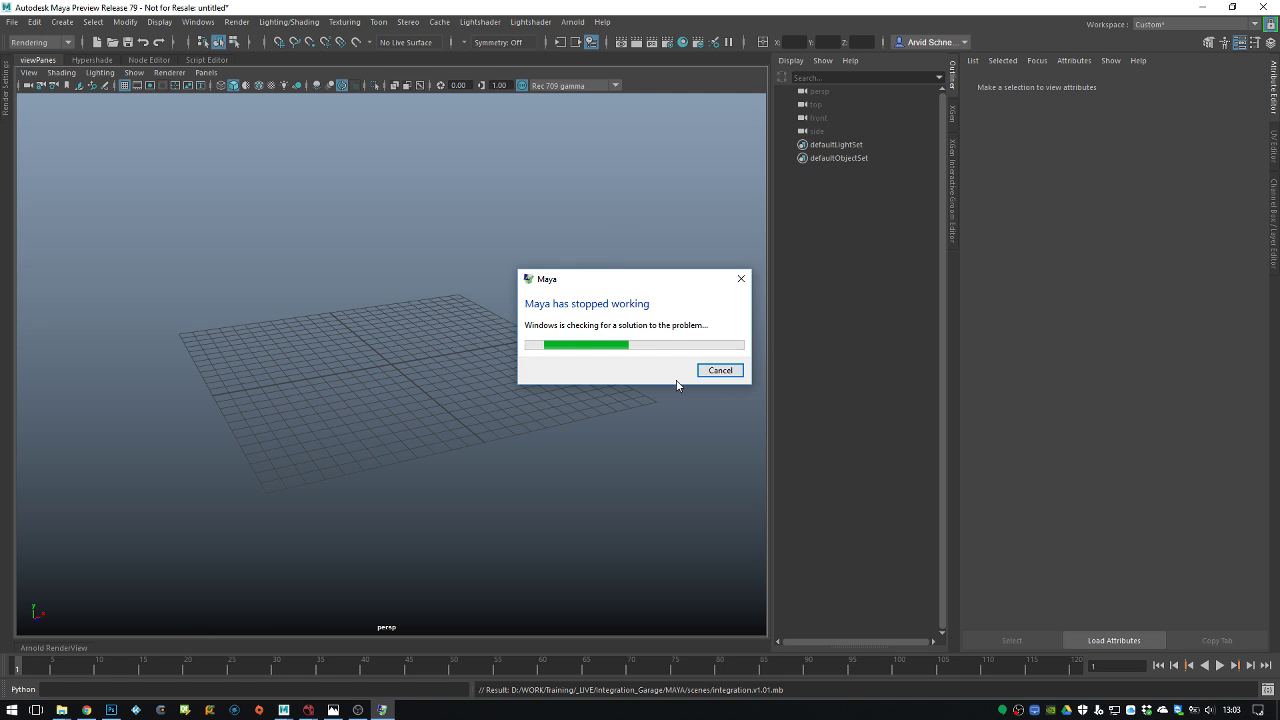
left_click(705, 374)
left_click(285, 710)
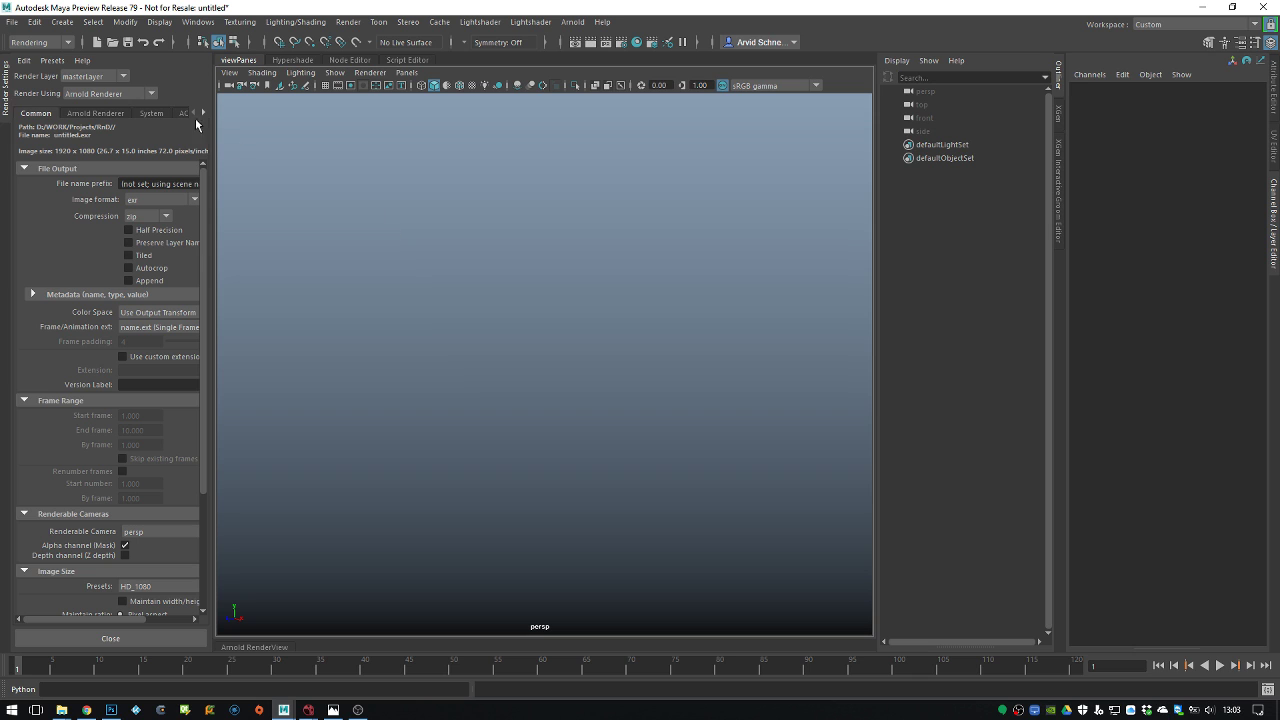
left_click(8, 88)
Set the active Maya project to D:\WORK\Training\_LIVE\Integration_Garage\MAYA
left_click(12, 21)
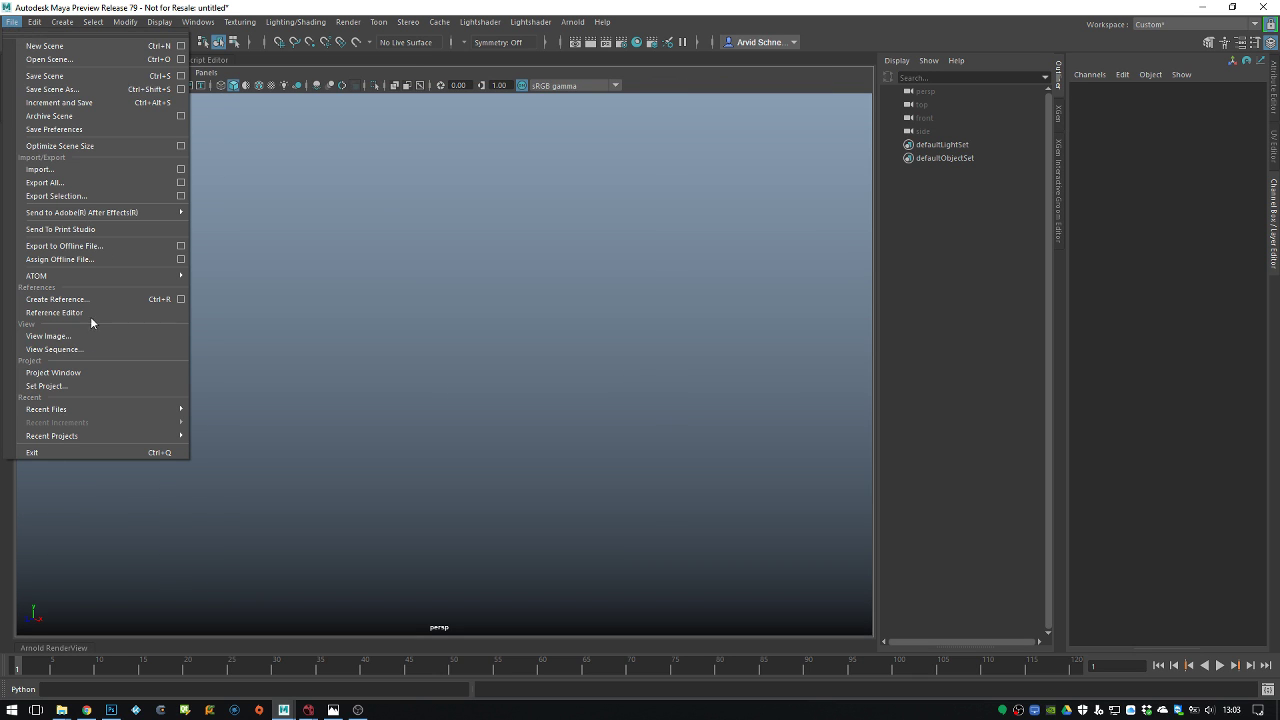
left_click(87, 386)
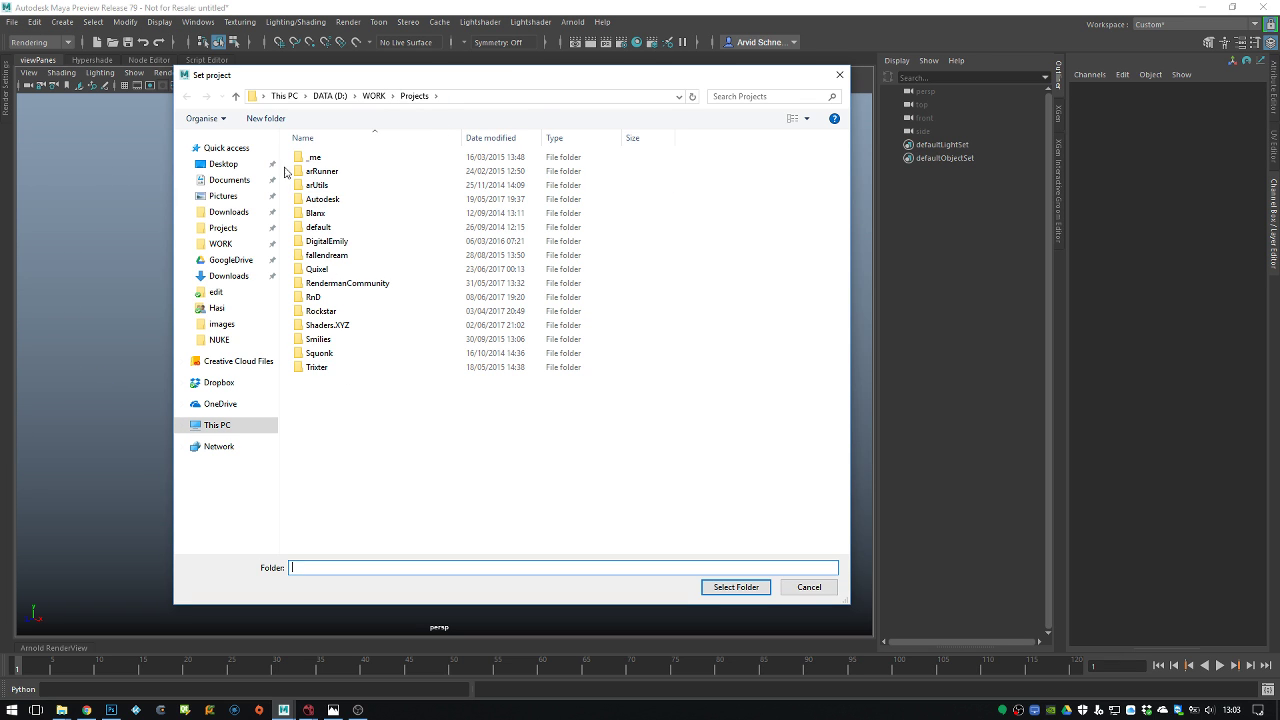
left_click(373, 96)
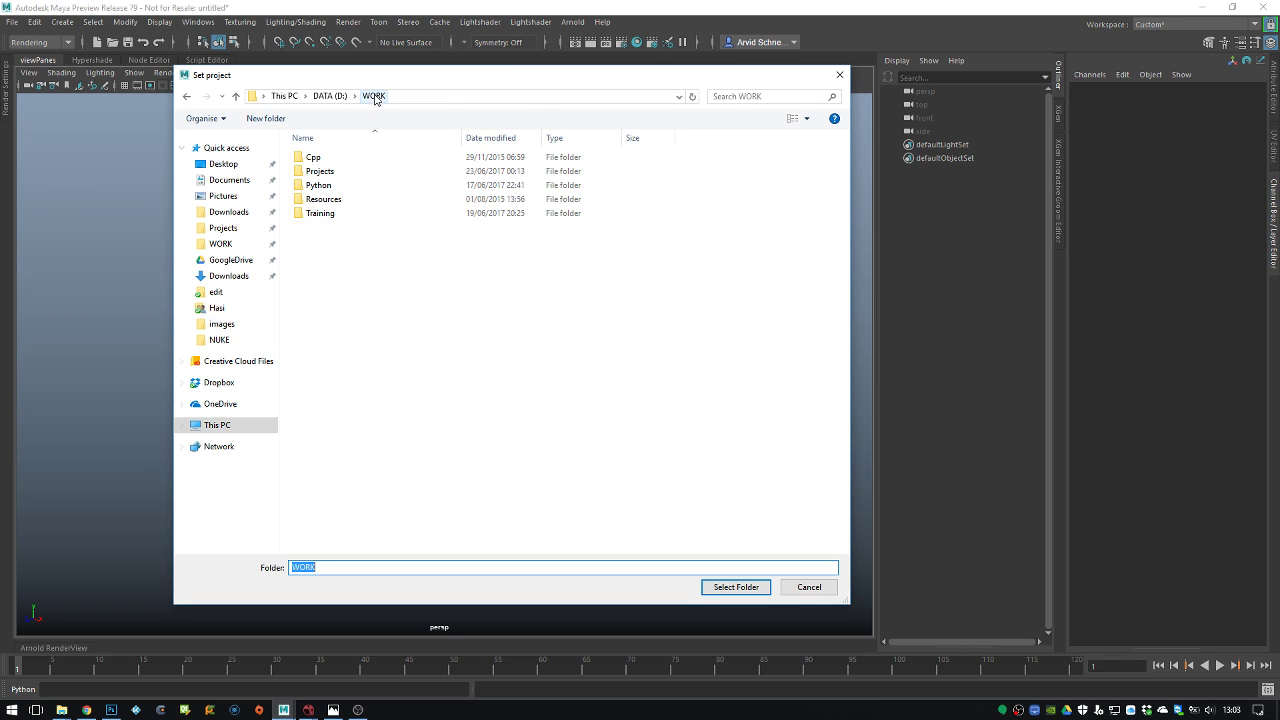
double_click(320, 213)
double_click(320, 171)
double_click(345, 200)
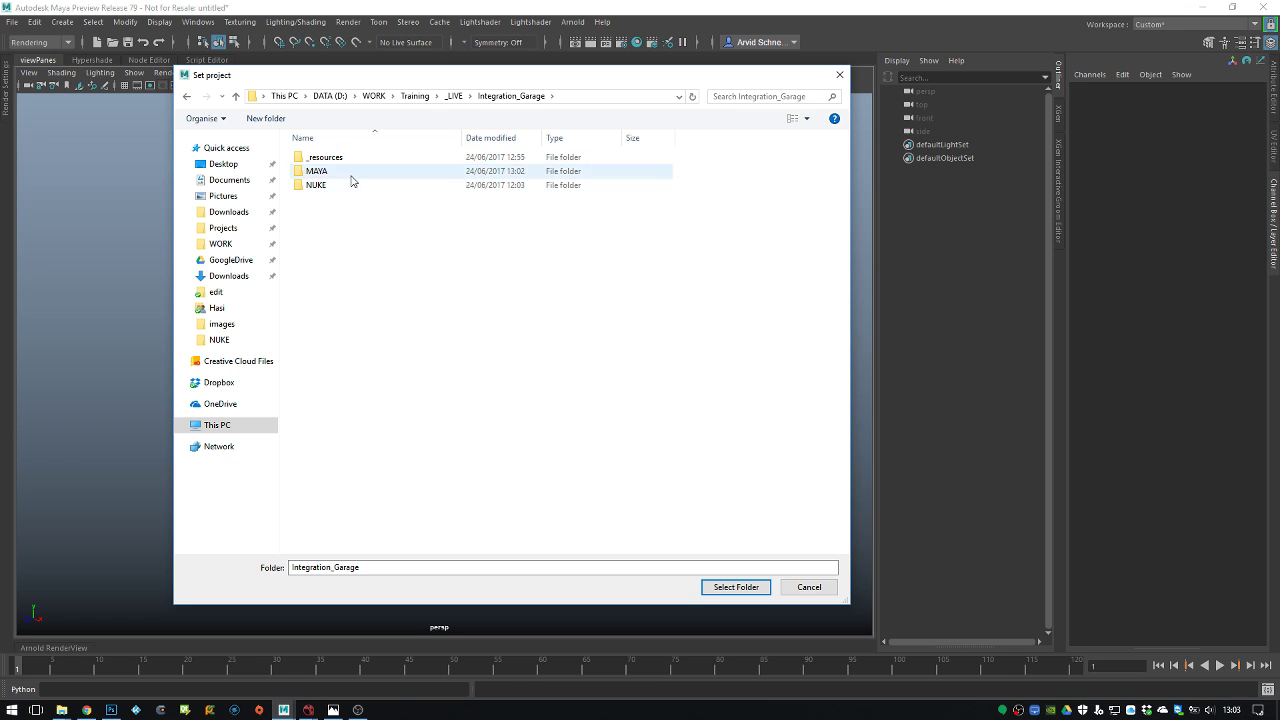
double_click(350, 175)
left_click(736, 587)
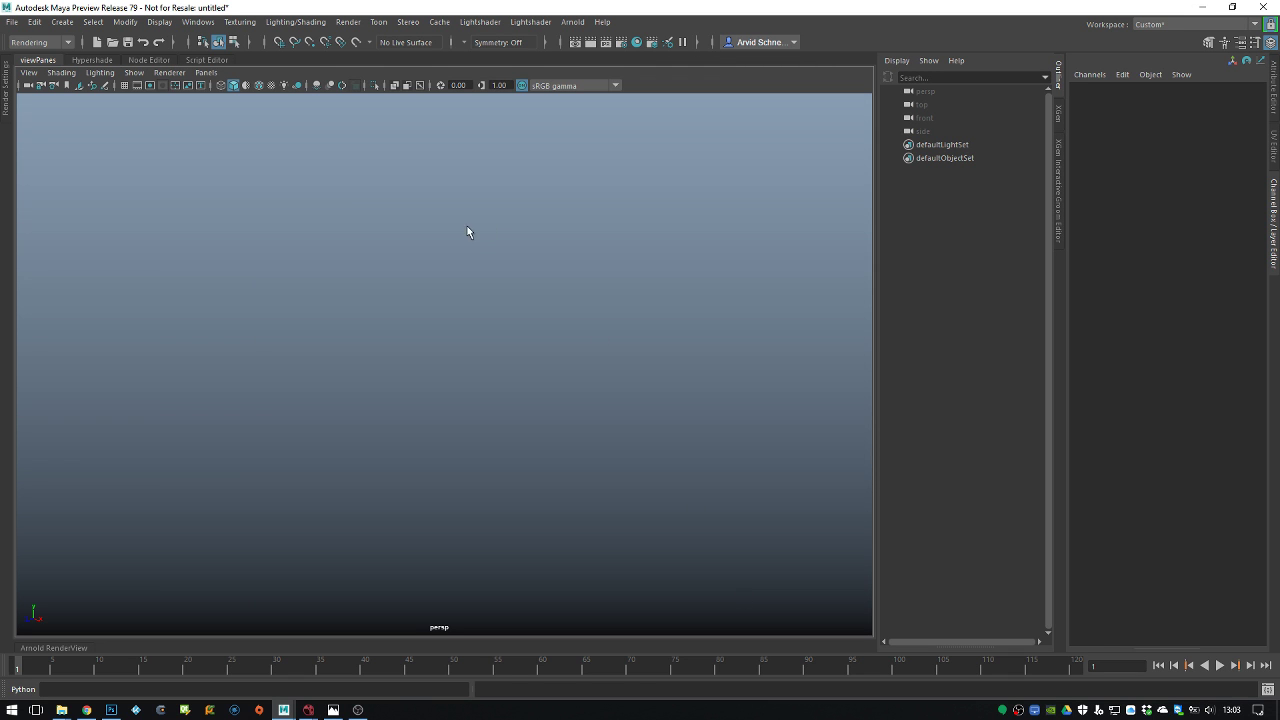
Try to save the scene as integration.v1.01.mb in the project's scenes folder, then dismiss the crash dialogs
key("ctrl+s")
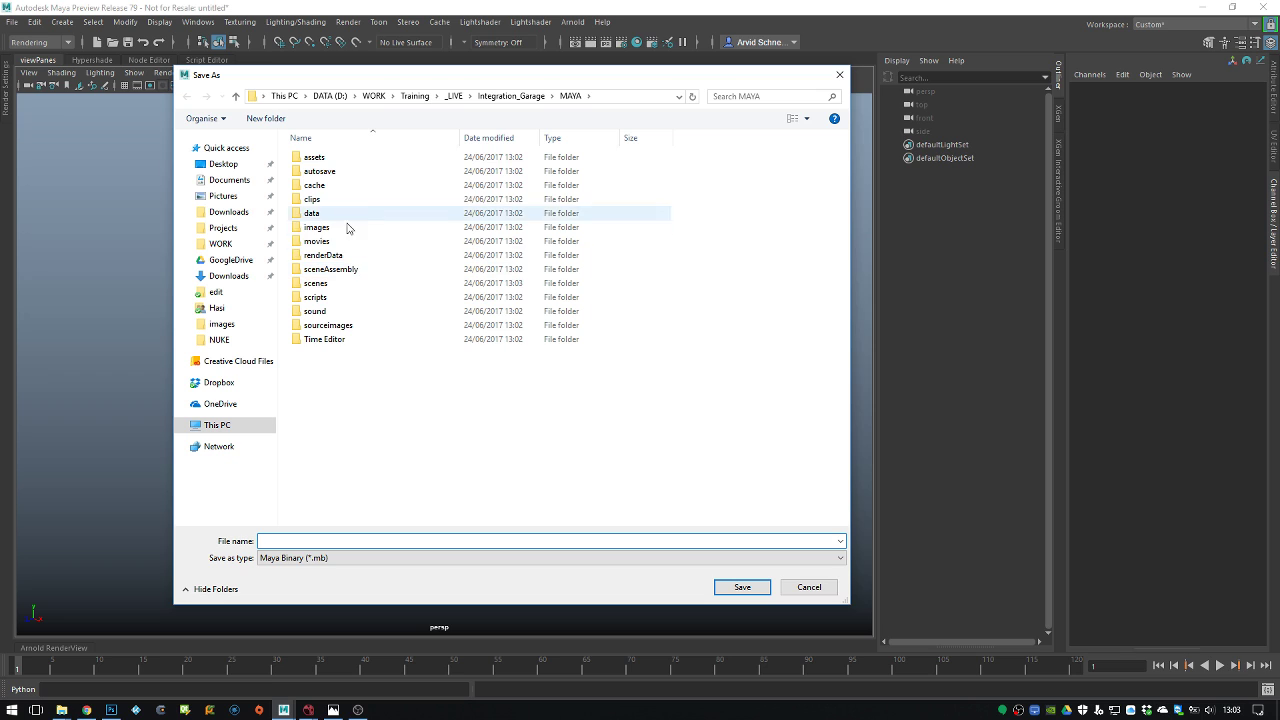
double_click(344, 285)
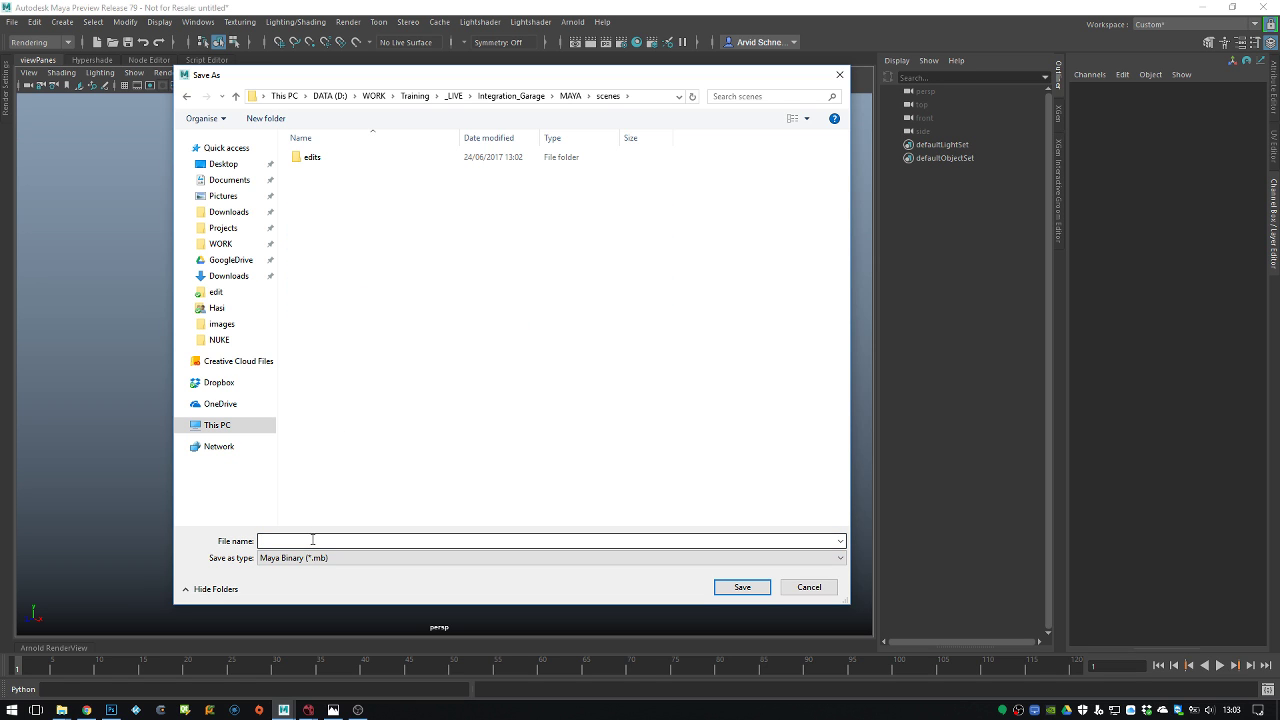
type("integration.v")
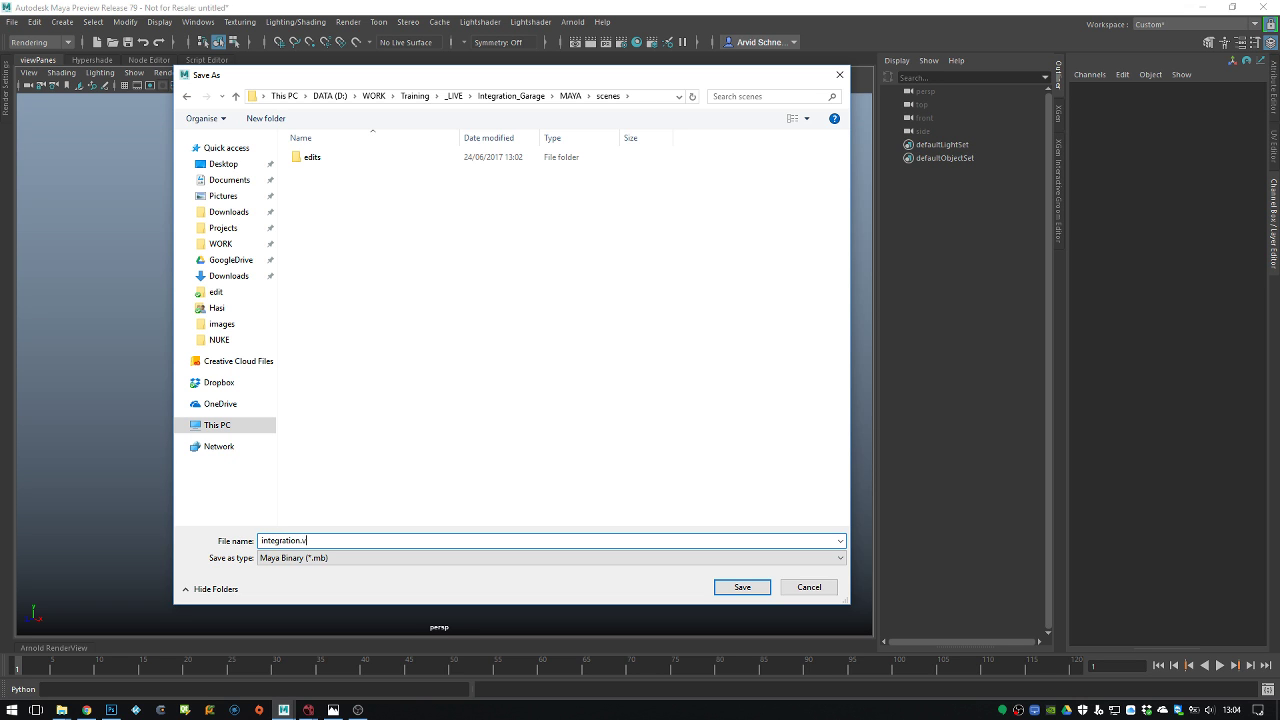
type("1.01.mb")
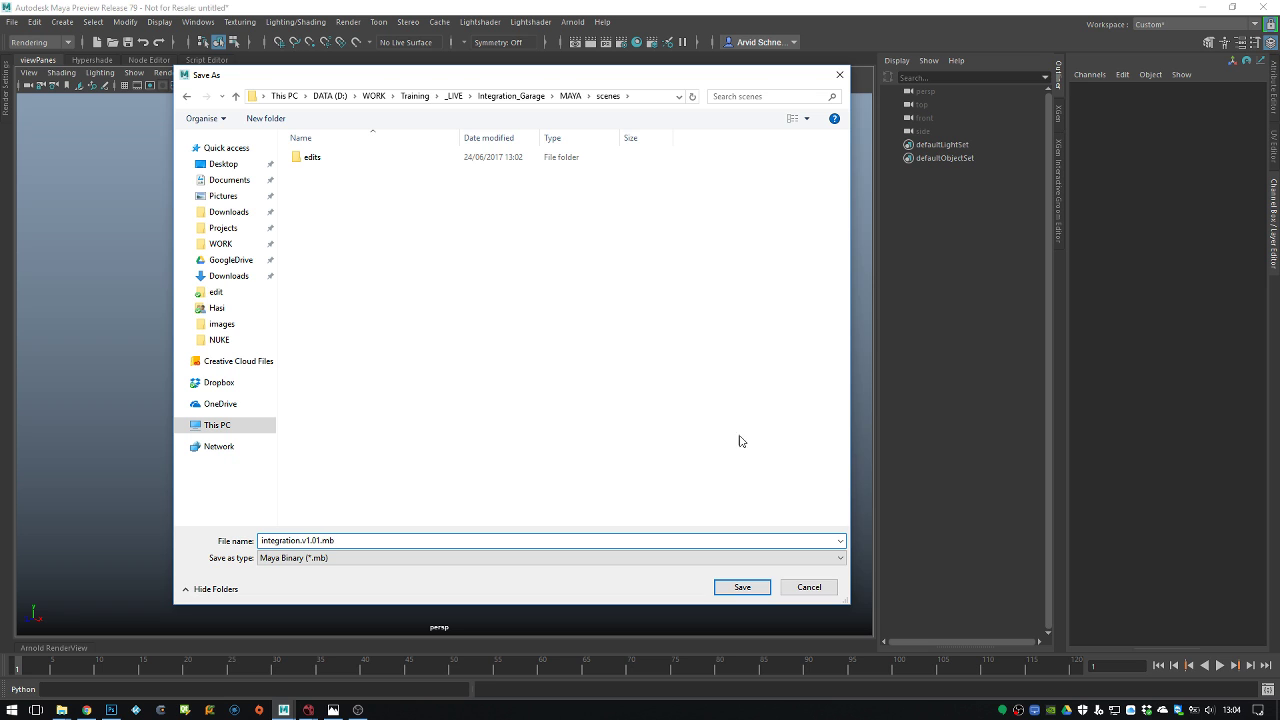
left_click(752, 585)
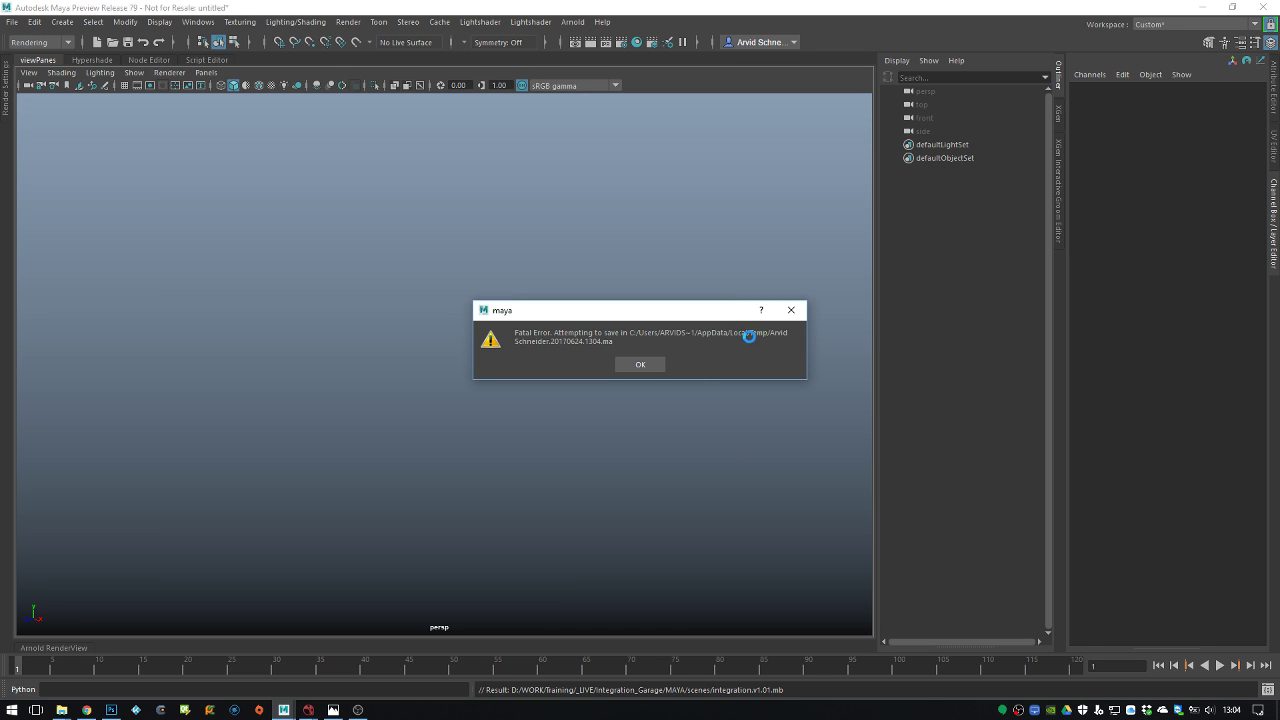
left_click(645, 366)
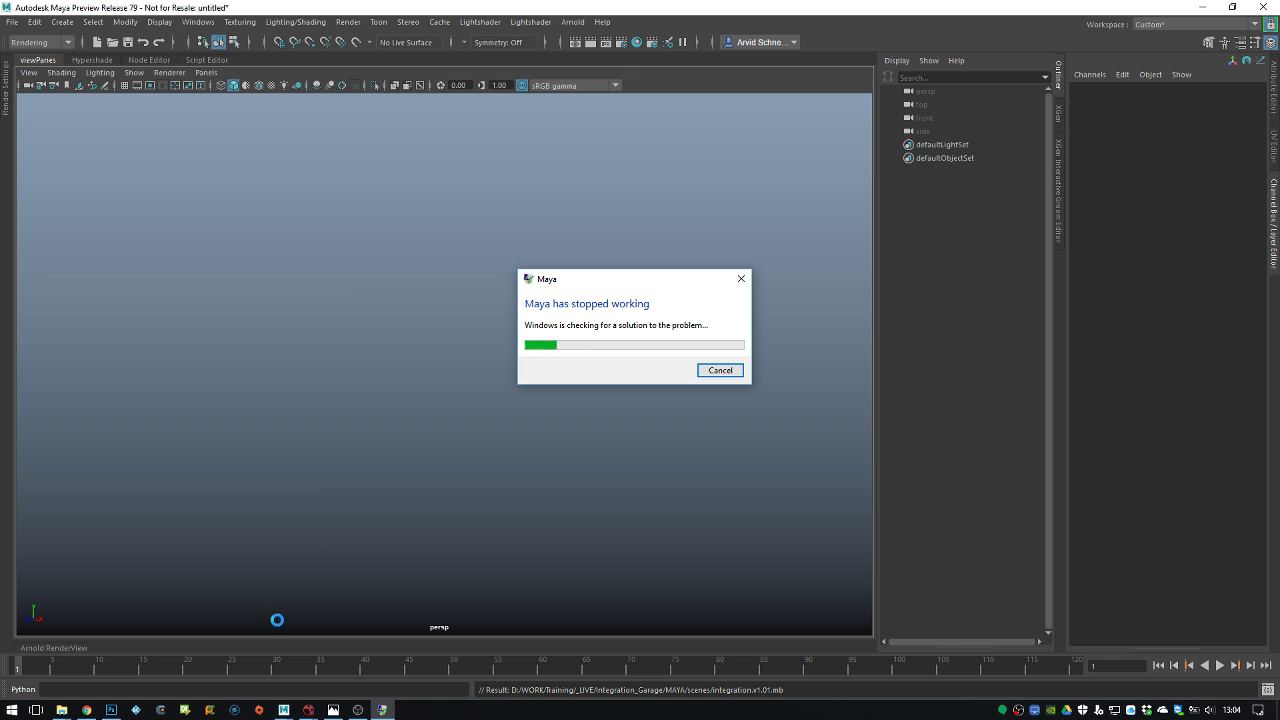
left_click(722, 372)
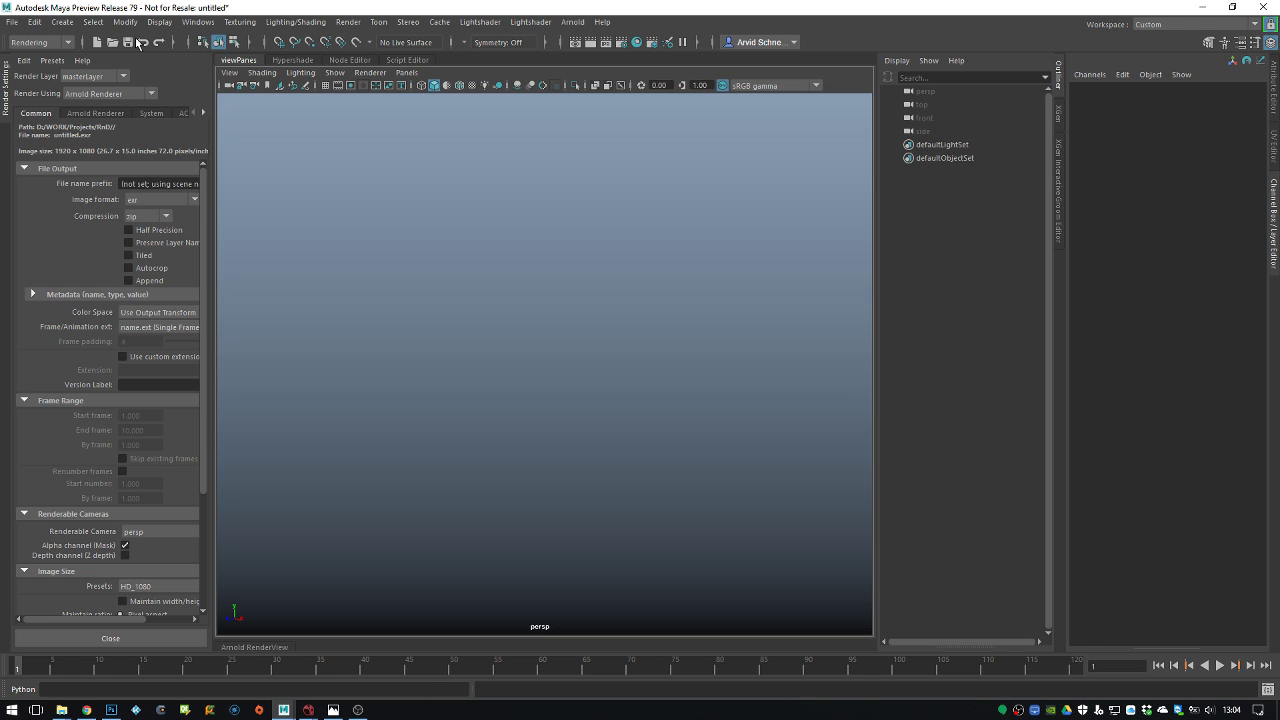
Set the file dialog style to Maya default in the Files/Projects preferences, save them, and collapse the Render Settings
left_click(128, 23)
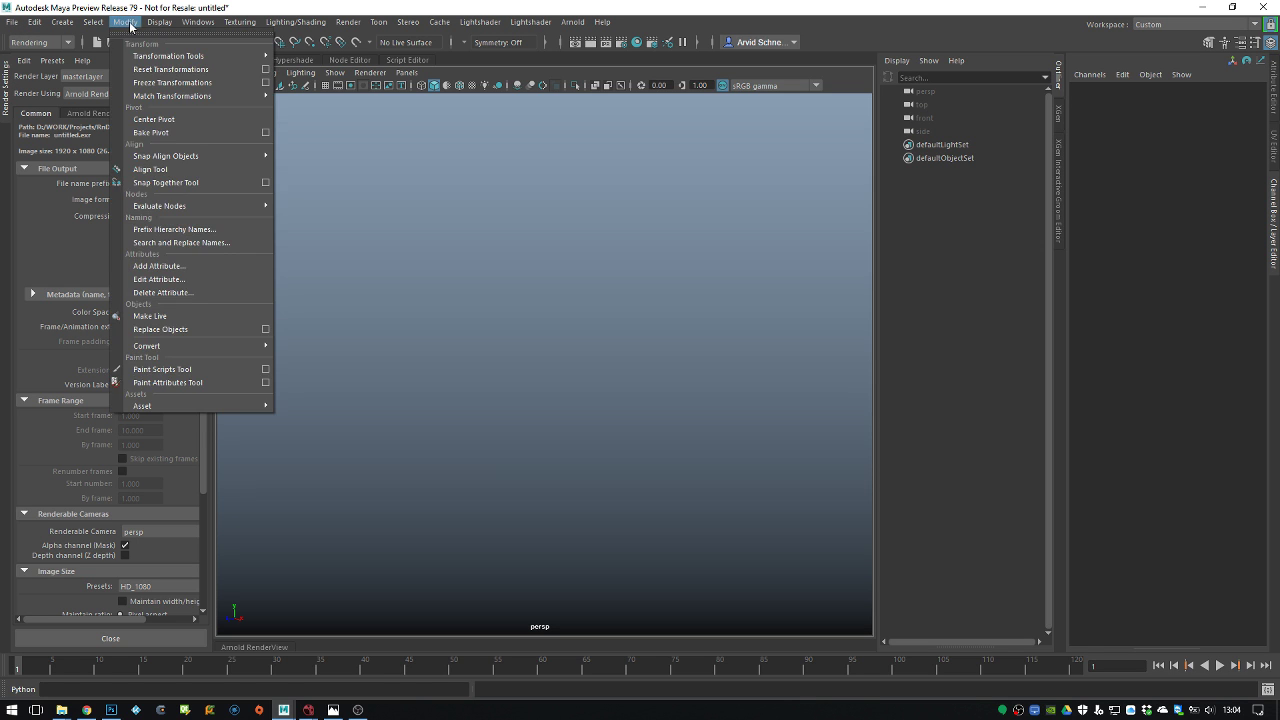
mouse_move(240, 22)
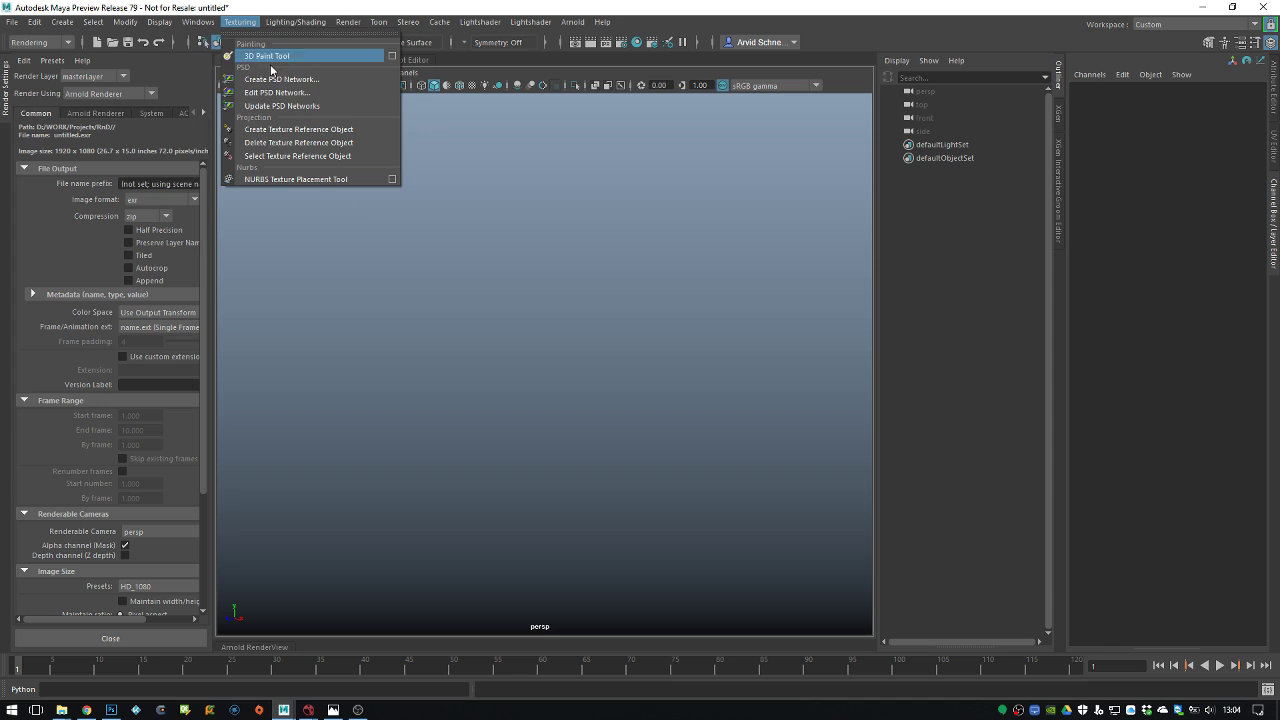
mouse_move(198, 22)
mouse_move(297, 150)
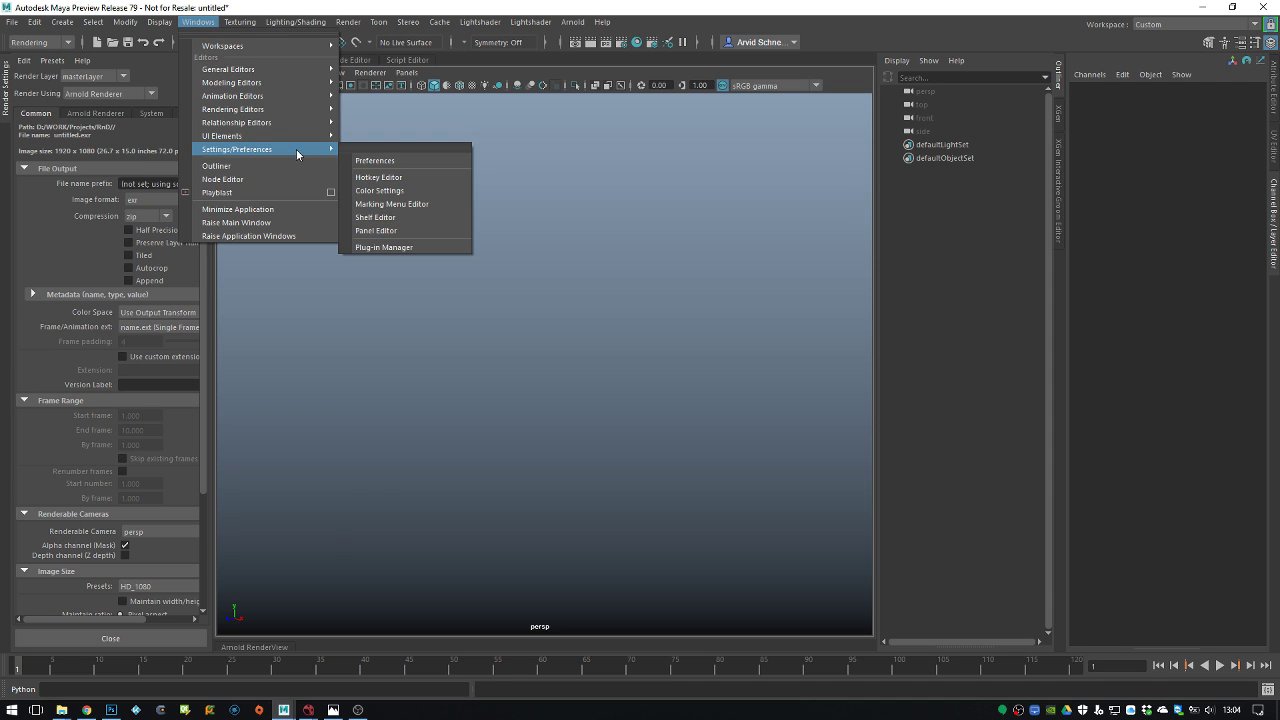
left_click(400, 160)
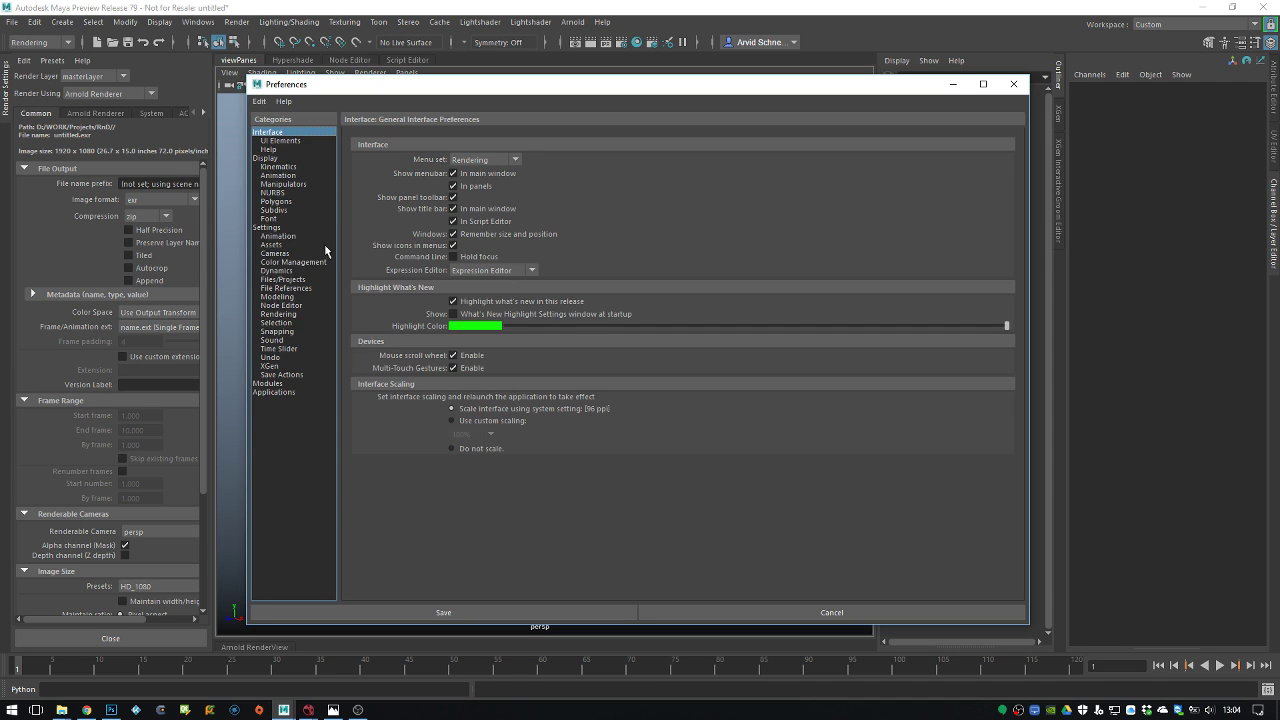
left_click(293, 280)
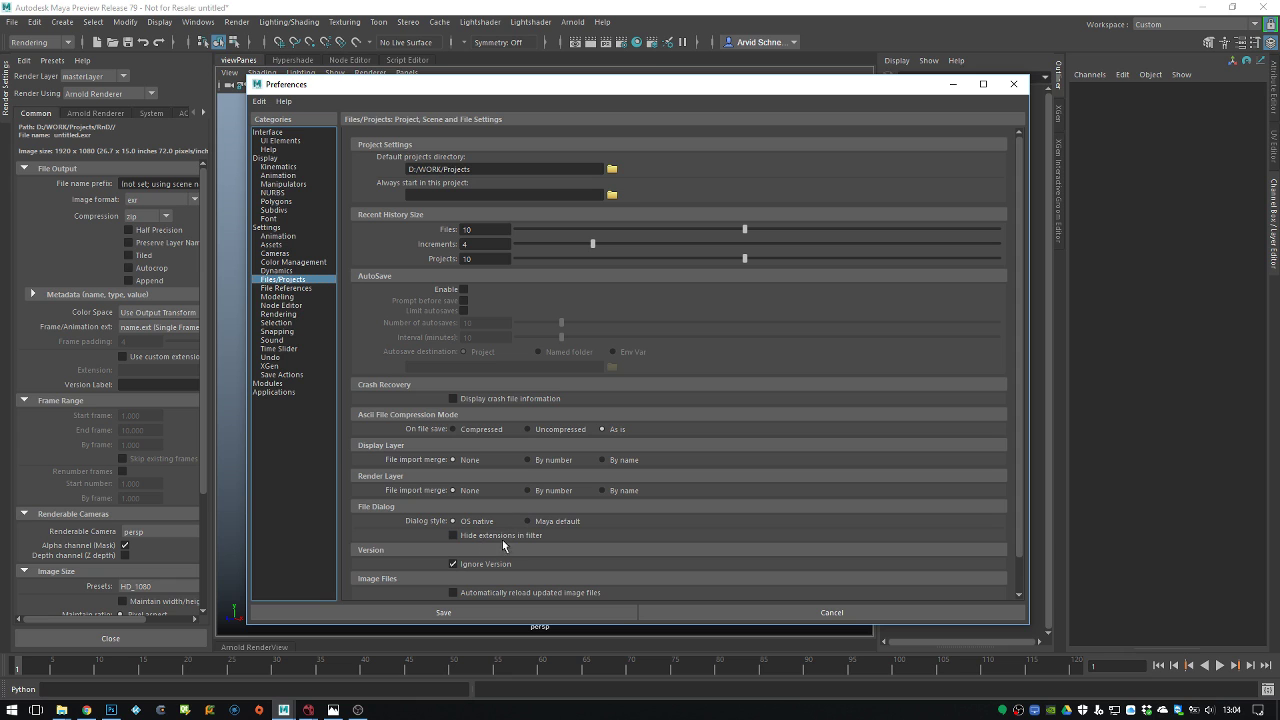
left_click(549, 523)
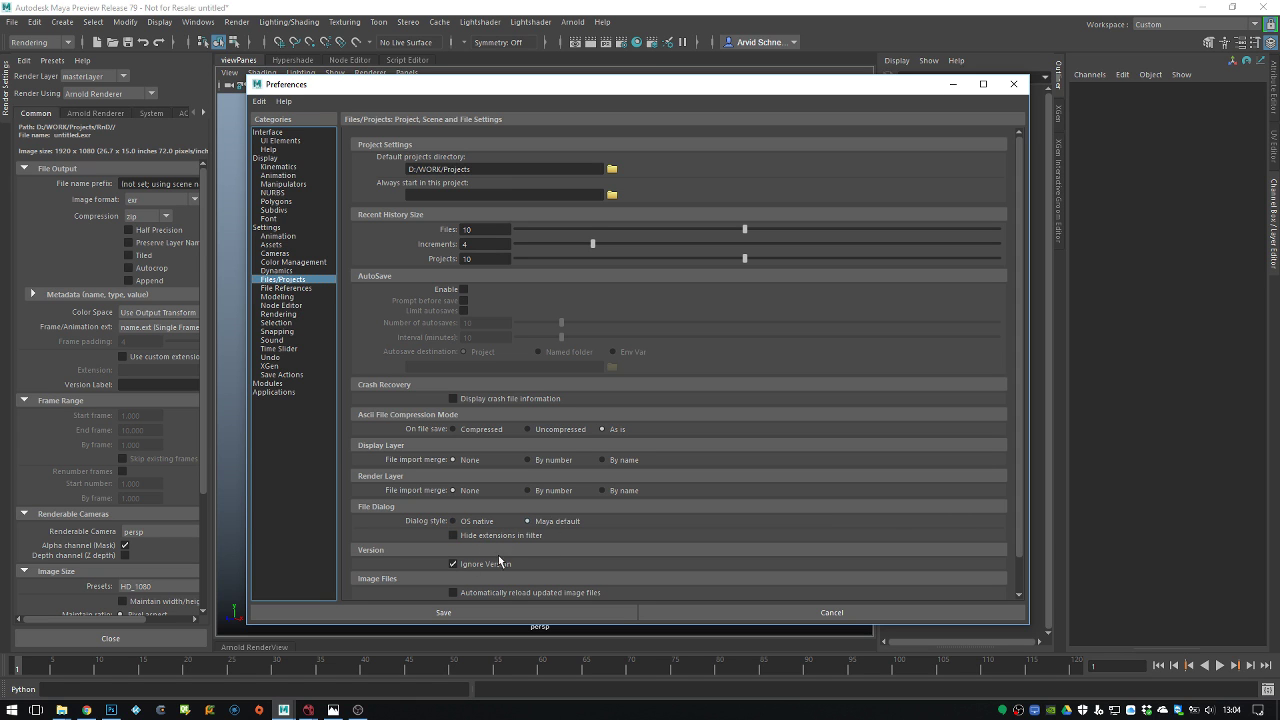
left_click(455, 613)
left_click(10, 100)
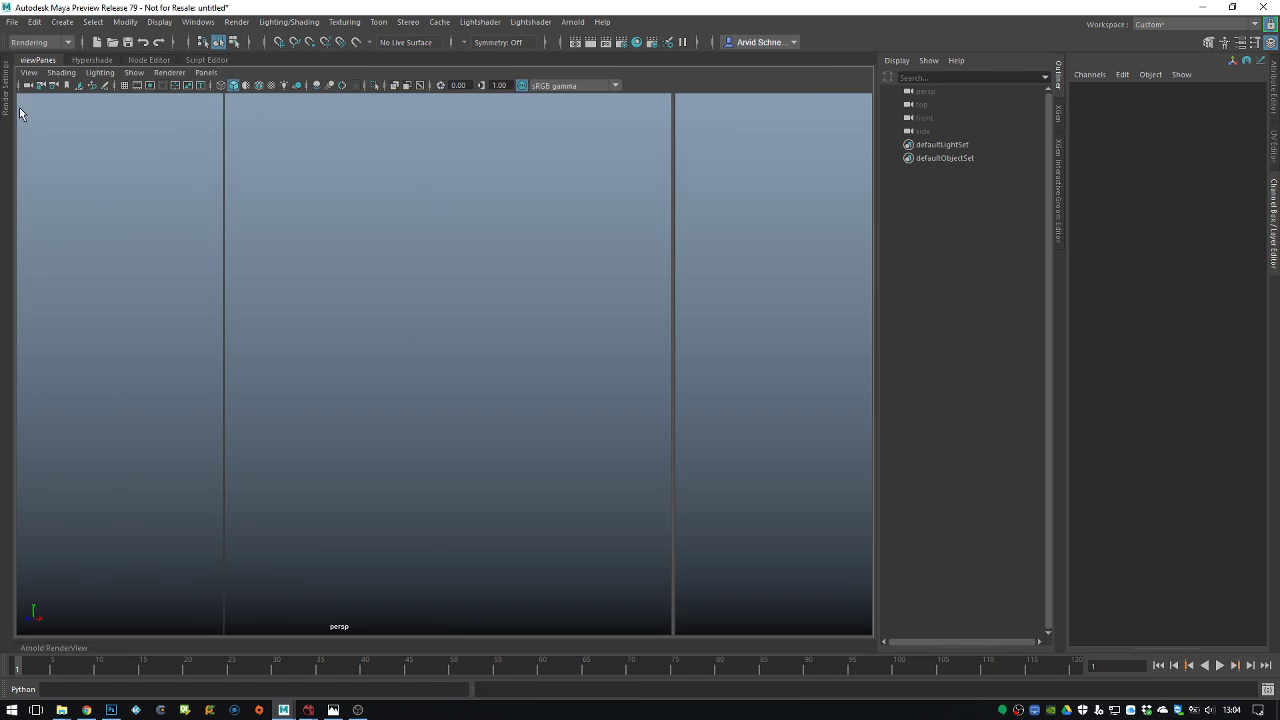
Set the active Maya project to the D:\WORK\Training\_LIVE\Integration_Garage\MAYA folder
key("ctrl+shift+s")
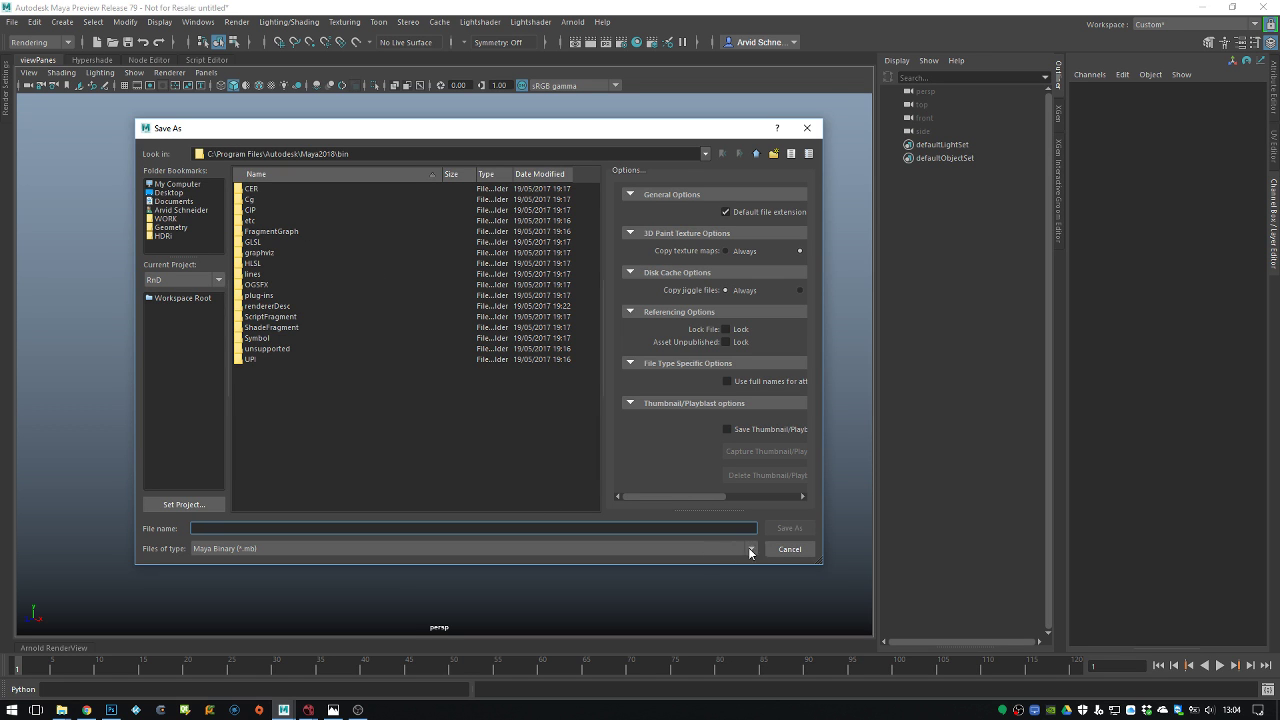
left_click(790, 549)
left_click(11, 21)
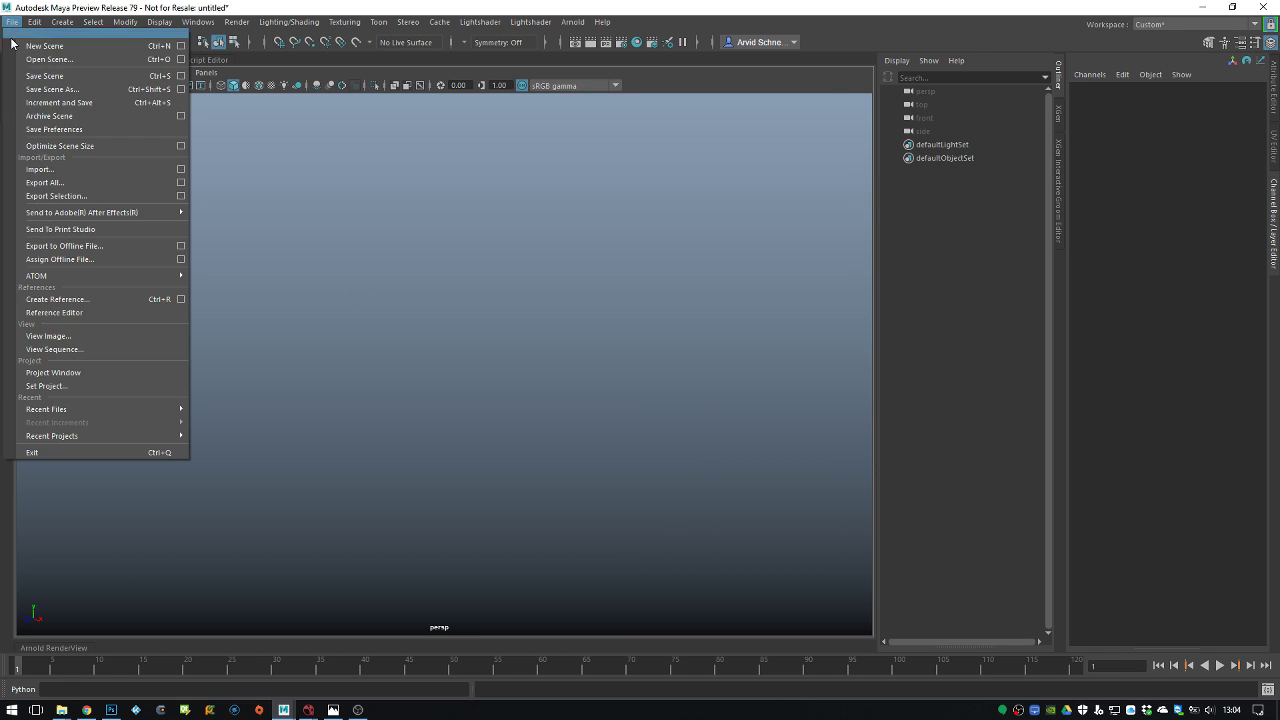
left_click(62, 386)
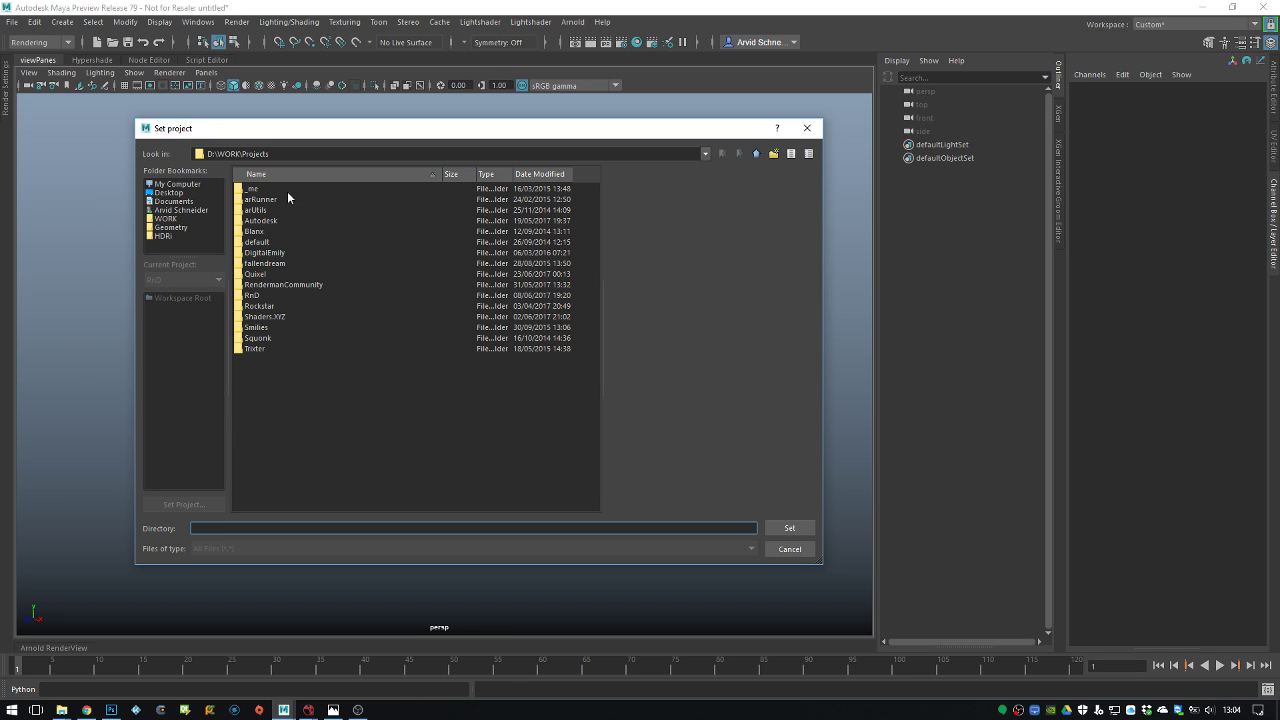
left_click(756, 153)
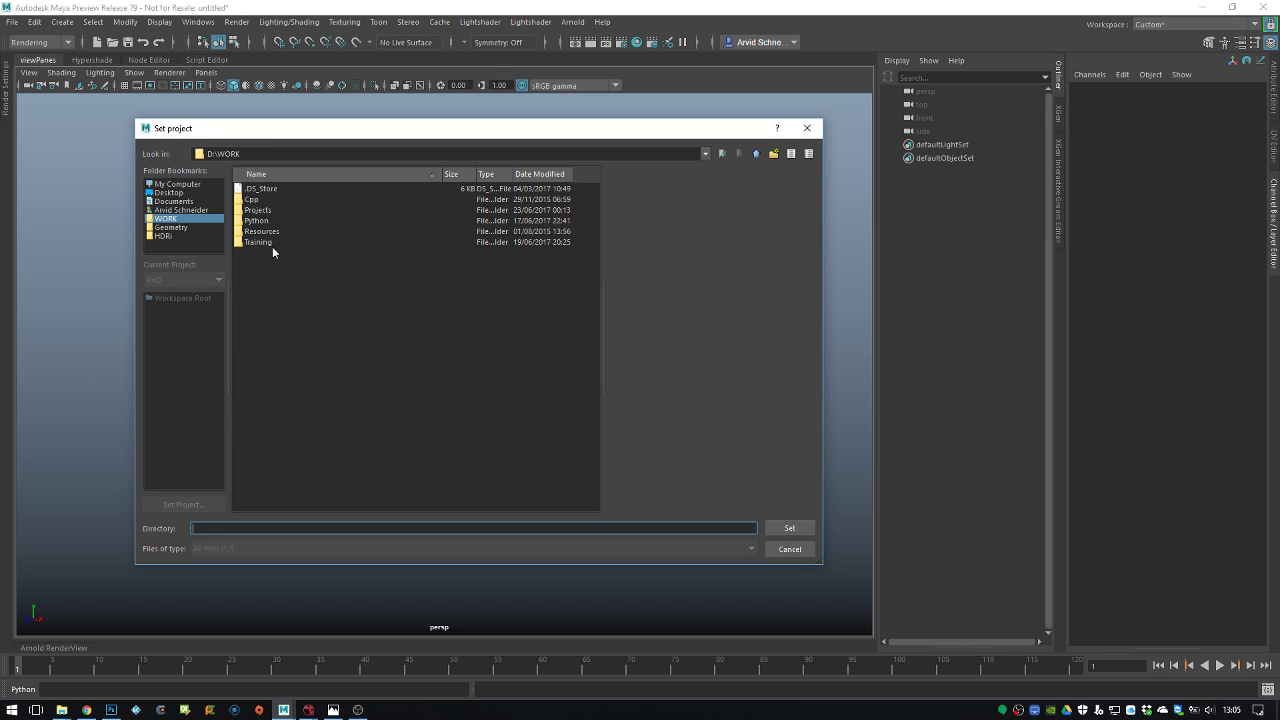
left_click(270, 243)
double_click(274, 245)
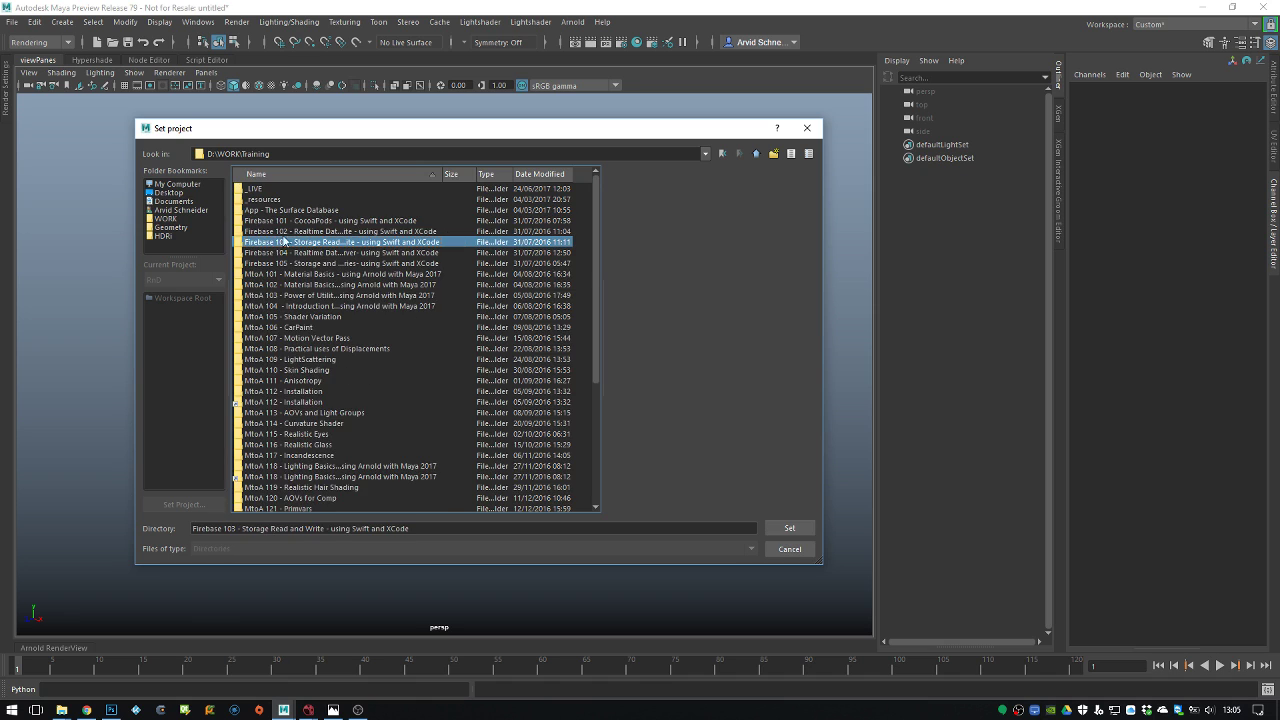
double_click(339, 189)
double_click(320, 212)
double_click(305, 199)
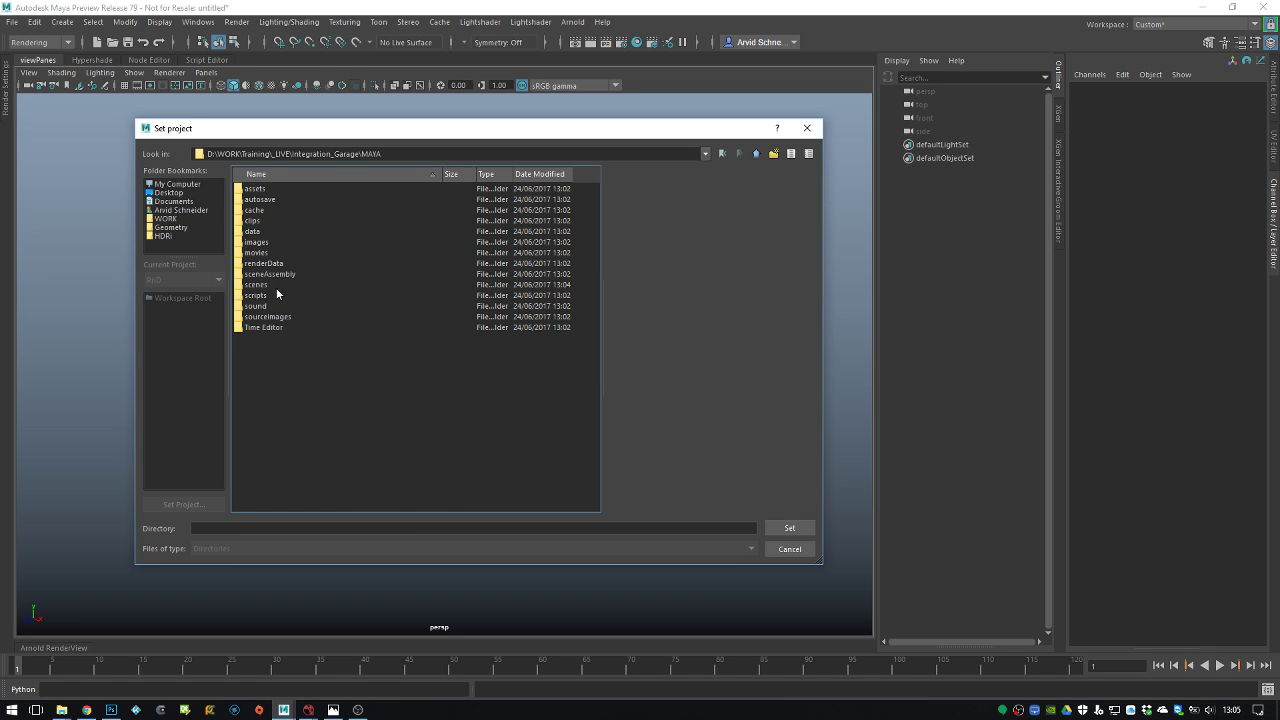
left_click(777, 532)
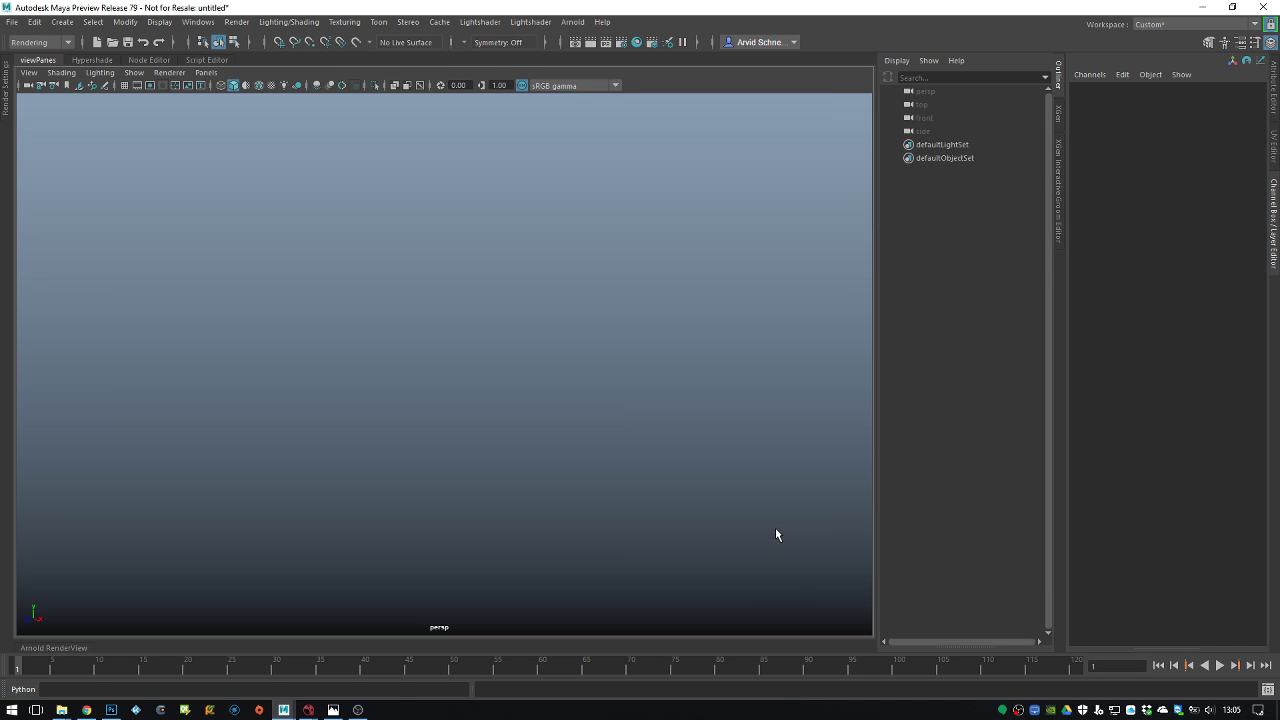
Try to save a test scene named d in the MAYA project's root folder and dismiss the crash dialogs
key("ctrl+s")
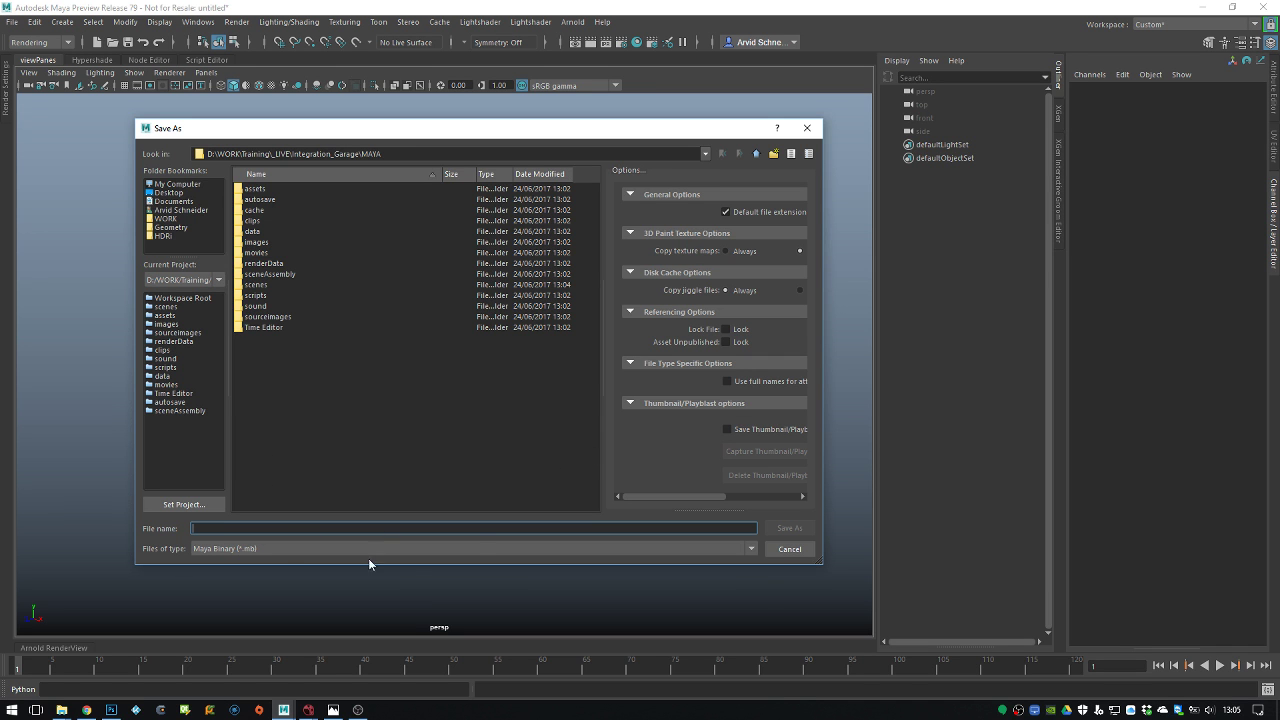
type("d")
left_click(781, 530)
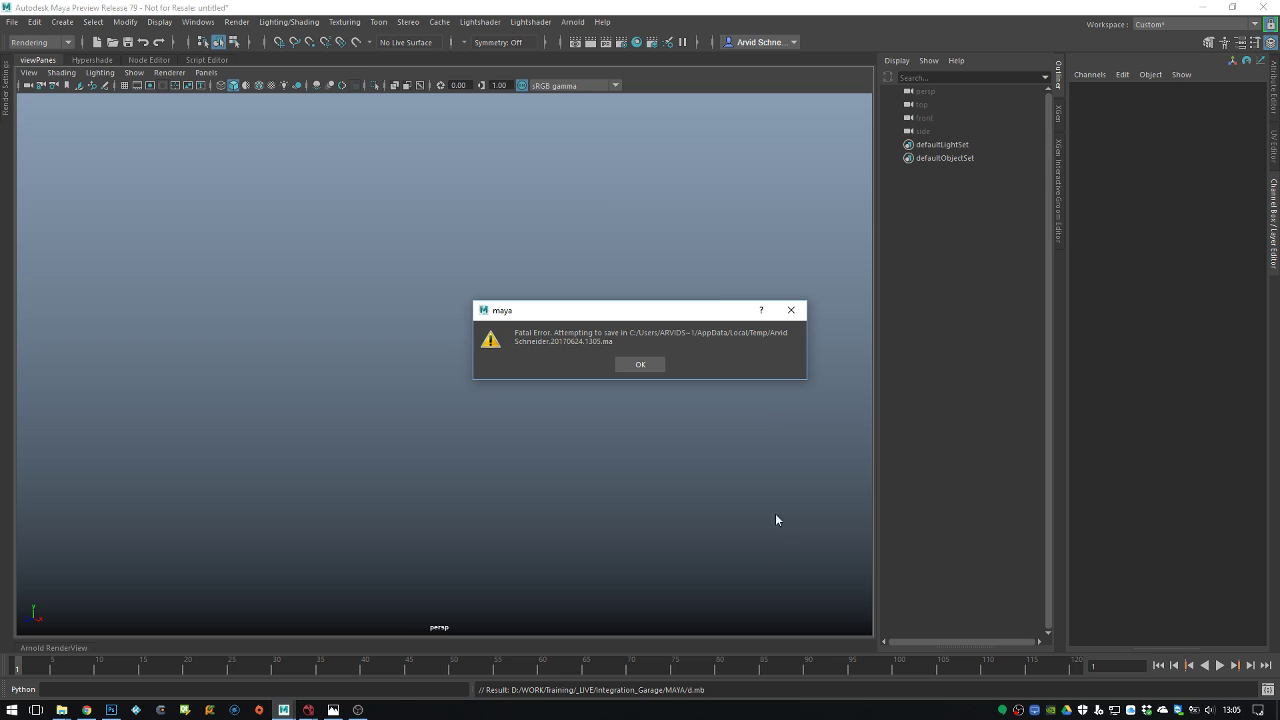
left_click(788, 315)
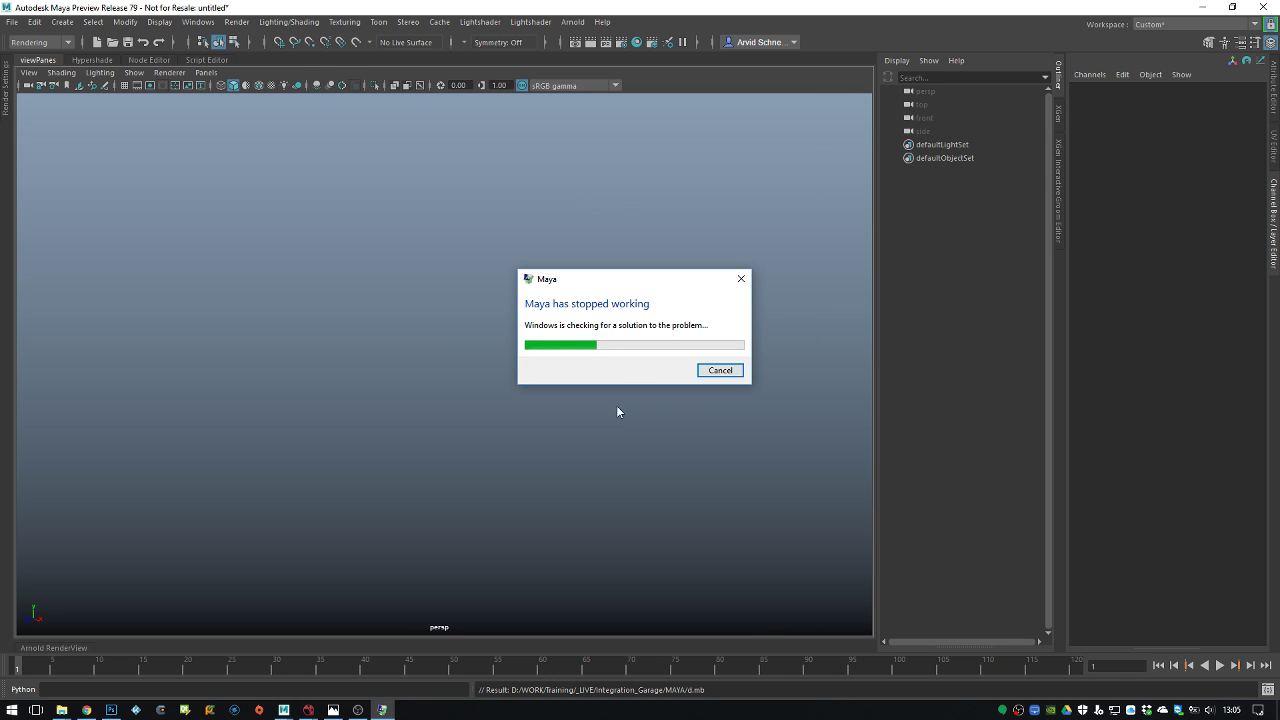
left_click(722, 368)
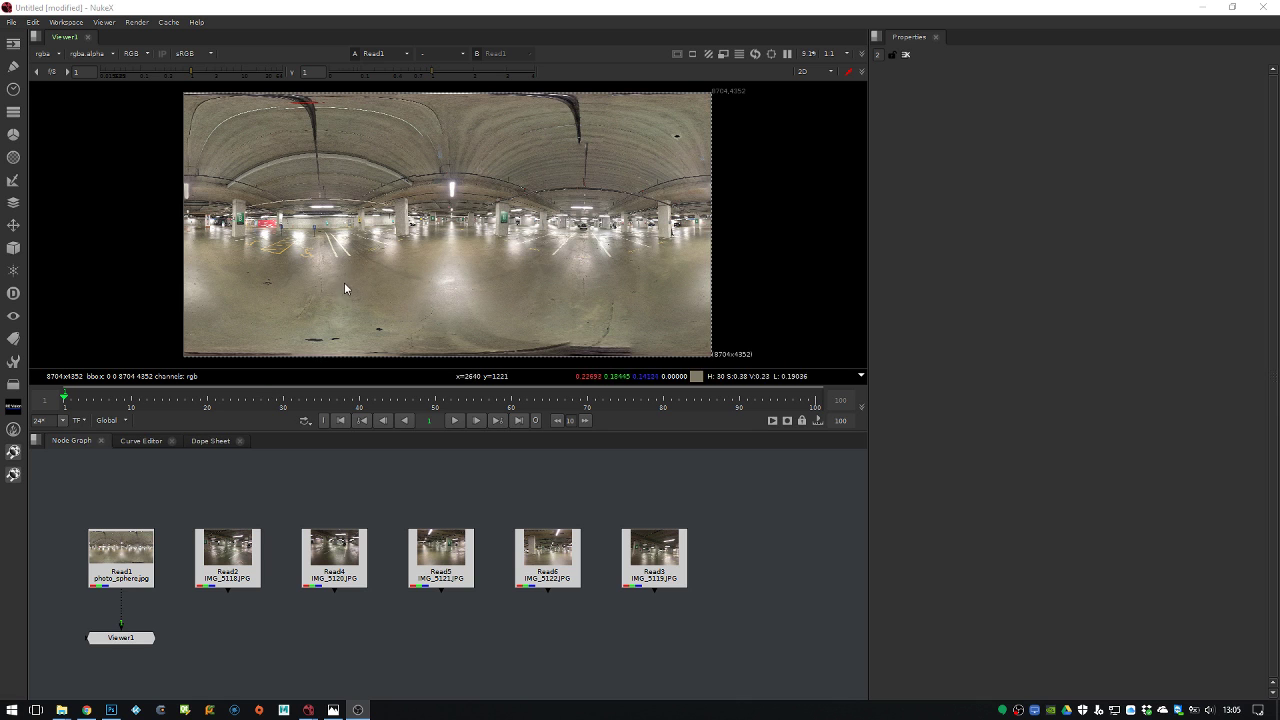
Switch to NukeX and examine the garage panorama in an enlarged viewer, checking the floor seam, ceiling, pillars and parking area
middle_click_drag(442, 269, 450, 267)
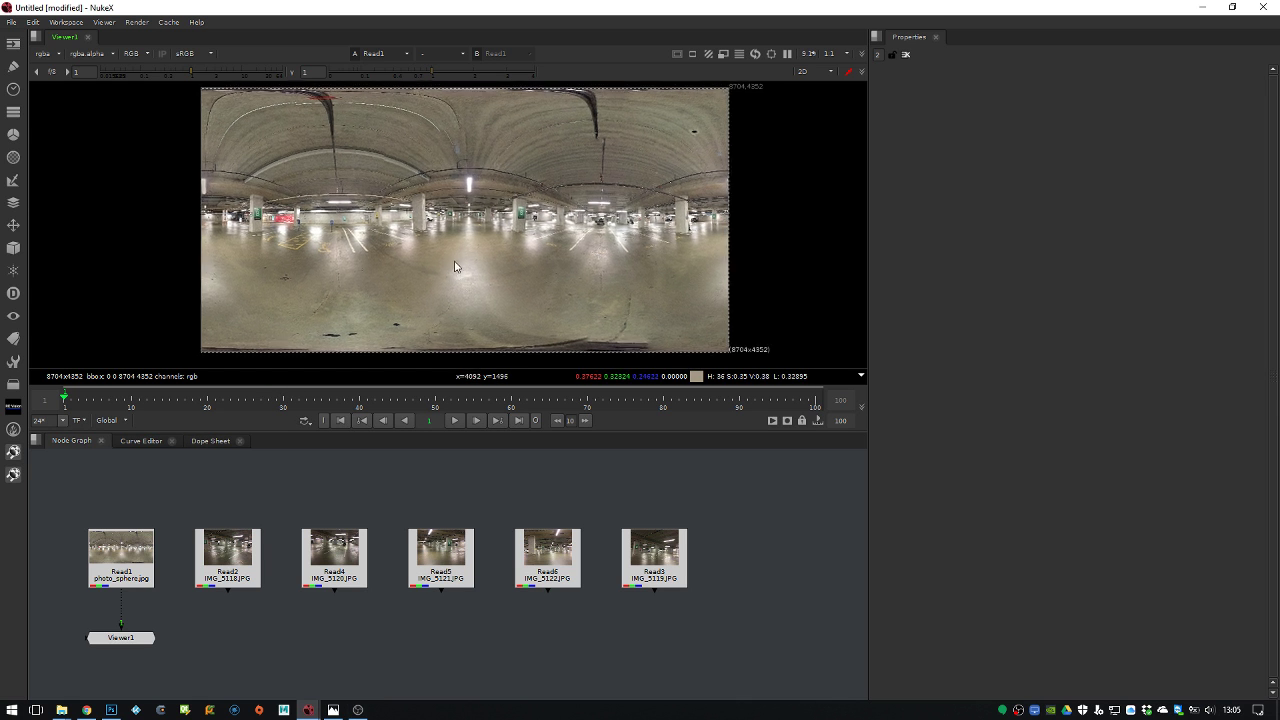
key("space")
scroll(570, 385, "up", 1)
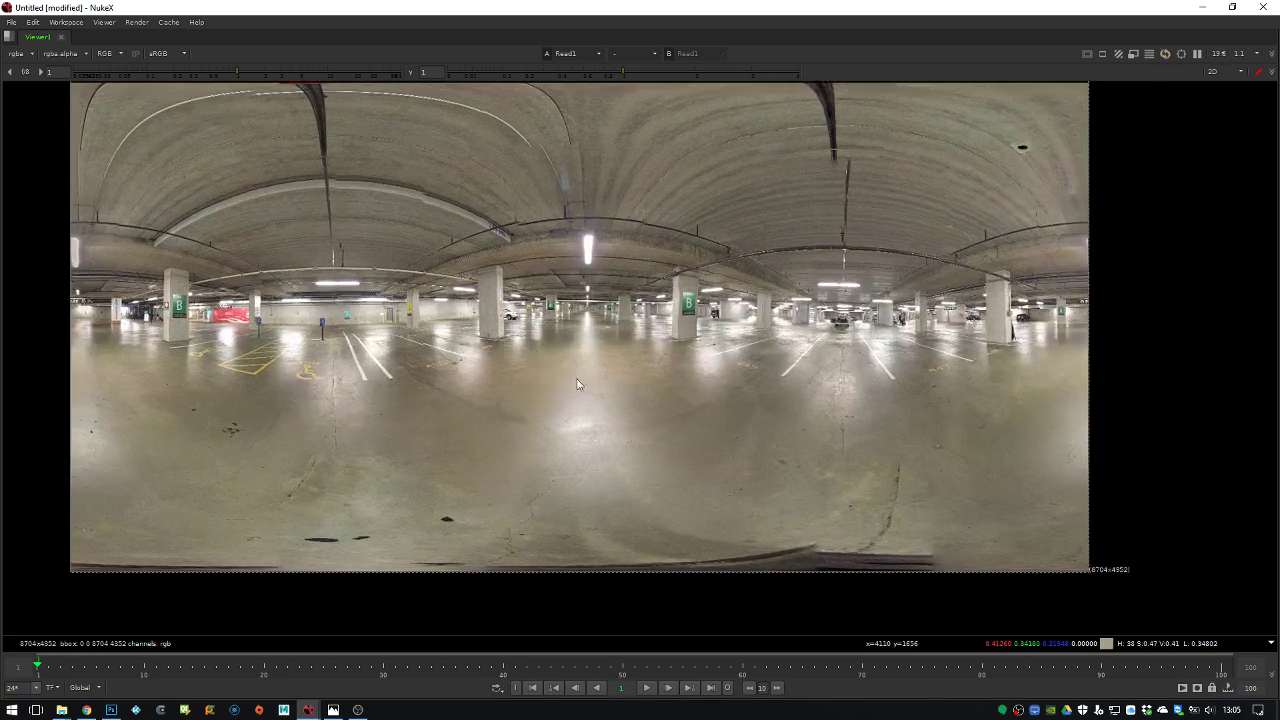
scroll(570, 385, "up", 5)
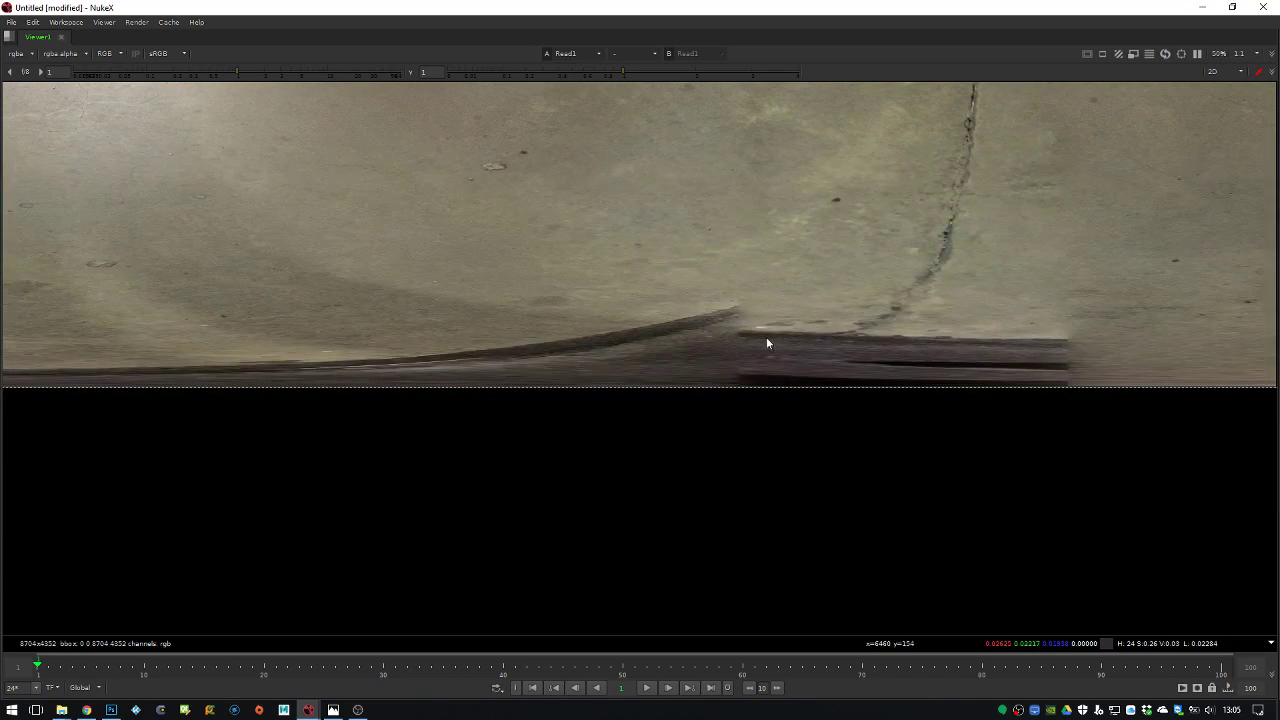
scroll(703, 309, "down", 6)
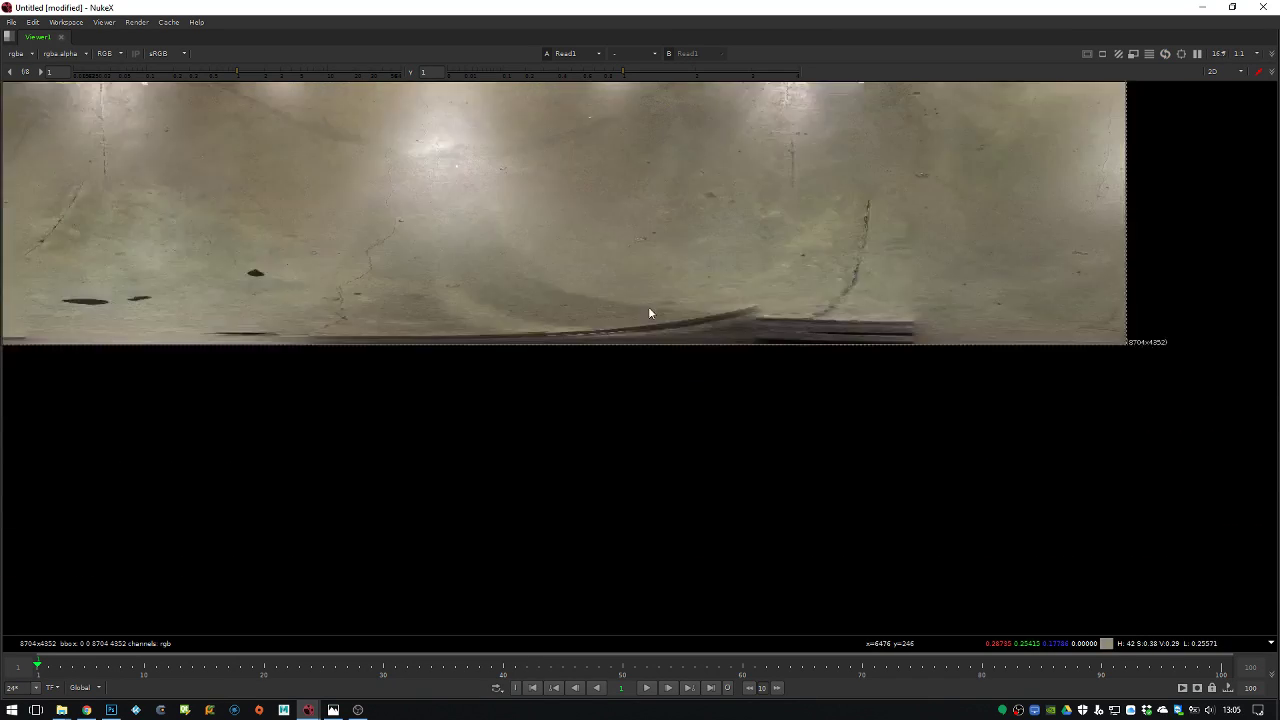
scroll(613, 330, "up", 2)
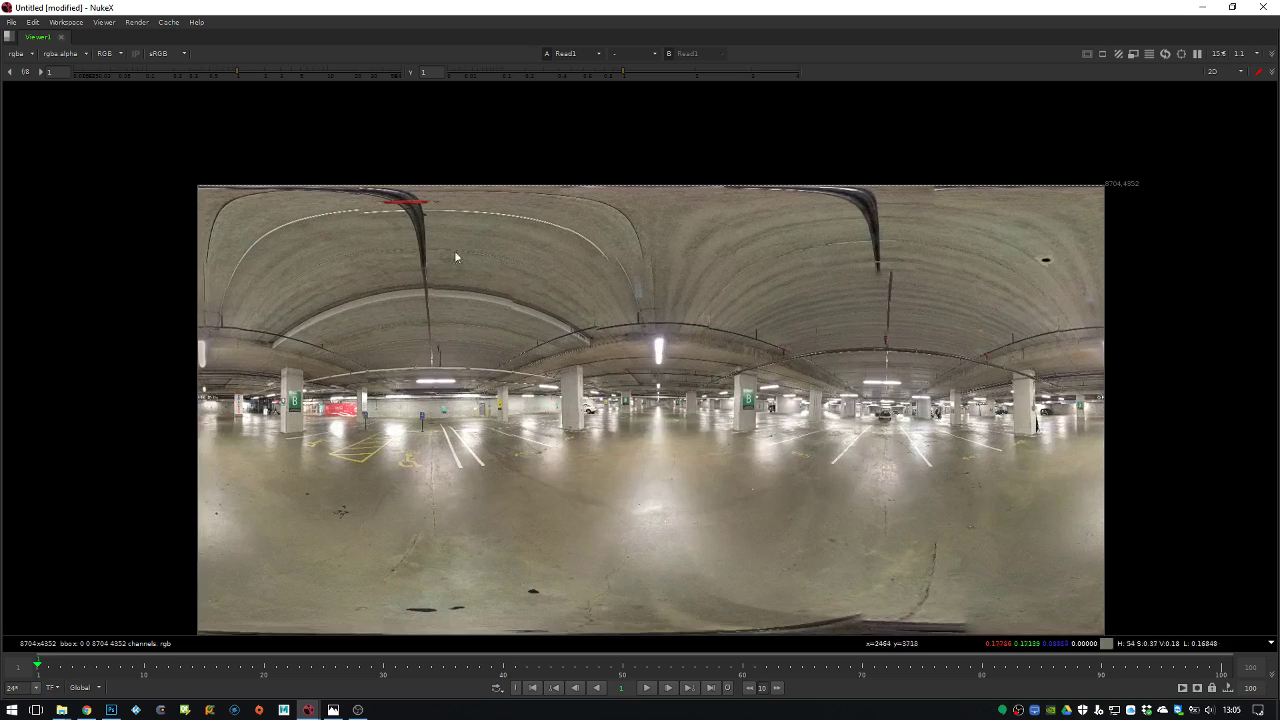
scroll(524, 356, "up", 6)
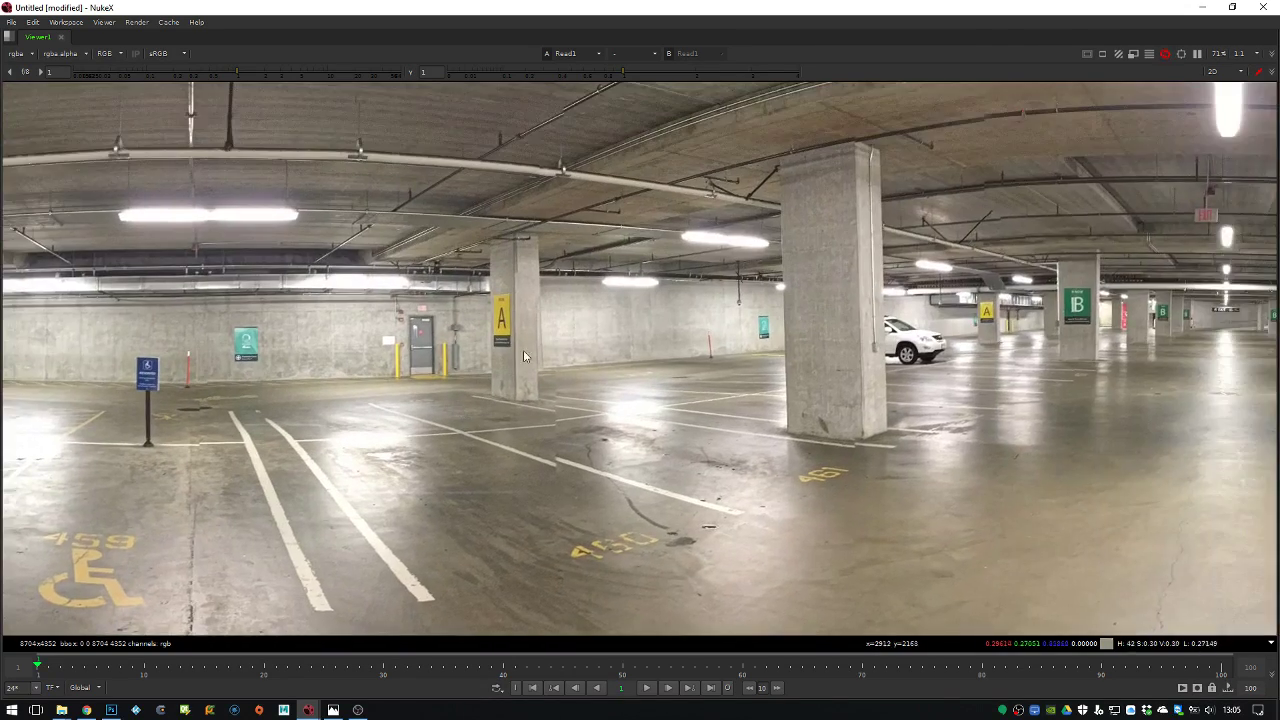
middle_click_drag(524, 356, 412, 440)
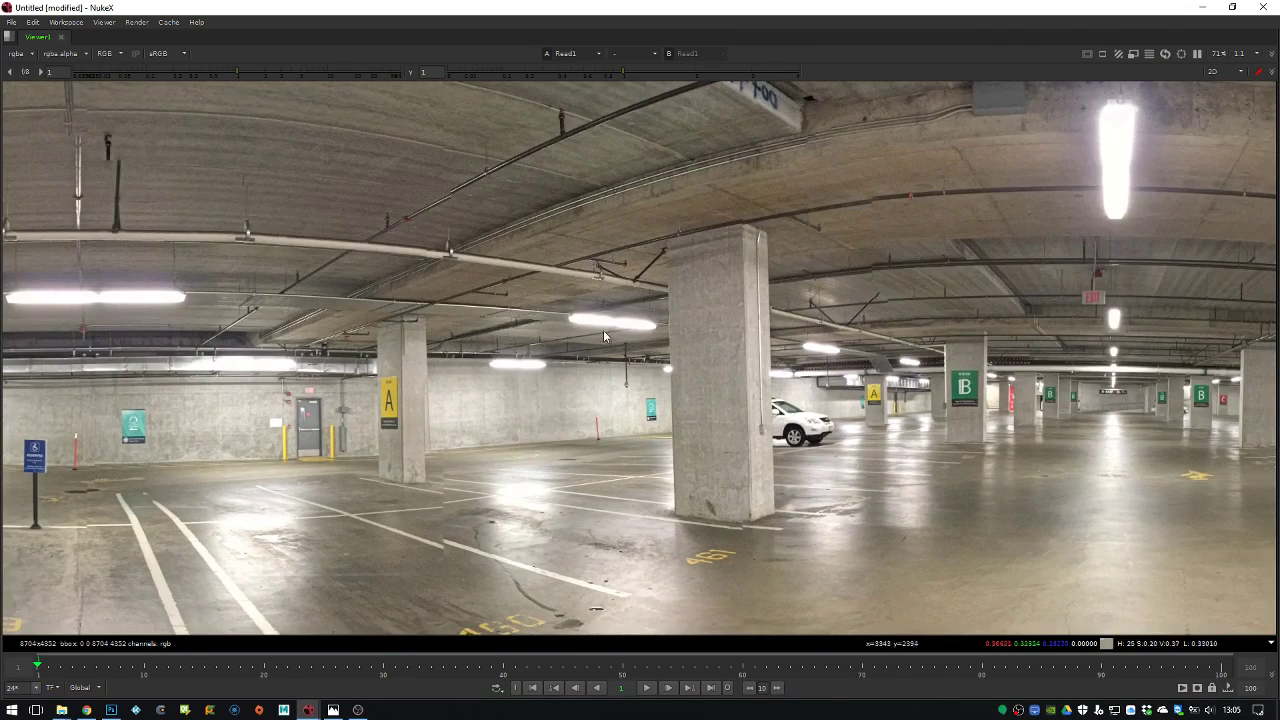
Lower the viewer gain to about 0.04 and inspect the brightness range of the panorama's ceiling lights
left_click_drag(240, 74, 122, 68)
scroll(702, 322, "up", 5)
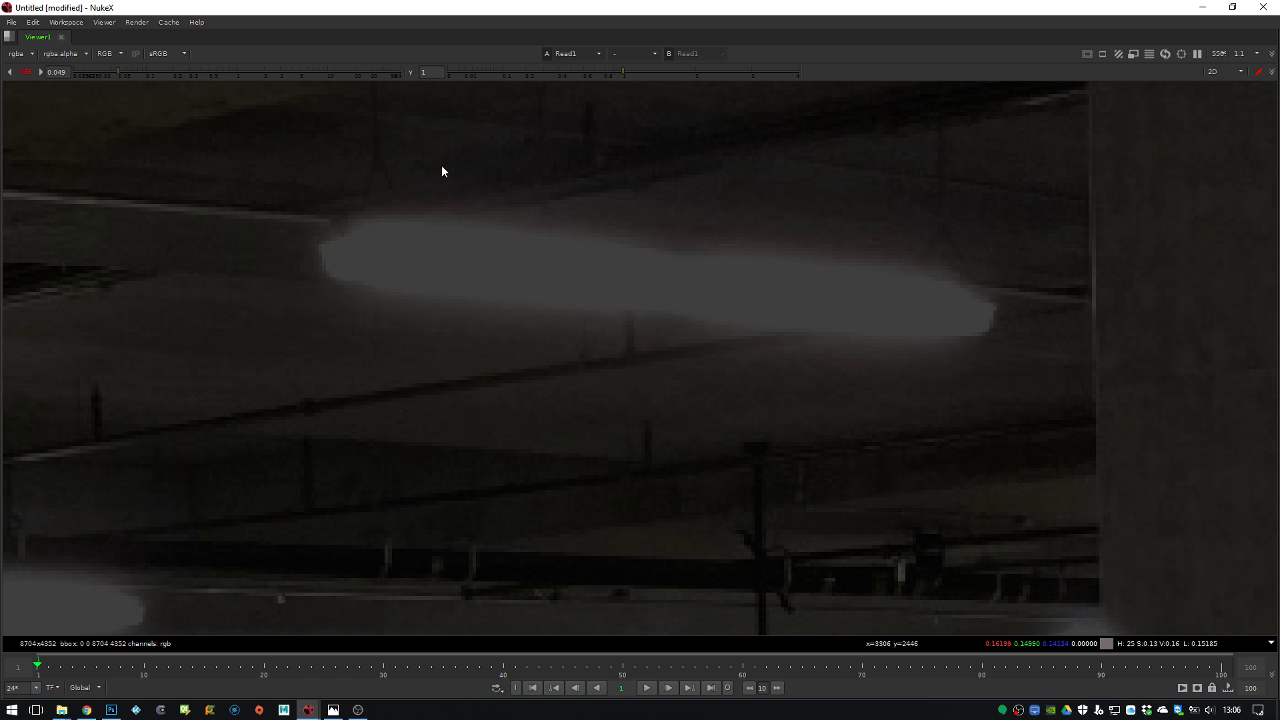
scroll(434, 209, "up", 4)
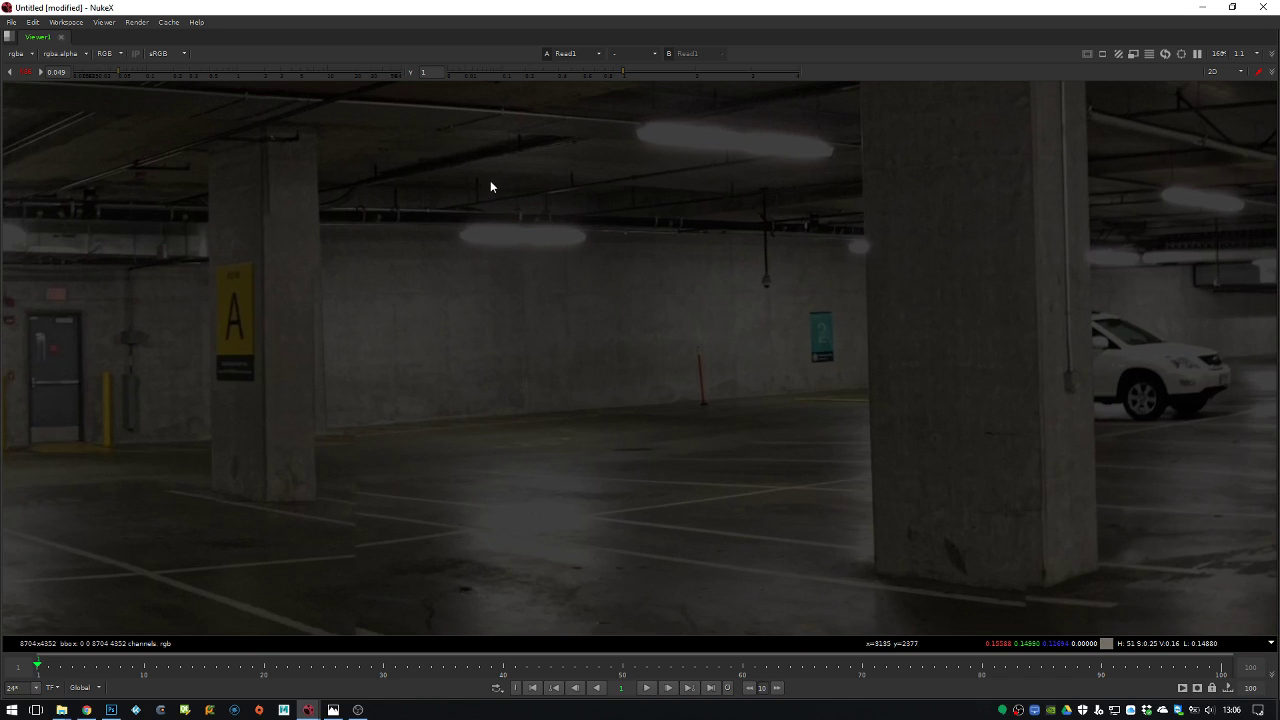
scroll(356, 232, "down", 12)
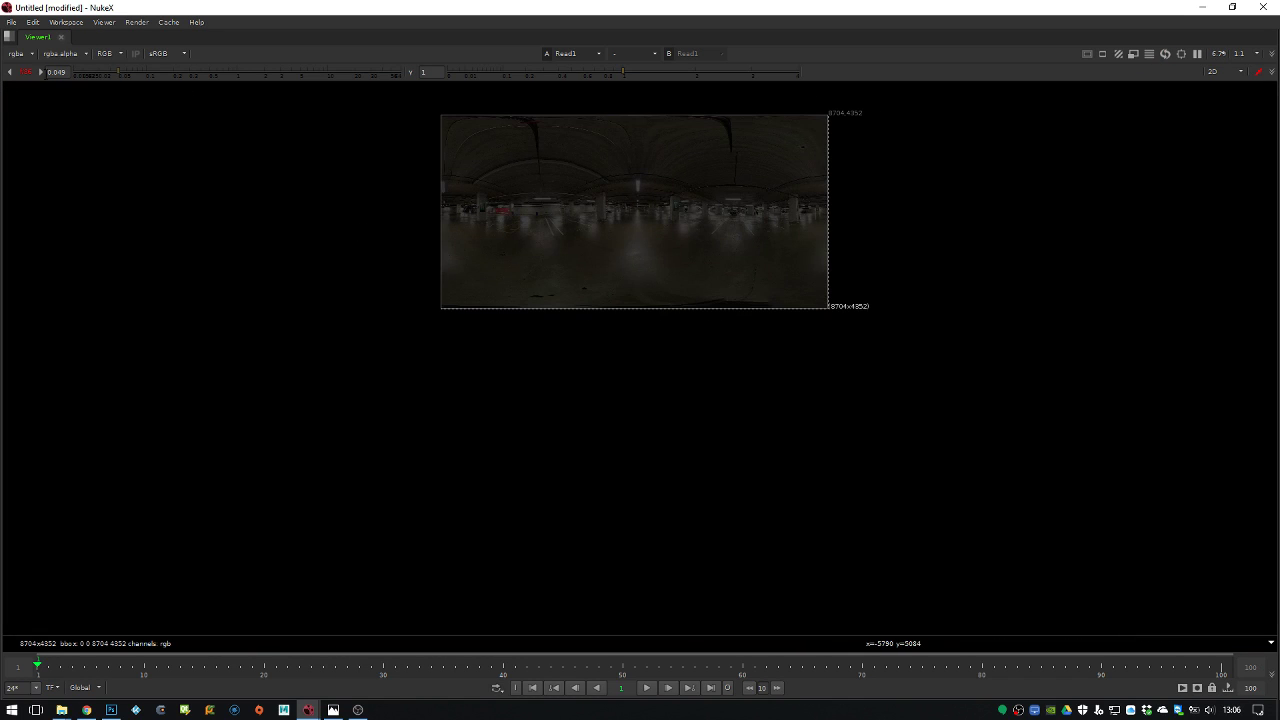
Reset the viewer gain to 1
left_click(25, 72)
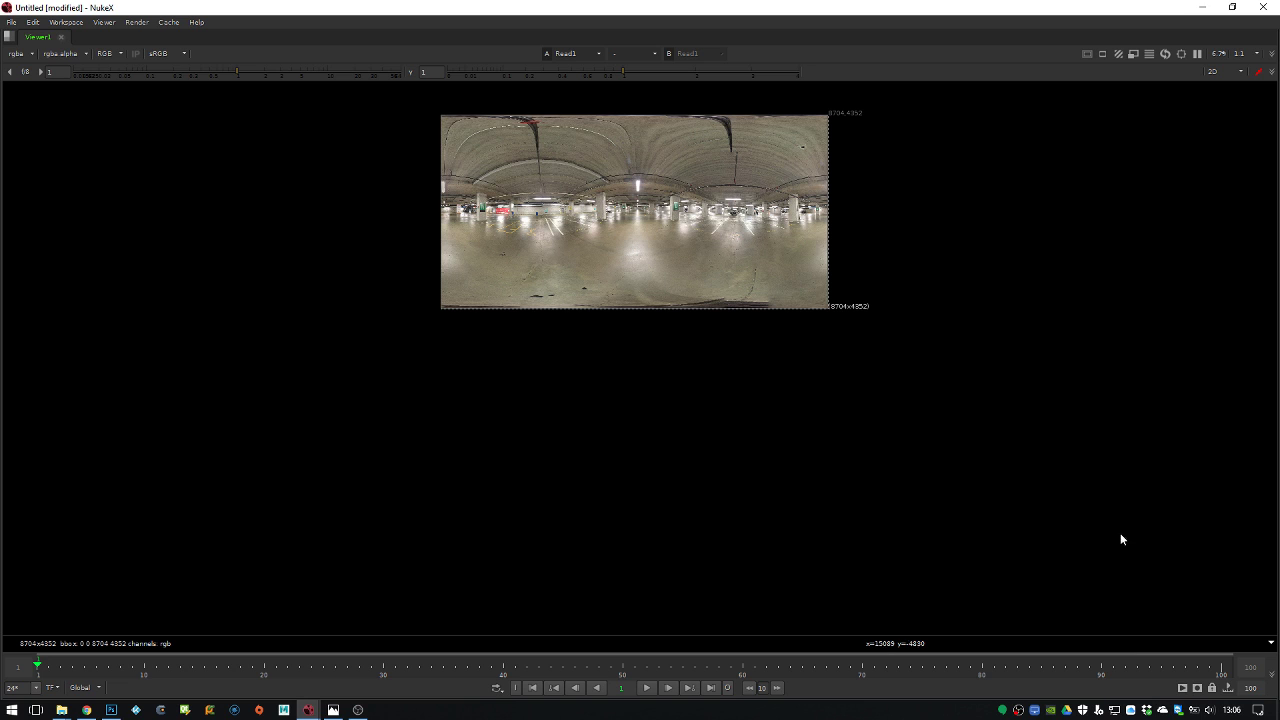
Switch to the LonelyScreen AirPlay Receiver to view its mirroring window, and minimize it to return to NukeX
left_click(1034, 710)
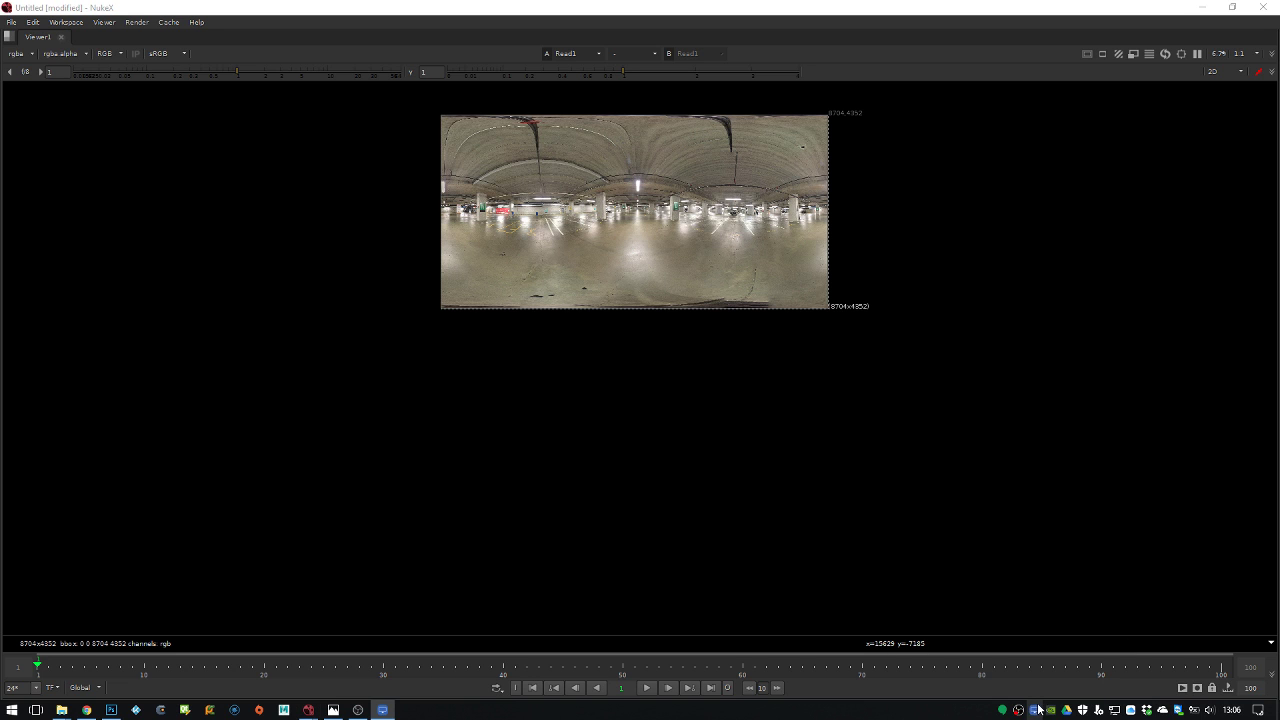
left_click(382, 709)
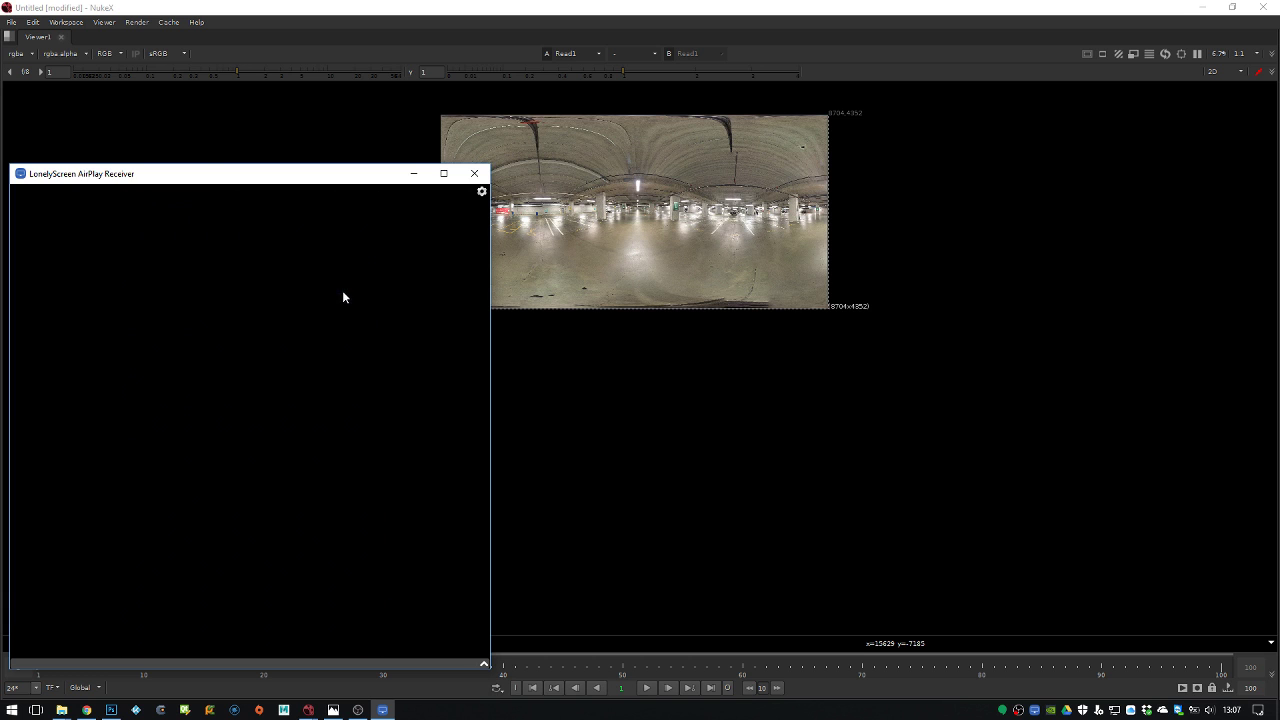
left_click(414, 178)
Leave the enlarged viewer and examine the garage reference photos IMG_5118.JPG and IMG_5121.JPG up close in a taller viewer pane
key("space")
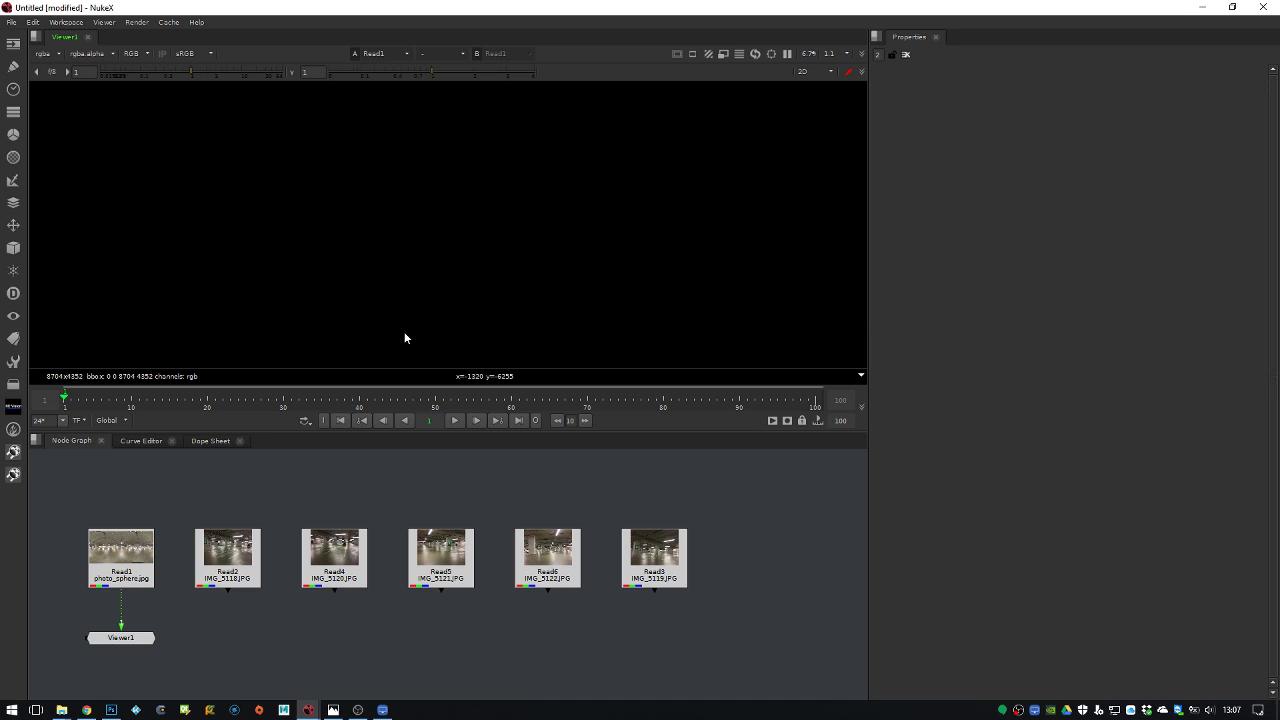
key("1")
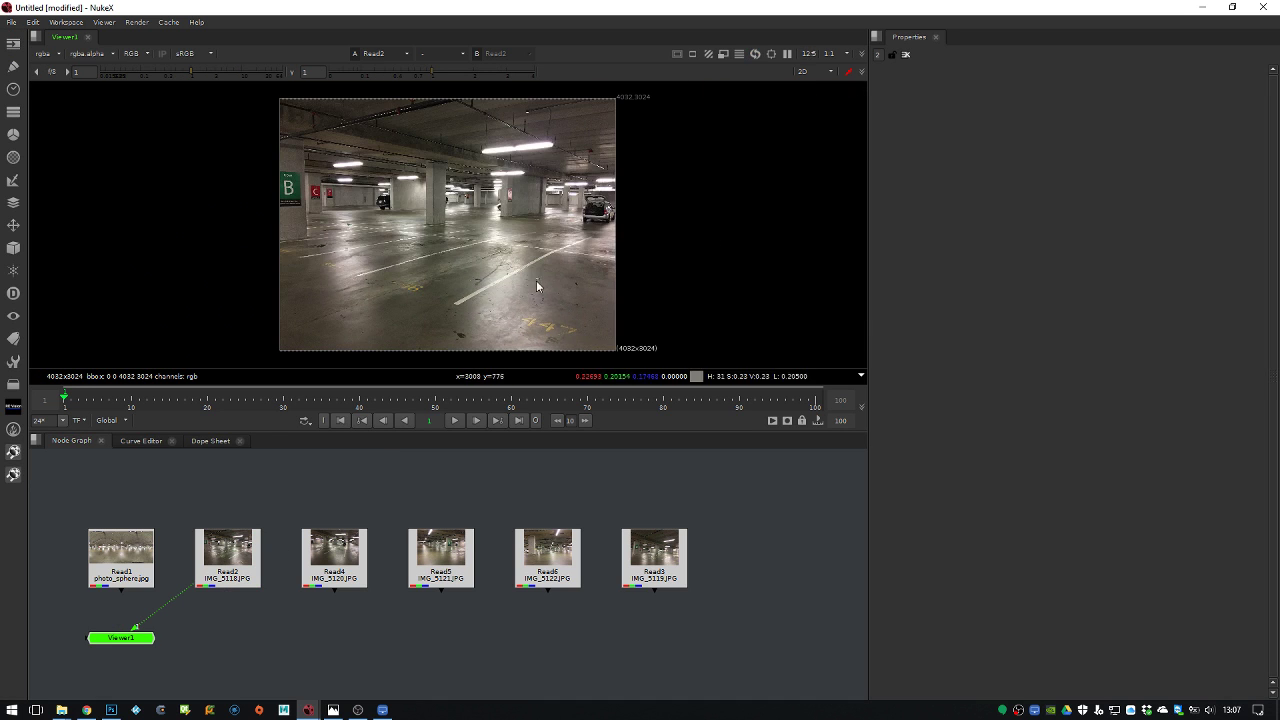
left_click_drag(460, 430, 457, 510)
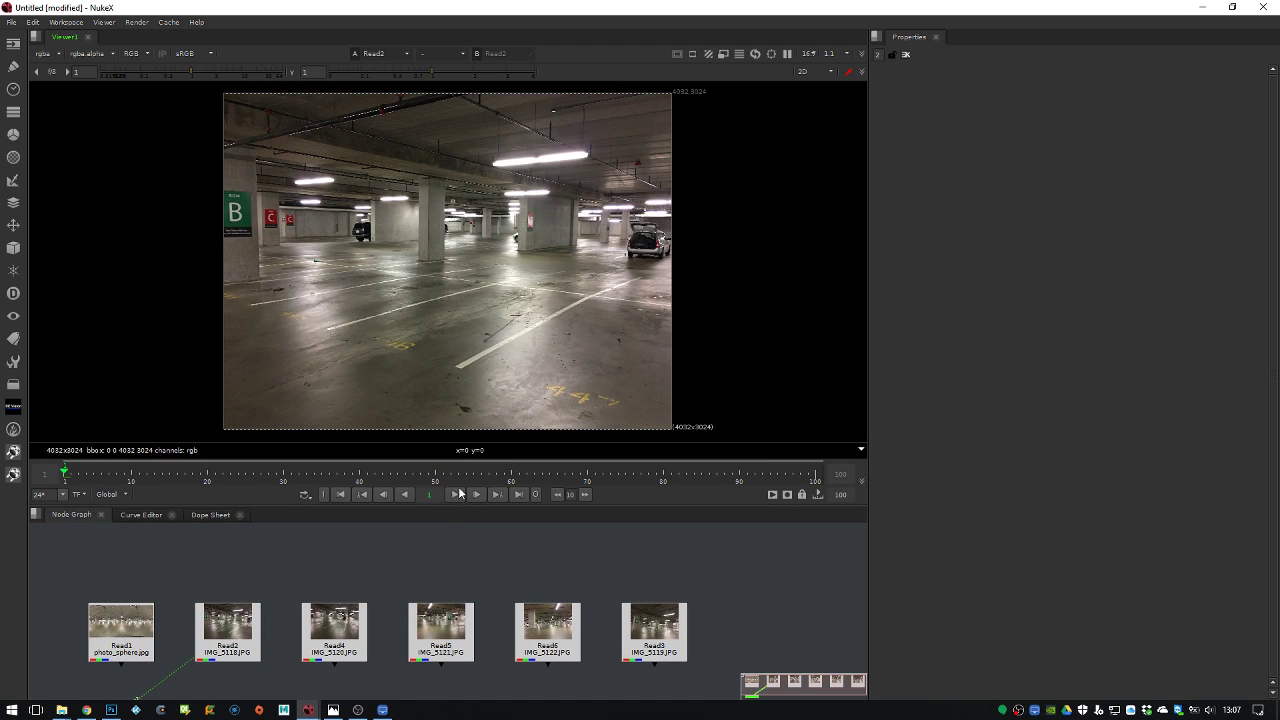
middle_click_drag(484, 255, 530, 220)
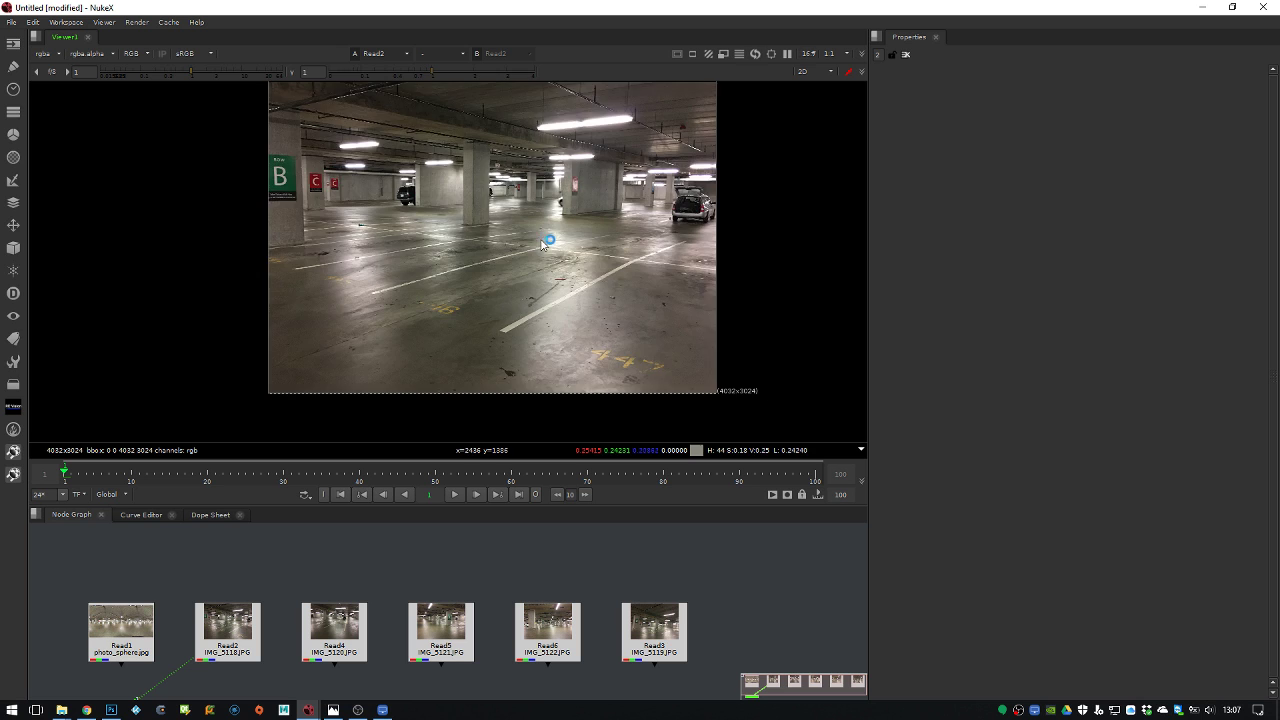
scroll(600, 235, "up", 5)
scroll(594, 275, "down", 3)
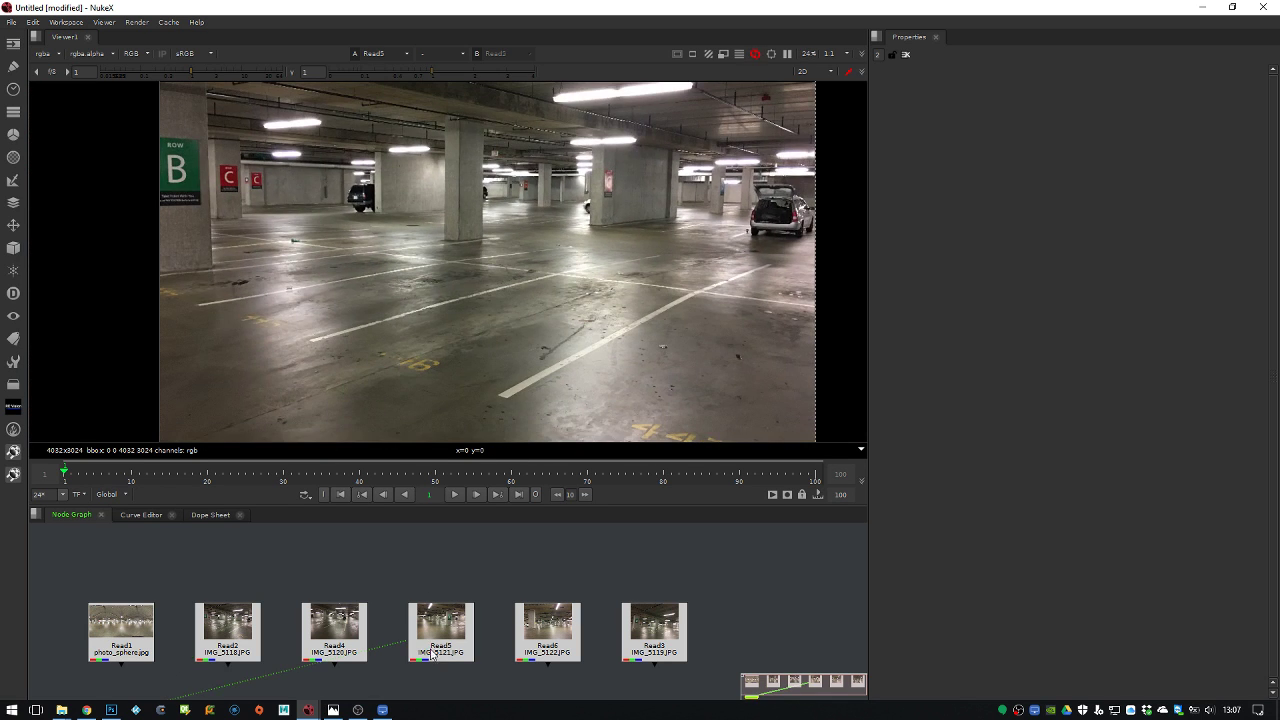
key("1")
scroll(608, 324, "down", 2)
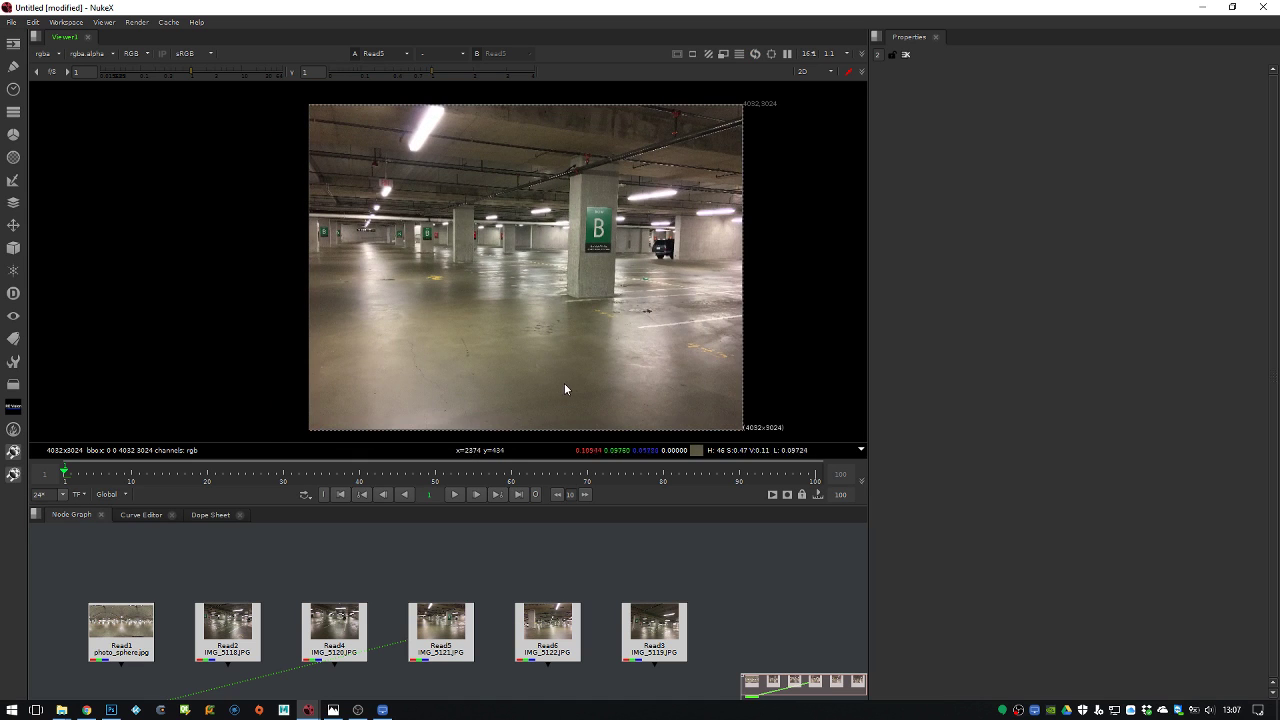
scroll(543, 320, "up", 2)
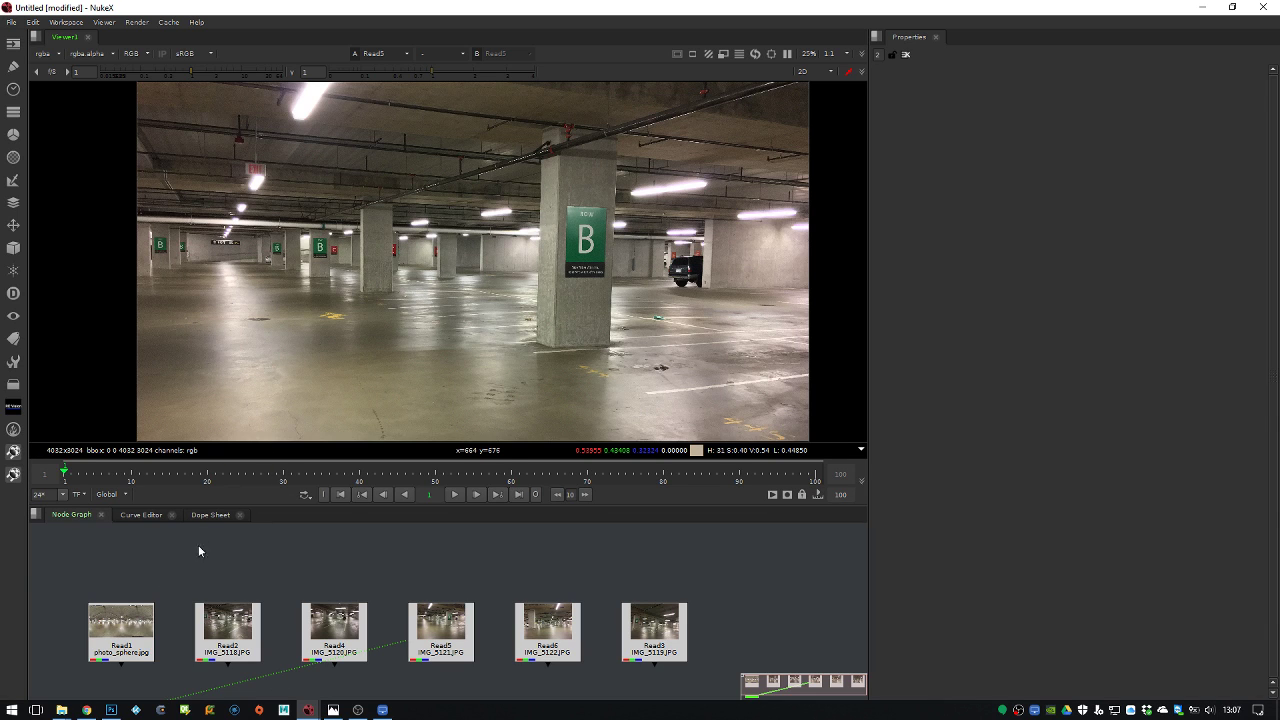
Switch to Chrome, look through the Patreon page's source materials post and membership tiers, and return to NukeX
left_click(86, 710)
left_click(206, 14)
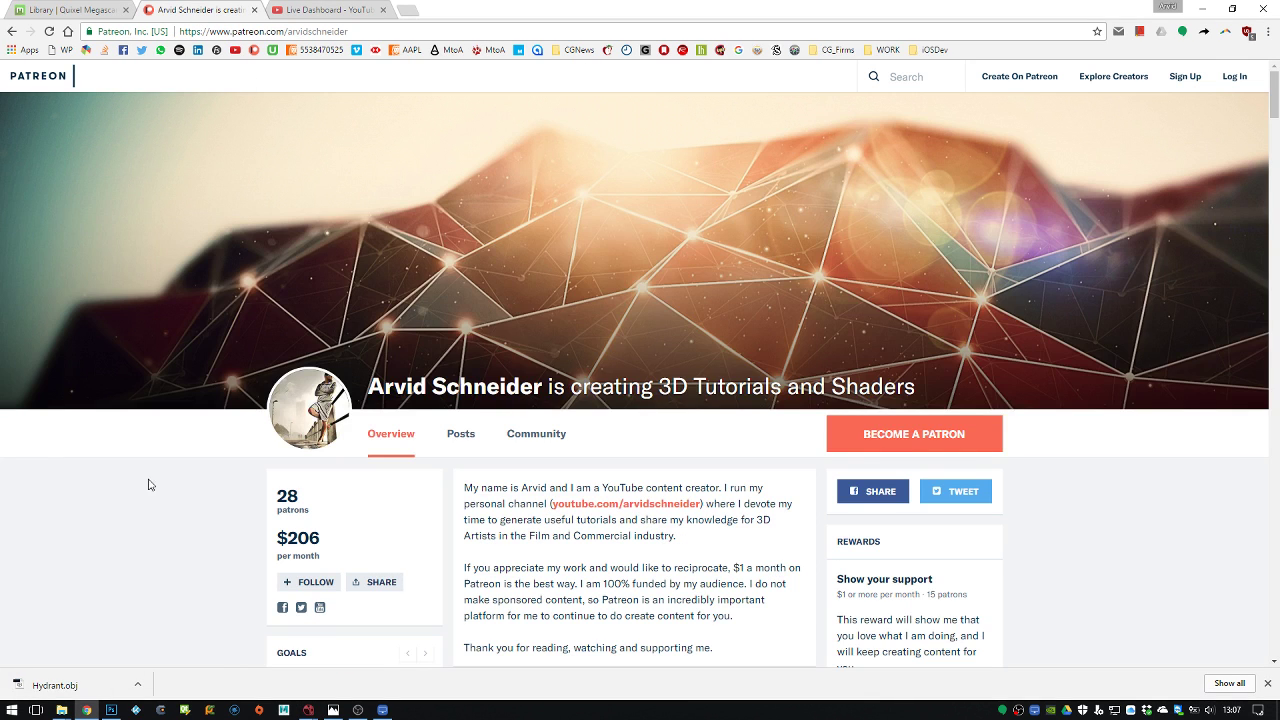
scroll(166, 470, "down", 5)
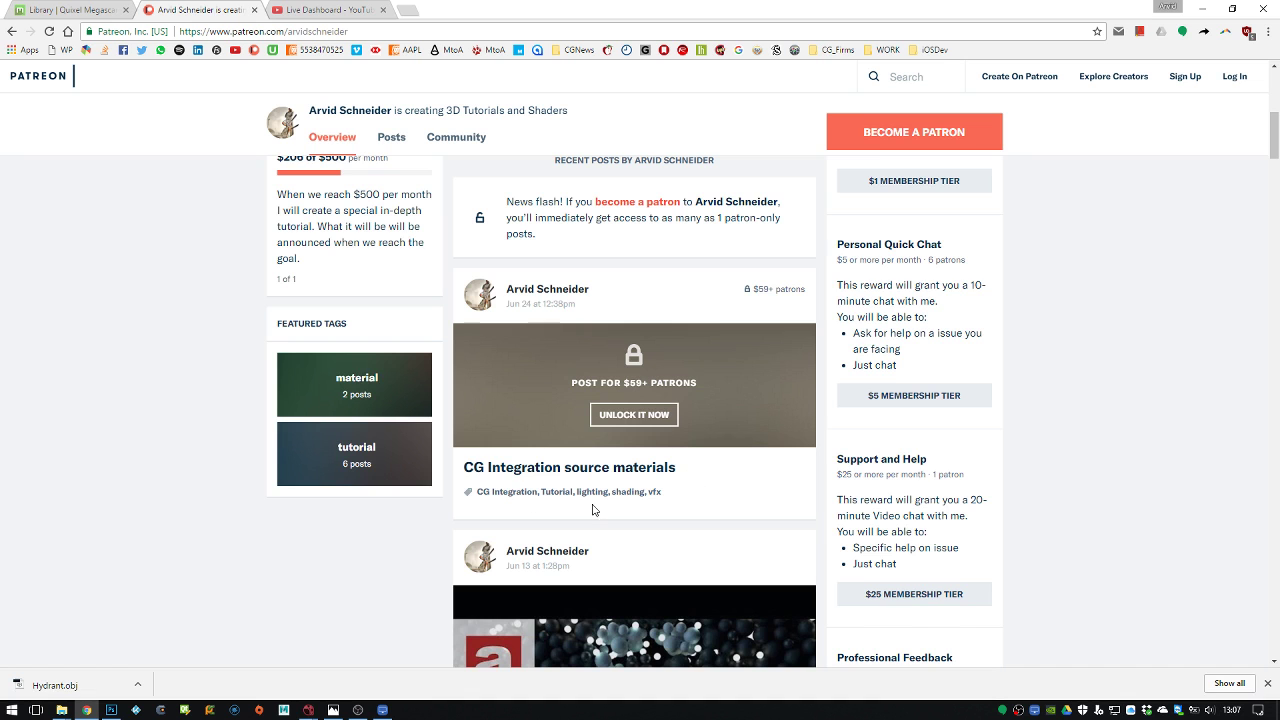
scroll(170, 438, "down", 4)
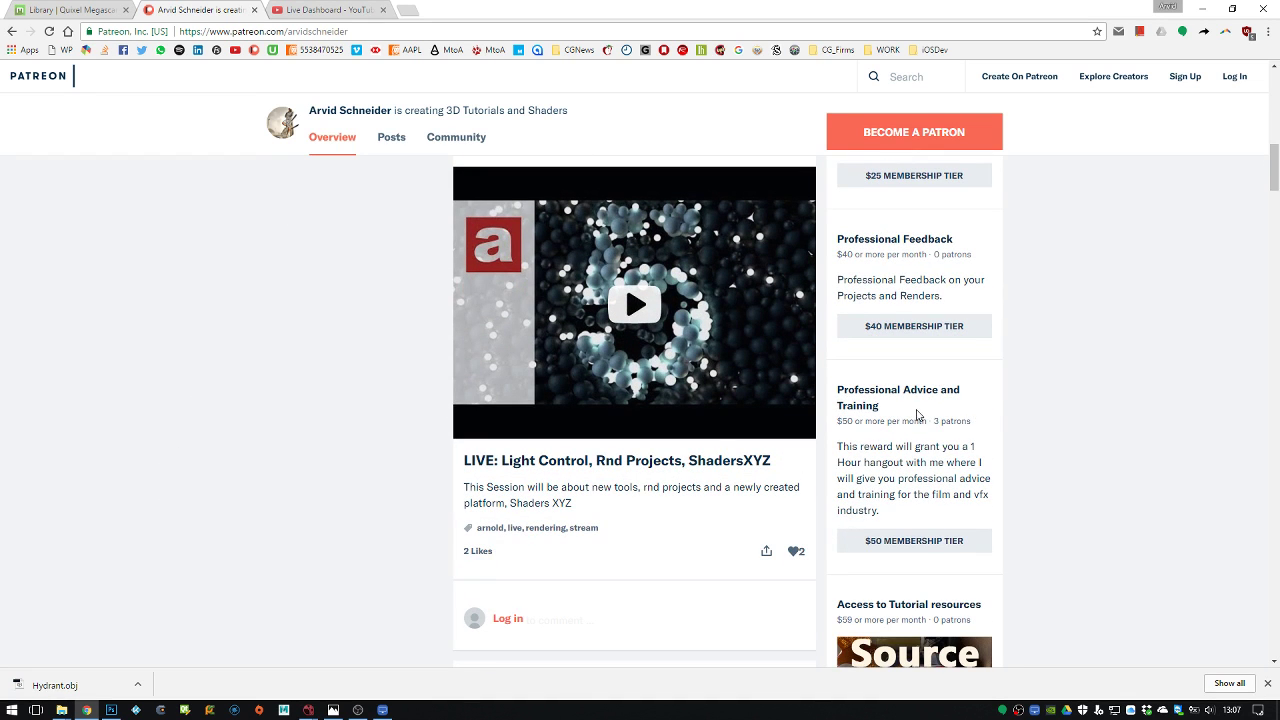
scroll(1066, 340, "down", 2)
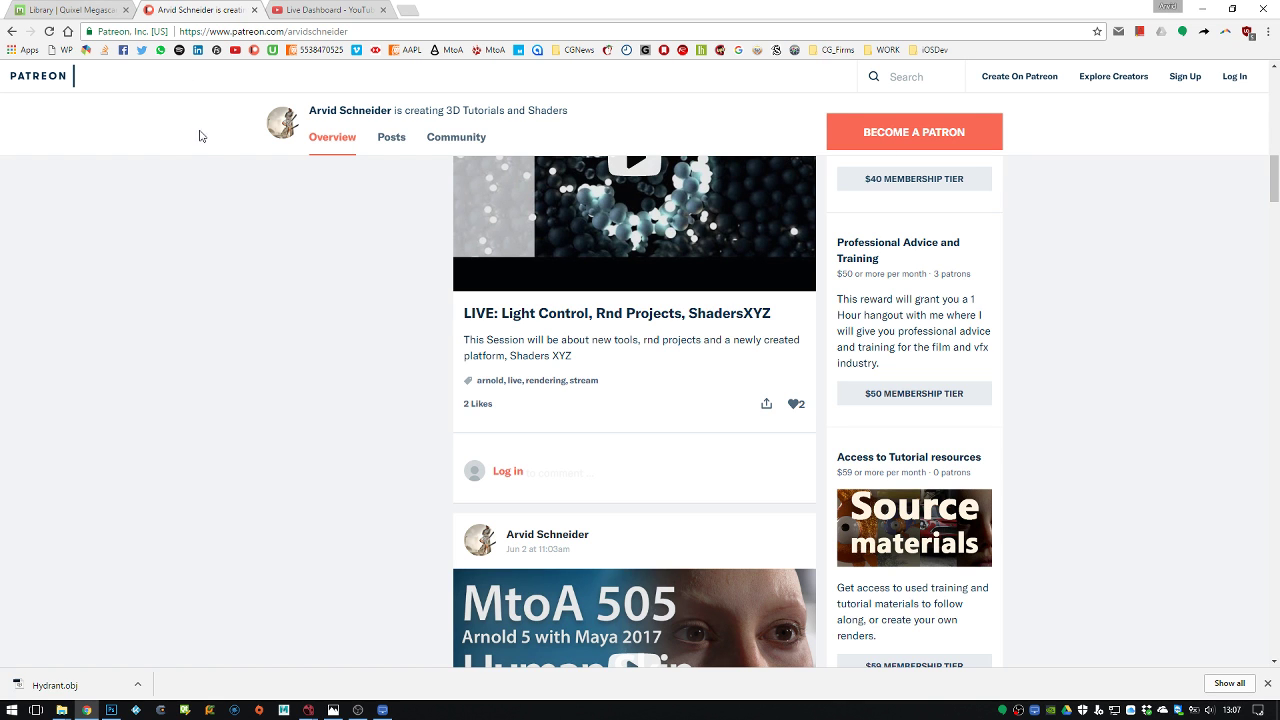
left_click(1202, 8)
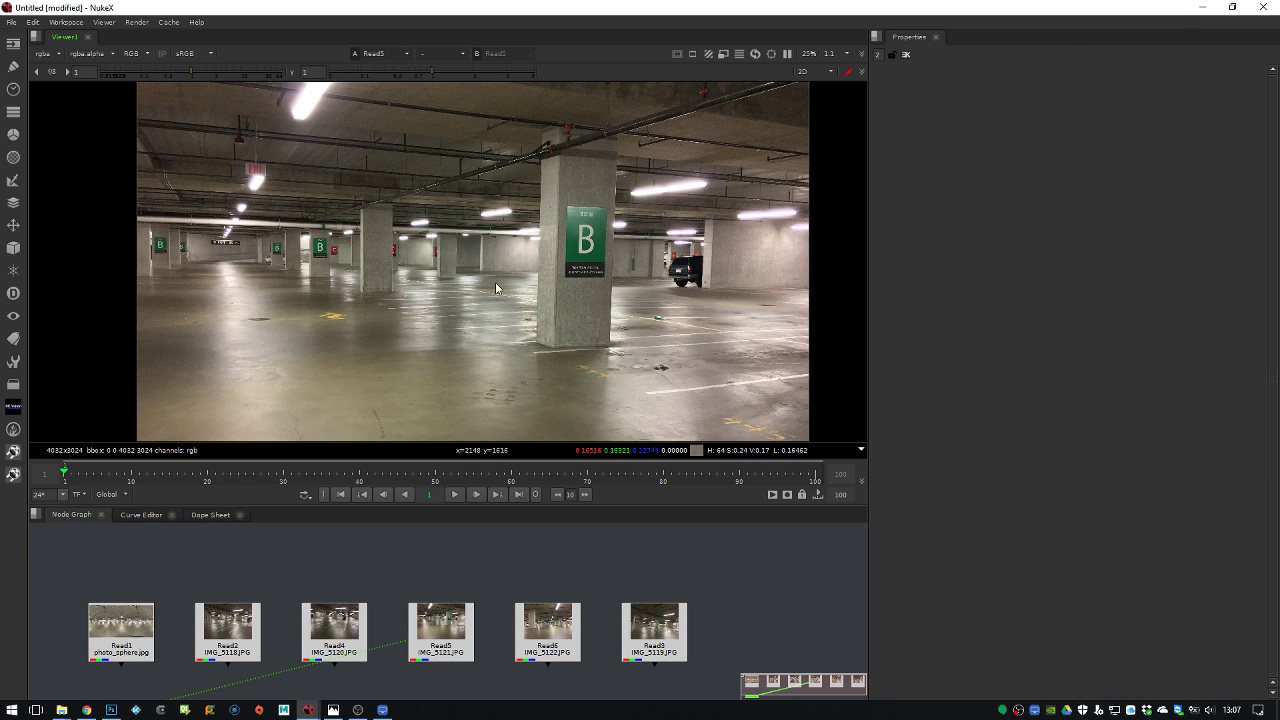
Display the photo_sphere.jpg panorama in the viewer, move the Viewer1 node further down the graph, and rebalance the viewer and graph heights
left_click_drag(399, 508, 400, 308)
left_click(121, 430)
key("1")
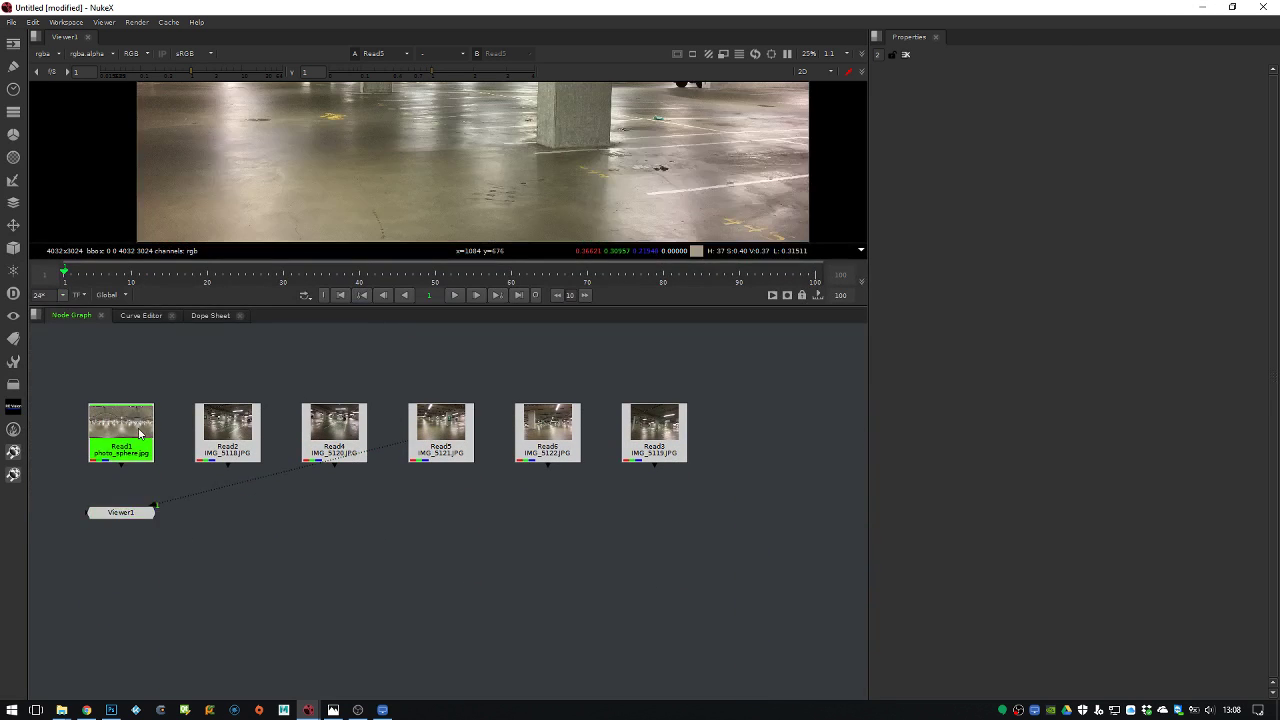
left_click(116, 516)
left_click_drag(116, 516, 203, 706)
middle_click_drag(541, 170, 680, 233)
left_click_drag(586, 305, 583, 413)
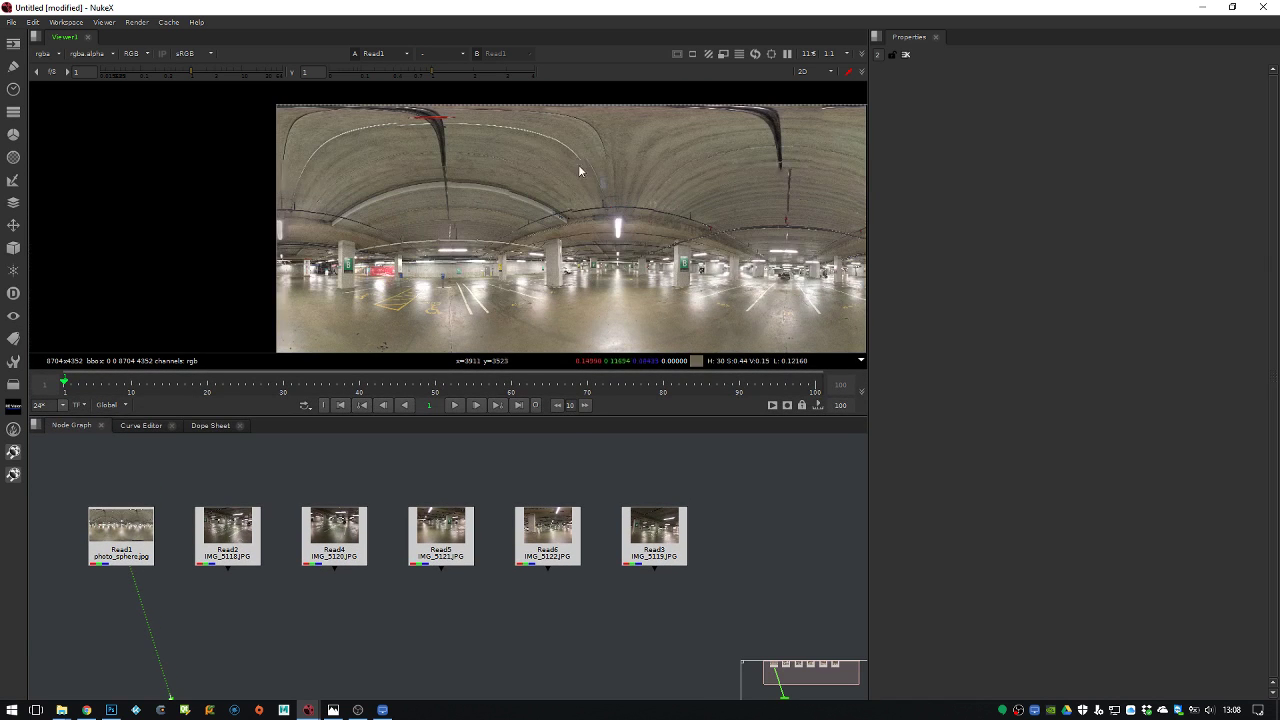
middle_click_drag(583, 226, 560, 212)
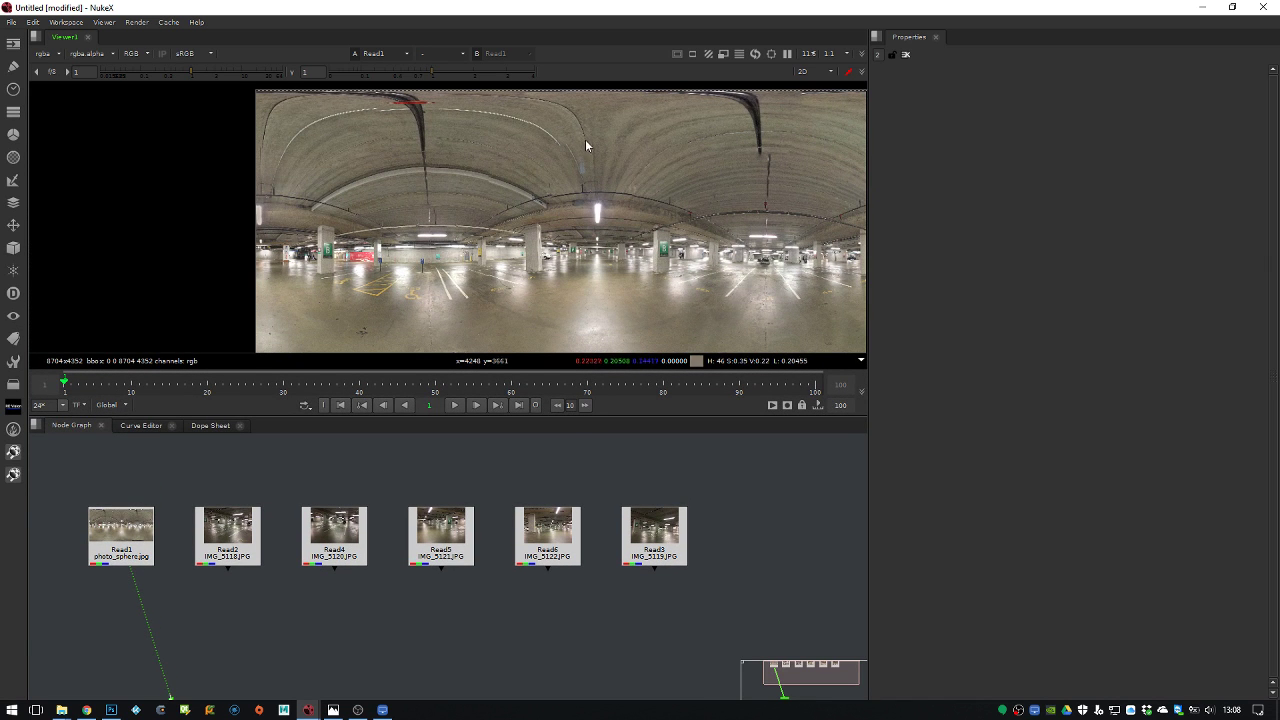
middle_click_drag(568, 262, 533, 257)
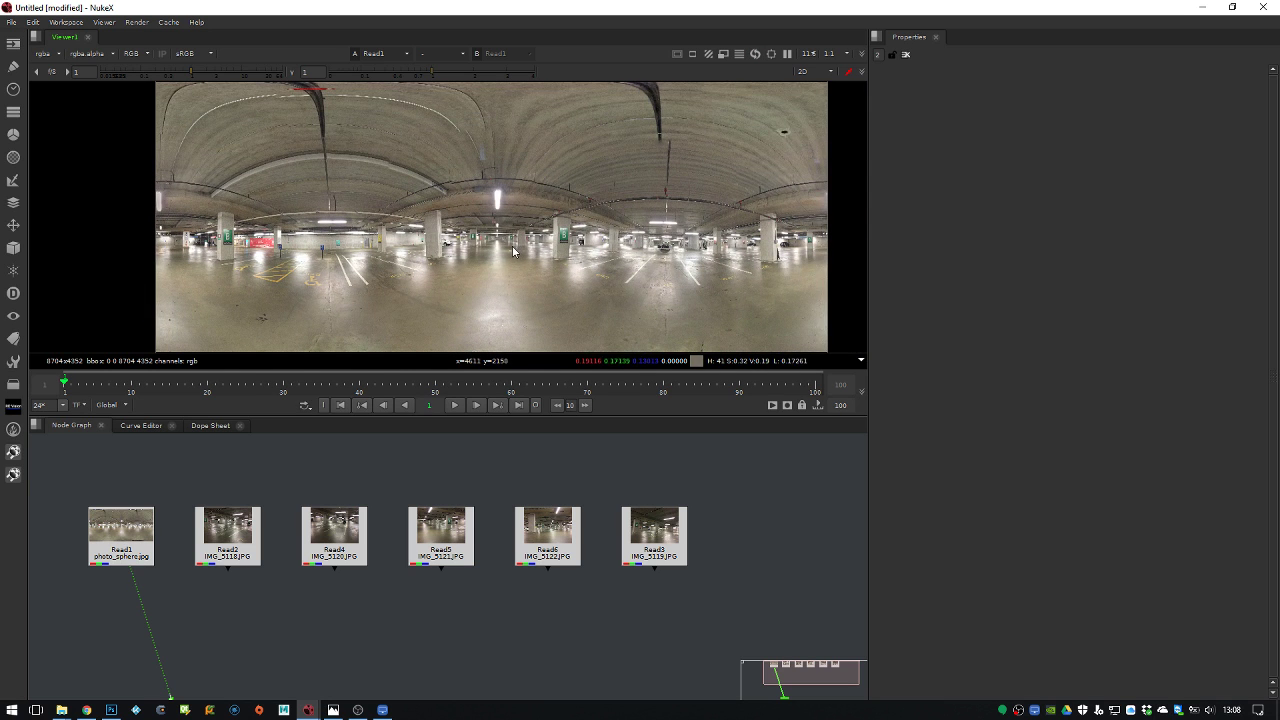
middle_click_drag(508, 245, 515, 228)
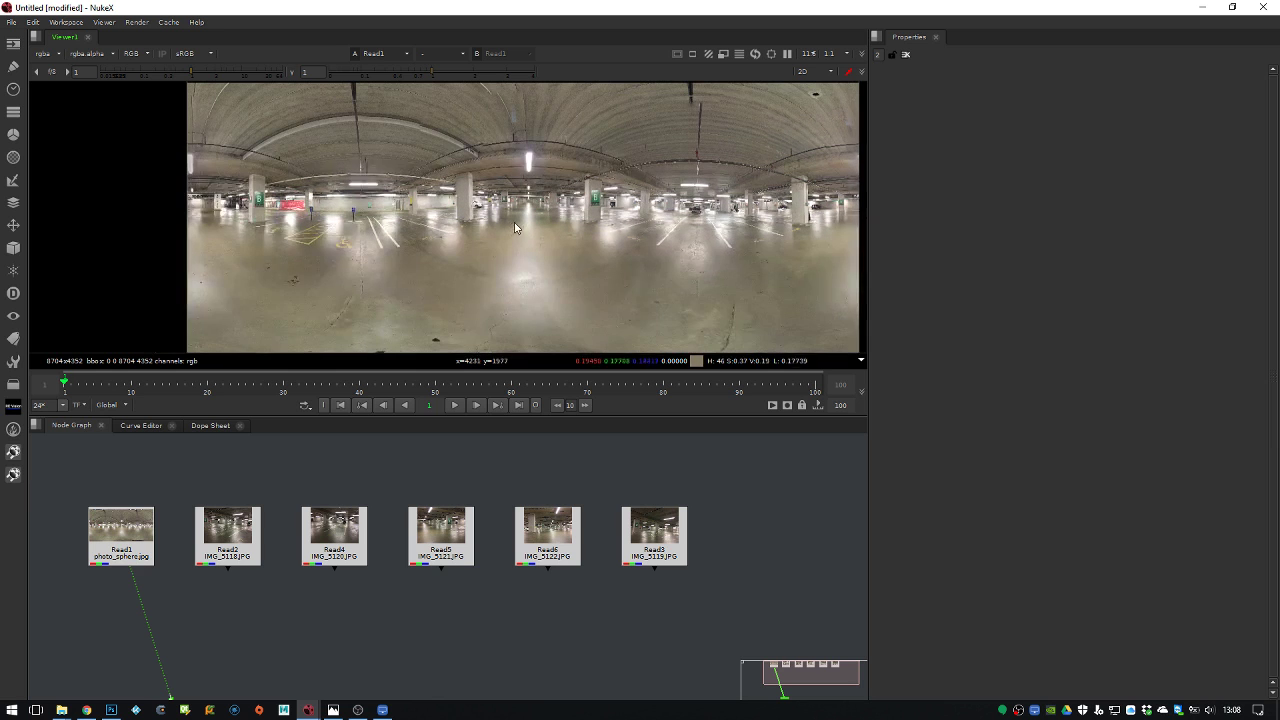
Move the garage photo Read nodes well away from the panorama's Read node to free space in the node graph
middle_click_drag(383, 474, 451, 463)
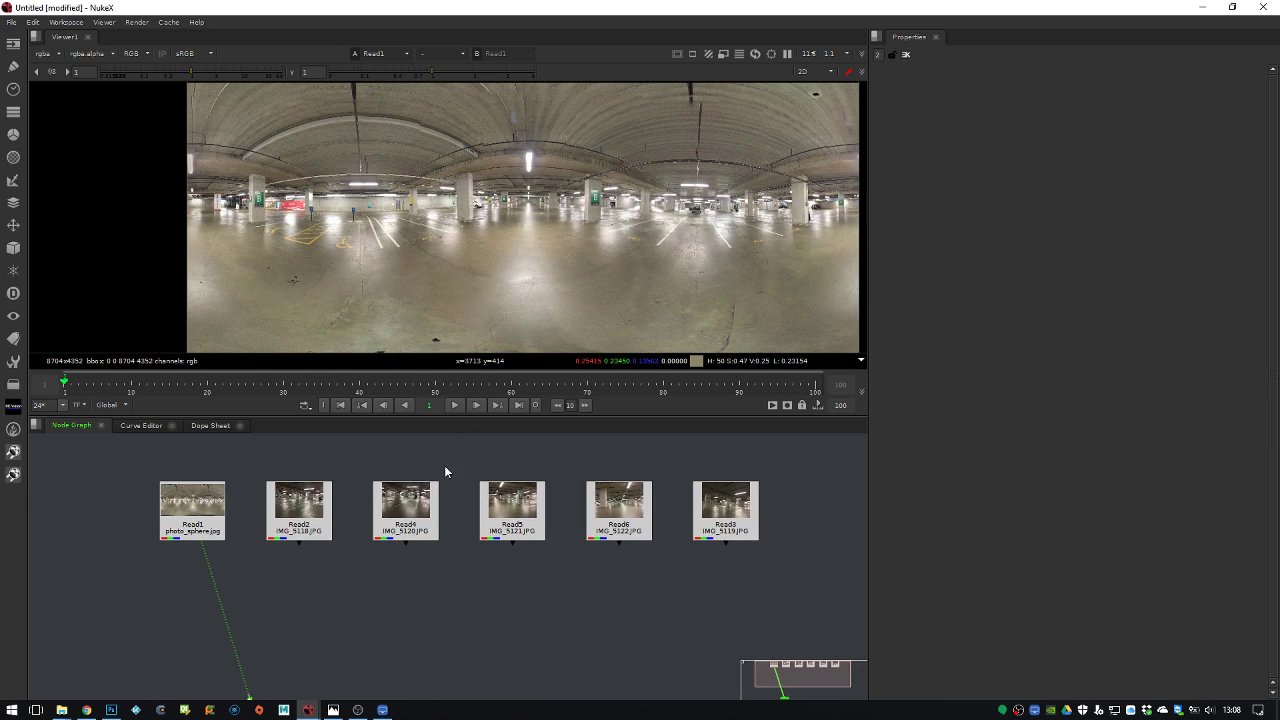
scroll(451, 463, "down", 2)
left_click_drag(310, 463, 640, 540)
left_click_drag(481, 497, 790, 512)
left_click(400, 469)
Insert the comp nodes from env_prepper.nk in the D:/WORK/Resources/Assets/Nuke folder
left_click(10, 20)
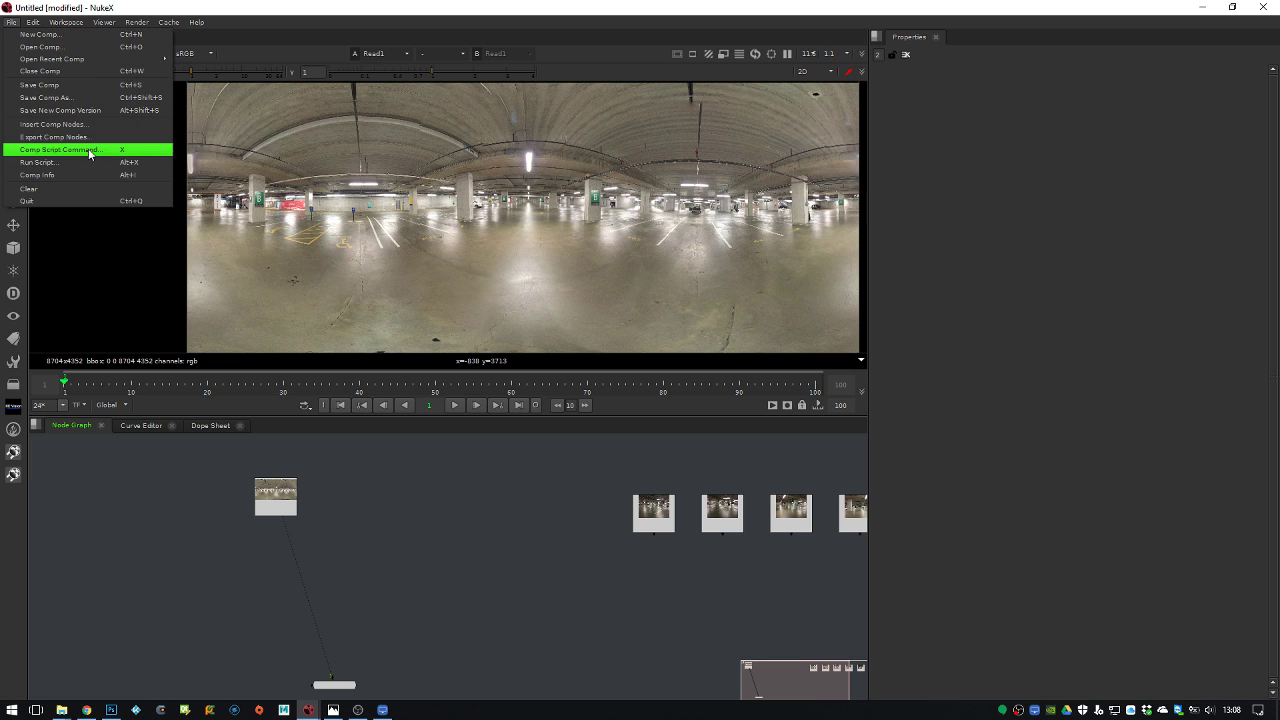
left_click(70, 125)
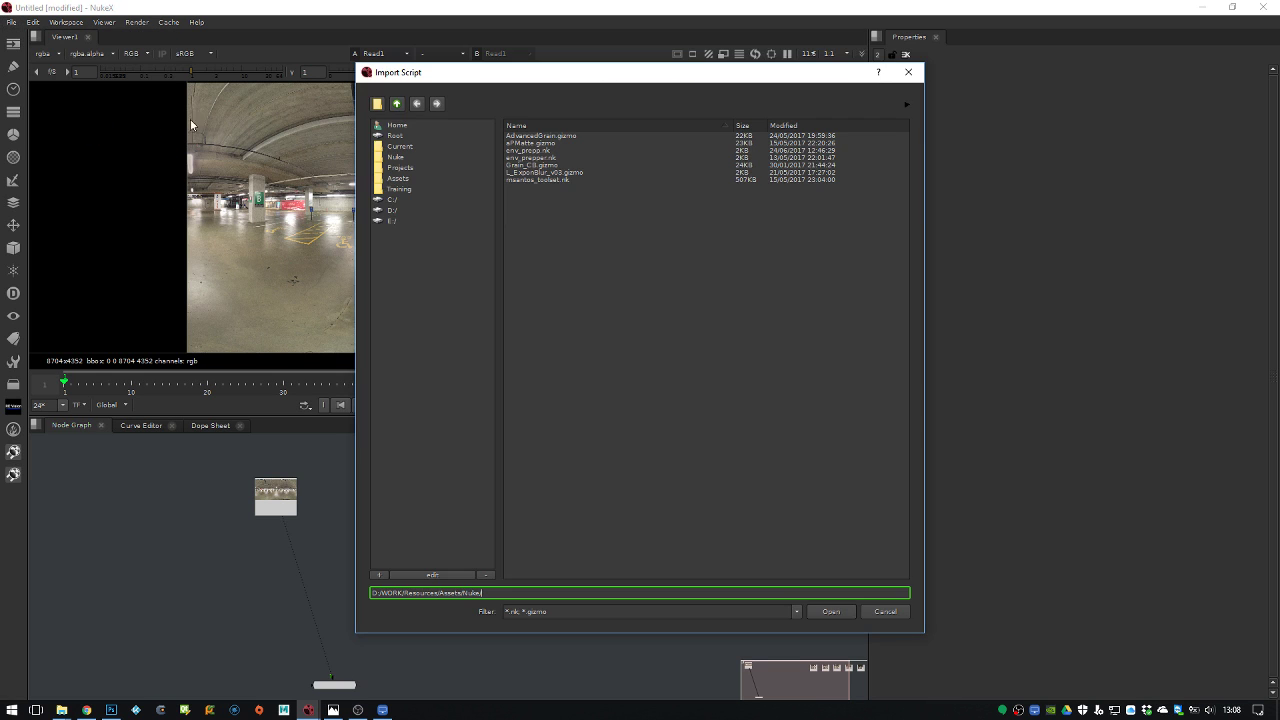
left_click(572, 157)
left_click(830, 611)
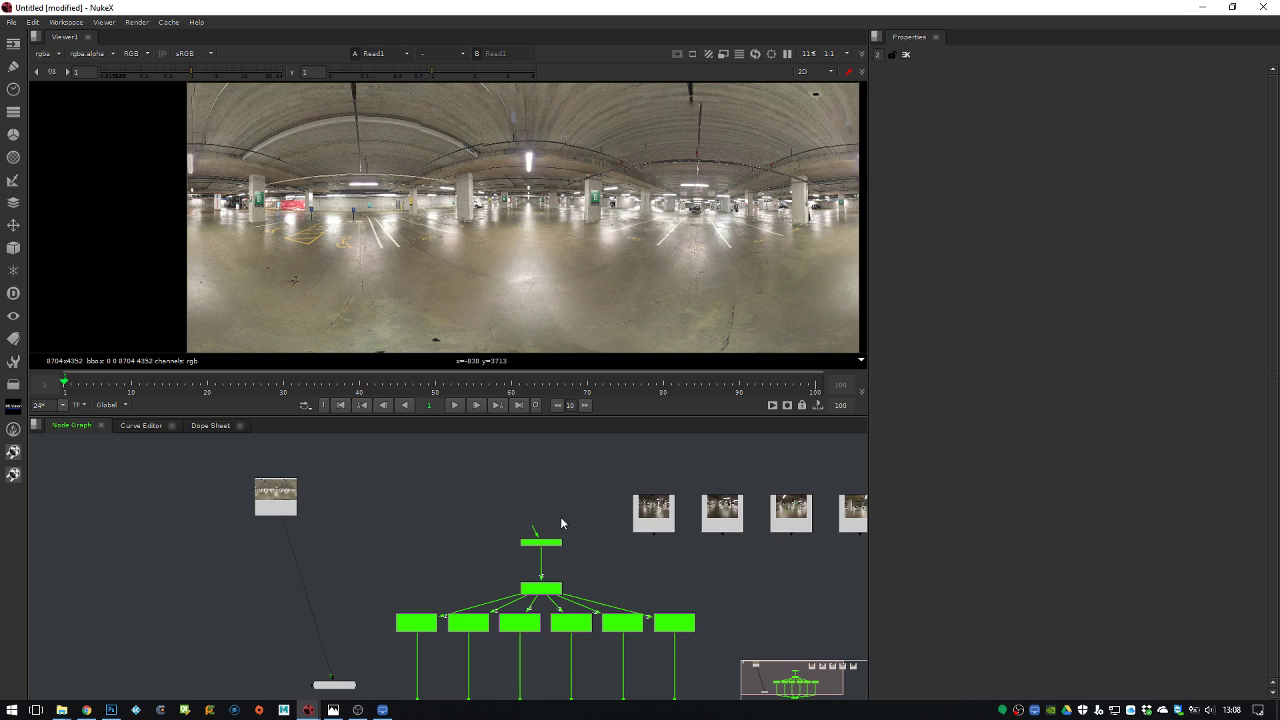
Place the imported environment-prep node tree directly beneath the panorama's Read node
left_click_drag(397, 537, 254, 642)
middle_click_drag(457, 531, 401, 594)
left_click_drag(333, 460, 640, 600)
left_click_drag(643, 553, 420, 553)
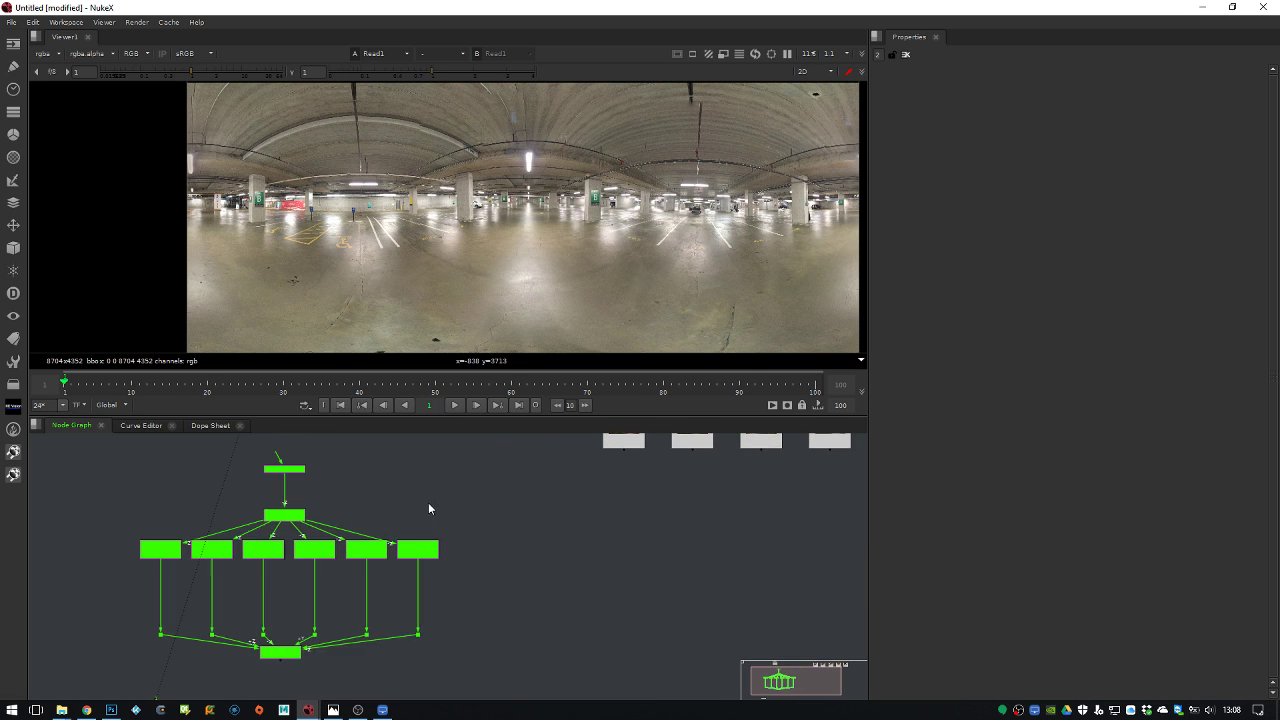
middle_click_drag(286, 462, 480, 548)
left_click_drag(480, 557, 446, 555)
Place the photo_sphere.jpg Read node directly above Reformat1 and connect it to Reformat1's input
left_click(476, 531)
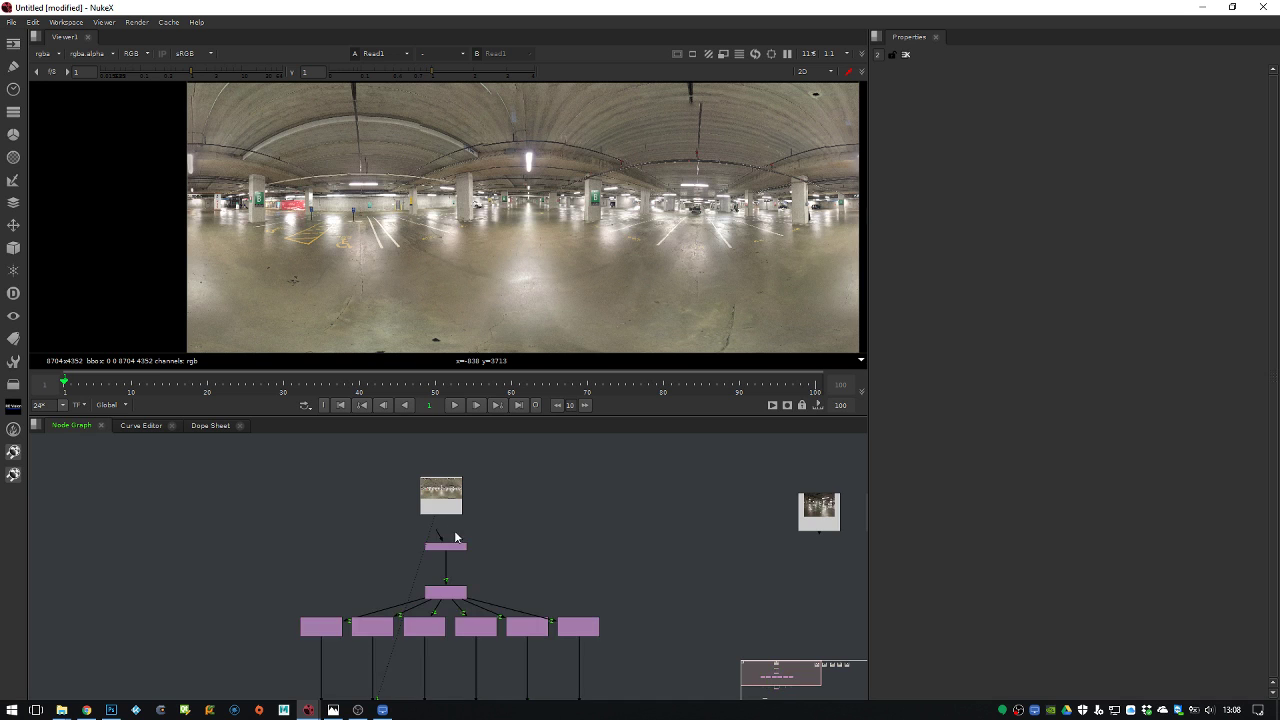
middle_click_drag(476, 531, 564, 506)
scroll(545, 488, "up", 4)
scroll(514, 534, "up", 1)
left_click(574, 451)
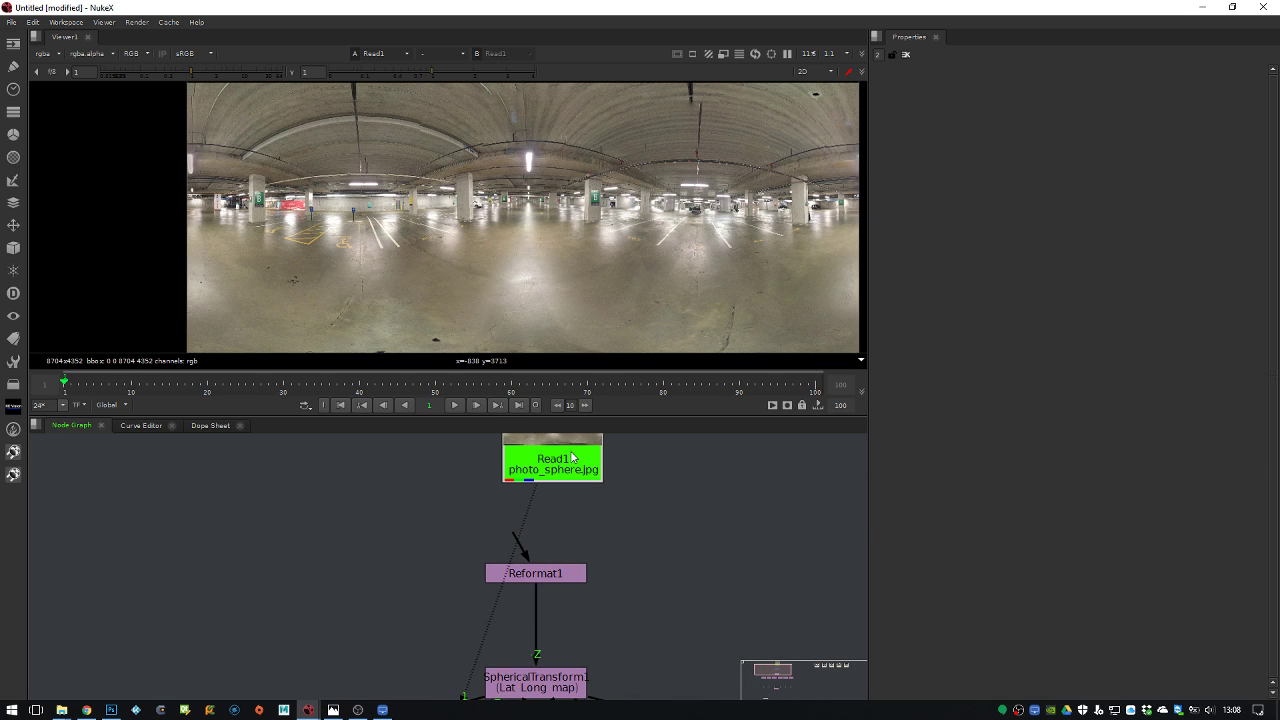
left_click_drag(557, 457, 552, 501)
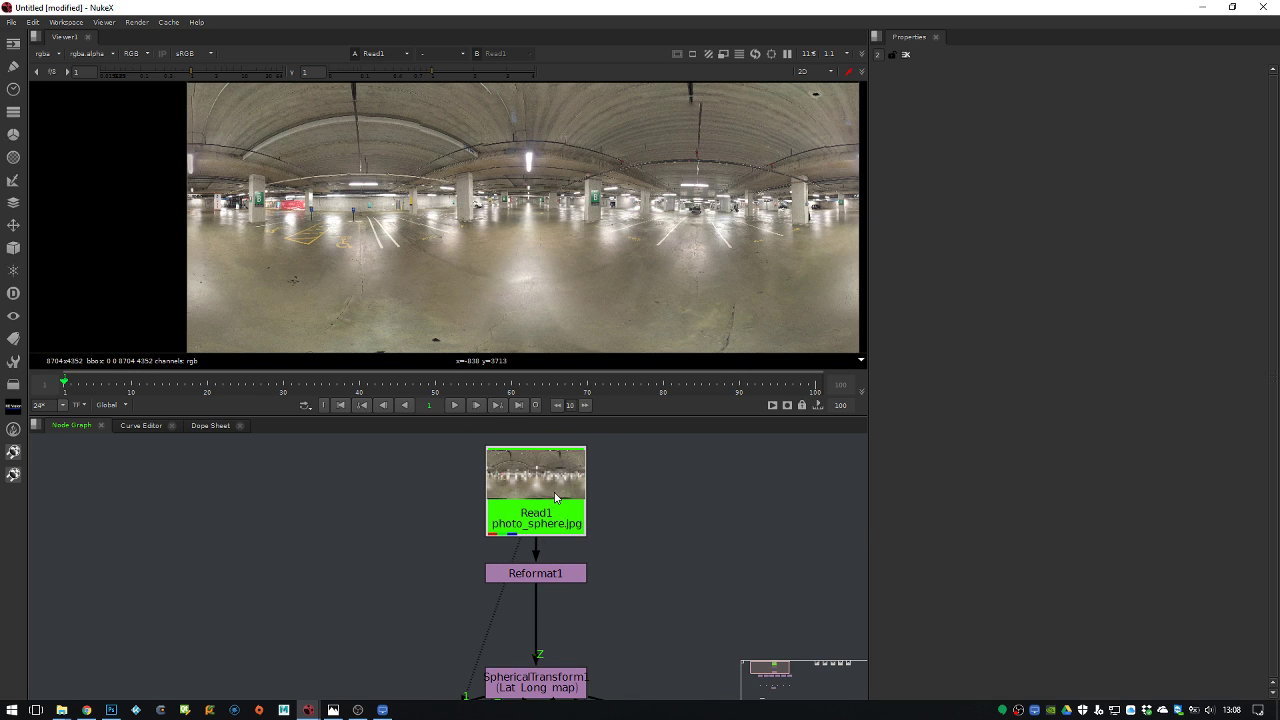
Fit the original panorama in the viewer and compare it with the output of Reformat1
key("f")
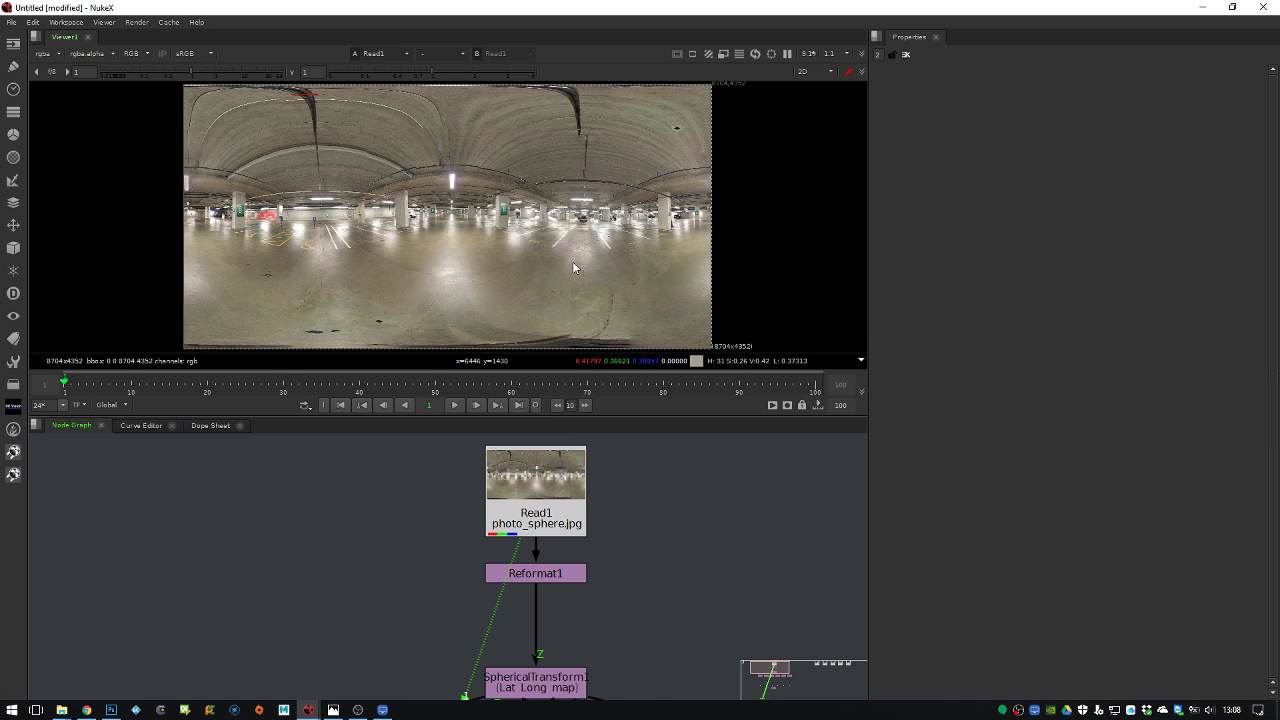
left_click(548, 575)
key("1")
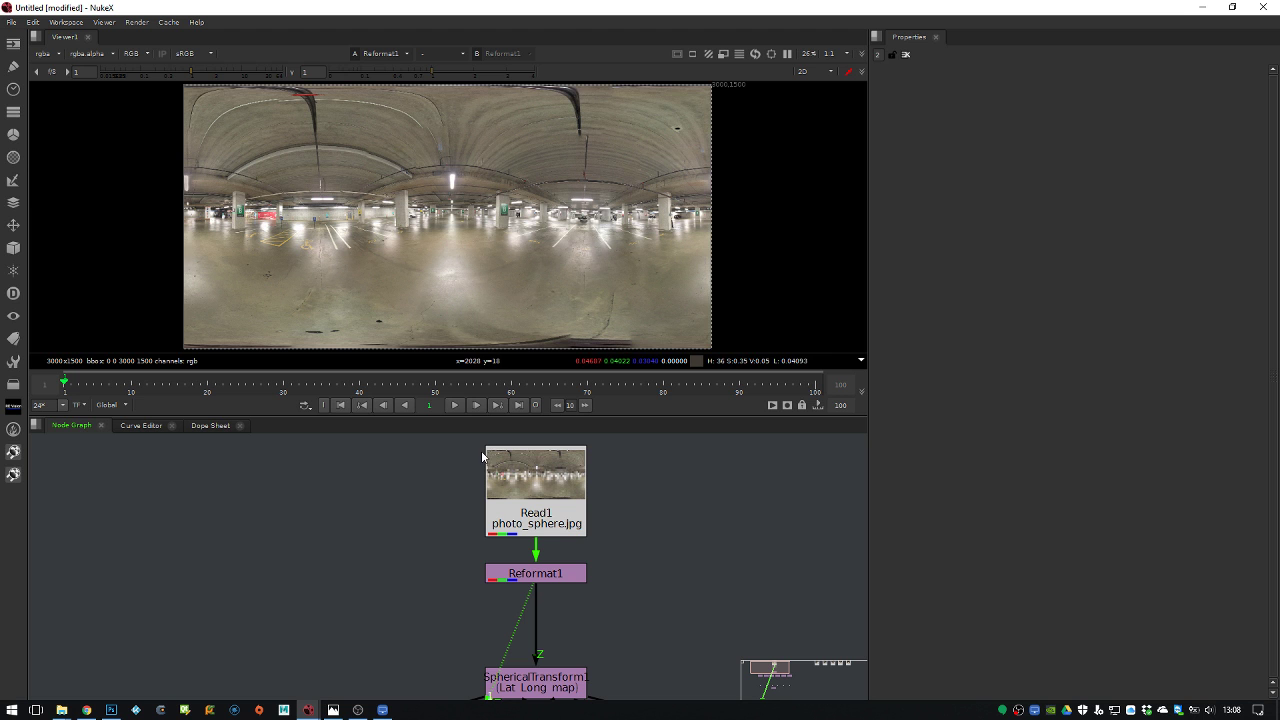
Switch to Chrome, check the live chat on the YouTube live dashboard, and return to NukeX
left_click(87, 710)
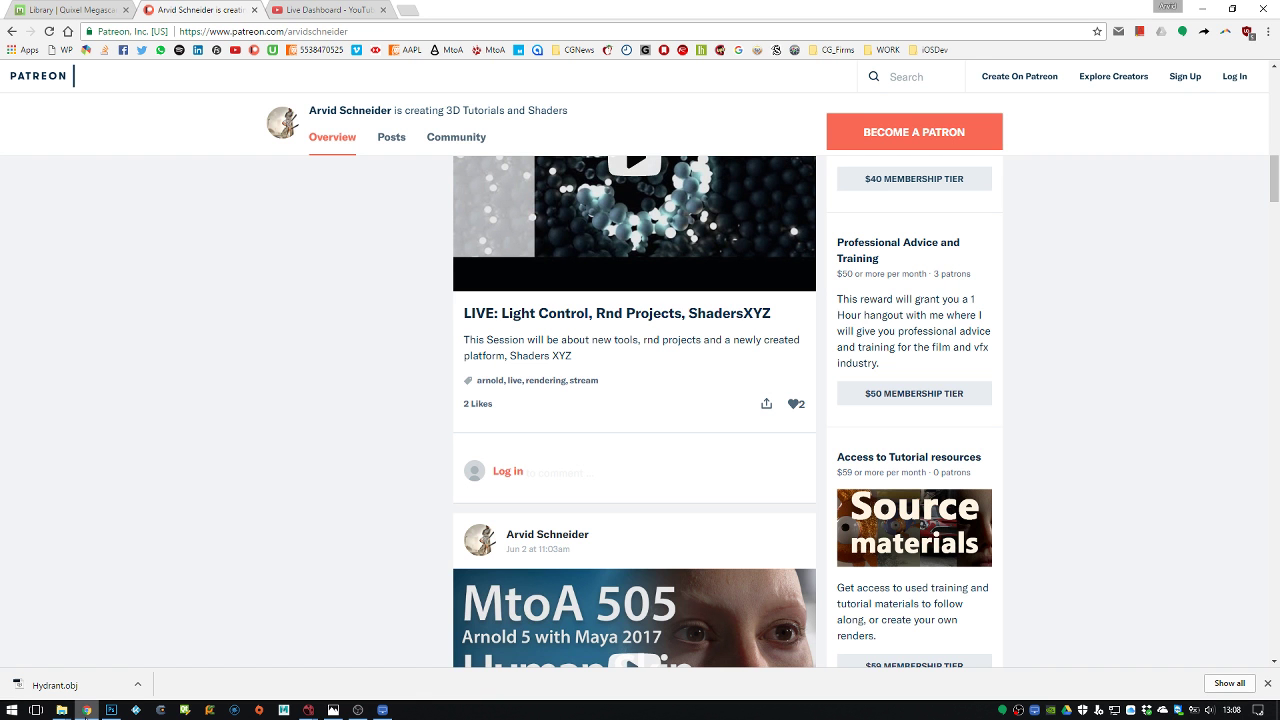
left_click(322, 10)
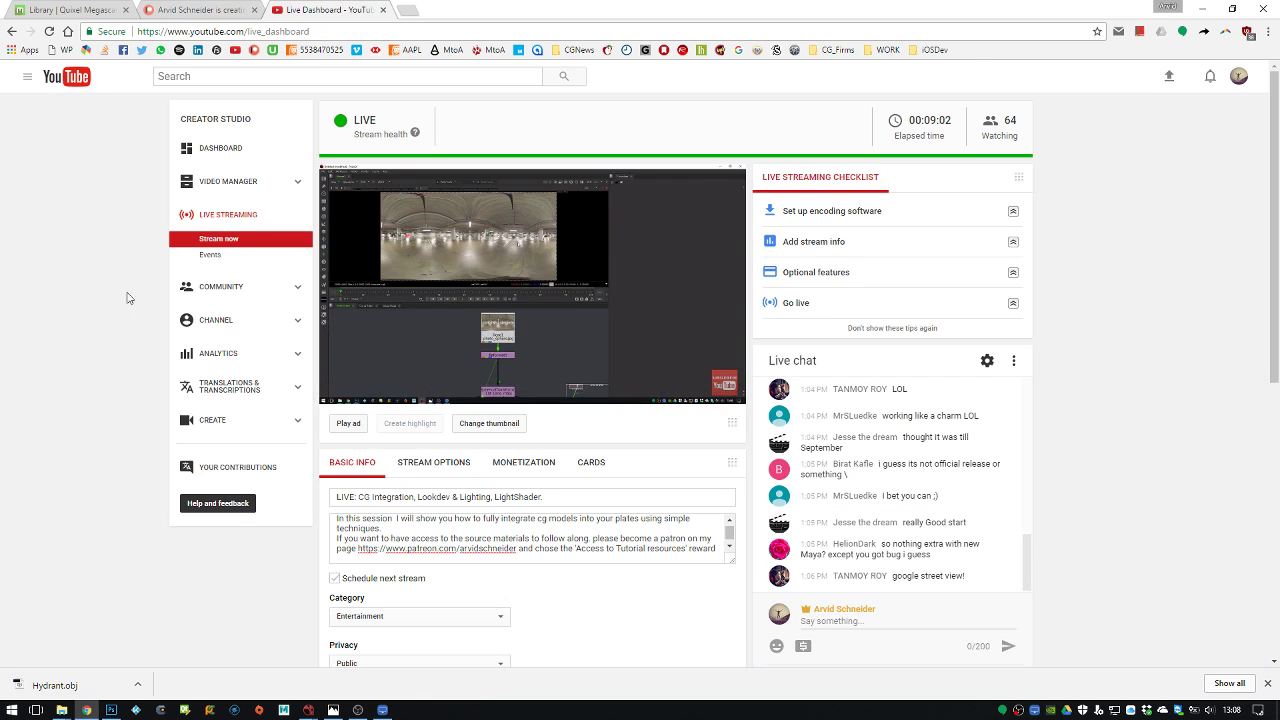
scroll(100, 300, "down", 3)
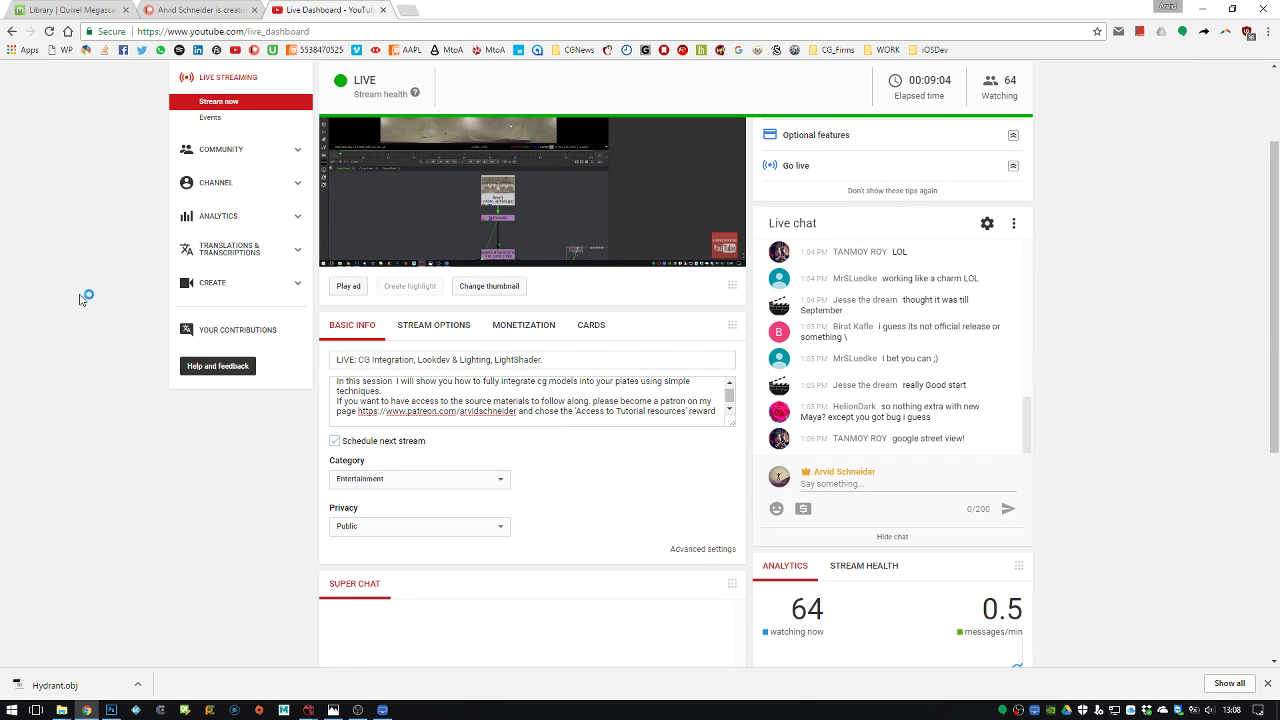
key("alt+Tab")
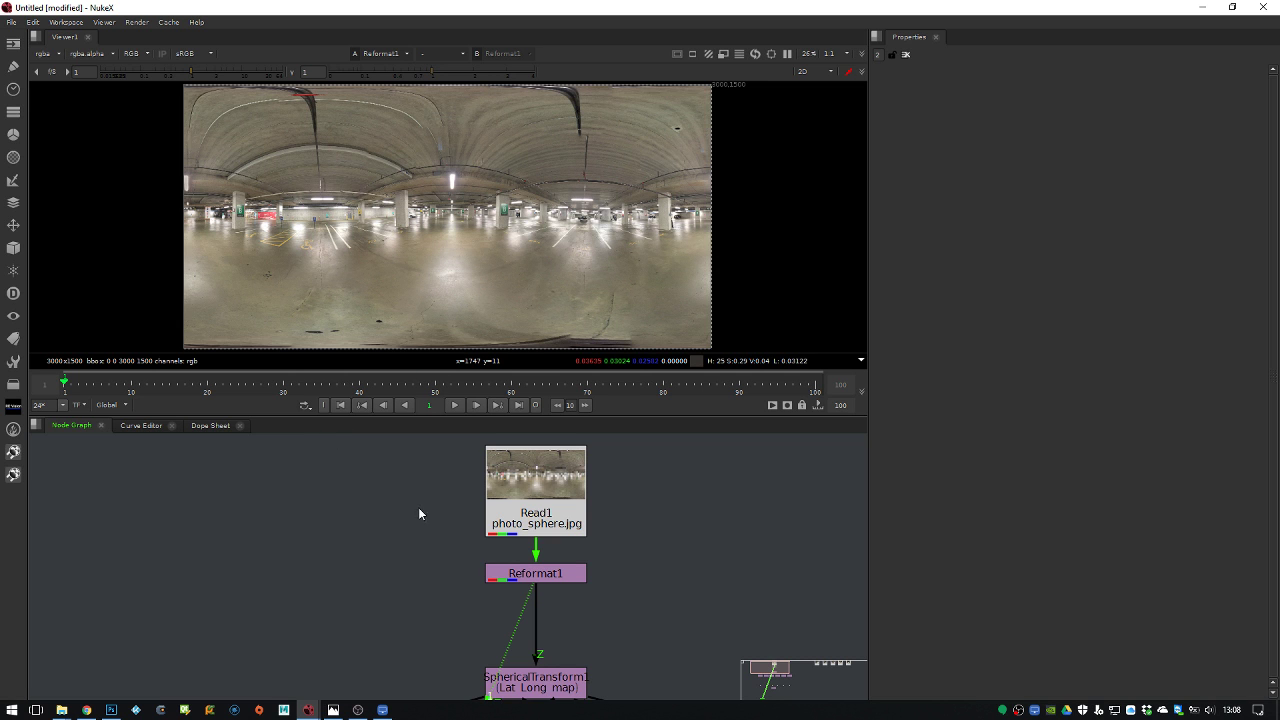
Show the output of the Lat Long map SphericalTransform1 beneath Reformat1 in the viewer and open its properties
scroll(402, 456, "down", 5)
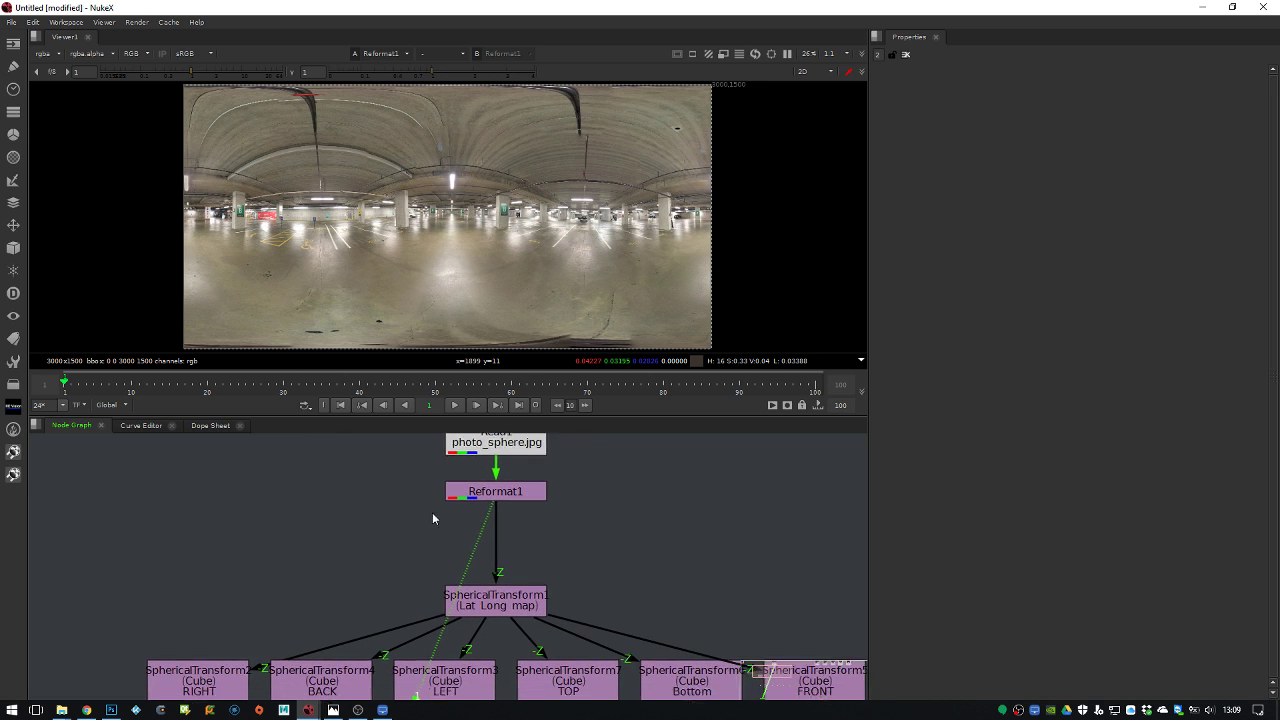
middle_click_drag(548, 512, 500, 530)
left_click(454, 574)
key("1")
left_click(491, 538)
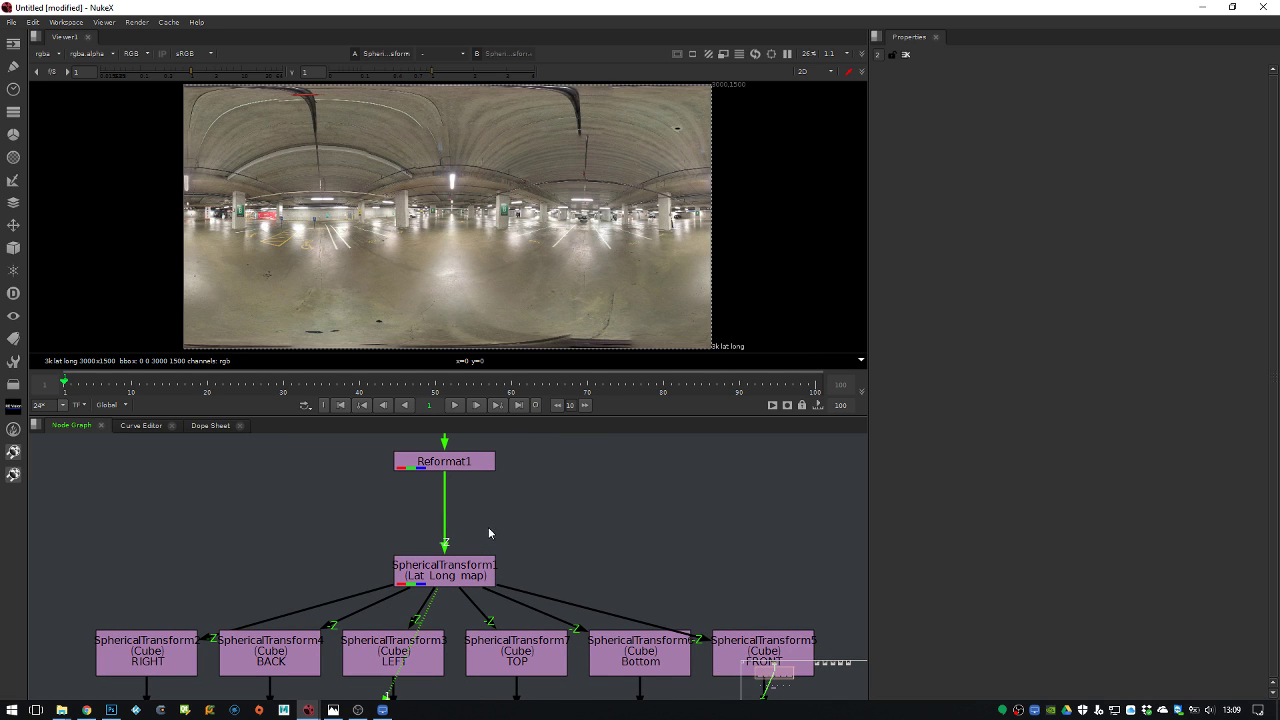
double_click(454, 576)
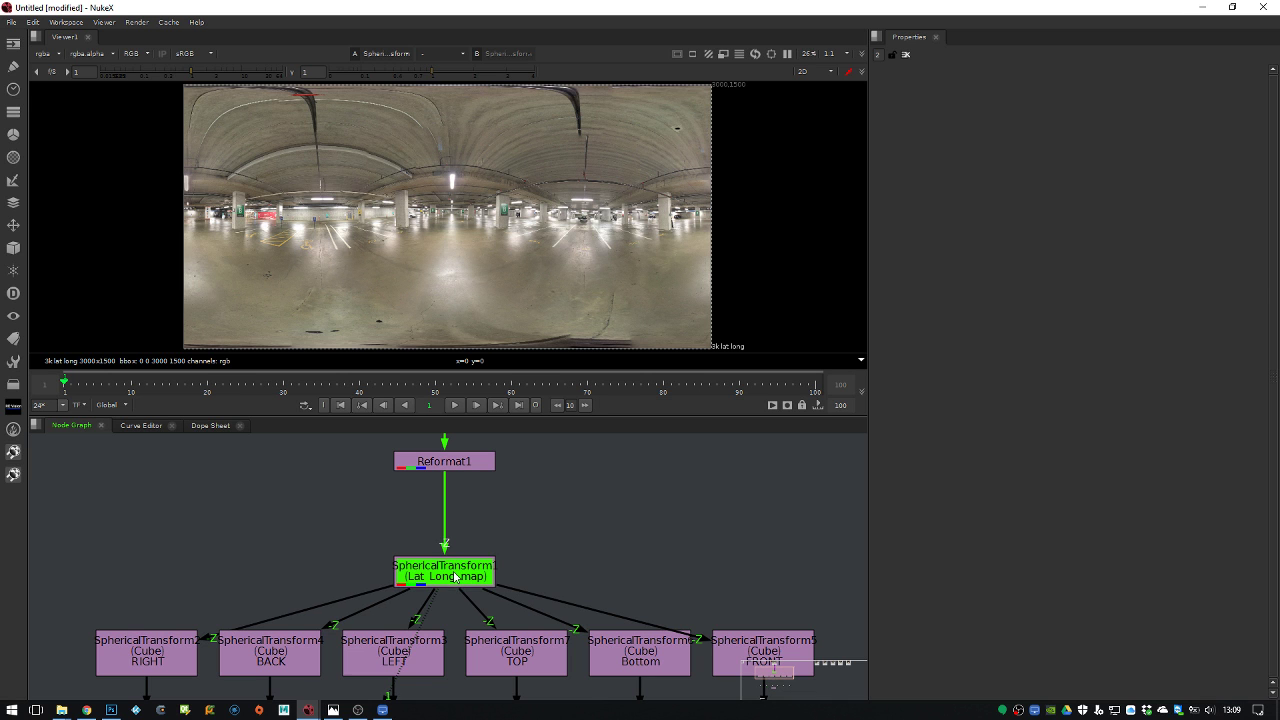
middle_click_drag(462, 580, 491, 461)
scroll(505, 491, "down", 2)
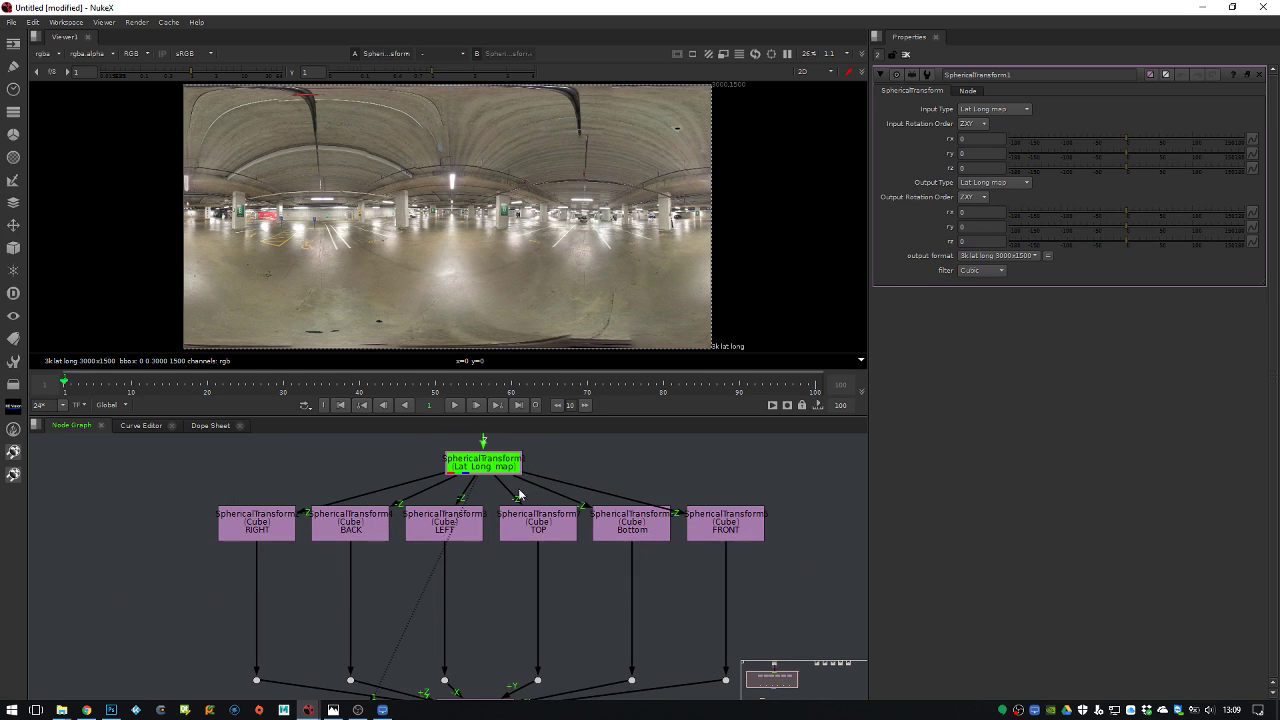
View the RIGHT, BACK, LEFT and TOP cube faces of the SphericalTransform nodes one after another
left_click(268, 524)
key("1")
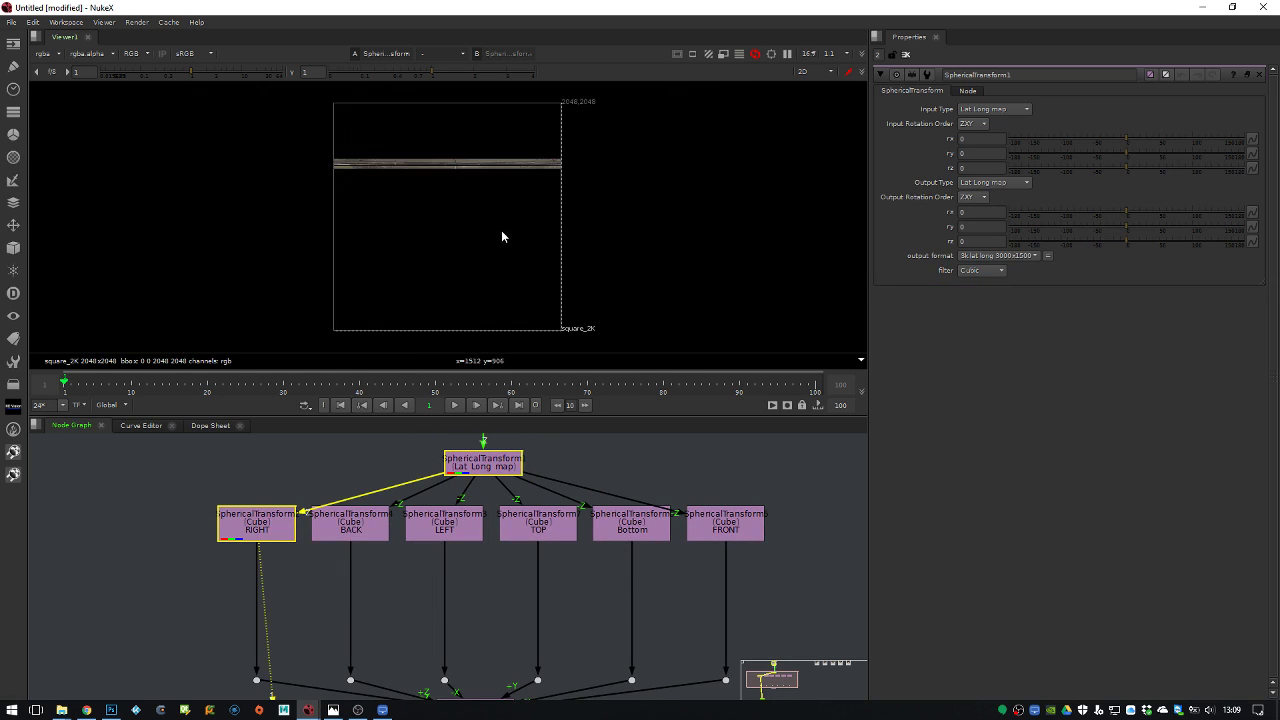
key("1")
left_click_drag(347, 522, 360, 533)
left_click(464, 530)
key("1")
key("1")
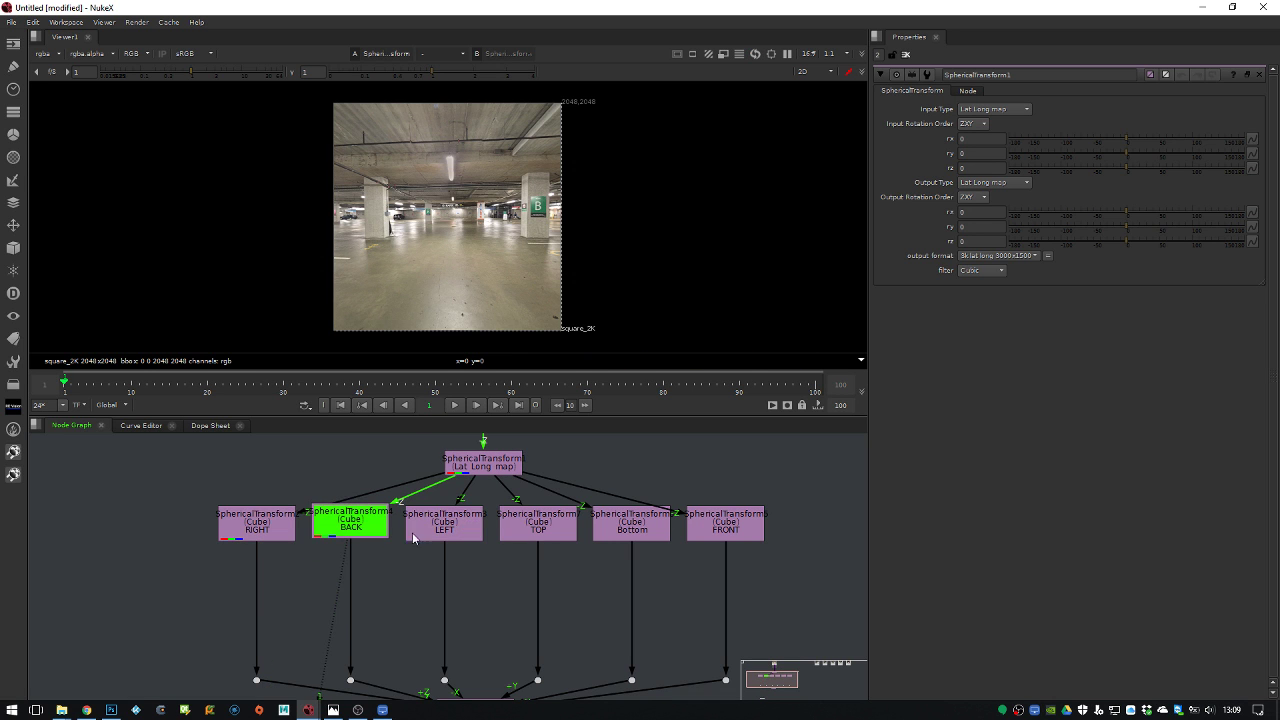
left_click(436, 532)
key("1")
left_click(512, 545)
left_click(492, 470)
key("1")
left_click(538, 515)
key("1")
left_click(548, 493)
Show the final SphericalTransform that recombines the cube faces into a Lat Long map, fitted to the viewer
middle_click_drag(543, 606, 531, 491)
left_click(480, 597)
key("1")
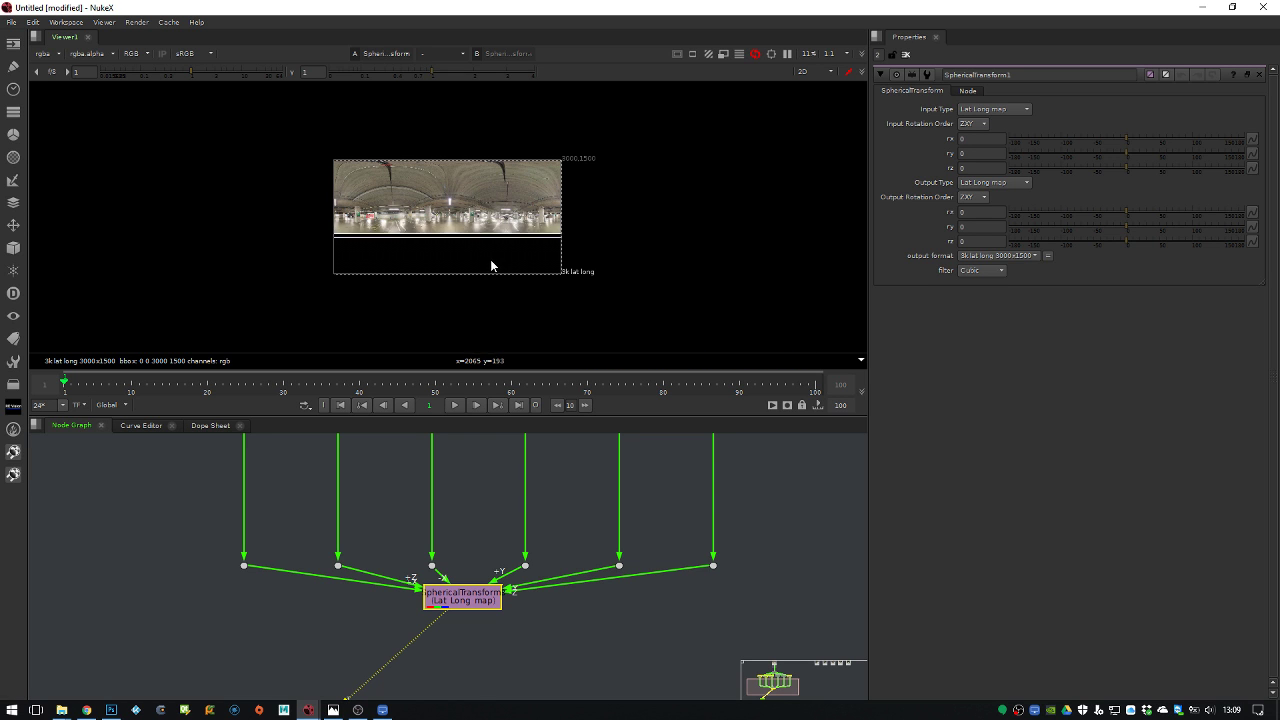
middle_click_drag(463, 491, 439, 597)
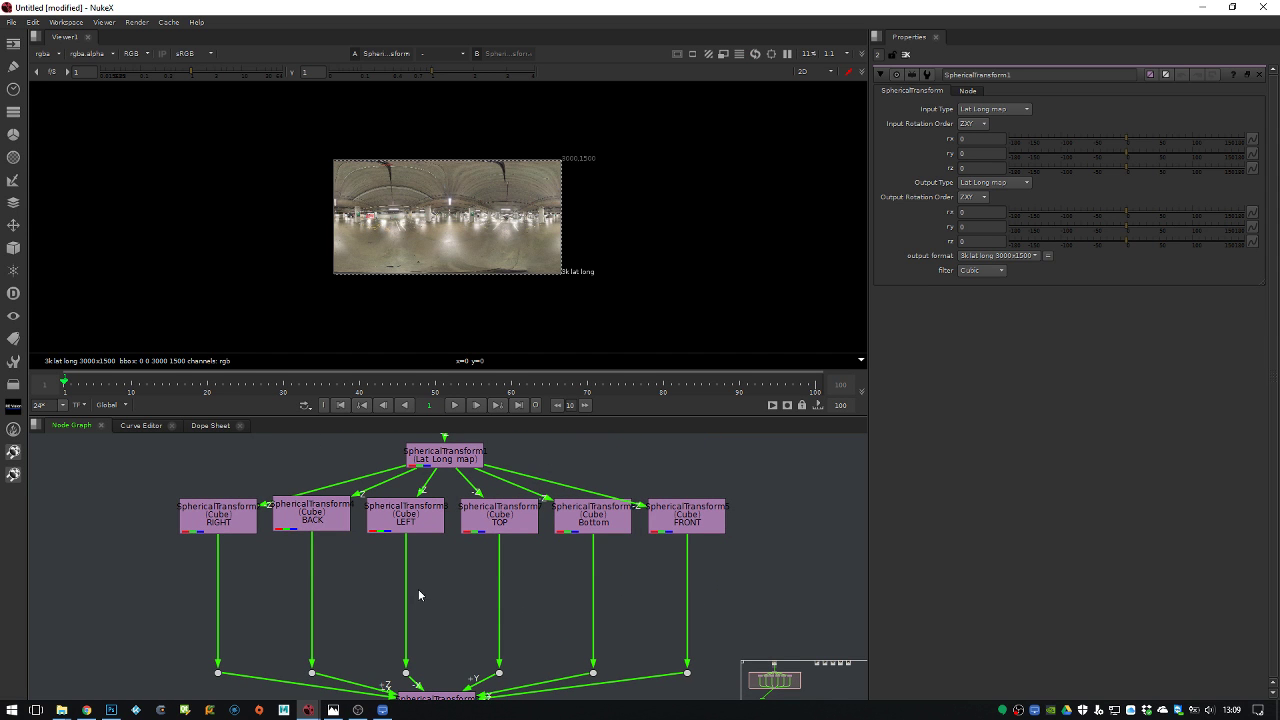
key("f")
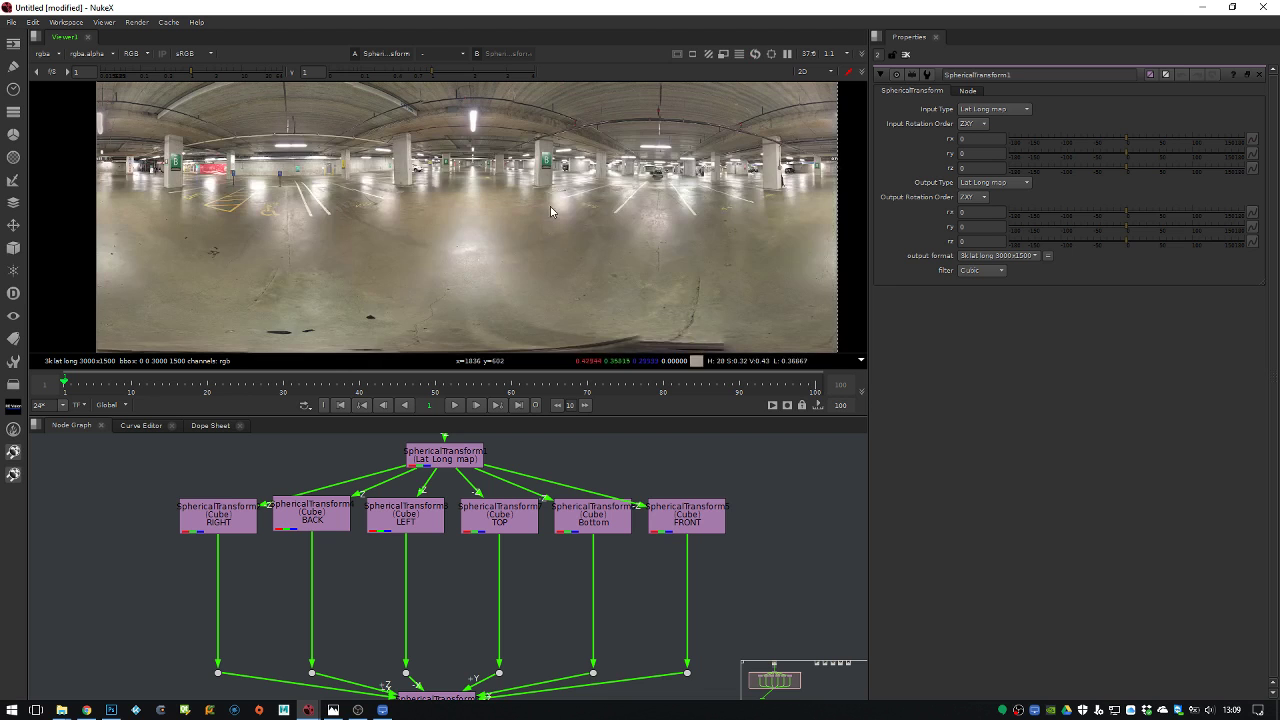
Compare SphericalTransform1's output with the recombined Lat Long map at the end of the tree
left_click(433, 484)
key("1")
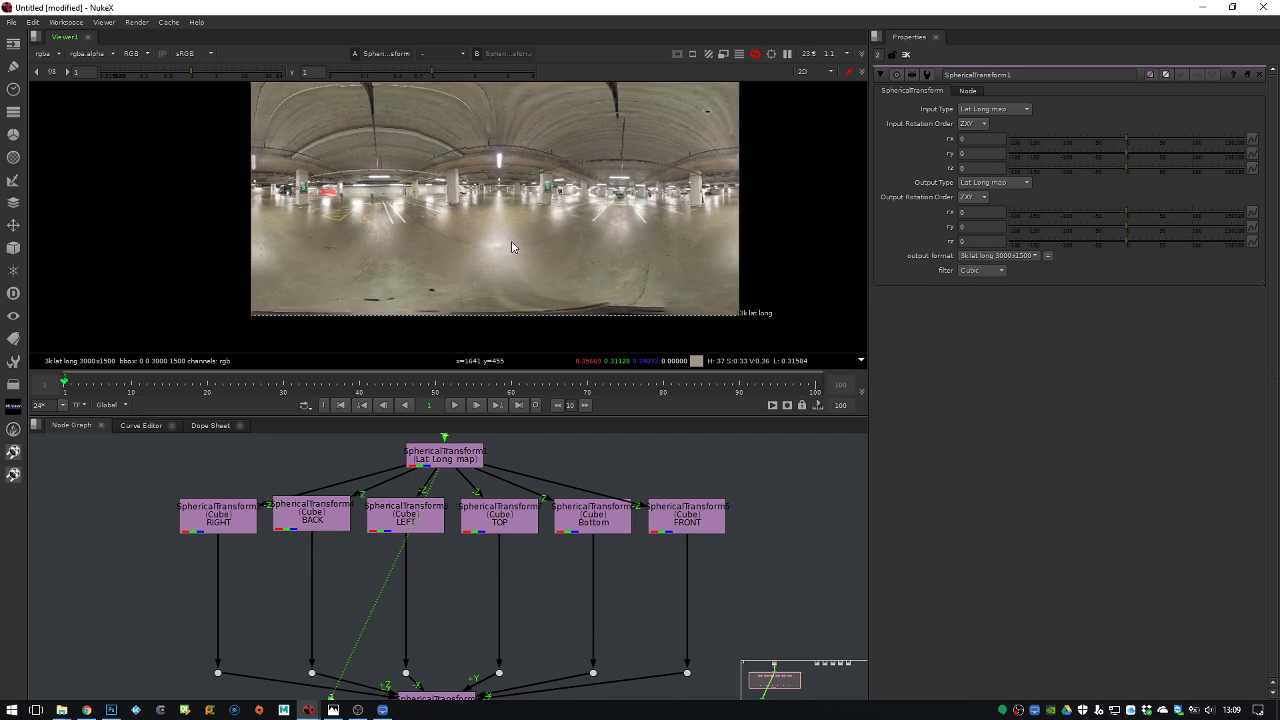
middle_click_drag(436, 554, 440, 488)
left_click(429, 646)
middle_click_drag(457, 538, 455, 555)
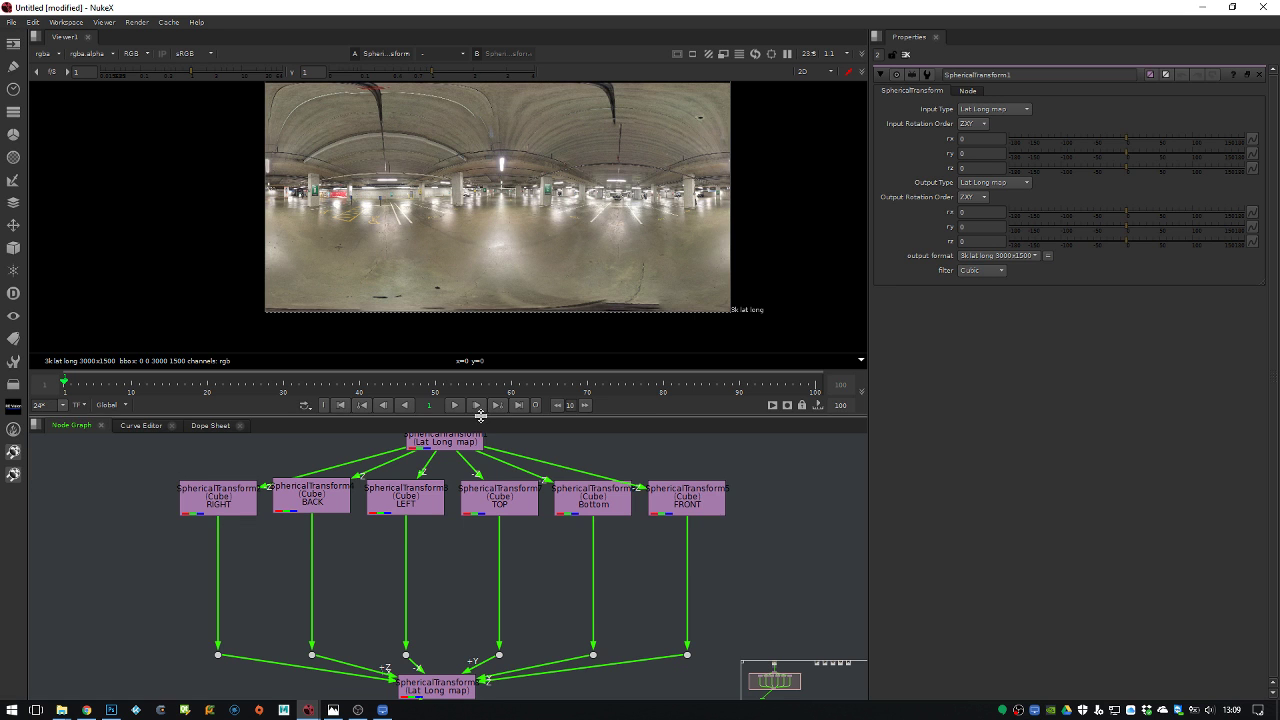
View the RIGHT and Bottom cube faces and examine the dark mark on the floor of the Bottom face close up
left_click_drag(480, 417, 480, 312)
middle_click_drag(427, 470, 419, 524)
left_click(233, 437)
key("1")
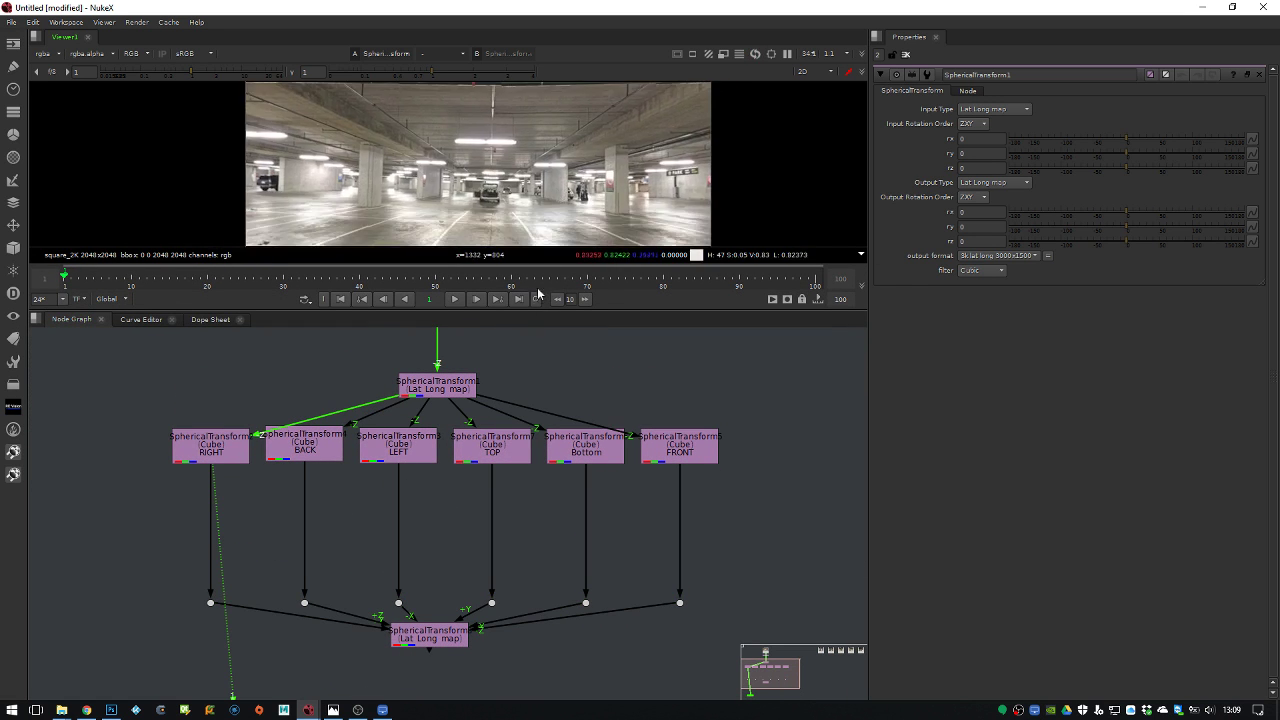
key("5")
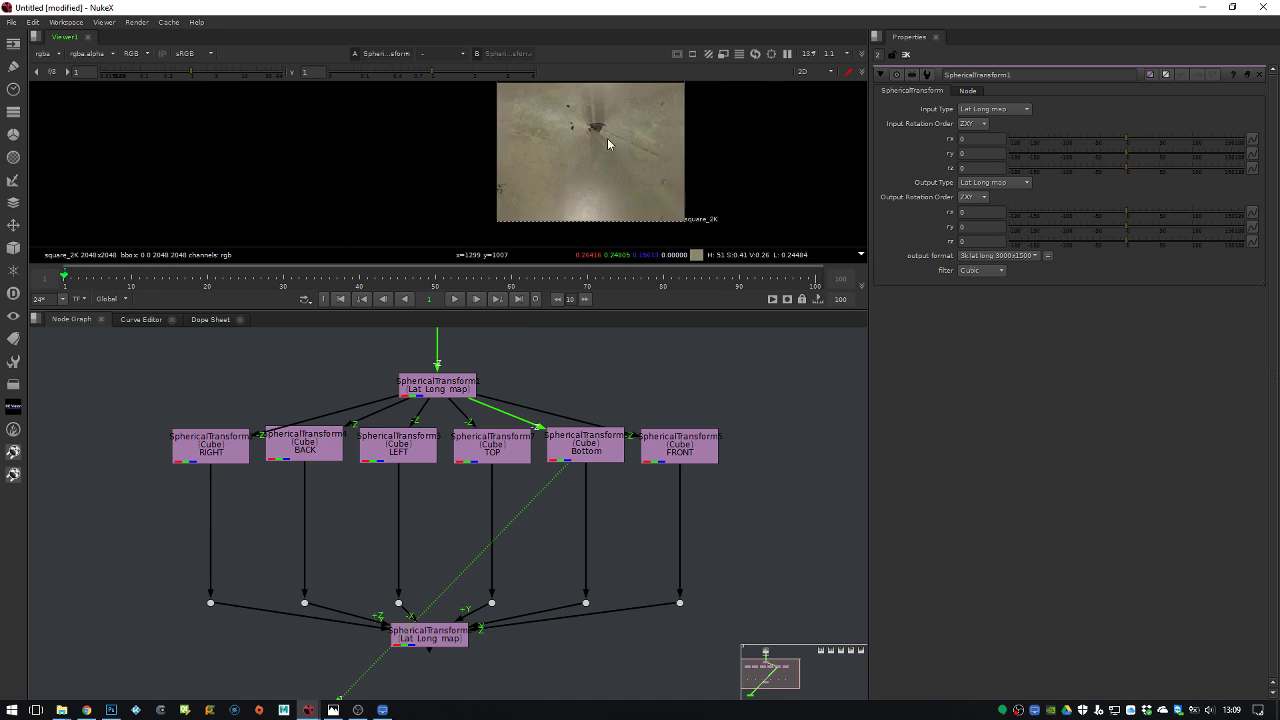
scroll(600, 180, "up", 5)
left_click_drag(582, 313, 585, 418)
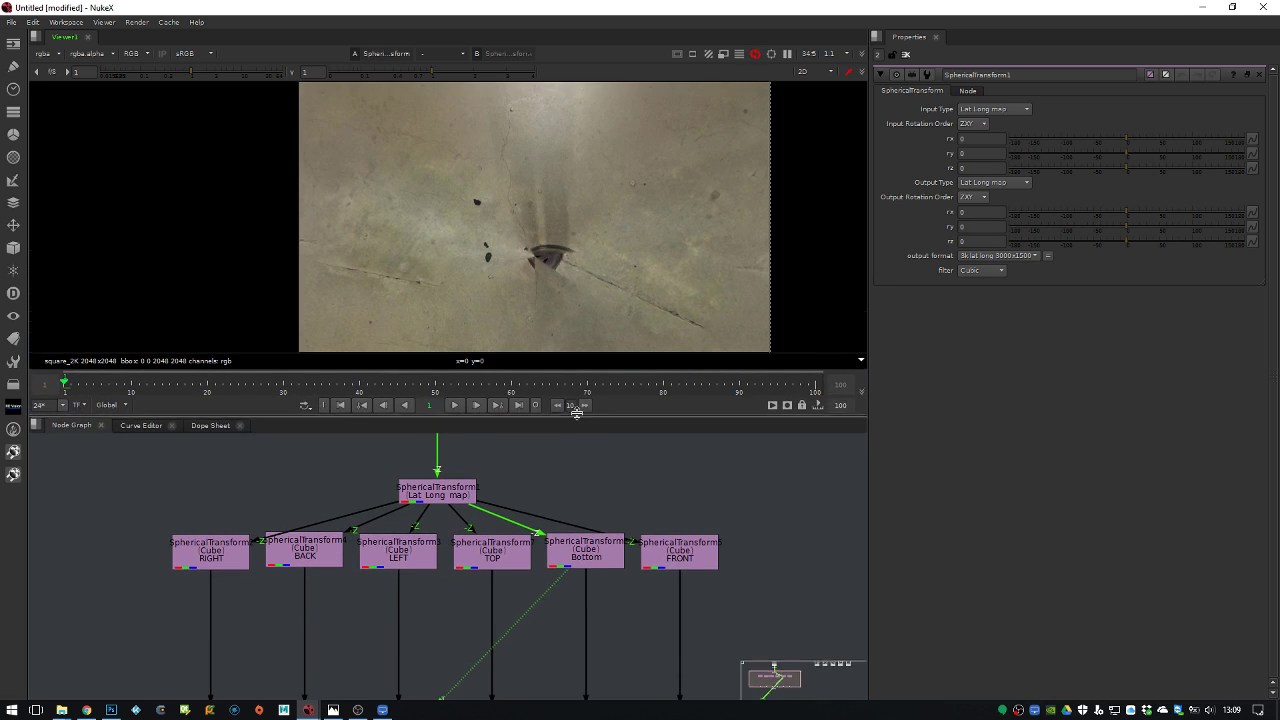
scroll(578, 222, "up", 3)
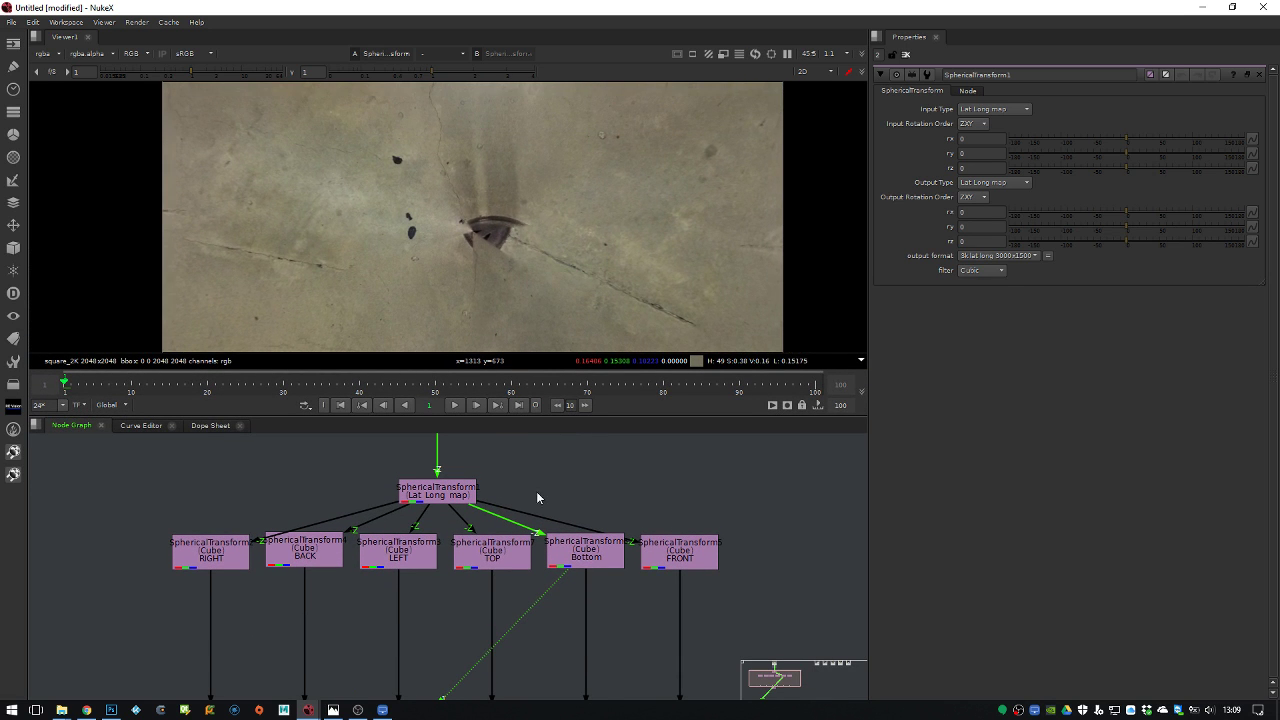
Add a RotoPaint node directly beneath the Bottom cube face's SphericalTransform
middle_click_drag(540, 511, 537, 466)
left_click(580, 510)
key("Tab")
key("Escape")
left_click(622, 480)
left_click(588, 514)
key("p")
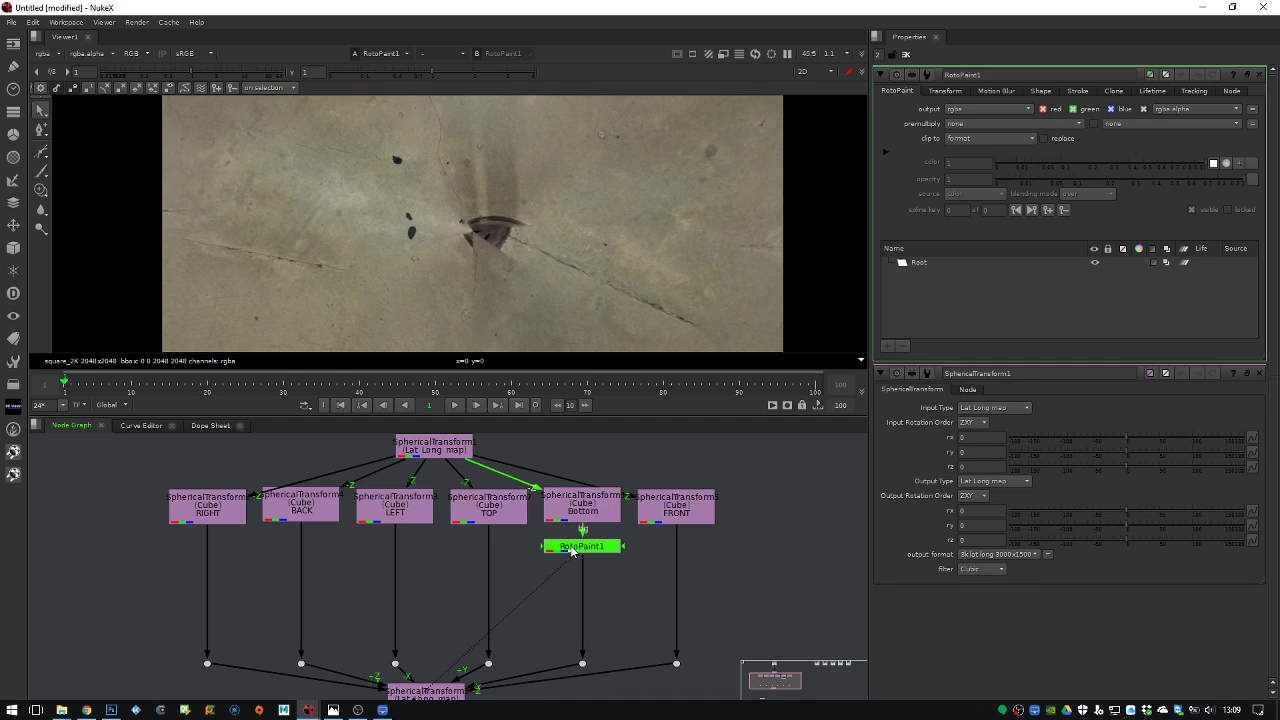
Paint clean floor over the dark marks in the Bottom face using RotoPaint1's Clone tool with brush size 233
left_click(980, 264)
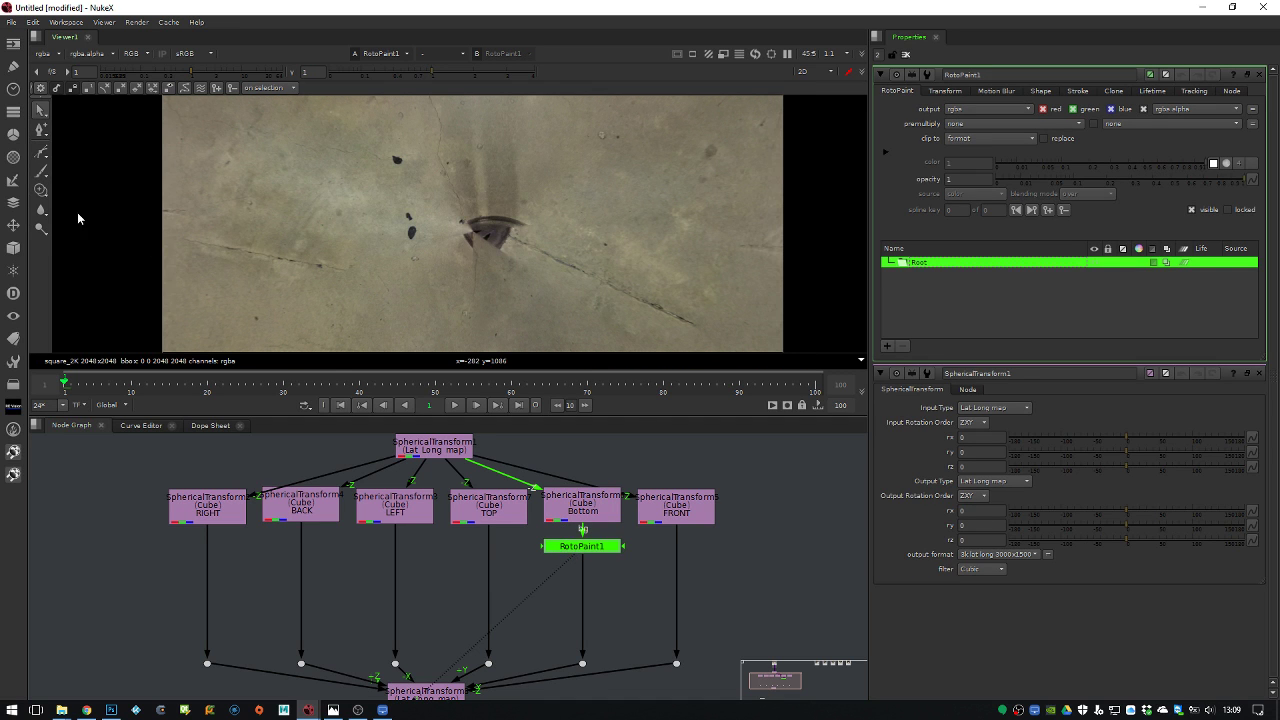
left_click(41, 190)
mouse_move(437, 218)
left_mouse_down("shift")
mouse_move(420, 212)
mouse_move(508, 222)
mouse_move(470, 228)
mouse_move(391, 157)
mouse_move(466, 229)
mouse_move(454, 190)
mouse_move(480, 206)
mouse_move(491, 177)
mouse_move(517, 226)
left_mouse_up("shift")
left_click_drag(383, 166, 423, 177)
scroll(466, 251, "down", 3)
middle_click_drag(531, 254, 537, 203)
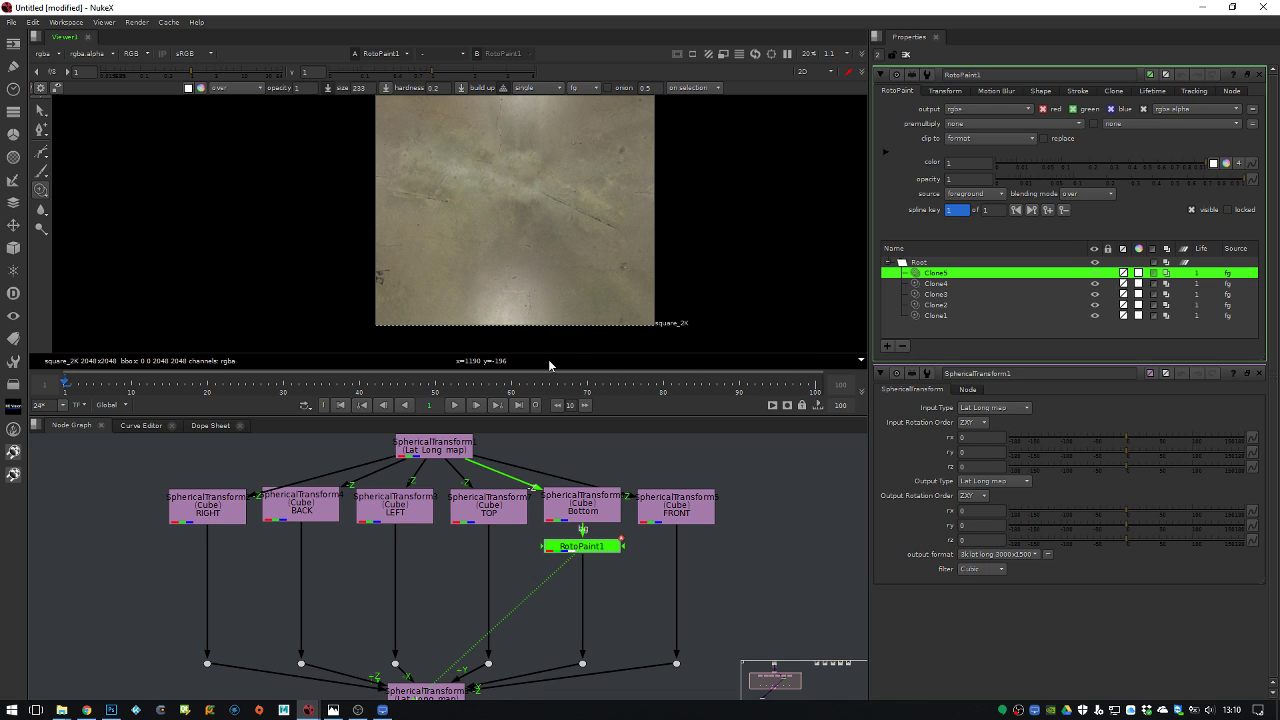
Show the recombined Lat Long map and toggle RotoPaint1 off and on to compare the floor
middle_click_drag(453, 656, 455, 620)
left_click(432, 657)
key("1")
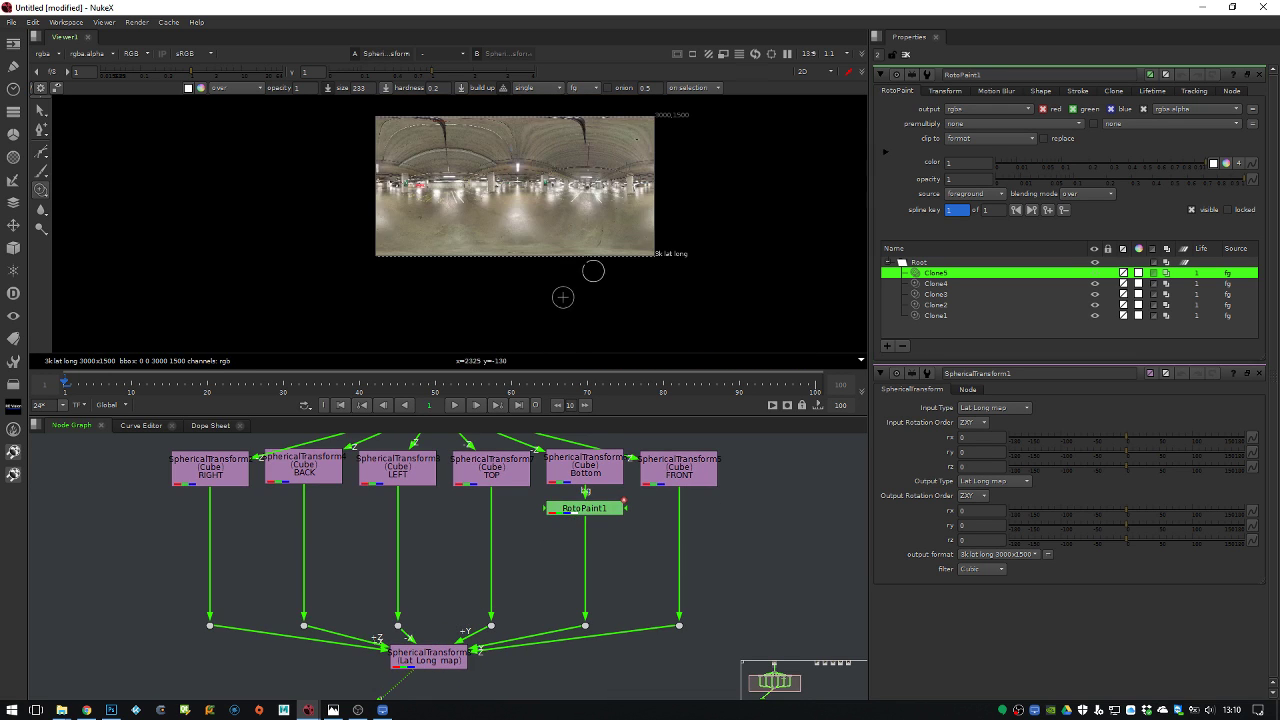
left_click(585, 510)
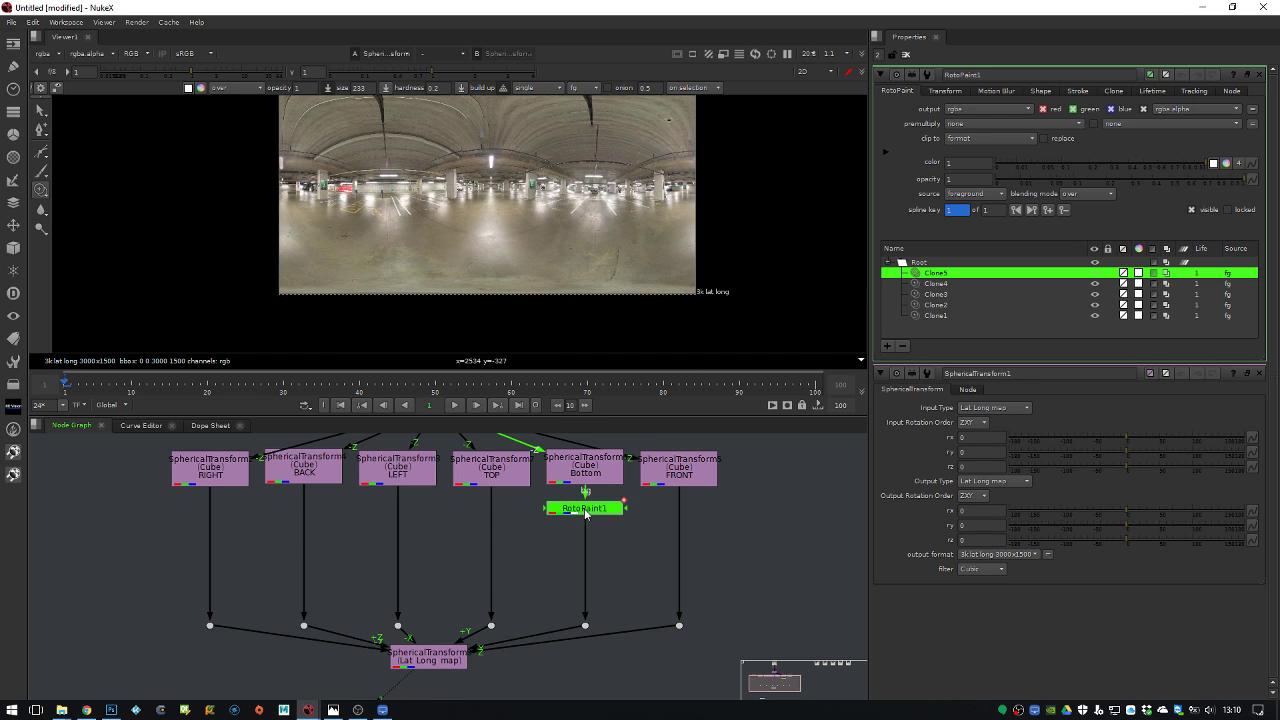
key("d")
key("d")
key("d")
Examine the floor along the lower edge of the unpainted panorama from SphericalTransform1
scroll(640, 320, "up", 3)
middle_click_drag(700, 286, 572, 328)
middle_click_drag(577, 500, 582, 646)
mouse_move(534, 251)
middle_mouse_down()
mouse_move(545, 270)
mouse_move(684, 309)
middle_mouse_up()
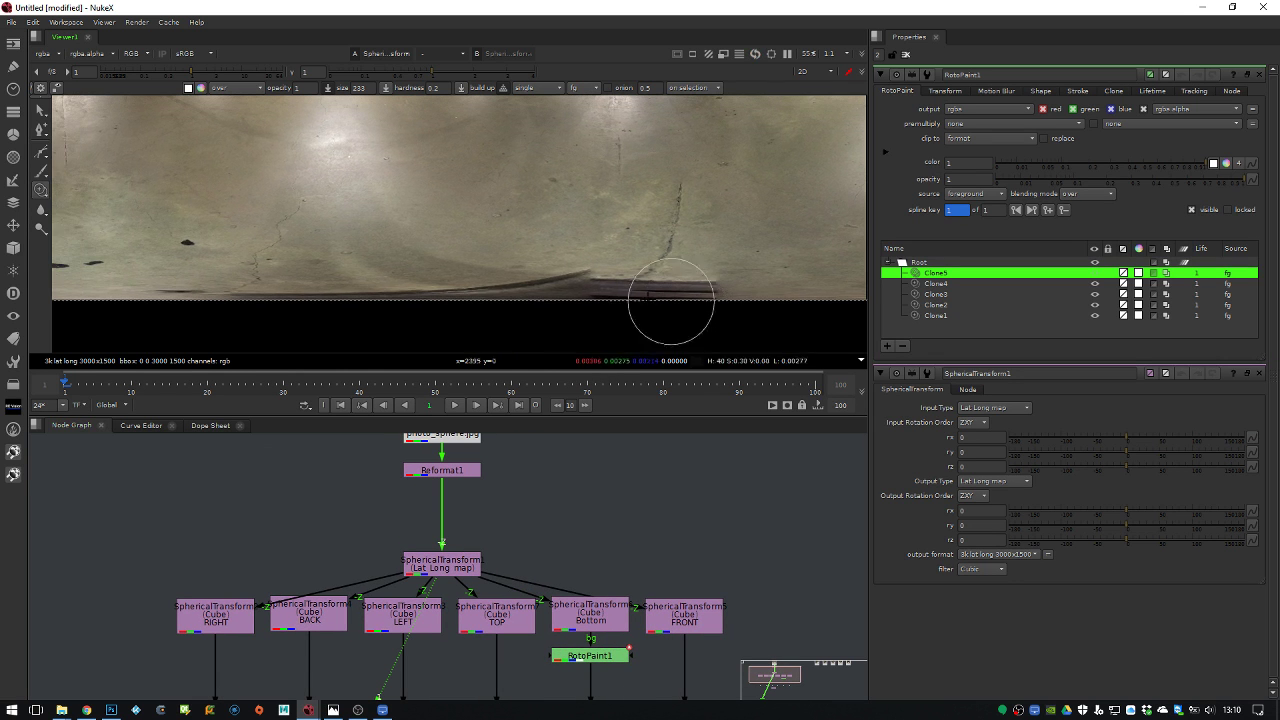
scroll(540, 320, "down", 3)
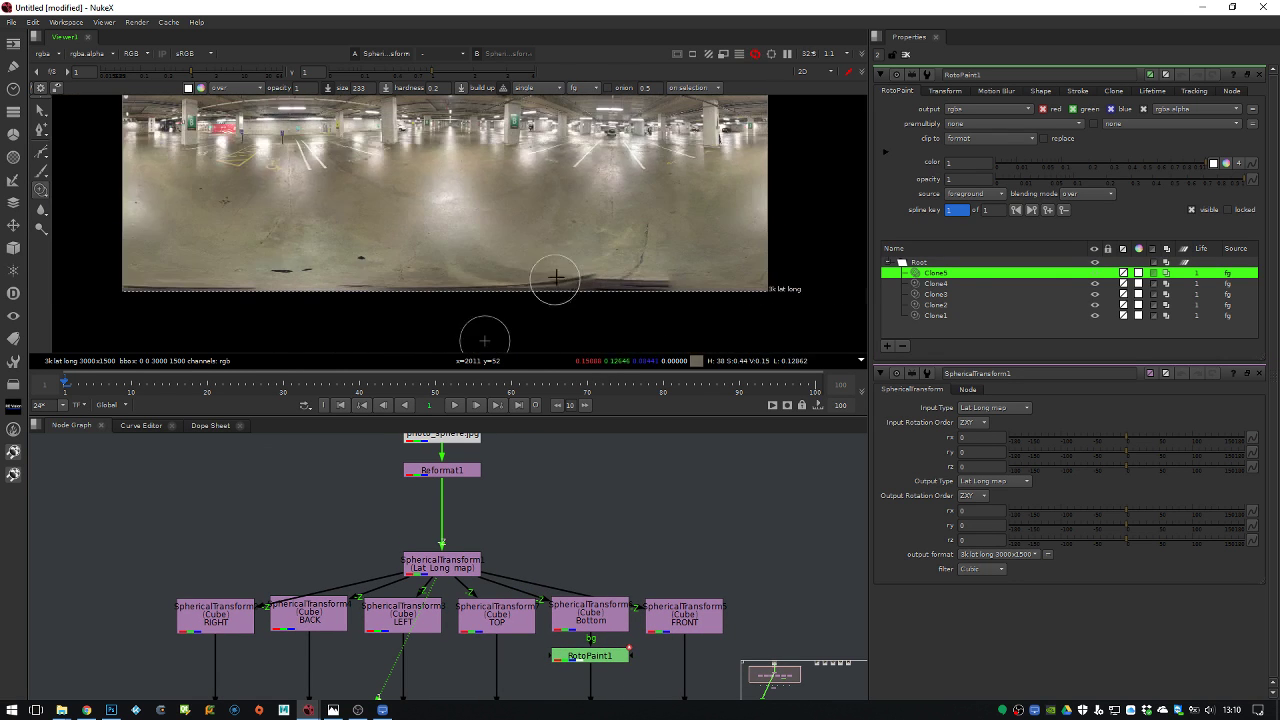
middle_click_drag(514, 240, 593, 295)
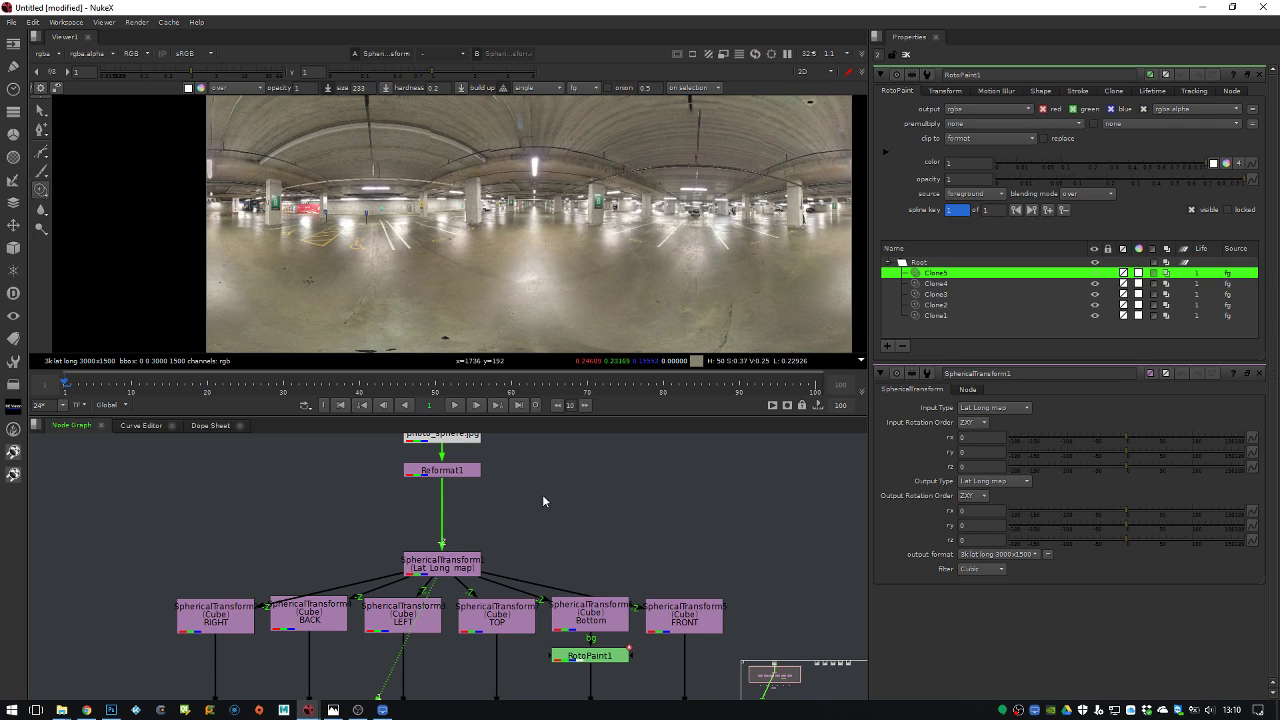
Show the FRONT cube face in the viewer and look over its ceiling area
middle_click_drag(544, 524, 545, 457)
left_click(676, 565)
key("1")
middle_click_drag(639, 250, 639, 330)
scroll(600, 300, "down", 2)
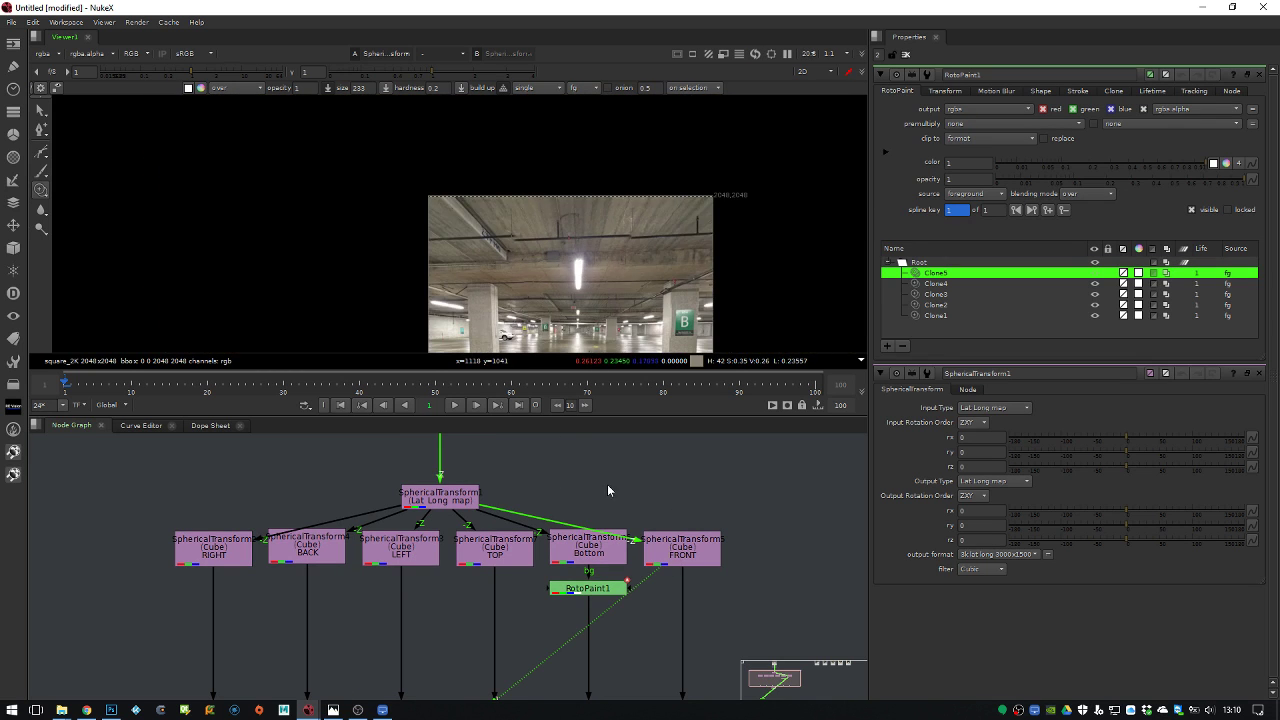
Show the TOP cube face, examine its ceiling seams close up, and fit the image back in the viewer
left_click(508, 545)
key("1")
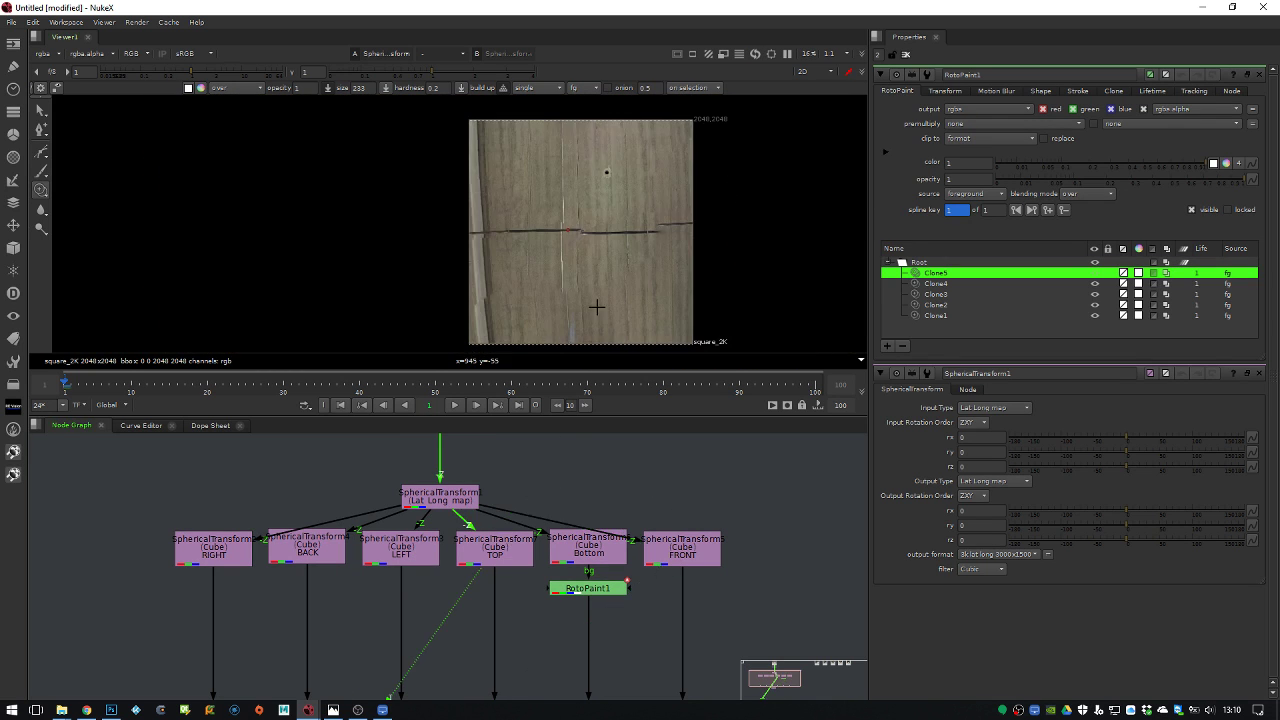
scroll(600, 160, "up", 5)
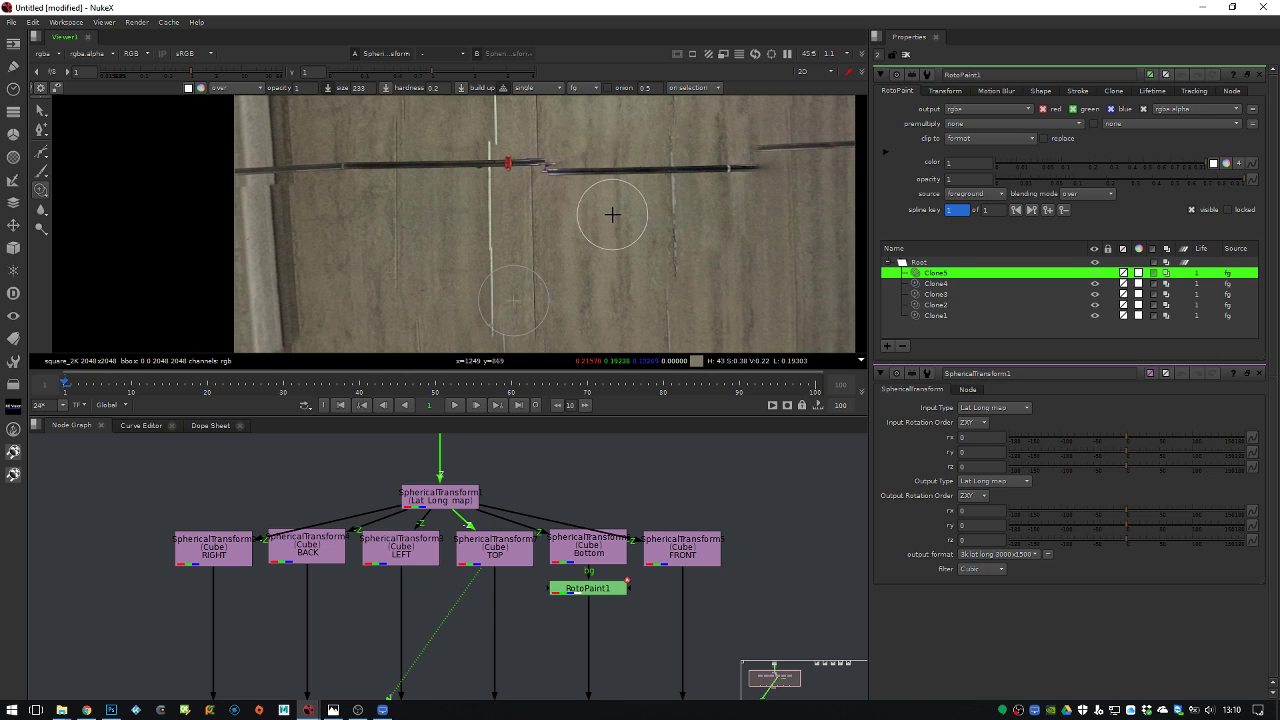
scroll(583, 211, "down", 5)
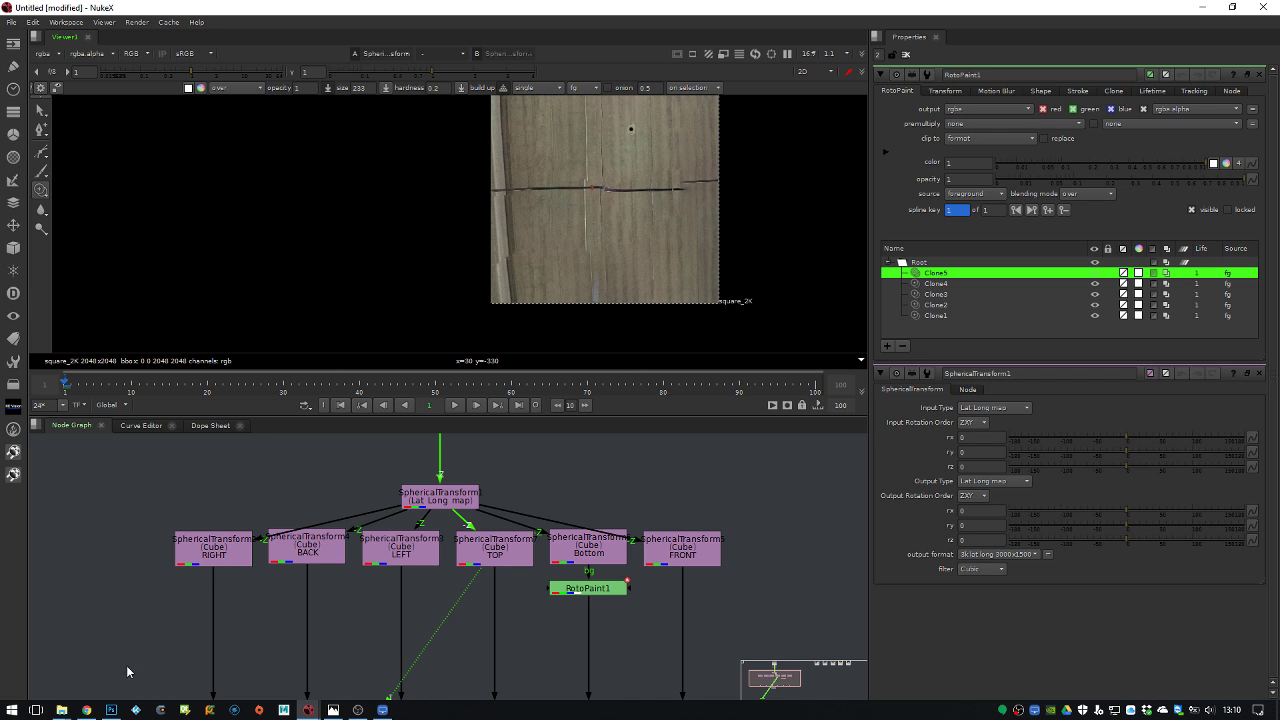
scroll(634, 157, "up", 5)
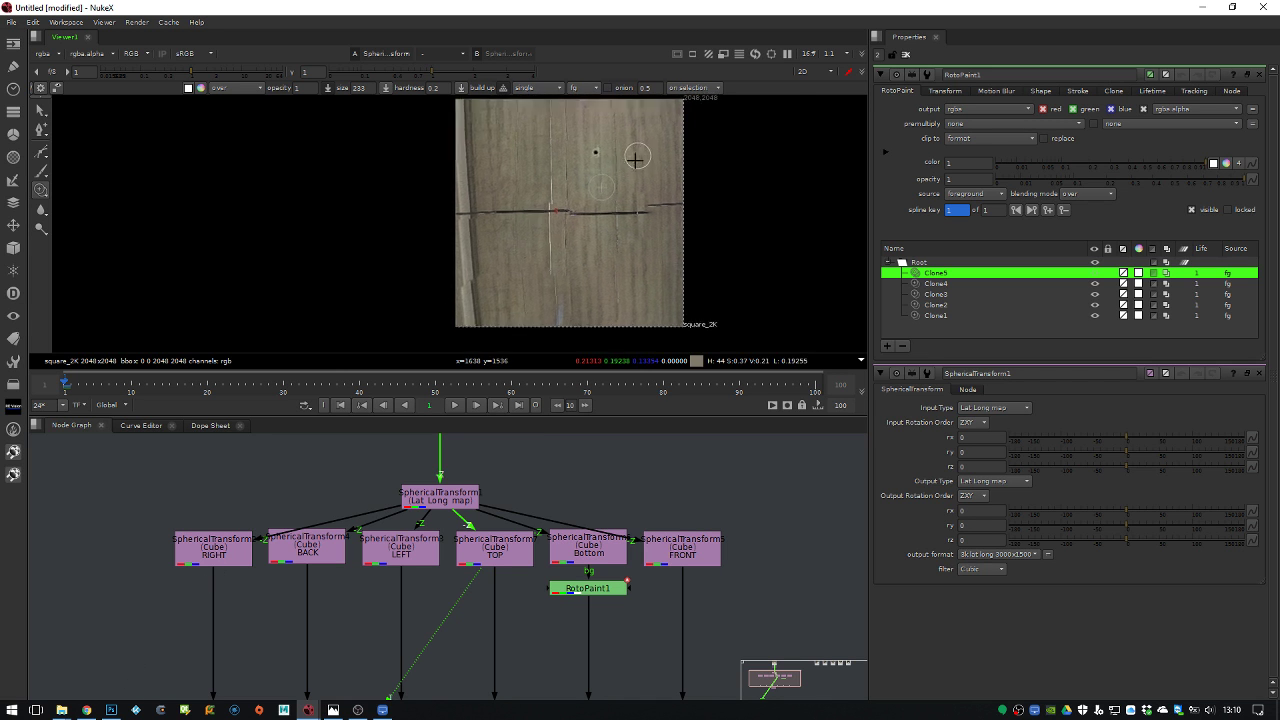
middle_click_drag(663, 217, 655, 180)
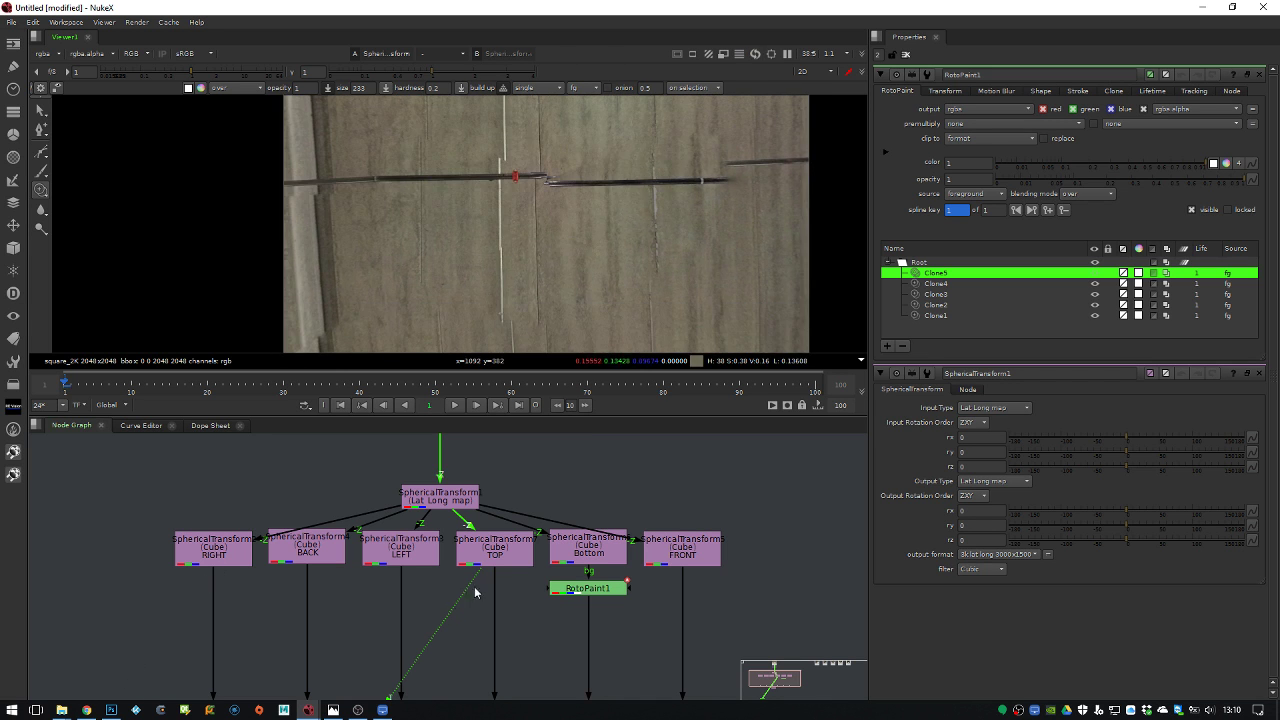
key("f")
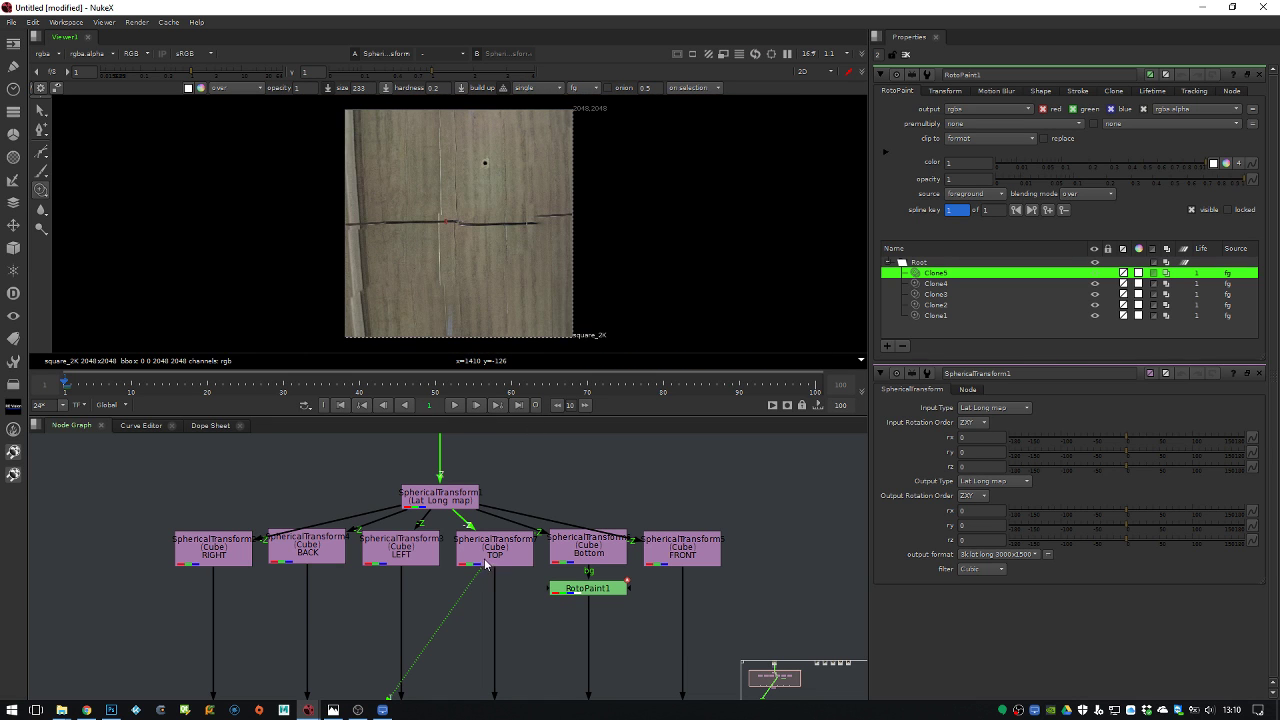
Show the RIGHT cube face, inspect the parked car with the open tailgate, and add a RotoPaint node beneath that face
left_click(234, 567)
key("1")
scroll(599, 199, "up", 5)
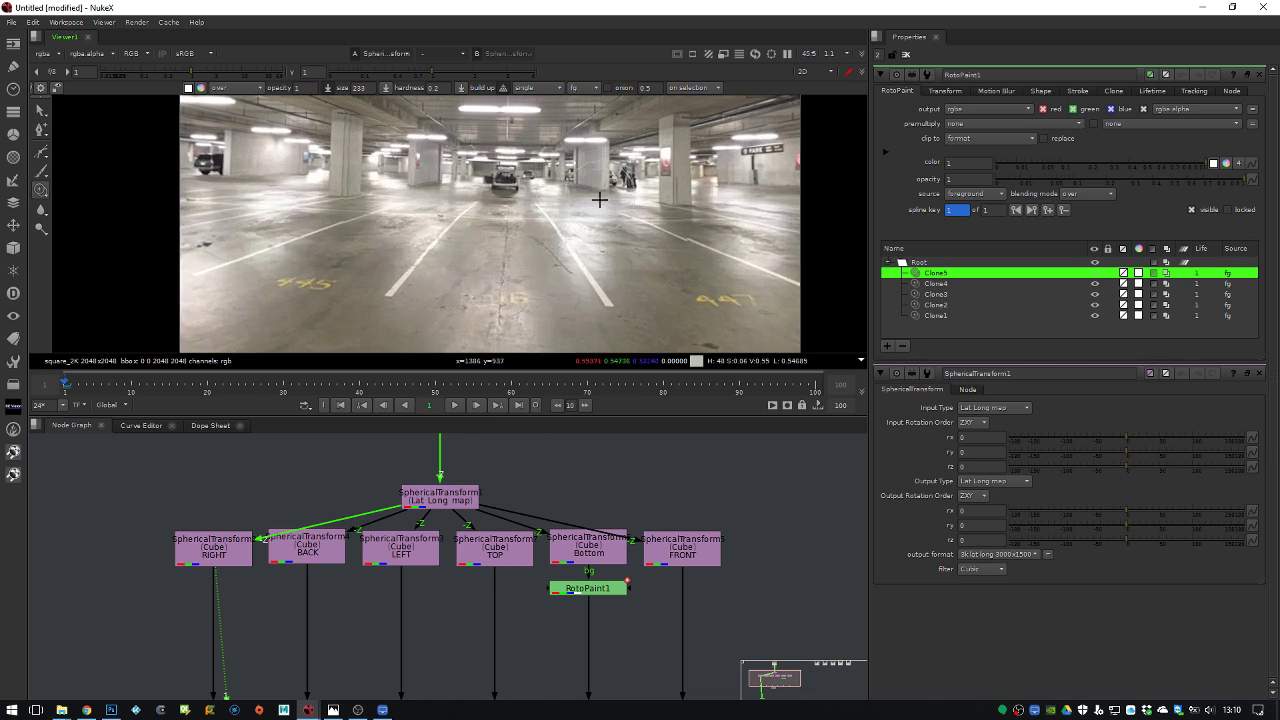
scroll(552, 193, "up", 5)
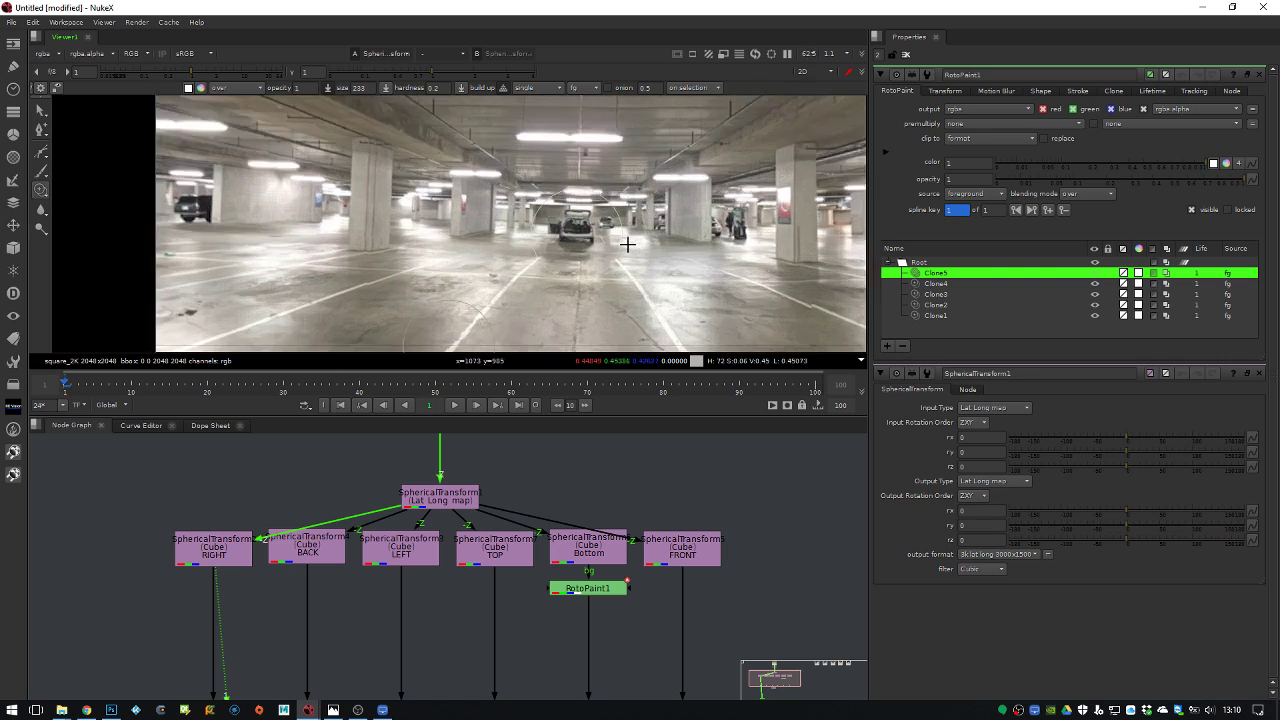
scroll(580, 205, "up", 3)
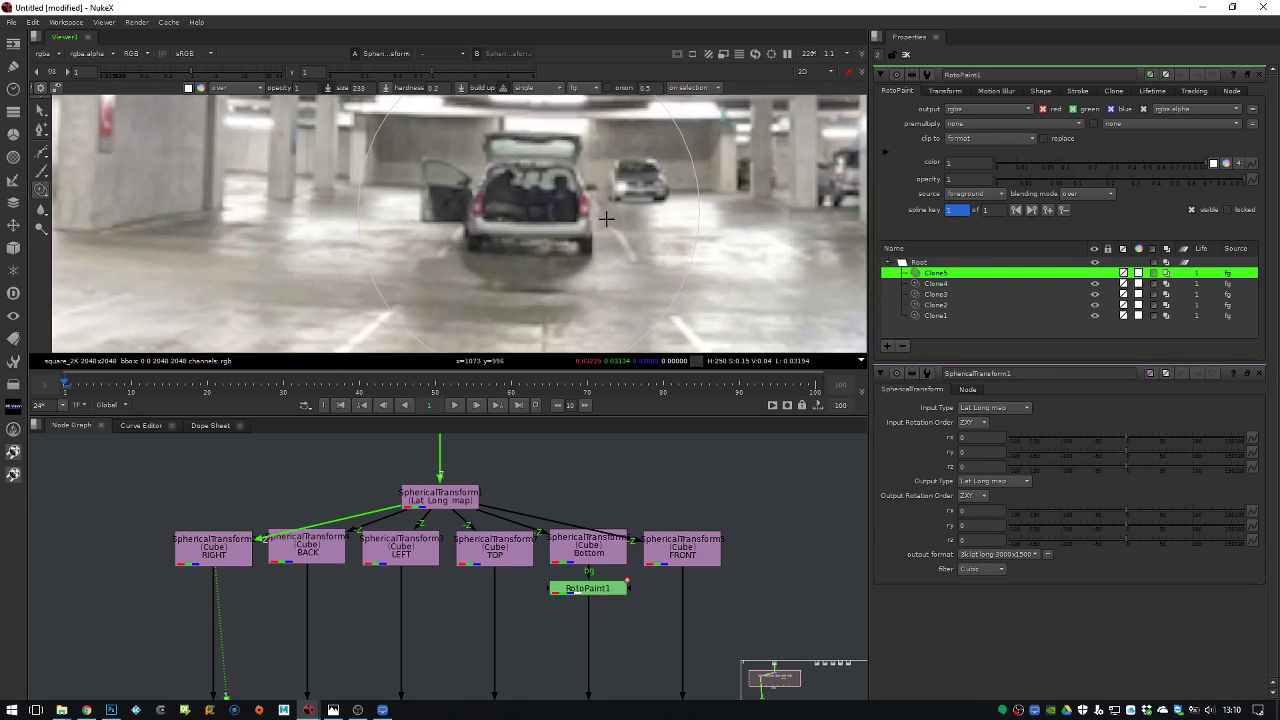
scroll(519, 203, "down", 2)
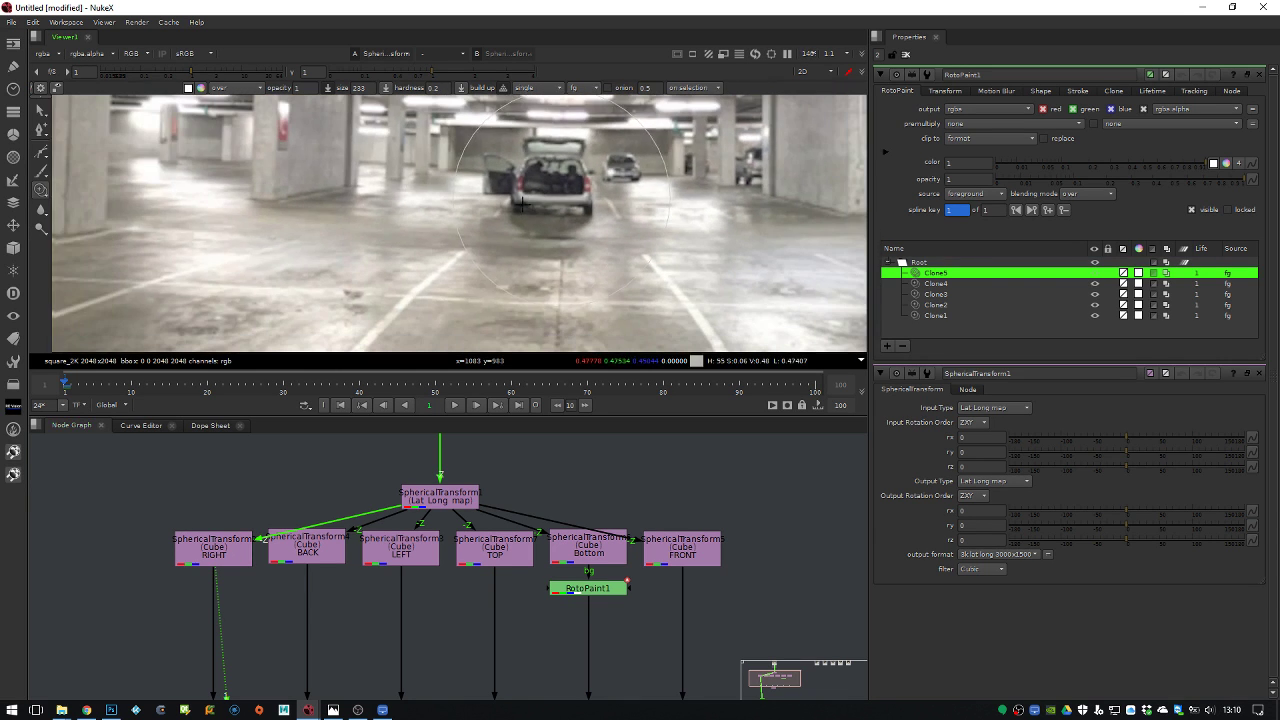
left_click(237, 553)
key("p")
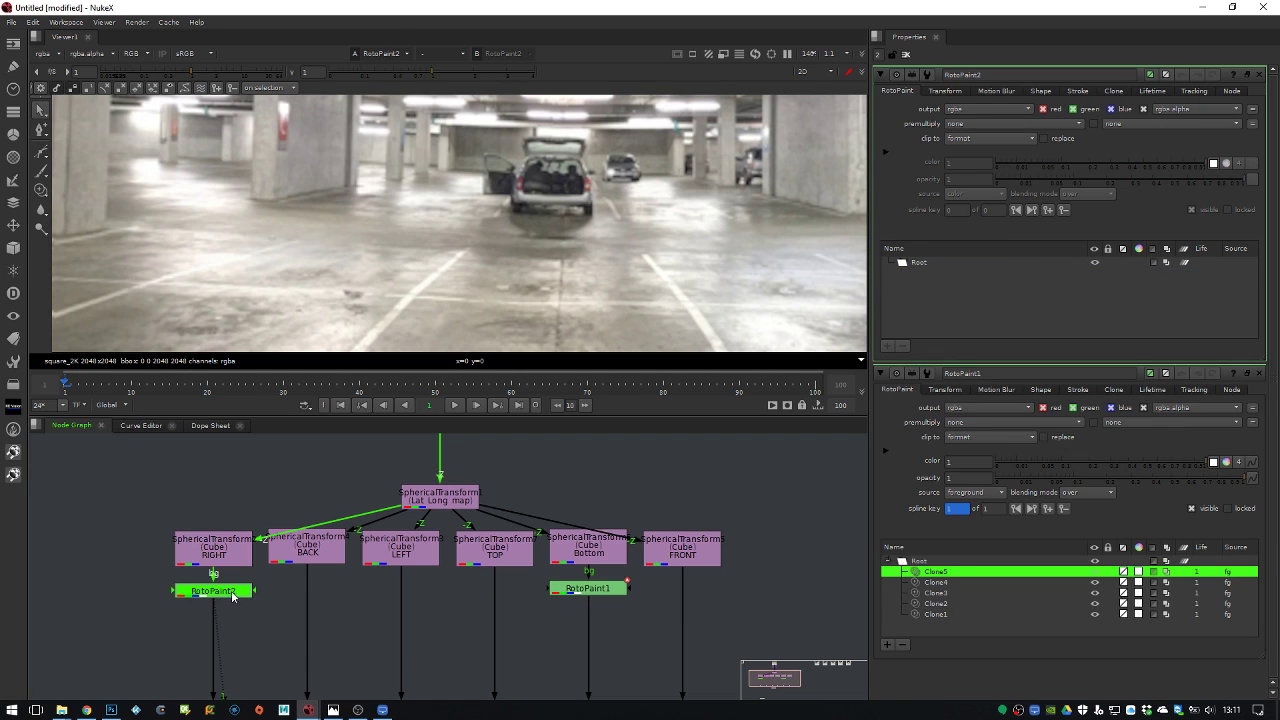
Clone surrounding floor and wall texture over the open-tailgate car on the RIGHT cube face with RotoPaint2, using brush size 25
left_click(918, 264)
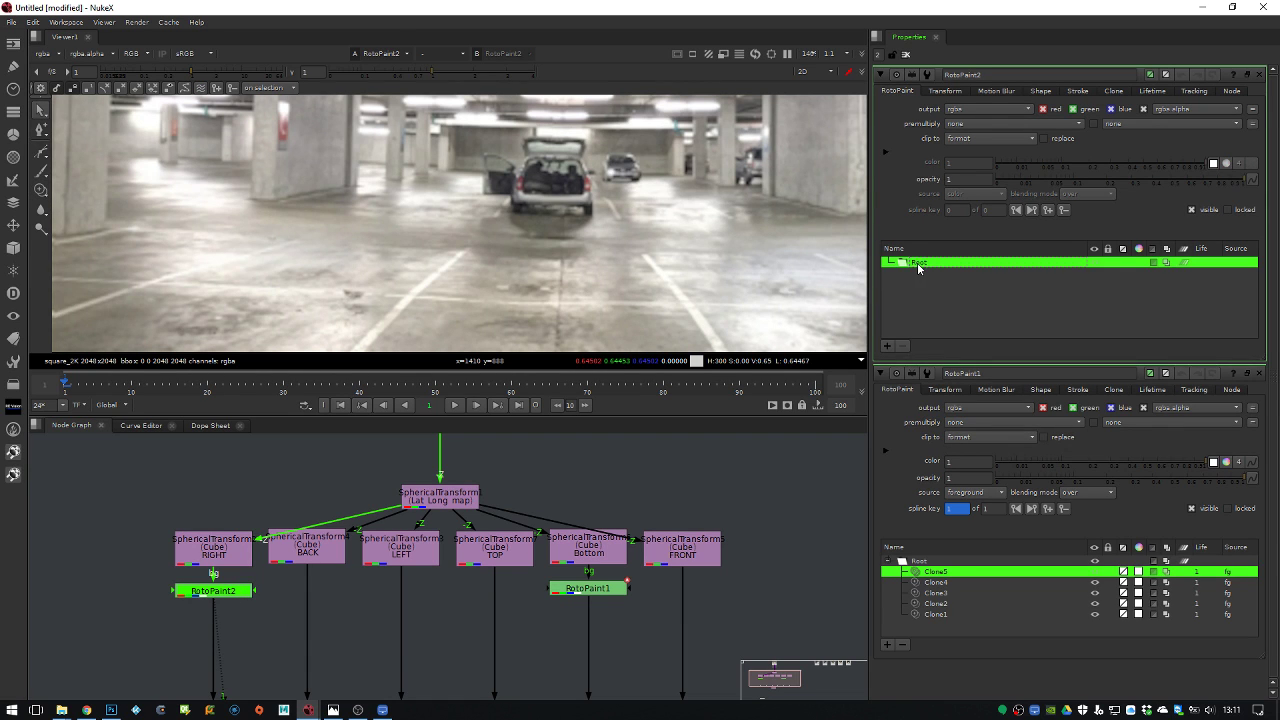
left_click(42, 191)
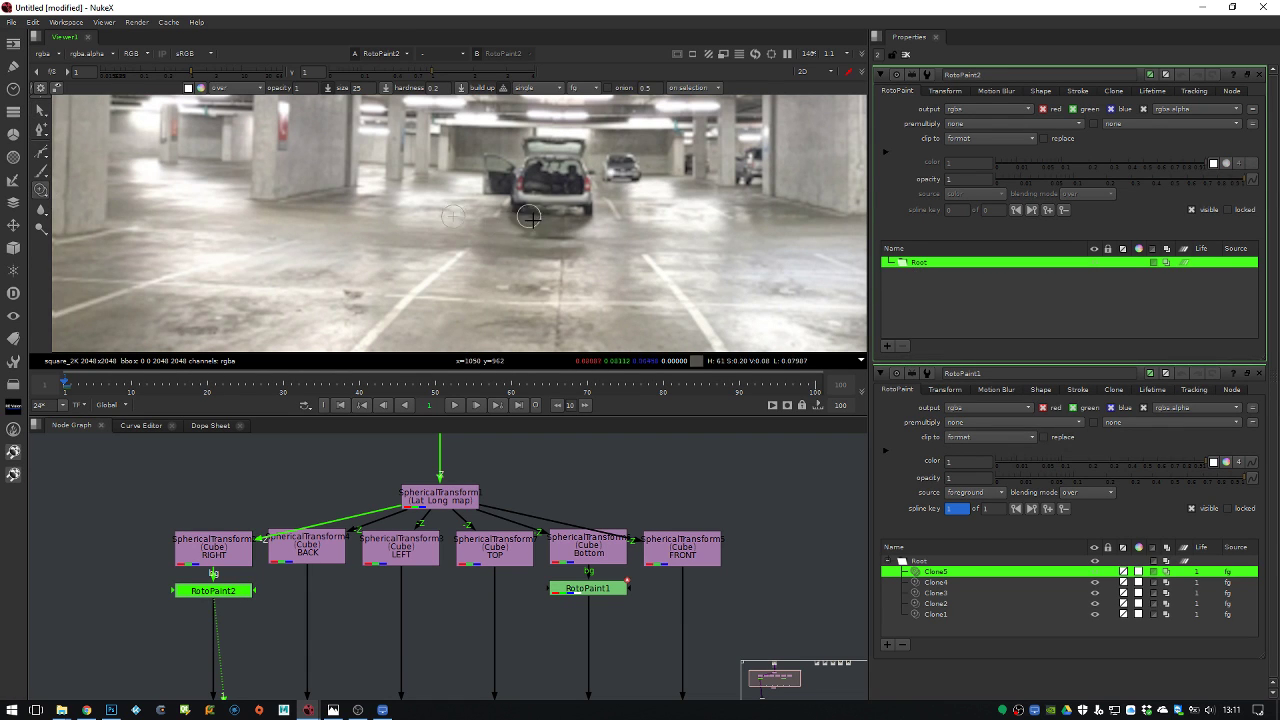
scroll(550, 215, "up", 4)
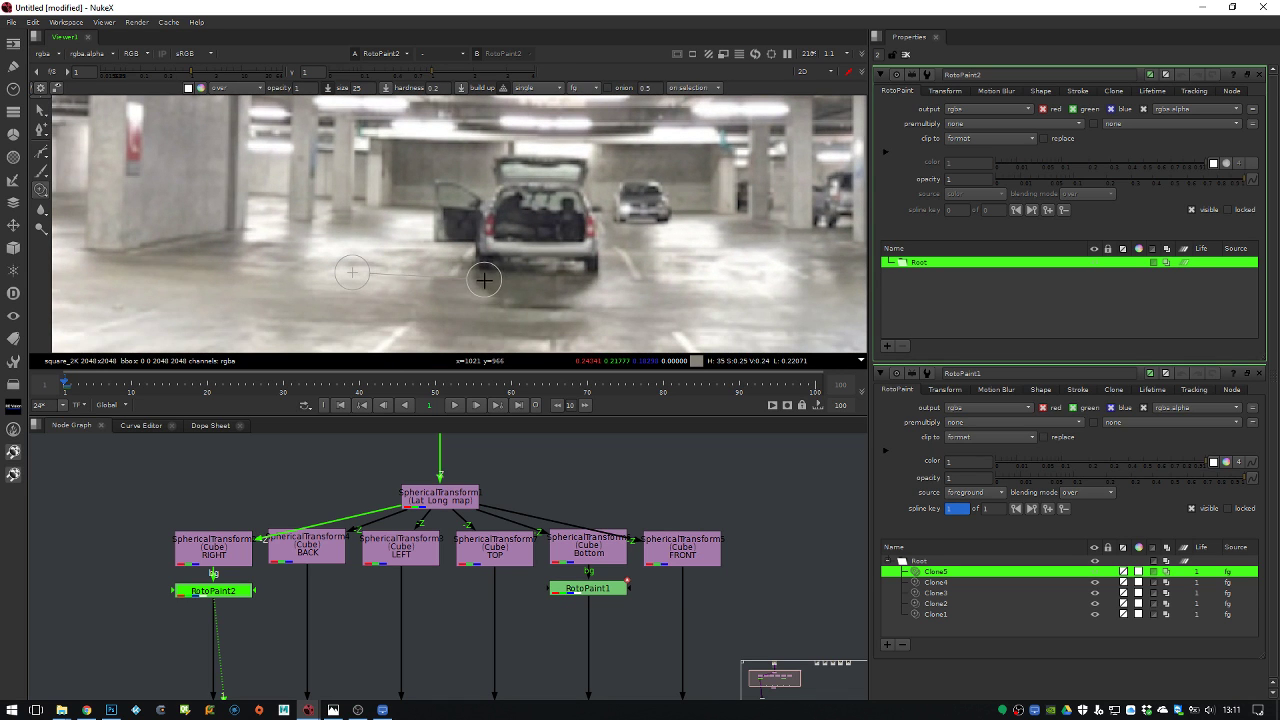
mouse_move(480, 278)
left_mouse_down()
mouse_move(600, 276)
mouse_move(560, 240)
mouse_move(485, 262)
mouse_move(522, 212)
mouse_move(570, 235)
mouse_move(425, 215)
mouse_move(373, 240)
left_mouse_up()
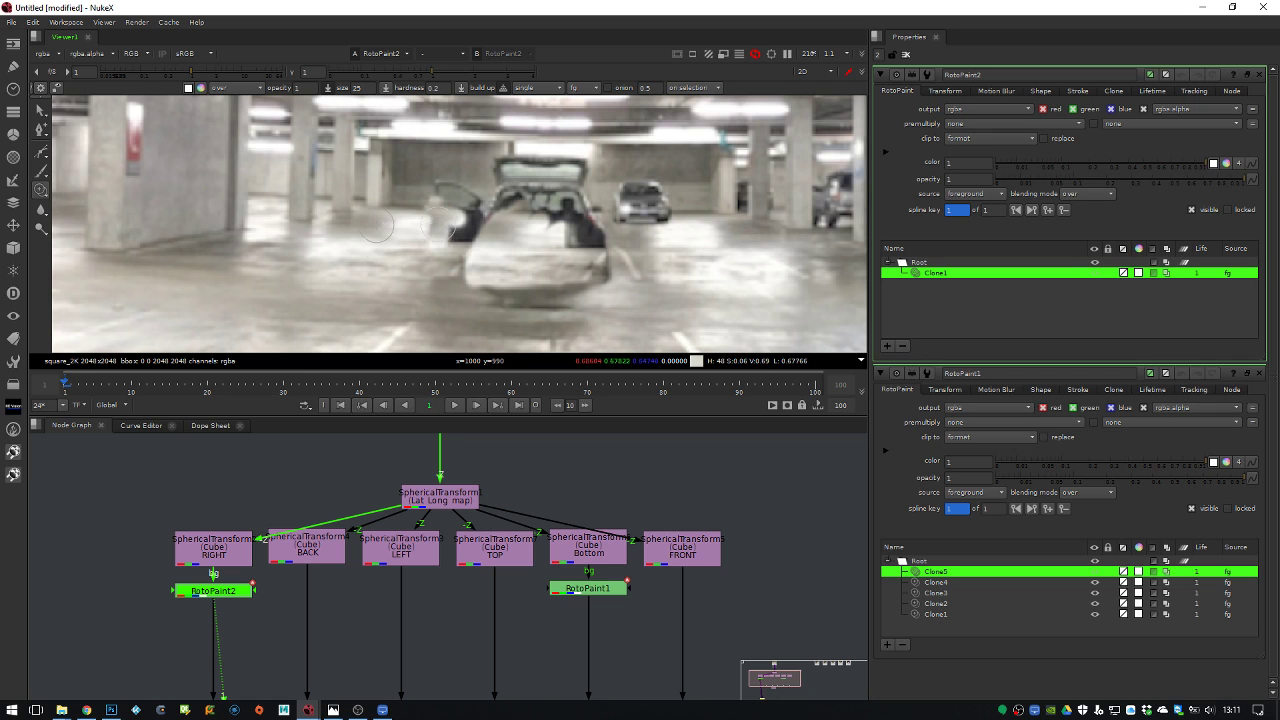
mouse_move(432, 212)
left_mouse_down()
mouse_move(417, 206)
mouse_move(430, 232)
left_mouse_up()
mouse_move(434, 186)
left_mouse_down()
mouse_move(425, 170)
mouse_move(455, 200)
left_mouse_up()
mouse_move(731, 294)
left_mouse_down()
mouse_move(606, 287)
mouse_move(592, 252)
mouse_move(505, 235)
mouse_move(565, 232)
mouse_move(571, 266)
mouse_move(518, 231)
mouse_move(585, 240)
mouse_move(600, 215)
mouse_move(575, 195)
left_mouse_up()
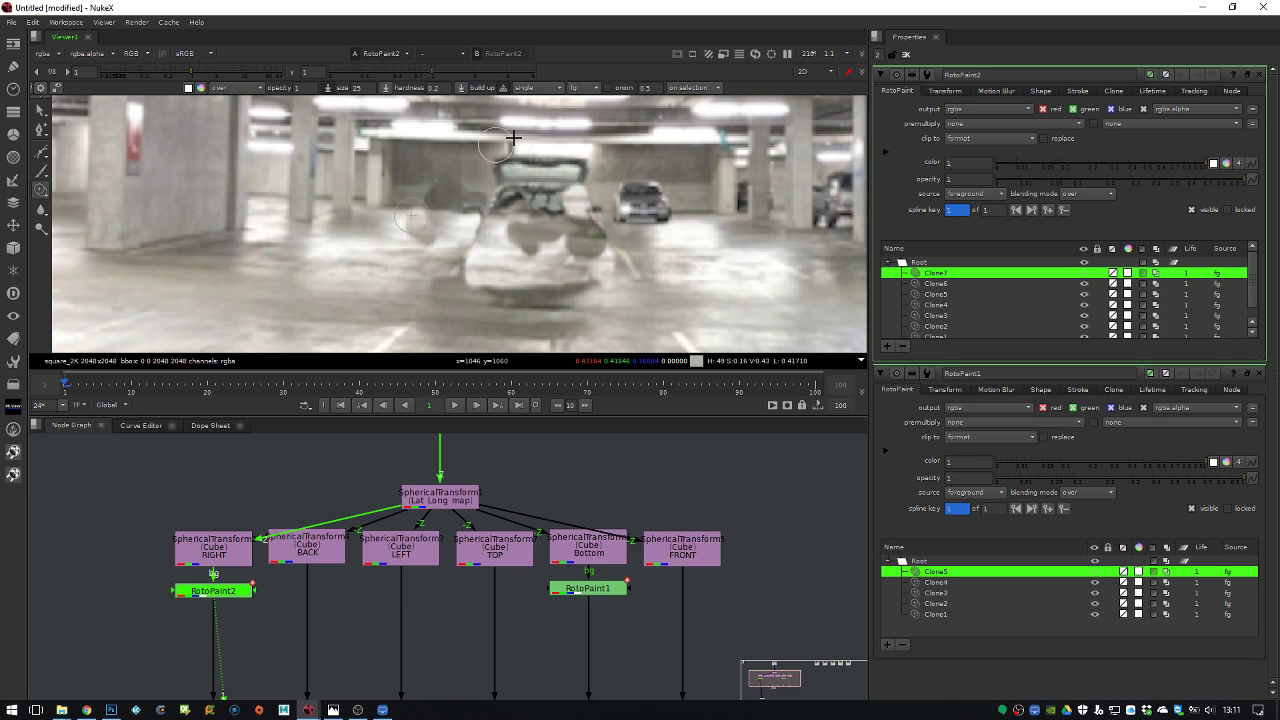
mouse_move(498, 200)
left_mouse_down()
mouse_move(505, 185)
mouse_move(490, 170)
mouse_move(530, 185)
mouse_move(500, 175)
mouse_move(491, 200)
mouse_move(527, 180)
mouse_move(488, 195)
mouse_move(480, 159)
mouse_move(510, 165)
mouse_move(495, 212)
mouse_move(575, 205)
mouse_move(505, 229)
mouse_move(550, 185)
mouse_move(600, 200)
mouse_move(530, 190)
mouse_move(584, 189)
left_mouse_up()
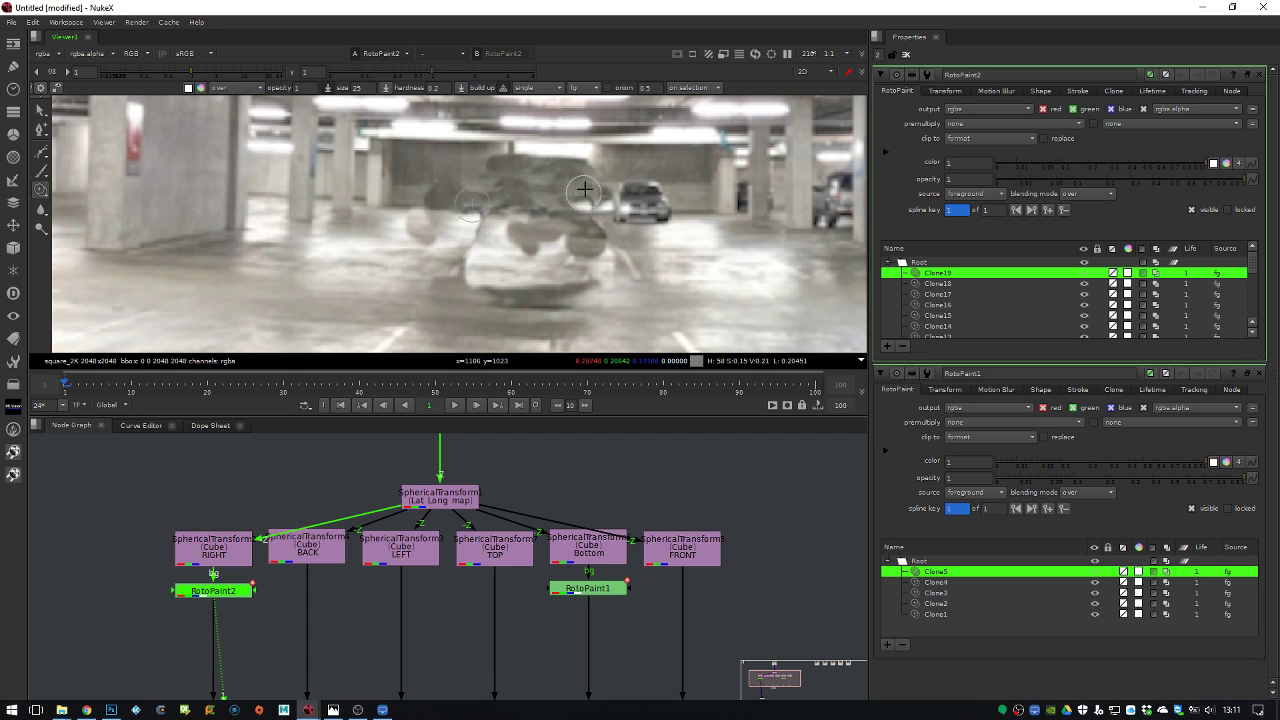
Soften the cloned patches where the car stood with Blur strokes in RotoPaint2, using brush size 25 and effect 15
left_click(40, 208)
mouse_move(517, 244)
left_mouse_down()
mouse_move(598, 261)
mouse_move(565, 212)
mouse_move(470, 230)
mouse_move(423, 220)
mouse_move(415, 248)
left_mouse_up()
mouse_move(439, 205)
left_mouse_down()
mouse_move(434, 186)
mouse_move(514, 171)
mouse_move(585, 170)
mouse_move(610, 195)
mouse_move(482, 206)
mouse_move(500, 210)
left_mouse_up()
mouse_move(468, 262)
left_mouse_down()
mouse_move(547, 286)
mouse_move(599, 283)
mouse_move(601, 248)
mouse_move(549, 295)
left_mouse_up()
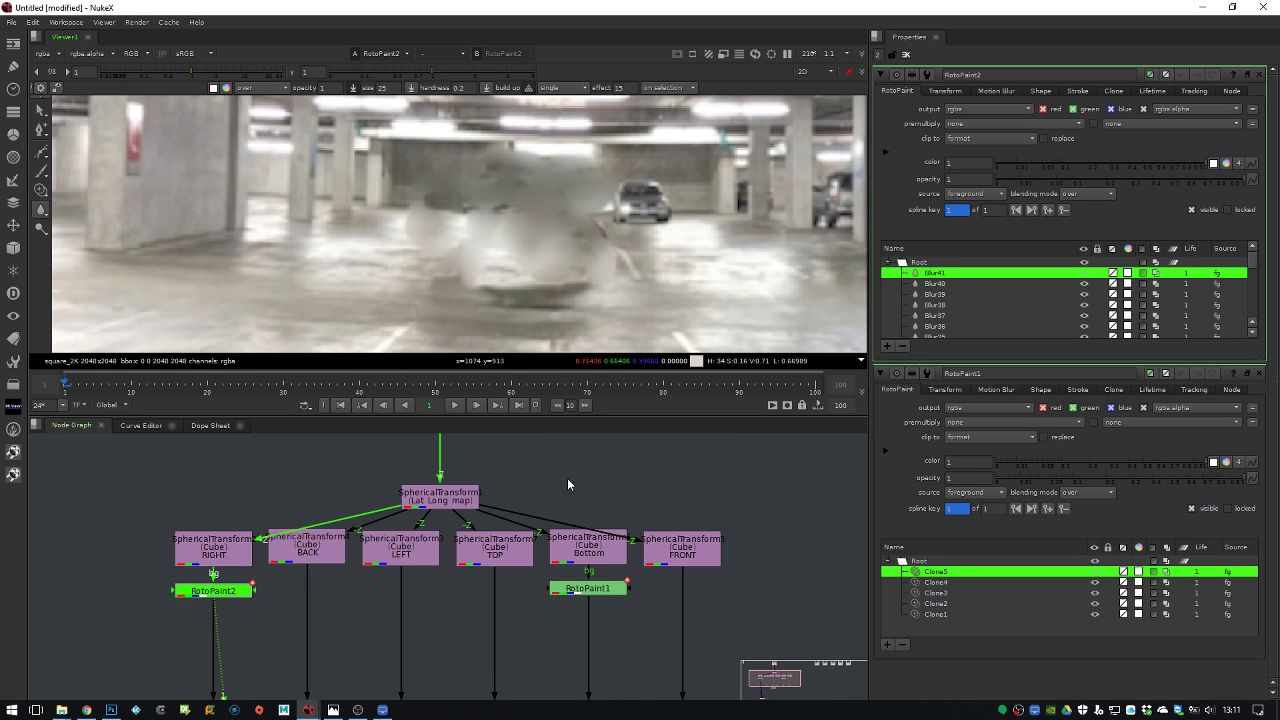
Show the recombined lat-long panorama from the final SphericalTransform and inspect the retouched car area
key("f")
key("f")
left_click(480, 630)
key("1")
scroll(430, 227, "up", 4)
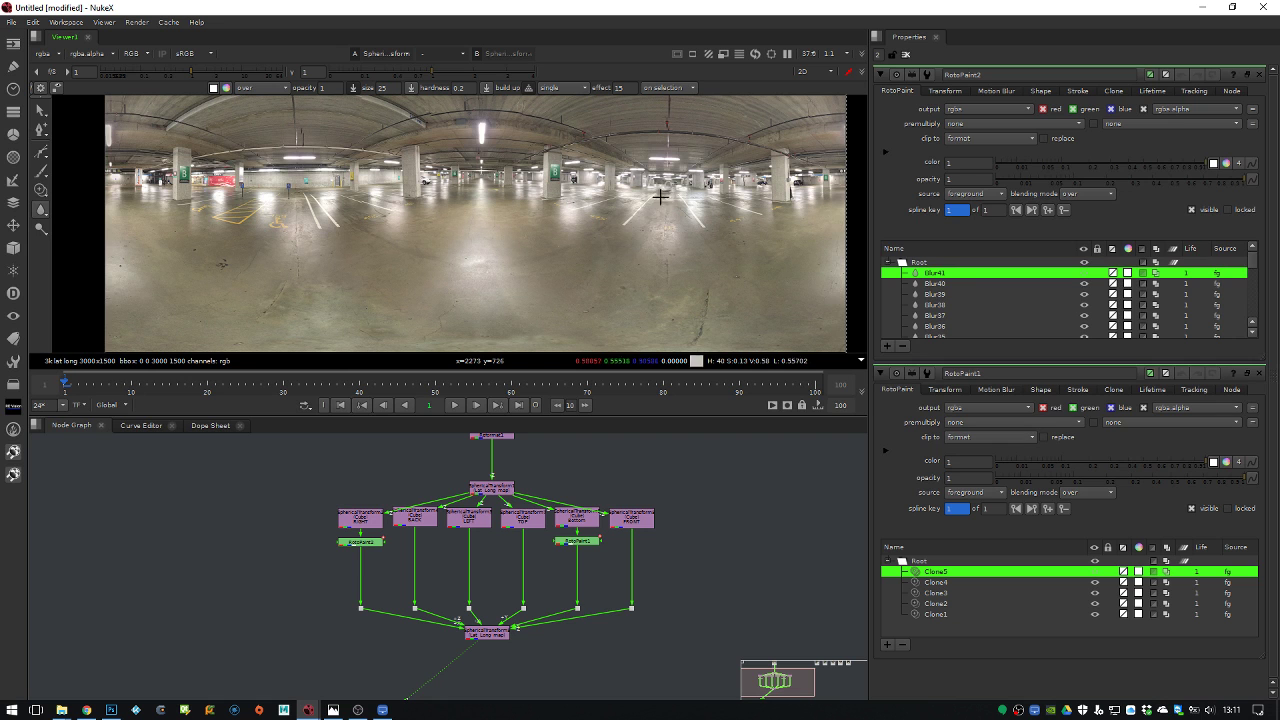
left_click(361, 541)
key("1")
scroll(776, 208, "down", 4)
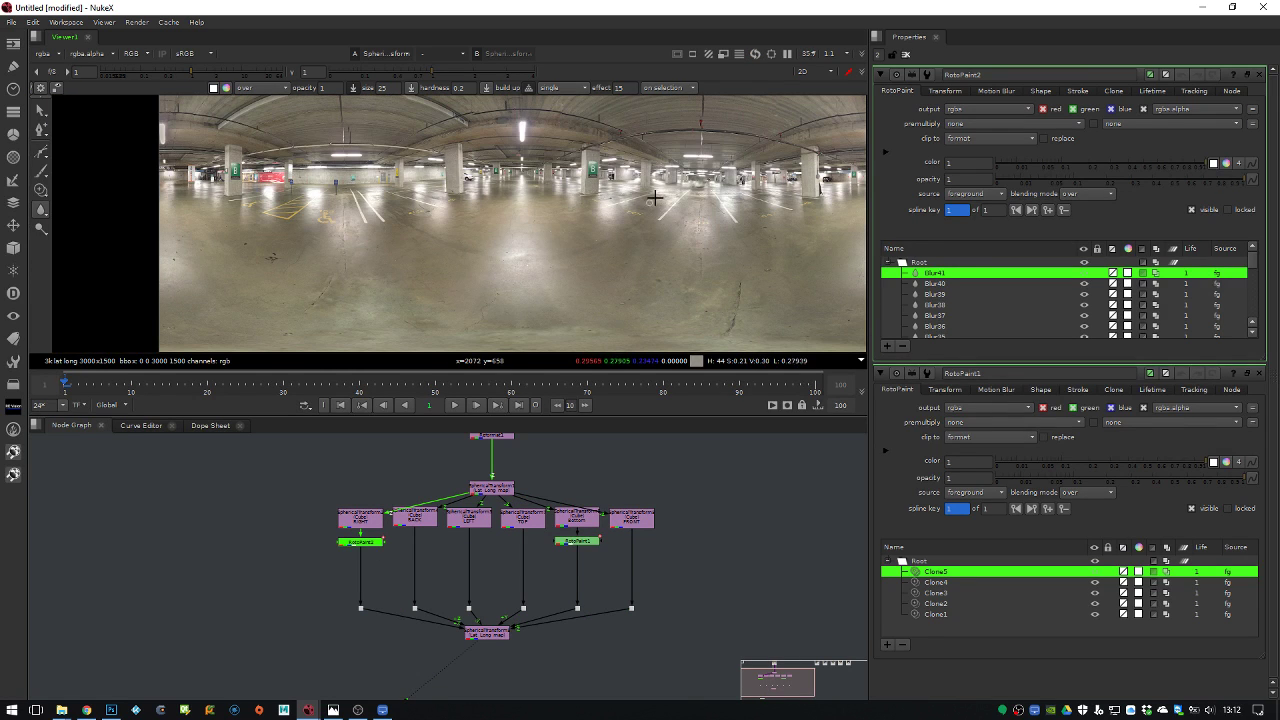
scroll(652, 205, "down", 2)
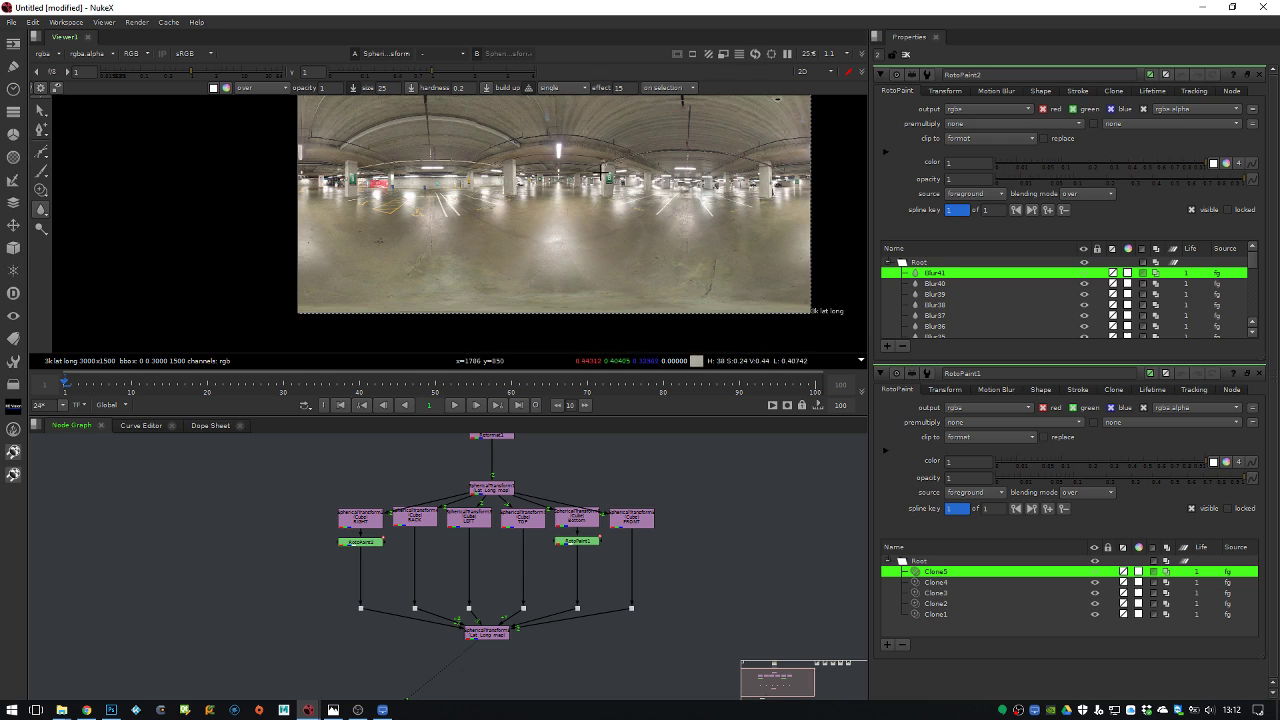
Toggle the panorama's alpha display and lower the viewer gain to 0.16 to judge the ceiling lights
scroll(577, 187, "up", 5)
key("a")
key("a")
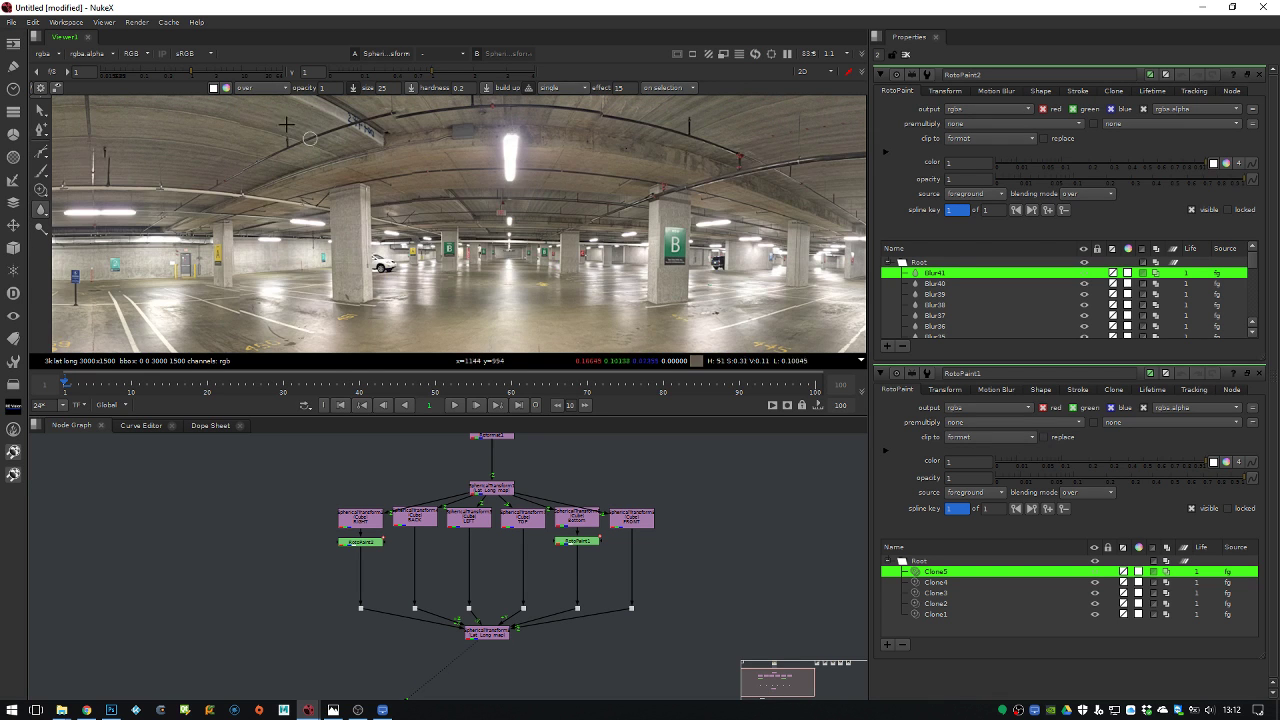
mouse_move(140, 80)
left_mouse_down()
mouse_move(98, 78)
mouse_move(158, 80)
left_mouse_up()
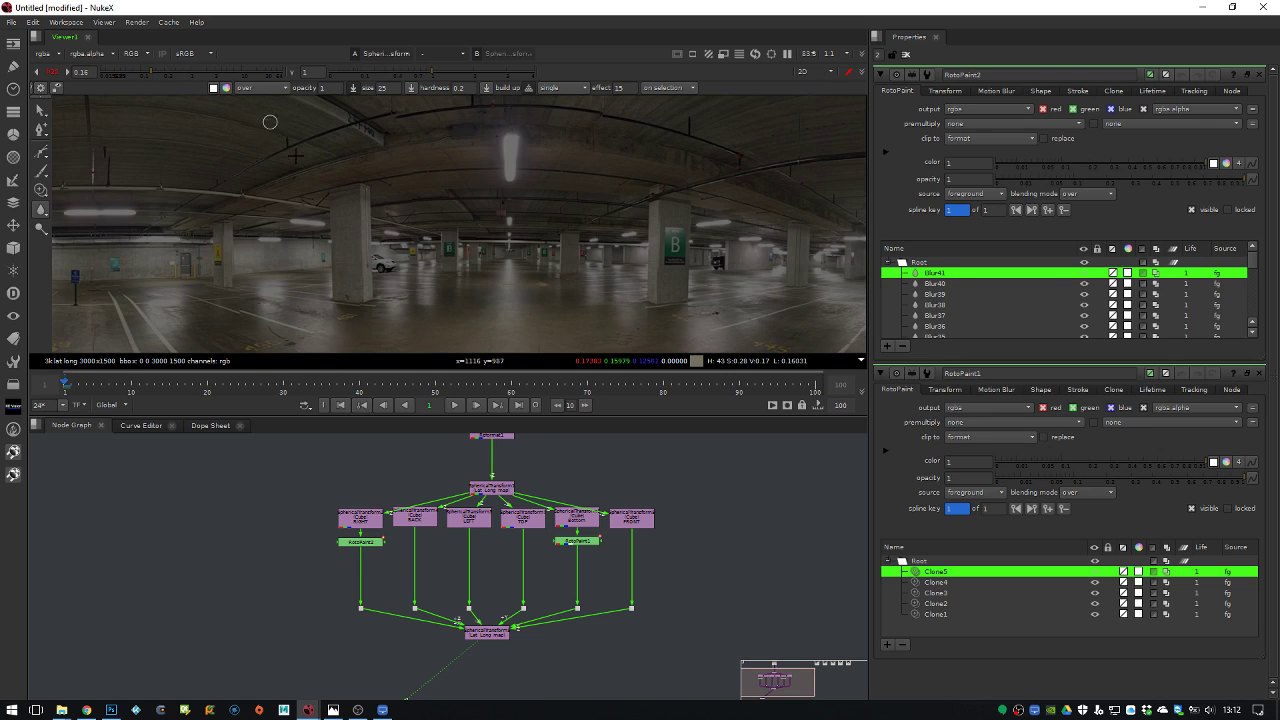
Add a Keyer node and place it unconnected below the final lat-long SphericalTransform, moving the Viewer node aside
scroll(366, 521, "down", 2)
key("Tab")
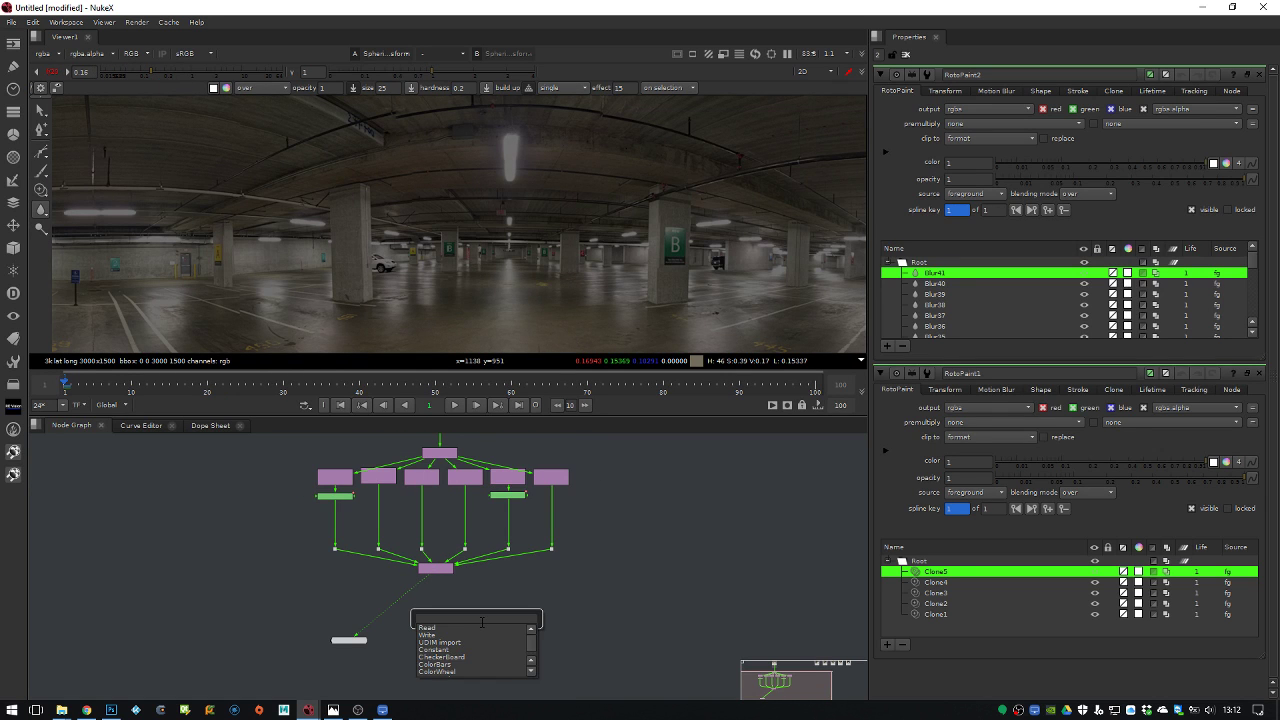
type("key")
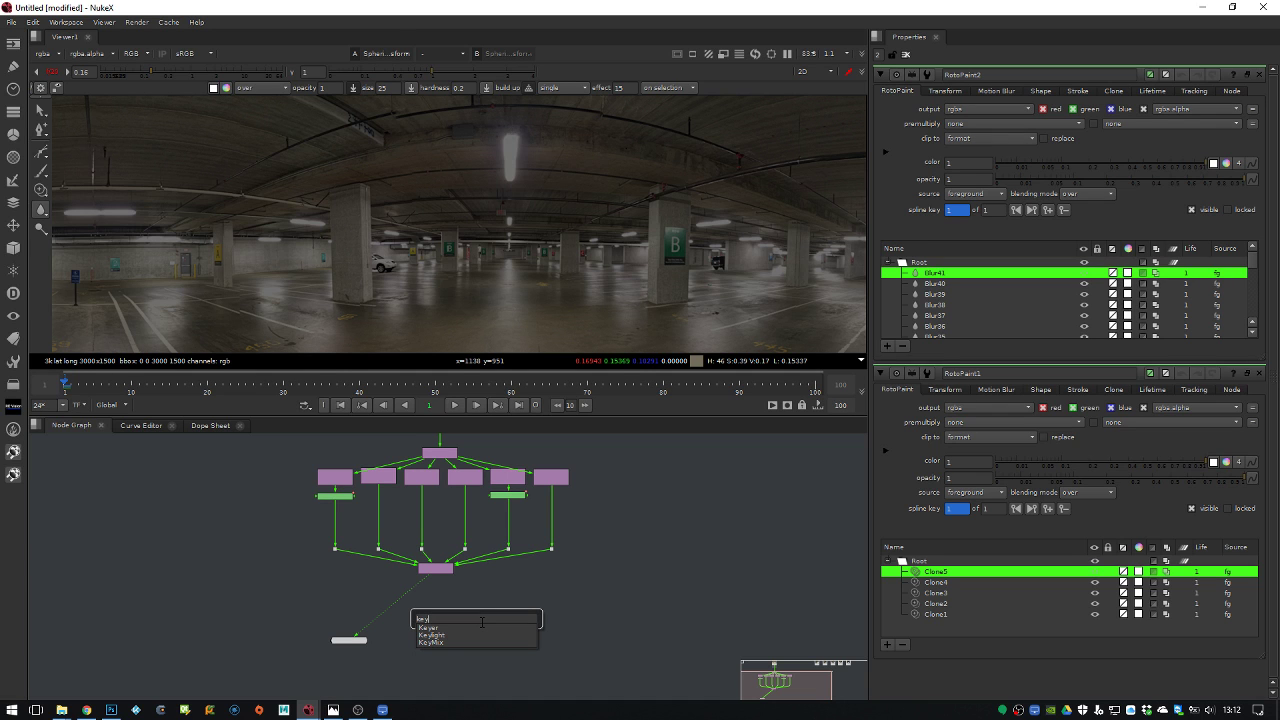
key("Down")
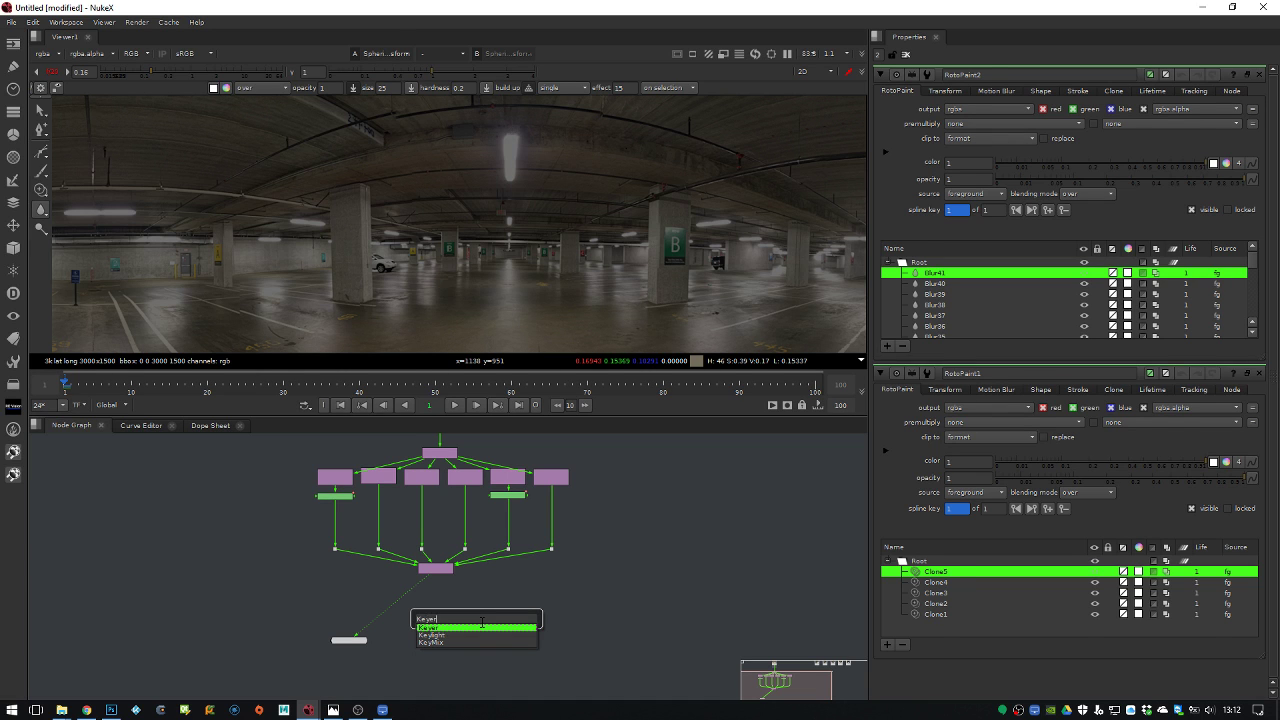
key("Return")
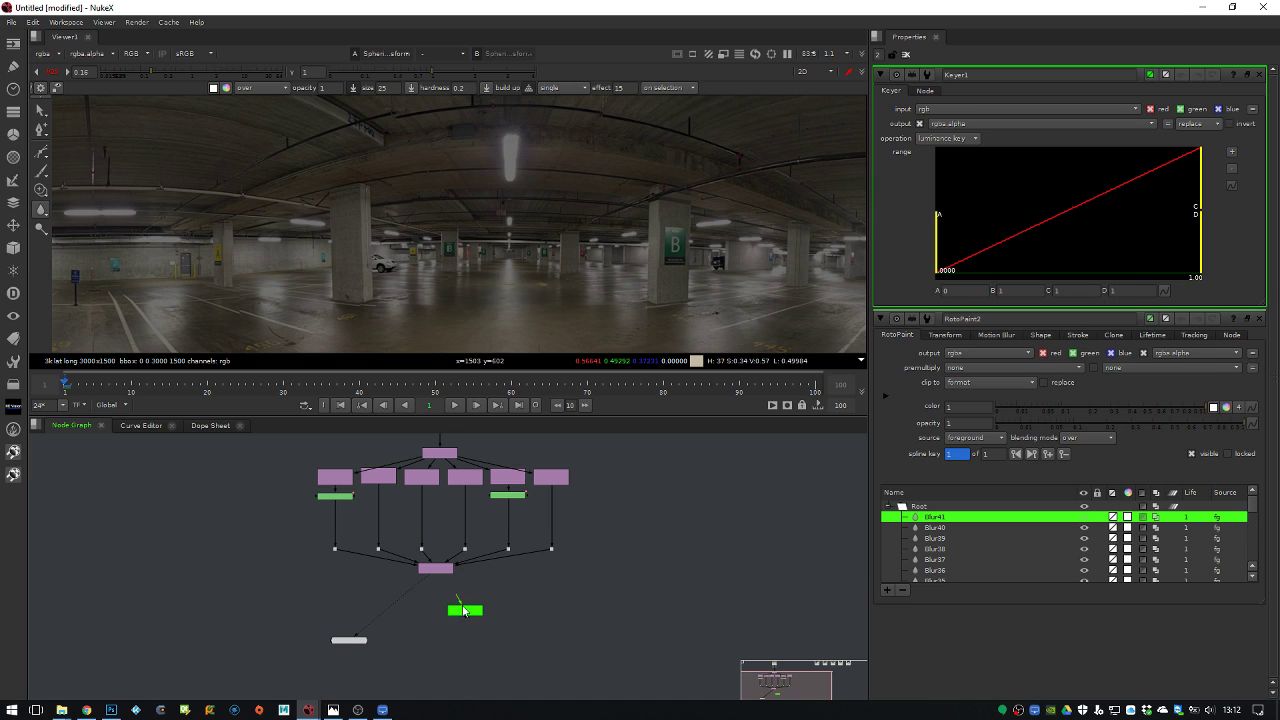
left_click_drag(460, 612, 458, 636)
left_click_drag(355, 646, 298, 661)
left_click_drag(465, 626, 435, 655)
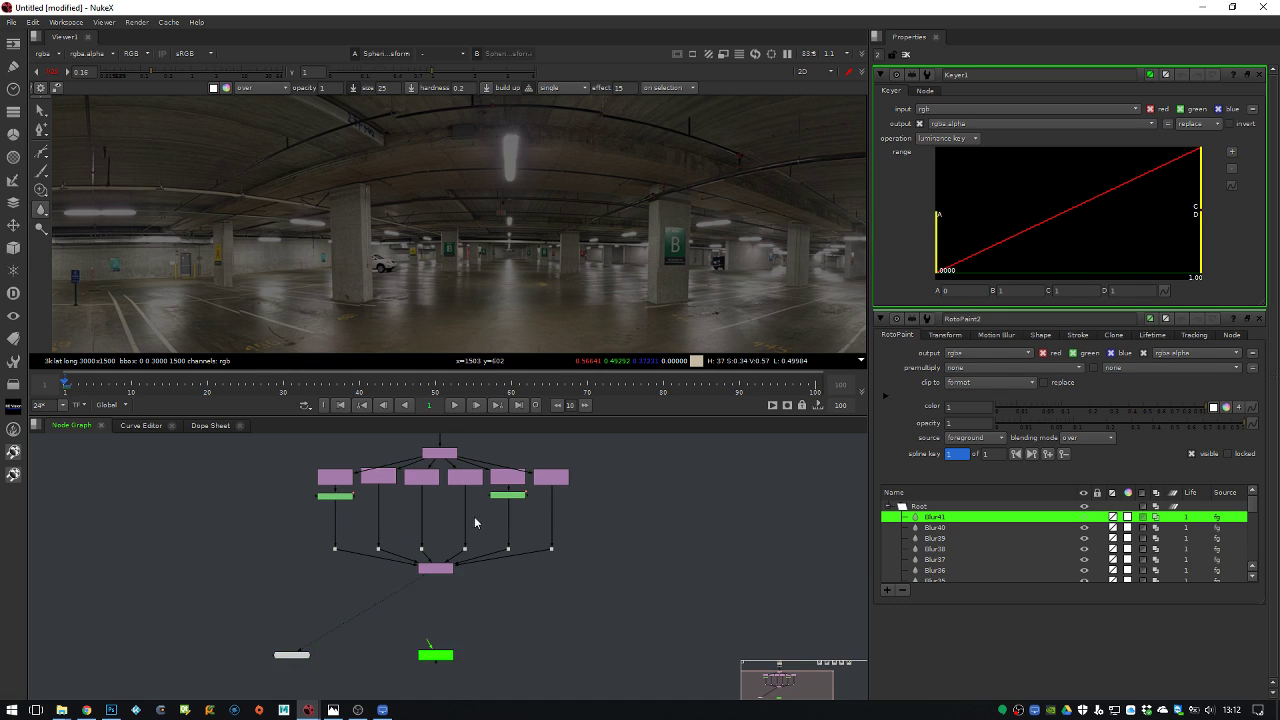
Add a Write node directly beneath the final lat-long SphericalTransform
scroll(434, 526, "up", 4)
scroll(478, 532, "down", 4)
left_click(450, 558)
key("f")
key("Tab")
type("wr")
key("Return")
left_click_drag(460, 591, 455, 620)
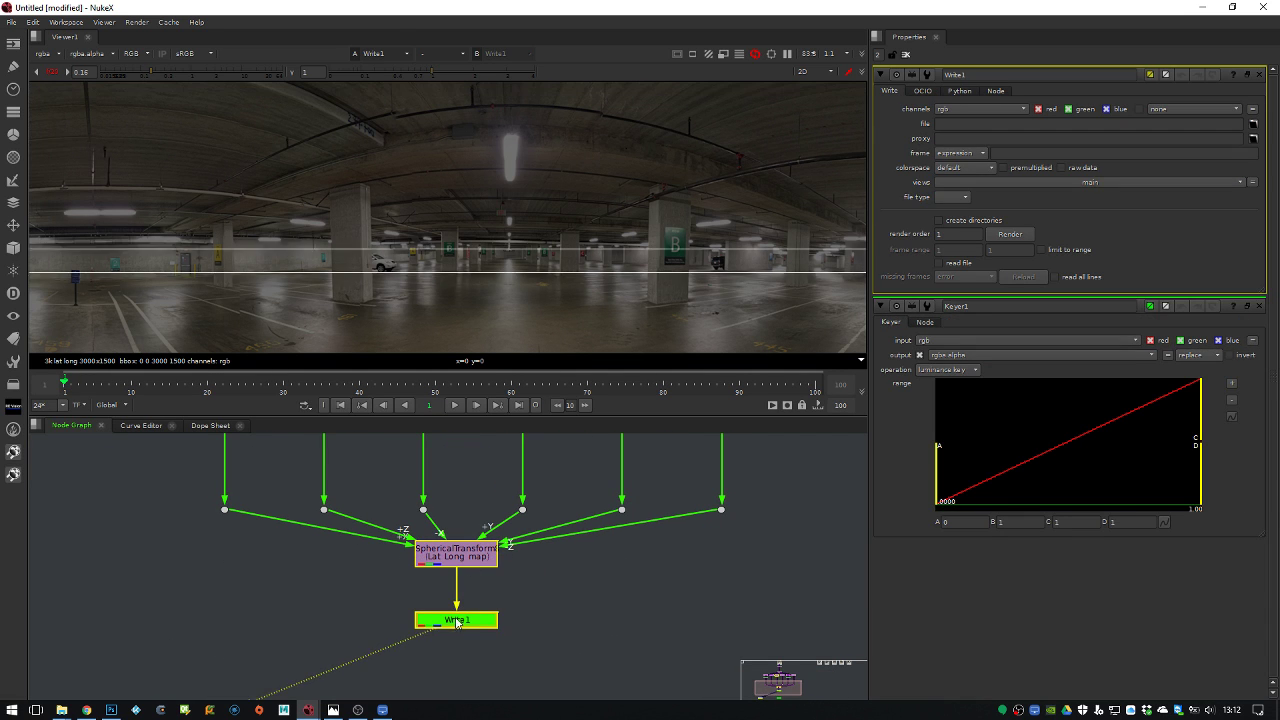
Copy the file path of photo_sphere.jpg from the panorama's Read1 node
scroll(455, 620, "down", 5)
scroll(447, 482, "up", 2)
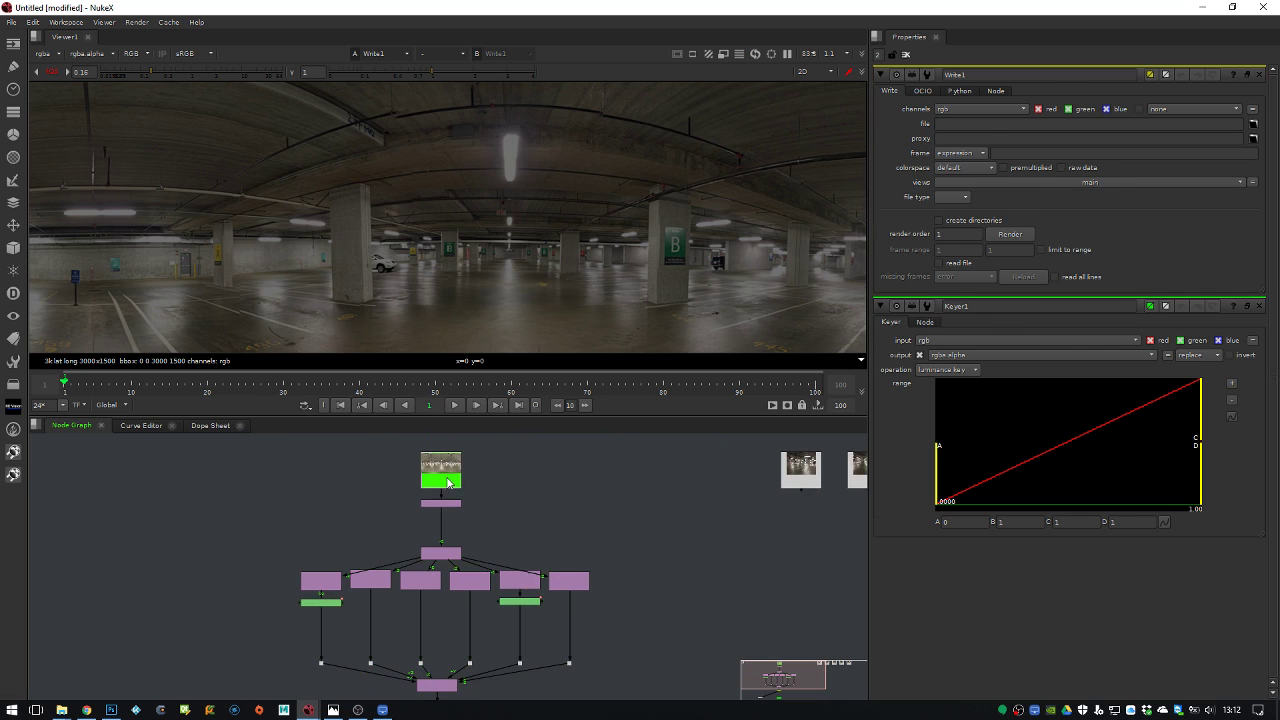
double_click(447, 482)
middle_click_drag(438, 607, 464, 430)
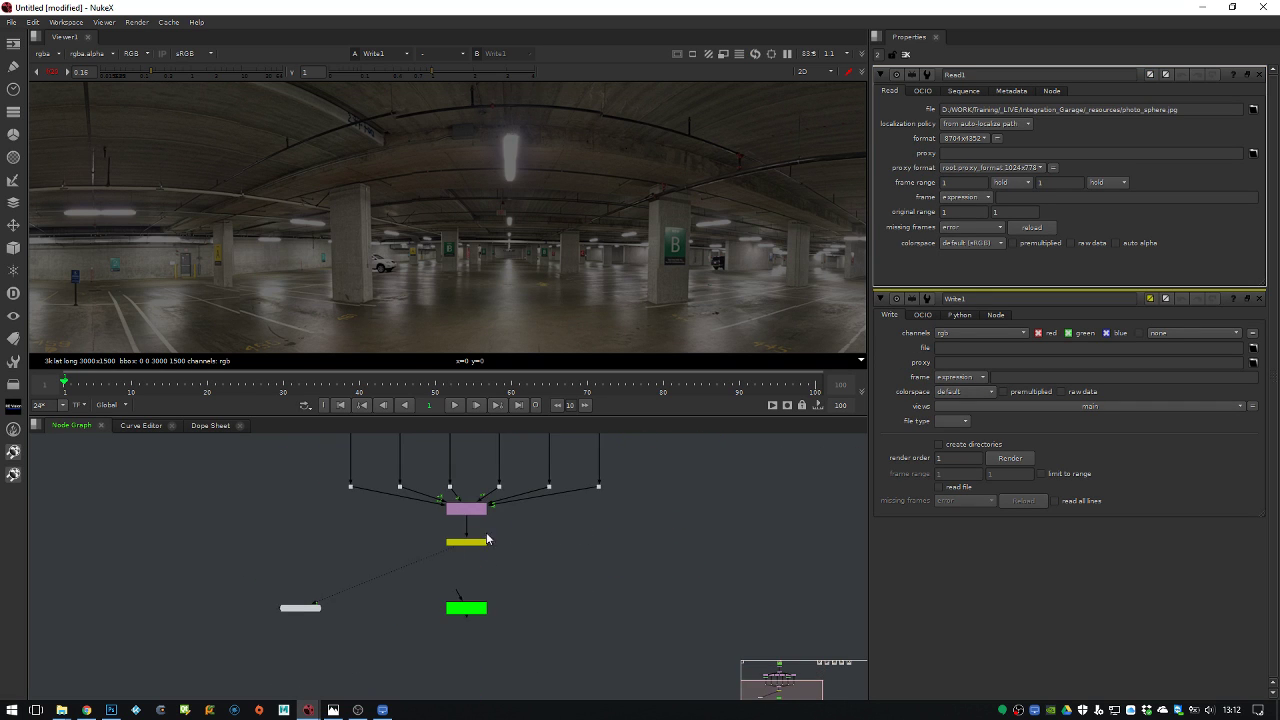
scroll(460, 450, "up", 2)
triple_click(1090, 109)
key("ctrl+c")
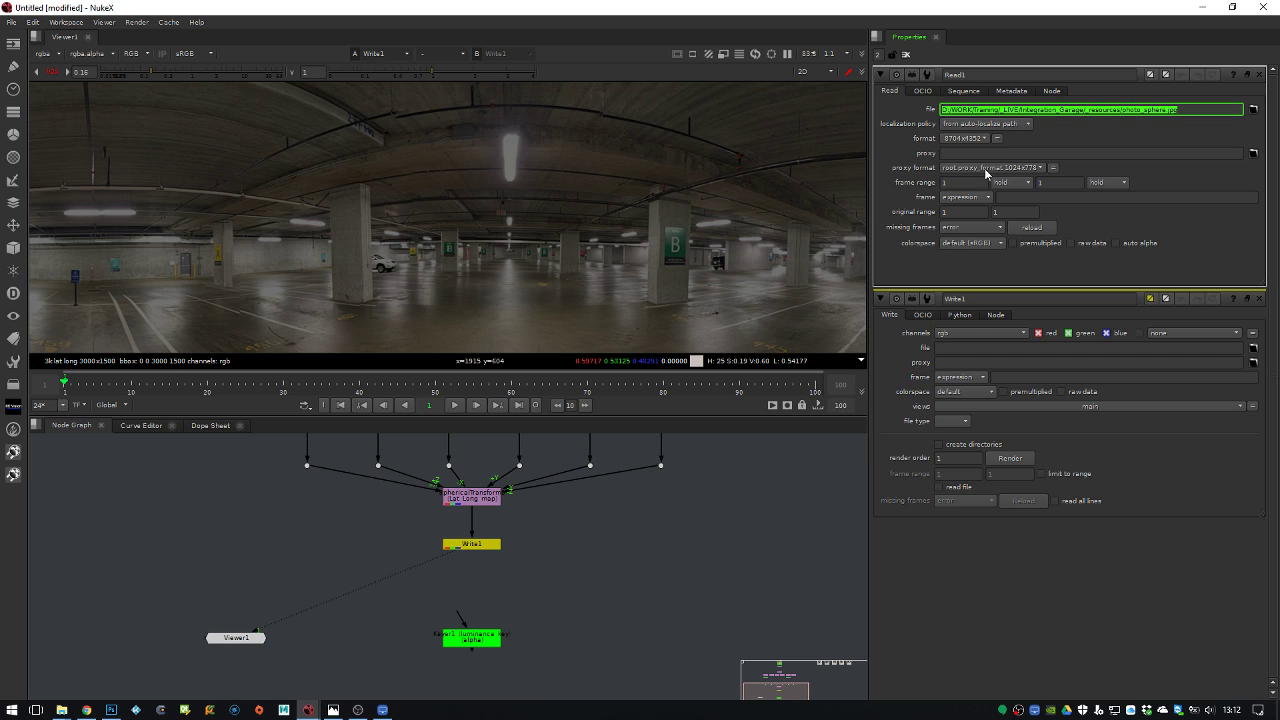
Set Write1's output file to D:/WORK/Training/_LIVE/Integration_Garage/_resources/photo_sphere.CC.exr and render frame range 1-1
double_click(485, 548)
left_click(1160, 124)
key("ctrl+v")
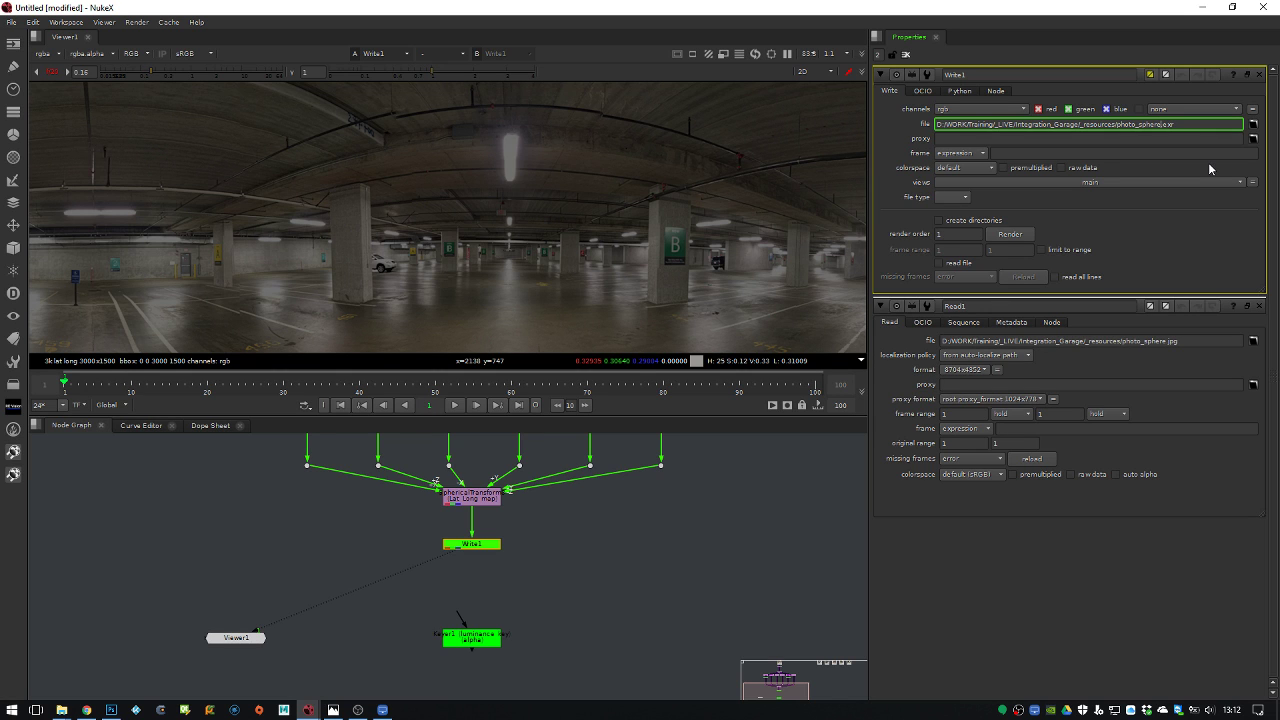
type("CC.")
key("Return")
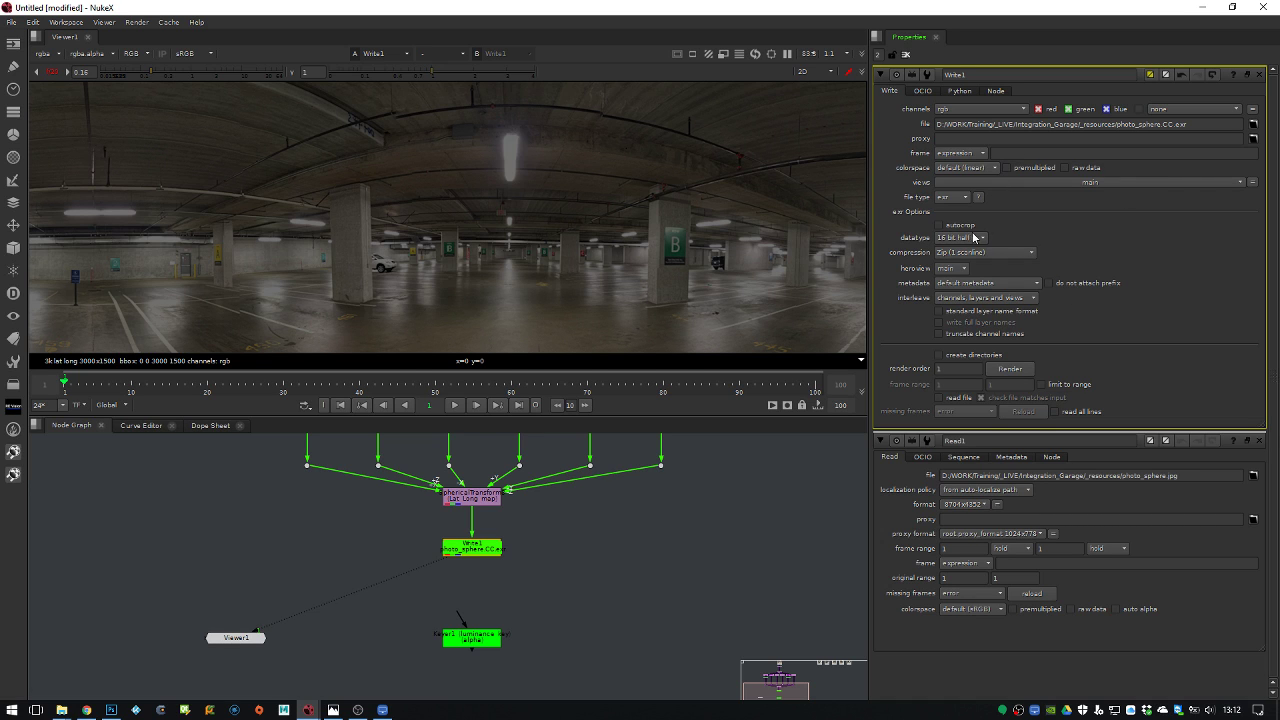
left_click(1010, 369)
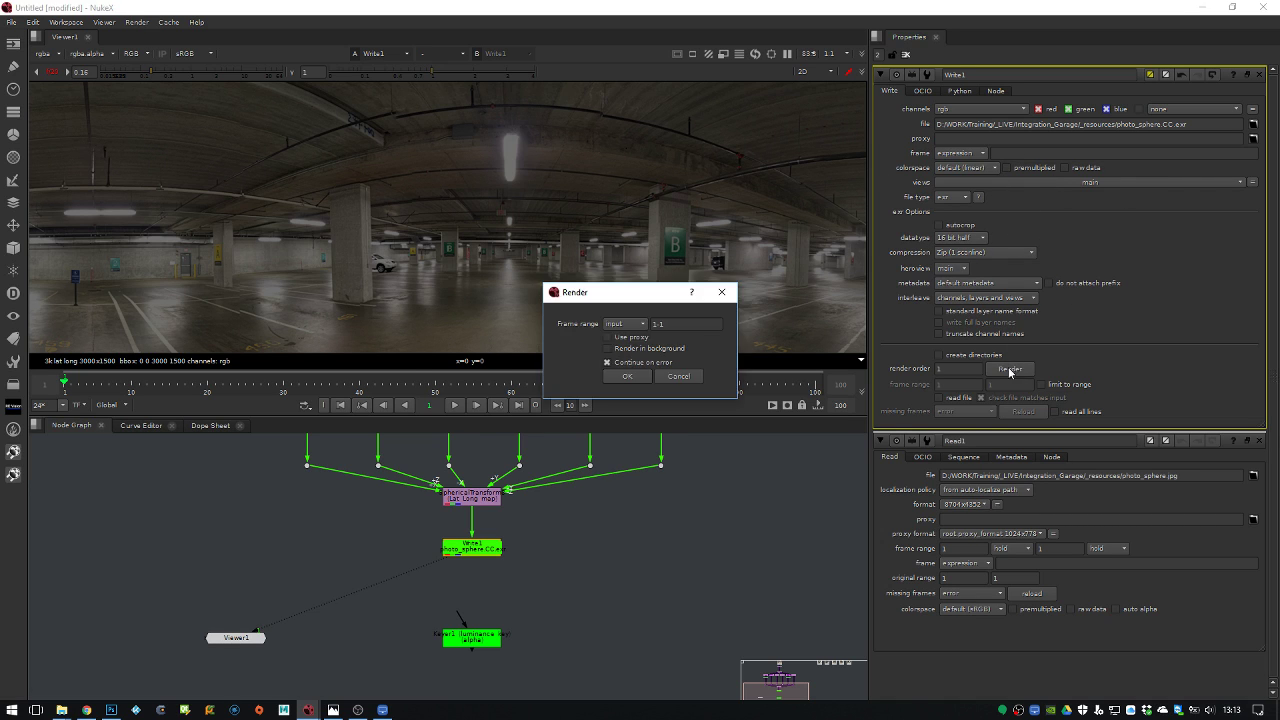
left_click(627, 376)
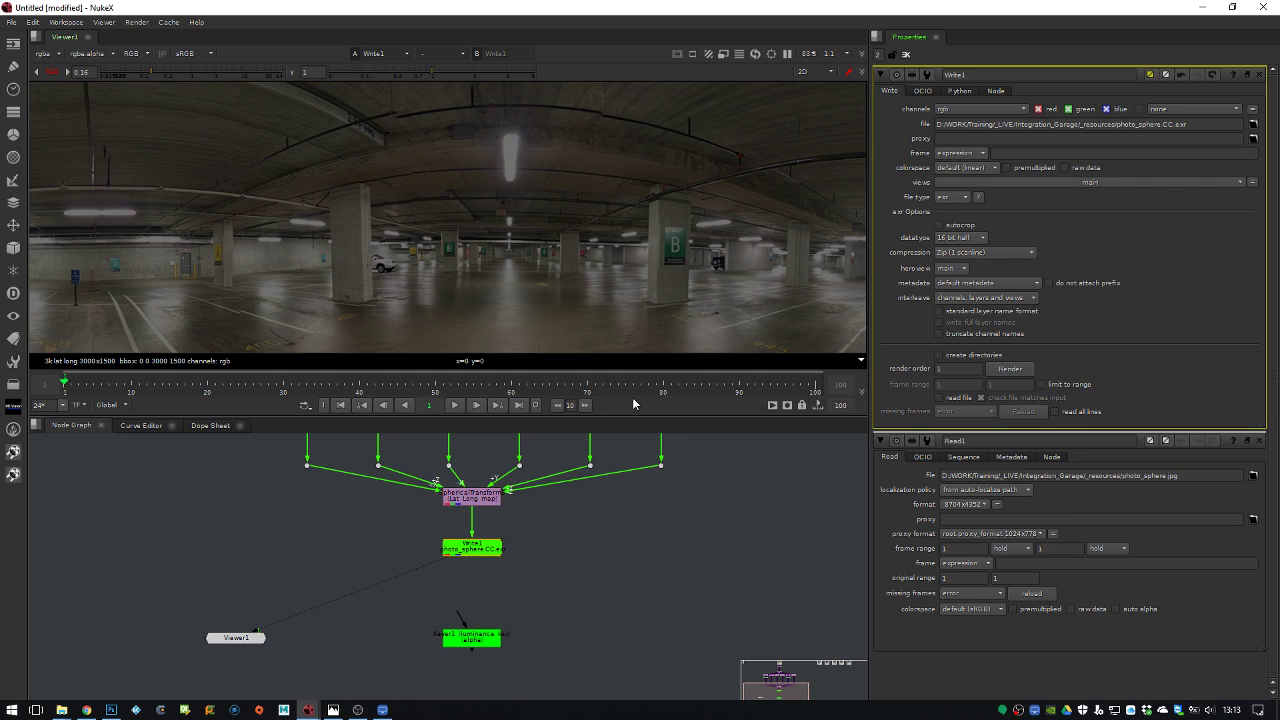
Load the rendered photo_sphere.CC.exr as a new Read node beside Write1 and show it in the viewer
triple_click(1205, 120)
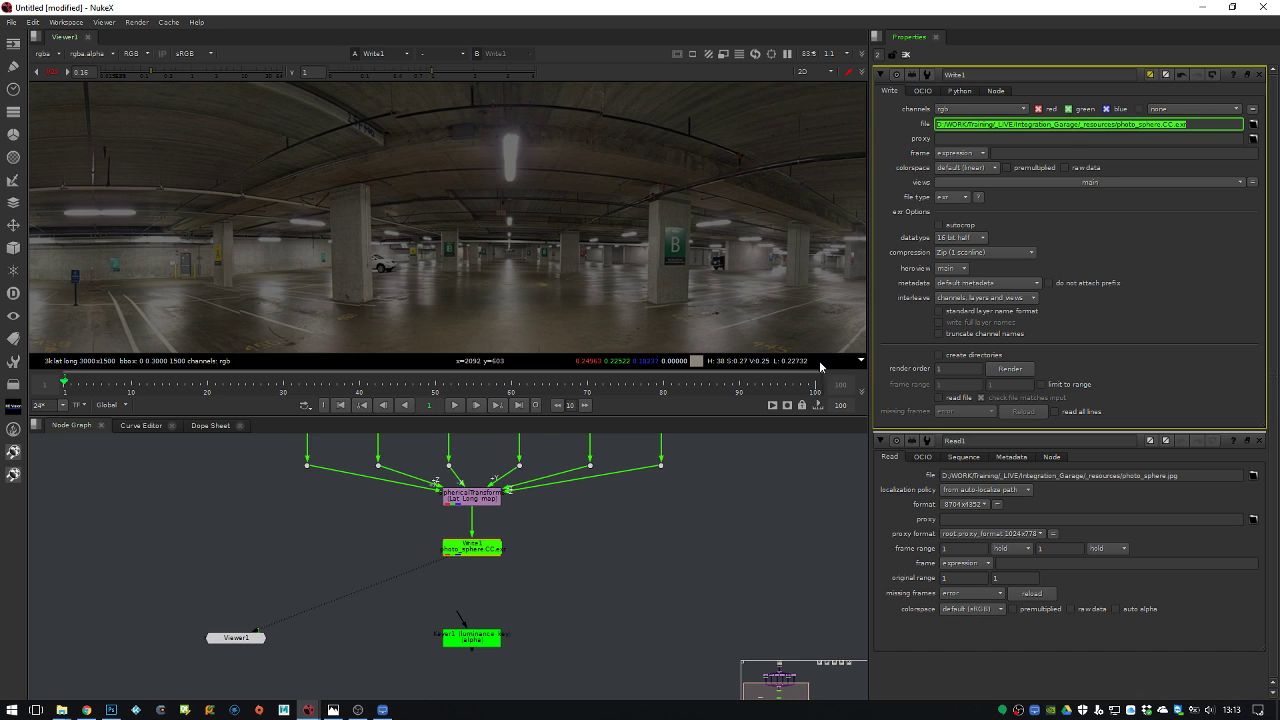
key("ctrl+c")
left_click(570, 570)
key("ctrl+v")
key("1")
left_click(600, 569)
scroll(723, 227, "down", 5)
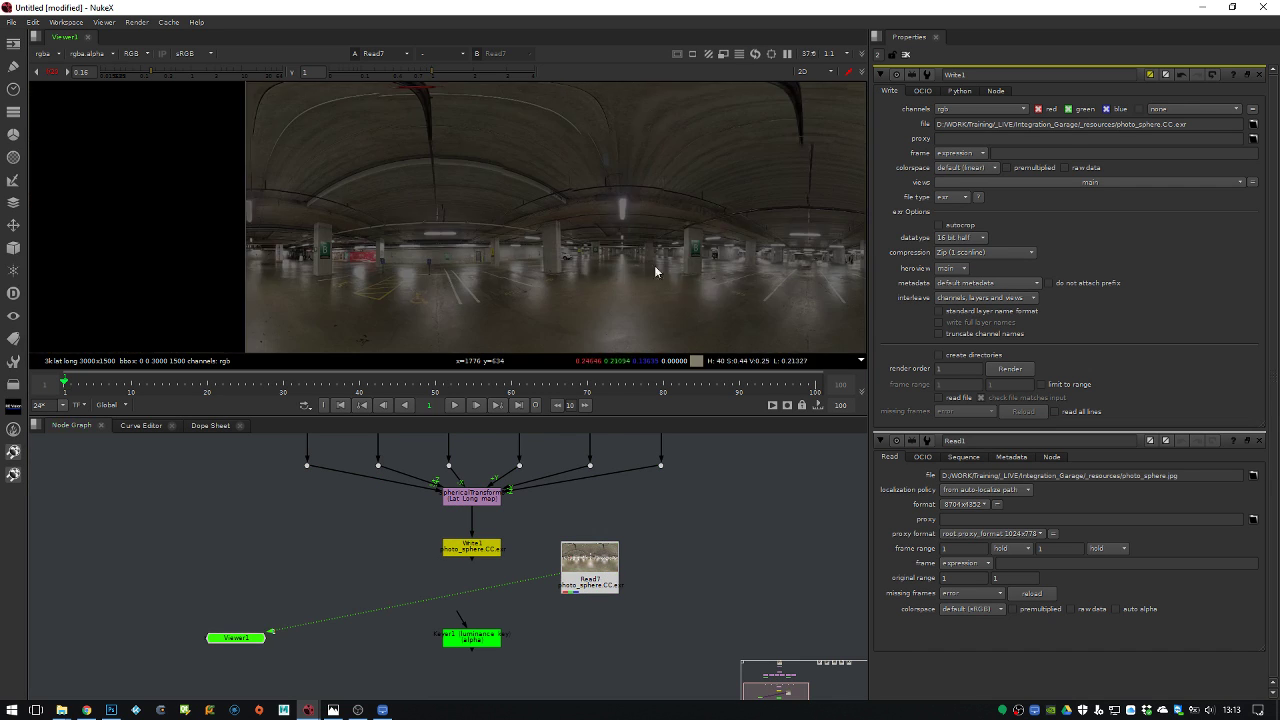
scroll(681, 283, "up", 1)
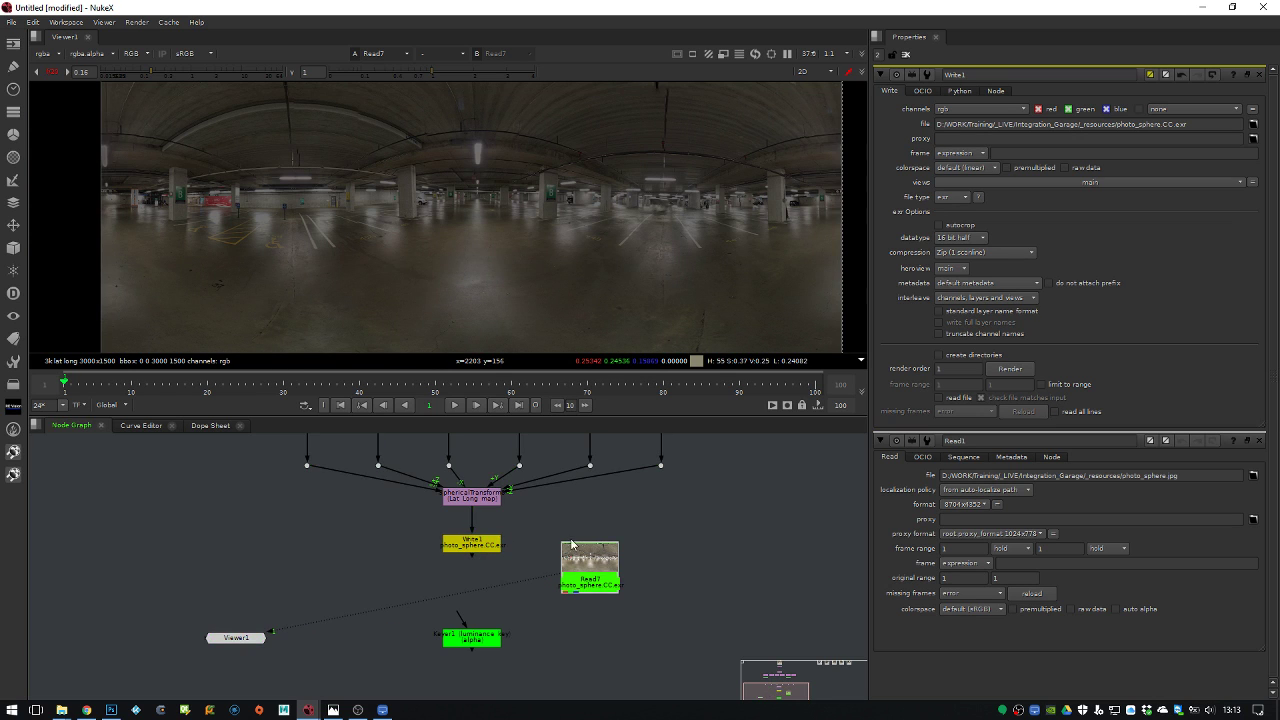
Connect the Keyer beneath the photo_sphere.CC.exr Read node, view its alpha, and open the Keyer's properties
middle_click_drag(552, 635, 497, 557)
left_click_drag(449, 566, 529, 560)
key("1")
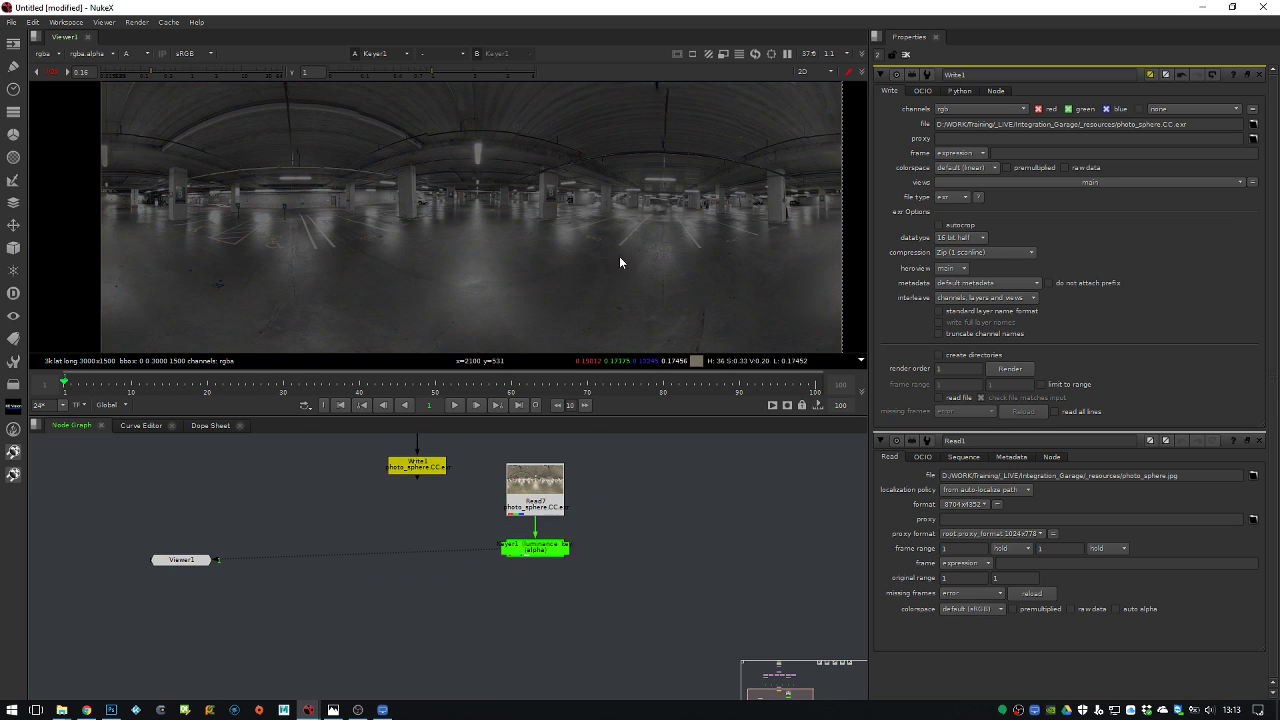
left_click_drag(540, 559, 544, 563)
double_click(545, 564)
Raise the Keyer's range point A to about 0.258, reset the viewer gain to 1, and space the Keyer further below its Read node
left_click_drag(939, 216, 1071, 222)
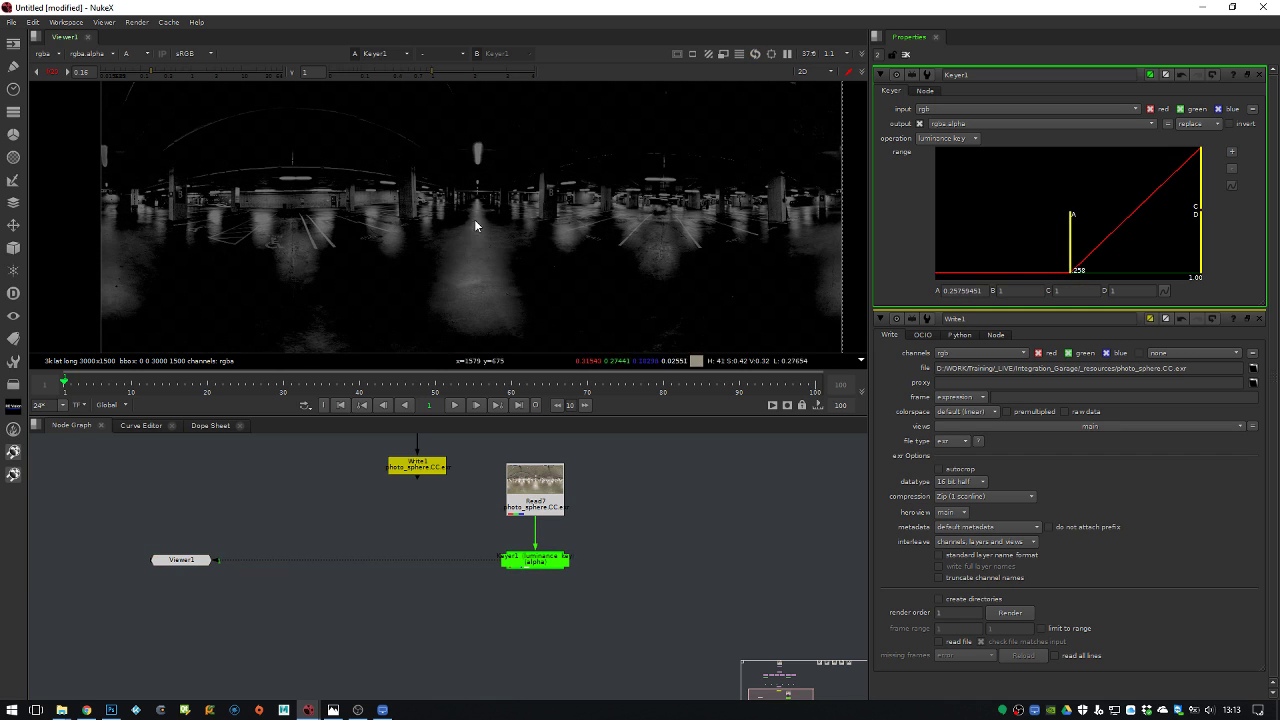
left_click(57, 73)
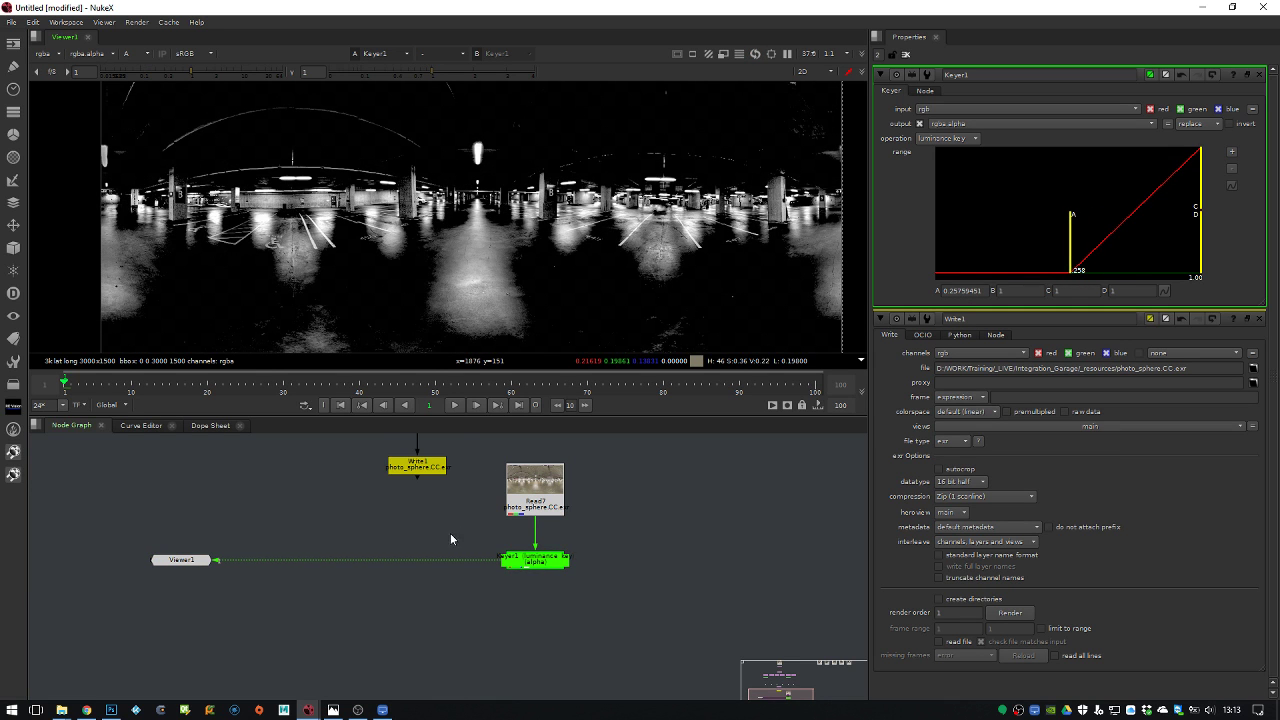
middle_click_drag(451, 539, 411, 561)
left_click_drag(505, 585, 505, 605)
scroll(628, 259, "down", 2)
scroll(628, 259, "up", 2)
scroll(630, 237, "down", 1)
scroll(630, 237, "down", 2)
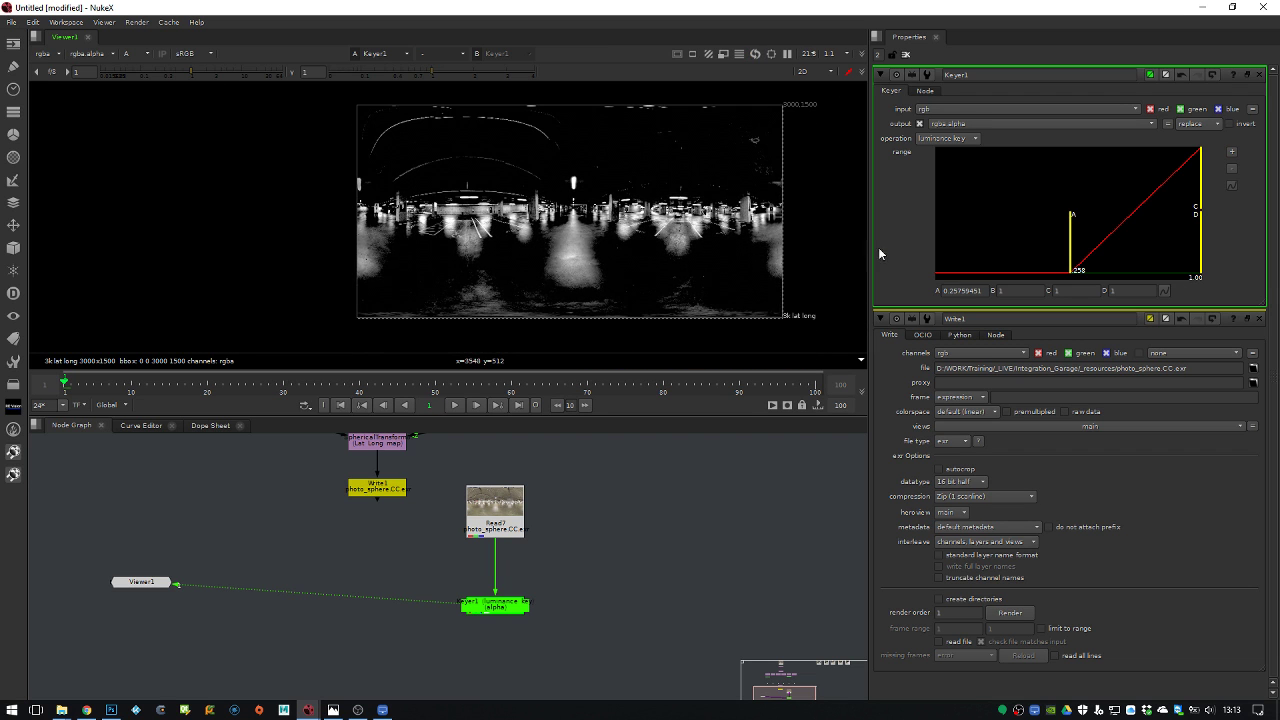
Tighten the luminance key to the brightest lights by setting range point A to about 0.63 and B to about 0.888
left_click_drag(1076, 242, 1150, 236)
scroll(679, 171, "up", 2)
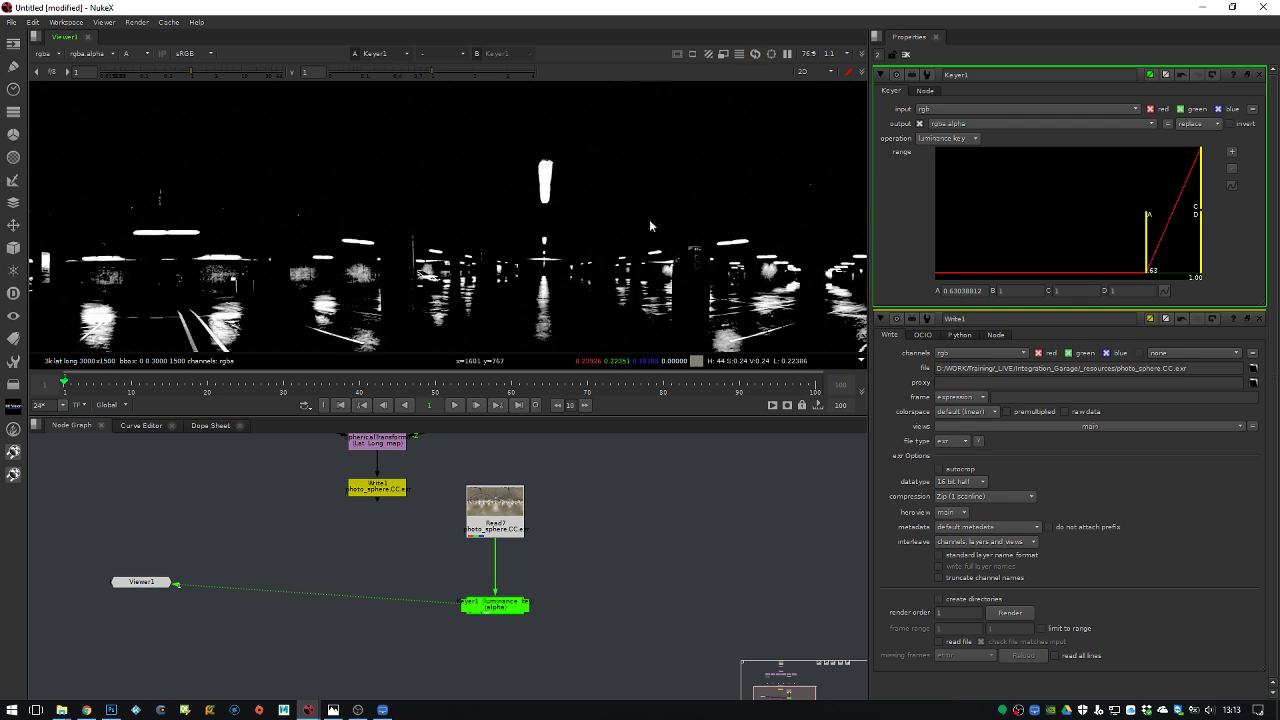
scroll(673, 222, "down", 2)
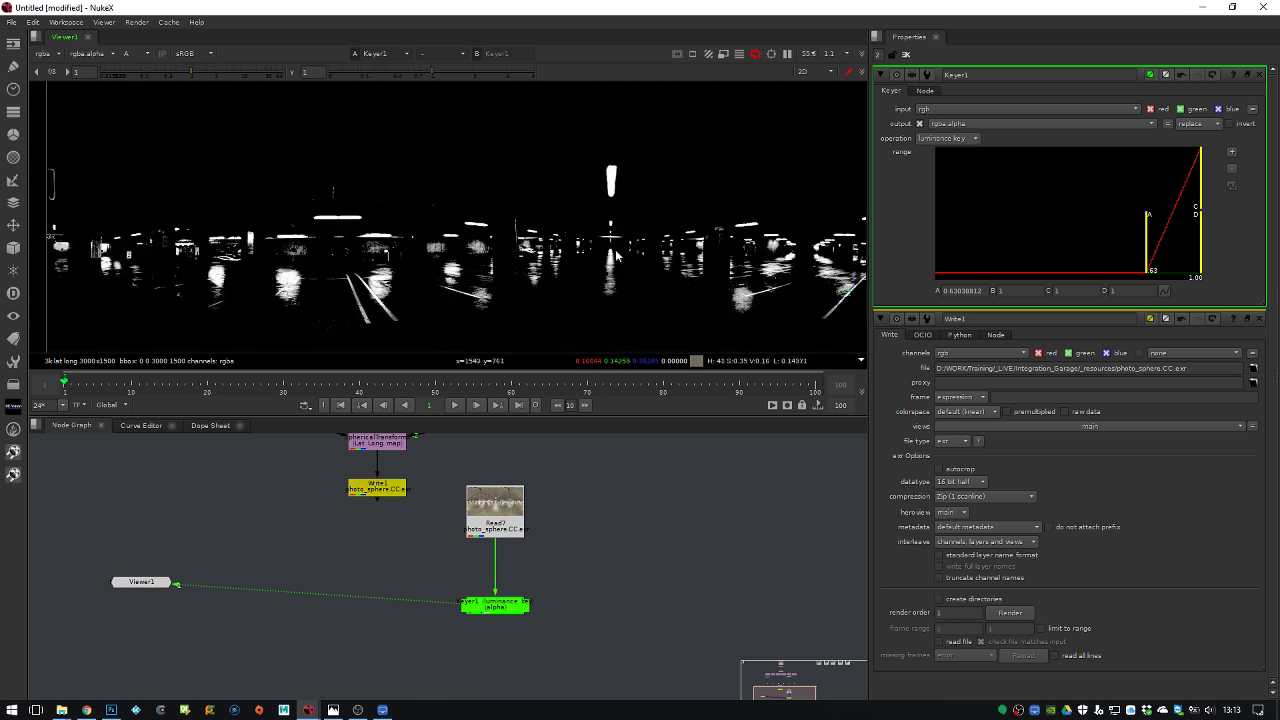
mouse_move(1143, 235)
left_mouse_down()
mouse_move(1057, 236)
mouse_move(1227, 237)
mouse_move(1155, 238)
mouse_move(1161, 228)
left_mouse_up()
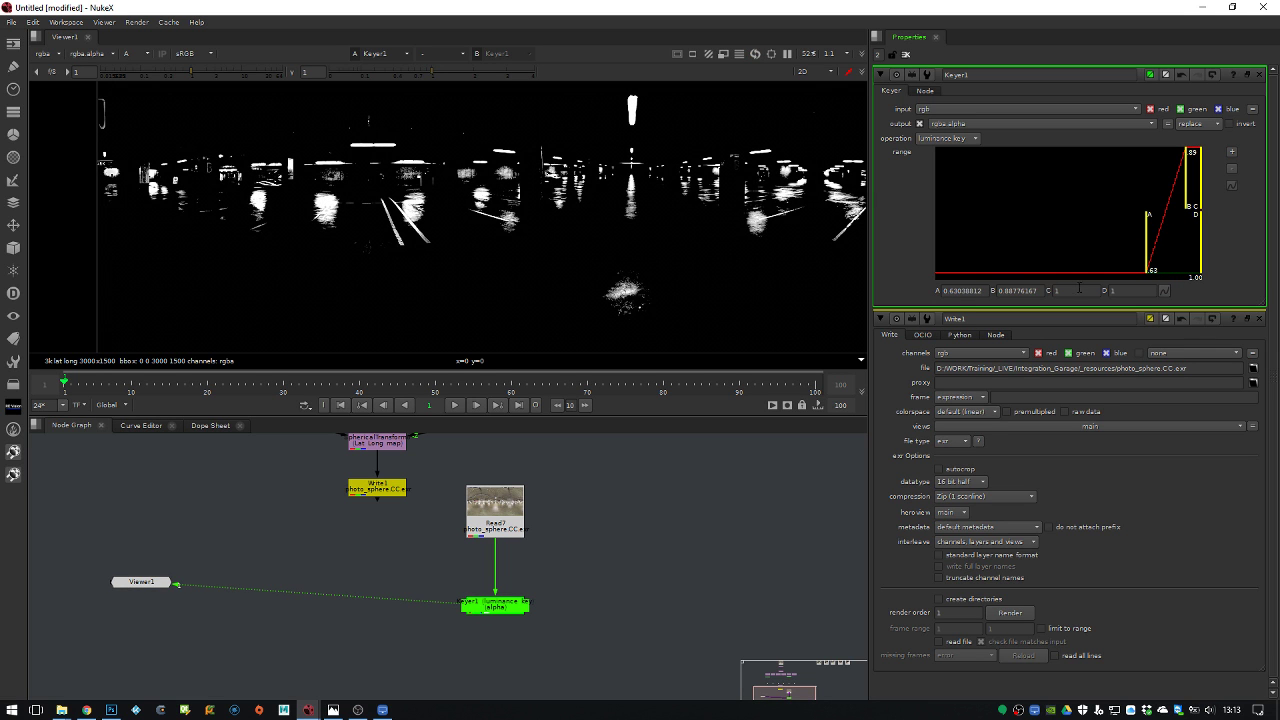
Set the Keyer's range points C and D to 2 and reopen its properties without the Write1 settings
key("Tab")
key("Return")
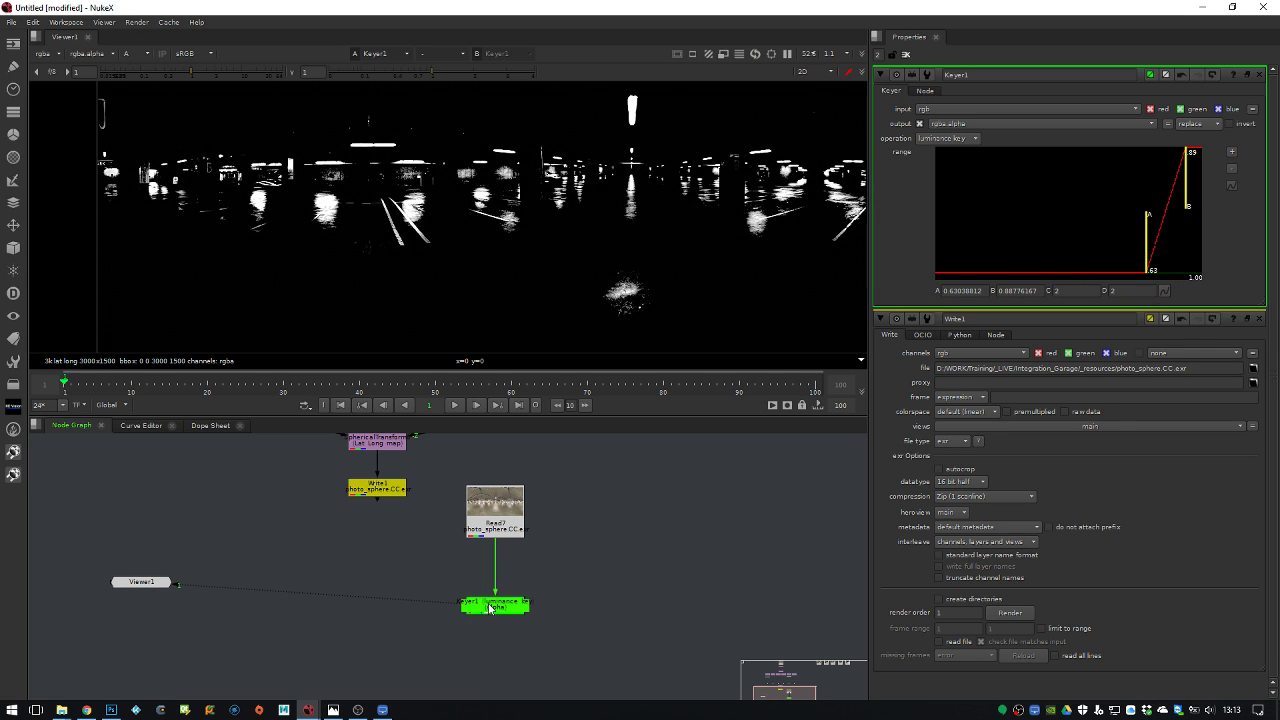
left_click(905, 56)
double_click(495, 605)
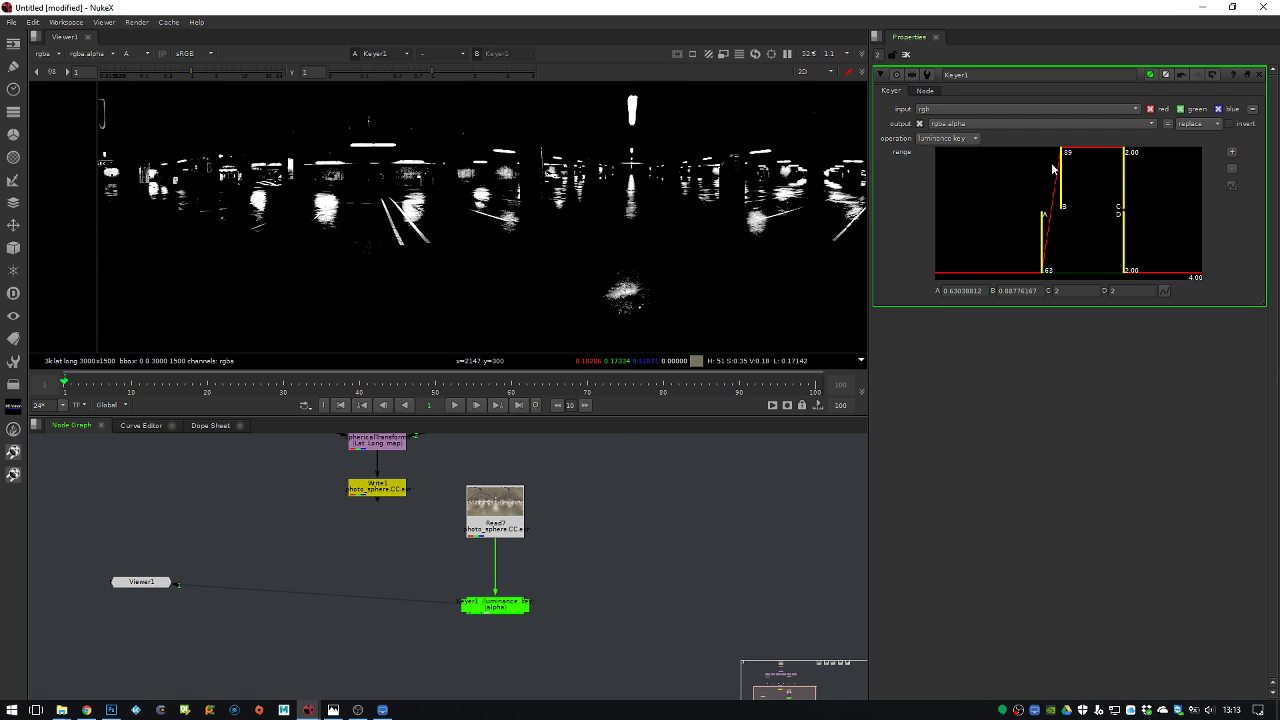
Reshape the Keyer's luminance range to about A 0.638, B 0.995, C 1.388 and D 1.66
left_click_drag(1059, 172, 1077, 176)
mouse_move(1043, 230)
left_mouse_down()
mouse_move(1066, 230)
mouse_move(1040, 230)
left_mouse_up()
left_click_drag(1123, 170, 1092, 172)
left_click_drag(1123, 214, 1069, 178)
mouse_move(1040, 230)
left_mouse_down()
mouse_move(1031, 236)
mouse_move(1075, 237)
mouse_move(1043, 237)
left_mouse_up()
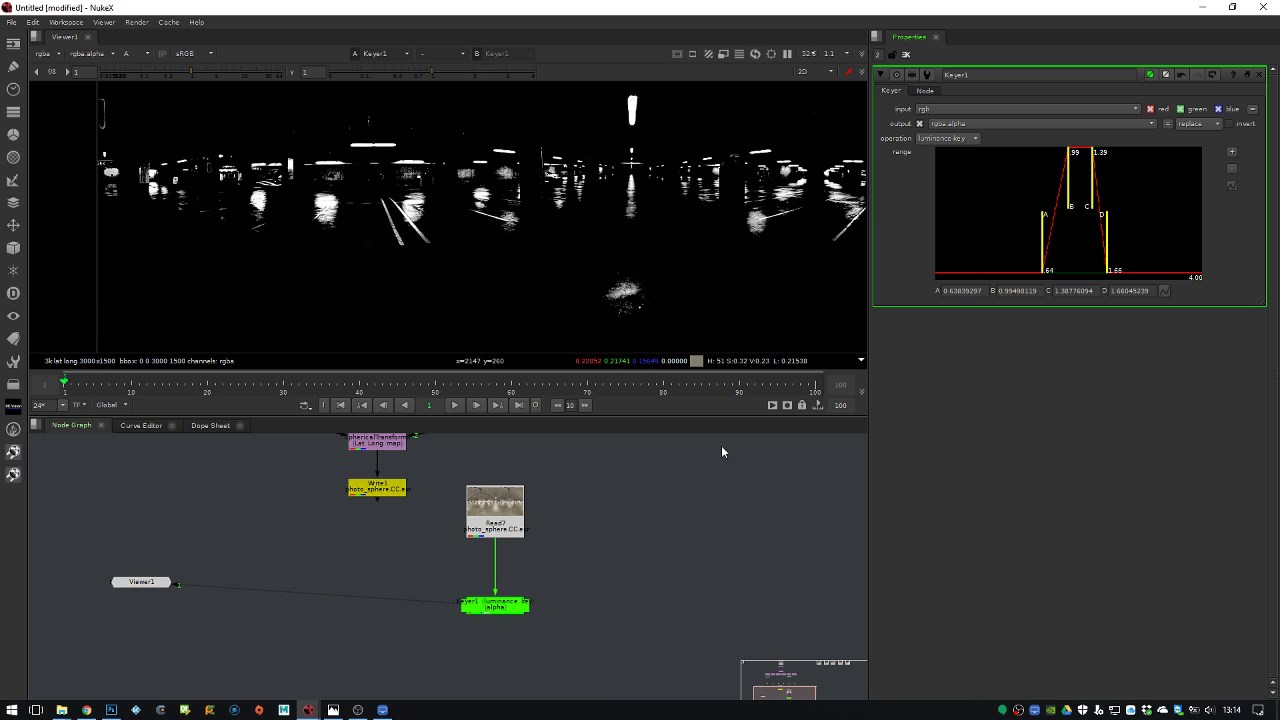
left_click(654, 546)
key("Tab")
type("ligh")
key("BackSpace")
key("BackSpace")
key("BackSpace")
key("BackSpace")
Switch the viewer from alpha to RGB at gain about 0.105, and move the Read node and Keyer away from Write1
left_click_drag(490, 608, 500, 597)
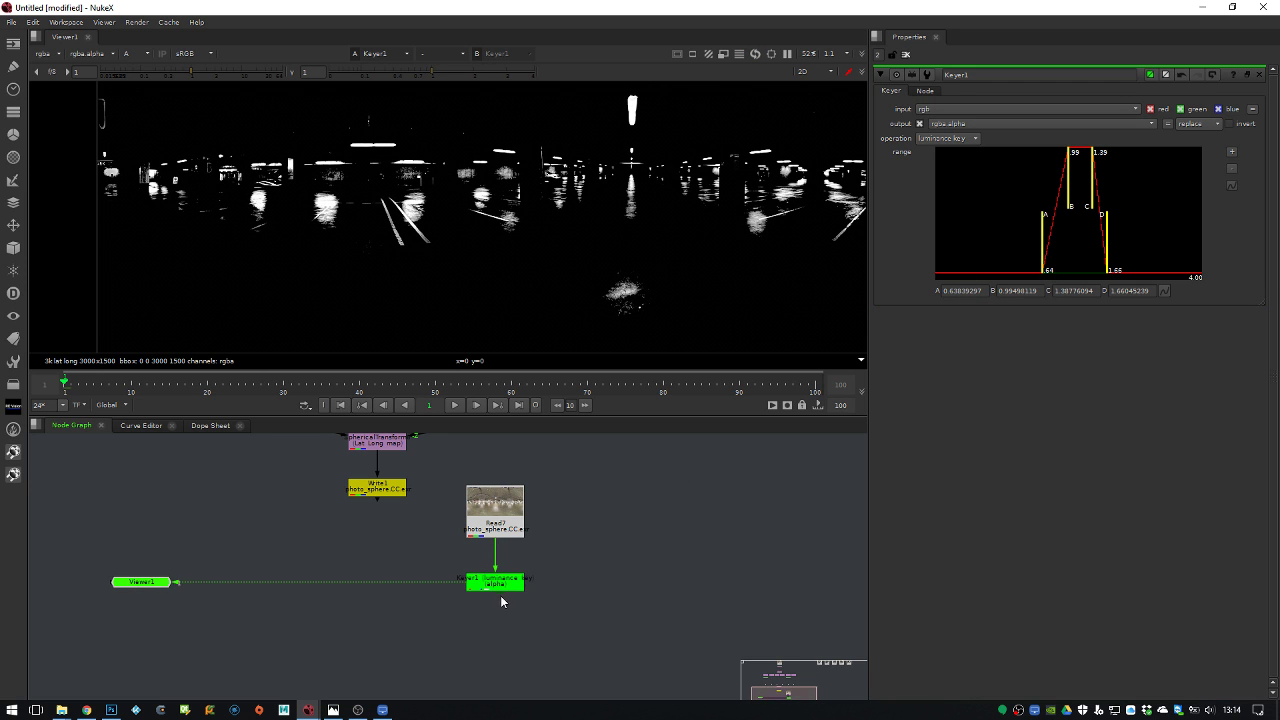
key("a")
left_click_drag(190, 74, 141, 75)
middle_click_drag(433, 505, 518, 510)
left_click(576, 597)
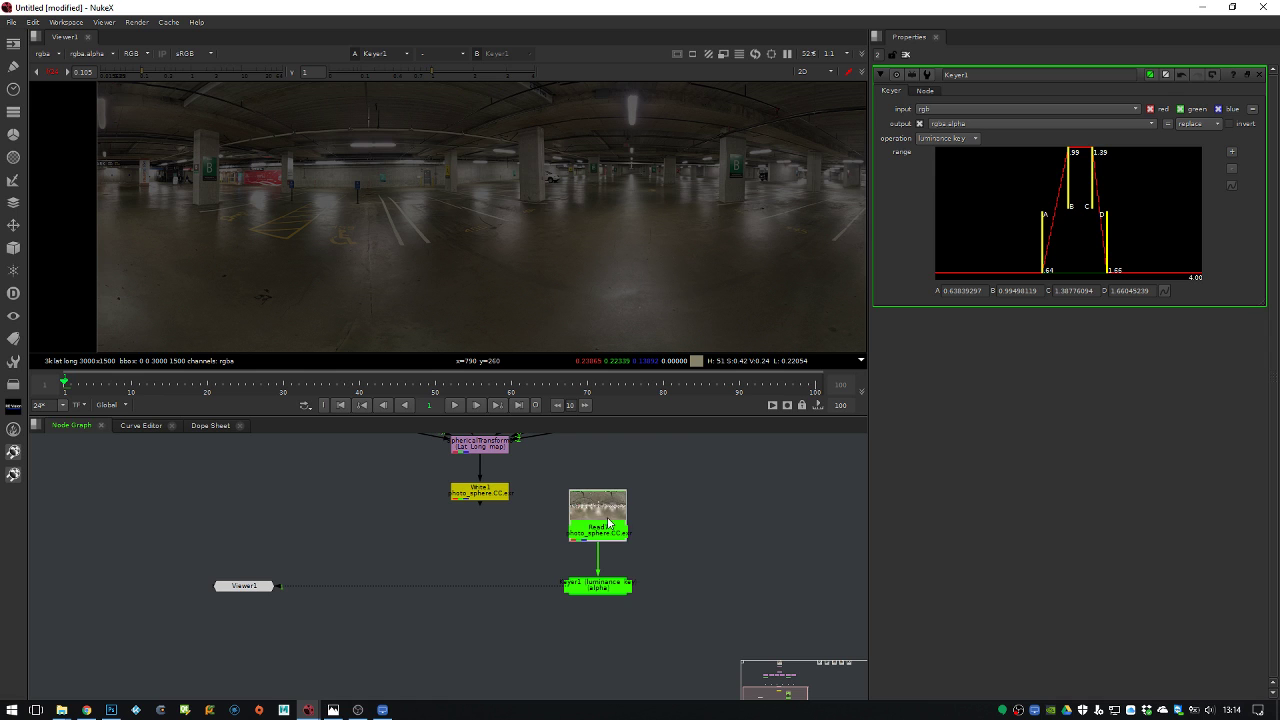
left_click_drag(608, 523, 678, 500)
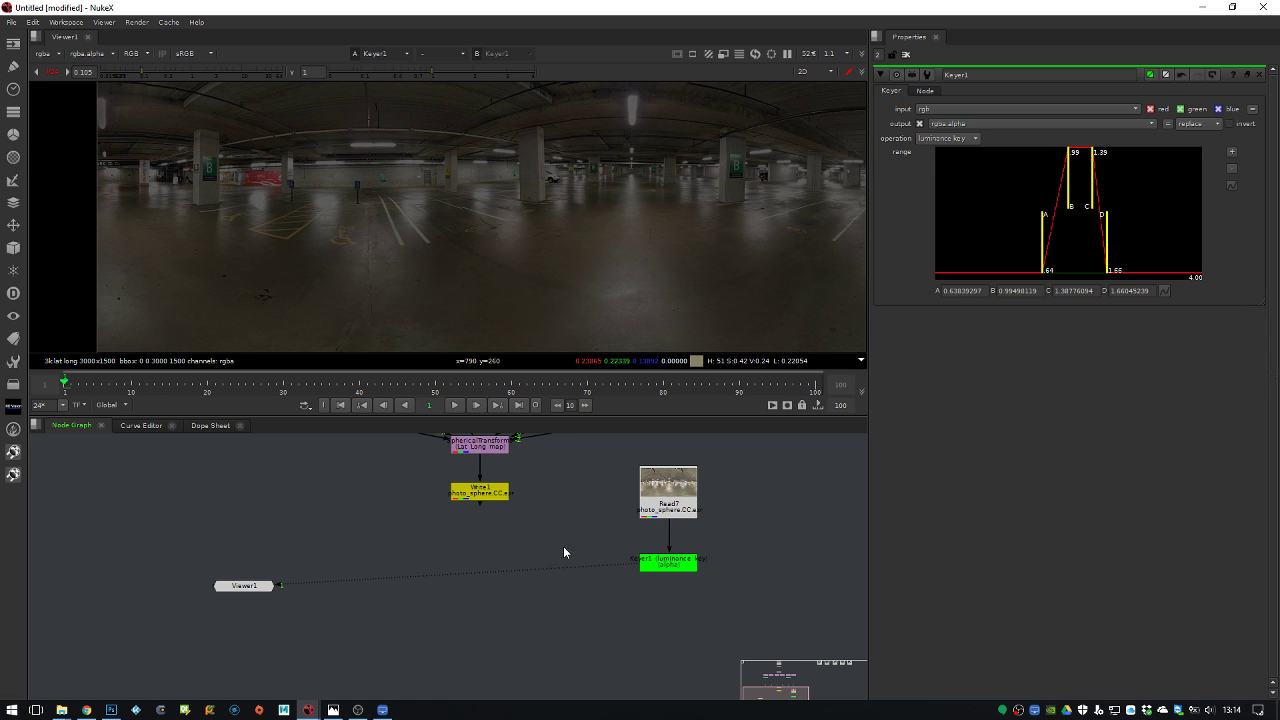
Add an Exposure node beside the Keyer and feed it from the photo_sphere.CC.exr Read node through a Dot
key("Tab")
type("exp")
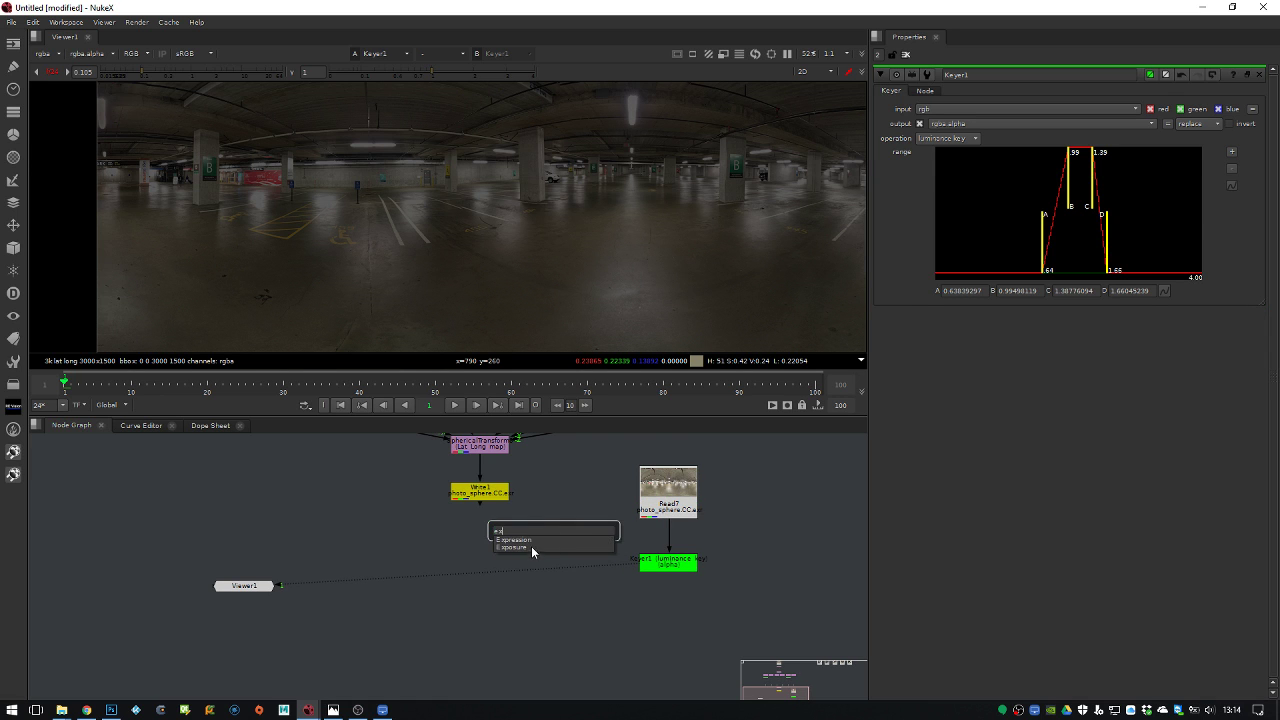
key("Return")
left_click(545, 557)
left_click_drag(552, 535, 535, 589)
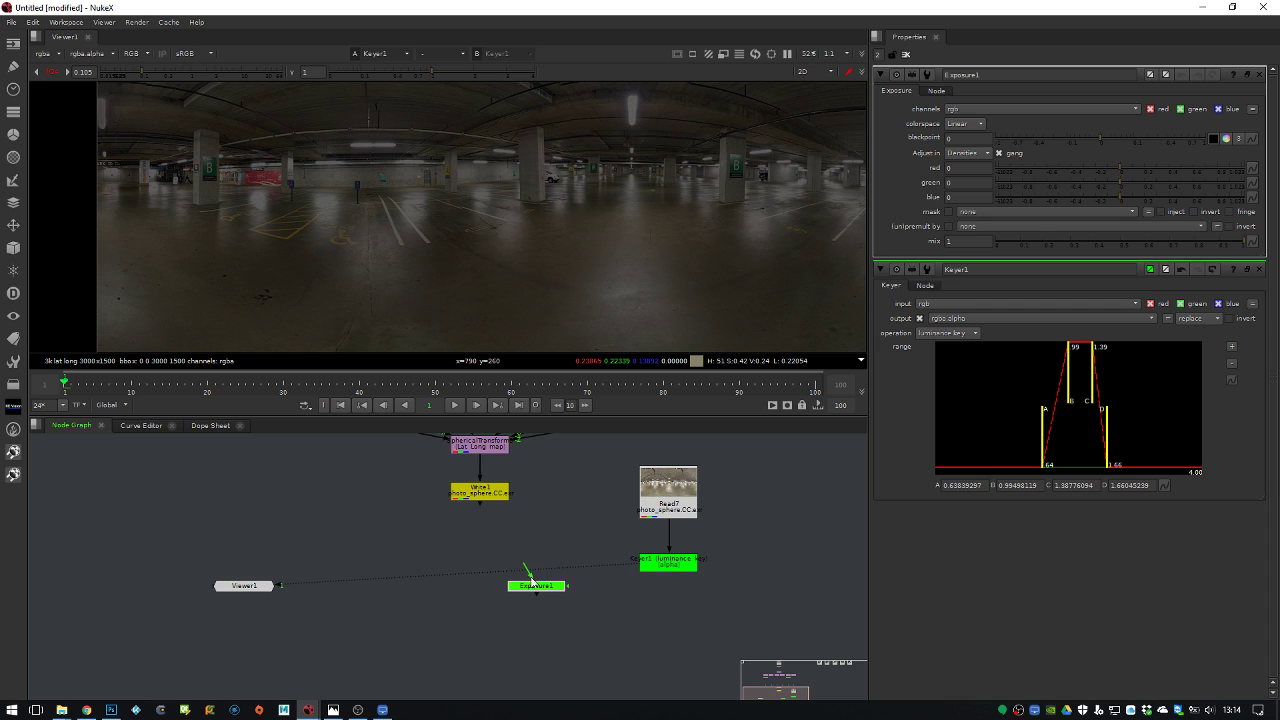
left_click_drag(609, 513, 541, 505)
left_click_drag(743, 460, 525, 570)
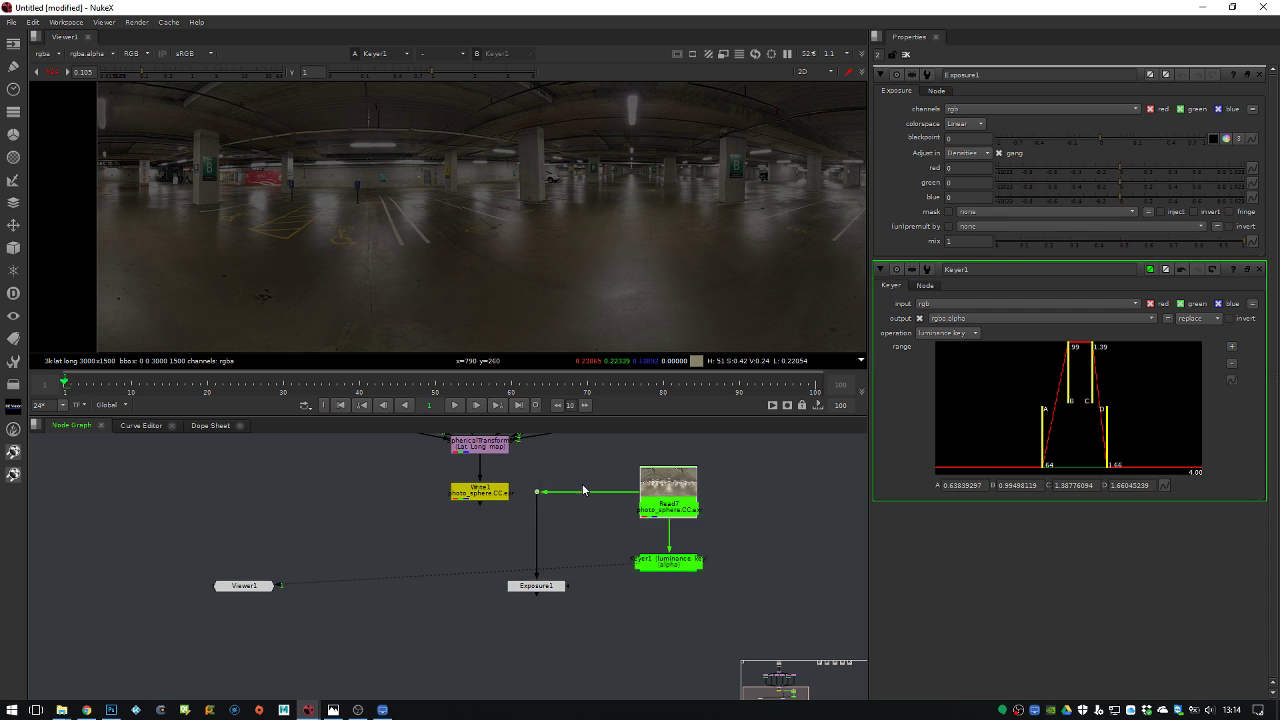
Move the Read, Keyer and Exposure branch down, clear of the rest of the node tree
middle_click_drag(592, 512, 572, 432)
left_click_drag(667, 438, 608, 604)
left_click_drag(515, 509, 459, 655)
middle_click_drag(498, 574, 589, 509)
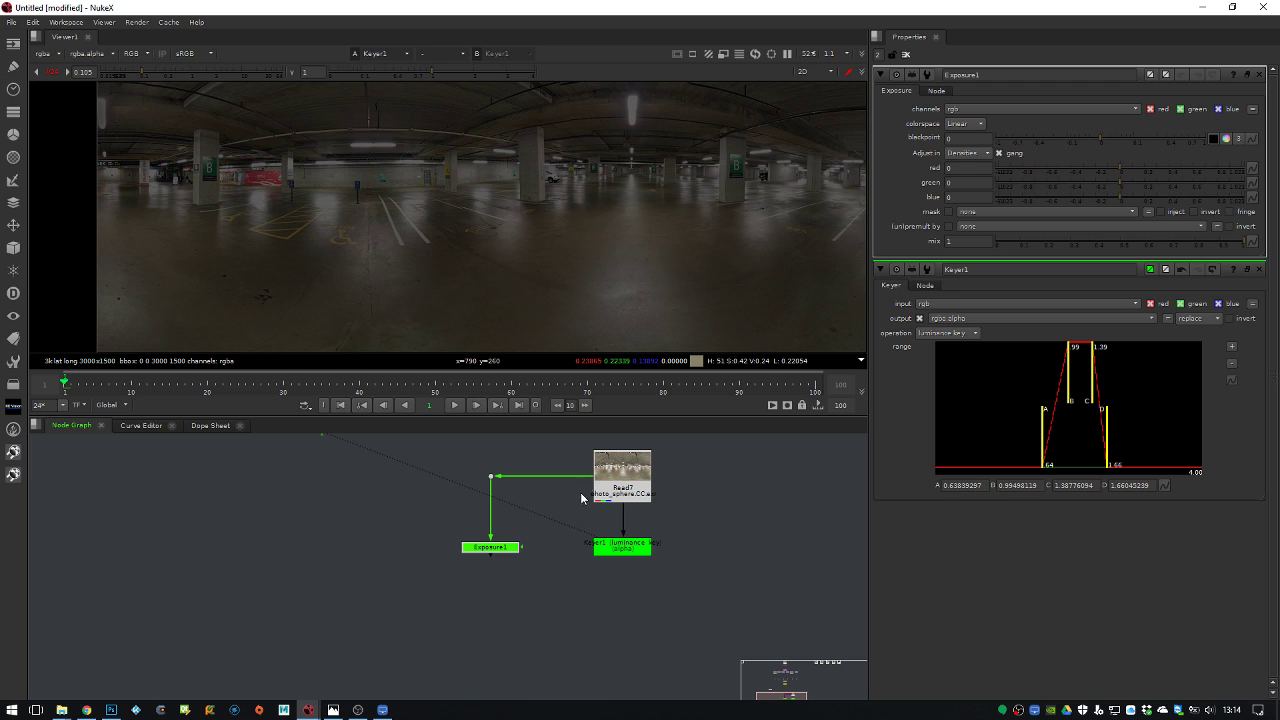
View the Exposure node, lower it slightly, and connect its mask input to the Keyer through a Dot
left_click(494, 555)
key("1")
left_click(503, 548)
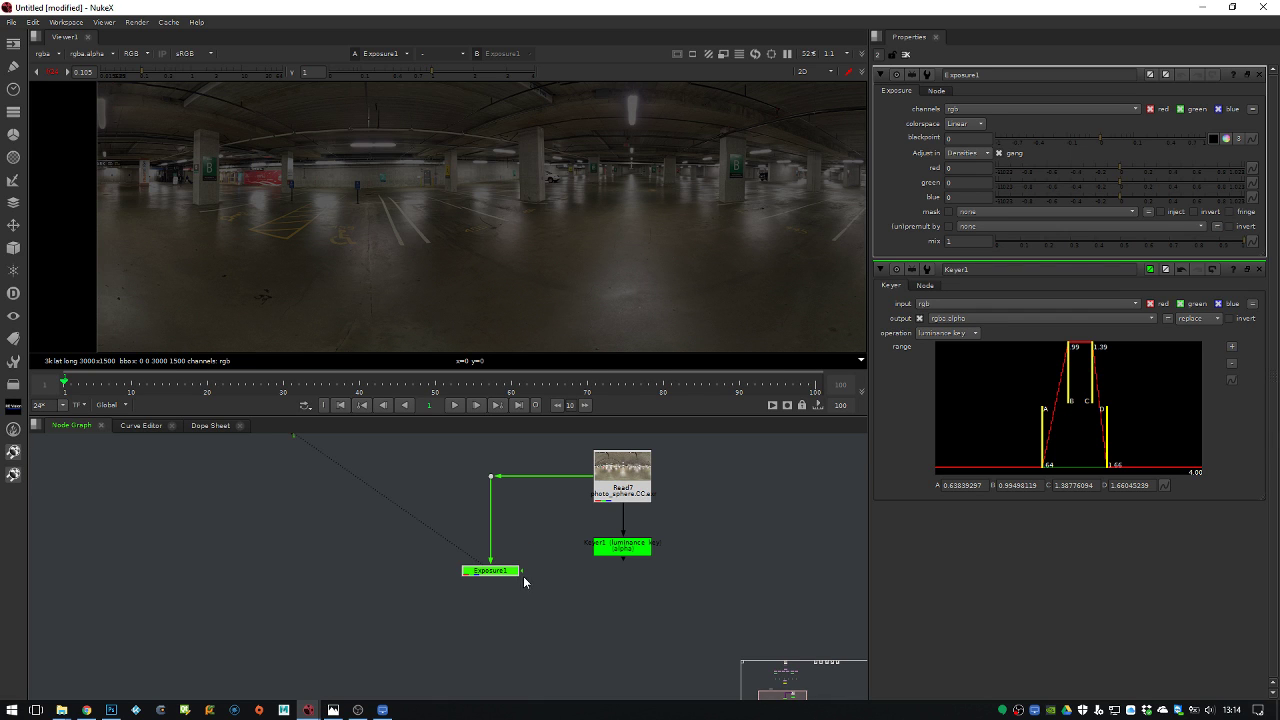
left_click_drag(619, 562, 613, 530)
left_click(595, 581)
left_click(490, 573)
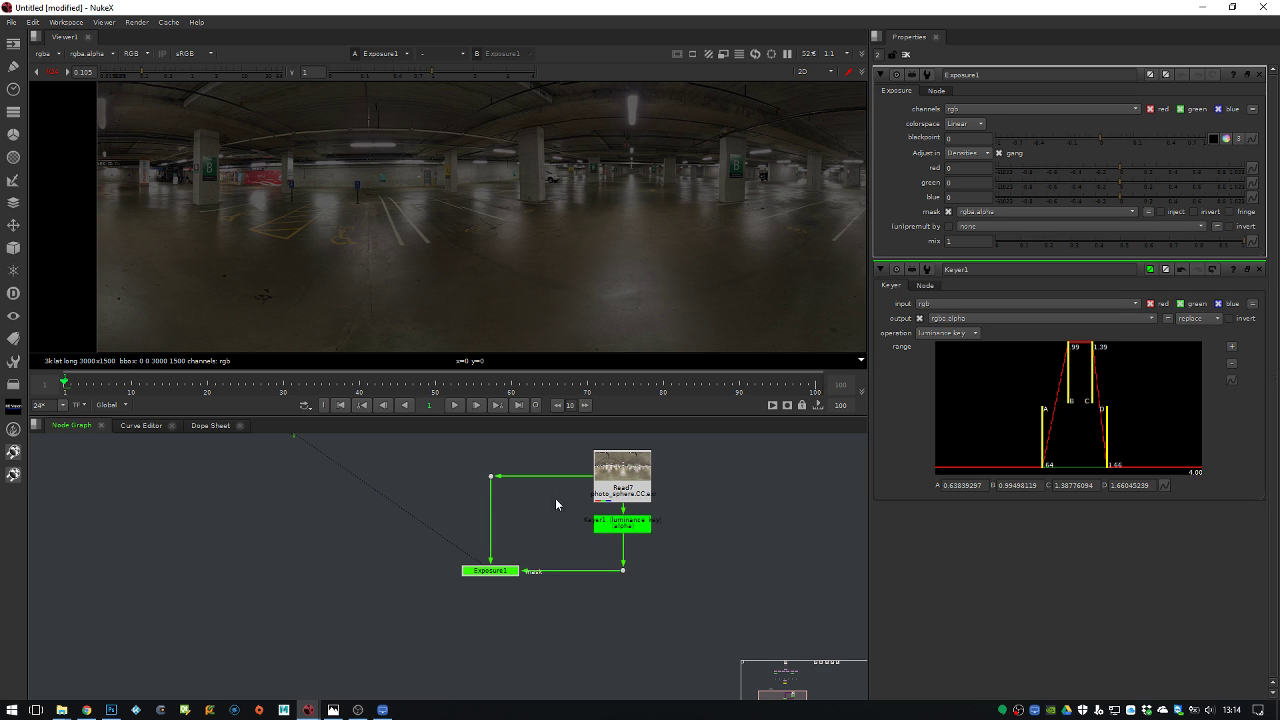
Set the Exposure node to adjust in Stops and raise red, green and blue together to 2.75
left_click(966, 153)
left_click(963, 140)
left_click_drag(1127, 172, 1185, 176)
Examine the brightened lights and floor reflections up close with the viewer gain at about 0.17
scroll(437, 122, "up", 3)
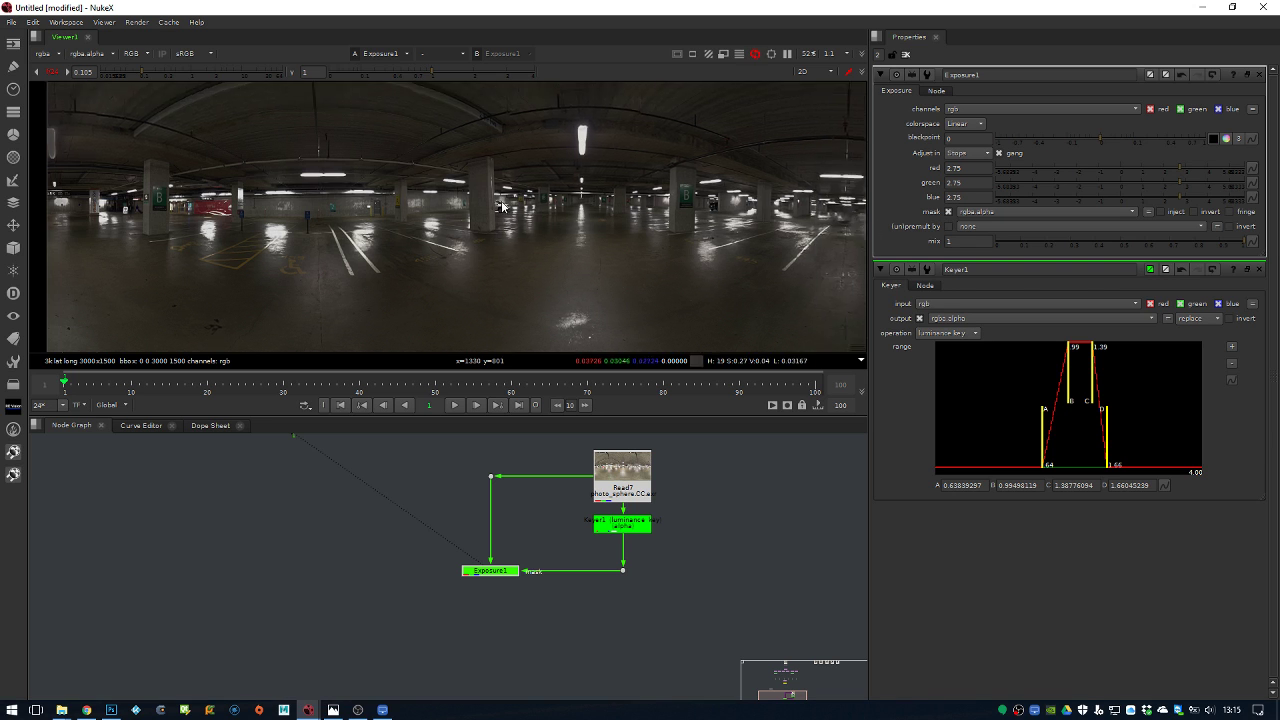
scroll(593, 169, "up", 2)
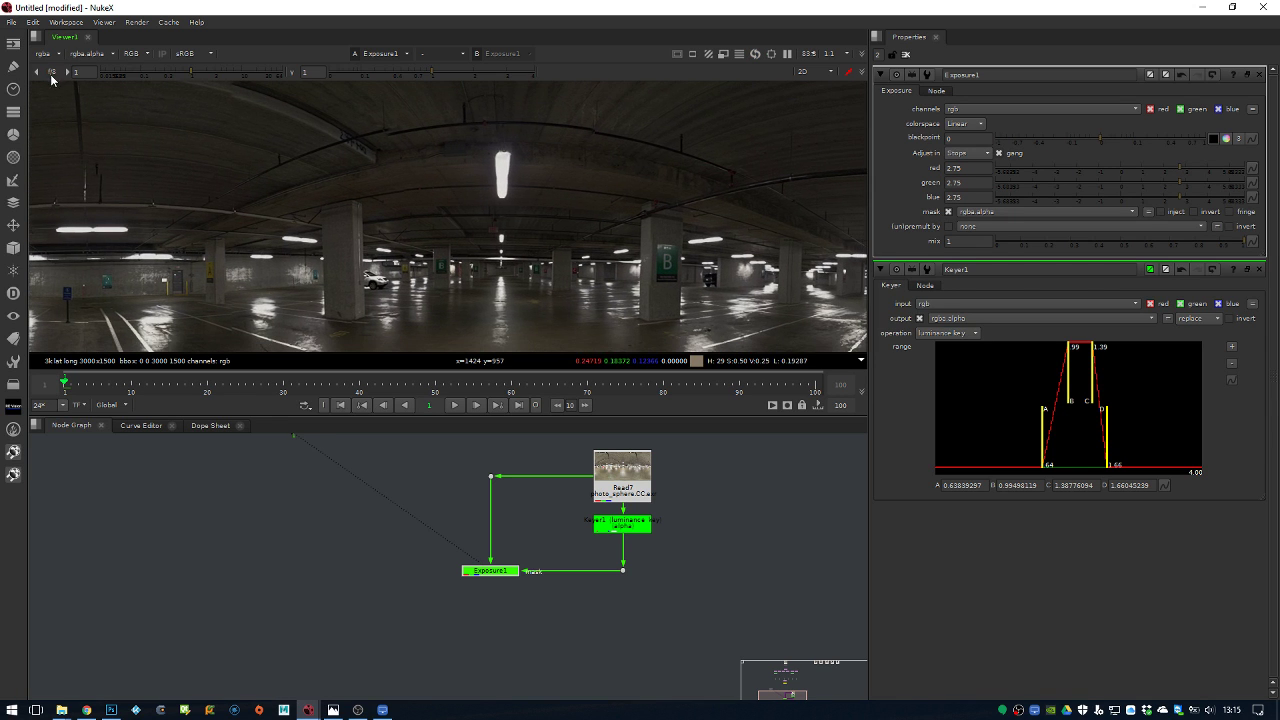
left_click_drag(181, 73, 154, 74)
scroll(467, 197, "up", 6)
scroll(478, 300, "down", 6)
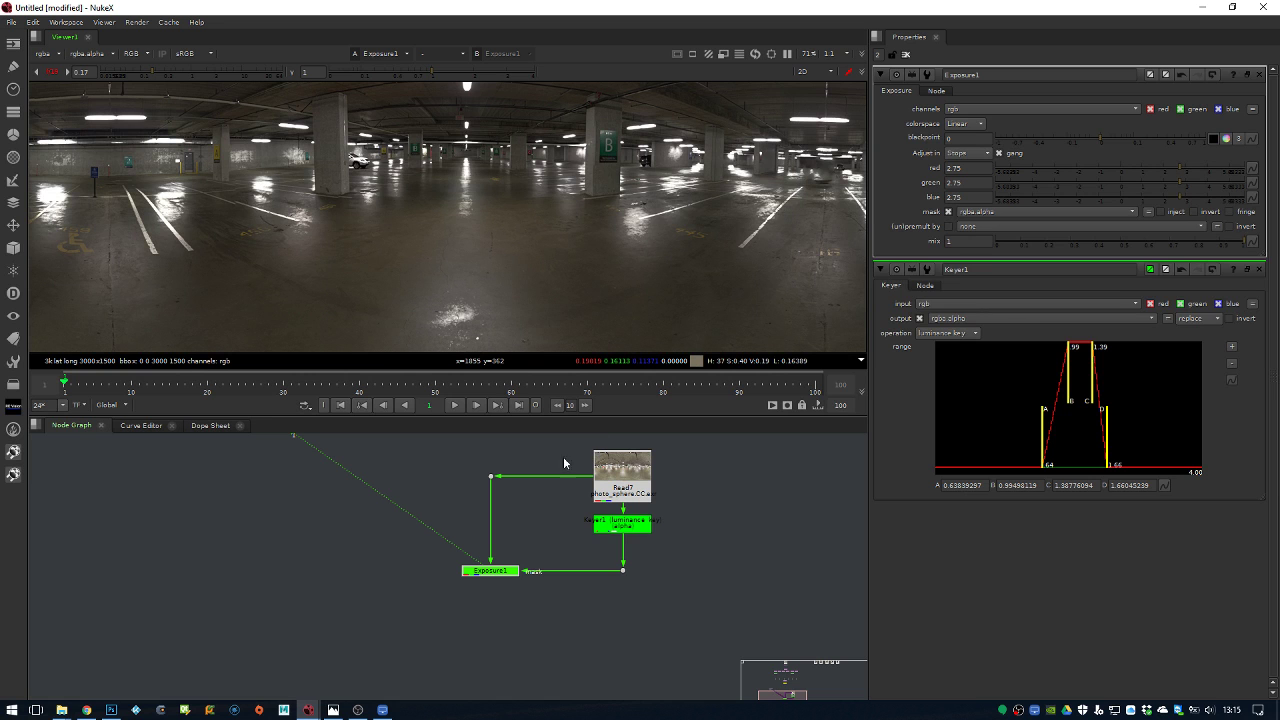
View the Keyer's alpha and widen its key by setting range point A to about 0.306 and B to about 1.14
double_click(622, 534)
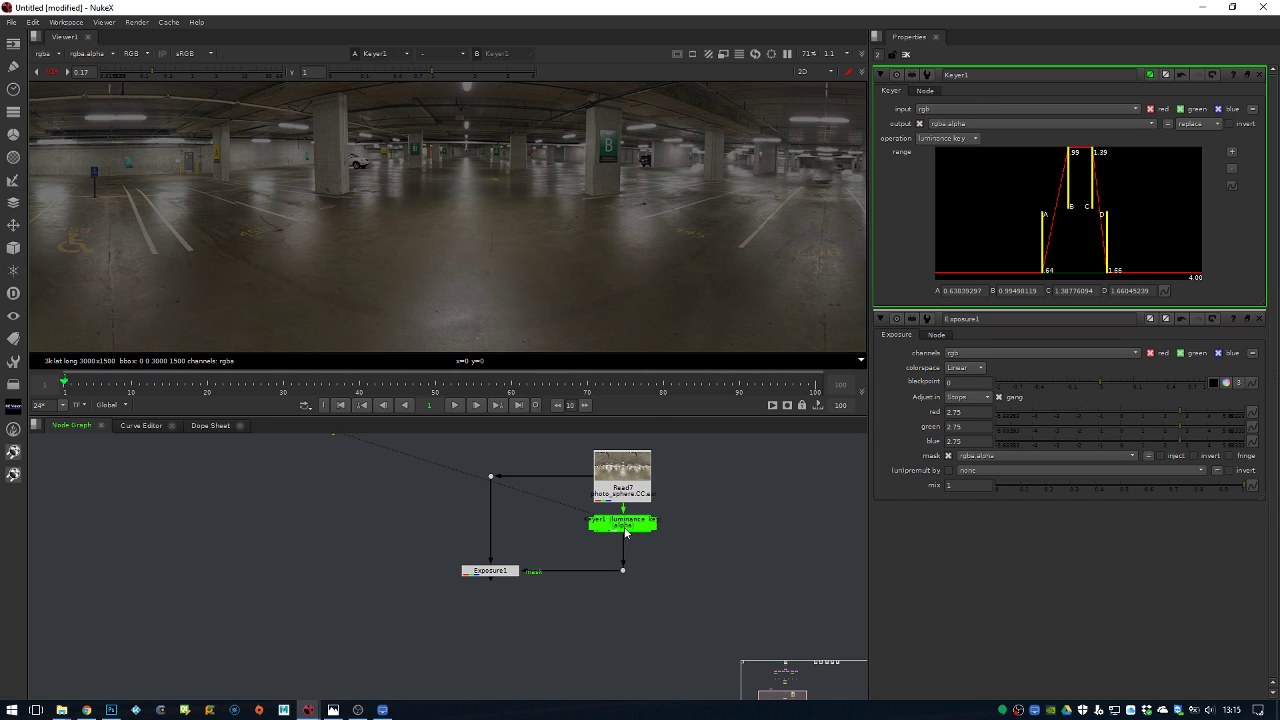
key("1")
left_click_drag(1045, 233, 1021, 232)
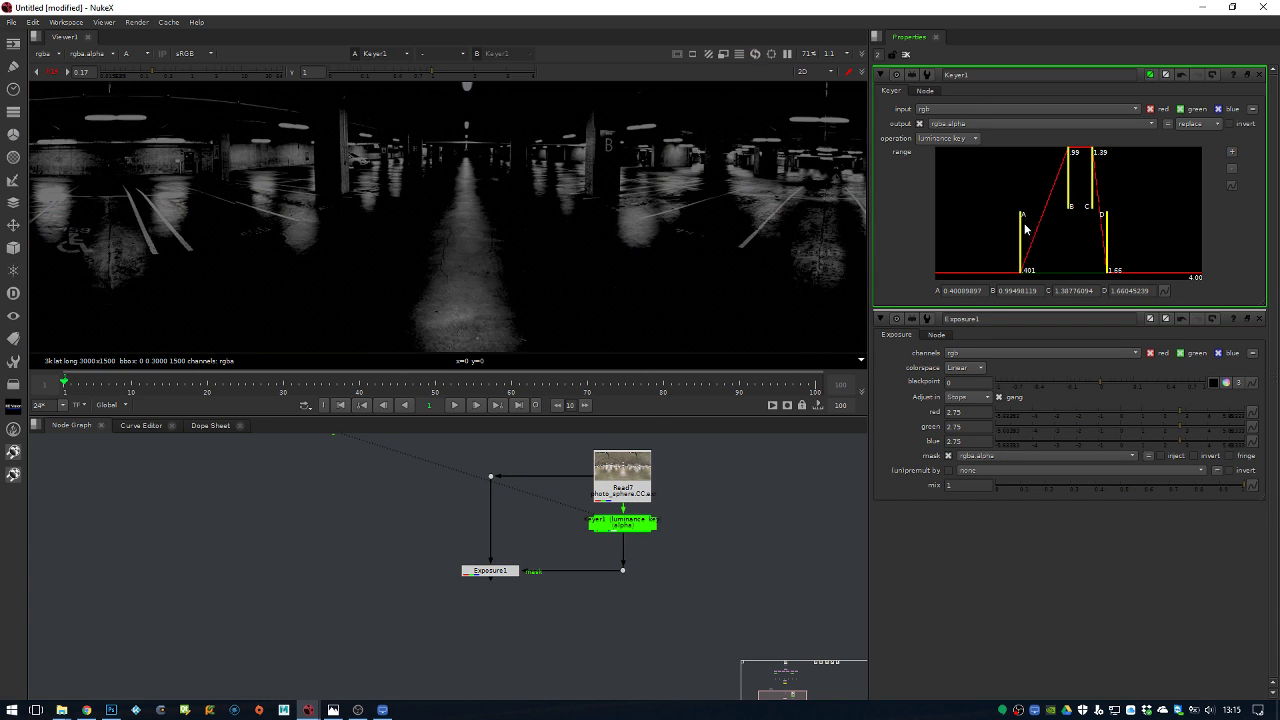
mouse_move(1070, 183)
left_mouse_down()
mouse_move(1057, 189)
mouse_move(1084, 189)
left_mouse_up()
left_click_drag(1021, 233, 1011, 234)
left_click_drag(1066, 195, 1078, 195)
Move Exposure1 well below the Keyer to make room in the branch
left_click(467, 591)
left_click(489, 571)
left_click_drag(489, 568, 491, 657)
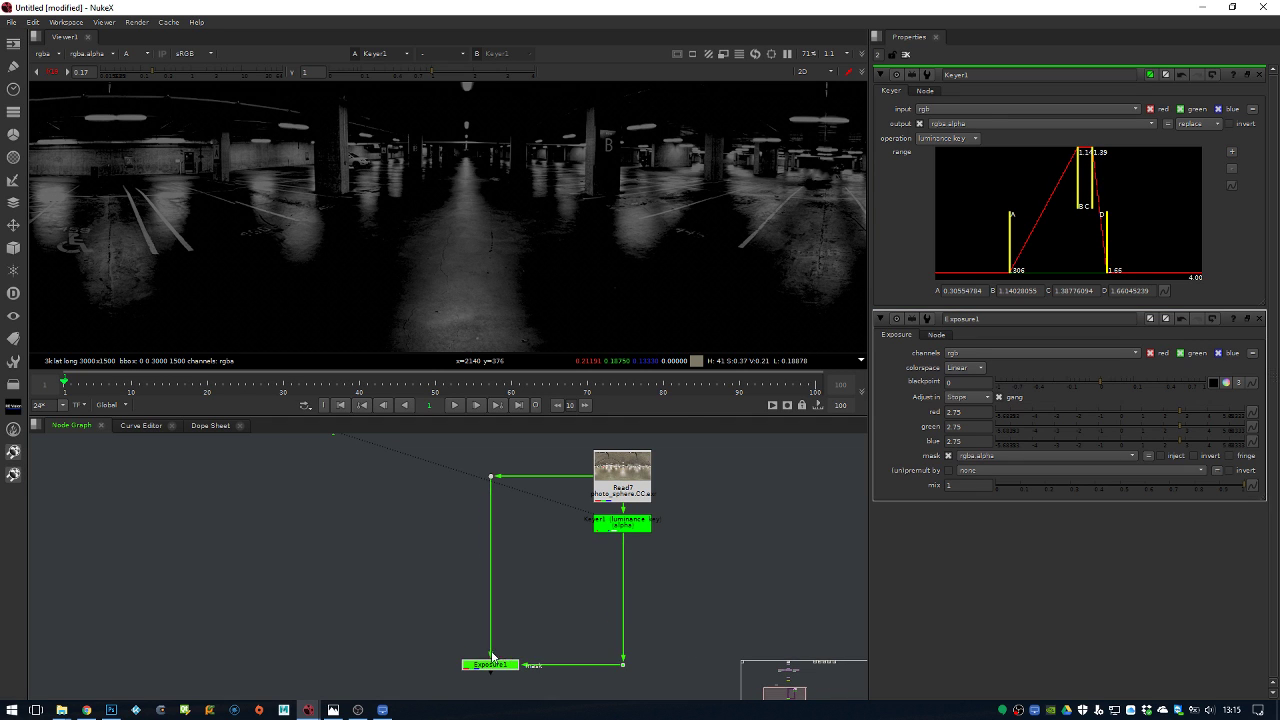
left_click(700, 566)
middle_click_drag(700, 566, 623, 582)
Duplicate the Keyer beside the original and feed the copy from the Read node through a Dot
left_click(555, 543)
key("ctrl+c")
left_click(679, 537)
key("ctrl+v")
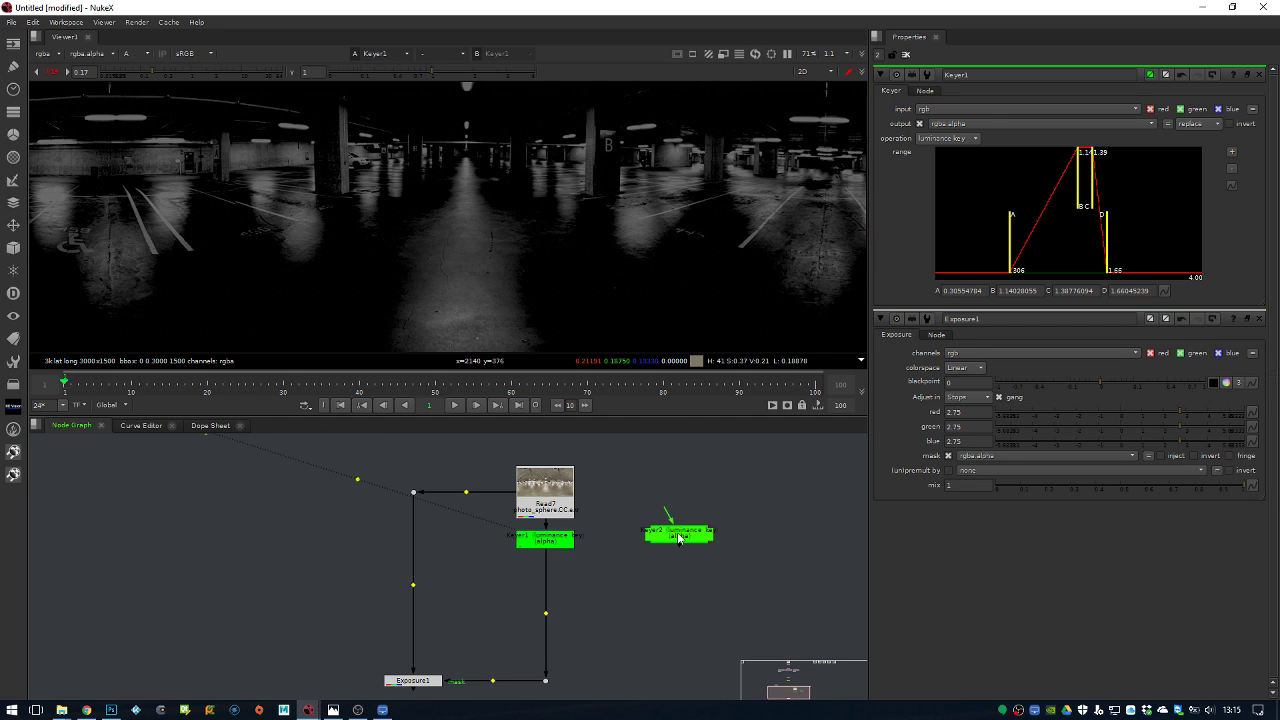
left_click_drag(679, 537, 672, 540)
left_click(610, 512, "ctrl")
left_click_drag(610, 512, 673, 492)
Open only Keyer2, reset the viewer gain to 1, and tighten its range to about A 0.883, B 1.25 and C 1.50
double_click(670, 543)
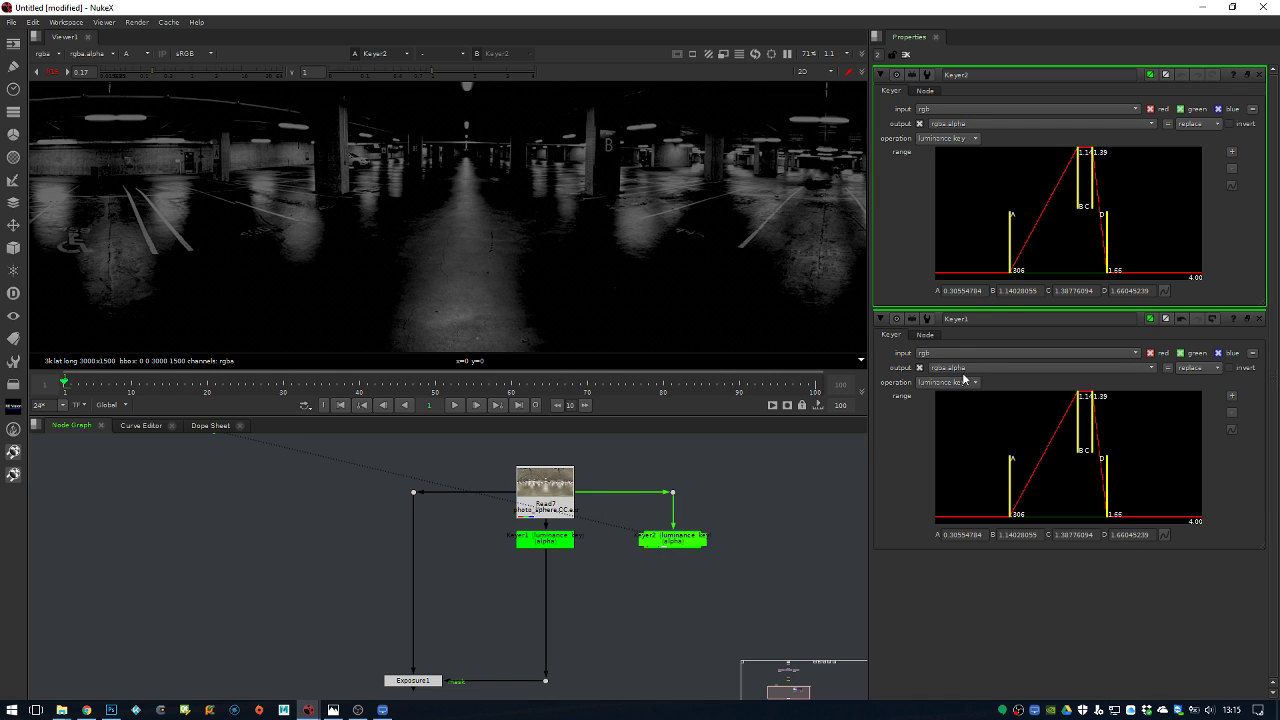
left_click(906, 55)
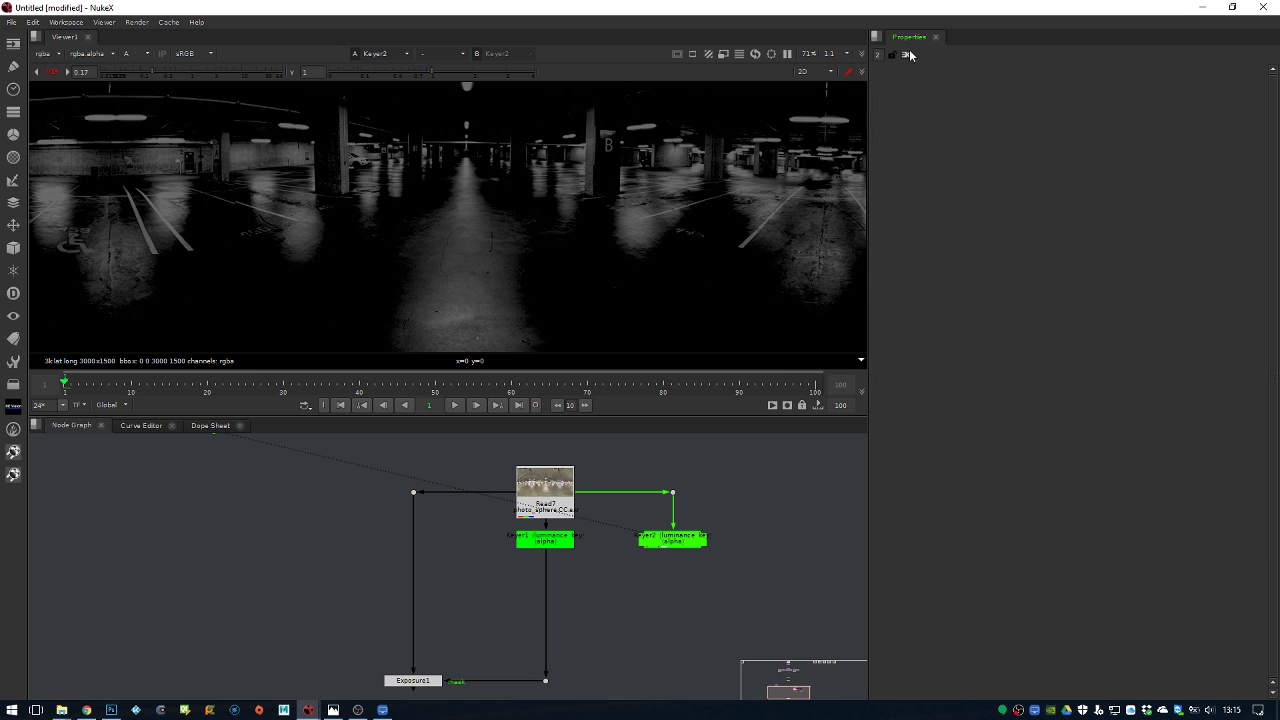
double_click(667, 543)
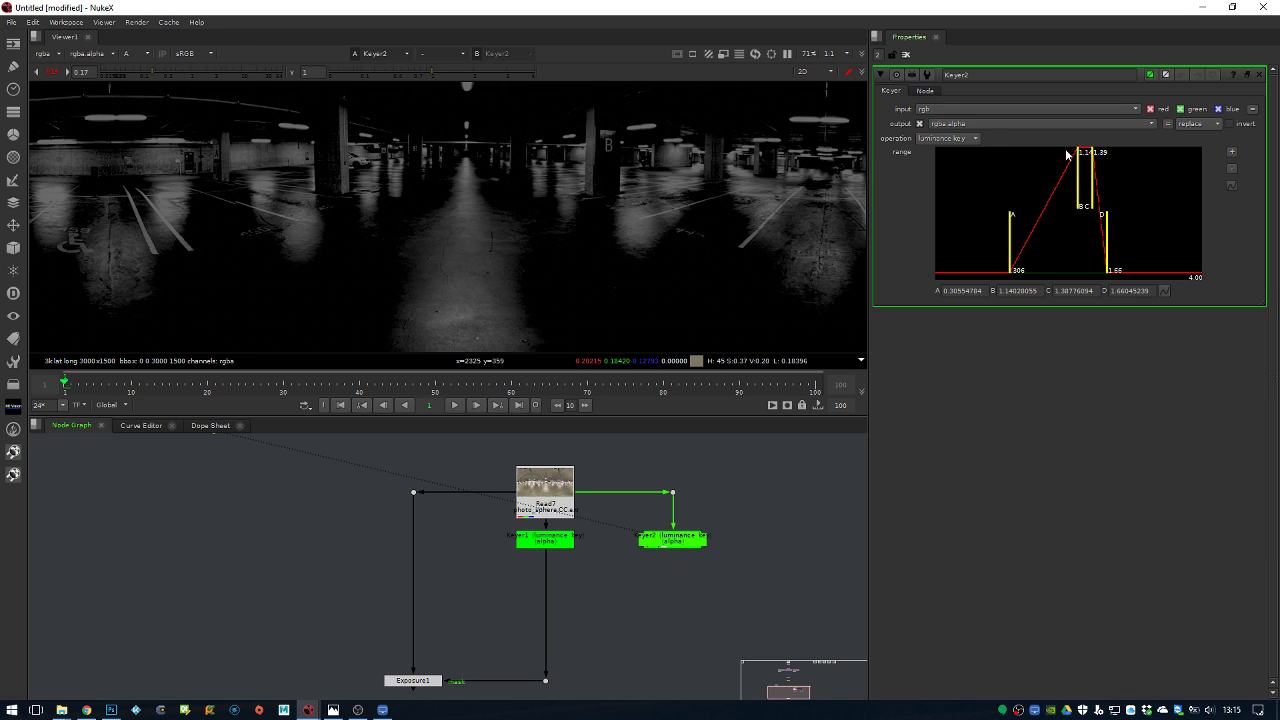
scroll(686, 243, "down", 2)
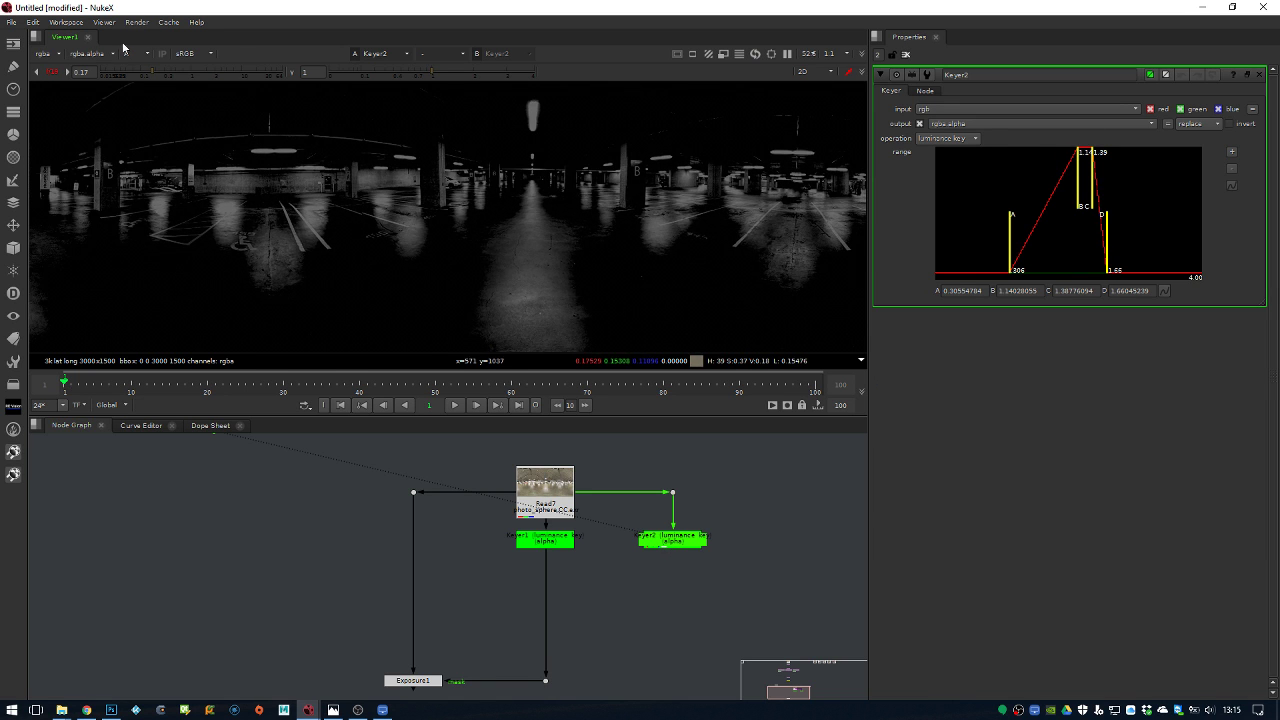
left_click(54, 72)
left_click_drag(1075, 176, 1086, 180)
left_click_drag(1012, 238, 1063, 221)
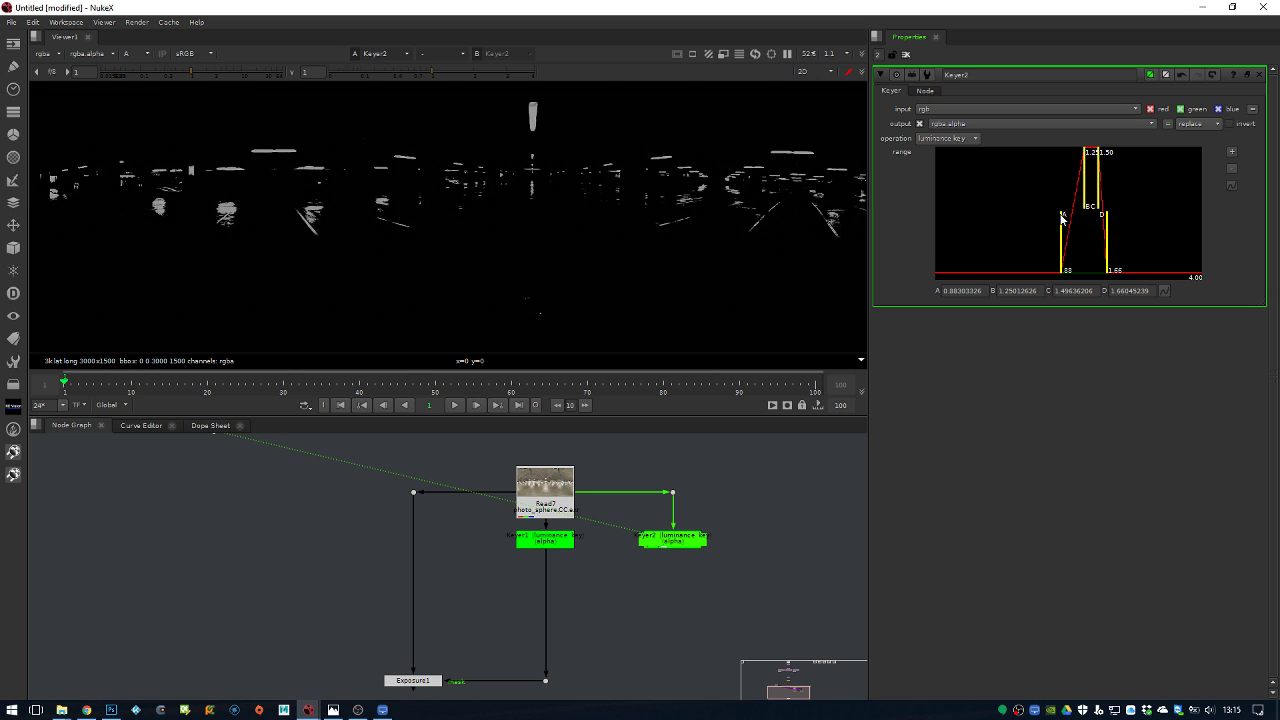
View Exposure1 in RGB and set its red, green and blue stops to -0.05
middle_click_drag(453, 681, 484, 583)
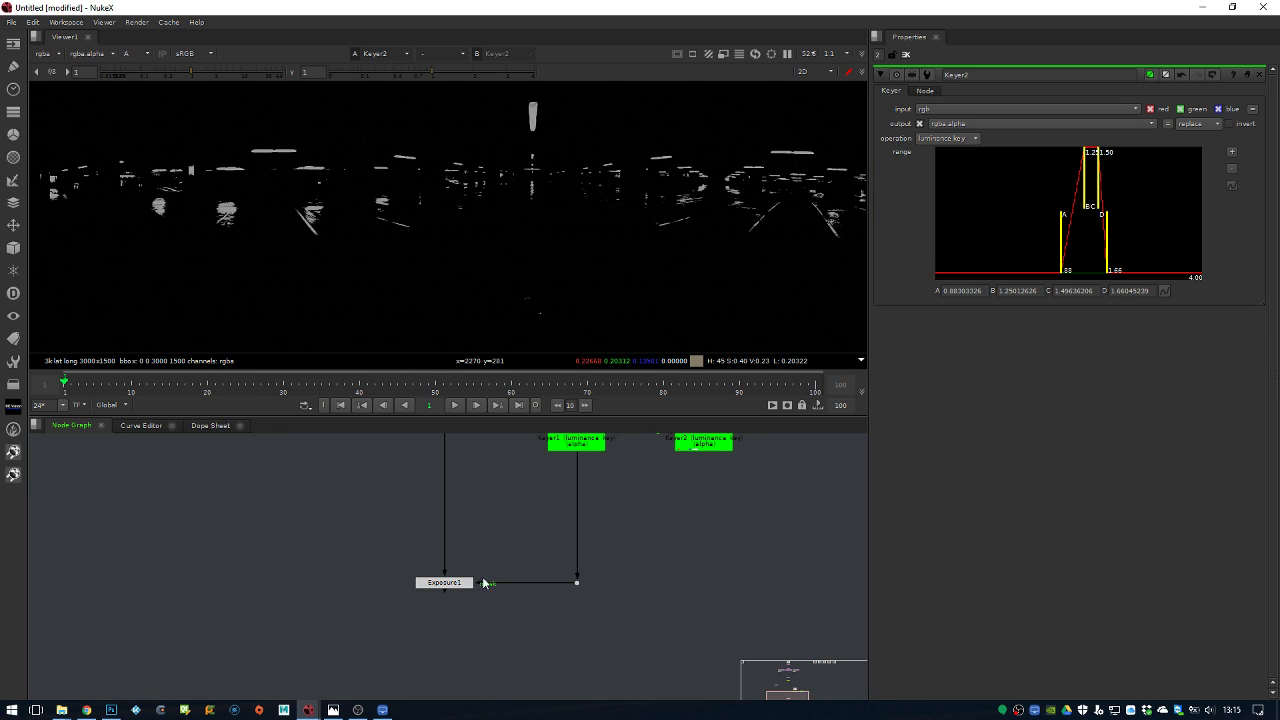
left_click(448, 583)
key("1")
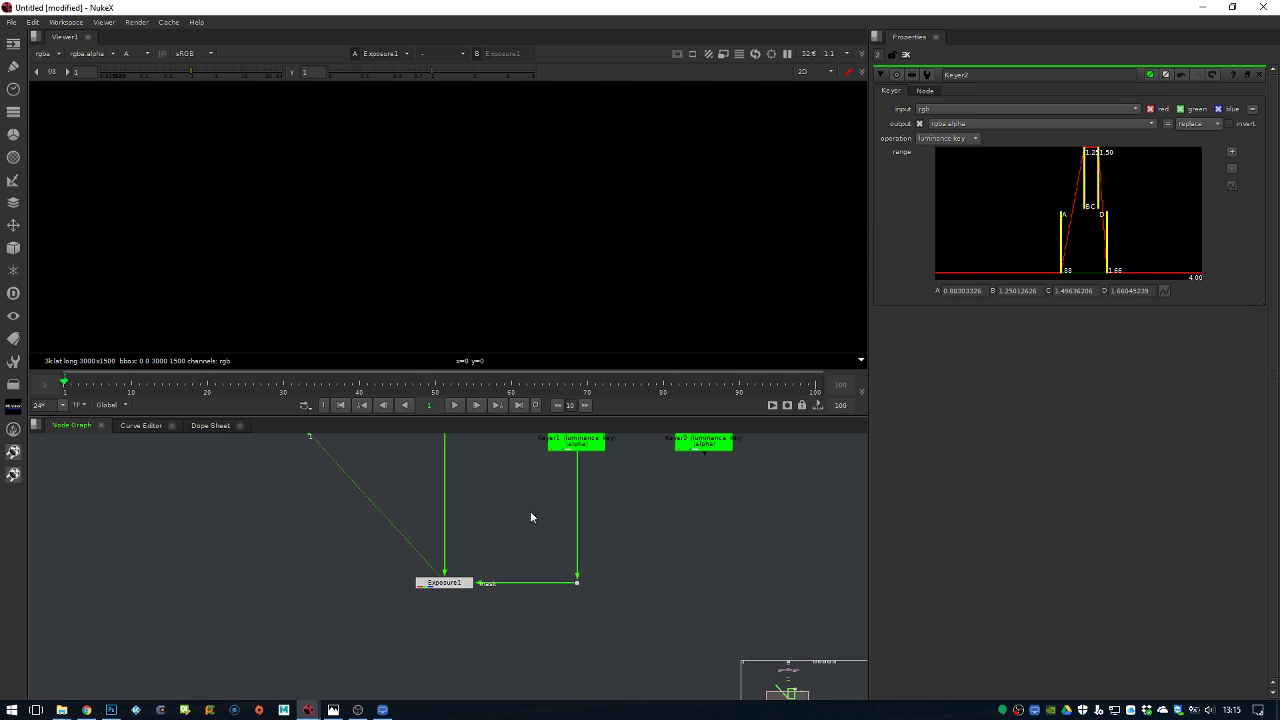
middle_click_drag(534, 519, 505, 564)
middle_click_drag(533, 513, 518, 552)
double_click(410, 670)
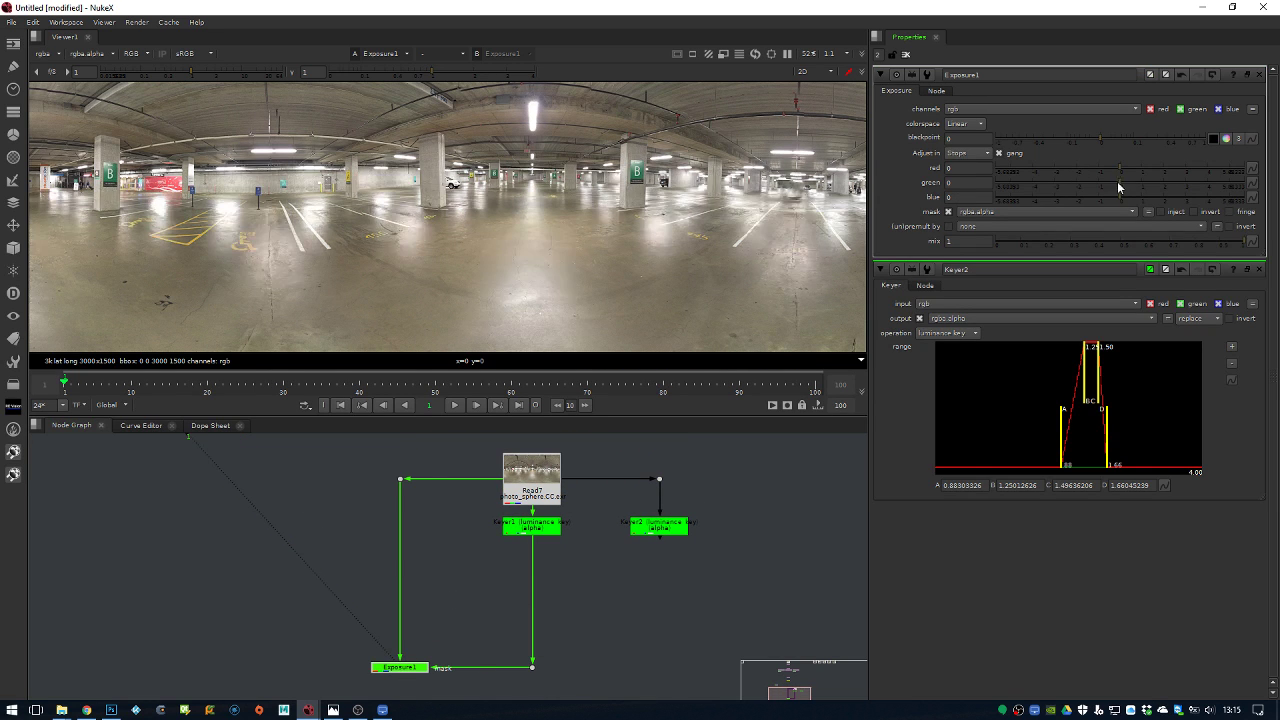
mouse_move(1121, 169)
left_mouse_down()
mouse_move(1135, 169)
mouse_move(1117, 170)
left_mouse_up()
Duplicate Exposure1 beneath itself and connect the copy's mask to Keyer2 through a Dot
middle_click_drag(586, 629, 592, 547)
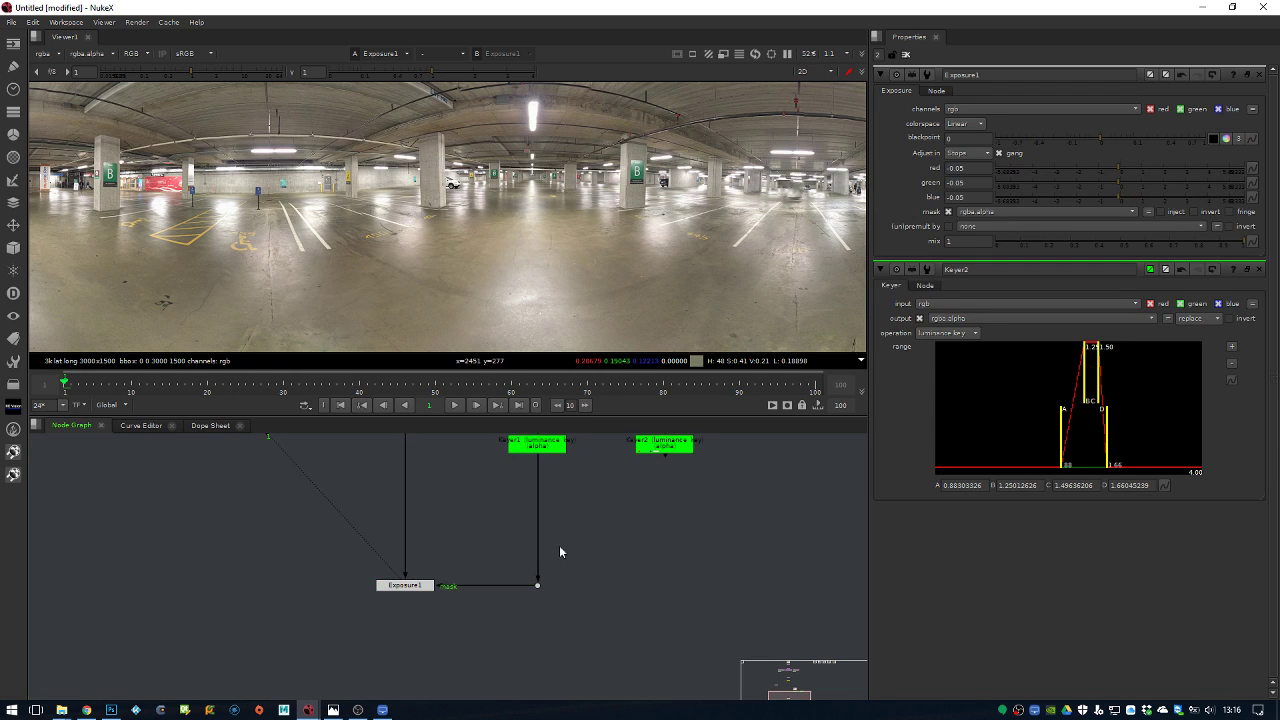
left_click(404, 589)
key("ctrl+c")
key("ctrl+v")
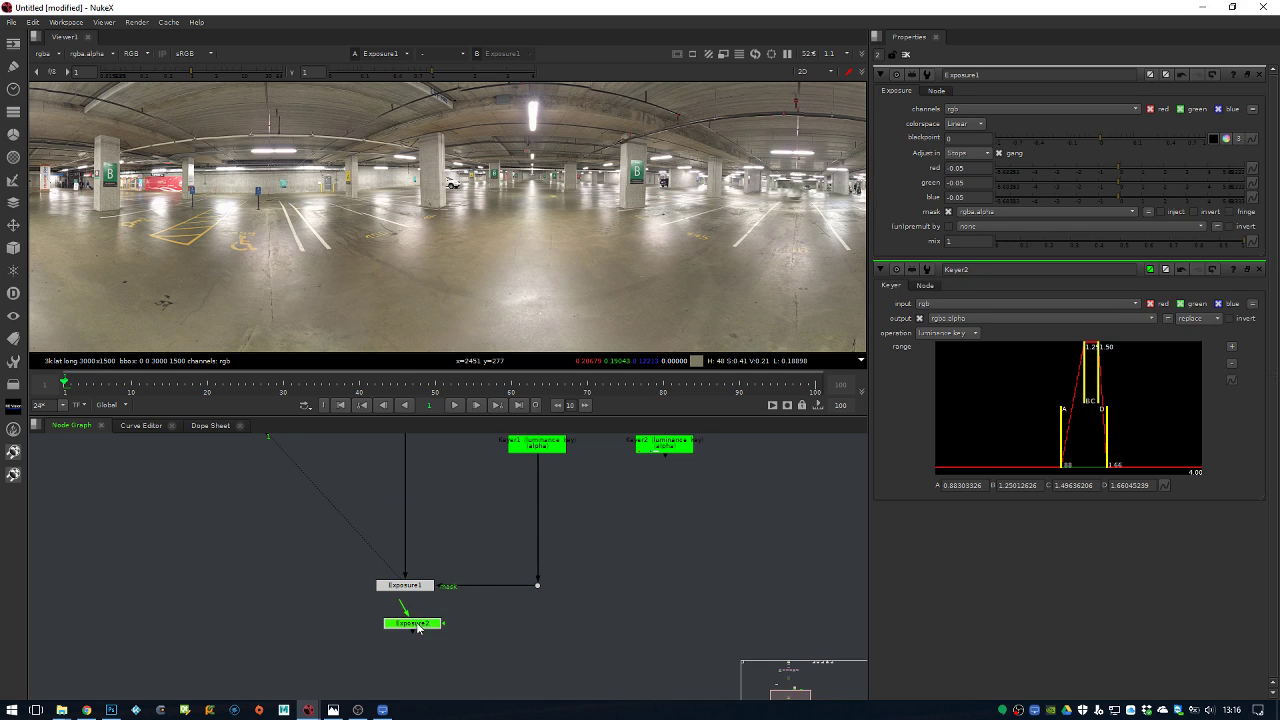
left_click_drag(410, 623, 657, 450)
left_click_drag(535, 548, 666, 646, "ctrl")
View Exposure2, open its properties, and set its red, green and blue stops to 2
key("a")
key("a")
left_click(407, 647)
key("1")
double_click(406, 647)
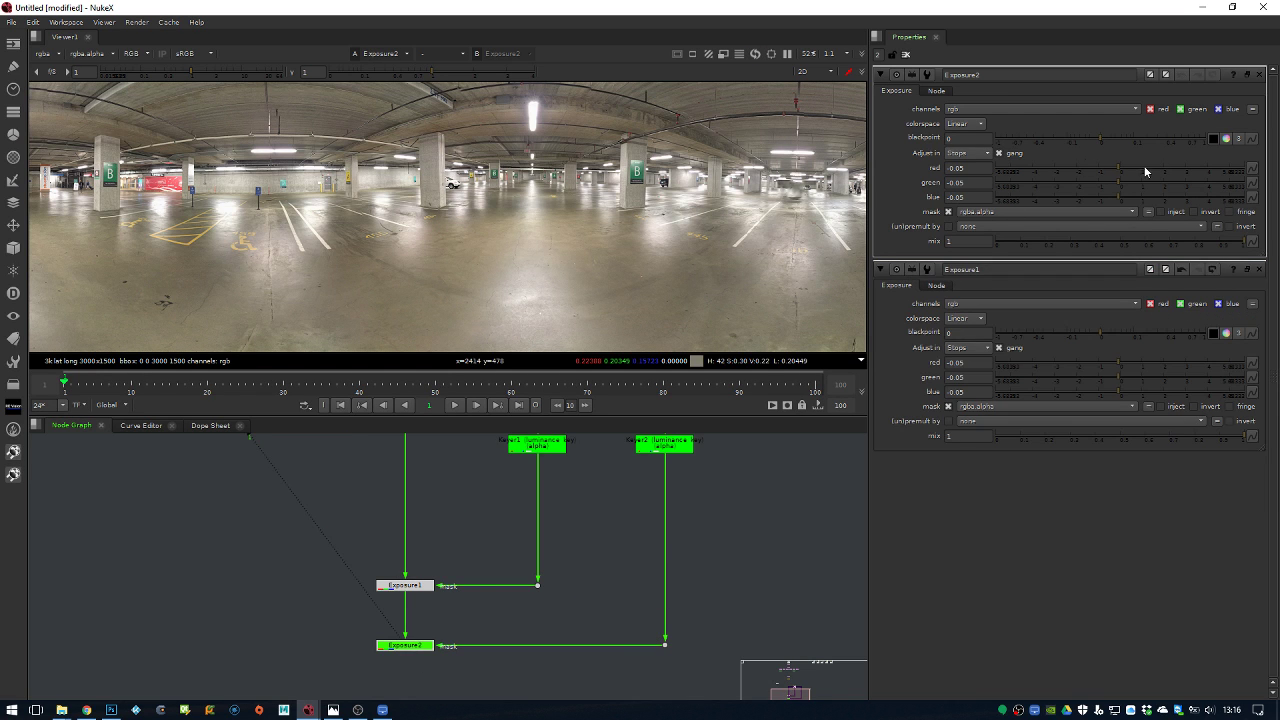
left_click_drag(1127, 170, 1166, 171)
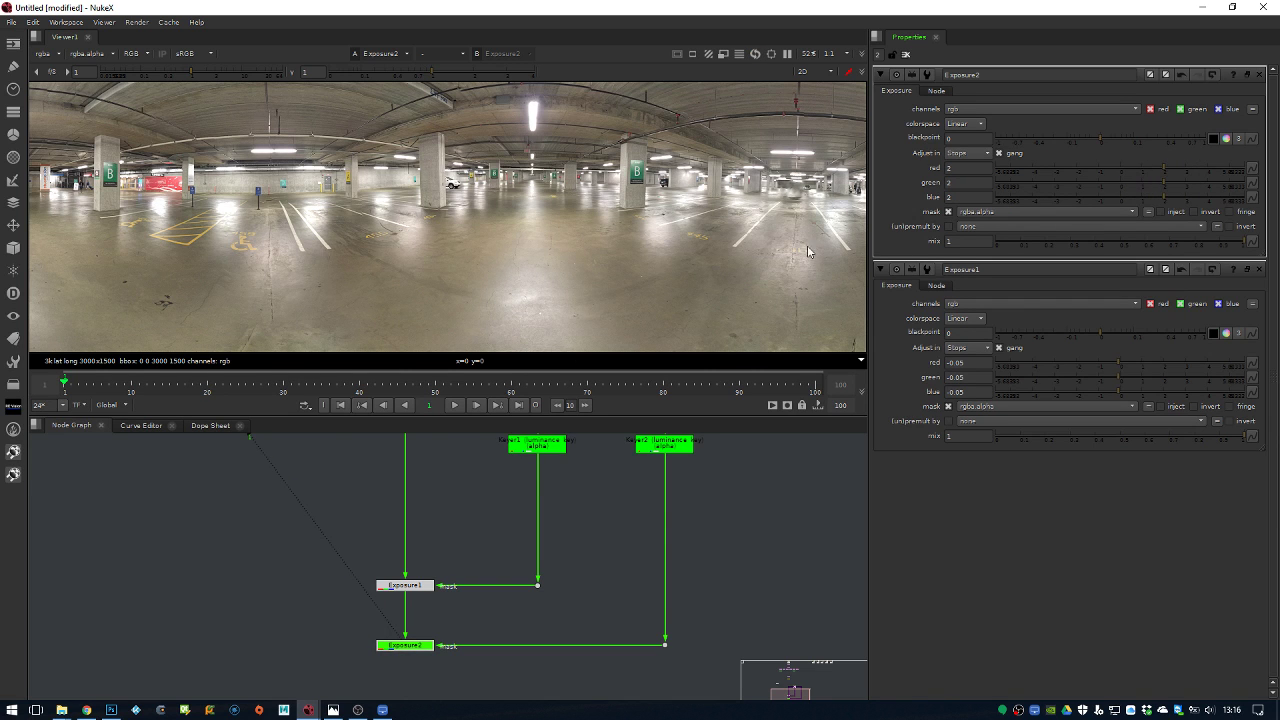
Lower the viewer gain to about 0.09 and raise Exposure2 to 3.55 stops on all three channels
left_click(375, 630)
left_click_drag(166, 74, 140, 78)
left_click(400, 646)
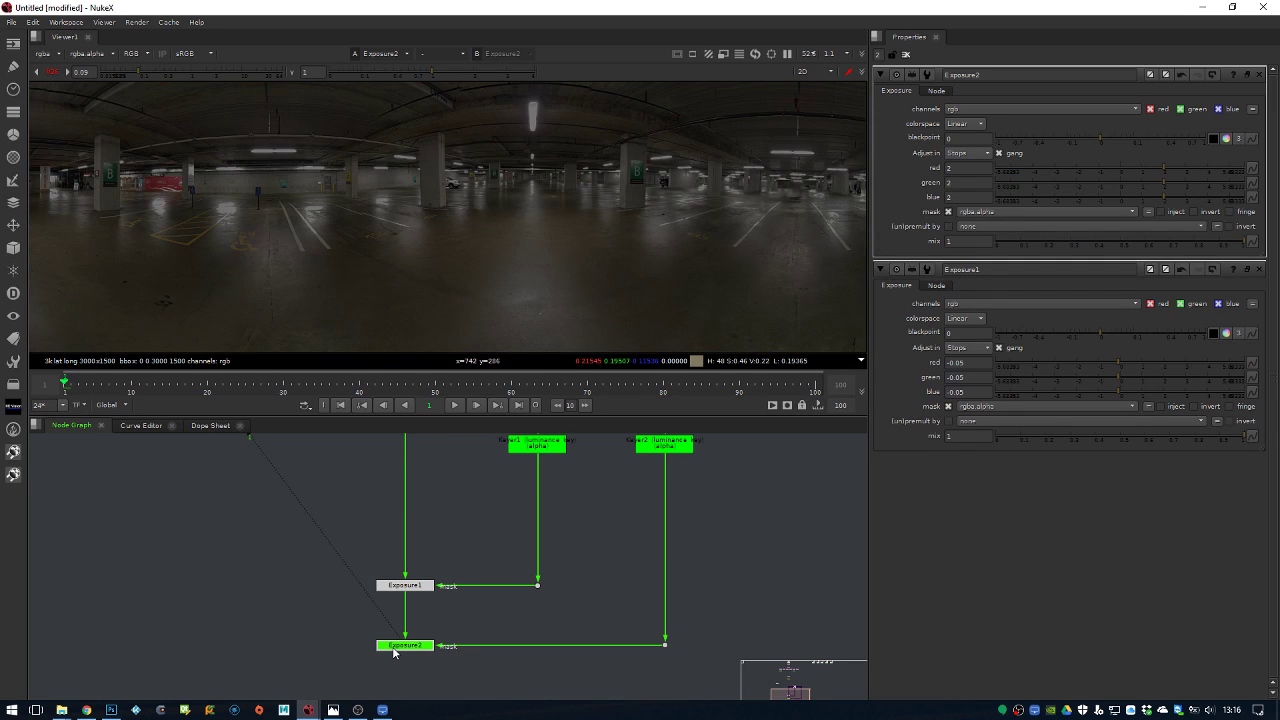
left_click(480, 560)
mouse_move(1190, 181)
left_mouse_down()
mouse_move(1210, 183)
mouse_move(1180, 181)
mouse_move(1199, 182)
left_mouse_up()
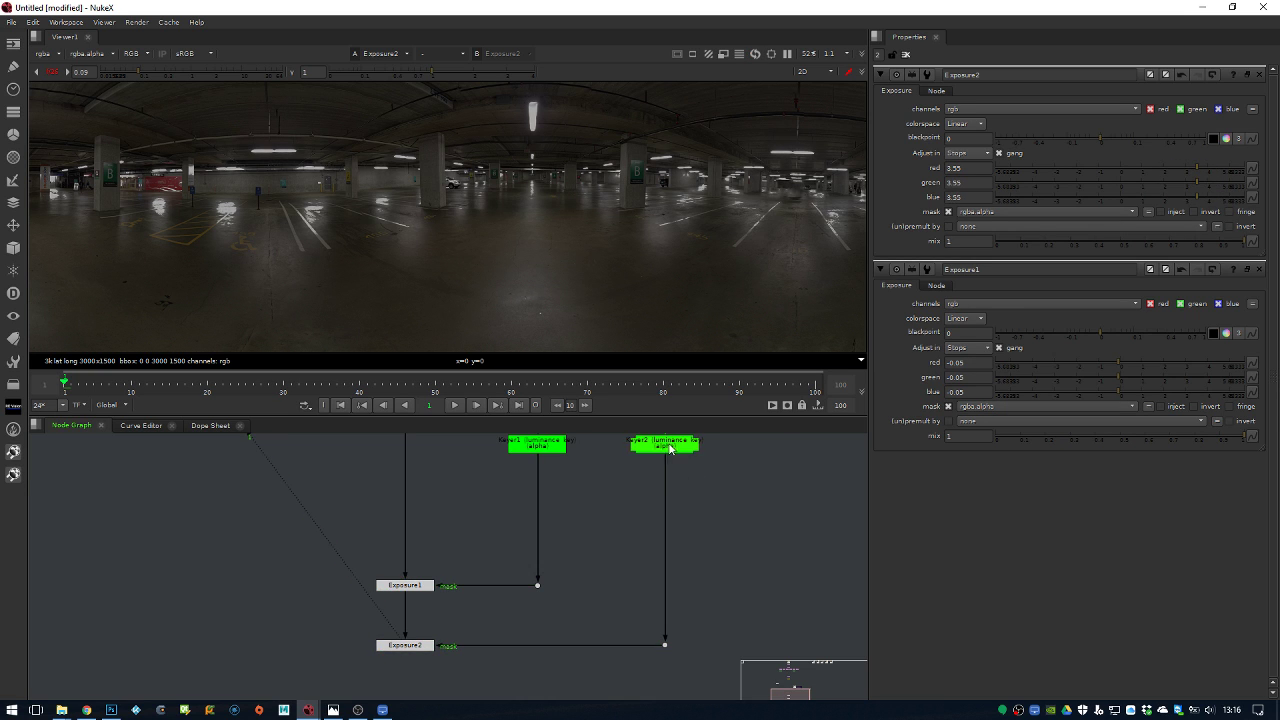
Insert a Blur node beneath Keyer2, limited to the alpha channel with size 2.7
key("Tab")
type("b")
key("Return")
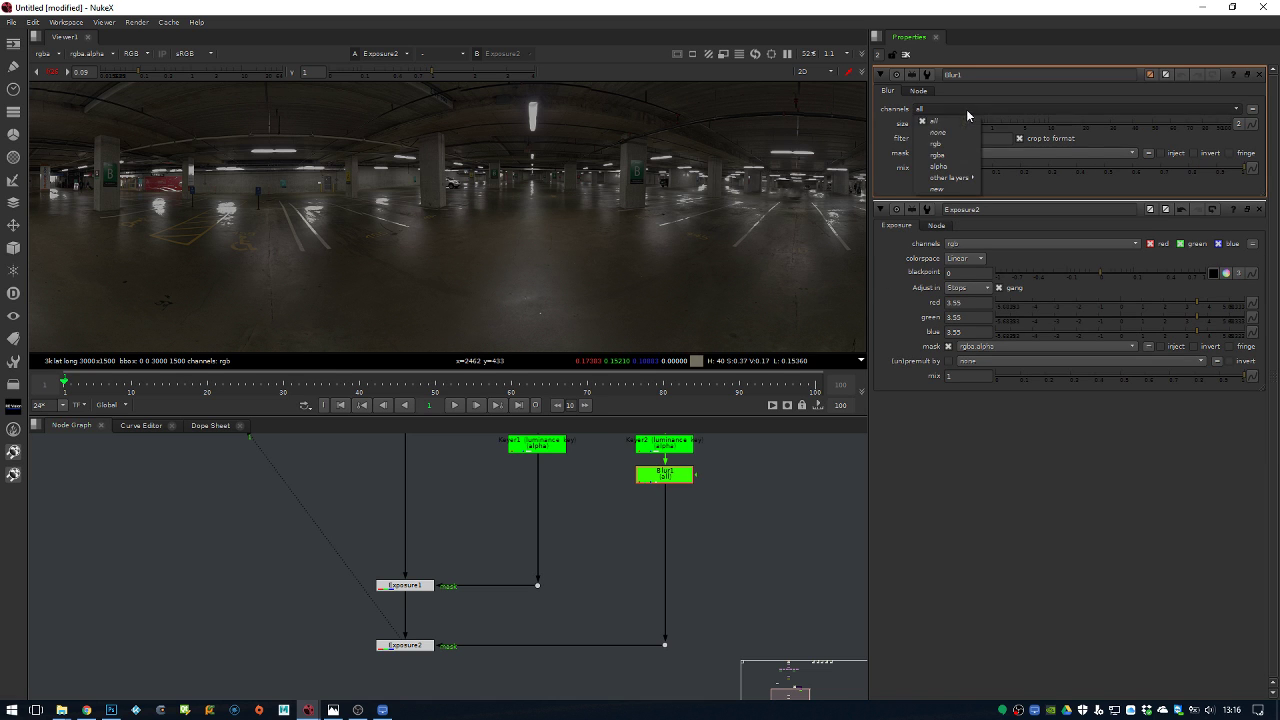
left_click(942, 166)
left_click(1026, 126)
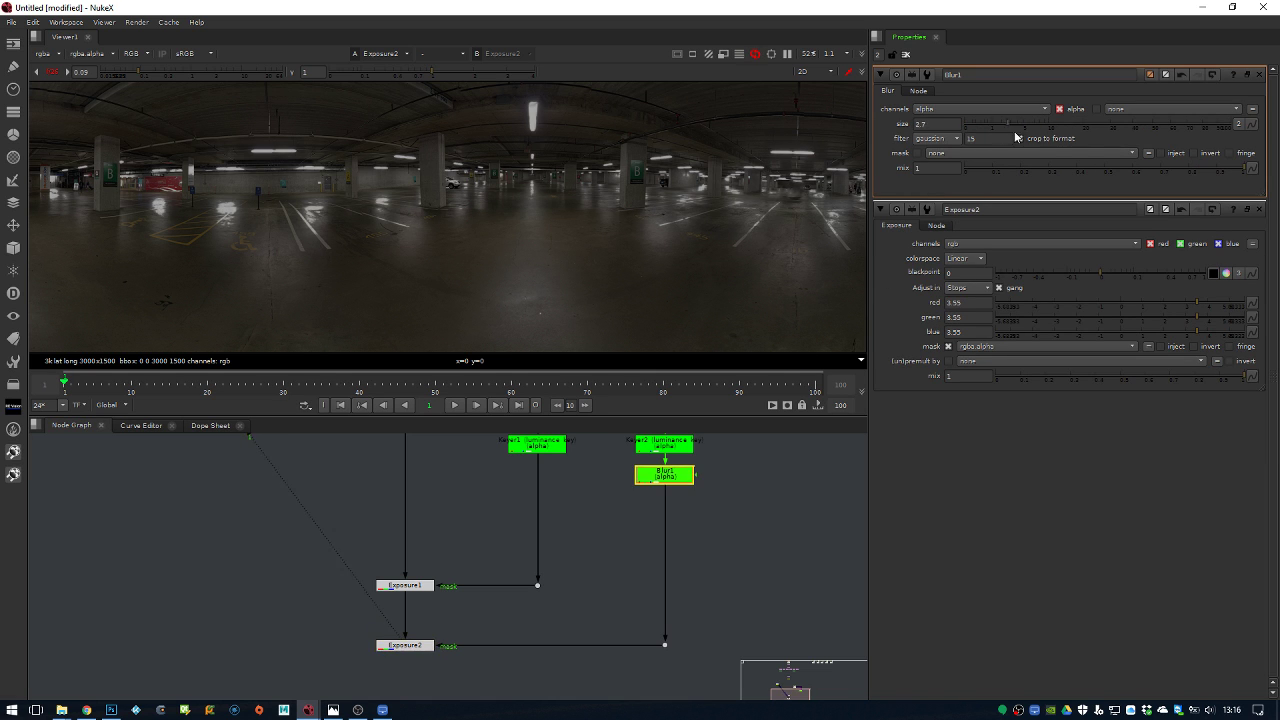
Open Exposure2's properties, restore the viewer gain to 1 and examine the boosted floor reflections in the panorama
left_click(410, 646)
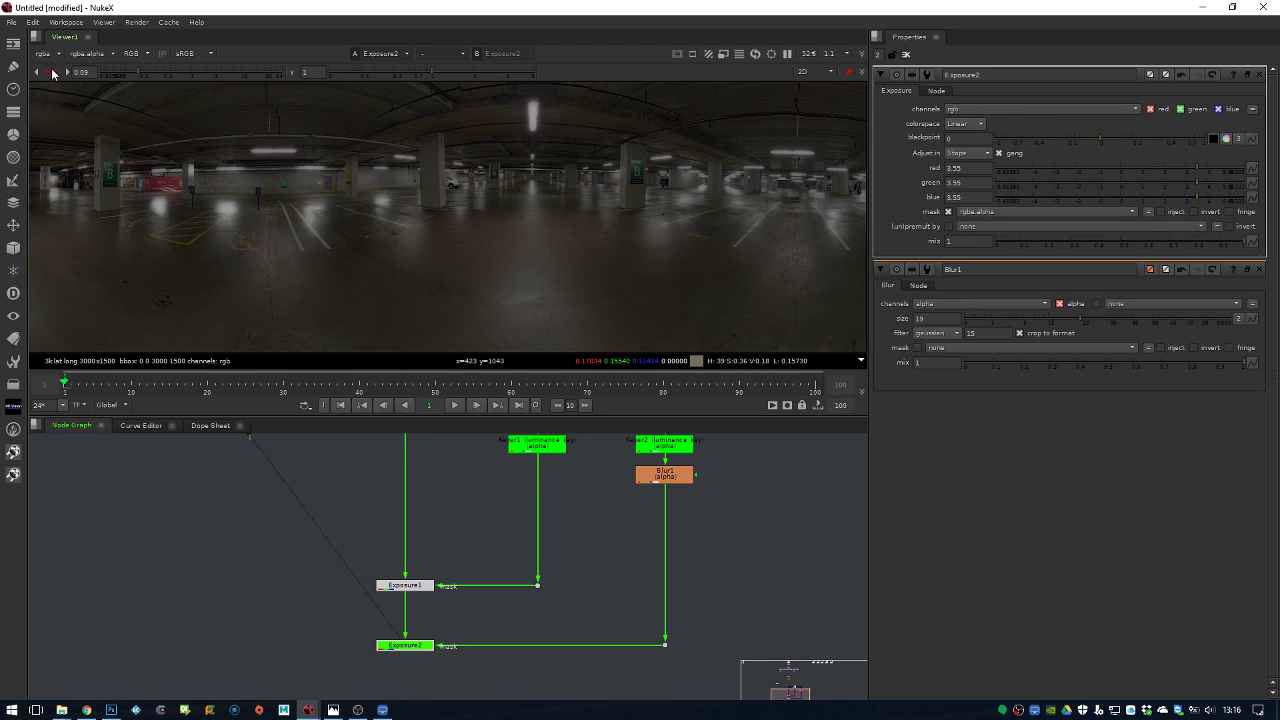
left_click(55, 73)
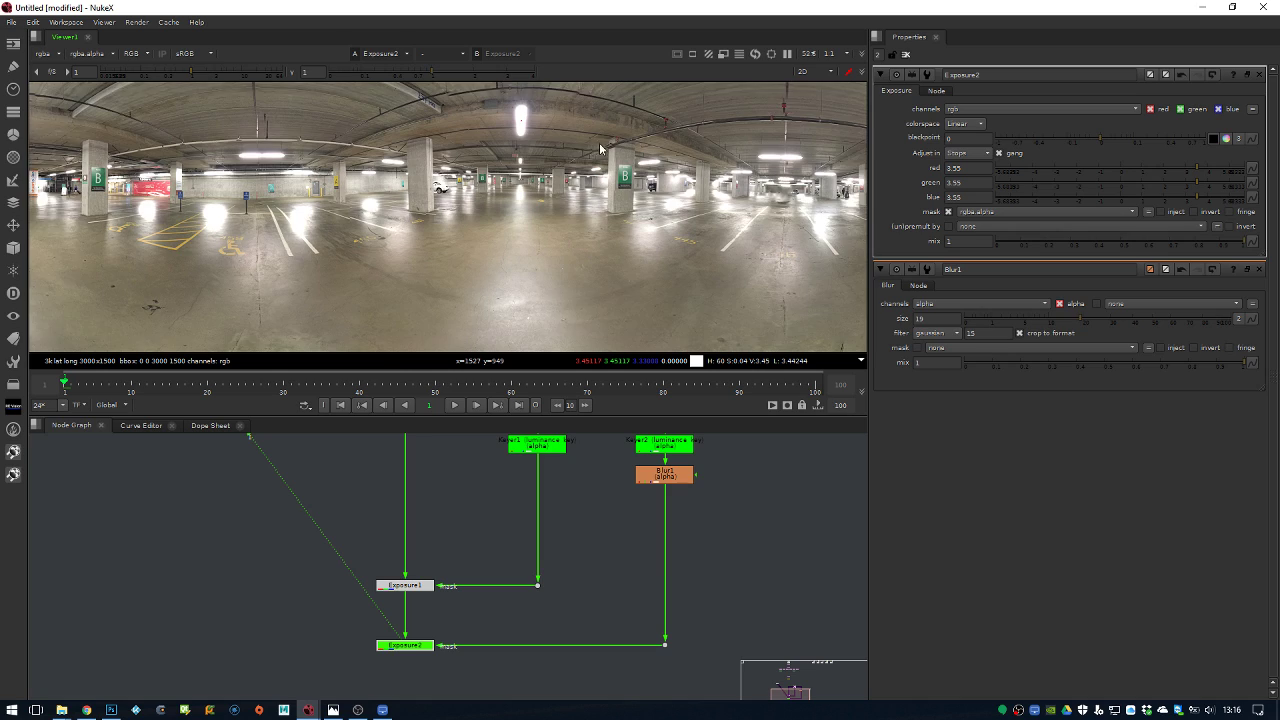
left_click_drag(232, 73, 182, 88)
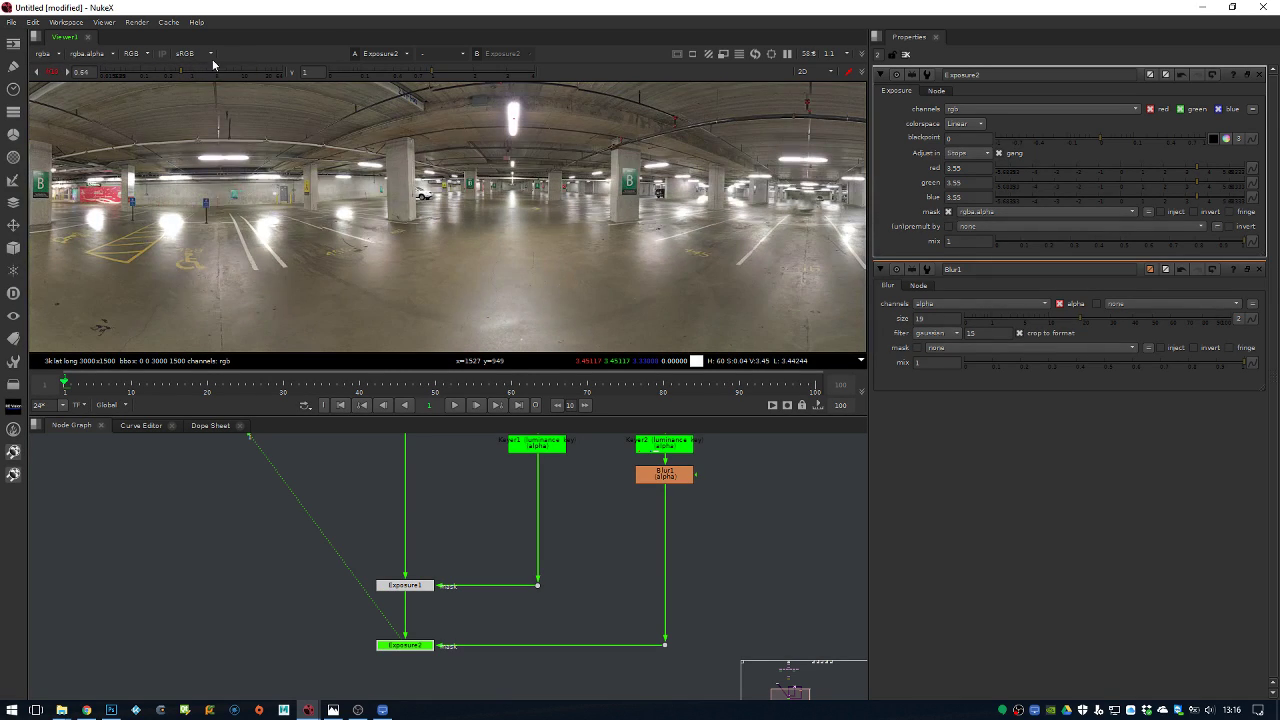
left_click(181, 75)
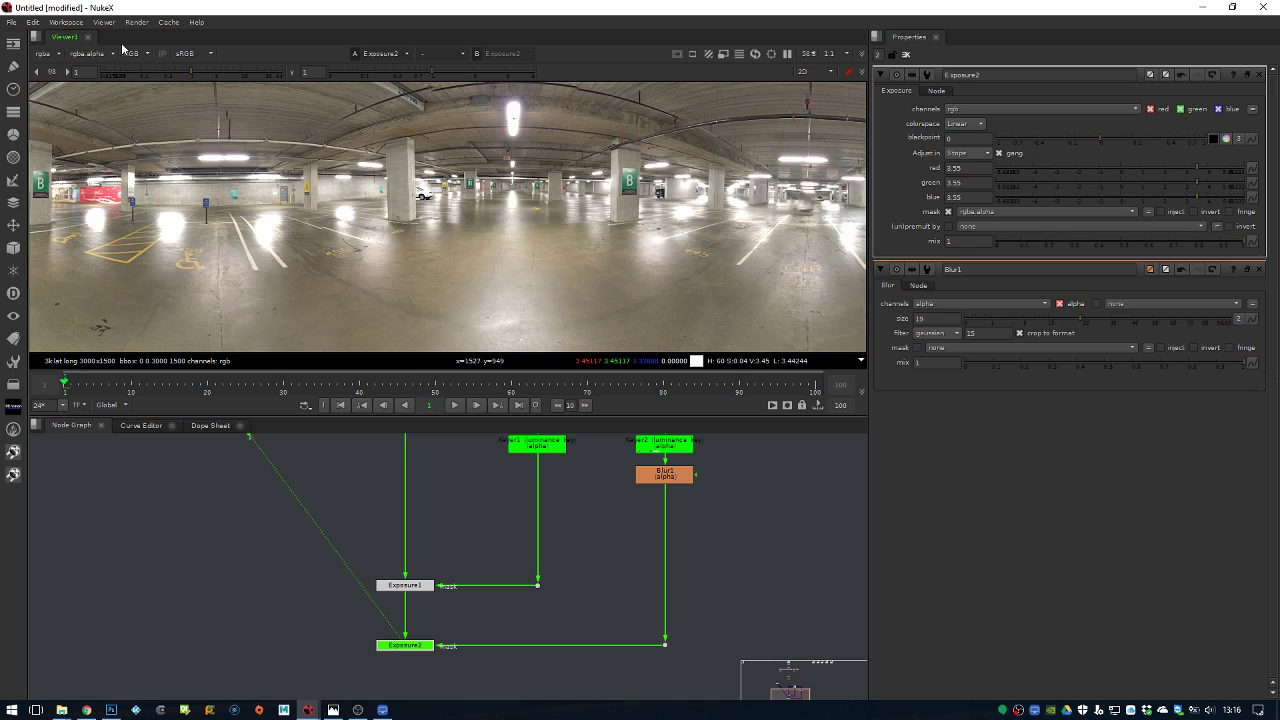
scroll(211, 273, "up", 8)
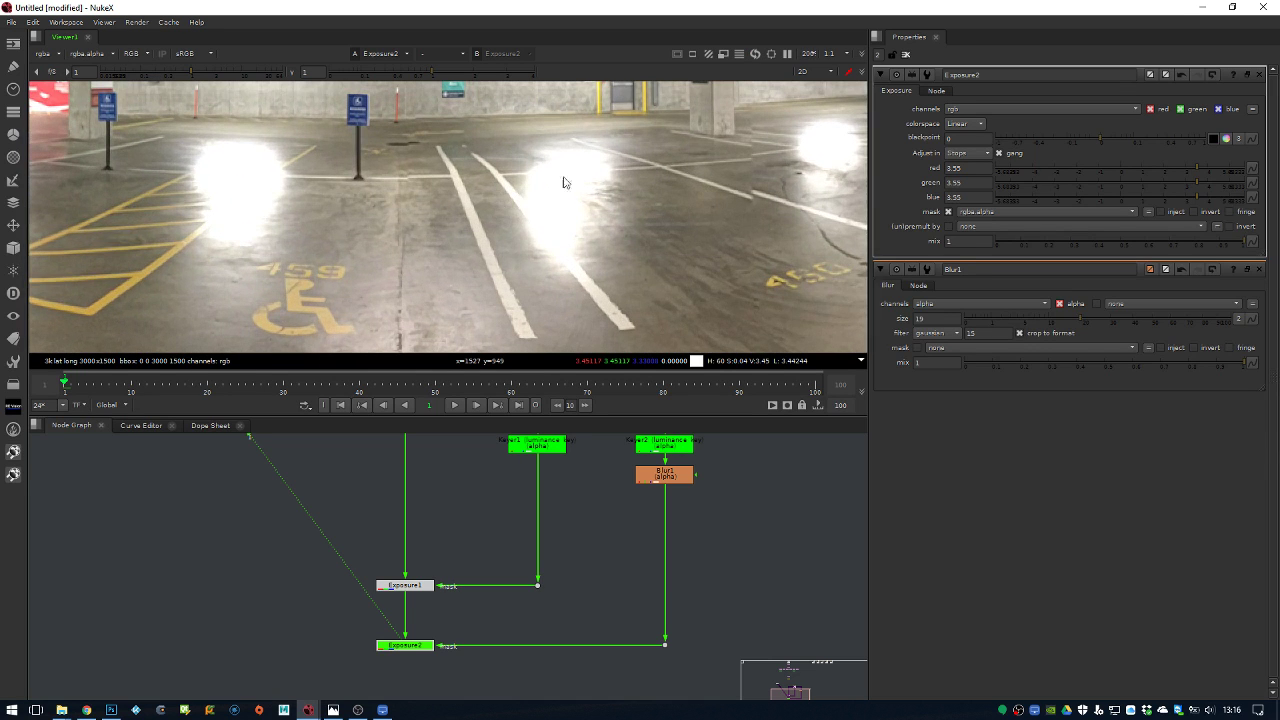
left_click(566, 196, "ctrl")
middle_click_drag(537, 503, 518, 562)
key("f")
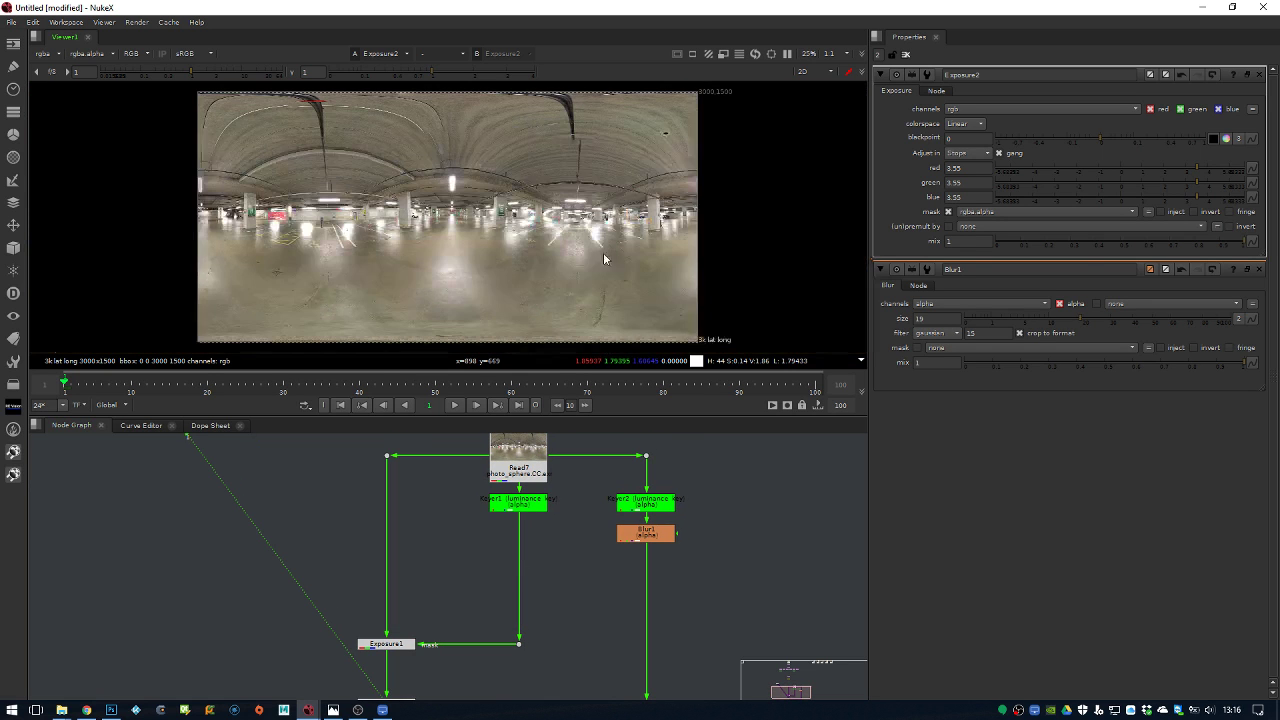
View Keyer1's alpha channel and examine the floor reflections captured by the luminance key
scroll(533, 513, "up", 2)
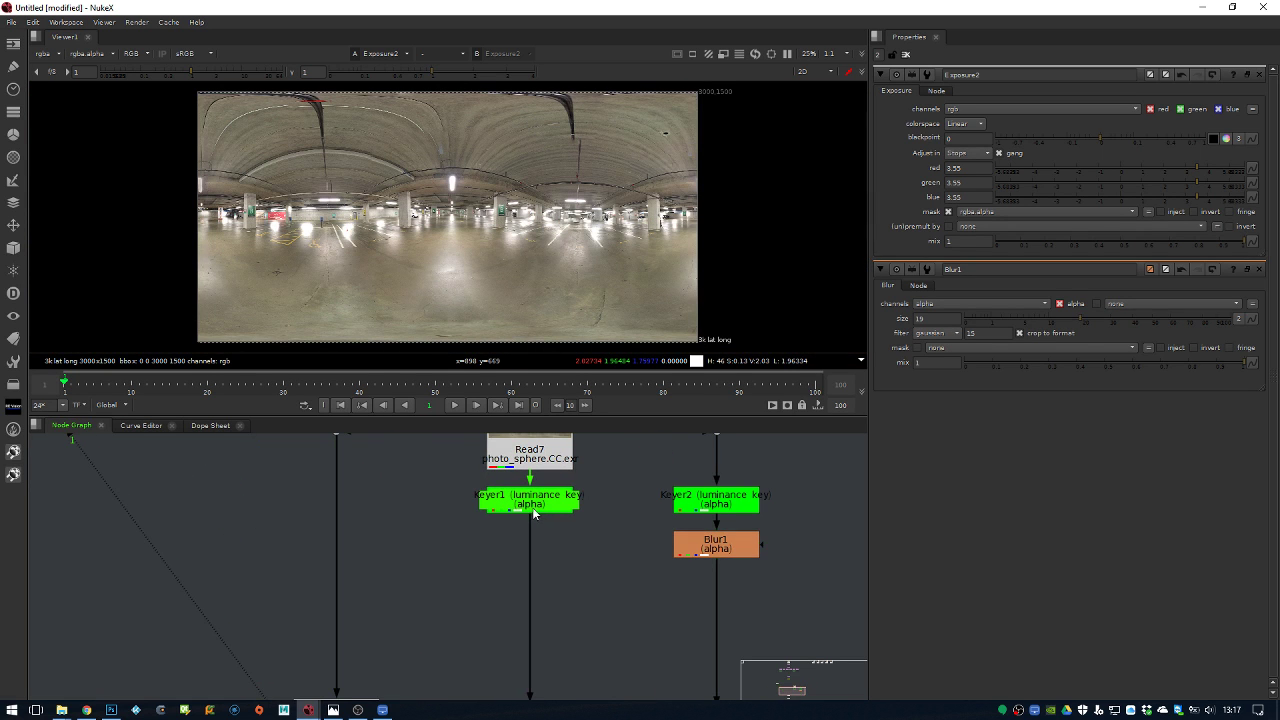
left_click(538, 503)
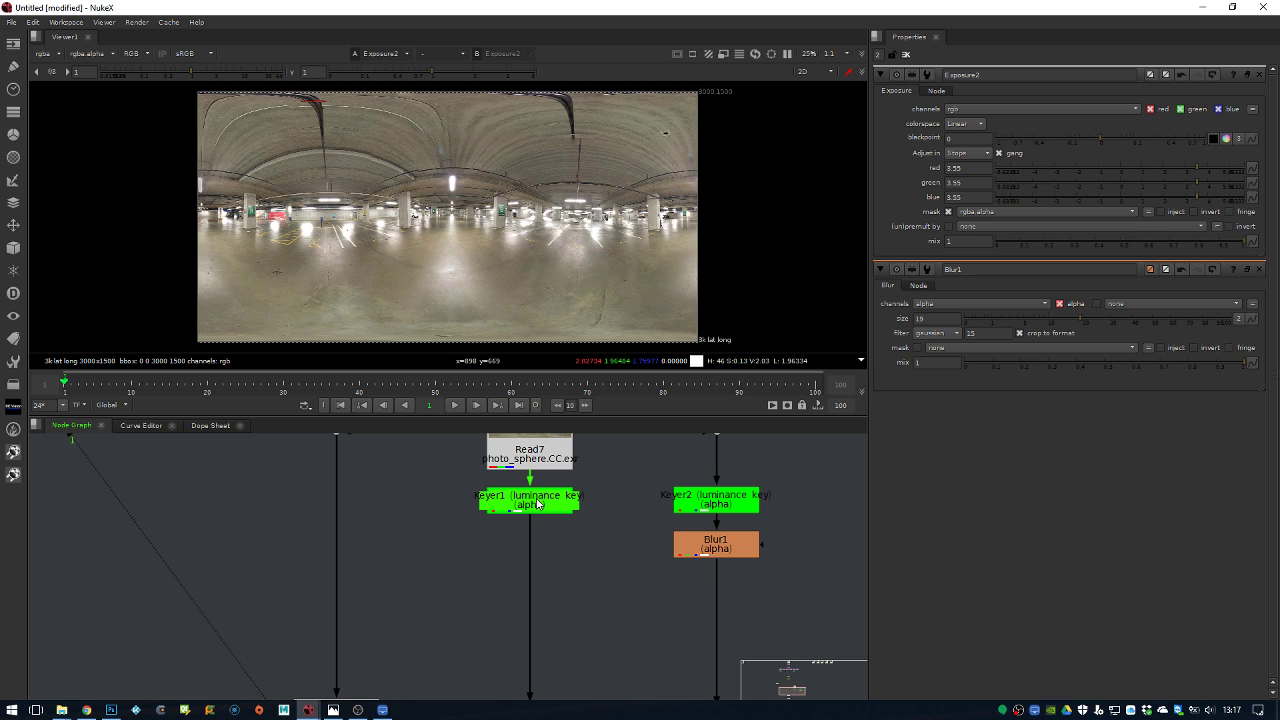
scroll(328, 216, "up", 3)
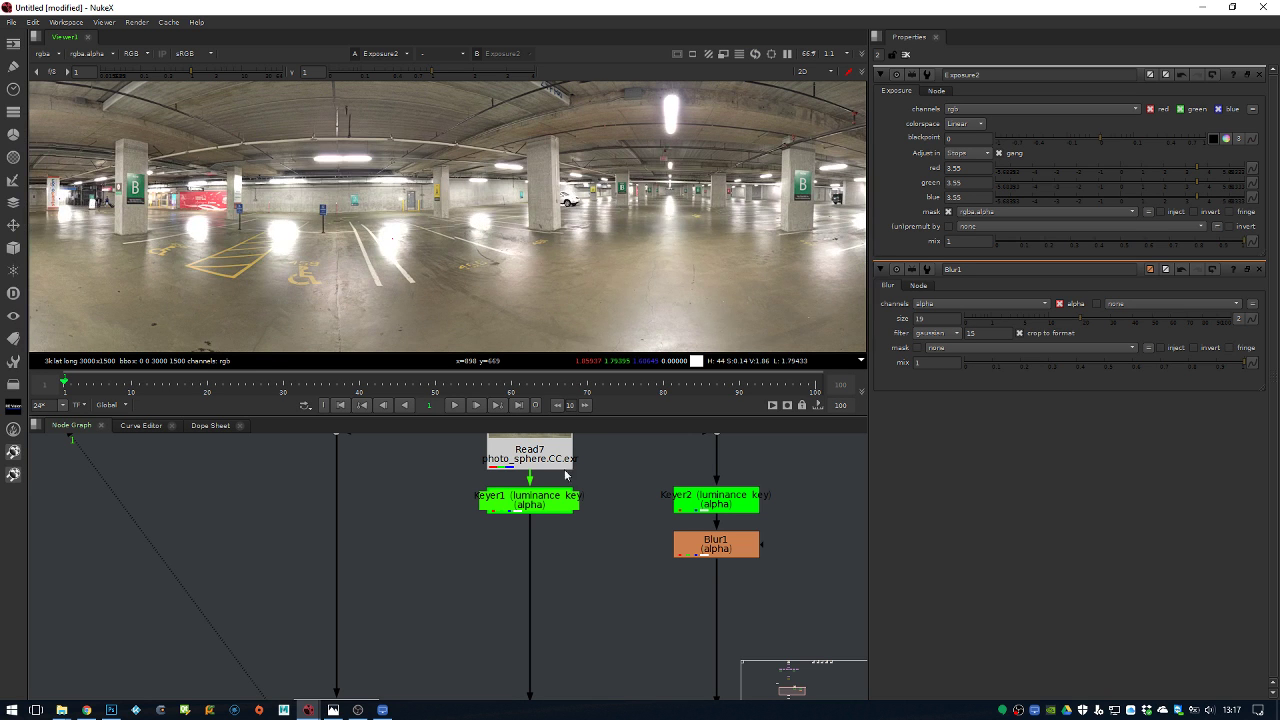
key("1")
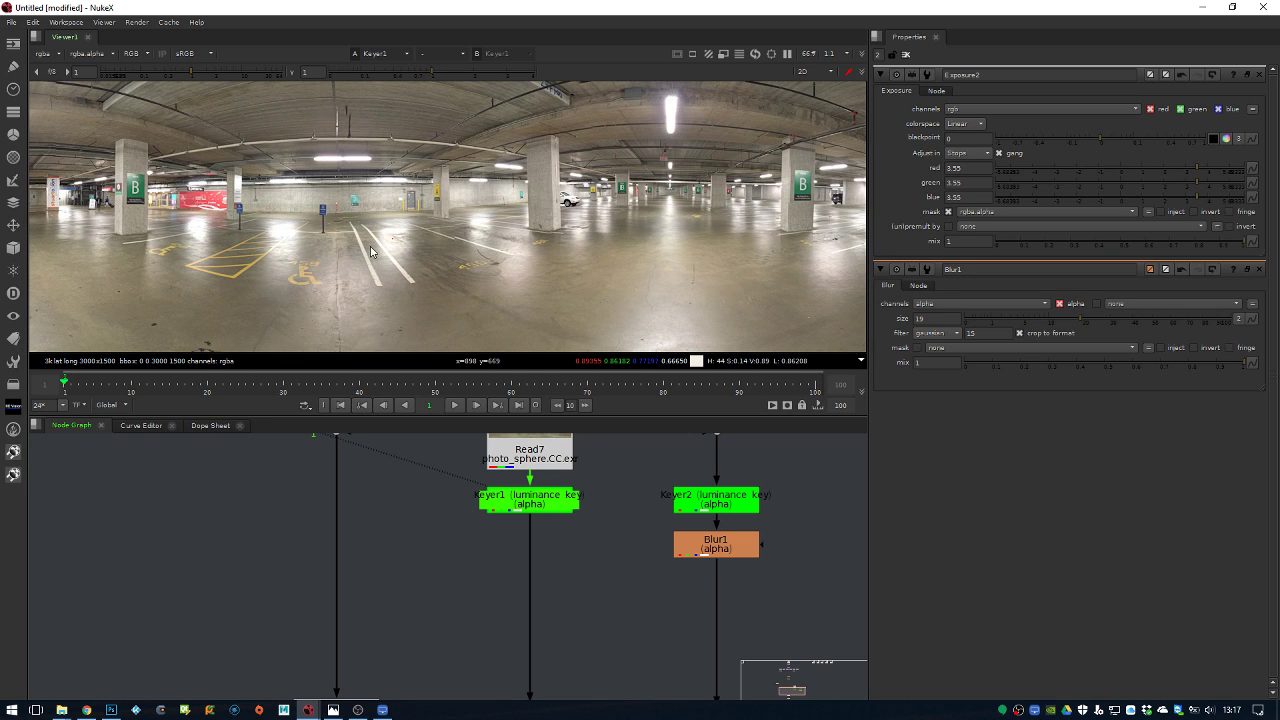
key("a")
middle_click_drag(408, 283, 444, 262)
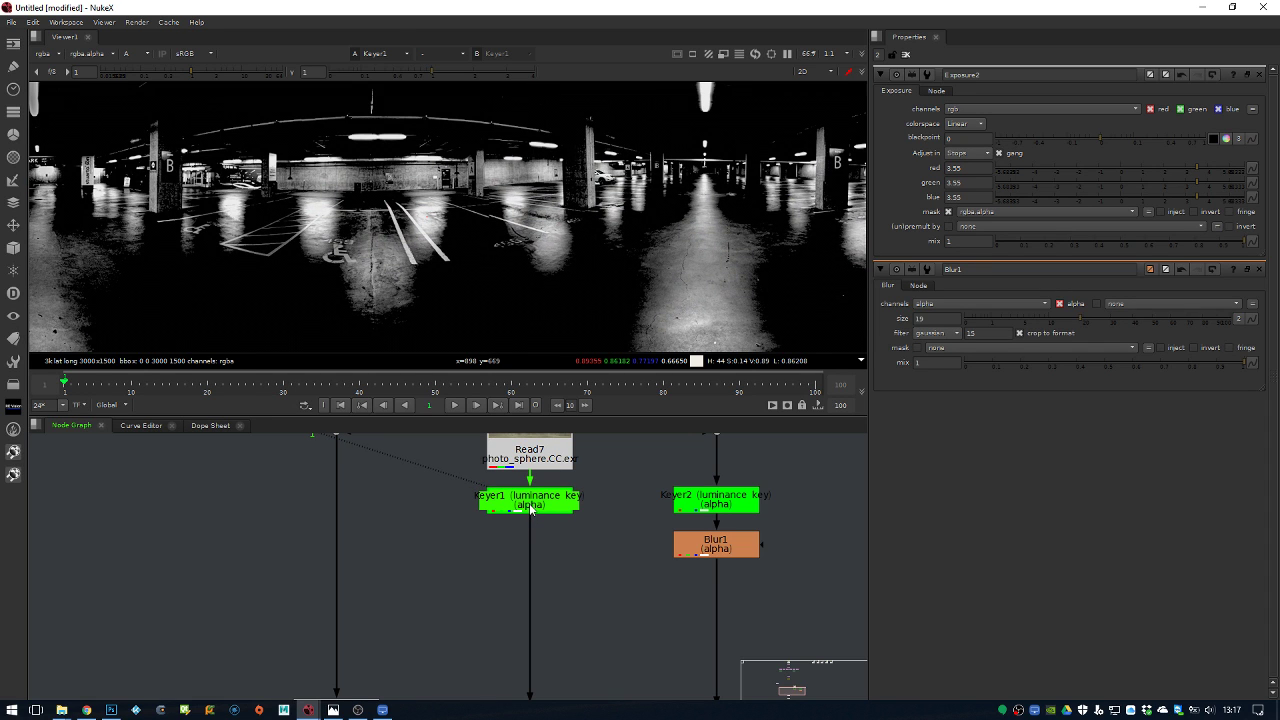
Insert a RotoPaint node beneath Keyer1 and try white brush strokes over the floor reflection, undoing each
left_click(530, 509)
key("p")
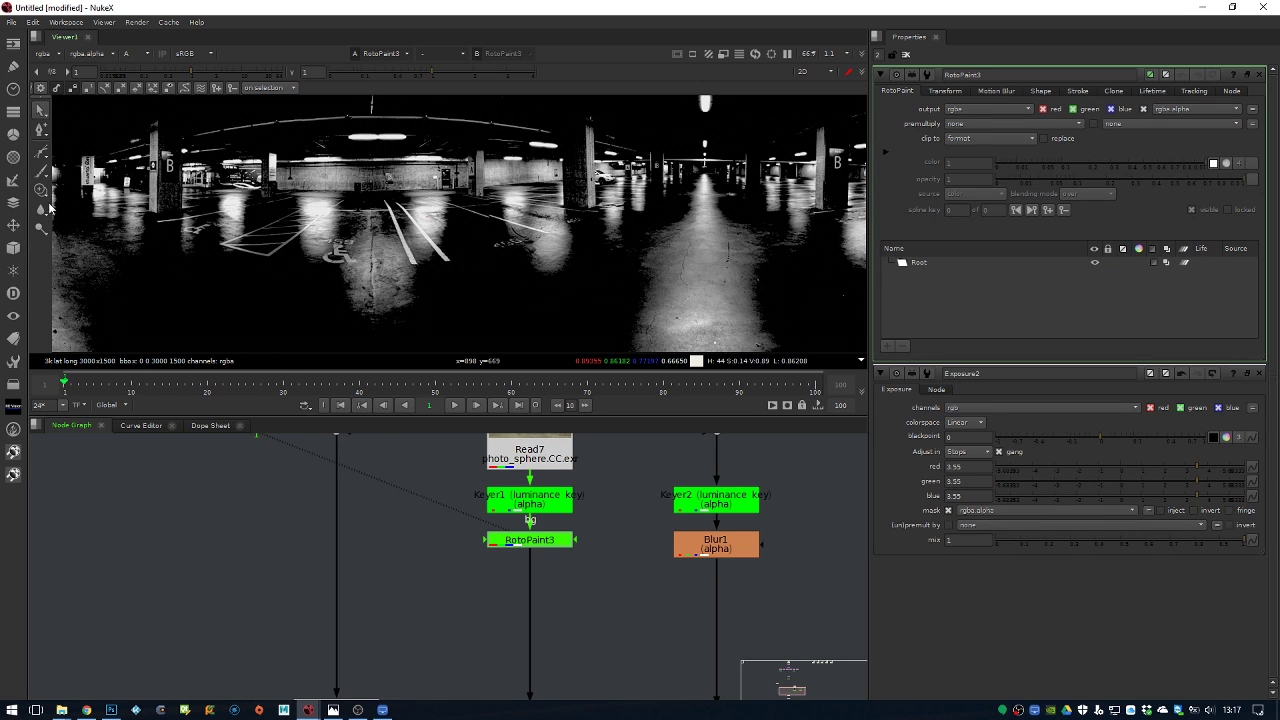
left_click(41, 170)
mouse_move(372, 264)
left_mouse_down()
mouse_move(400, 242)
mouse_move(428, 275)
left_mouse_up()
key("ctrl+z")
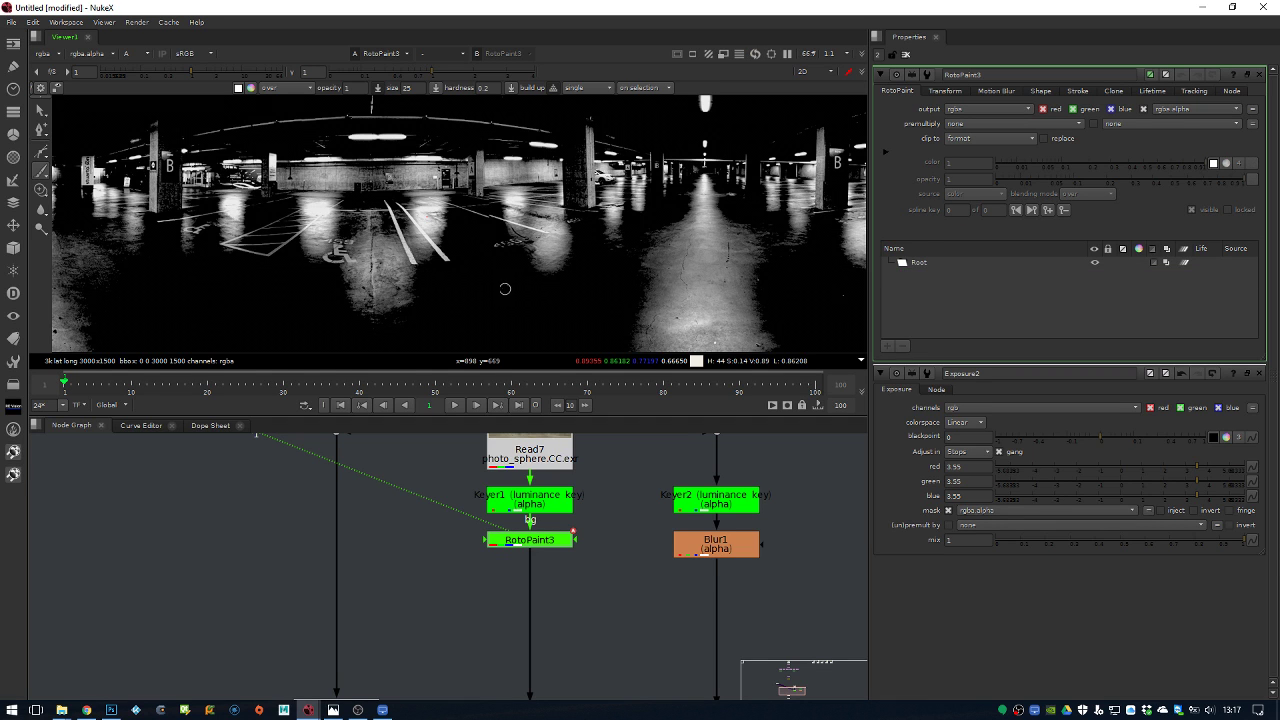
left_click_drag(477, 283, 380, 280)
key("ctrl+z")
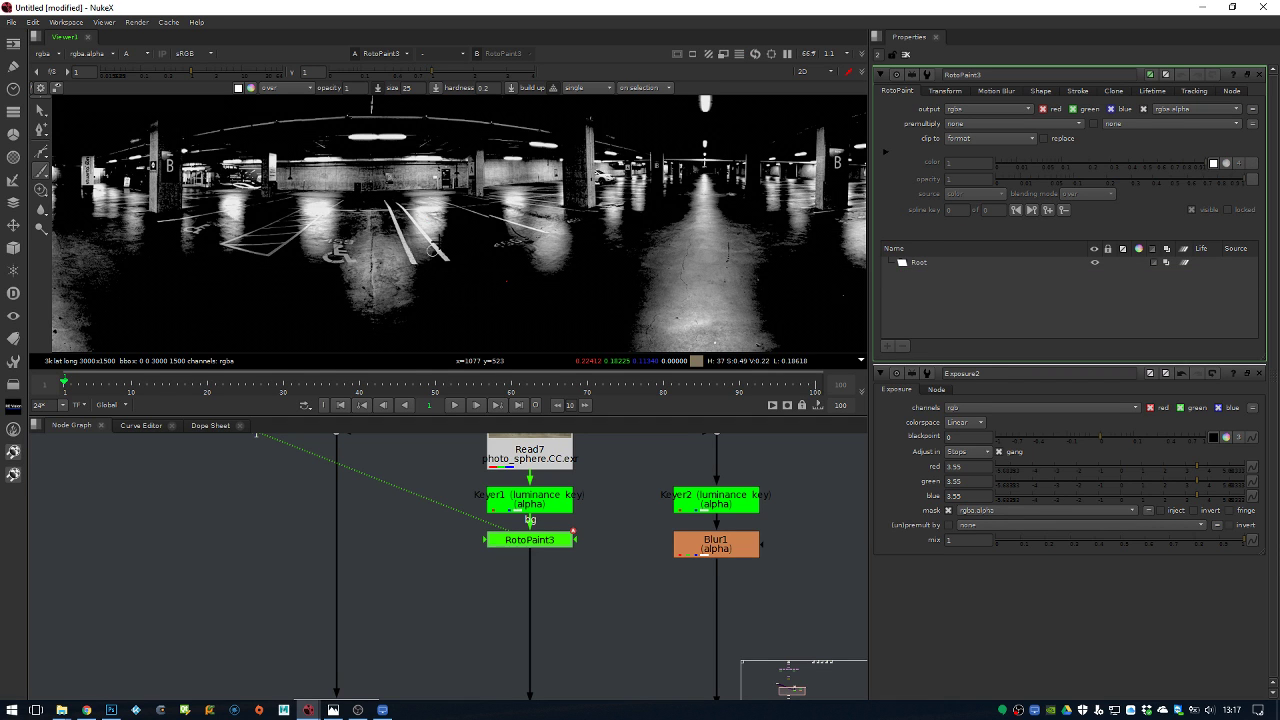
Set the brush colour to black and its size to 122, and try painting out the reflection beside the parking lines
left_click(250, 89)
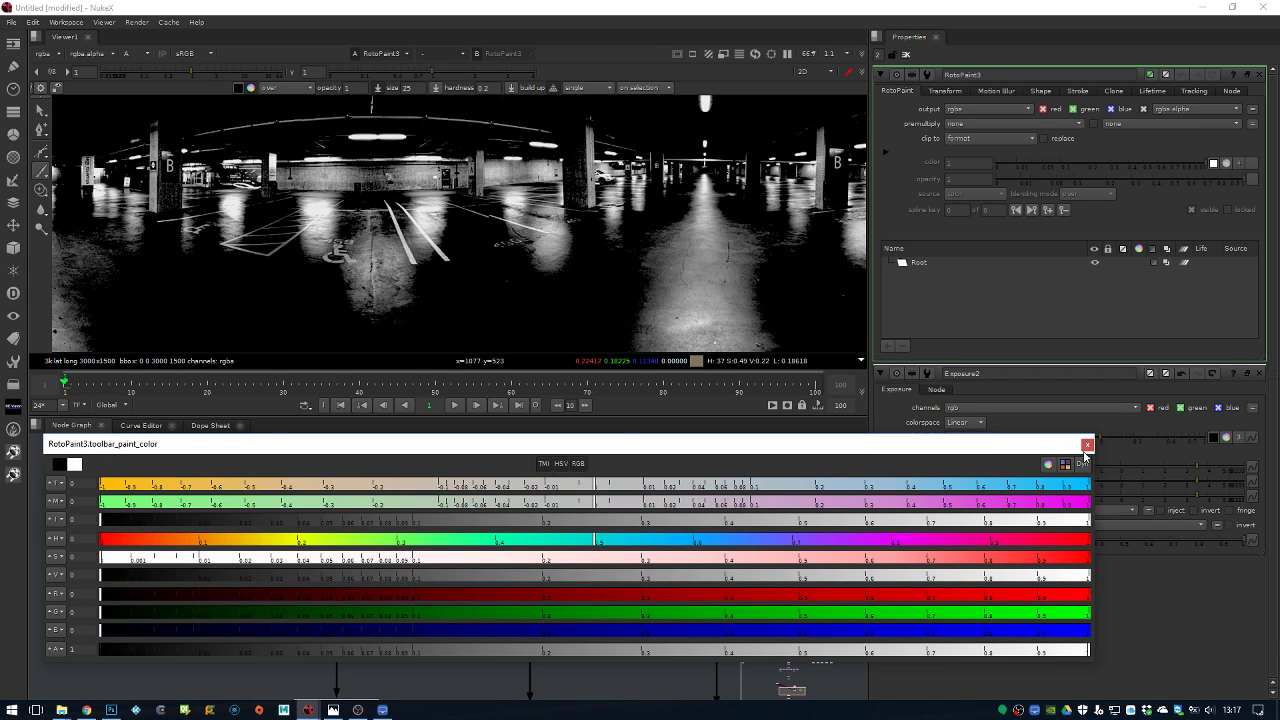
left_click(1087, 444)
left_click_drag(390, 294, 426, 294, "shift")
key("ctrl+z")
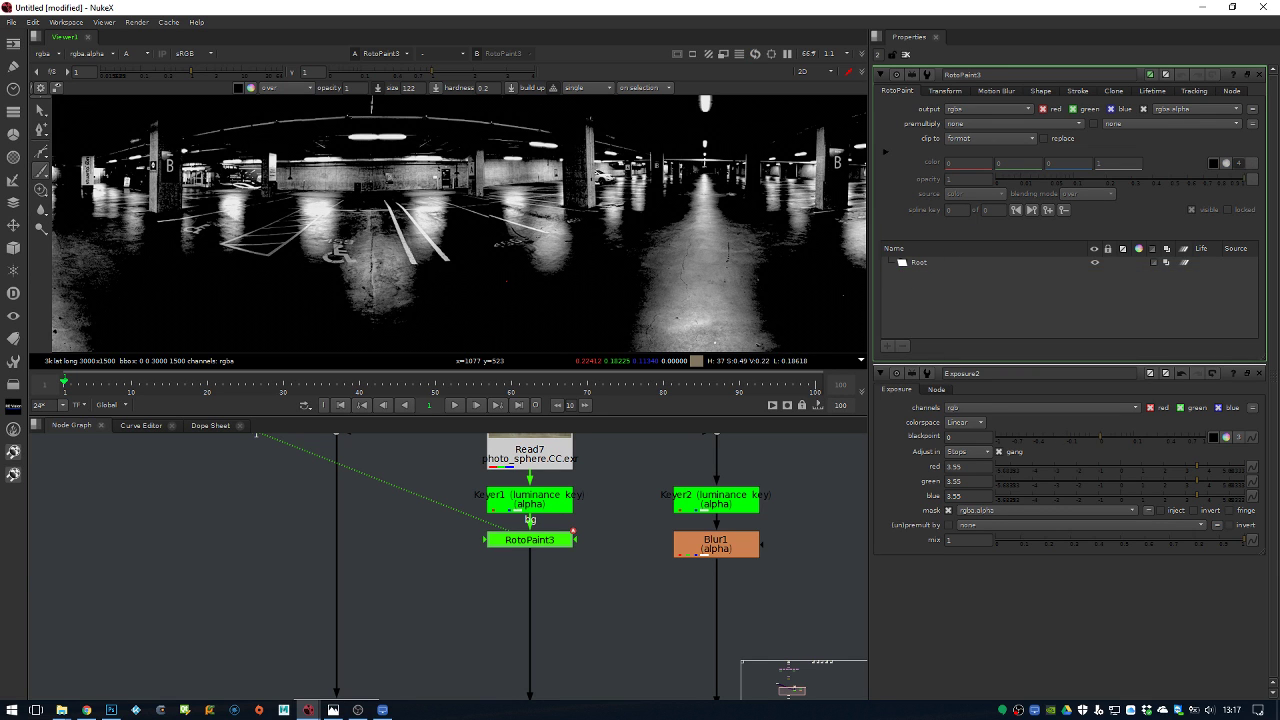
left_click_drag(305, 245, 385, 290)
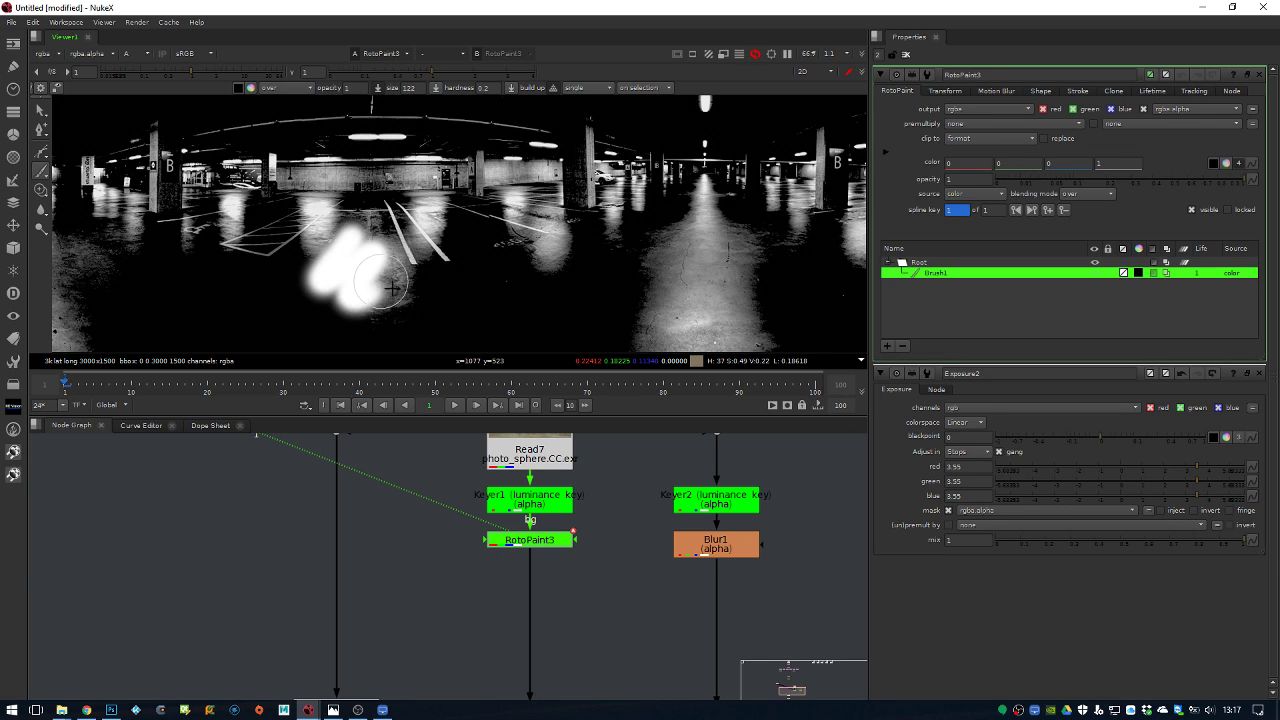
double_click(964, 275)
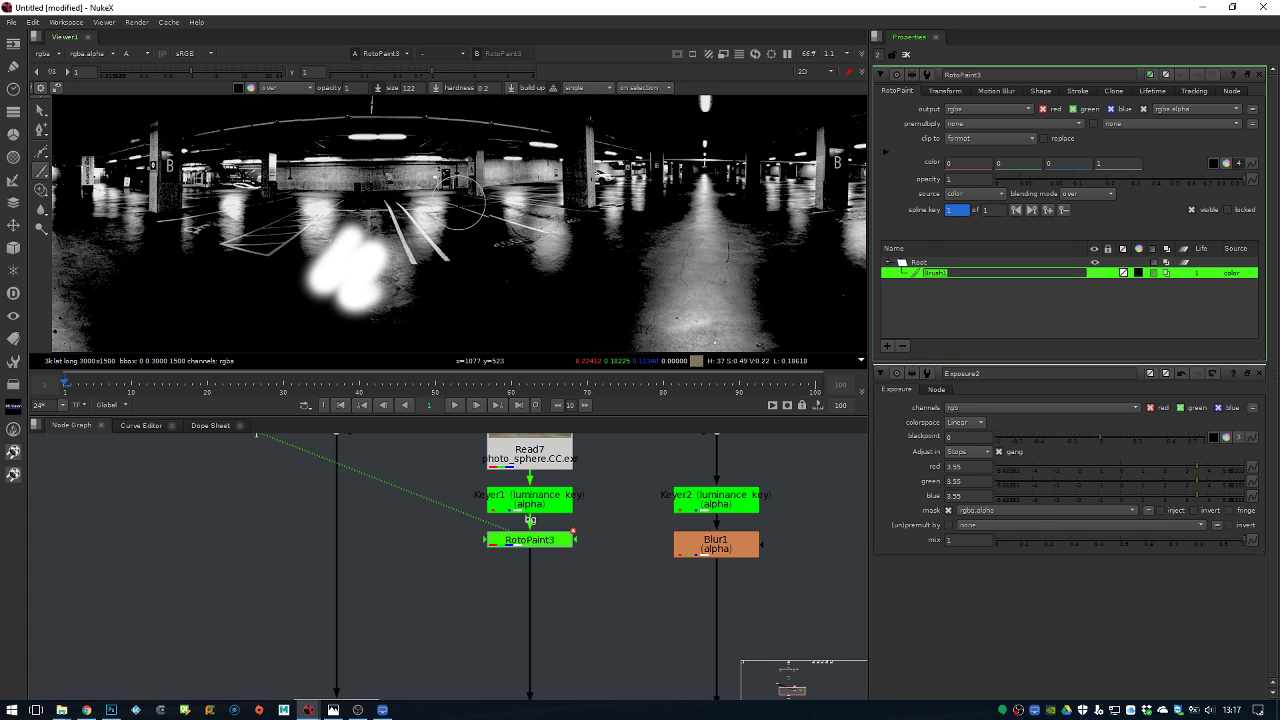
left_click_drag(357, 246, 388, 305)
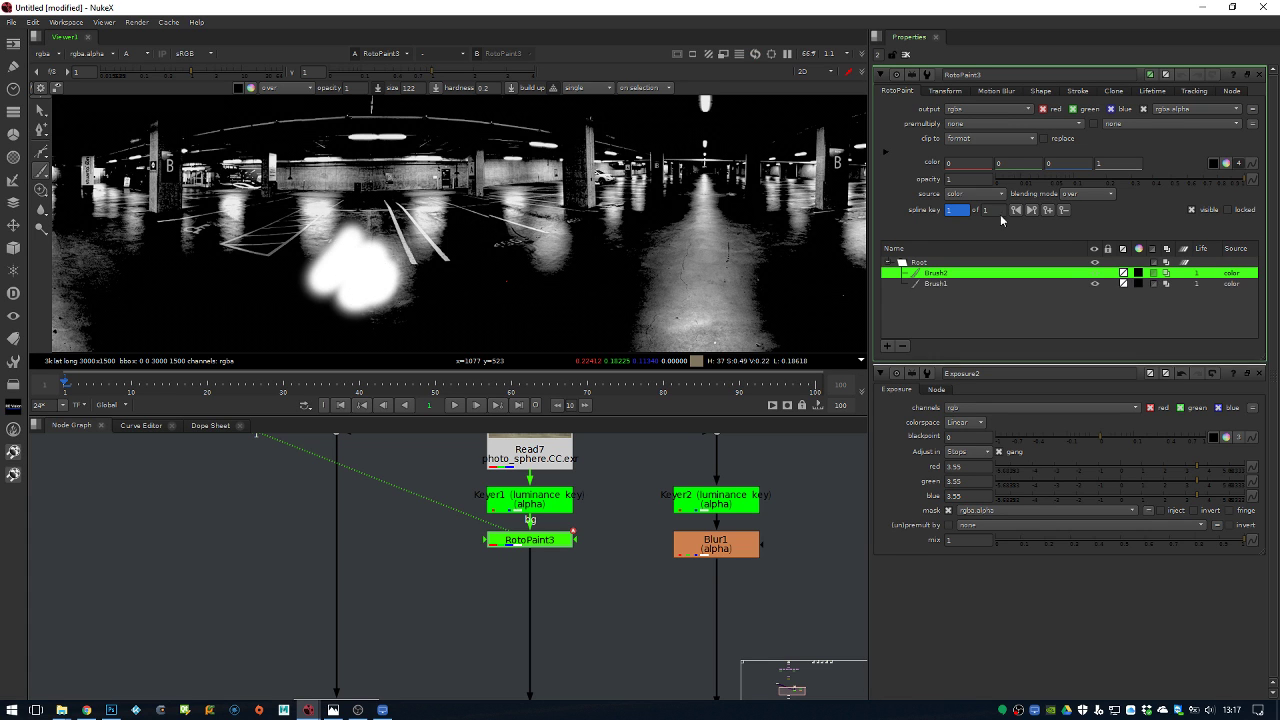
Check the stroke's shape source options, add another black dab on the floor and switch the viewer back to RGB
left_click(1075, 91)
left_click(1042, 91)
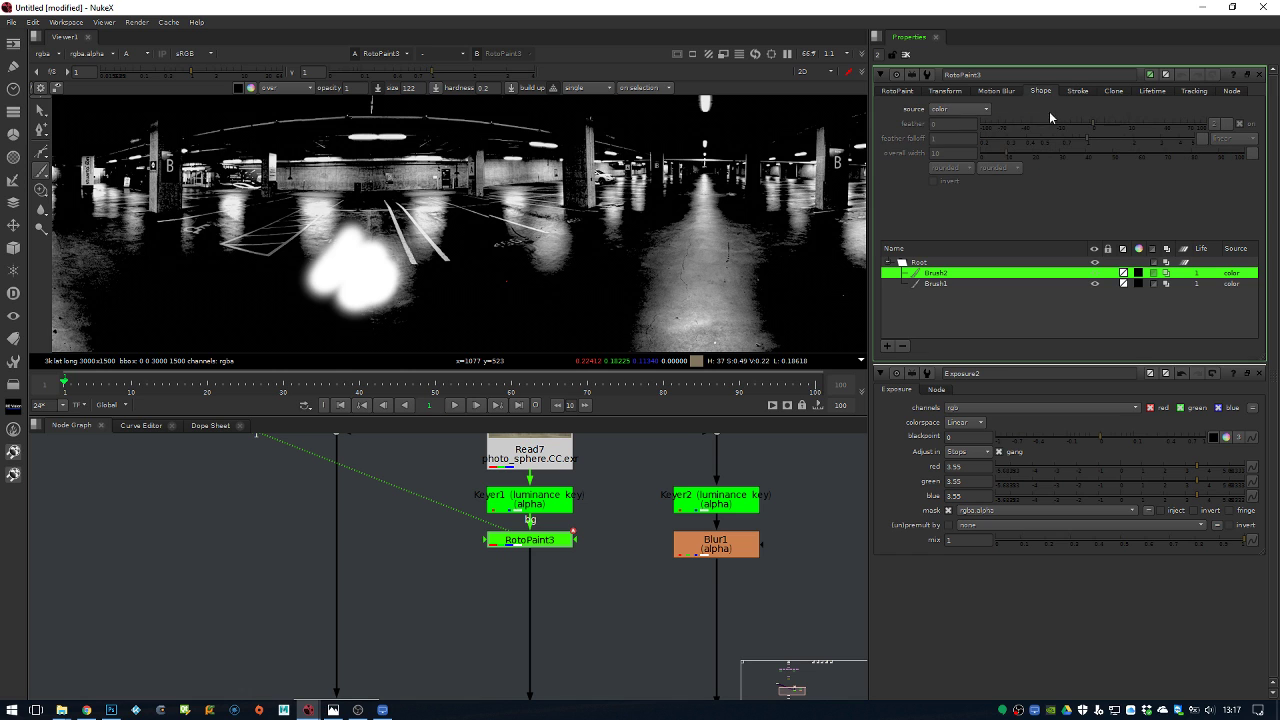
left_click(958, 108)
left_click(960, 110)
left_click(940, 284)
left_click(492, 240)
key("a")
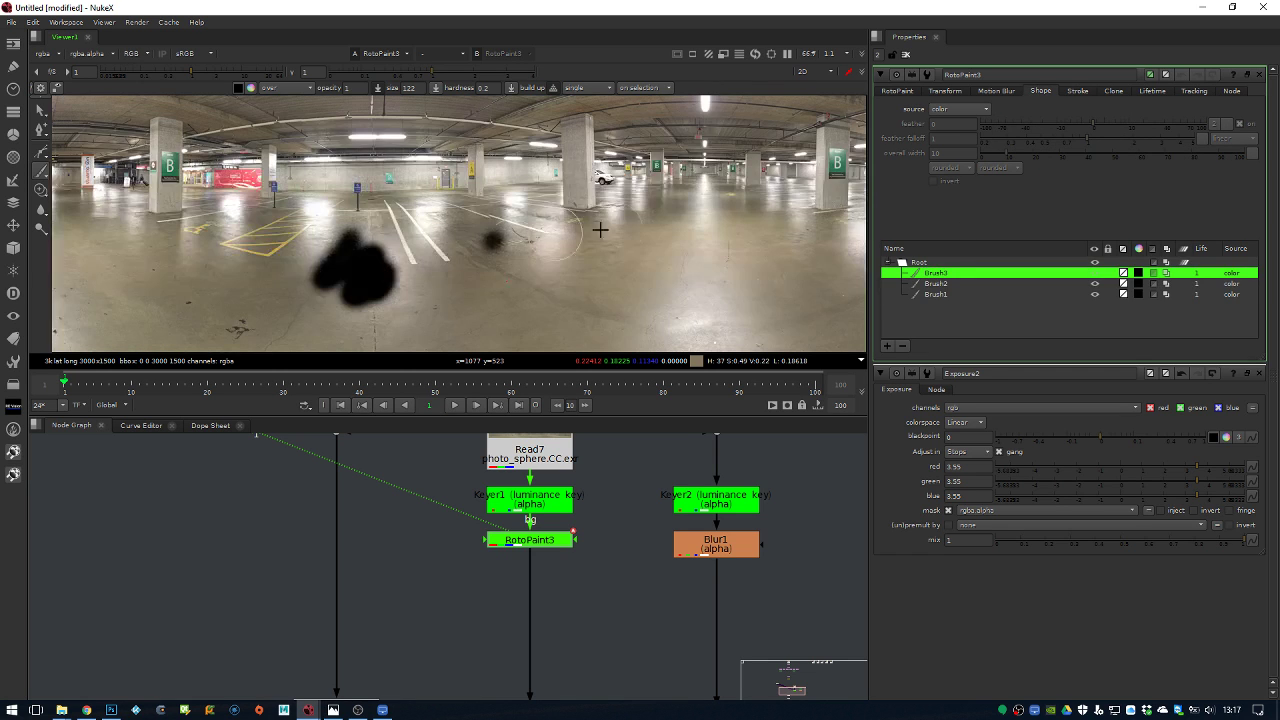
Set RotoPaint3's output to alpha and delete all of its brush strokes
left_click(898, 91)
left_click(966, 110)
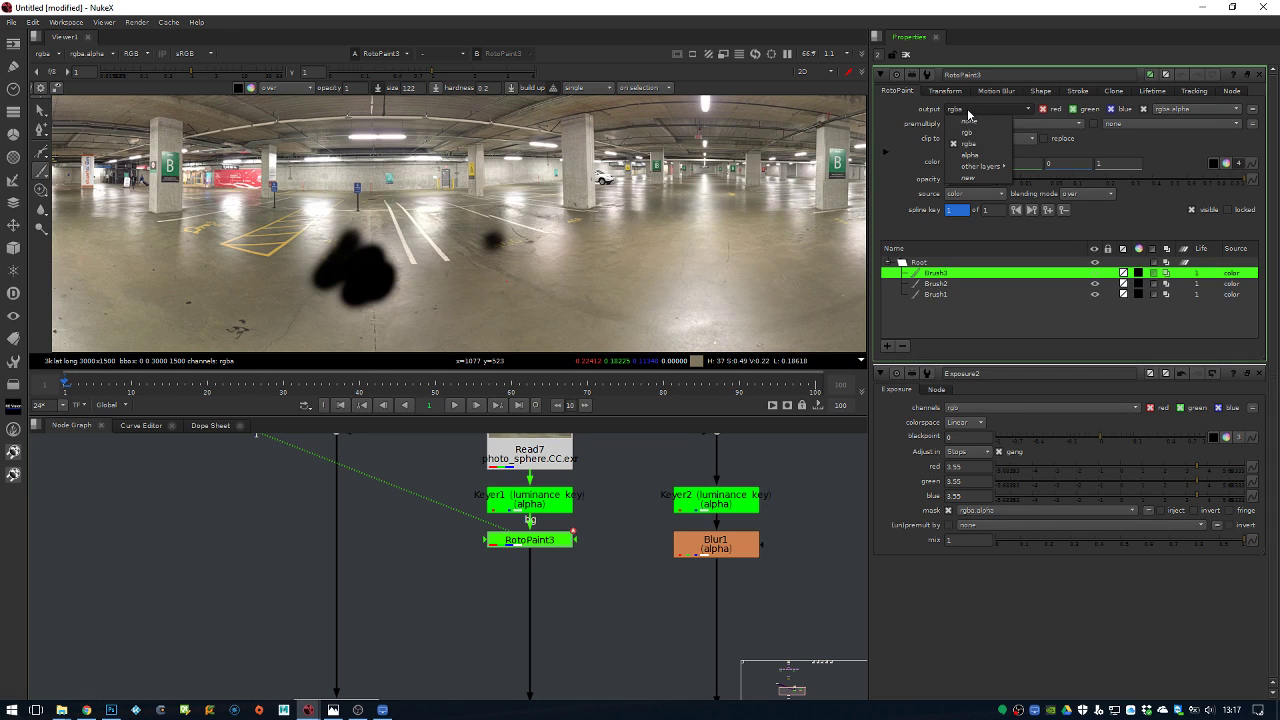
left_click(969, 155)
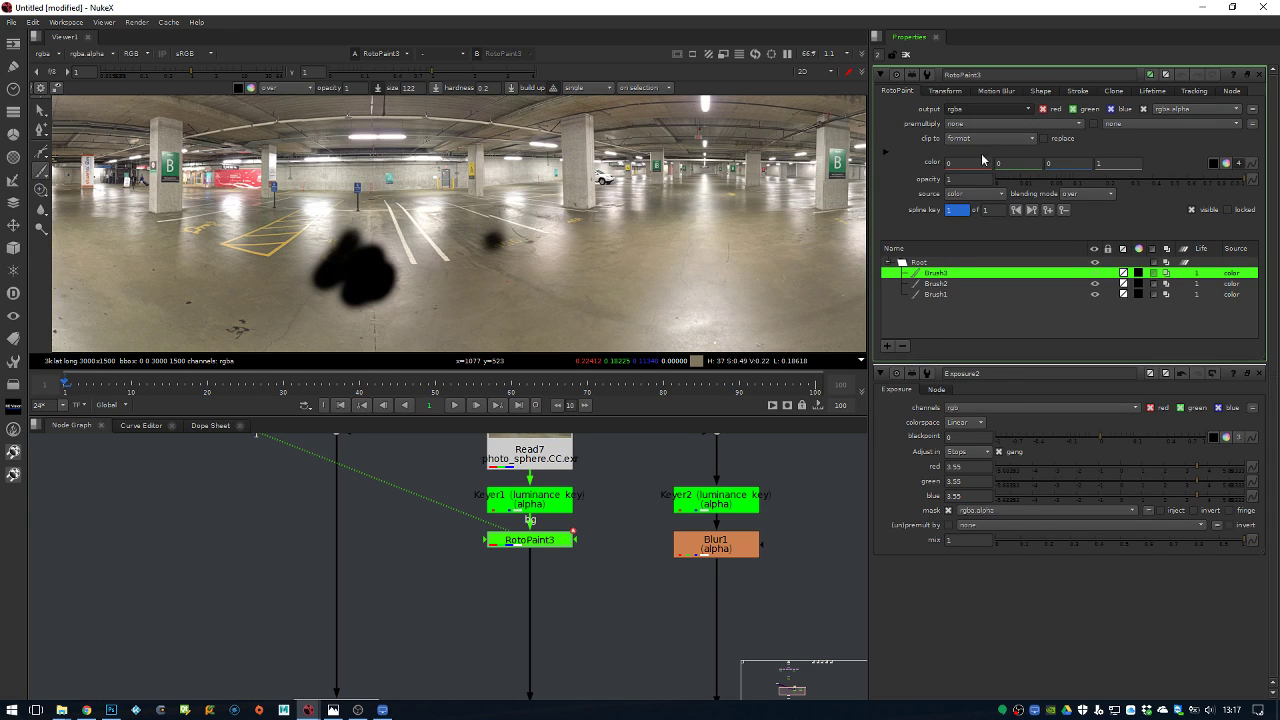
key("ctrl+a")
key("Delete")
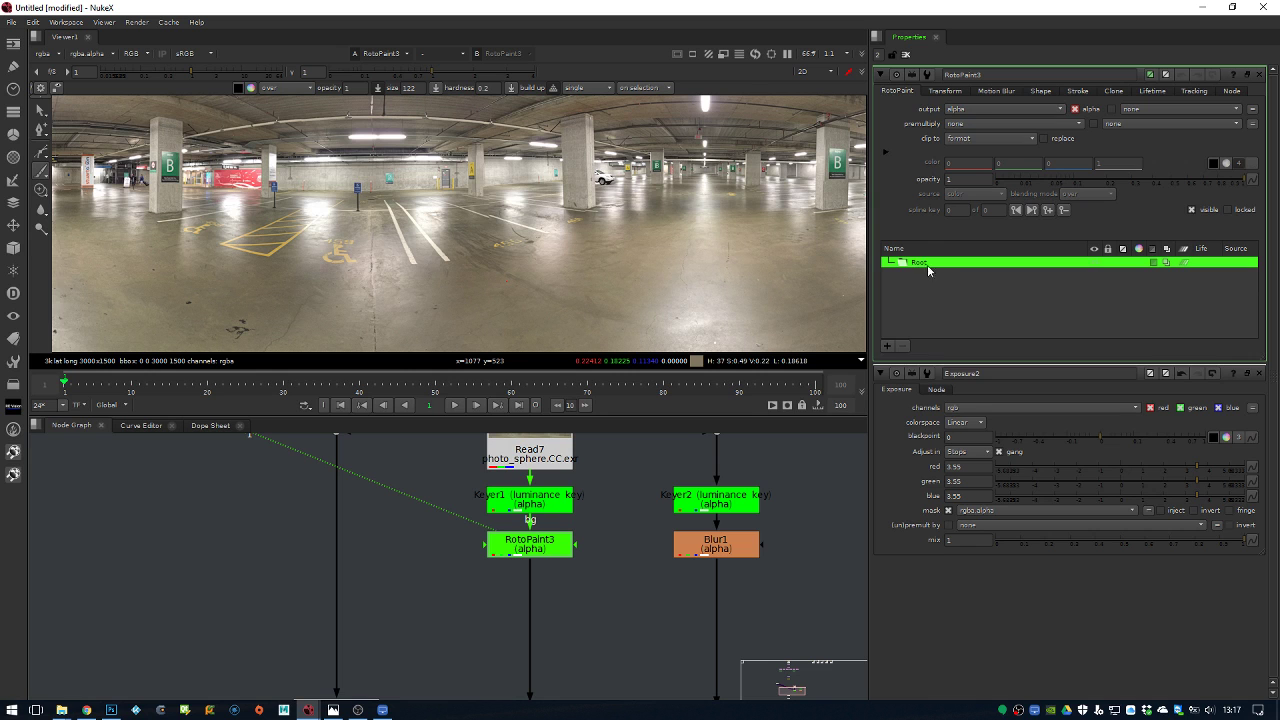
Try black alpha-only strokes over the floor reflection, toggling the viewer between RGB and alpha
left_click_drag(337, 196, 385, 272)
key("a")
mouse_move(392, 205)
left_mouse_down()
mouse_move(350, 330)
mouse_move(356, 300)
mouse_move(397, 290)
left_mouse_up()
key("a")
key("a")
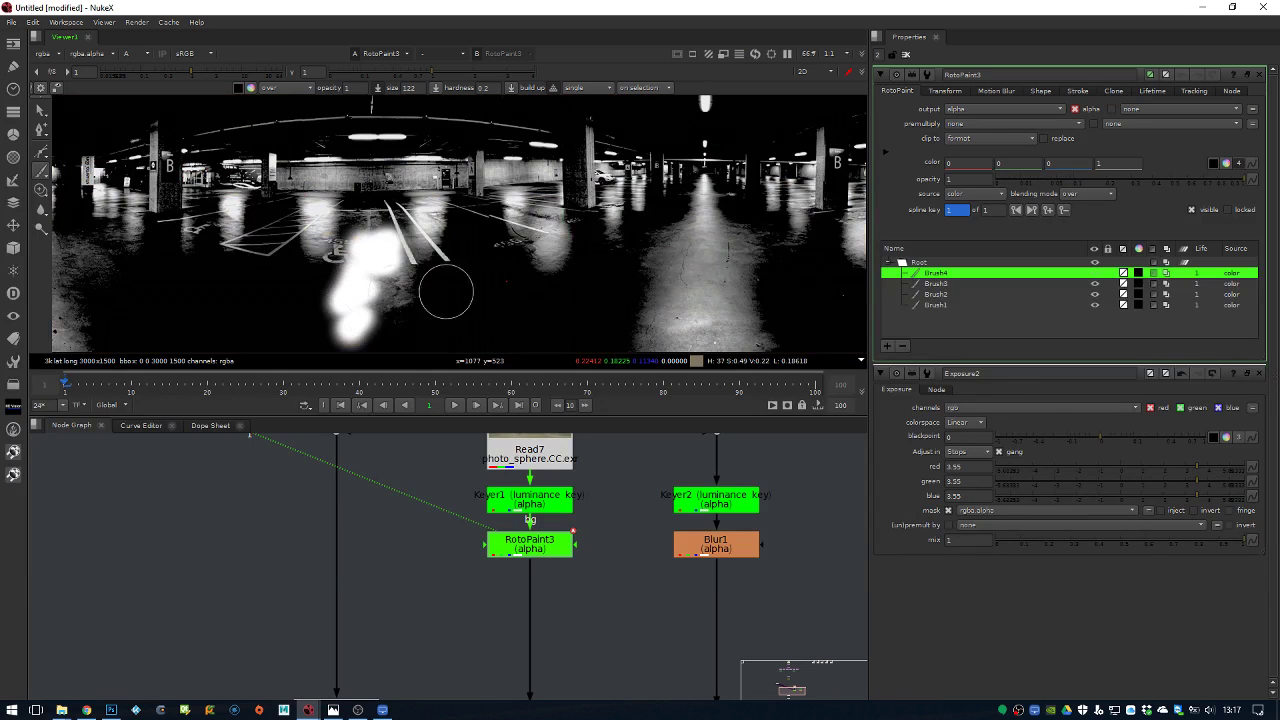
Check the newest stroke's colour values and add a test dab beside the reflection
left_click(1139, 274)
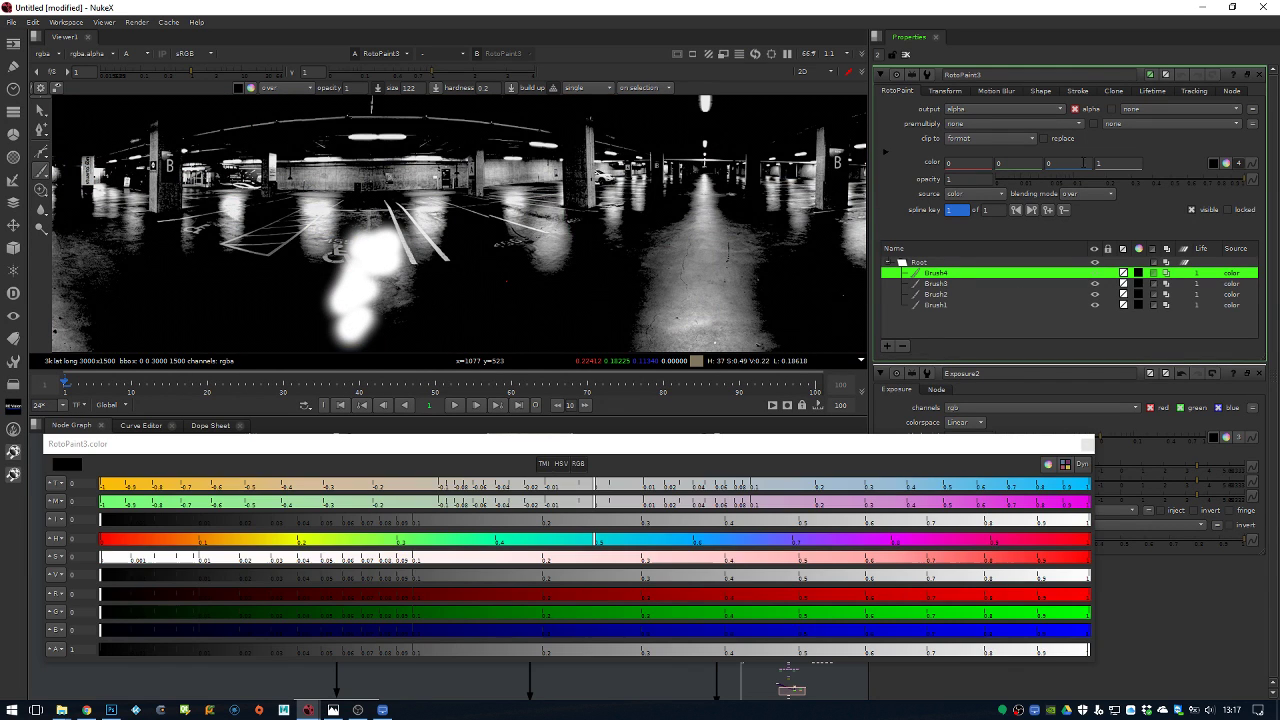
left_click(1076, 110)
left_click(476, 261)
left_click(1088, 444)
Try one more stroke over the reflection, look at its shape settings and delete the RotoPaint3 node
left_click(532, 553)
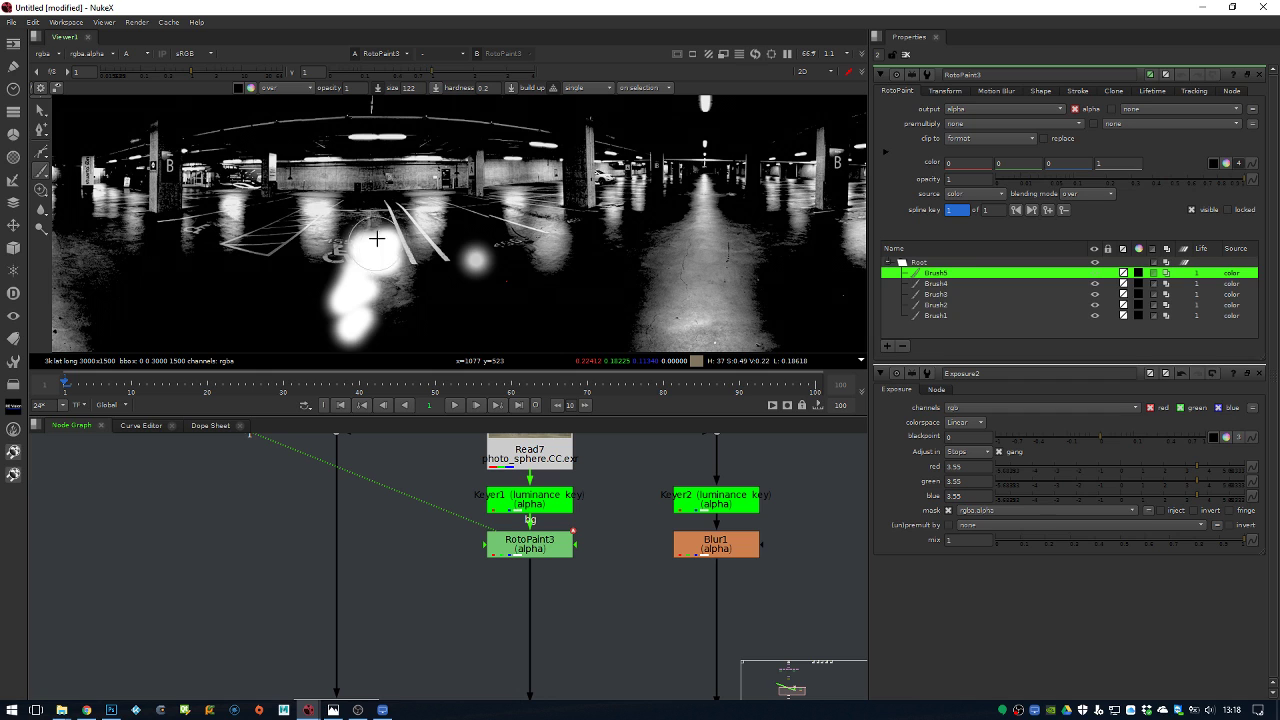
left_click_drag(371, 243, 385, 280)
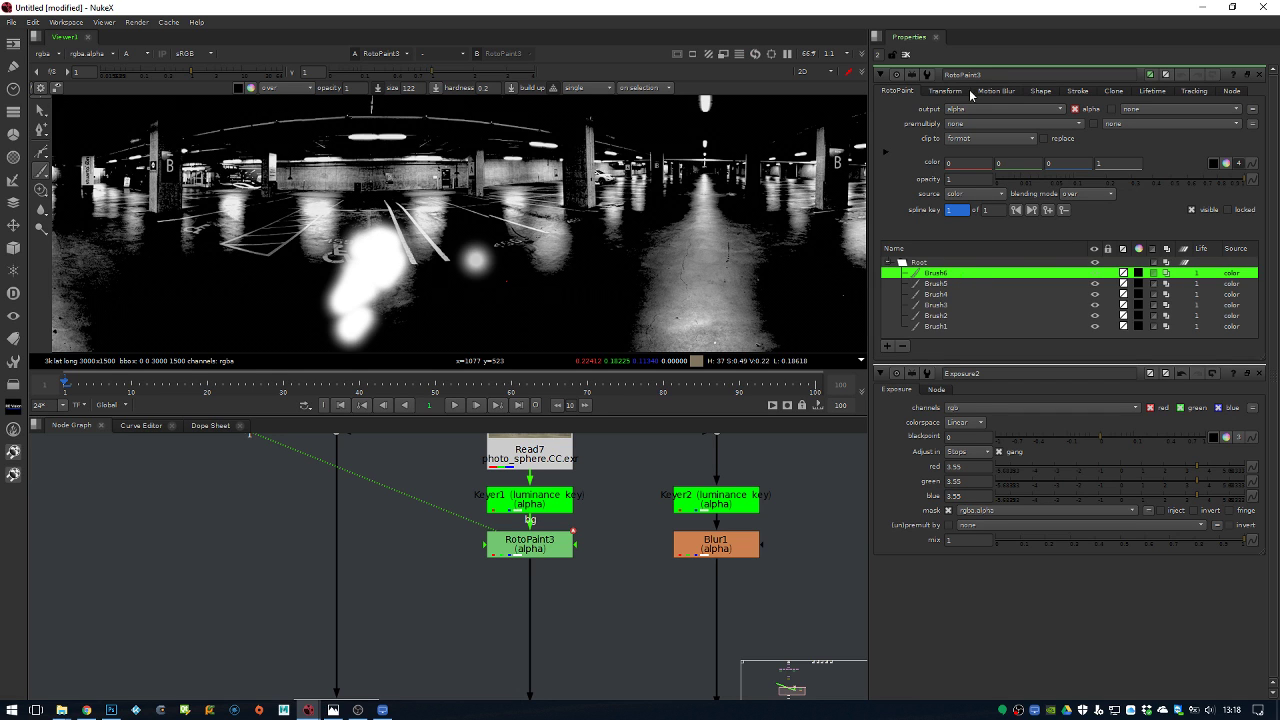
left_click(1042, 92)
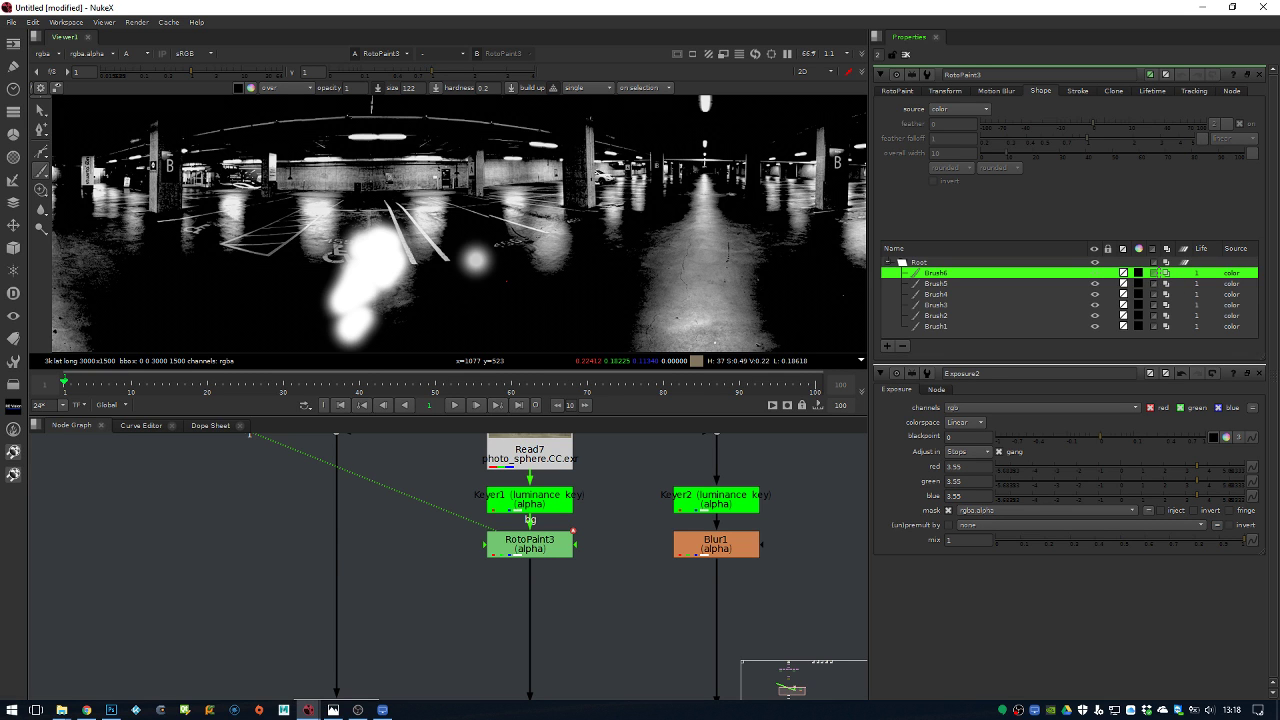
key("Delete")
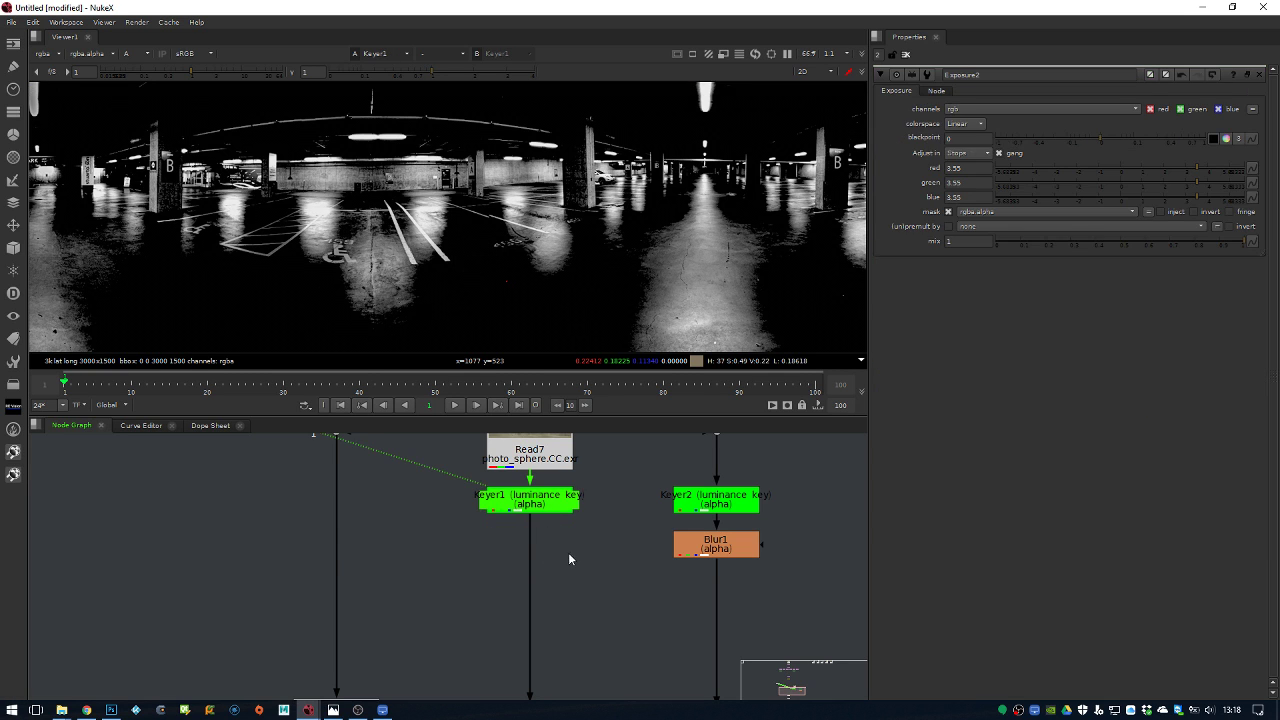
Create a Roto node and place it just below Keyer1, with its bg input connected to Keyer1
left_click(567, 552)
key("o")
left_click_drag(569, 556, 576, 572)
Trace the upper edge of a Bezier shape along the floor line across the full width of the panorama's alpha
scroll(466, 198, "down", 4)
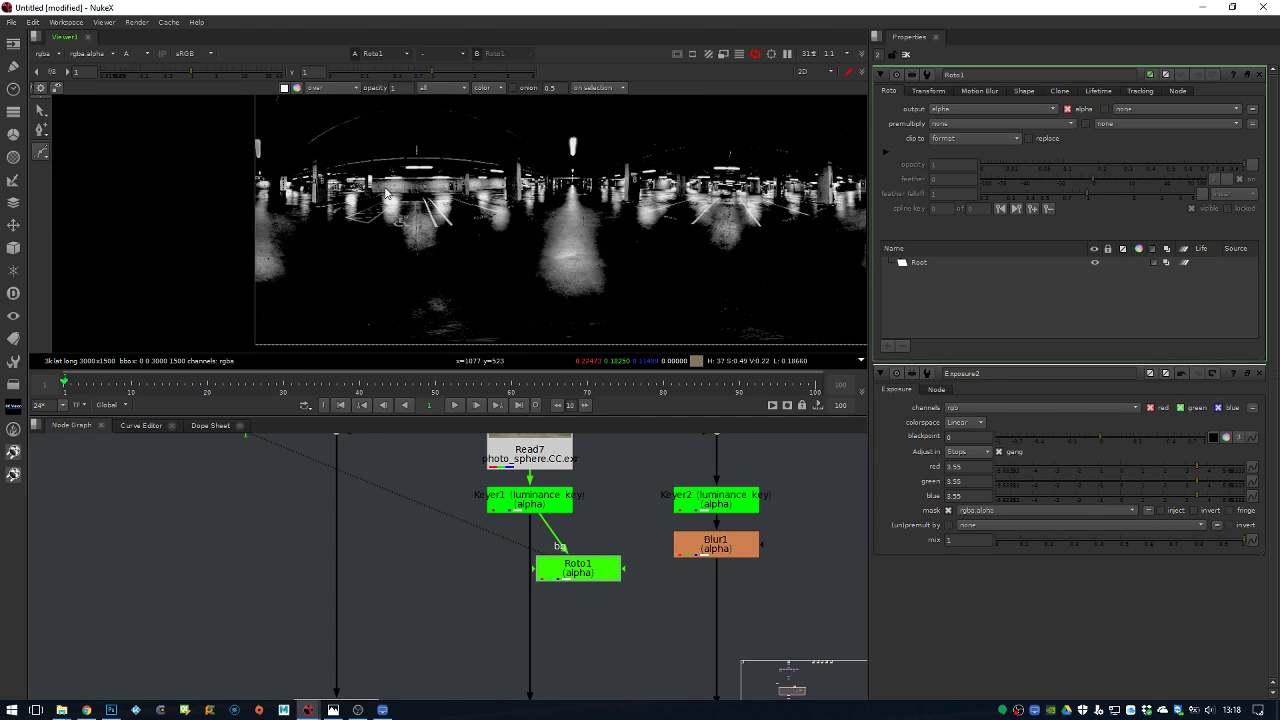
left_click(258, 181)
left_click(277, 196)
left_click(296, 208)
left_click(311, 207)
left_click(326, 203)
left_click(340, 196)
left_click(354, 192)
left_click(368, 189)
left_click(383, 186)
left_click(412, 187)
left_click(428, 187)
left_click(446, 187)
left_click(464, 188)
left_click(482, 188)
left_click(500, 188)
left_click(518, 186)
left_click(534, 183)
left_click(595, 187)
left_click(614, 185)
left_click(634, 184)
left_click(654, 185)
left_click(672, 185)
left_click(692, 188)
left_click(712, 188)
left_click(731, 187)
left_click(752, 188)
left_click(771, 190)
left_click(792, 191)
Carry the Bezier outline around outside the panorama's lower border and close it so it encloses the whole floor
scroll(803, 200, "down", 3)
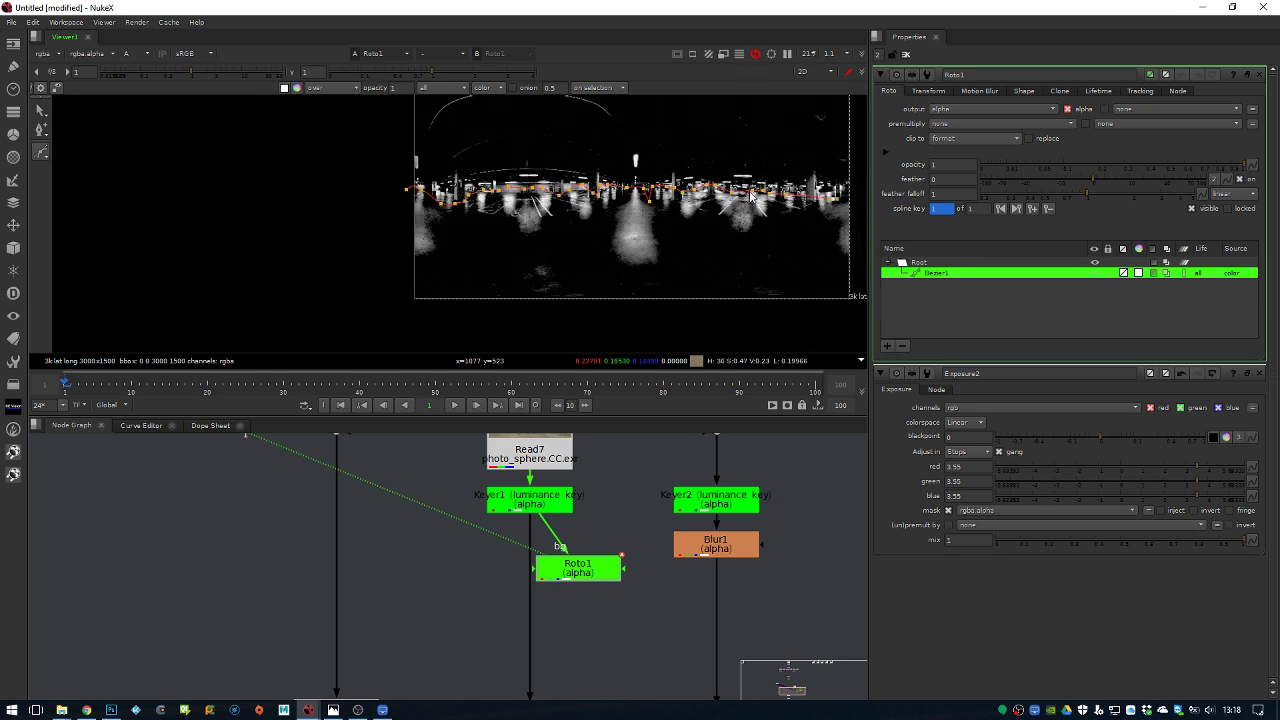
left_click(816, 195)
left_click(824, 268)
left_click(818, 316)
left_click(717, 335)
left_click(418, 310)
left_click(356, 297)
left_click(337, 266)
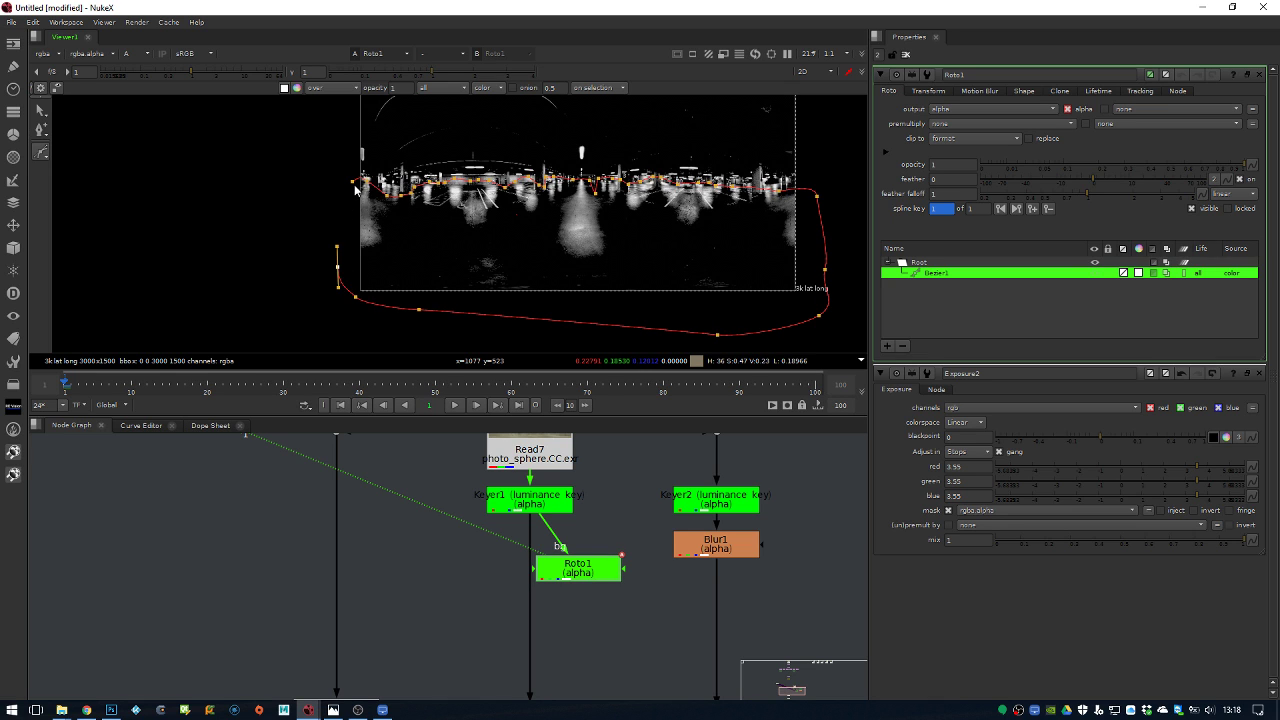
left_click(353, 181)
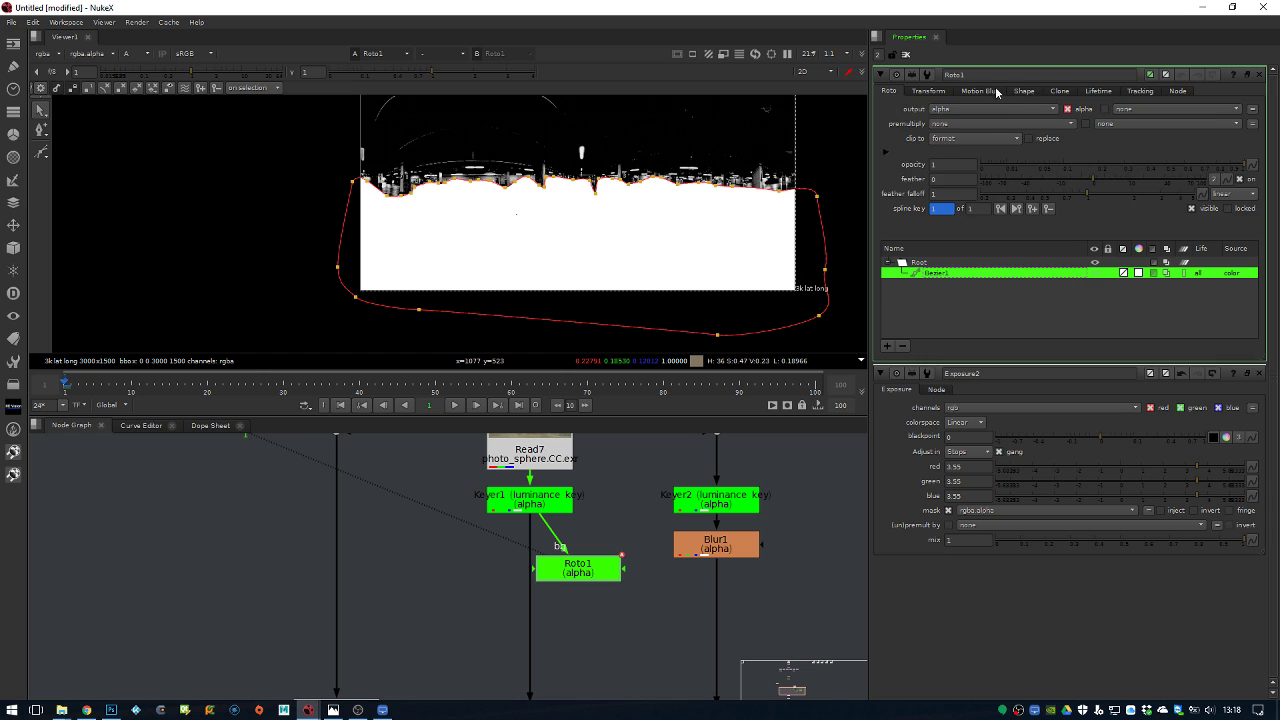
Set the floor Bezier's shape colour to 0
left_click(1058, 91)
left_click(1024, 91)
mouse_move(1205, 124)
left_mouse_down()
mouse_move(1100, 124)
mouse_move(857, 167)
left_mouse_up()
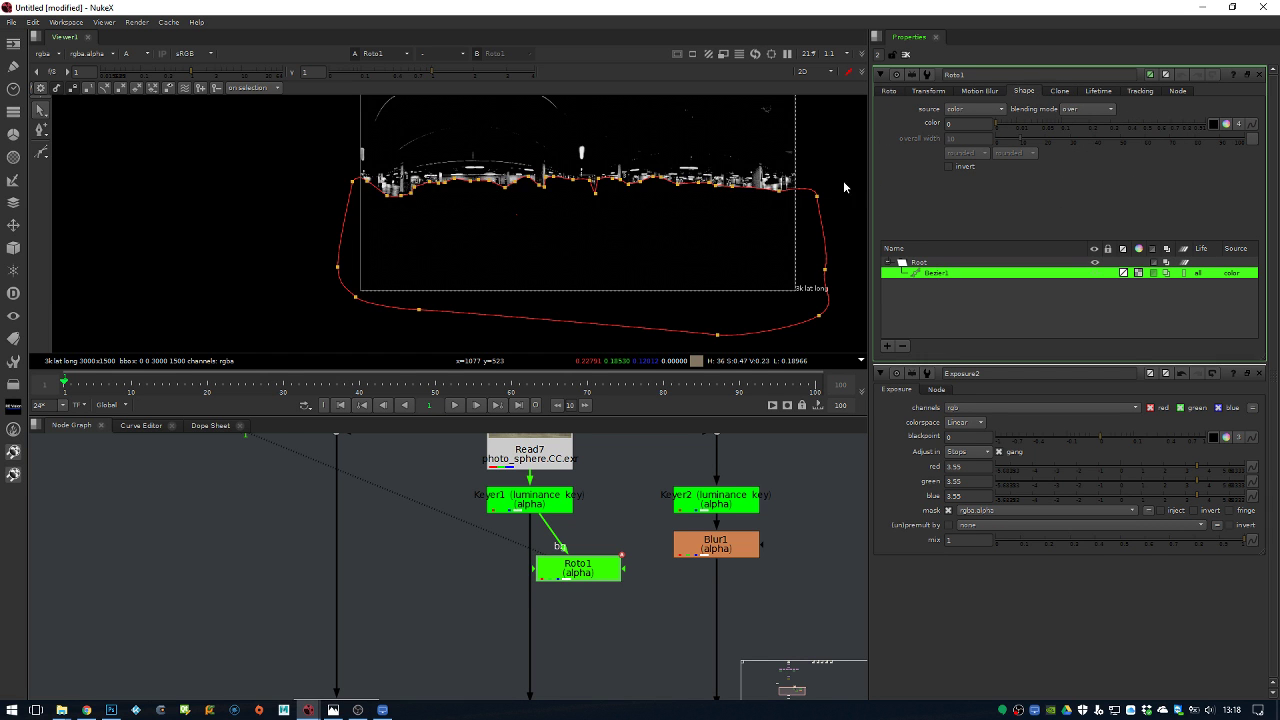
Add a Blur node after Roto1 with its channels set to alpha and its size set to 12.6
scroll(668, 233, "up", 3)
key("f")
left_click_drag(578, 568, 588, 568)
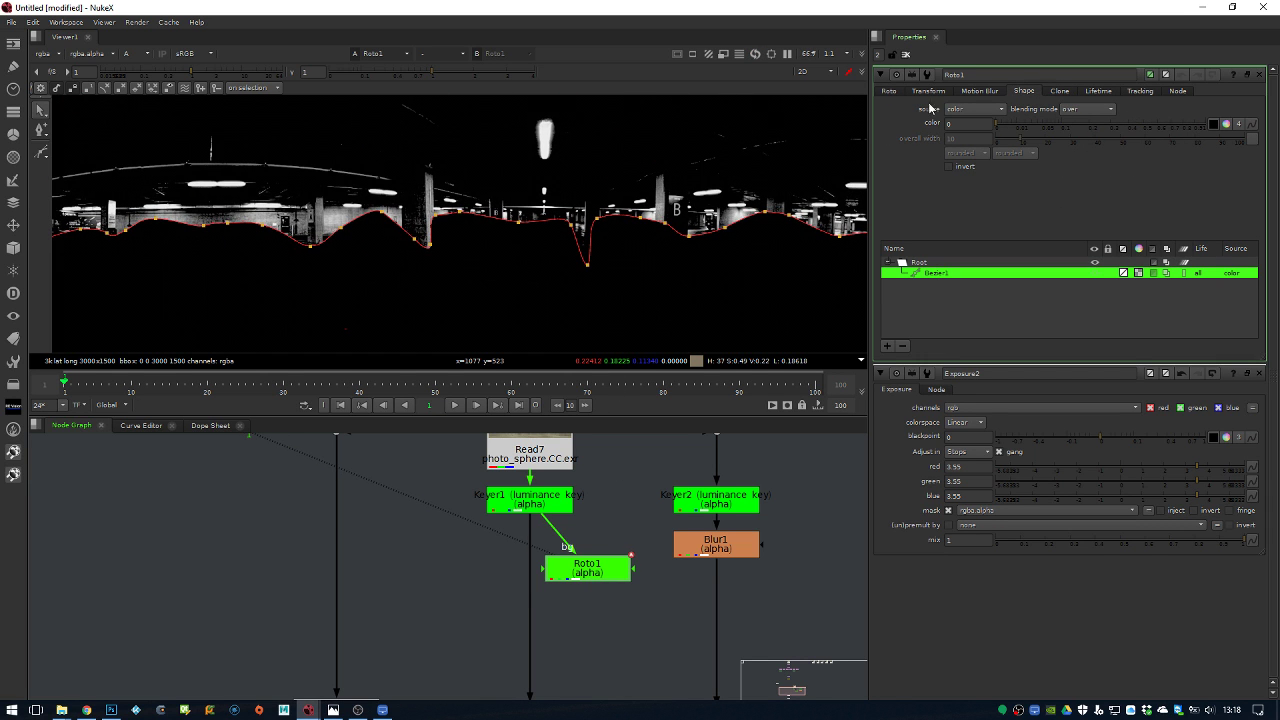
left_click(888, 91)
left_click(928, 91)
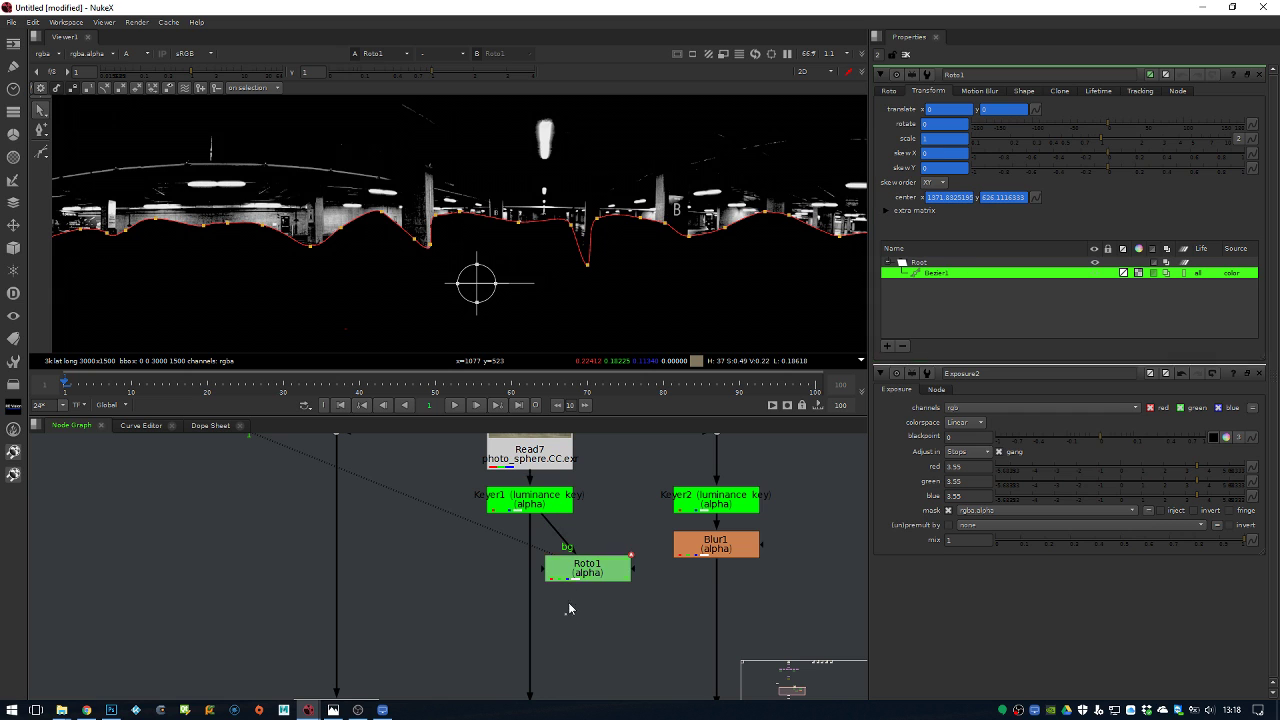
key("b")
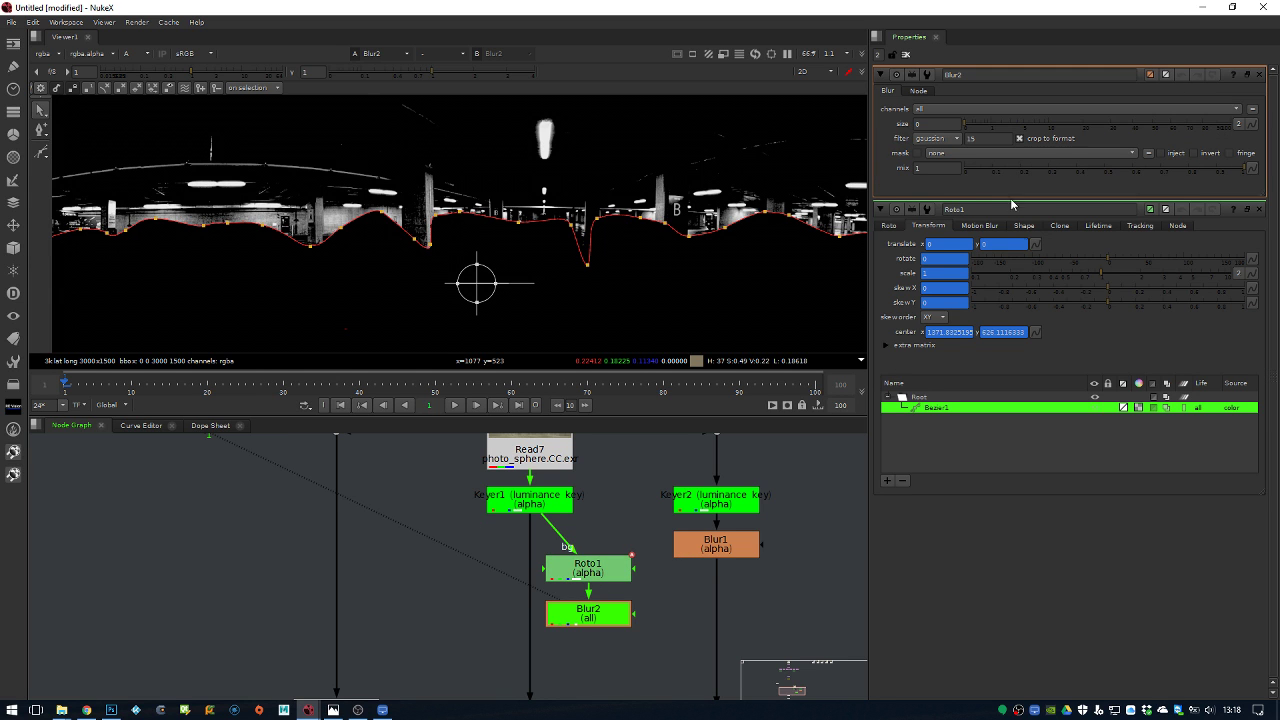
left_click(943, 109)
left_click(945, 170)
left_click(986, 127)
left_click_drag(986, 127, 1058, 127)
Try the replace option on Roto1's output while comparing the alphas of Roto1 and Blur2 in the viewer
left_click(598, 619)
left_click(606, 572)
key("1")
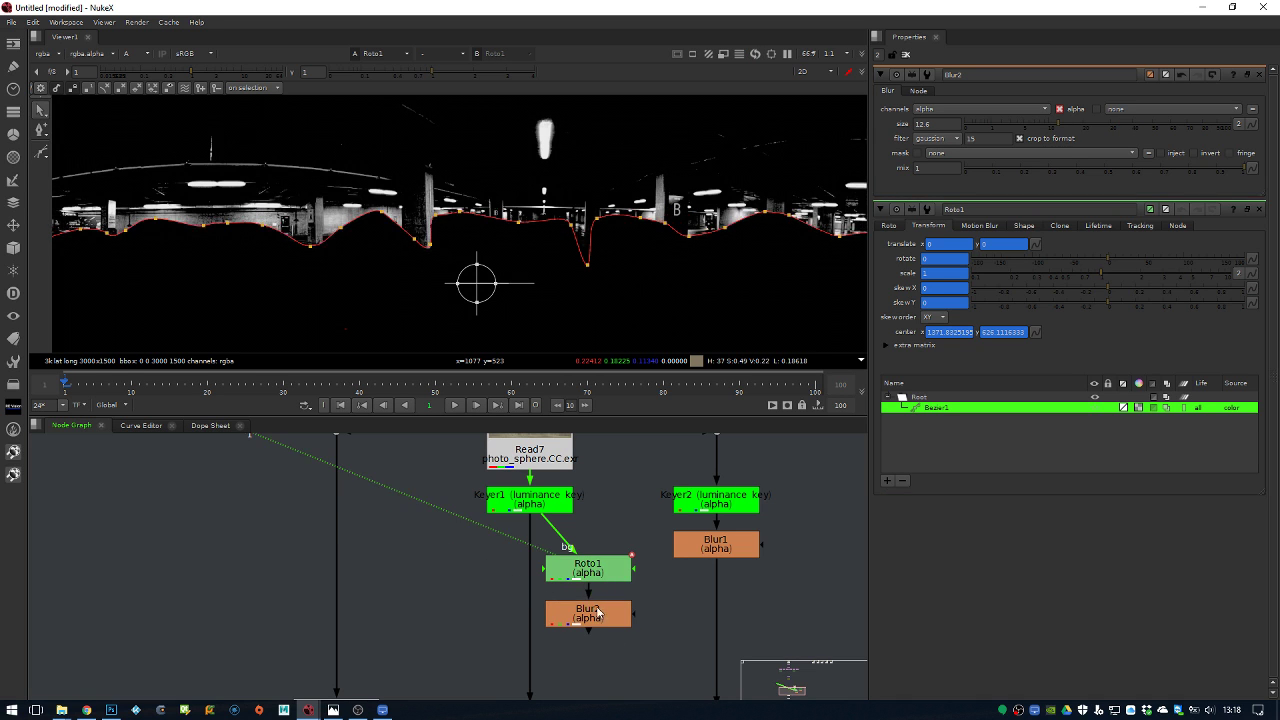
double_click(612, 568)
left_click(886, 91)
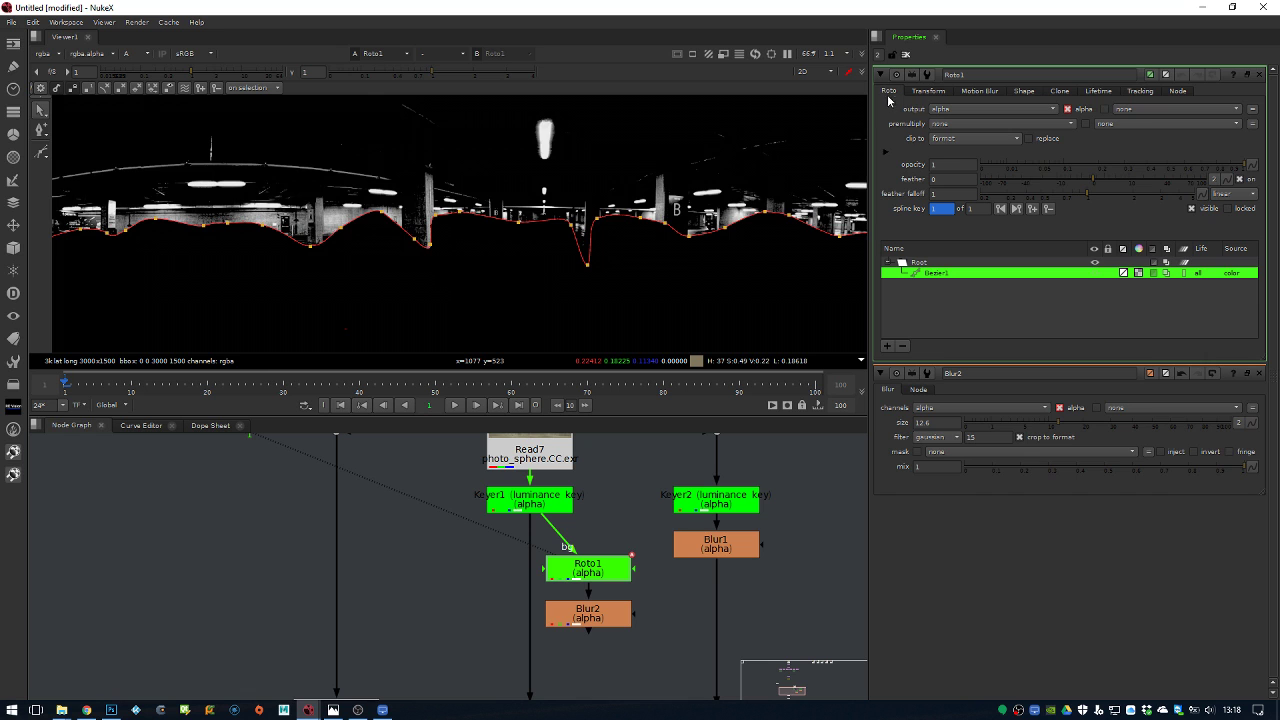
left_click(1037, 142)
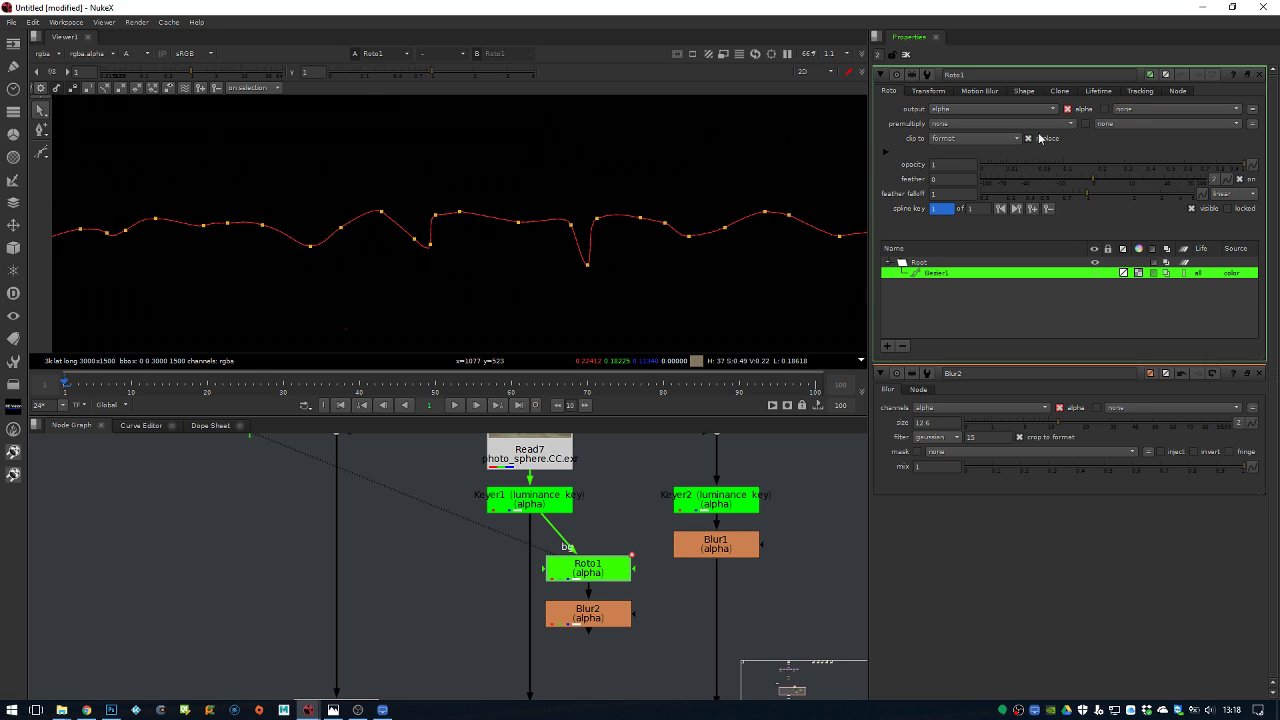
left_click(1039, 138)
left_click(590, 618)
key("1")
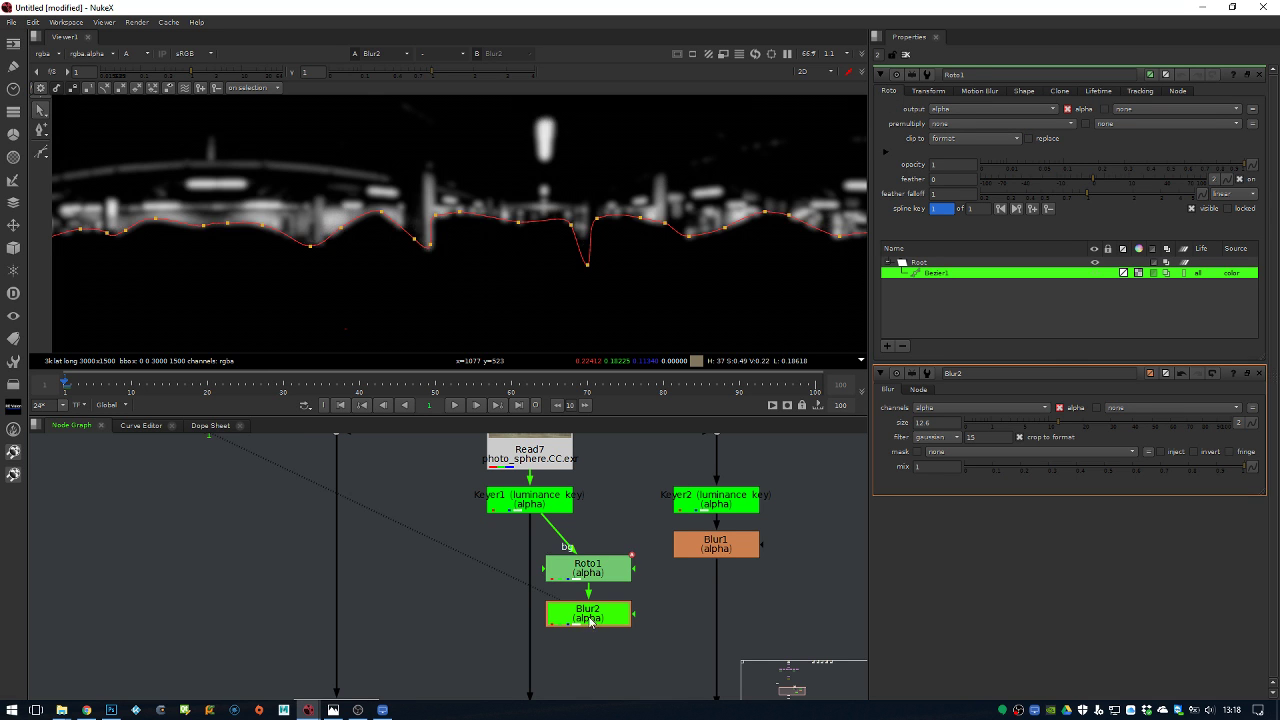
Set Roto1's feather to 400 and shift the whole floor Bezier slightly upward
double_click(592, 620)
left_click(604, 578)
key("1")
double_click(608, 576)
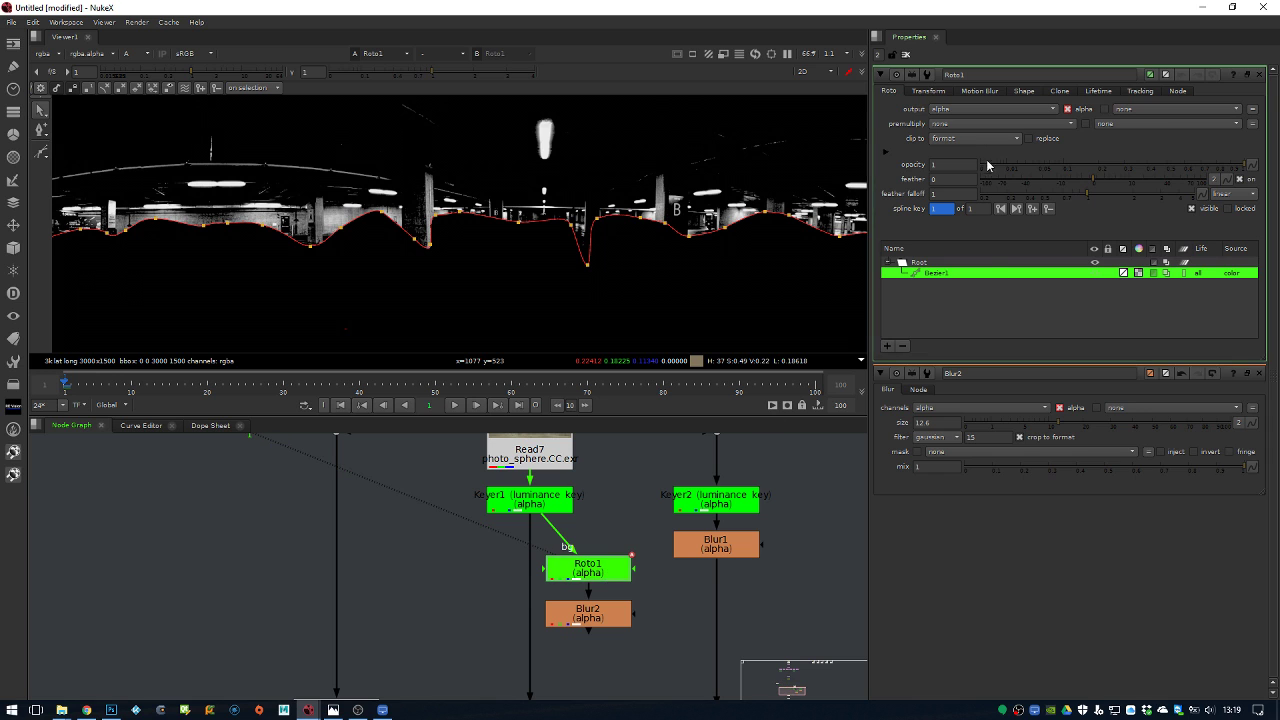
left_click_drag(1070, 185, 1218, 190)
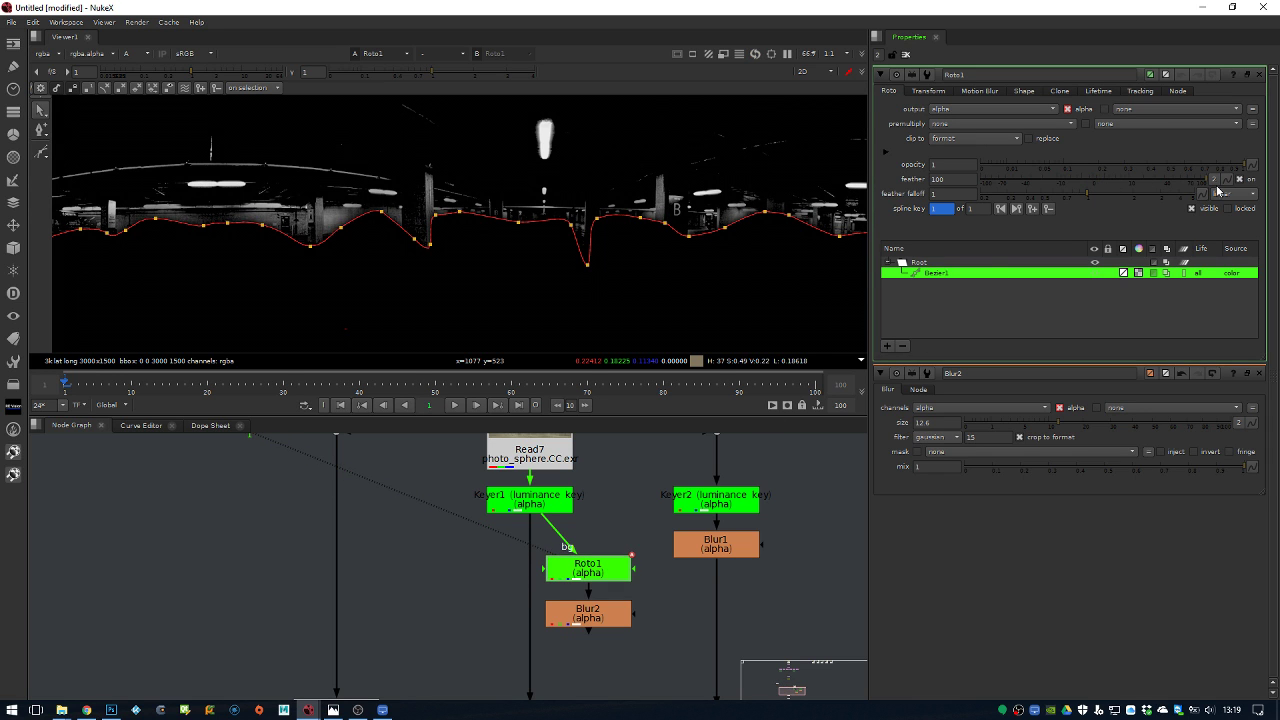
scroll(545, 251, "down", 5)
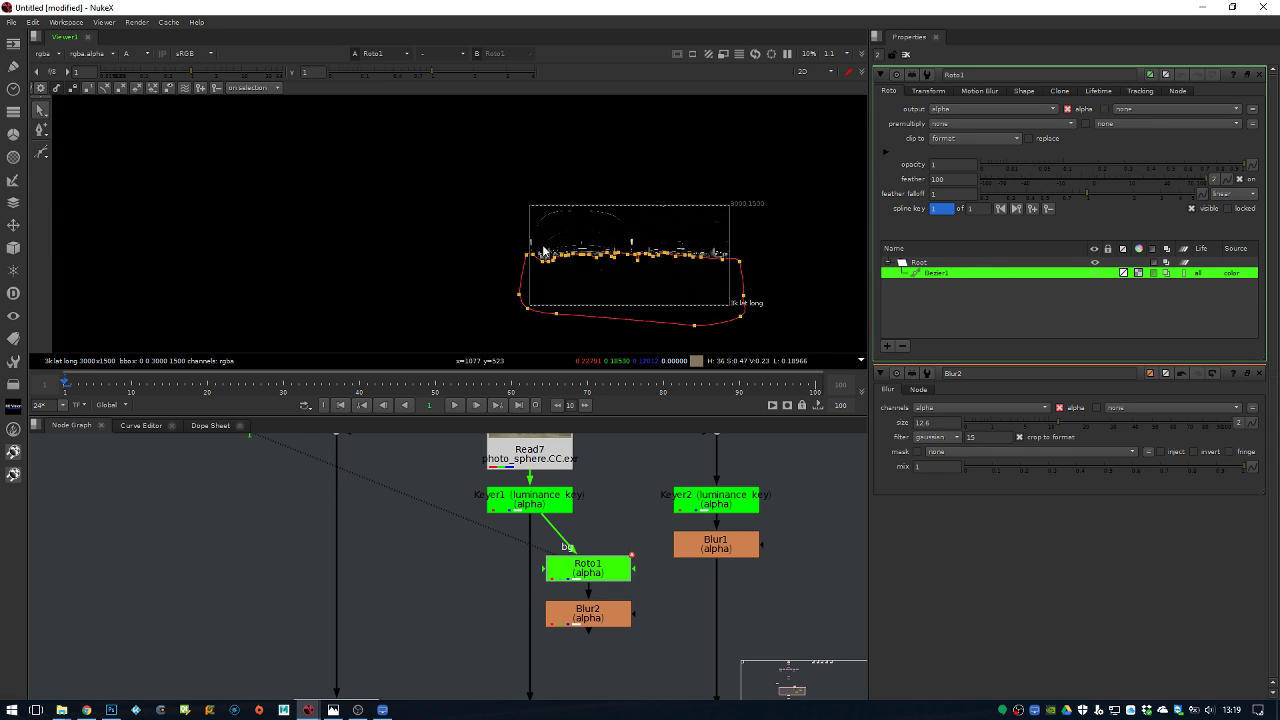
scroll(590, 290, "up", 3)
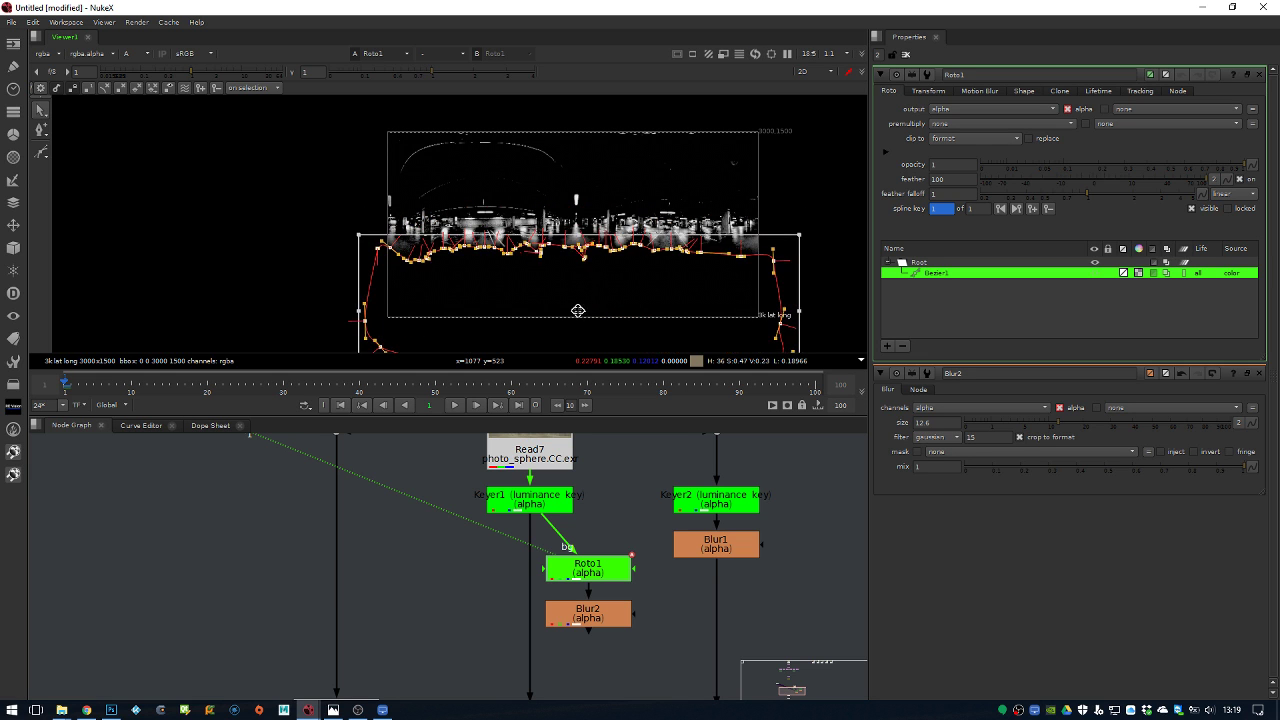
left_click_drag(578, 303, 579, 300)
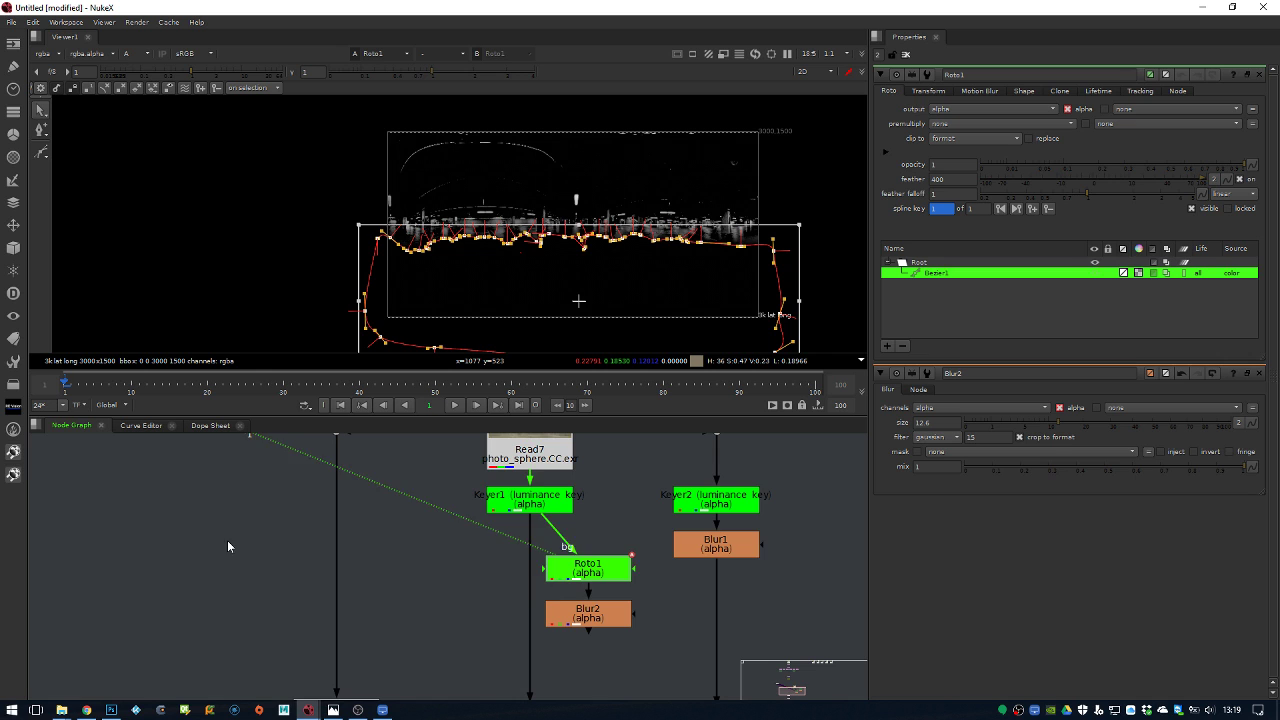
Compare Keyer1's alpha, reroute Exposure1's mask connection from Keyer1 to Blur2, and view Exposure1
middle_click_drag(542, 597, 521, 531)
left_click(578, 558)
key("1")
middle_click_drag(512, 452, 509, 475)
left_click(509, 475)
key("1")
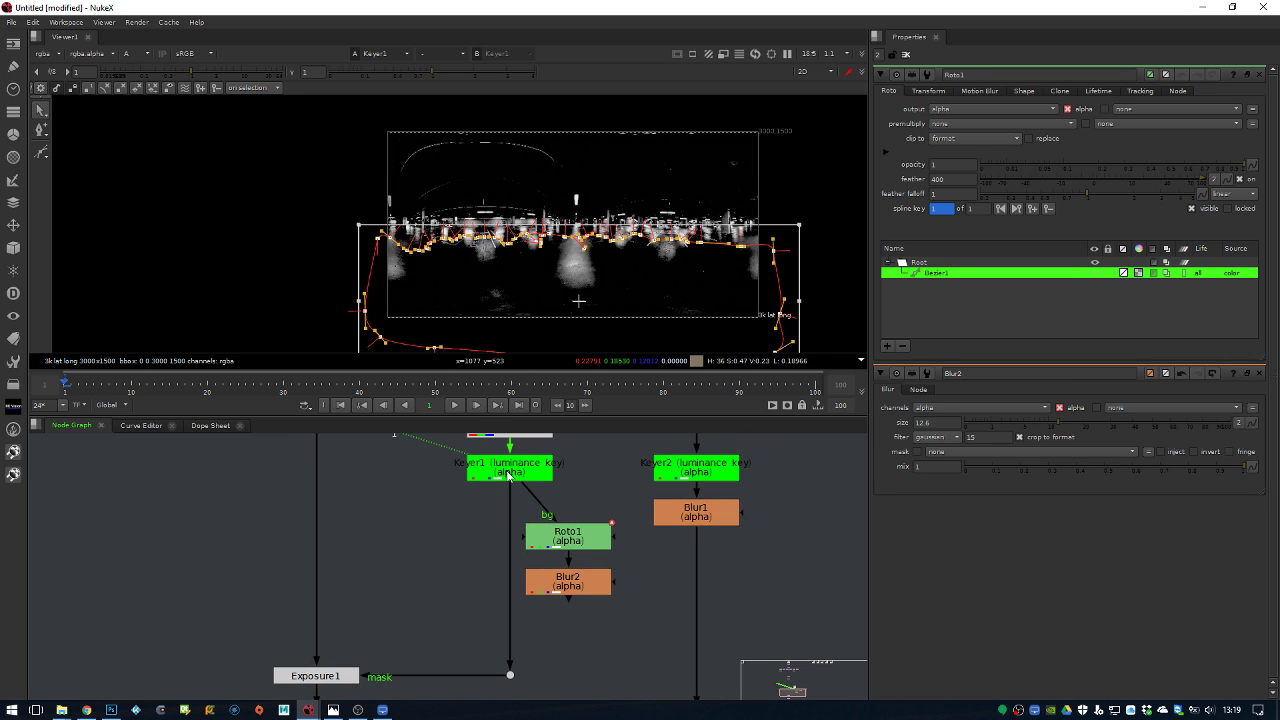
left_click_drag(509, 492, 547, 610)
left_click(331, 683)
key("1")
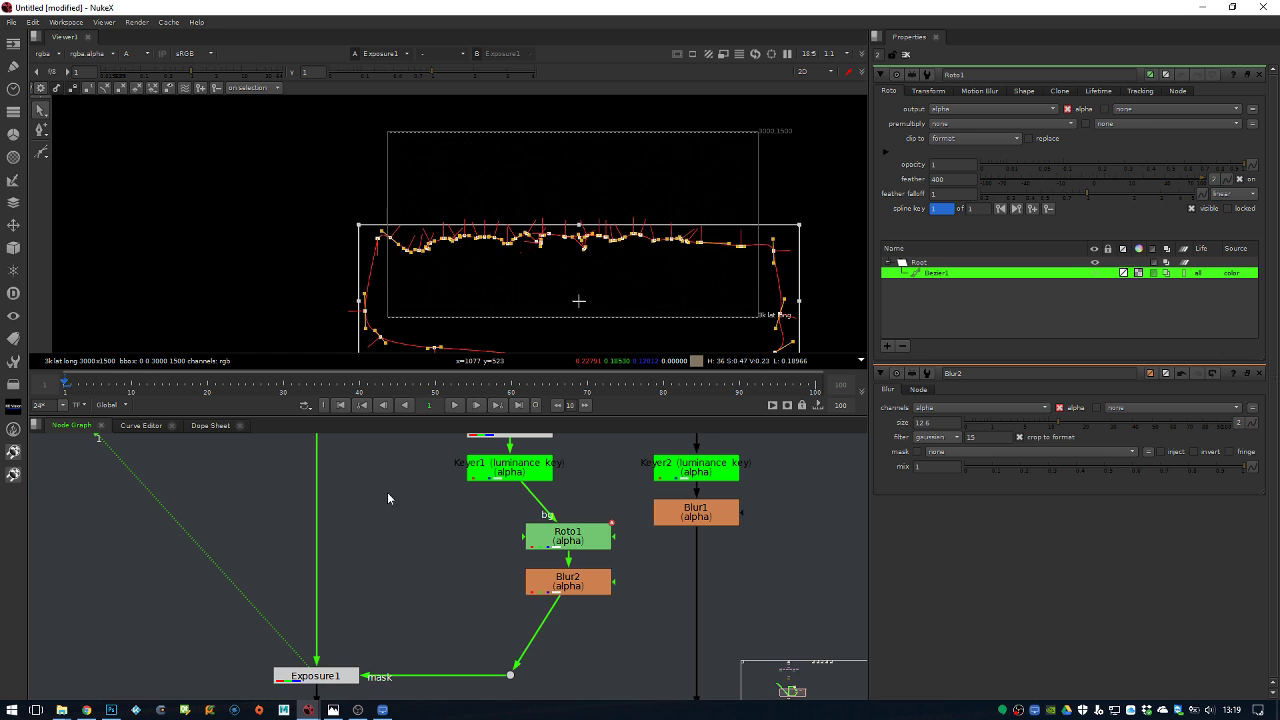
Examine Exposure1's RGB result with the viewer overlay off, reattaching its mask connection to Blur2 for comparison
left_click(294, 551)
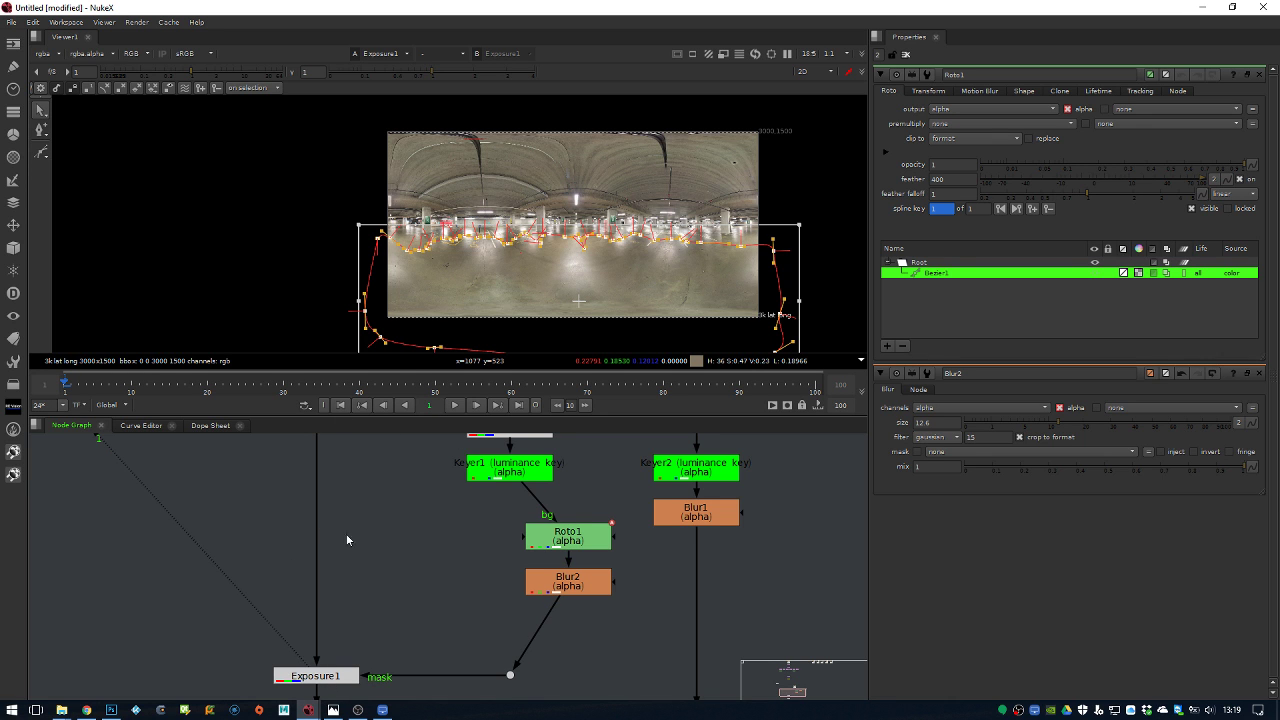
key("o")
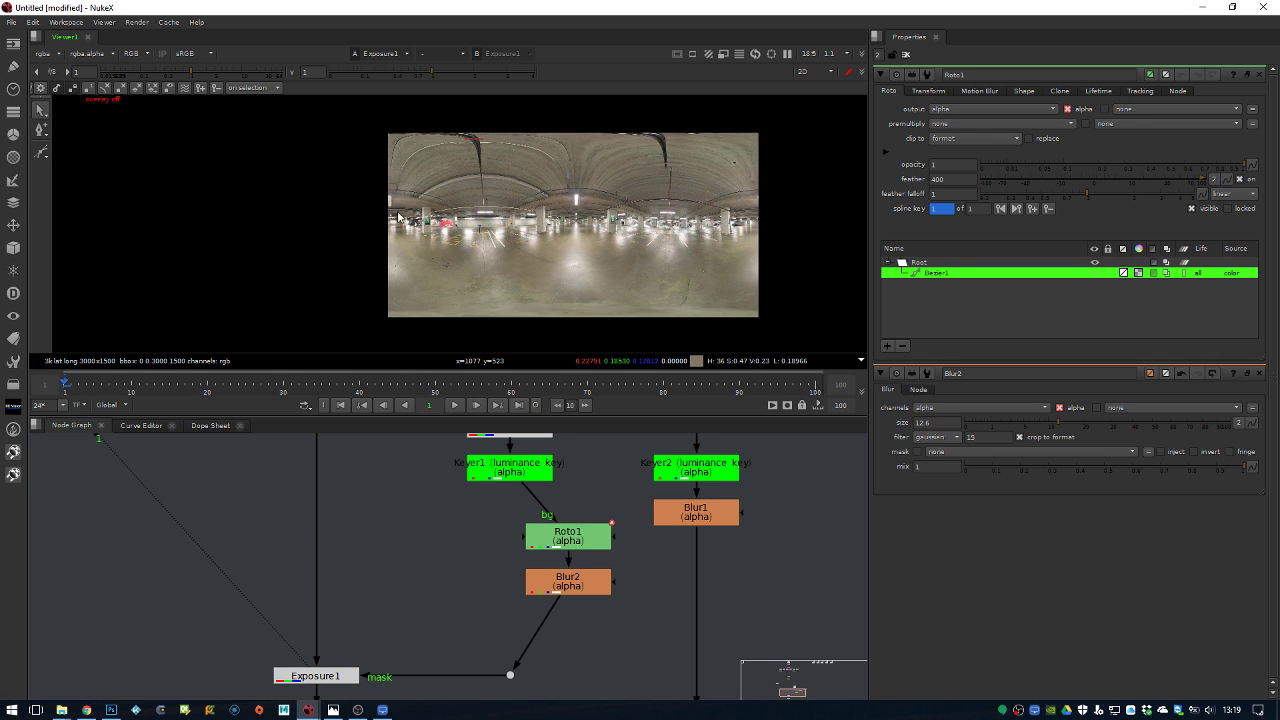
scroll(338, 187, "up", 1)
middle_click_drag(338, 190, 320, 140)
left_click(321, 683)
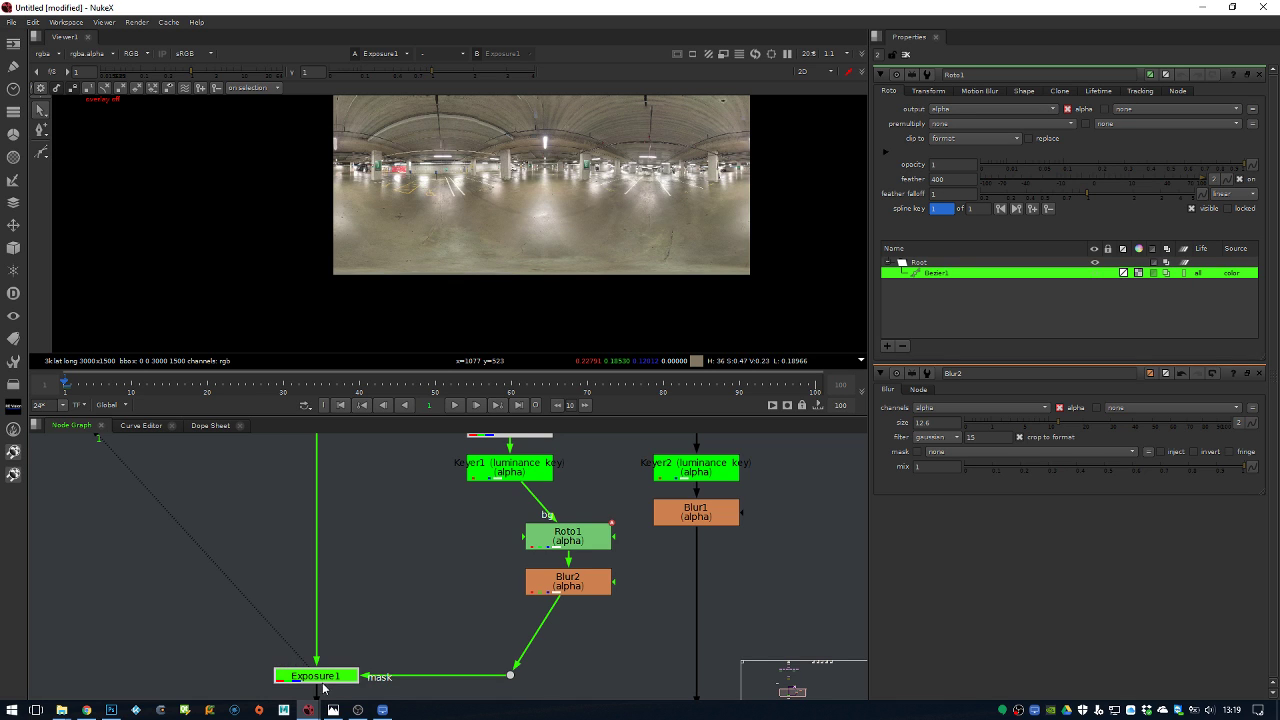
left_click_drag(546, 607, 582, 577)
left_click_drag(489, 655, 560, 580)
Duplicate the Roto1 and Blur2 pair and connect the copied Roto's bg input to Blur1
scroll(515, 504, "down", 3)
middle_click_drag(515, 504, 547, 523)
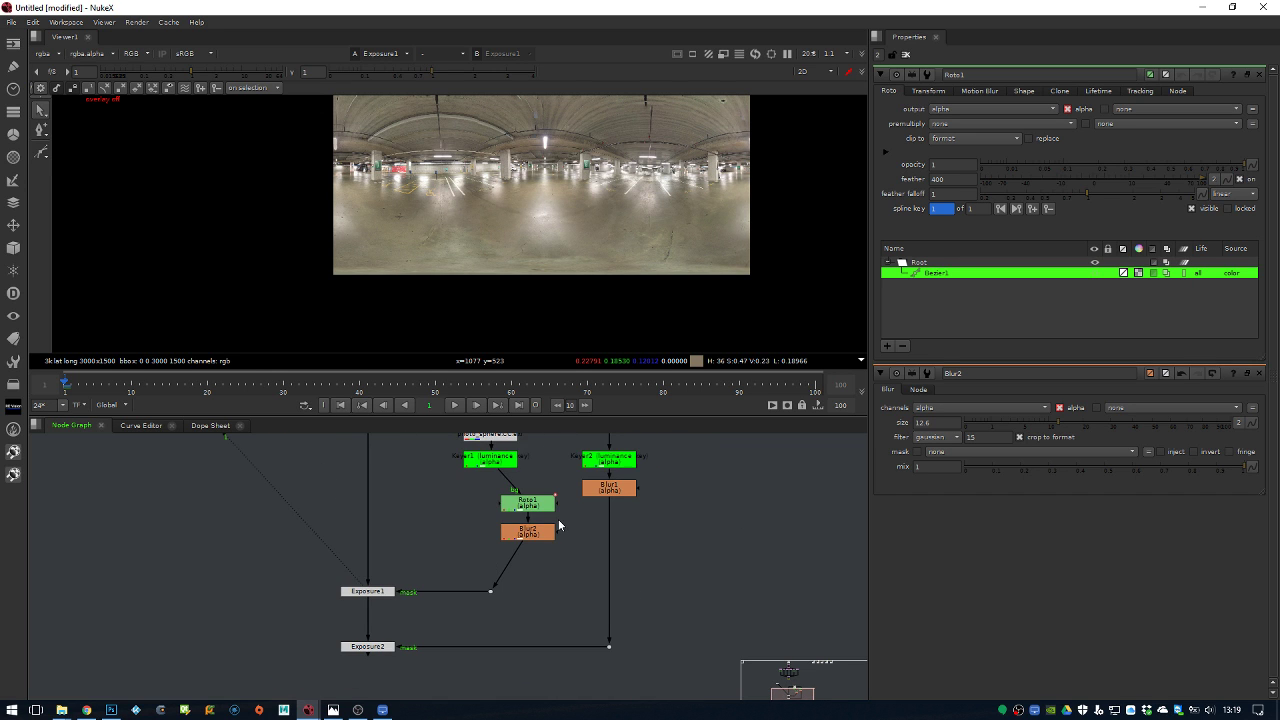
left_click_drag(476, 476, 562, 550)
key("ctrl+c")
key("ctrl+v")
left_click_drag(707, 527, 609, 490)
Connect Exposure2's mask to the copied Blur, view Exposure2, and place the copied pair closer to Blur1
left_click_drag(609, 638, 716, 571)
left_click(687, 612)
left_click(378, 649)
key("1")
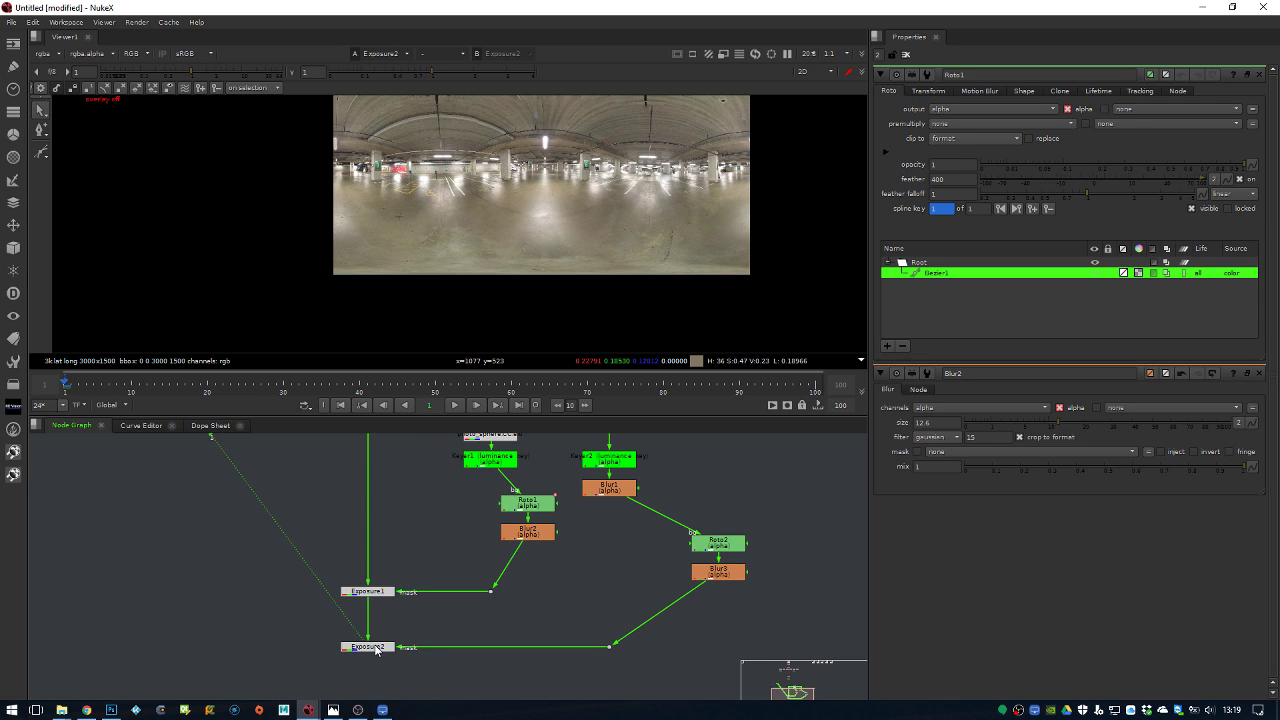
left_click_drag(712, 573, 676, 542)
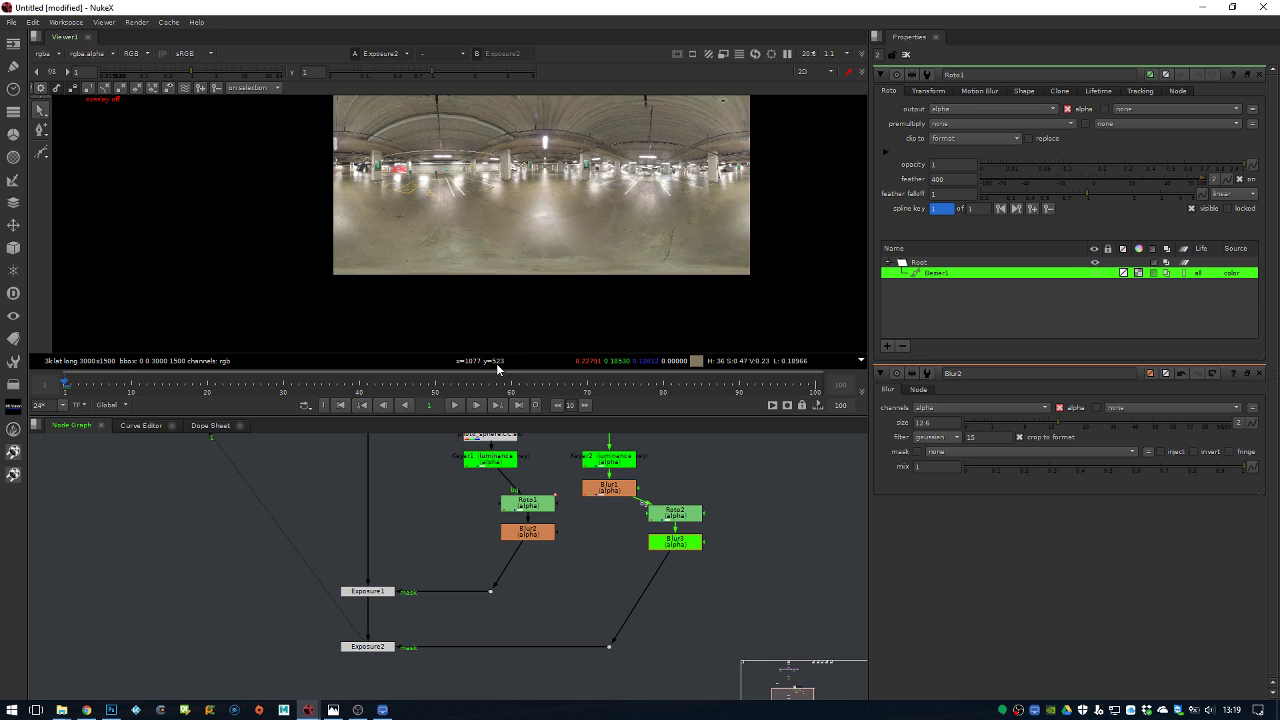
scroll(534, 240, "up", 1)
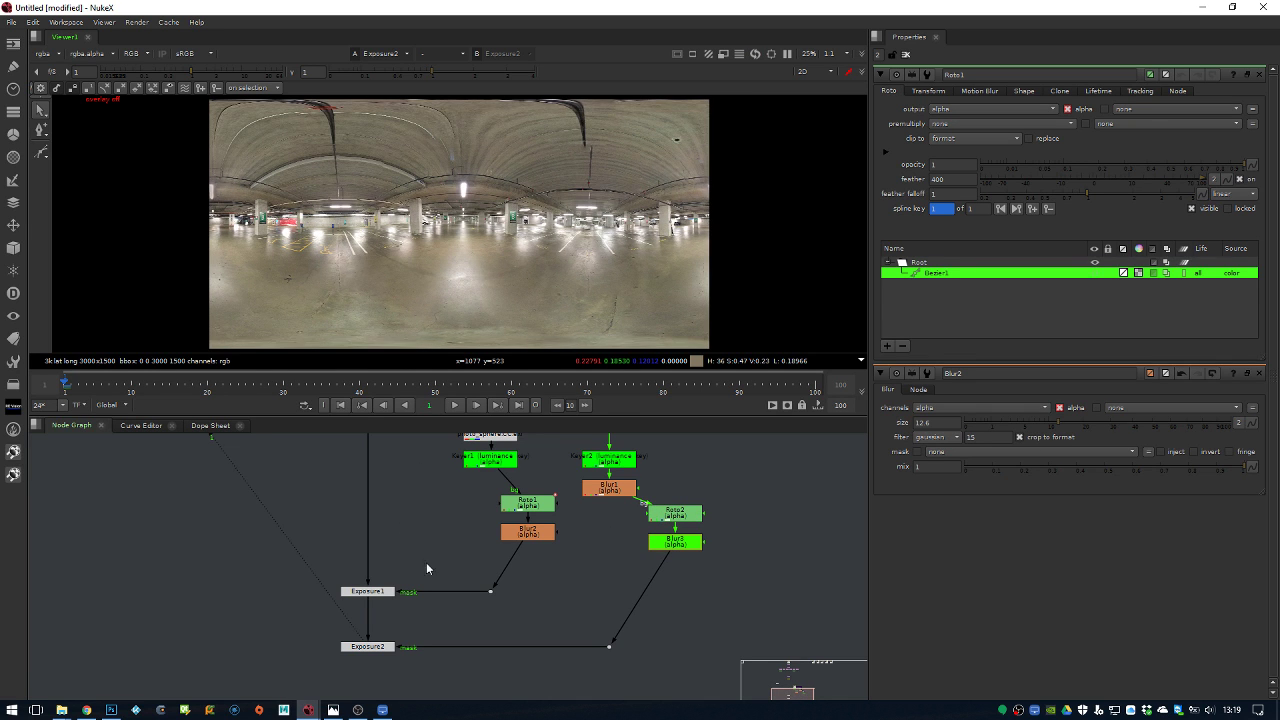
Copy the existing Write node, paste it below Exposure2 with its input connected there, and view it
scroll(426, 568, "down", 2)
middle_click_drag(425, 406, 411, 499)
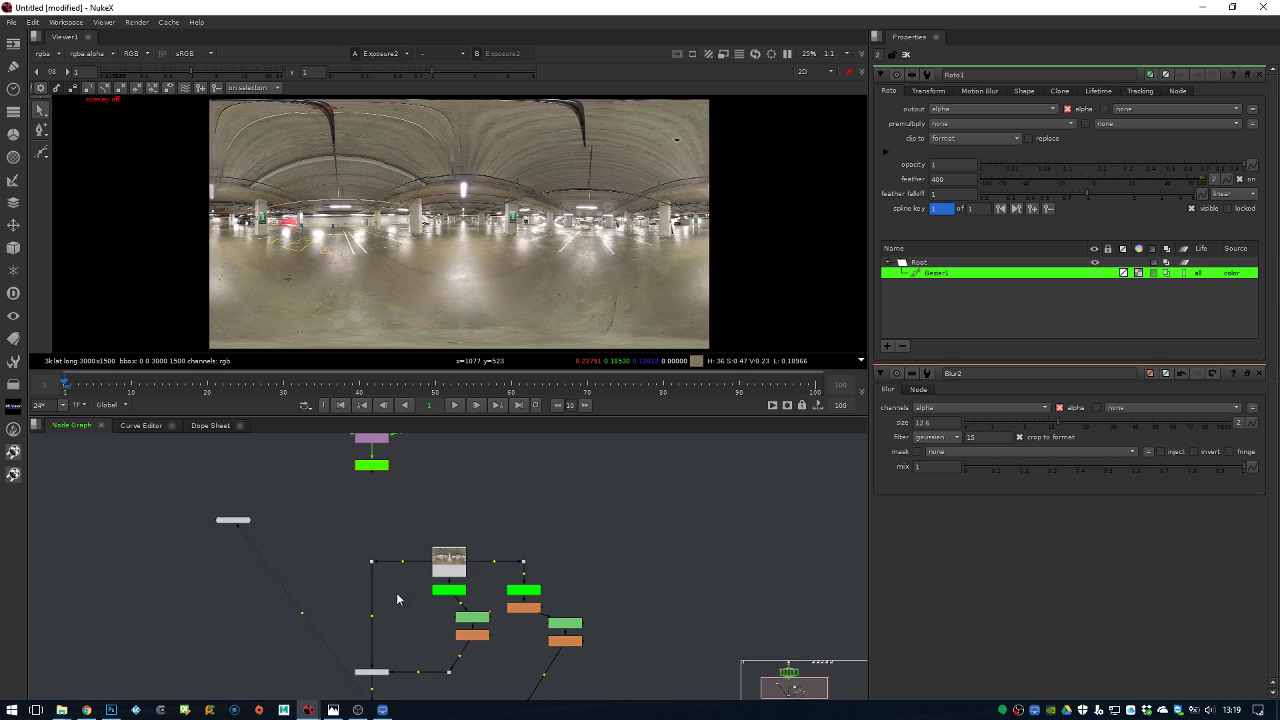
key("ctrl+c")
middle_click_drag(398, 599, 439, 479)
left_click(333, 608)
key("ctrl+v")
left_click_drag(326, 606, 405, 615)
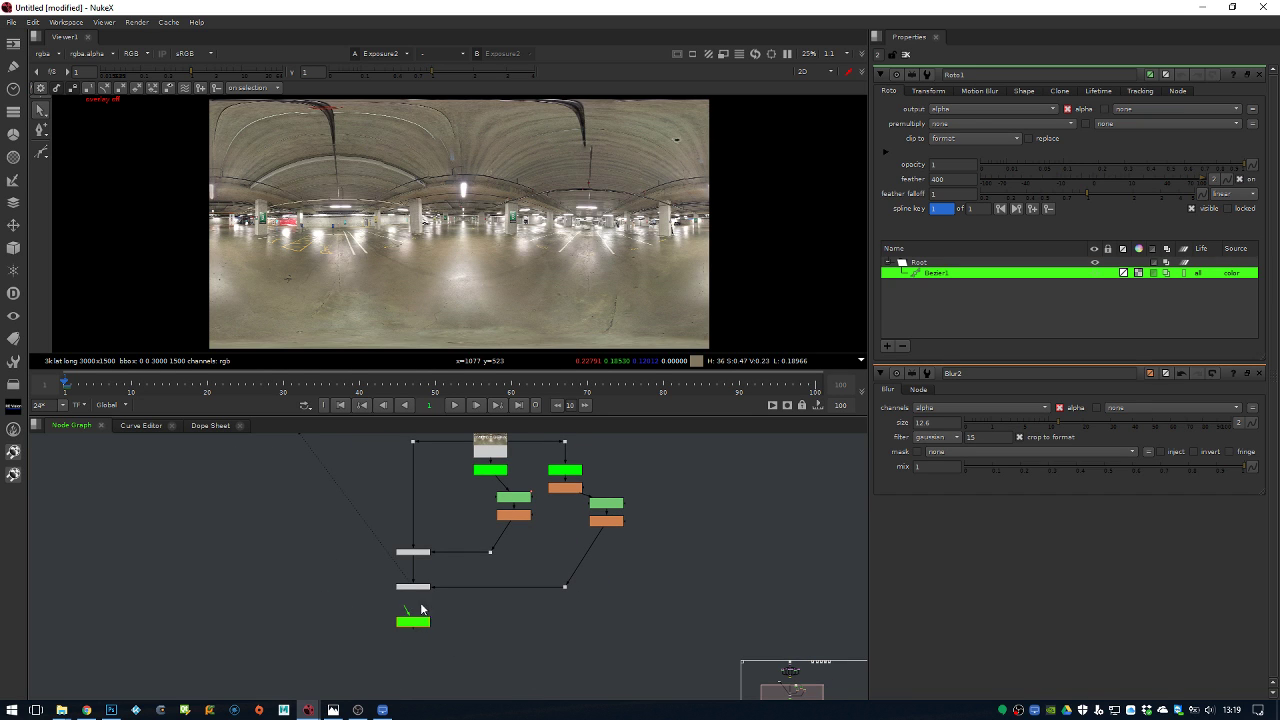
key("1")
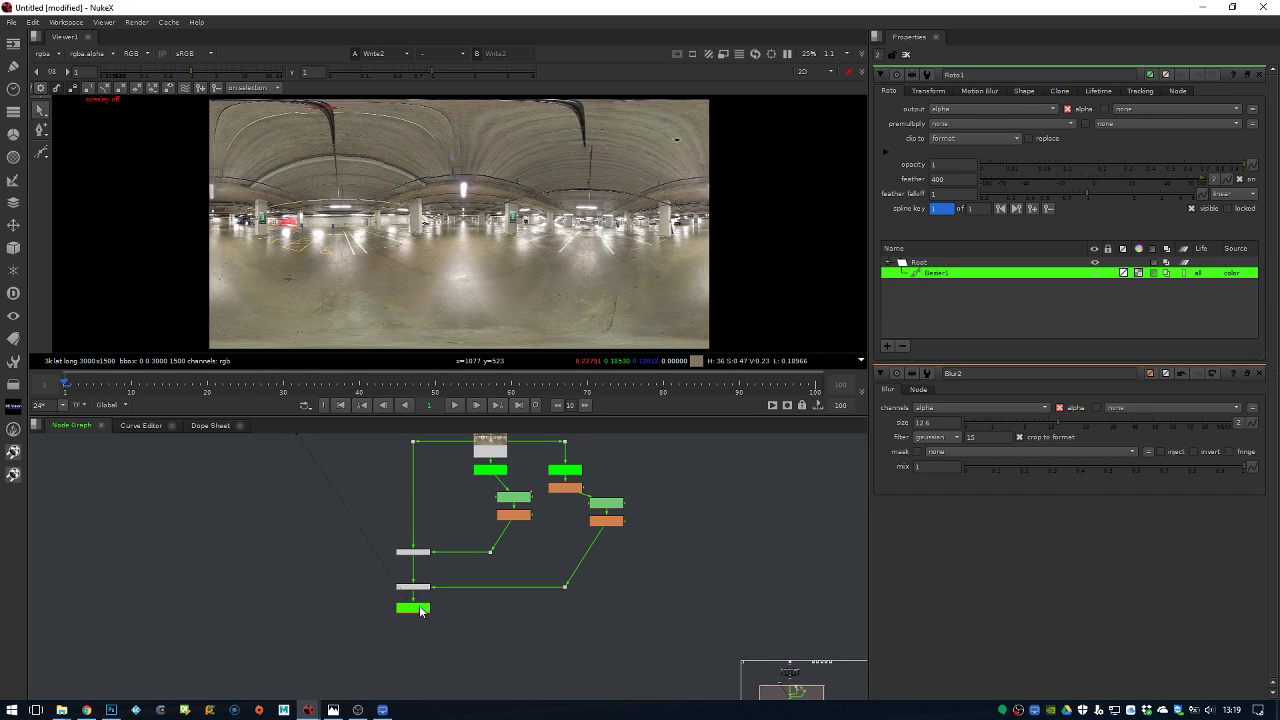
Set the Write2 output file name to photo_sphere.CC.v01.exr in the Integration_Garage/_resources folder
double_click(415, 609)
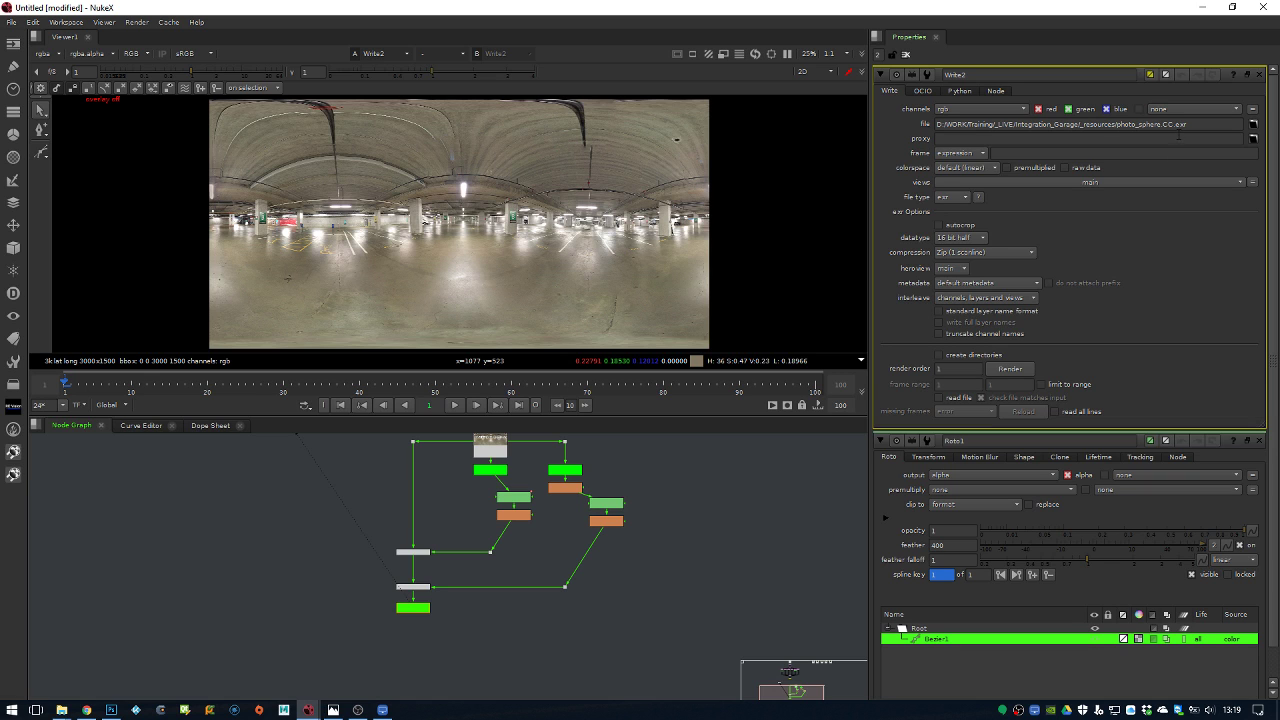
left_click(1180, 125)
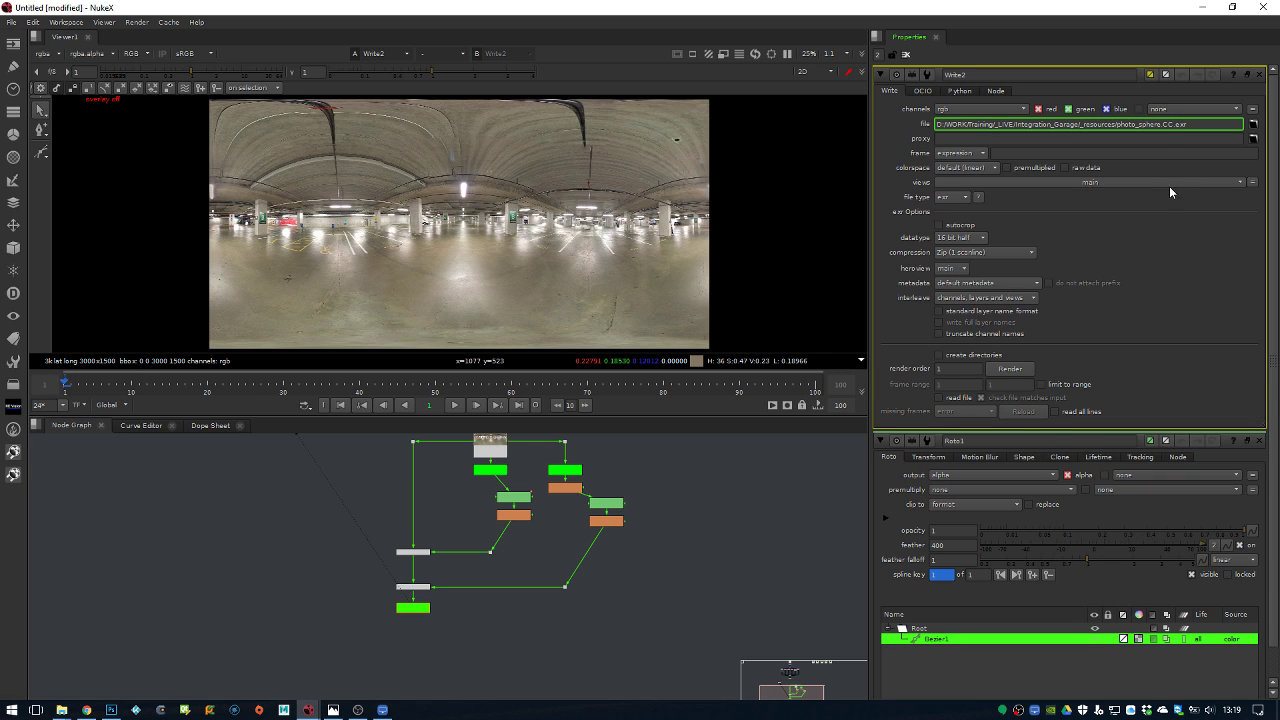
type(".edit")
double_click(1180, 124)
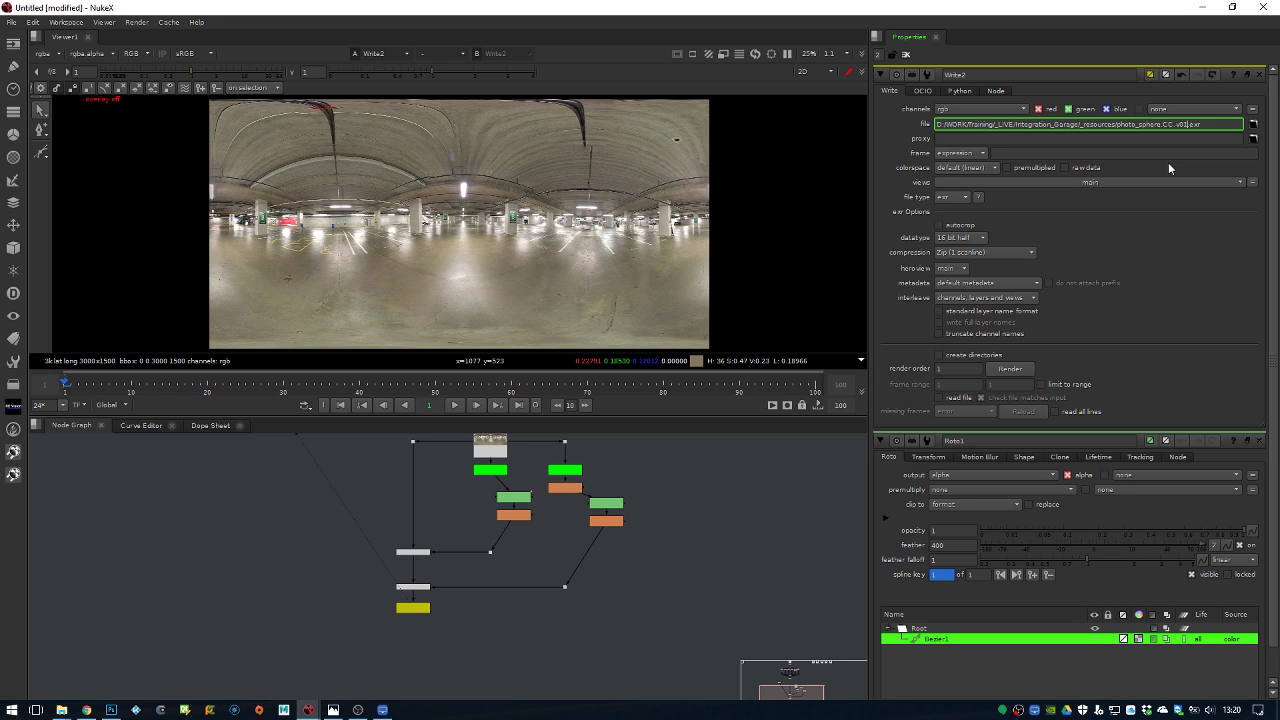
Save the script as comp in the D:/WORK/Training/_LIVE/Integration_Garage/NUKE folder
key("ctrl+shift+s")
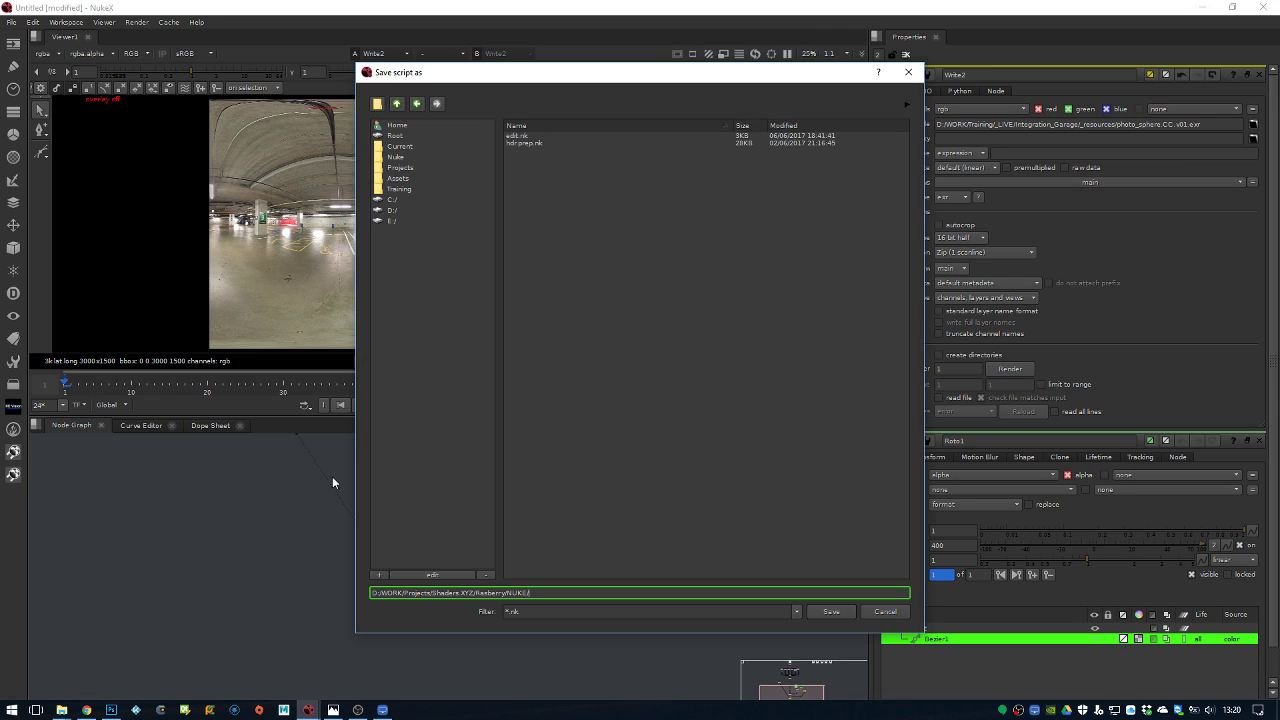
left_click(420, 189)
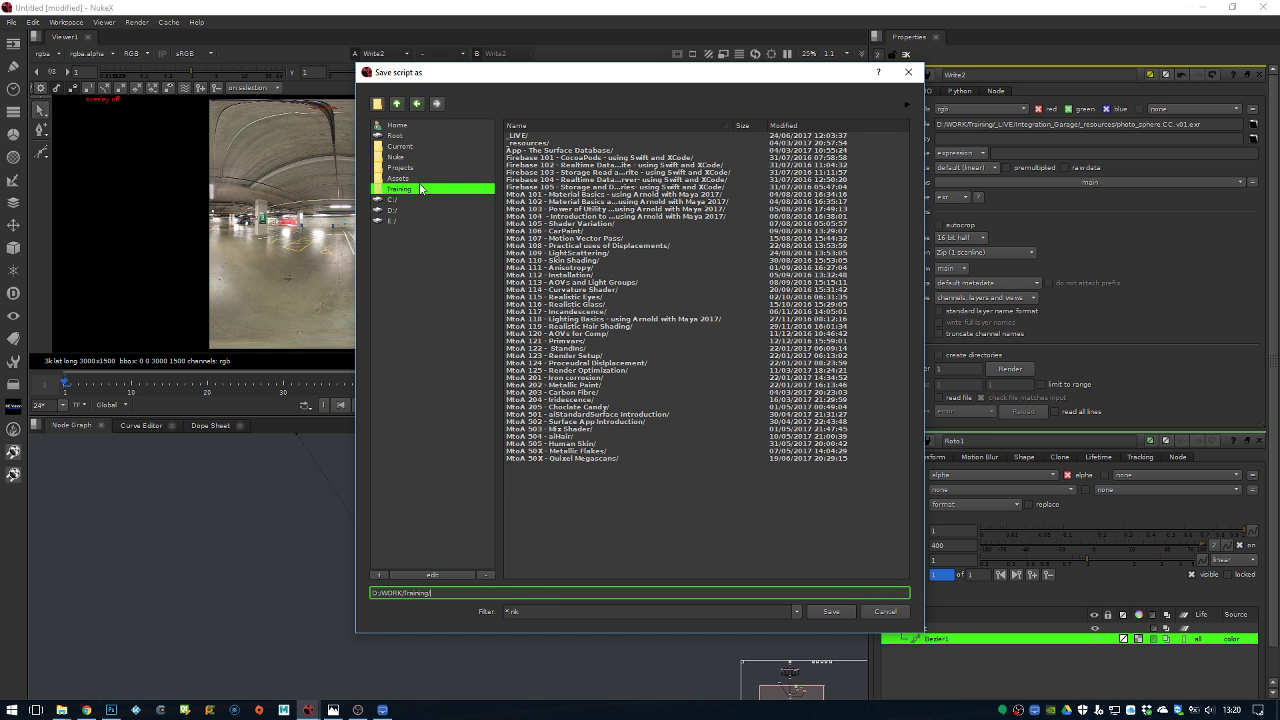
double_click(518, 137)
double_click(552, 156)
left_click(533, 150)
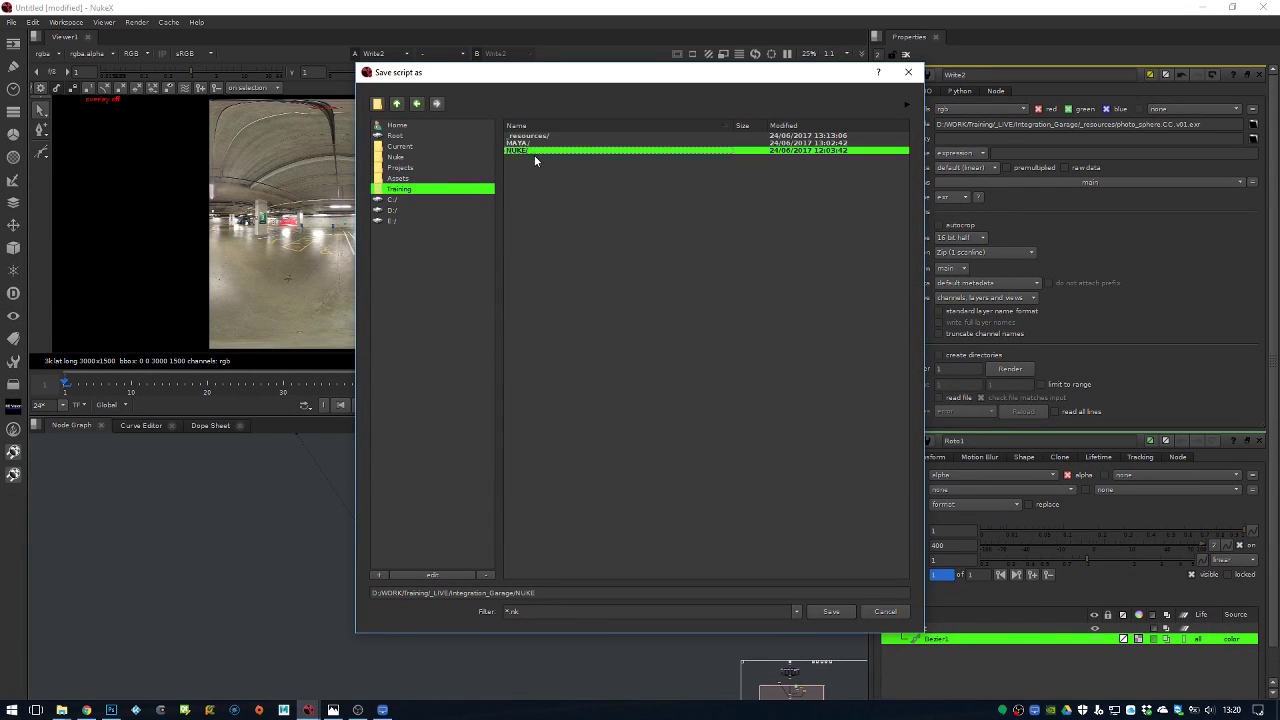
double_click(538, 152)
left_click(565, 593)
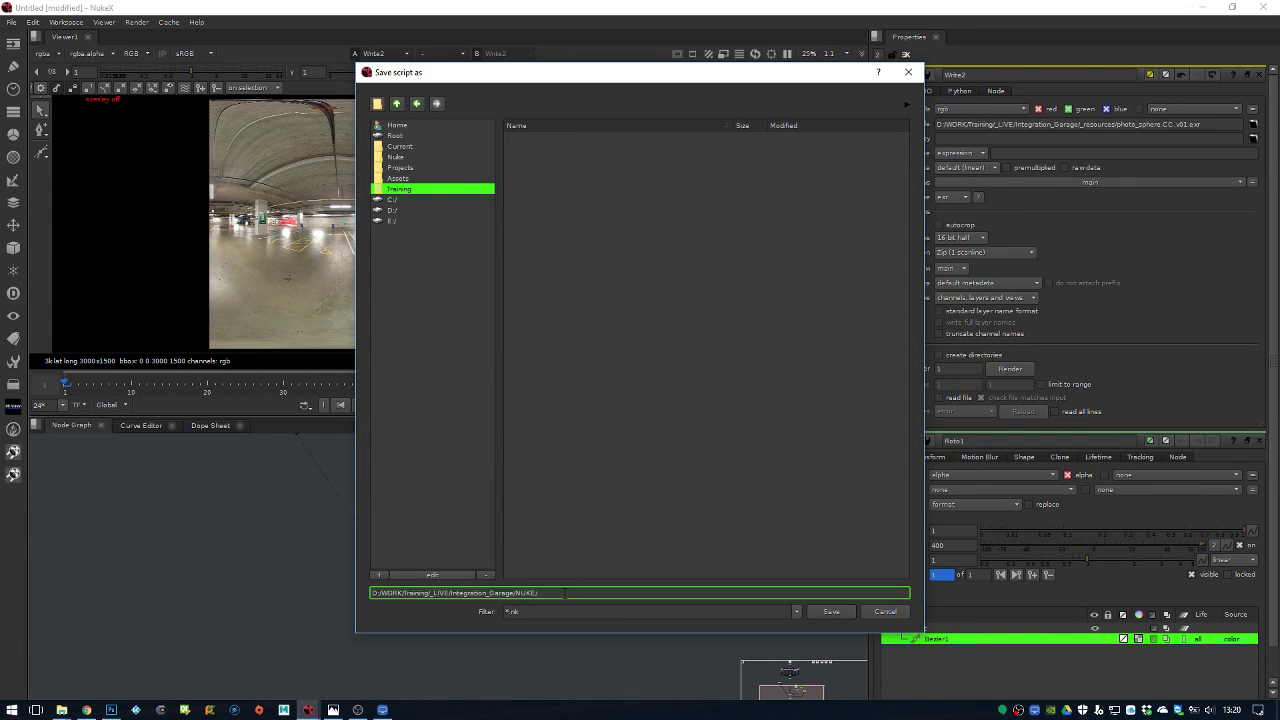
type("comp")
key("Return")
Render the Write2 node to output the edited panorama
left_click(410, 595)
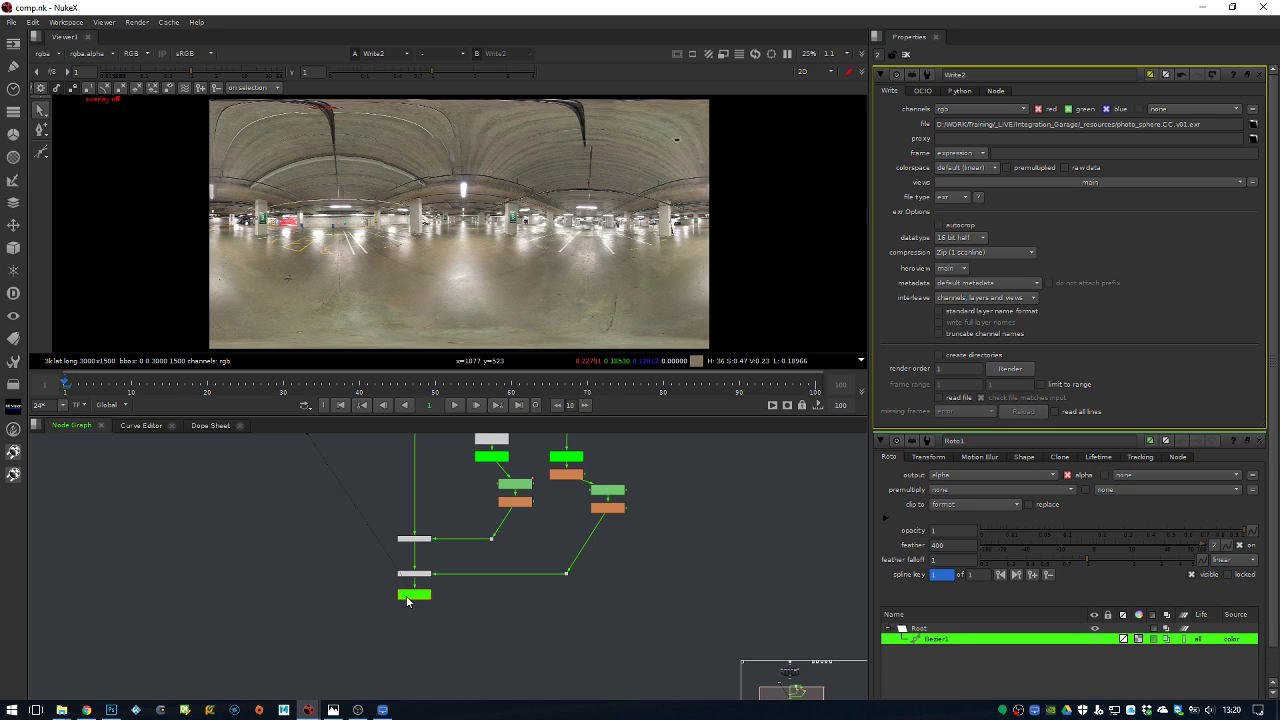
key("F7")
left_click(617, 379)
Deselect the Write node and start Autodesk Maya
left_click(242, 593)
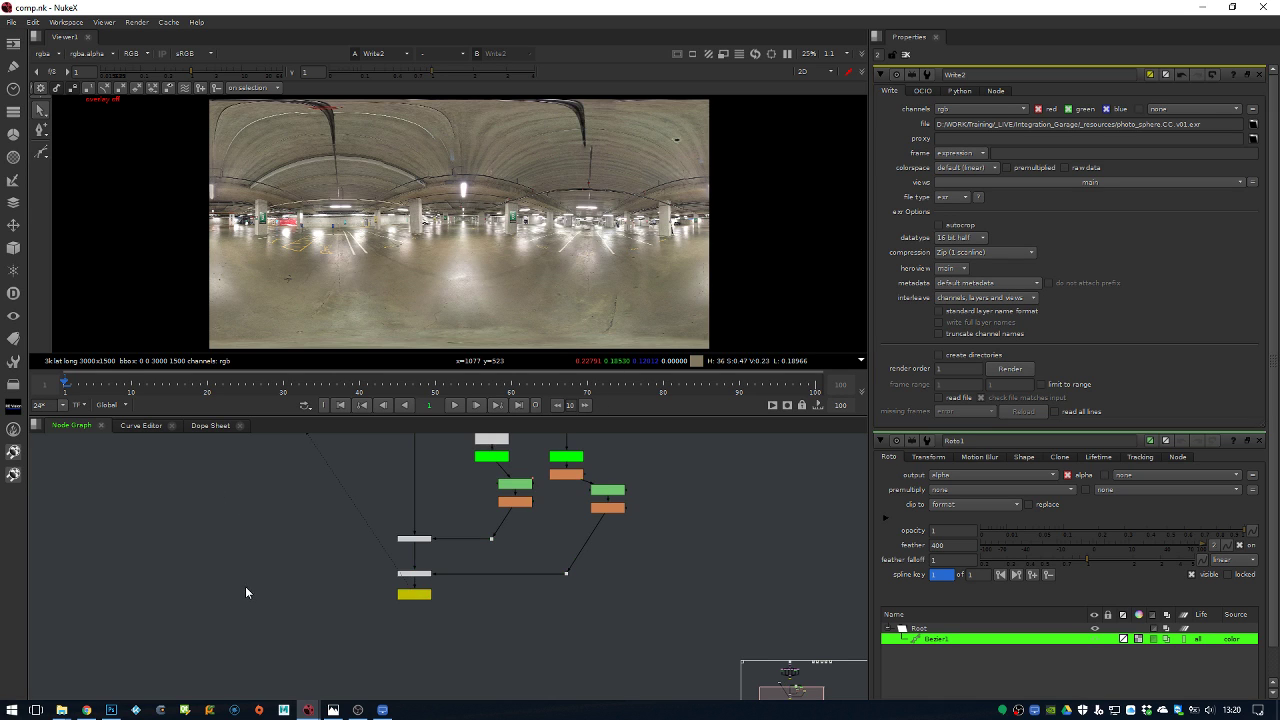
left_click(290, 709)
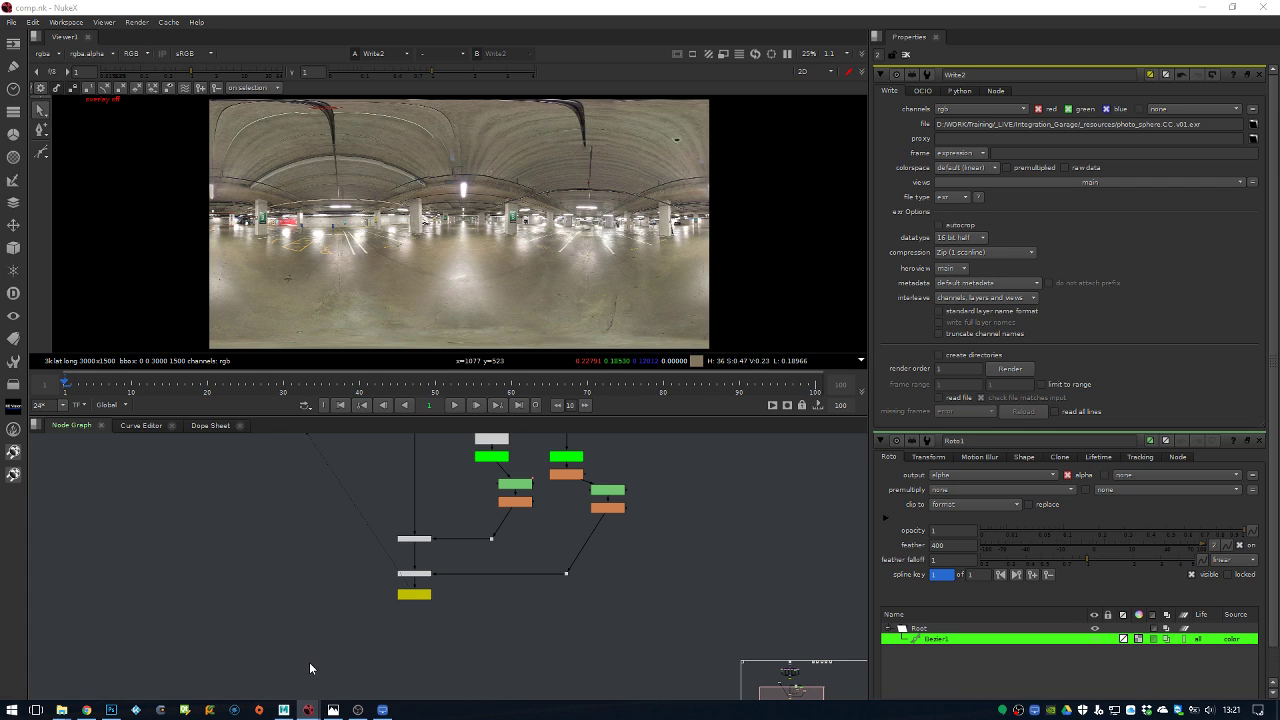
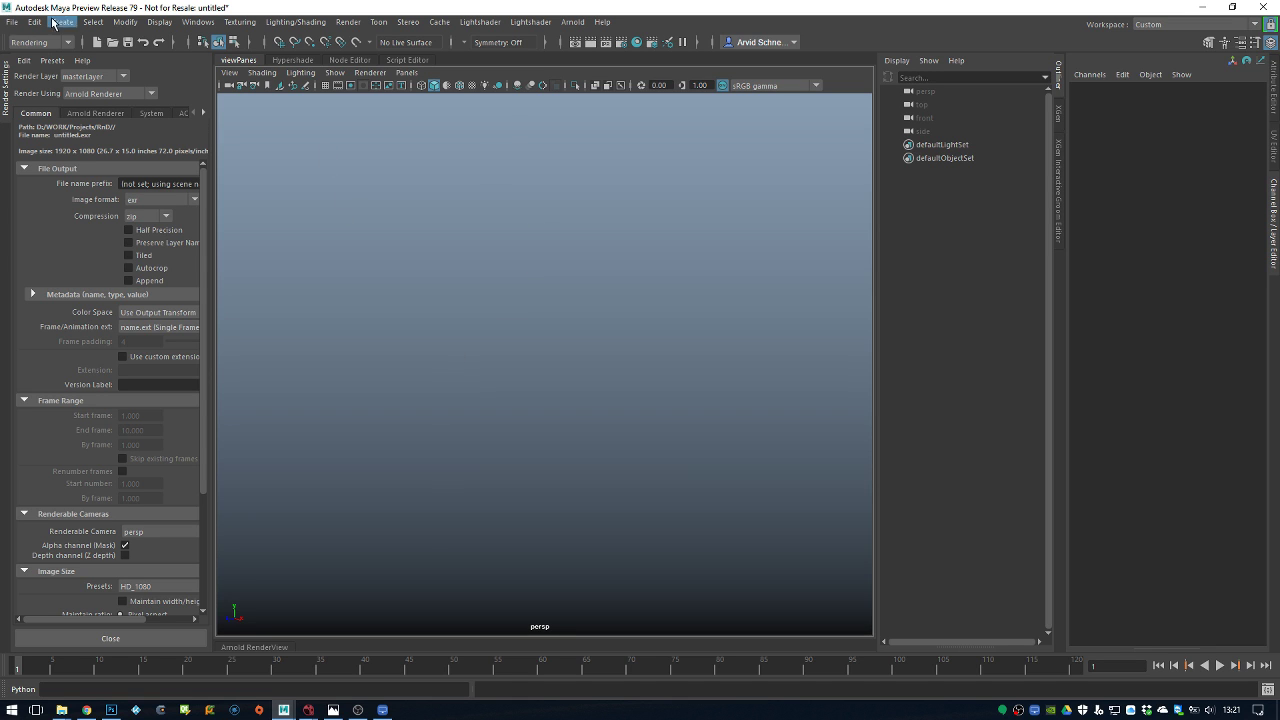
Start saving the scene under a new name as Maya ASCII in the RnD project's MAYA/scenes folder
key("ctrl+shift+s")
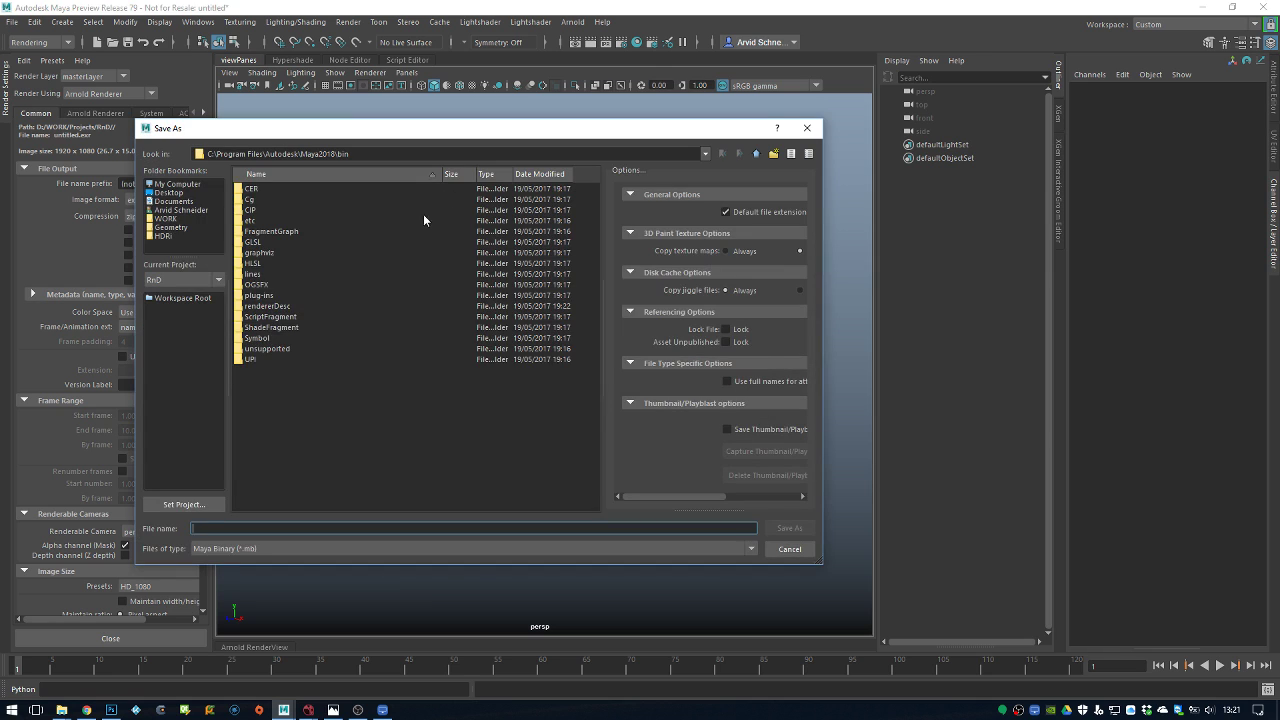
left_click(290, 547)
left_click(280, 561)
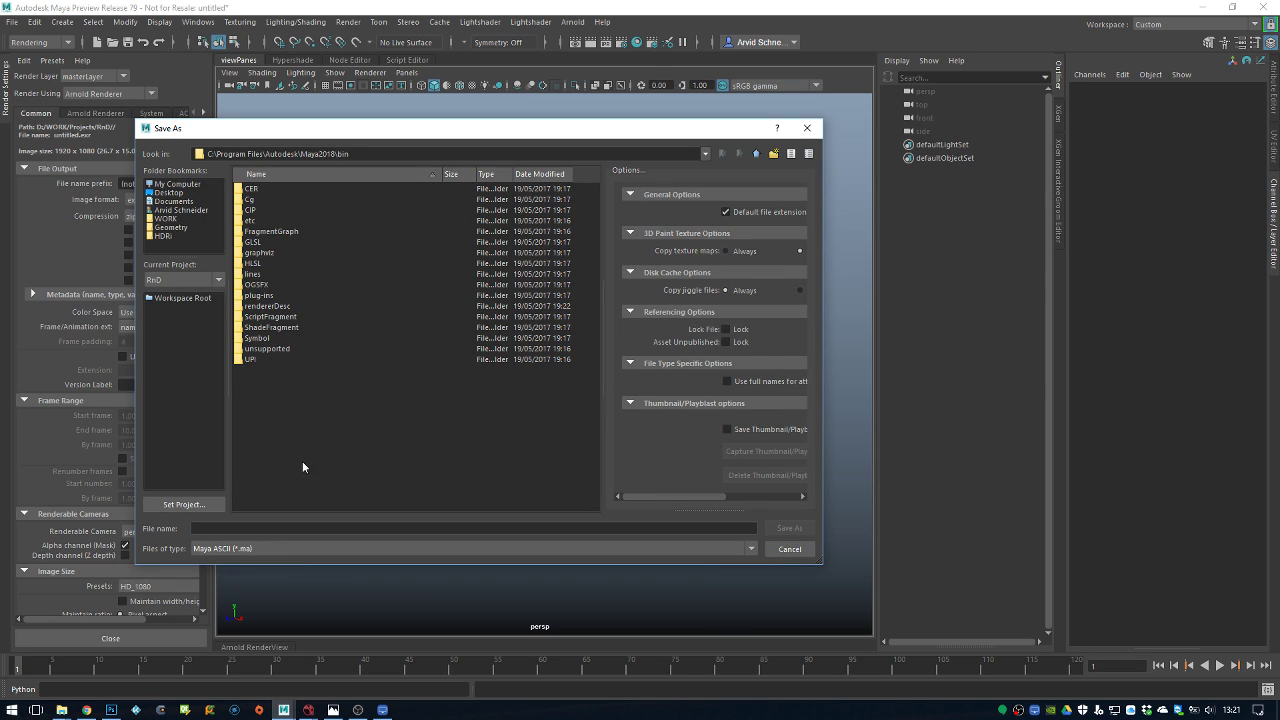
left_click(175, 192)
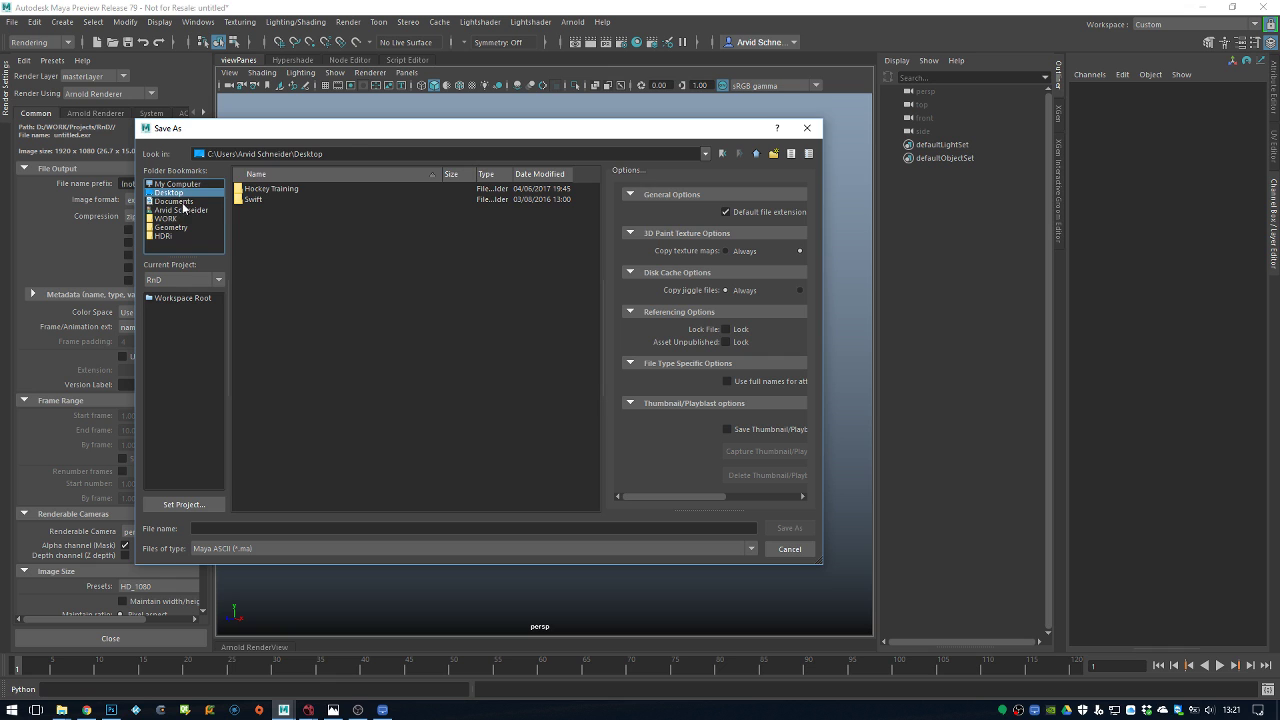
left_click(176, 298)
double_click(263, 220)
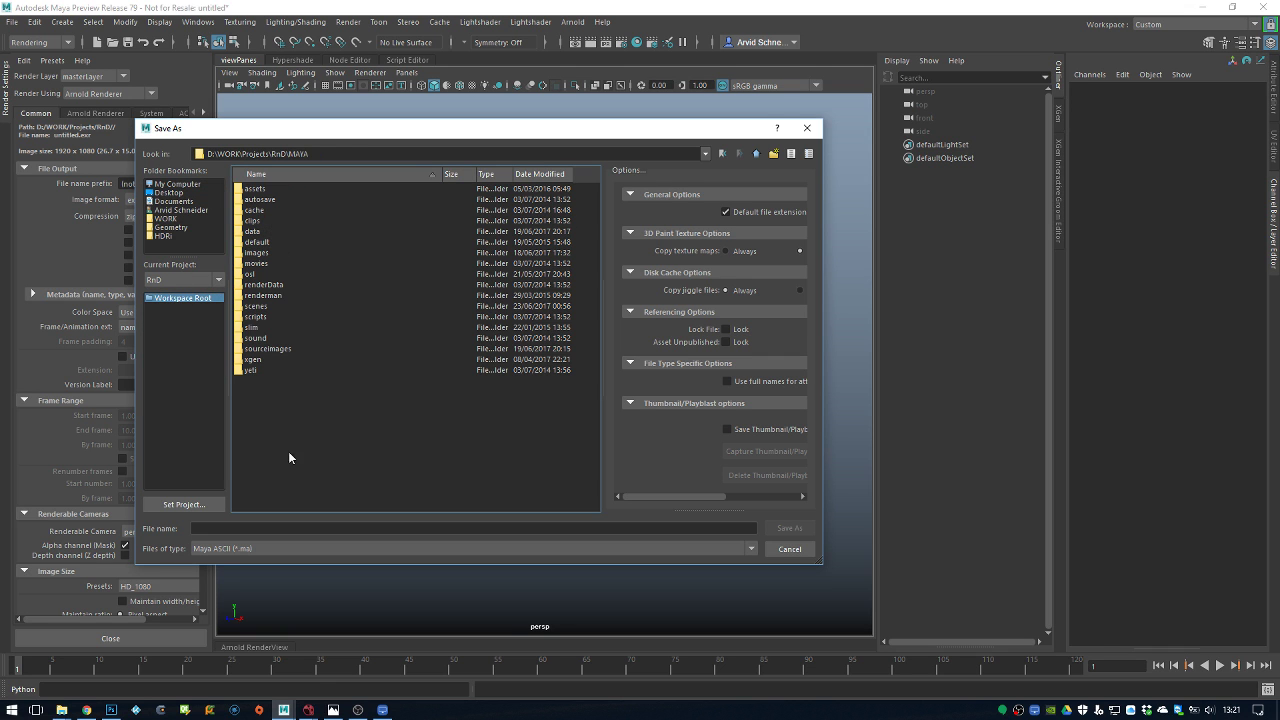
double_click(268, 307)
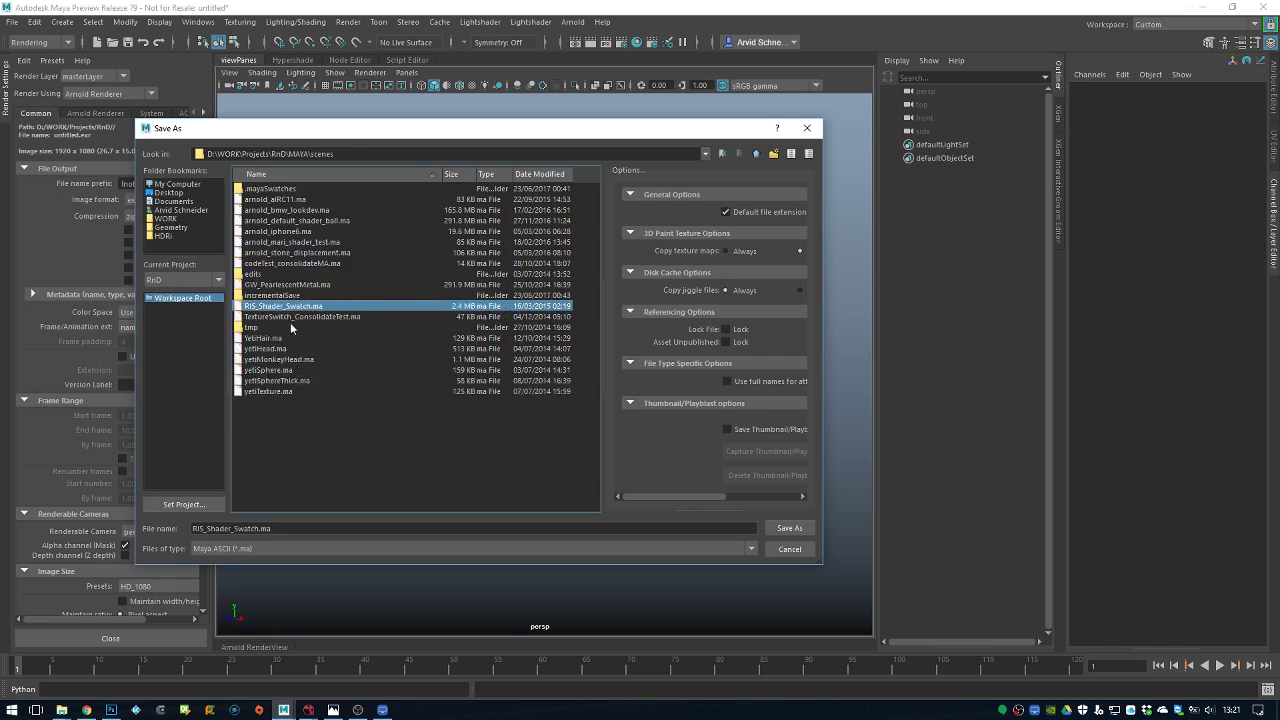
Try to save the scene as test and dismiss the error dialog
triple_click(298, 528)
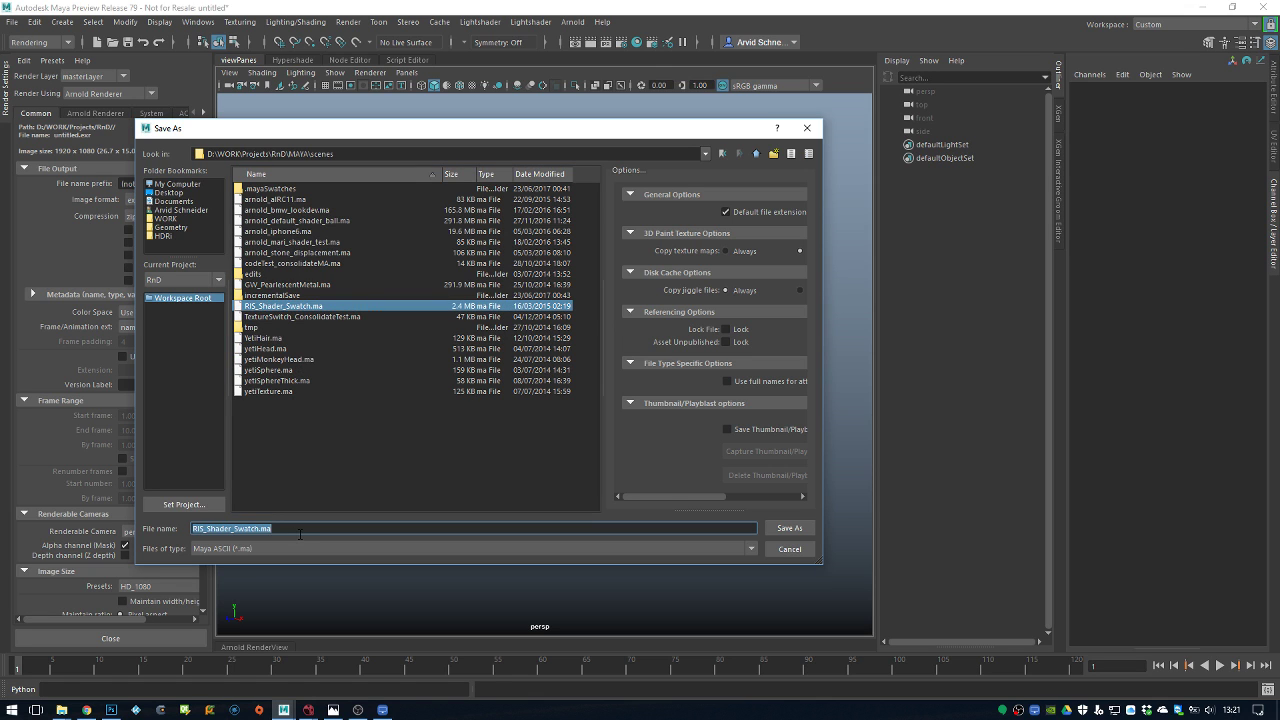
type("dfdf")
key("BackSpace")
key("BackSpace")
key("BackSpace")
key("BackSpace")
type("test")
left_click(790, 528)
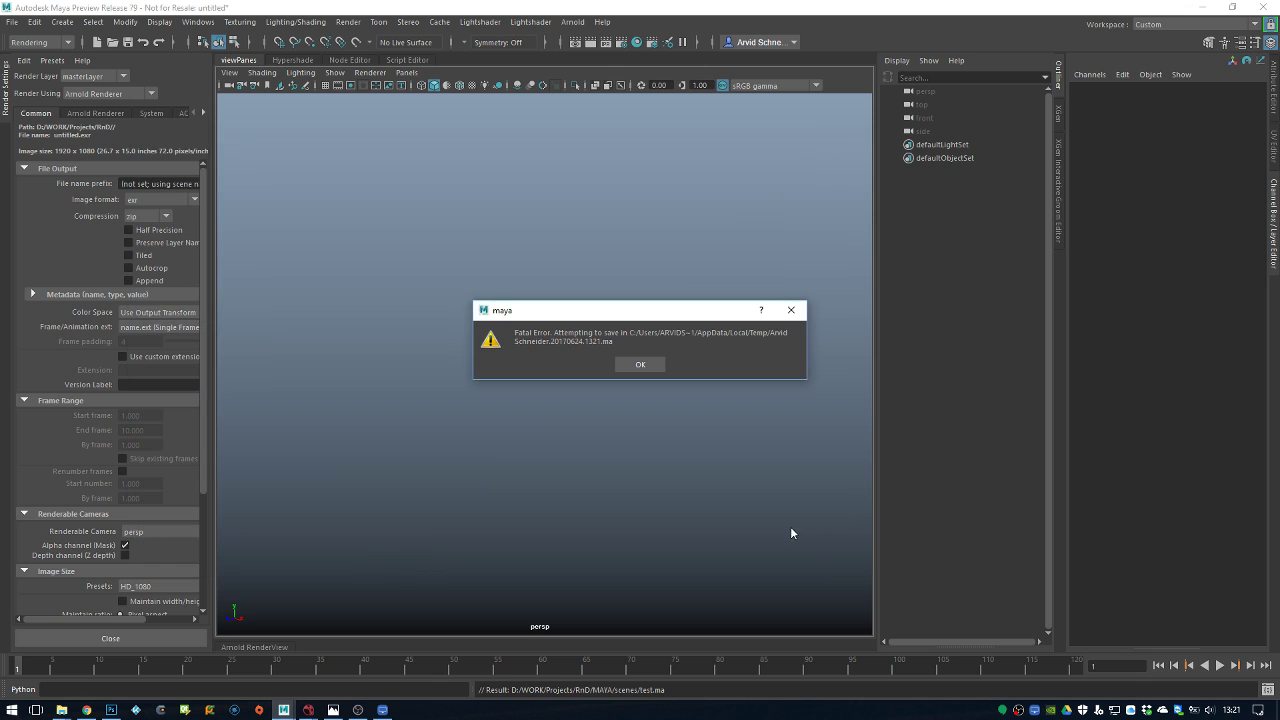
left_click(790, 313)
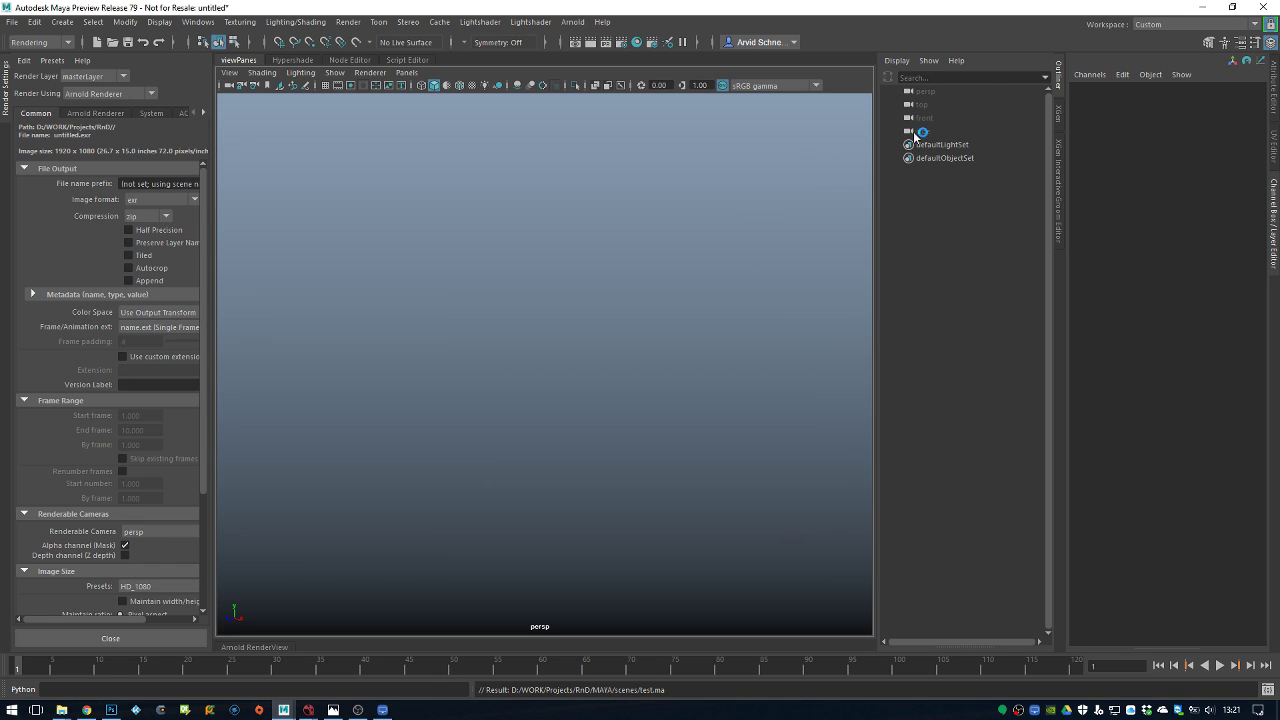
left_click(720, 370)
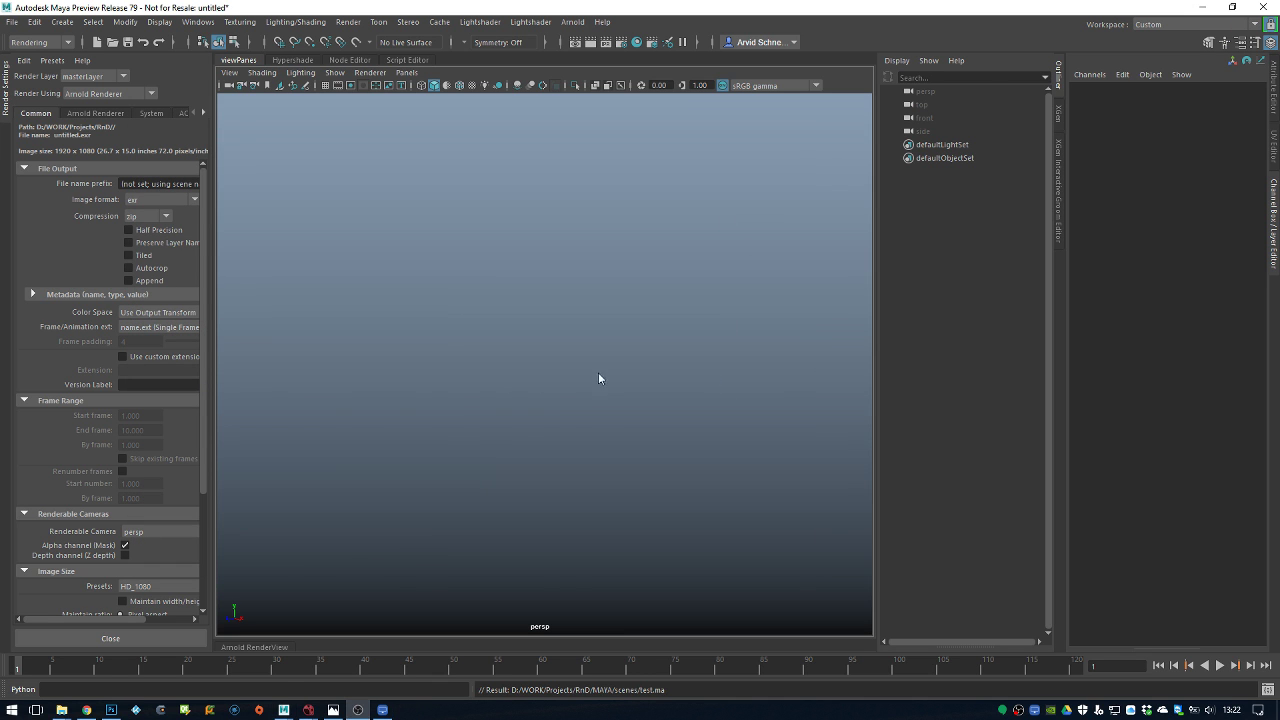
Rename the maya folder in Documents to maya_backup using File Explorer
mouse_move(61, 708)
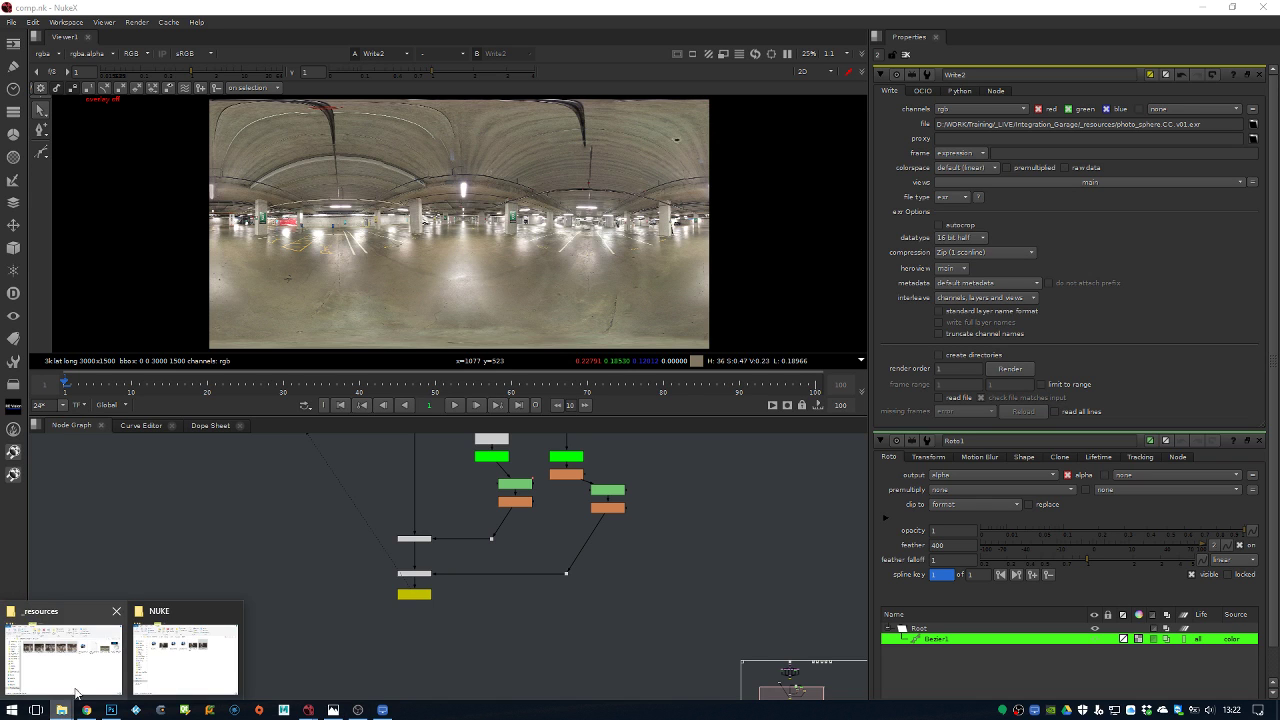
key("super+e")
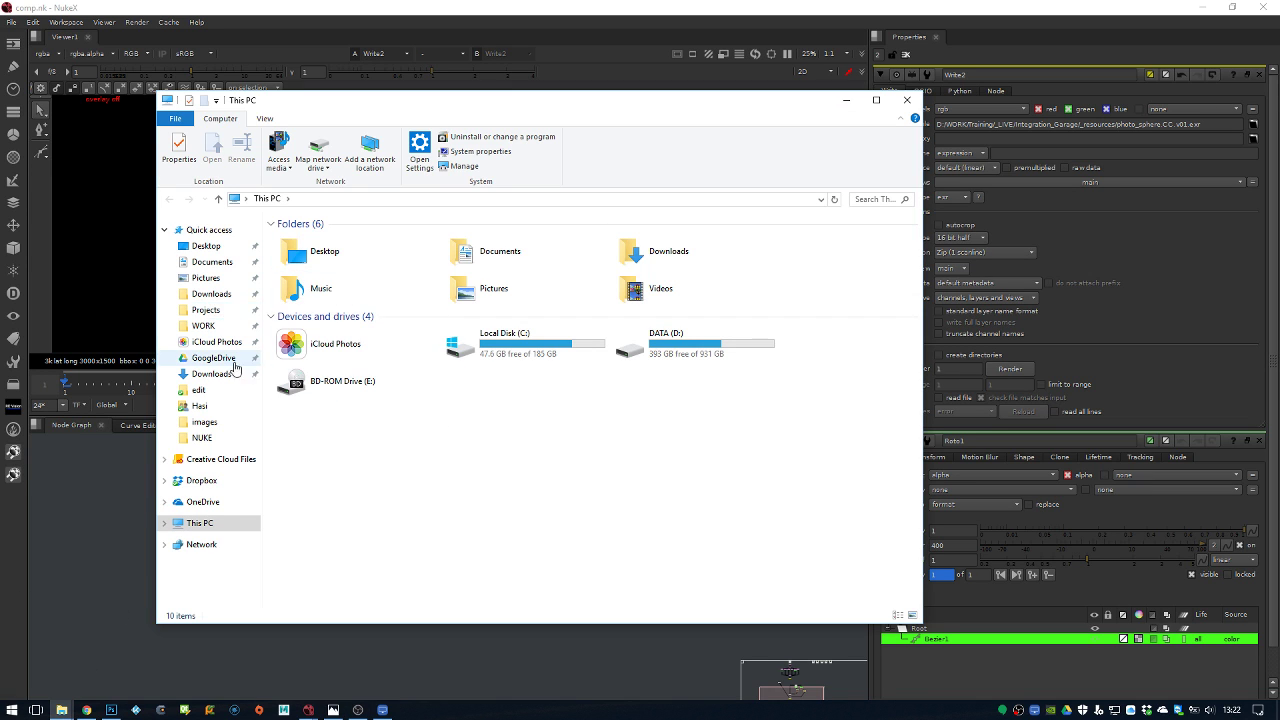
left_click(214, 262)
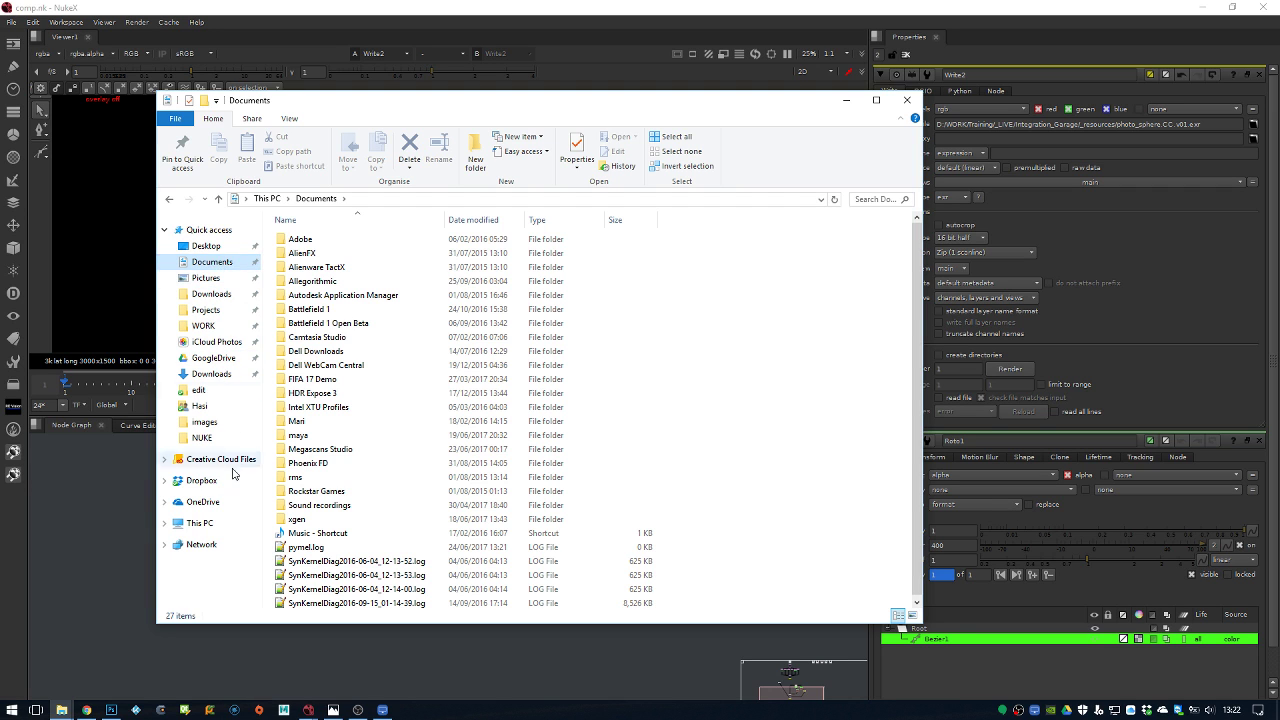
left_click(313, 437)
left_click(315, 437)
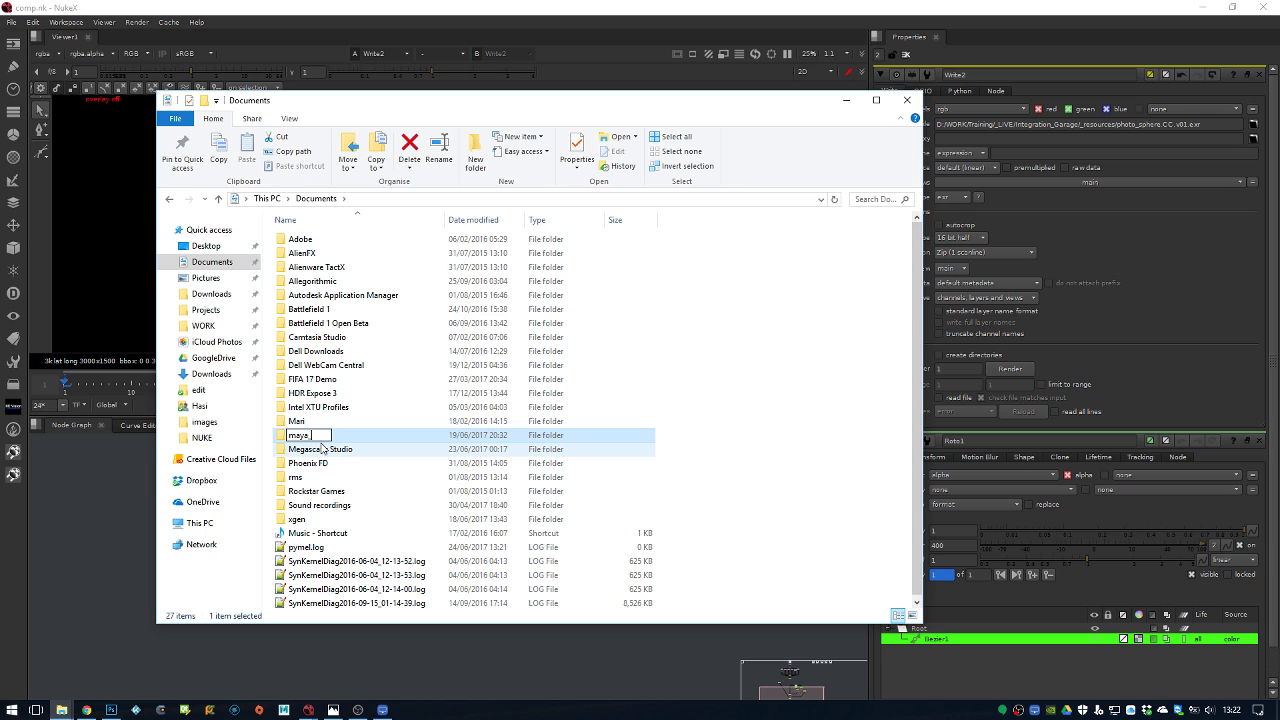
type("backup")
key("Return")
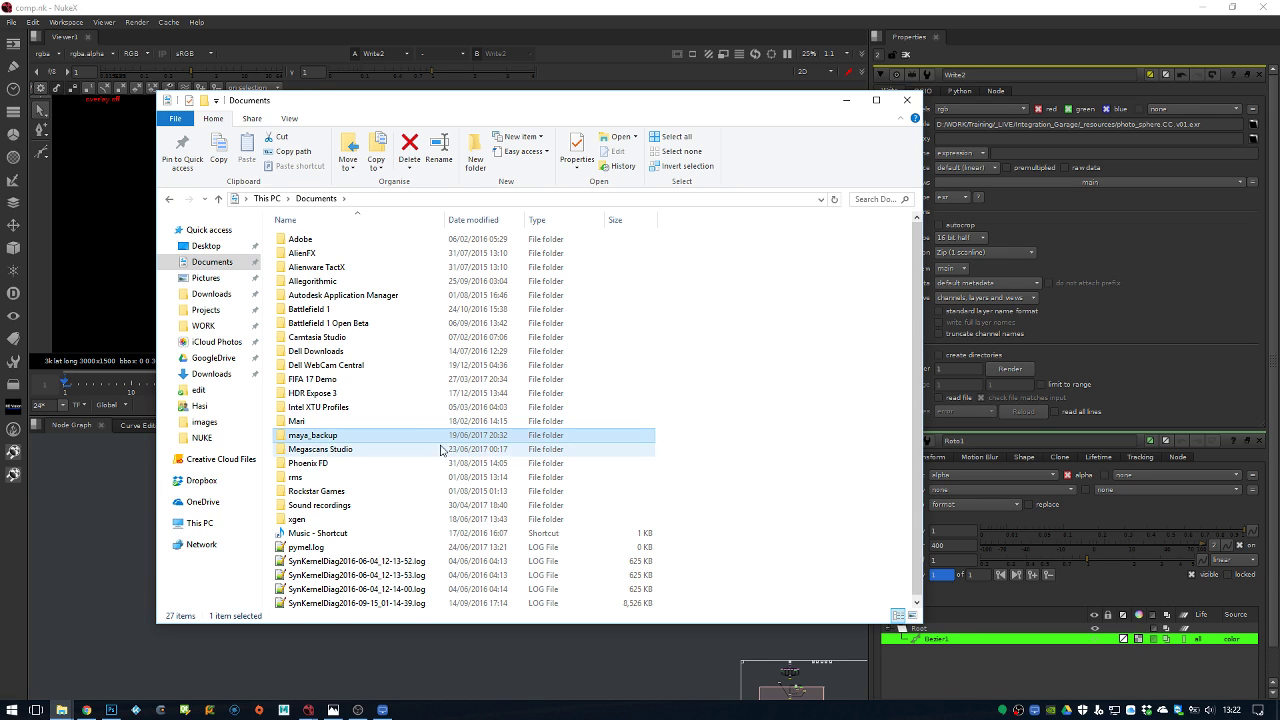
Relaunch Maya, maximize its window and dismiss the What's New Highlight Settings dialog
left_click(284, 710)
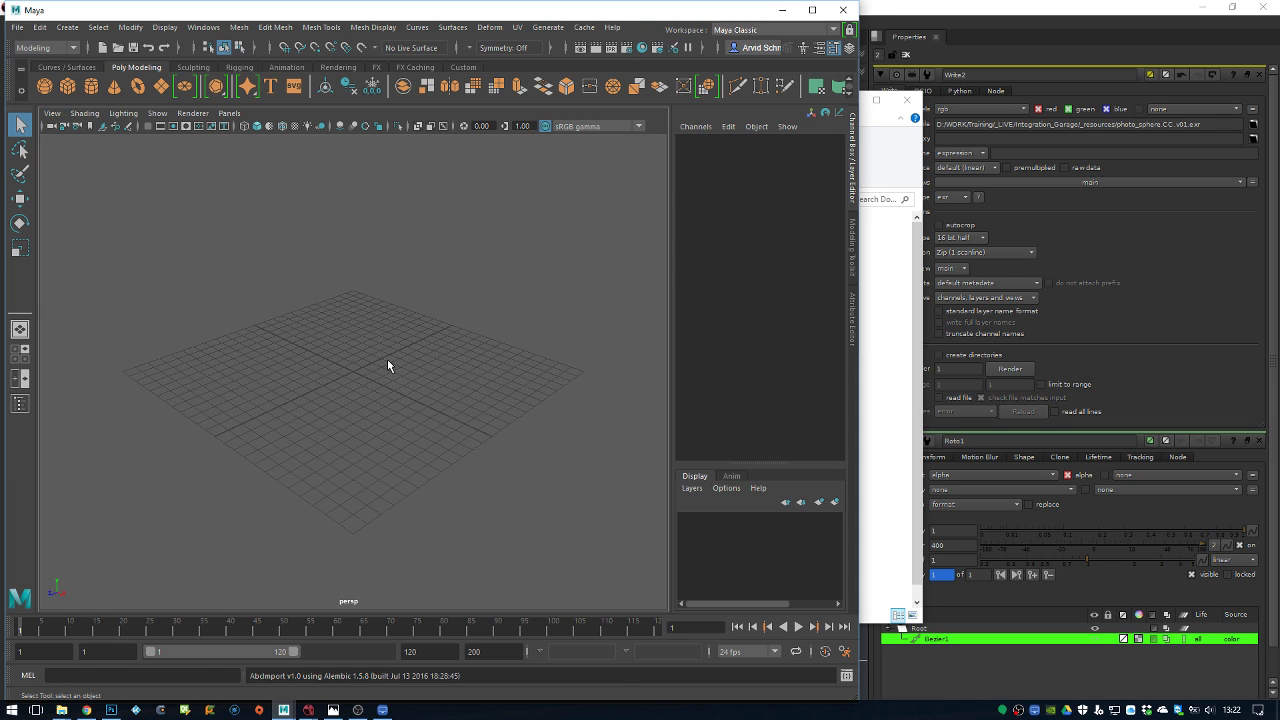
left_click(812, 10)
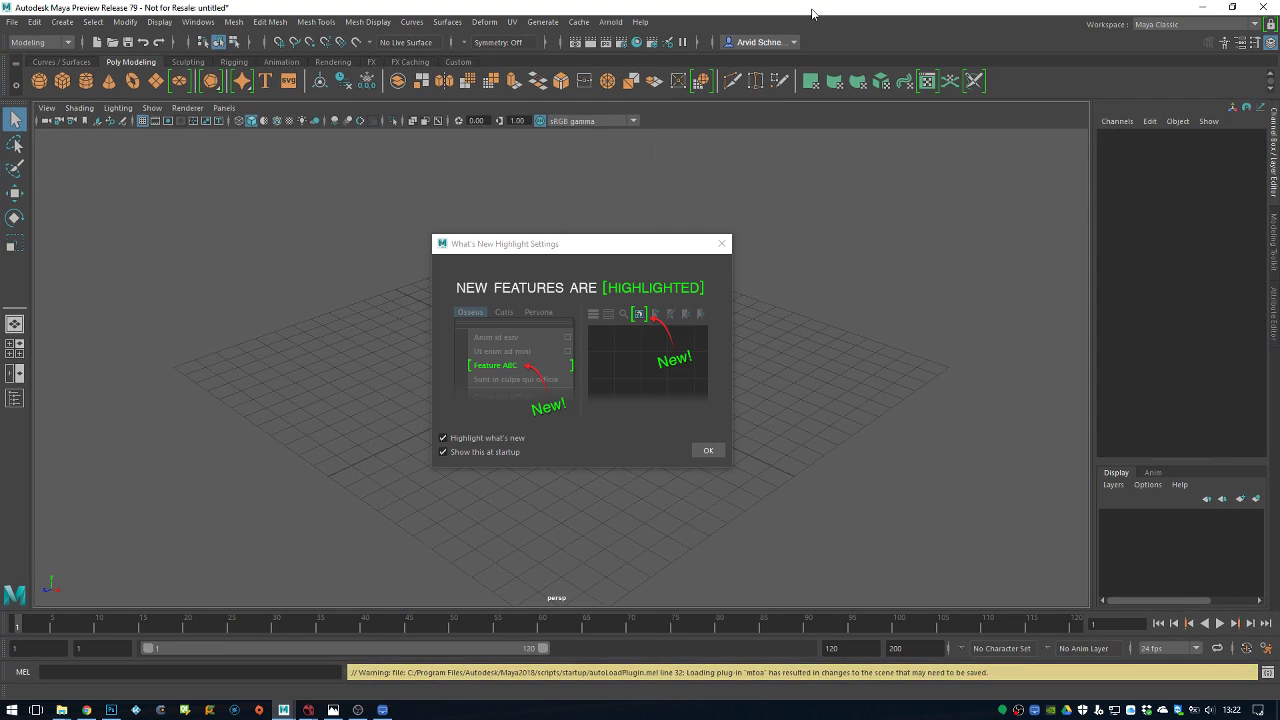
left_click(721, 243)
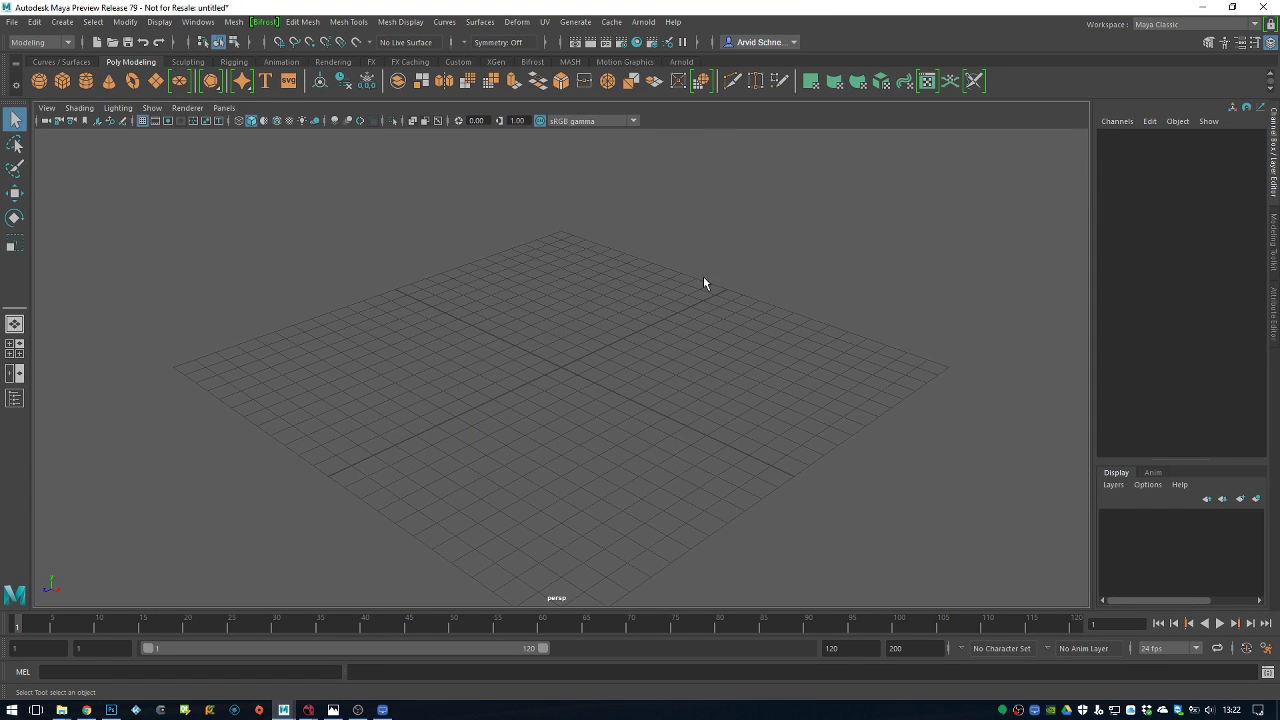
Save the empty scene to the Desktop as ddf in Maya Binary format
key("ctrl+shift+s")
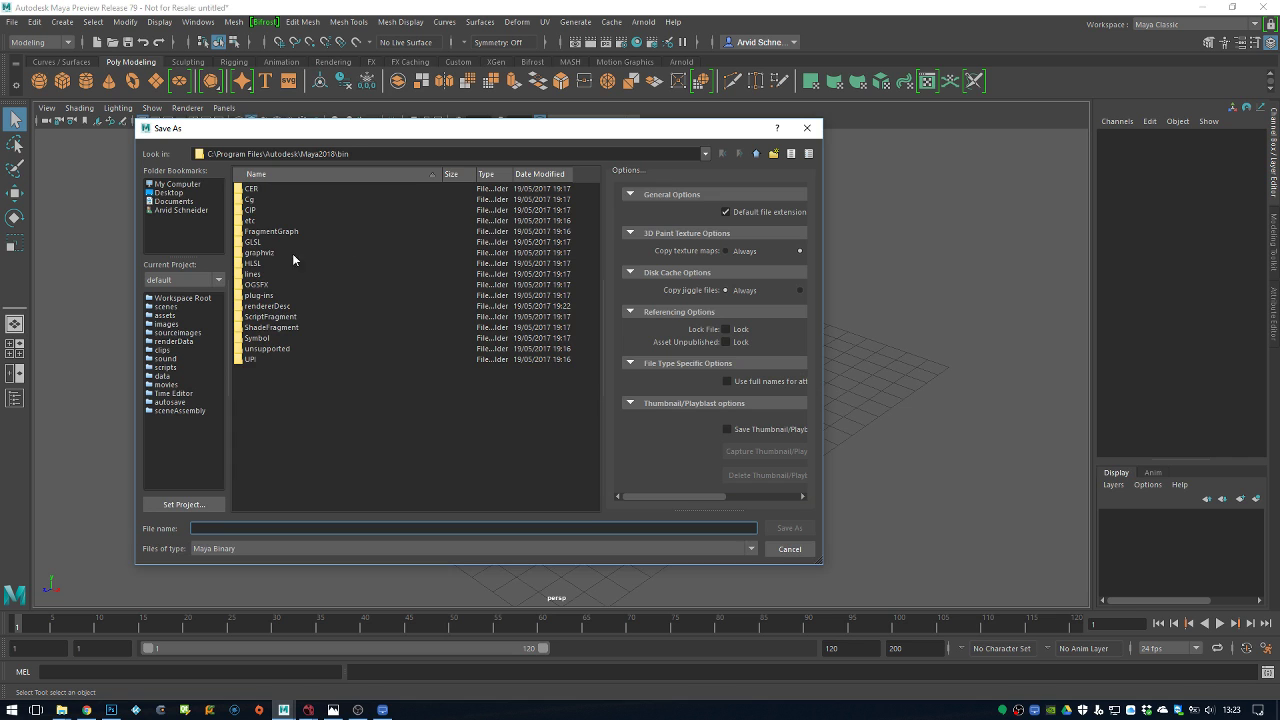
left_click(168, 192)
left_click(266, 527)
type("ddf")
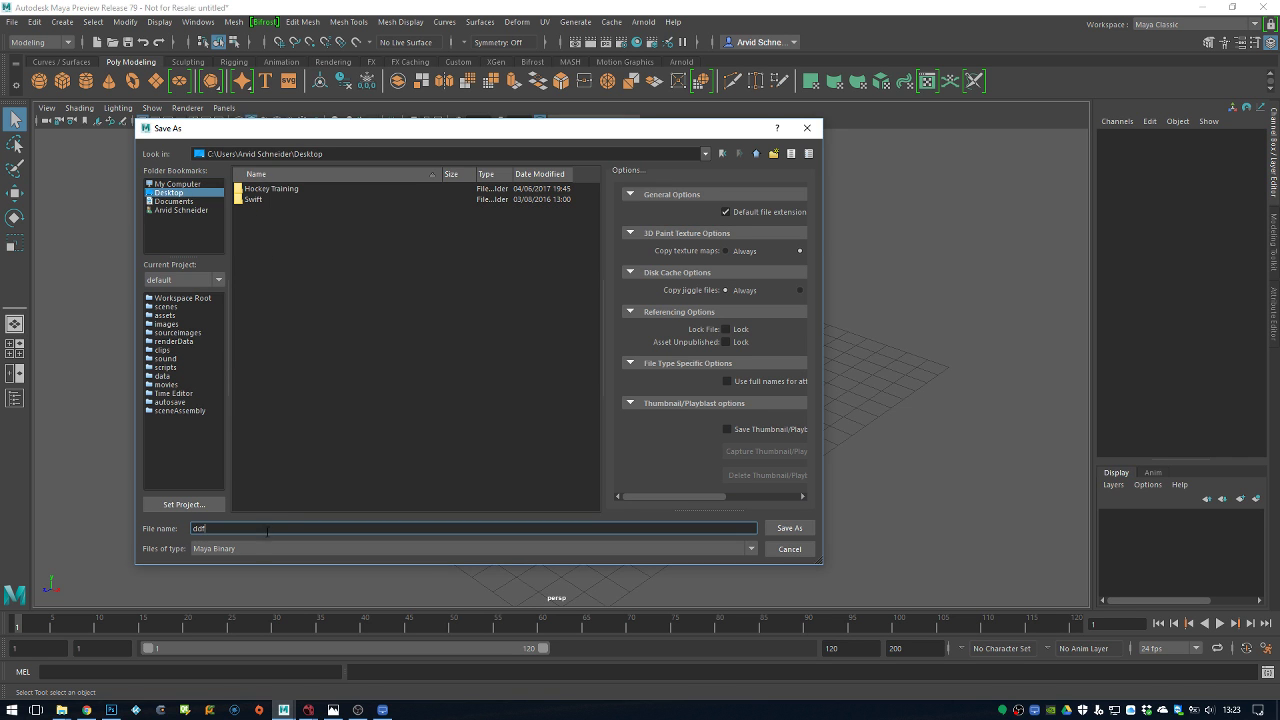
left_click(771, 532)
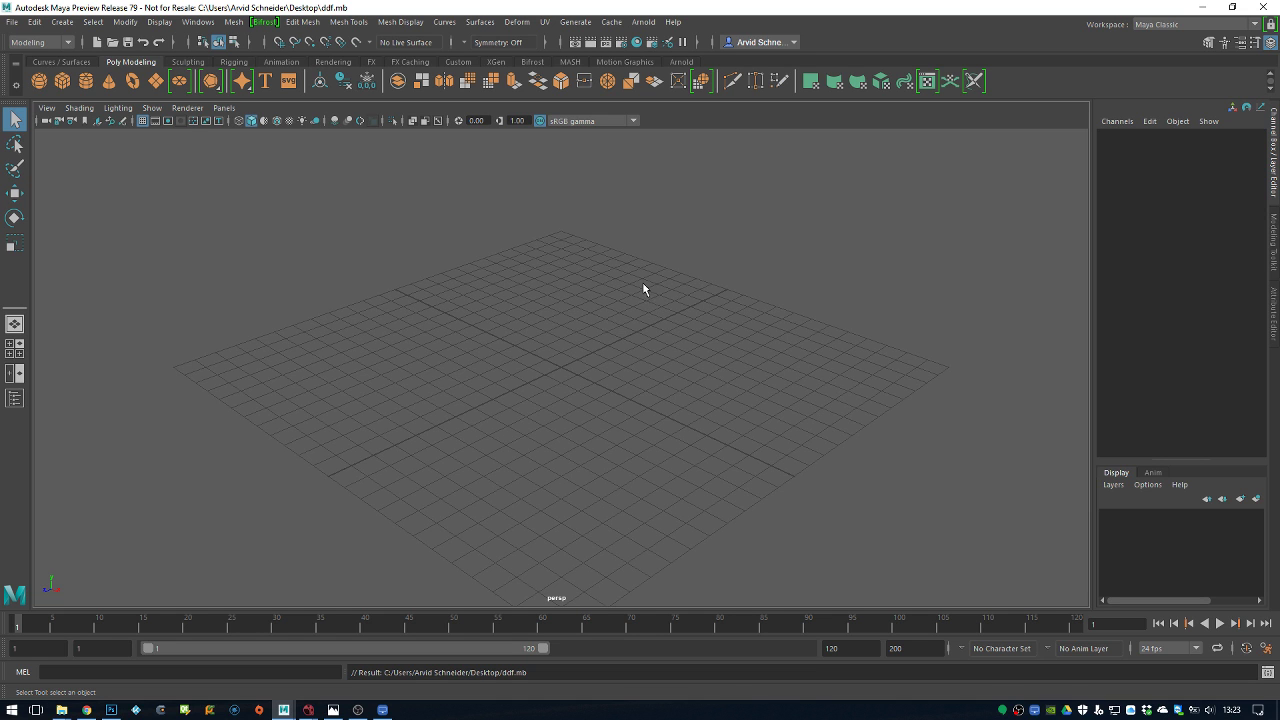
left_click(13, 21)
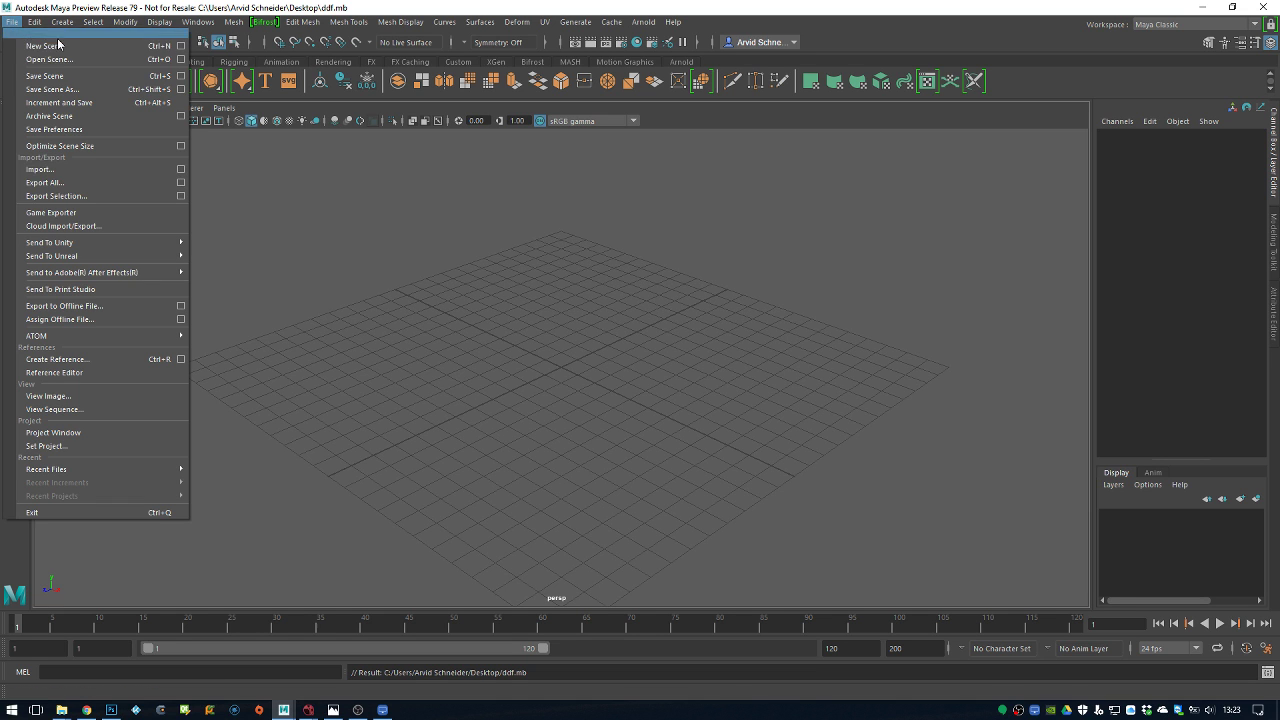
left_click(319, 279)
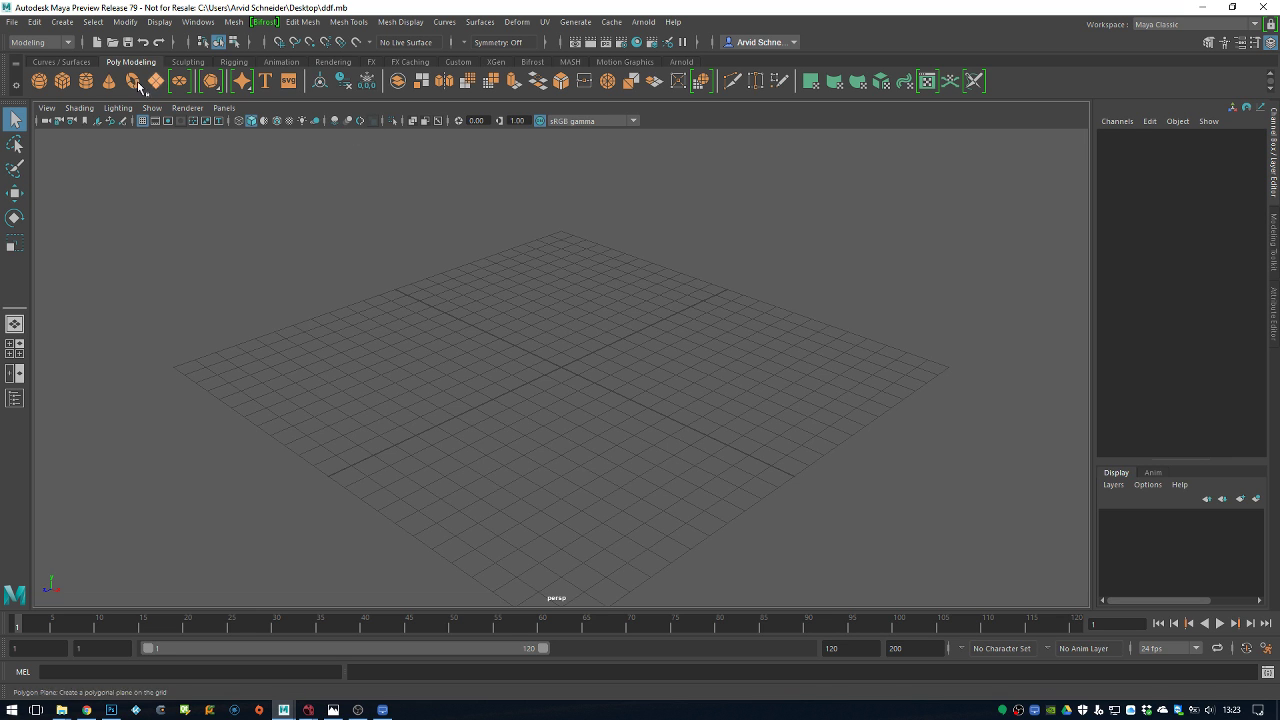
left_click(11, 22)
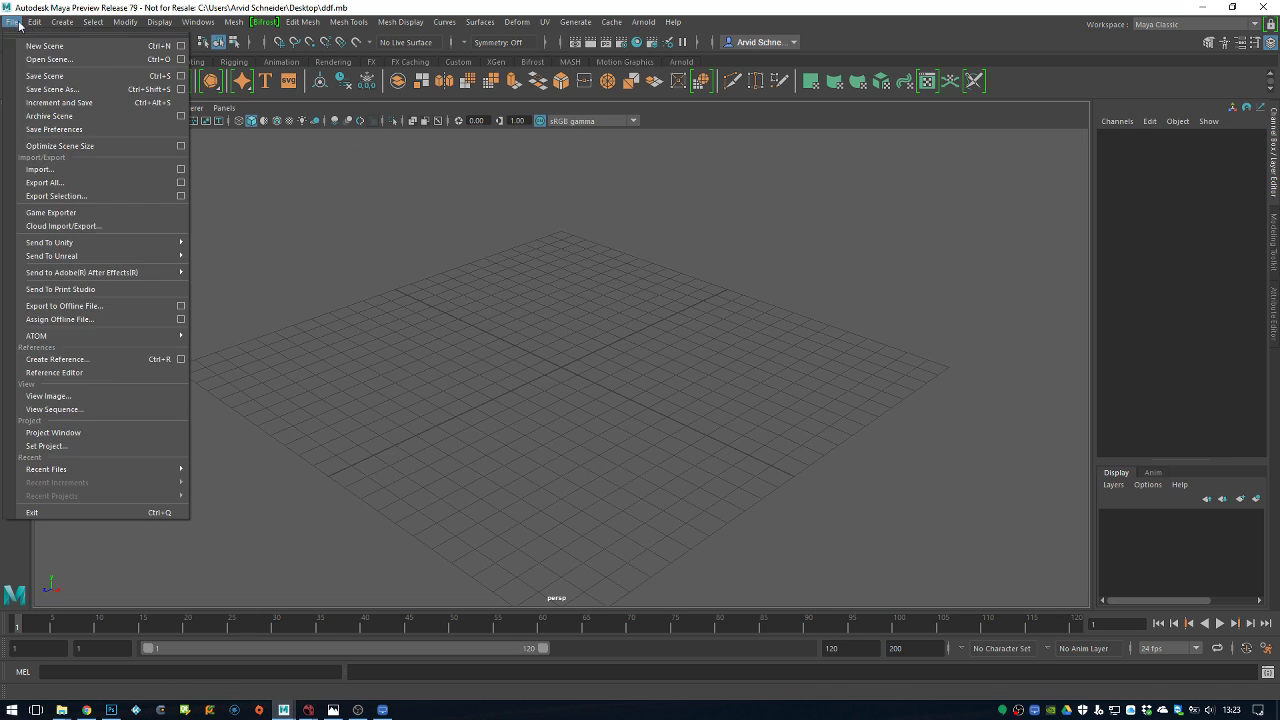
left_click(360, 209)
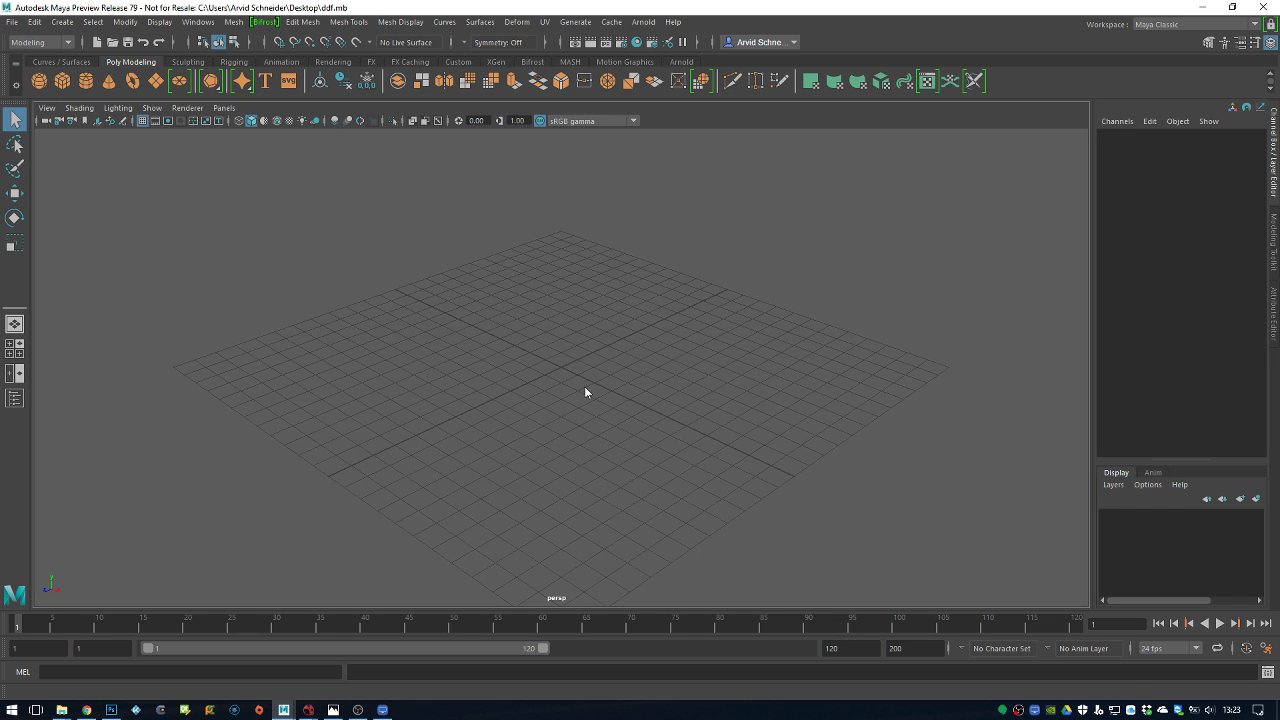
Switch to File Explorer and copy the Maya.env file from the maya_backup/2018 folder
mouse_move(62, 708)
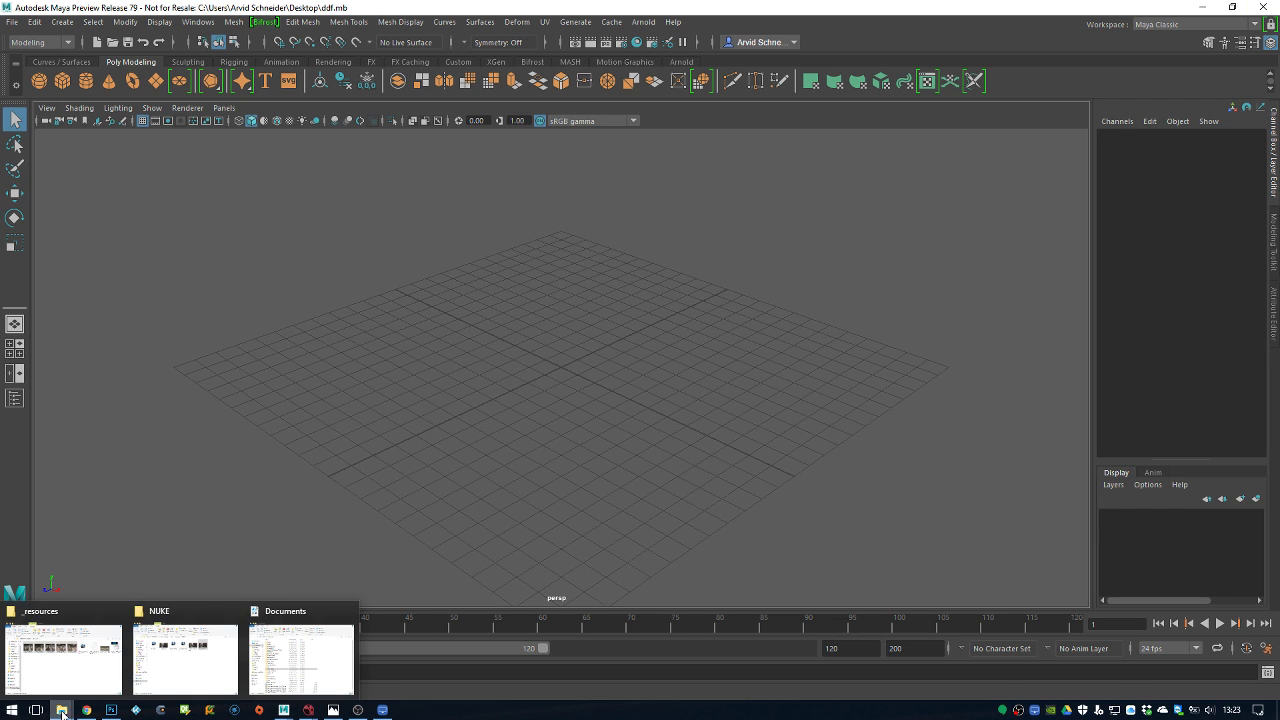
left_click(293, 650)
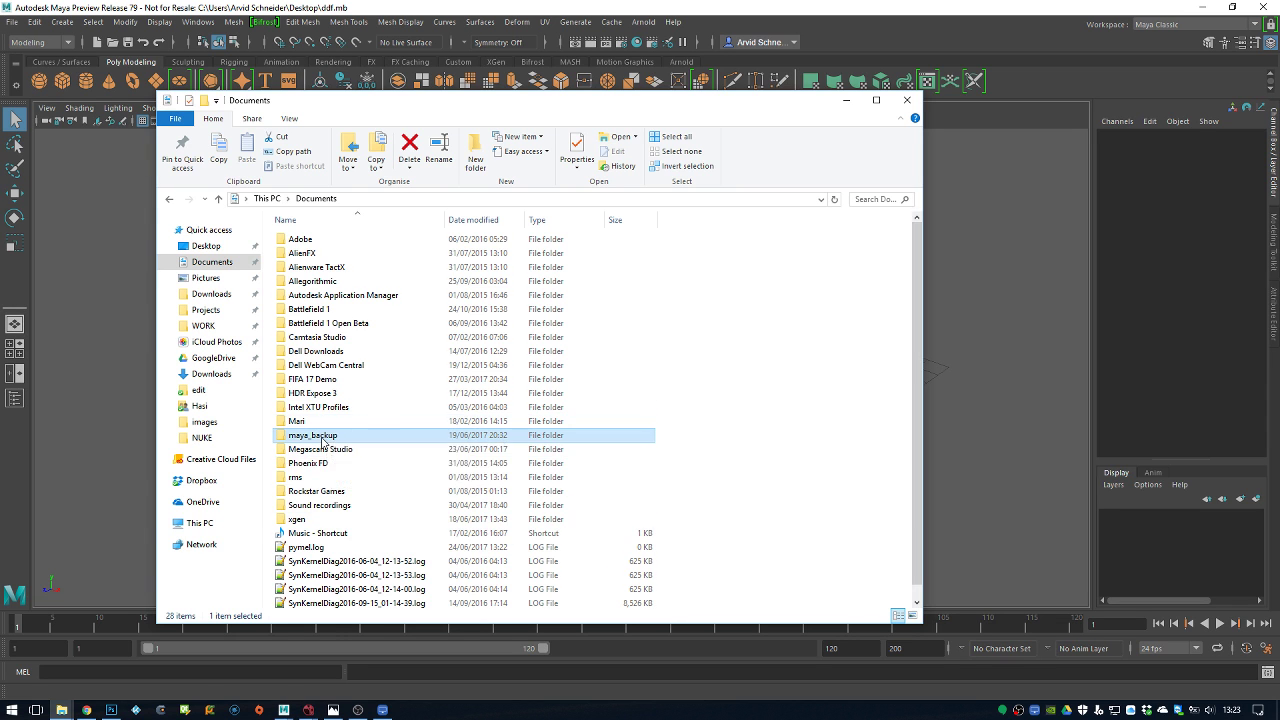
double_click(325, 437)
double_click(345, 242)
left_click(333, 296)
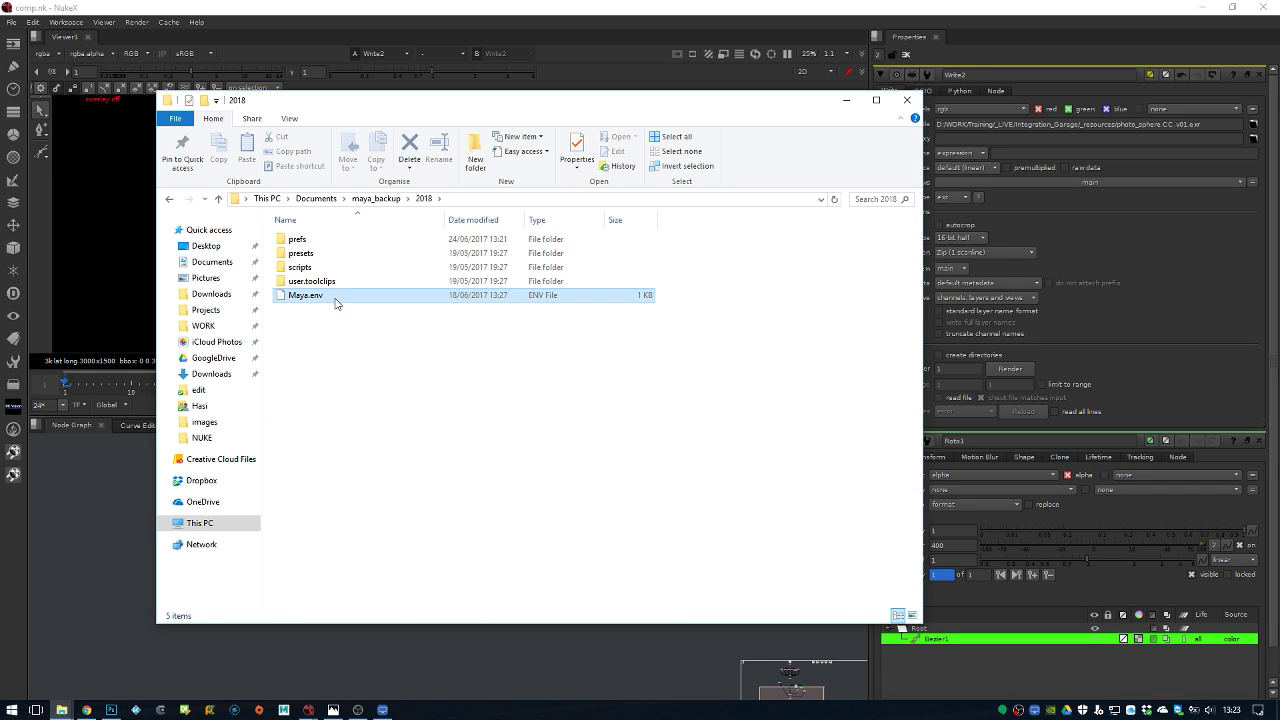
Examine the contents of Maya.env from Documents/maya/2018 in Notepad++ and close the editor
left_click(326, 200)
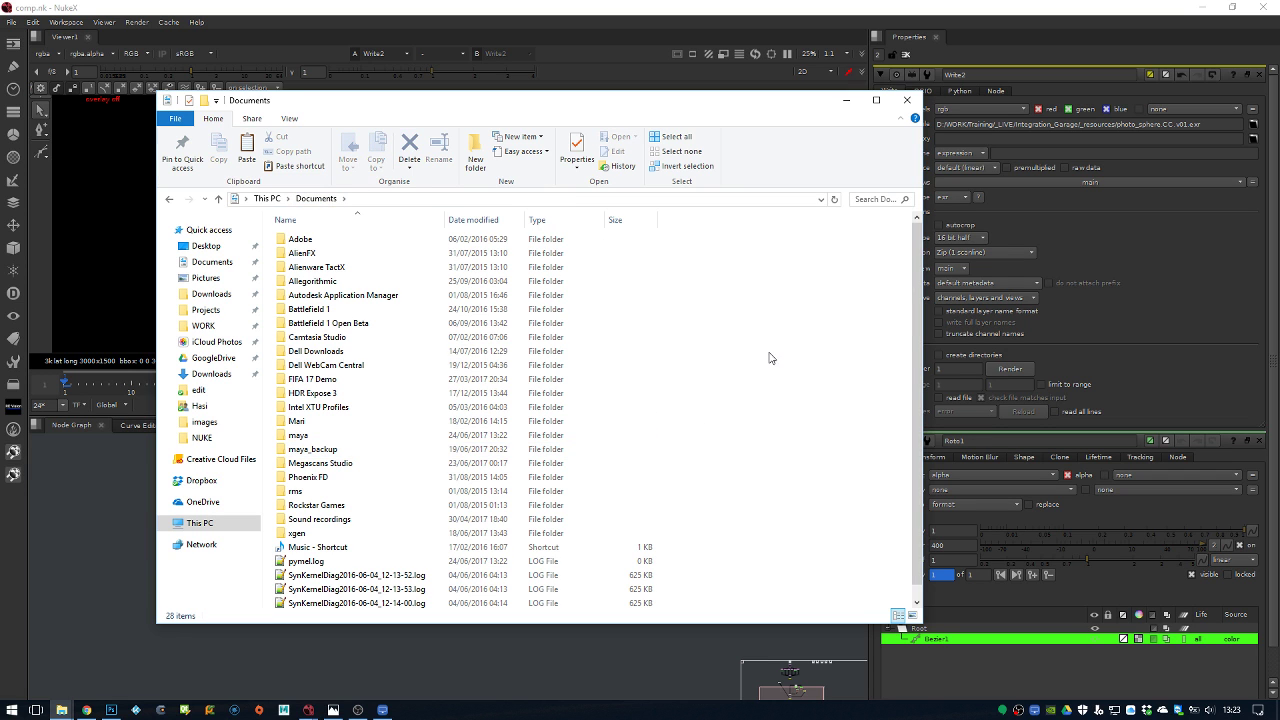
double_click(366, 434)
double_click(368, 240)
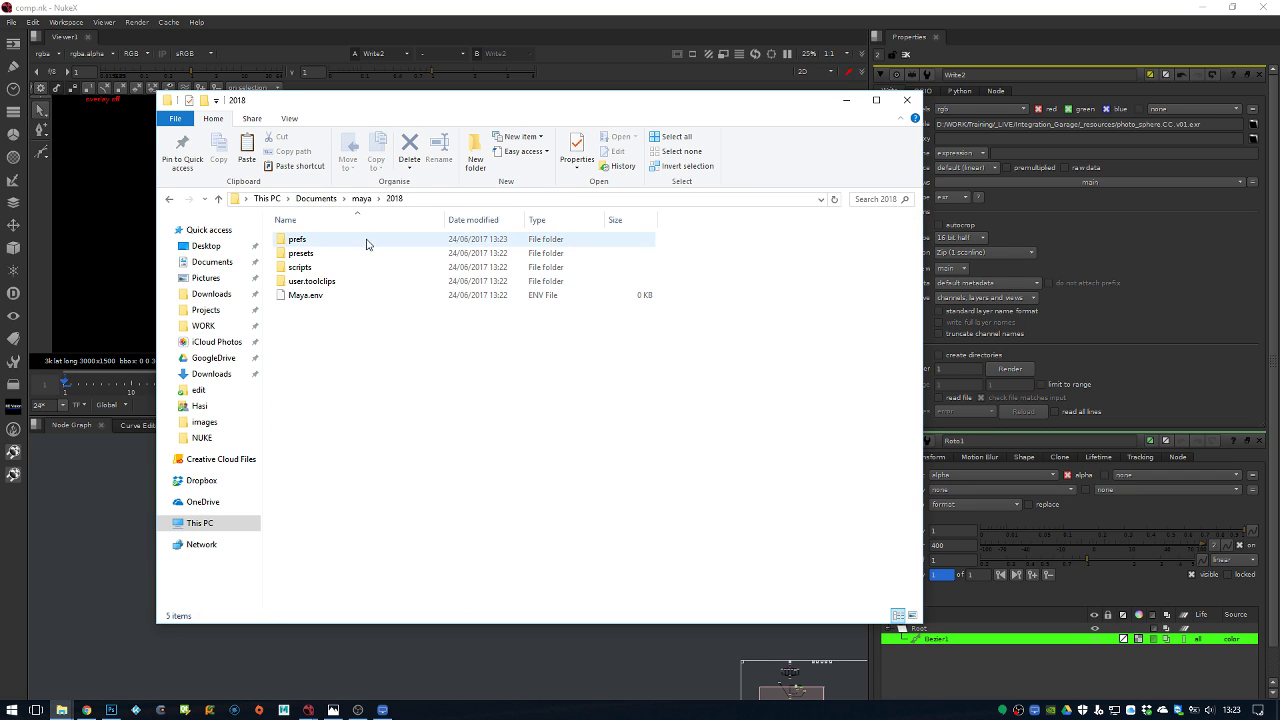
left_click(330, 298)
right_click(316, 300)
left_click(294, 325)
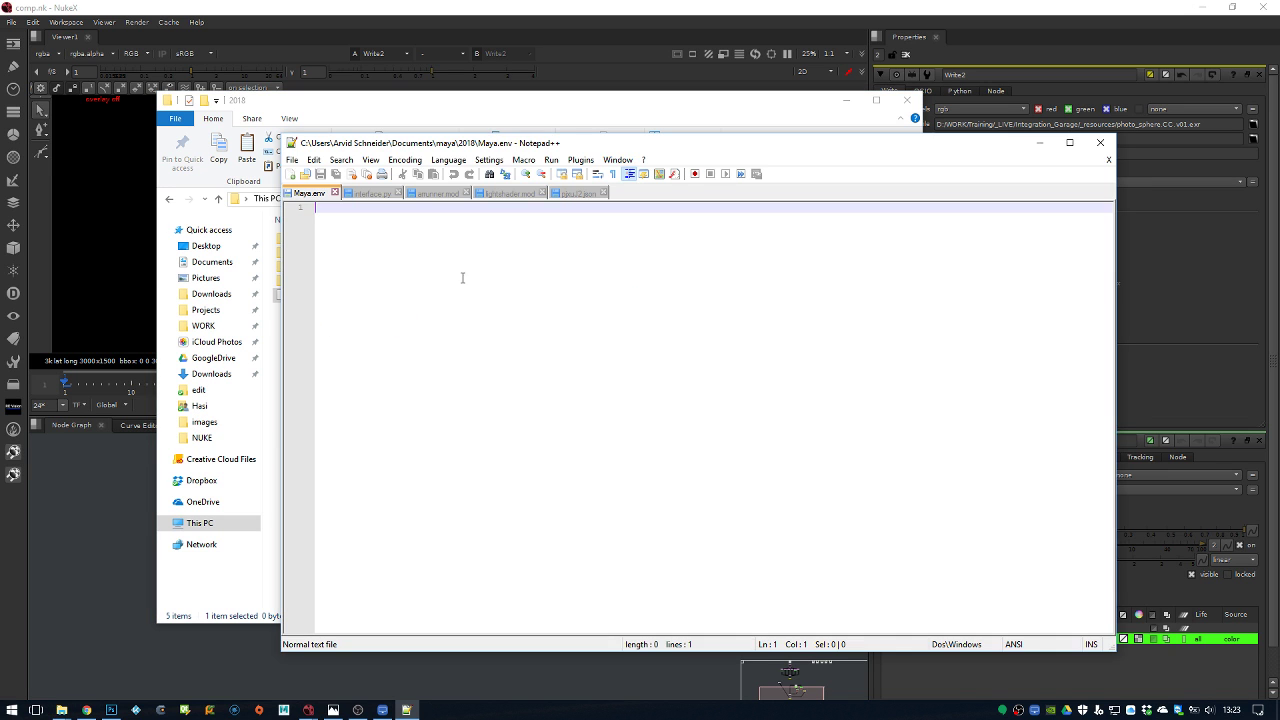
left_click(836, 490)
left_click(1100, 142)
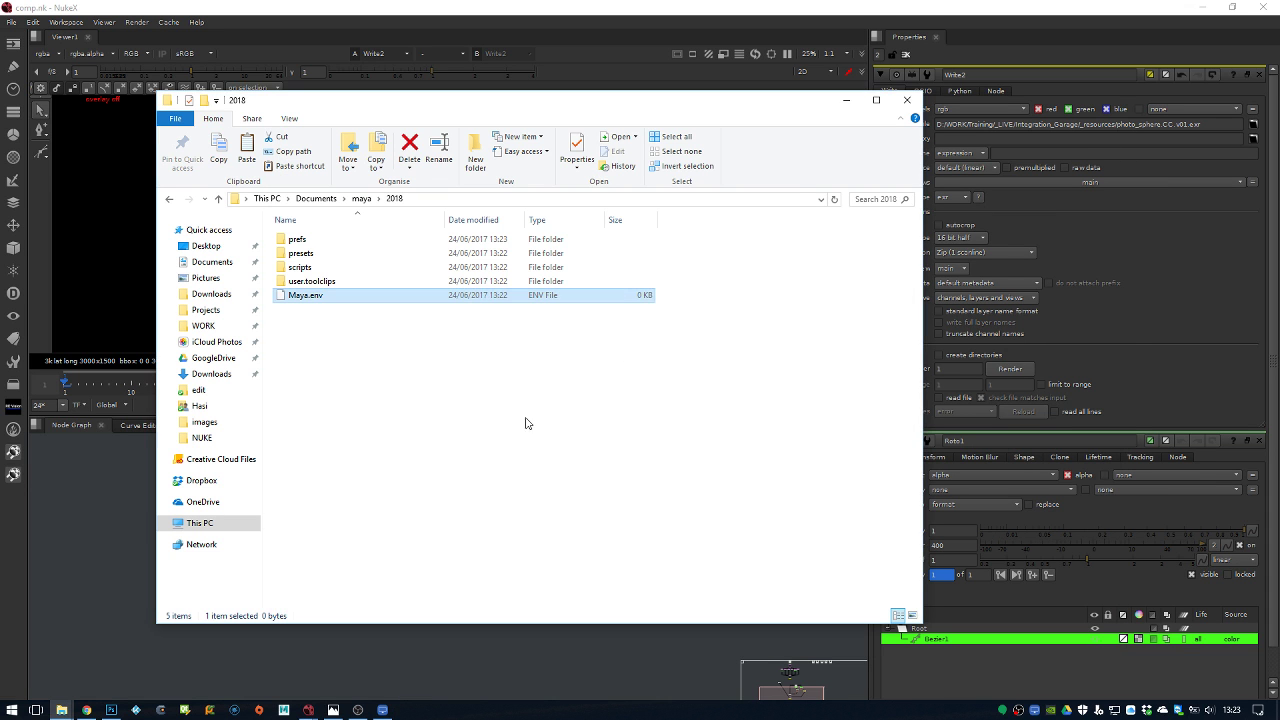
Replace Maya.env in the maya/2018 folder with the copied backup version and check its contents in Notepad++
key("ctrl+v")
left_click(580, 251)
right_click(303, 298)
left_click(240, 314)
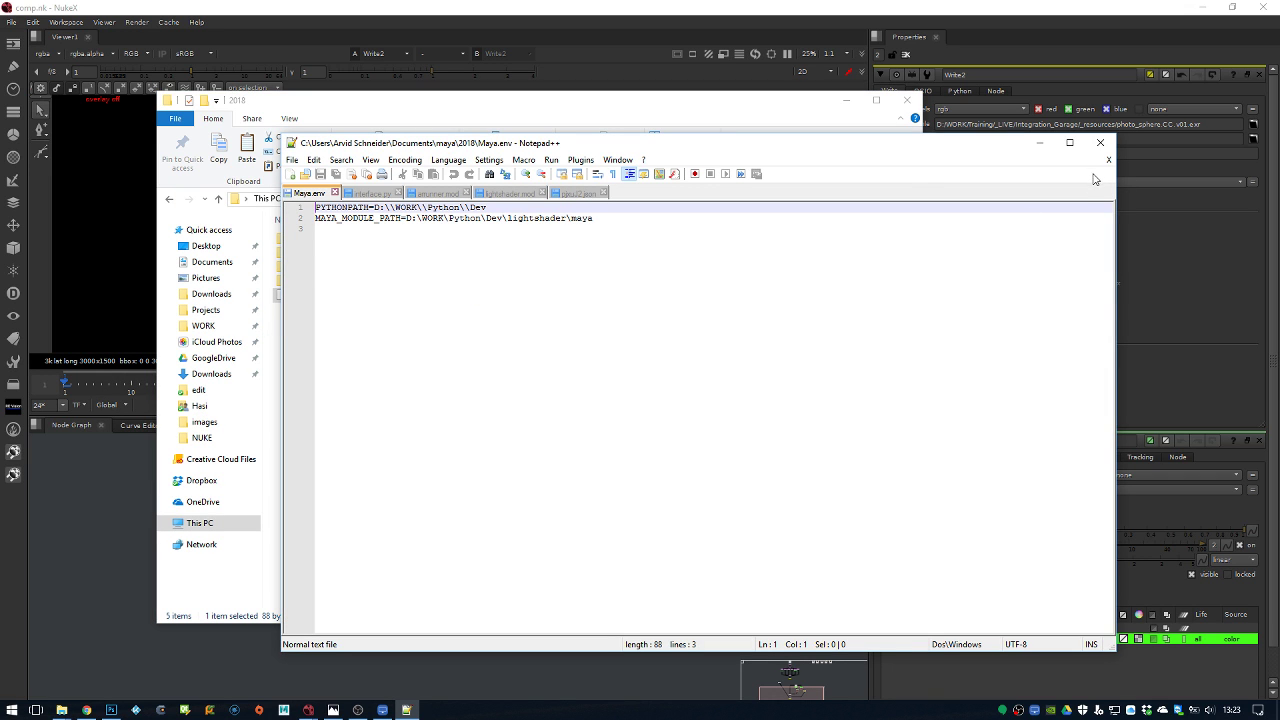
left_click(1100, 142)
left_click(550, 378)
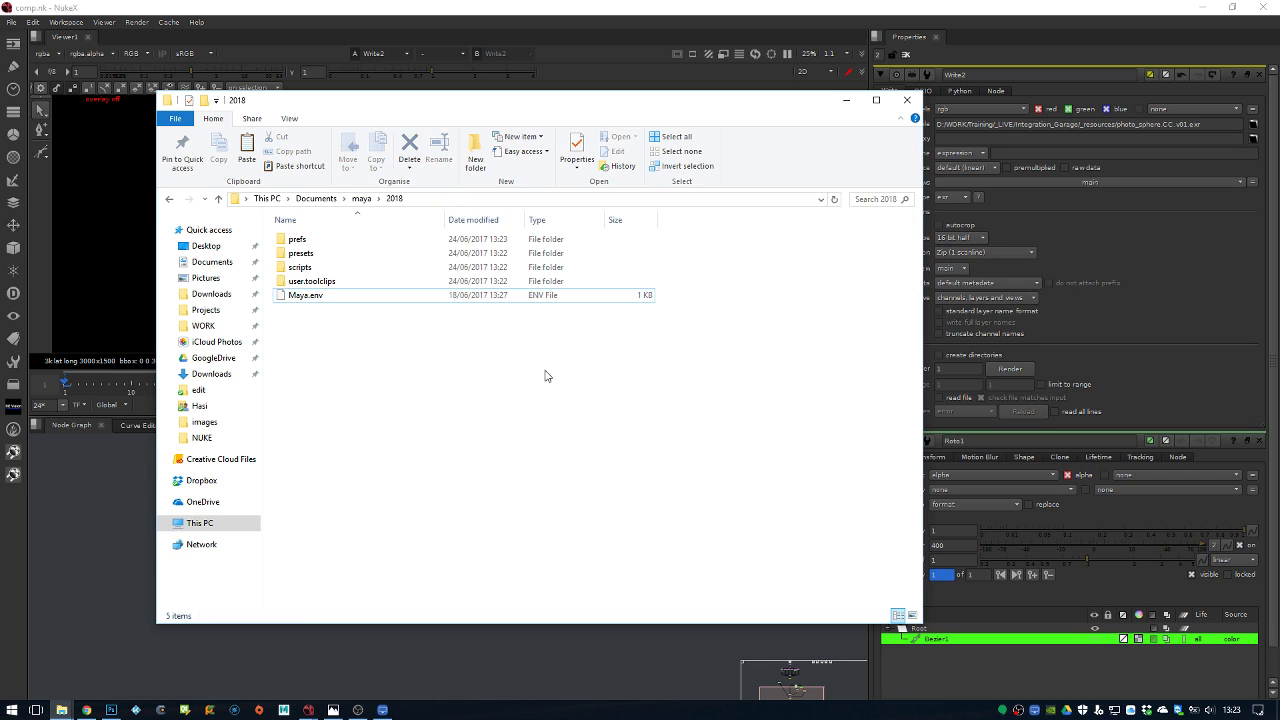
Minimize File Explorer, restart Maya and dismiss the What's New Highlight Settings dialog
left_click(845, 105)
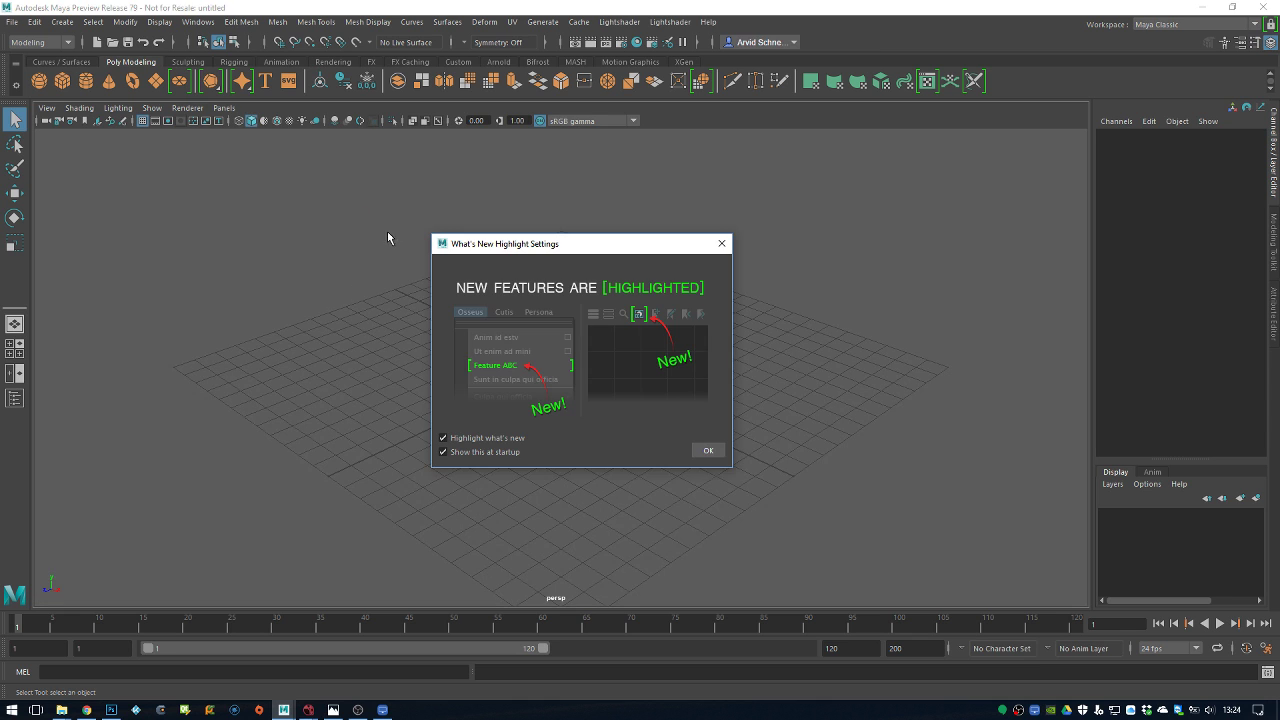
left_click(721, 244)
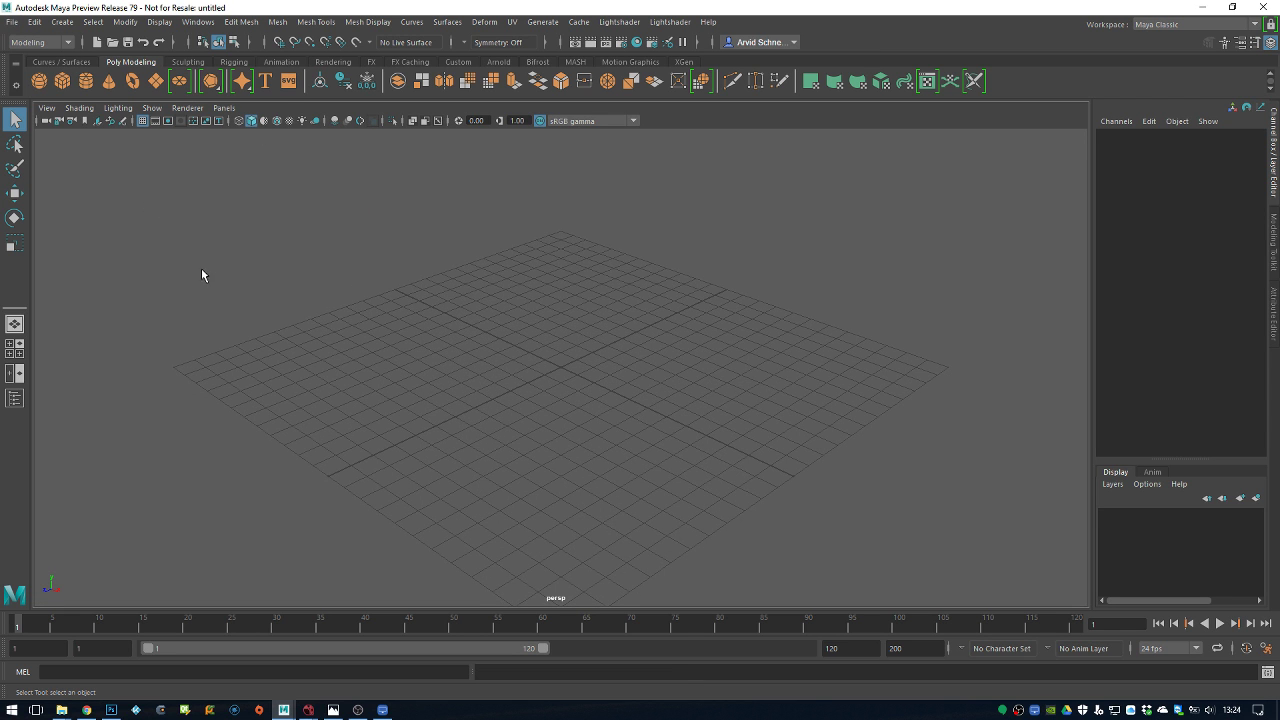
Save the empty scene as dd in the scenes folder of the default project
left_click(11, 22)
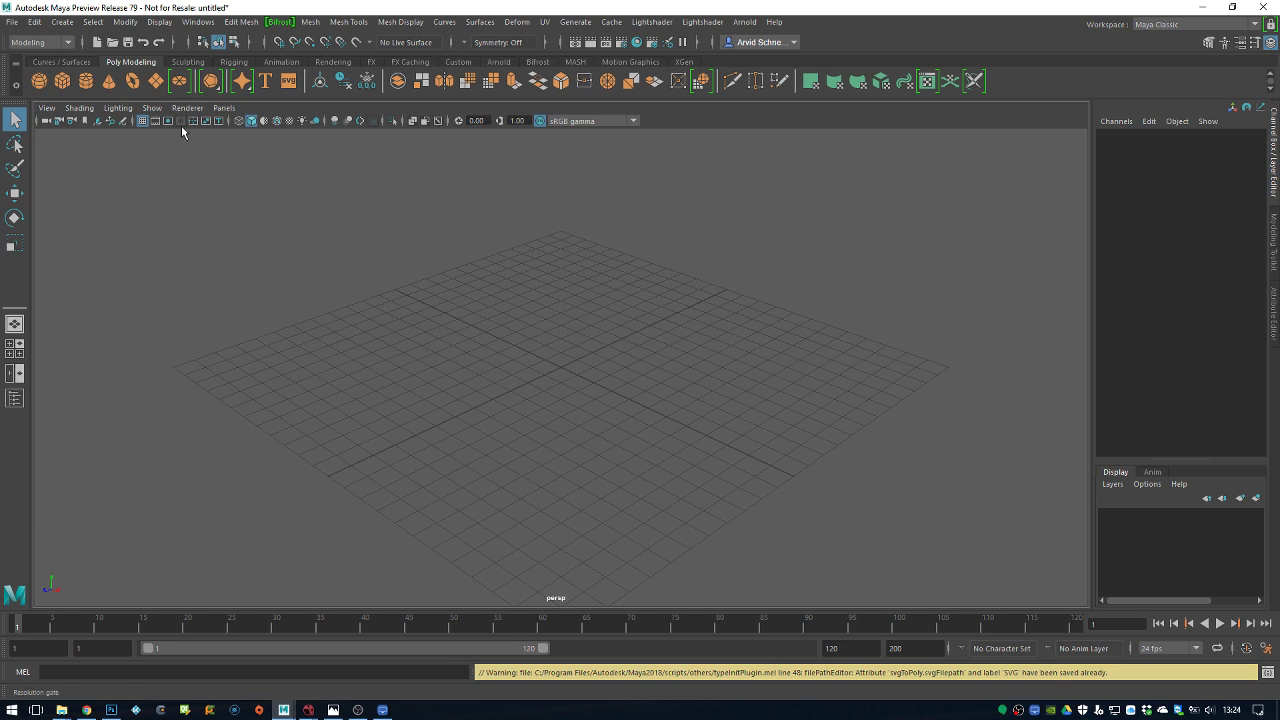
key("ctrl+s")
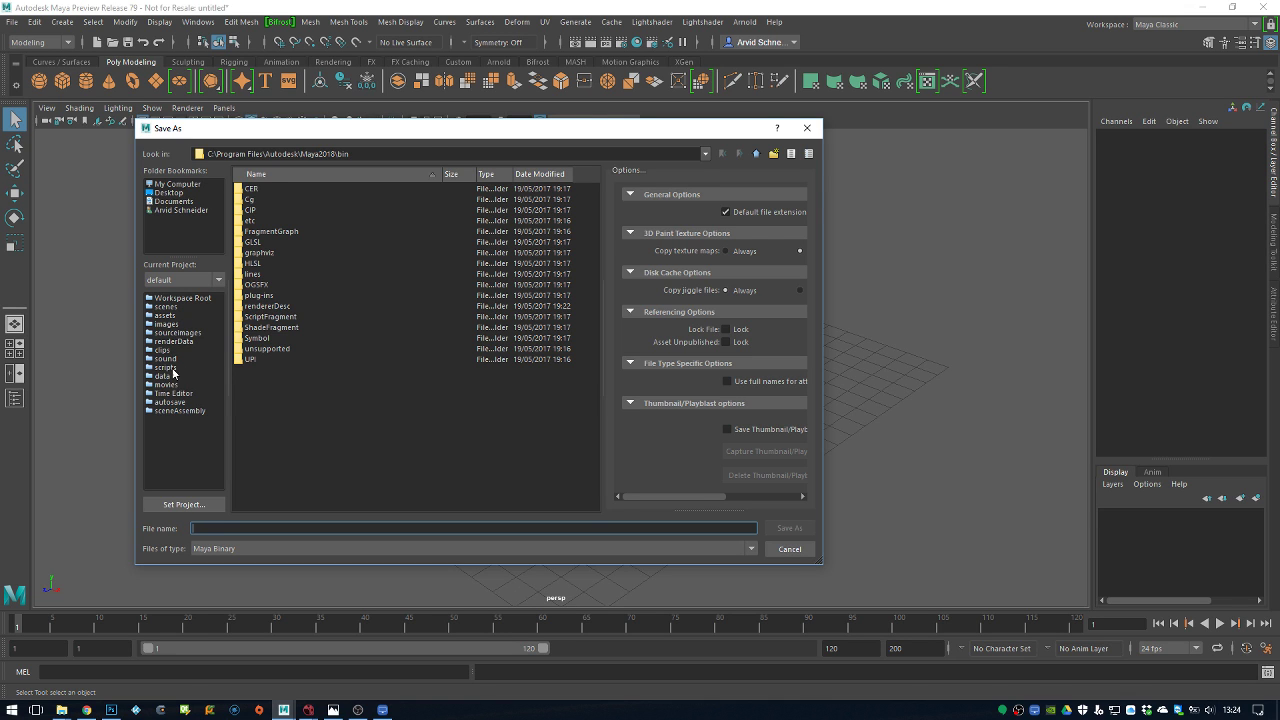
left_click(175, 307)
type("dd")
left_click(771, 532)
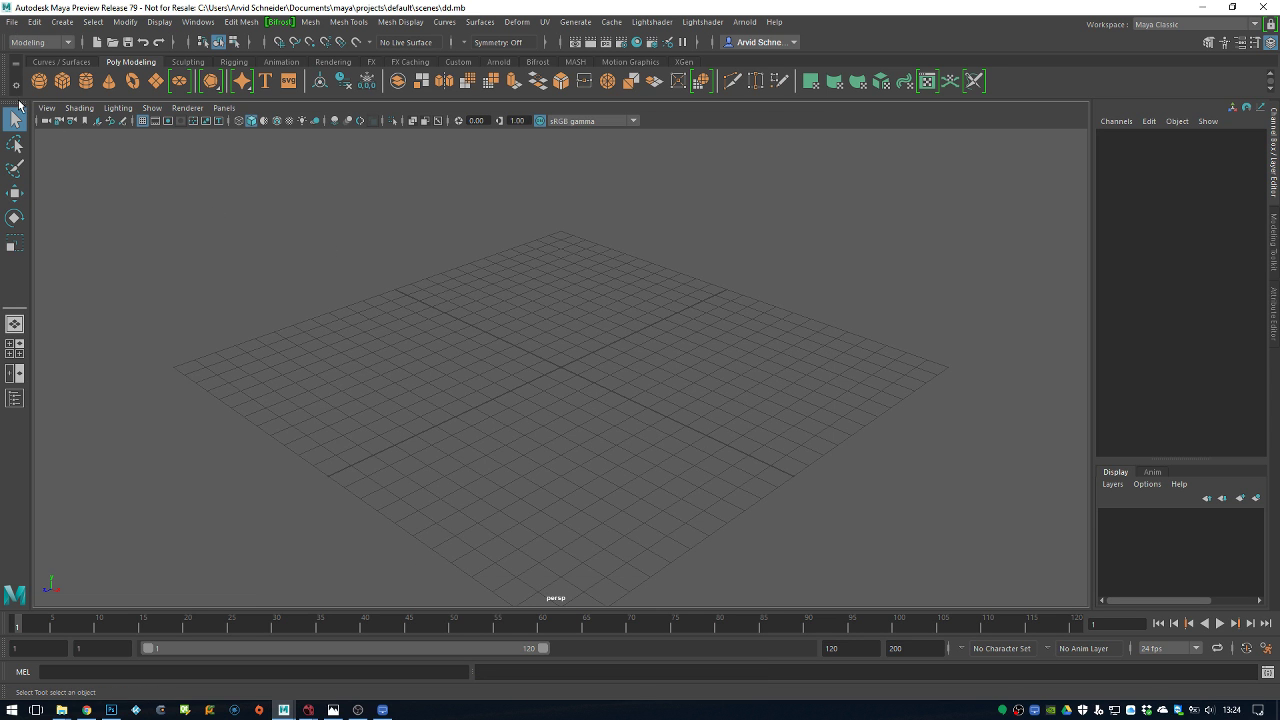
Switch to the Rendering - Expert workspace and remove the docked Render Setup panel
left_click(1172, 27)
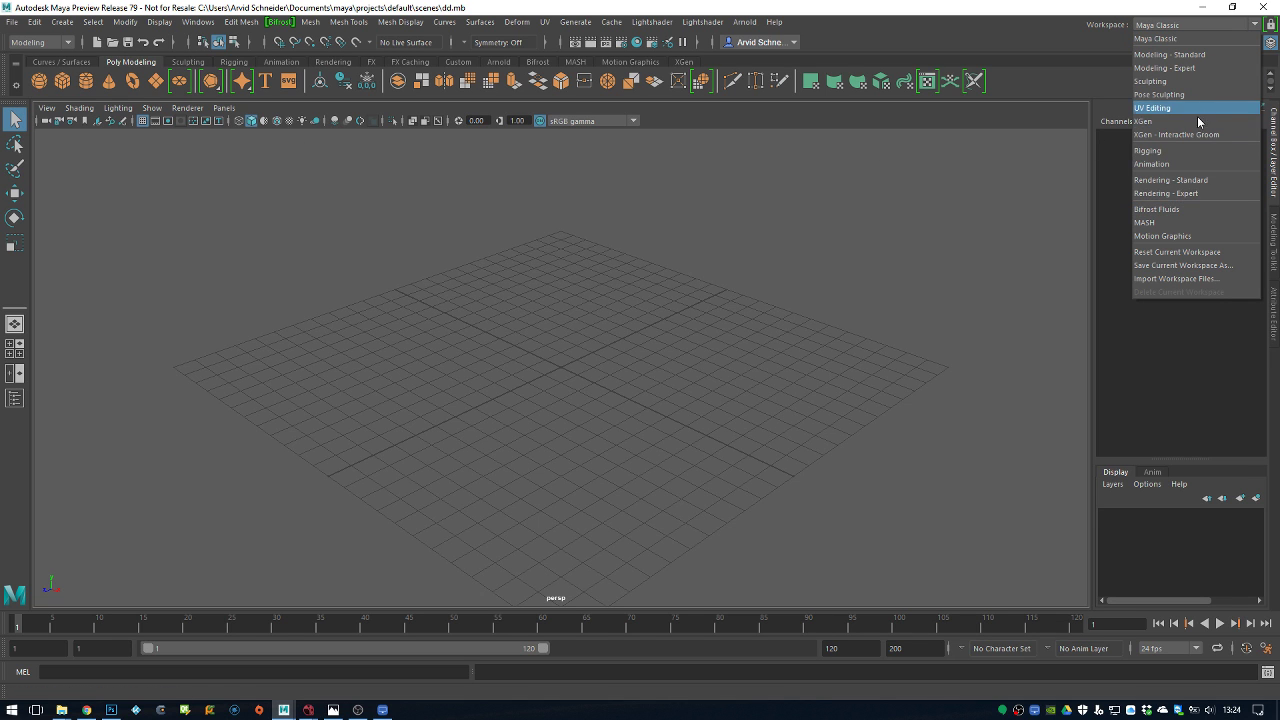
left_click(1198, 193)
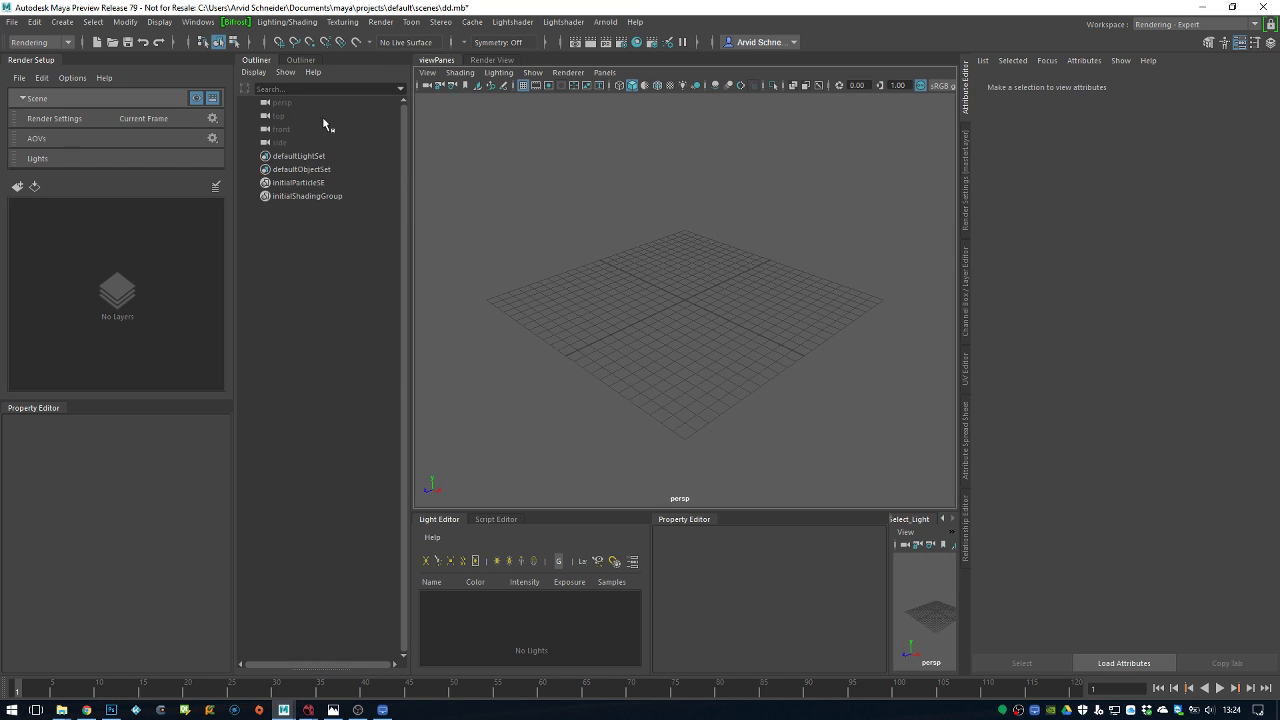
left_click_drag(45, 62, 98, 110)
left_click(316, 110)
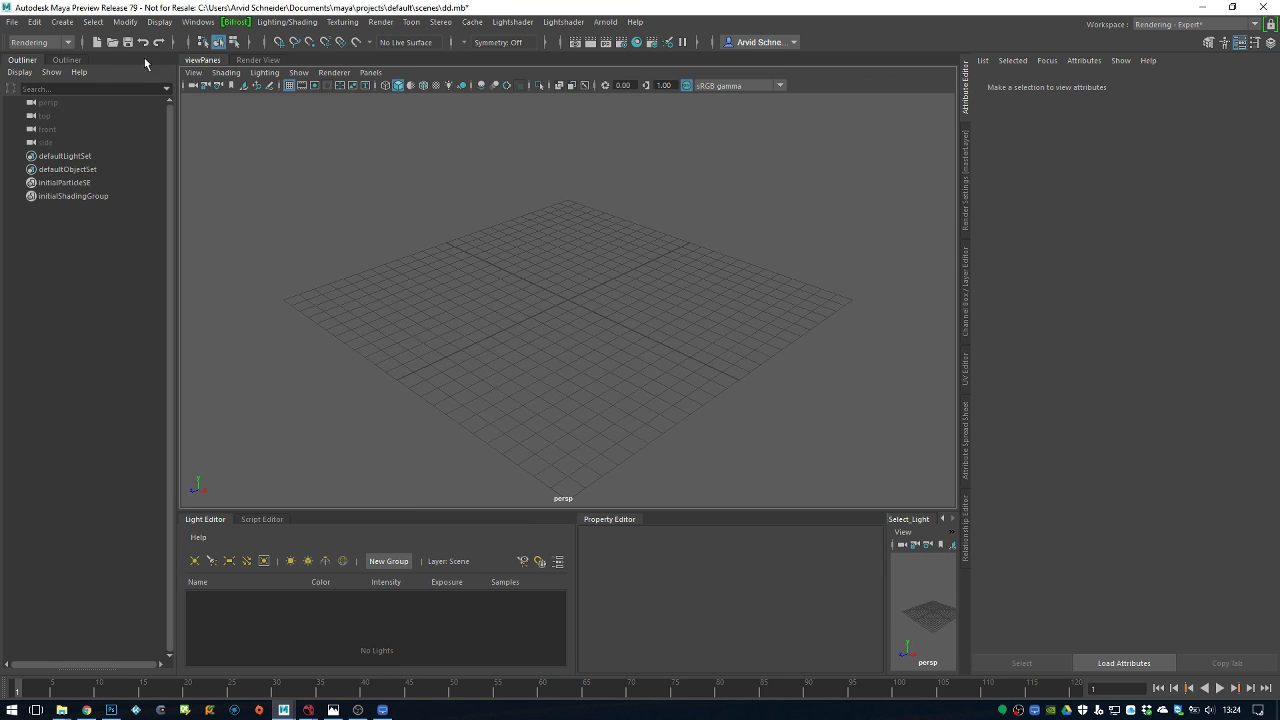
Dock one Outliner into the Attribute Editor's tab group and close the duplicate Outliner
left_click_drag(32, 62, 957, 180)
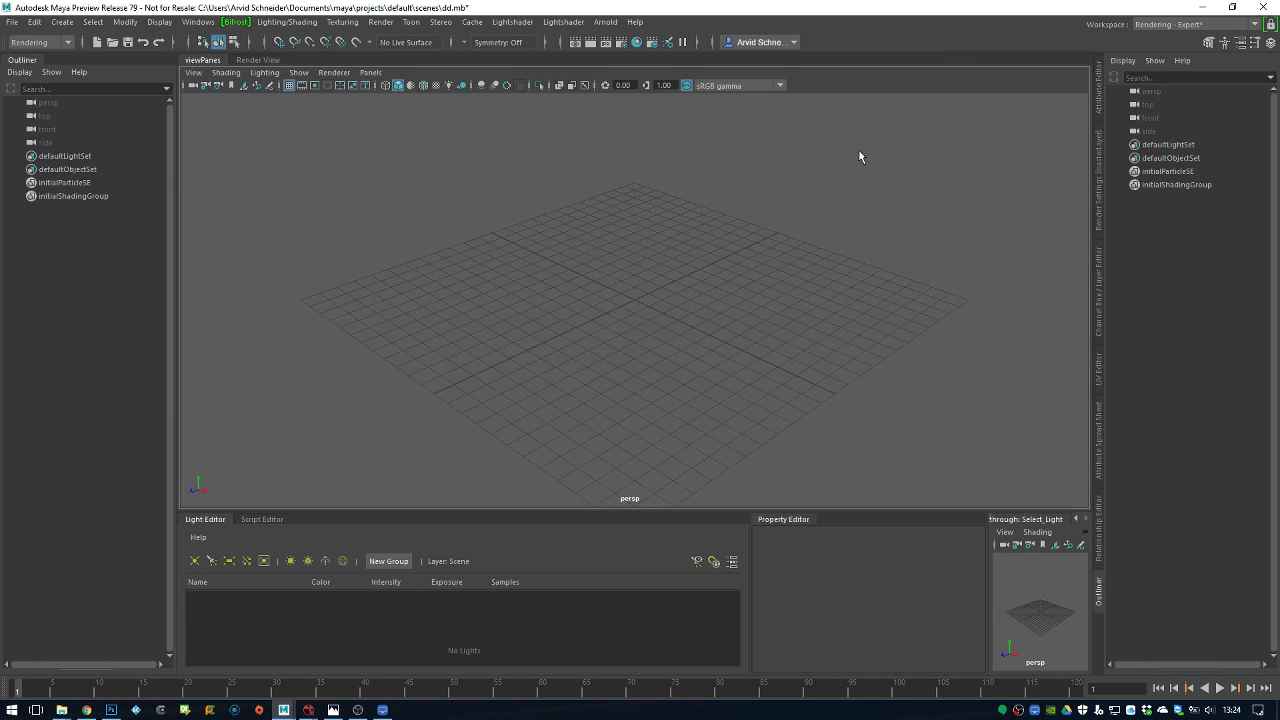
left_click_drag(25, 60, 177, 143)
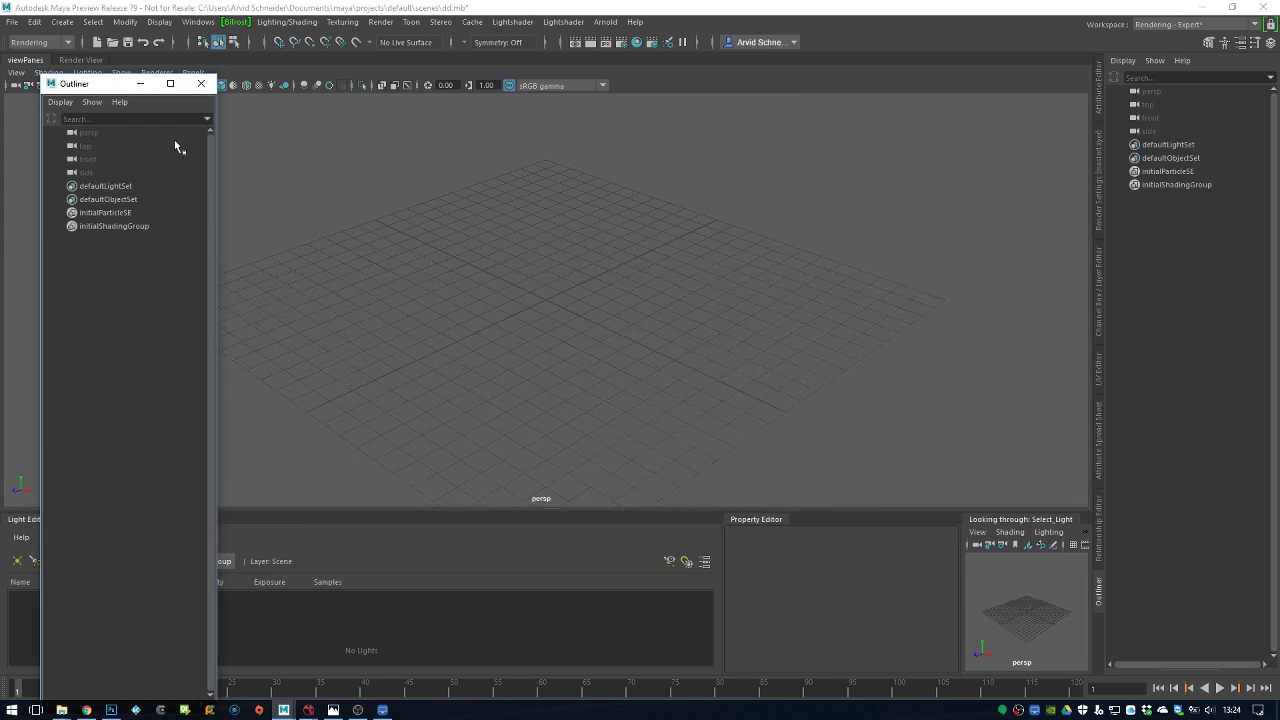
left_click(200, 82)
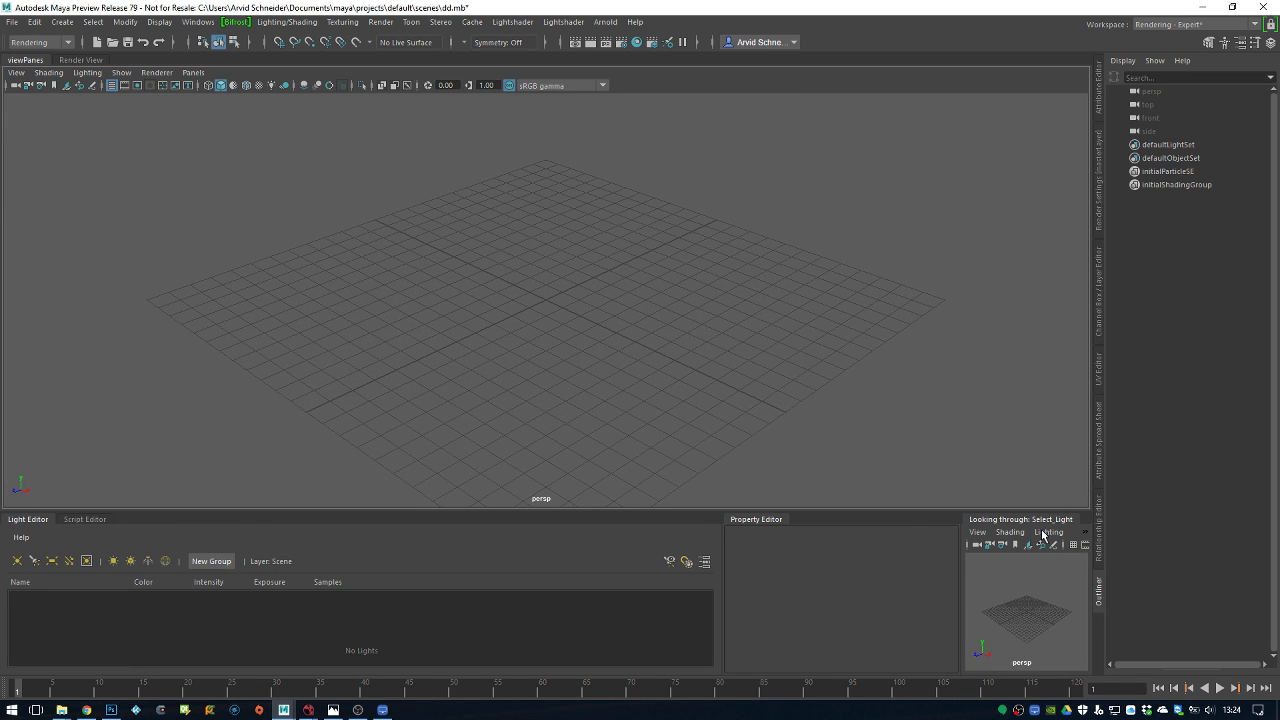
Close the Property Editor, Select_Light view, Light Editor and Script Editor panels below the viewport
left_click_drag(740, 522, 763, 443)
left_click(974, 509)
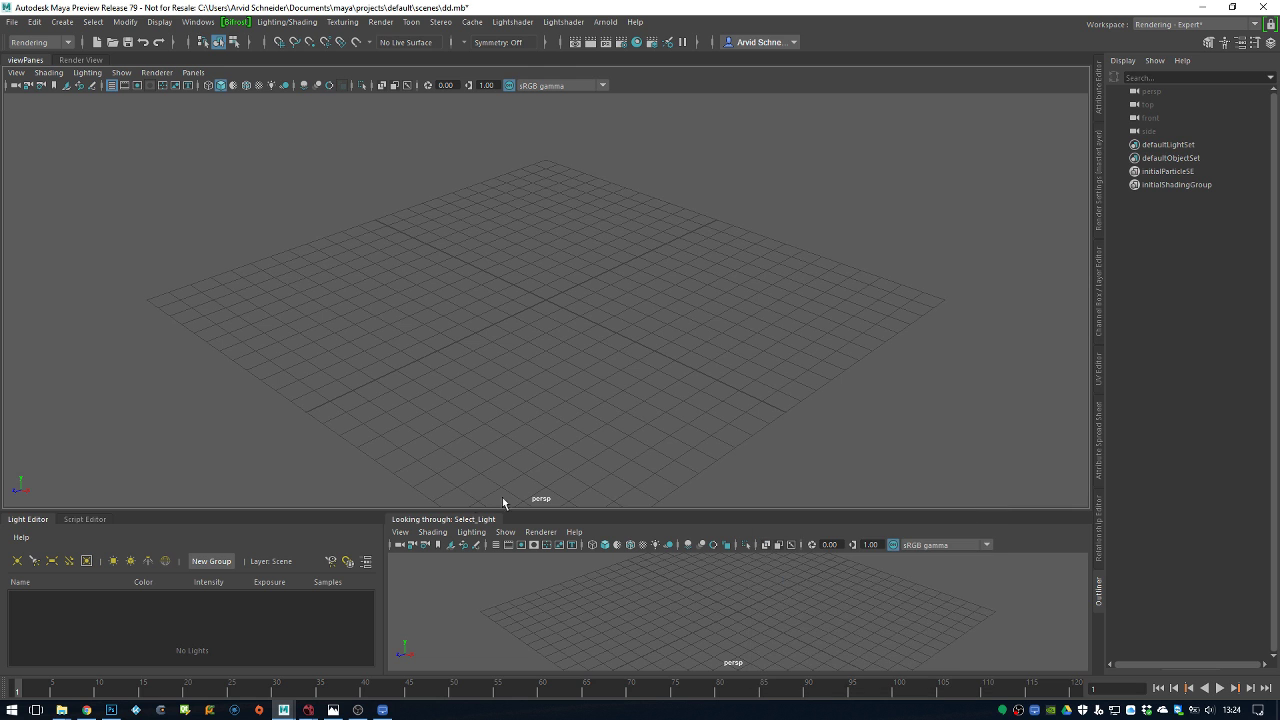
left_click_drag(436, 522, 558, 417)
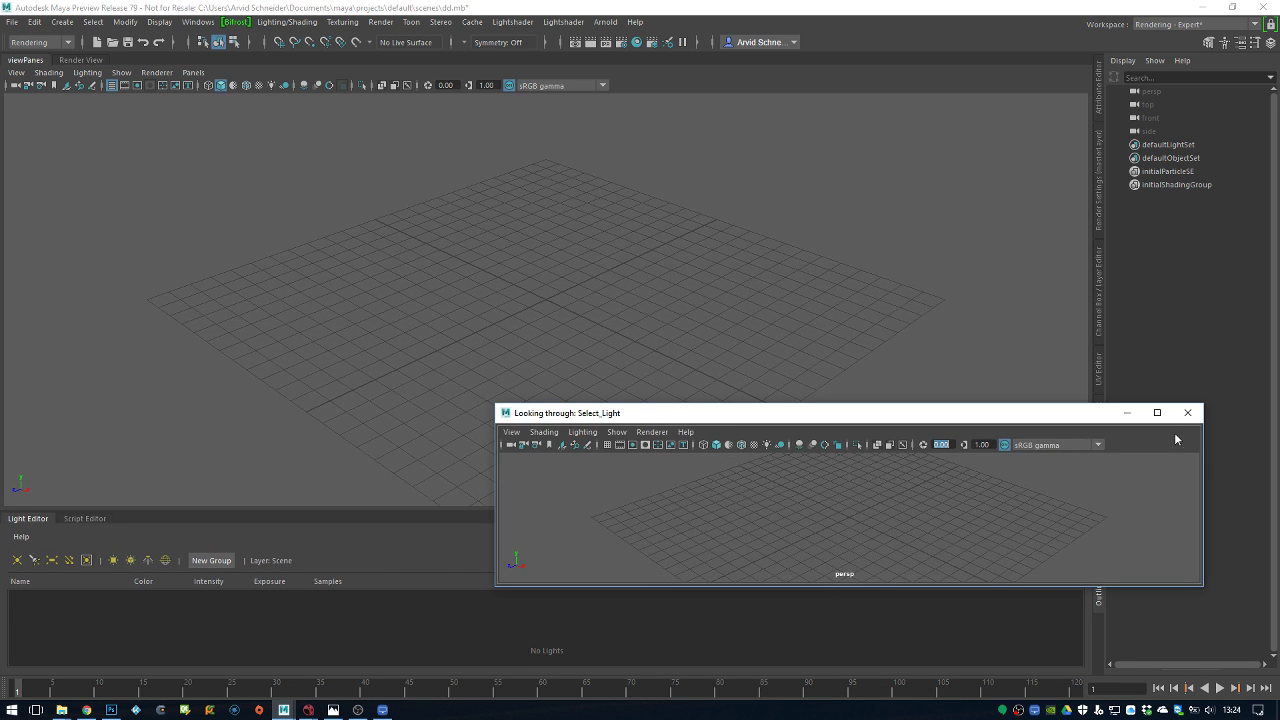
left_click(1187, 412)
left_click_drag(28, 518, 100, 519)
left_click(424, 512)
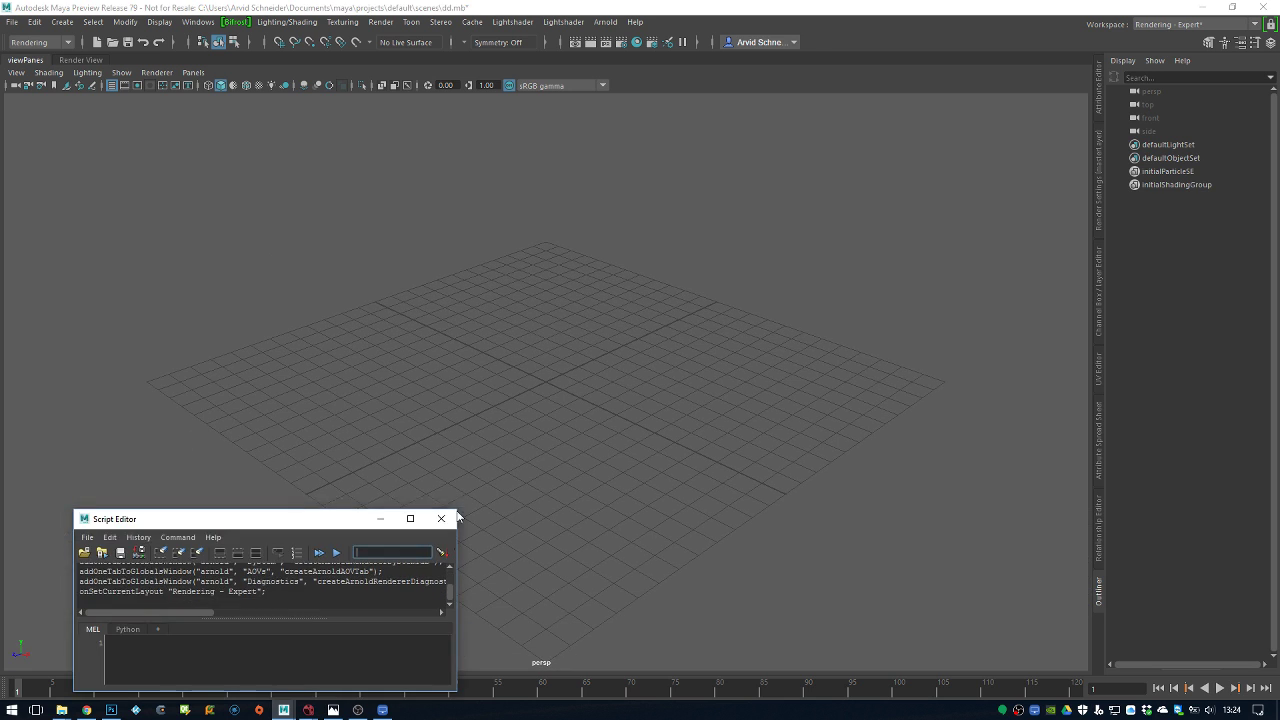
left_click(441, 518)
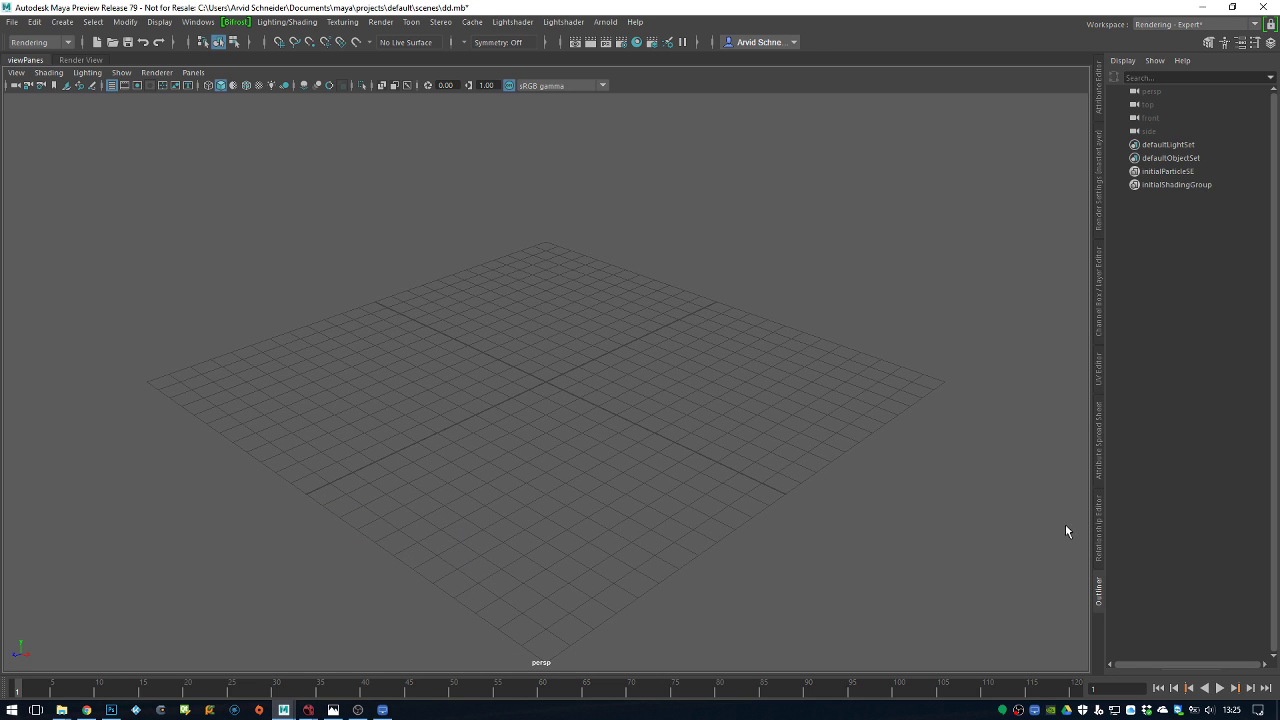
Pull the Outliner out of the tab group and dock it as its own column beside the viewport
left_click(1099, 599)
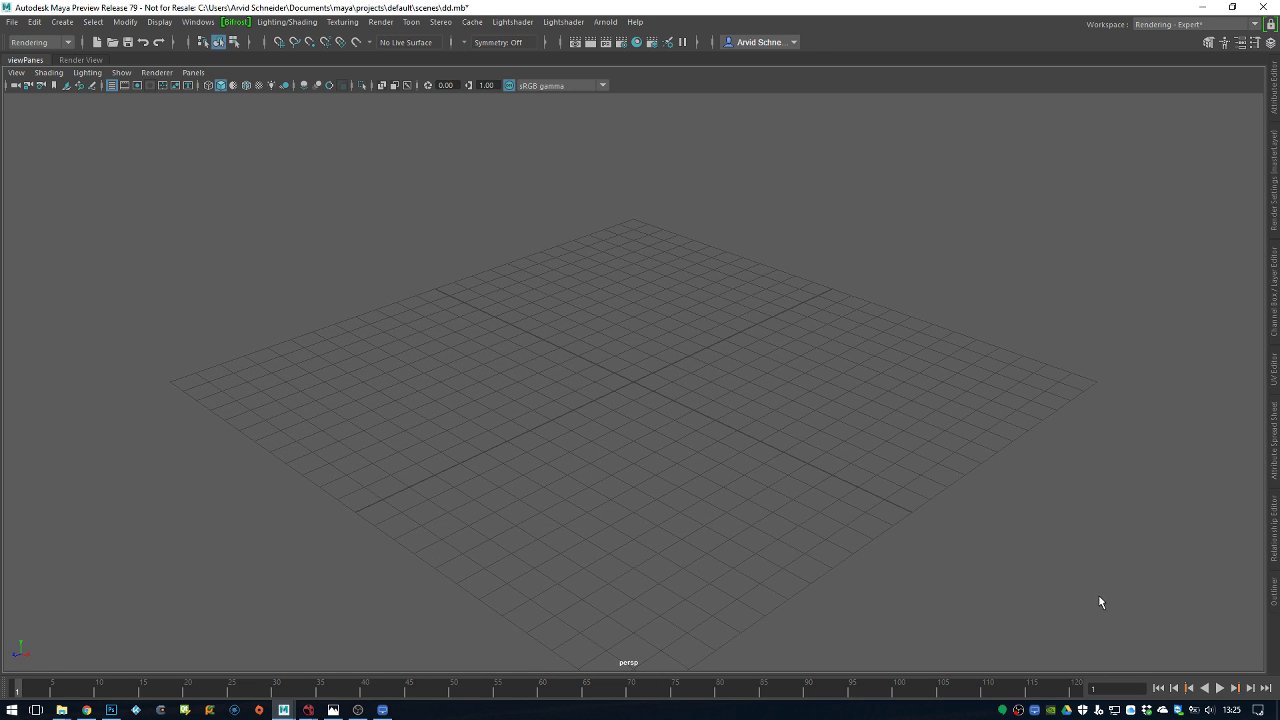
left_click(1275, 595)
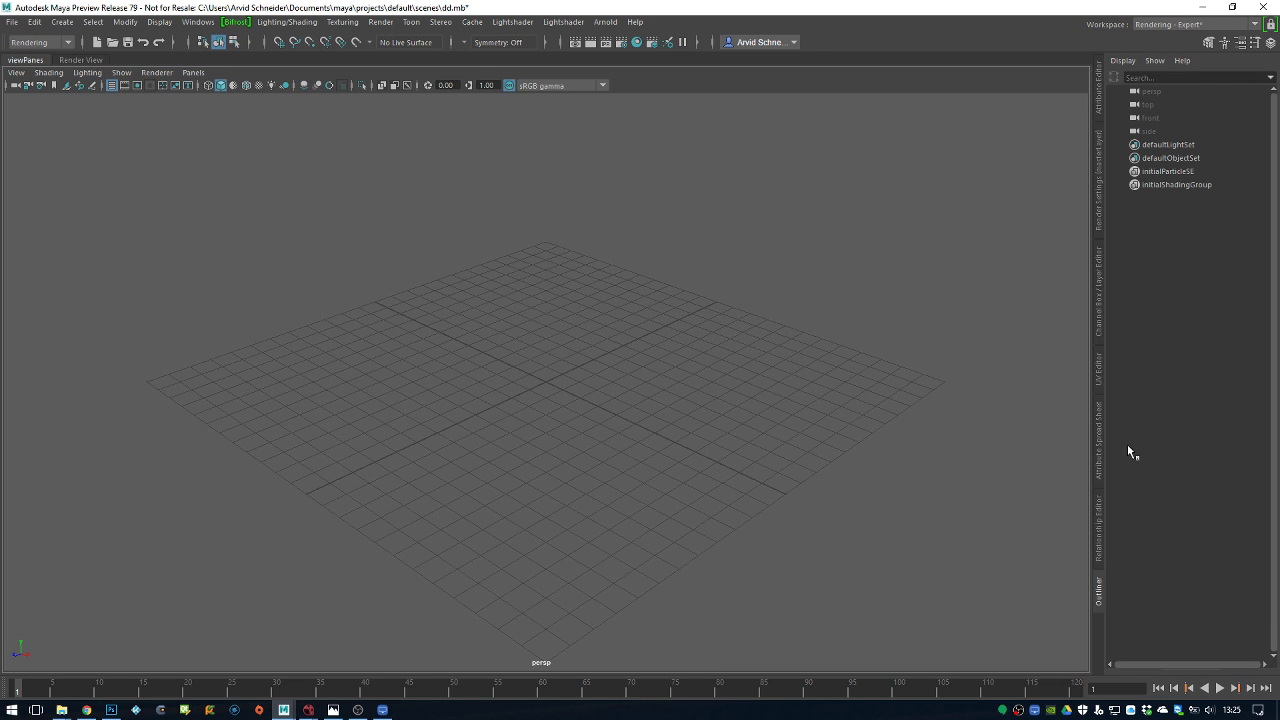
left_click_drag(1101, 598, 962, 130)
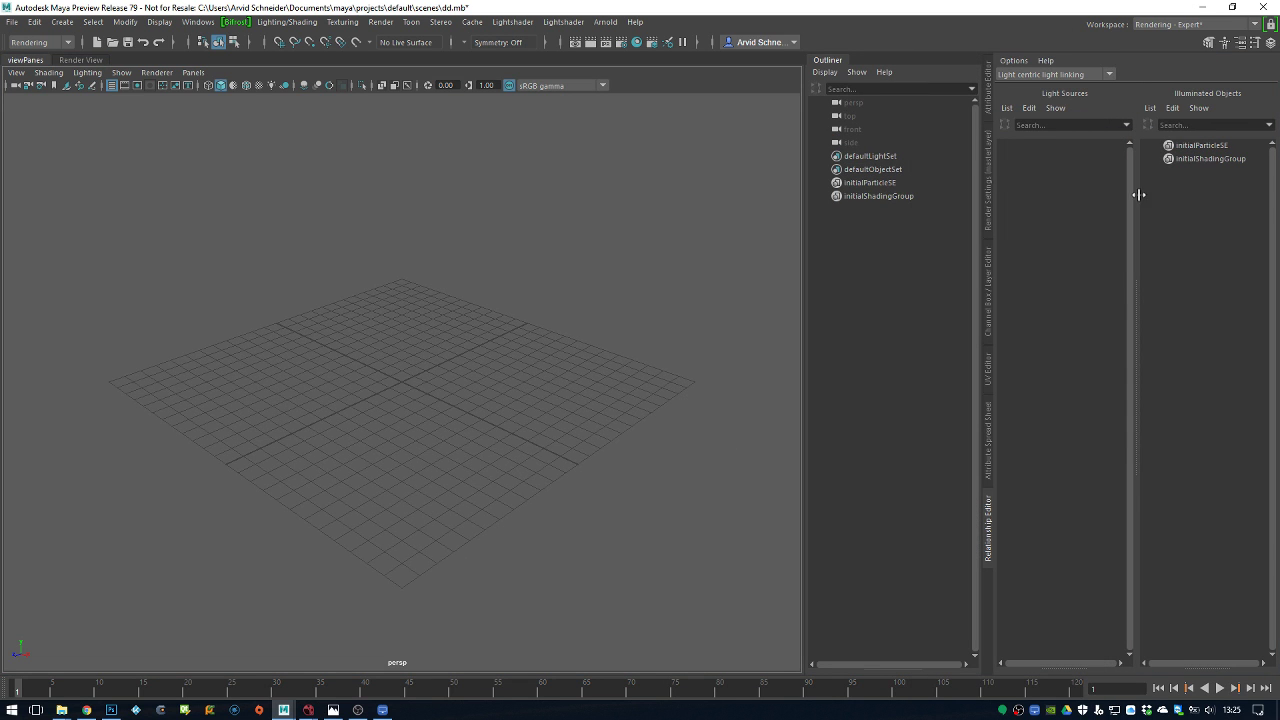
Show the Attribute Editor with its group's tabs along the outer edge, and remove the Render View panel
left_click(990, 100)
right_click(964, 89)
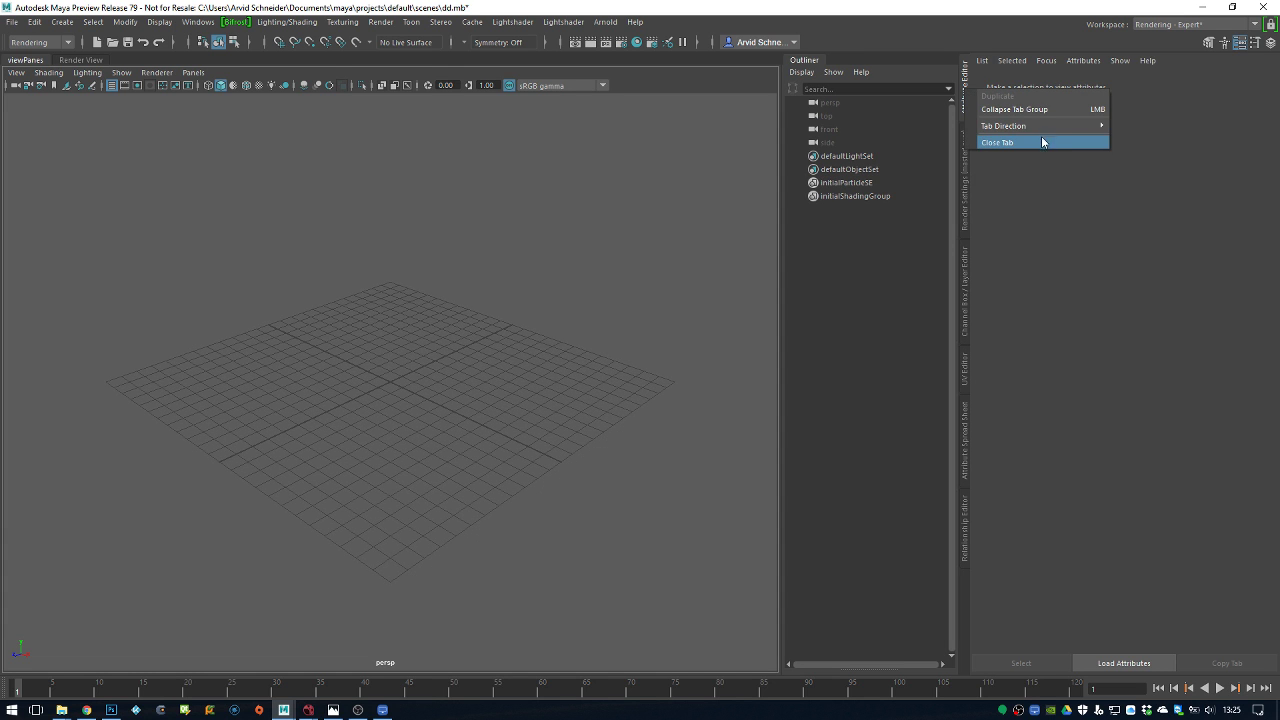
mouse_move(1040, 127)
left_click(1144, 152)
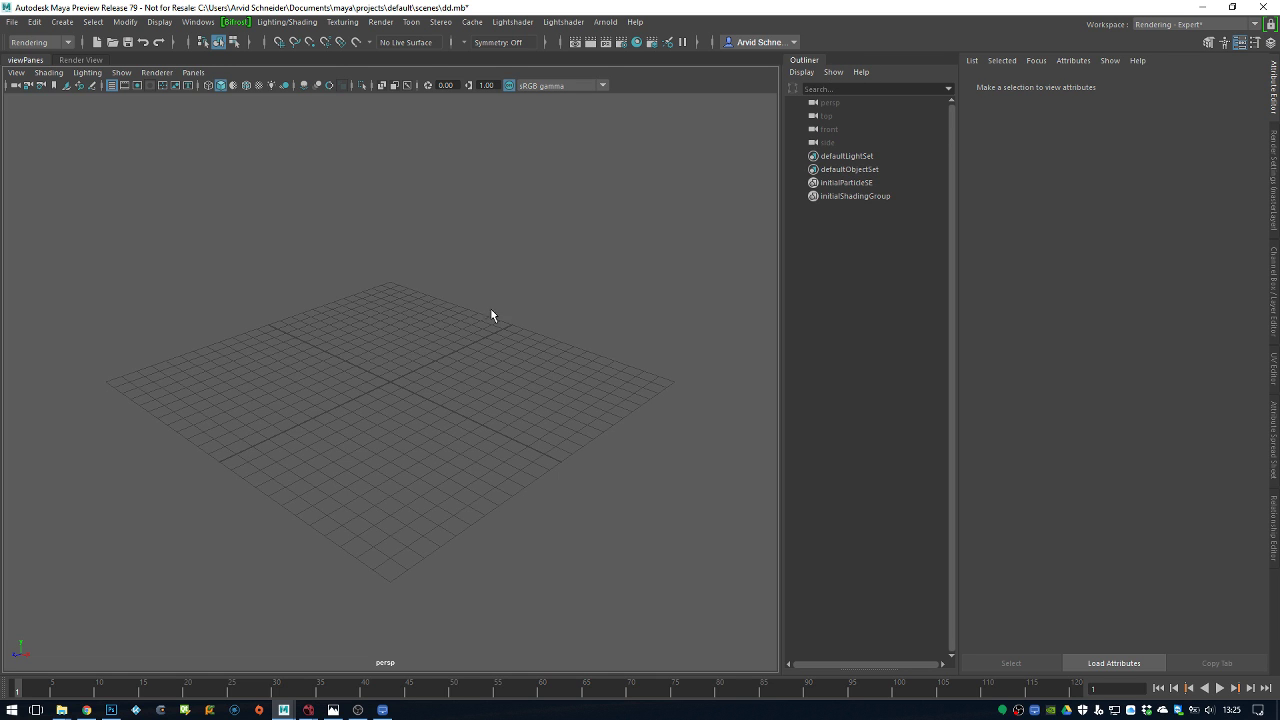
left_click_drag(84, 64, 548, 213)
left_click(688, 201)
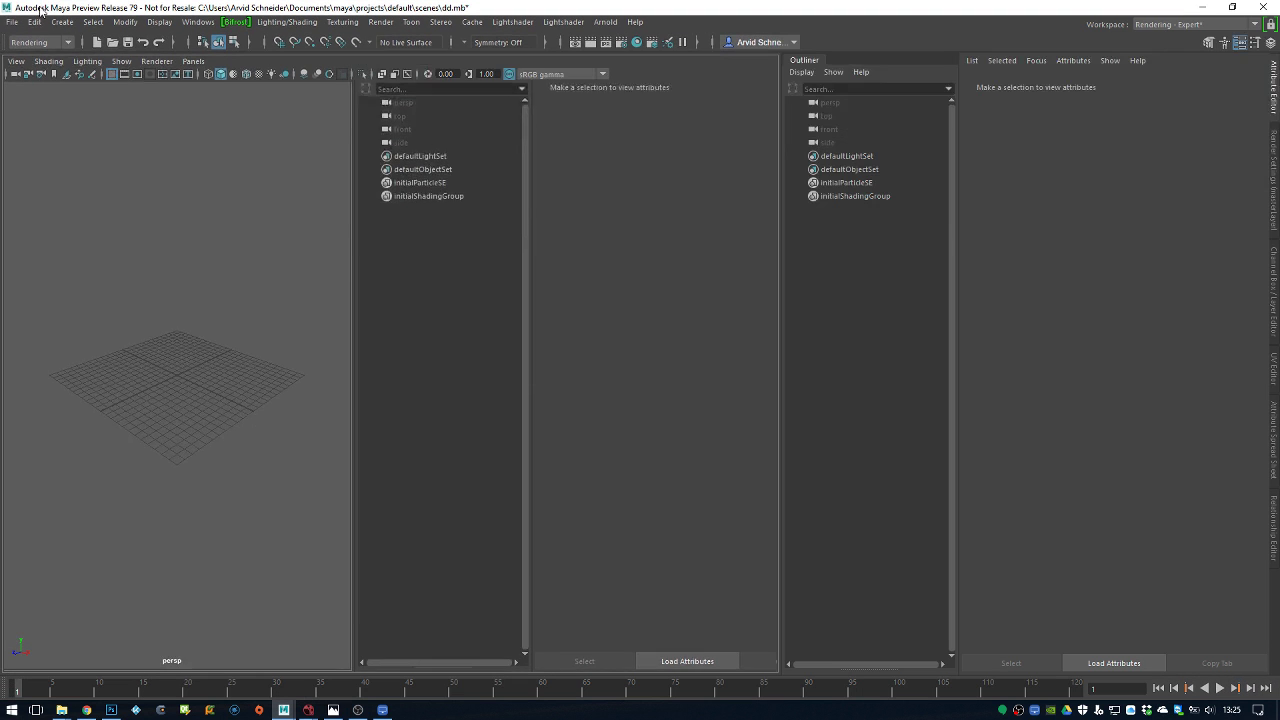
Open the Set Project dialog, browse to D:\WORK\Training\_LIVE and add the _LIVE folder to the bookmarks
left_click(91, 446)
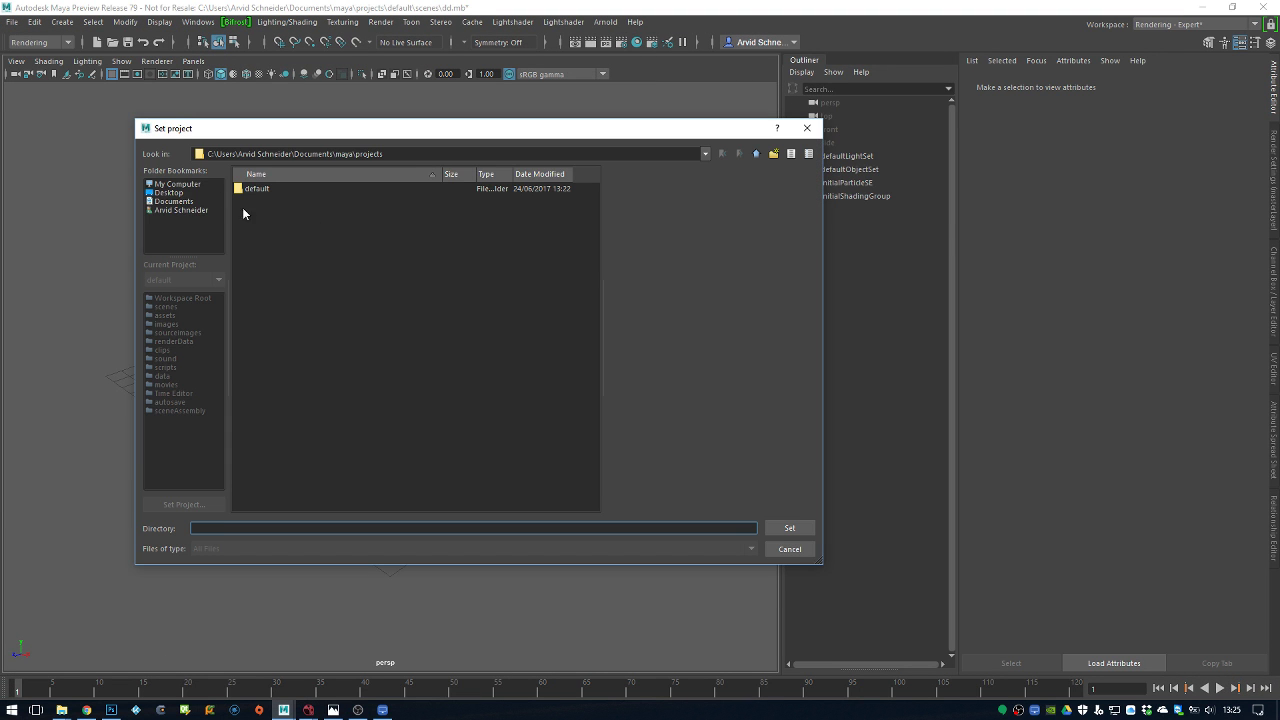
left_click(705, 154)
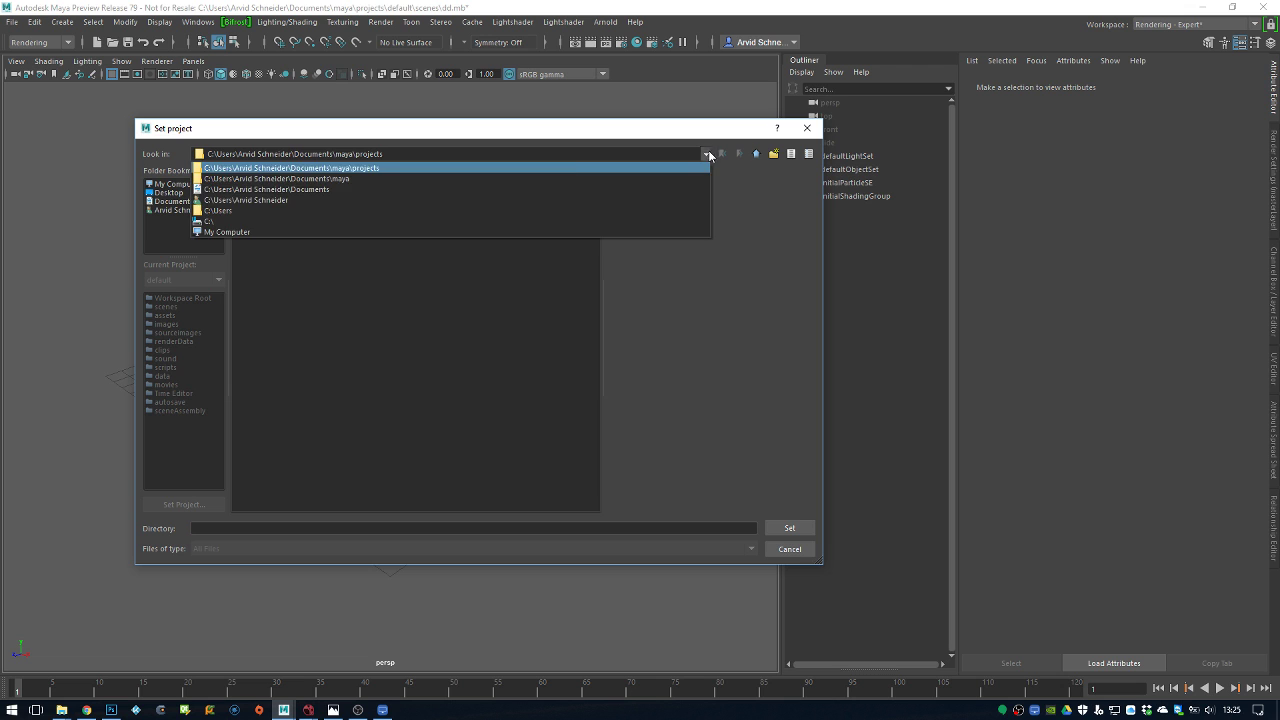
left_click(437, 205)
left_click(181, 210)
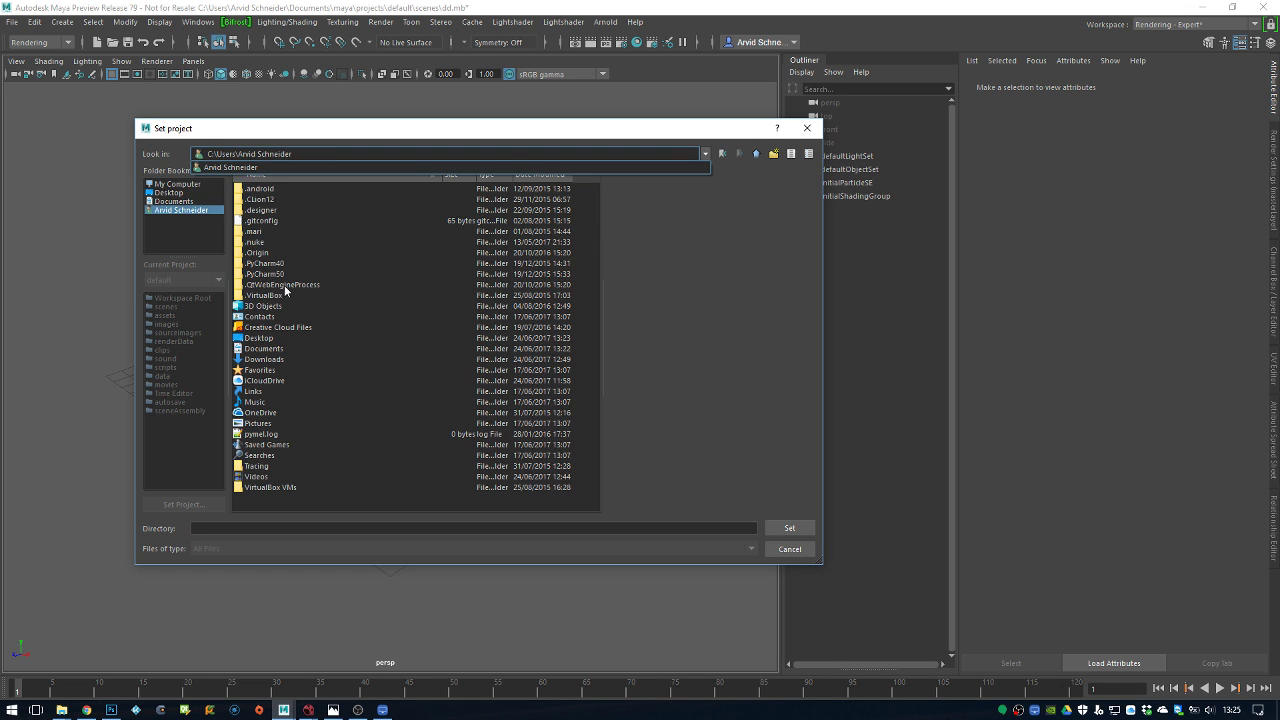
left_click(177, 184)
double_click(249, 211)
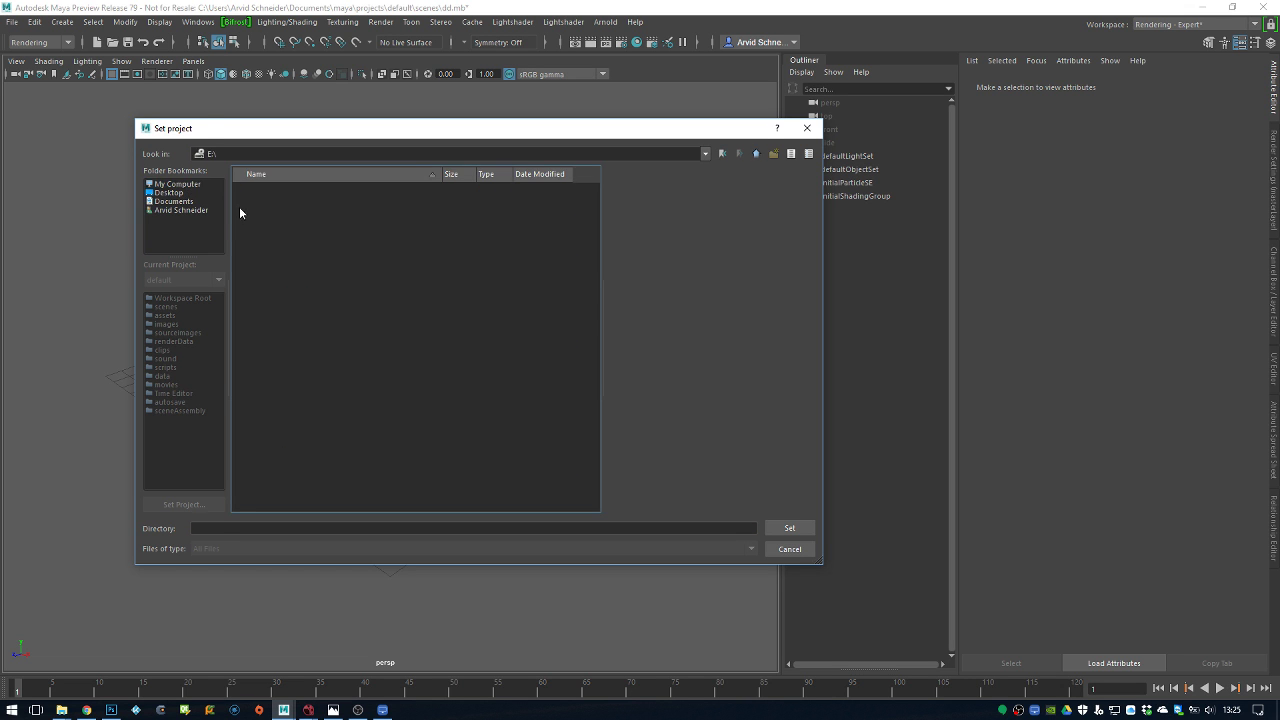
left_click(177, 184)
double_click(250, 199)
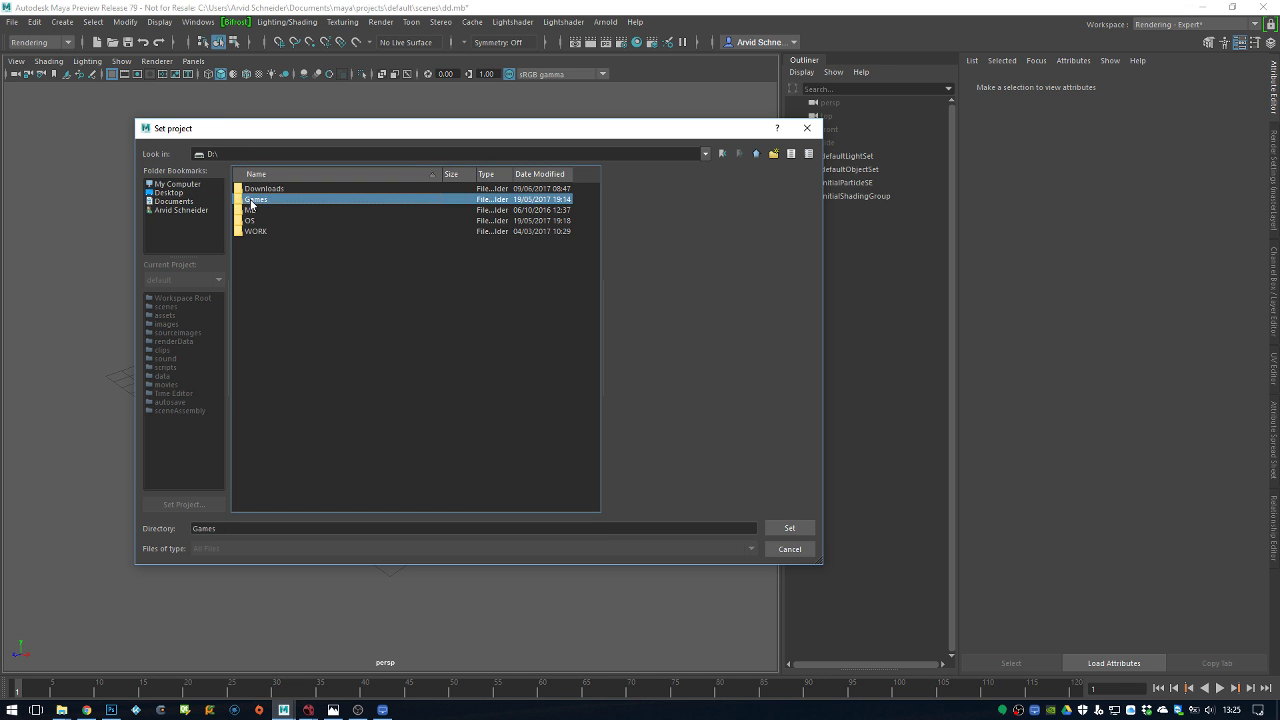
left_click(263, 231)
double_click(262, 242)
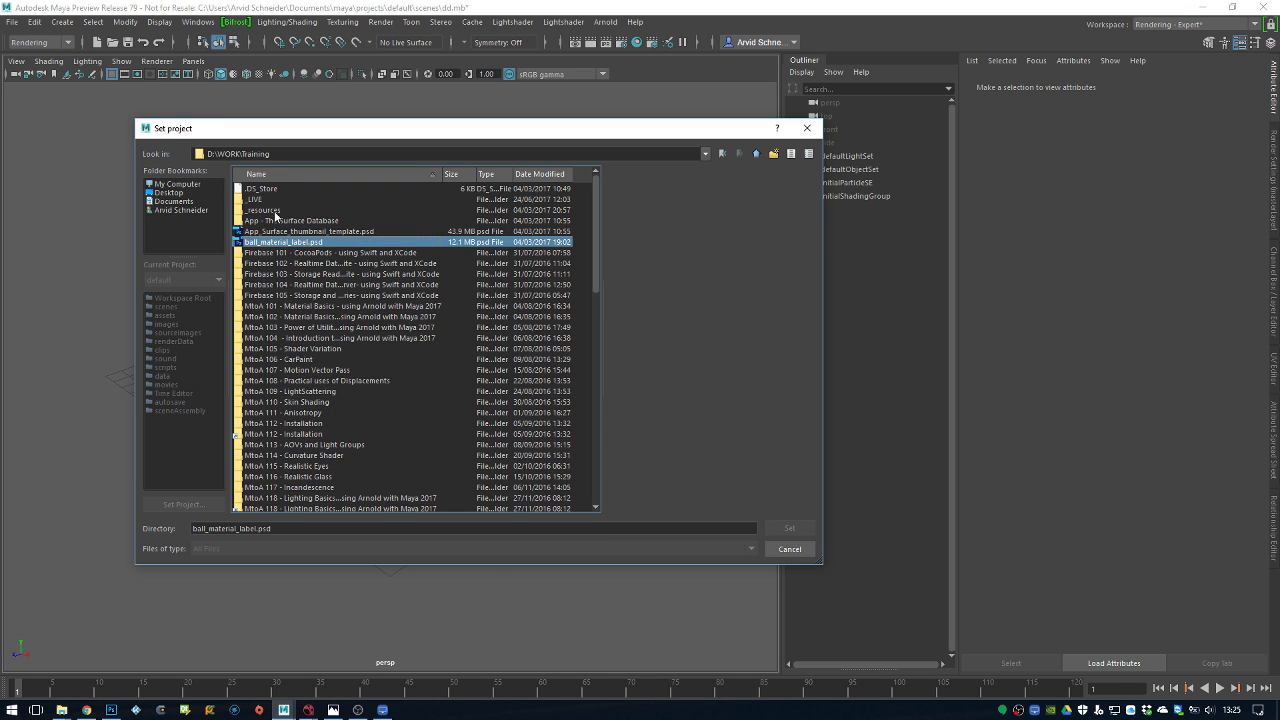
left_click(252, 200)
left_click(176, 217)
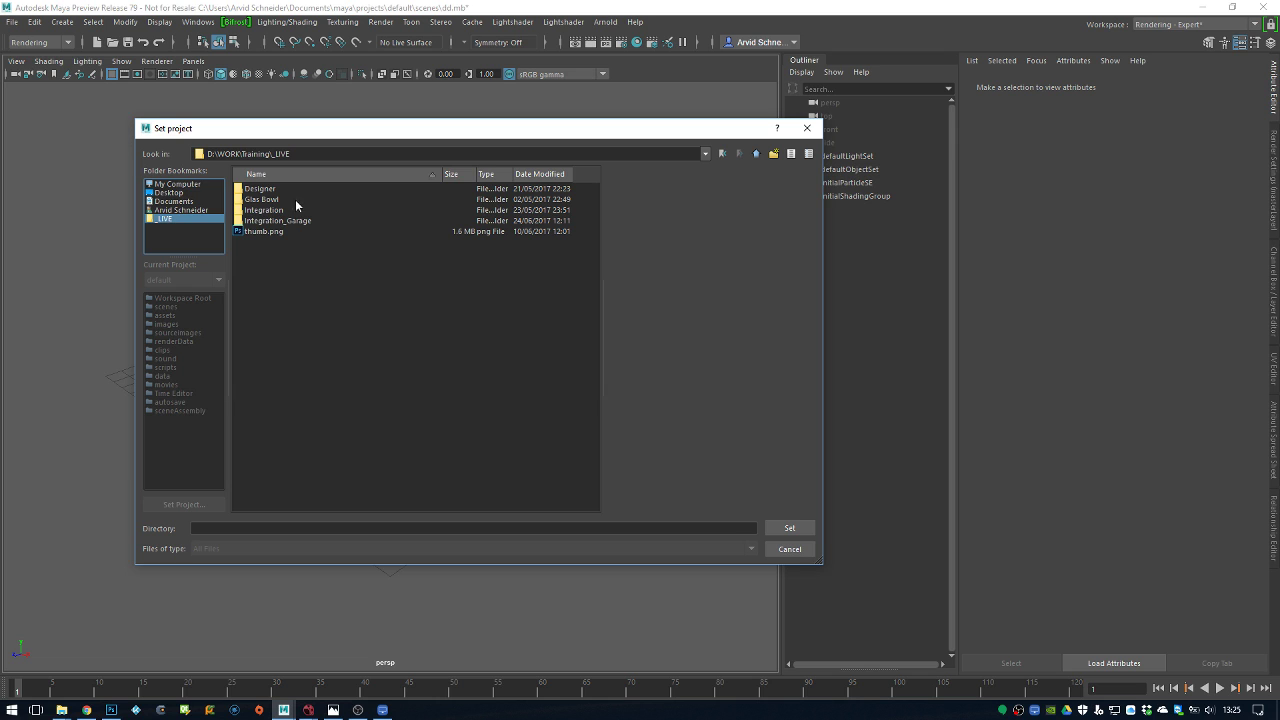
Set the current project to the MAYA folder inside Integration_Garage
double_click(281, 222)
left_click(282, 222)
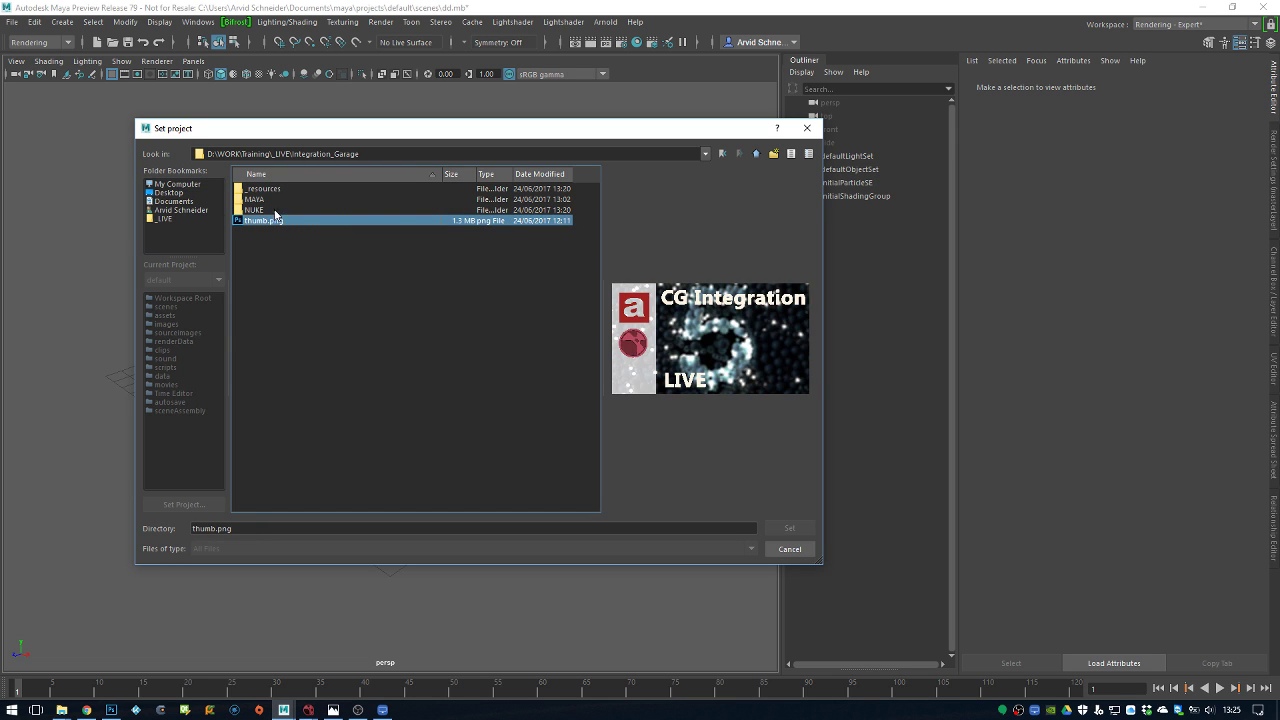
double_click(256, 199)
left_click(262, 199)
key("Tab")
key("BackSpace")
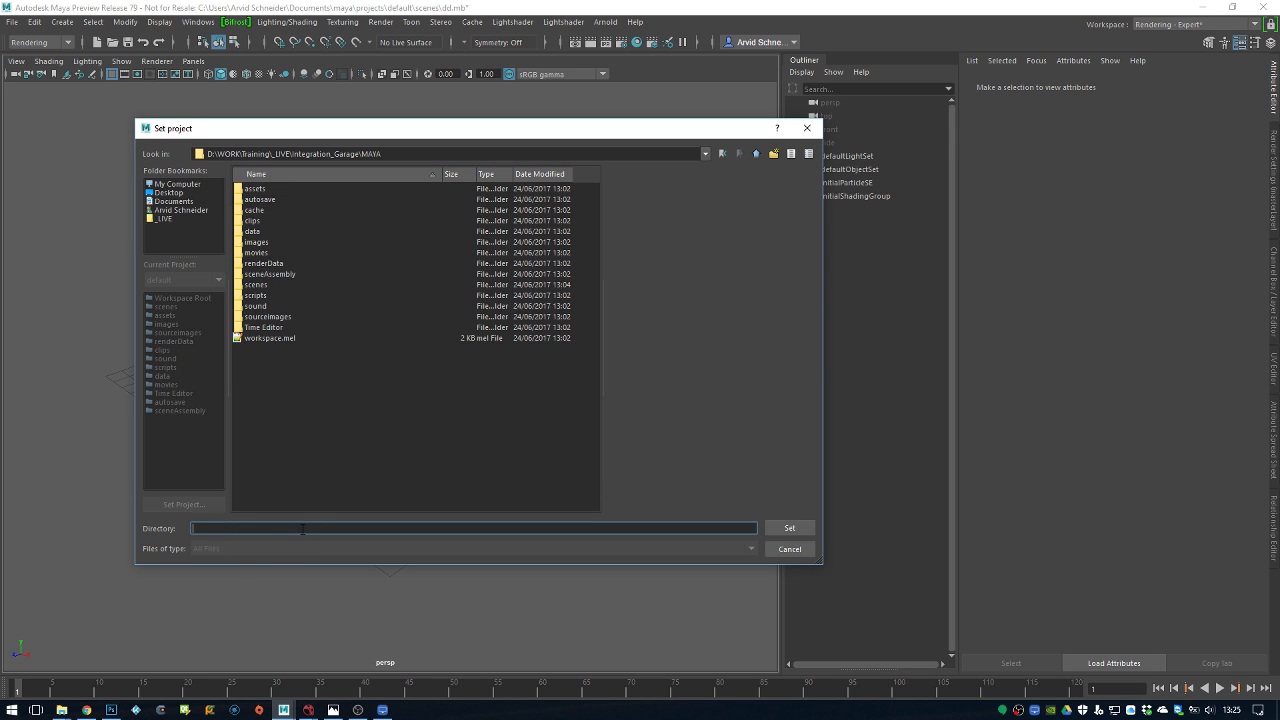
left_click(787, 528)
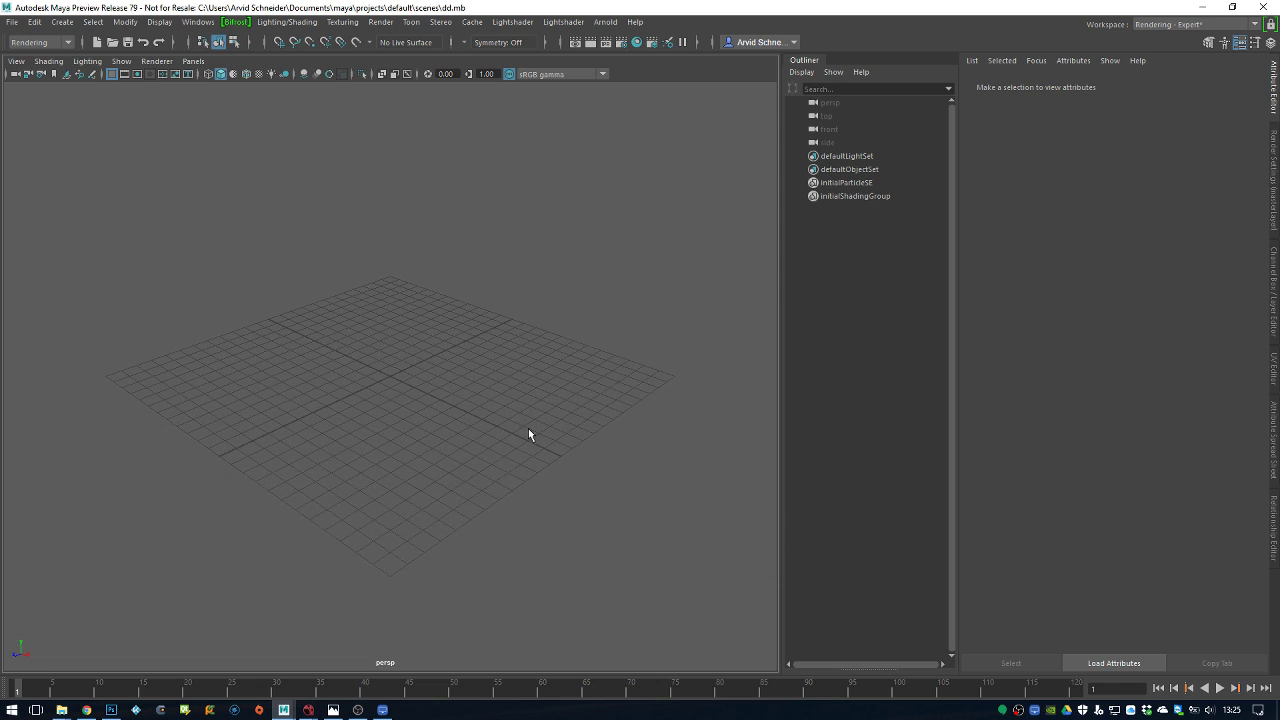
Save the scene as integration.mb in the project's scenes folder
left_click(11, 21)
left_click(55, 89)
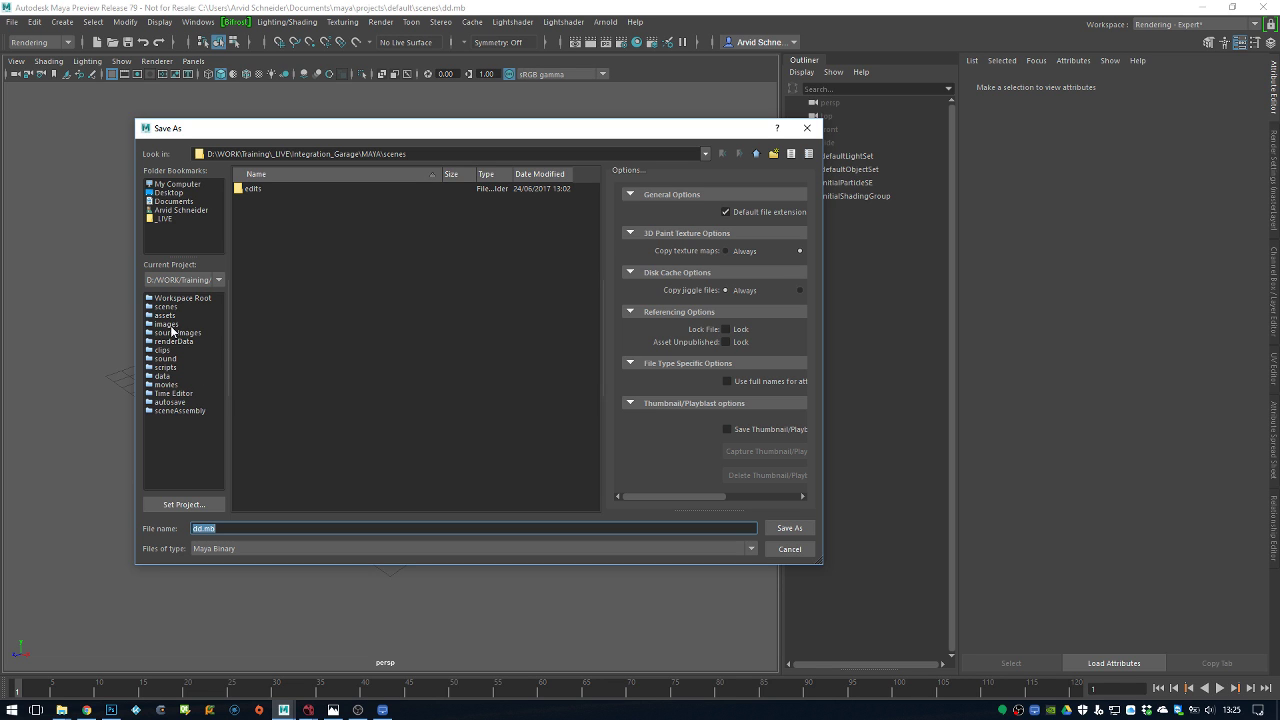
left_click(176, 312)
left_click(235, 529)
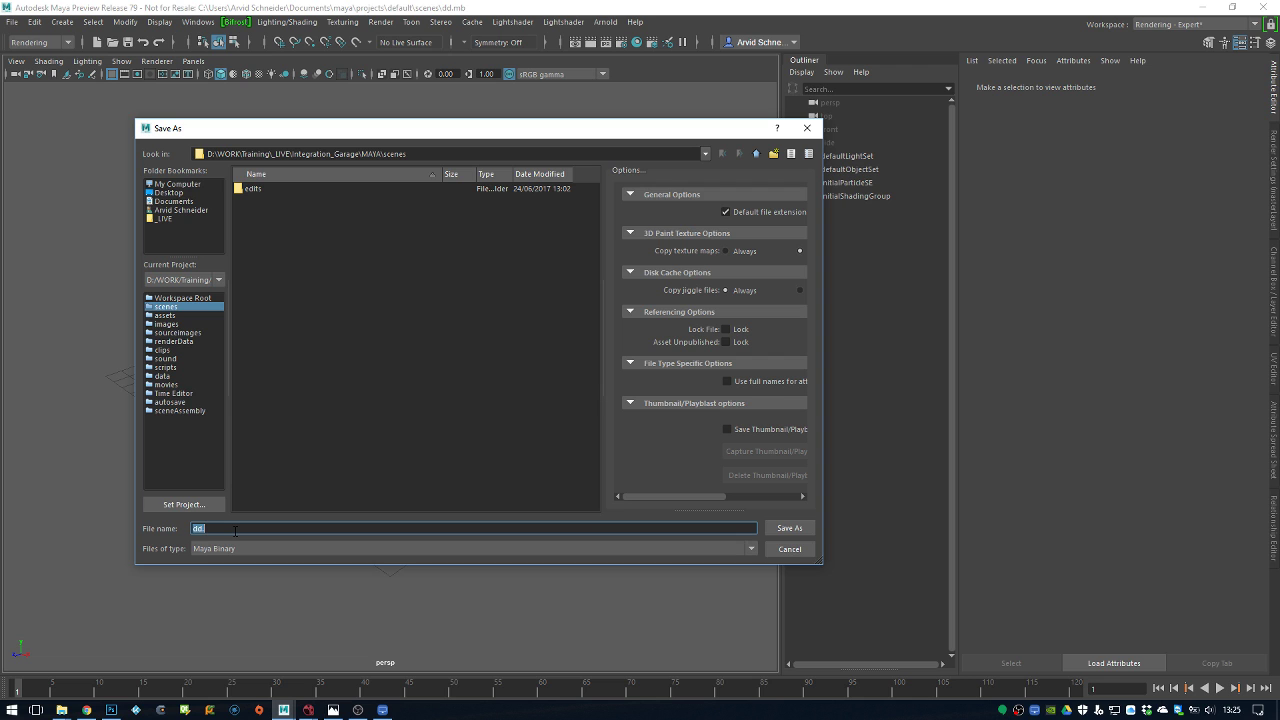
key("Return")
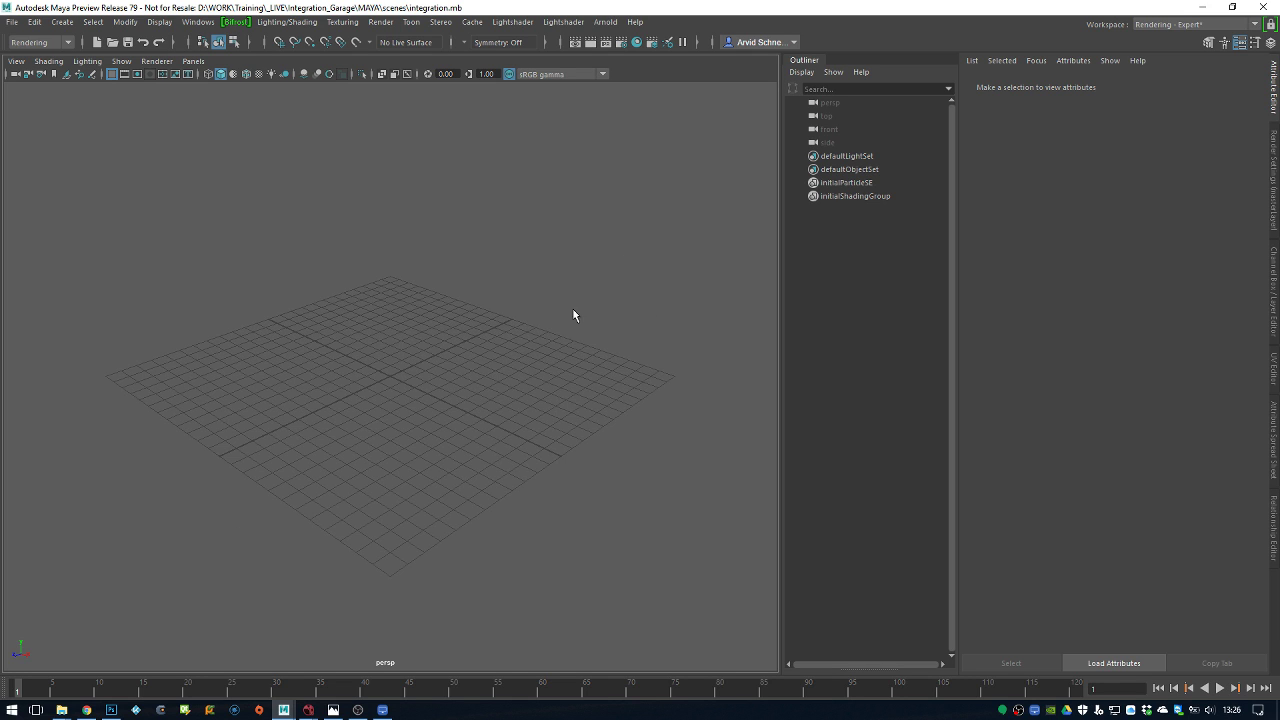
Check the installed Arnold for Maya version in its About window and close the window
left_click(605, 21)
left_click(498, 168)
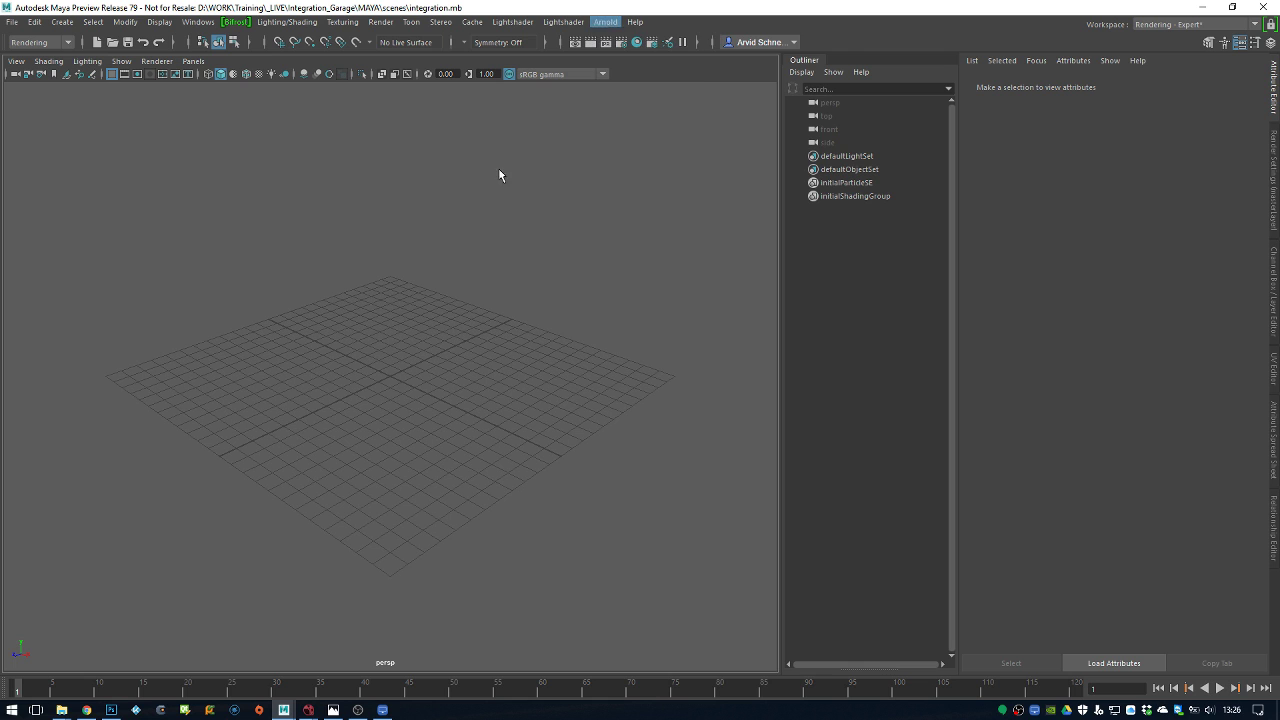
left_click(605, 21)
left_click(636, 171)
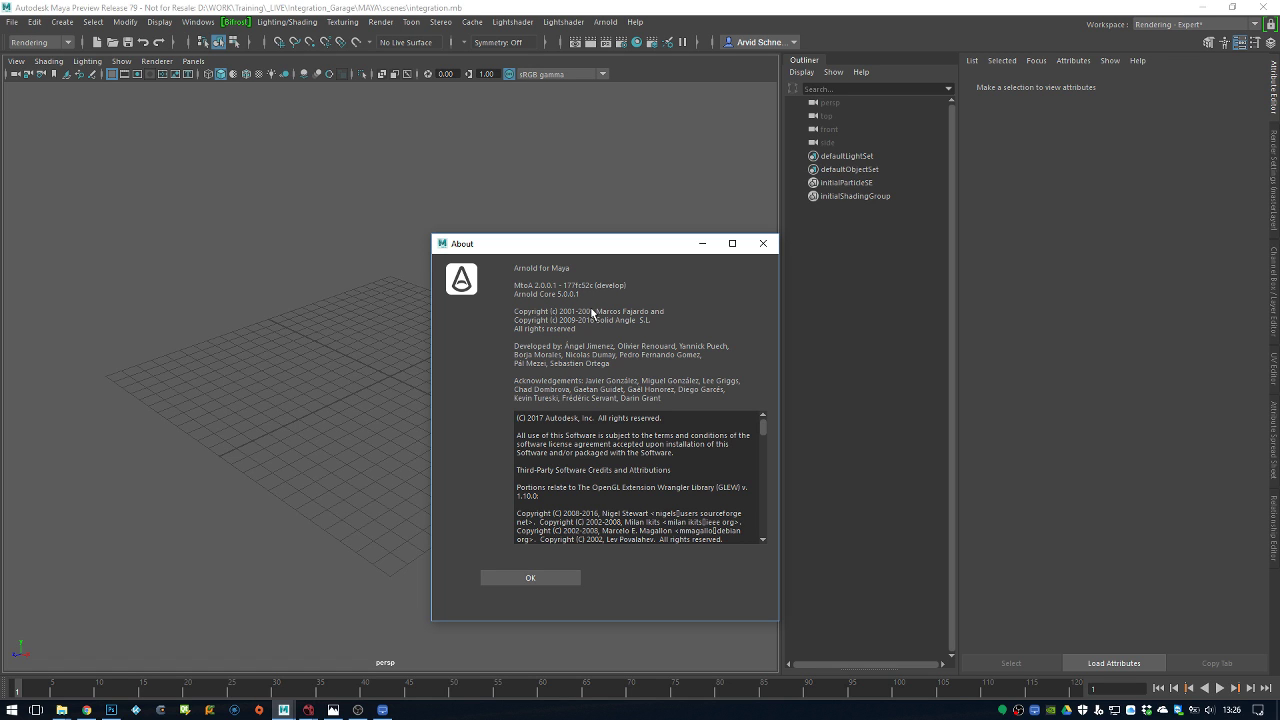
left_click(764, 250)
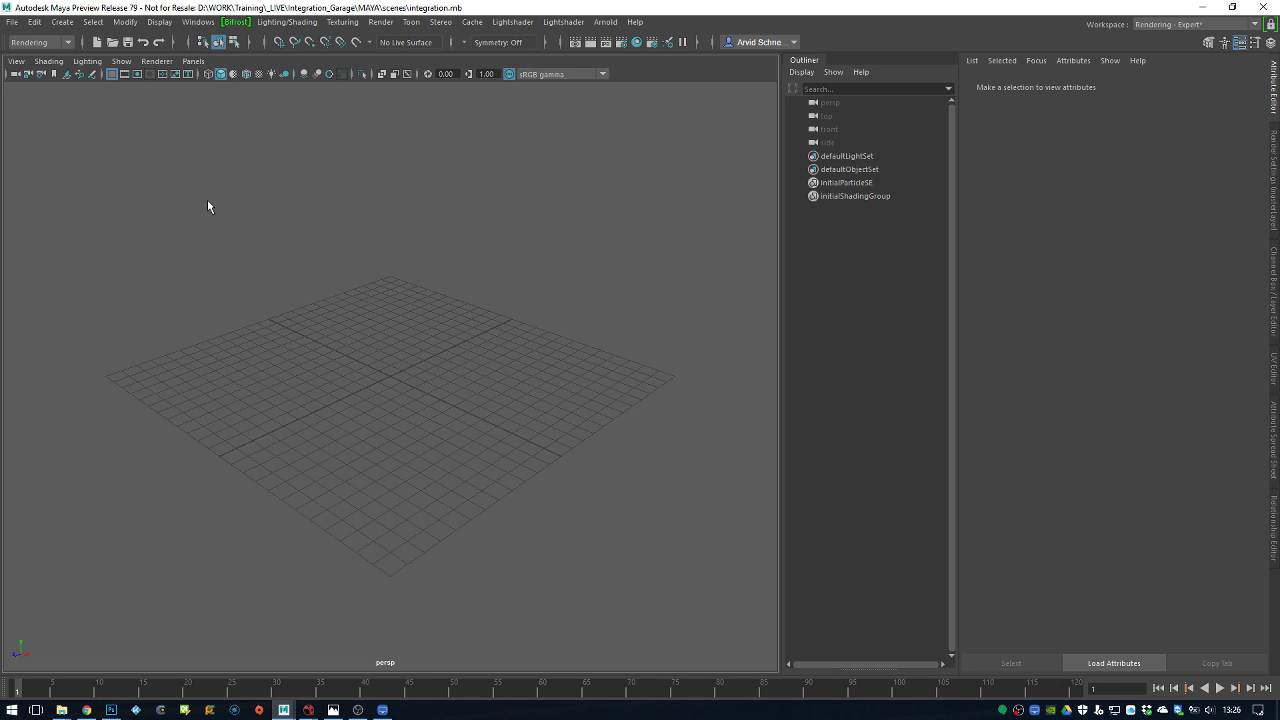
Open the Node Editor, dock it above the perspective viewport and enlarge it to about half the height
left_click(603, 22)
left_click(602, 25)
left_click(198, 22)
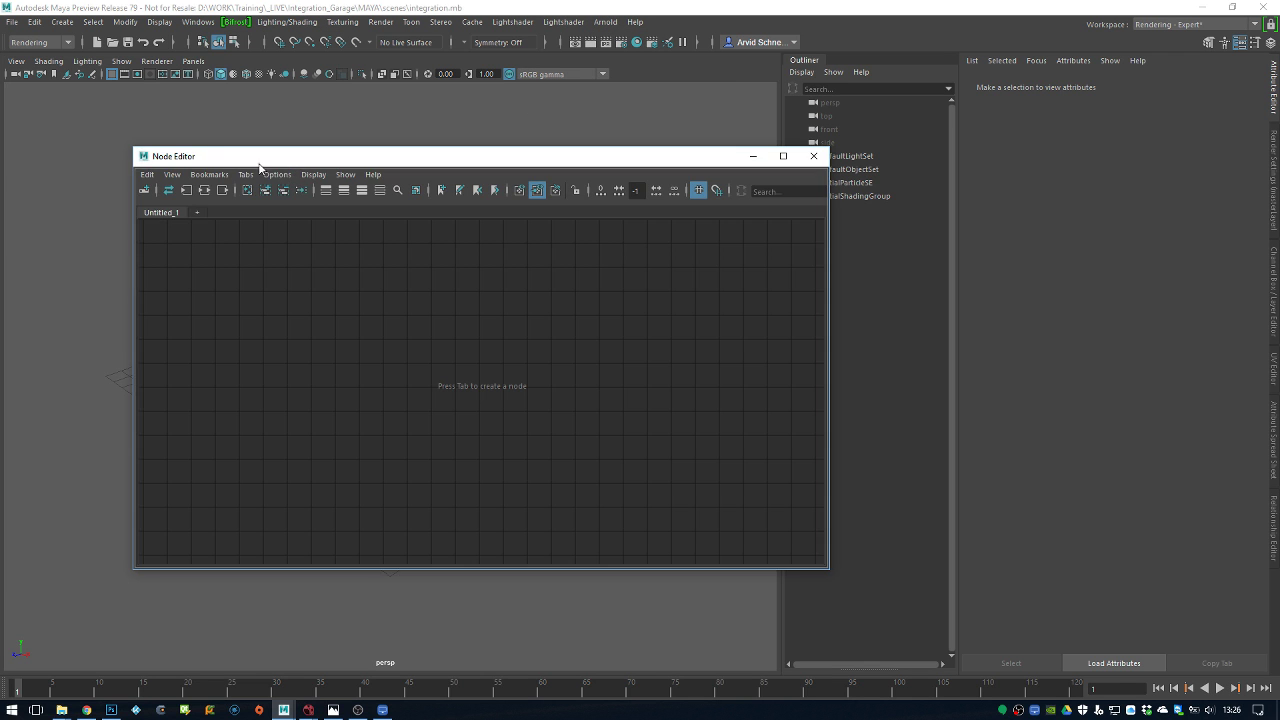
left_click_drag(188, 152, 193, 63)
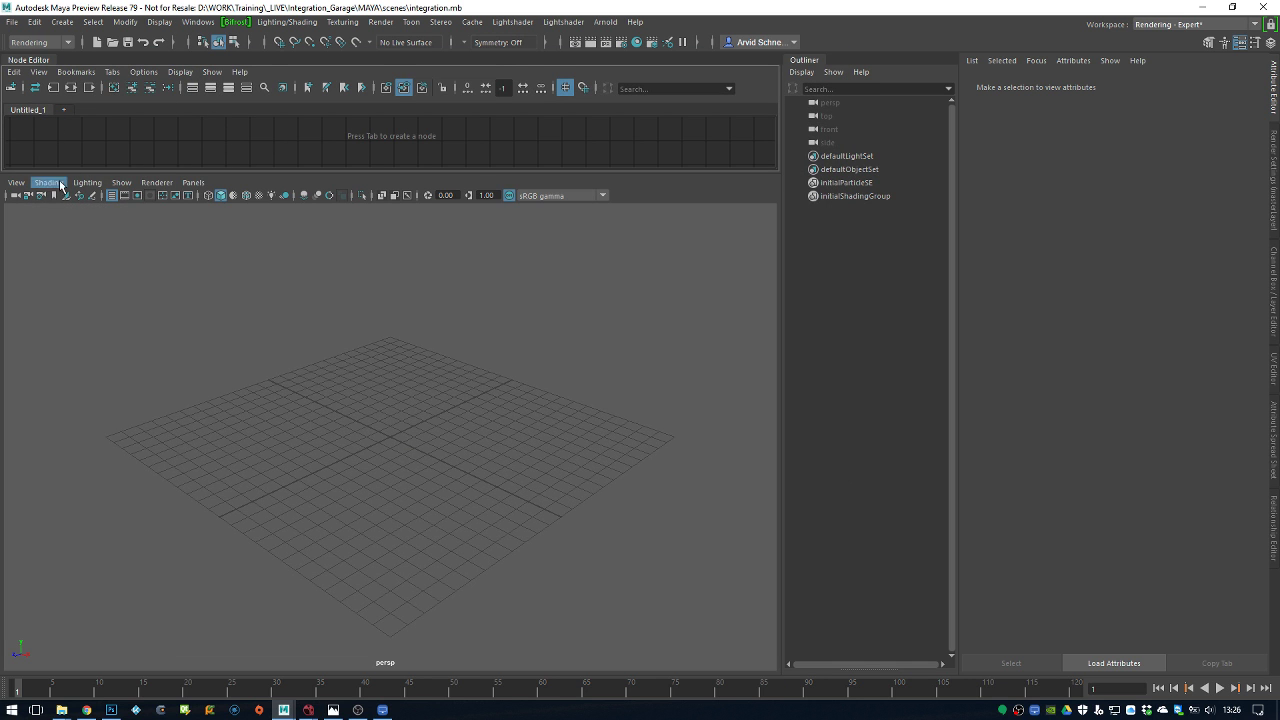
left_click_drag(26, 63, 108, 62)
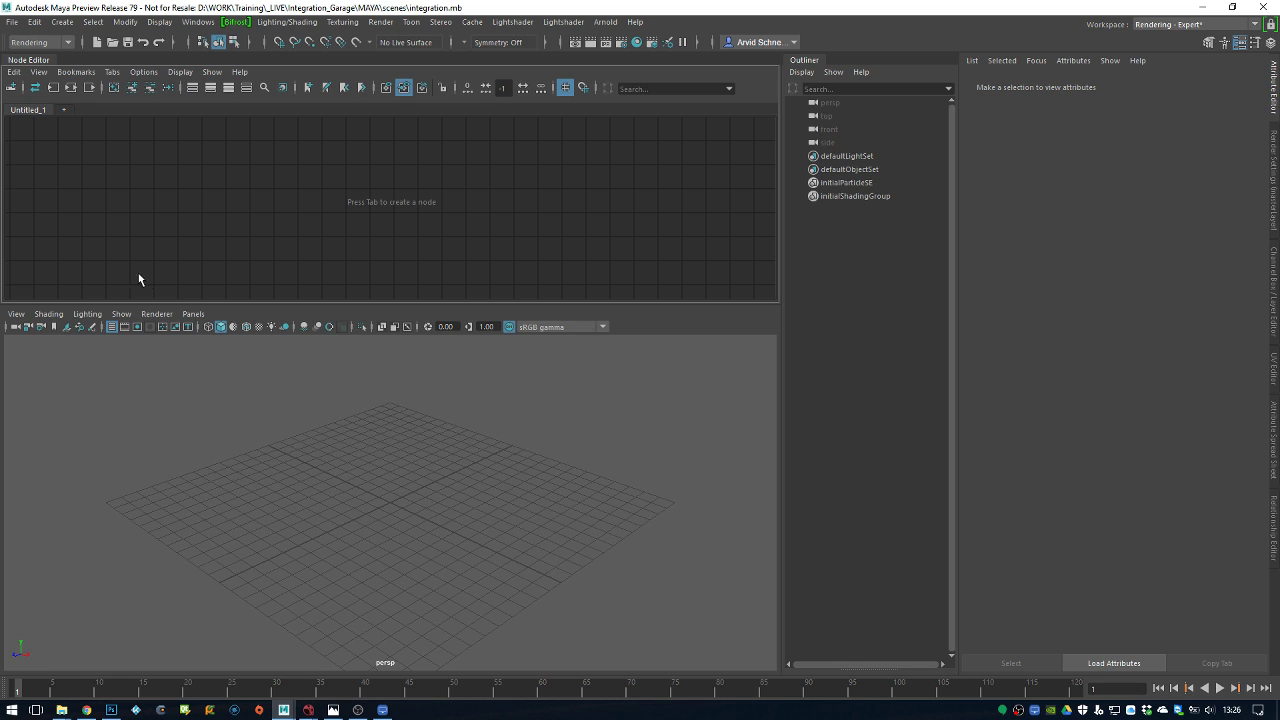
left_click_drag(86, 303, 103, 393)
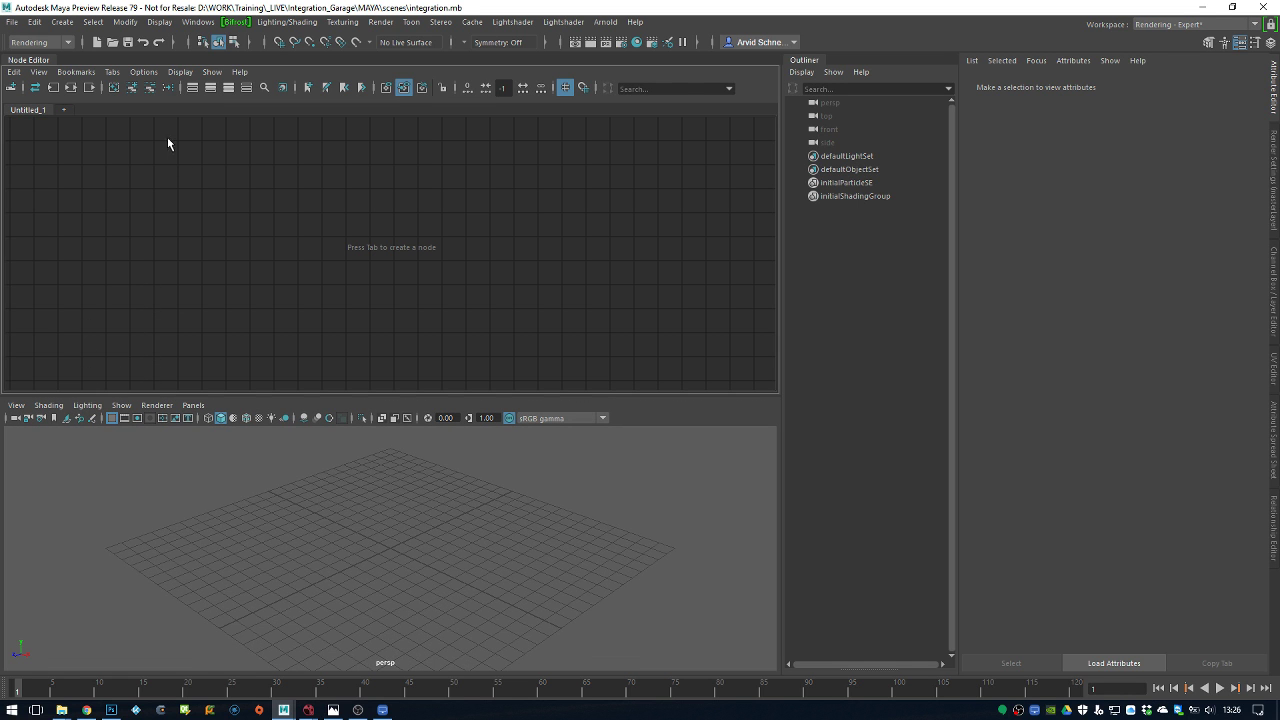
Create an aiImage node in the Node Editor and place it left of the graph's centre
key("Tab")
type("aiim")
key("Return")
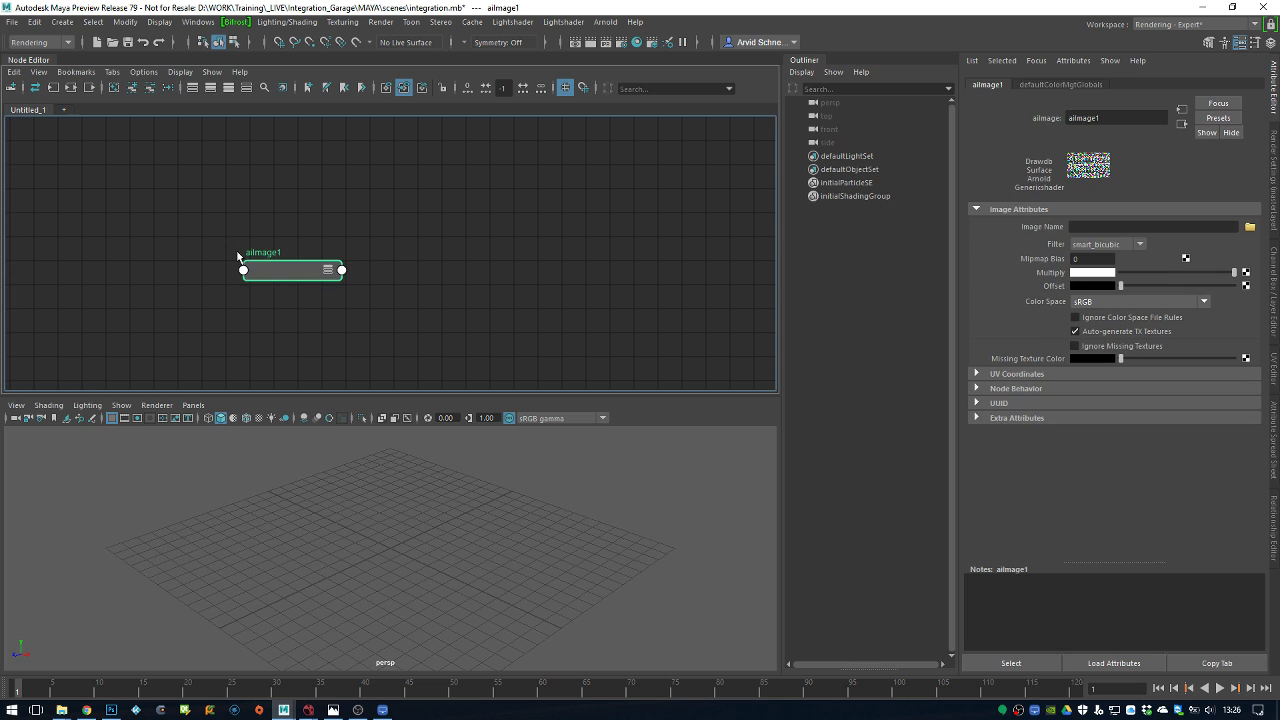
left_click_drag(310, 279, 295, 258)
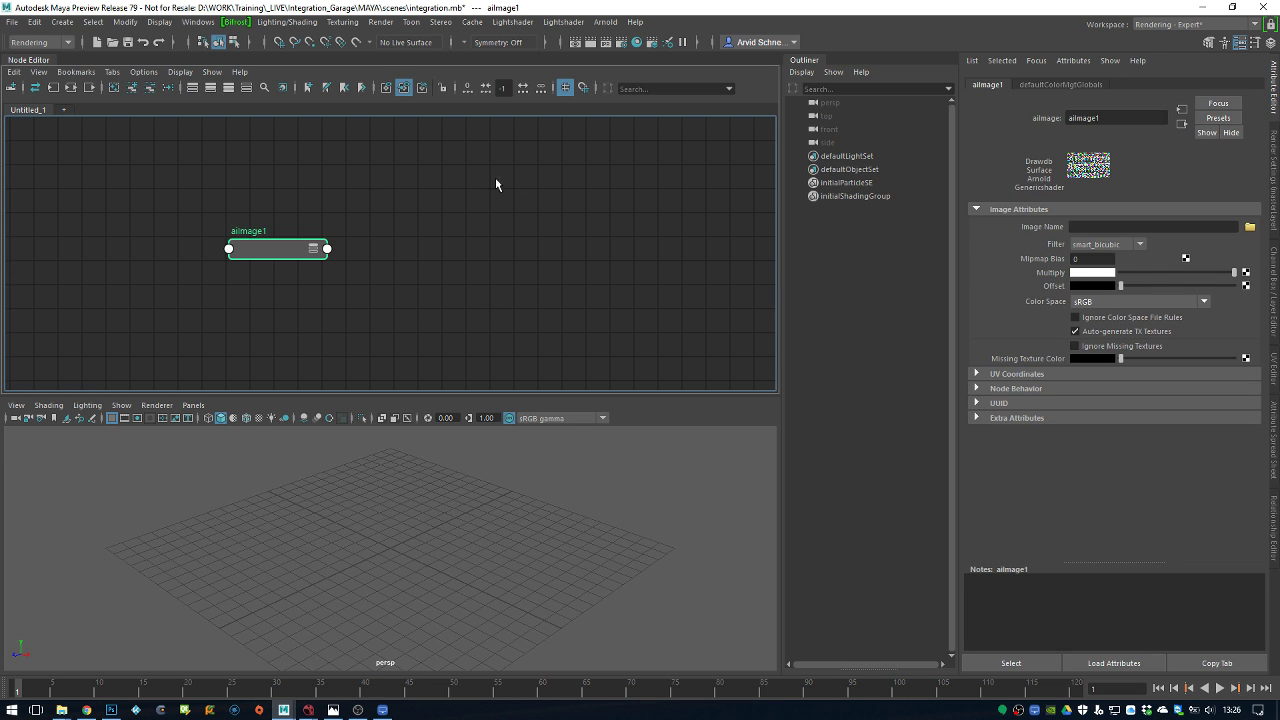
Set the Arnold diffuse, specular and transmission samples to 1 in the render settings and expand the ray depth options
left_click(627, 42)
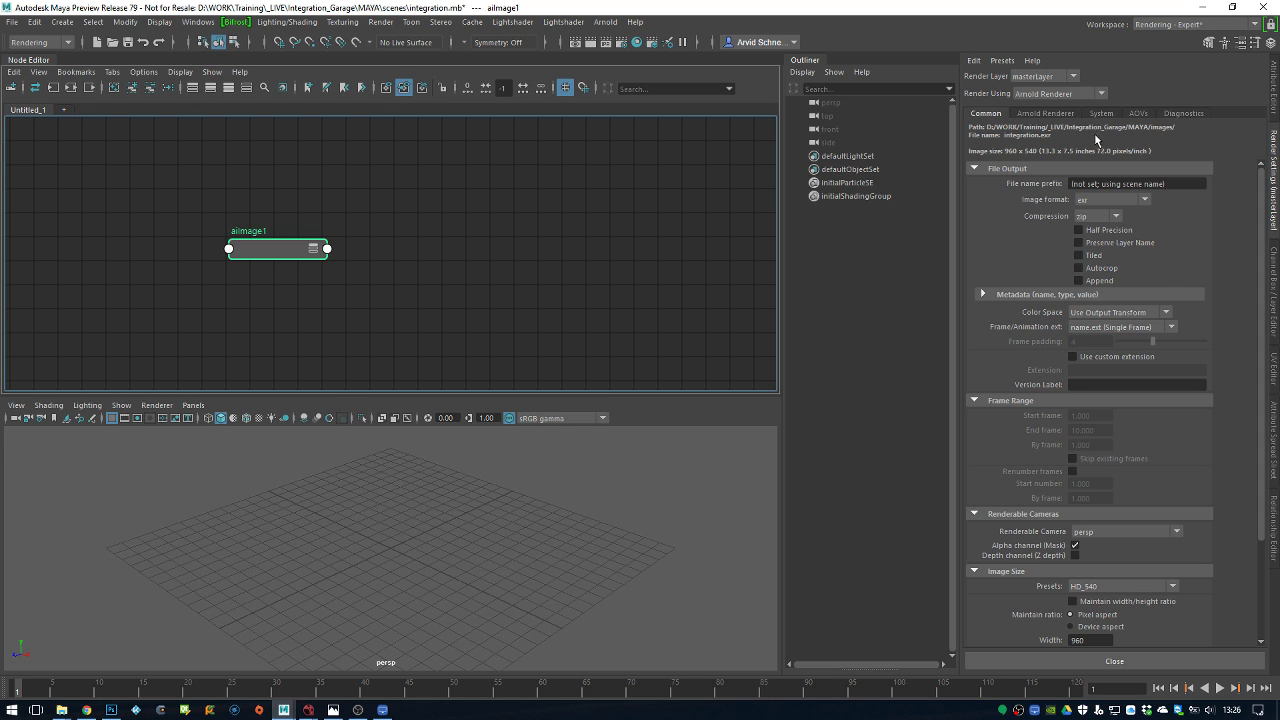
left_click(1066, 115)
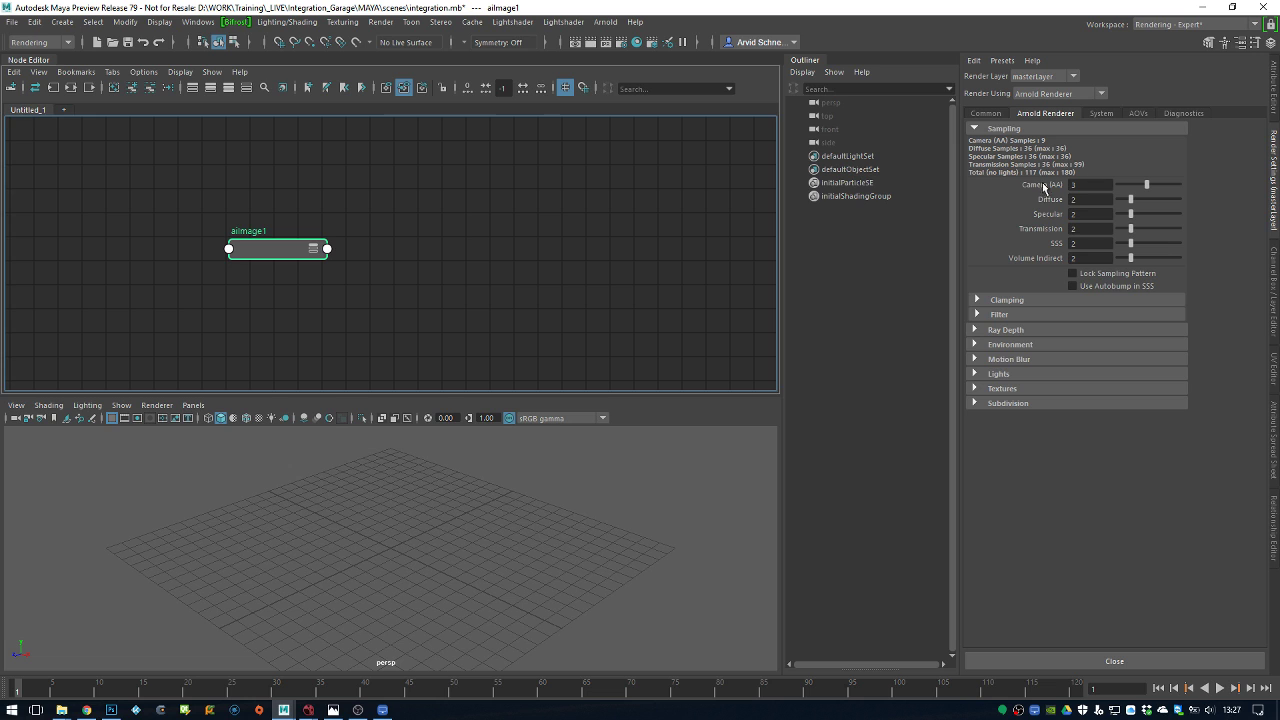
double_click(1086, 199)
type("1")
key("Tab")
type("1")
key("Tab")
type("1")
key("Tab")
left_click(1005, 331)
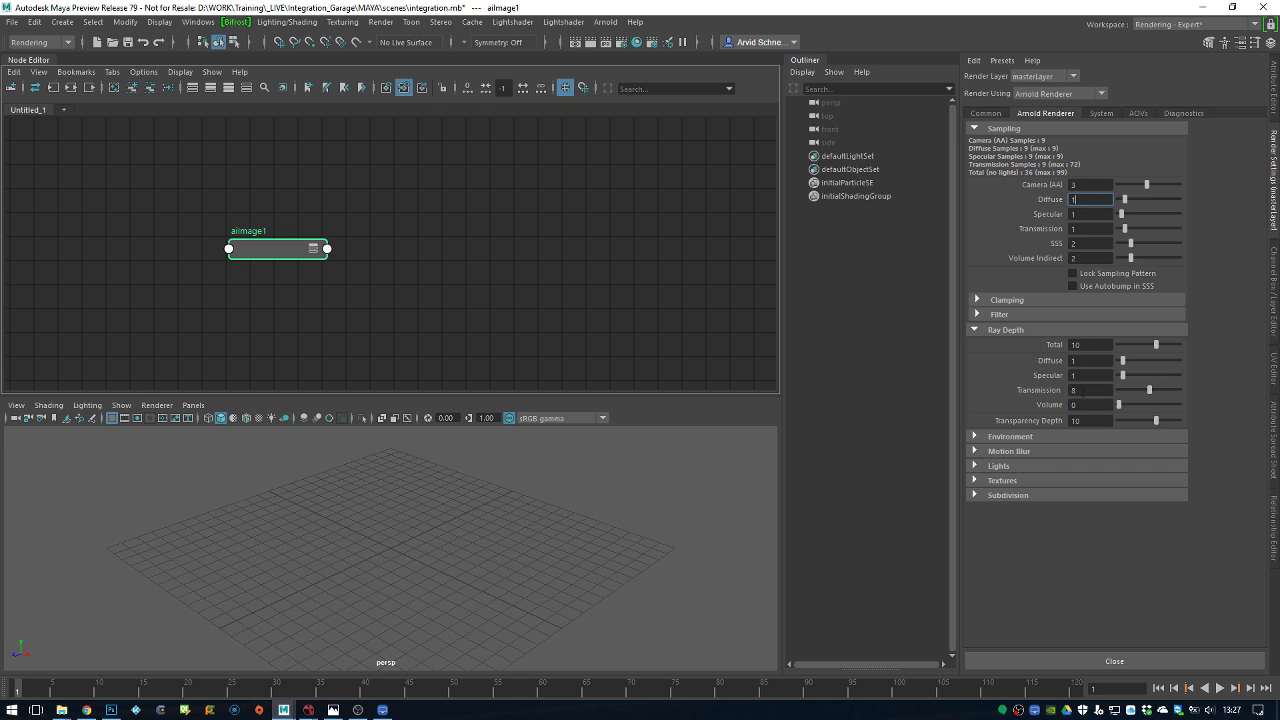
Disable swatch rendering and set the bucket size to 16 in Arnold's system render settings
left_click(1100, 114)
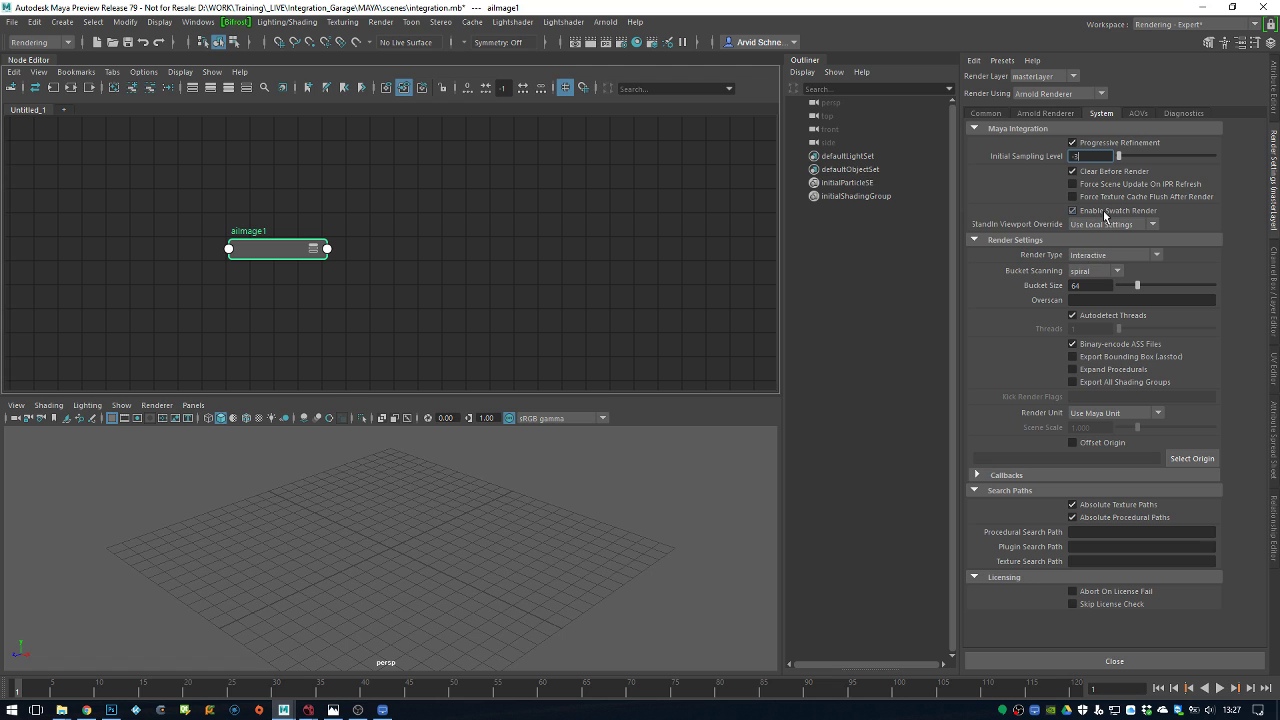
key("Tab")
left_click_drag(1137, 287, 1081, 281)
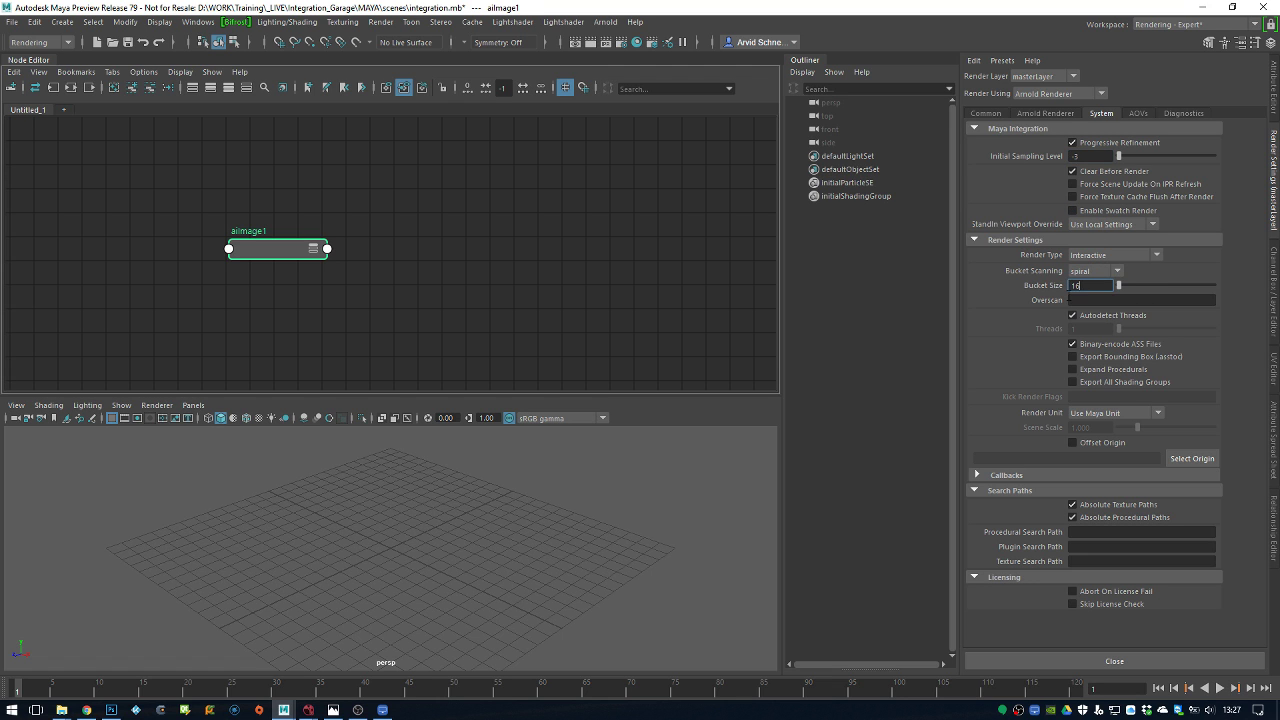
double_click(1079, 287)
Load photo_sphere.CC.v01.exr from the Integration_Garage _resources folder into the aiImage node
double_click(292, 250)
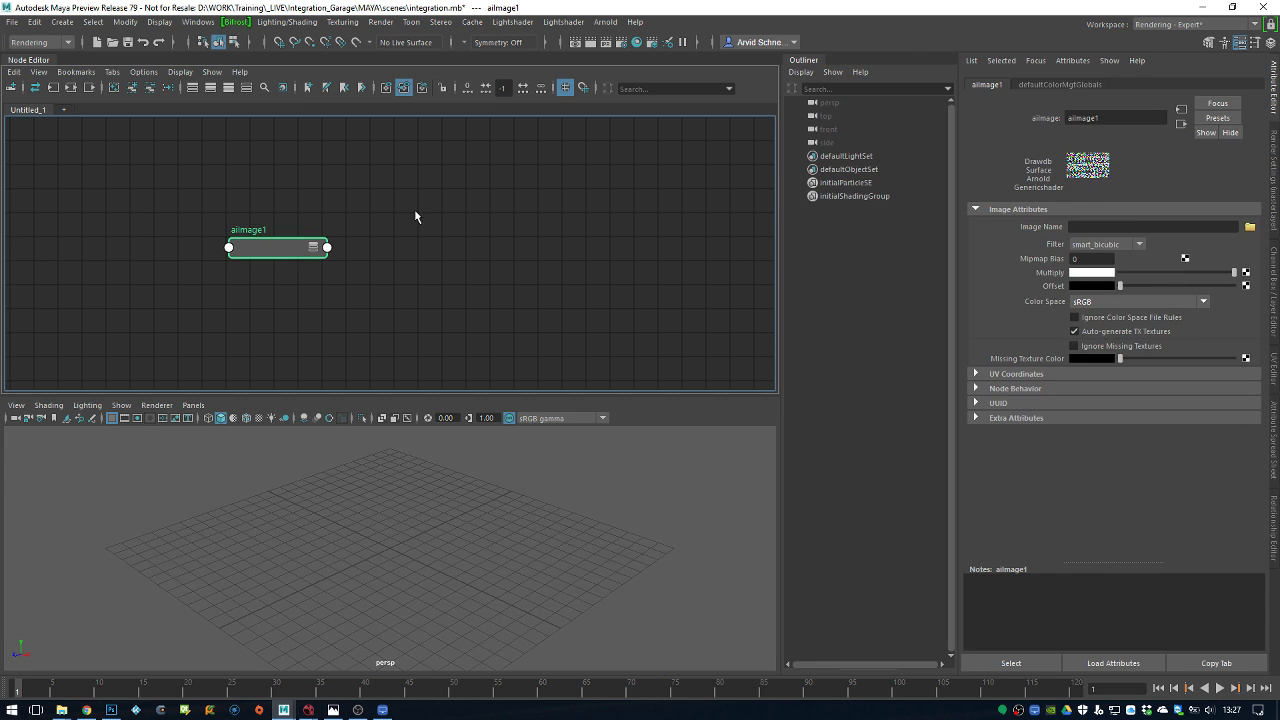
left_click(1250, 228)
left_click(168, 218)
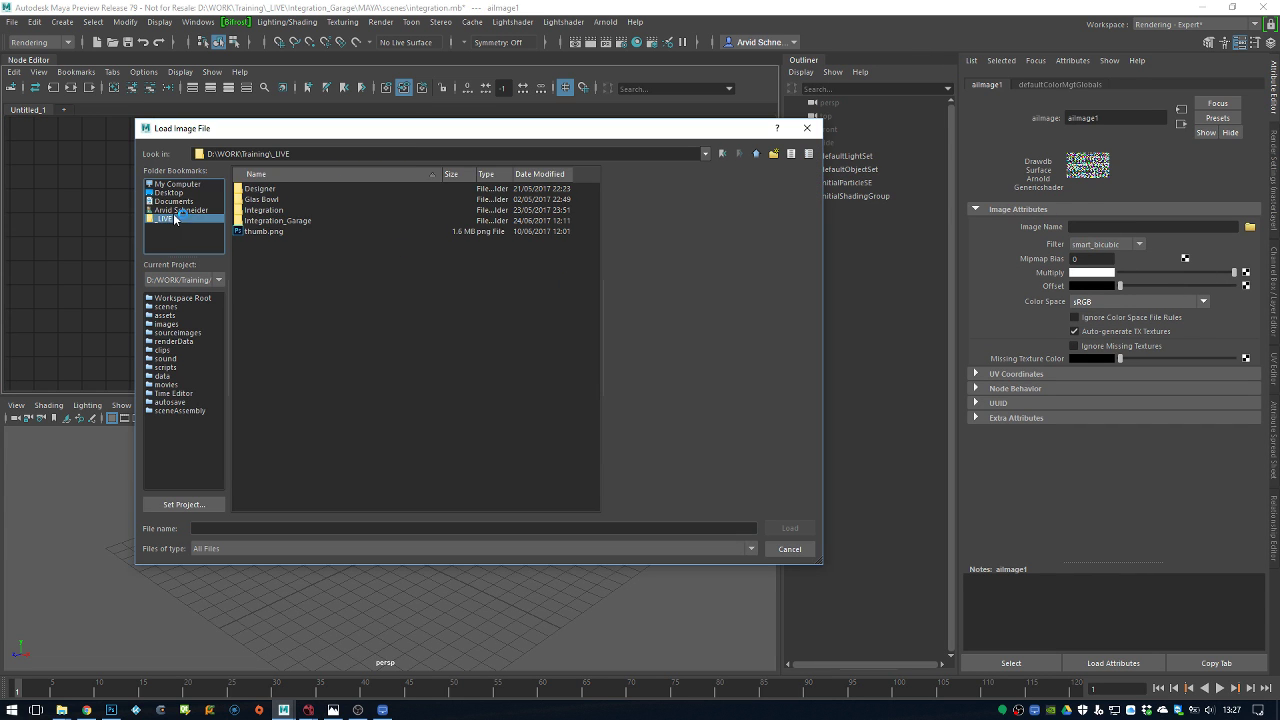
double_click(295, 221)
double_click(293, 188)
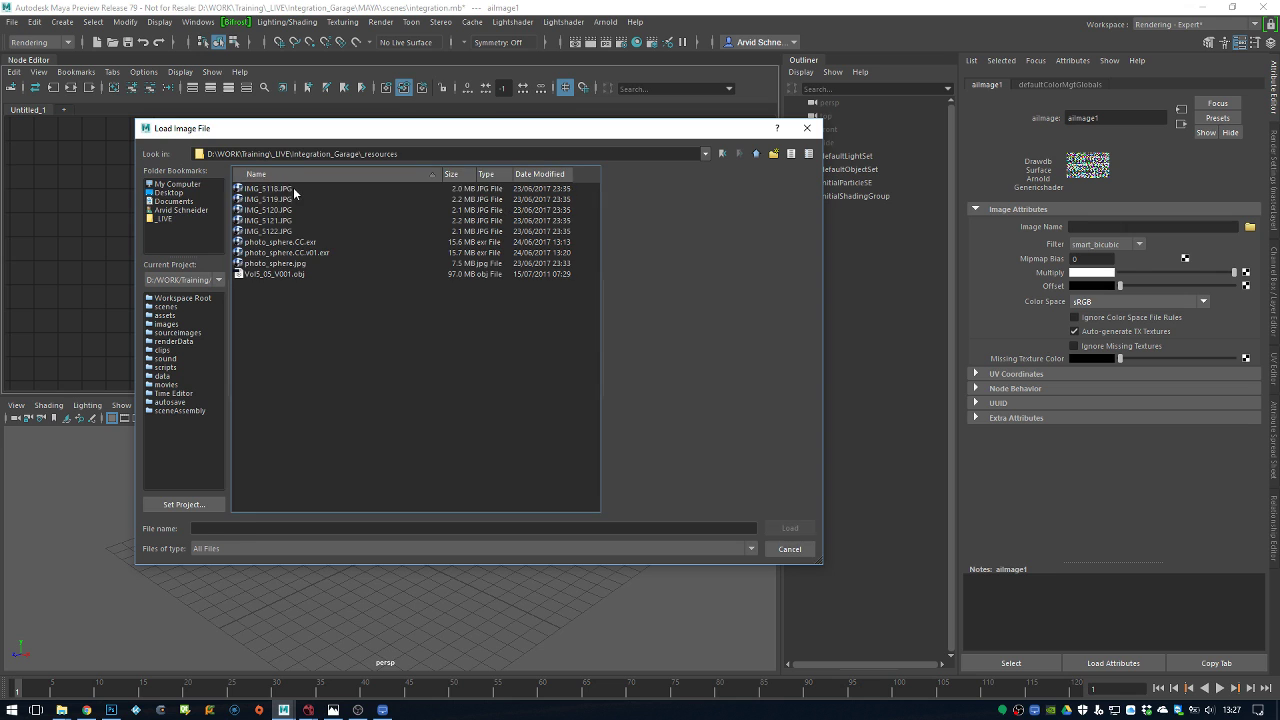
left_click(298, 188)
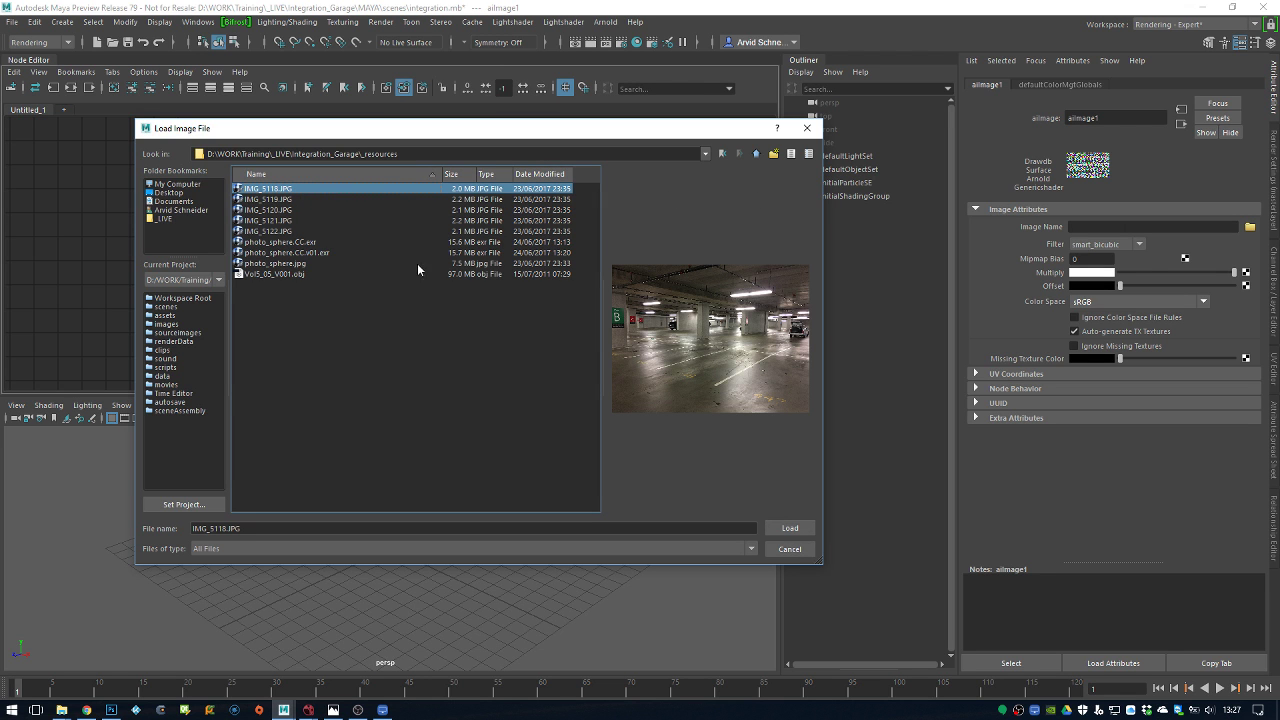
left_click(318, 252)
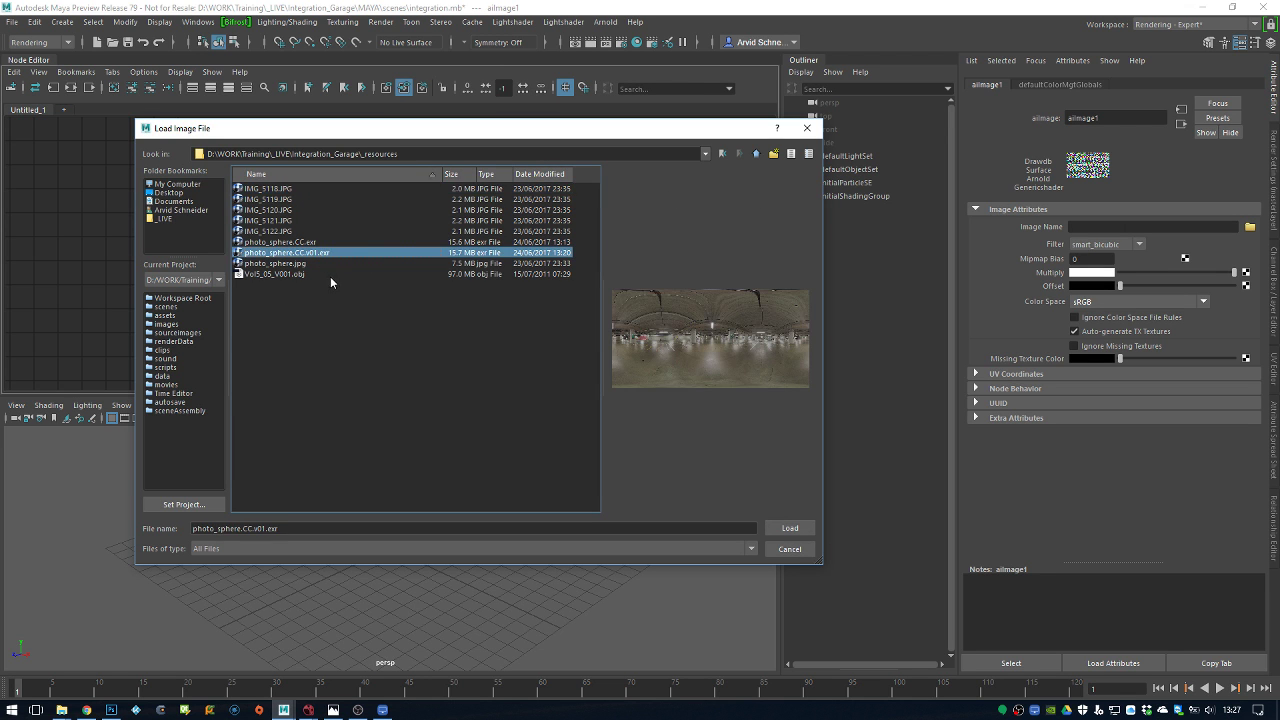
left_click(788, 528)
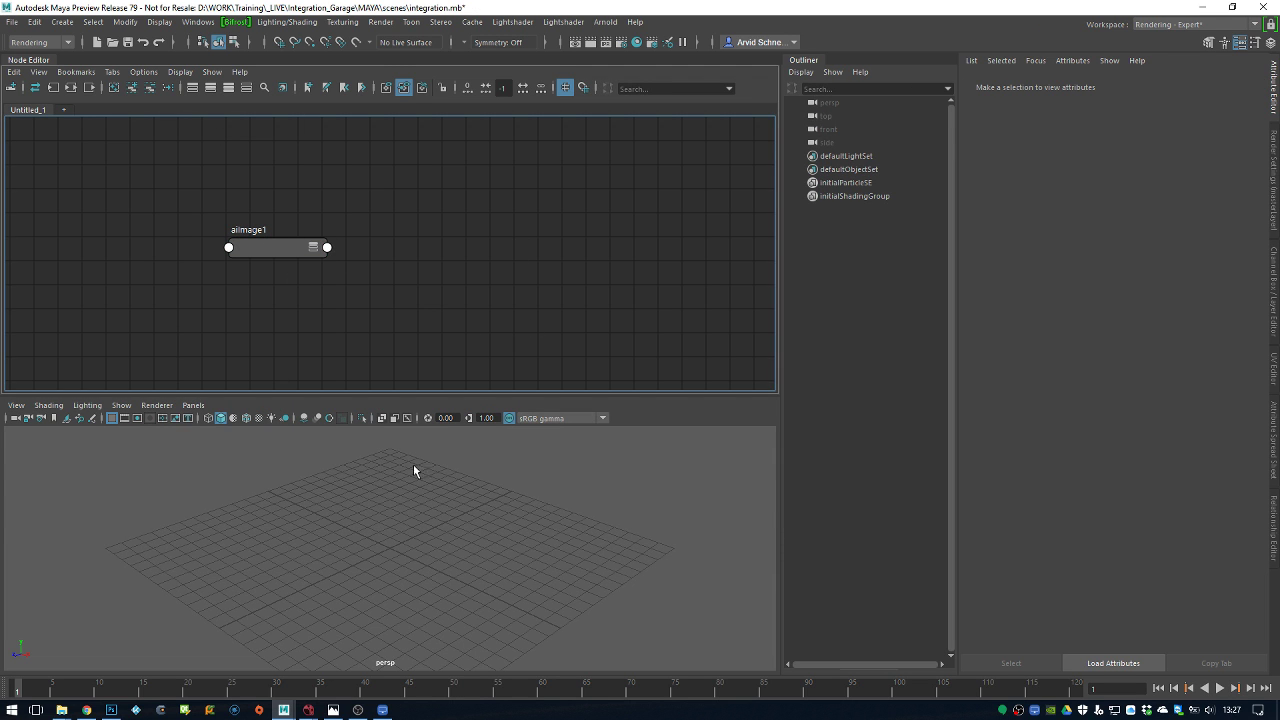
Create an Arnold SkyDome light in the scene
middle_click_drag(379, 283, 290, 287, "alt")
scroll(415, 270, "down", 2)
key("Tab")
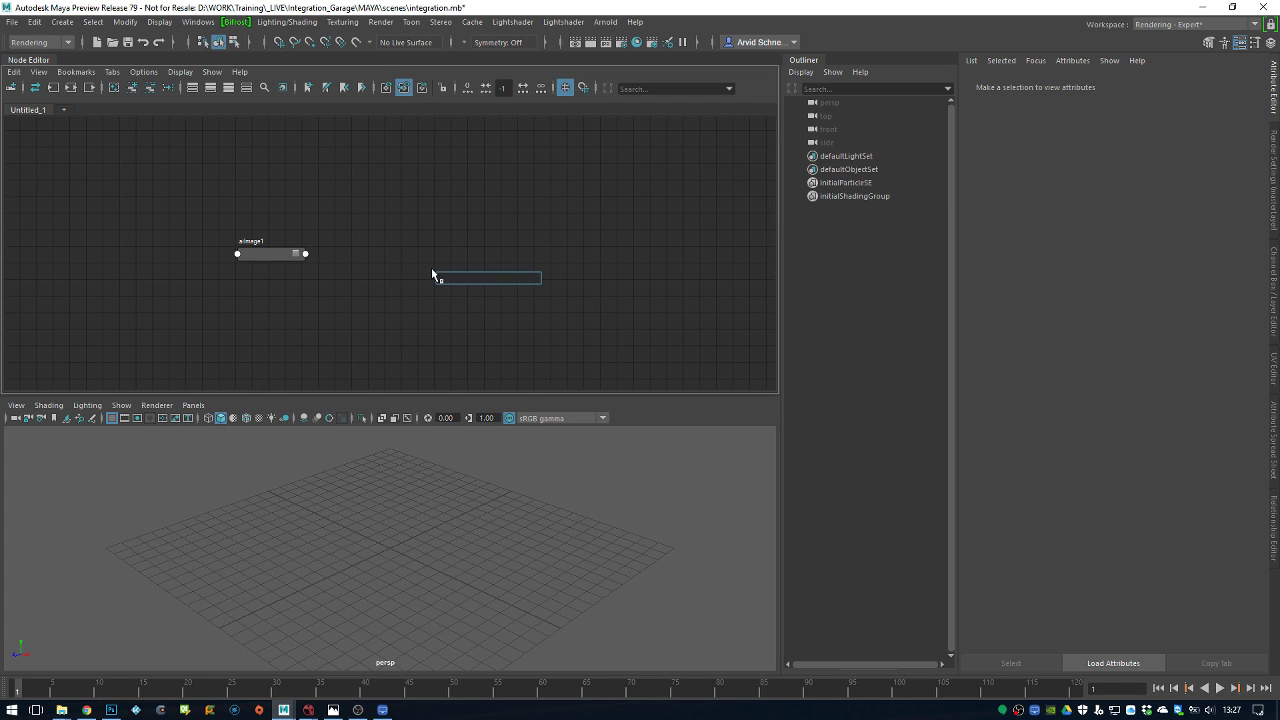
left_click(605, 21)
mouse_move(716, 90)
left_click(760, 114)
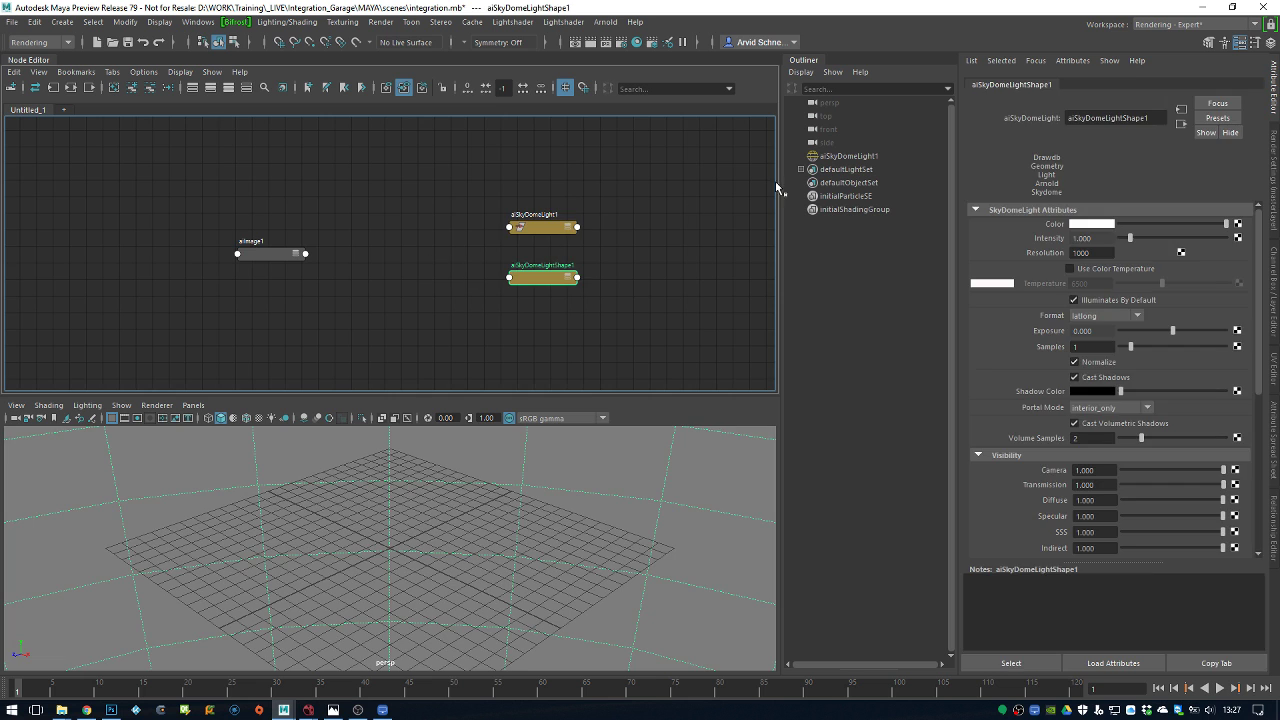
Line up the sky dome light's shape node with the aiImage node and connect the image to its colour
left_click(614, 277)
left_click_drag(576, 275, 511, 256)
left_click_drag(305, 253, 476, 253)
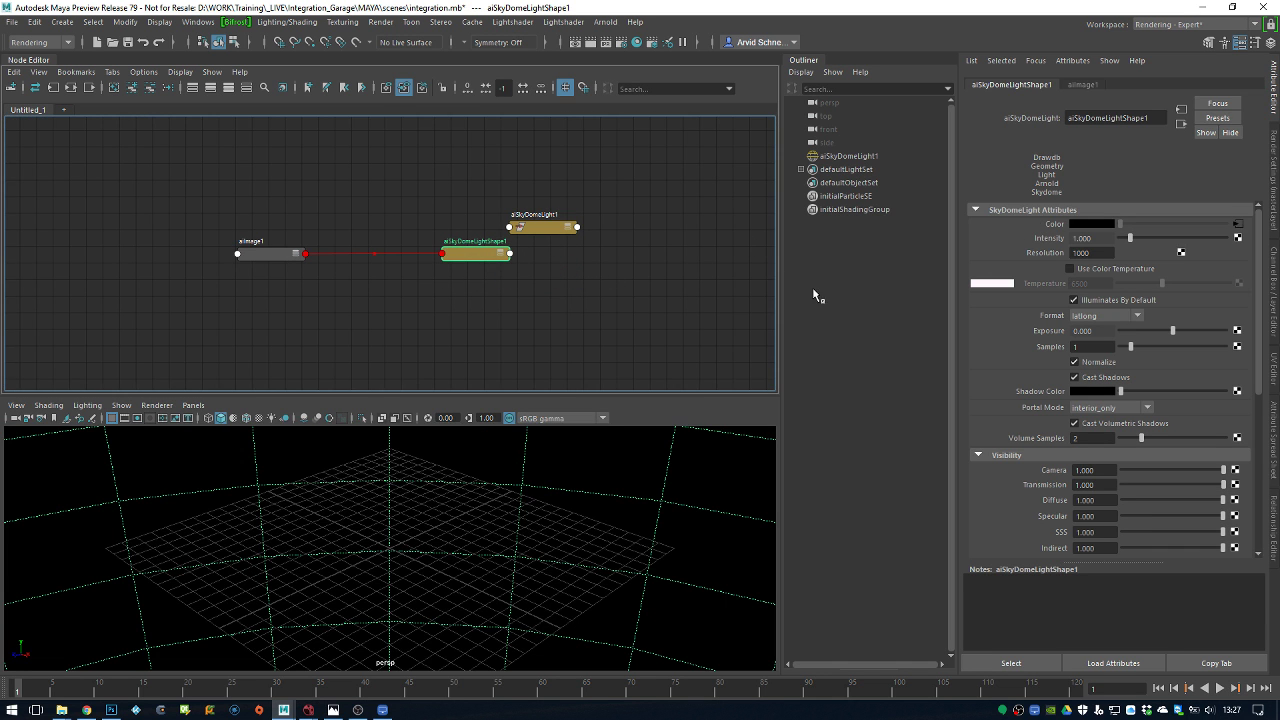
Reduce the sky dome light's viewport Sky Radius to hide the dome from the viewport and clear the selection
mouse_move(457, 529)
left_mouse_down("alt")
mouse_move(309, 571)
mouse_move(440, 497)
mouse_move(462, 506)
left_mouse_up("alt")
left_click(466, 509)
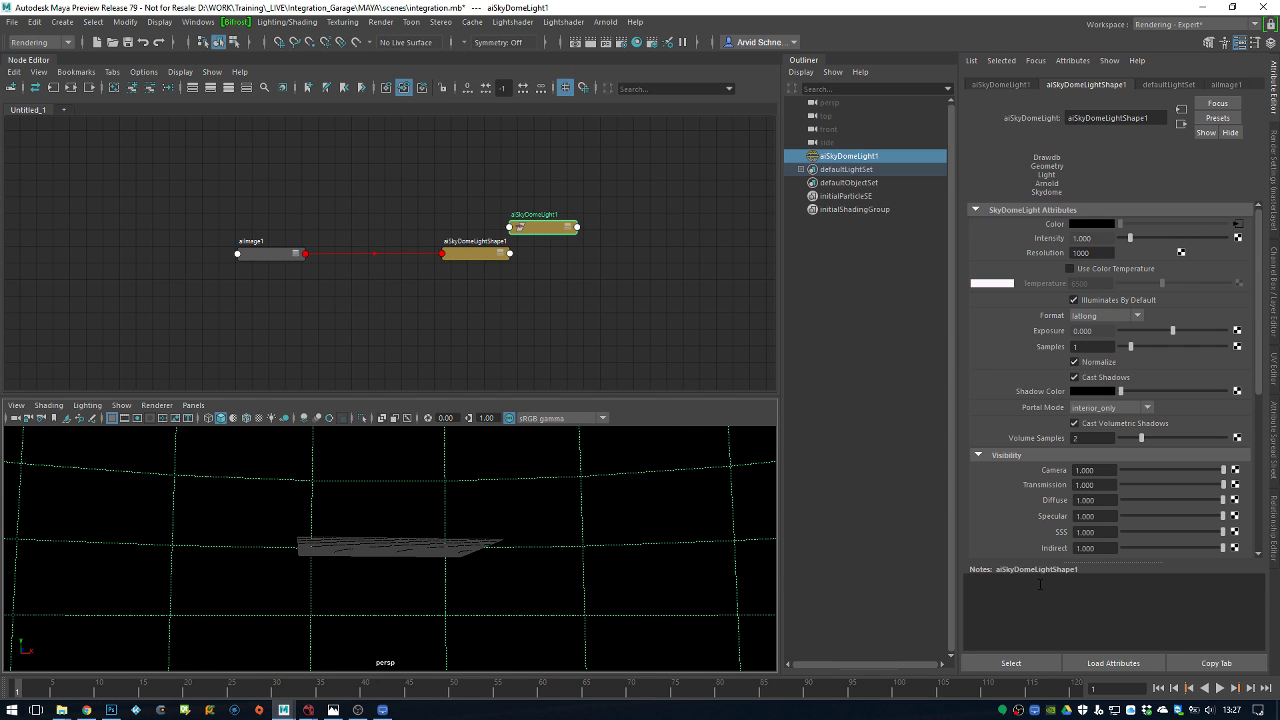
left_click_drag(1124, 565, 1123, 684)
scroll(1045, 455, "down", 3)
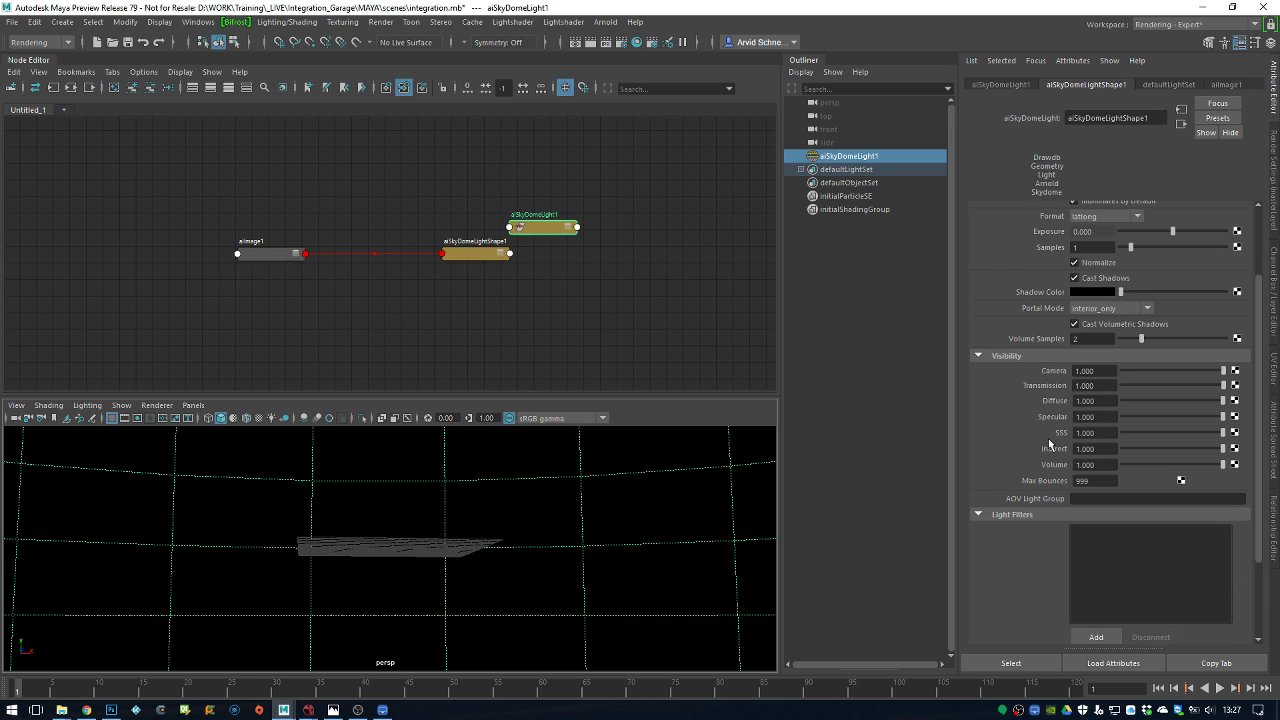
scroll(1045, 463, "down", 3)
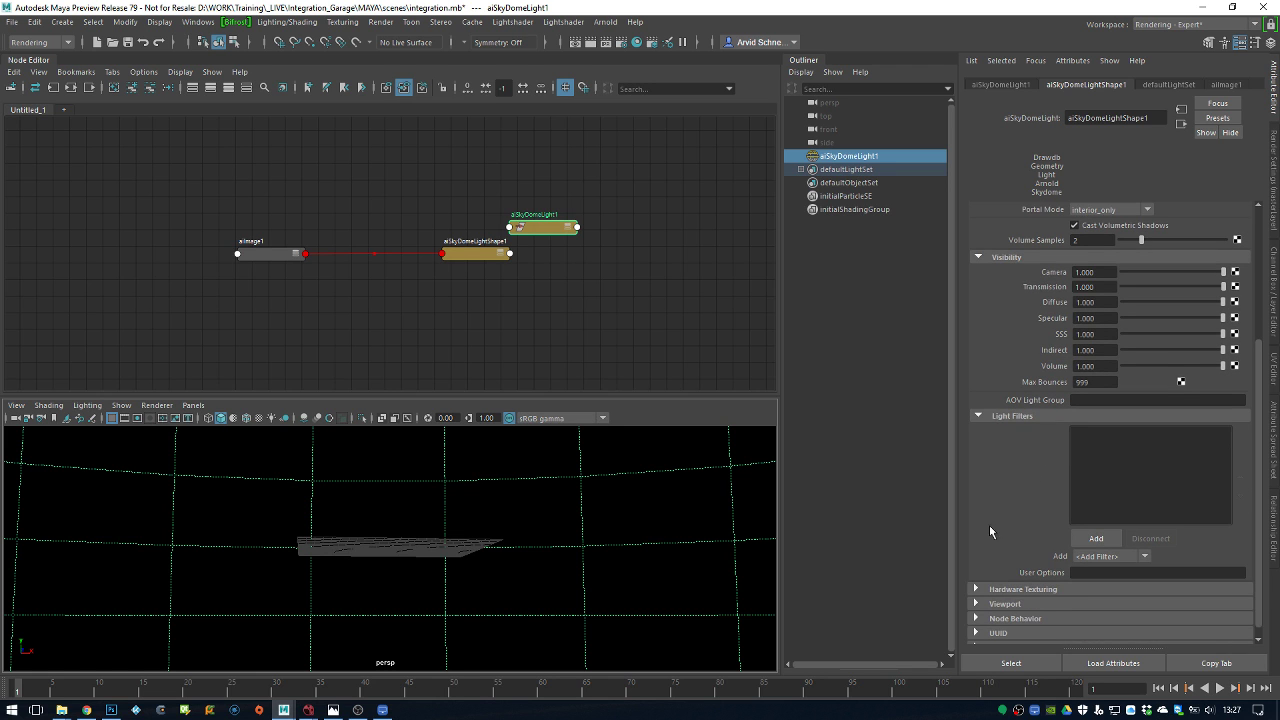
scroll(1003, 554, "down", 1)
left_click(1003, 592)
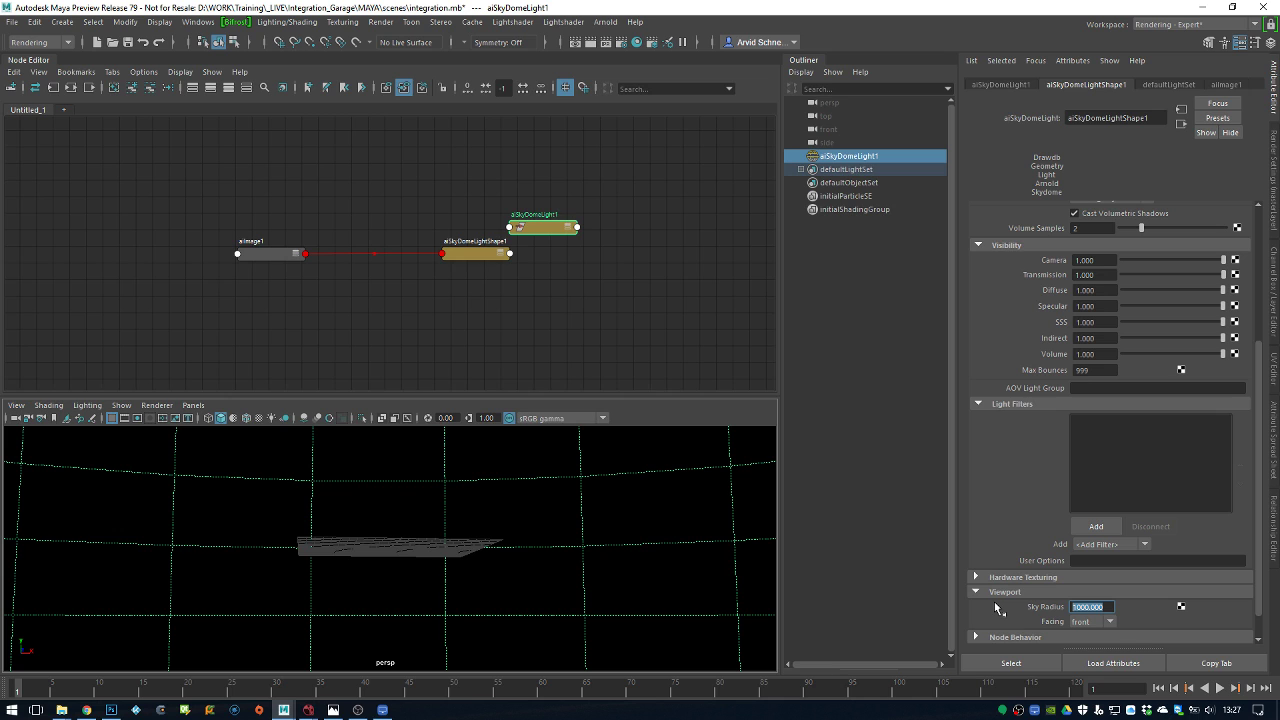
type("3")
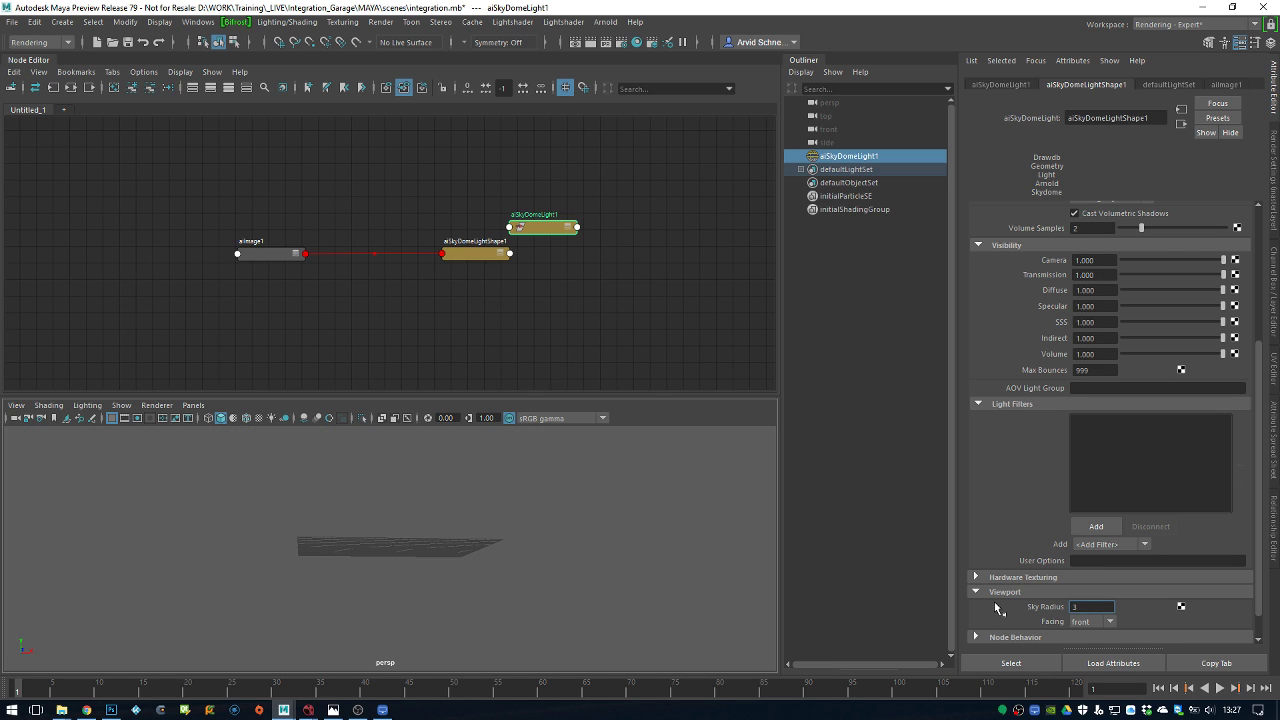
type("0")
key("Return")
left_click(432, 568)
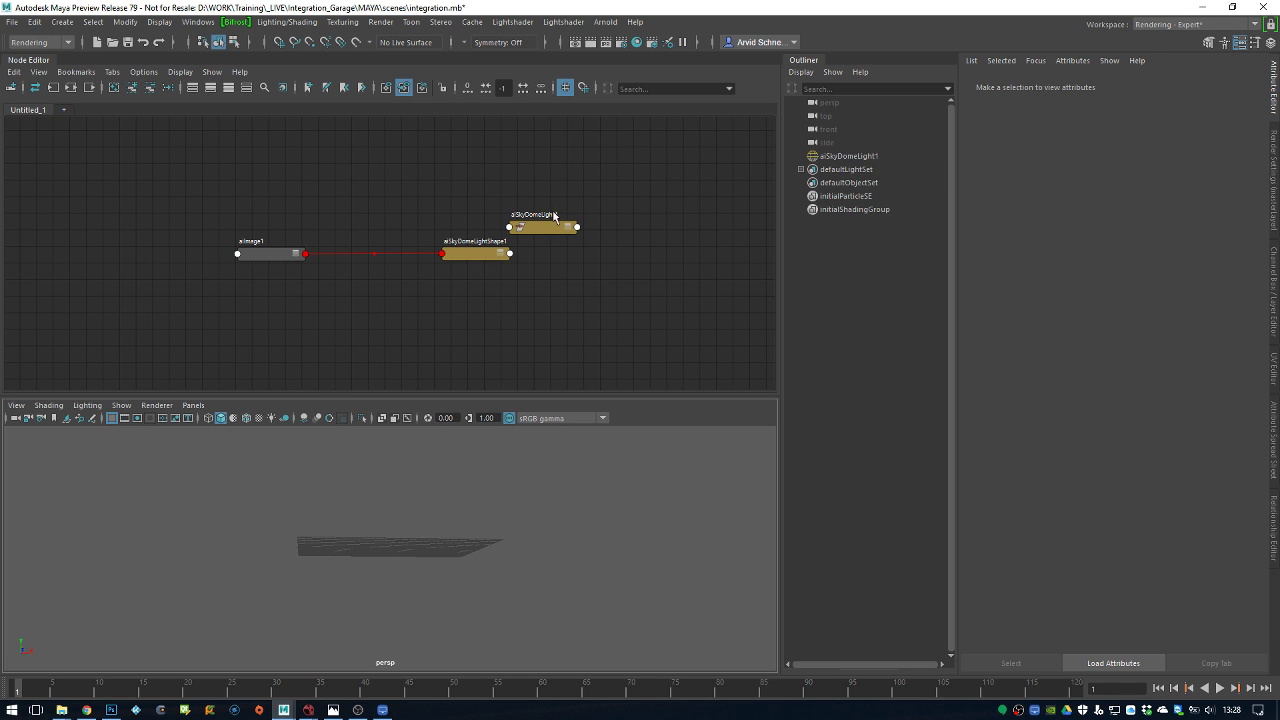
Move the sky dome light's transform node and shape node apart in the Node Editor to tidy the graph
left_click_drag(555, 216, 590, 181)
left_click(556, 280)
middle_click_drag(440, 278, 543, 262, "alt")
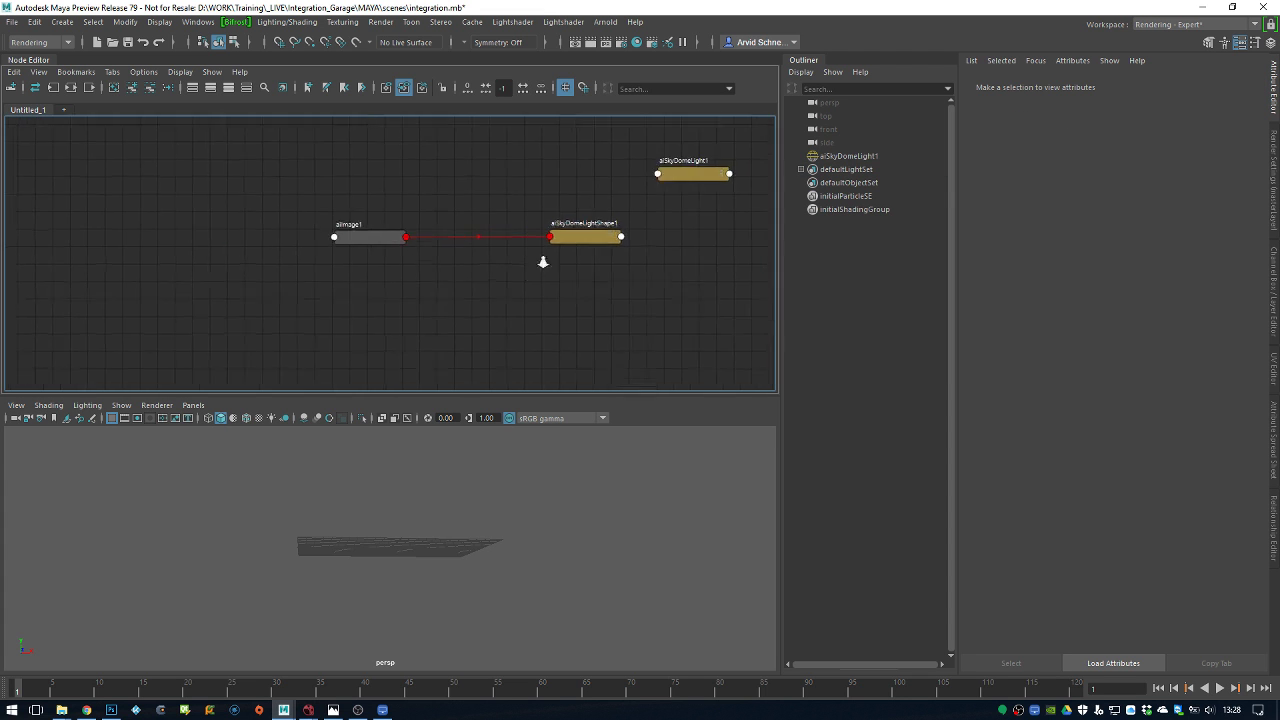
scroll(543, 262, "up", 3)
left_click_drag(620, 230, 596, 214)
left_click(275, 228)
Create a polygon plane extending beyond the grid and a polygon sphere at its centre
left_click(376, 471)
left_click_drag(376, 471, 417, 500, "alt")
right_click_drag(414, 432, 359, 416, "shift")
left_click(575, 432)
right_click_drag(575, 432, 636, 433, "shift")
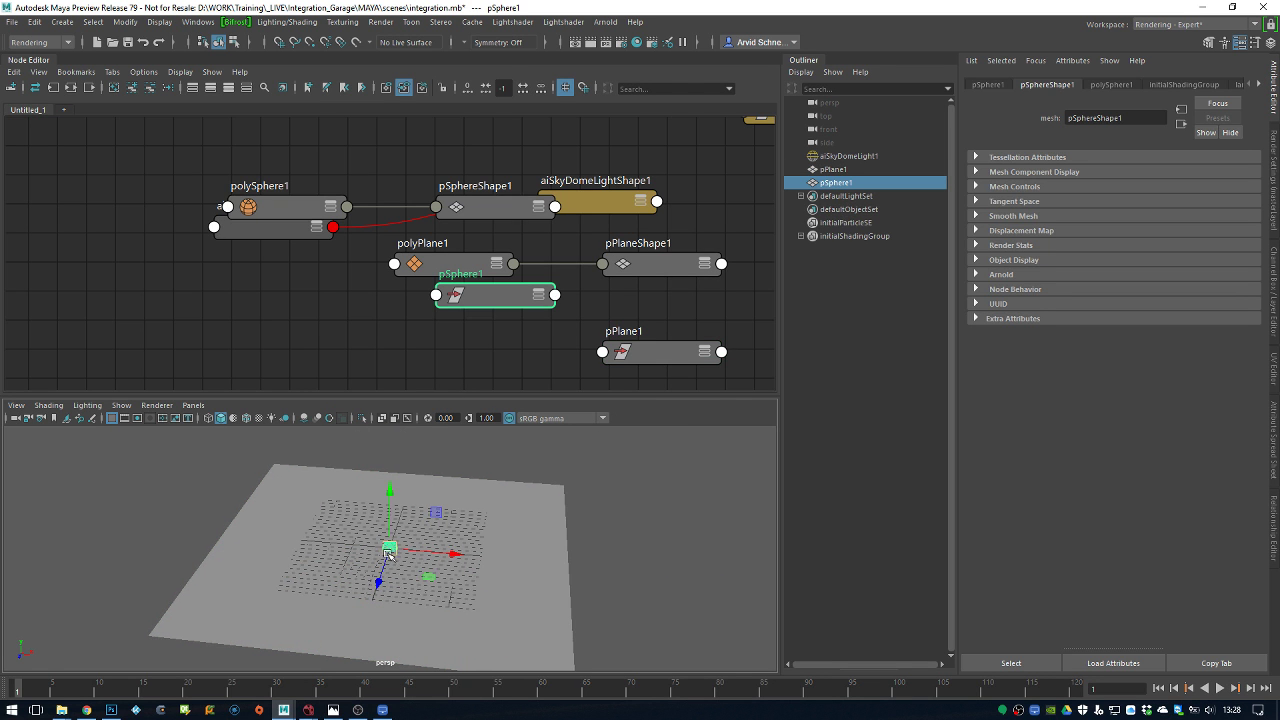
Enlarge the sphere and raise it so that it rests on the plane
left_click(396, 487)
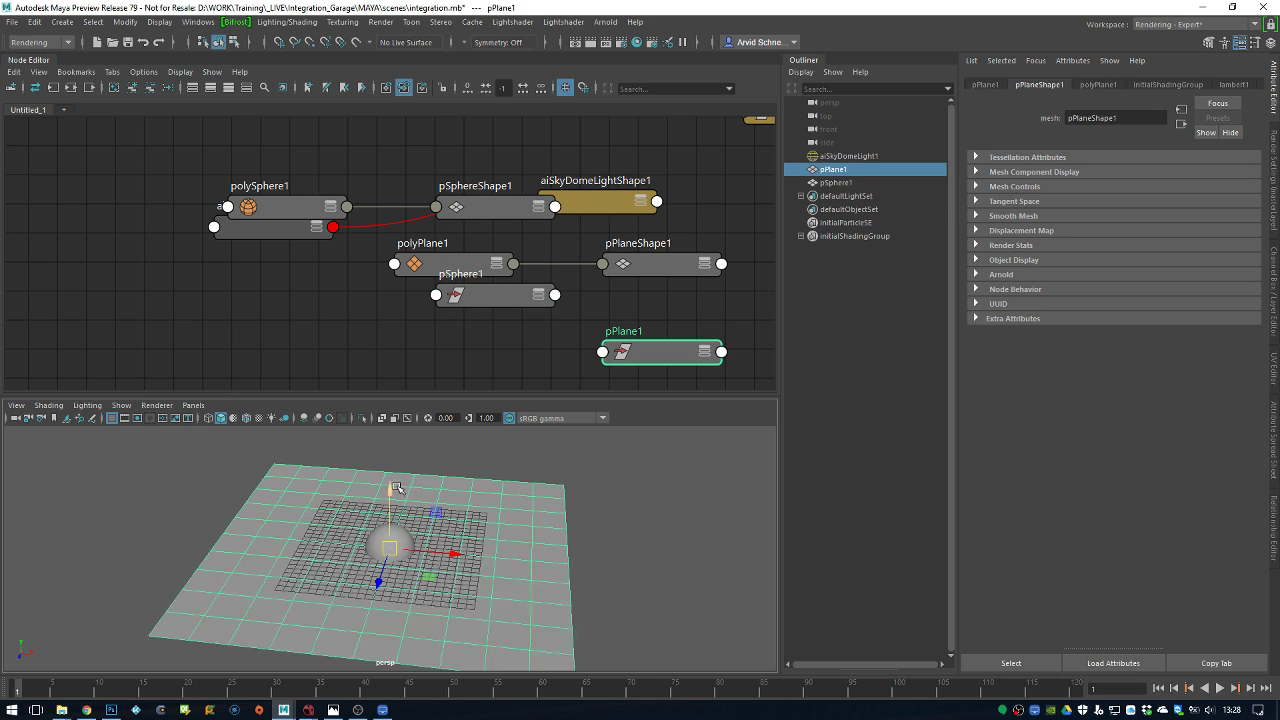
left_click(398, 514)
left_click_drag(393, 508, 420, 452)
Clear the selection and rearrange the whole node graph automatically
left_click(636, 340)
left_click(375, 251)
left_click(168, 88)
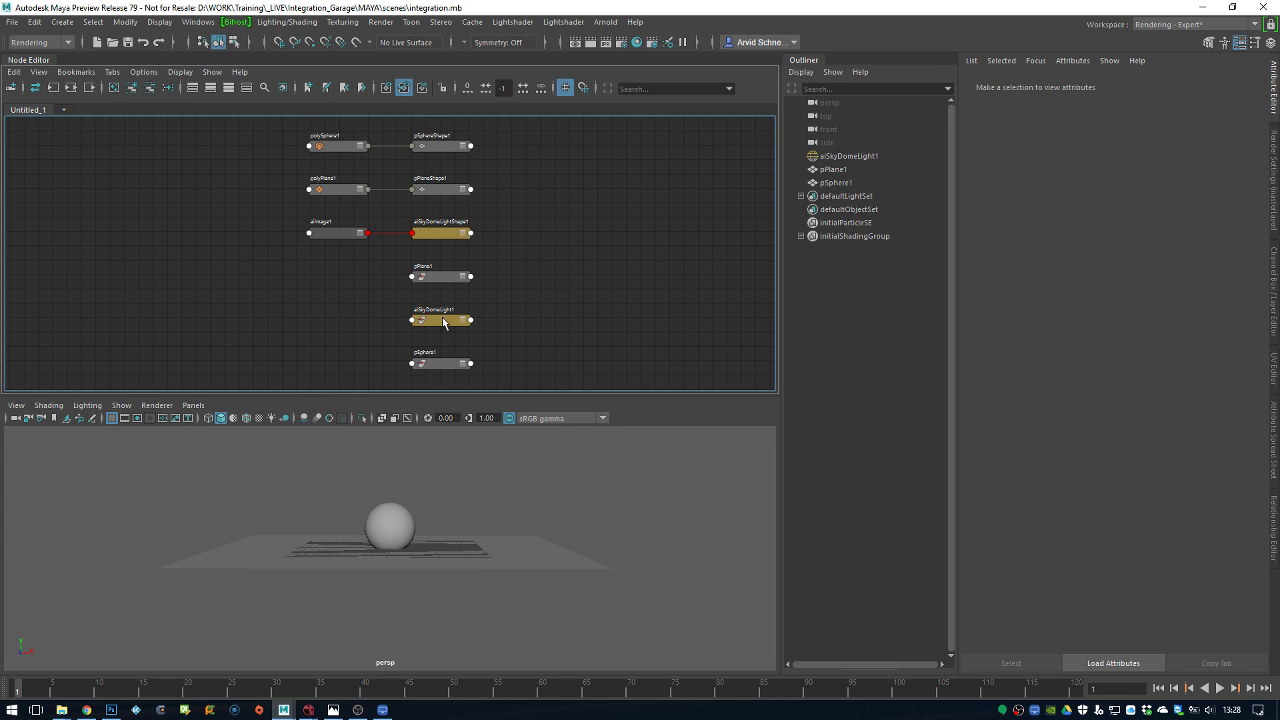
Render the scene in the Arnold RenderView, view it from a higher angle and move the render window clear of the viewport
left_click(605, 21)
left_click(619, 55)
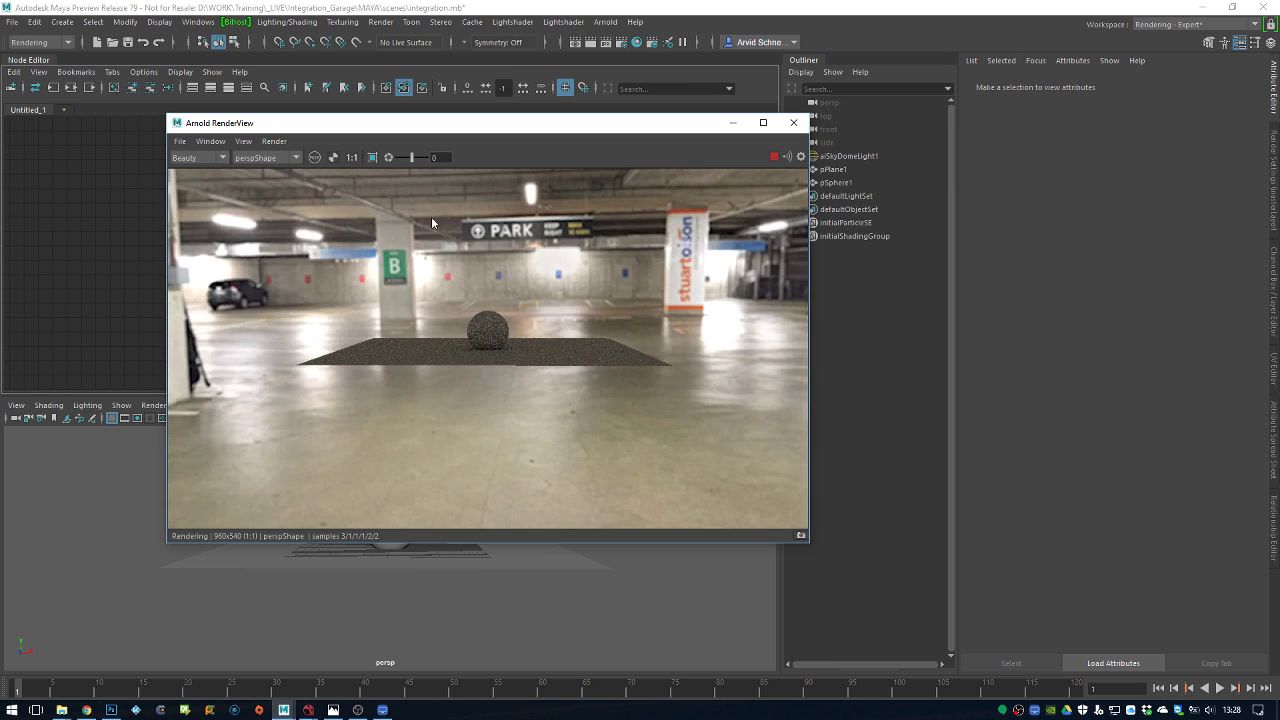
left_click_drag(505, 123, 703, 126)
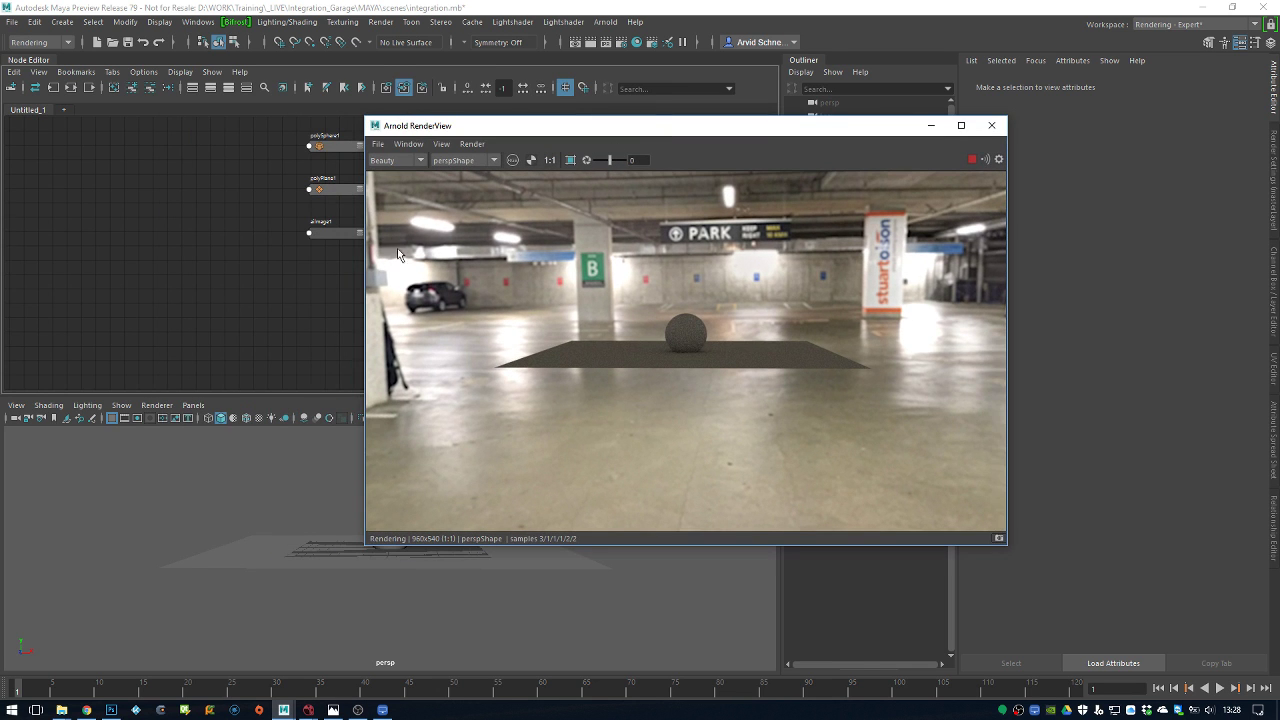
left_click_drag(190, 440, 382, 493, "alt")
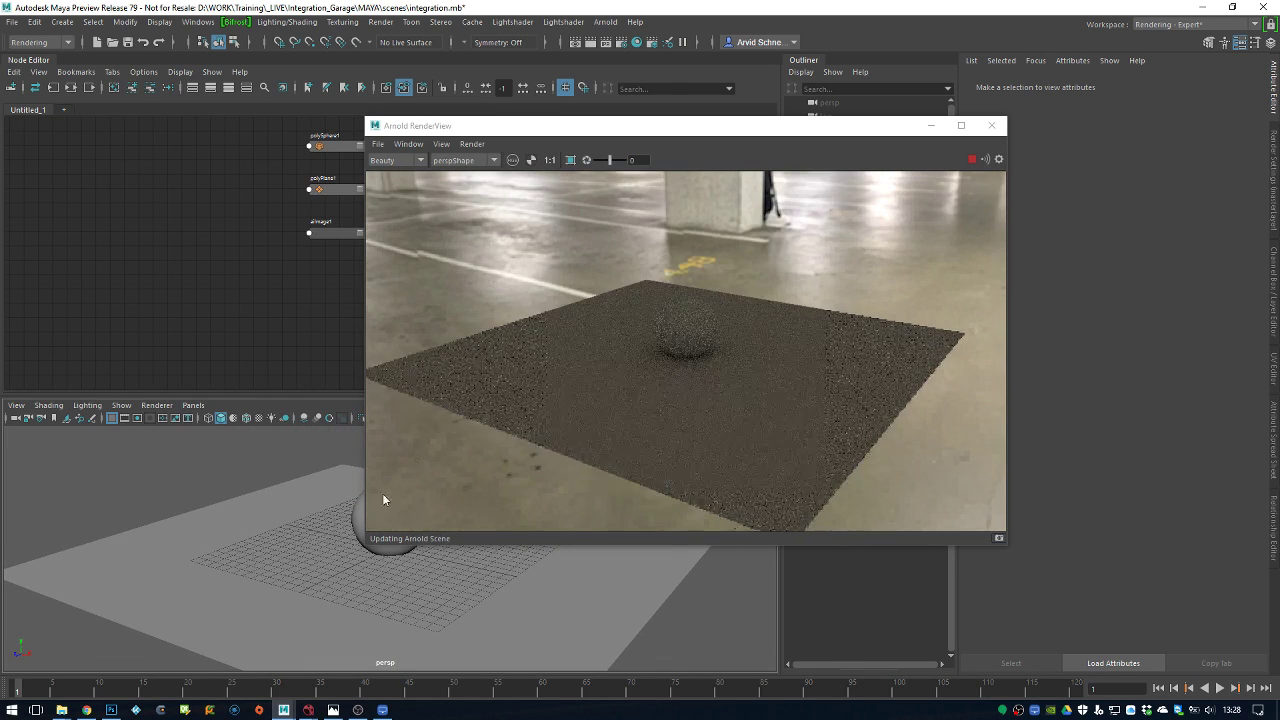
left_click_drag(600, 125, 735, 98)
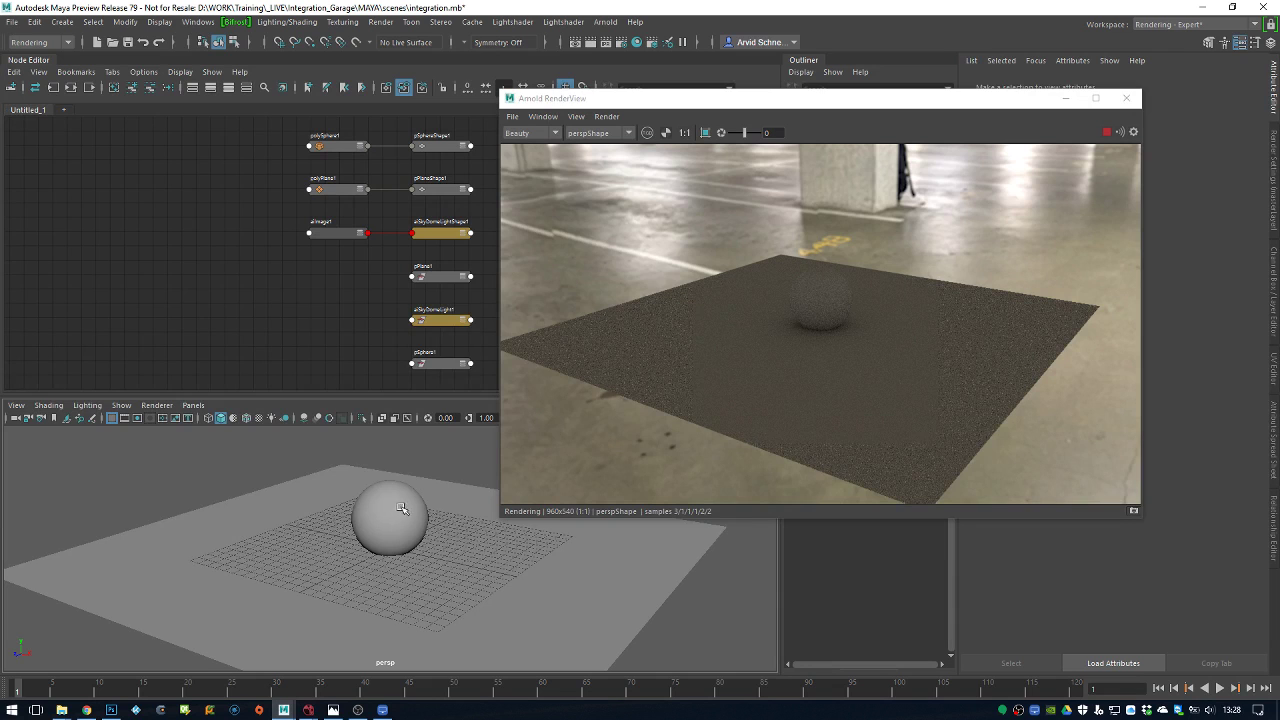
Raise the sphere slightly above the plane and limit the Arnold render to a crop region around it
left_click(401, 486)
left_click(397, 500)
left_click_drag(391, 462, 393, 440)
left_click_drag(740, 378, 907, 242)
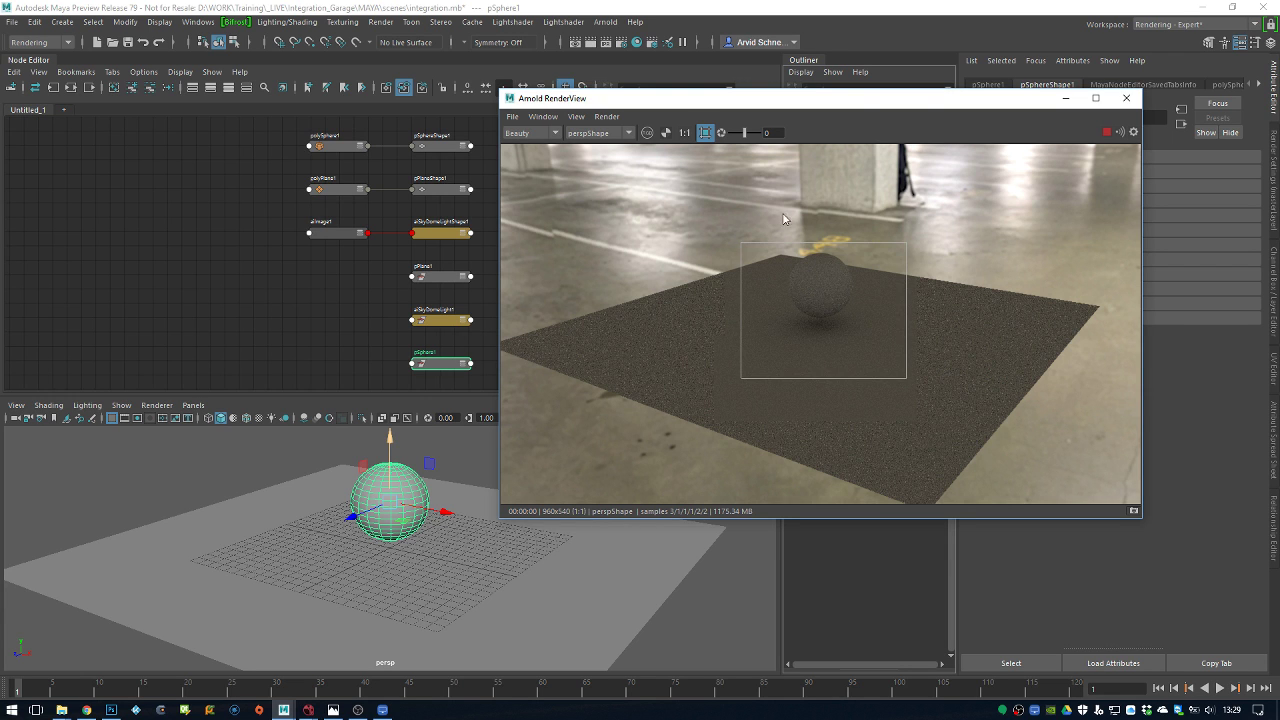
left_click_drag(320, 503, 362, 507, "alt")
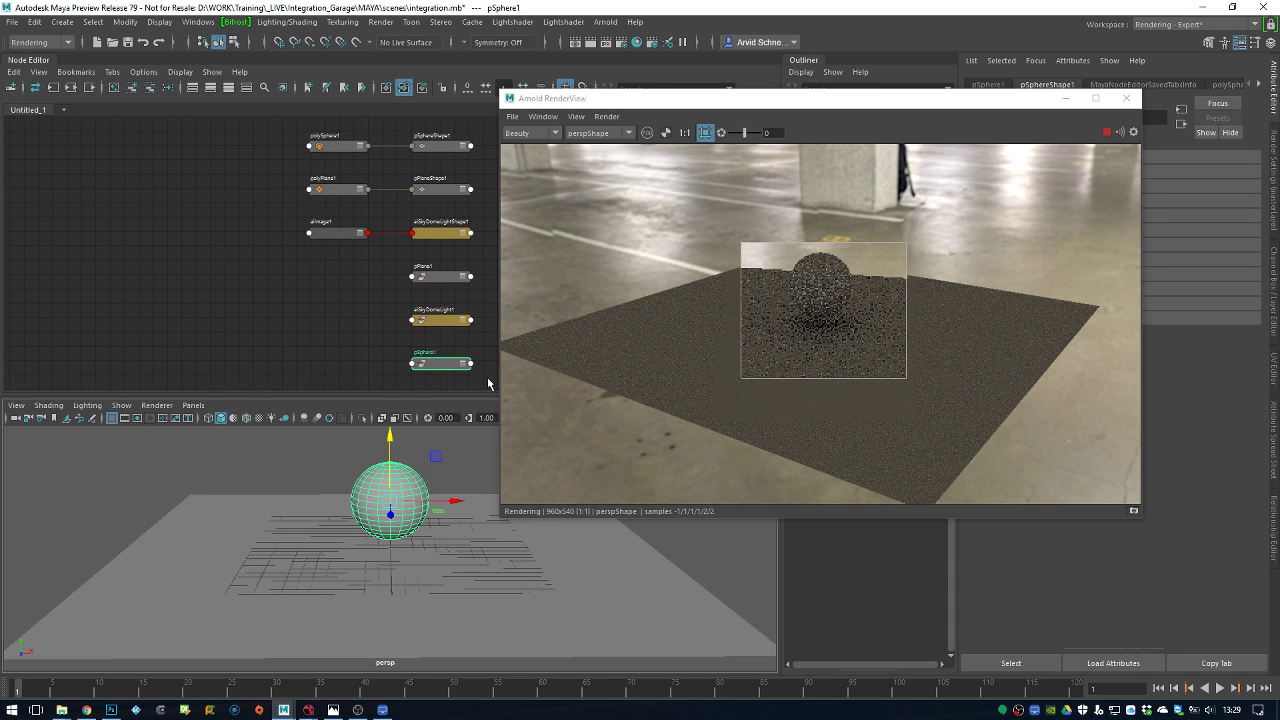
Set the Save UI Threads option of the Arnold RenderView to 2
left_click(605, 117)
mouse_move(714, 250)
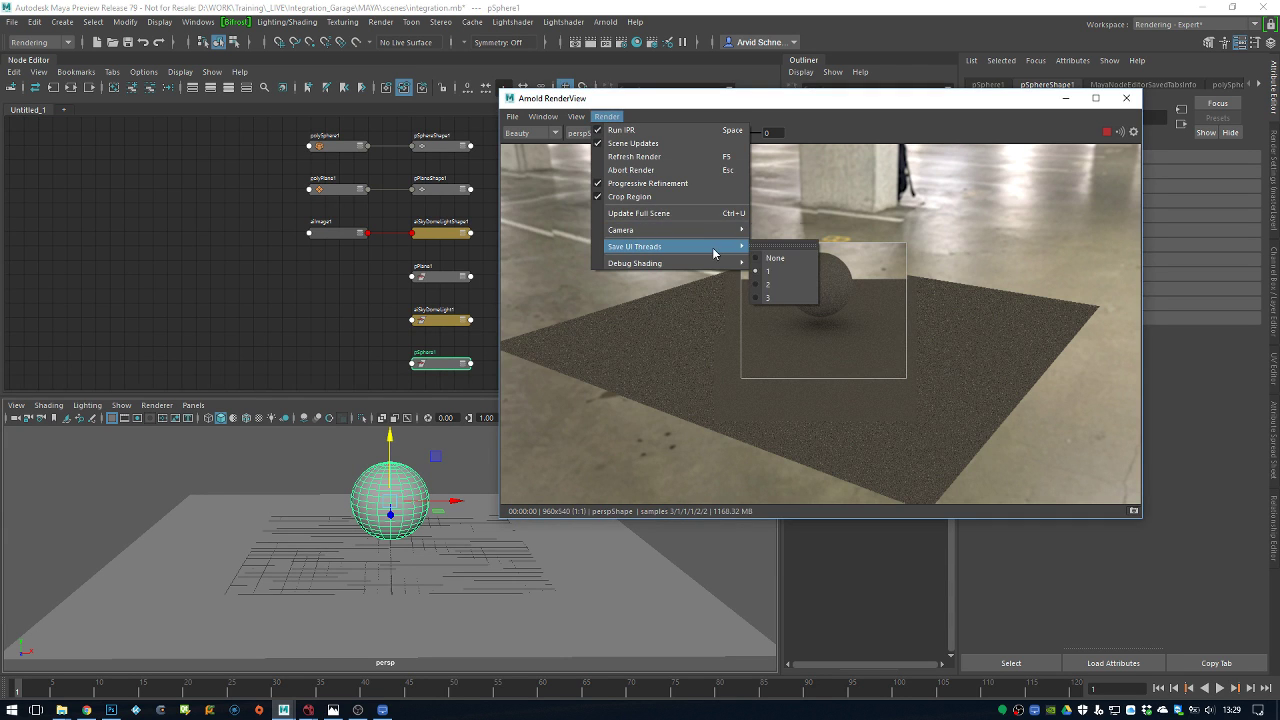
left_click(775, 284)
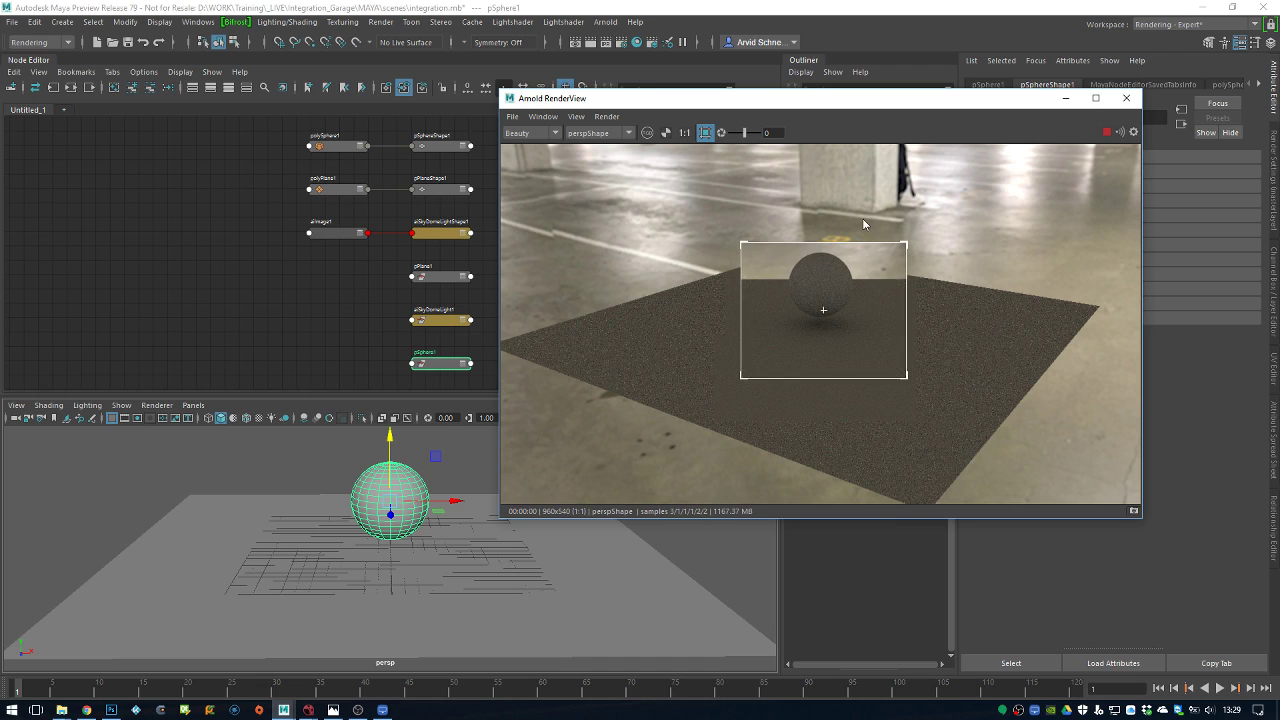
Start assigning a new material to the sphere and add the Arnold shader category to the favorites
left_click_drag(501, 430, 370, 535, "alt")
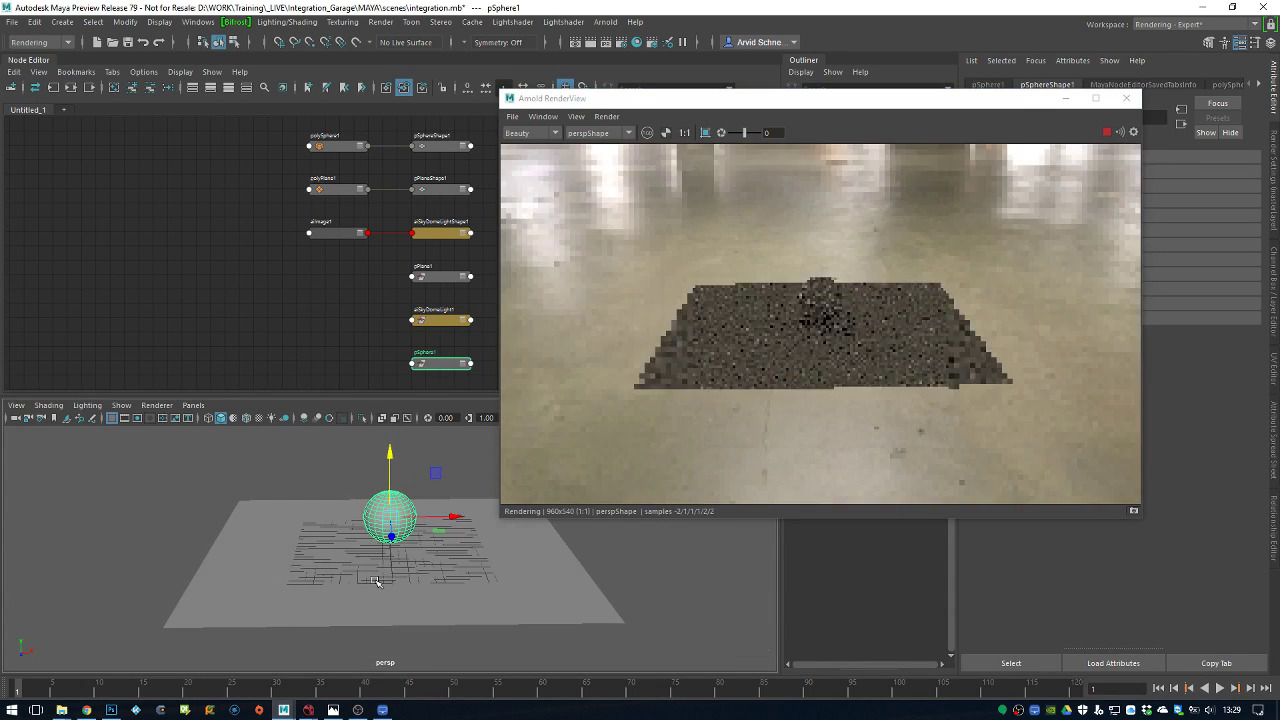
key("f")
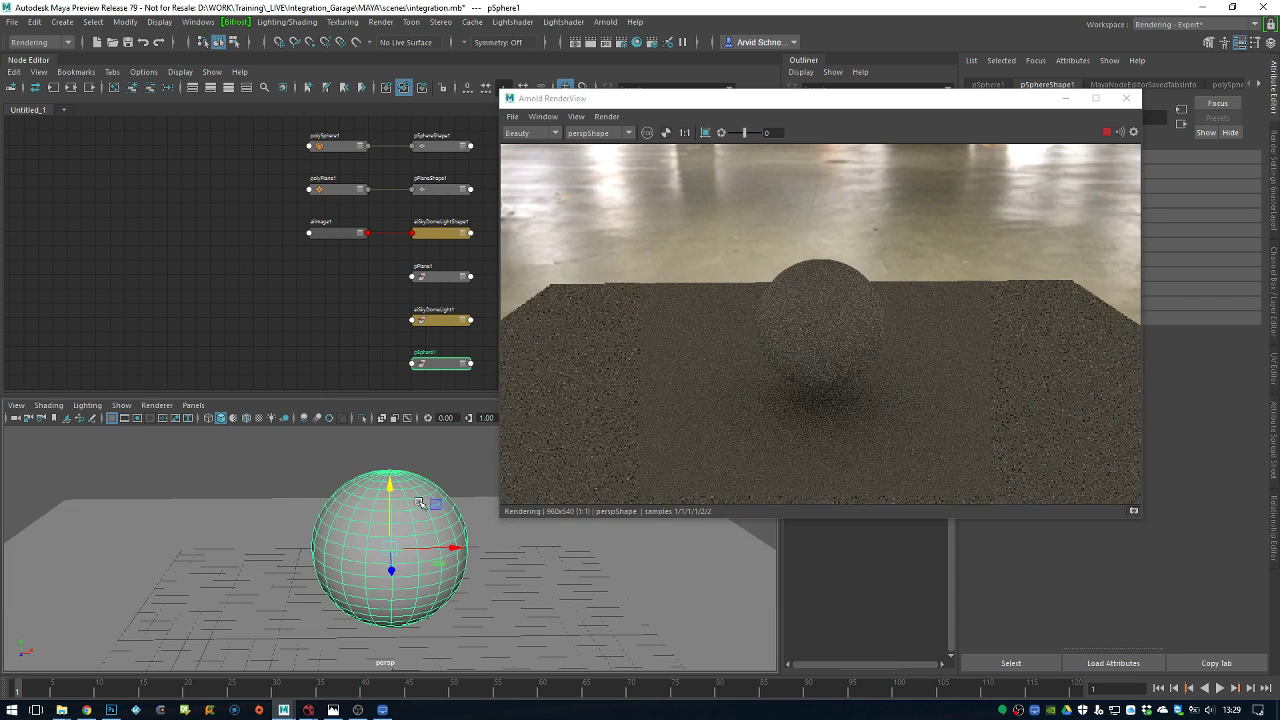
right_click_drag(412, 500, 404, 666)
left_click(465, 343)
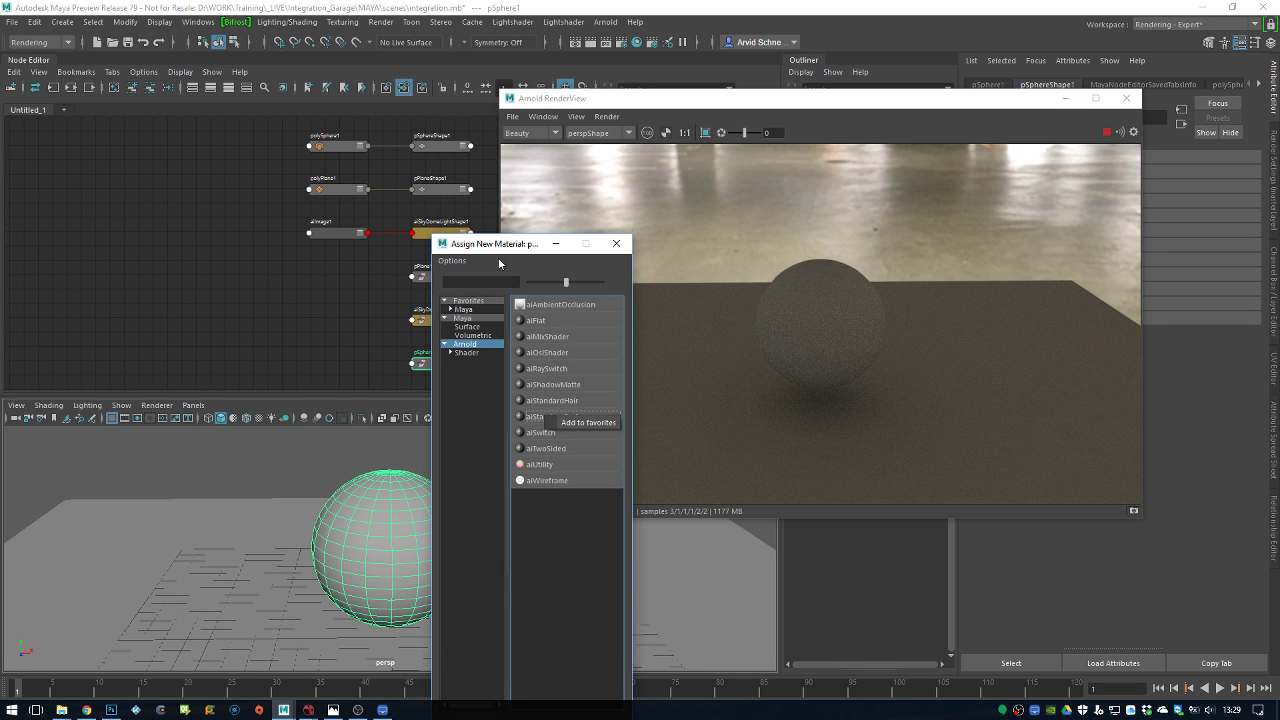
left_click(585, 424)
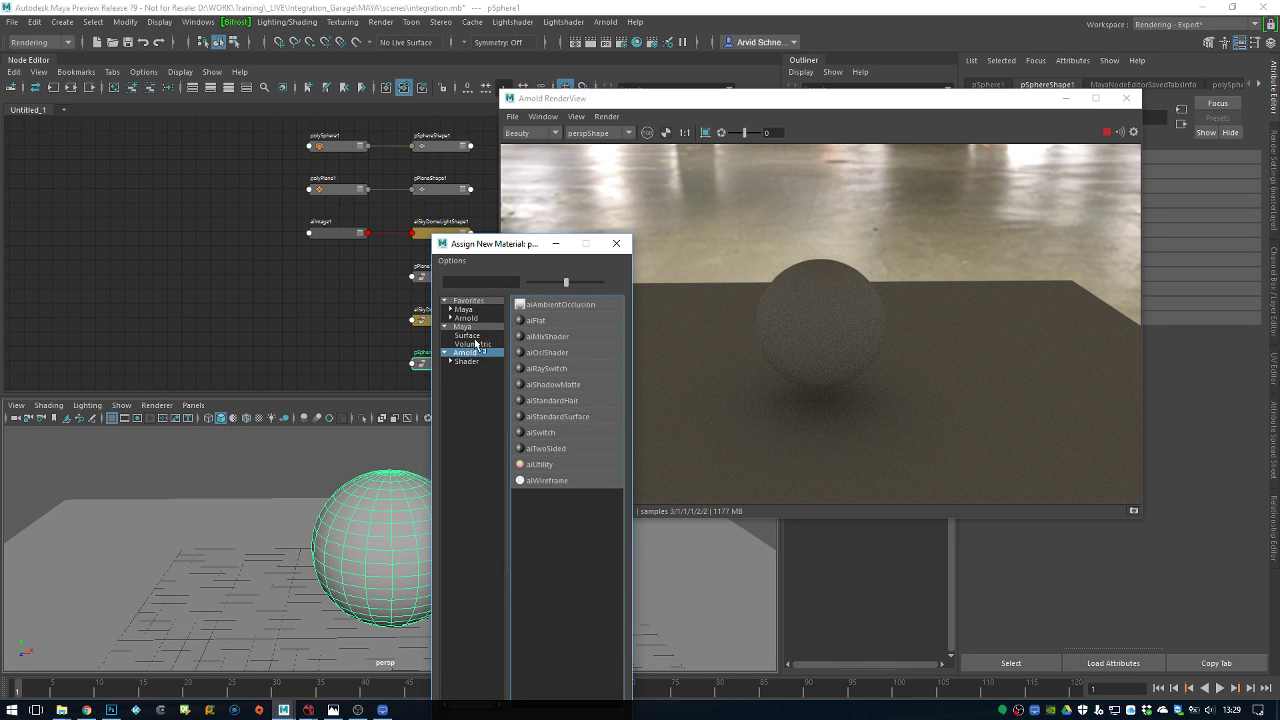
Remove the Maya category from the material favorites, keeping only Arnold, and close the Assign New Material window
left_click(466, 318)
left_click(470, 301)
left_click(465, 309)
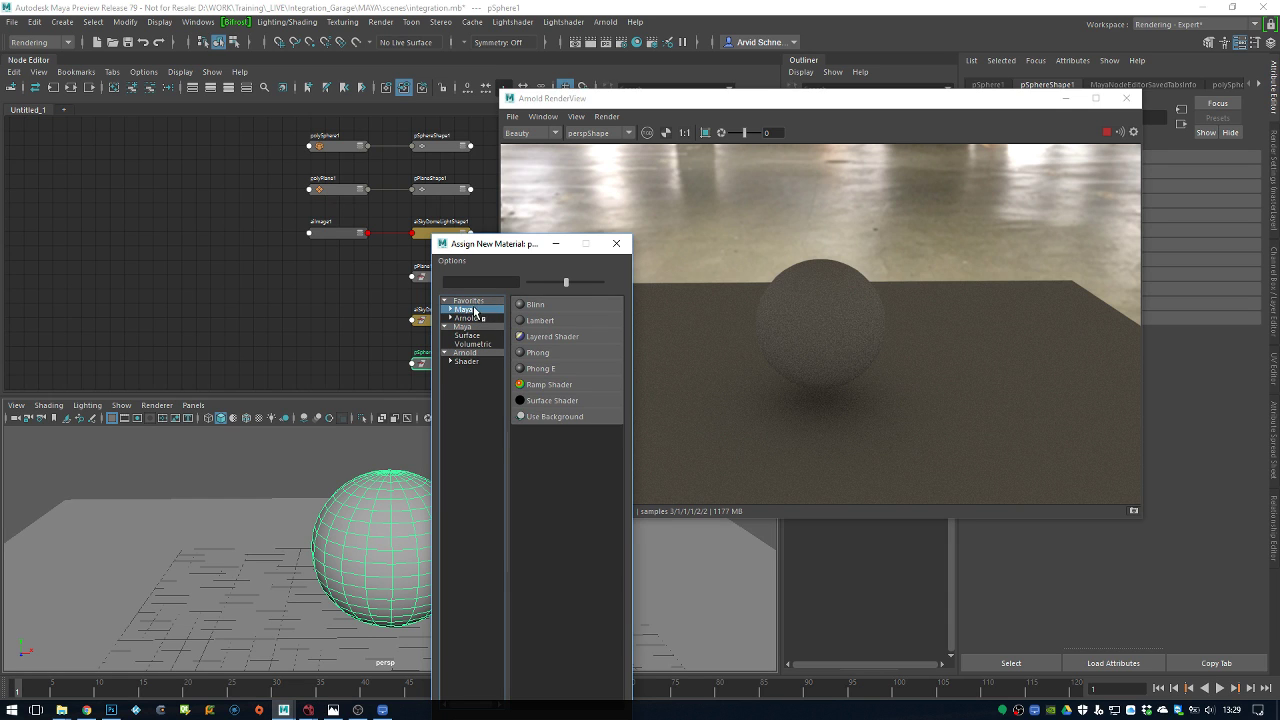
left_click_drag(552, 420, 588, 352)
left_click_drag(588, 338, 592, 320)
left_click_drag(585, 305, 598, 310)
left_click(484, 319)
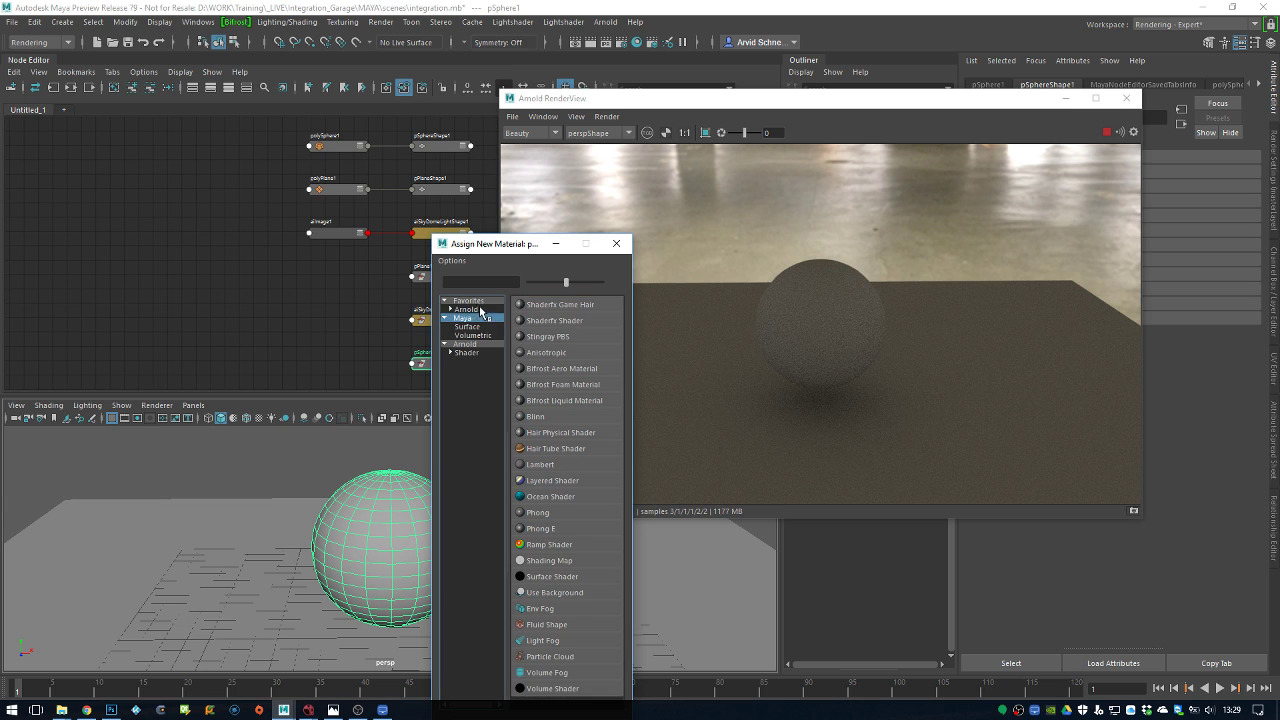
left_click(468, 309)
left_click(616, 243)
Assign an aiStandardSurface material to the sphere
left_click(354, 451)
left_click(383, 520)
right_click(390, 490)
mouse_move(420, 677)
left_click(476, 678)
Move the render view clear of the material attributes and set the sphere material's base weight and metalness to 1
left_click_drag(880, 98, 576, 106)
left_click_drag(1193, 240, 1240, 240)
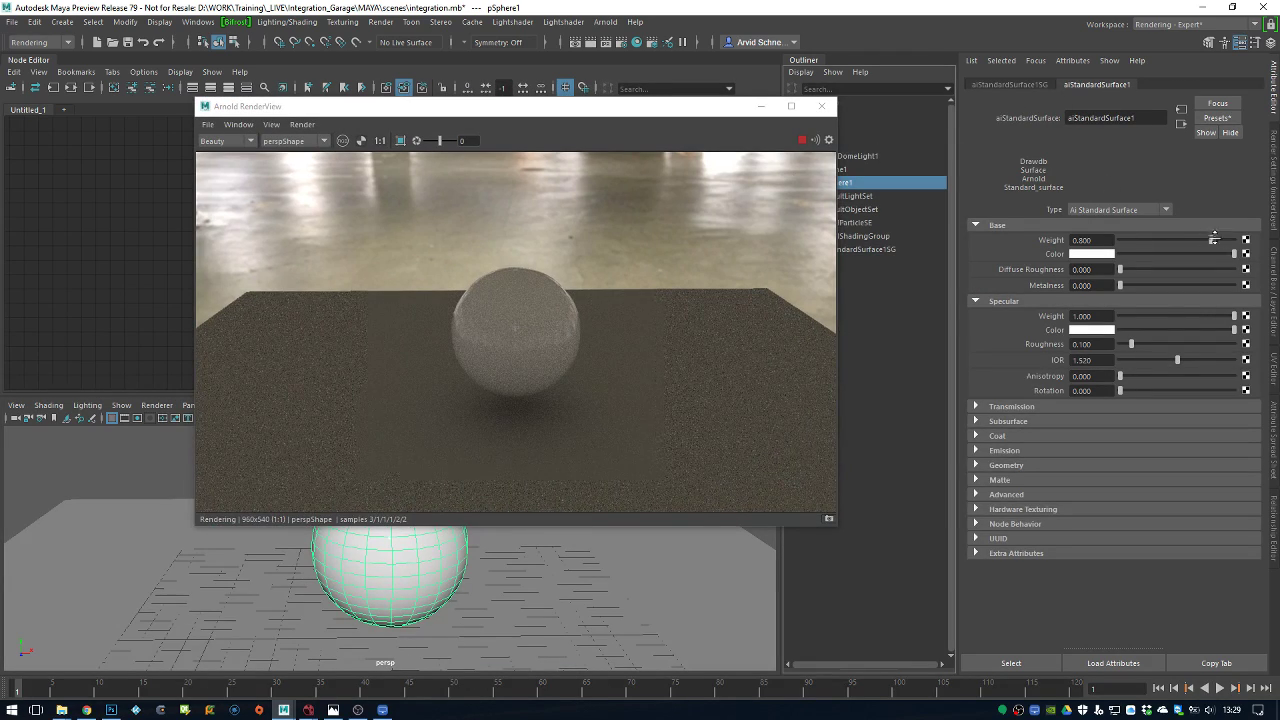
left_click_drag(1144, 286, 1240, 287)
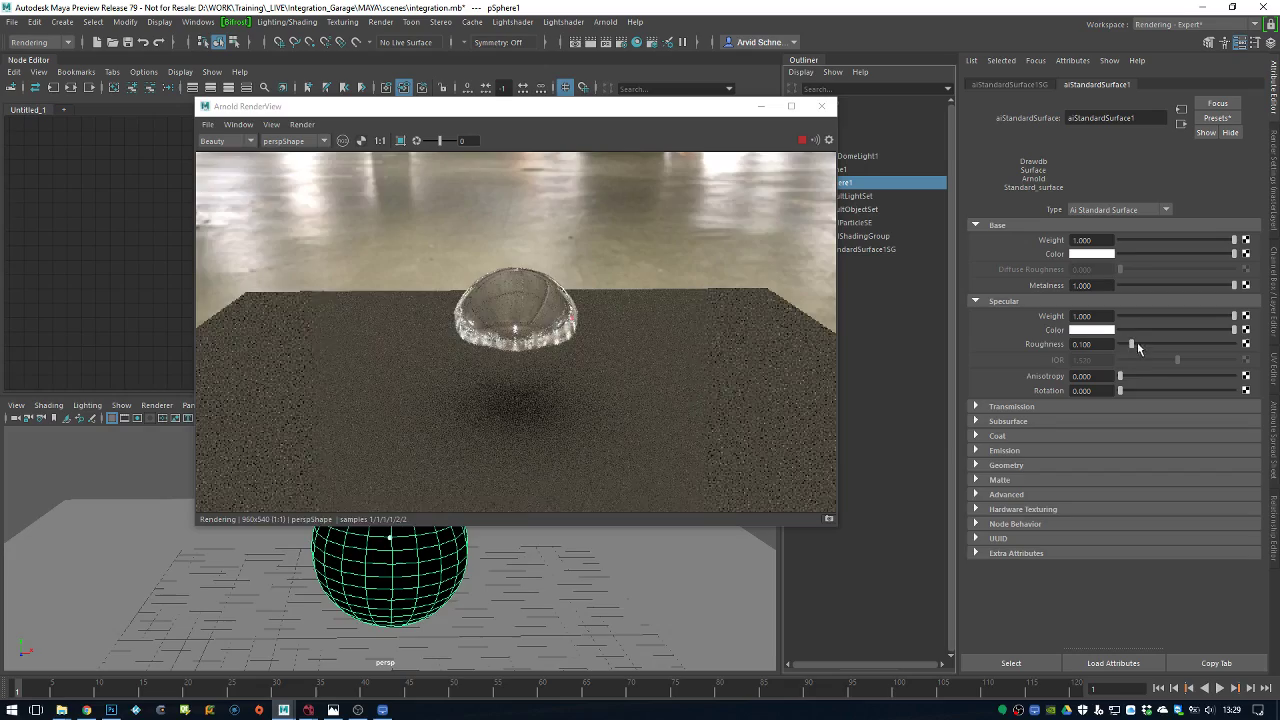
Examine the sphere's reflections in the live render from several camera angles and distances, and close the render view
left_click(409, 585)
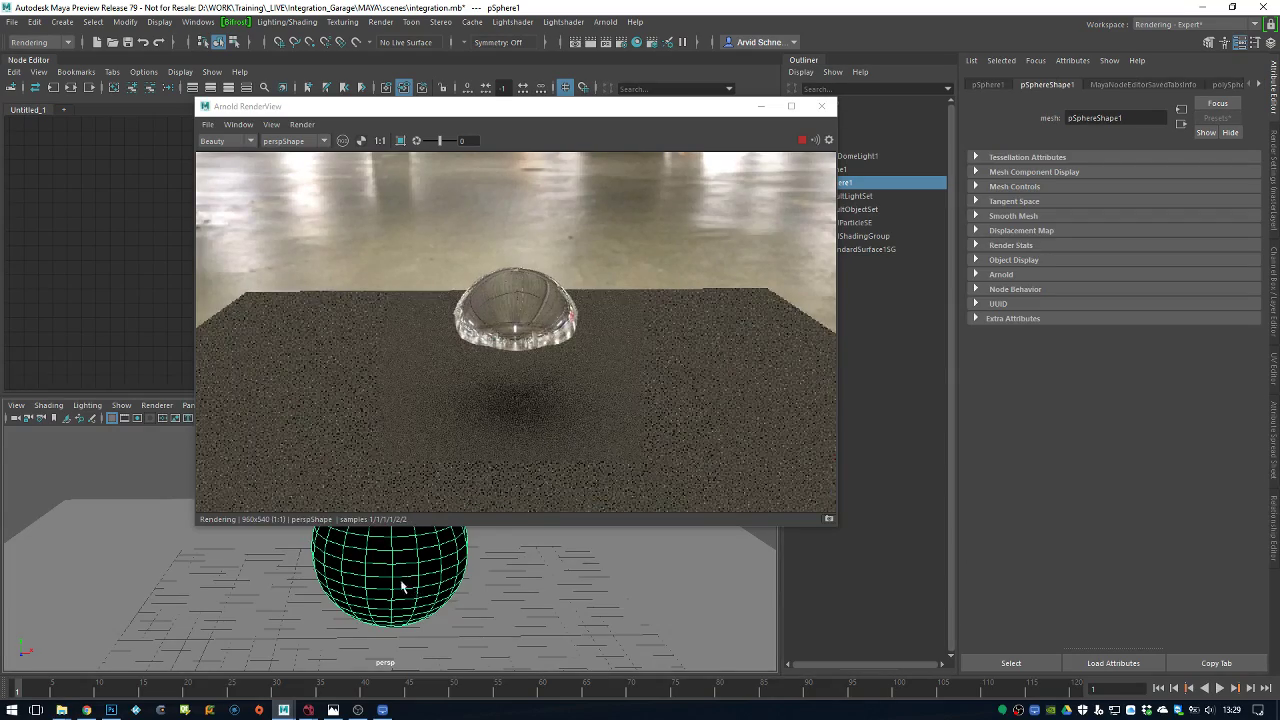
right_click_drag(409, 591, 563, 580, "alt")
left_click_drag(563, 580, 521, 602, "alt")
right_click_drag(521, 602, 574, 562, "alt")
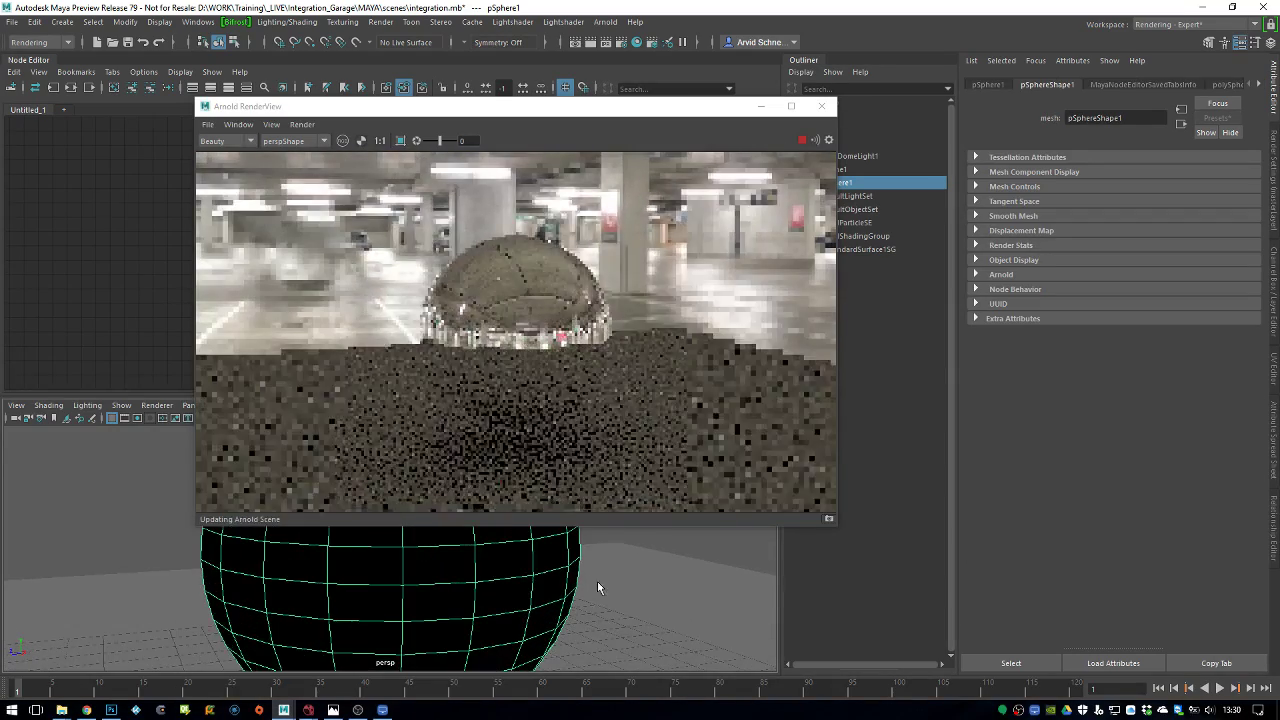
left_click_drag(574, 566, 520, 590, "alt")
right_click_drag(590, 600, 510, 560, "alt")
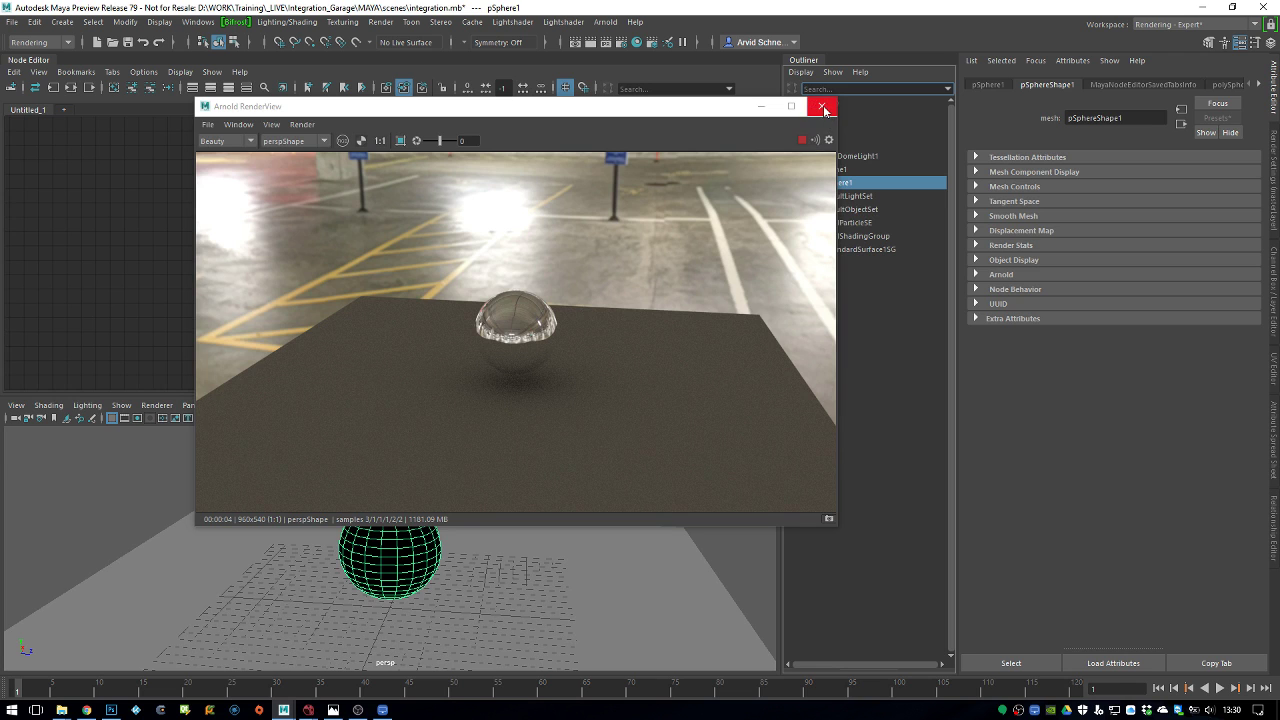
left_click(822, 107)
Switch to the comp.nk script in NukeX and view the first garage photo, Read2
mouse_move(309, 709)
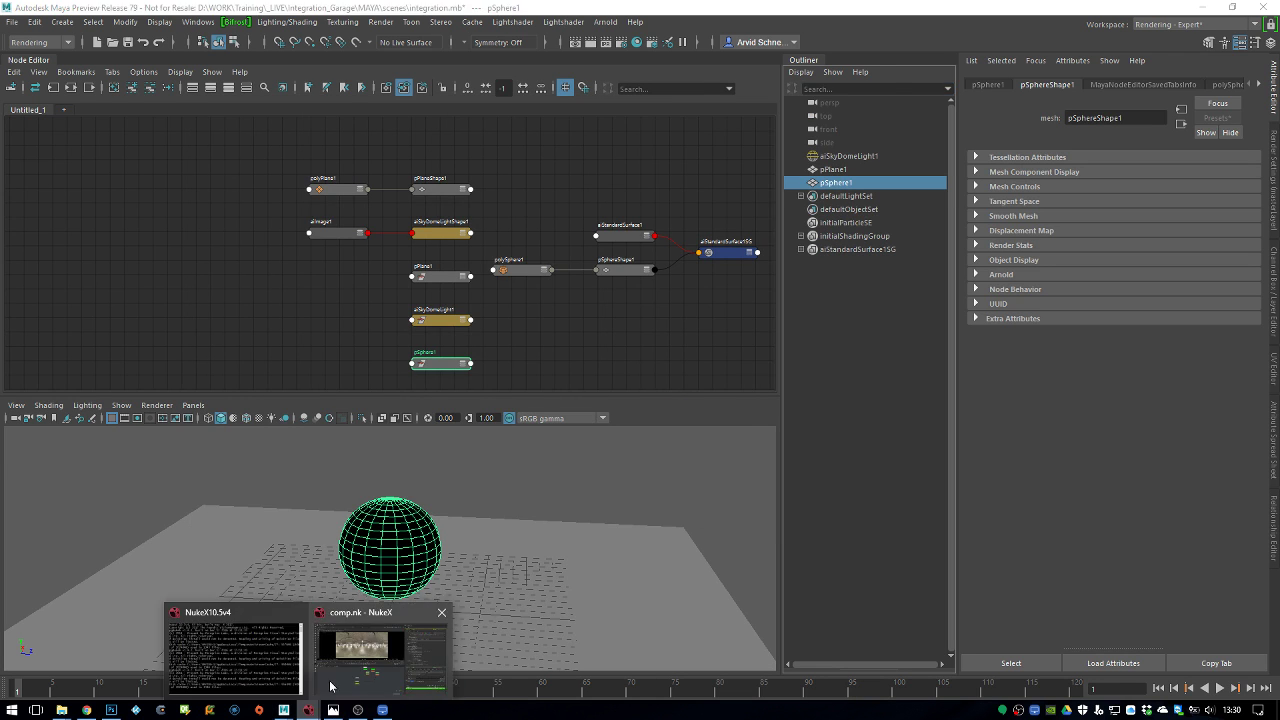
left_click(332, 686)
scroll(332, 527, "down", 3)
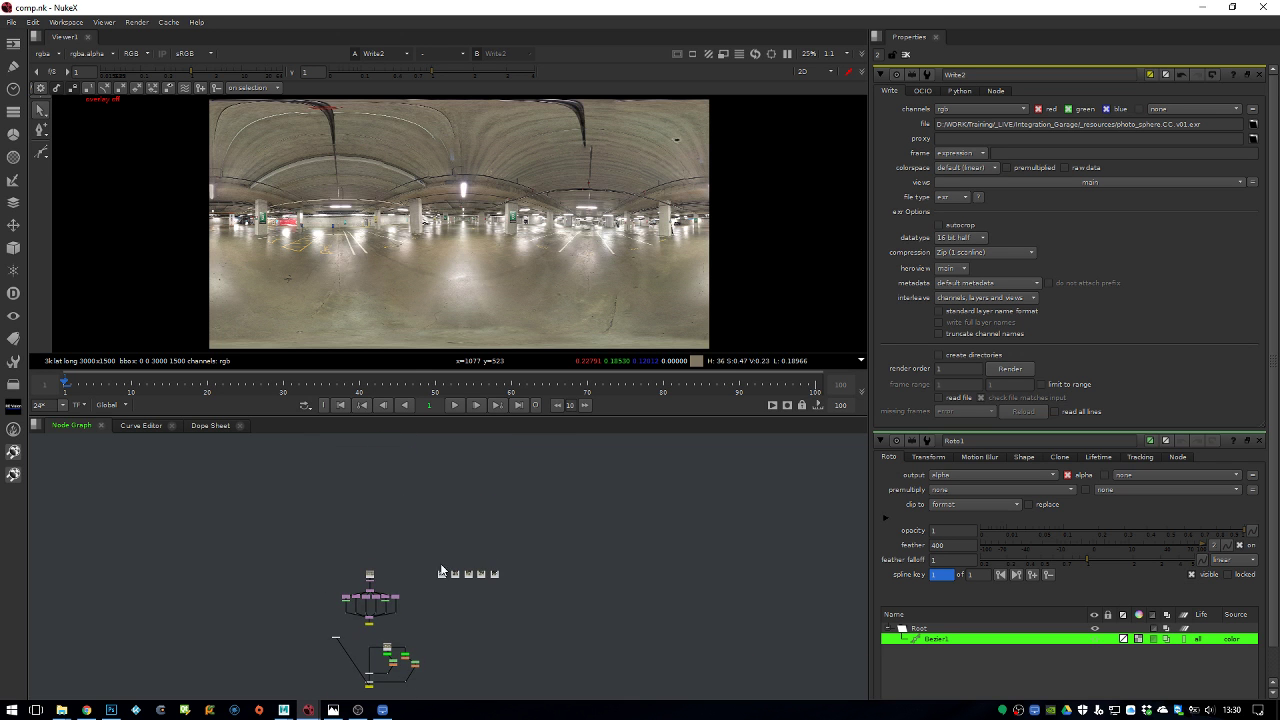
scroll(440, 570, "up", 5)
key("1")
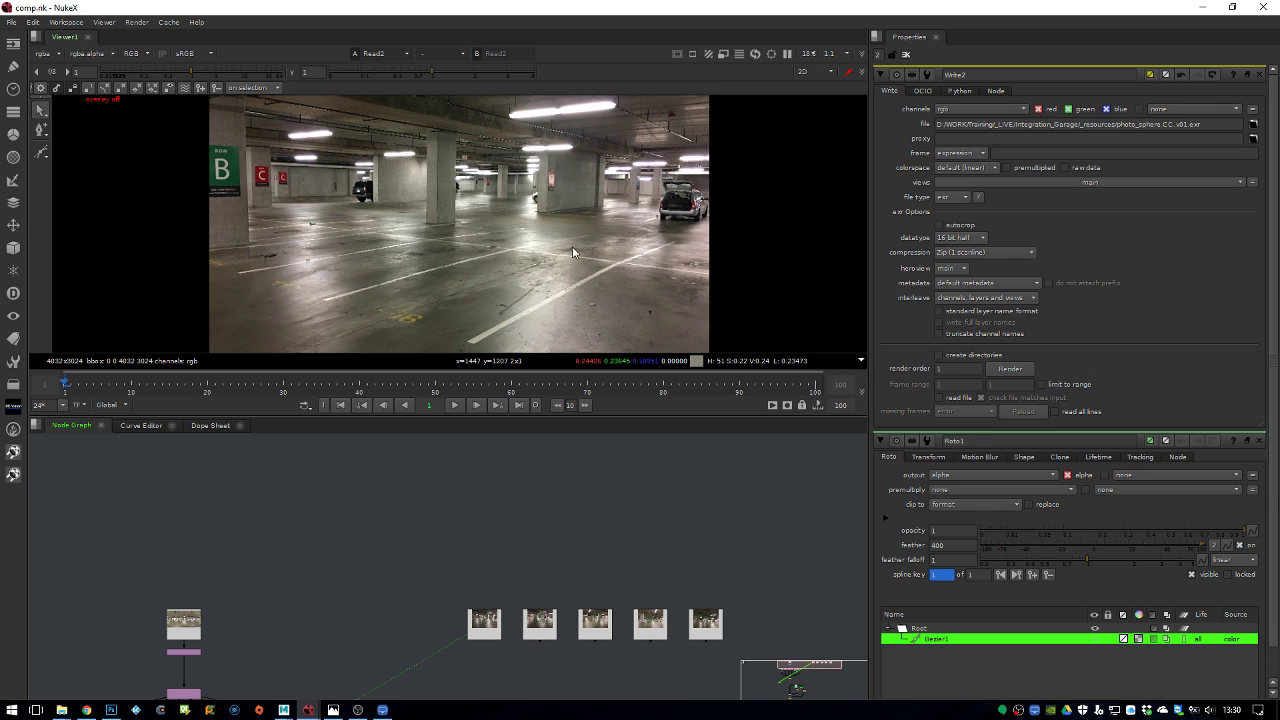
scroll(420, 270, "down", 2)
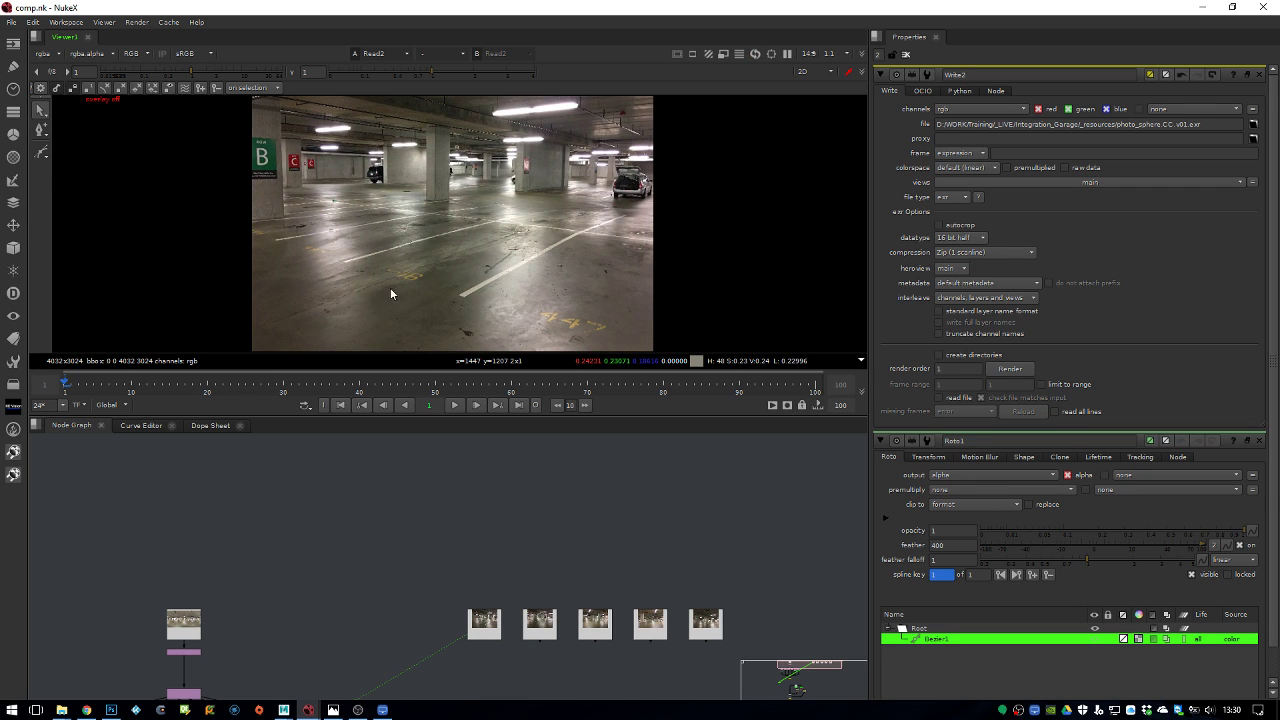
middle_click_drag(235, 363, 297, 320)
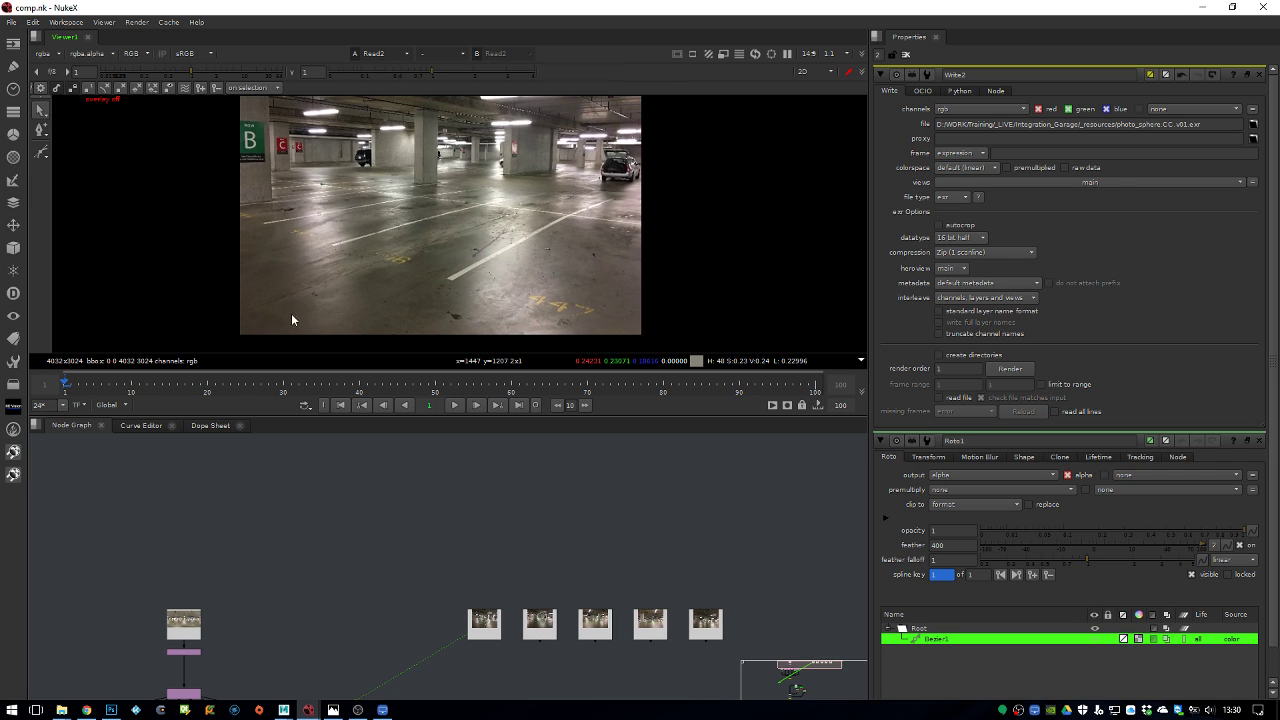
Compare the other garage photos in the viewer and examine the floor and parking lines in Read3
key("1")
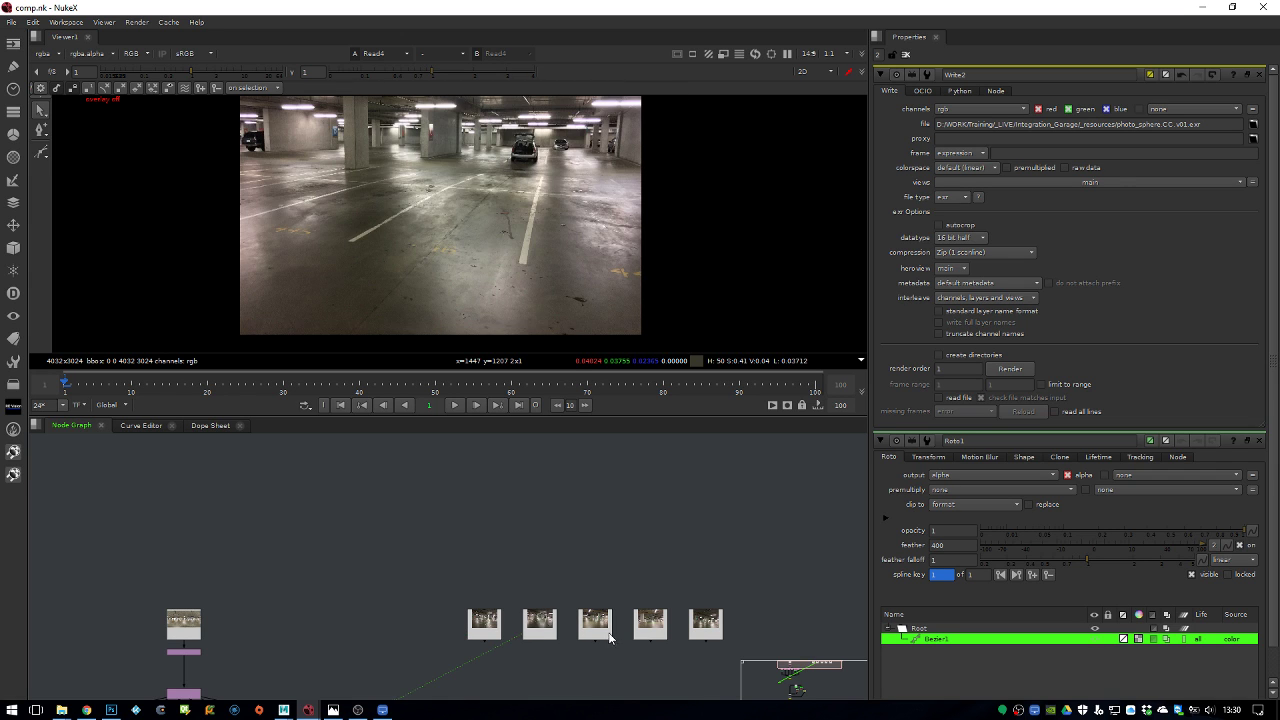
key("1")
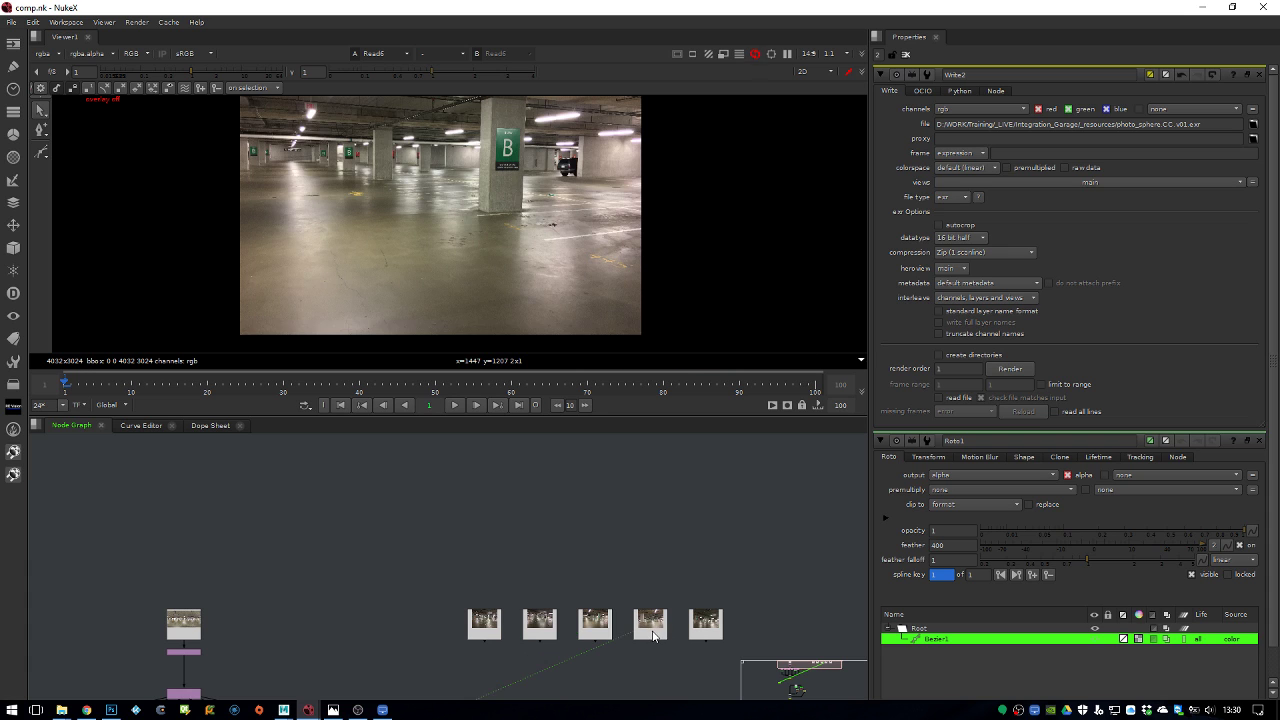
key("1")
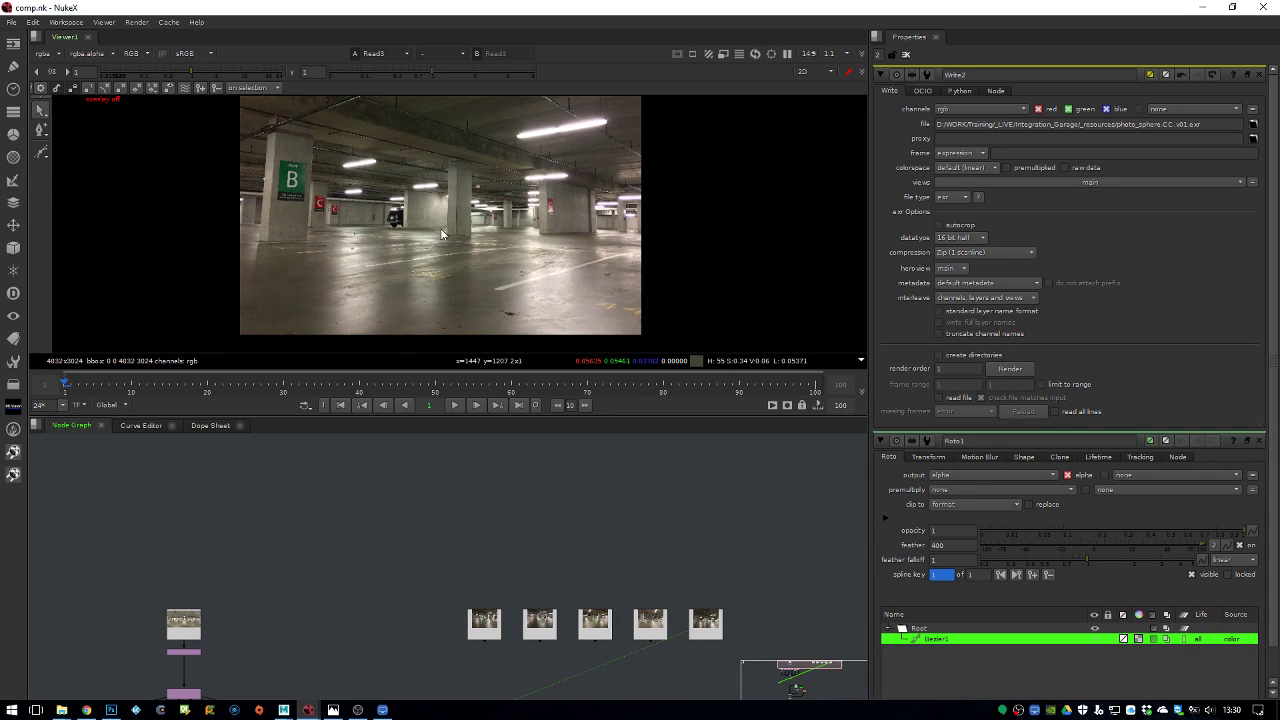
scroll(490, 249, "up", 5)
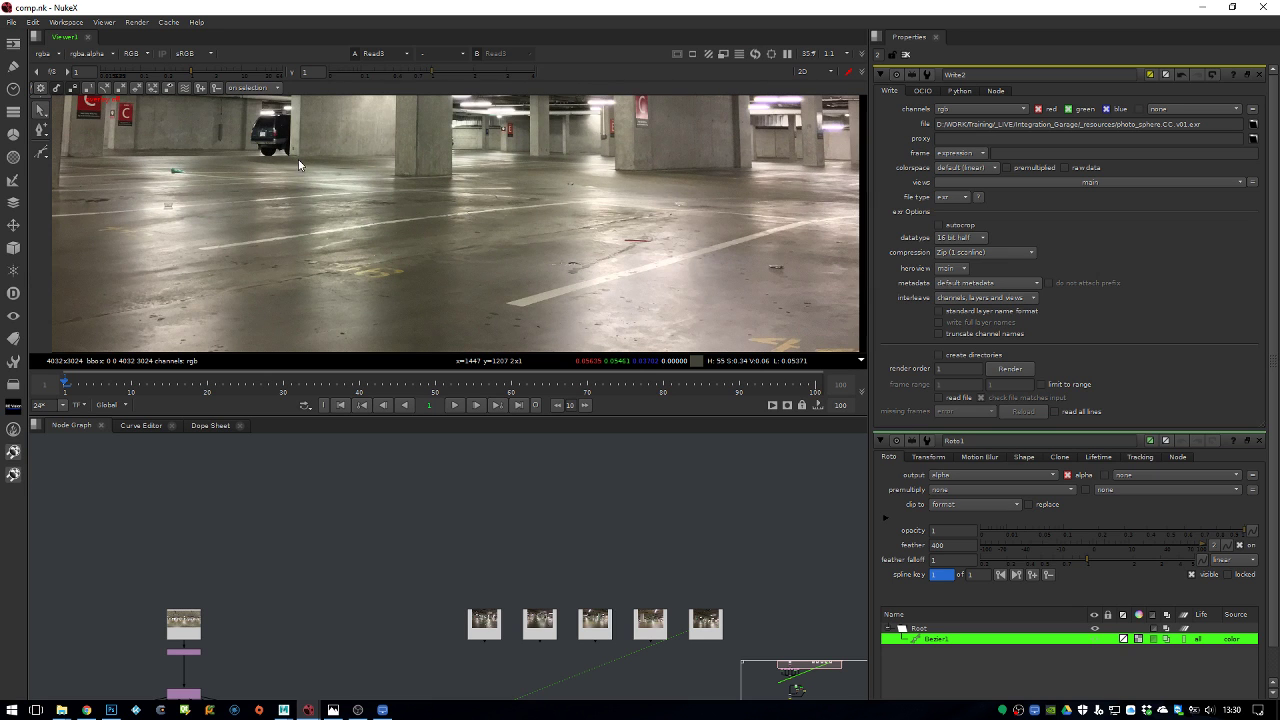
scroll(518, 261, "down", 2)
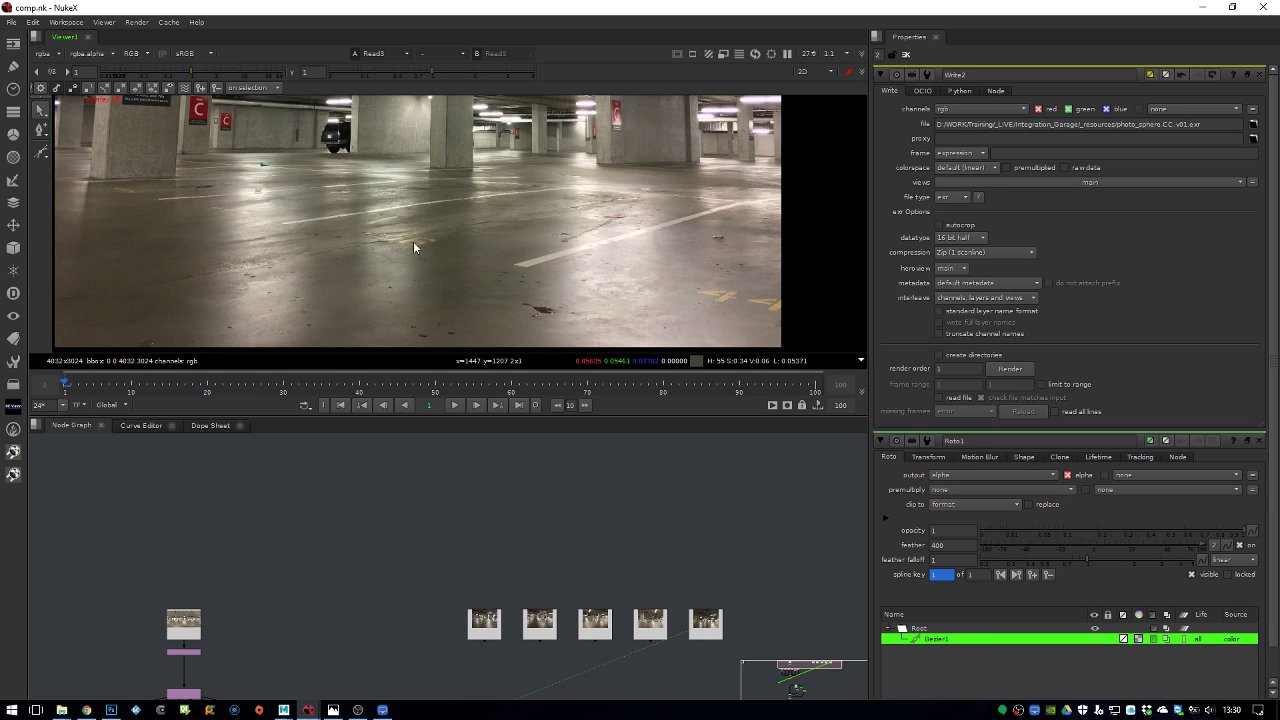
scroll(428, 266, "down", 3)
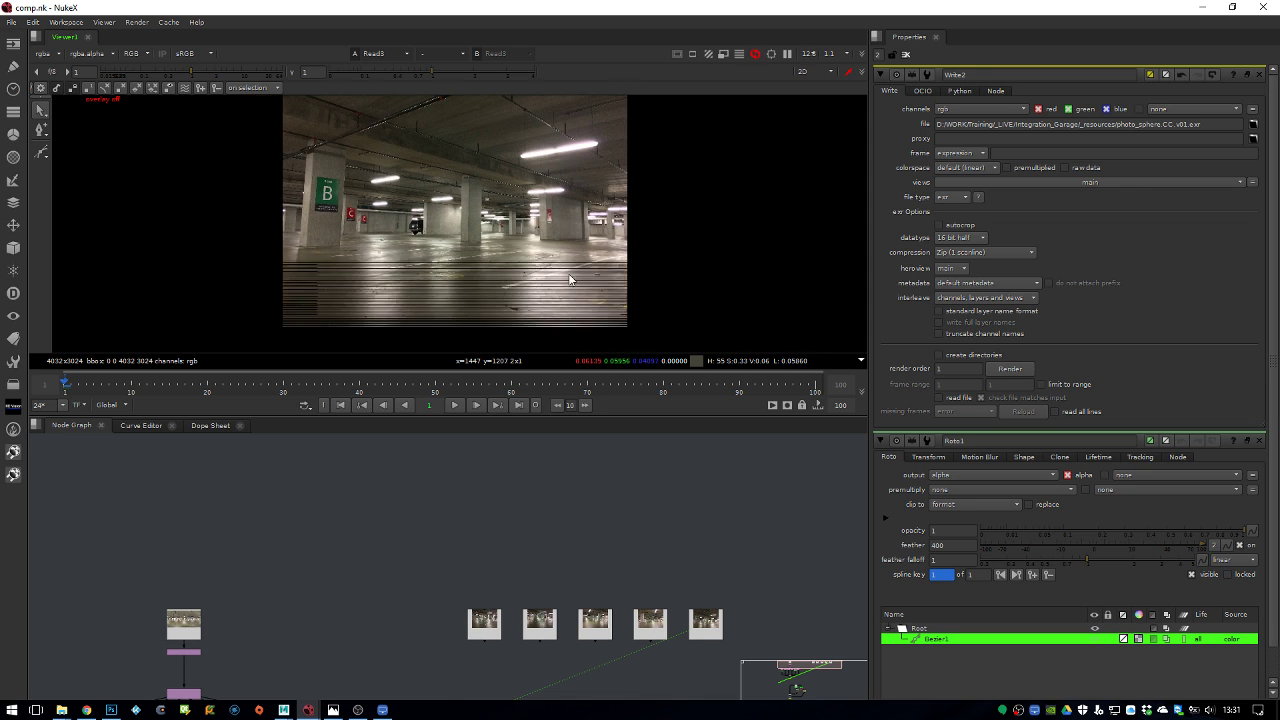
Pull the Read3 photo node slightly below its row and enlarge the viewer to fit the whole photo
middle_click_drag(618, 538, 579, 413)
scroll(584, 489, "up", 2)
left_click_drag(651, 486, 651, 504)
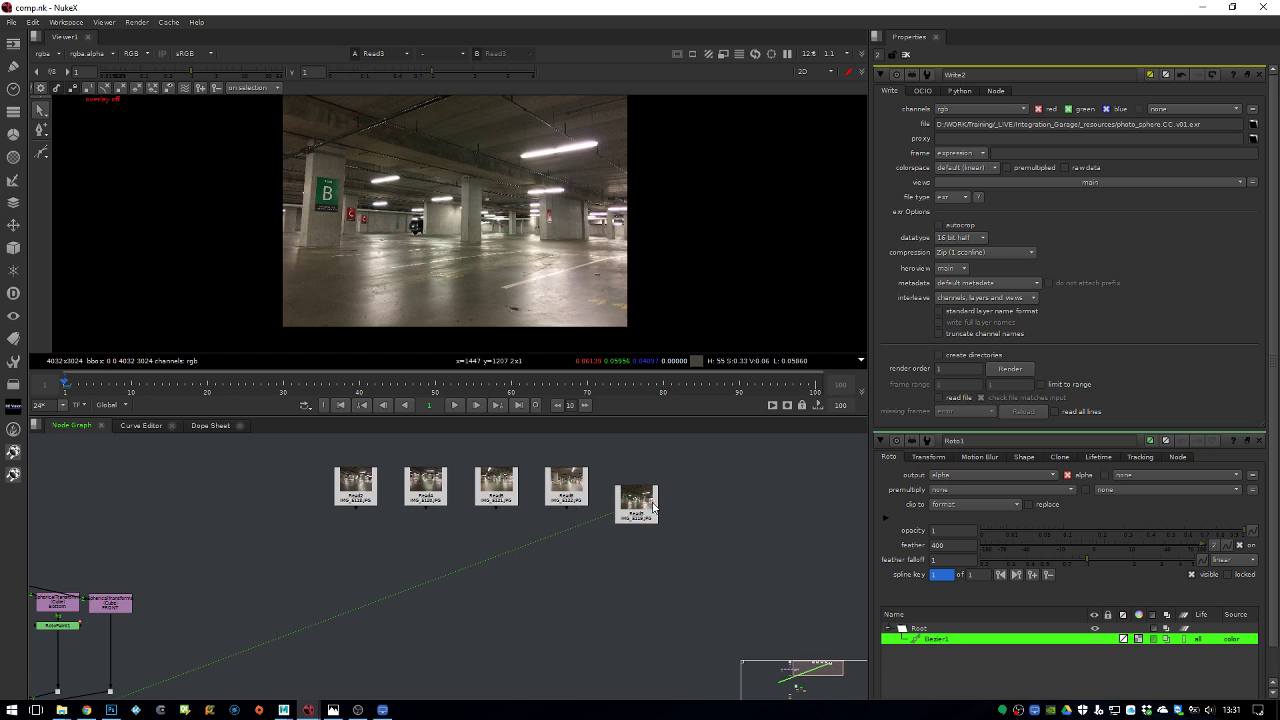
key("f")
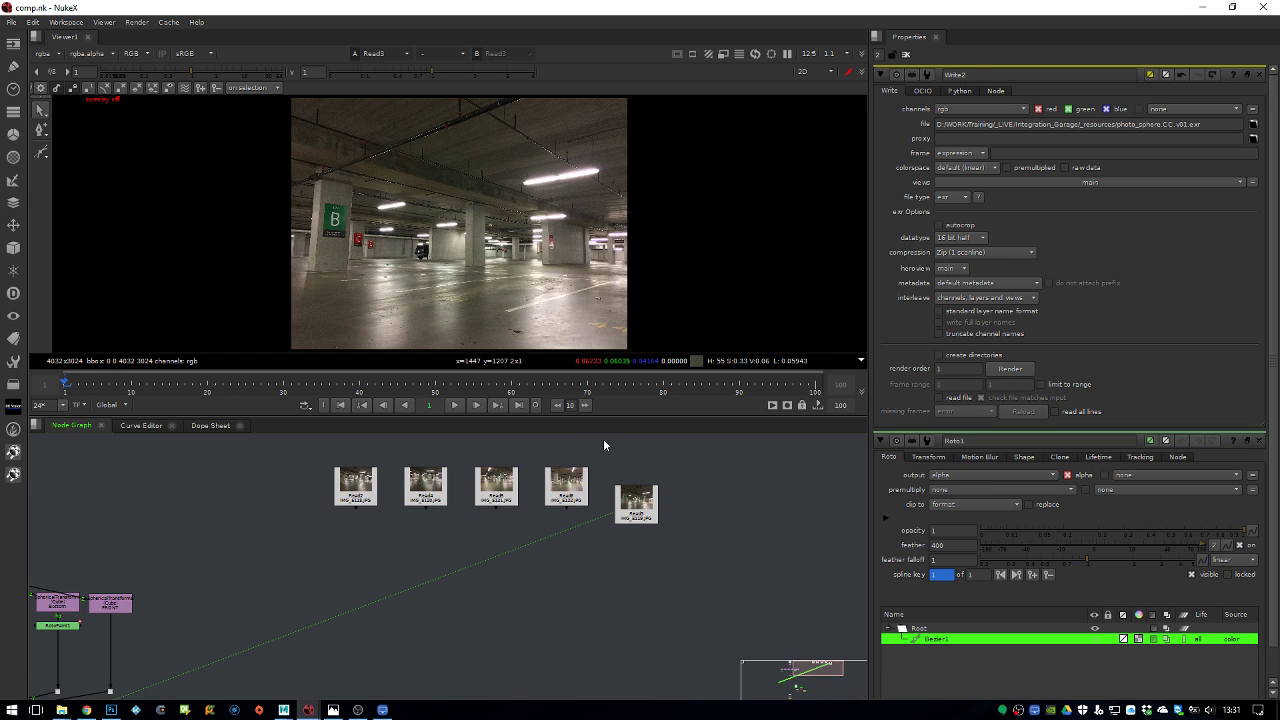
left_click_drag(598, 416, 598, 482)
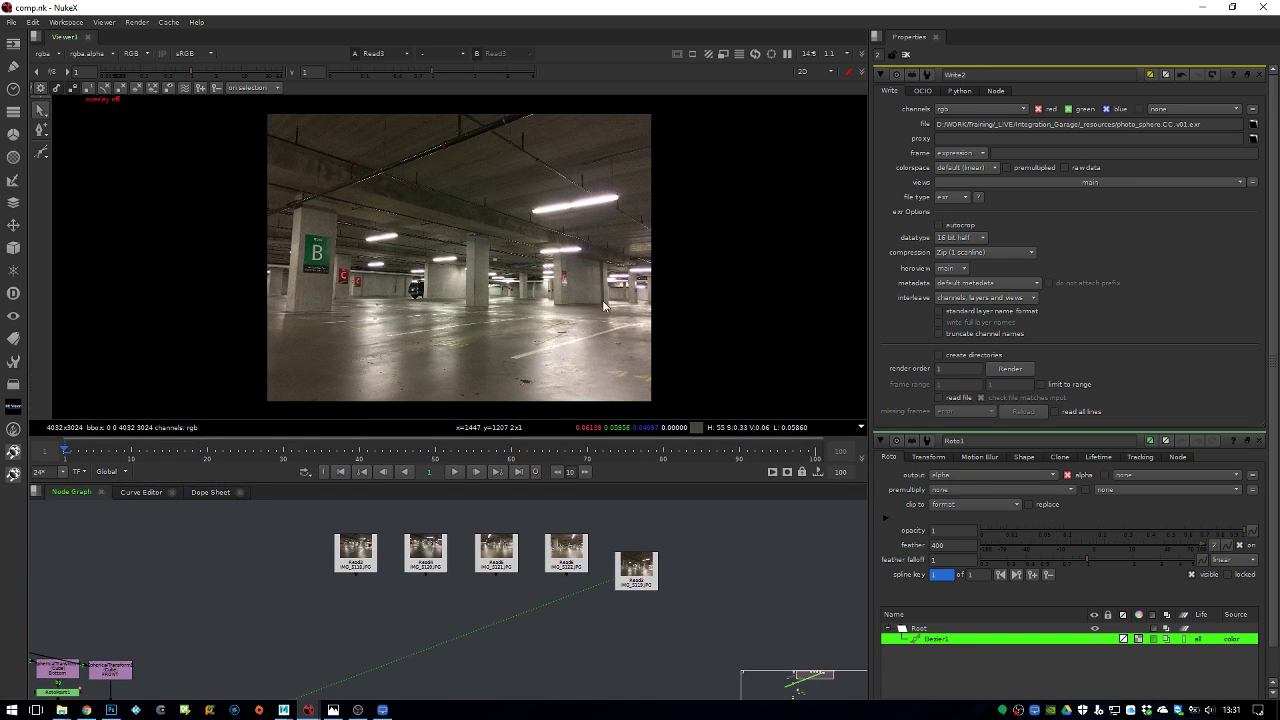
scroll(576, 310, "down", 1)
scroll(560, 280, "up", 2)
scroll(545, 245, "down", 3)
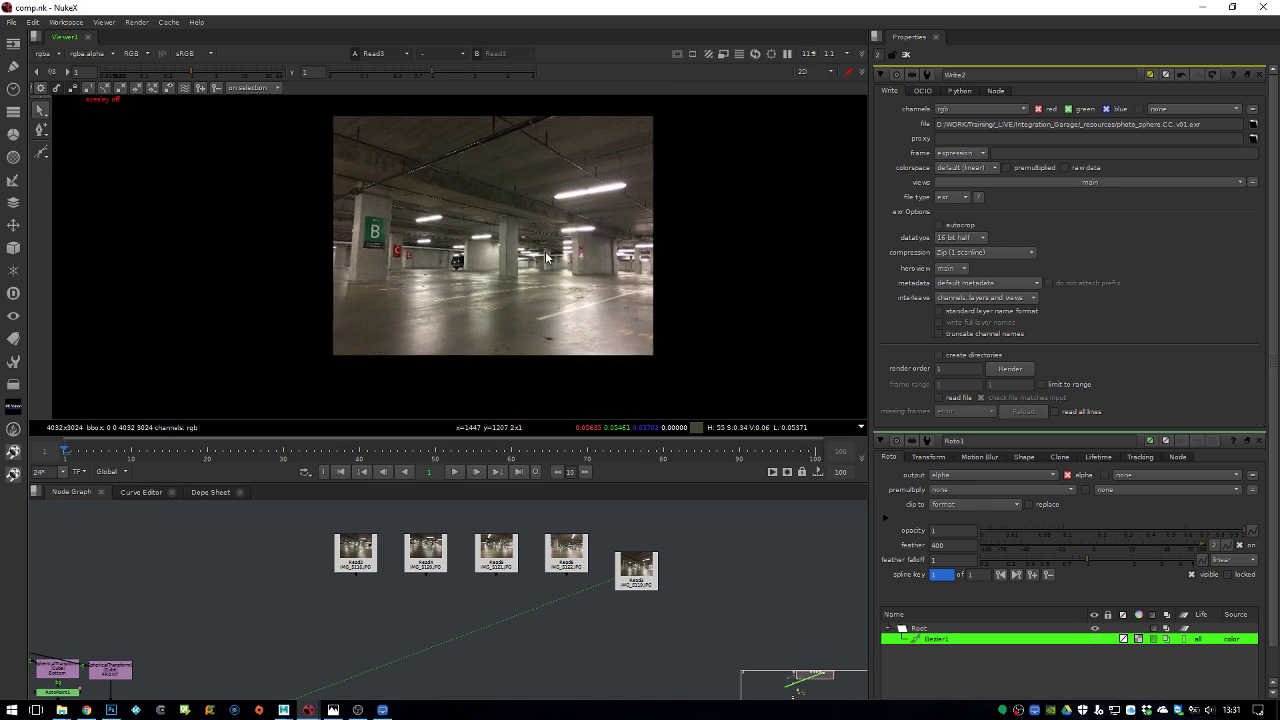
scroll(537, 230, "up", 2)
Add a Crop node after the Read3 photo node
left_click(642, 584)
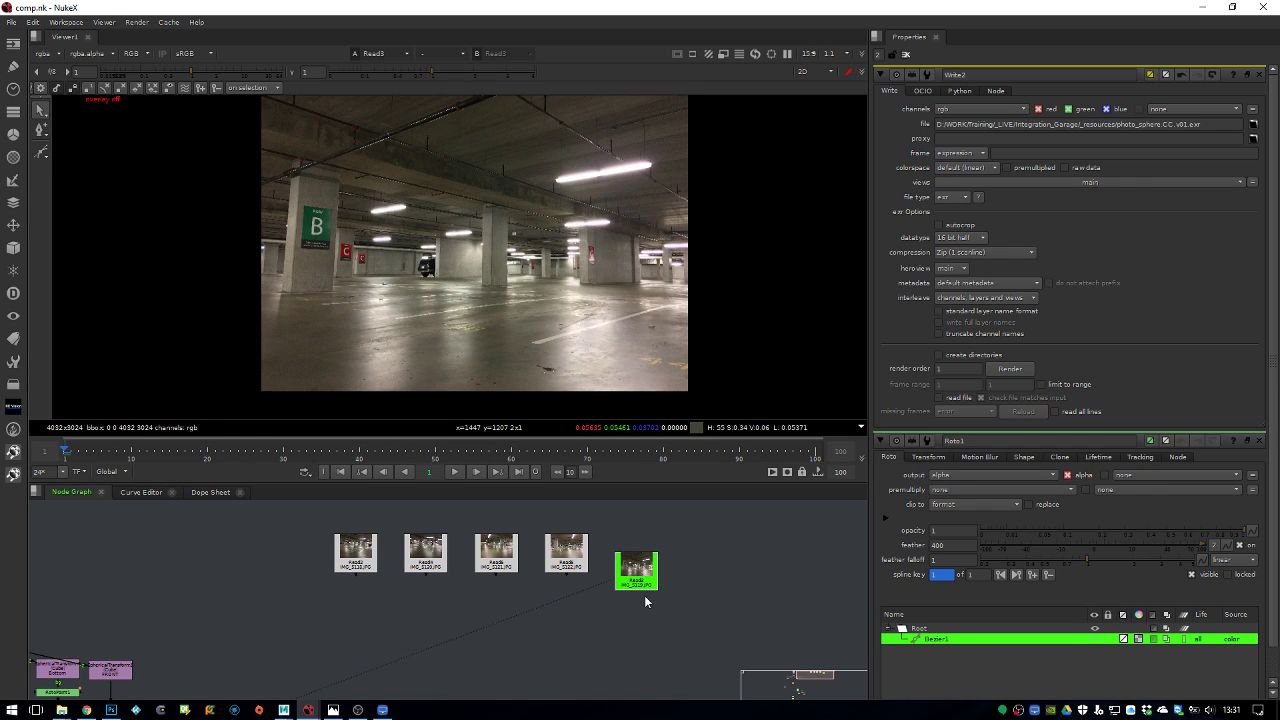
key("c")
key("Tab")
type("cr")
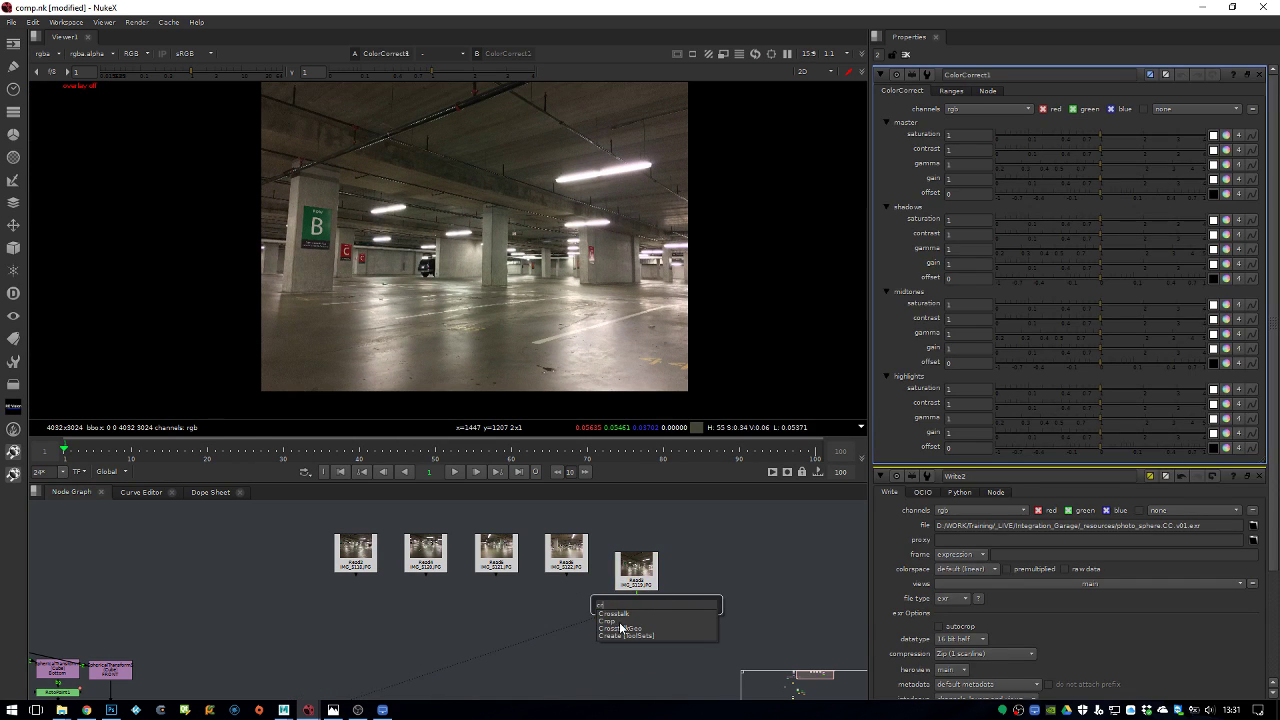
left_click(619, 621)
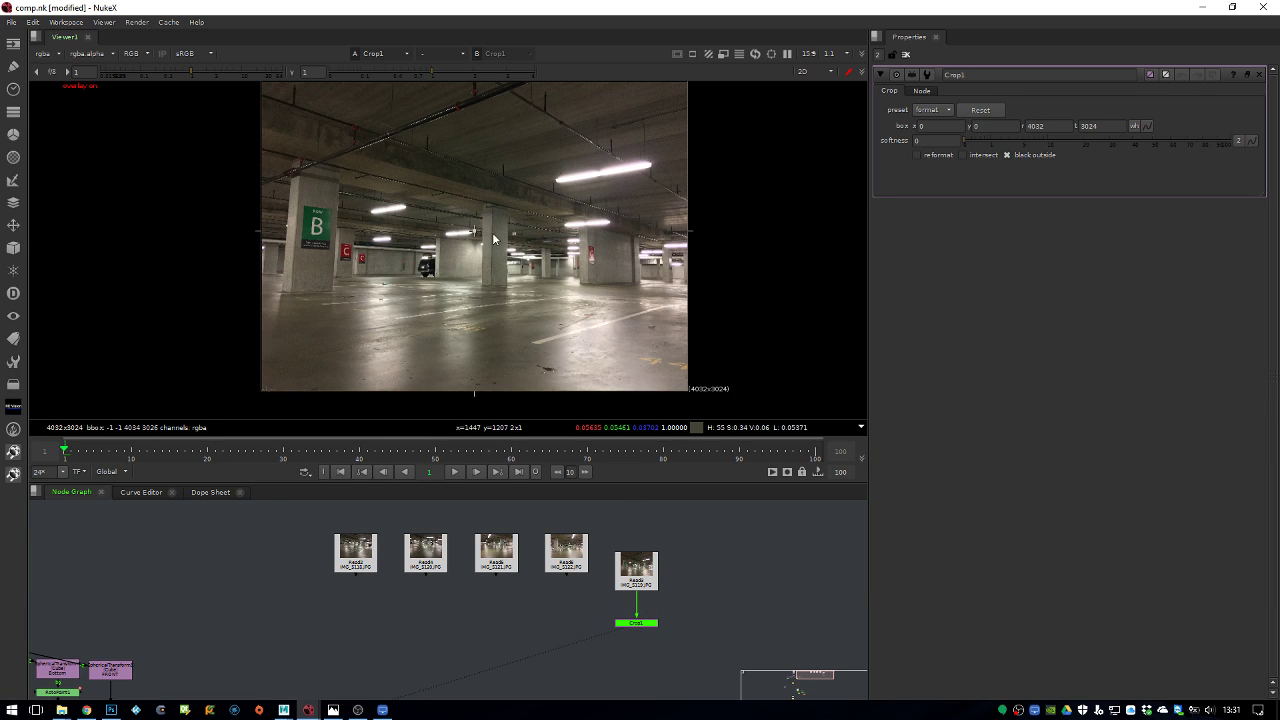
Apply the 16:9 preset to the crop and shift its box down to about x -6, y 191, r 4026, t 2459
scroll(554, 197, "down", 1)
left_click(945, 112)
left_click(930, 141)
scroll(534, 232, "up", 1)
scroll(505, 230, "up", 1)
left_click_drag(491, 224, 491, 243)
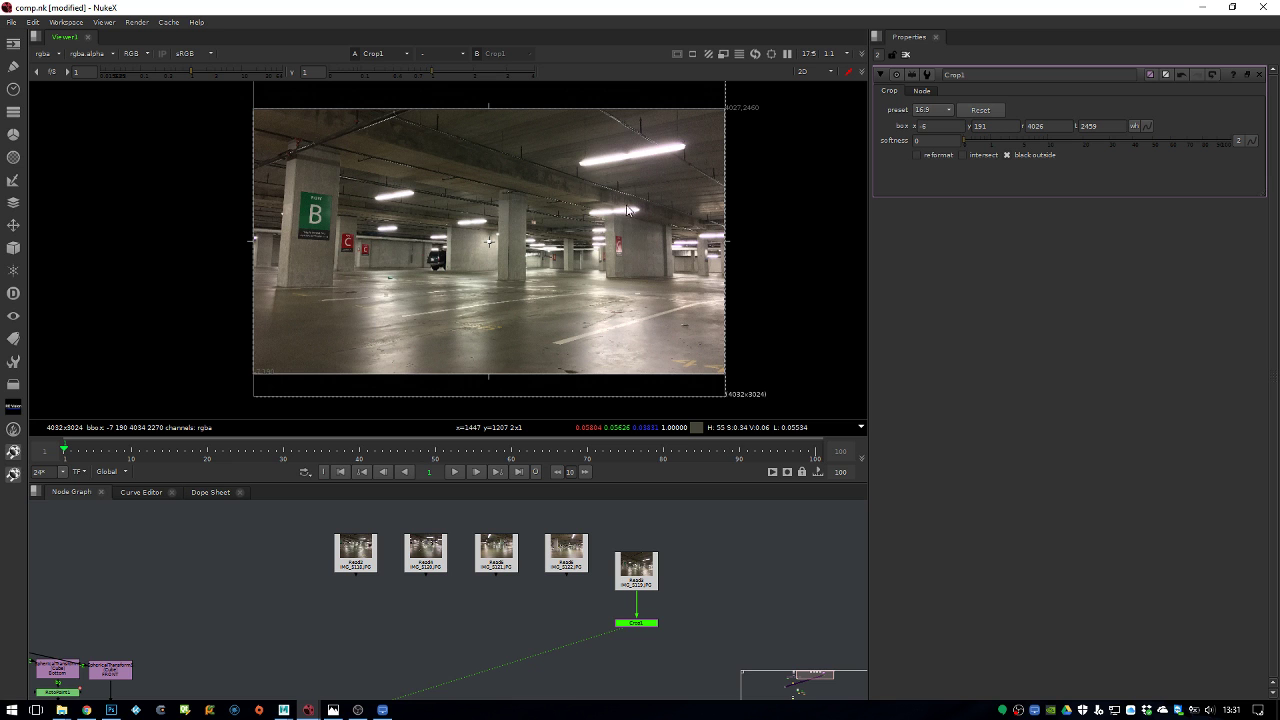
scroll(624, 623, "up", 1)
scroll(624, 623, "up", 1)
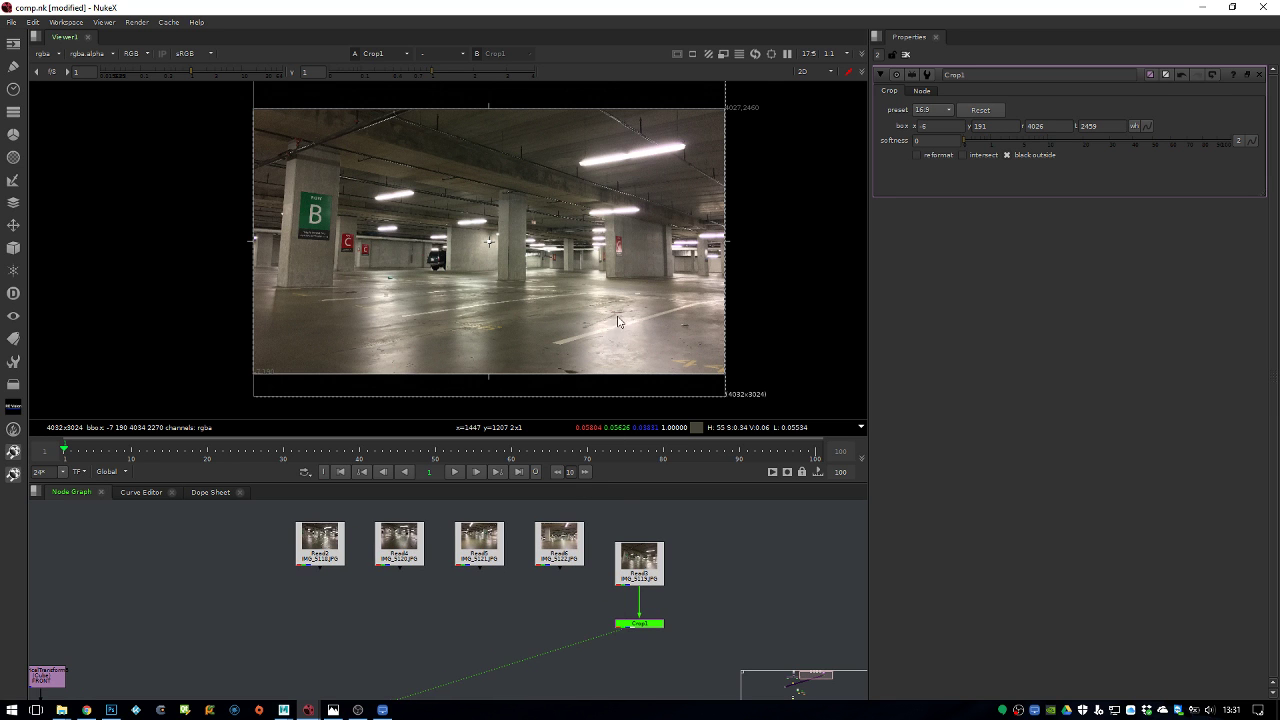
Add a Write node after the Crop1 node
scroll(640, 350, "up", 2)
middle_click_drag(690, 330, 706, 320)
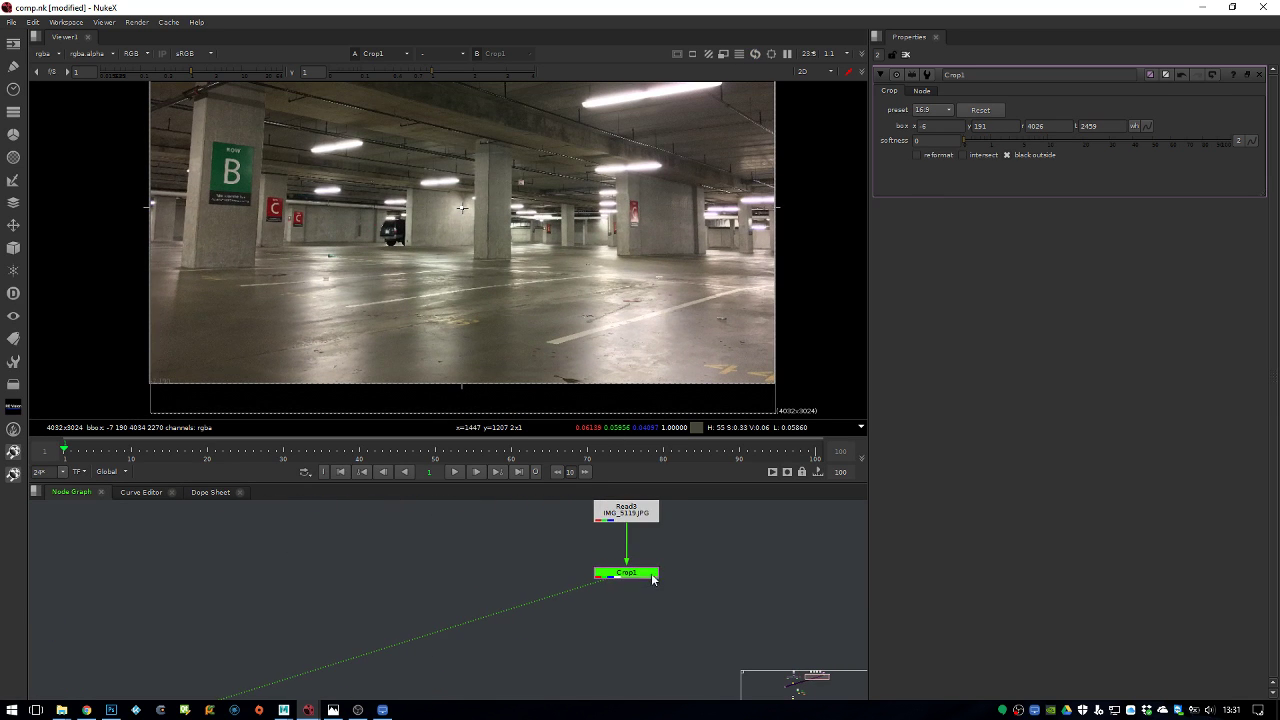
key("Tab")
type("wr")
key("Return")
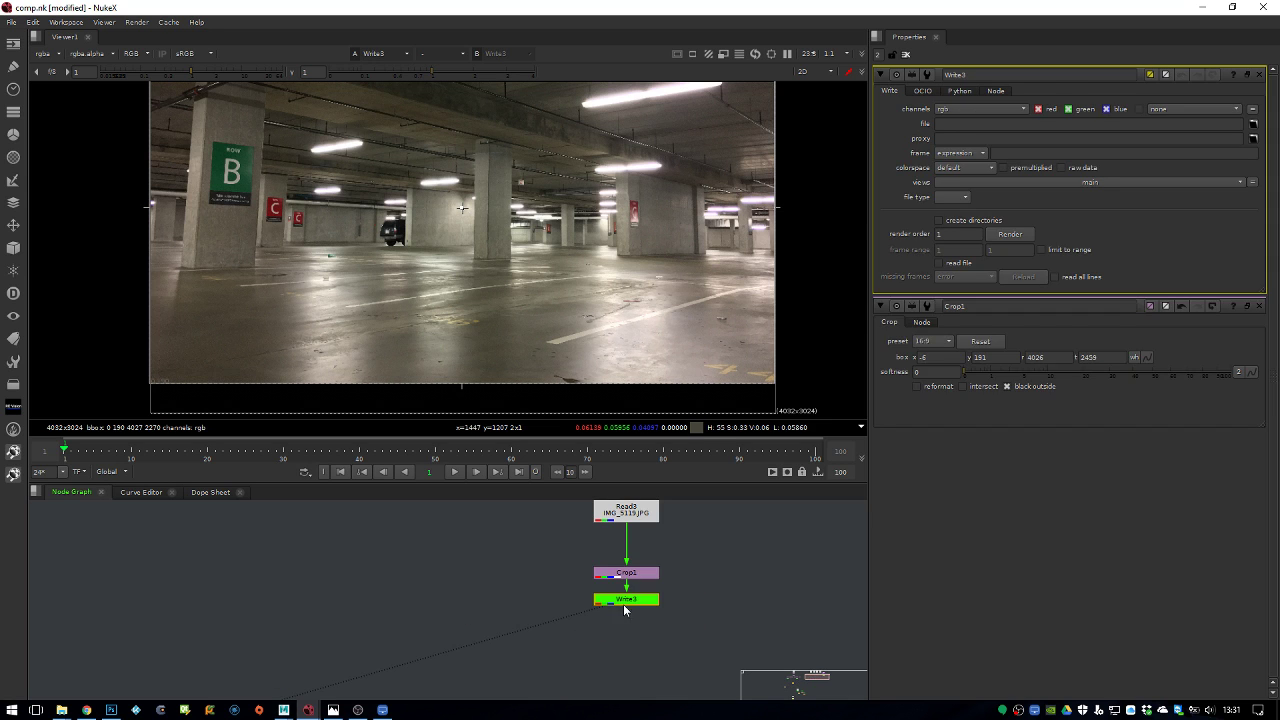
Reuse the Read3 folder path for the Write node's output file and name the file plate.jpg
double_click(638, 513)
left_click(1176, 110)
key("ctrl+a")
key("ctrl+c")
double_click(621, 598)
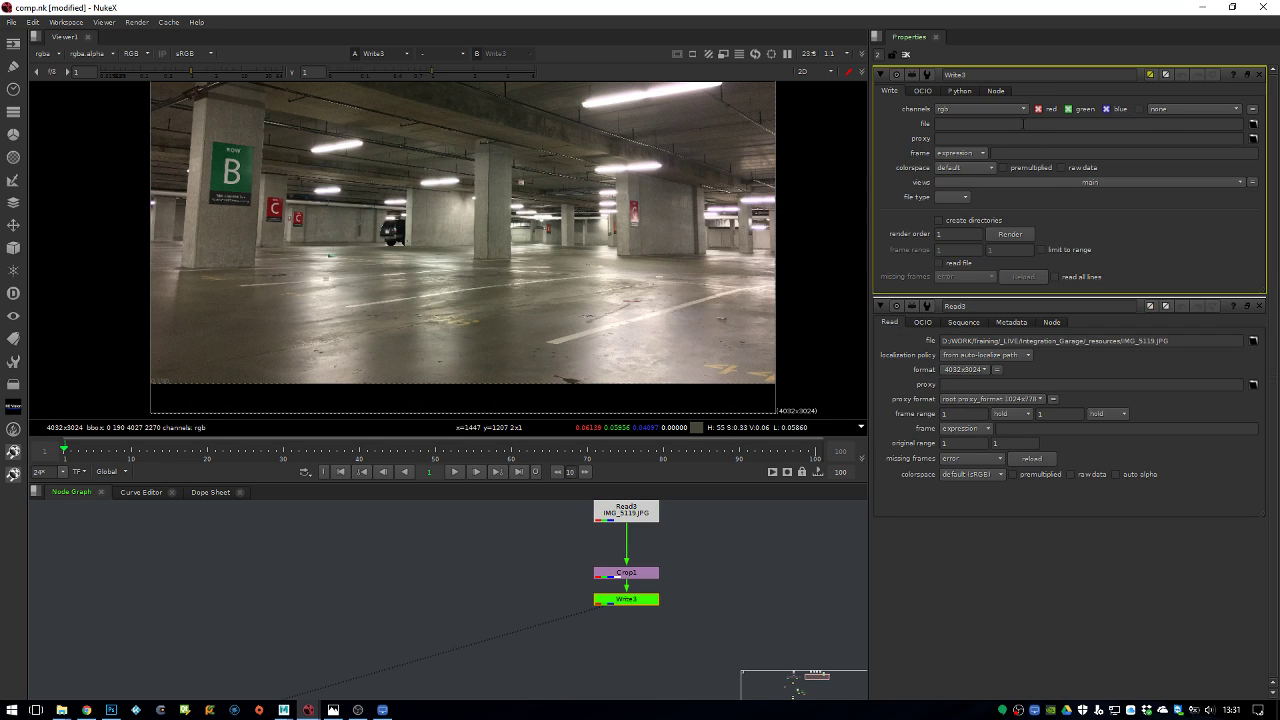
left_click(1100, 128)
key("ctrl+v")
key("ctrl+shift+Left")
key("ctrl+shift+Left")
key("ctrl+shift+Left")
key("BackSpace")
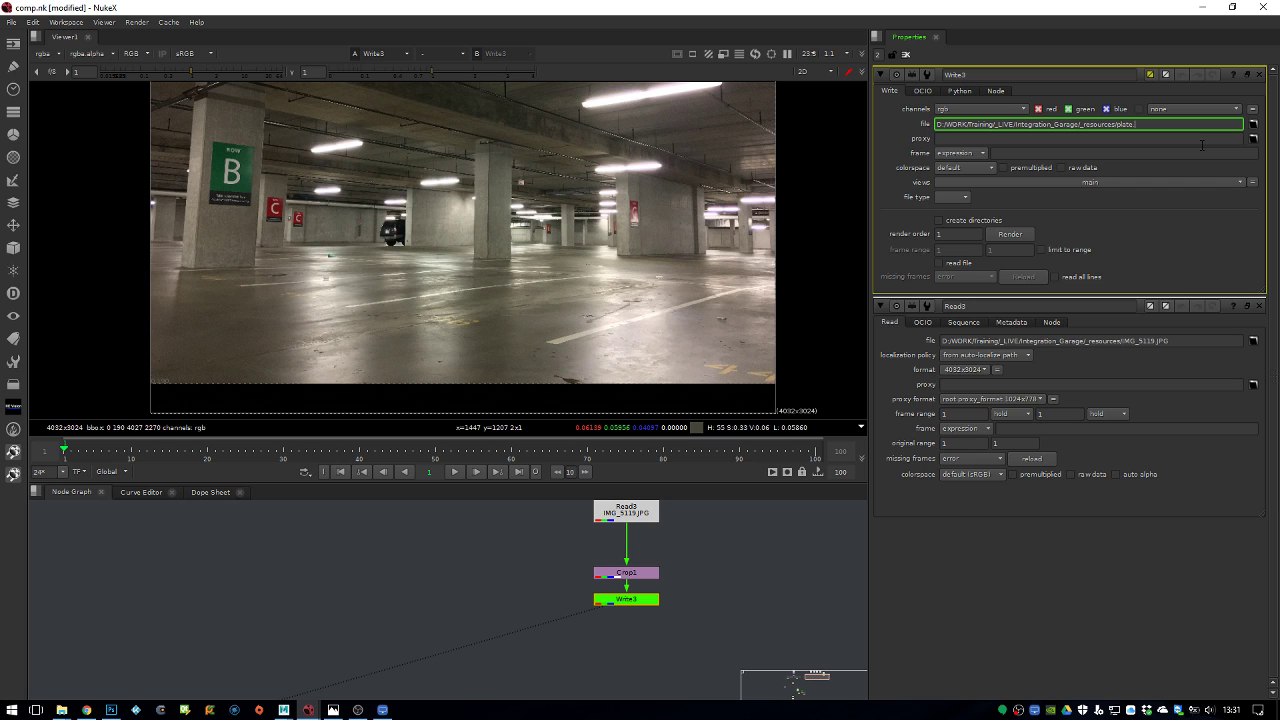
type("plate.jpg")
key("Return")
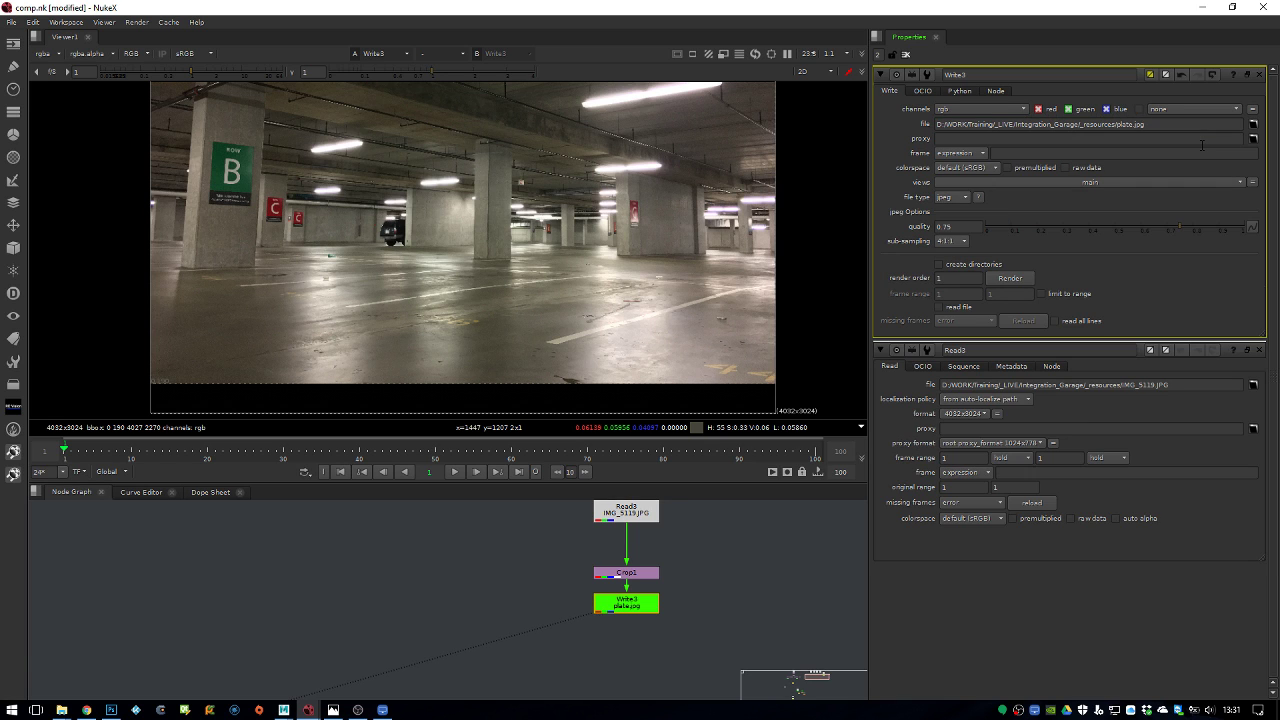
Save the script and render frame 1 of the cropped plate from the Write node
key("ctrl+s")
key("F7")
scroll(576, 580, "down", 1)
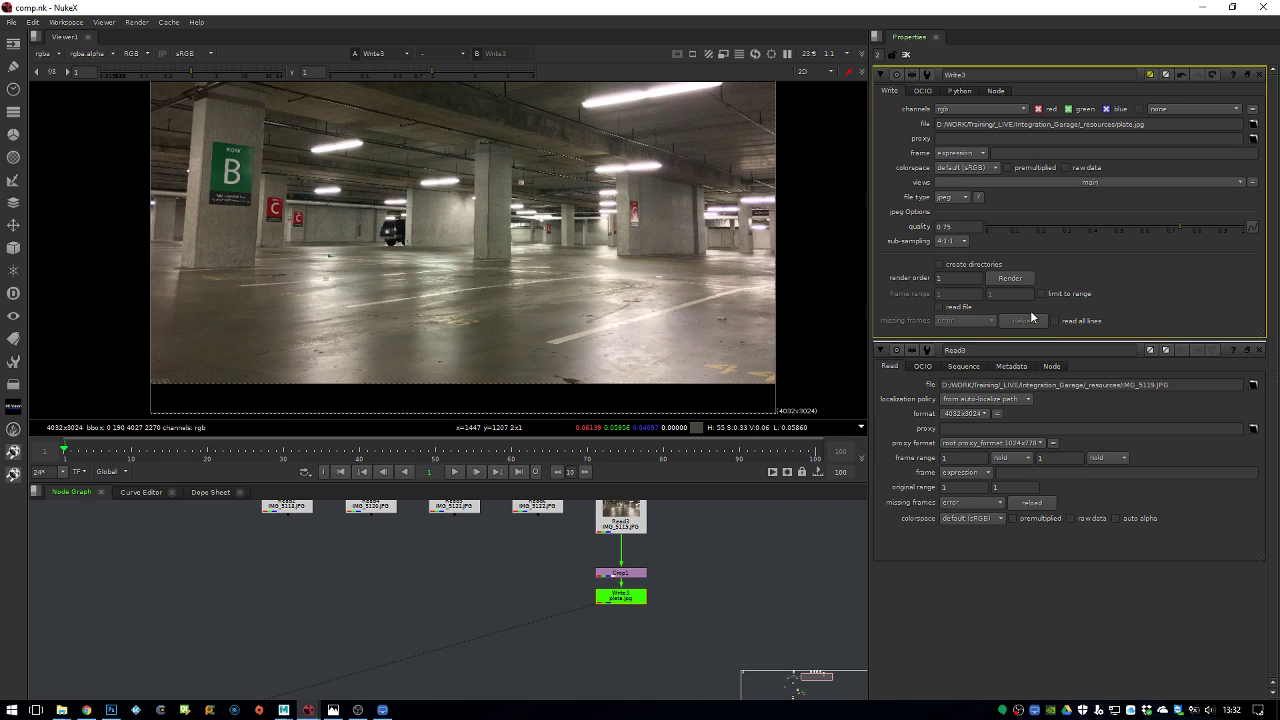
left_click(1012, 278)
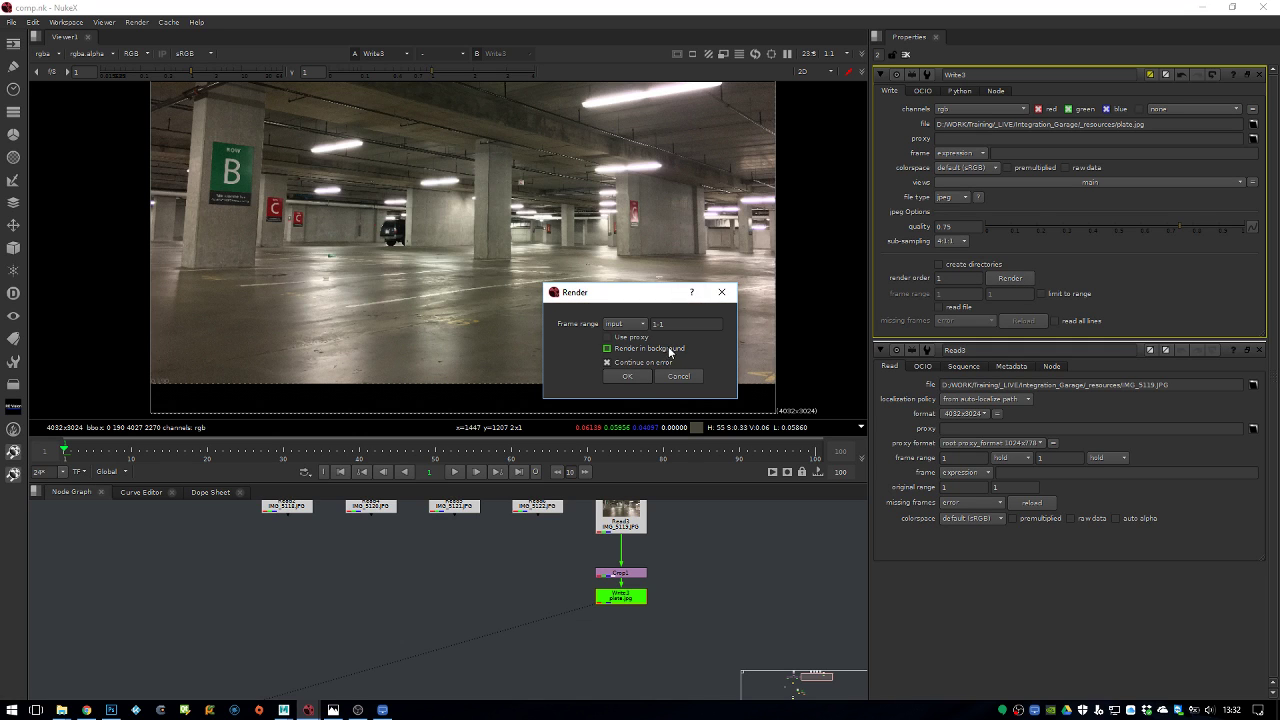
left_click(671, 376)
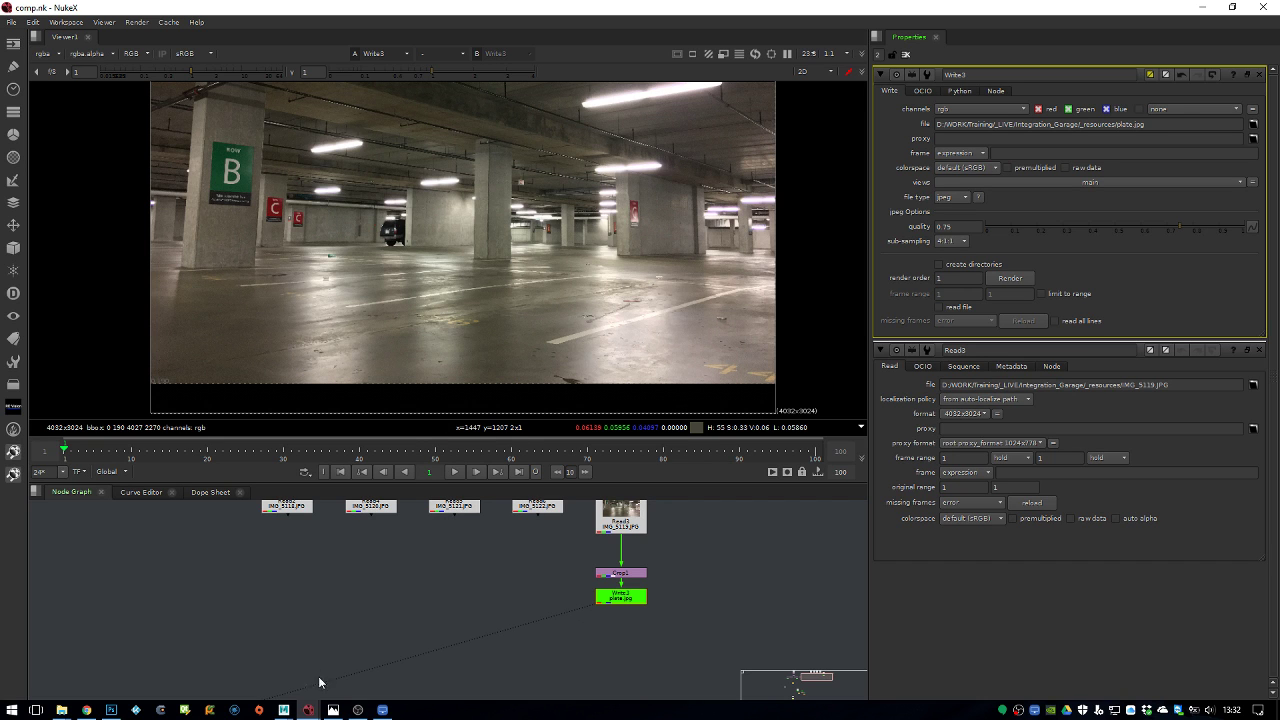
Switch to Maya, deselect the sphere, and open the Arnold RenderView with its display settings shown
mouse_move(284, 710)
left_click(353, 644)
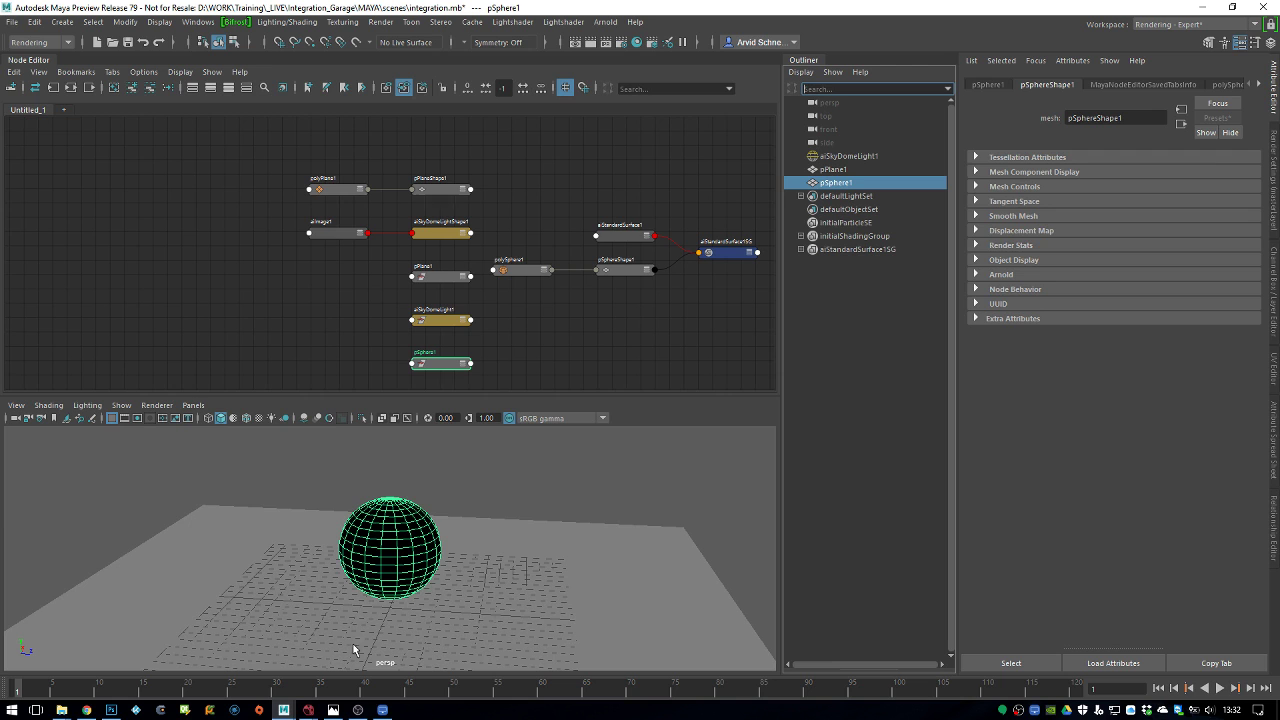
left_click(572, 489)
left_click_drag(586, 500, 474, 515, "alt")
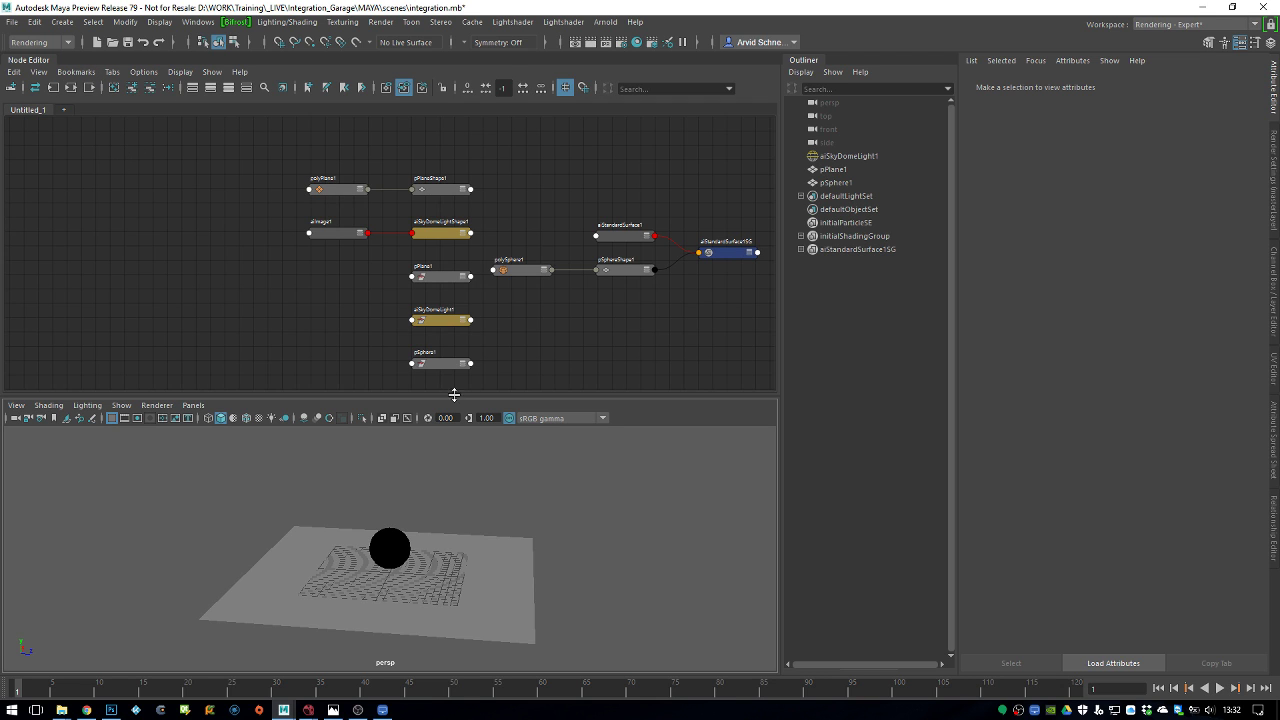
left_click(605, 21)
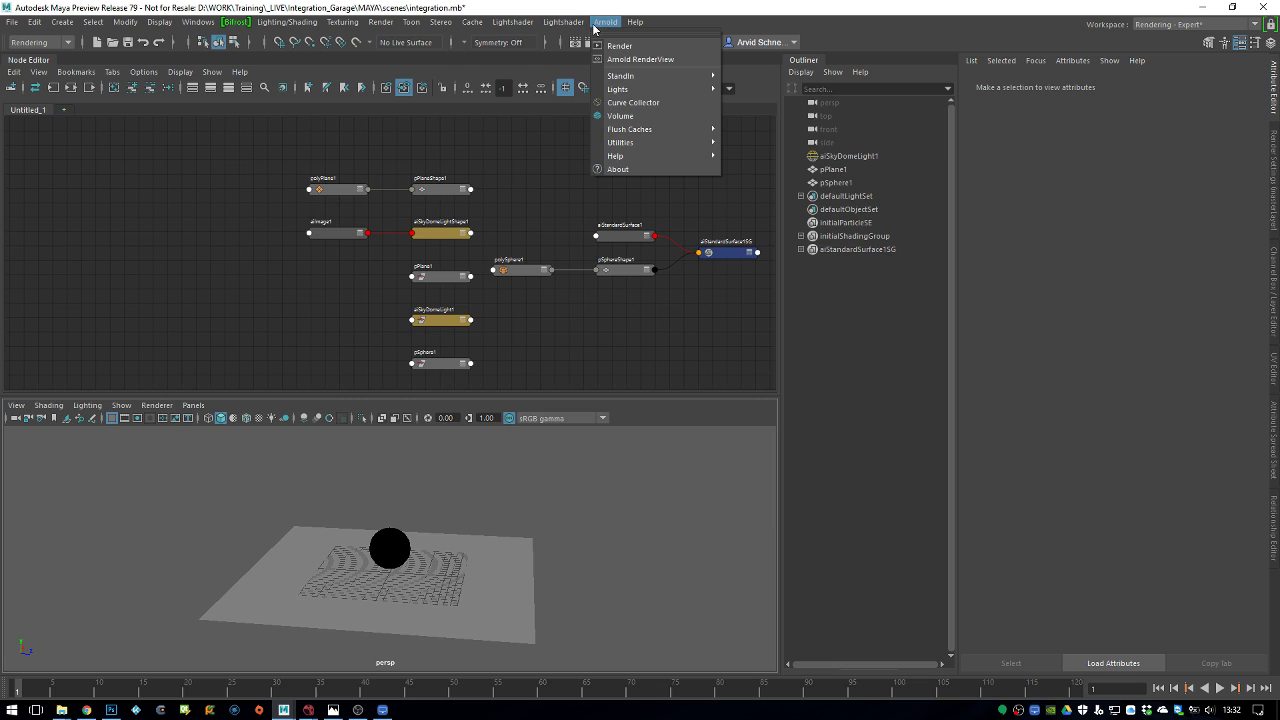
left_click(635, 53)
left_click(828, 140)
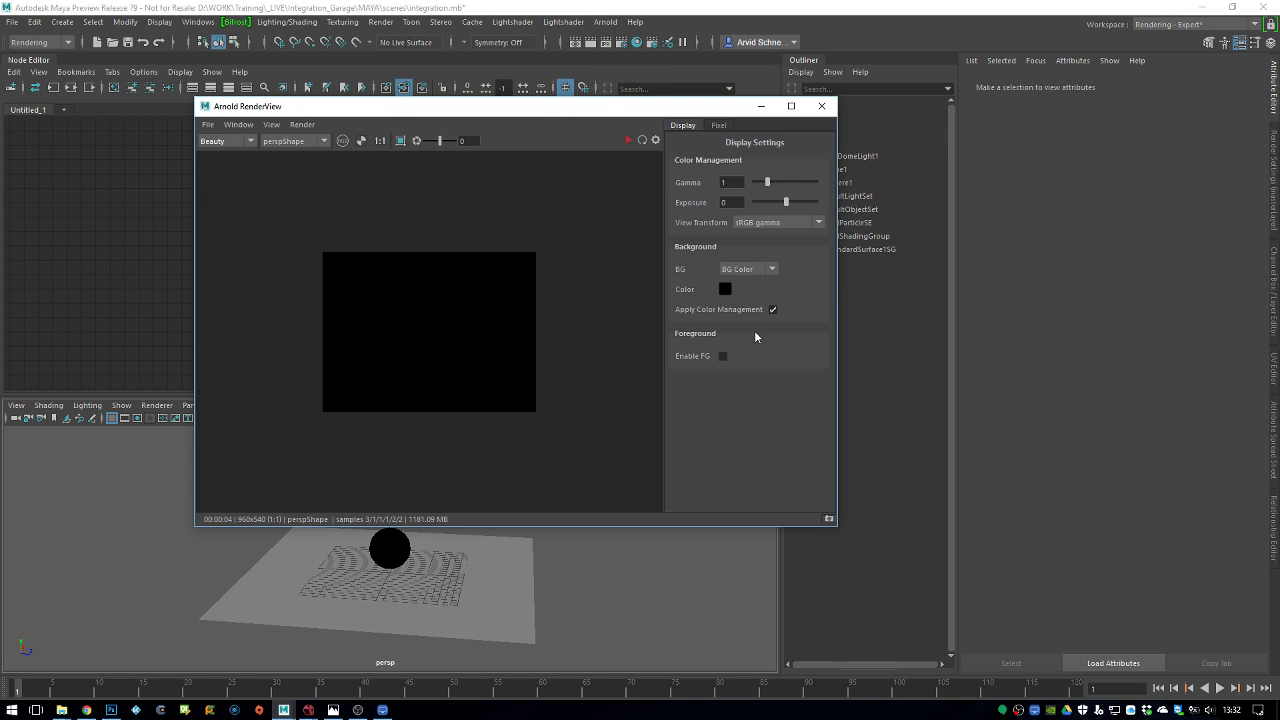
Set the render view's background to BG Image and load plate.jpg from the _resources folder
left_click(751, 273)
left_click(763, 269)
left_click(757, 295)
left_click(818, 289)
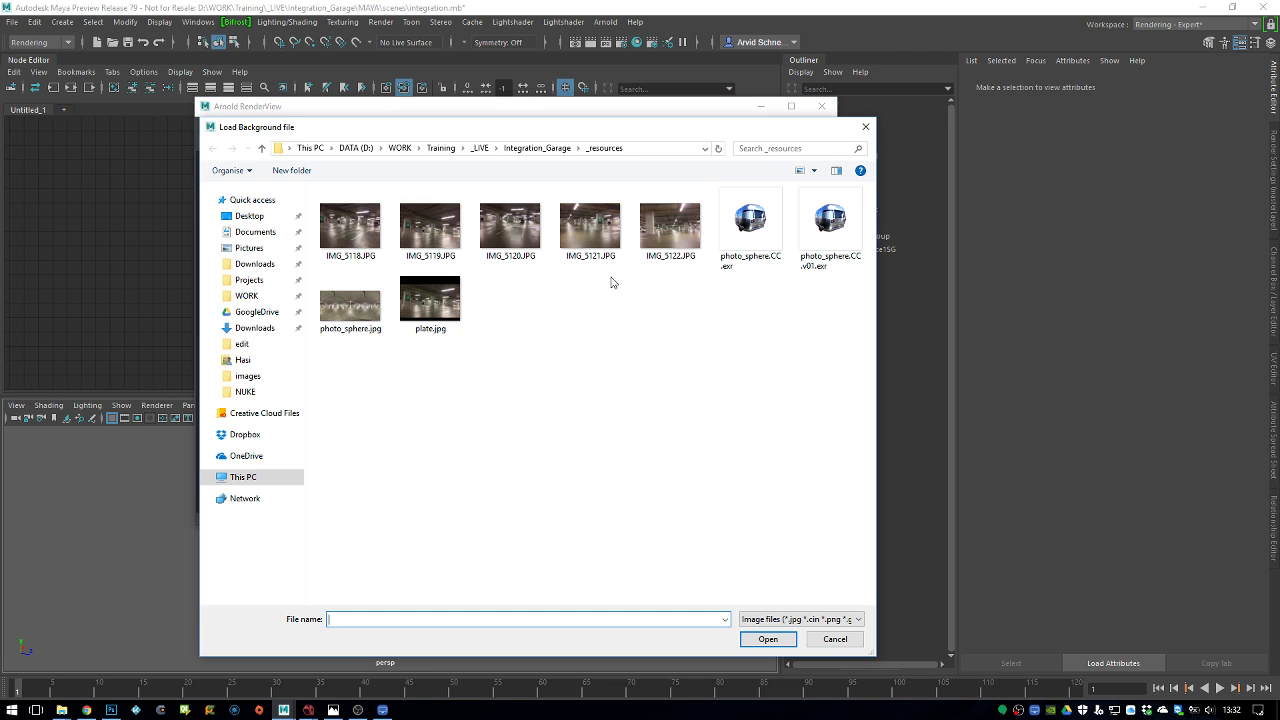
left_click(462, 302)
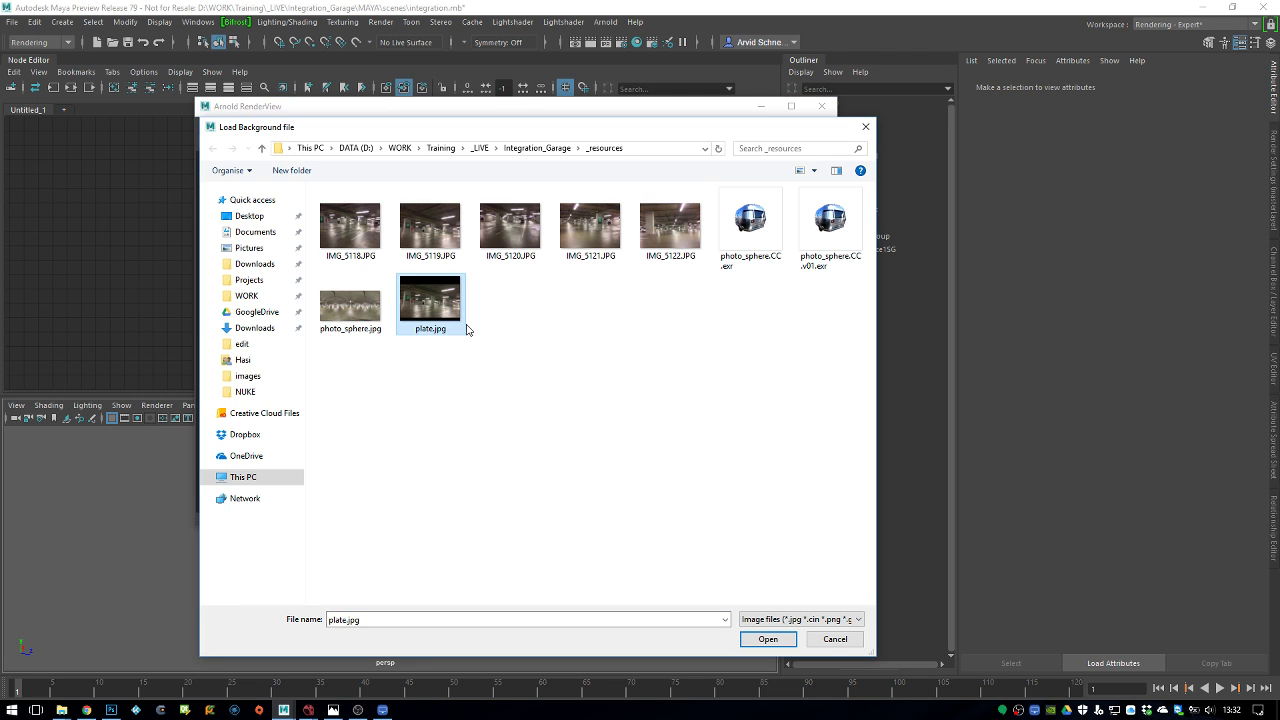
left_click(748, 639)
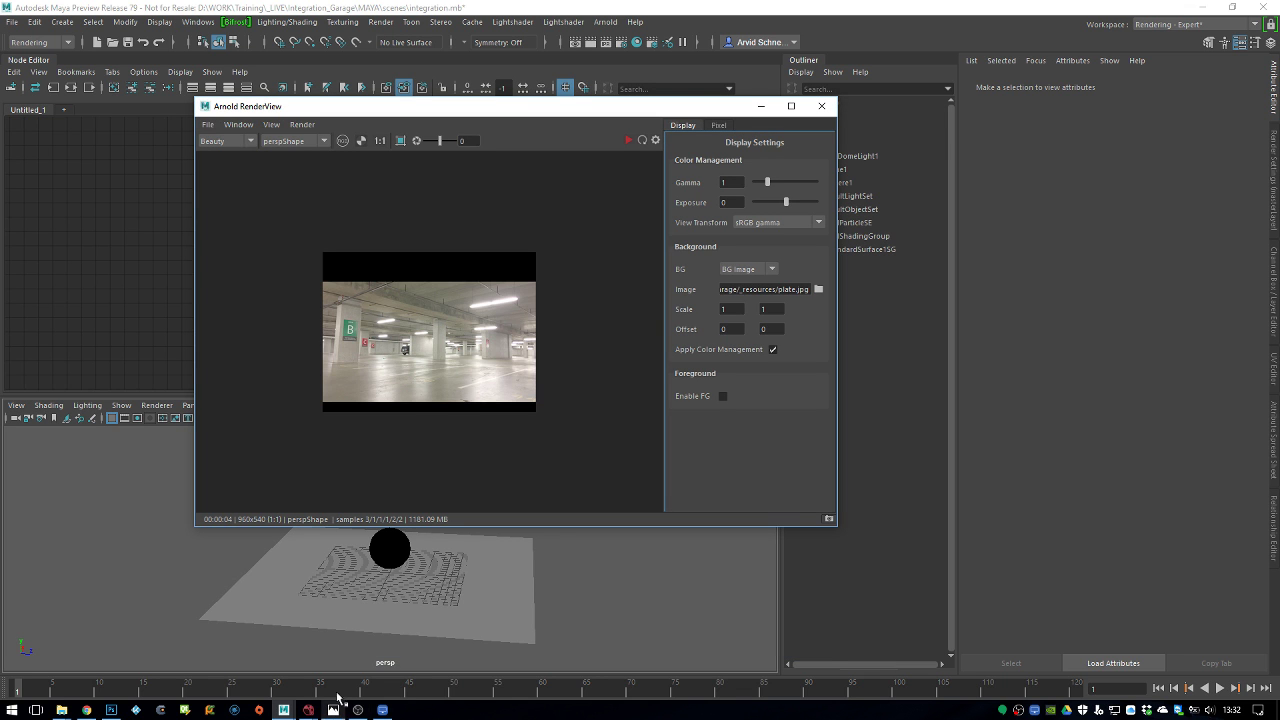
Switch to Nuke and enable reformat on the Crop1 node
mouse_move(308, 710)
left_click(367, 660)
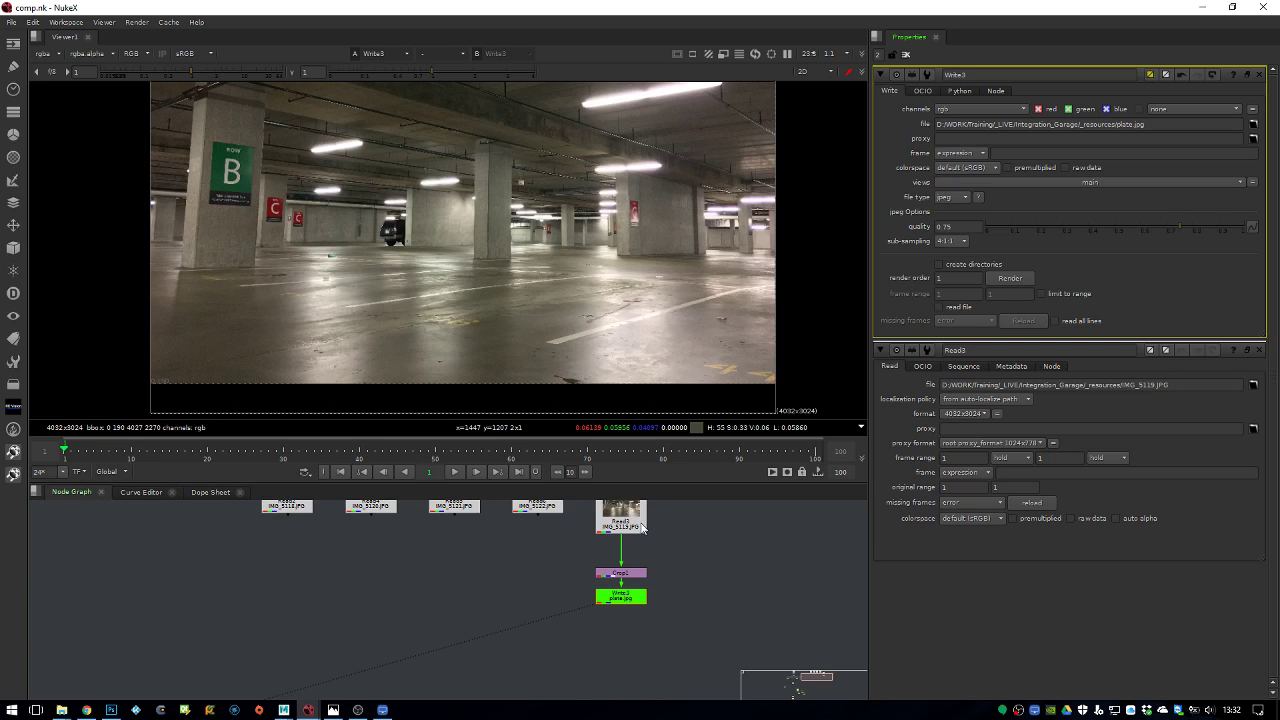
double_click(630, 575)
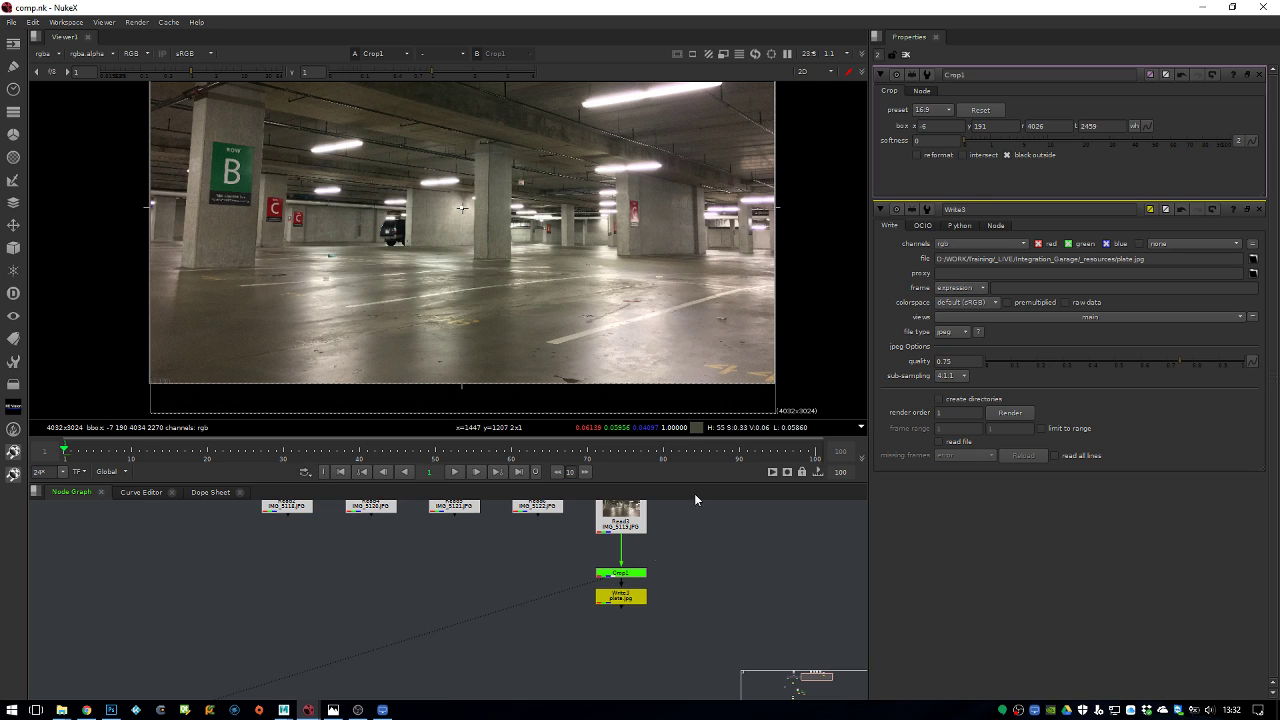
left_click(916, 155)
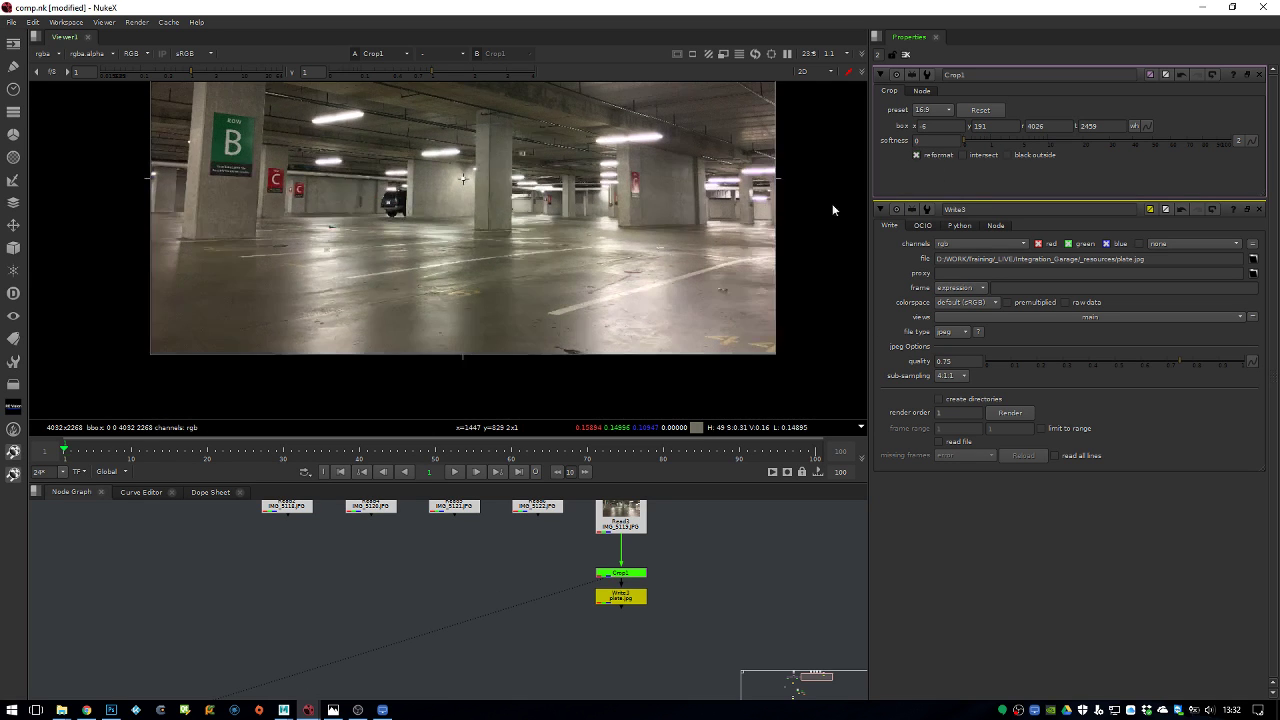
Make room above the Write node and insert a Reformat node between it and Crop1
left_click_drag(621, 596, 621, 615)
left_click(631, 574)
key("Tab")
type("reformat")
key("Return")
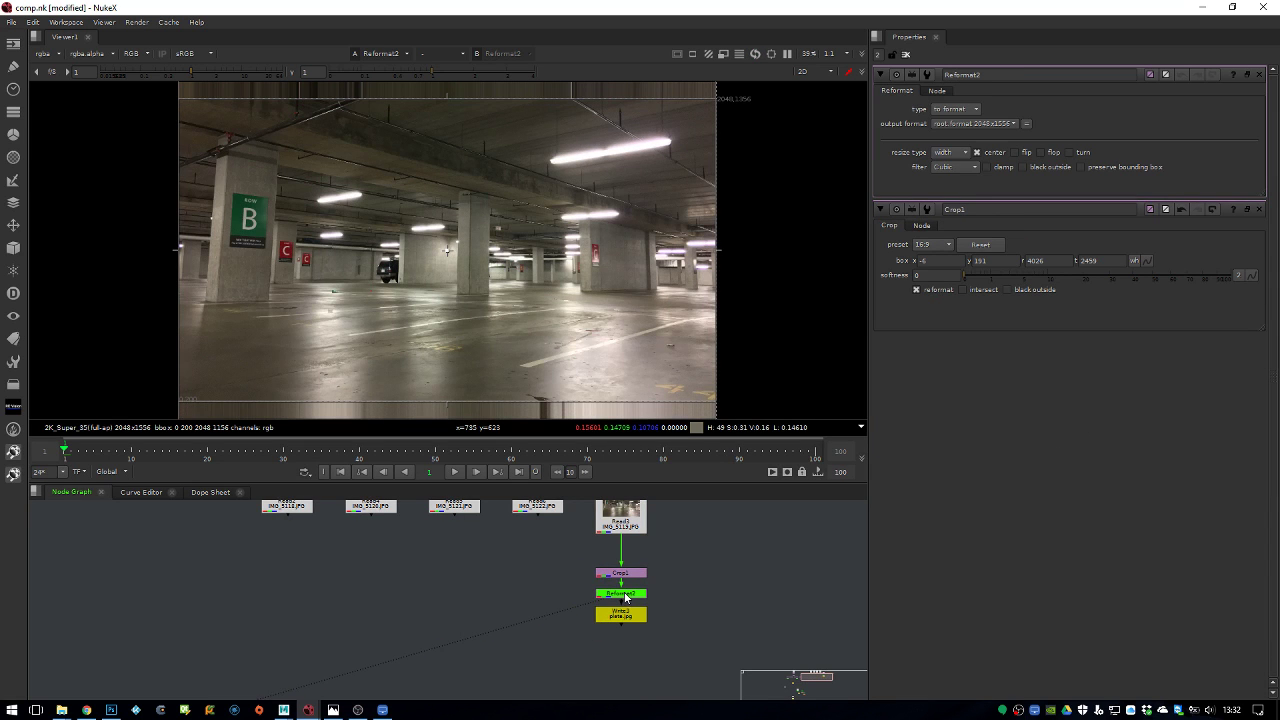
Set the Reformat node's type to scale and its scale to 0.4761 for a 1920x1080 plate
left_click(955, 108)
left_click(955, 123)
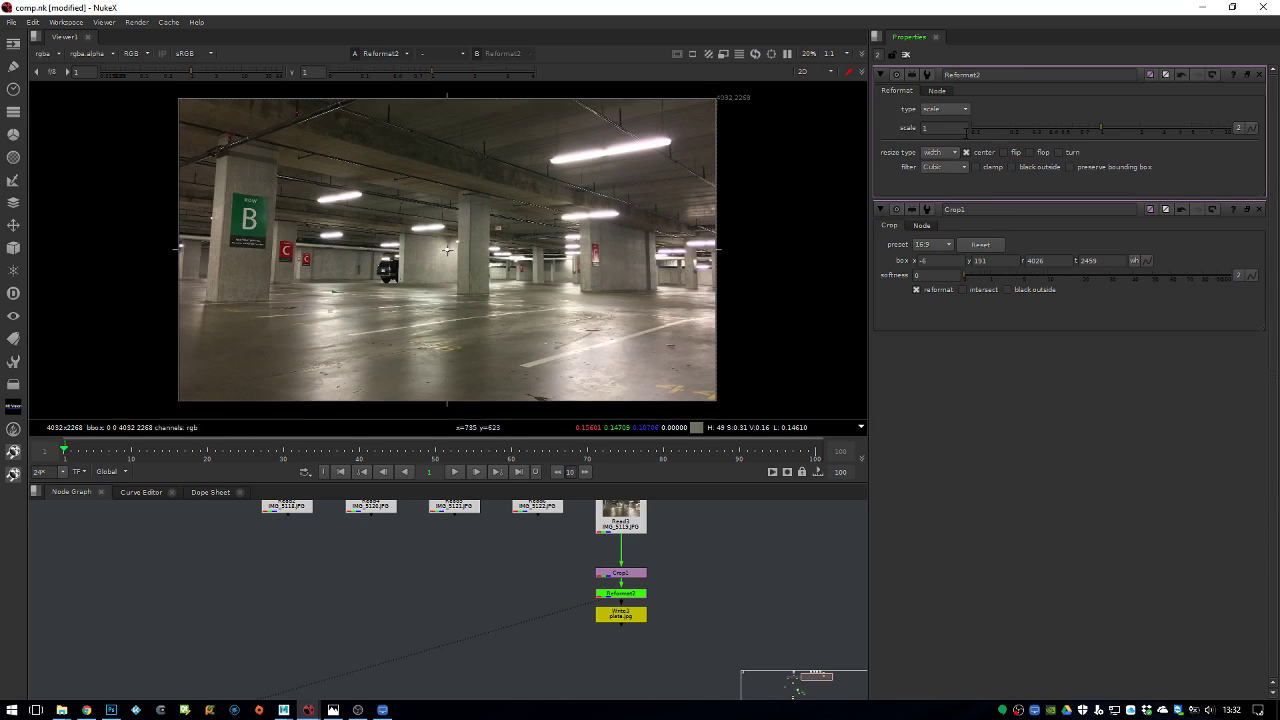
left_click_drag(1095, 129, 1058, 132)
left_click(946, 129)
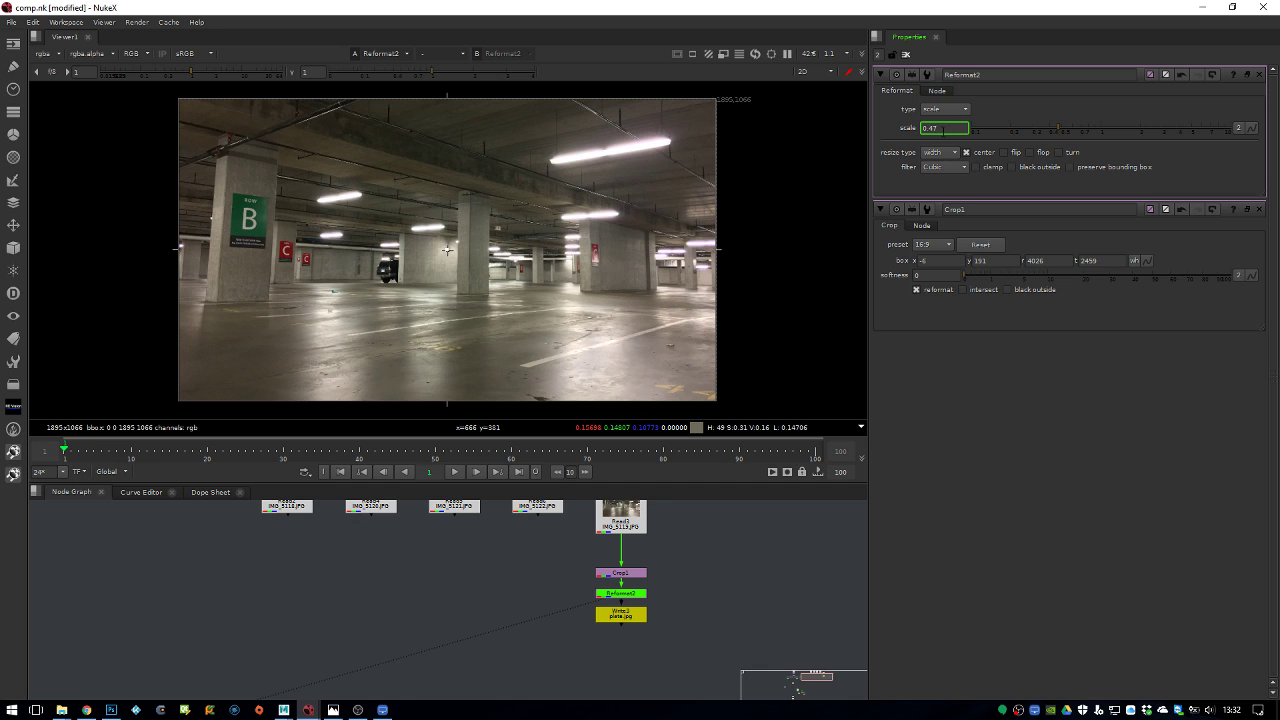
key("BackSpace")
type("8")
key("Return")
type("6")
key("Return")
Render the resized plate from the Write node, overwriting plate.jpg
left_click(621, 615)
double_click(621, 616)
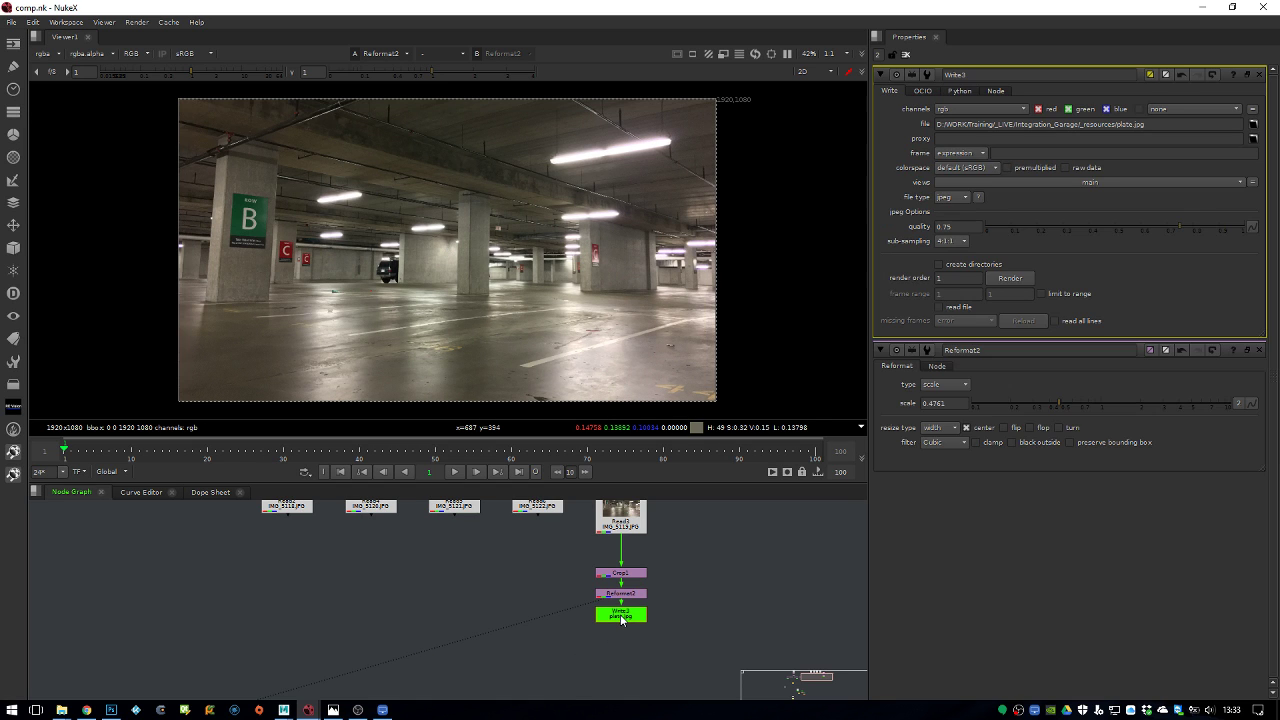
key("F7")
left_click(627, 372)
Switch to Maya and reload plate.jpg as the render view's background image
mouse_move(284, 710)
left_click(329, 672)
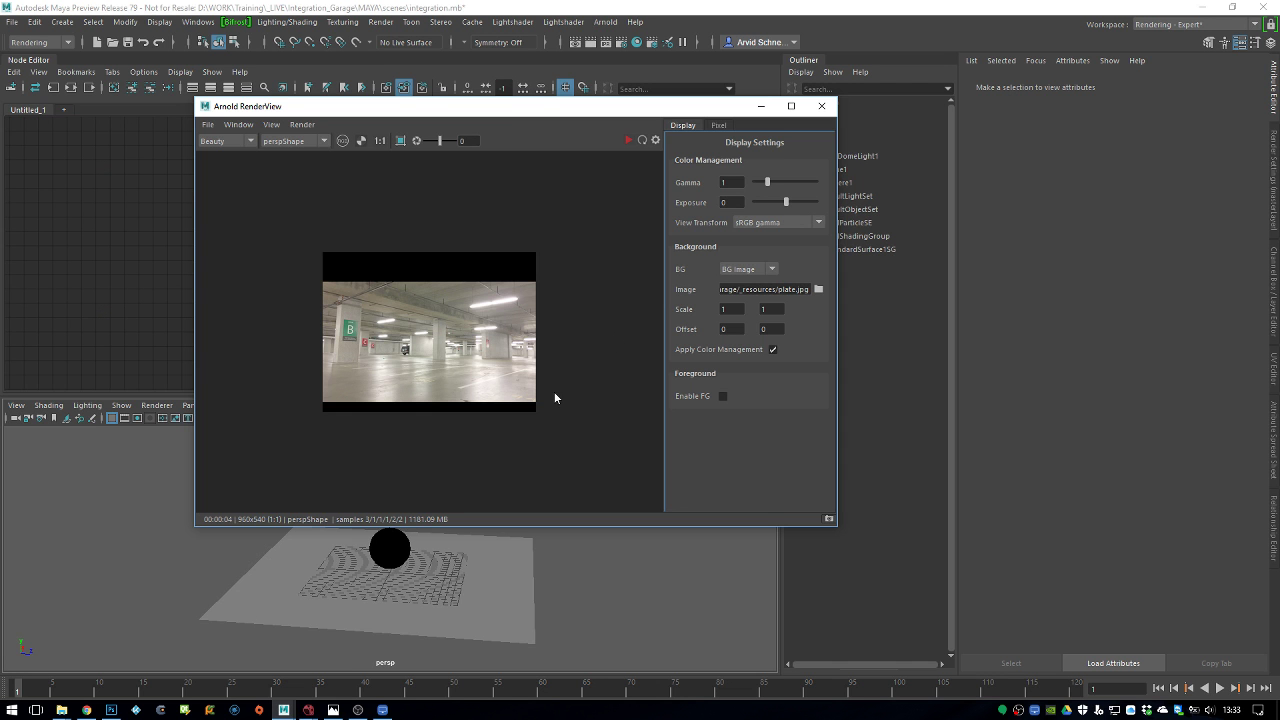
left_click(818, 289)
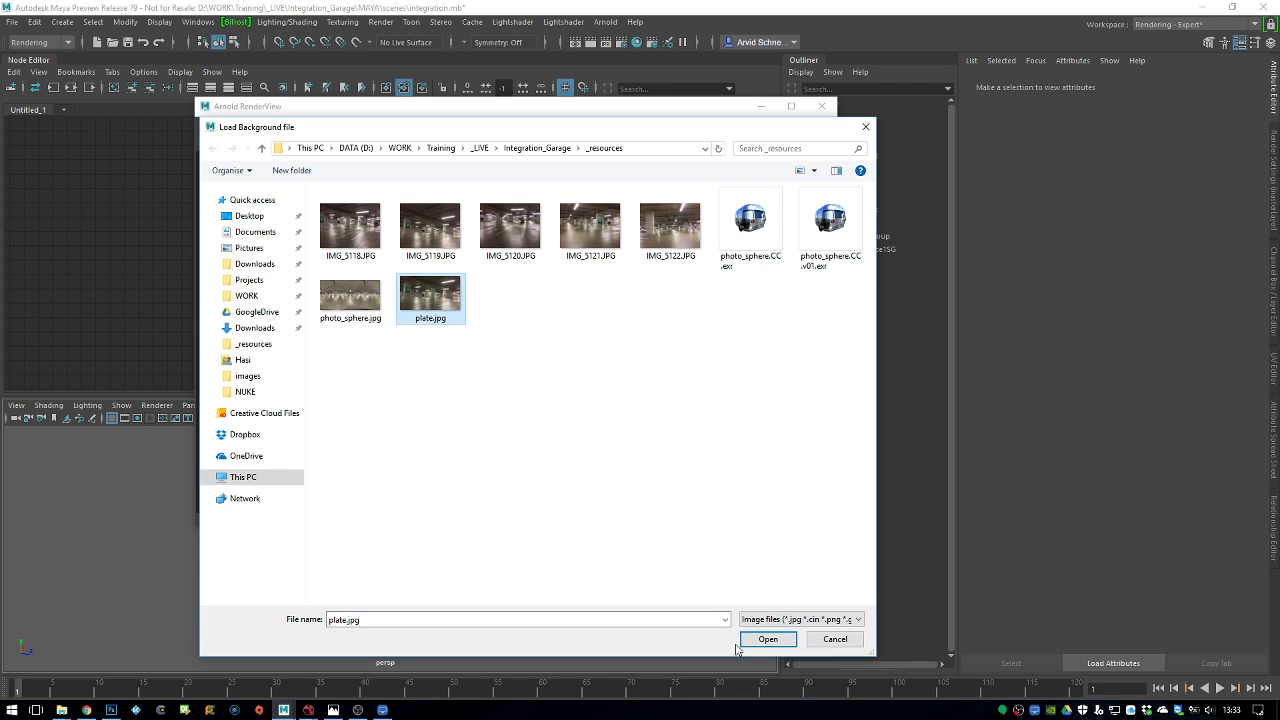
left_click(766, 640)
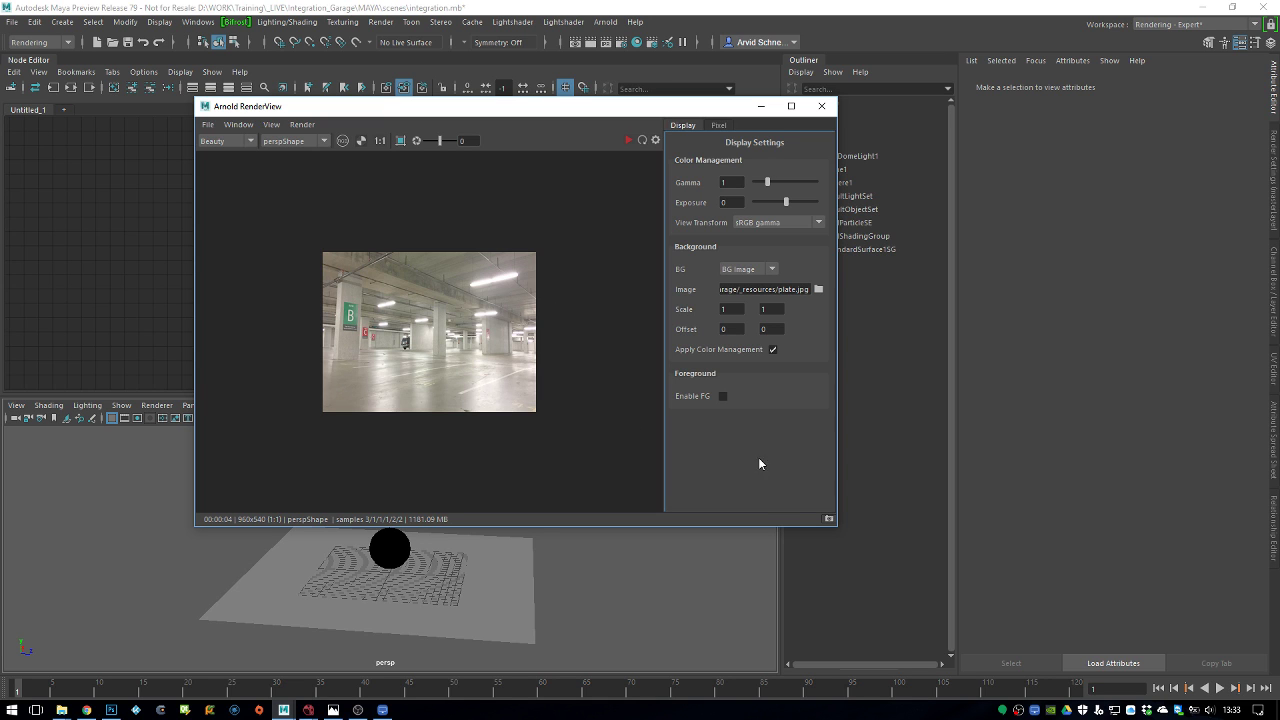
Close the render view and set the image size preset to HD_1080 in the common render settings
left_click(656, 140)
left_click(818, 105)
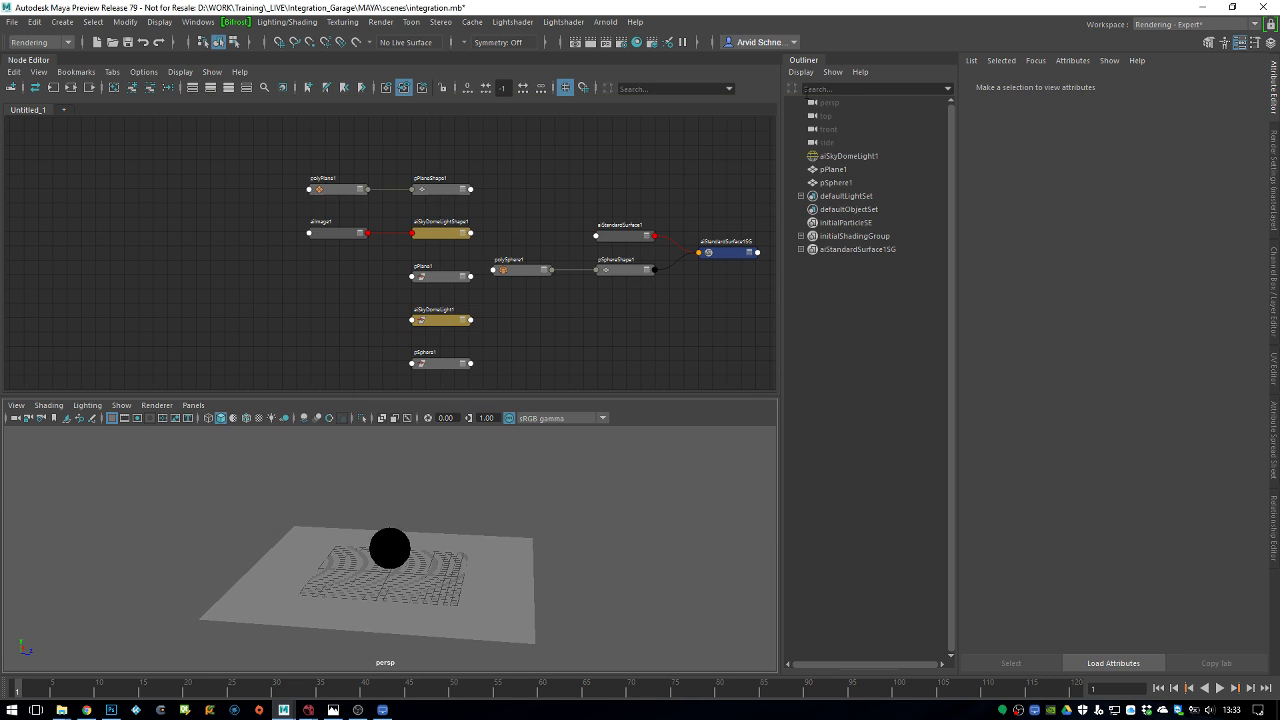
left_click(637, 42)
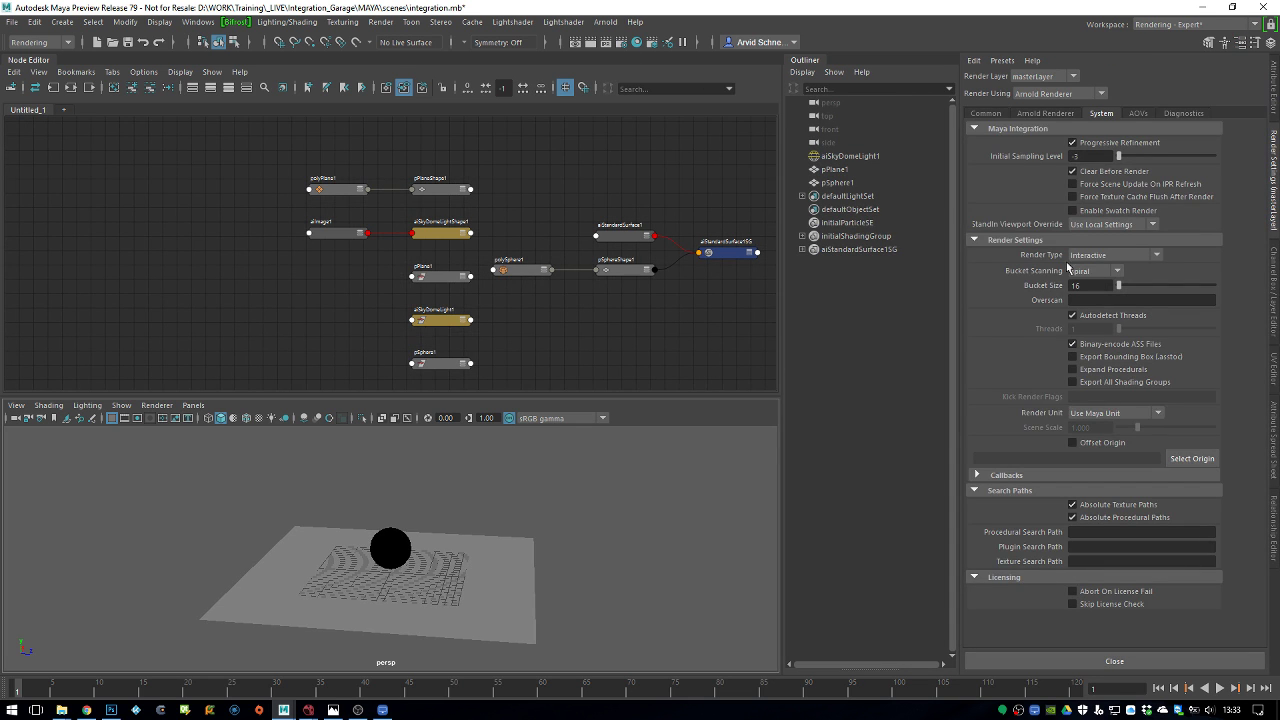
left_click(985, 113)
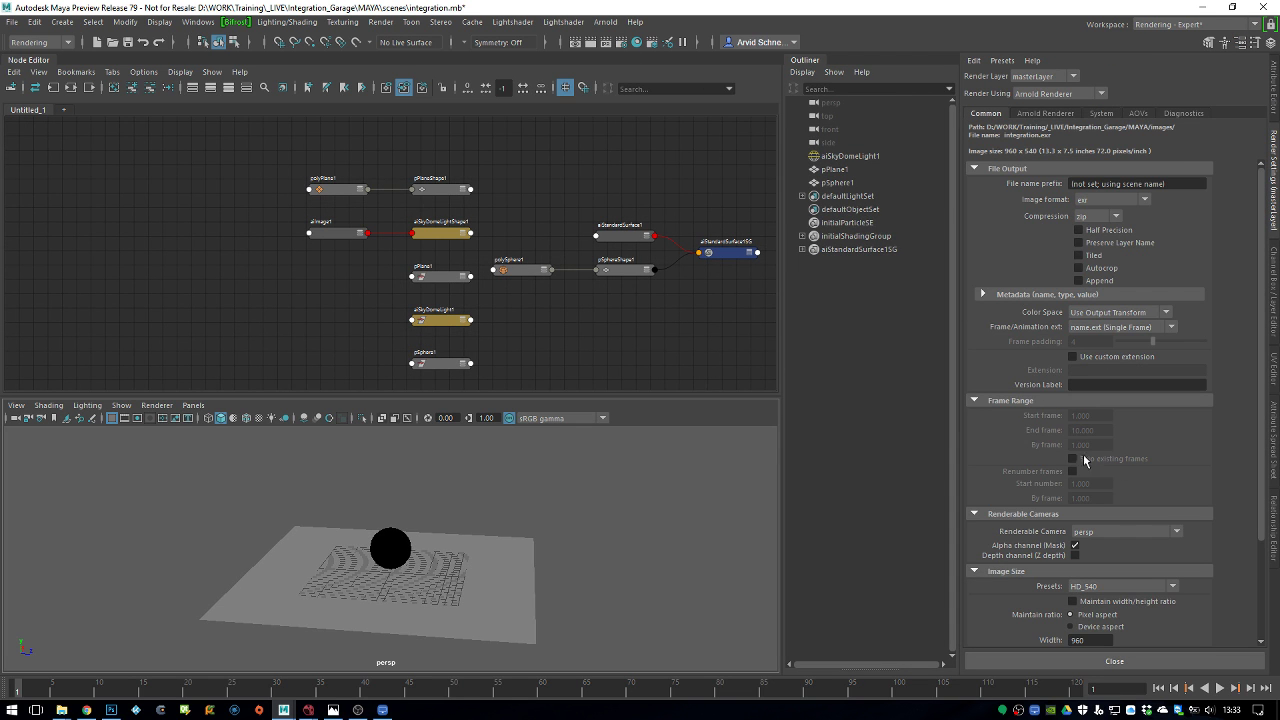
scroll(1063, 430, "down", 3)
left_click(1130, 461)
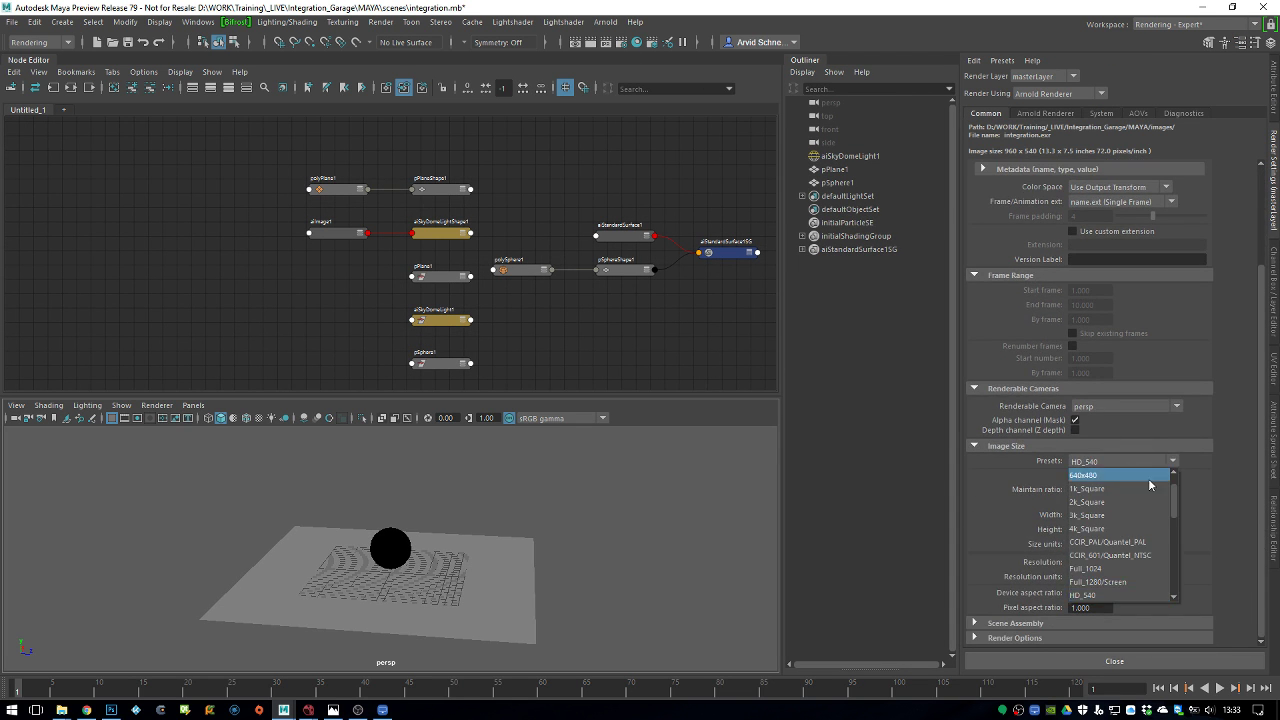
scroll(1174, 510, "down", 2)
left_click(1133, 581)
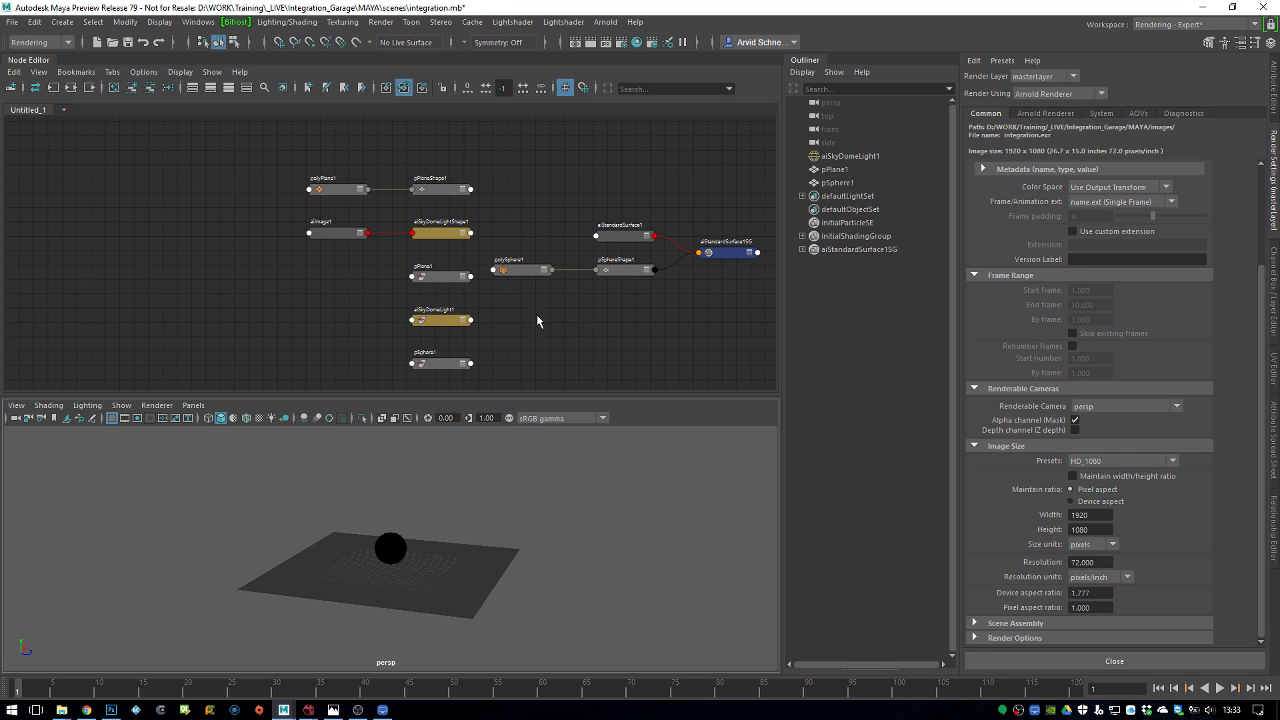
Reopen the Arnold RenderView and start rendering the scene from the perspective camera
left_click(605, 26)
left_click(655, 59)
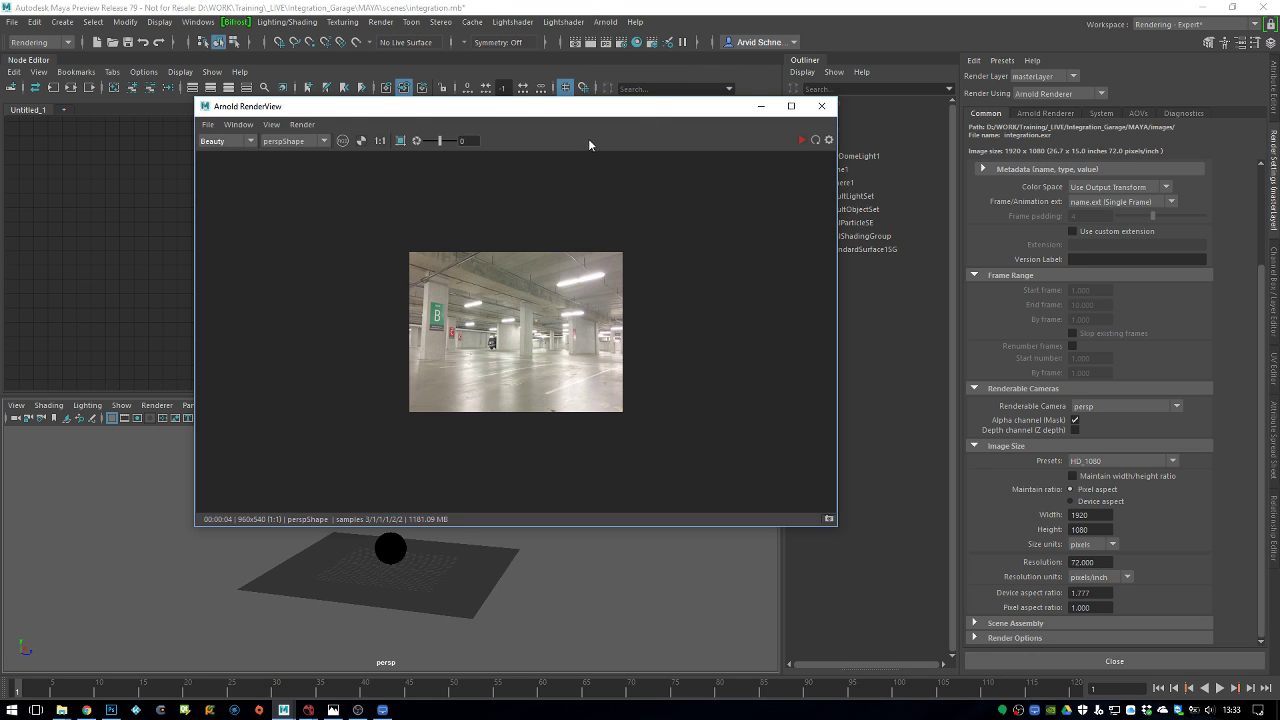
left_click(803, 141)
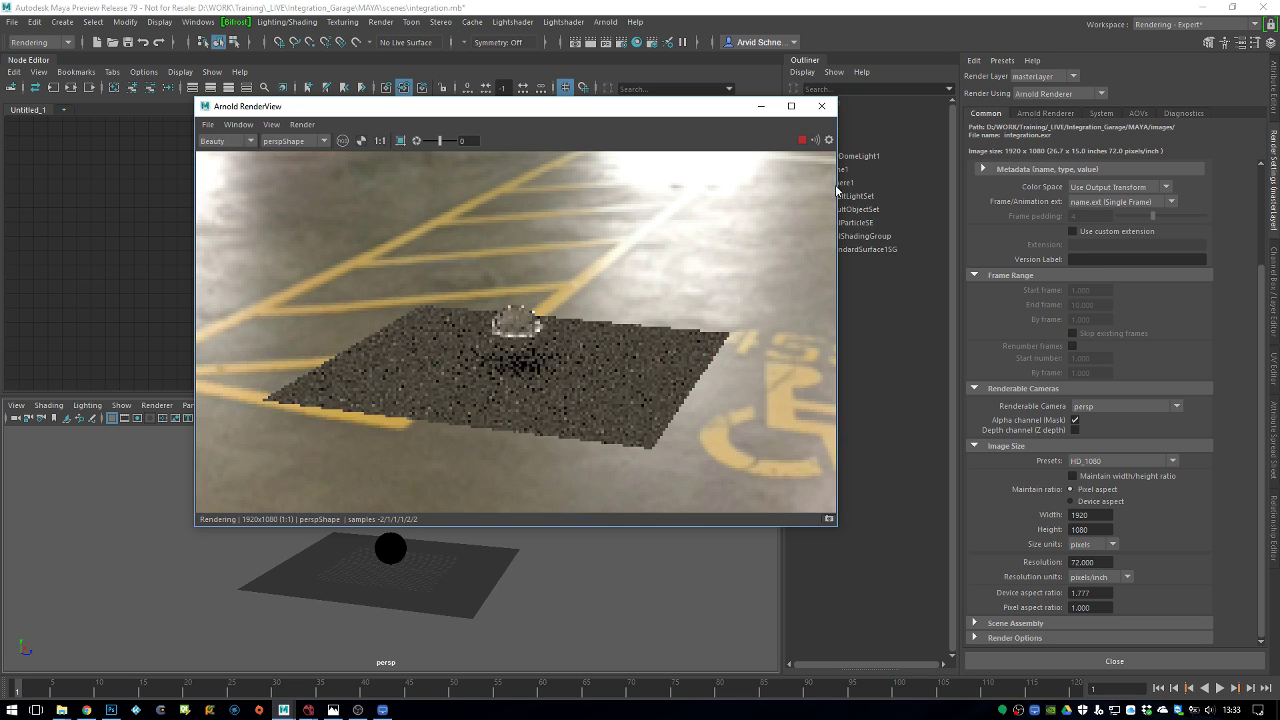
scroll(531, 291, "down", 4)
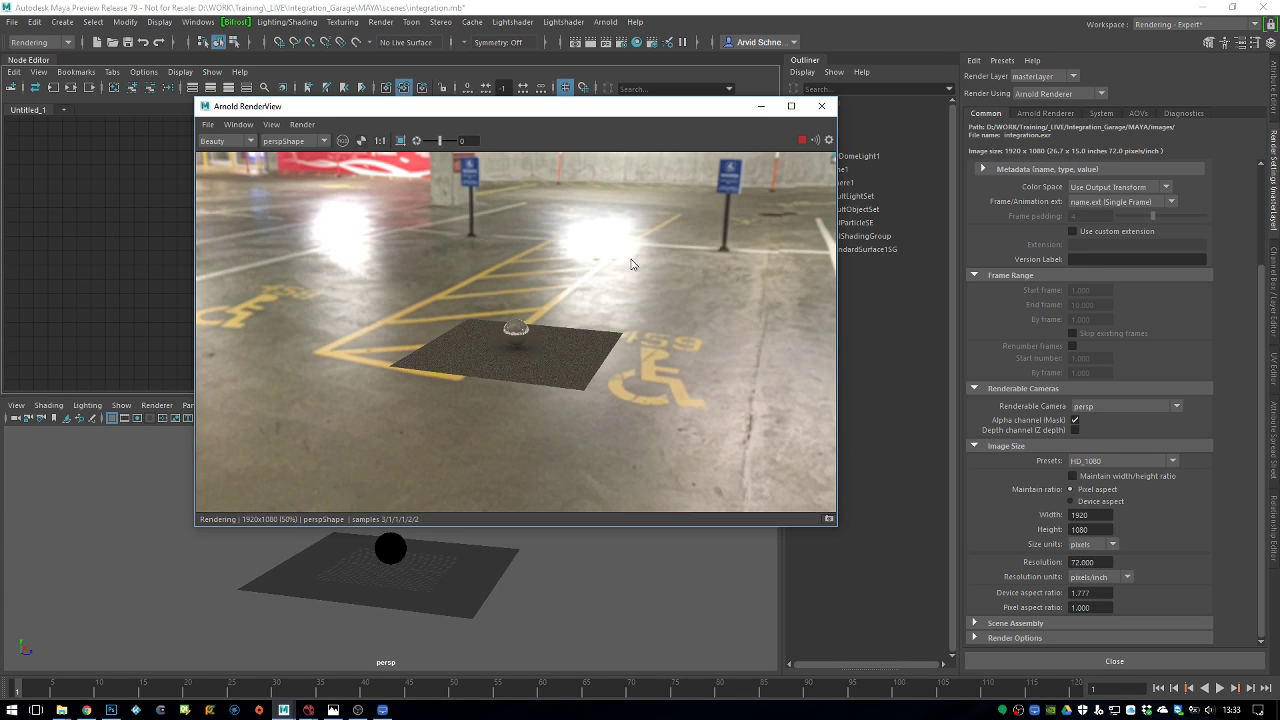
Reduce the render view's test resolution to 960x540 and show the display settings again
left_click(271, 124)
mouse_move(320, 260)
left_click(430, 288)
left_click(828, 140)
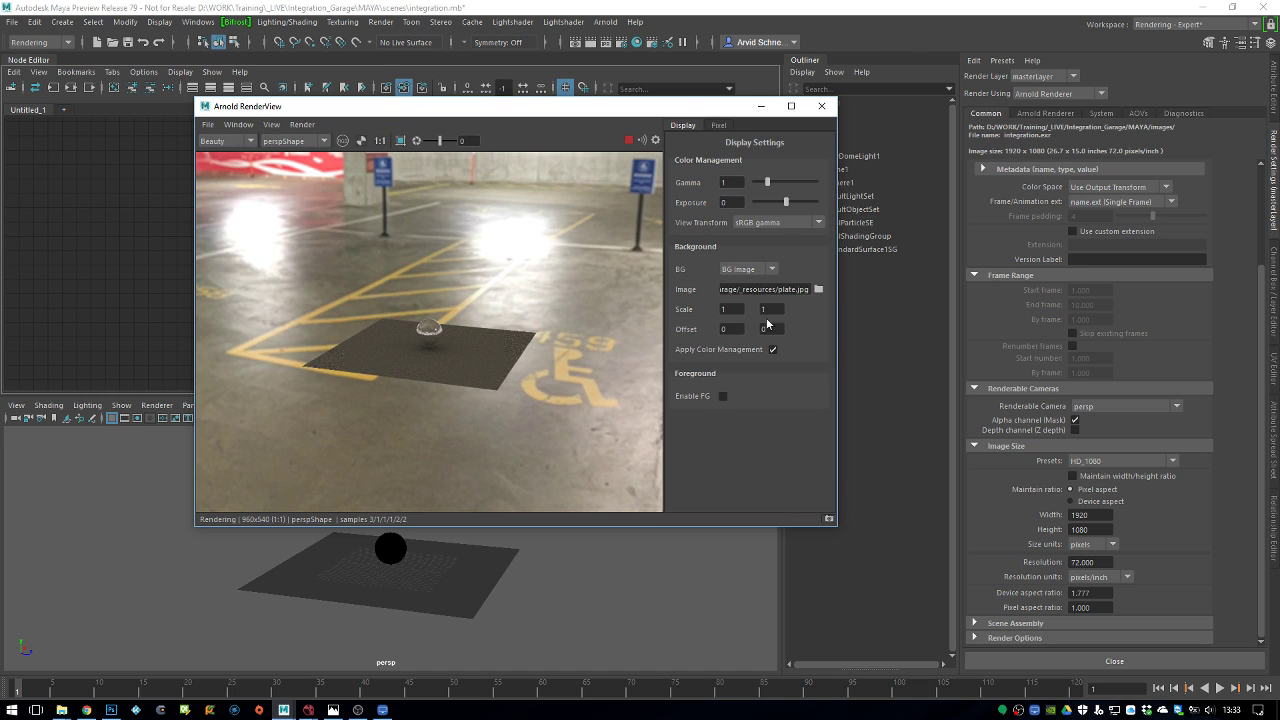
scroll(547, 342, "down", 2)
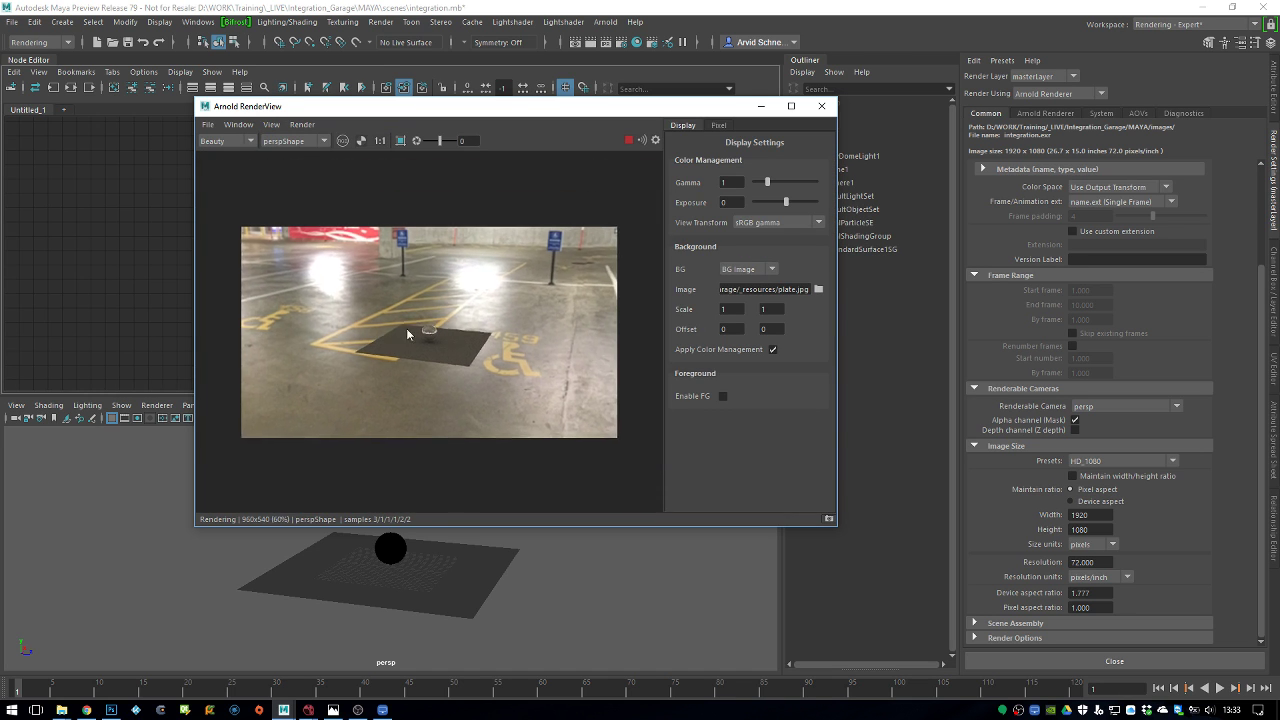
Switch the render view's background type to BG Color and back to BG Image
left_click(771, 269)
left_click(749, 286)
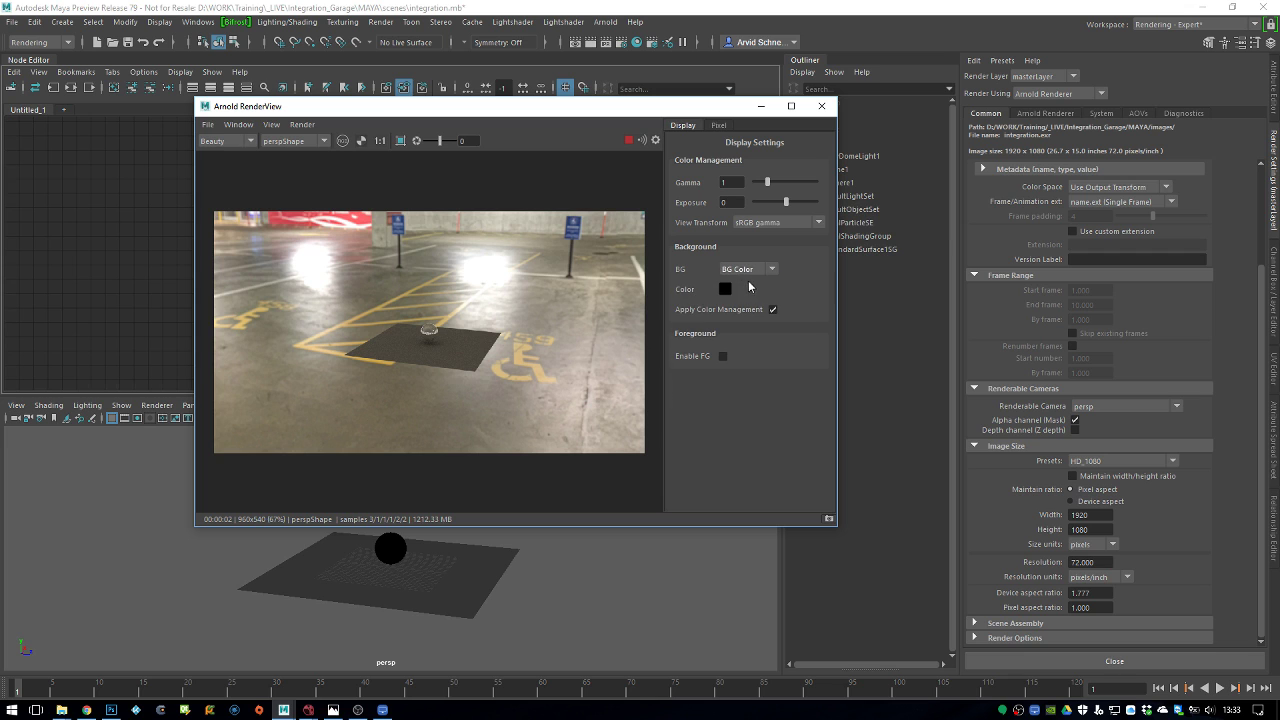
left_click(752, 270)
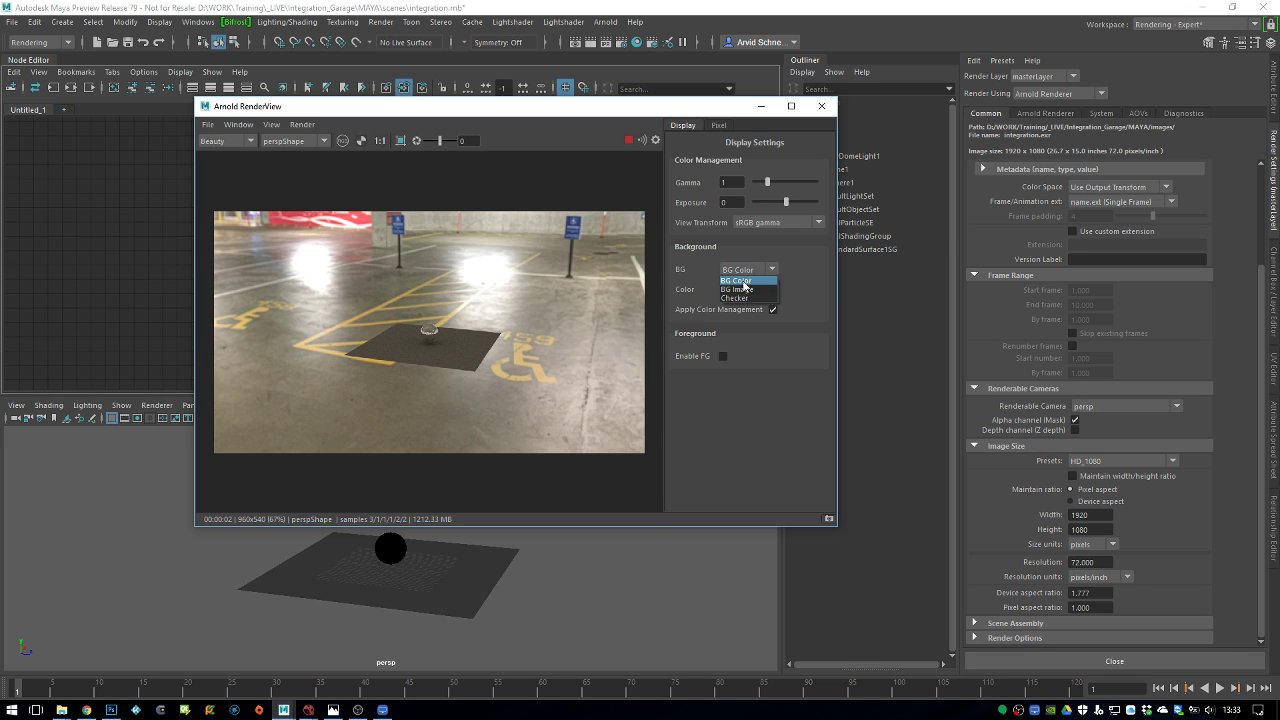
left_click(742, 293)
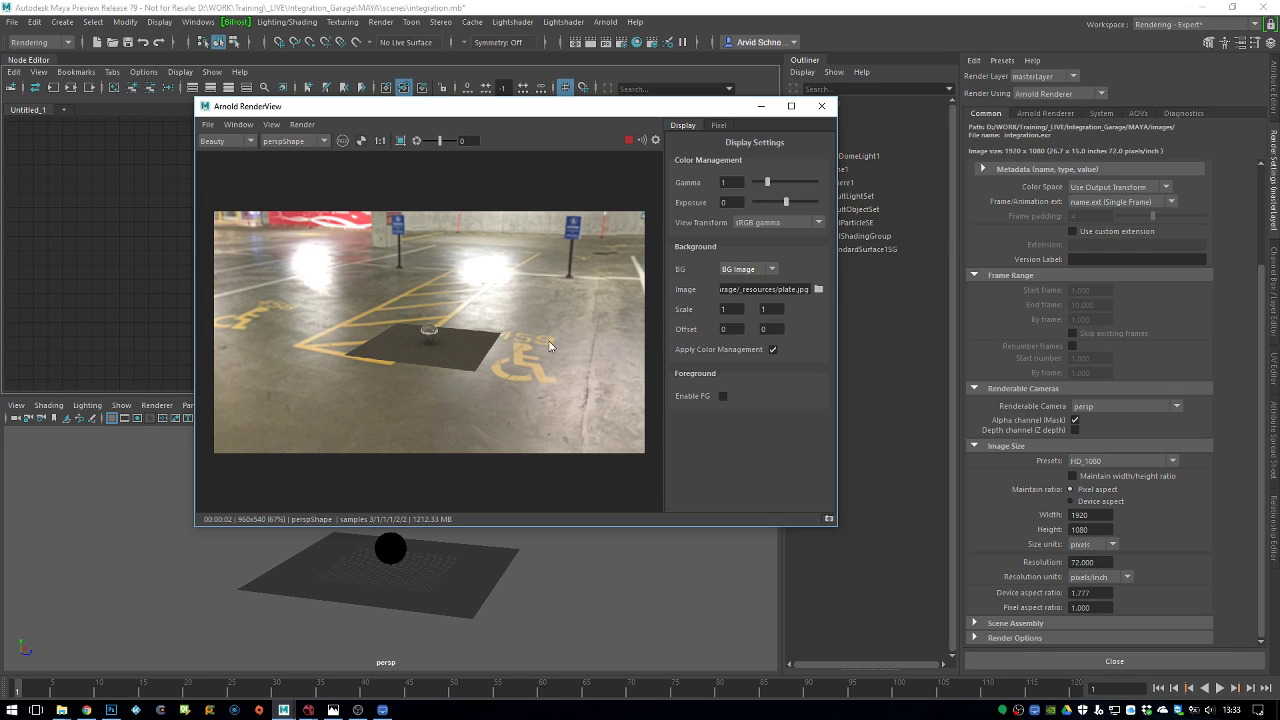
Select aiSkyDomeLight1 and set its Camera visibility to 0 so the dome is hidden from the camera
left_click_drag(500, 106, 453, 117)
left_click(884, 157)
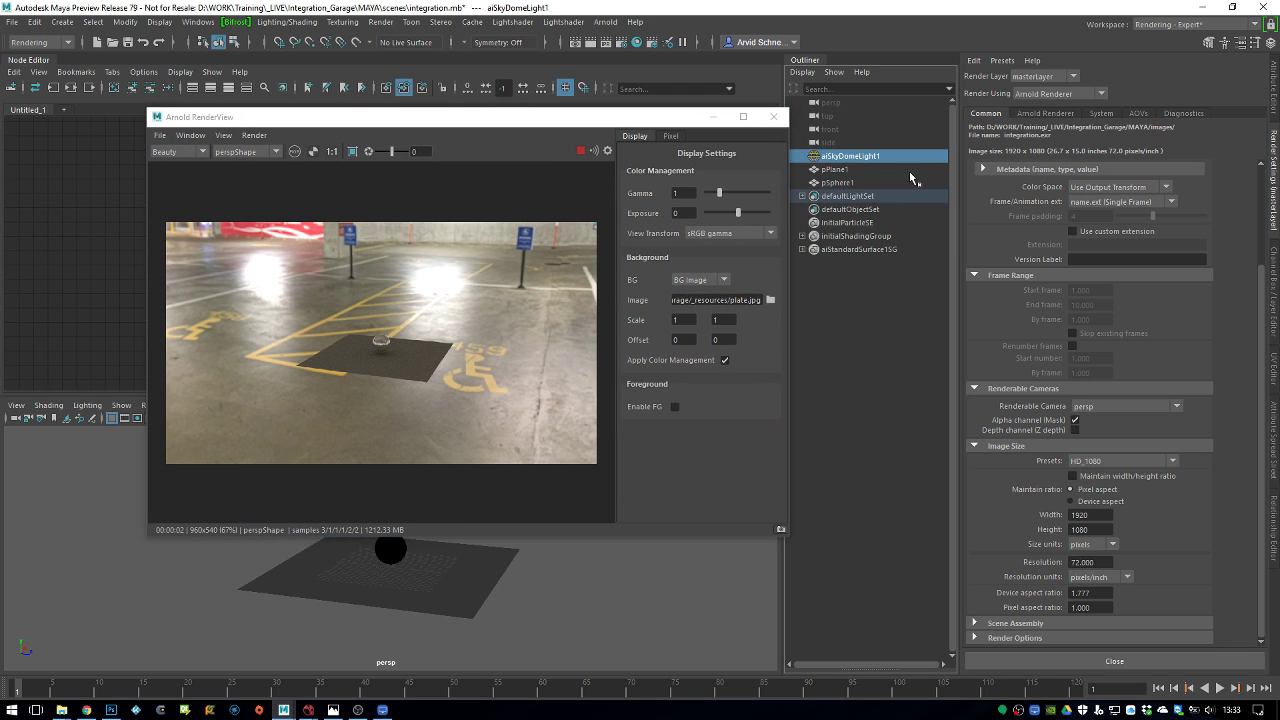
left_click(1040, 113)
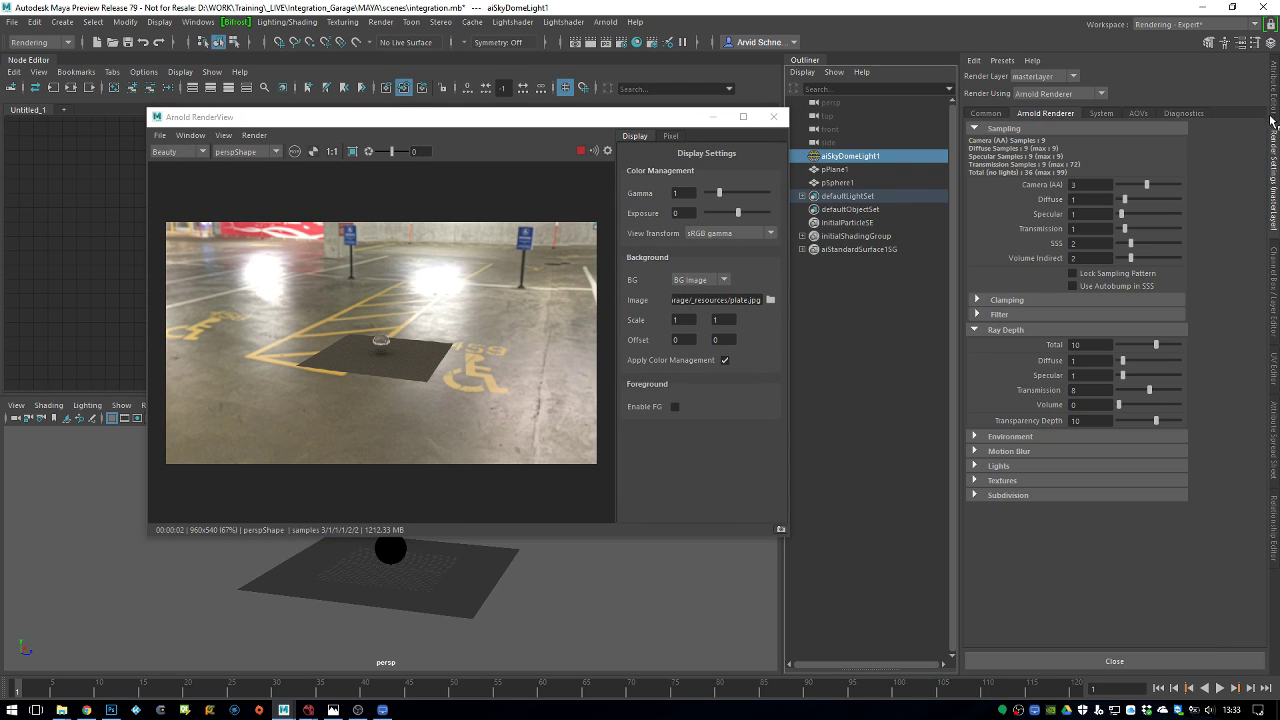
left_click(1276, 108)
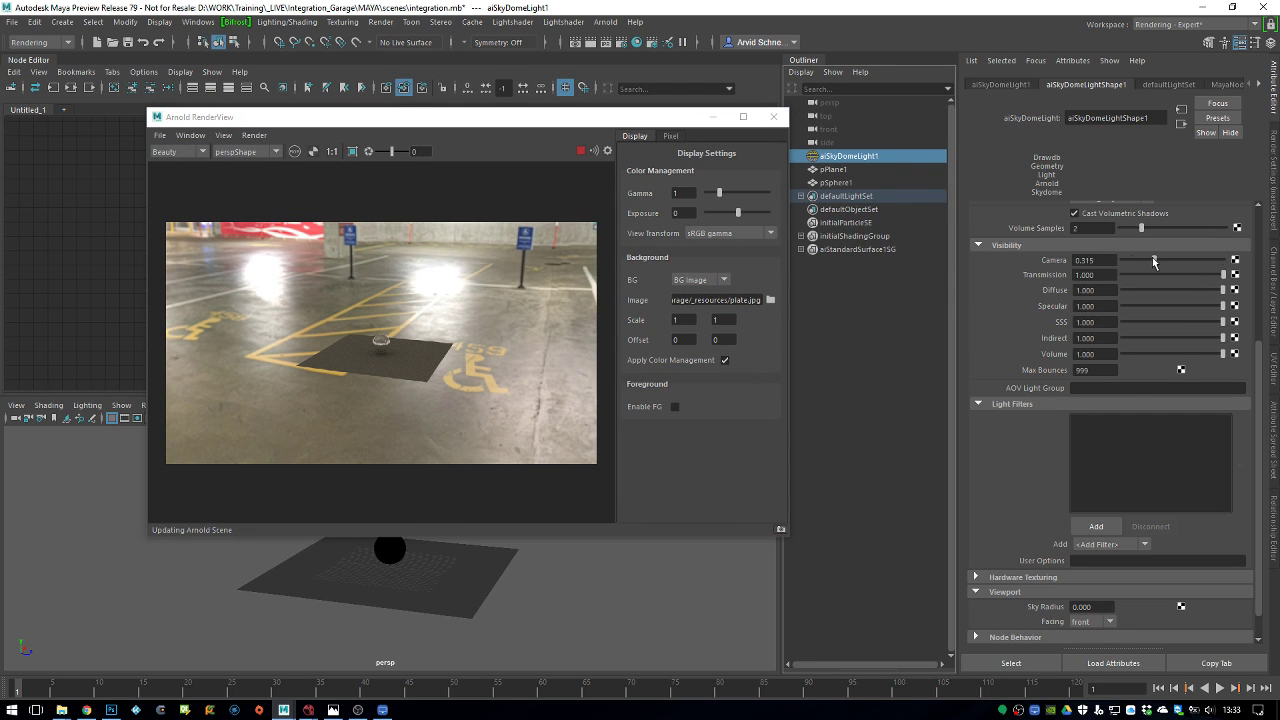
left_click(1096, 259)
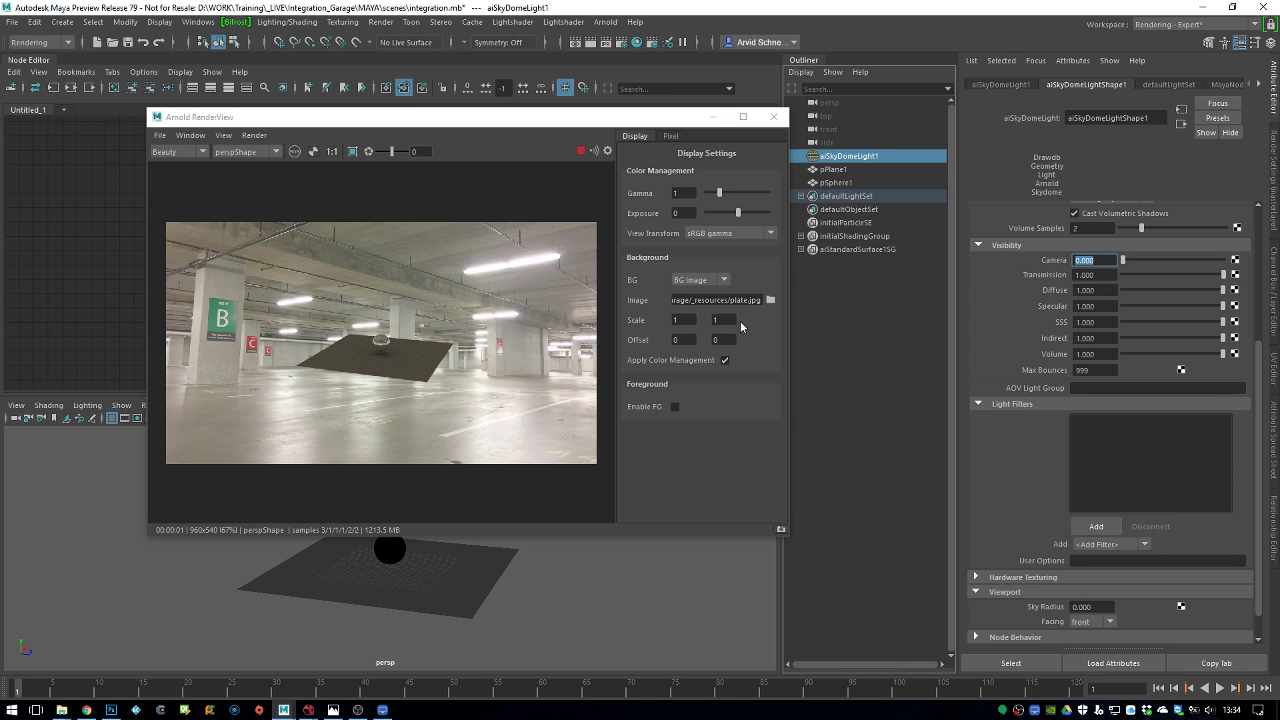
Turn off Apply Color Management for the background image in the render view's display settings
left_click_drag(600, 117, 698, 126)
left_click(706, 159)
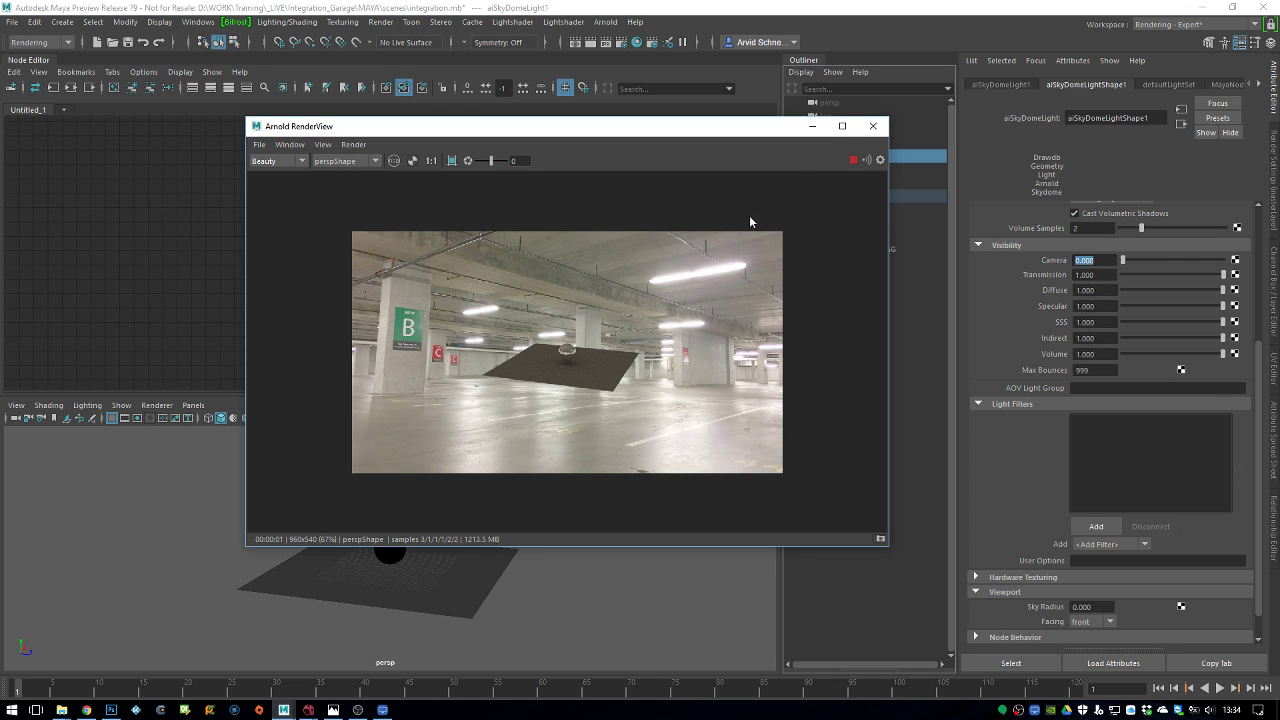
left_click(880, 161)
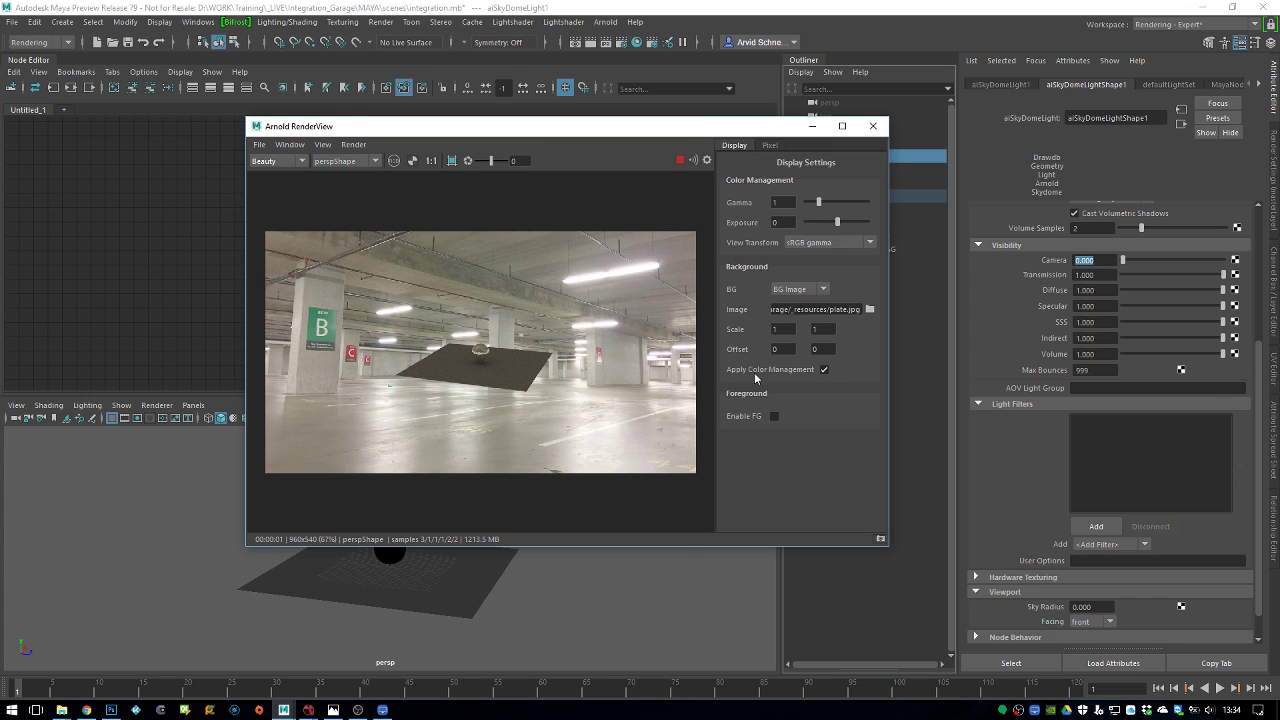
left_click(824, 369)
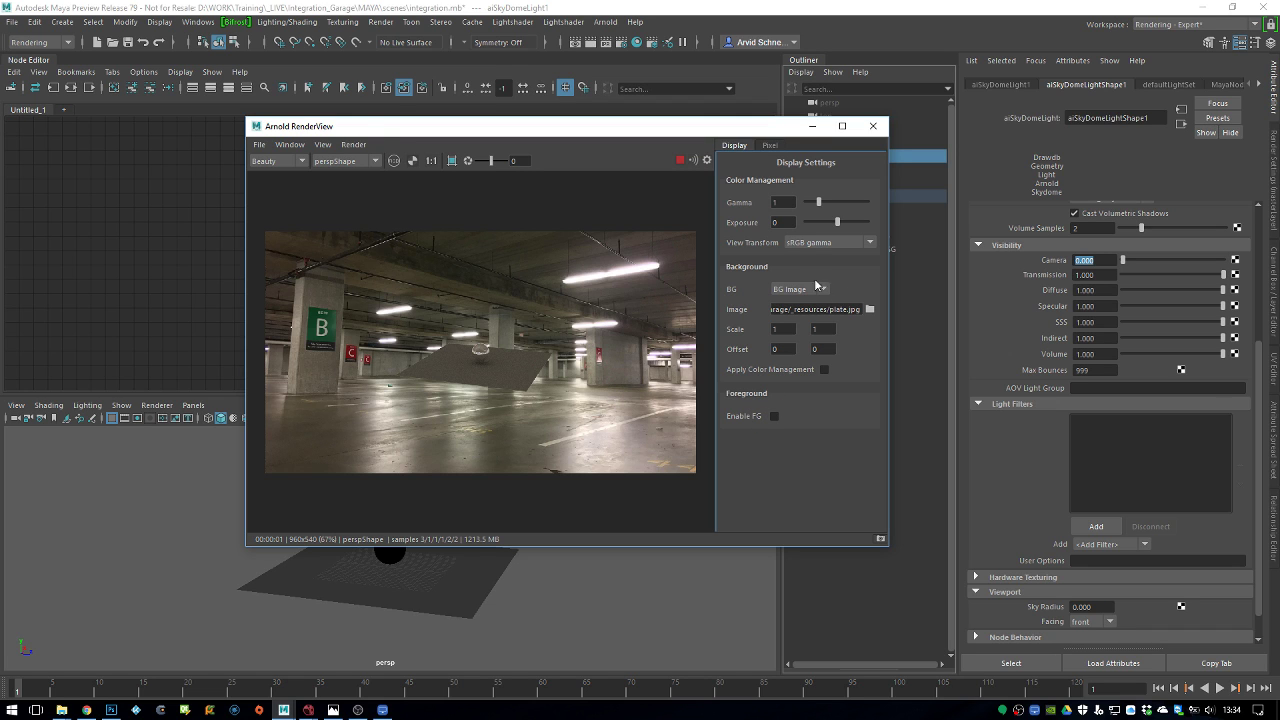
Set the render view's View Transform to Rec 709 gamma and close the render view
left_click(818, 243)
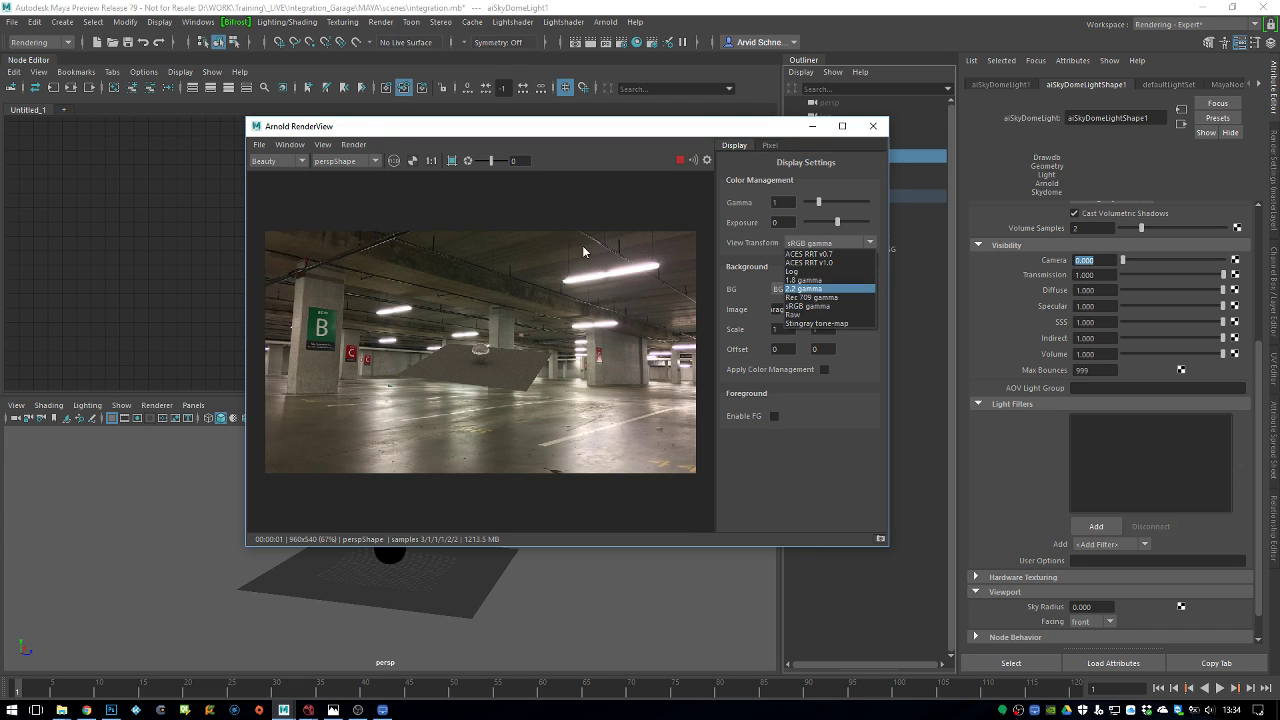
left_click(828, 299)
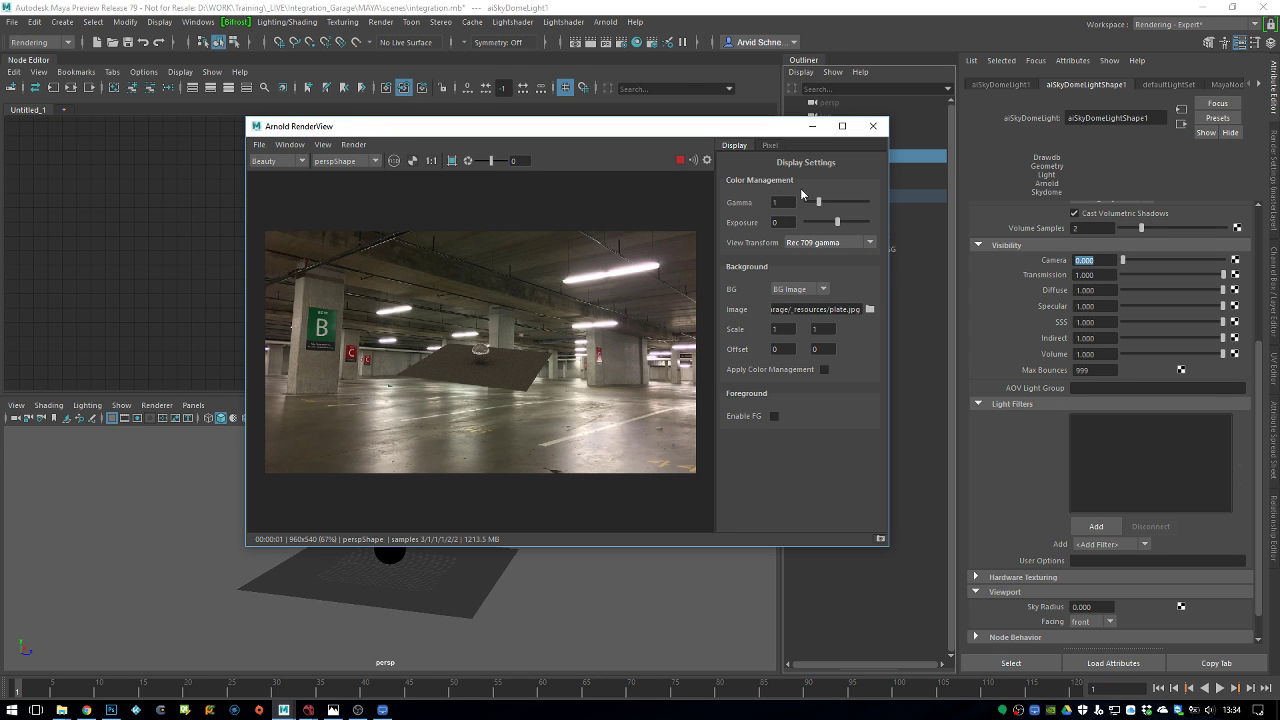
left_click(873, 126)
Create a new camera and rename it main
left_click(651, 489)
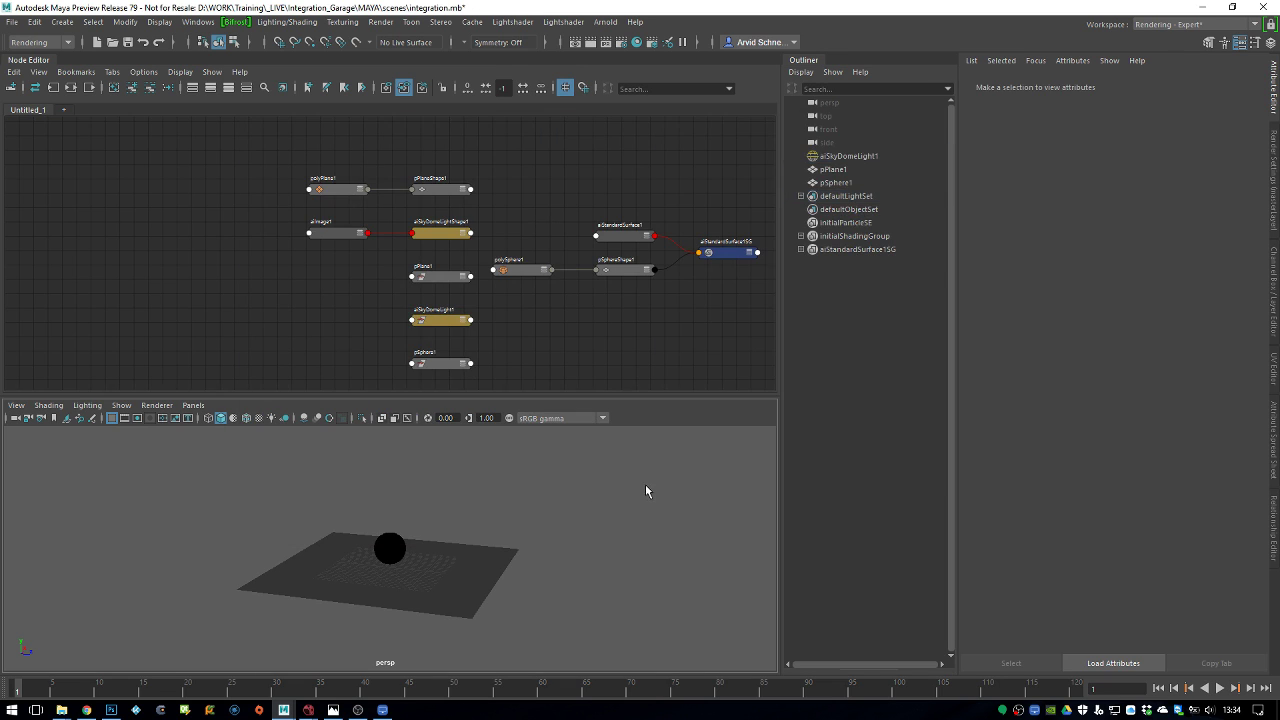
left_click(62, 21)
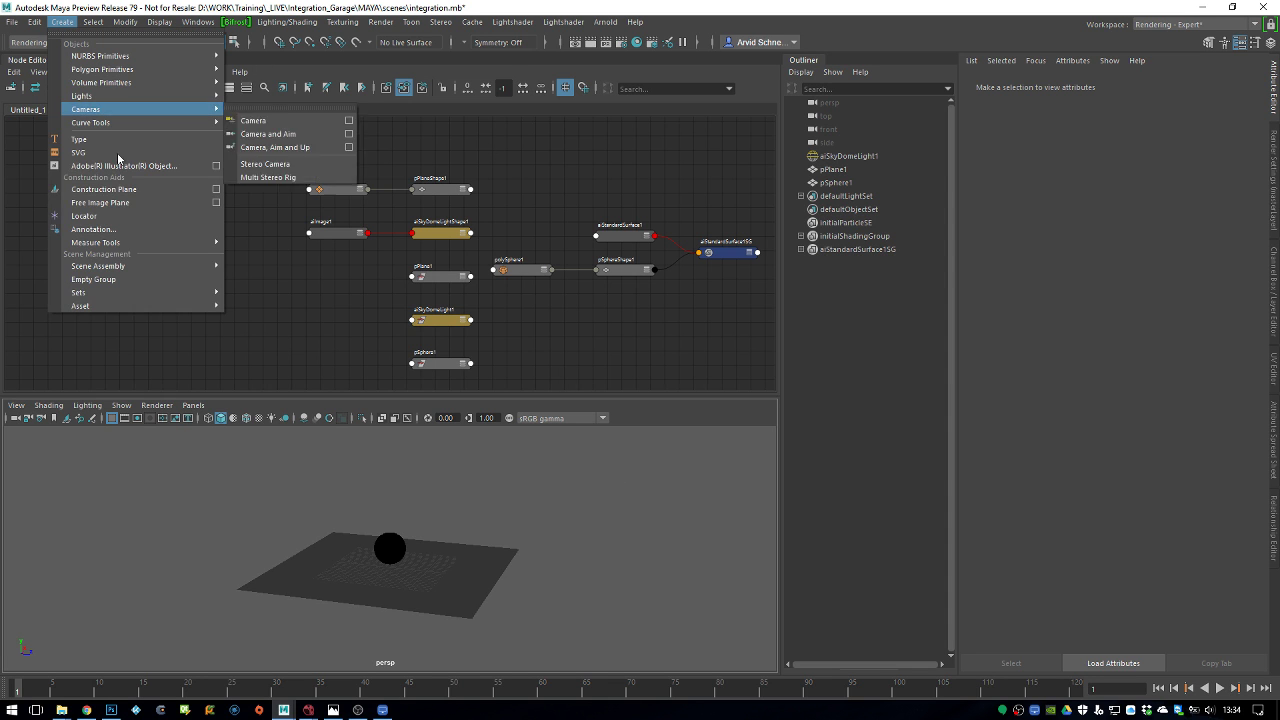
mouse_move(126, 109)
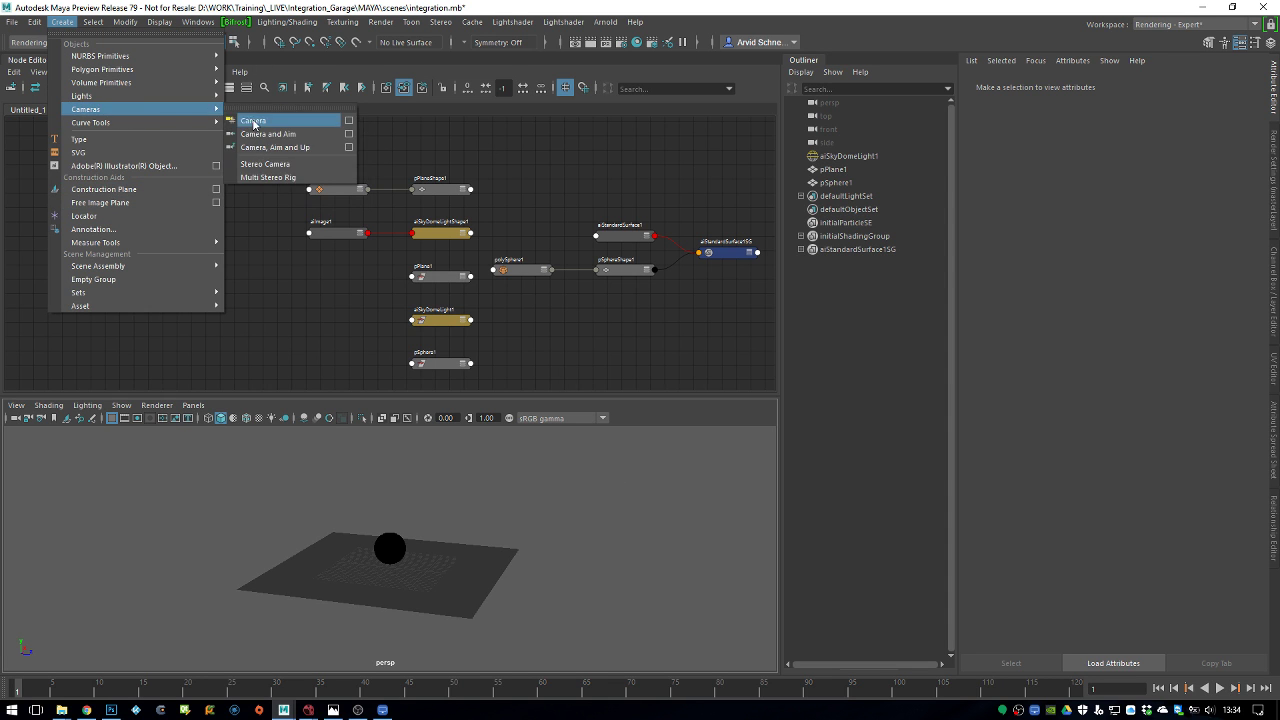
left_click(249, 120)
double_click(850, 196)
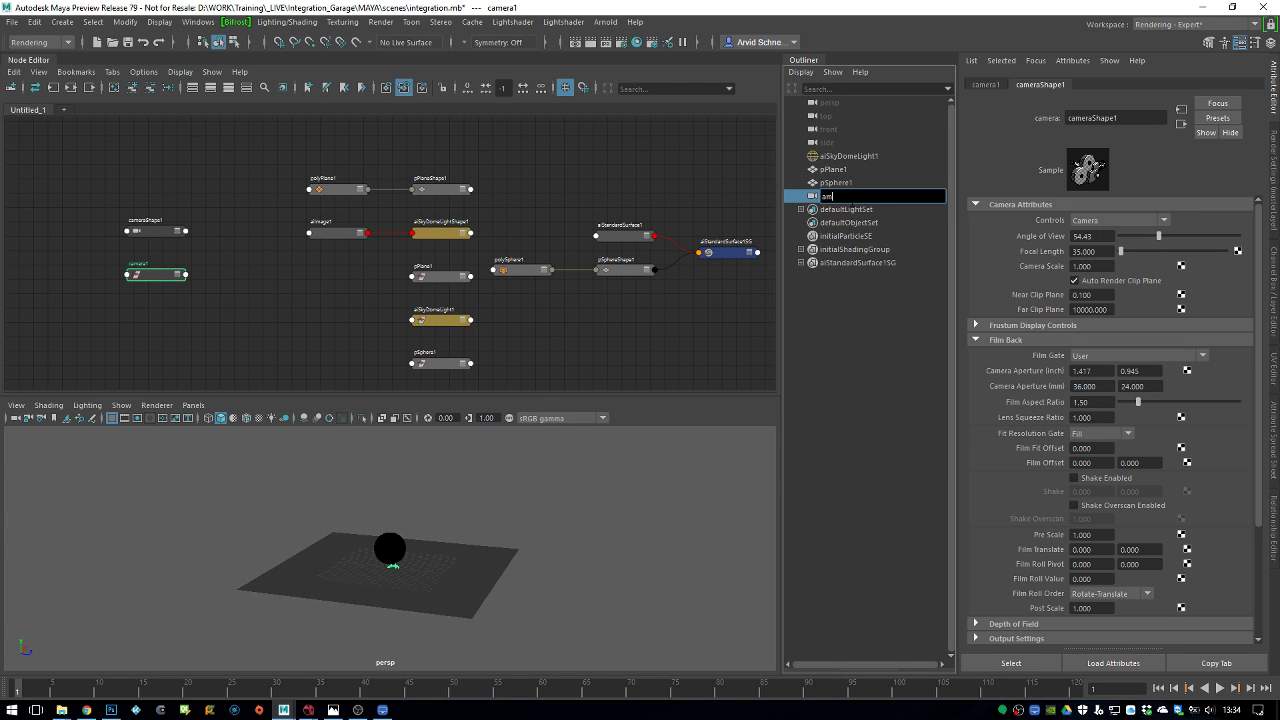
key("Return")
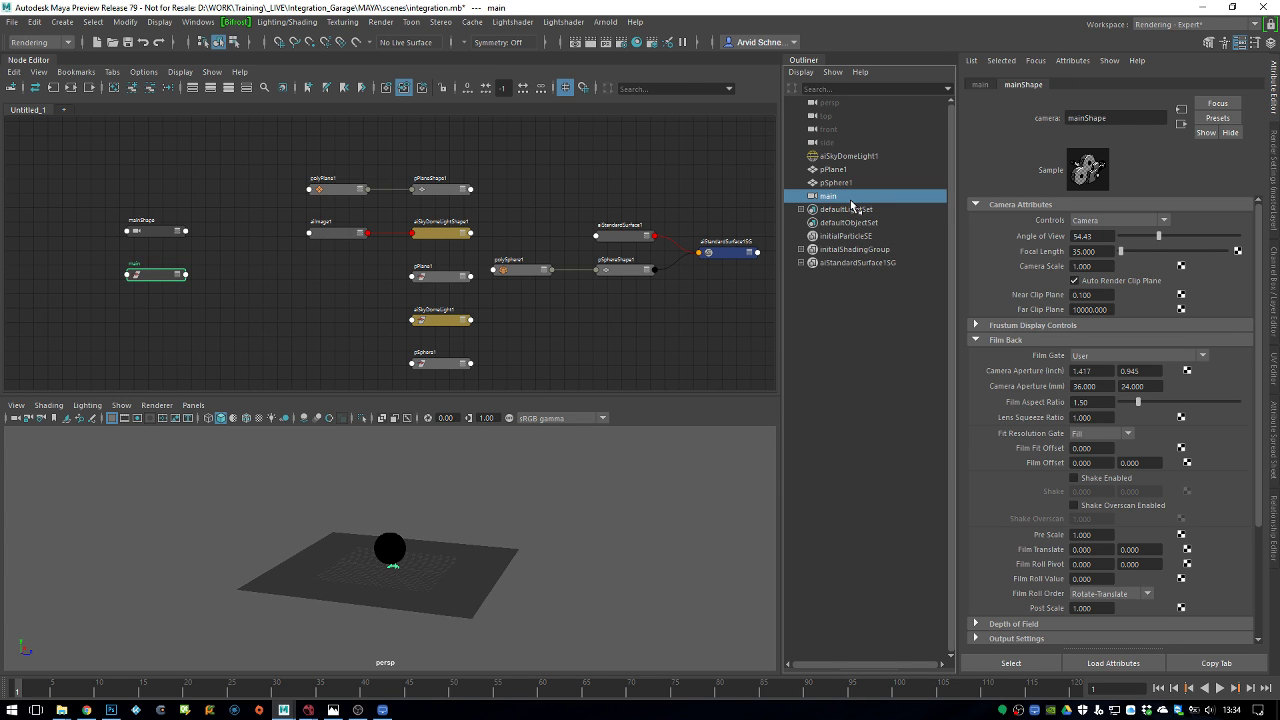
left_click(523, 510)
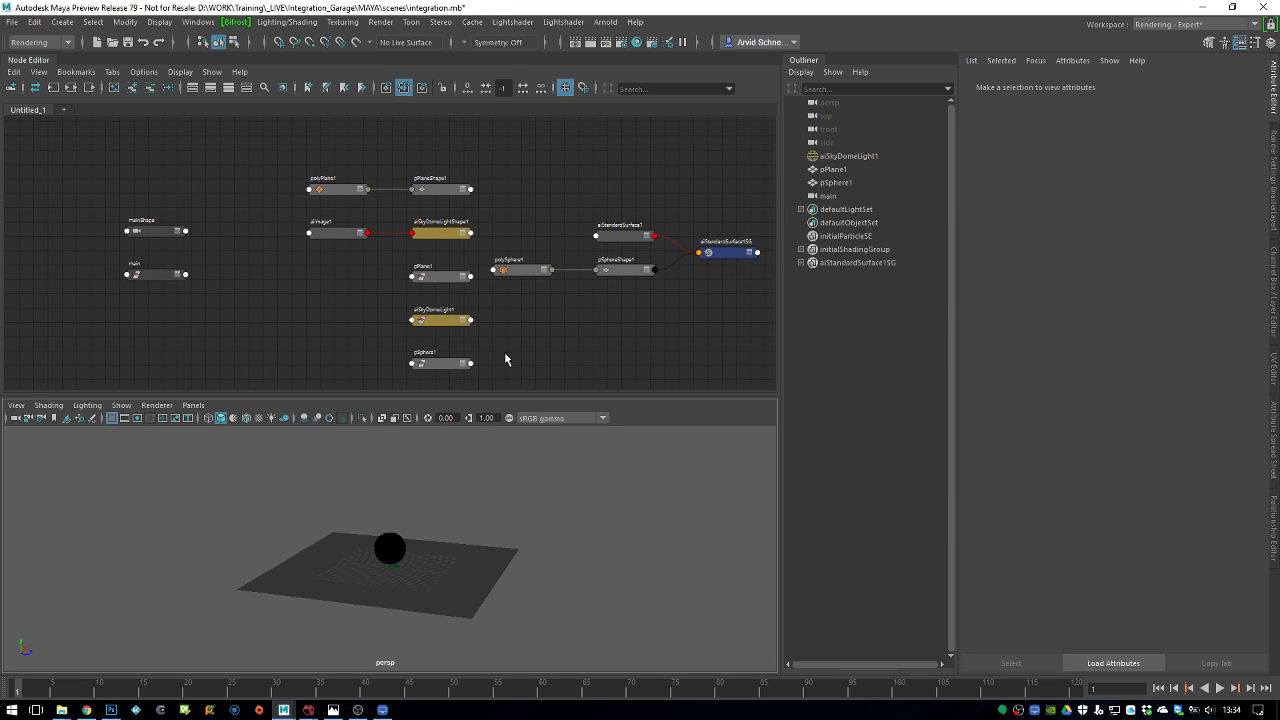
Put the main camera in its own group, and group pPlane1 and pSphere1 together
left_click(840, 196)
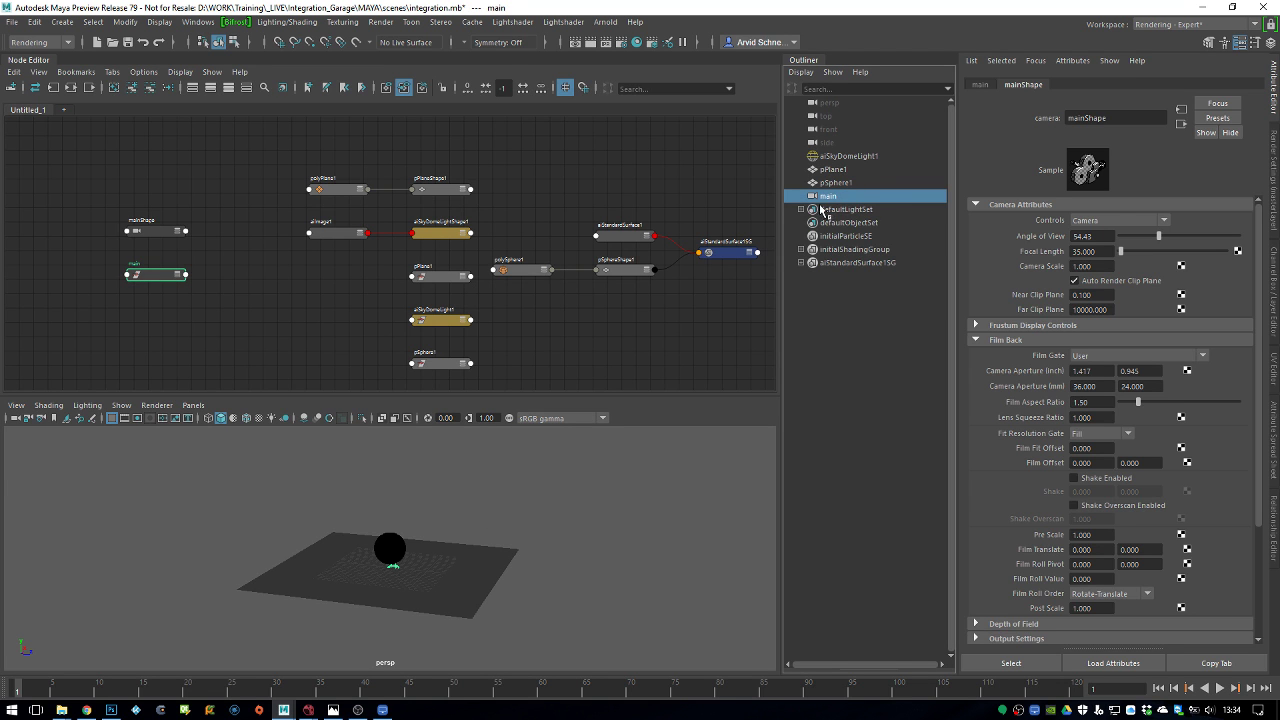
key("ctrl+g")
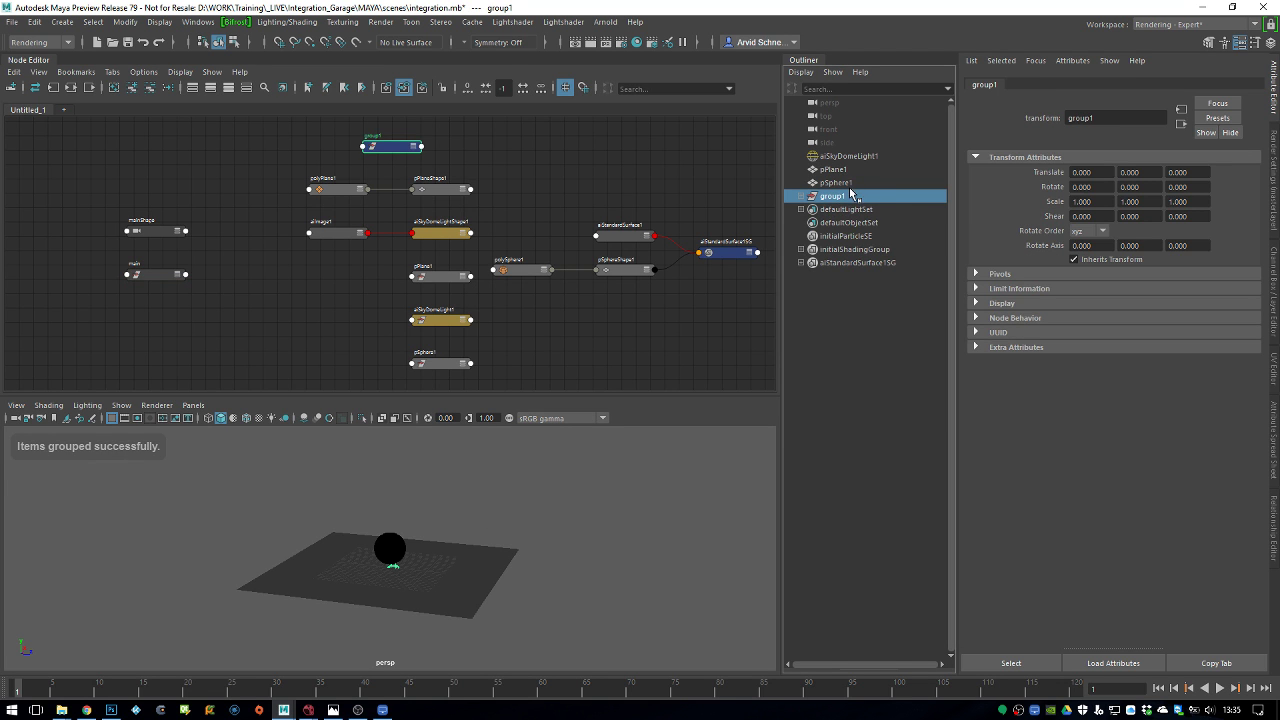
left_click_drag(853, 170, 856, 184)
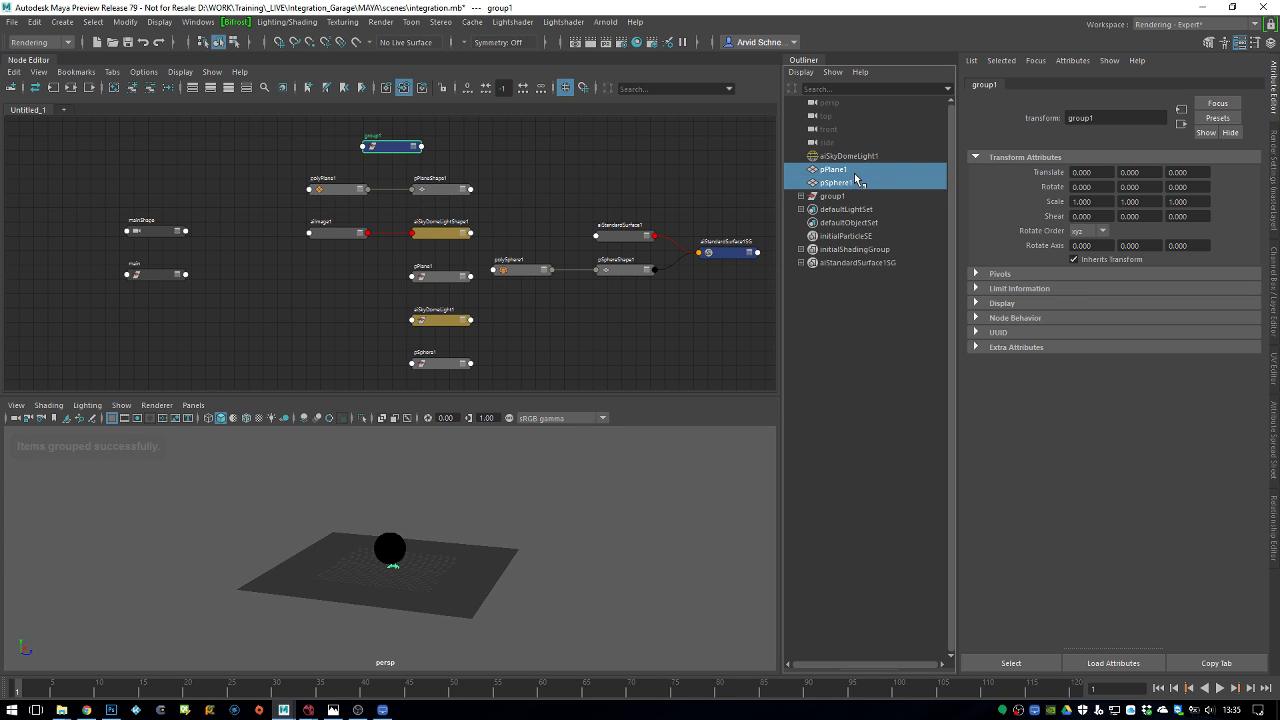
key("ctrl+g")
Group aiSkyDomeLight1 and rename the new group __LGT__
left_click(858, 158)
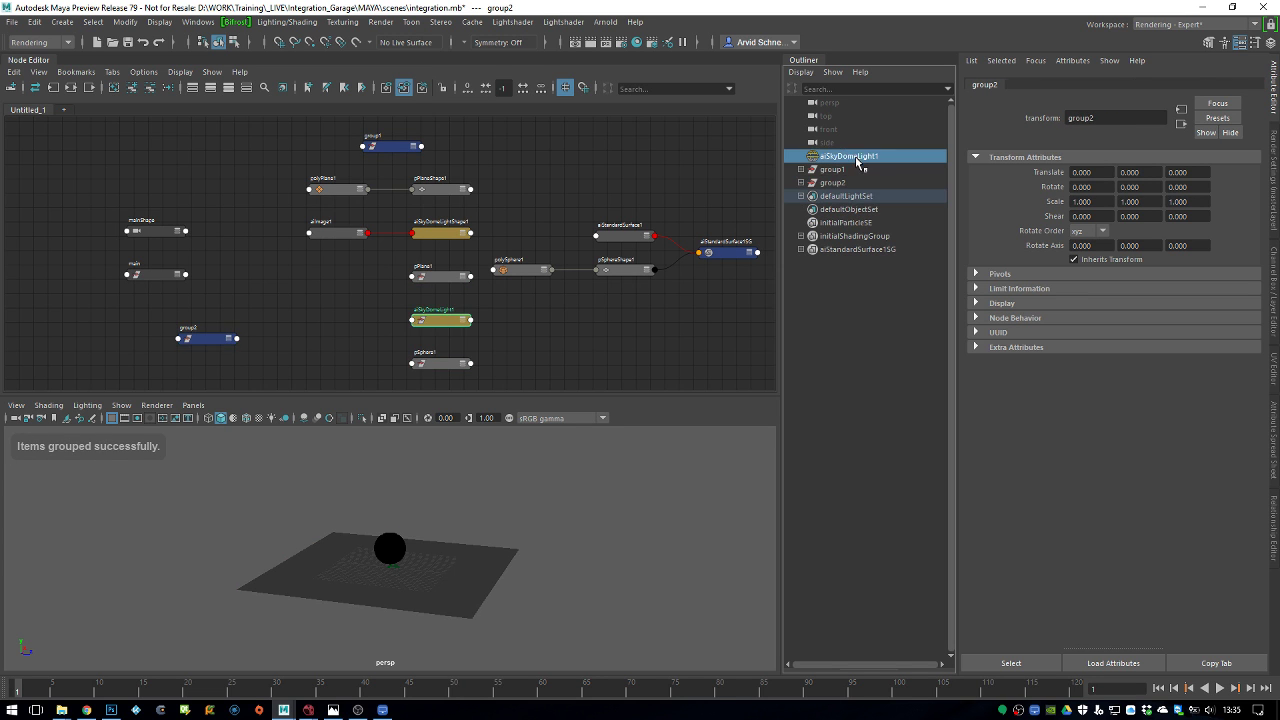
key("ctrl+g")
double_click(851, 184)
type("__LGT__")
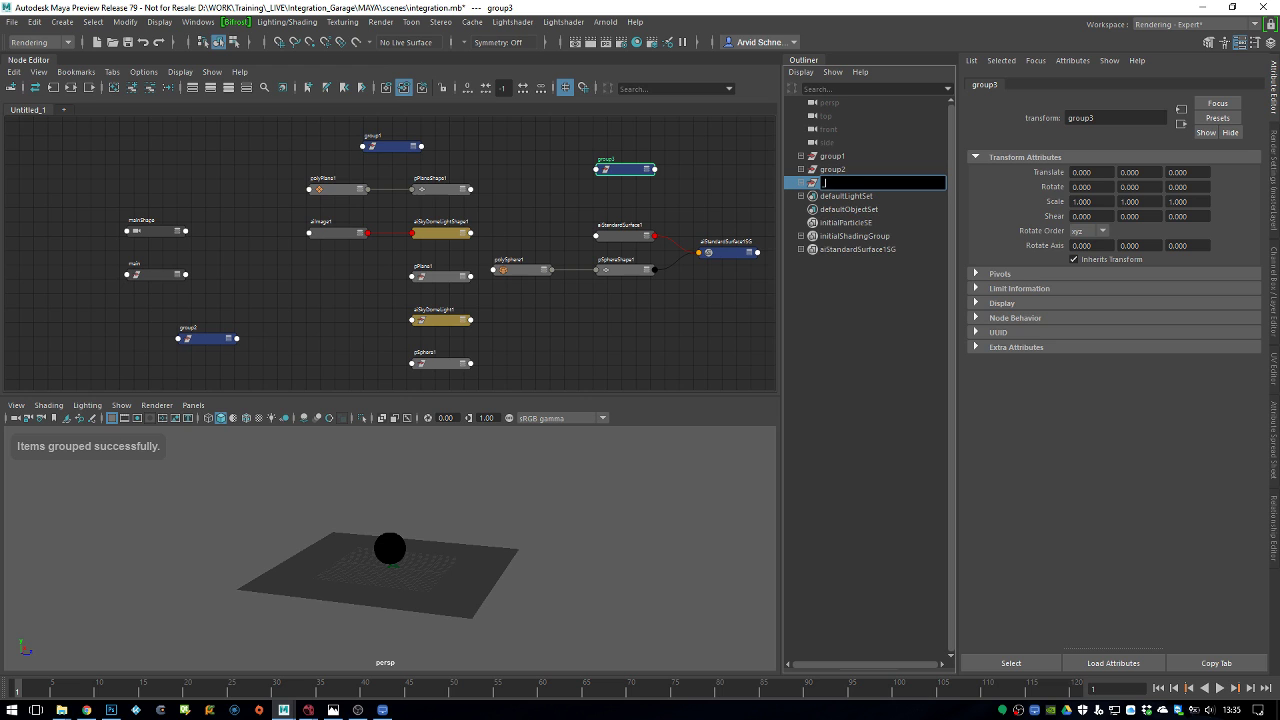
key("Return")
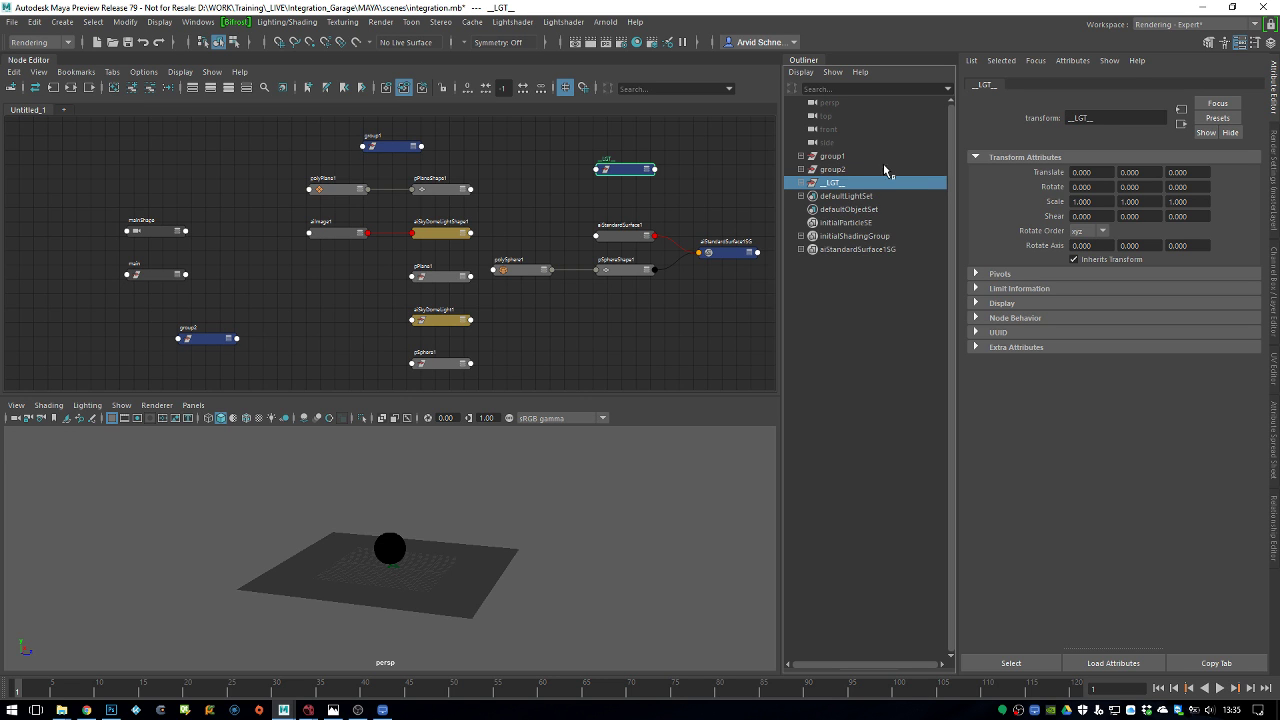
Rename the group containing the plane and sphere __GEO__
left_click(801, 169)
left_click(833, 172)
double_click(833, 172)
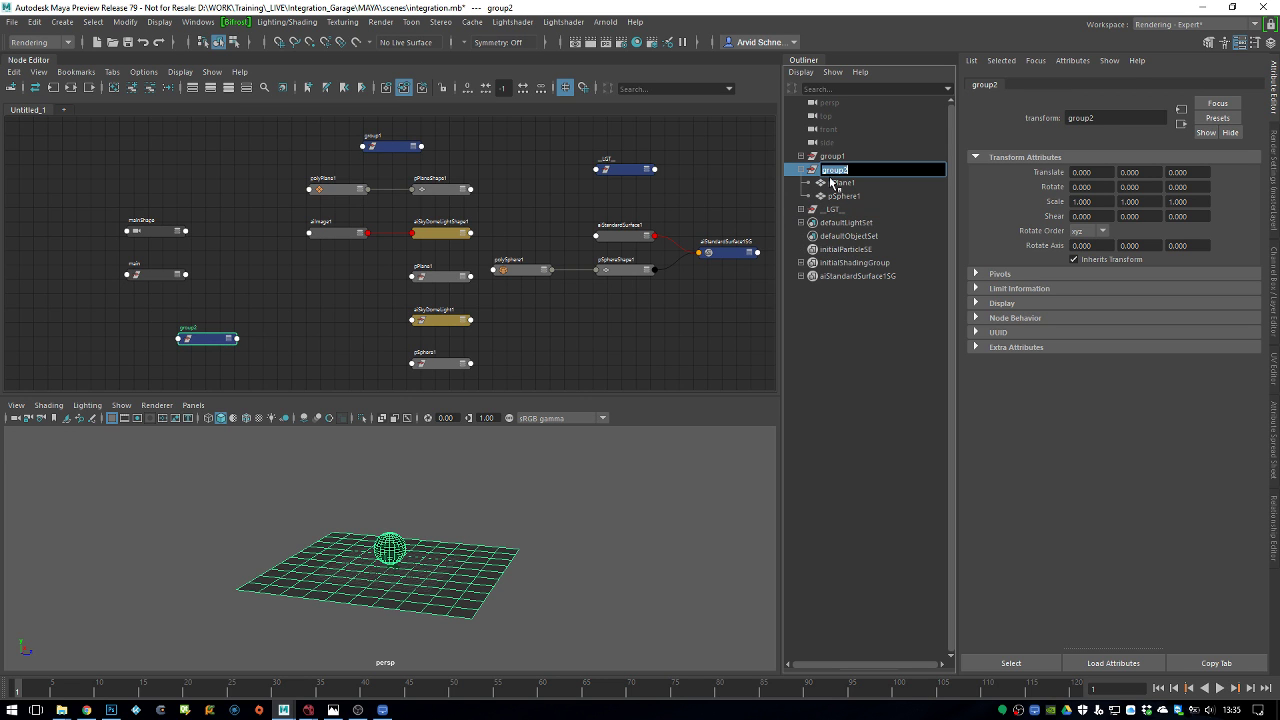
type("__GEO__")
key("Return")
Rename the group holding the main camera __CAM__ and collapse the __GEO__ group in the Outliner
left_click(834, 157)
left_click(801, 157)
left_click(801, 157)
double_click(834, 157)
type("__CAM__")
key("Return")
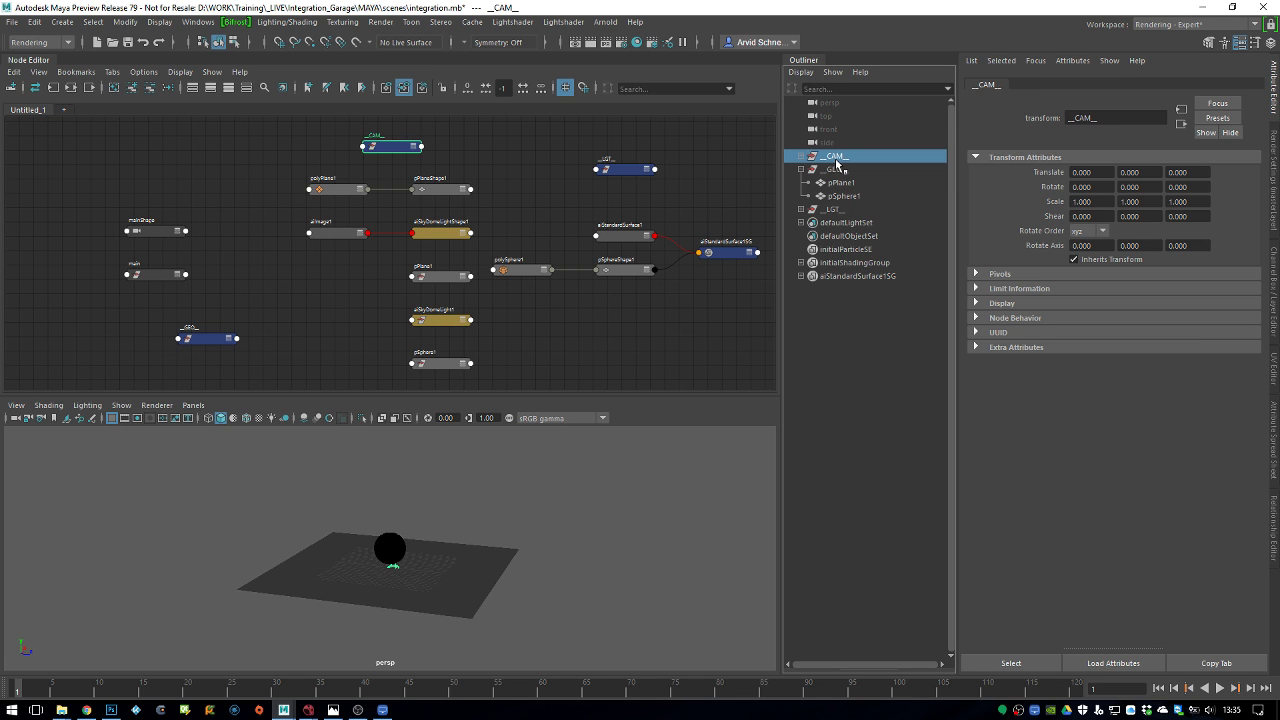
left_click(801, 169)
left_click(848, 318)
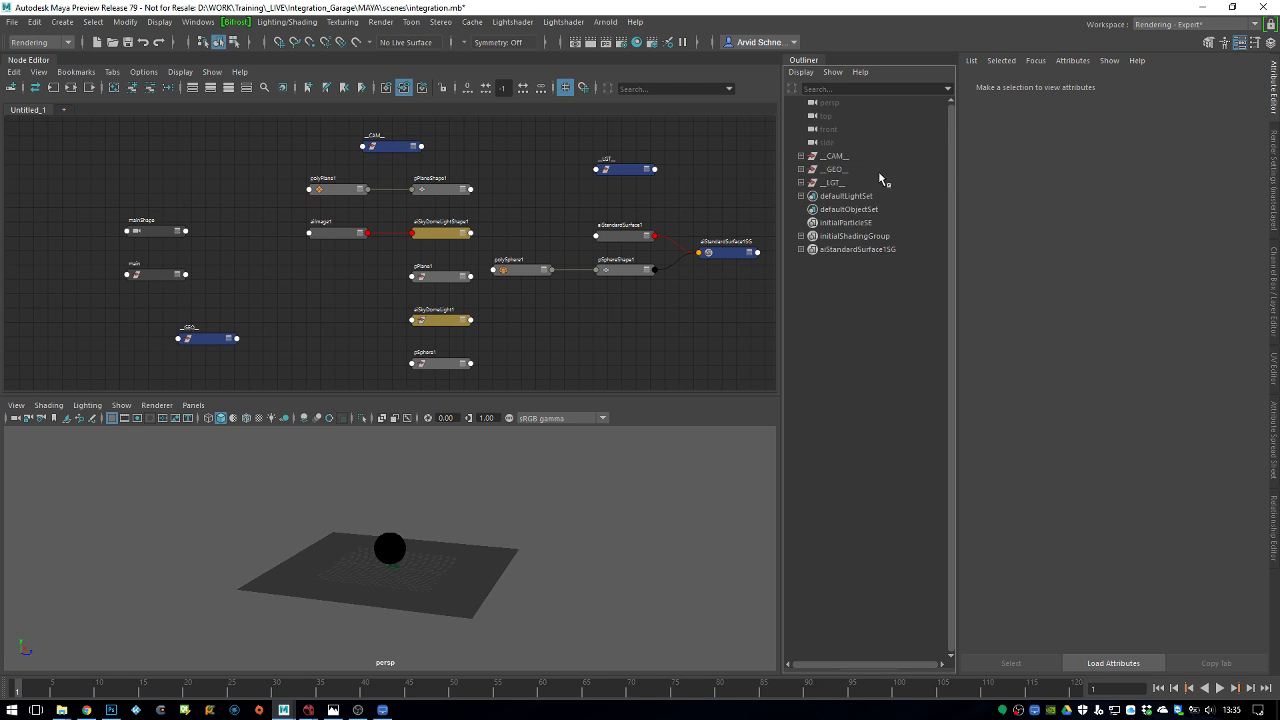
Give the __LGT__ group a yellow outliner color in its display attributes
left_click(848, 185)
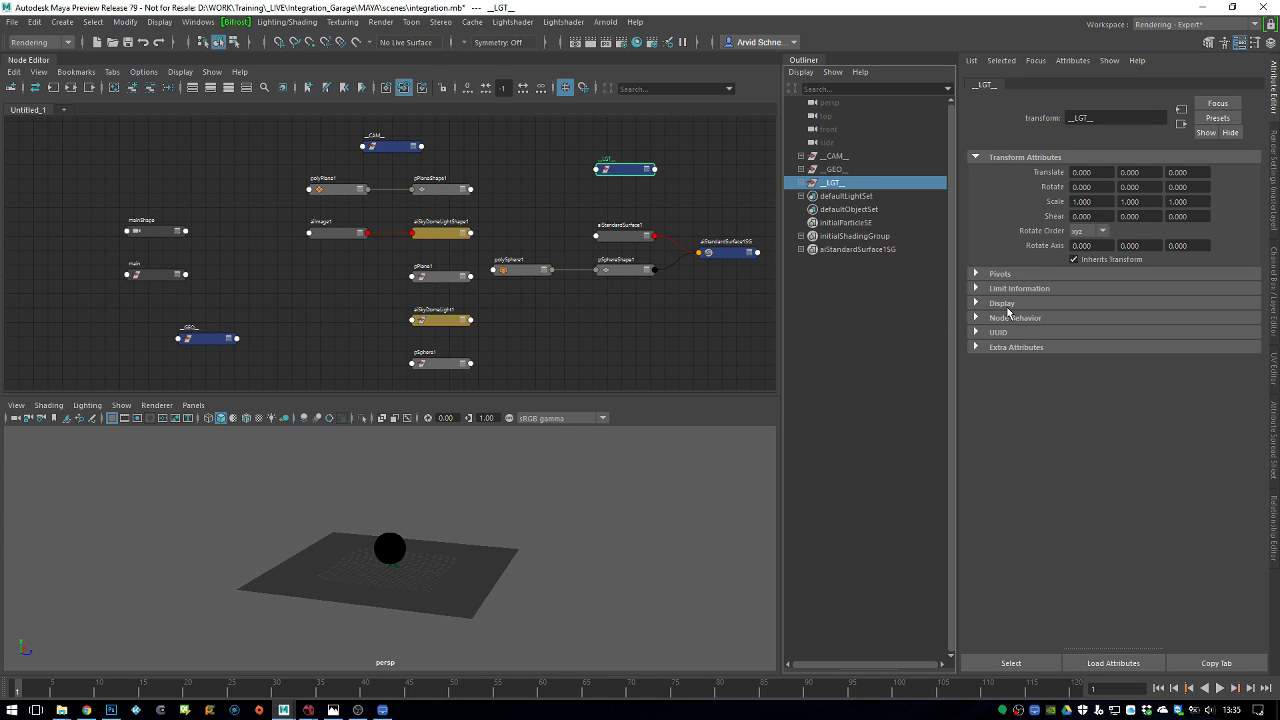
left_click(1006, 304)
left_click(1105, 455)
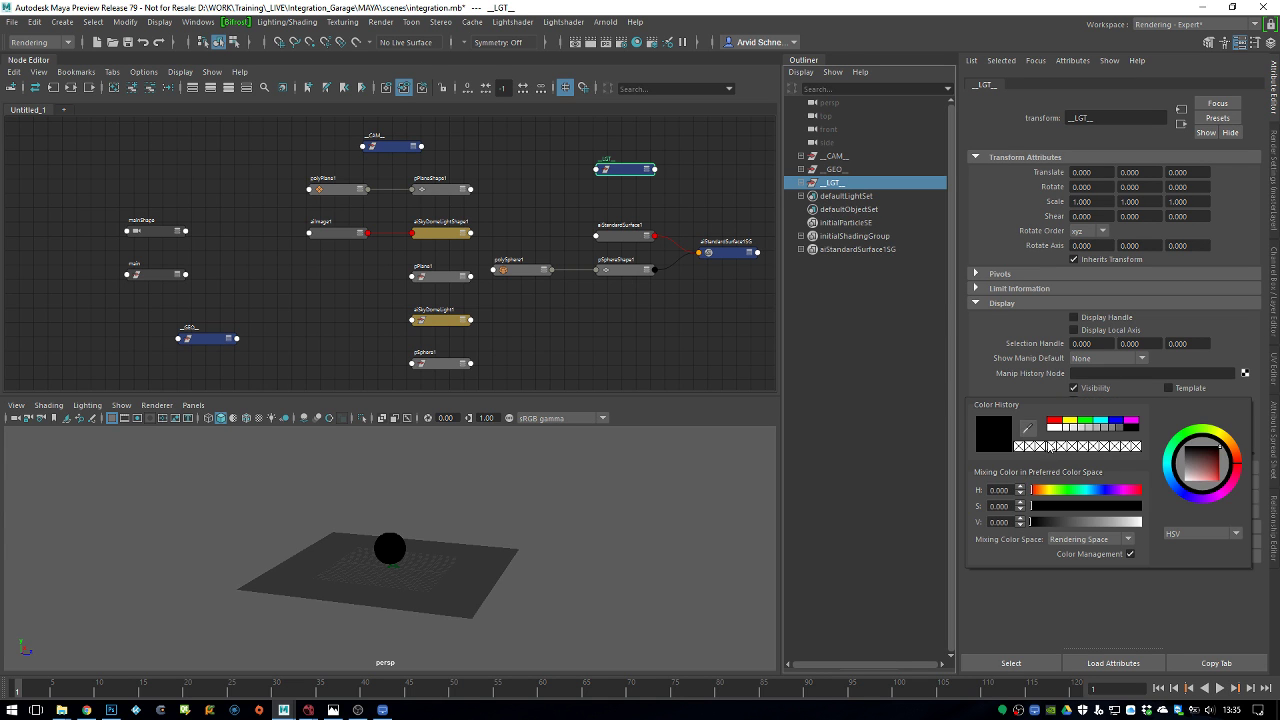
left_click(1074, 423)
left_click(929, 357)
Give the __GEO__ group a cyan outliner color in its display attributes
left_click(849, 169)
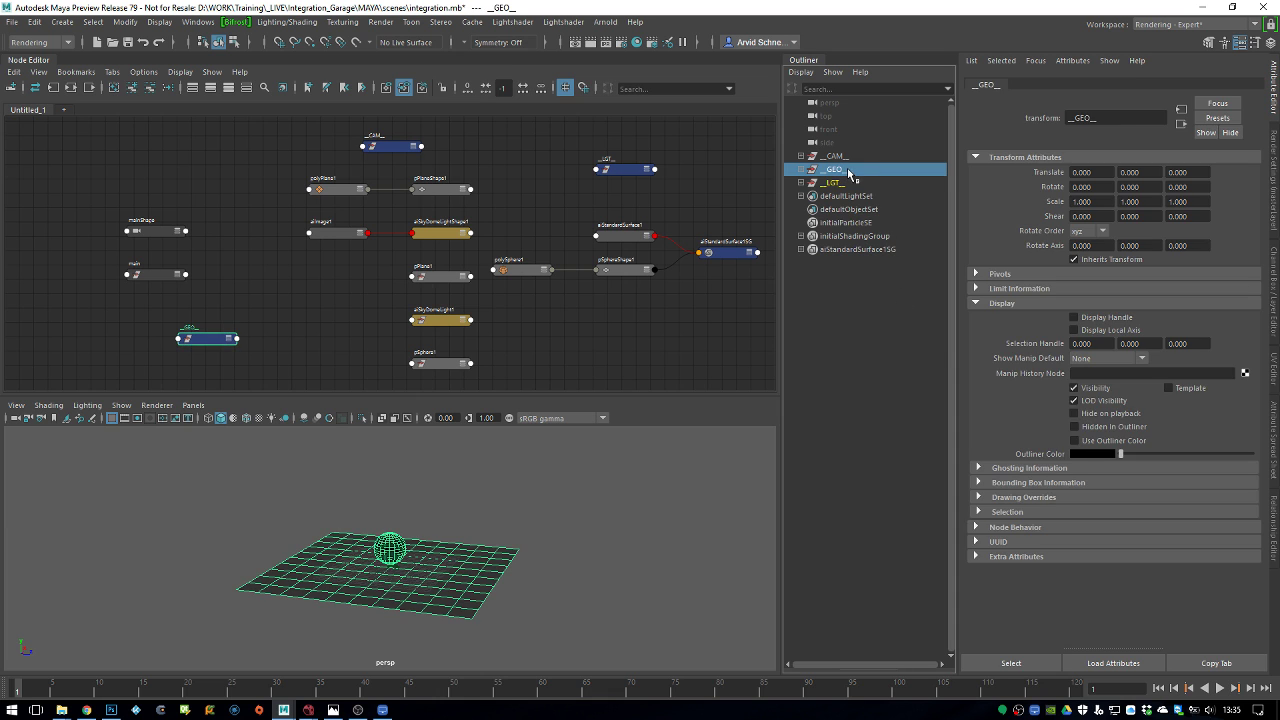
left_click(1106, 454)
left_click(1097, 426)
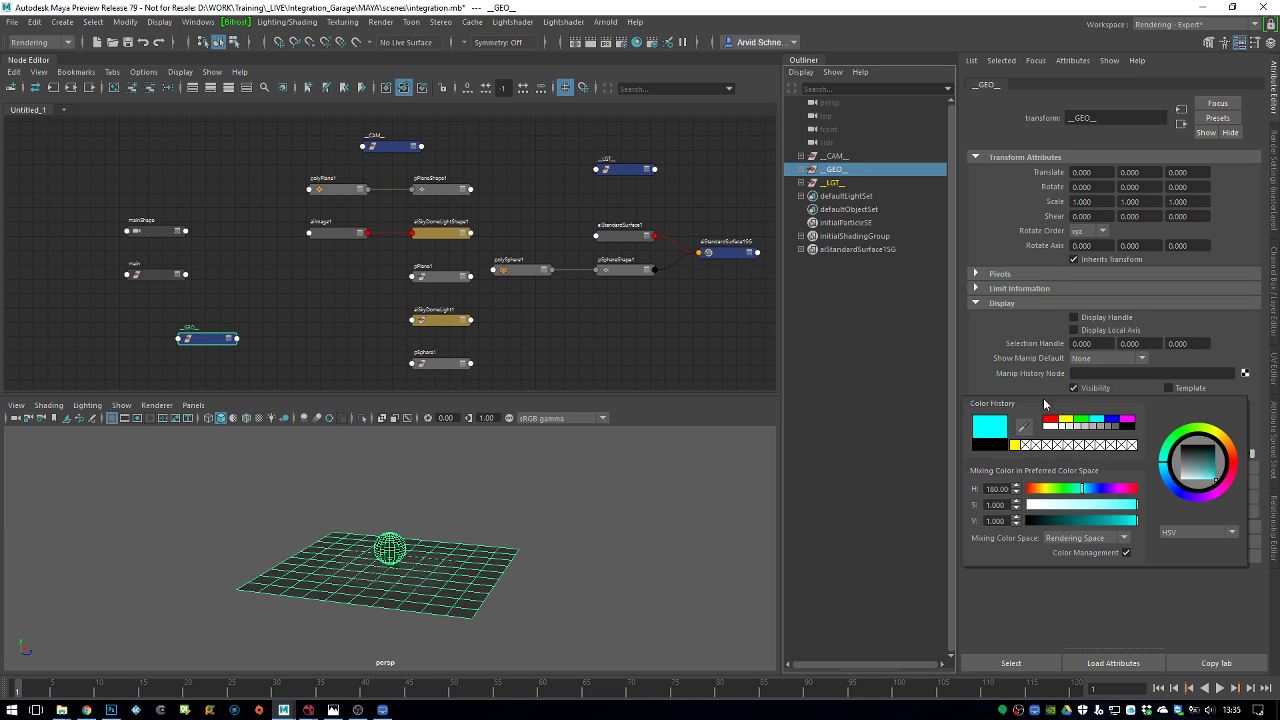
left_click(855, 172, "ctrl")
Enable the custom outliner color for the __CAM__ group, keeping it black
left_click(853, 158)
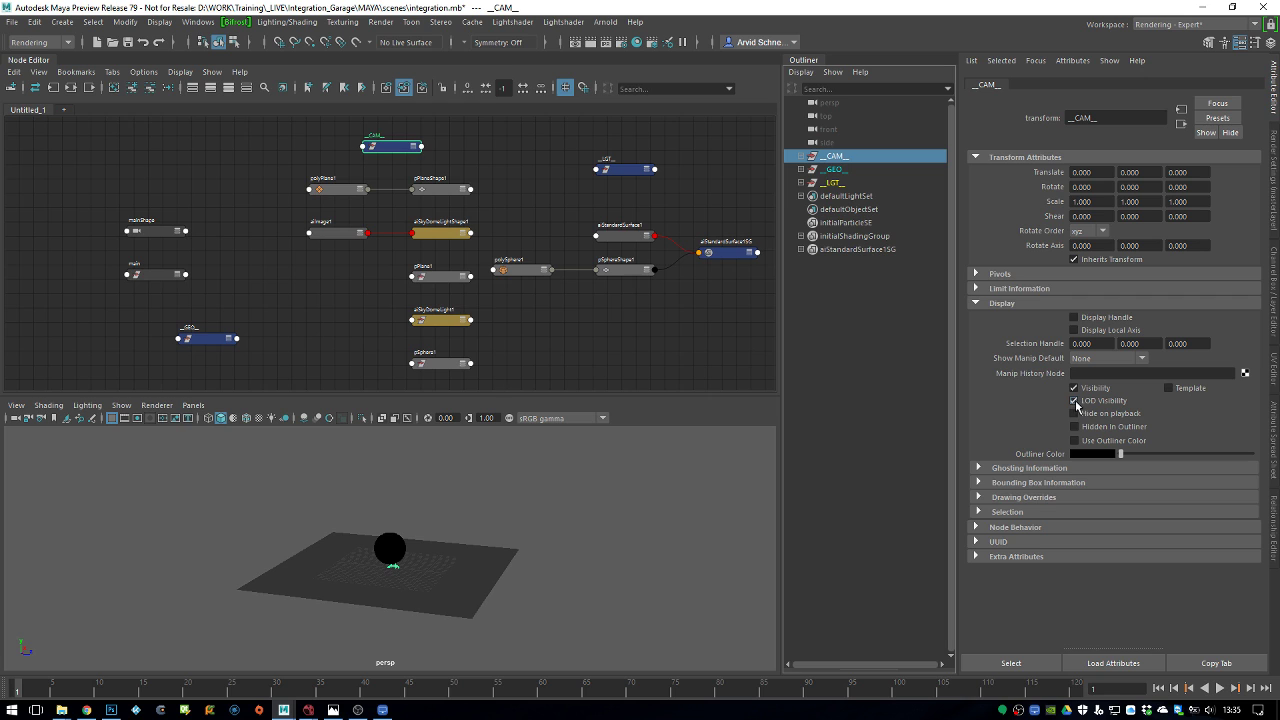
left_click(1075, 440)
left_click(1095, 455)
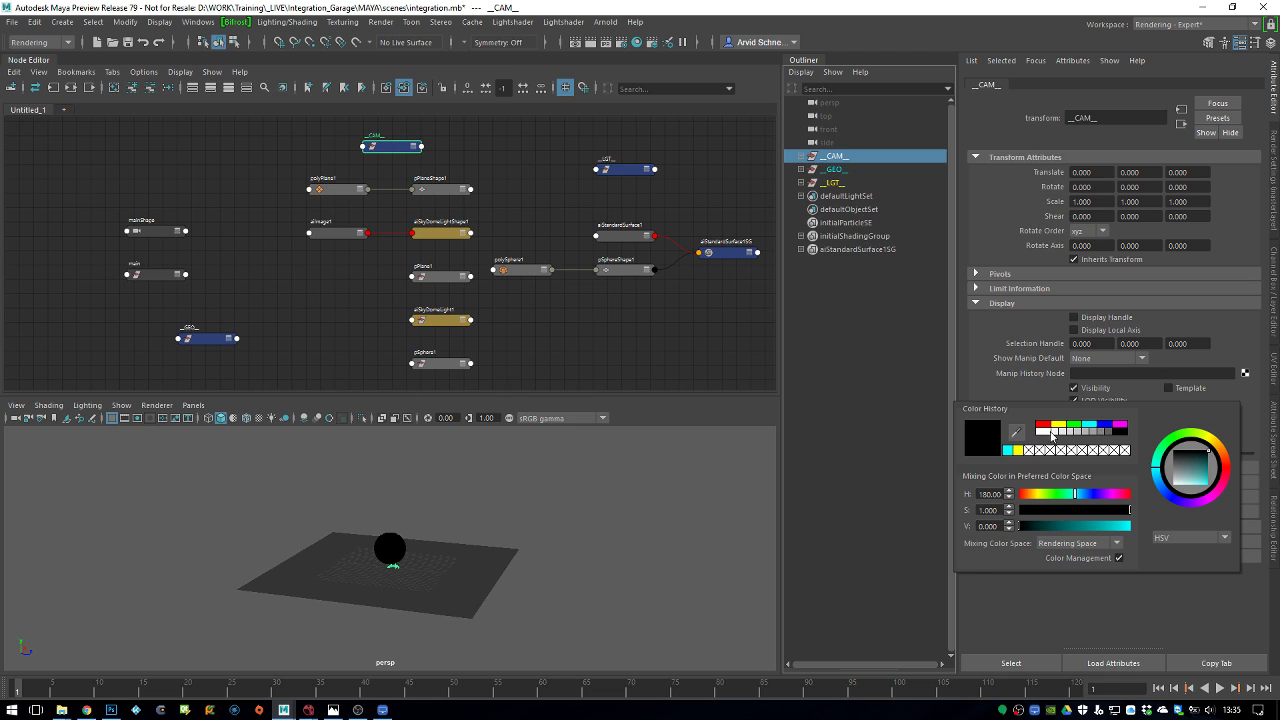
left_click(874, 463)
left_click(857, 157)
left_click(877, 422)
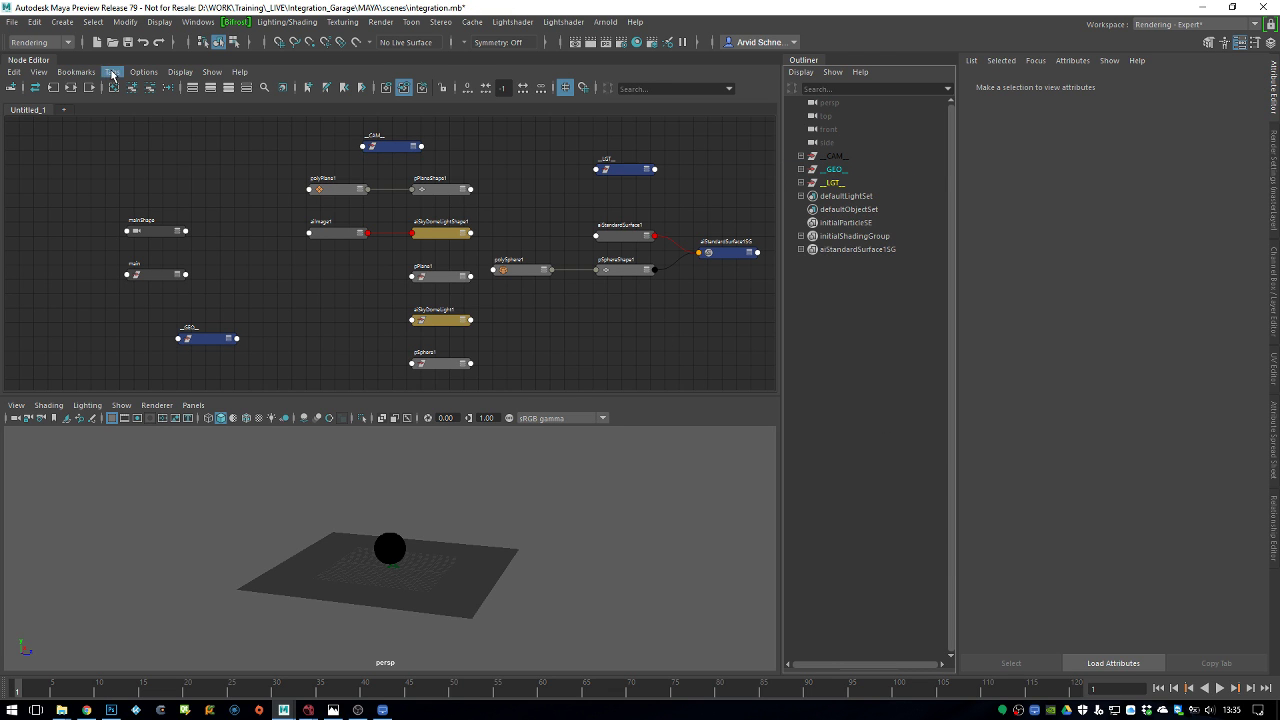
Enlarge the perspective viewport over the Node Editor and frame the main camera from the __CAM__ group
left_click(33, 61)
left_click(437, 404)
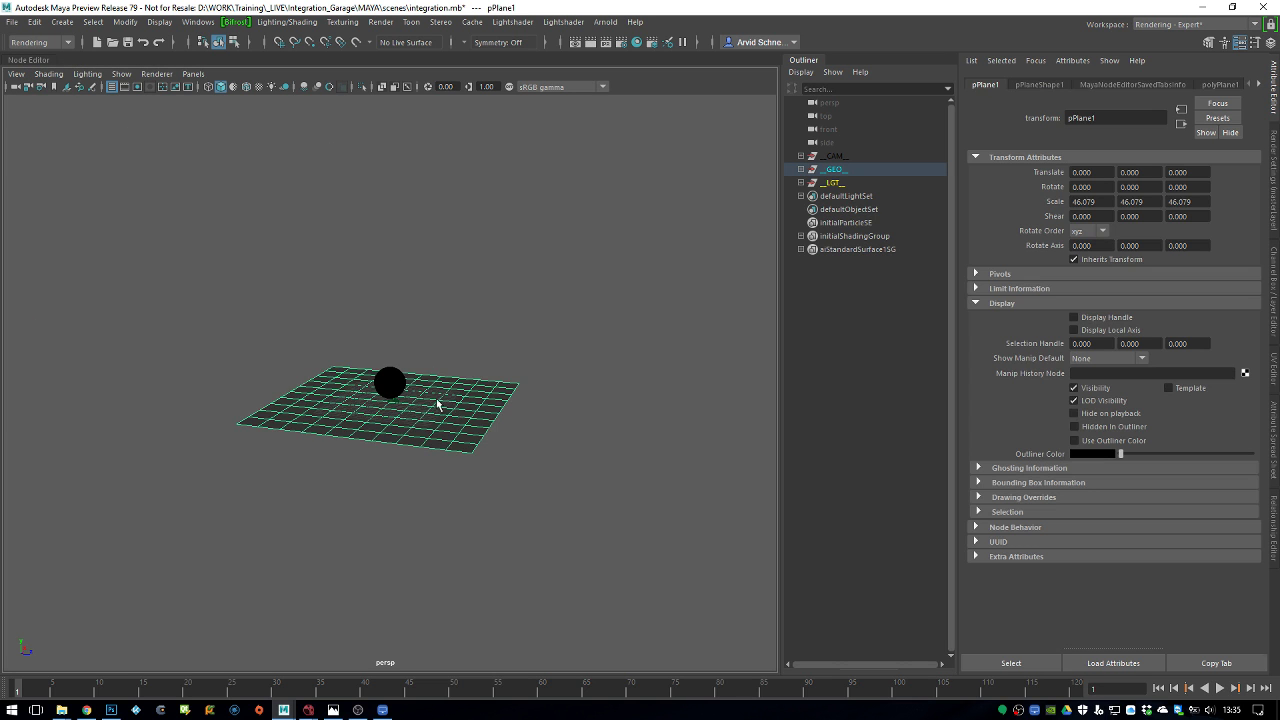
left_click(392, 394)
left_click(871, 158)
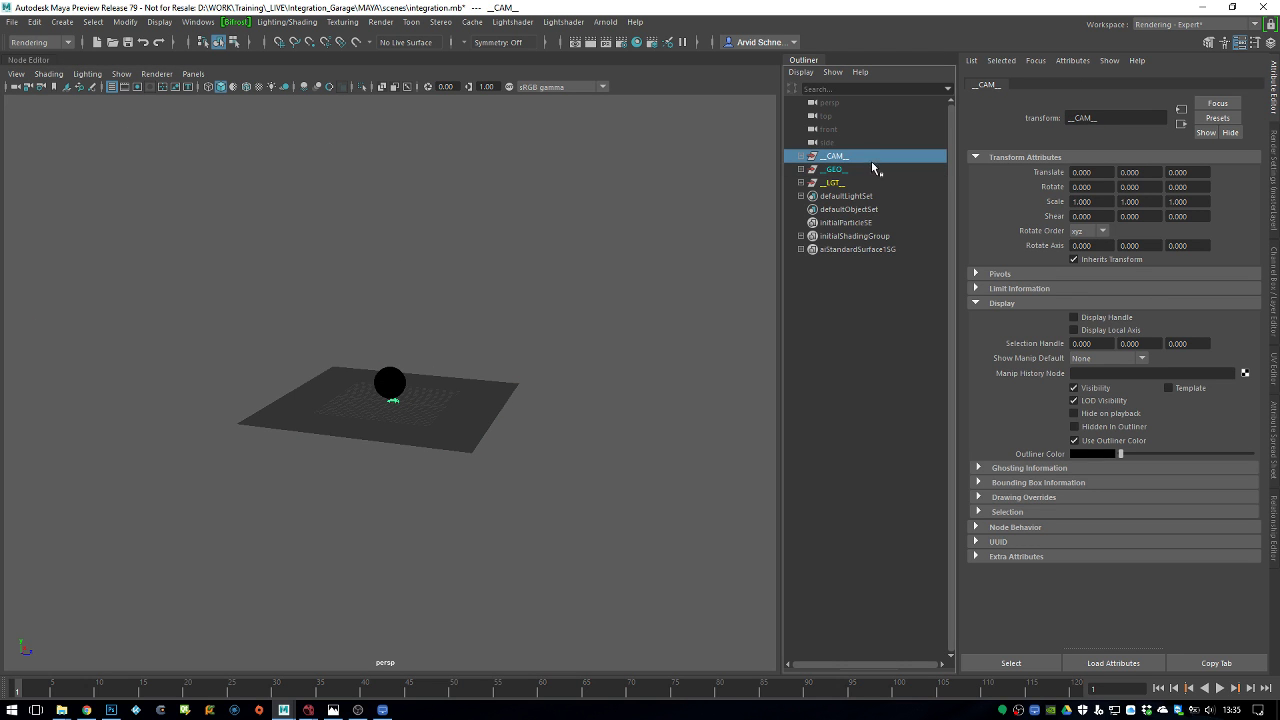
left_click(801, 156)
left_click(852, 170)
key("f")
right_click_drag(523, 364, 293, 384, "alt")
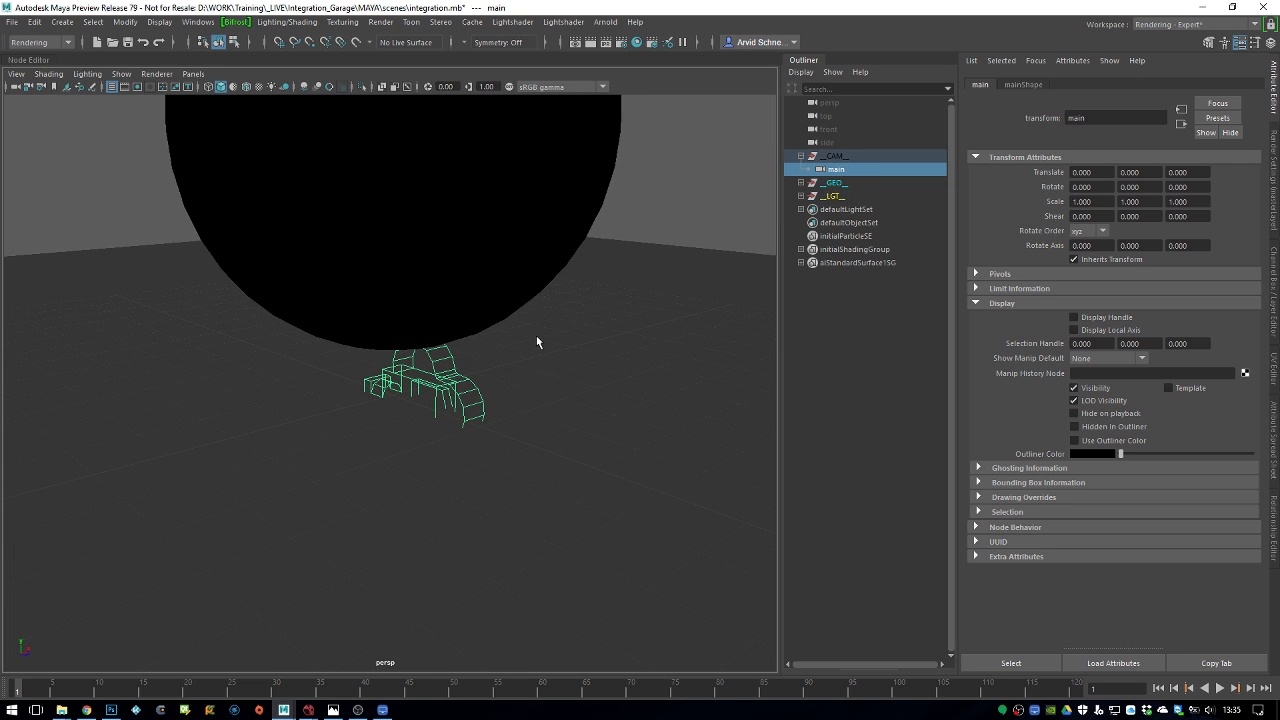
Set the main camera's Translate Y to 100 in its channel values
left_click(1273, 290)
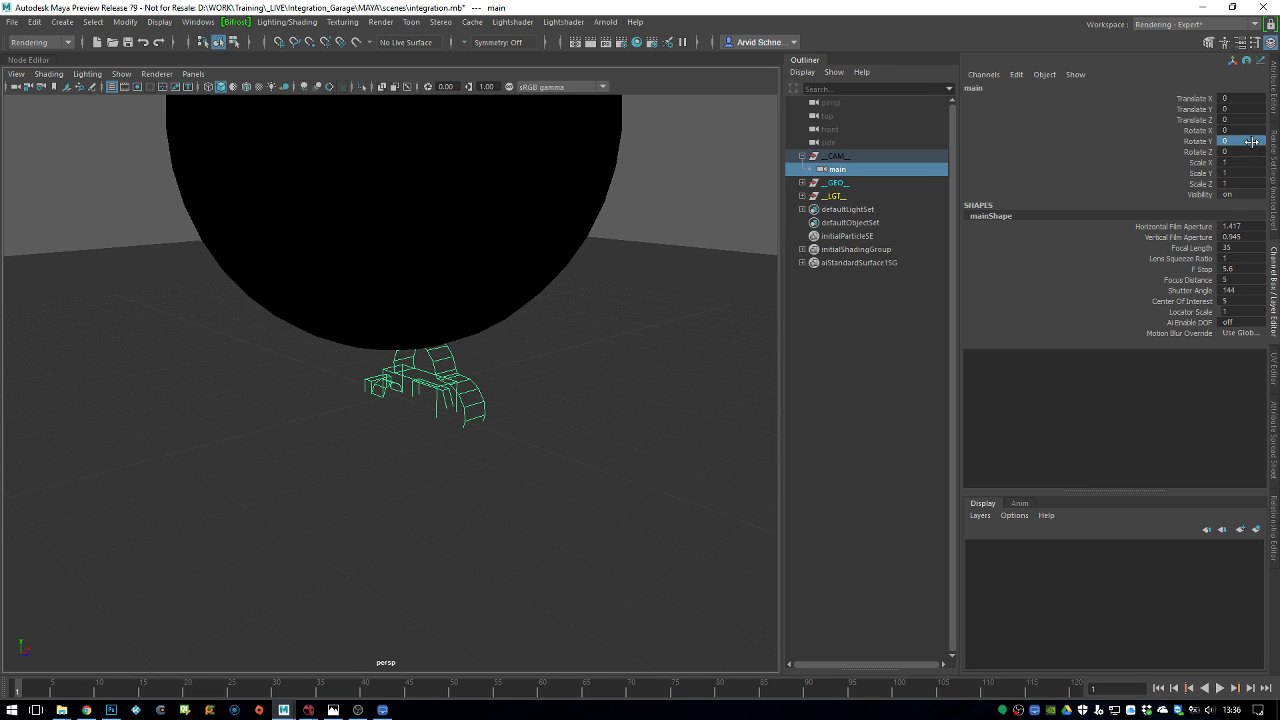
double_click(1238, 109)
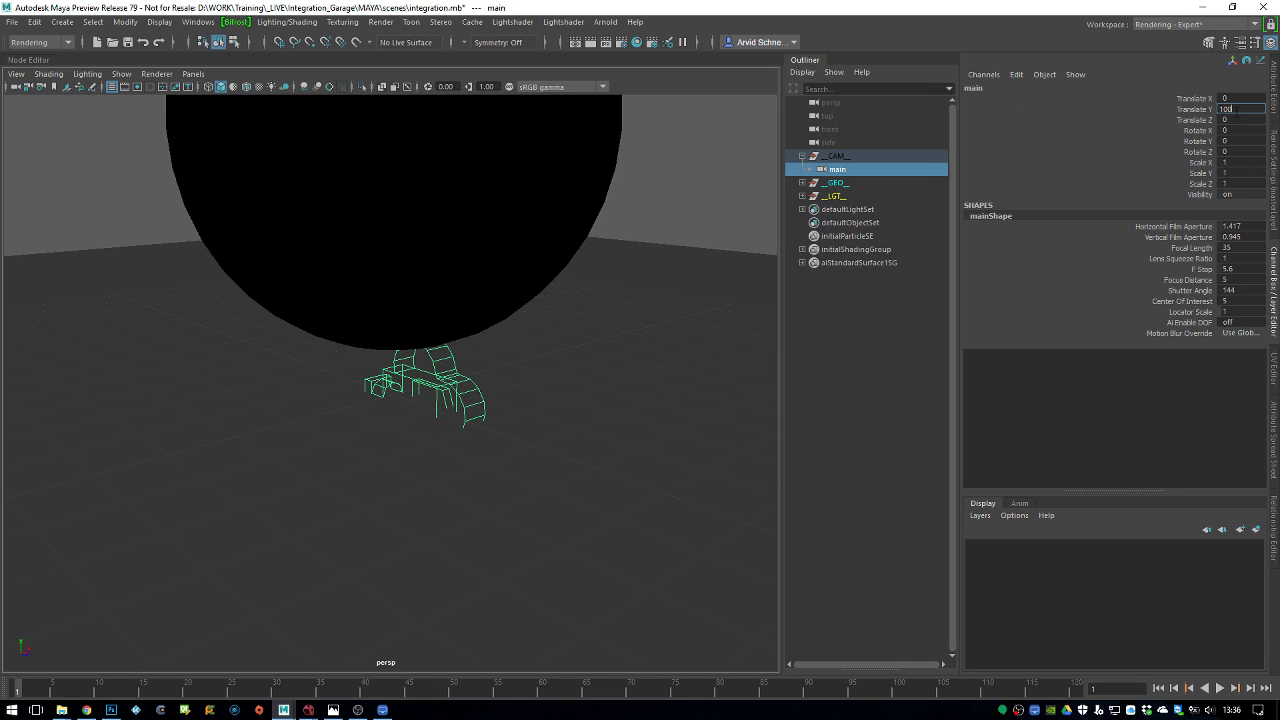
type("100")
key("Return")
Set the ground plane's scale to 1000 in X, Y and Z
key("f")
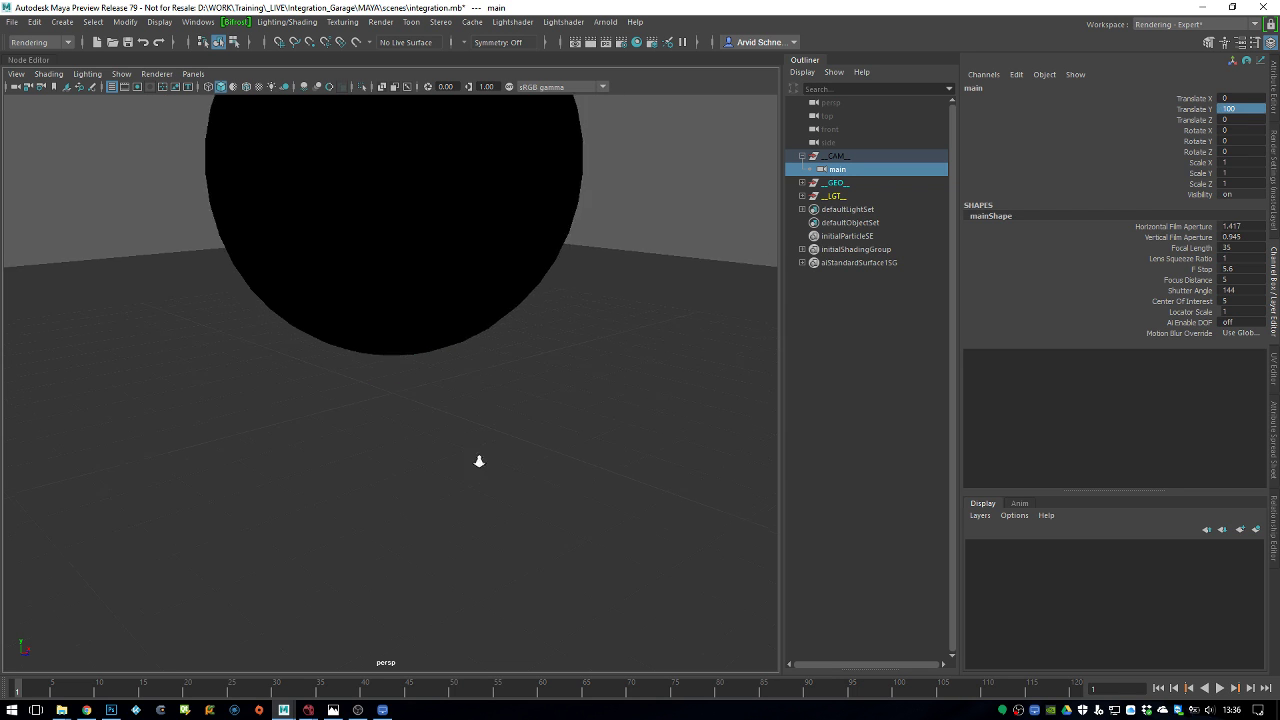
scroll(591, 375, "down", 20)
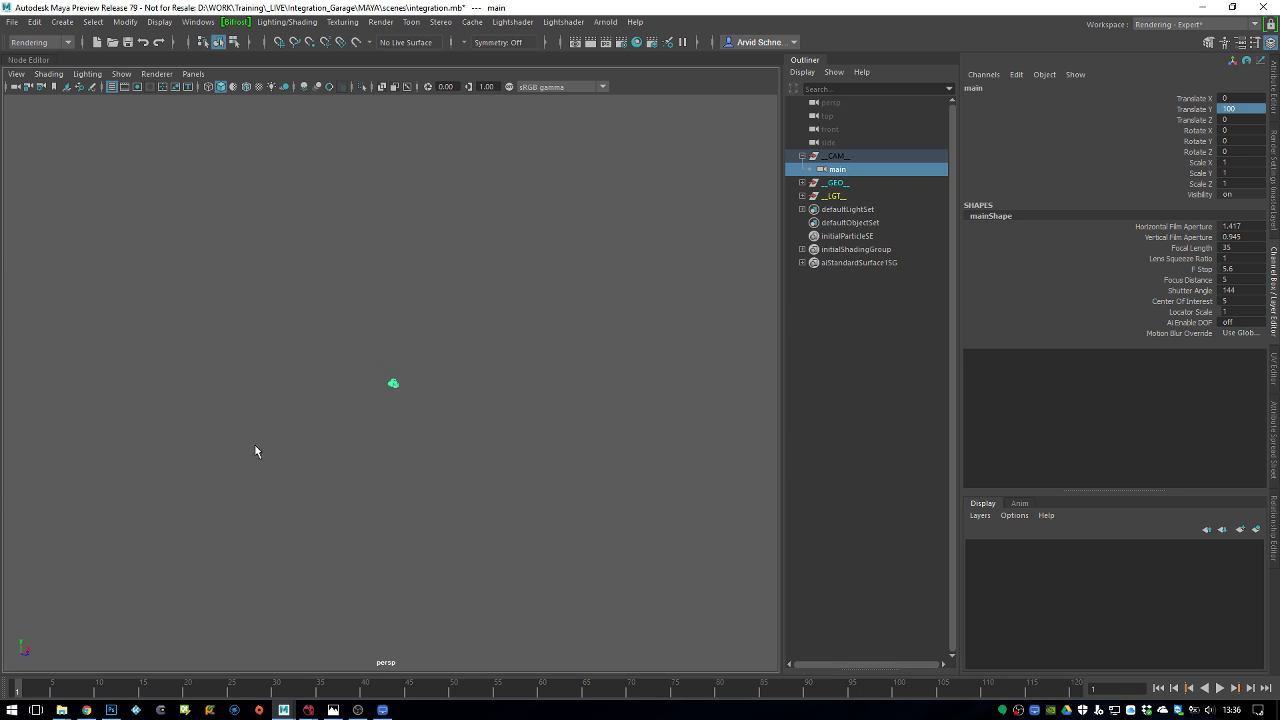
left_click_drag(334, 462, 397, 497, "alt")
left_click(398, 497)
left_click_drag(1240, 162, 1250, 186)
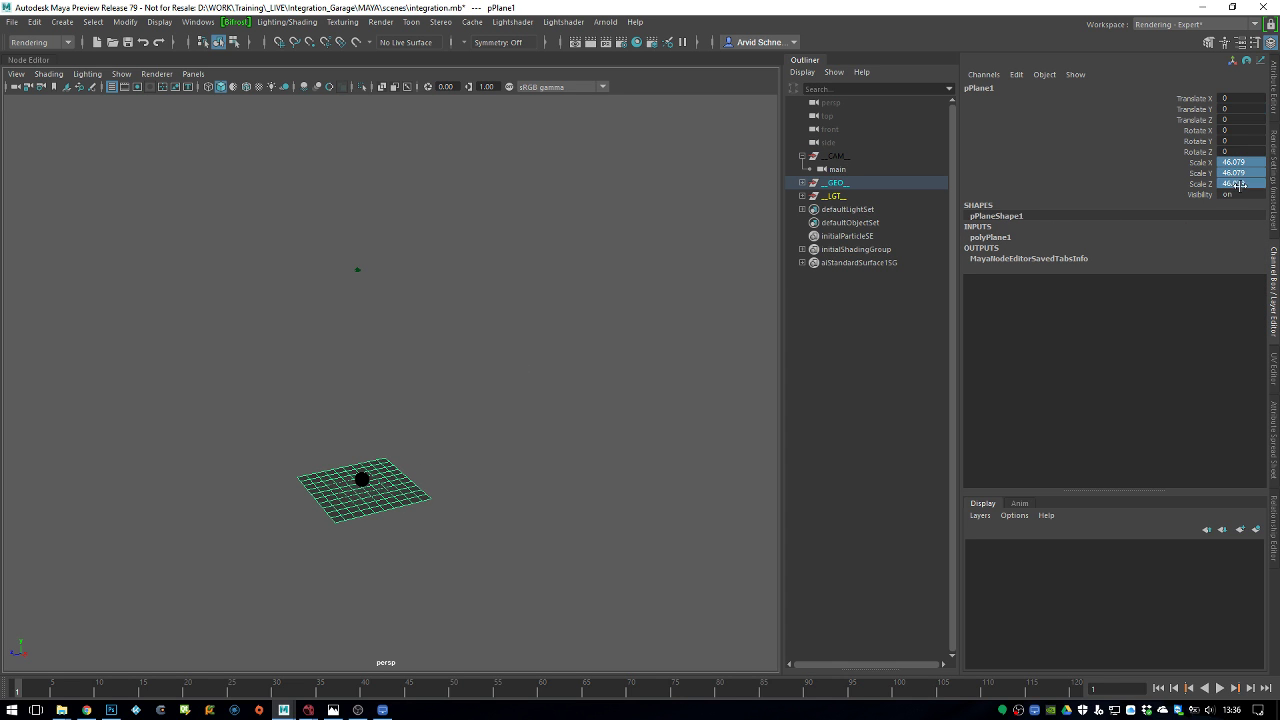
type("1000")
key("Return")
Move the main camera about 190 units along the positive Z axis, away from the sphere
right_click_drag(451, 337, 251, 606, "alt")
left_click_drag(450, 311, 433, 352, "alt")
left_click_drag(428, 291, 372, 338)
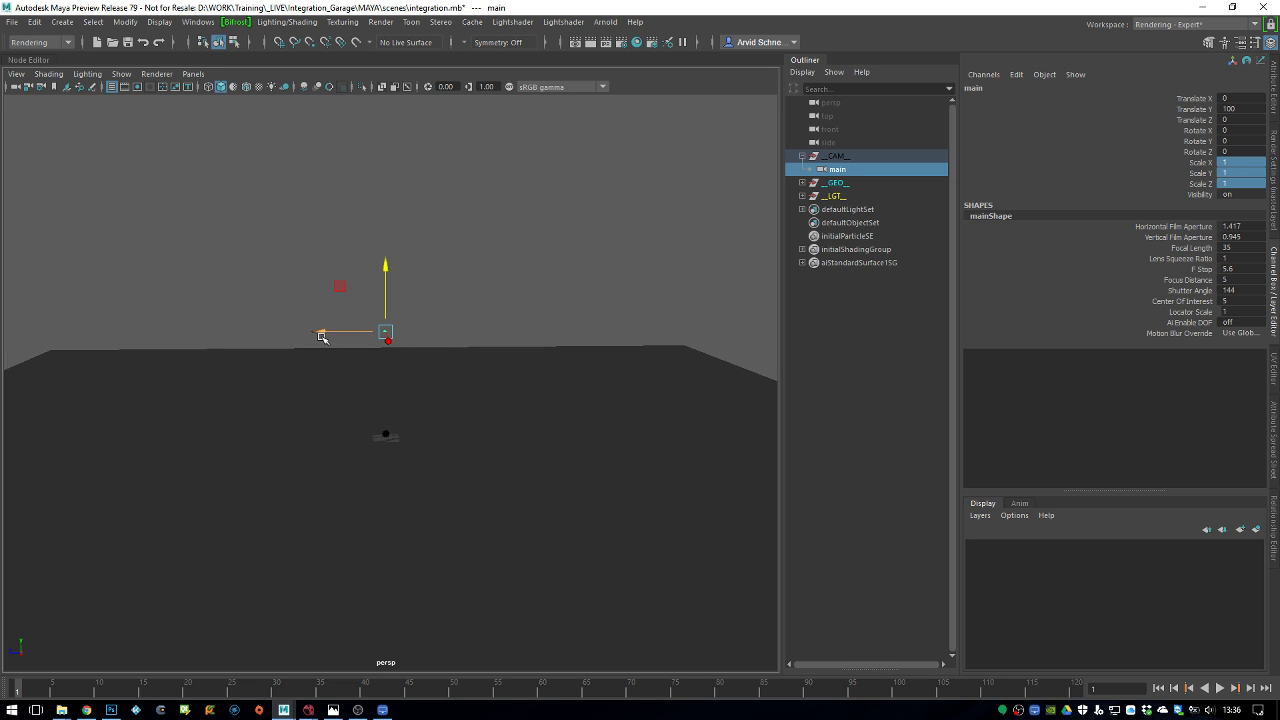
left_click_drag(327, 333, 113, 326)
Scale the ground plane up further so it extends far around the sphere and camera, and deselect it
left_click_drag(514, 304, 523, 346, "alt")
left_click(301, 406)
key("f")
left_click_drag(301, 406, 505, 300, "alt")
key("r")
key("w")
left_click_drag(502, 291, 646, 144, "alt")
left_click(646, 144)
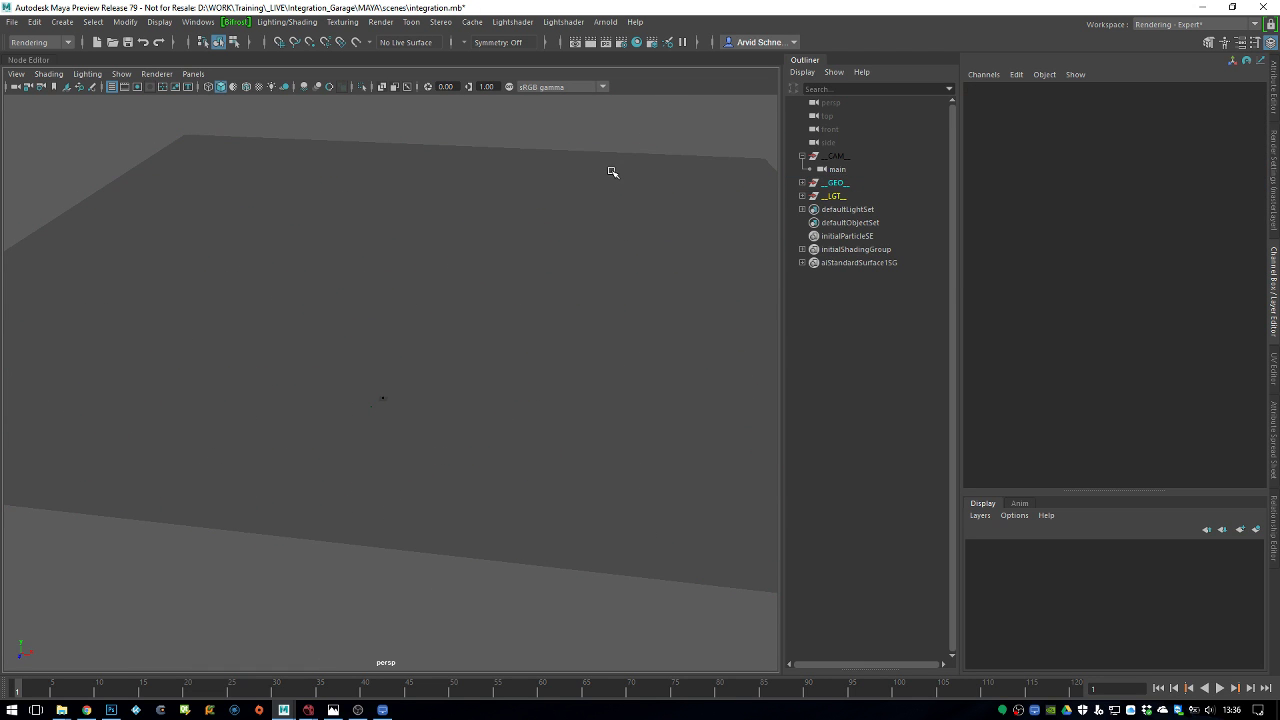
right_click_drag(595, 251, 538, 302, "alt")
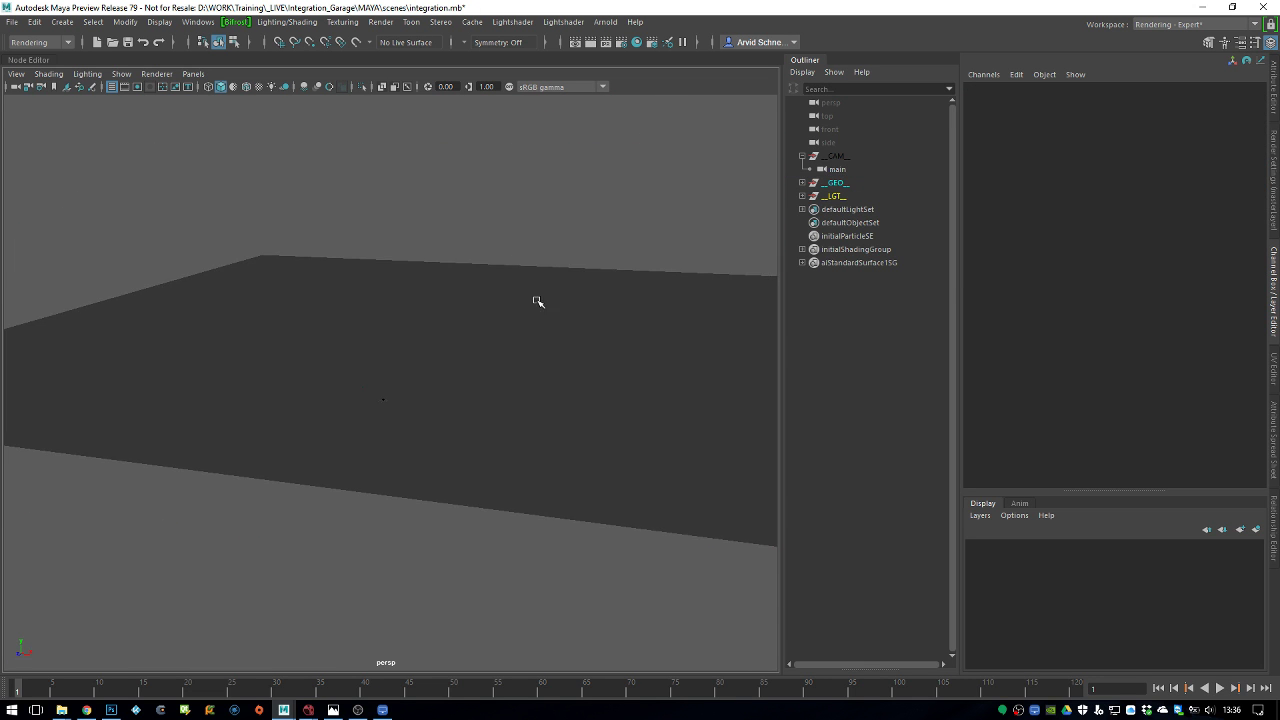
Look through the main camera, and switch to NukeX to examine the pillars and floor in the garage plate
left_click(193, 74)
mouse_move(247, 90)
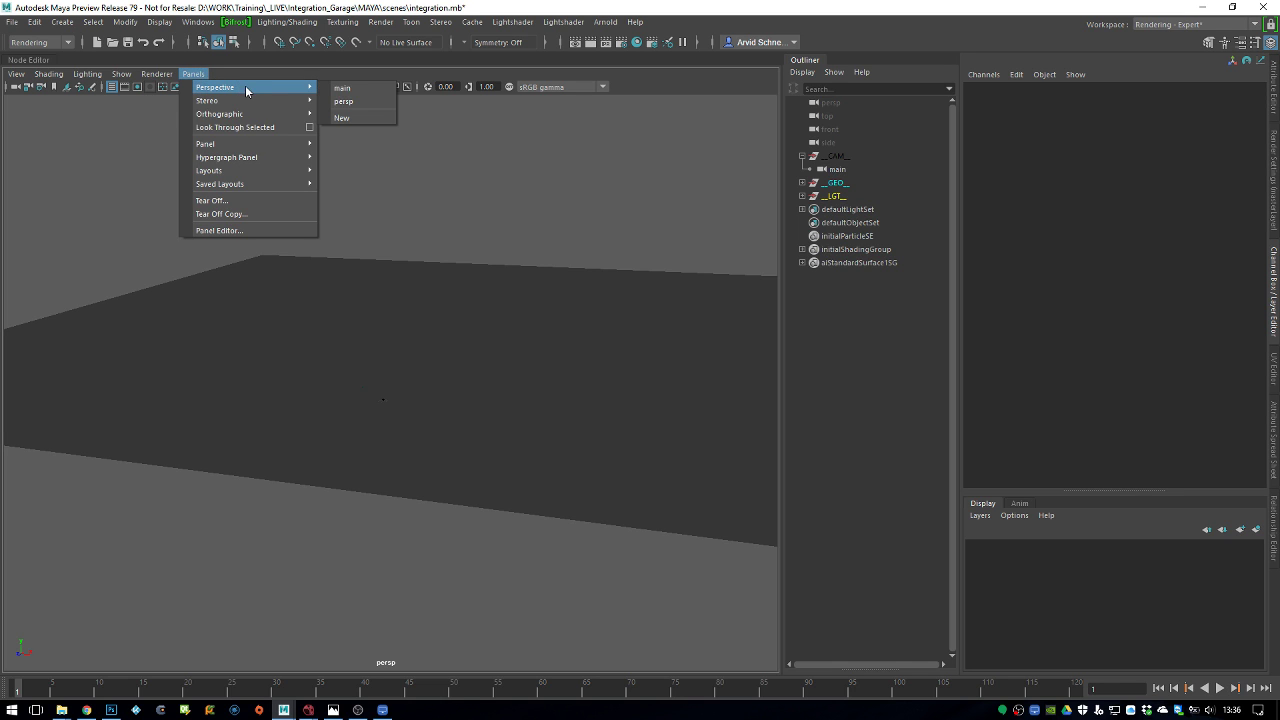
left_click(360, 88)
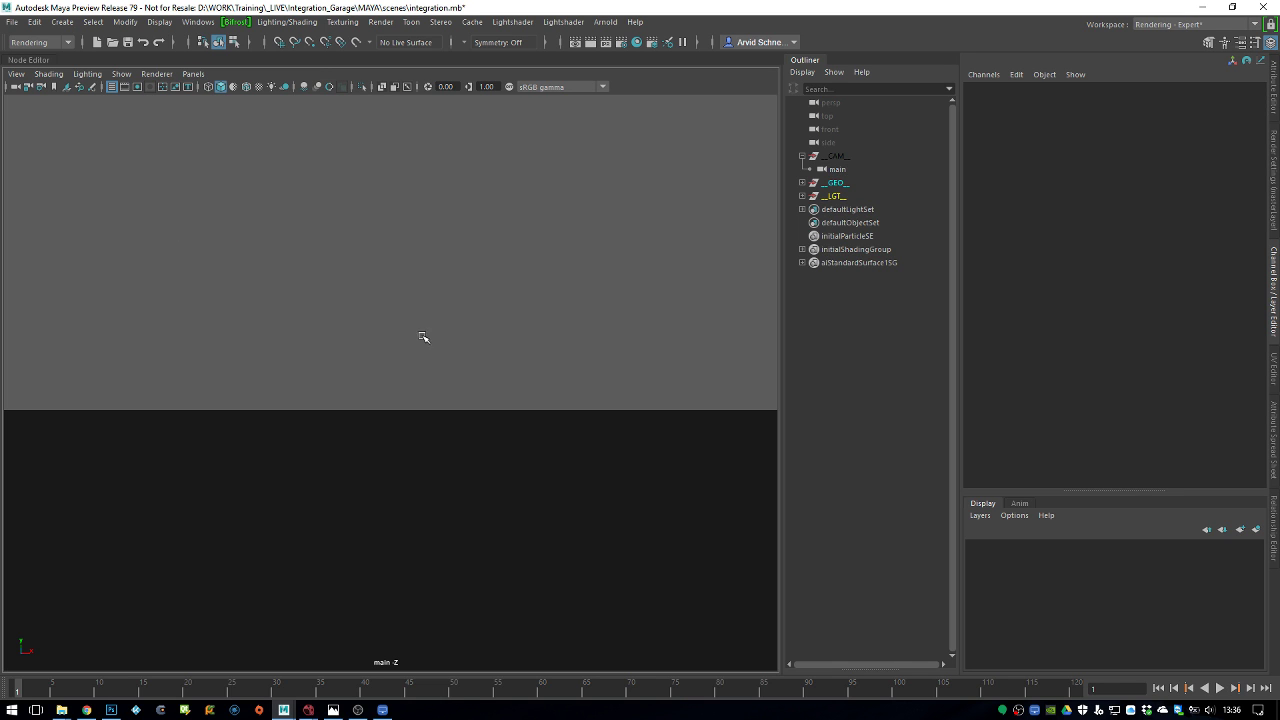
mouse_move(308, 710)
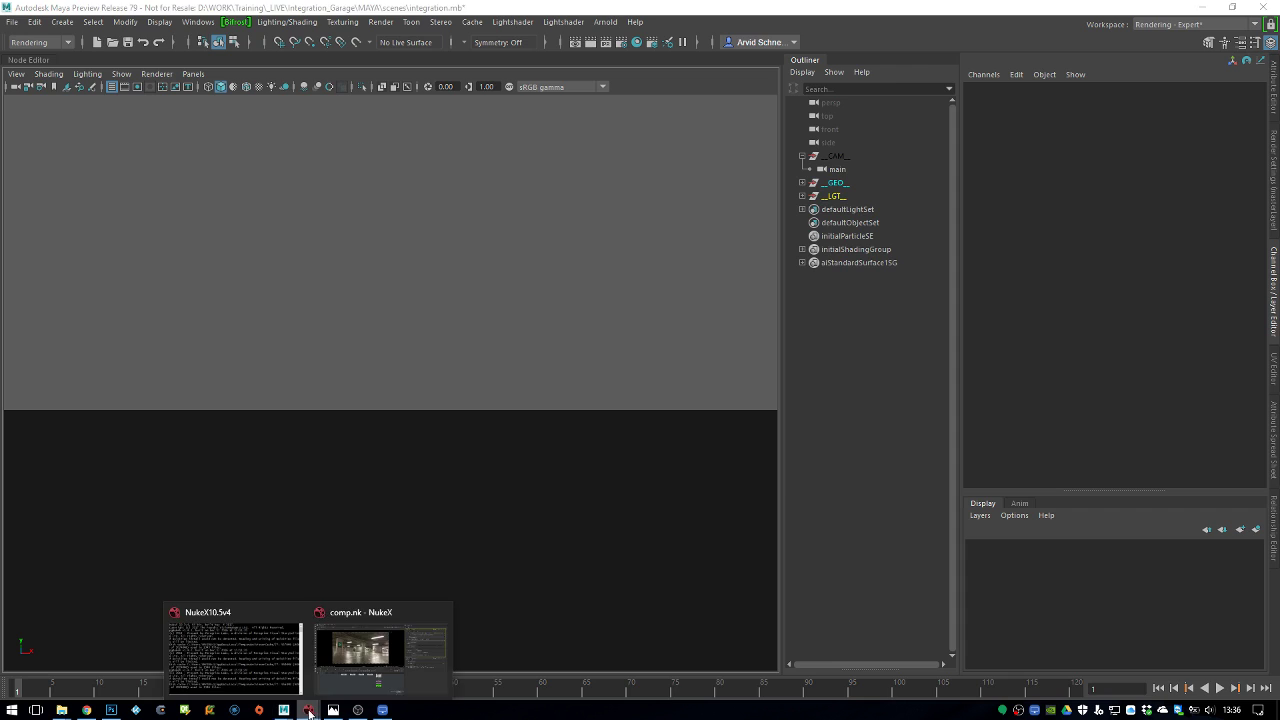
left_click(389, 641)
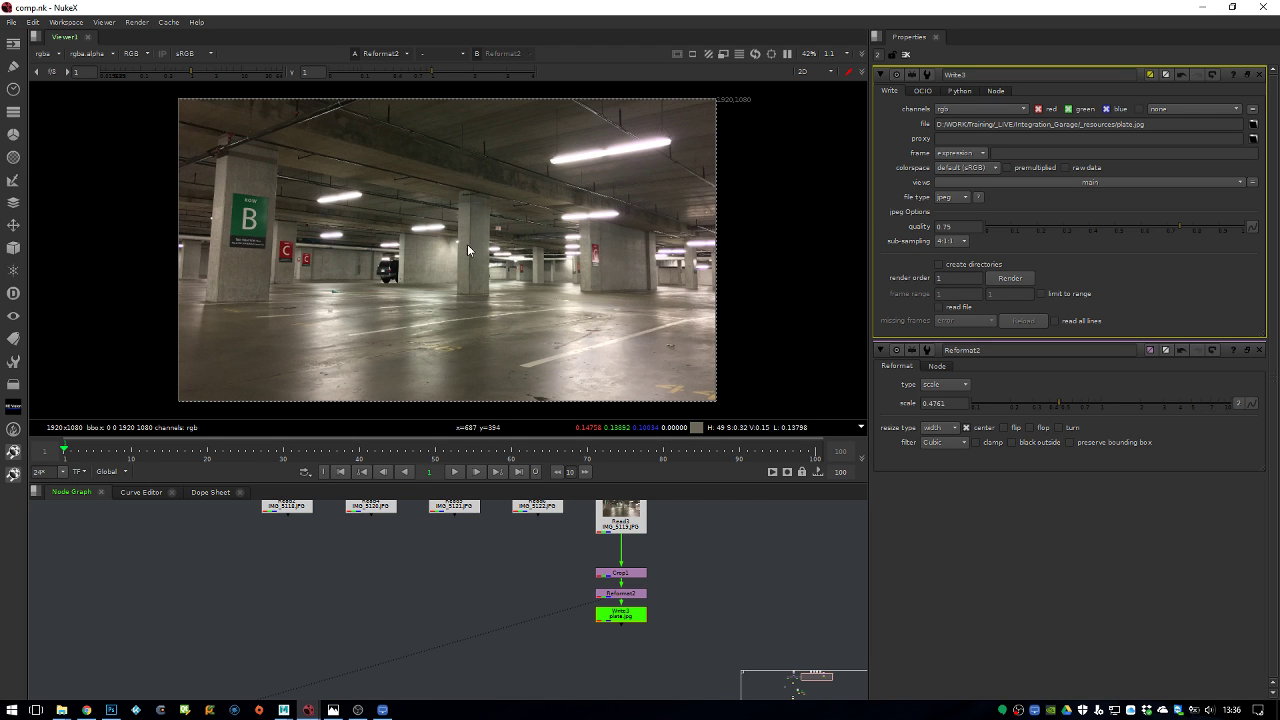
middle_click_drag(469, 234, 469, 304, "alt")
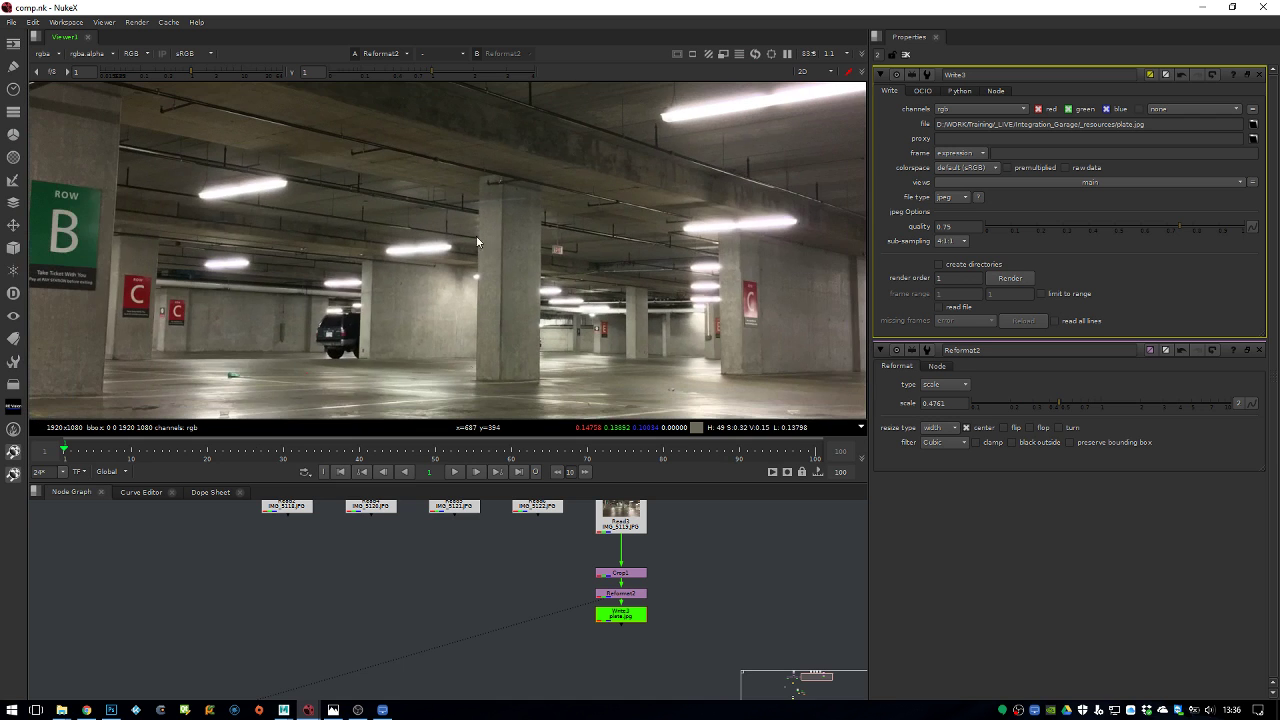
Switch back to Maya's perspective view and create a polygon cube at the origin
key("alt+Tab")
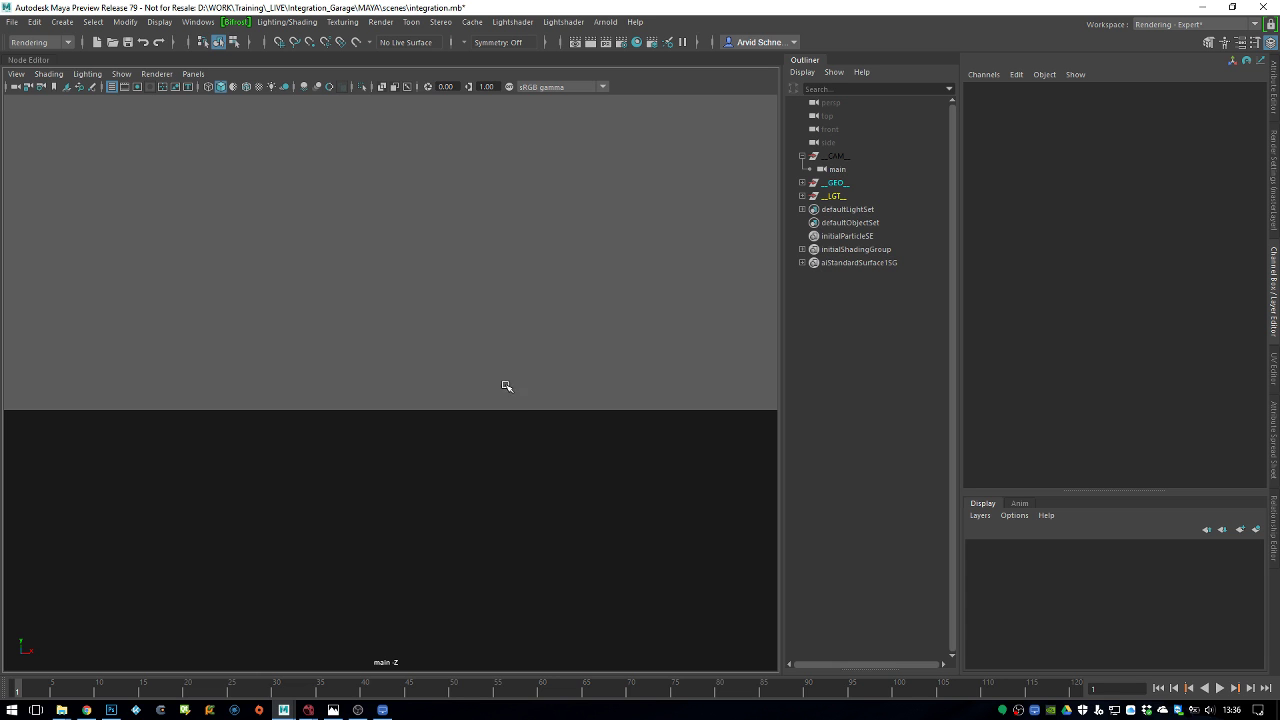
key("space")
left_click_drag(525, 361, 546, 329)
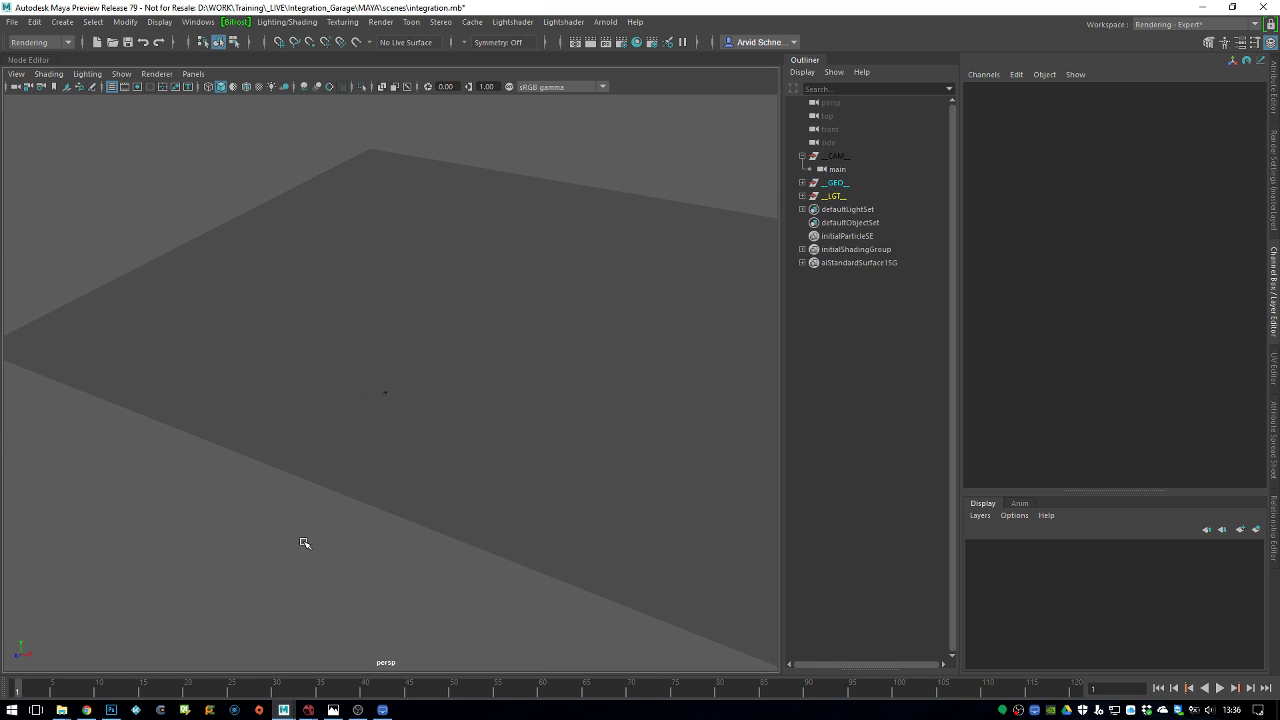
right_click_drag(403, 403, 428, 403, "shift")
Set the cube's scale to 200 in X, 500 in Y and 100 in Z to form a pillar
left_click_drag(353, 425, 340, 452)
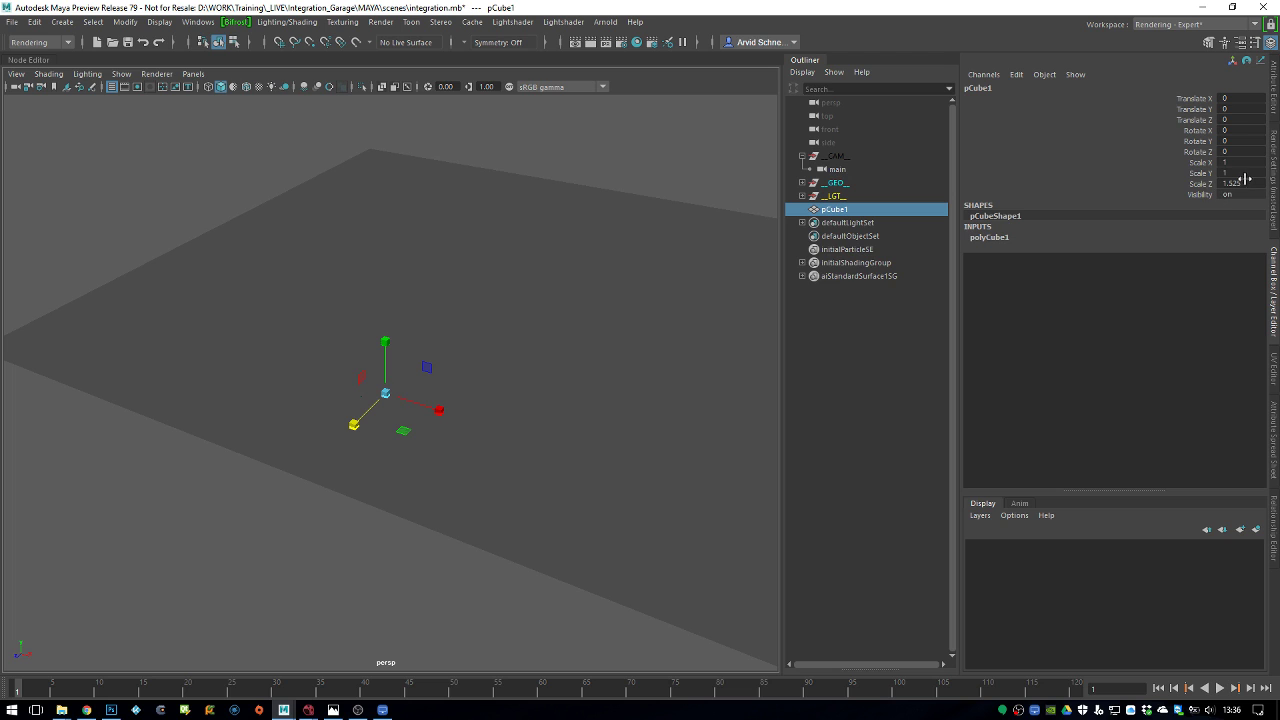
left_click(1242, 162)
type("200")
key("Tab")
key("Tab")
key("Return")
left_click_drag(385, 342, 384, 300)
left_click(1254, 177)
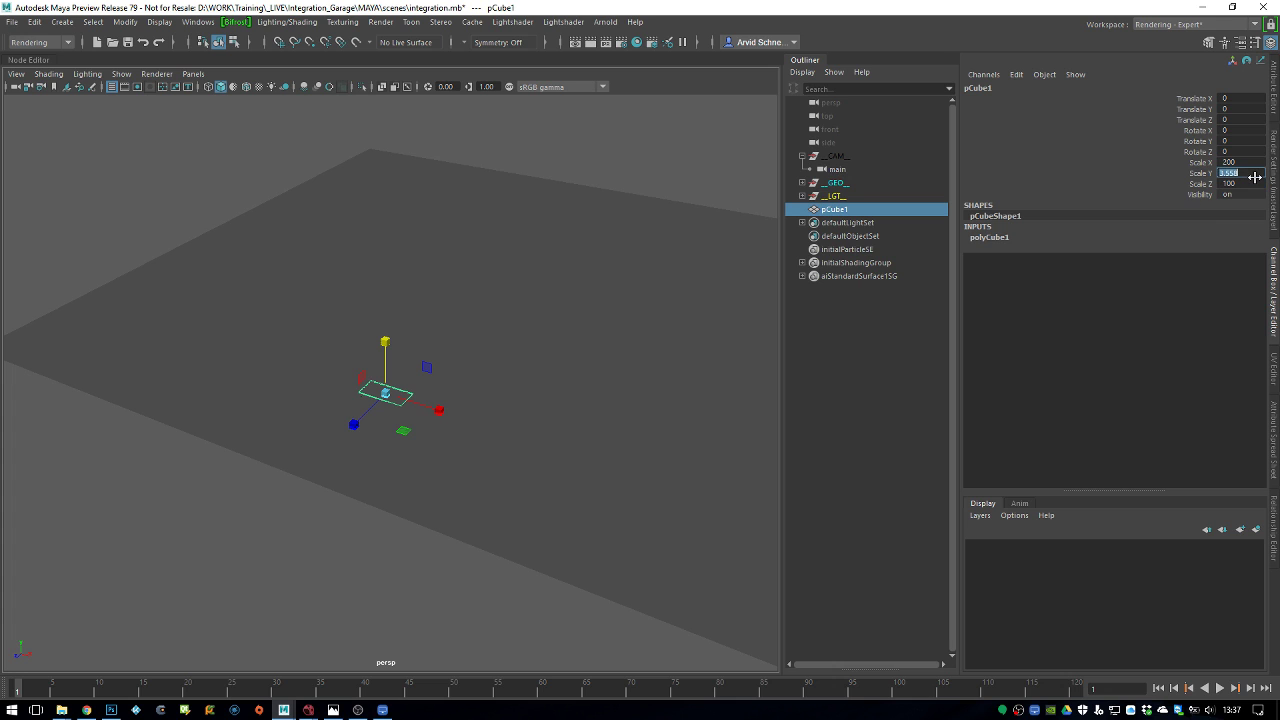
type("500")
key("Return")
Move the pillar cube to about 230 in Y and -781 in Z, and look at it through the main camera
left_click_drag(494, 317, 386, 285, "alt")
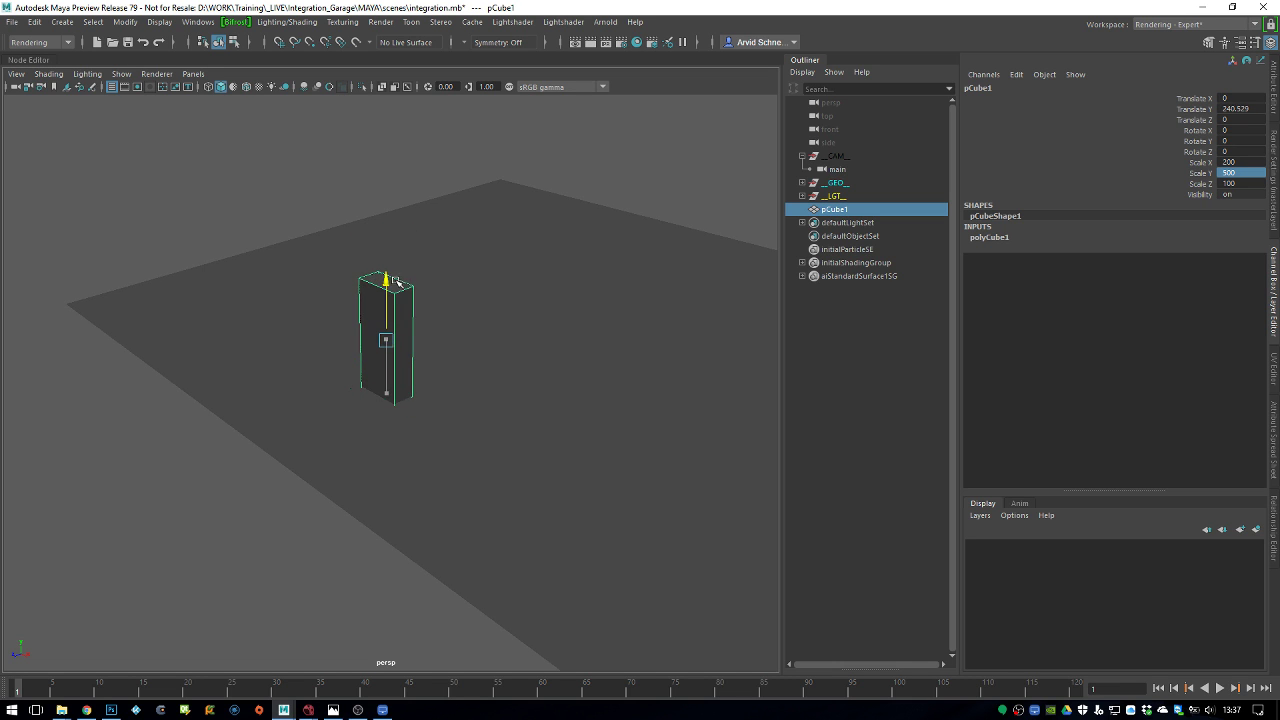
left_click_drag(368, 362, 492, 306)
left_click(193, 74)
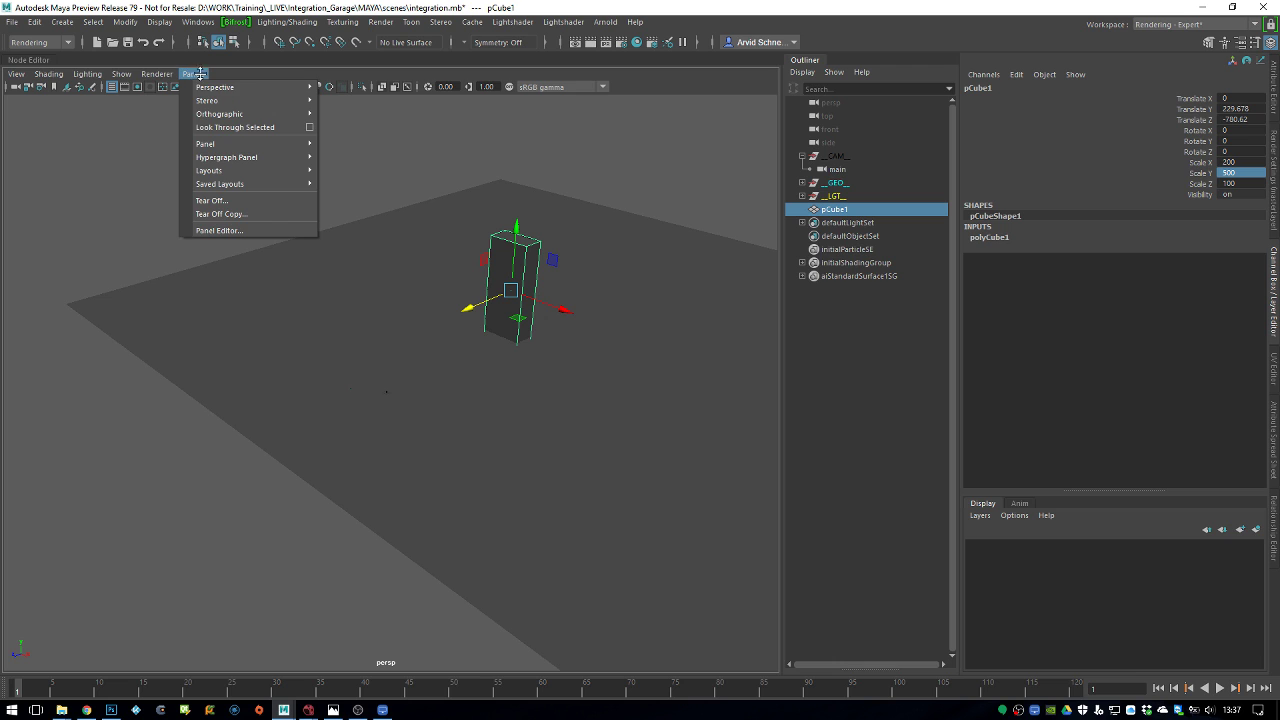
left_click(544, 146)
left_click(196, 75)
left_click(198, 76)
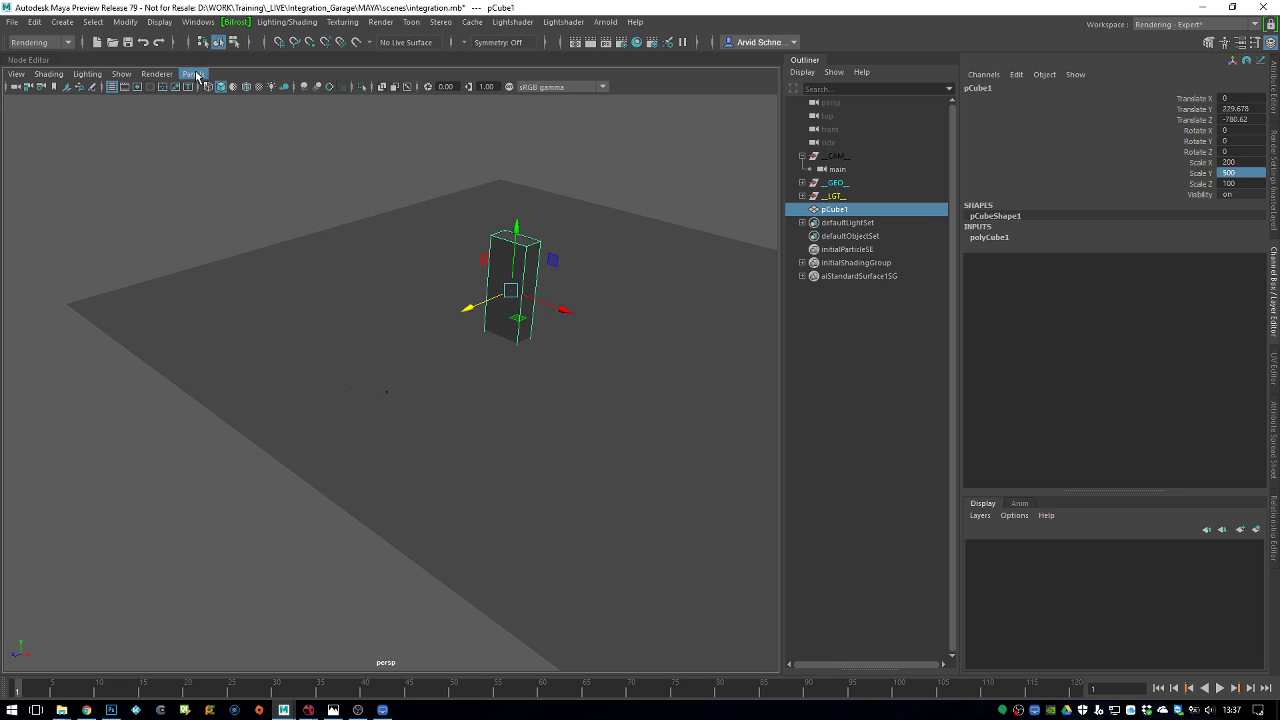
left_click(197, 76)
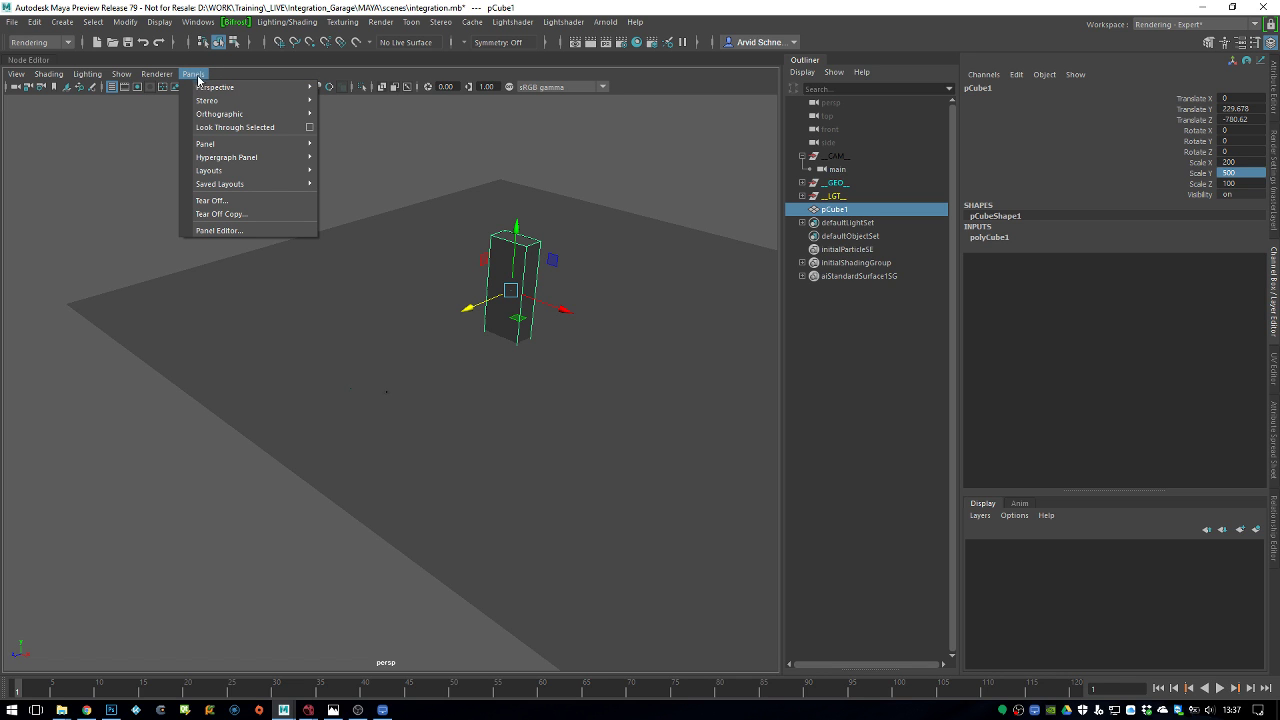
mouse_move(207, 88)
left_click(380, 91)
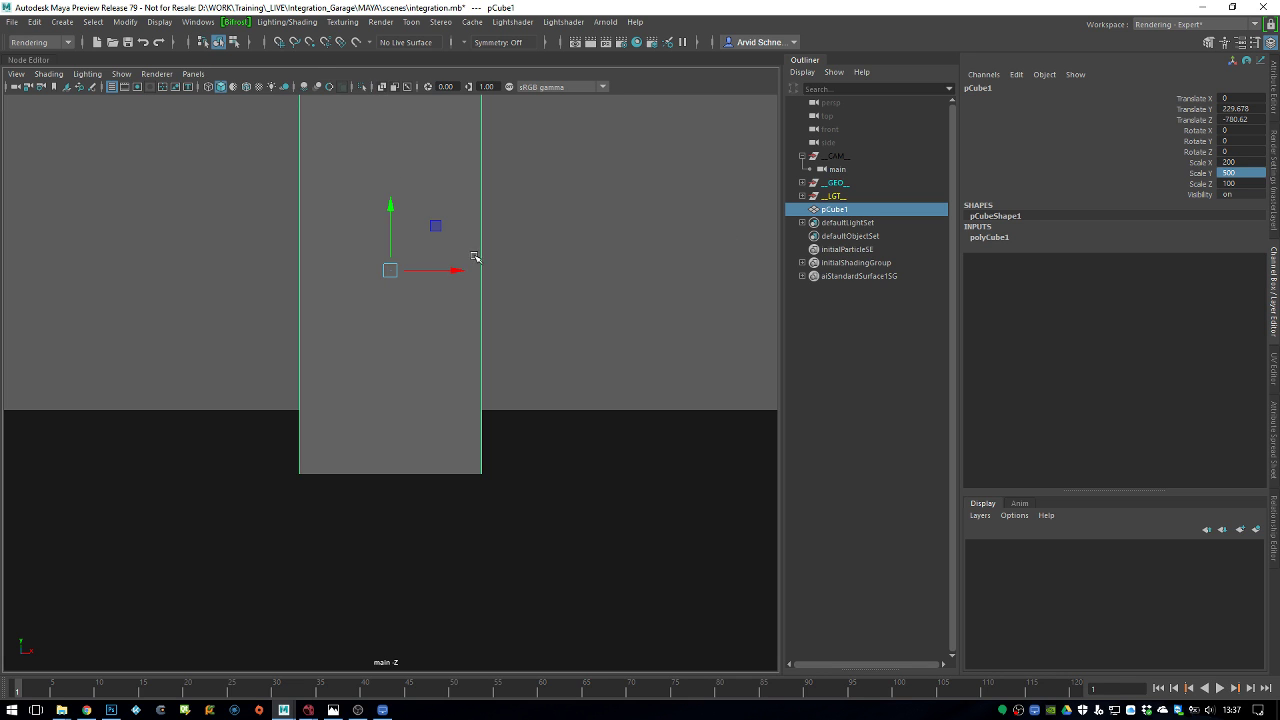
Move the pillar cube sideways and farther from the camera, to about -623 in X and -2218 in Z
left_click_drag(443, 268, 277, 280)
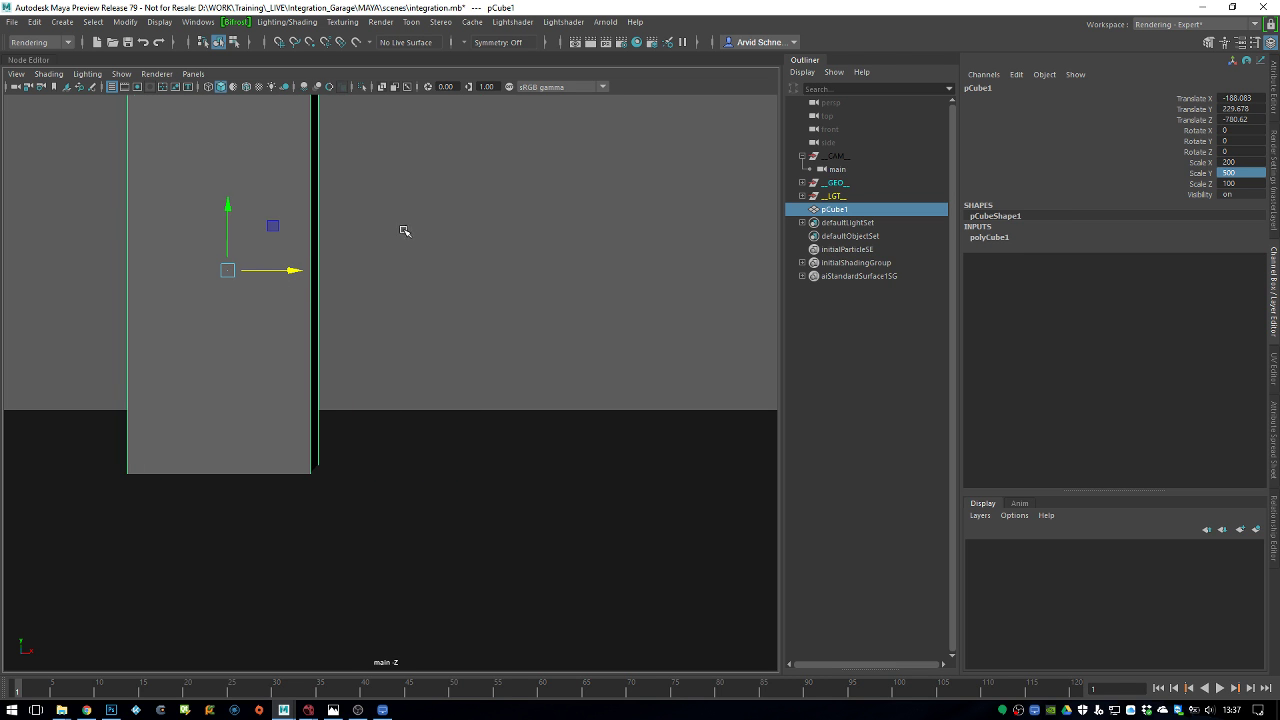
left_click_drag(405, 230, 381, 257, "alt")
key("space")
left_click_drag(431, 434, 431, 400)
left_click_drag(505, 275, 464, 238, "alt")
Switch to Chrome and search Google for "iphone 6s camera information"
left_click(86, 709)
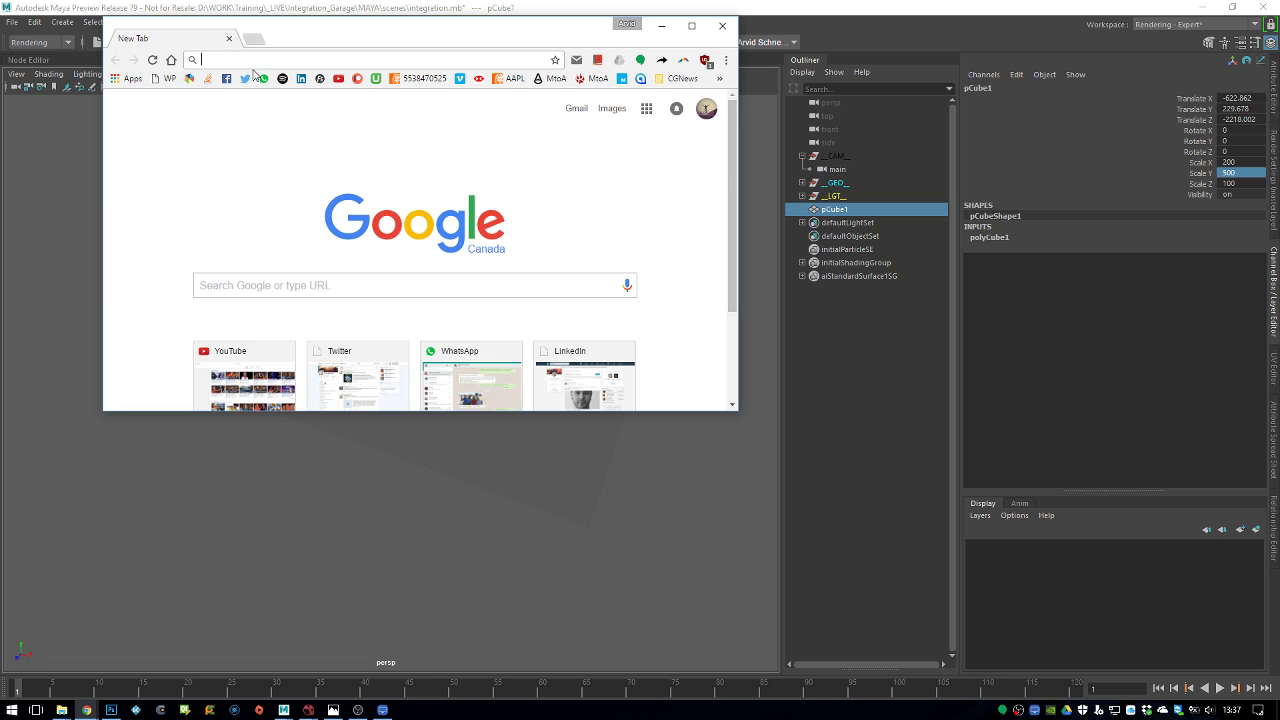
type("iphone ")
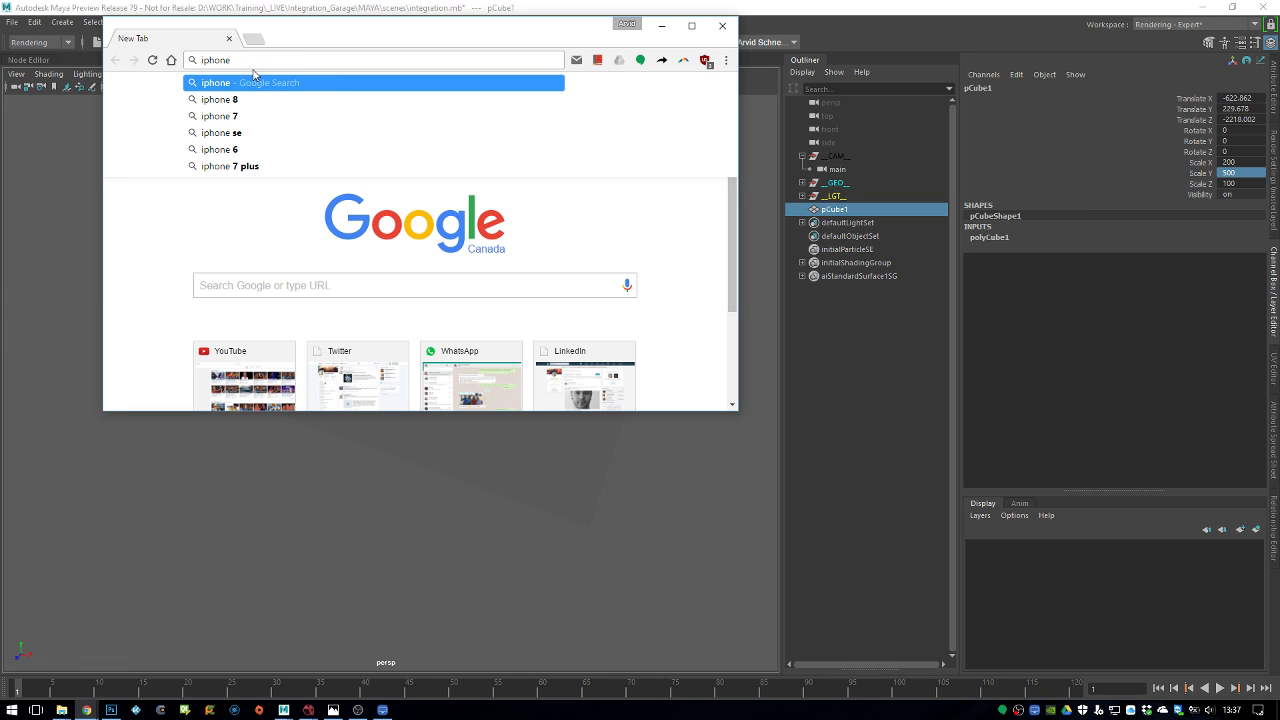
type("6s camaera")
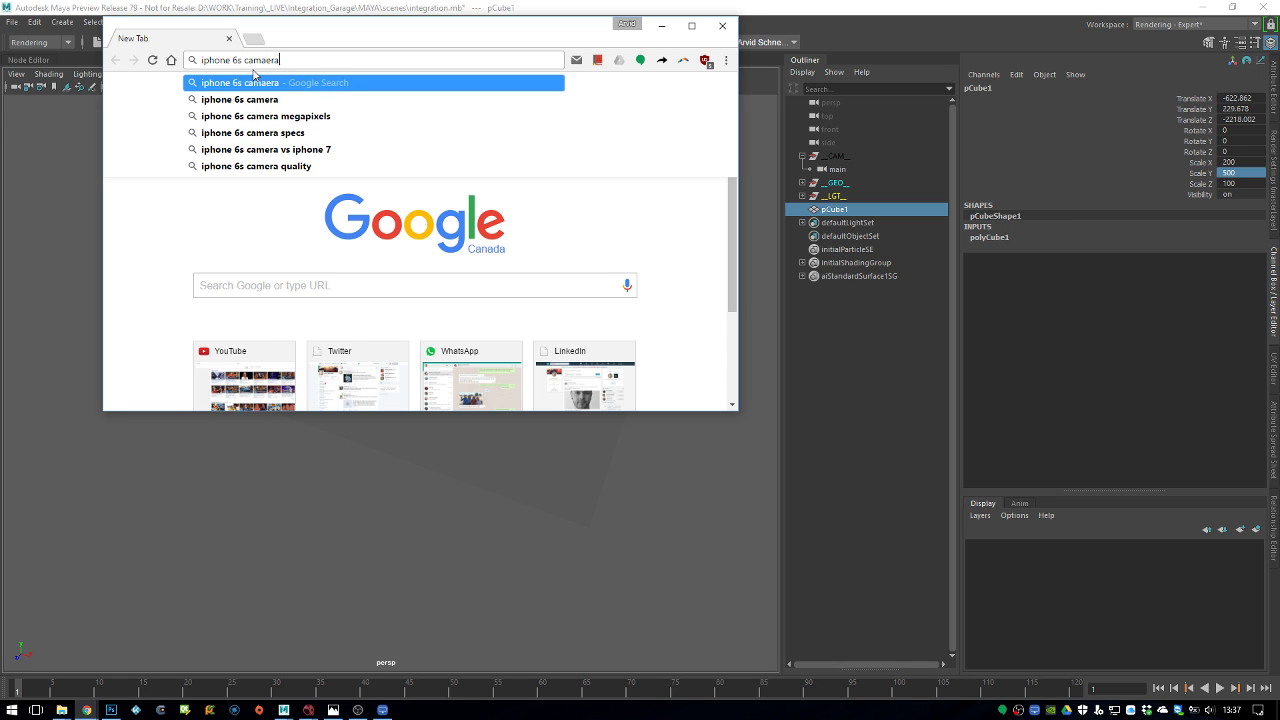
key("BackSpace")
key("BackSpace")
key("BackSpace")
key("BackSpace")
type("era")
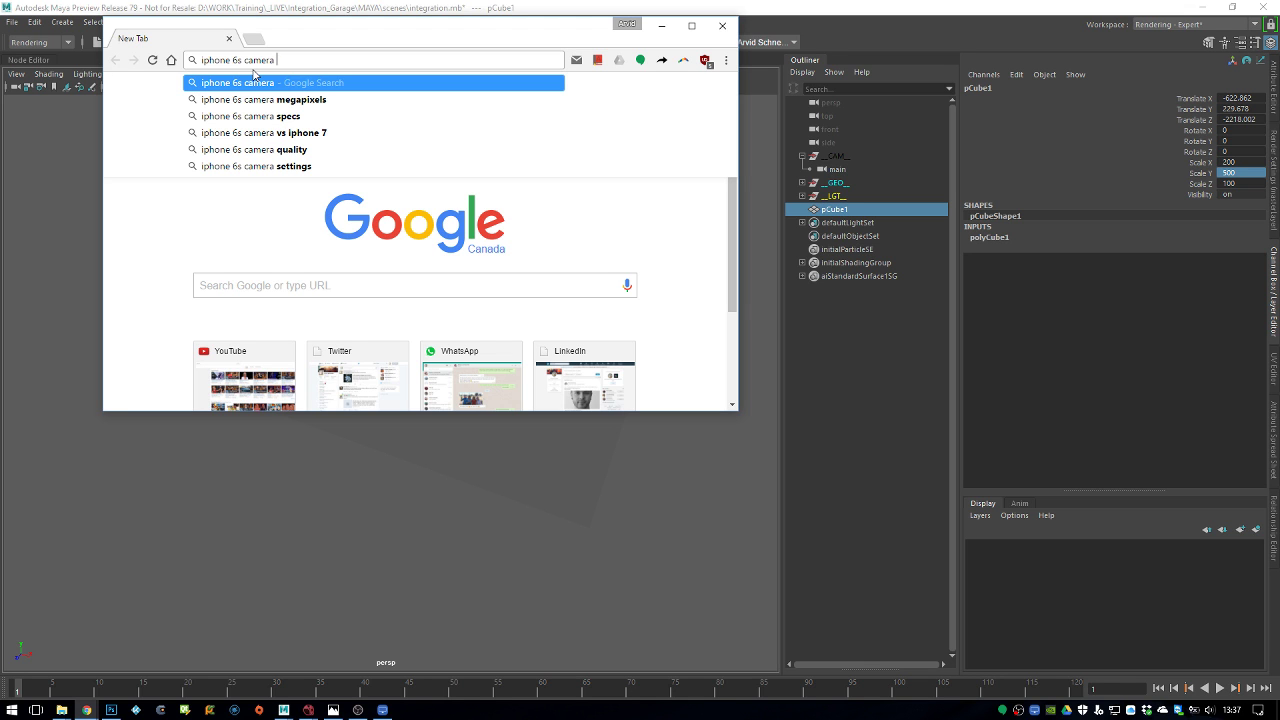
type("infor")
key("Return")
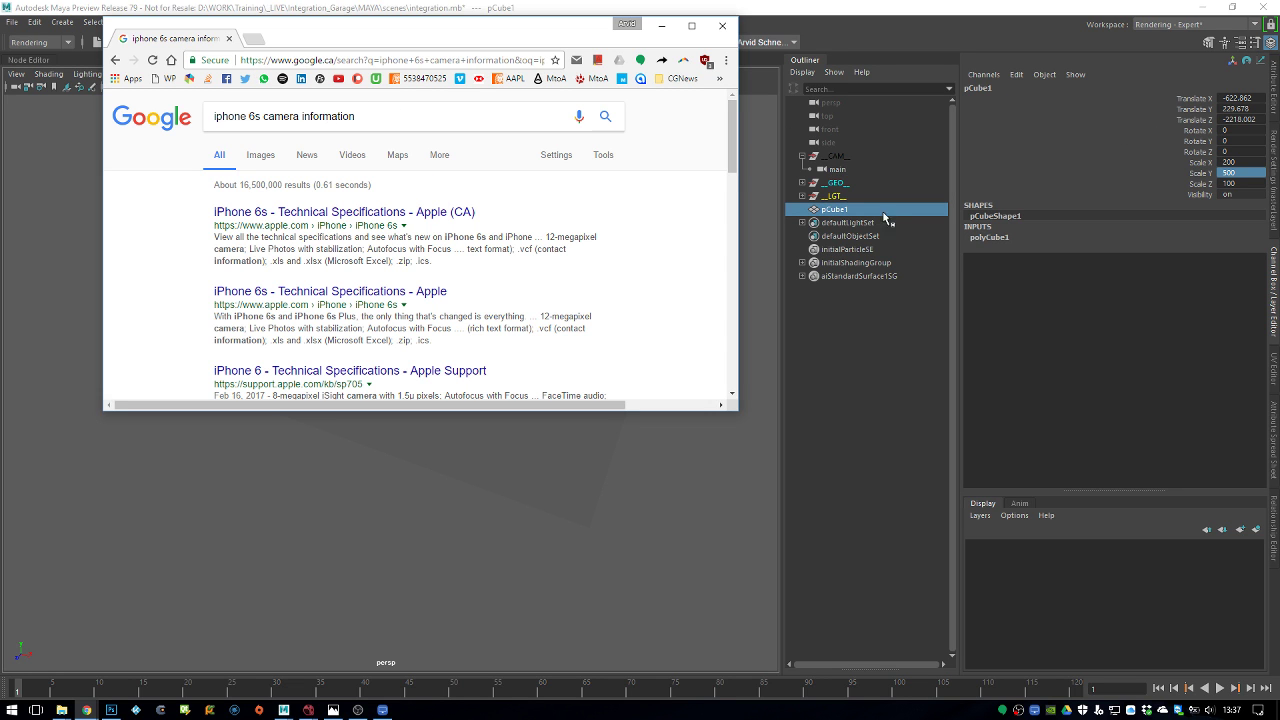
Select the main camera in Maya and show its mainShape camera and film back attributes
left_click(836, 169)
left_click(1272, 95)
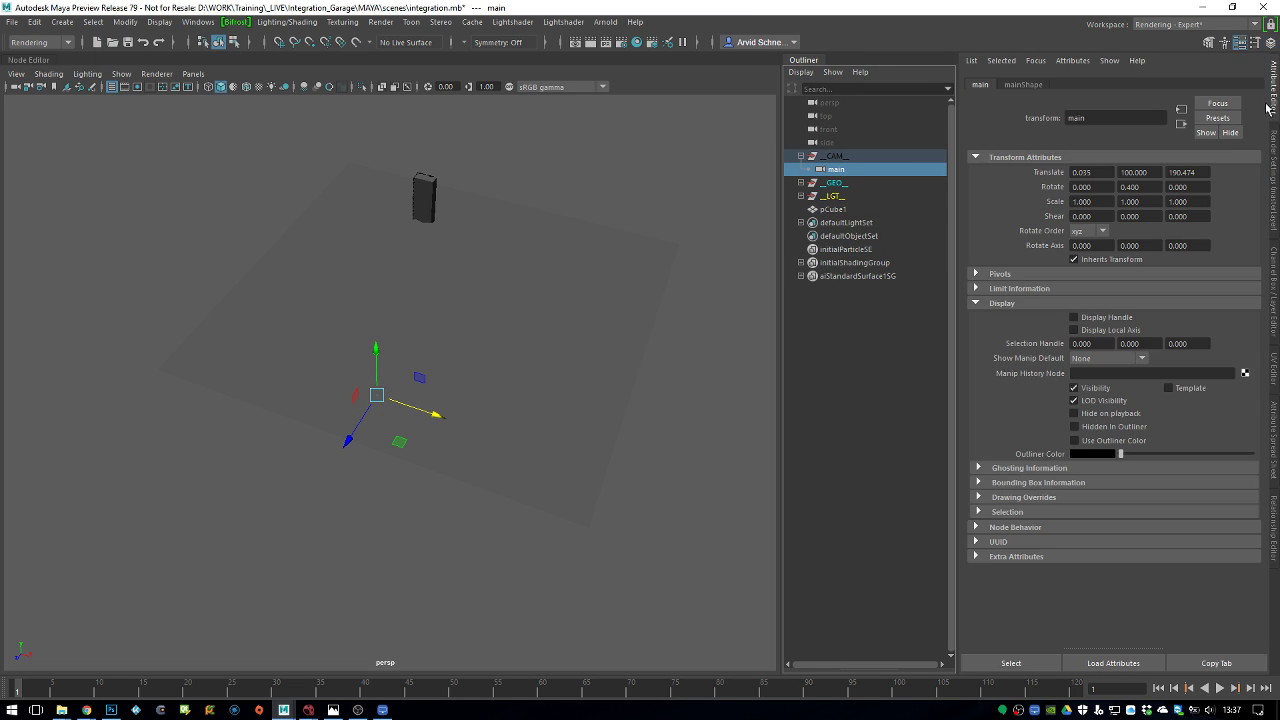
left_click(1025, 85)
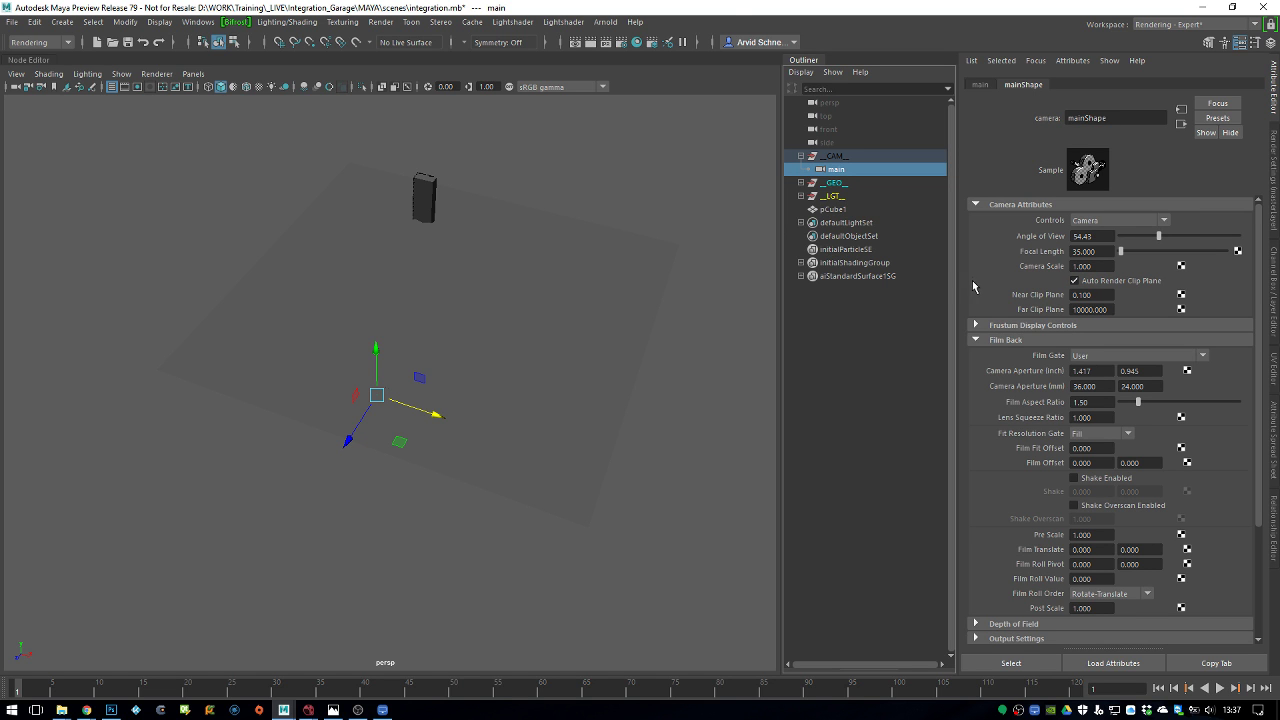
Return to Chrome and extend the Google search to "iphone 6s camera information focal length"
key("alt+Tab")
left_click(381, 116)
type("focal")
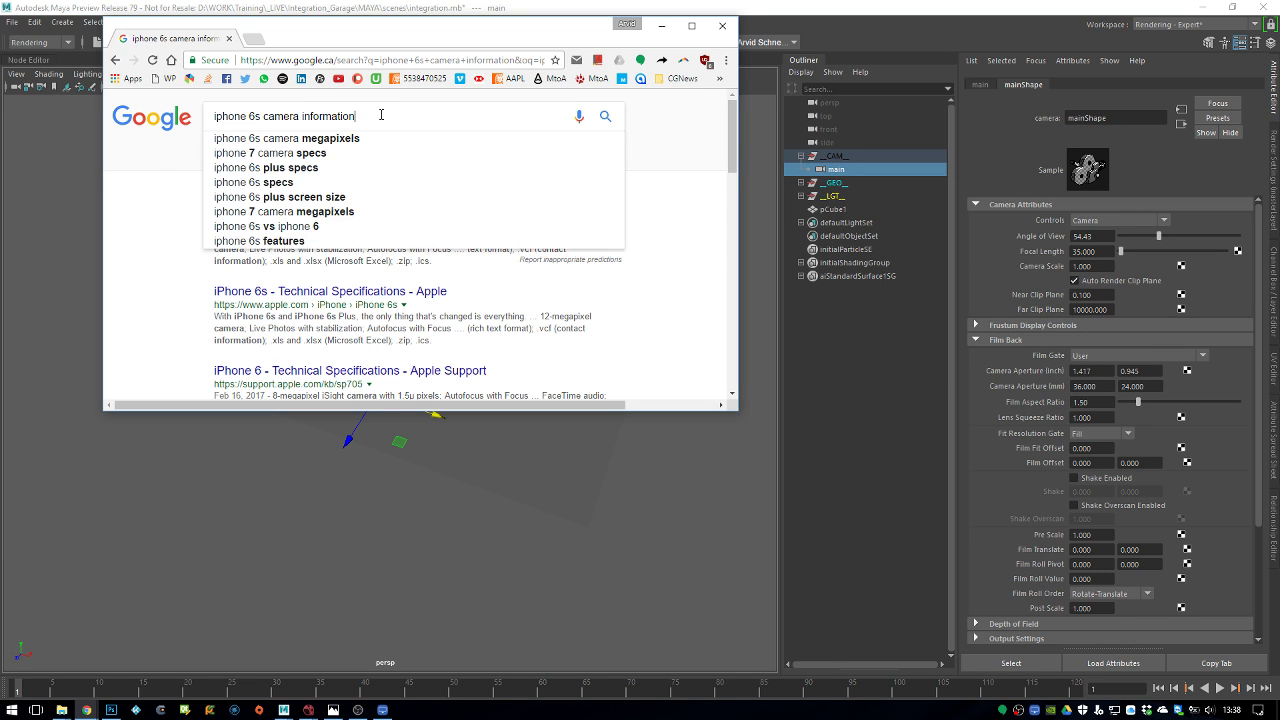
type(" length")
key("Return")
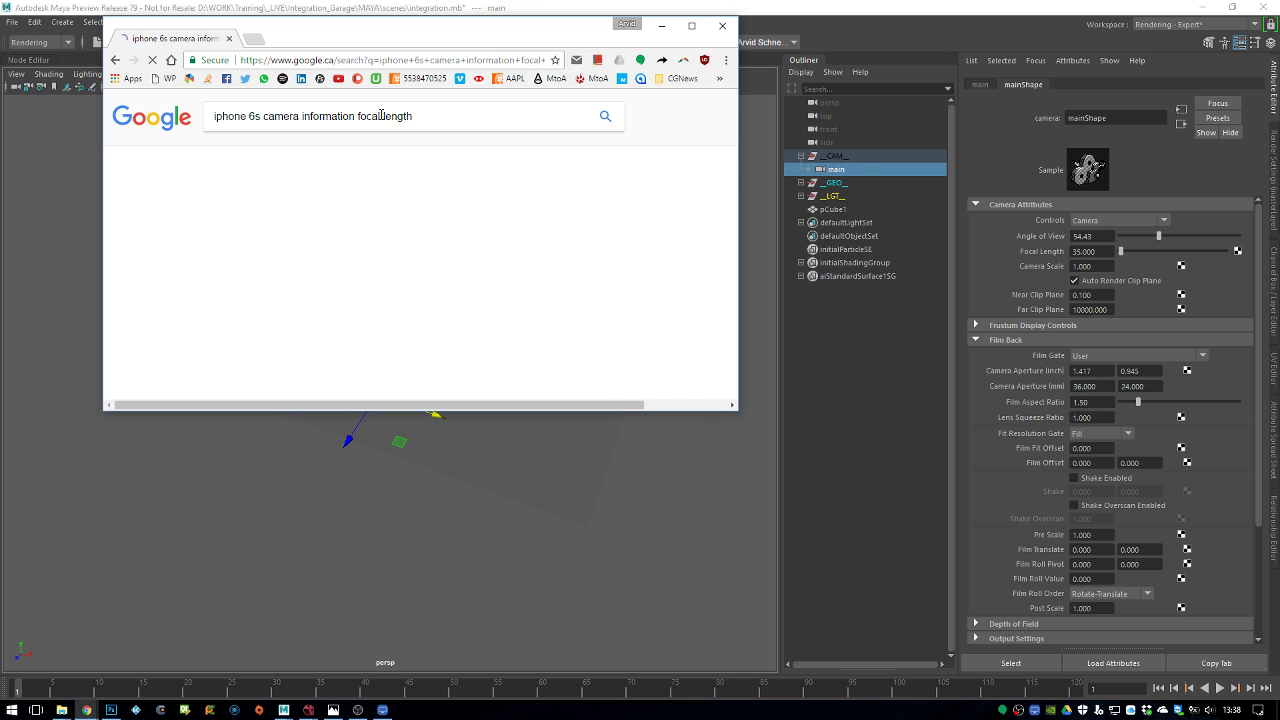
Open the Tech Report forum thread on the iPhone 6S camera and examine its focal length and sensor size details
left_click(691, 25)
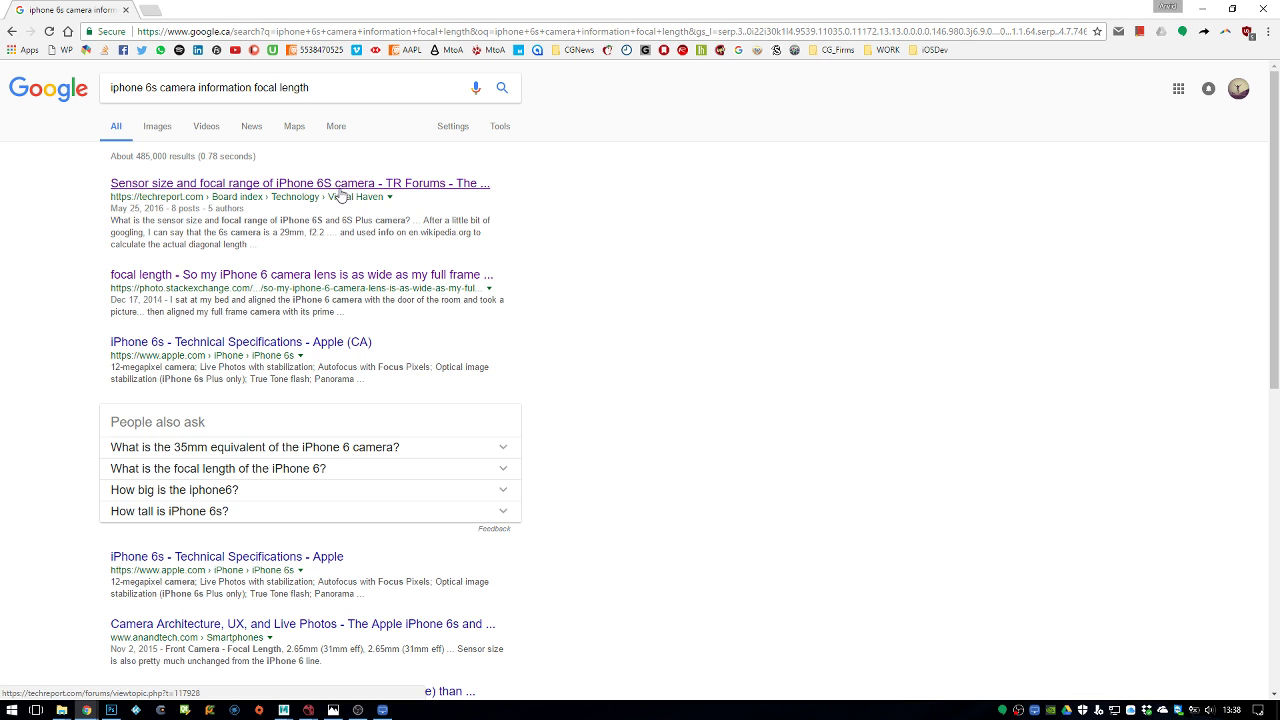
left_click(276, 183)
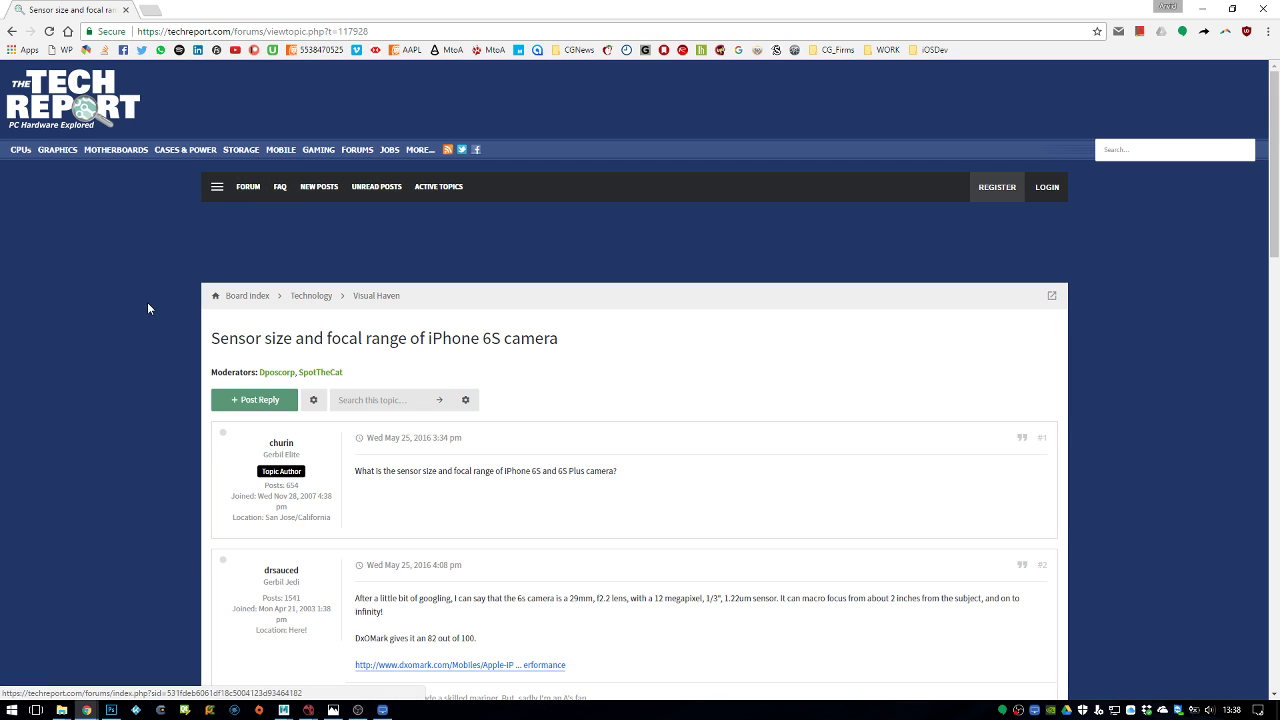
scroll(110, 309, "down", 3)
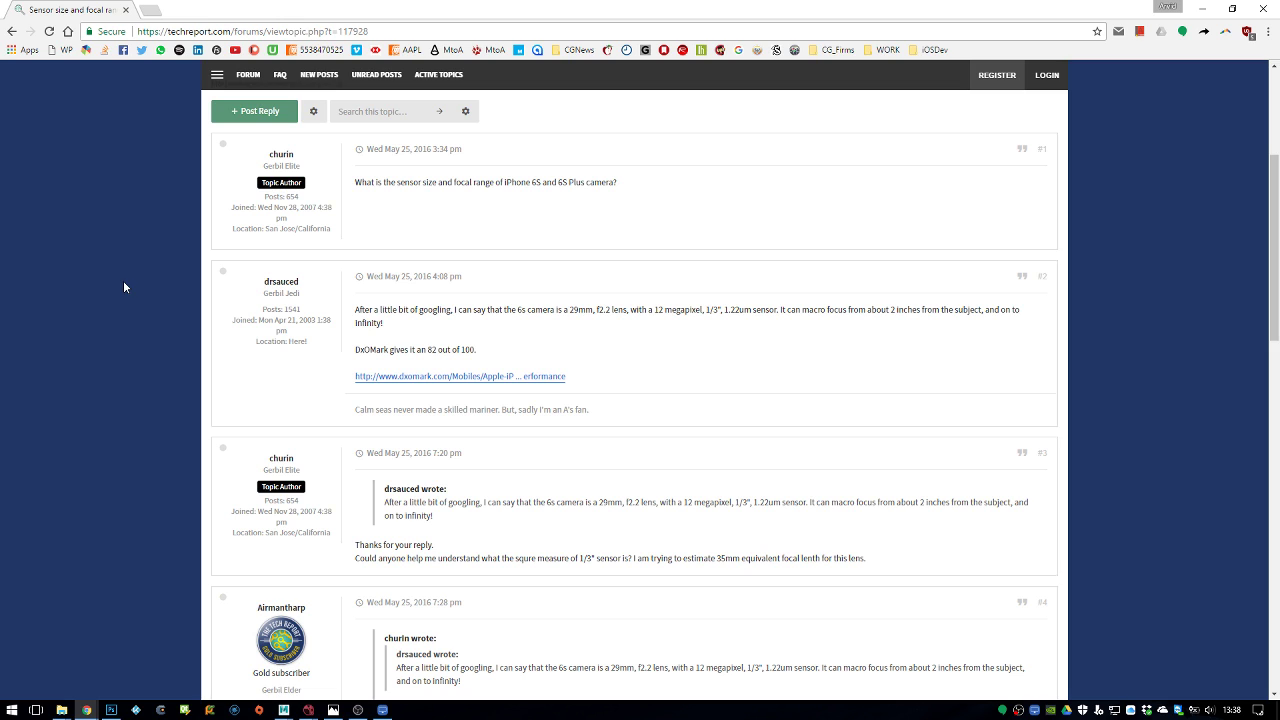
left_click_drag(515, 310, 558, 310)
left_click(574, 310)
double_click(580, 310)
left_click(608, 326)
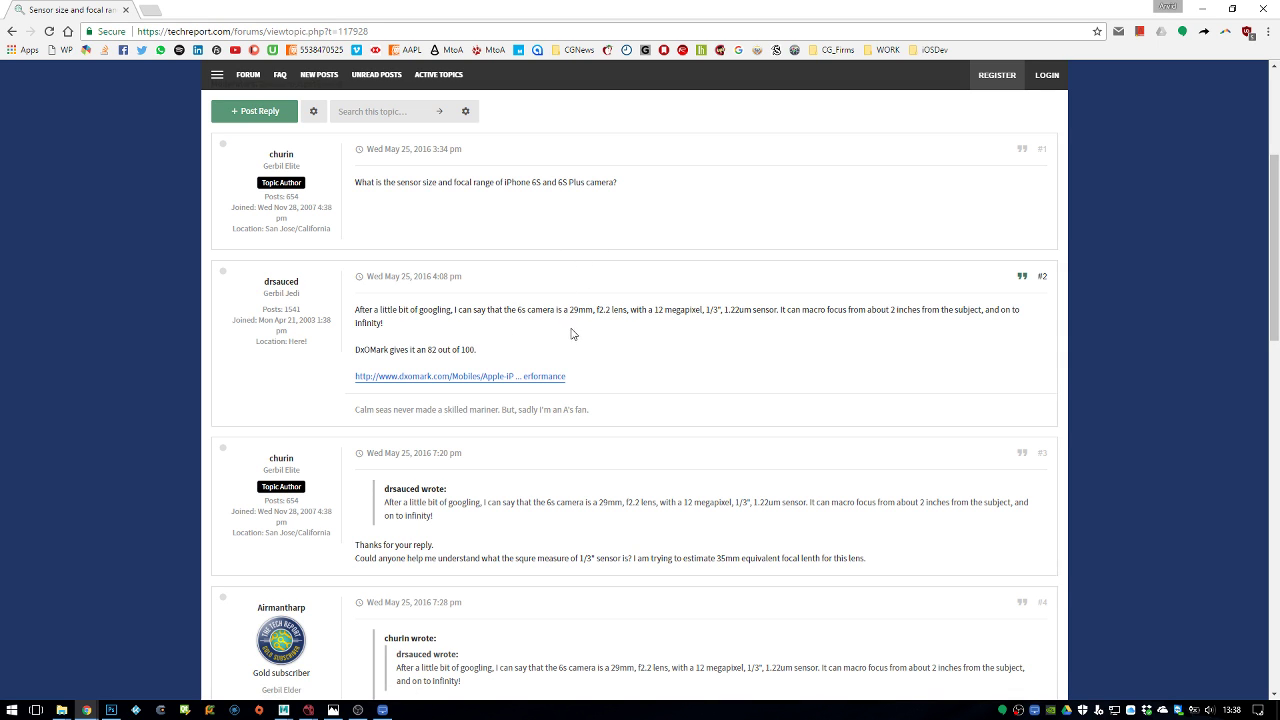
scroll(704, 350, "down", 3)
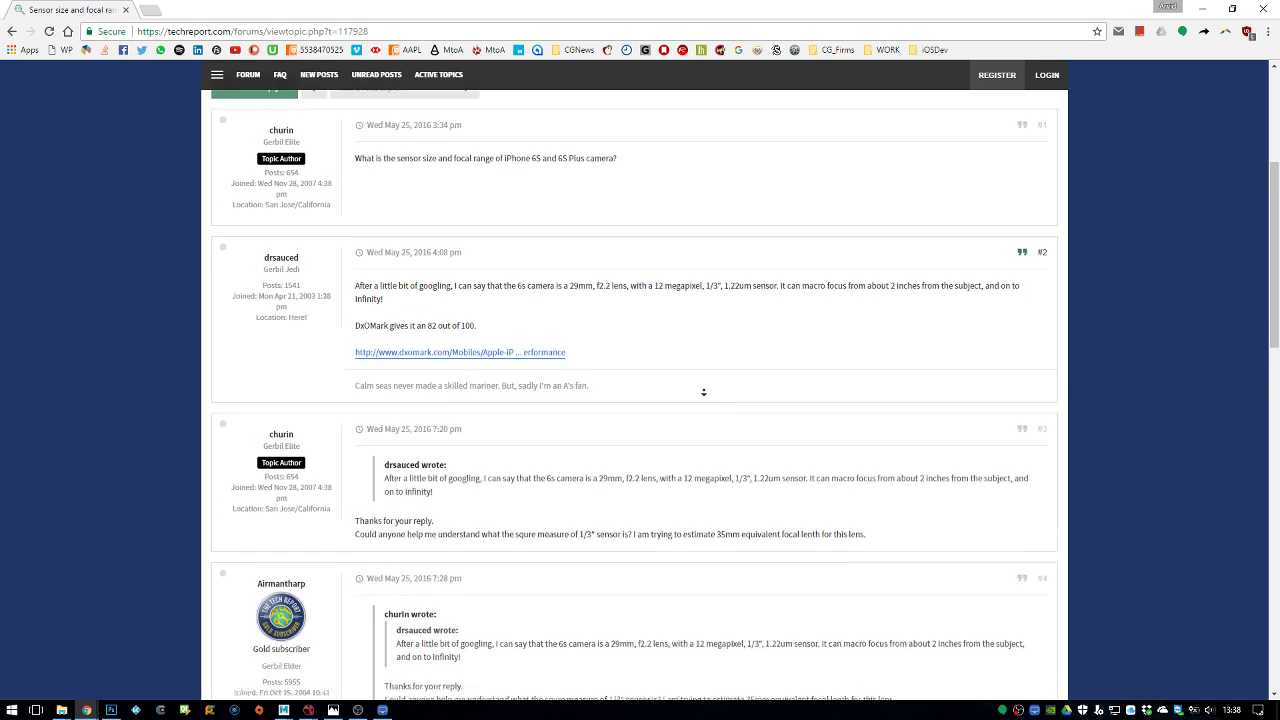
scroll(449, 435, "down", 7)
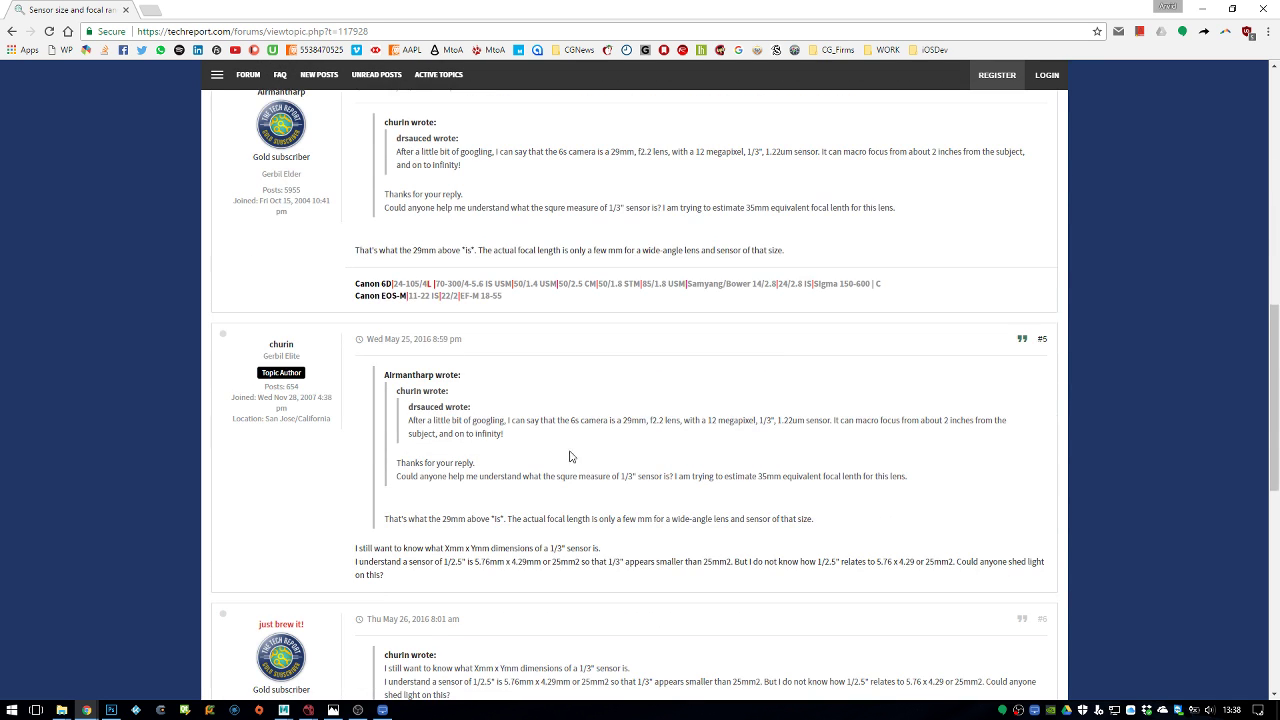
scroll(571, 440, "down", 5)
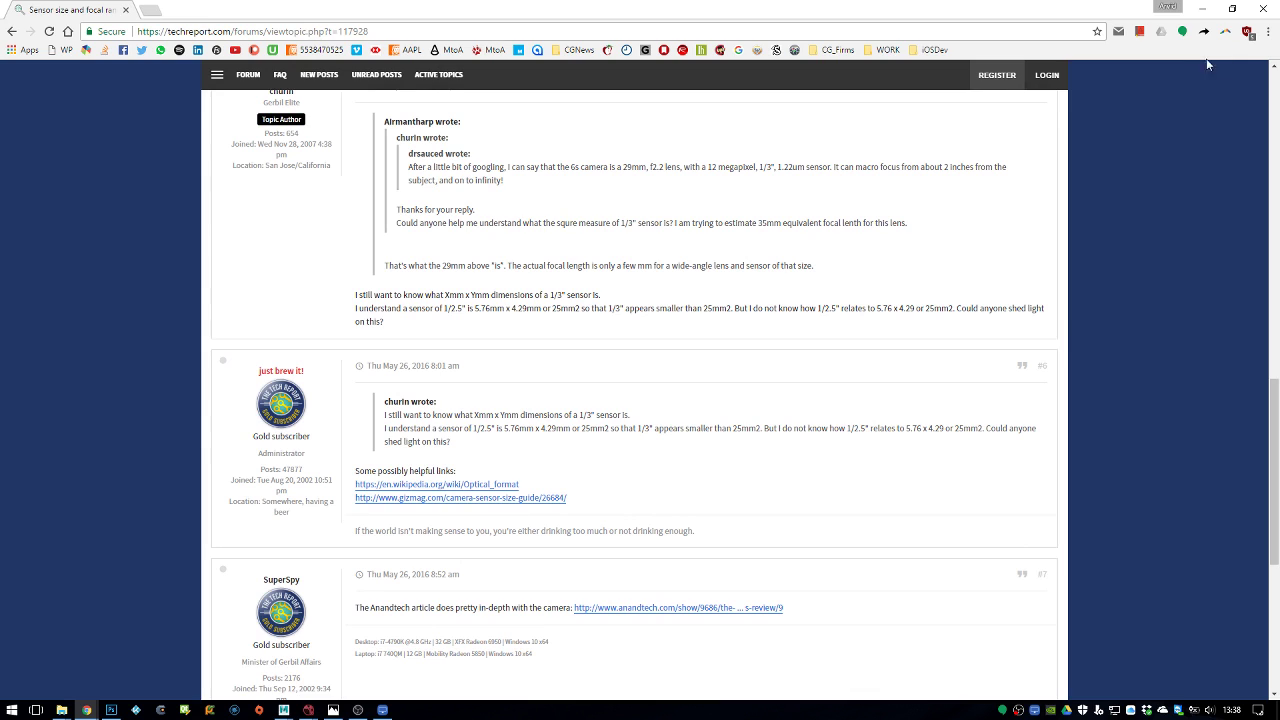
Switch back to Maya and set the main camera's focal length to 29
left_click(1204, 9)
double_click(1088, 251)
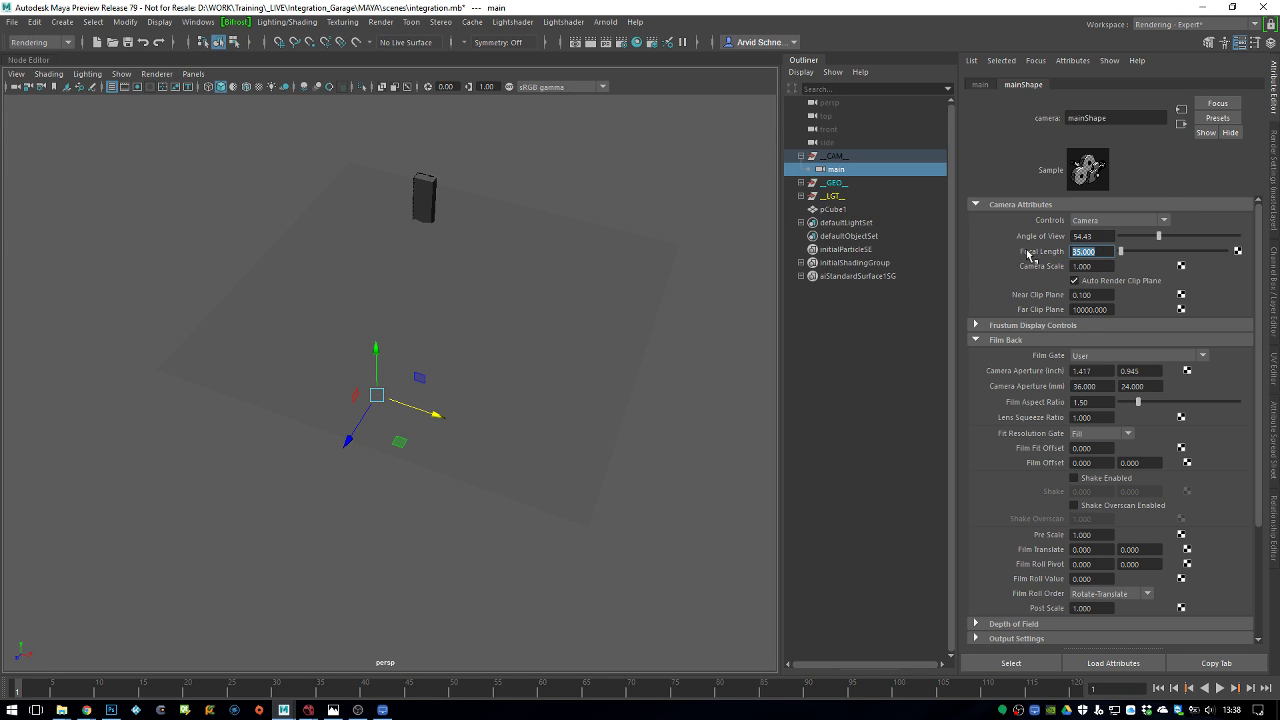
type("29")
key("Return")
Open the Arnold RenderView and render the scene through the mainShape camera
left_click_drag(485, 262, 570, 250, "alt")
left_click(578, 242)
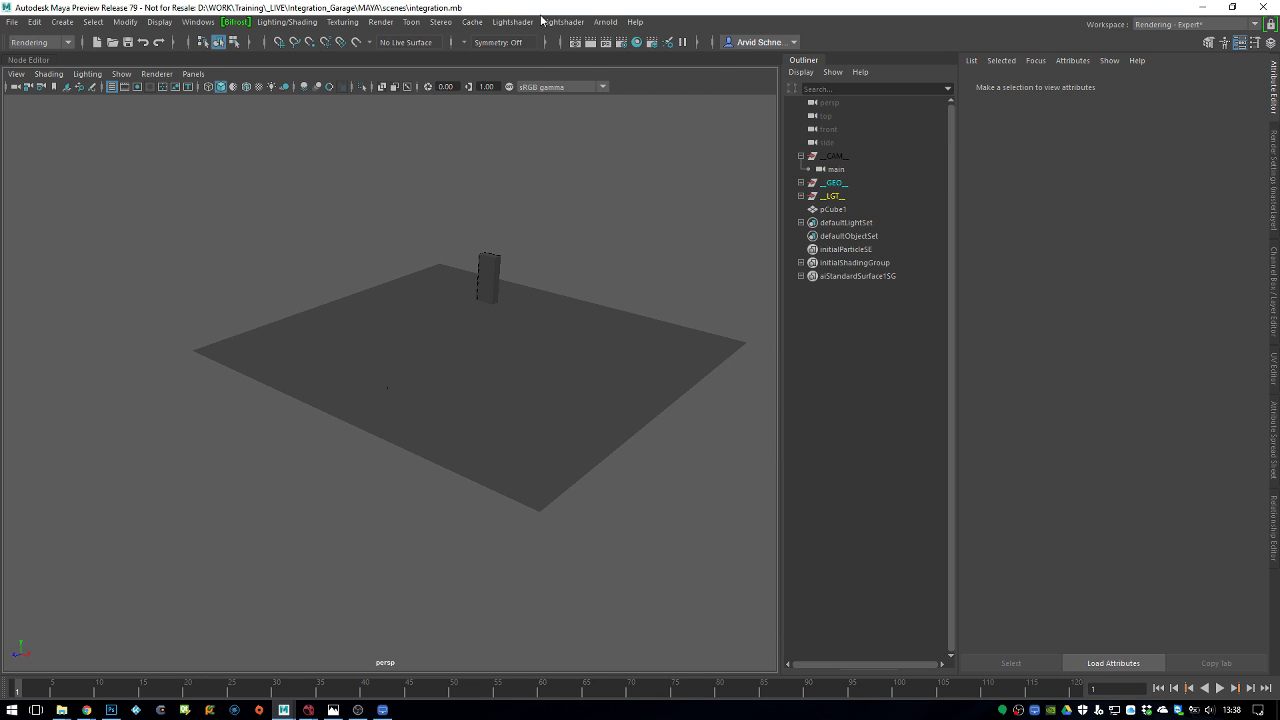
left_click(605, 21)
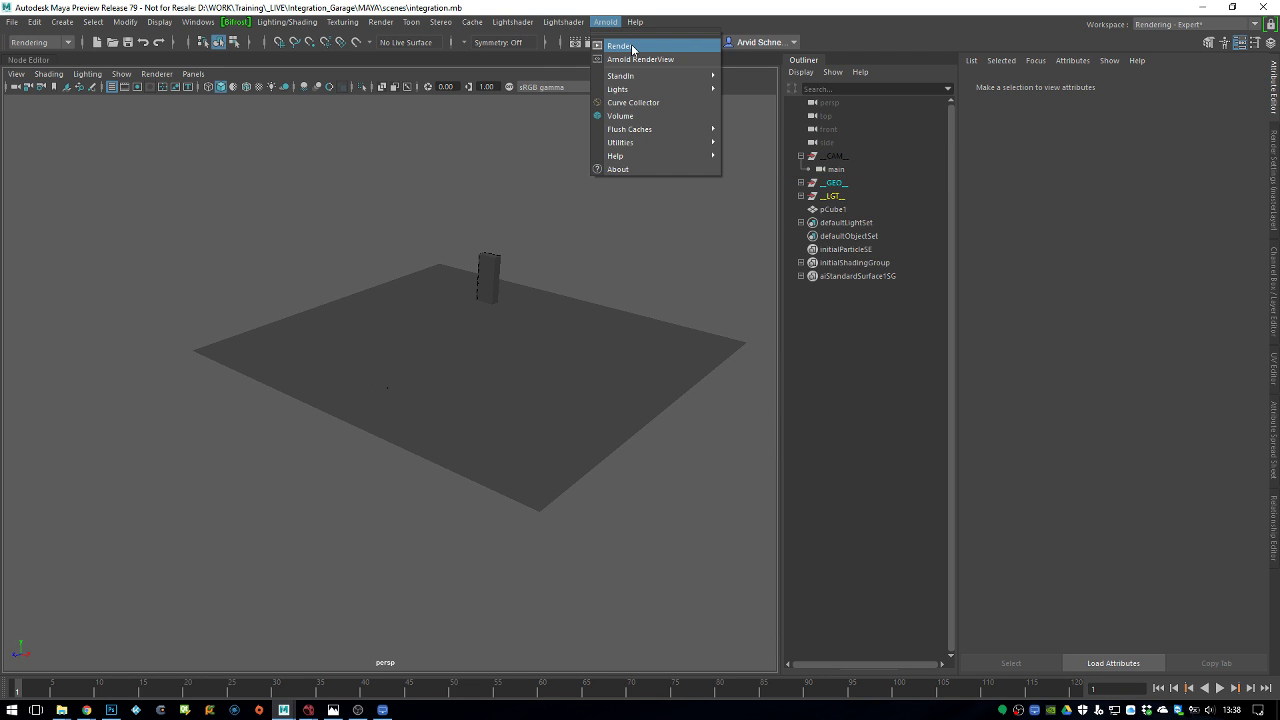
left_click(636, 59)
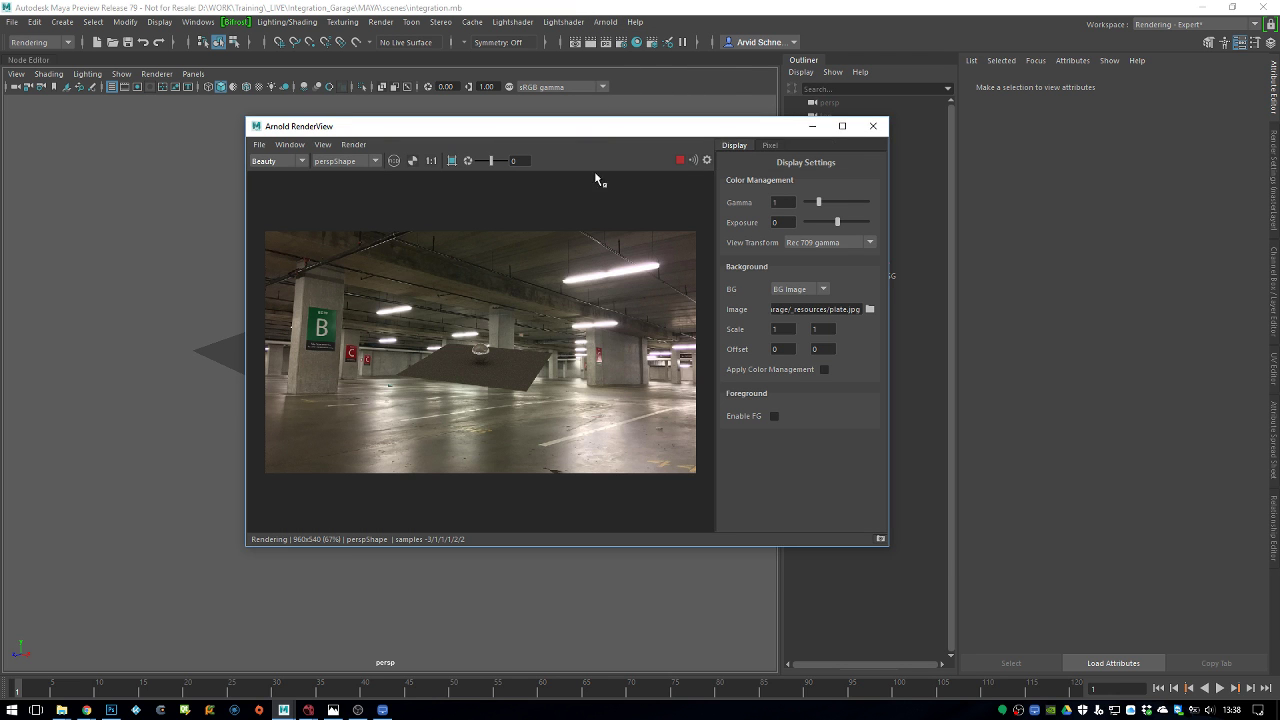
left_click(595, 173)
left_click(590, 192)
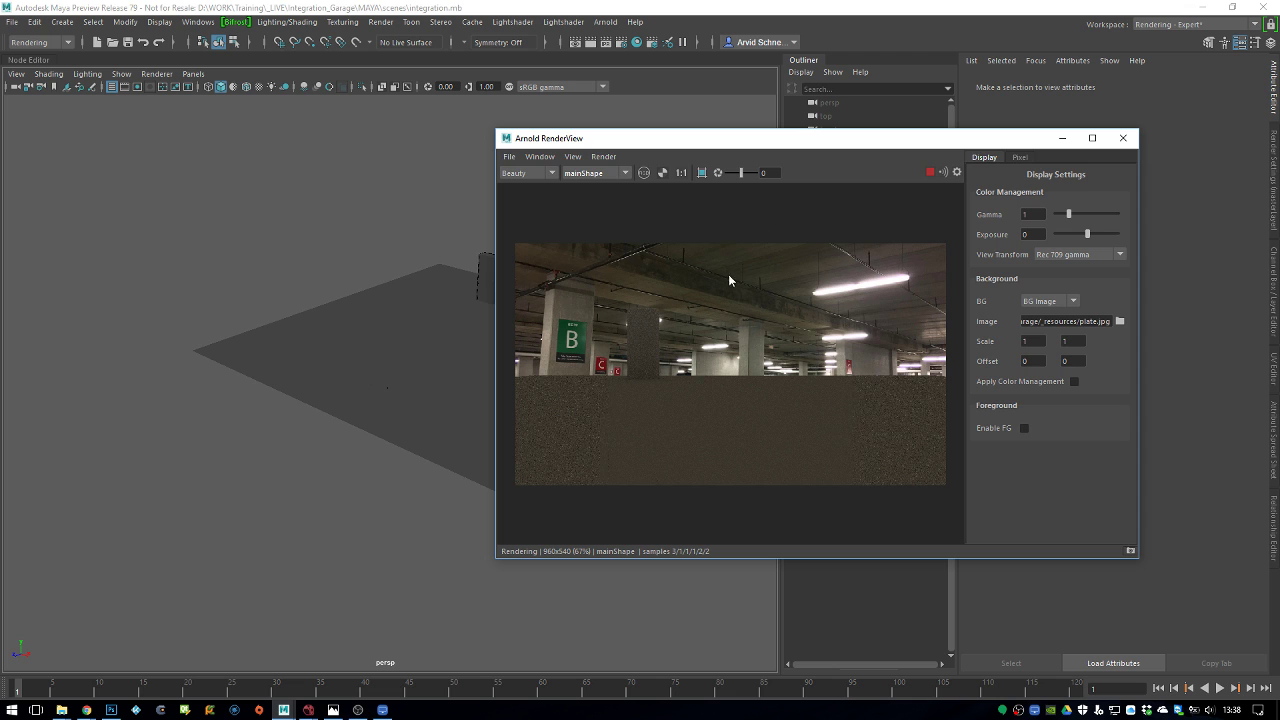
Assign a new Ai Standard Surface material to the ground plane
left_click(371, 391)
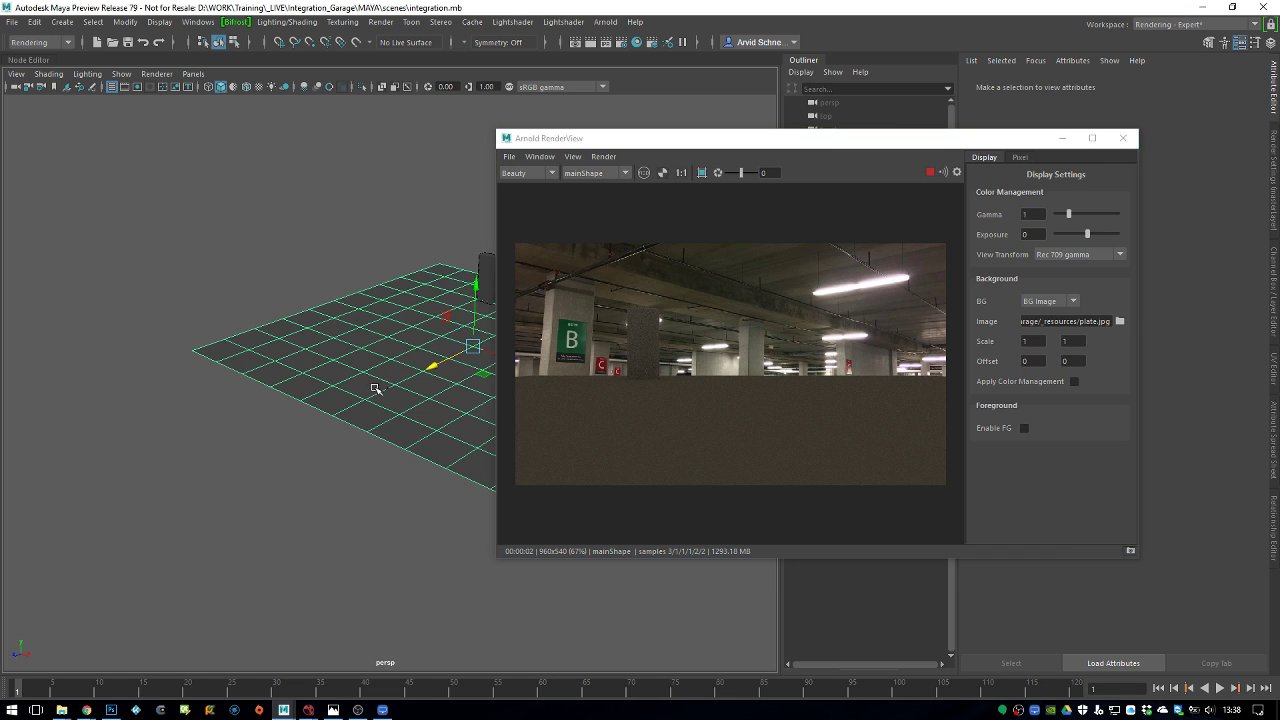
left_click(1258, 84)
left_click(1258, 84)
left_click(1220, 85)
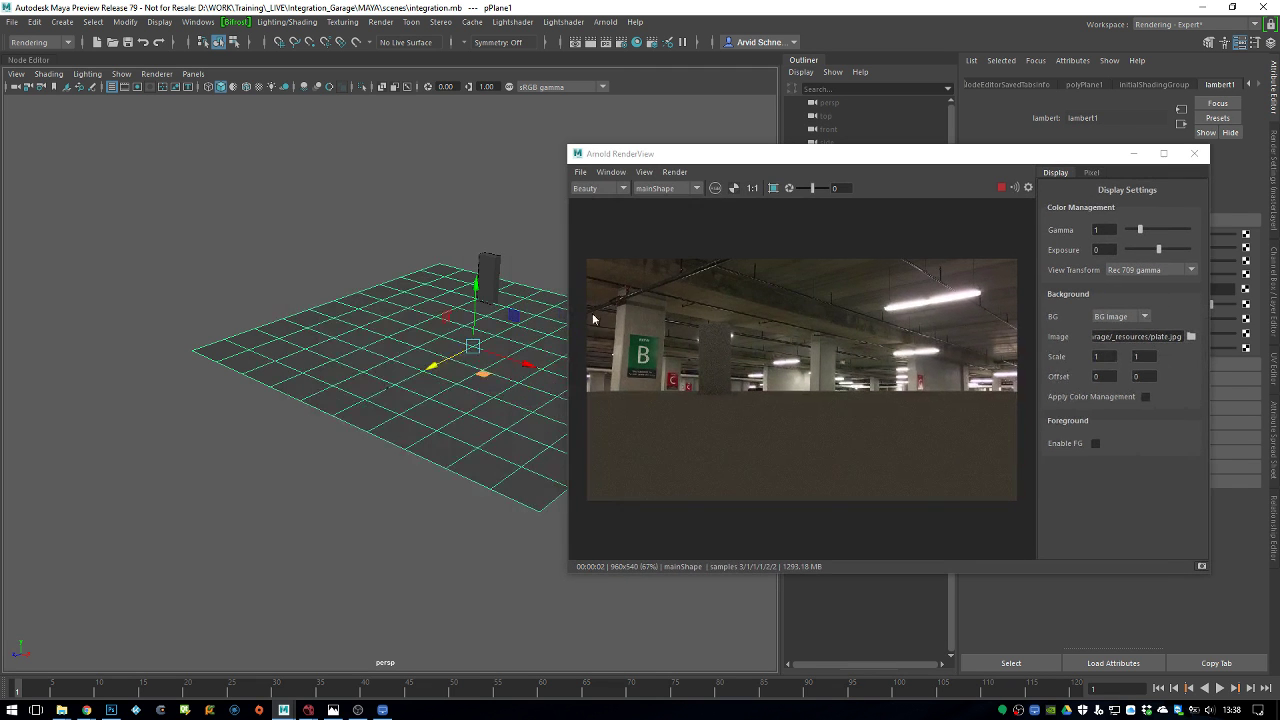
right_click(410, 345)
mouse_move(405, 690)
left_click(530, 683)
left_click_drag(846, 375, 697, 380)
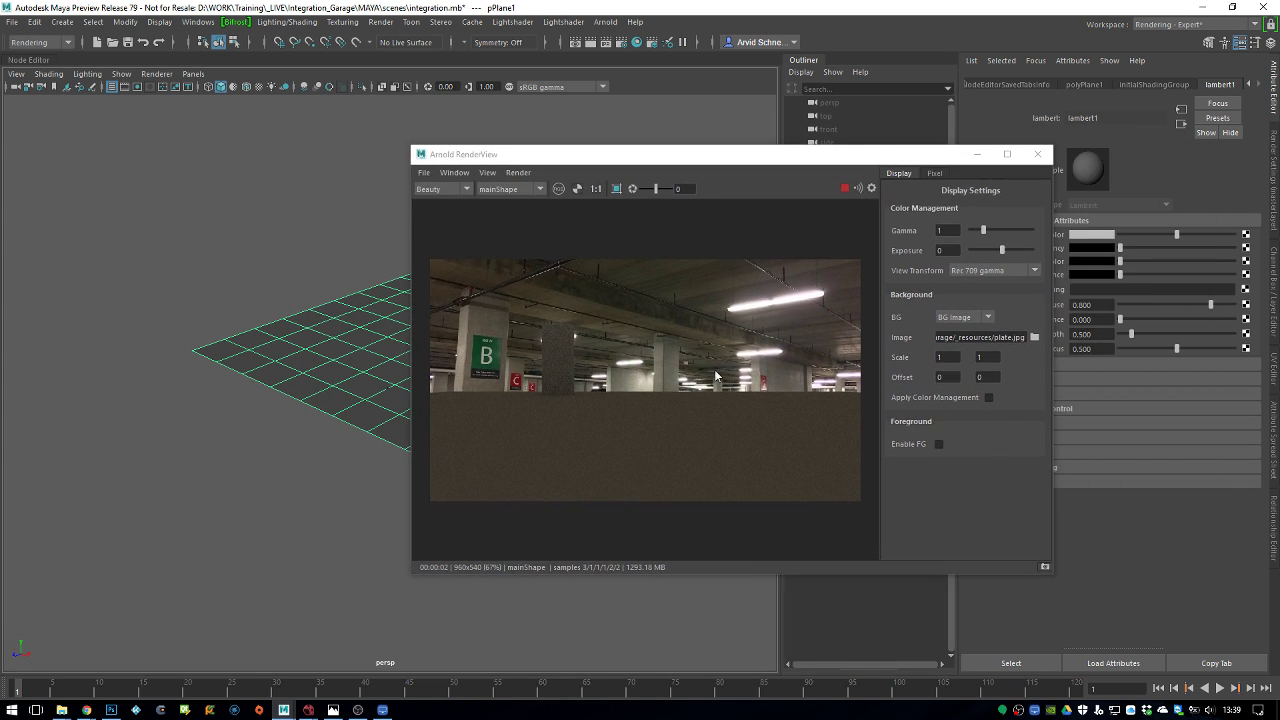
right_click(352, 408)
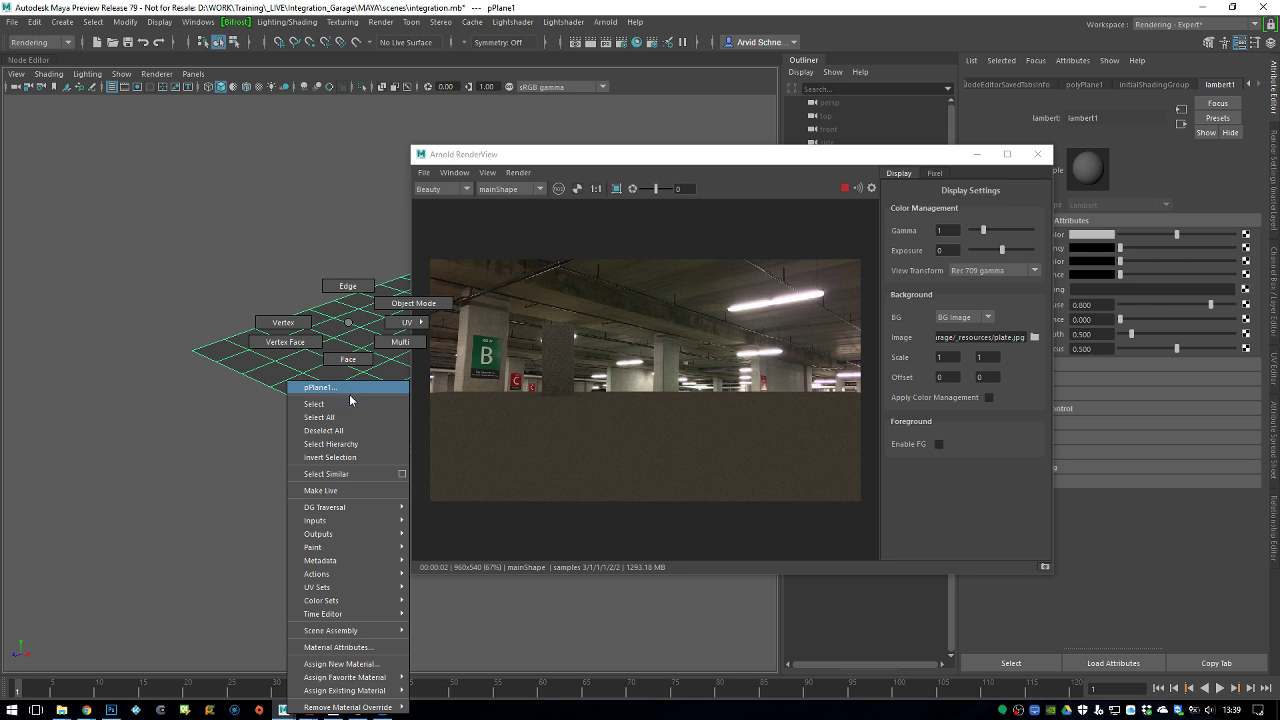
mouse_move(400, 683)
left_click(457, 684)
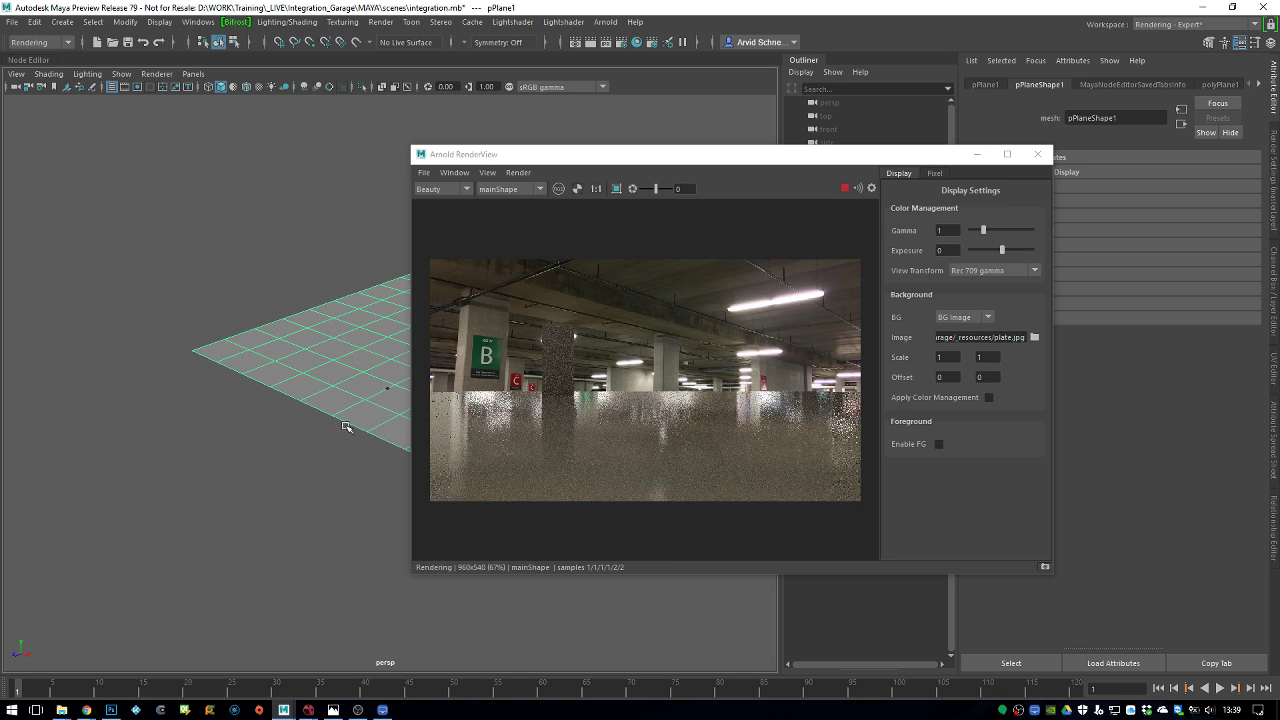
Set the ground plane material's specular weight to 0 and lower its geometry opacity to a dark grey
left_click_drag(560, 154, 401, 140)
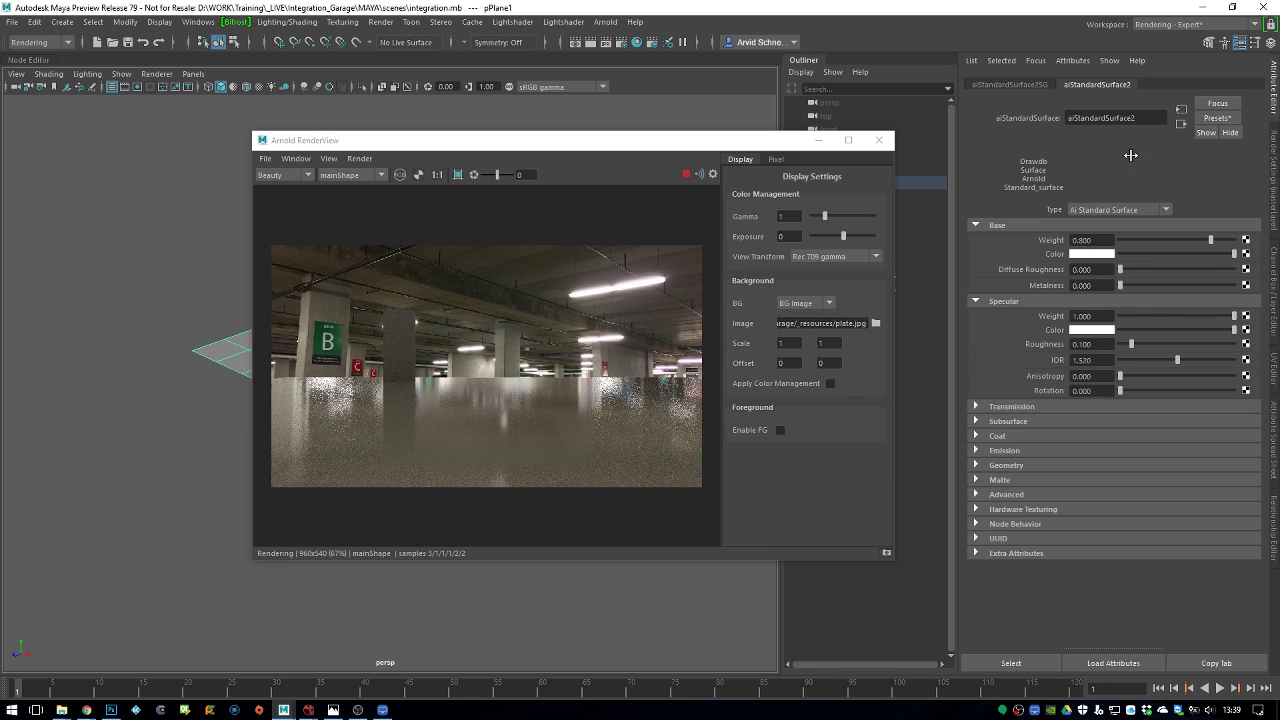
left_click_drag(1128, 316, 1036, 324)
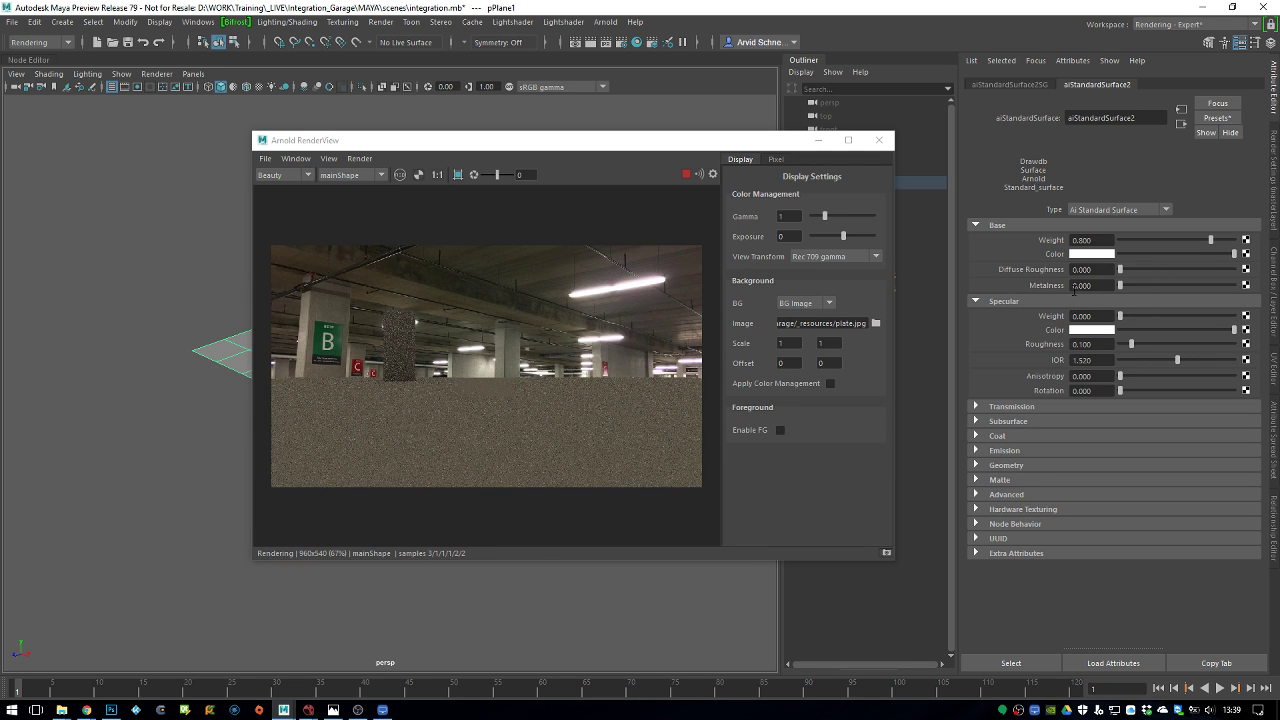
left_click(1006, 495)
left_click(1006, 495)
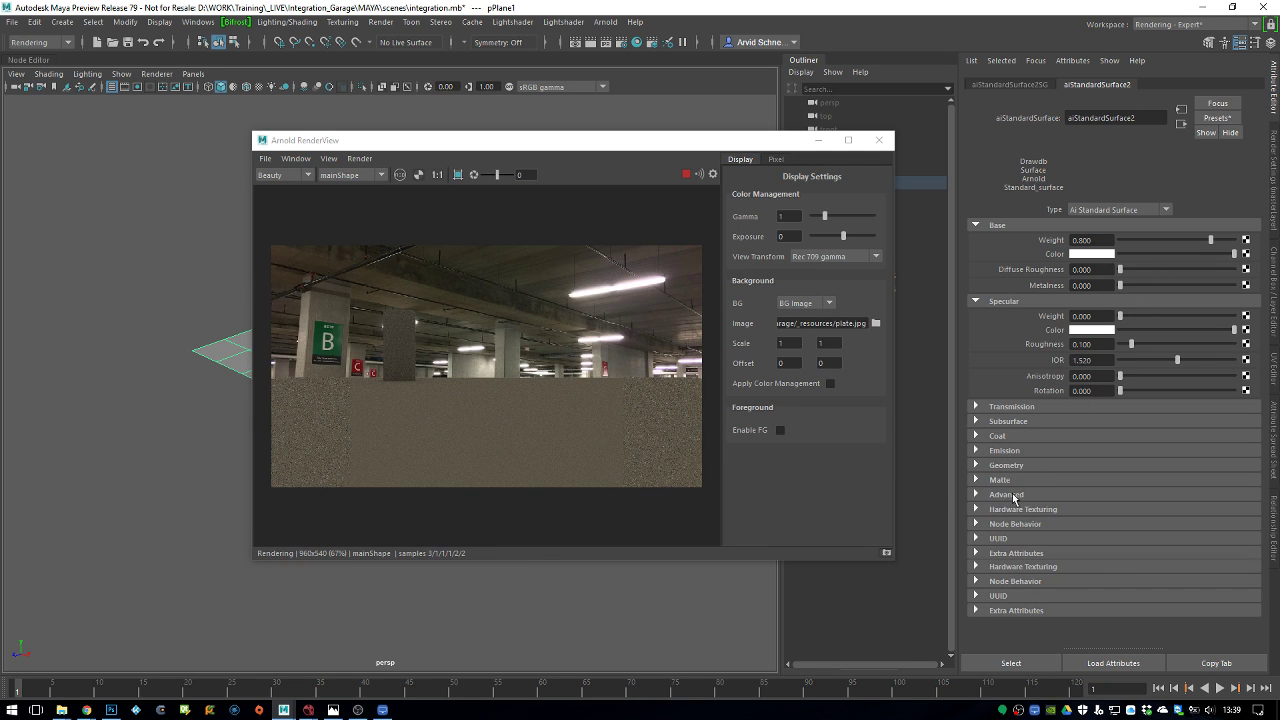
left_click(1006, 466)
left_click_drag(1233, 492, 1138, 492)
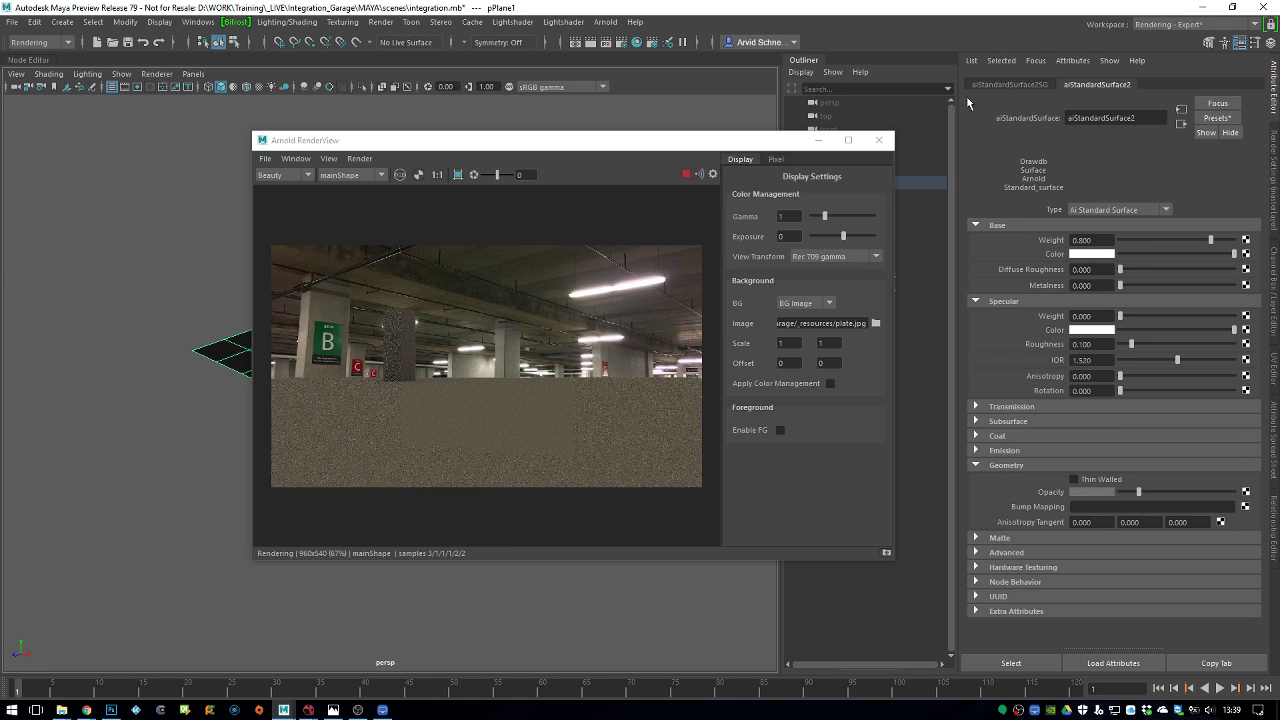
Turn off Opaque for the ground plane's shape and raise its material opacity to a light grey
left_click(370, 412)
left_click(1005, 274)
left_click(1079, 308)
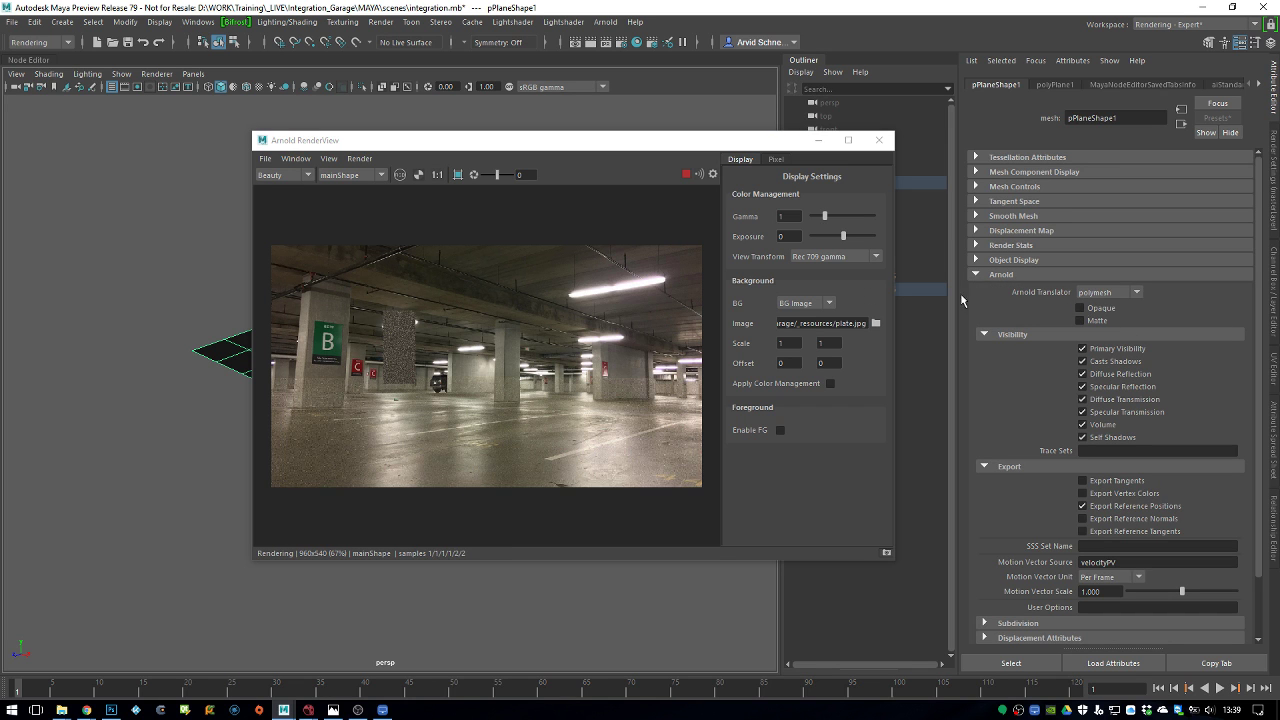
left_click(1230, 85)
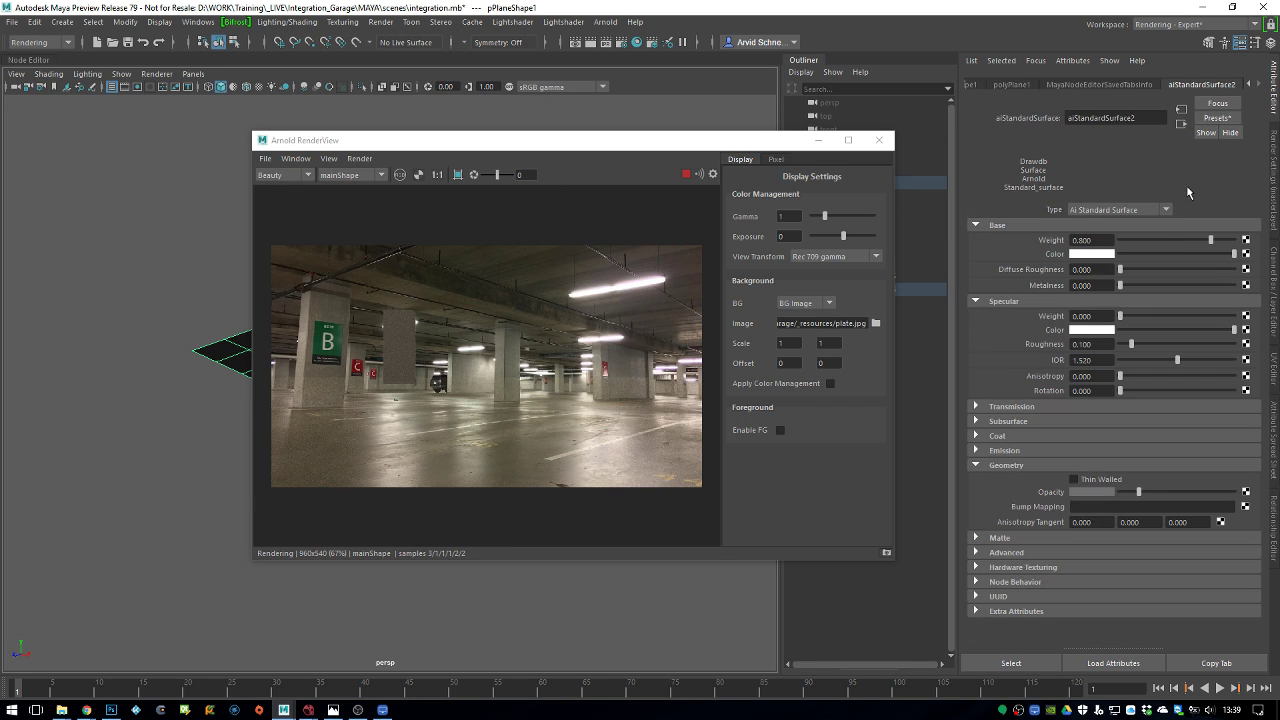
left_click_drag(1138, 492, 1199, 492)
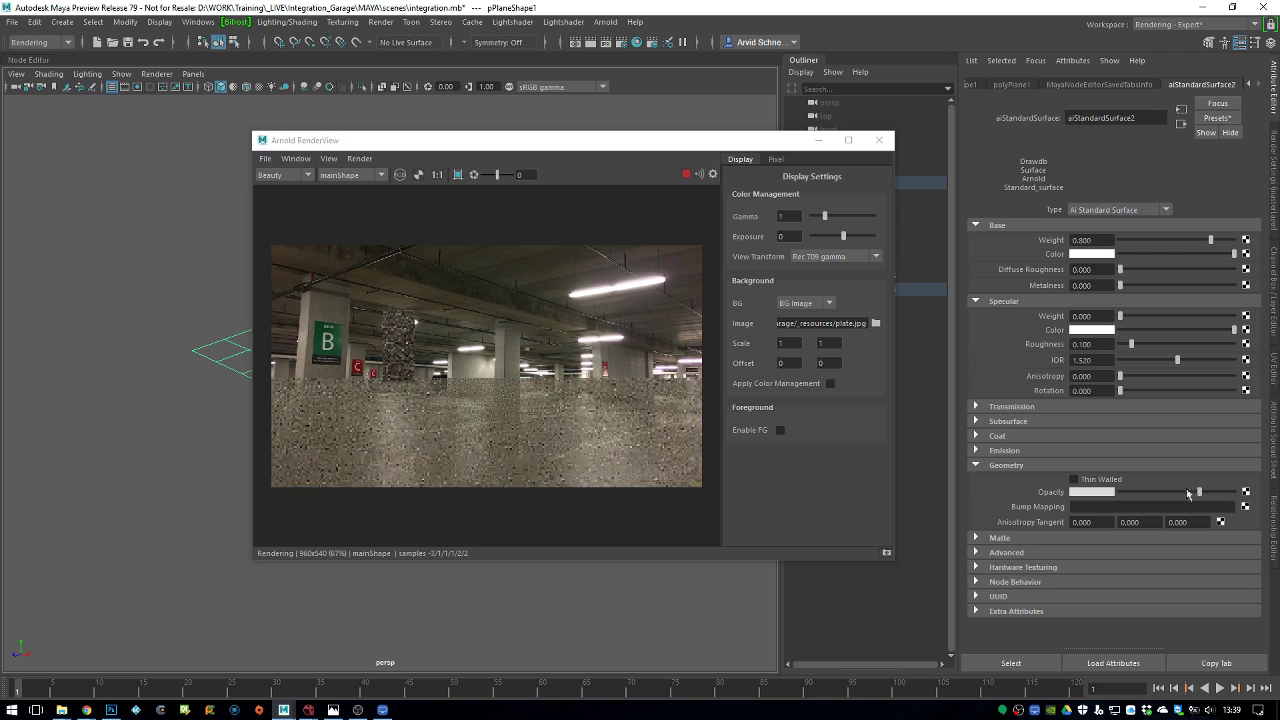
Rotate the main camera sideways so the rendered stand-in cube overlaps the central pillar in the garage plate
left_click_drag(545, 140, 886, 118)
left_click_drag(418, 340, 237, 314, "alt")
left_click(300, 367)
left_click(268, 258)
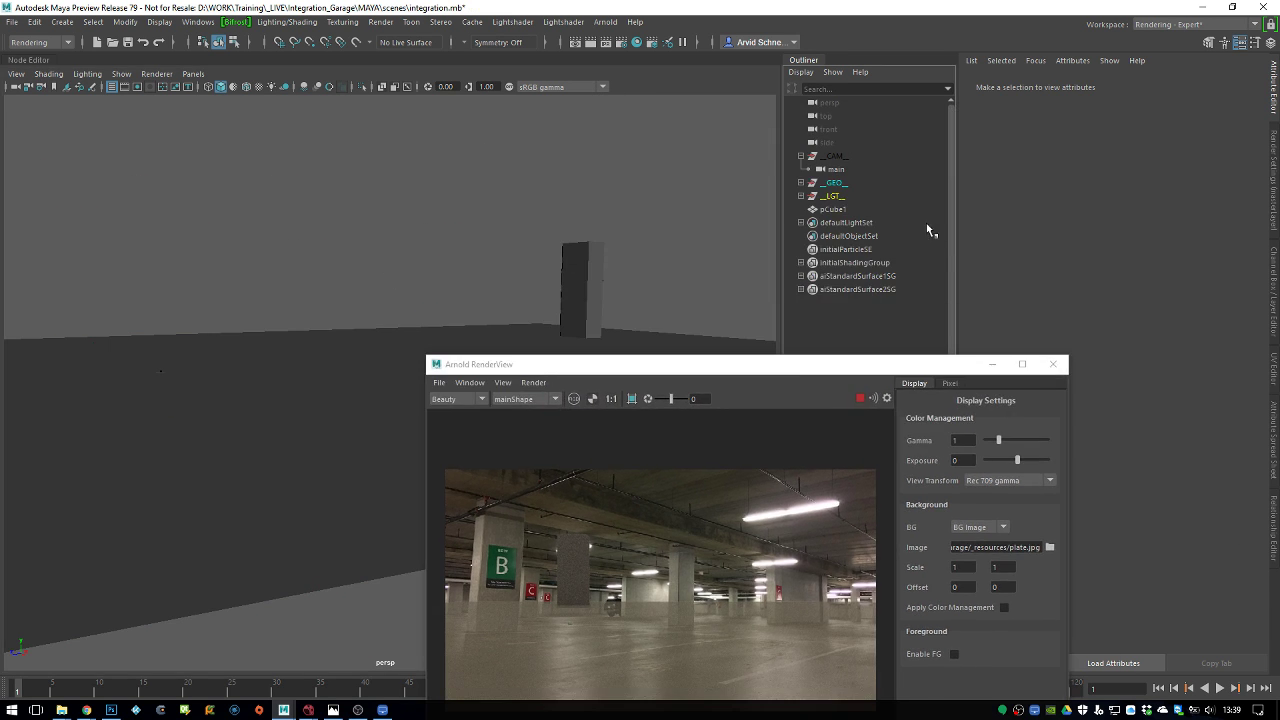
left_click(883, 206)
left_click(834, 169)
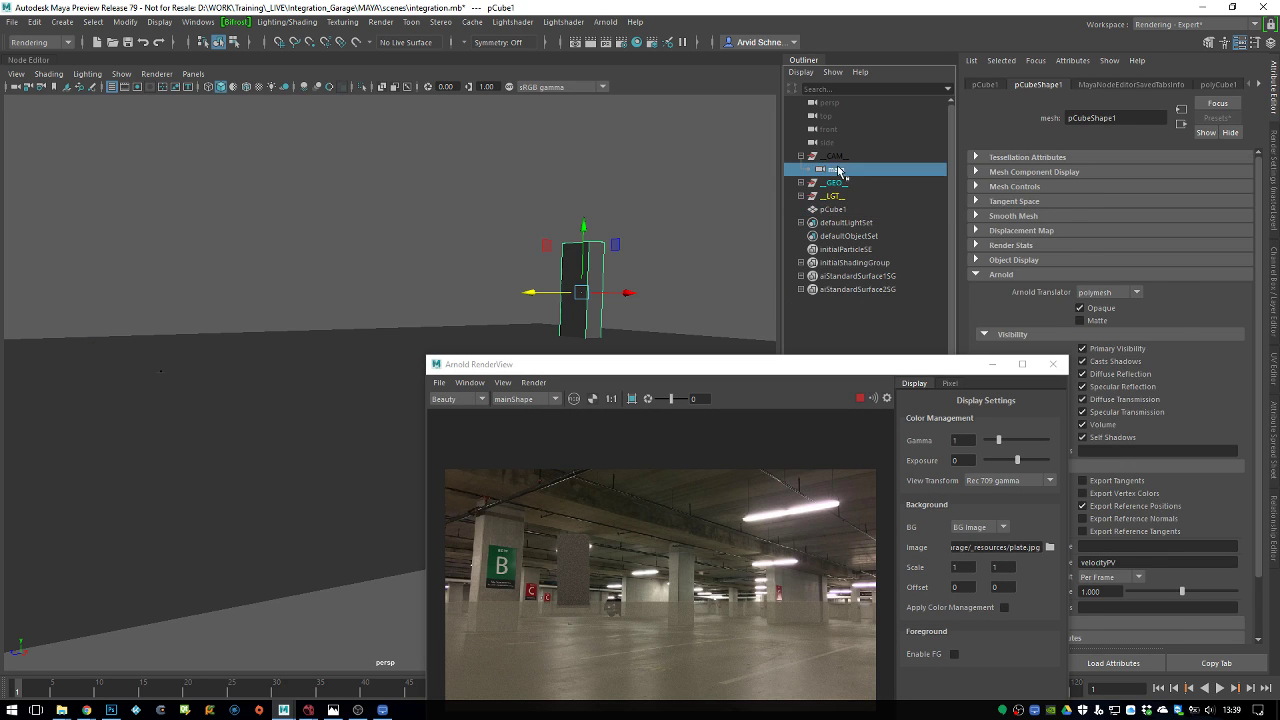
left_click_drag(93, 342, 355, 226)
left_click_drag(620, 364, 666, 173)
left_click_drag(420, 215, 252, 428, "alt")
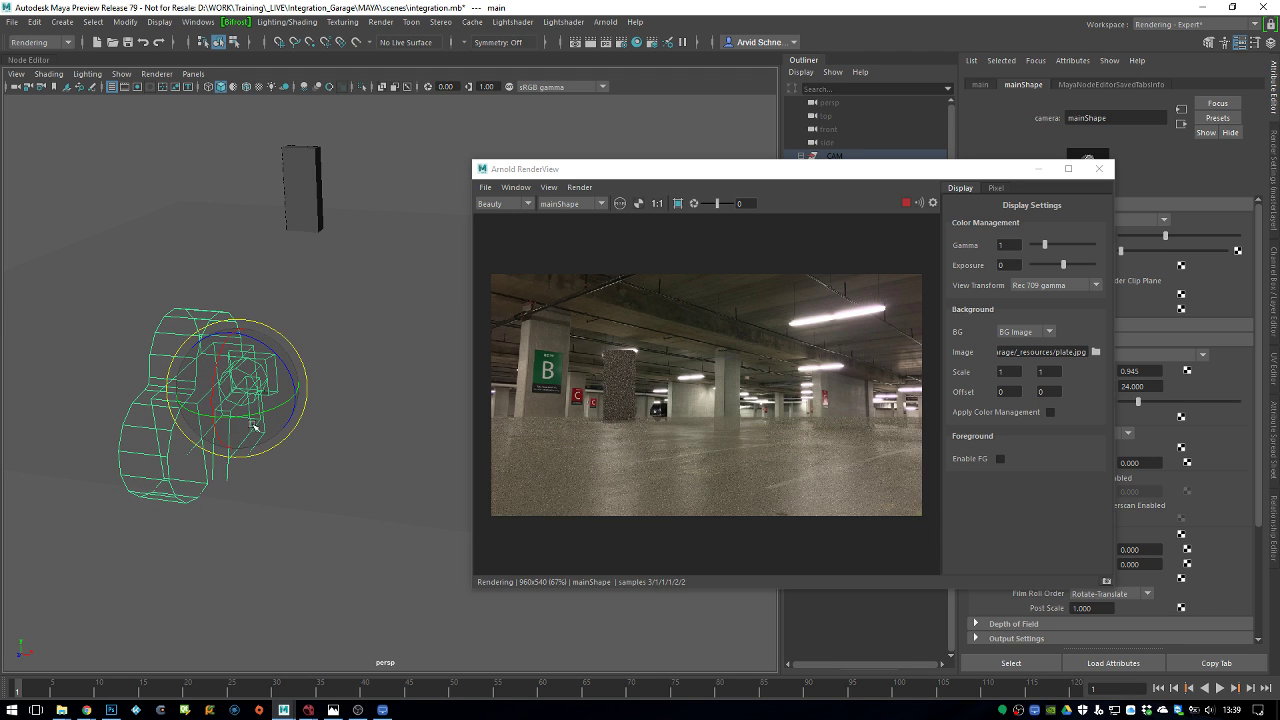
right_click(246, 412)
right_click_drag(251, 378, 245, 403)
left_click_drag(258, 411, 272, 409)
left_click_drag(280, 408, 257, 366)
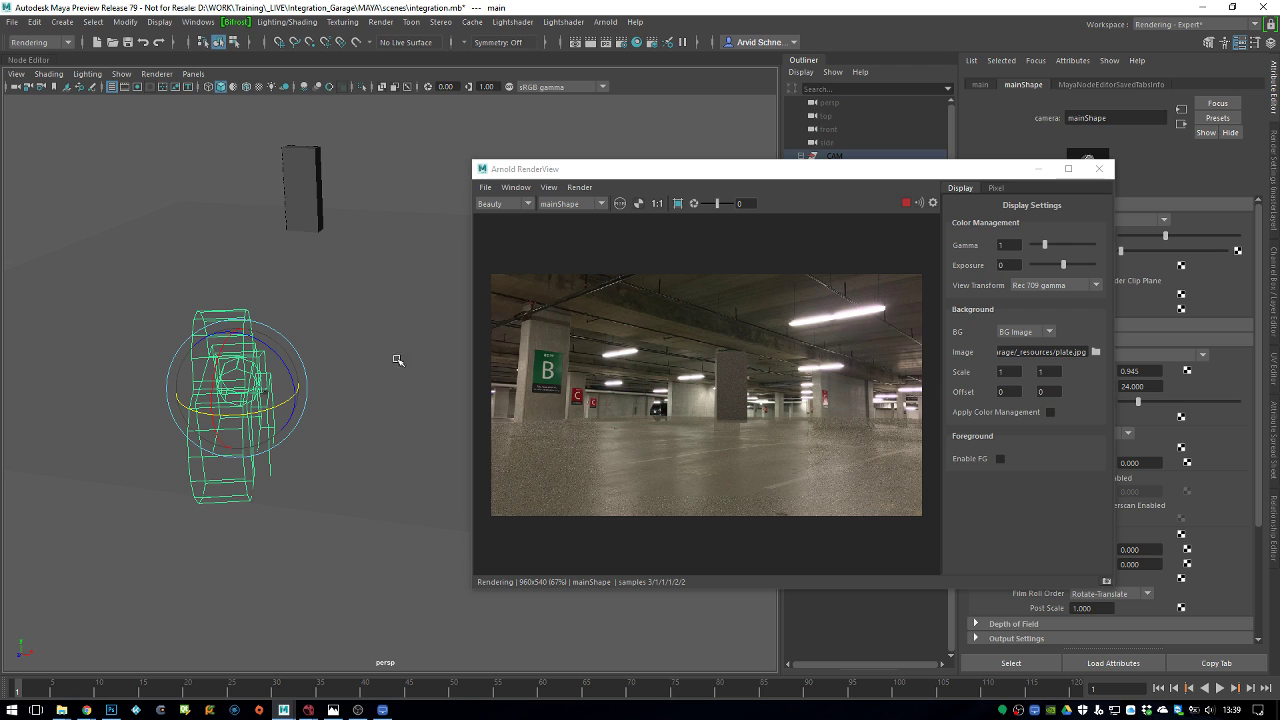
Fine-tune the main camera's rotation against a zoomed crop render of the pillar, and close the Arnold RenderView
right_click_drag(257, 352, 258, 336)
left_click_drag(274, 350, 265, 337)
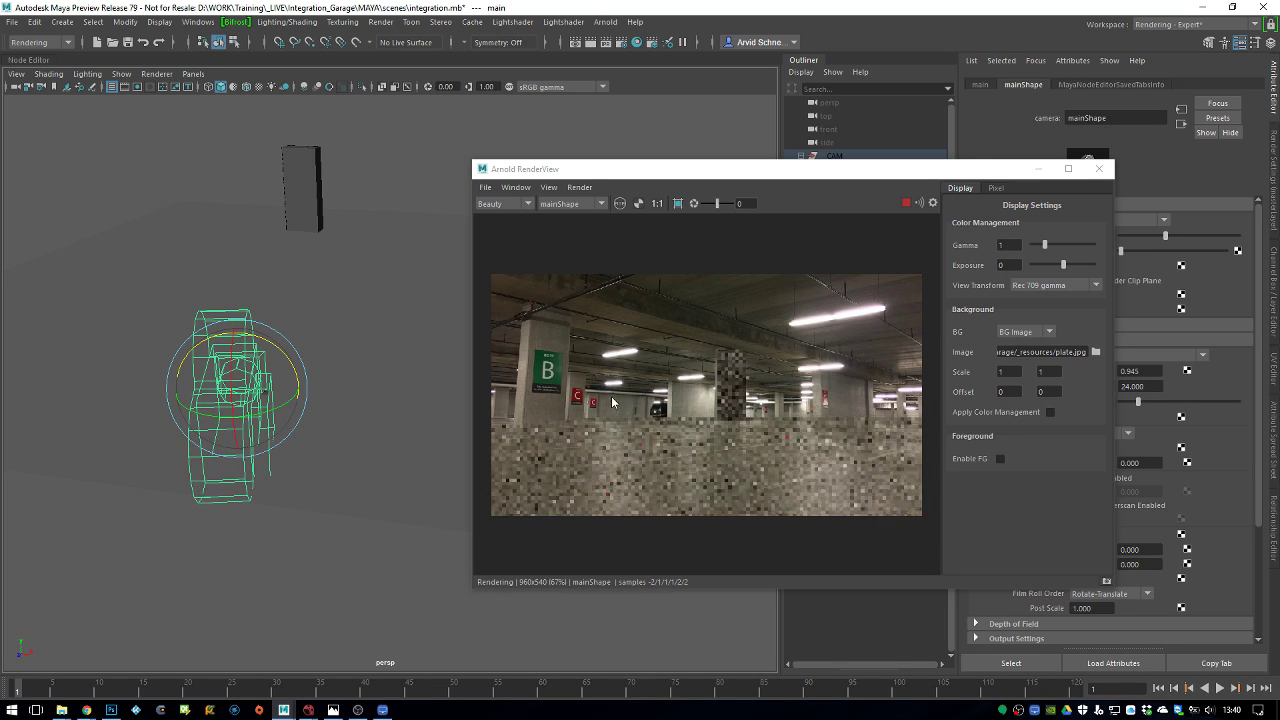
left_click(677, 203)
scroll(674, 269, "up", 5)
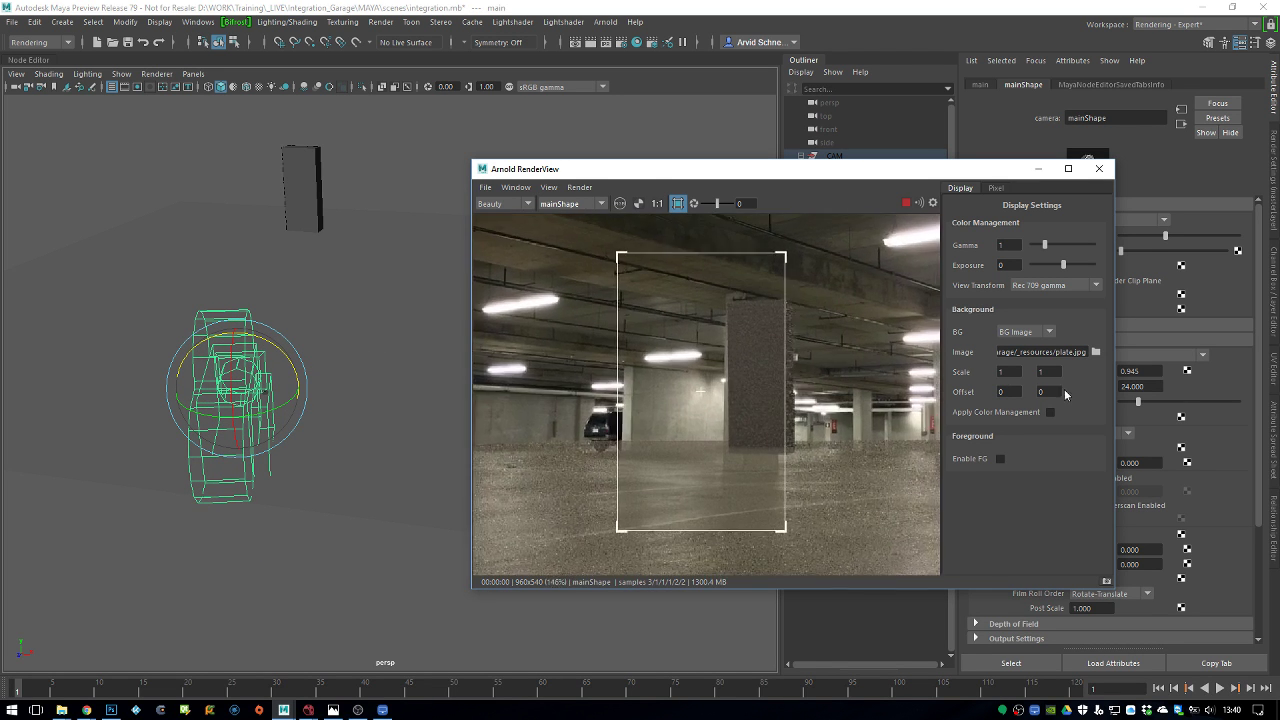
left_click_drag(268, 340, 259, 337)
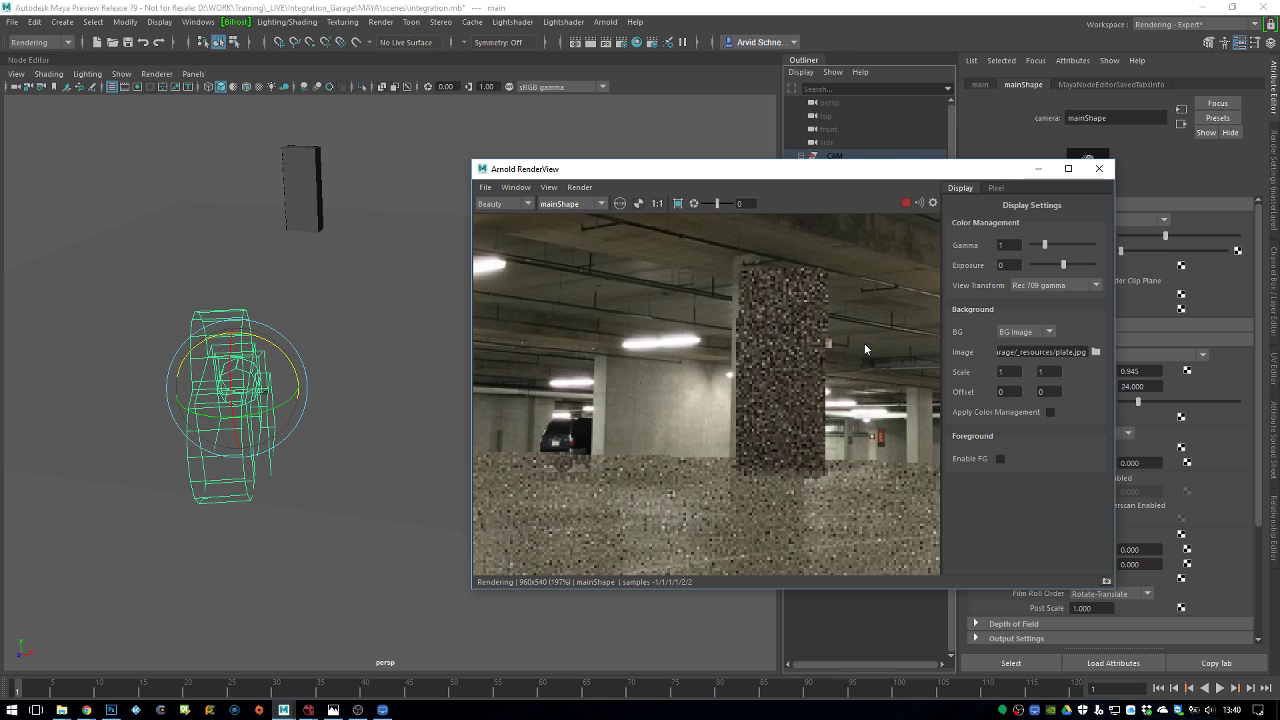
left_click(678, 203)
left_click(1102, 168)
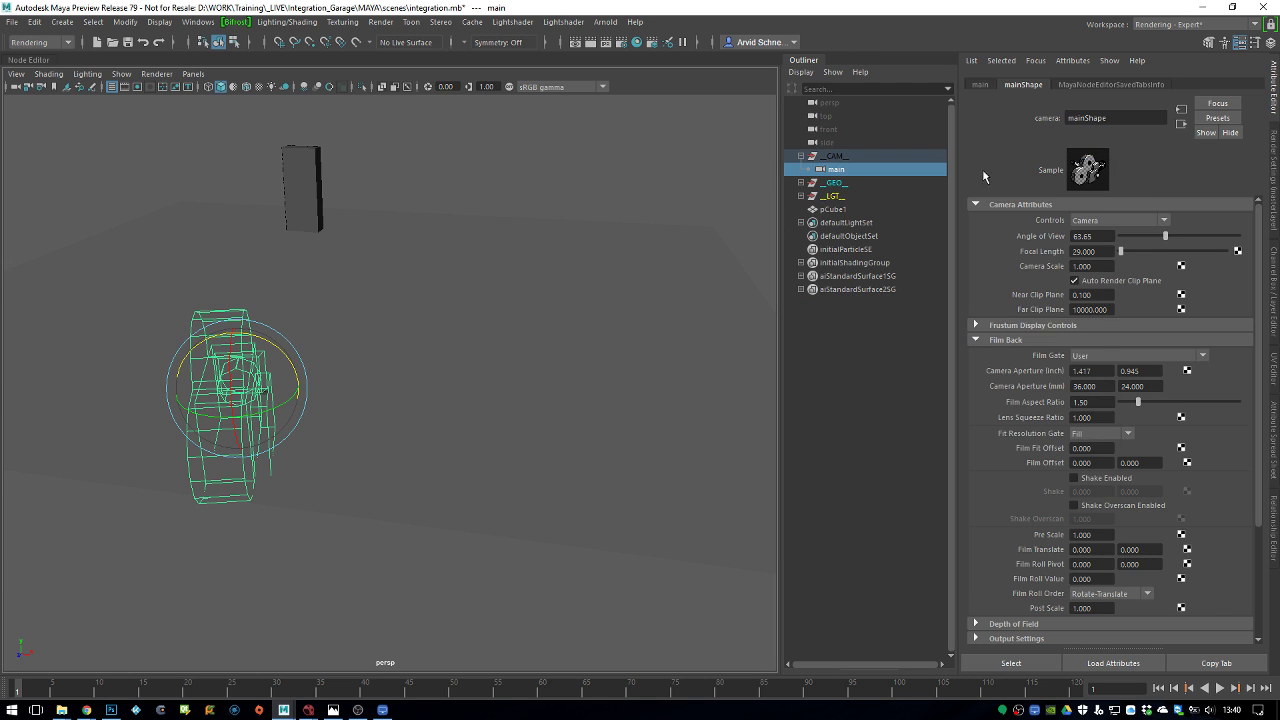
Deselect the main camera and collapse the __CAM__ group in the Outliner
left_click(530, 158)
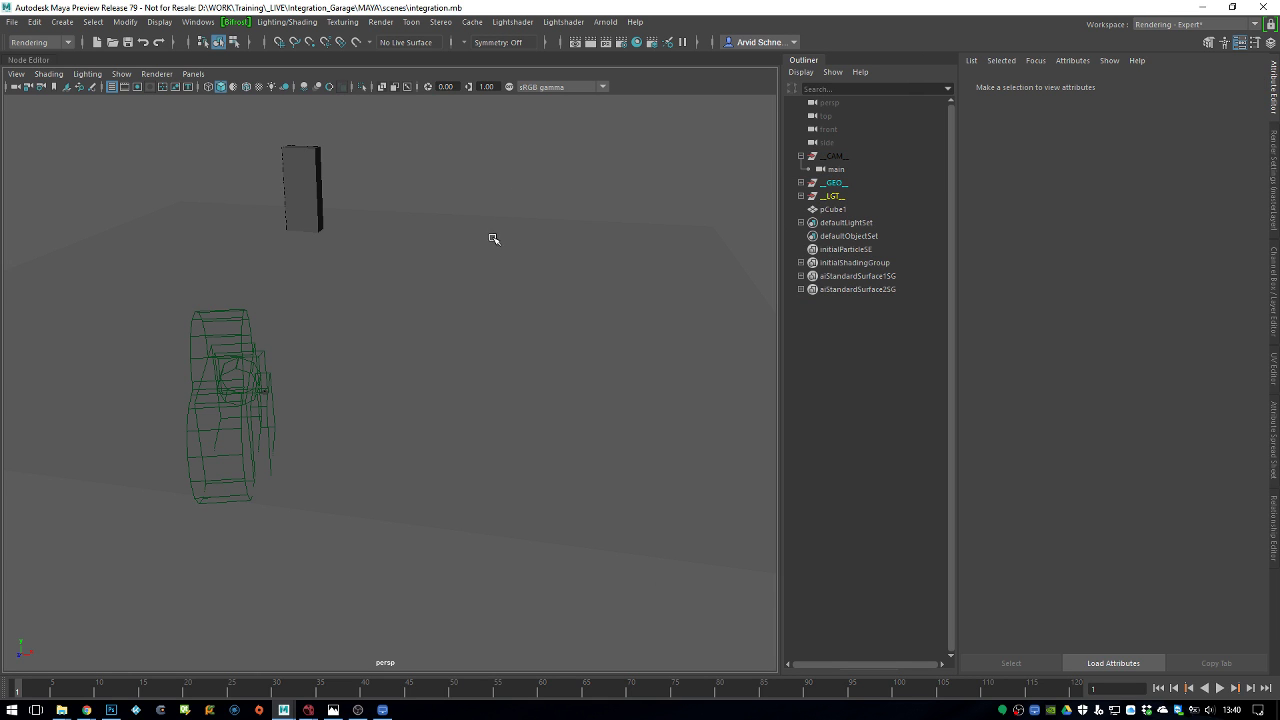
left_click_drag(557, 237, 520, 249, "alt")
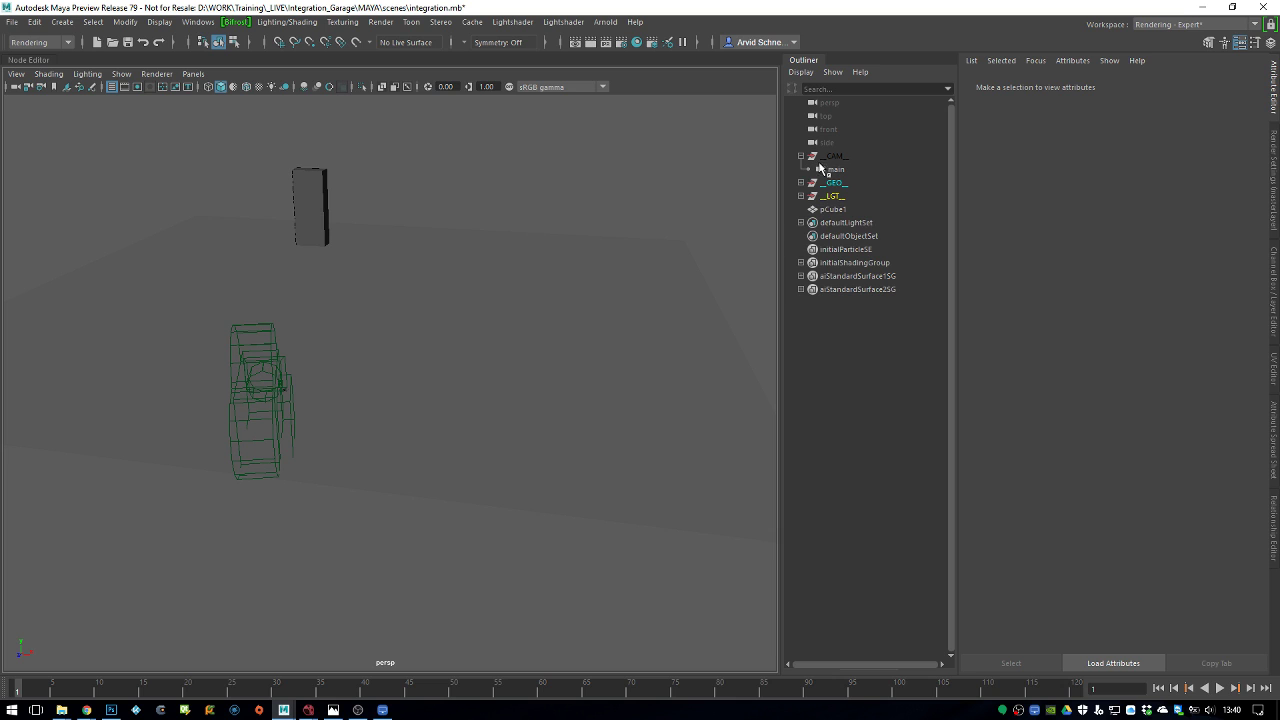
left_click(801, 156)
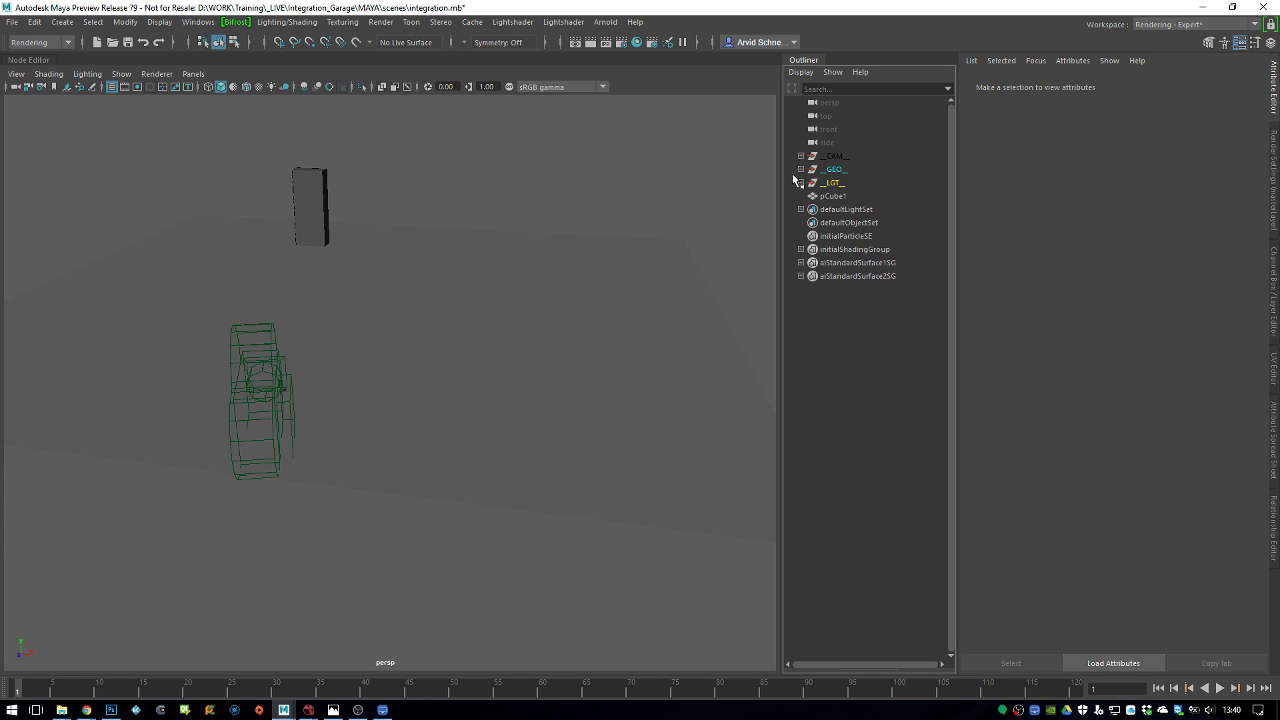
Import the car model Vol5_05_V001.obj from the project's _resources folder into the scene
left_click_drag(580, 237, 456, 218, "alt")
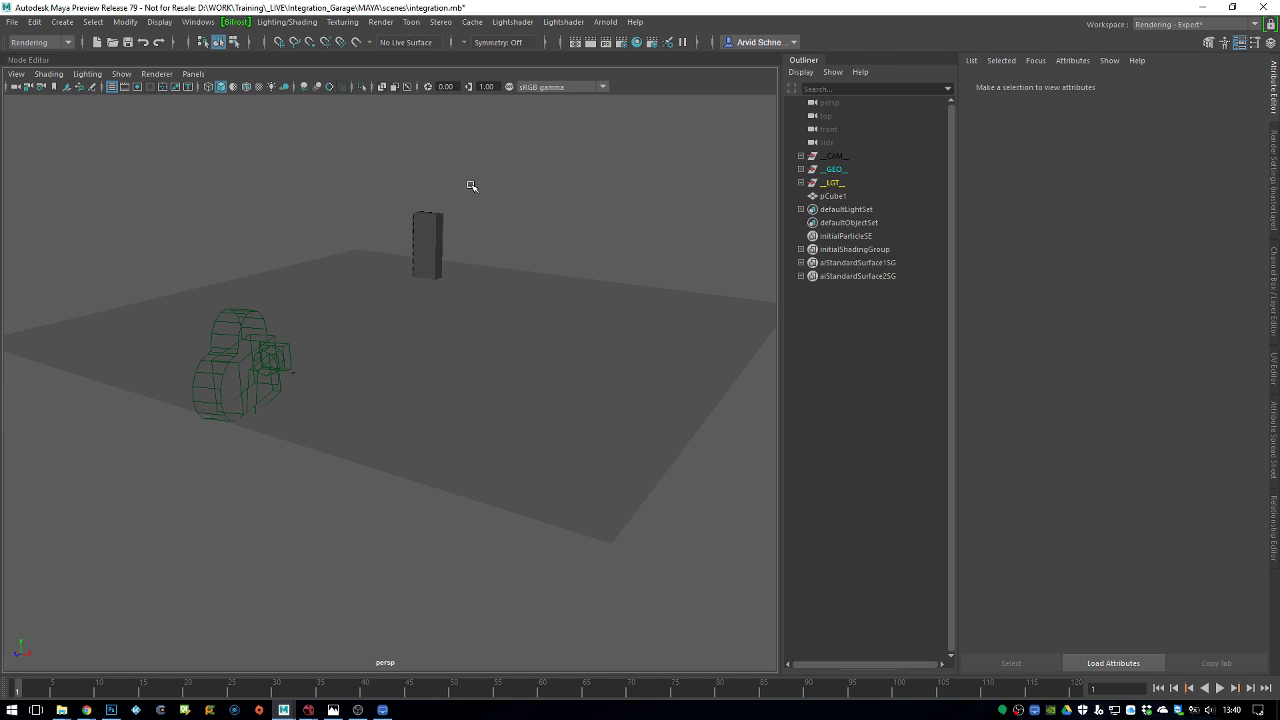
left_click(14, 21)
left_click(80, 174)
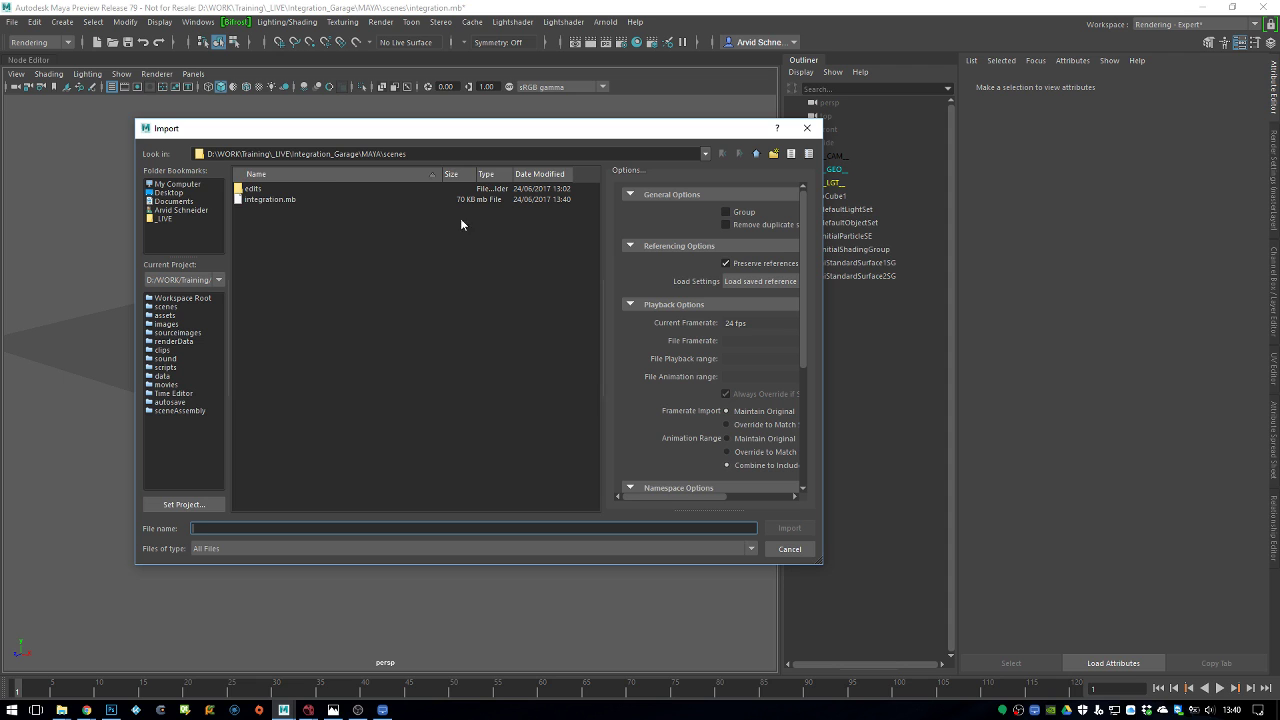
left_click(756, 153)
left_click(756, 153)
double_click(278, 188)
left_click(291, 188)
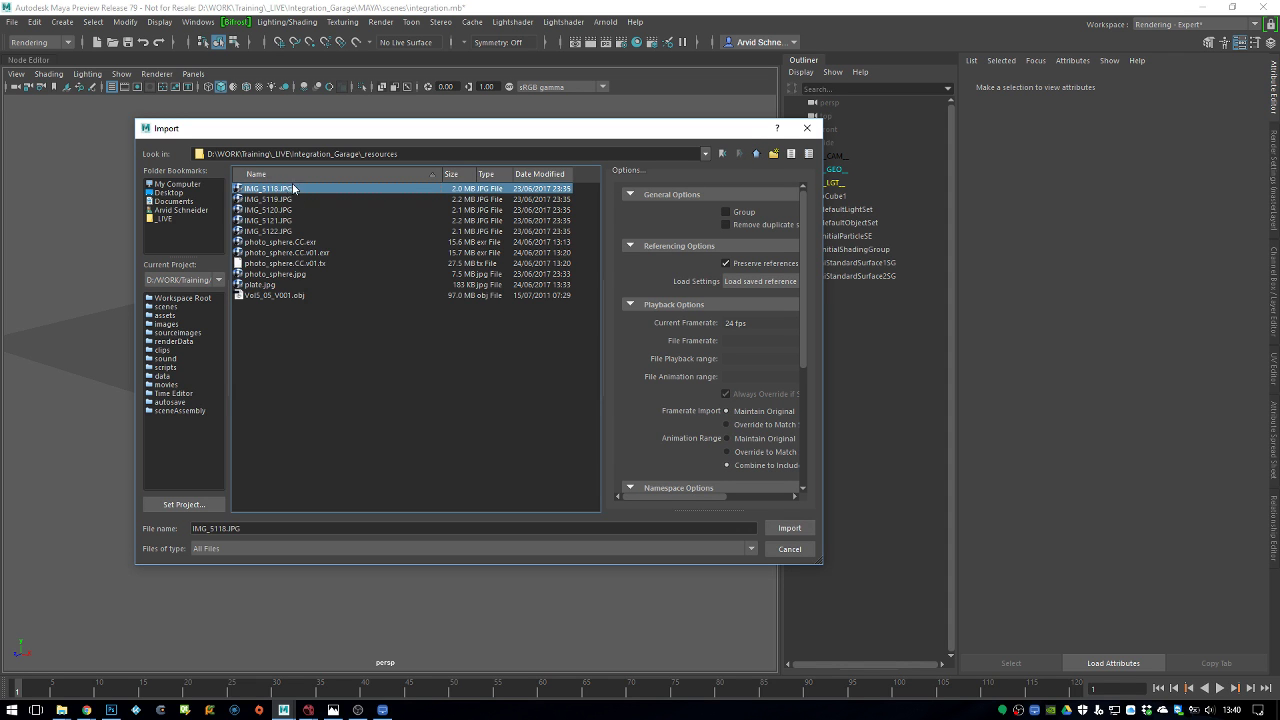
left_click(288, 295)
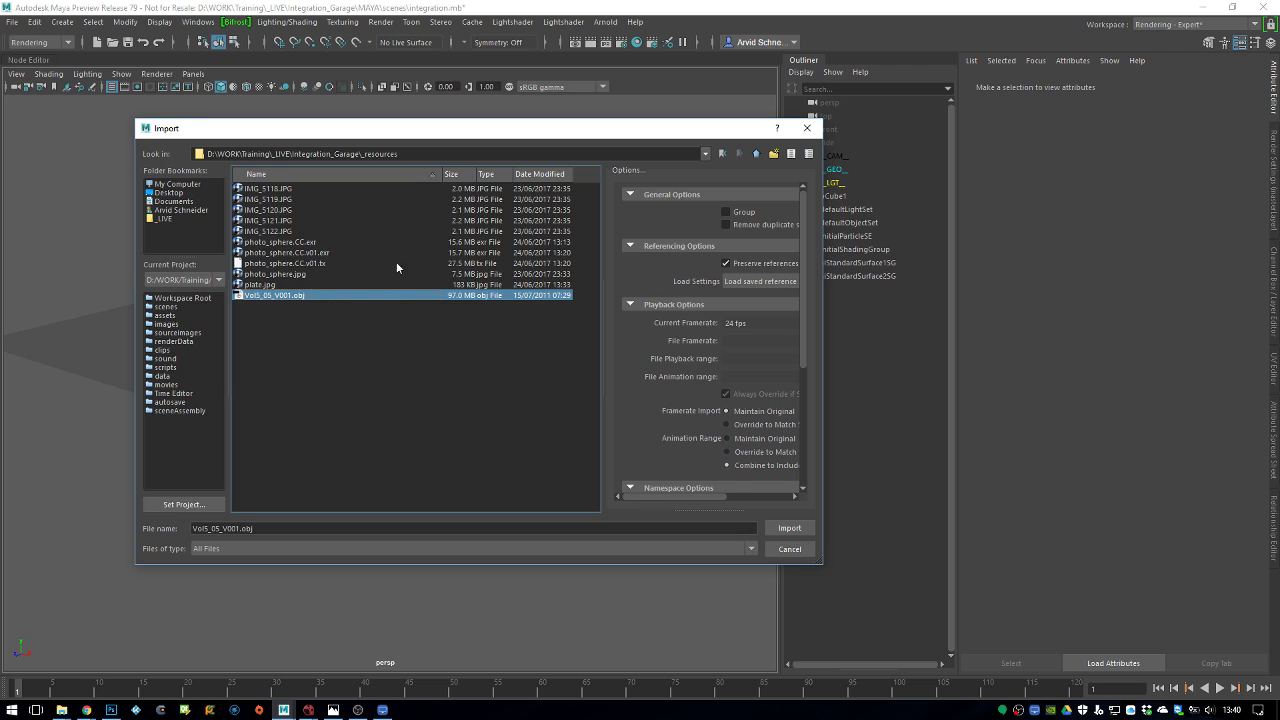
left_click(789, 528)
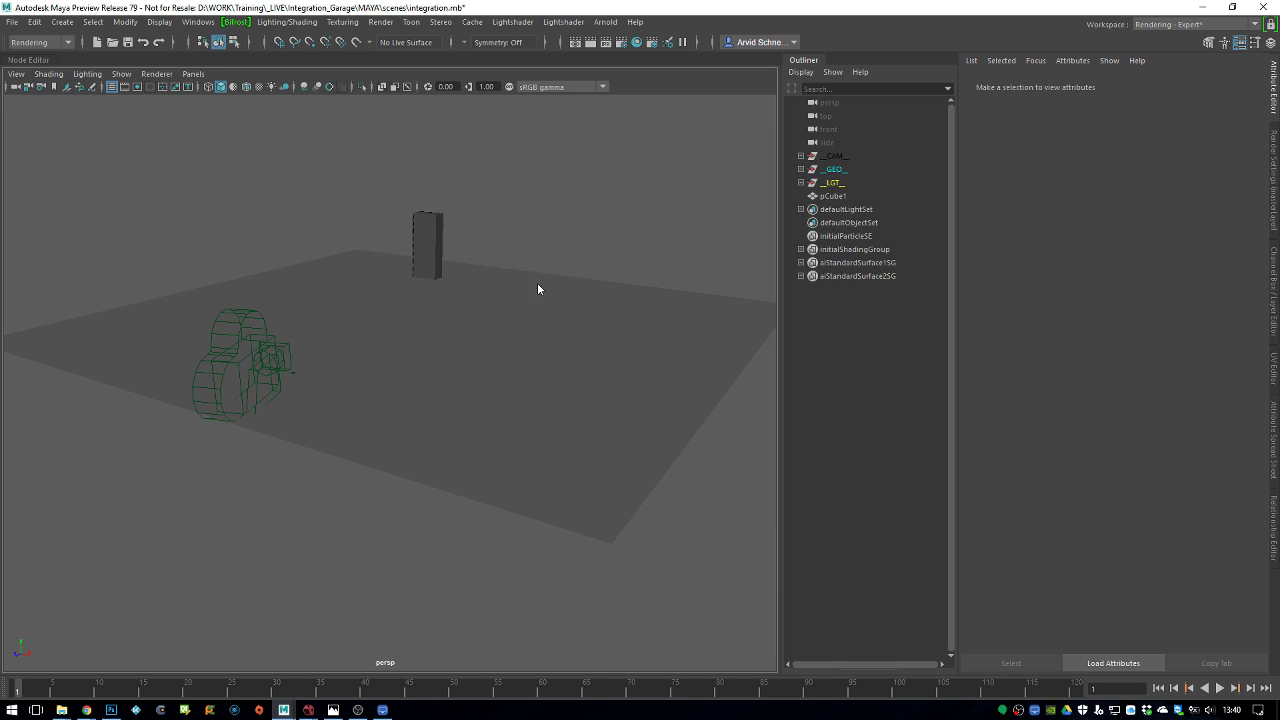
Group all the imported car meshes and name the group car
left_click(836, 185)
left_click(853, 211)
left_click_drag(959, 173, 954, 439)
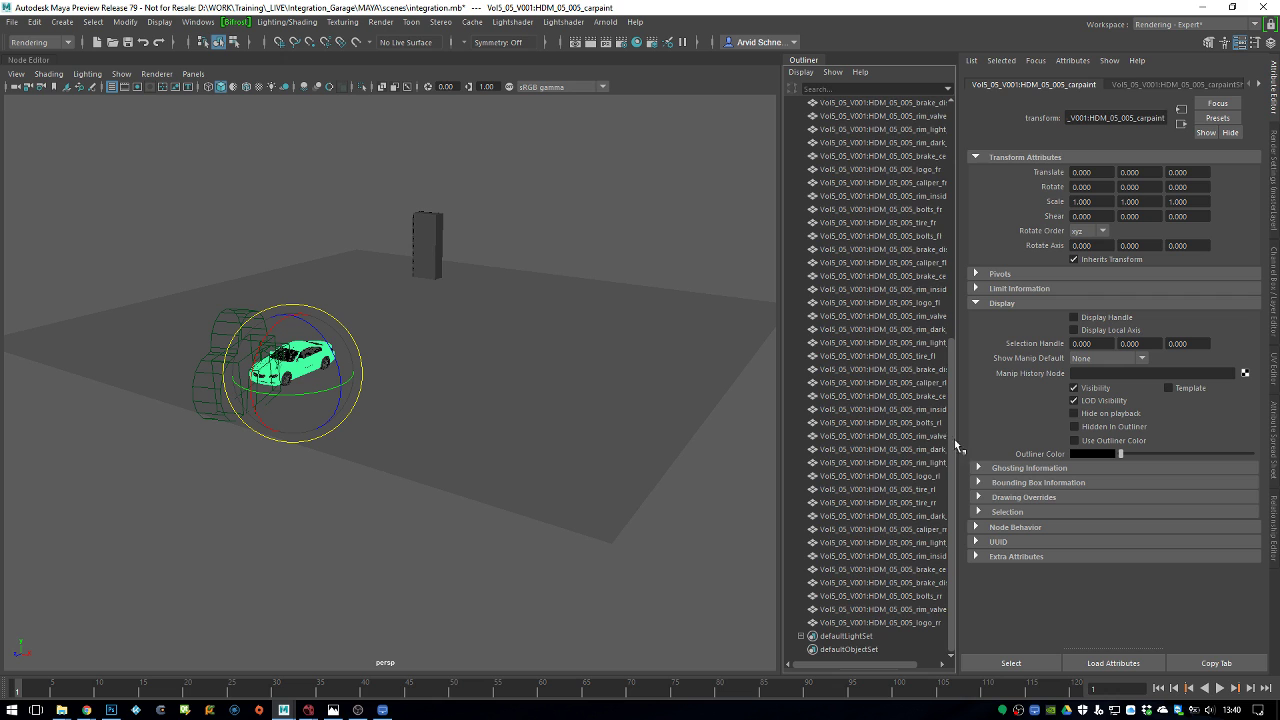
left_click(899, 622, "shift")
key("ctrl+g")
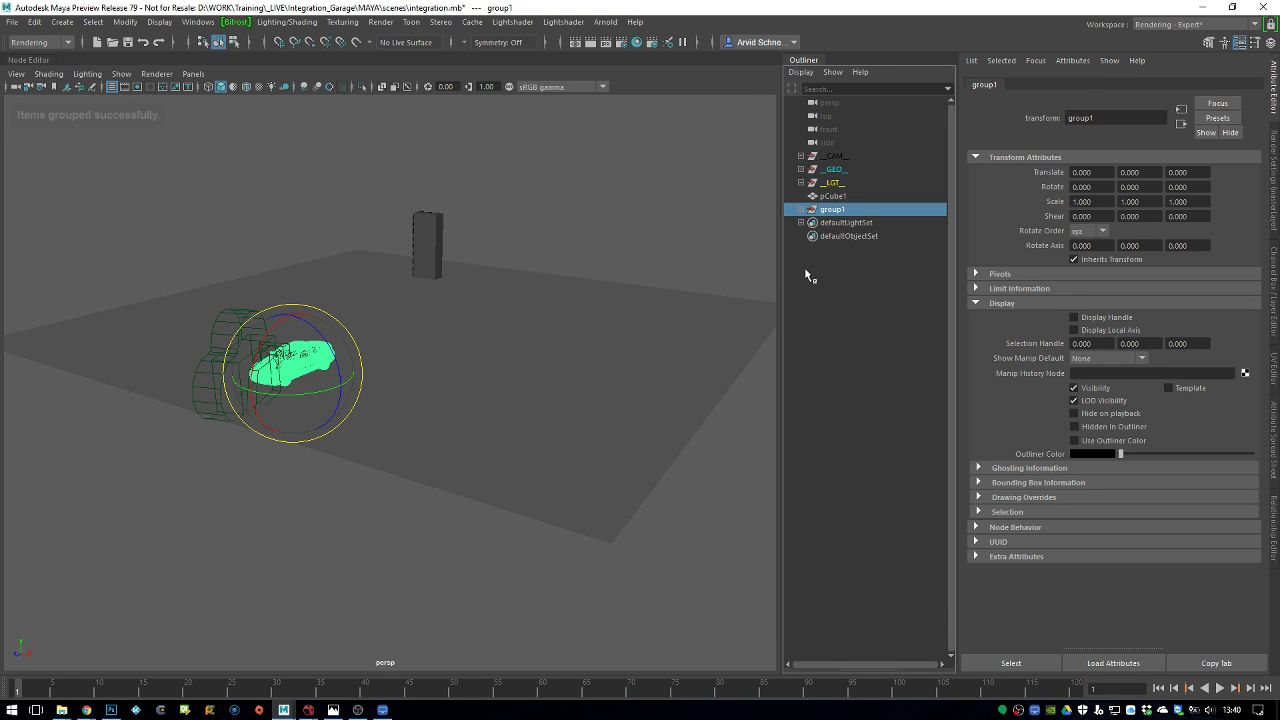
double_click(830, 210)
type("car")
key("Return")
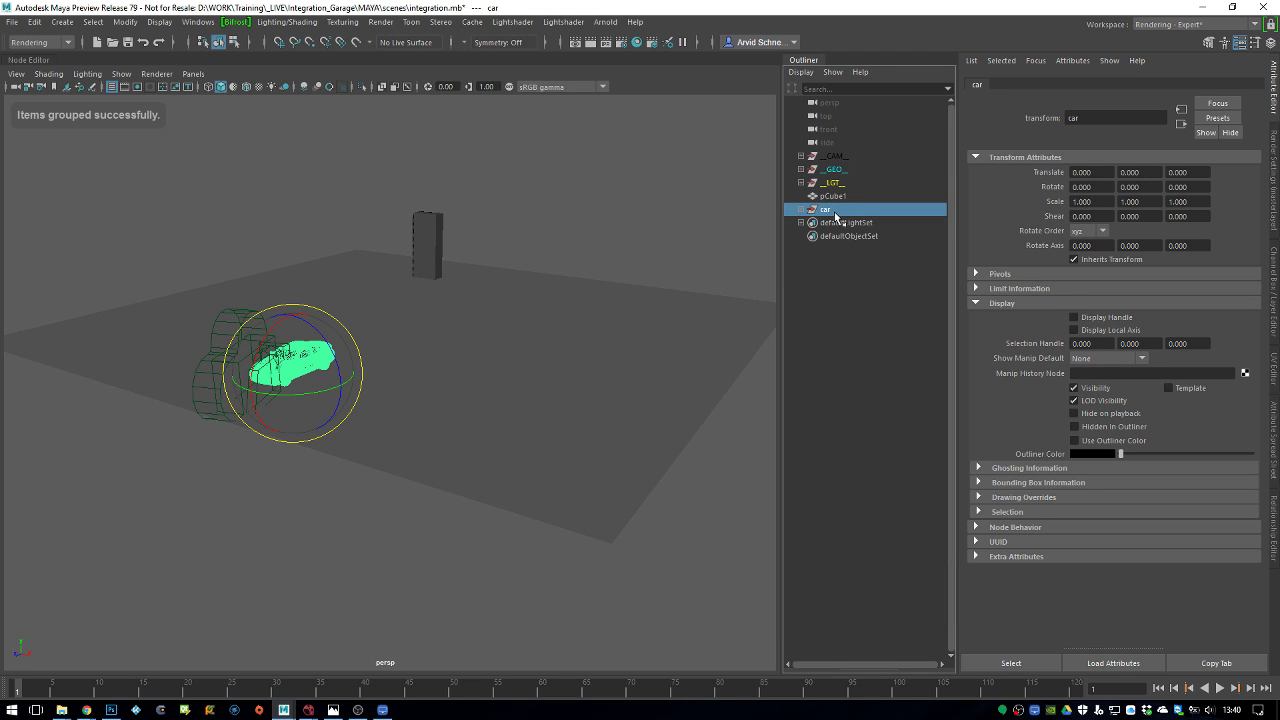
Parent the car group under __GEO__ and expand __GEO__ to show its contents
left_click_drag(826, 210, 838, 170)
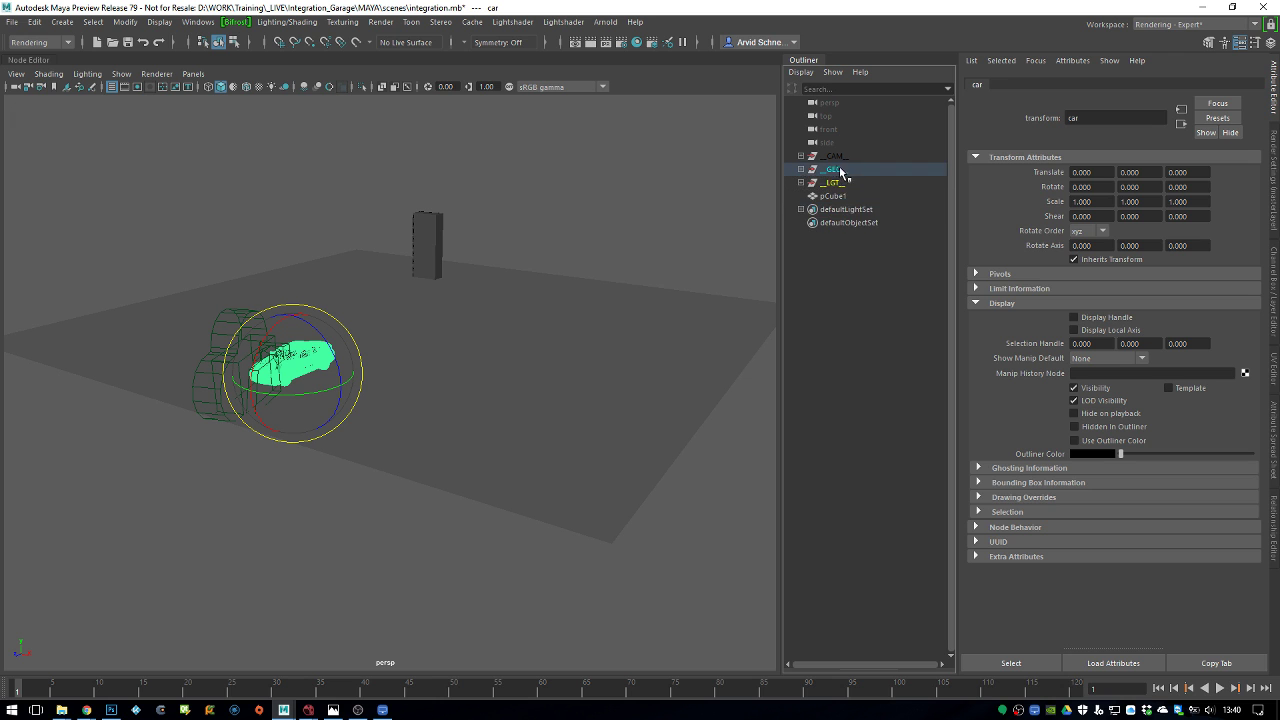
left_click(801, 169)
left_click(814, 210)
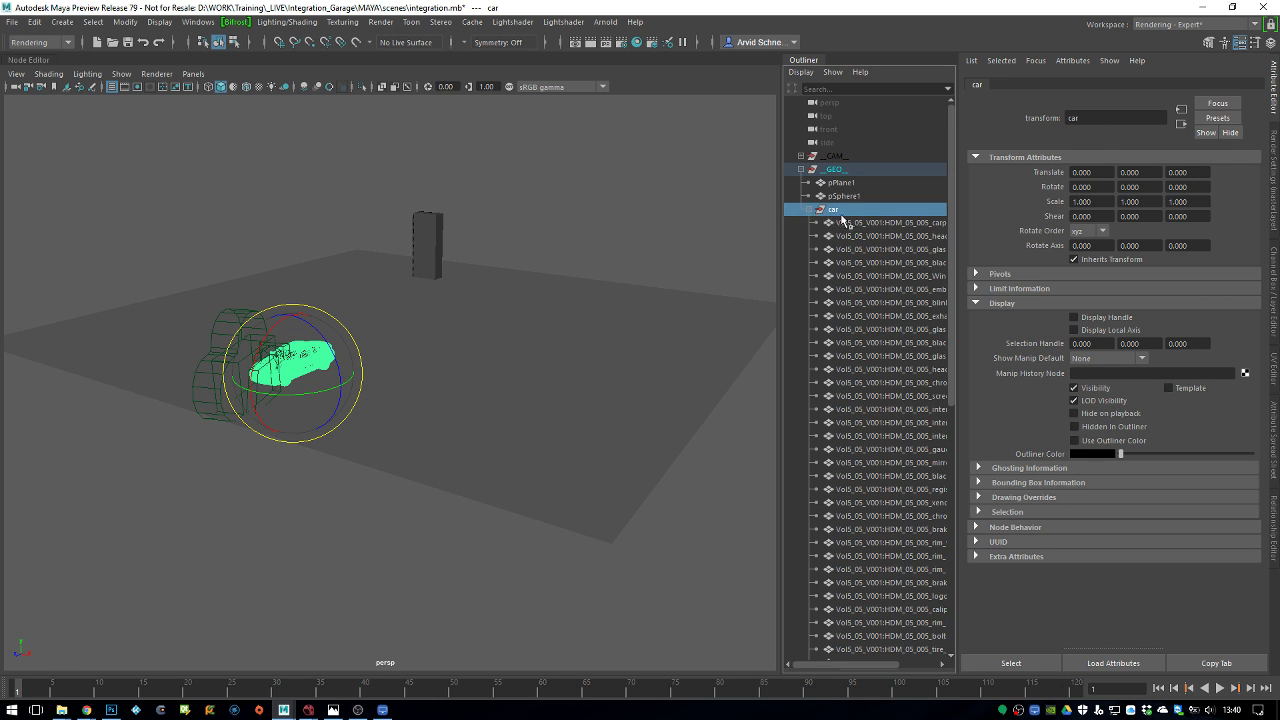
Delete the Vol5_05_V001 namespace, close the Namespace Editor, and collapse the car group in the Outliner
left_click(198, 21)
mouse_move(303, 71)
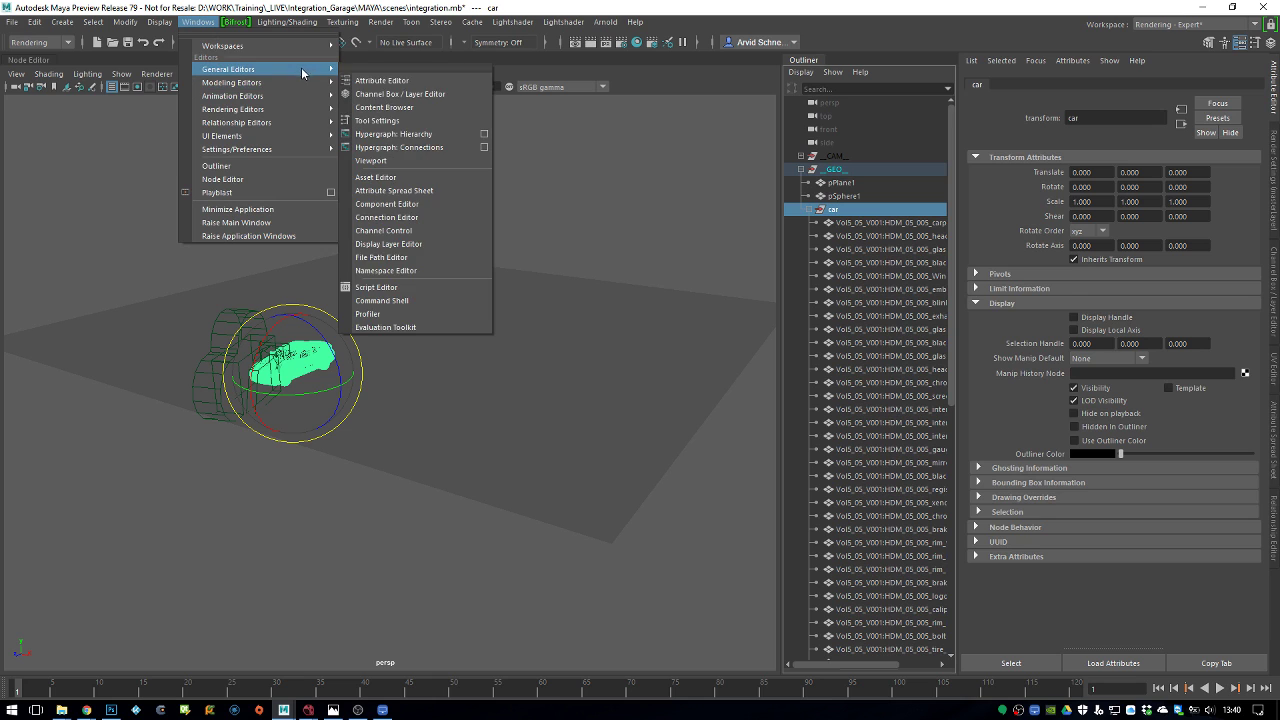
left_click(425, 270)
left_click(490, 293)
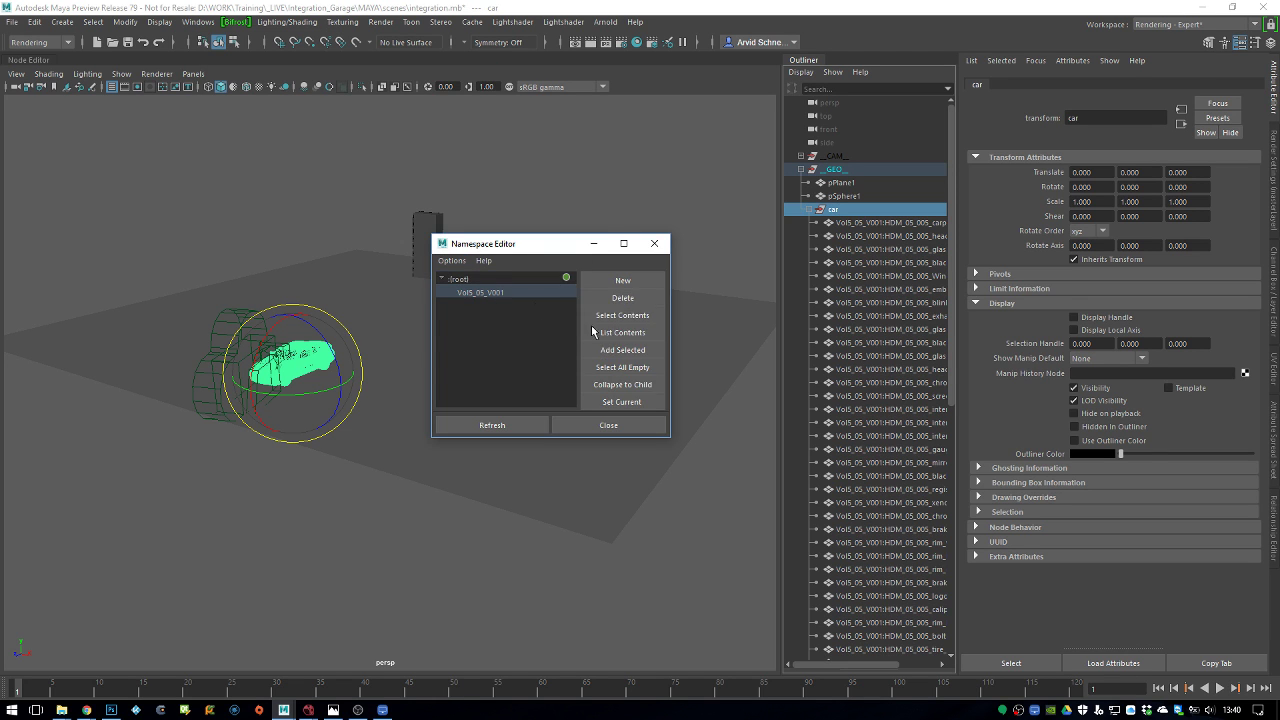
left_click(622, 299)
left_click(557, 362)
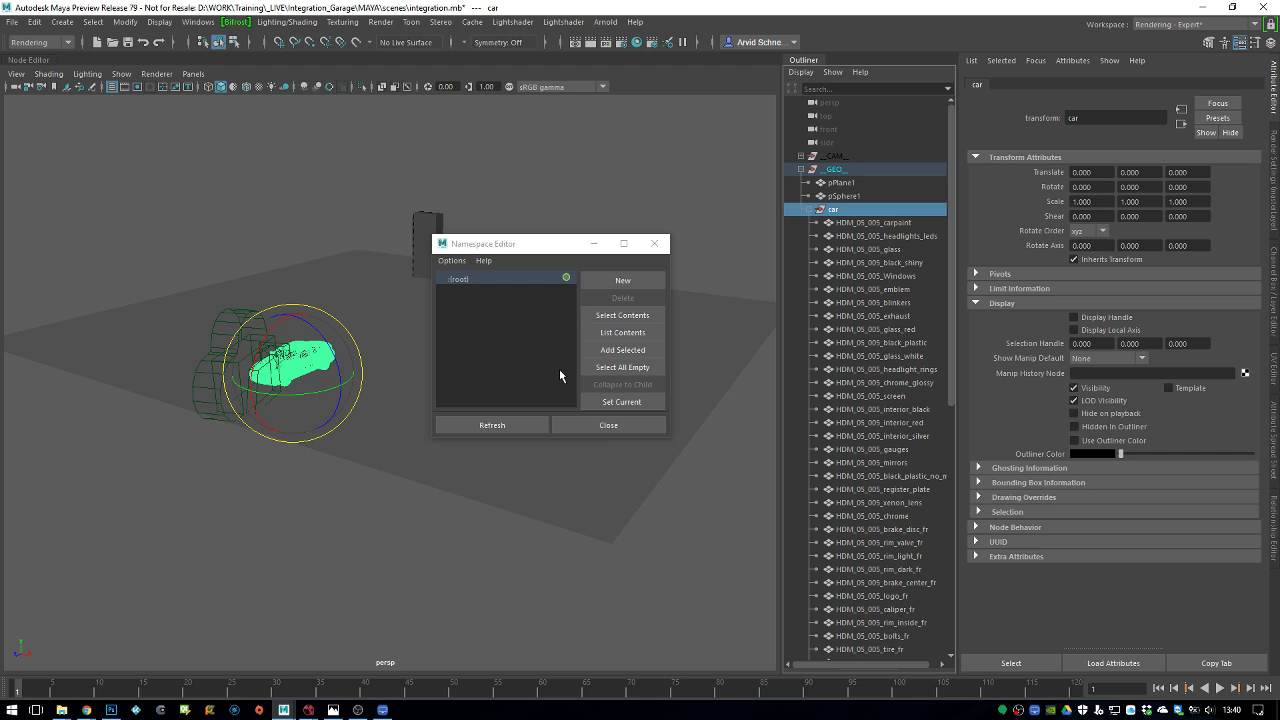
left_click(608, 425)
left_click(812, 210)
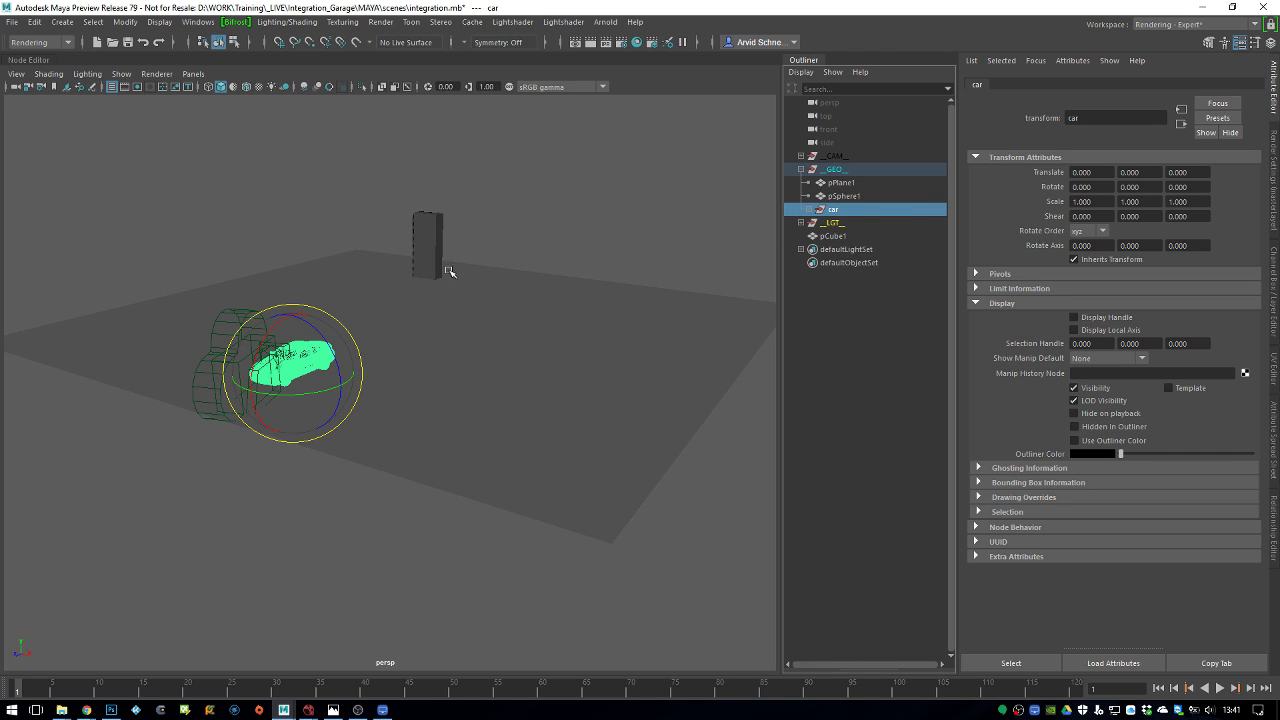
Move the car group across the ground plane to about -24, 0, -907, in front of the main camera, and deselect it
left_click_drag(423, 329, 374, 314, "alt")
key("w")
left_click_drag(306, 372, 431, 352)
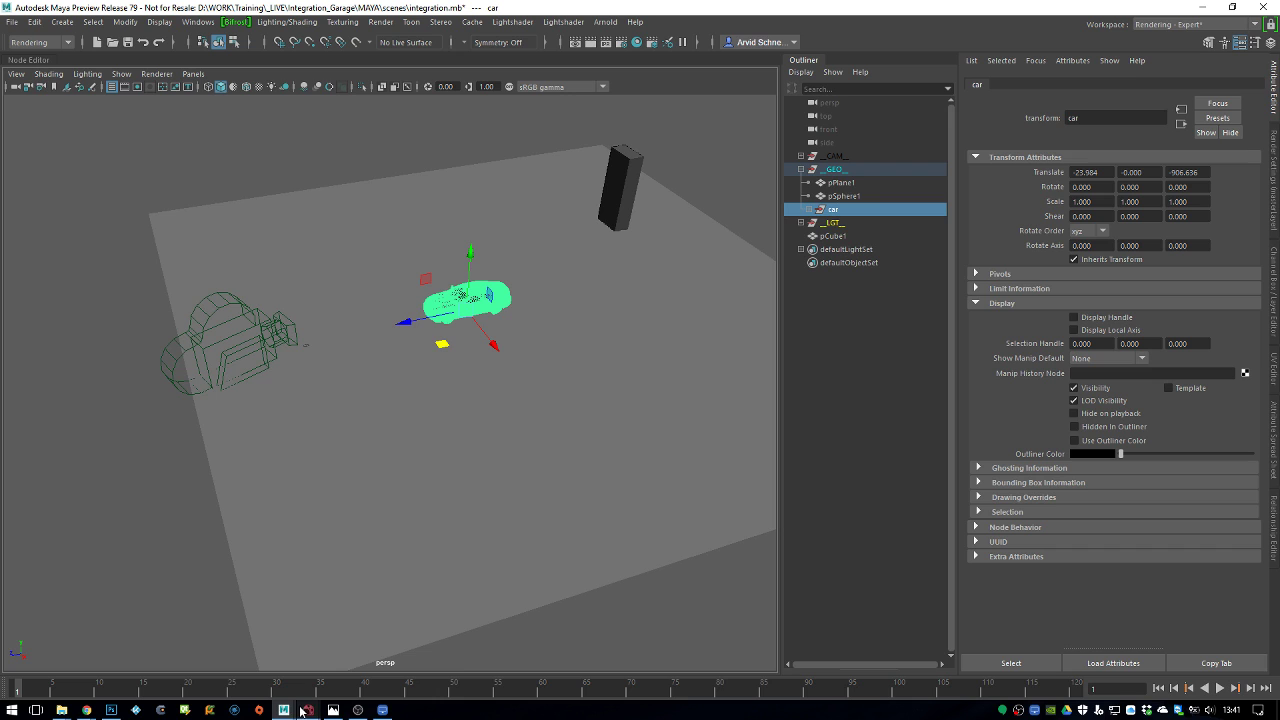
mouse_move(308, 714)
left_click(160, 395)
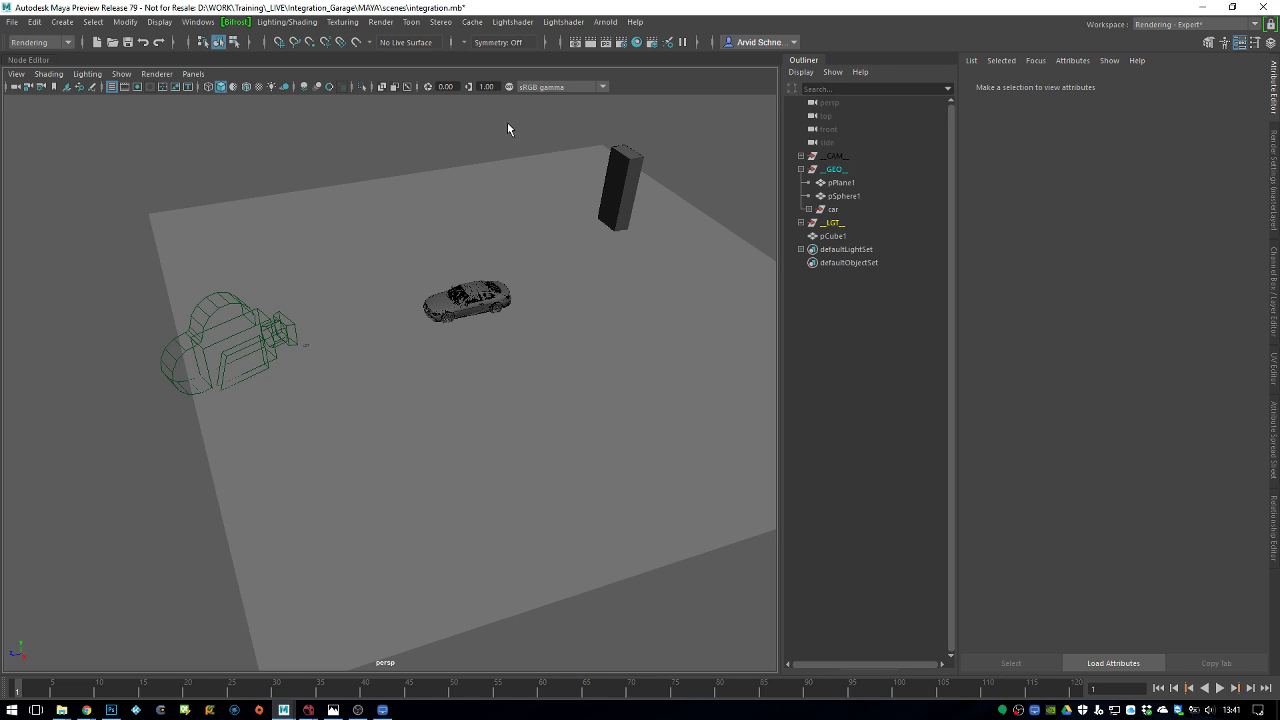
Examine the car's placement through the main camera and return to the persp view
left_click_drag(428, 237, 421, 221, "alt")
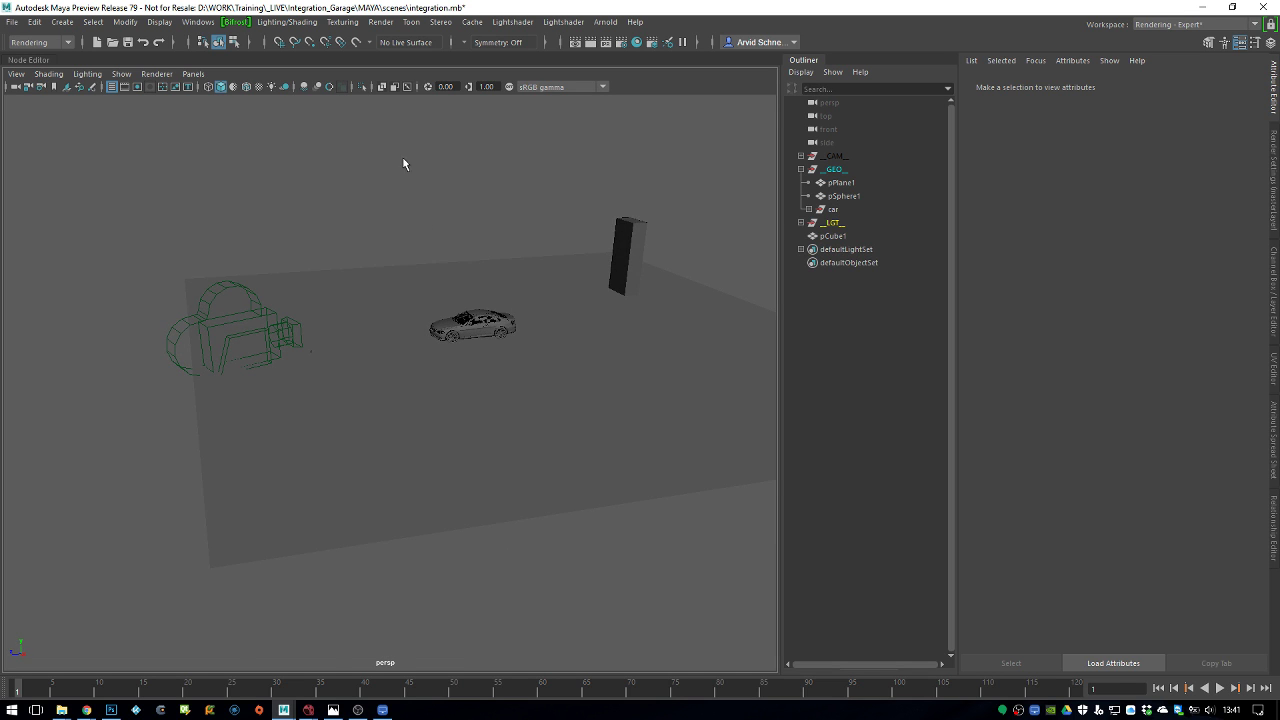
left_click(193, 74)
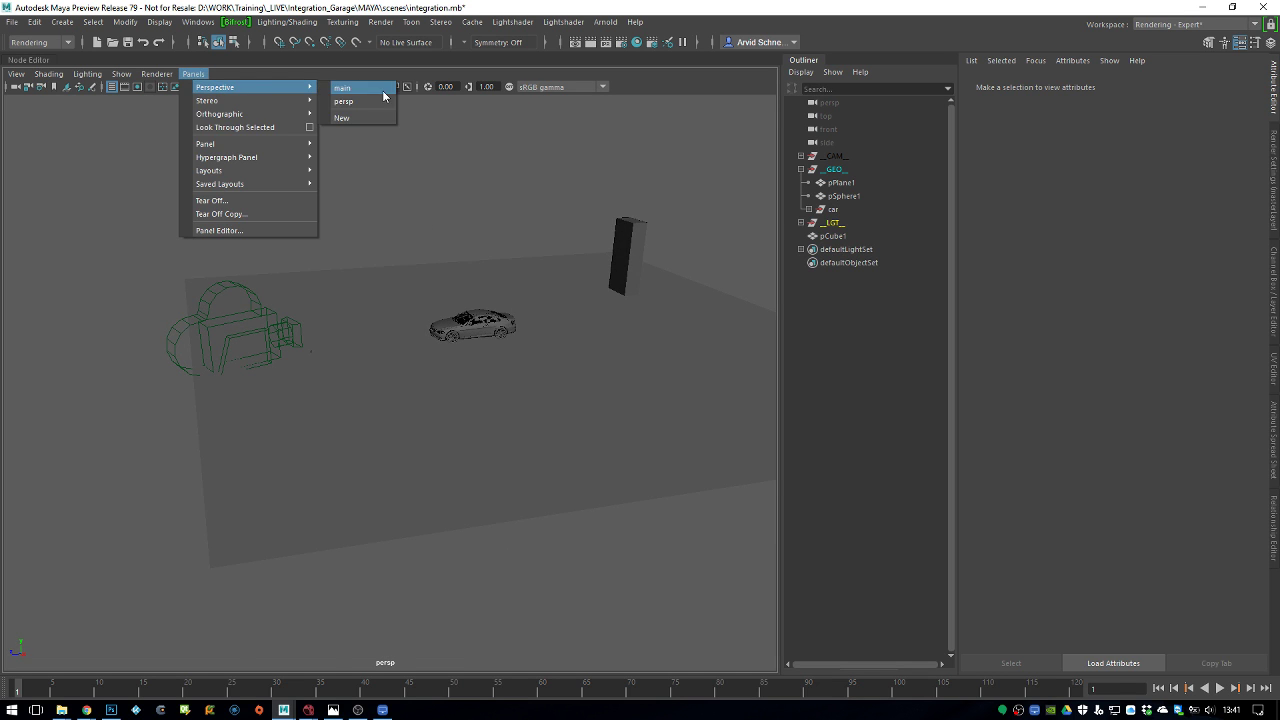
left_click(371, 102)
left_click(193, 74)
mouse_move(220, 88)
left_click(379, 92)
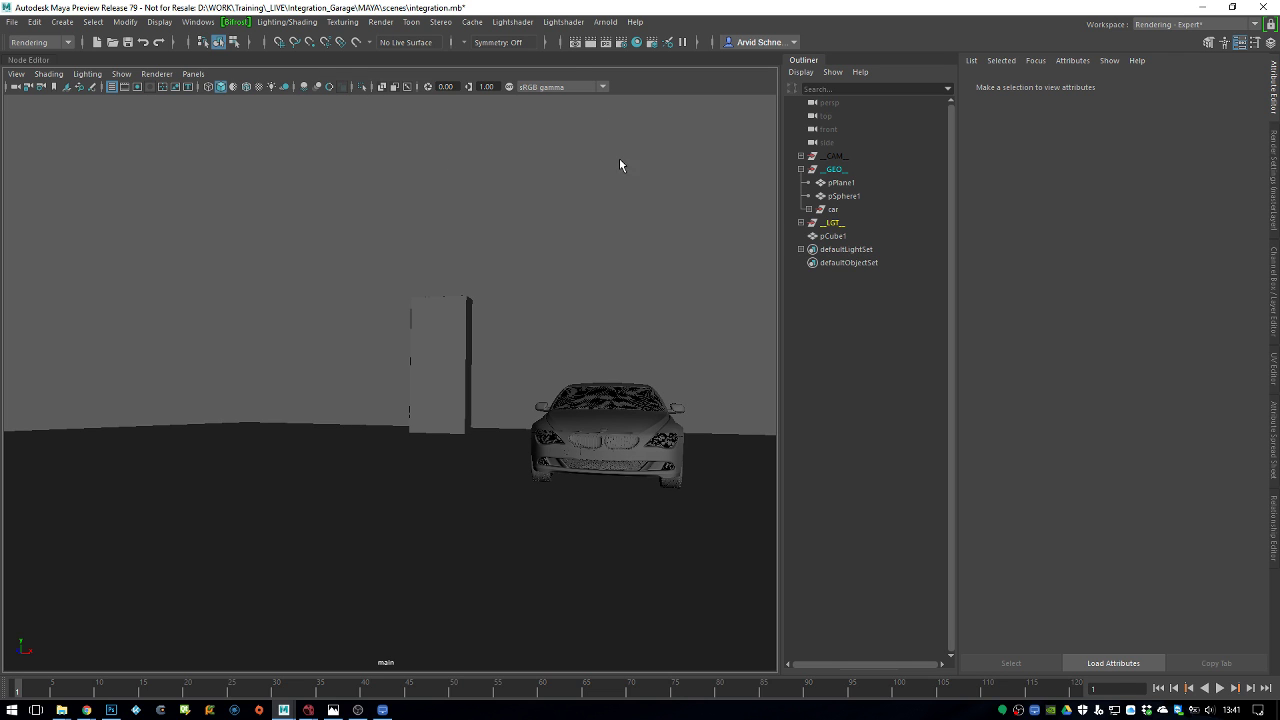
key("space")
left_click_drag(518, 290, 528, 251)
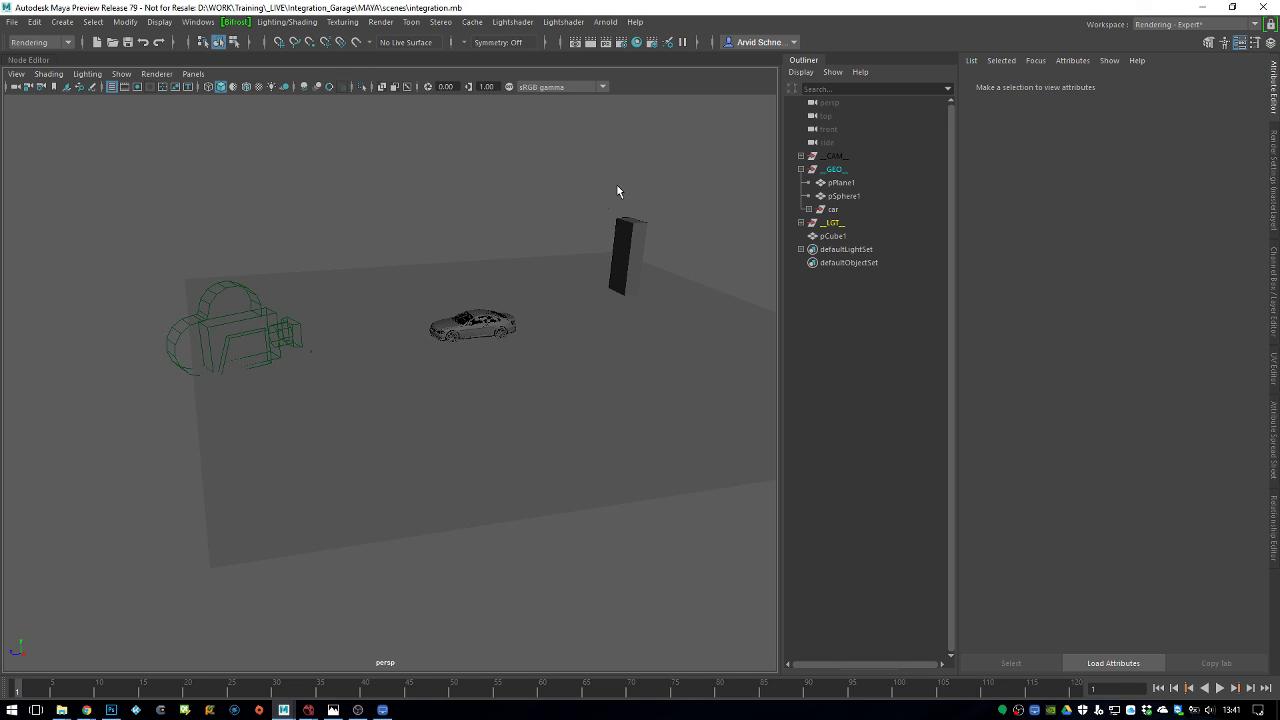
Open the Arnold RenderView with its display settings hidden and the image at 1:1, positioned beside the car in the viewport
left_click(605, 21)
left_click(618, 46)
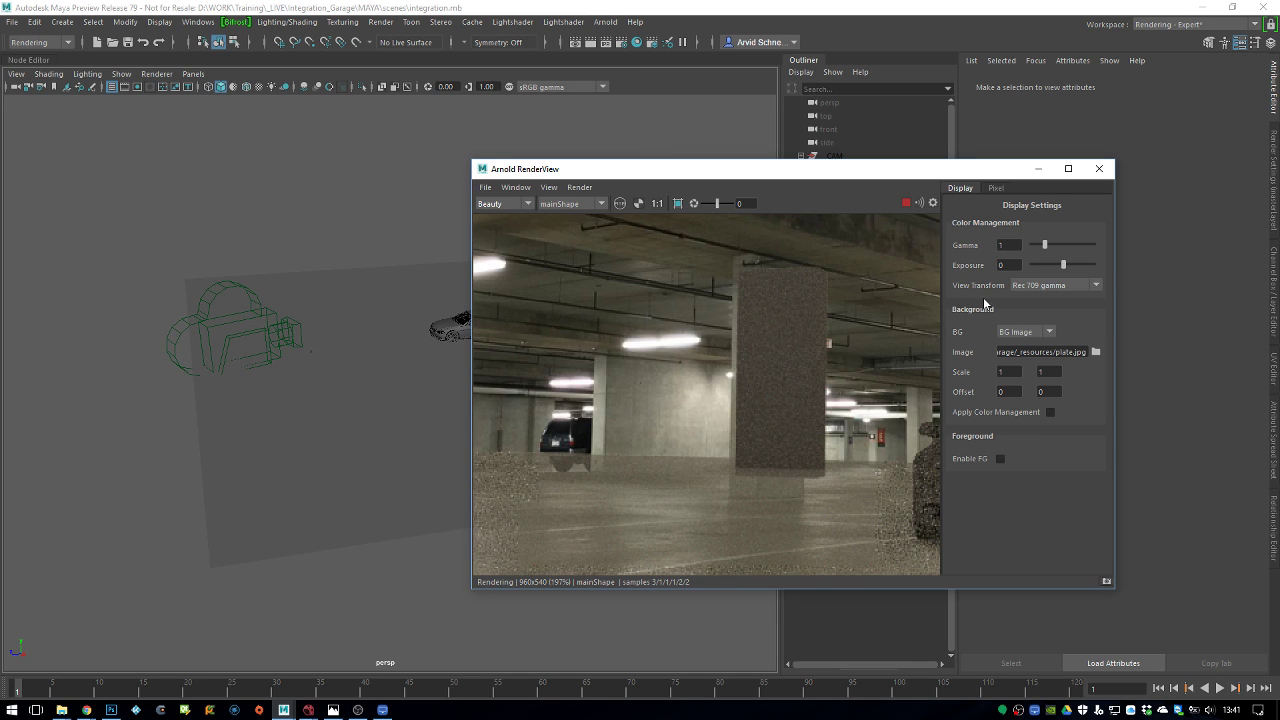
left_click(933, 203)
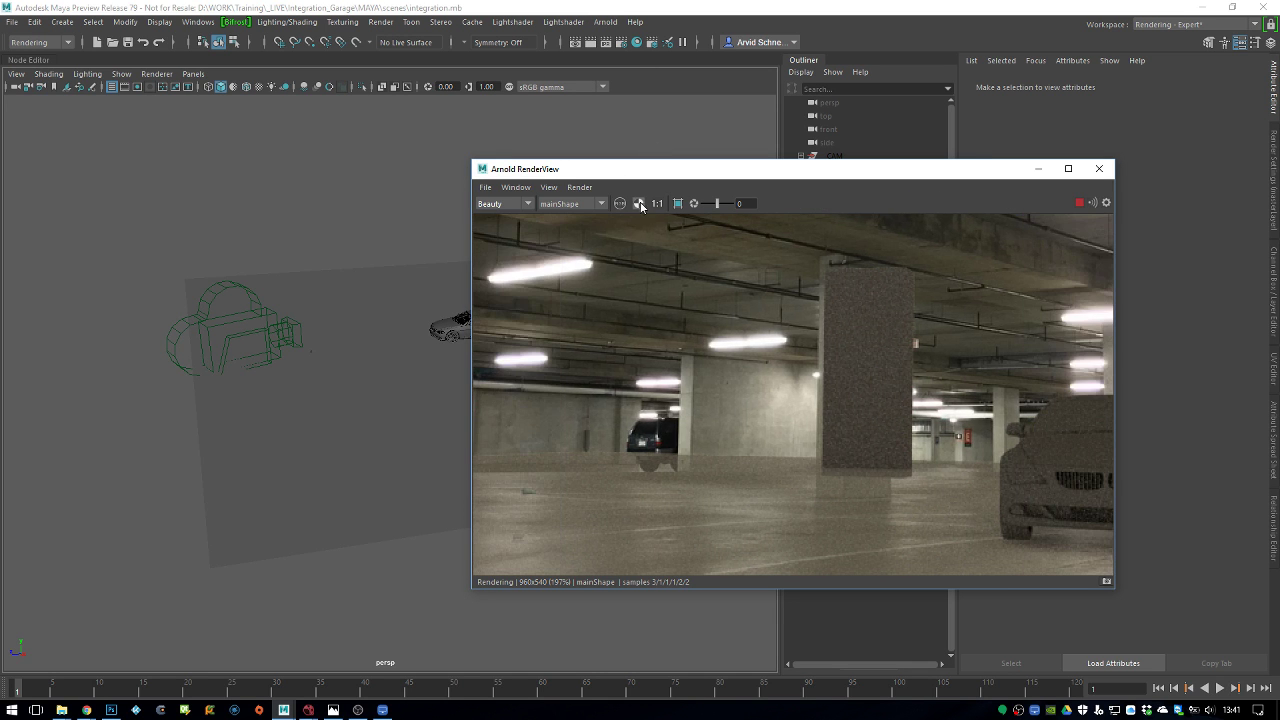
left_click(657, 203)
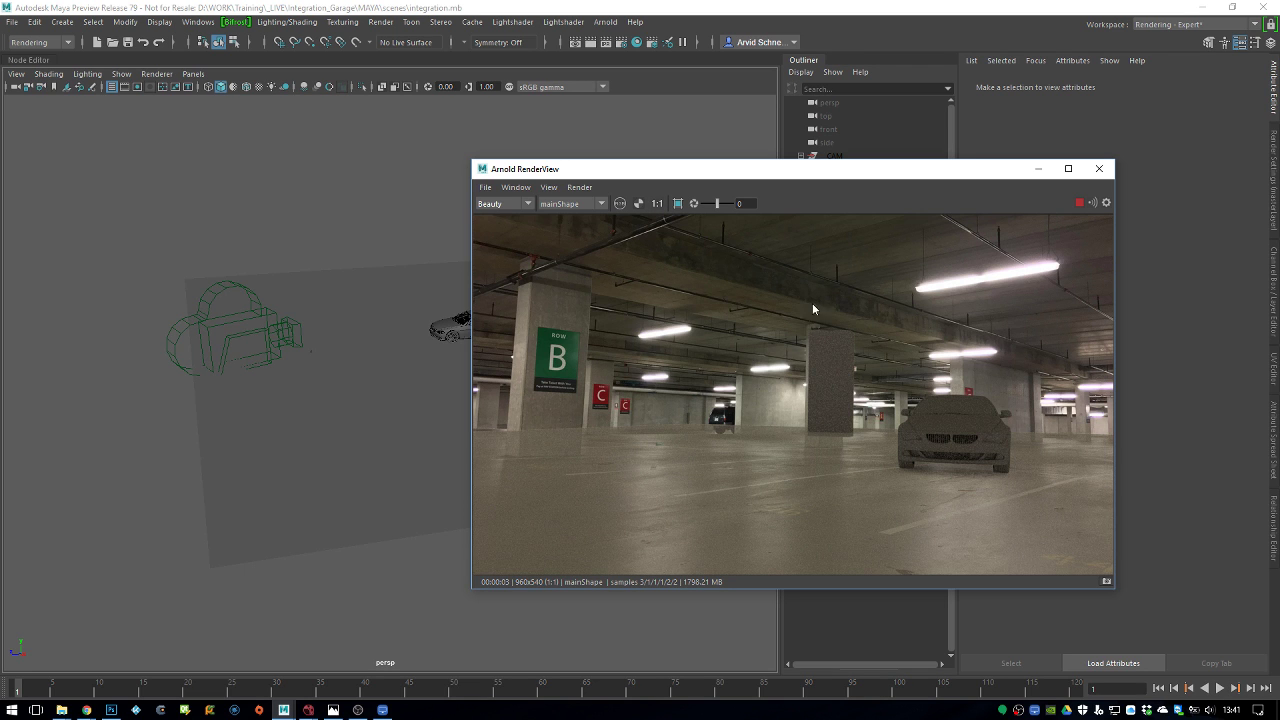
left_click_drag(775, 169, 454, 189)
left_click_drag(669, 191, 786, 255)
Move the car group closer to the main camera so it appears larger in the garage render
left_click(856, 210)
key("e")
left_click_drag(480, 336, 290, 367, "alt")
key("w")
left_click_drag(795, 250, 774, 172)
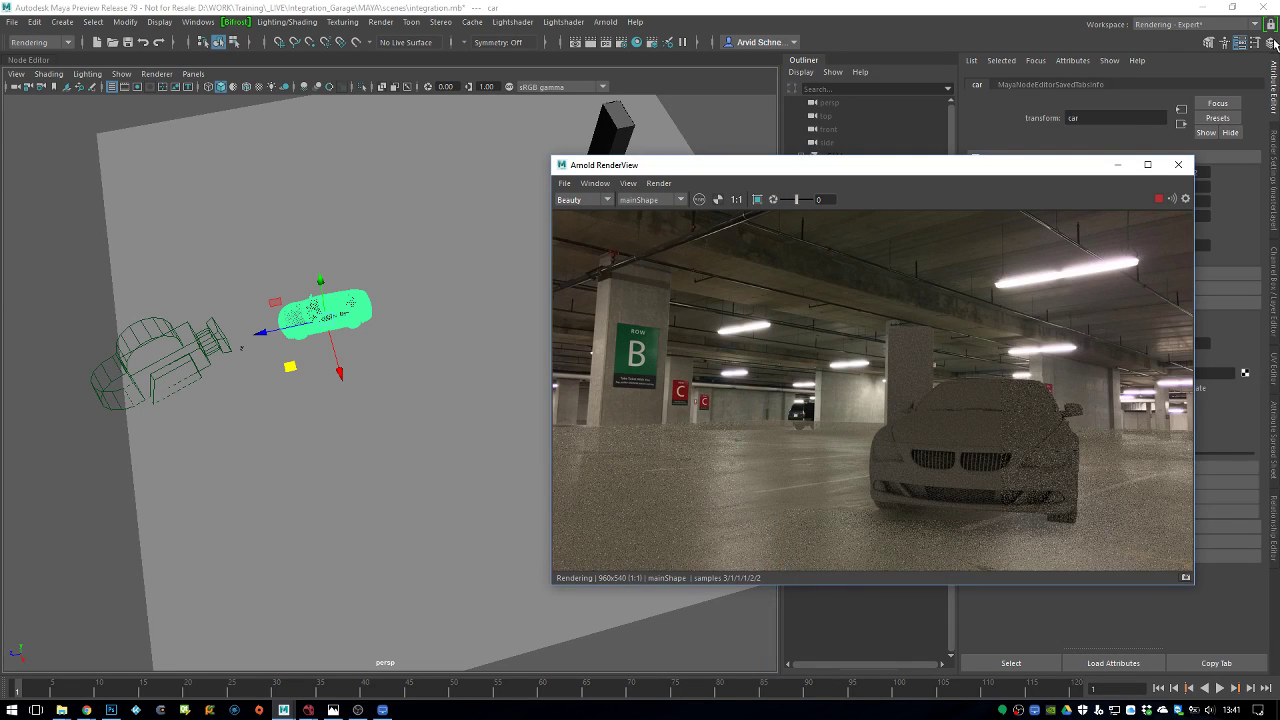
Rotate the car group about its vertical axis to about -25° so the render shows a three-quarter front view
left_click(358, 328)
key("e")
left_click_drag(325, 368, 300, 371)
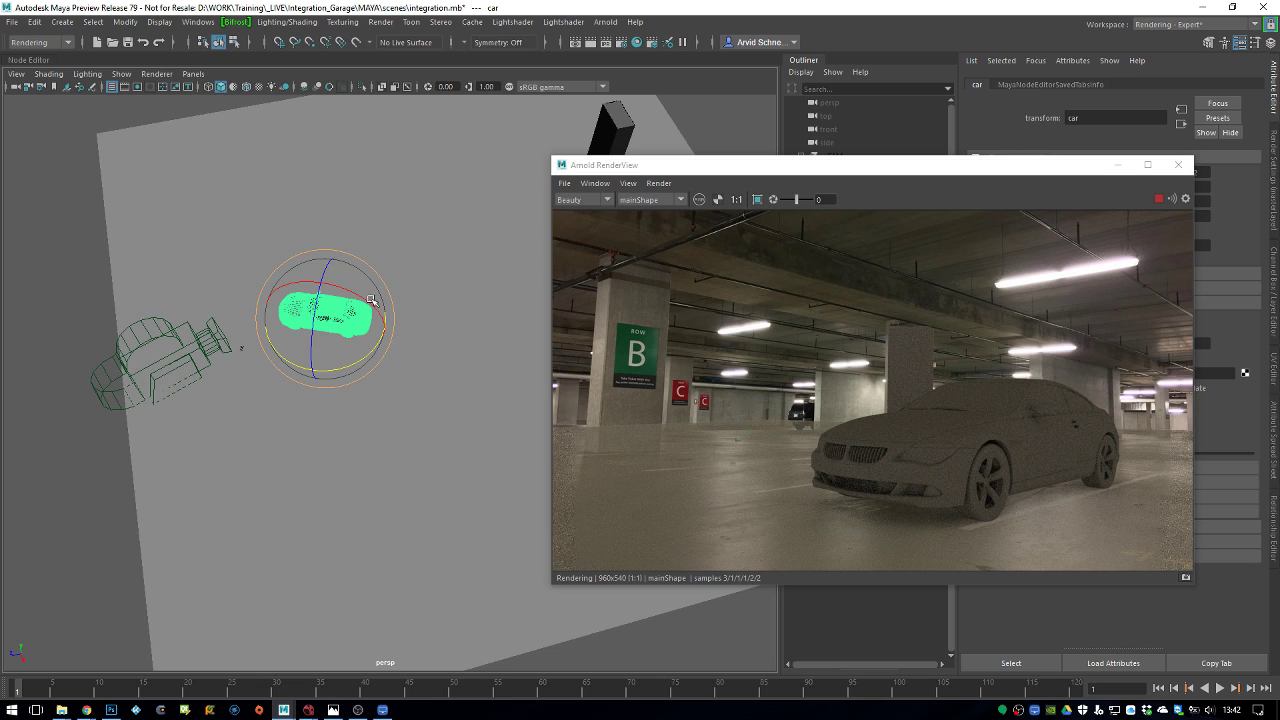
Shift the car group sideways and back from the main camera to about -62, 0, -503, checking it against the garage render
key("w")
key("f")
left_click_drag(404, 342, 372, 385, "alt")
right_click_drag(372, 385, 355, 418)
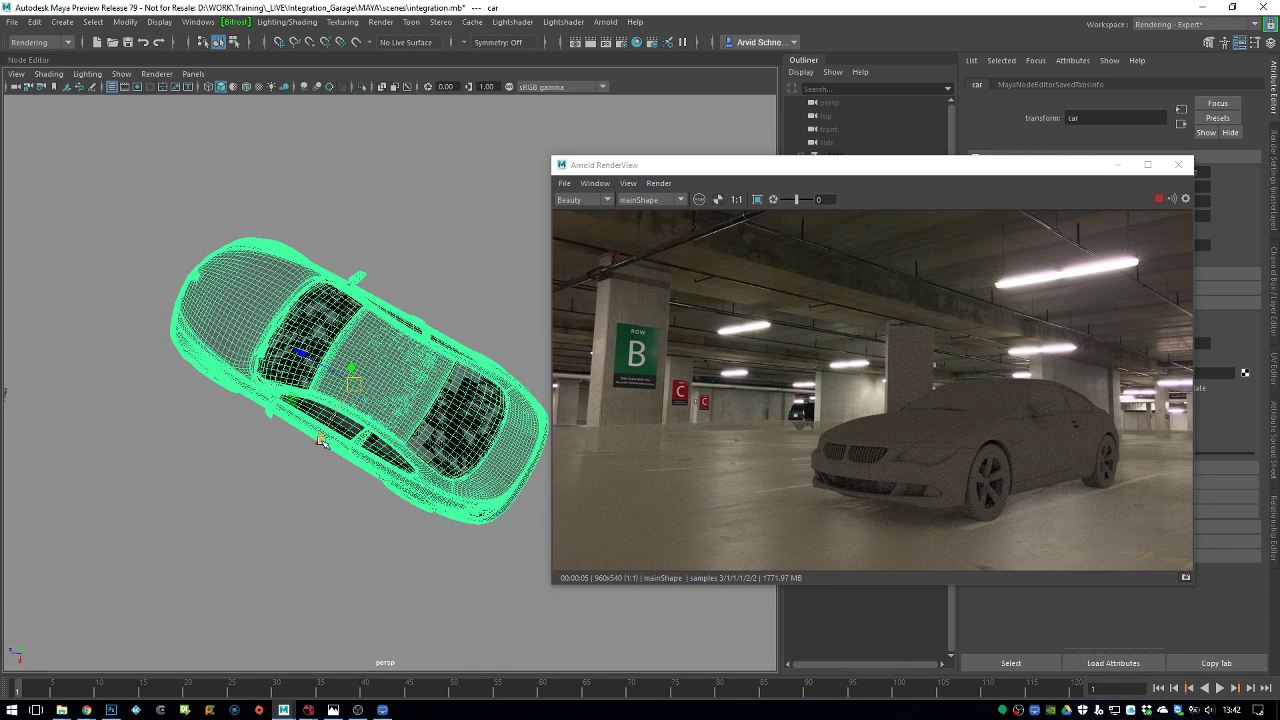
left_click_drag(322, 440, 329, 455)
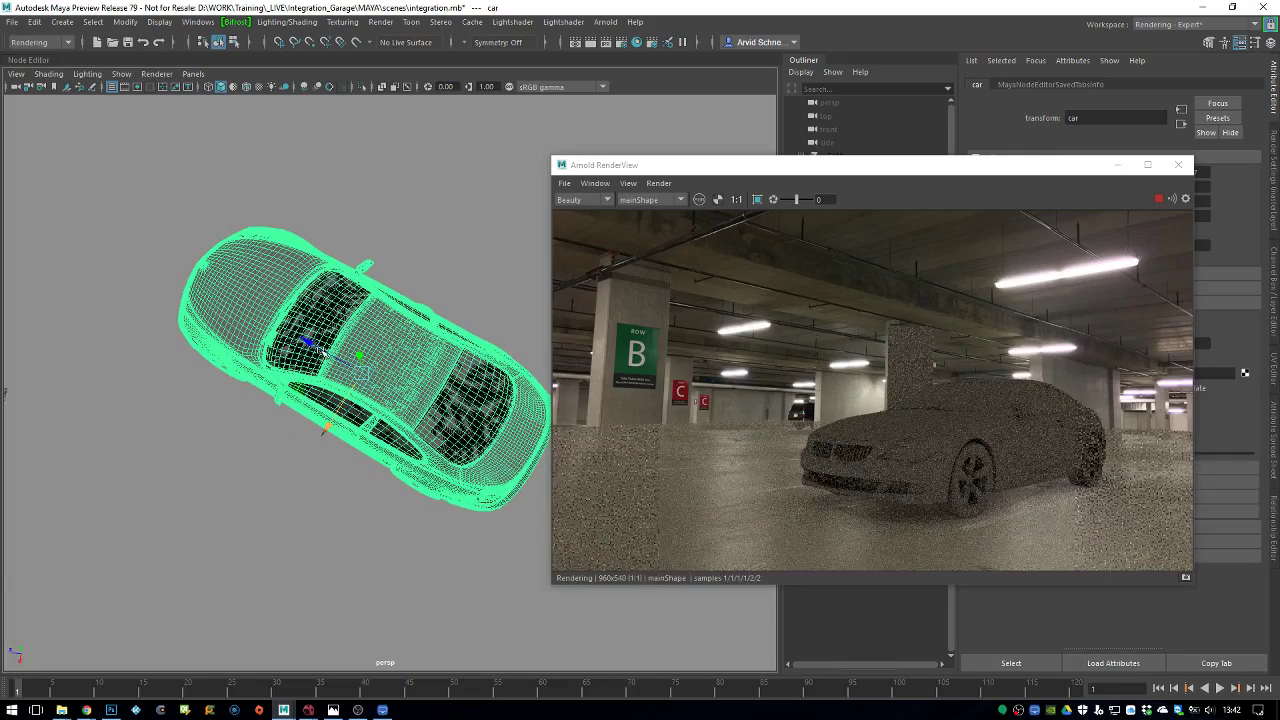
left_click_drag(305, 340, 371, 376)
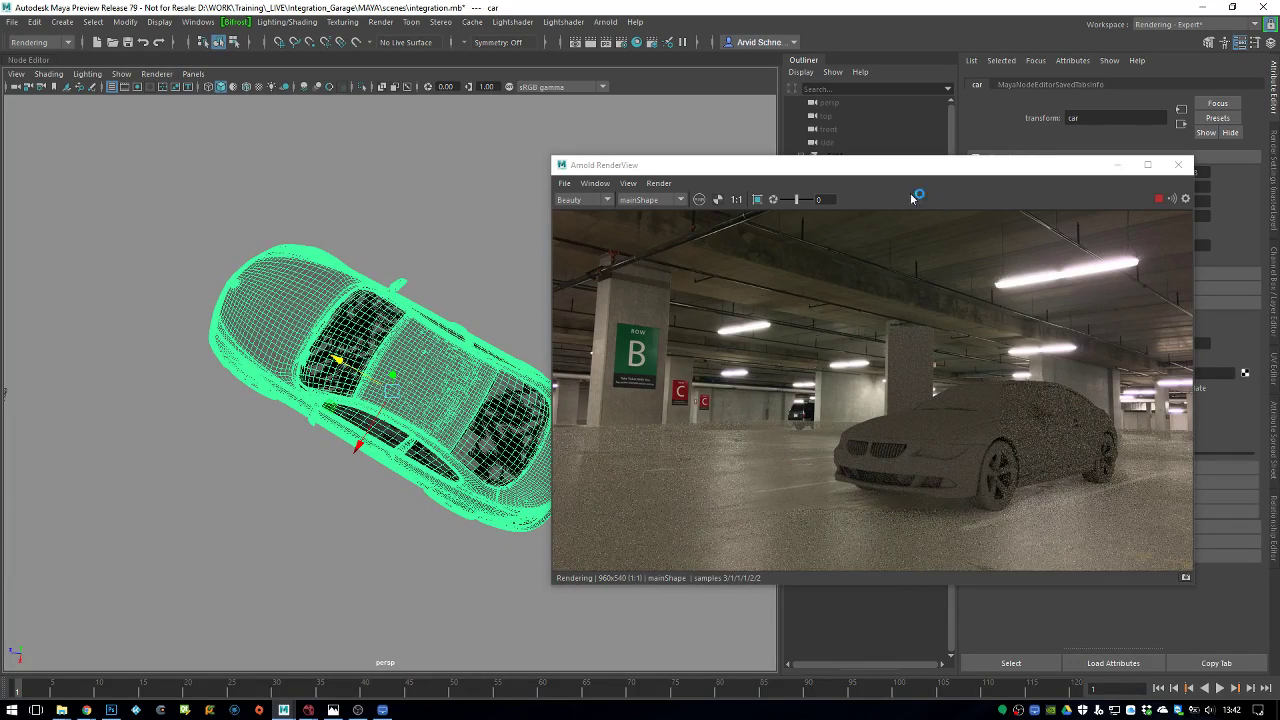
left_click_drag(893, 168, 760, 94)
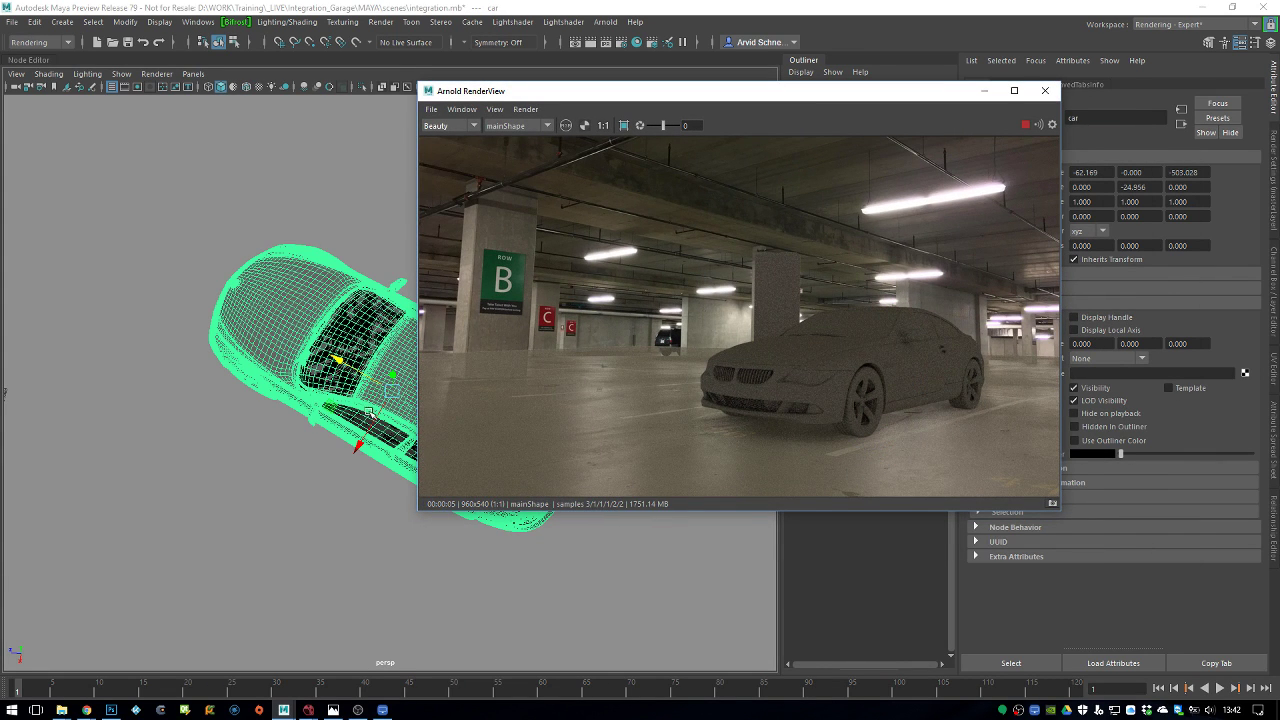
Fine-tune the car group's placement to about -64, 0, -521 with a vertical rotation of about -27°
left_click_drag(330, 420, 305, 445, "alt")
middle_click_drag(300, 455, 310, 455)
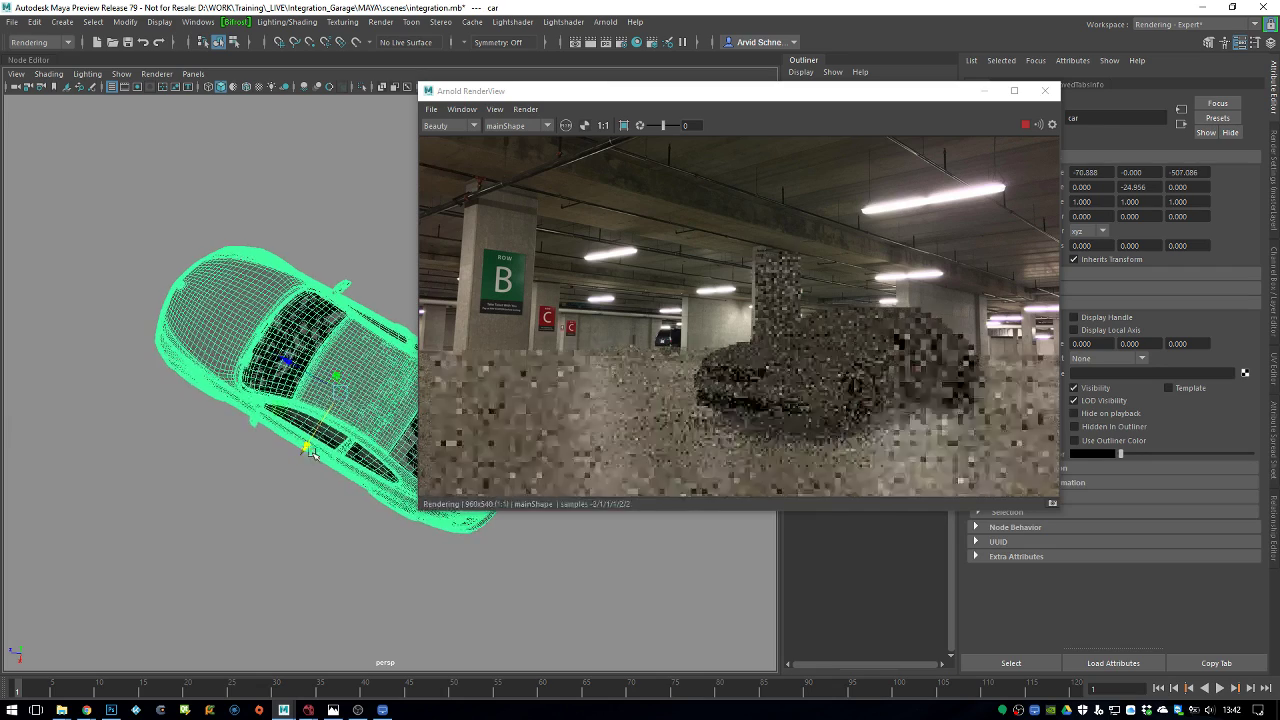
key("e")
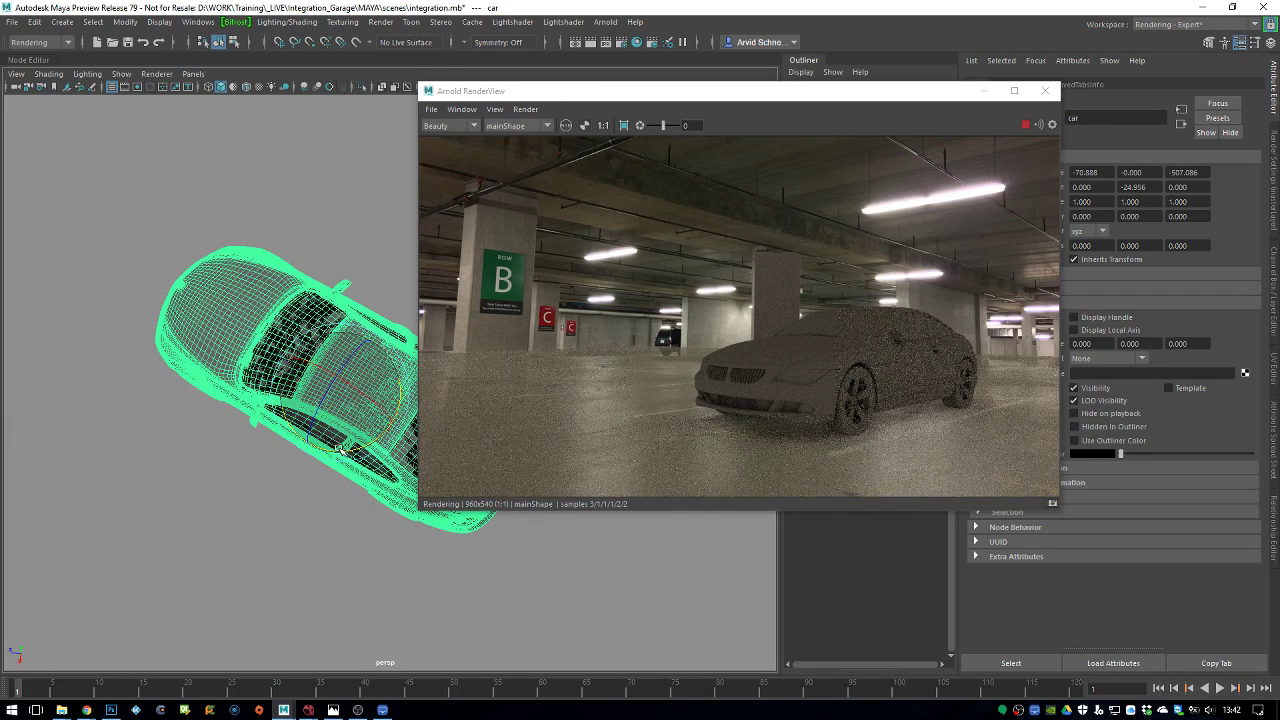
middle_click_drag(328, 452, 348, 452)
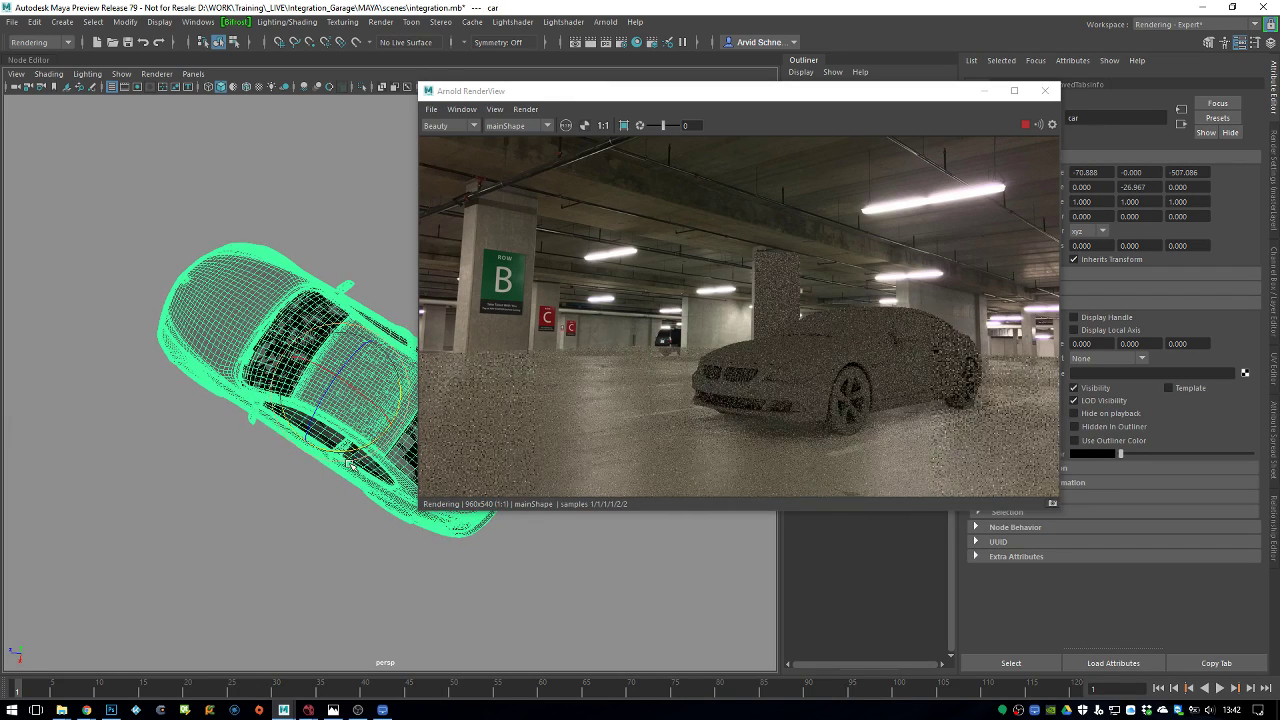
middle_click_drag(293, 370, 310, 377)
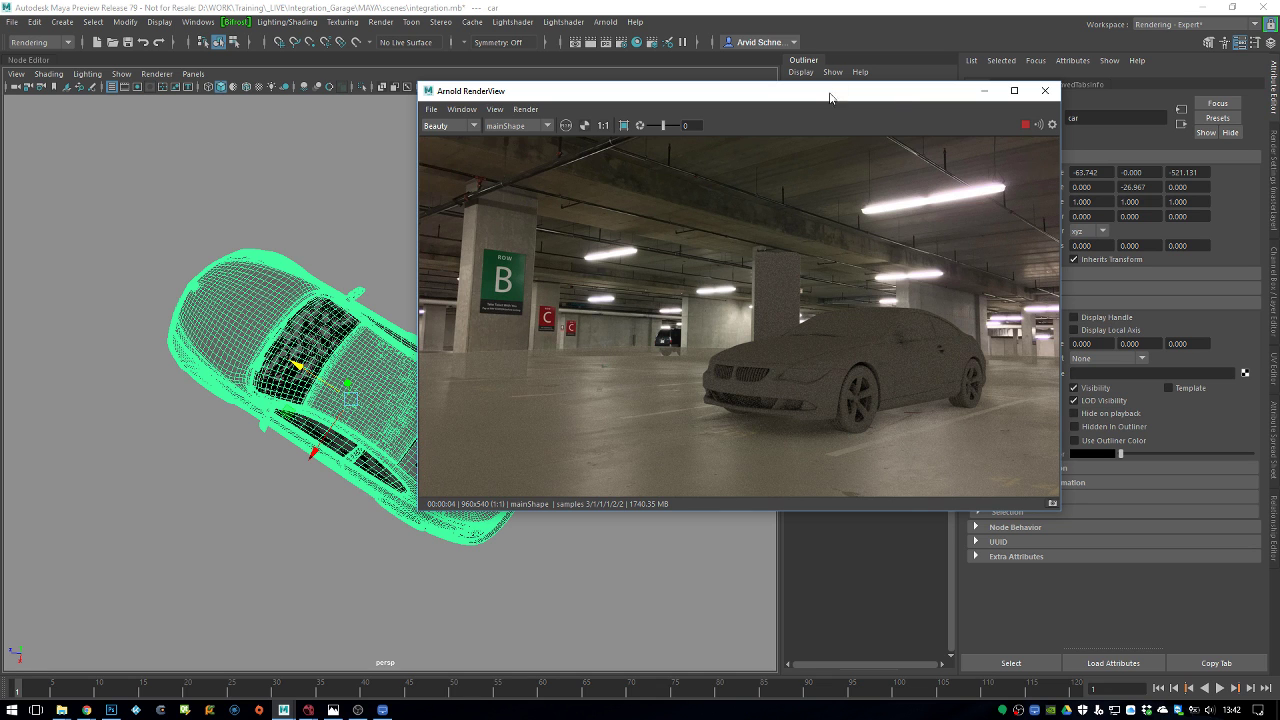
Close the Arnold RenderView and deselect the car group, with the whole scene setup in view
left_click(1045, 90)
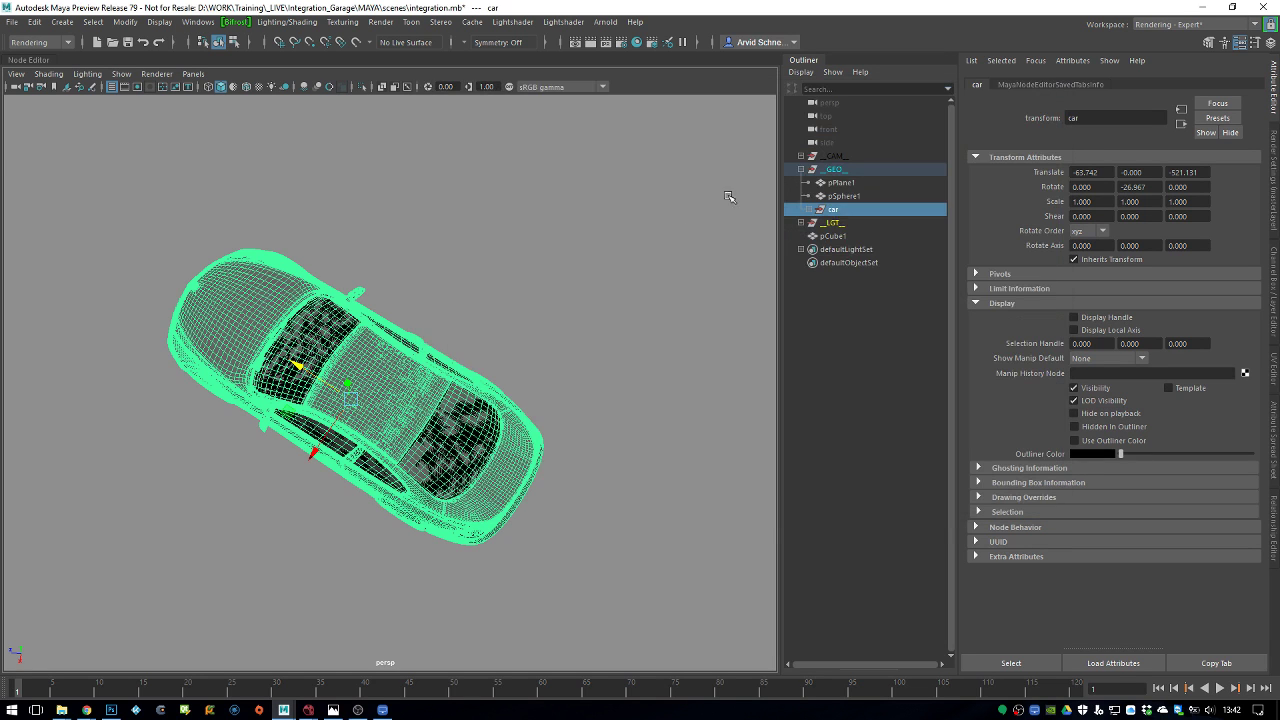
left_click(690, 237)
left_click_drag(737, 182, 530, 168, "alt")
left_click(530, 168)
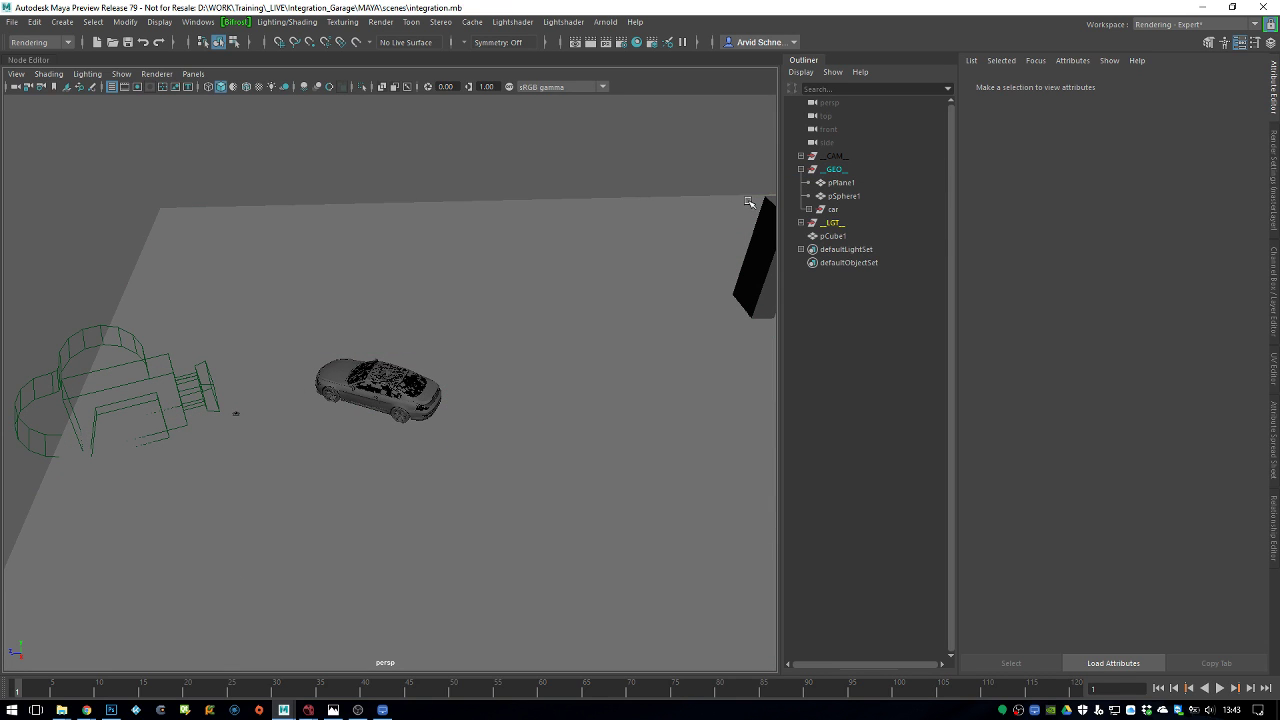
Rename the floor plane as ground and display its shape attributes
left_click(846, 237)
left_click(855, 184)
double_click(857, 185)
type("gro")
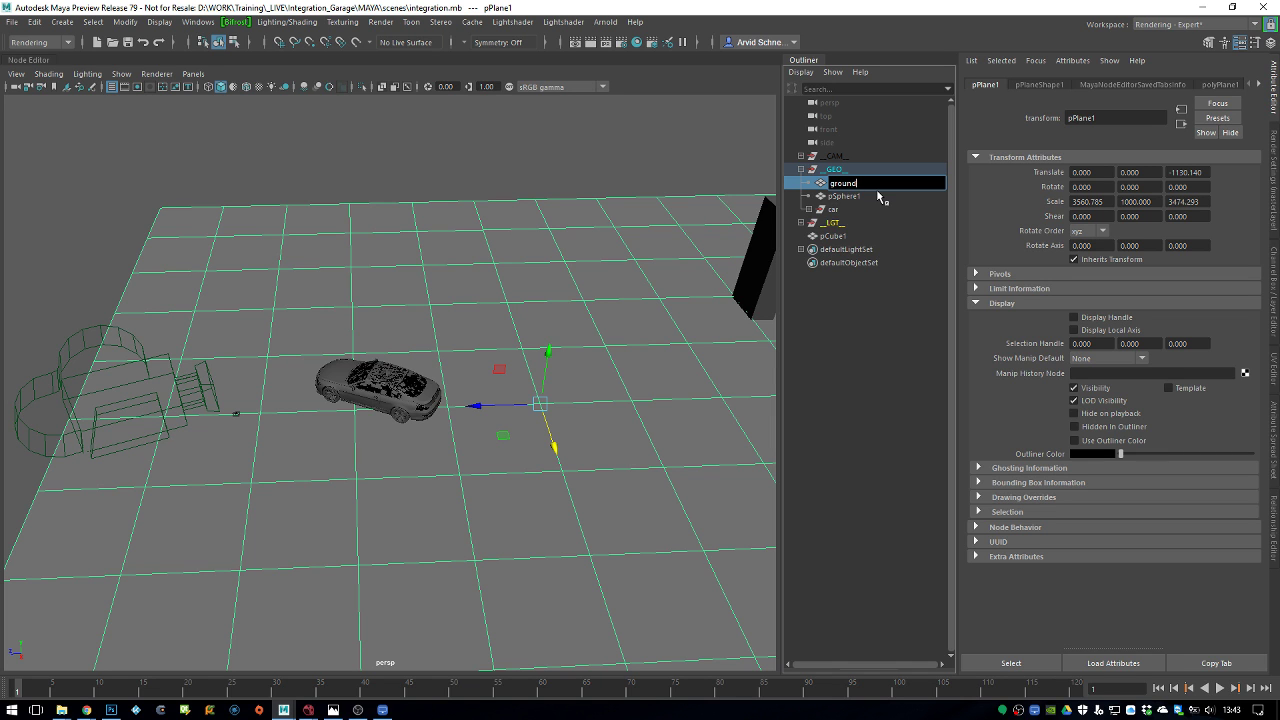
type("und")
key("Return")
left_click(1038, 85)
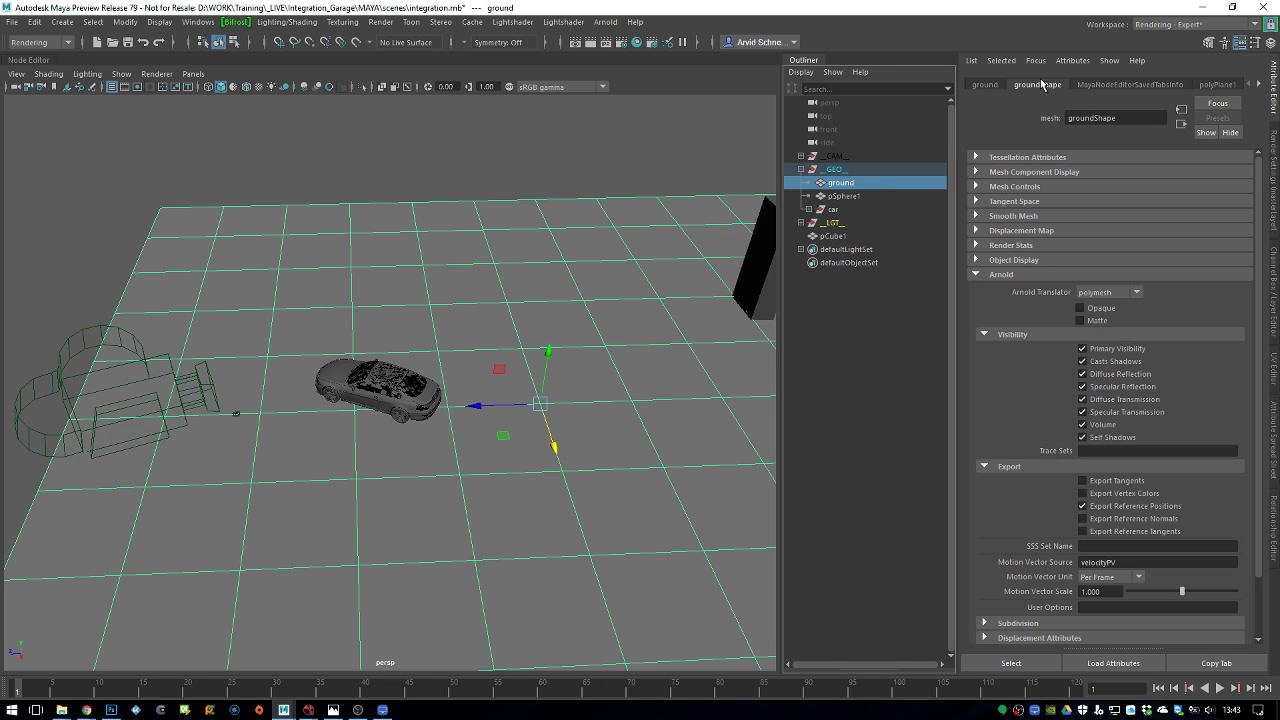
Delete the stand-in sphere and the stand-in cube from the scene, and collapse the geometry group
left_click(865, 198)
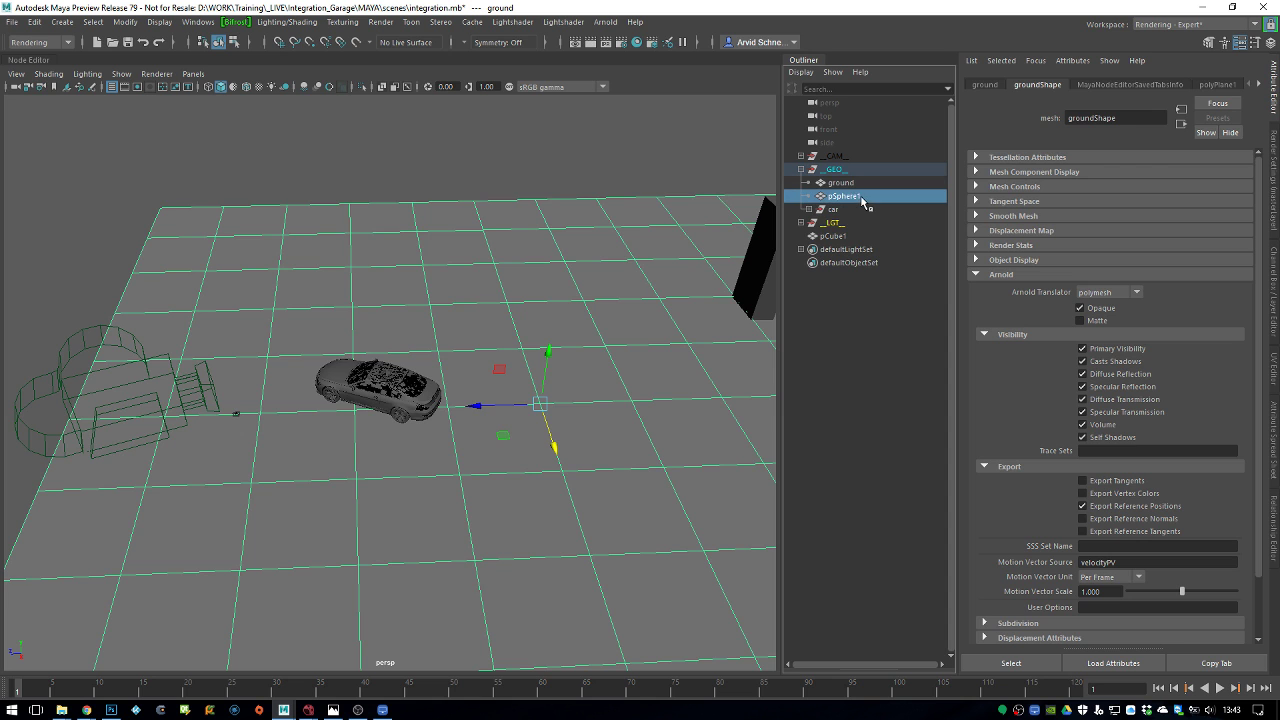
left_click_drag(329, 387, 323, 426, "alt")
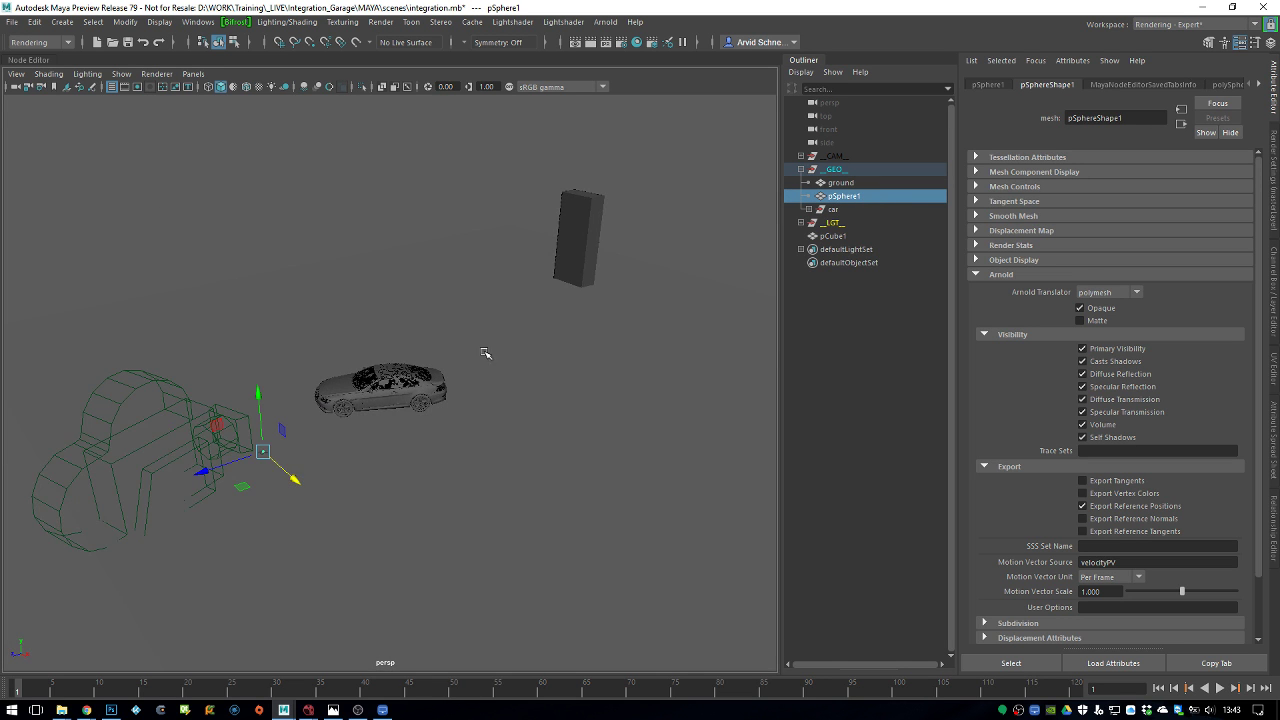
left_click(843, 197)
key("Delete")
left_click(832, 223)
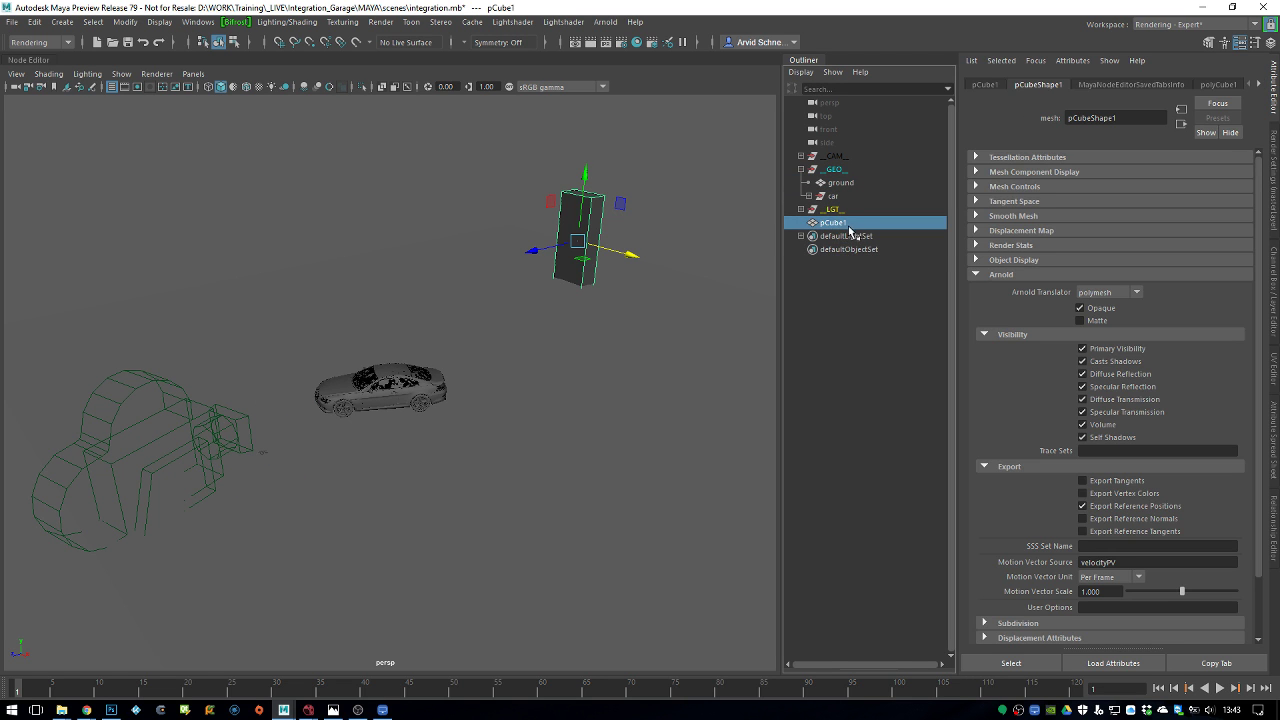
key("Delete")
left_click(800, 169)
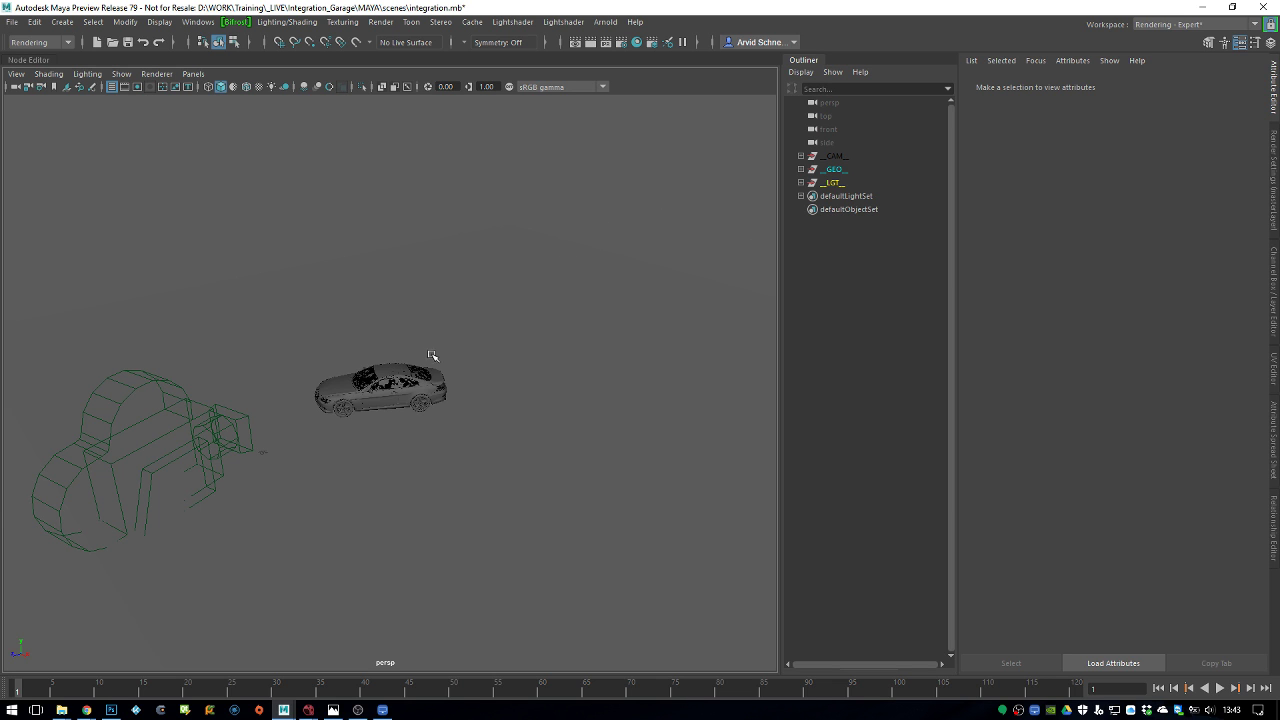
Assign a new Arnold Standard Surface material to the whole car group and name it ai_base
left_click_drag(434, 357, 488, 349, "alt")
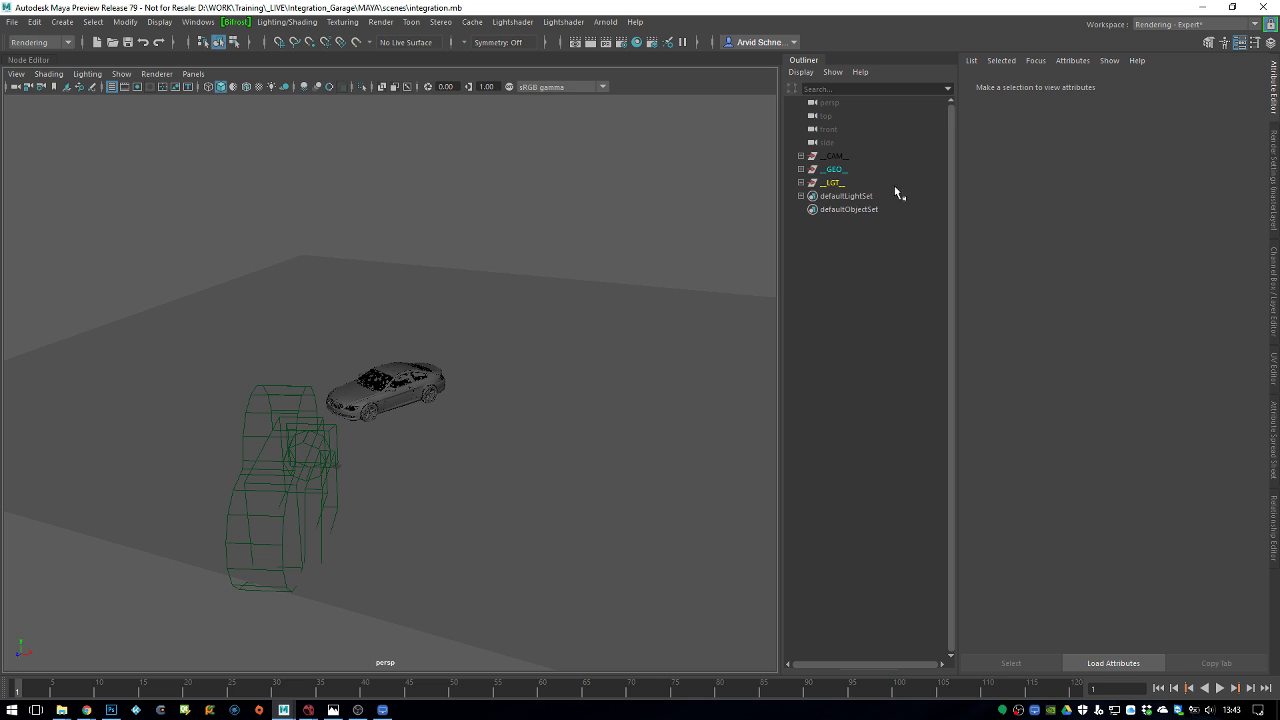
left_click(800, 169)
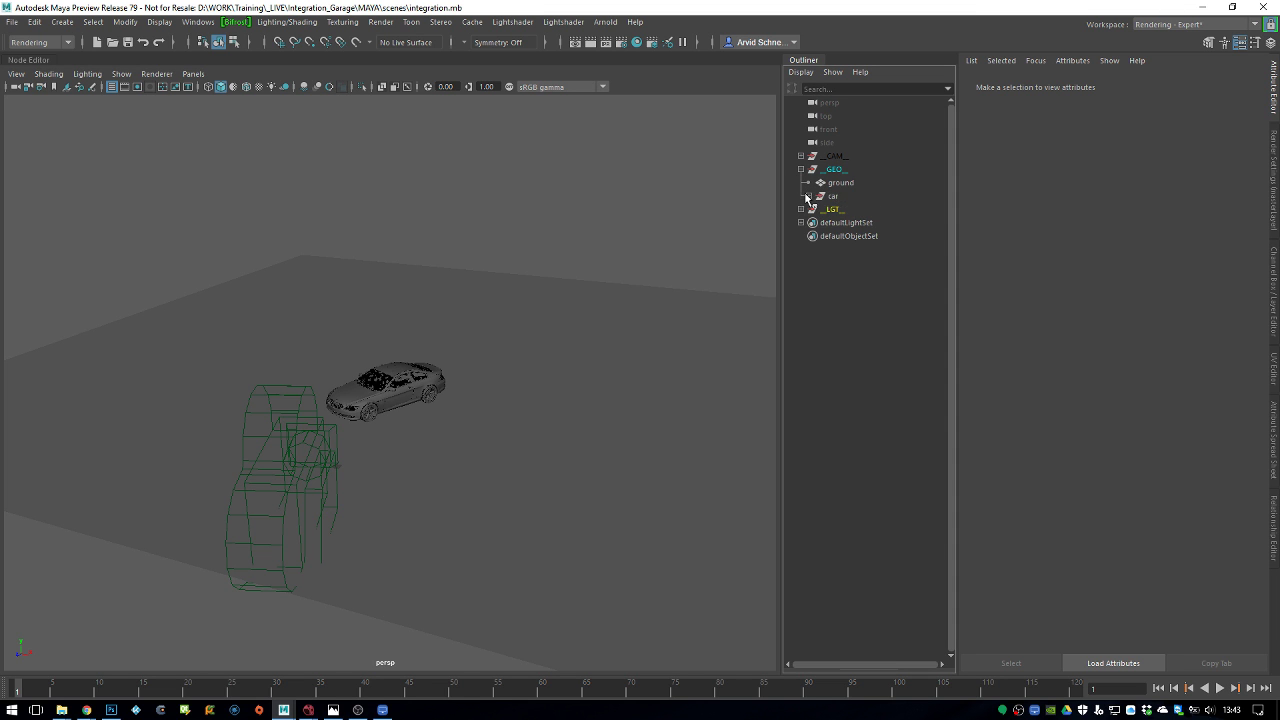
left_click(806, 196)
left_click(833, 196)
scroll(453, 386, "up", 2)
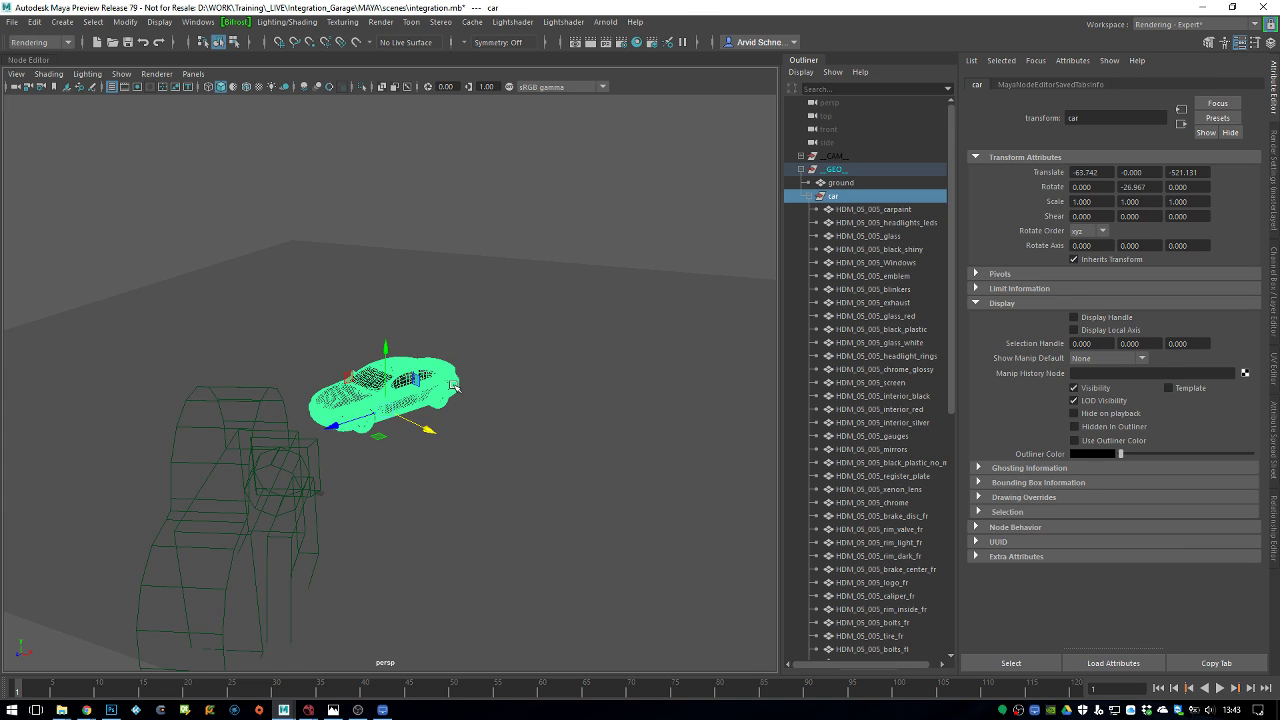
key("f")
left_click(808, 196)
right_click_drag(440, 340, 511, 686)
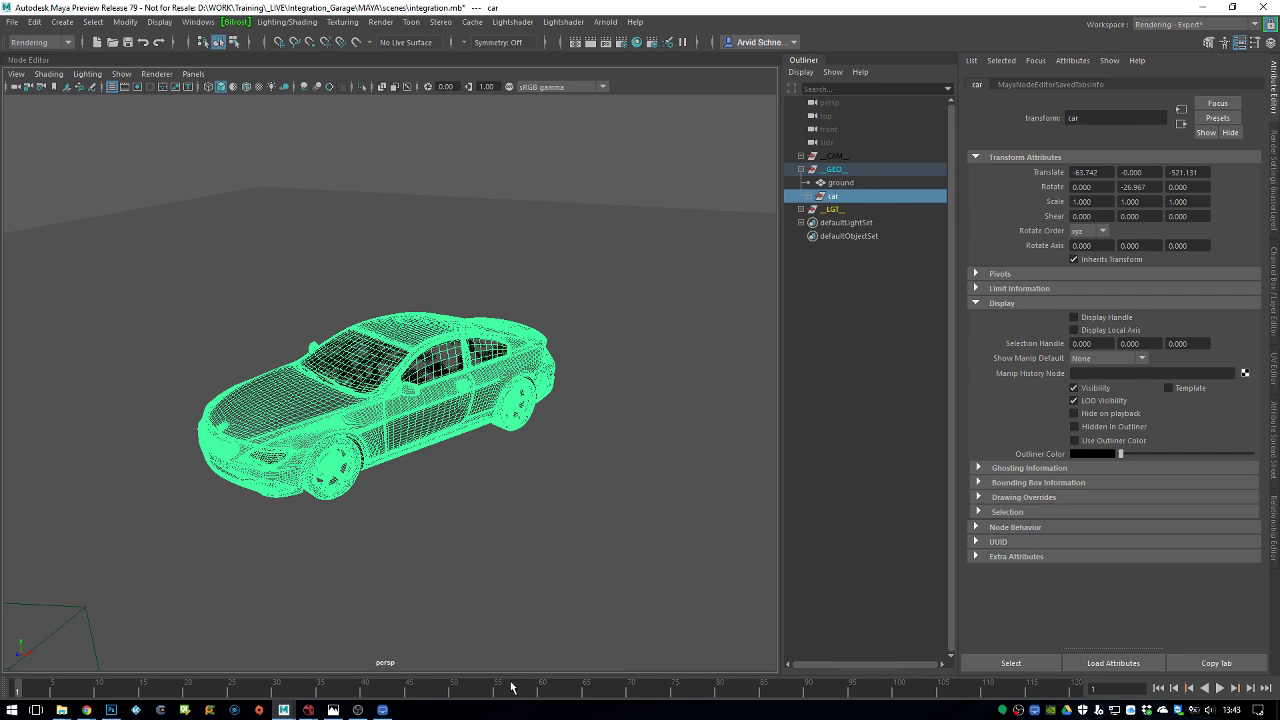
double_click(1140, 118)
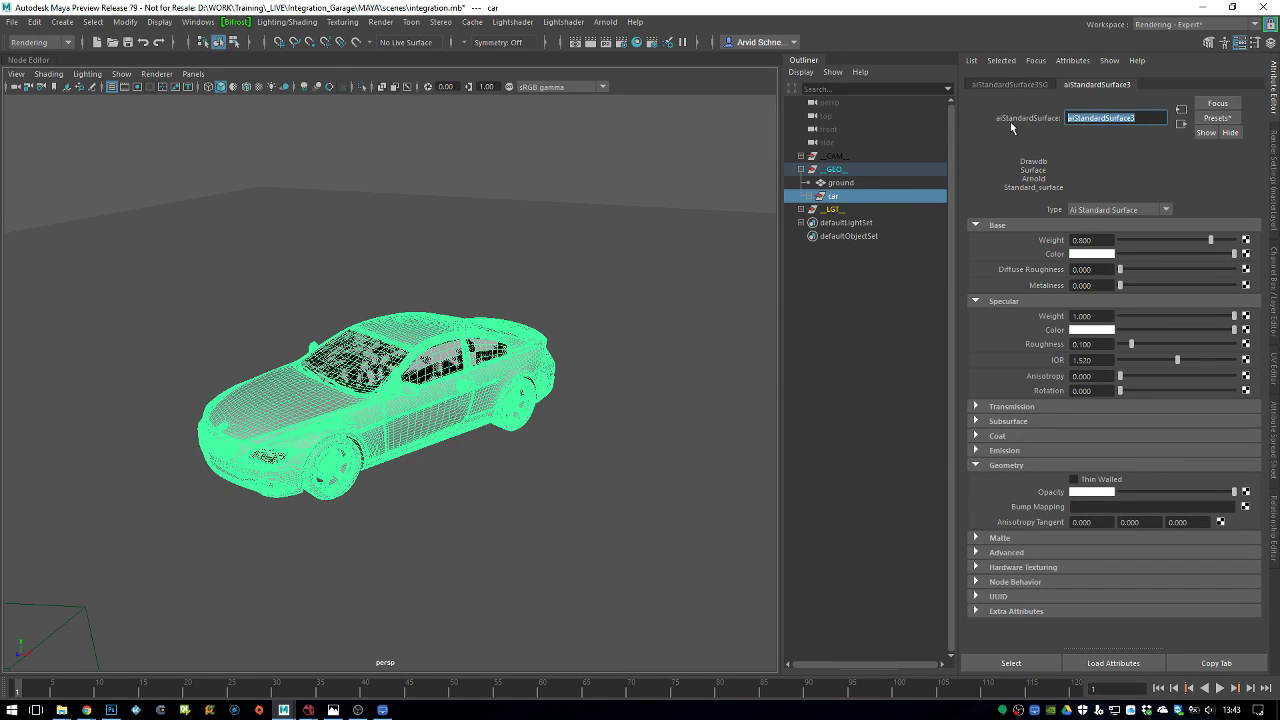
type("ai_base")
key("Return")
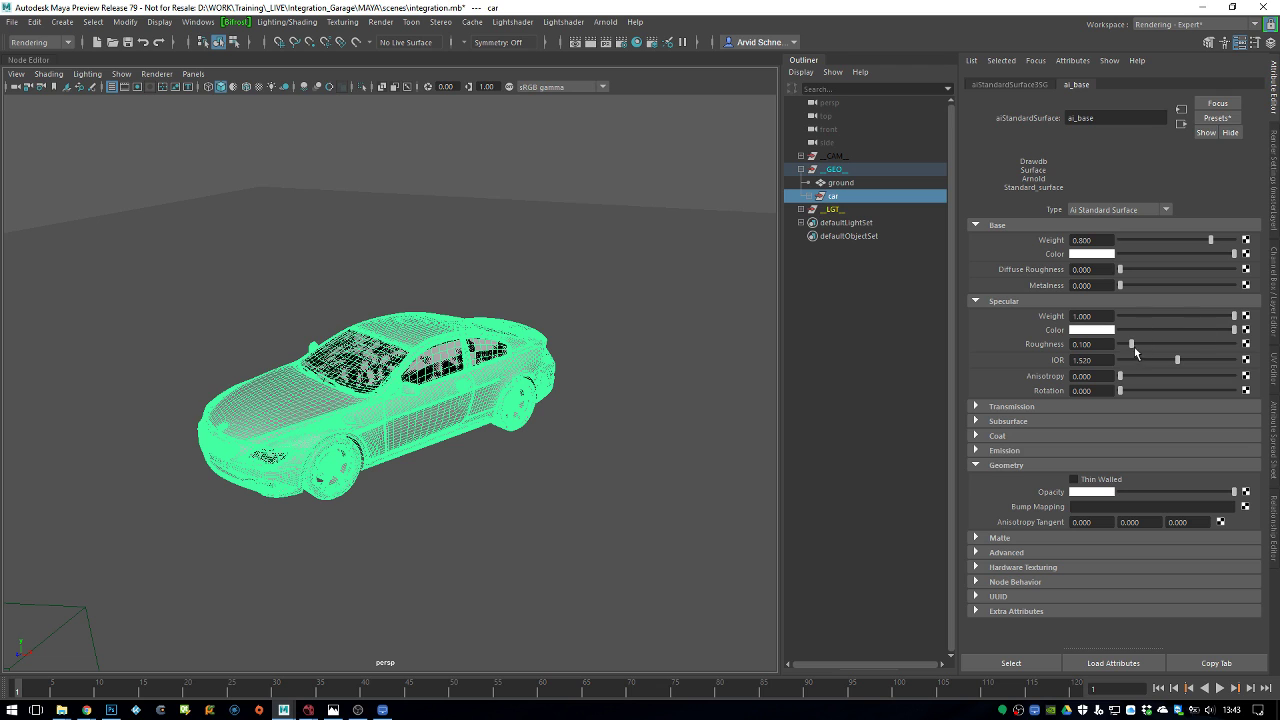
Set the ai_base material's specular roughness to about 0.456 and its IOR to 1.4
left_click_drag(1144, 347, 1174, 348)
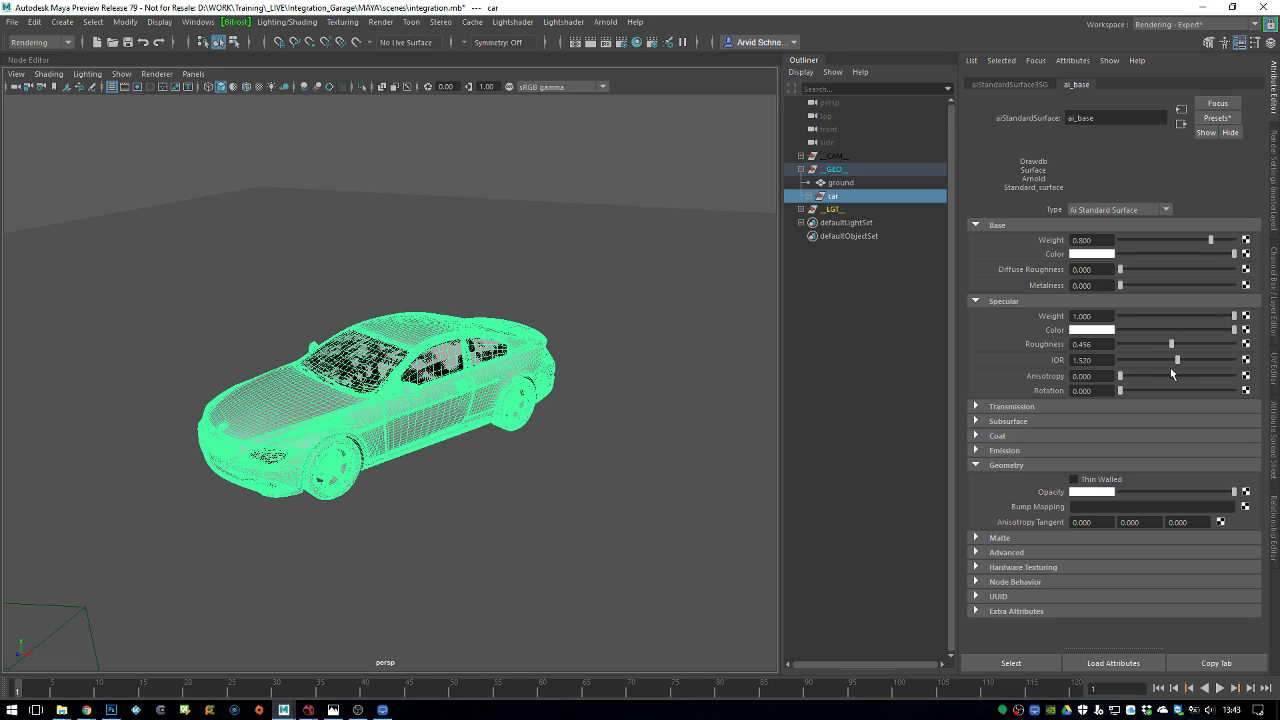
left_click(1099, 359)
type("1.4")
key("Return")
Set the ai_base material's base weight to 1 and its base color to a grey with value 0.18
left_click_drag(1195, 240, 1256, 245)
left_click(1104, 254)
left_click(995, 321)
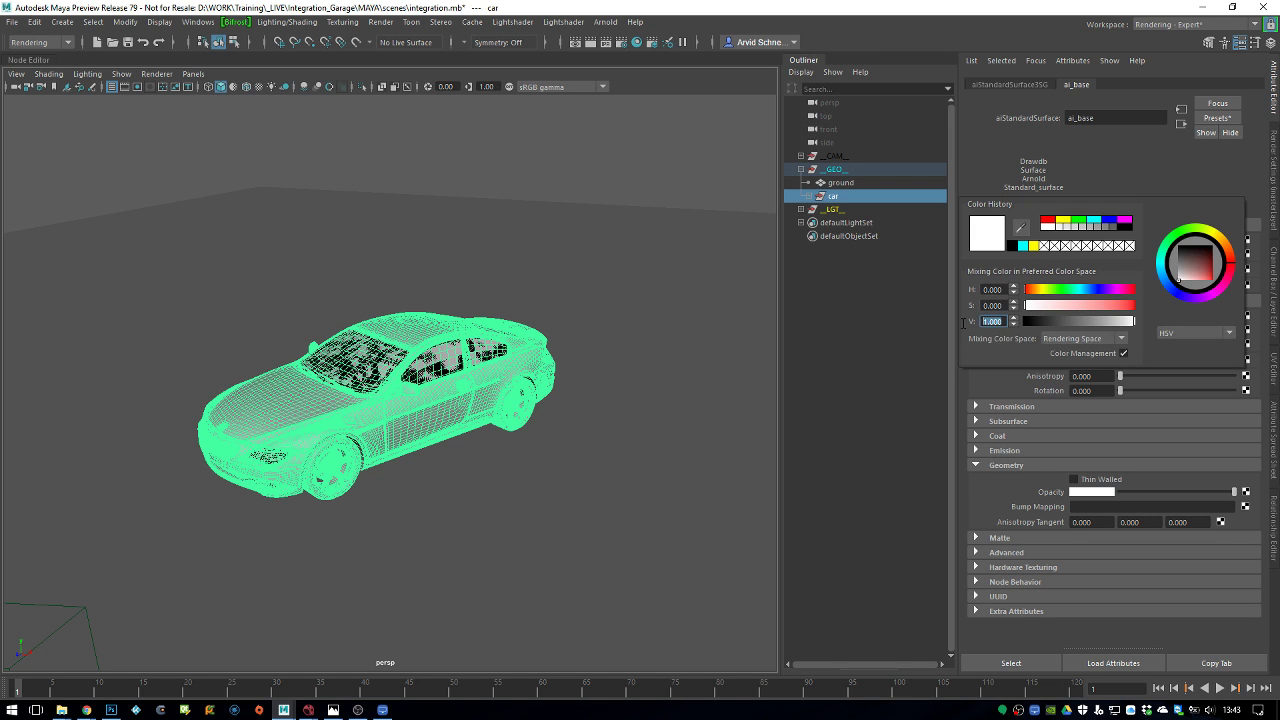
type(".18")
key("Return")
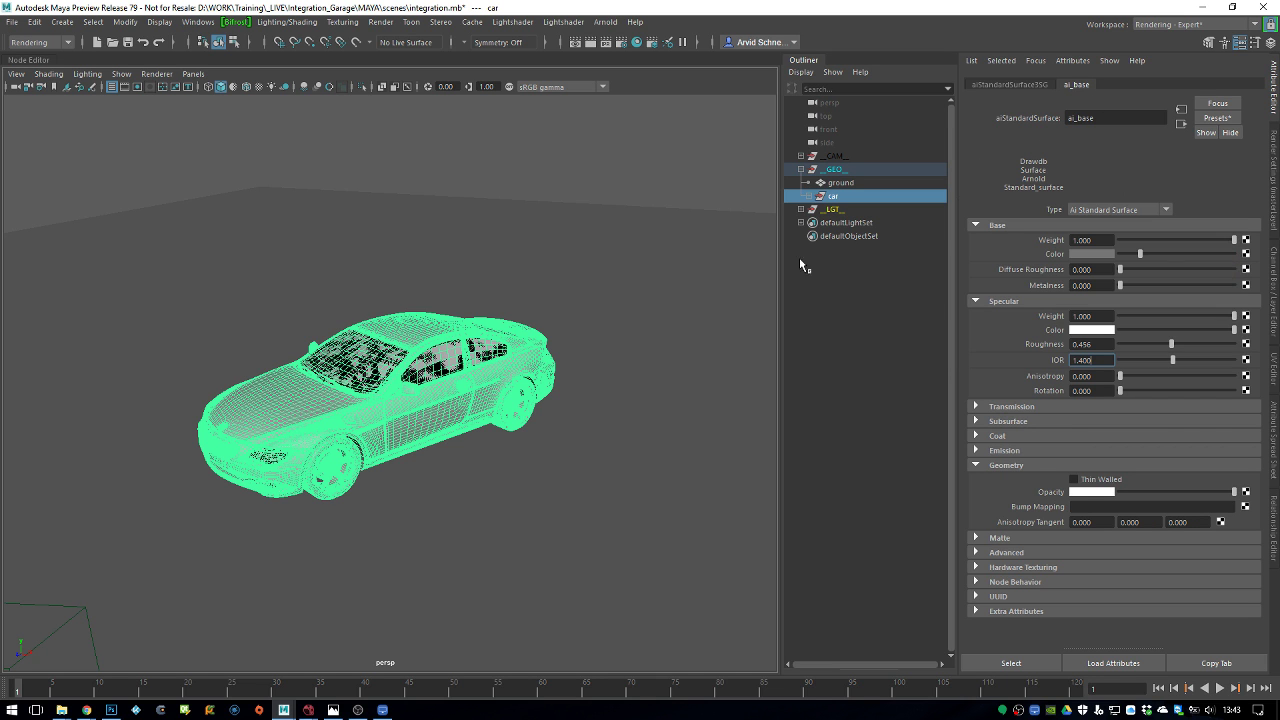
Render the car from the main camera in the Arnold RenderView, enlarging the render window beside the material settings
left_click_drag(560, 255, 545, 273, "alt")
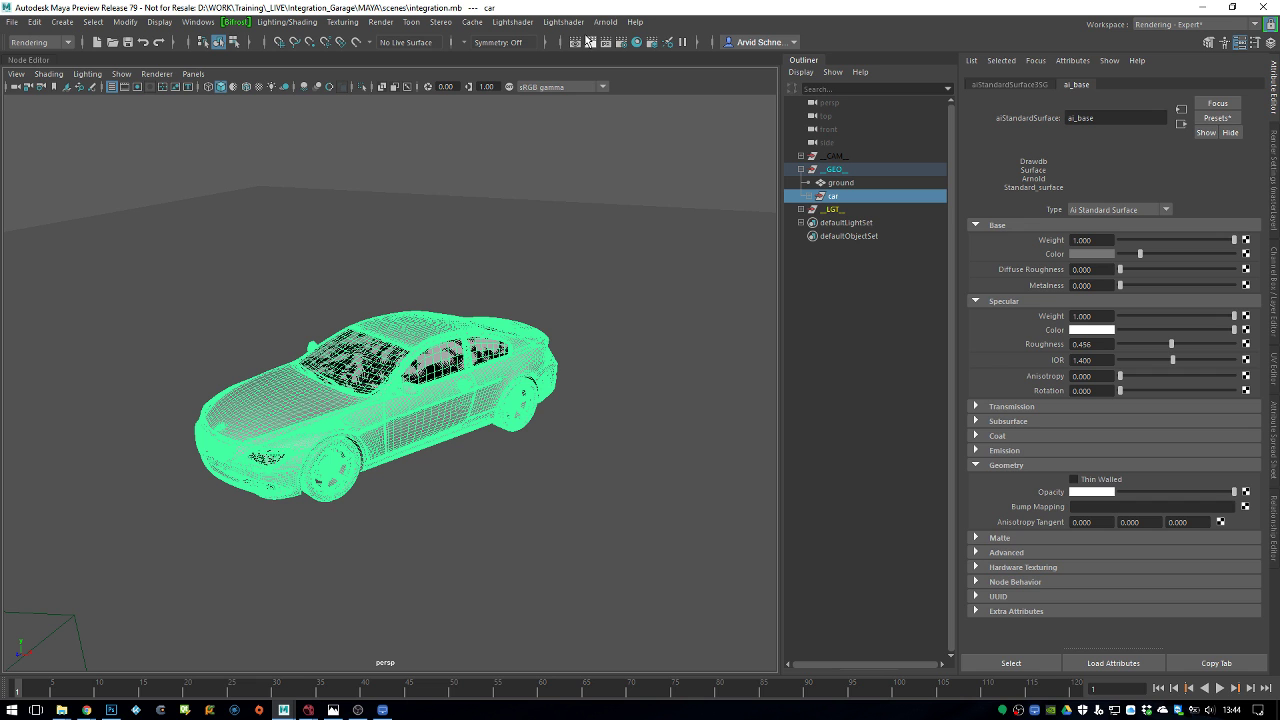
left_click(606, 21)
left_click(612, 43)
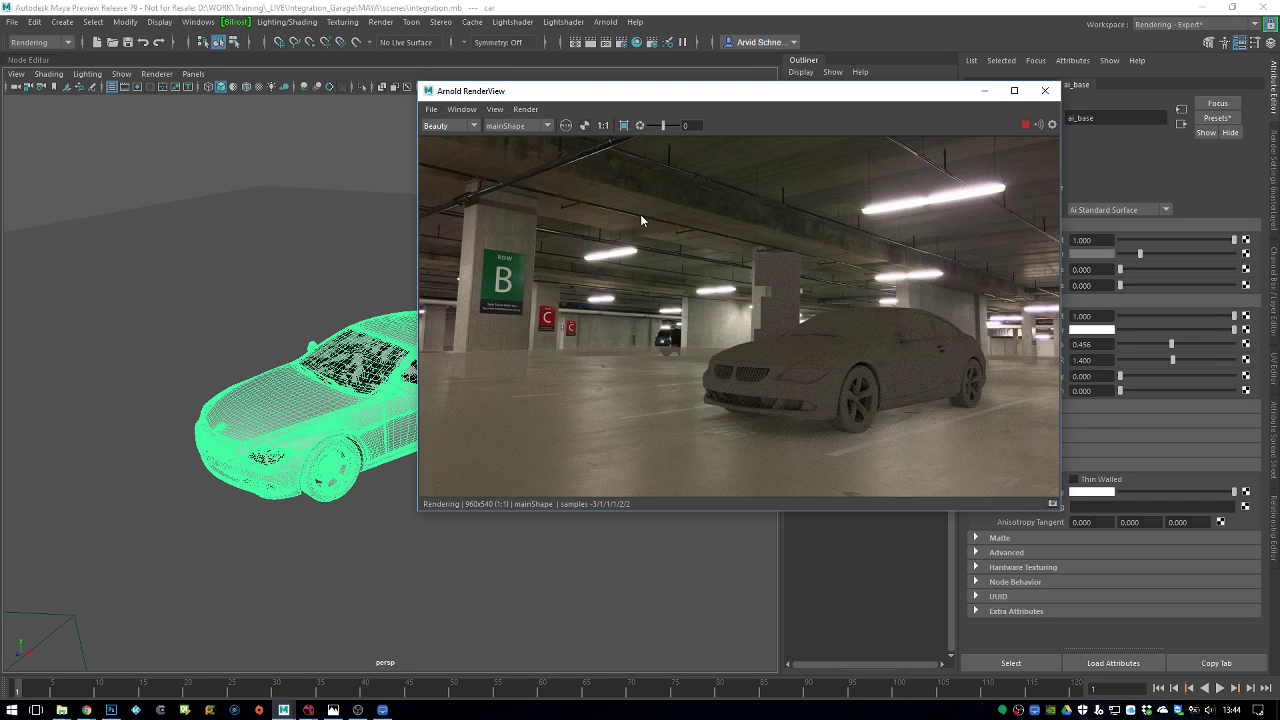
left_click_drag(700, 91, 533, 88)
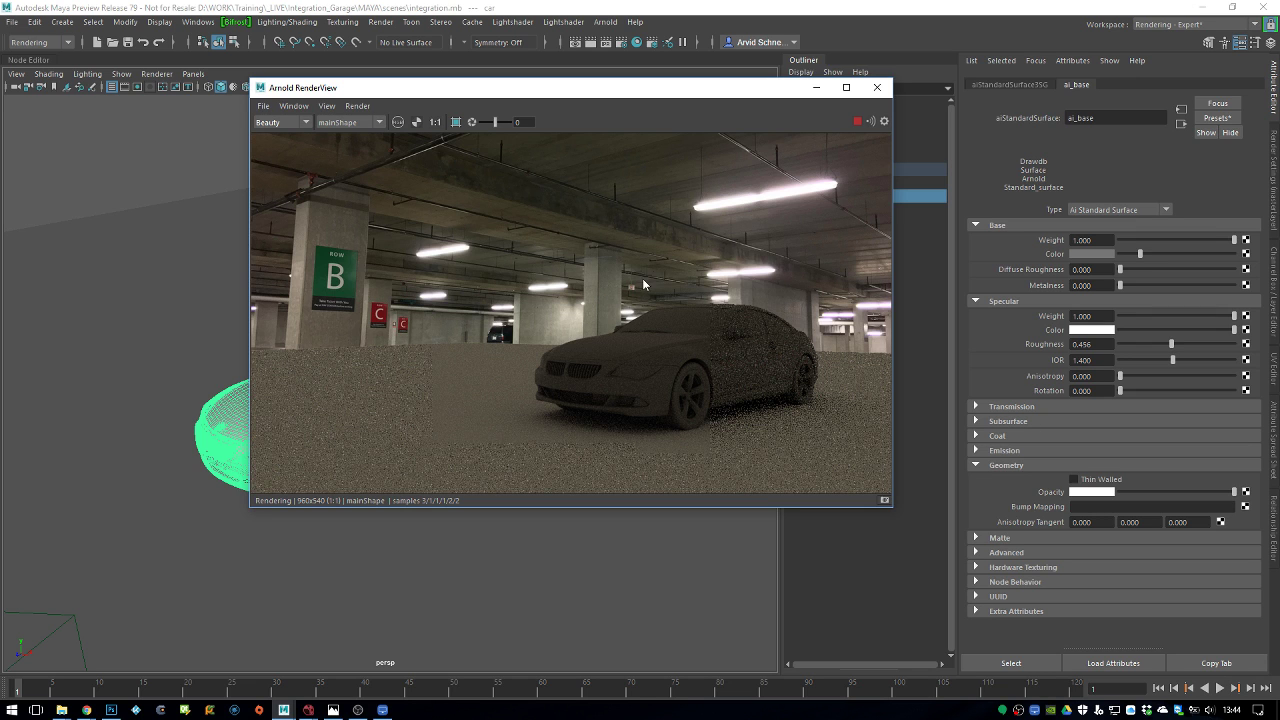
left_click_drag(858, 507, 988, 606)
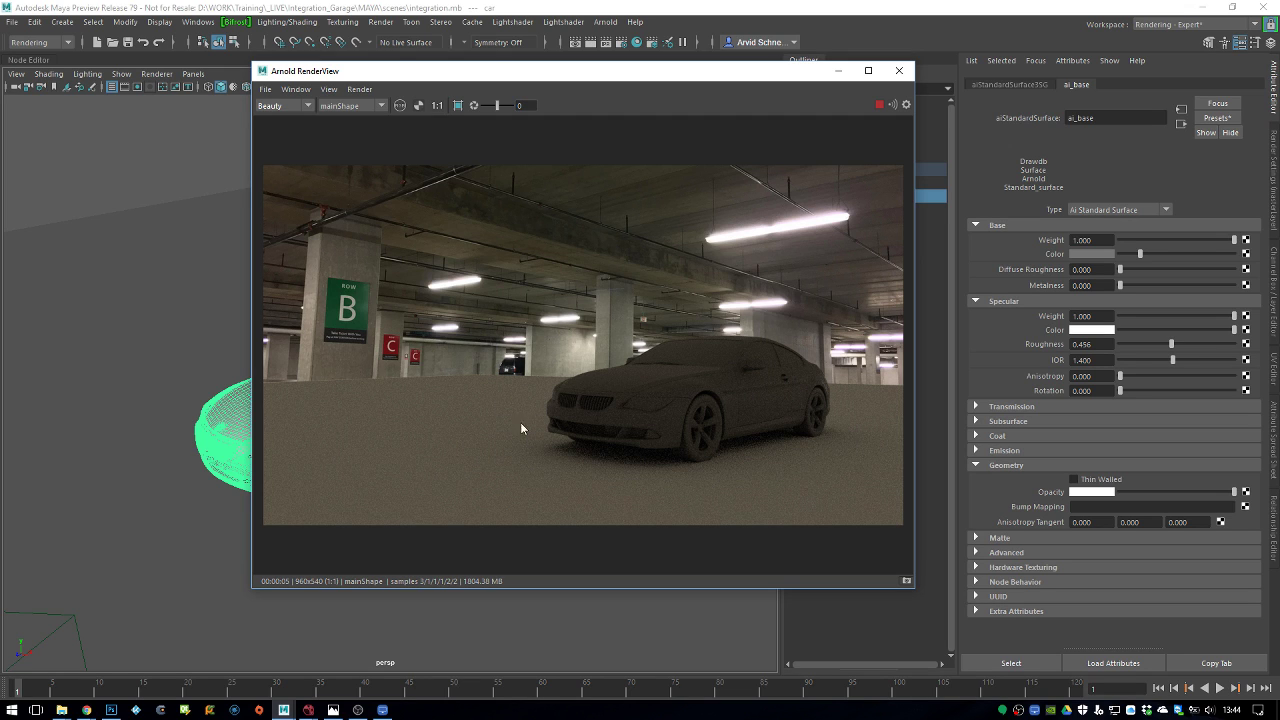
Hide the ground plane, check the car against the garage plate in the render, and close the RenderView
left_click(512, 428)
left_click_drag(560, 71, 420, 72)
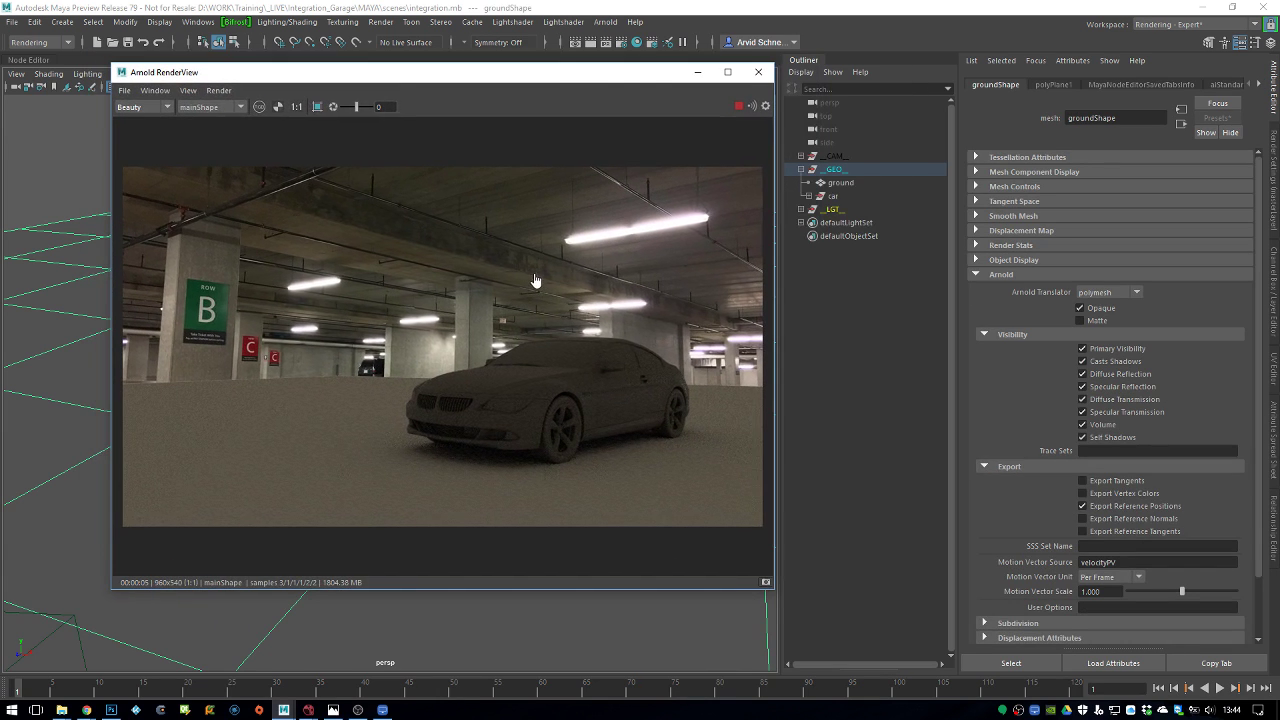
left_click(840, 182)
key("ctrl+h")
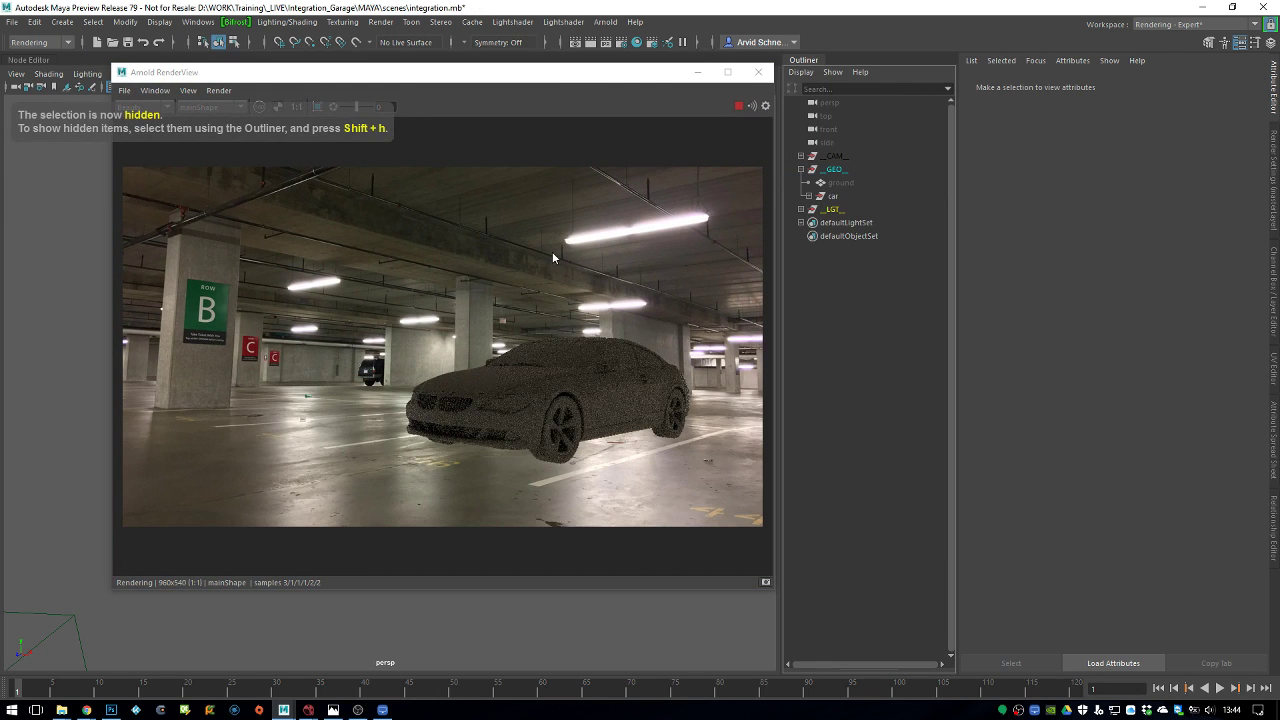
left_click_drag(566, 72, 700, 65)
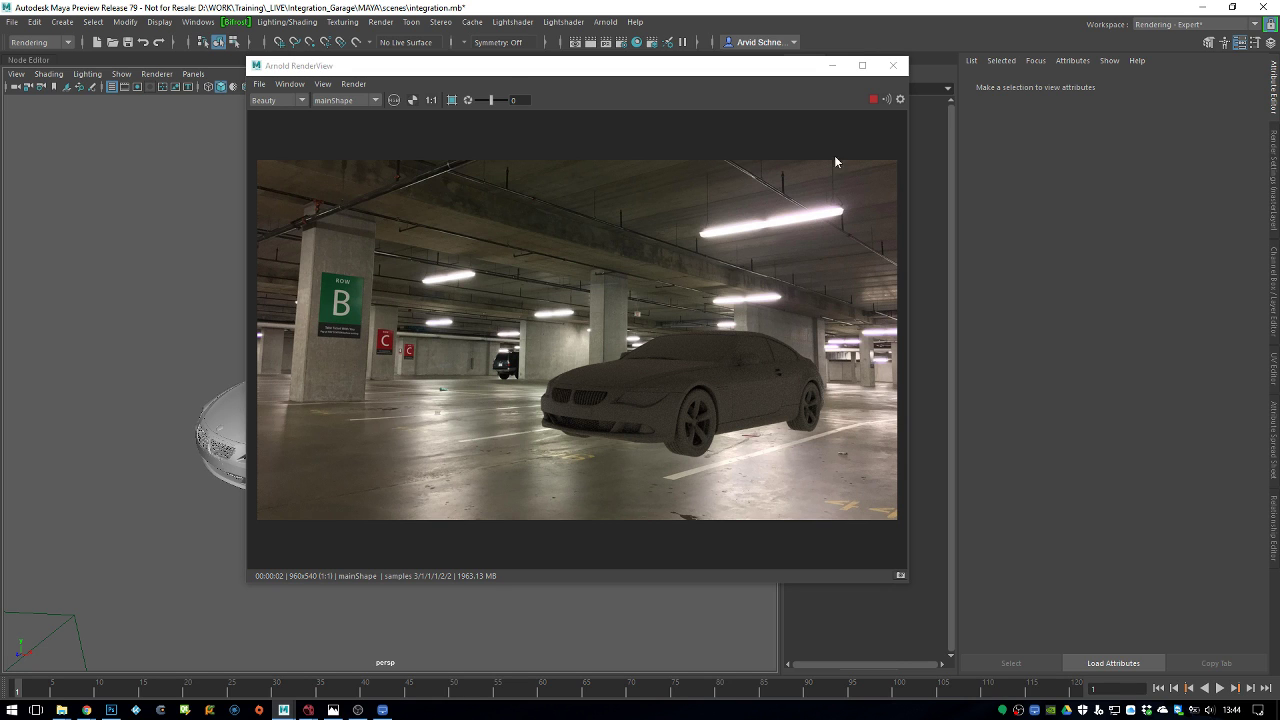
left_click(892, 66)
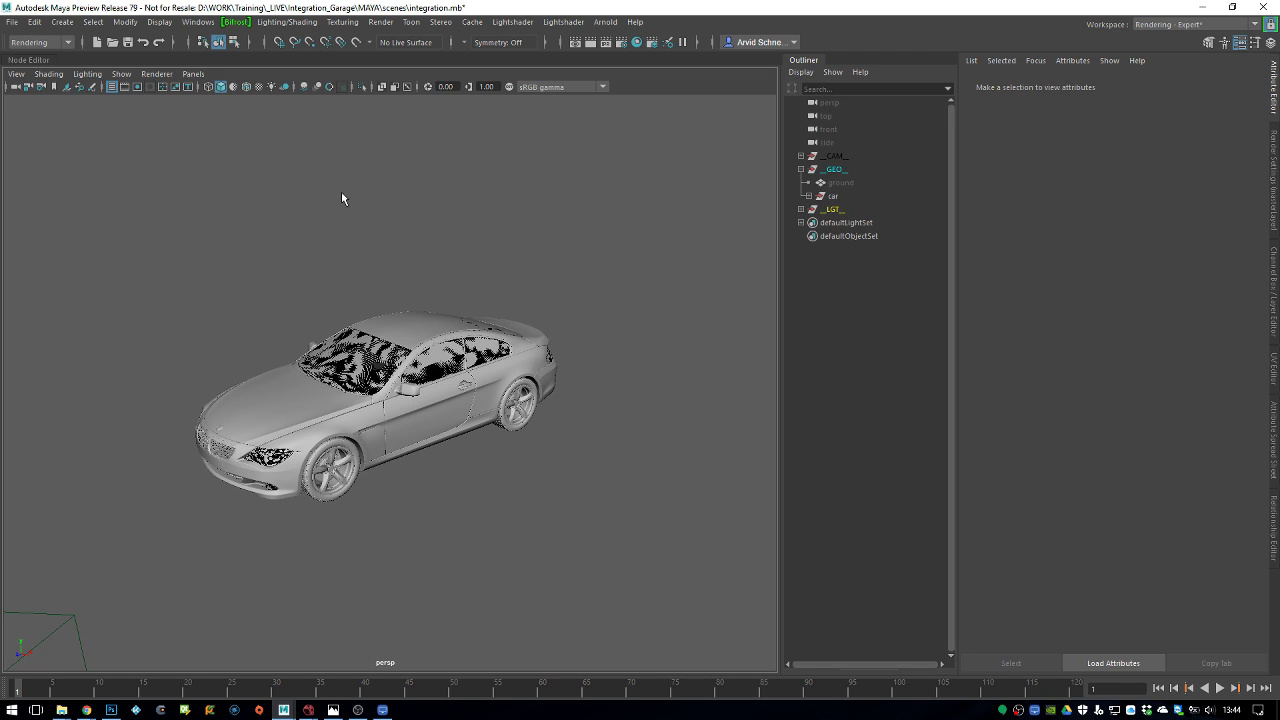
Select the main camera and examine its Arnold attributes, including exposure, depth of field and UV remap
left_click(193, 73)
mouse_move(240, 88)
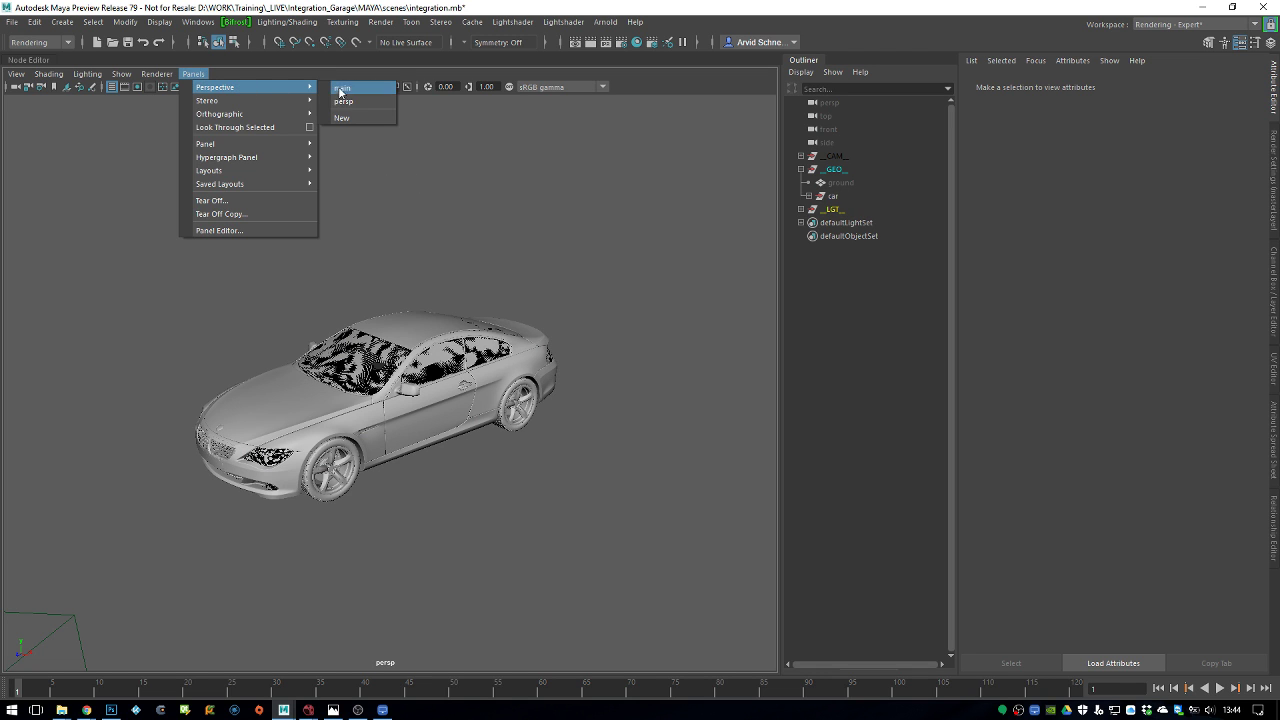
left_click(342, 88)
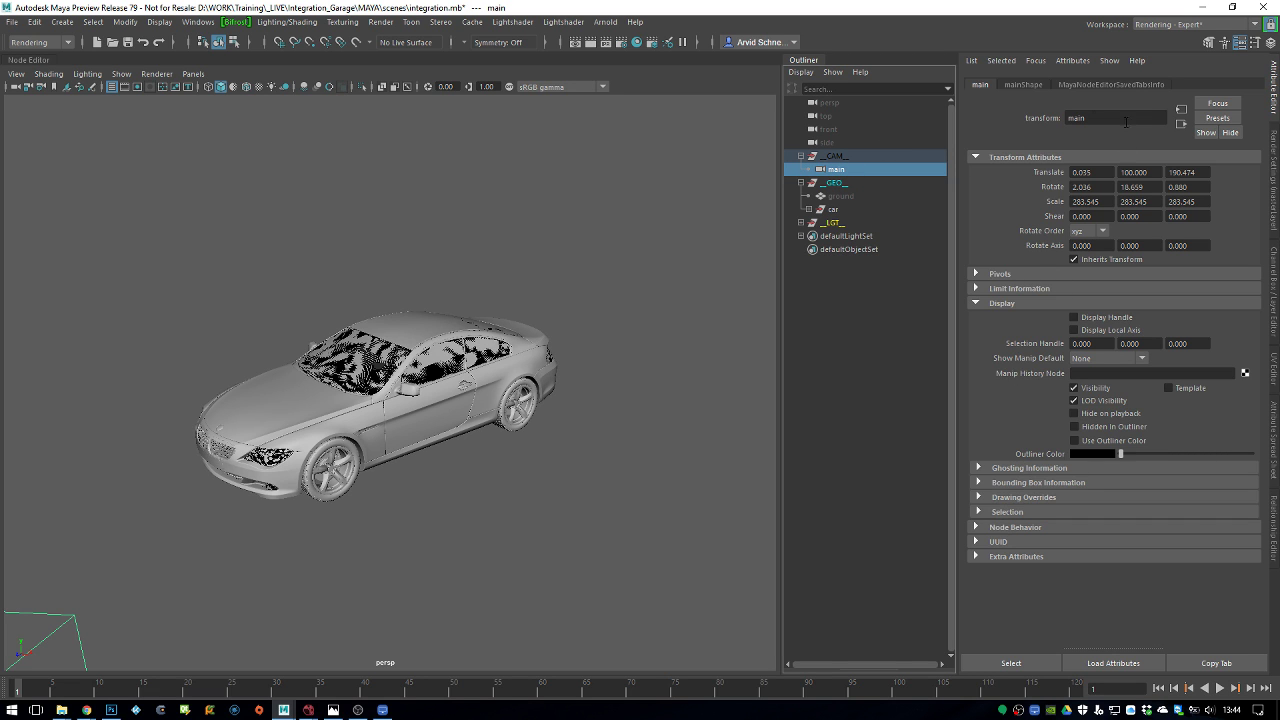
left_click(1023, 84)
left_click(1018, 341)
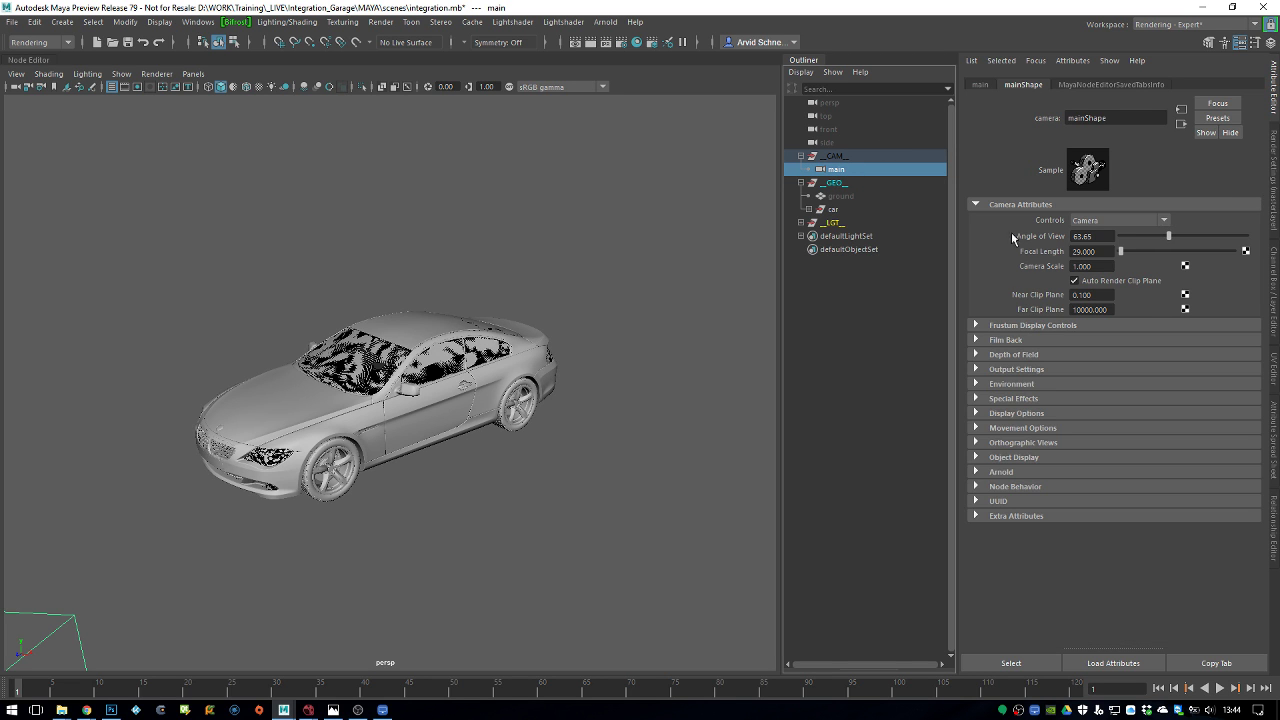
left_click(1000, 473)
scroll(1010, 420, "down", 8)
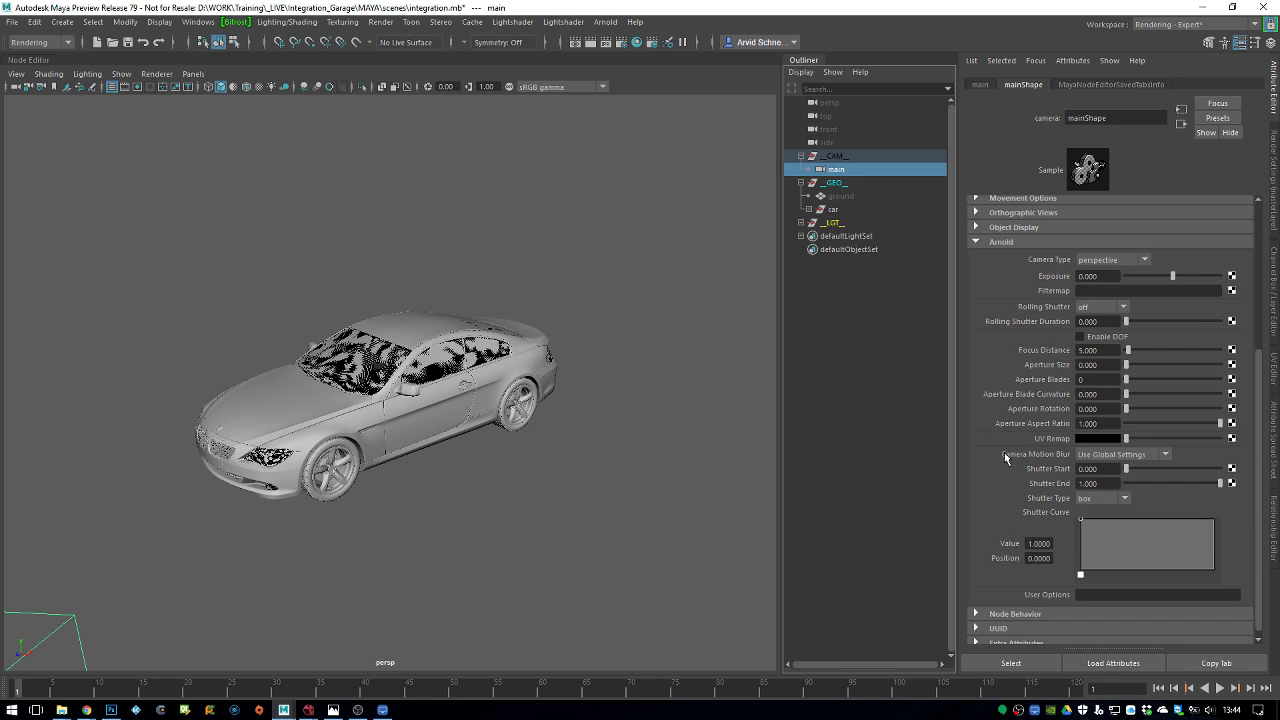
scroll(1004, 428, "down", 1)
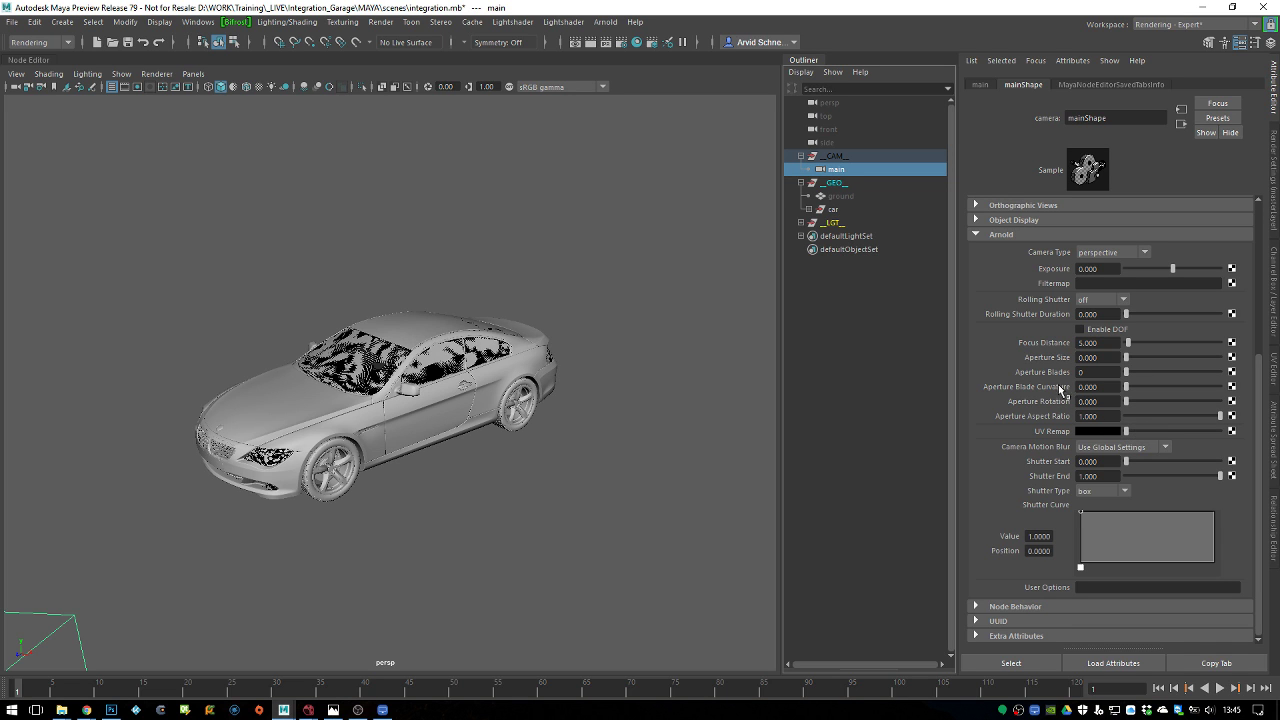
left_click_drag(1127, 431, 728, 318)
Create a quick select set named glass from the car's windows, light glass and red glass meshes
right_click_drag(557, 220, 605, 316, "alt")
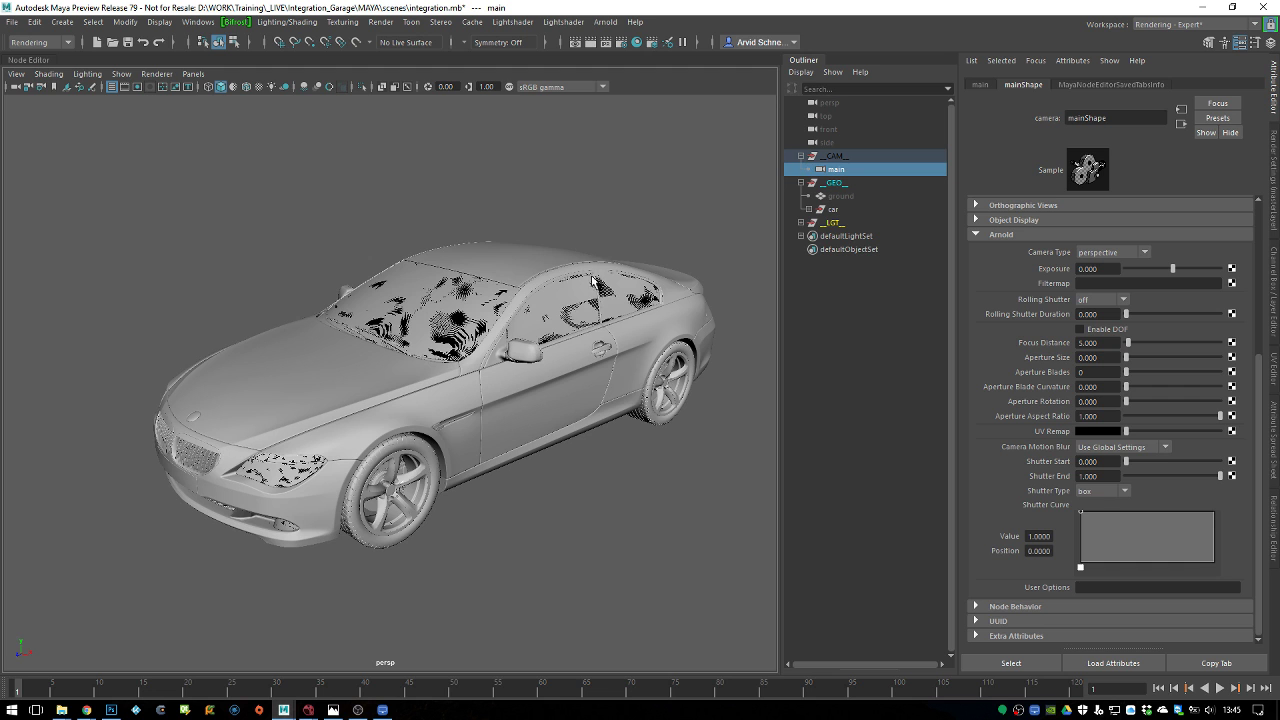
left_click(406, 314)
key("f")
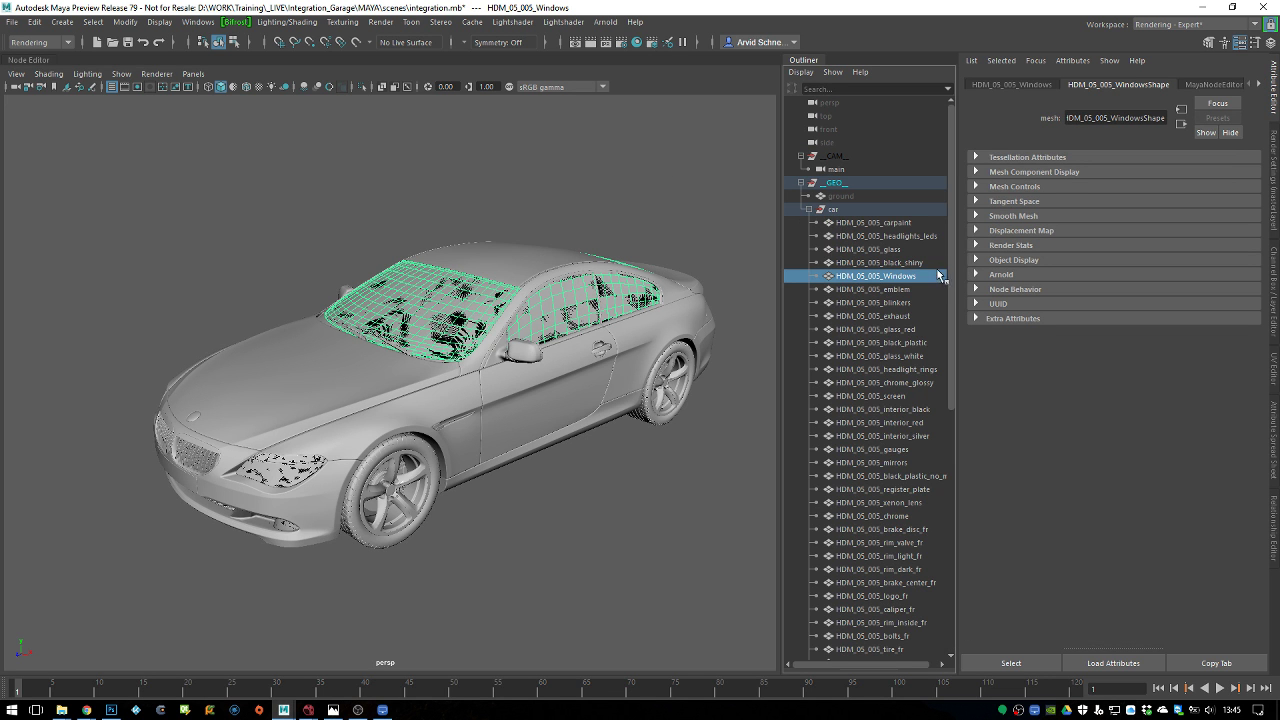
left_click_drag(400, 322, 479, 324, "alt")
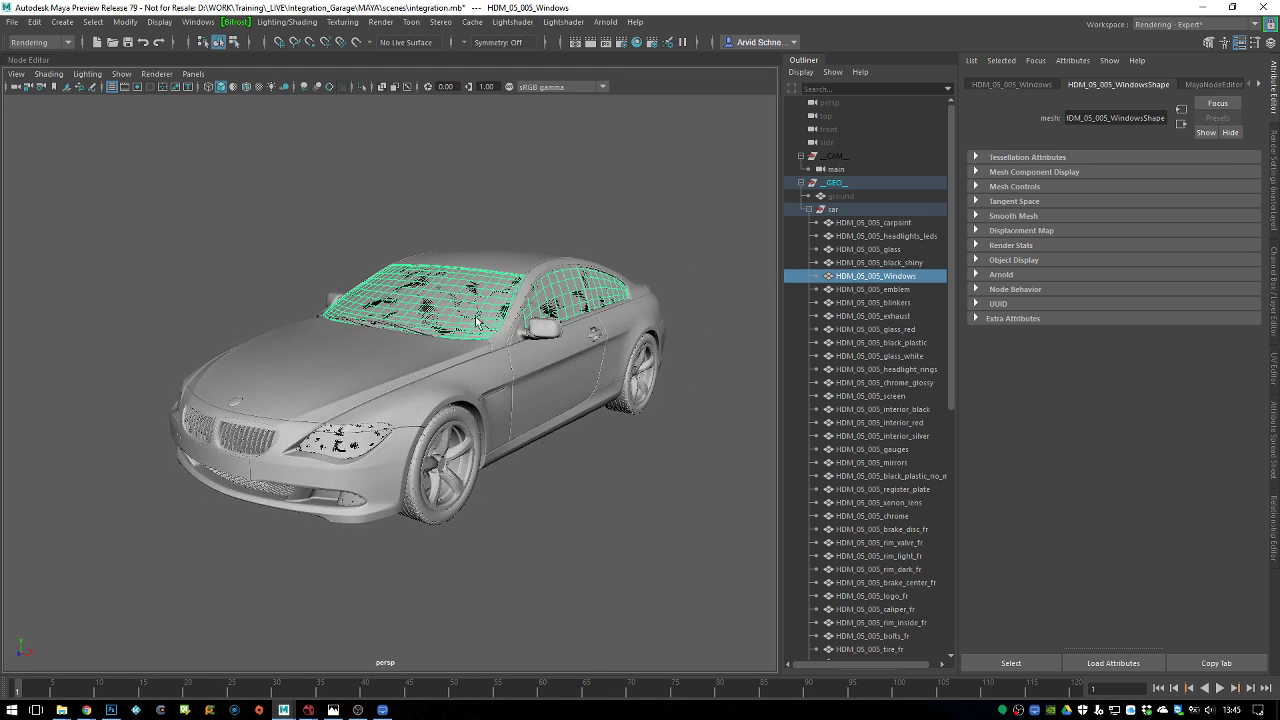
left_click(342, 446, "shift")
left_click_drag(342, 446, 471, 277, "alt")
left_click(367, 400, "shift")
left_click(62, 22)
mouse_move(200, 292)
left_click(251, 291)
left_click_drag(255, 272, 186, 157)
left_click(206, 203)
type("glass")
key("Return")
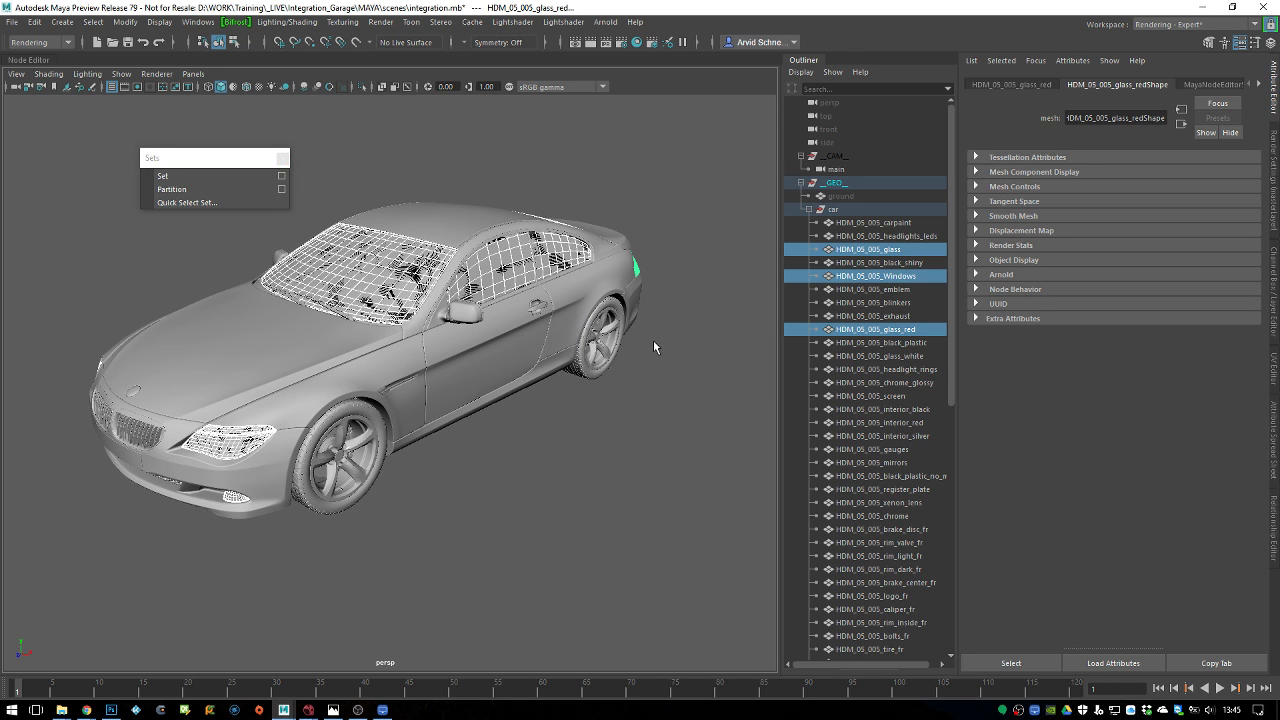
Hide the three meshes in the glass set so the car's interior is exposed
left_click(808, 209)
left_click(800, 262)
left_click_drag(860, 276, 848, 302)
key("ctrl+h")
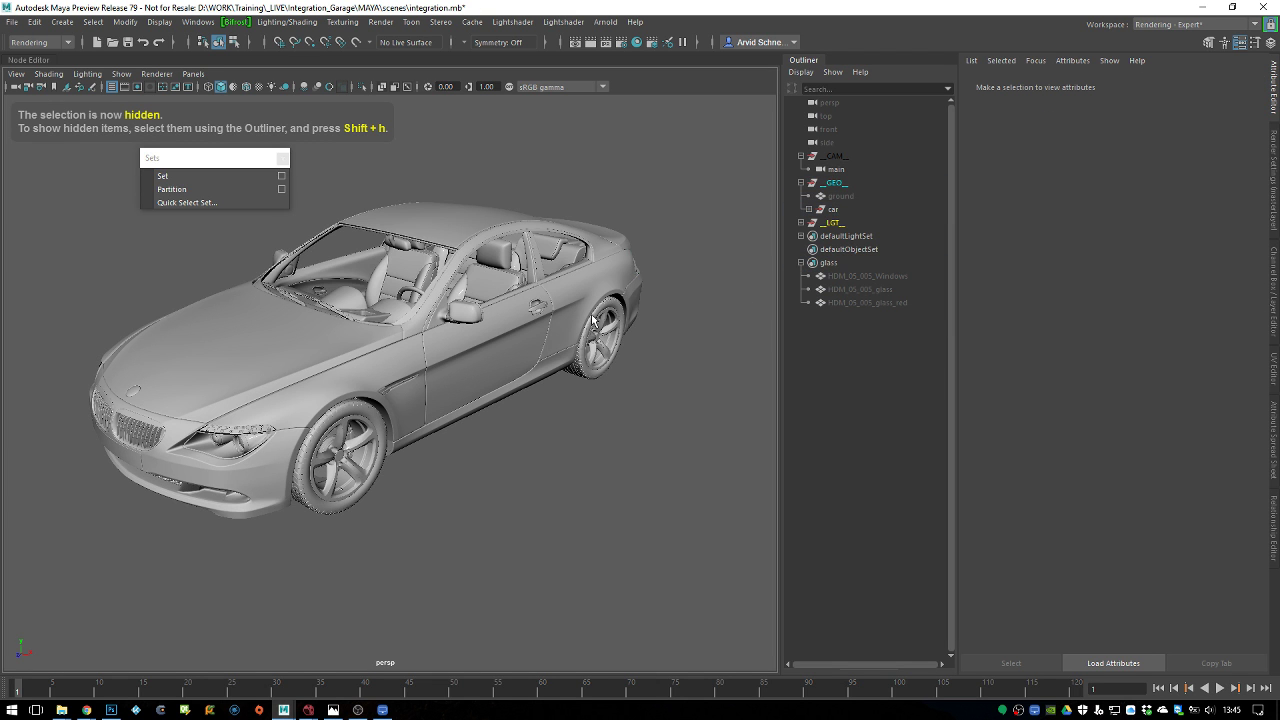
Create a quick select set named carpaint from the car's painted body mesh
left_click(312, 340)
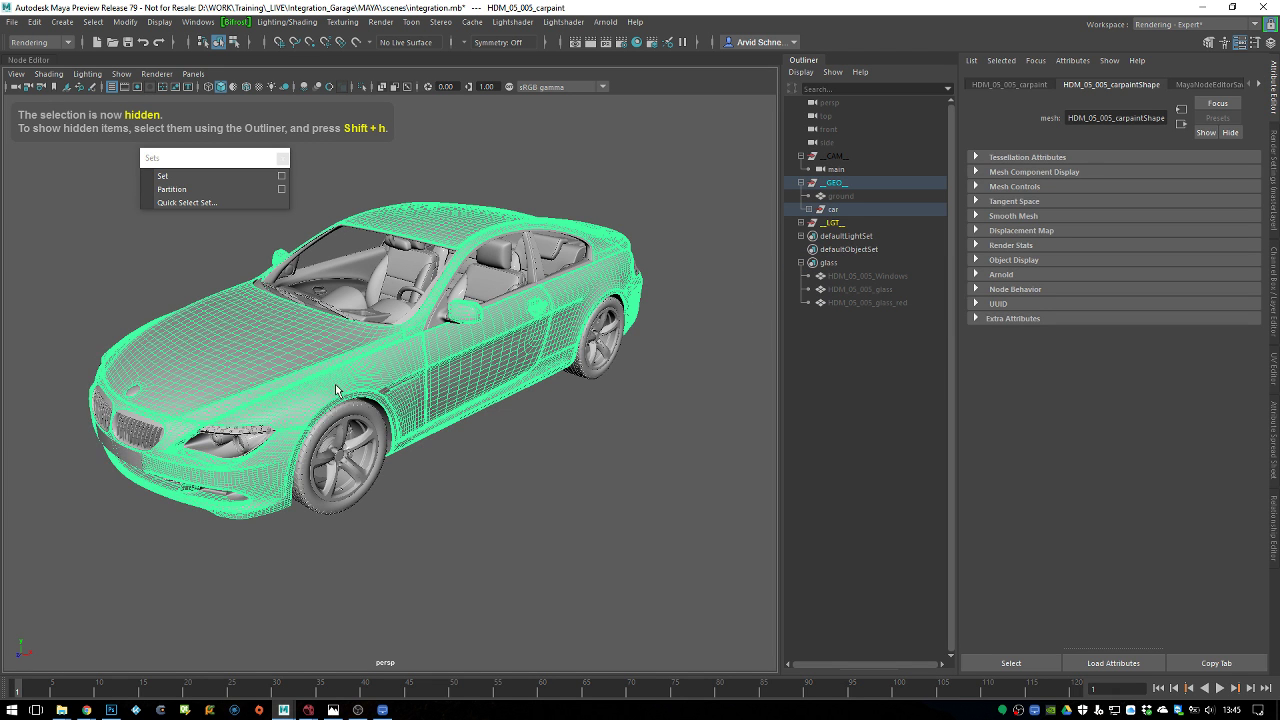
left_click_drag(367, 333, 400, 318, "alt")
left_click(228, 203)
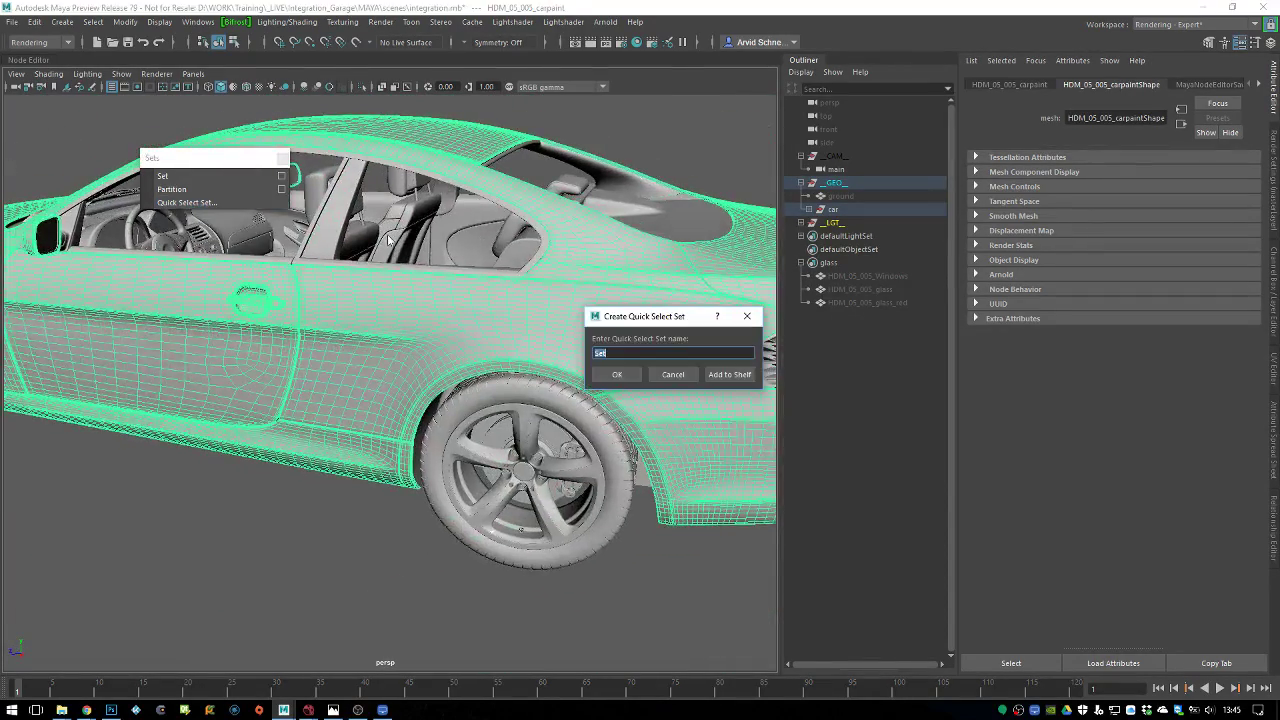
type("carpaint")
key("Return")
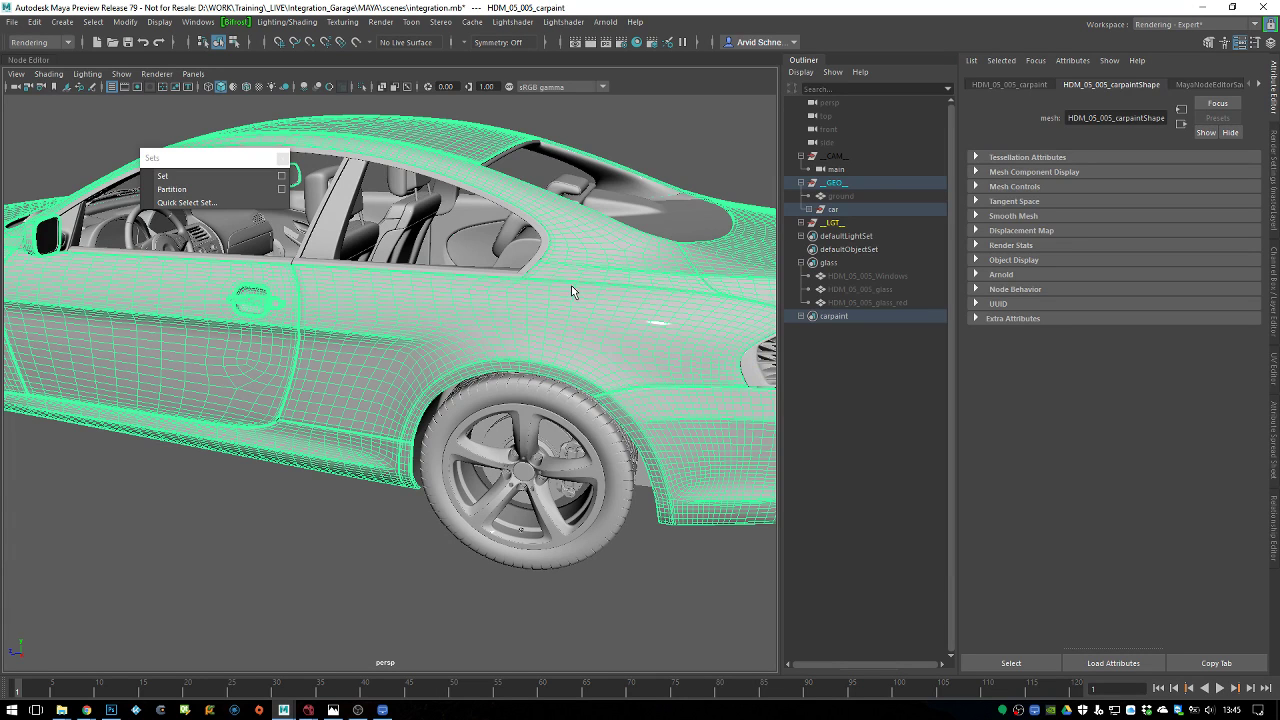
Hide the body mesh contained in the carpaint set
left_click(801, 316)
left_click(838, 330)
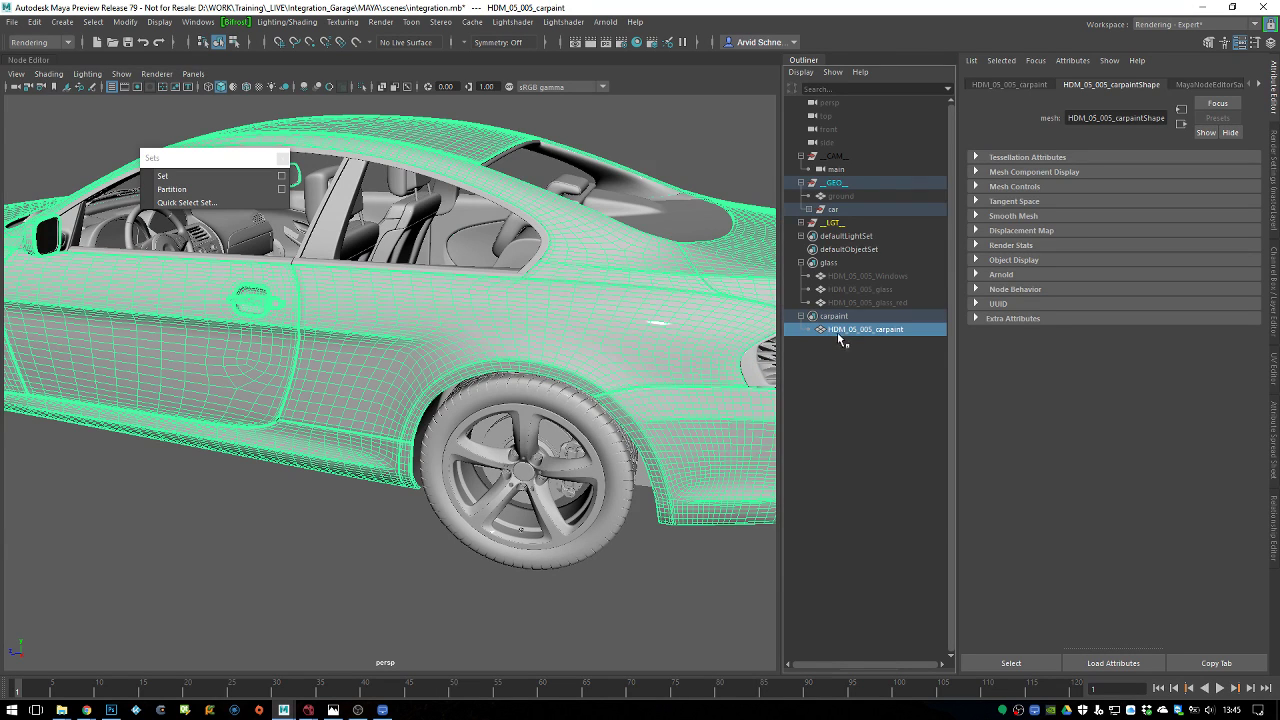
key("ctrl+h")
Select the car's tire meshes and create a quick select set named tire from them
left_click_drag(560, 331, 488, 340, "alt")
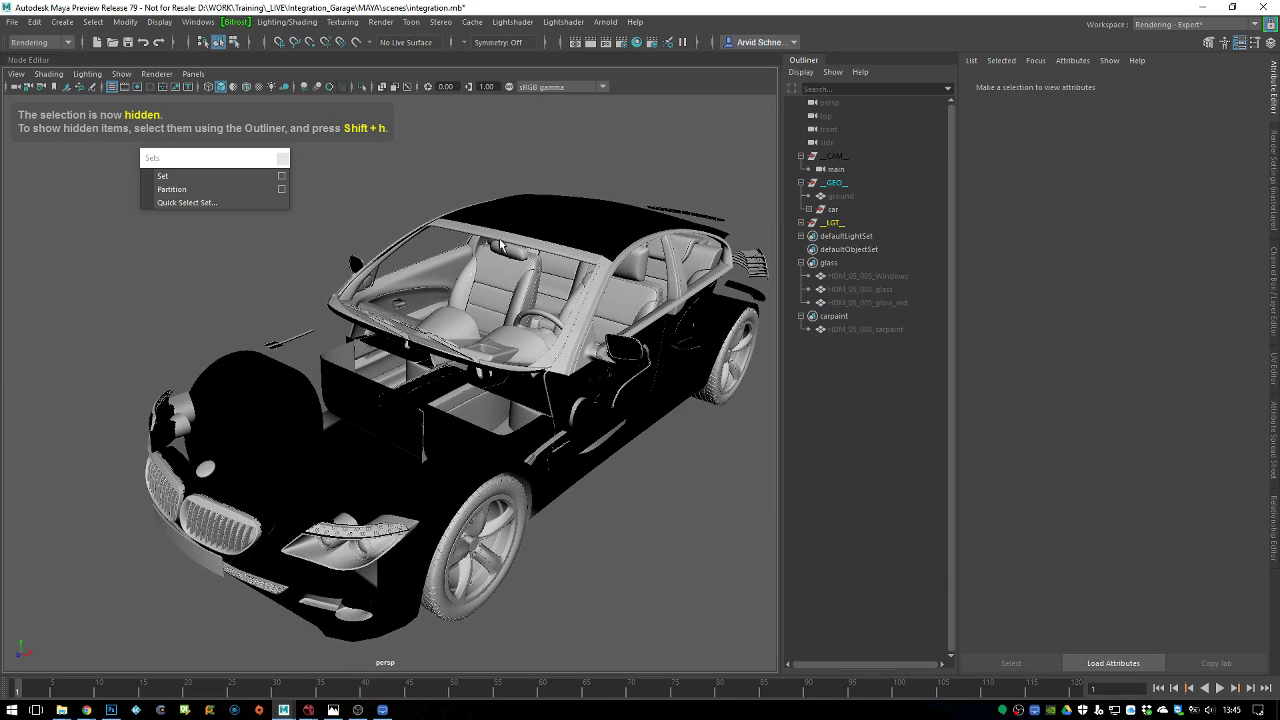
left_click_drag(496, 425, 372, 436, "alt")
left_click(440, 445)
left_click(495, 420)
left_click_drag(399, 392, 486, 458, "alt")
left_click(482, 458)
left_click(248, 204)
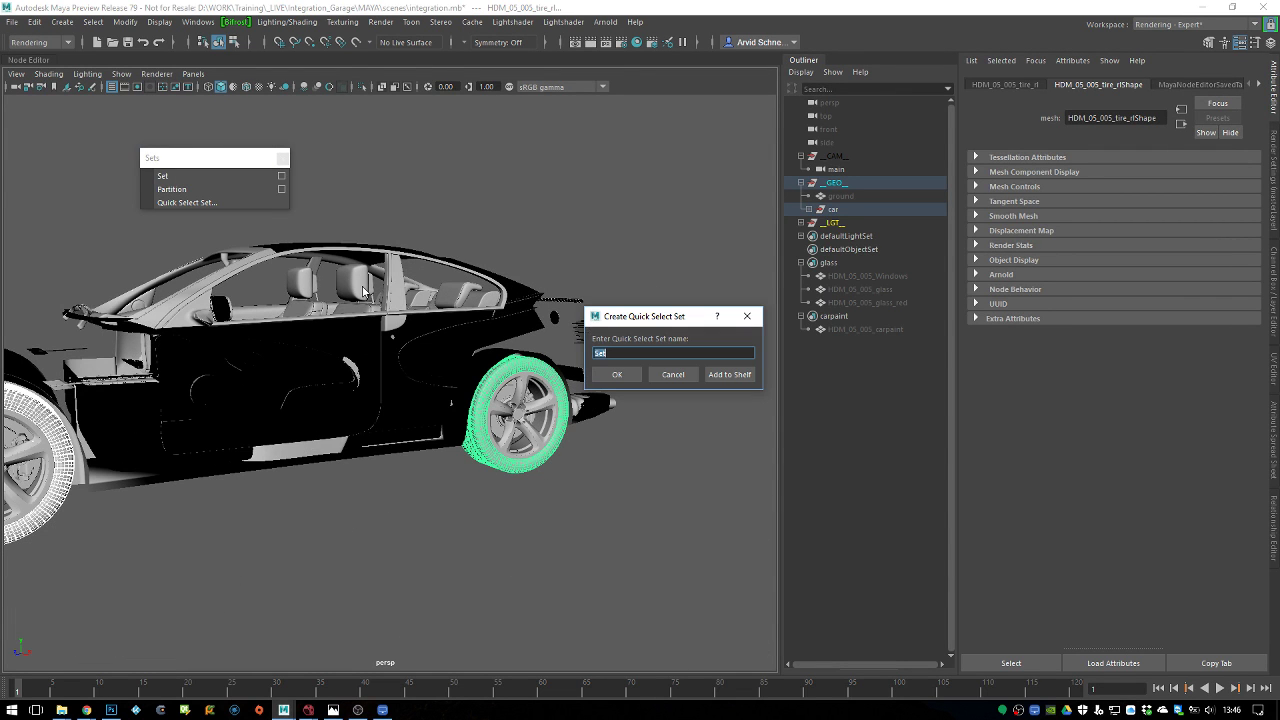
key("Return")
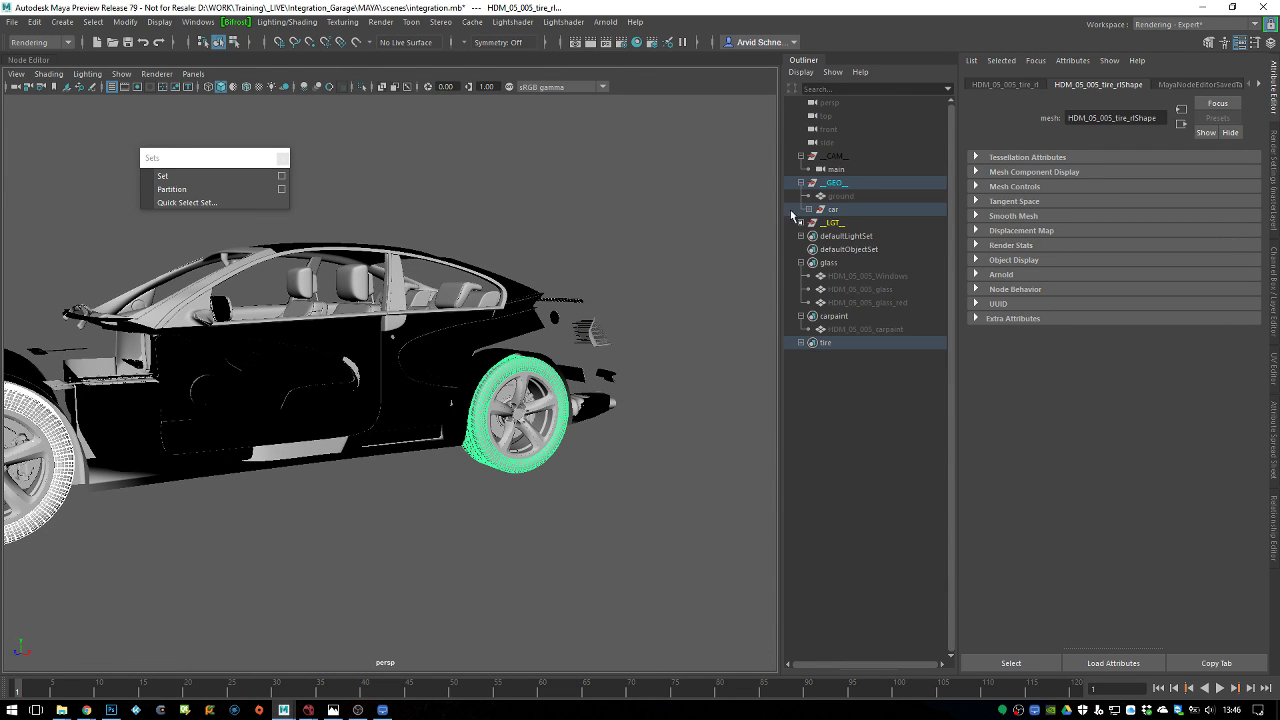
Hide the meshes in the tire set and collapse the tire, carpaint and glass sets
left_click(801, 343)
left_click_drag(835, 356, 851, 400)
key("ctrl+h")
left_click(801, 343)
left_click(801, 316)
left_click(801, 262)
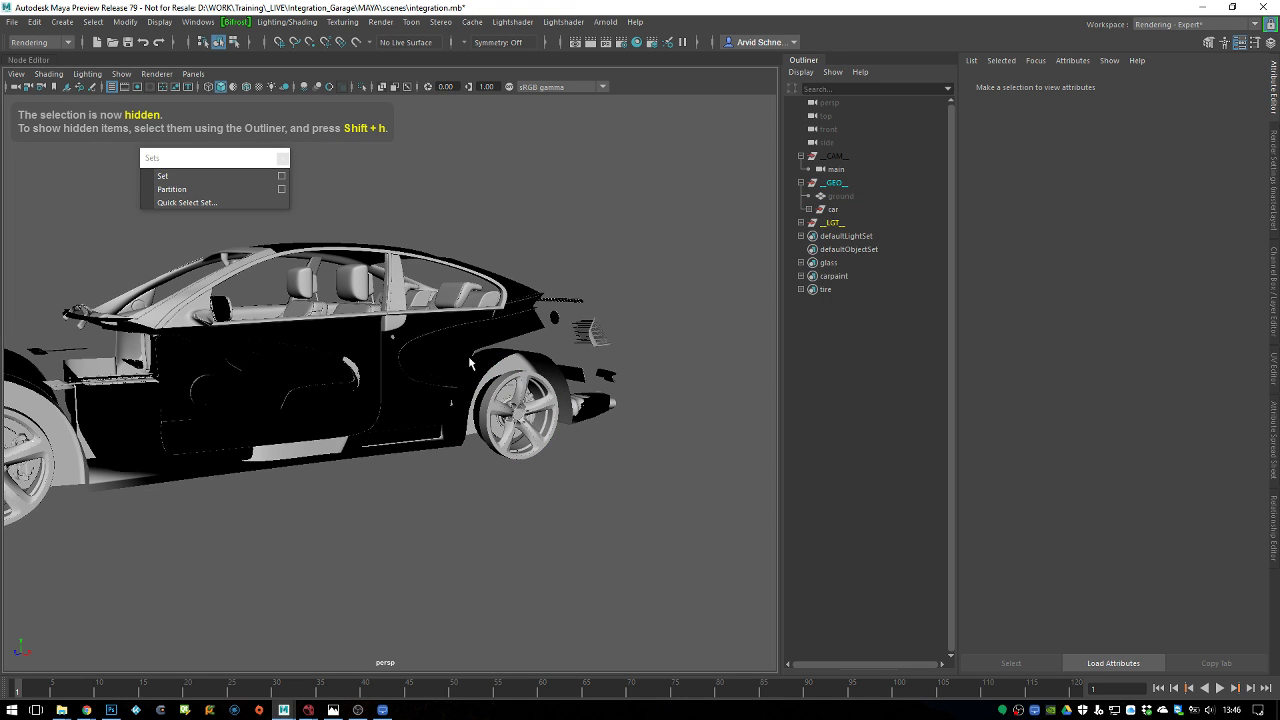
Pick the rim meshes on the visible wheels individually, including the front-left rim's valve, dark and light parts
left_click_drag(482, 306, 700, 352, "alt")
left_click(408, 471)
left_click(676, 354)
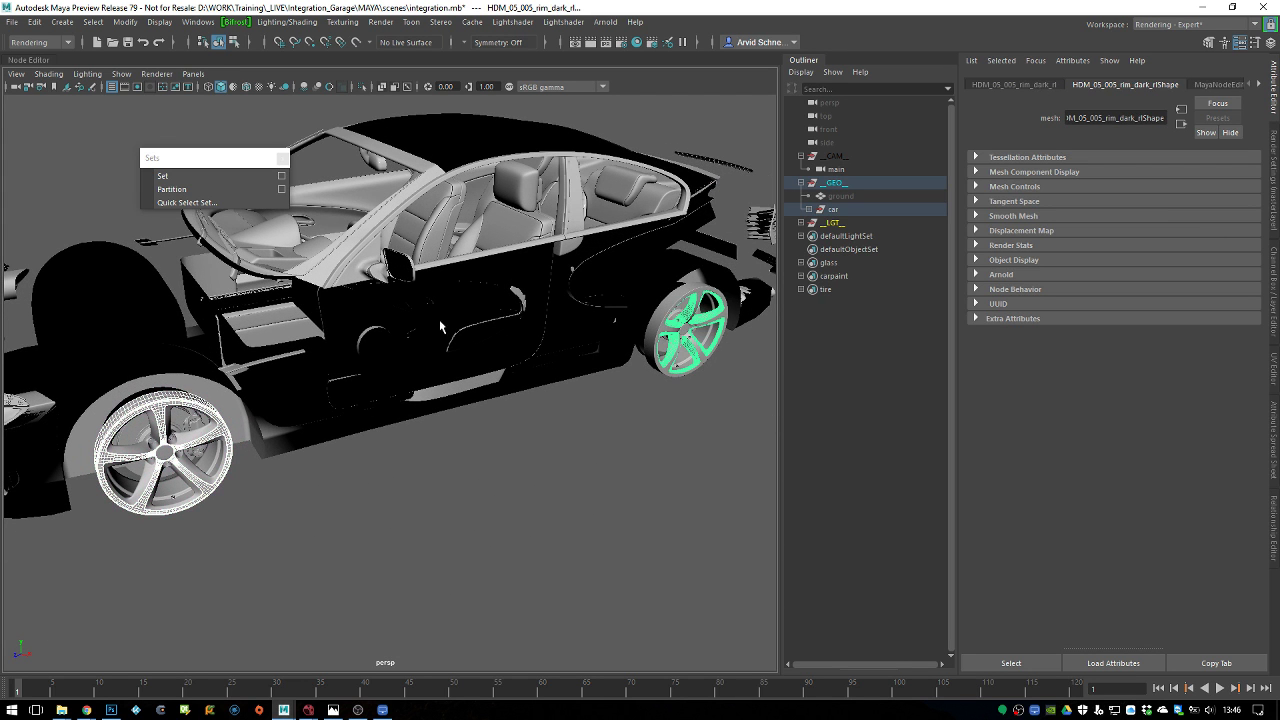
left_click(667, 377, "shift")
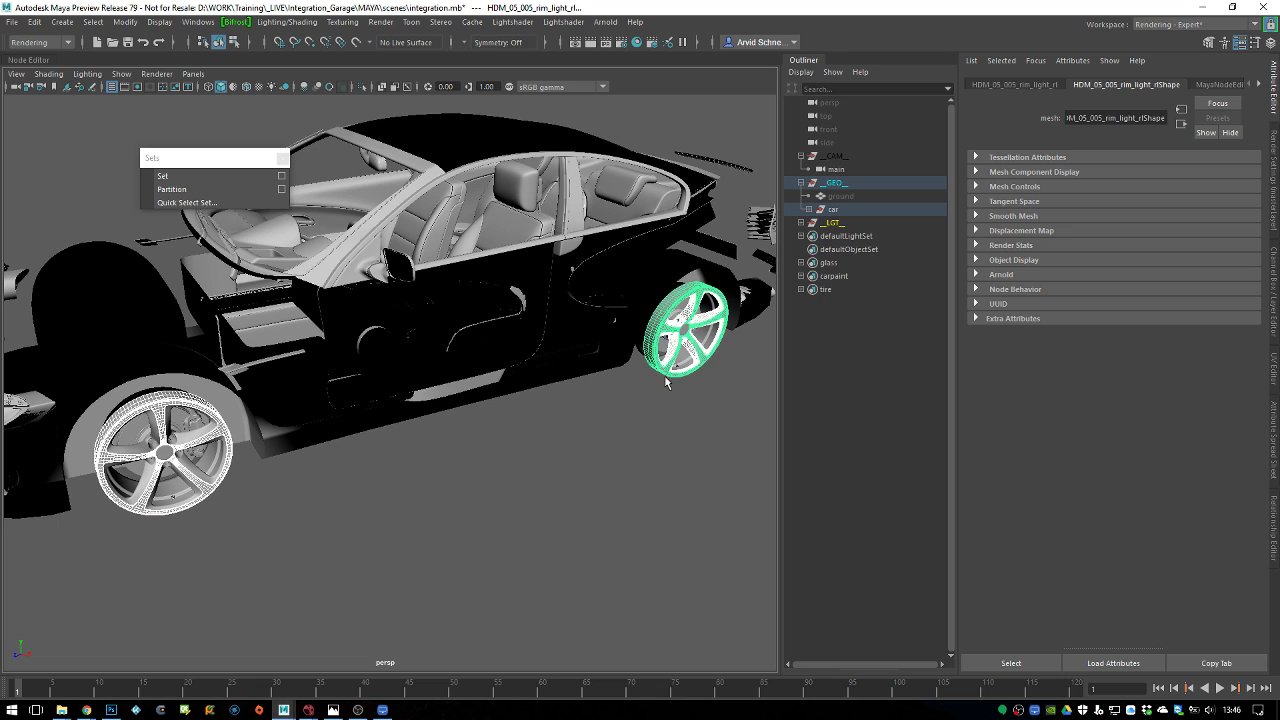
key("f")
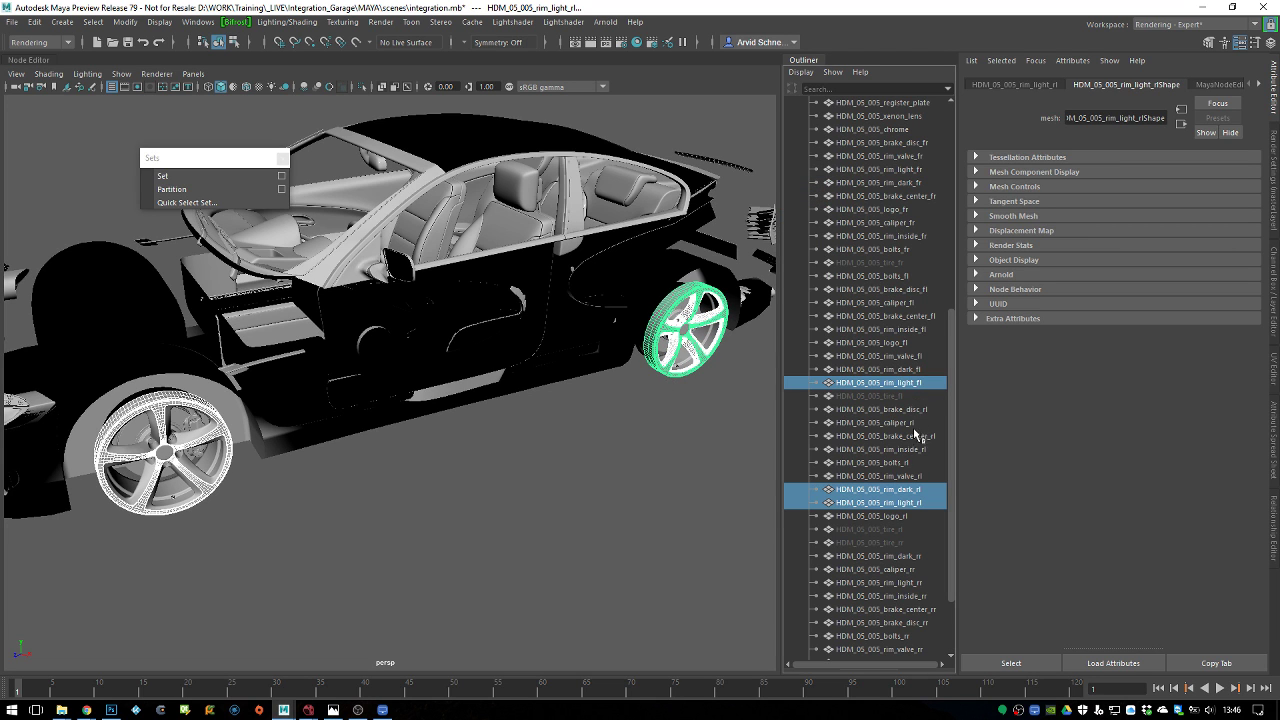
left_click_drag(900, 358, 904, 384)
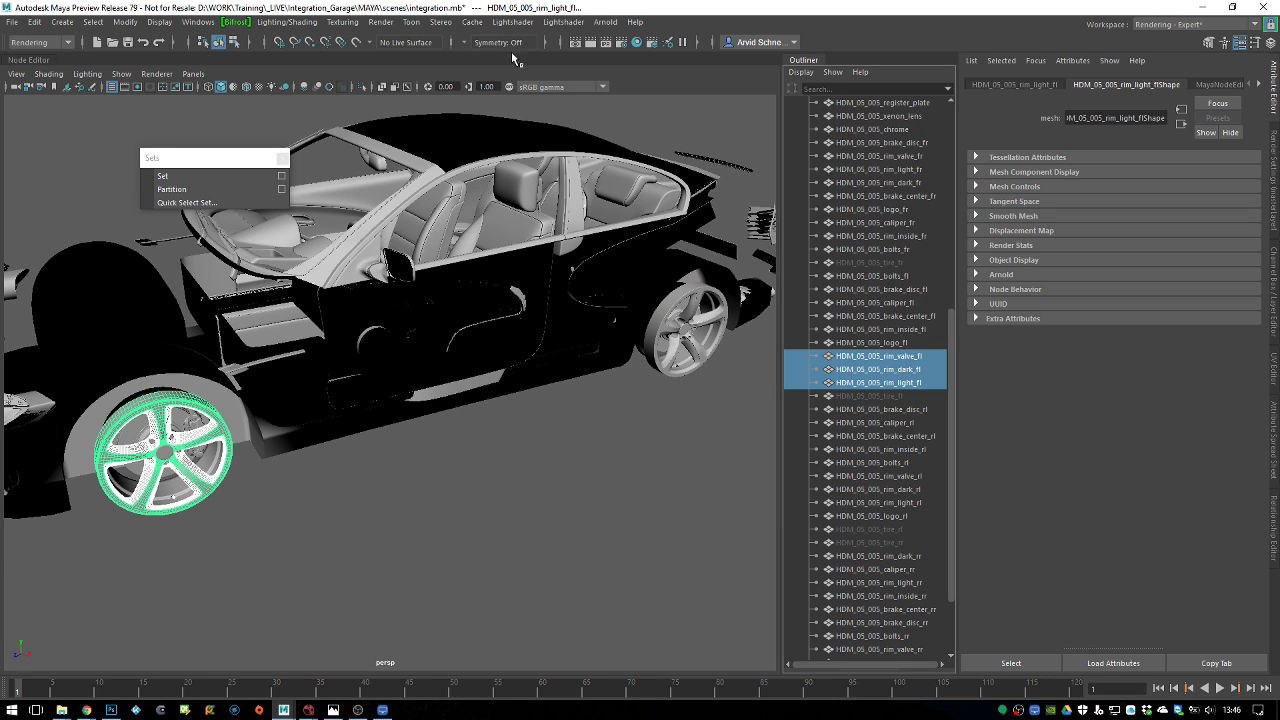
Select all objects by name with the pattern *rim*
left_click(698, 42)
left_click(718, 45)
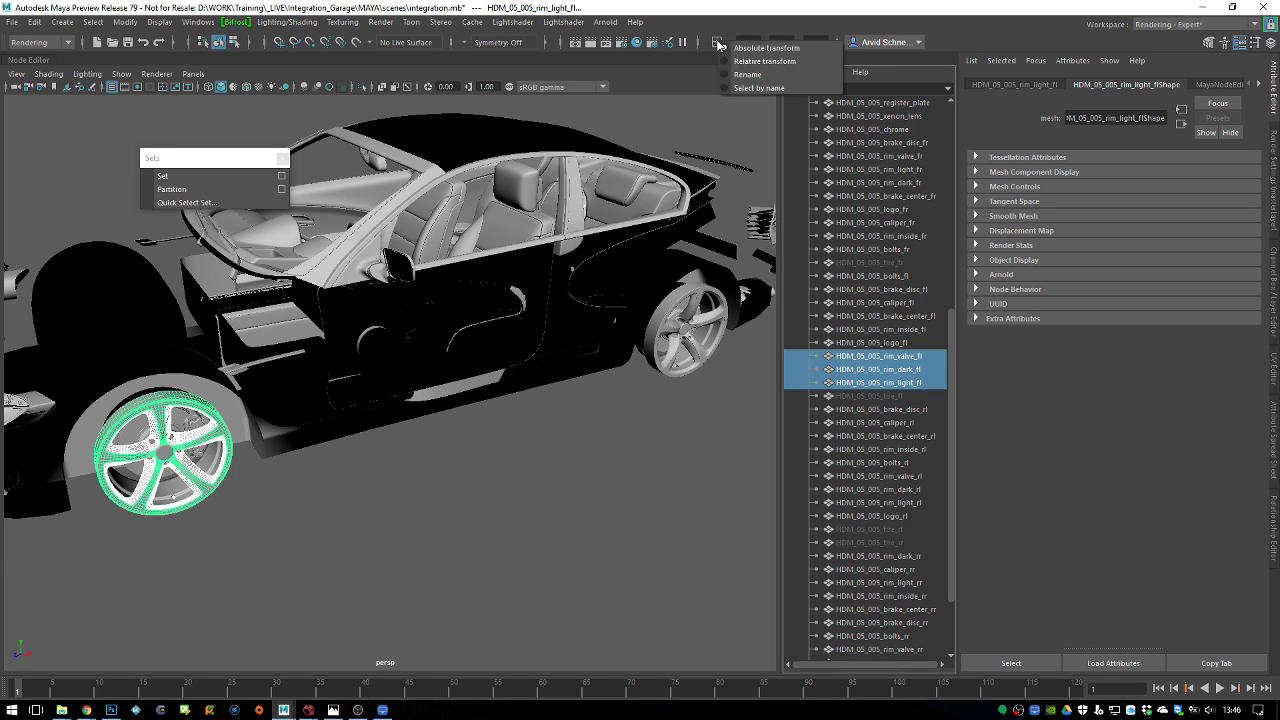
left_click(758, 88)
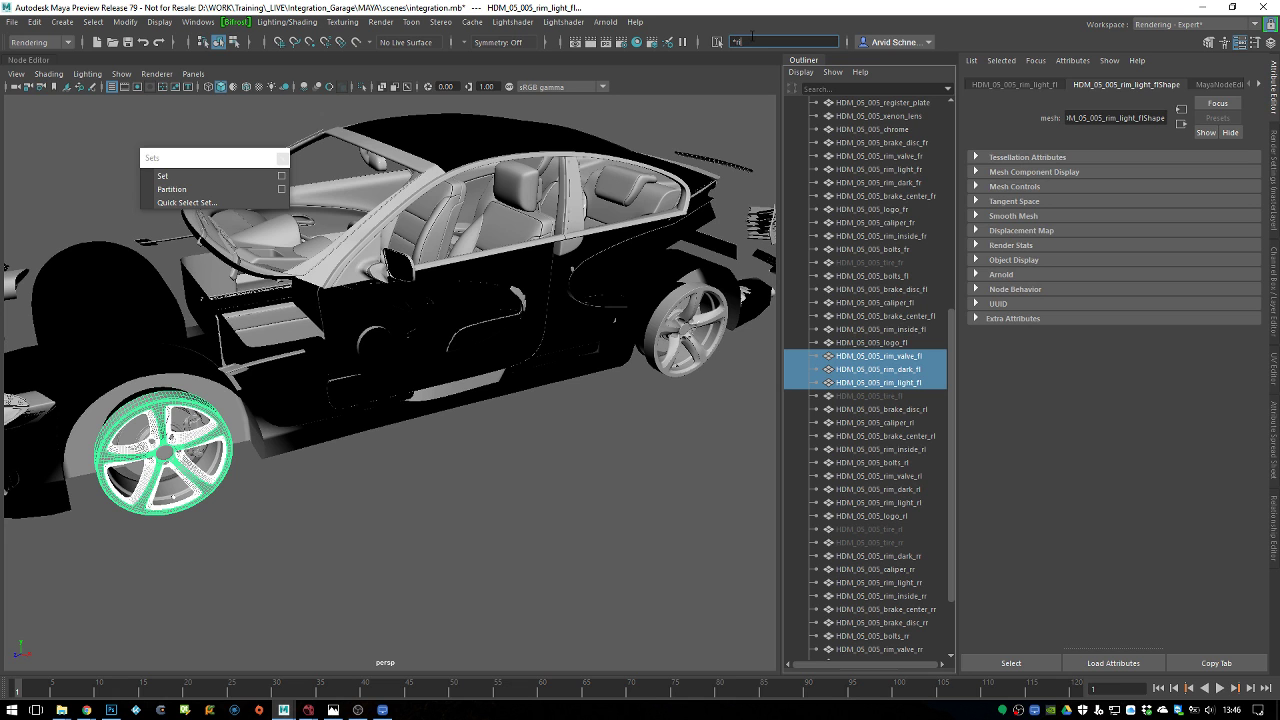
type("*rim*")
key("Return")
Create a quick select set named rim from the selected rim objects and hide its members
left_click_drag(470, 445, 380, 242, "alt")
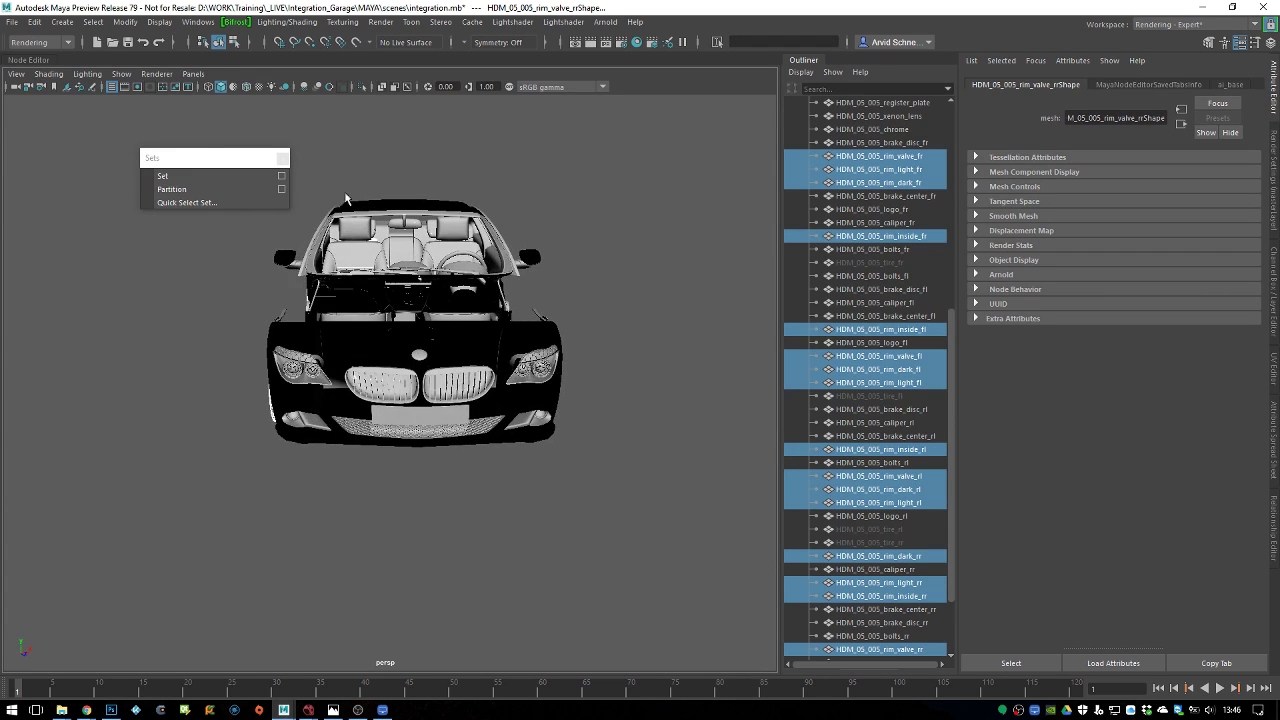
left_click(249, 203)
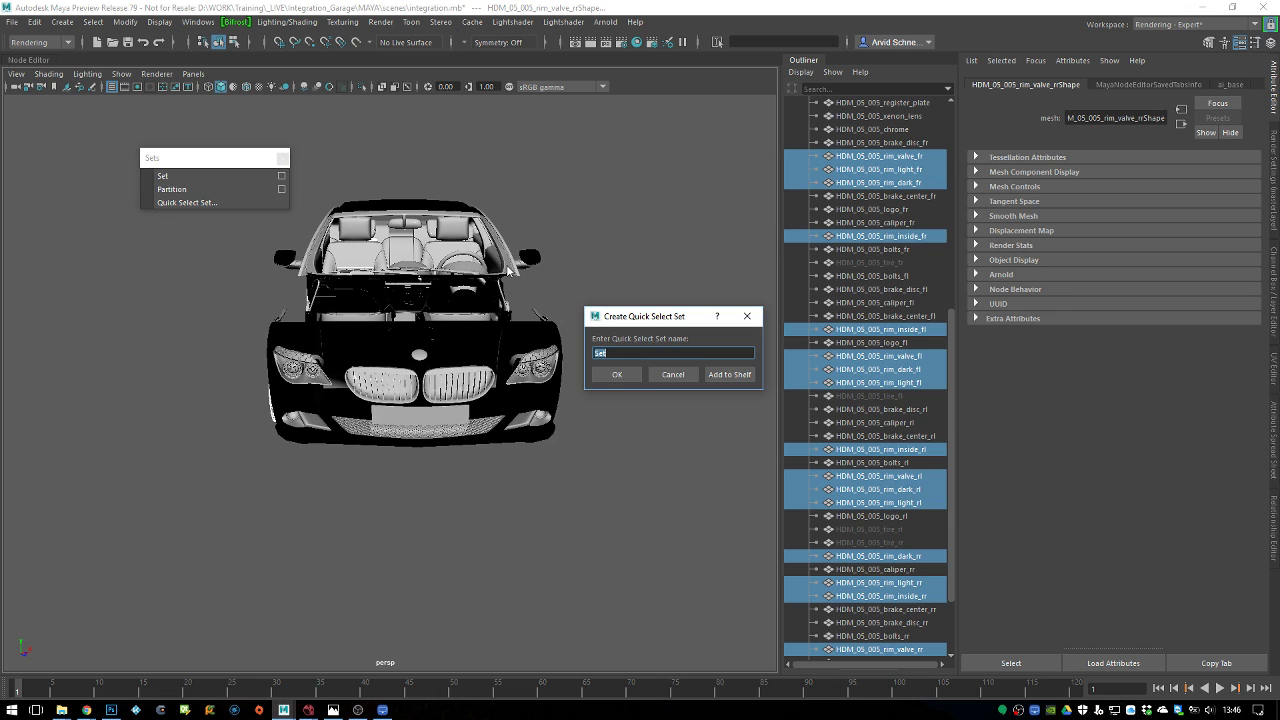
left_click(655, 380)
scroll(954, 357, "down", 5)
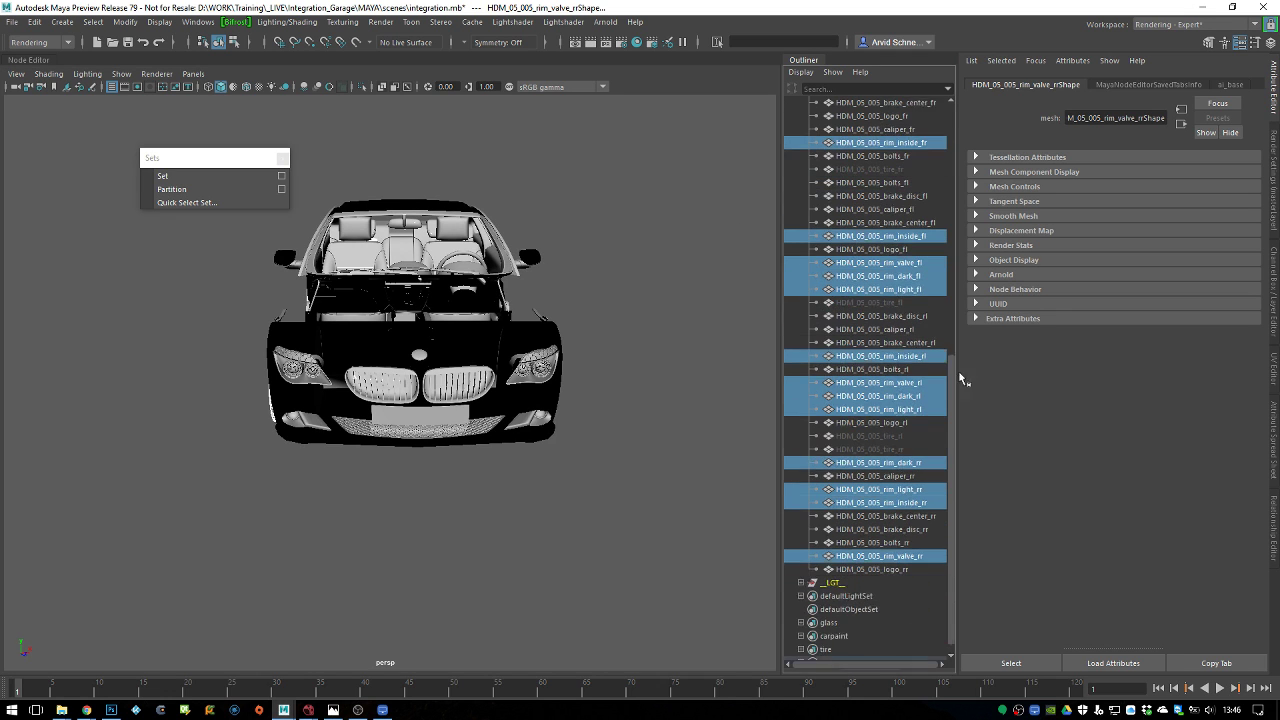
scroll(842, 576, "down", 5)
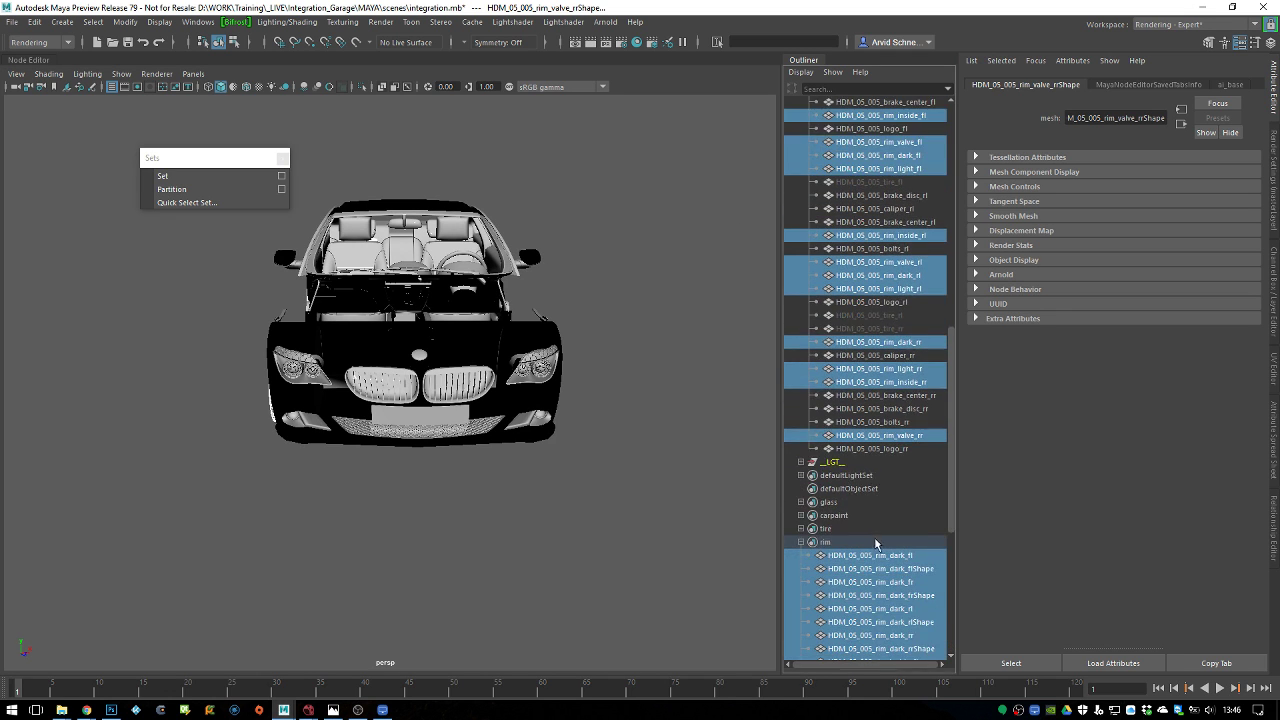
key("ctrl+h")
Select the chrome parts around the grille, headlights and windows together with the emblem and mirrors meshes
left_click_drag(614, 354, 440, 452, "alt")
left_click(335, 428)
scroll(552, 390, "up", 5)
key("f")
left_click_drag(208, 234, 410, 380, "alt")
left_click(436, 429)
left_click_drag(436, 432, 377, 410, "alt")
right_click_drag(377, 410, 595, 378, "alt")
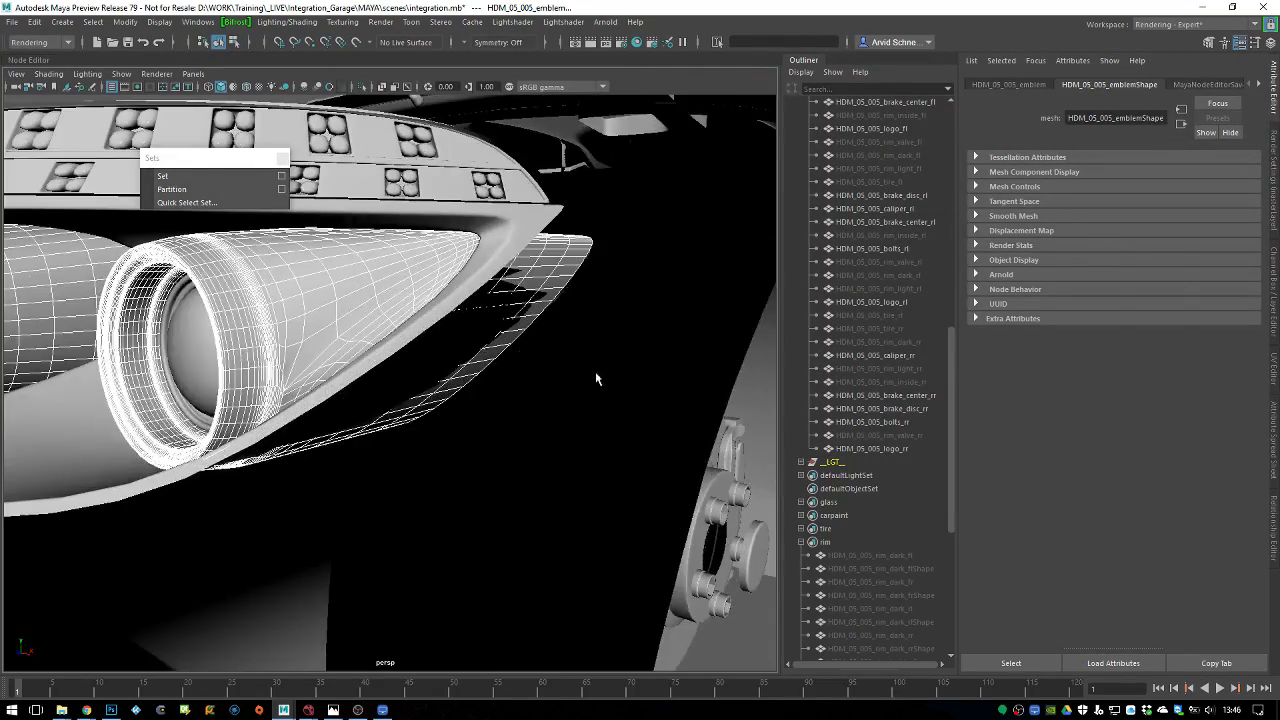
right_click_drag(537, 251, 470, 285, "alt")
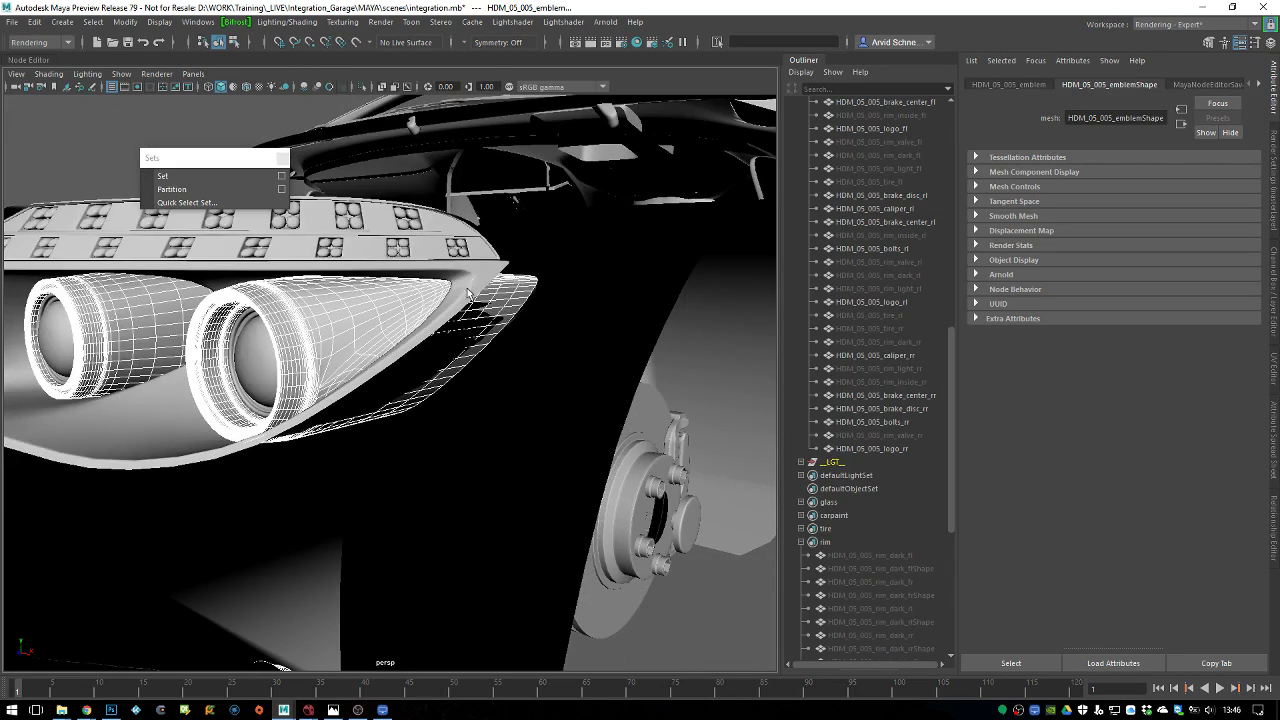
right_click_drag(400, 360, 470, 386, "alt")
left_click_drag(470, 386, 430, 372, "alt")
left_click(189, 327)
left_click_drag(189, 327, 344, 307, "alt")
Create a quick select set named chrome from the selected meshes and hide them
left_click(186, 202)
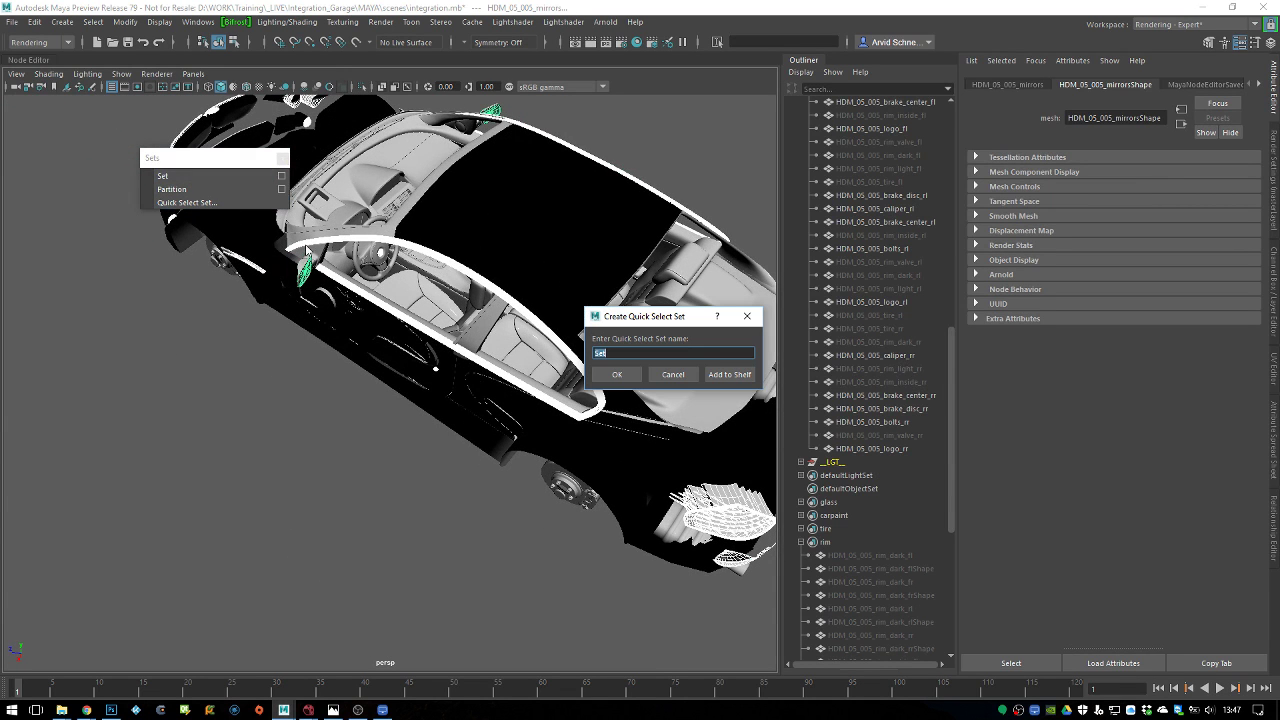
type("chrome")
key("Return")
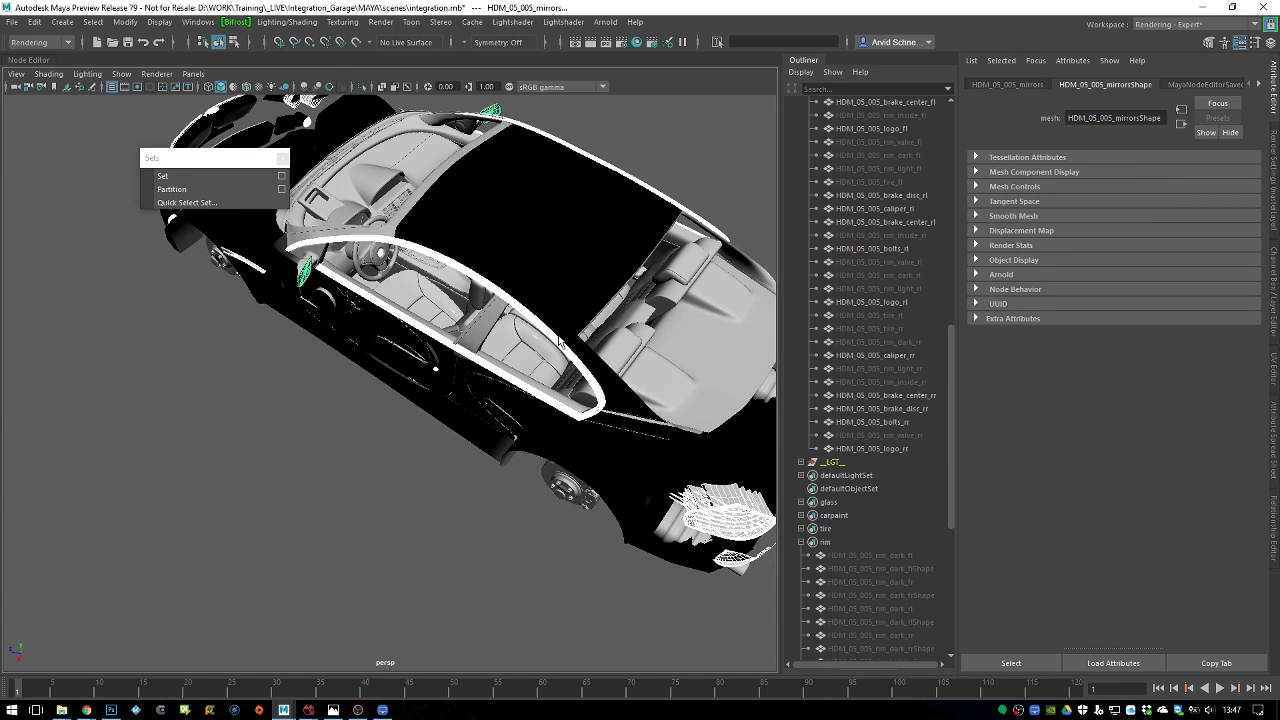
left_click_drag(484, 423, 397, 384, "alt")
key("ctrl+h")
left_click(397, 364)
left_click_drag(399, 468, 403, 460, "alt")
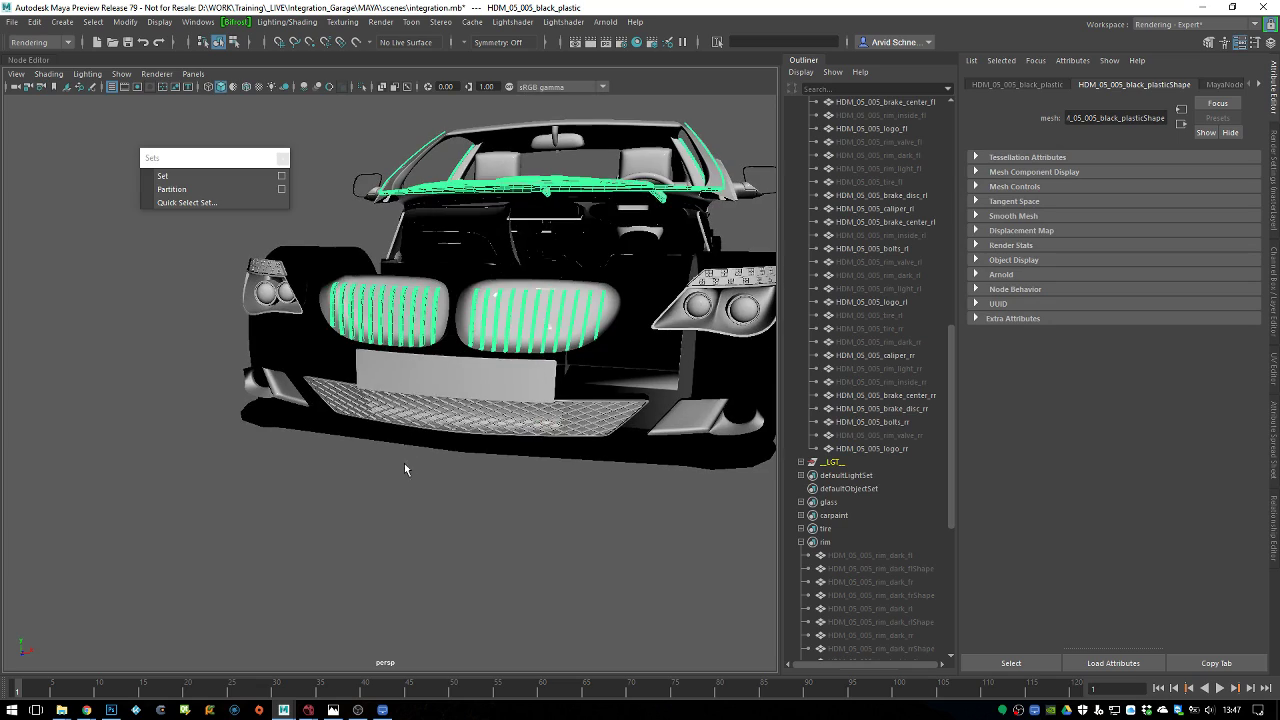
left_click(453, 421)
left_click_drag(630, 380, 590, 376, "alt")
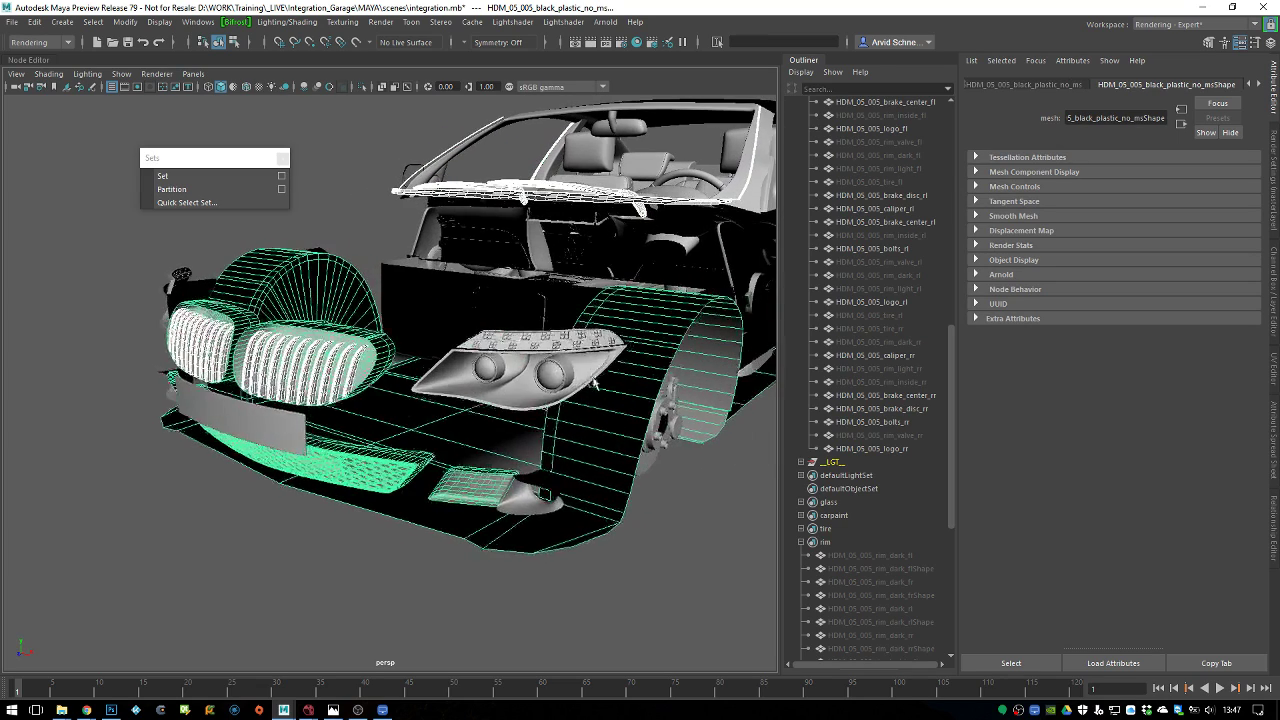
left_click(586, 374)
key("ctrl+z")
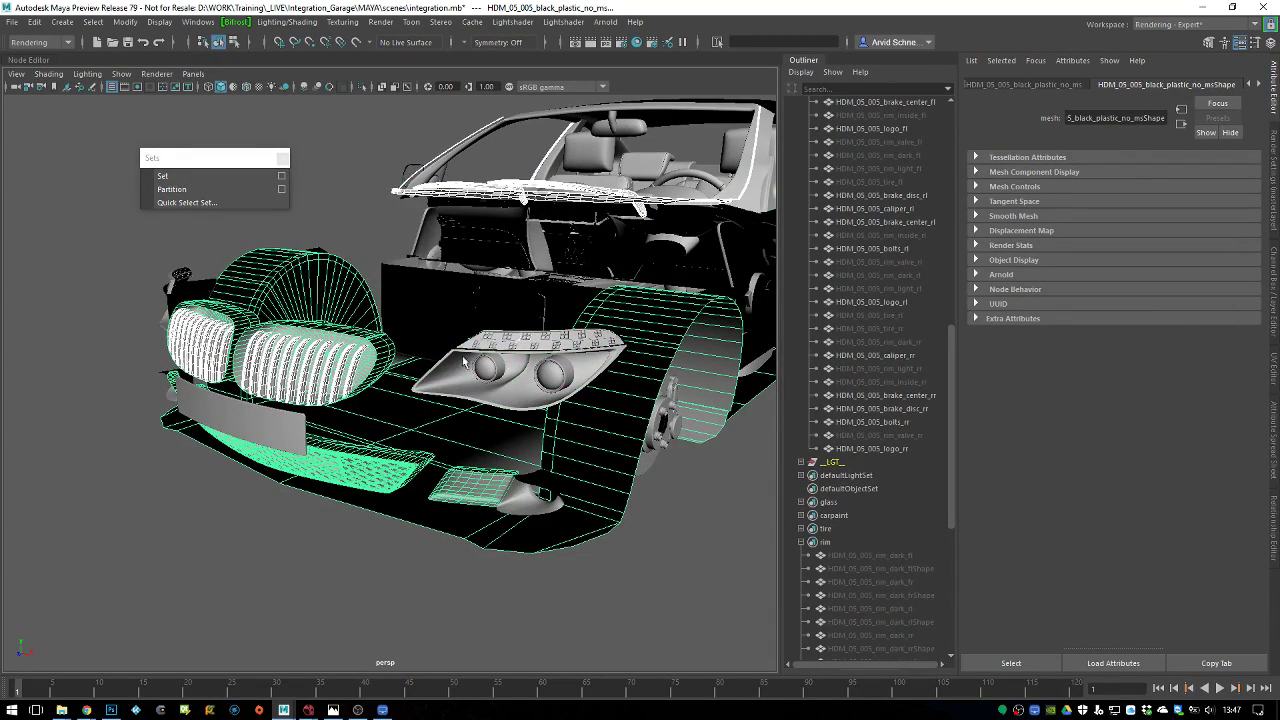
key("ctrl+z")
key("ctrl+z")
left_click(518, 501)
key("ctrl+z")
Create a quick select set named black_plastic from the two black plastic meshes and hide them
left_click(477, 500)
left_click_drag(477, 500, 436, 376, "alt")
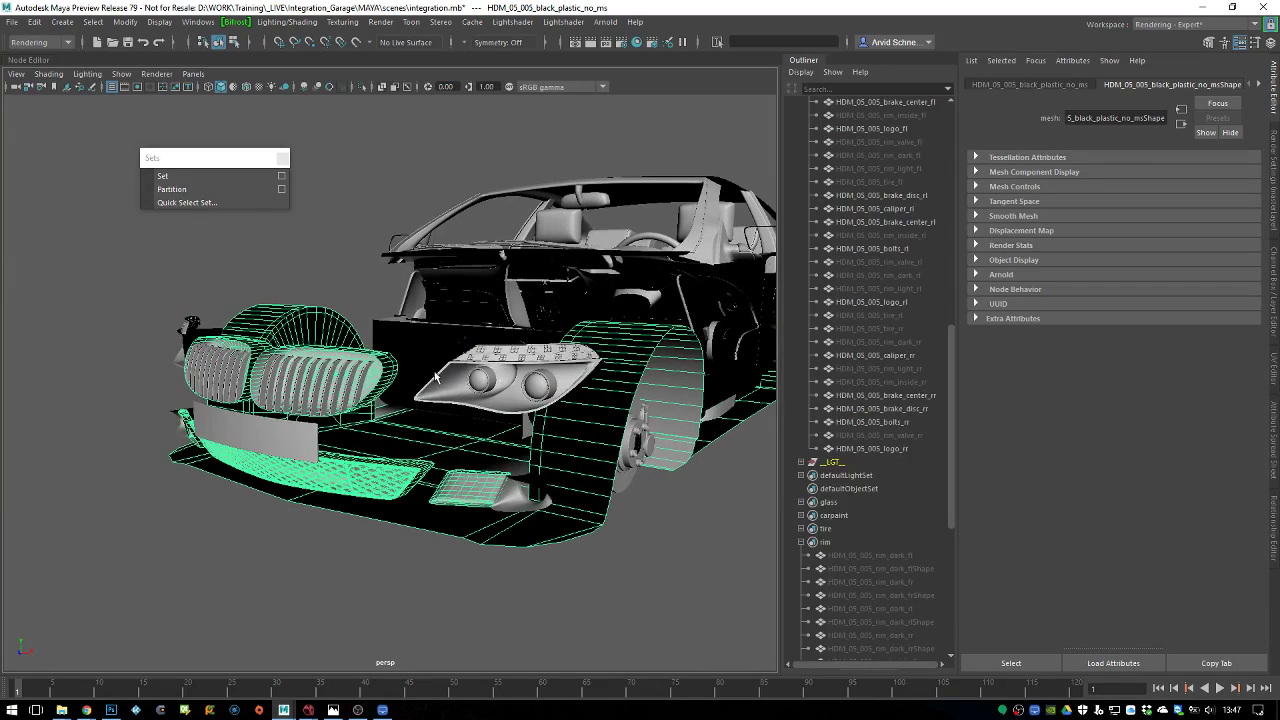
left_click(314, 383)
left_click(218, 202)
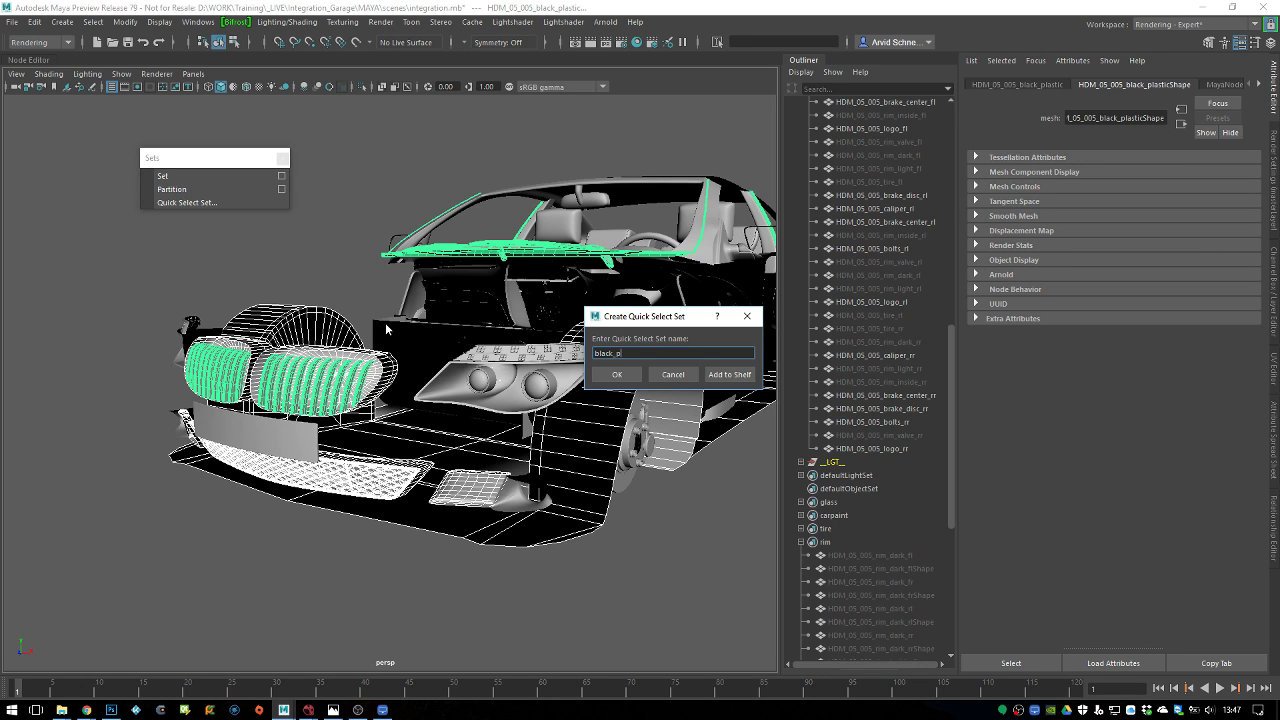
type("black_plas")
key("Return")
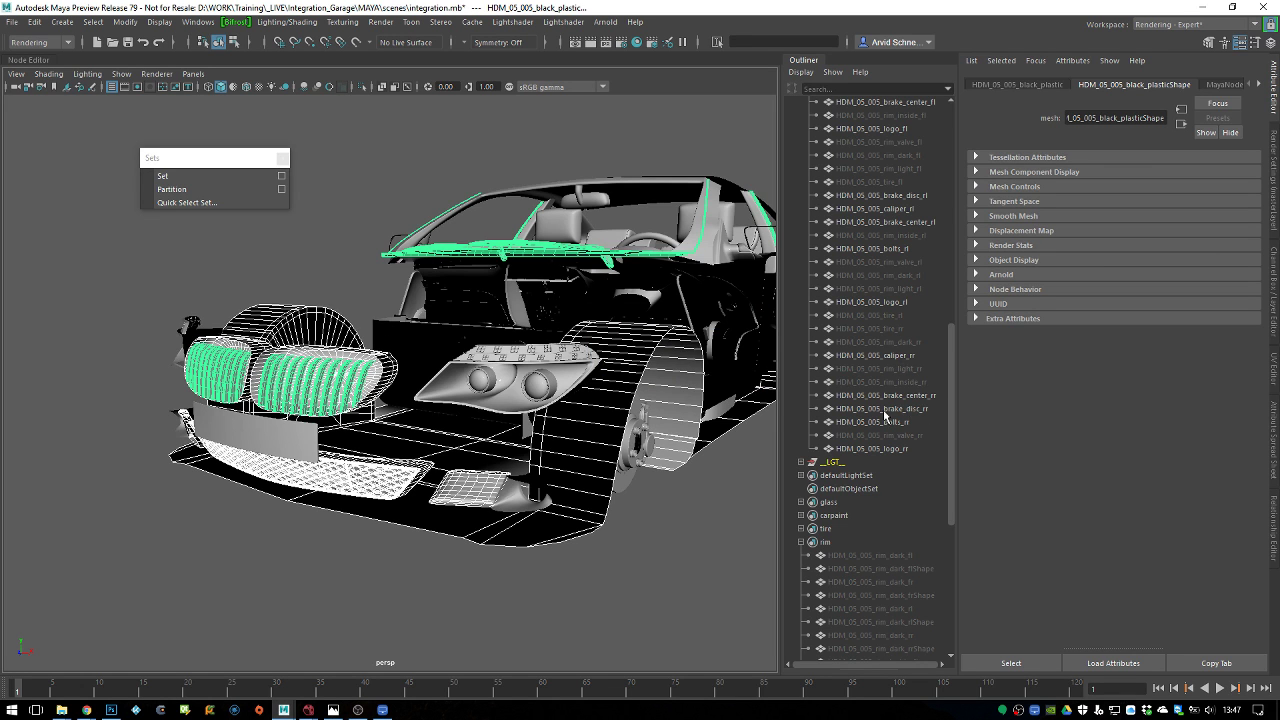
key("ctrl+h")
Create a quick select set named interior from the red interior mesh and hide that mesh
left_click_drag(630, 422, 577, 432, "alt")
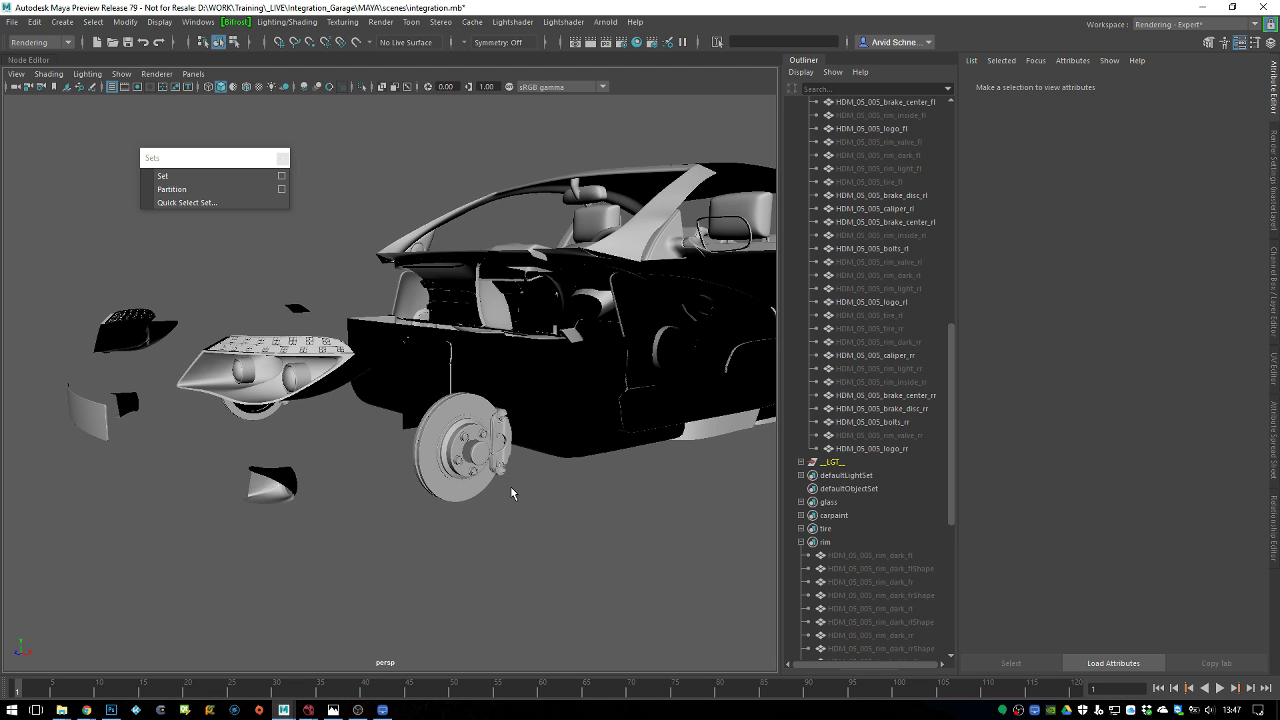
left_click_drag(578, 352, 501, 402, "alt")
scroll(483, 376, "up", 5)
left_click(487, 447)
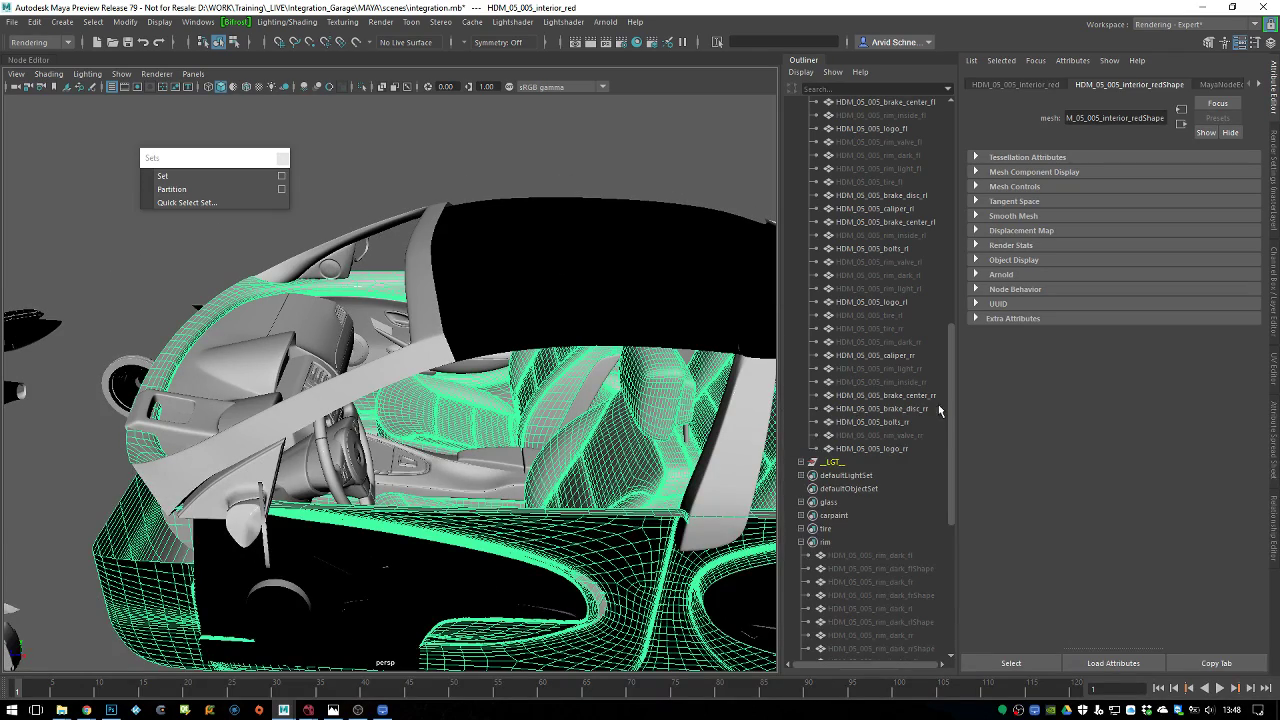
scroll(620, 445, "down", 4)
left_click_drag(620, 445, 547, 452, "alt")
left_click(240, 203)
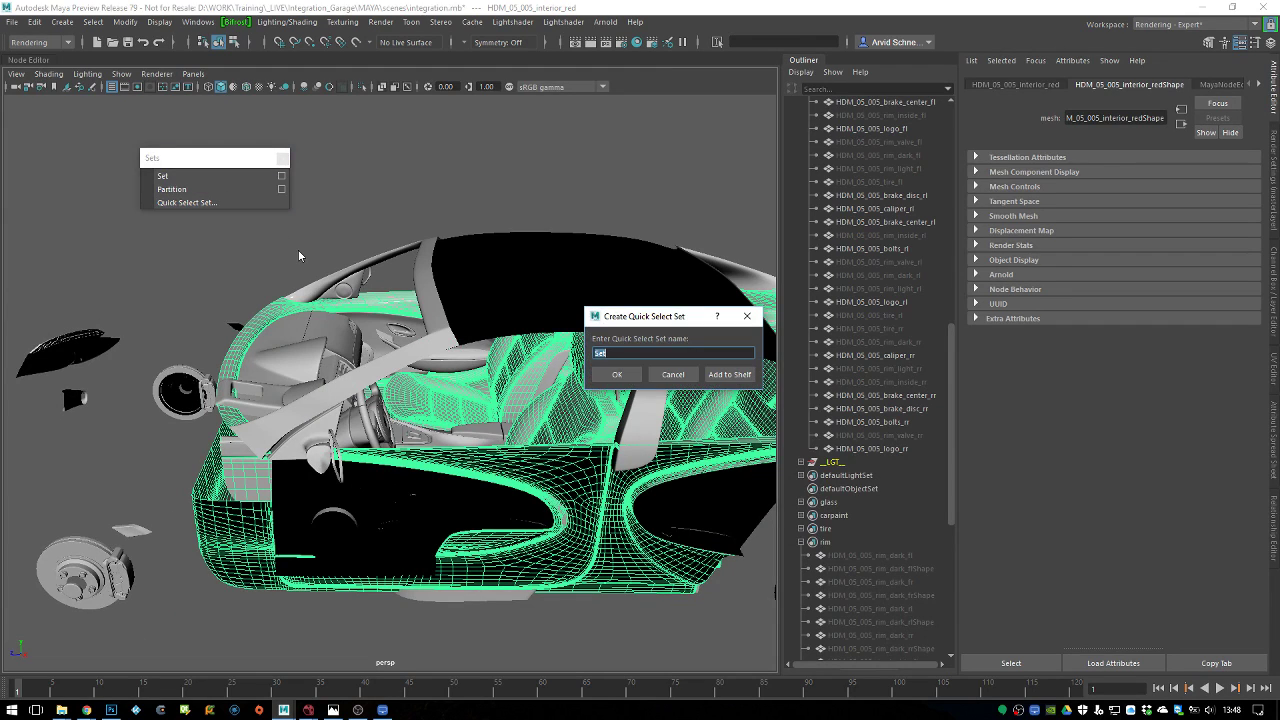
type("interio")
key("Return")
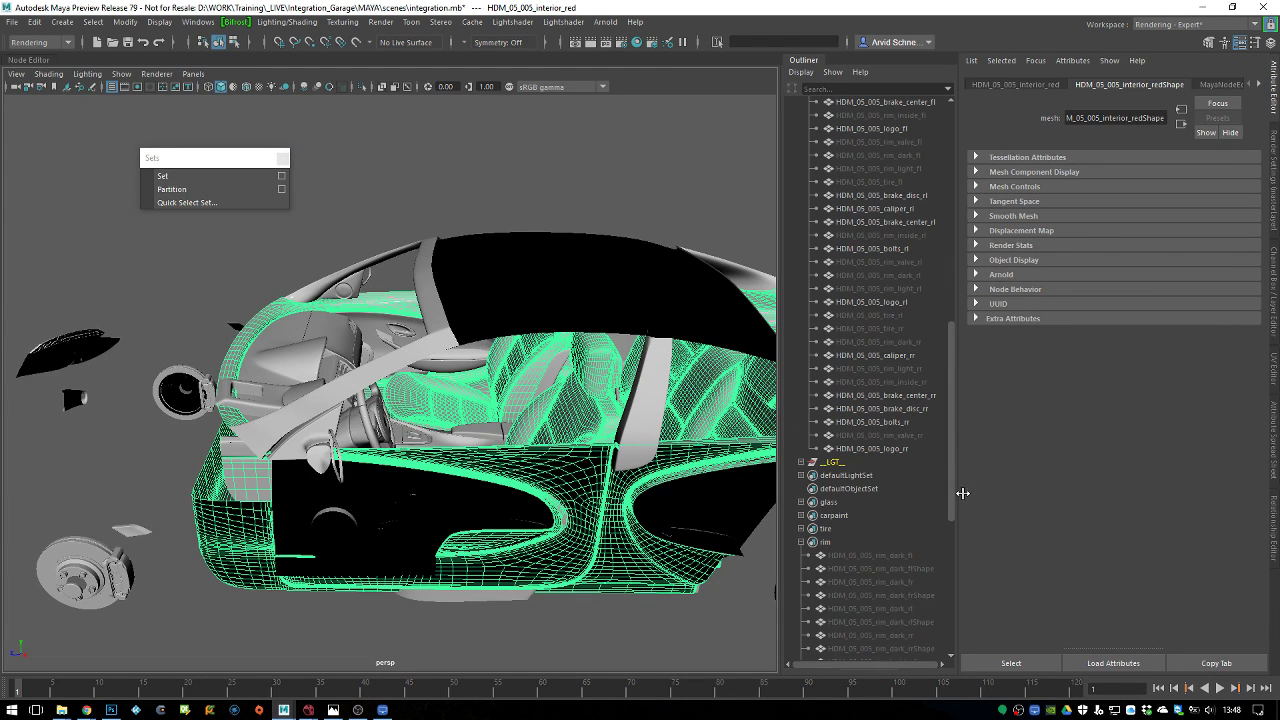
key("ctrl+h")
Create a quick select set named black from the black interior mesh
left_click_drag(573, 449, 557, 358, "alt")
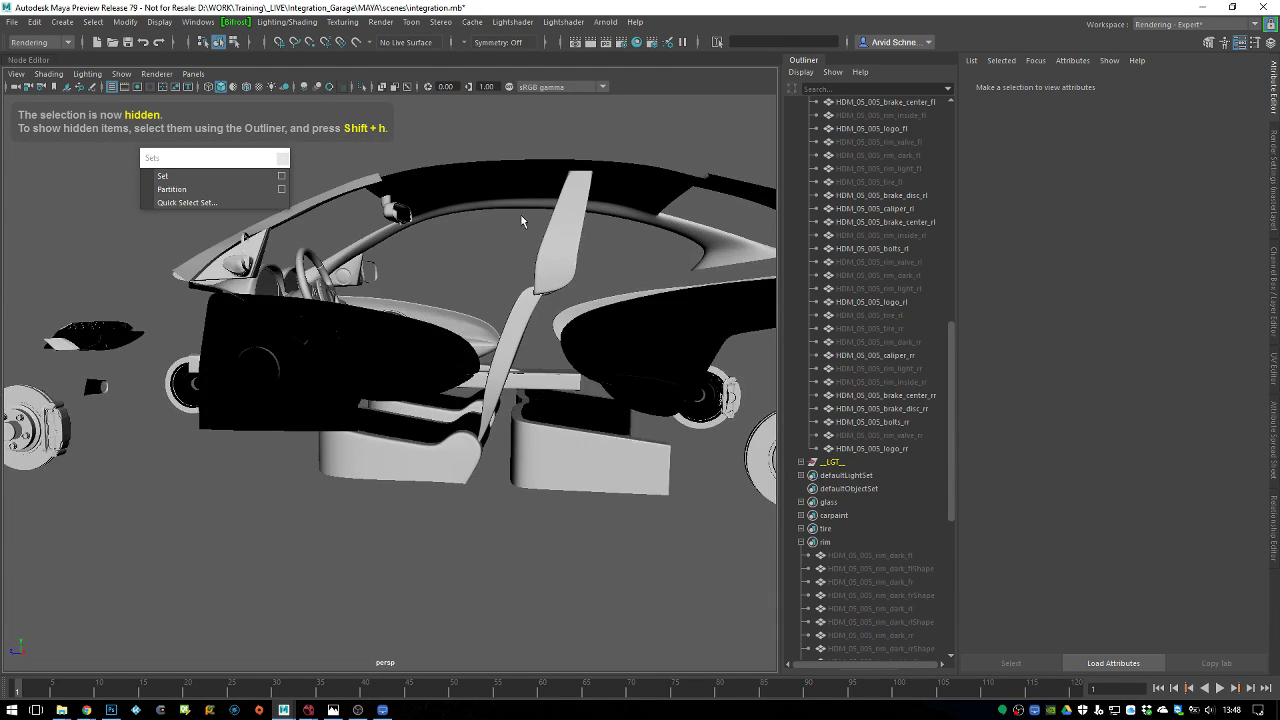
left_click(526, 202)
left_click_drag(553, 260, 501, 290, "alt")
left_click(190, 202)
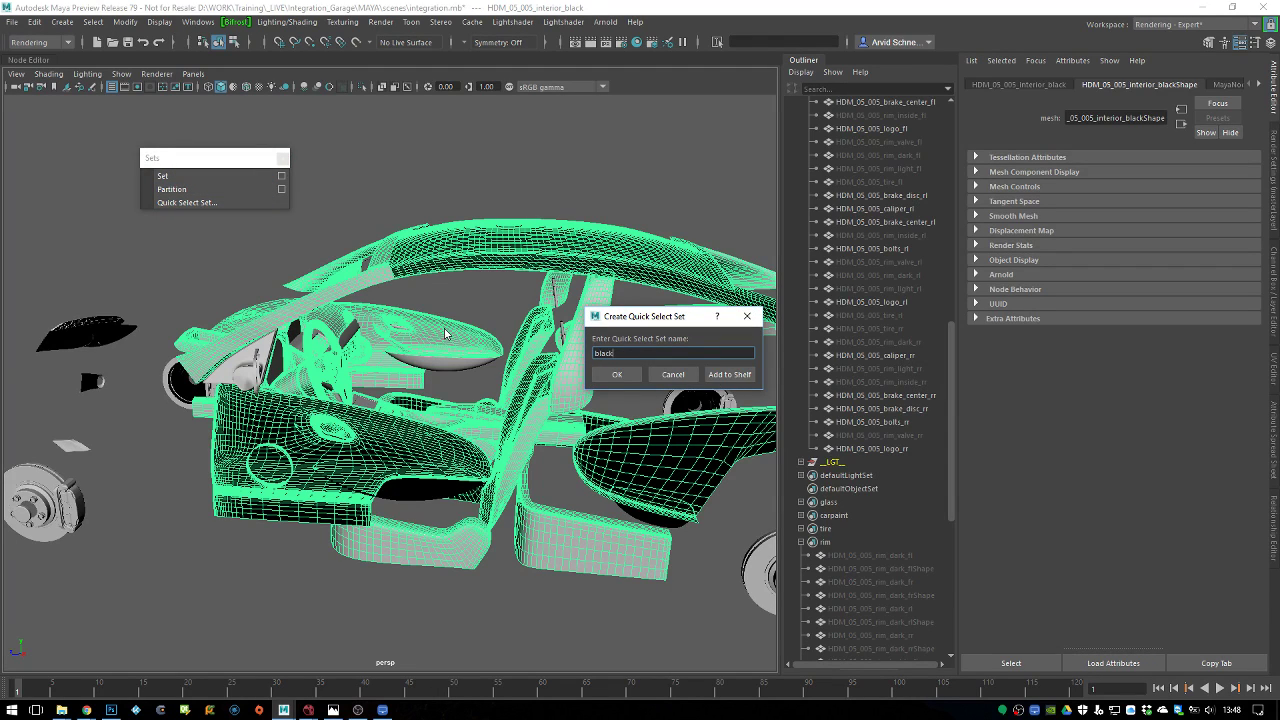
key("Return")
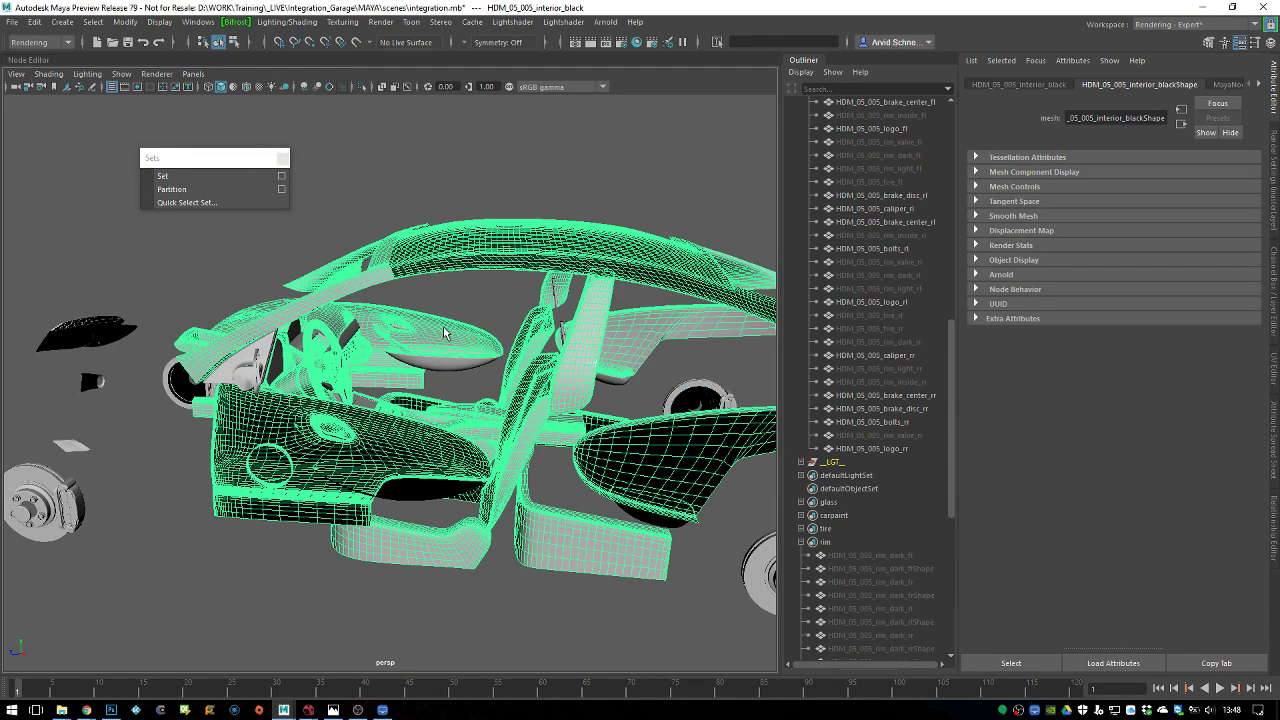
Hide the black interior mesh and select all brake caliper meshes by the name pattern *caliper*
key("ctrl+h")
left_click_drag(495, 322, 432, 412, "alt")
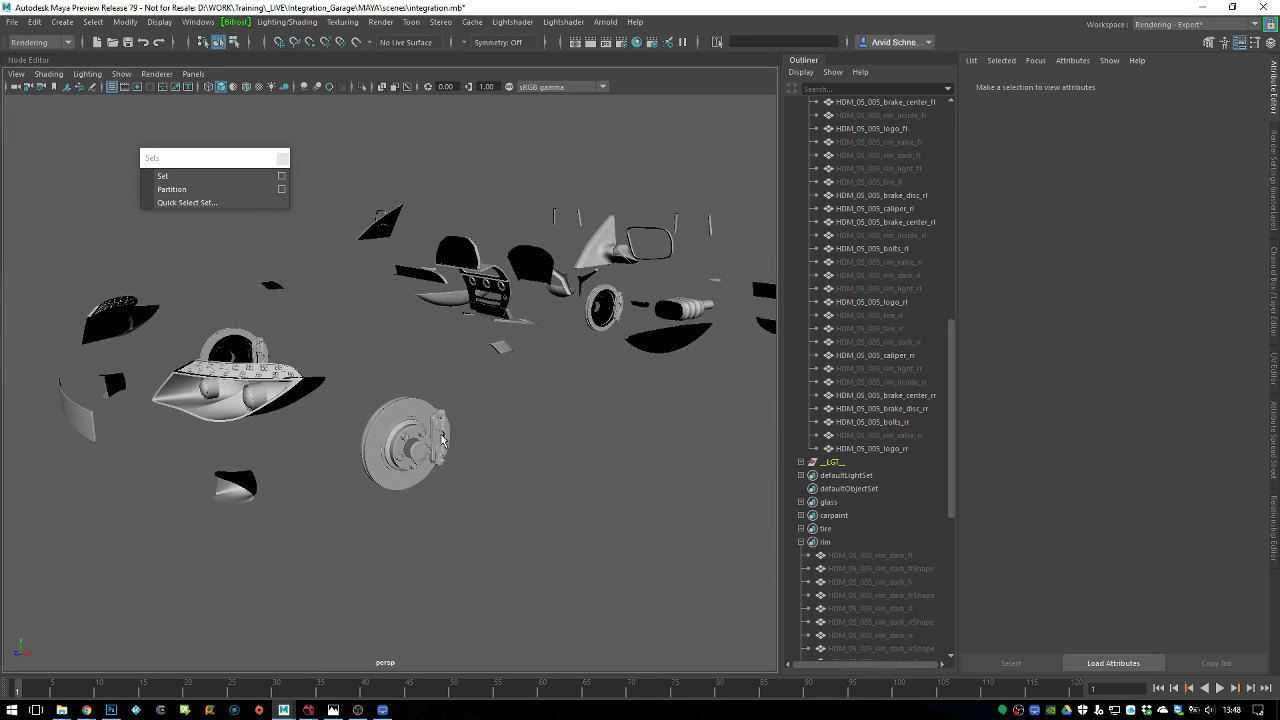
left_click(441, 436)
key("f")
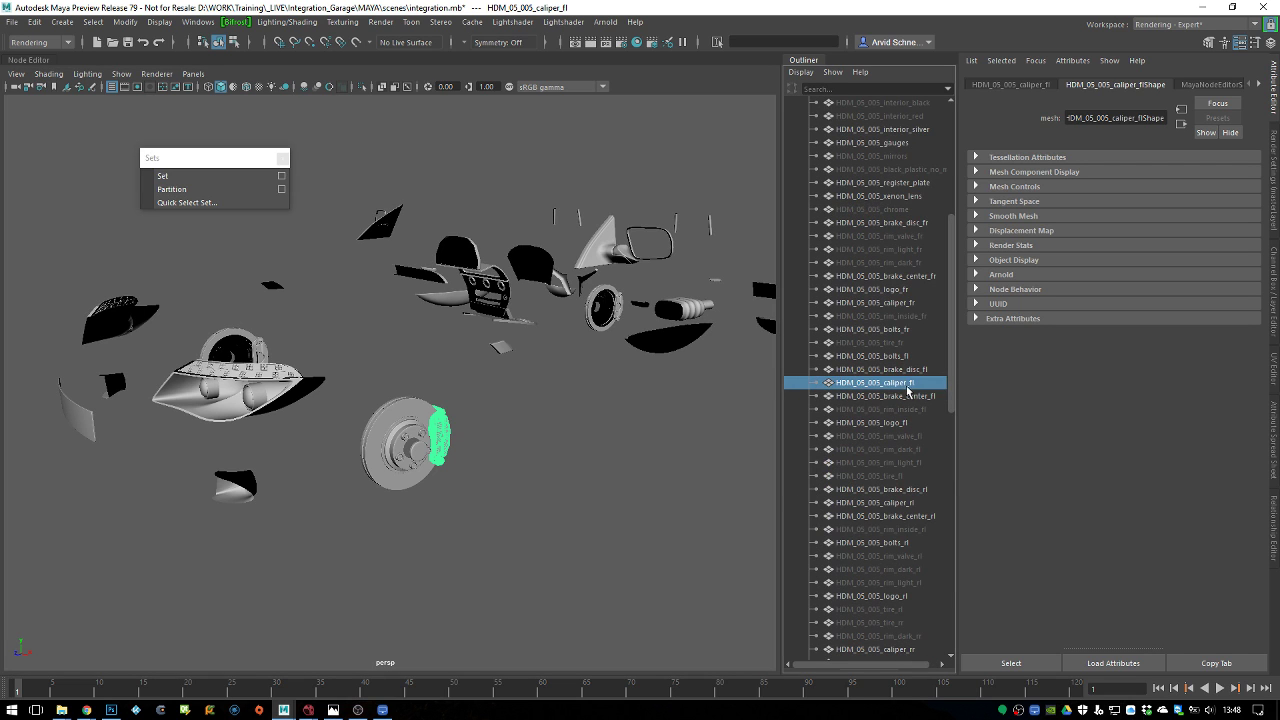
double_click(909, 386)
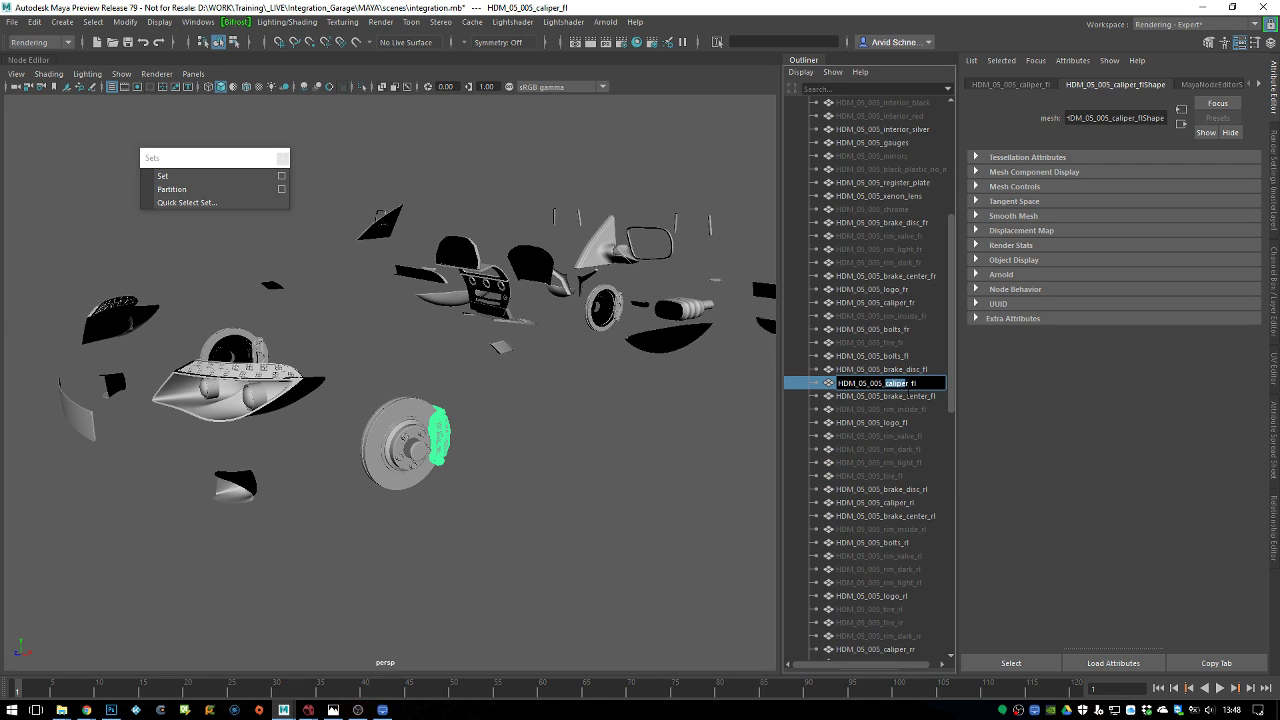
left_click(766, 42)
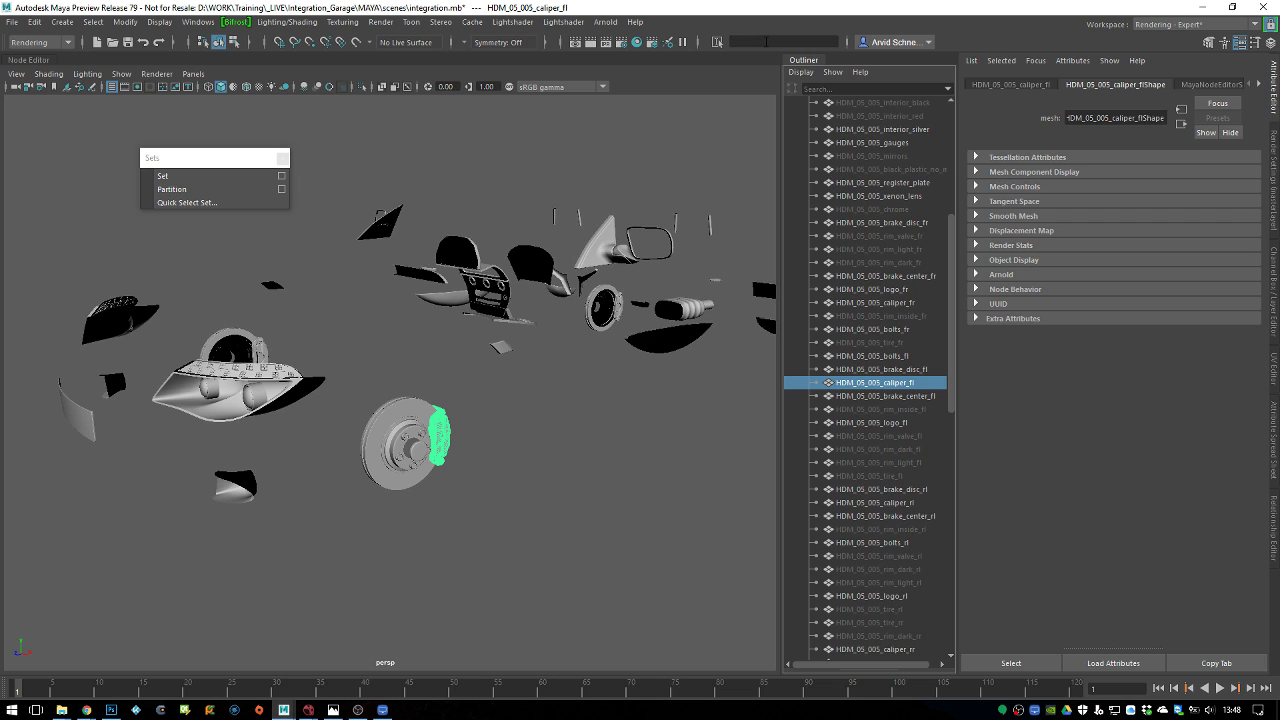
left_click(773, 38)
type("*caliper*")
key("Return")
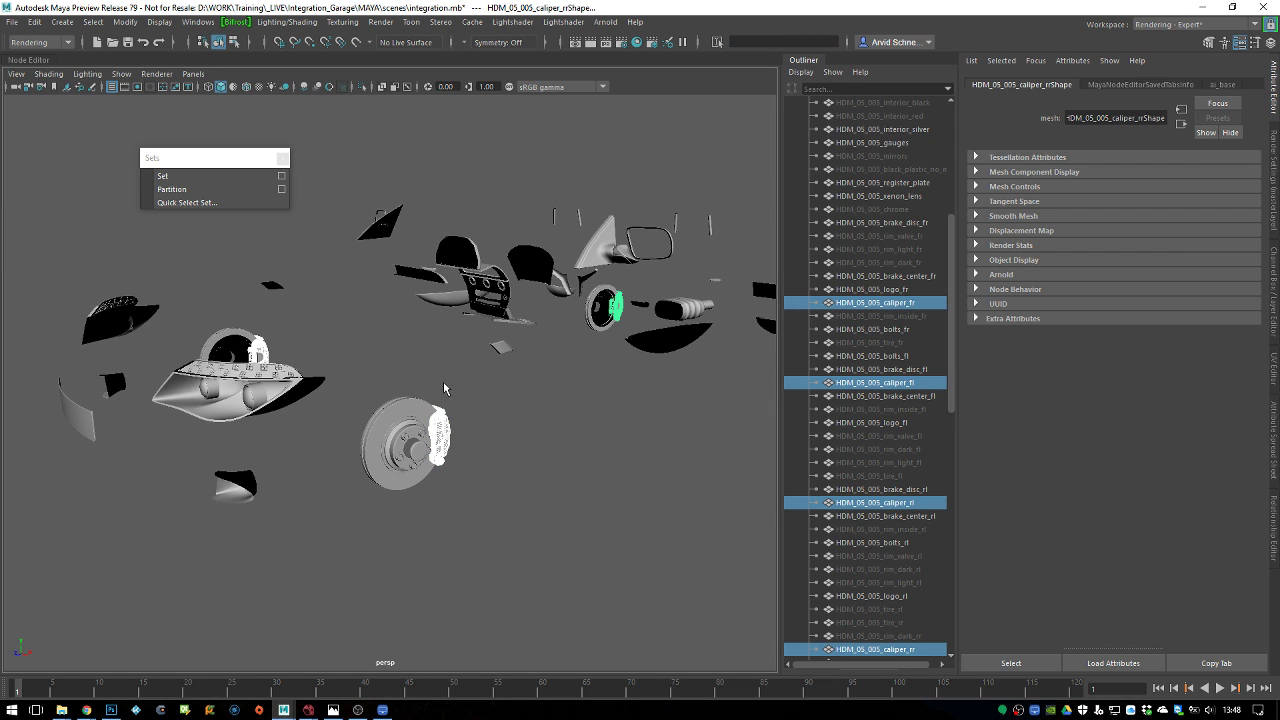
Create a quick select set named caliper from the selected caliper meshes and hide them
left_click(187, 202)
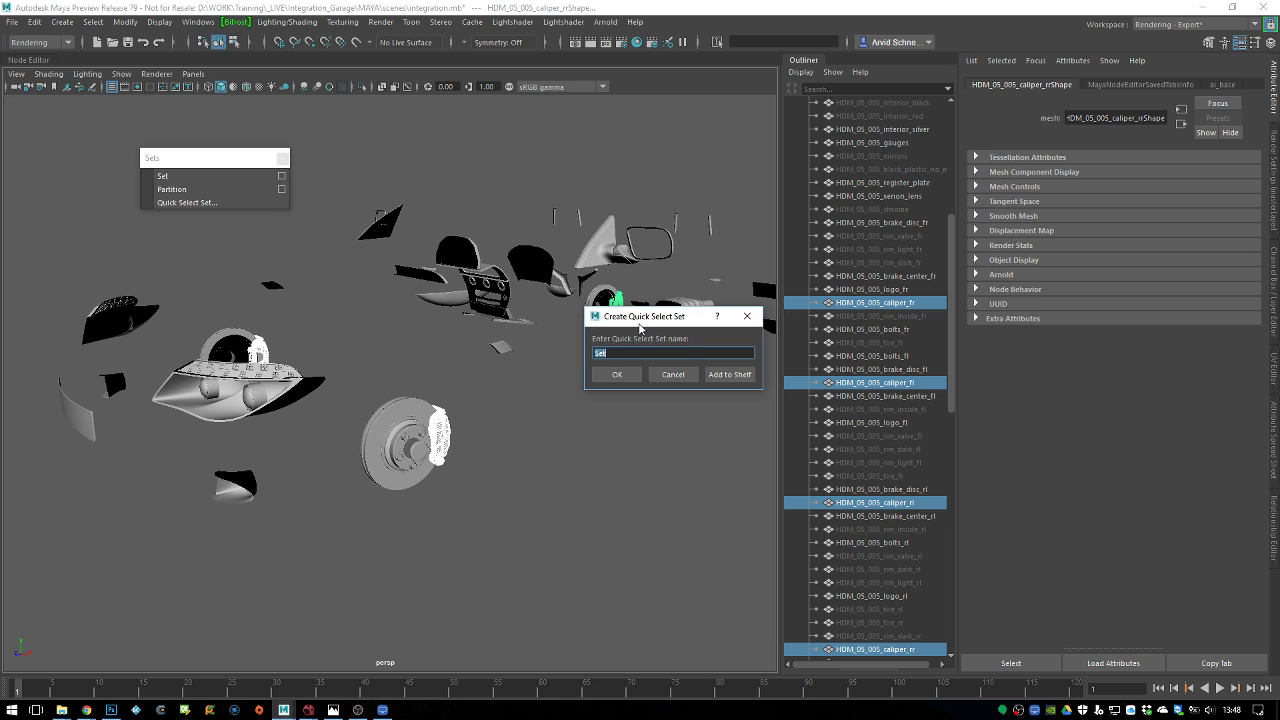
type("caliper")
key("Return")
left_click_drag(425, 340, 450, 334, "alt")
key("ctrl+h")
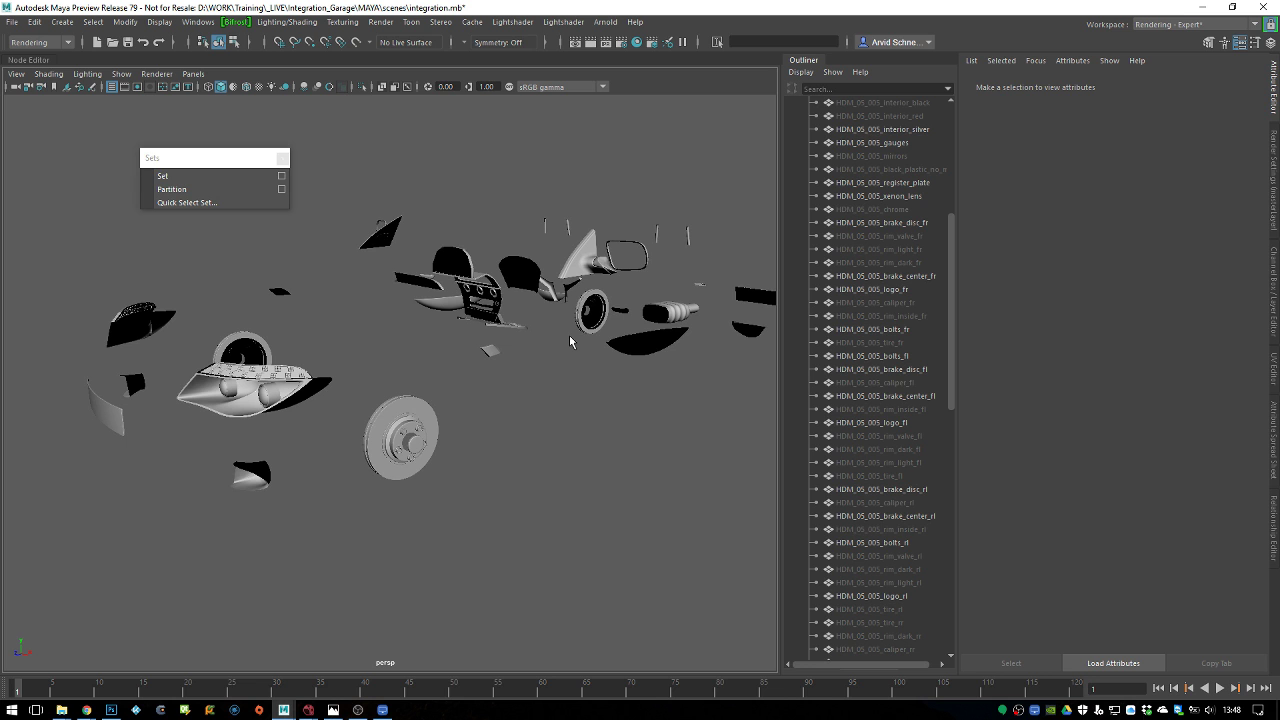
Select all brake disc meshes of the car by the name pattern *disc*
left_click_drag(569, 337, 491, 324, "alt")
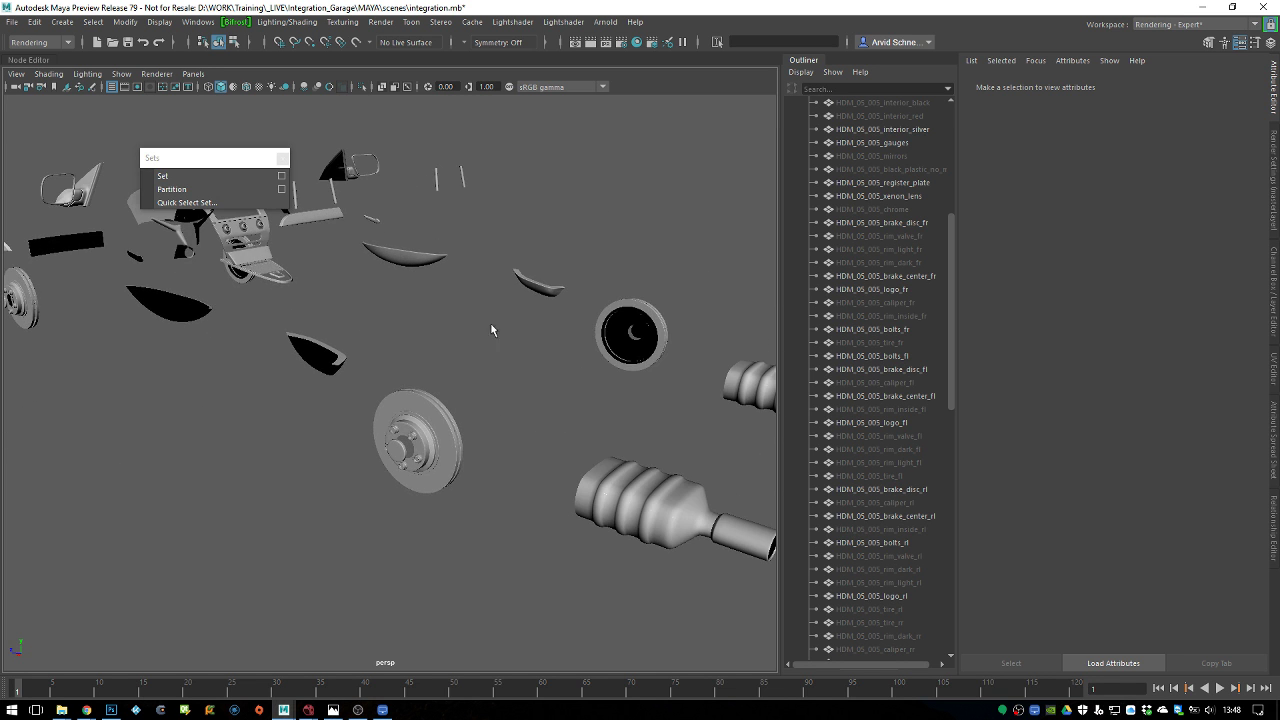
right_click_drag(572, 361, 531, 361, "alt")
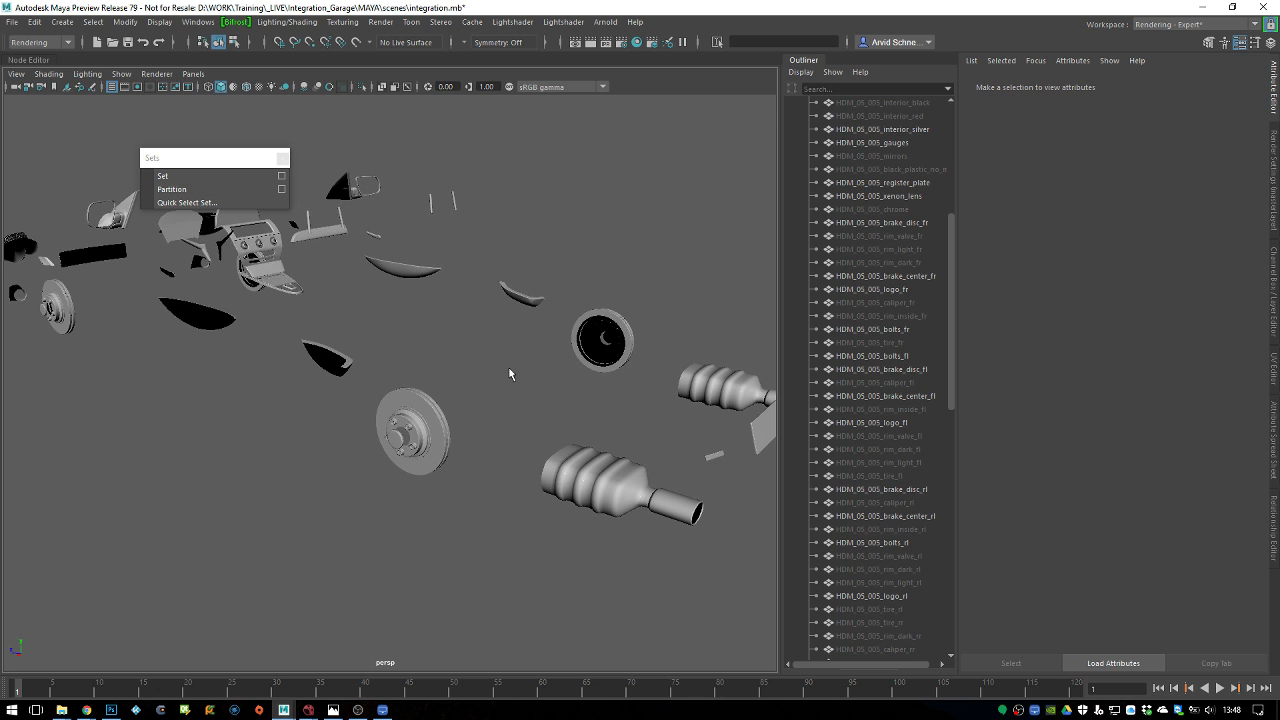
scroll(450, 436, "up", 3)
left_click(450, 436)
scroll(455, 426, "up", 5)
left_click_drag(455, 426, 450, 390, "alt")
left_click_drag(350, 344, 527, 393, "alt")
left_click_drag(556, 348, 359, 454, "alt")
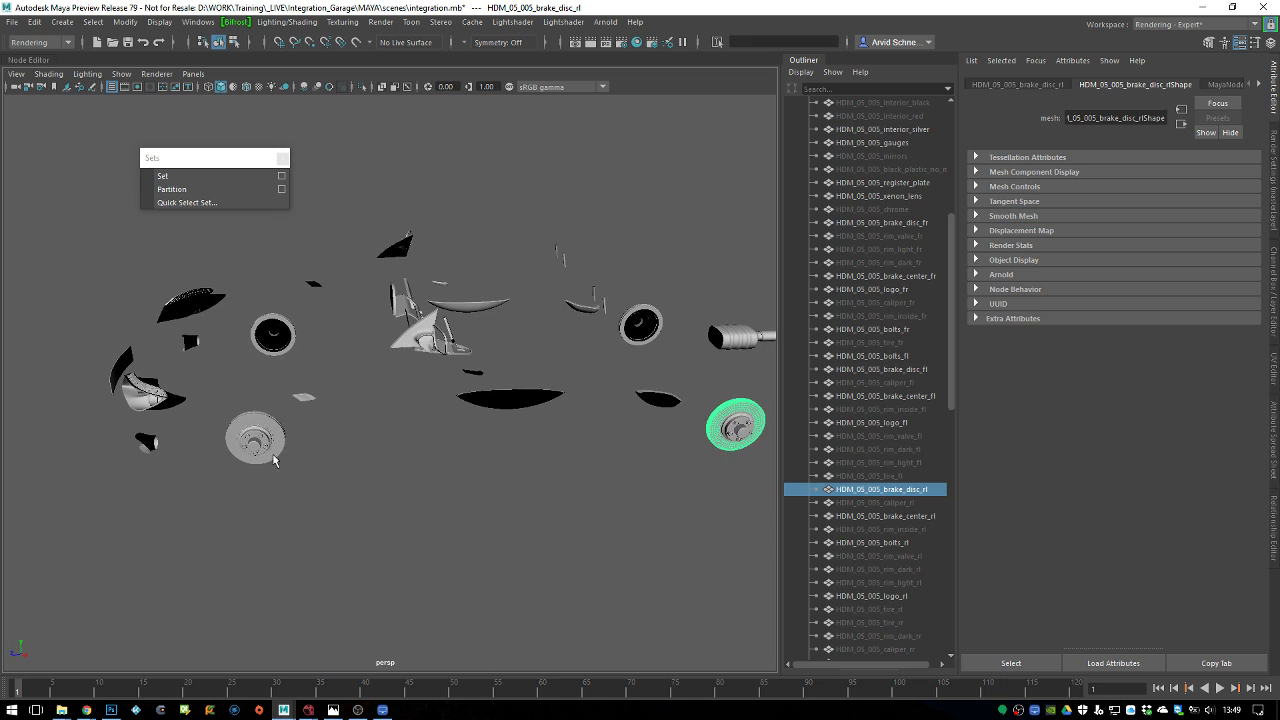
left_click(273, 456)
double_click(880, 369)
left_click(886, 370)
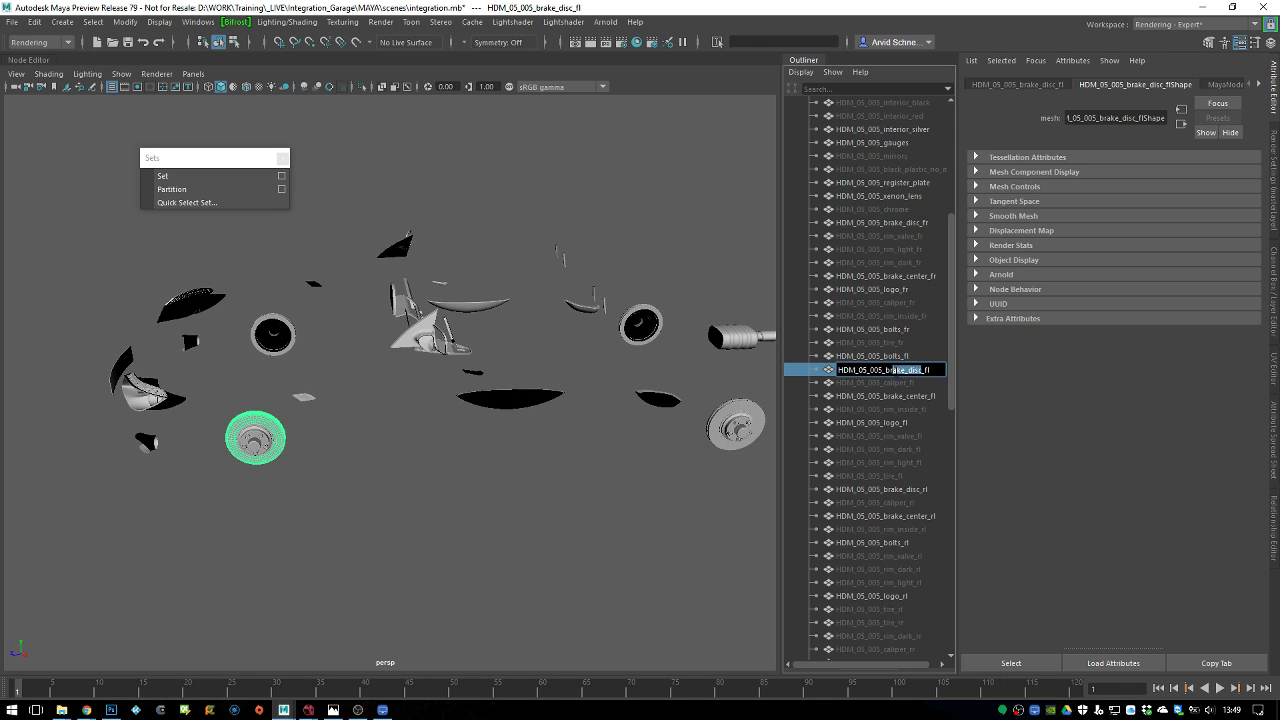
key("Escape")
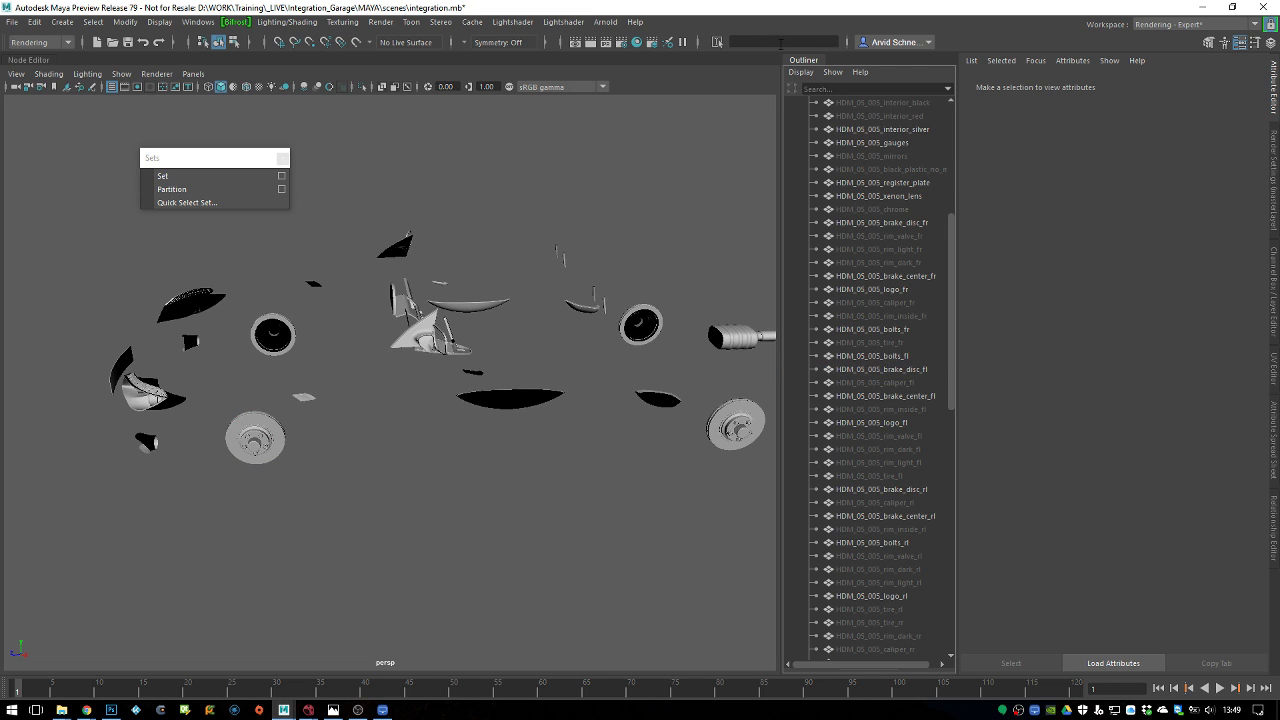
left_click_drag(952, 380, 935, 216)
left_click(760, 44)
type("*disc*")
key("Return")
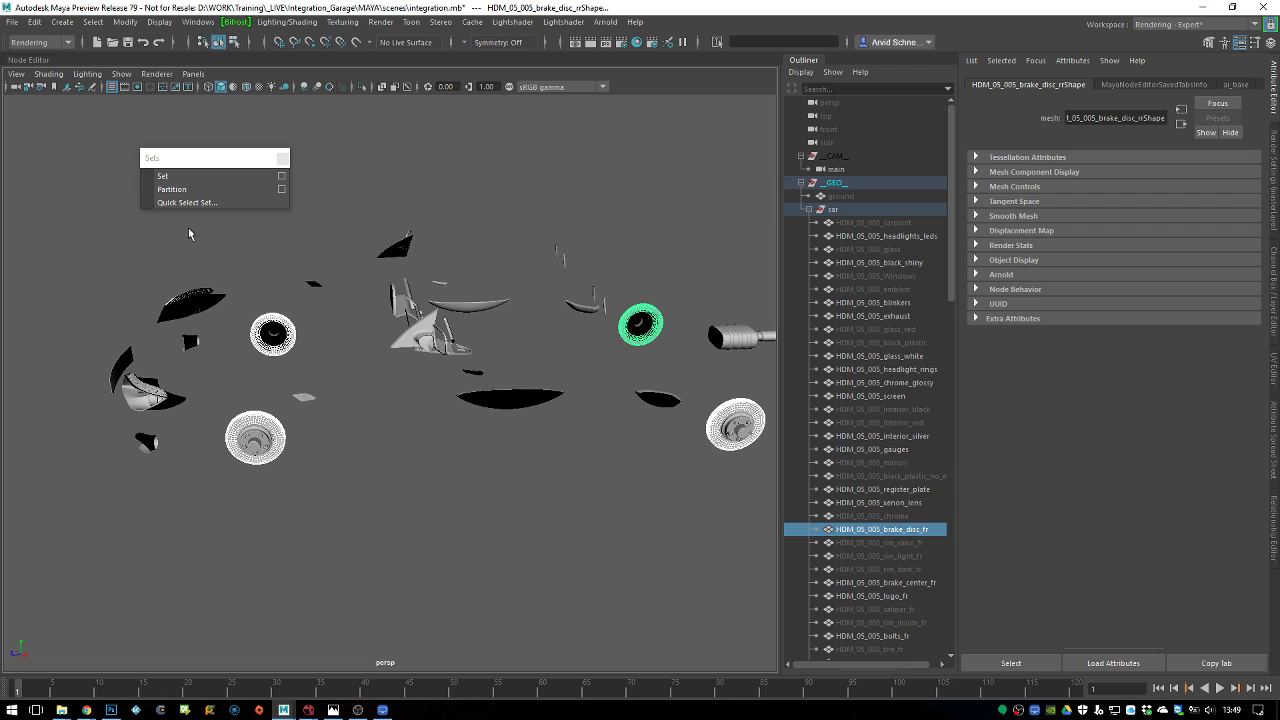
Create a quick select set named brake_disc from the selected brake discs and hide them
left_click(215, 203)
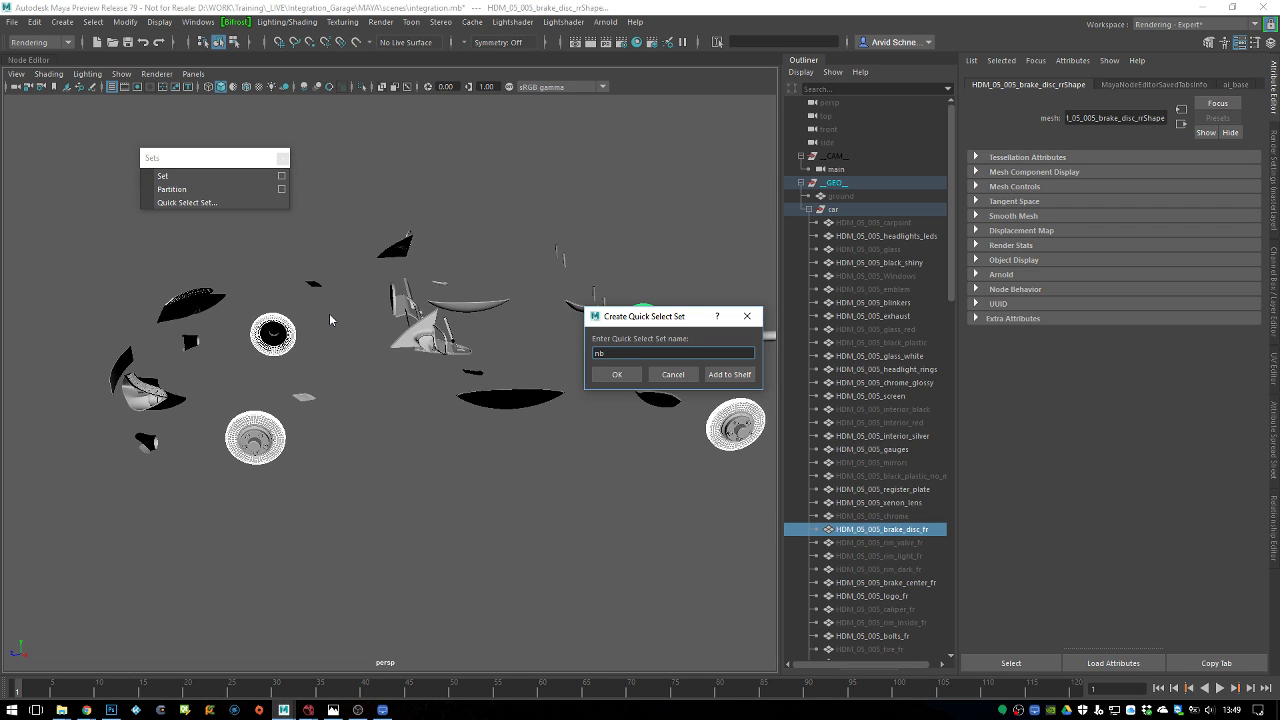
type("brake_disc")
key("Return")
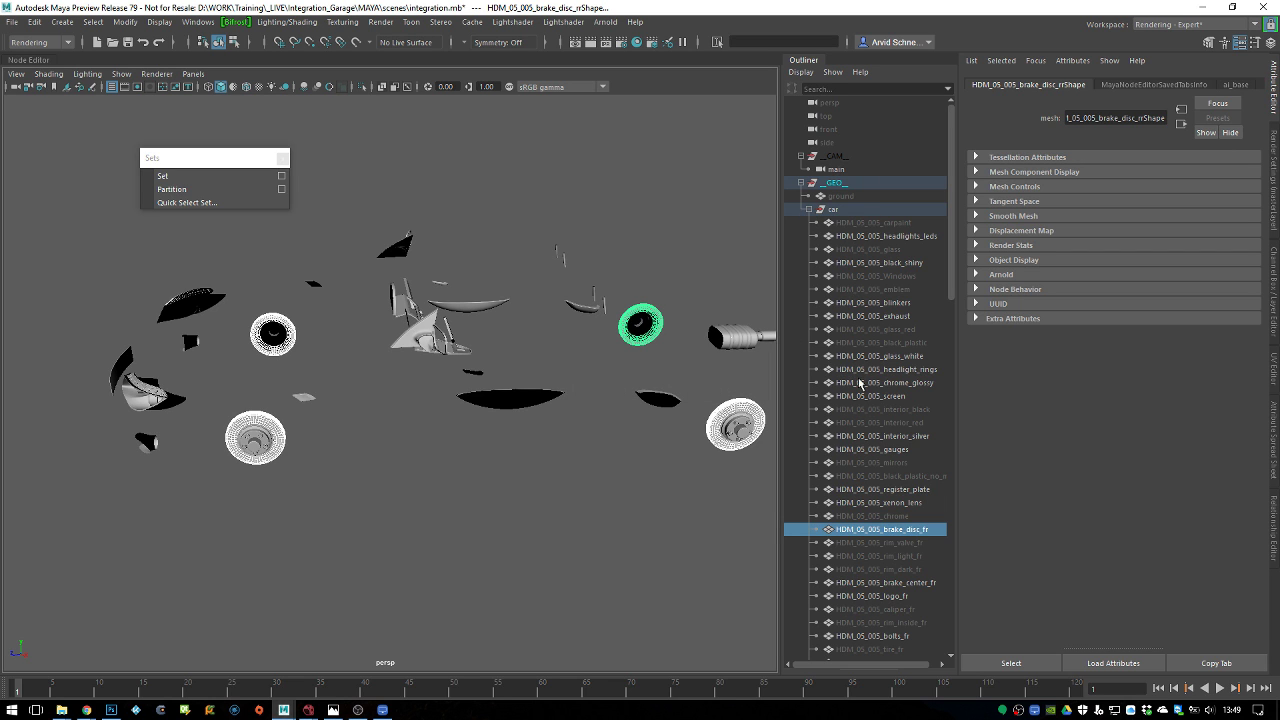
key("ctrl+h")
Select all car parts still visible in the viewport and create a quick select set named unshaded from them
left_click_drag(624, 397, 211, 299, "alt")
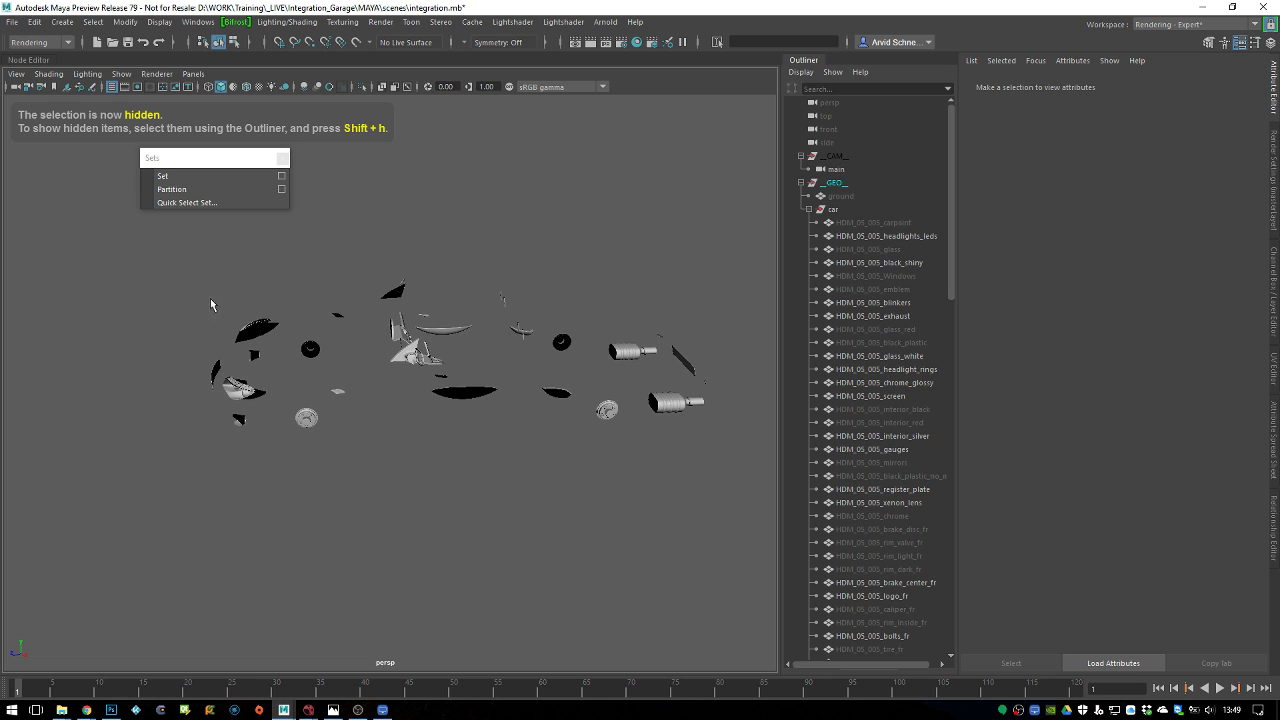
left_click_drag(729, 235, 206, 505)
left_click(200, 203)
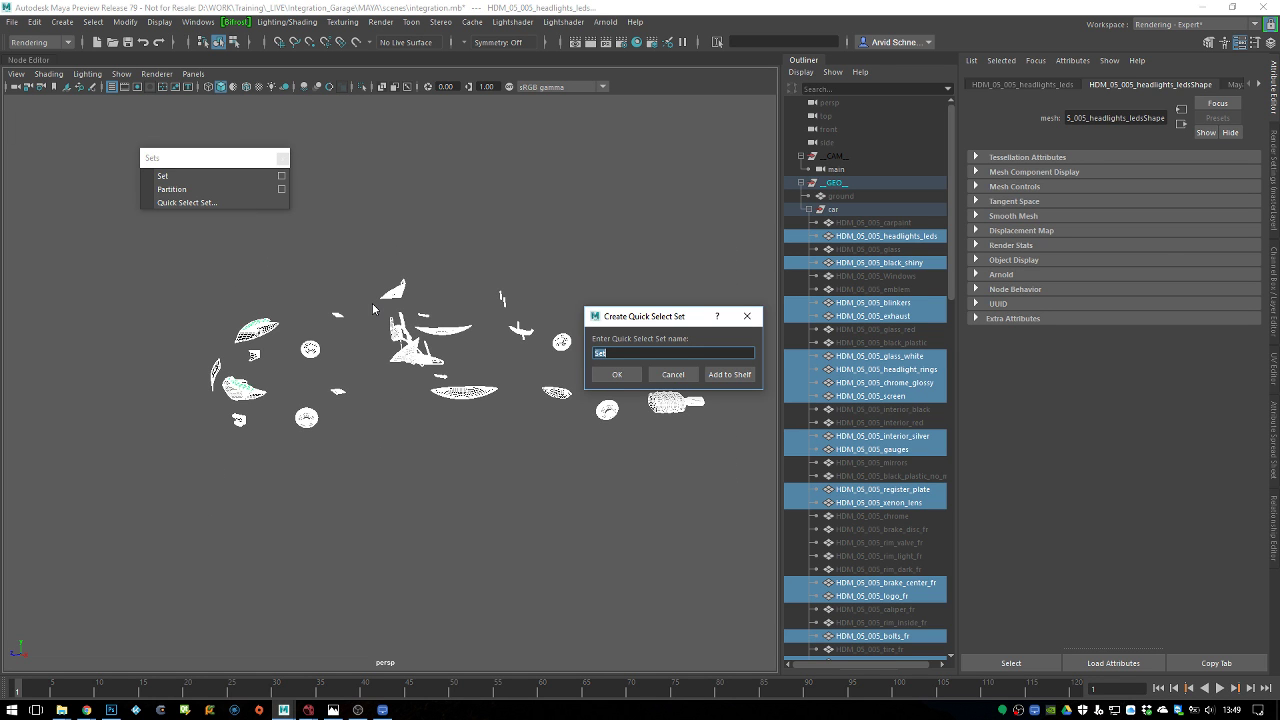
type("unshaded")
key("Return")
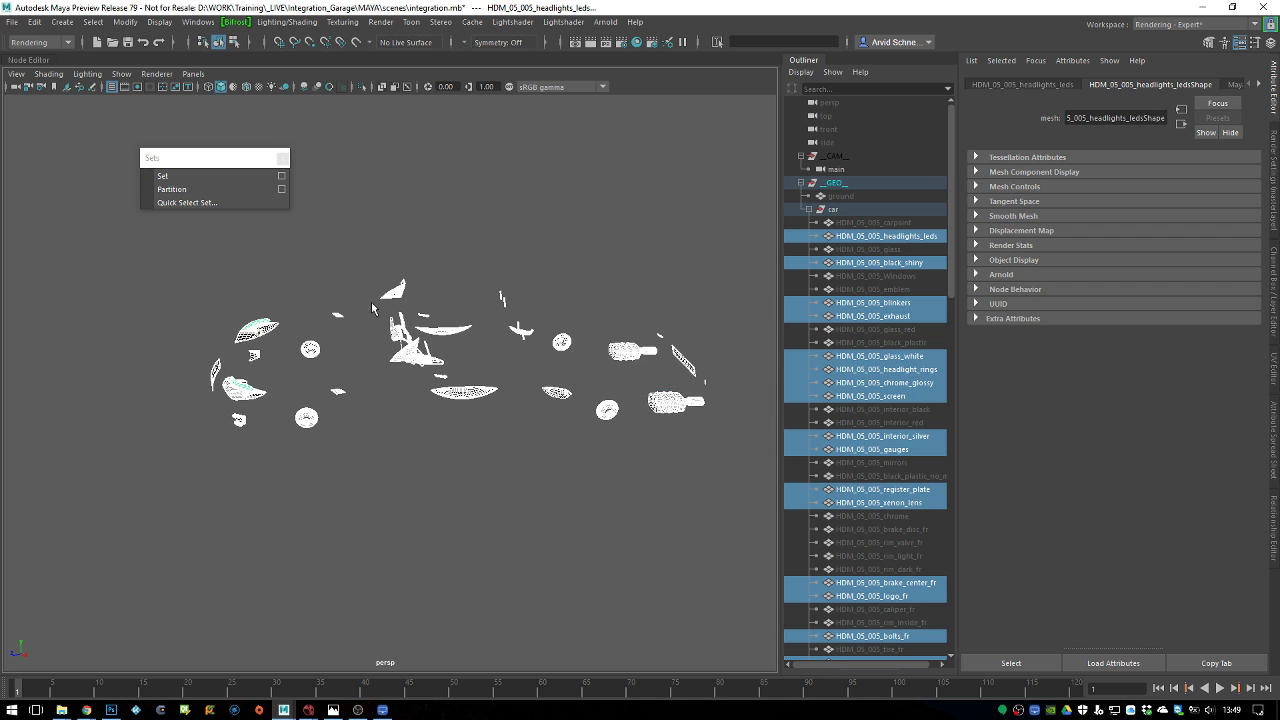
Collapse the car group and the rim set in the Outliner, and clear the selection
left_click(808, 210)
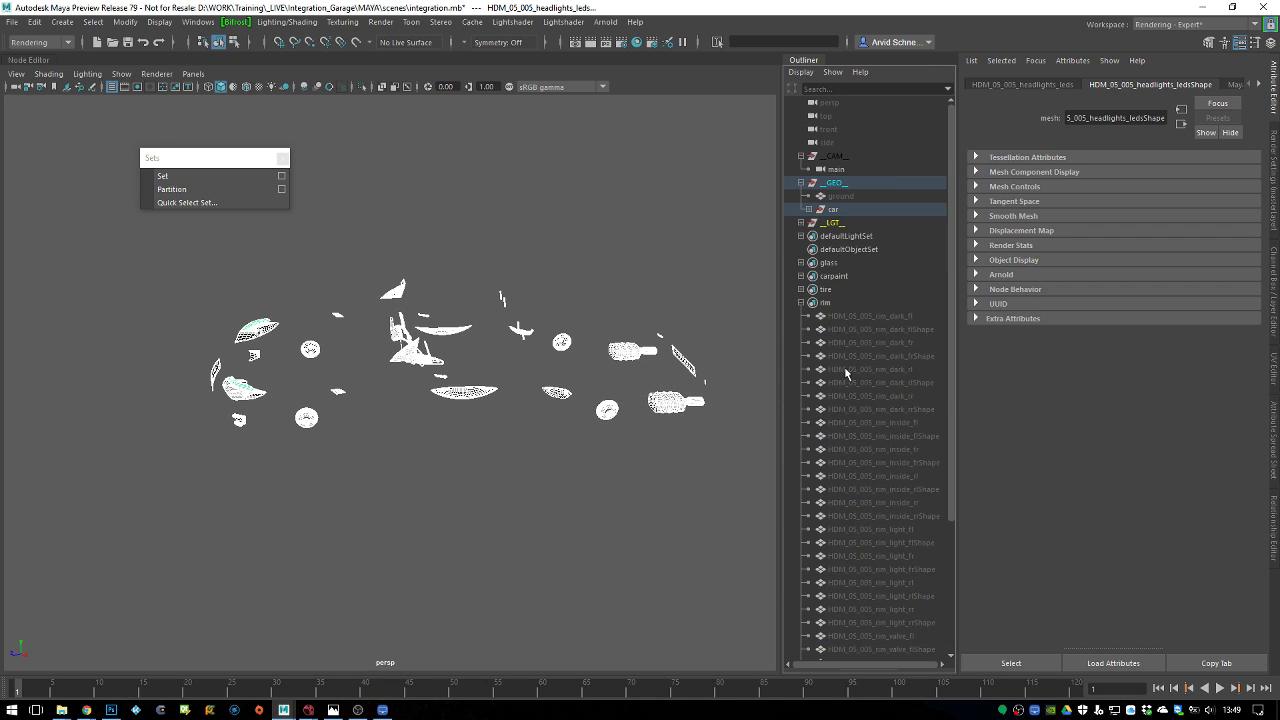
left_click(800, 303)
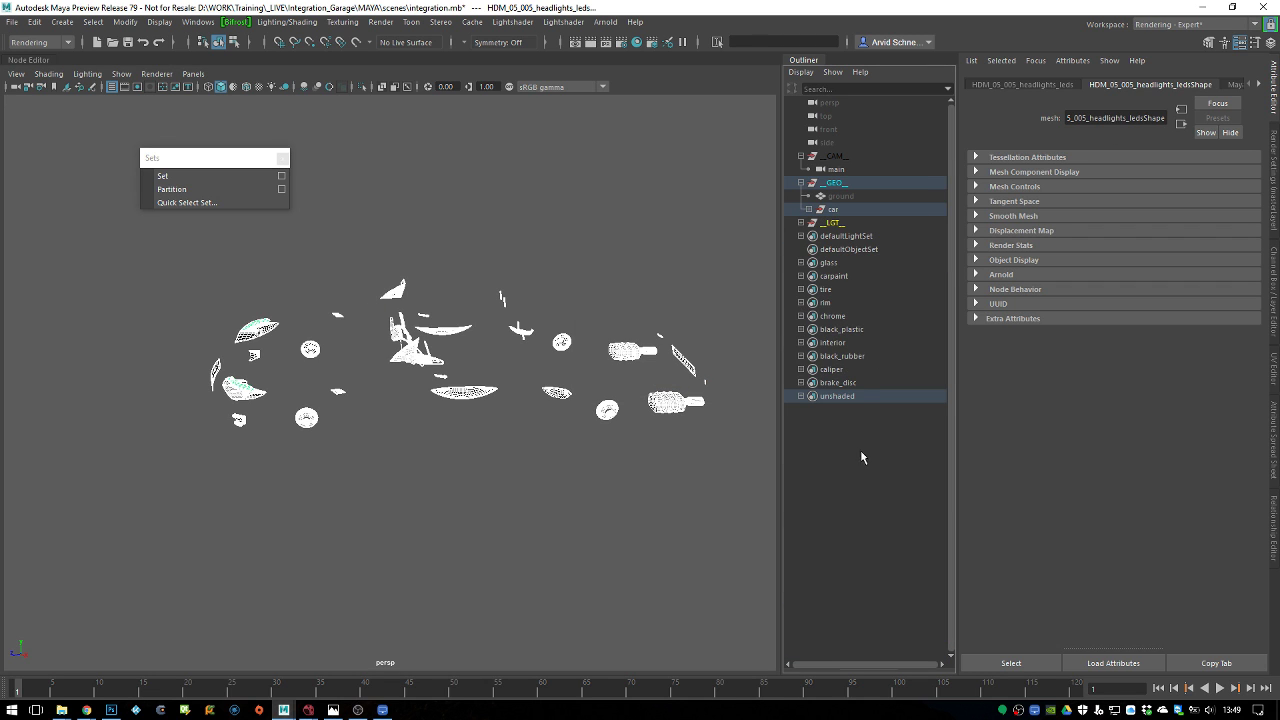
left_click_drag(855, 270, 845, 397)
left_click(686, 485)
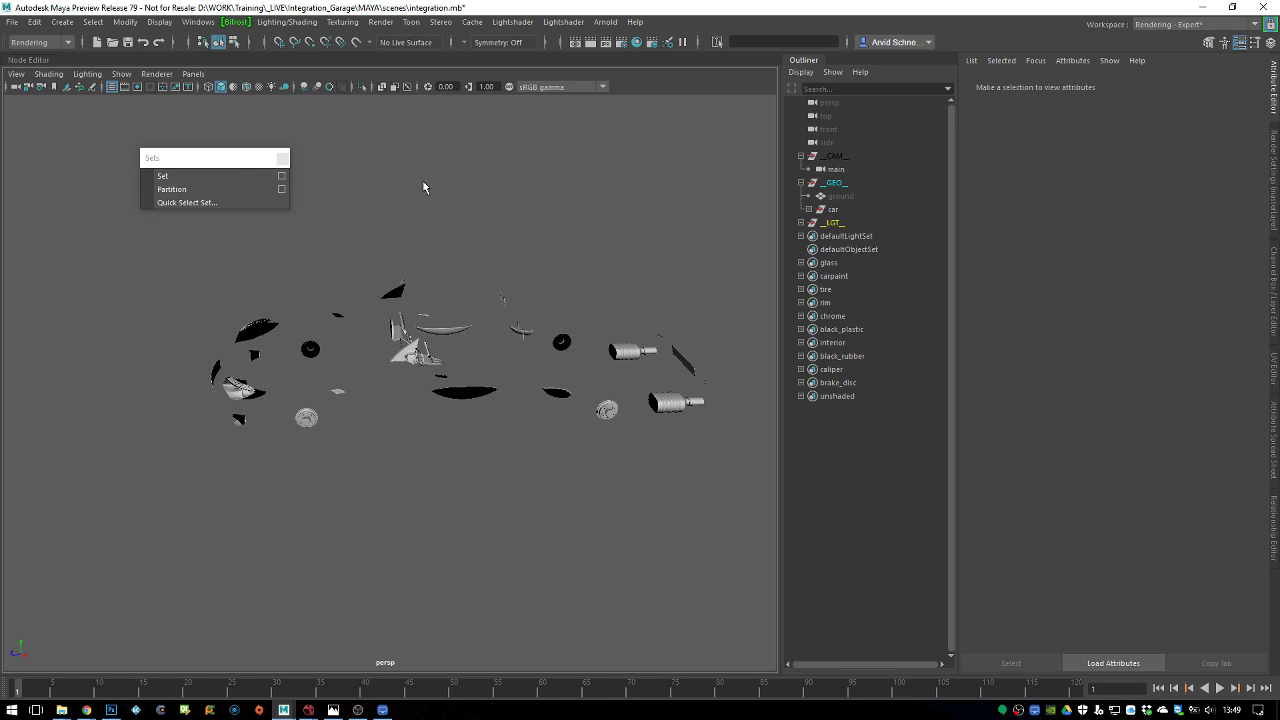
Unhide every mesh in the car group from HDM_05_005_carpaint to HDM_05_005_logo_rr, and collapse the group again
left_click(809, 210)
left_click(832, 222)
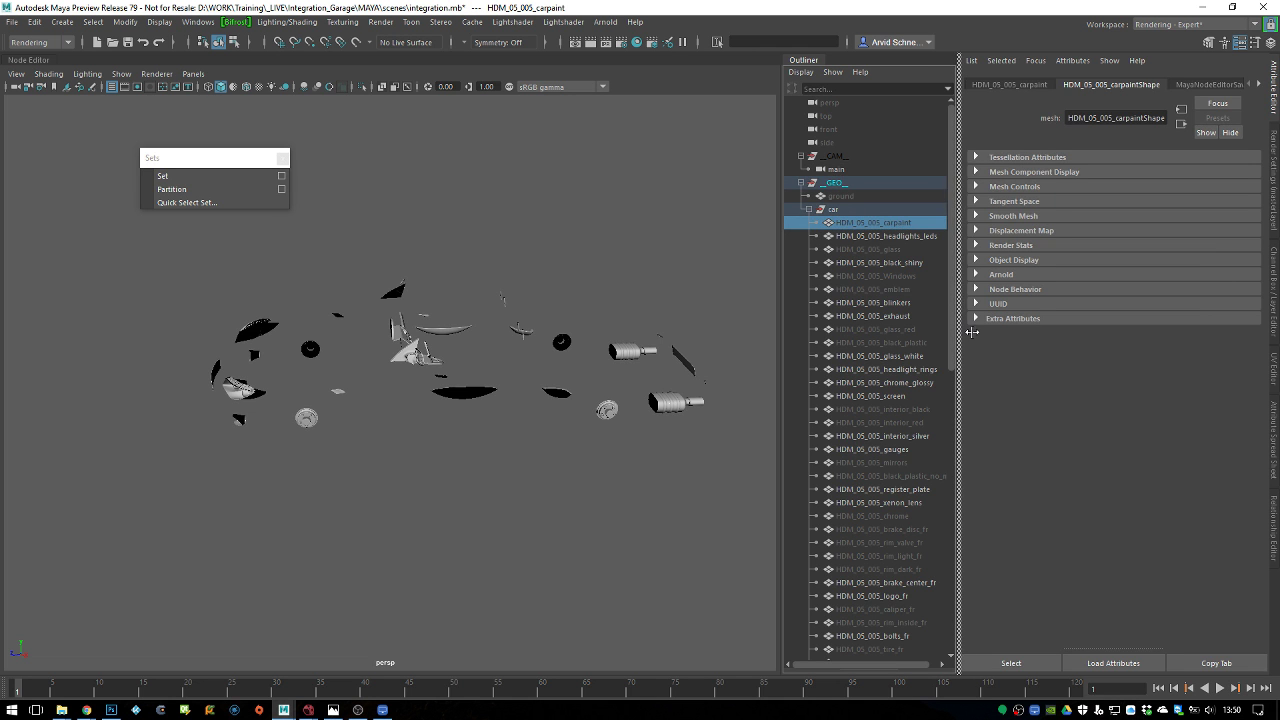
left_click_drag(948, 330, 948, 612)
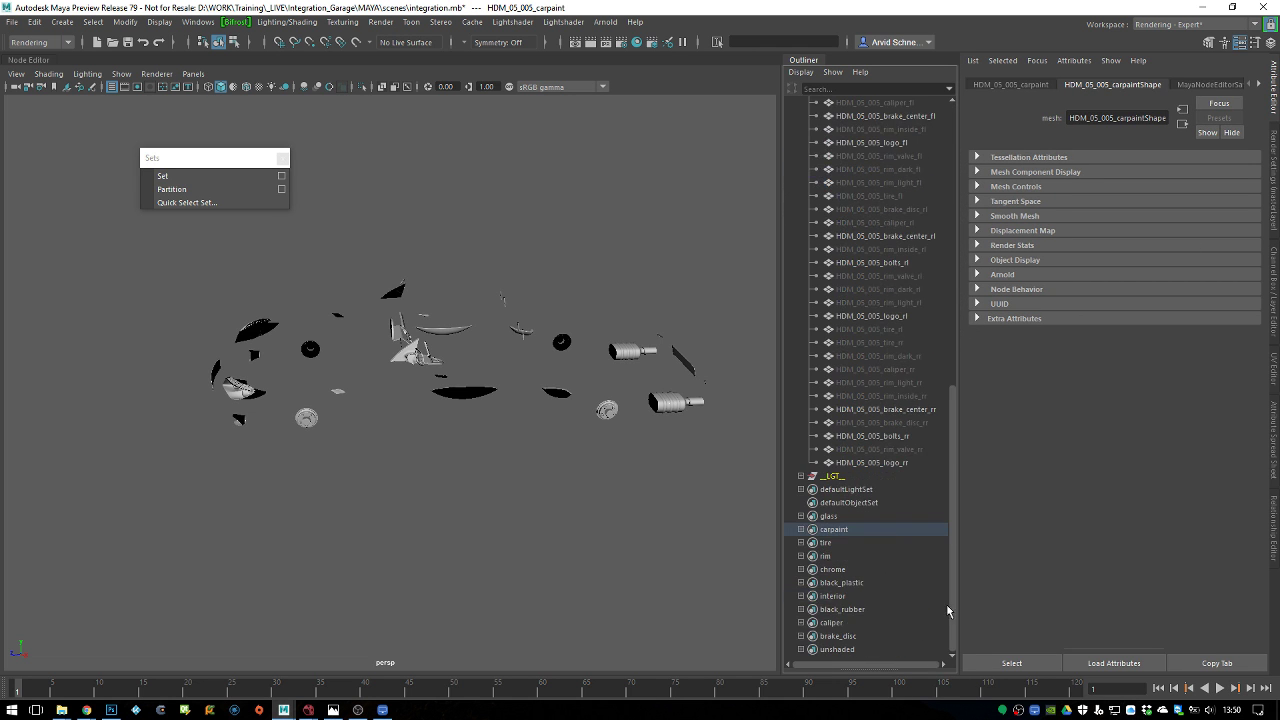
left_click(888, 462, "shift")
scroll(856, 210, "up", 10)
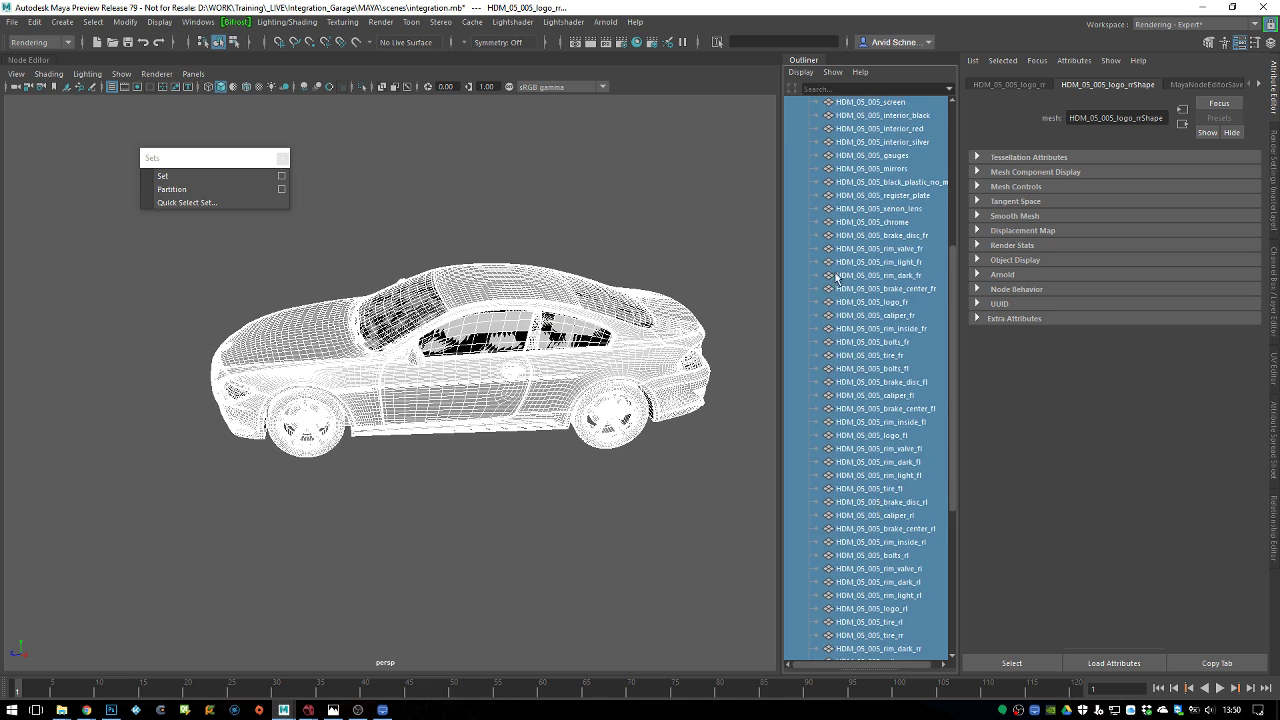
left_click(809, 209)
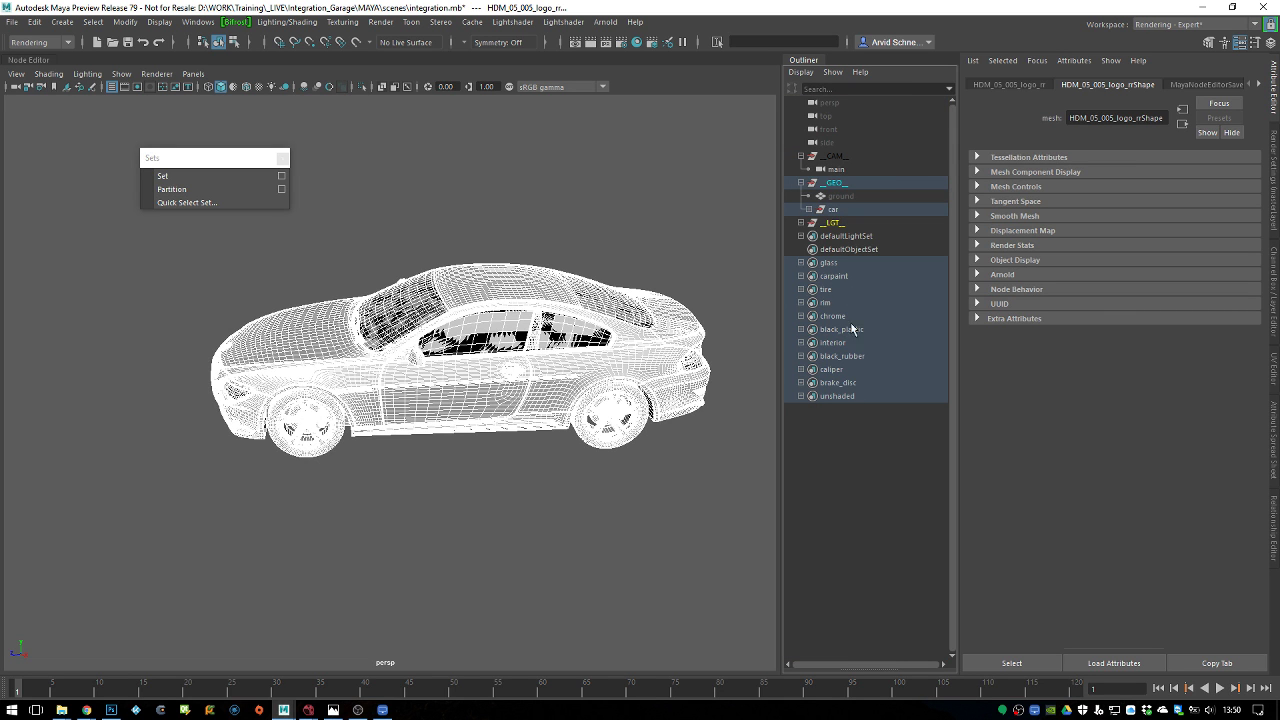
Expand the glass set and select its HDM_05_005_Windows mesh
left_click(837, 263)
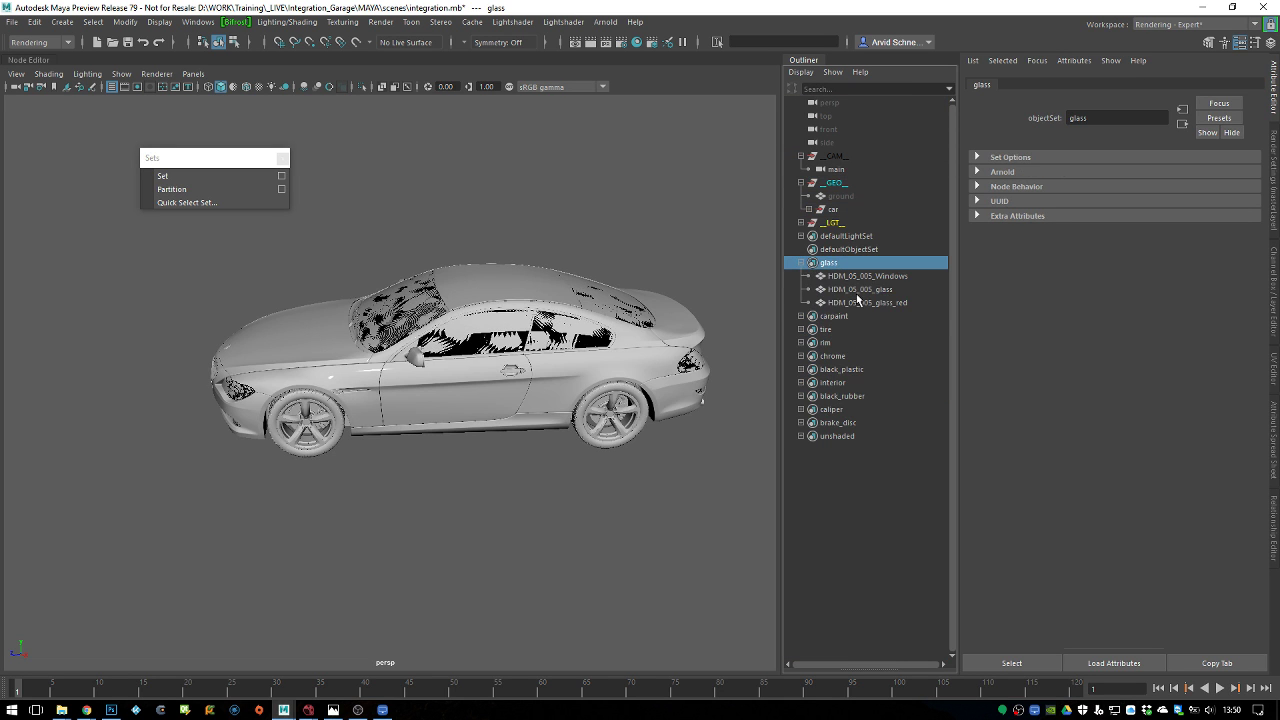
left_click(877, 306)
left_click(877, 303)
left_click(876, 277)
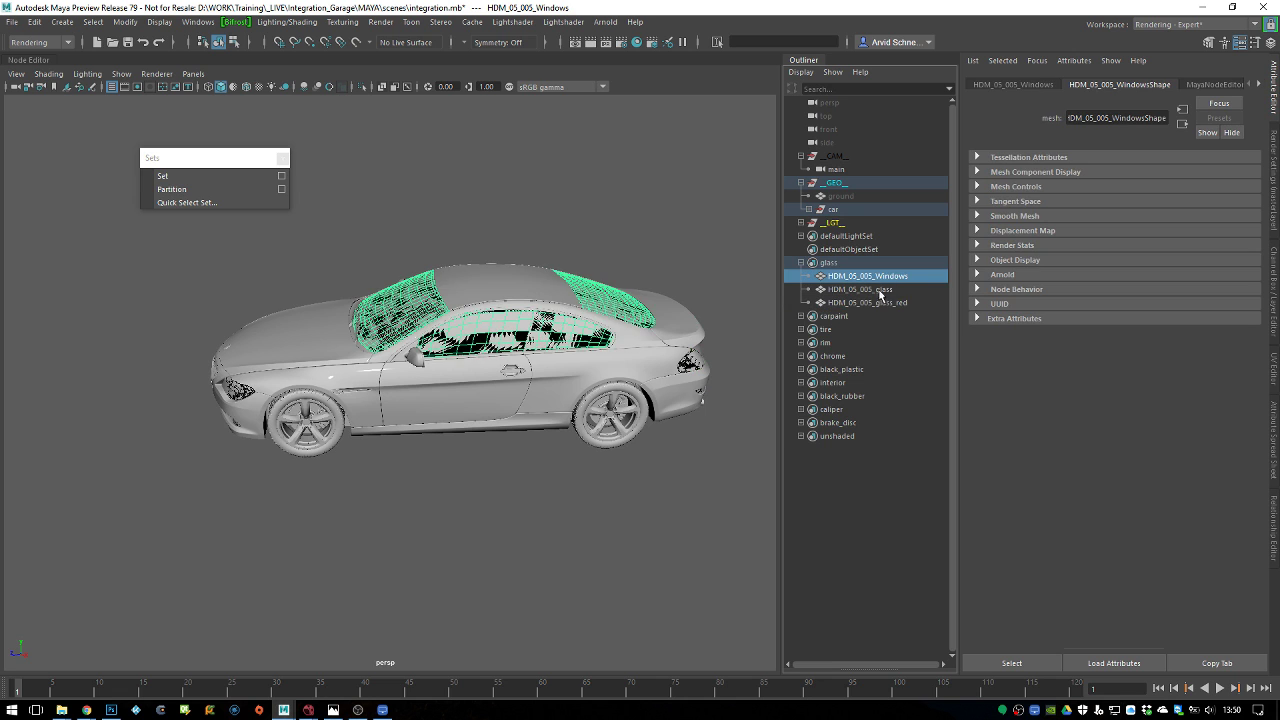
left_click_drag(508, 320, 470, 318, "alt")
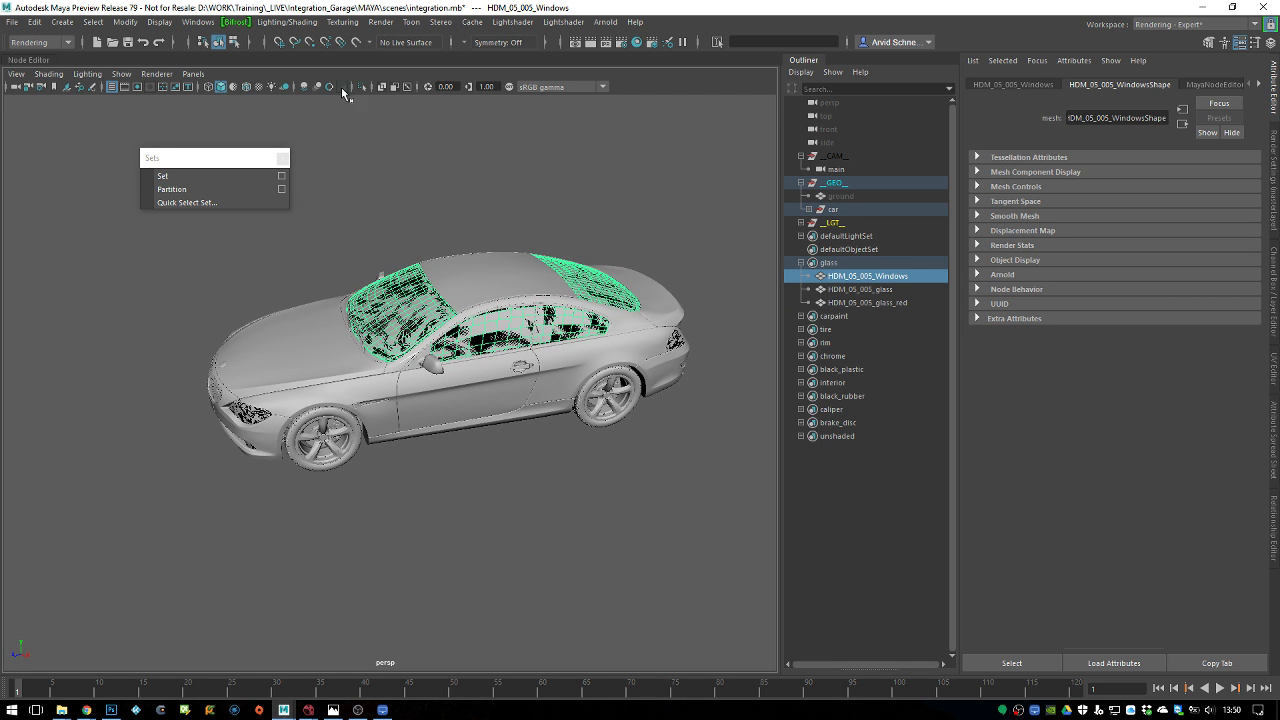
left_click(306, 177)
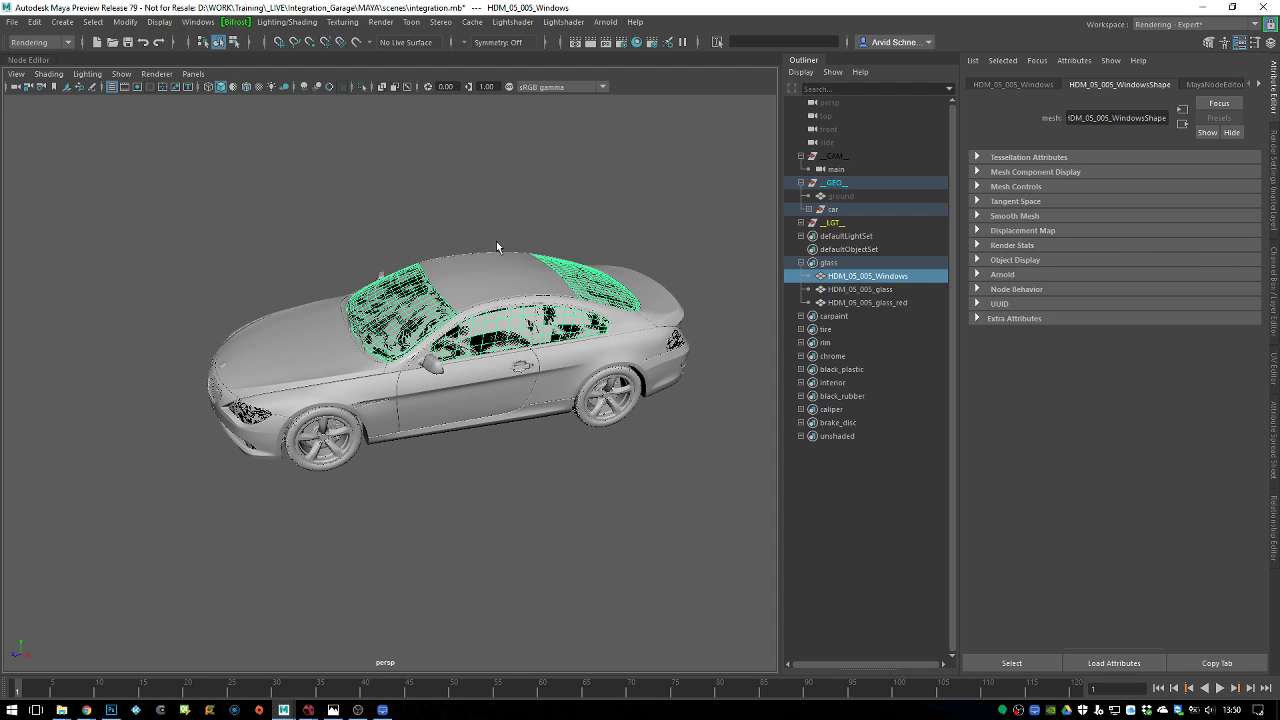
middle_click_drag(527, 208, 569, 173, "alt")
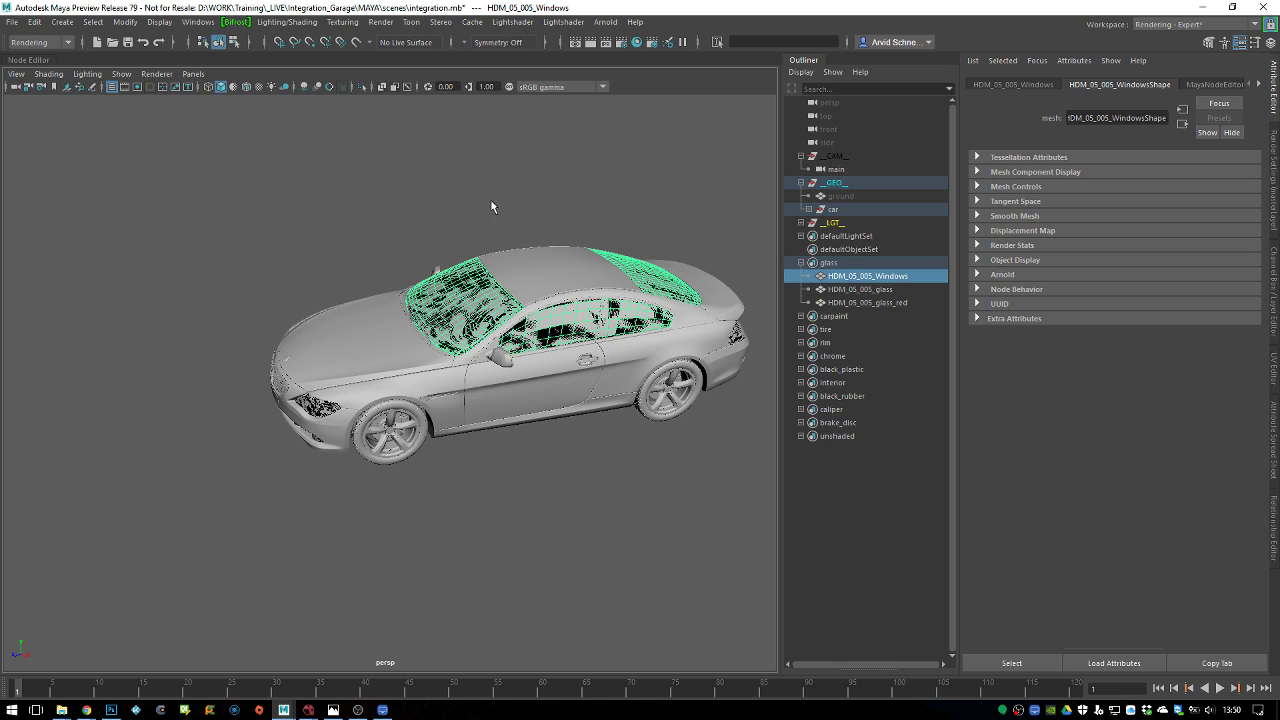
left_click(893, 290)
left_click(925, 276)
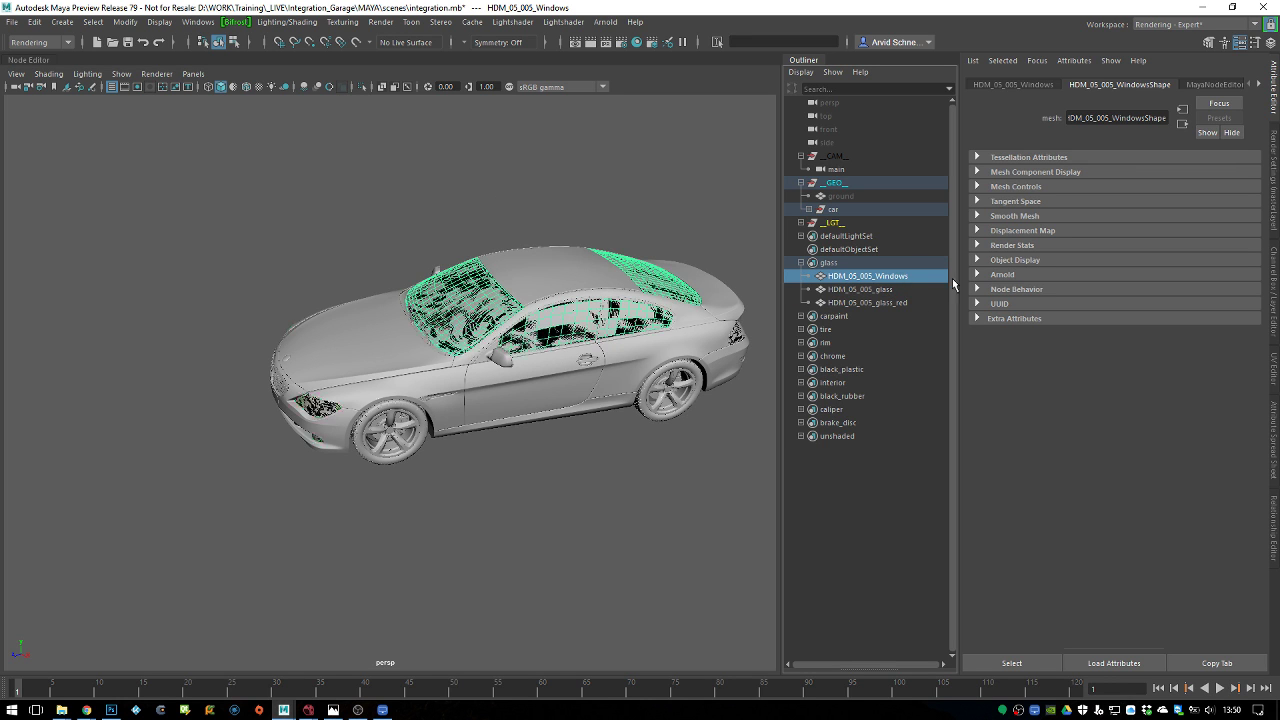
Turn off the Arnold Opaque option for the meshes in the glass set and select all three of them
left_click(1003, 274)
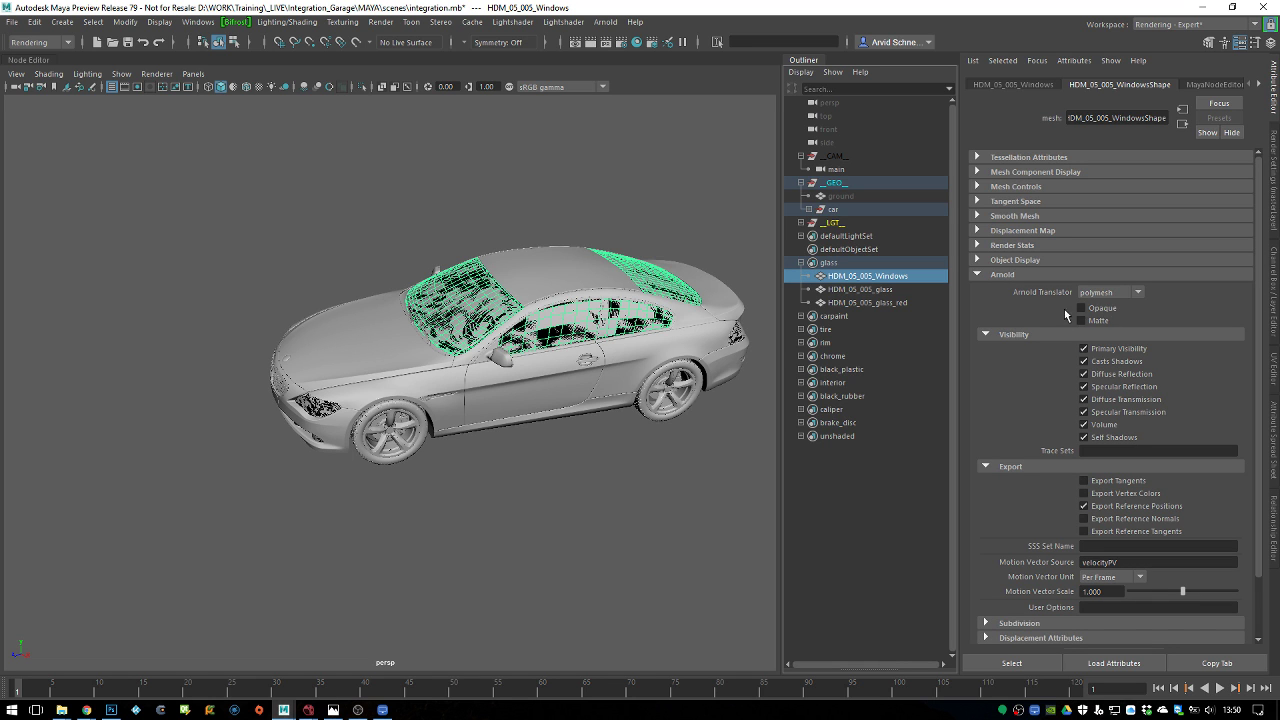
left_click(893, 289)
left_click(1090, 312)
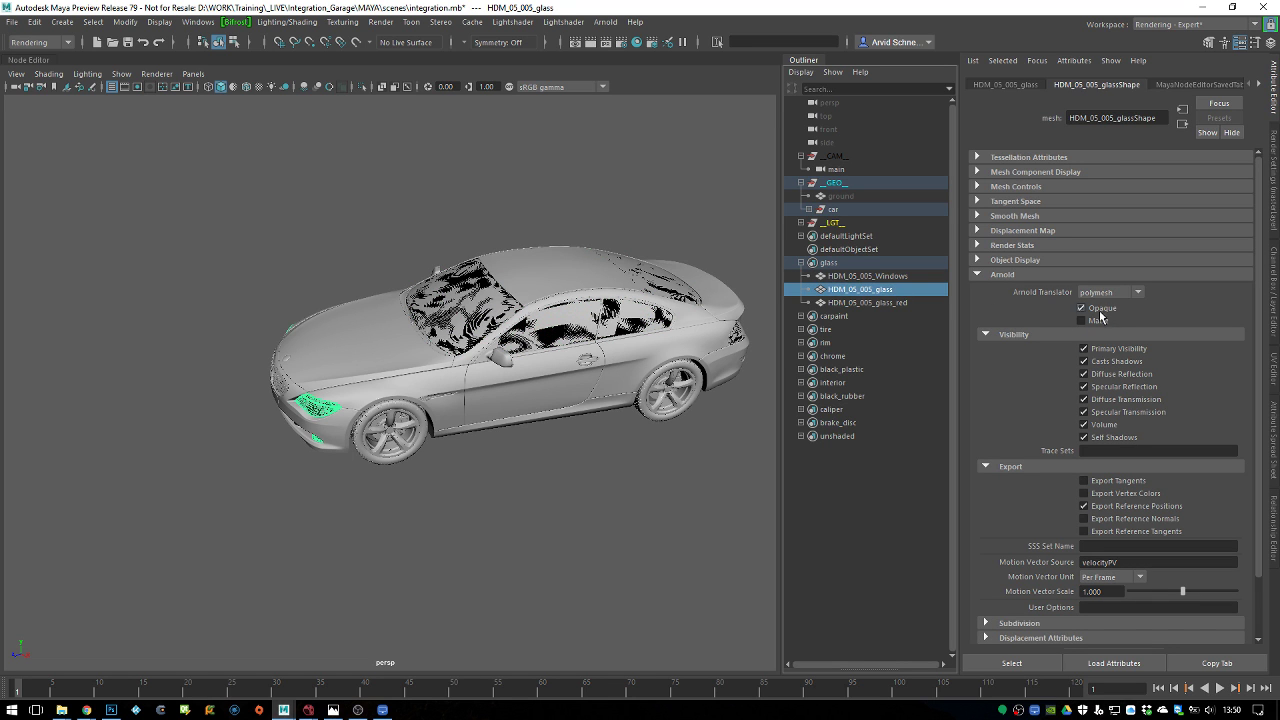
left_click(867, 302)
left_click(1081, 320)
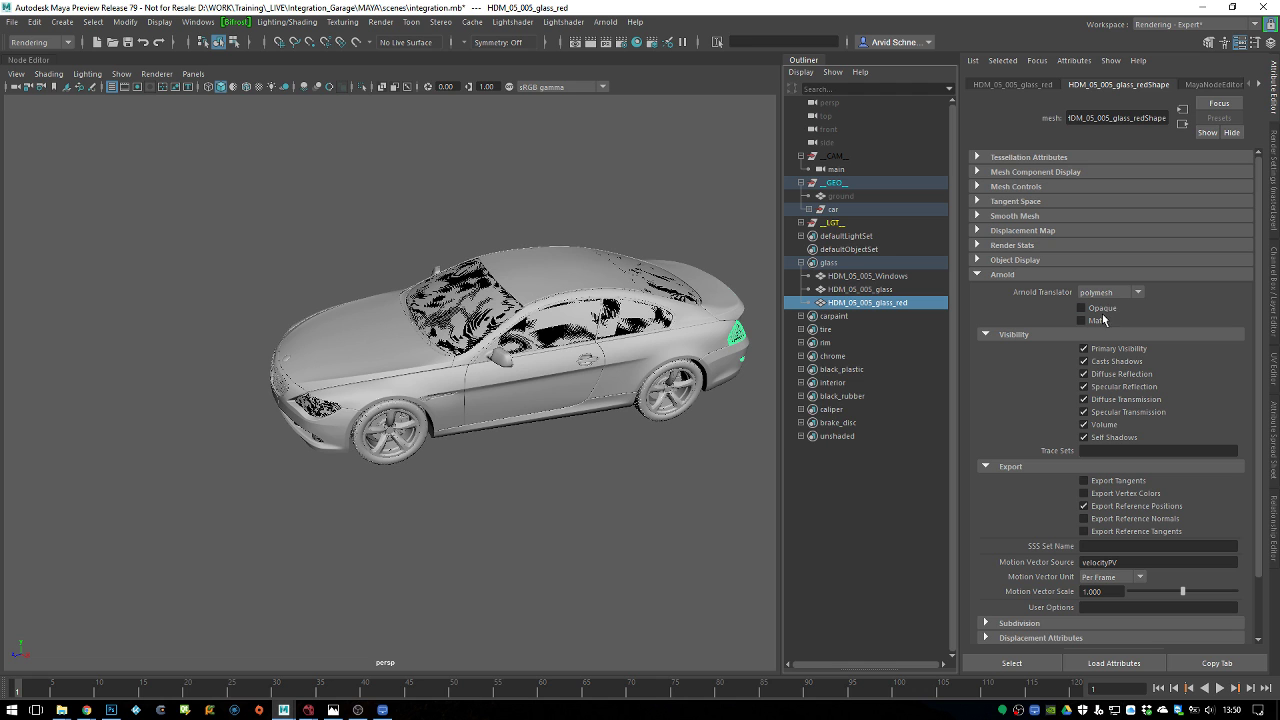
left_click(890, 276, "shift")
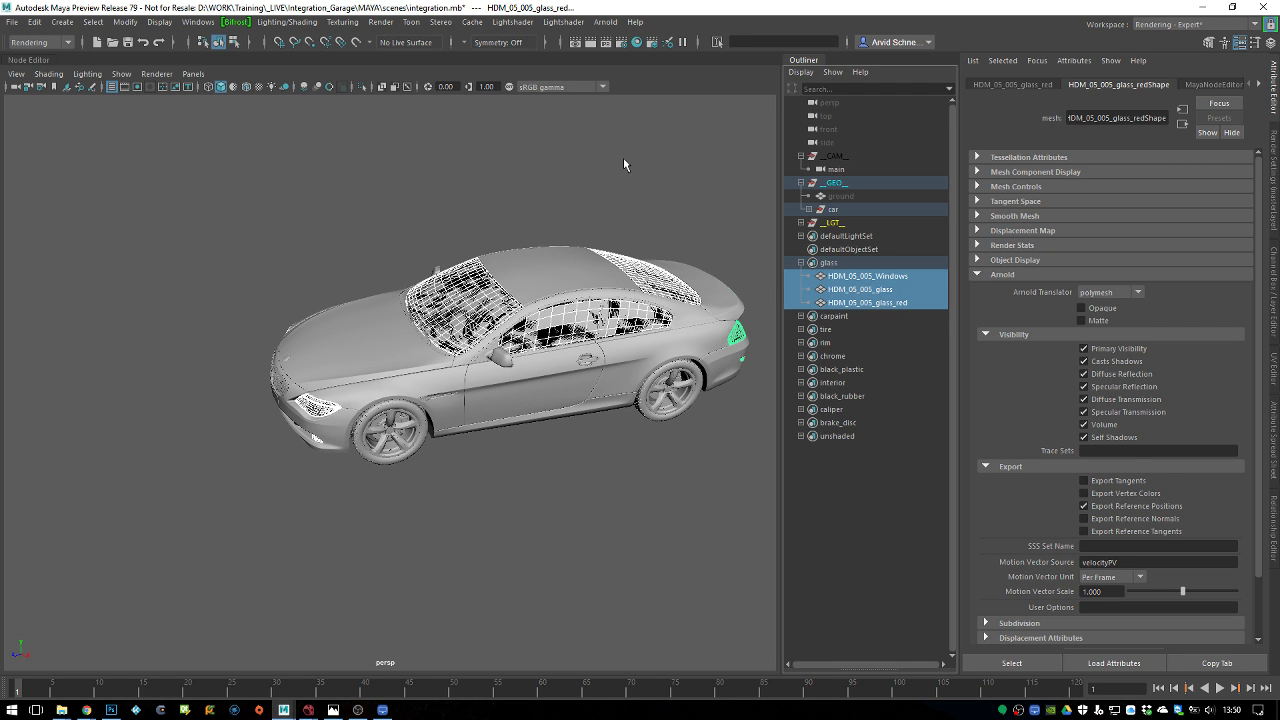
Open the Attribute Control tool for the three selected glass meshes and bring up its Arnold visibility options for meshes
left_click(518, 22)
left_click(534, 46)
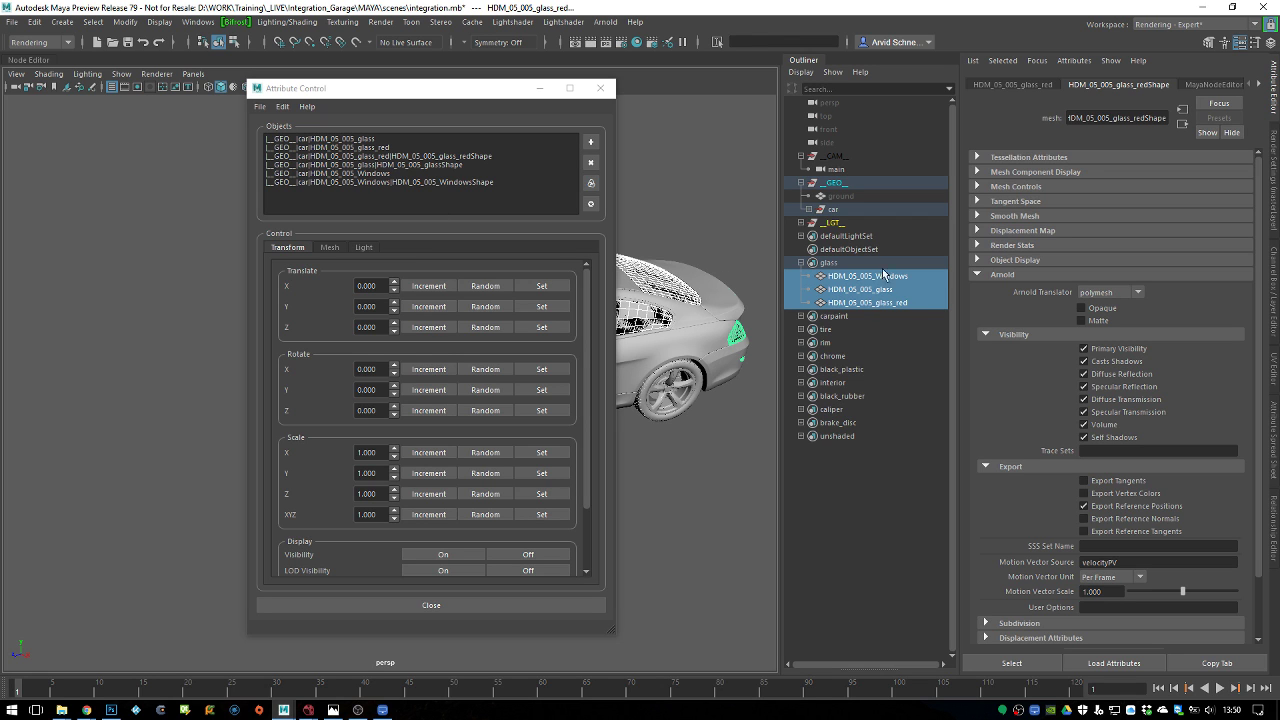
left_click(593, 205)
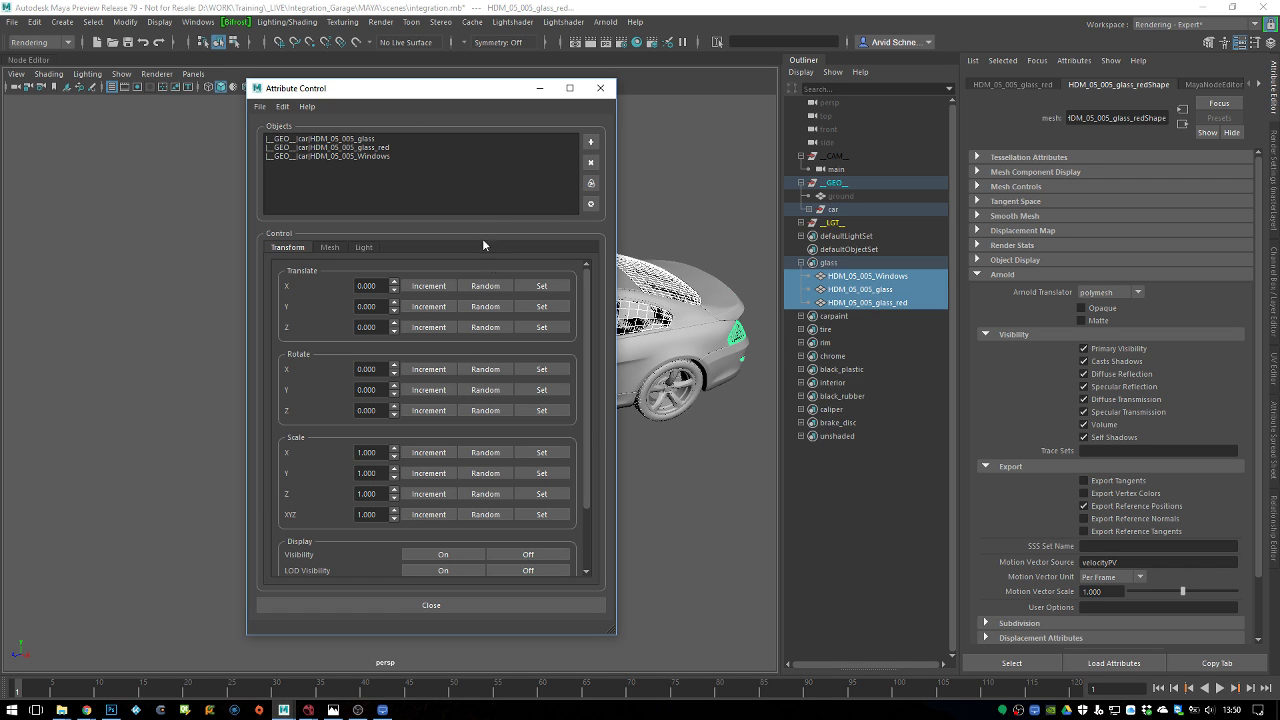
left_click(330, 247)
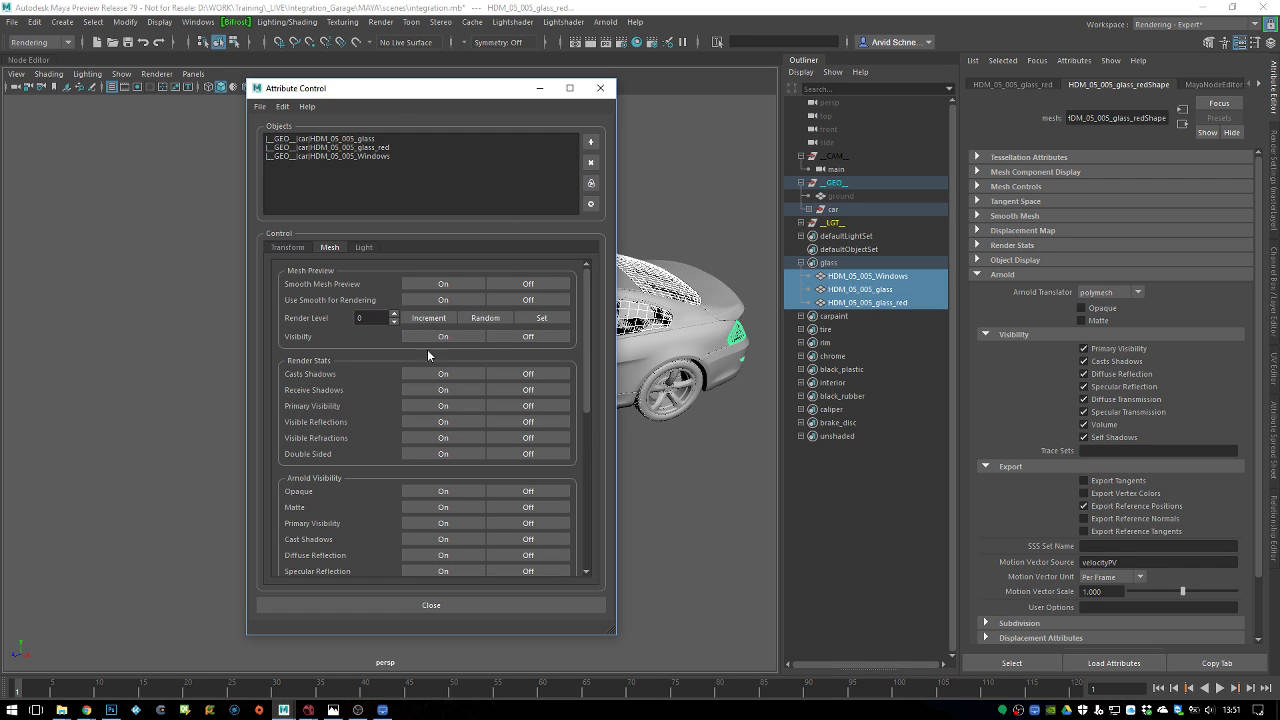
left_click_drag(588, 343, 588, 380)
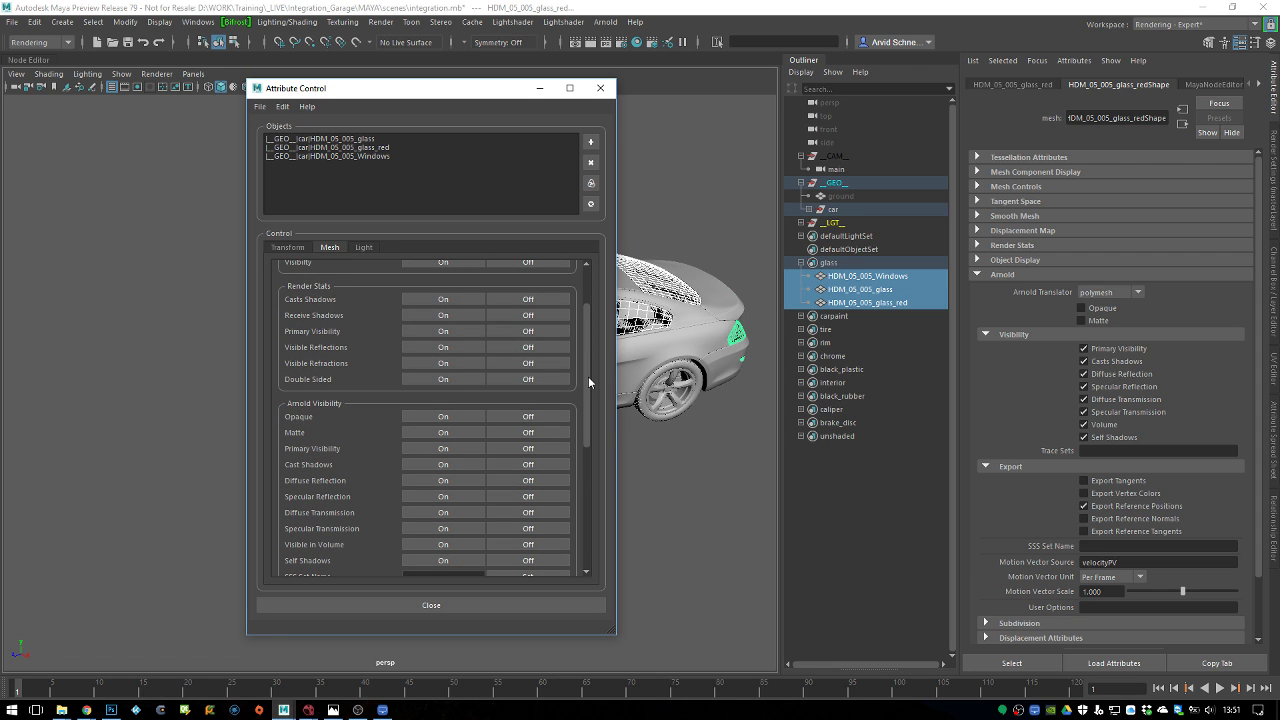
left_click_drag(588, 376, 591, 407)
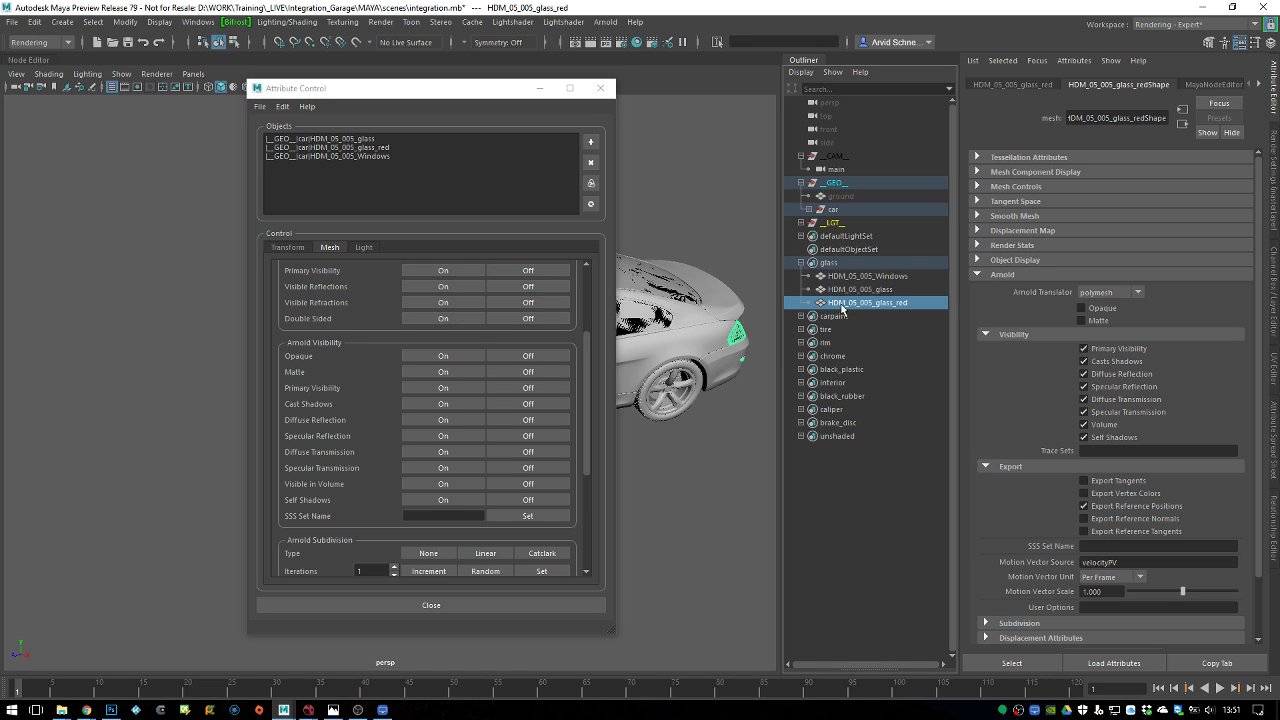
Reselect all three meshes of the glass set and reload them into Attribute Control together with their shape nodes
left_click(860, 276)
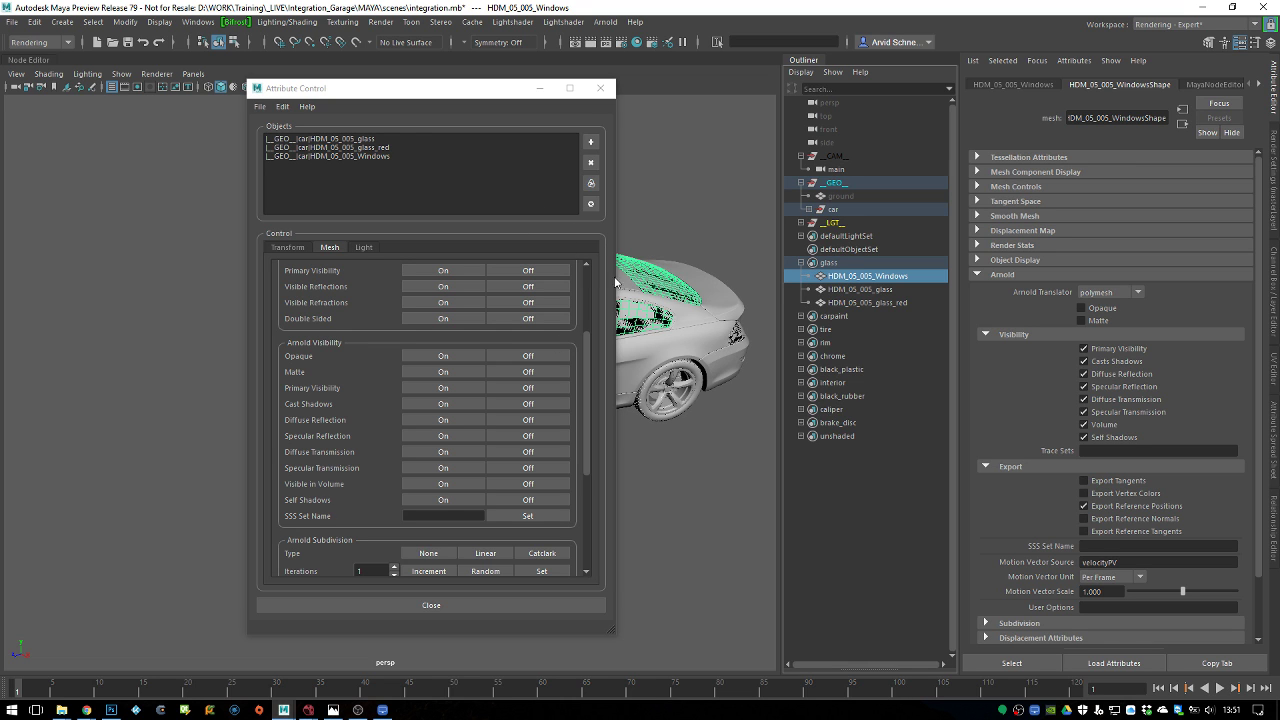
left_click_drag(672, 265, 735, 246, "alt")
left_click(358, 146)
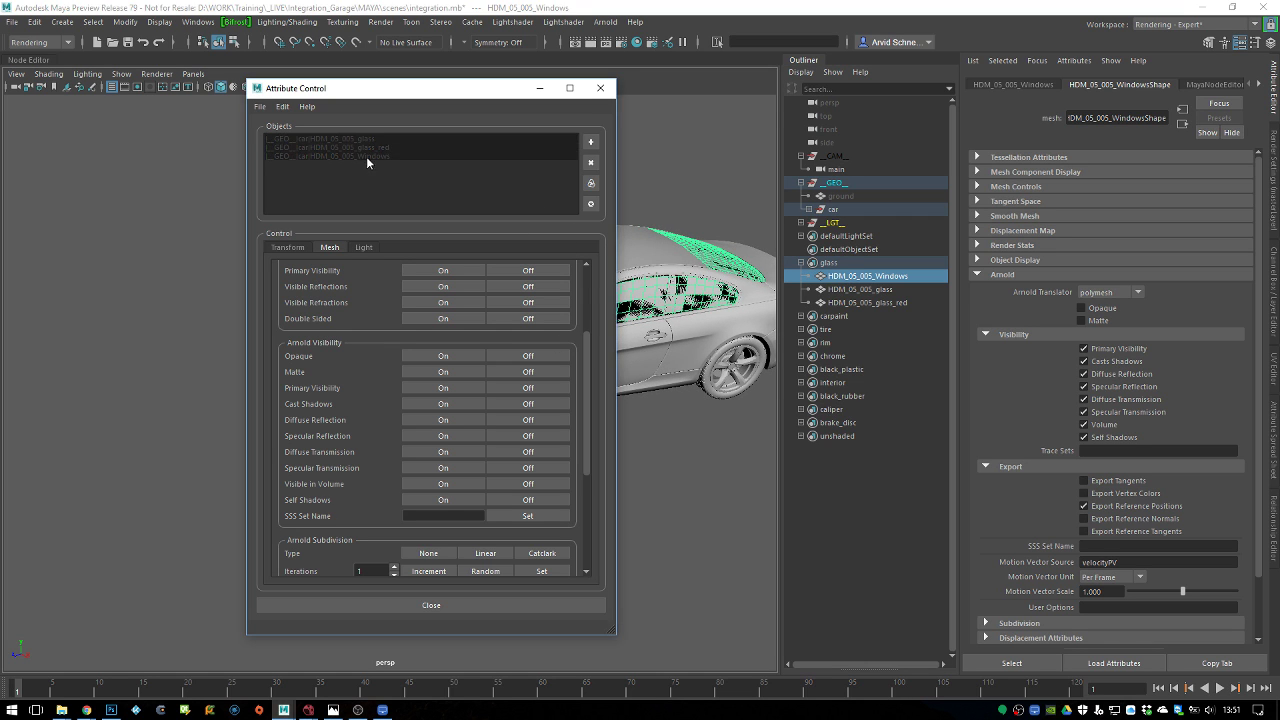
left_click(868, 302, "shift")
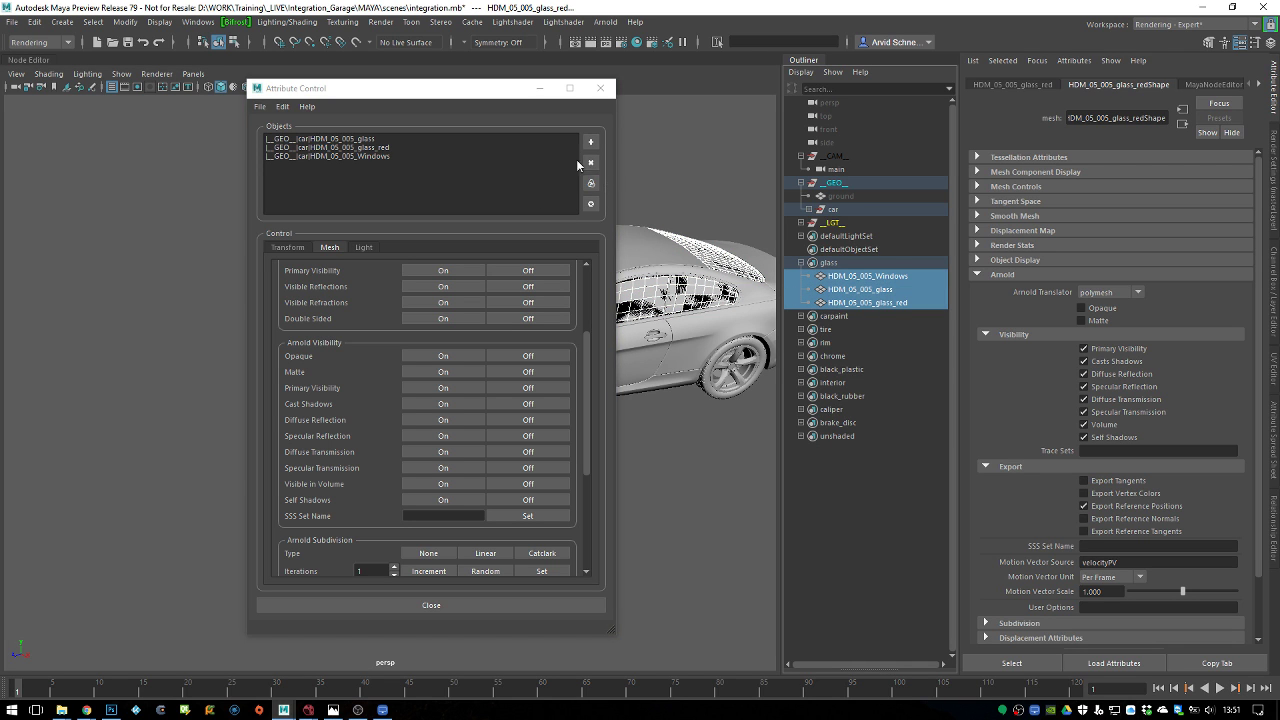
left_click(591, 184)
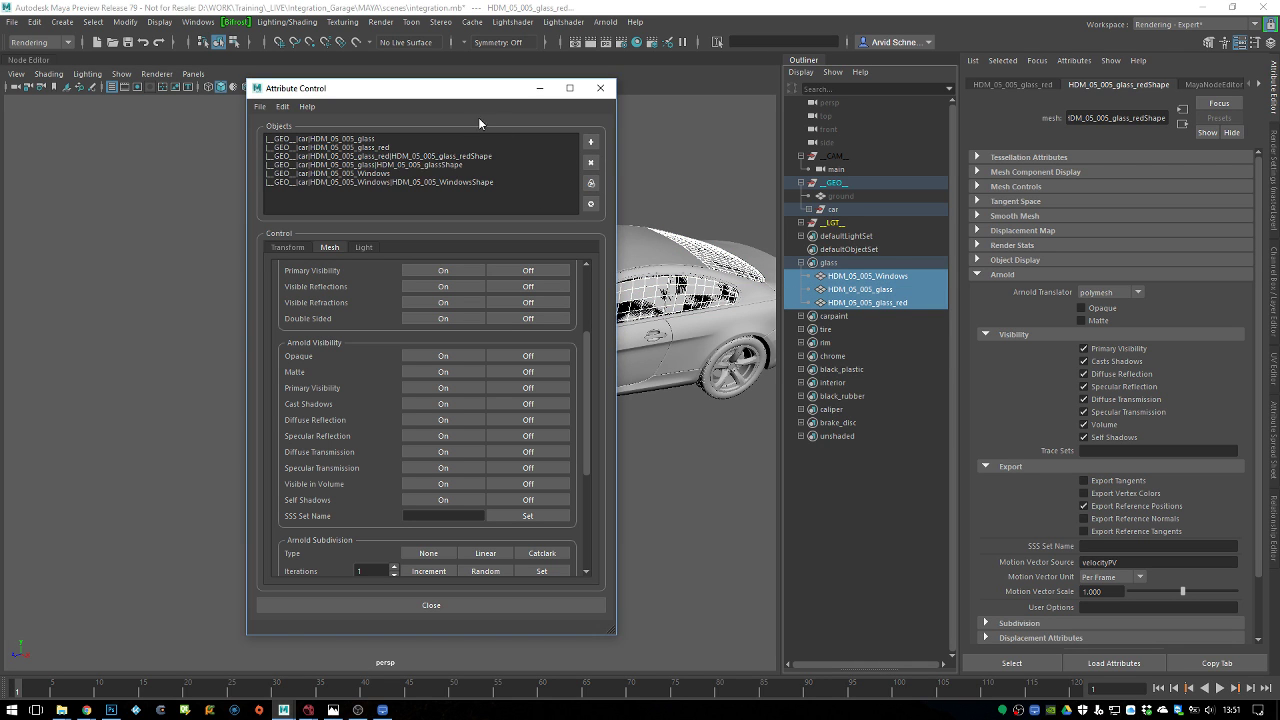
Toggle Arnold Opaque on and back off for the listed glass meshes, checking the result on HDM_05_005_Windows
left_click(464, 357)
left_click(855, 291)
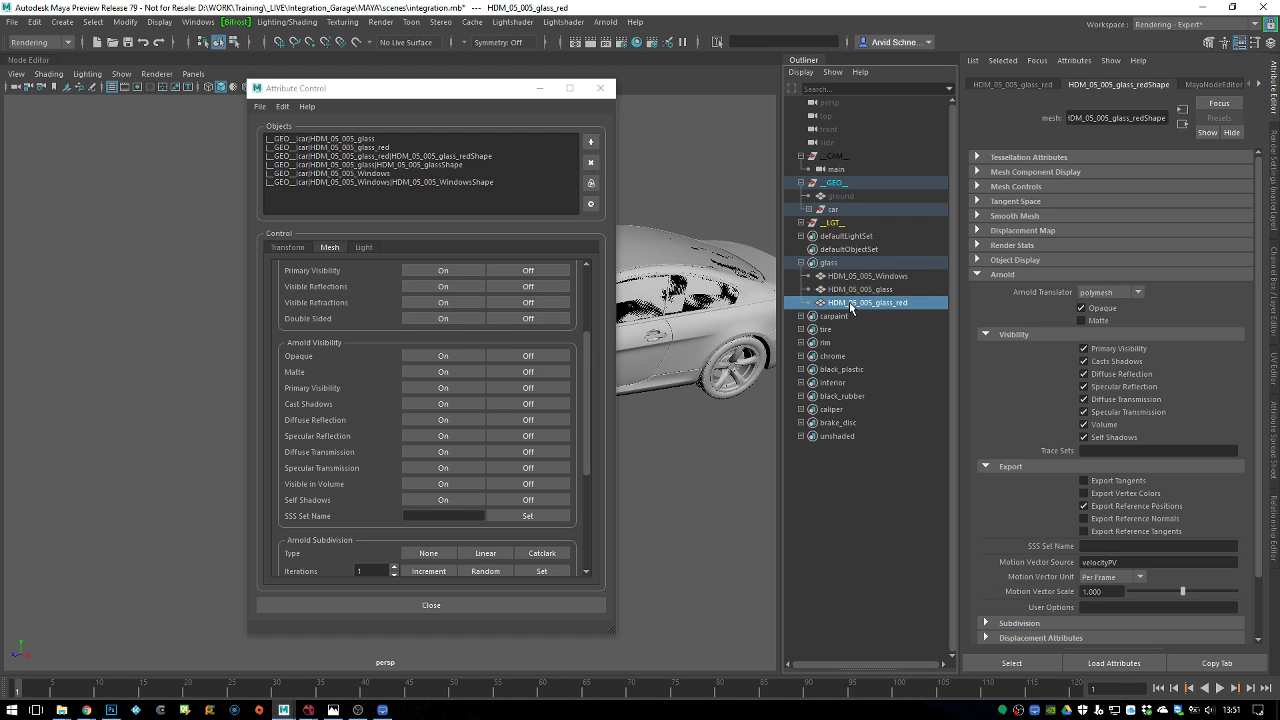
left_click(860, 276)
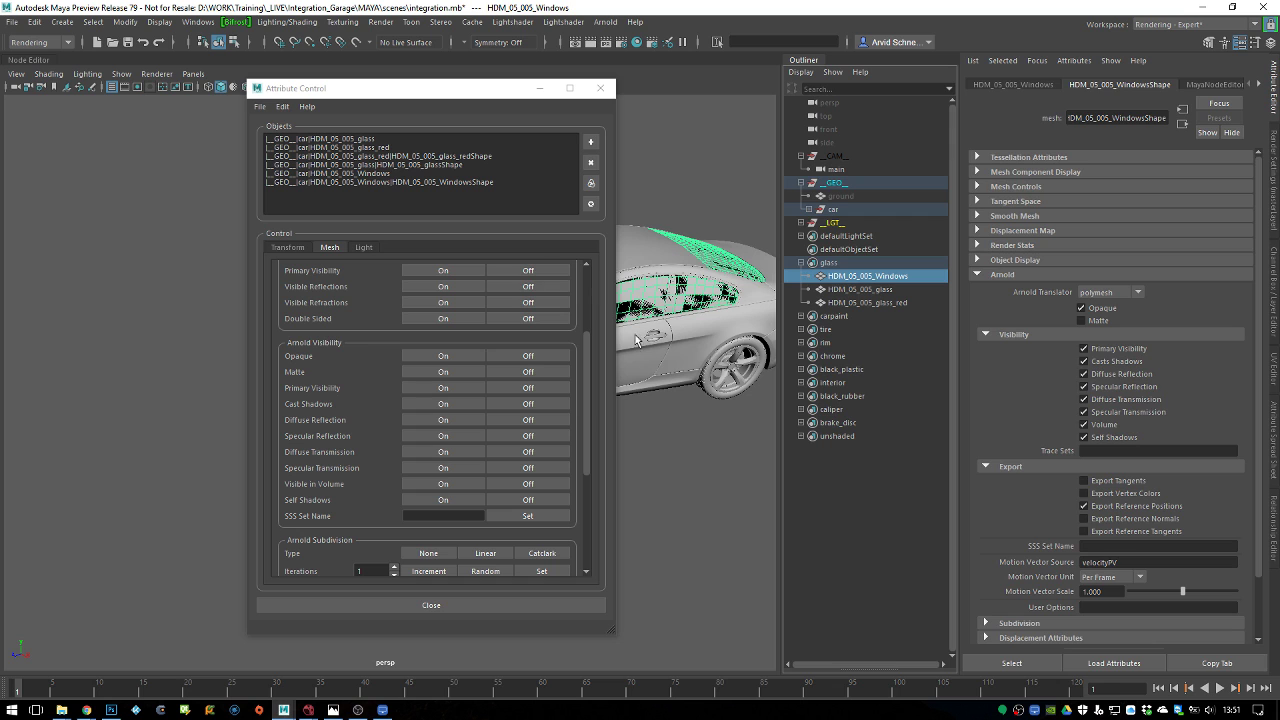
left_click(697, 497)
left_click(528, 356)
left_click(860, 276)
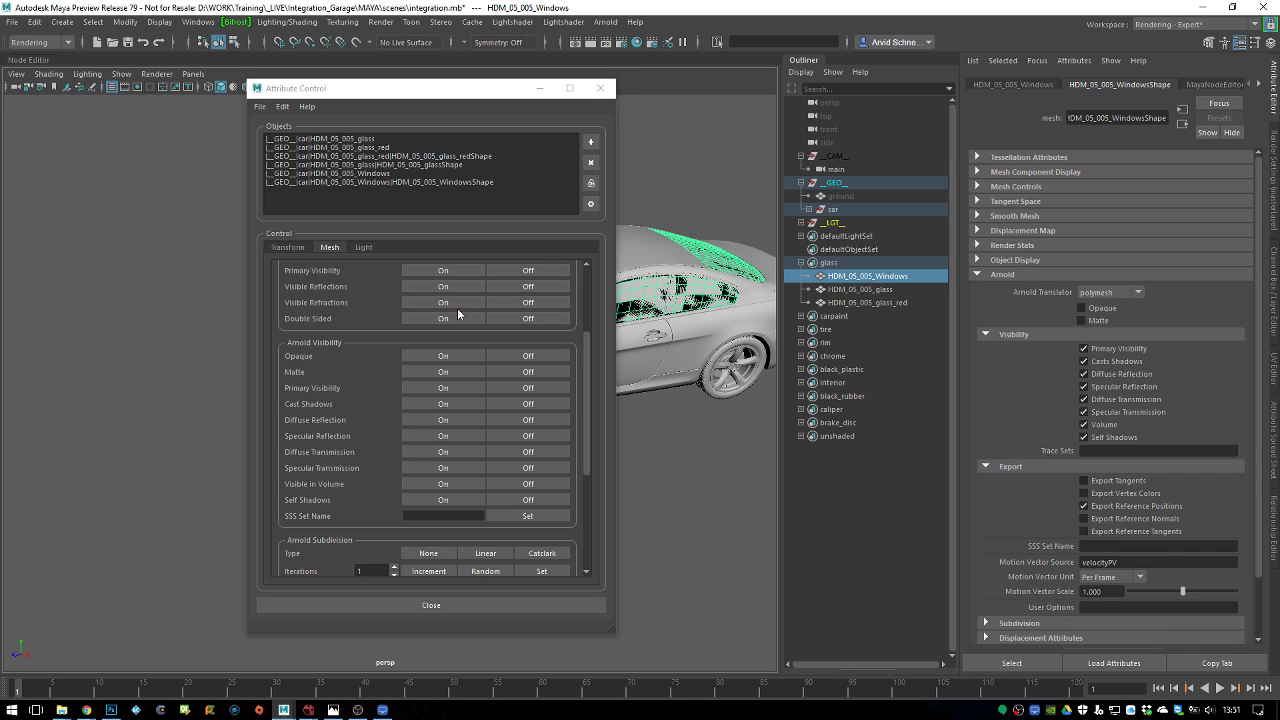
left_click(456, 357)
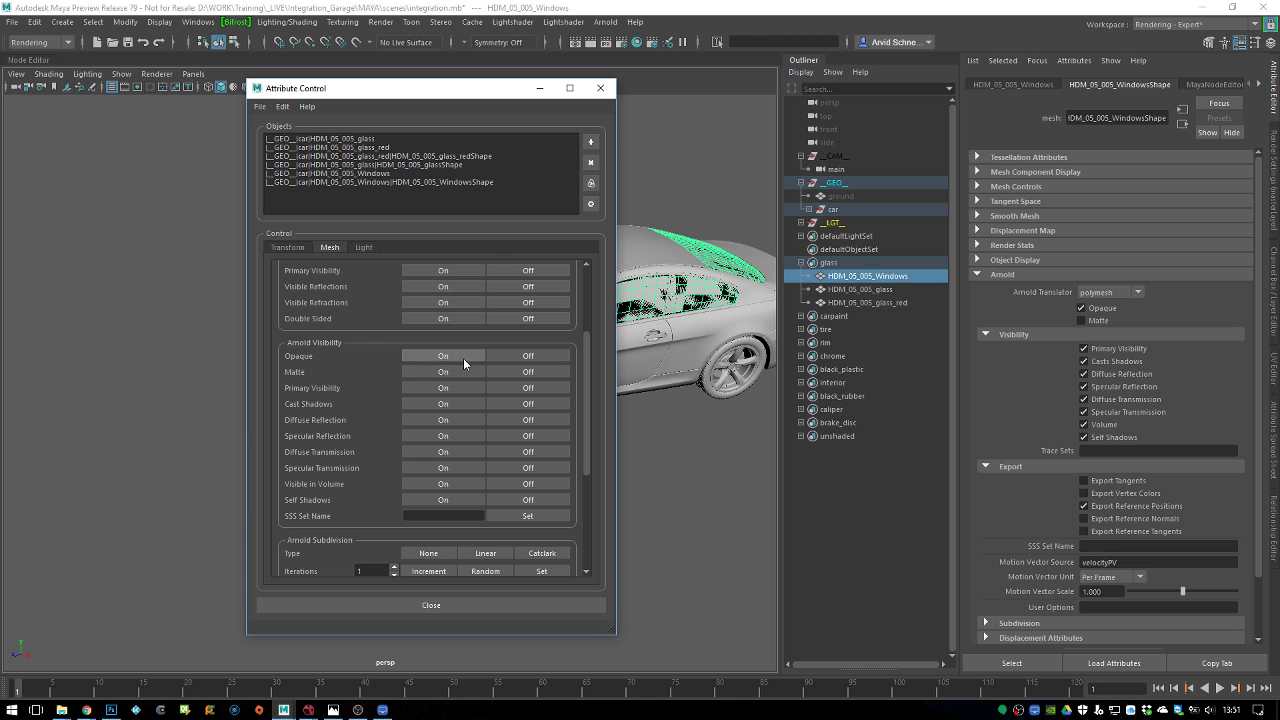
left_click(514, 356)
left_click_drag(715, 221, 568, 218, "alt")
left_click_drag(420, 88, 296, 77)
left_click_drag(560, 330, 588, 328, "alt")
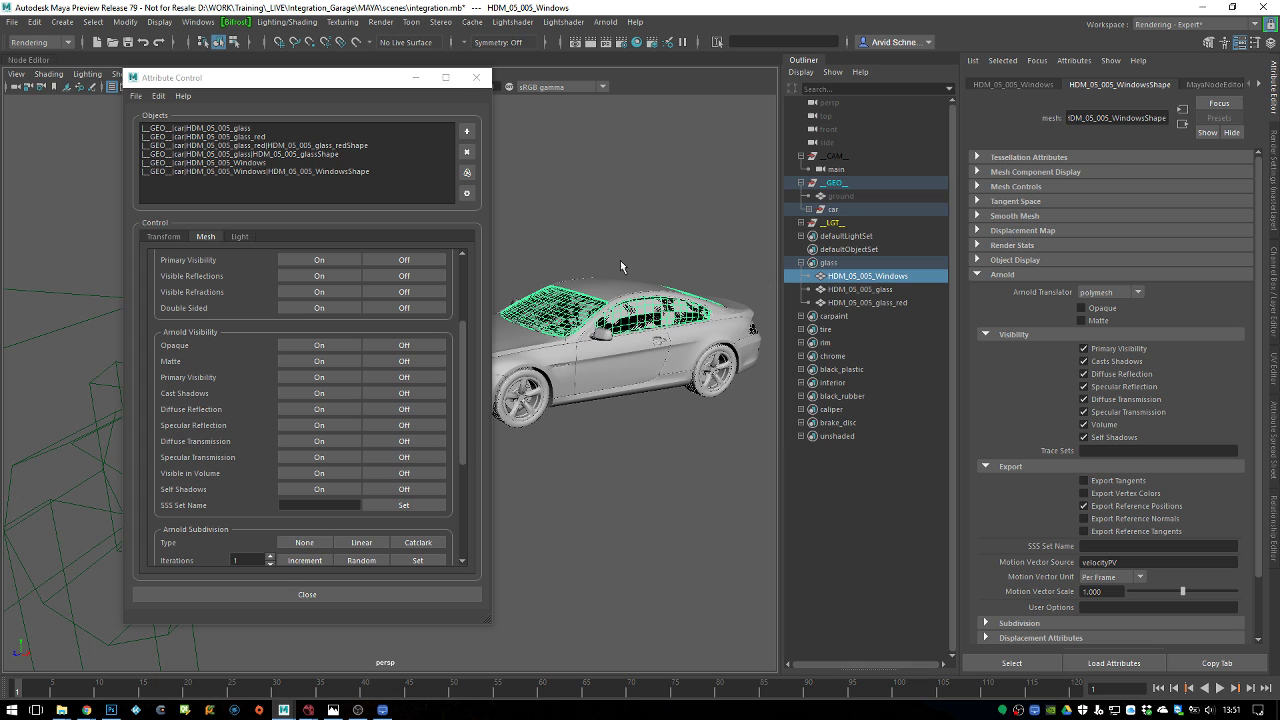
Select the car body's carpaint mesh and expand its Arnold Subdivision attributes
left_click_drag(555, 330, 694, 300, "alt")
left_click(678, 311)
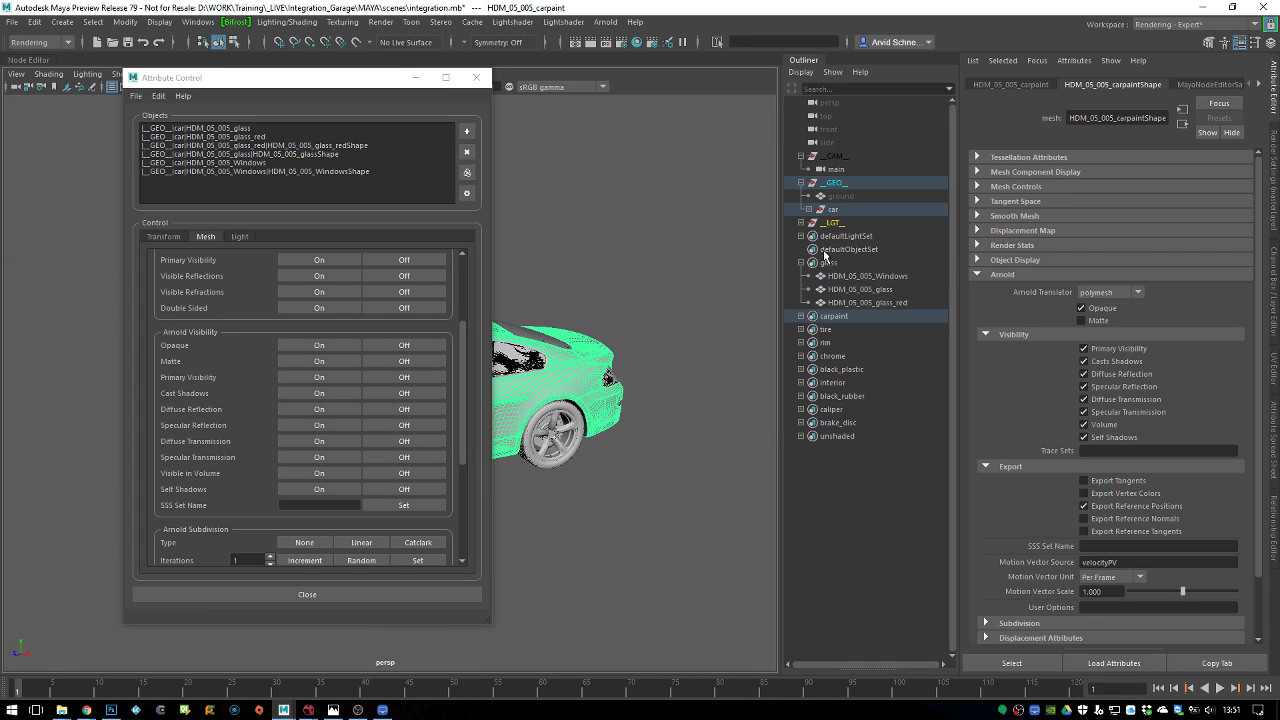
scroll(1020, 346, "down", 3)
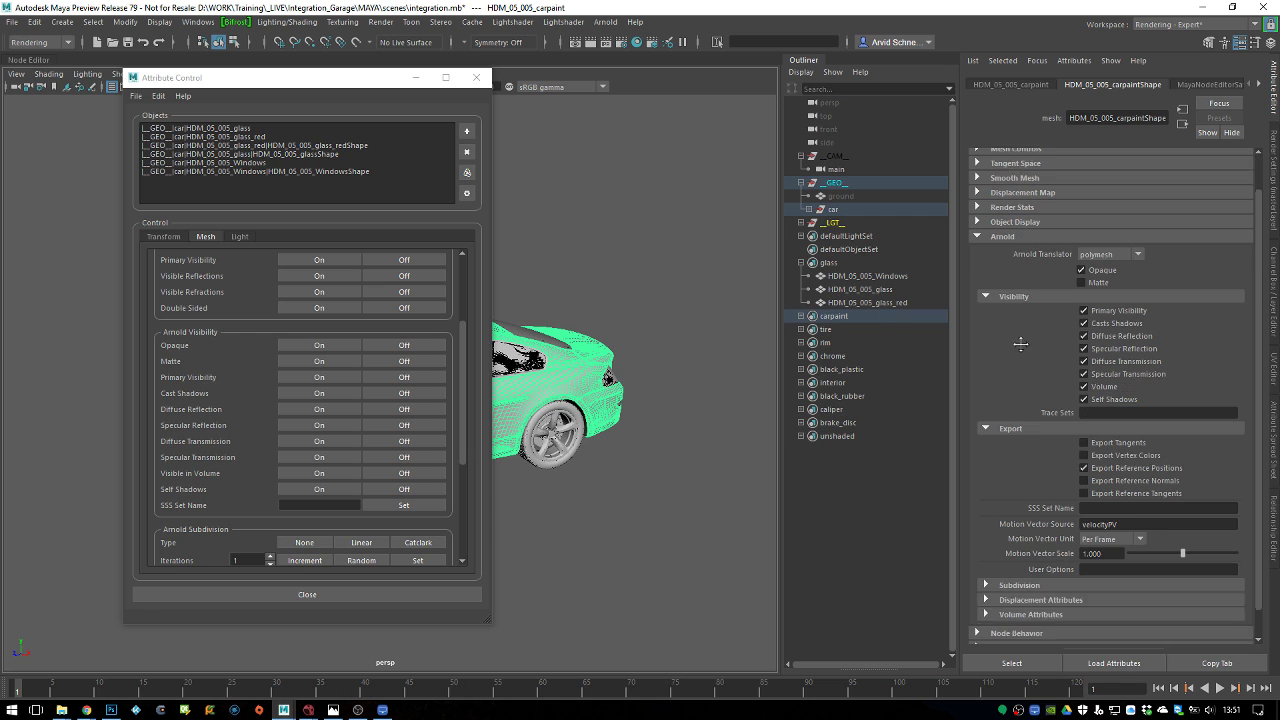
left_click(1022, 557)
scroll(1052, 376, "down", 4)
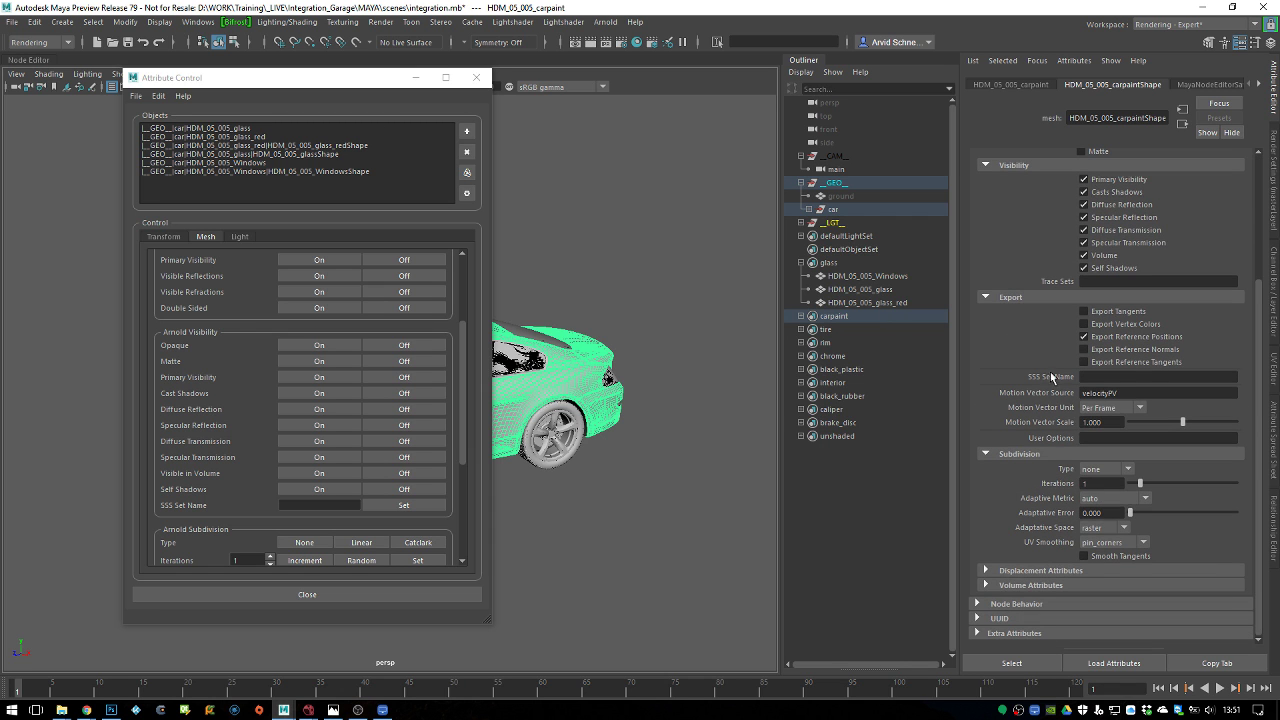
left_click_drag(616, 317, 779, 275, "alt")
left_click_drag(690, 276, 743, 255, "alt")
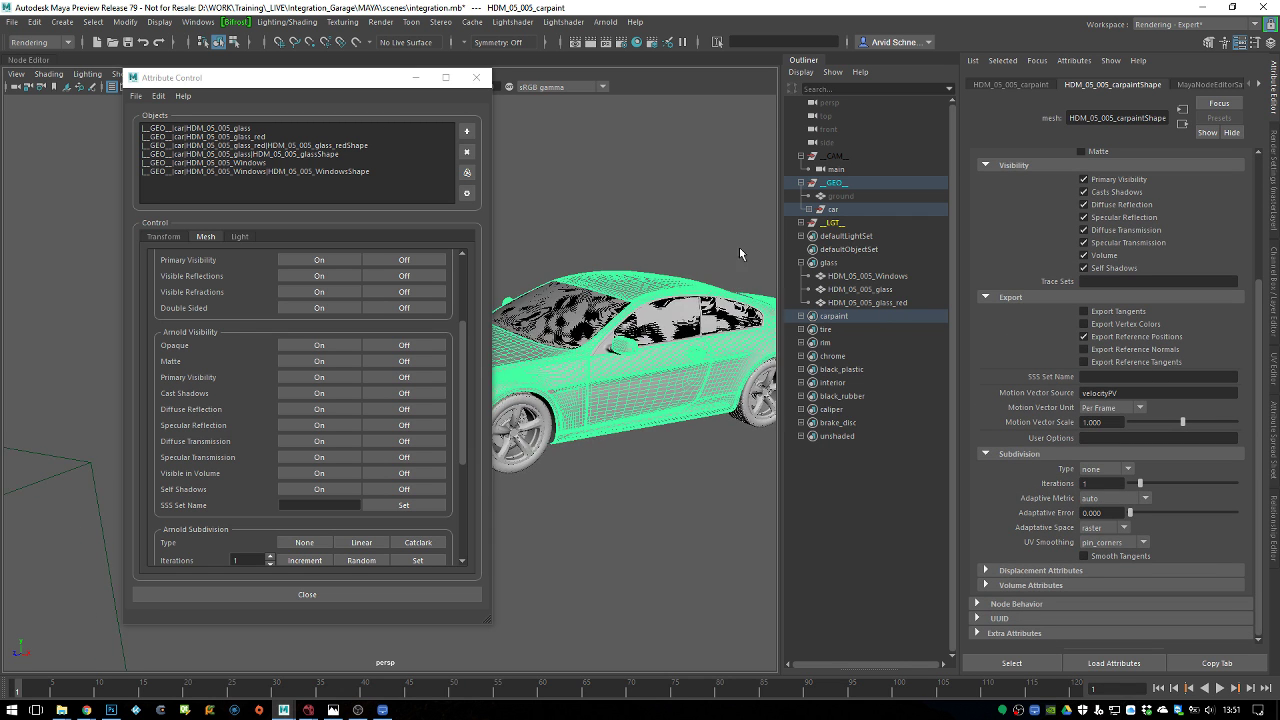
Load the car group with all its child meshes and shapes into the Attribute Control object list
left_click(835, 209)
left_click(468, 174)
left_click(468, 174)
scroll(457, 188, "down", 5)
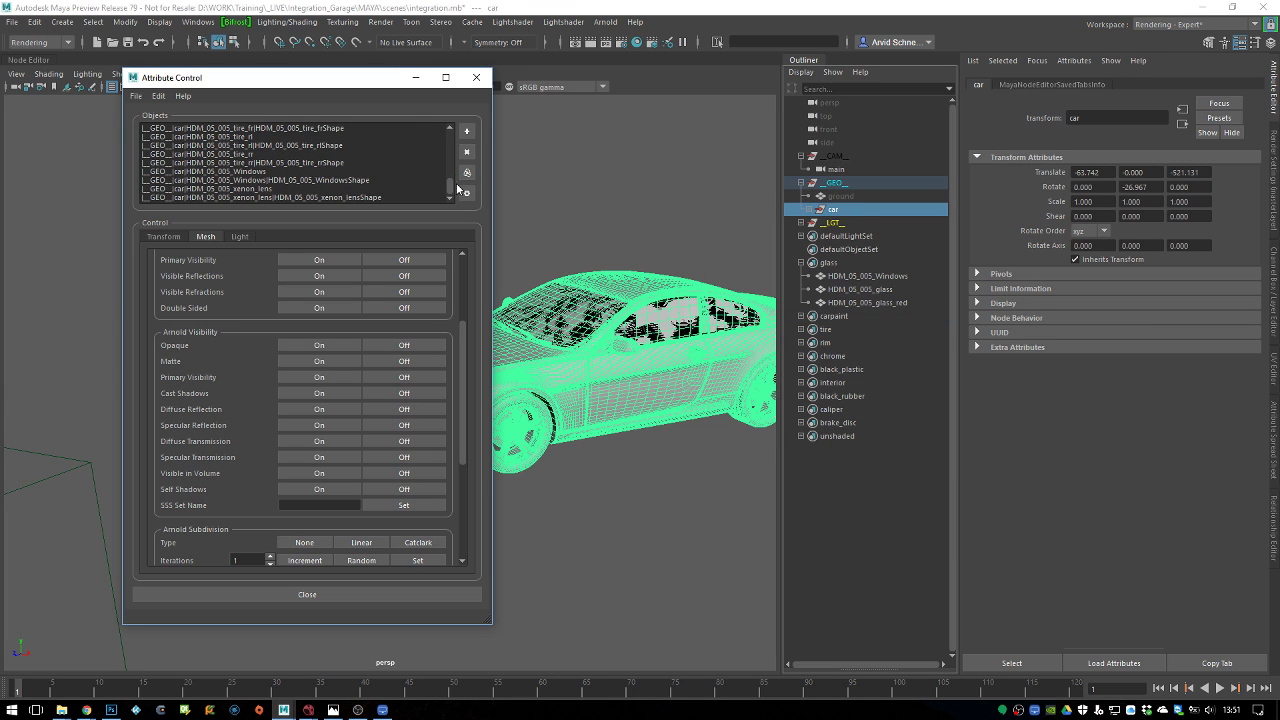
scroll(455, 192, "up", 5)
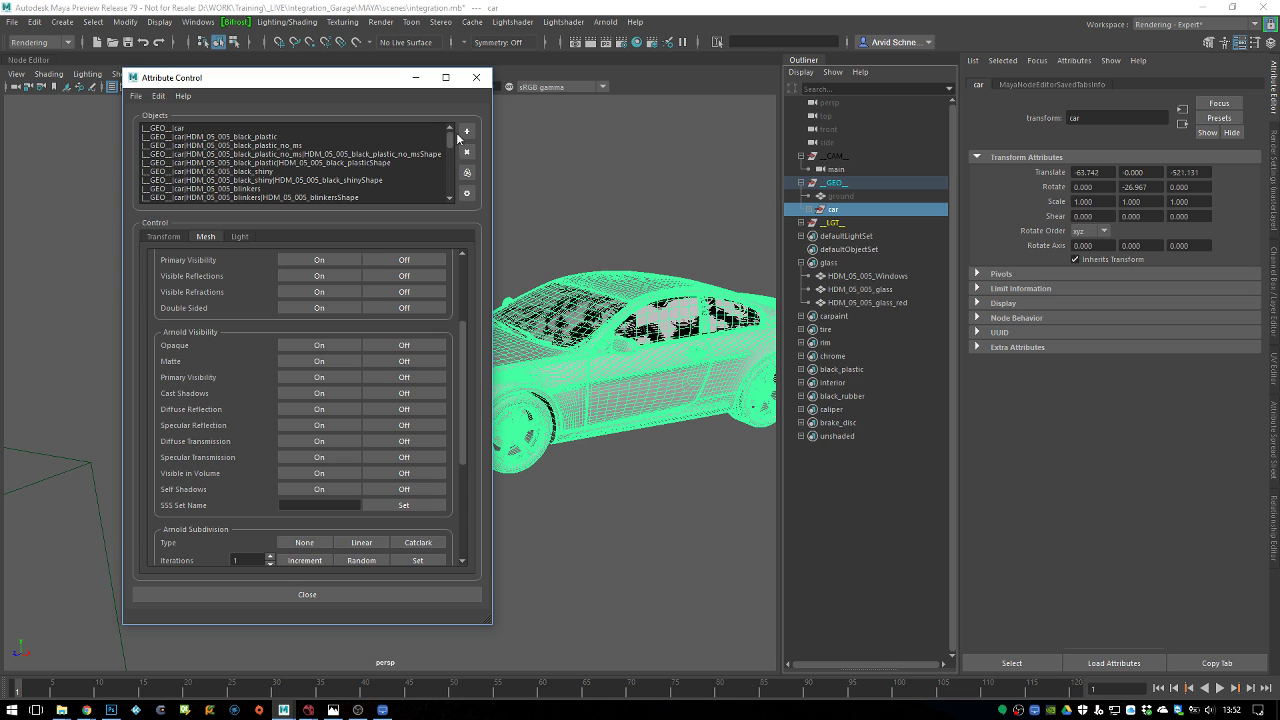
Set the Arnold subdivision type to Catclark for all listed car meshes and check it on the carpaint mesh
left_click_drag(577, 298, 610, 300, "alt")
left_click(210, 472)
scroll(463, 428, "down", 5)
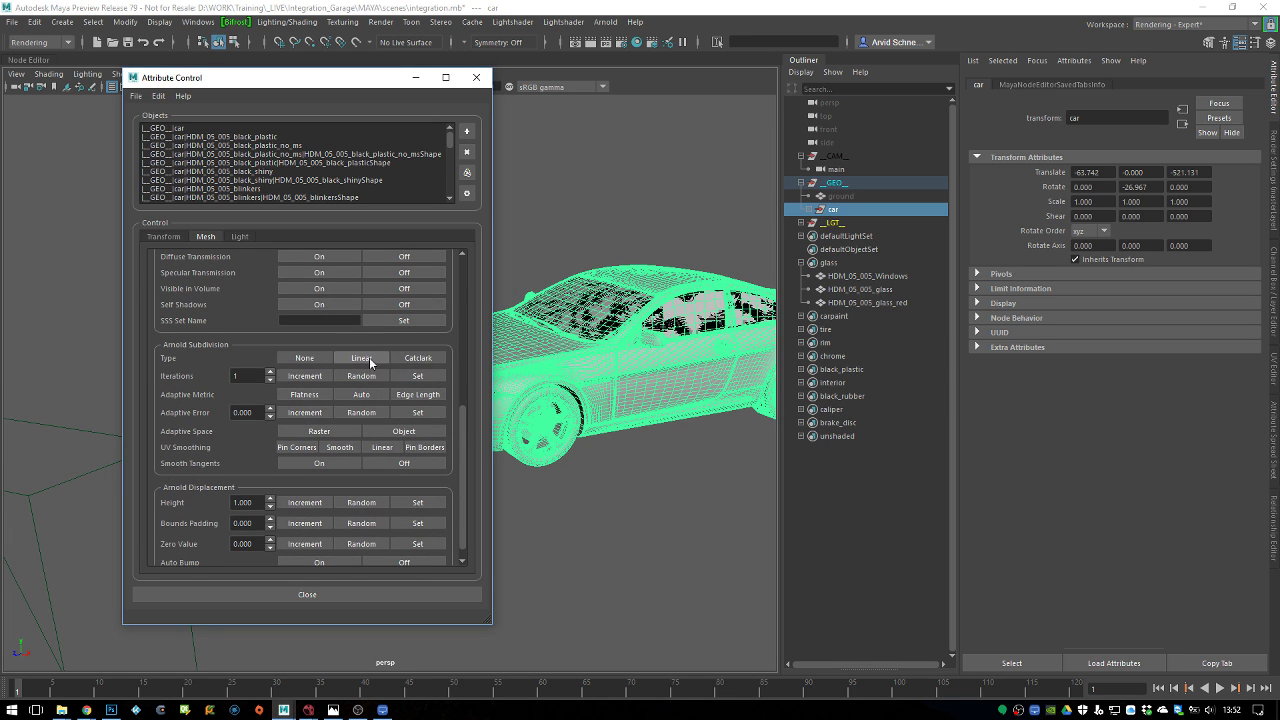
left_click(419, 359)
left_click(834, 316)
left_click(1099, 85)
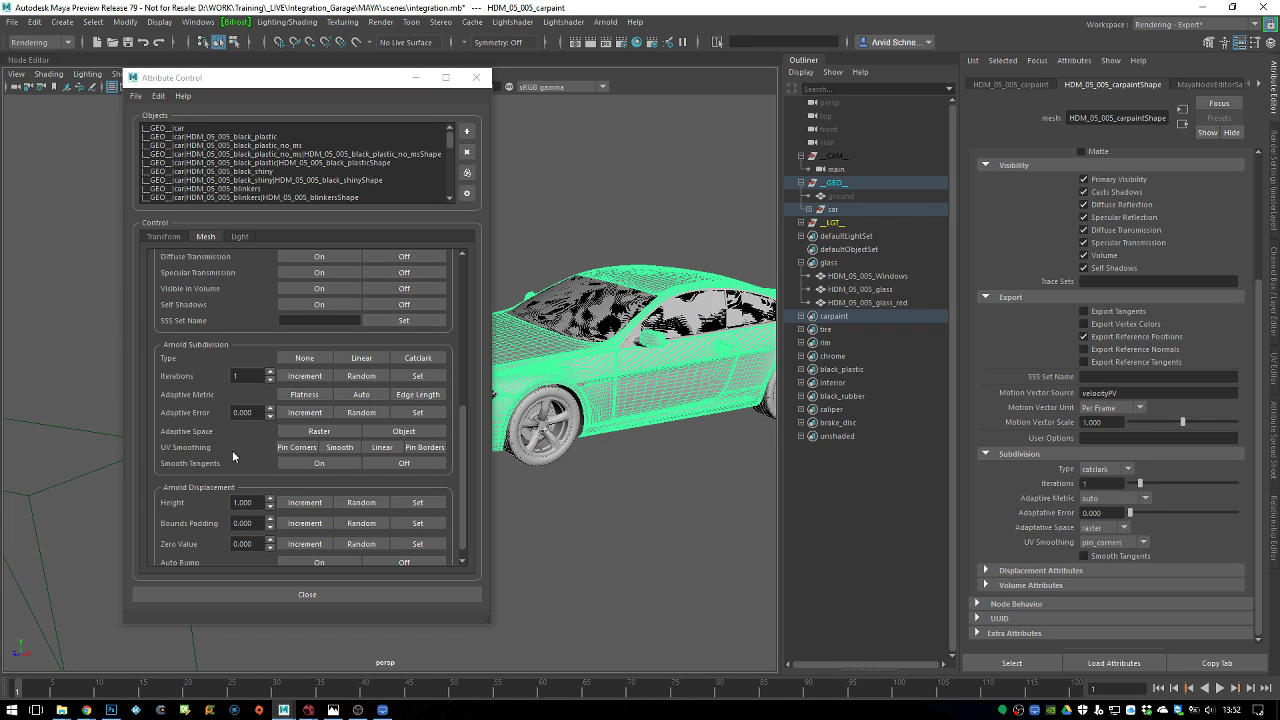
Increase the Arnold subdivision iterations of all car meshes to 2, clear the selection, and close Attribute Control
left_click(295, 379)
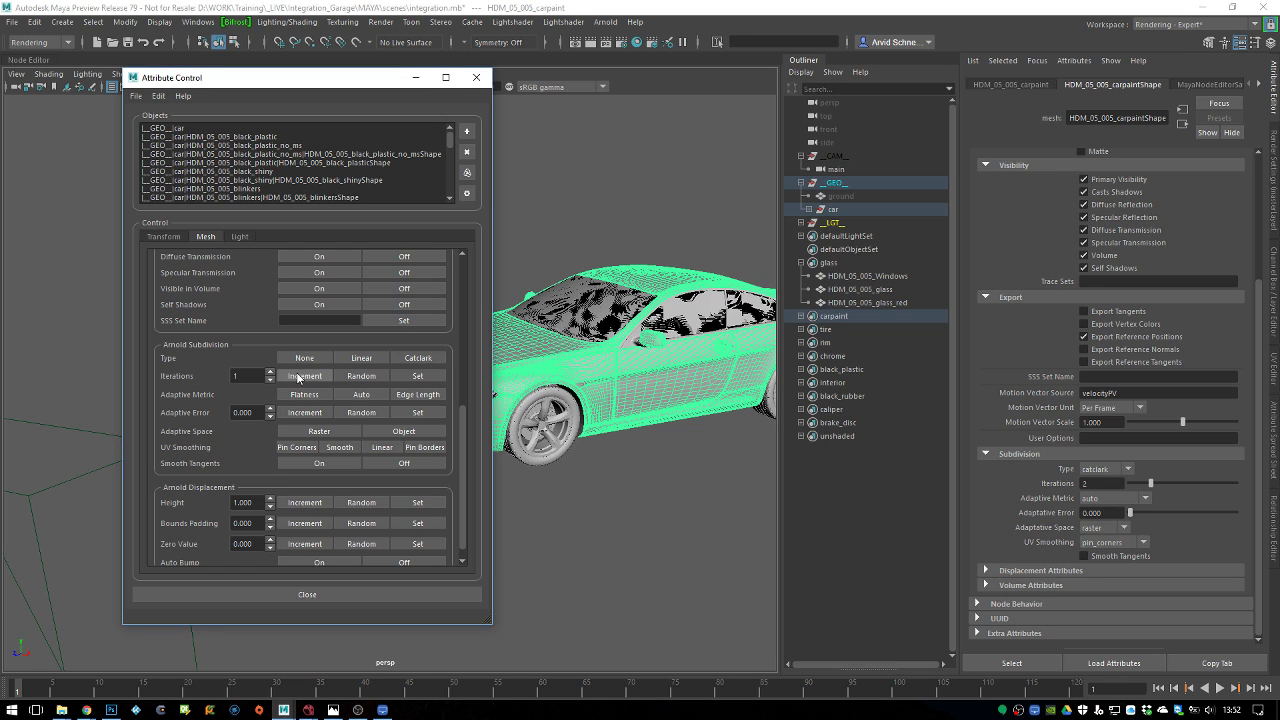
left_click(1080, 484)
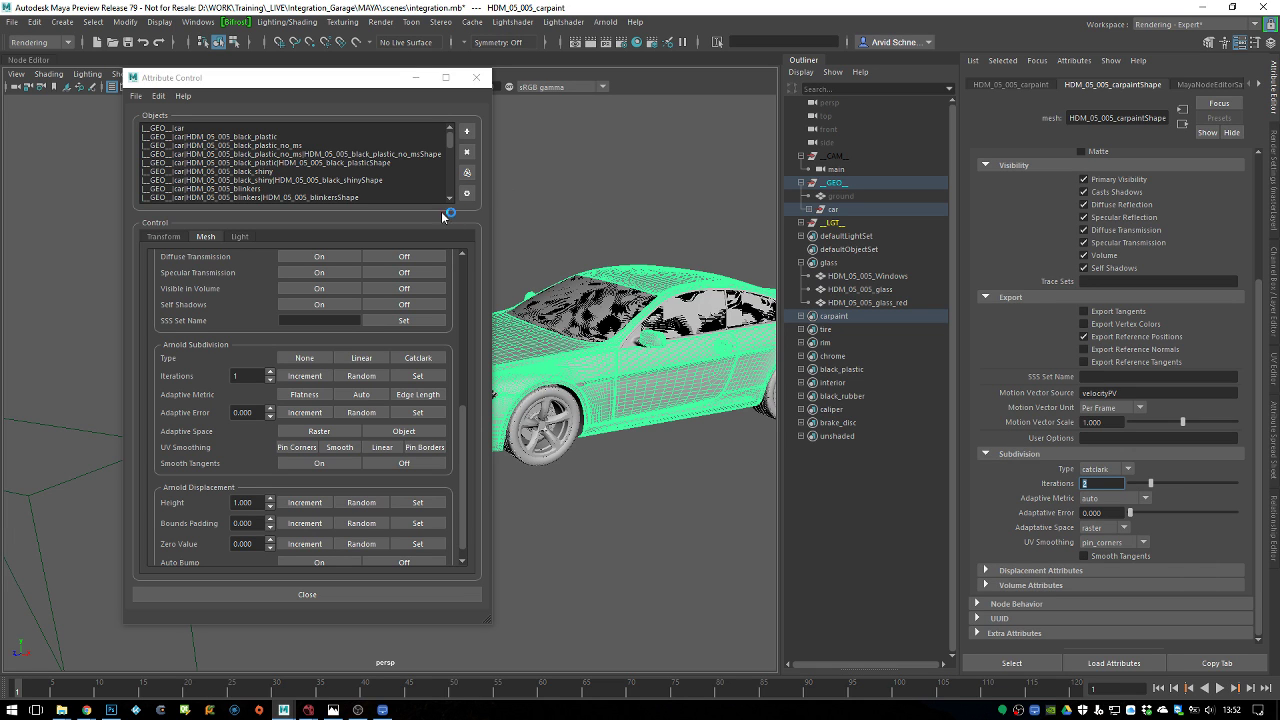
left_click_drag(390, 236, 377, 259)
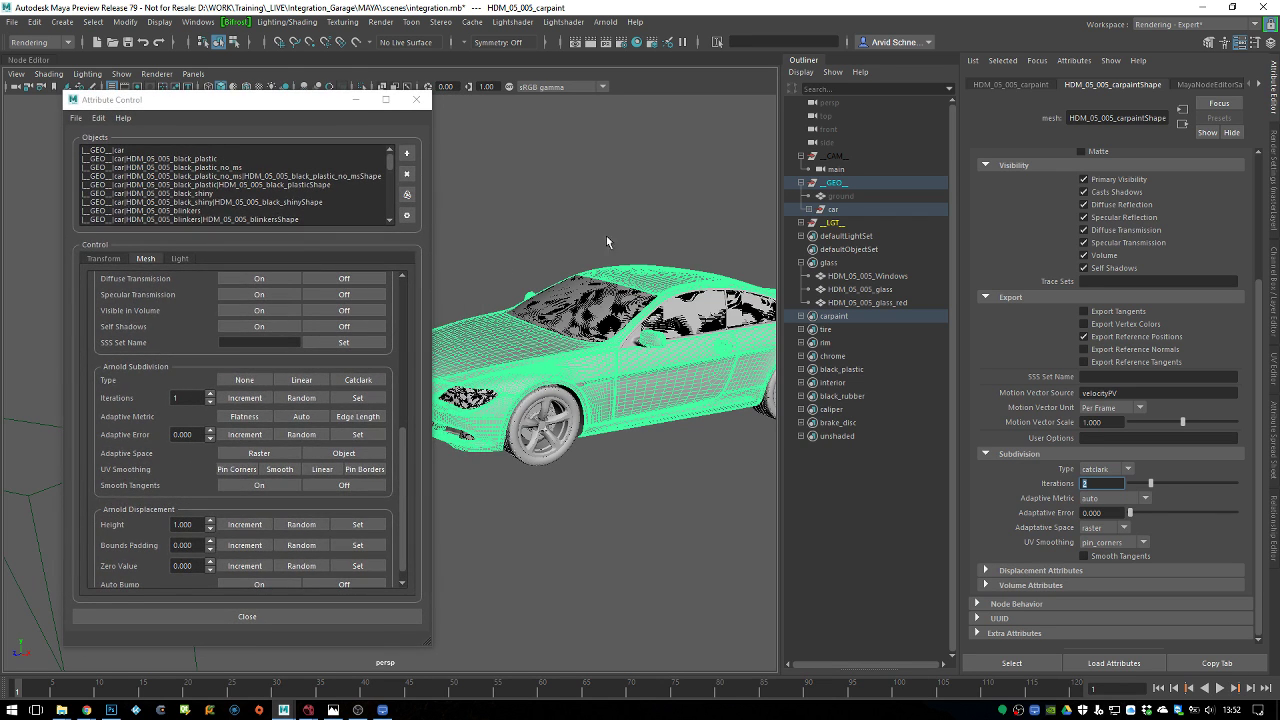
left_click(594, 212)
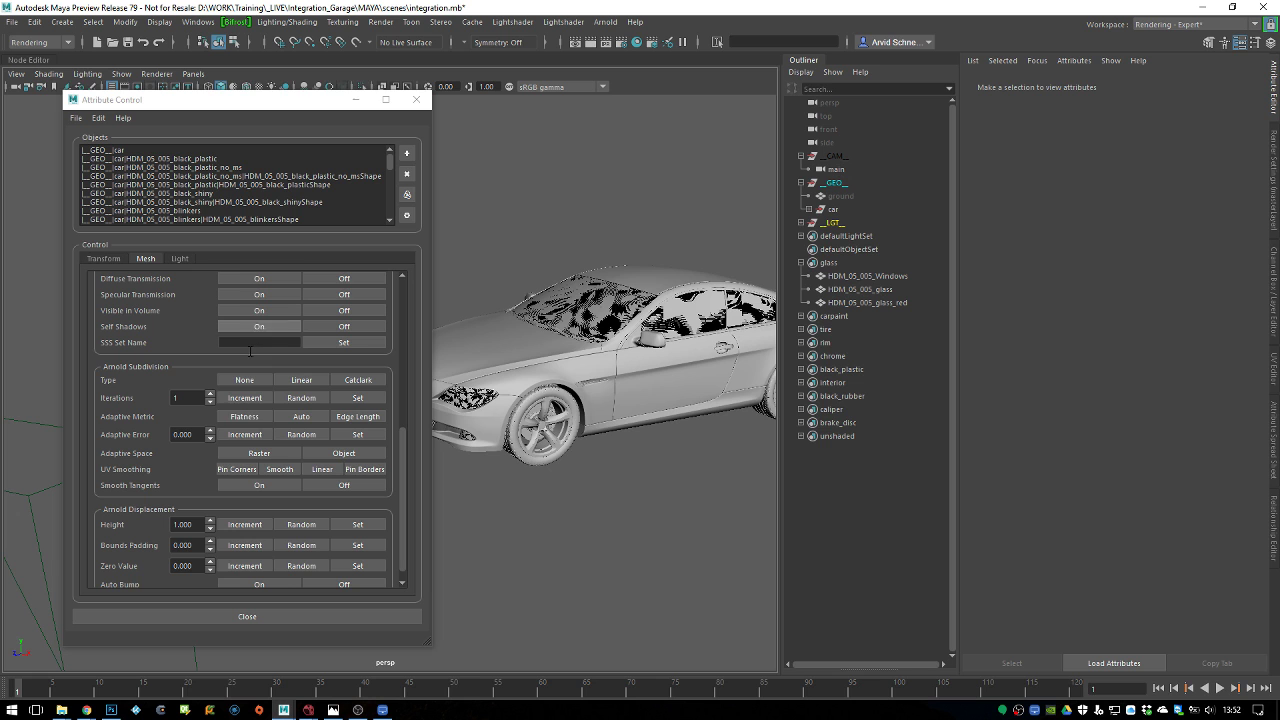
left_click_drag(505, 226, 632, 239, "alt")
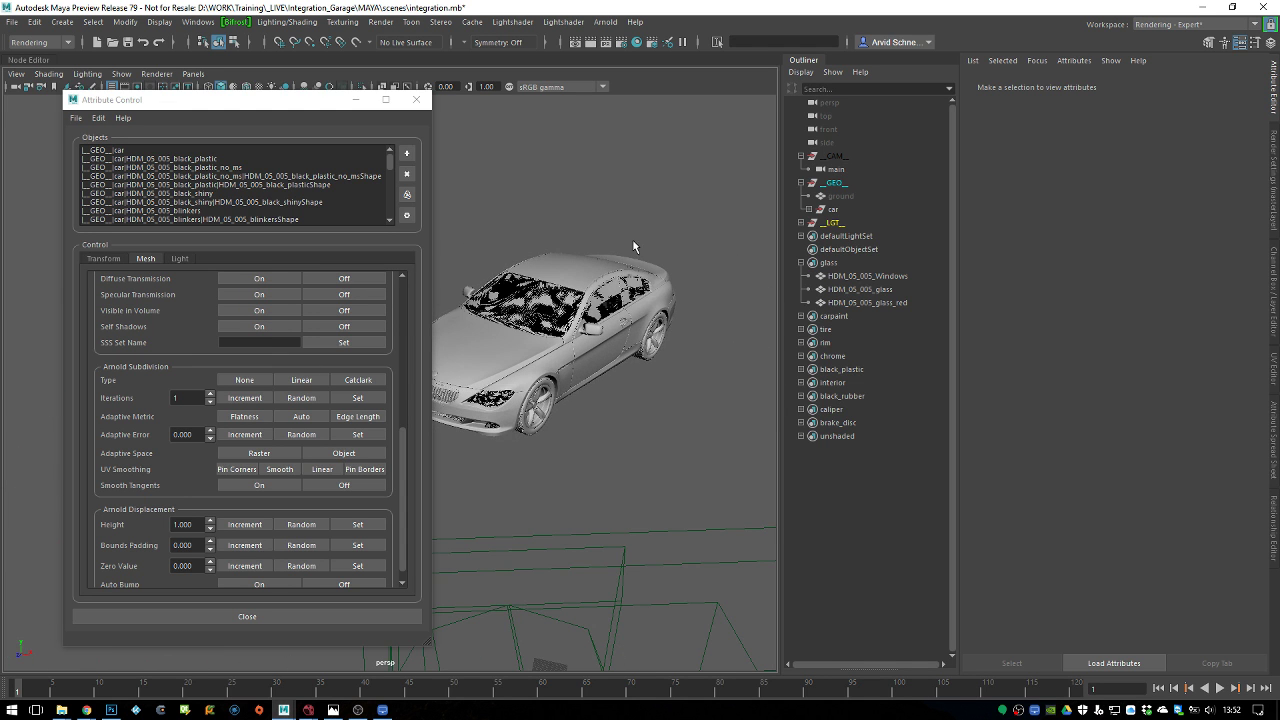
left_click(416, 99)
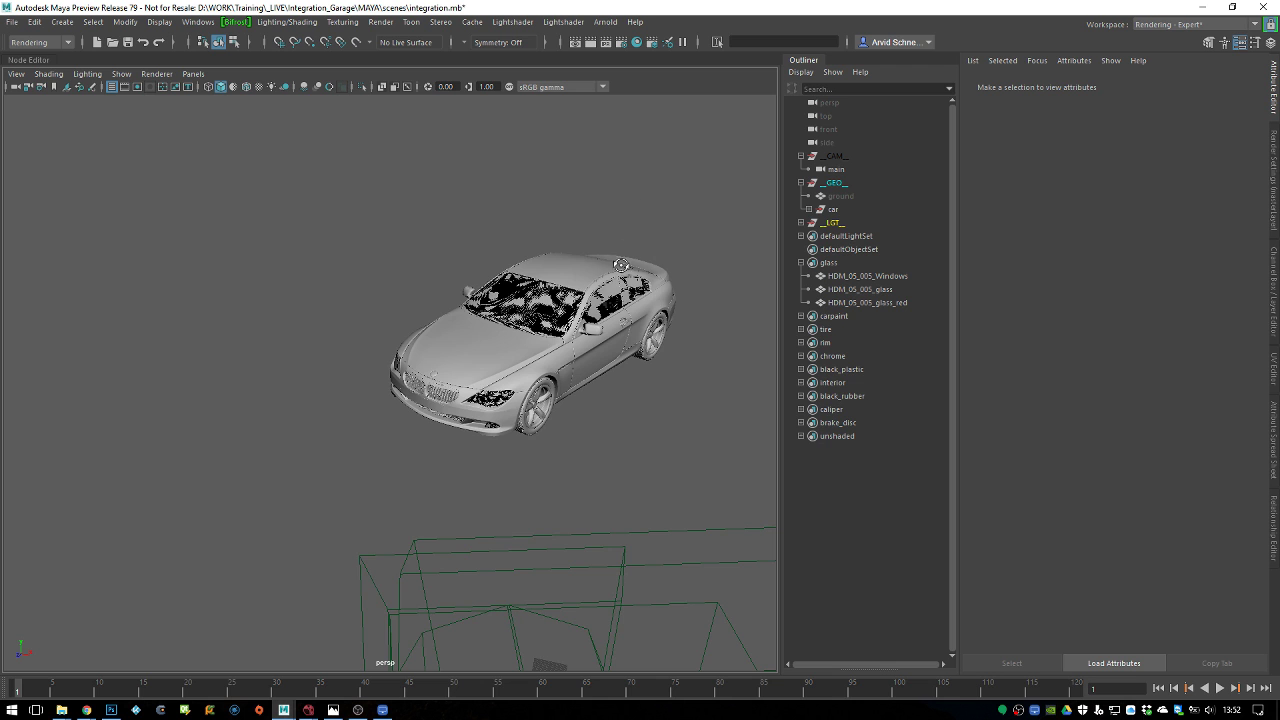
Select the three meshes in the glass set and assign them a new aiStandardSurface material
left_click_drag(621, 265, 568, 275, "alt")
scroll(568, 275, "up", 5)
left_click_drag(862, 276, 860, 302)
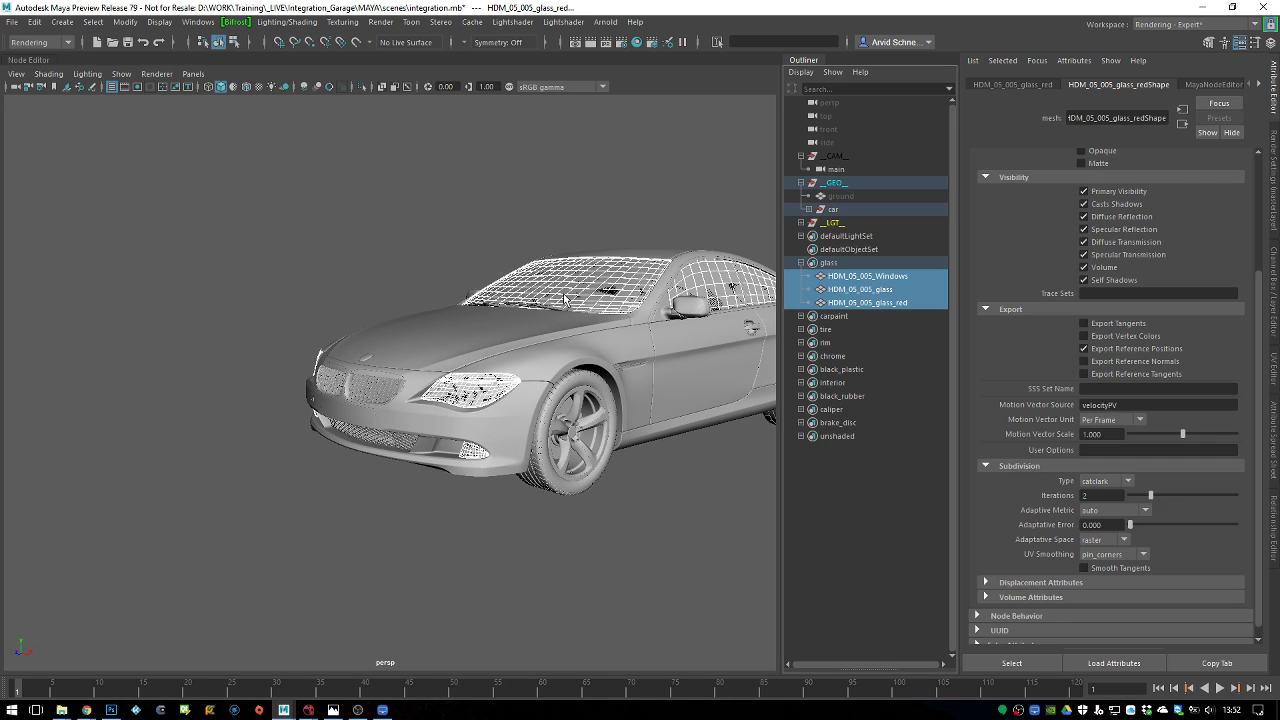
right_click_drag(563, 294, 642, 640)
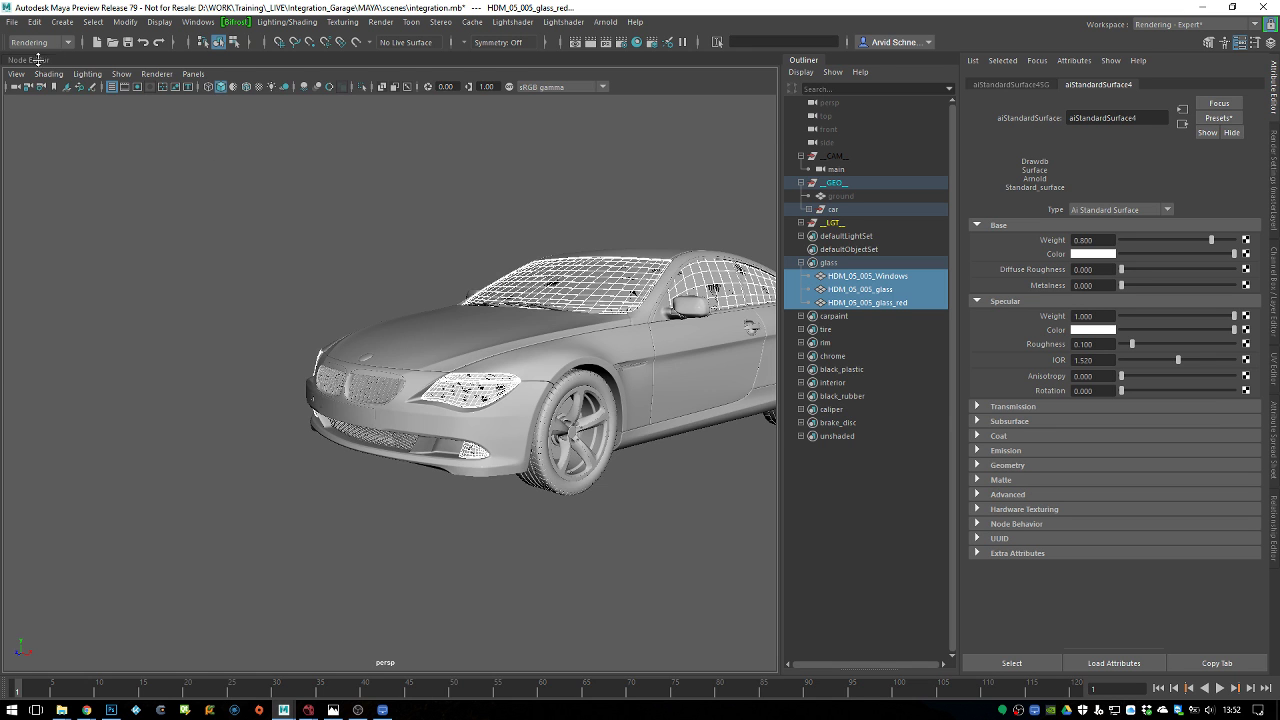
Show the Node Editor, clear its graph, and graph only the new glass shader with its shading group
left_click(38, 60)
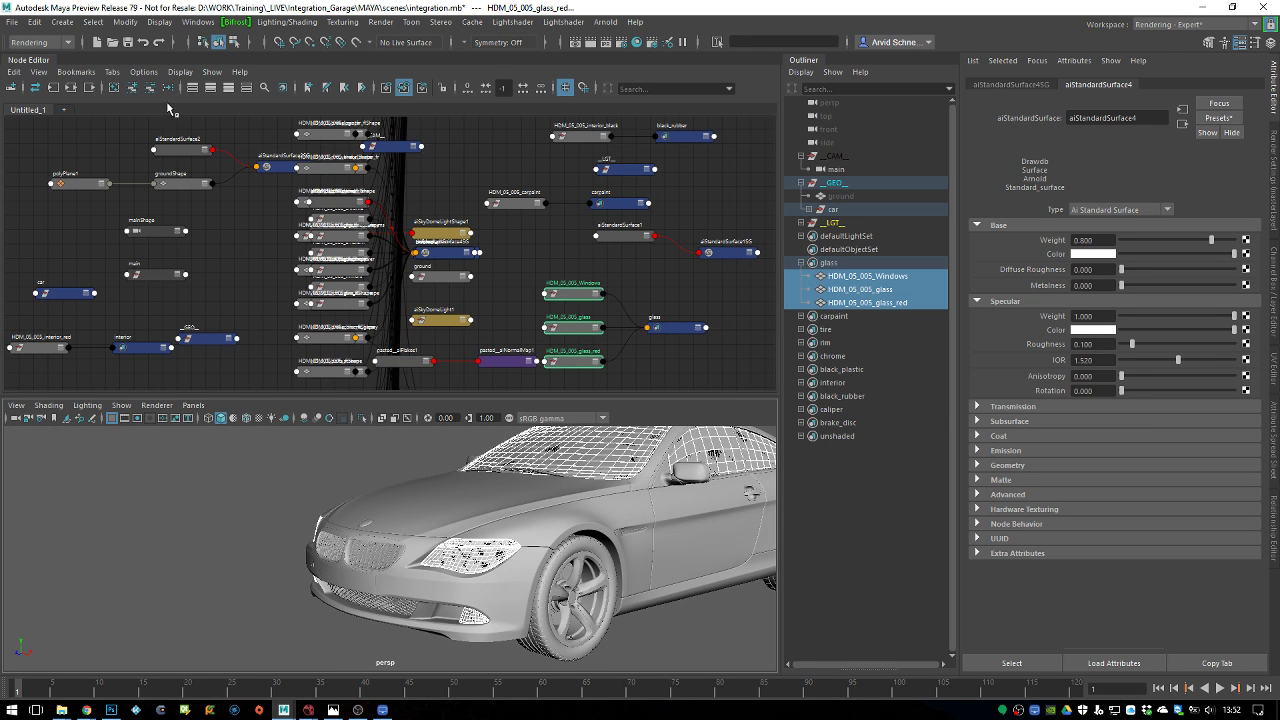
left_click(114, 87)
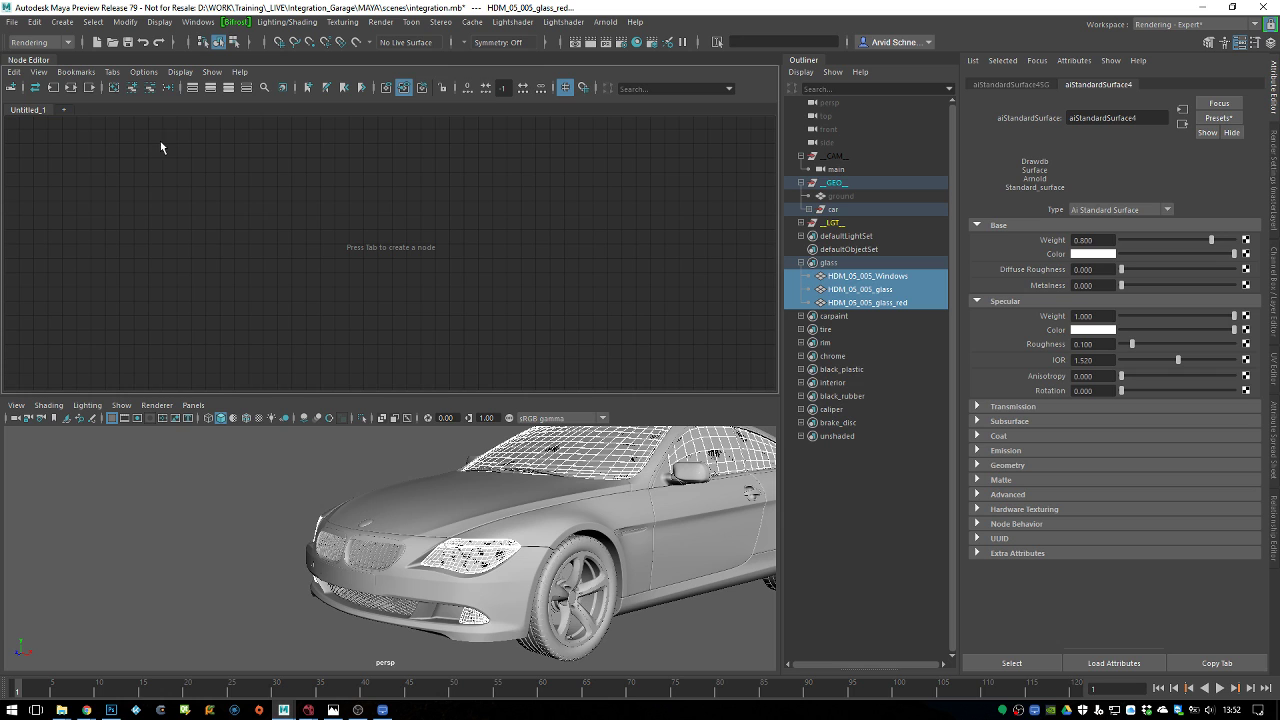
left_click(71, 87)
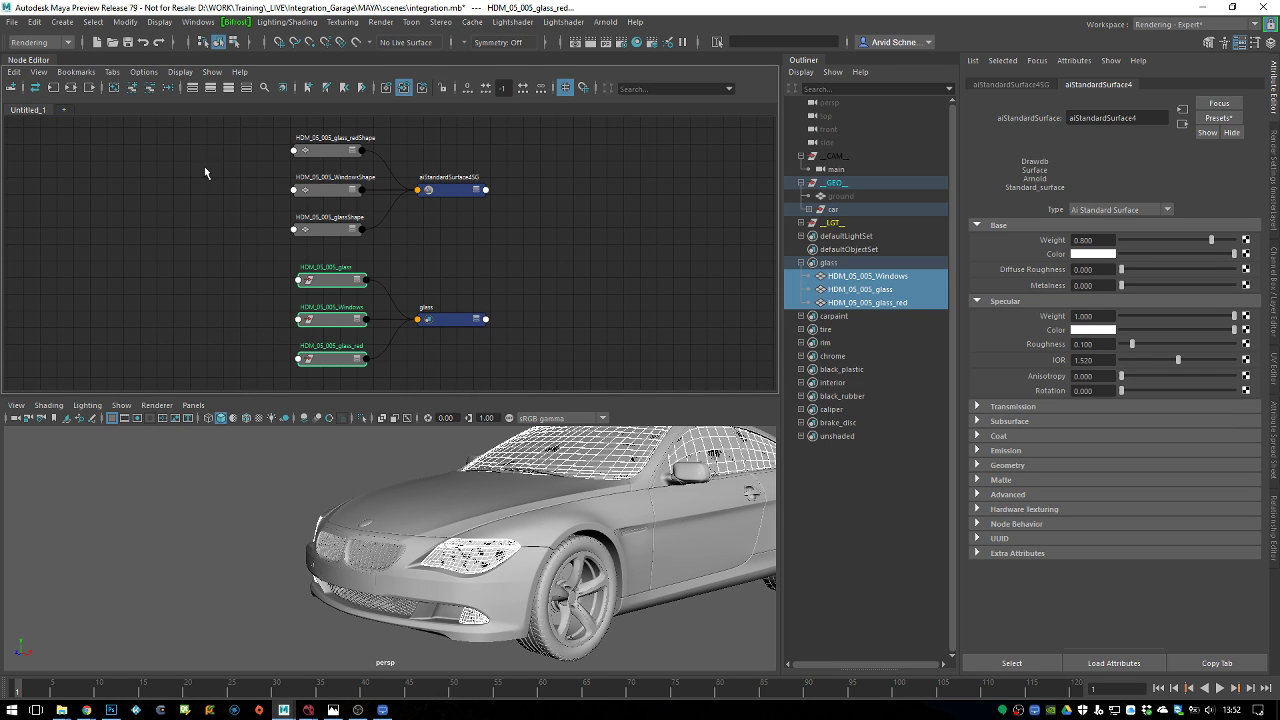
left_click(89, 87)
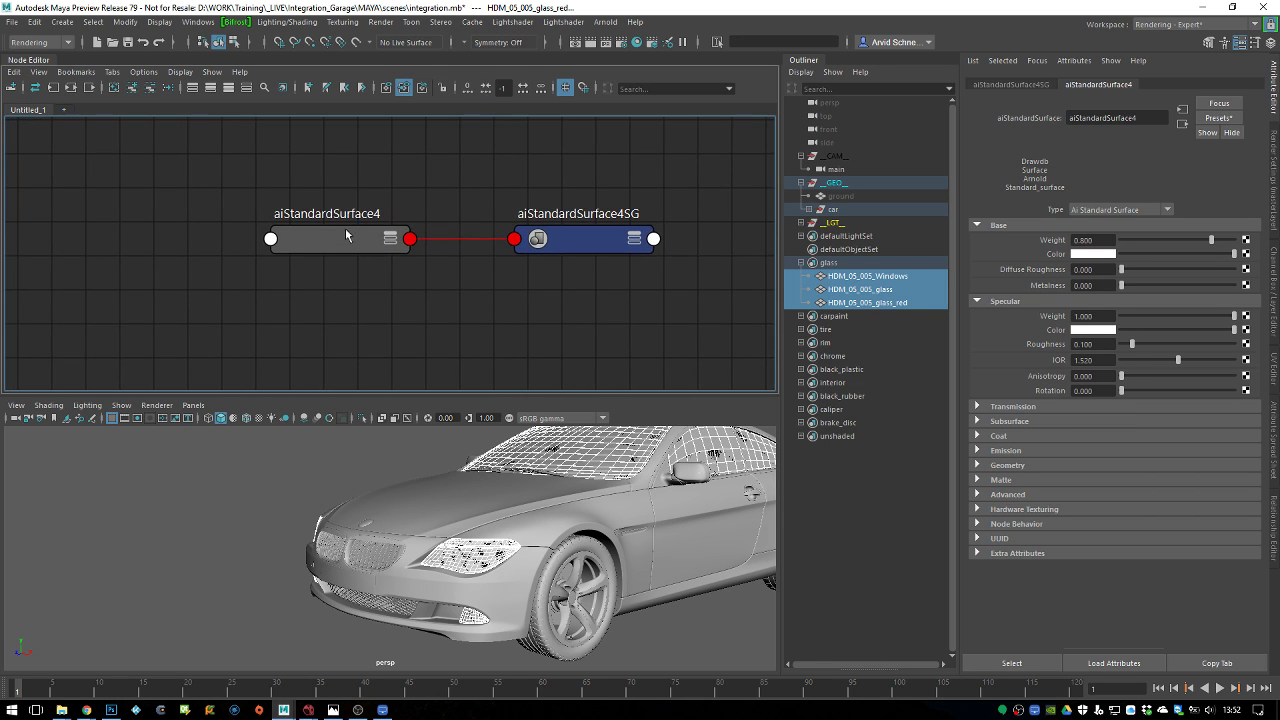
Rename the glass meshes' aiStandardSurface shader to ai_glass
left_click(336, 236)
double_click(1159, 117)
type("ai_glass")
key("Return")
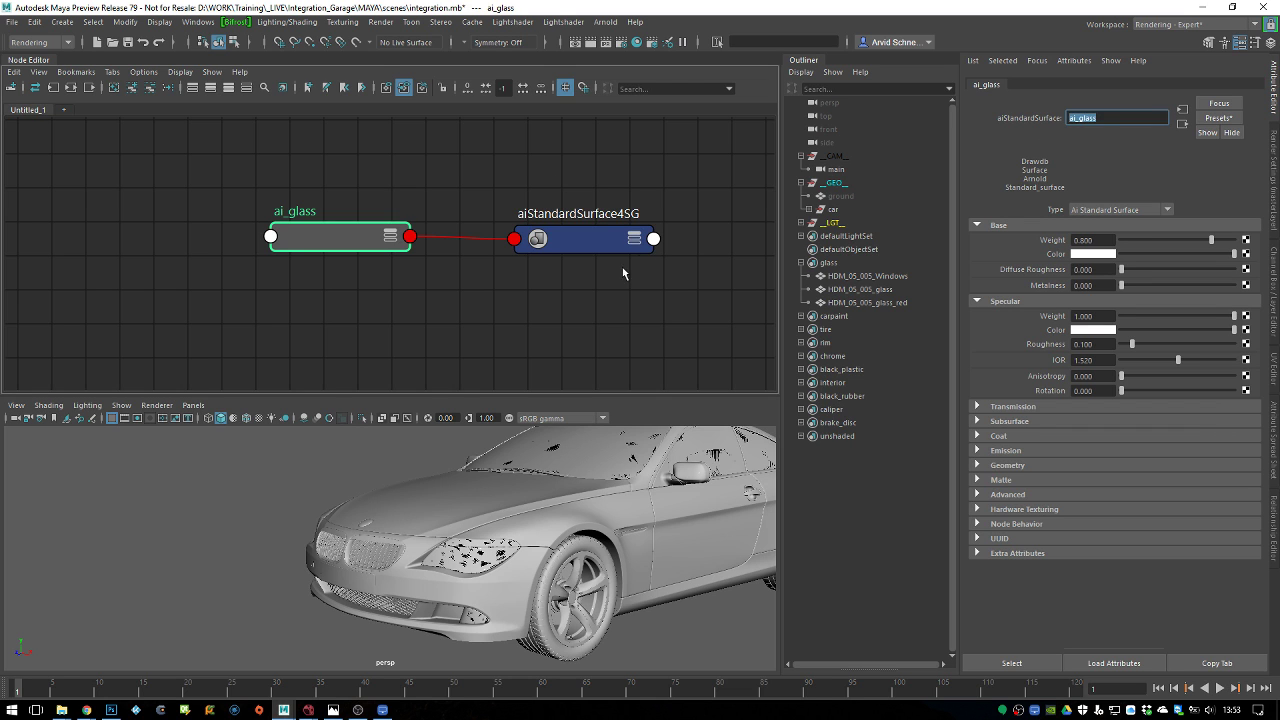
Rename the glass shader's shading group to ai_glassSG
left_click(600, 240)
left_click(1015, 85)
double_click(1134, 120)
type("ai_glassSG")
key("Return")
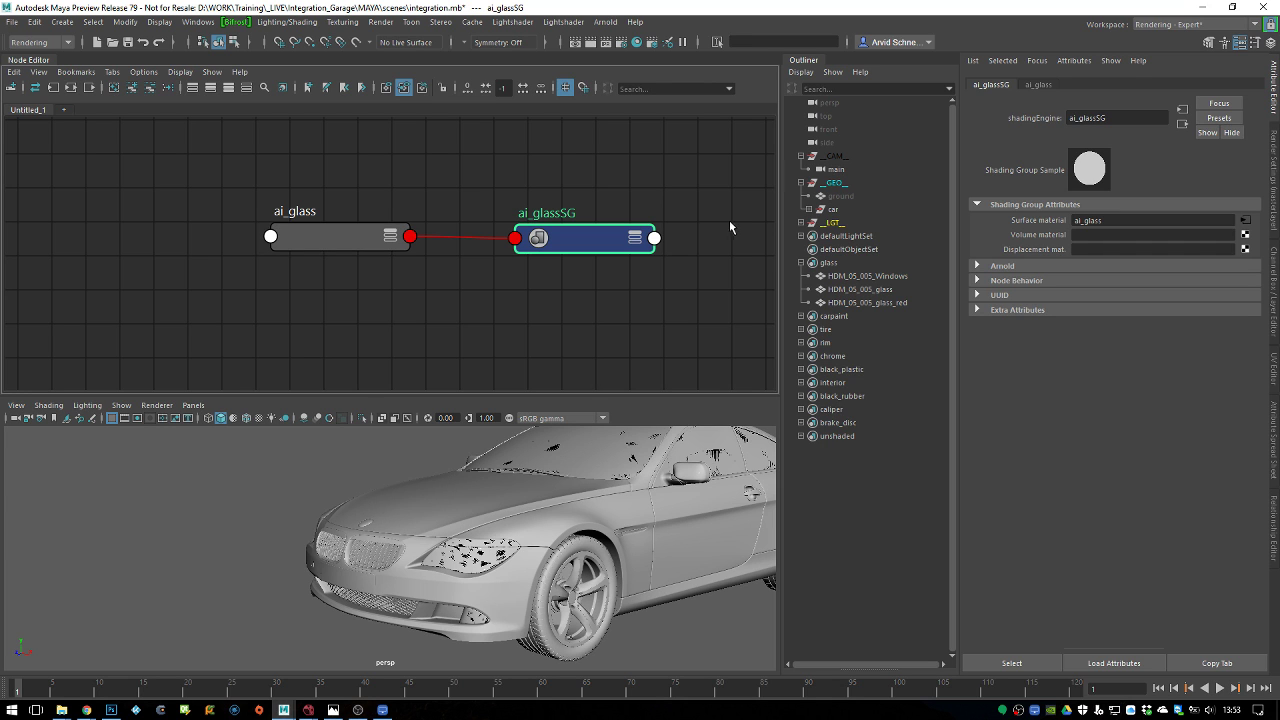
Open the Arnold RenderView, dock it above the perspective viewport, and resize it to show the whole plate
left_click_drag(575, 494, 472, 505, "alt")
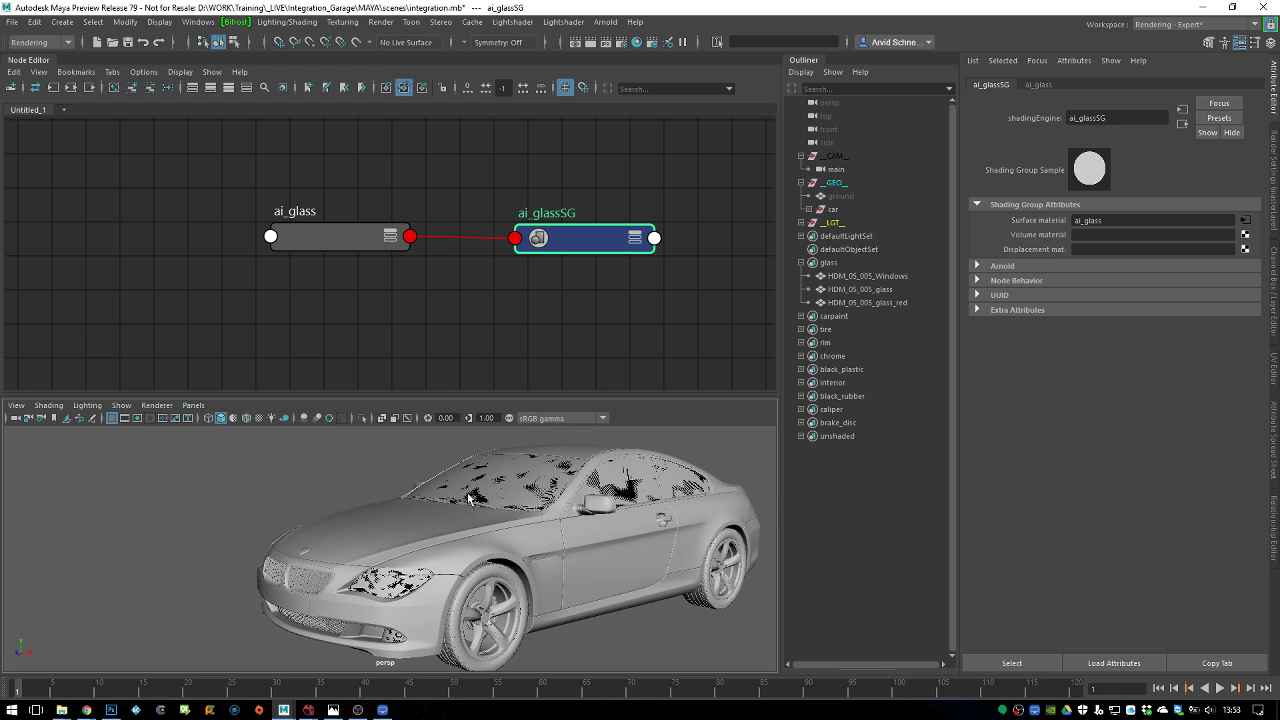
left_click(617, 46)
mouse_move(275, 67)
left_mouse_down()
mouse_move(177, 67)
mouse_move(204, 139)
mouse_move(257, 52)
left_mouse_up()
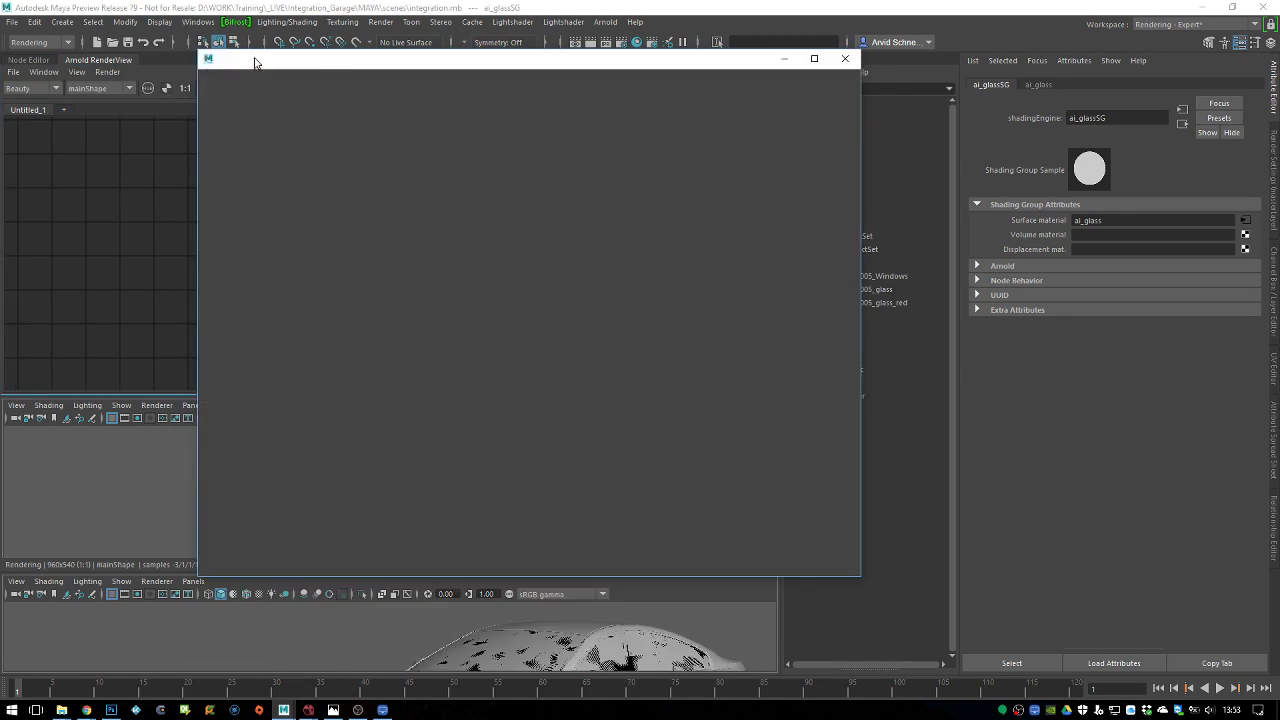
left_click_drag(338, 575, 338, 406)
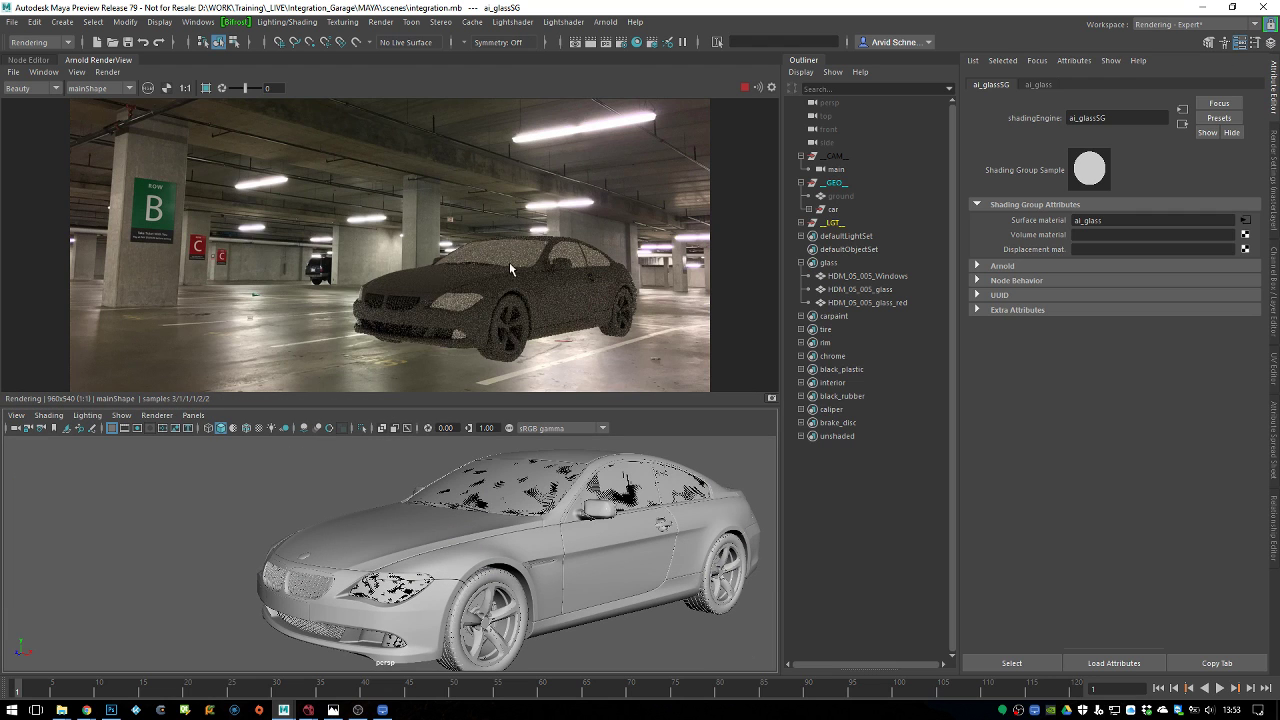
middle_click_drag(521, 279, 433, 221)
left_click(167, 88)
left_click(185, 88)
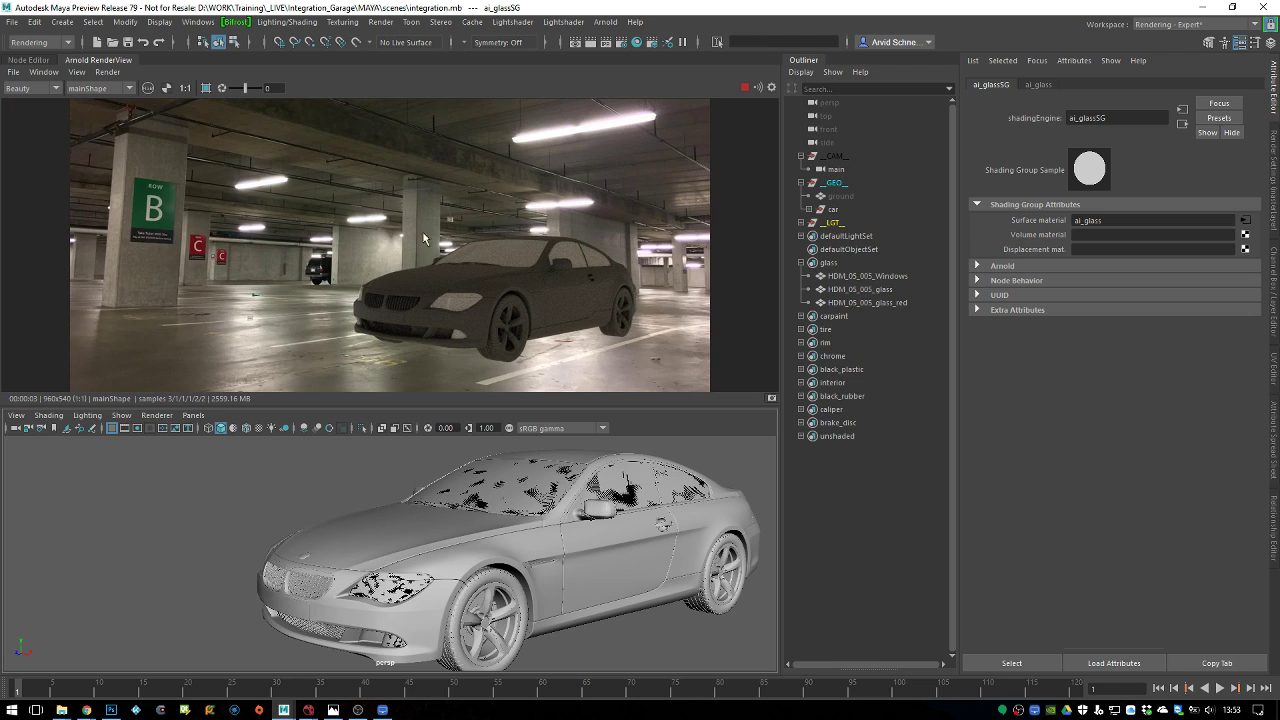
Set the render's test resolution to 100% and limit rendering to a crop region around the car's windows
left_click(107, 72)
mouse_move(160, 199)
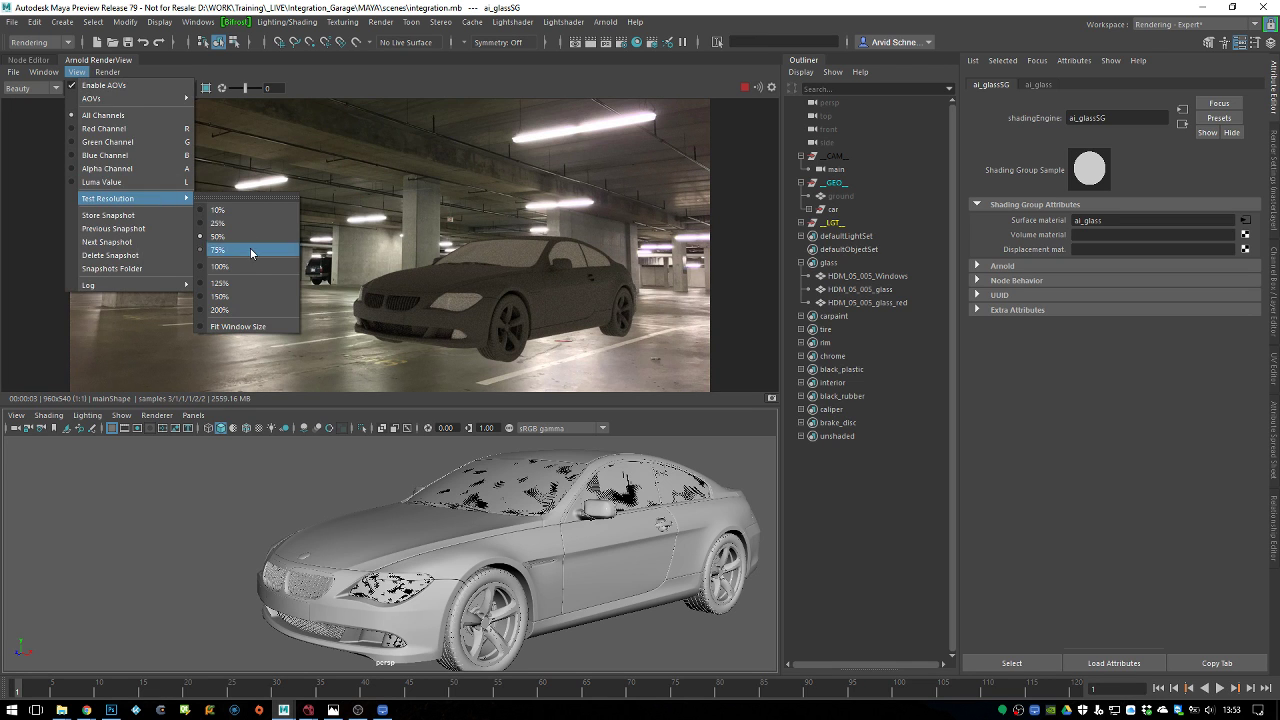
left_click(253, 257)
left_click(185, 88)
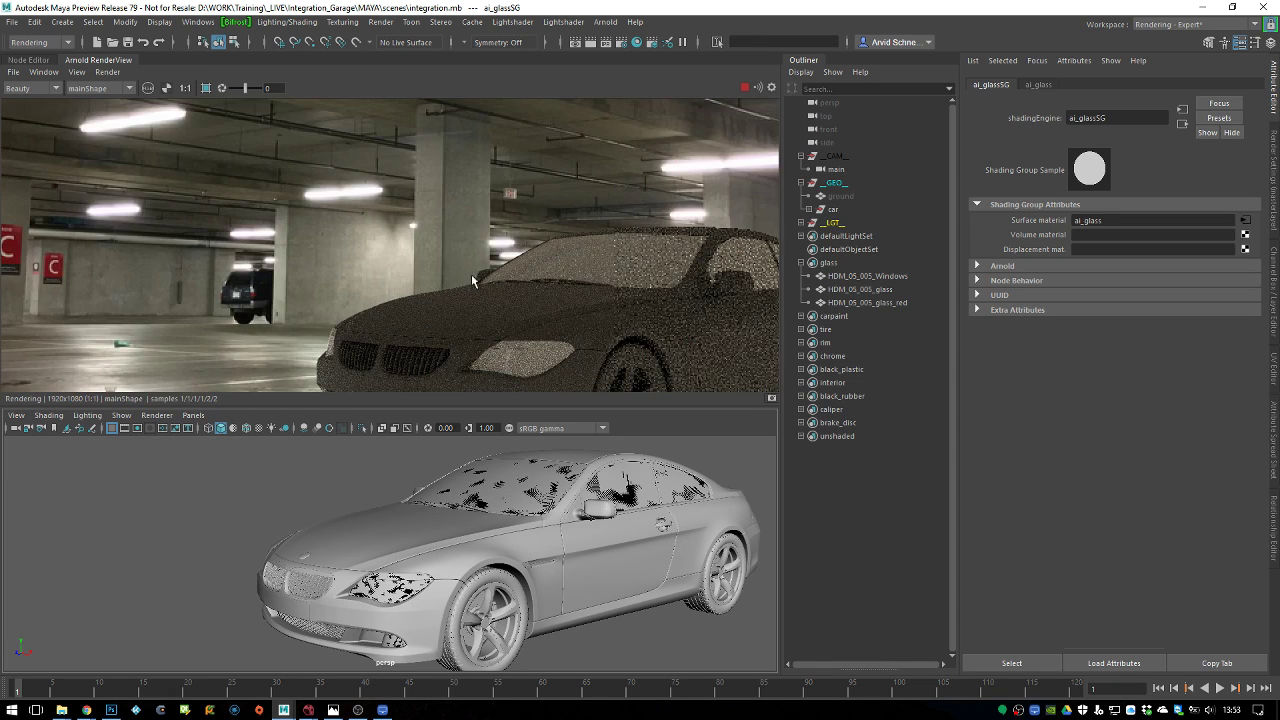
middle_click_drag(517, 283, 327, 183)
left_click_drag(294, 151, 672, 235, "ctrl")
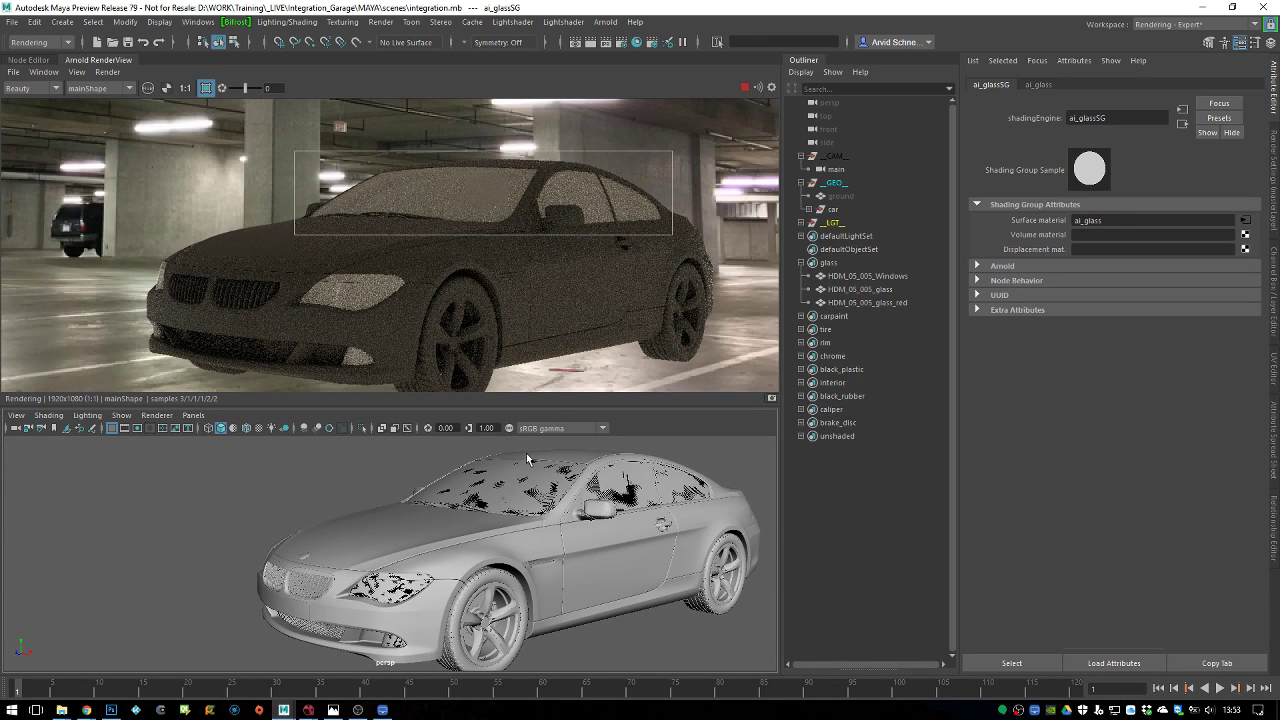
Pick the windows in the render and set ai_glass to base weight 1, black base color, and specular roughness 0
left_click(444, 187)
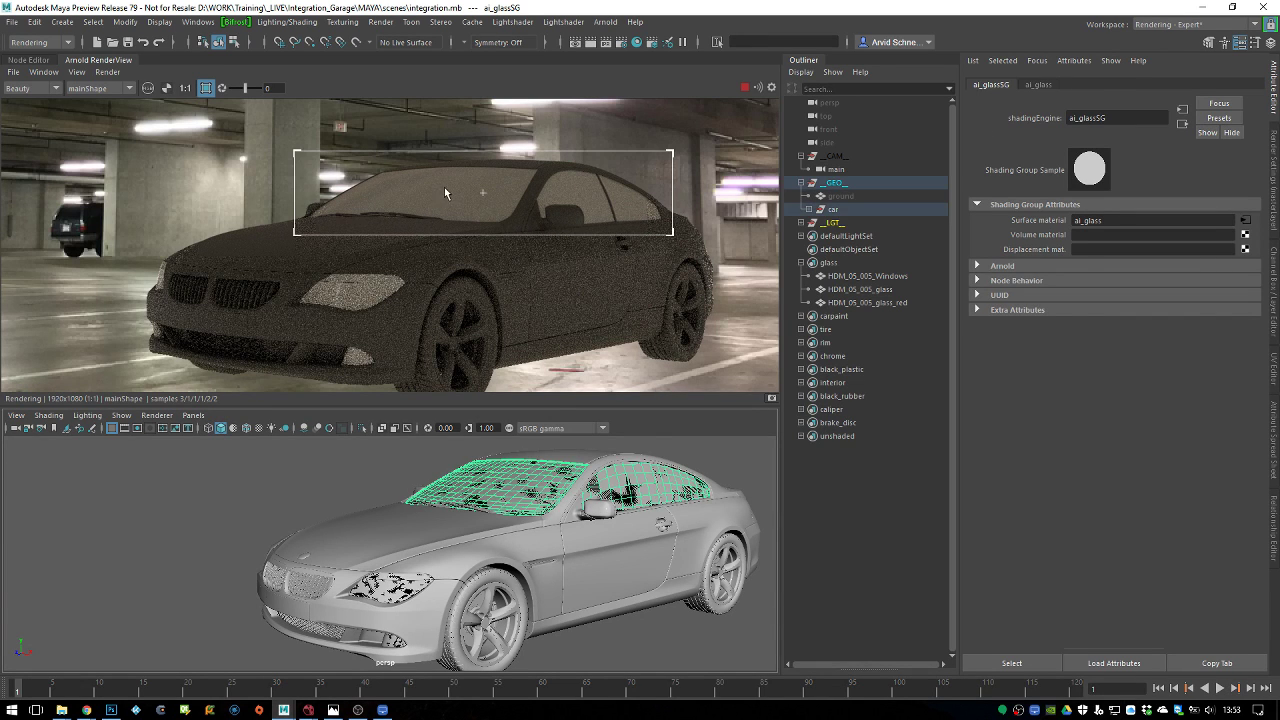
scroll(1262, 185, "up", 3)
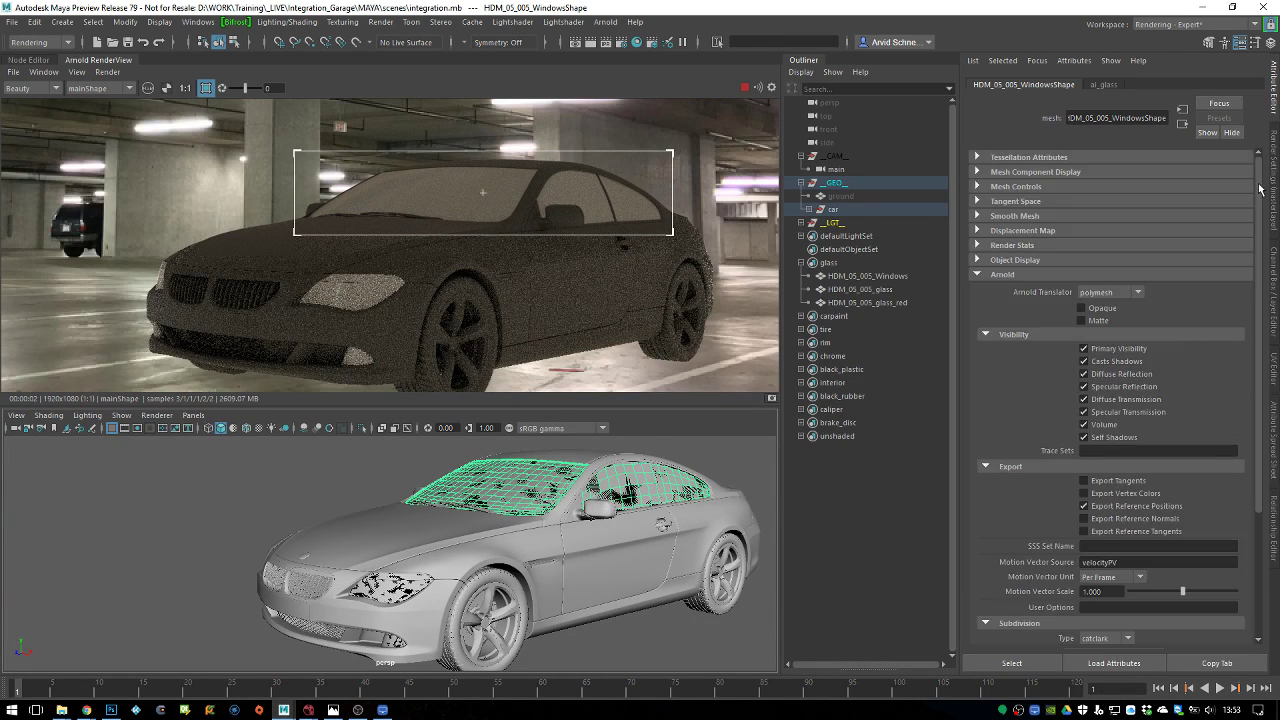
left_click(1104, 85)
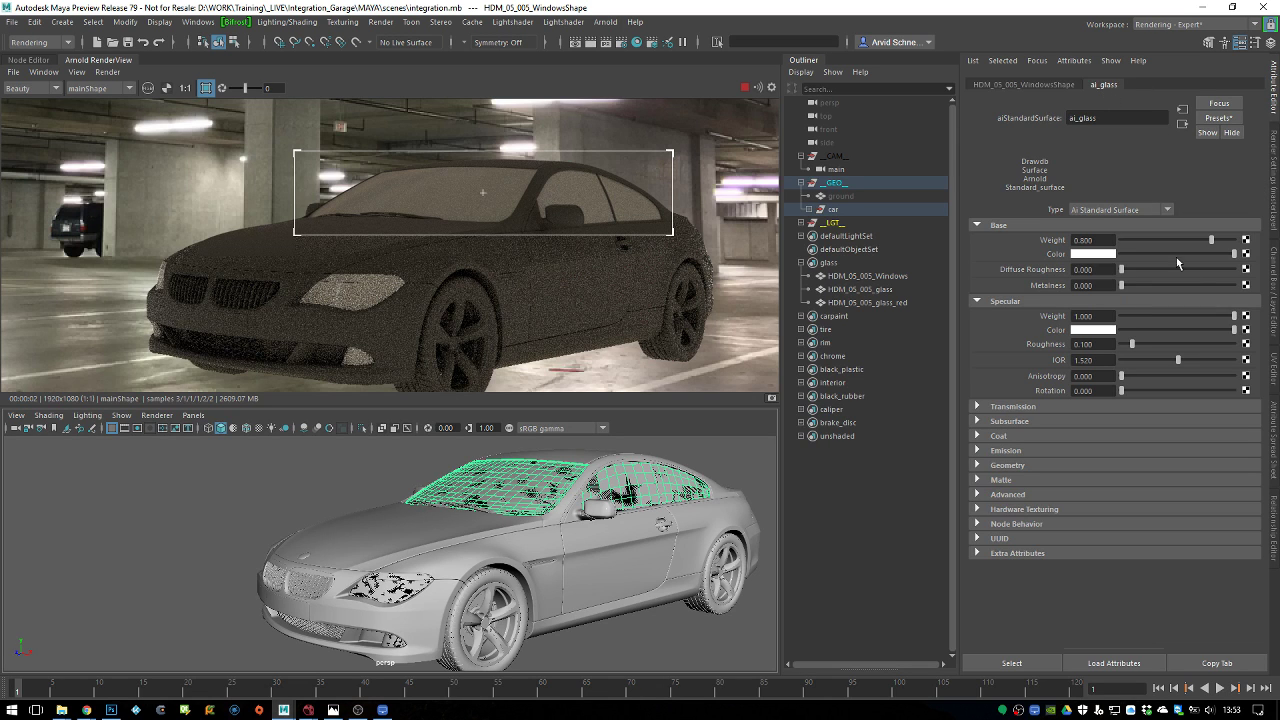
left_click_drag(1221, 243, 1238, 243)
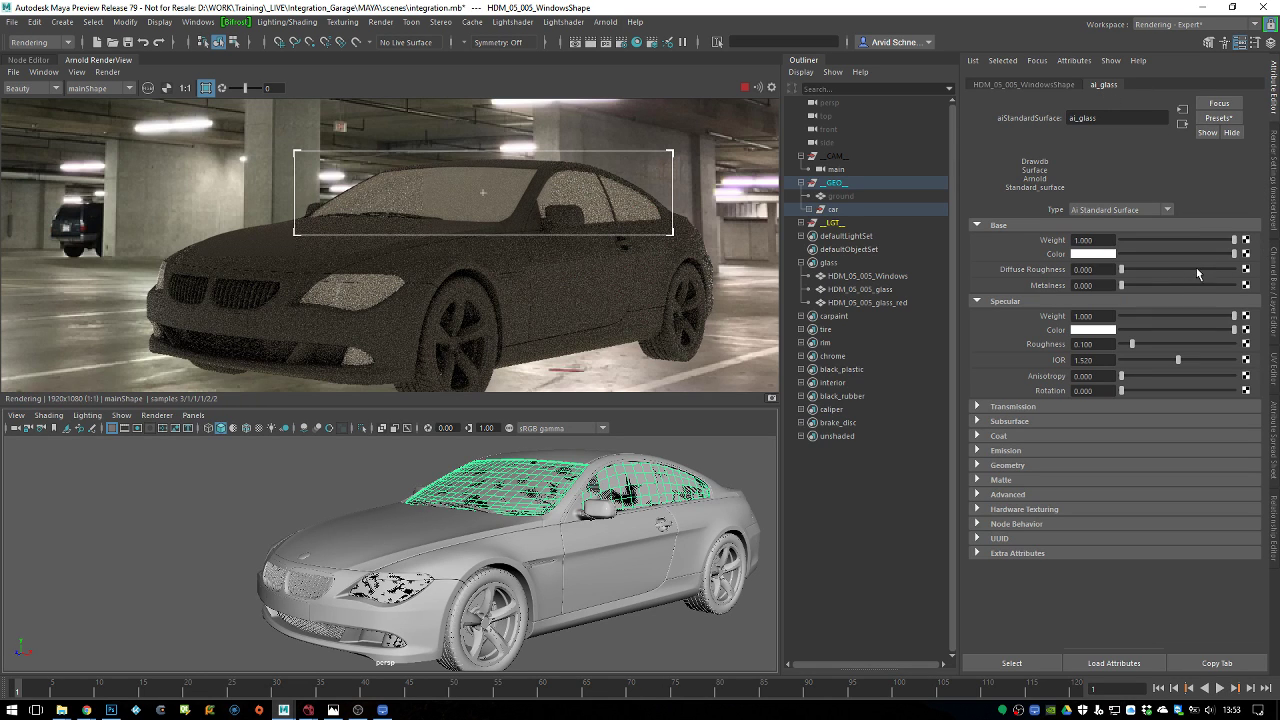
left_click_drag(1232, 253, 1121, 253)
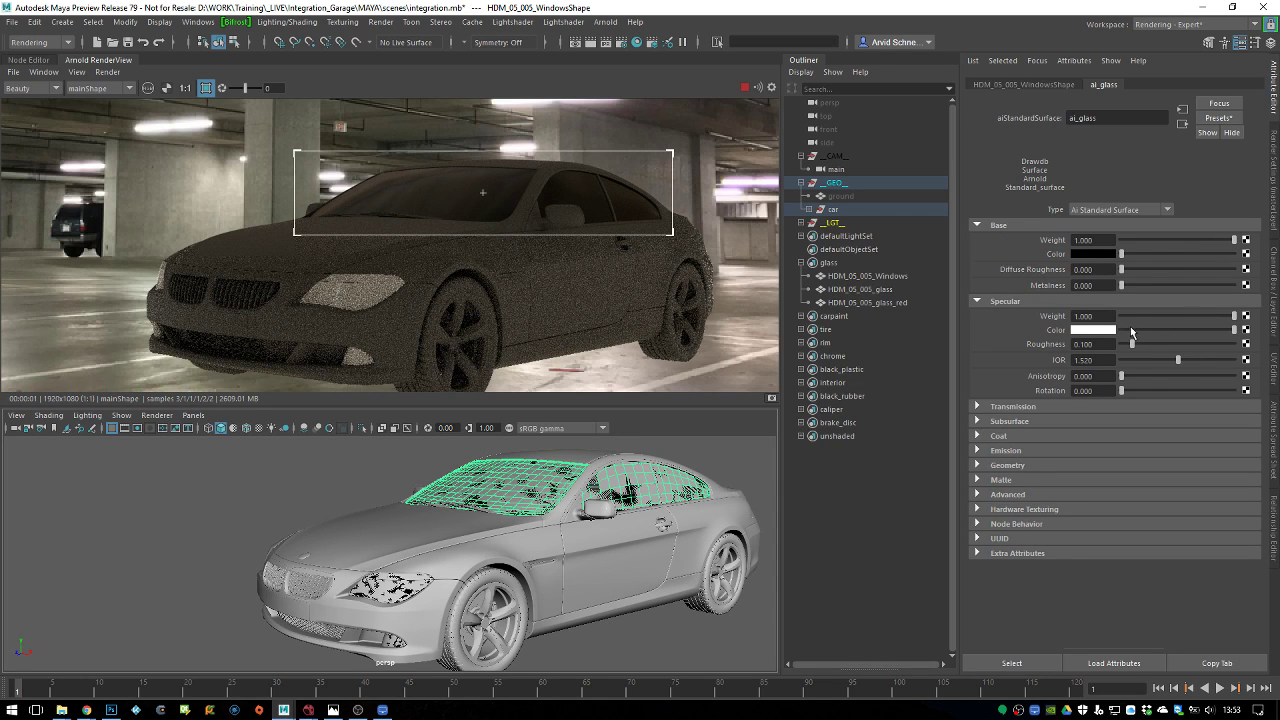
left_click_drag(1131, 345, 1119, 345)
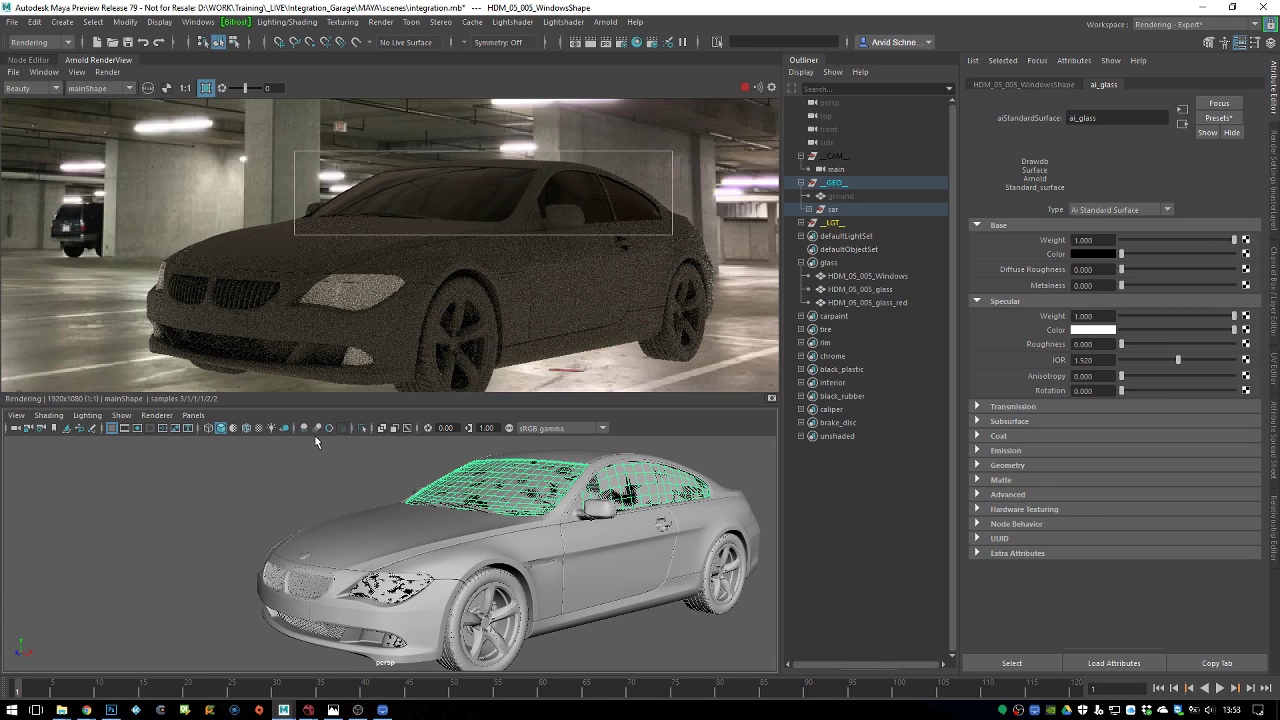
Switch the Arnold RenderView camera to perspShape
left_click(94, 90)
left_click(94, 90)
left_click(94, 90)
left_click(87, 100)
left_click_drag(504, 517, 353, 549, "alt")
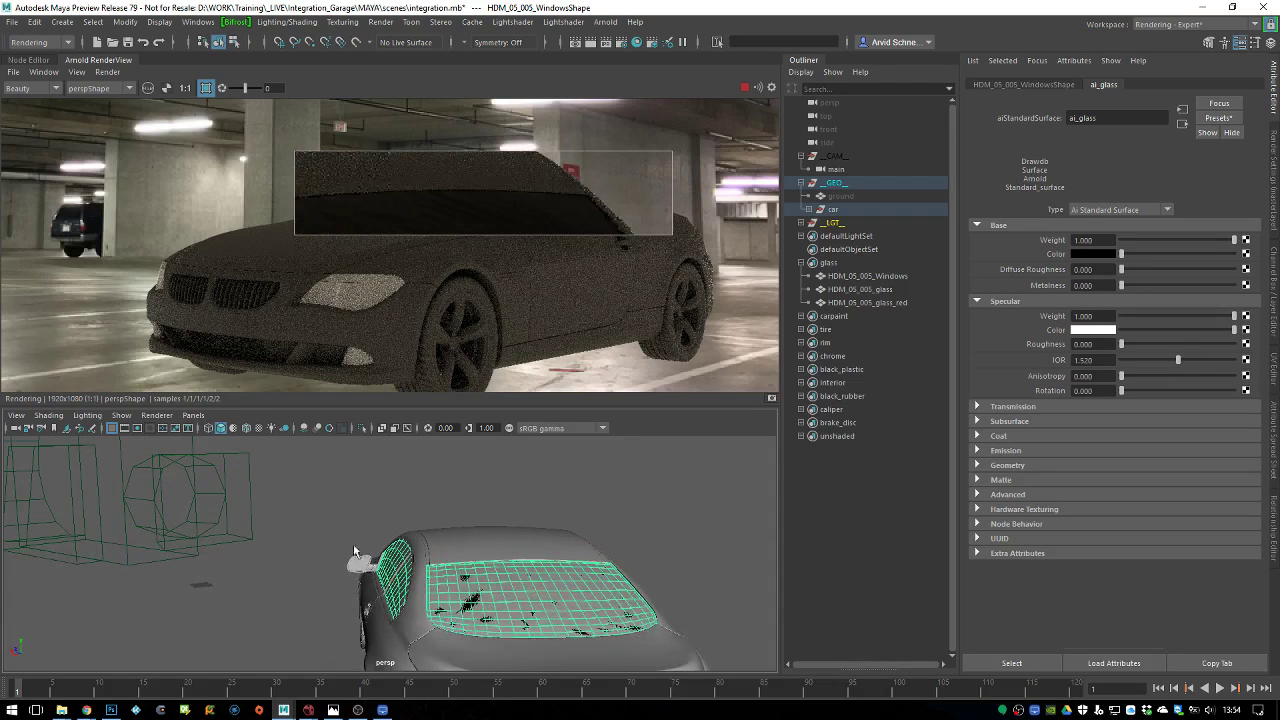
Create a polygon sphere, enlarge it, and snap it onto the top of the car
left_click(609, 501)
right_click_drag(610, 432, 668, 440, "shift")
key("w")
key("r")
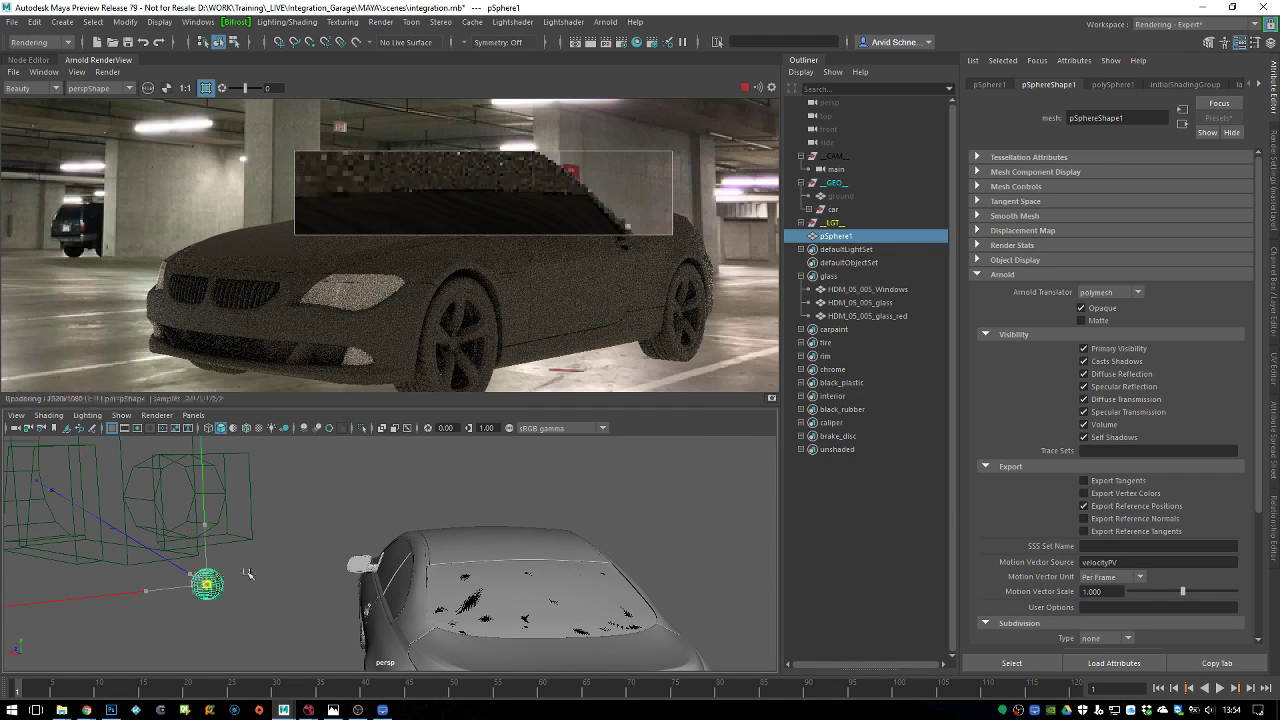
left_click_drag(226, 582, 250, 580)
key("v")
mouse_move(414, 553)
middle_mouse_down()
mouse_move(429, 560)
mouse_move(423, 543)
middle_mouse_up()
Assign the existing ai_glass material to the sphere and redraw the render crop region over it
left_click_drag(423, 543, 522, 555, "alt")
key("q")
right_click_drag(536, 553, 628, 688)
left_click_drag(626, 575, 618, 550, "alt")
scroll(618, 550, "up", 10)
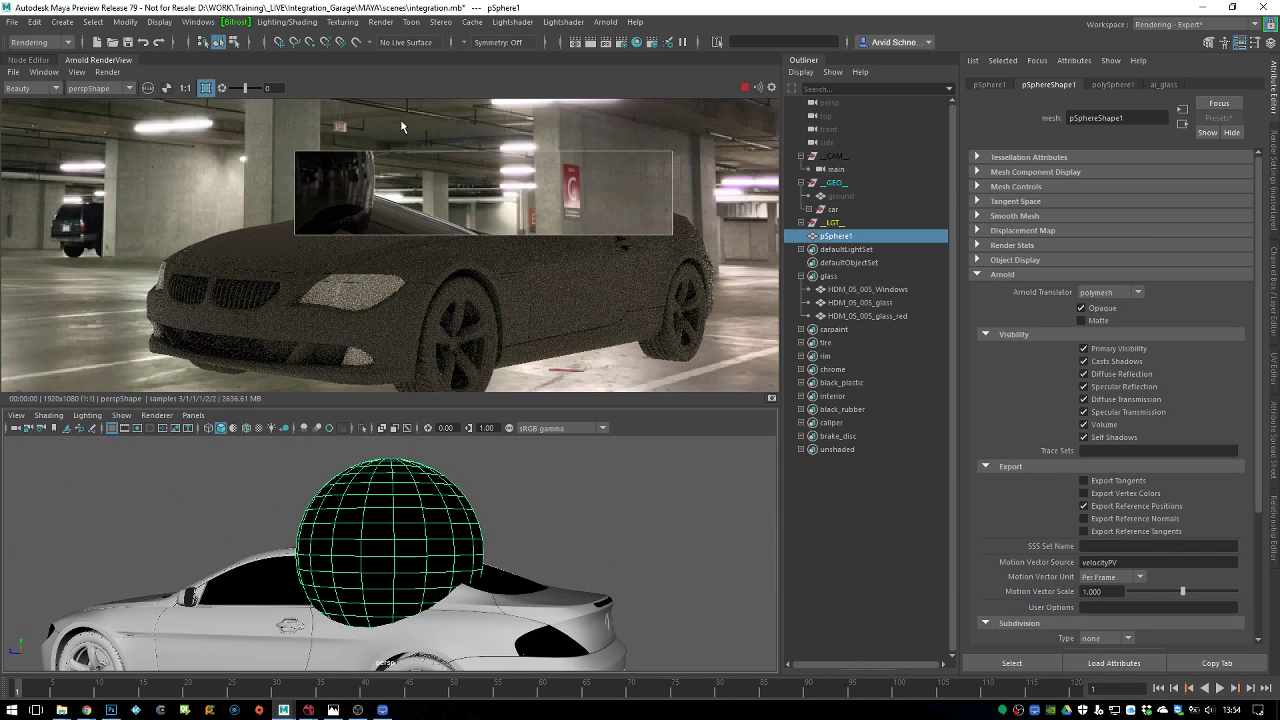
left_click_drag(440, 540, 548, 528, "alt")
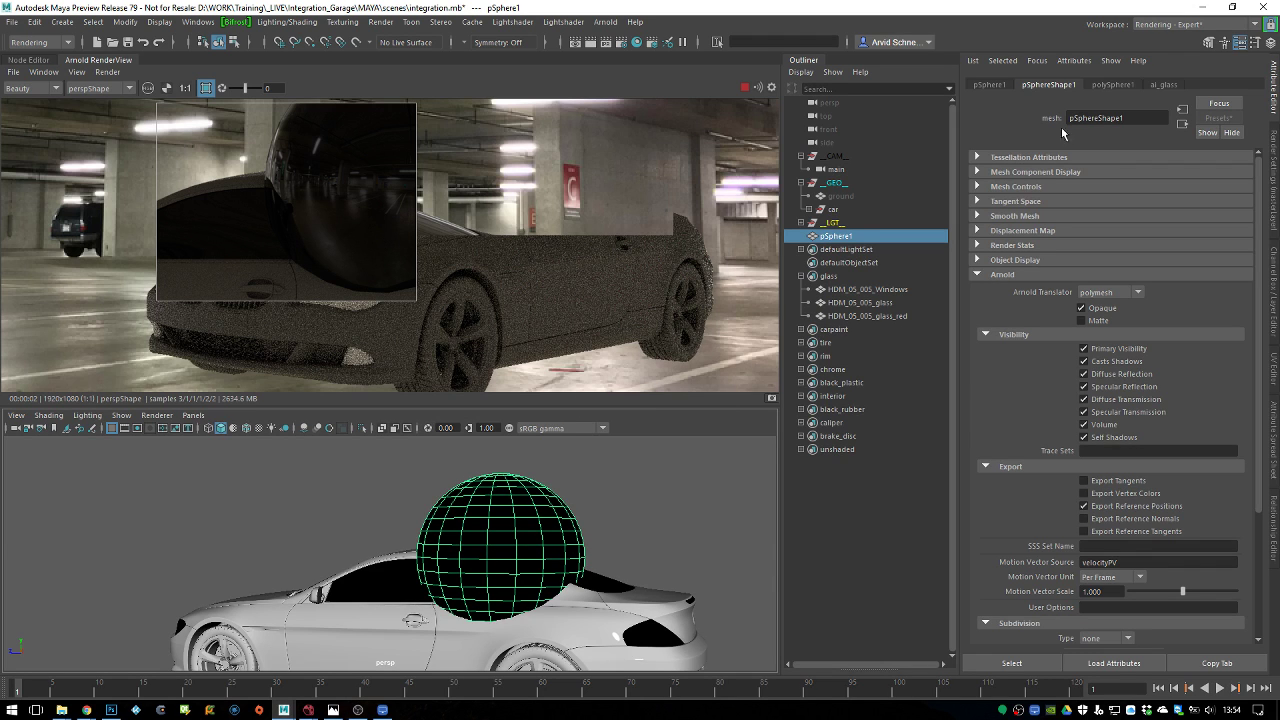
Set the specular IOR of the ai_glass shader to 1.55
left_click(1164, 85)
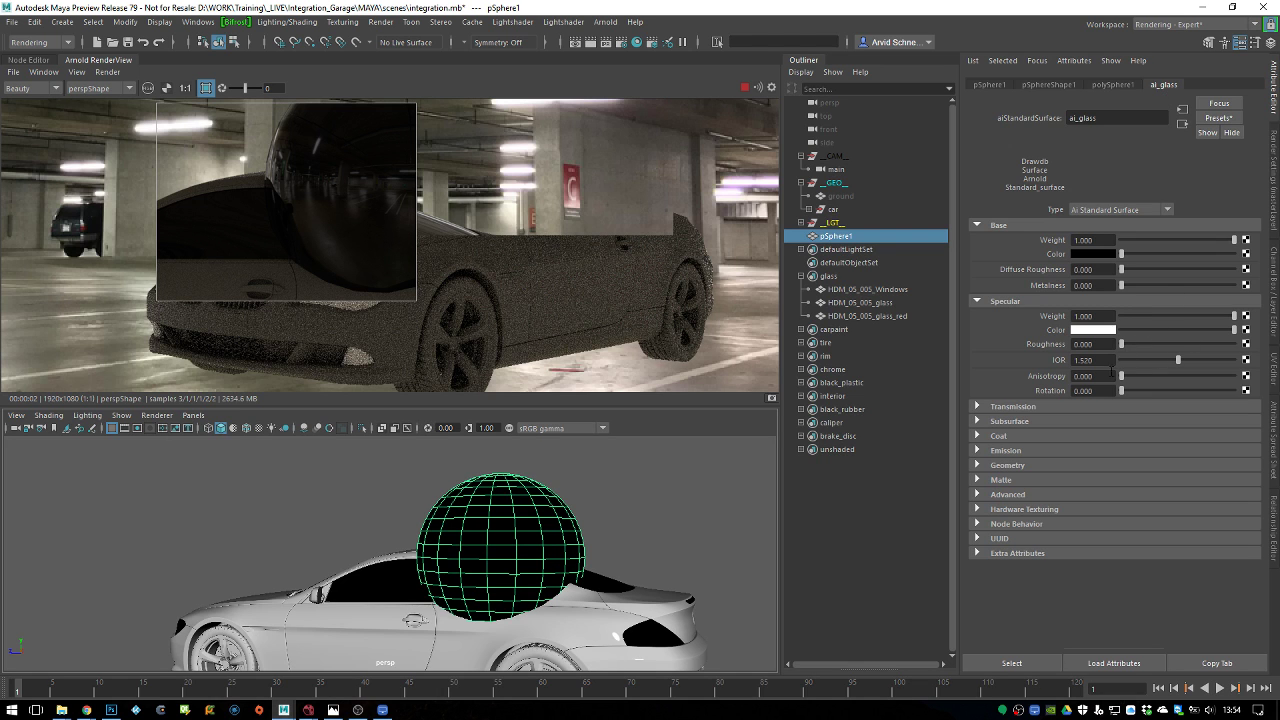
mouse_move(1169, 362)
left_mouse_down()
mouse_move(1212, 356)
mouse_move(1185, 360)
left_mouse_up()
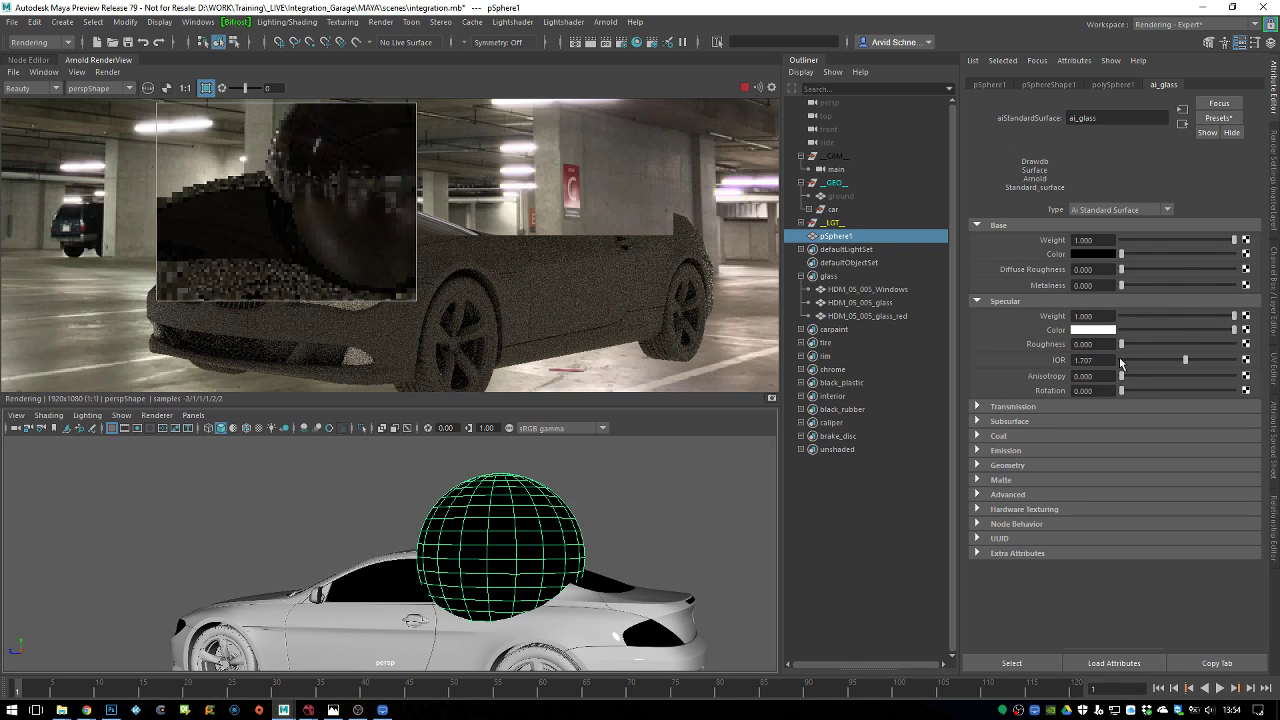
double_click(1100, 360)
key("Return")
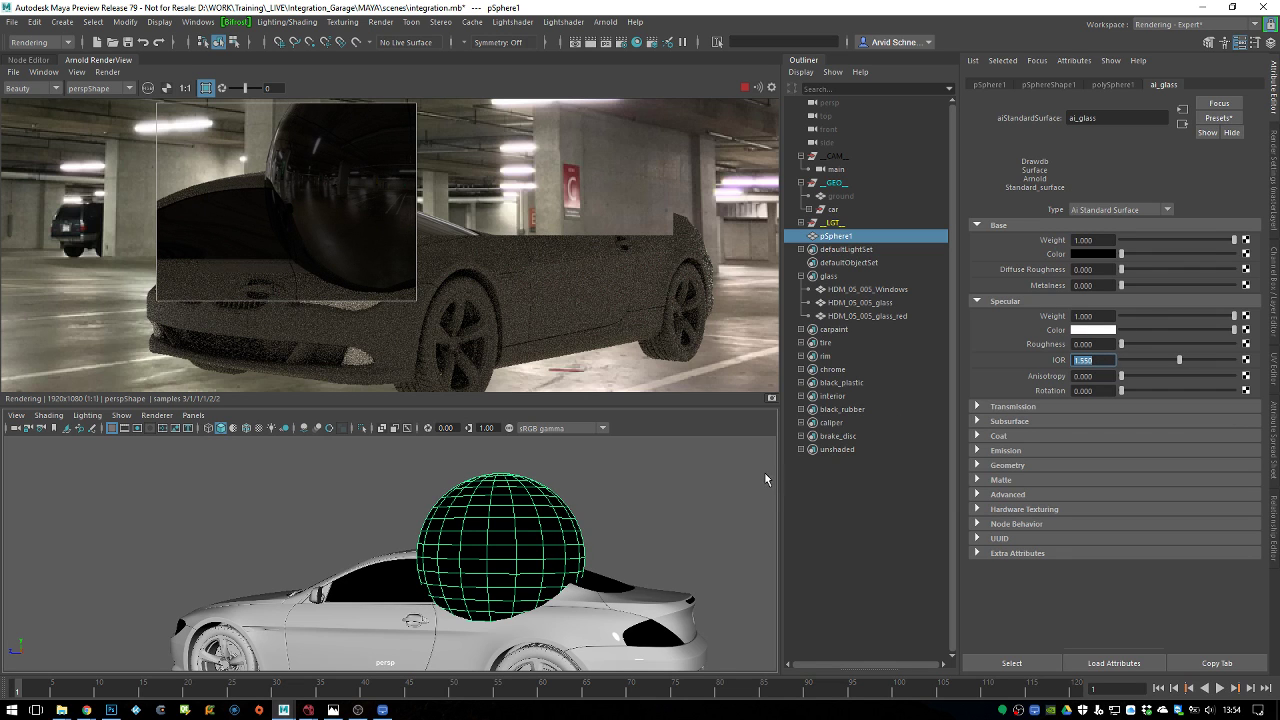
Bring up the LonelyScreen AirPlay Receiver, minimize it, and clear the render crop region to show the whole sphere
left_click(383, 709)
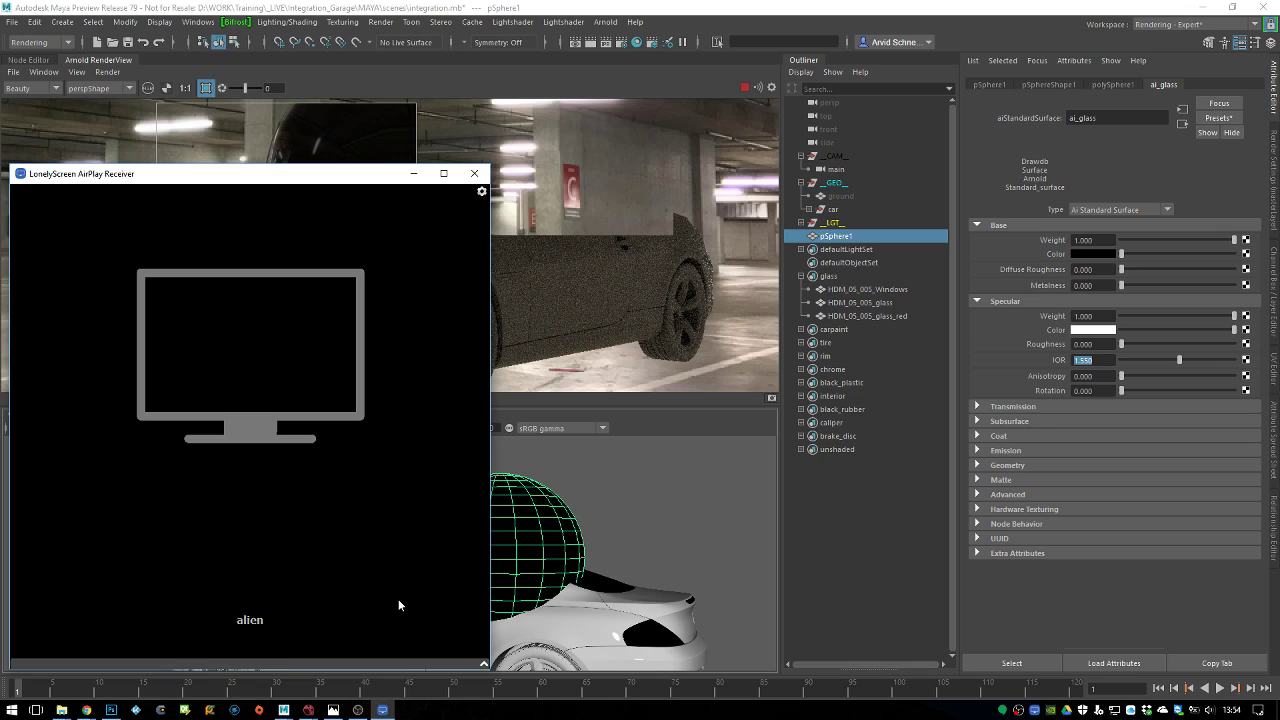
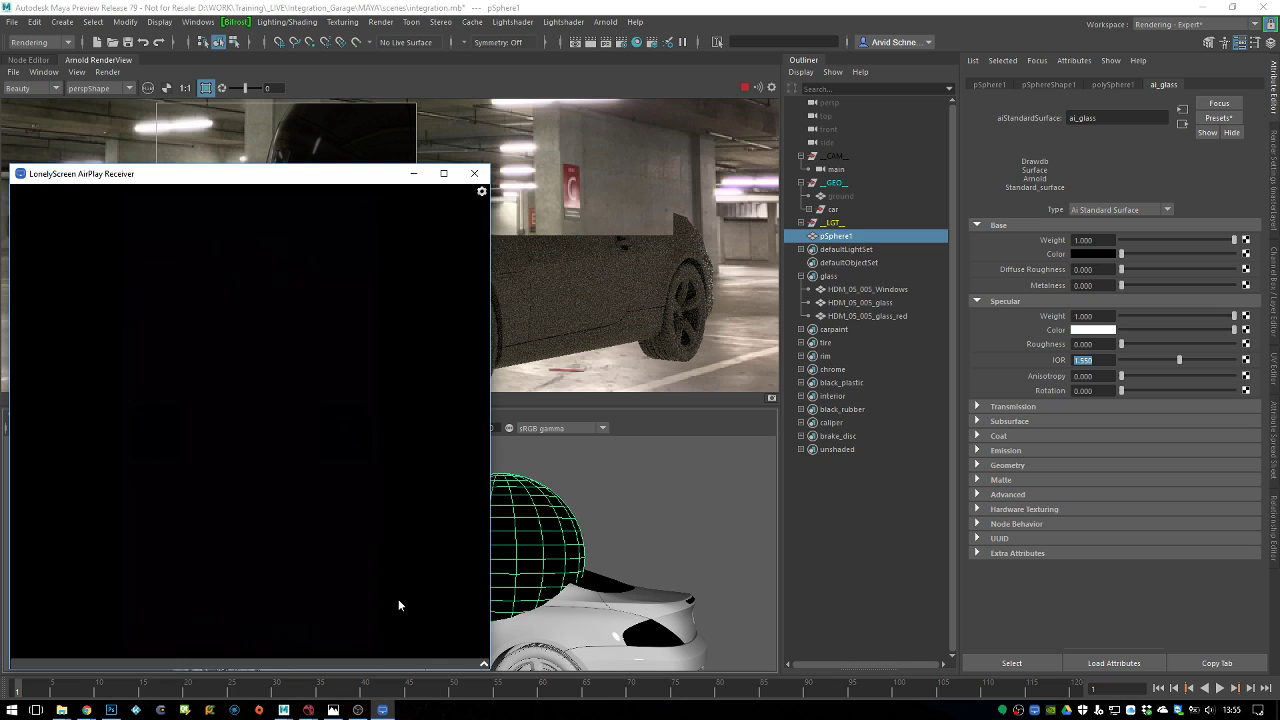
left_click(413, 173)
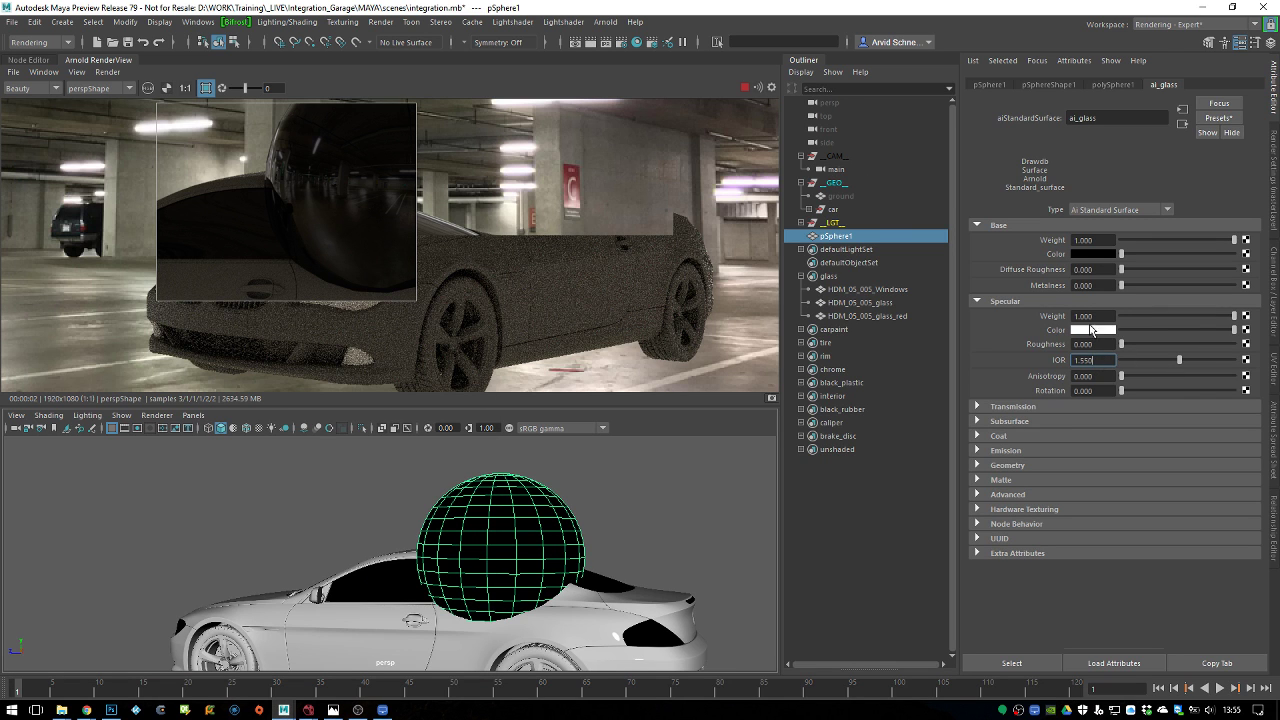
left_click(494, 253)
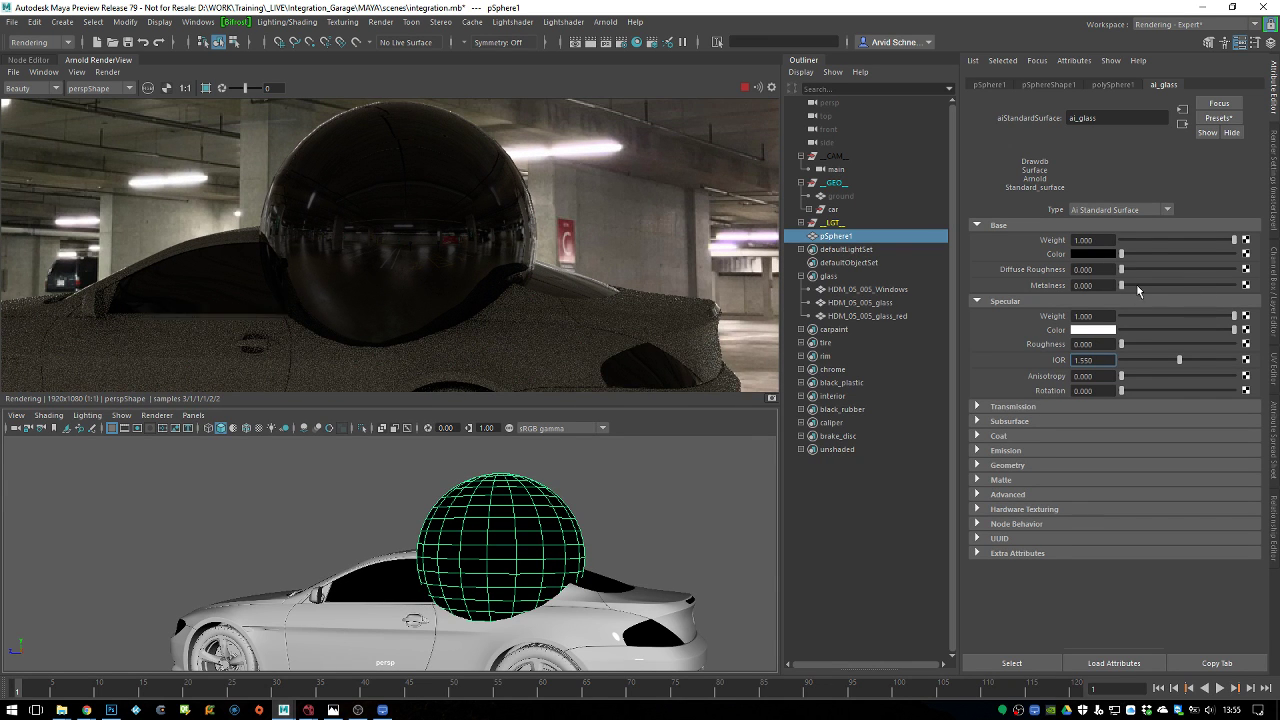
Try full metalness with a black base color on the ai_glass shader, and return the metalness to 0
left_click_drag(1122, 286, 1244, 287)
left_click_drag(1122, 254, 1006, 277)
left_click_drag(1234, 286, 1110, 286)
Set the transmission weight of the ai_glass shader to 1
left_click(1014, 407)
left_click_drag(1126, 422, 1228, 422)
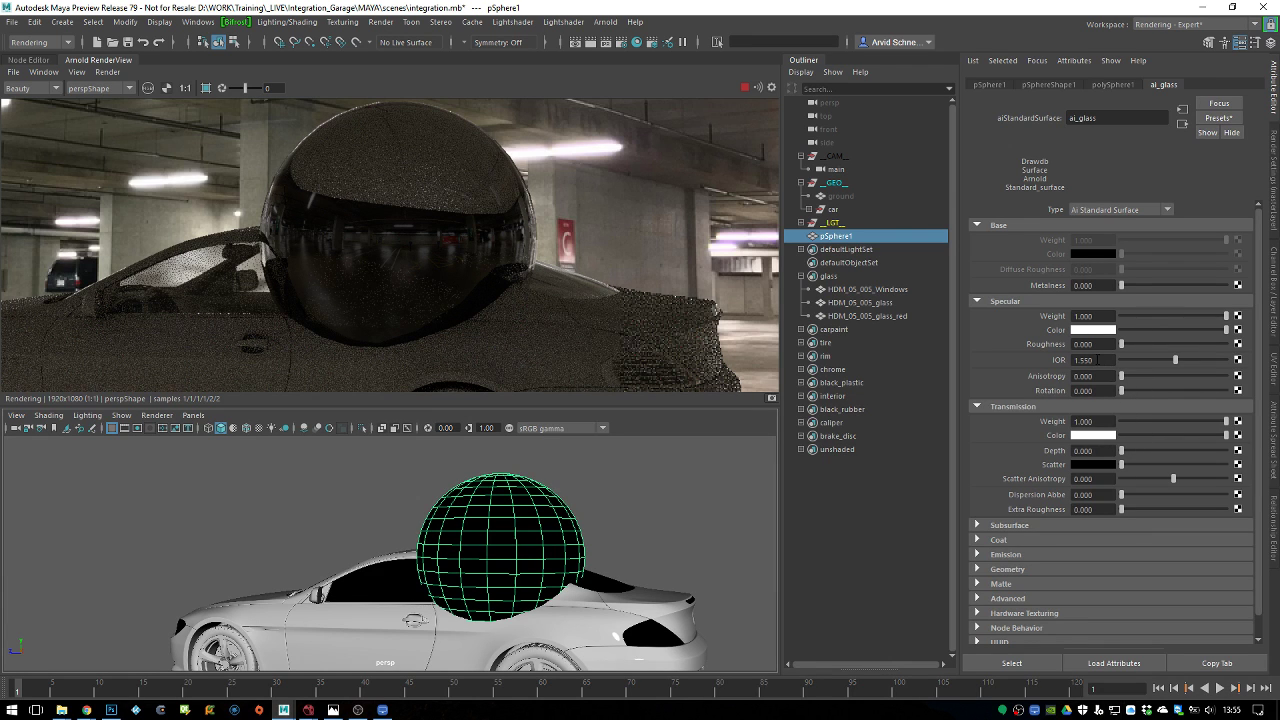
left_click(1083, 344)
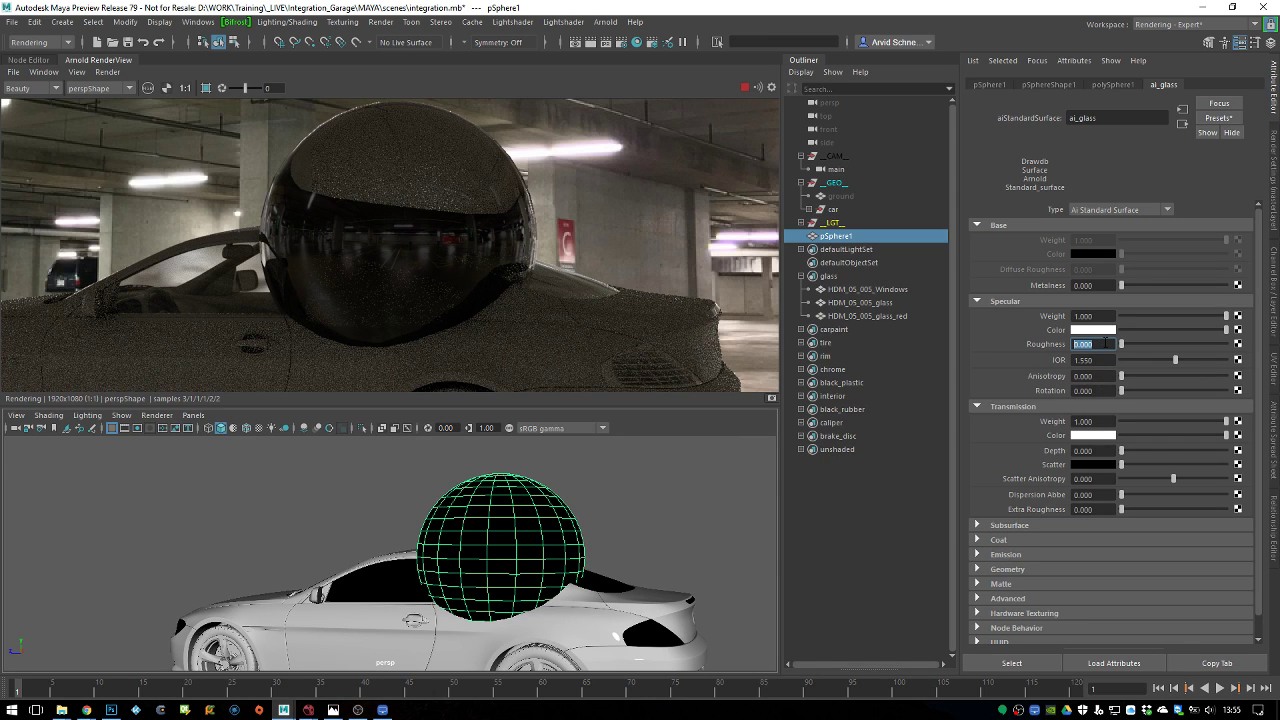
Switch the Arnold RenderView camera back to mainShape and save the scene
left_click_drag(385, 575, 548, 515, "alt")
left_click(100, 89)
left_click(100, 110)
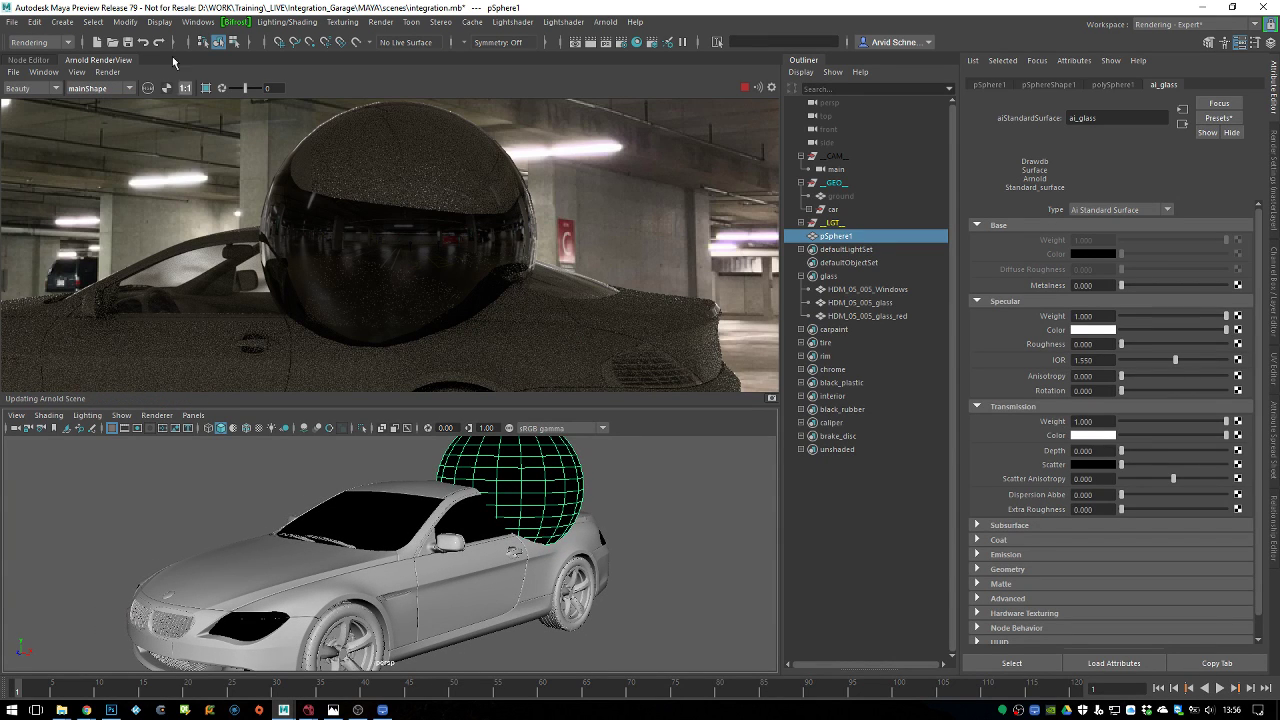
left_click(127, 42)
Select the test sphere above the car and delete it
left_click(629, 471)
left_click(553, 479)
key("Delete")
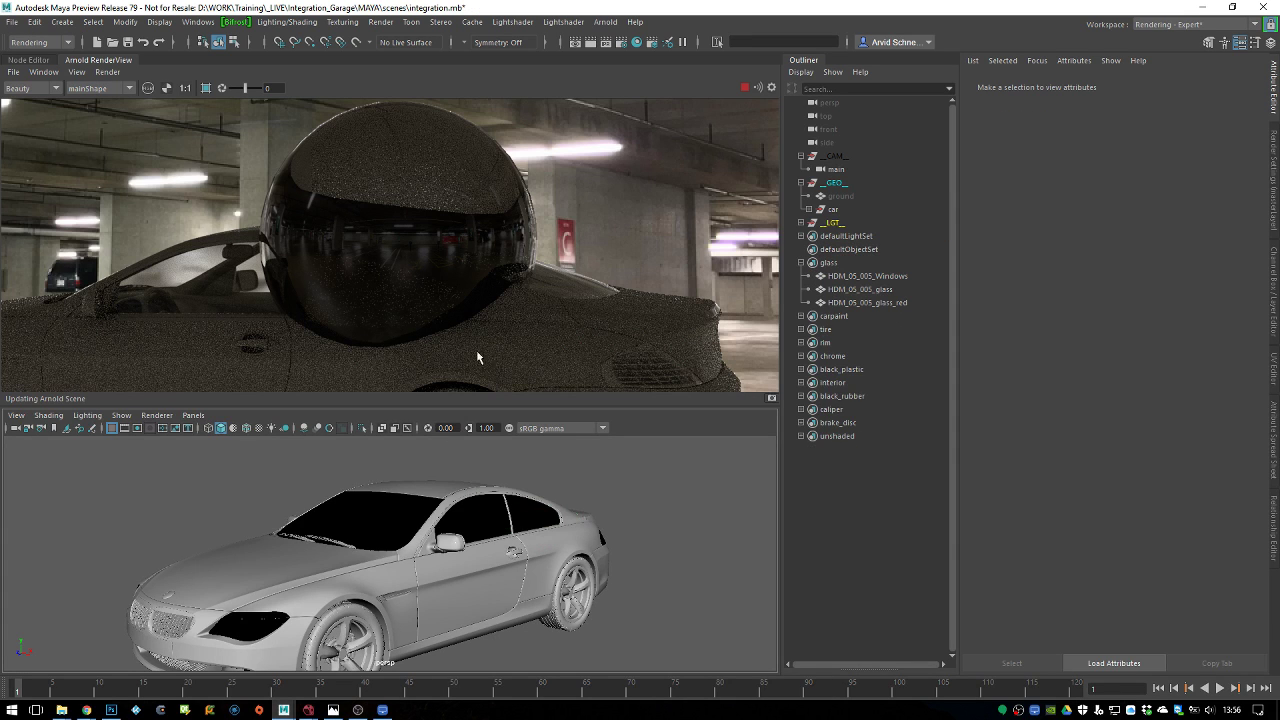
Update the full scene in the Arnold RenderView to refresh the main camera render
left_click(107, 72)
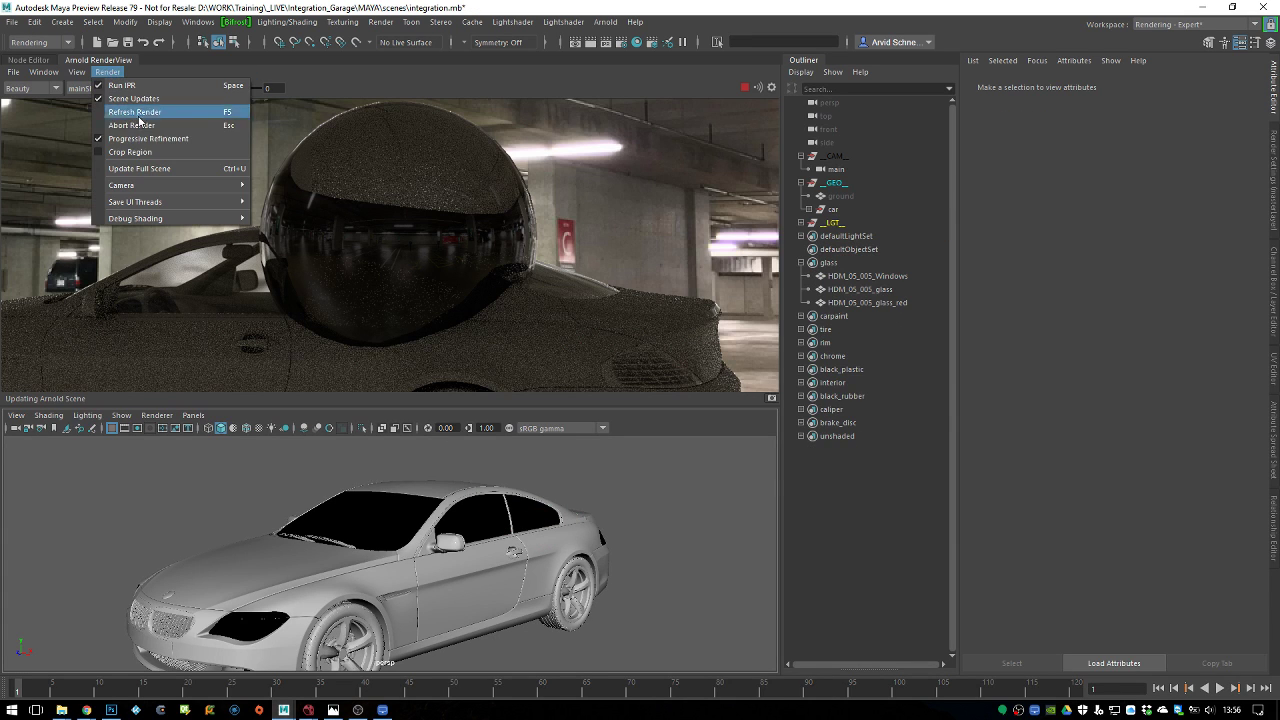
left_click(150, 168)
left_click(107, 72)
left_click(140, 168)
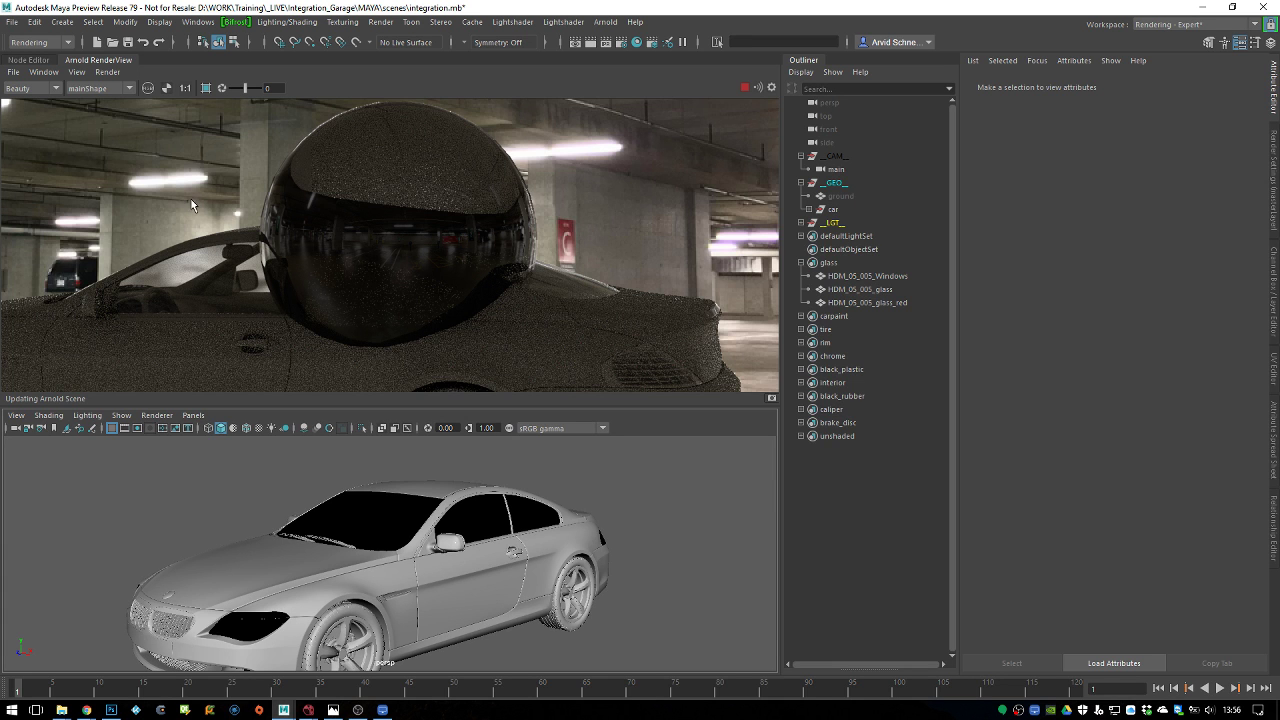
scroll(353, 543, "down", 5)
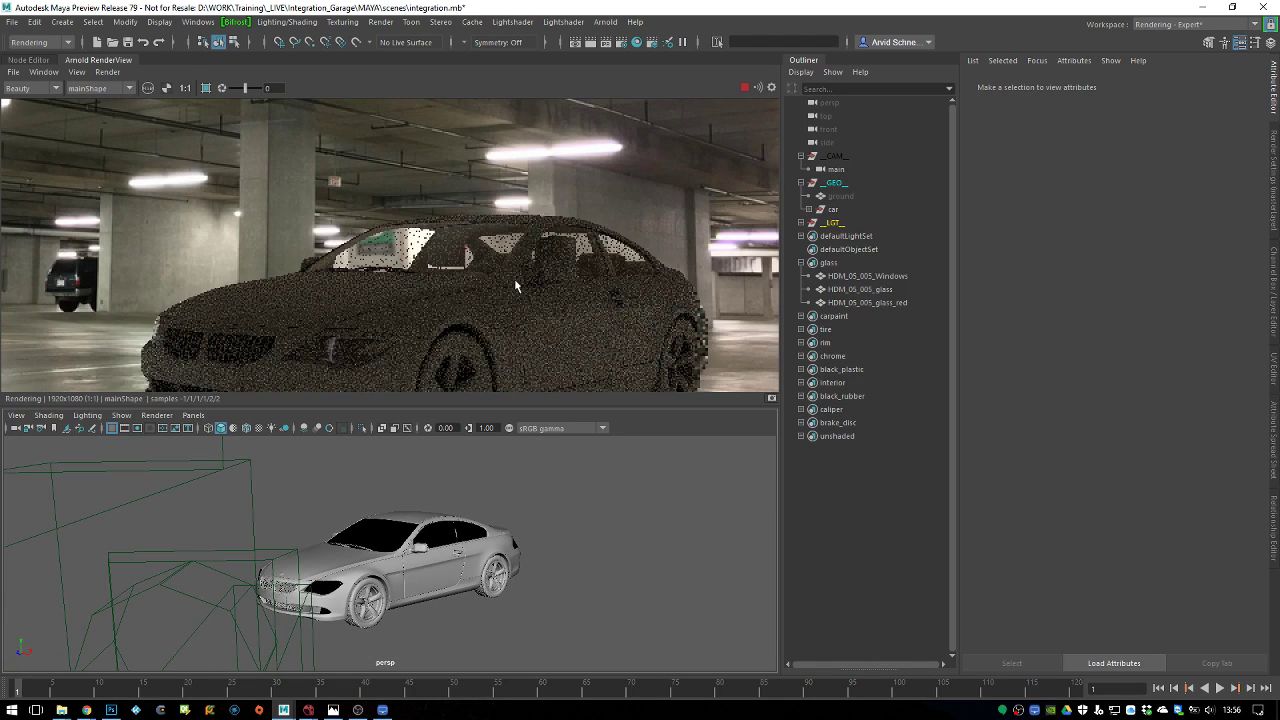
Switch to the Chrome browser
mouse_move(87, 710)
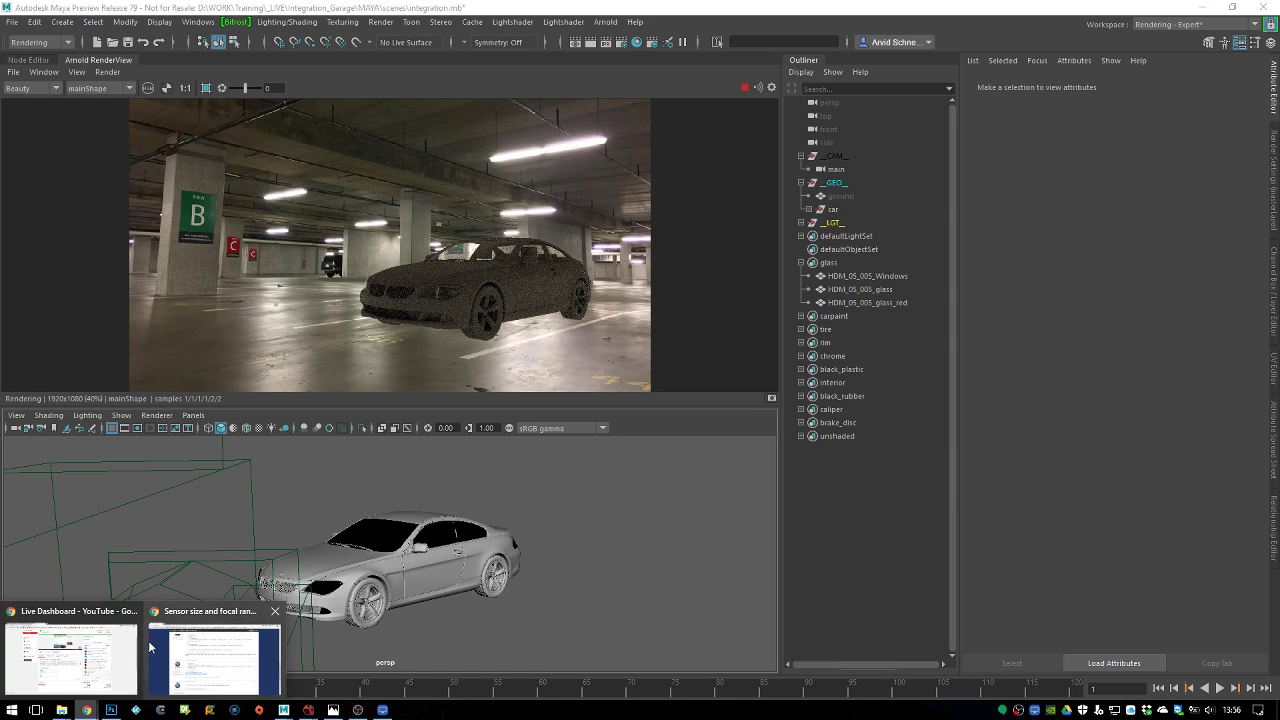
Switch to Chrome, go to the lightshader.de downloads page and open its Bitbucket download repository
left_click(207, 658)
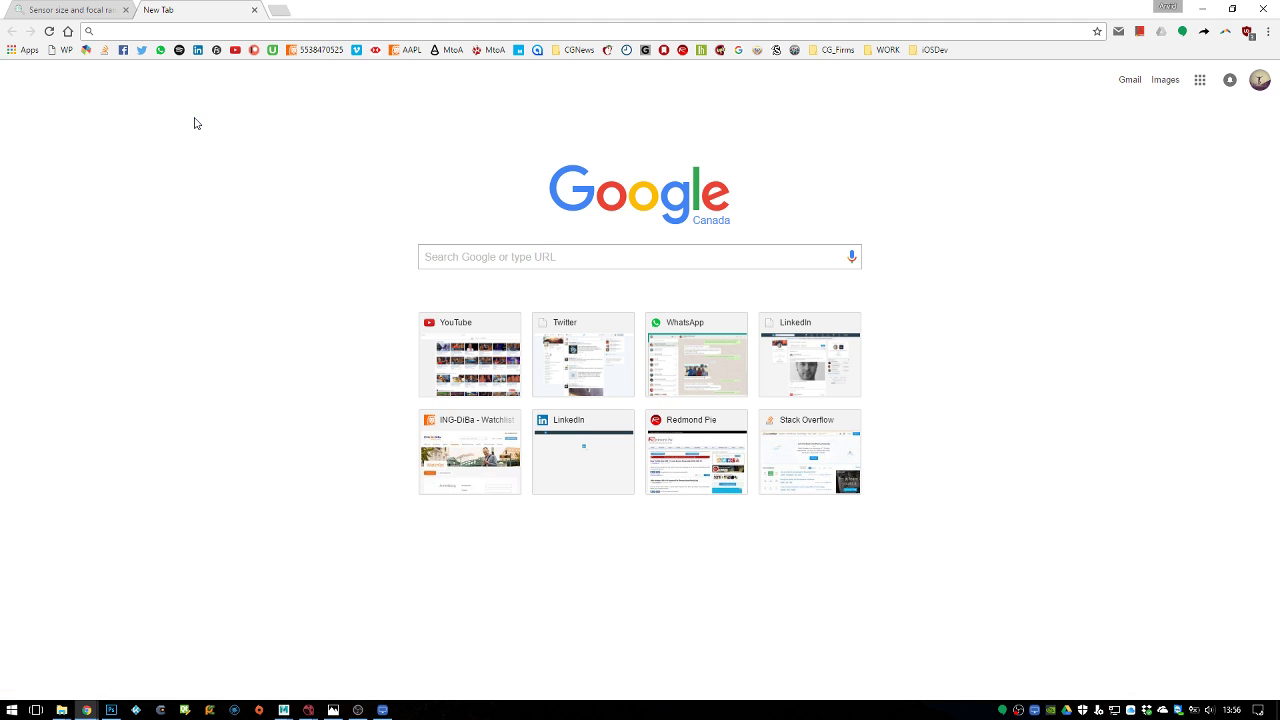
type("lightshader.de")
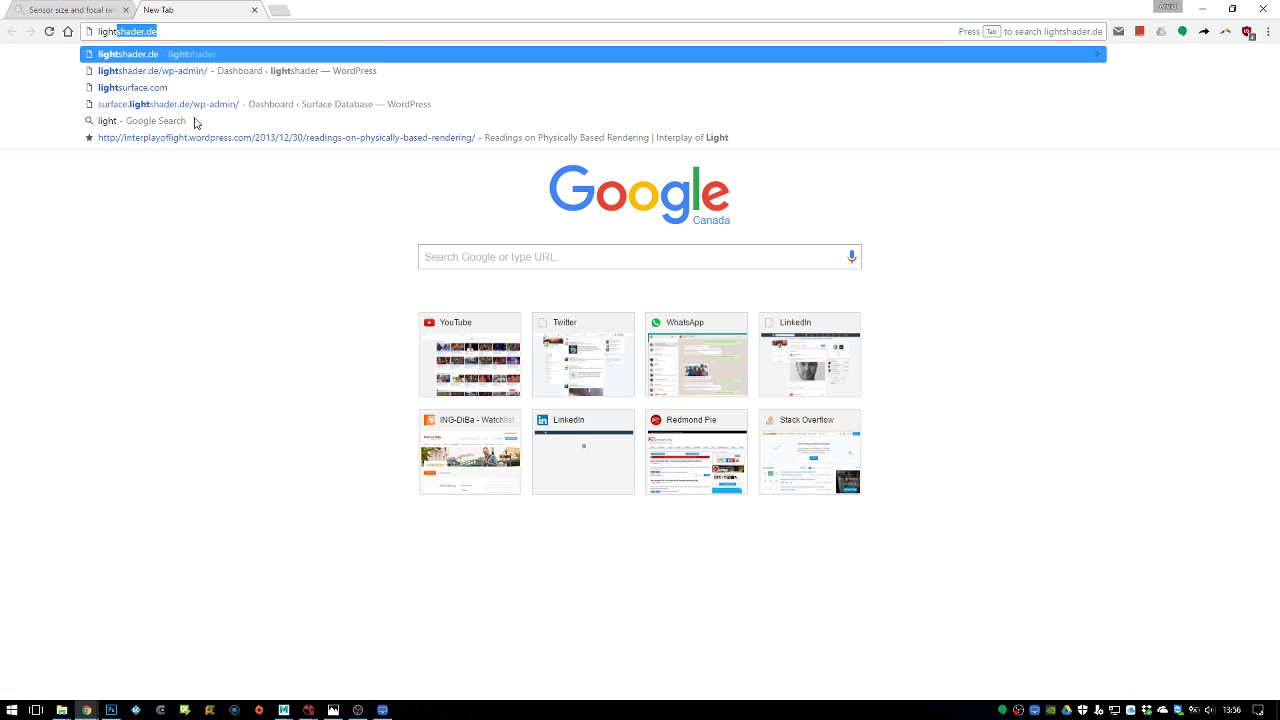
key("Return")
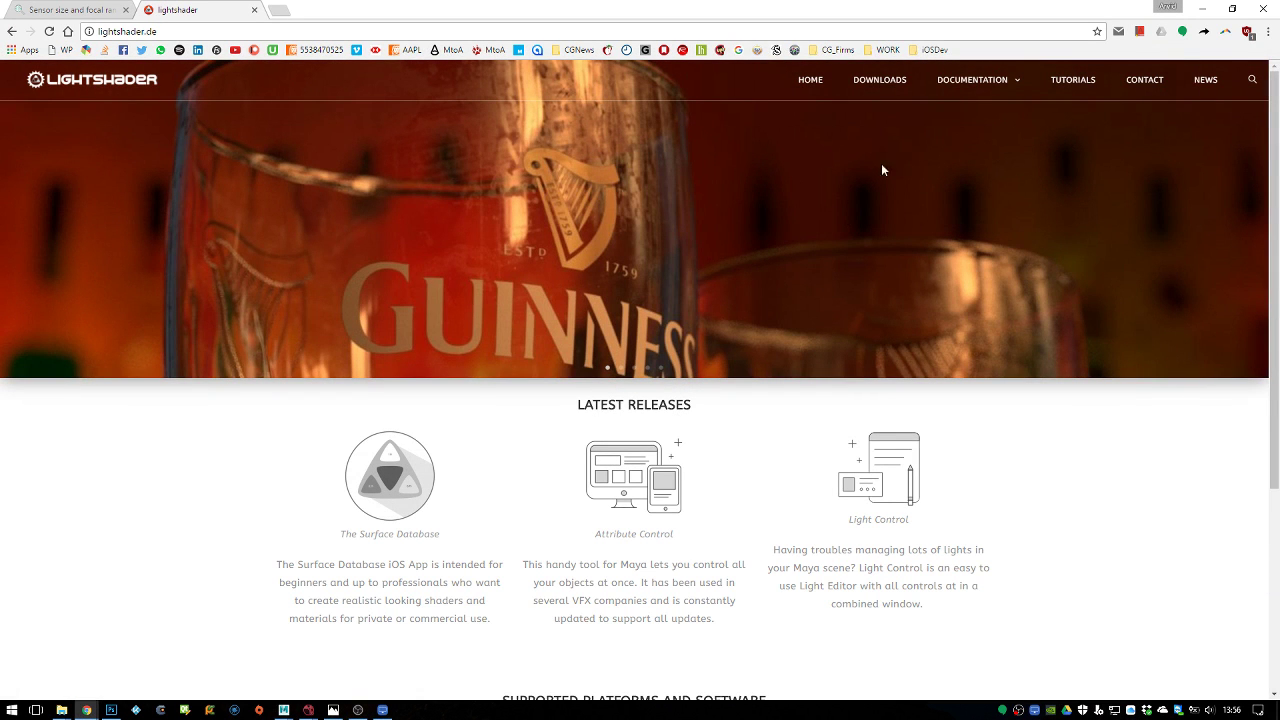
left_click(893, 84)
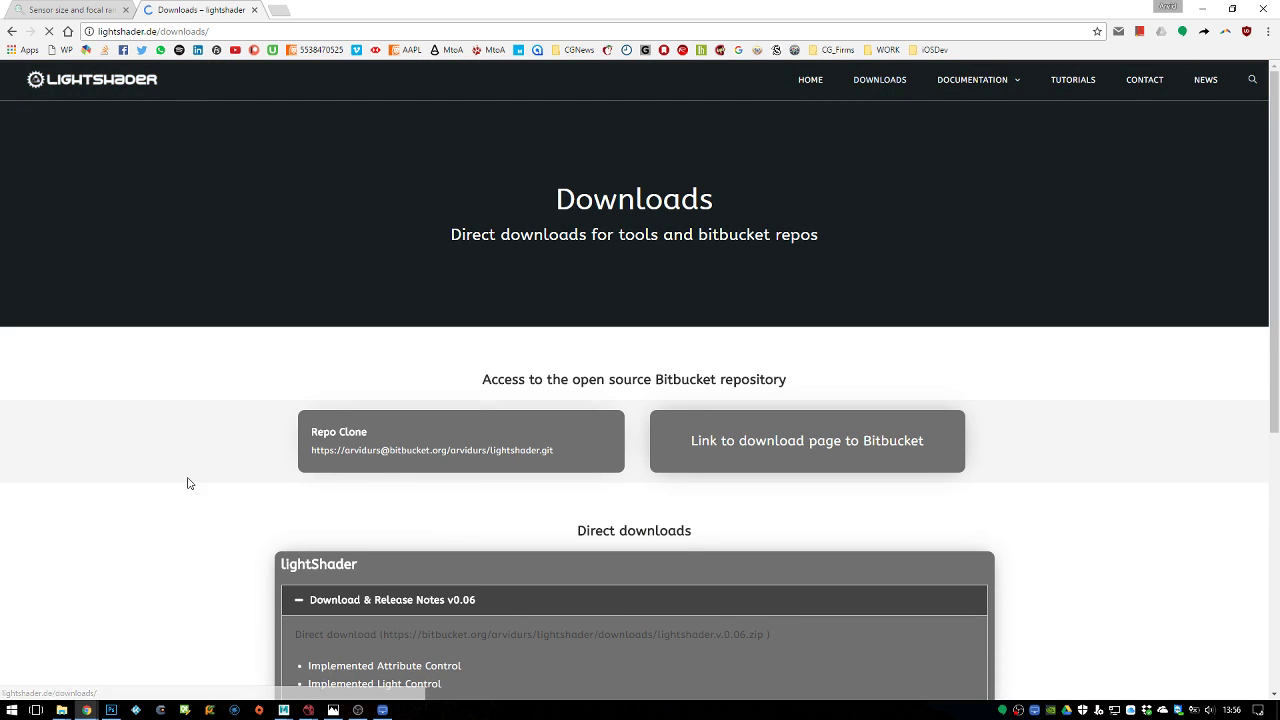
scroll(302, 447, "down", 2)
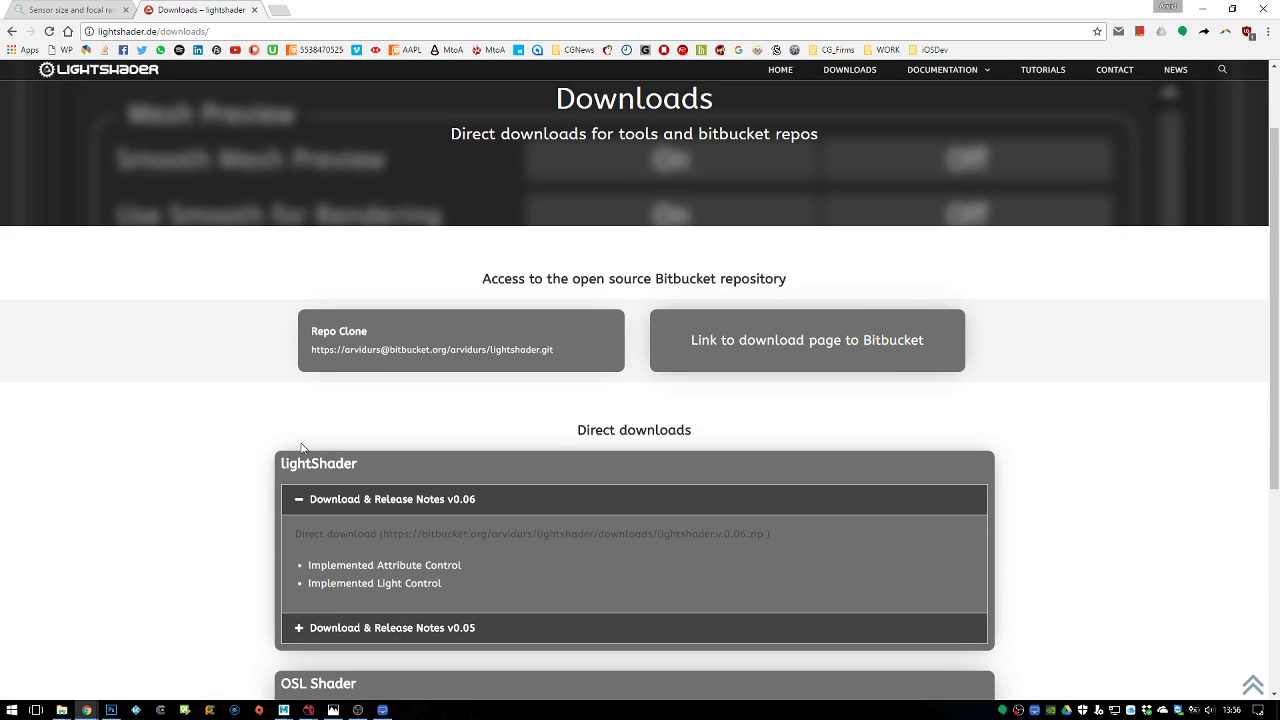
left_click(770, 346)
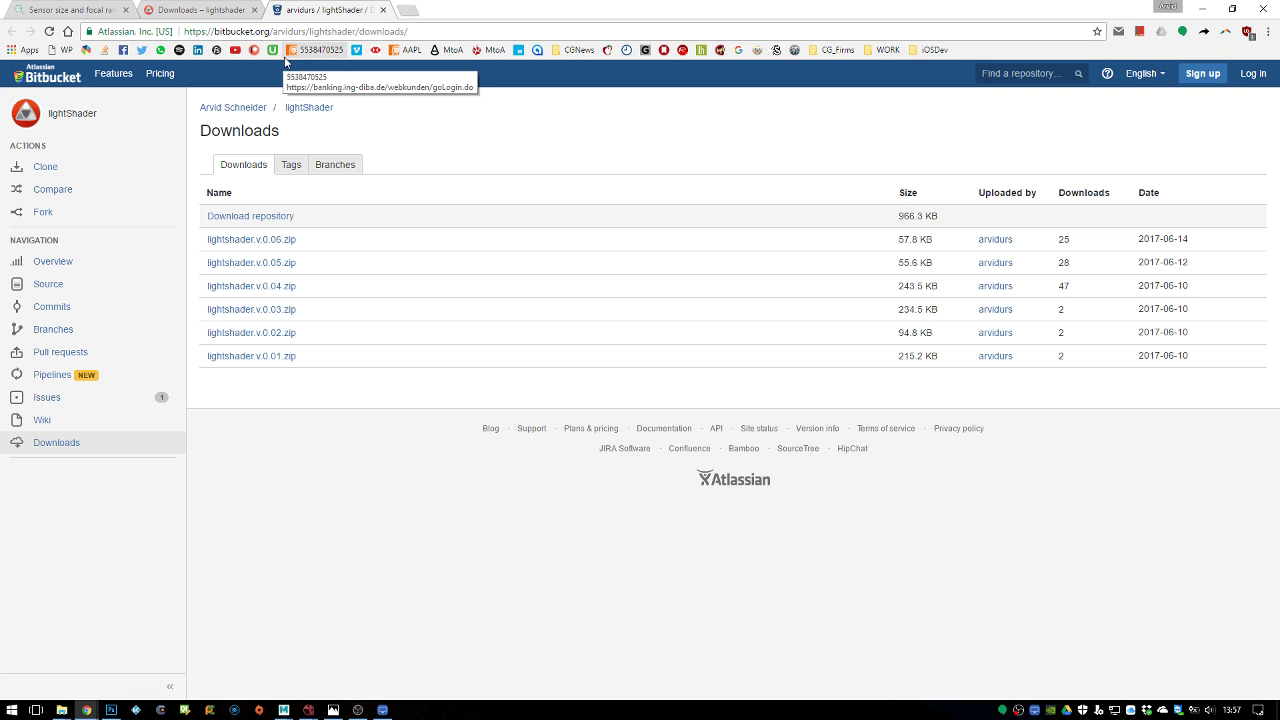
Search Google for the surface database in a new tab, open its App Store page and view the description and screenshots
left_click(416, 16)
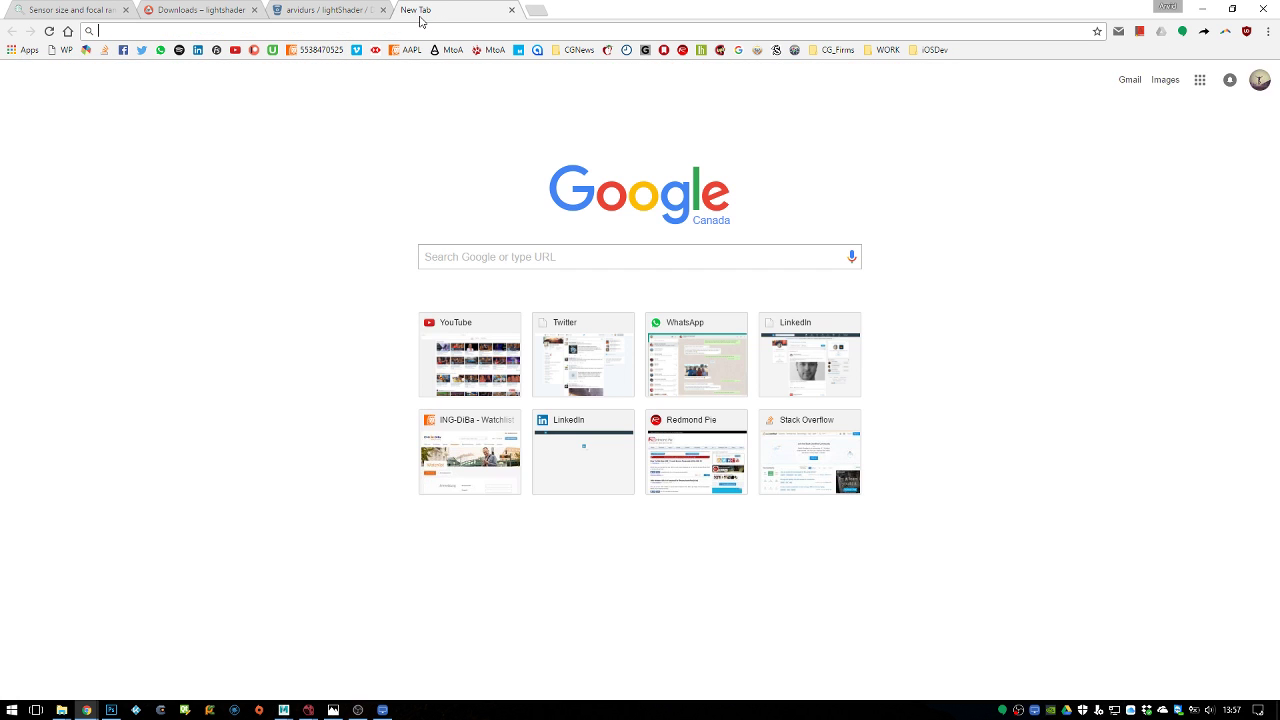
type("the surface ")
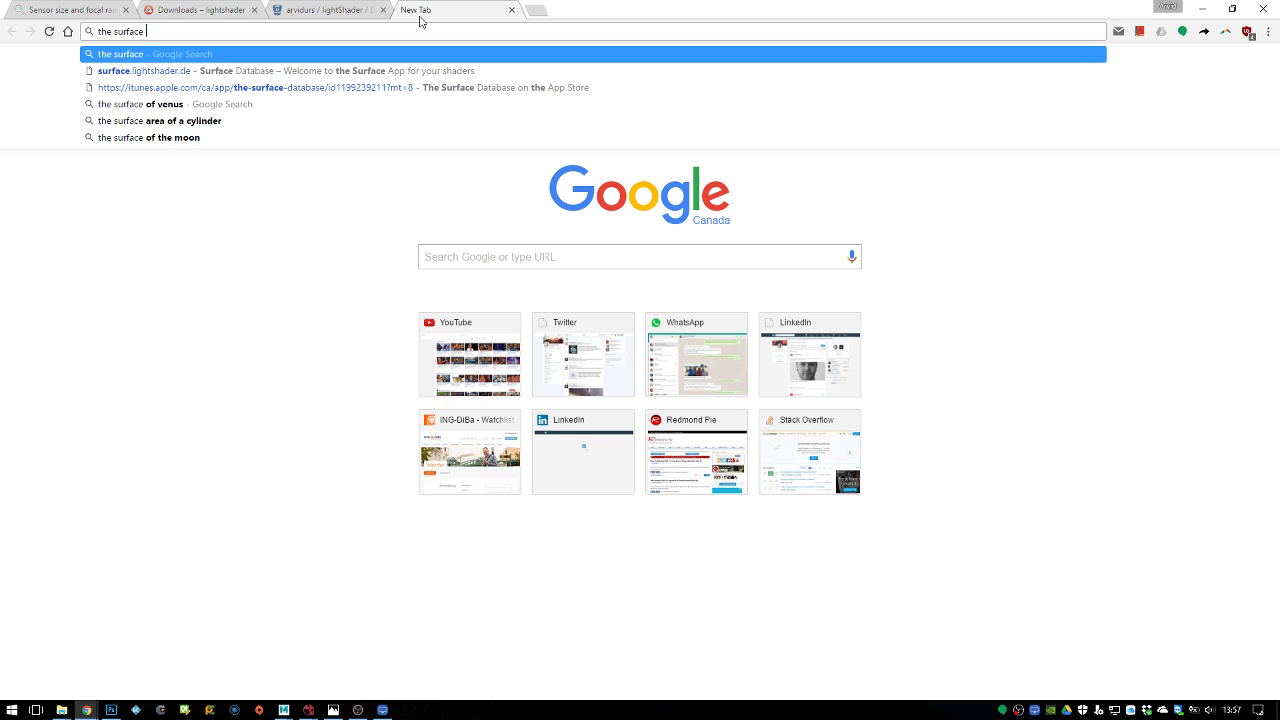
type("databse")
key("Return")
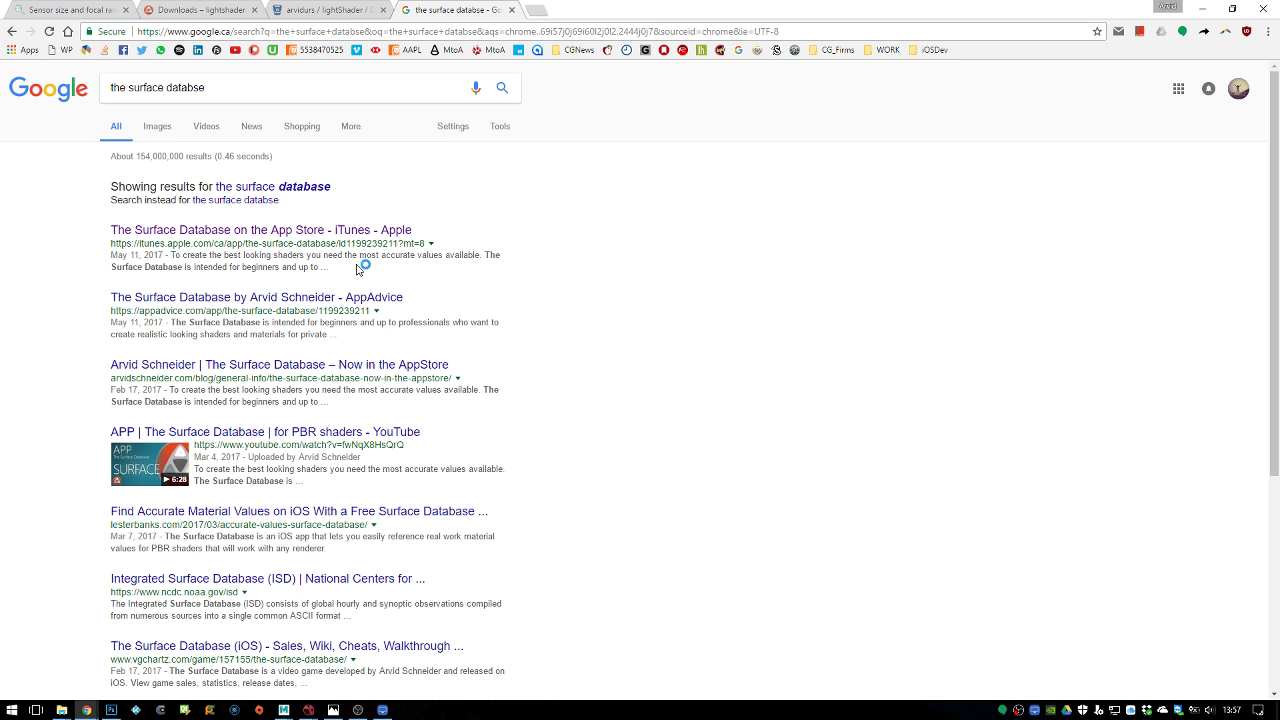
left_click(279, 233)
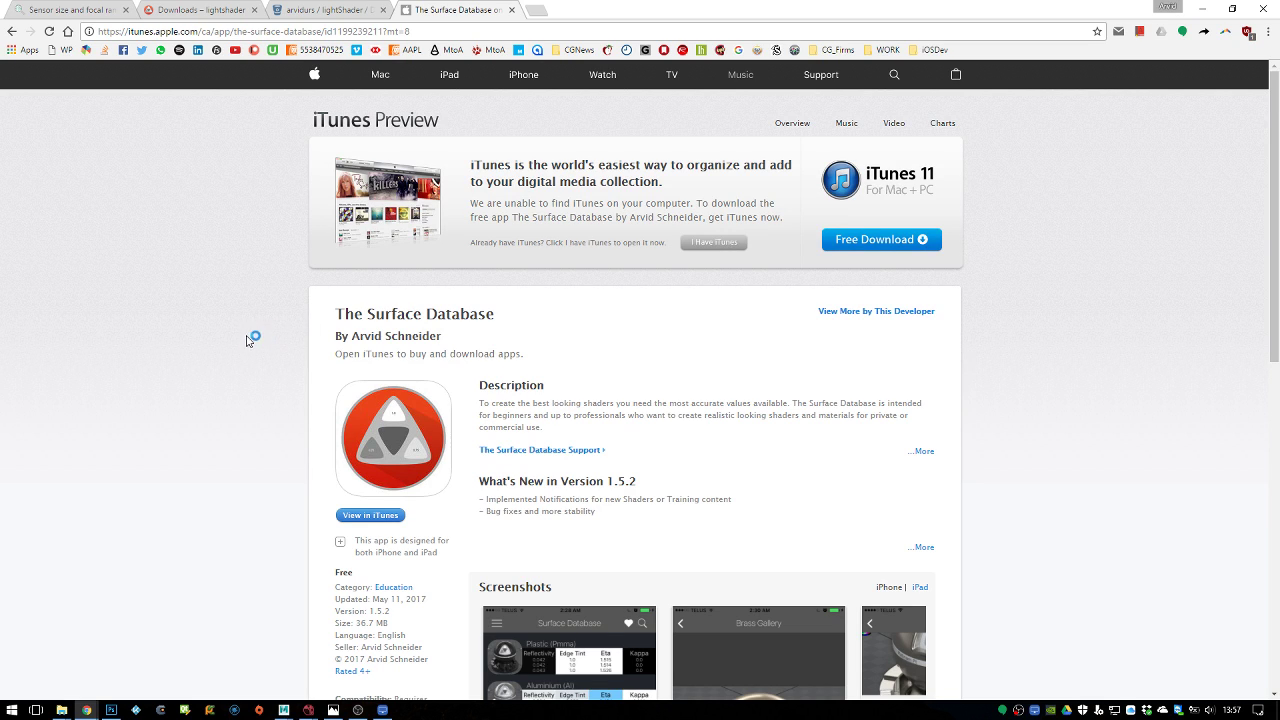
scroll(255, 365, "down", 3)
scroll(230, 375, "up", 1)
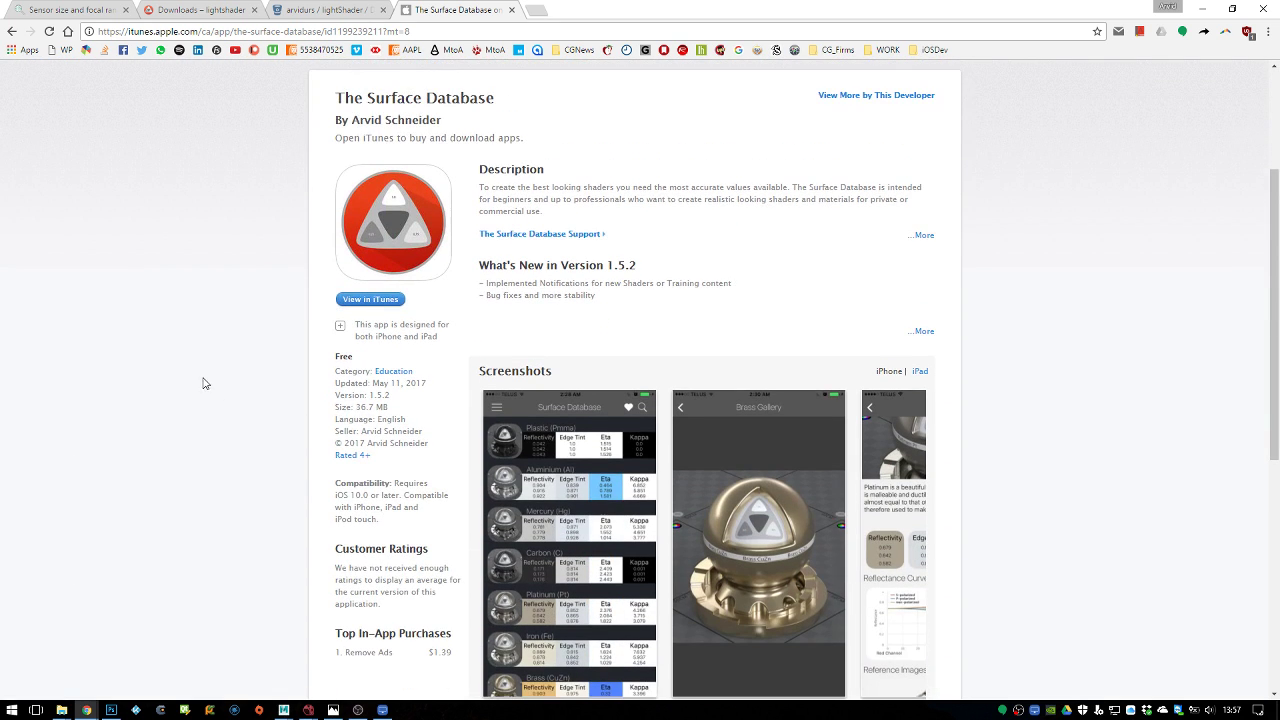
Return to the lightshader site, open the Attribute Control documentation and look through it down to the supported renderers
left_click(285, 20)
left_click(232, 16)
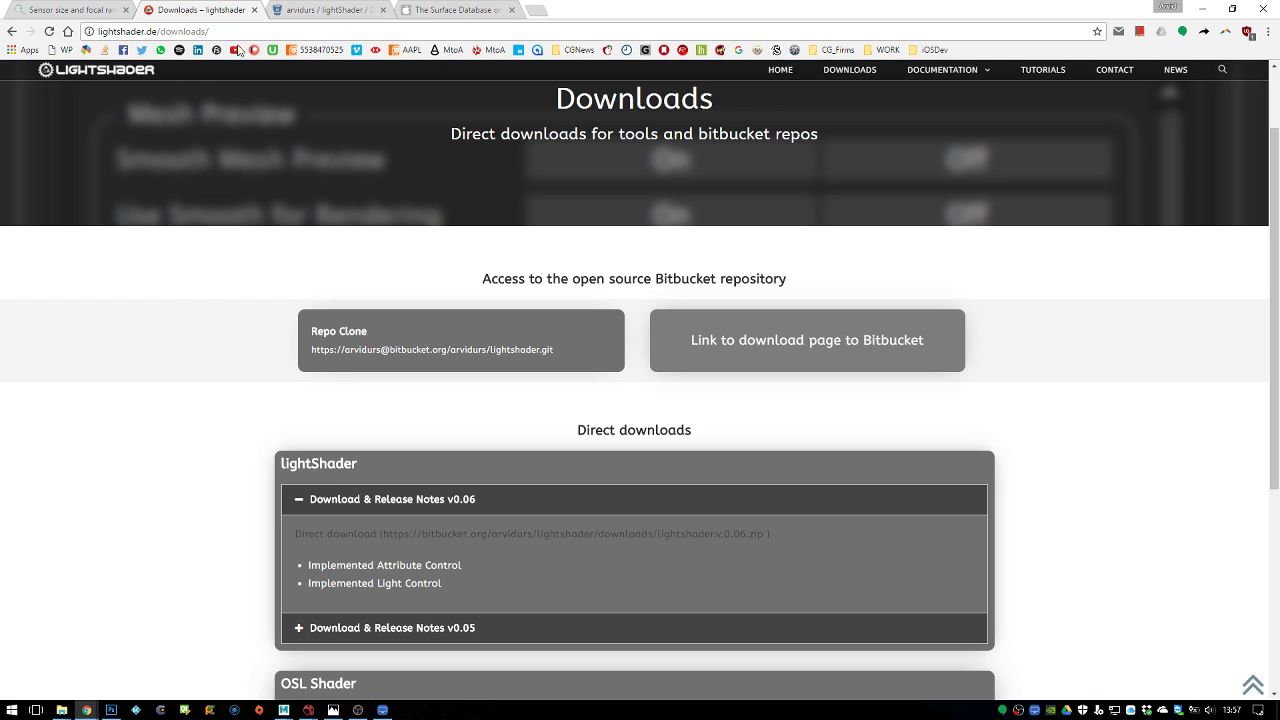
left_click(941, 70)
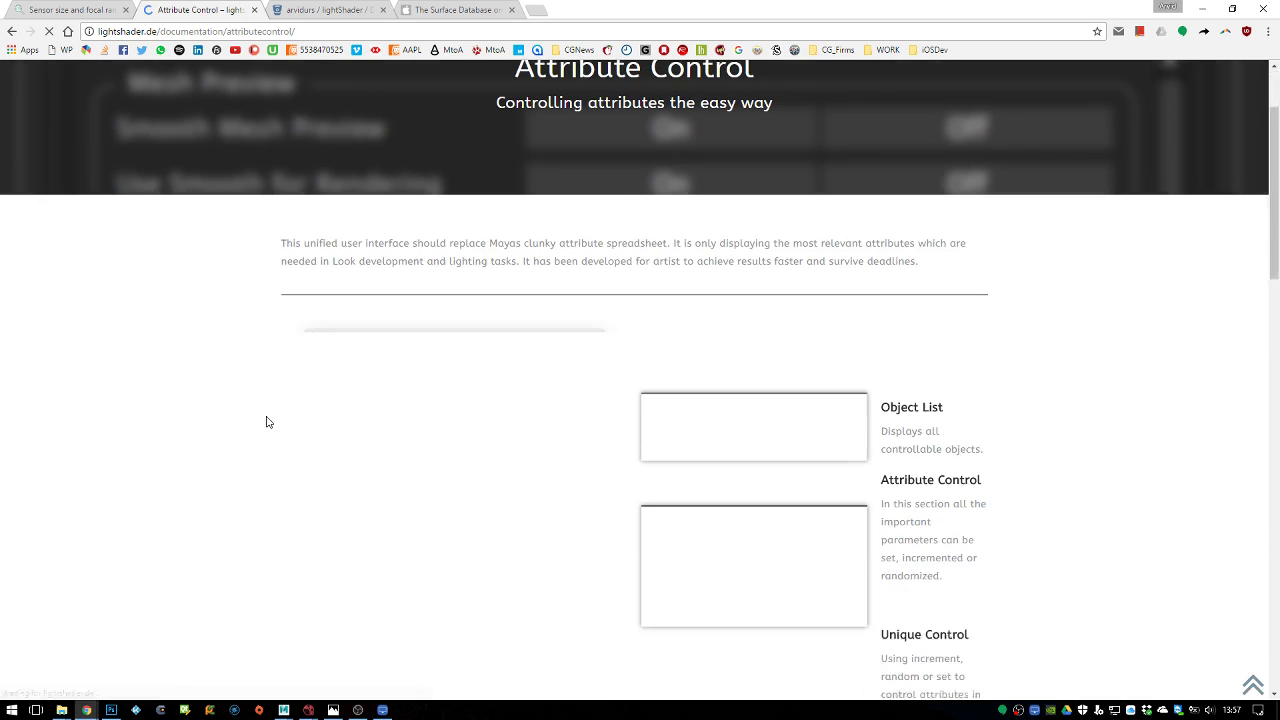
scroll(275, 390, "down", 1)
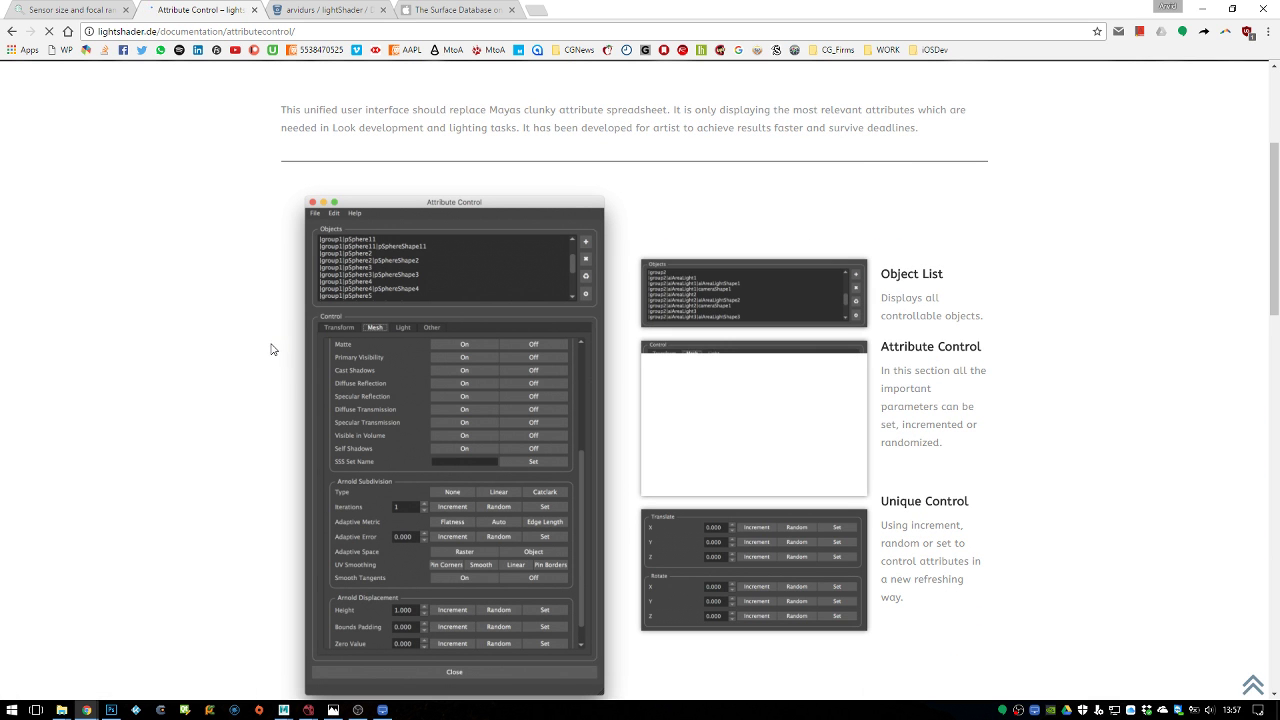
scroll(262, 257, "down", 1)
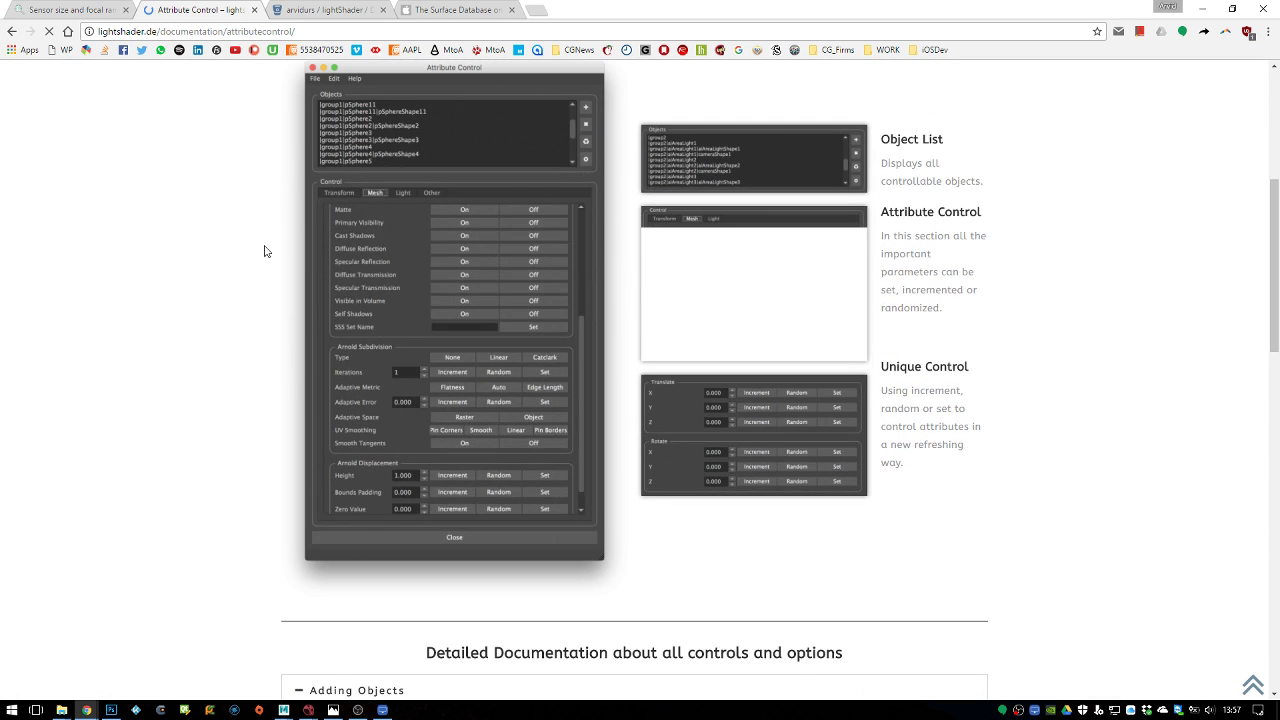
scroll(255, 310, "down", 2)
scroll(250, 300, "down", 5)
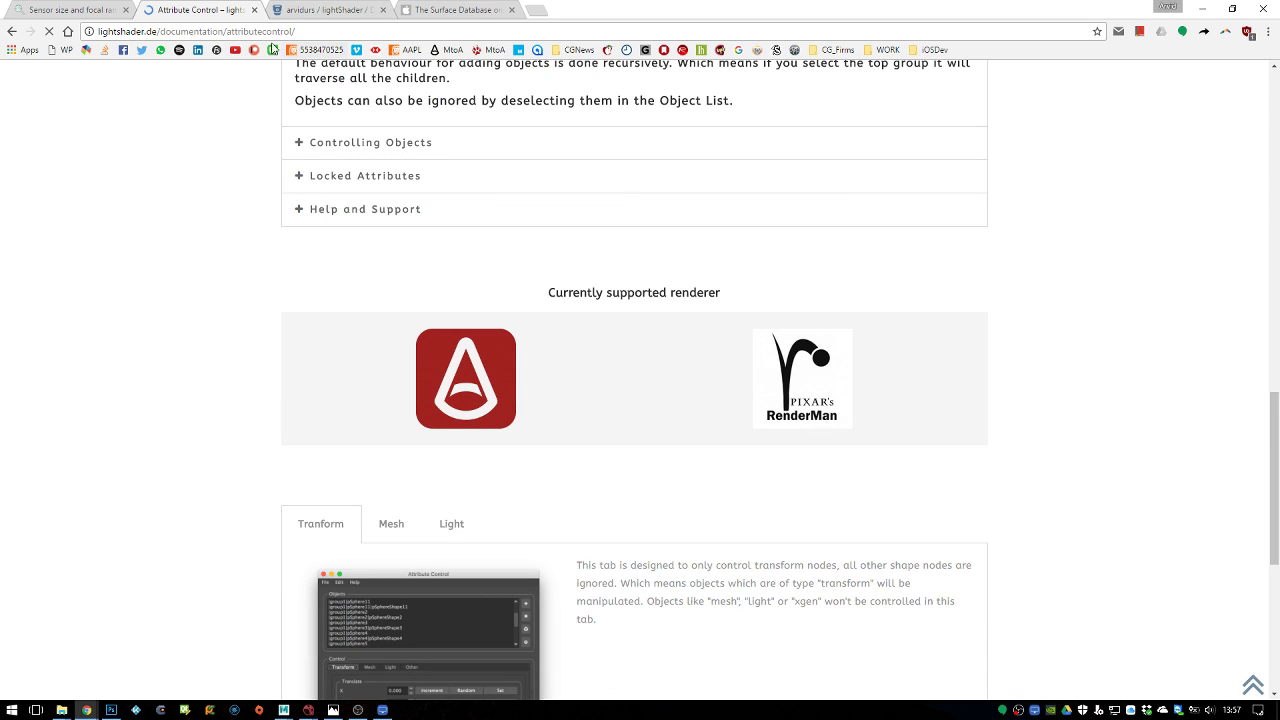
Switch to Maya and select the car's carpaint body mesh
key("alt+Tab")
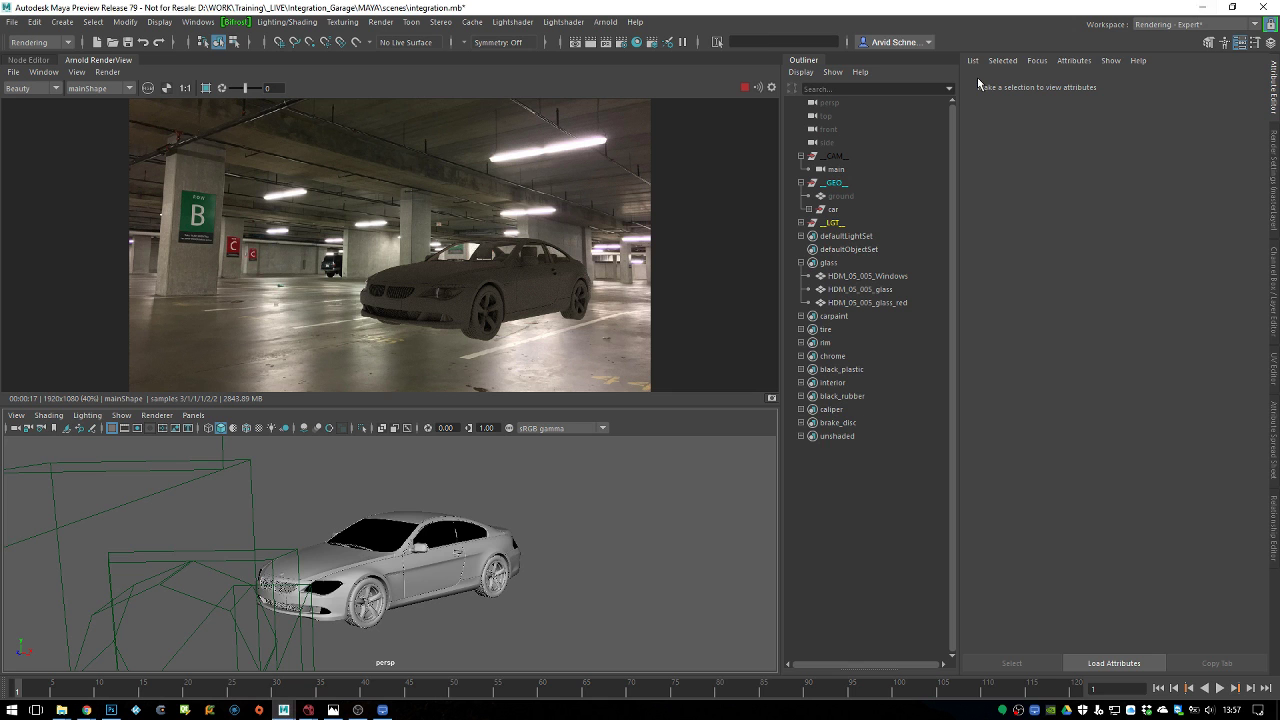
left_click(455, 275)
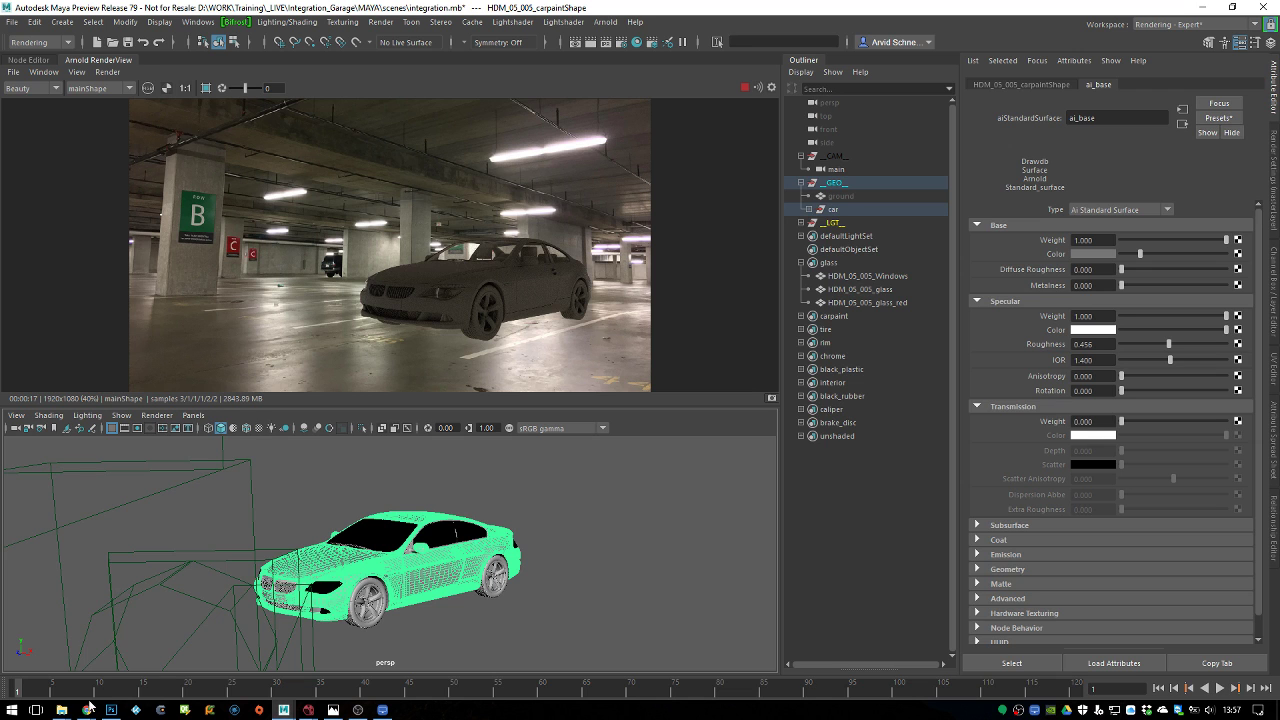
Switch back to Chrome and search for images of "bmw 5 series" in a new tab
mouse_move(88, 710)
left_click(226, 660)
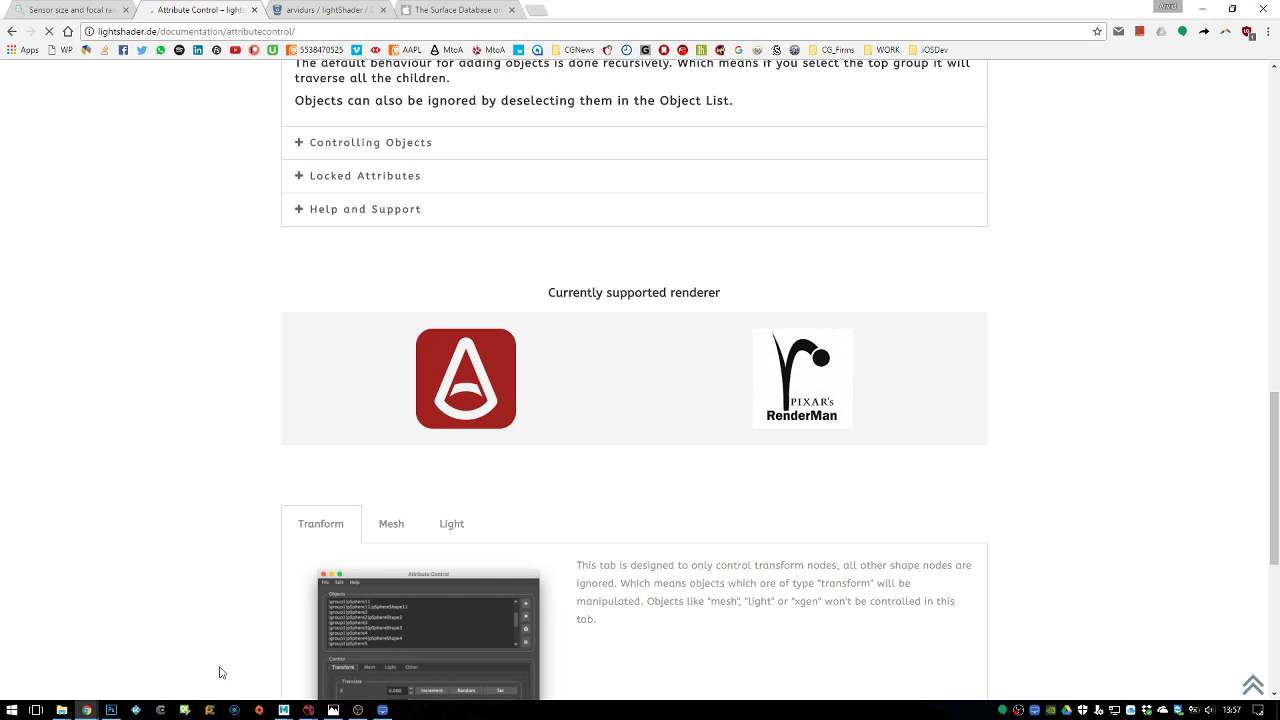
left_click(541, 11)
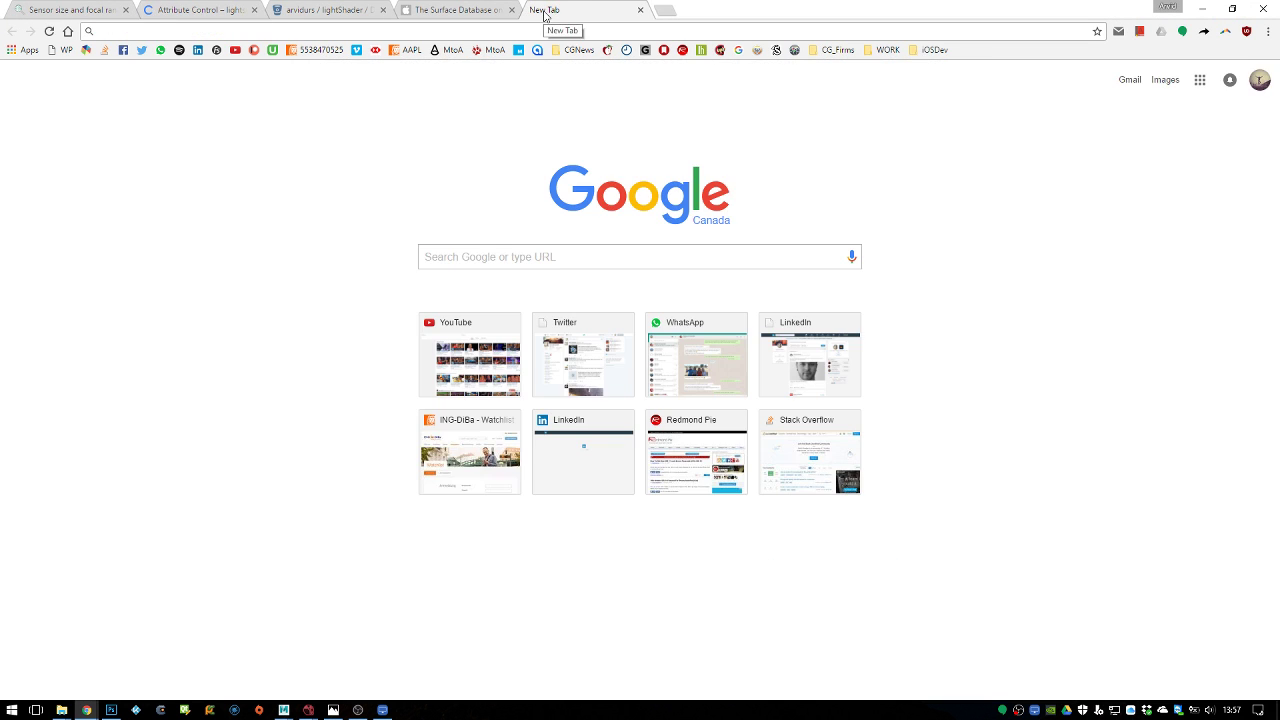
type("bmw ")
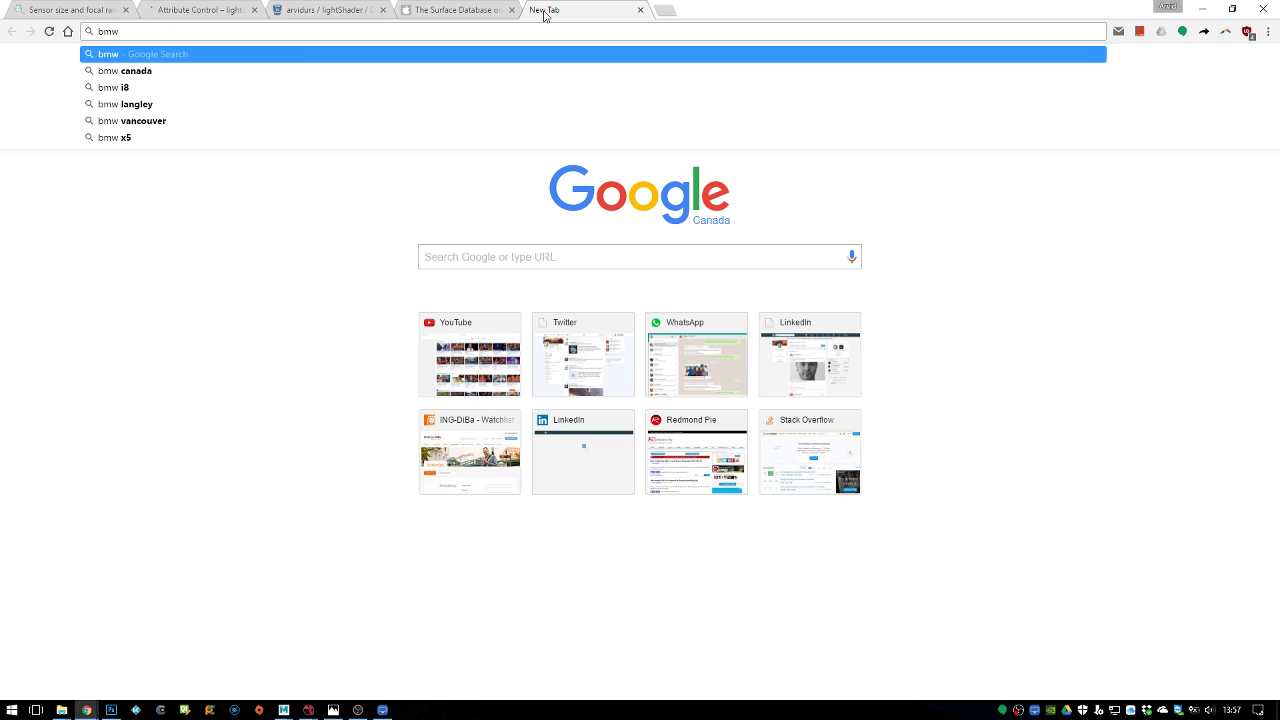
type("5")
key("Down")
key("Return")
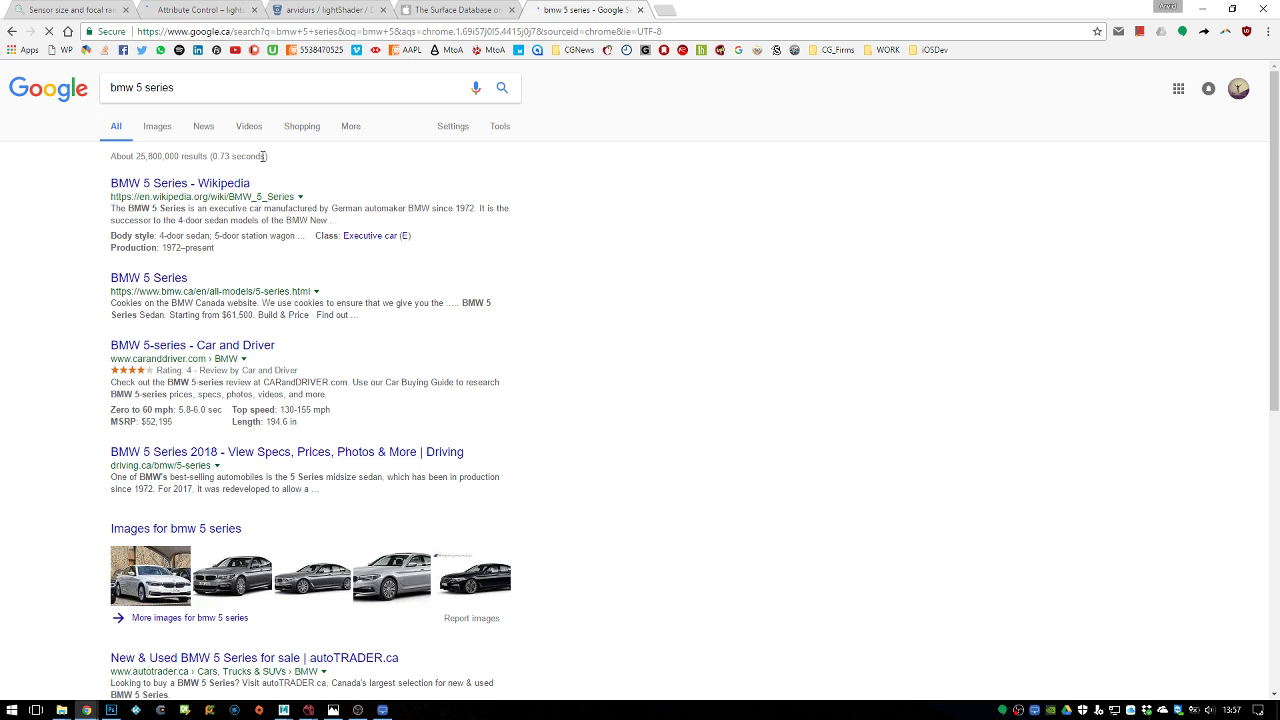
left_click(162, 127)
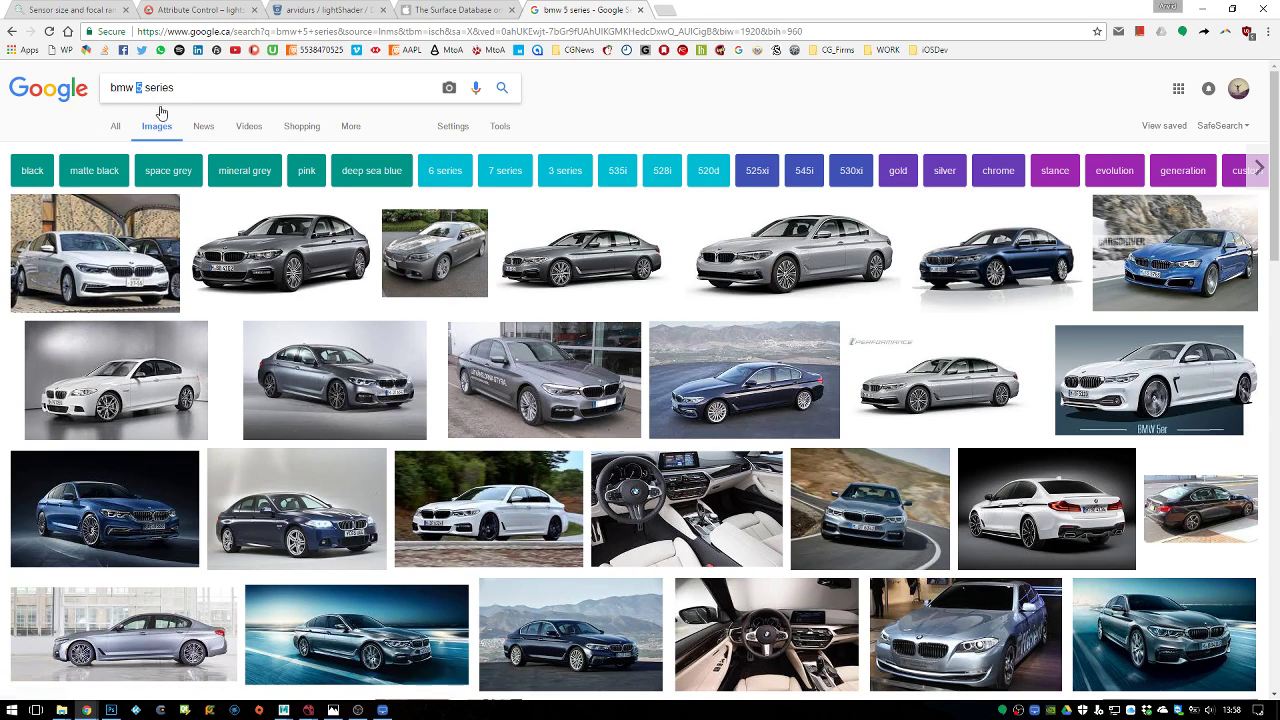
Change the image search to "bmw 6 series", and narrow it to "bmw 6 series orange"
type("6")
key("Return")
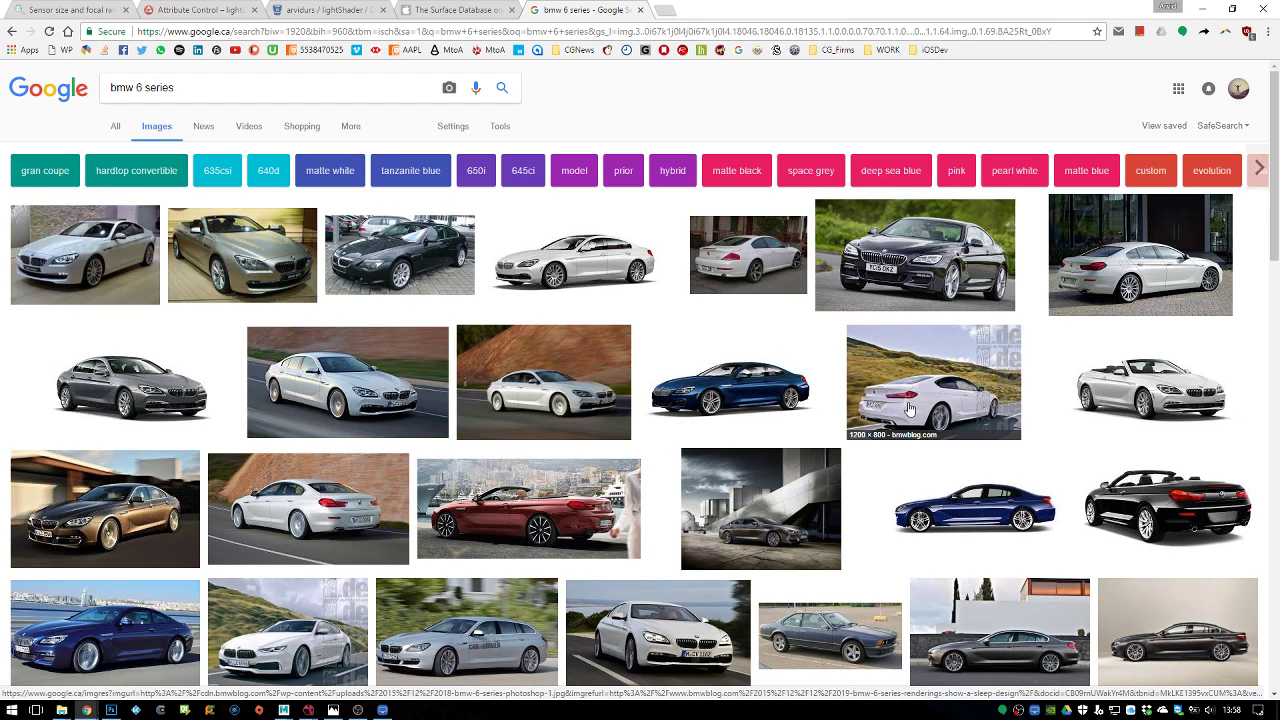
left_click(281, 83)
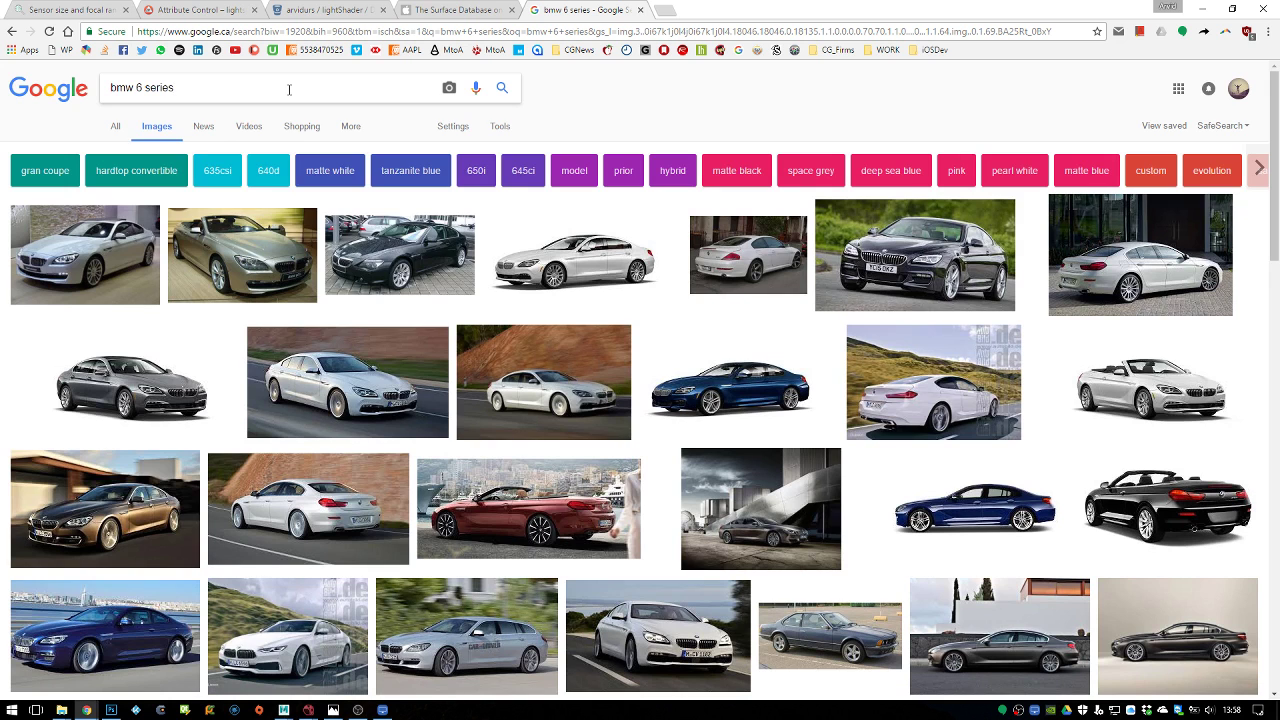
type("or")
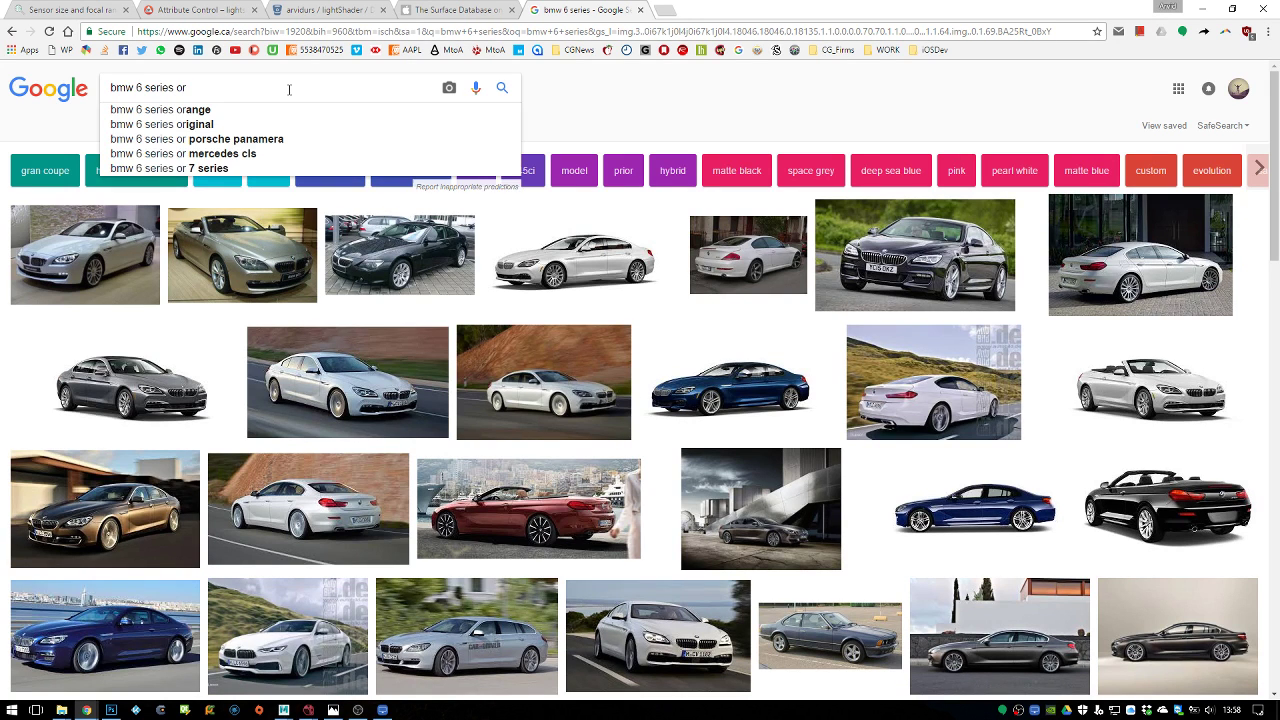
type("ange")
key("Return")
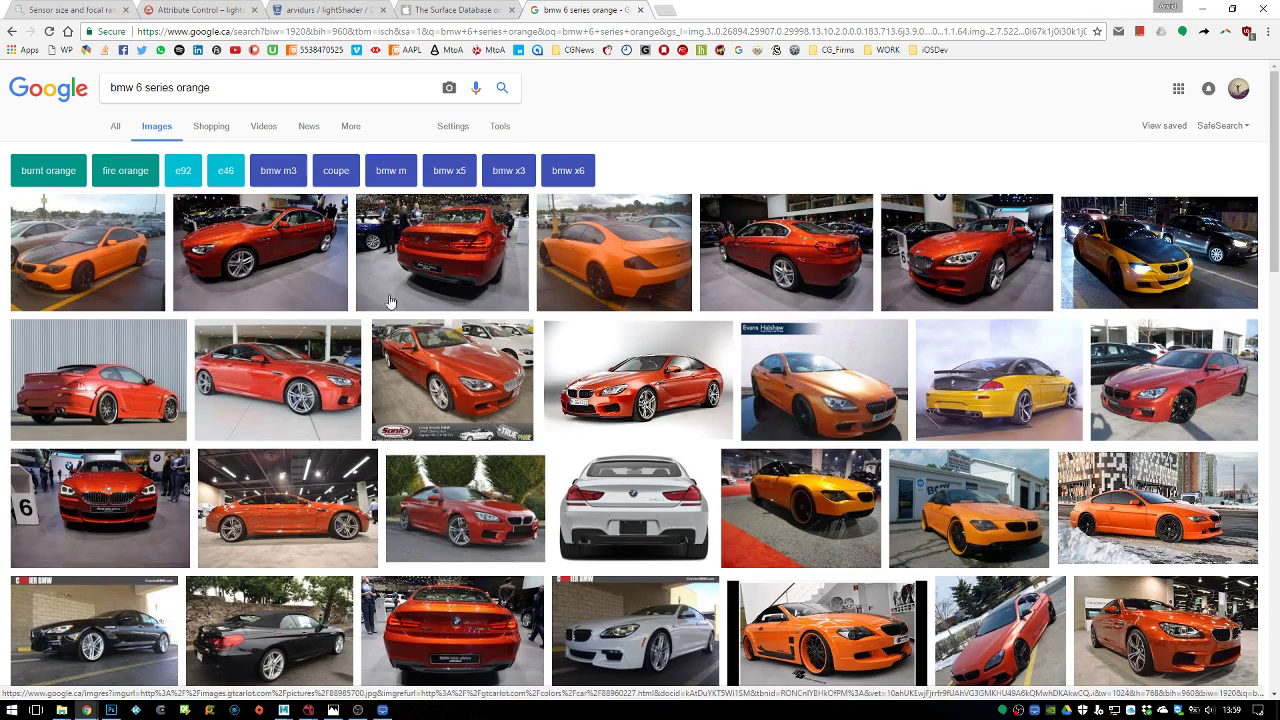
From the Sakhir Orange Gran Coupe results, open the front and side-rear photos at full size and the rear-view result in separate tabs
left_click(282, 245)
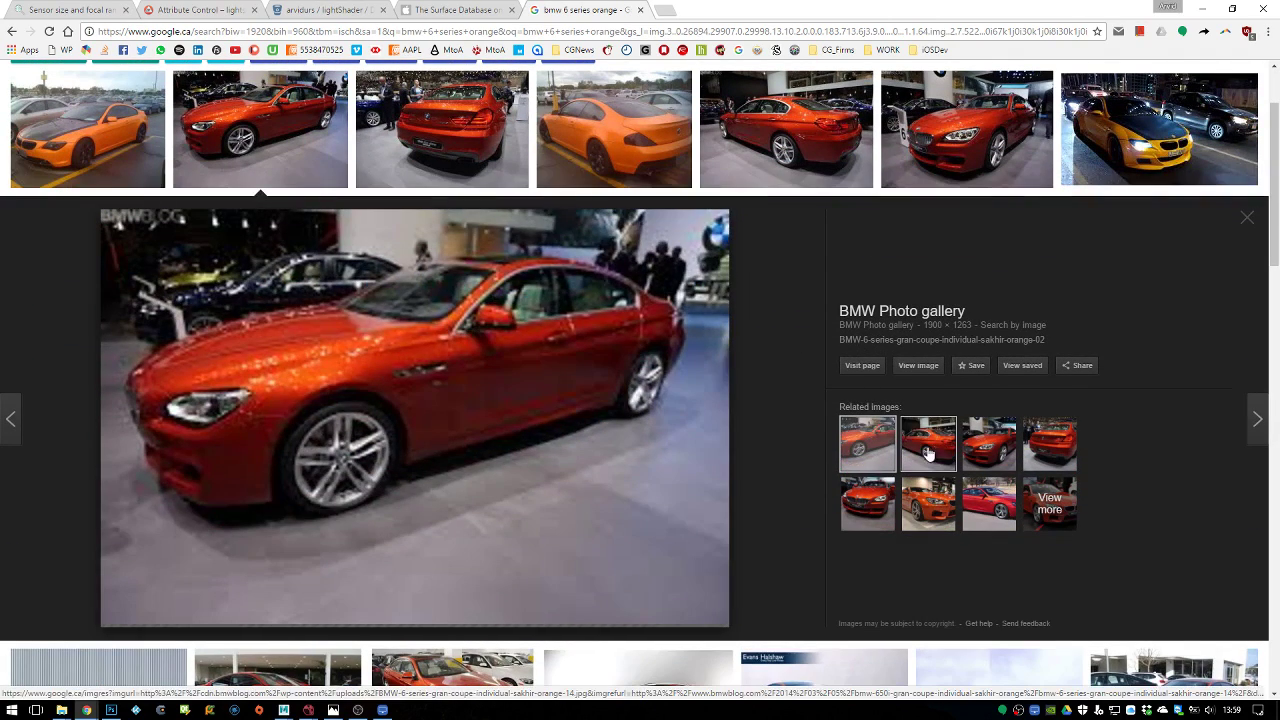
left_click(975, 453)
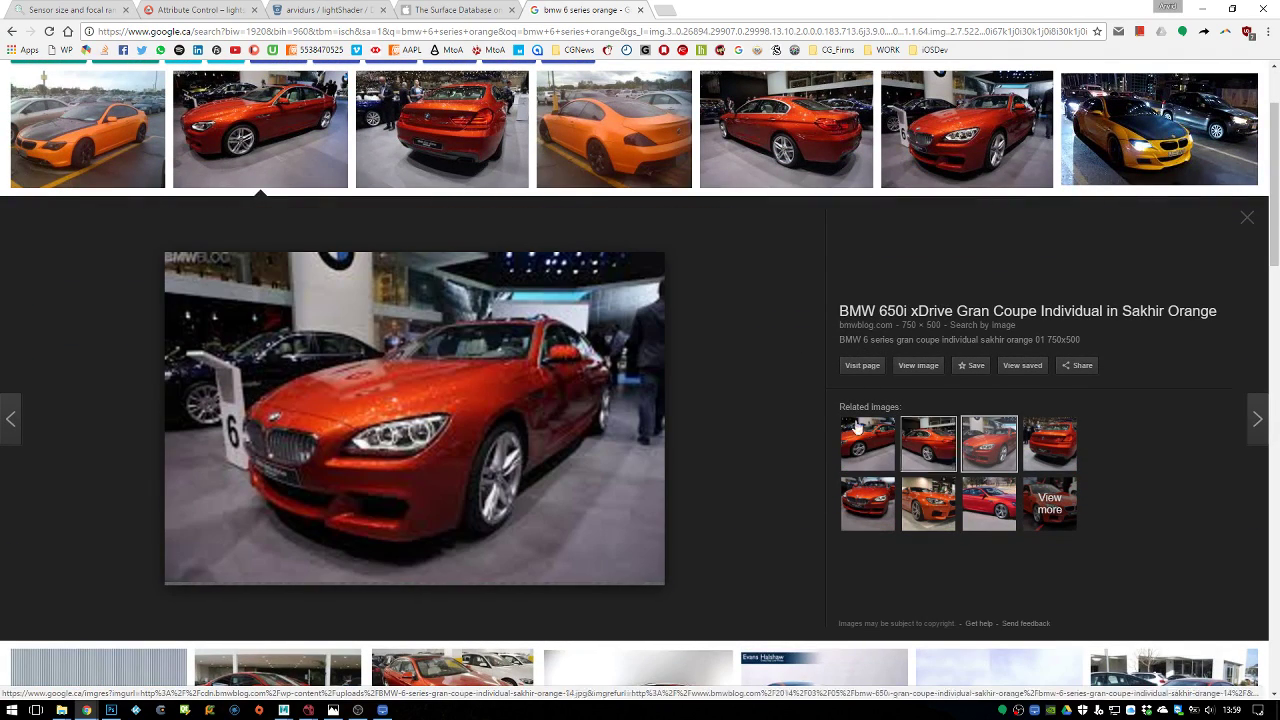
left_click(922, 367)
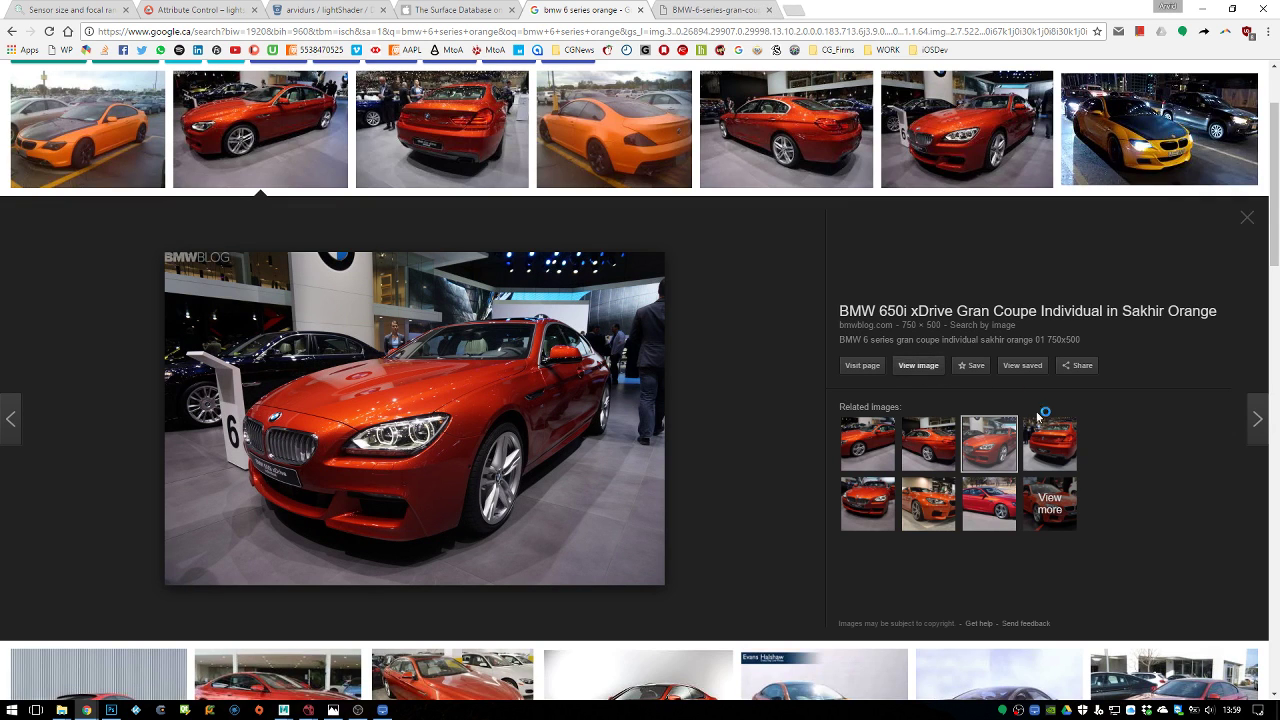
middle_click(1046, 440)
left_click(950, 432)
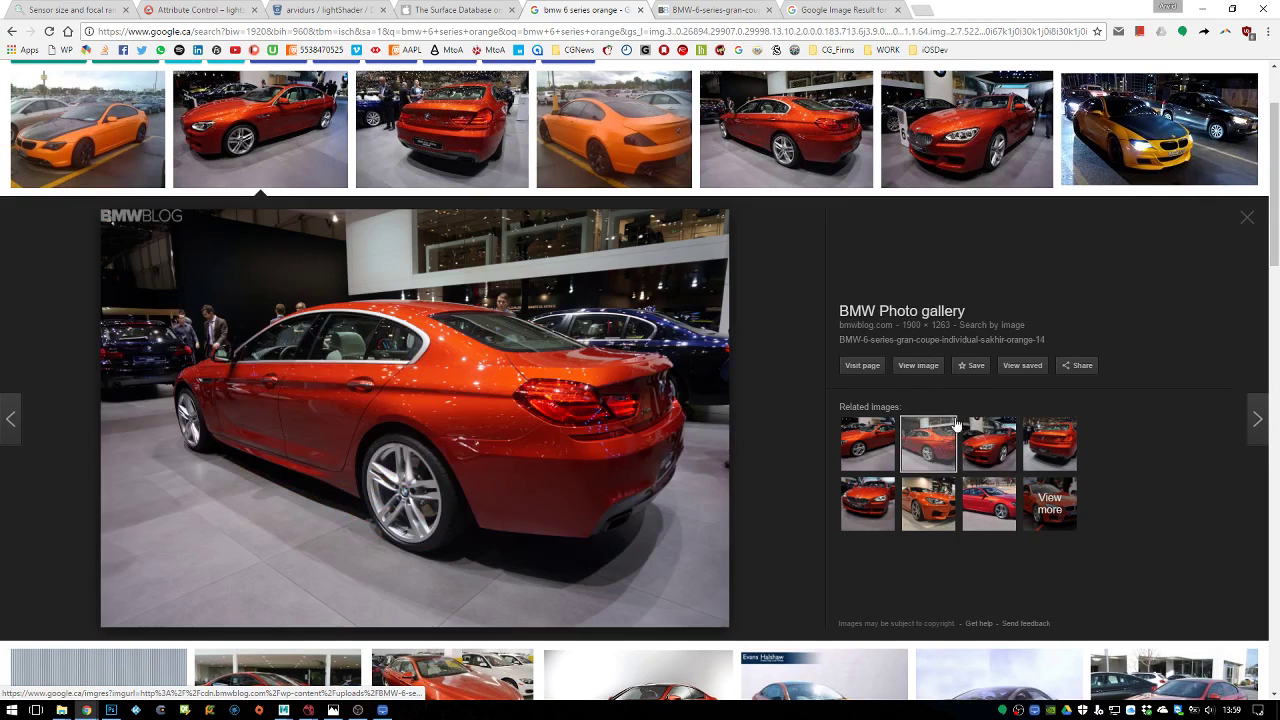
left_click(922, 367)
Compare the opened orange BMW reference photos and enlarge the side-rear view to examine the paint reflections
left_click(838, 12)
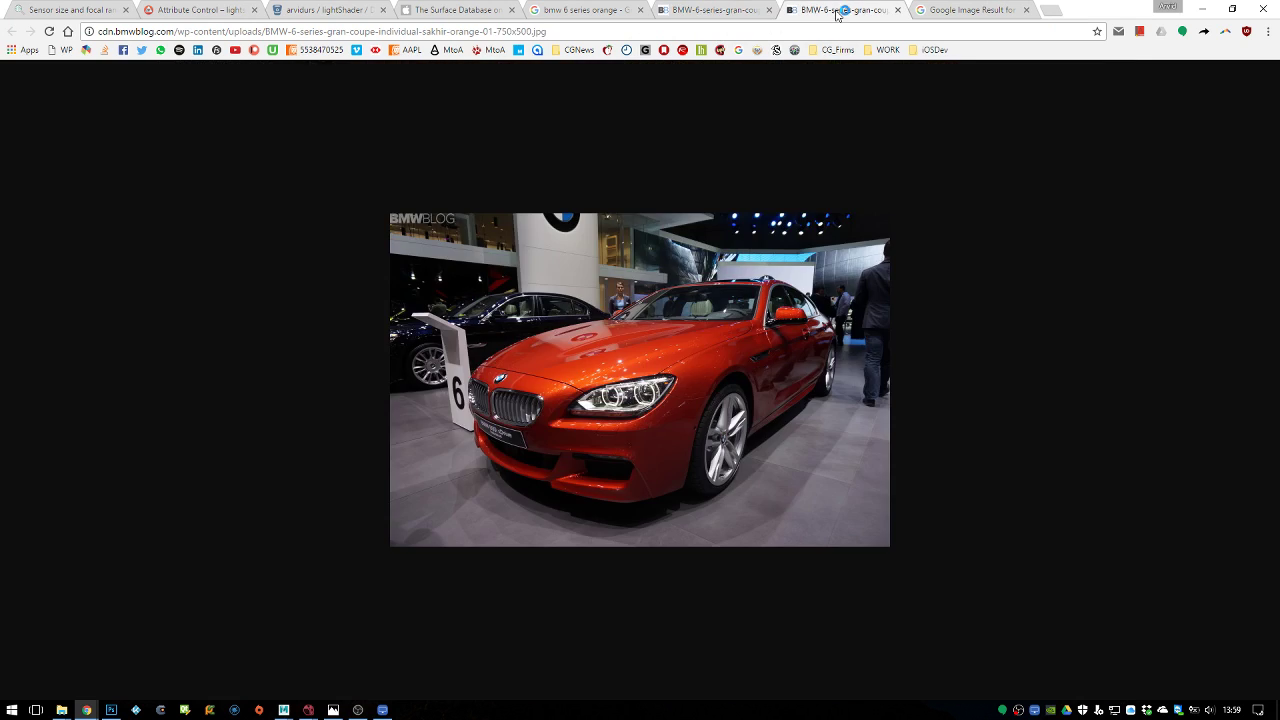
left_click(950, 14)
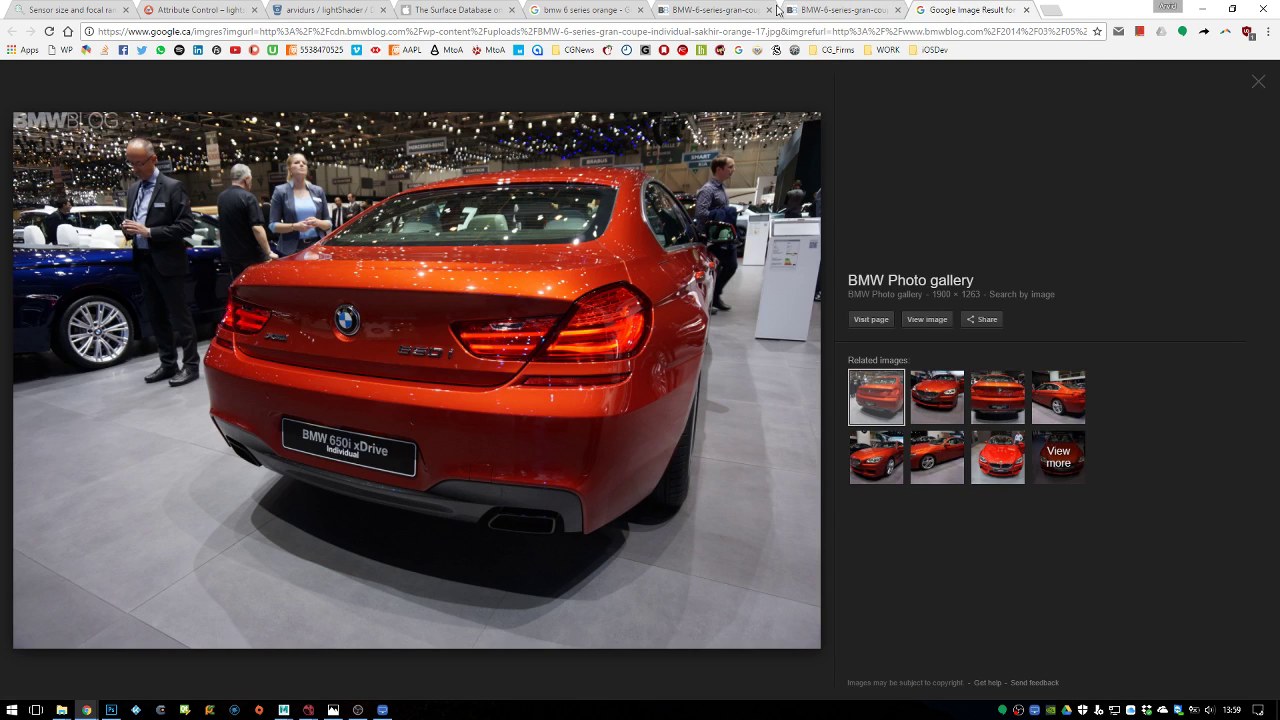
left_click(734, 8)
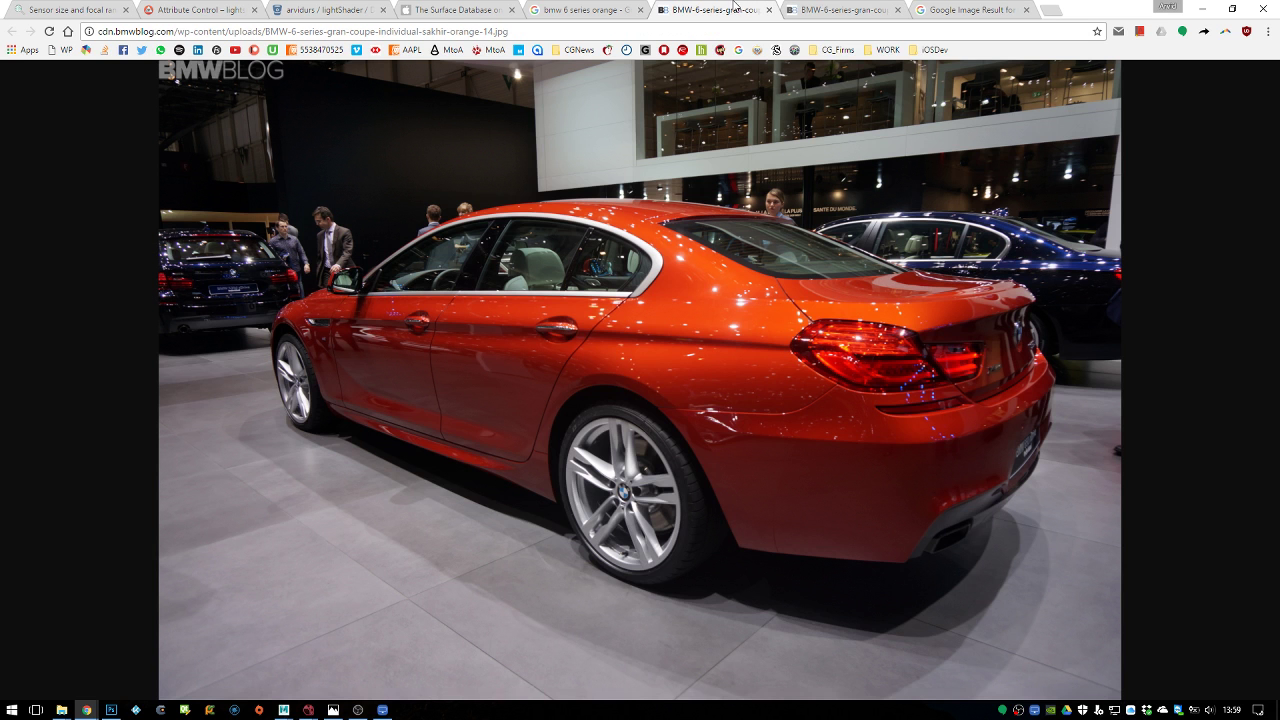
left_click(775, 324)
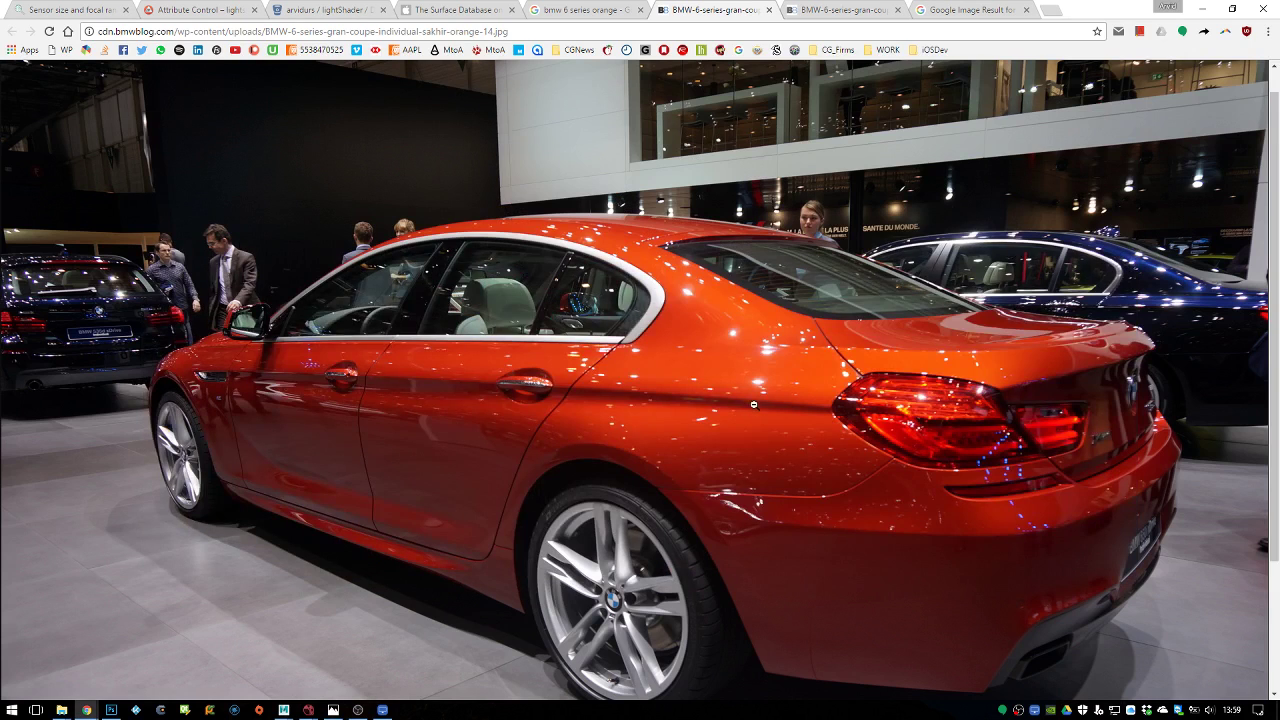
Detach the side-rear orange BMW photo into its own smaller Chrome window, and minimize the main browser window
left_click(721, 398)
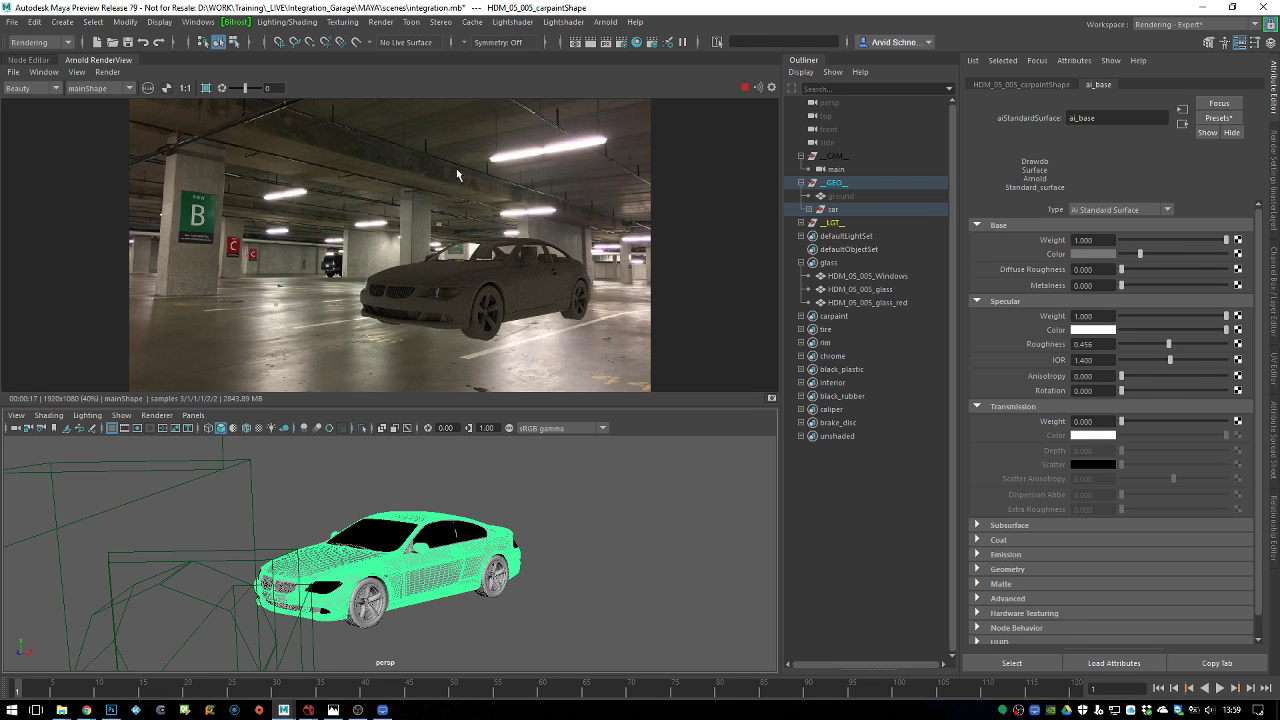
key("alt+Tab")
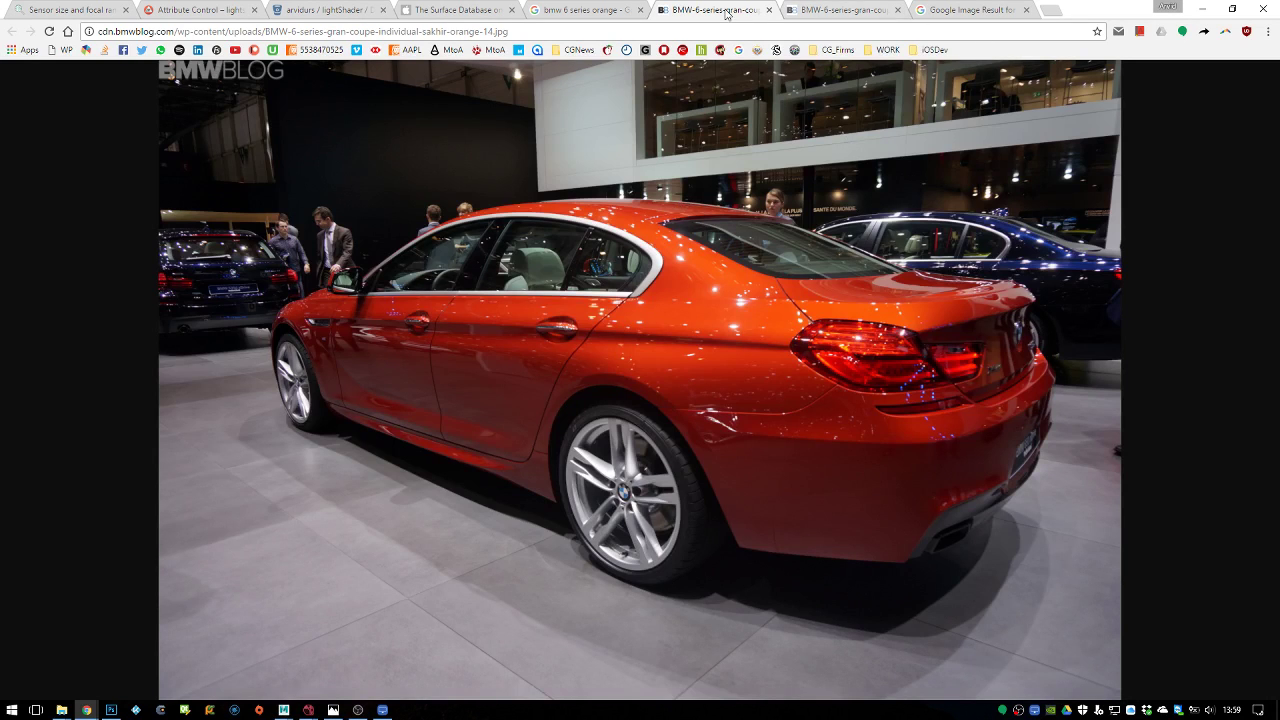
mouse_move(716, 9)
left_mouse_down()
mouse_move(717, 98)
mouse_move(717, 3)
left_mouse_up()
double_click(1087, 21)
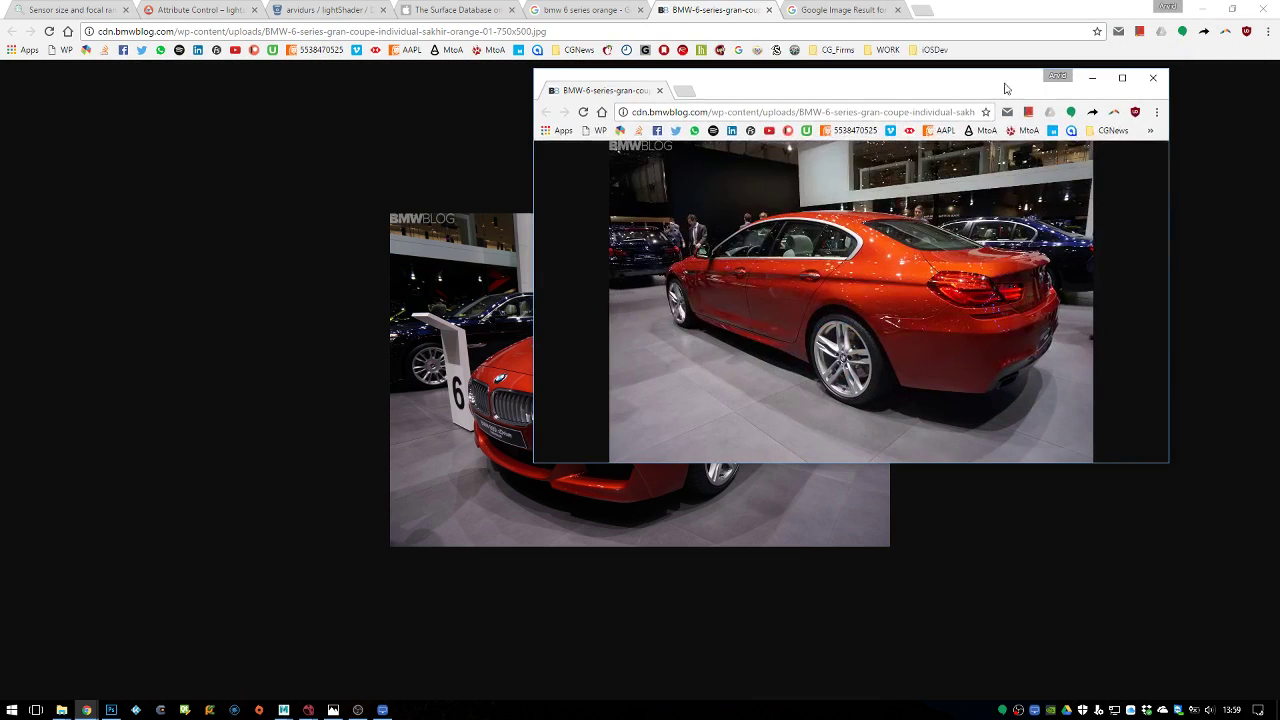
left_click_drag(1166, 69, 1052, 77)
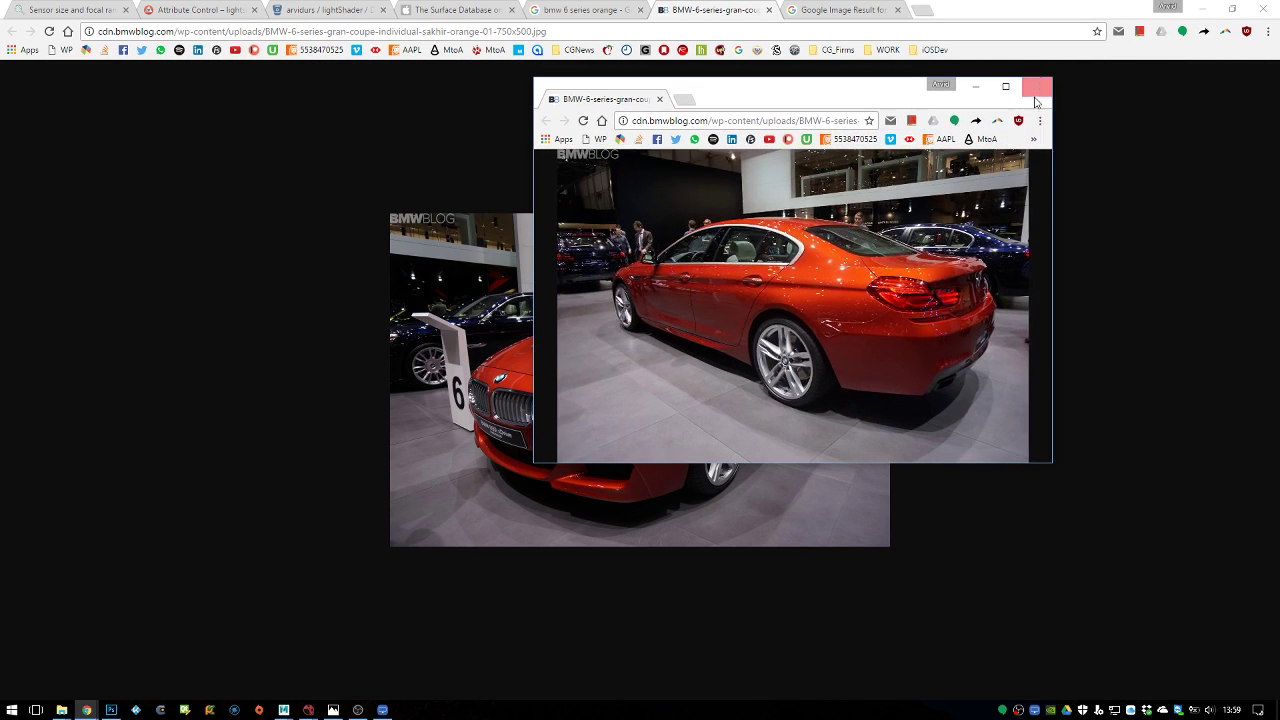
left_click(1201, 8)
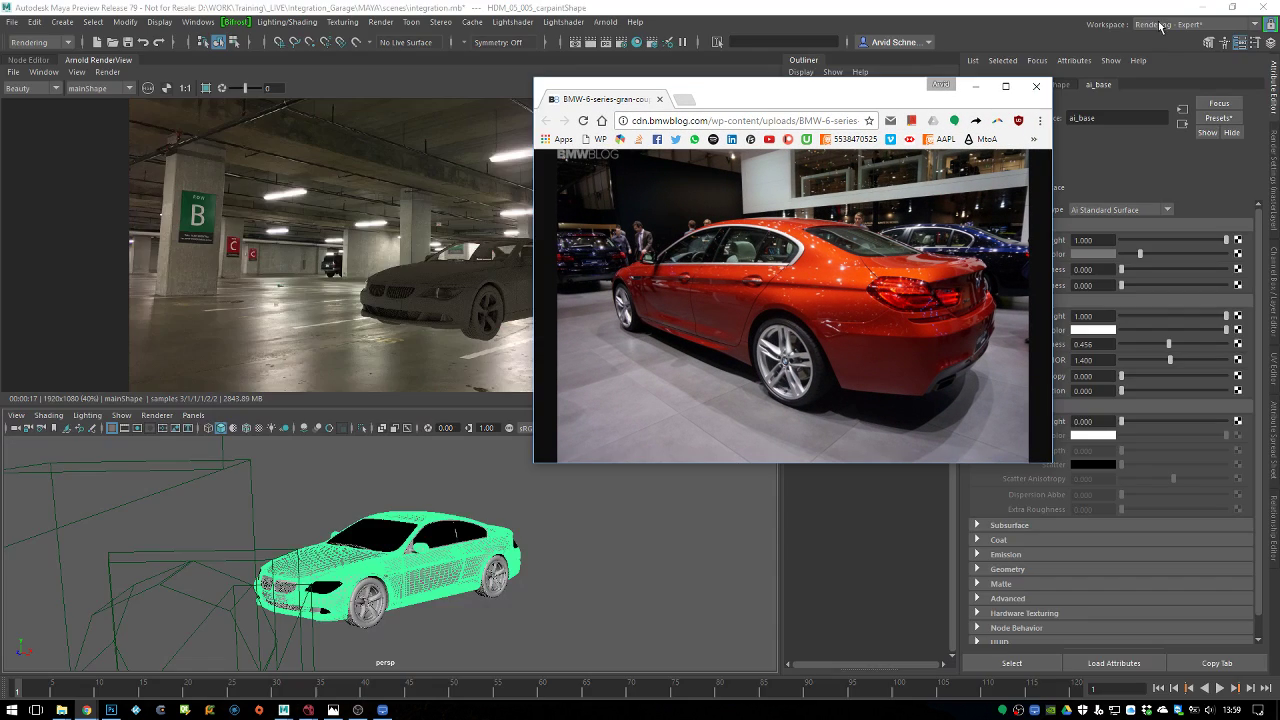
Shrink the floating BMW reference window and place it over Maya's persp viewport, clear of the rendered car
left_click(789, 31)
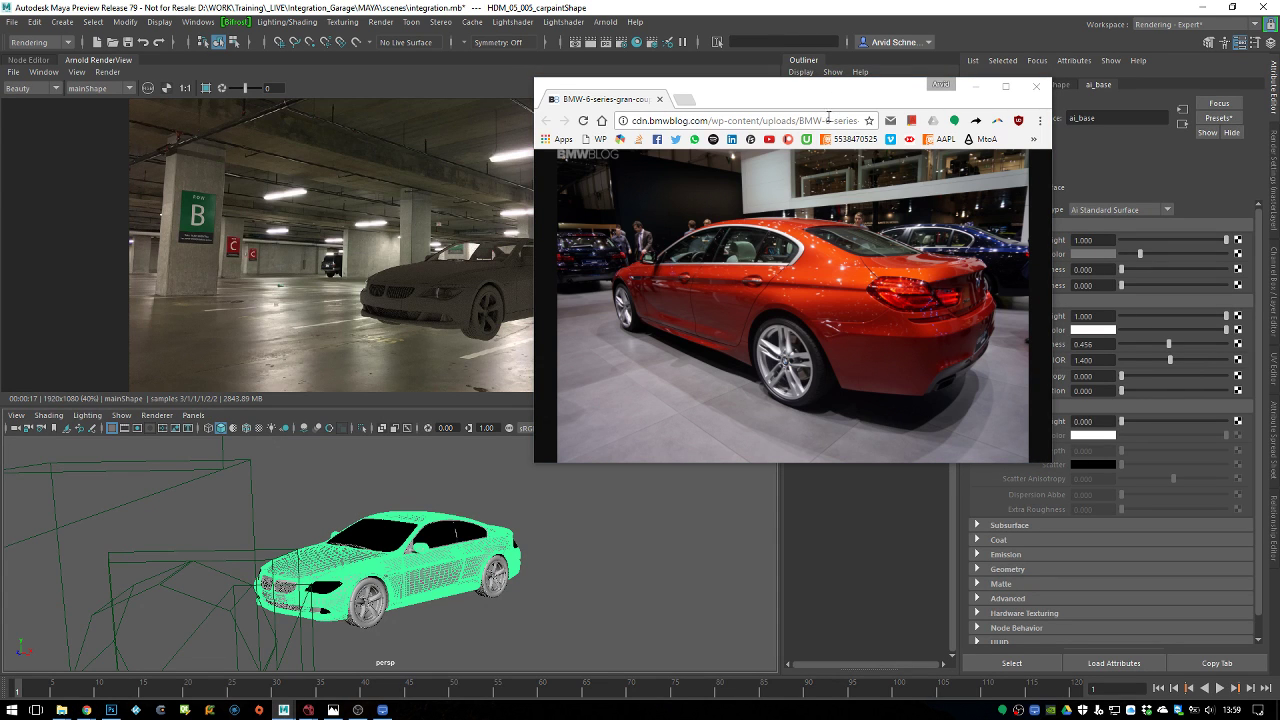
left_click_drag(839, 101, 372, 199)
left_click_drag(586, 178, 418, 367)
left_click_drag(536, 366, 377, 300)
left_click_drag(300, 296, 235, 409)
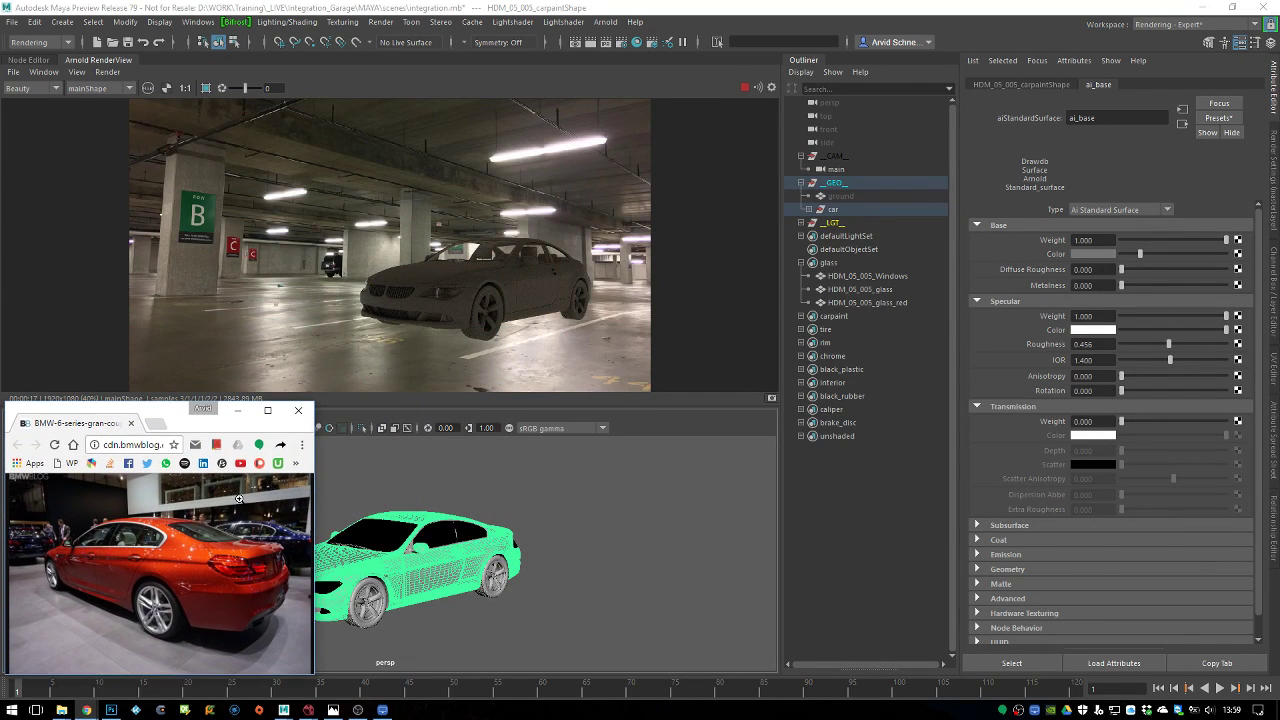
left_click(653, 306)
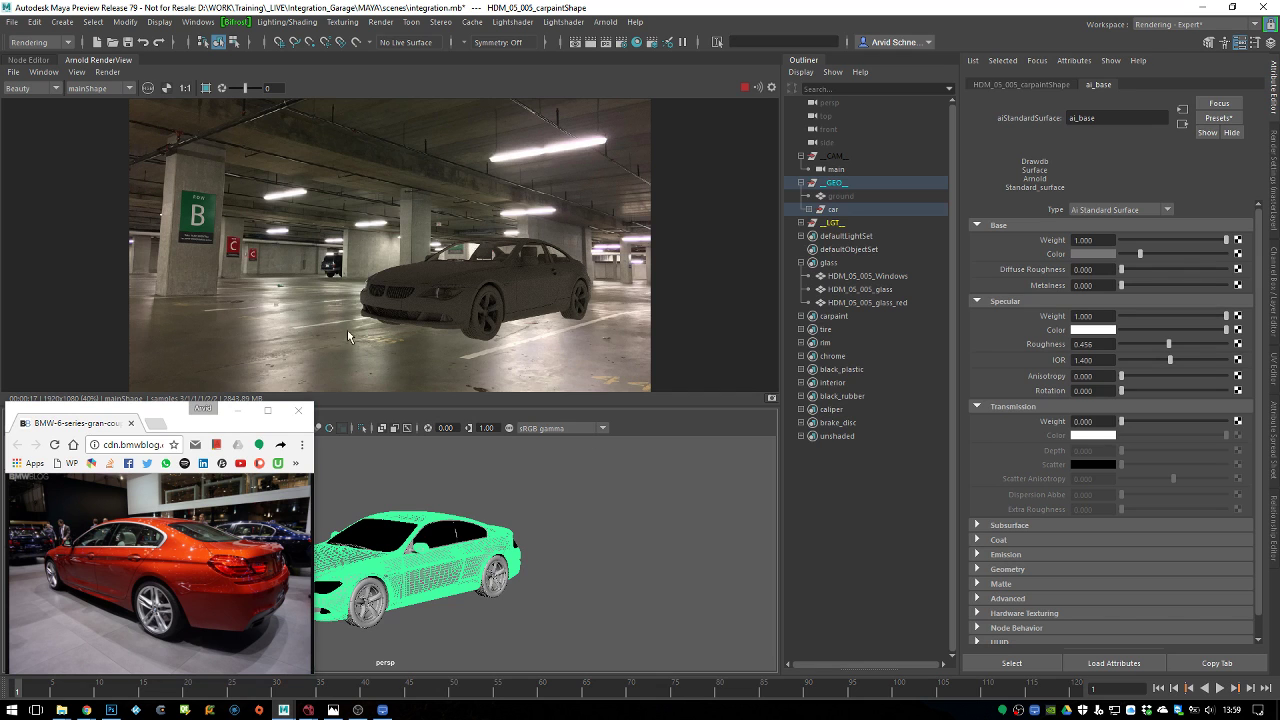
left_click_drag(157, 412, 162, 133)
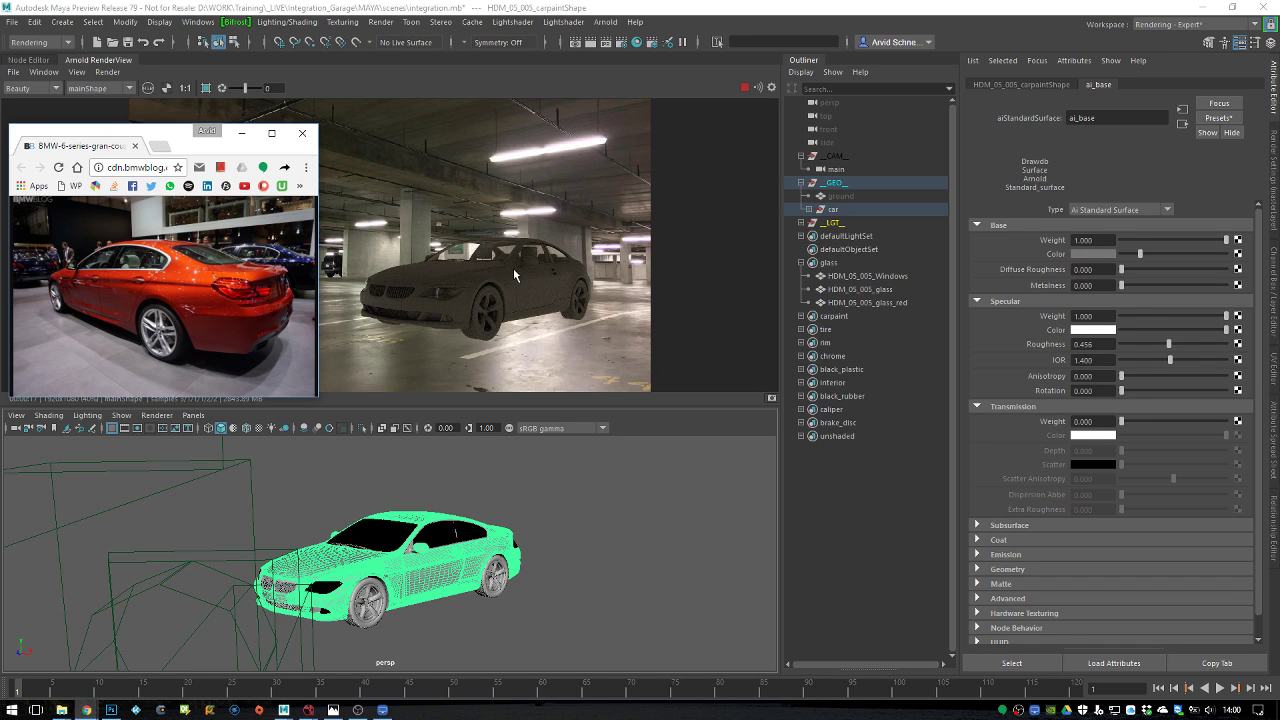
left_click_drag(174, 139, 191, 341)
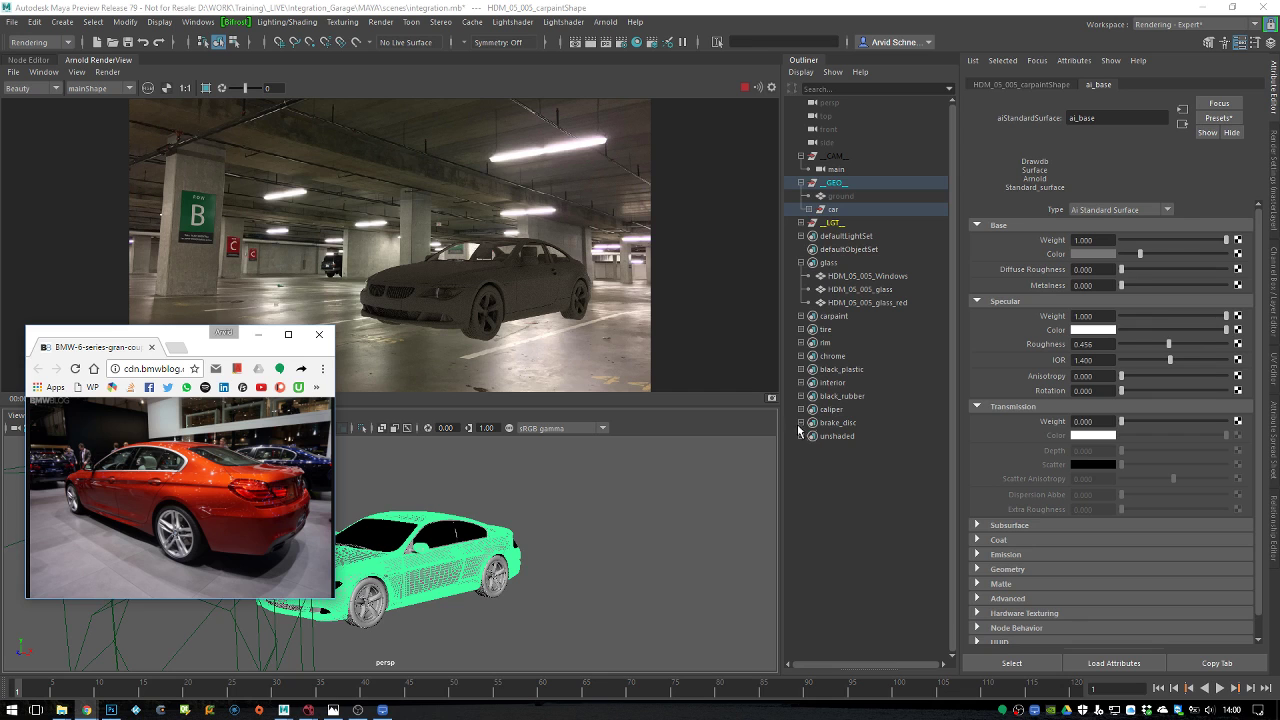
Select HDM_05_005_carpaint in the carpaint set and assign it a new aiStandardSurface material
left_click(801, 316)
left_click(846, 329)
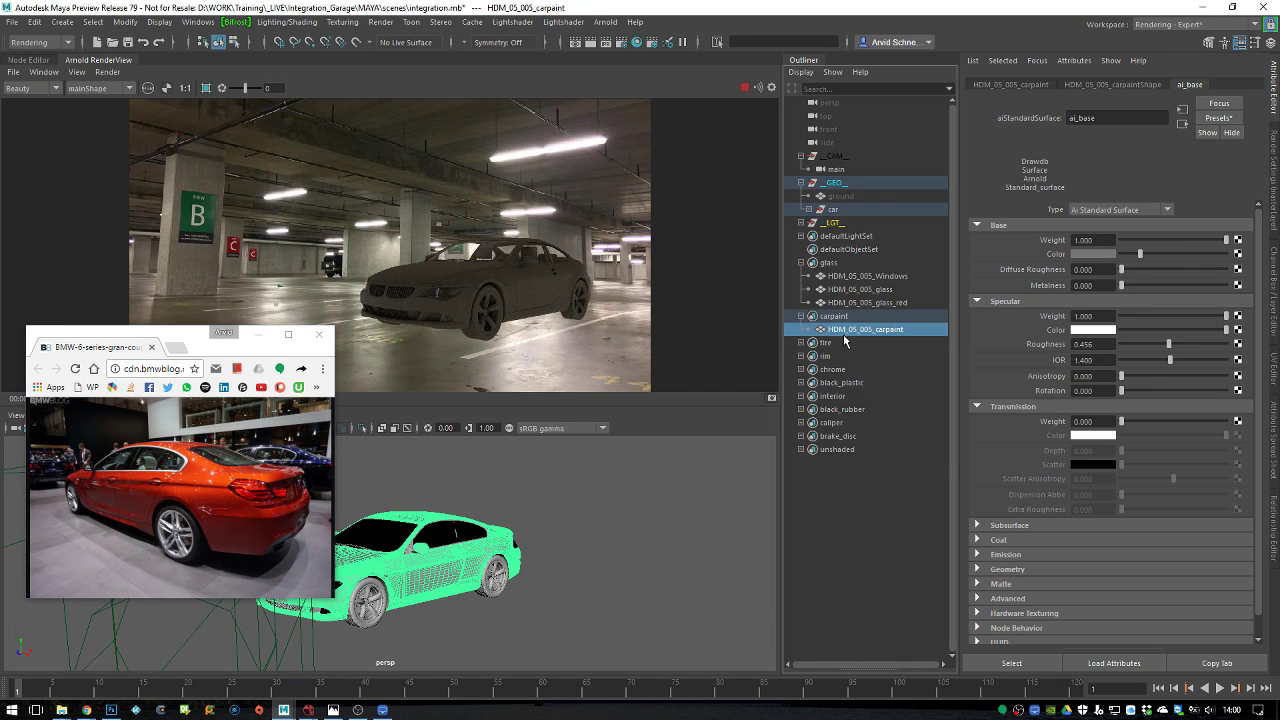
right_click_drag(456, 553, 564, 677)
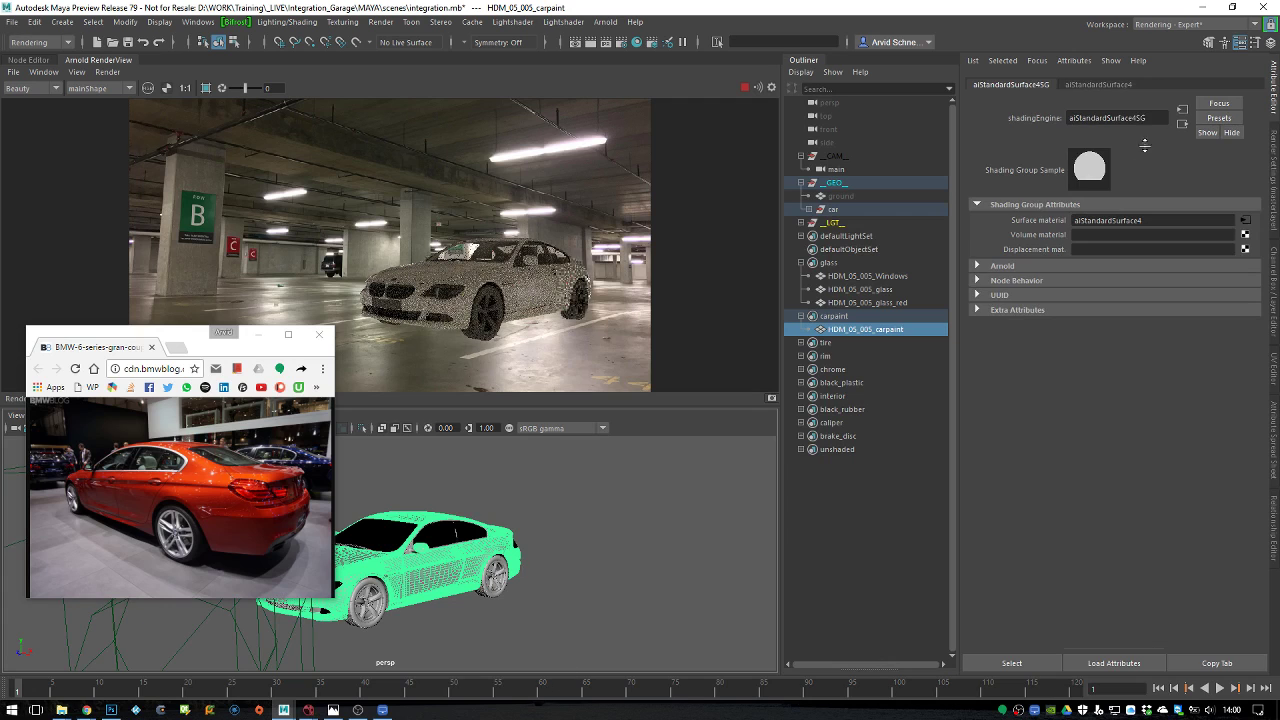
Show the new material in the Node Editor, move the reference photo aside, and rename aiStandardSurface4 to ai_car_paint
left_click(28, 60)
middle_click_drag(335, 227, 505, 149)
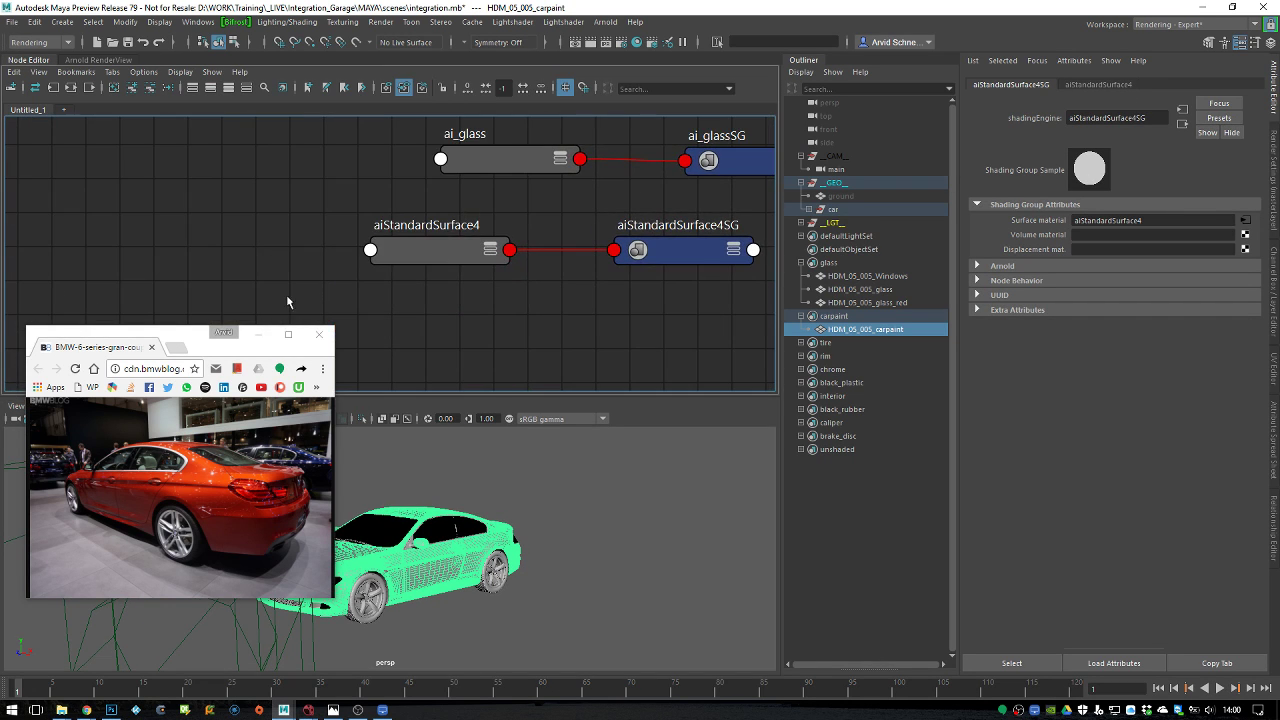
left_click_drag(170, 340, 821, 298)
left_click(423, 251)
double_click(458, 228)
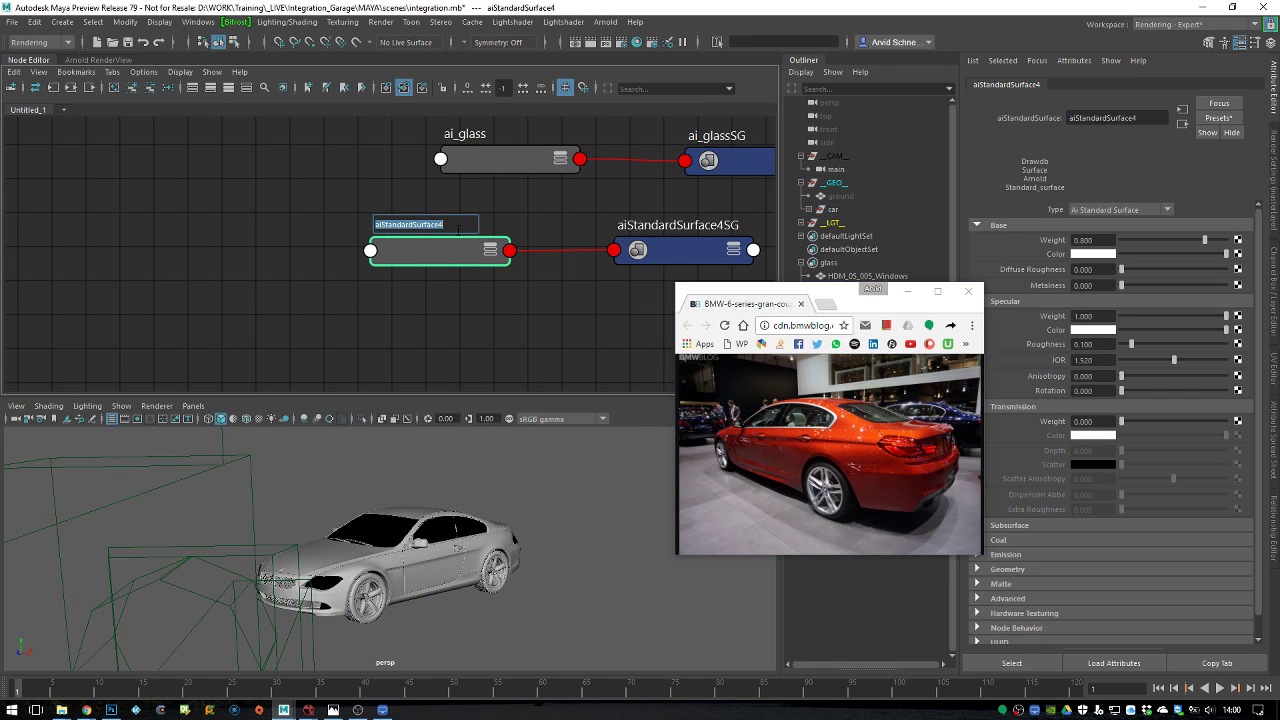
type("ai_car_paint")
key("Return")
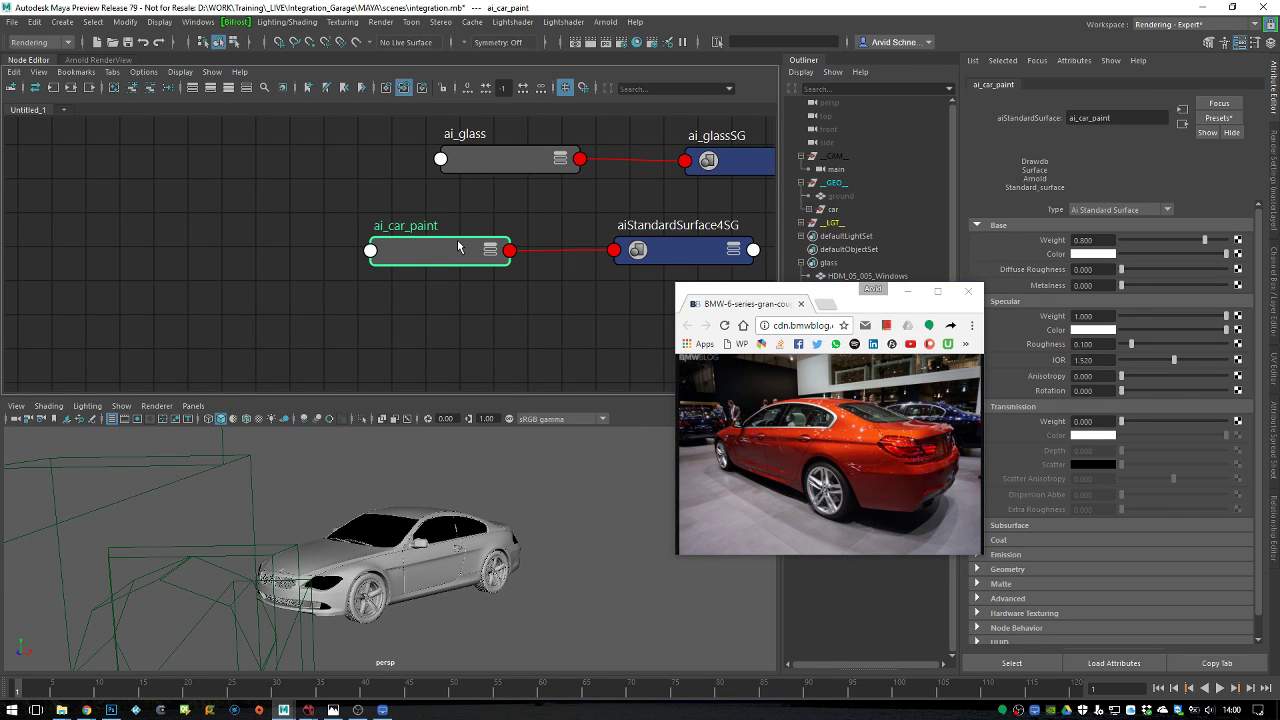
Rename the material's shading group aiStandardSurface4SG to ai_car_paintSG
left_click(692, 230, "shift")
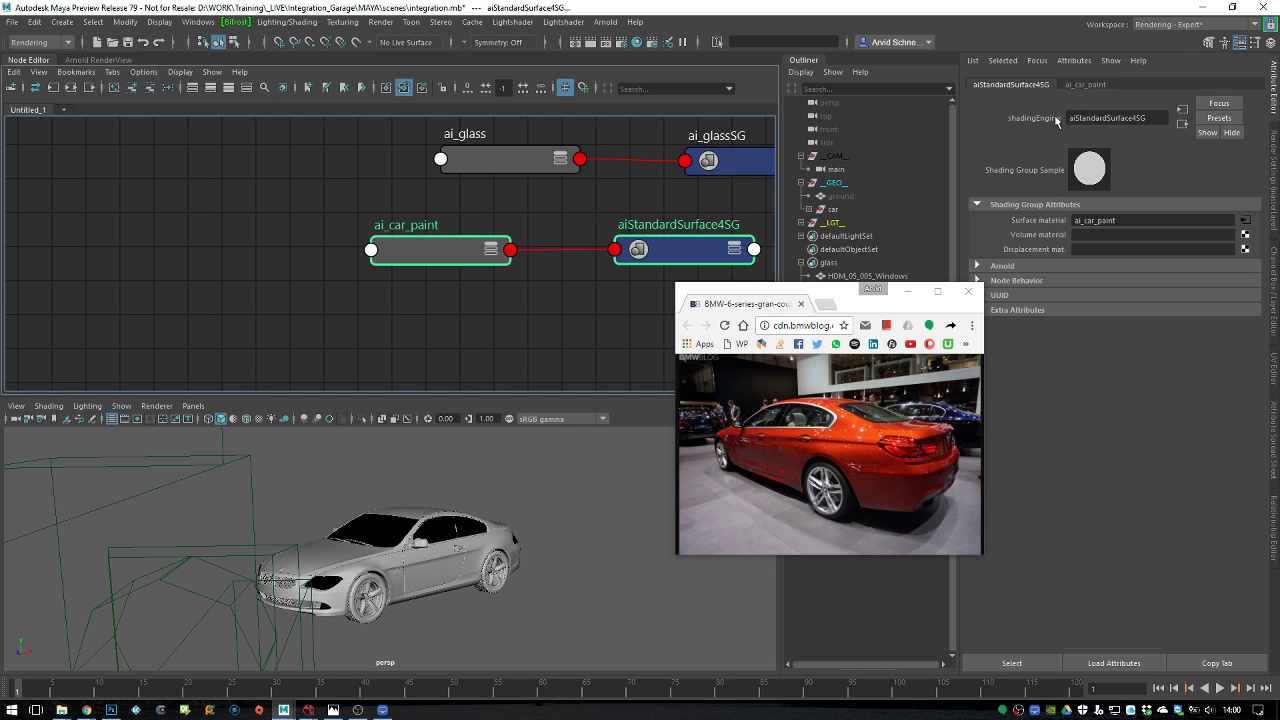
double_click(1110, 115)
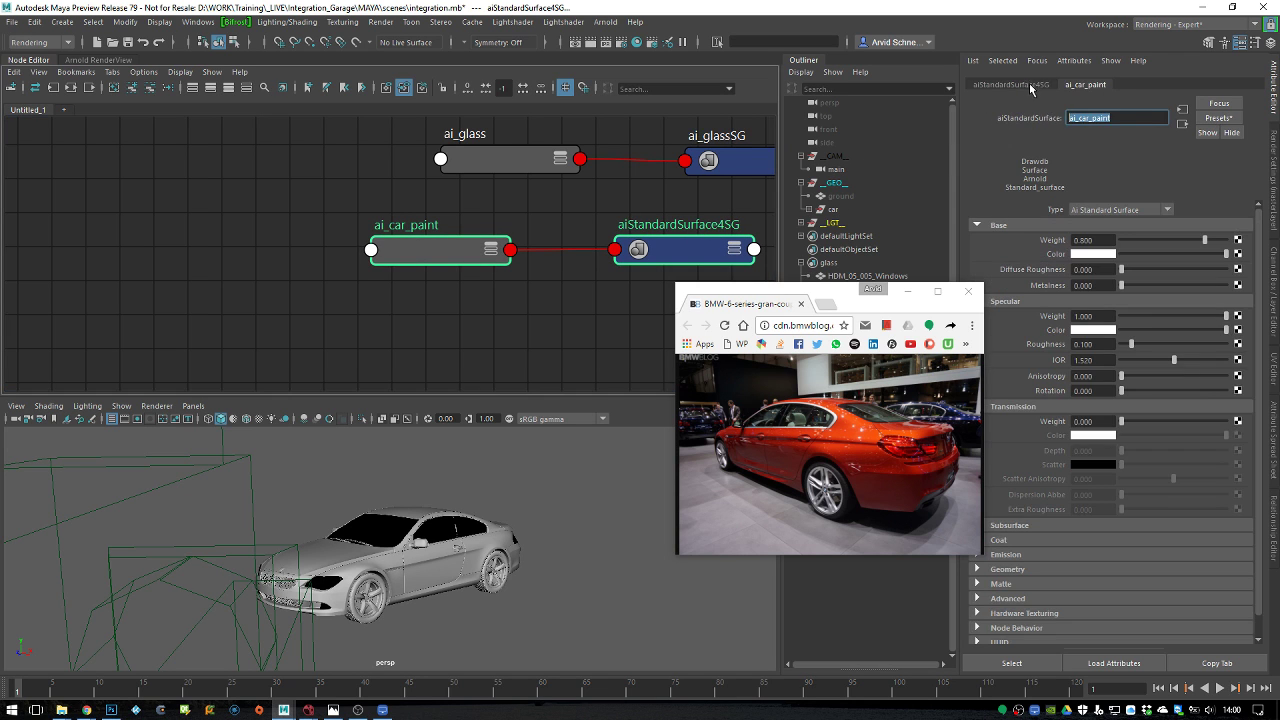
double_click(1136, 118)
type("ai_car_paintSG")
key("Return")
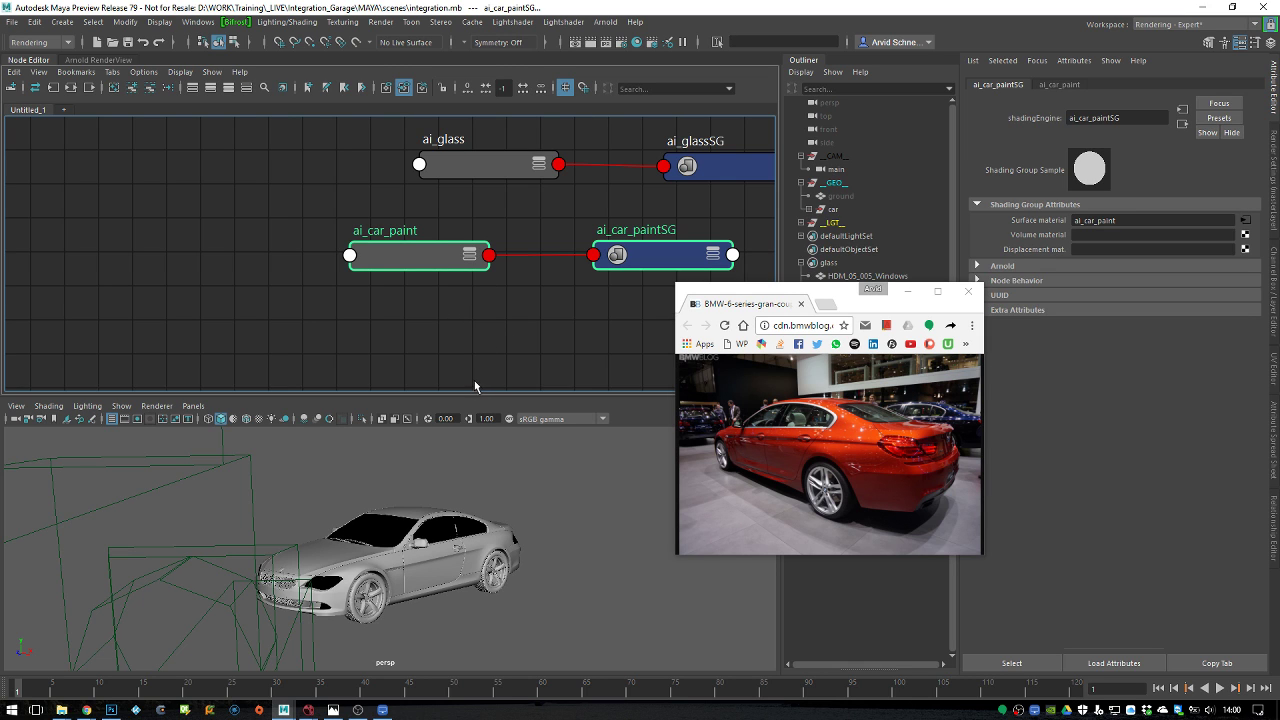
Look through the running processes in Task Manager for AltDrag, then close Task Manager
right_click(534, 704)
left_click(580, 642)
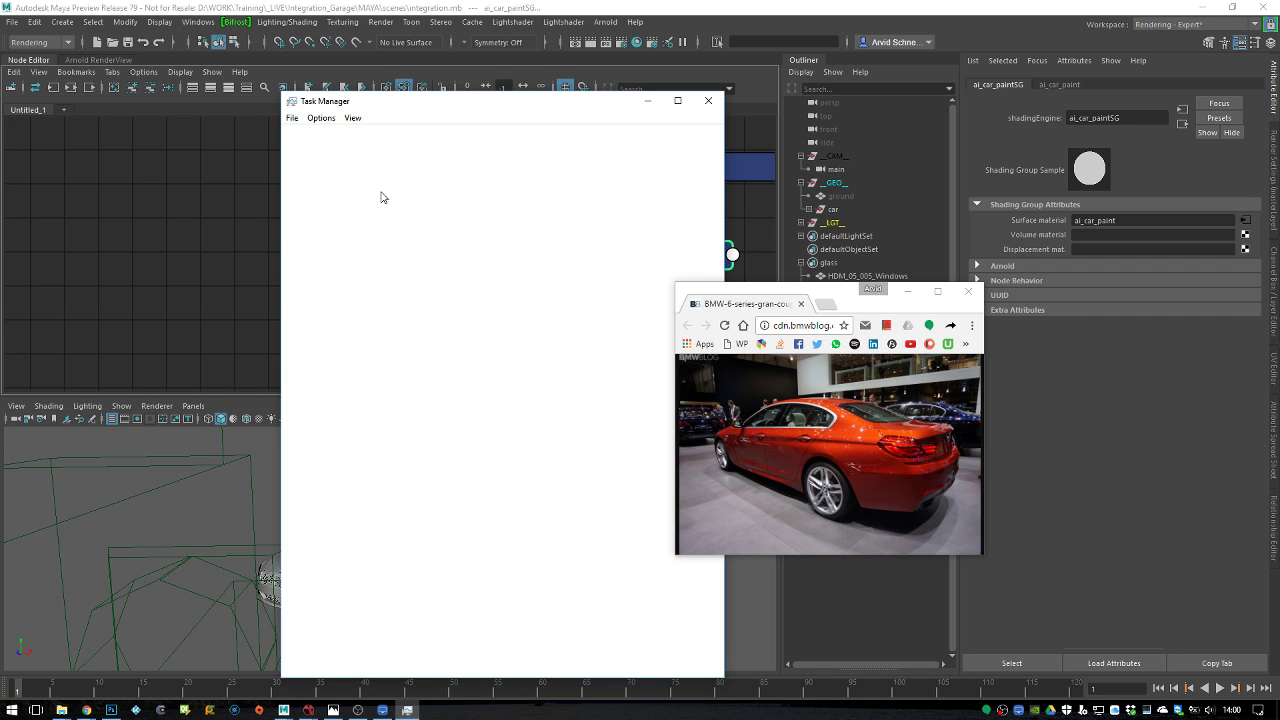
left_click(356, 137)
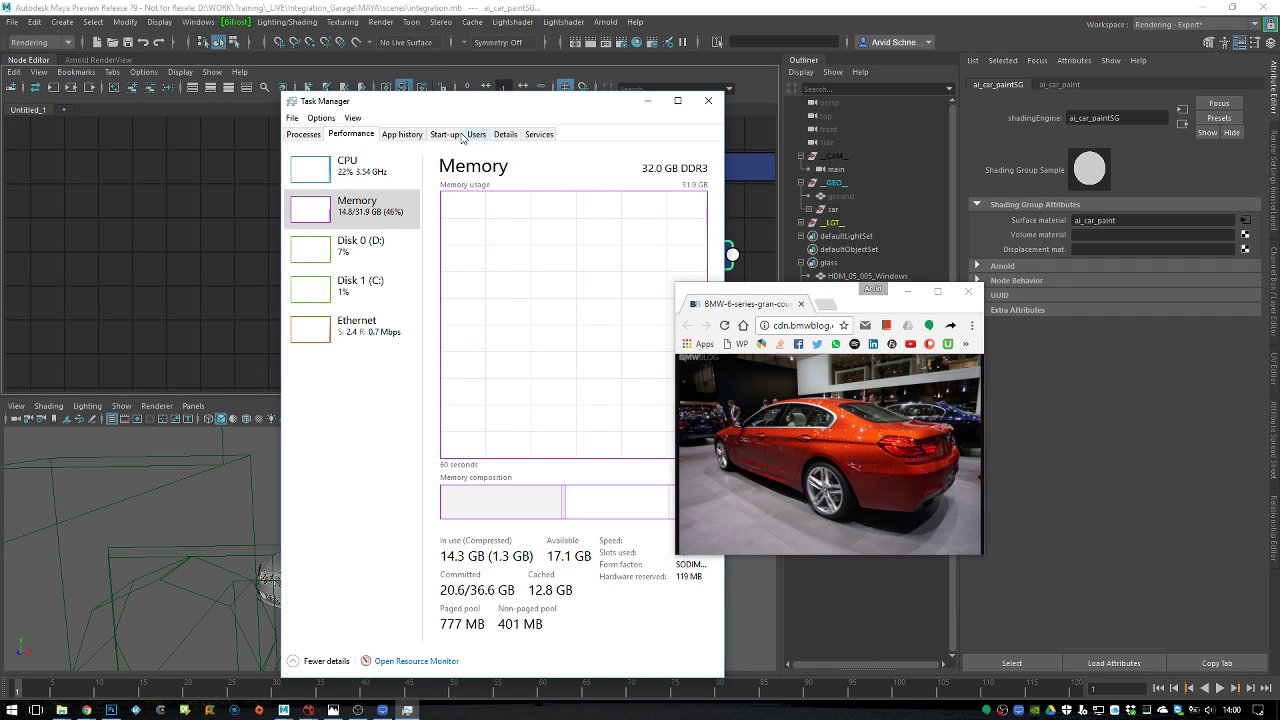
left_click(305, 134)
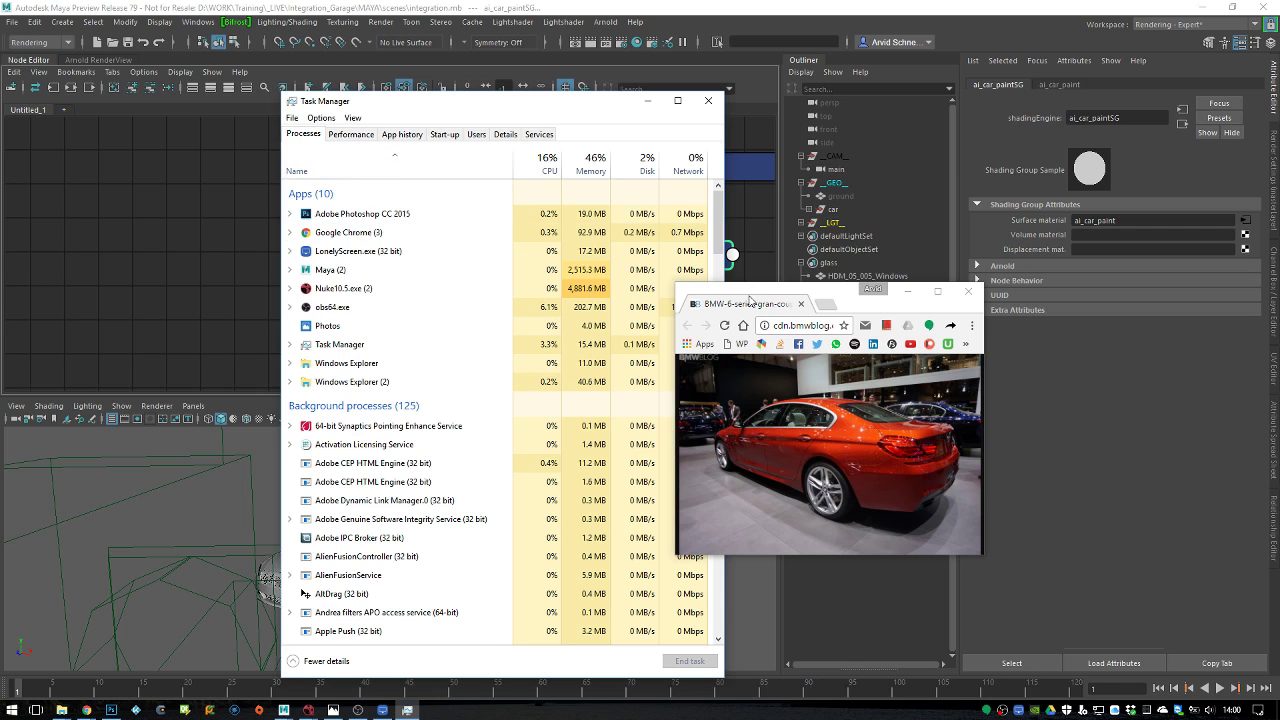
left_click_drag(717, 212, 722, 261)
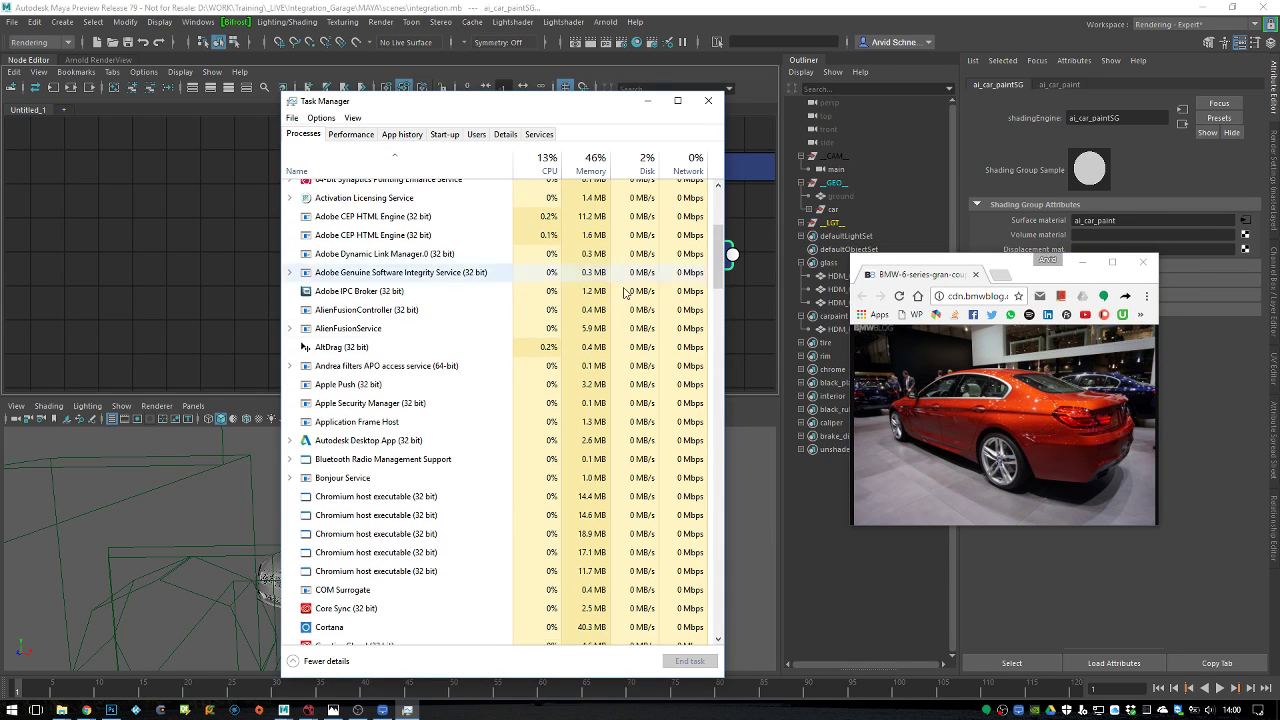
left_click(360, 352)
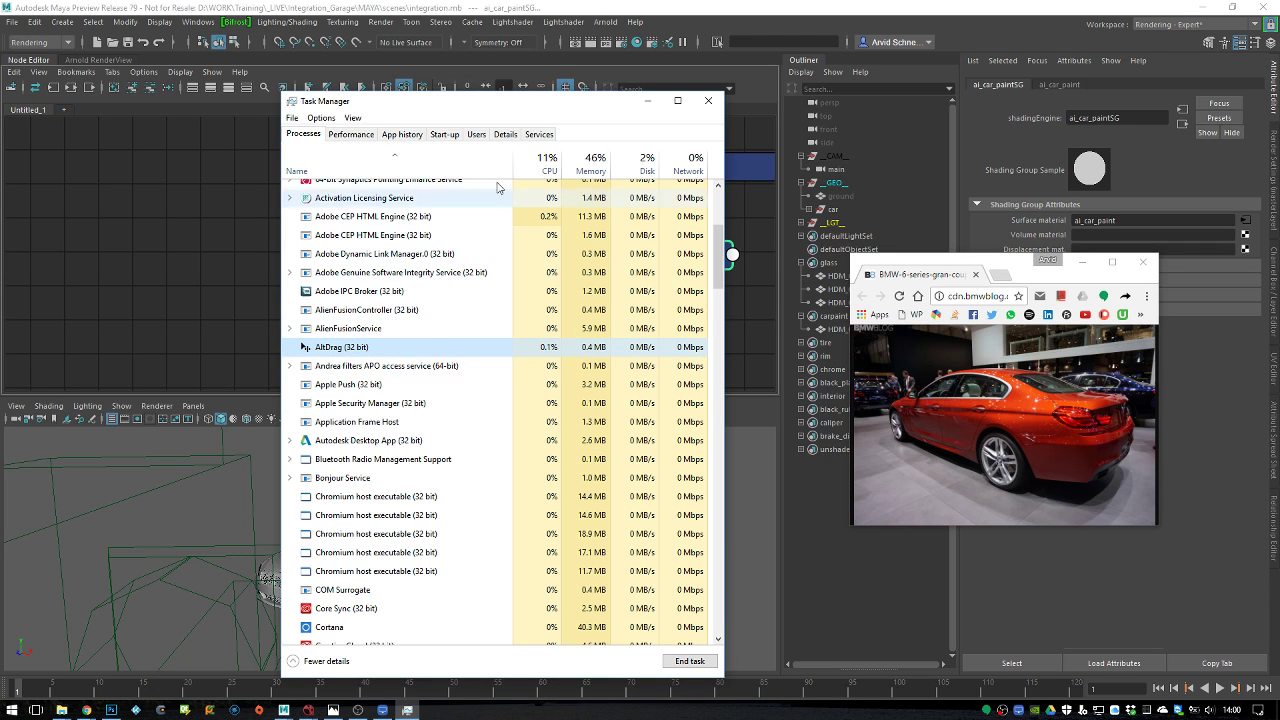
left_click(708, 100)
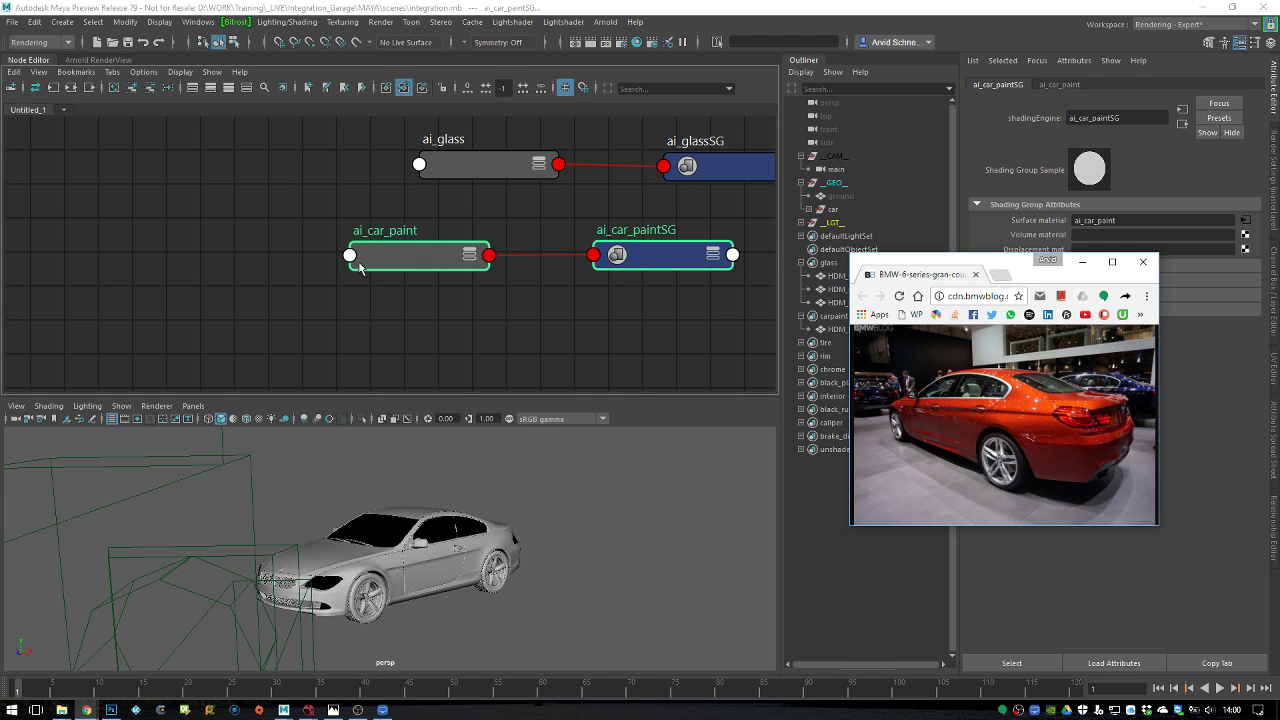
Frame all nodes in the Node Editor, and dock the Arnold RenderView beneath it as a separate panel
key("a")
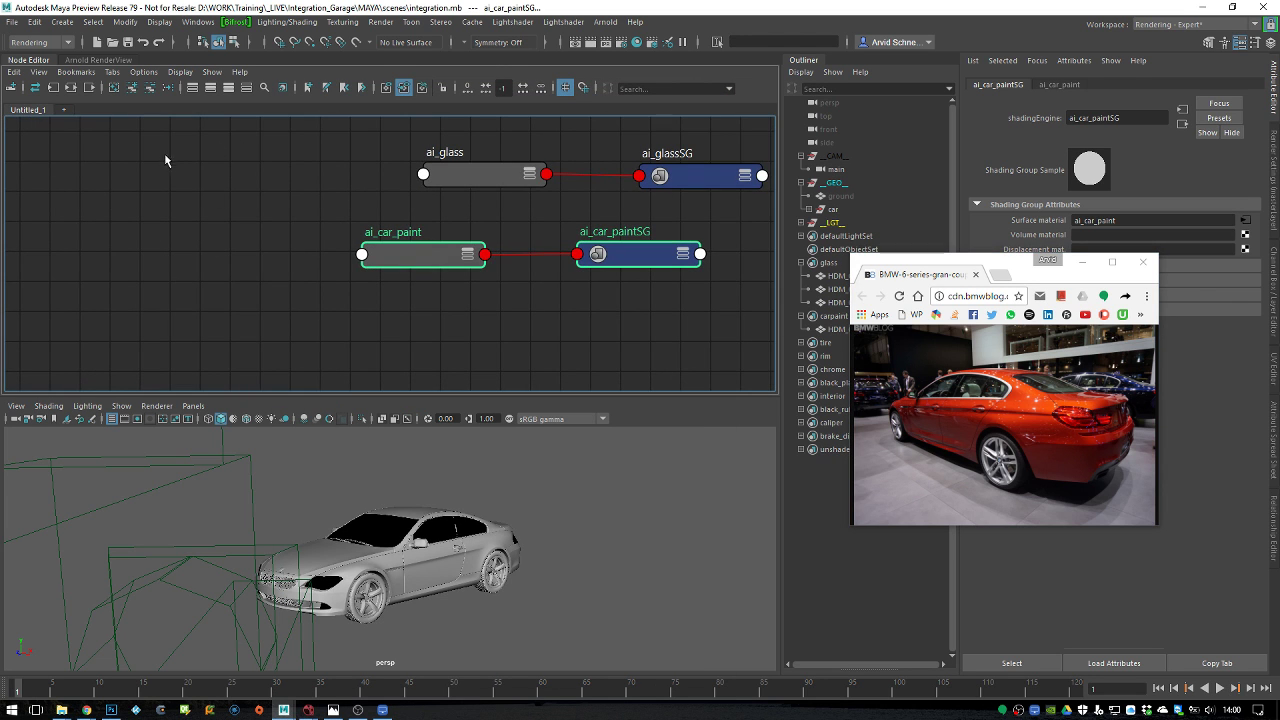
left_click(95, 60)
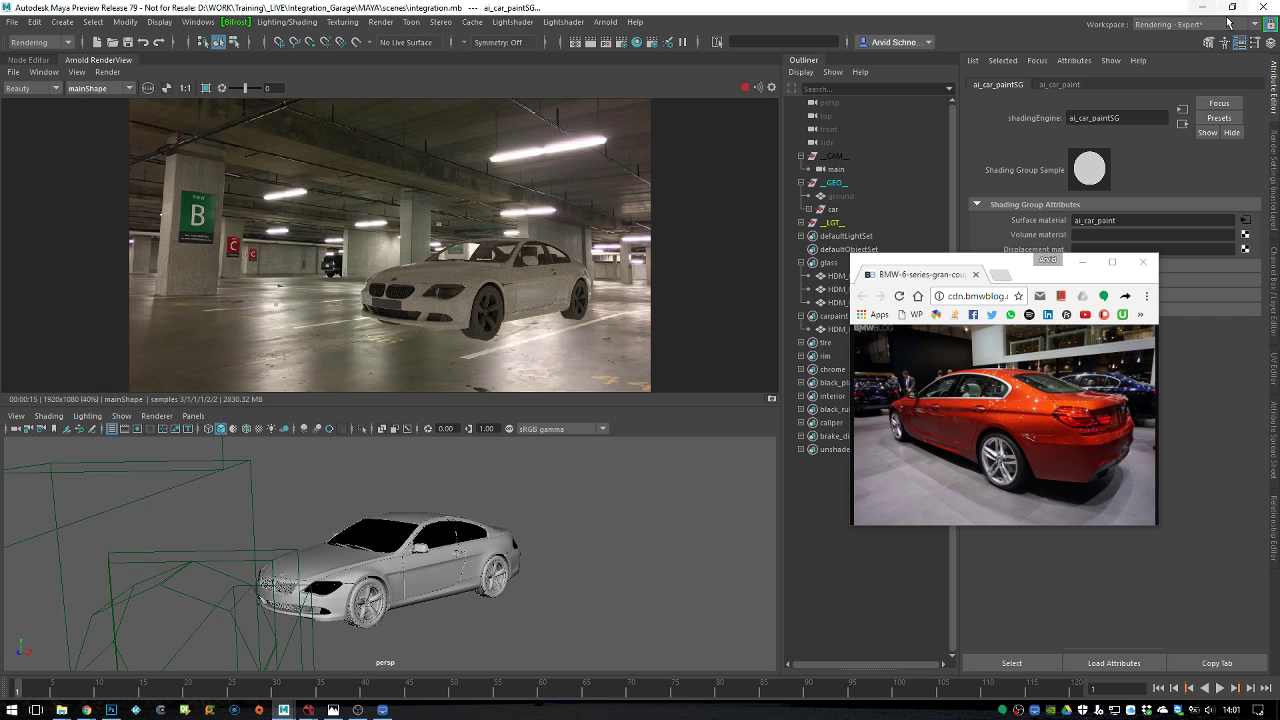
left_click_drag(98, 60, 233, 400)
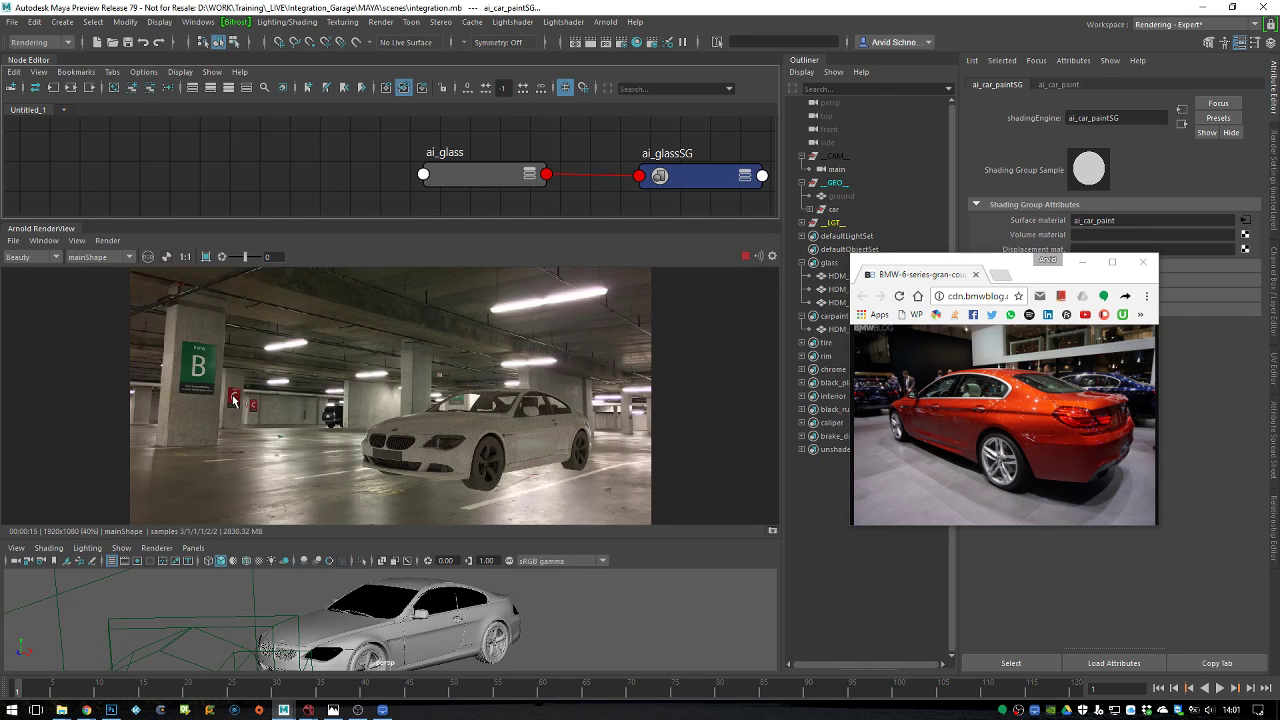
Tear off the persp viewport, dock it as a tab alongside the Arnold RenderView, and collapse the remaining side viewport
left_click(193, 548)
left_click(227, 676)
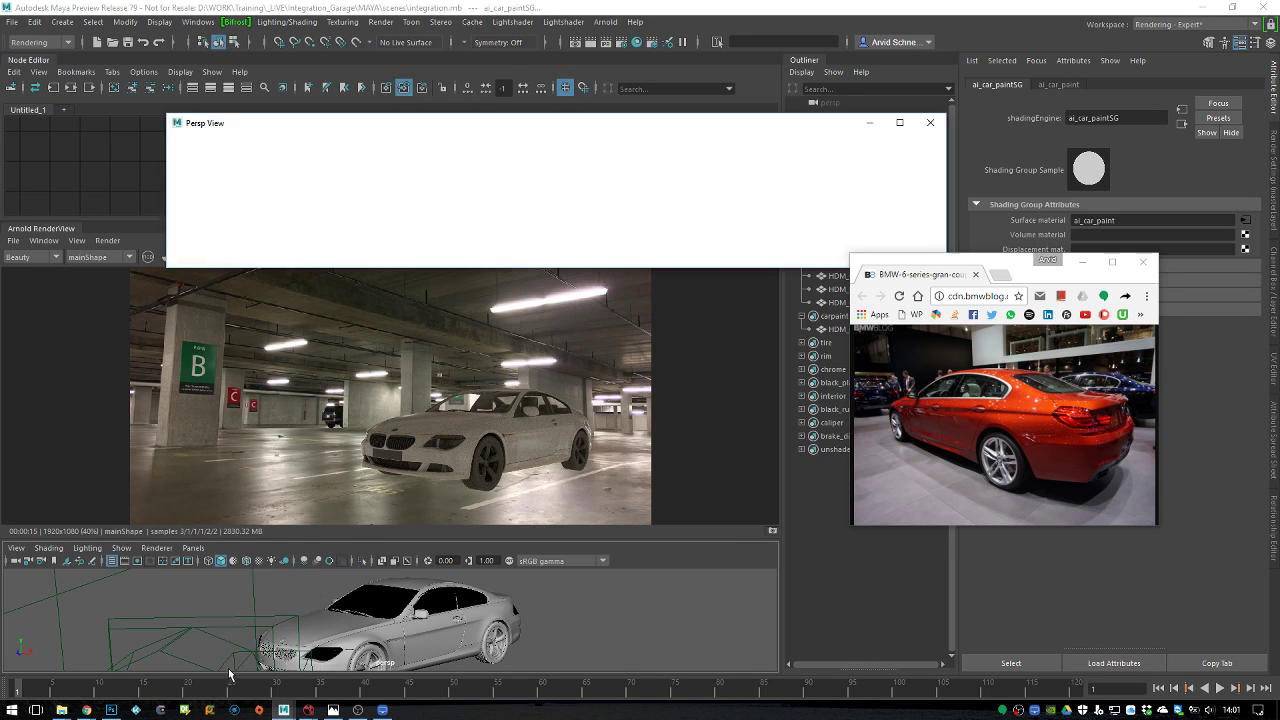
left_click_drag(212, 128, 221, 364)
left_click(190, 378)
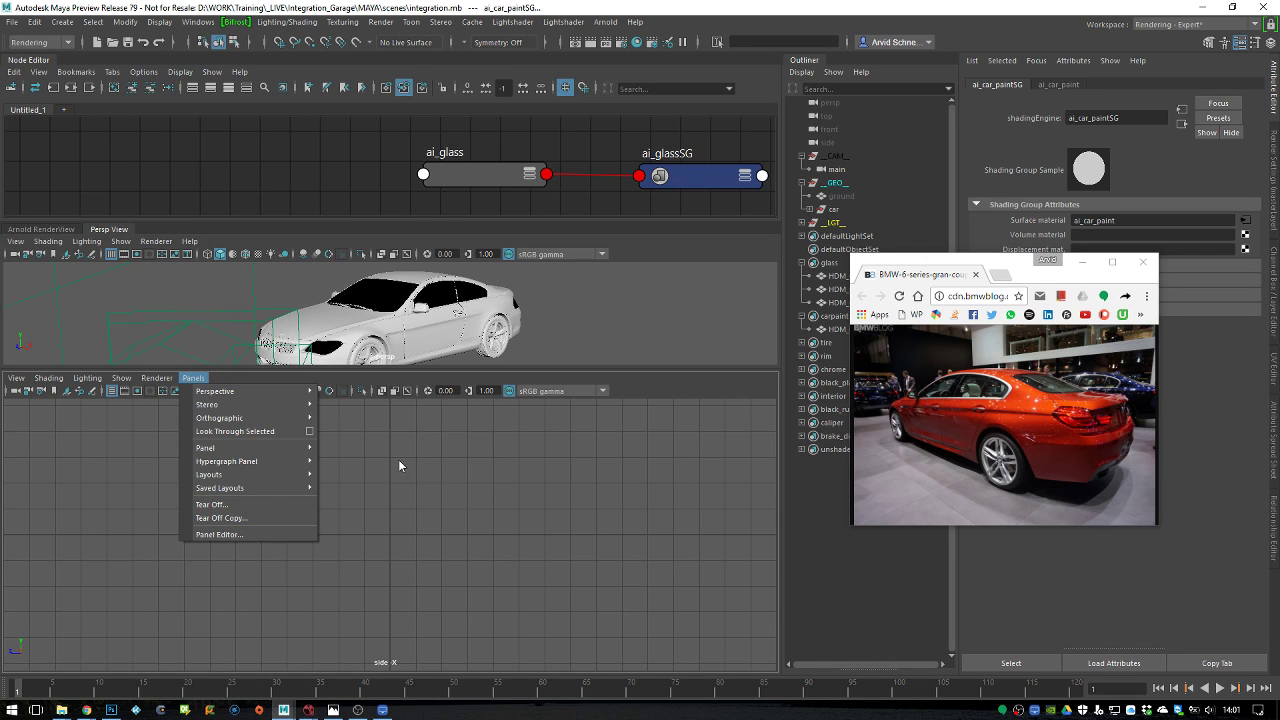
left_click(355, 462)
left_click_drag(399, 369, 372, 643)
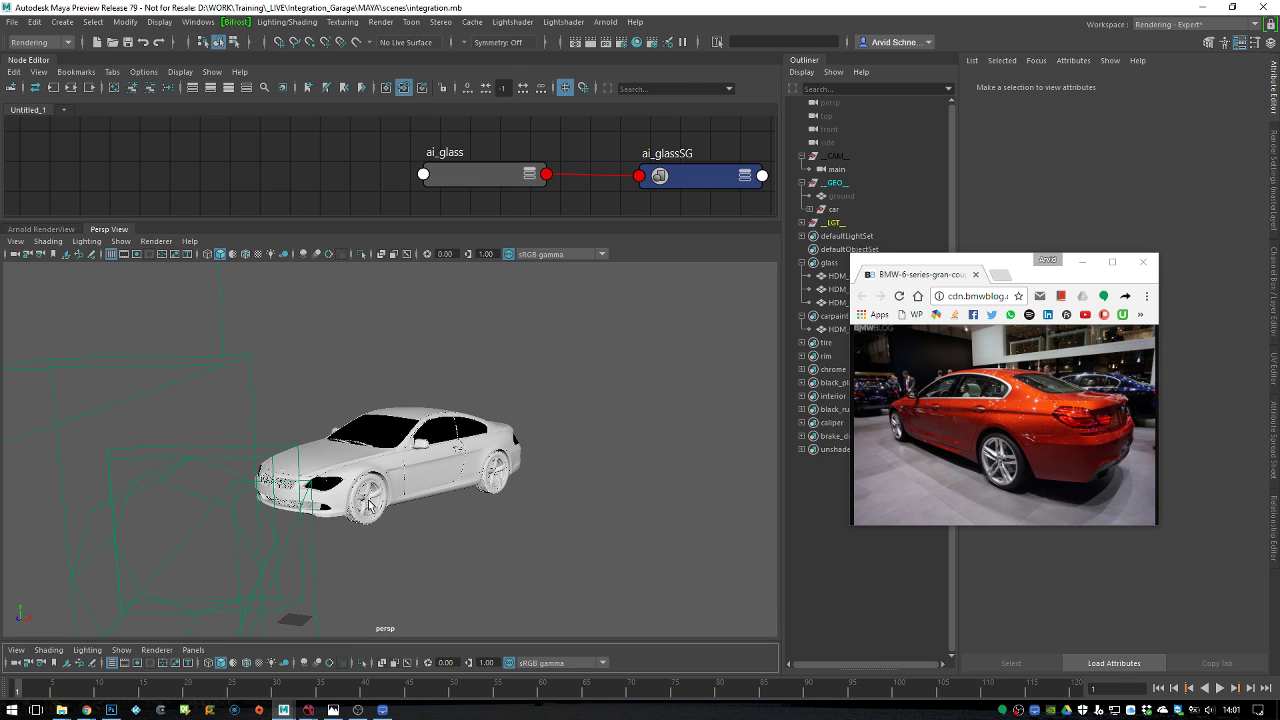
Bring the Arnold RenderView forward, show the render at 1:1, and draw a render region over the car's front
left_click(42, 230)
left_click_drag(394, 541, 394, 600)
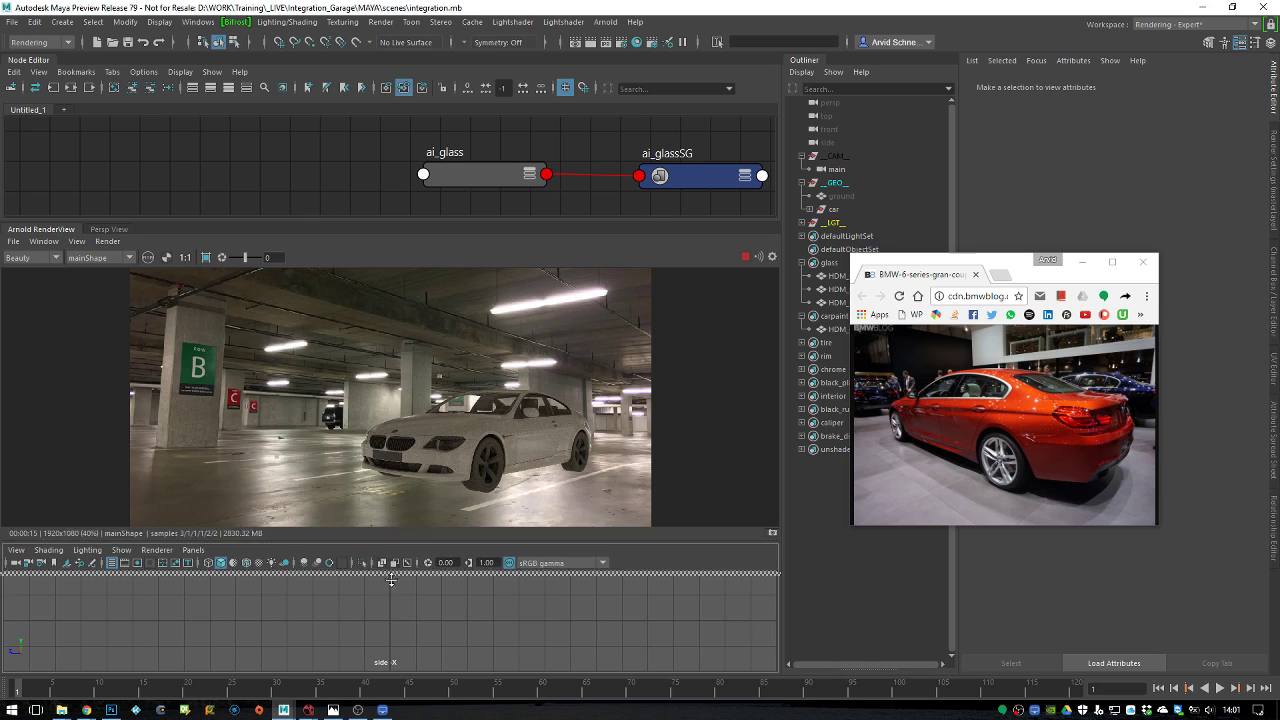
left_click(185, 258)
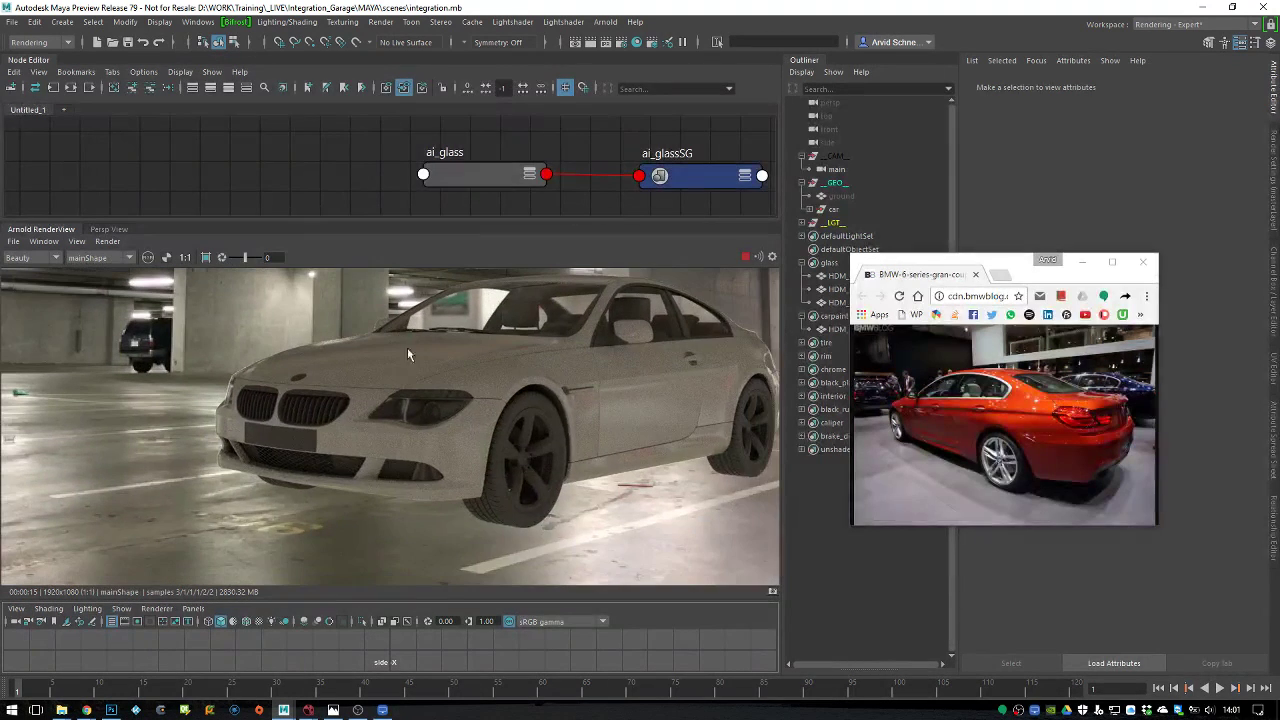
left_click_drag(266, 308, 576, 516)
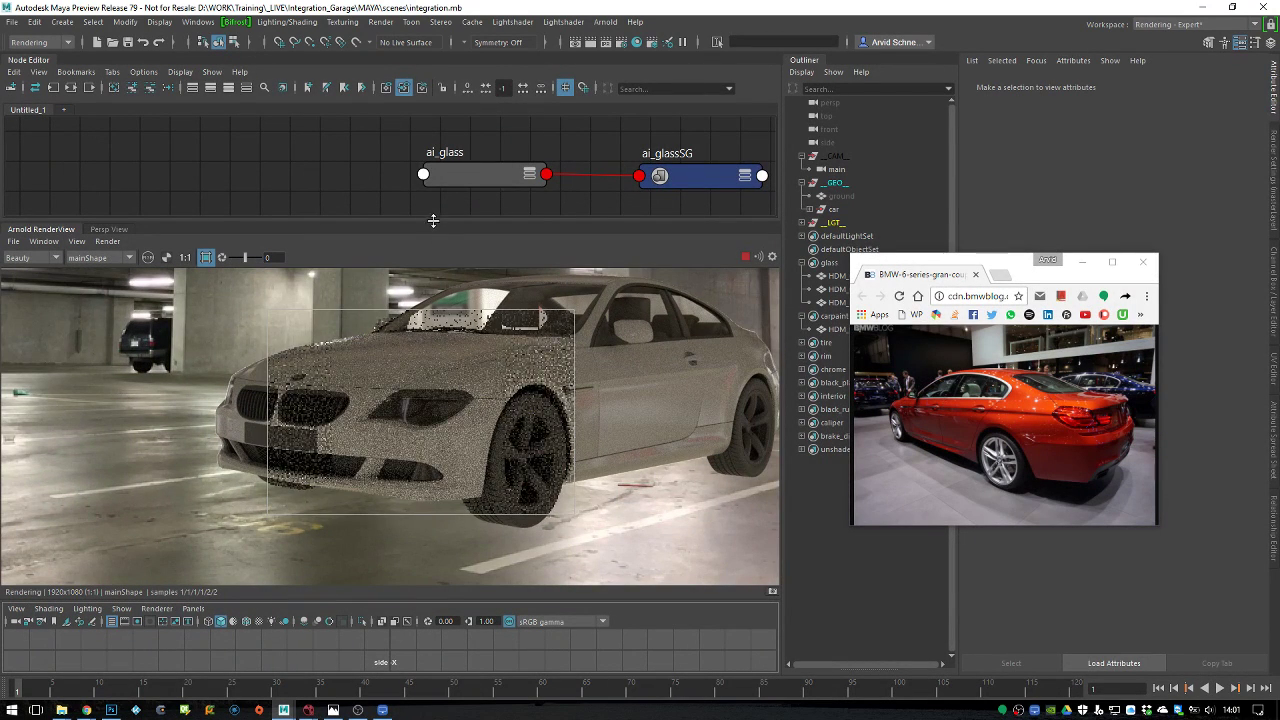
Enlarge the Node Editor, frame its nodes, and pick the car body in the render to load ai_car_paint's attributes
left_click_drag(432, 308, 437, 354)
key("a")
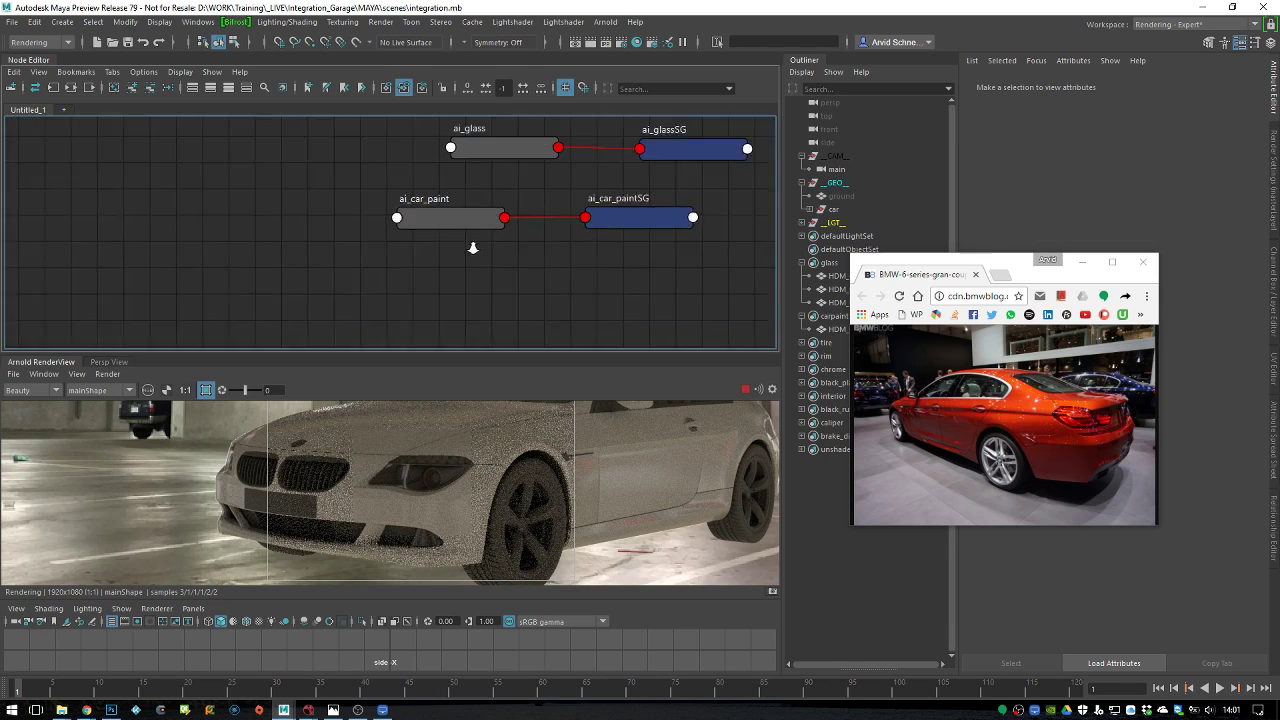
middle_click_drag(403, 416, 392, 466)
left_click(392, 466, "ctrl")
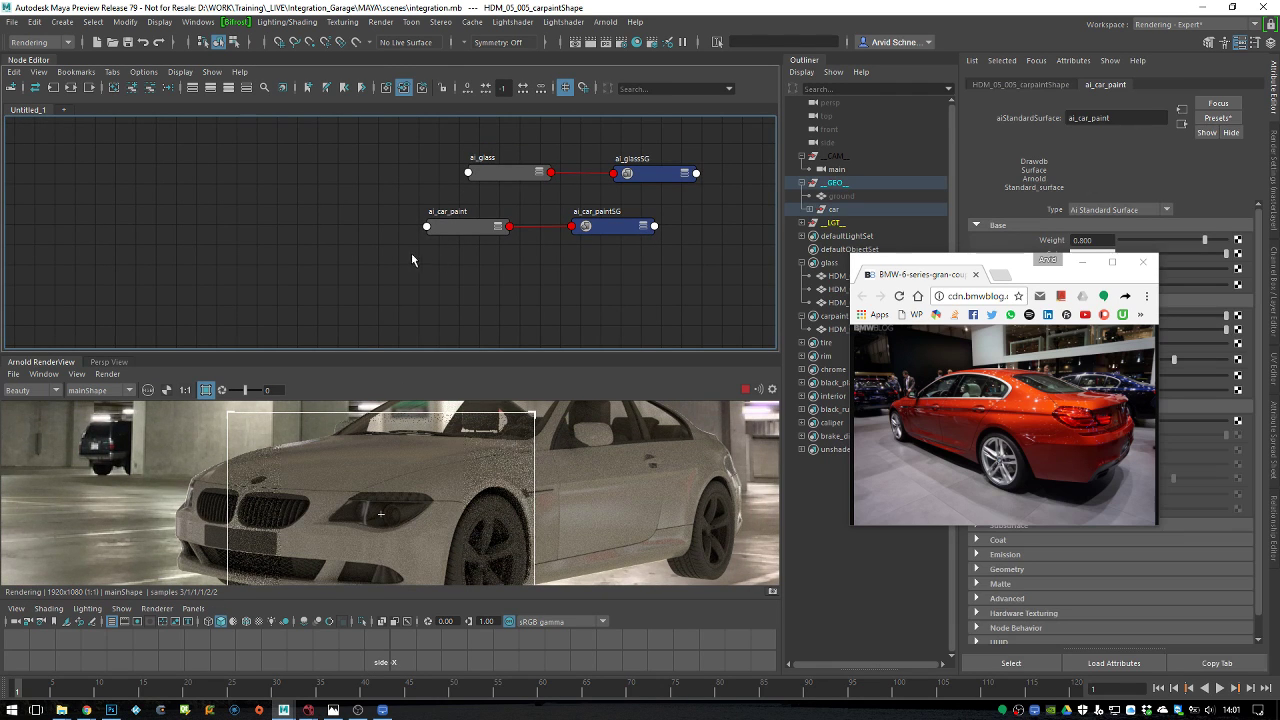
Move the reference photo window aside to uncover the material attributes and set ai_car_paint's base weight to 1.0
left_click_drag(1025, 268, 780, 316)
left_click_drag(396, 242, 397, 234)
left_click_drag(1208, 248, 1228, 248)
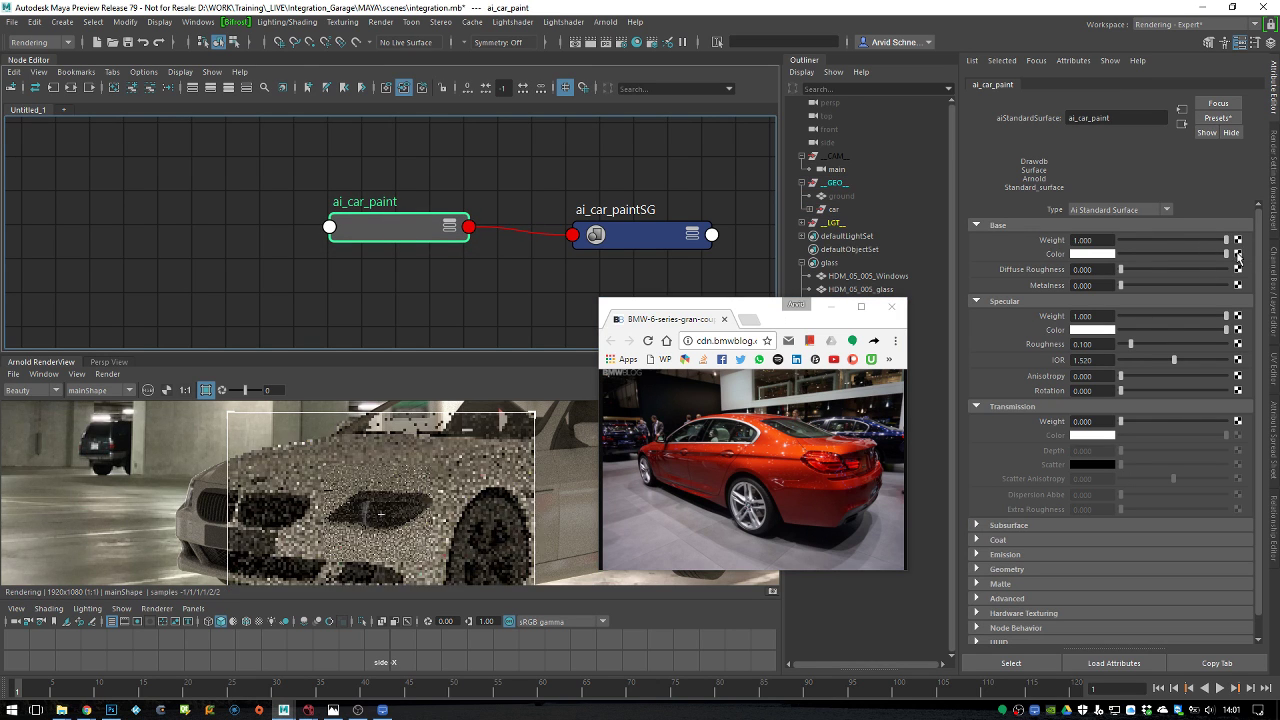
Set ai_car_paint's base color to the orange sampled from the car body in the reference photo
left_click(1100, 254)
left_click(1007, 268)
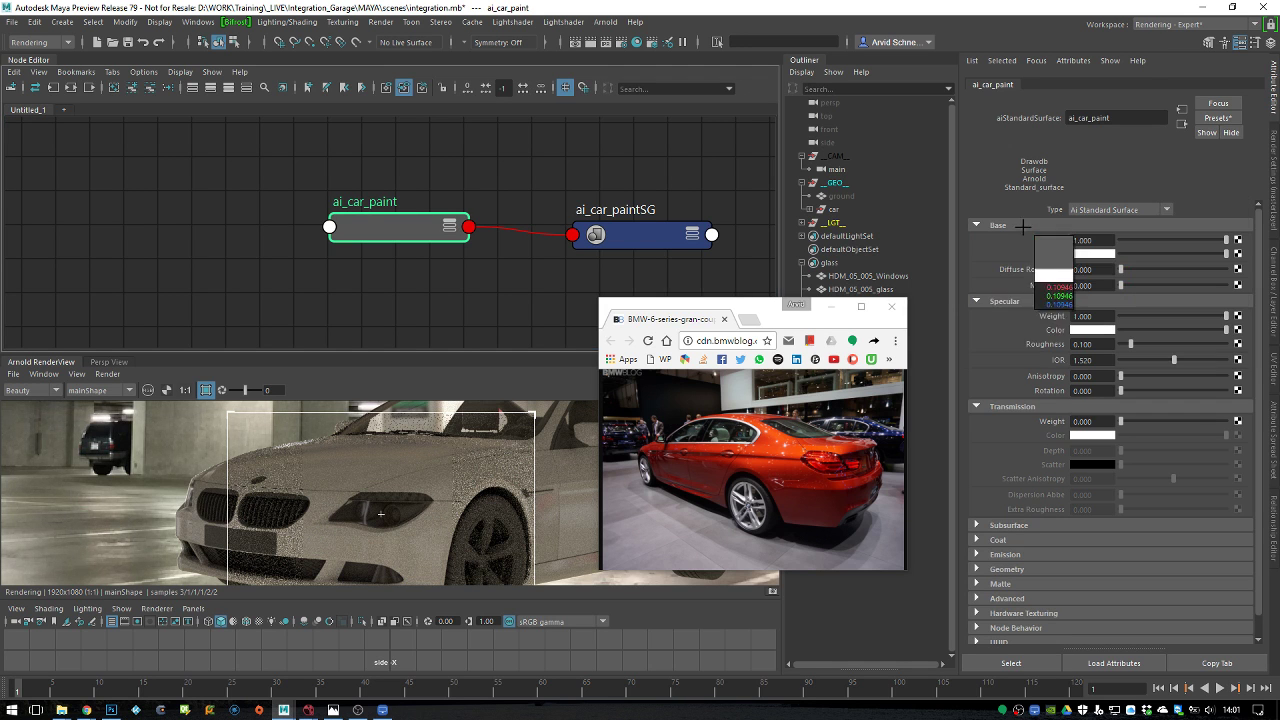
left_click(792, 451)
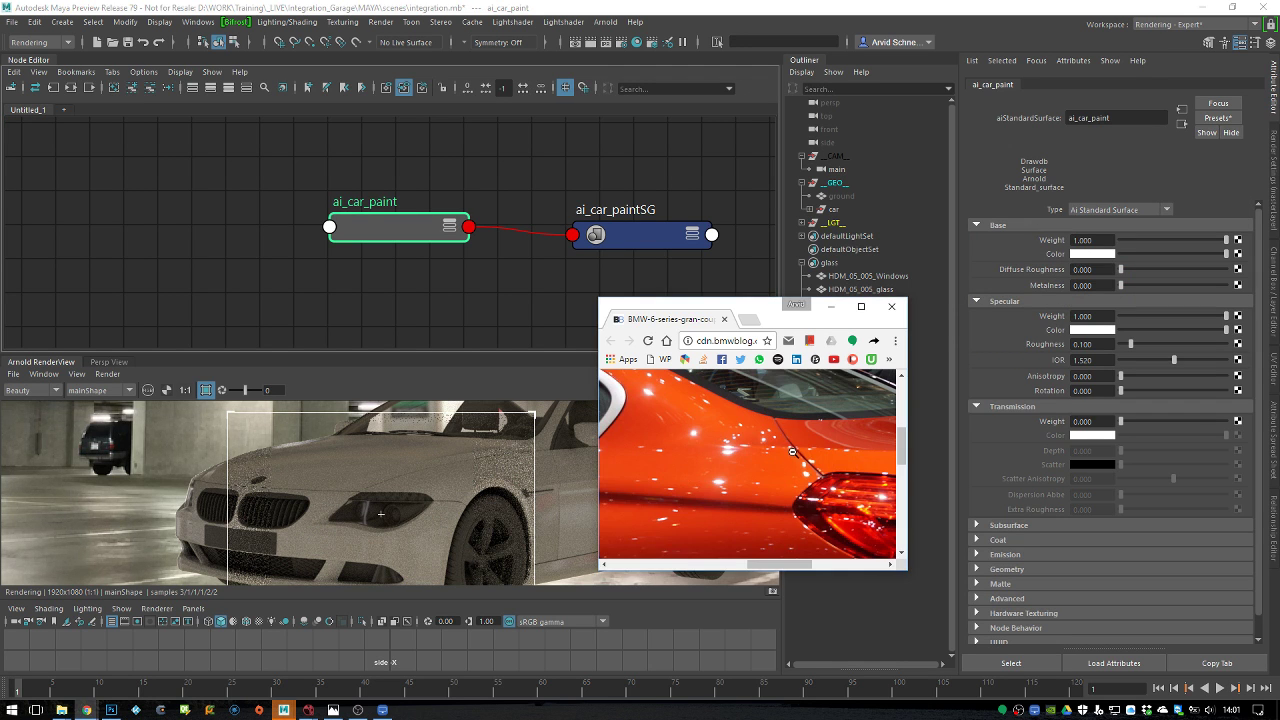
left_click(792, 451)
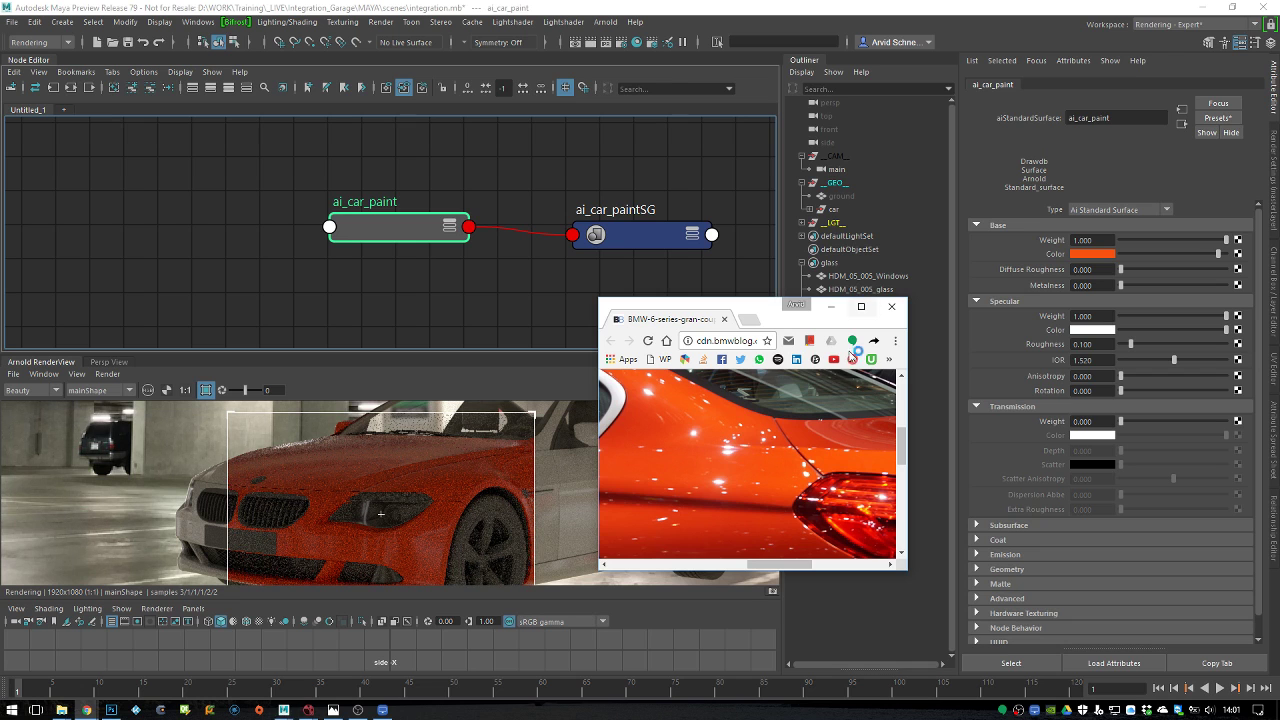
scroll(339, 465, "down", 1)
middle_click_drag(381, 483, 305, 501)
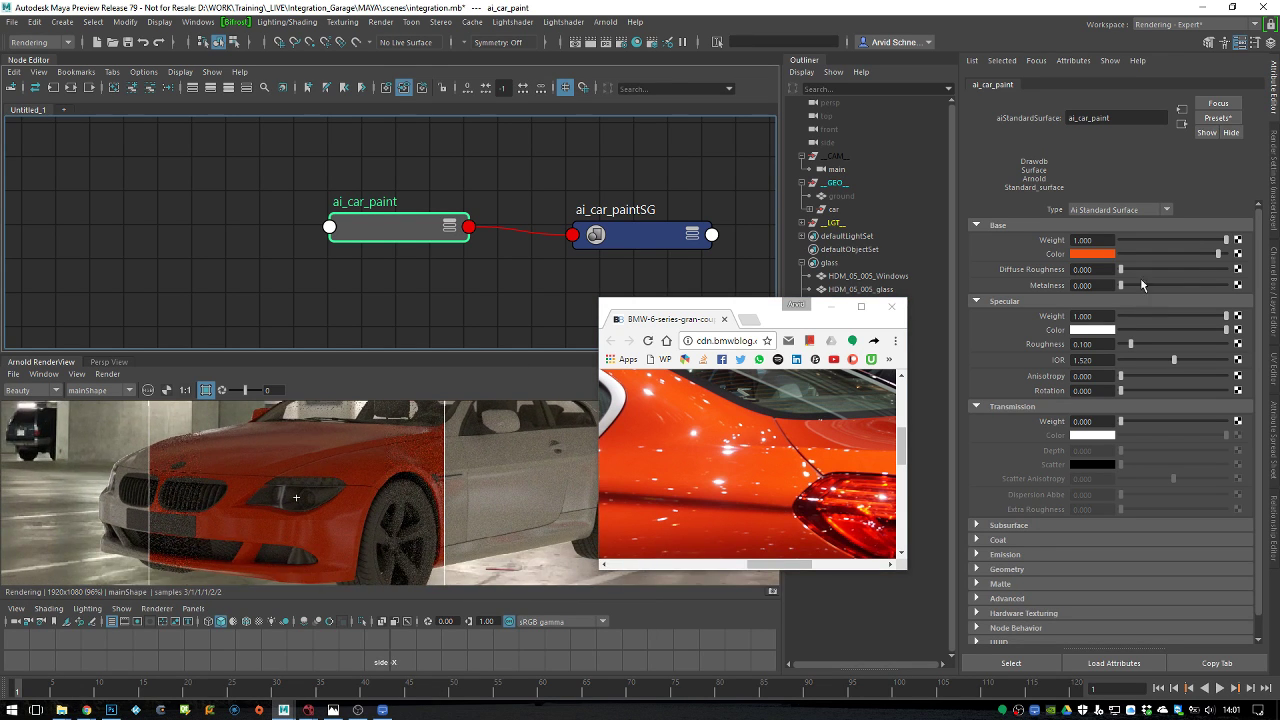
Set ai_car_paint's metalness to 1.0 and turn off the render region so the whole car renders
left_click_drag(1121, 286, 1226, 286)
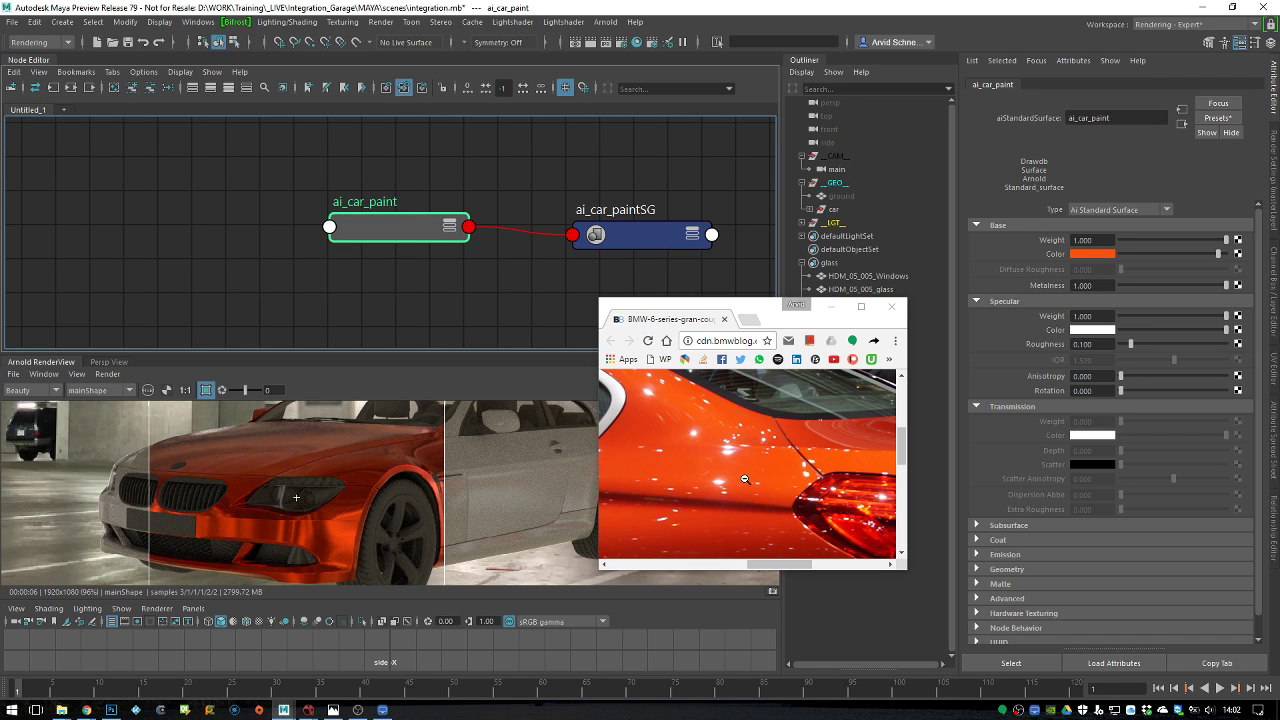
left_click(747, 480)
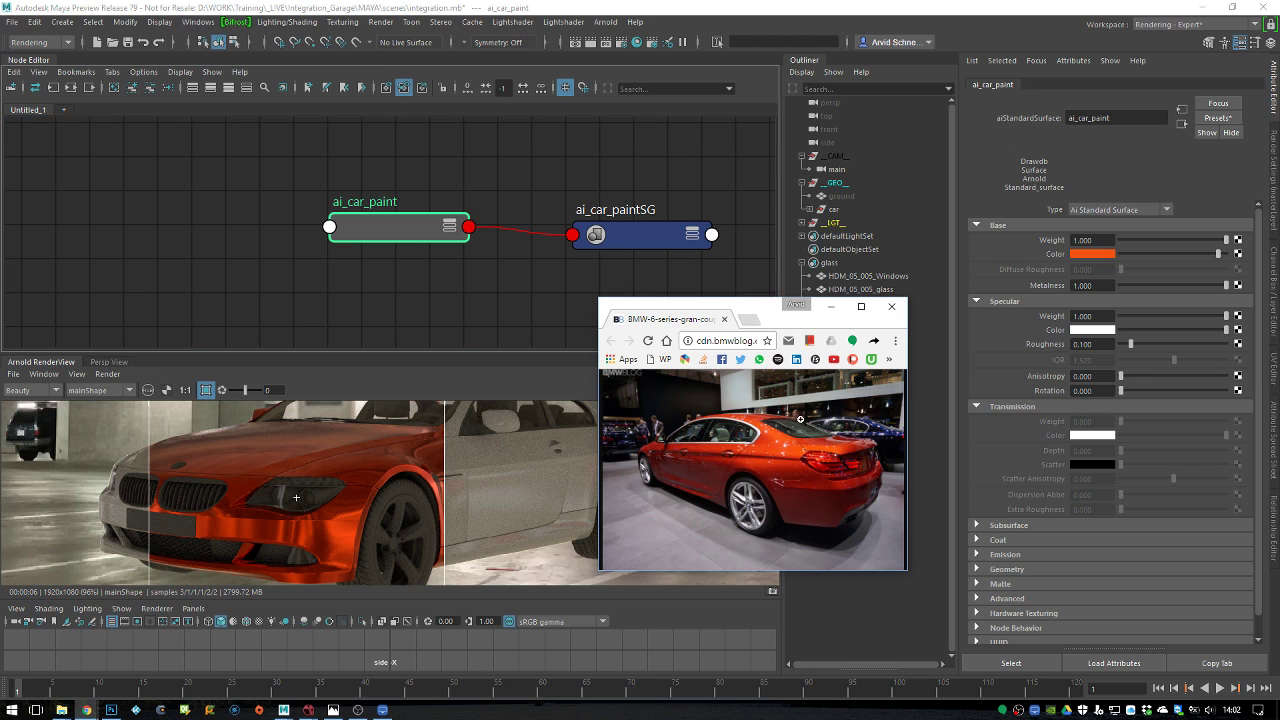
left_click(466, 500)
left_click_drag(471, 481, 400, 490, "alt")
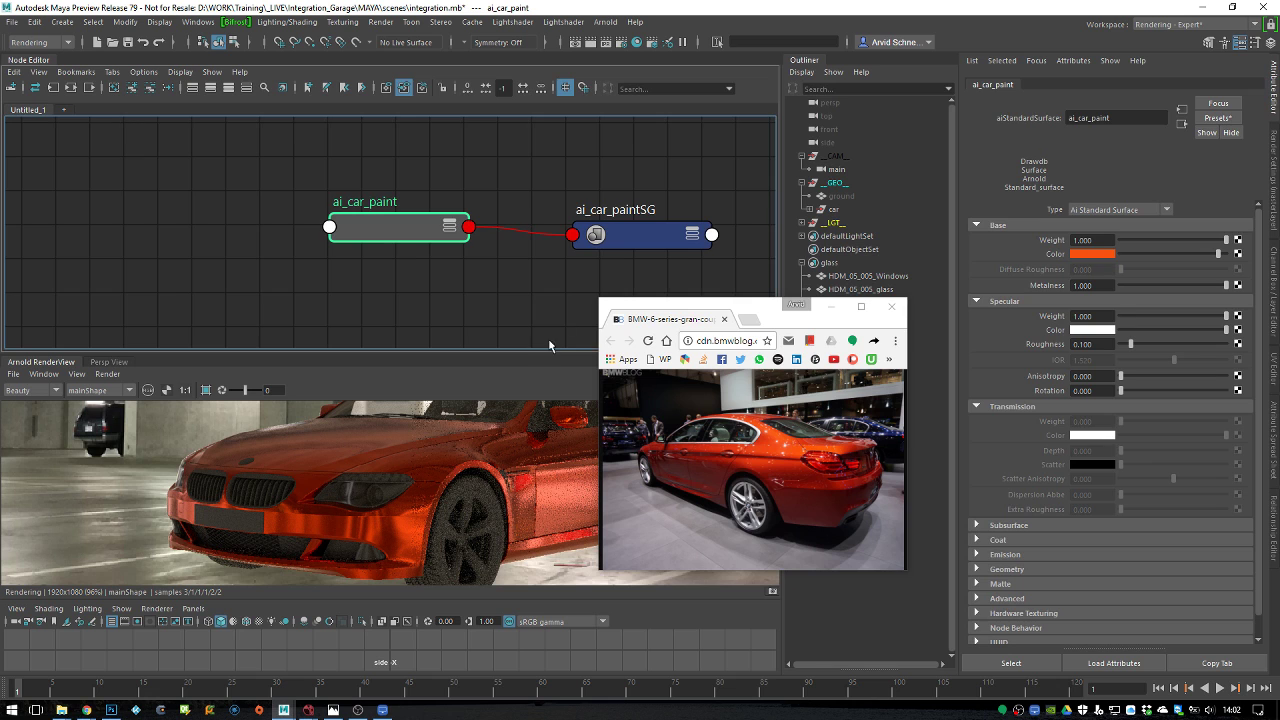
Create an aiStandardSurface node in the Node Editor and delete the shading group that comes with it
middle_click_drag(427, 227, 539, 236, "alt")
double_click(448, 205)
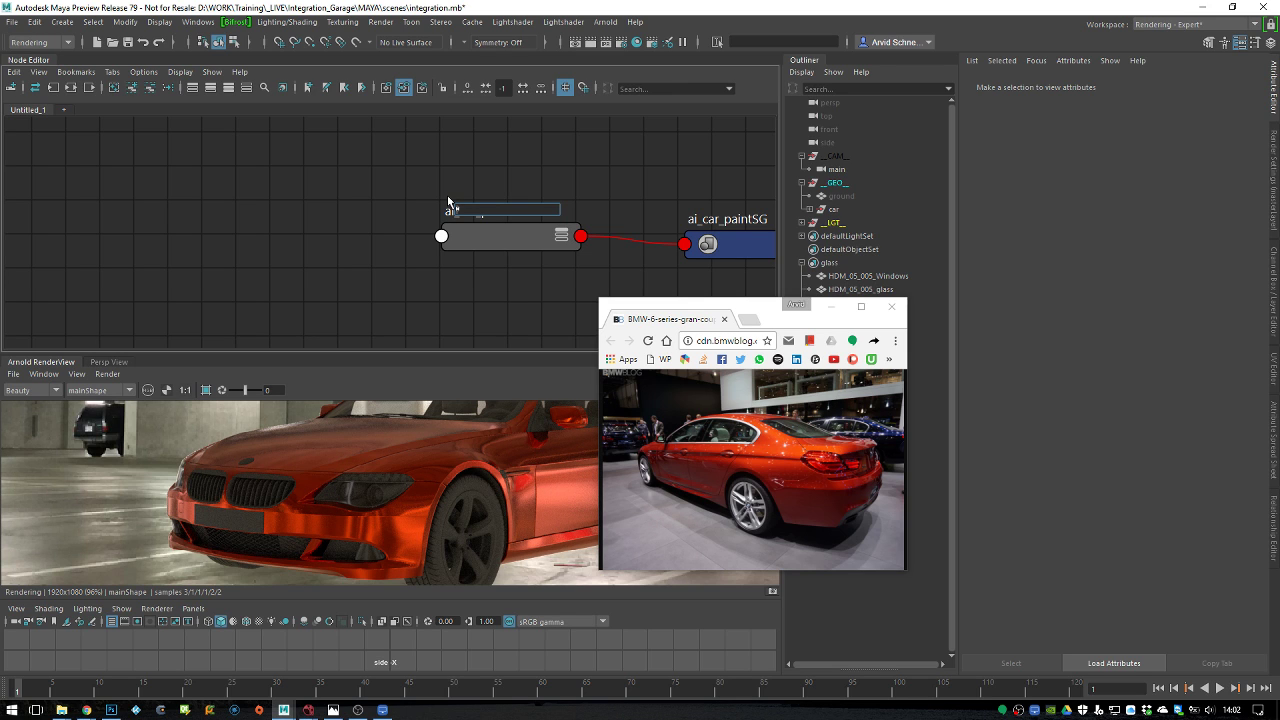
type("aist")
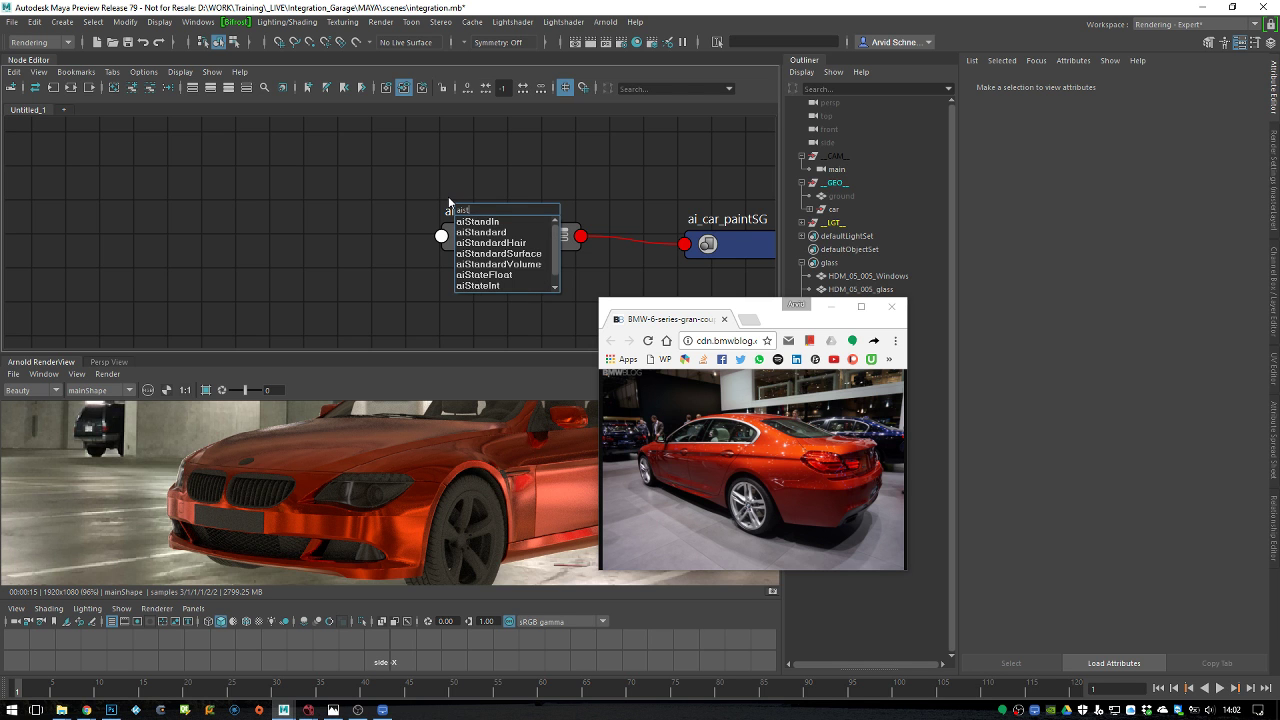
key("Down")
key("Down")
key("Down")
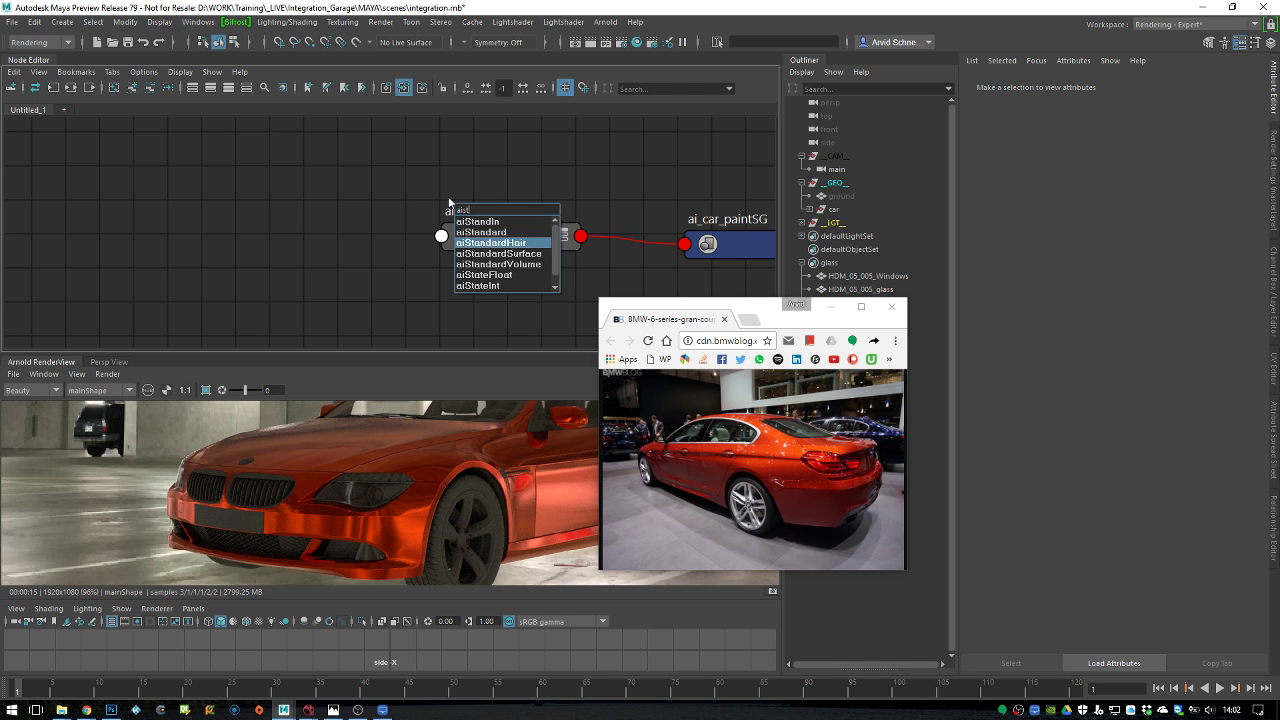
key("Return")
left_click_drag(485, 224, 332, 196)
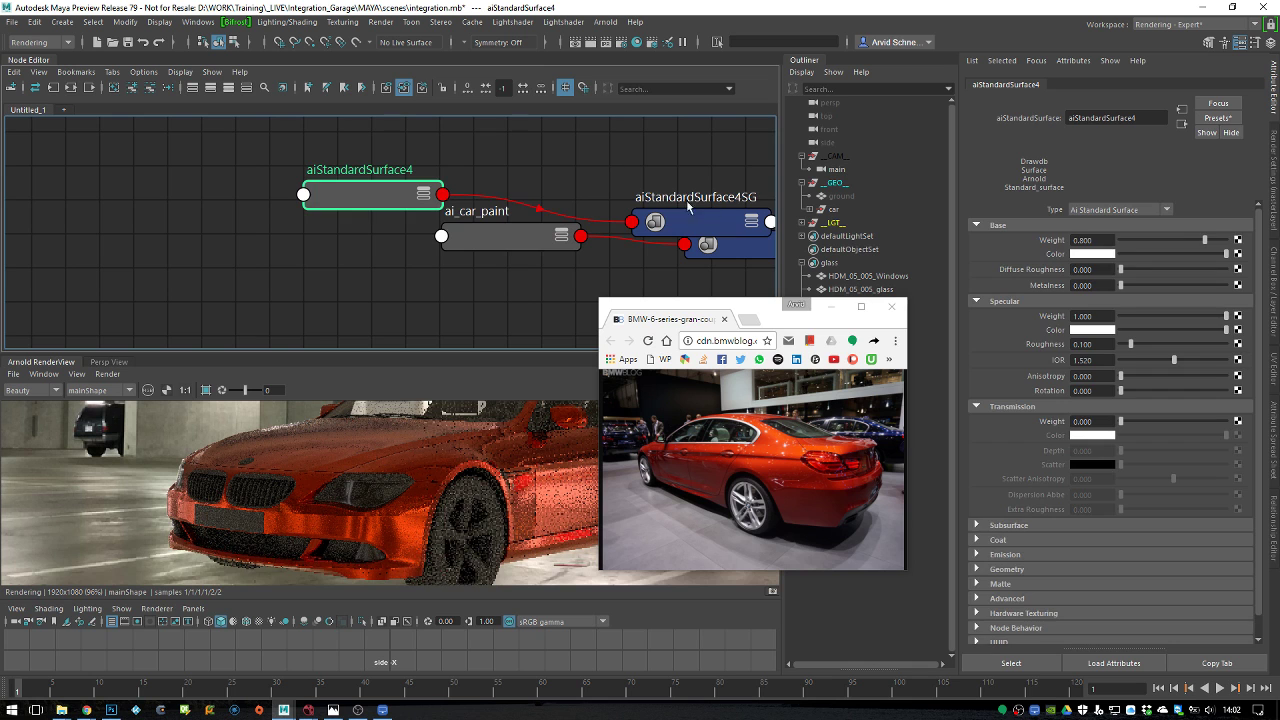
left_click(700, 222)
key("Delete")
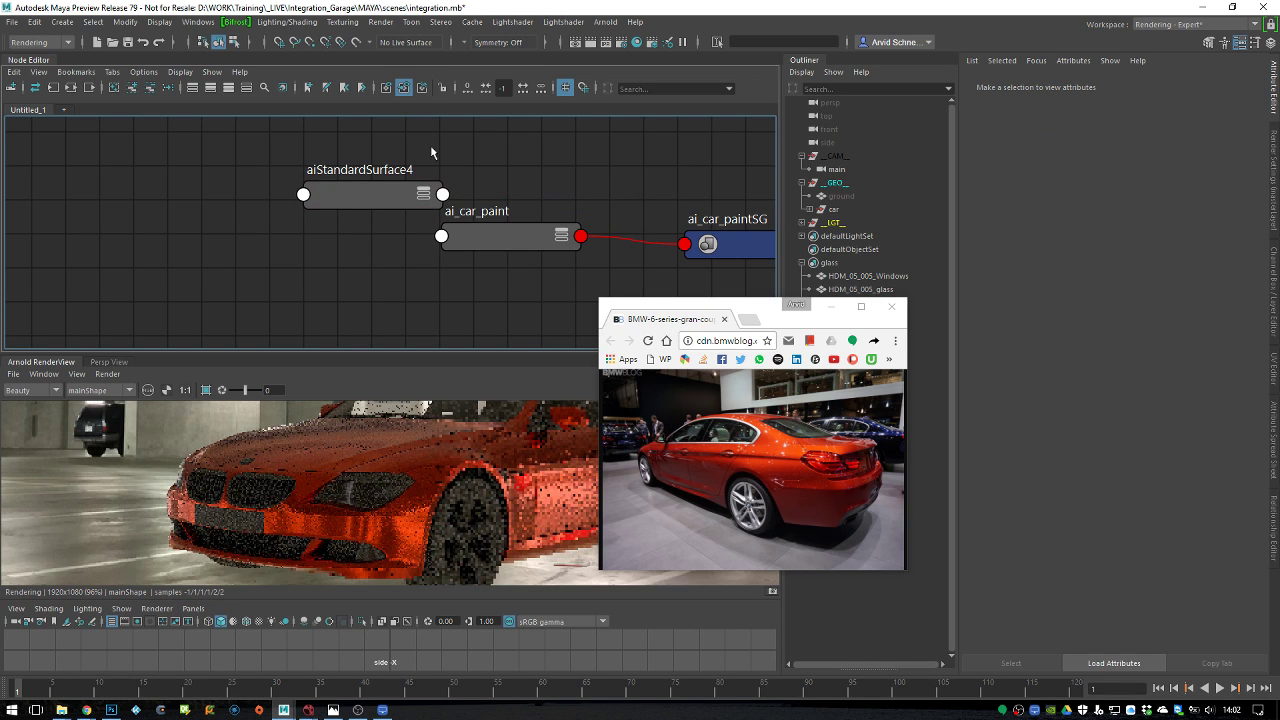
Place the new standard surface node to the left of ai_car_paint and rename it ai_carpaint_base
middle_click_drag(396, 221, 506, 229, "alt")
left_click_drag(439, 210, 294, 215)
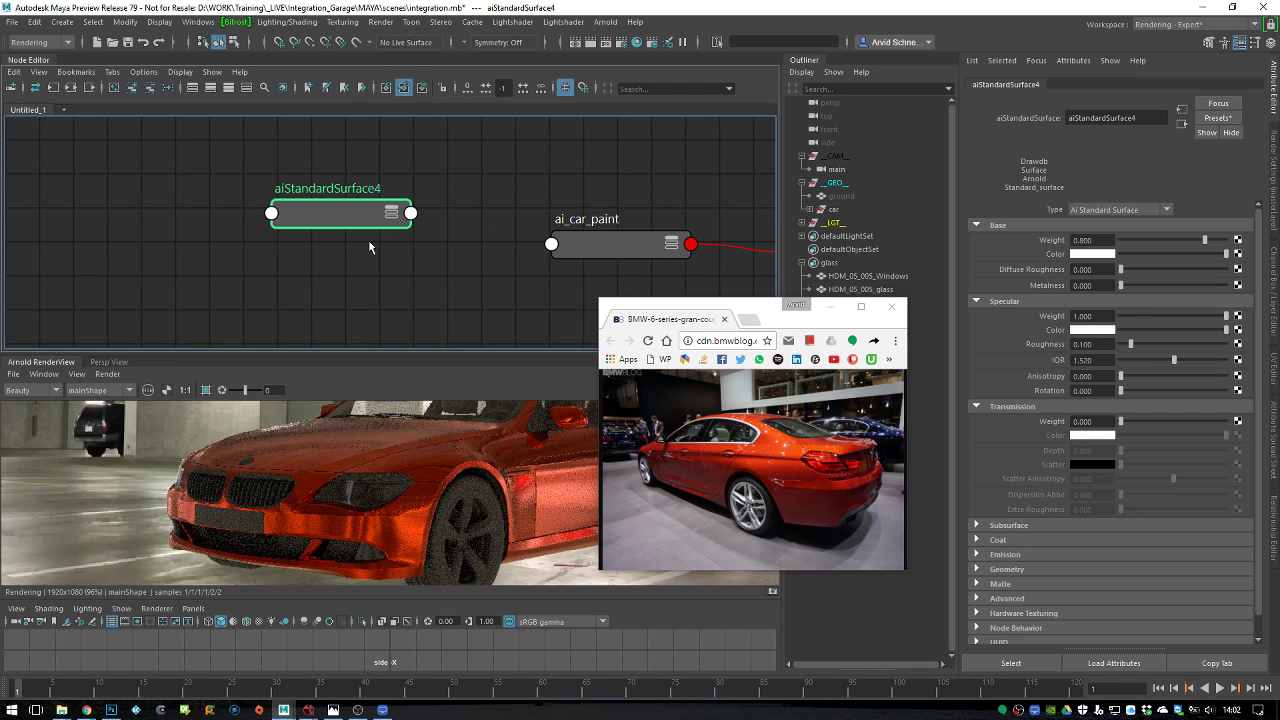
left_click_drag(1150, 118, 1054, 124)
type("ai_carpaint_ba")
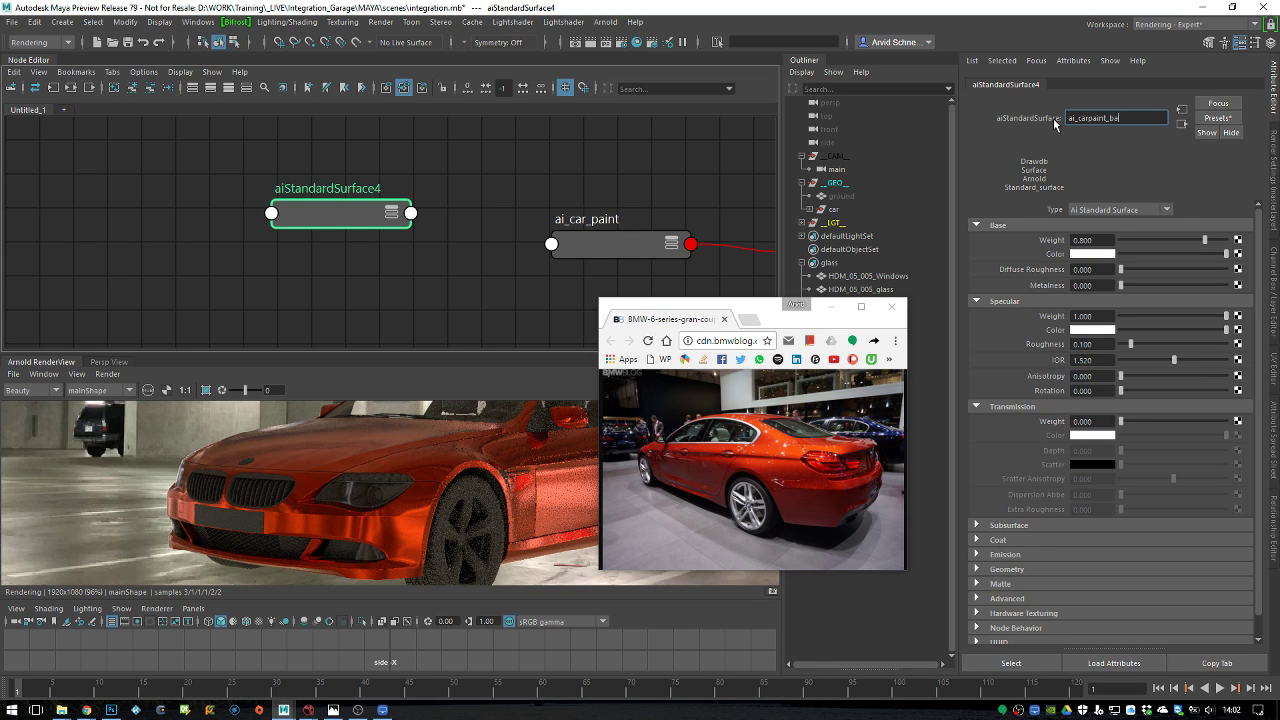
key("Return")
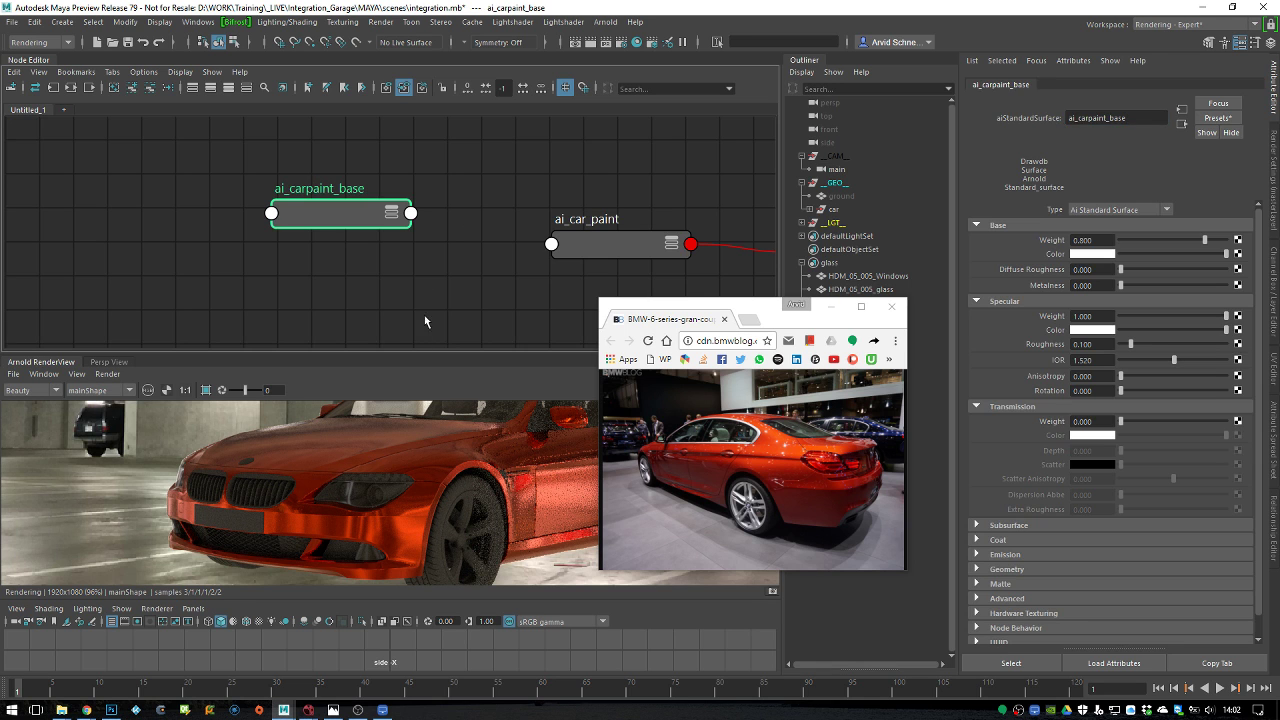
Duplicate the ai_carpaint_base node below the original and name the copy ai_carpaint_coat
left_click(418, 333)
middle_click_drag(455, 285, 463, 268, "alt")
left_click(360, 196)
key("ctrl+d")
left_click_drag(410, 314, 377, 287)
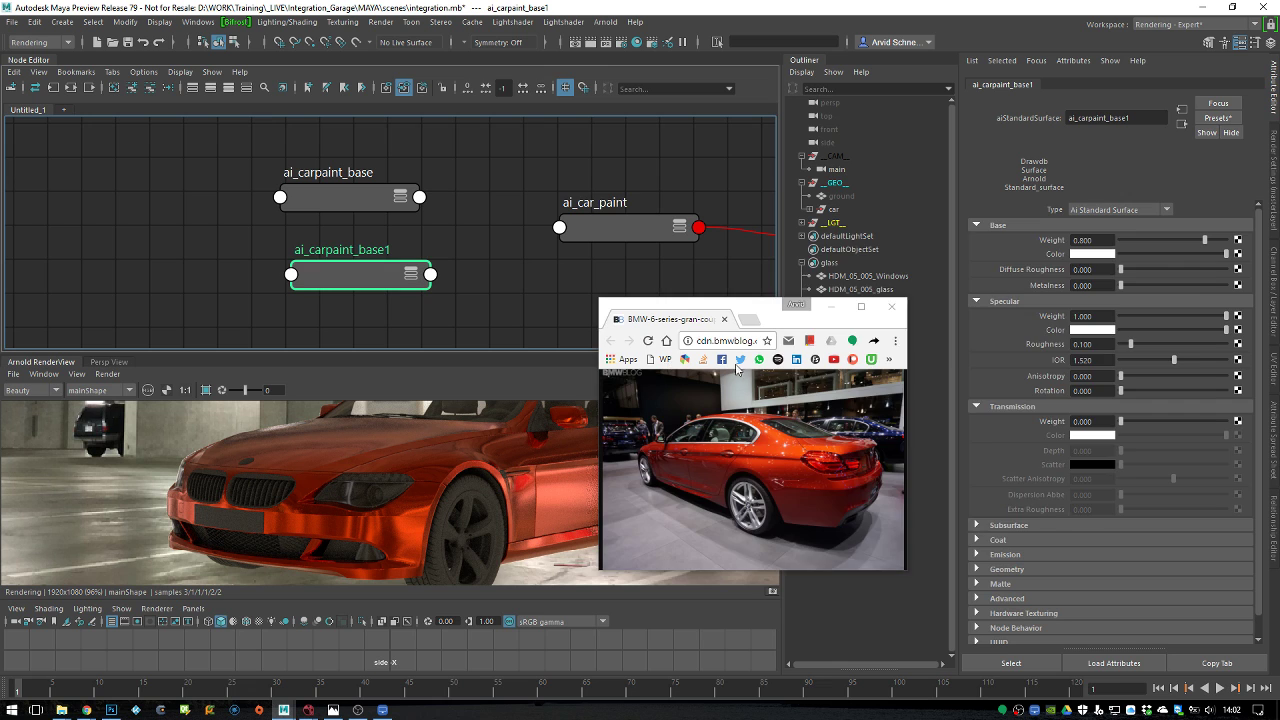
left_click_drag(790, 312, 999, 287)
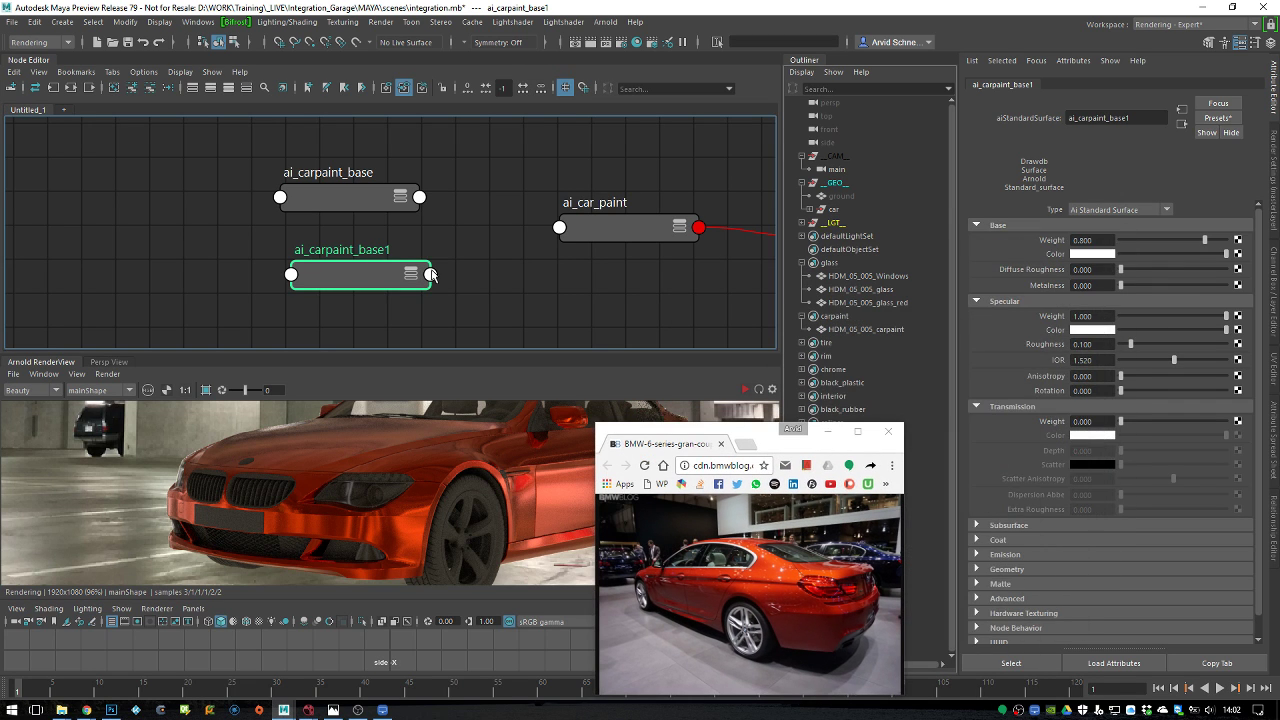
double_click(340, 250)
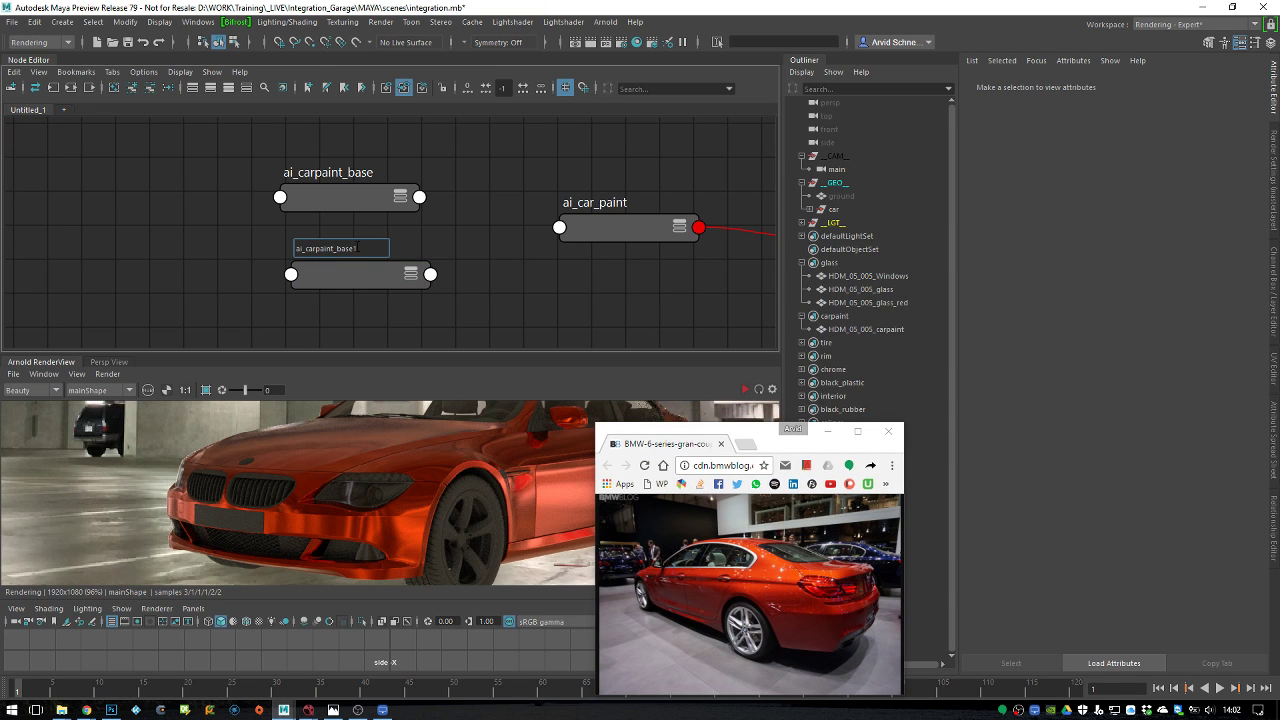
key("ctrl+shift+Left")
type("coat")
key("Return")
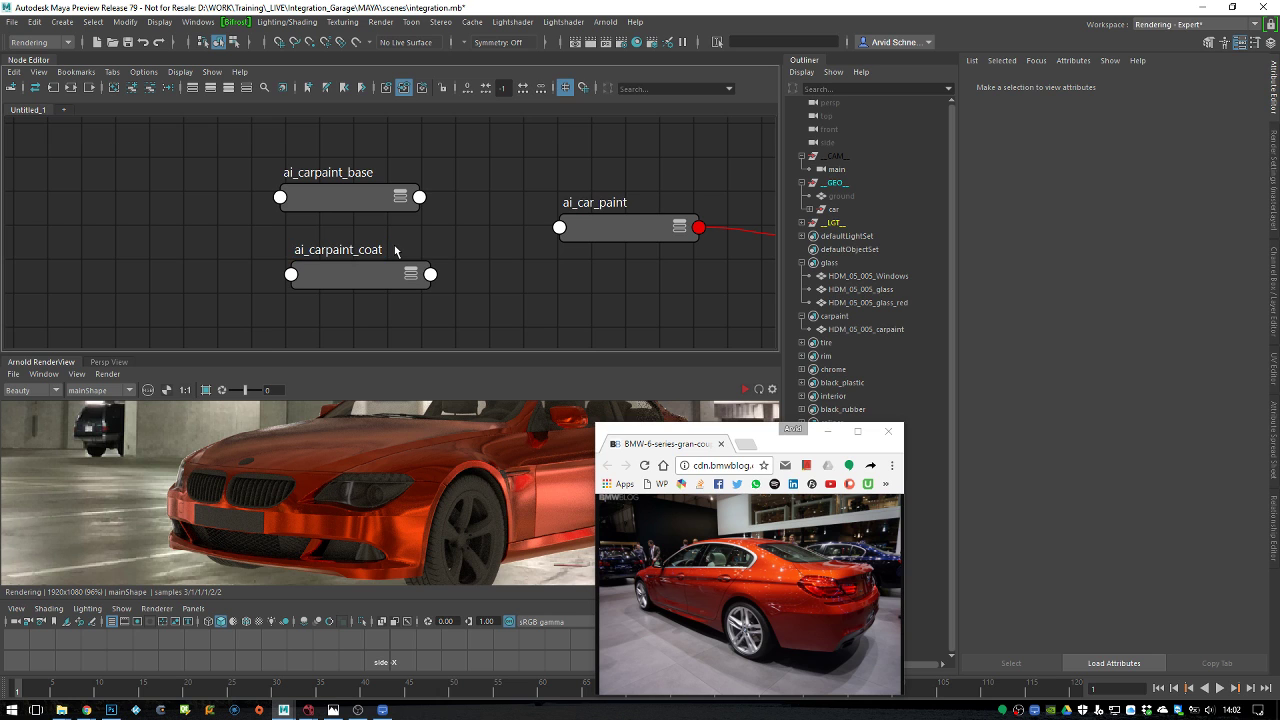
Create an aiMixShader node beside the carpaint nodes and delete the shading group that comes with it
key("Tab")
type("aimix")
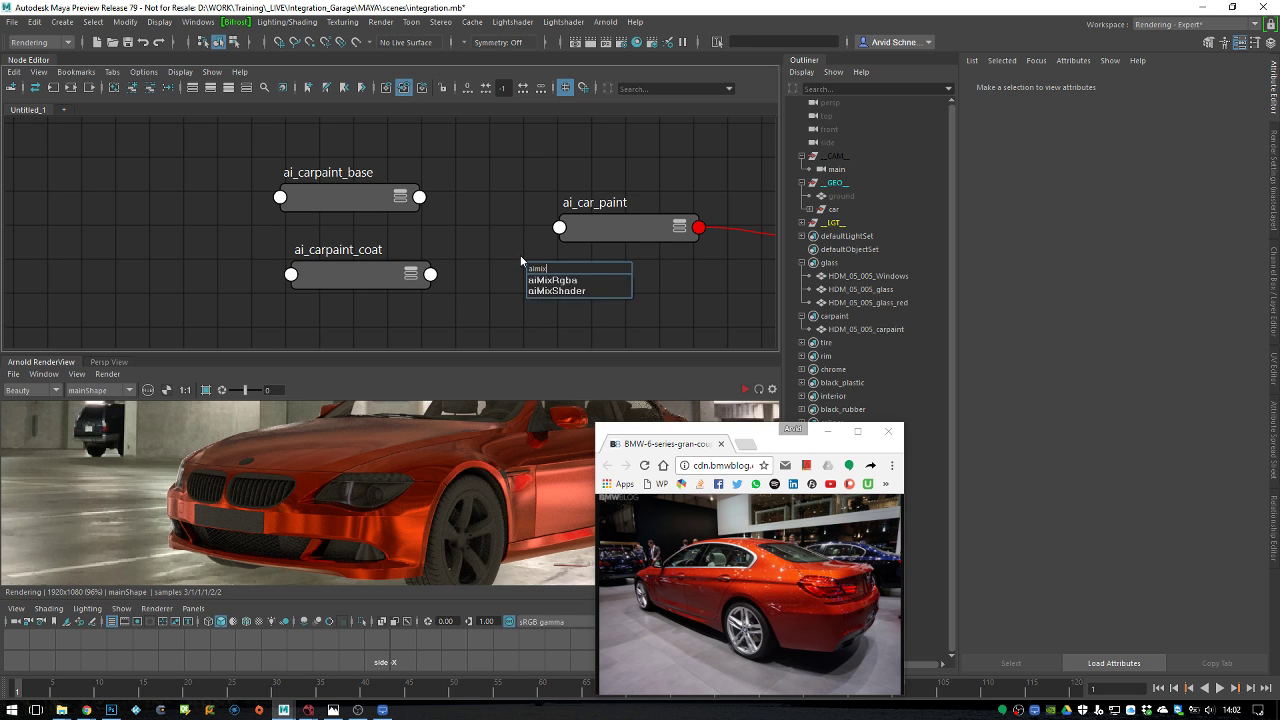
key("Down")
key("Return")
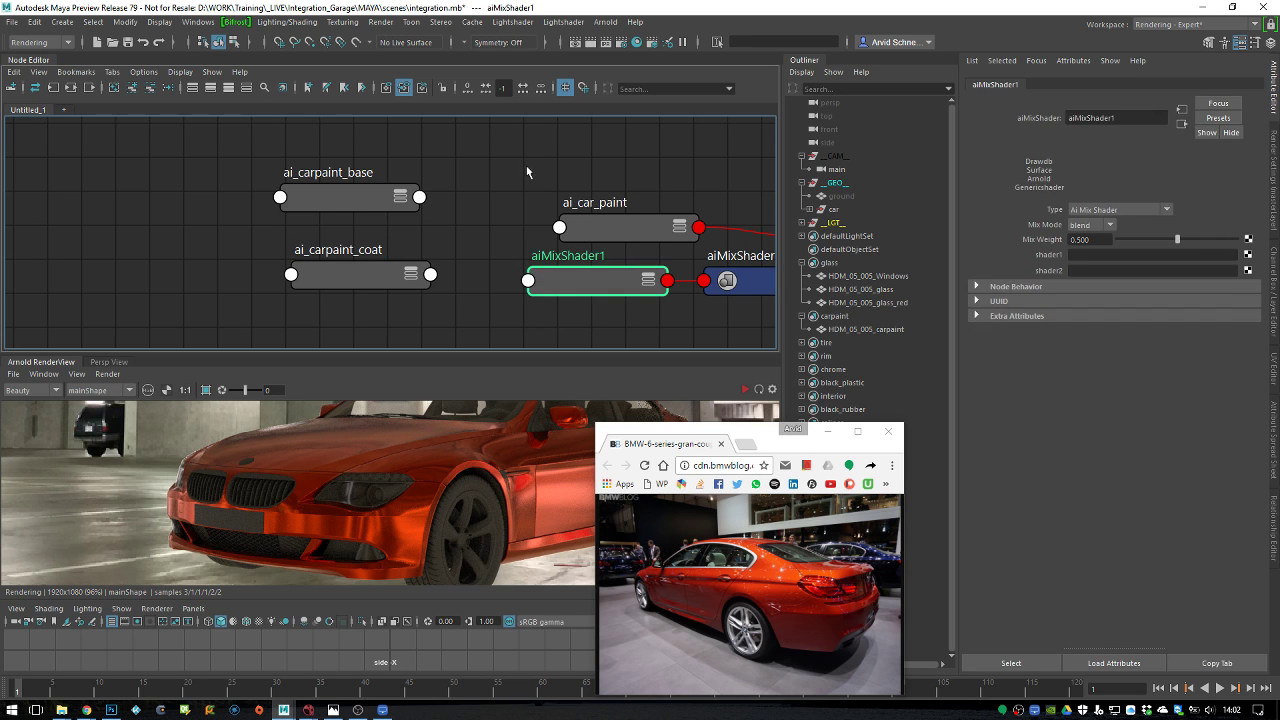
middle_click_drag(532, 220, 478, 210, "alt")
left_click(670, 256)
key("Delete")
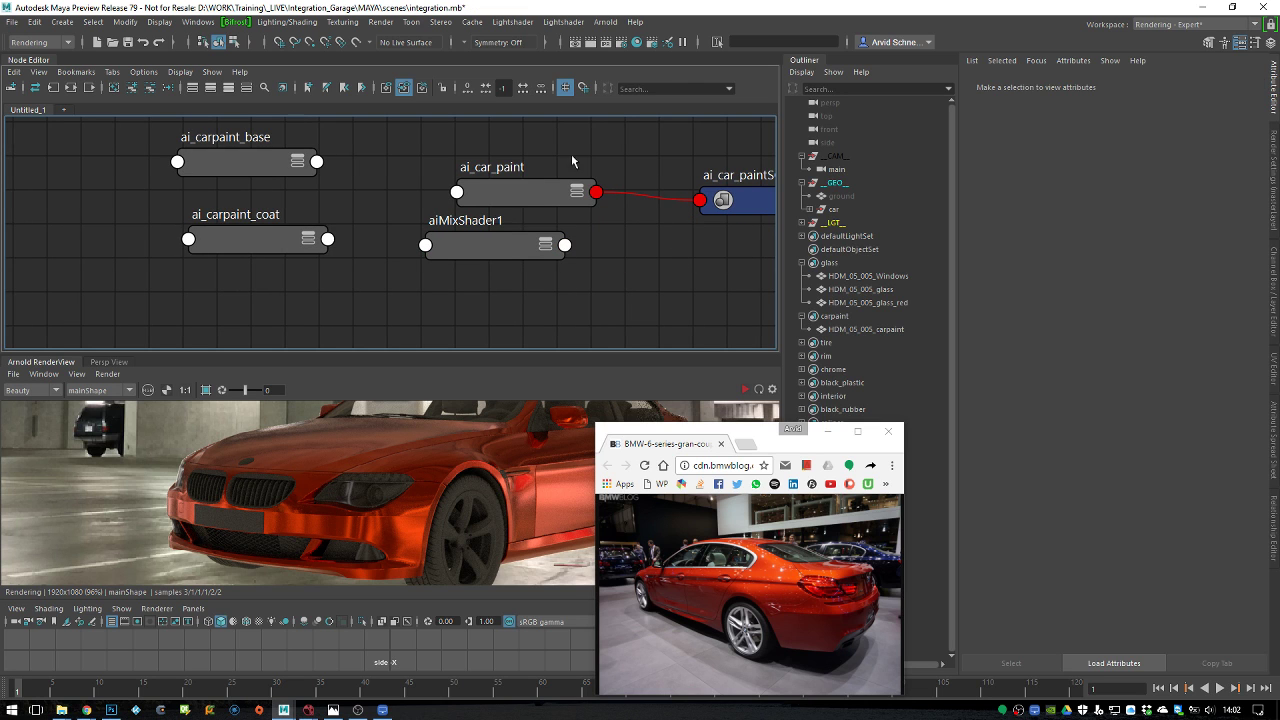
Disconnect ai_car_paint from ai_car_paintSG and expand the shading group node to show all its attributes
left_click_drag(520, 197, 565, 184)
left_click(740, 203)
key("3")
middle_click_drag(762, 216, 689, 199, "alt")
scroll(655, 204, "down", 3)
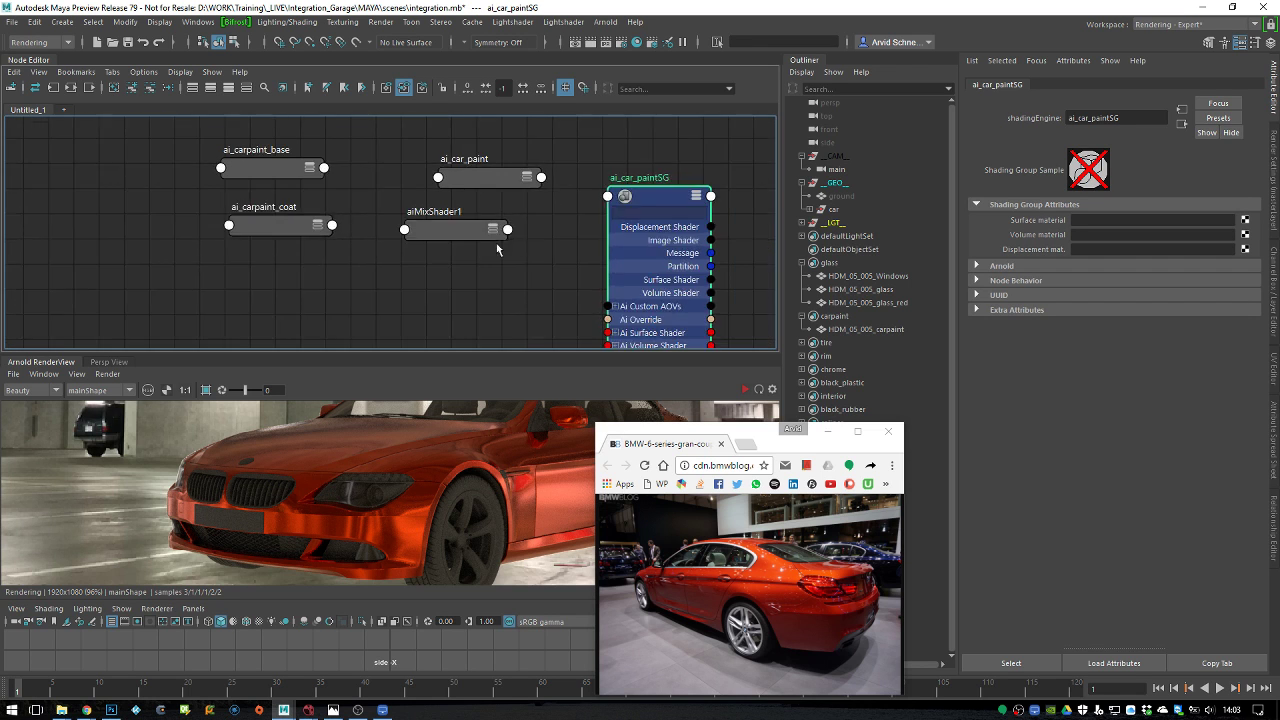
Connect the mix shader to ai_car_paintSG as its surface material
left_click(519, 196)
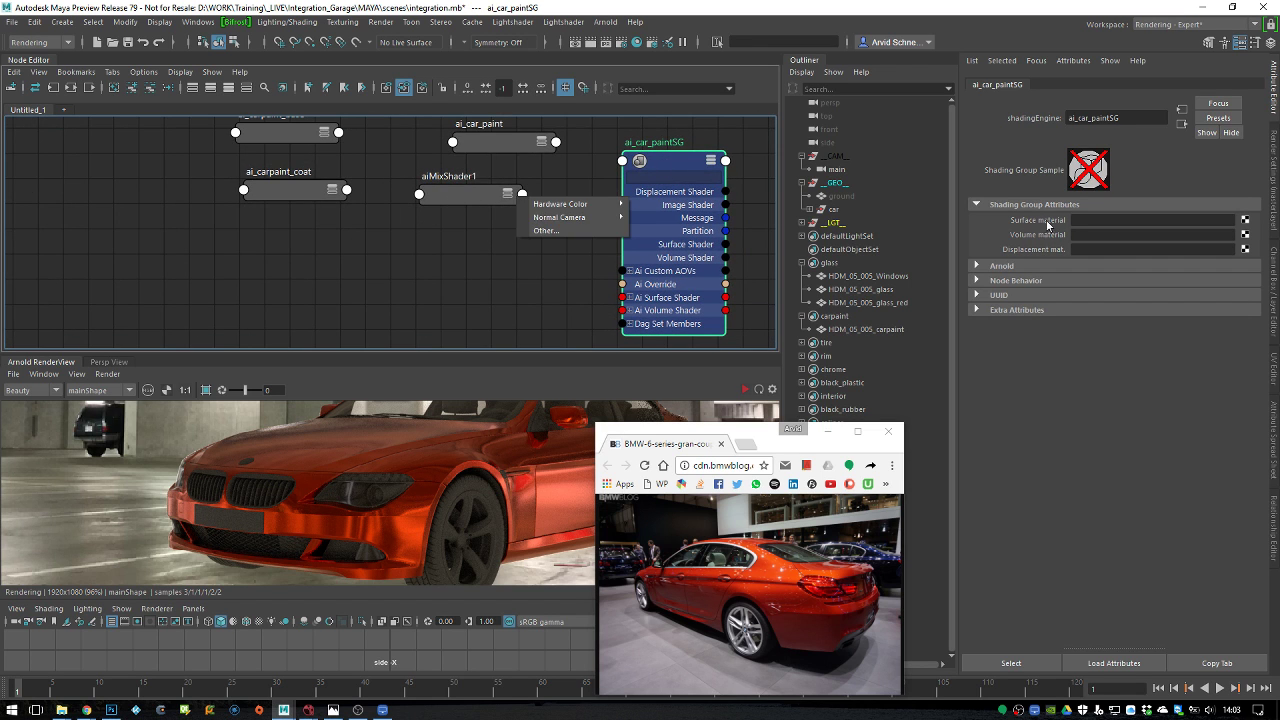
left_click(457, 290)
left_click(680, 160)
middle_click_drag(452, 189, 1005, 222)
scroll(493, 176, "up", 2)
Rename the mix shader node aiMixShader_carPaint
double_click(519, 192)
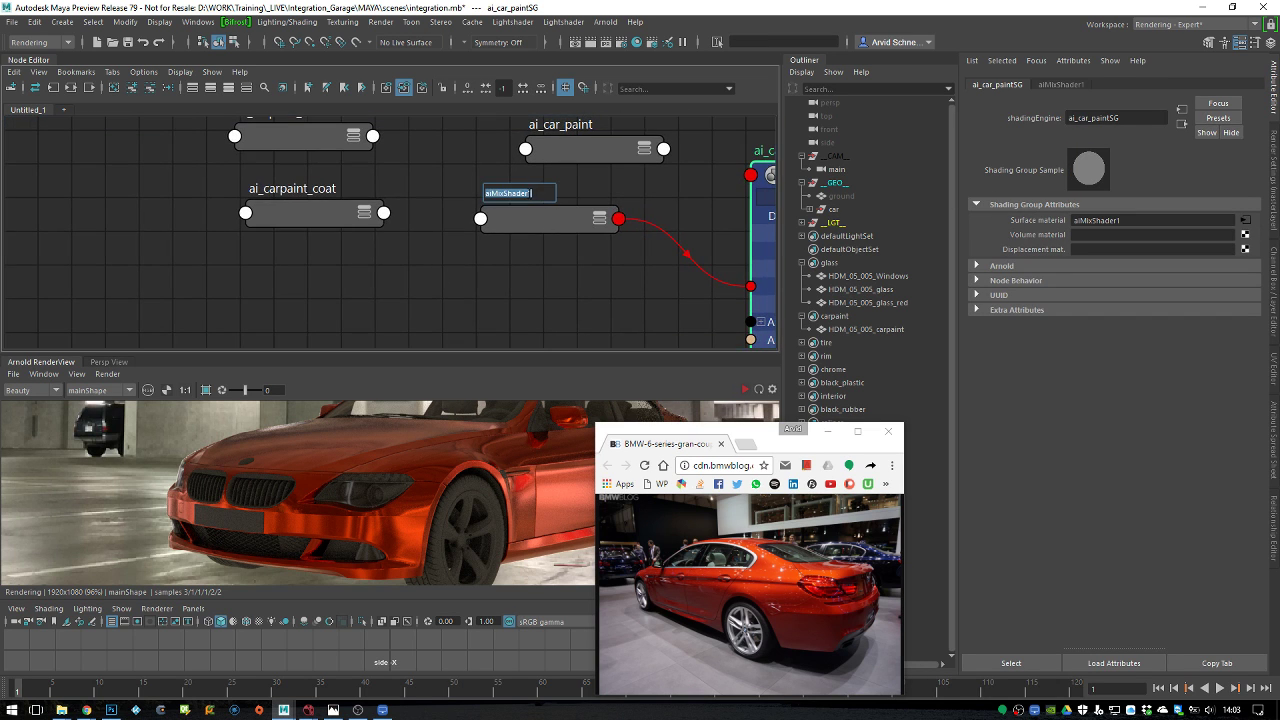
left_click(1136, 128)
left_click(1062, 84)
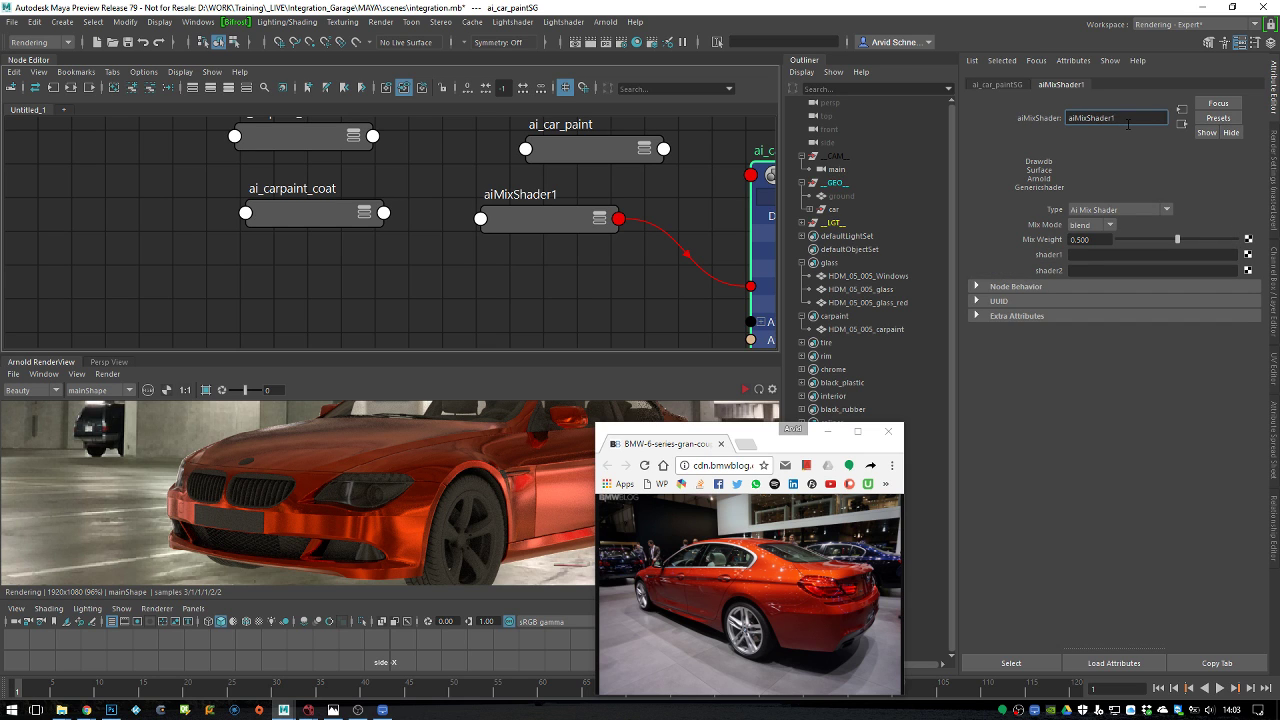
type("nt")
key("Return")
Connect ai_carpaint_base's Out Color to Shader 1 and ai_carpaint_coat's Out Color to Shader 2 of aiMixShader_carPaint
left_click(560, 218)
key("3")
scroll(546, 216, "down", 2)
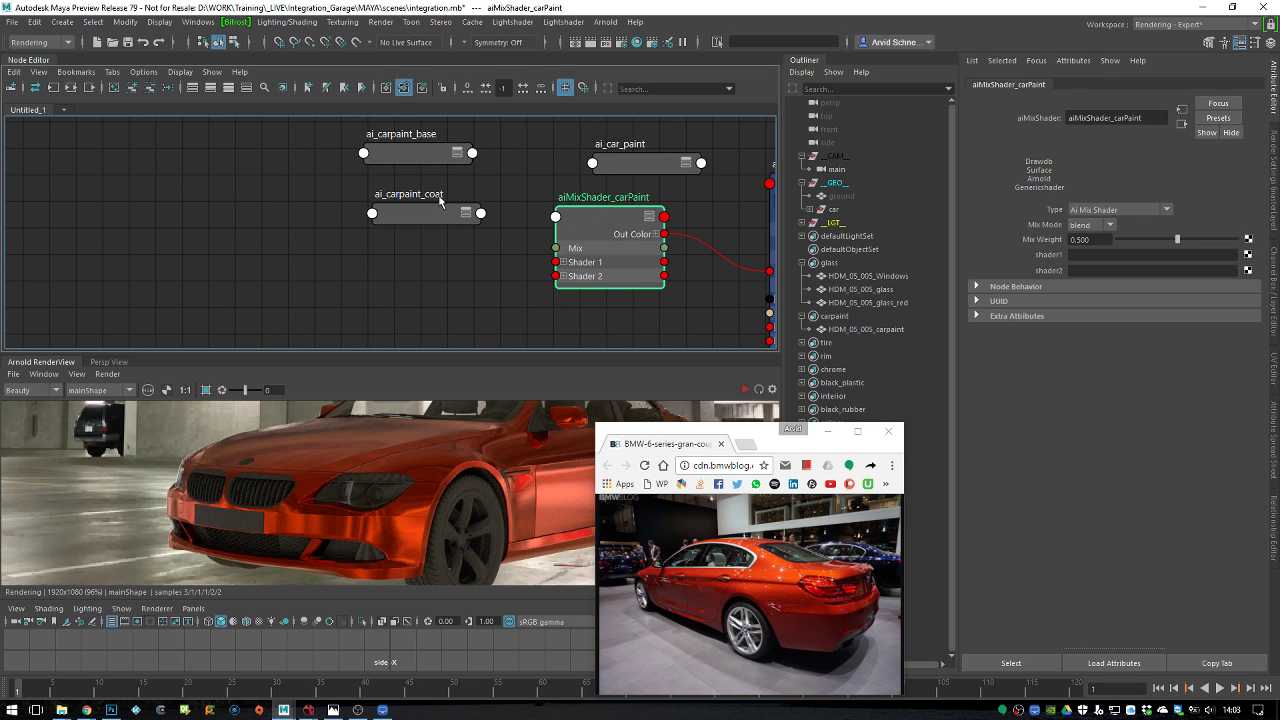
left_click(476, 160)
key("3")
left_click_drag(472, 199, 556, 262)
left_click_drag(424, 157, 560, 233)
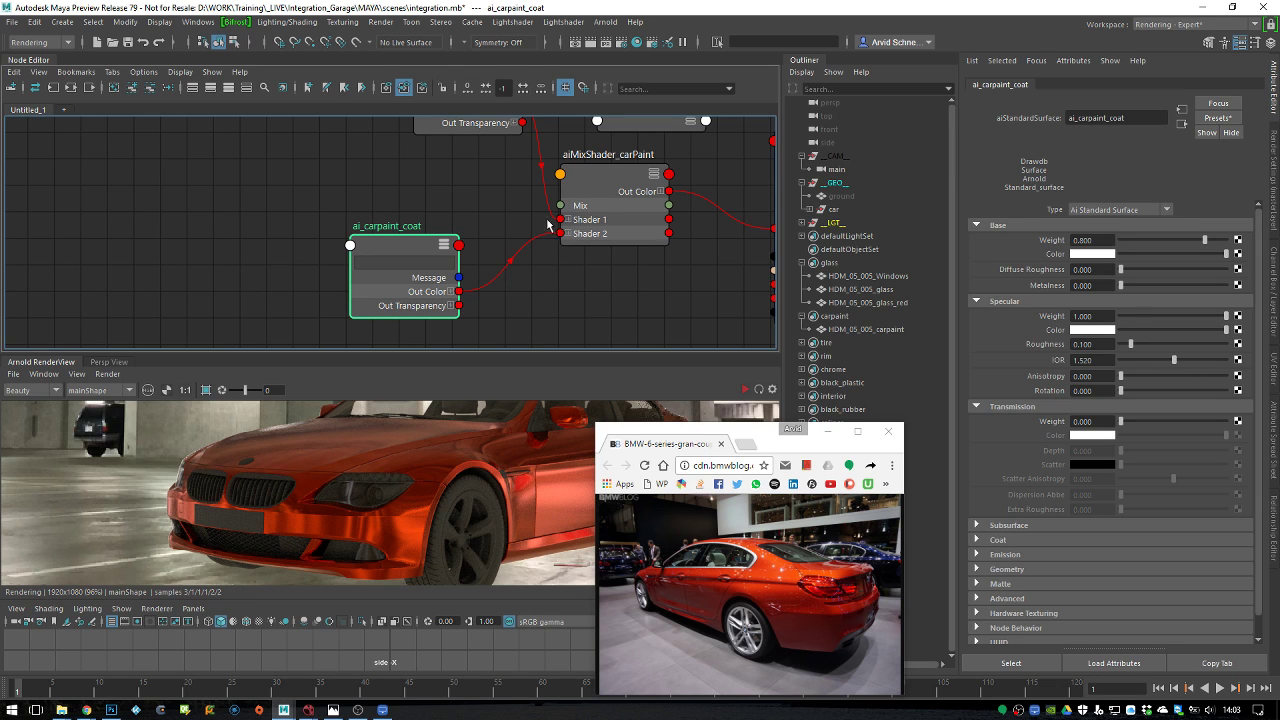
middle_click_drag(486, 193, 488, 234, "alt")
left_click_drag(474, 122, 395, 191)
Set the mix mode of aiMixShader_carPaint to add
left_click(603, 220)
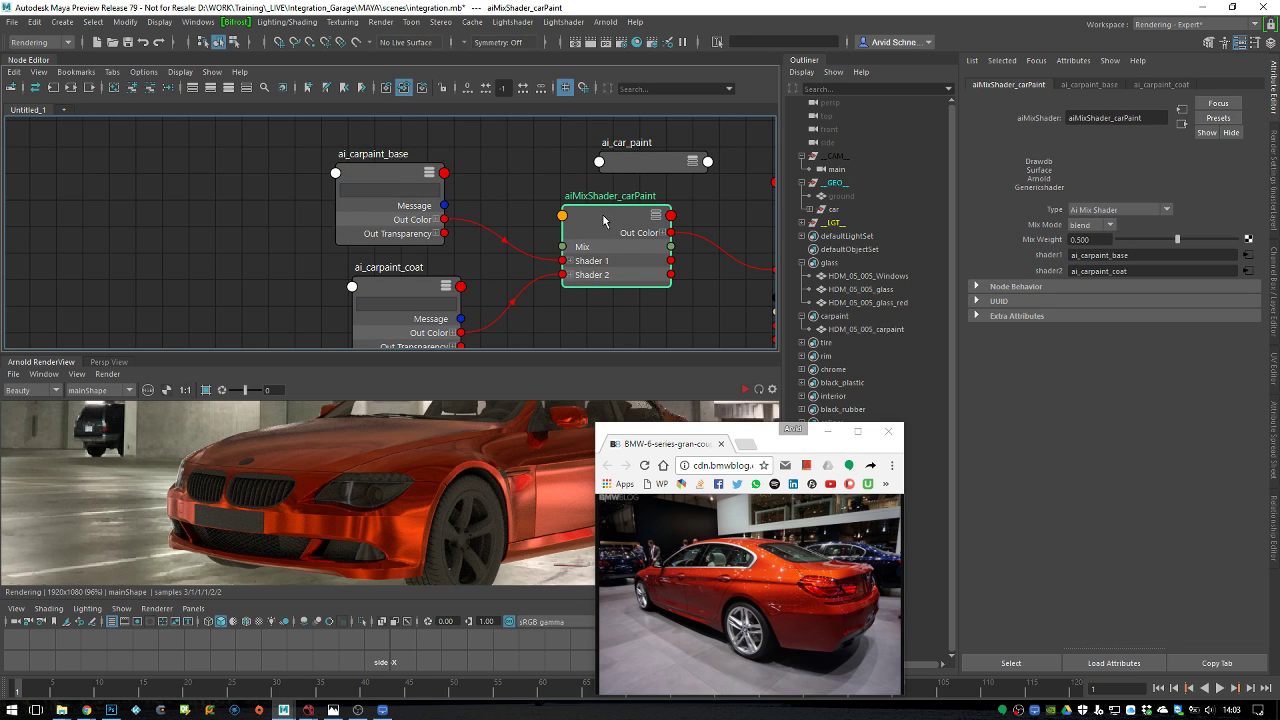
left_click(1094, 225)
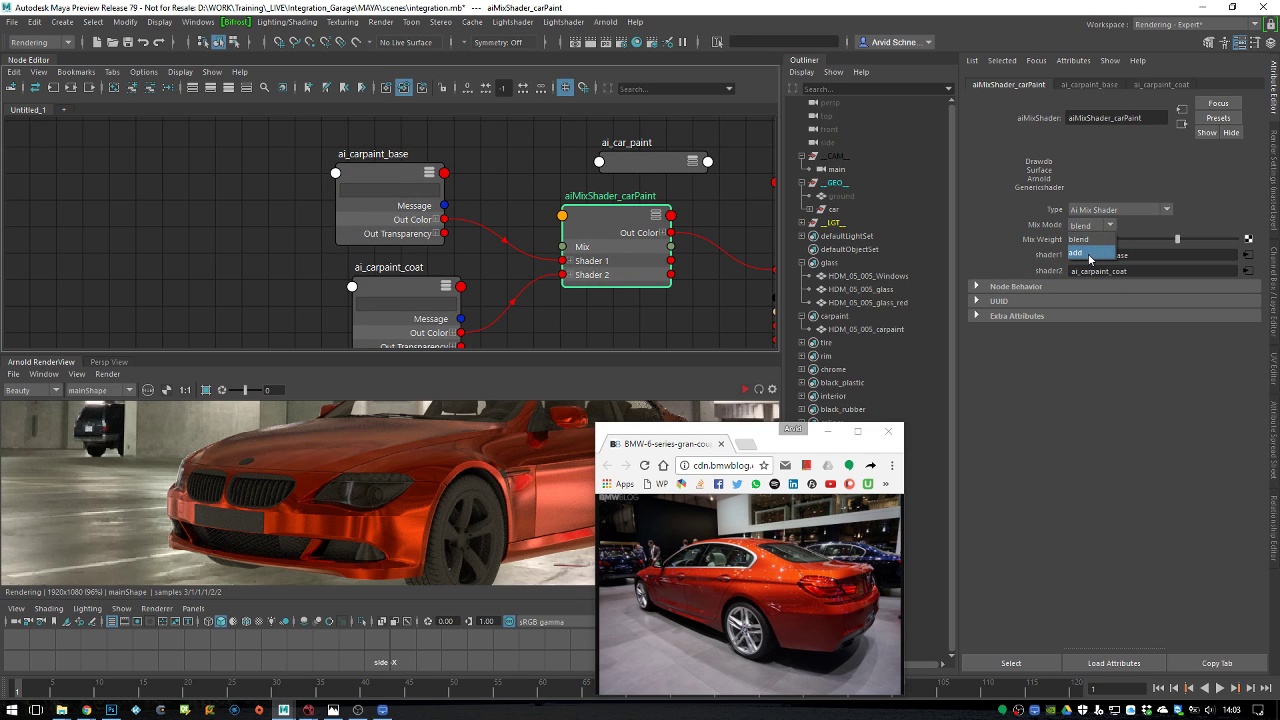
left_click(1090, 252)
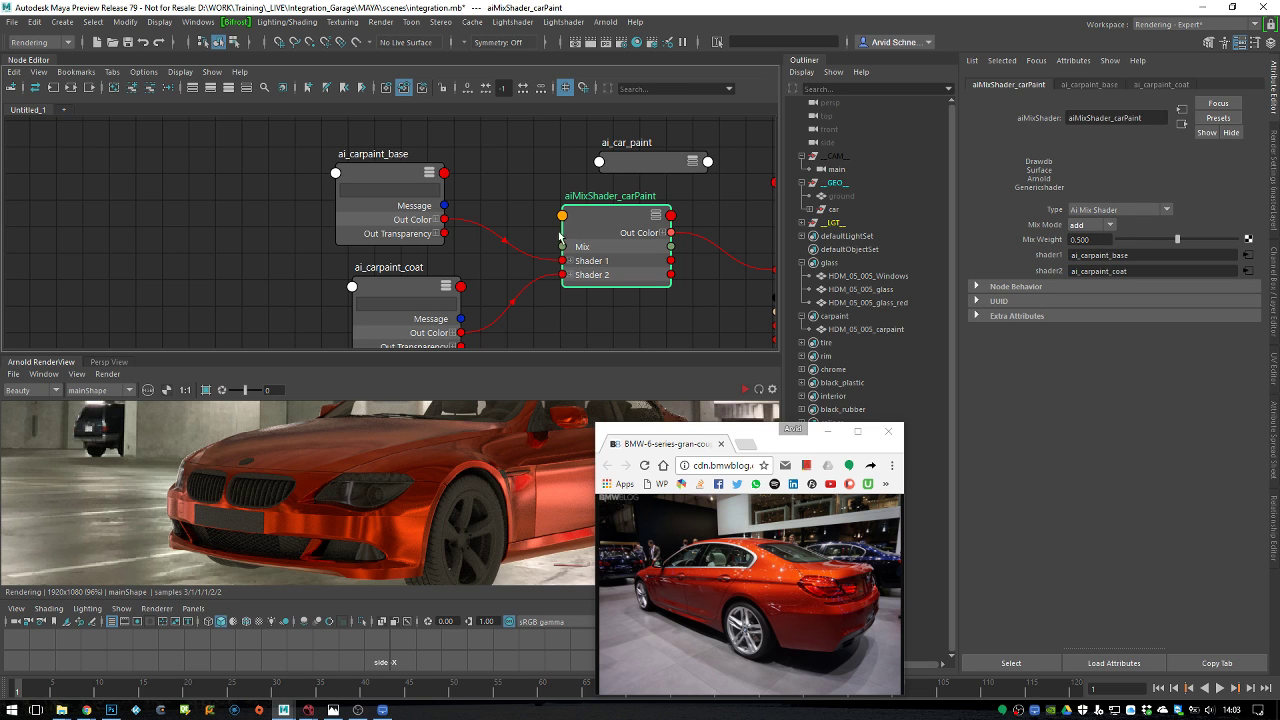
Set ai_carpaint_coat's base weight to 1.0 and its base color to black
mouse_move(492, 262)
middle_mouse_down("alt")
mouse_move(502, 244)
mouse_move(505, 258)
middle_mouse_up("alt")
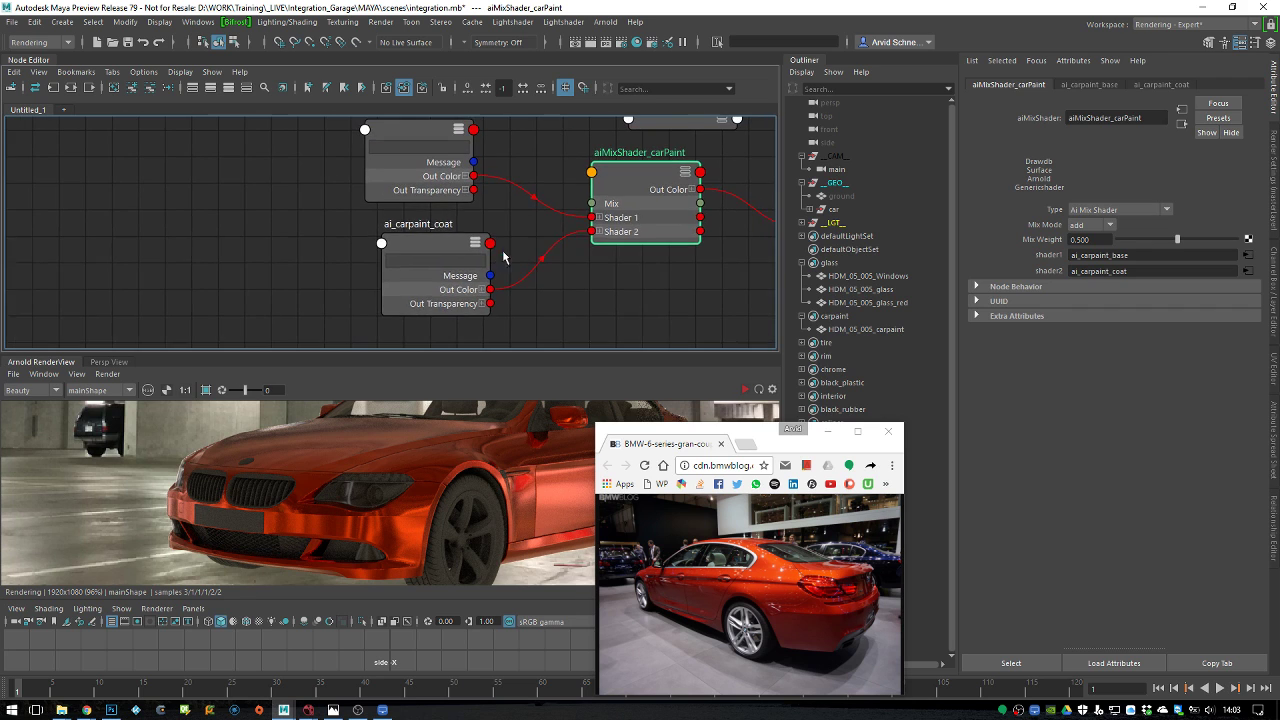
left_click(442, 240)
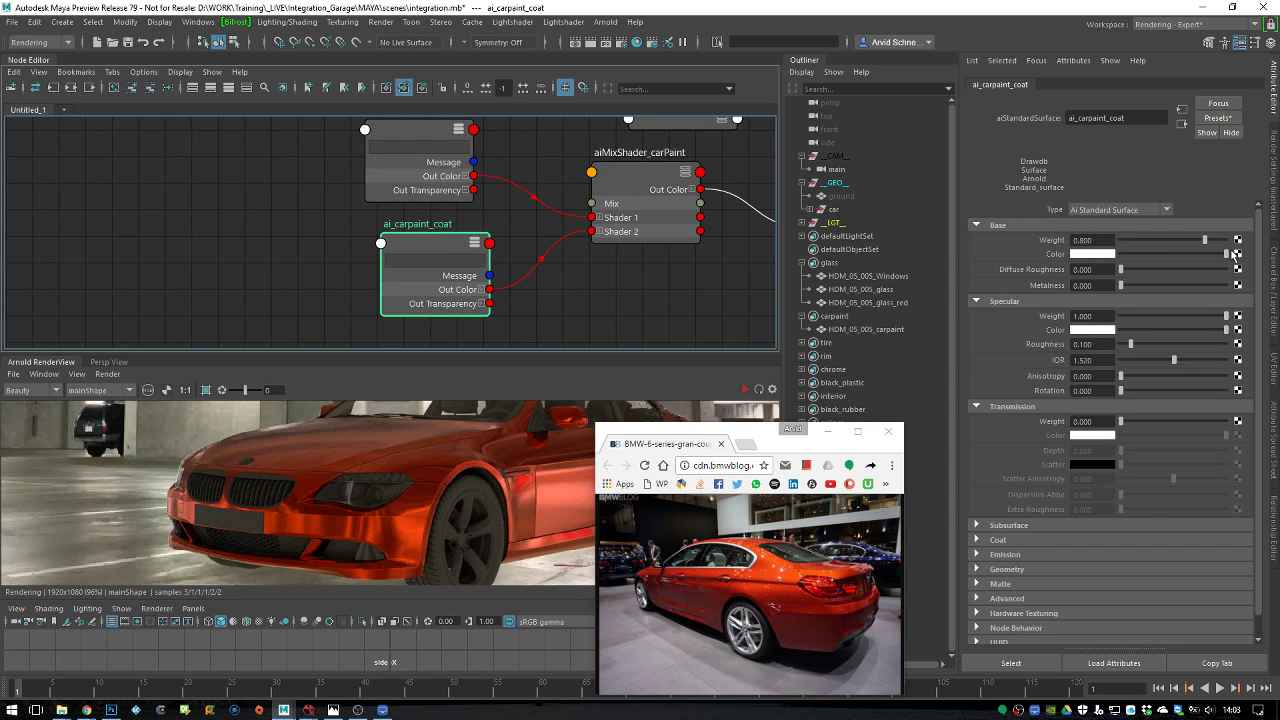
left_click_drag(1206, 240, 1117, 252)
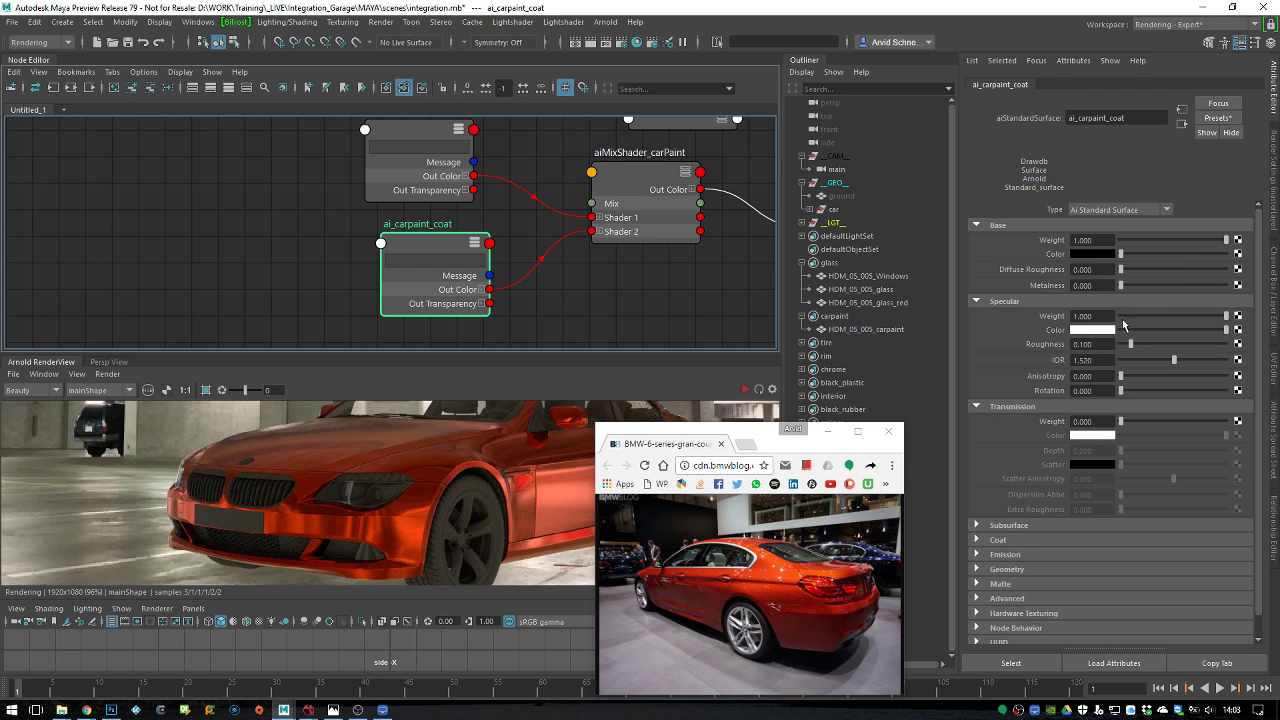
Set ai_carpaint_coat's specular roughness to 0
left_click(1028, 407)
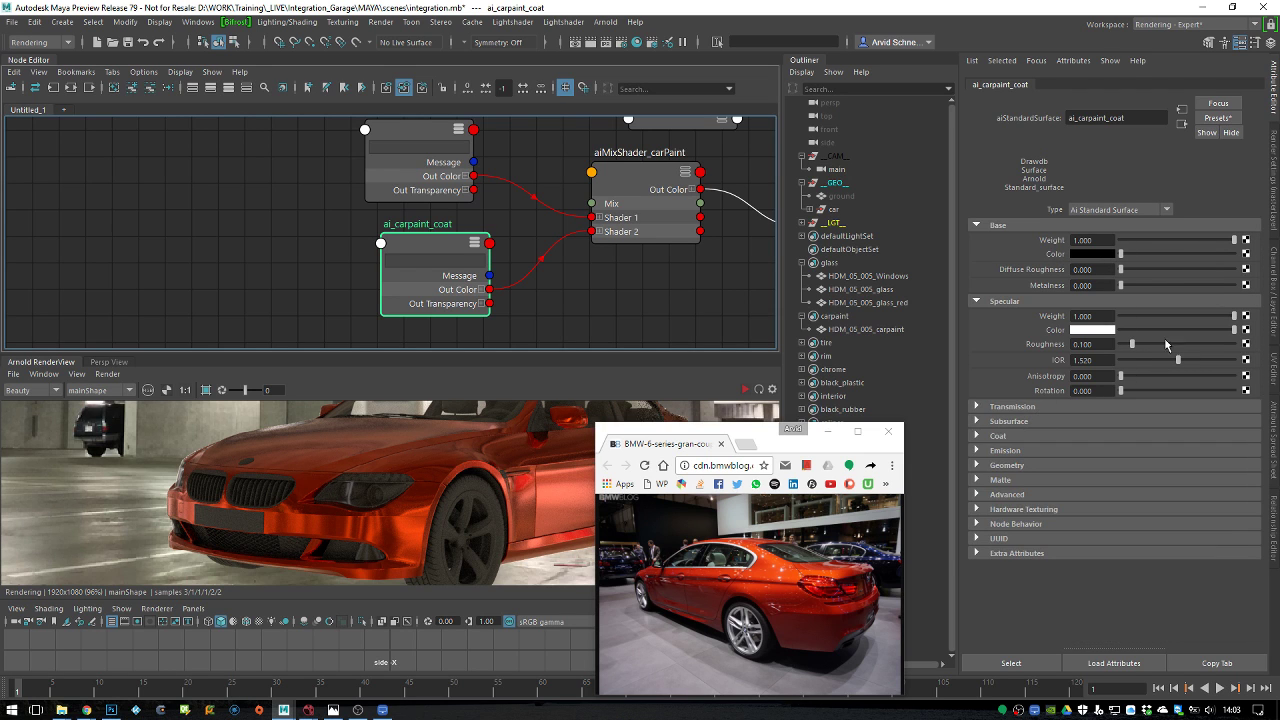
left_click_drag(1131, 345, 1123, 346)
left_click(999, 437)
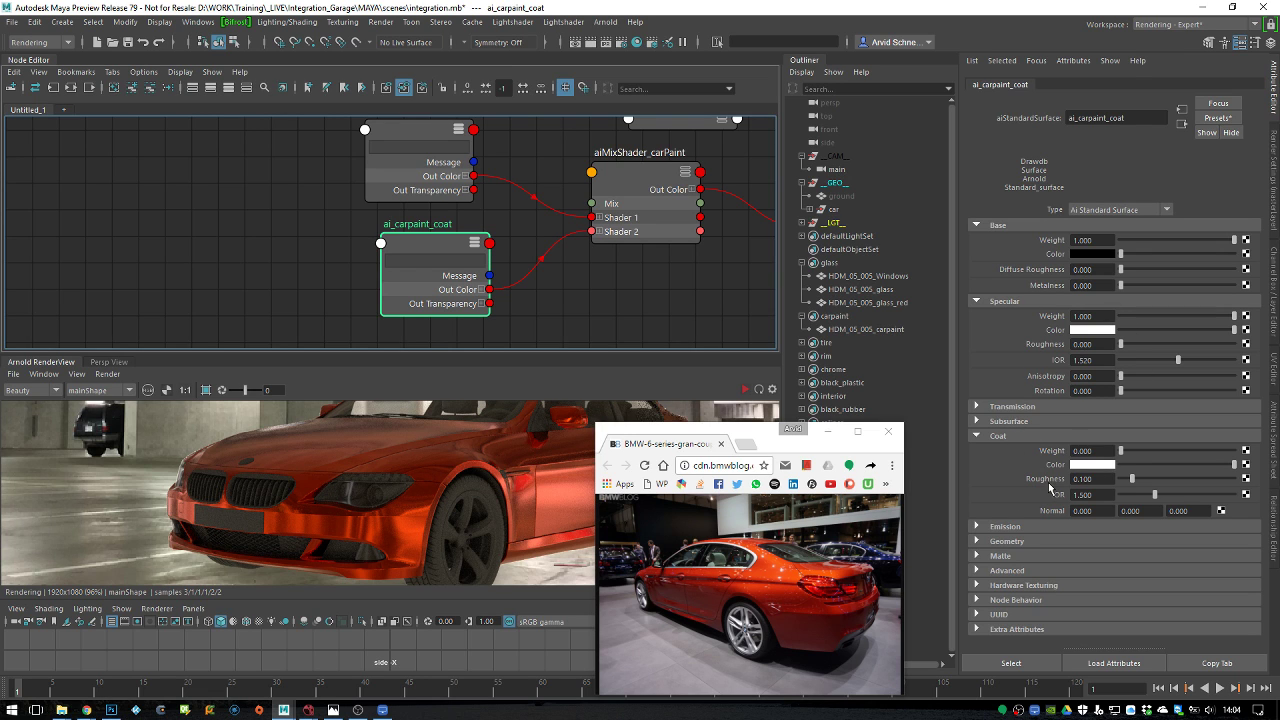
left_click(995, 436)
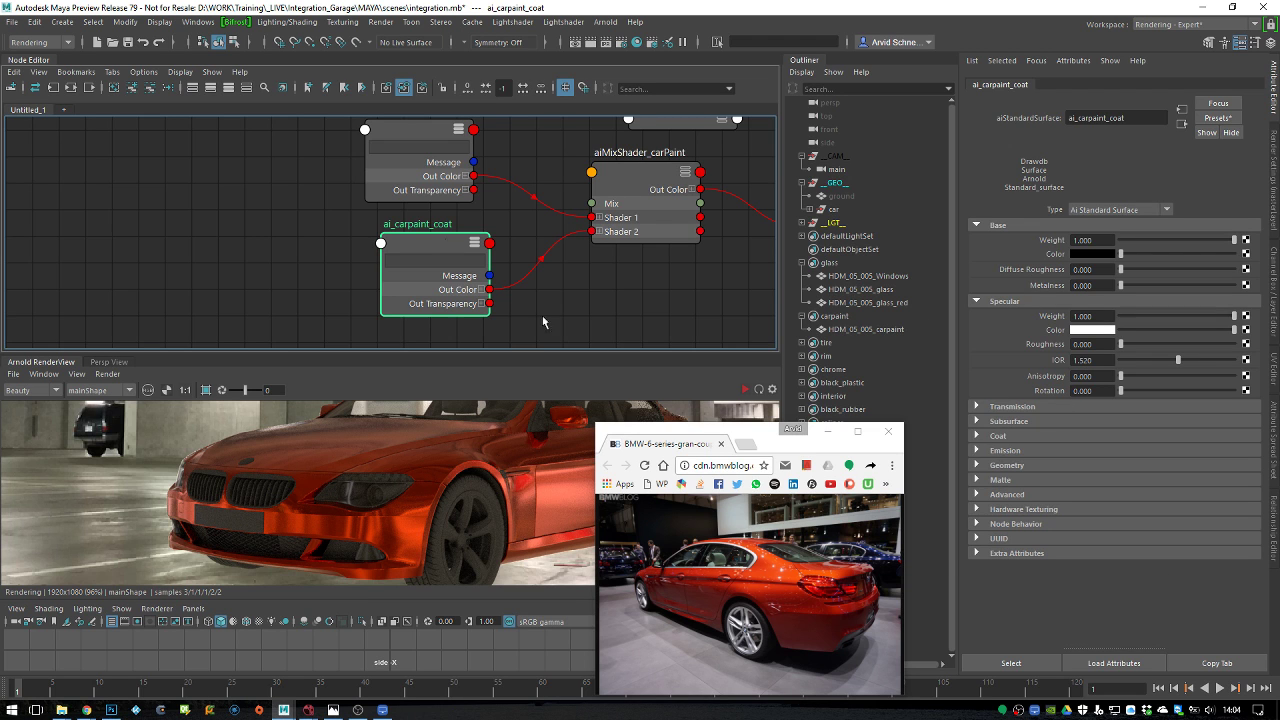
Select the ai_carpaint_base shader node and move the reference photo window clear of the rendered car
middle_click_drag(543, 322, 531, 383)
left_click(412, 200)
middle_click_drag(454, 240, 432, 218)
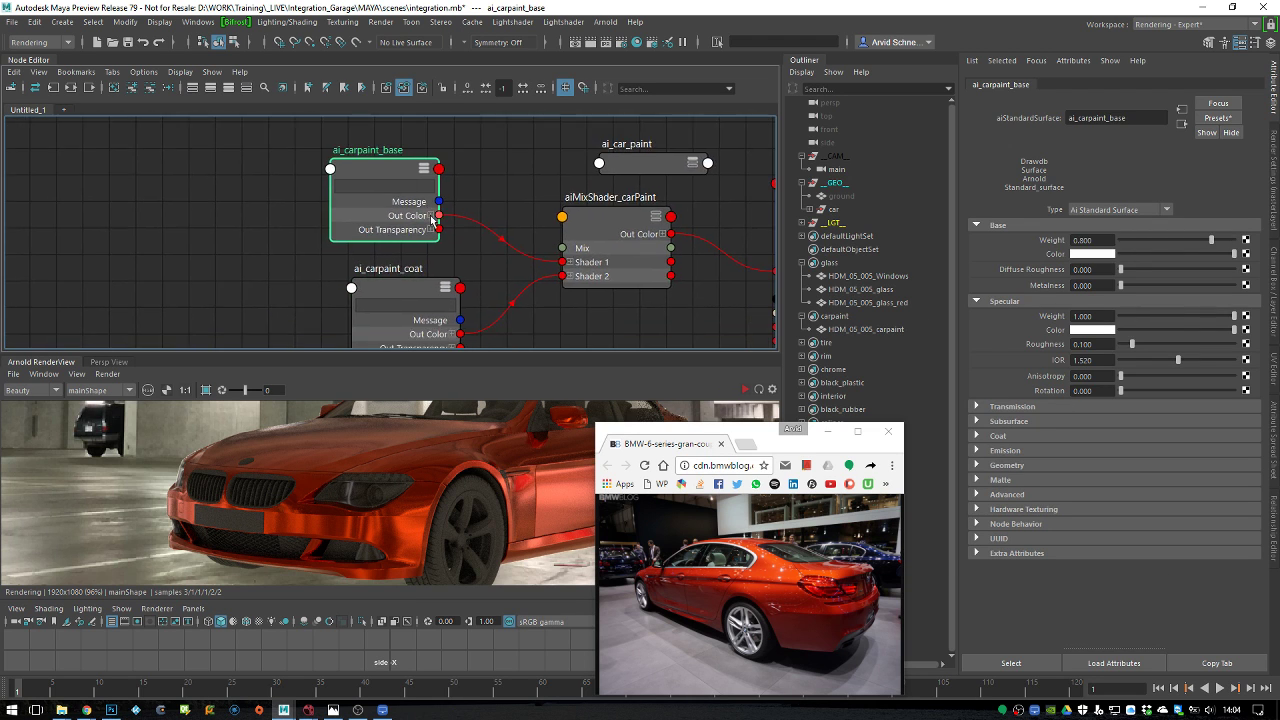
left_click_drag(758, 430, 857, 413)
left_click(400, 167)
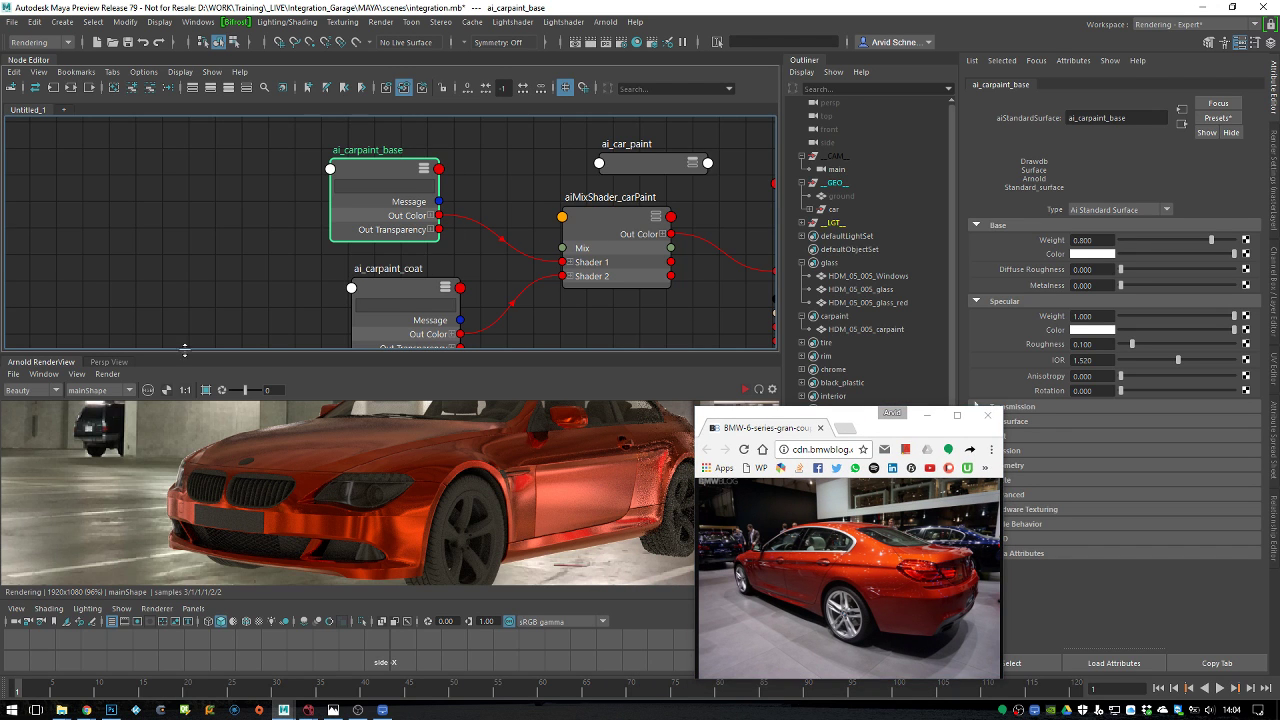
left_click(107, 374)
left_click(135, 453)
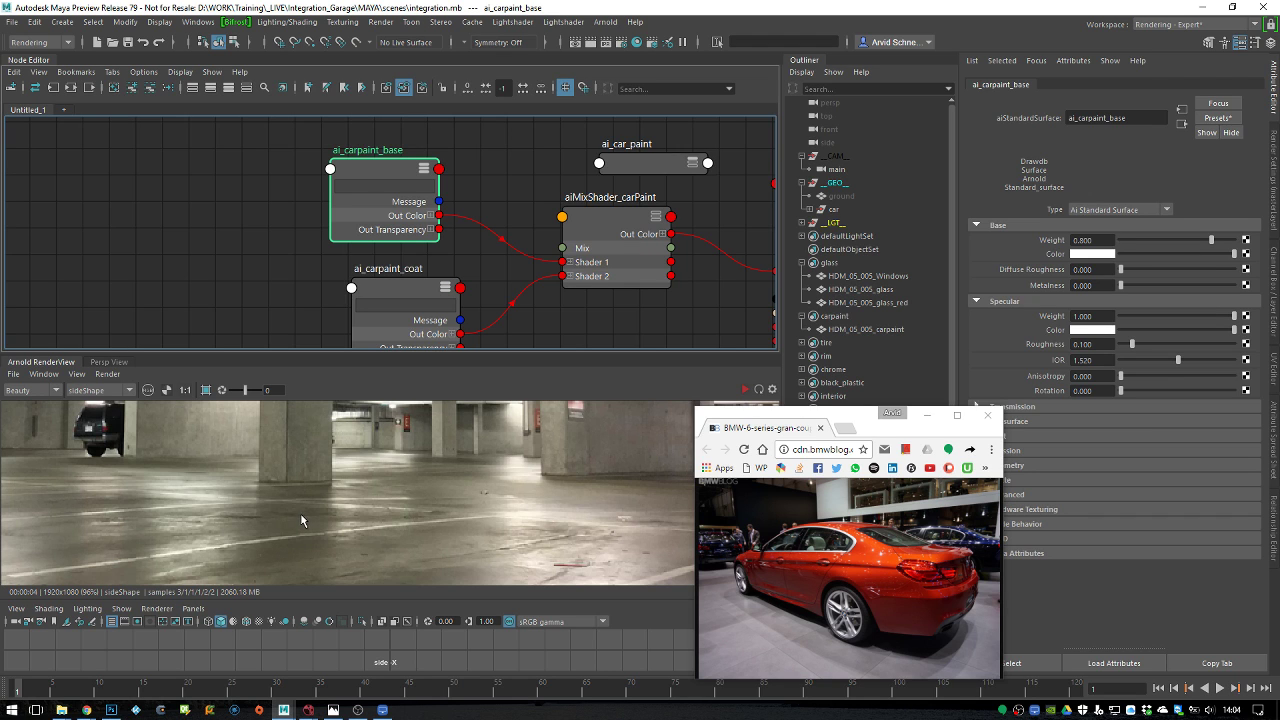
left_click(605, 22)
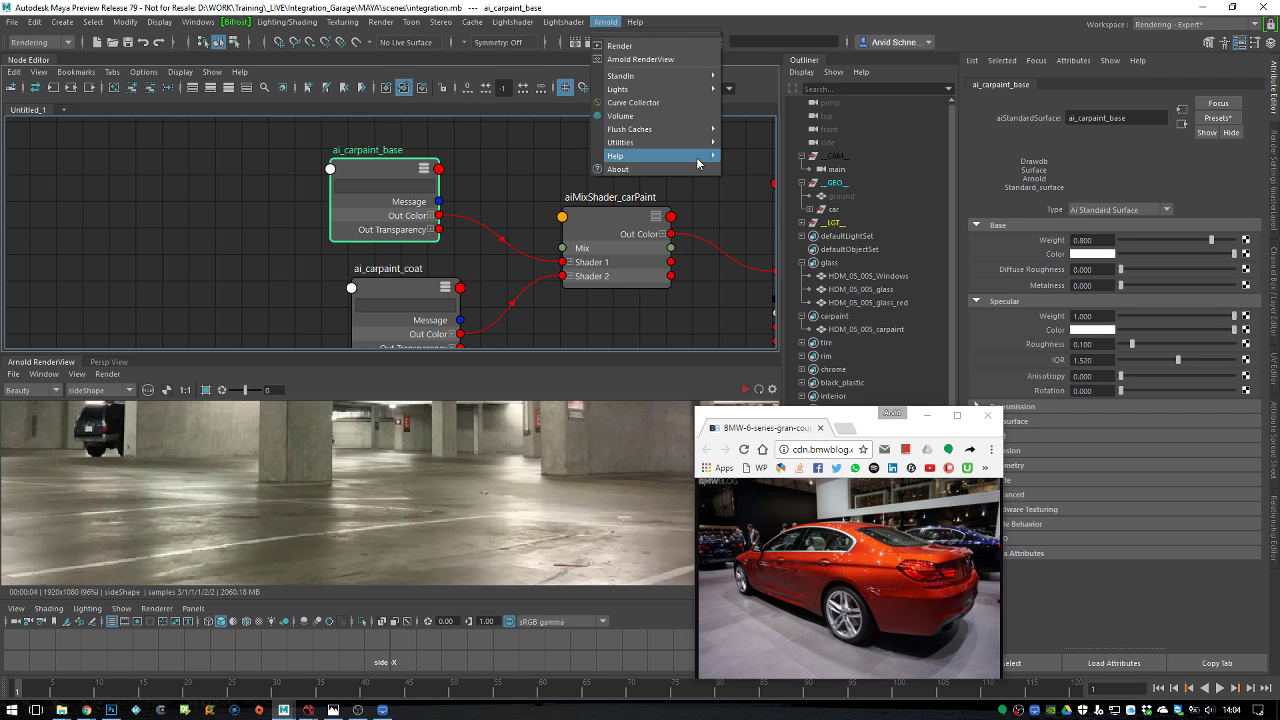
mouse_move(698, 146)
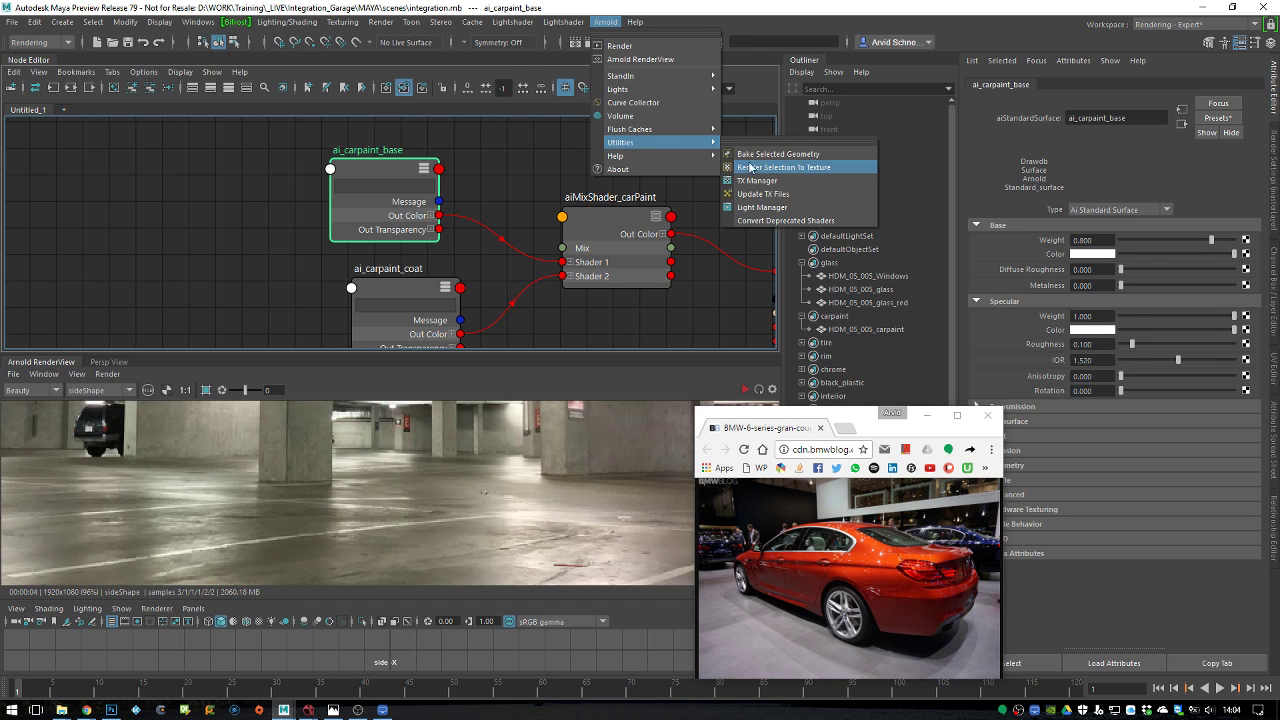
left_click(524, 174)
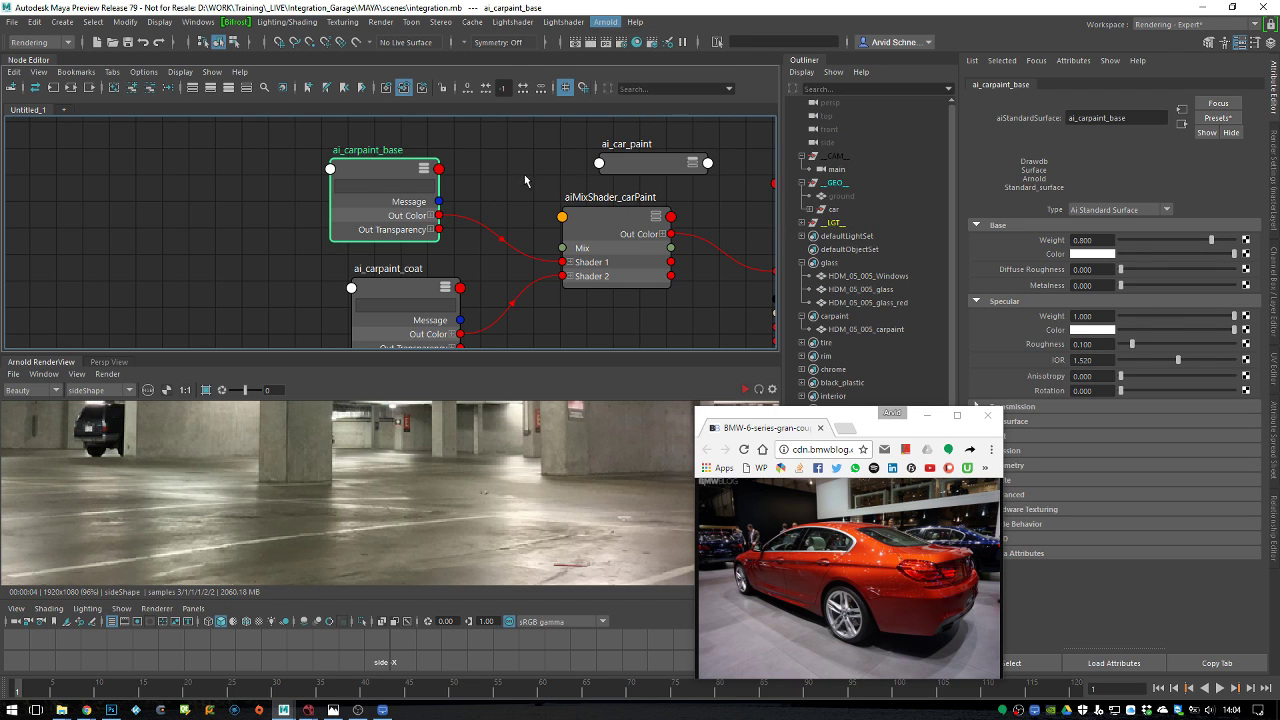
Switch the Arnold render camera to mainShape, restart the render and show it at 1:1 size
scroll(392, 510, "down", 5)
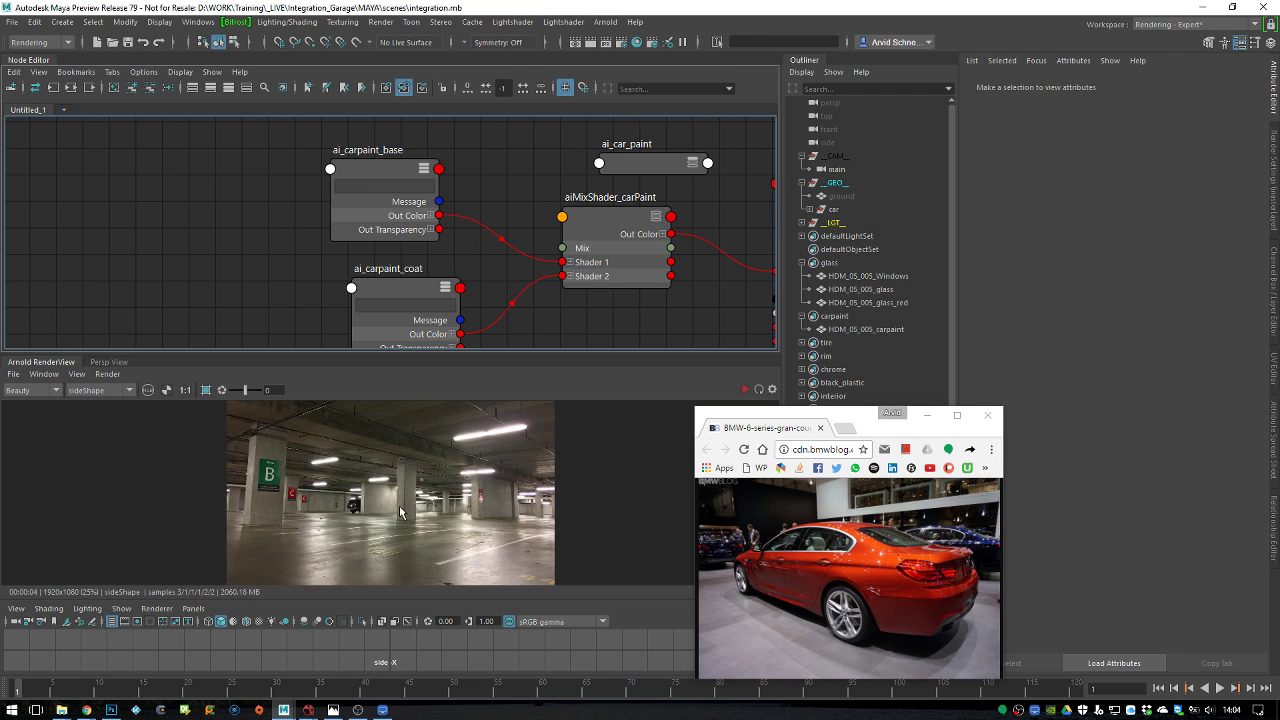
left_click_drag(785, 421, 829, 456)
left_click(437, 528)
left_click(100, 390)
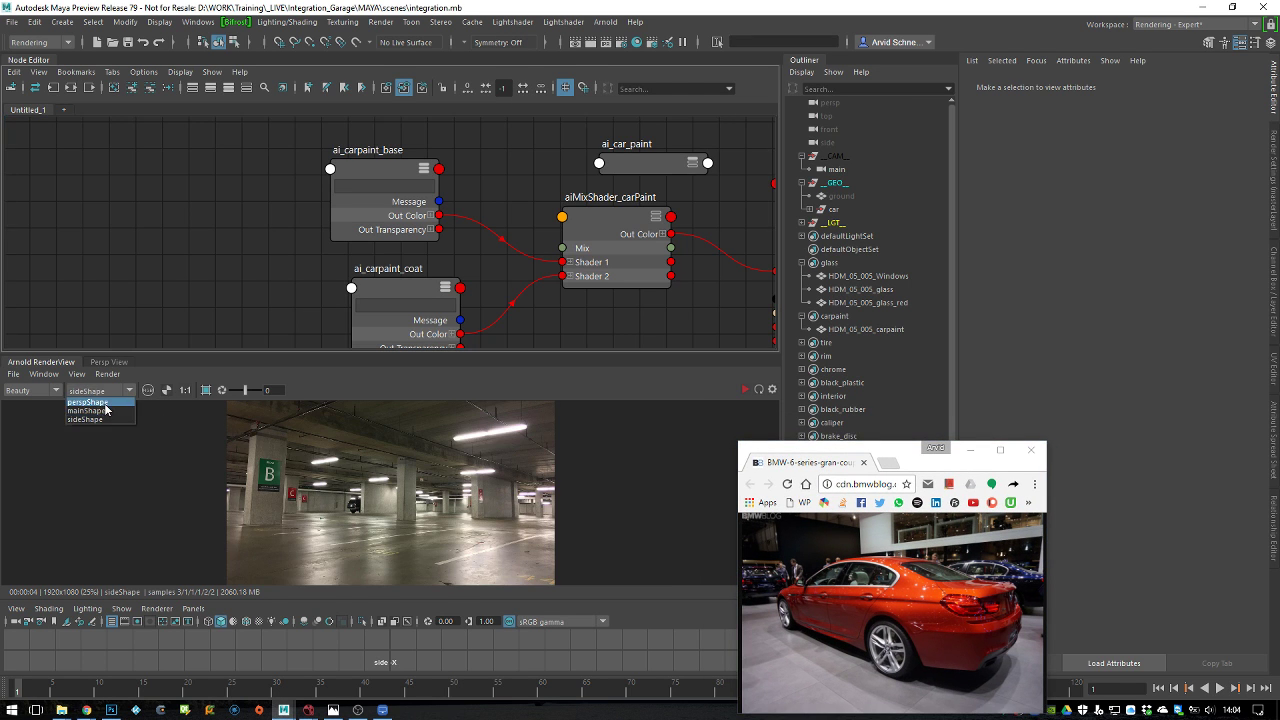
left_click(104, 410)
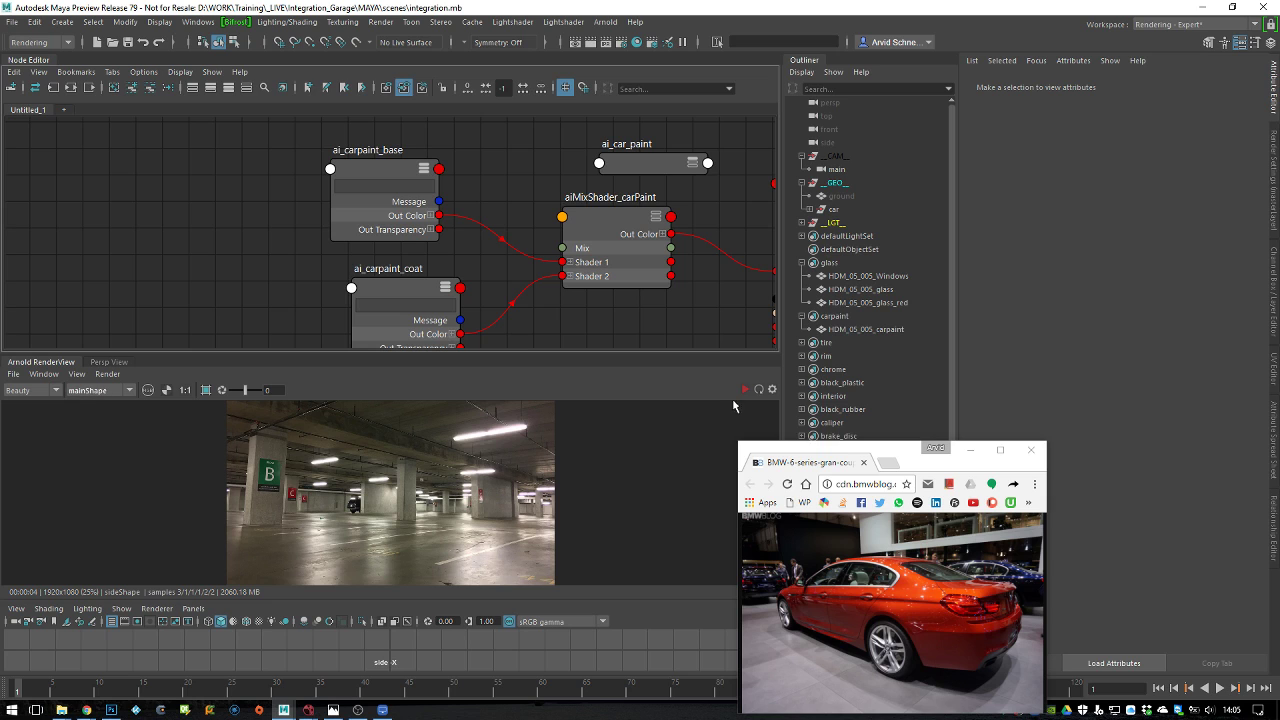
left_click(745, 390)
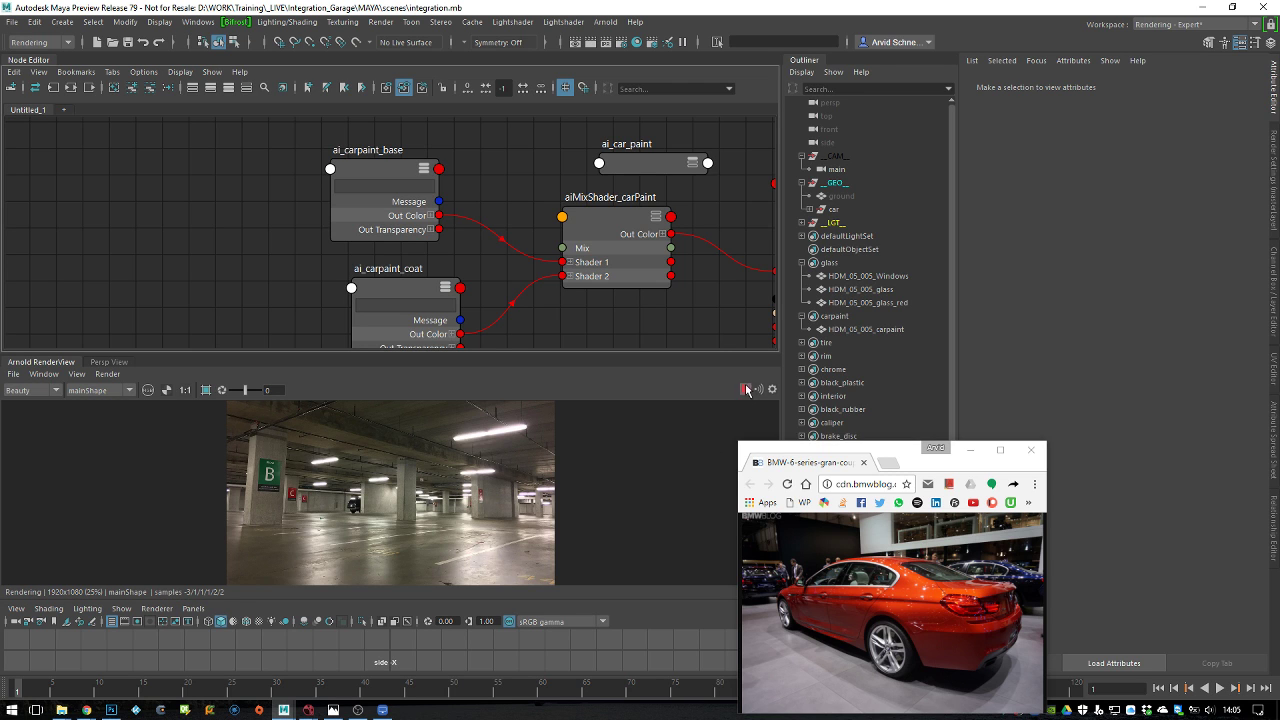
scroll(400, 505, "up", 1)
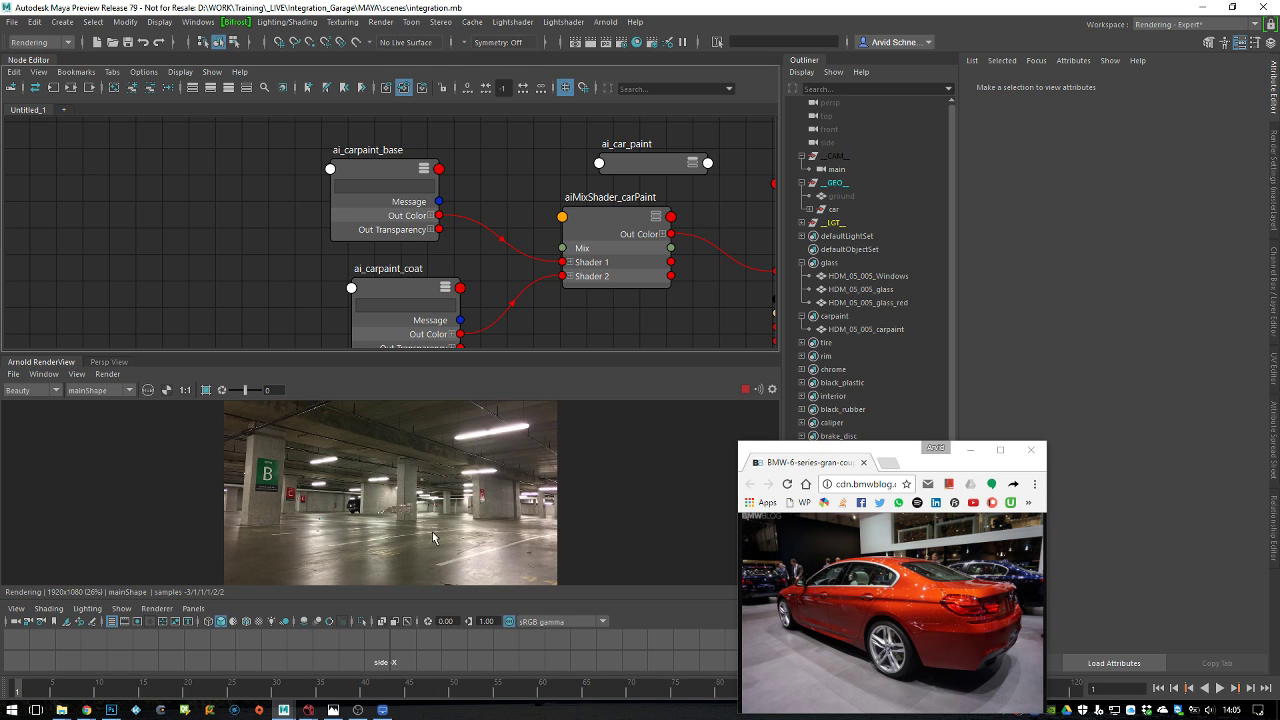
left_click(194, 392)
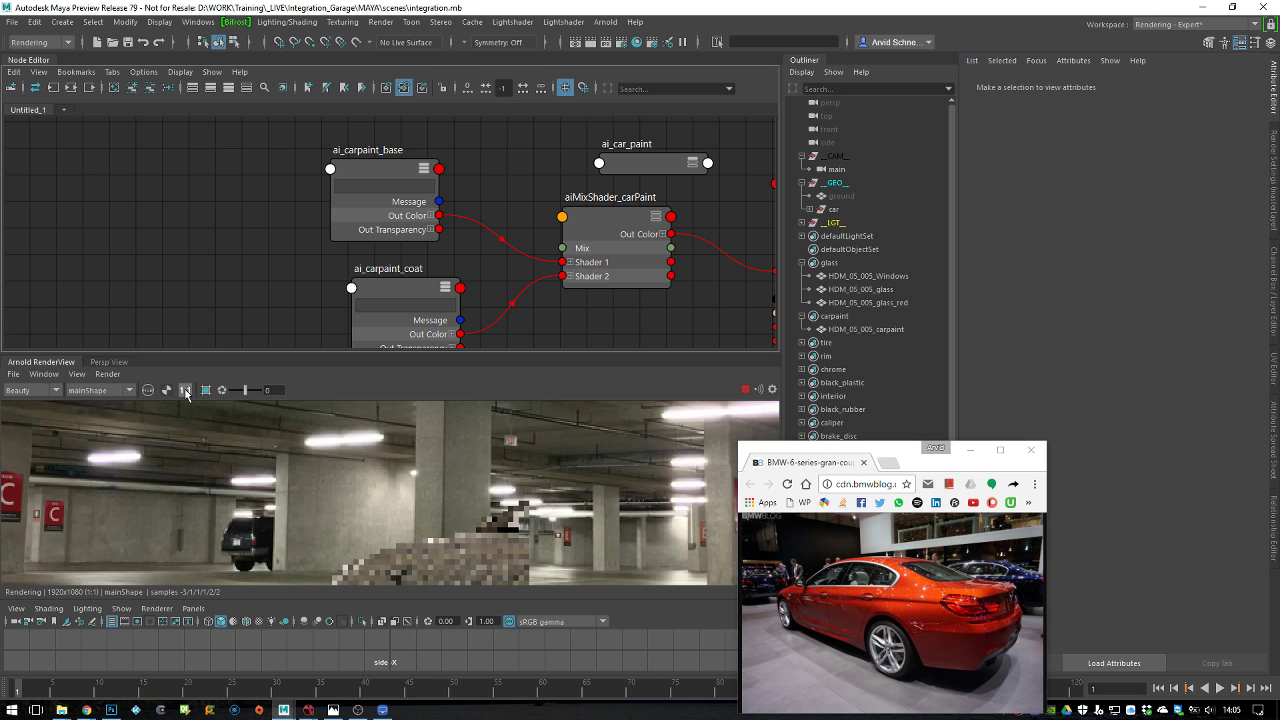
Crop the render to a region over the car's hood and headlights, keeping the reference photo beside it
middle_click_drag(426, 584, 382, 480)
left_click_drag(248, 410, 480, 530)
left_click_drag(834, 456, 771, 440)
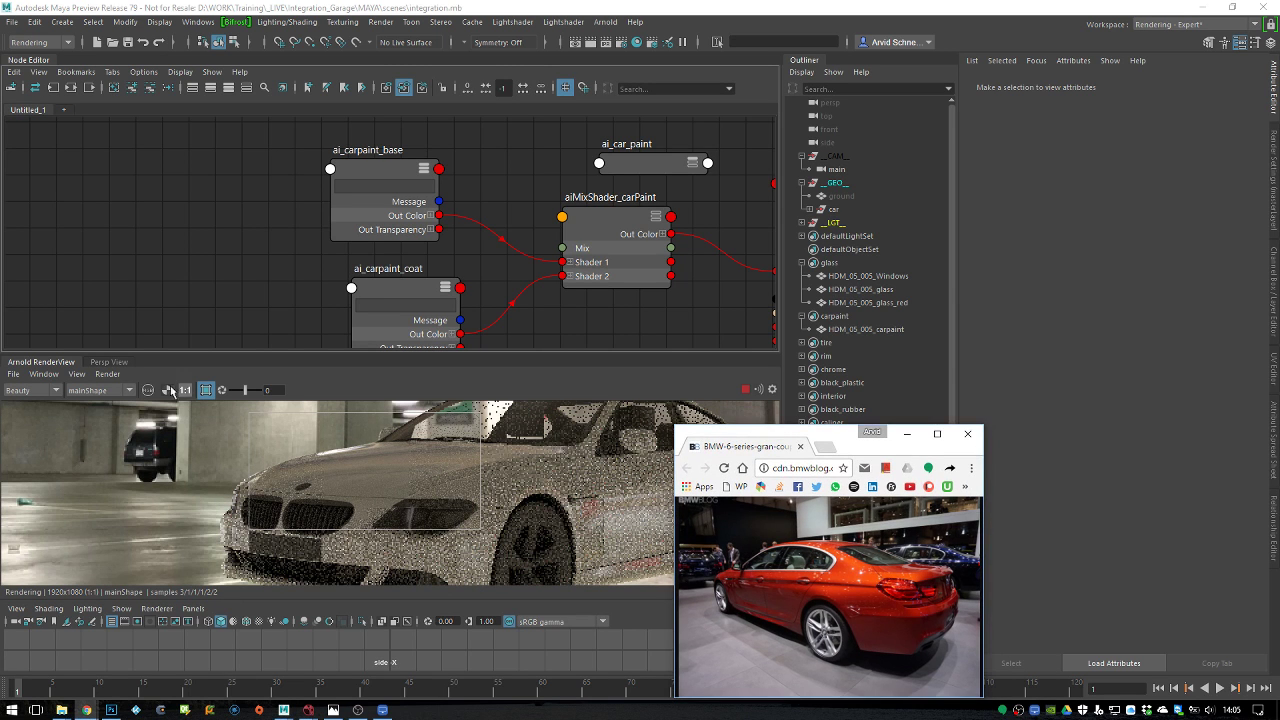
Enable the debug shading control in the Arnold RenderView and set it to Isolate Selected
left_click(44, 374)
mouse_move(100, 494)
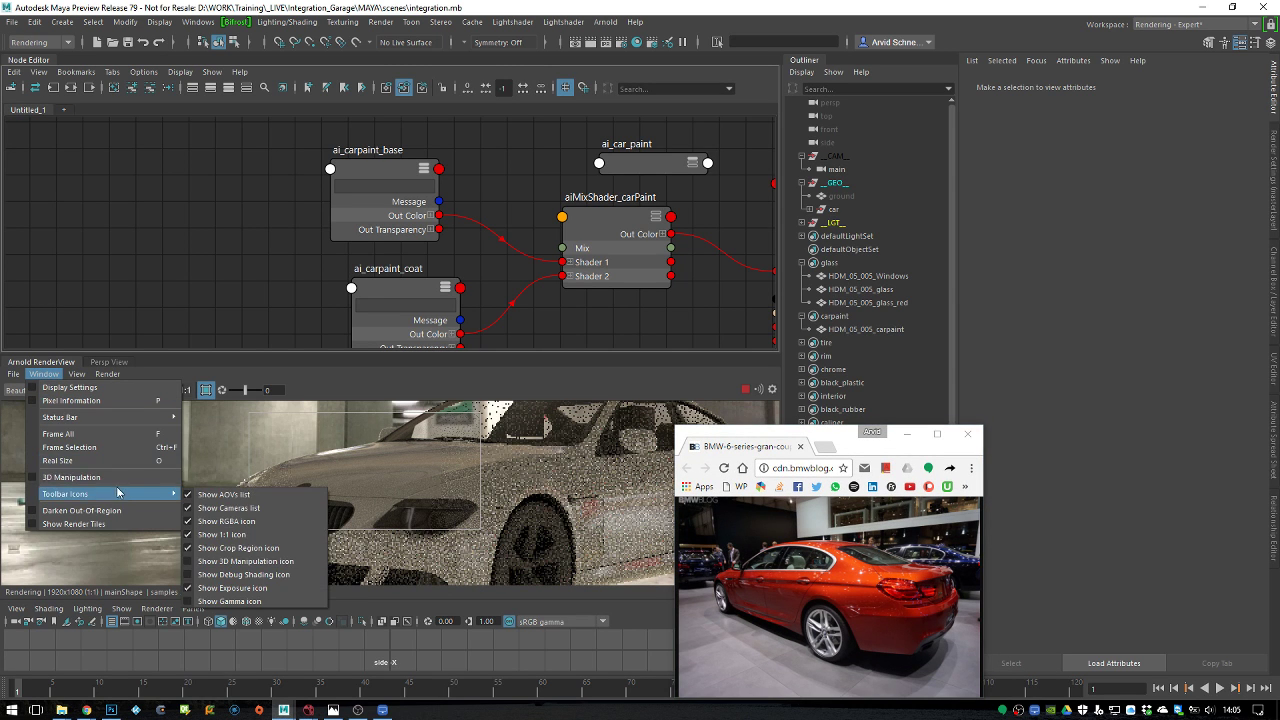
left_click(255, 569)
left_click(188, 390)
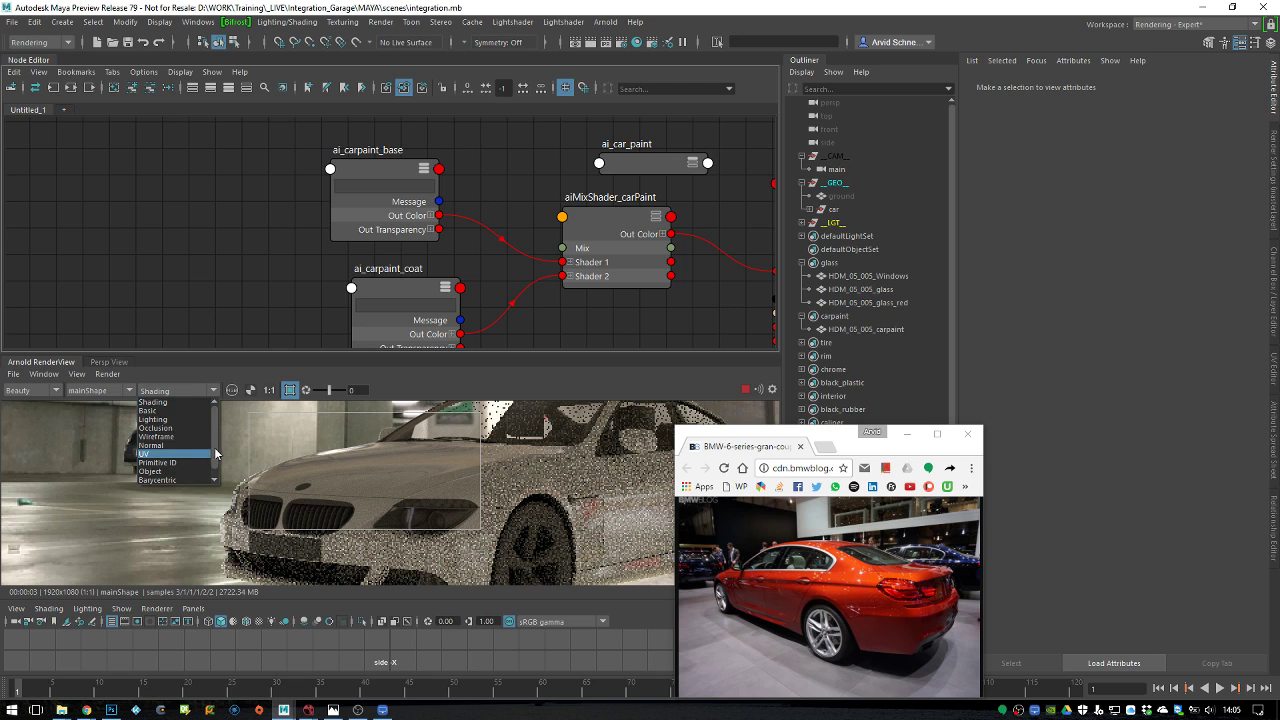
left_click(200, 480)
Select ai_carpaint_coat to examine the coat layer on its own in the render
left_click_drag(378, 196, 388, 192)
middle_click_drag(417, 295, 380, 264, "alt")
left_click(380, 264)
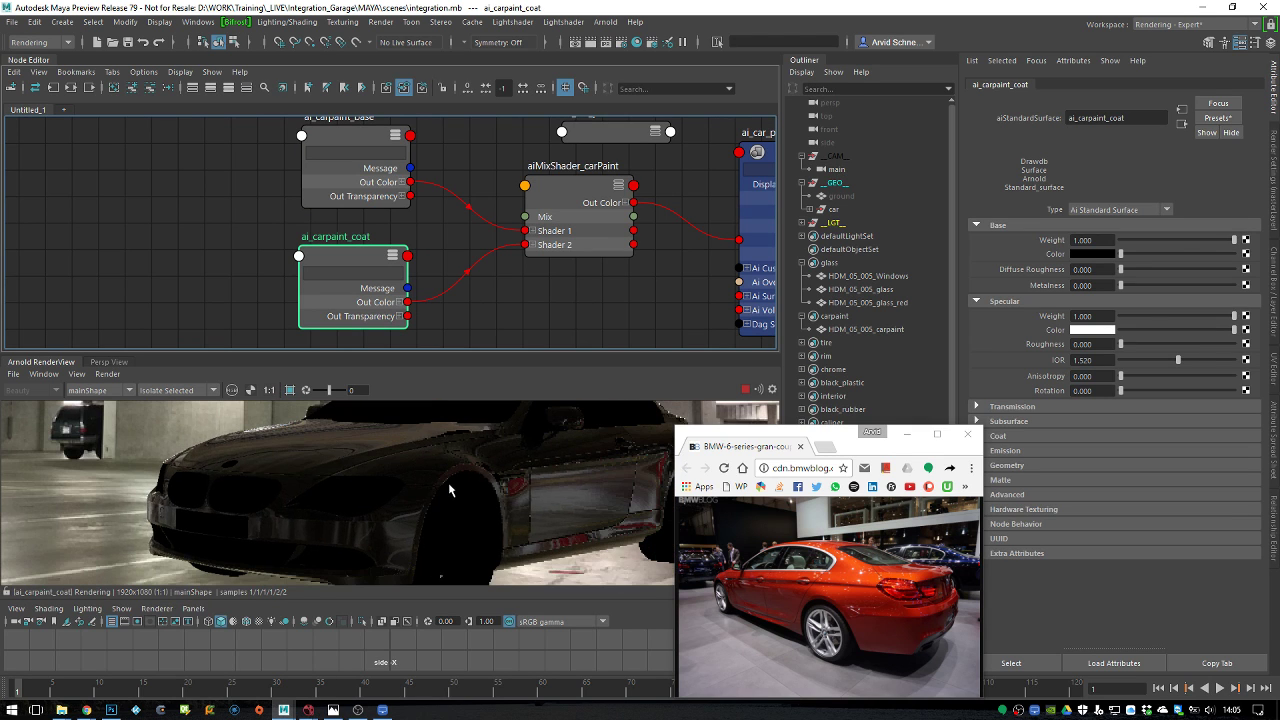
left_click_drag(288, 484, 343, 501, "alt")
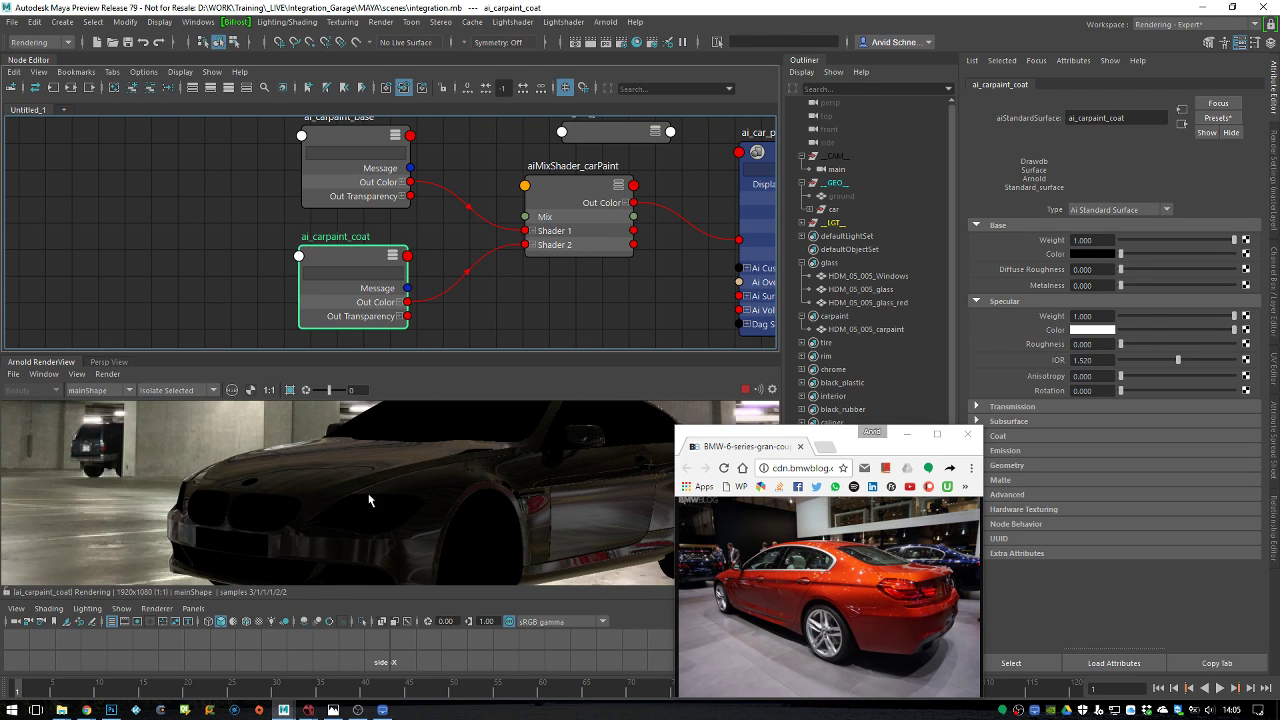
Set ai_carpaint_base's base weight to 1.0 and its base color to the orange from the color history
left_click(350, 150)
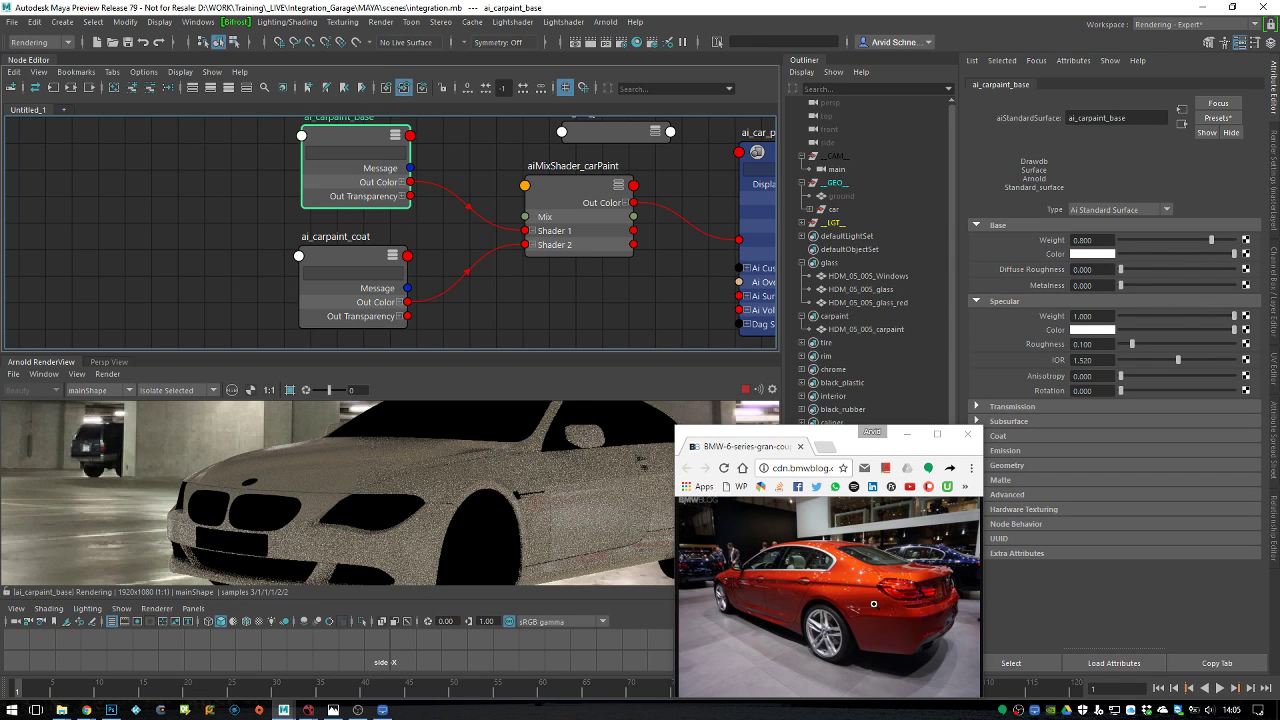
left_click(1092, 240)
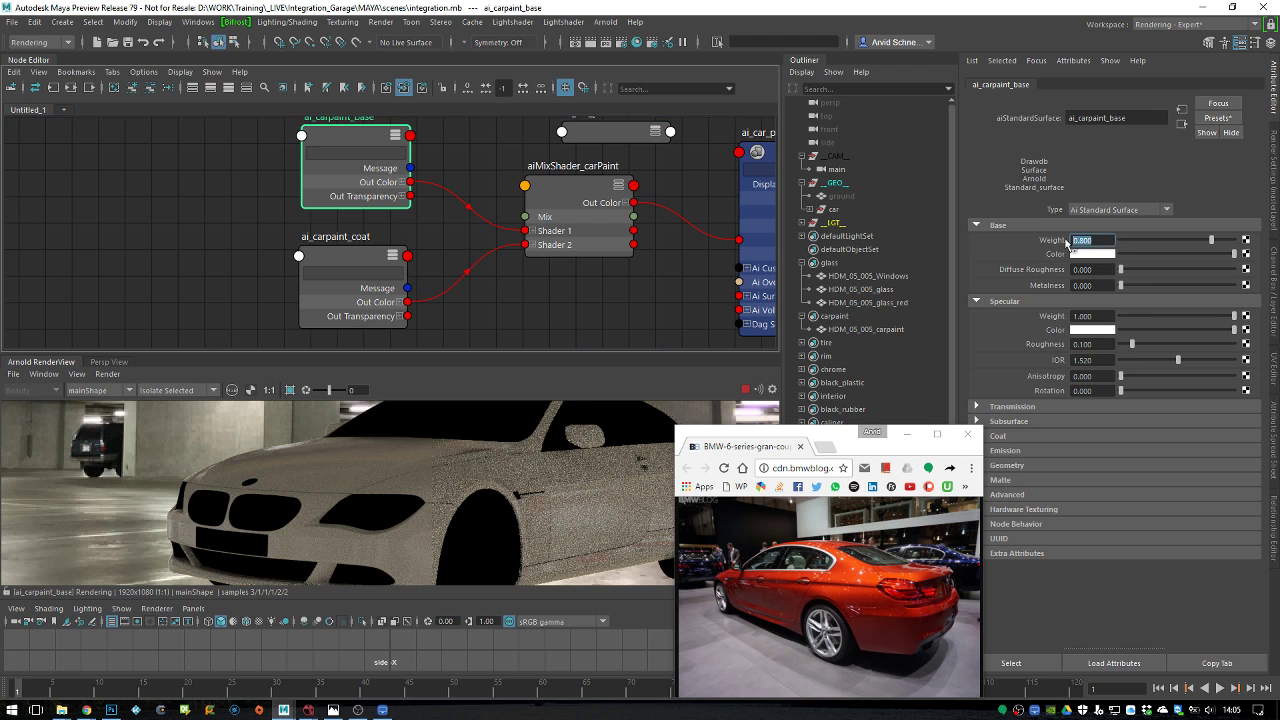
left_click(1100, 255)
left_click(1078, 256)
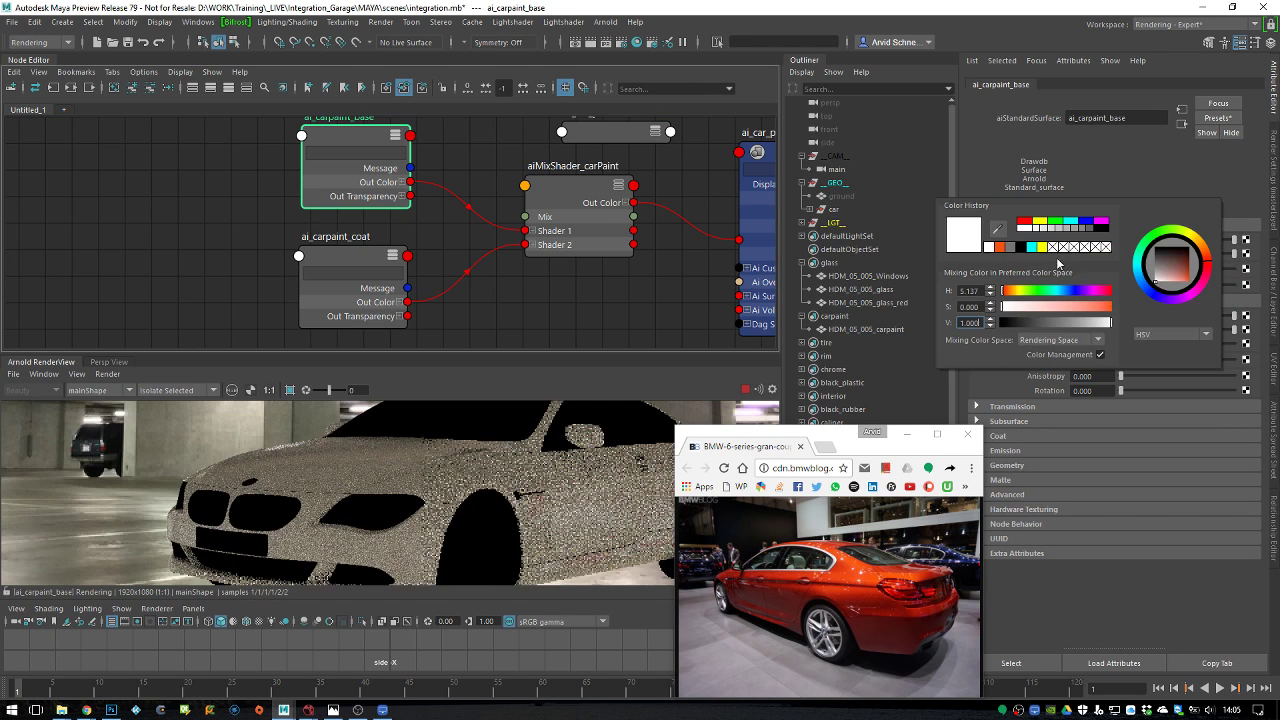
left_click(999, 246)
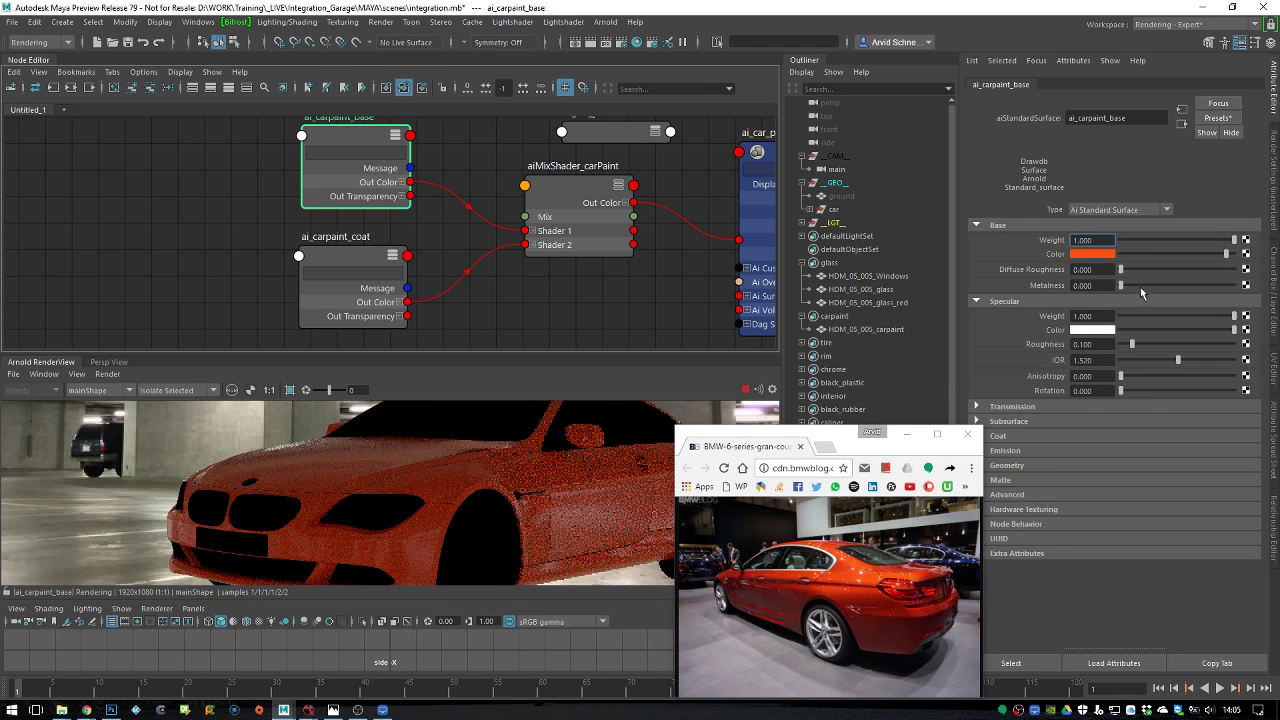
Set ai_carpaint_base's metalness to 1.0 and specular roughness to 0.417, and crop the render around the headlight and front fender
left_click_drag(1140, 286, 1238, 286)
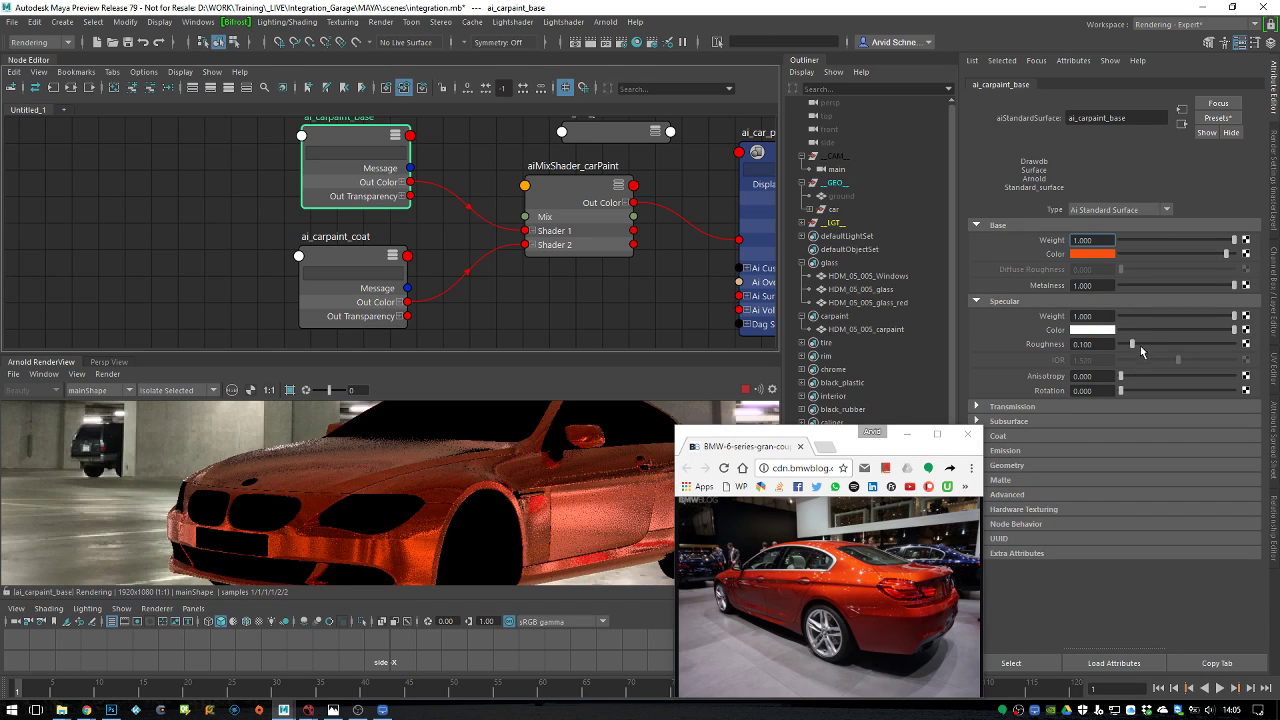
left_click_drag(1140, 345, 1166, 344)
left_click(290, 389)
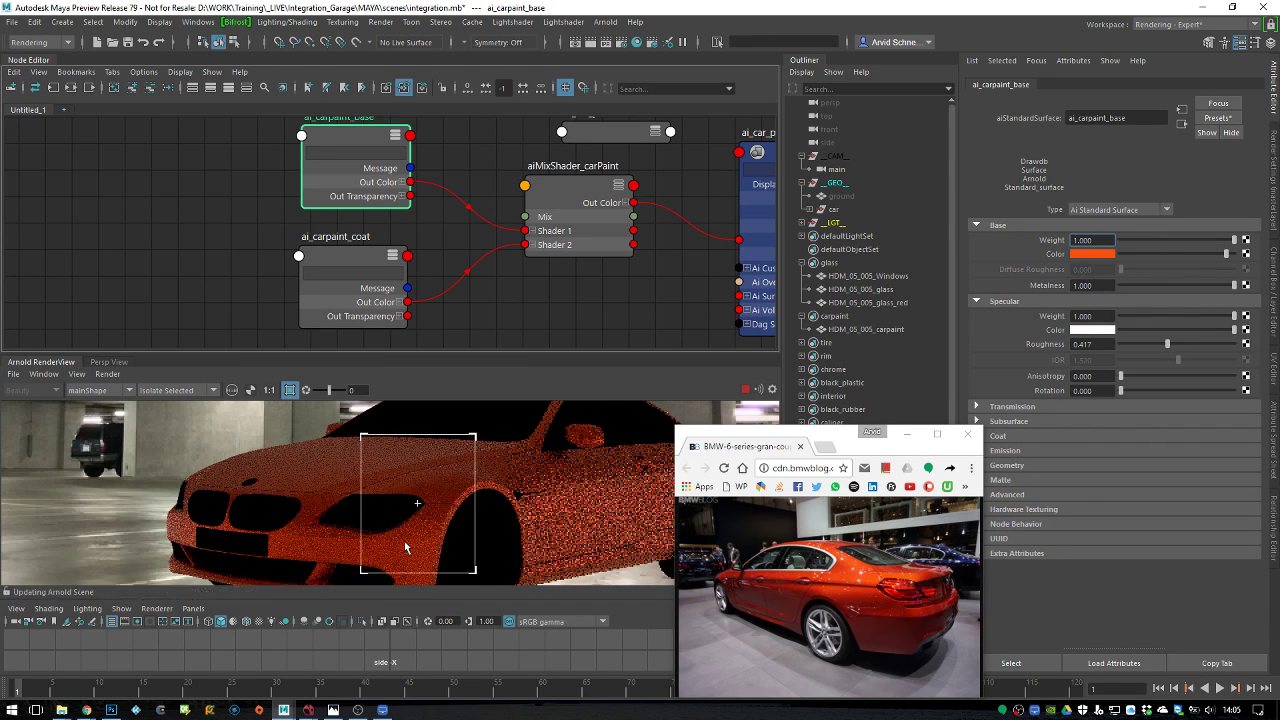
Create a ramp texture in the node graph and arrange its ramp and placement nodes beside ai_carpaint_base
middle_click_drag(270, 223, 396, 268, "alt")
left_click(284, 205)
key("Tab")
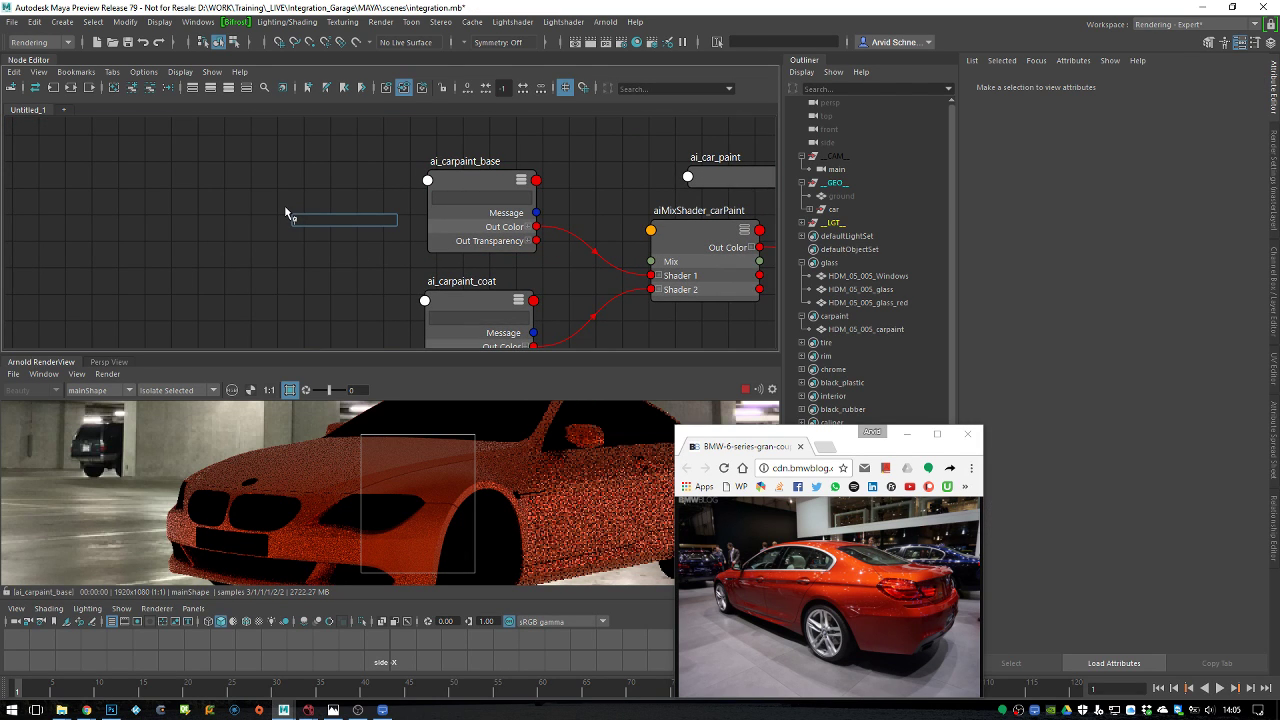
type("ramp")
key("Down")
key("Down")
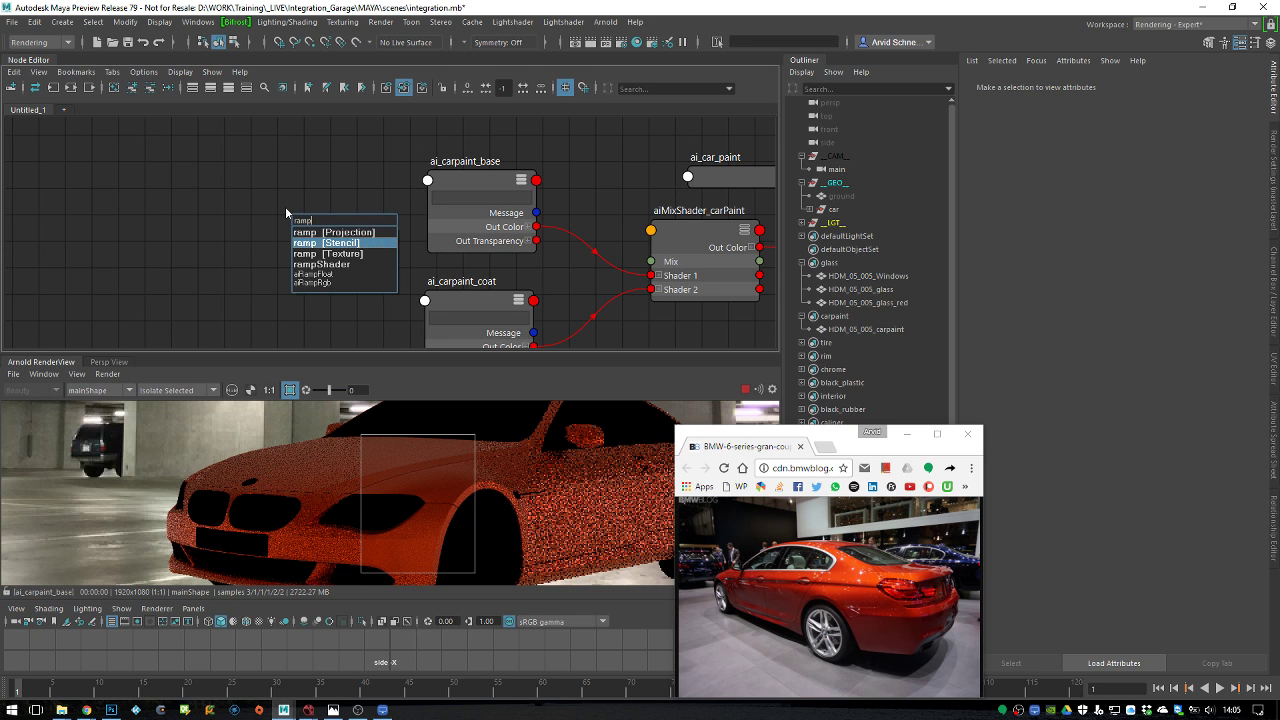
key("Return")
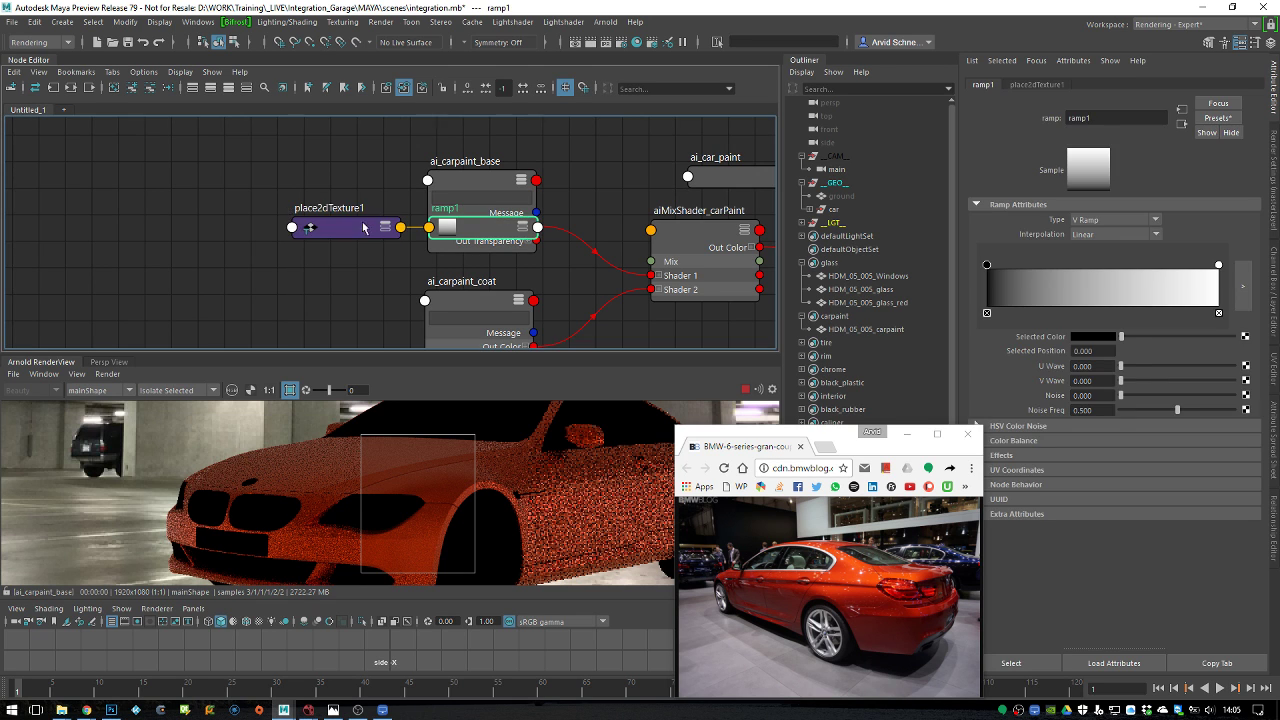
left_click_drag(335, 214, 94, 204)
left_click(320, 203)
left_click_drag(320, 203, 296, 200)
Connect ramp1 to ai_carpaint_base's base color and space out the ramp's place2dTexture1 node
left_click(462, 195)
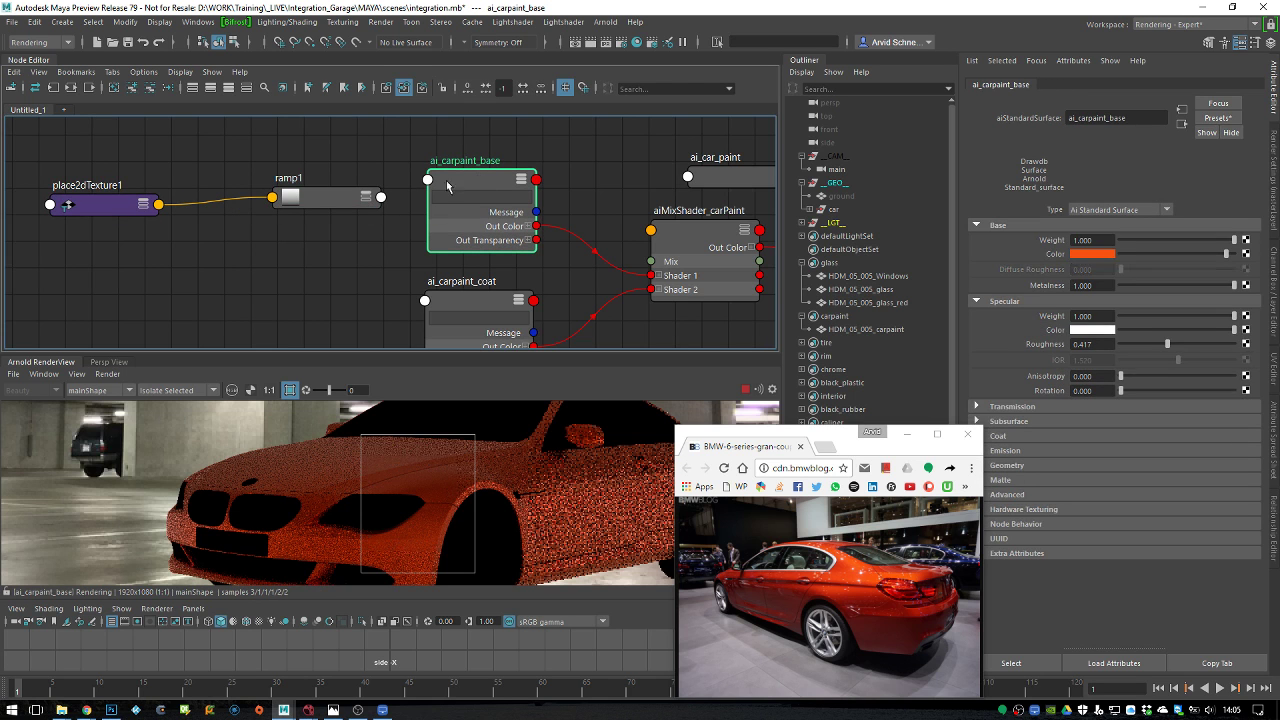
middle_click_drag(317, 202, 1092, 253)
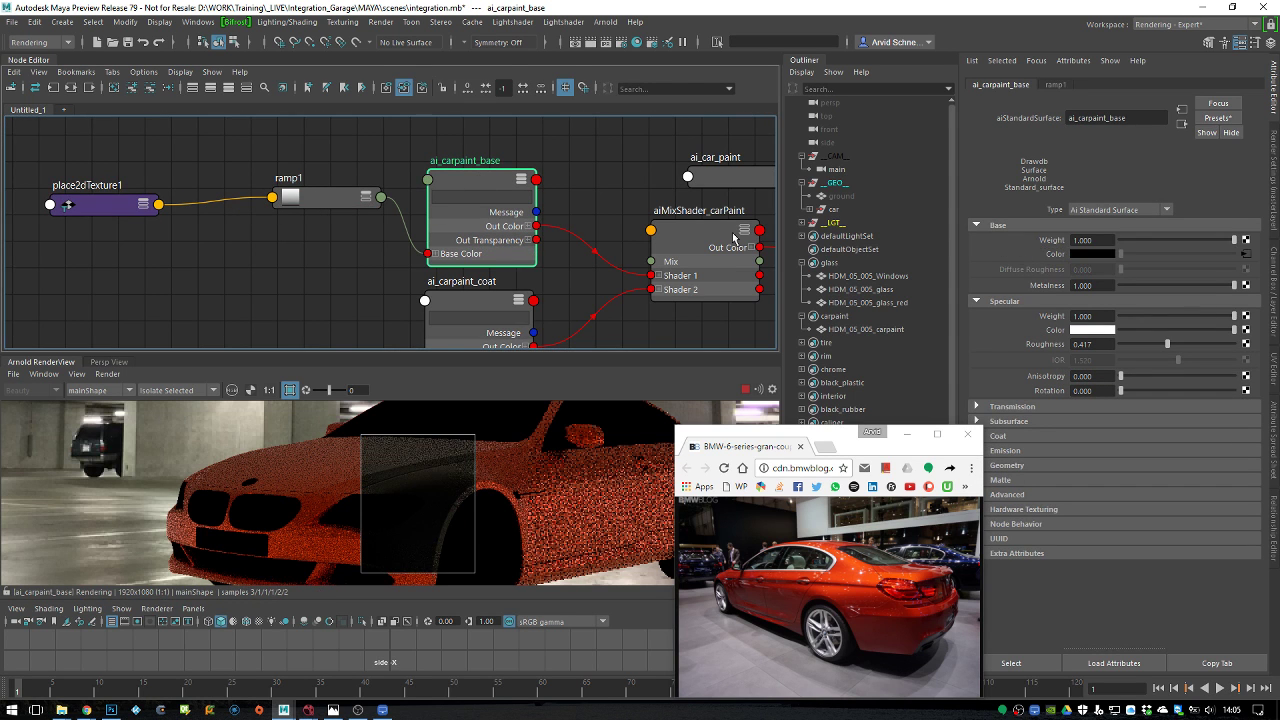
left_click(320, 196)
left_click_drag(218, 192, 149, 232)
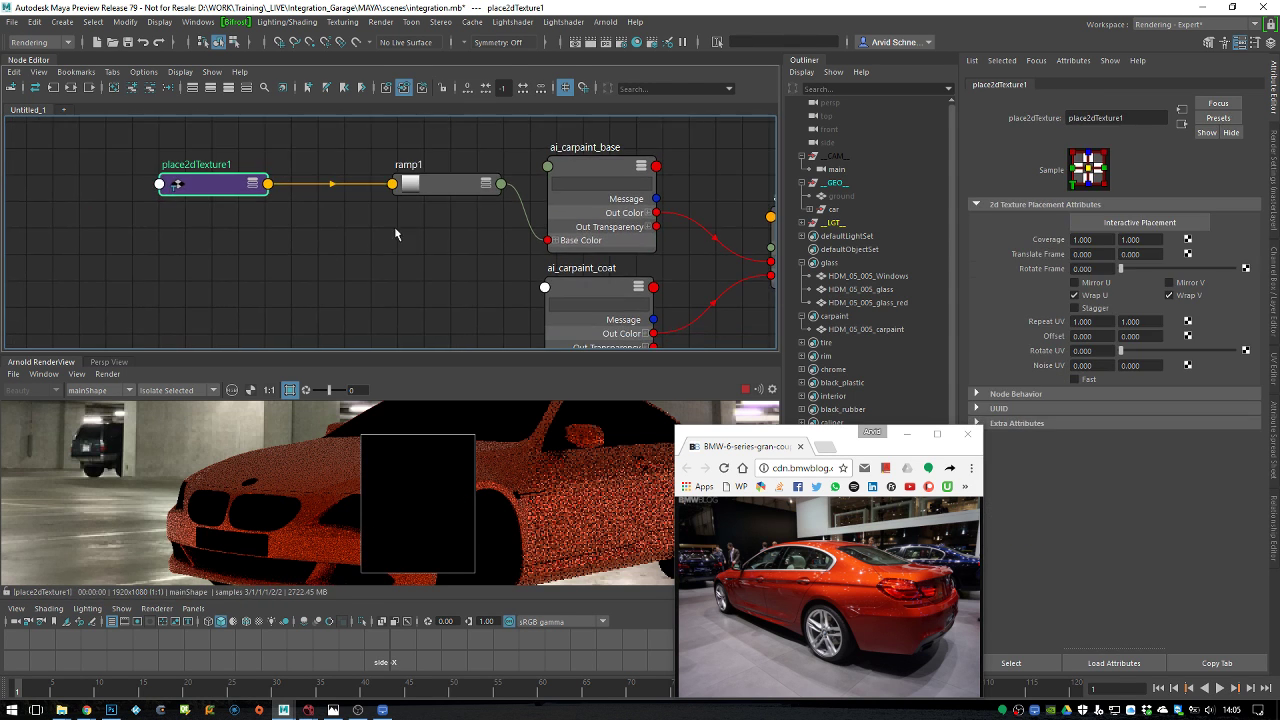
Add an aiFacingRatio node below place2dTexture1 and stop the live render
left_click(262, 276)
key("Tab")
type("facin")
key("Return")
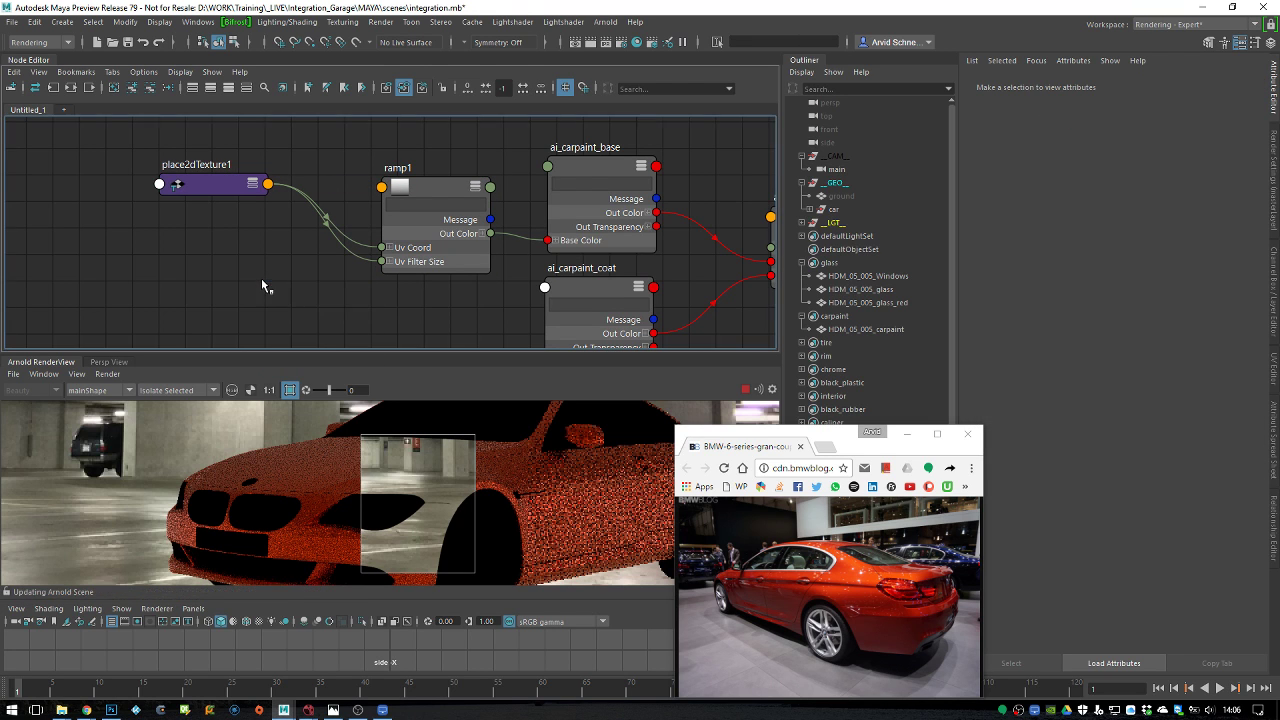
left_click_drag(325, 300, 240, 290)
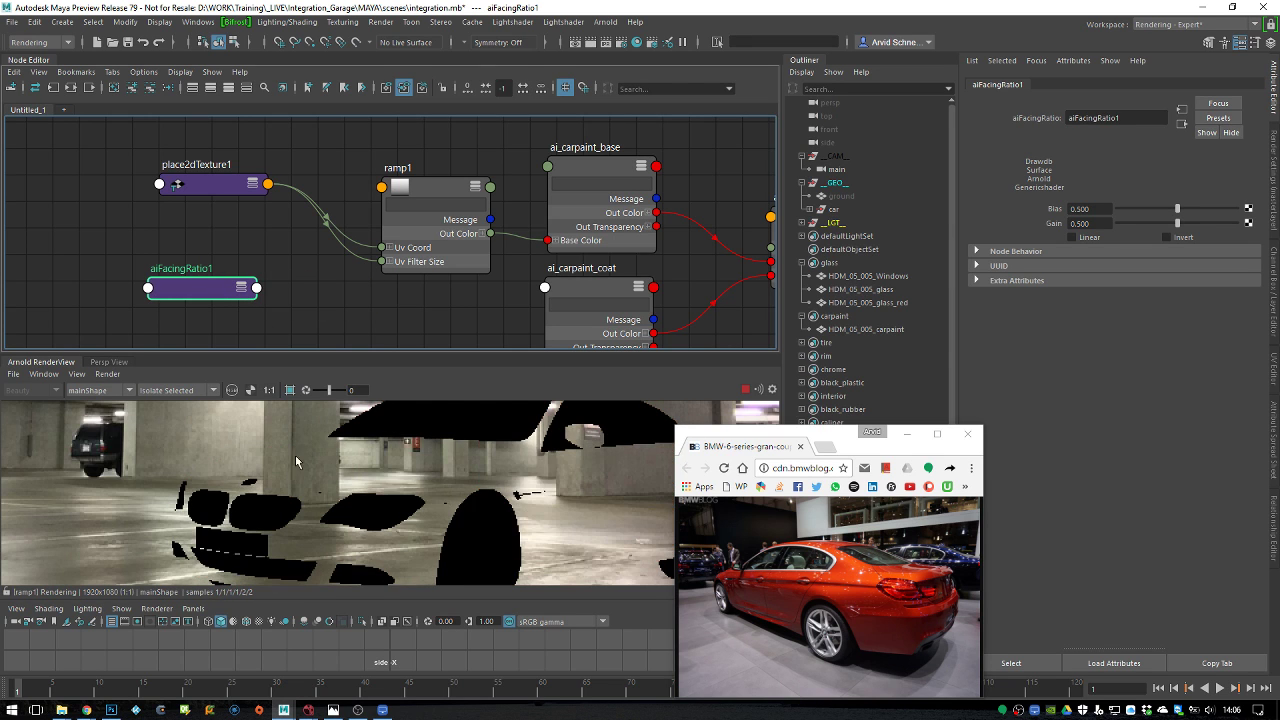
left_click(748, 390)
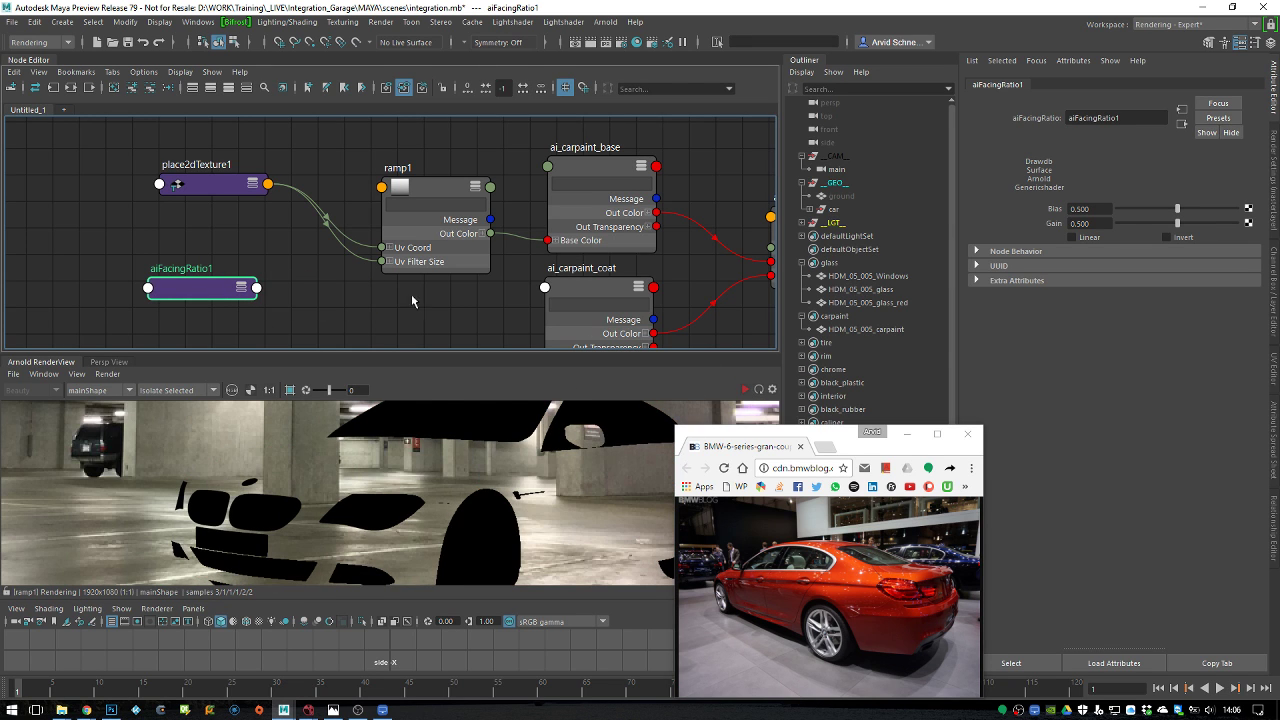
Expand place2dTexture1 to show its connected attributes and space it and aiFacingRatio1 out beside ramp1
middle_click_drag(327, 240, 392, 196, "alt")
left_click(256, 150)
key("2")
left_click_drag(272, 257, 189, 264)
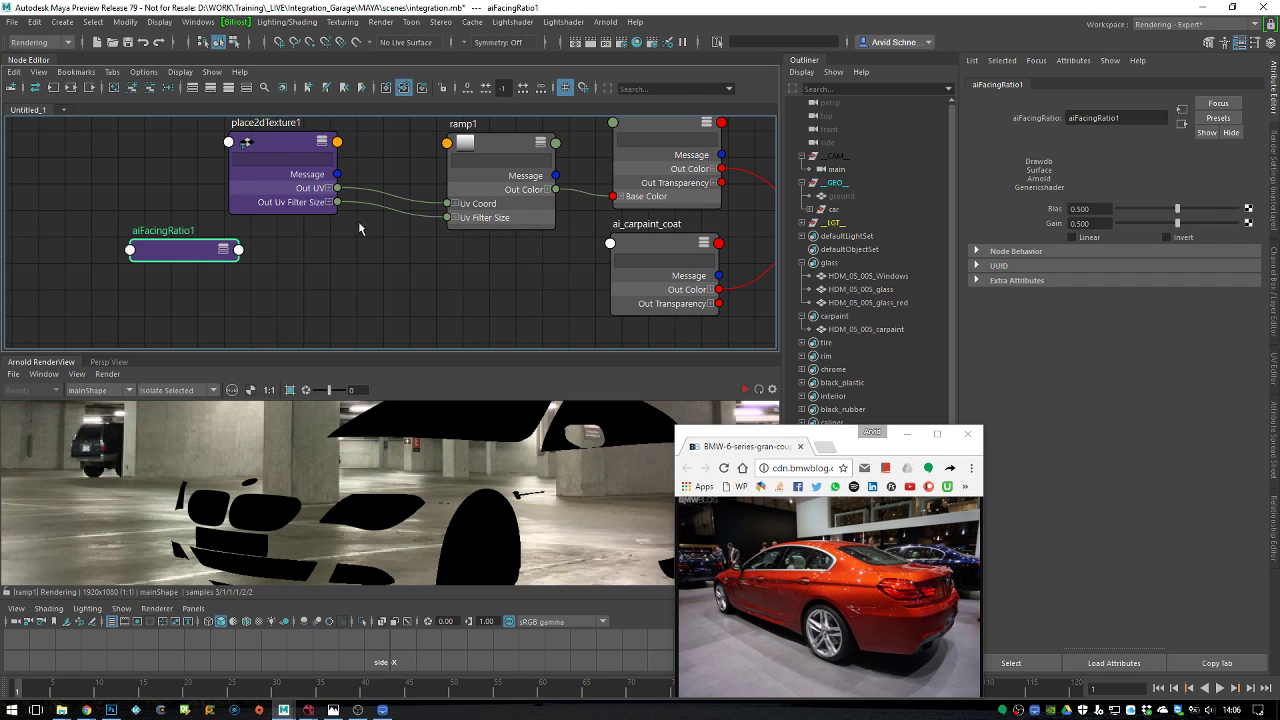
left_click(495, 146)
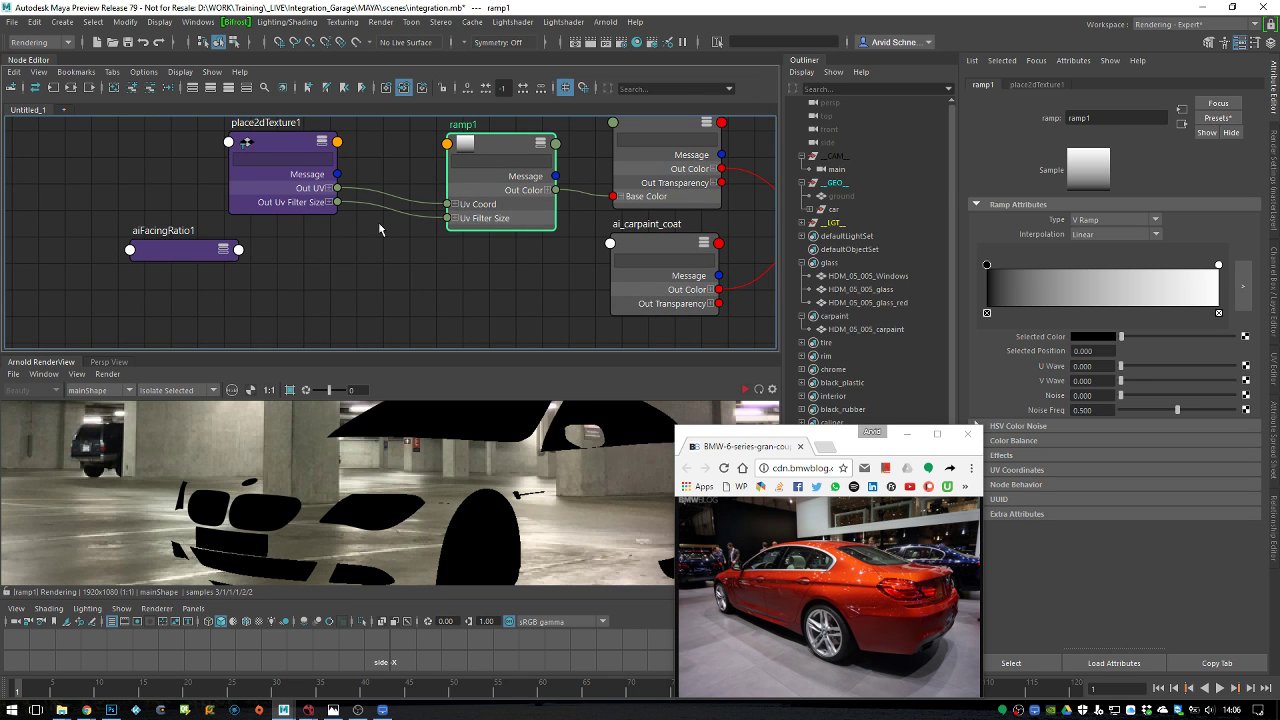
left_click(240, 206)
left_click_drag(282, 142, 315, 153)
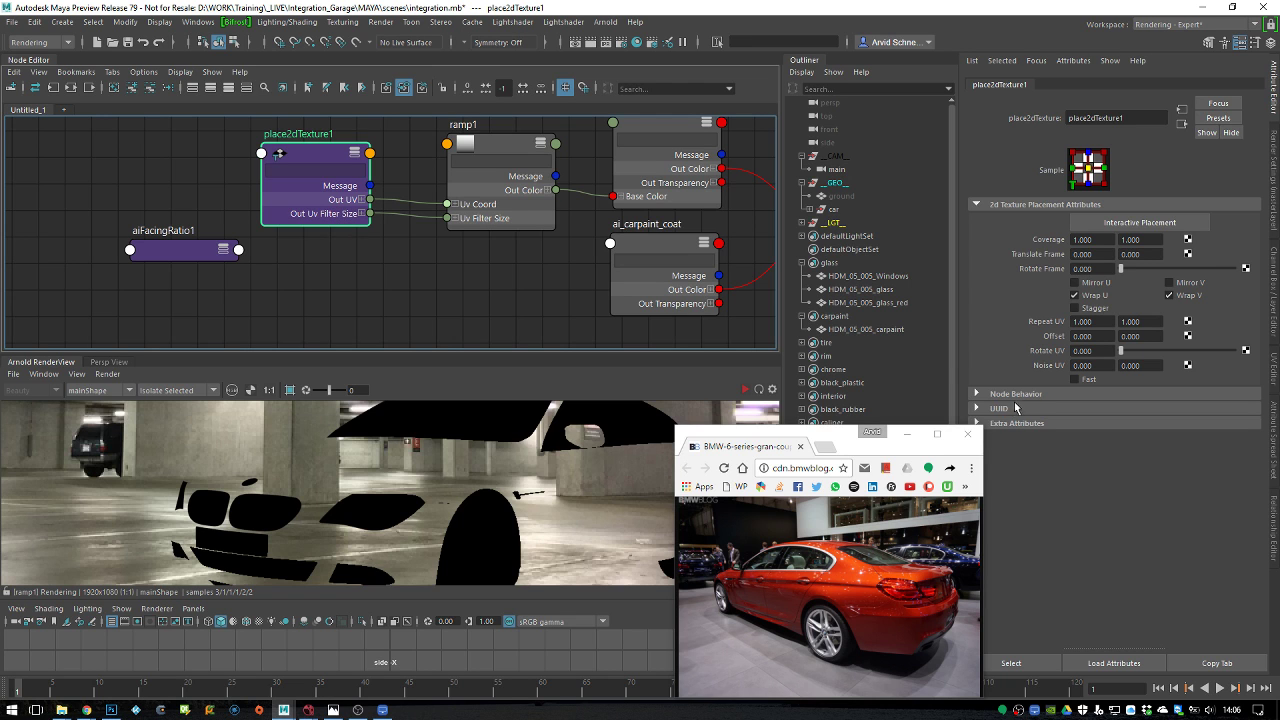
Shift the BMW reference photo window away from the outliner and reposition aiFacingRatio1 below place2dTexture1
left_click(521, 145)
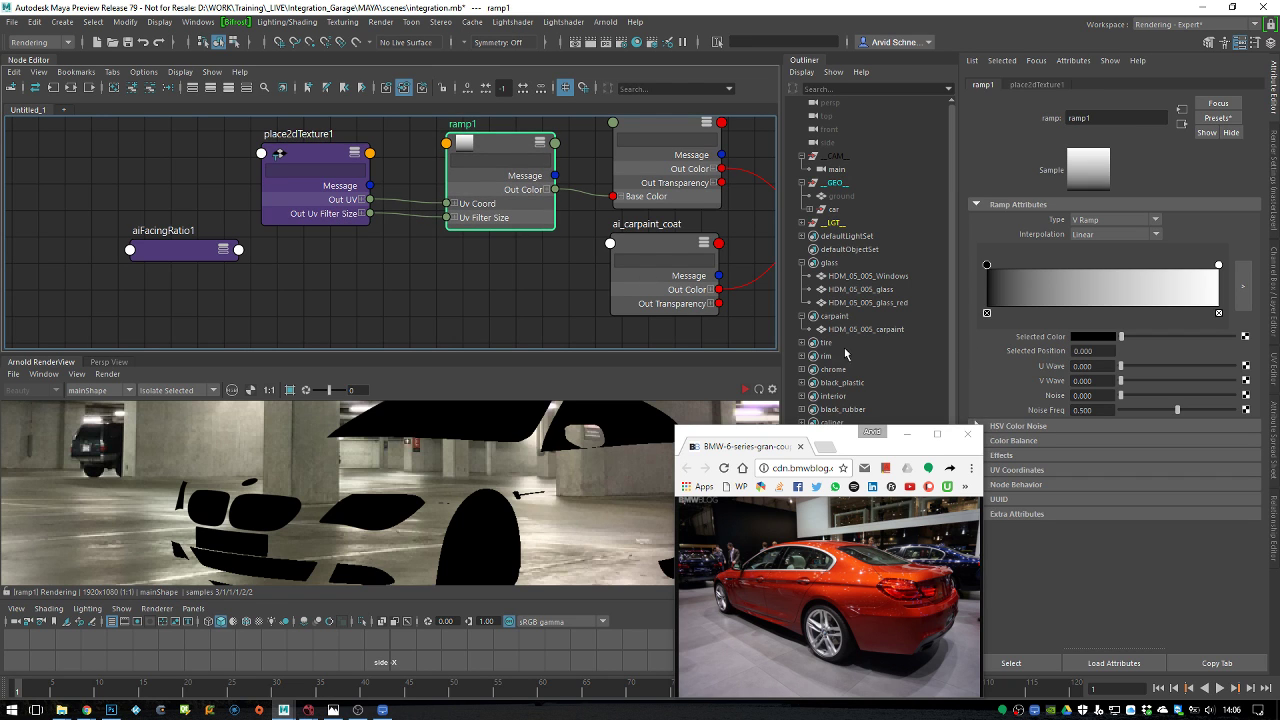
left_click_drag(822, 438, 776, 481)
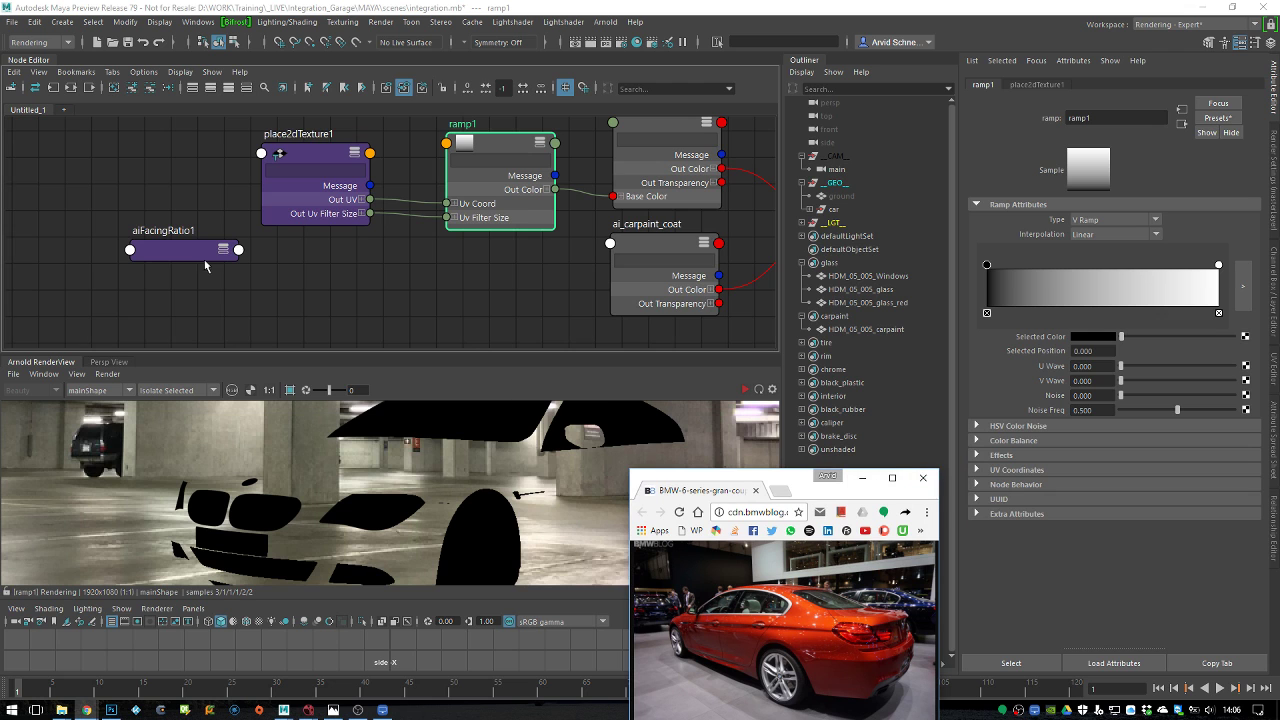
middle_click_drag(331, 285, 343, 269)
left_click_drag(230, 234, 236, 259)
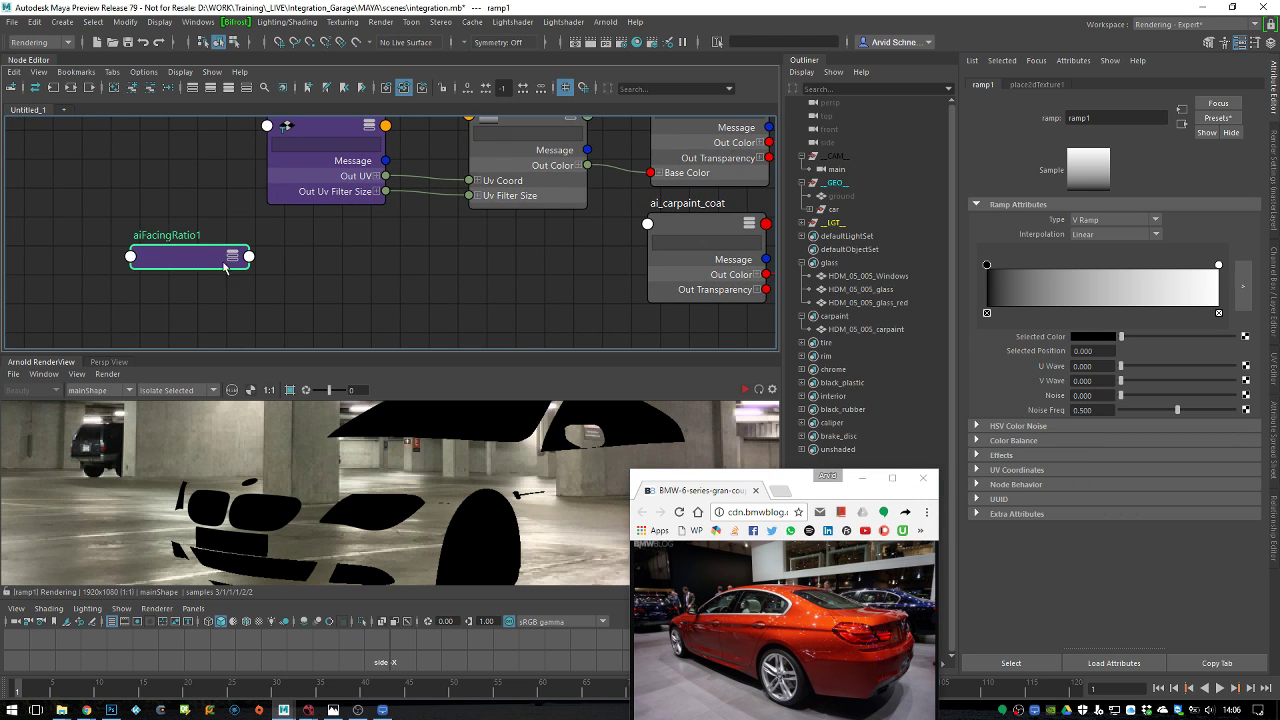
scroll(334, 256, "down", 3)
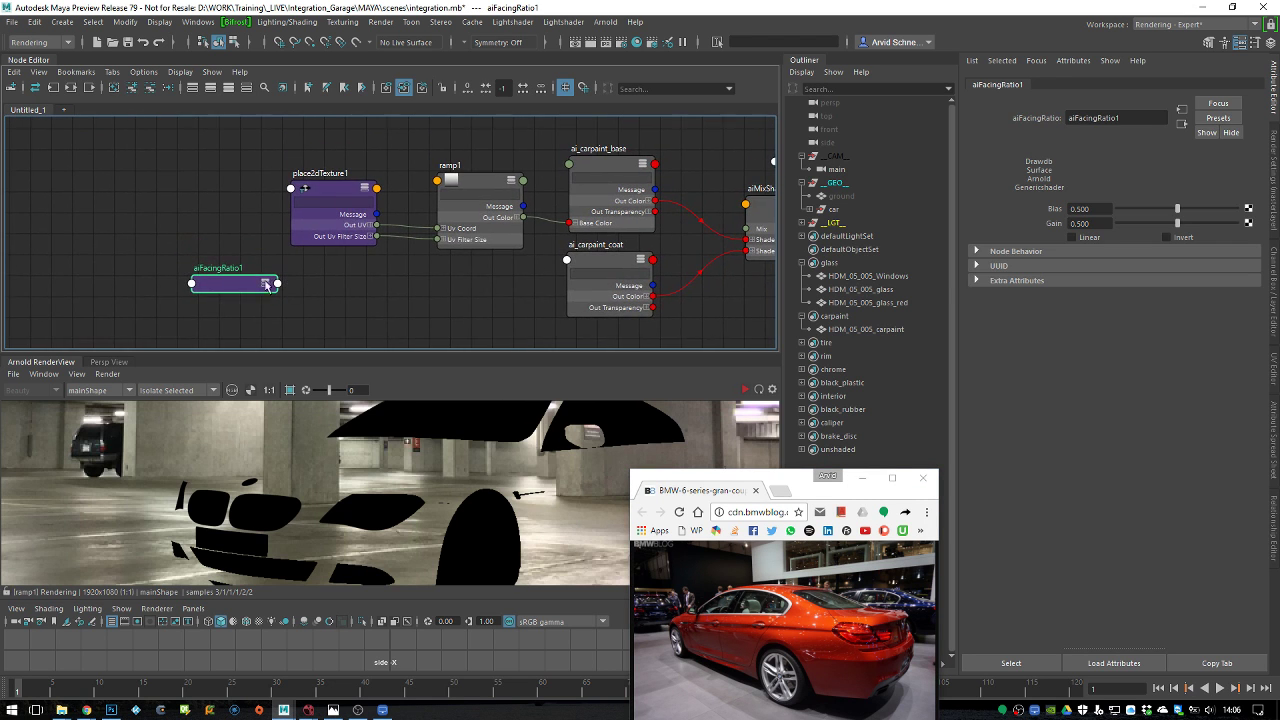
right_click(457, 187)
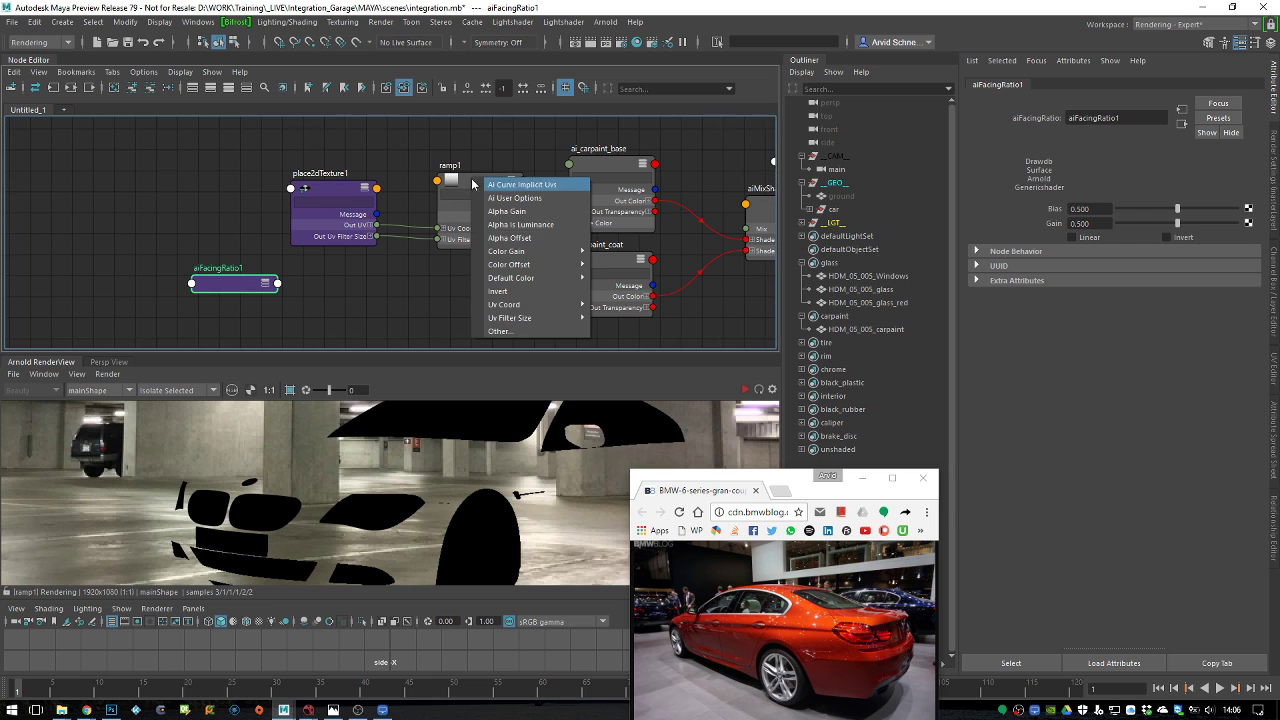
left_click(545, 332)
left_click(363, 206)
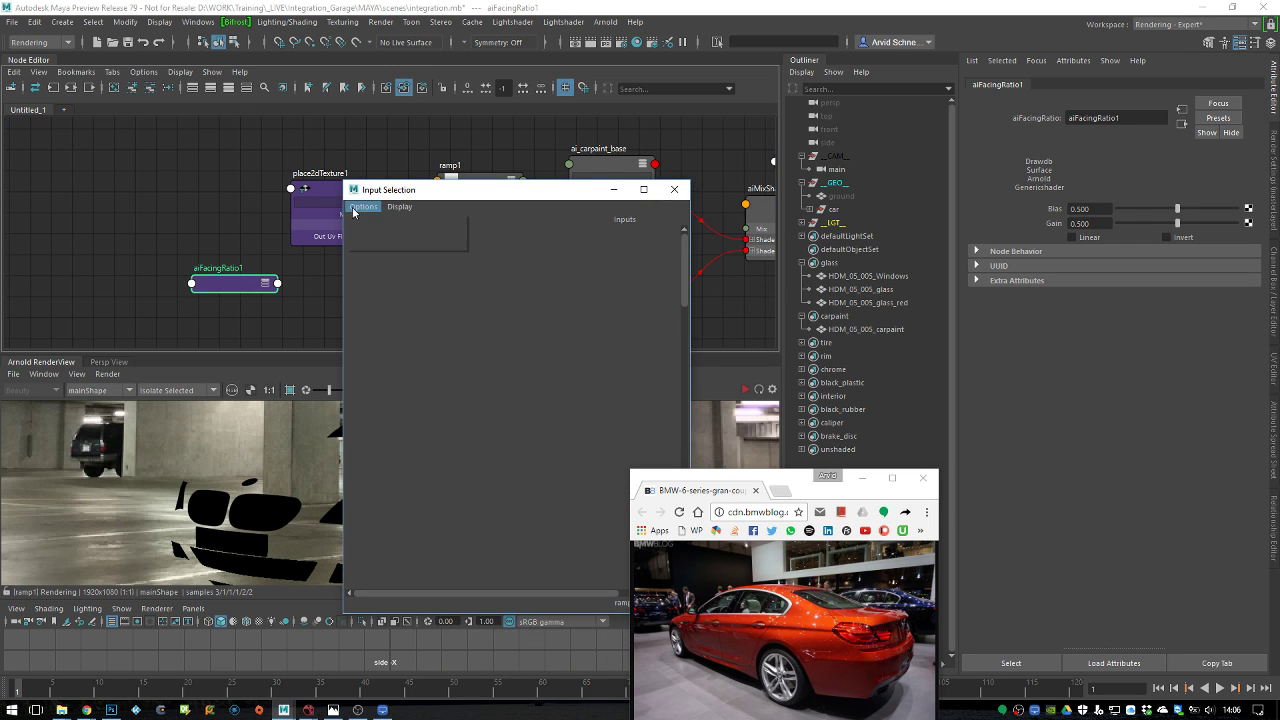
mouse_move(400, 244)
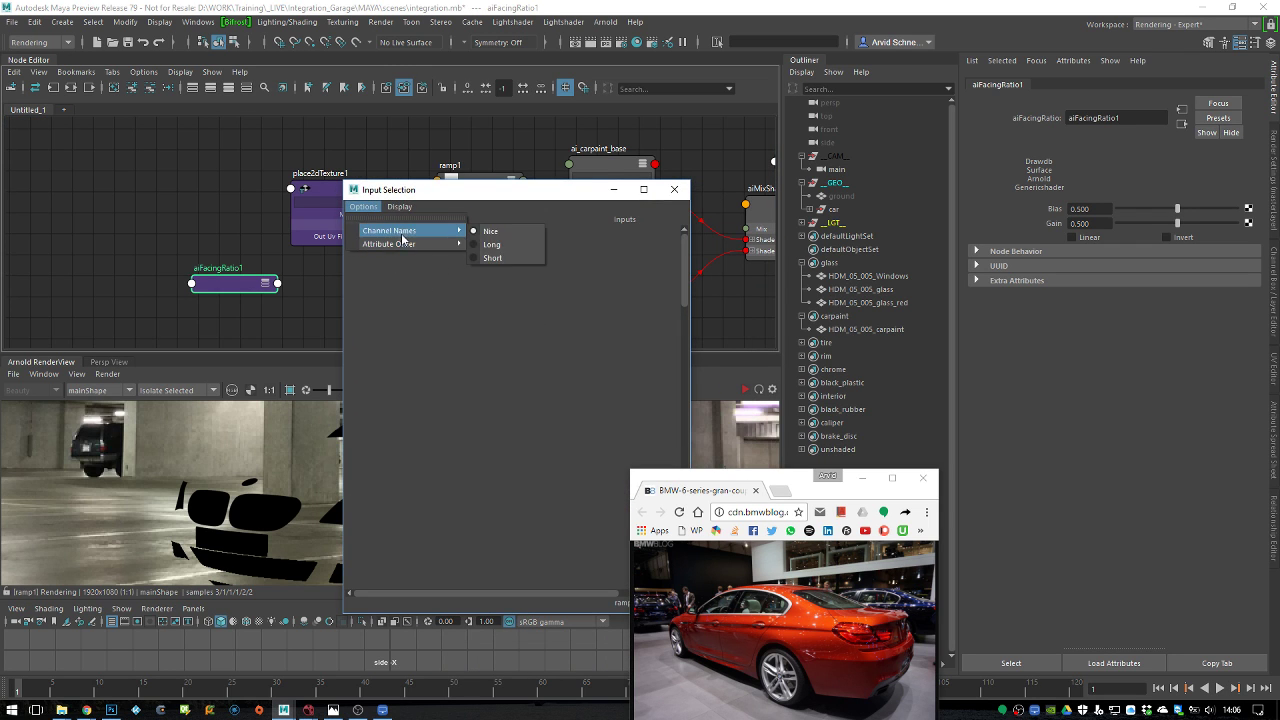
left_click(410, 300)
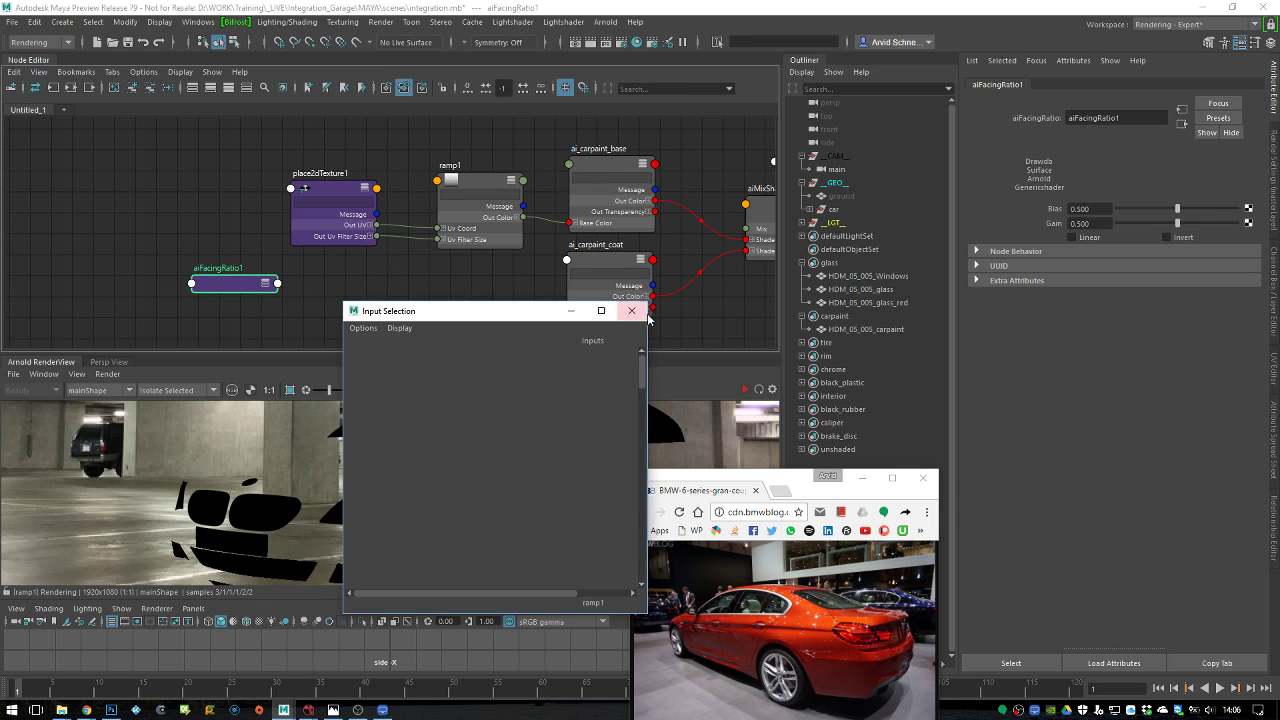
Create a samplerInfo node in the node graph and move aiFacingRatio1 aside to make room for it
left_click(420, 310)
key("Tab")
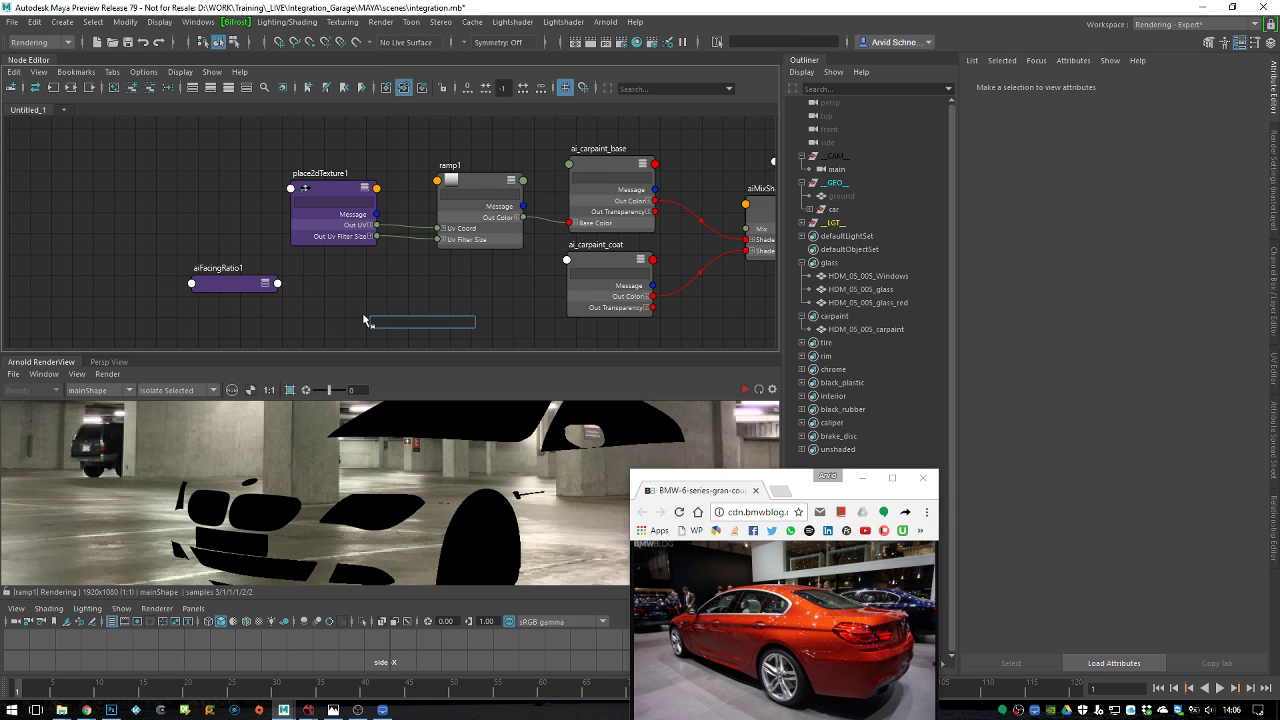
type("sam")
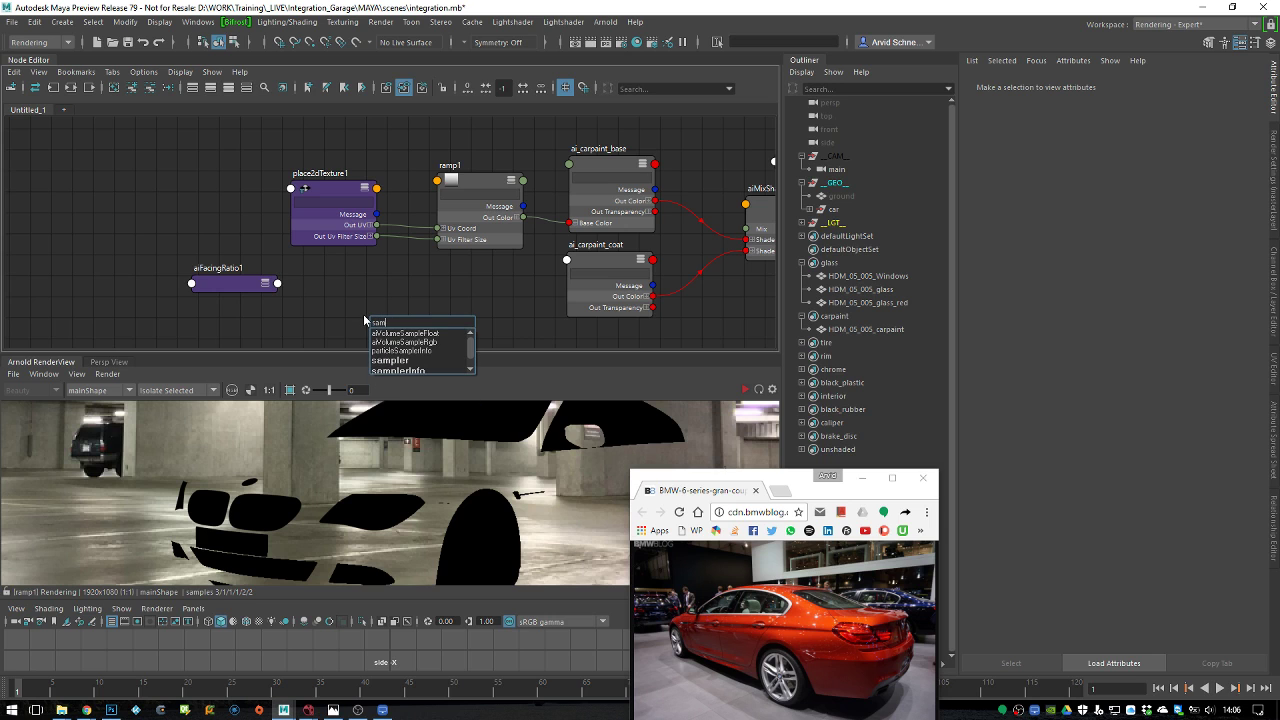
key("Down")
key("Down")
key("Down")
key("Down")
key("Down")
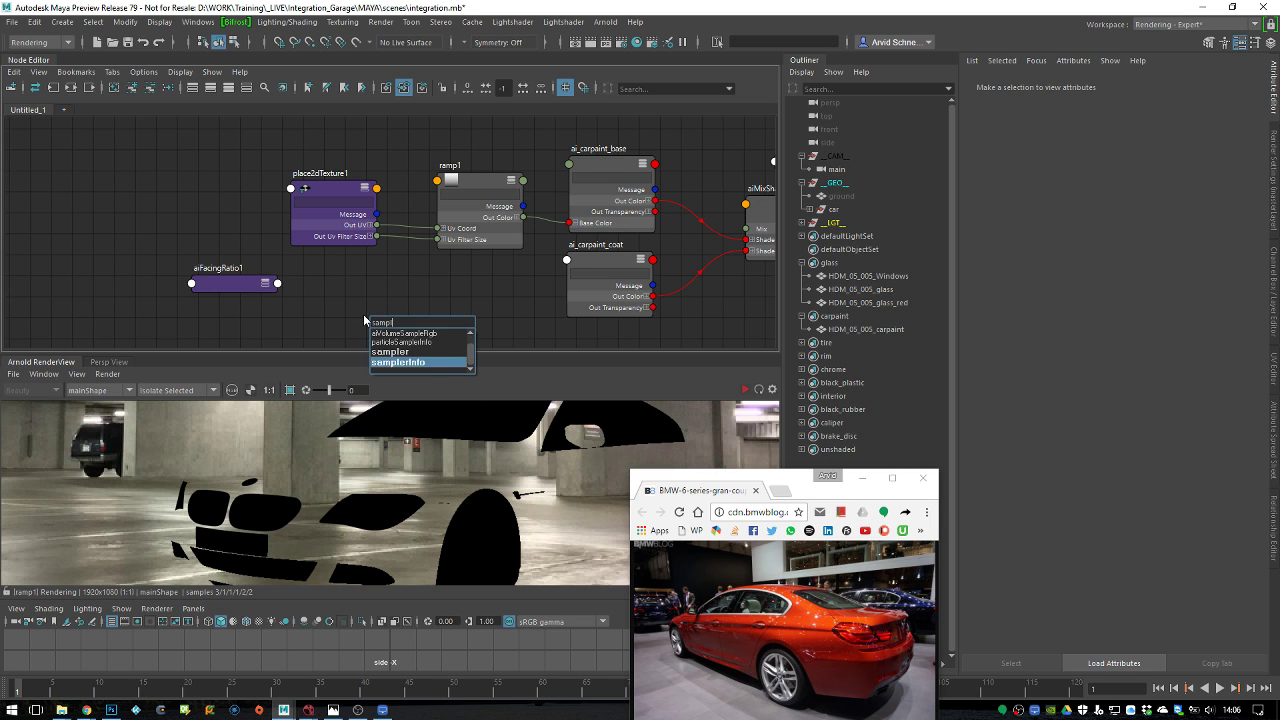
key("Return")
left_click_drag(220, 283, 155, 258)
Try to connect samplerInfo1 to place2dTexture1 through the placement node's full input list
left_click_drag(412, 325, 340, 196)
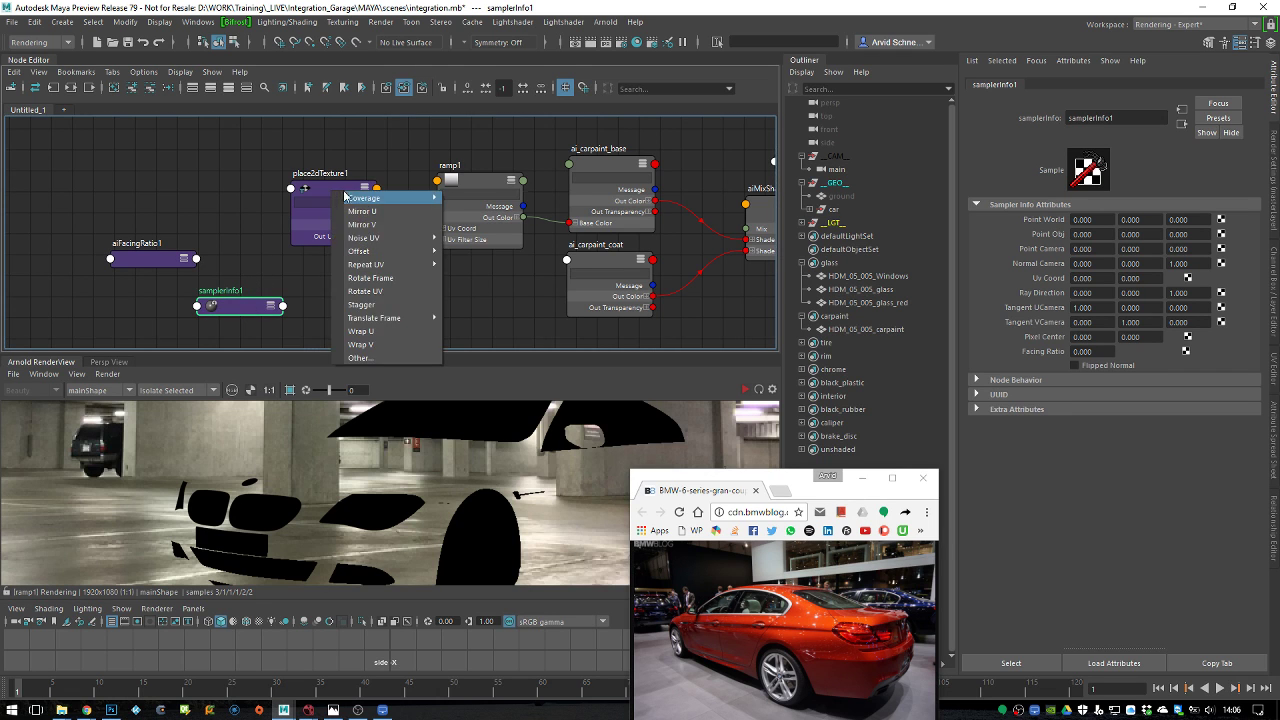
left_click(283, 306)
left_click_drag(283, 306, 334, 187)
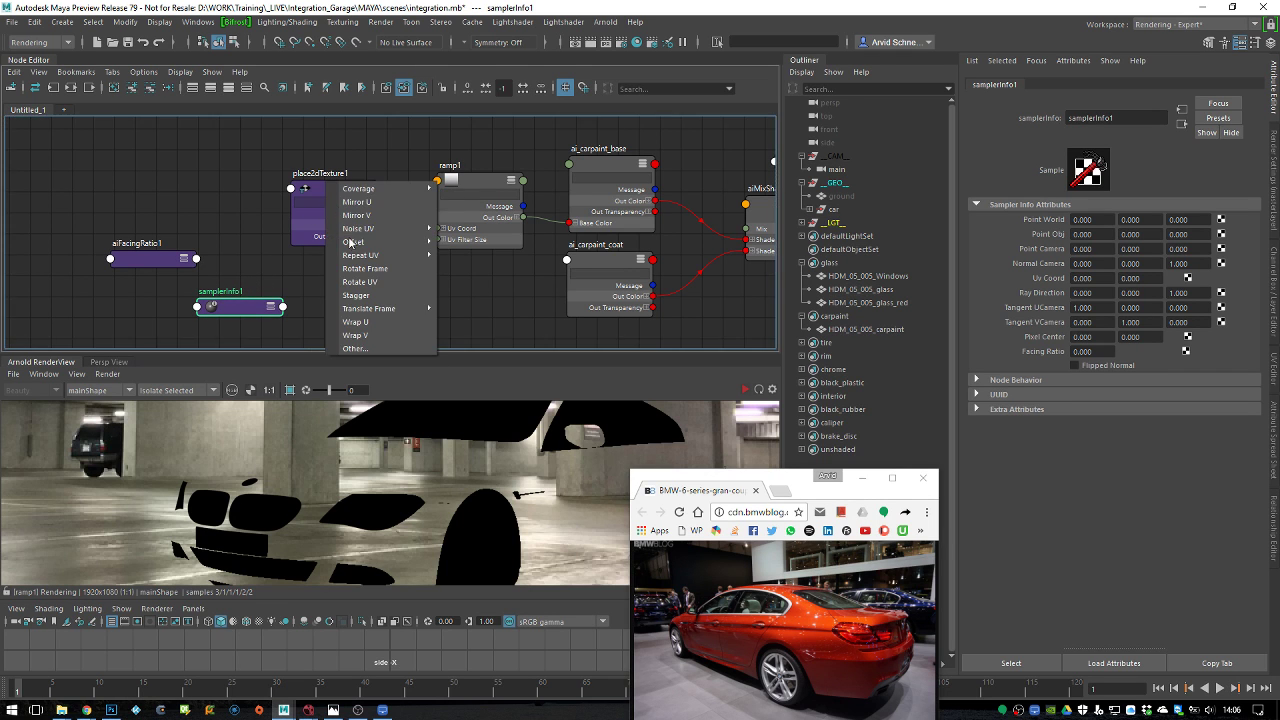
left_click(355, 348)
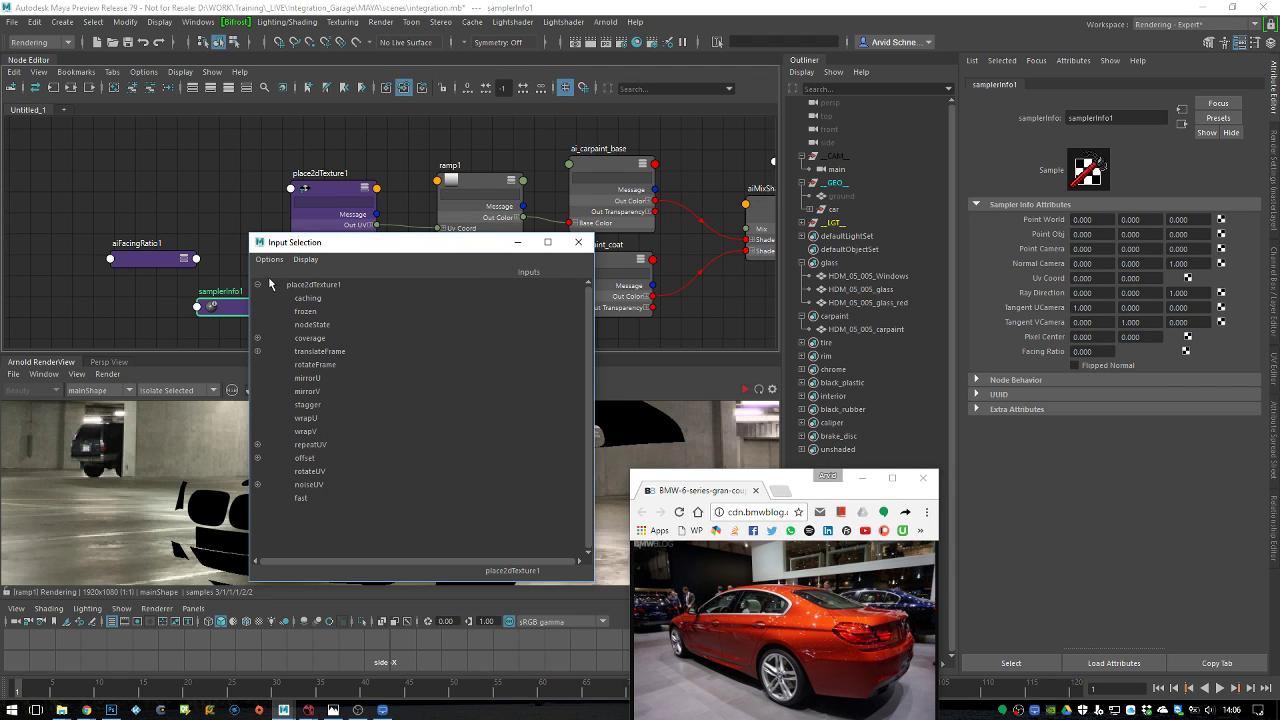
left_click(216, 303)
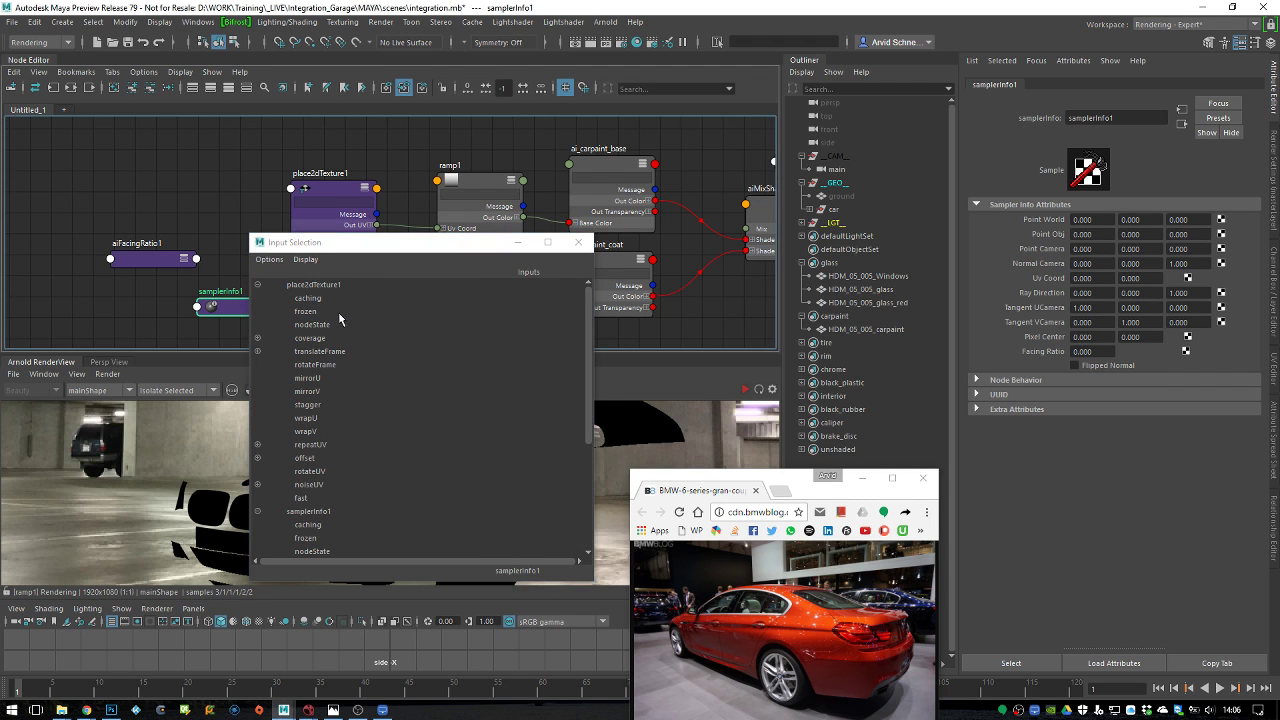
left_click(578, 242)
left_click(325, 318)
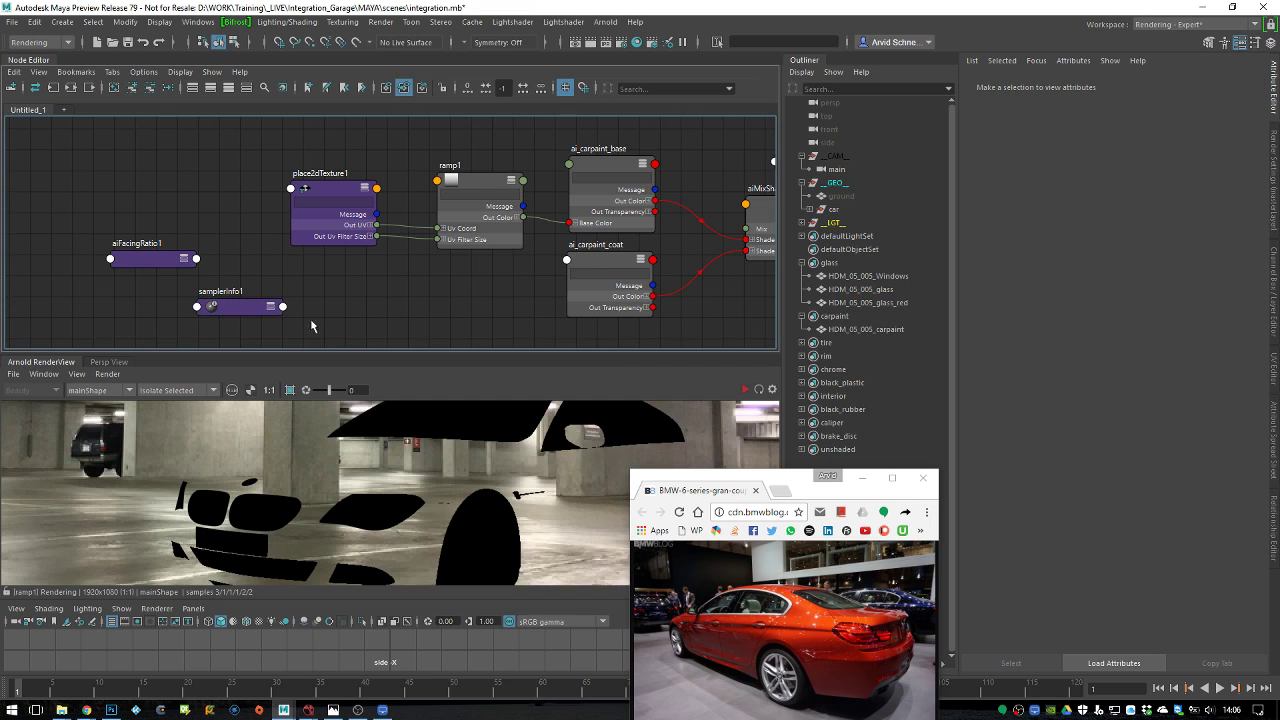
middle_click_drag(250, 310, 330, 190)
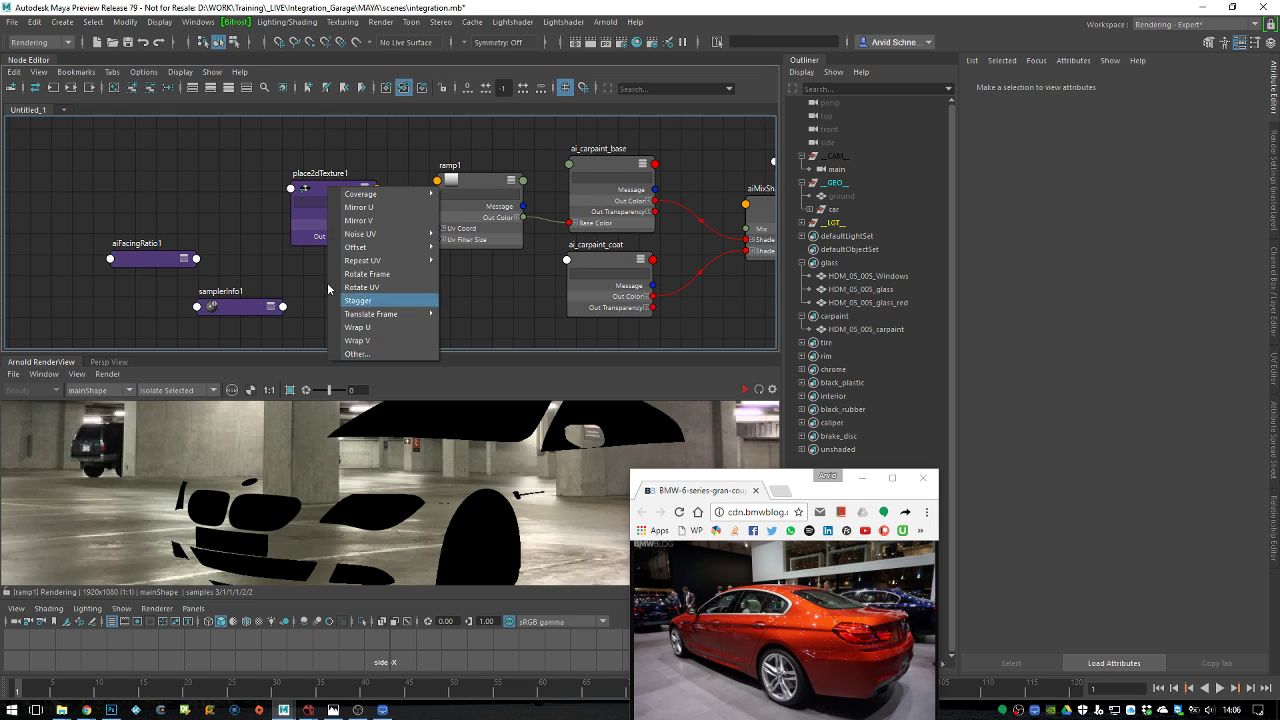
Expand ramp1's UV Coordinates section and check its full input list for a V coordinate input
left_click(473, 181)
left_click(473, 181)
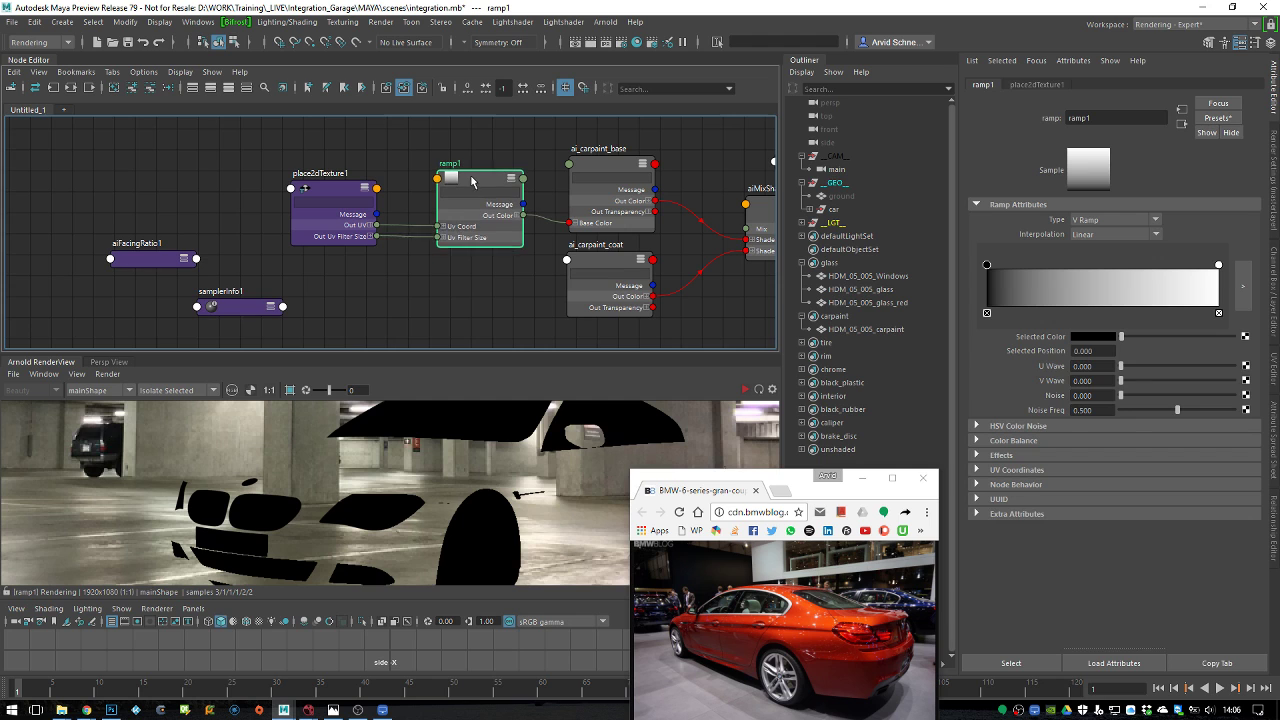
left_click(1016, 470)
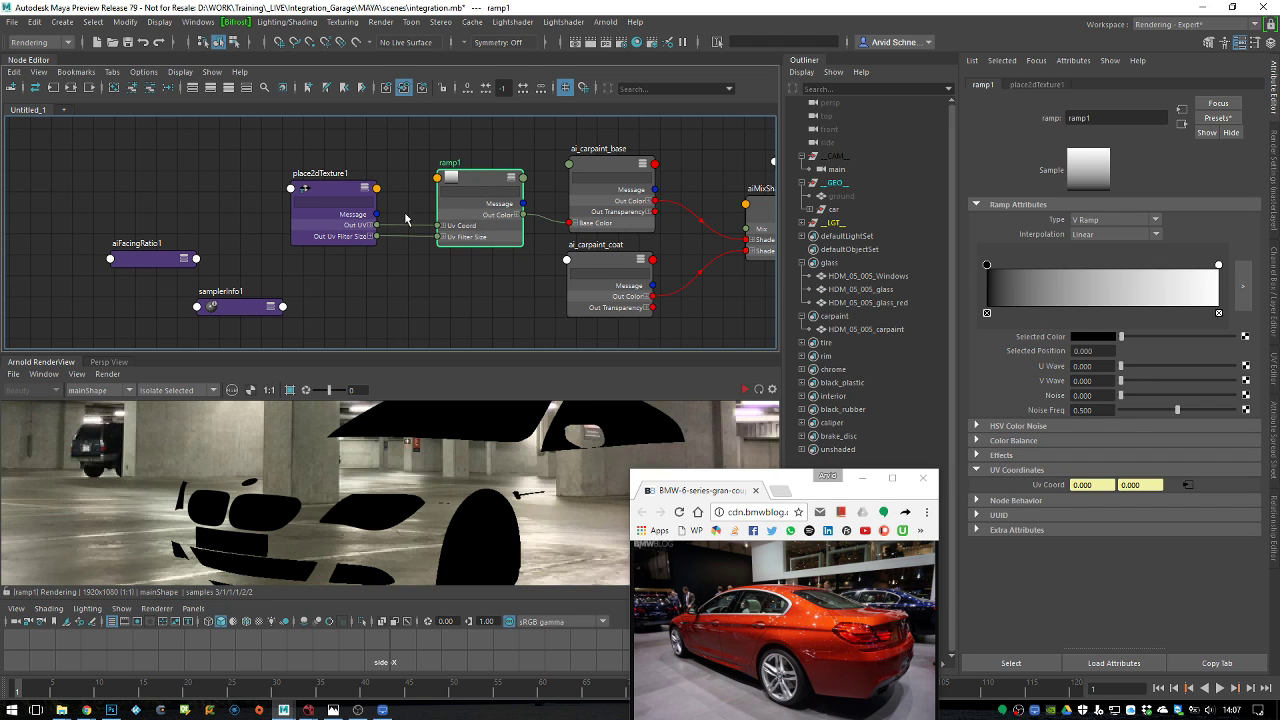
right_click(475, 172)
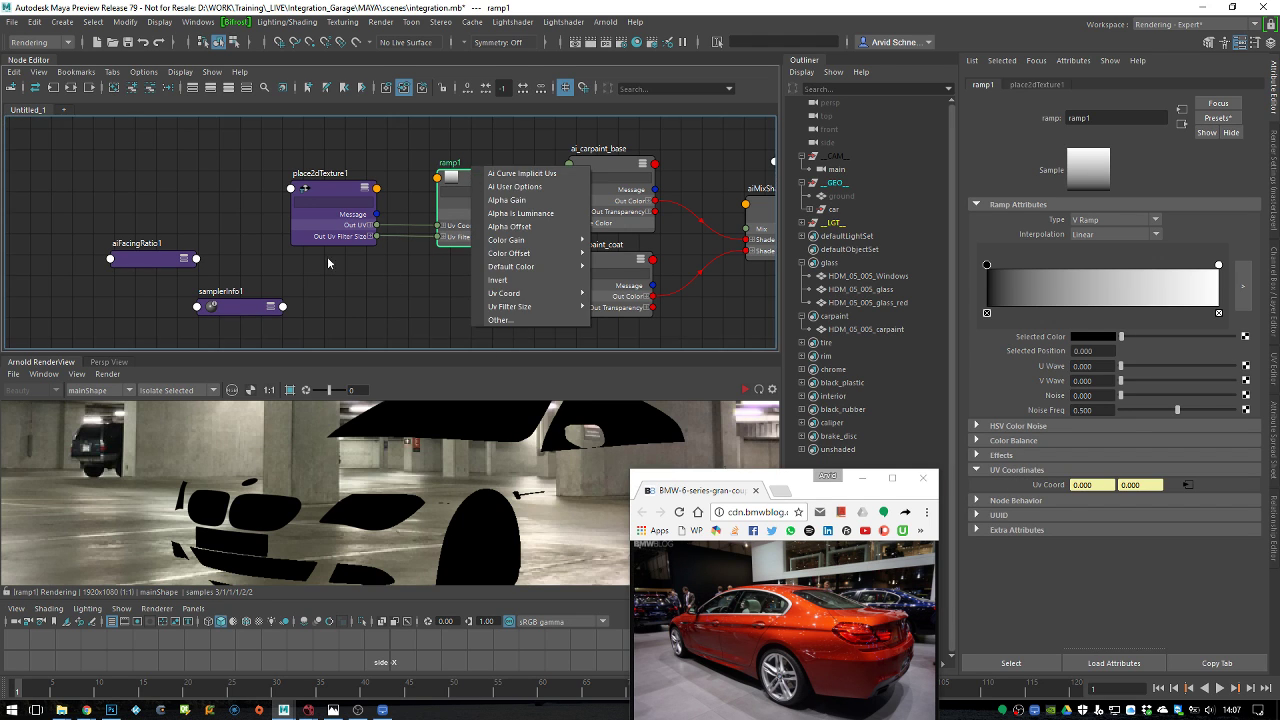
left_click(306, 298)
right_click(491, 180)
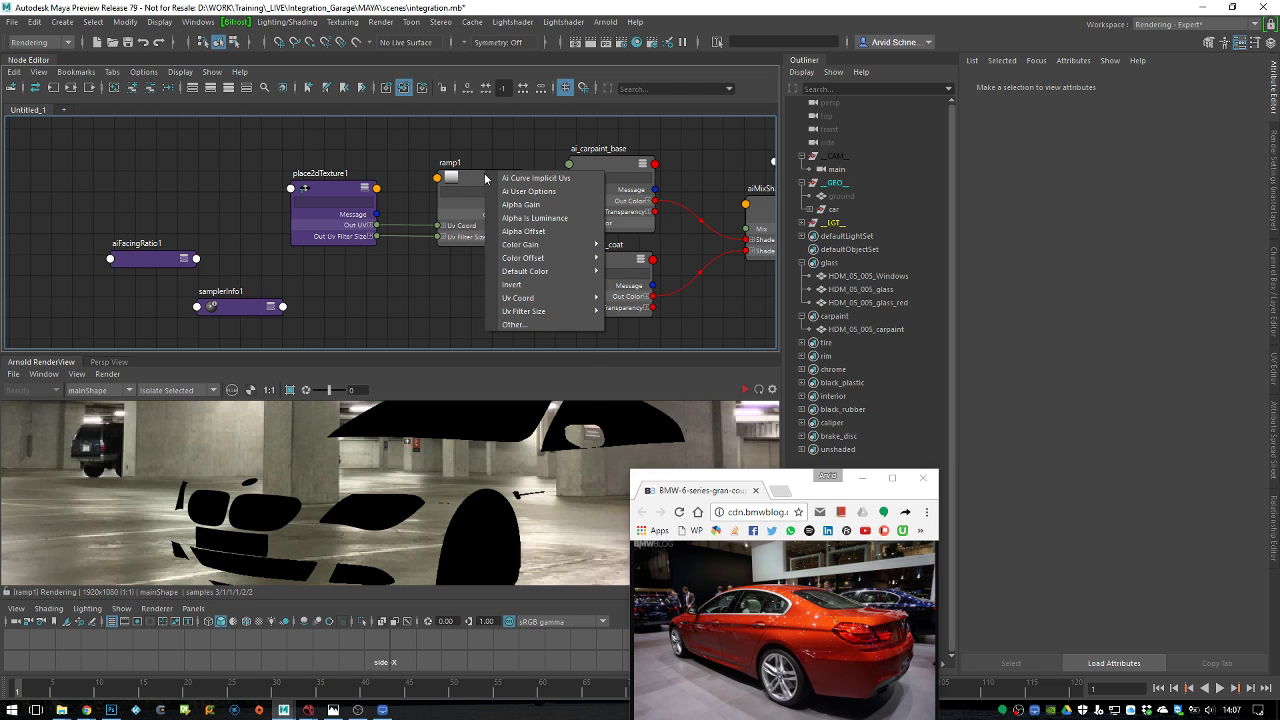
left_click(540, 324)
left_click_drag(590, 472, 677, 657)
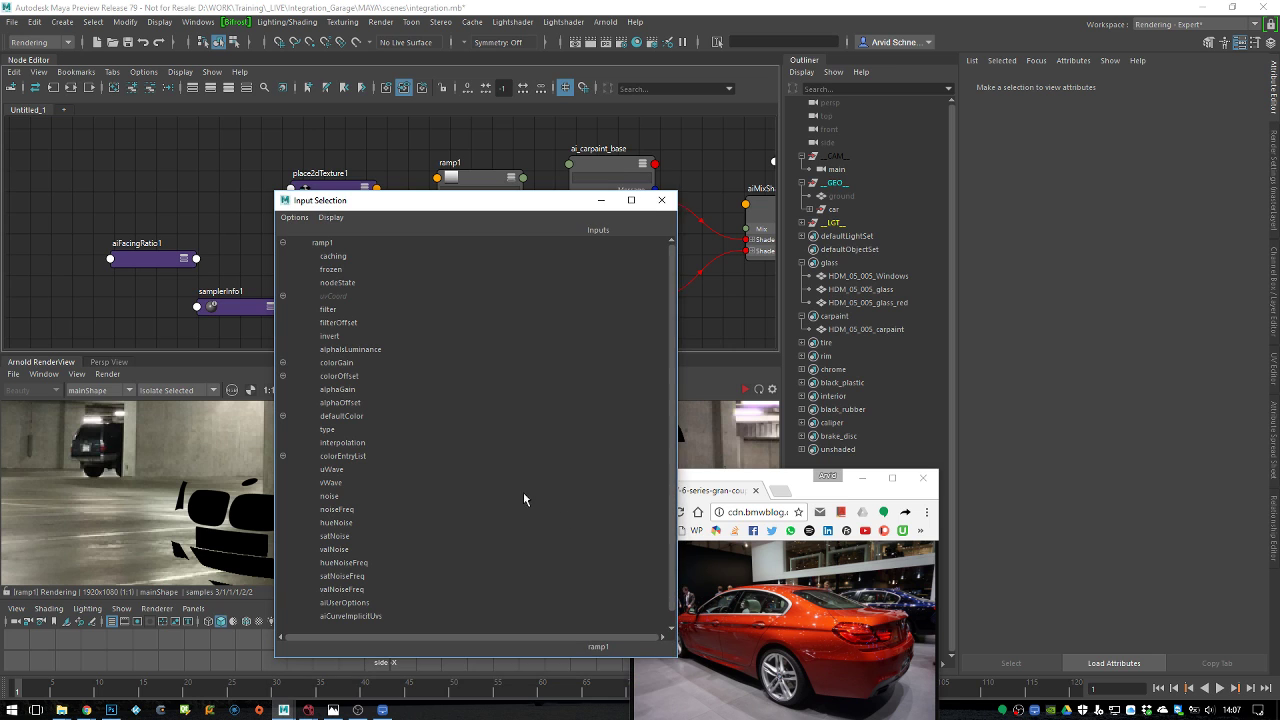
left_click(661, 200)
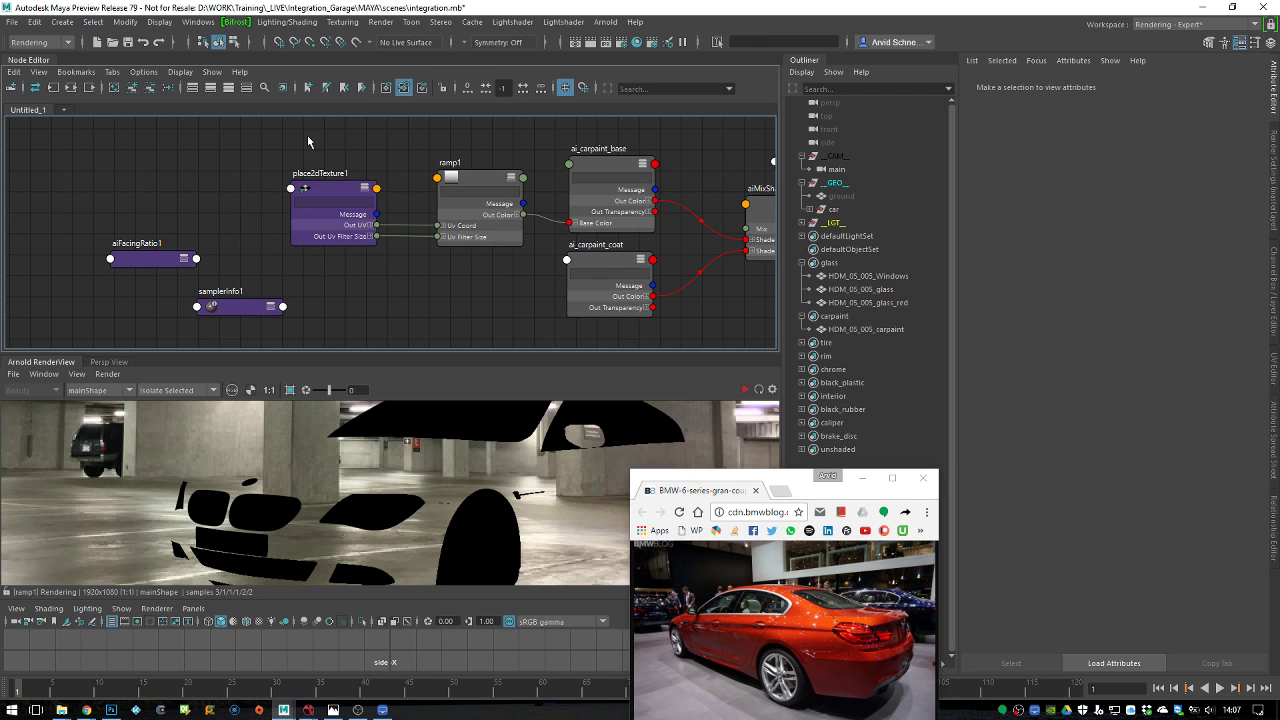
Open the Connection Editor, load samplerInfo1 as the source and place2dTexture1 as the target, and select the facingRatio output
left_click(198, 21)
mouse_move(290, 70)
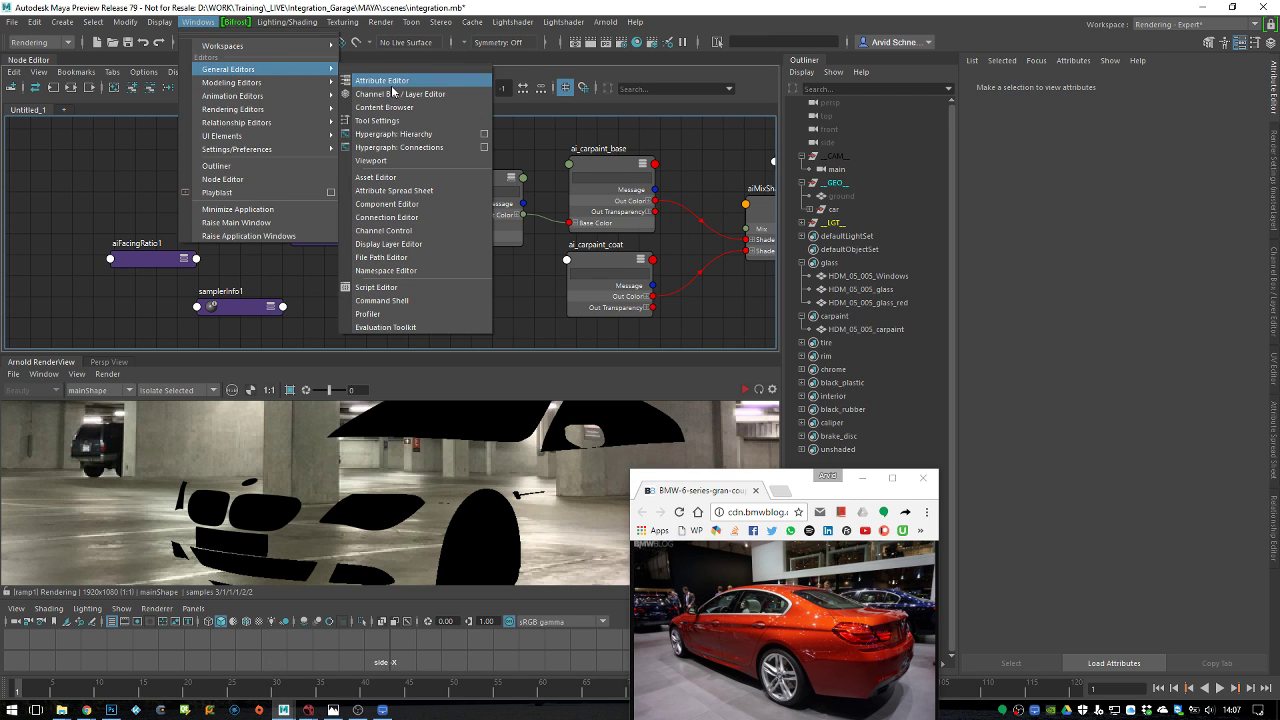
left_click(468, 217)
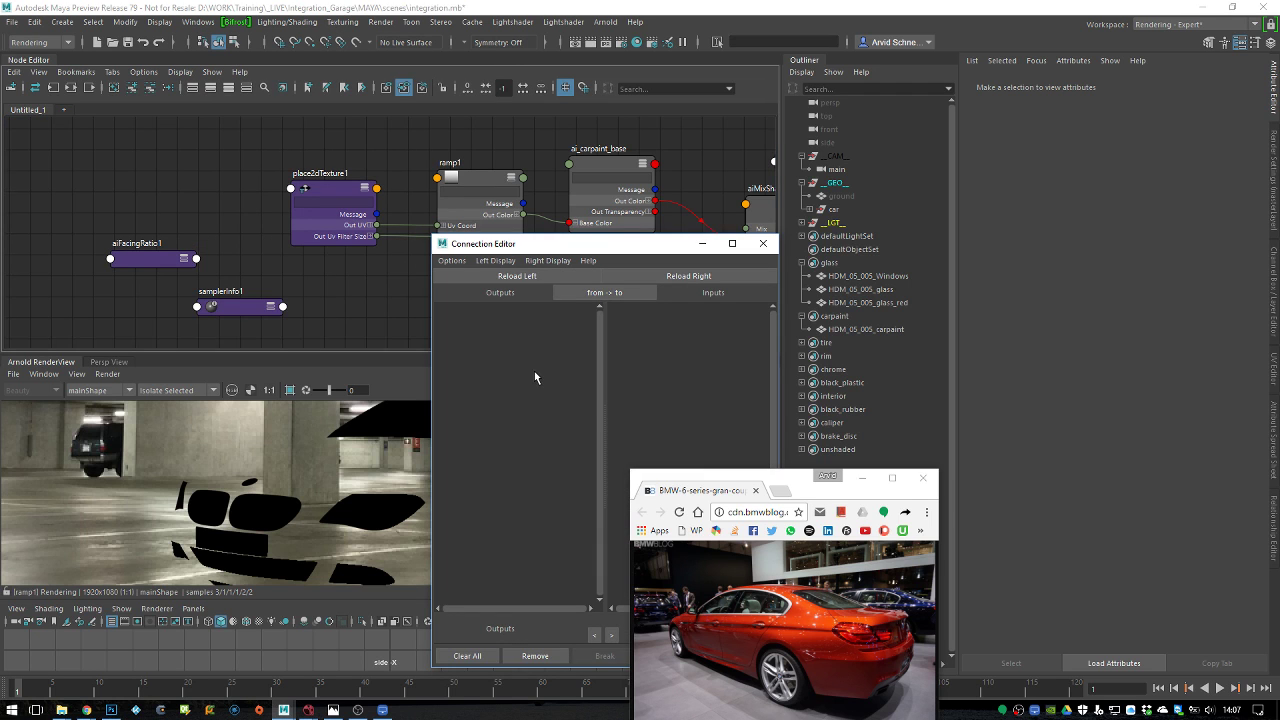
left_click(240, 306)
left_click(517, 276)
left_click_drag(560, 243, 401, 270)
middle_click_drag(340, 188, 500, 410)
left_click_drag(450, 271, 479, 229)
left_click(349, 463)
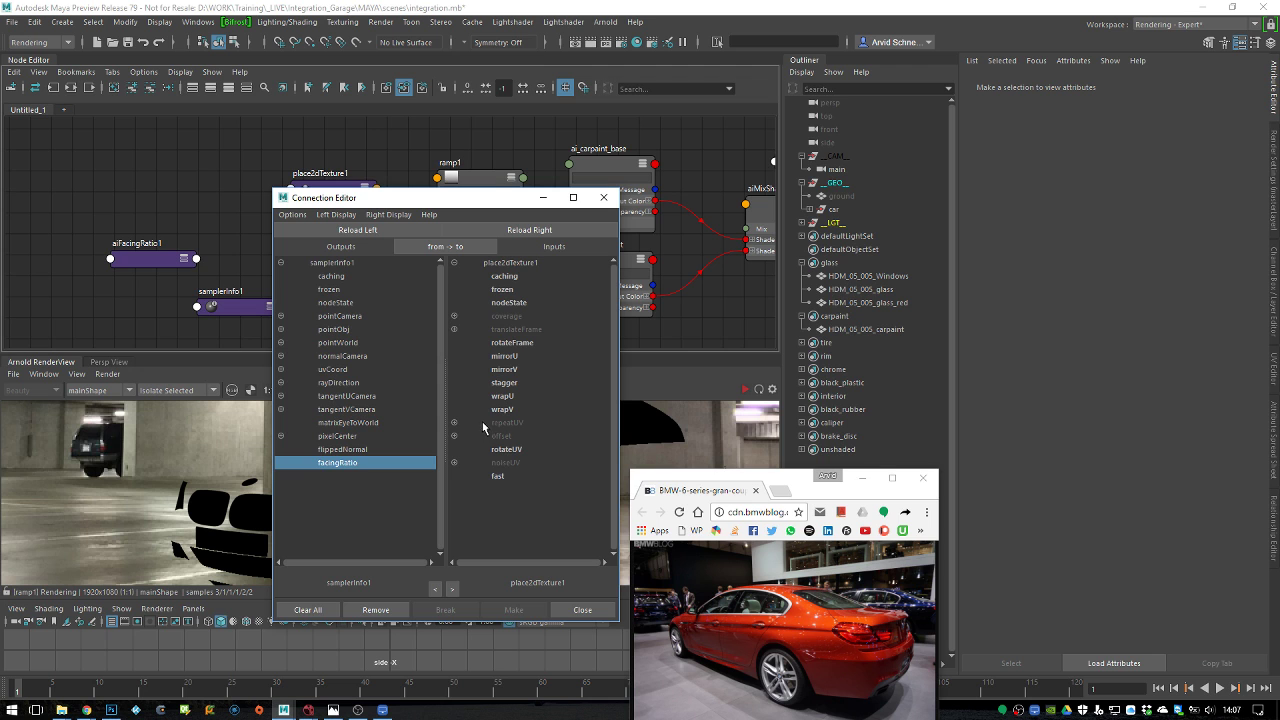
Load ramp1 as a target, connect samplerInfo1's facingRatio to its vCoord, close the Connection Editor and refresh the Arnold render
left_click_drag(400, 197, 458, 251)
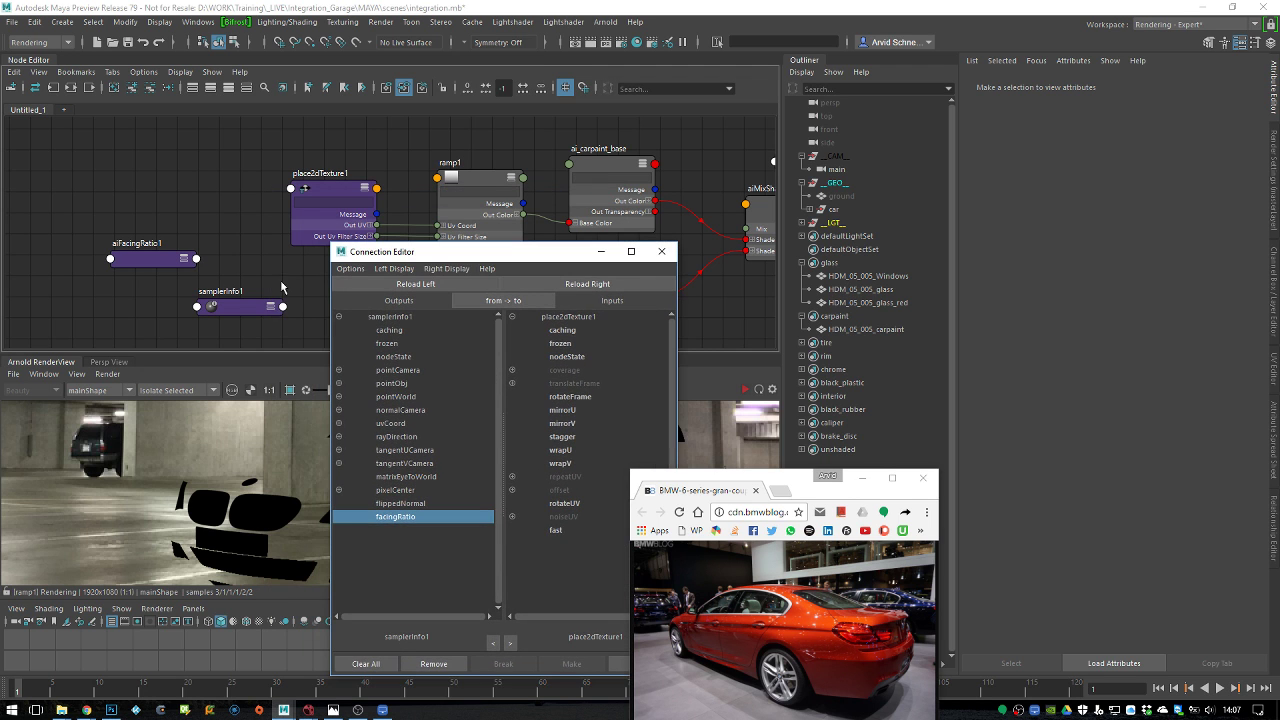
middle_click_drag(487, 186, 540, 412)
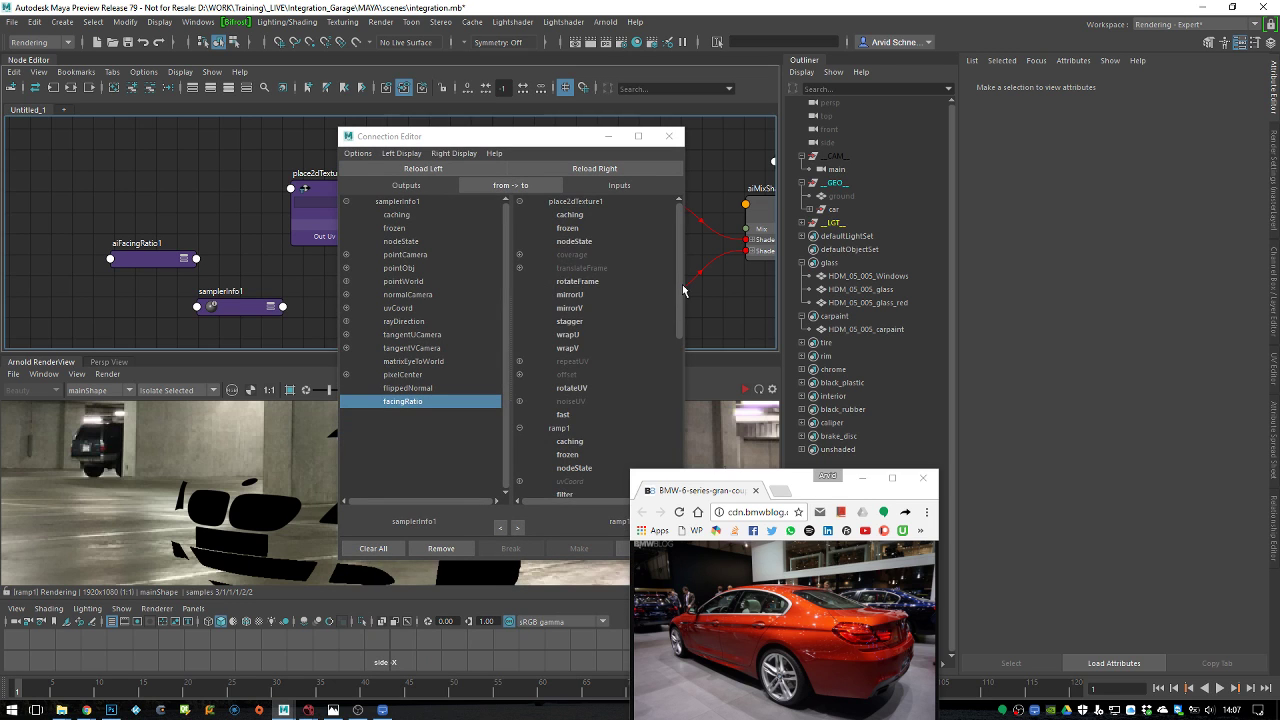
left_click_drag(681, 295, 681, 436)
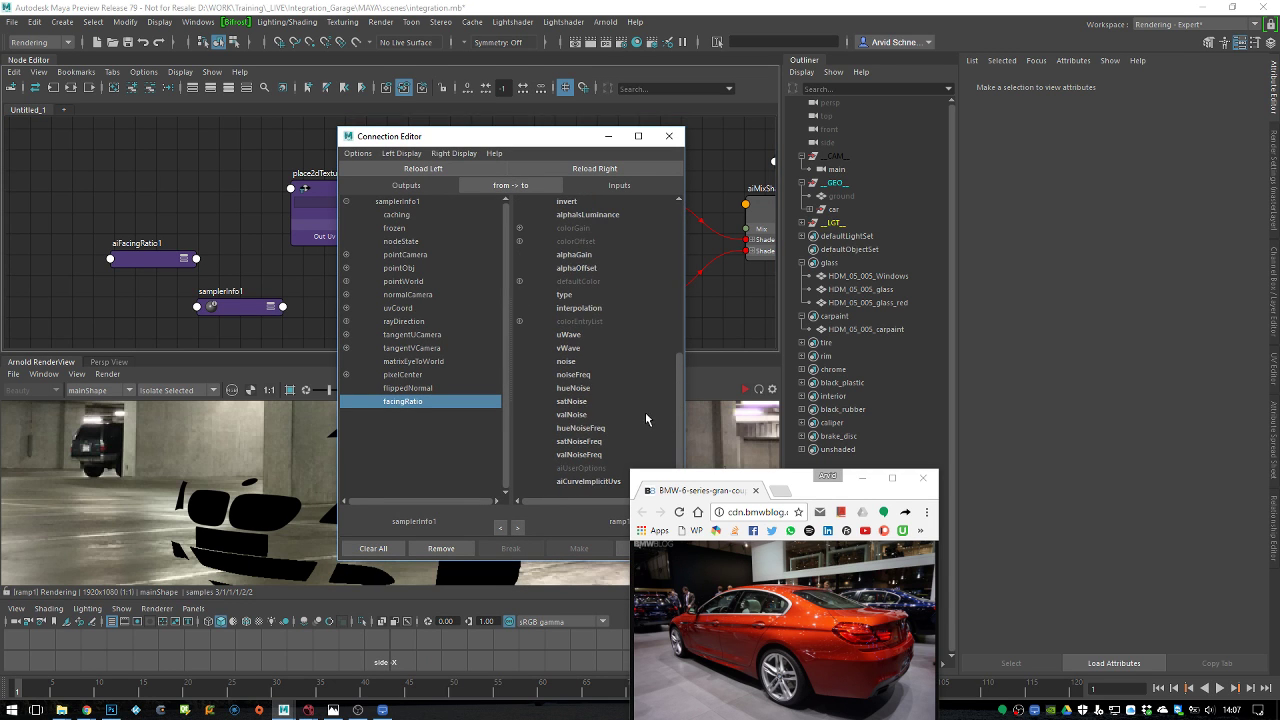
left_click_drag(639, 378, 641, 344)
left_click(480, 228)
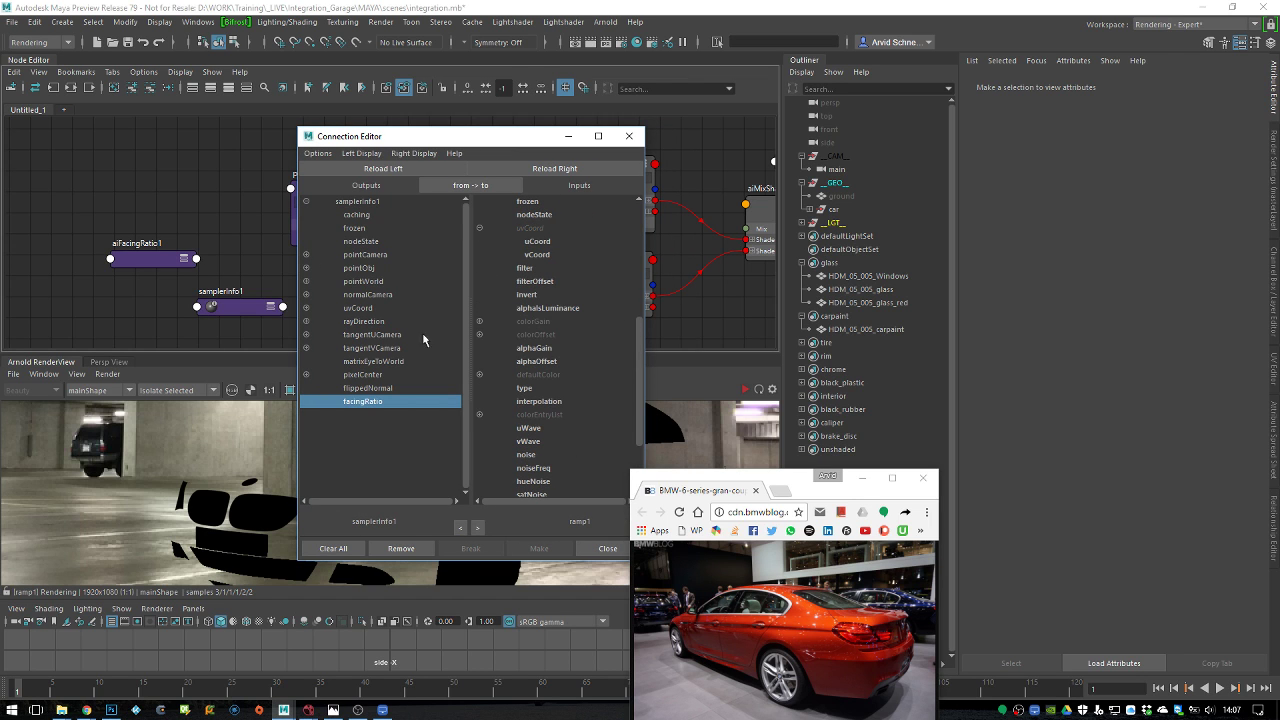
left_click(550, 255)
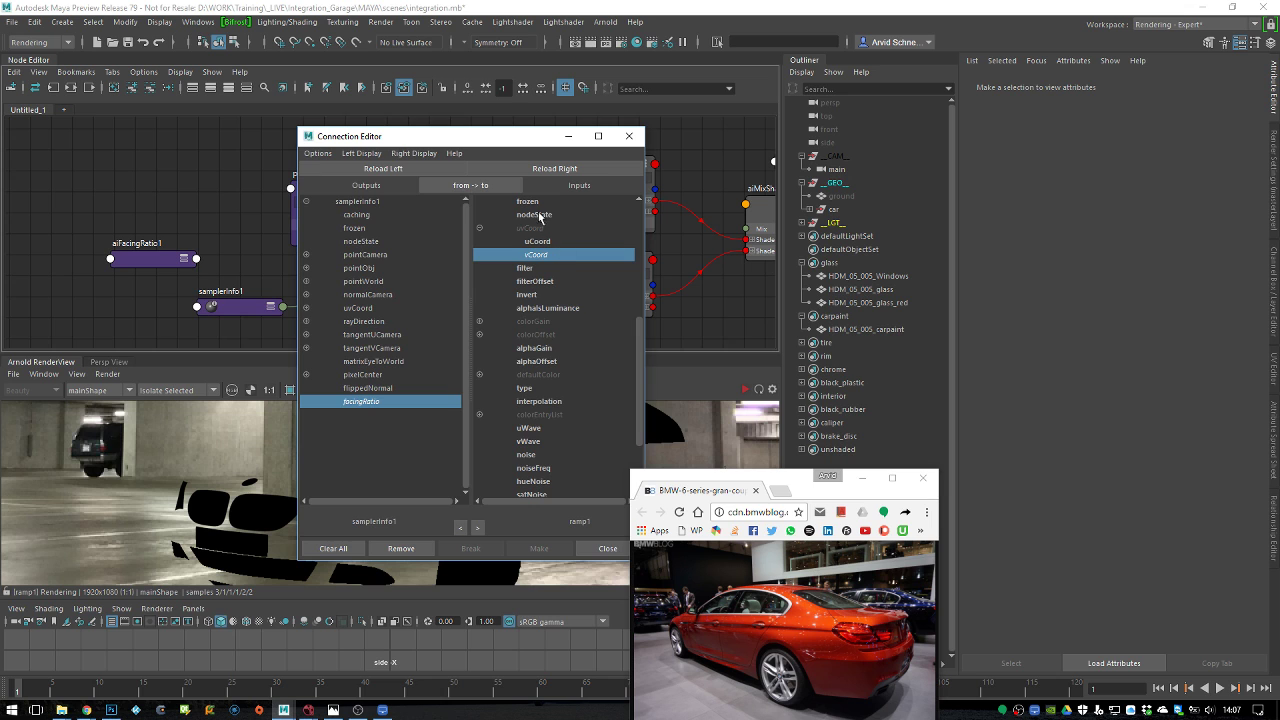
left_click(628, 136)
left_click(107, 373)
left_click(166, 468)
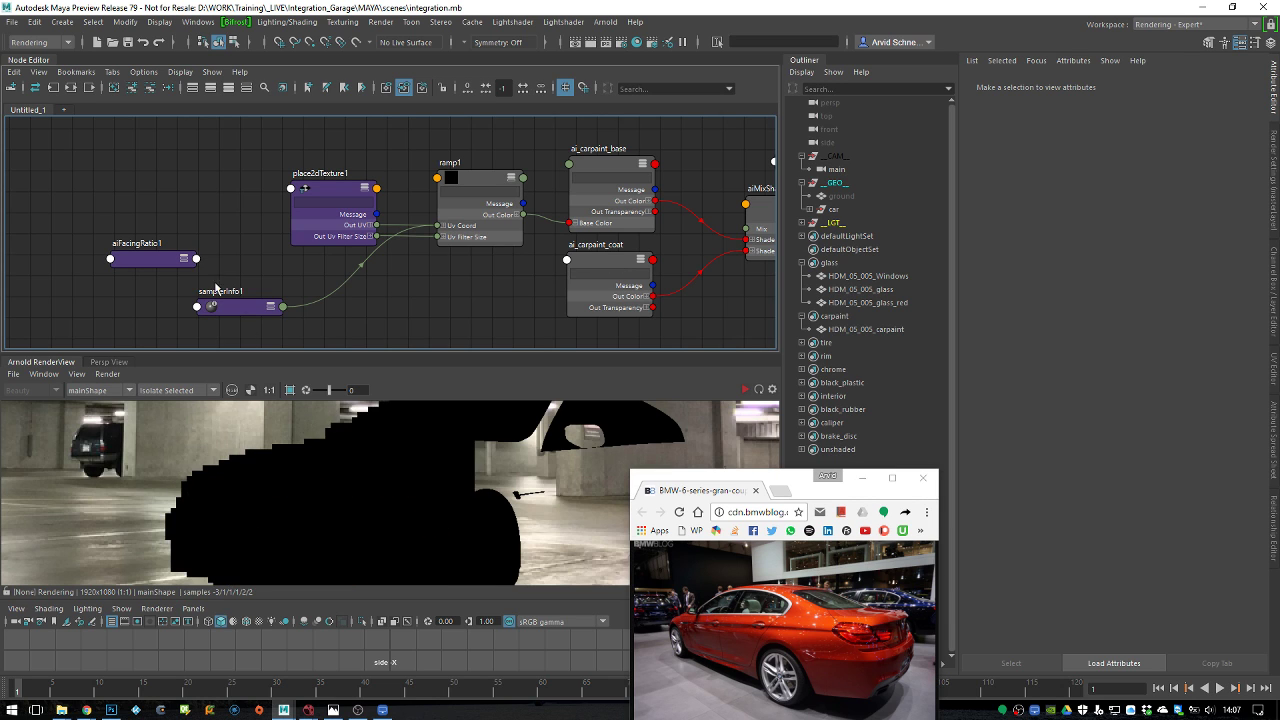
Move ramp1's black stop to position 0.020 and slightly rearrange the samplerInfo1, ramp1 and ai_carpaint_base nodes
left_click_drag(240, 317, 237, 306)
left_click(480, 195)
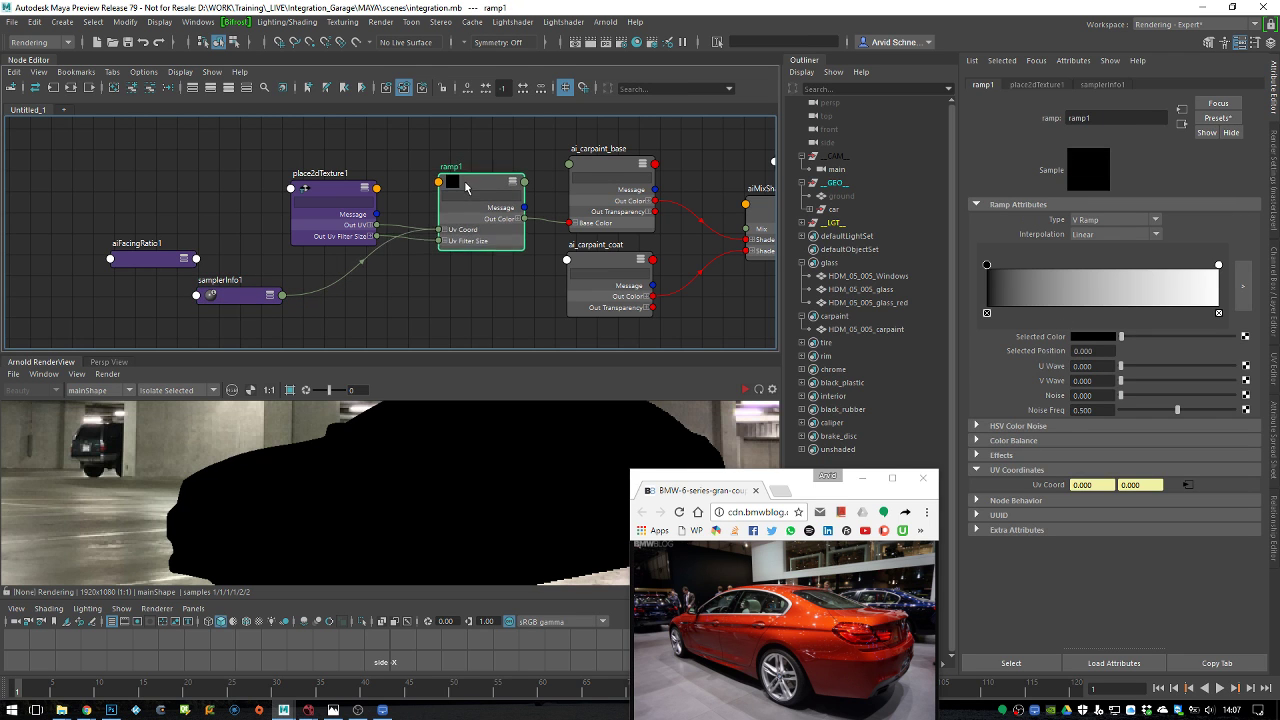
left_click_drag(985, 270, 990, 270)
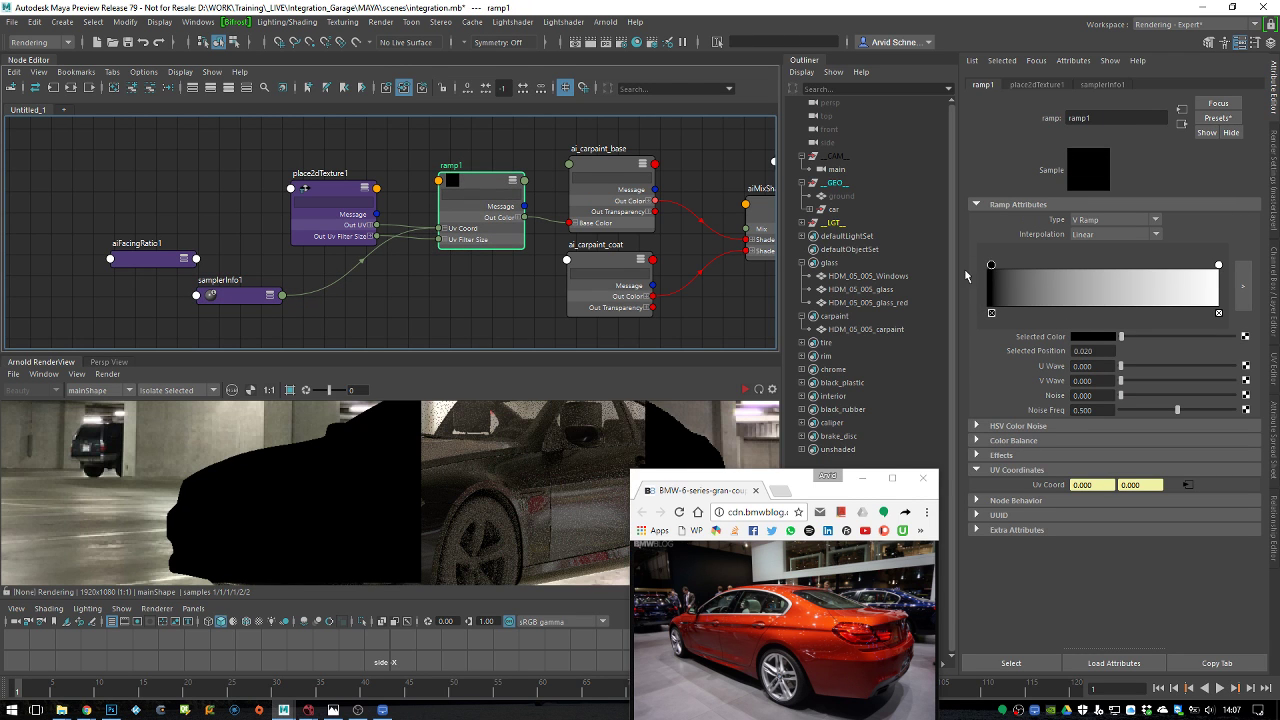
left_click(507, 145)
left_click_drag(600, 165, 595, 161)
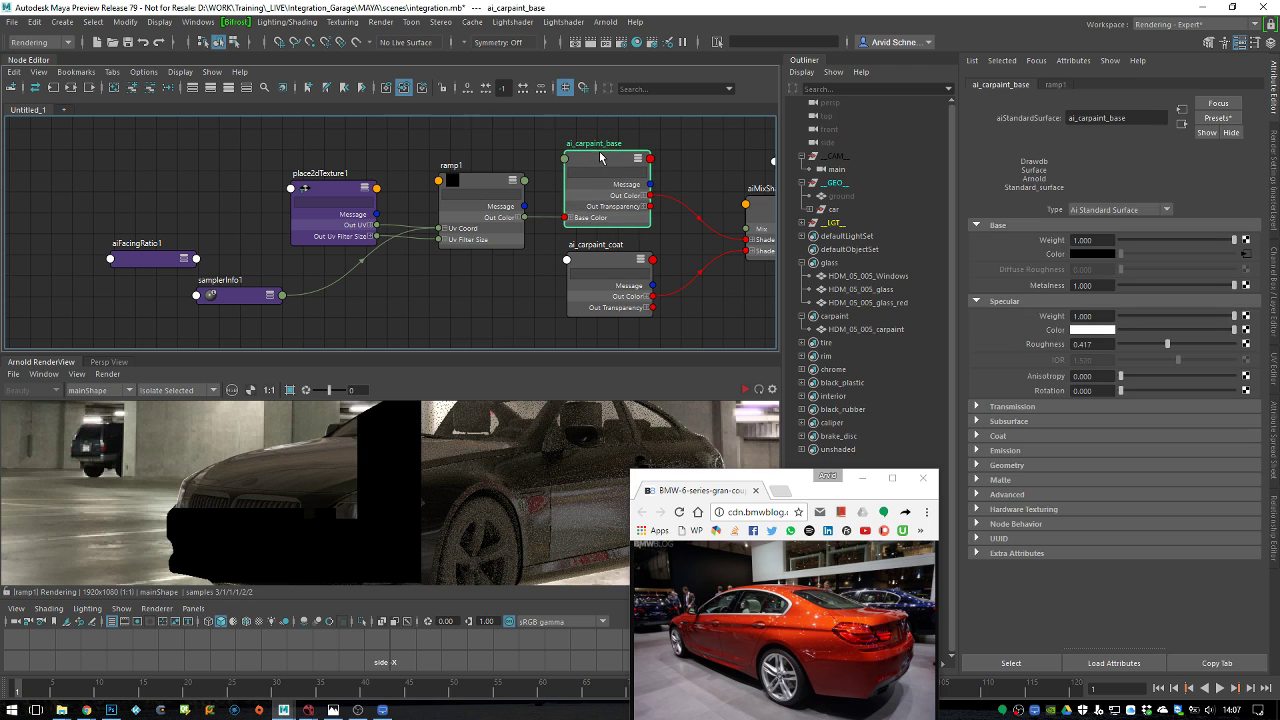
left_click_drag(481, 181, 486, 178)
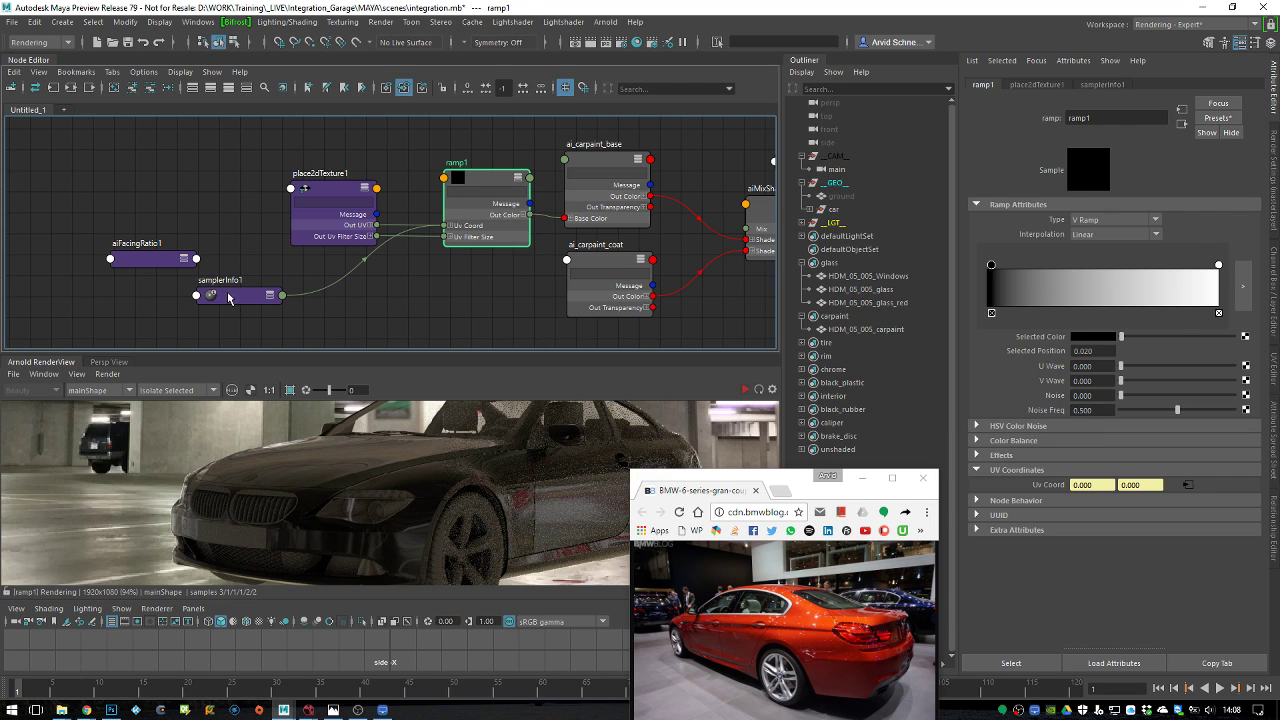
left_click_drag(240, 298, 254, 304)
left_click(492, 172)
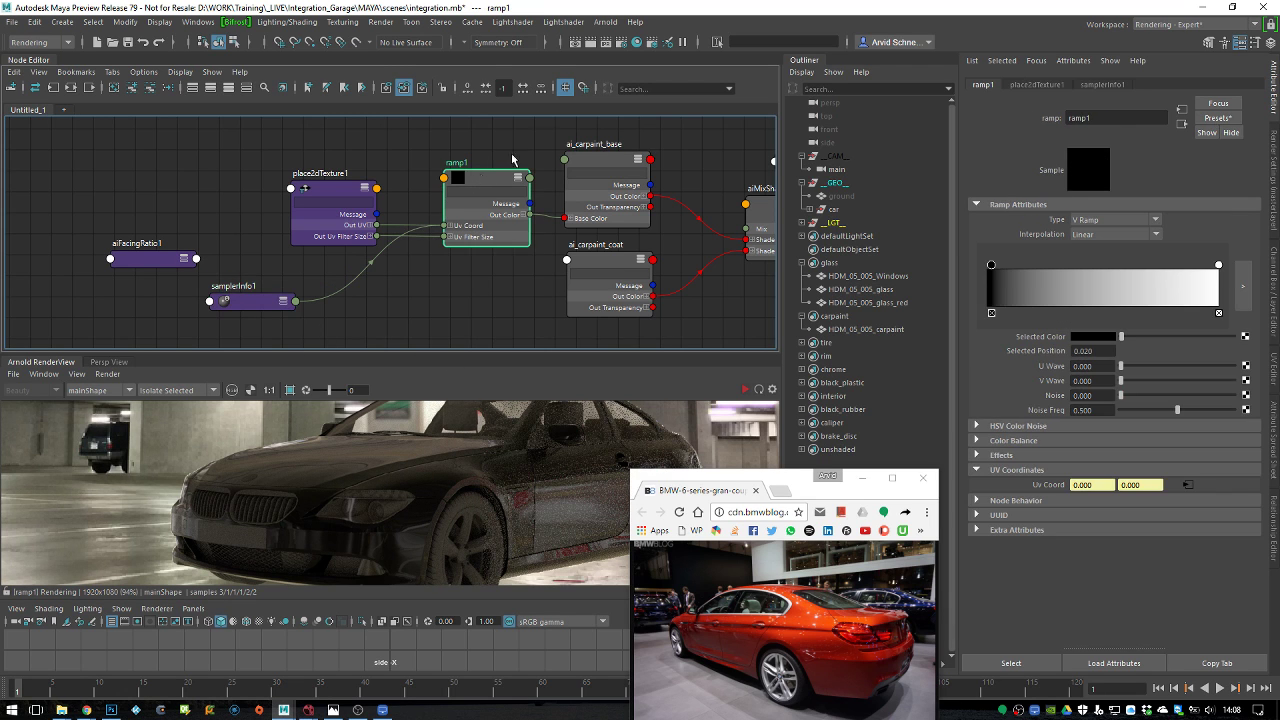
Move ramp1's black stop inward to about a fifth of the gradient and colour it orange from the colour history
left_click_drag(991, 266, 1036, 287)
left_click(1096, 340)
left_click(1017, 333)
Change the white end stop of ramp1 to cyan using the colour swatches
left_click(1217, 266)
left_click(1100, 340)
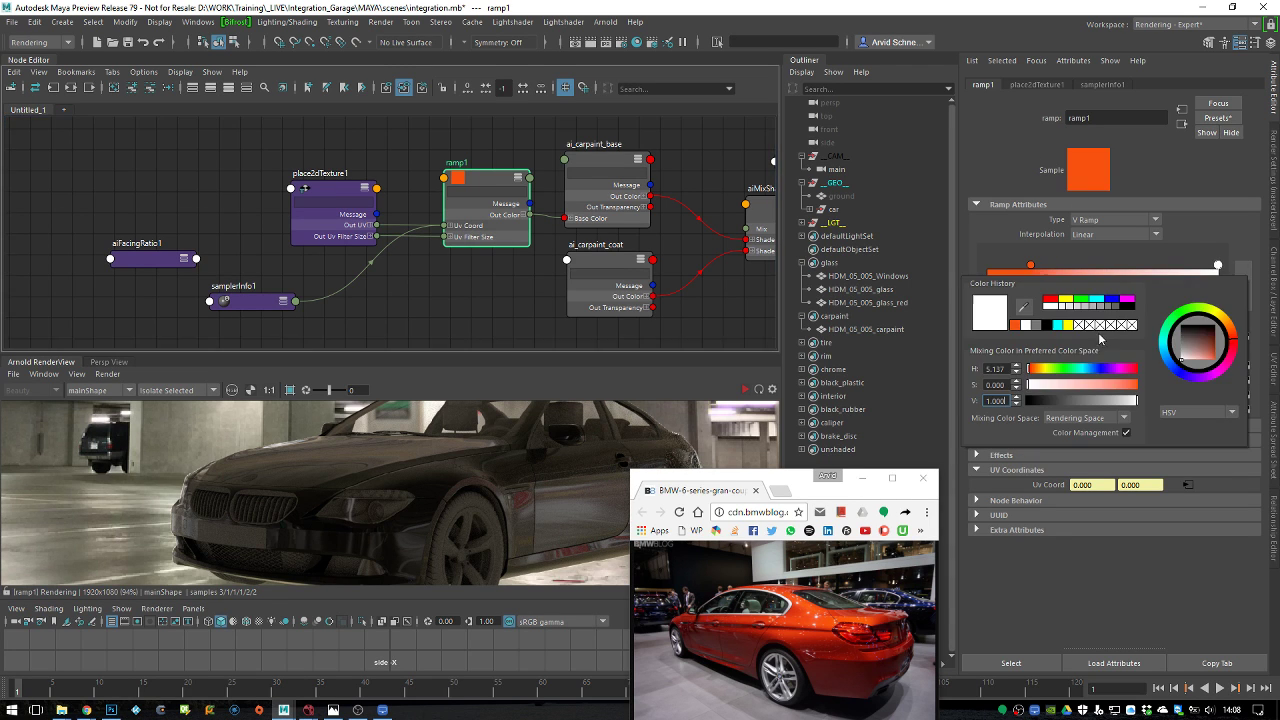
left_click(1098, 301)
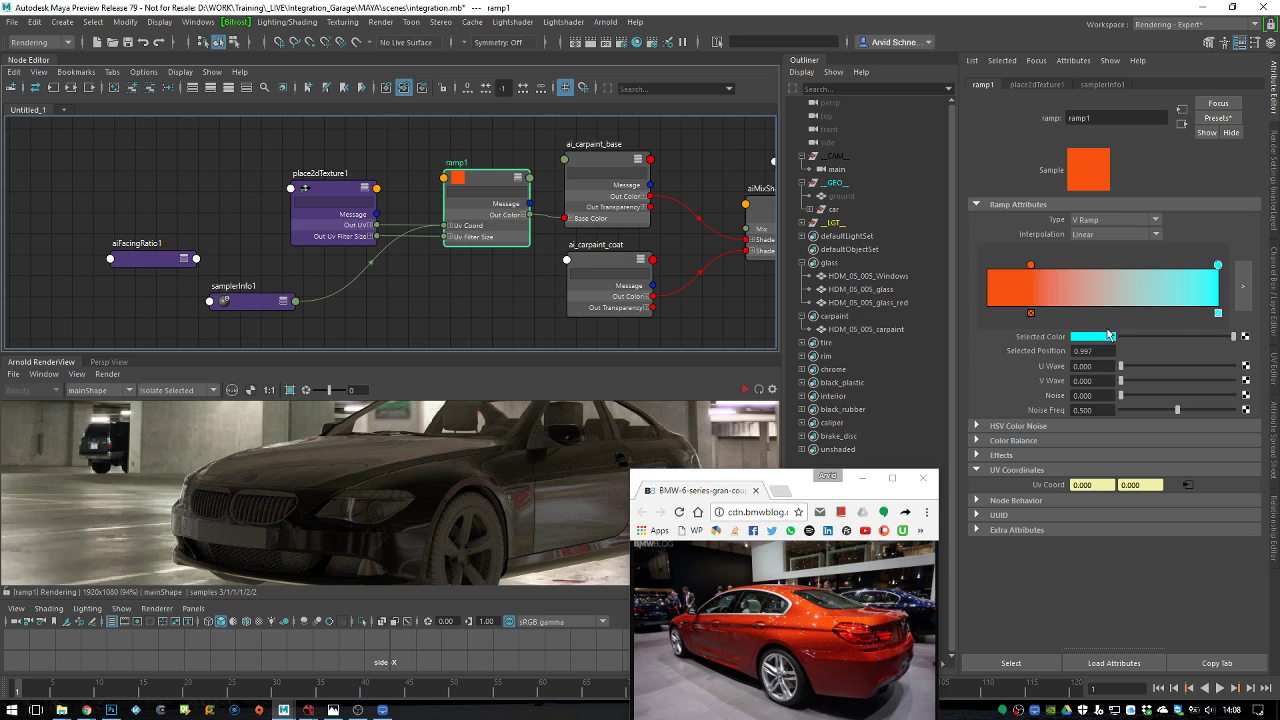
left_click(1103, 335)
Set the Arnold RenderView debug mode to Shading and start the render to show the full car paint
left_click(203, 391)
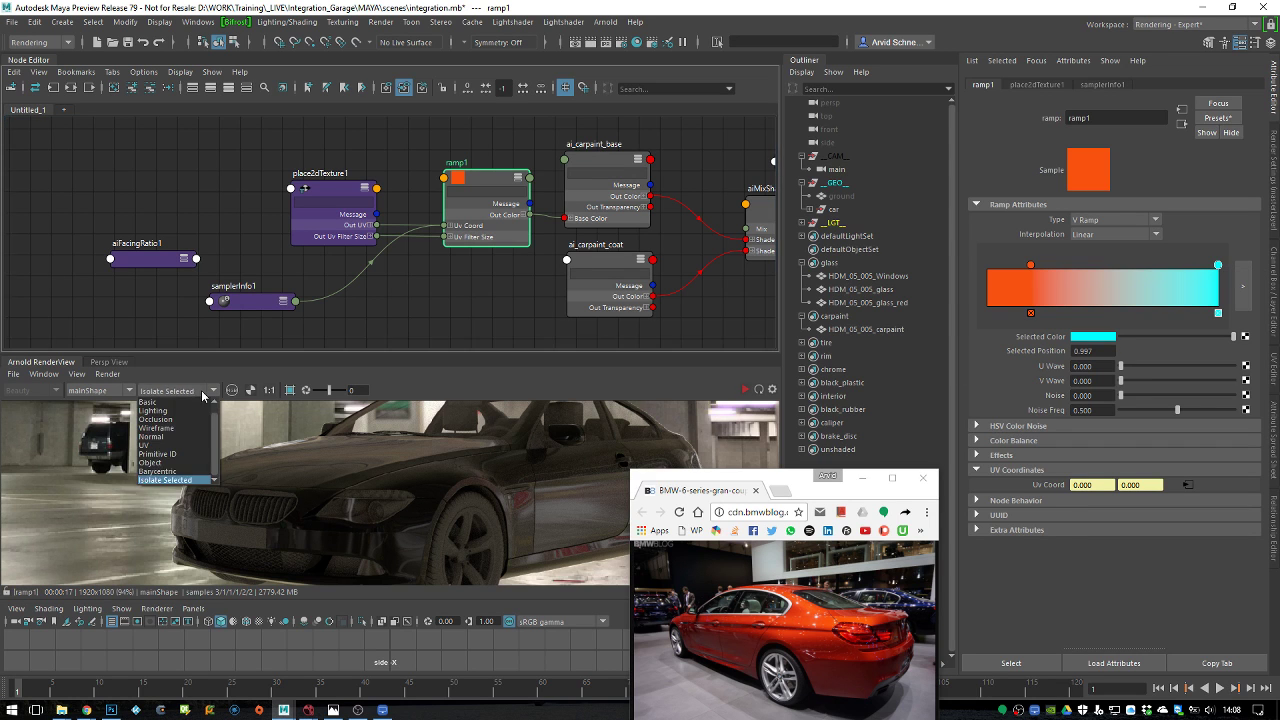
left_click(190, 398)
left_click(433, 243)
left_click(485, 190)
left_click_drag(485, 190, 470, 189)
left_click(745, 389)
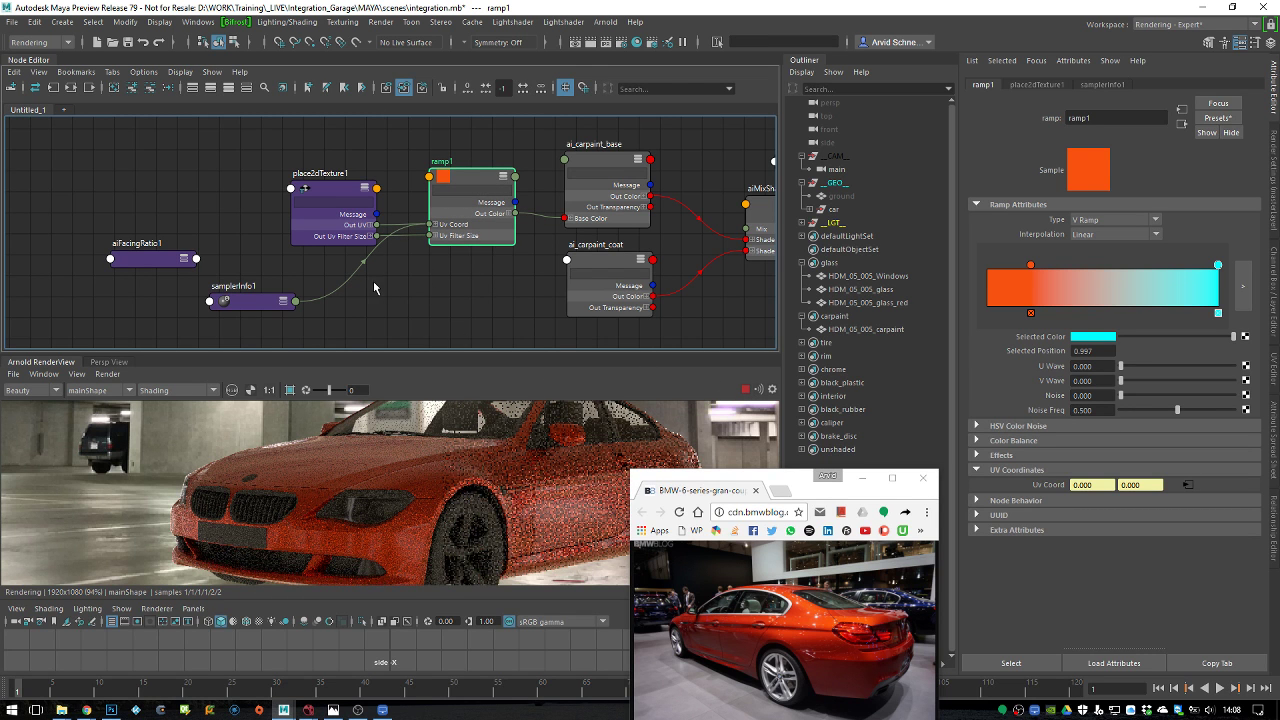
Return the RenderView debug mode to Isolate Selected and reselect ramp1 to render only its output
left_click(178, 390)
scroll(190, 437, "down", 3)
left_click(165, 476)
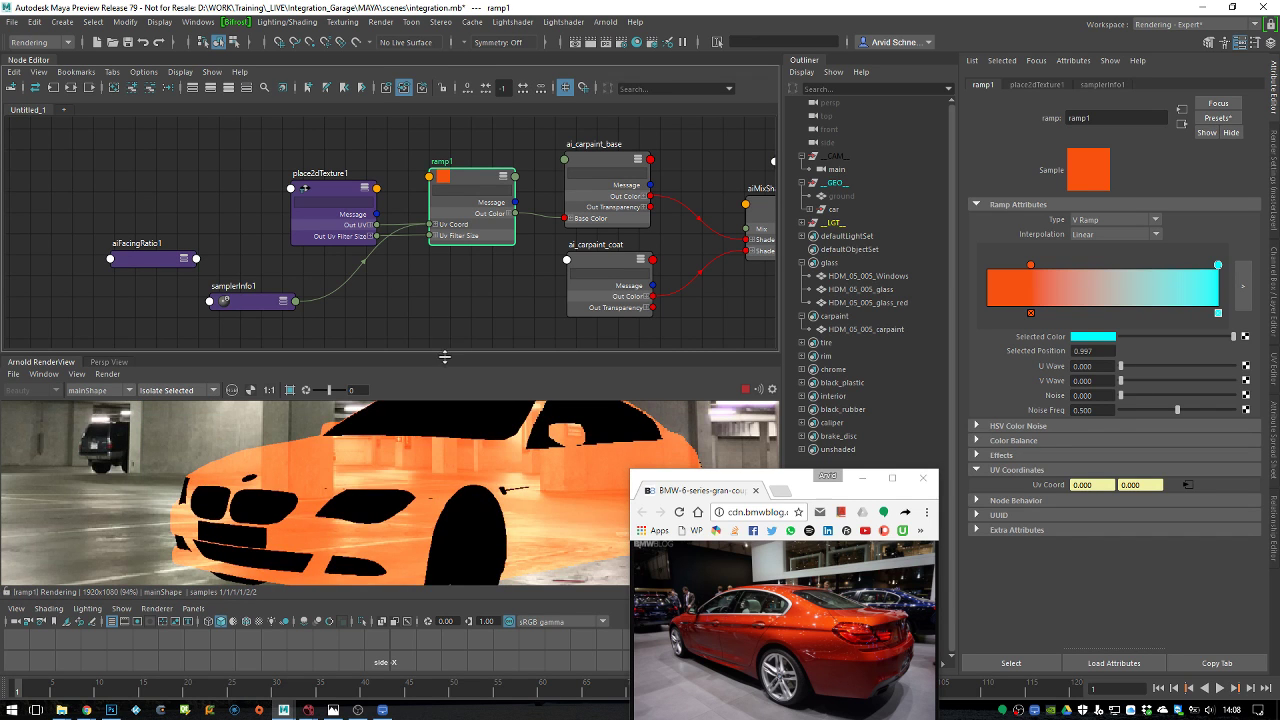
left_click(460, 324)
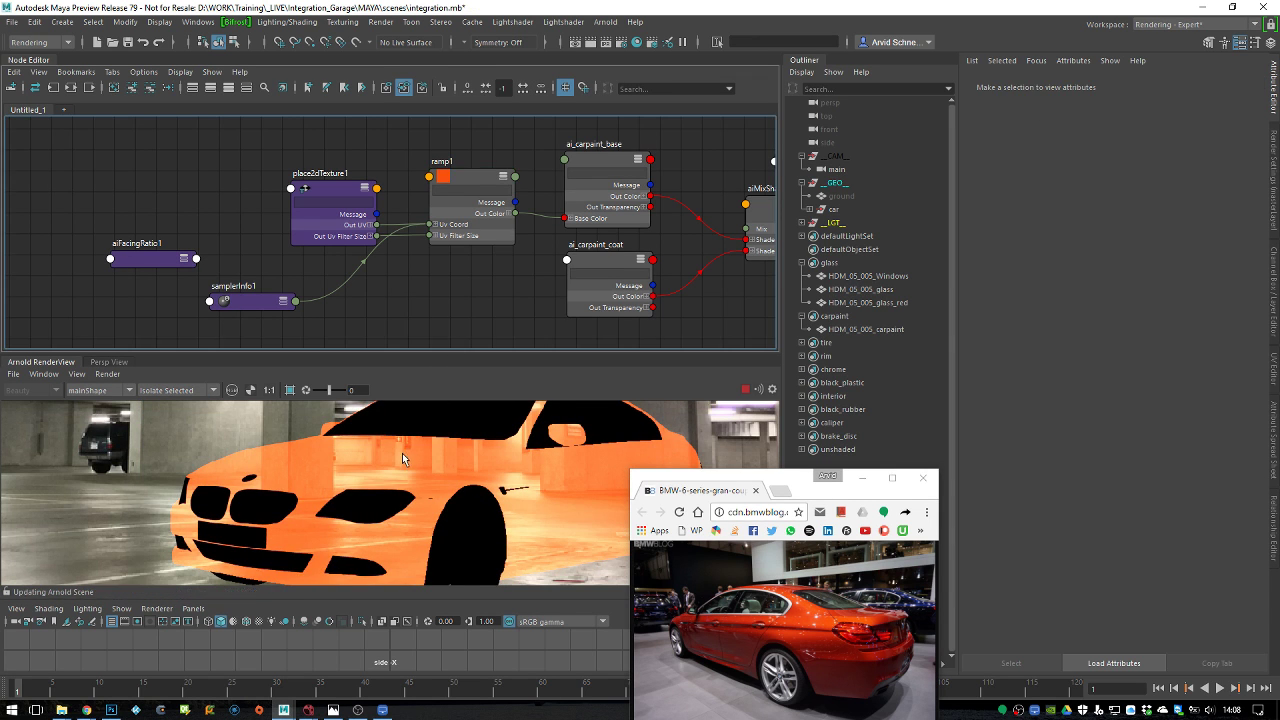
left_click(402, 453)
left_click(465, 195)
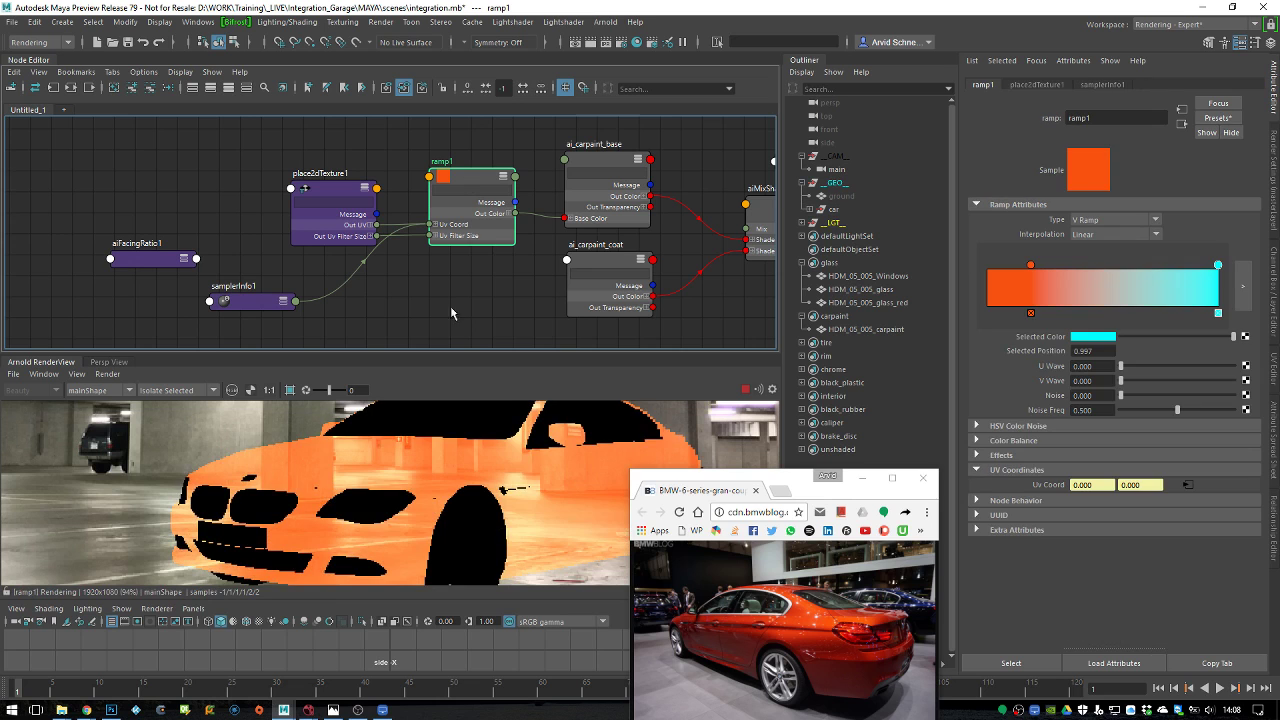
Change ramp1's type to U Ramp, move the orange stop to about 0.4 and the cyan stop to position 0.661
left_click(1110, 219)
left_click(1100, 242)
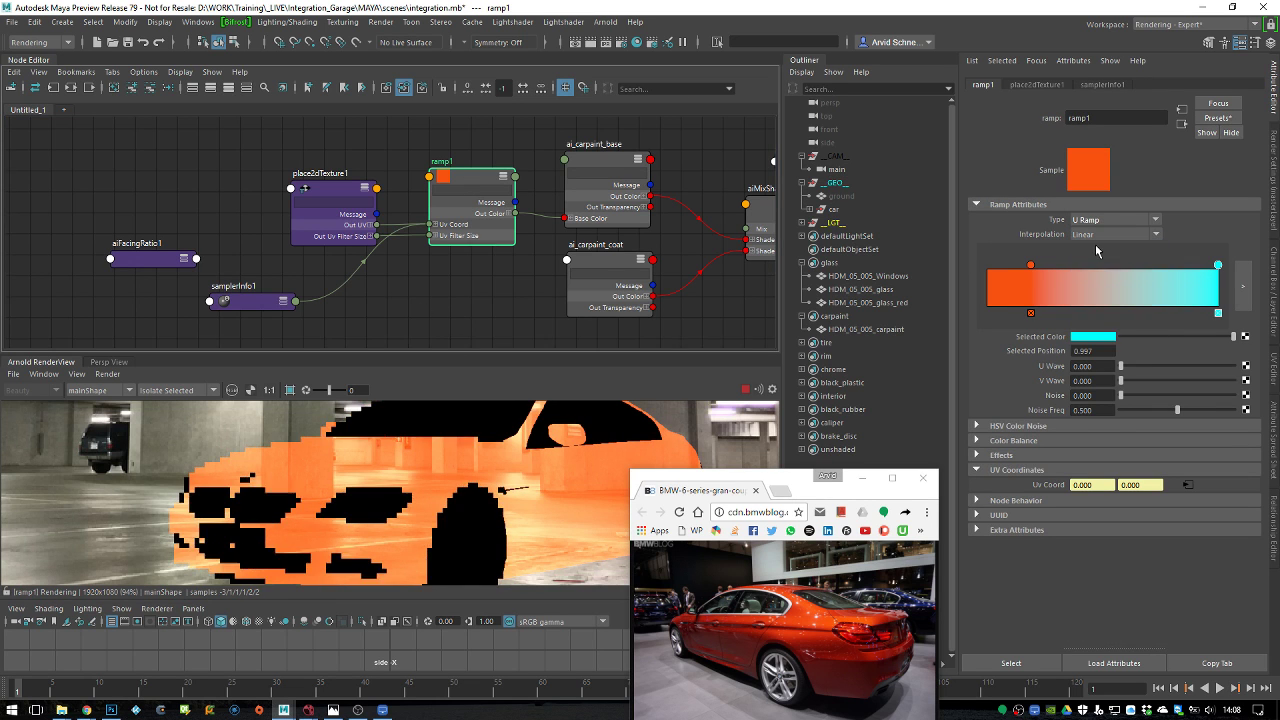
left_click_drag(1031, 265, 1077, 265)
left_click_drag(1218, 265, 1137, 265)
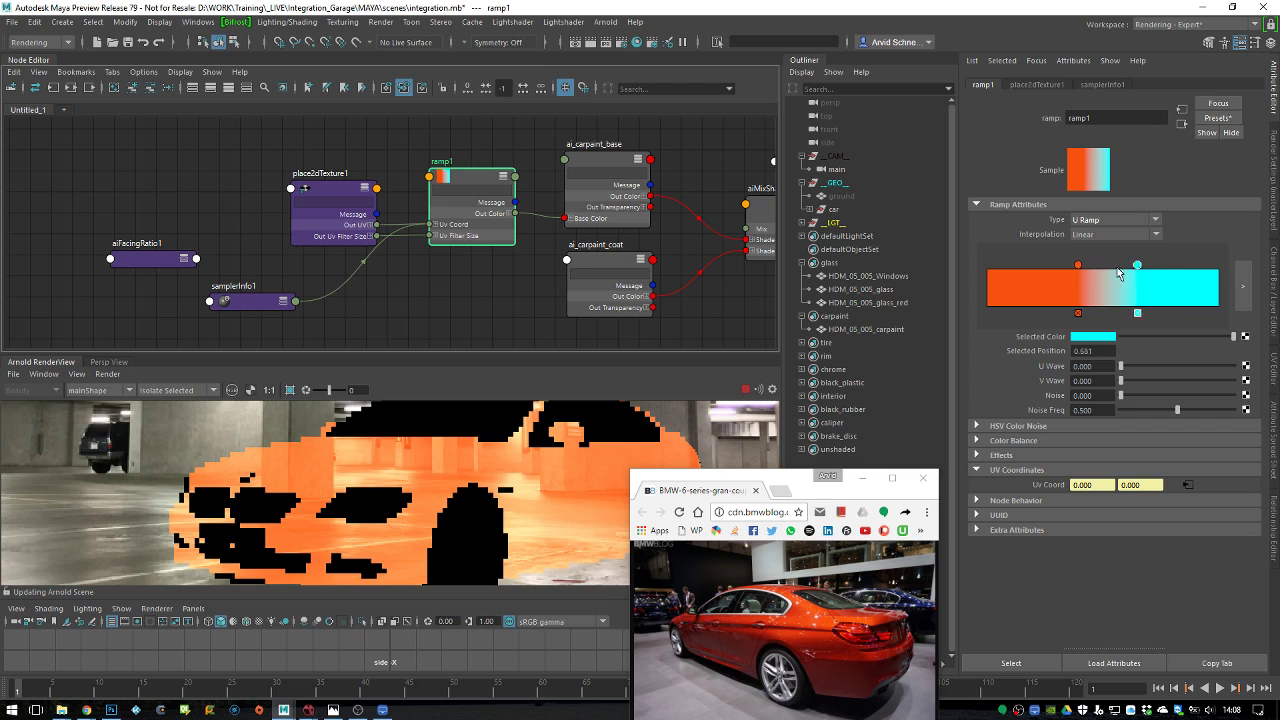
Clear the node selection, stop the Arnold render and minimise the BMW reference photo window
left_click(525, 282)
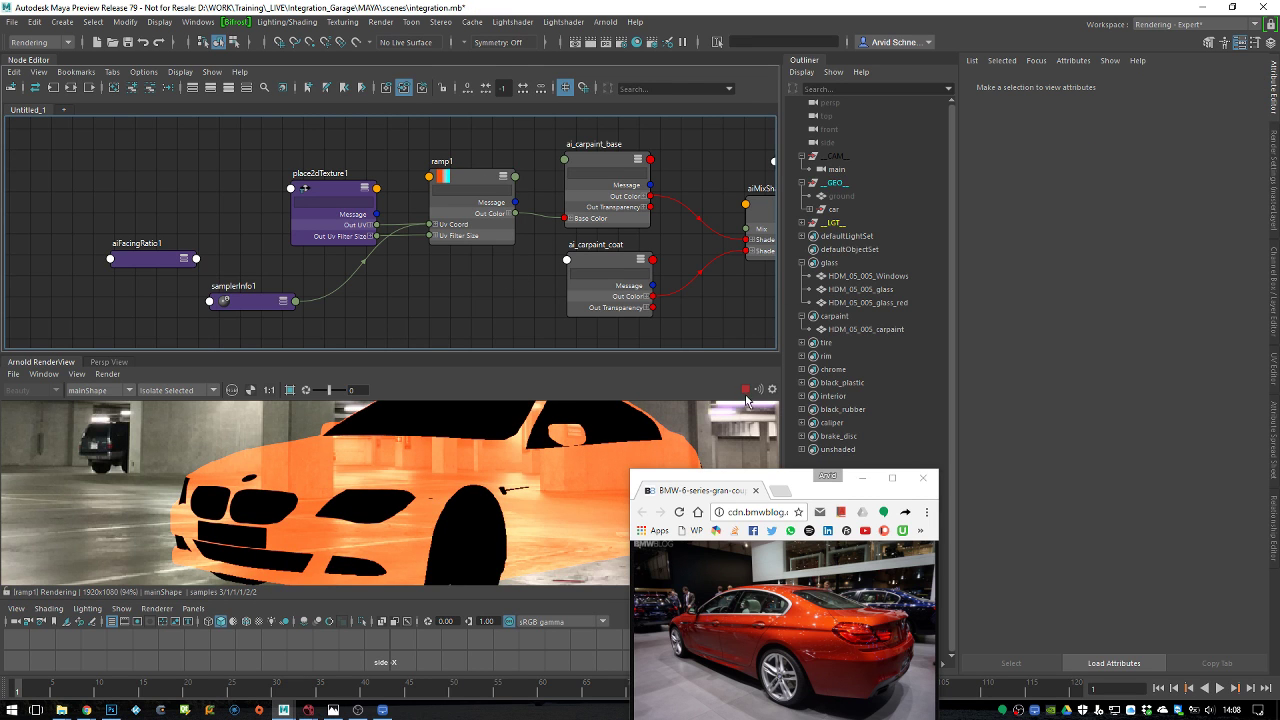
left_click(862, 478)
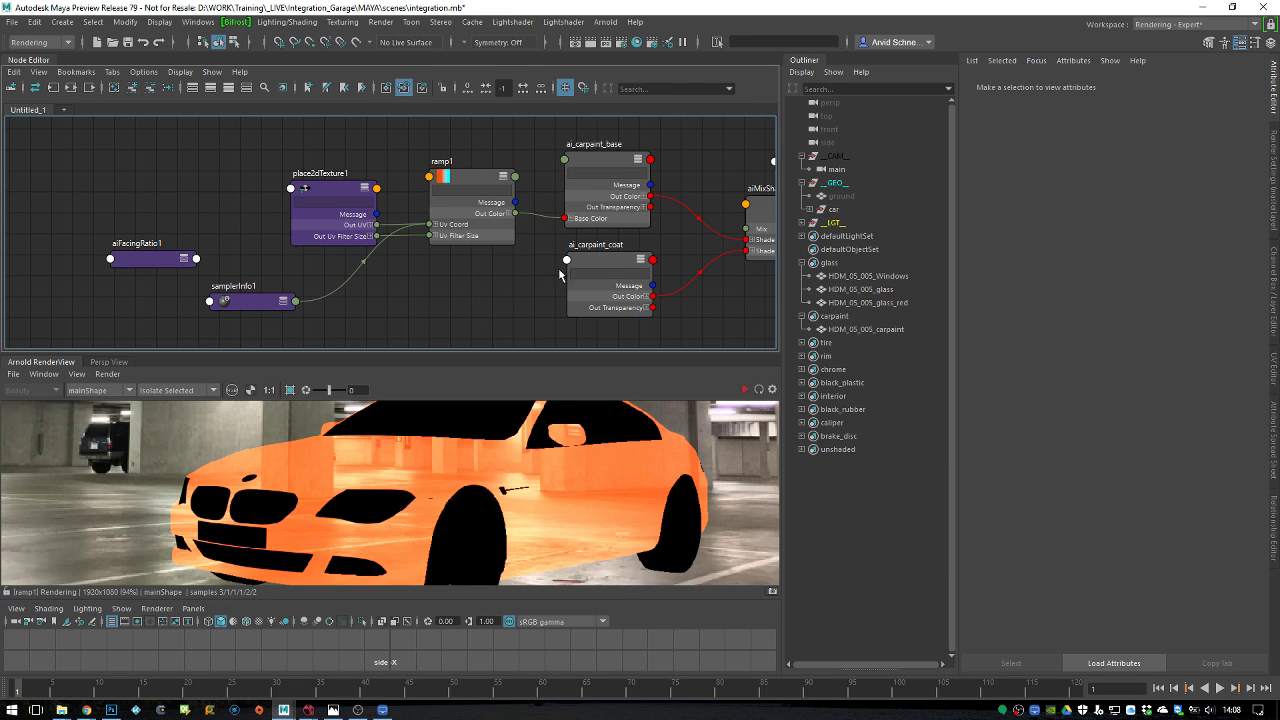
scroll(560, 275, "down", 2)
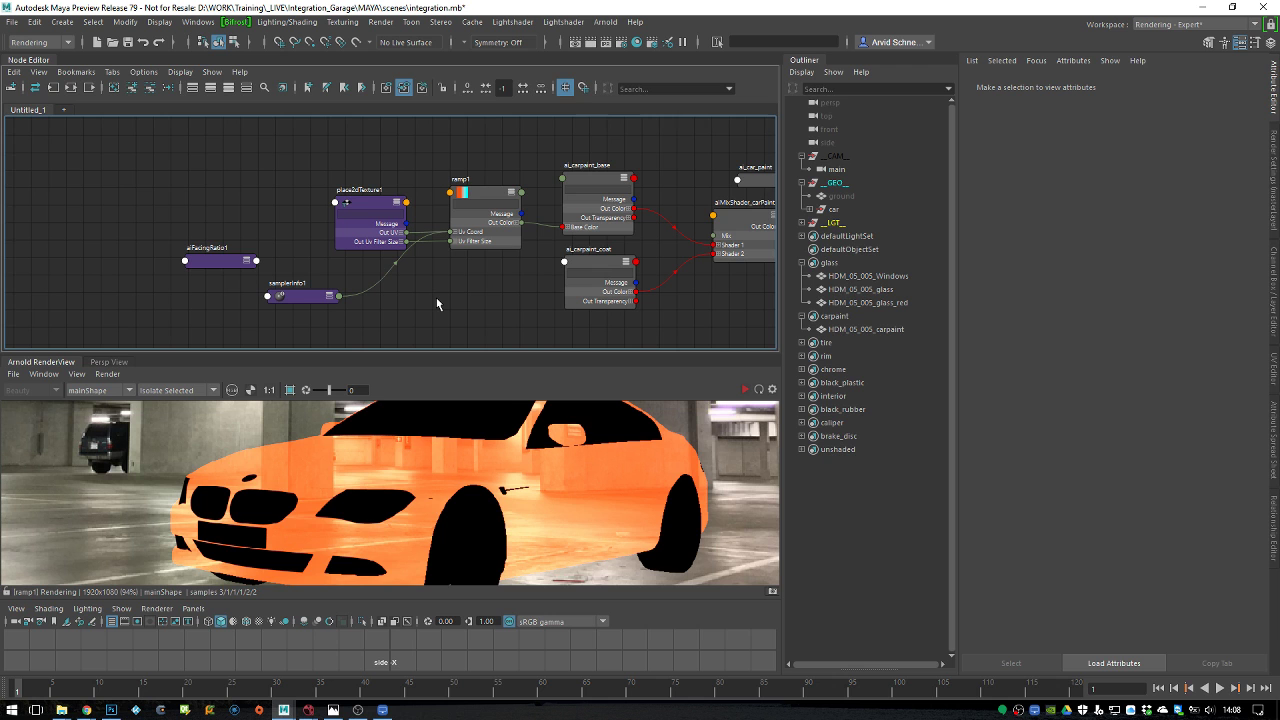
scroll(386, 289, "up", 3)
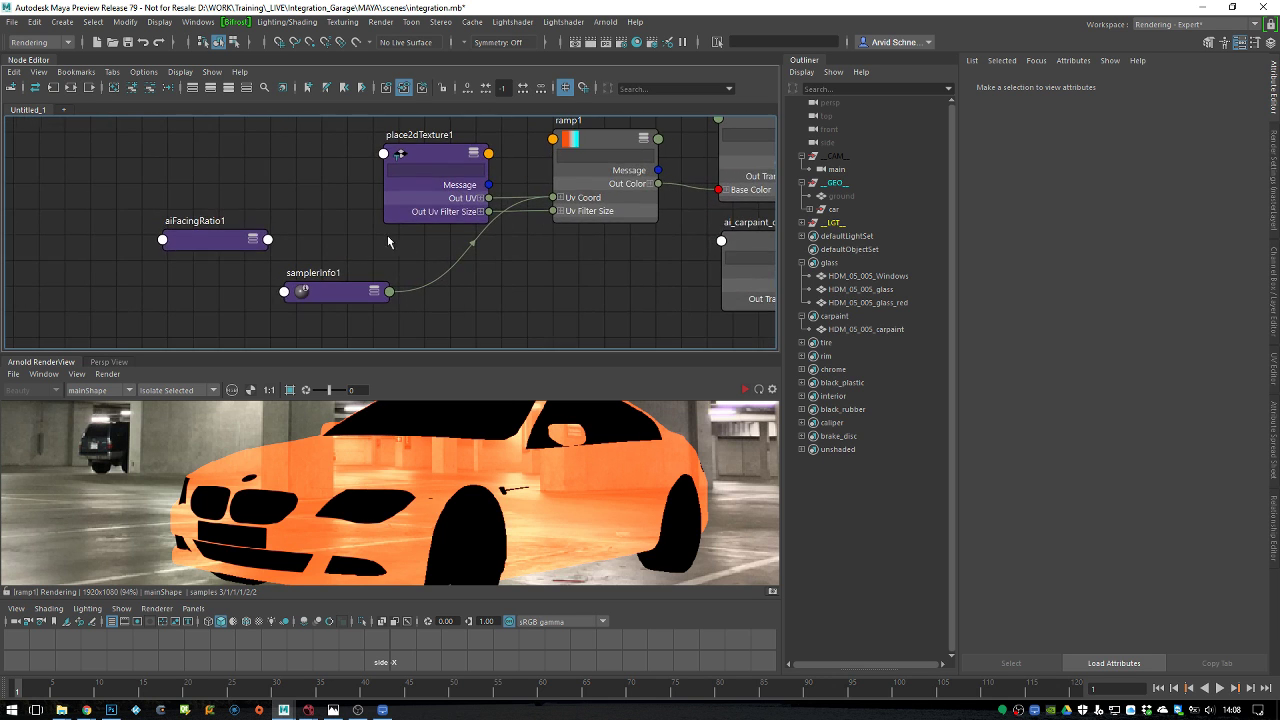
middle_click_drag(557, 274, 491, 314)
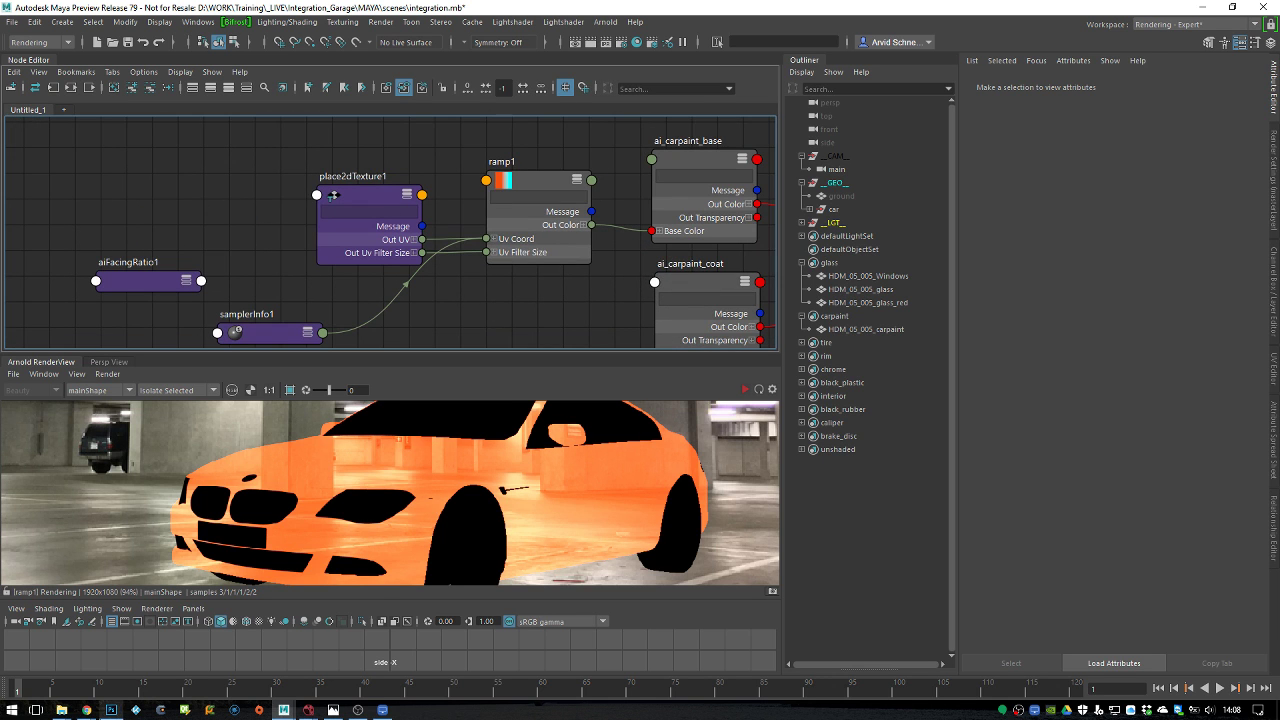
Switch to Chrome and open the Arnold for Maya User Guide from the MtoA bookmark in a new tab
mouse_move(86, 709)
left_click(246, 670)
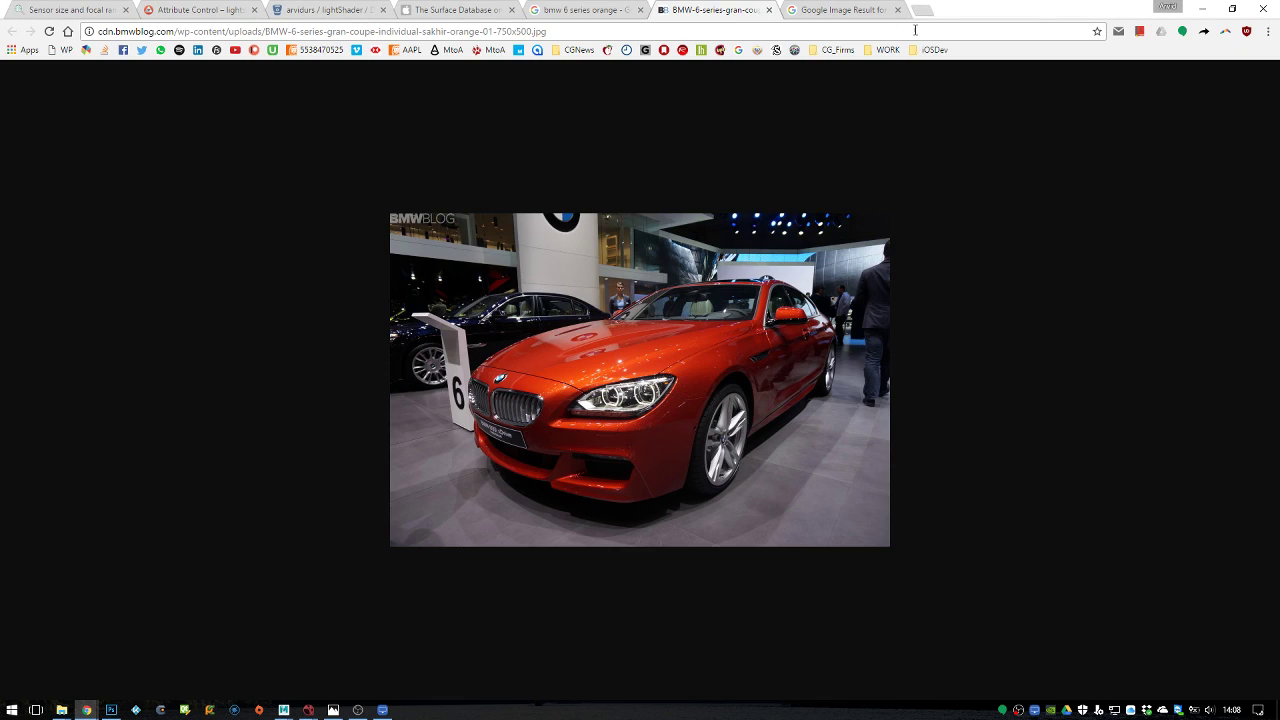
left_click(926, 12)
left_click(452, 49)
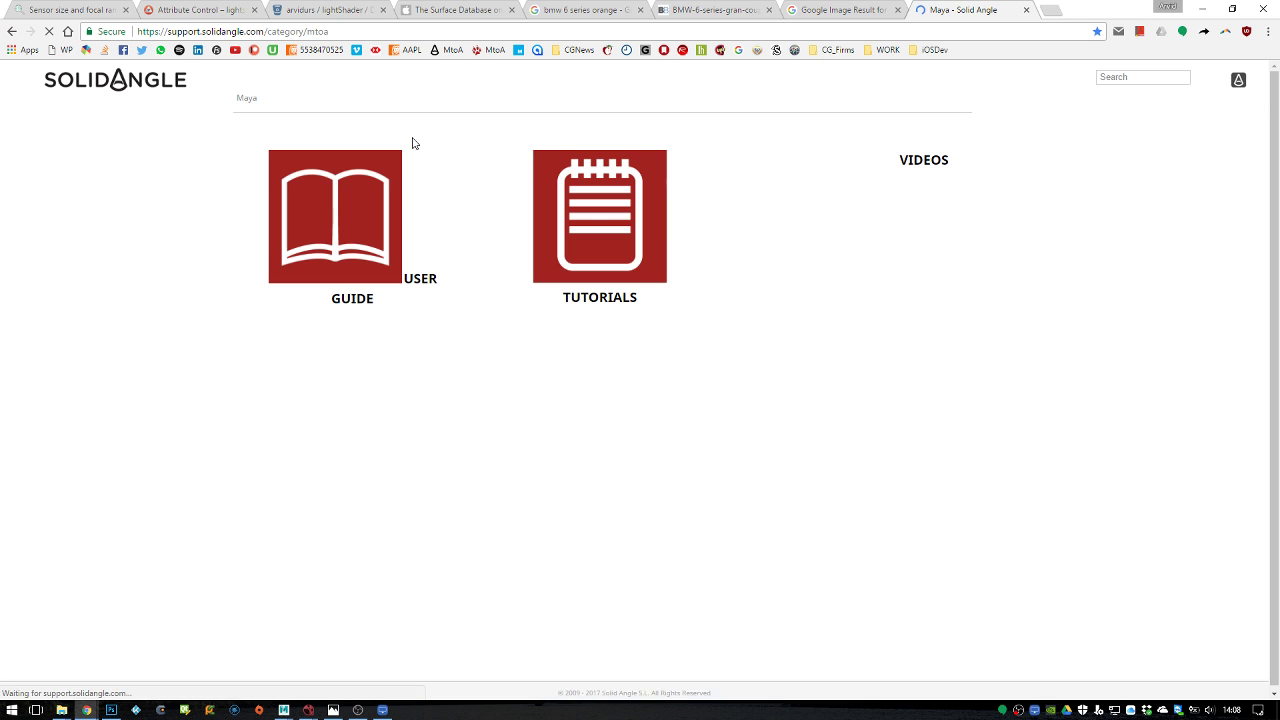
left_click(399, 204)
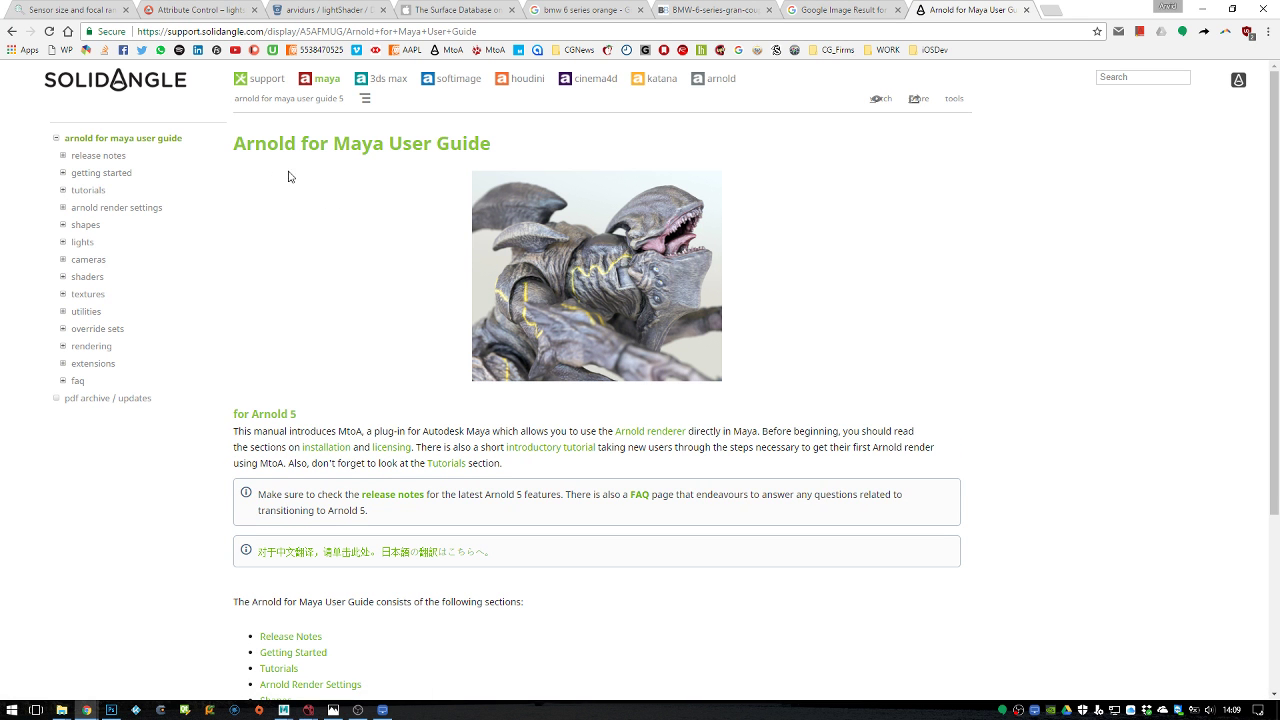
Expand the guide's shaders section with its surface, texture and utility shaders groups, and open the Facing Ratio page
left_click(63, 277)
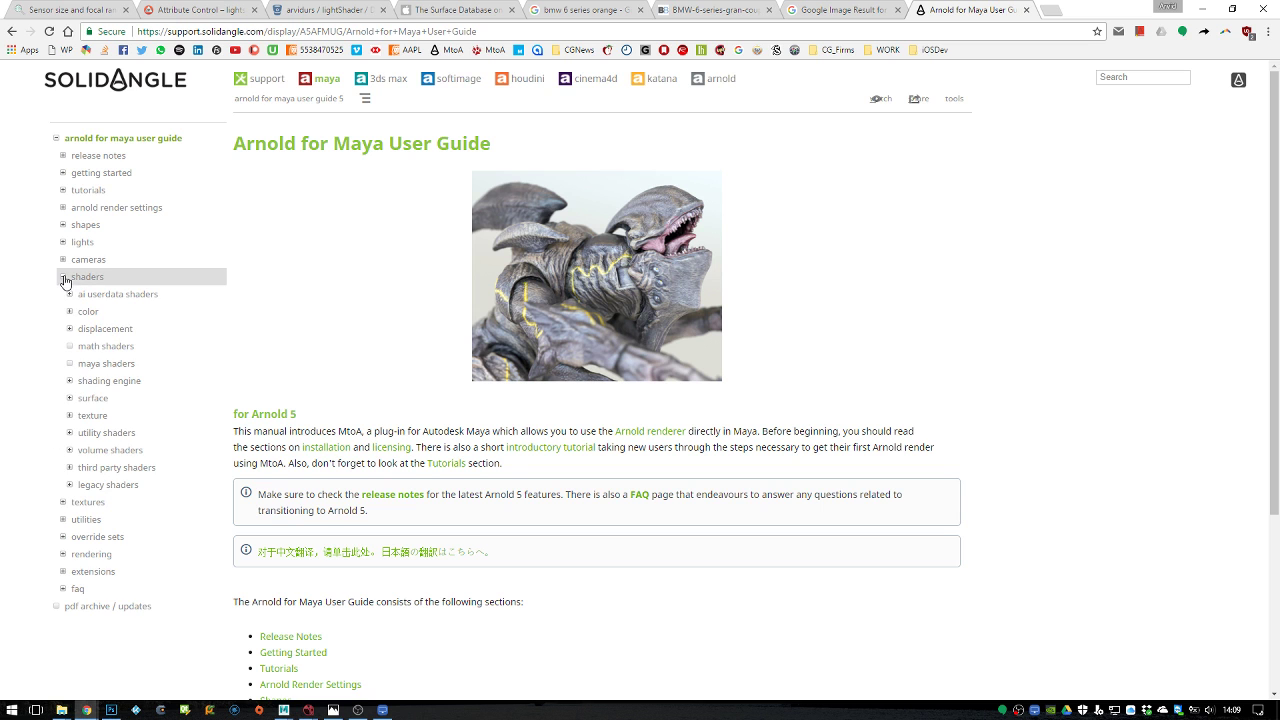
left_click(69, 398)
scroll(29, 419, "down", 1)
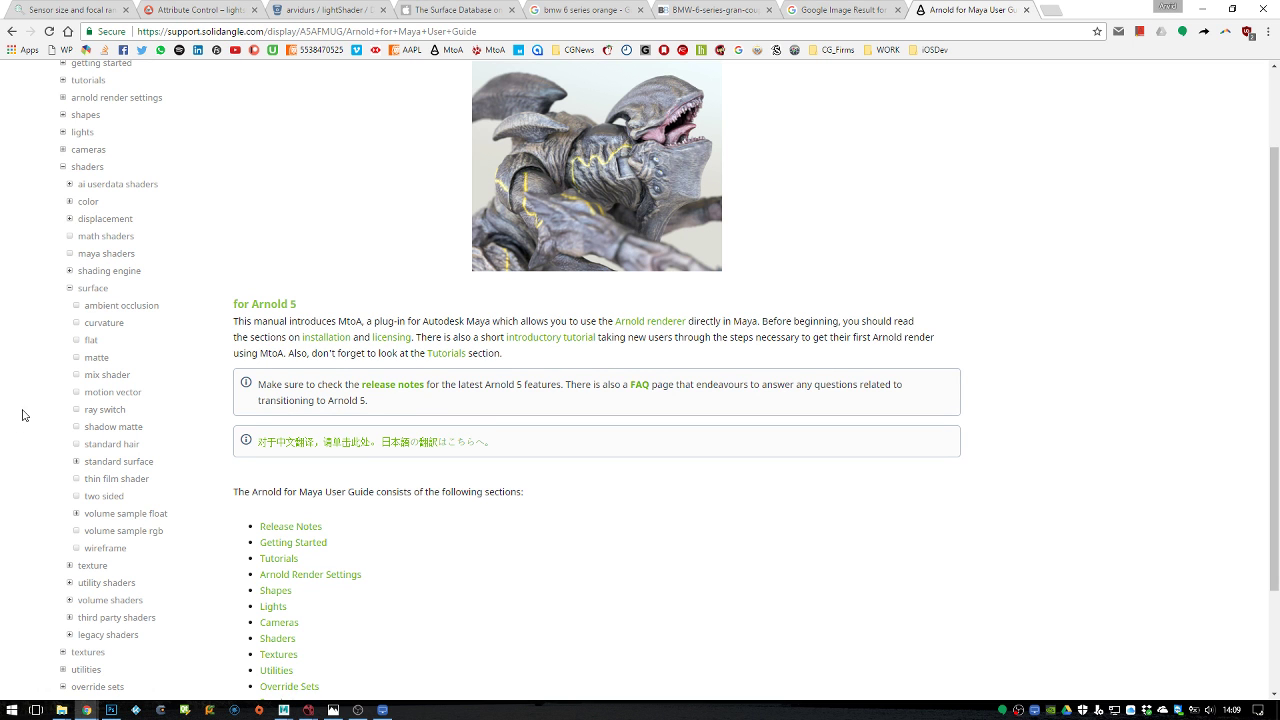
left_click(67, 568)
scroll(43, 512, "down", 2)
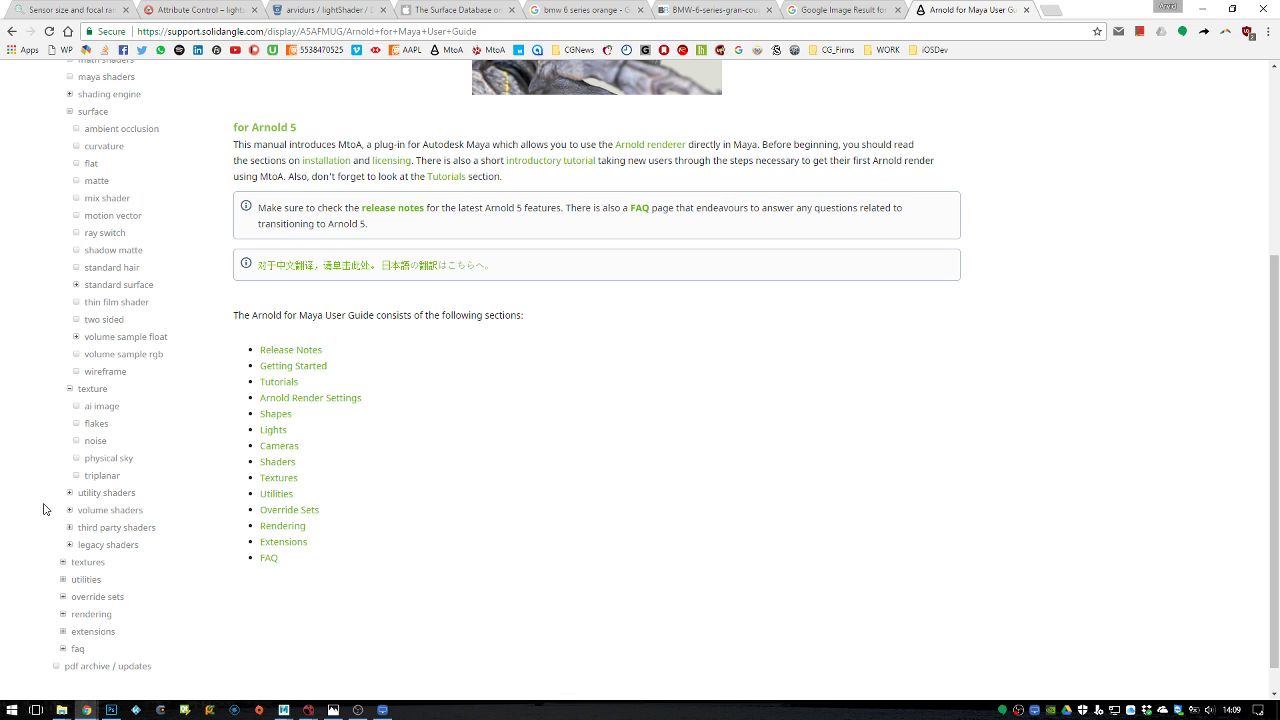
left_click(69, 492)
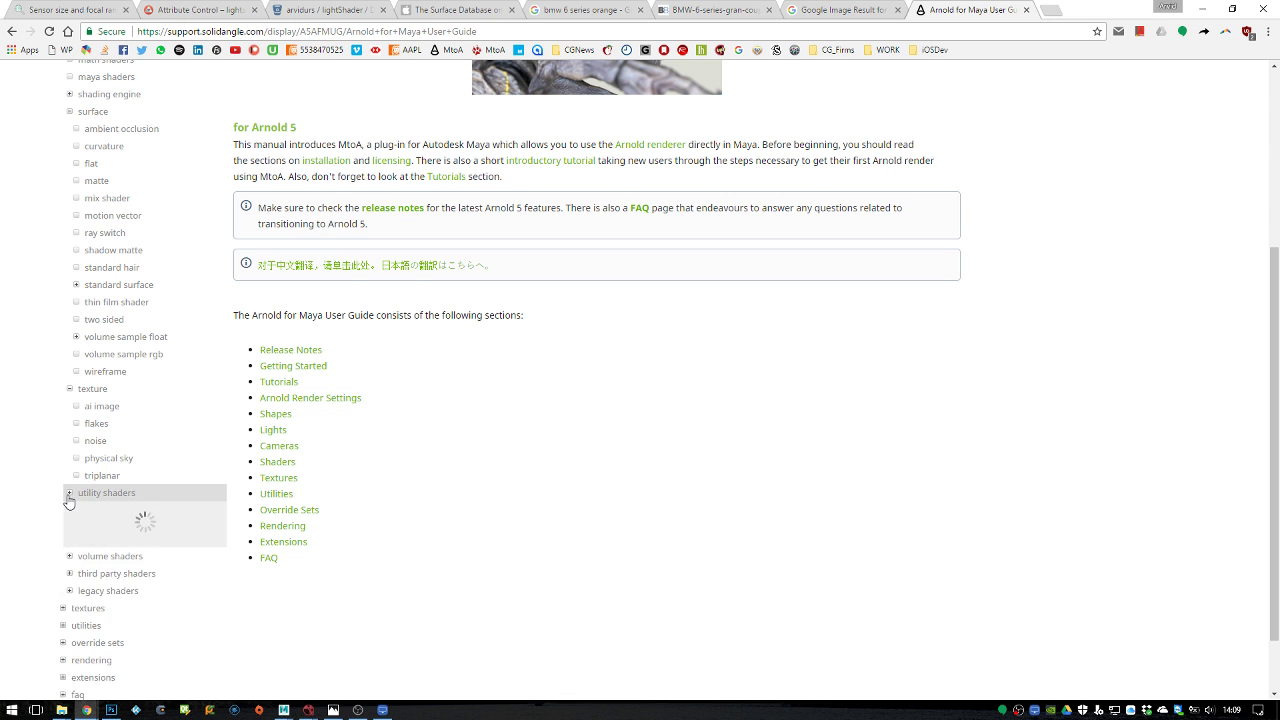
scroll(43, 471, "down", 1)
left_click(95, 533)
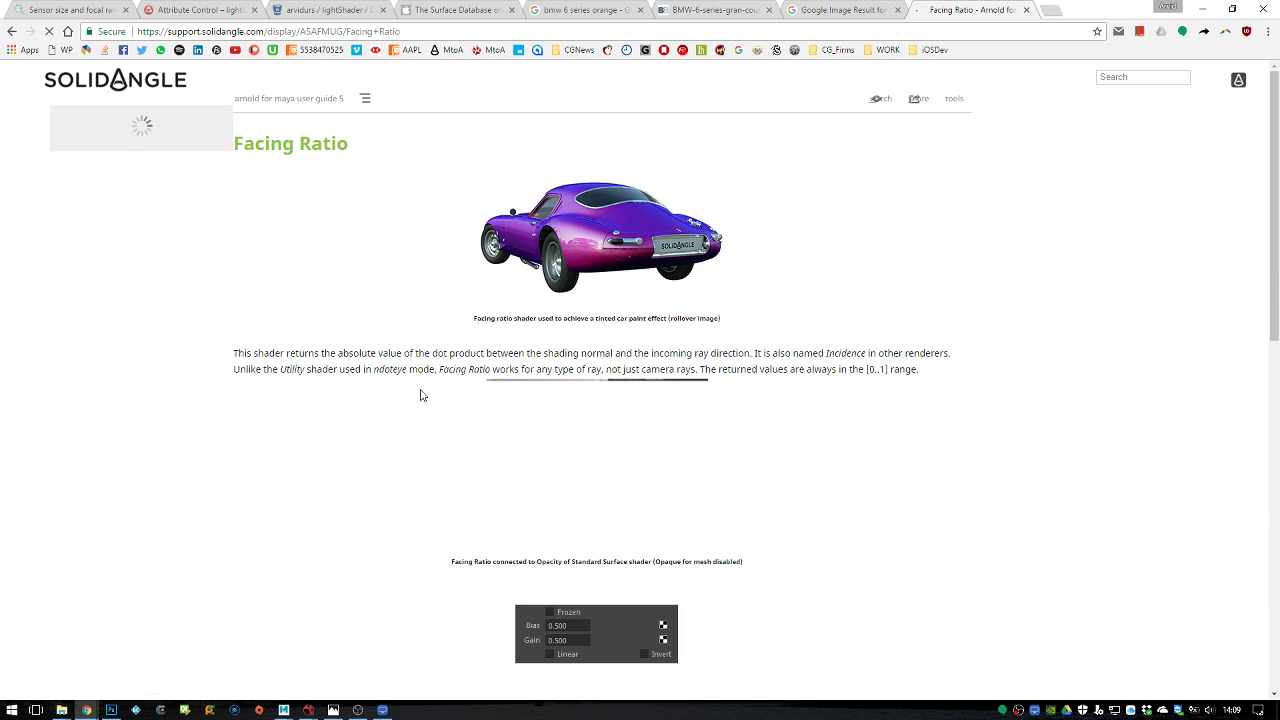
Read the Facing Ratio page, examining its description and the Bias, Gain, Linear and Invert options
scroll(431, 395, "down", 1)
scroll(428, 402, "down", 2)
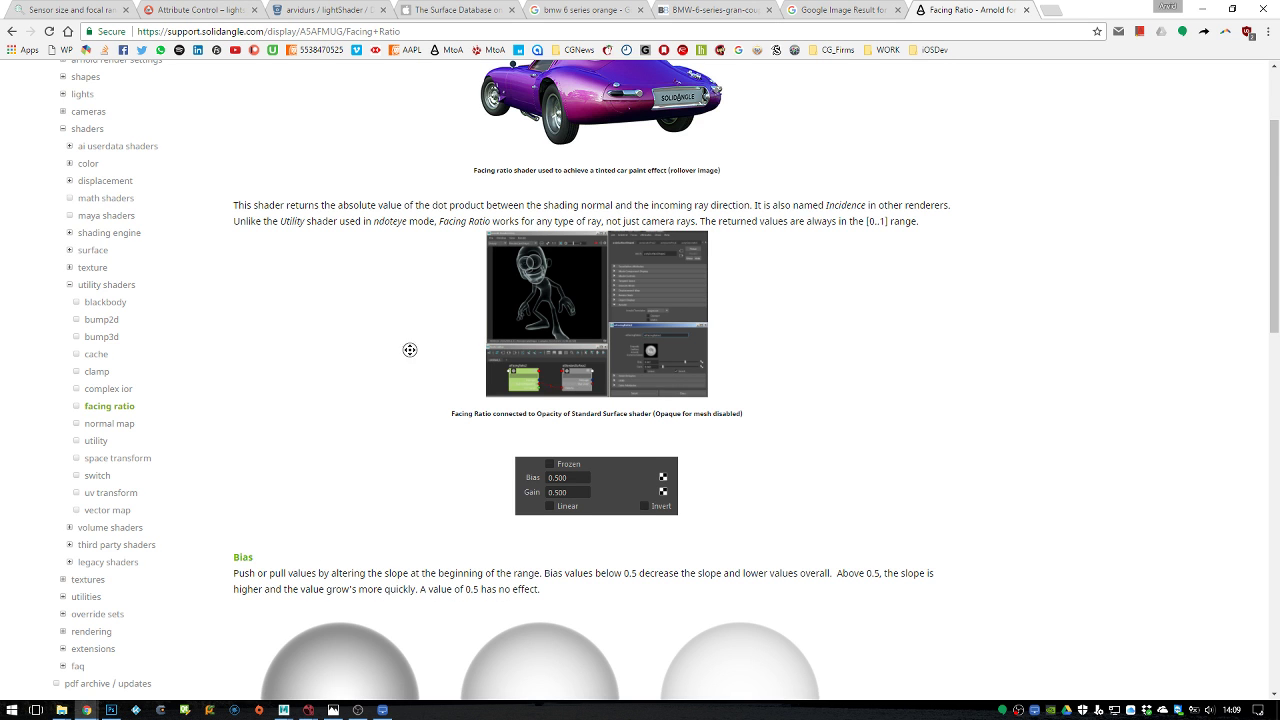
scroll(409, 351, "down", 10)
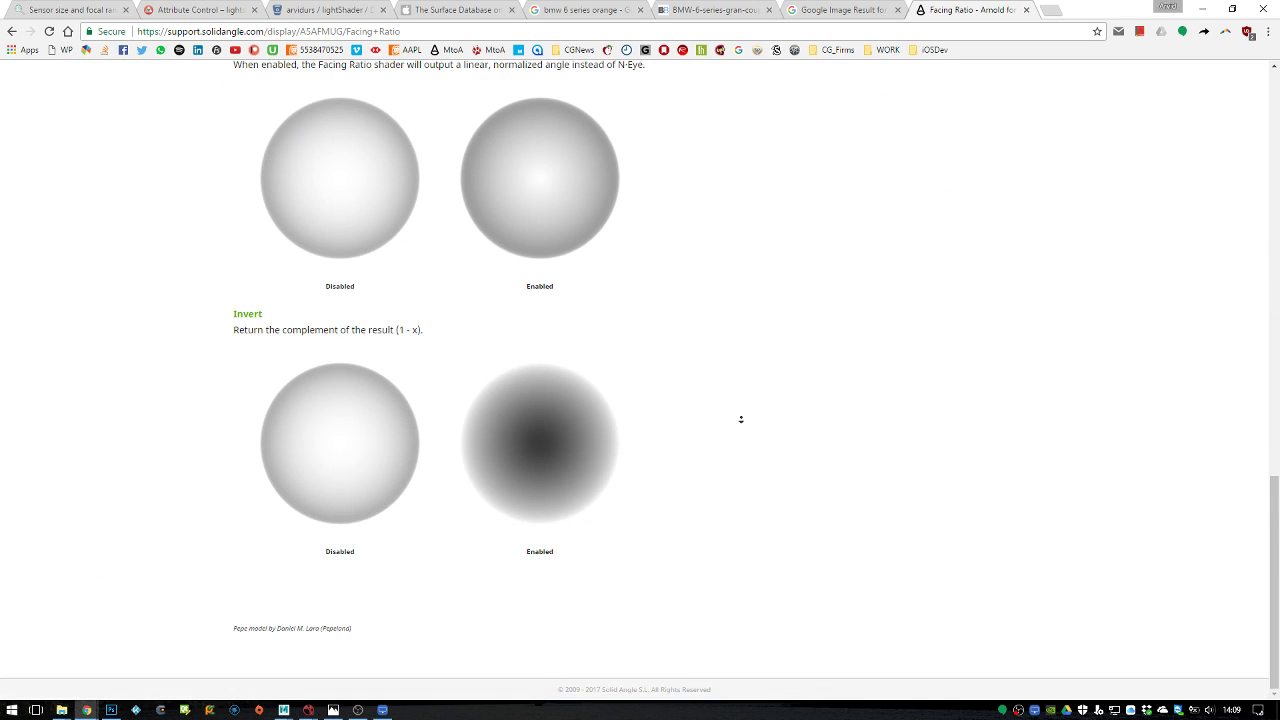
middle_click_drag(738, 445, 779, 247)
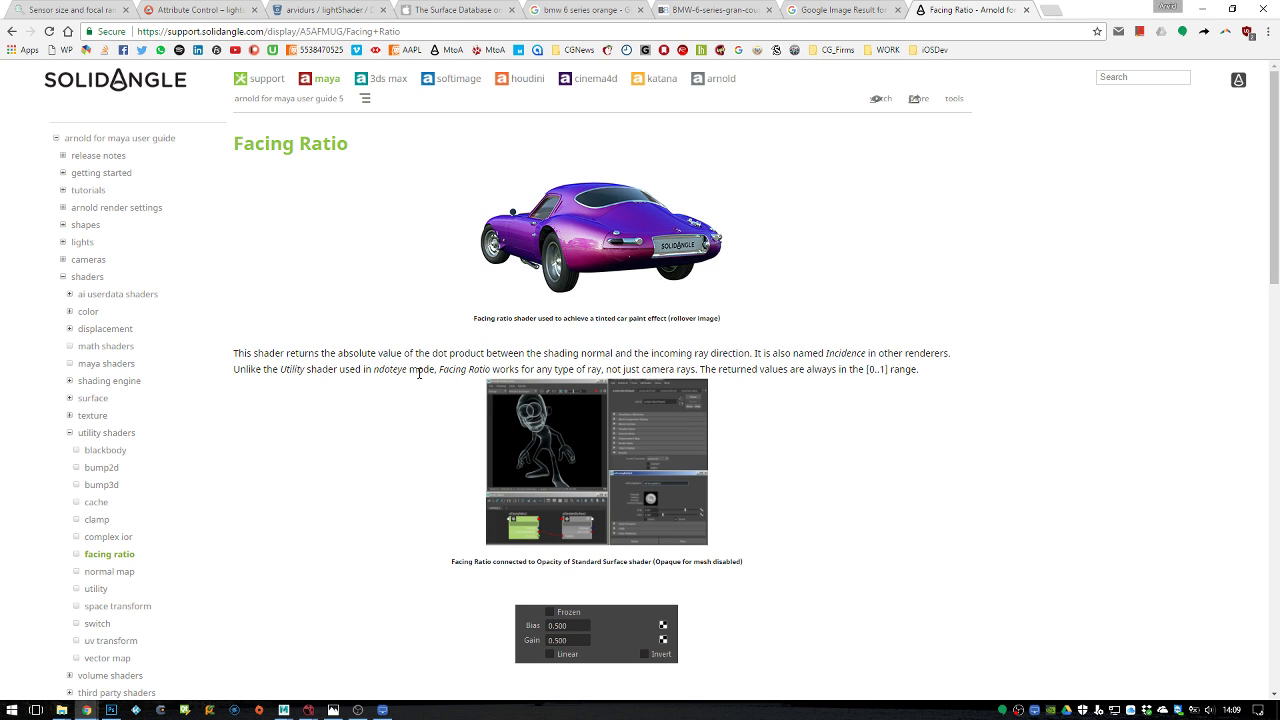
scroll(400, 434, "down", 3)
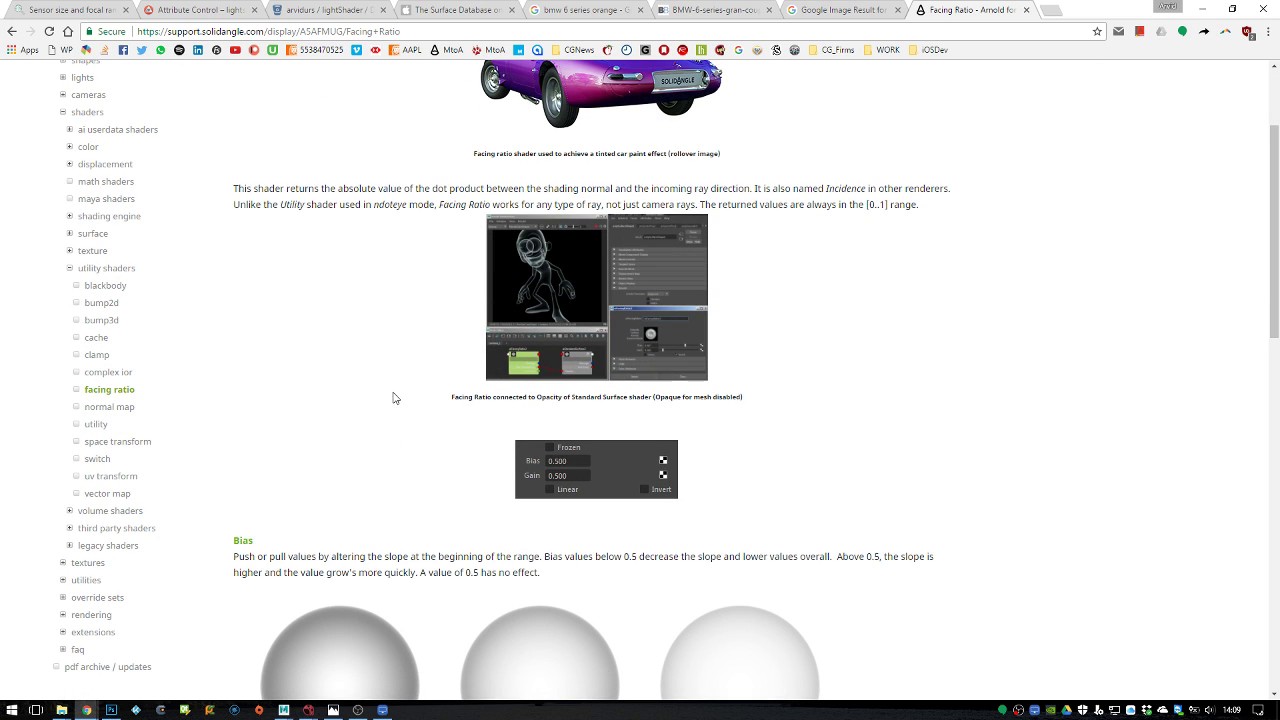
scroll(398, 400, "down", 4)
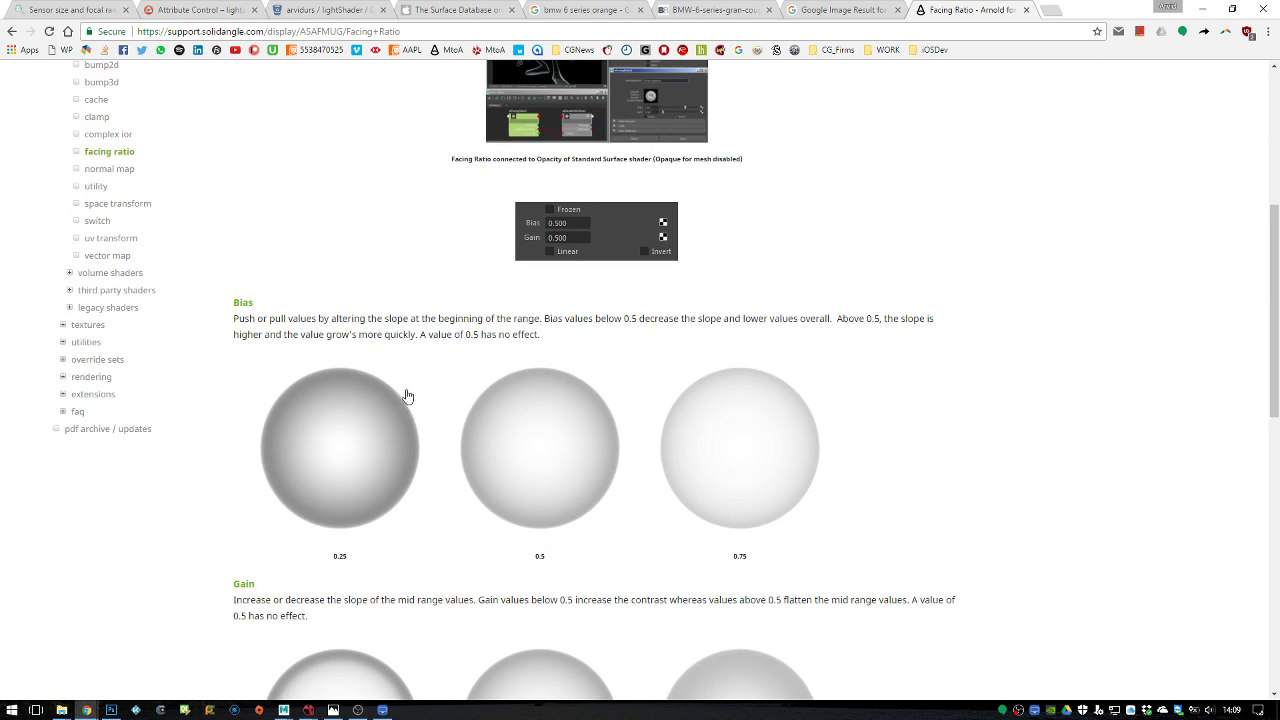
Switch back to Maya, inspect aiFacingRatio1's attributes and move place2dTexture1 farther away from ramp1
key("alt+Tab")
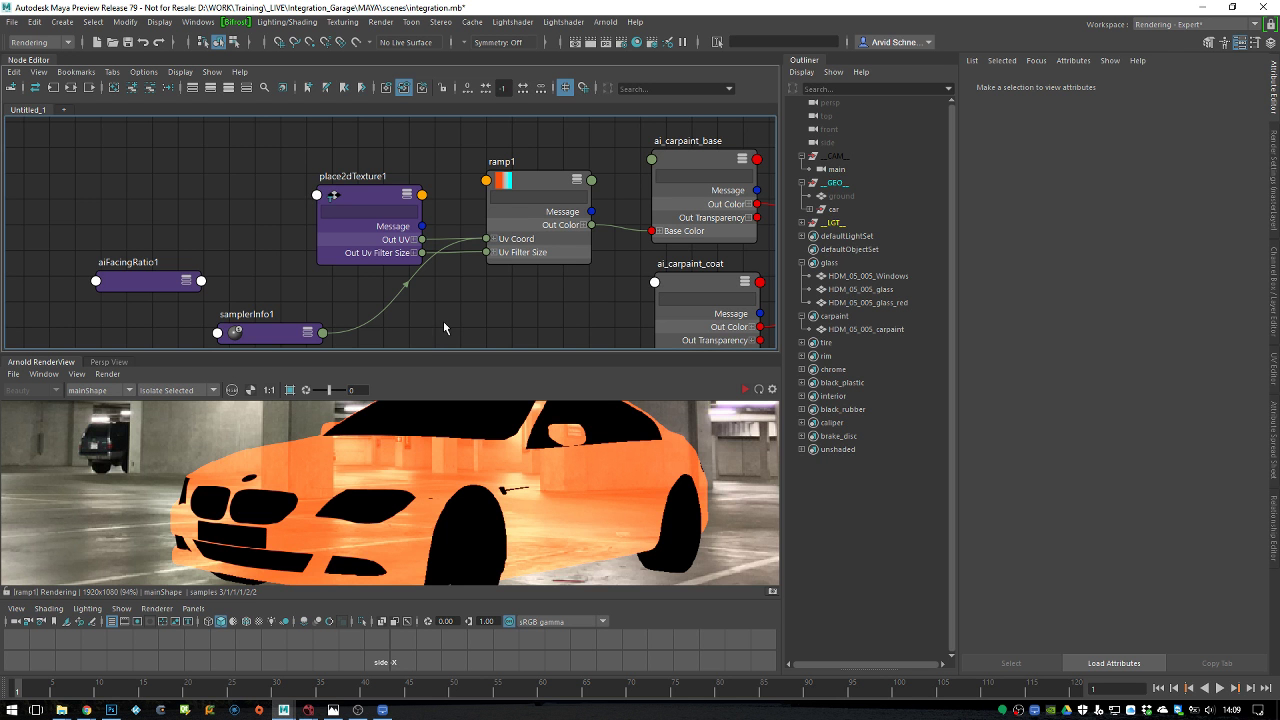
middle_click_drag(217, 238, 277, 156, "alt")
left_click(237, 200)
middle_click_drag(479, 253, 383, 228, "alt")
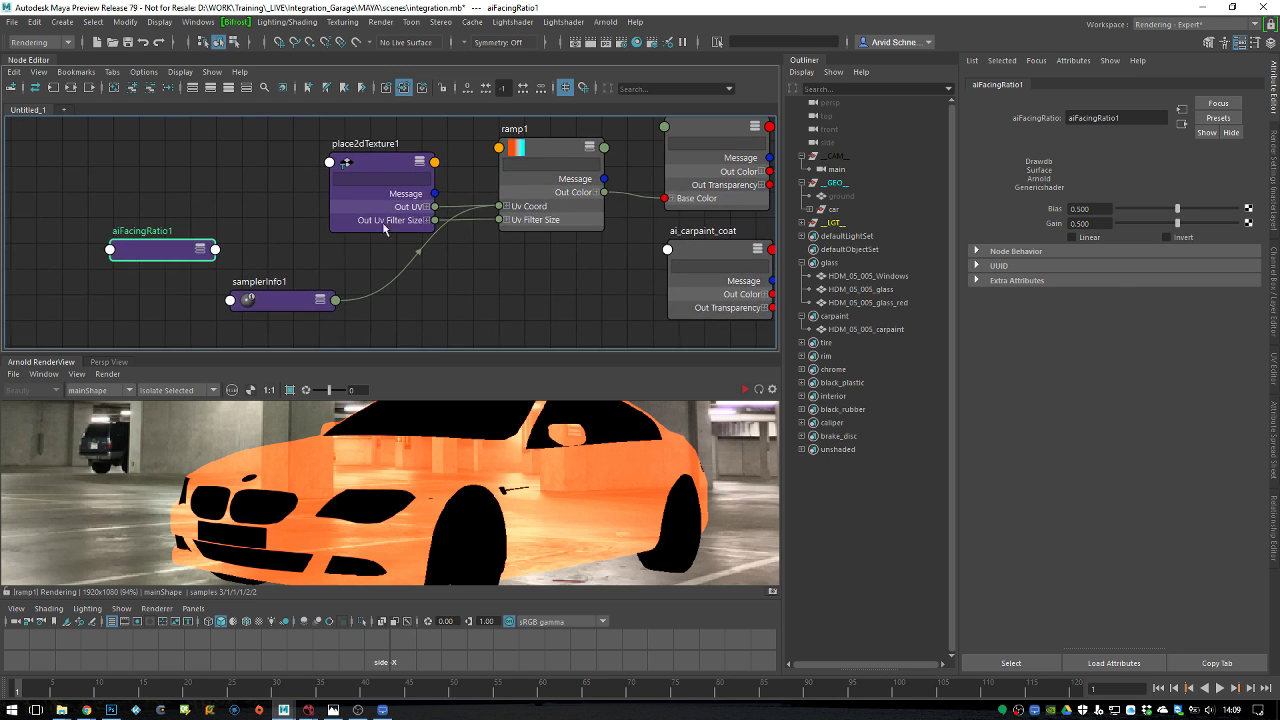
left_click_drag(345, 162, 286, 136)
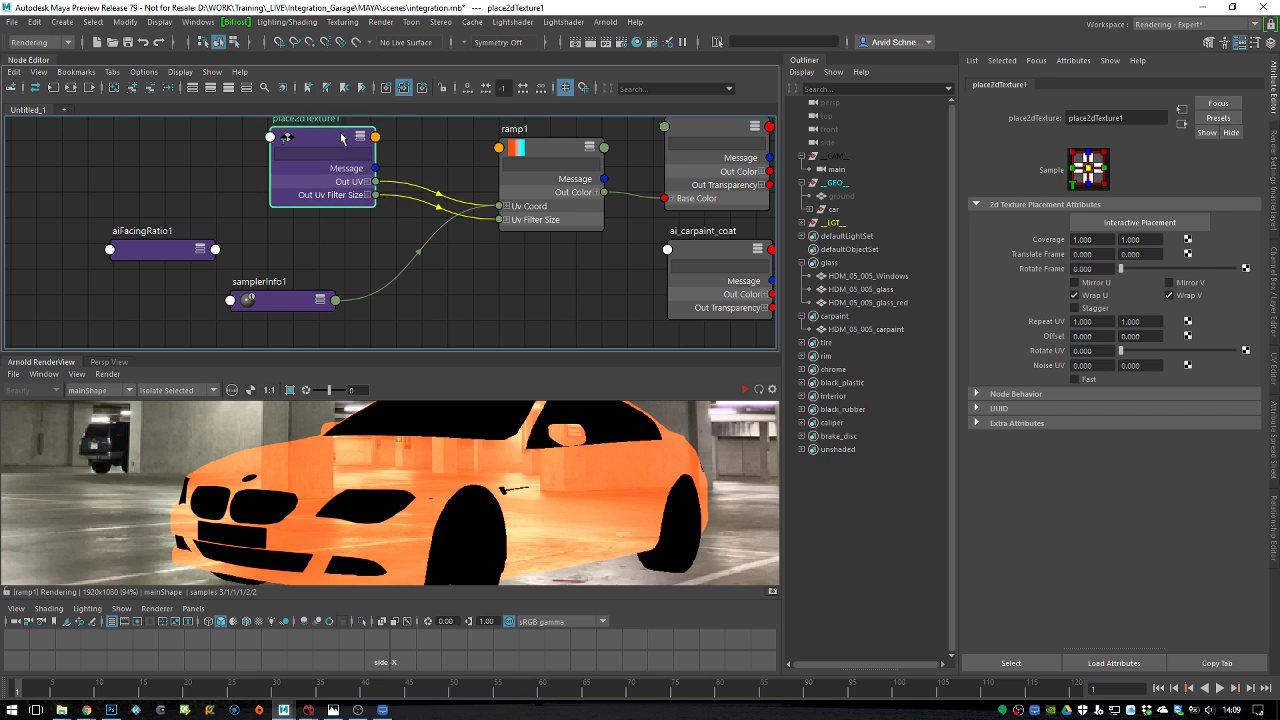
Delete place2dTexture1 and try to connect aiFacingRatio1 directly to ramp1
key("Delete")
left_click(563, 147)
middle_click_drag(152, 254, 554, 149)
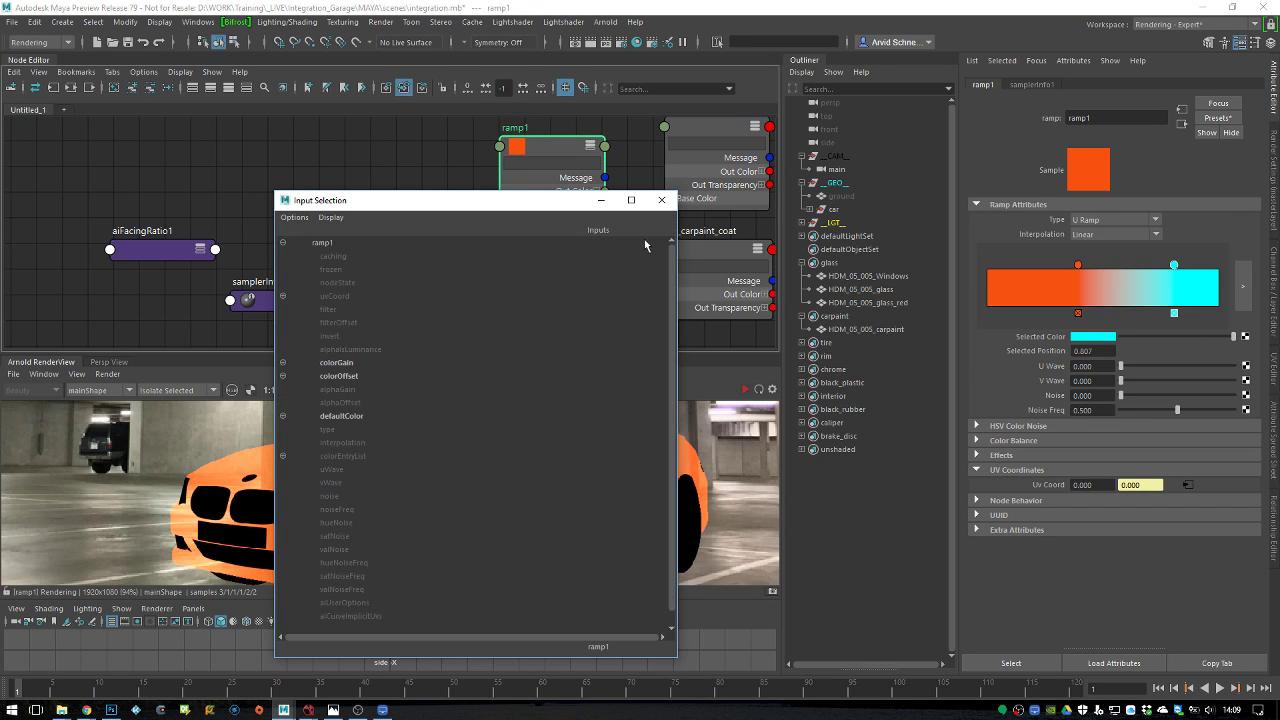
key("super")
left_click(661, 200)
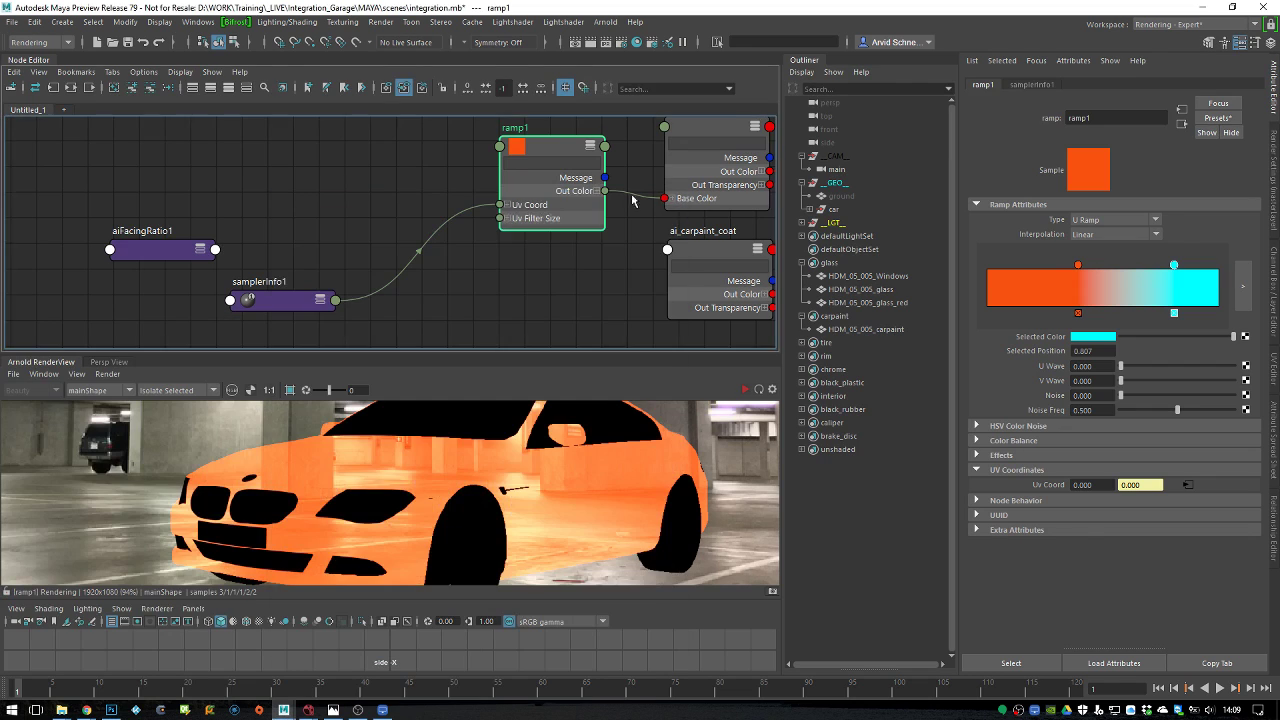
Open the Connection Editor with aiFacingRatio1 loaded as the source and ramp1 as the target
left_click(424, 191)
key("space")
left_click_drag(395, 140, 588, 338)
left_click(160, 248)
left_click(383, 168)
left_click_drag(470, 136, 710, 191)
left_click(545, 152)
left_click(519, 303)
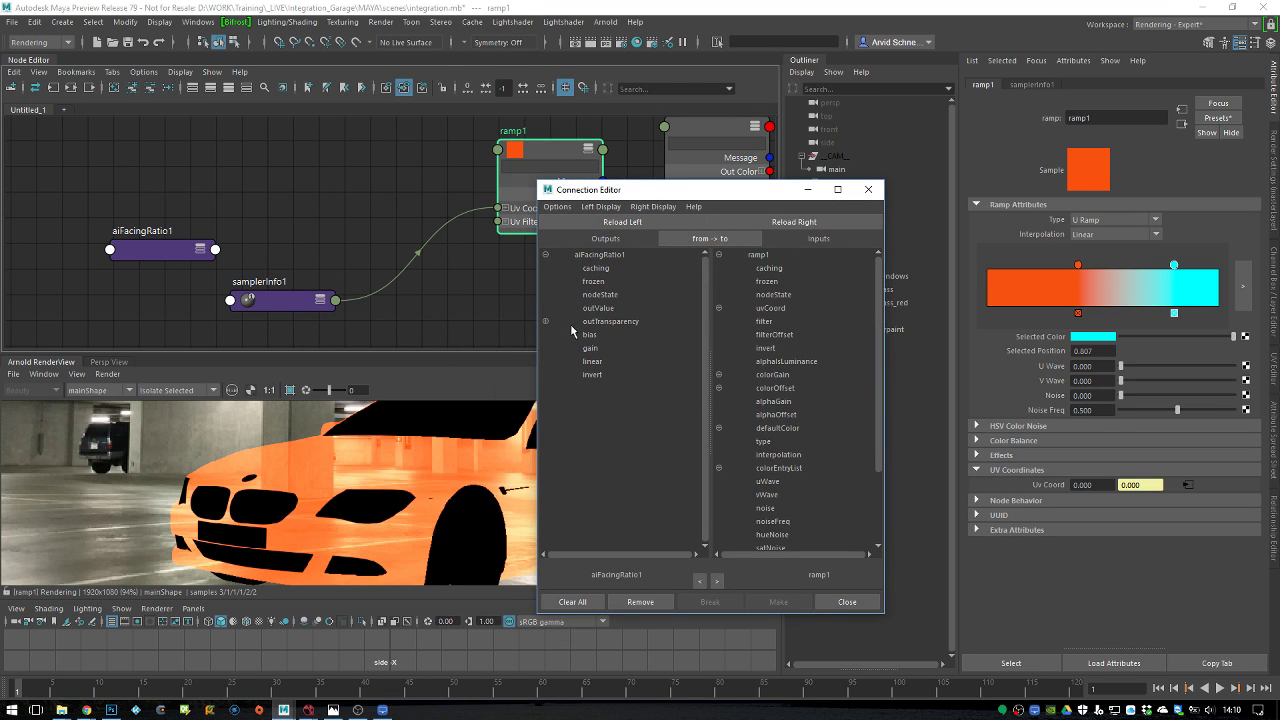
Connect aiFacingRatio1's outValue to the vCoord input of ramp1 and close the Connection Editor
left_click(603, 308)
mouse_move(875, 358)
left_mouse_down()
mouse_move(856, 393)
mouse_move(876, 439)
mouse_move(881, 357)
left_mouse_up()
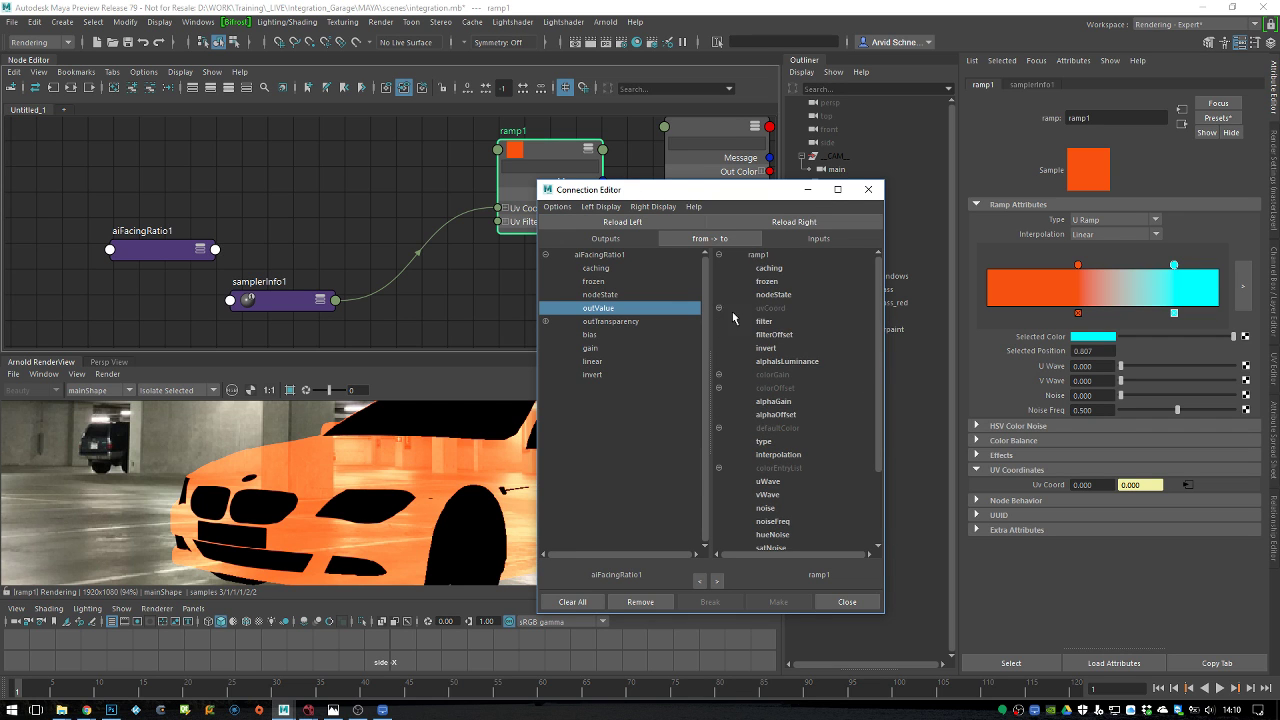
left_click(718, 308)
left_click(781, 336)
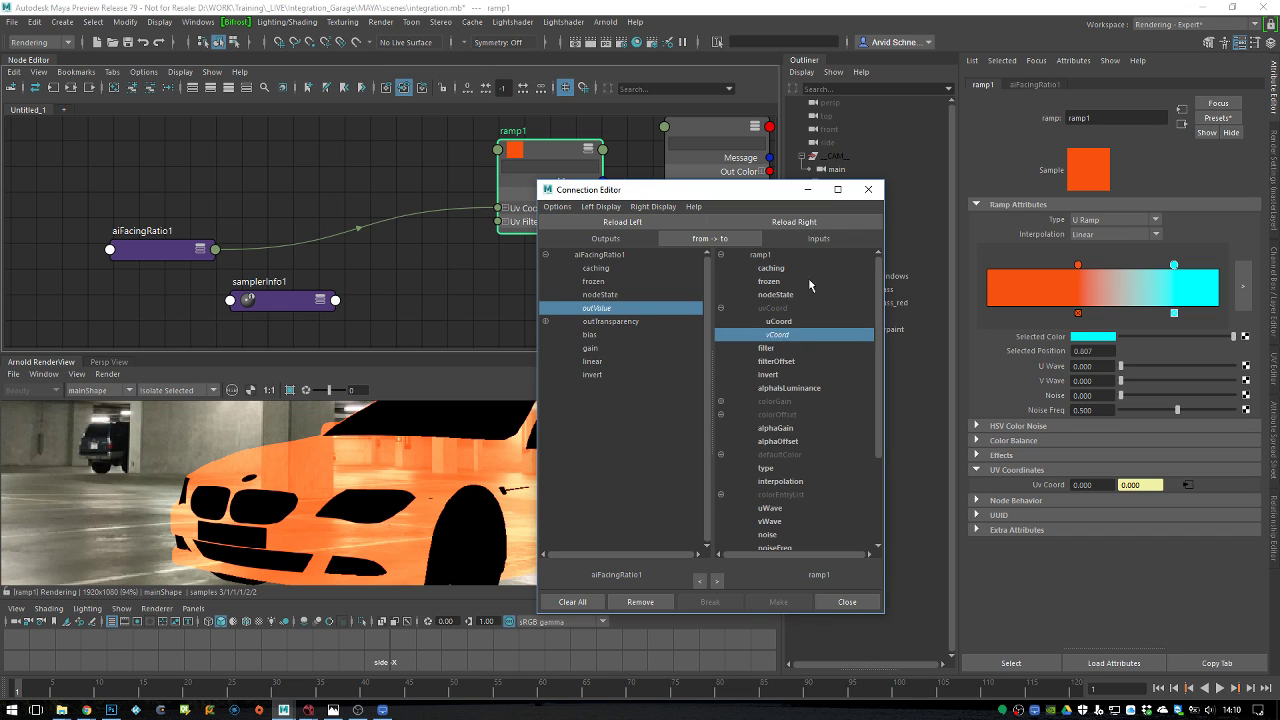
left_click(868, 190)
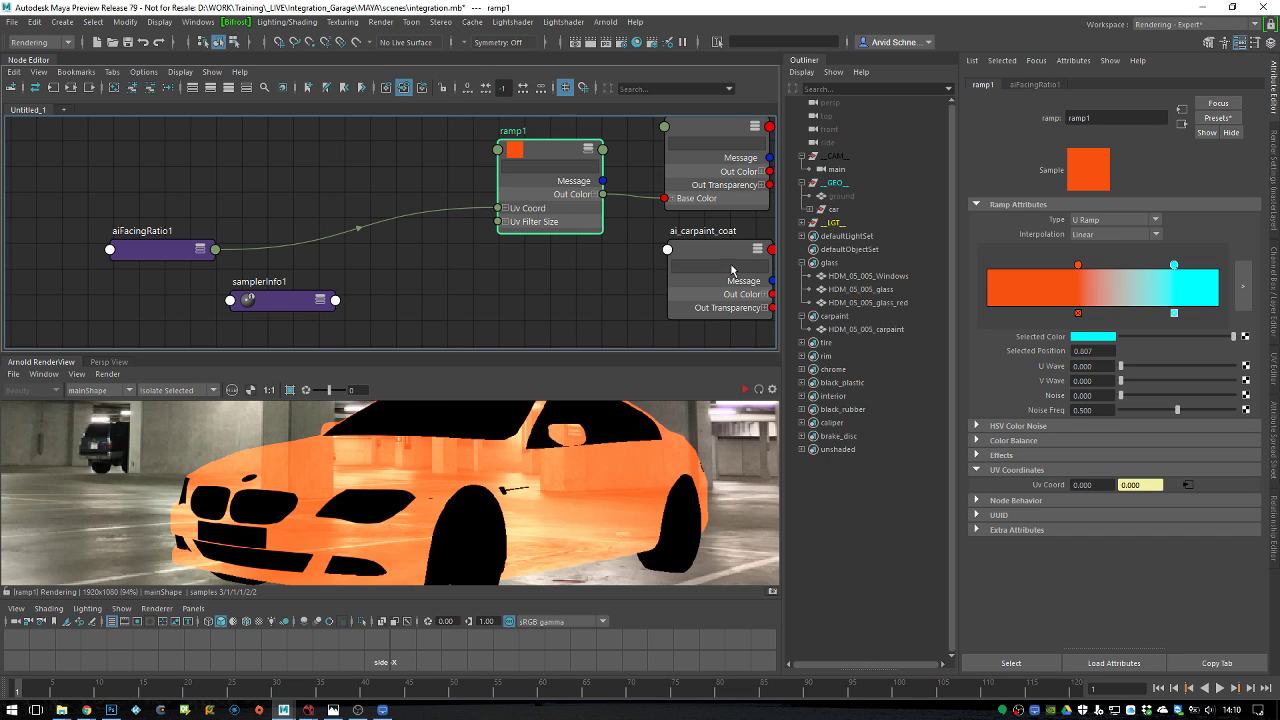
Update the full scene in the Arnold RenderView and isolate ai_carpaint_base to check the ramp in the render
left_click(107, 373)
left_click(140, 473)
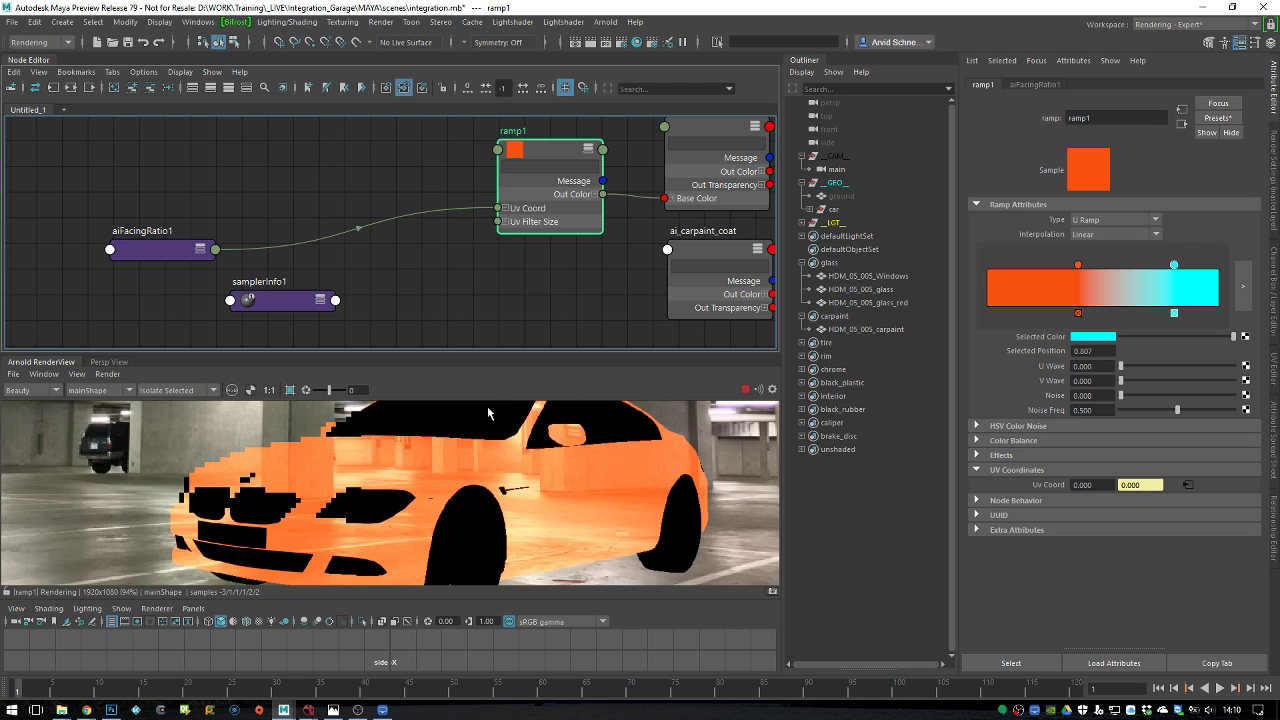
left_click_drag(556, 150, 528, 154)
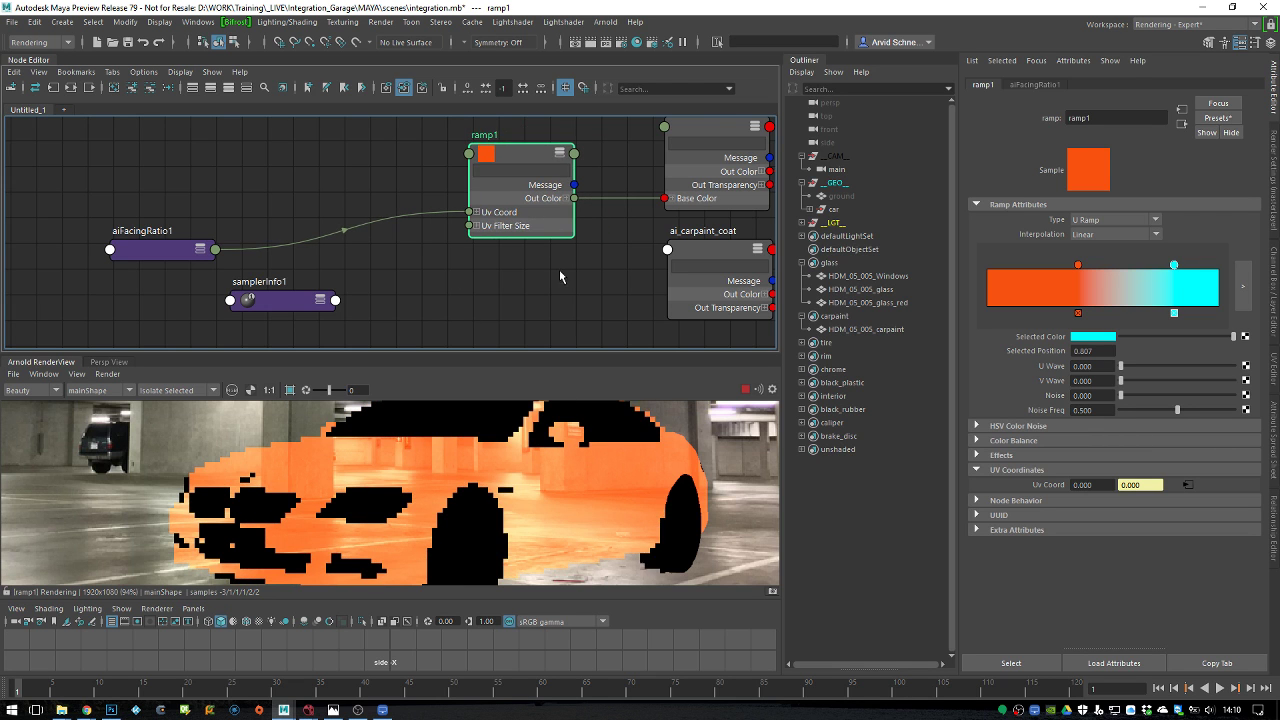
middle_click_drag(707, 130, 634, 172)
left_click(634, 172)
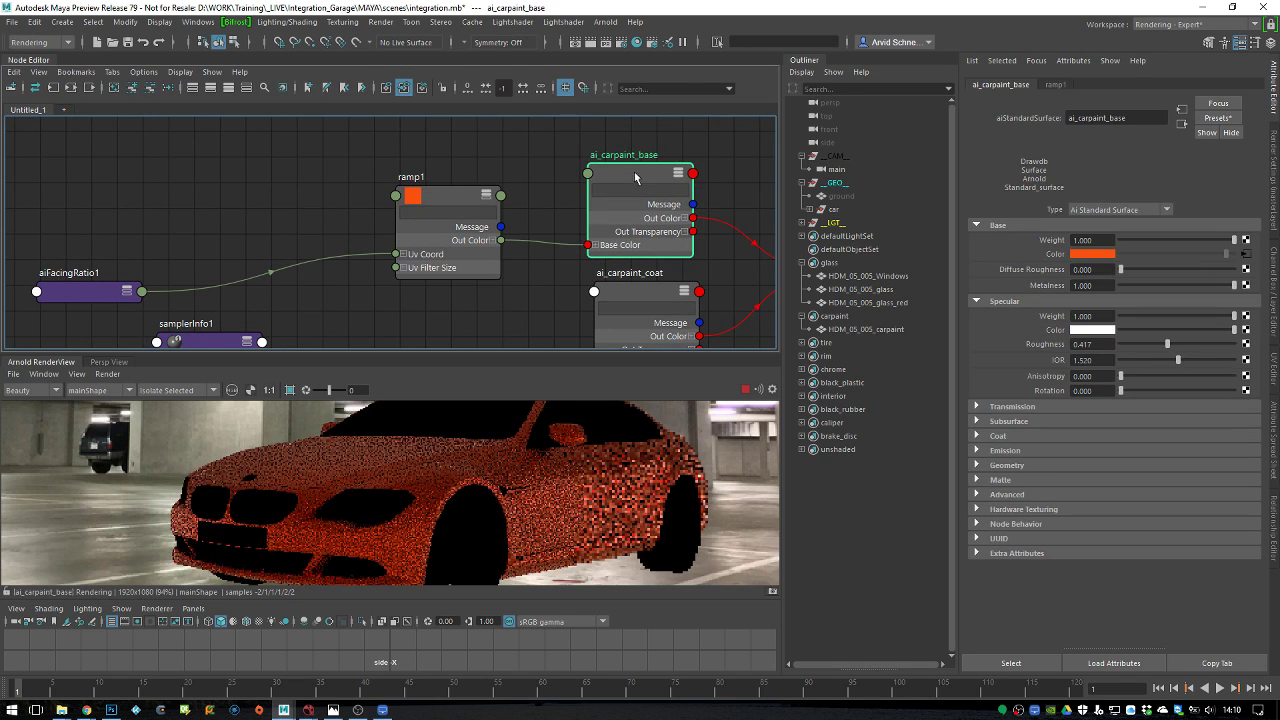
middle_click_drag(519, 323, 530, 268)
scroll(530, 268, "down", 2)
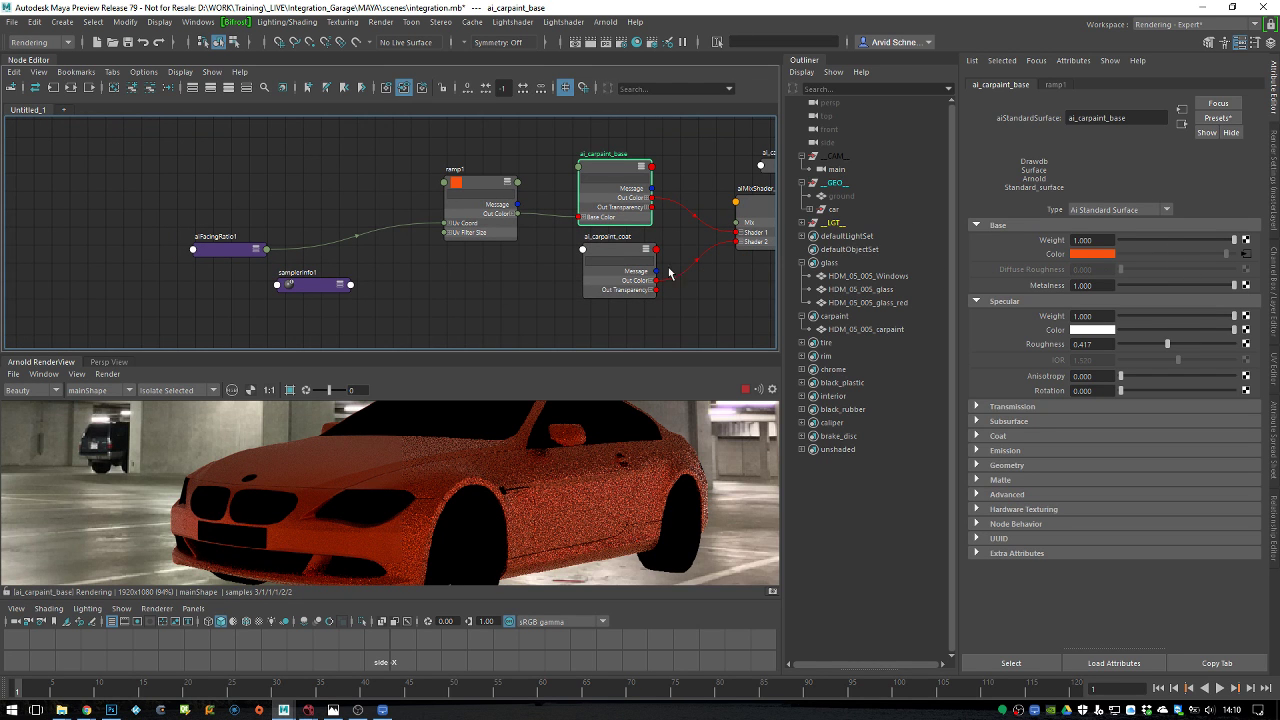
Turn on the Linear option of aiFacingRatio1 and adjust its Bias
left_click_drag(237, 257, 293, 234)
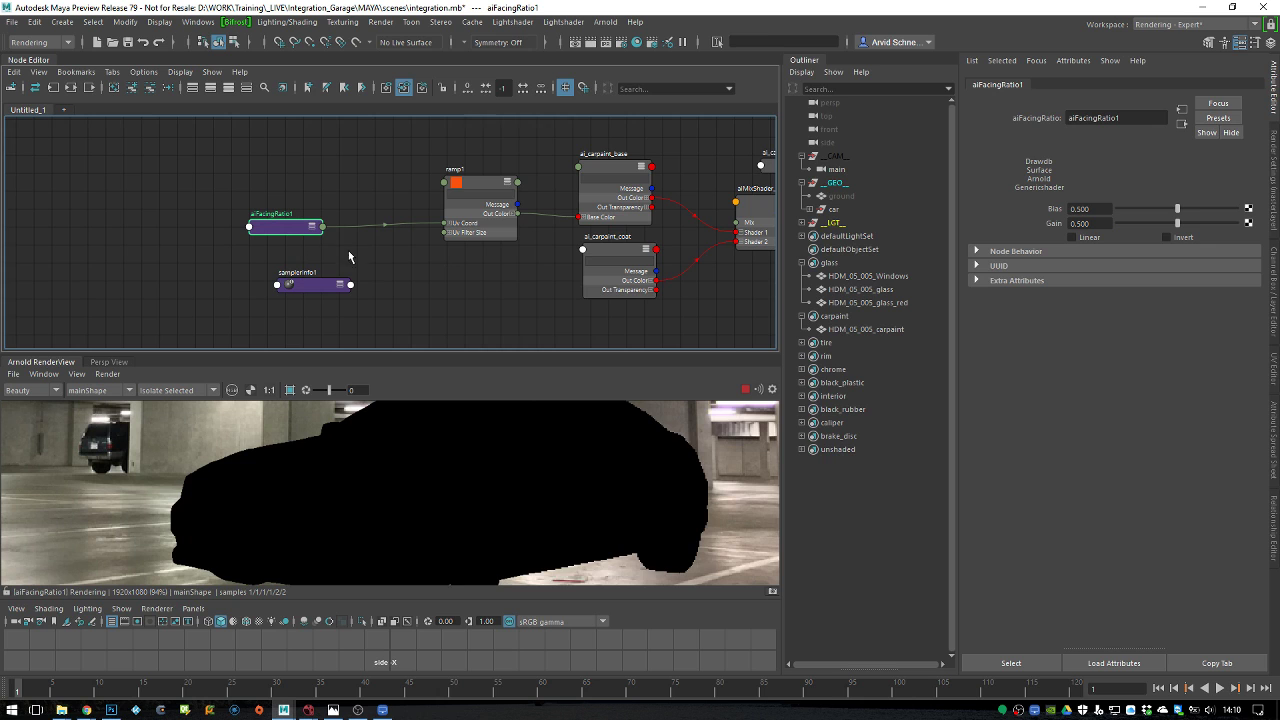
left_click(1103, 243)
mouse_move(1177, 208)
left_mouse_down()
mouse_move(1166, 208)
mouse_move(1195, 223)
left_mouse_up()
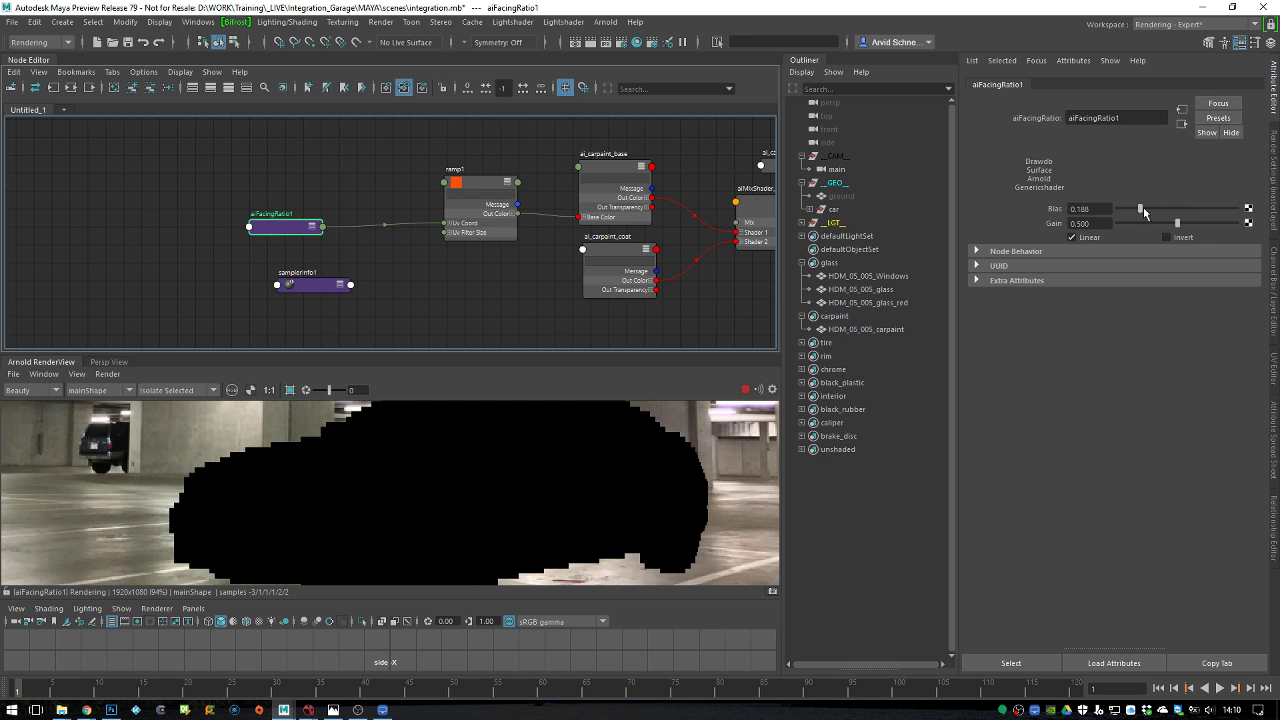
Create an aiFlat shader in the empty graph area below ramp1
left_click(404, 271)
key("Tab")
type("a")
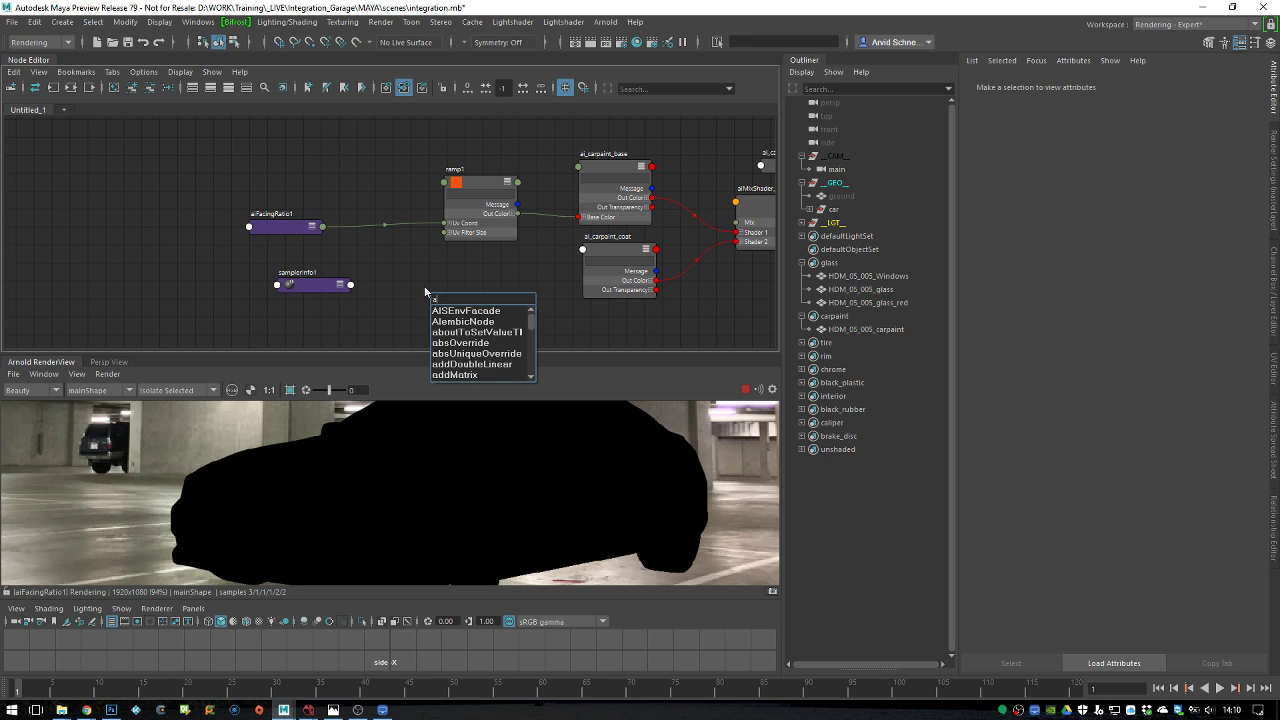
type("iflat")
key("Return")
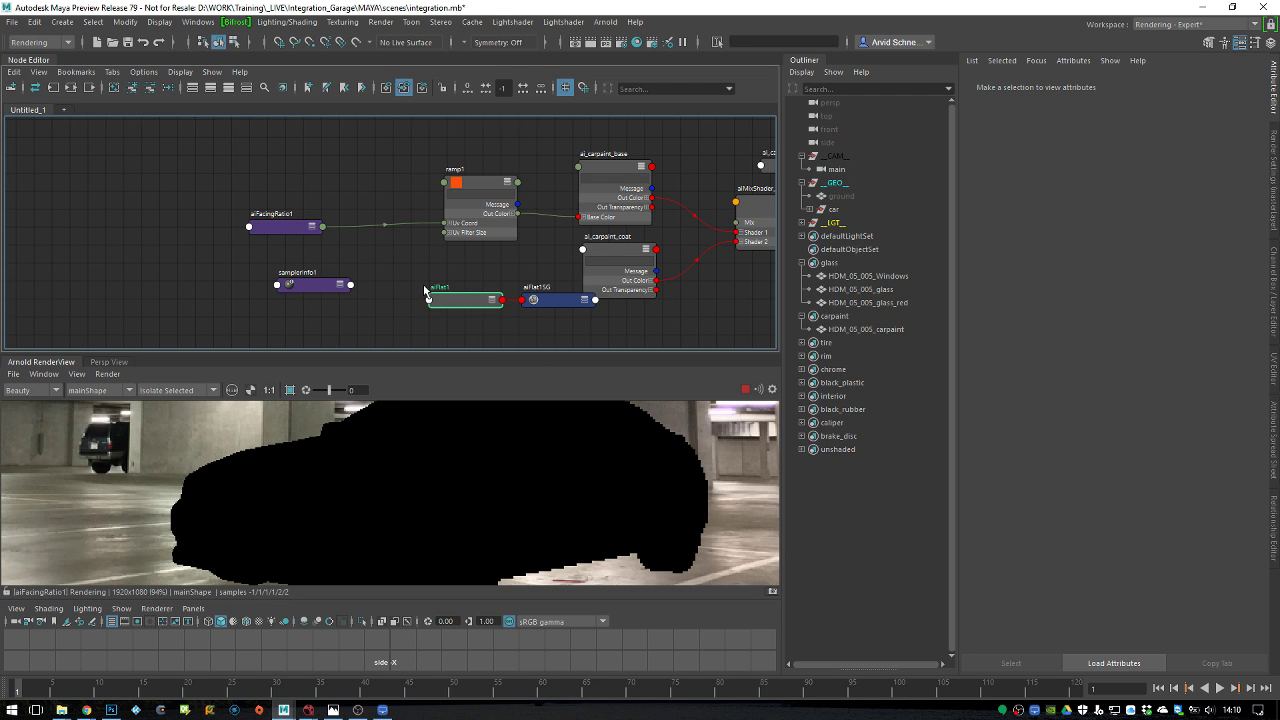
left_click(387, 305)
Create a polygon sphere in the perspective view and hide the __GEO__ group
left_click(108, 361)
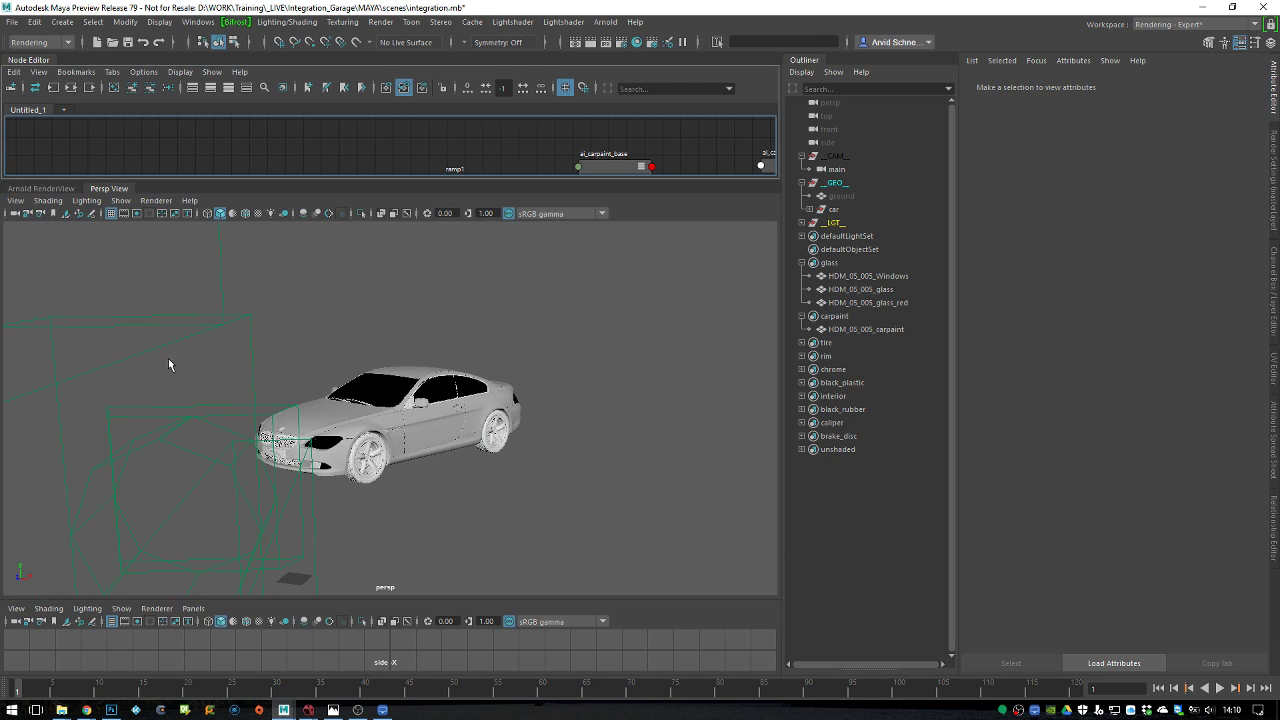
right_click(483, 328, "shift")
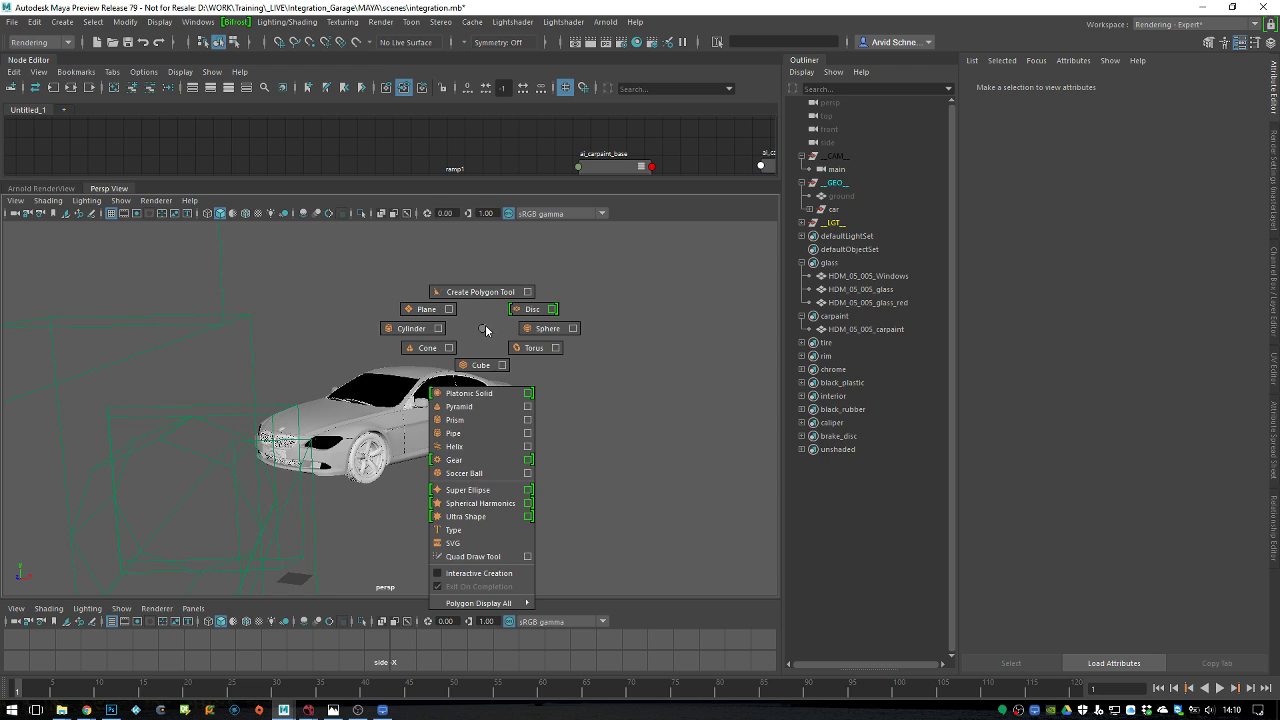
left_click(545, 328)
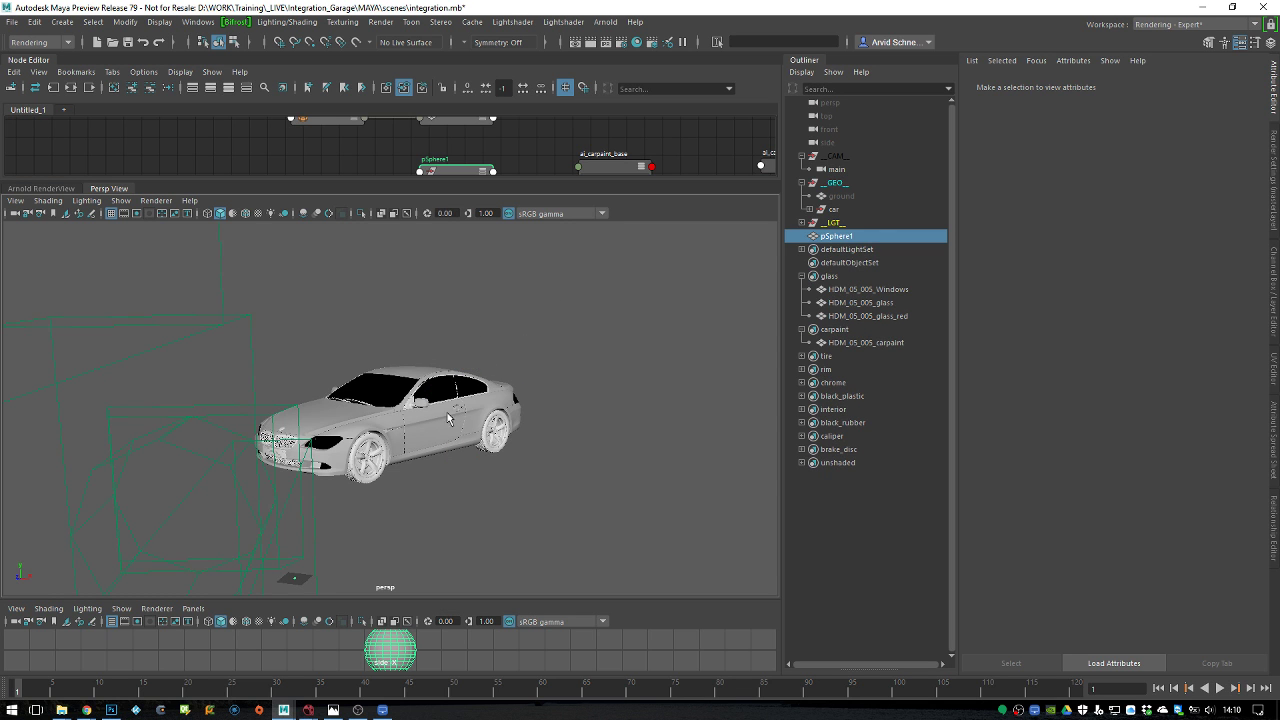
left_click(857, 184)
key("ctrl+h")
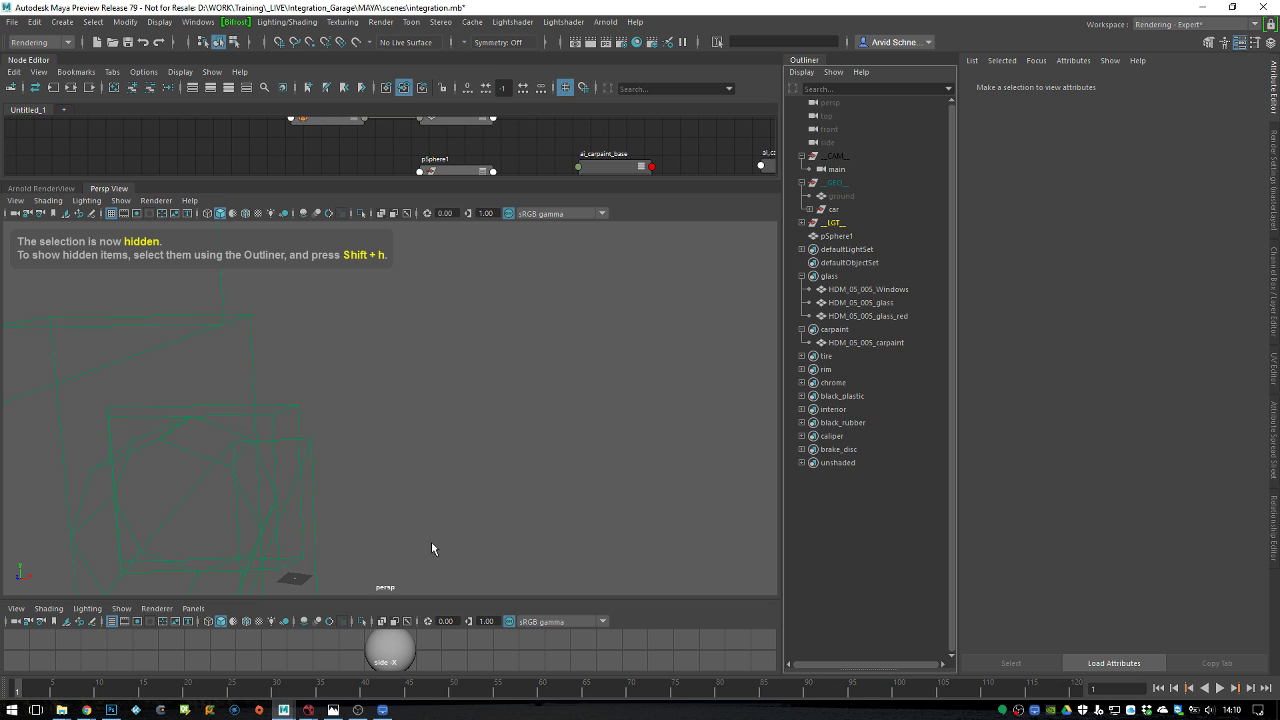
Scale pSphere1 uniformly to about 25.33 and raise it to about 151.9 on the Y axis
left_click(801, 276)
left_click(801, 276)
left_click(836, 236)
left_click_drag(311, 572, 405, 429)
key("w")
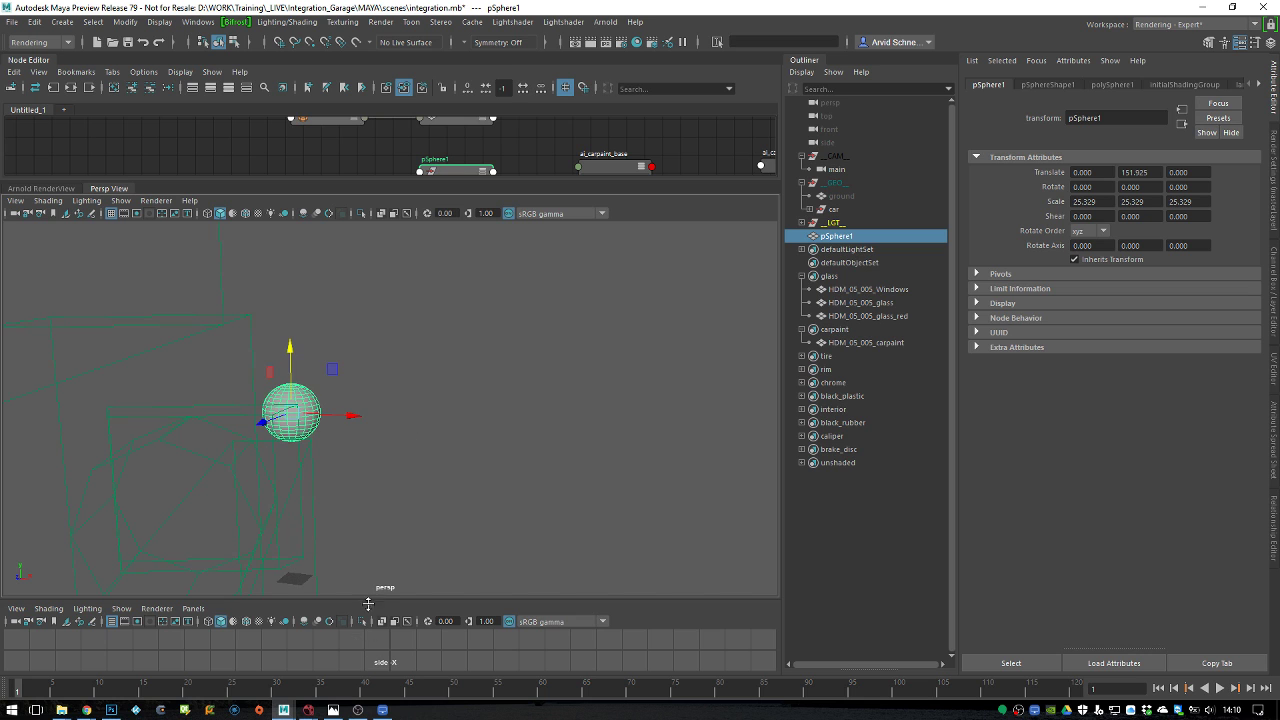
Enlarge the lower viewport and set it to show the persp camera
left_click_drag(367, 604, 367, 414)
left_click(195, 422)
mouse_move(215, 431)
left_click(360, 440)
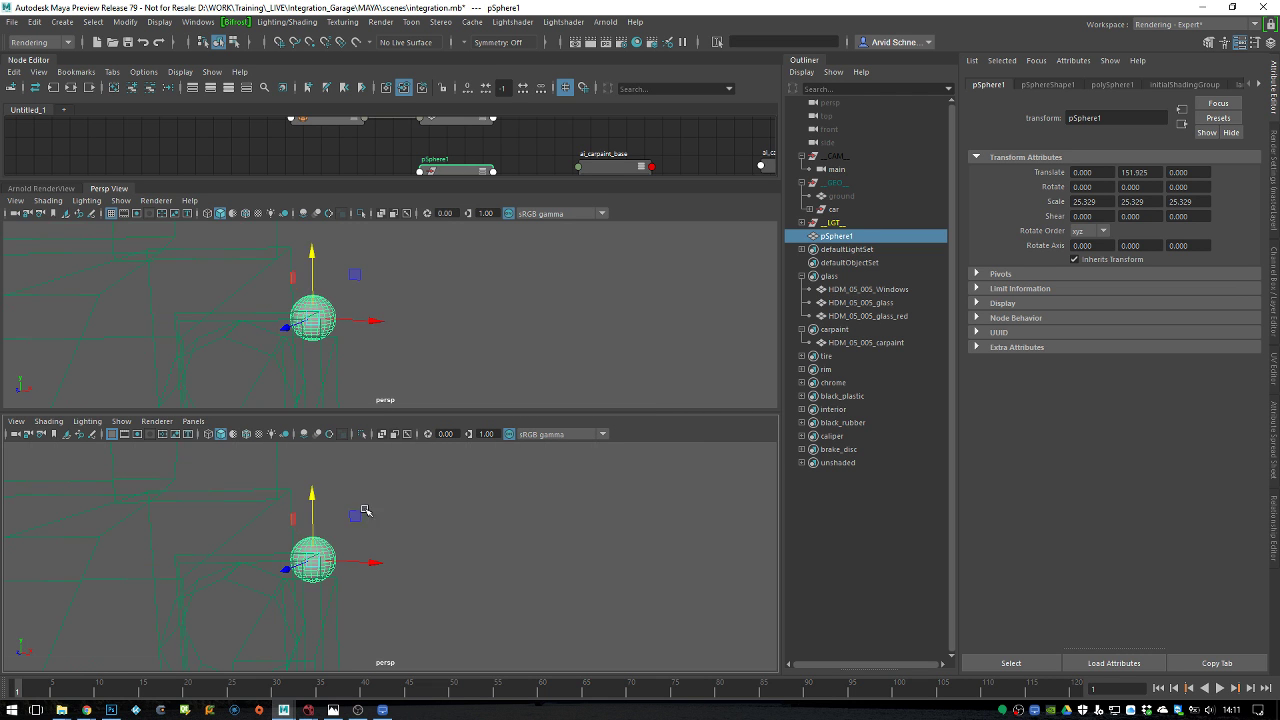
Frame the sphere through the main camera in the lower viewport and undo that view change
left_click(193, 421)
mouse_move(288, 435)
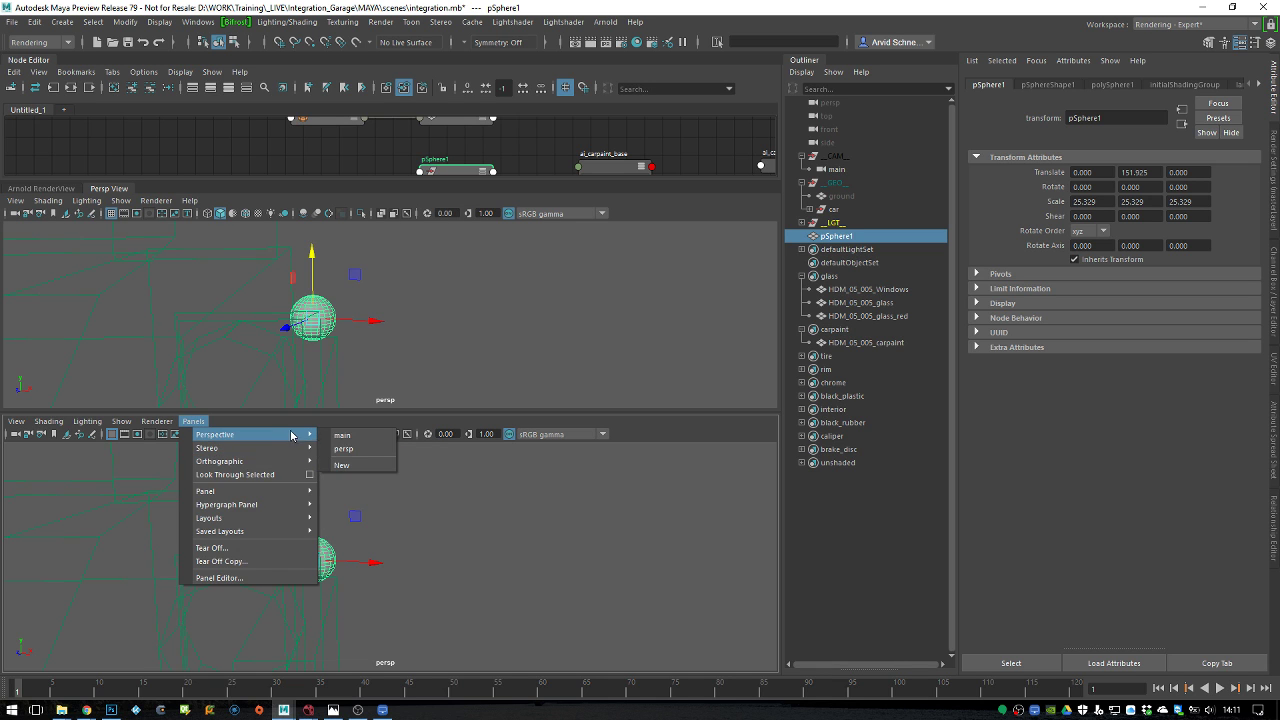
left_click(343, 436)
key("f")
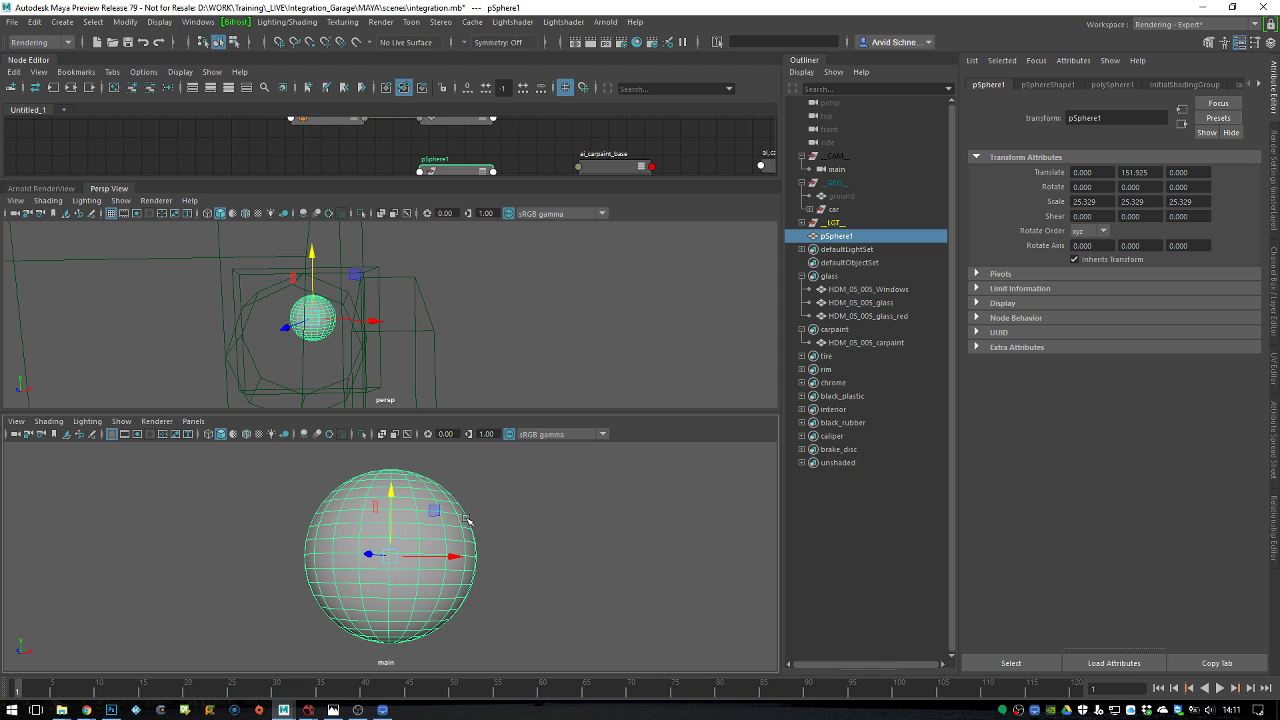
left_click(16, 421)
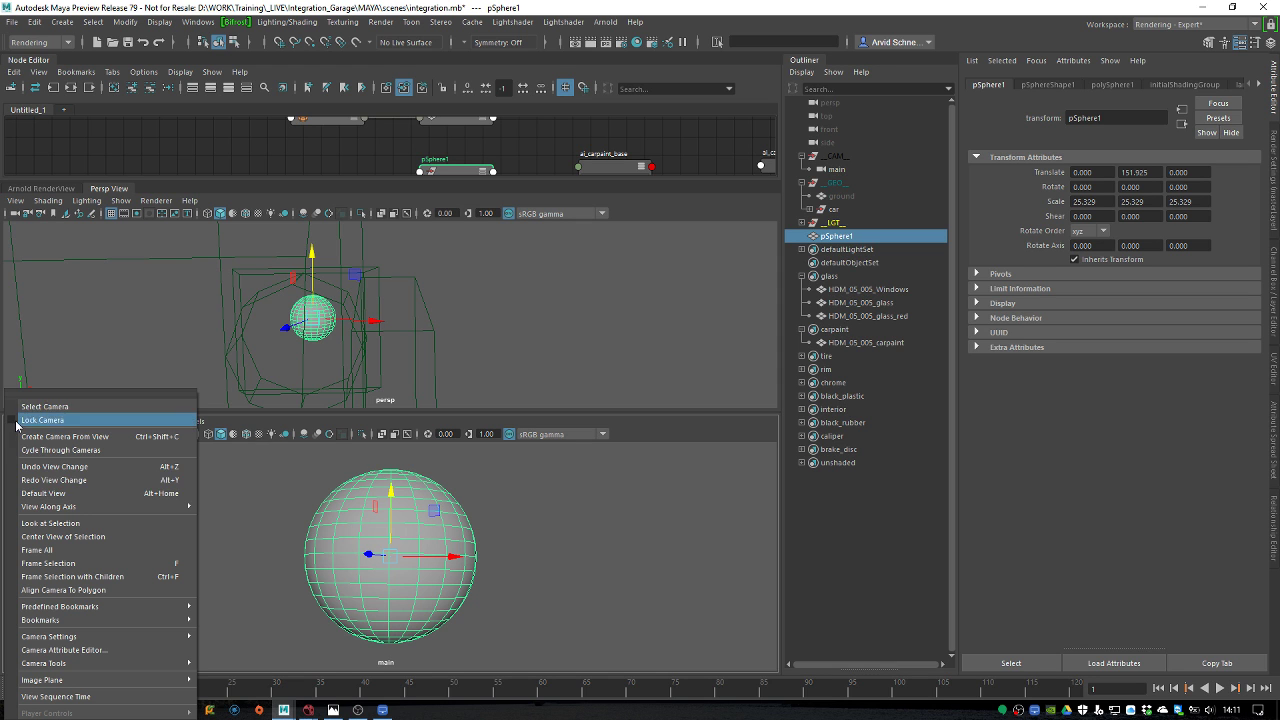
left_click(88, 466)
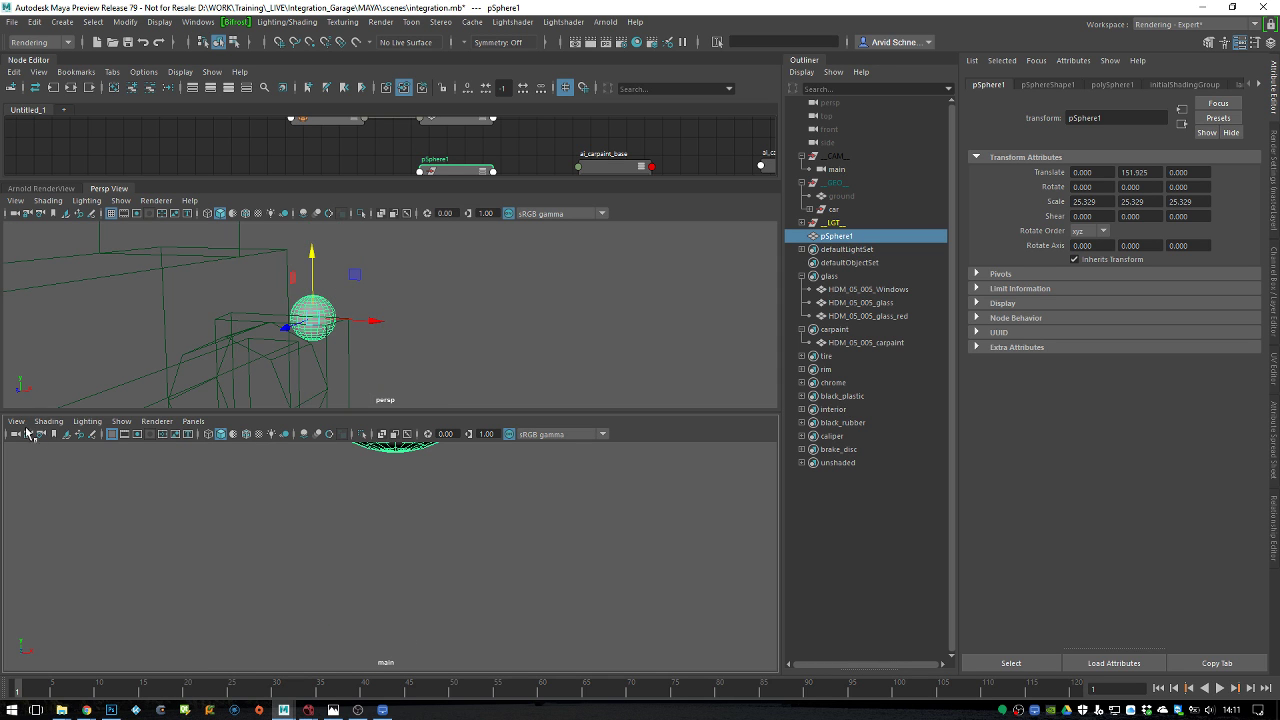
Switch the lower viewport back to the persp camera and frame pSphere1 in it
left_click(193, 421)
mouse_move(232, 436)
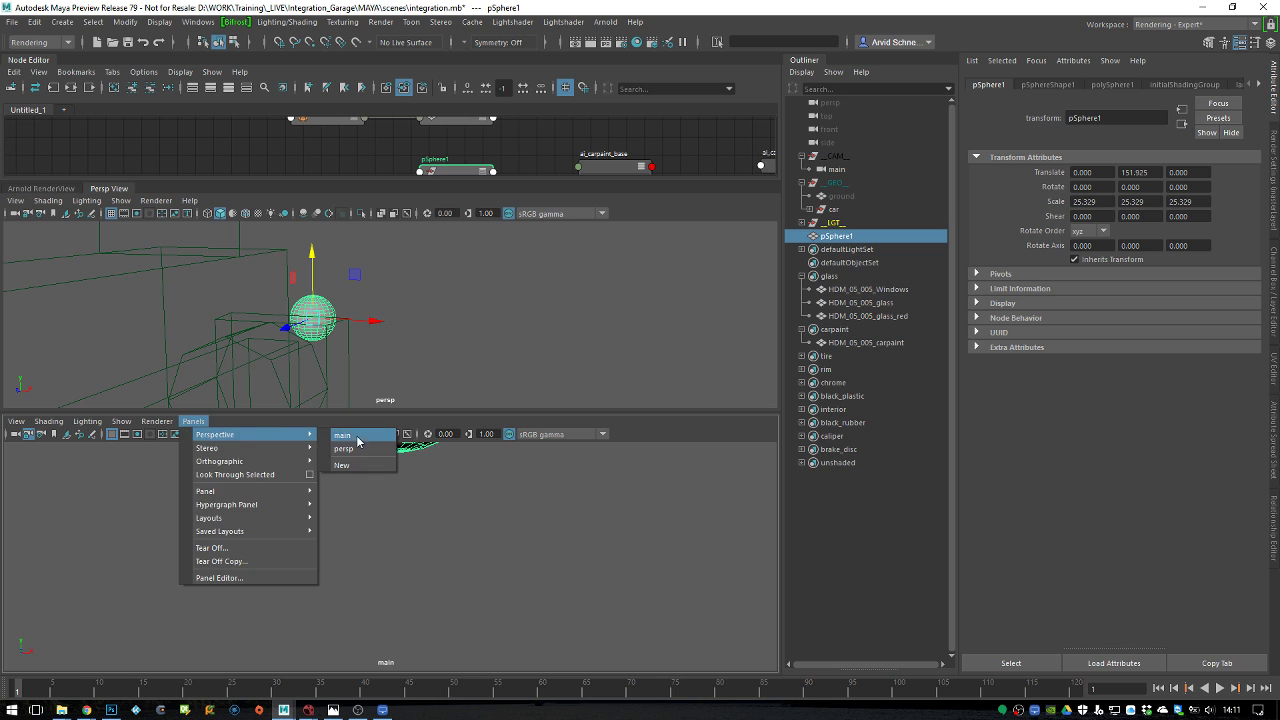
left_click(345, 434)
key("f")
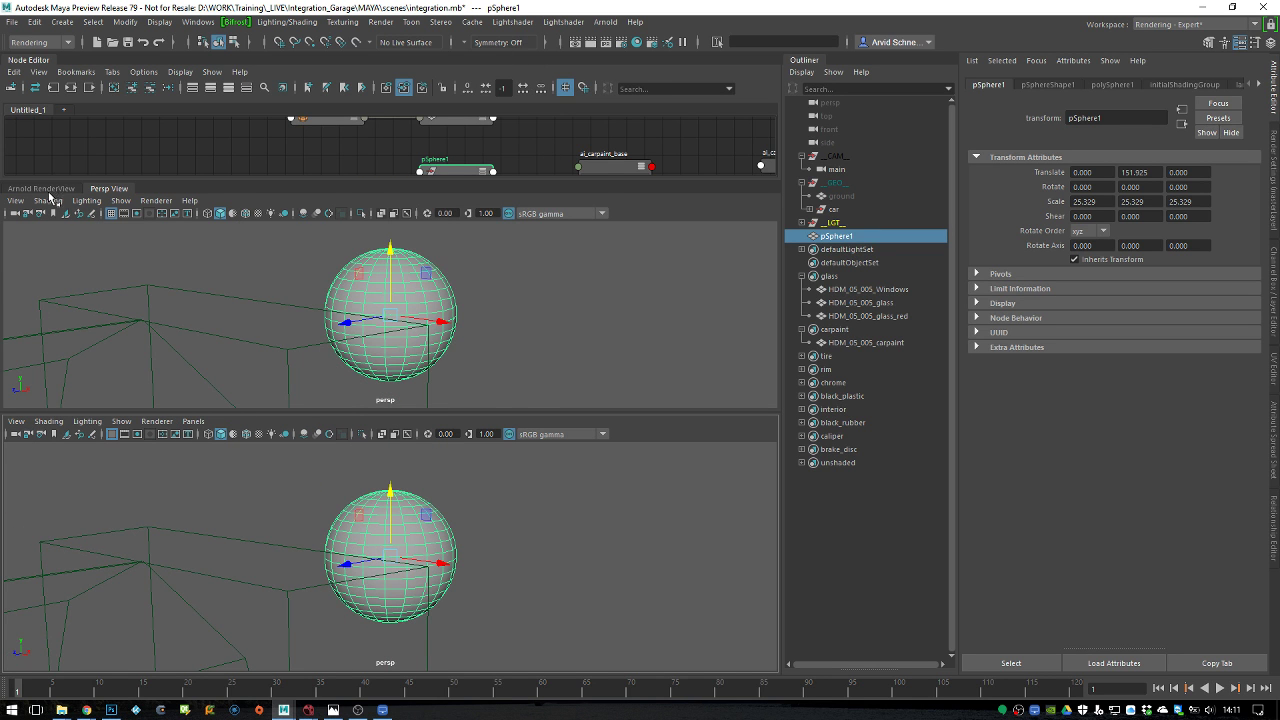
Bring back the Arnold RenderView, enlarge the Node Editor and move the pSphere1 node off ramp1
left_click(45, 189)
key("f")
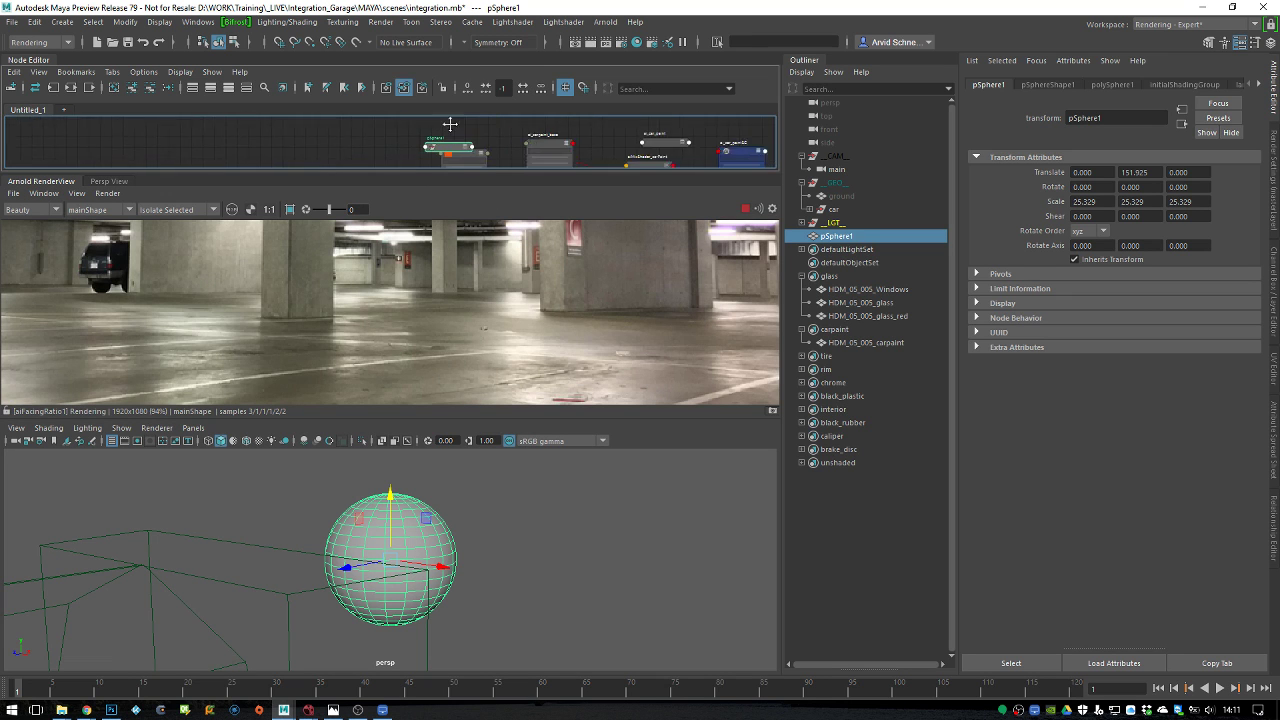
left_click_drag(483, 207, 518, 236)
scroll(572, 230, "up", 5)
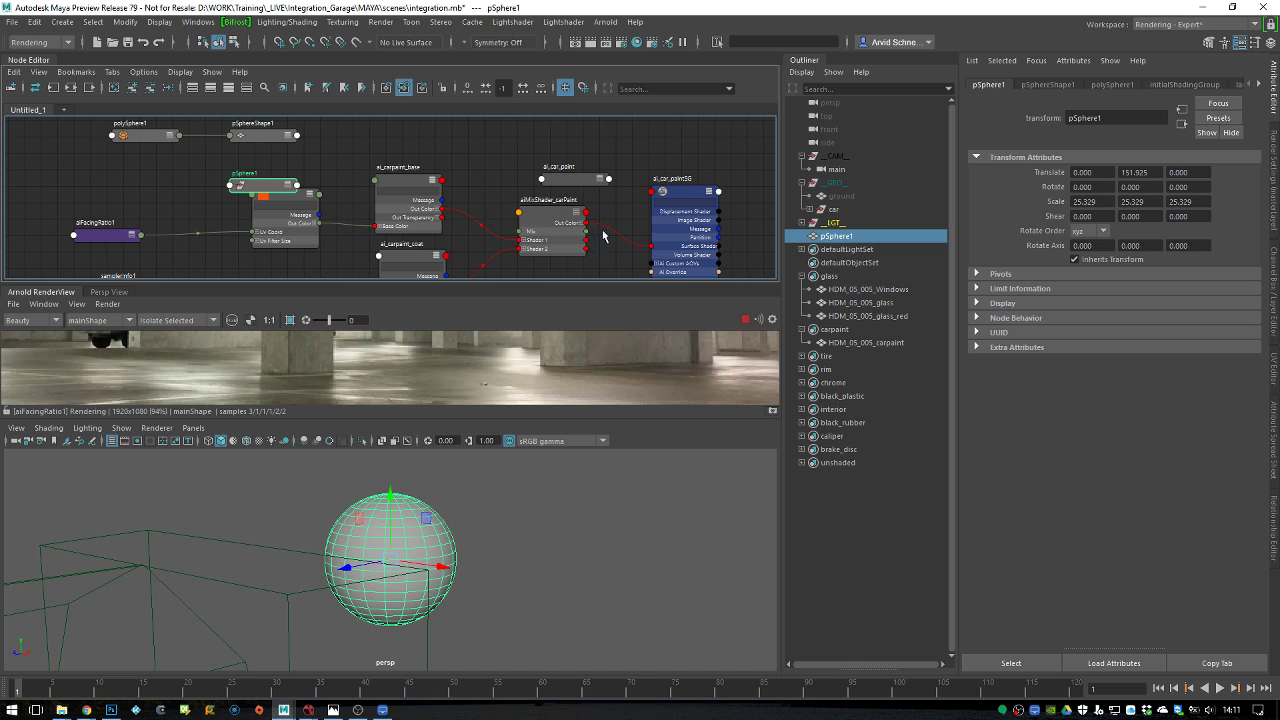
left_click(341, 183)
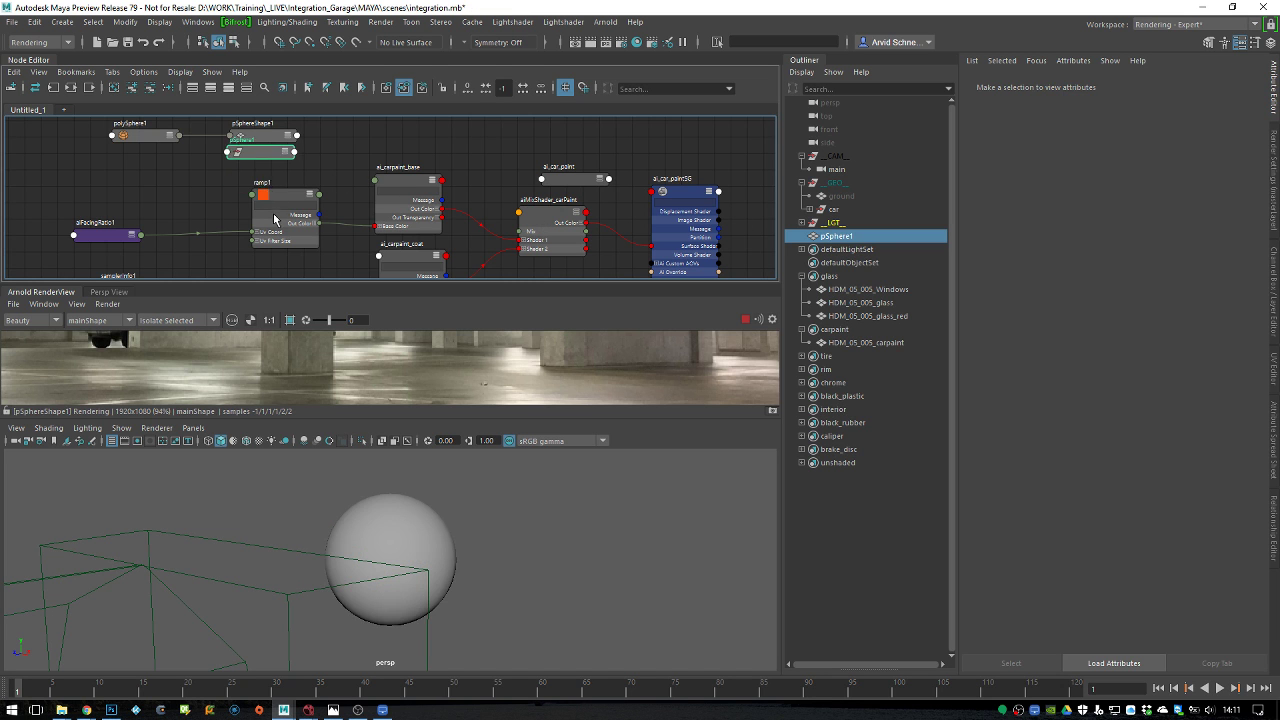
middle_click_drag(304, 207, 381, 167, "alt")
middle_click_drag(284, 278, 394, 243, "alt")
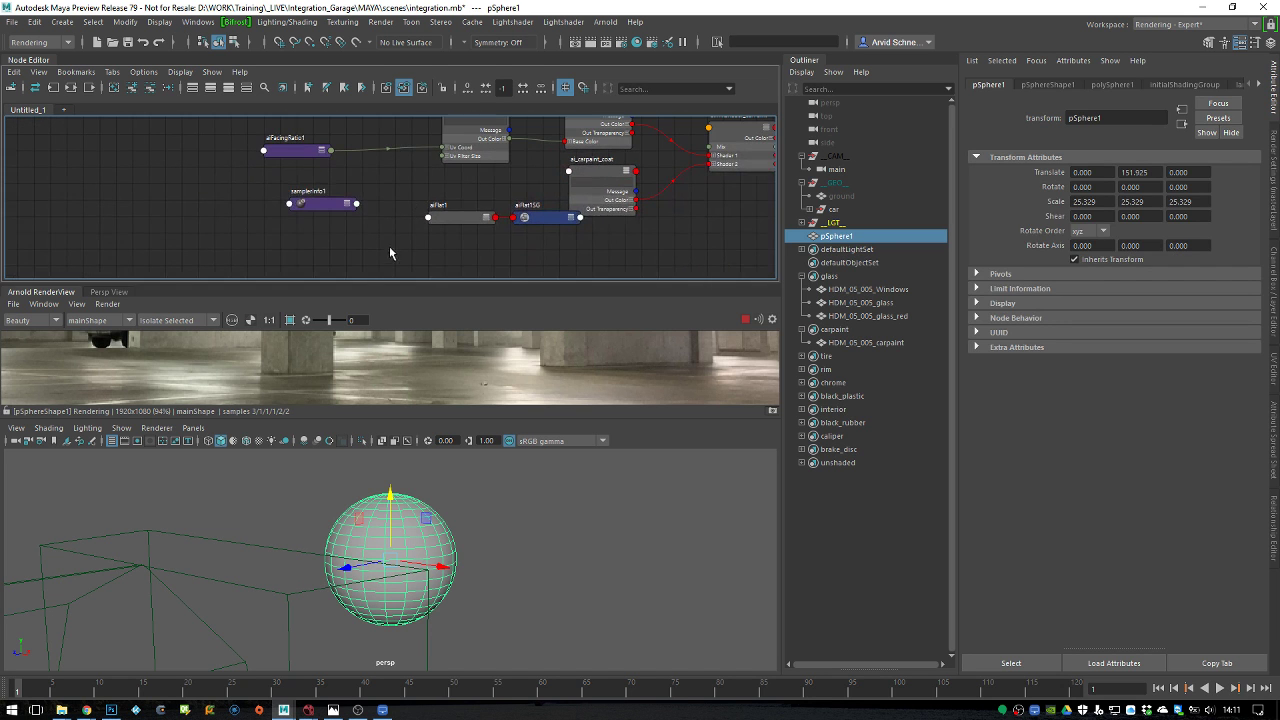
Create an aiStandardSurface shader below the aiFlat1 node
left_click(386, 250)
key("Tab")
type("aista")
key("Down")
key("Down")
key("Down")
key("Down")
key("Return")
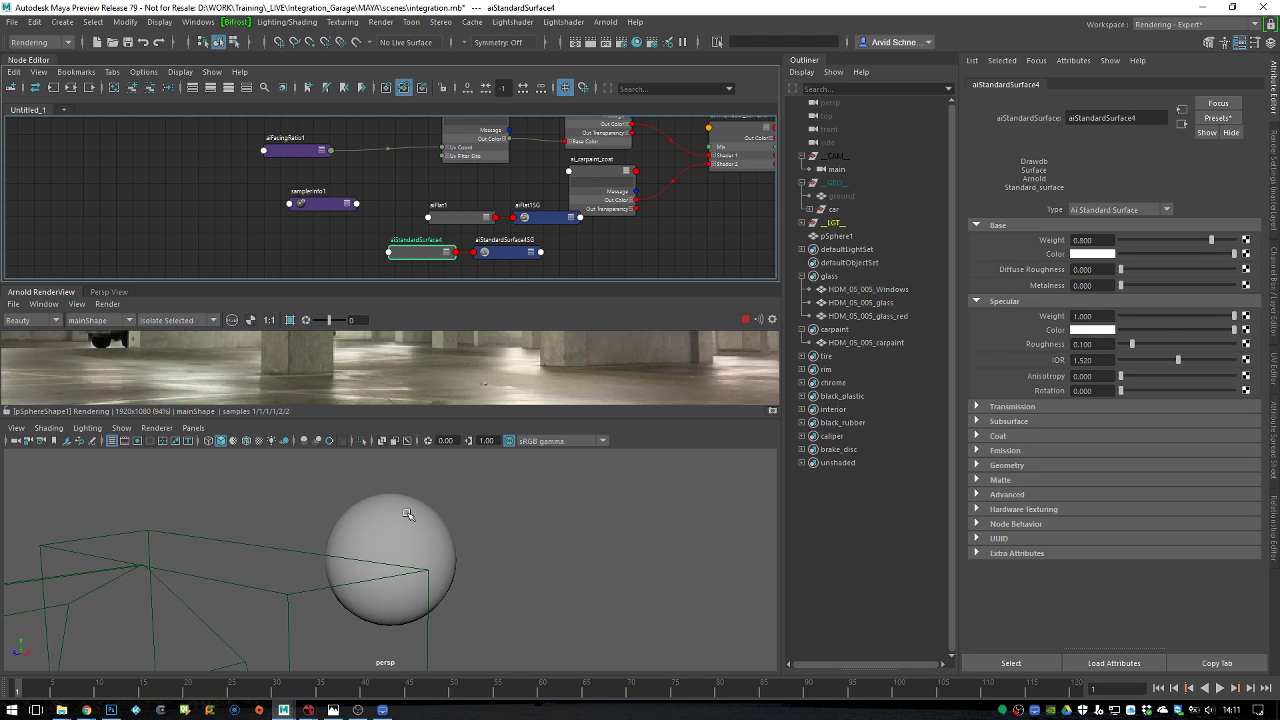
Assign aiFlat1 to the sphere and connect ramp1 to the shader's Color
right_click(449, 217)
right_click_drag(449, 217, 449, 180)
left_click(452, 217)
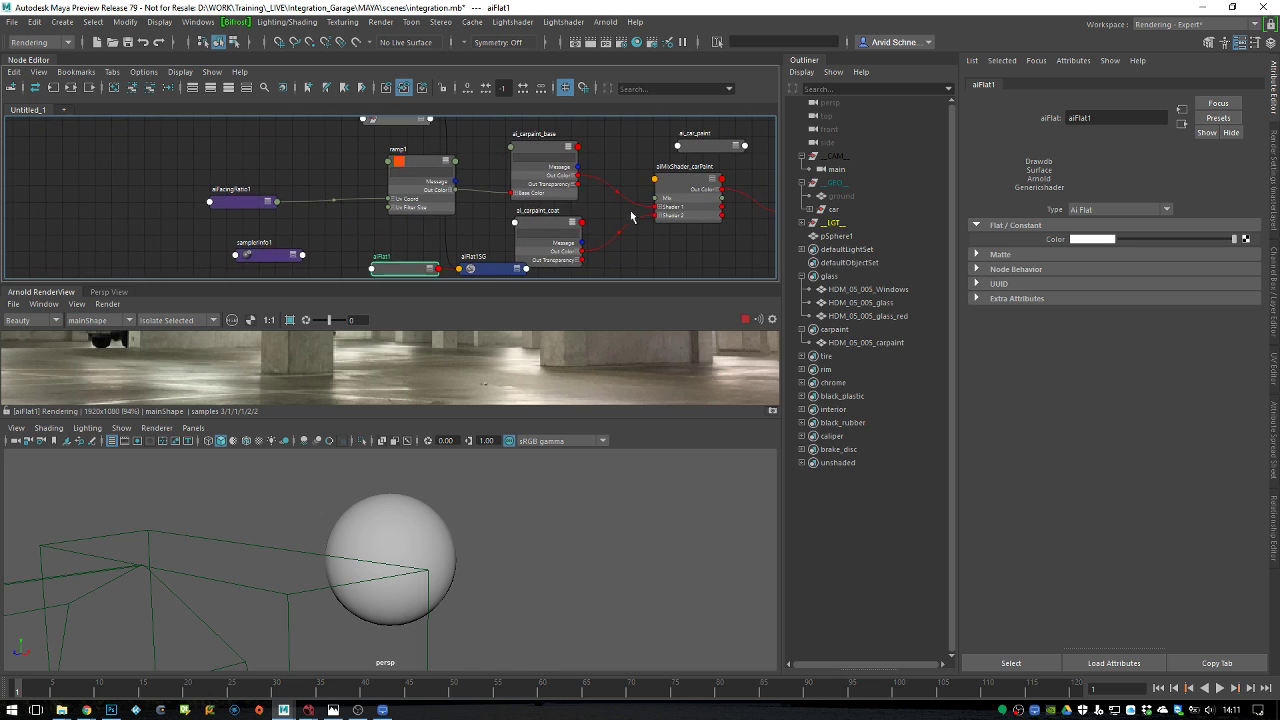
middle_click_drag(409, 164, 1040, 243)
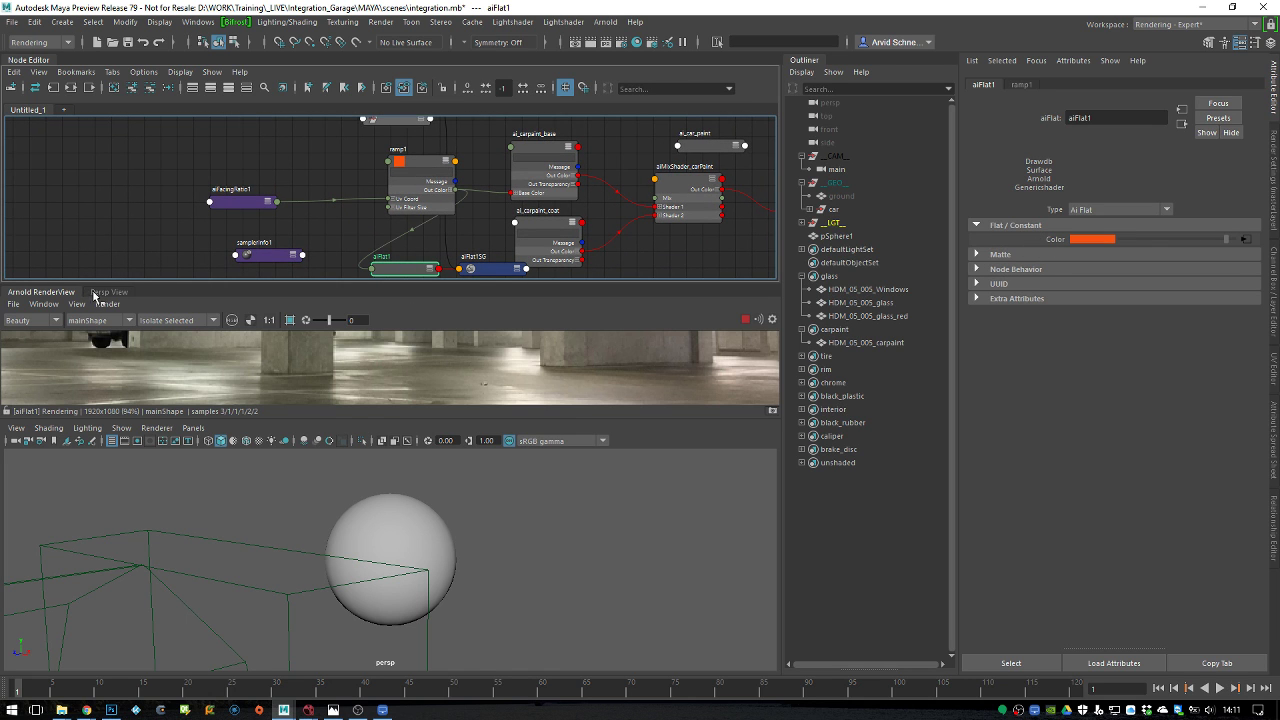
Enlarge the Arnold RenderView and switch its render camera to perspShape
left_click(93, 294)
left_click(50, 195)
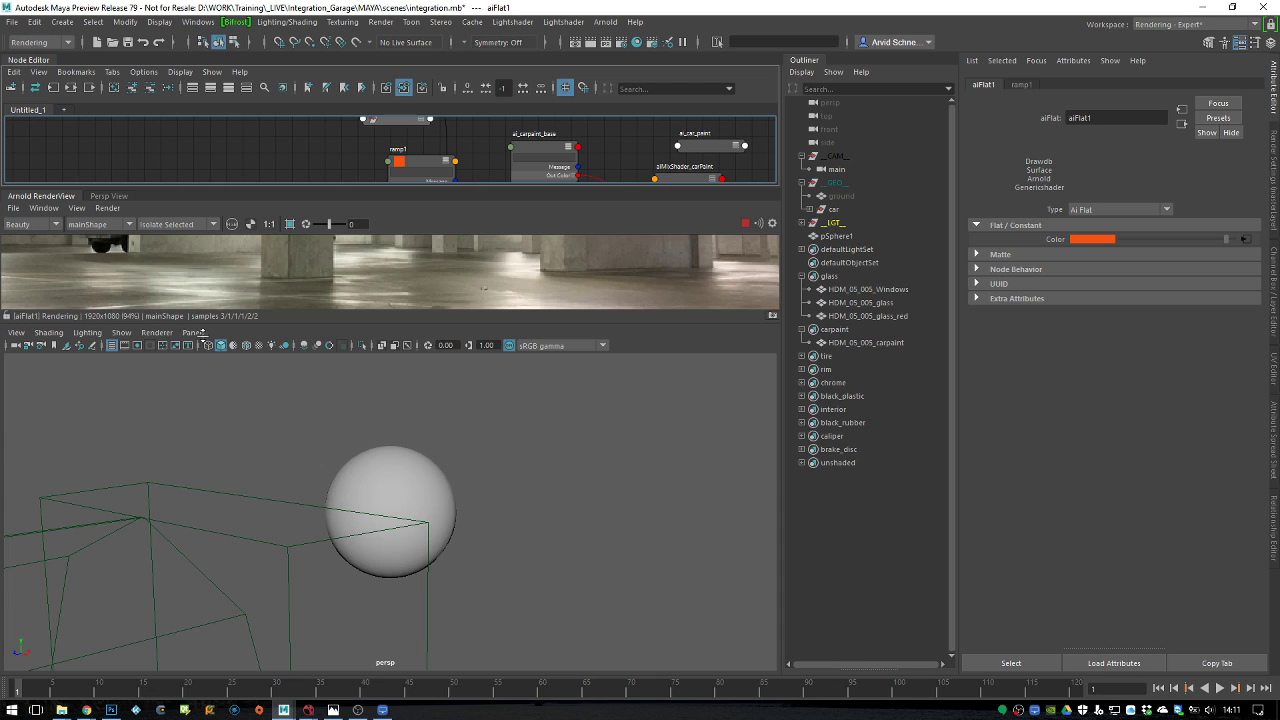
left_click_drag(203, 323, 200, 452)
left_click(108, 208)
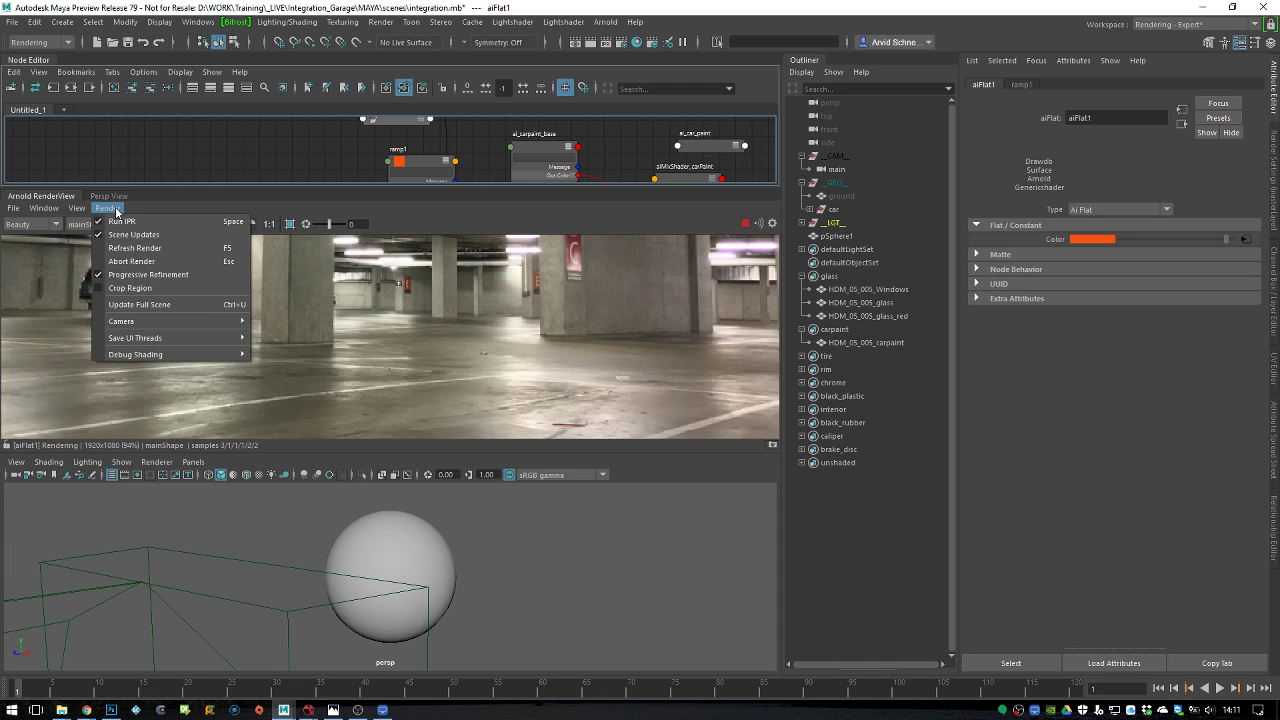
left_click(163, 287)
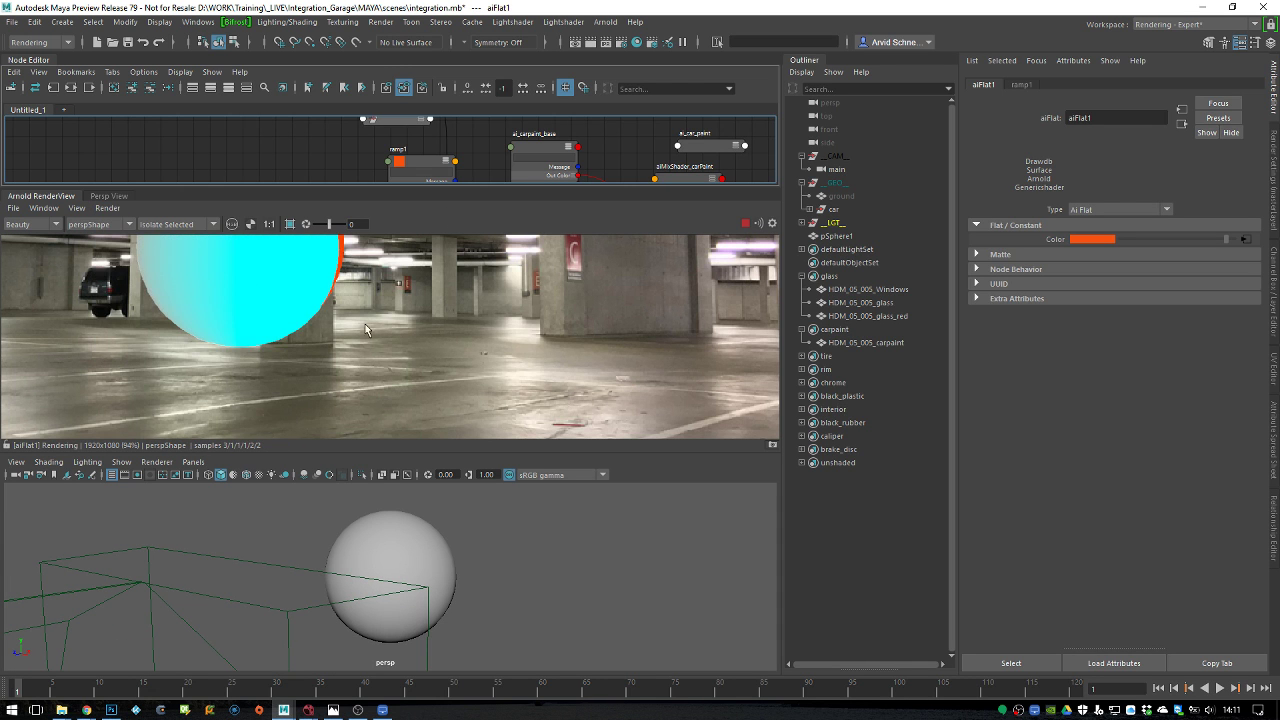
scroll(468, 393, "down", 5)
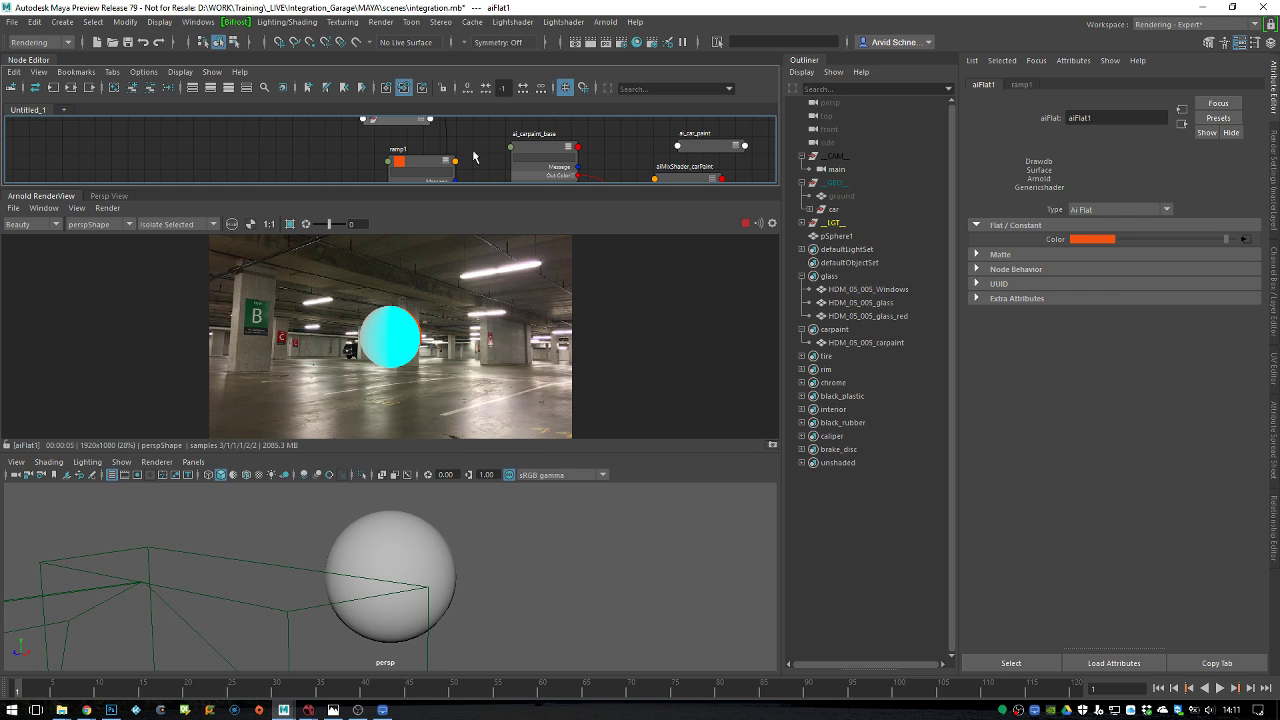
Set the type of ramp1 to V Ramp
left_click(425, 161)
left_click(1112, 234)
left_click(1101, 238)
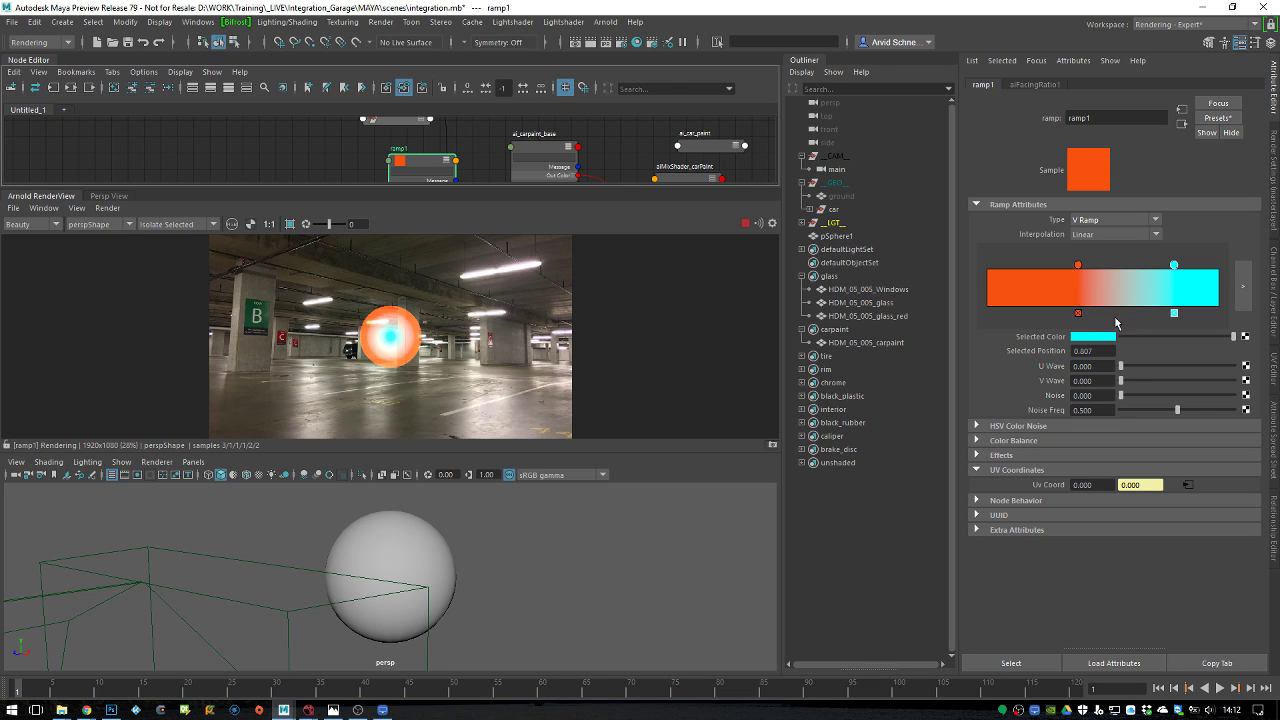
Rework ramp1's colours: delete the orange marker, move the cyan marker to 0.190 and add a red one at 0.690
left_click(1078, 313)
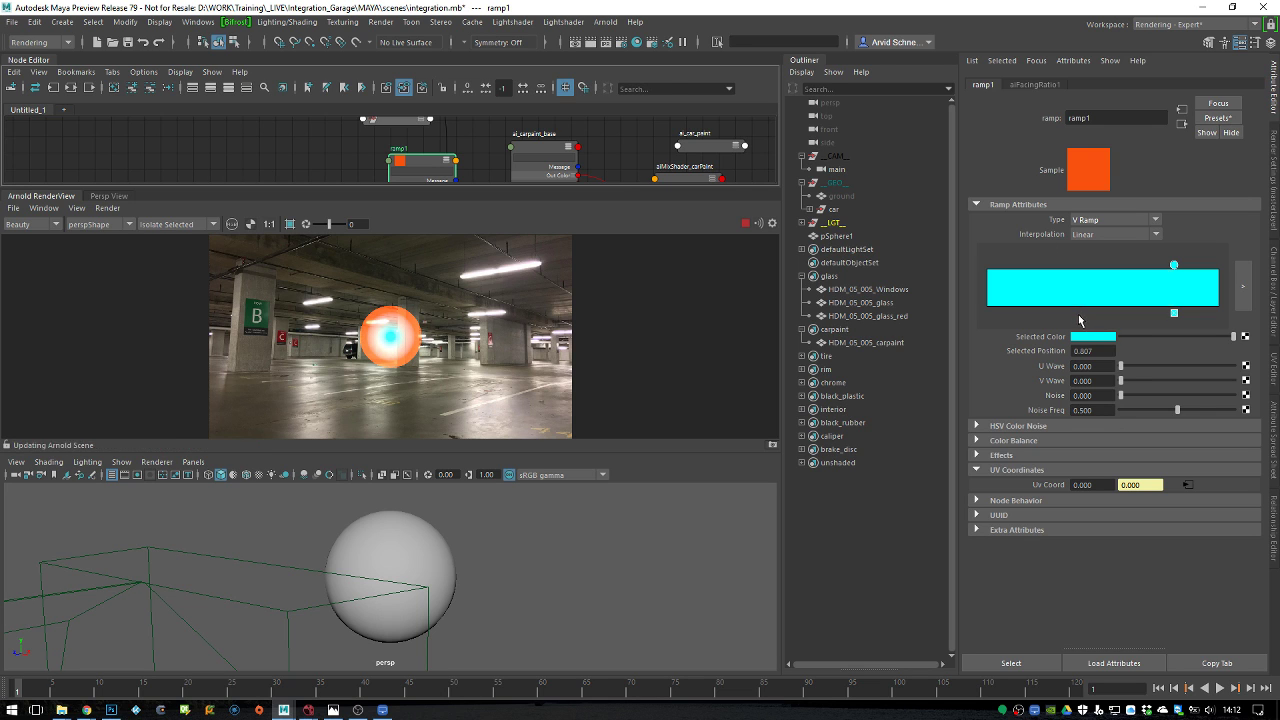
left_click_drag(1176, 266, 1032, 266)
left_click(1146, 277)
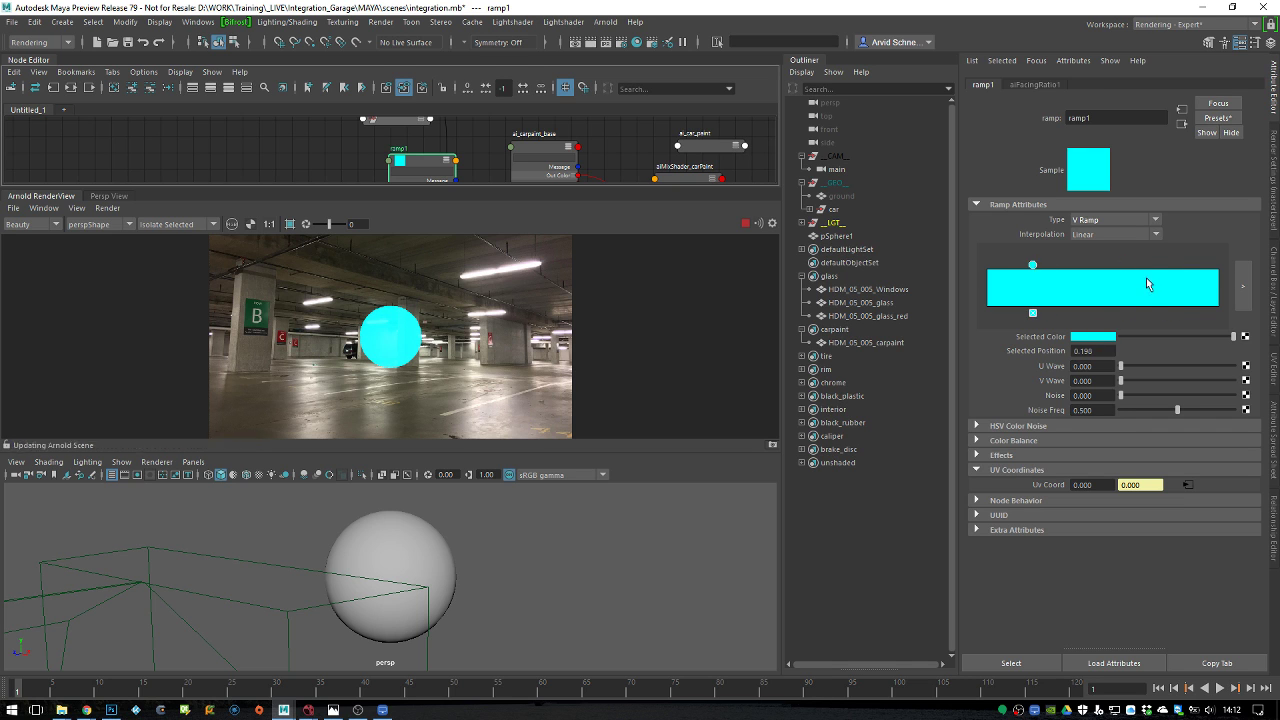
left_click(1089, 338)
left_click(1041, 303)
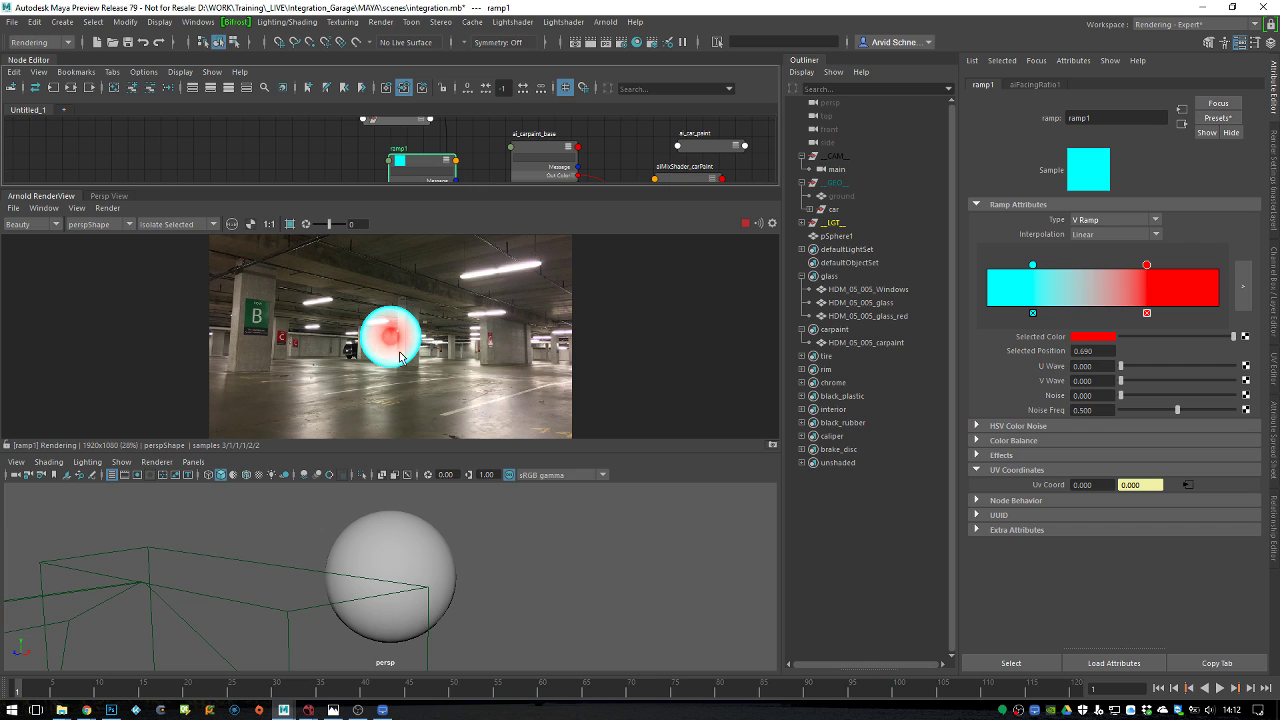
Enlarge the Node Editor and delete the samplerInfo1, aiFlat1 and aiStandardSurface4 nodes together with their shading groups
left_click_drag(245, 452, 268, 493)
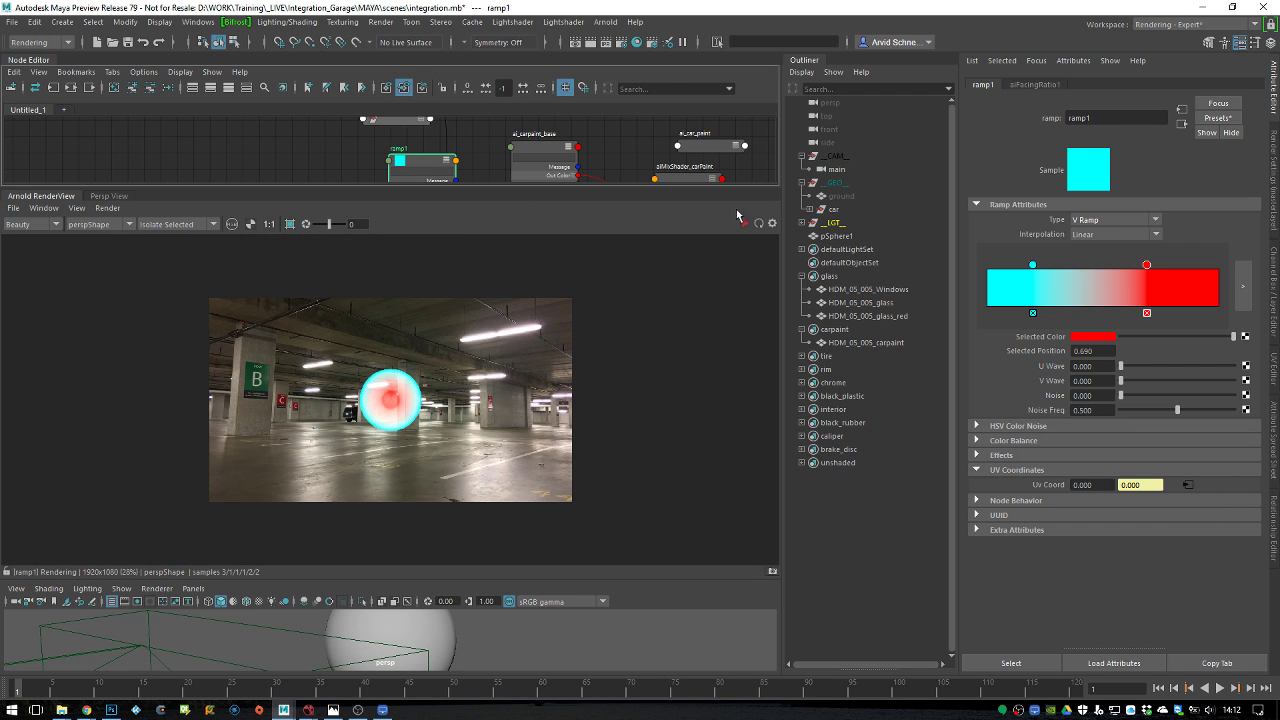
left_click_drag(722, 187, 690, 358)
scroll(594, 277, "down", 2)
scroll(465, 243, "up", 2)
scroll(400, 262, "up", 1)
left_click_drag(420, 188, 350, 195)
left_click_drag(404, 291, 224, 330)
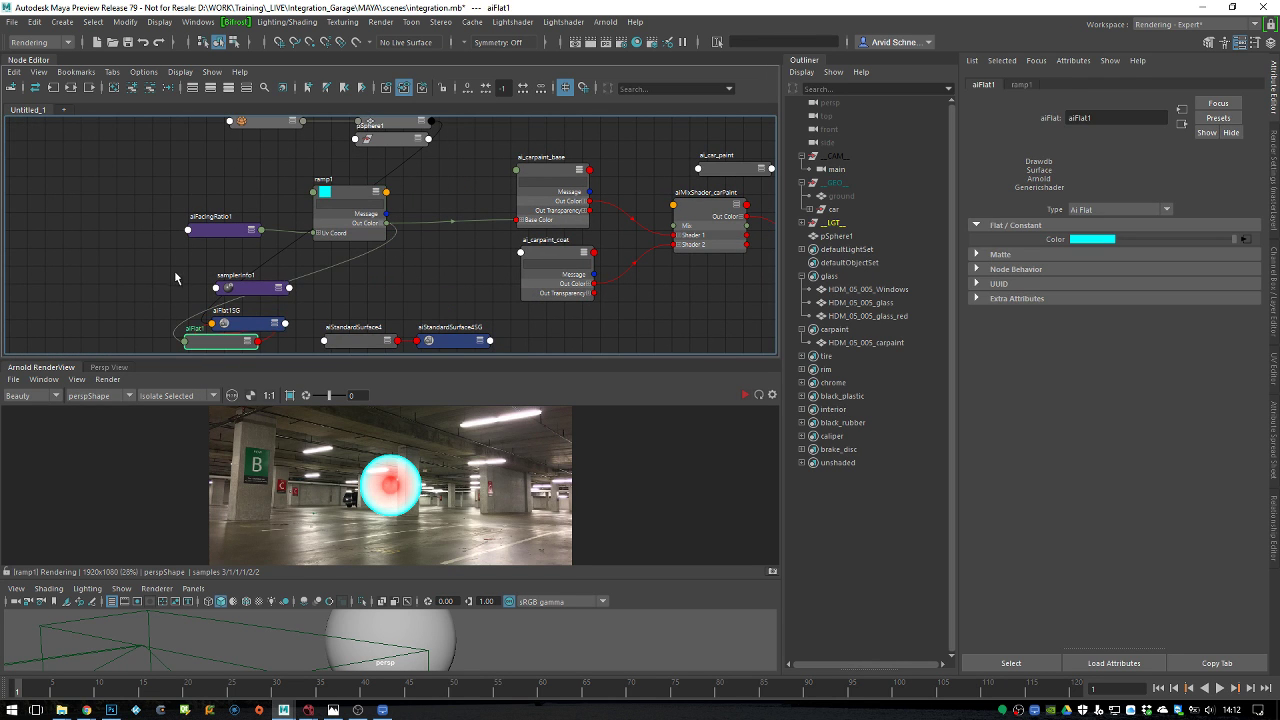
left_click_drag(432, 380, 446, 352)
key("Delete")
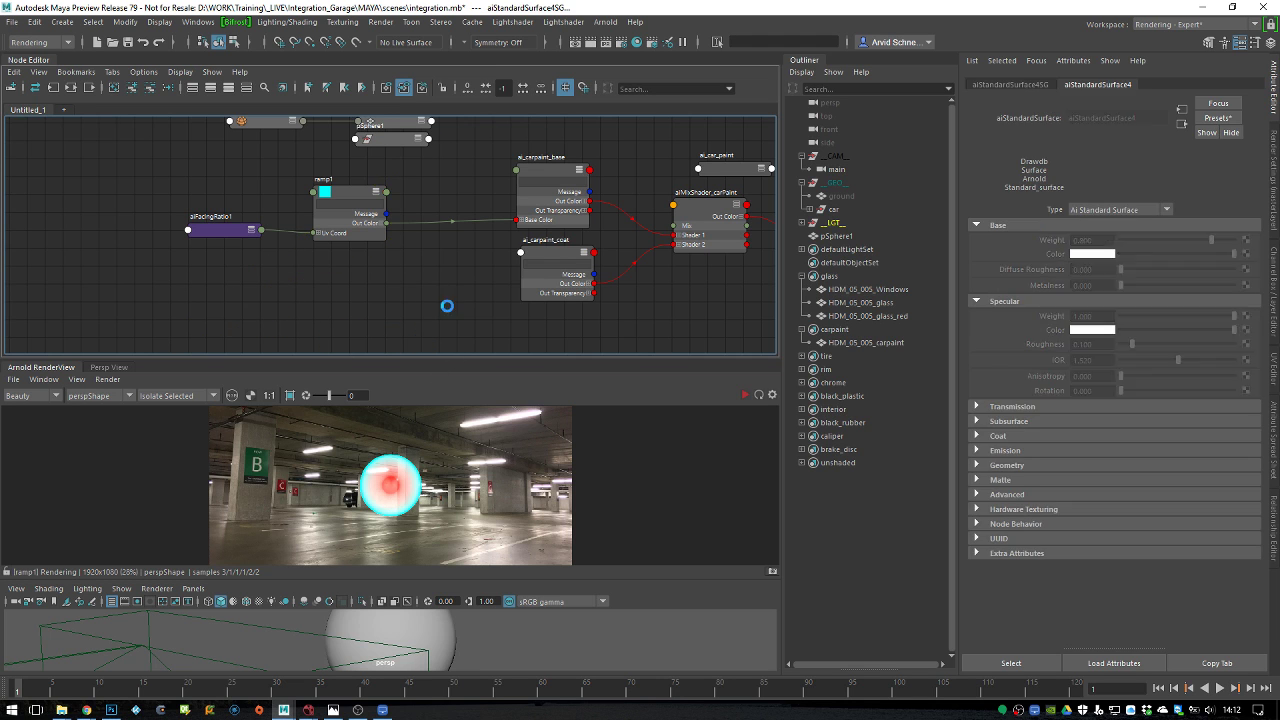
Hide pSphere1 and unhide the __GEO__ group that holds the car
left_click(349, 196)
left_click(544, 171)
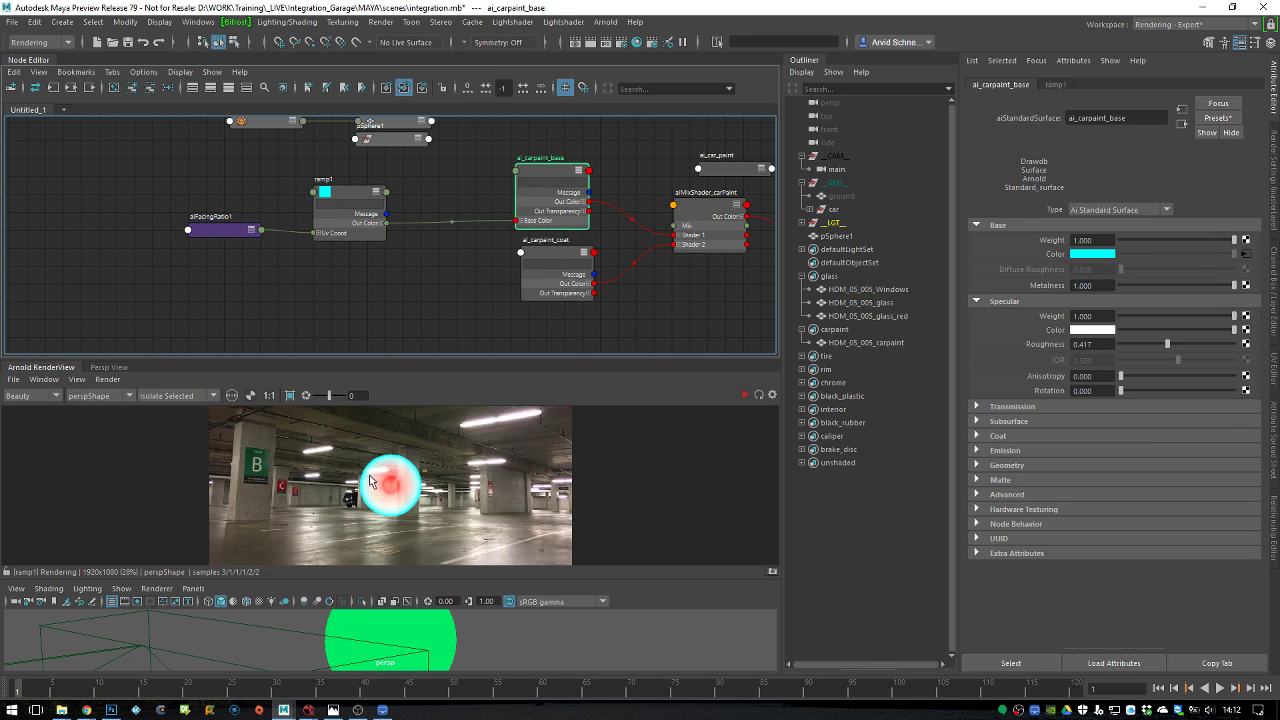
left_click(848, 235)
key("ctrl+h")
left_click(838, 210)
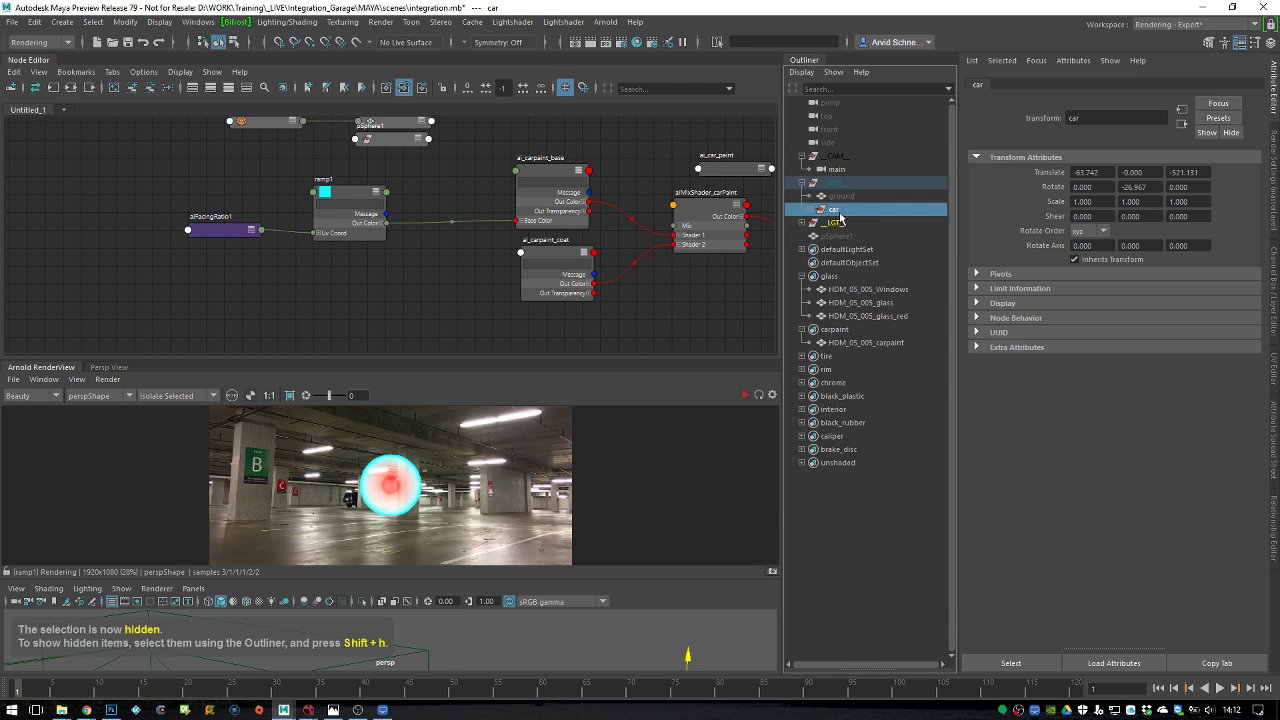
left_click(836, 184)
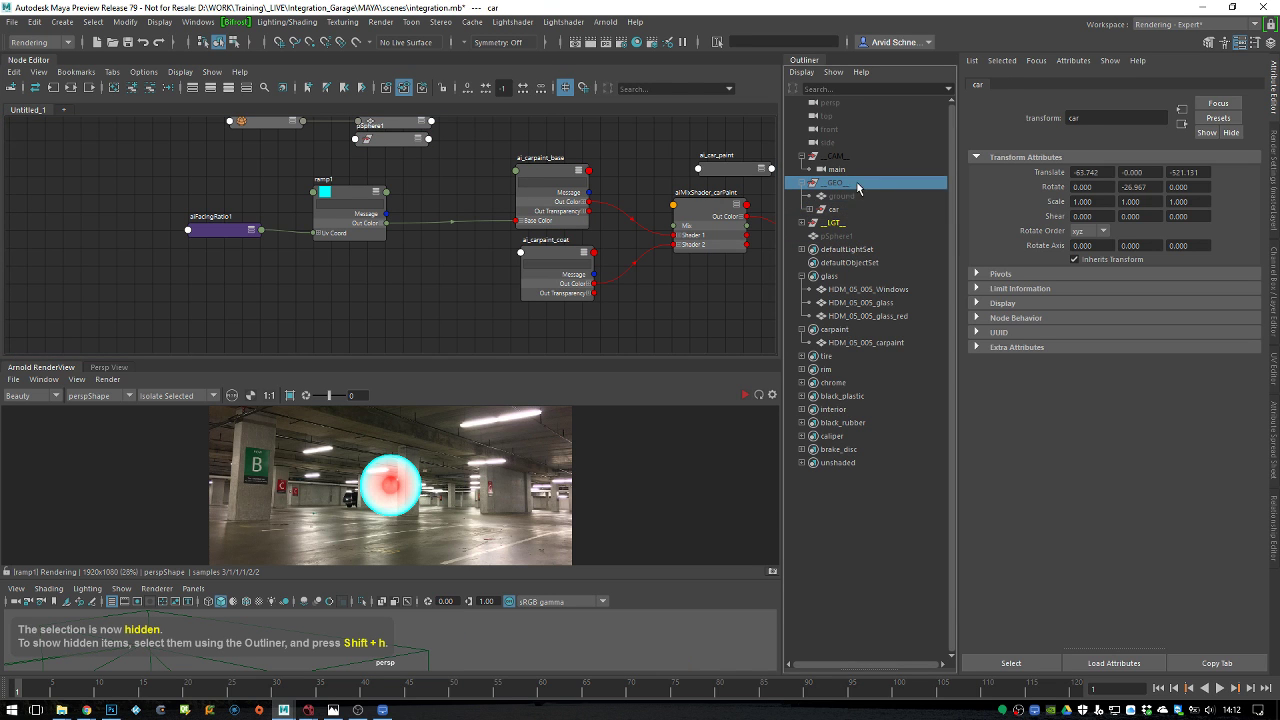
left_click(809, 209)
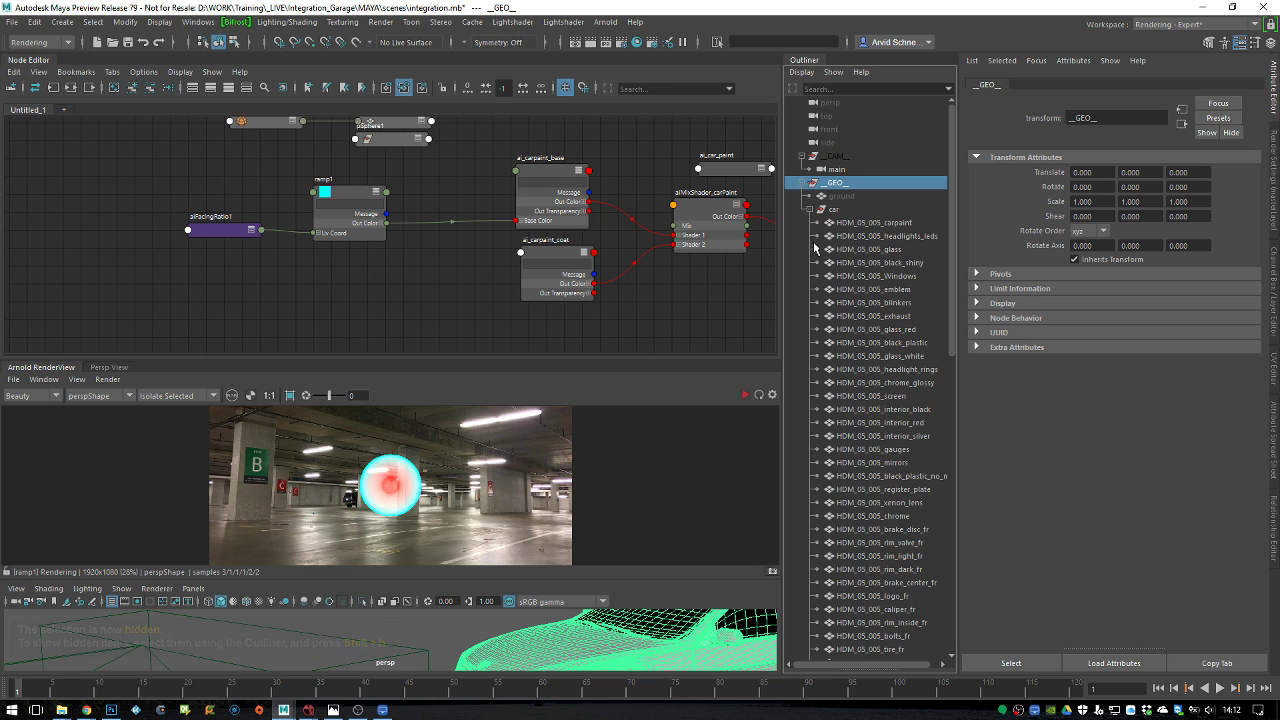
middle_click_drag(610, 220, 495, 197, "alt")
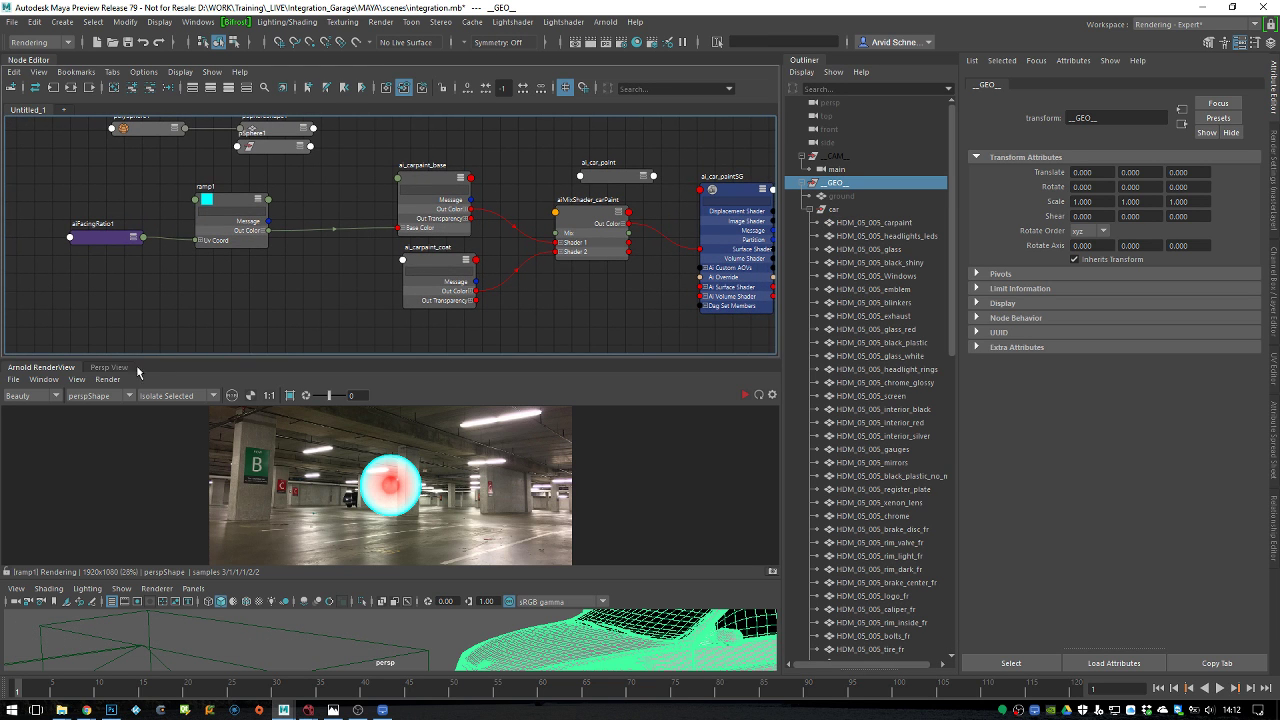
Switch the RenderView's debug shading from Isolate Selected to Shading and its render camera to mainShape
left_click(117, 396)
left_click(172, 462)
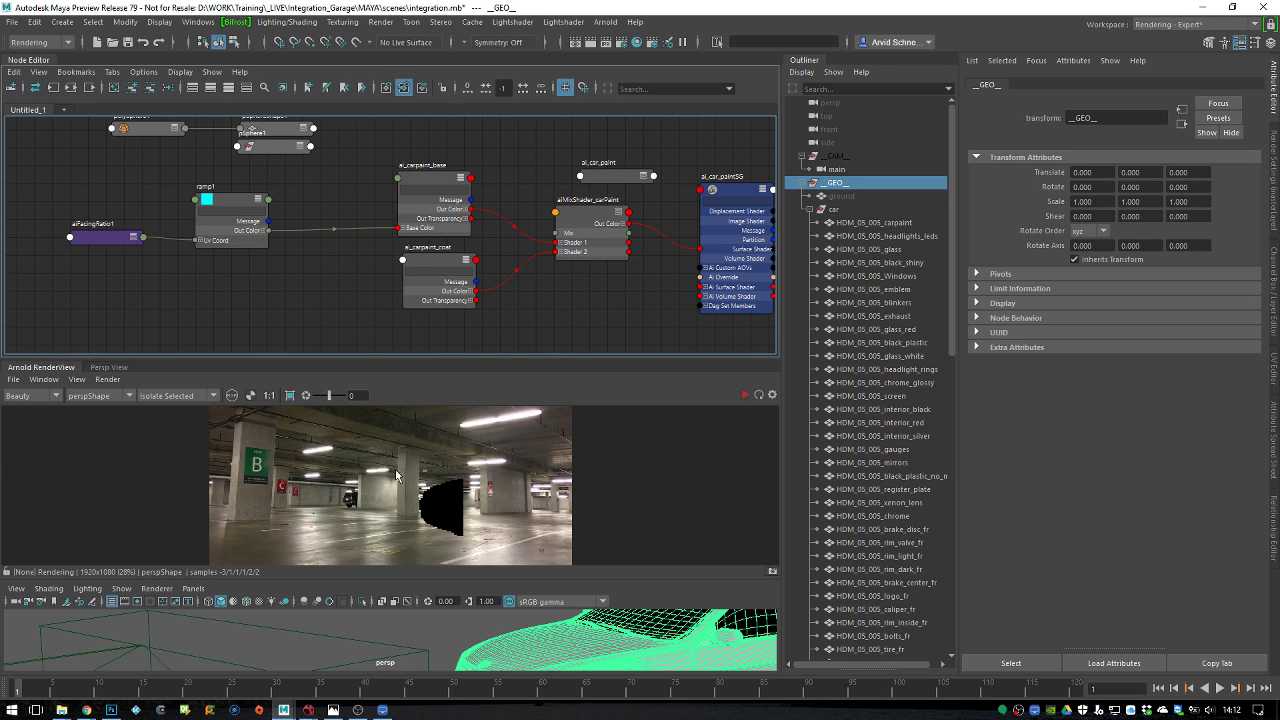
left_click(180, 397)
left_click(185, 407)
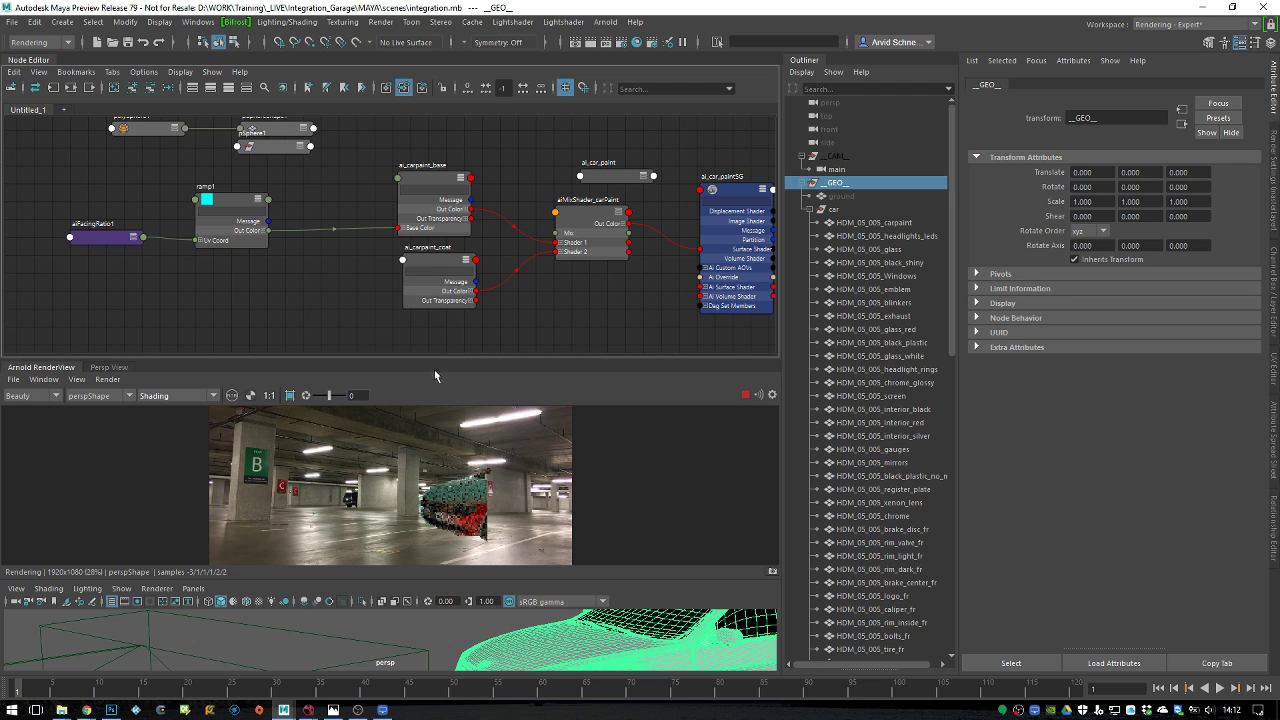
left_click(97, 396)
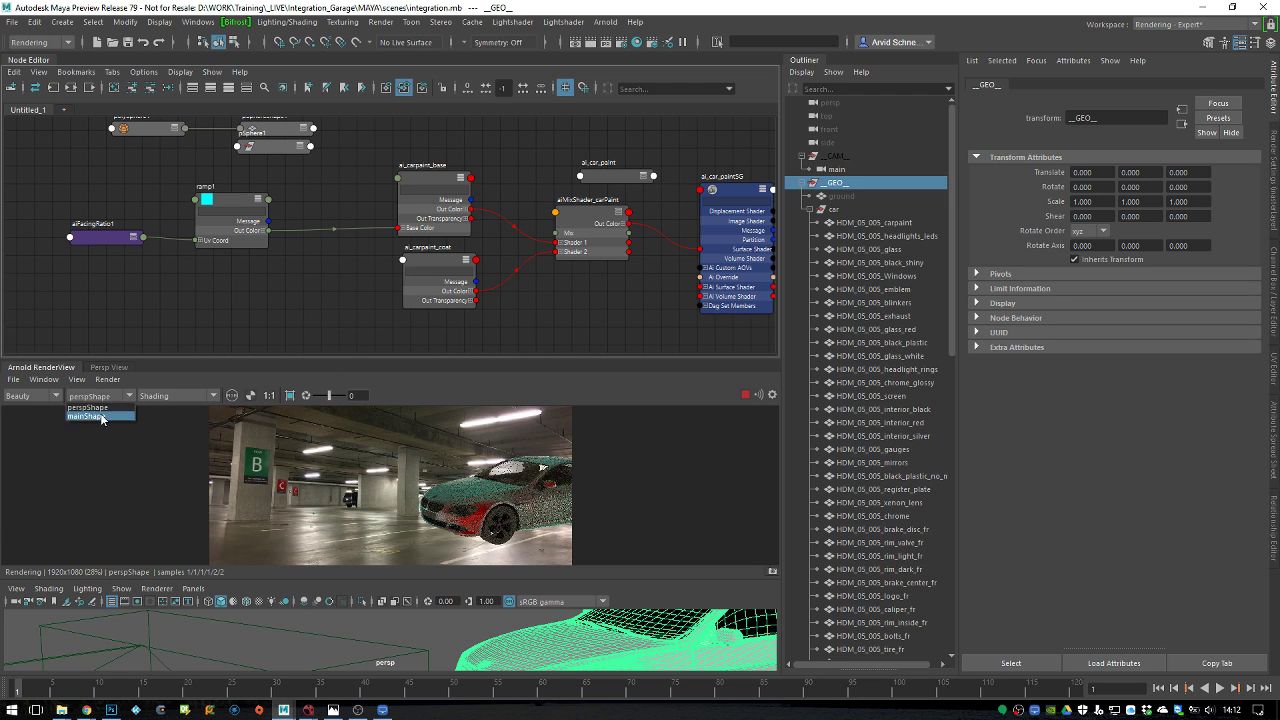
left_click(101, 416)
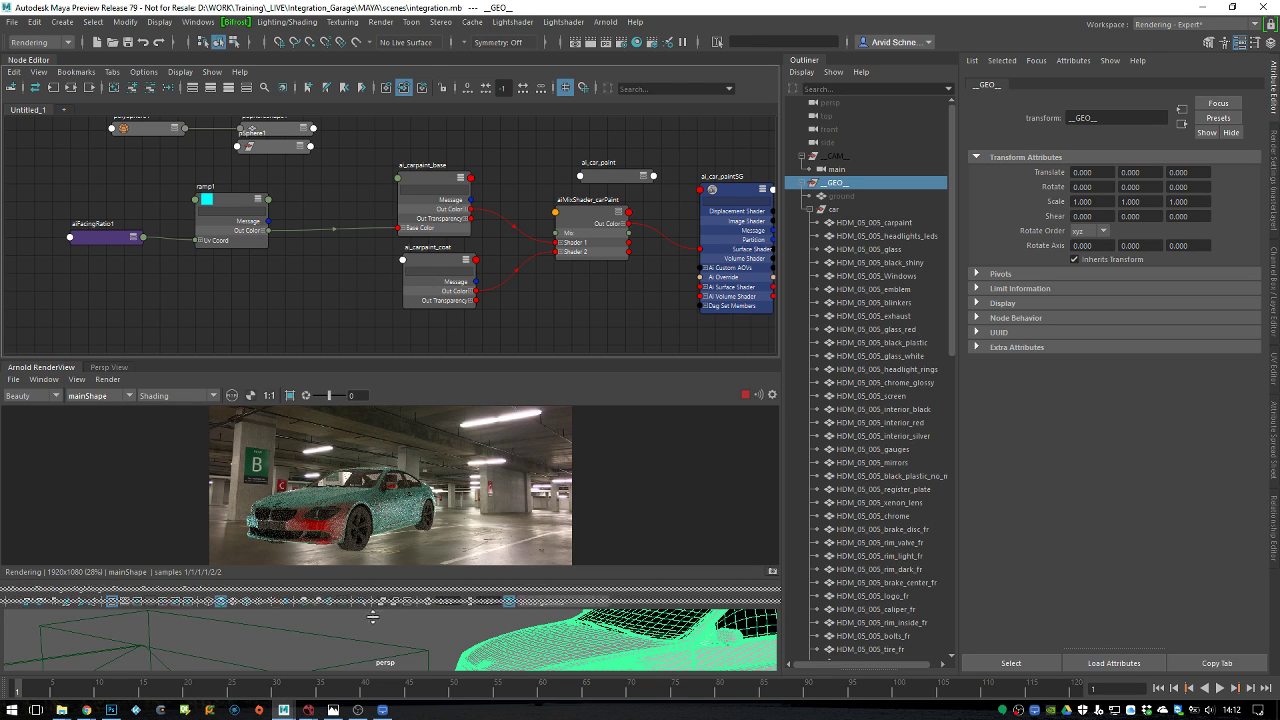
left_click_drag(376, 600, 378, 643)
Change the colour of ramp1's red marker to orange
left_click(232, 201)
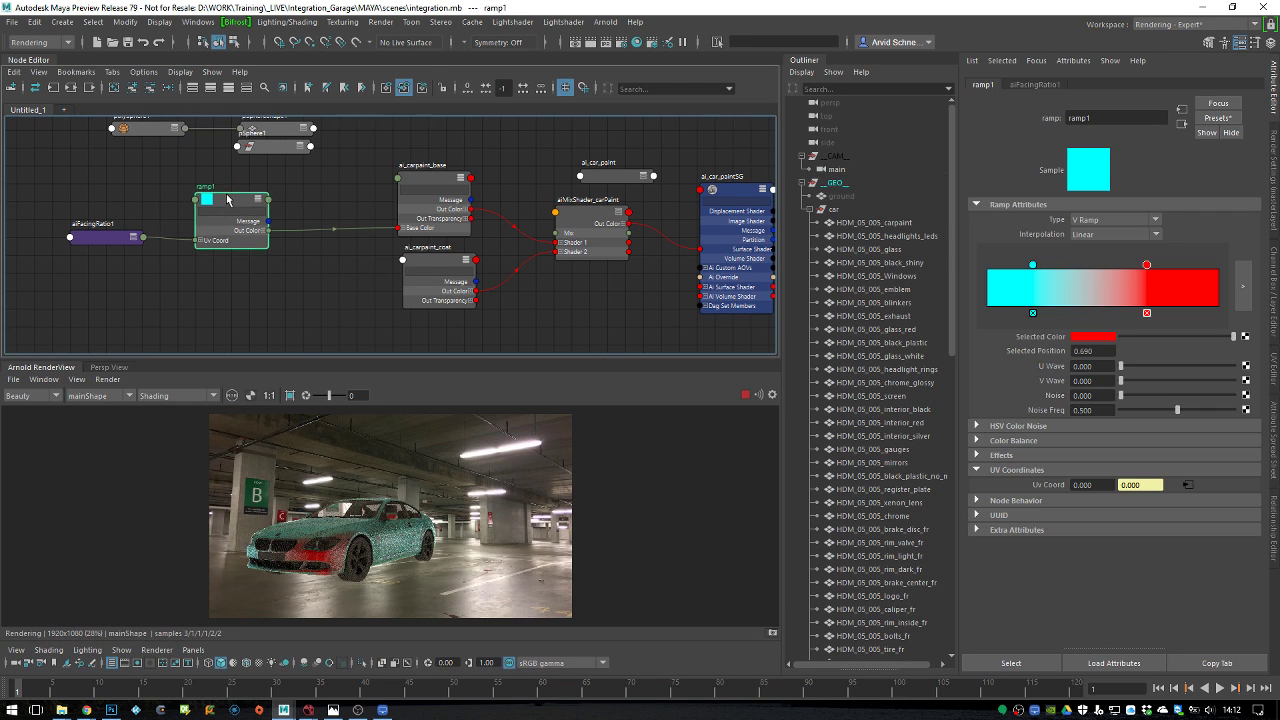
left_click(1093, 337)
left_click(1036, 330)
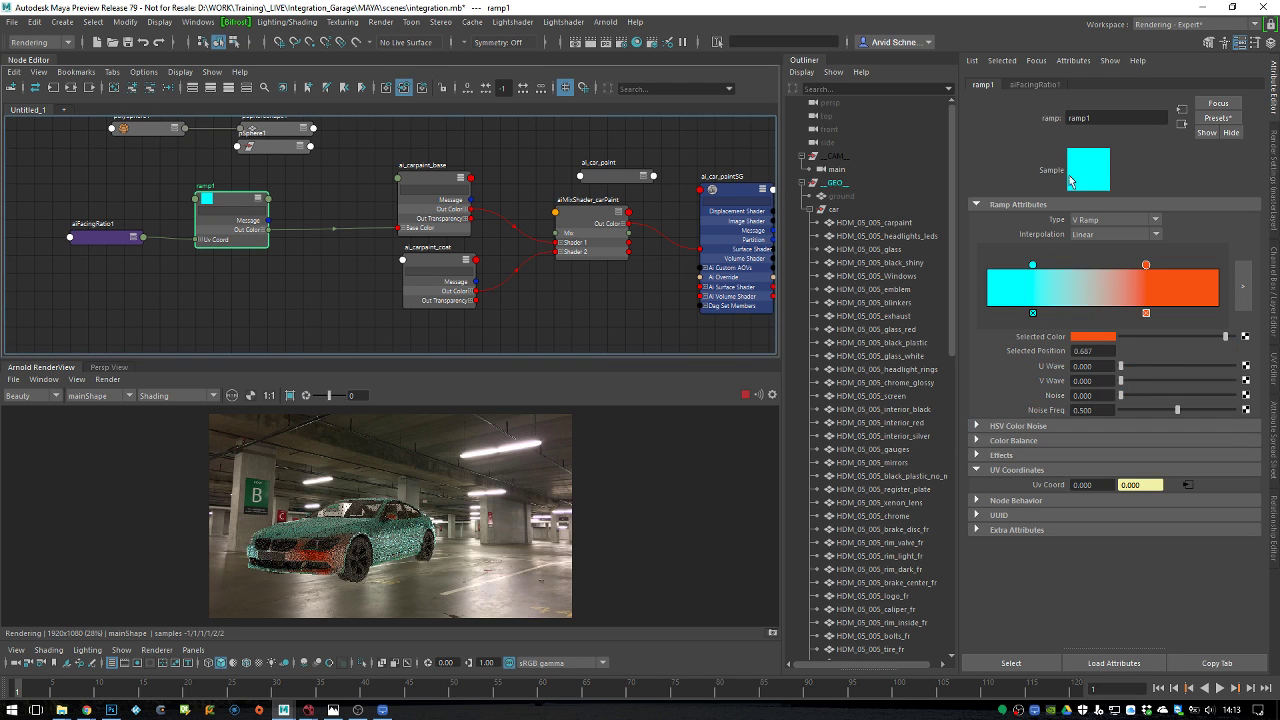
Set ramp1's interpolation to Smooth and move the orange marker to 0.532 and the cyan marker to 0.000
left_click(1115, 234)
left_click(1092, 302)
left_click_drag(1146, 265, 1110, 265)
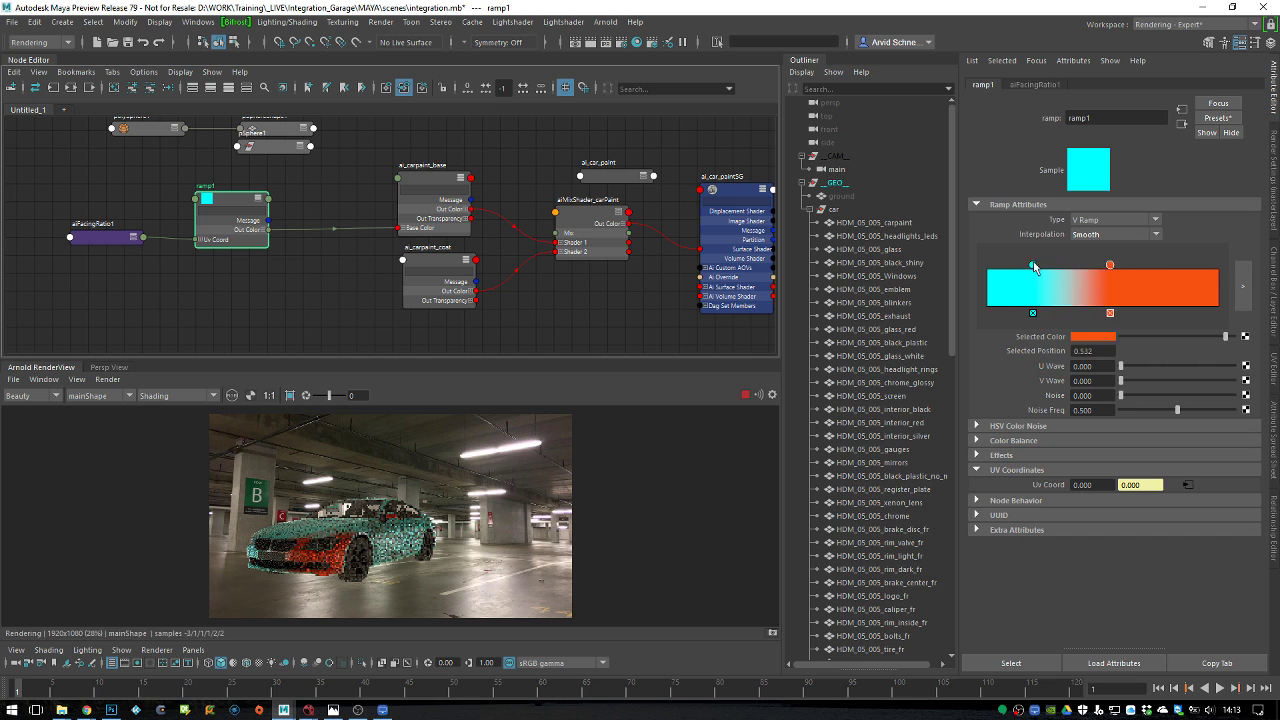
left_click_drag(1032, 265, 987, 265)
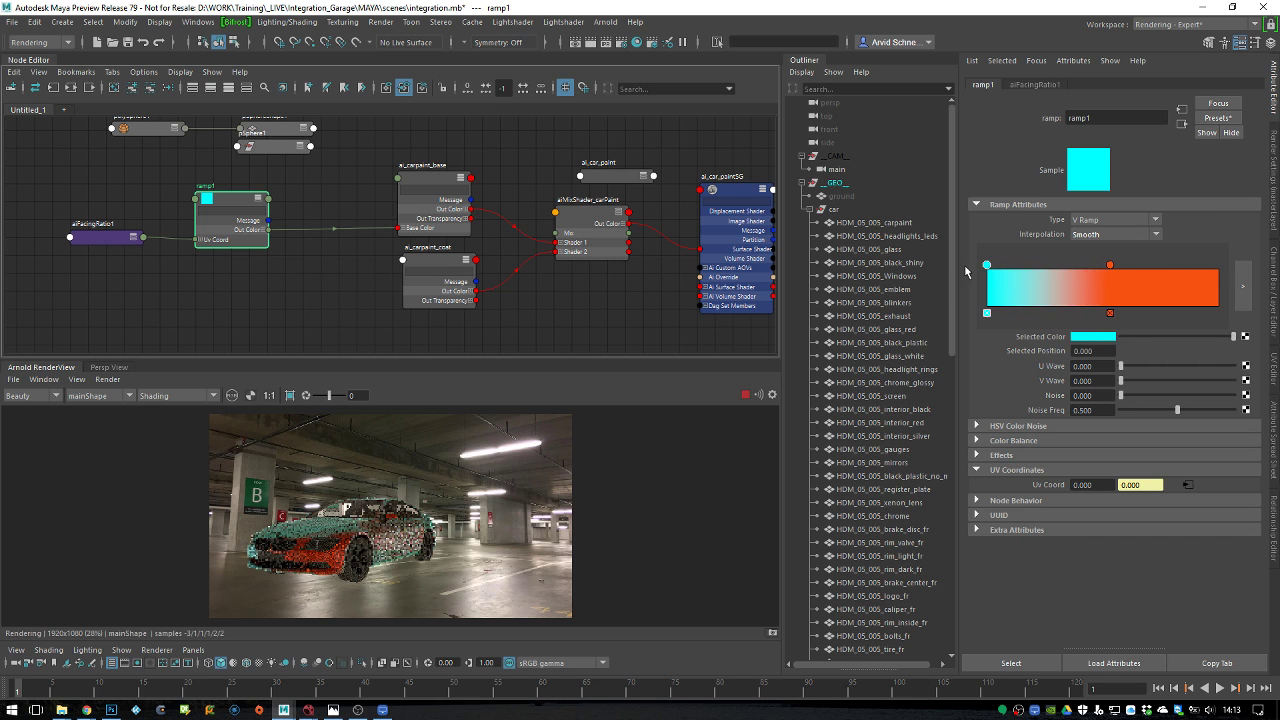
Recolour the ramp marker at position 0.000 to red and examine the car's front in the render at 1:1
left_click(1088, 340)
left_click(1000, 333)
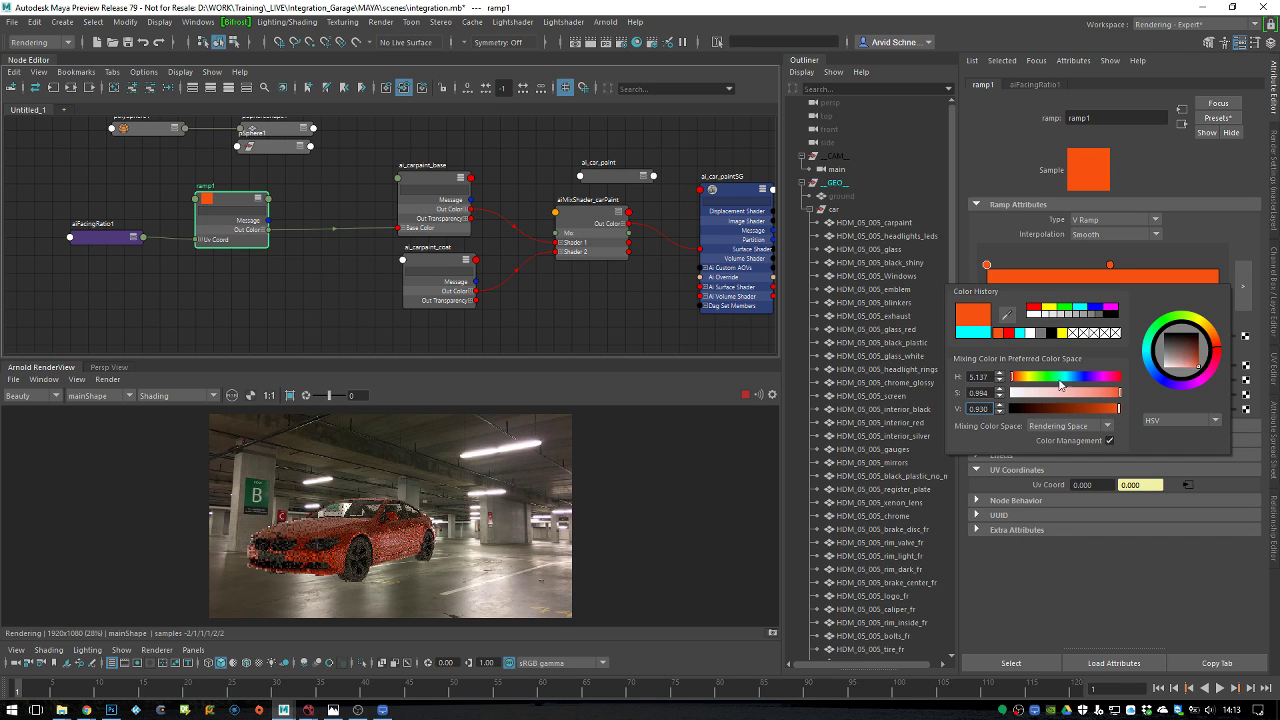
left_click_drag(1219, 350, 1217, 360)
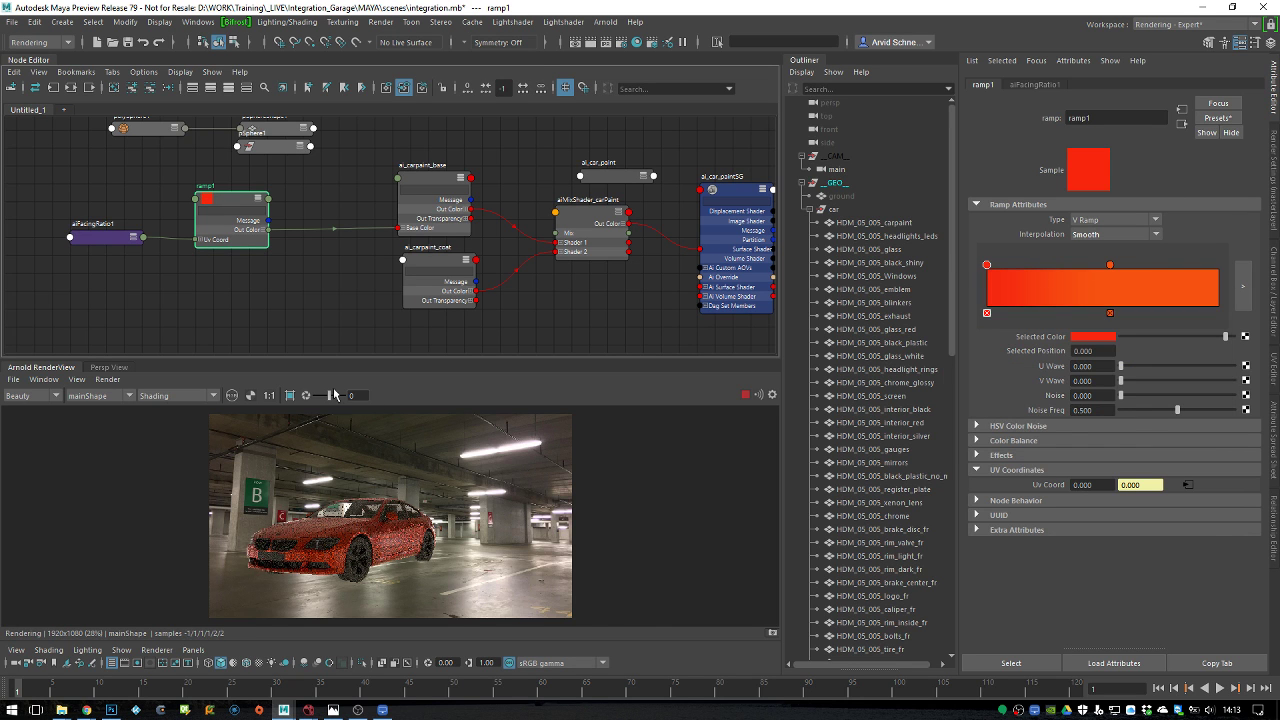
left_click(269, 395)
scroll(430, 465, "up", 2)
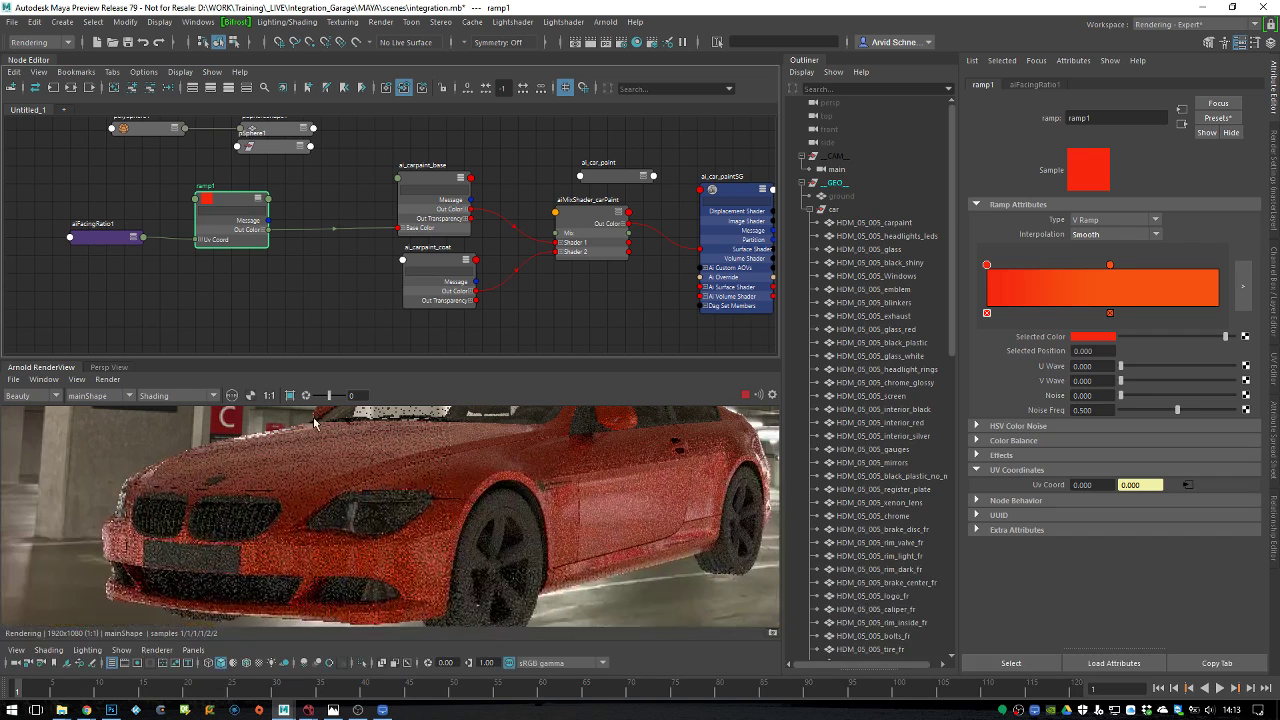
middle_click_drag(381, 488, 393, 532)
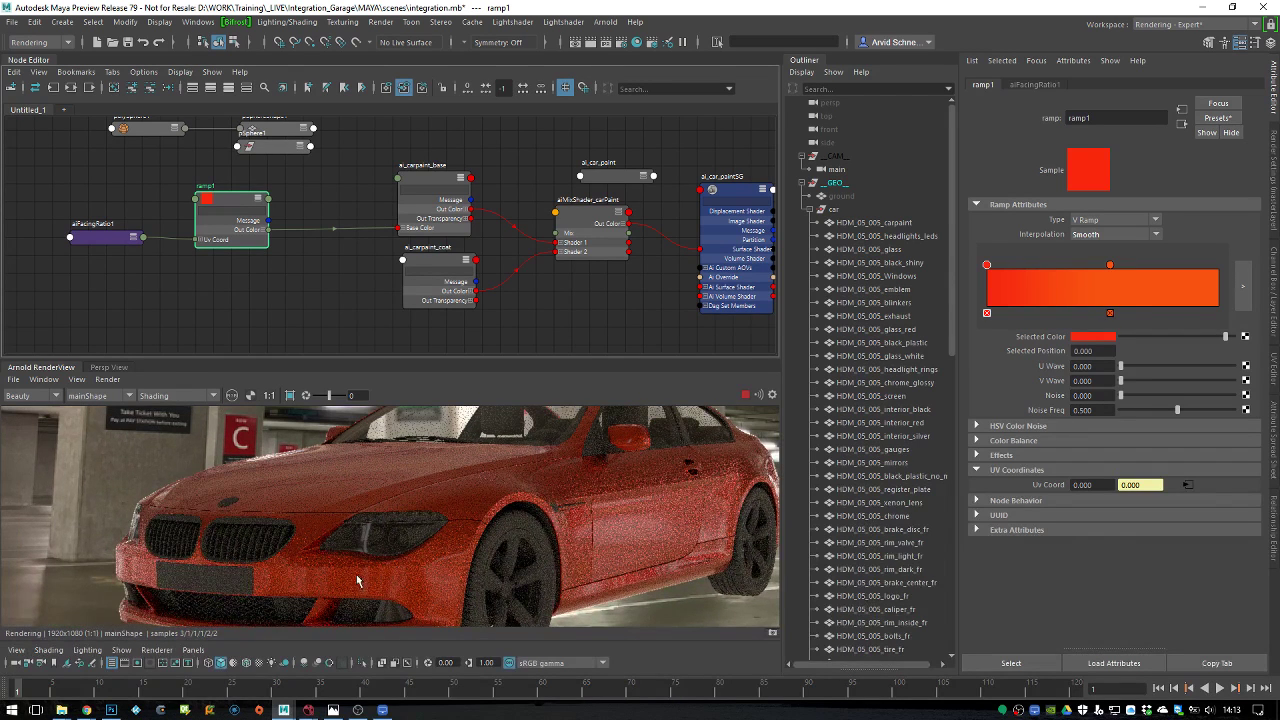
middle_click_drag(356, 574, 378, 514)
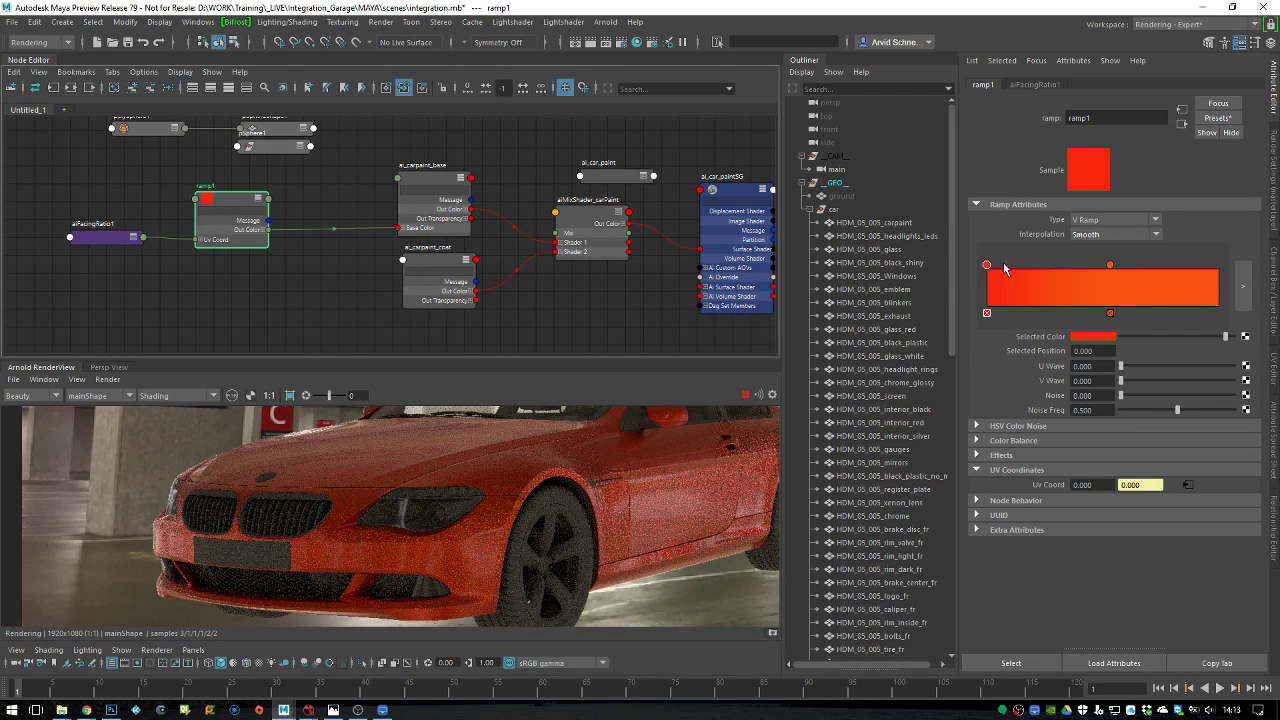
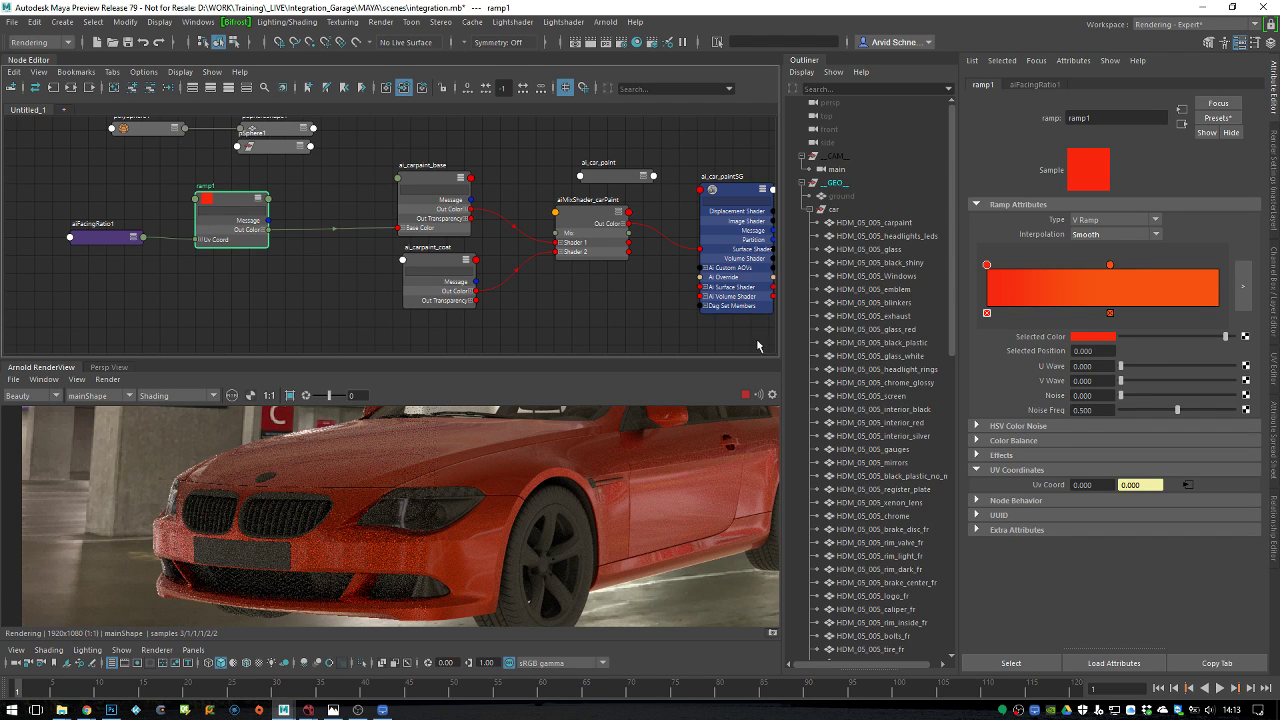
left_click_drag(586, 481, 576, 472, "alt")
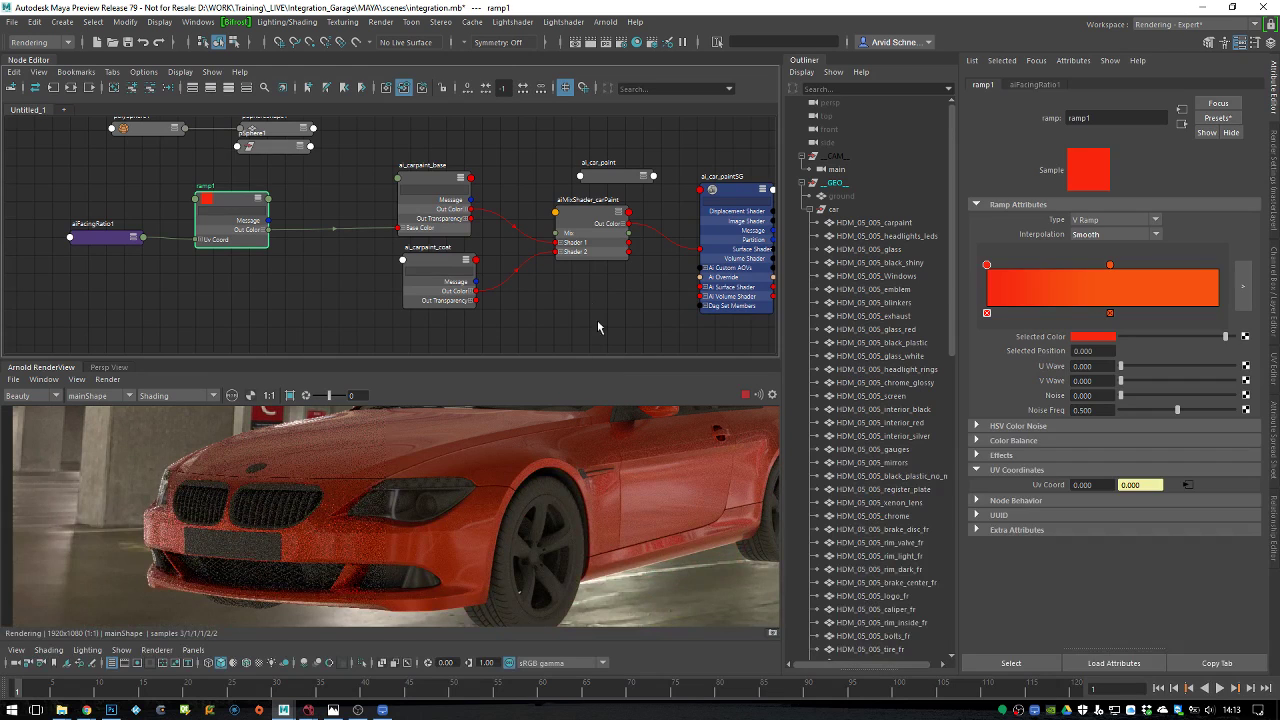
left_click(560, 316)
middle_click_drag(560, 316, 576, 288, "alt")
key("Tab")
type("aif")
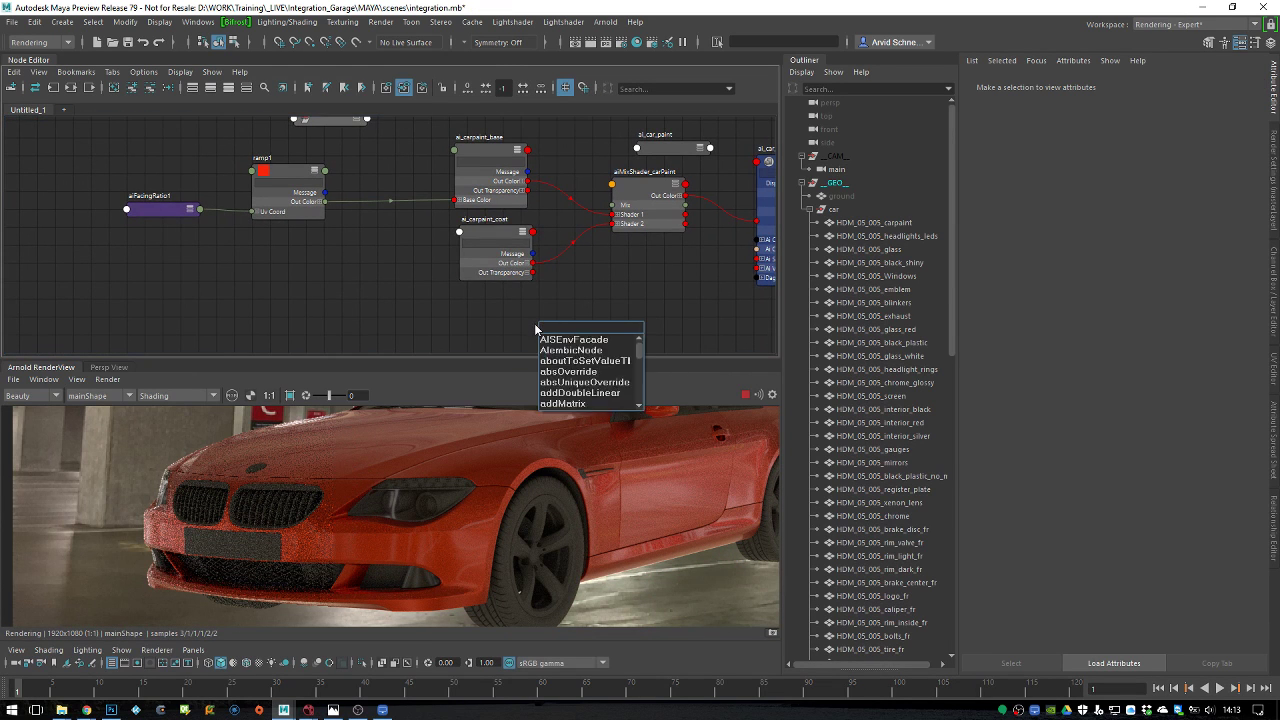
key("Down")
key("Down")
key("Return")
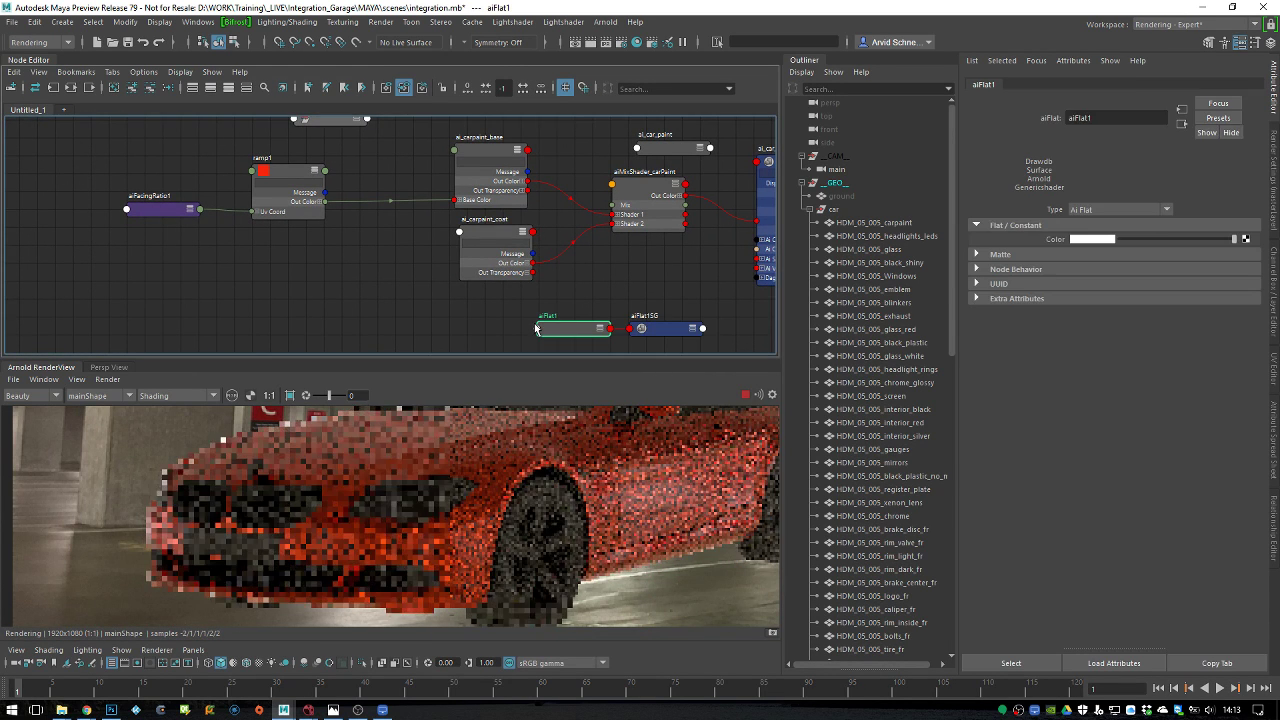
key("ctrl+z")
Create an aiFlakes node below the ai_carpaint_coat shader in the Node Editor
key("Tab")
type("p")
key("BackSpace")
type("aif")
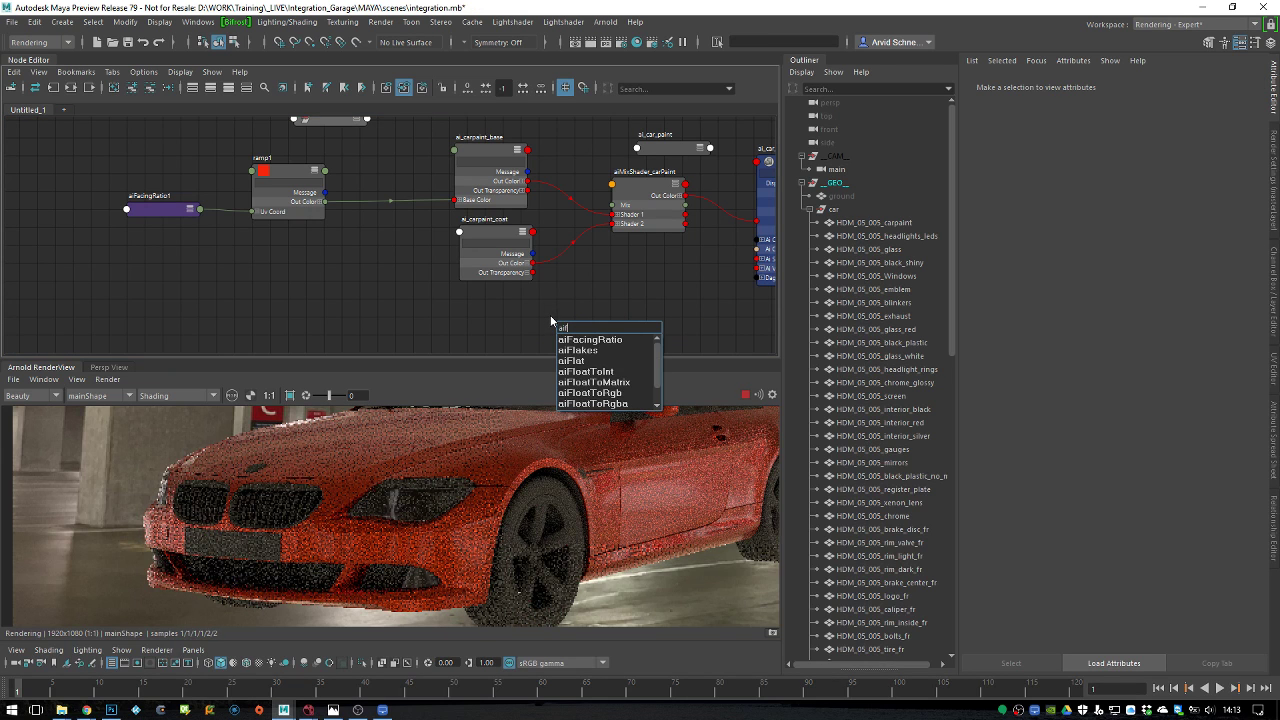
key("Down")
key("Return")
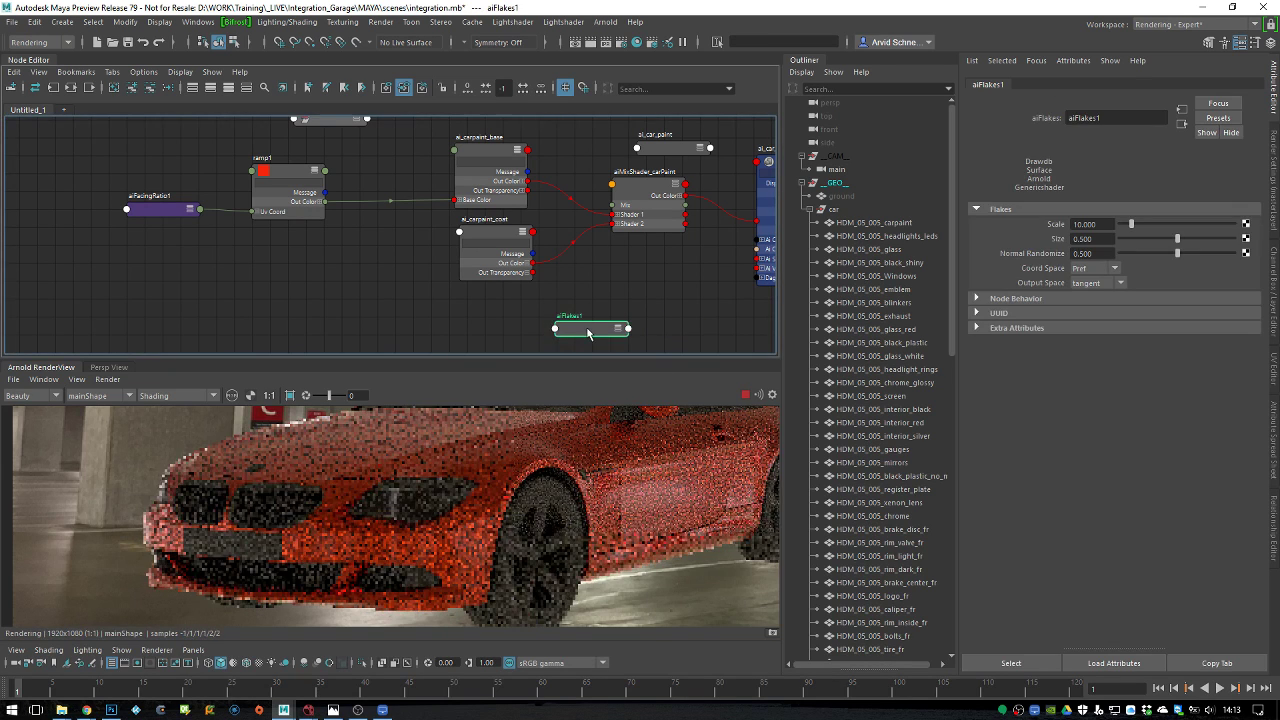
Place the aiFlakes1 node below ramp1 and the facing-ratio node, clear of the car paint shaders
middle_click_drag(458, 312, 508, 290)
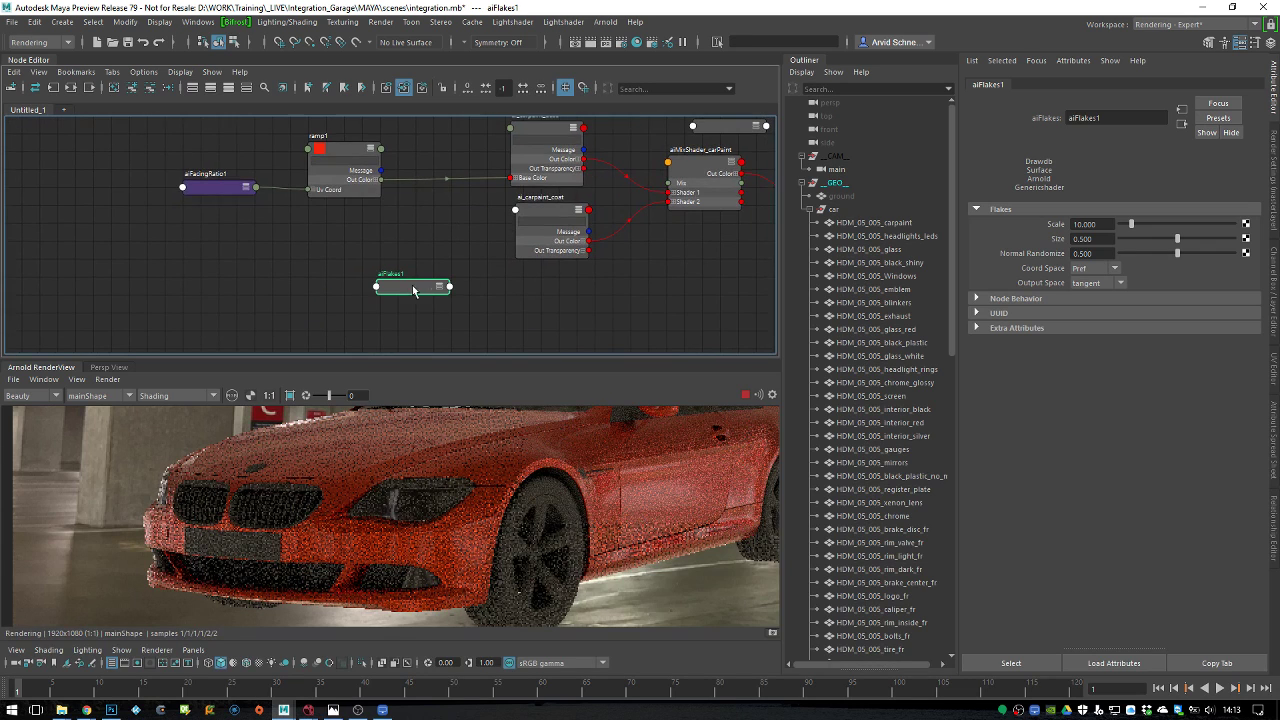
left_click(554, 302)
key("a")
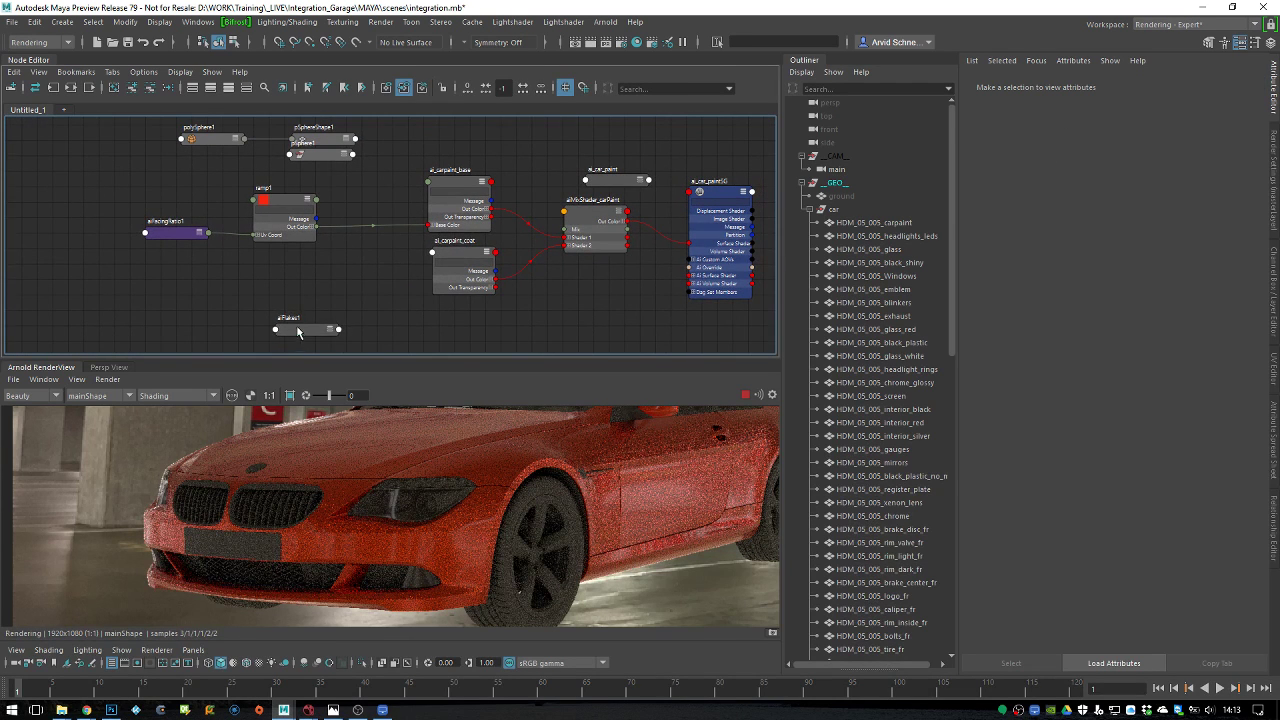
left_click(302, 306)
left_click_drag(302, 306, 257, 314)
Move ai_carpaint_coat down below the mix shader and expand ai_carpaint_base to show its full list of attributes
left_click_drag(462, 256, 557, 336)
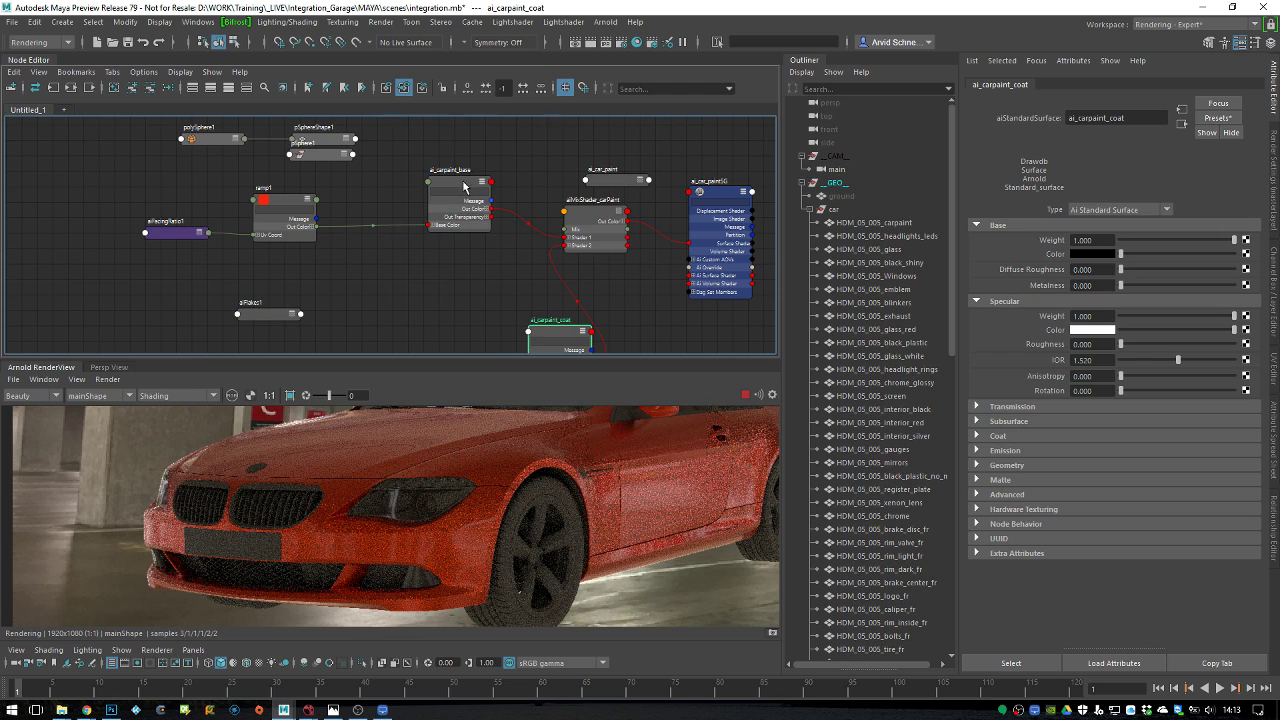
left_click_drag(460, 185, 462, 200)
key("3")
middle_click_drag(422, 230, 482, 157, "alt")
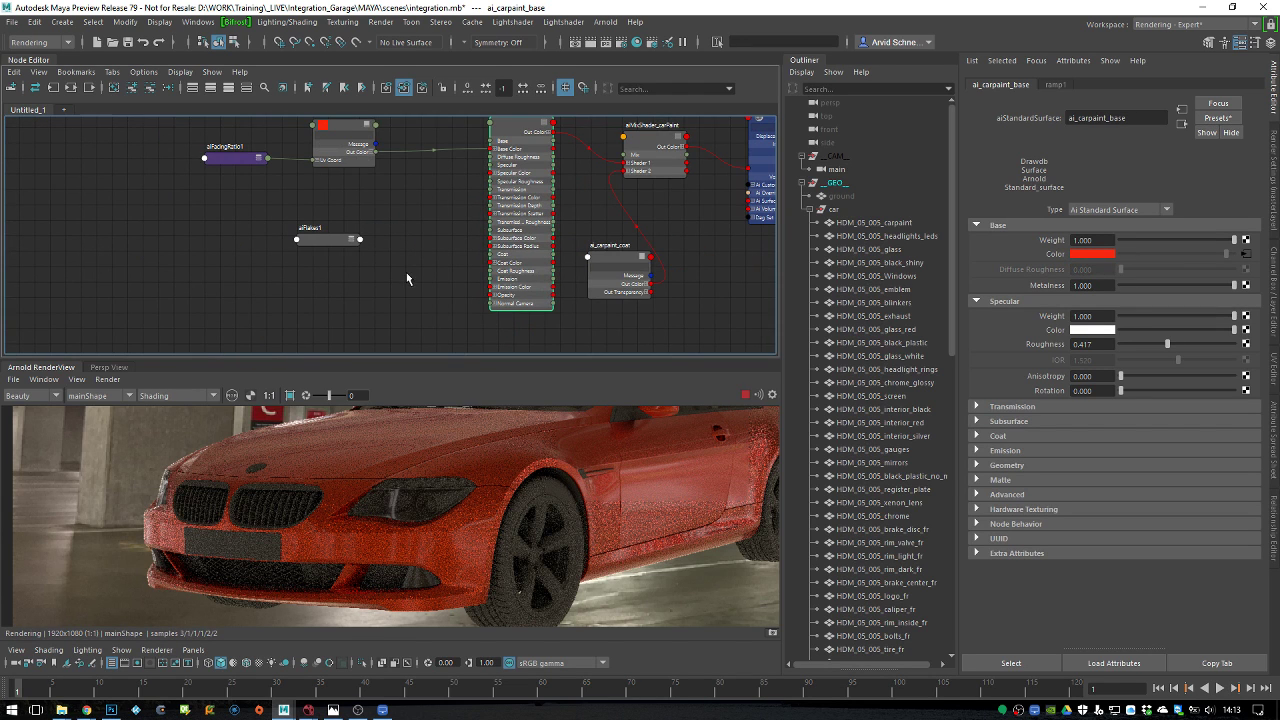
scroll(466, 270, "up", 2)
Create a bump2d node between aiFlakes1 and ai_carpaint_base and show its input and output ports
left_click(252, 239)
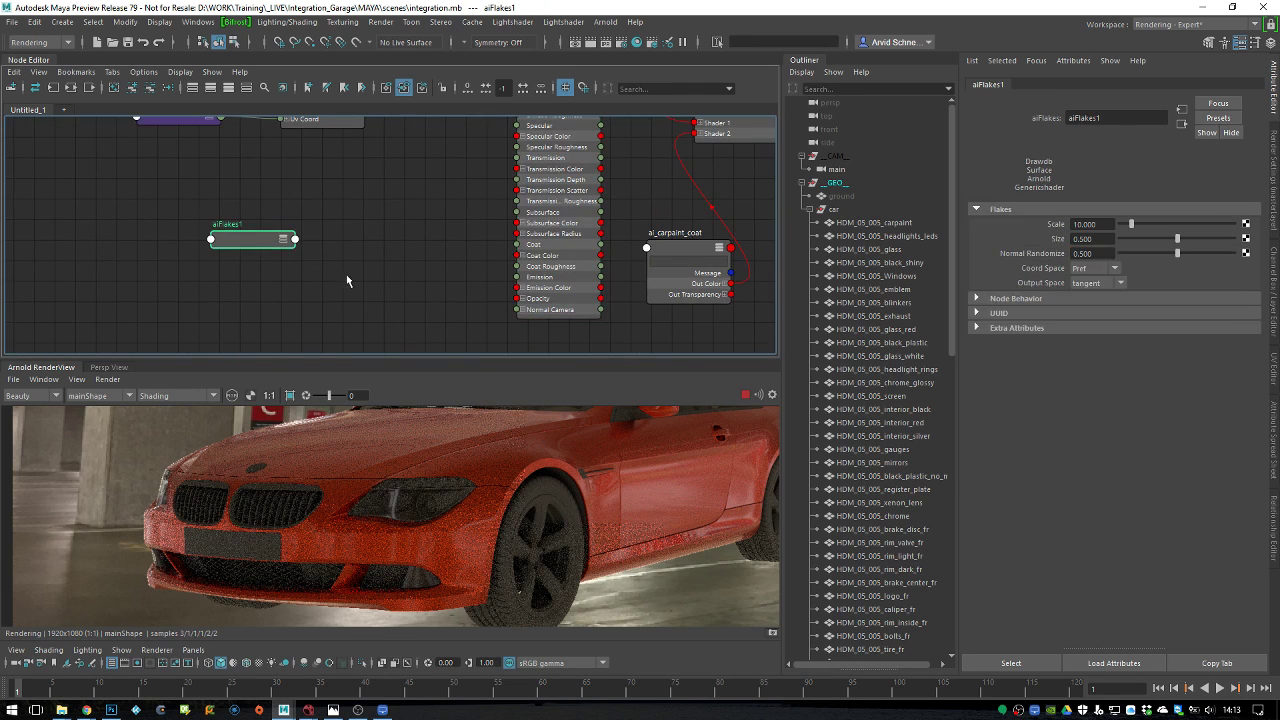
left_click(348, 286)
key("Tab")
type("bump")
key("Down")
key("Return")
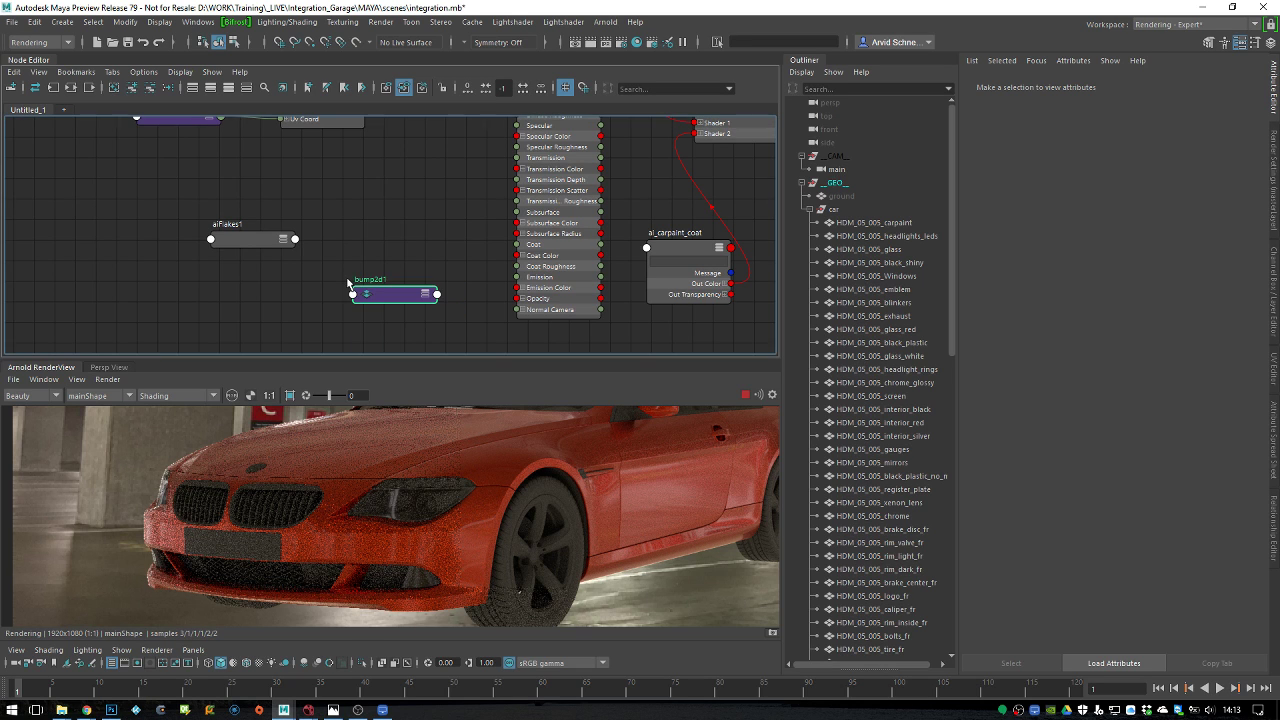
left_click_drag(366, 293, 366, 278)
key("2")
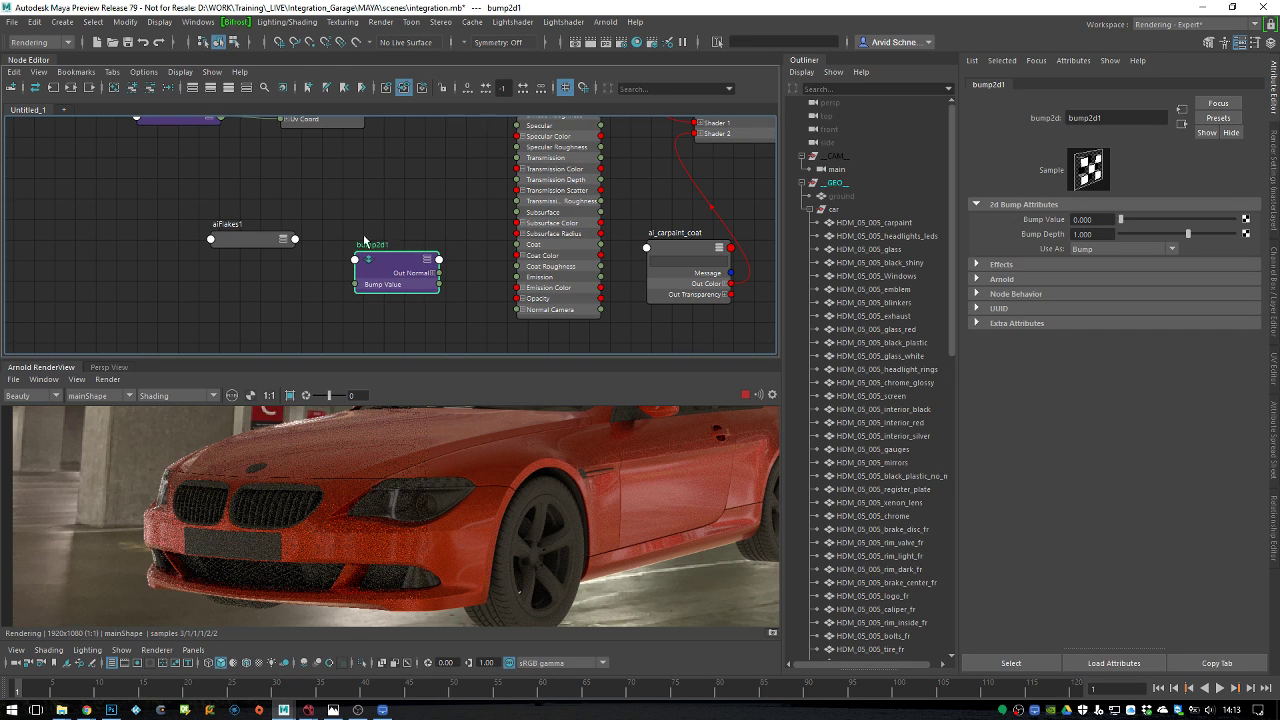
Connect aiFlakes1's Out Color R to the Bump Value of bump2d1
left_click(263, 252)
left_click(287, 276)
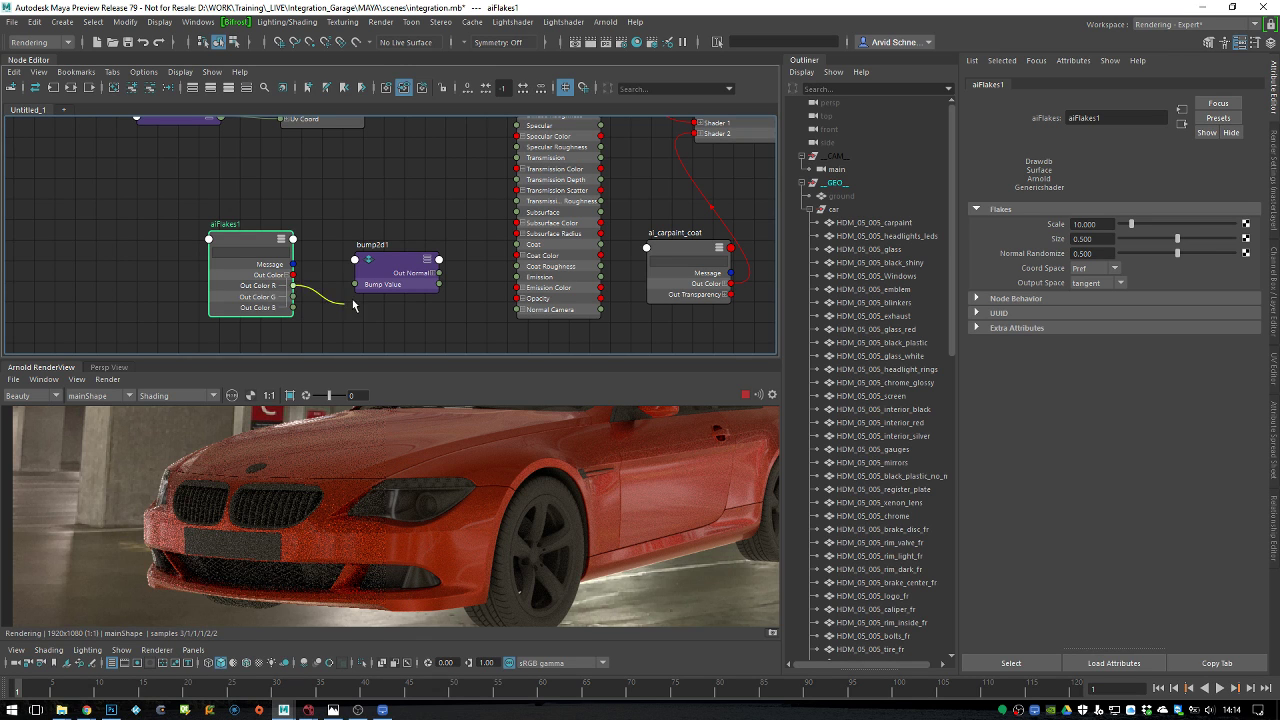
left_click(390, 288)
Change bump2d1's Use As mode and connect its Out Normal to ai_carpaint_base's Normal Camera
left_click(1167, 249)
left_click(1105, 270)
left_click_drag(192, 196, 517, 309)
left_click(385, 280)
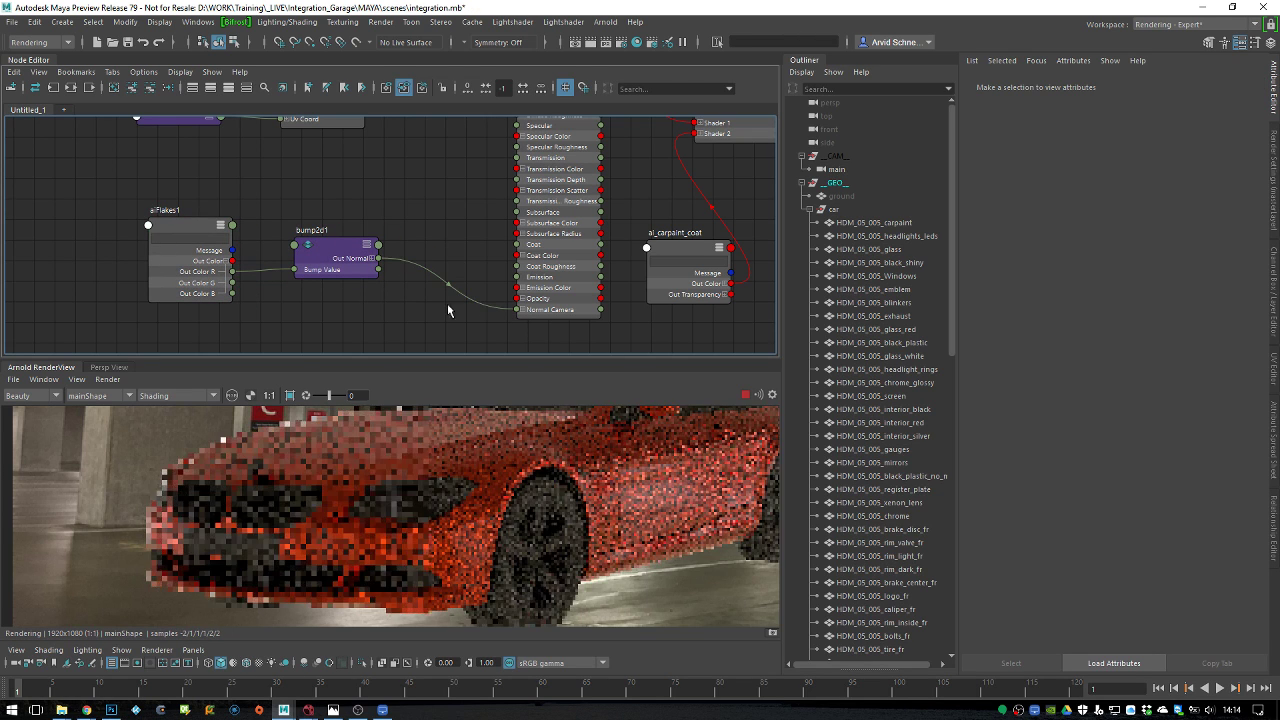
Render through the perspShape camera and enable camera navigation directly in the Arnold RenderView
left_click_drag(272, 400, 456, 467, "alt")
left_click(97, 396)
left_click(89, 408)
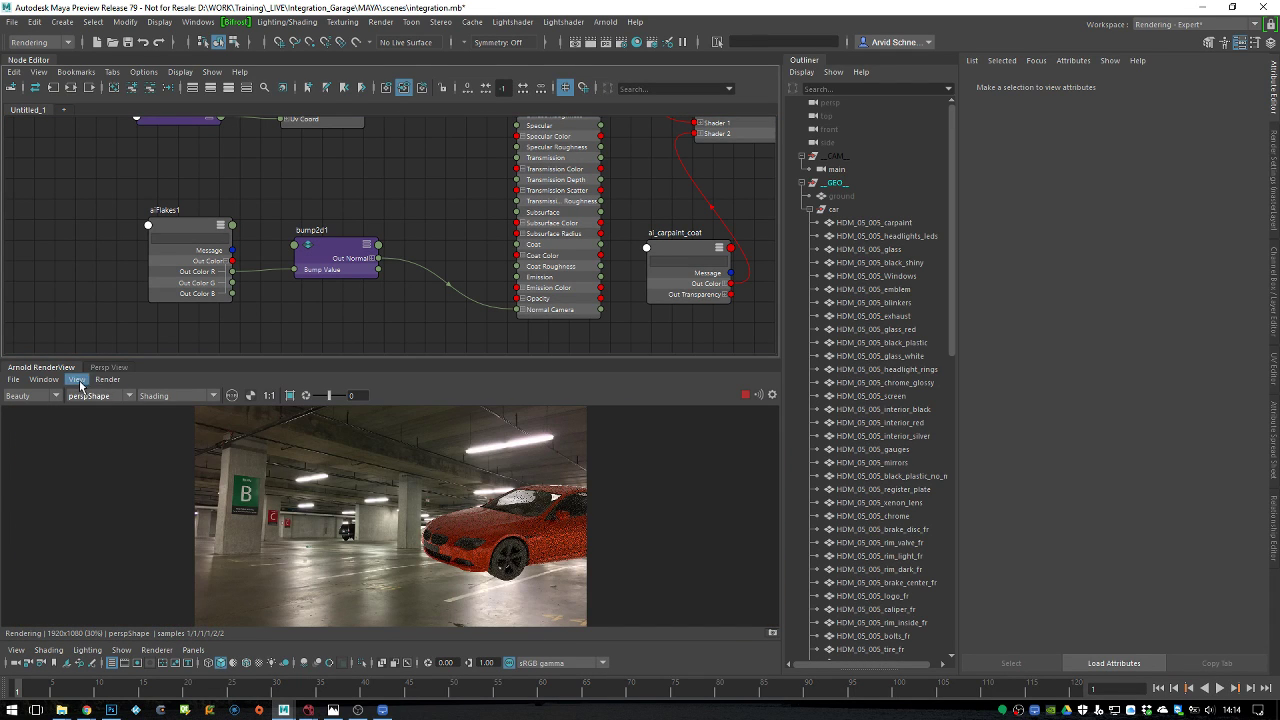
left_click(43, 379)
mouse_move(105, 499)
left_click(285, 519)
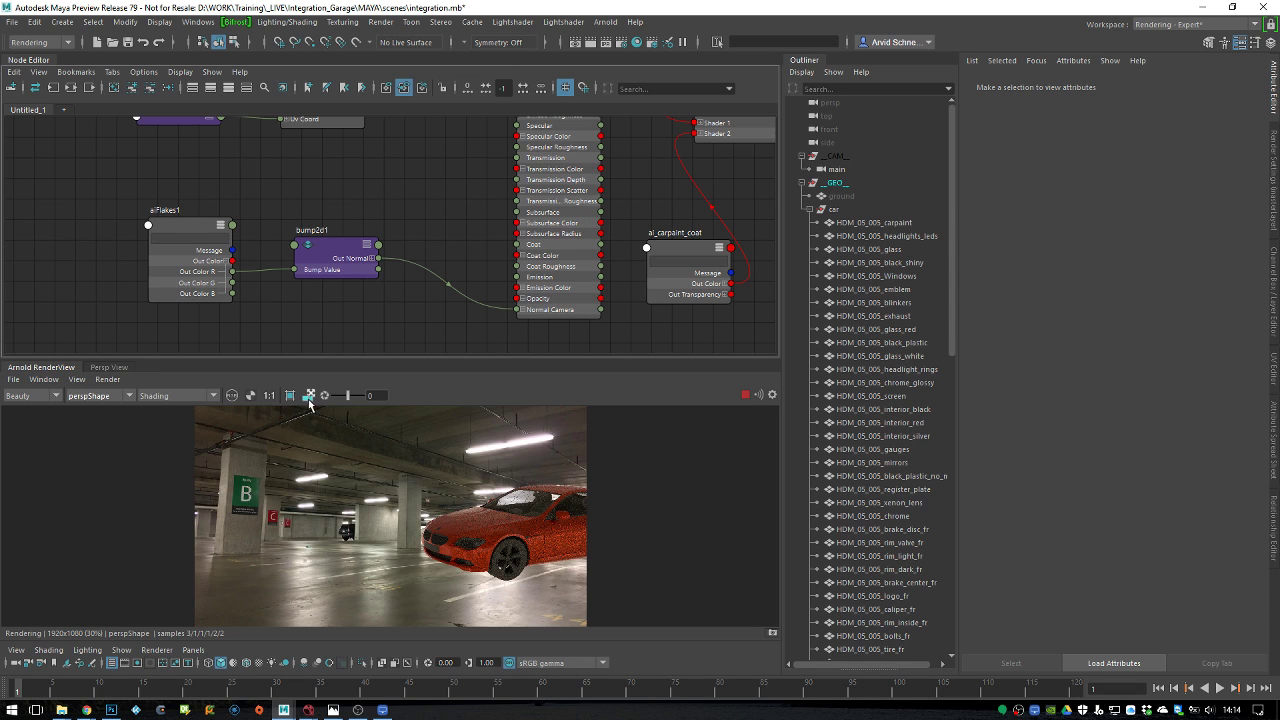
left_click_drag(500, 511, 491, 548, "alt")
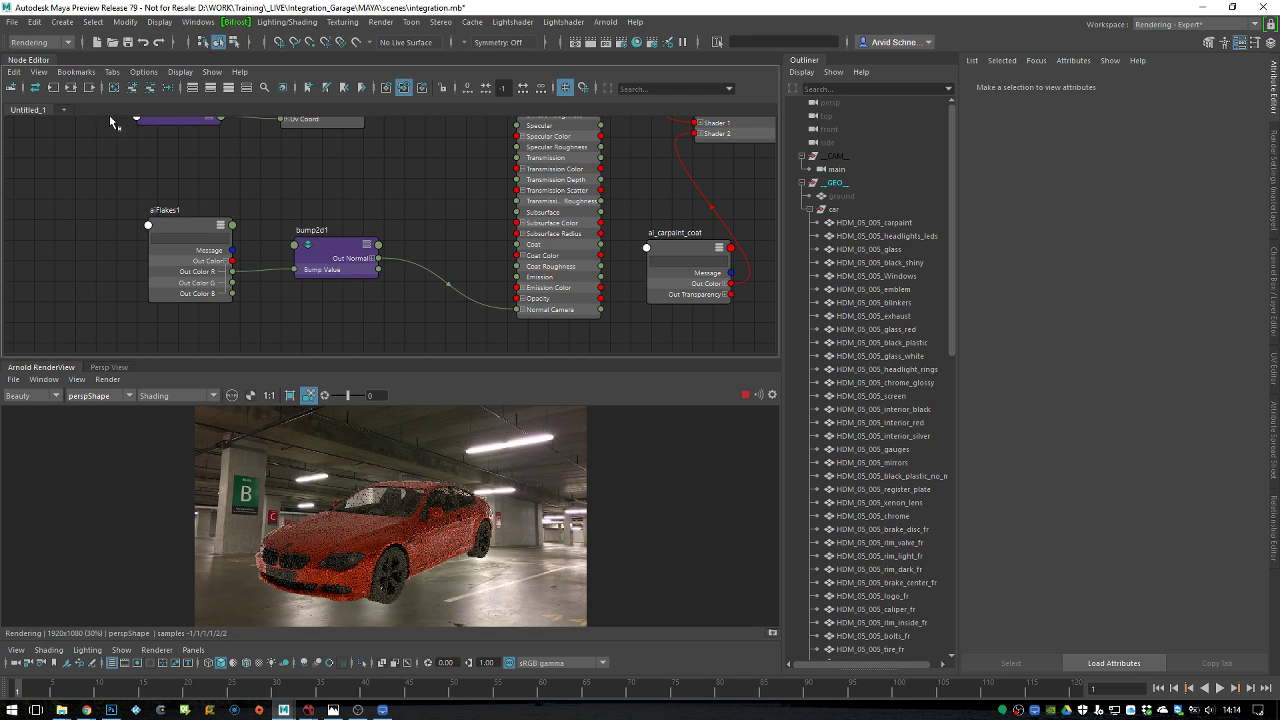
Frame the car's hood and front close up in the persp camera and enlarge the Arnold RenderView
left_click(108, 367)
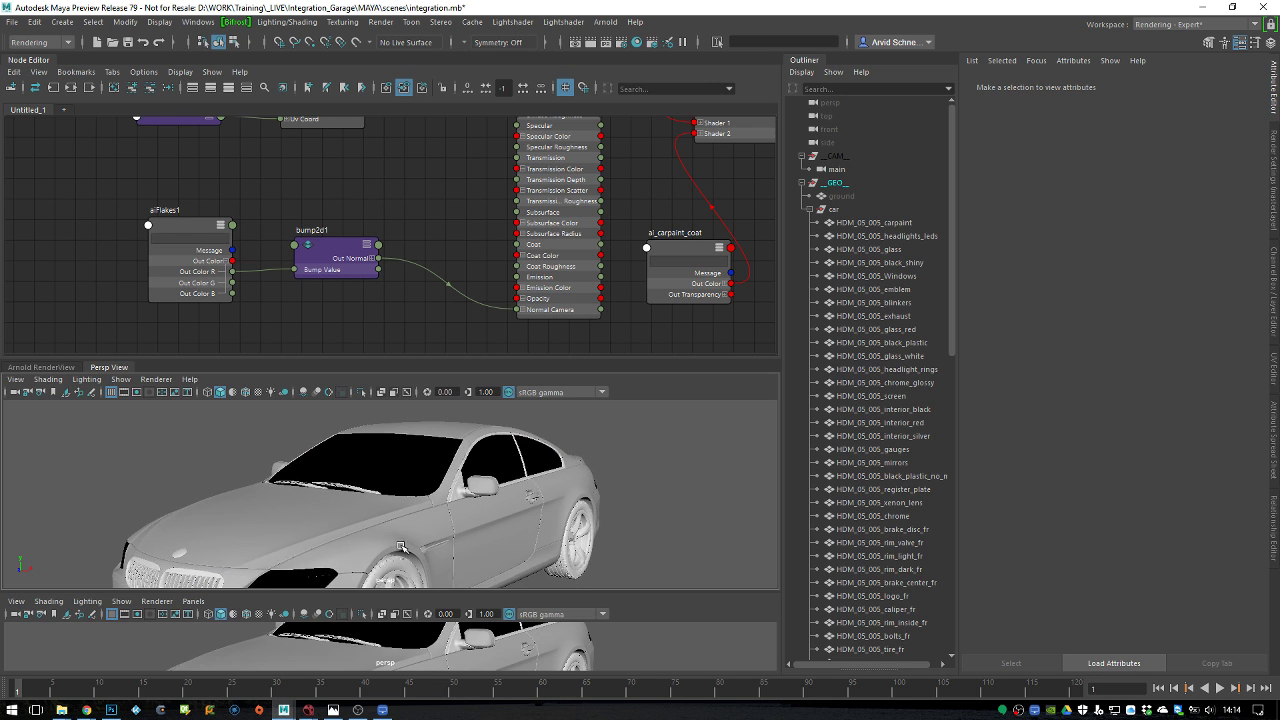
left_click_drag(442, 467, 350, 459, "alt")
left_click(360, 440)
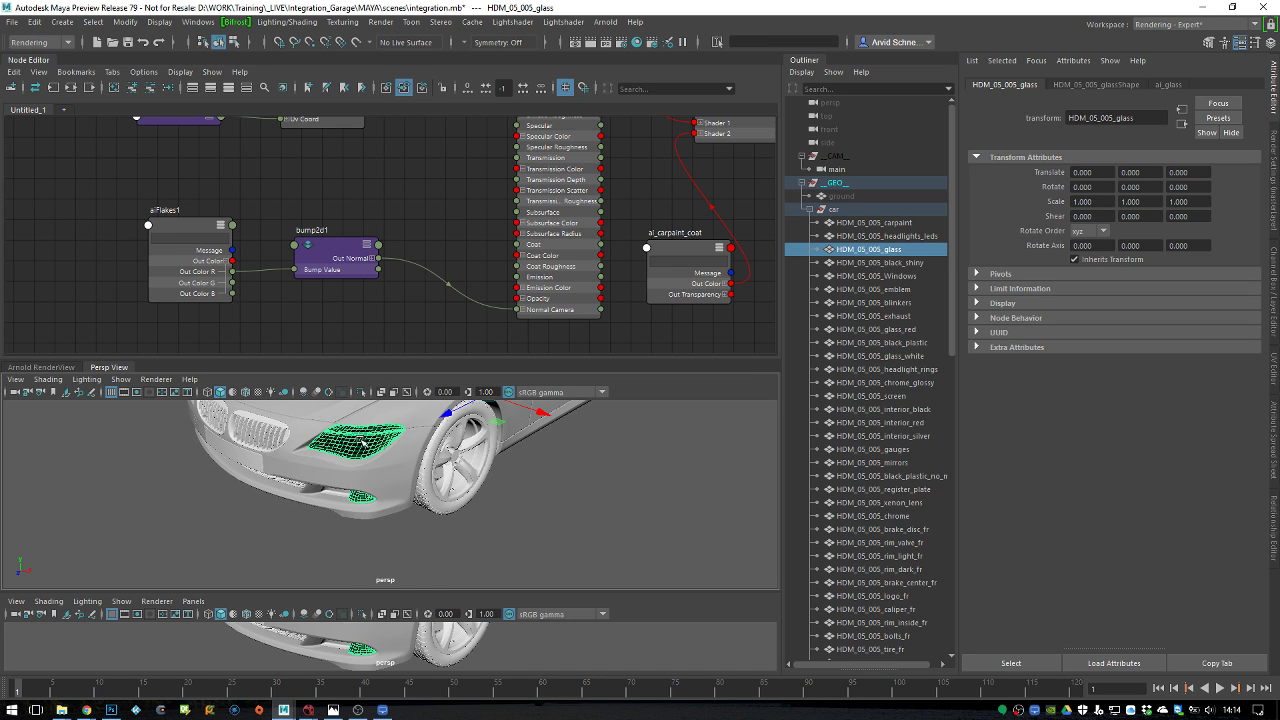
key("a")
scroll(380, 515, "up", 10)
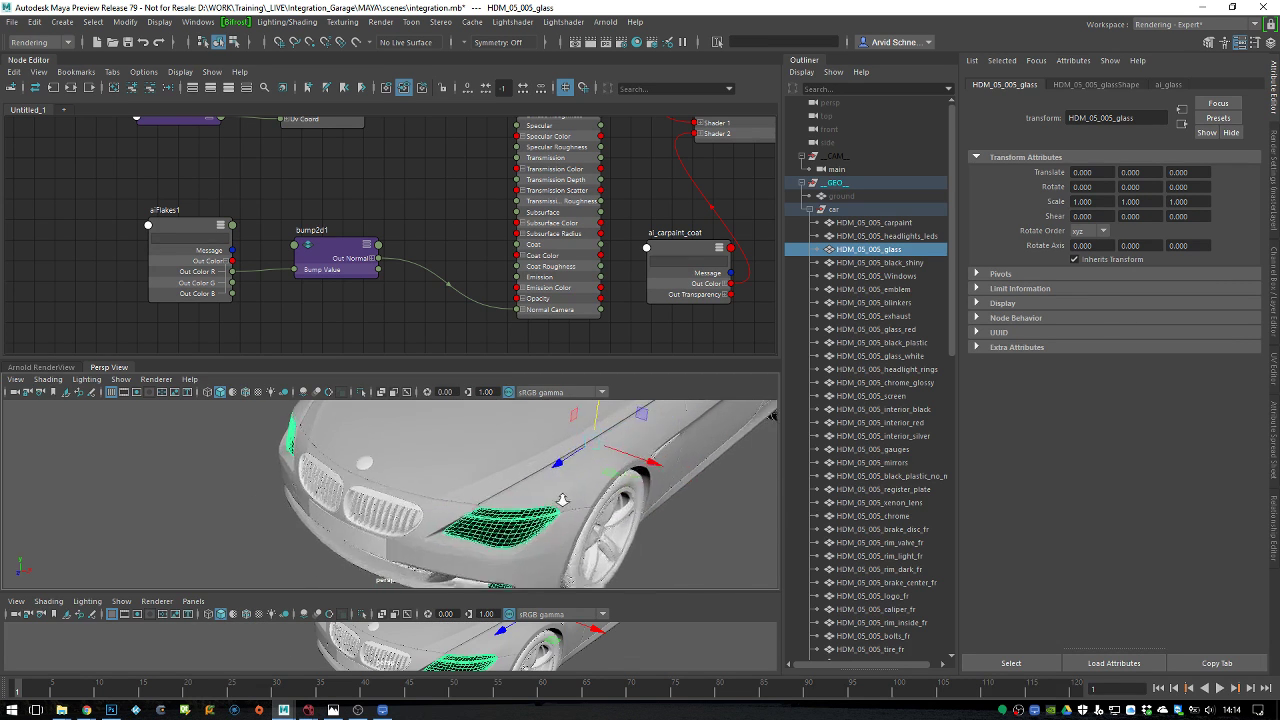
scroll(400, 525, "down", 3)
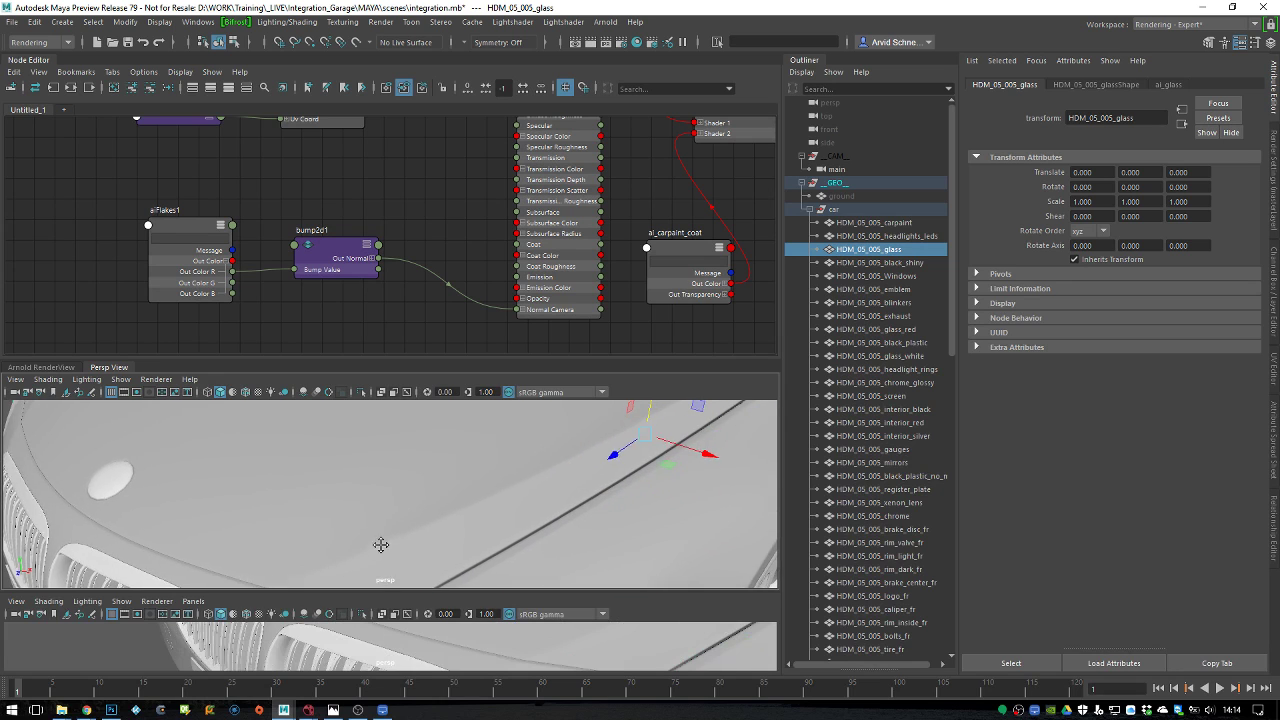
left_click(72, 367)
left_click_drag(409, 362, 432, 293)
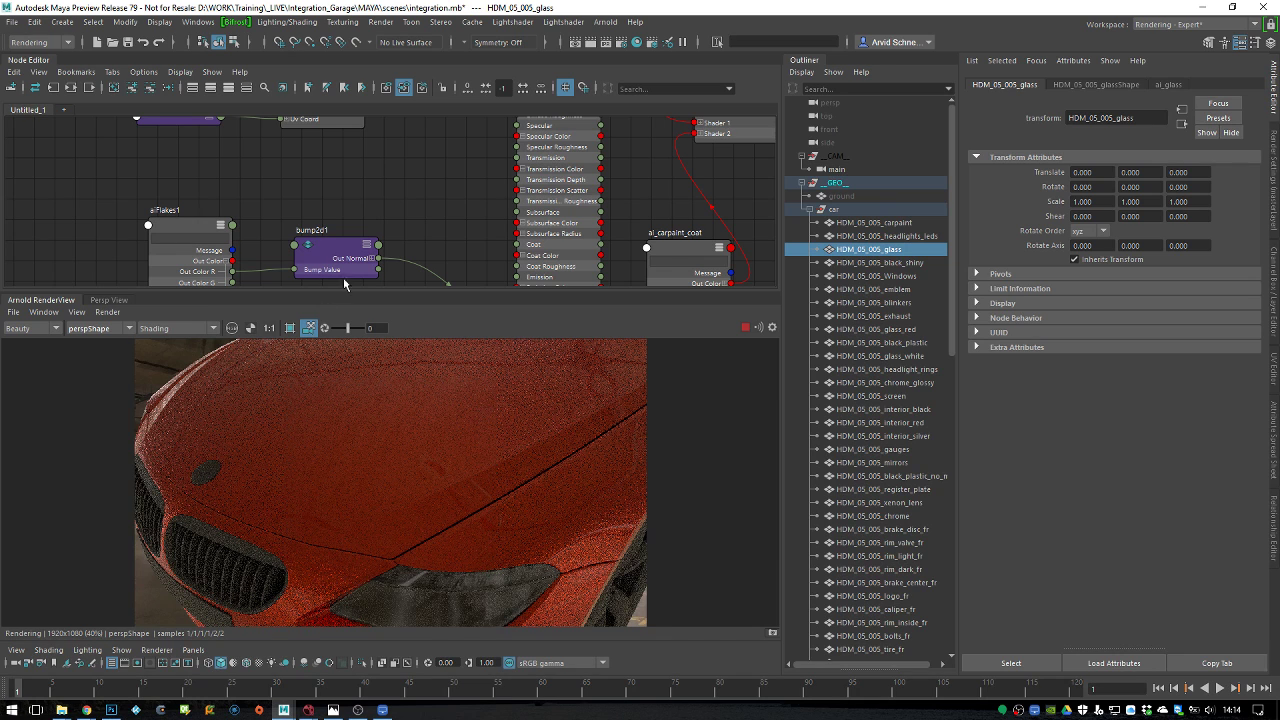
Show only the aiFlakes1 output in the render with Isolate Selected and crop a region over the hood
left_click(215, 222)
middle_click_drag(273, 244, 293, 228, "alt")
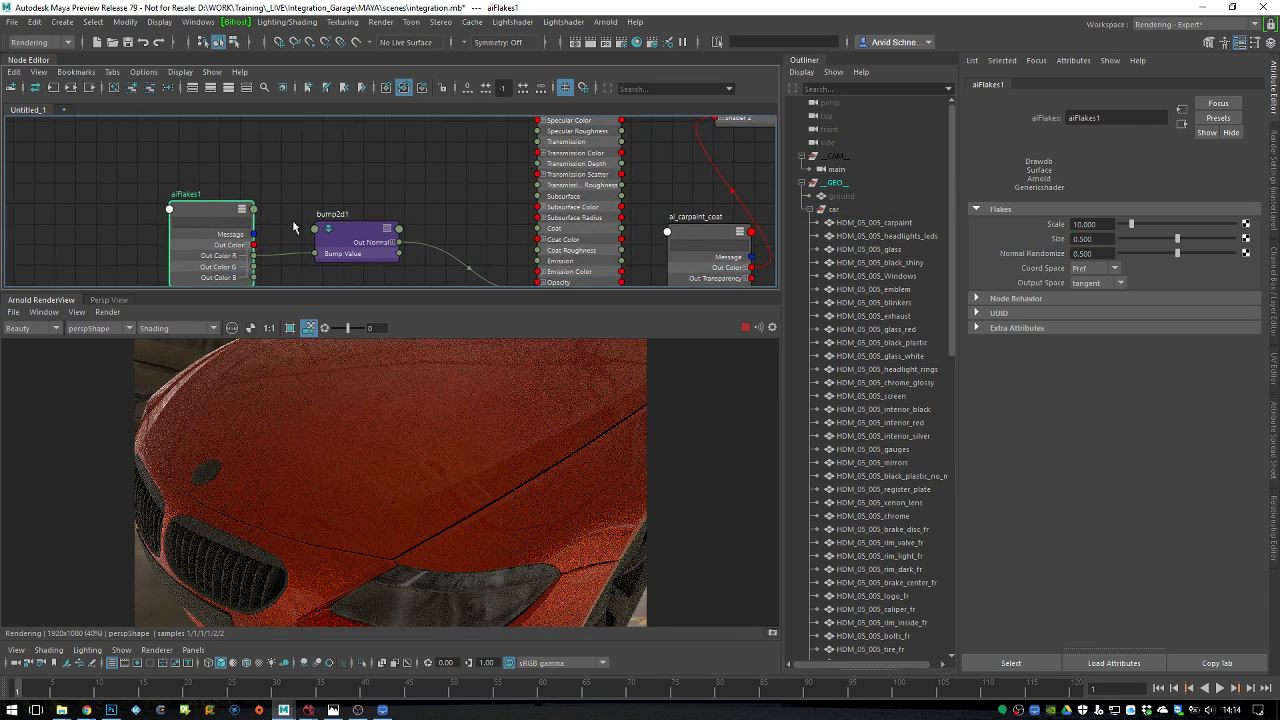
left_click(143, 330)
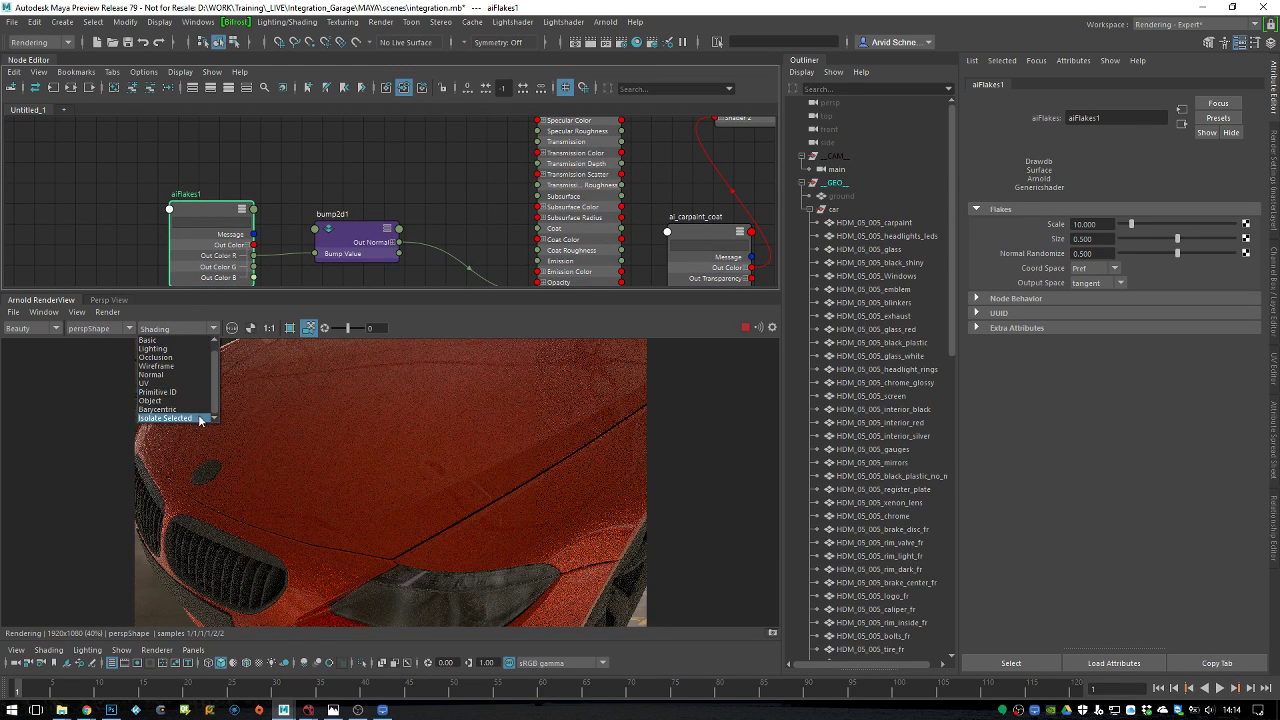
left_click(165, 418)
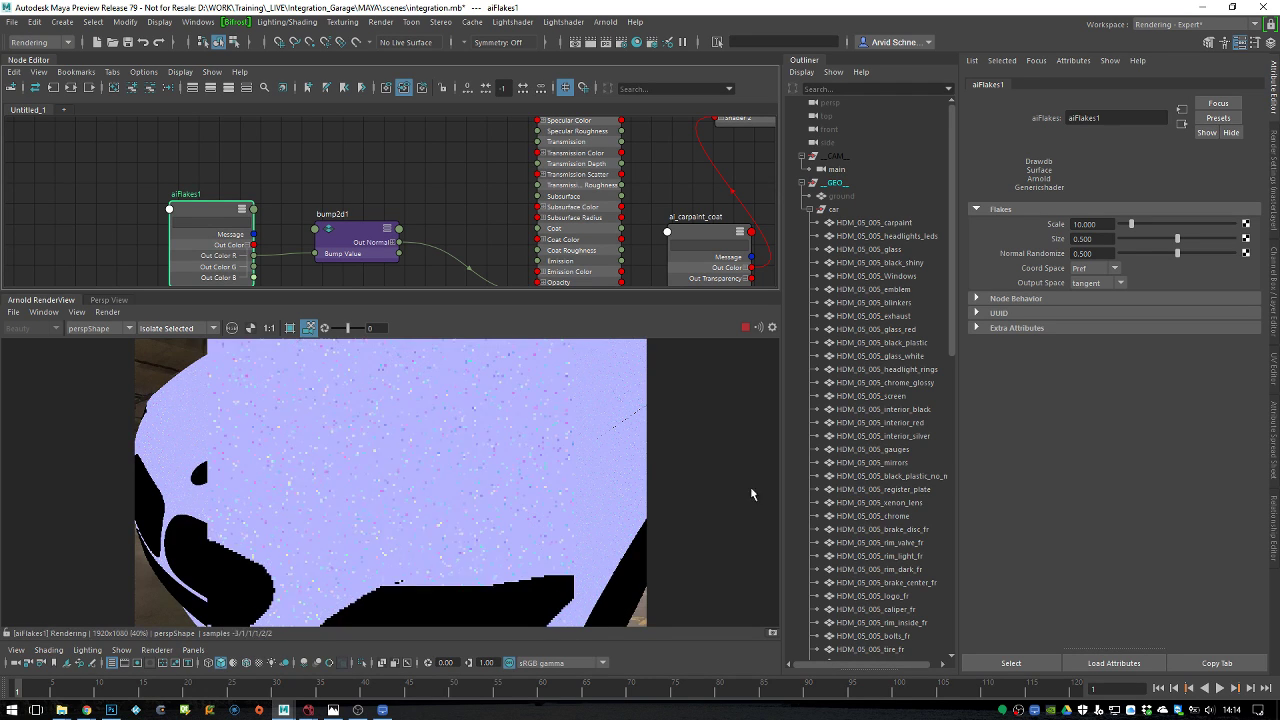
left_click_drag(525, 440, 383, 547)
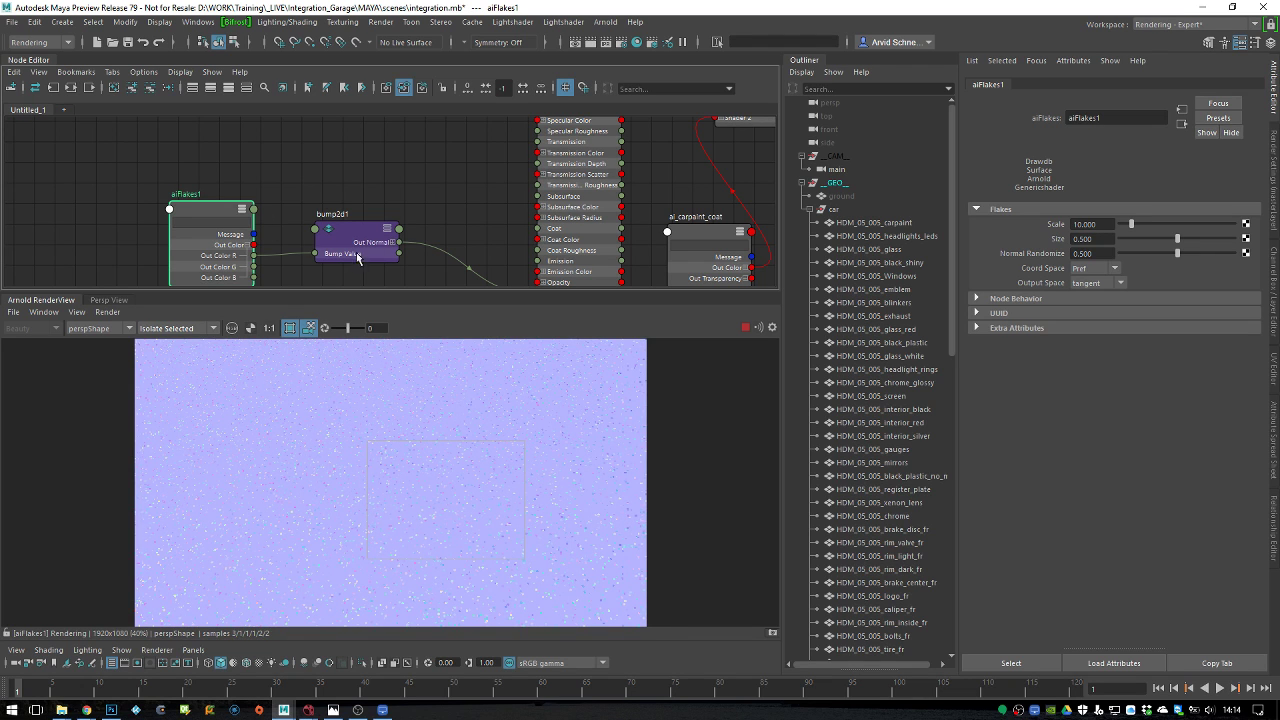
middle_click_drag(254, 218, 262, 175, "alt")
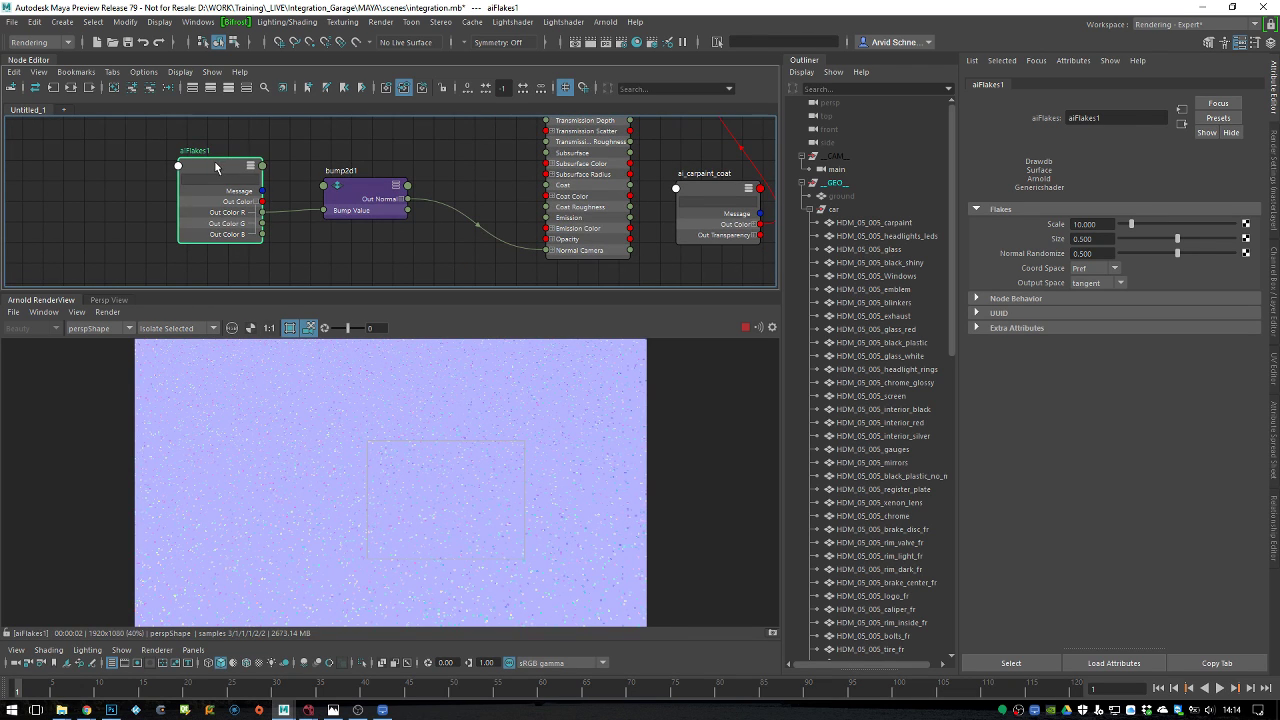
Set aiFlakes1's Scale to 2.381 and its Size to 0.821
mouse_move(1129, 225)
left_mouse_down()
mouse_move(1159, 225)
mouse_move(1117, 228)
left_mouse_up()
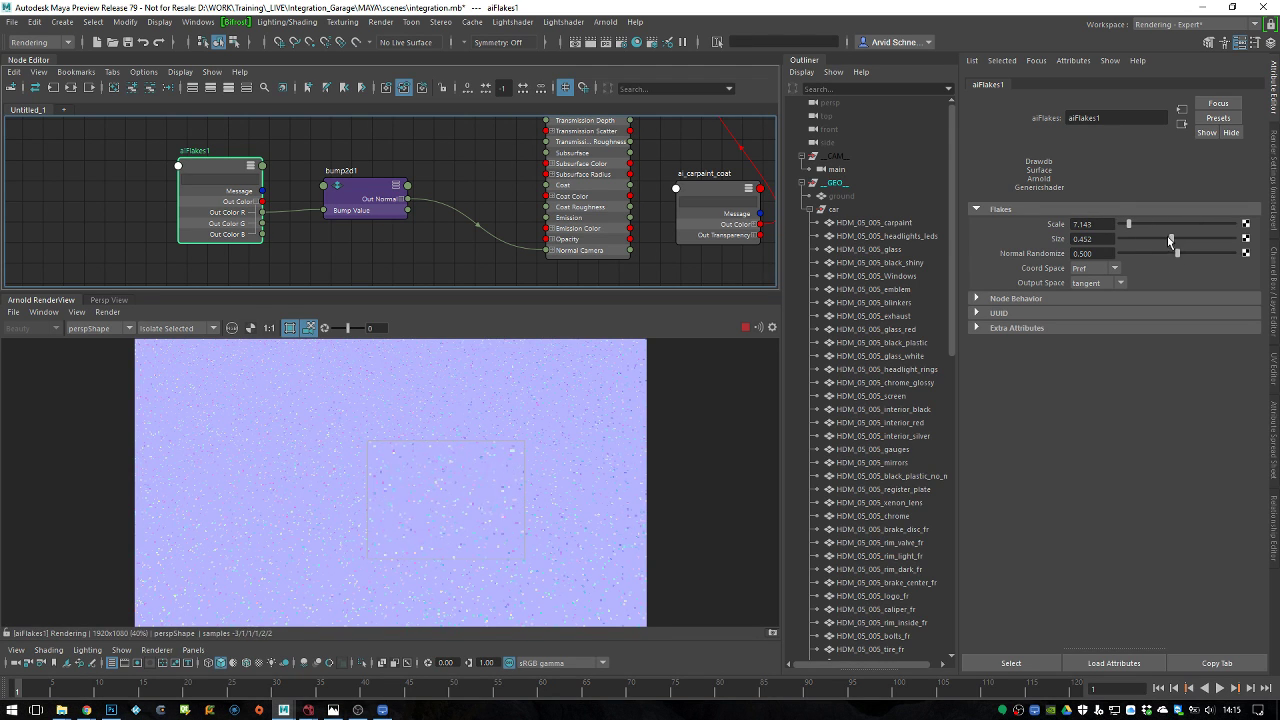
left_click_drag(1146, 242, 1205, 244)
left_click_drag(1130, 226, 1128, 224)
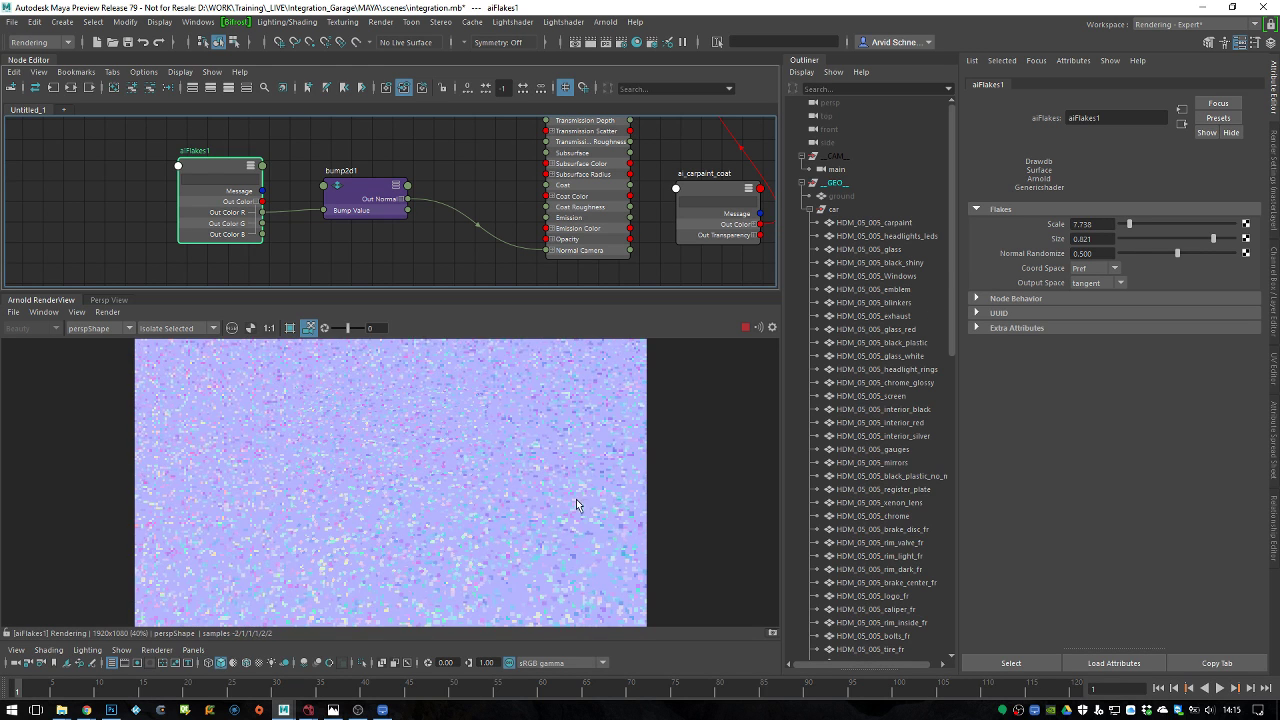
left_click_drag(1130, 226, 1123, 226)
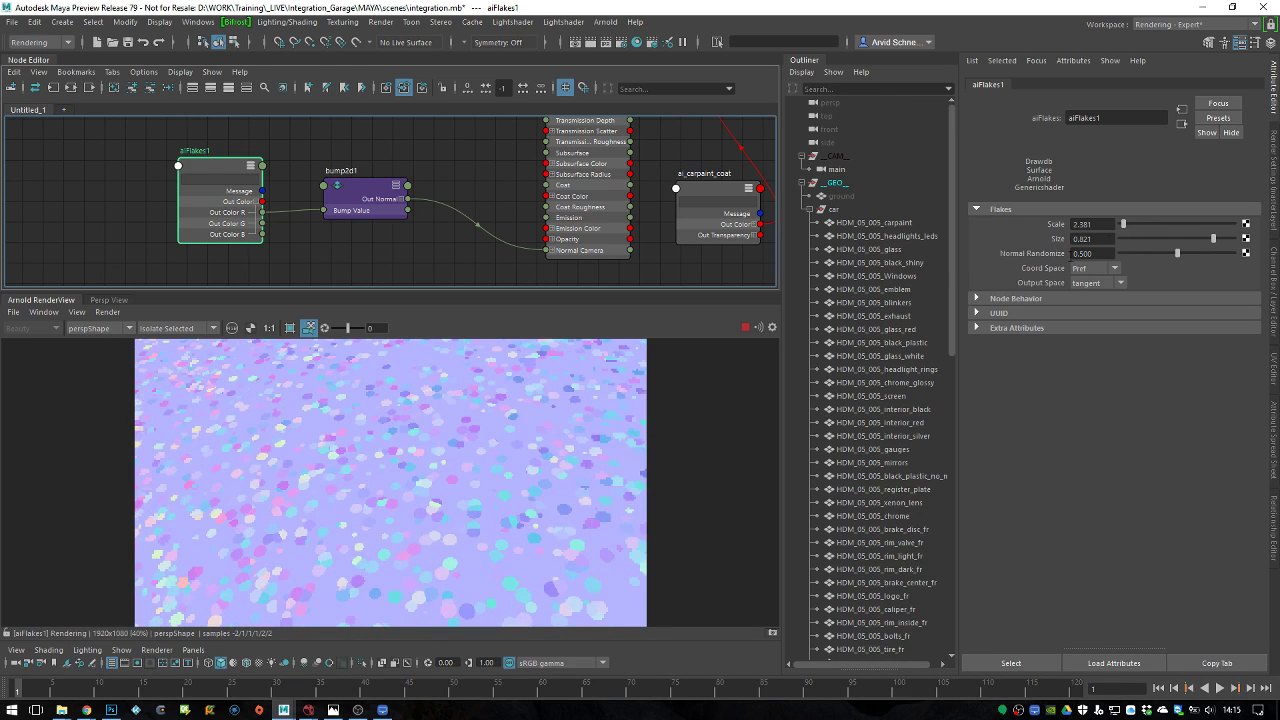
Set aiFlakes1's Size to 2 and its Normal Randomize to 0.262
left_click_drag(1213, 238, 1270, 245)
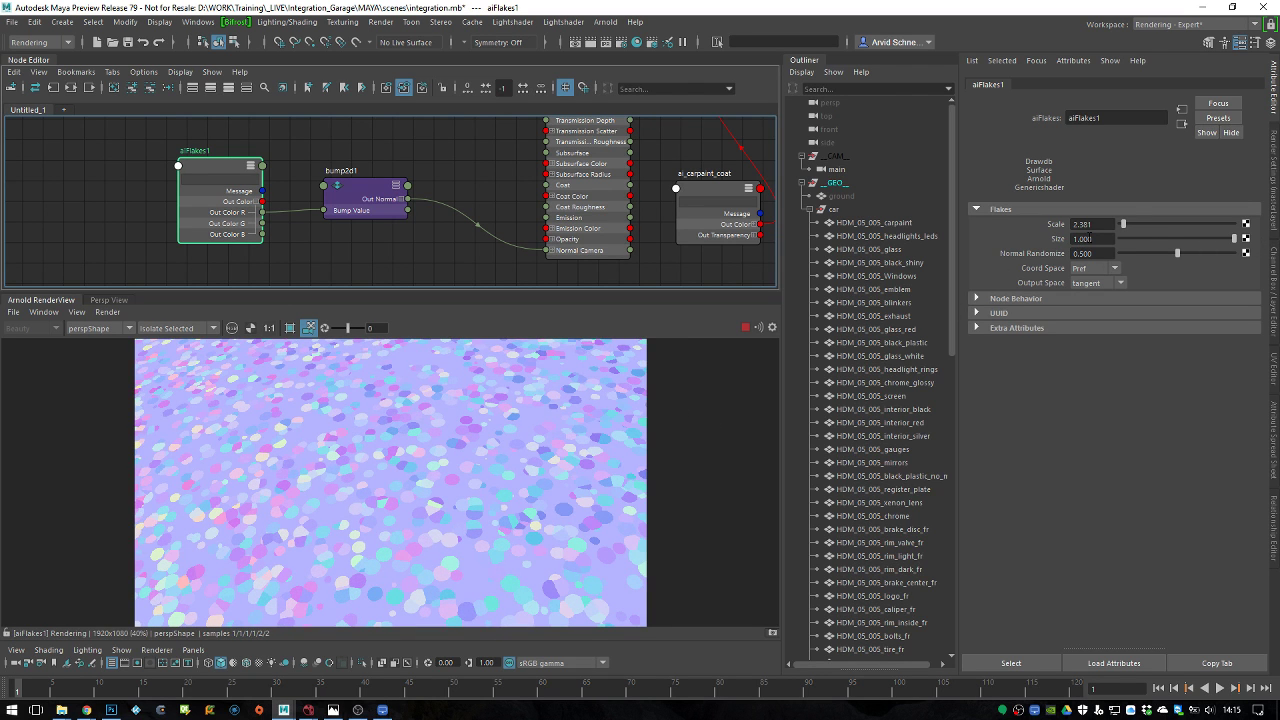
left_click(1033, 240)
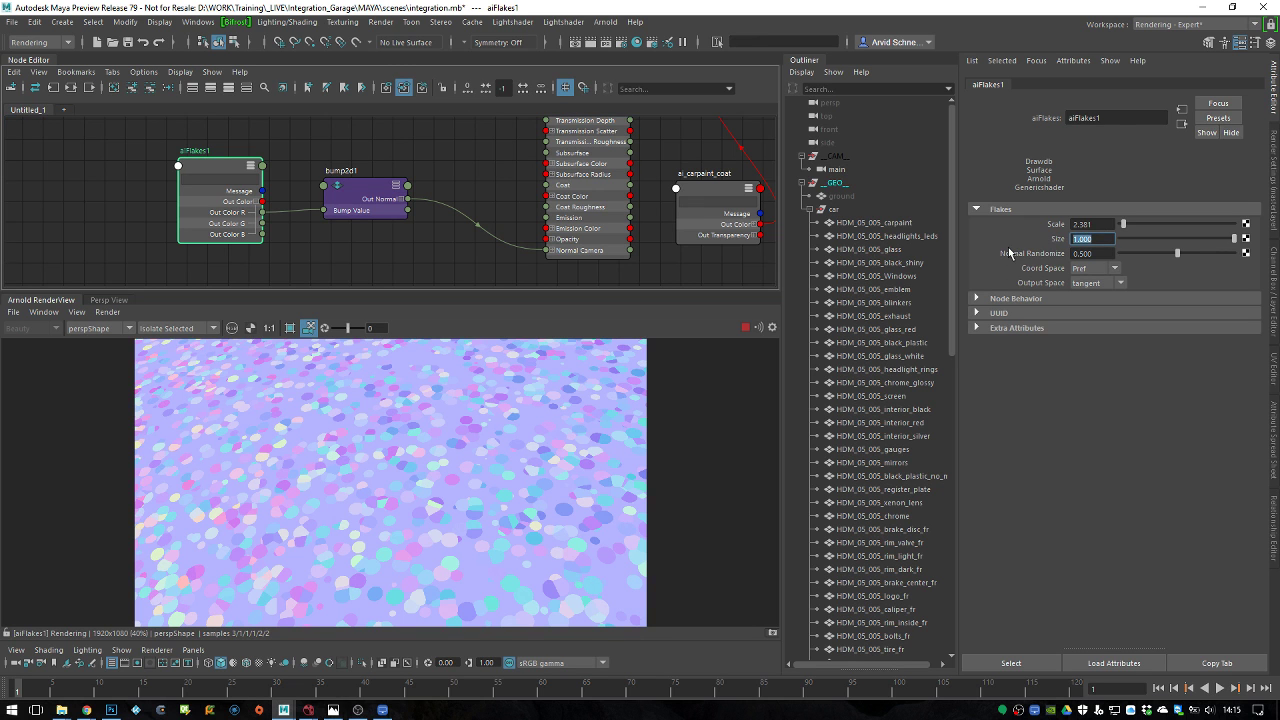
type("2")
key("Return")
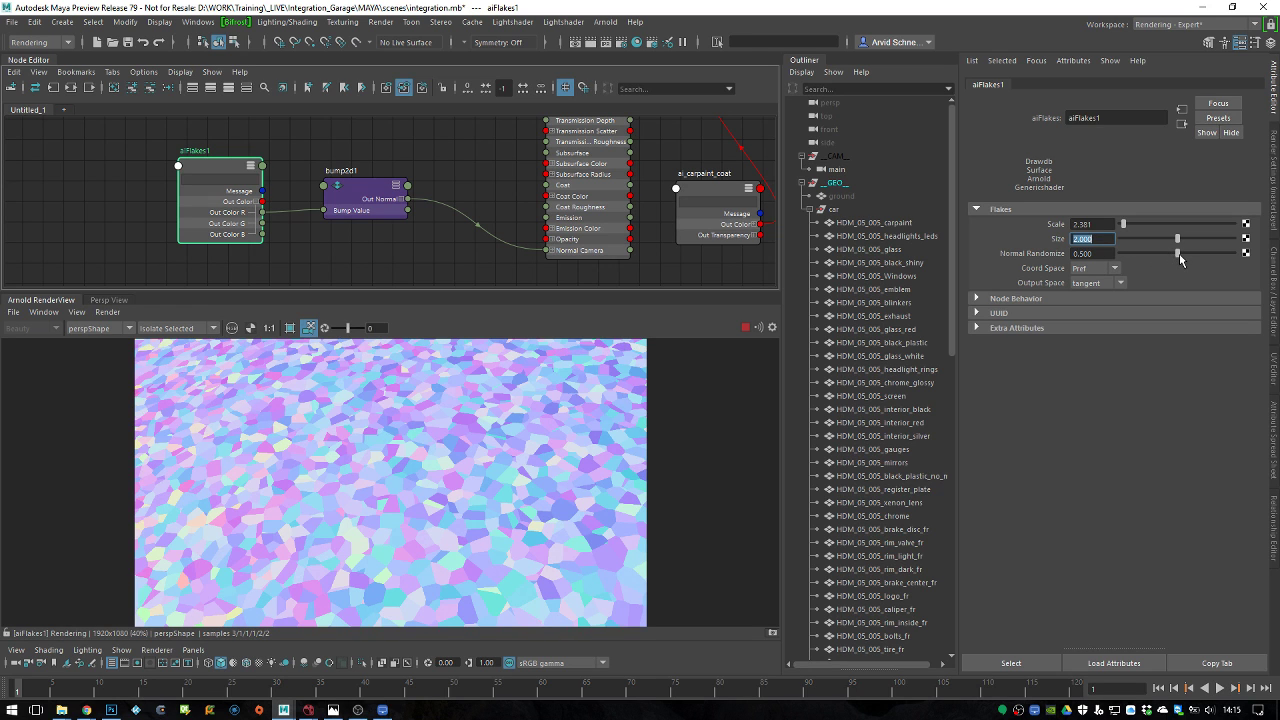
left_click_drag(1180, 253, 1090, 260)
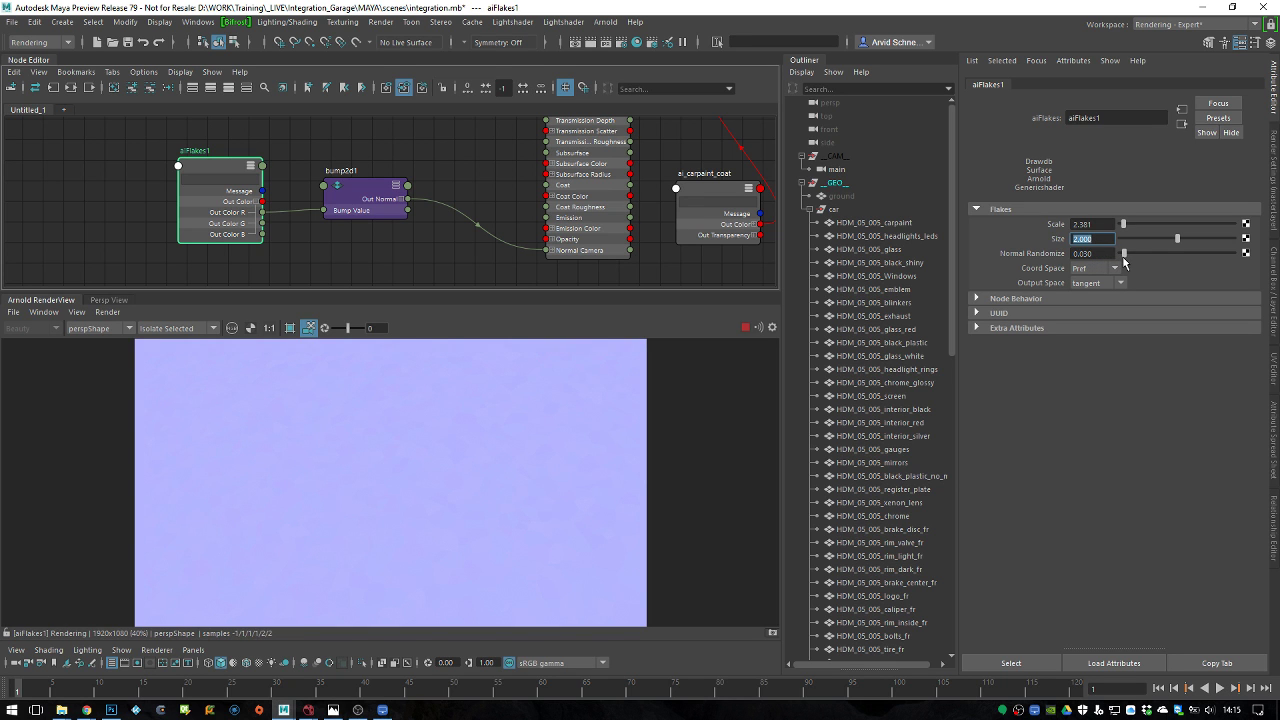
left_click_drag(1125, 262, 1151, 264)
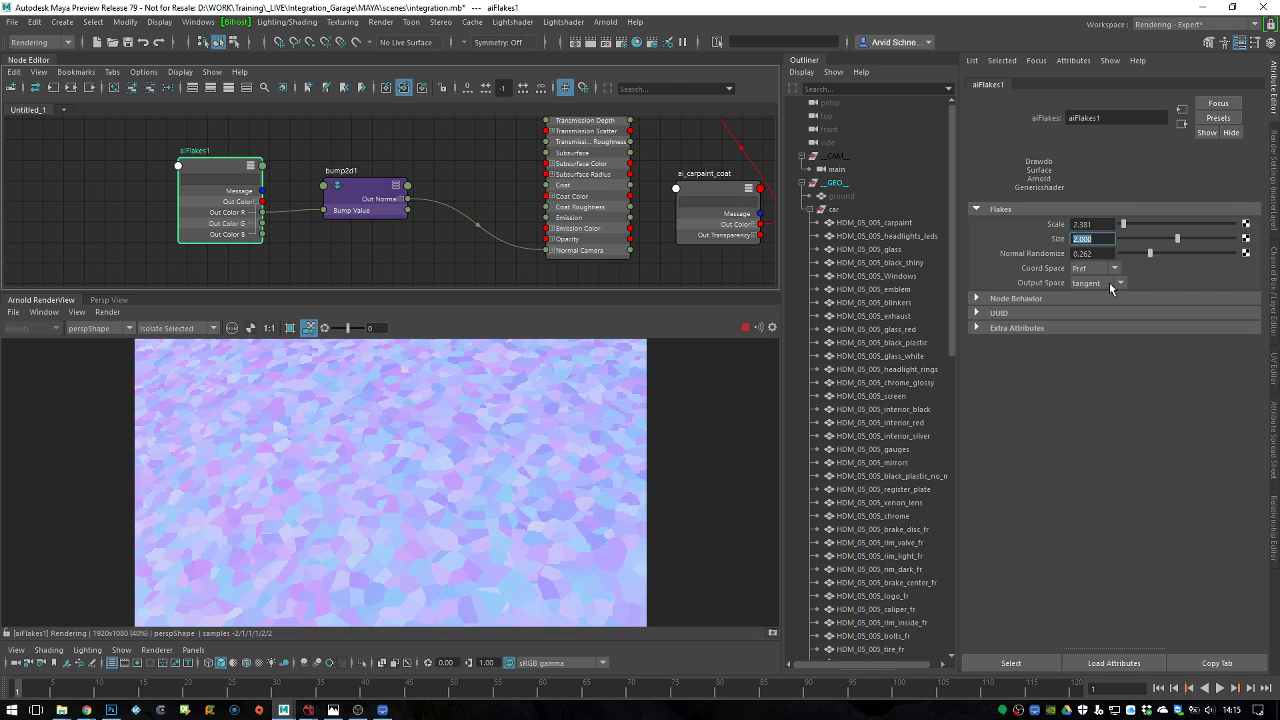
Return the render from Isolate Selected to the regular Shading mode and view the whole hood
left_click(190, 328)
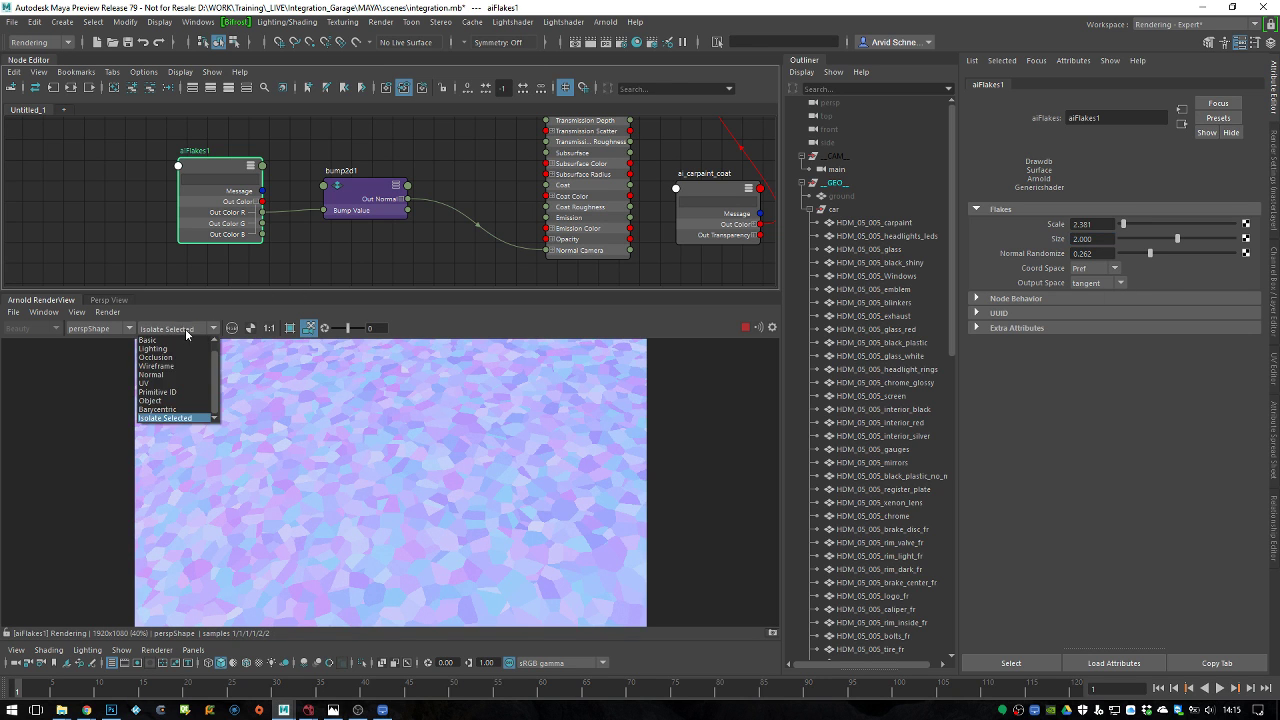
left_click(363, 402)
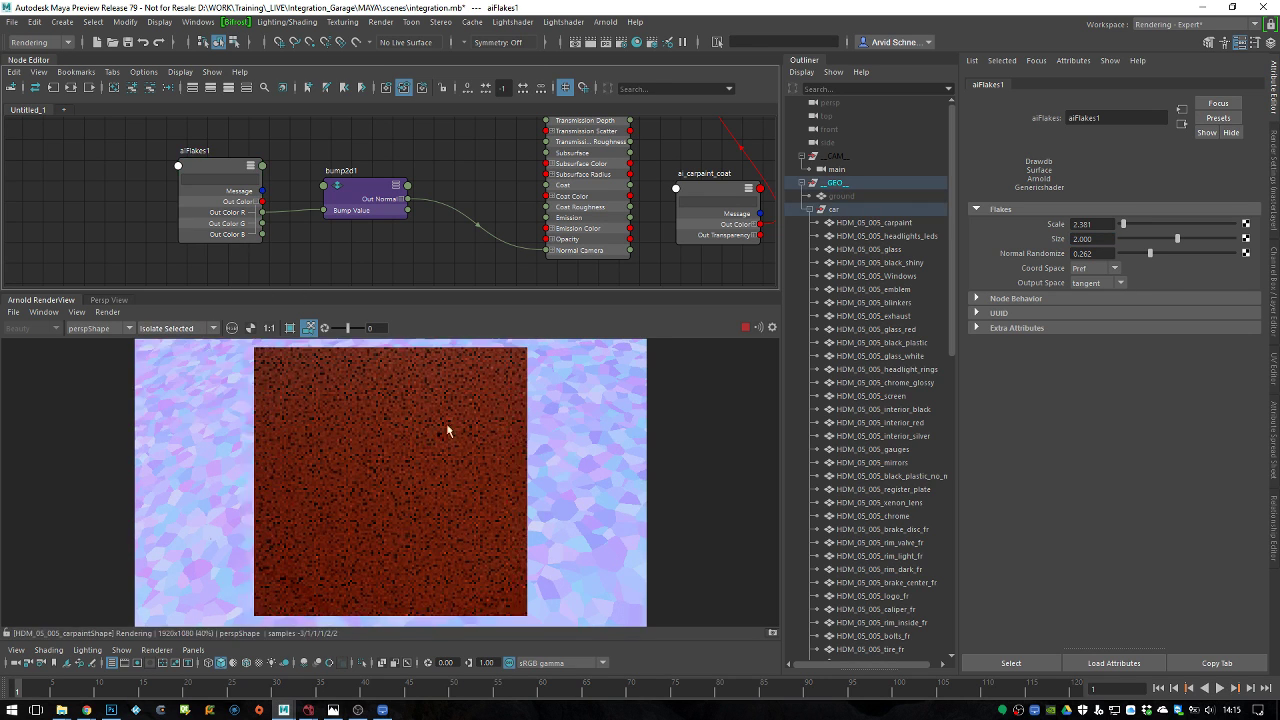
left_click(190, 340)
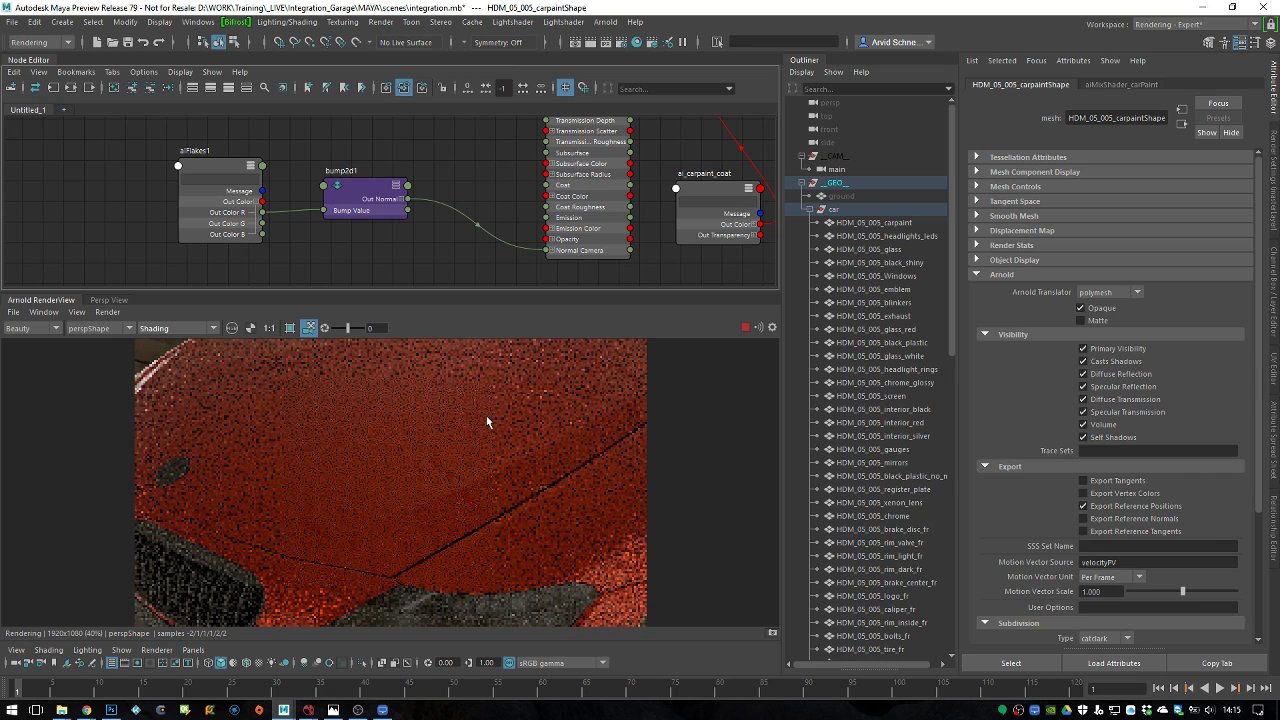
Set ai_carpaint_base's specular Roughness to 0.149
scroll(475, 270, "down", 2)
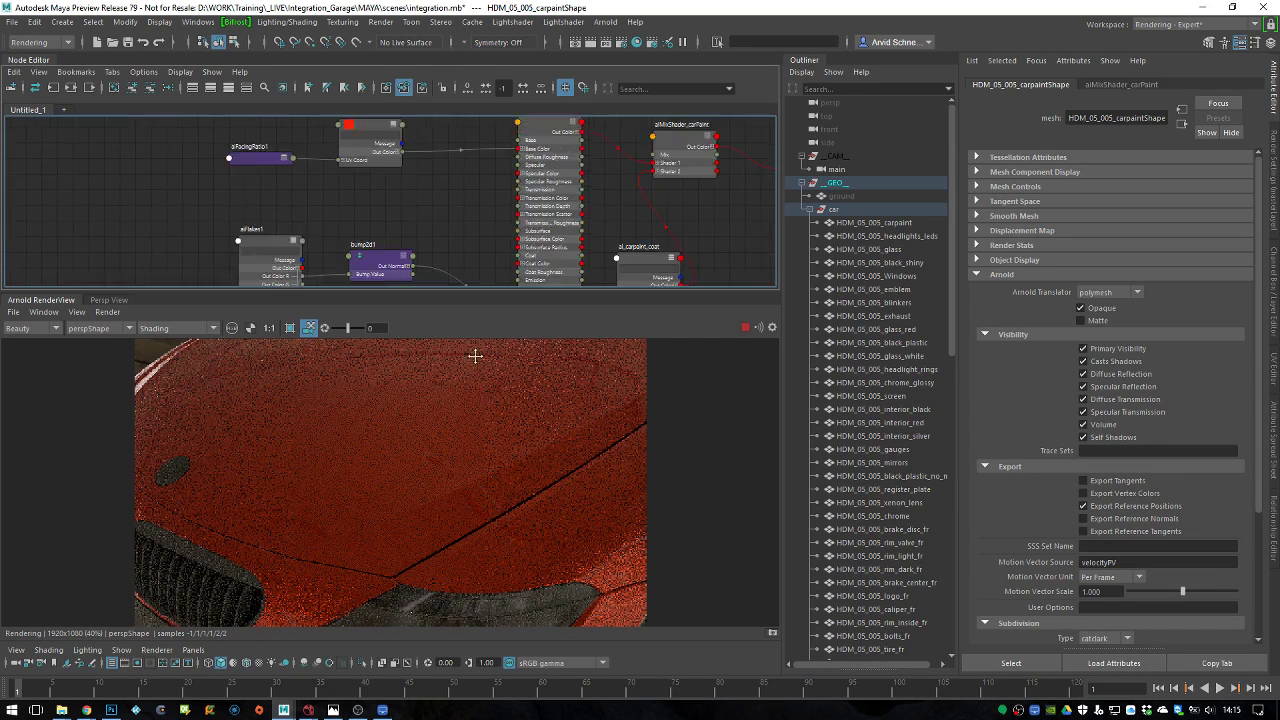
scroll(470, 220, "down", 2)
left_click(523, 218)
left_click_drag(1167, 343, 1137, 344)
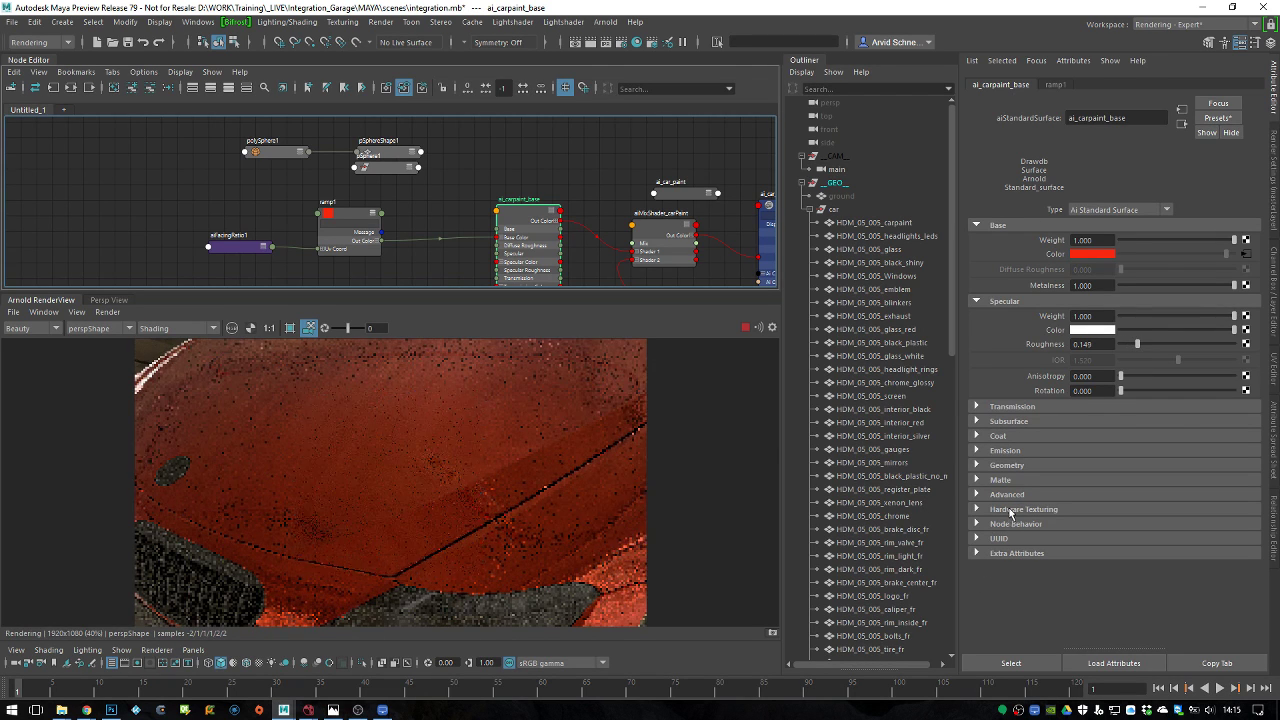
Set bump2d1's Use As option to Object Space Normals and limit the render to a region over the hood's flakes
left_click(1008, 494)
left_click(1008, 494)
left_click(1010, 466)
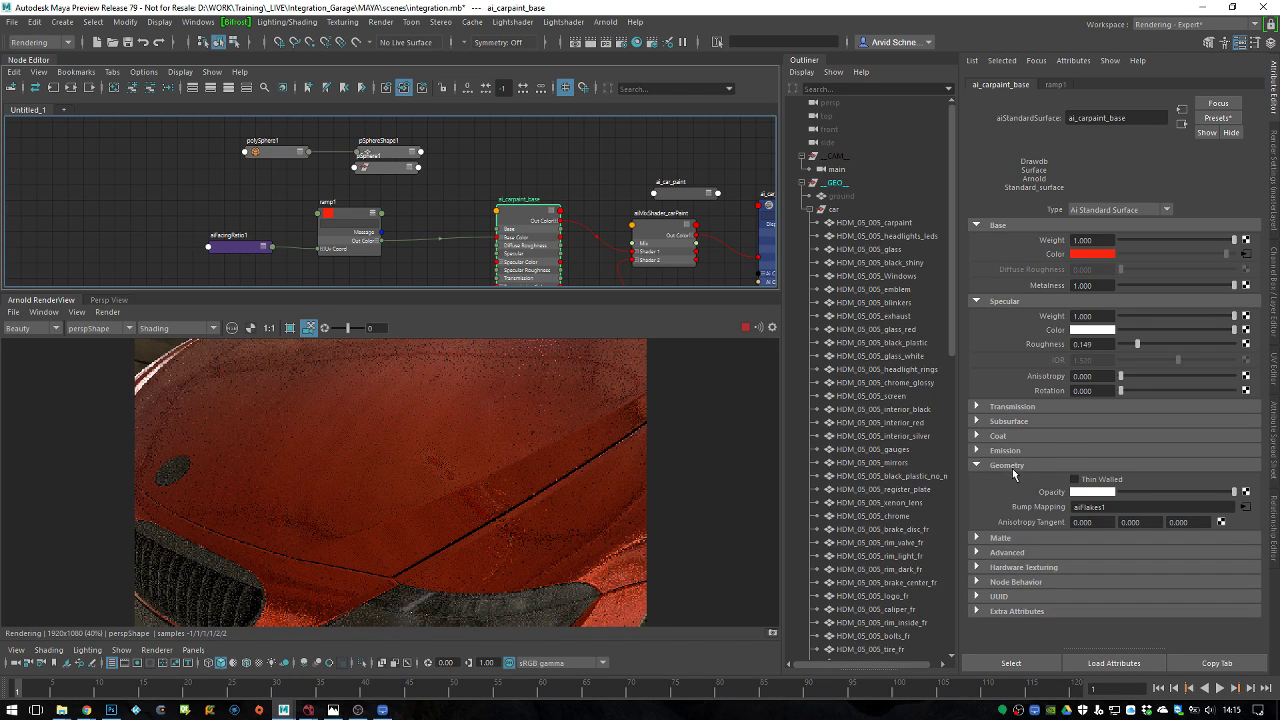
left_click(1007, 465)
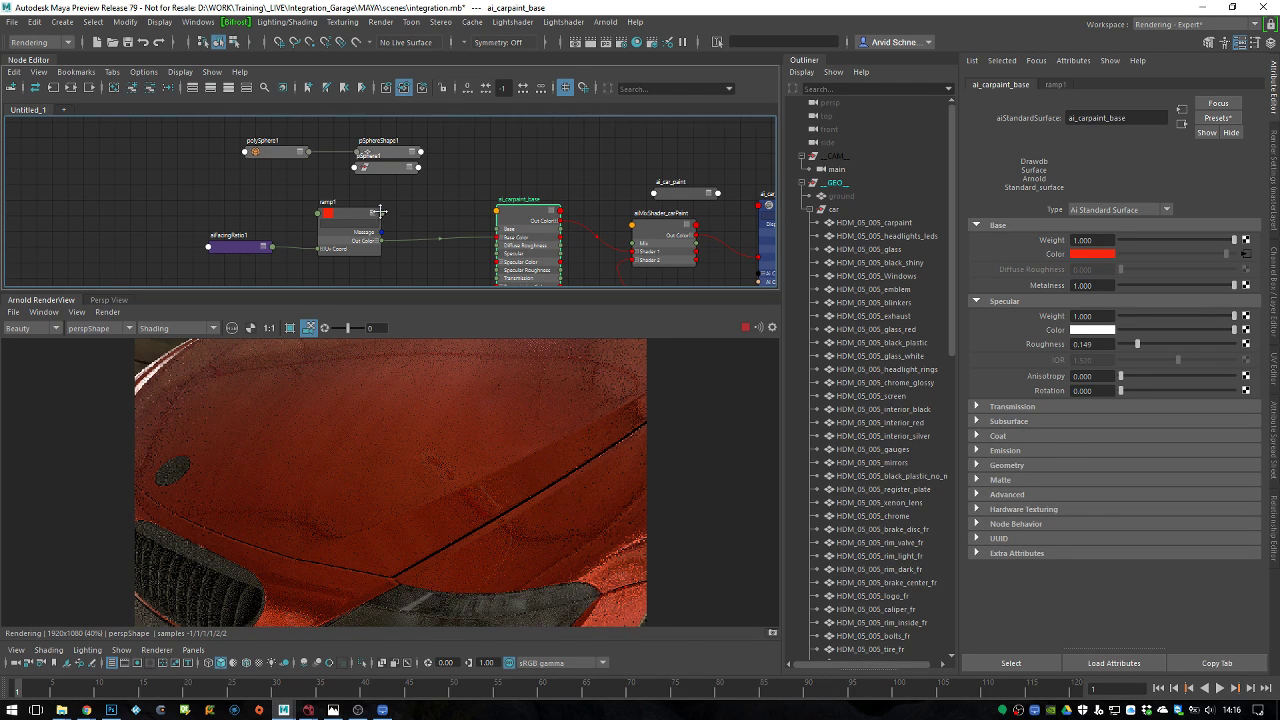
middle_click_drag(379, 212, 437, 191, "alt")
left_click(405, 200)
middle_click_drag(514, 285, 514, 166, "alt")
left_click(430, 172)
left_click(1160, 249)
left_click(1128, 290)
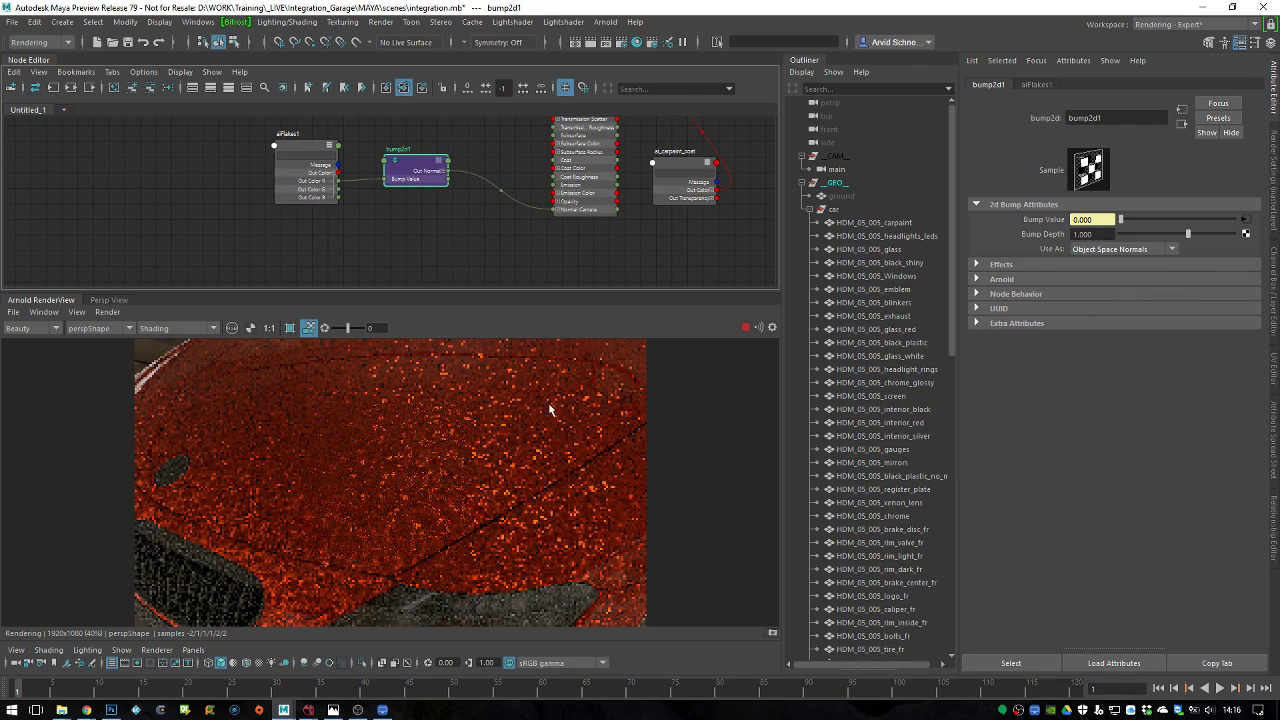
left_click_drag(414, 457, 528, 559)
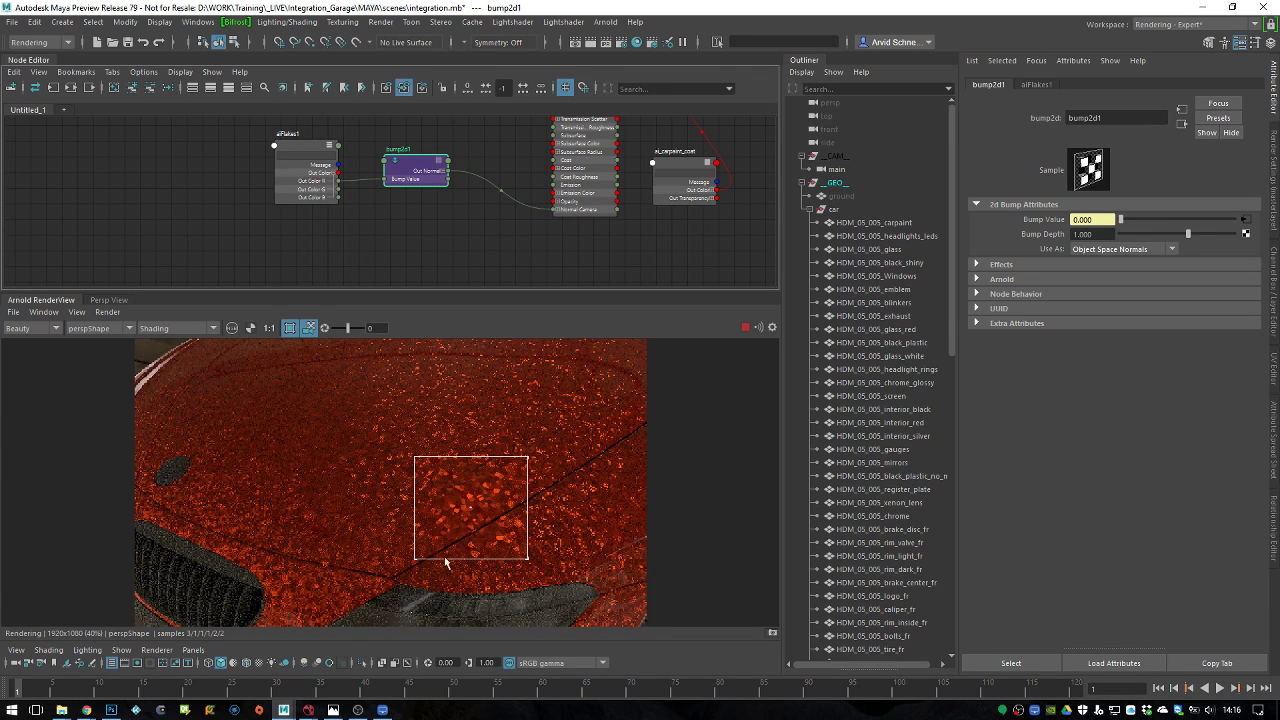
Set ai_carpaint_base's specular Roughness to 0.369 and clear the crop region so the whole hood renders
left_click(596, 123)
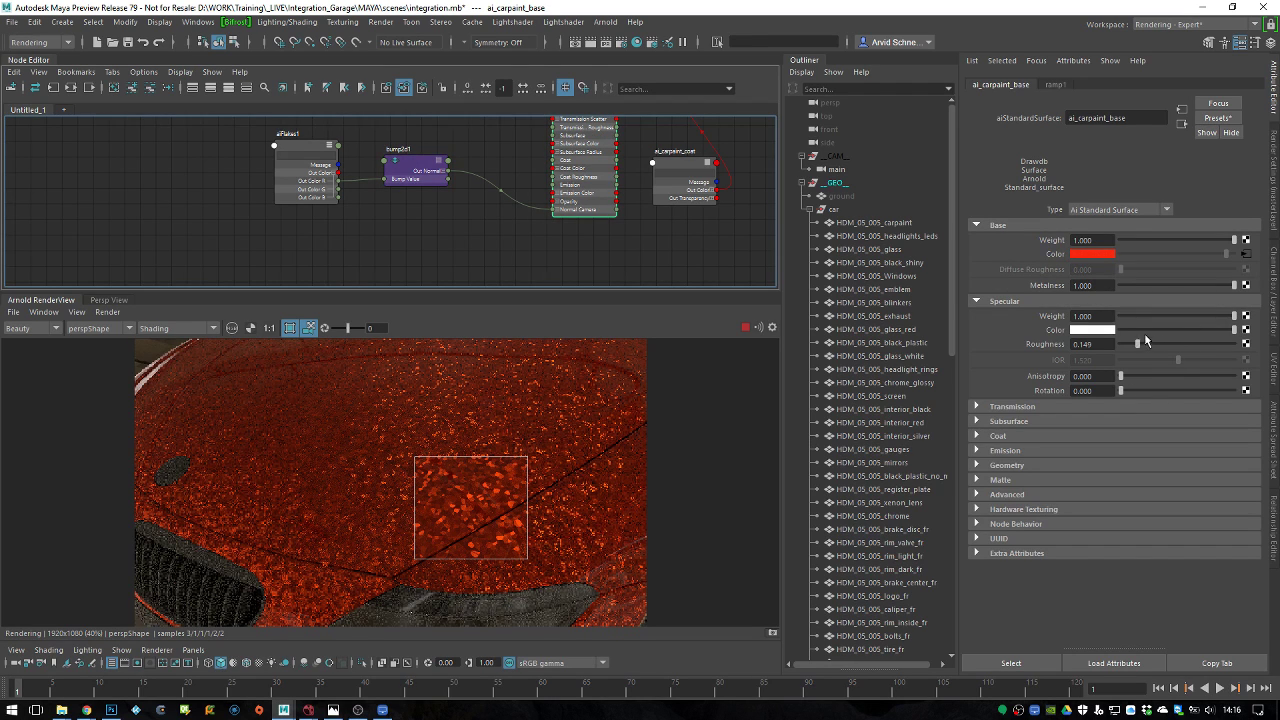
left_click_drag(1140, 344, 1162, 349)
left_click(558, 508)
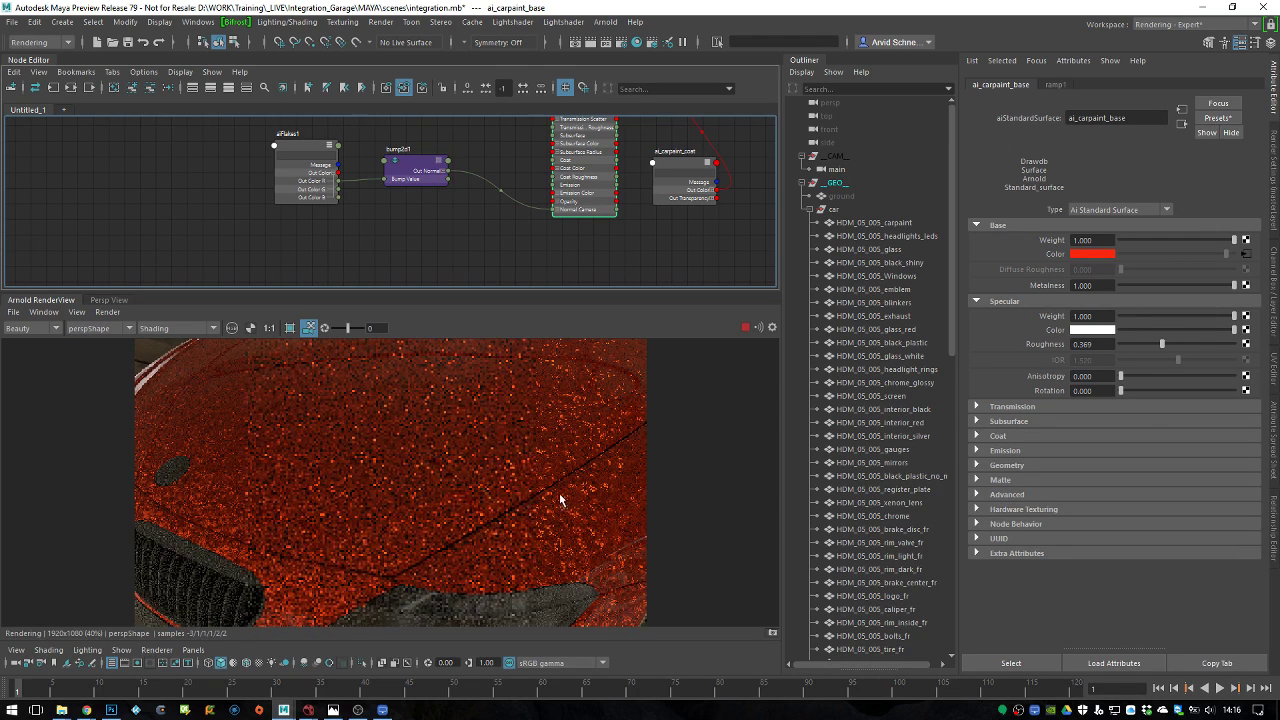
Render through the mainShape camera and zoom in on a crop region around the car's headlight and front bumper
left_click(112, 328)
left_click(106, 344)
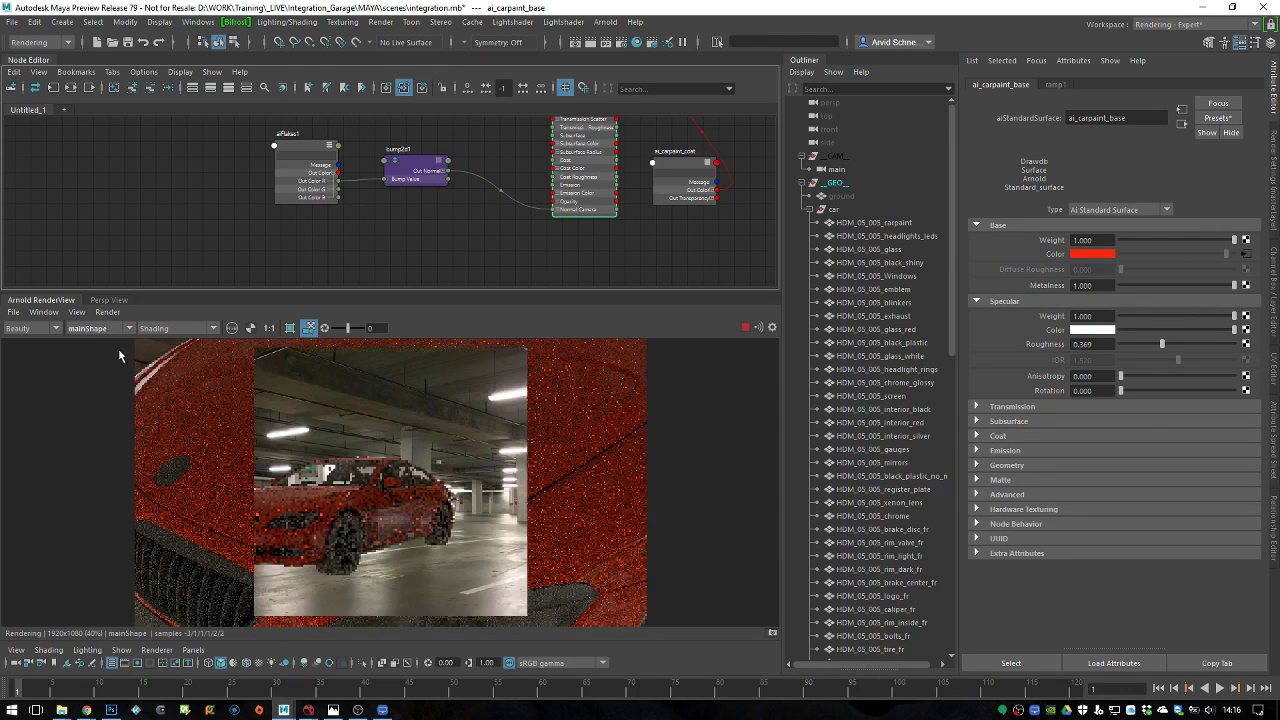
left_click_drag(258, 480, 352, 562)
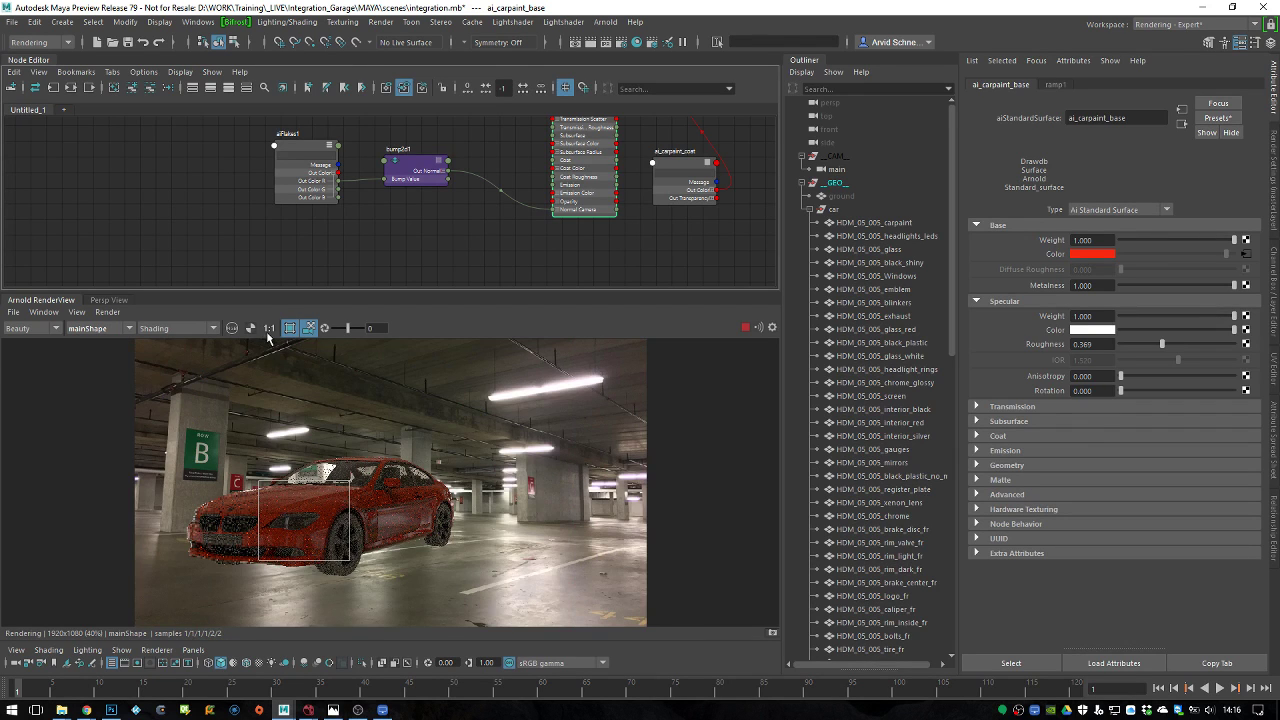
left_click(269, 328)
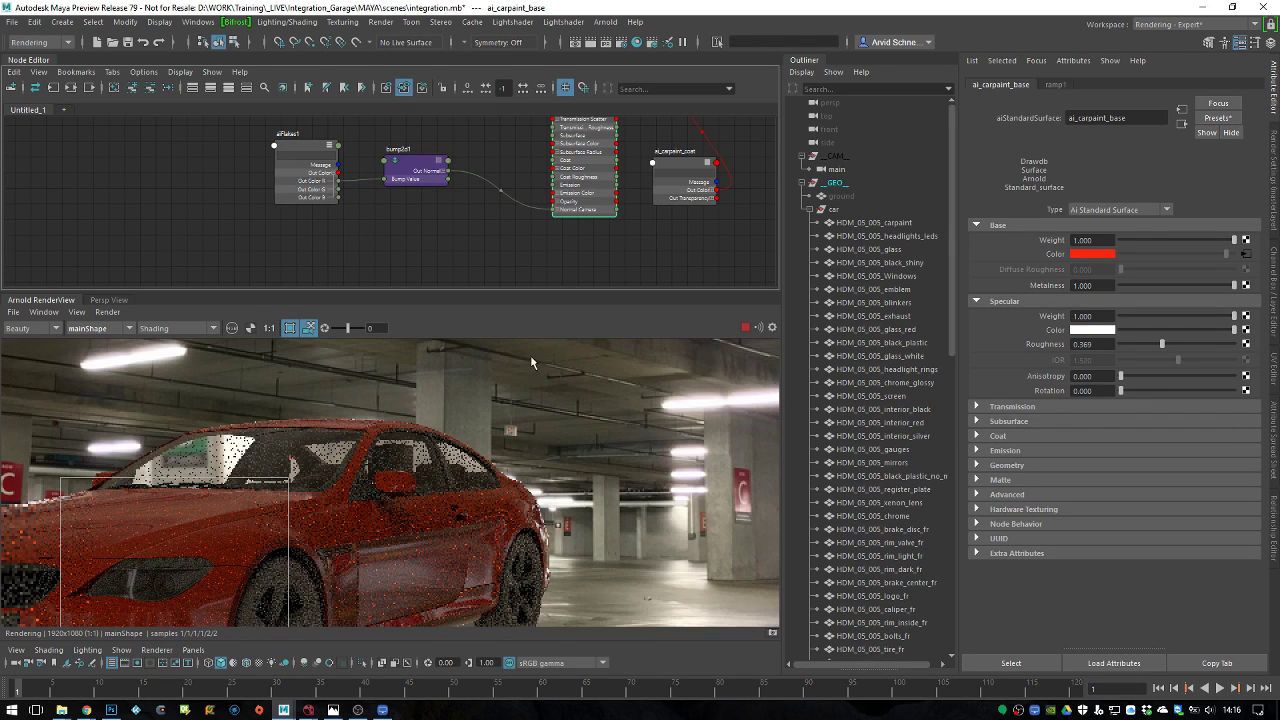
middle_click_drag(257, 500, 551, 403)
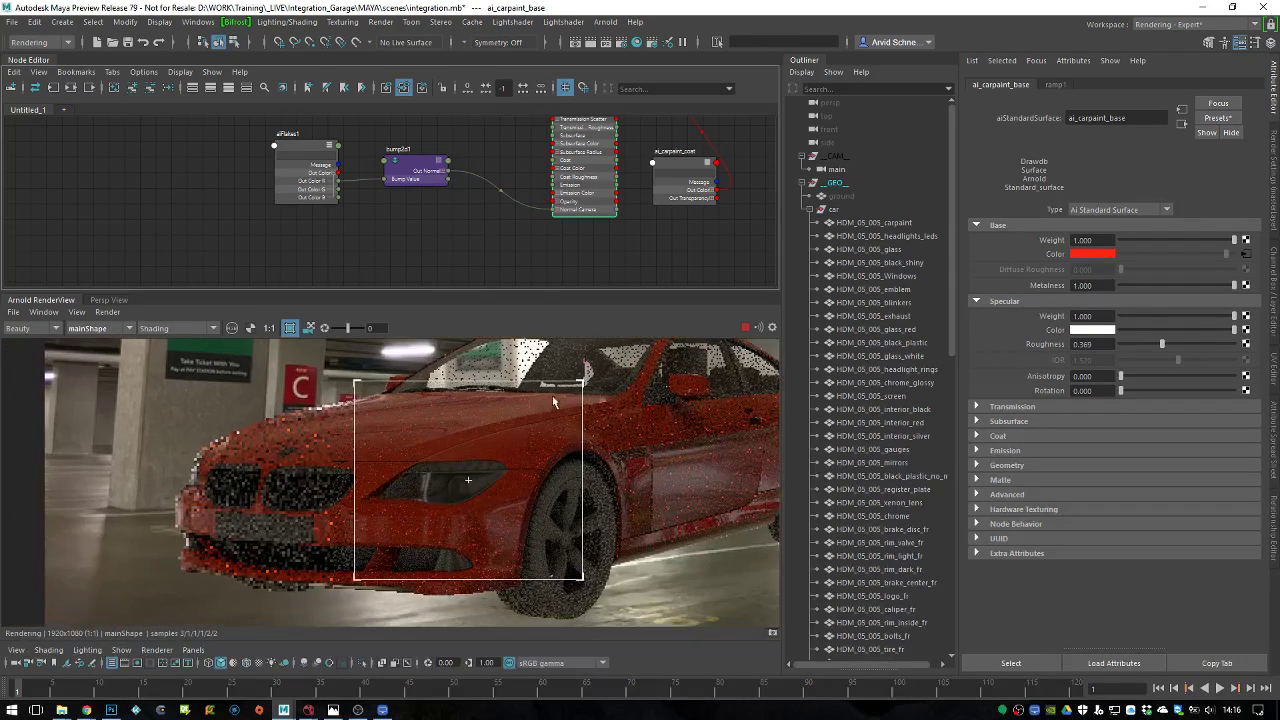
scroll(436, 493, "up", 5)
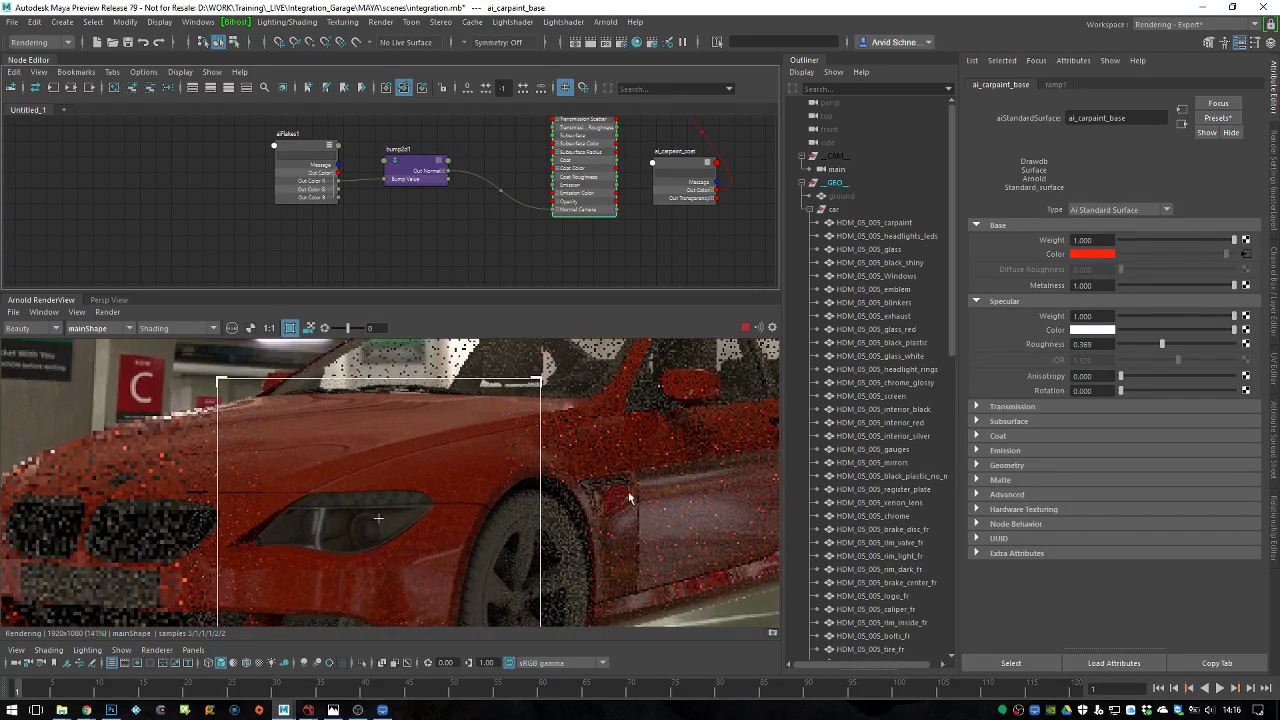
middle_click_drag(443, 505, 527, 501)
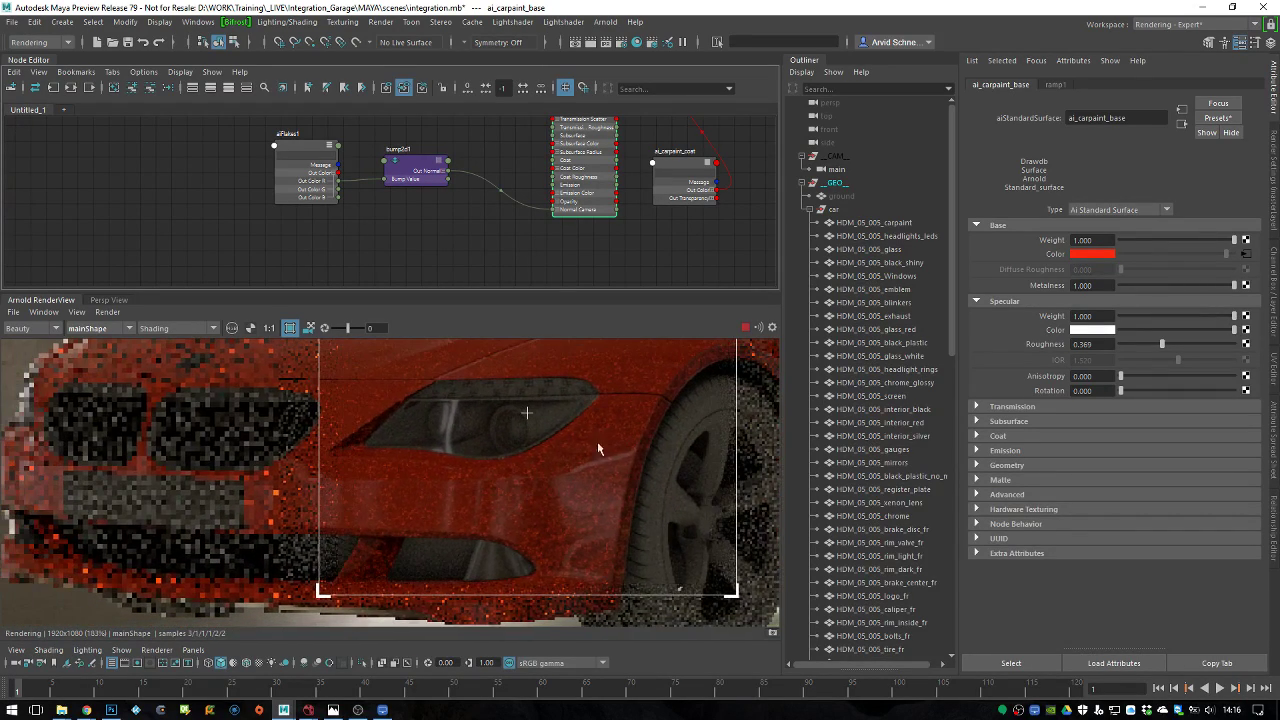
Set aiFlakes1's Scale to 29.167 and inspect the flake normals around the headlight in Isolate Selected mode
left_click(293, 146)
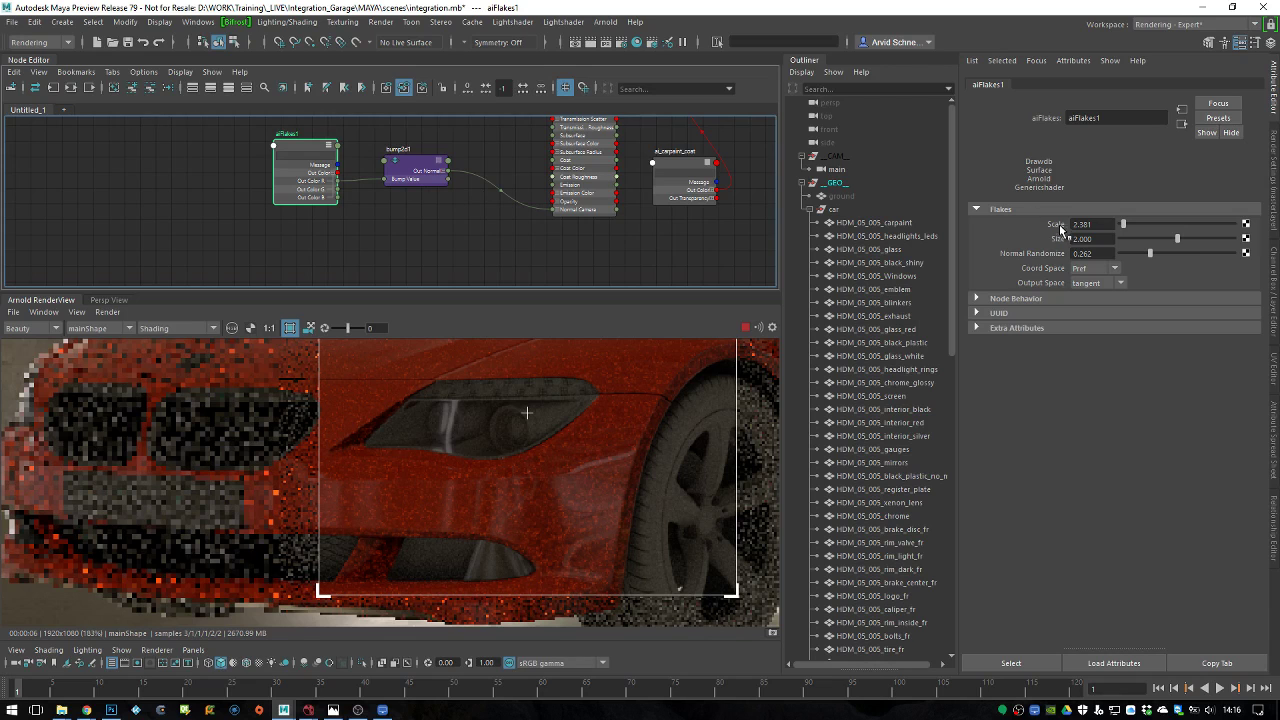
left_click(1151, 224)
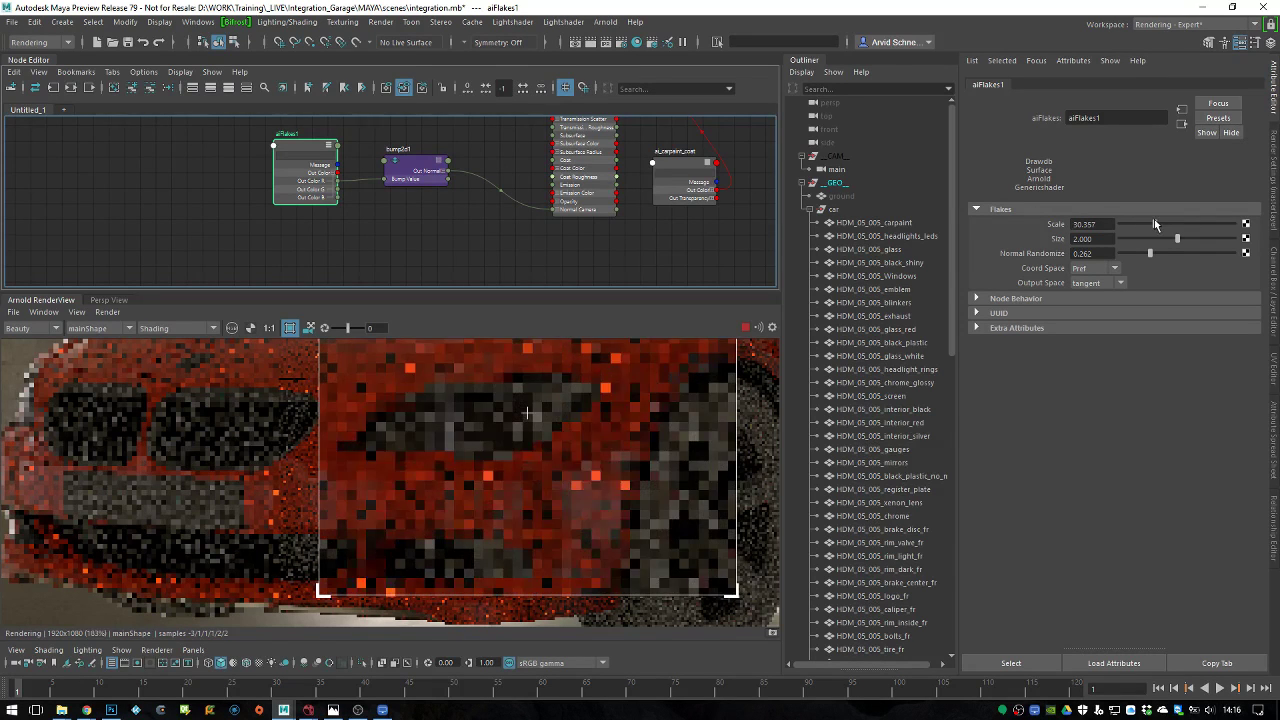
left_click(216, 328)
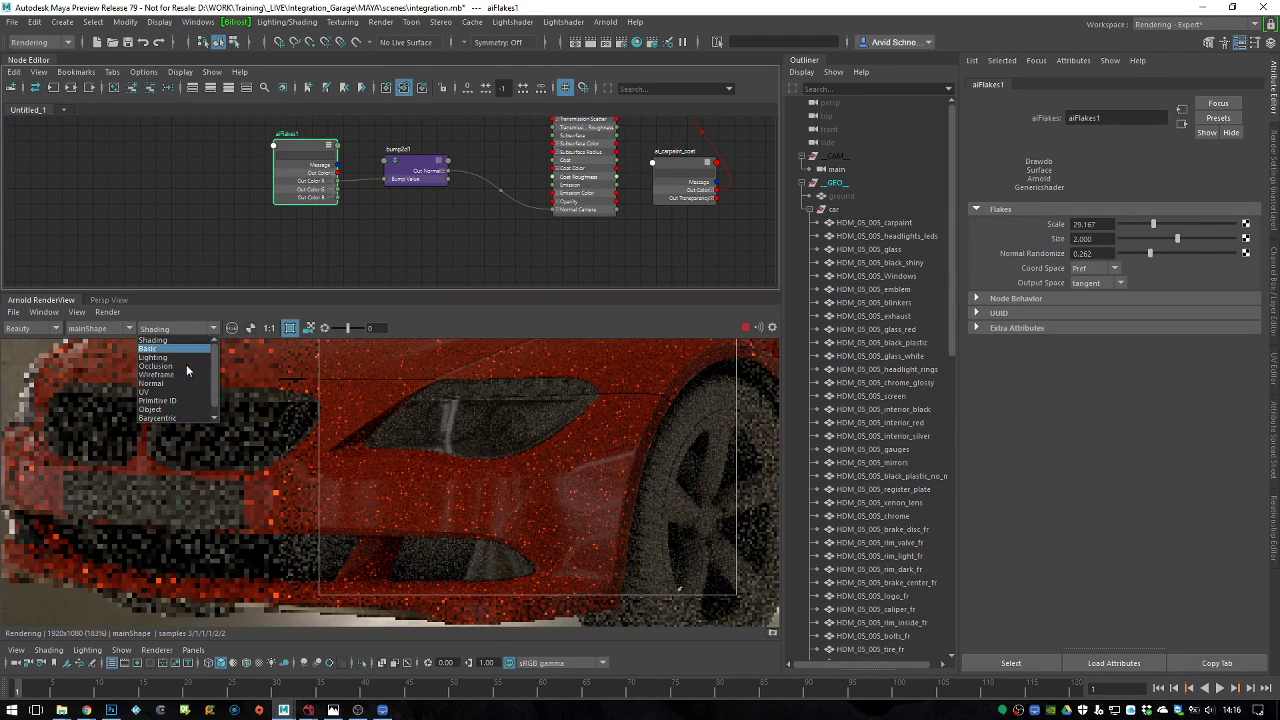
left_click(217, 414)
left_click_drag(566, 431, 397, 549)
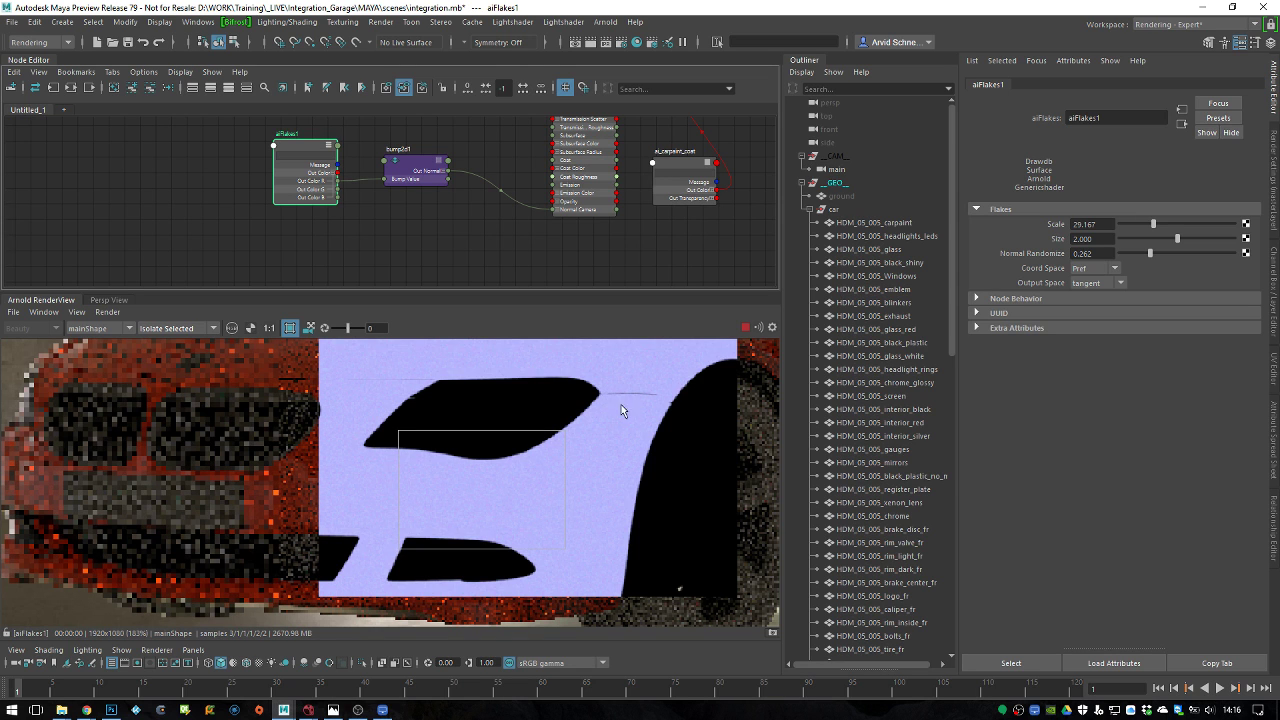
left_click_drag(663, 380, 352, 575)
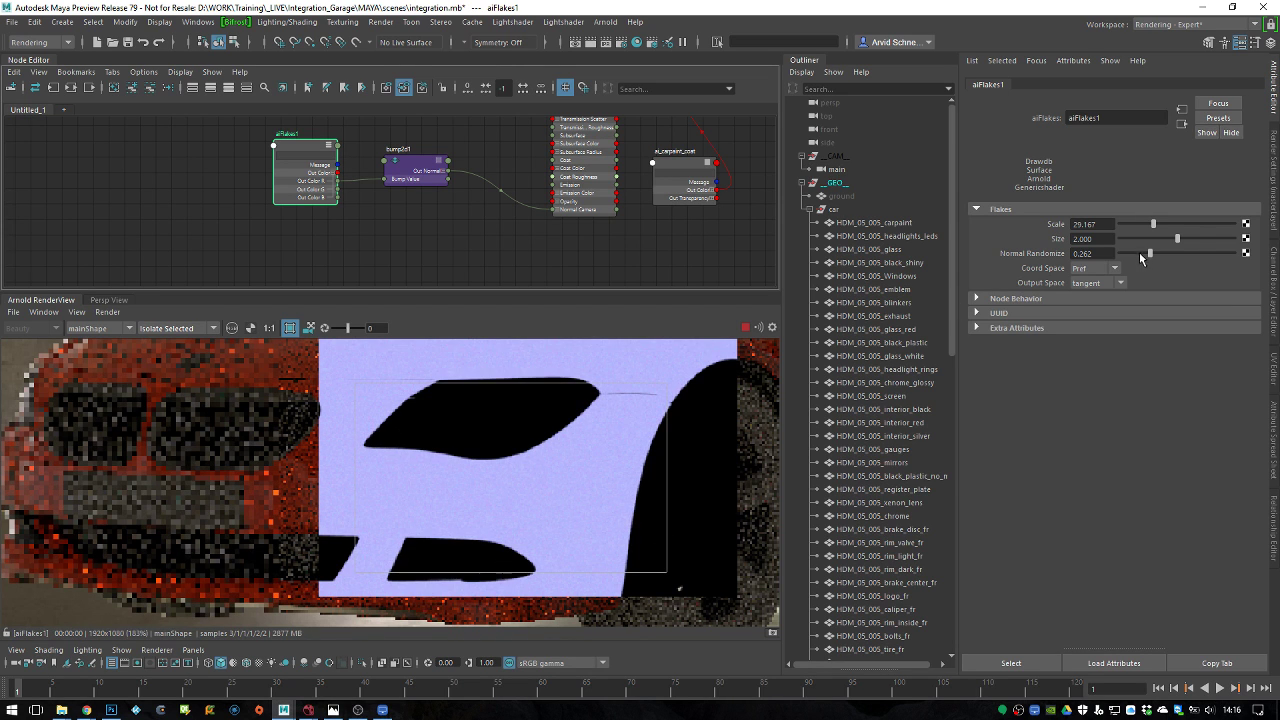
Set aiFlakes1's Scale to 10.714 and view the whole car in regular Shading mode without the crop region
mouse_move(1153, 224)
left_mouse_down()
mouse_move(1121, 224)
mouse_move(1132, 224)
left_mouse_up()
left_click(190, 328)
left_click(170, 340)
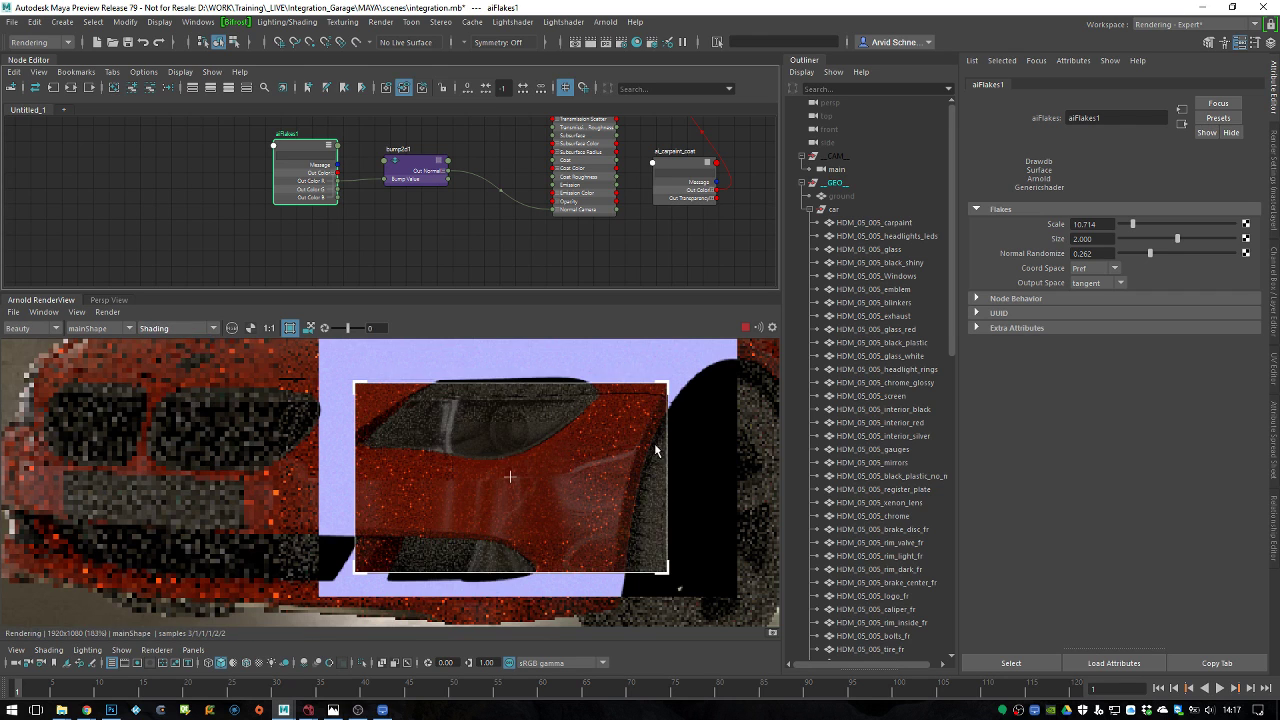
left_click(638, 450)
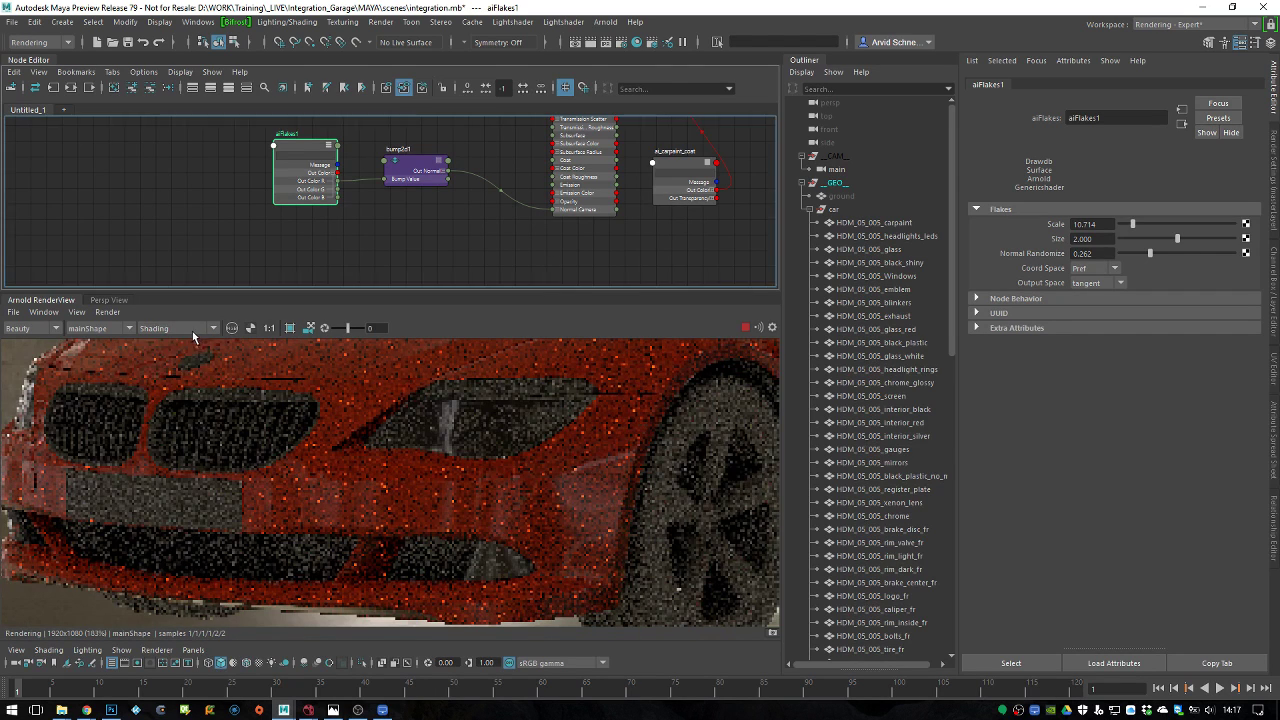
left_click_drag(330, 450, 441, 447, "alt")
scroll(441, 448, "down", 8)
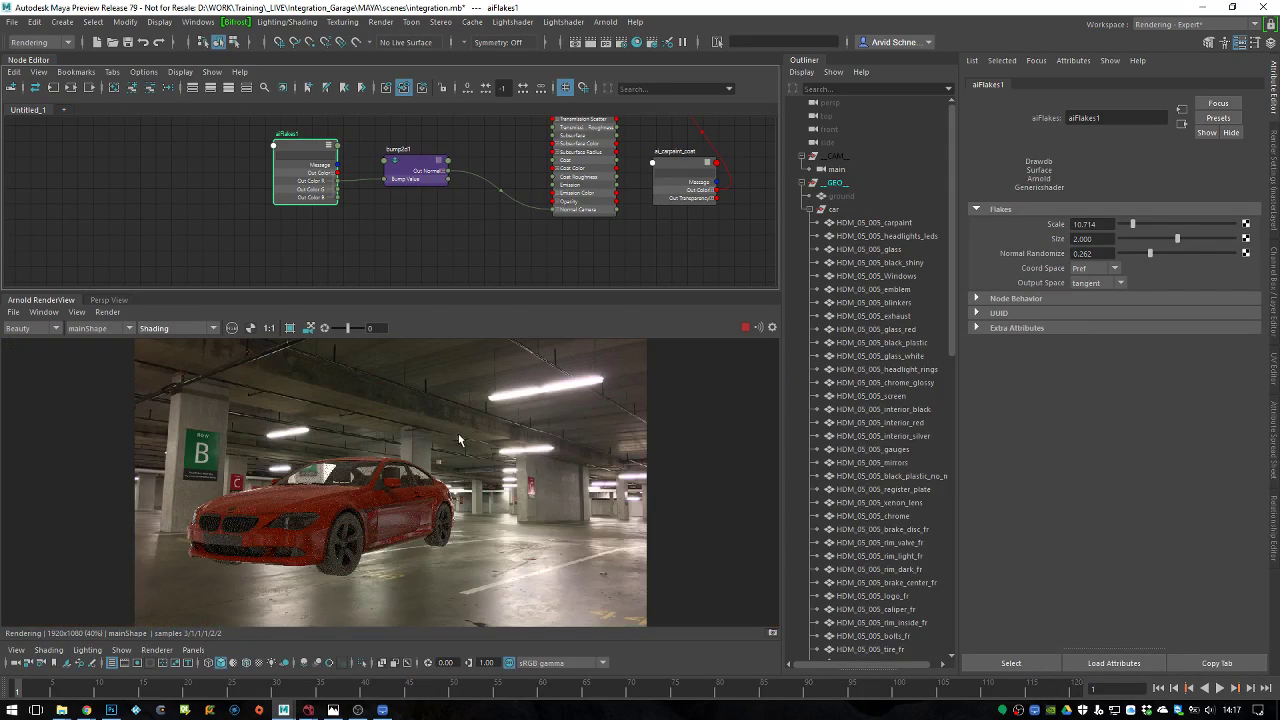
left_click_drag(364, 467, 420, 462, "alt")
scroll(500, 455, "up", 1)
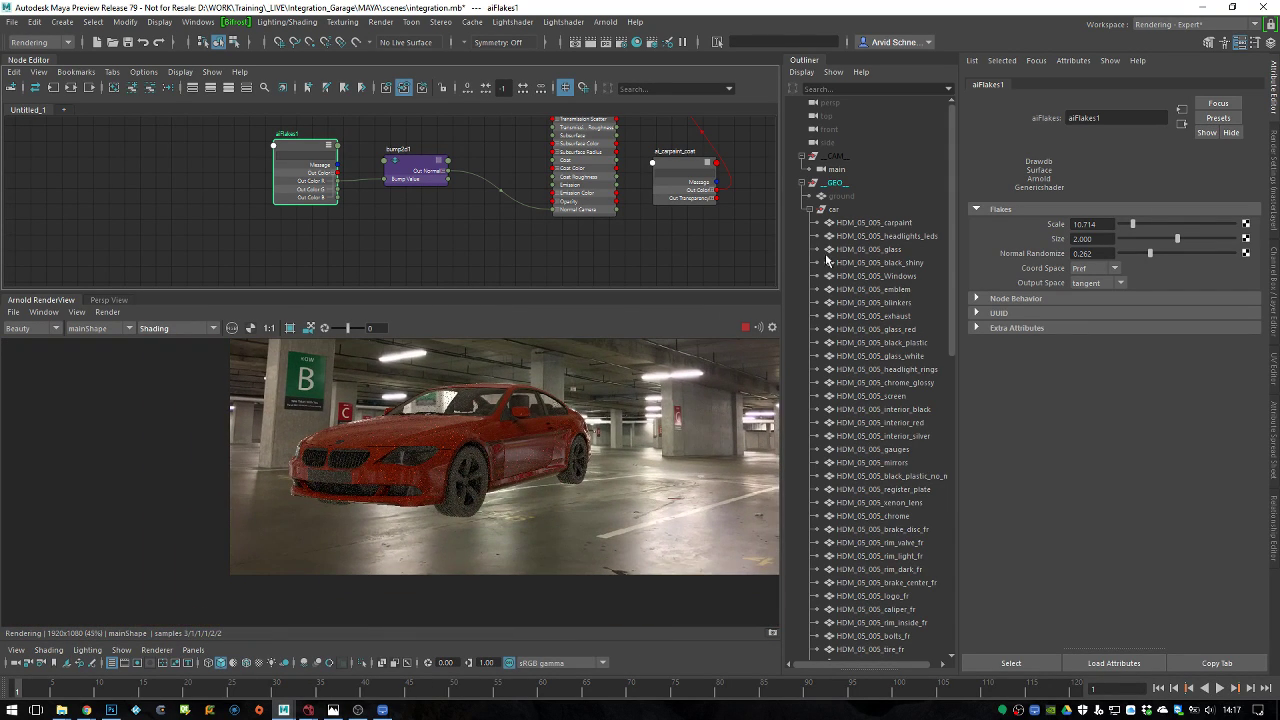
Set aiSkyDomeLight1's Samples to 2 and its Exposure to 1
left_click(801, 182)
left_click(801, 196)
left_click(857, 209)
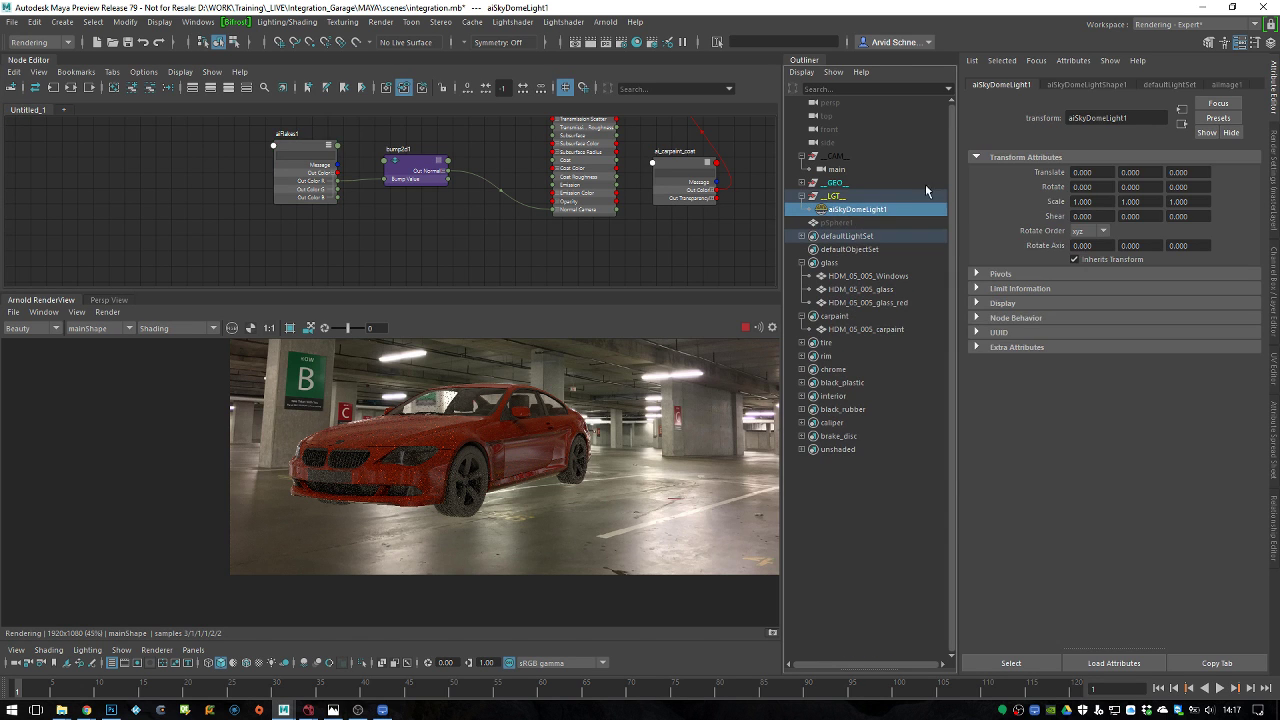
left_click(1074, 85)
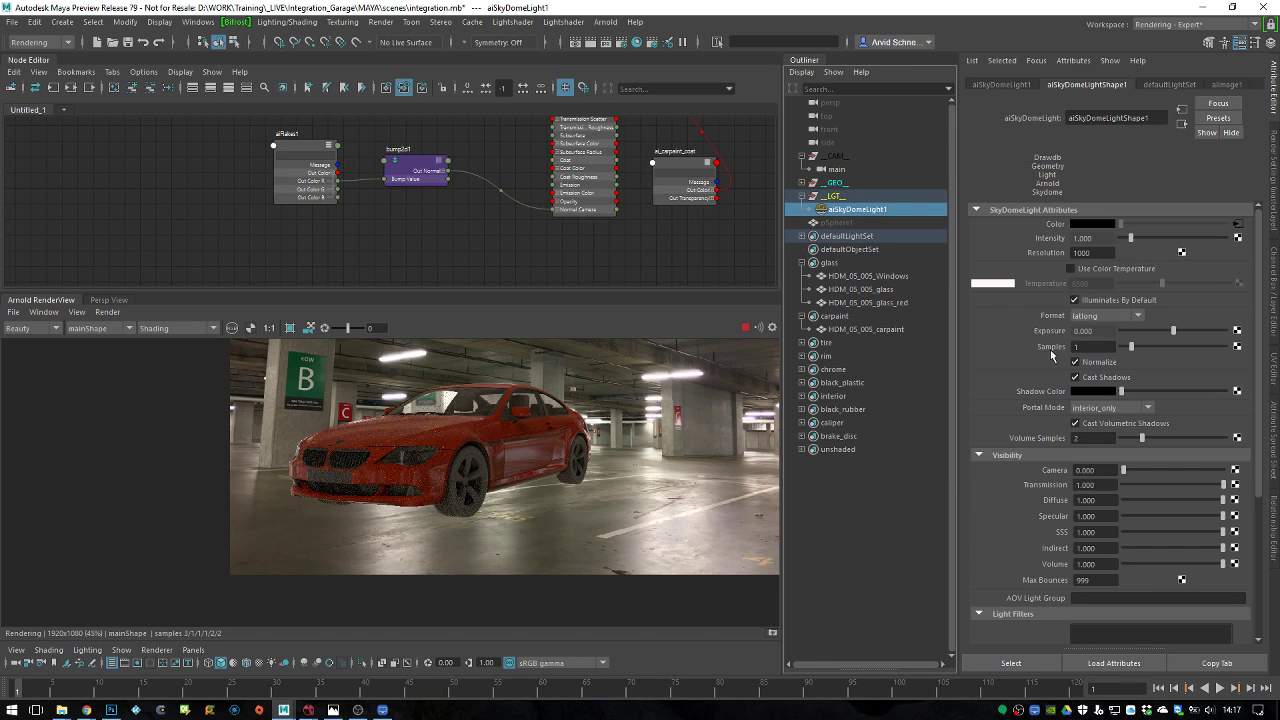
type("2")
key("Return")
key("Return")
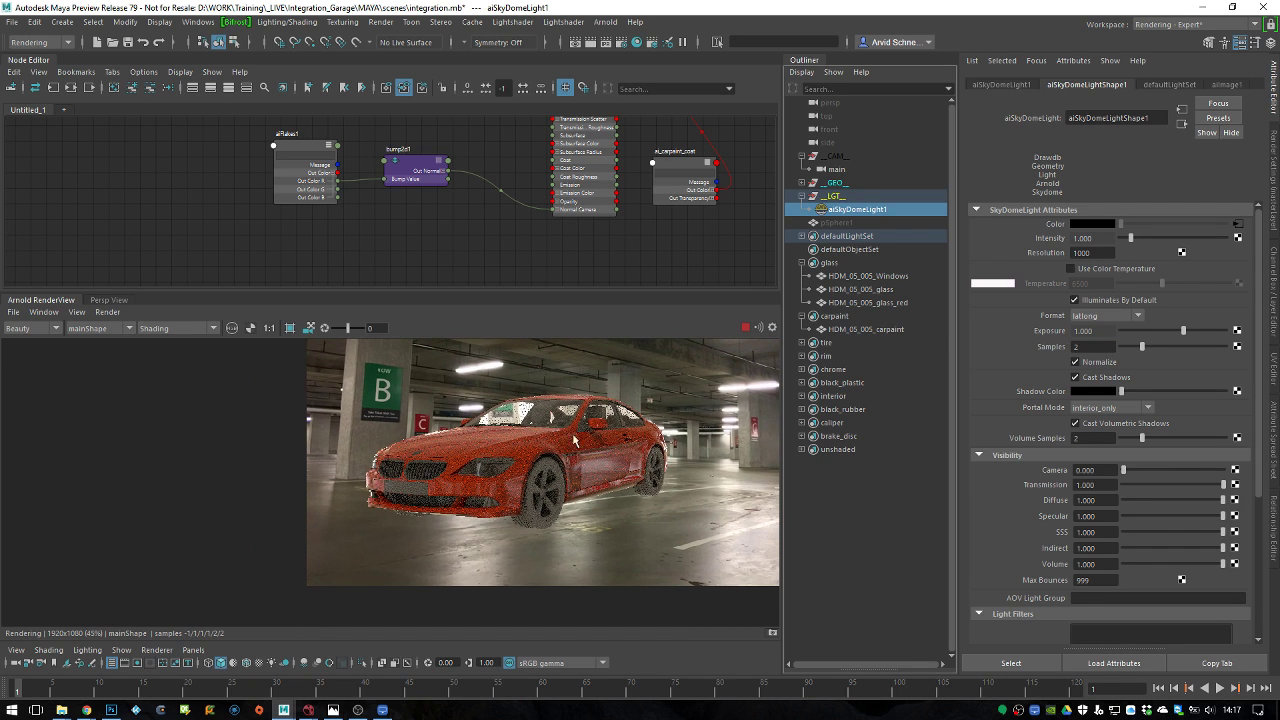
Reduce aiSkyDomeLight1's Exposure to 0.25 and bring the full garage frame into the render view
double_click(1104, 330)
type("0.25")
key("Return")
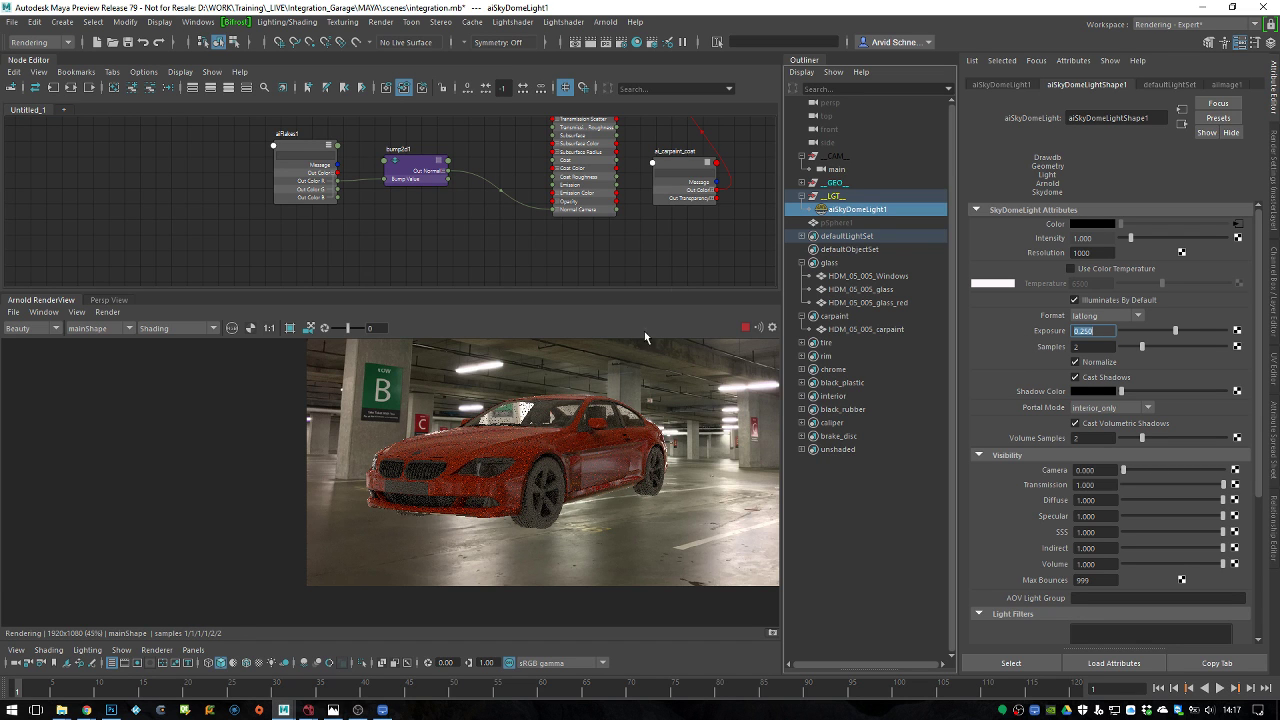
middle_click_drag(591, 390, 436, 412)
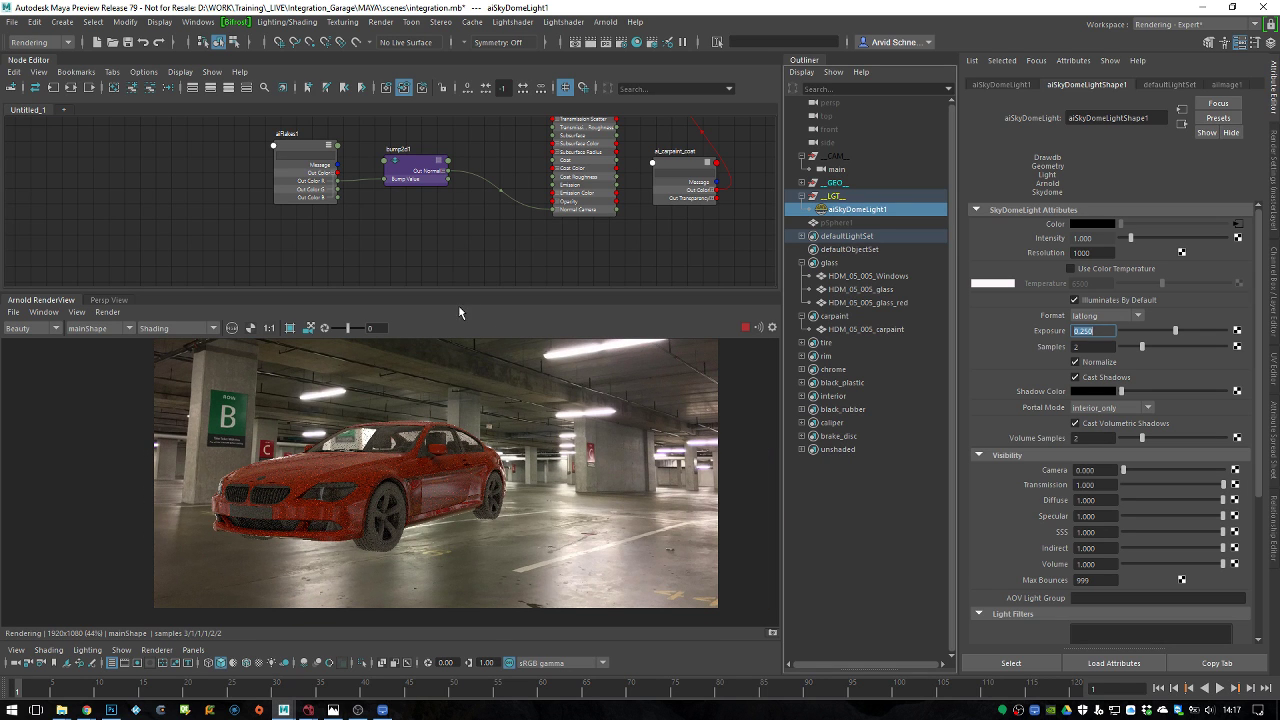
Select the main camera and show it together with the car in an enlarged perspective view
left_click(110, 300)
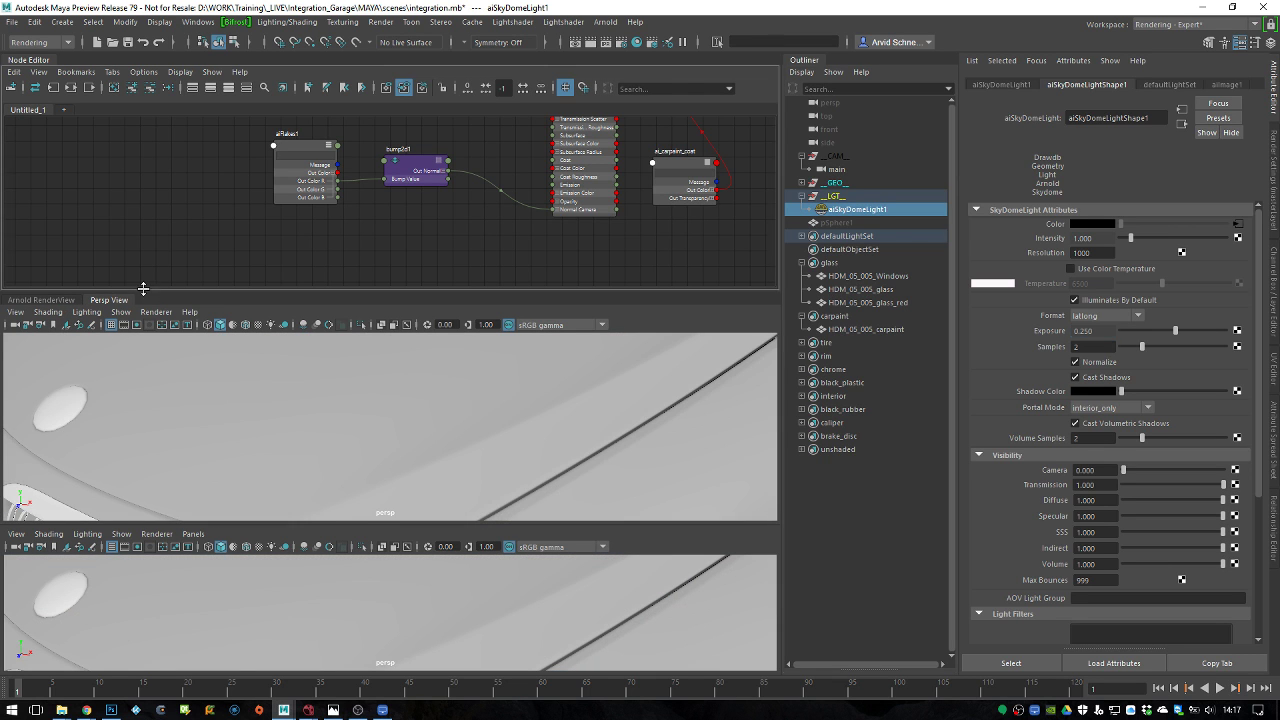
left_click_drag(140, 290, 160, 200)
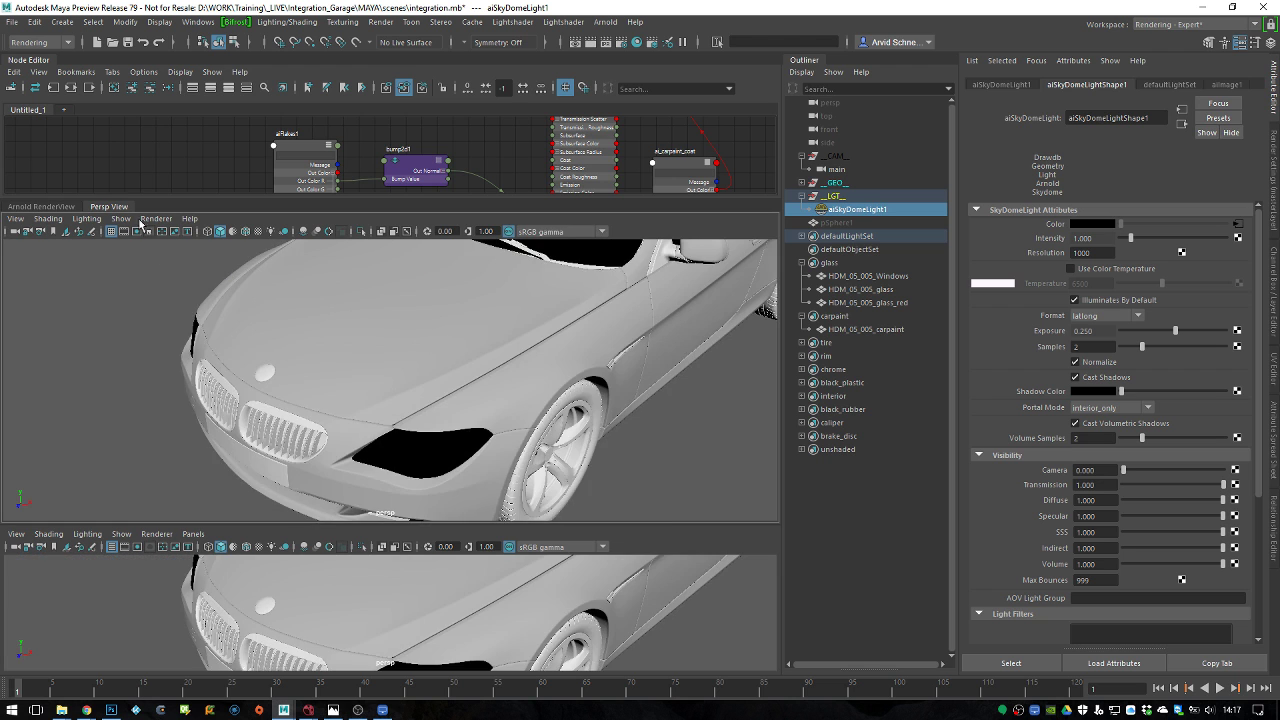
left_click(835, 171)
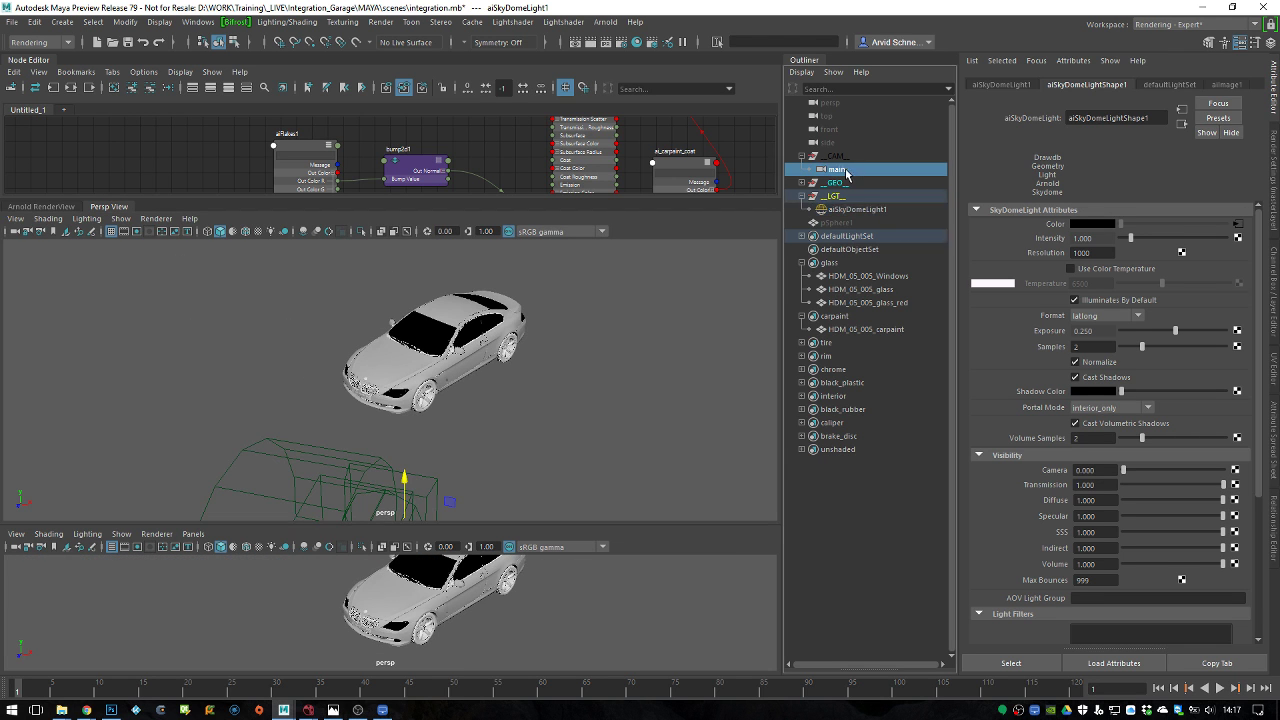
scroll(432, 470, "down", 3)
left_click_drag(436, 478, 317, 350, "alt")
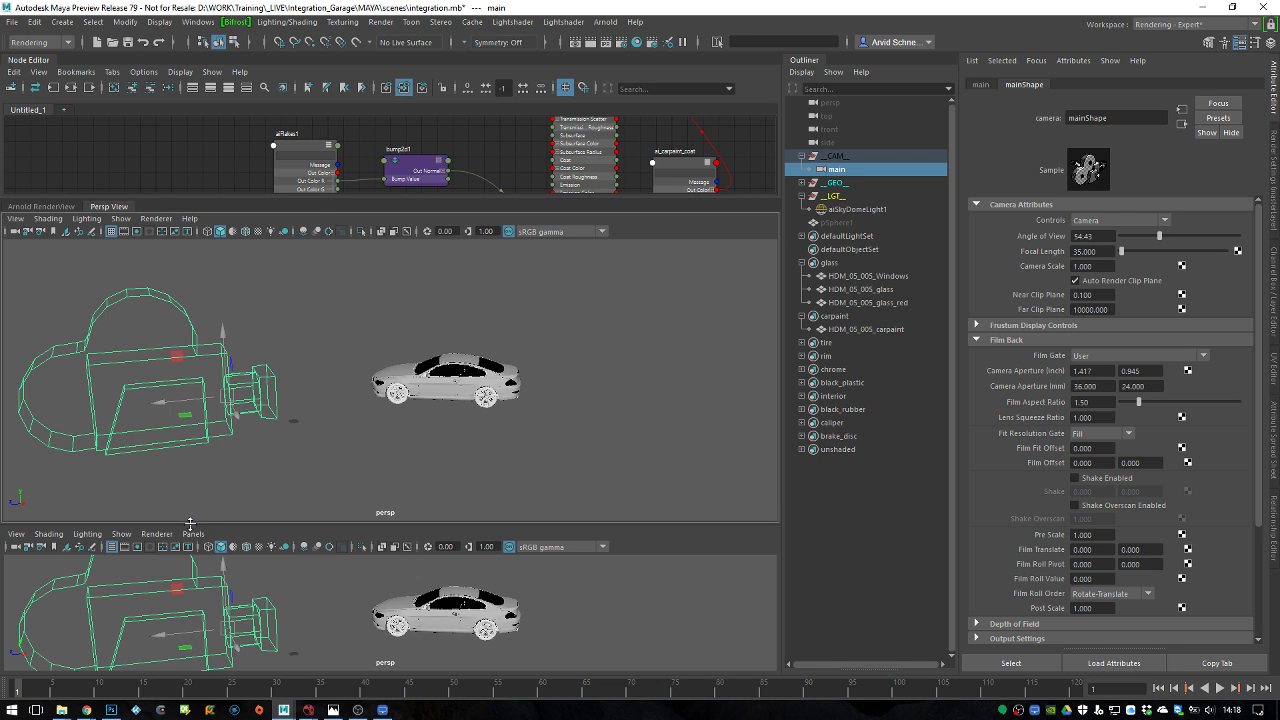
Enlarge the second viewport and look through the main camera there with the 1920 x 1080 resolution gate shown
left_click_drag(190, 524, 190, 429)
left_click(193, 437)
left_click(342, 452)
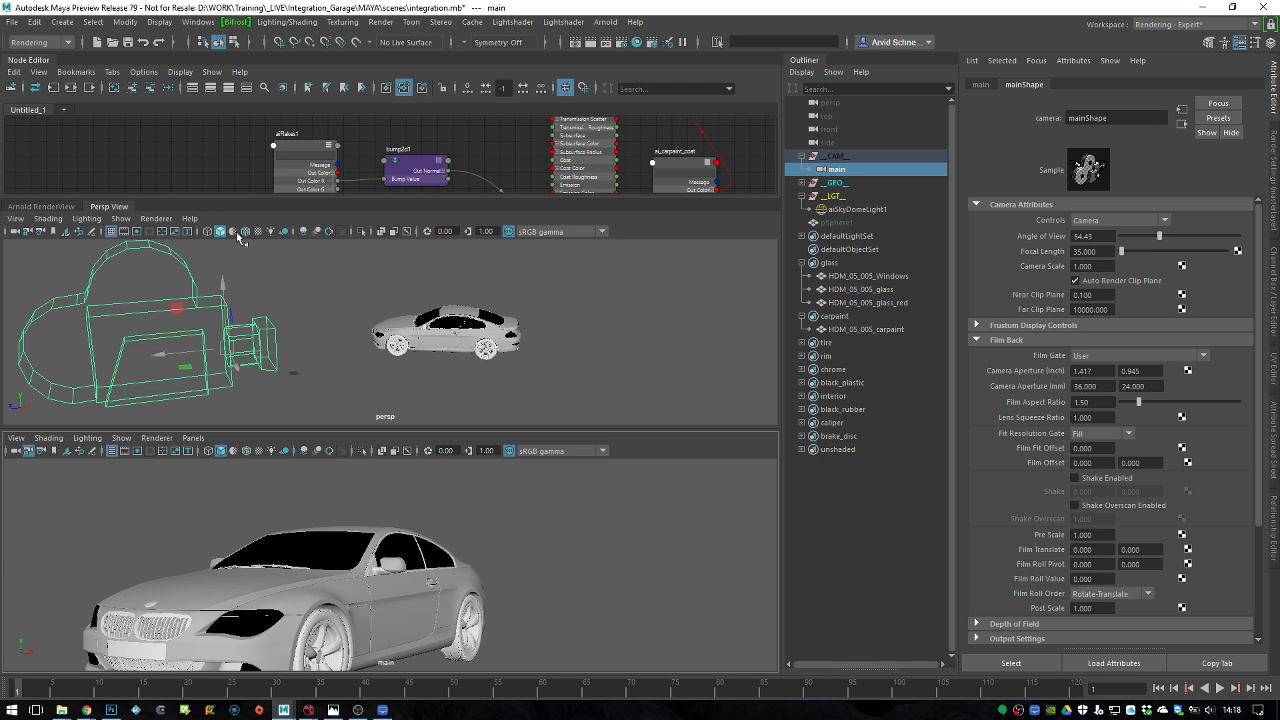
left_click(138, 451)
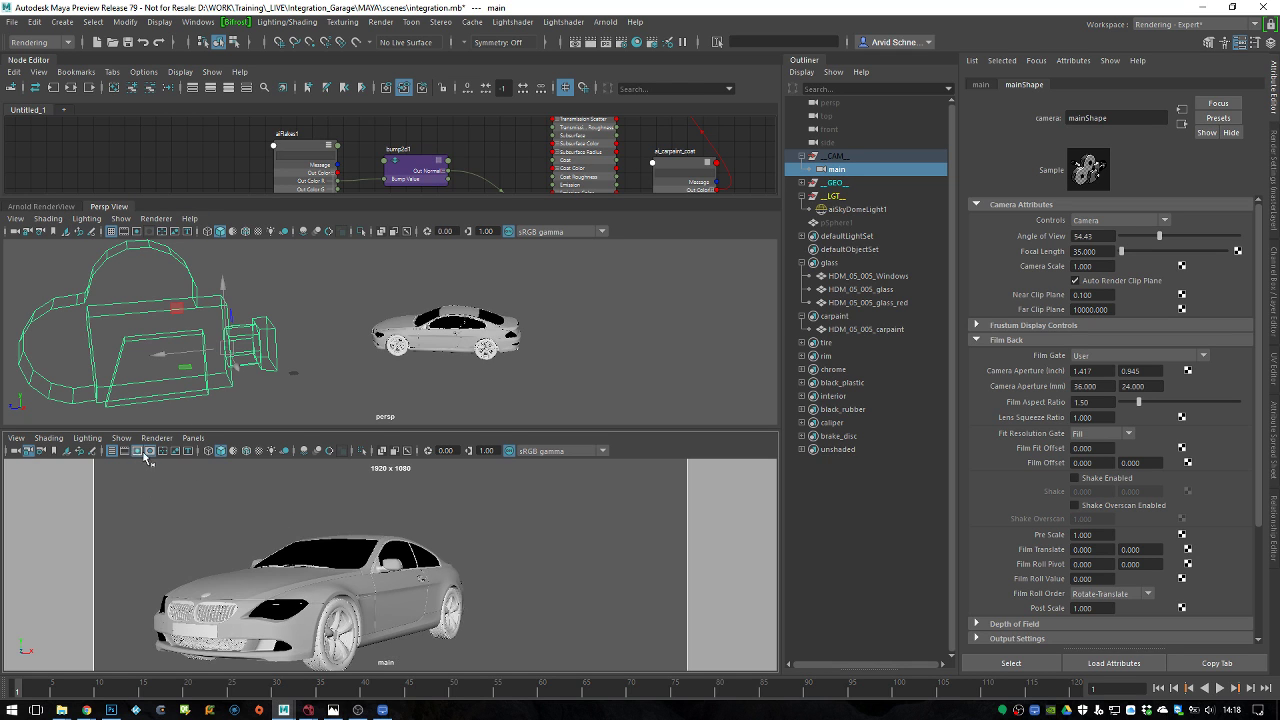
Move and rotate the main camera so the car sits smaller and right of centre, and check the framing in the Arnold render
scroll(238, 375, "down", 3)
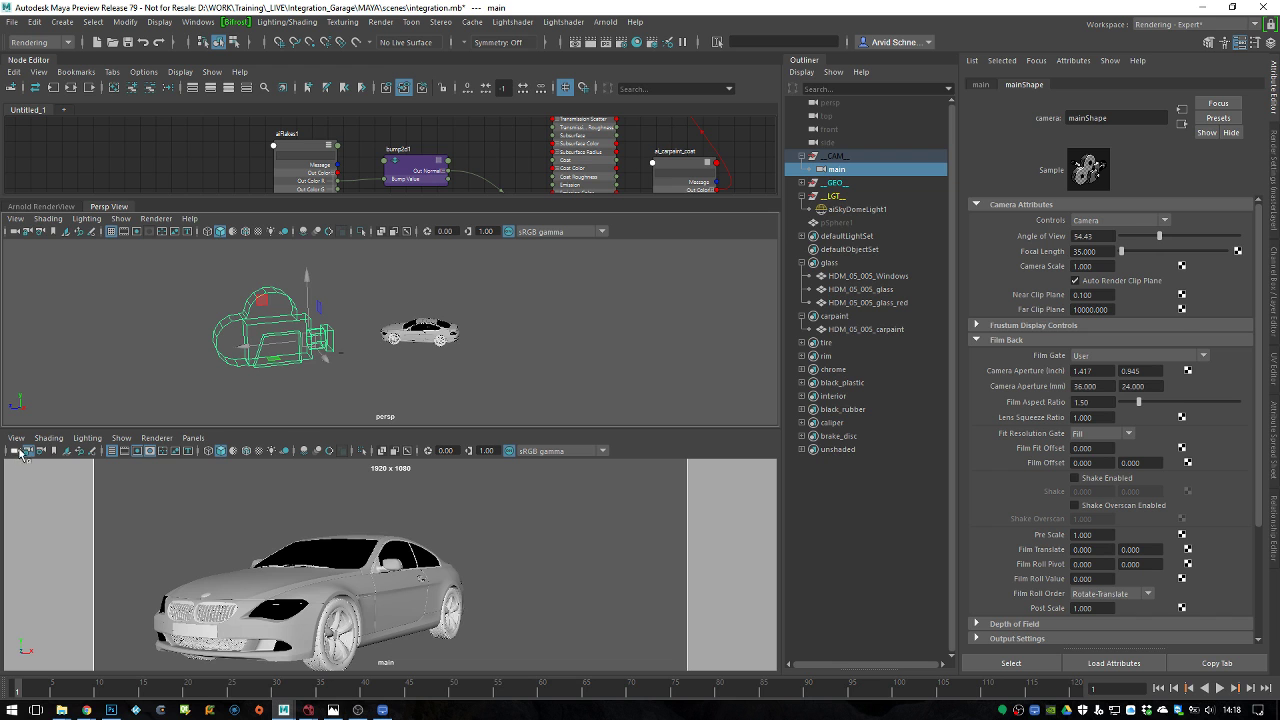
left_click_drag(235, 365, 336, 356, "alt")
key("w")
key("e")
left_click_drag(296, 402, 276, 393)
key("w")
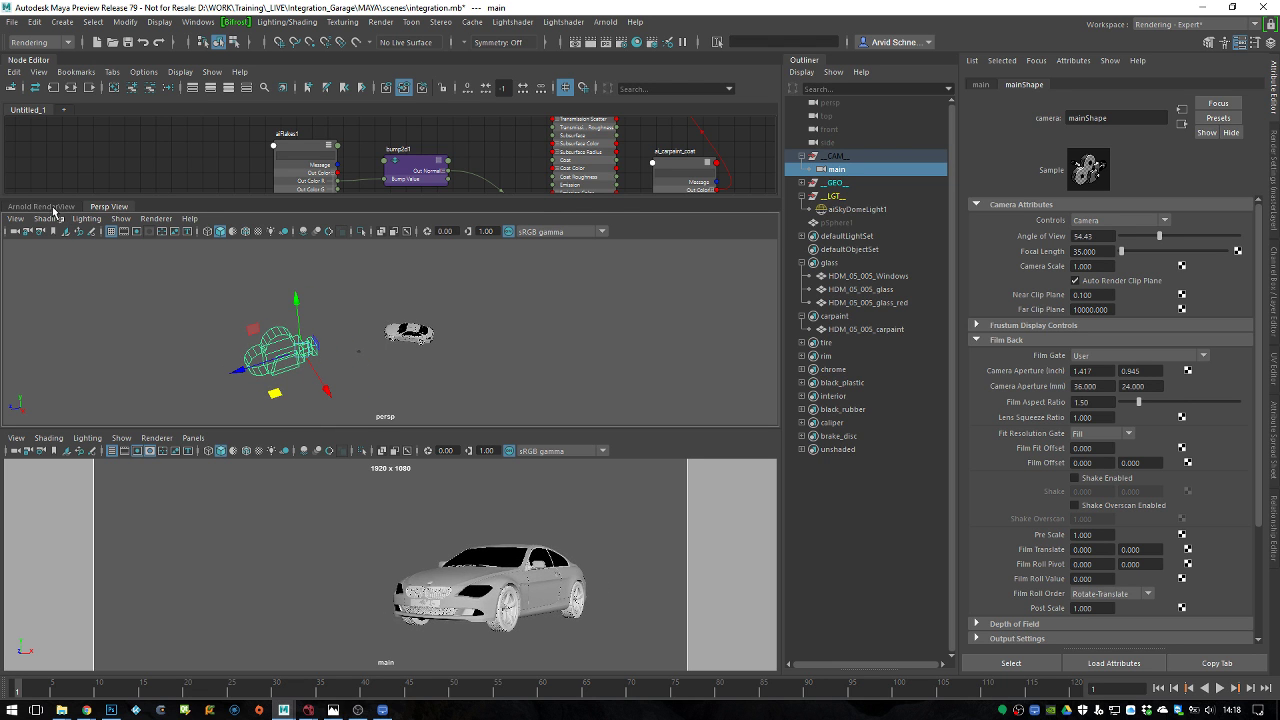
left_click(53, 208)
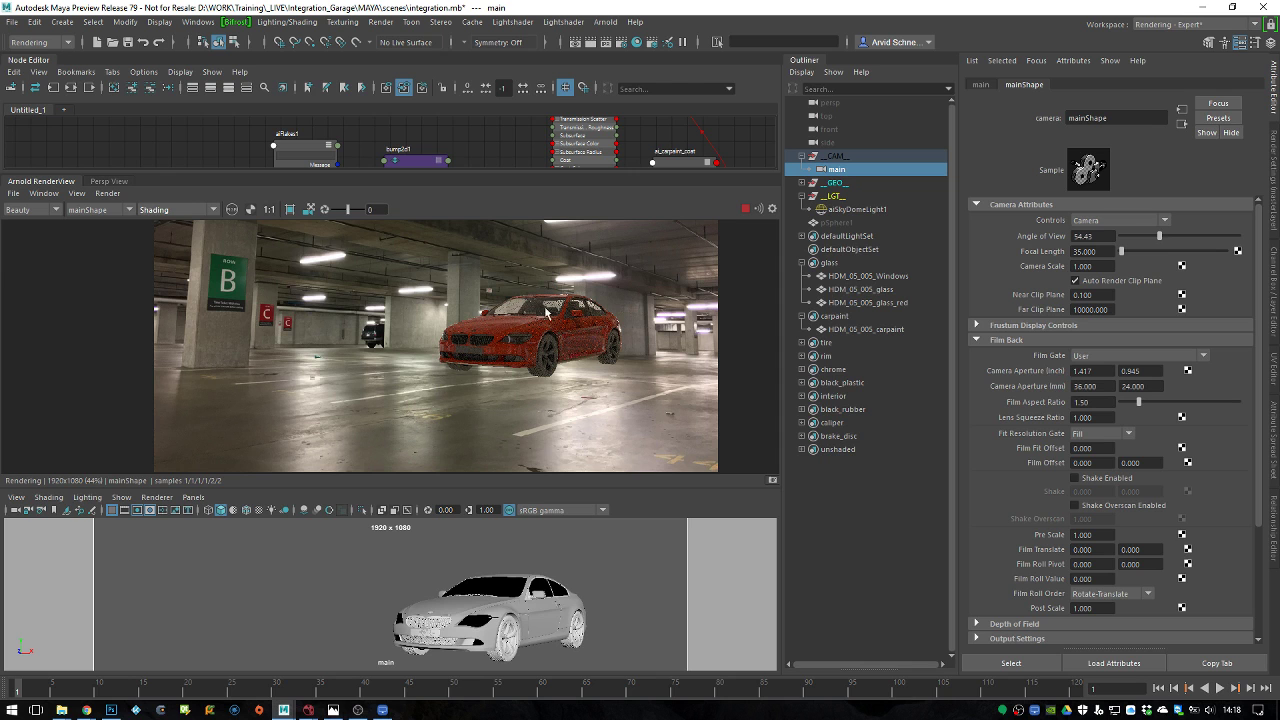
Fit the whole garage frame in the render view and switch the second viewport to the perspective camera
left_click(311, 209)
left_click_drag(389, 346, 386, 346)
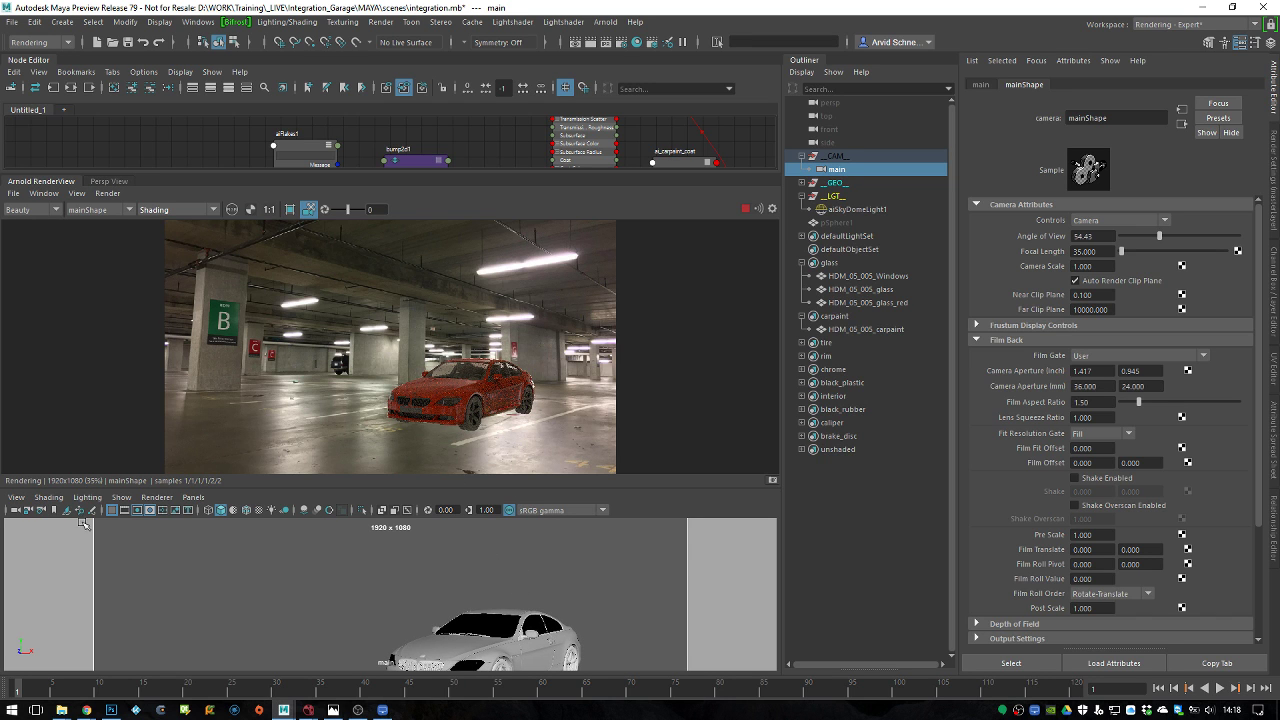
left_click(193, 497)
mouse_move(250, 510)
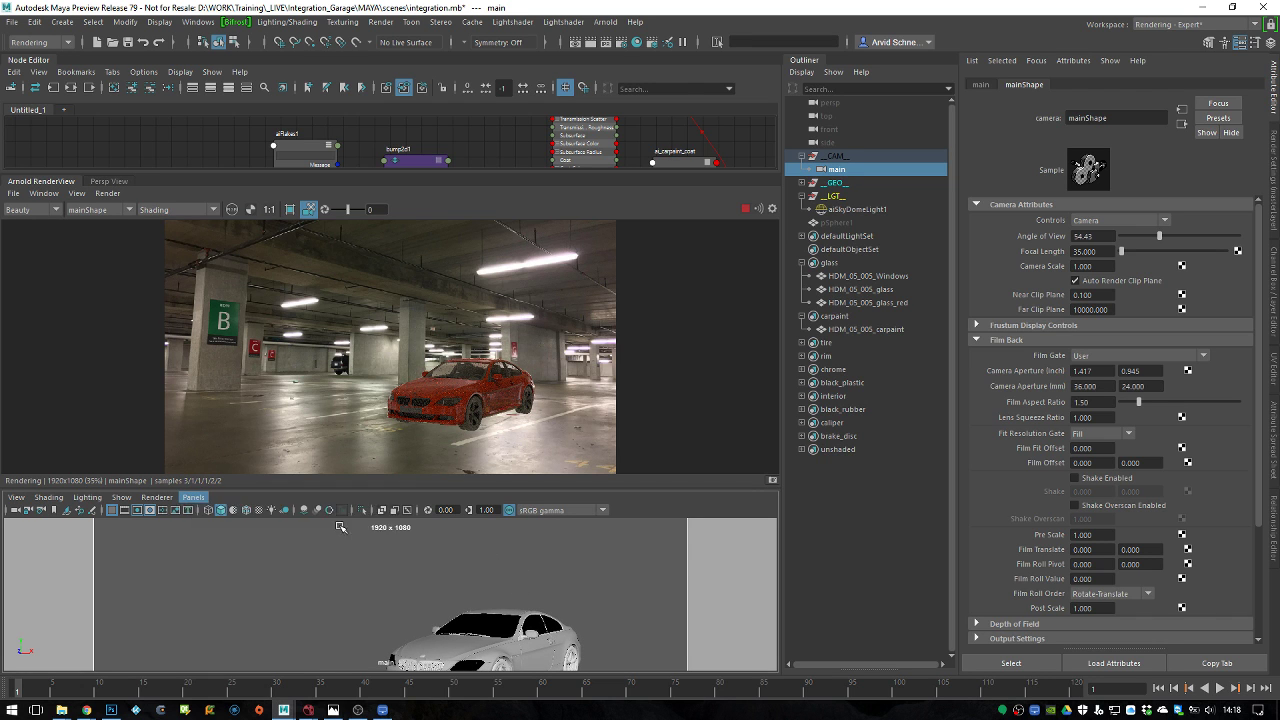
left_click(340, 524)
Rotate the main camera horizontally so the car shifts toward the middle of the garage frame
key("e")
mouse_move(310, 654)
left_mouse_down()
mouse_move(320, 646)
mouse_move(325, 662)
left_mouse_up()
key("w")
key("e")
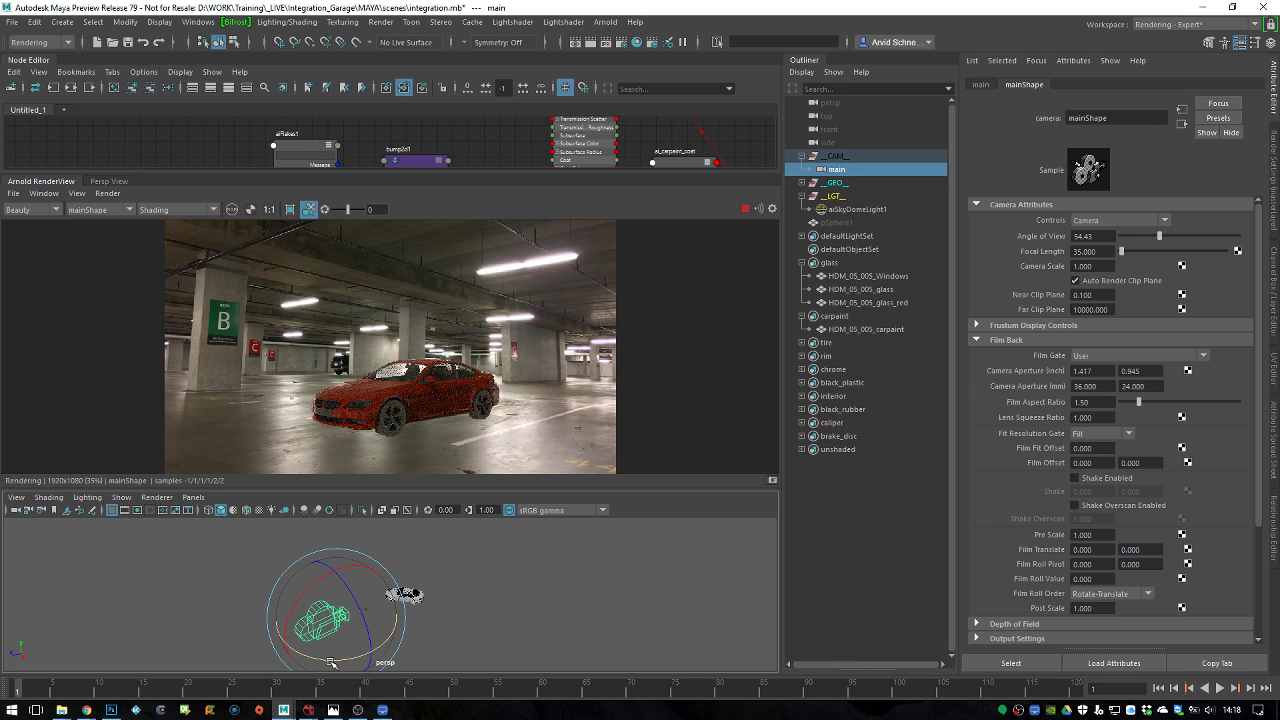
left_click_drag(335, 660, 325, 663)
key("w")
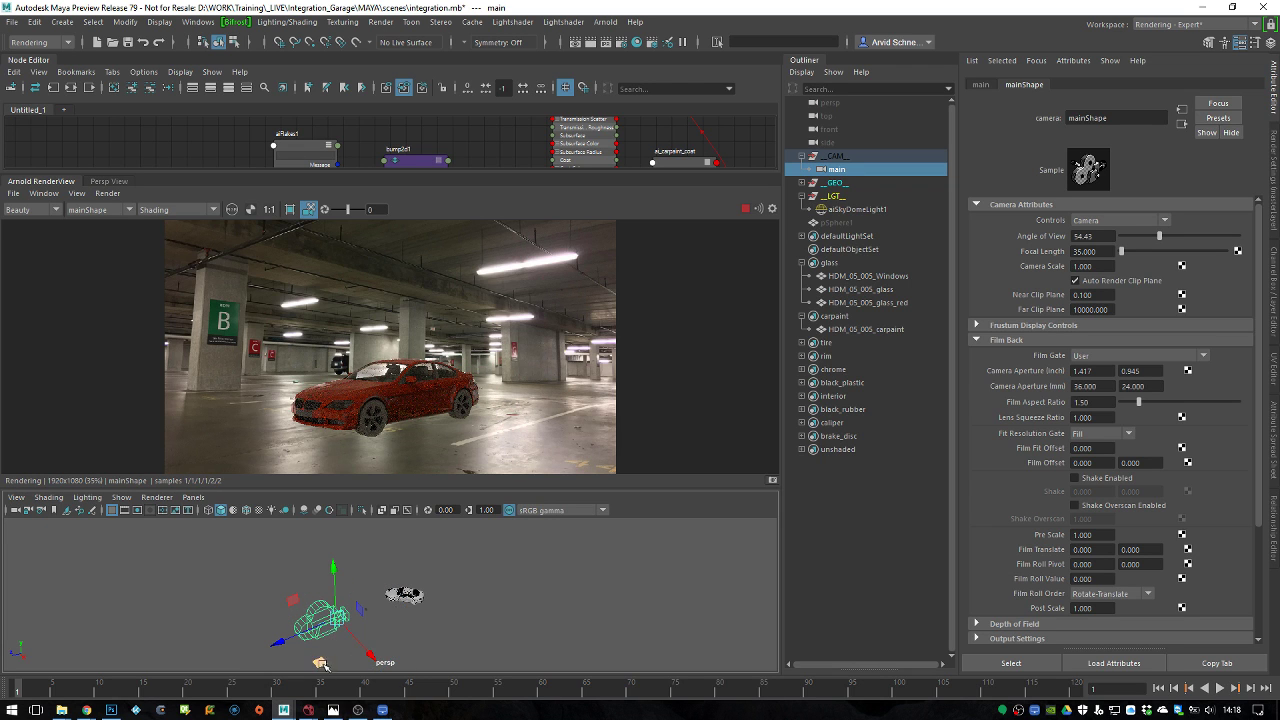
Move the main camera horizontally so the car sits just right of centre beside the white parking line
right_click_drag(325, 665, 362, 622)
left_click_drag(362, 622, 387, 576, "alt")
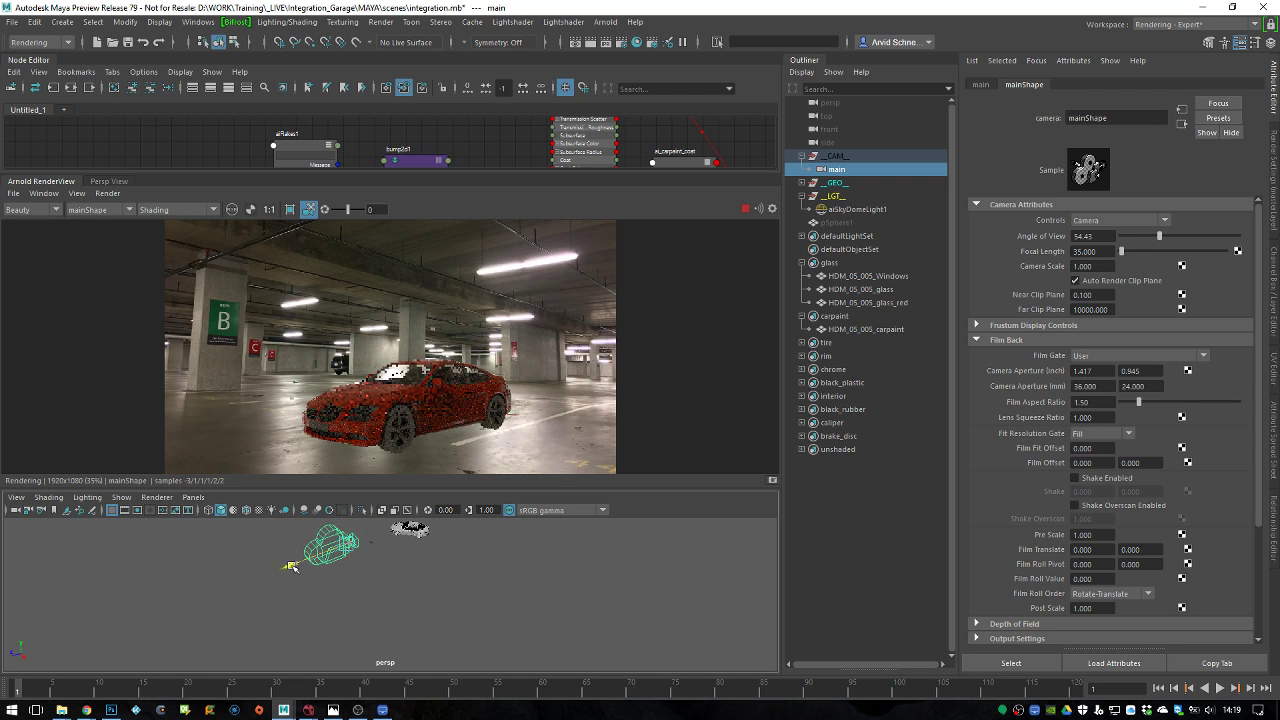
key("w")
left_click_drag(332, 585, 329, 585)
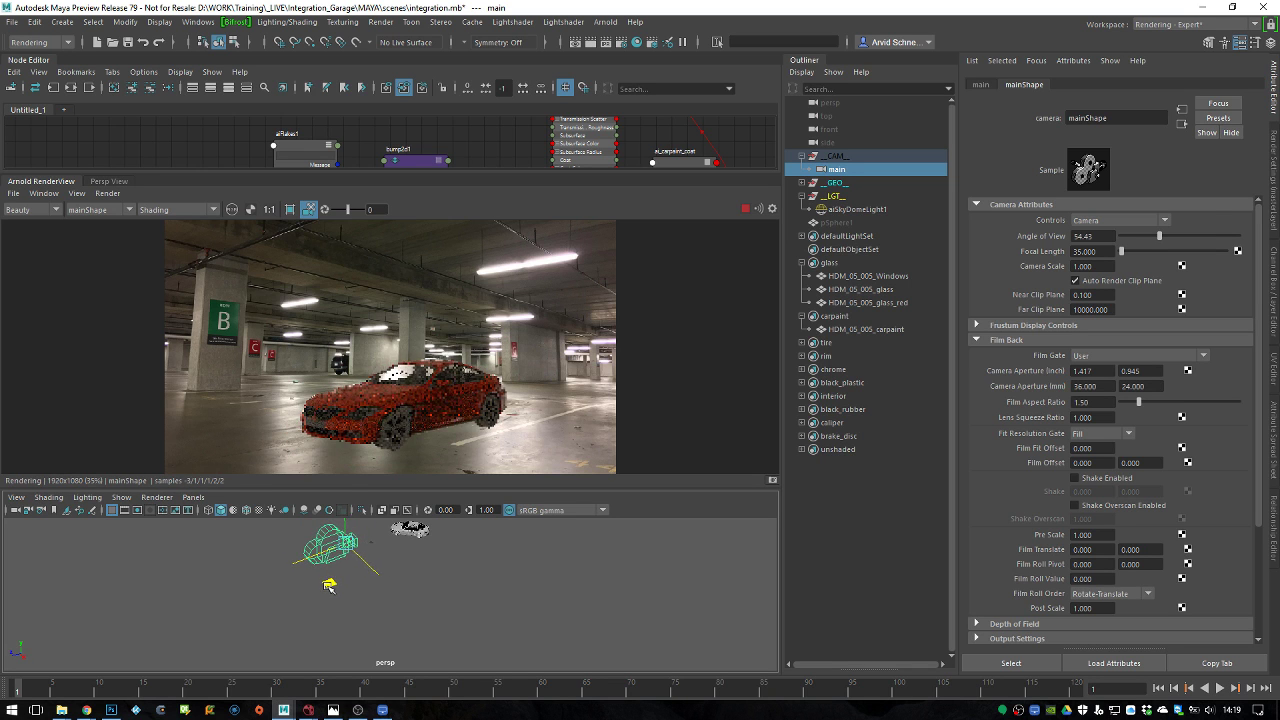
left_click(357, 557)
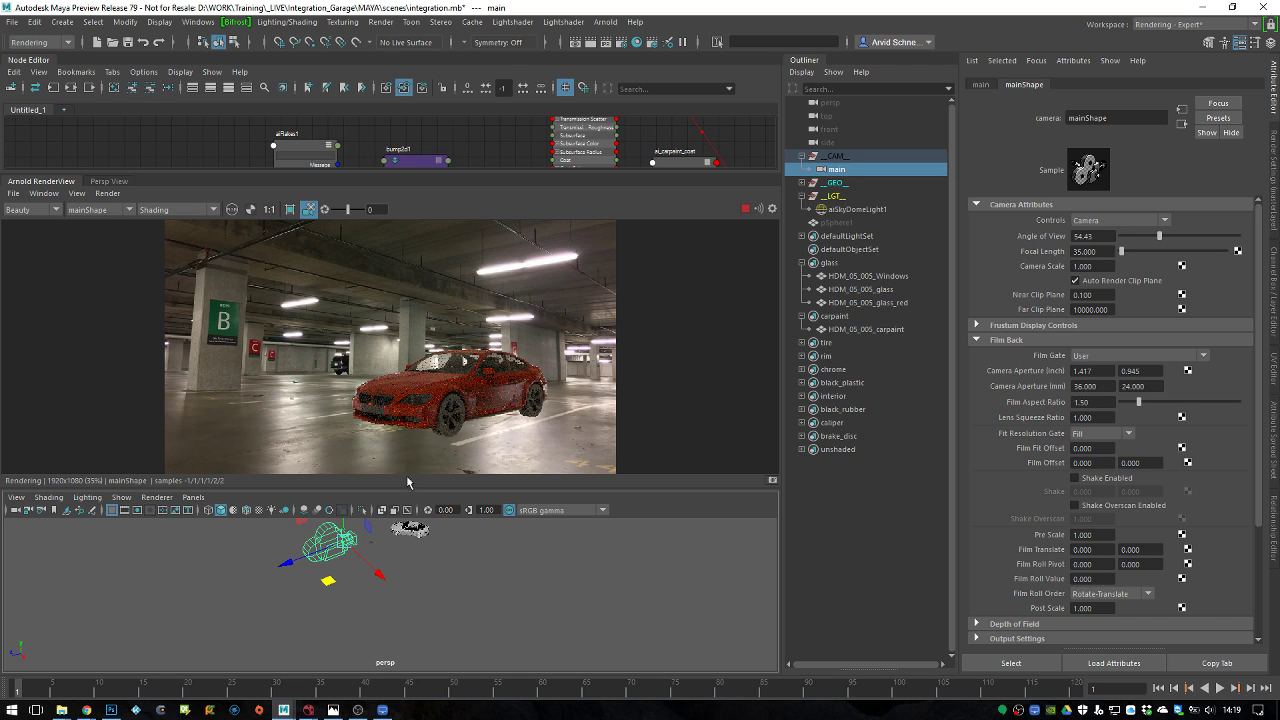
Look through the main camera in the second viewport again and enlarge the Arnold render view above it
left_click(193, 497)
mouse_move(290, 512)
left_click(355, 526)
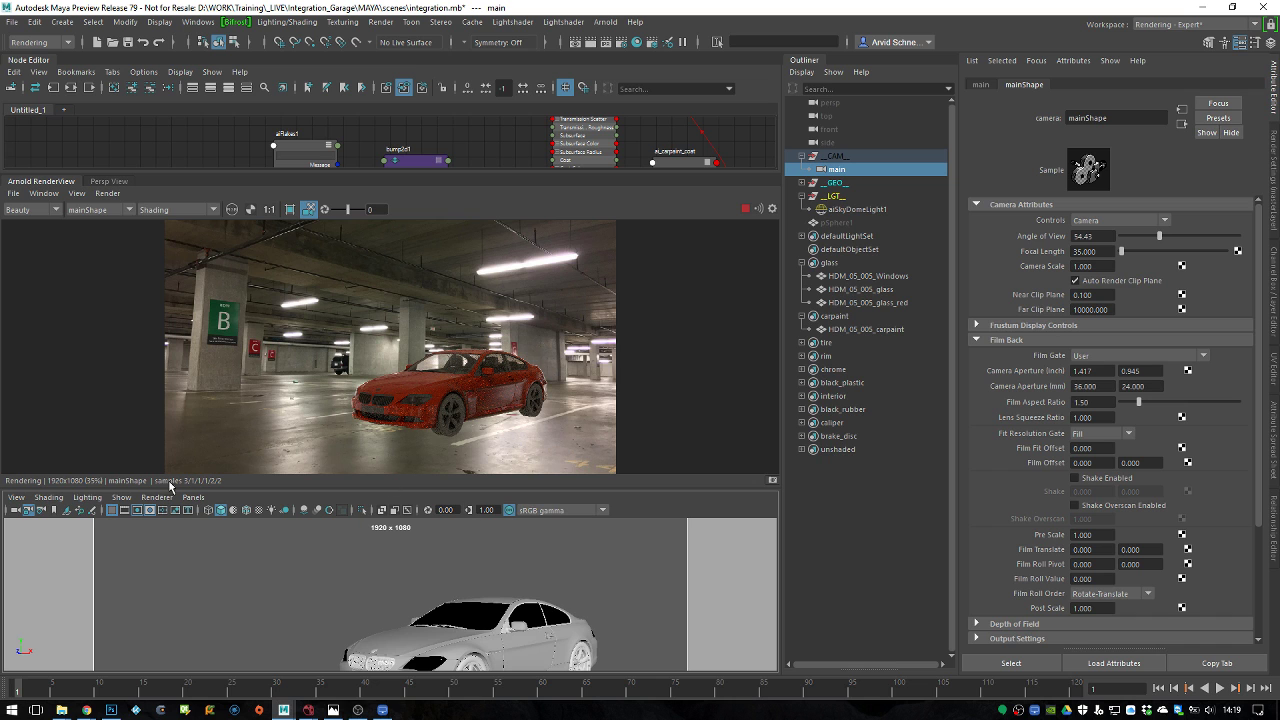
left_click_drag(366, 495, 376, 522)
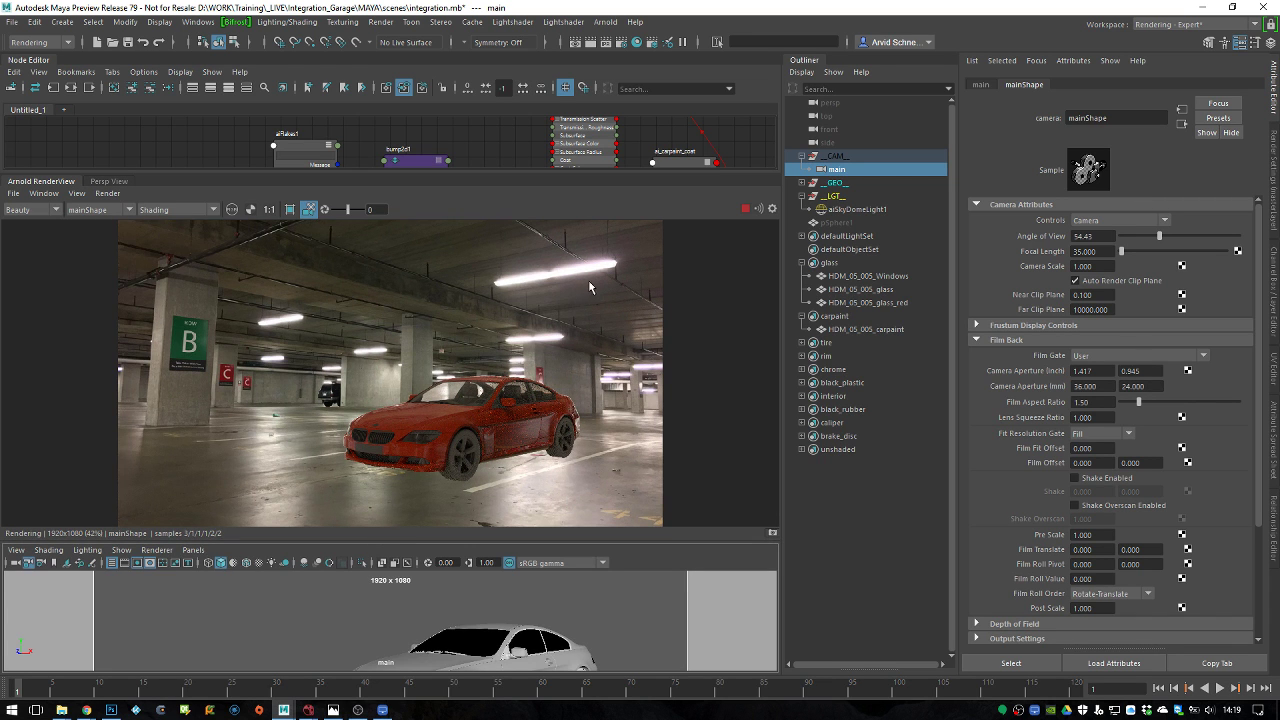
left_click_drag(122, 542, 122, 561)
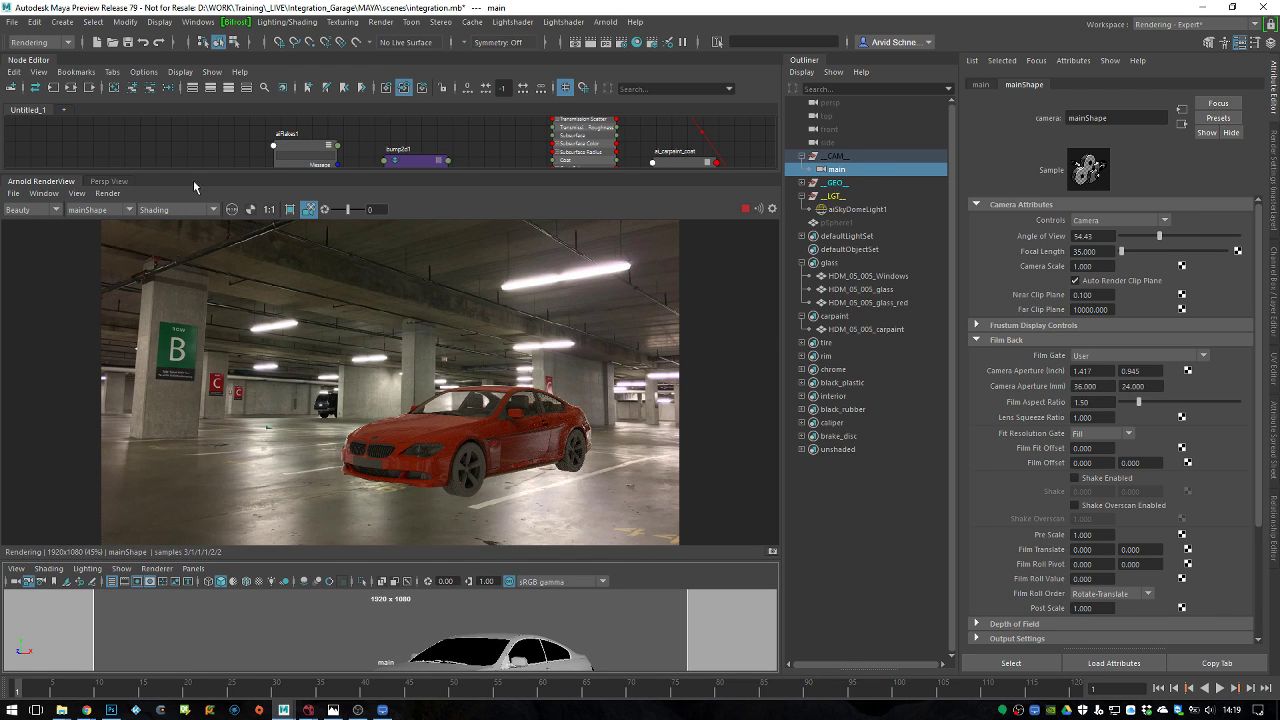
left_click_drag(115, 178, 111, 184)
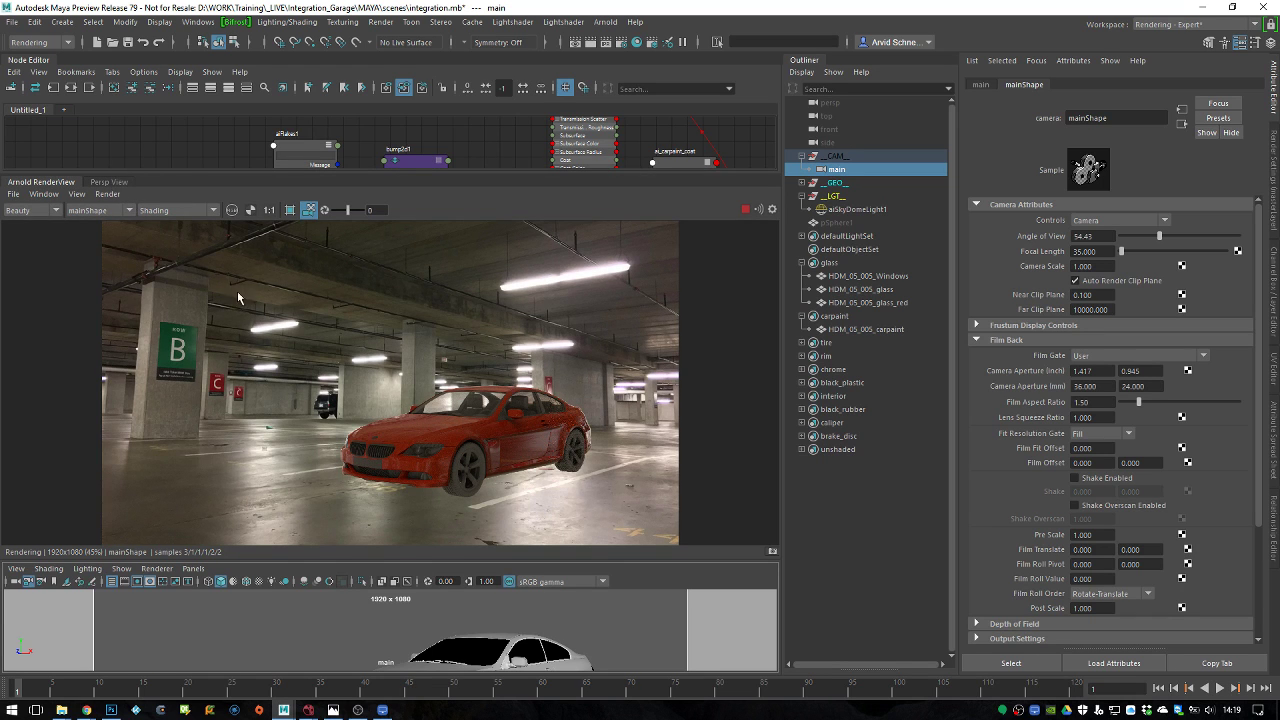
Show the perspective view in place of the render and orbit it to see the car and camera
left_click(110, 182)
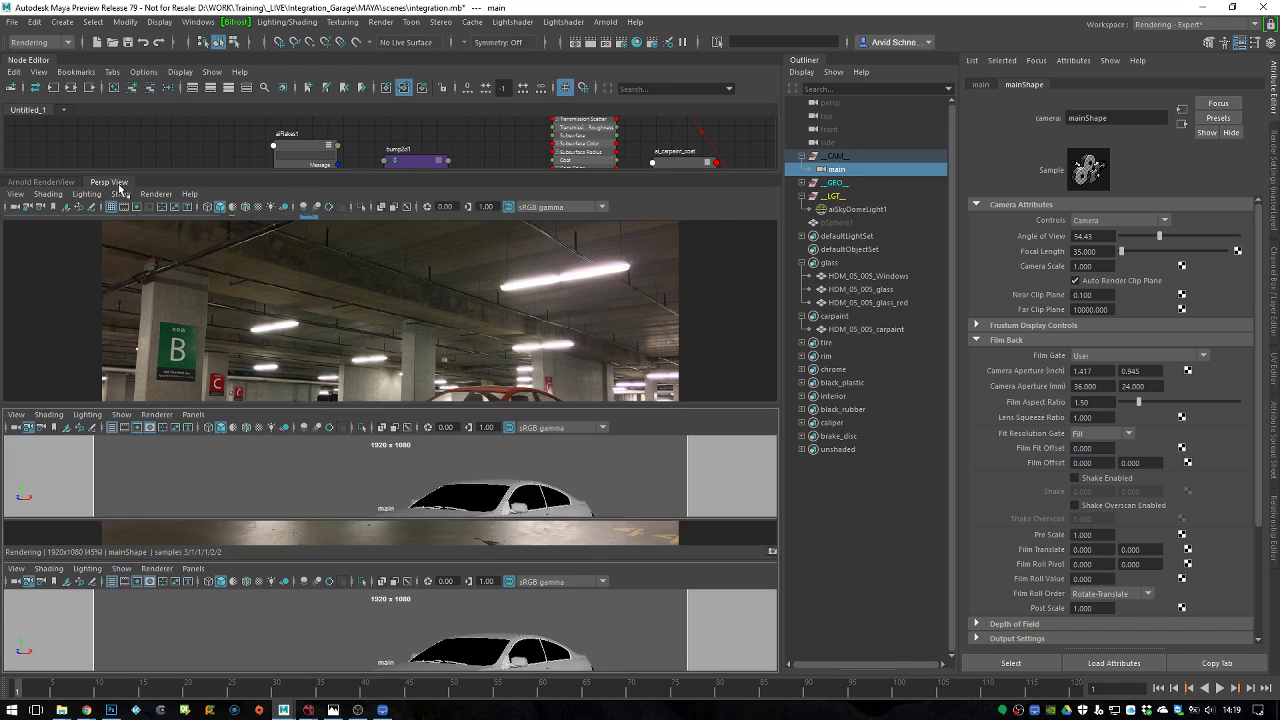
left_click(226, 343)
left_click_drag(371, 333, 410, 316, "alt")
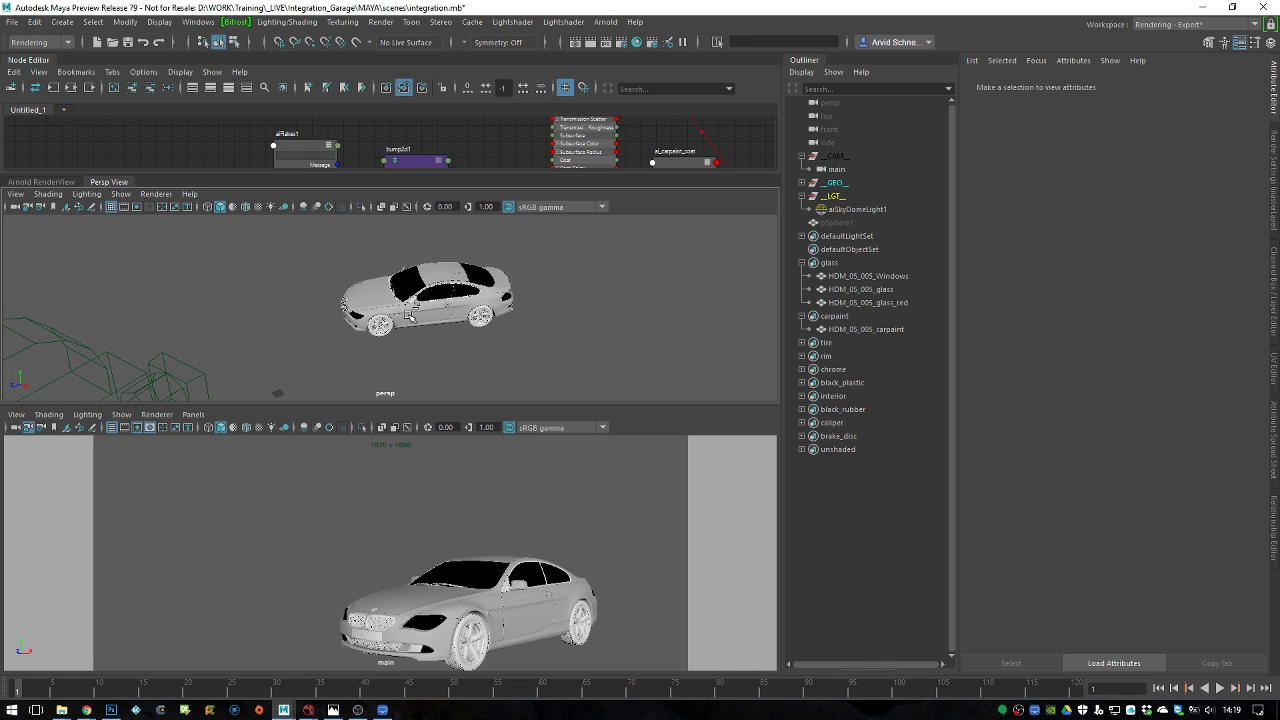
Create an Arnold area light, scale it up to about 56 and rotate it to about -88 degrees in X
left_click(851, 201)
left_click(605, 22)
mouse_move(680, 89)
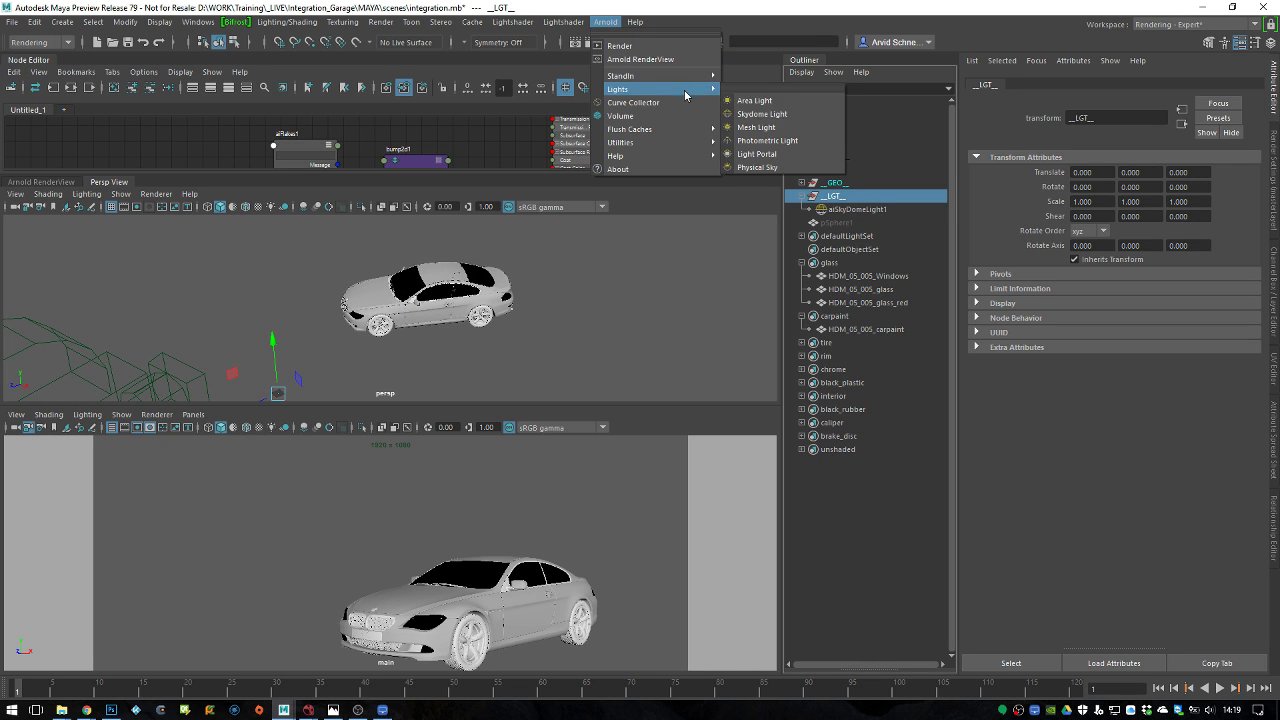
left_click(771, 106)
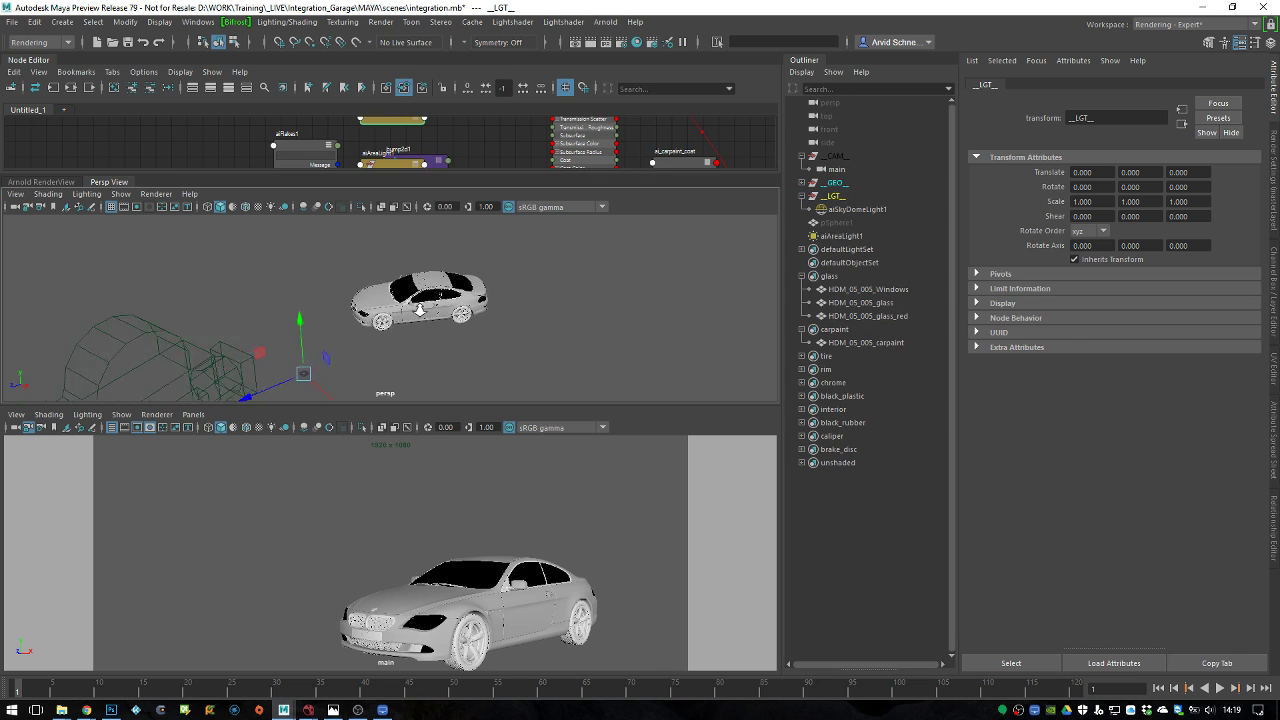
key("e")
left_click_drag(329, 354, 430, 312)
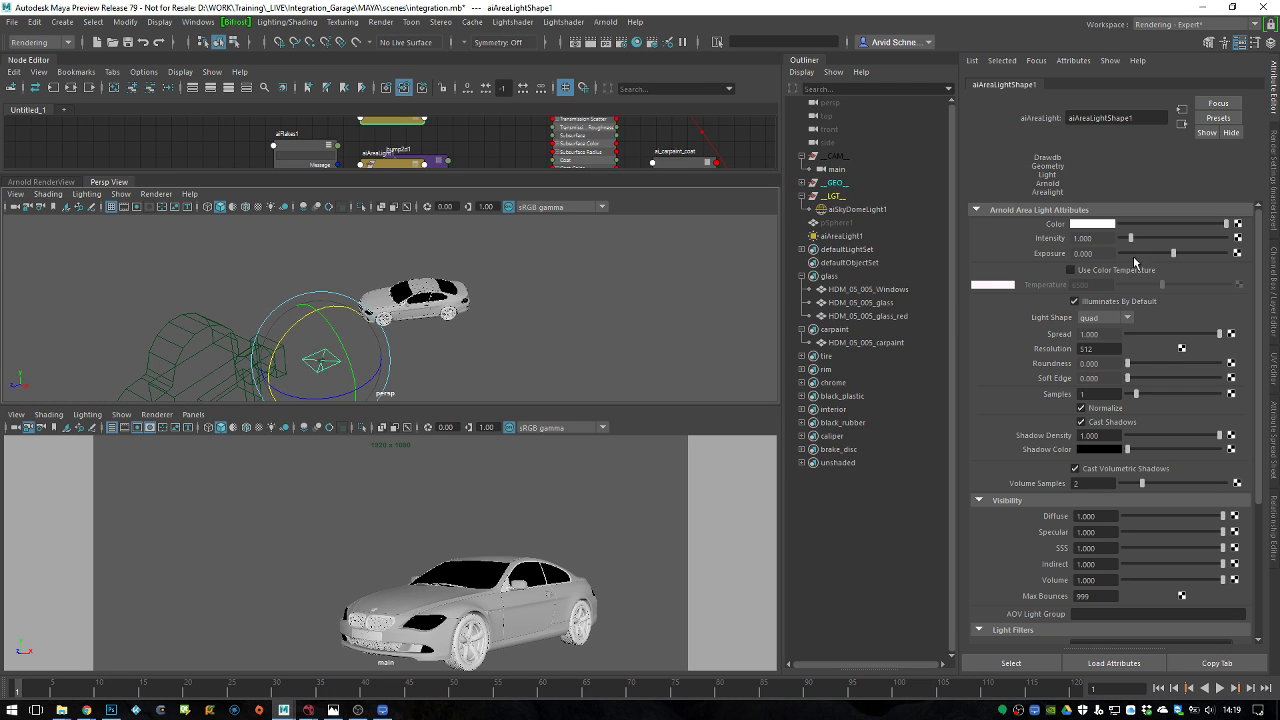
Set the area light's Scale X to 200 and its Scale Y and Scale Z to 20
left_click(1273, 318)
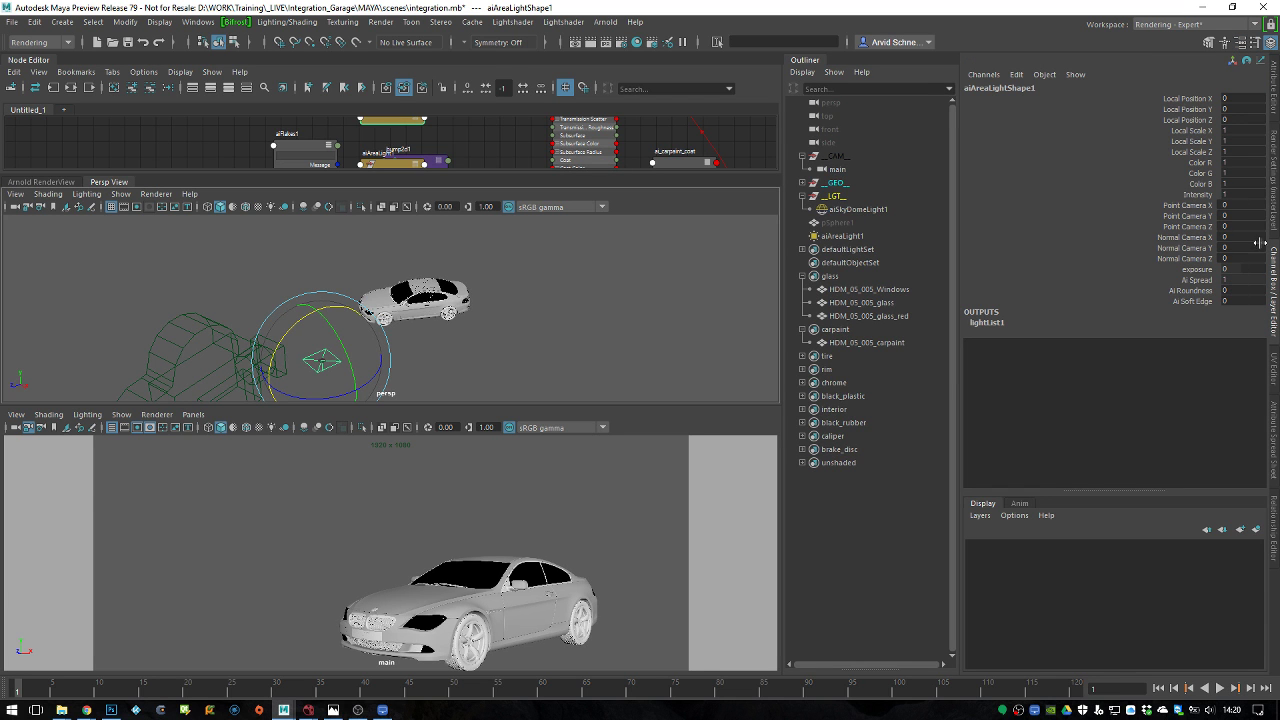
left_click(1274, 96)
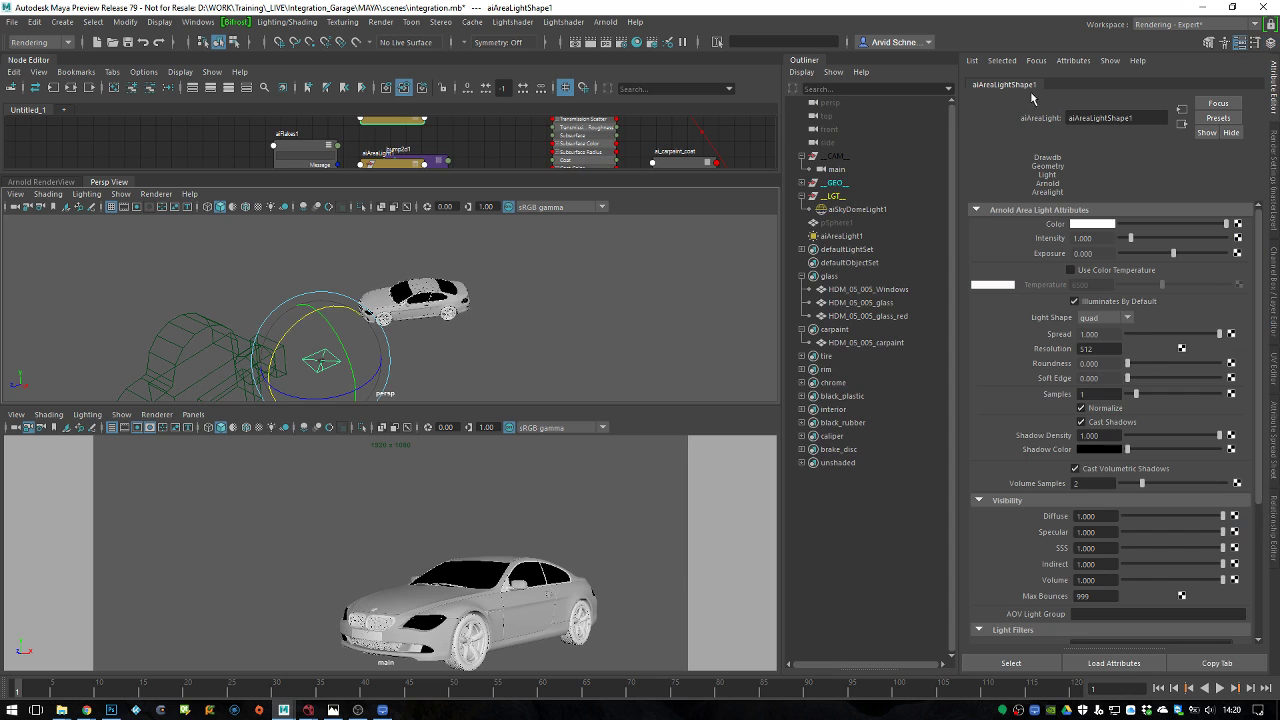
left_click(871, 235)
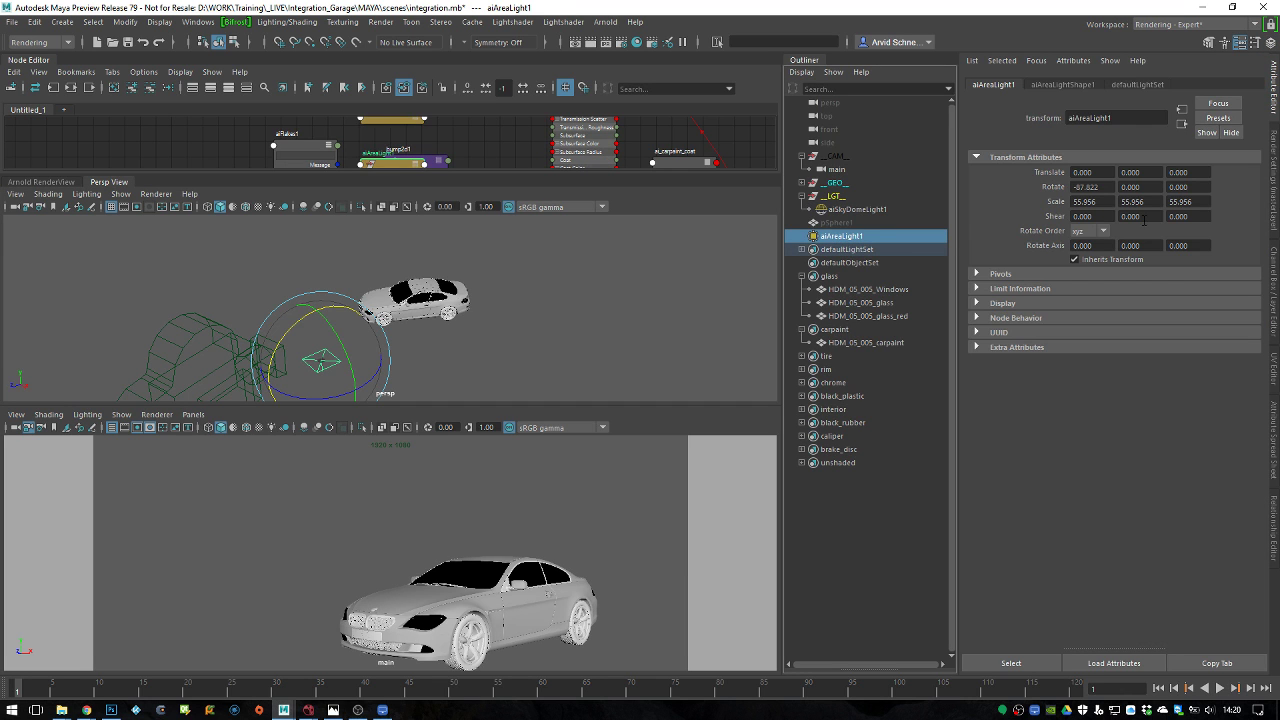
left_click(1272, 314)
left_click(1250, 163)
type("200")
key("Tab")
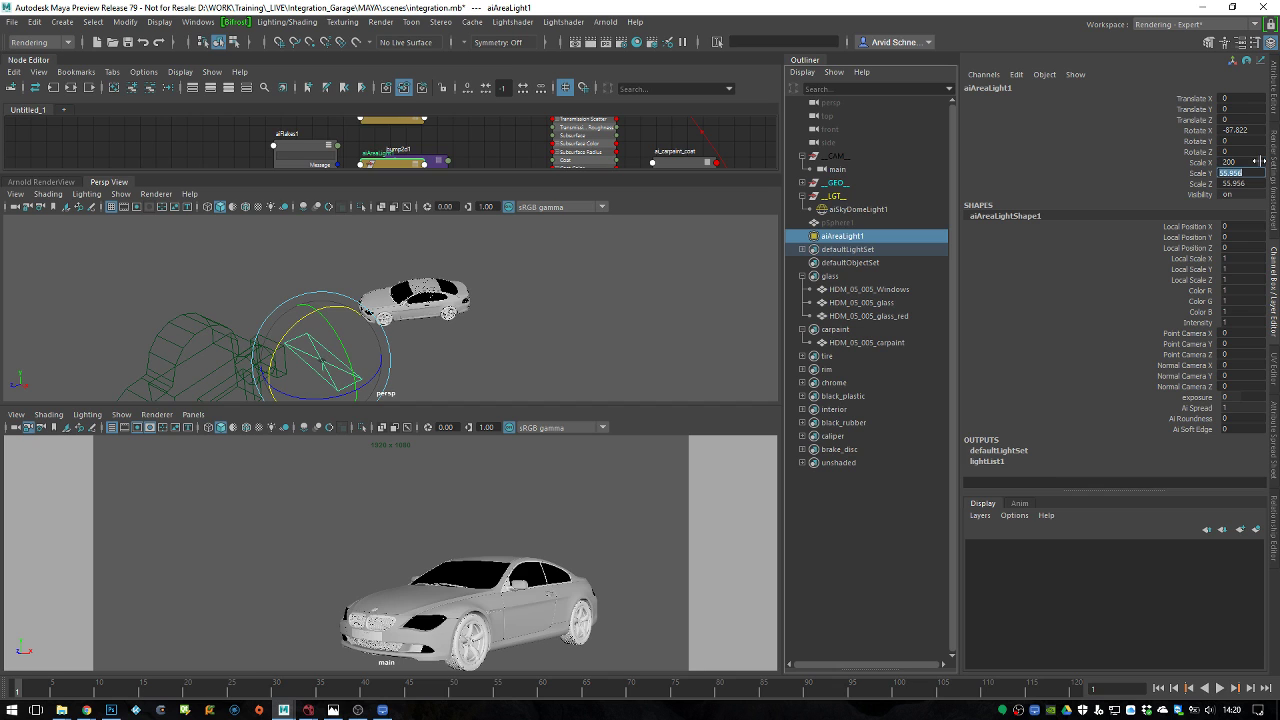
key("Tab")
type("20")
key("shift+Tab")
type("20")
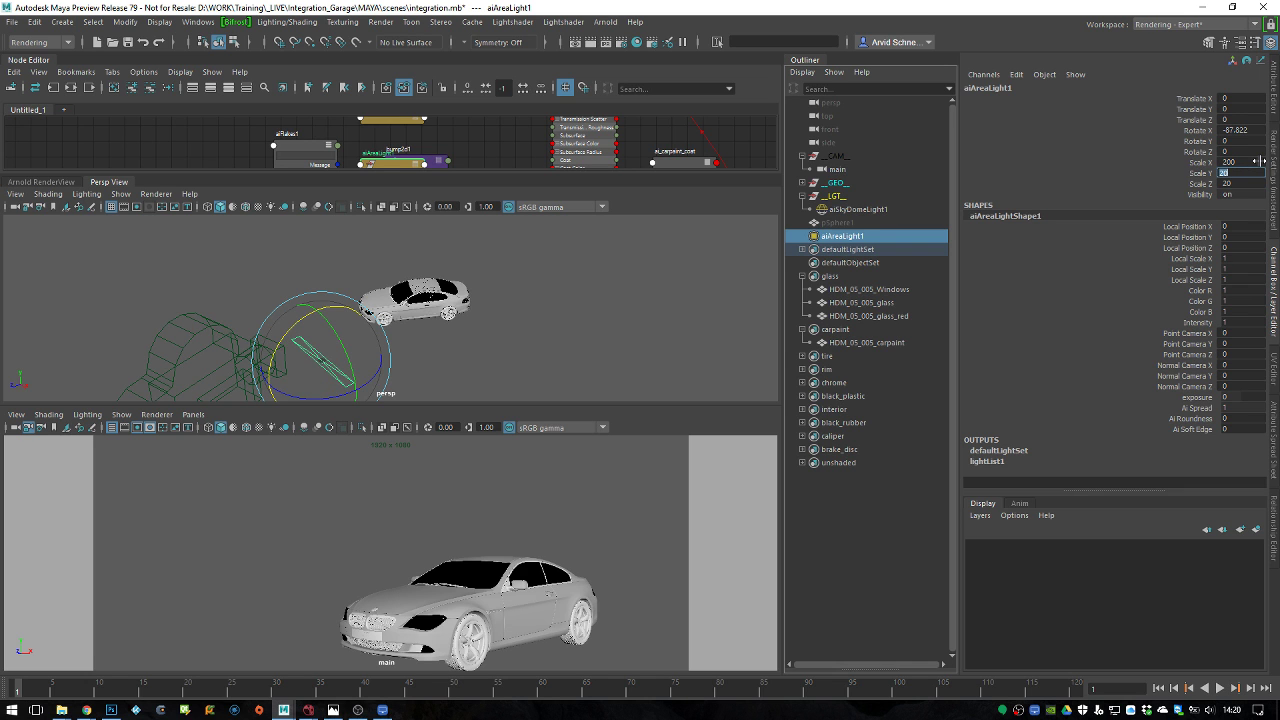
Shorten the area light strip by setting its Scale X to 150
left_click_drag(448, 328, 524, 326, "alt")
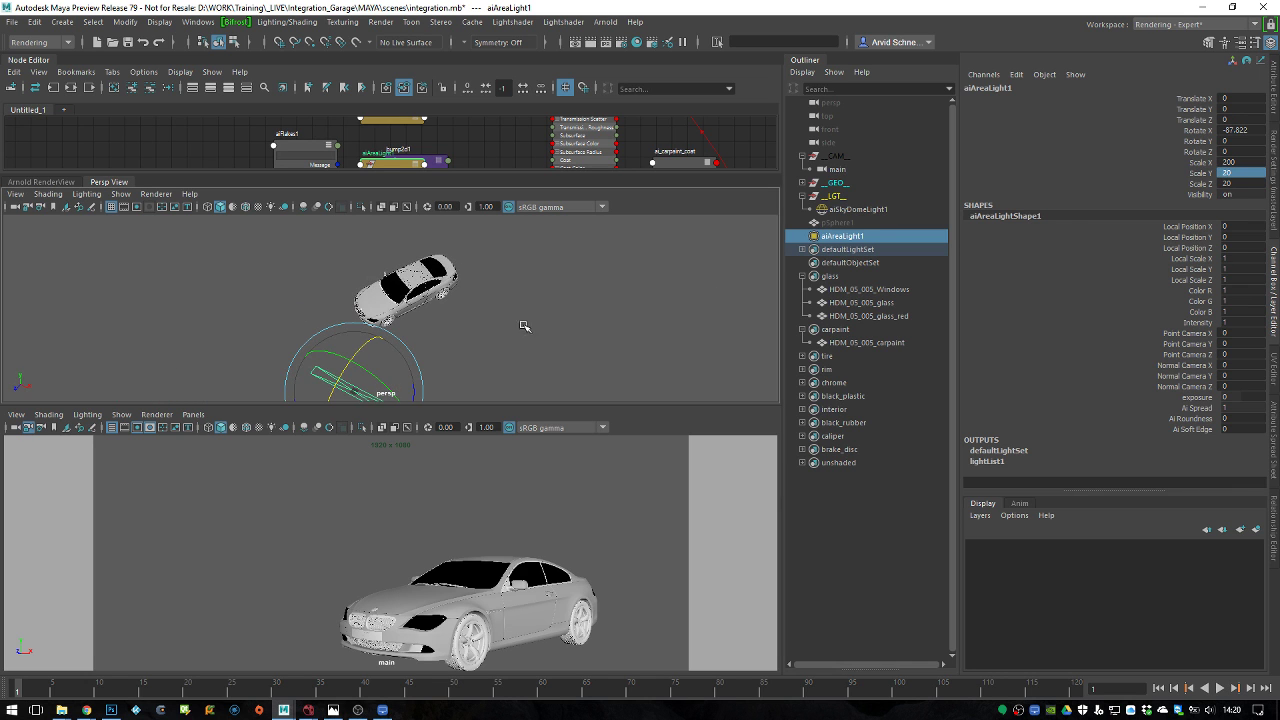
left_click(1229, 163)
type("150")
key("Return")
Turn the area light to about -26 degrees in Y and place it above the car's rear, about 329 units high
left_click_drag(520, 289, 420, 322, "alt")
key("w")
key("e")
key("w")
scroll(400, 320, "up", 5)
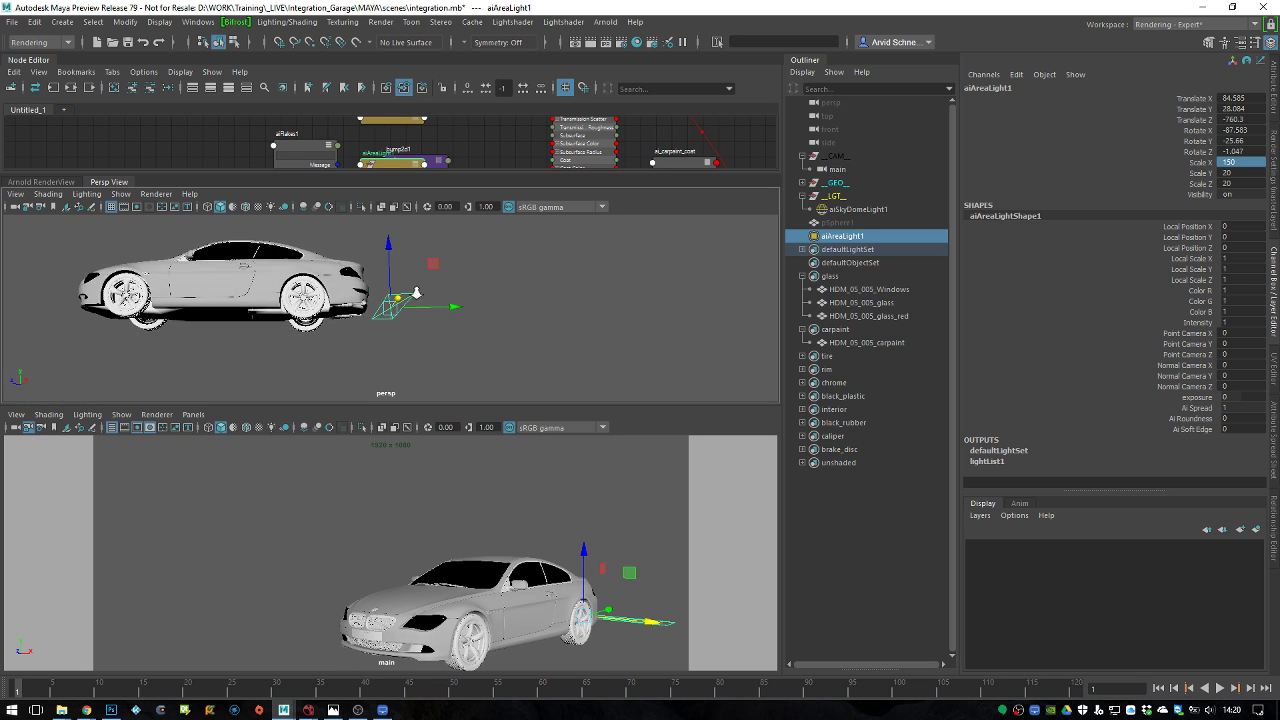
scroll(420, 322, "down", 3)
left_click_drag(386, 370, 397, 207)
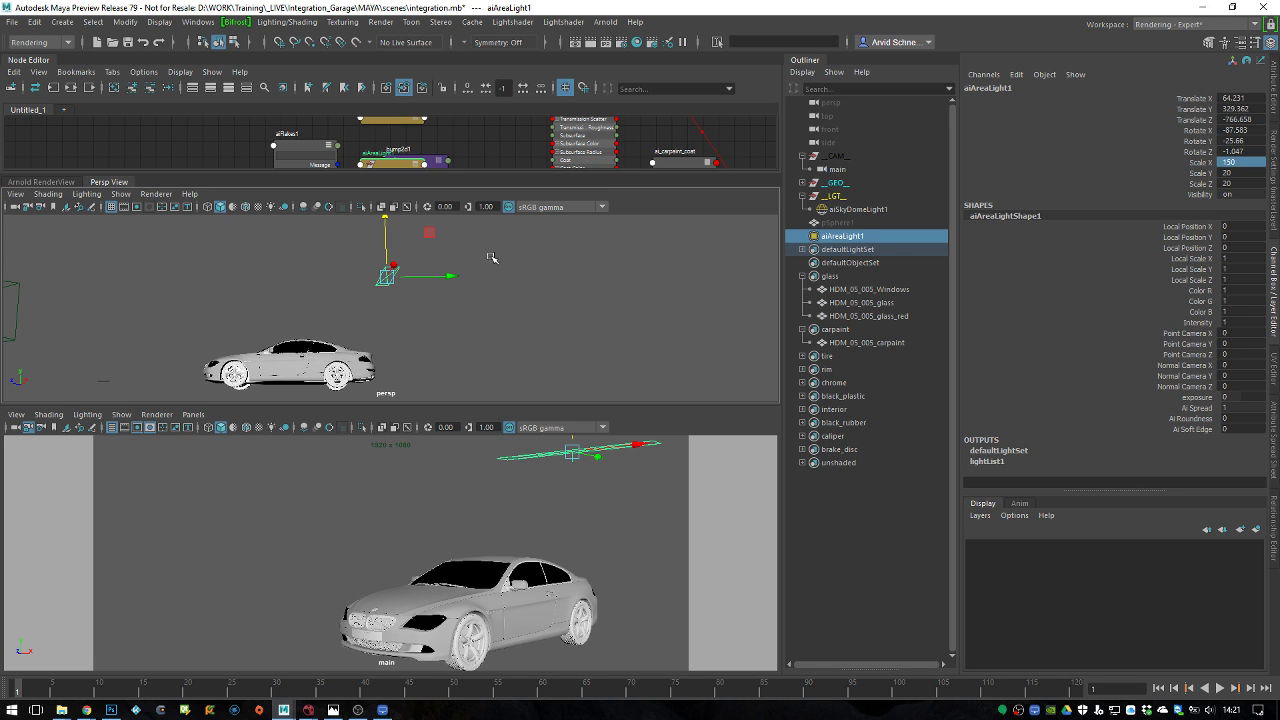
Rotate the area light to about -28 degrees in Y and shift it to about X 75, Y 328, Z -749
left_click_drag(490, 293, 463, 346, "alt")
key("e")
mouse_move(430, 323)
left_mouse_down()
mouse_move(461, 322)
mouse_move(401, 324)
mouse_move(427, 312)
left_mouse_up()
key("w")
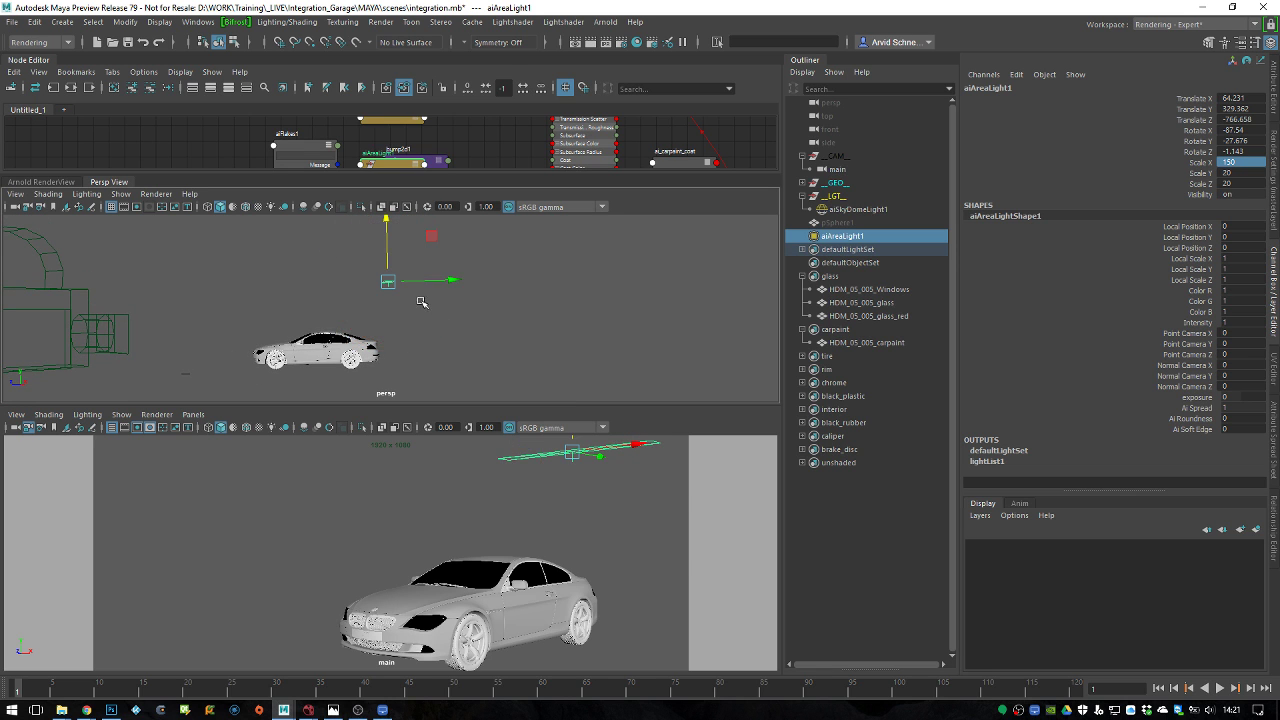
left_click_drag(452, 282, 445, 281)
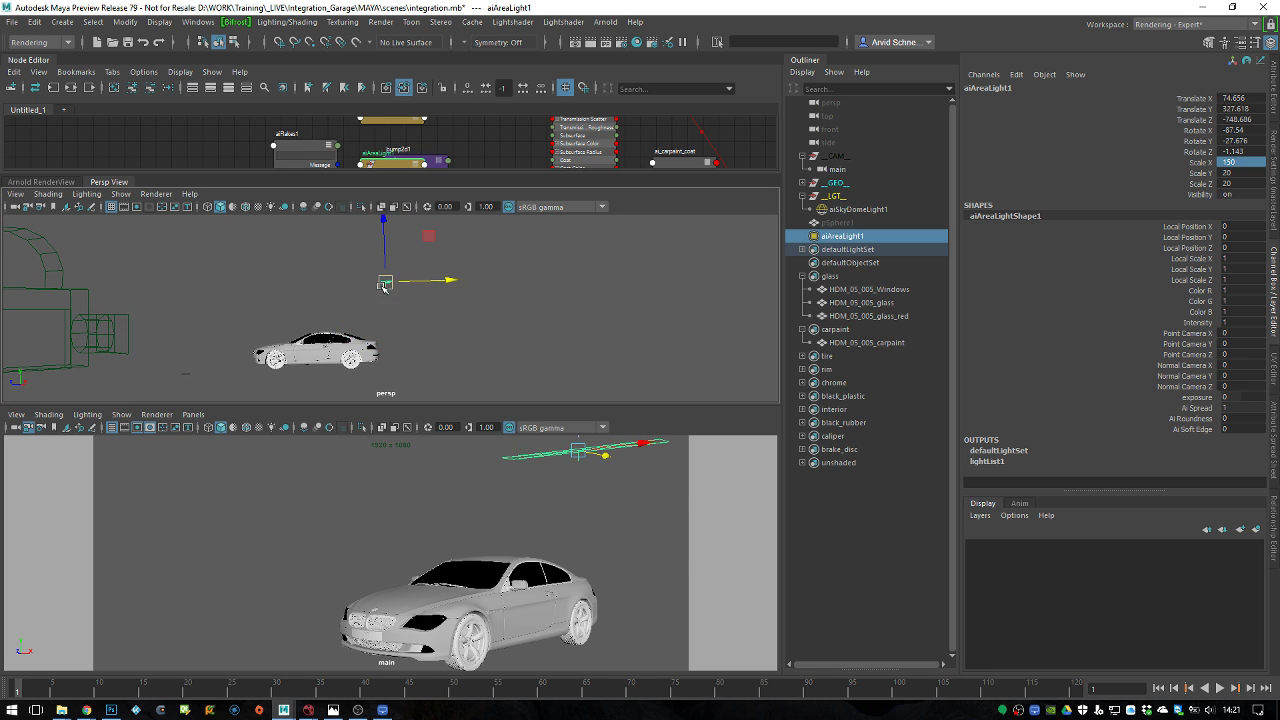
Save the scene, then bring back the Arnold render view and refresh the render with the area light
left_click(127, 42)
left_click(72, 184)
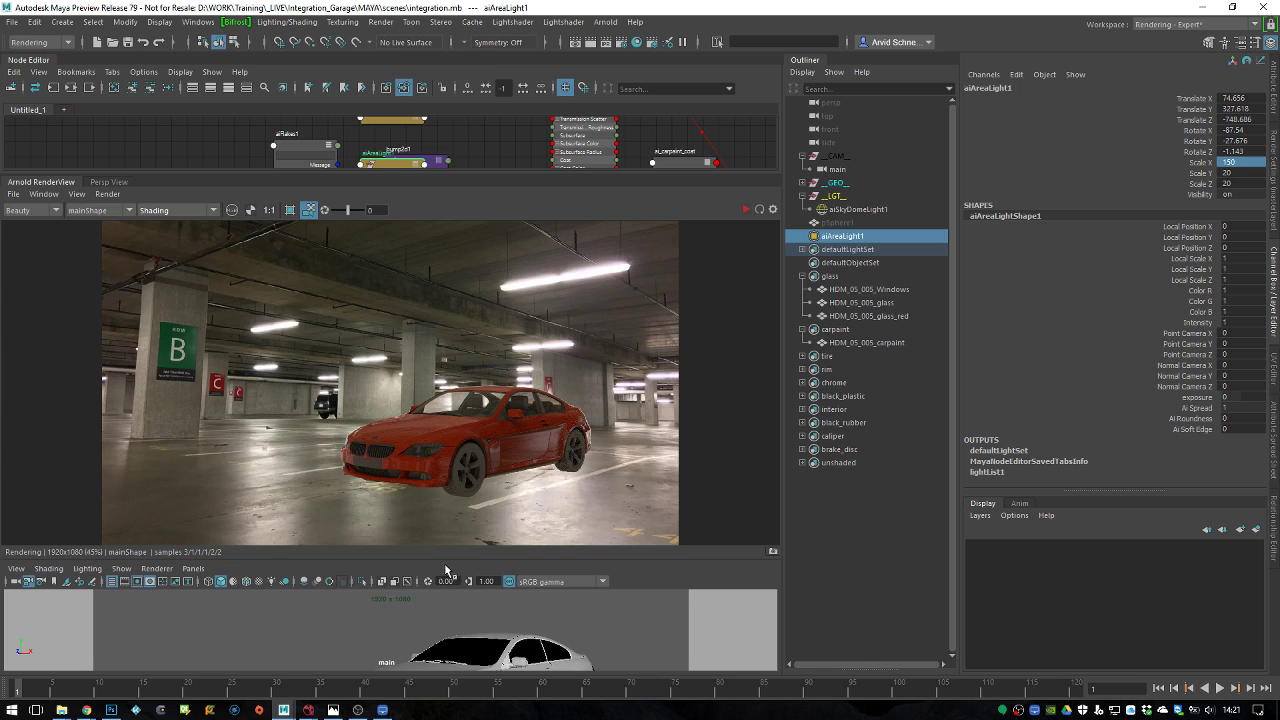
left_click_drag(447, 558, 447, 527)
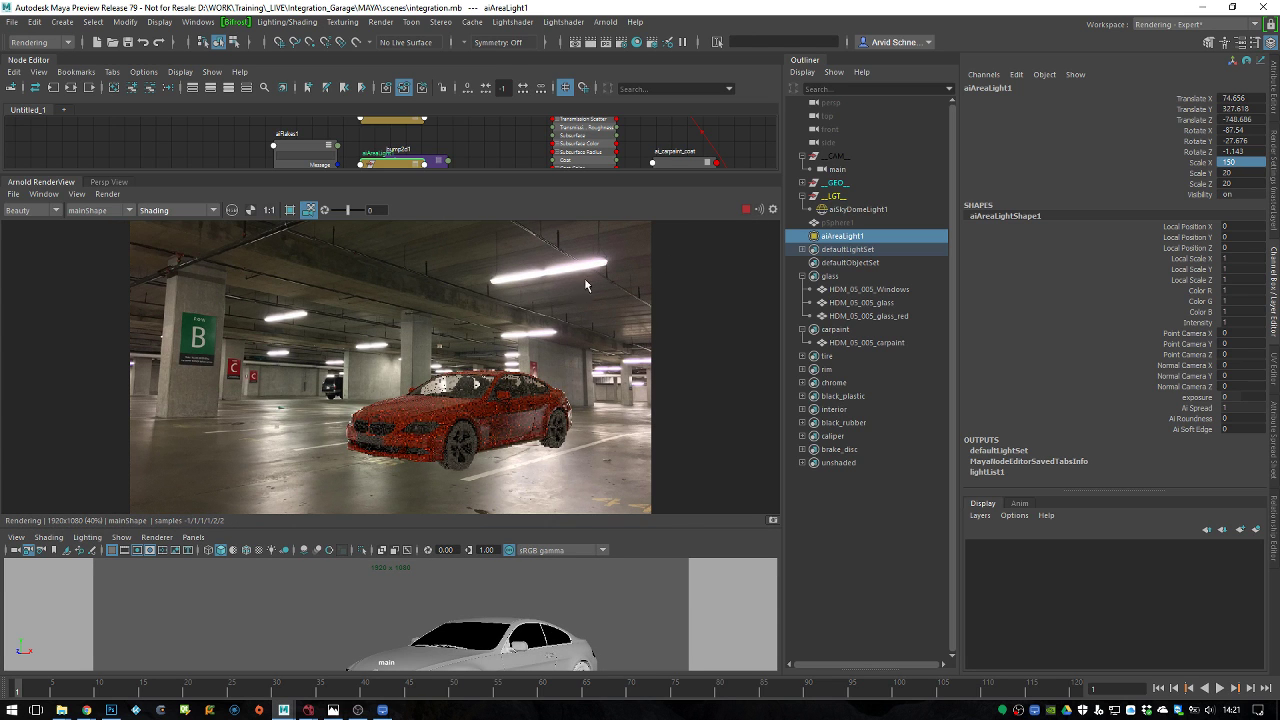
left_click(108, 194)
left_click(160, 290)
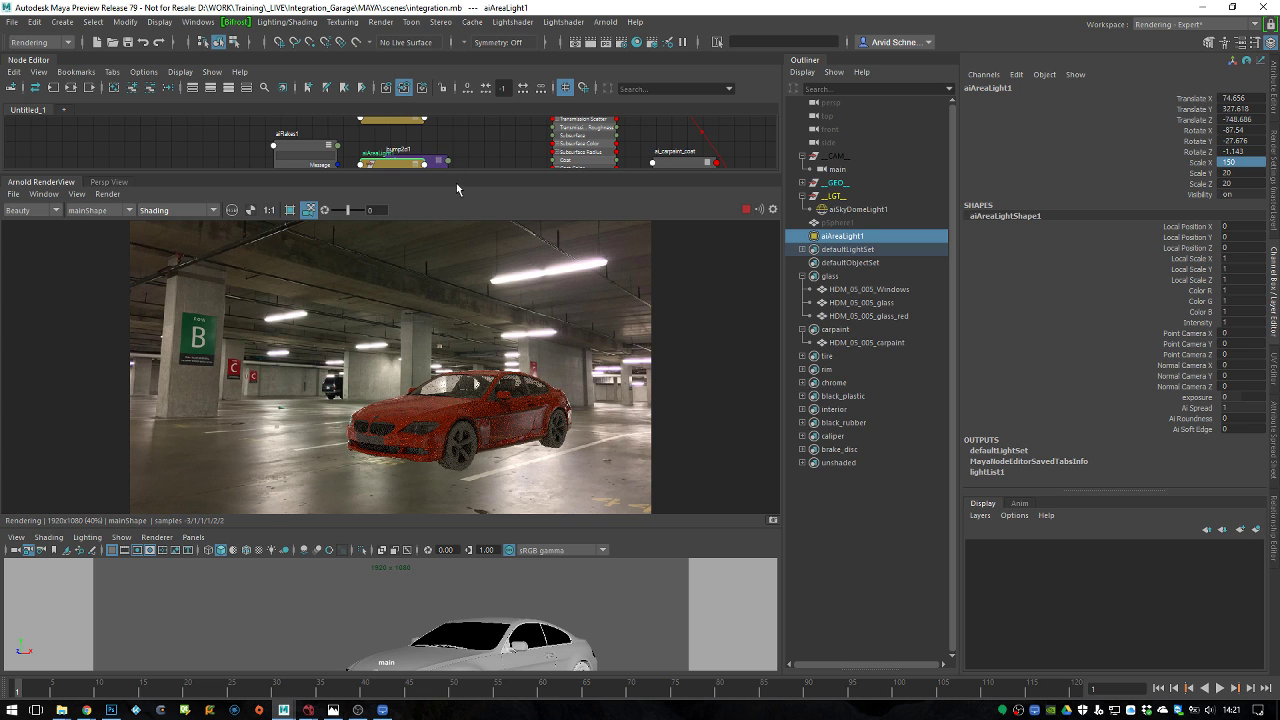
Collapse the Node Editor, then move the area light to about X 54, Y 331, Z -784 and open its attributes
left_click(37, 62)
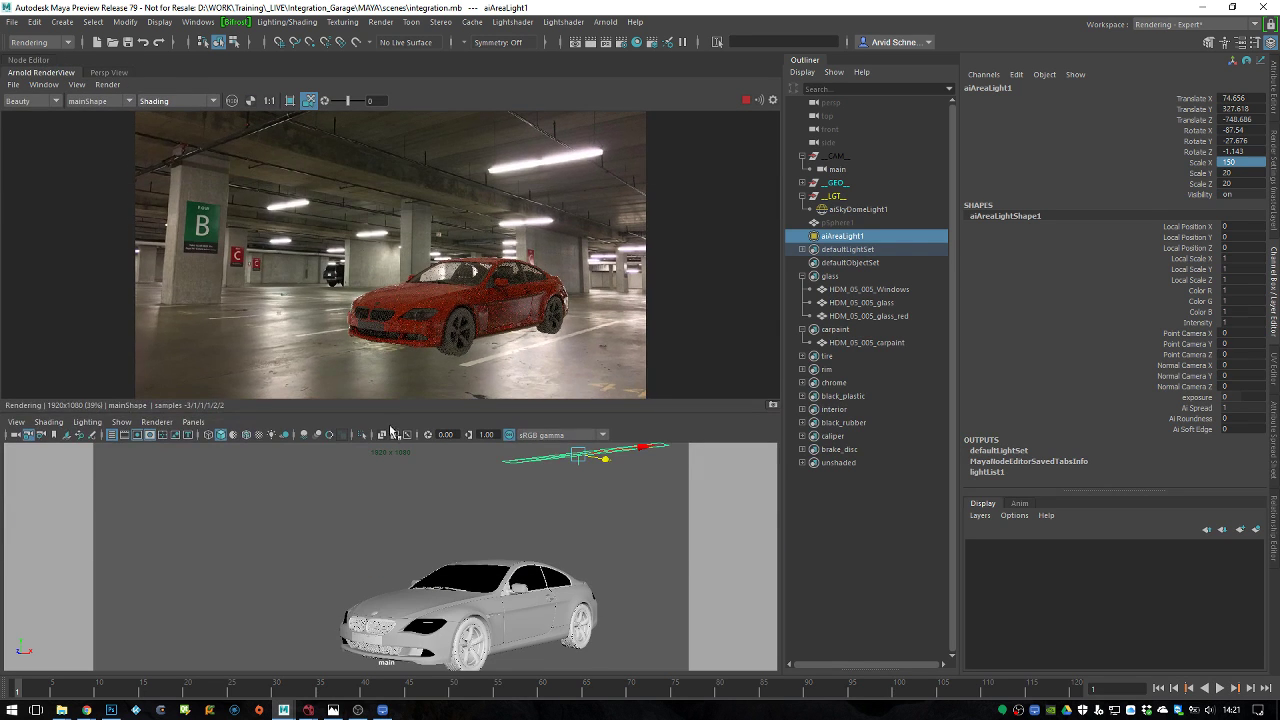
mouse_move(609, 466)
left_mouse_down()
mouse_move(620, 464)
mouse_move(597, 465)
left_mouse_up()
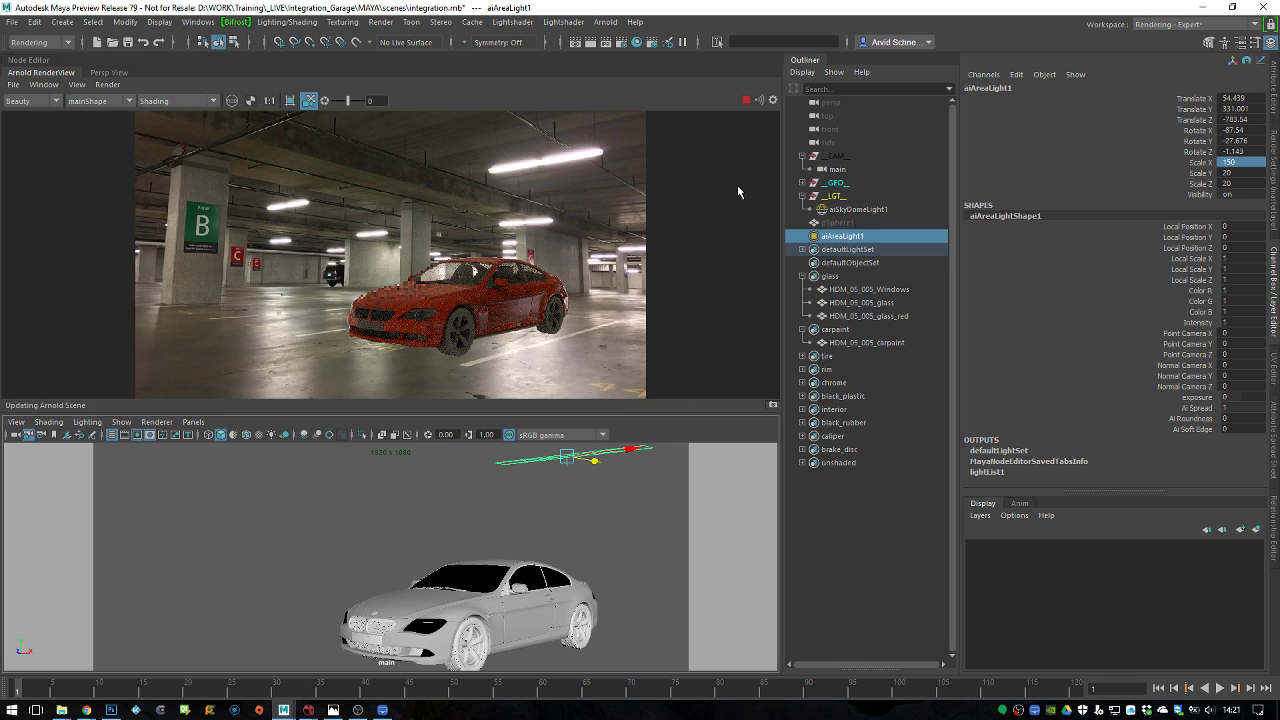
left_click(1273, 95)
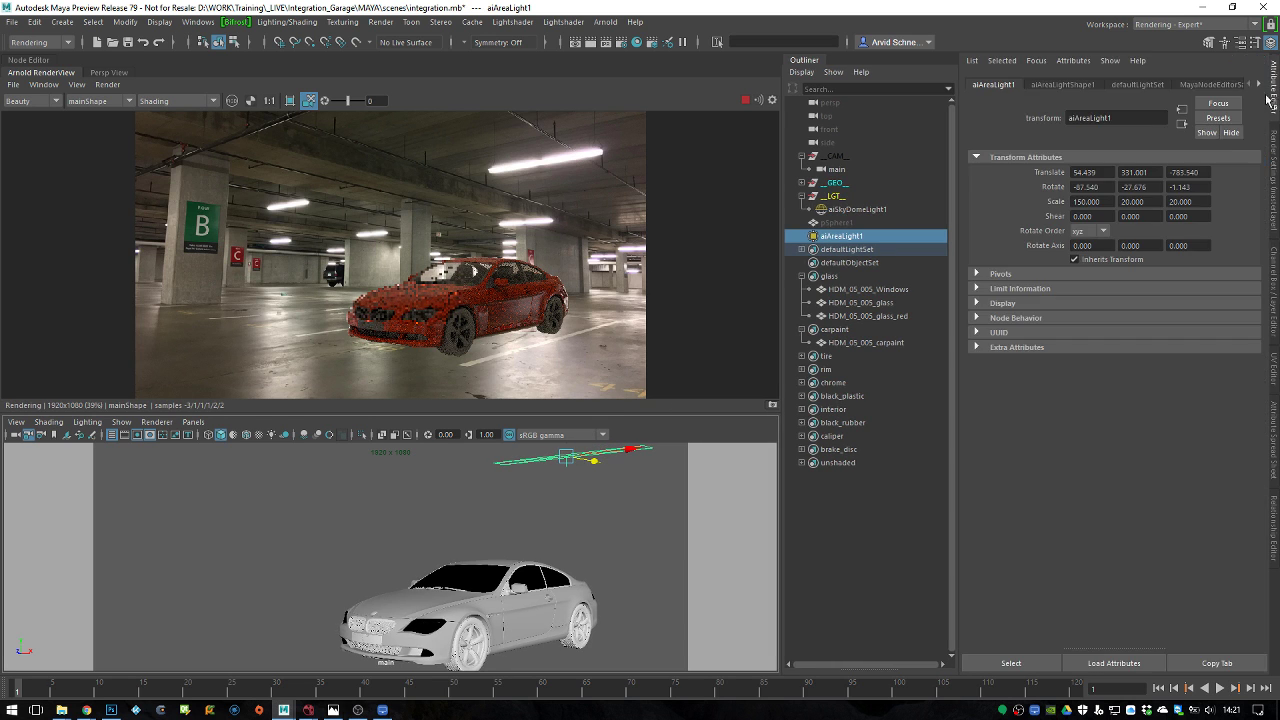
Set the area light's exposure to 10
left_click(1060, 85)
left_click(1080, 253)
type("10")
key("Return")
left_click(1104, 408)
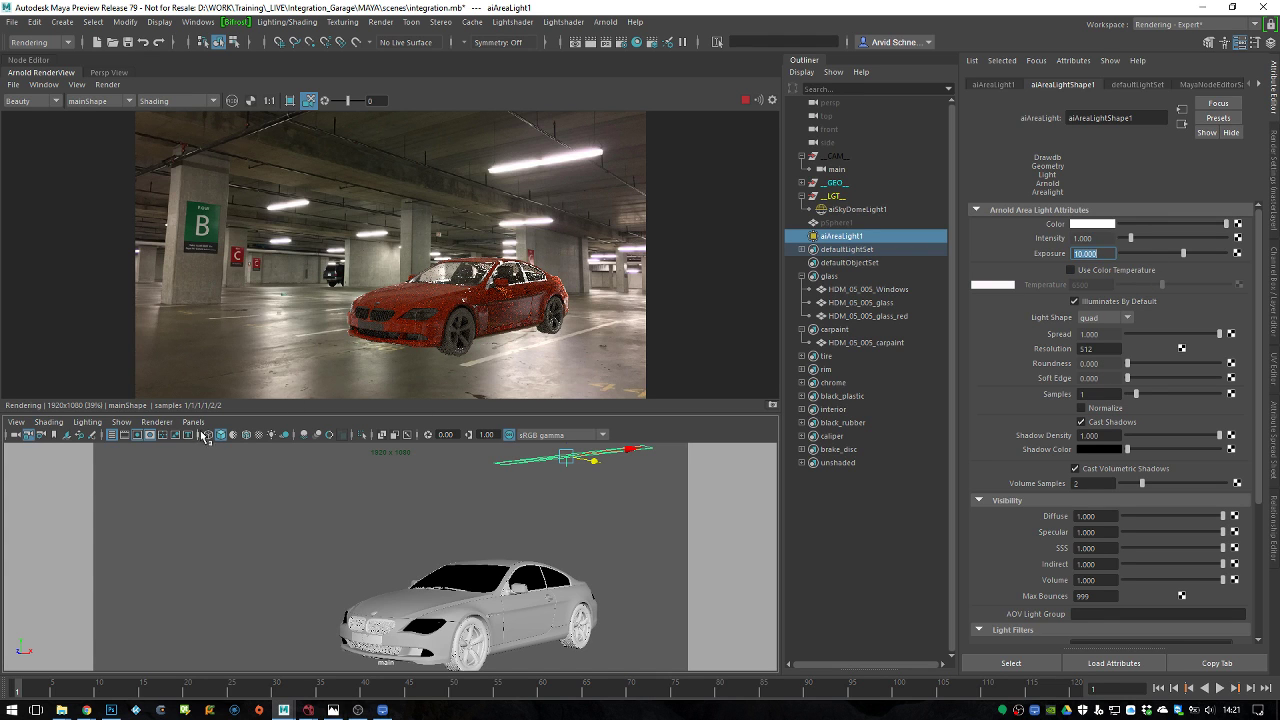
Switch the lower viewport from the main camera to the persp view and look at the area light beside the car
left_click(203, 437)
mouse_move(240, 440)
left_click(350, 447)
left_click_drag(408, 484, 432, 516, "alt")
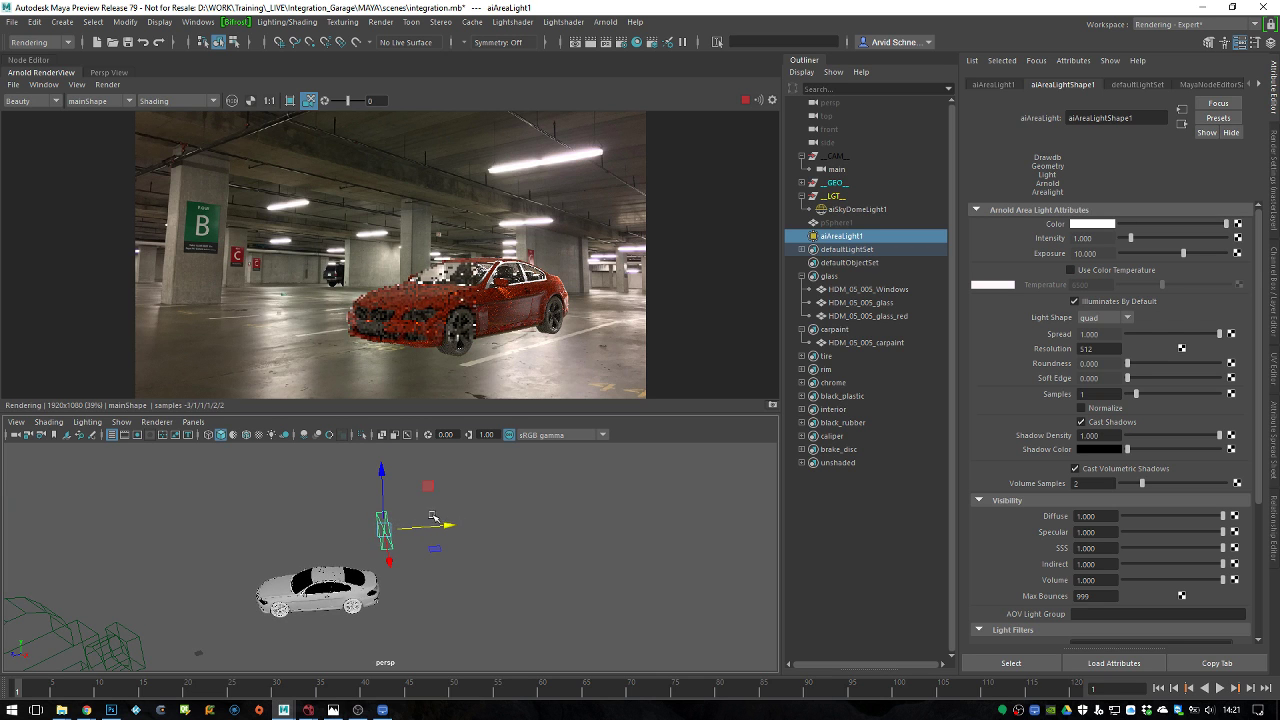
Reposition the area light above the car to a translation of about -17, 397, -737
right_click_drag(432, 516, 439, 524)
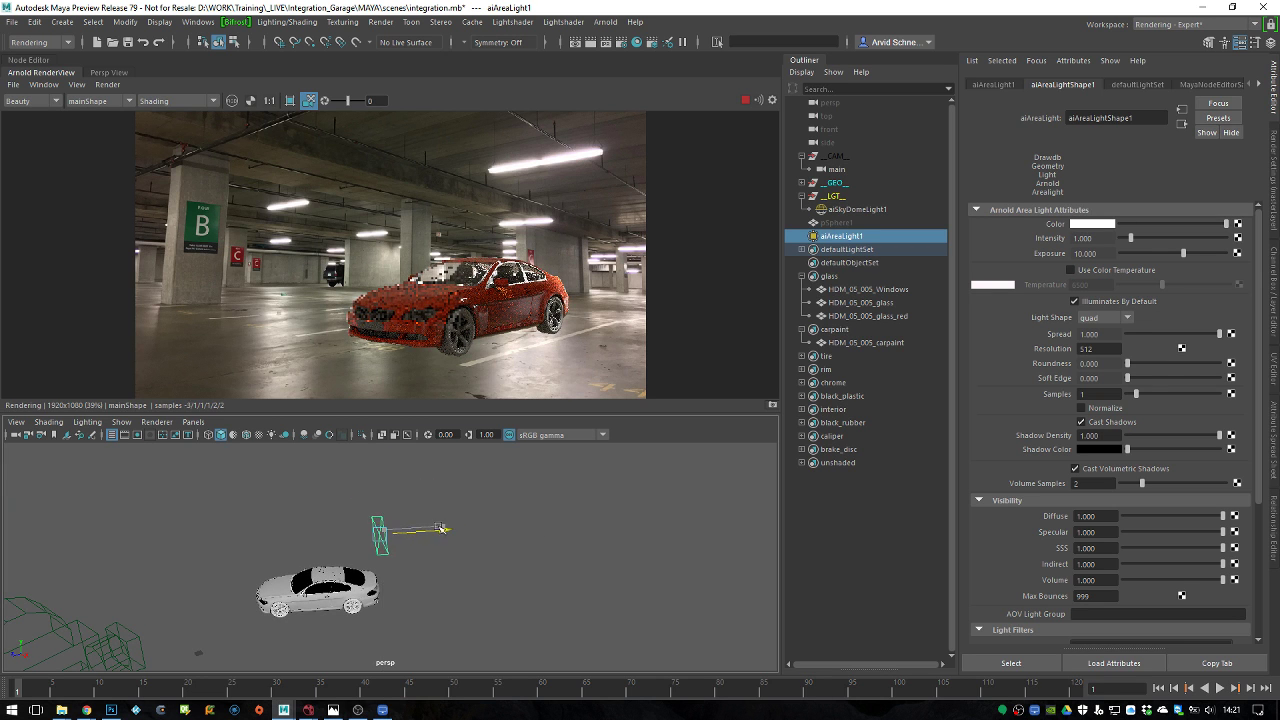
left_click_drag(441, 528, 480, 520, "alt")
left_click(893, 262)
left_click(895, 239)
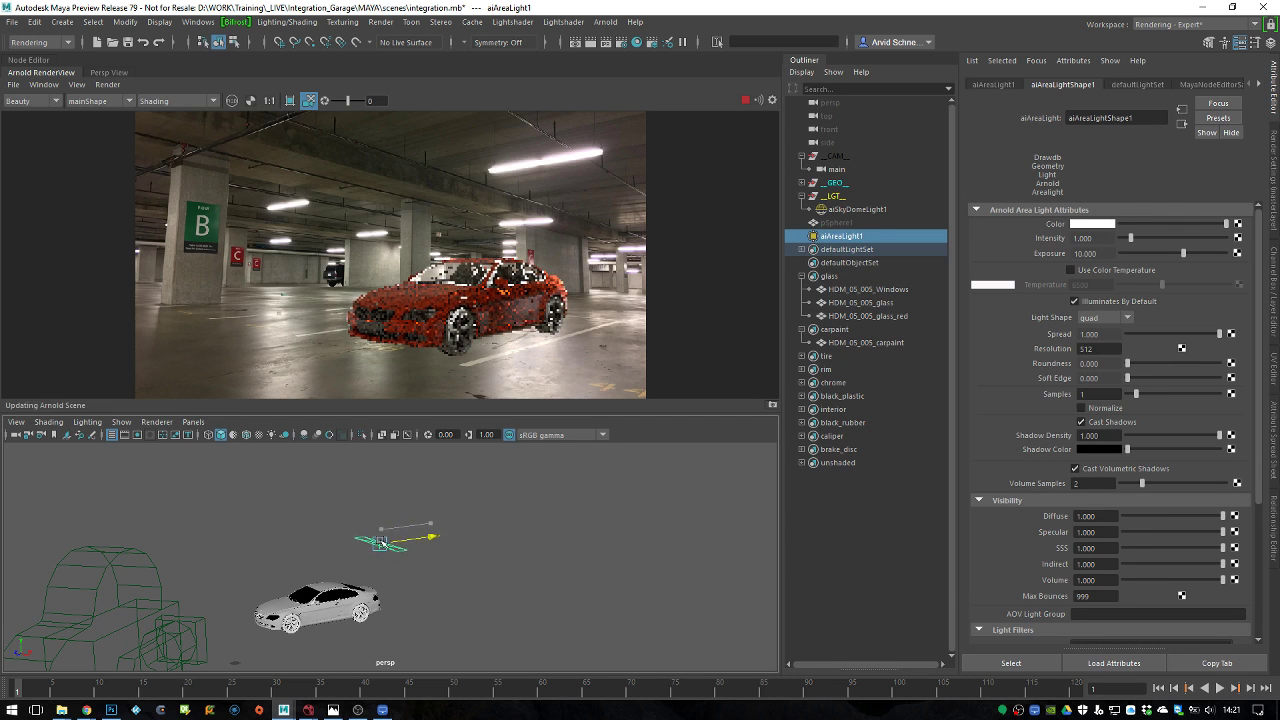
left_click_drag(337, 553, 366, 547, "alt")
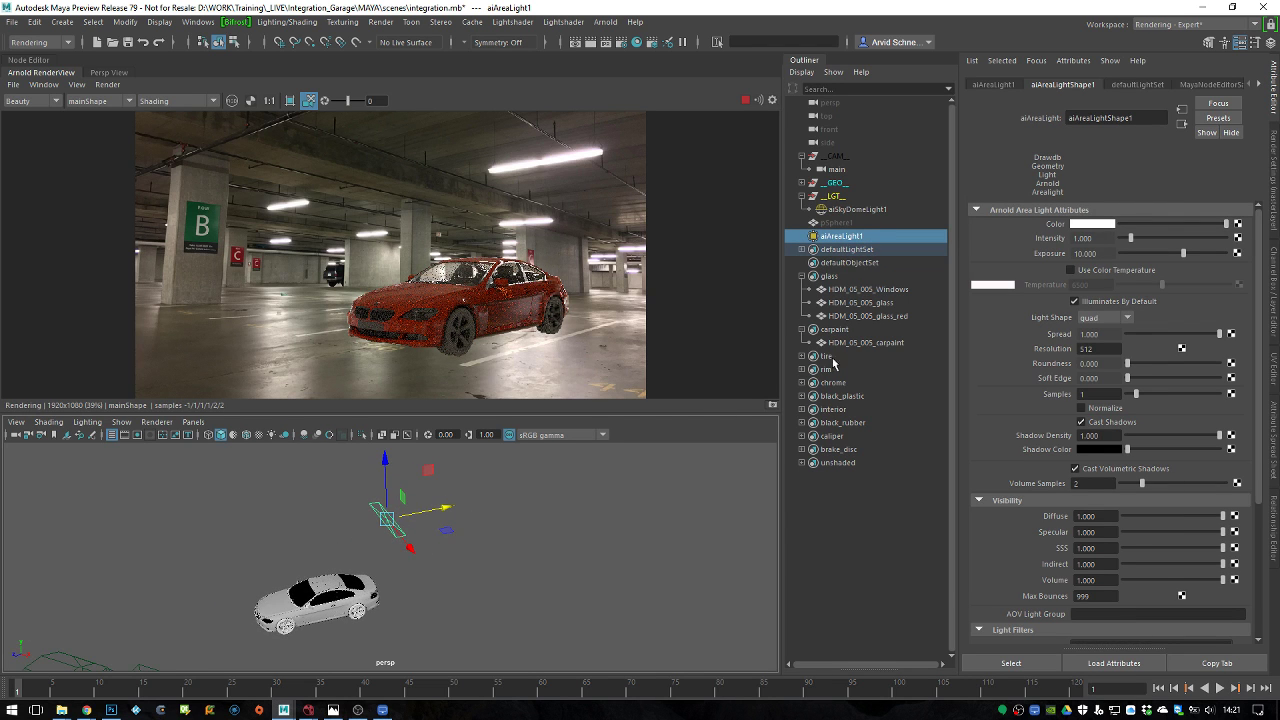
left_click(1273, 293)
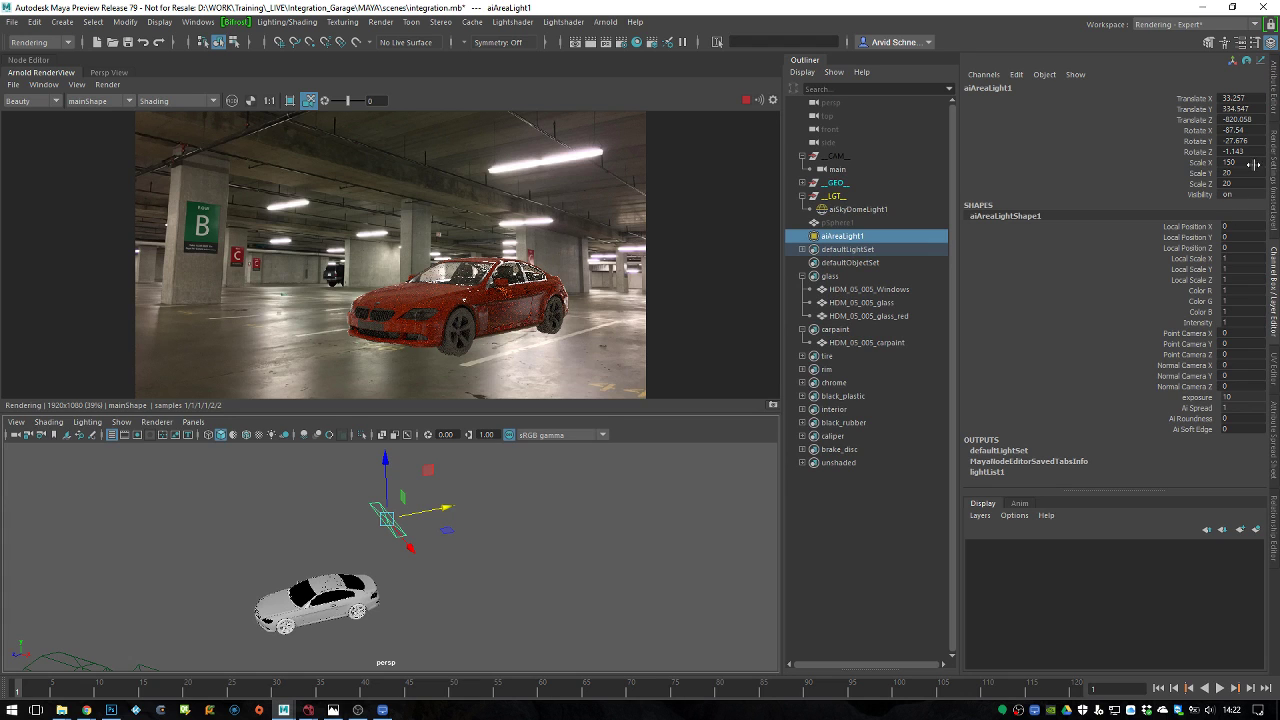
left_click_drag(413, 549, 470, 501)
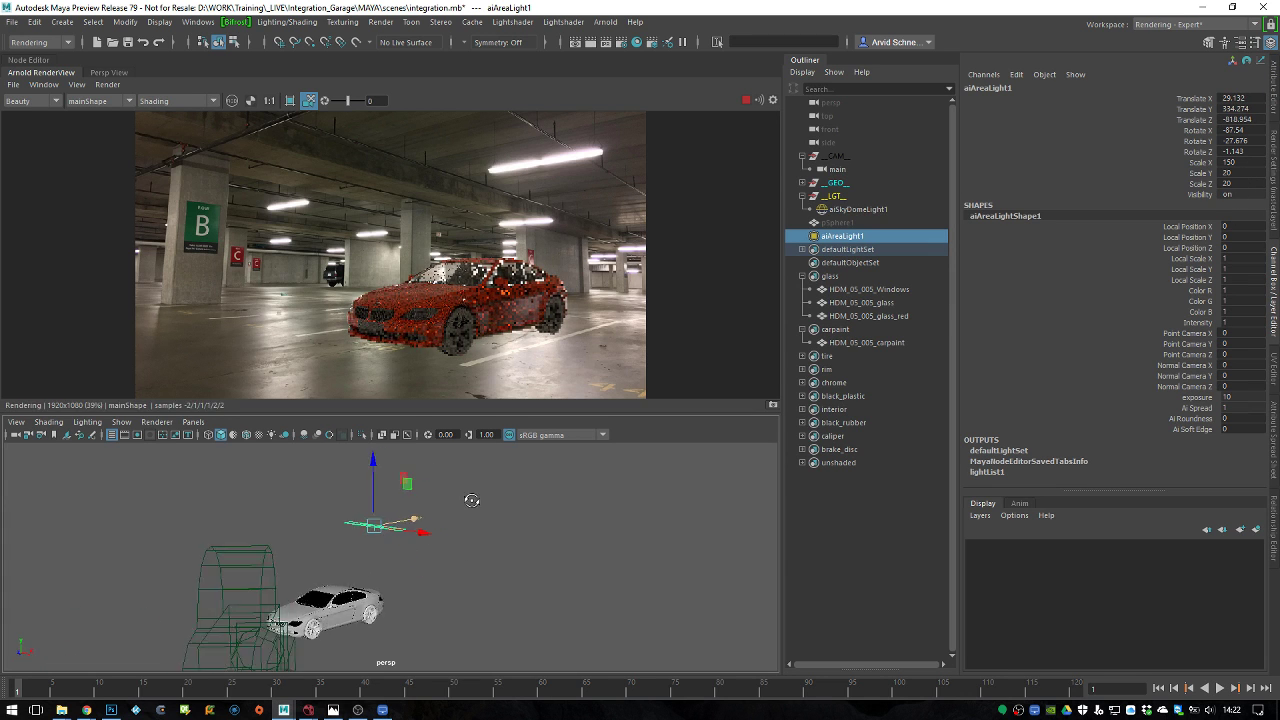
mouse_move(374, 526)
left_mouse_down()
mouse_move(338, 529)
mouse_move(350, 545)
mouse_move(345, 528)
mouse_move(397, 532)
mouse_move(349, 506)
mouse_move(335, 530)
mouse_move(188, 530)
mouse_move(311, 533)
mouse_move(332, 546)
mouse_move(363, 442)
left_mouse_up()
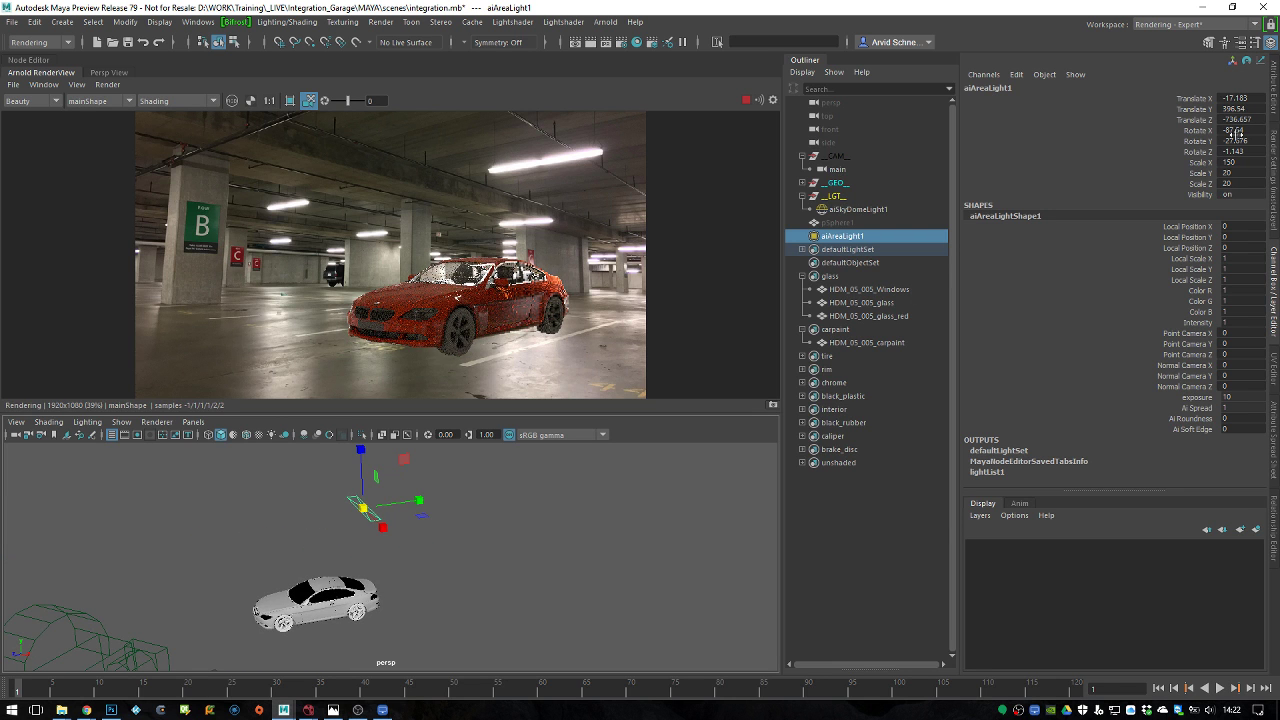
Lower the area light's exposure to about 4.253 and clear the selection
key("ctrl+a")
left_click_drag(1184, 253, 1160, 254)
left_click(535, 587)
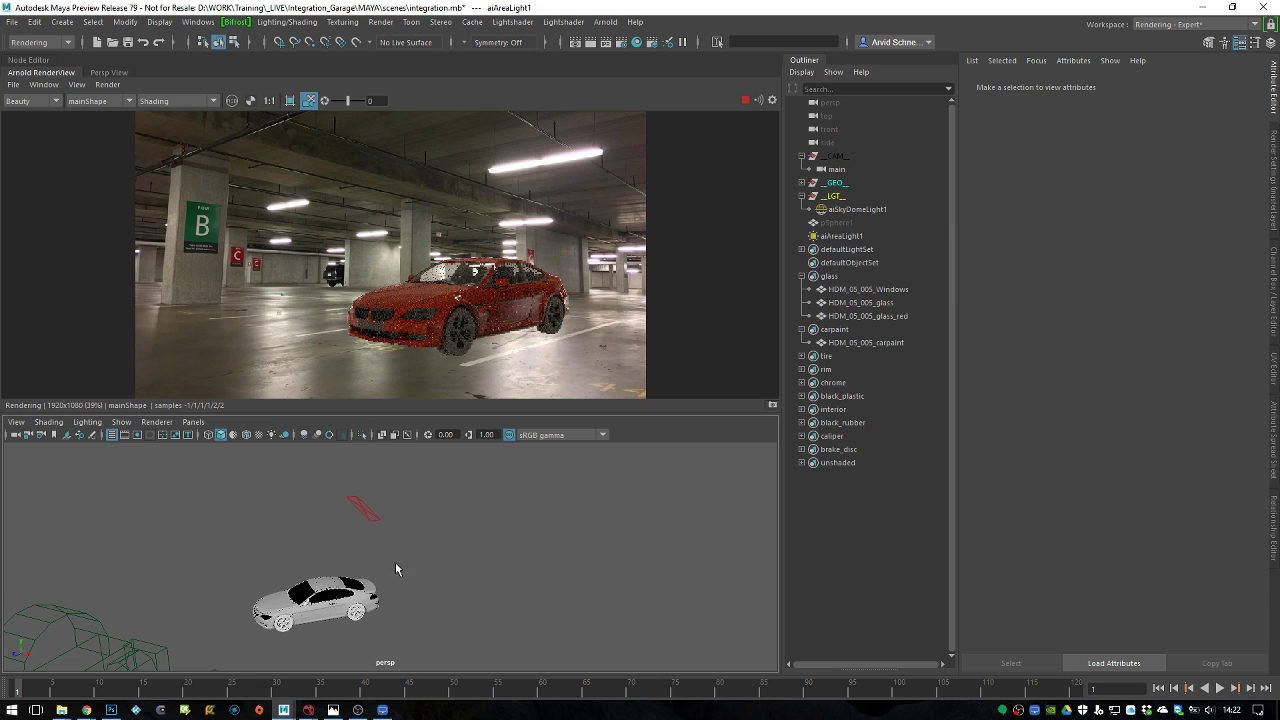
left_click_drag(415, 525, 441, 577, "alt")
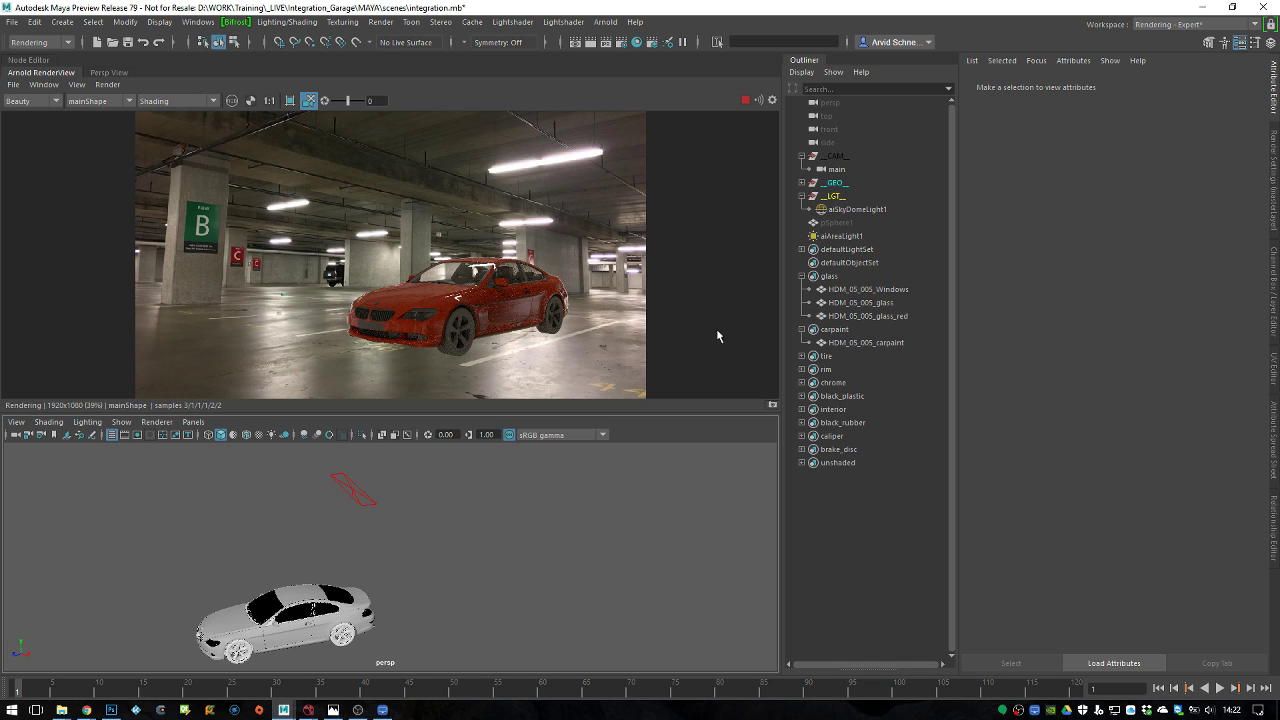
Examine the area light's shape attributes, including its shadow, visibility, light filter and node behavior settings
left_click(861, 236)
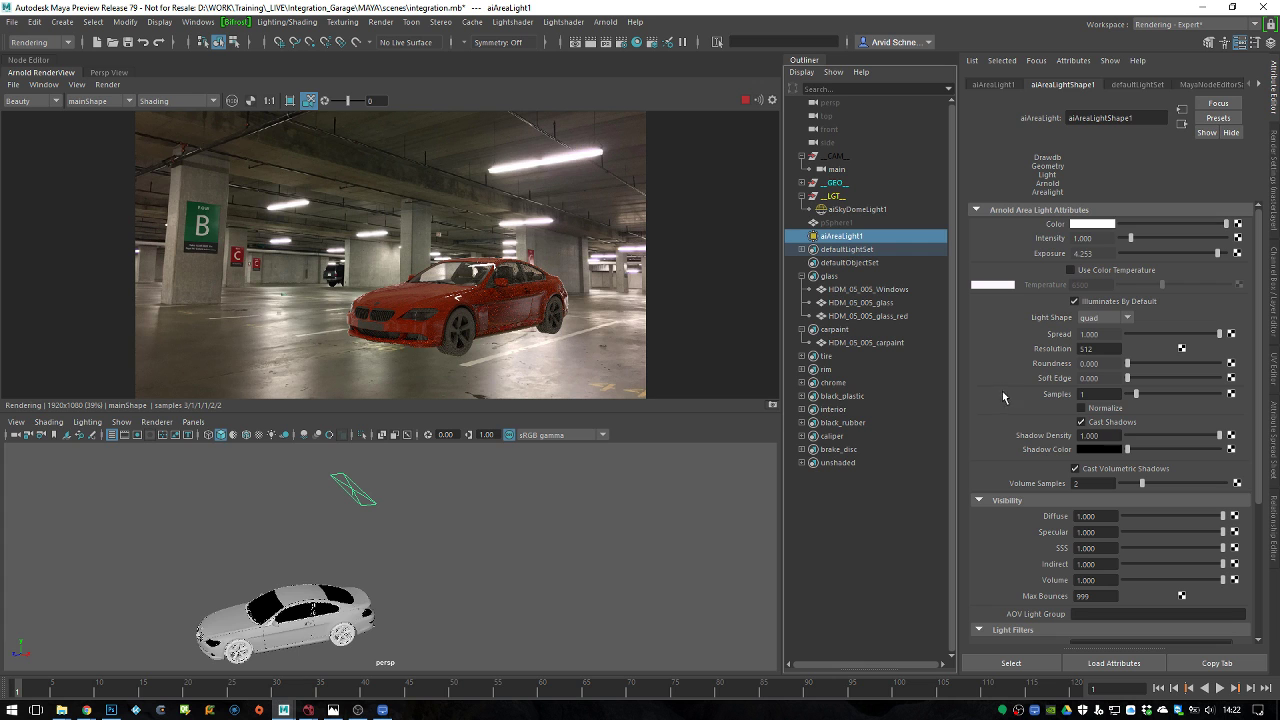
scroll(1005, 416, "down", 5)
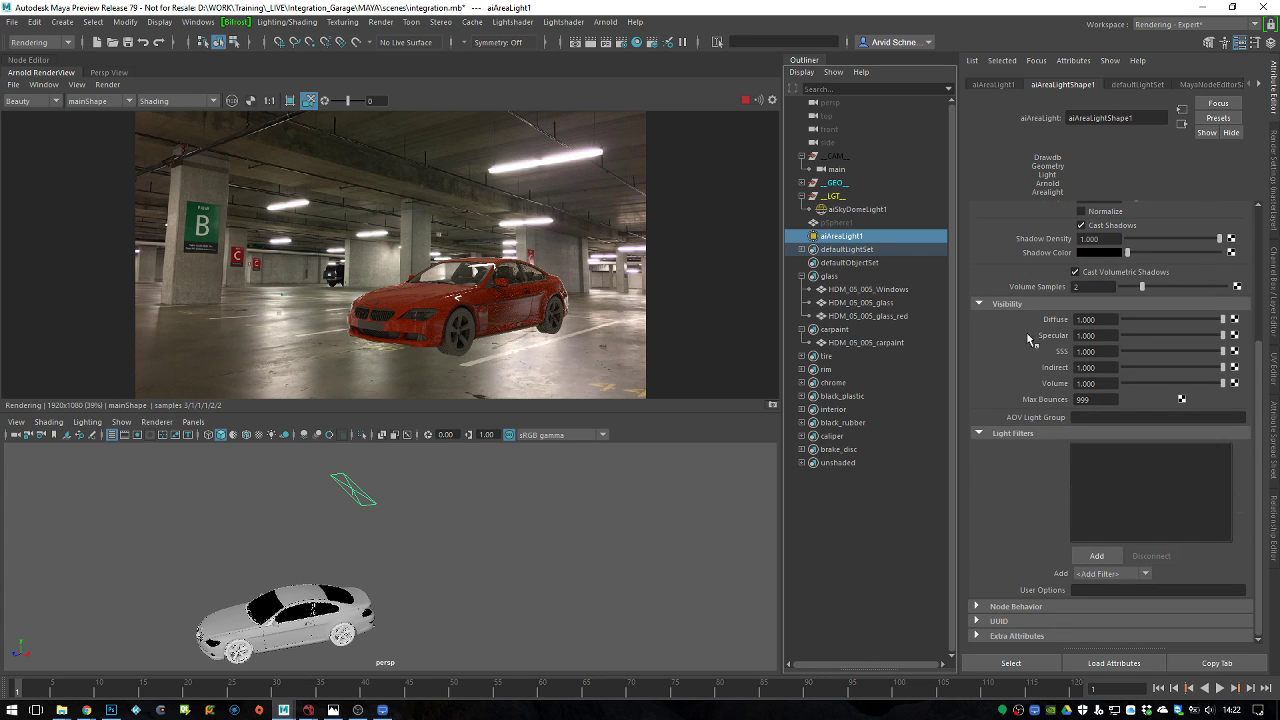
scroll(1003, 451, "up", 3)
scroll(1003, 451, "up", 2)
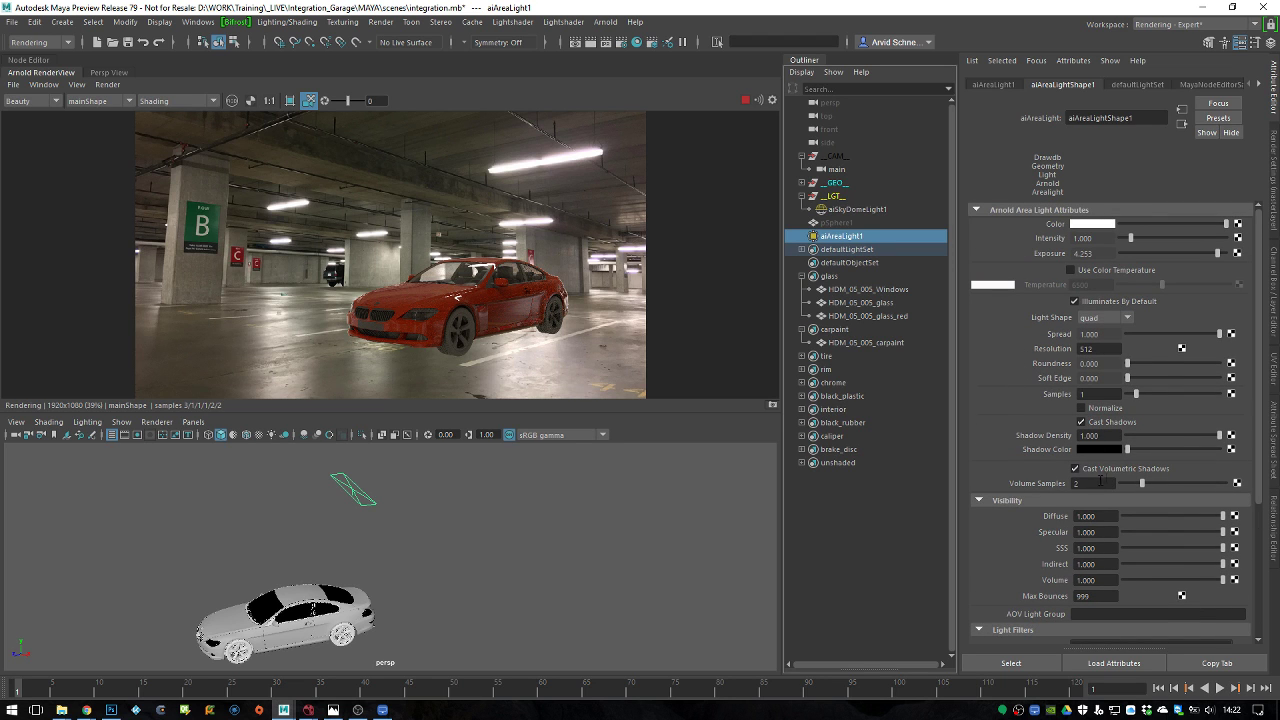
scroll(1034, 460, "down", 3)
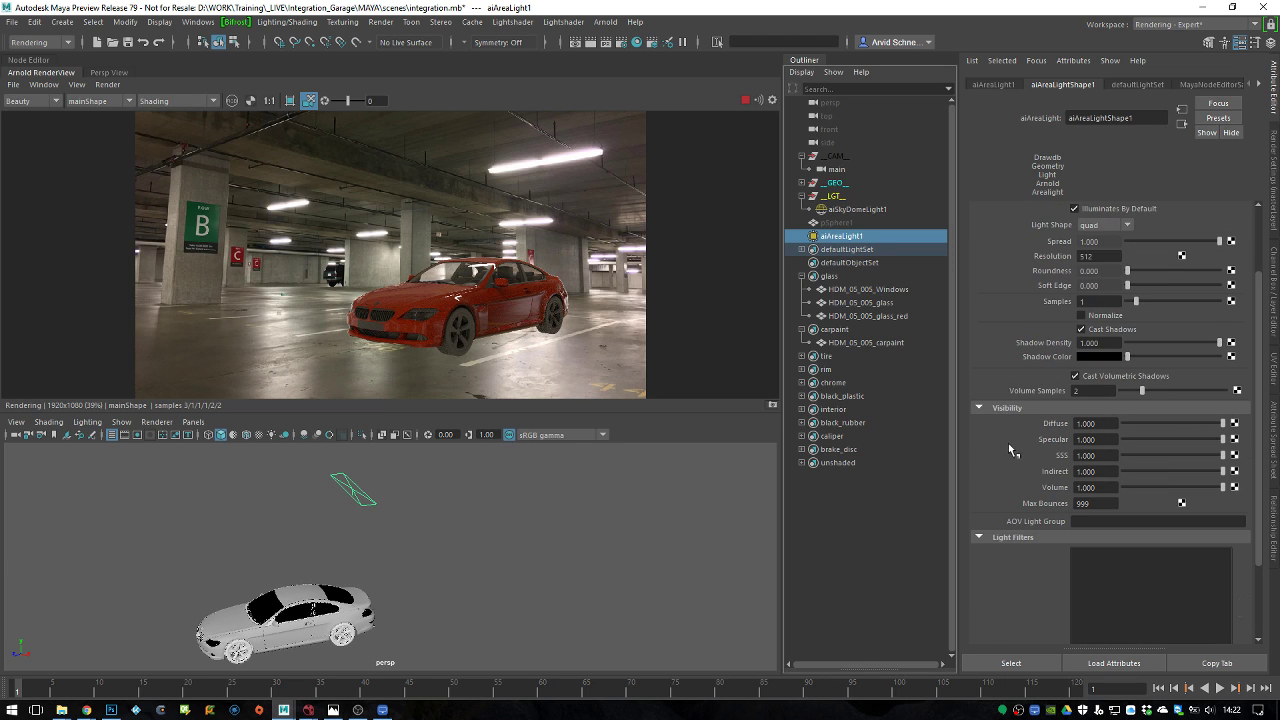
scroll(1011, 434, "down", 3)
left_click(1008, 606)
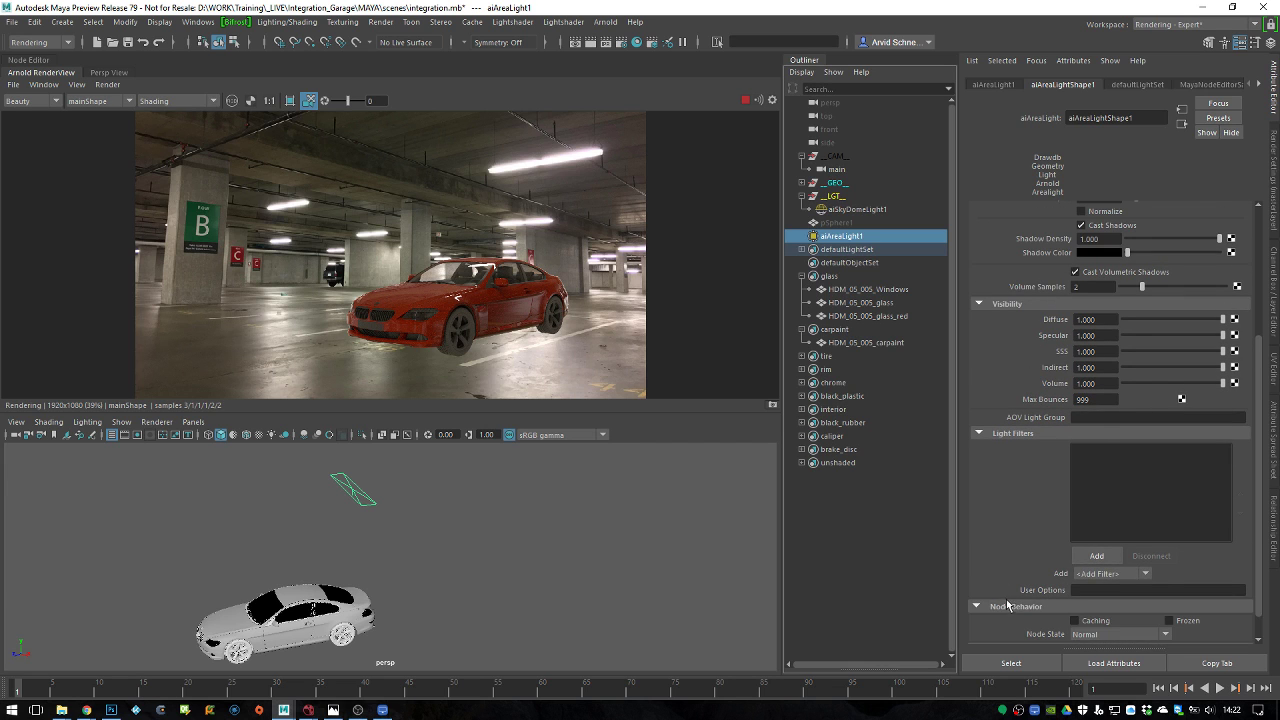
scroll(1002, 474, "down", 1)
left_click(1010, 578)
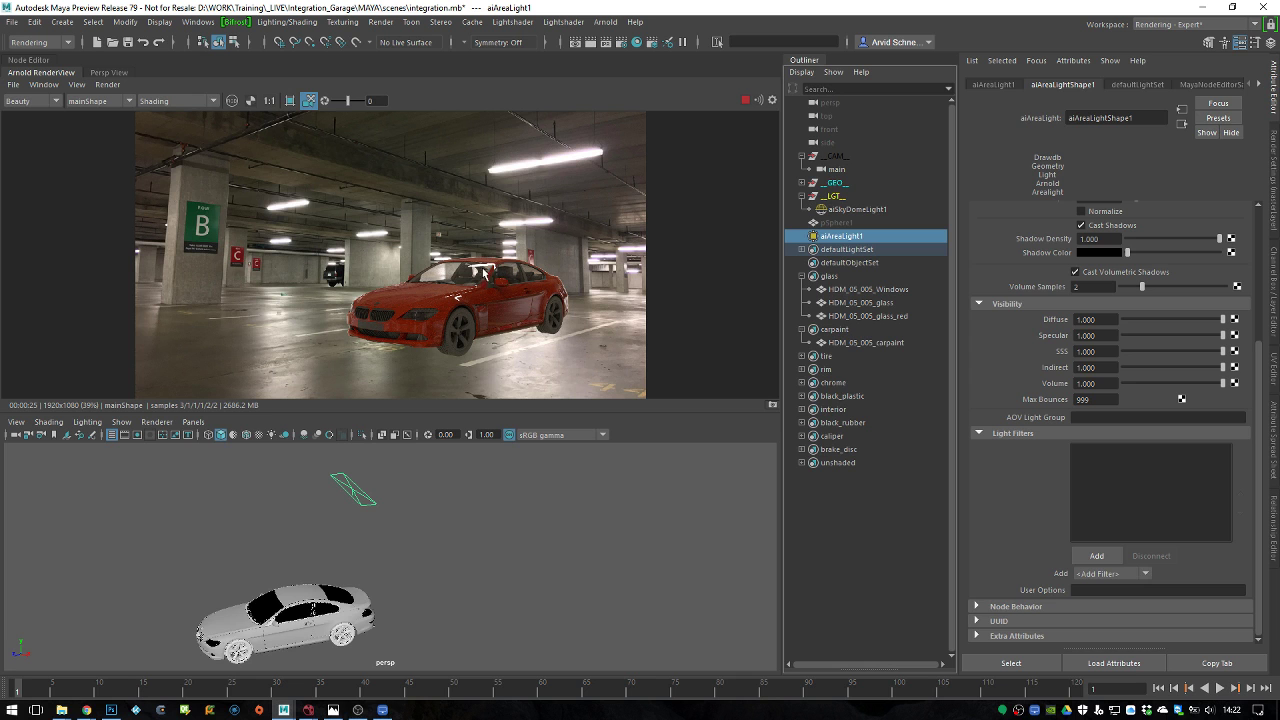
View the render at 1:1 and limit rendering to a region around the light's reflection on the windshield
left_click(276, 101)
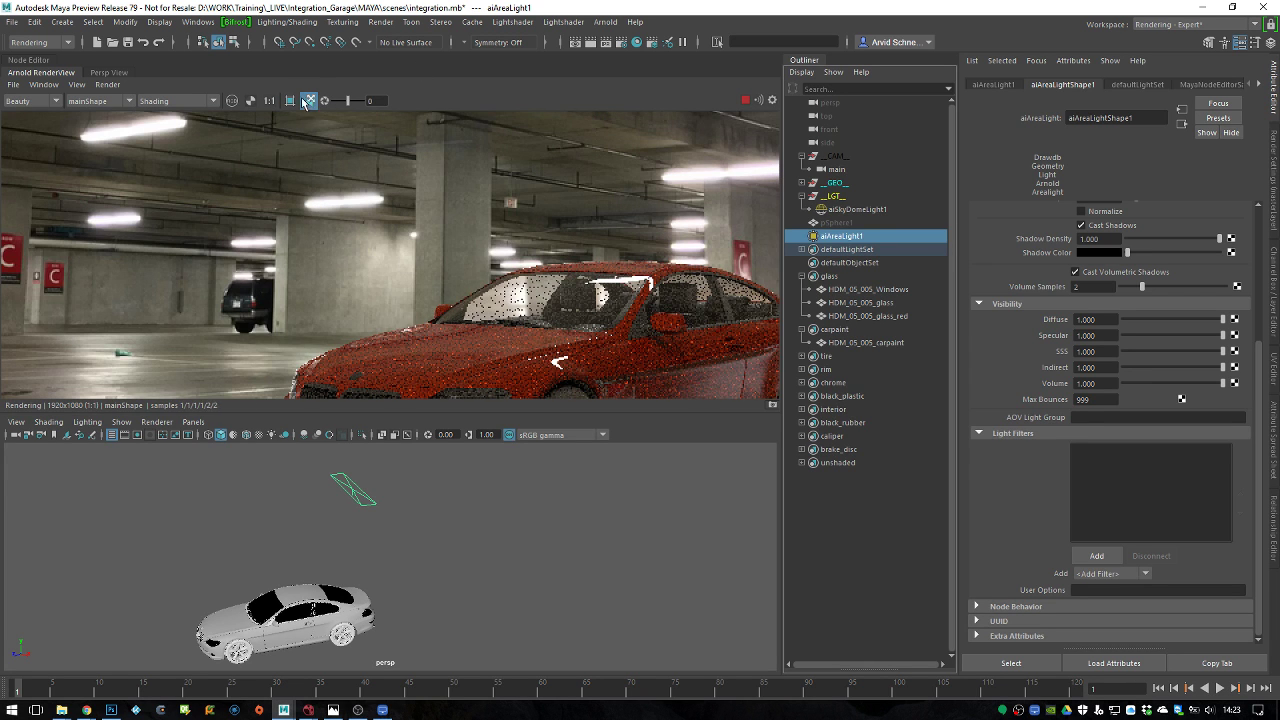
middle_click_drag(650, 325, 538, 230)
left_click_drag(574, 154, 434, 222)
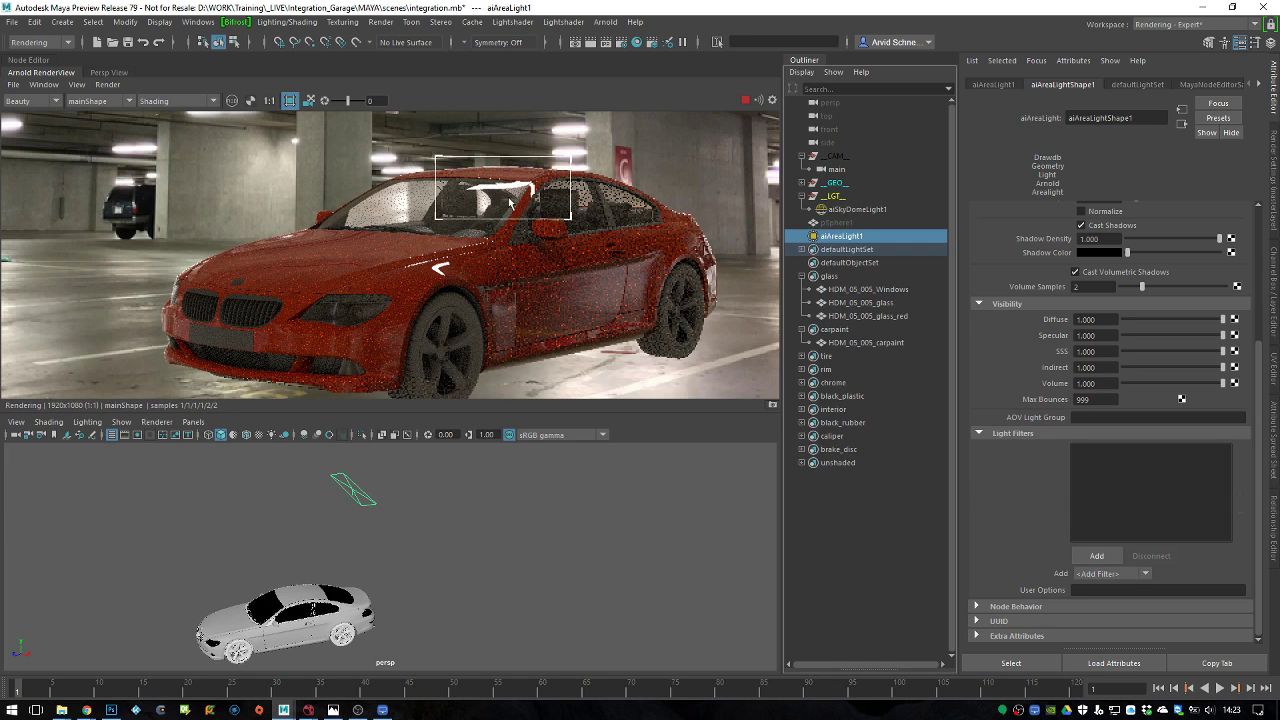
Give the area light a soft edge of about 0.478 and set its samples to 2
scroll(996, 436, "up", 5)
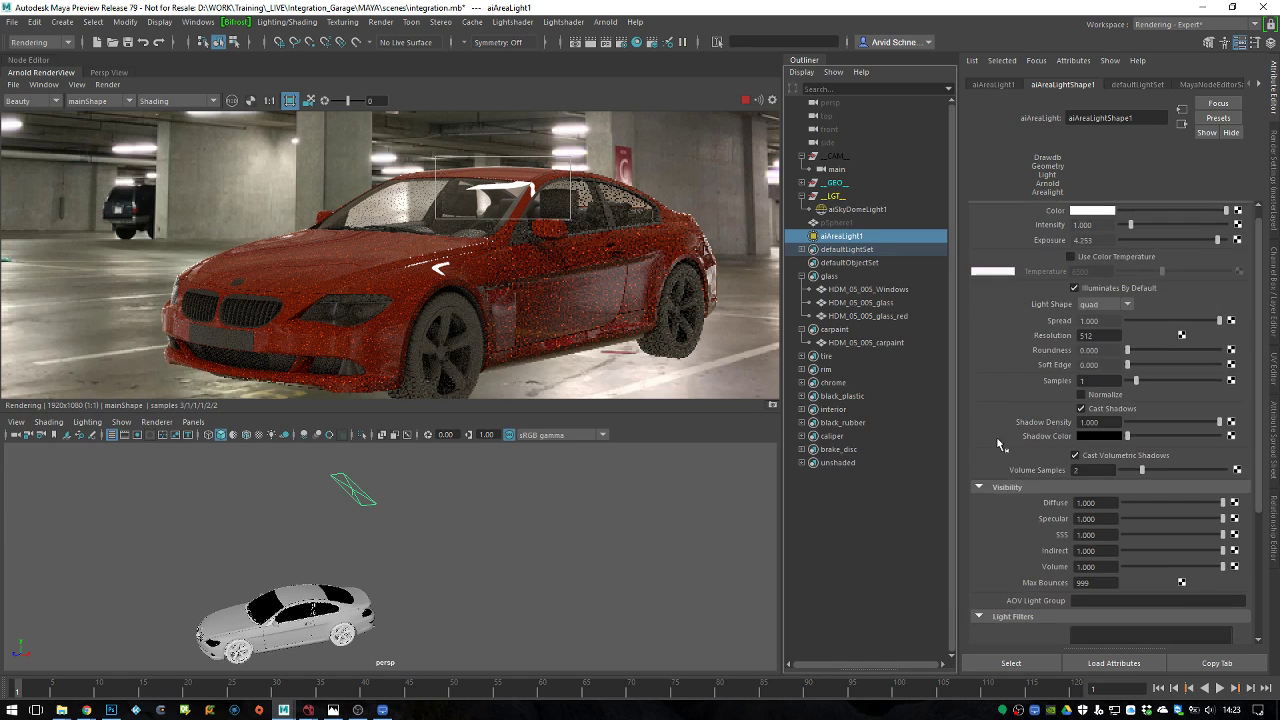
left_click_drag(1128, 374, 1166, 374)
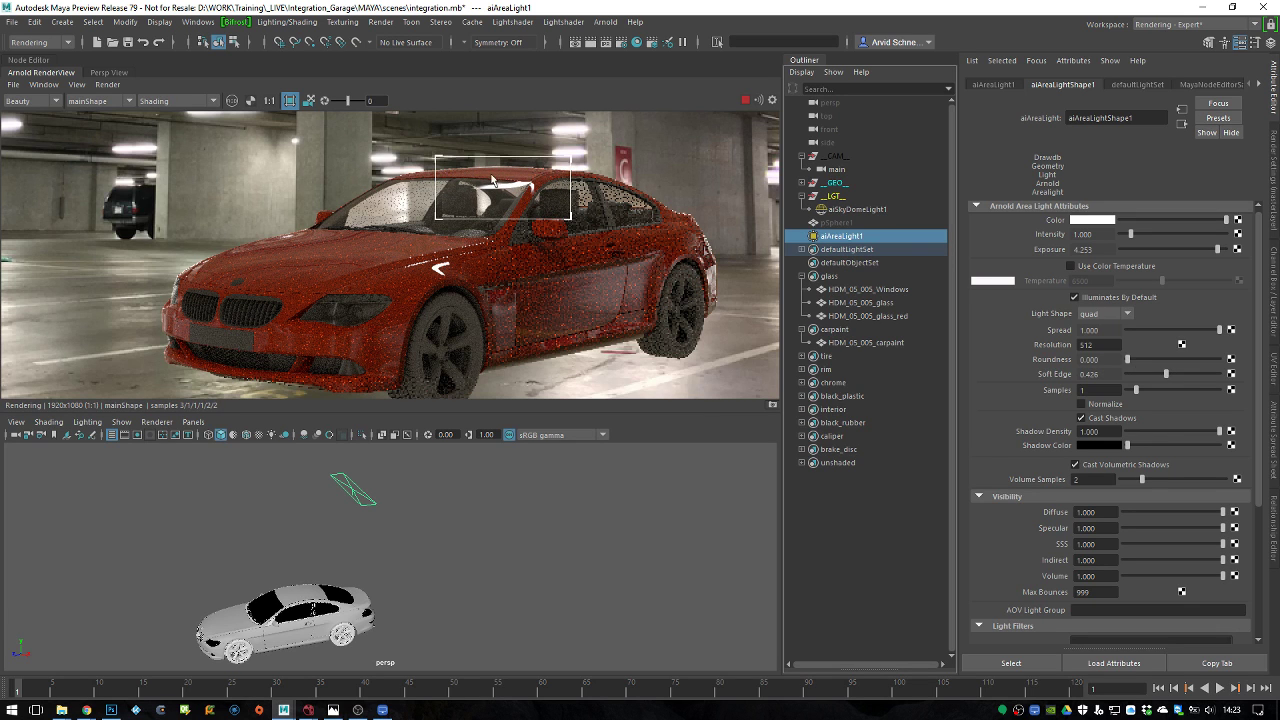
left_click_drag(1166, 374, 1127, 374)
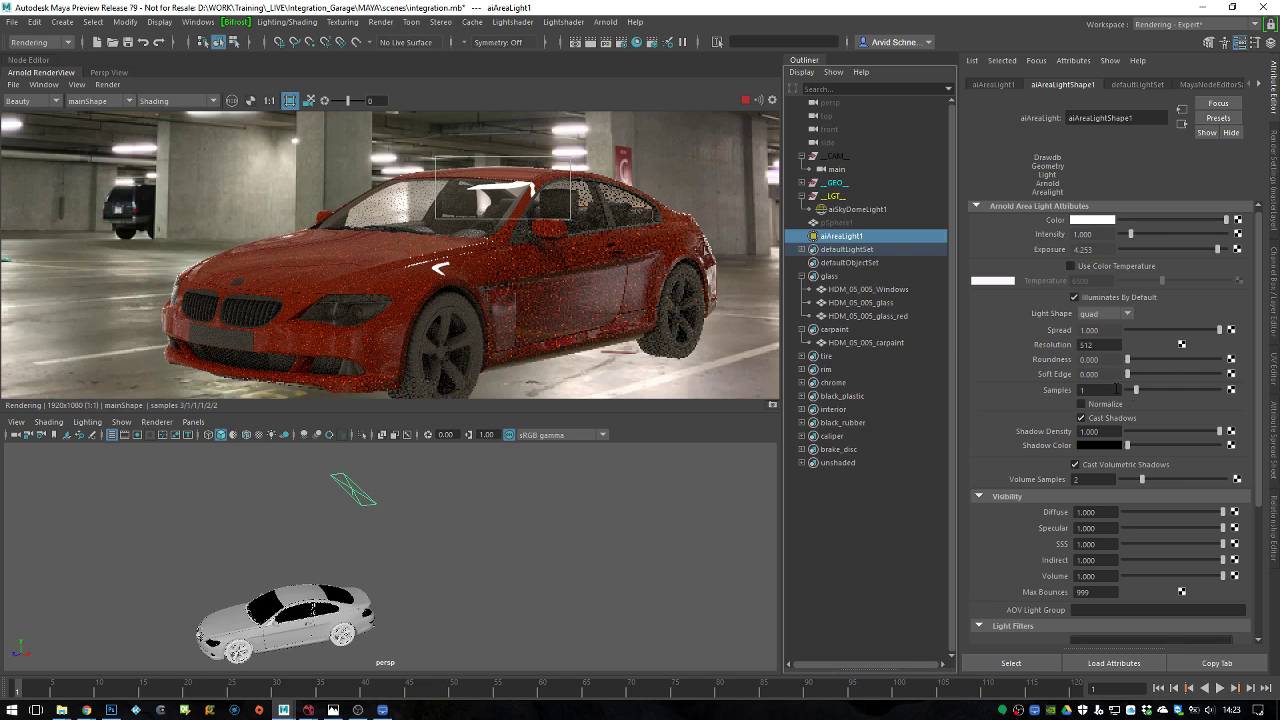
mouse_move(1149, 380)
left_mouse_down()
mouse_move(1191, 374)
mouse_move(1166, 384)
left_mouse_up()
left_click(1095, 390)
key("Return")
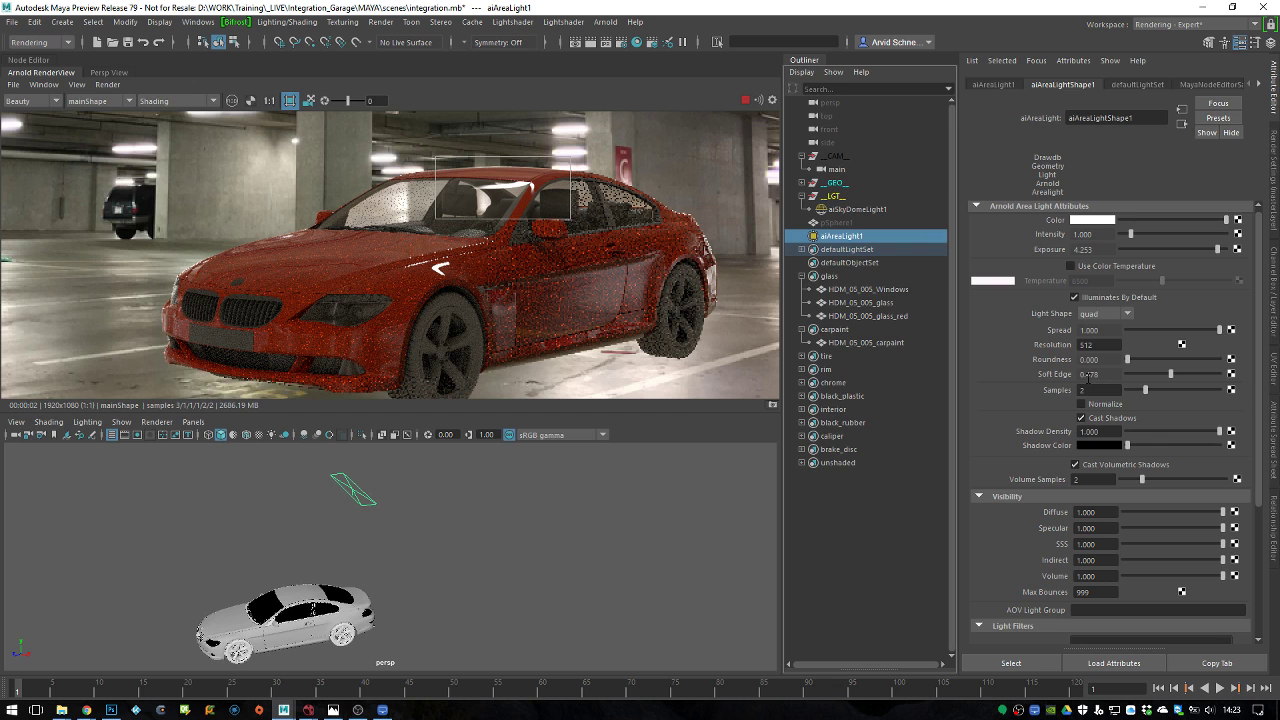
Remove the render region and zoom the render out to show the whole car
left_click(623, 305)
left_click_drag(437, 511, 320, 535, "alt")
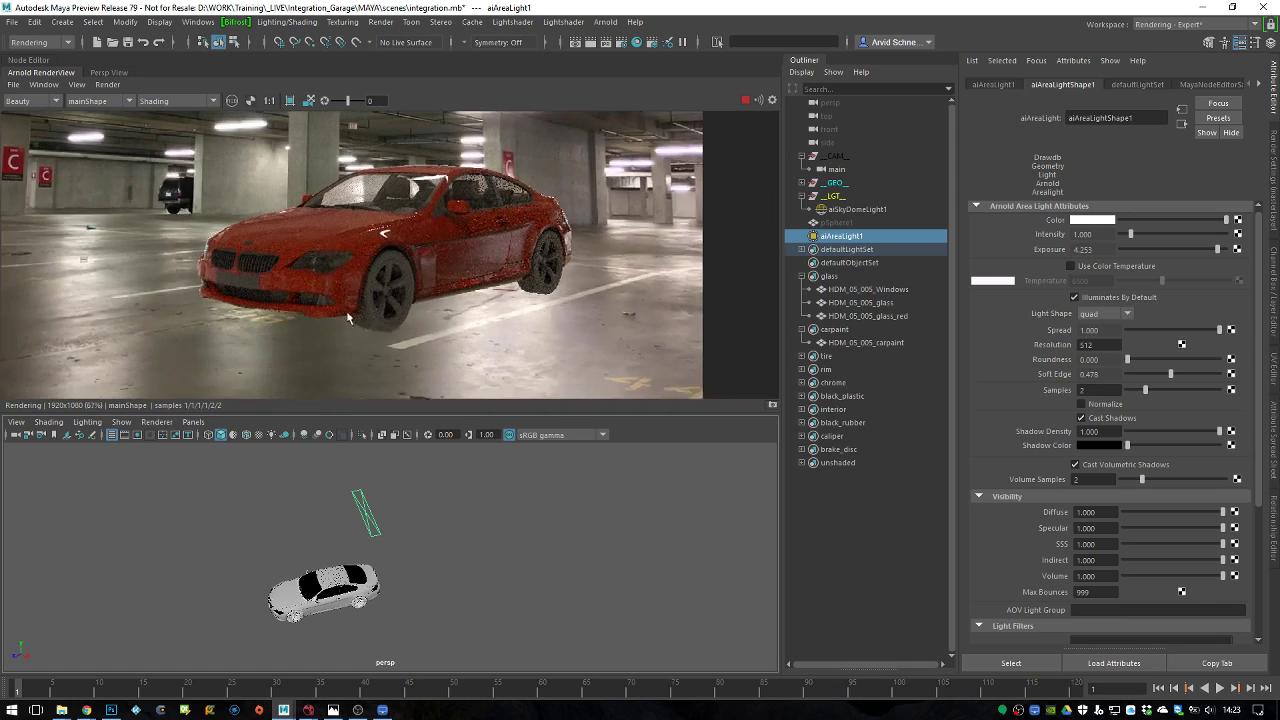
left_click_drag(360, 540, 373, 531, "alt")
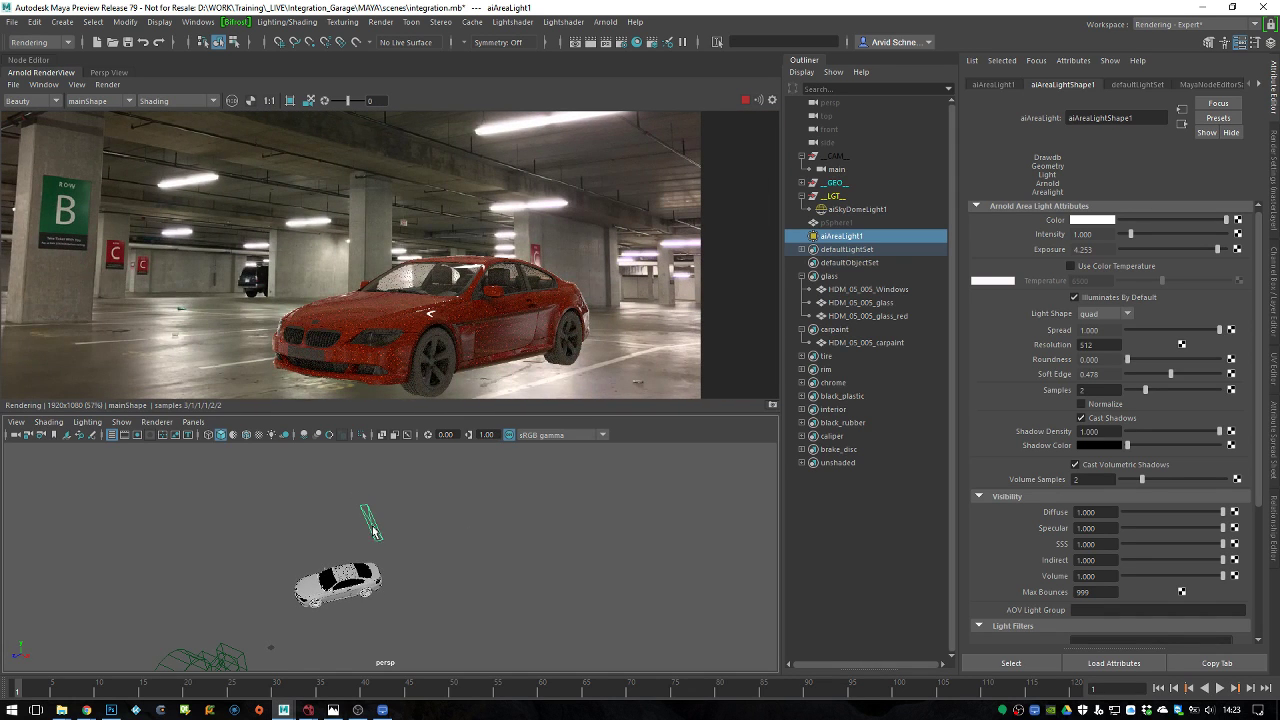
Nudge the area light above the car to a translation of about -24, 398, -749
key("w")
right_click(378, 524)
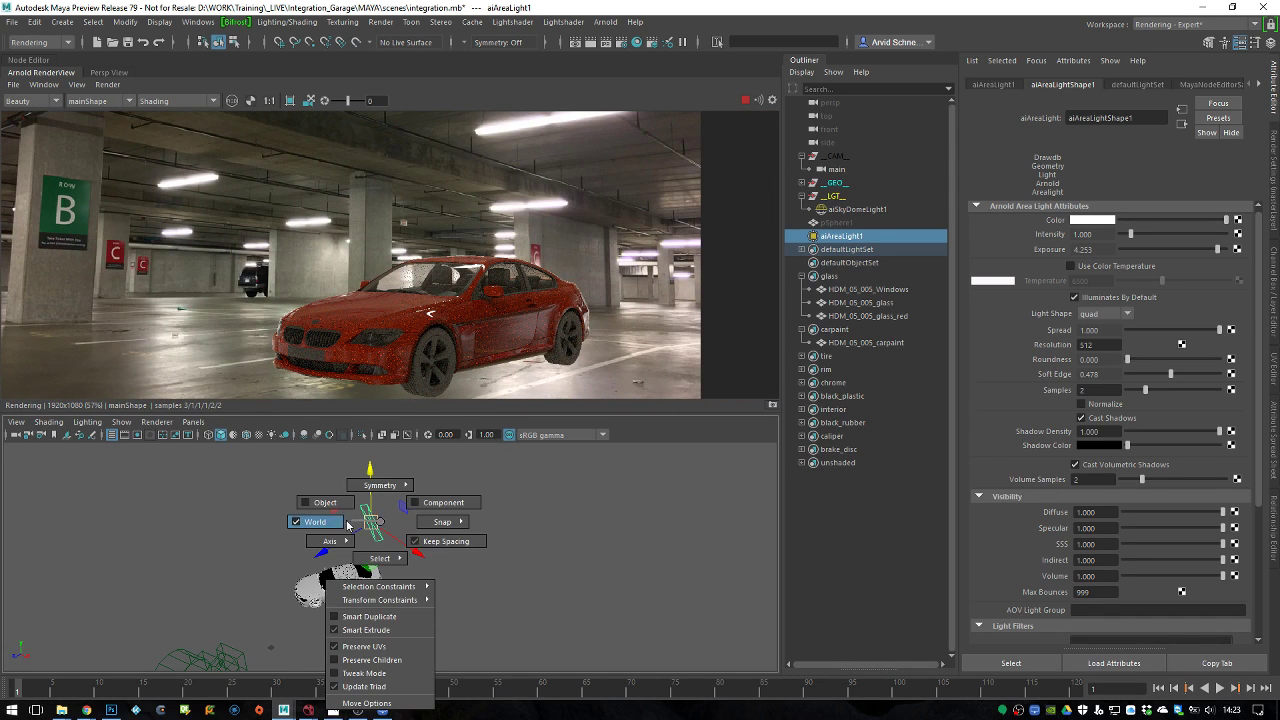
key("t")
left_click_drag(412, 514, 438, 521)
key("w")
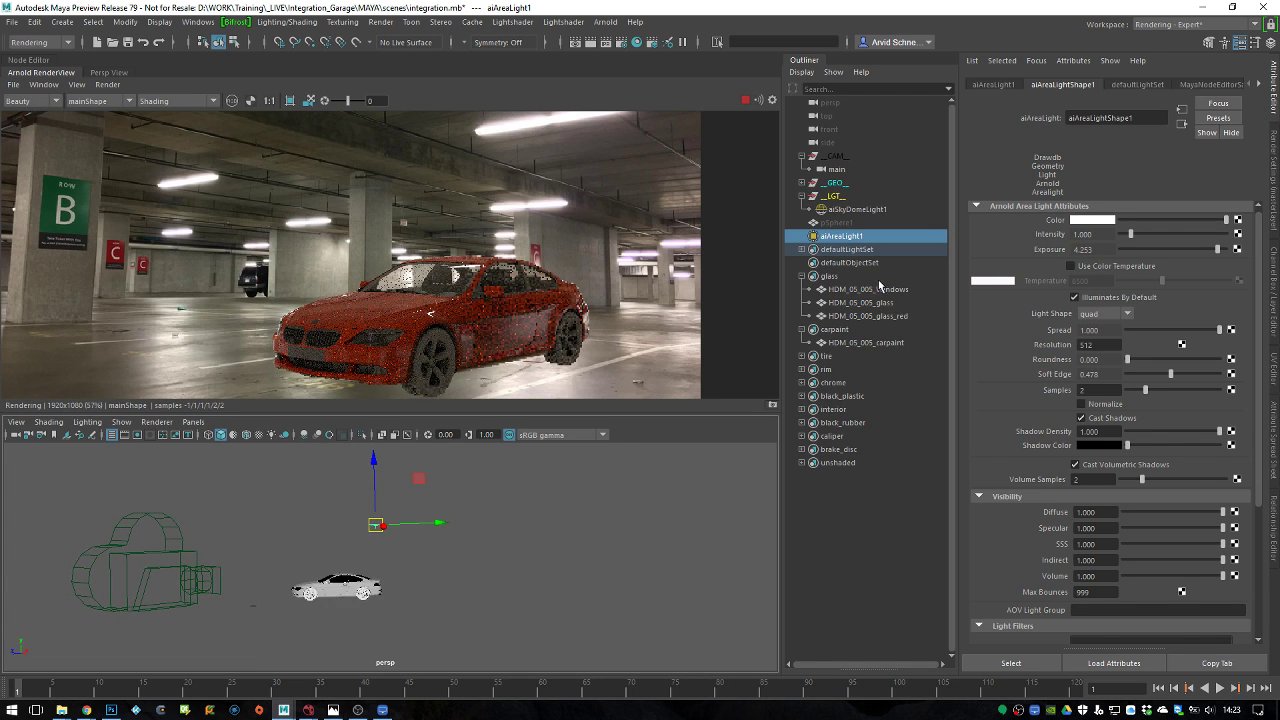
Group the area light and center the group's pivot on it
left_click(858, 249)
left_click(863, 238)
key("ctrl+g")
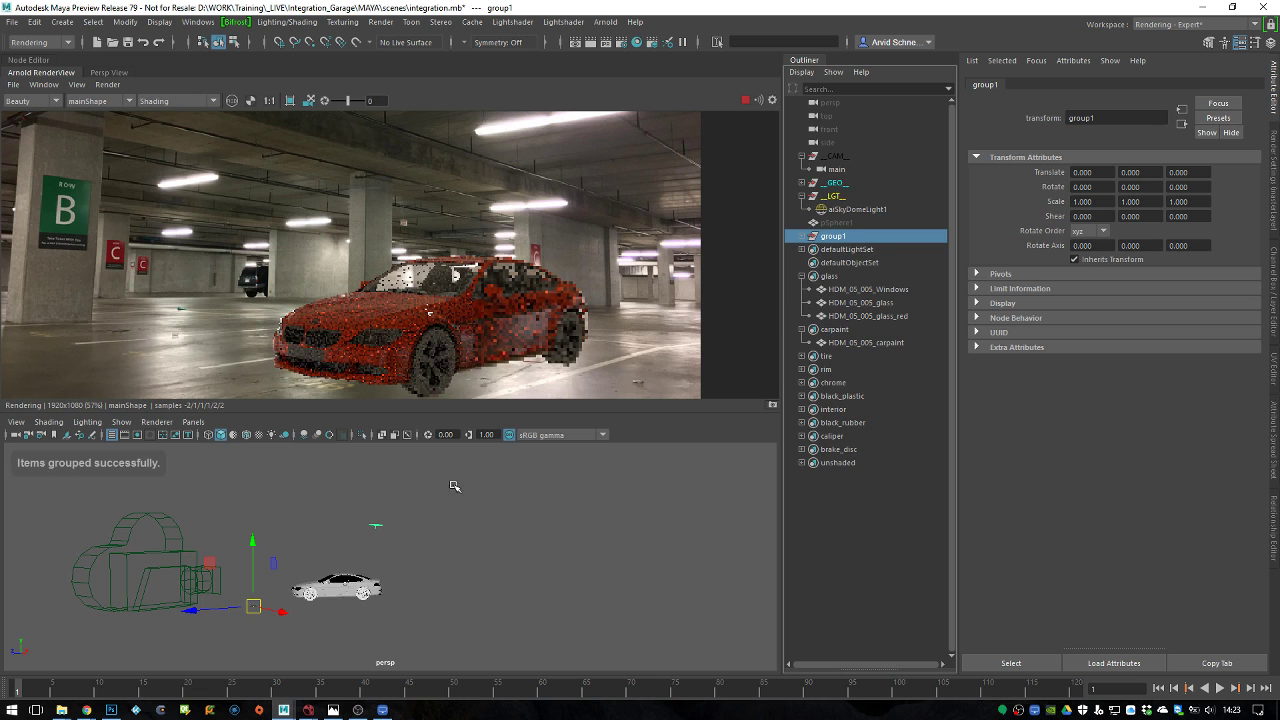
key("space")
left_click(288, 468)
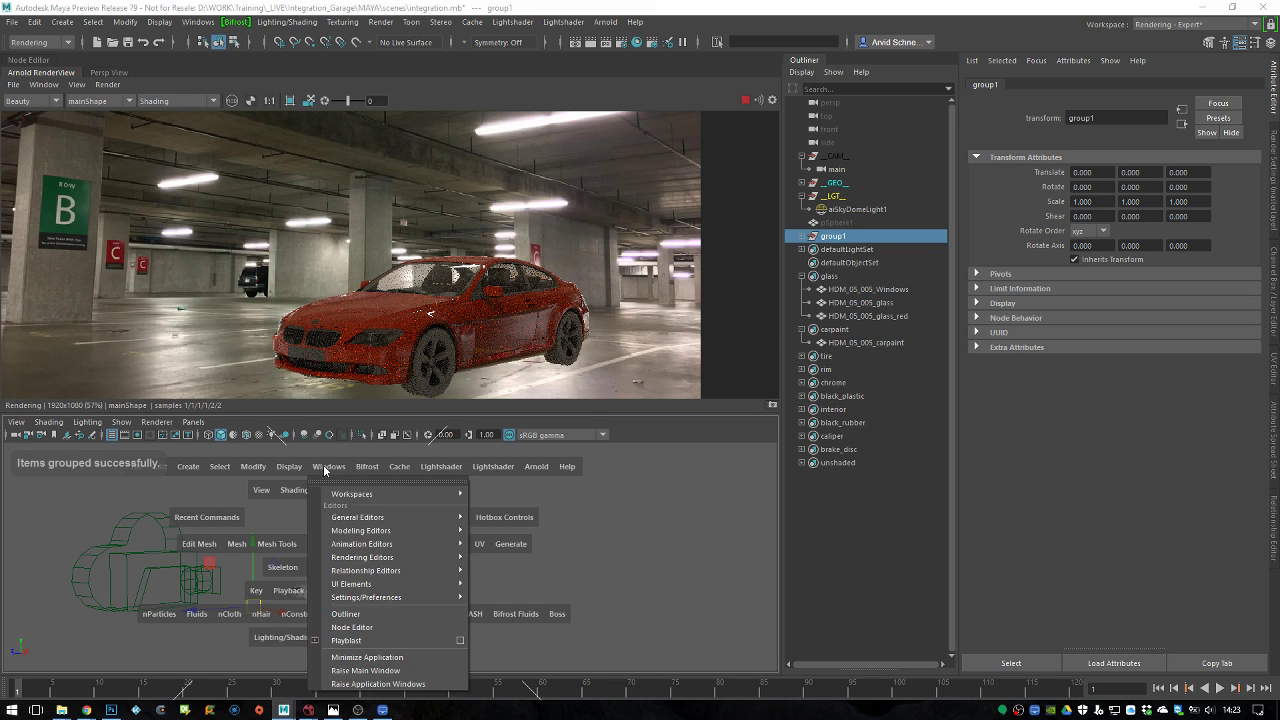
left_click_drag(253, 466, 325, 166)
Move the light group to about -31.8 on the Z axis and deselect it
left_click_drag(424, 536, 473, 506, "alt")
right_click(350, 533)
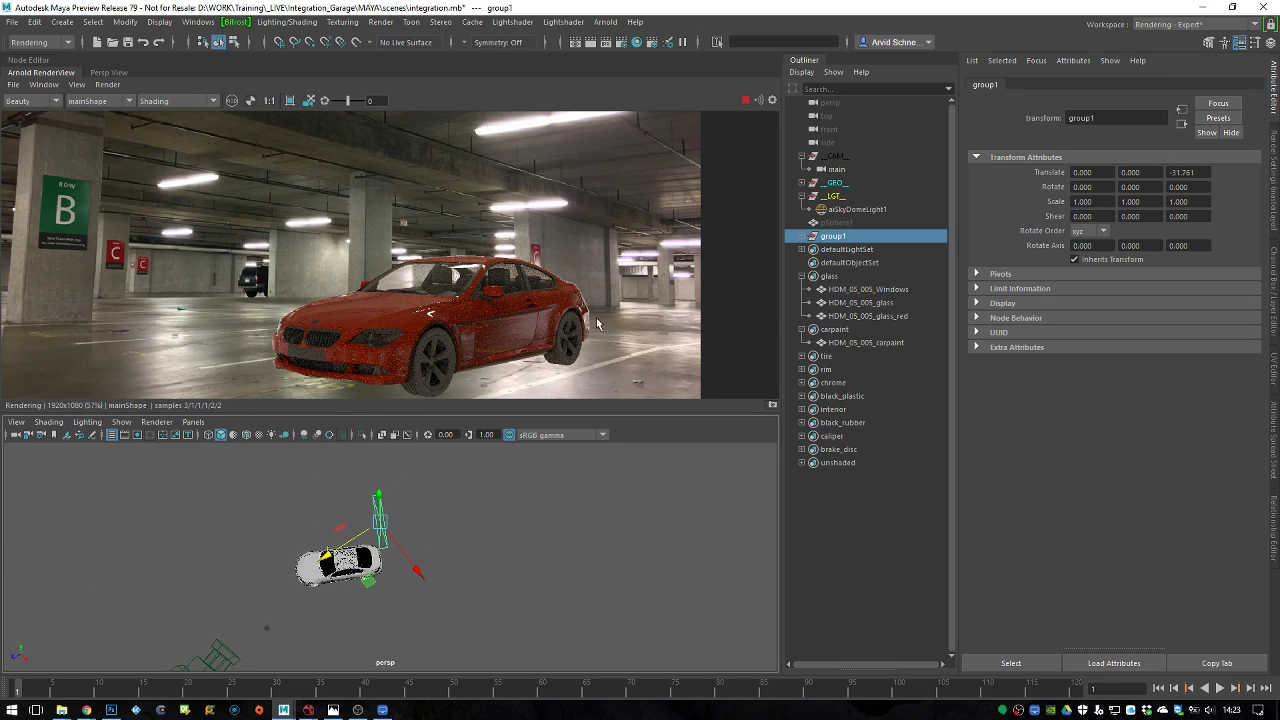
left_click(544, 534)
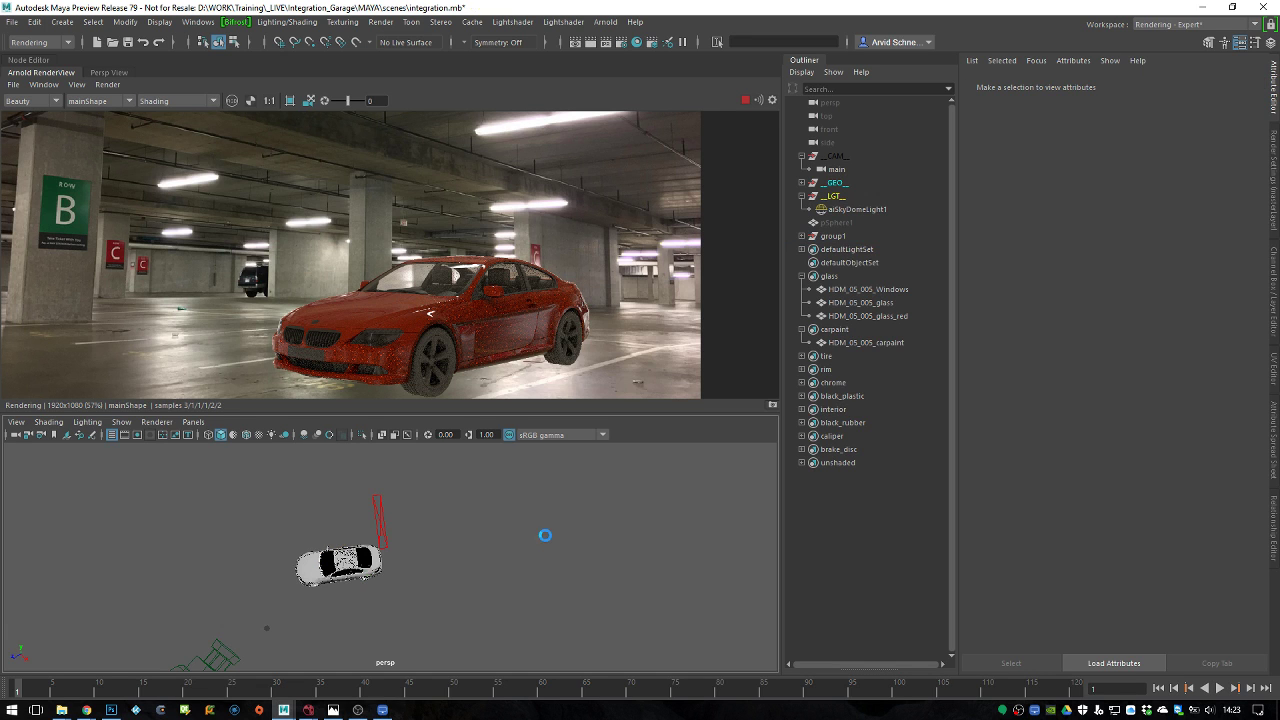
Expand the area light's group and rename it celiningLights
left_click(801, 236)
double_click(834, 236)
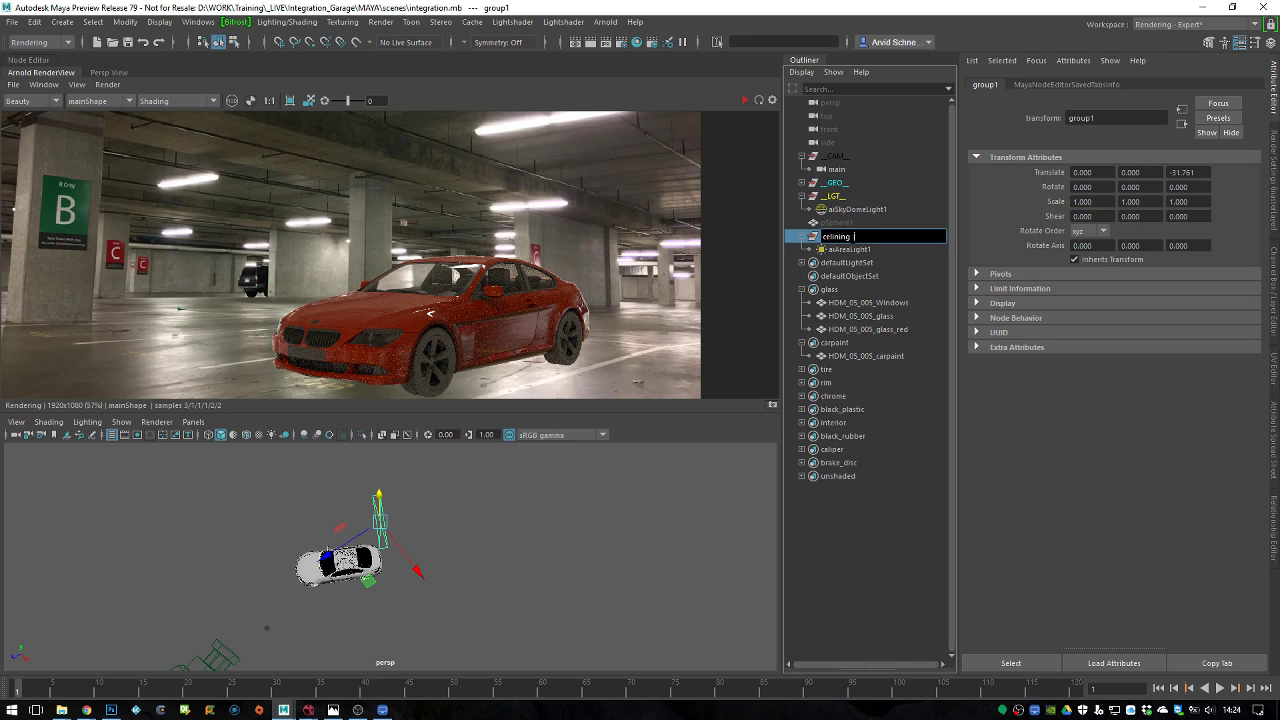
type("celiningLights")
key("Return")
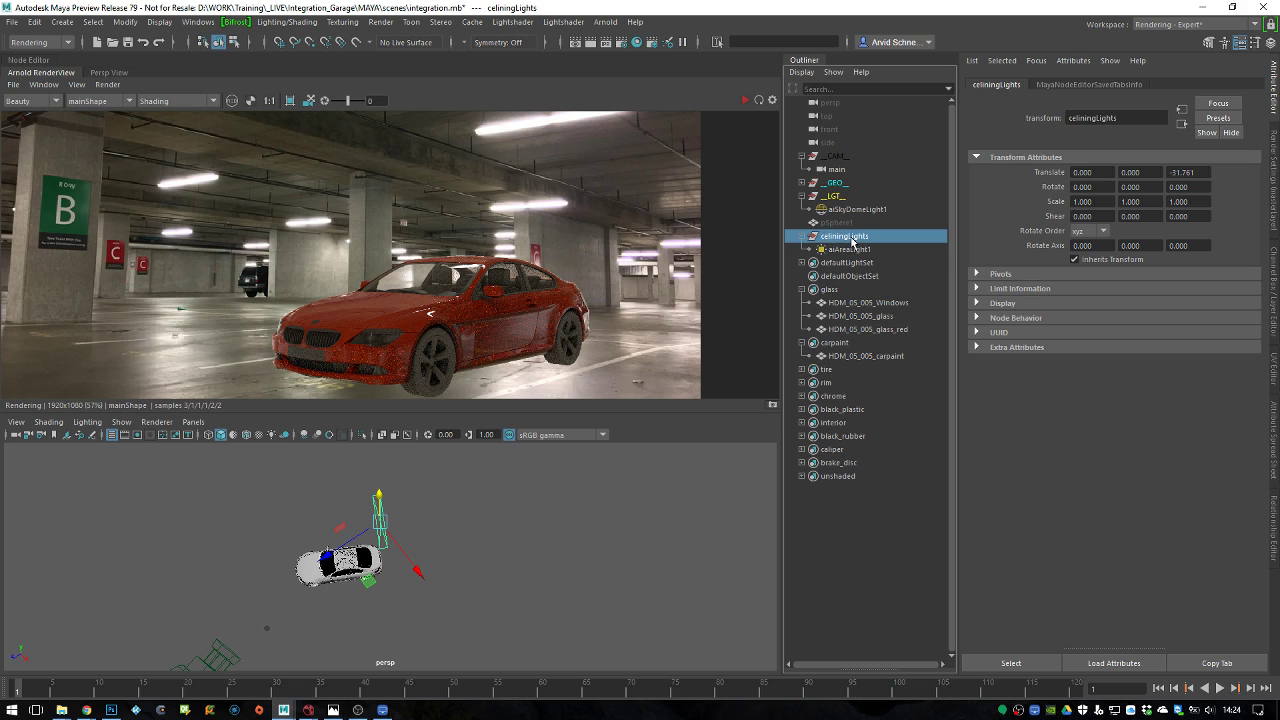
Duplicate the area light inside the group and move the copy away to about 128, 420, -1068
left_click(852, 250)
key("ctrl+d")
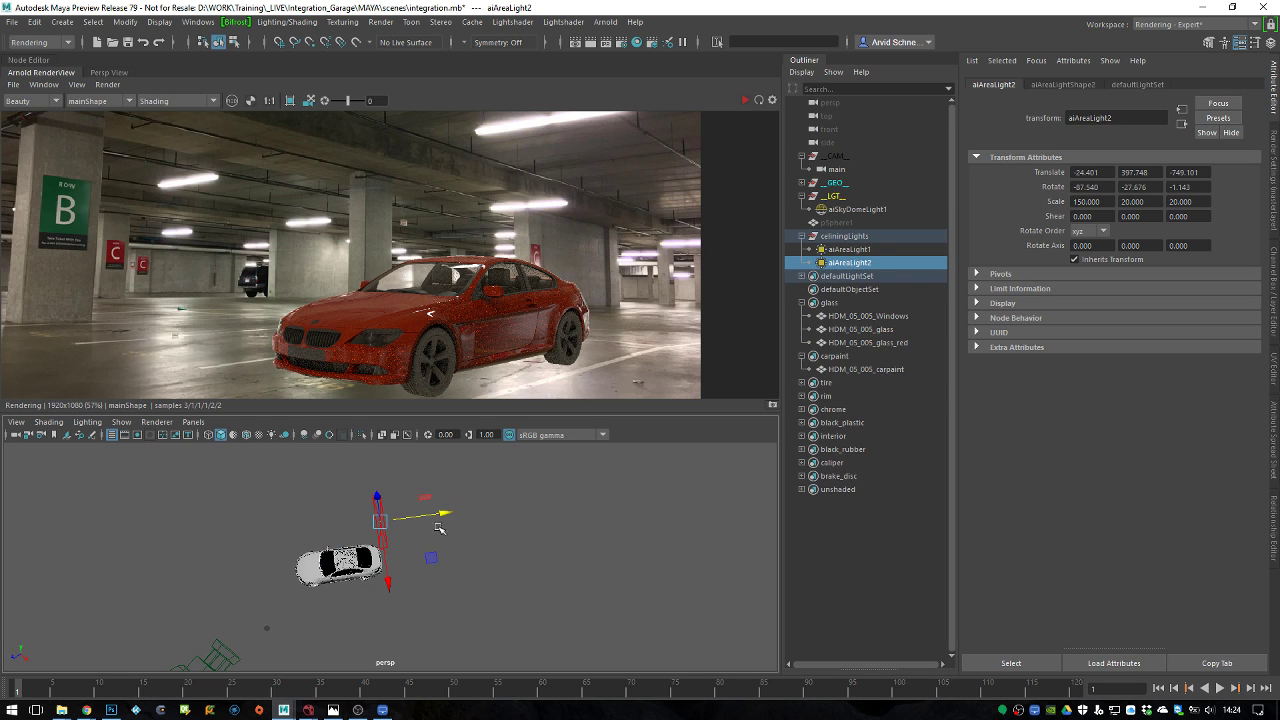
left_click_drag(396, 492, 452, 512)
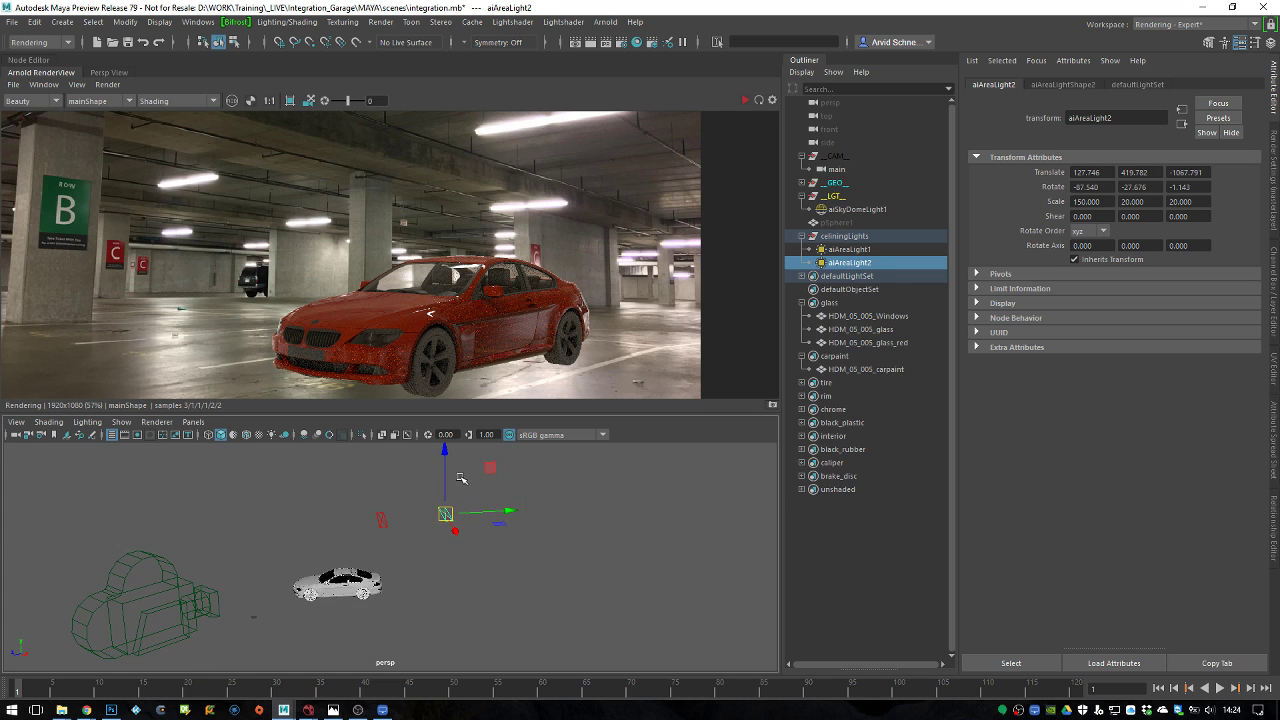
Repeat the duplication with the same offset to build an evenly spaced row of six area lights
key("shift+d")
scroll(450, 504, "down", 2)
key("shift+d")
key("shift+d")
key("shift+d")
key("shift+d")
key("shift+d")
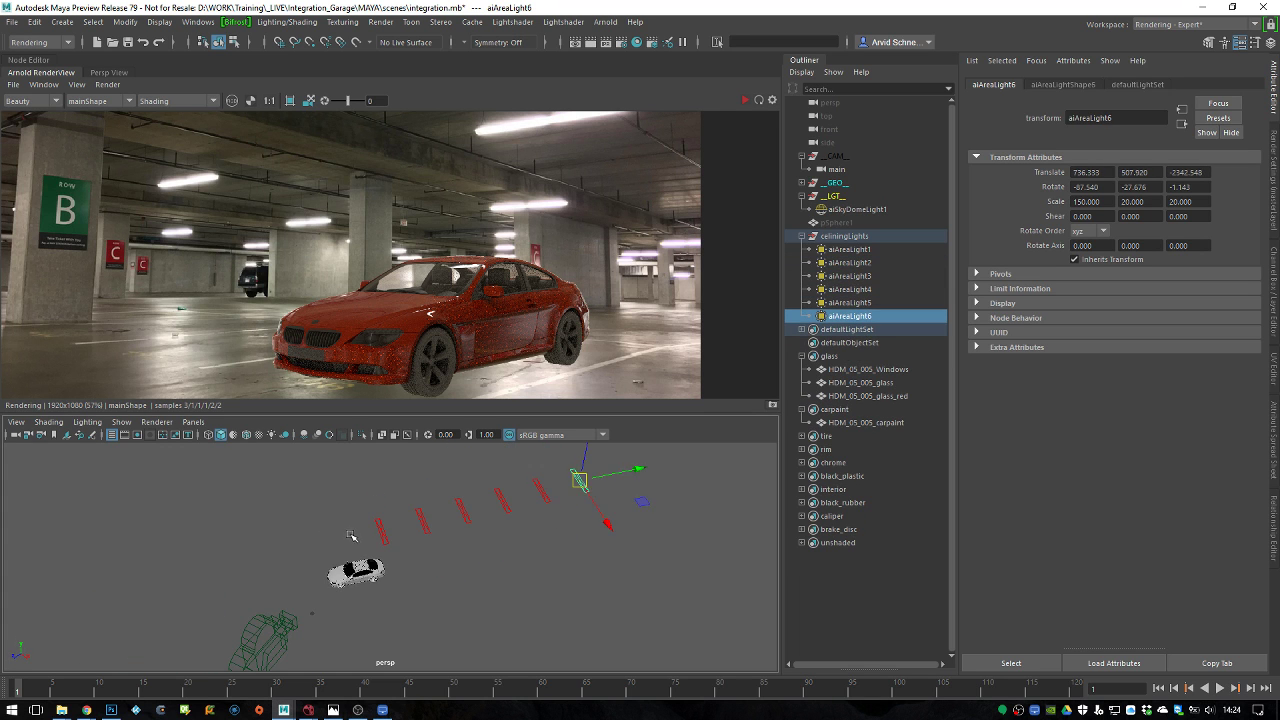
Extend the row to ten area lights with the same spacing and group all ten inside celiningLights
key("shift+d")
key("shift+d")
left_click_drag(408, 530, 433, 531, "alt")
left_click_drag(860, 249, 857, 370)
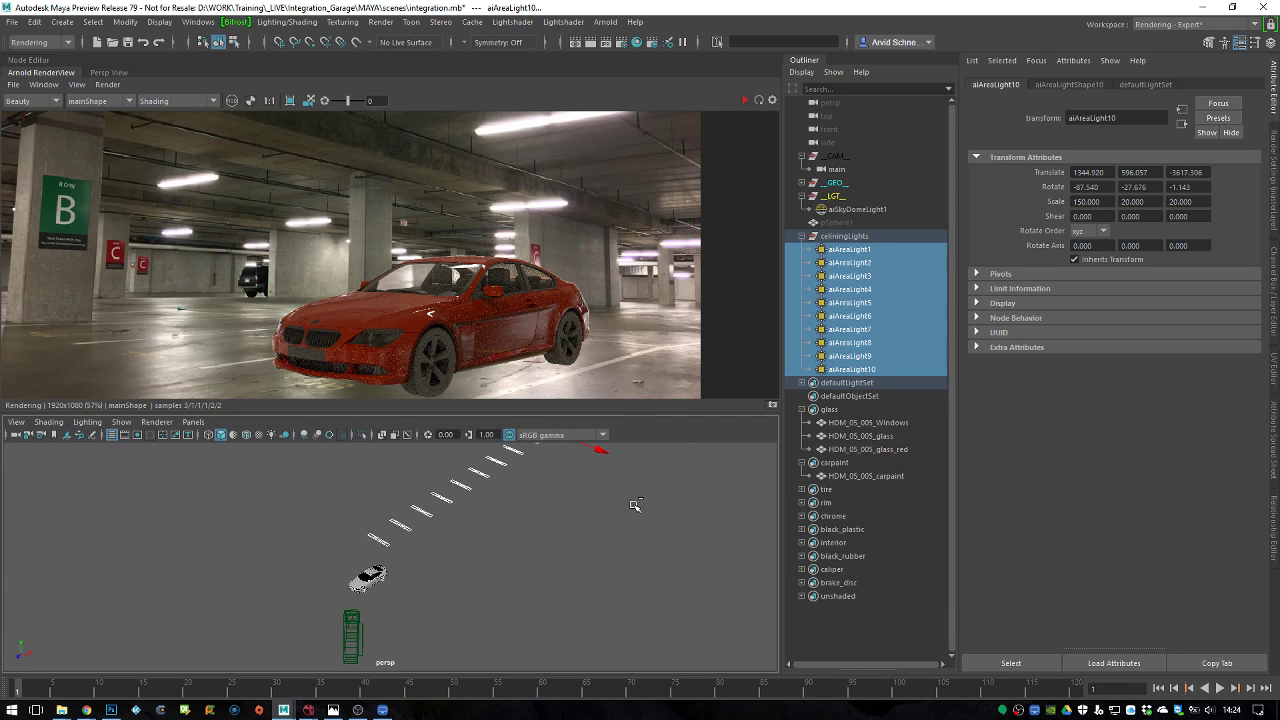
key("ctrl+g")
left_click_drag(500, 506, 597, 514, "alt")
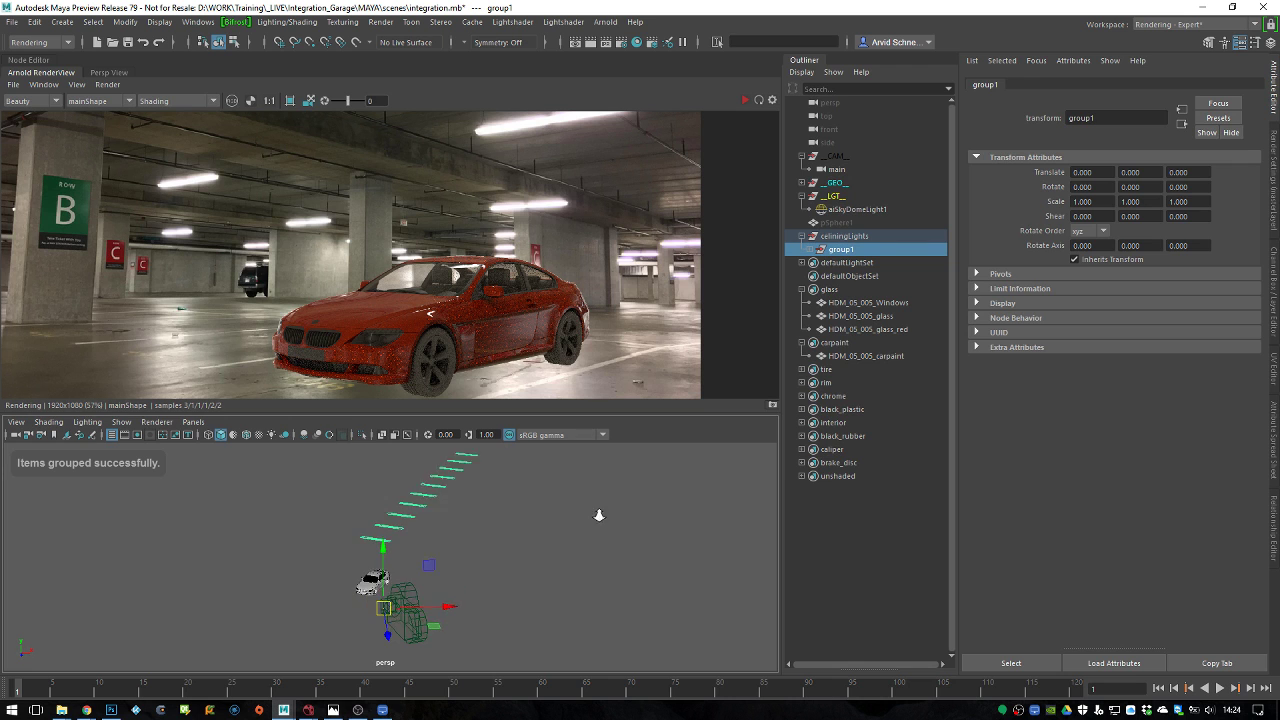
Duplicate the row's group, move the copy to about -1298, 0, -765, and repeat the duplication with the same offset for a third row
key("ctrl+d")
left_click_drag(470, 605, 295, 467)
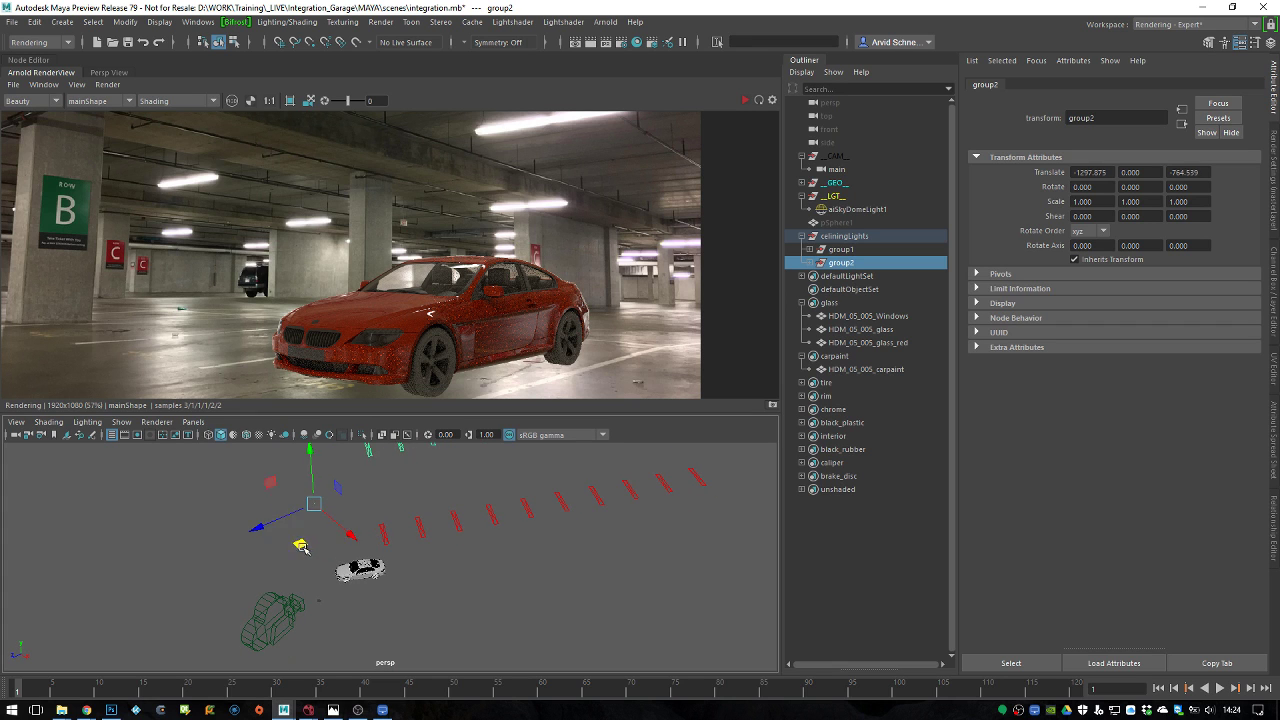
key("ctrl+d")
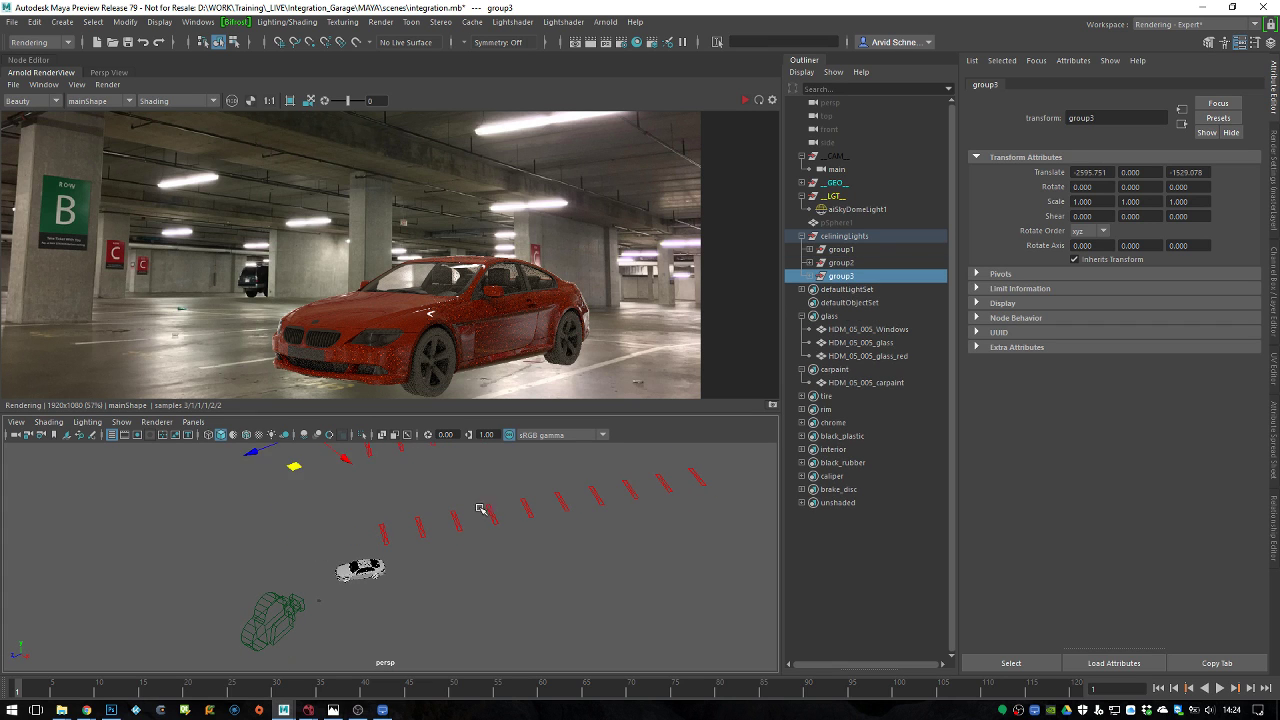
Set the perspective camera's far clip plane to 100000 and bring all three light rows into view
left_click(14, 436)
left_click(1031, 85)
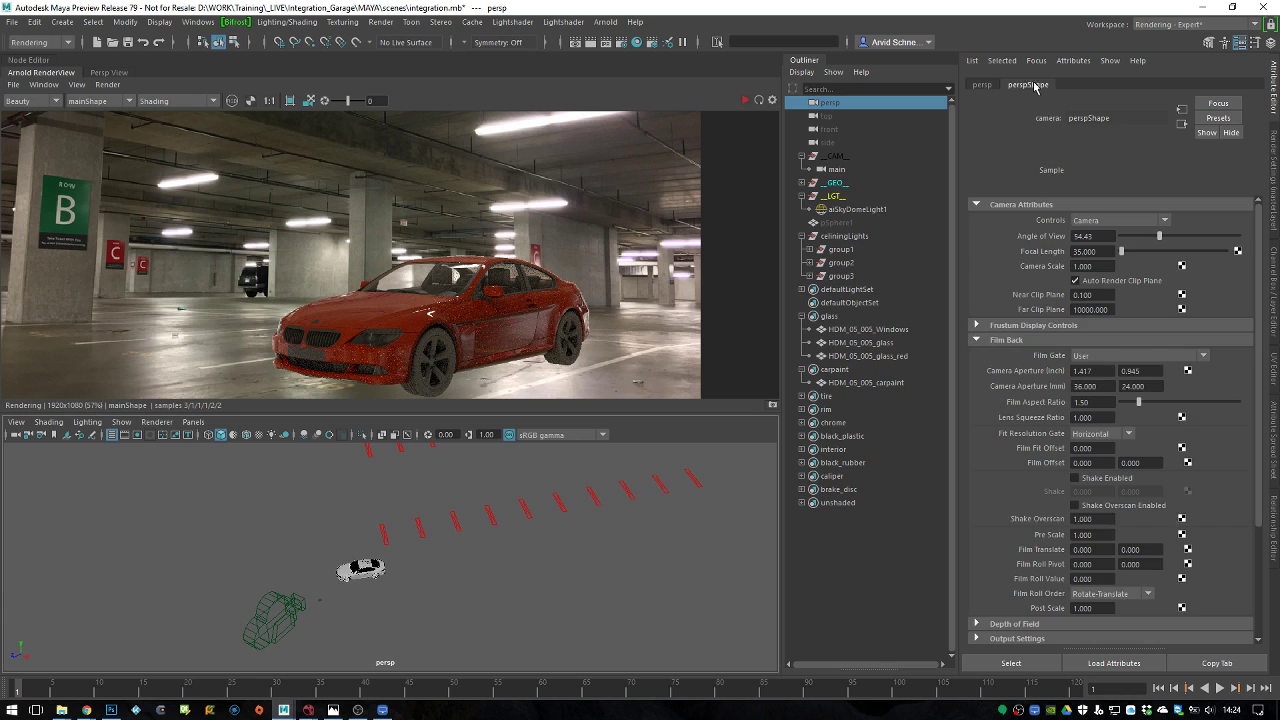
key("Return")
right_click_drag(567, 572, 473, 540, "alt")
mouse_move(473, 540)
left_mouse_down("alt")
mouse_move(488, 526)
mouse_move(477, 548)
left_mouse_up("alt")
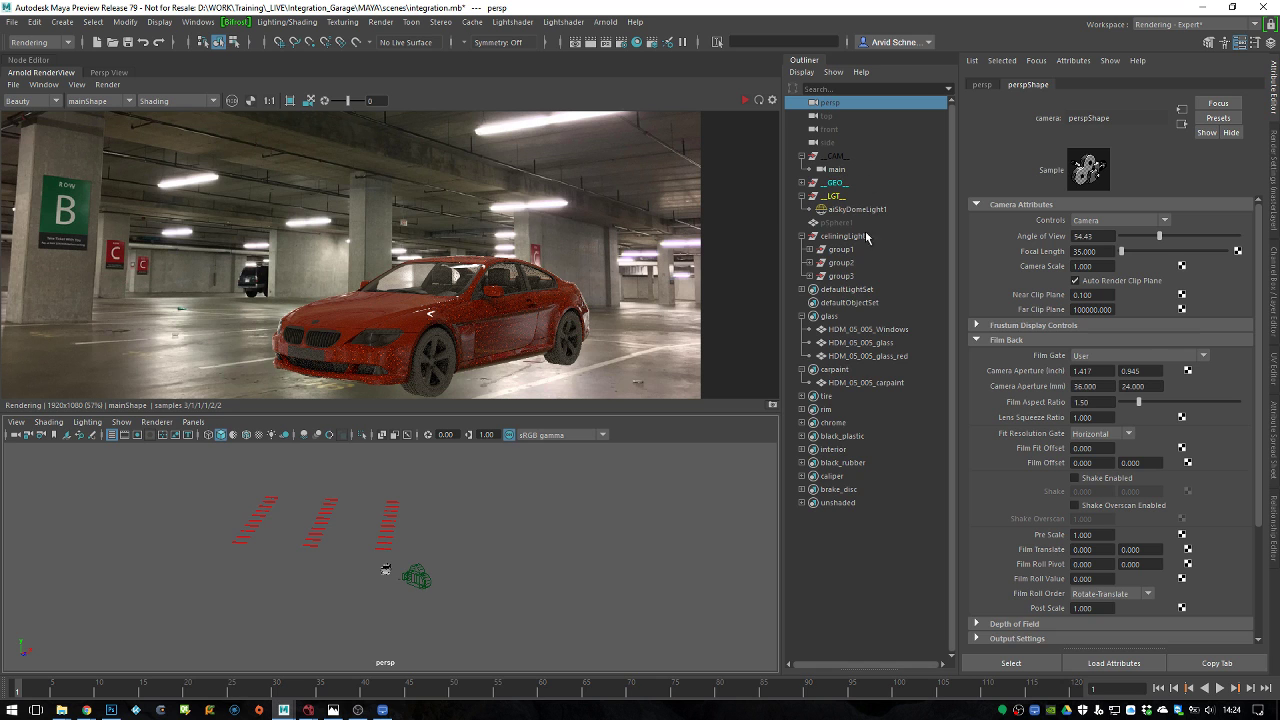
Shift all three light row groups together over the car until the third reads about -1355, 0, 731, and deselect them
left_click_drag(856, 251, 850, 276)
middle_click_drag(303, 583, 307, 570)
left_click_drag(307, 570, 287, 600, "alt")
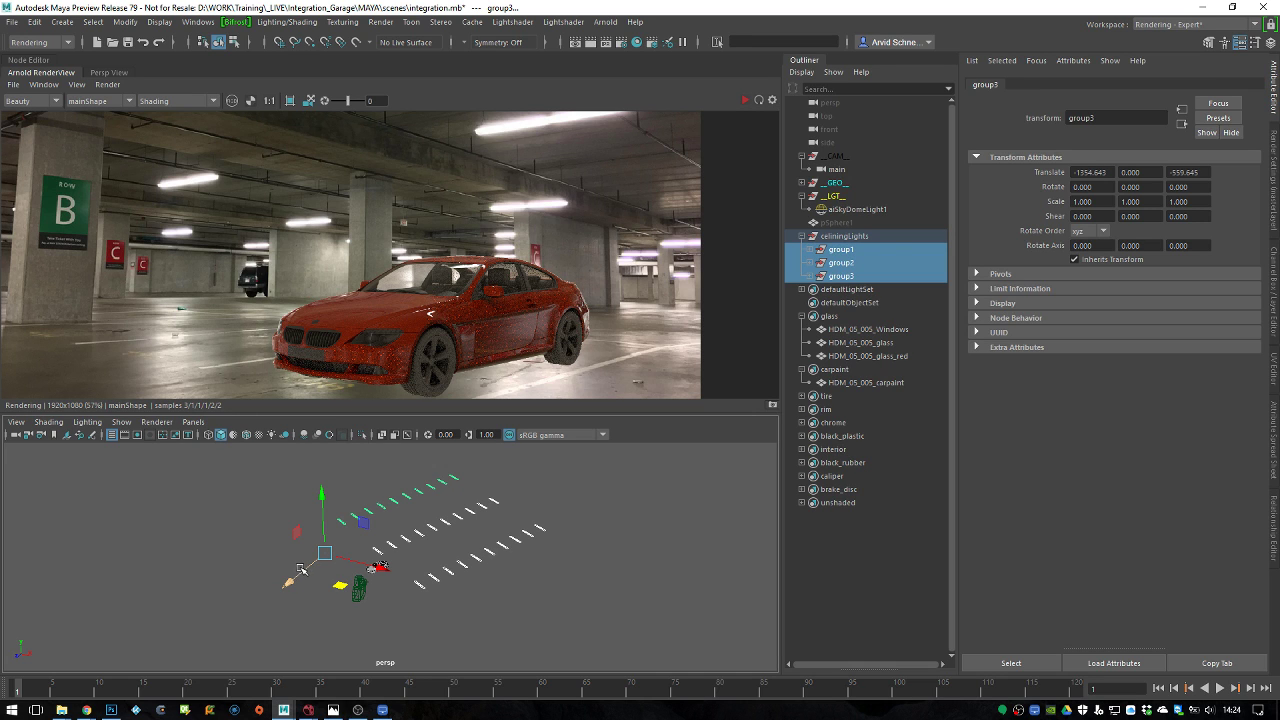
left_click_drag(380, 570, 517, 525, "alt")
mouse_move(241, 591)
left_mouse_down()
mouse_move(165, 588)
mouse_move(233, 626)
mouse_move(233, 576)
left_mouse_up()
left_click_drag(150, 583, 643, 480, "alt")
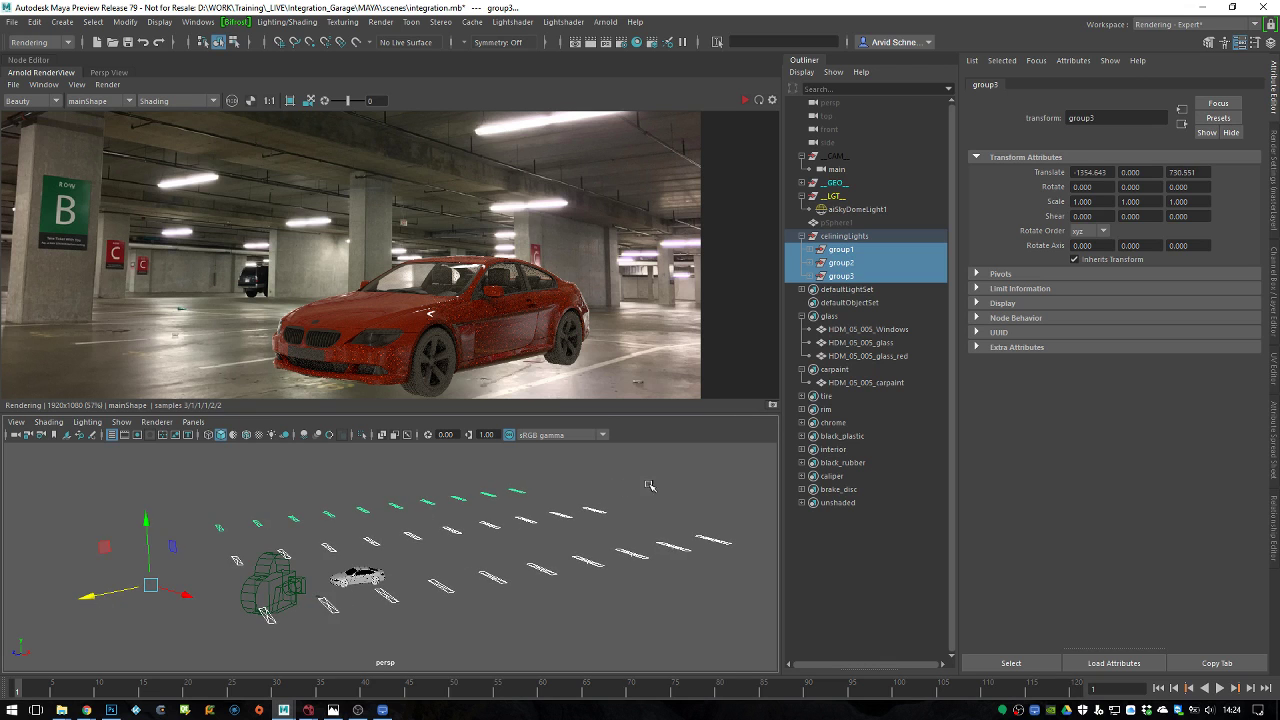
left_click(635, 502)
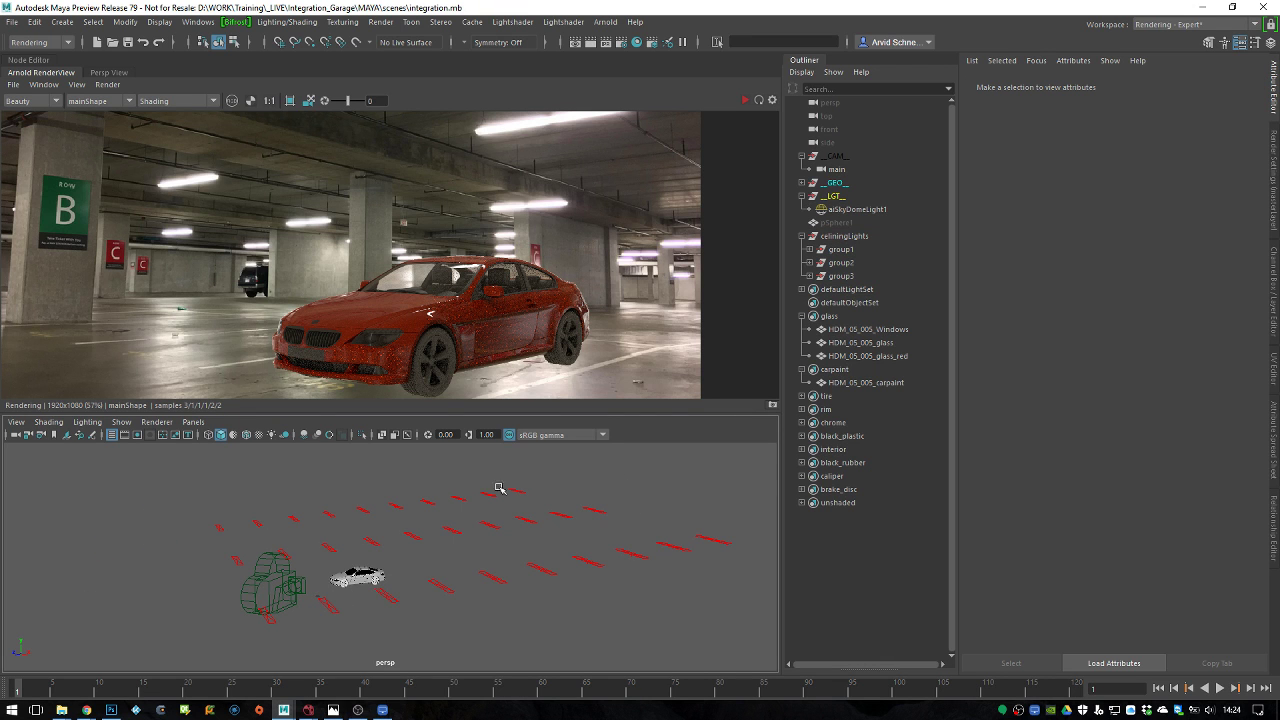
Show the ground plane in the geometry group and scale it to about 6493, 1824, 6336 so it lies beneath all lights
left_click(858, 223)
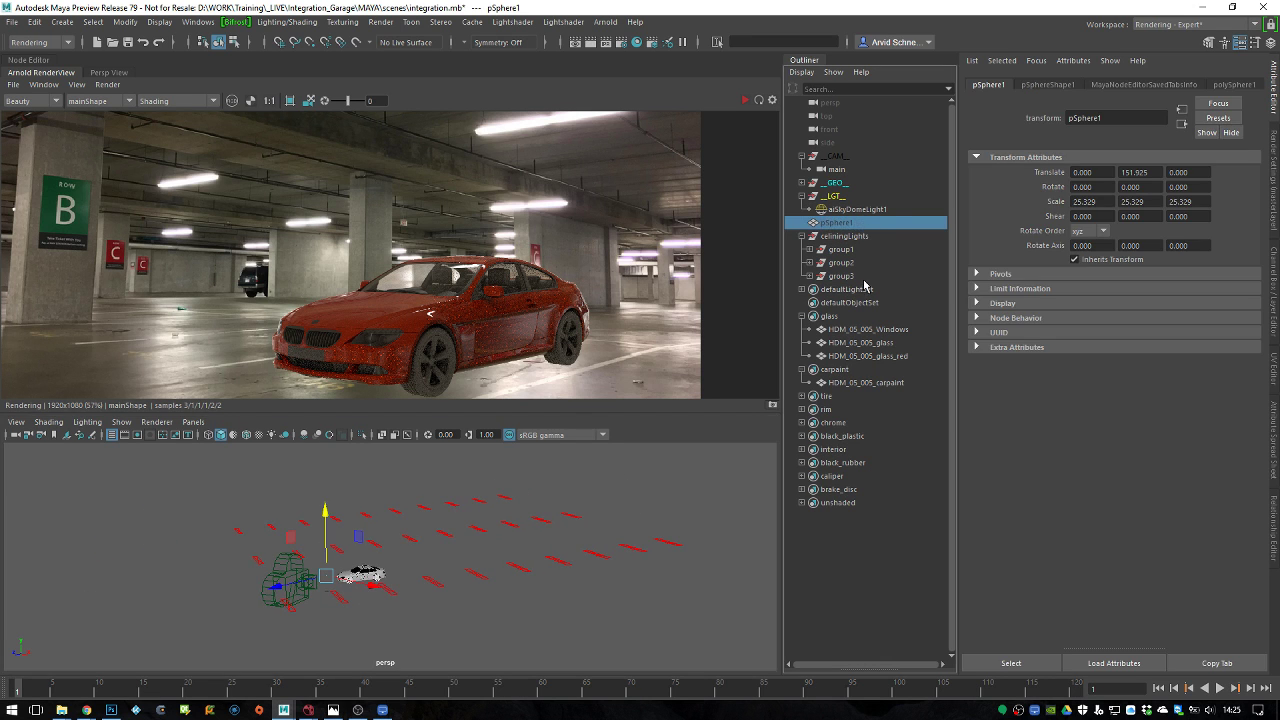
left_click(803, 183)
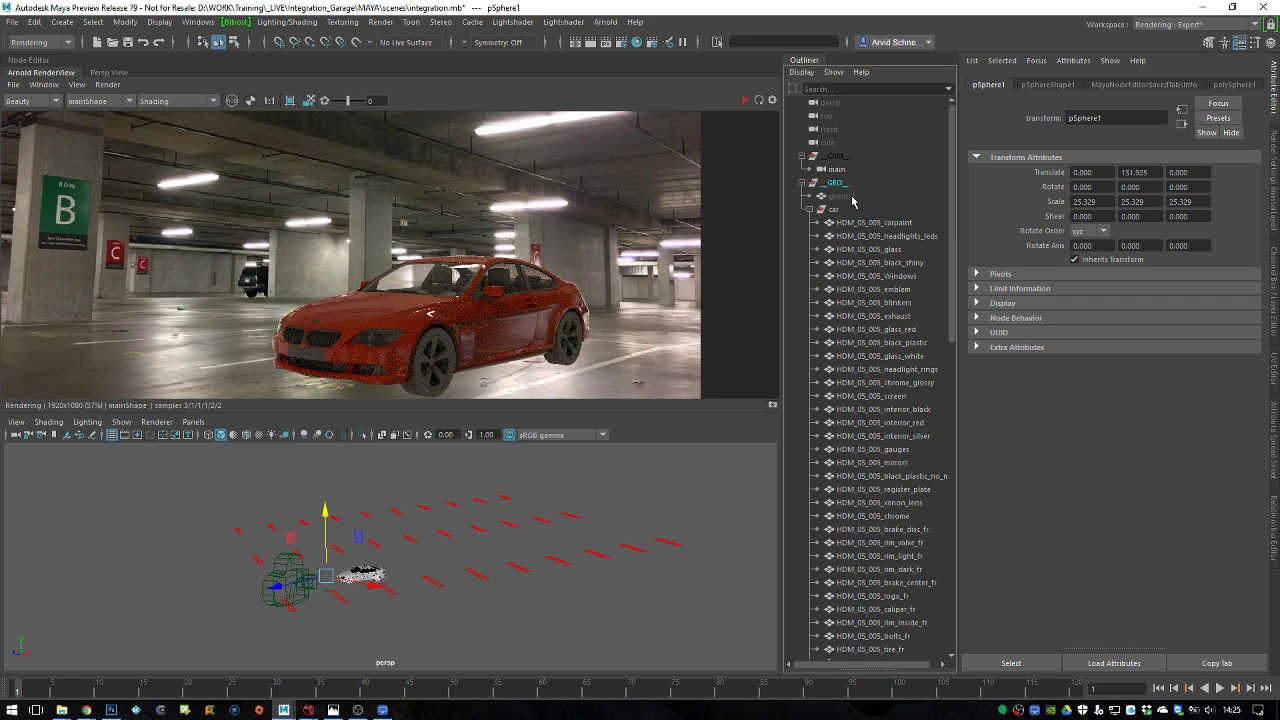
left_click(841, 196)
key("r")
left_click_drag(364, 588, 555, 535)
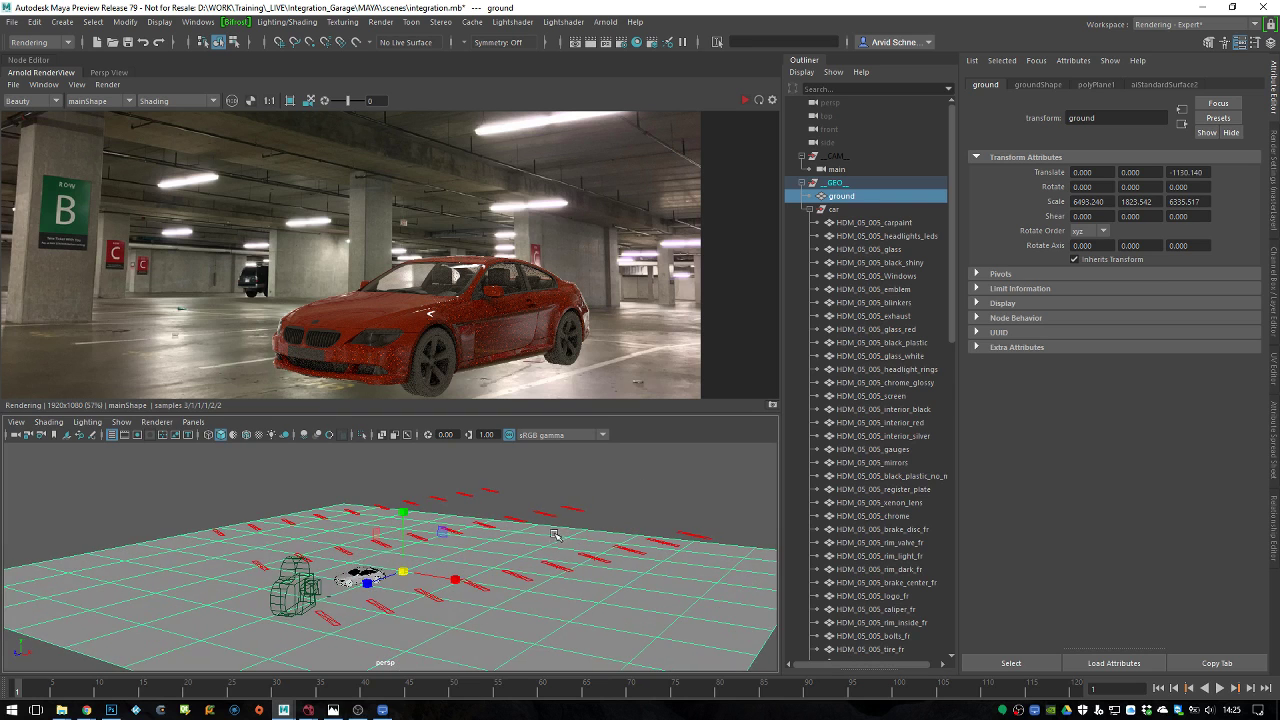
Update the full scene in the Arnold render and collapse the car's hierarchy in the scene list
left_click(107, 84)
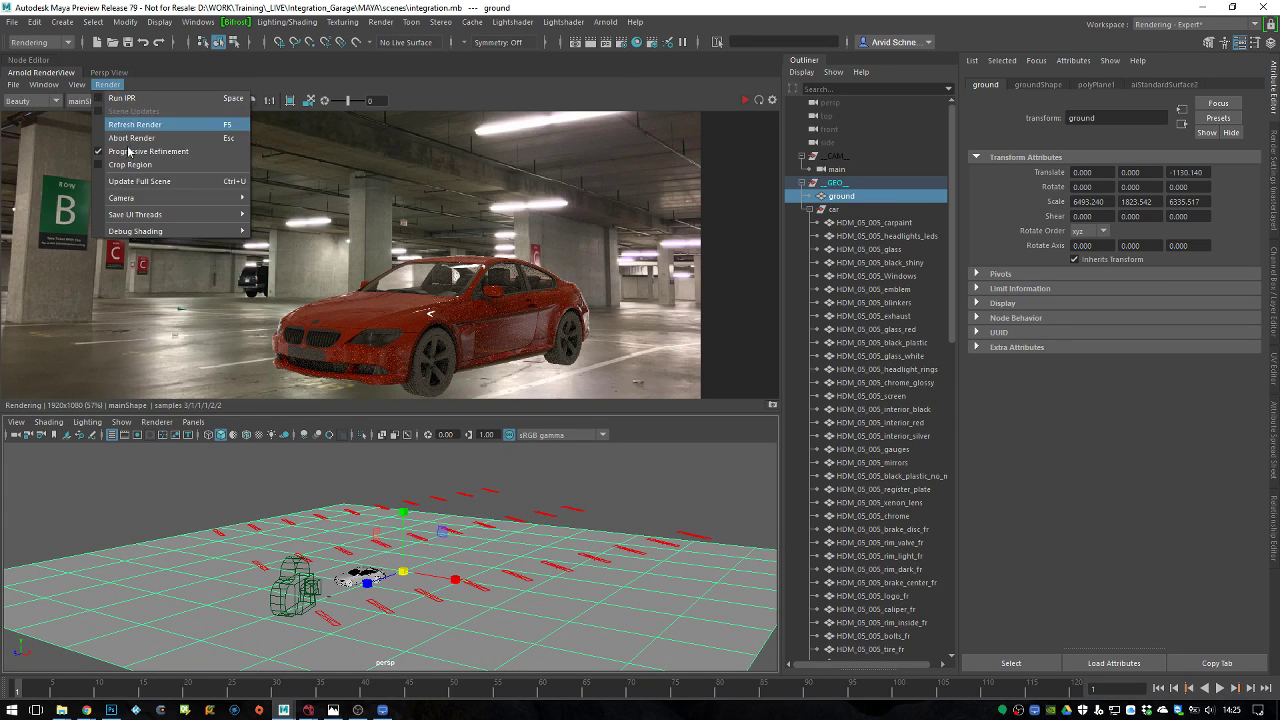
left_click(145, 177)
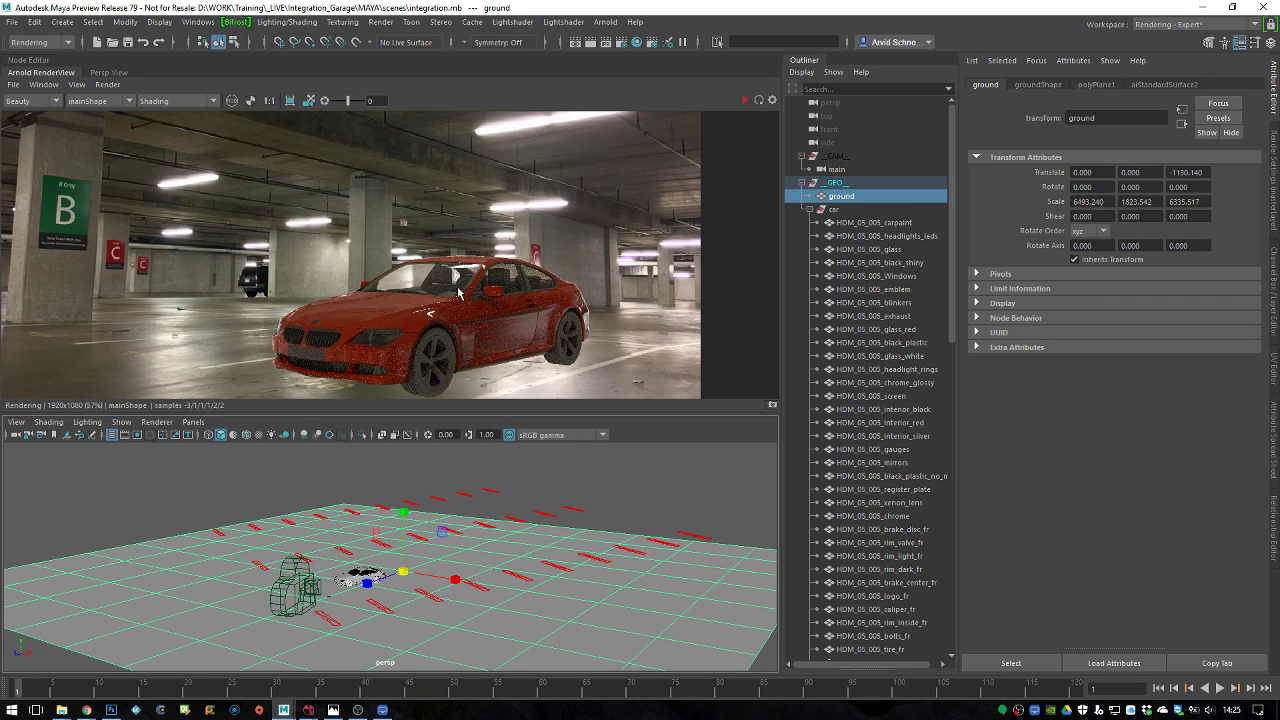
left_click(802, 209)
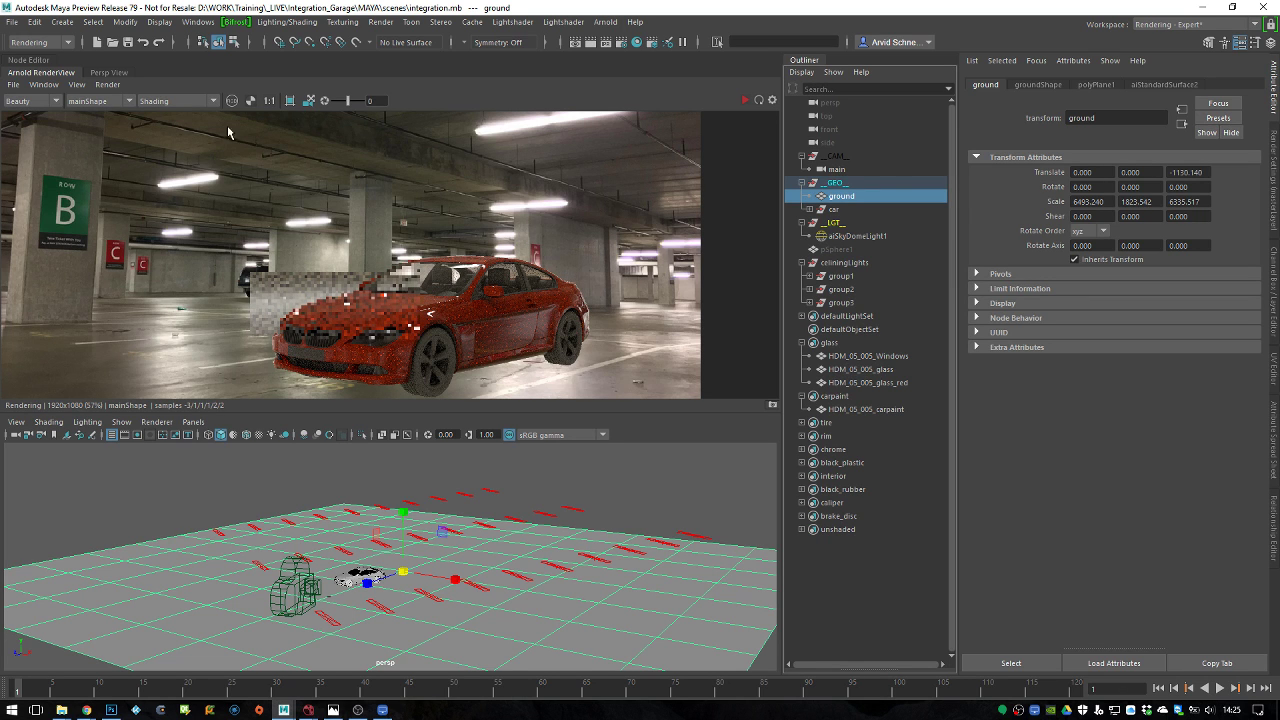
Set the Arnold render's test resolution to 50% and frame the whole rendered image
left_click(77, 84)
mouse_move(130, 211)
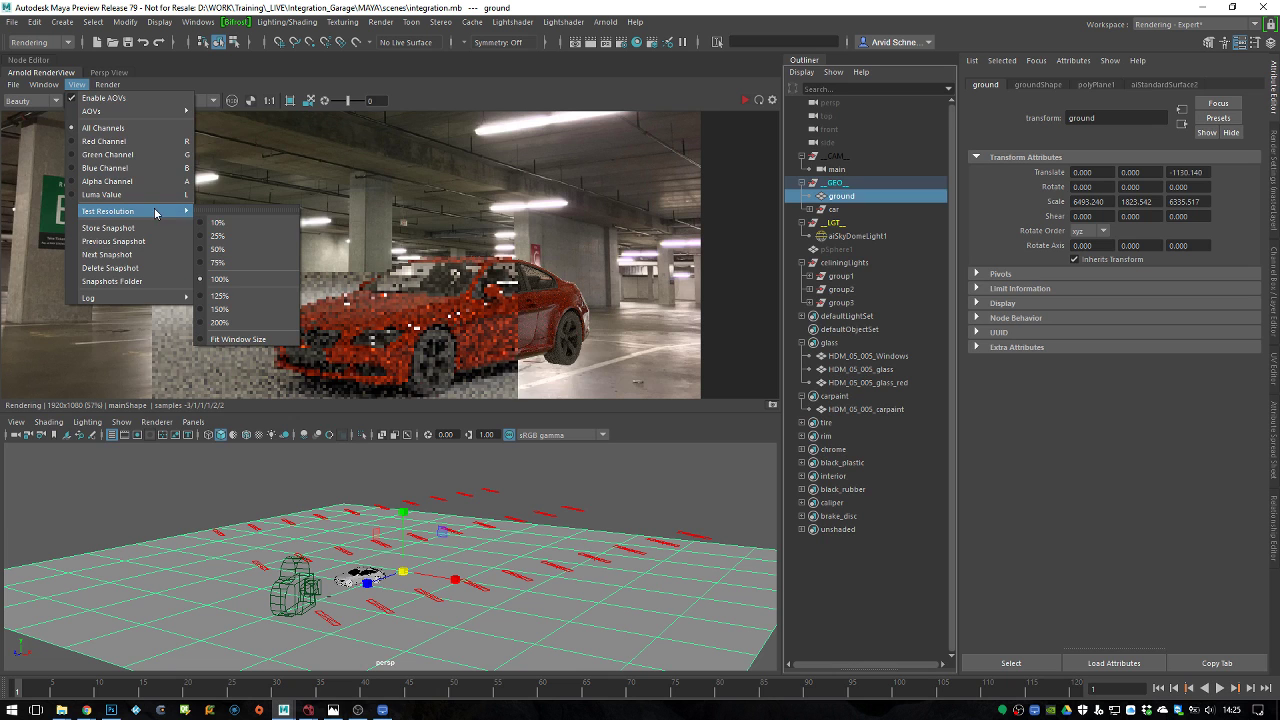
left_click(236, 253)
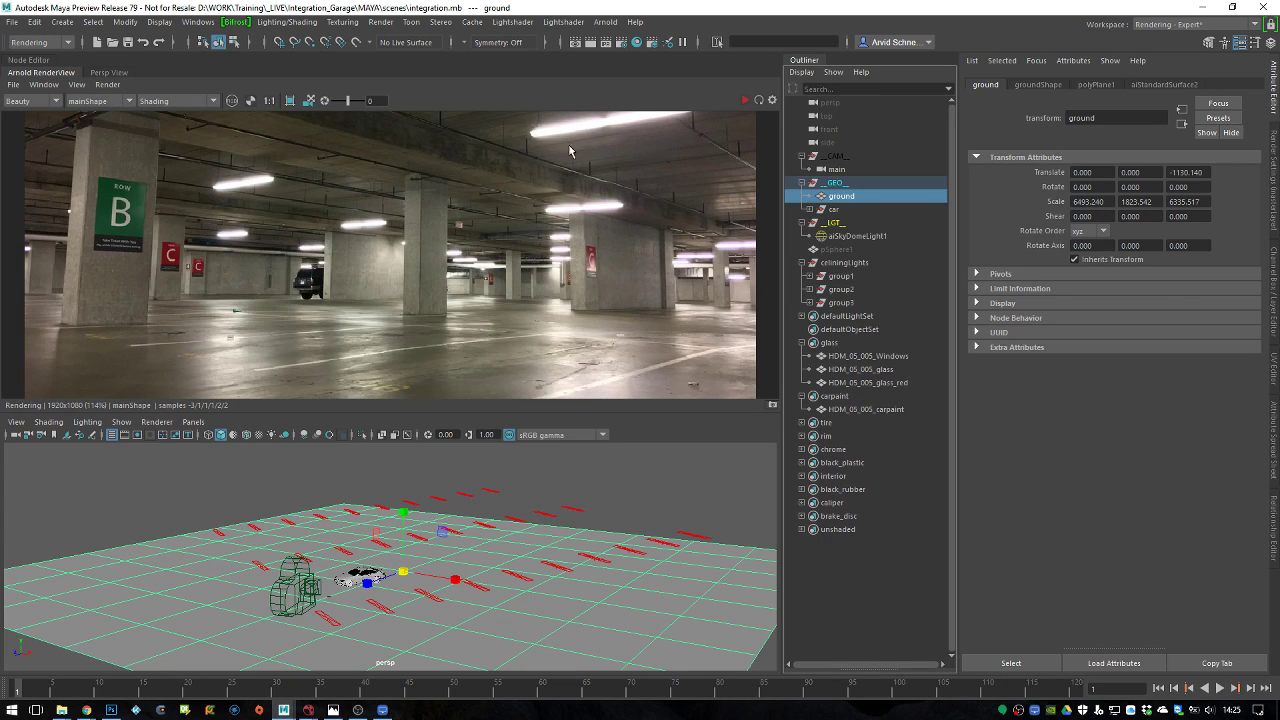
key("r")
key("r")
key("f")
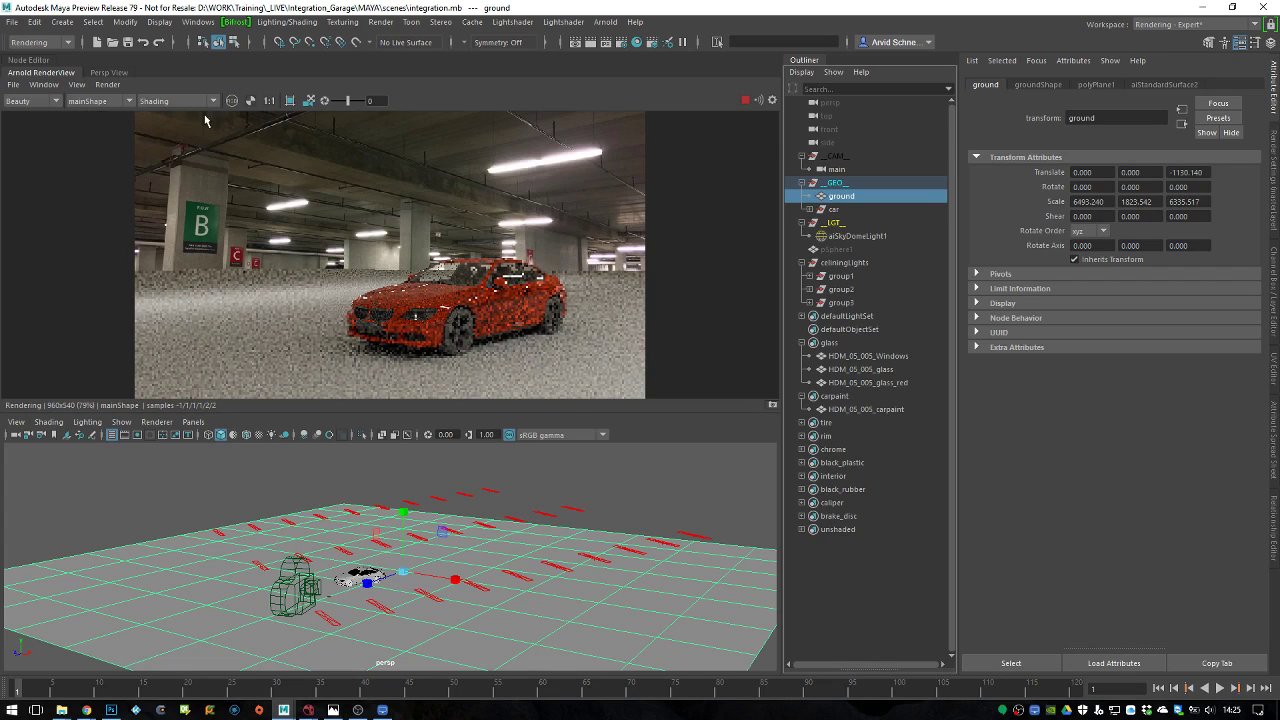
Render through the perspShape camera and view the ground and light rows from above
left_click(85, 101)
left_click(100, 121)
left_click_drag(415, 525, 640, 468, "alt")
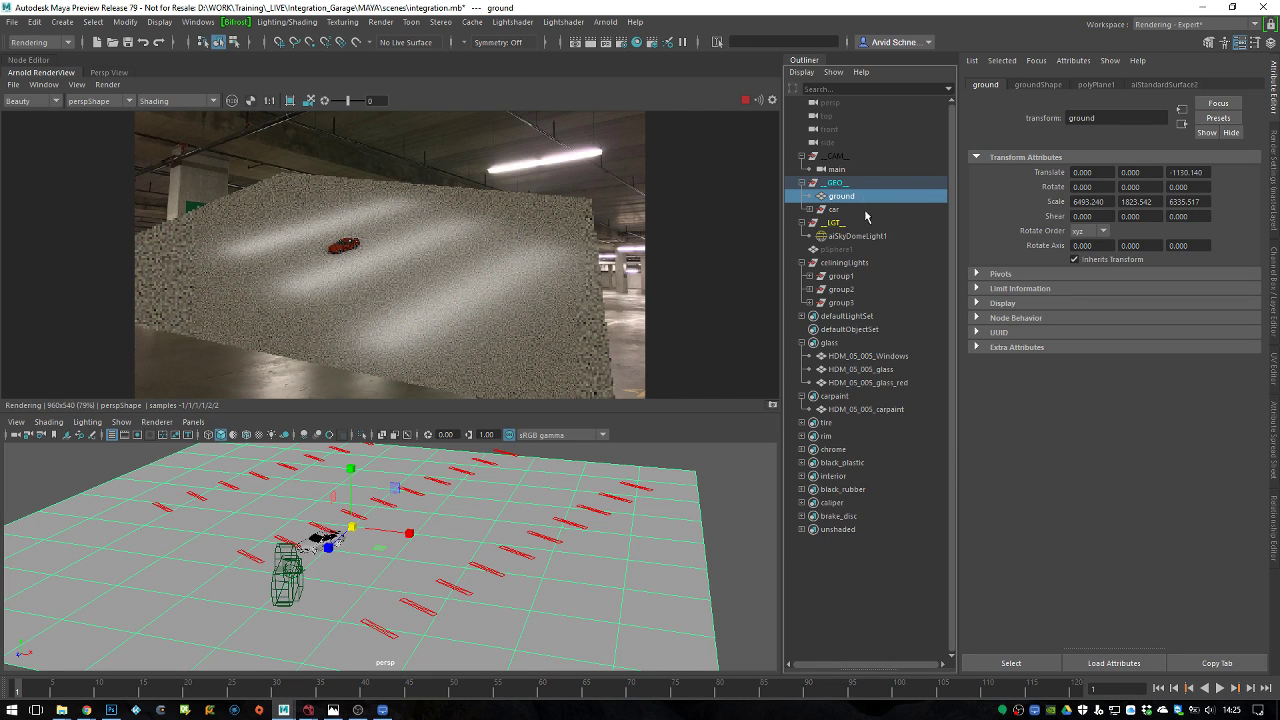
Turn on Kelvin for the lights of the celiningLights group with Attribute Control, and close the tool
left_click(842, 263)
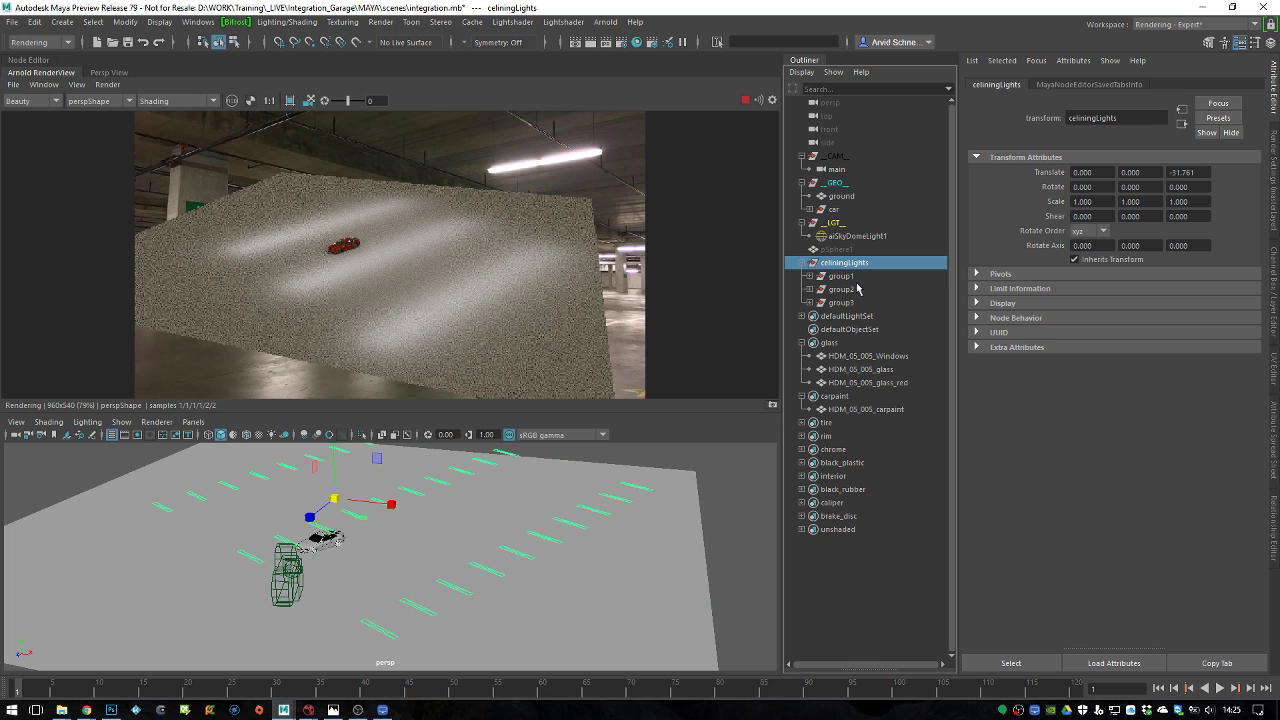
left_click(498, 22)
left_click(494, 60)
left_click_drag(376, 122, 874, 94)
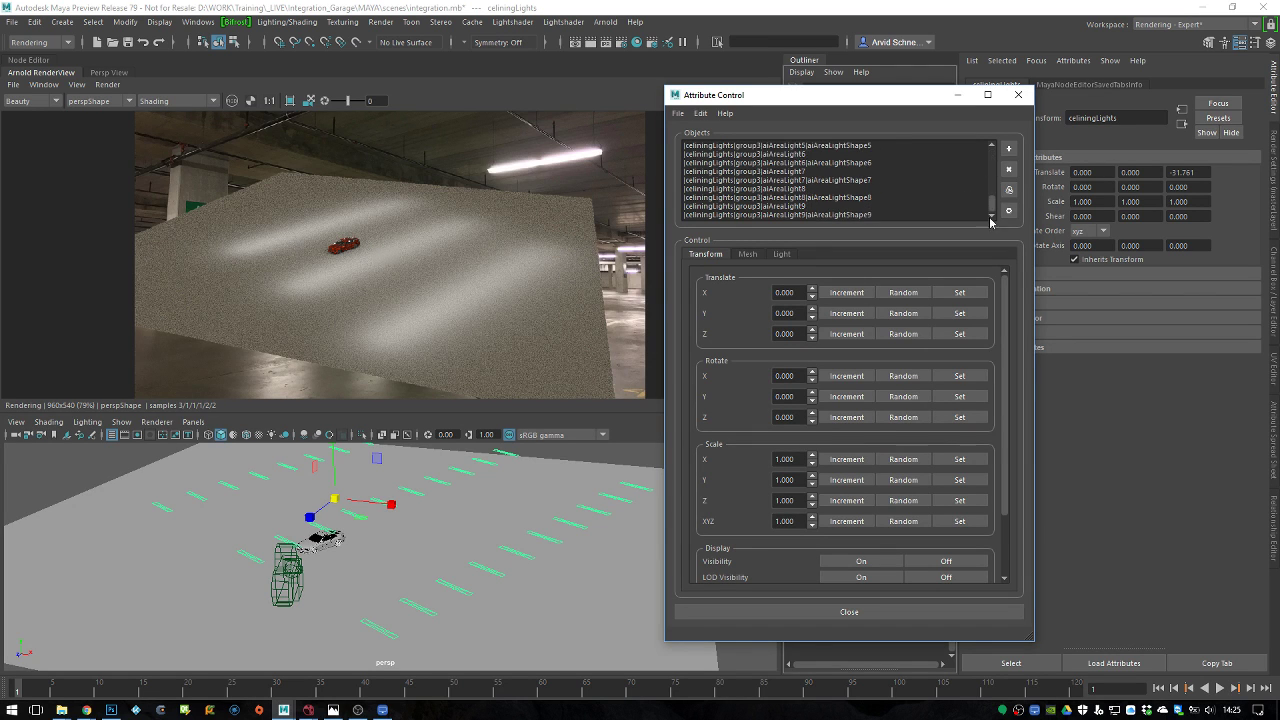
left_click(779, 254)
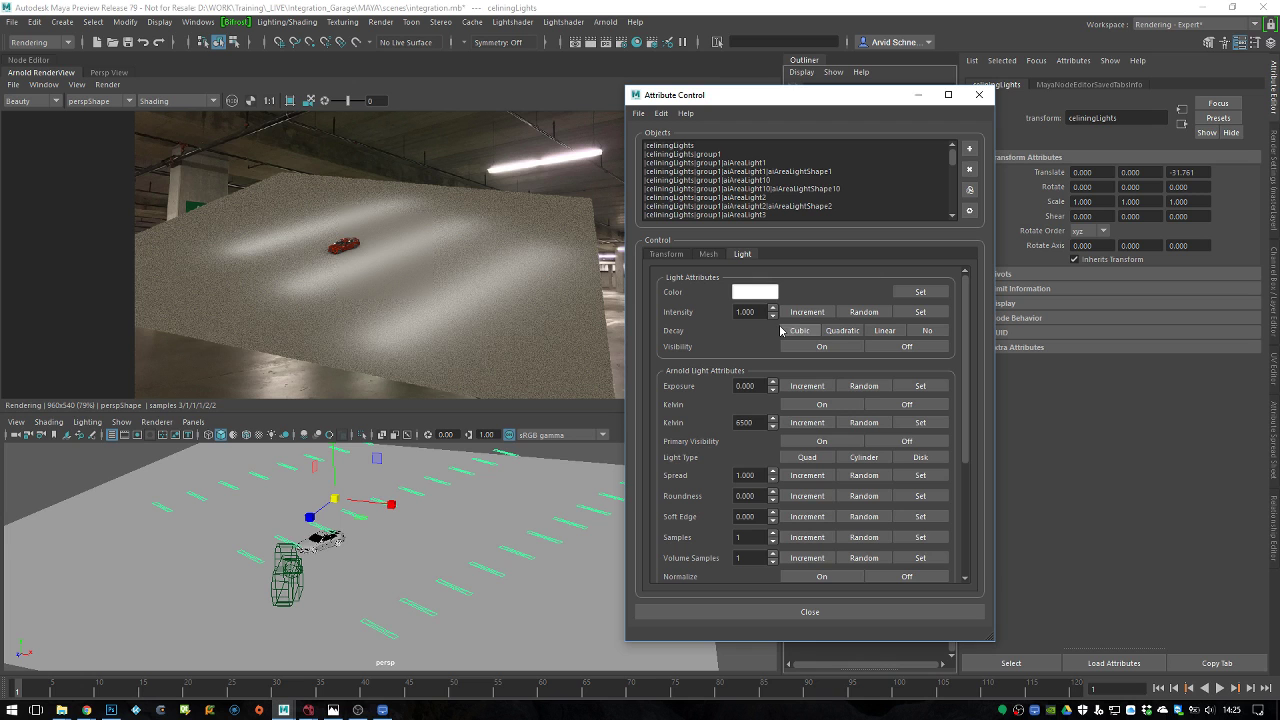
left_click(816, 411)
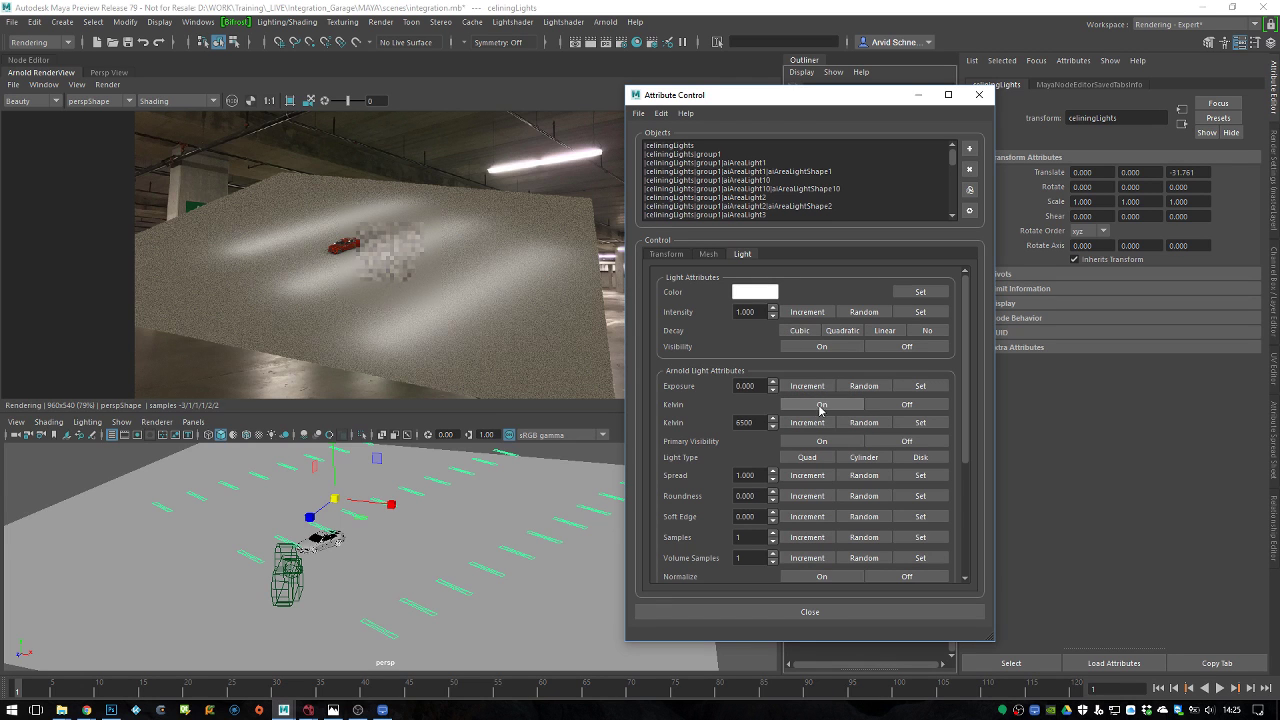
key("5")
left_click(760, 422)
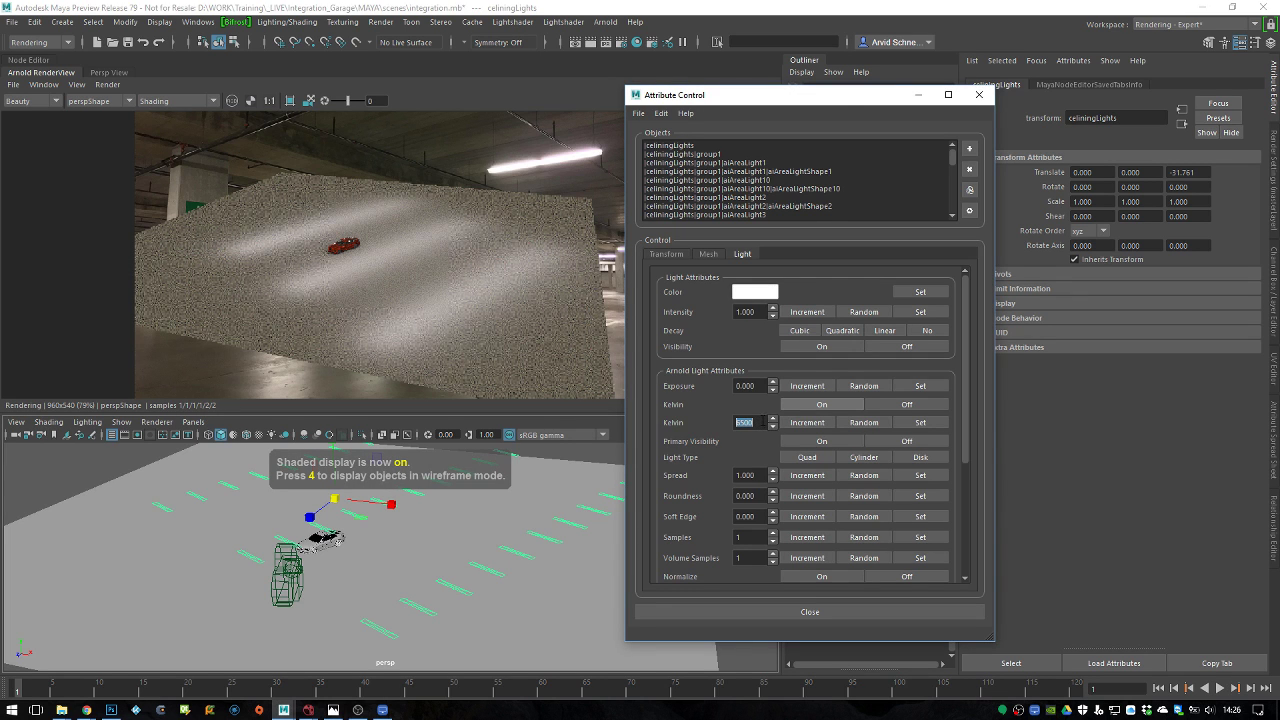
left_click_drag(844, 104, 820, 94)
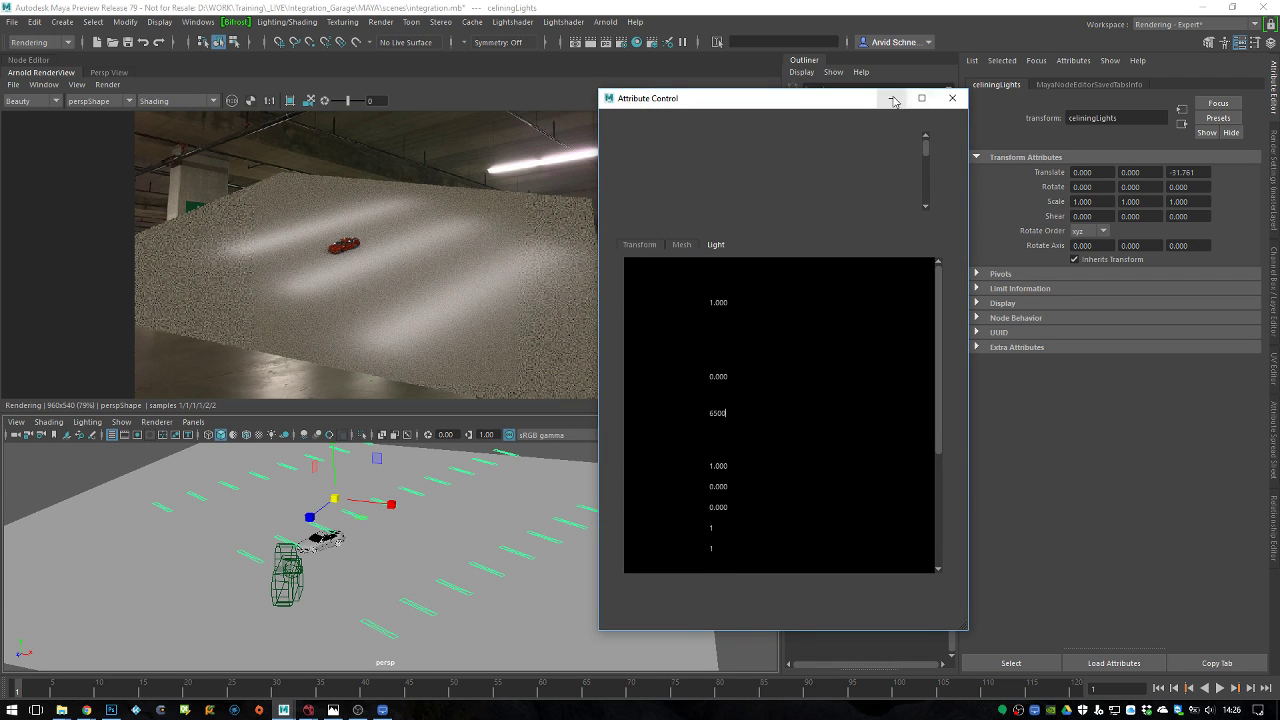
left_click(952, 98)
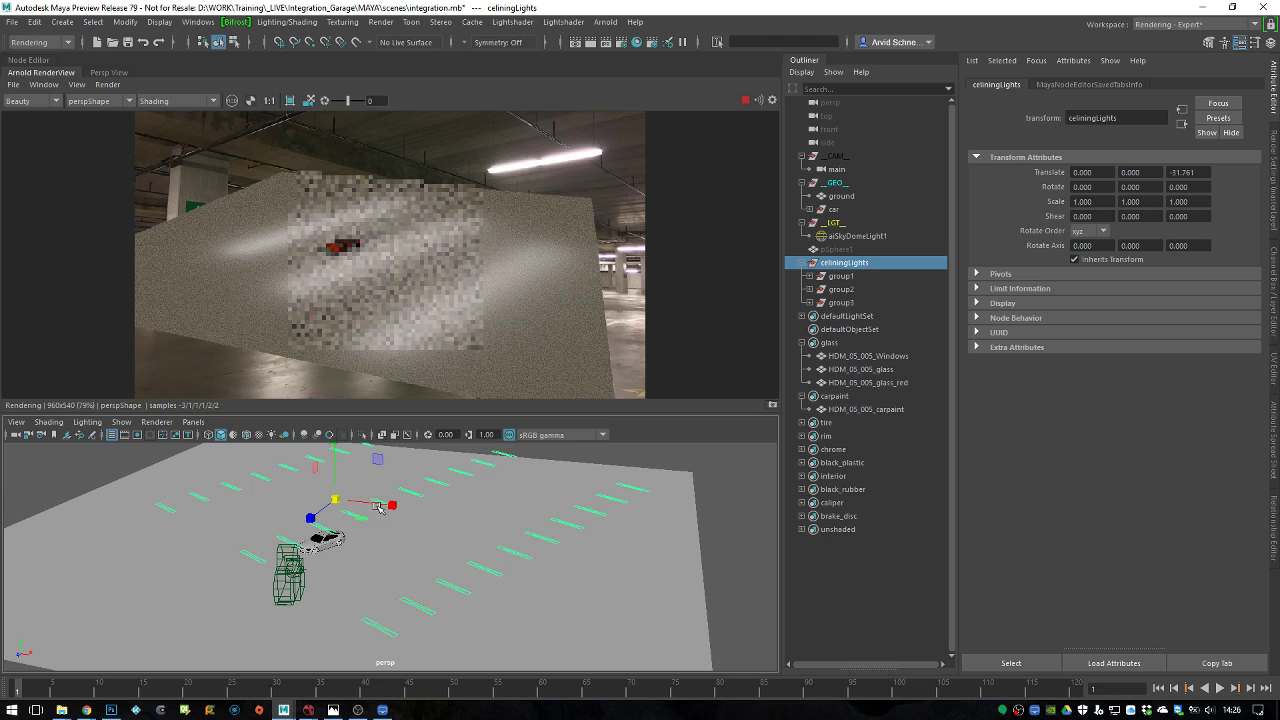
Try to apply a Kelvin value of 5000 to the celiningLights group with Attribute Control, with Kelvin turned on
left_click(512, 21)
left_click(530, 46)
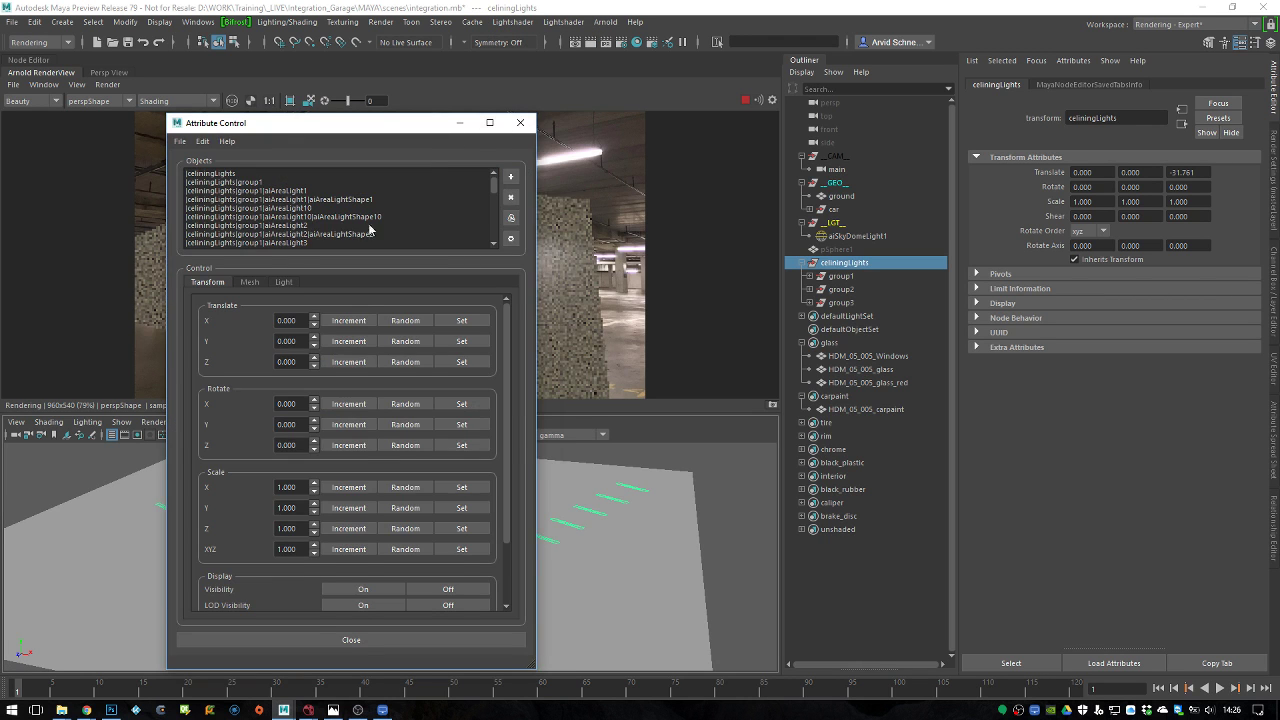
left_click_drag(330, 120, 738, 110)
left_click(689, 270)
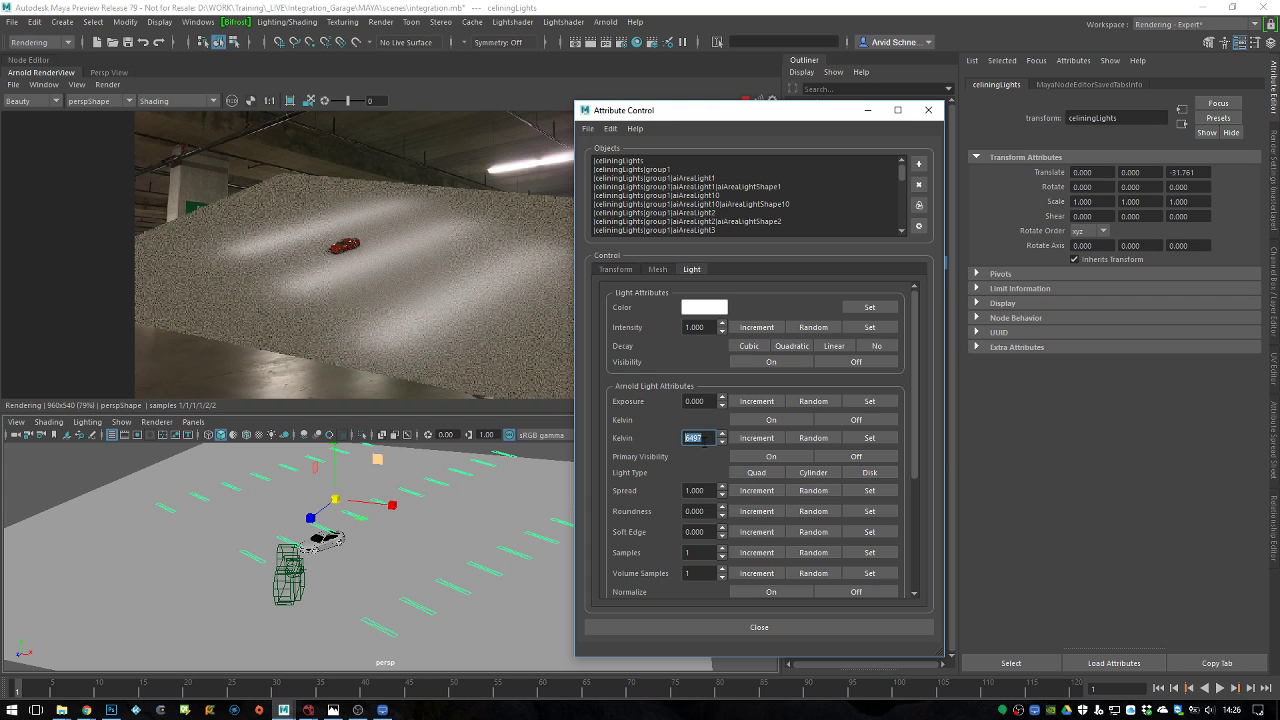
left_click(709, 443)
type("5000")
left_click(785, 420)
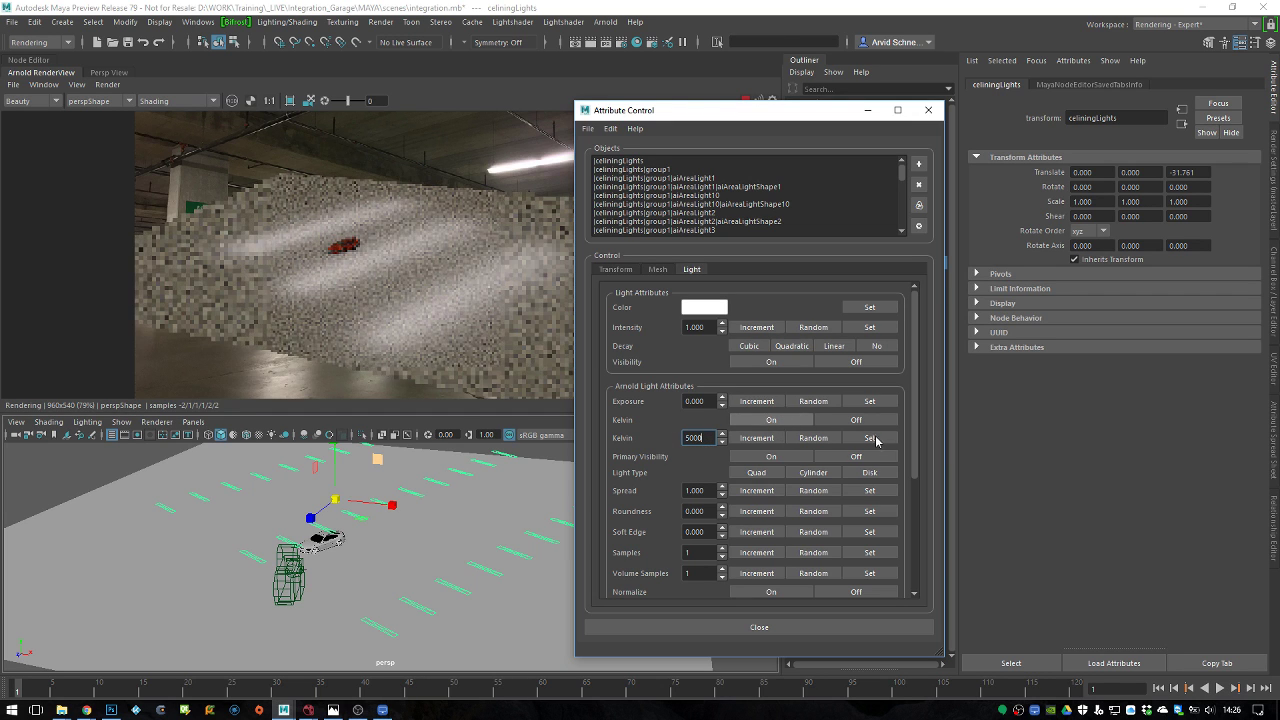
left_click_drag(788, 121, 735, 166)
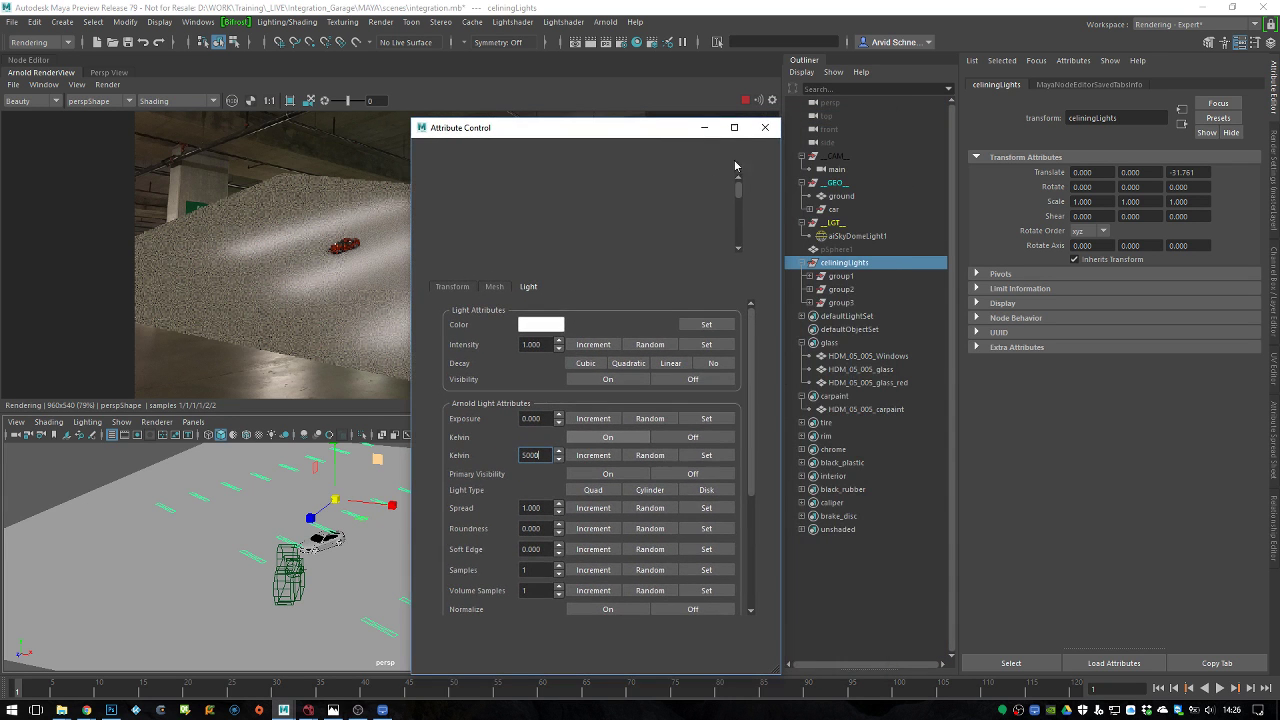
Check the color temperature settings of the first area light in group1 and close Attribute Control
left_click(809, 276)
left_click(850, 289)
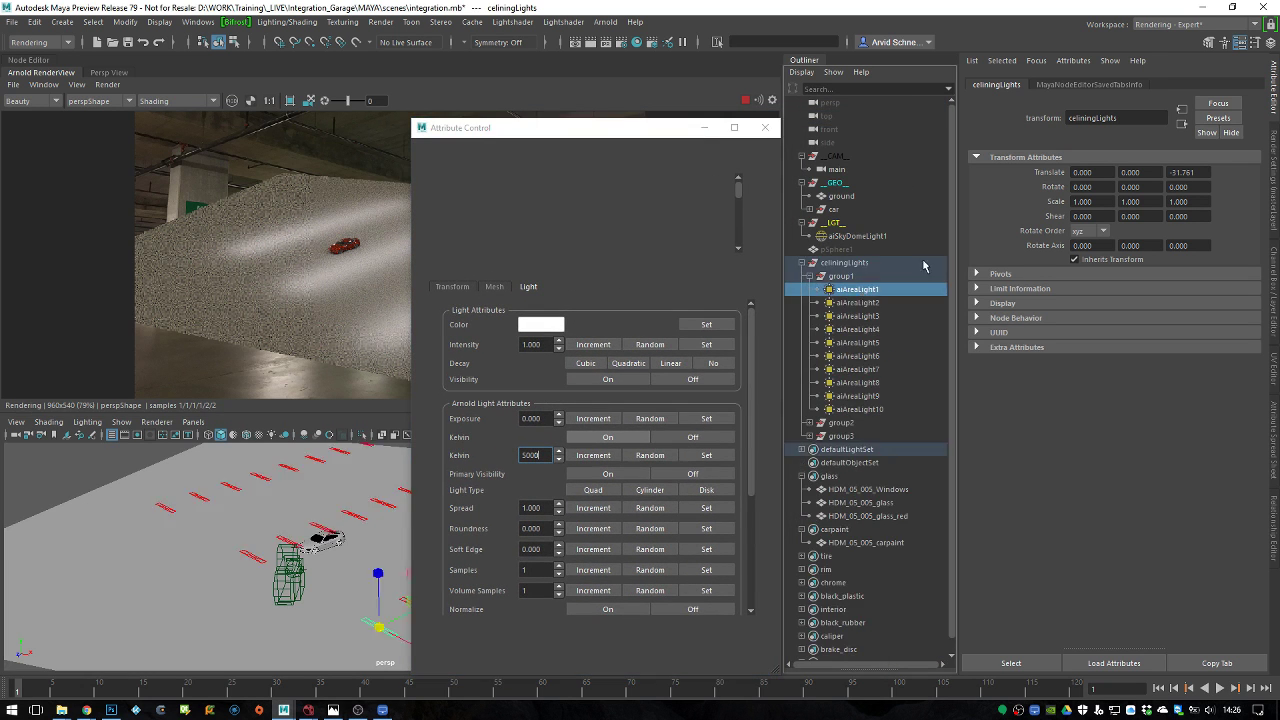
left_click(1064, 84)
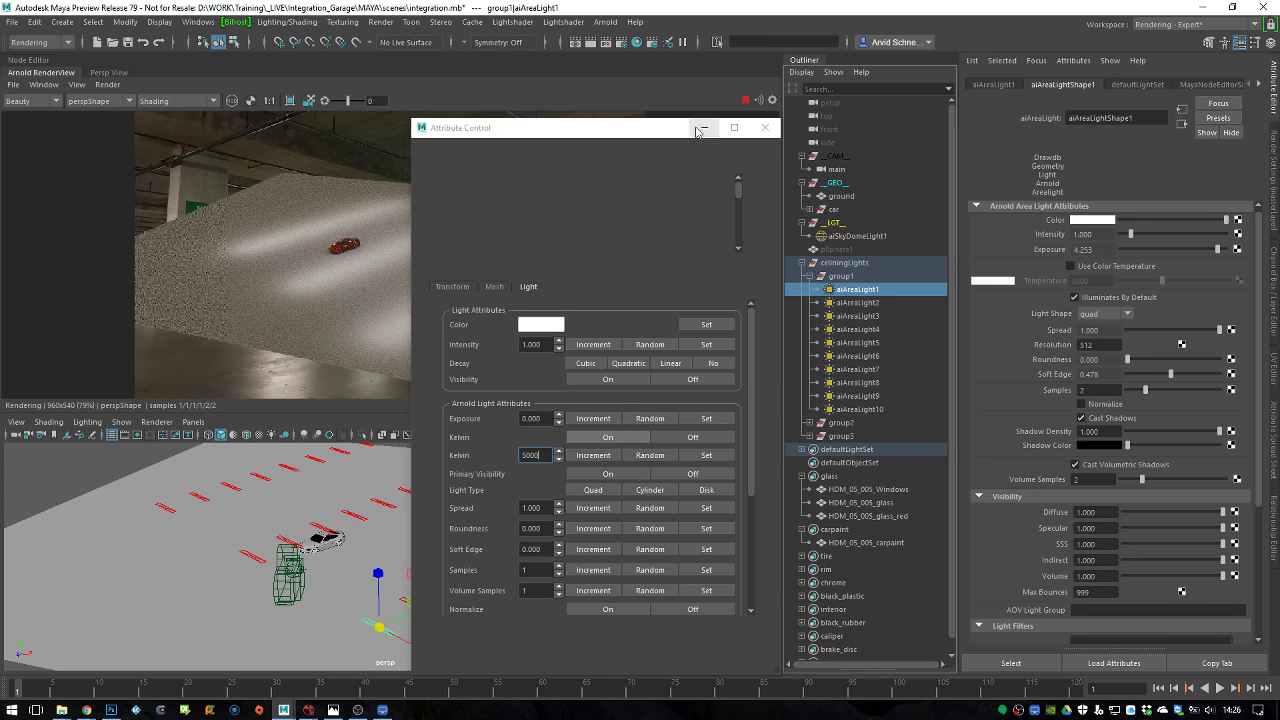
left_click(765, 127)
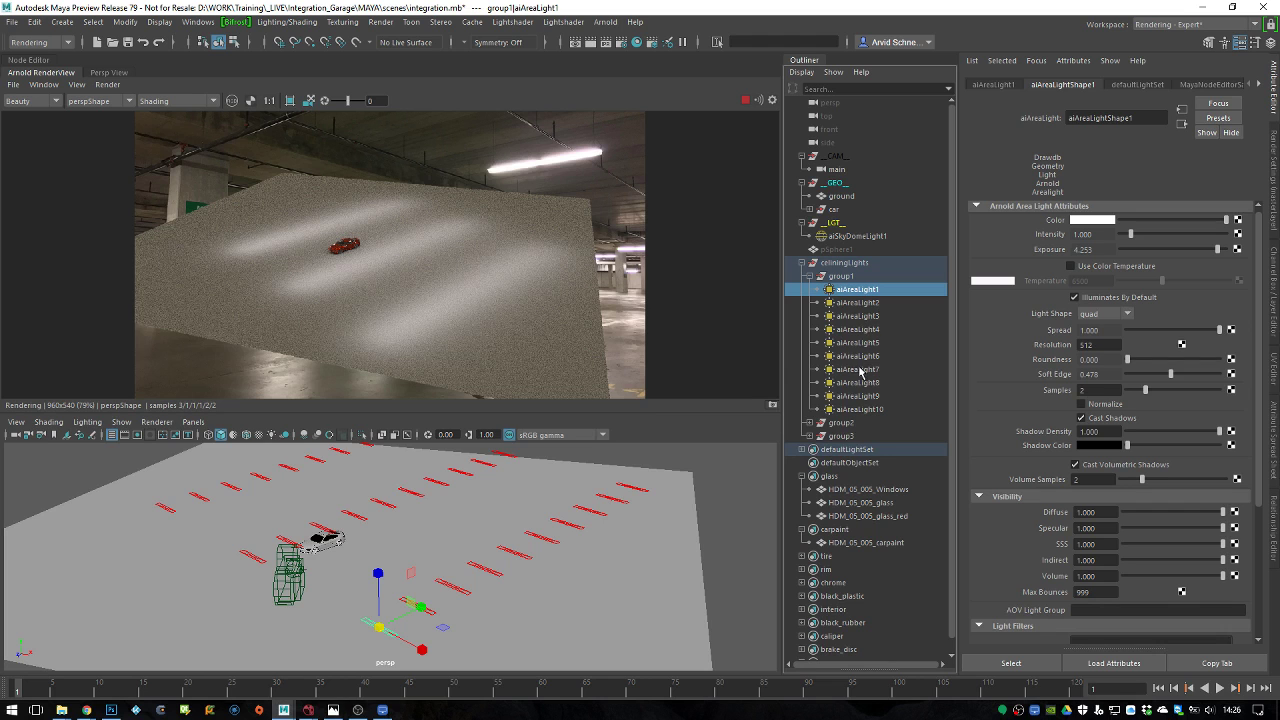
Load the ten area lights of group1 into Attribute Control and turn Kelvin on for them
left_click(860, 410, "shift")
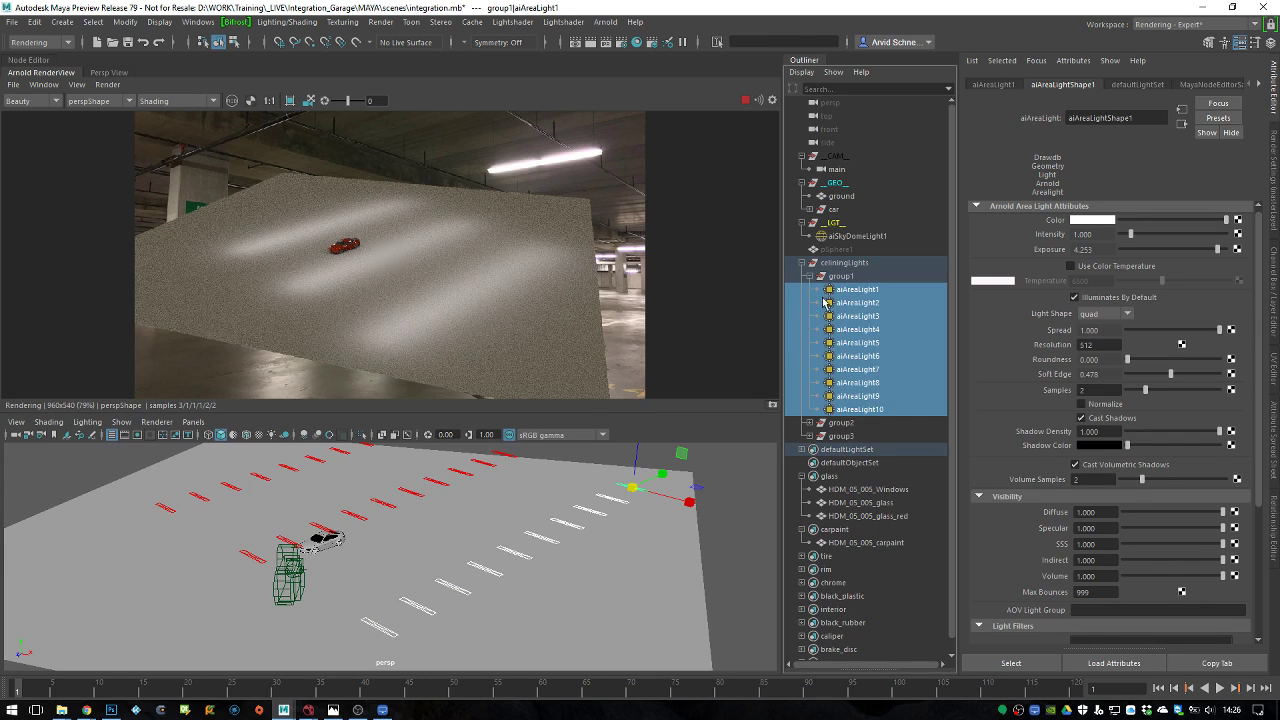
left_click(513, 22)
left_click(530, 47)
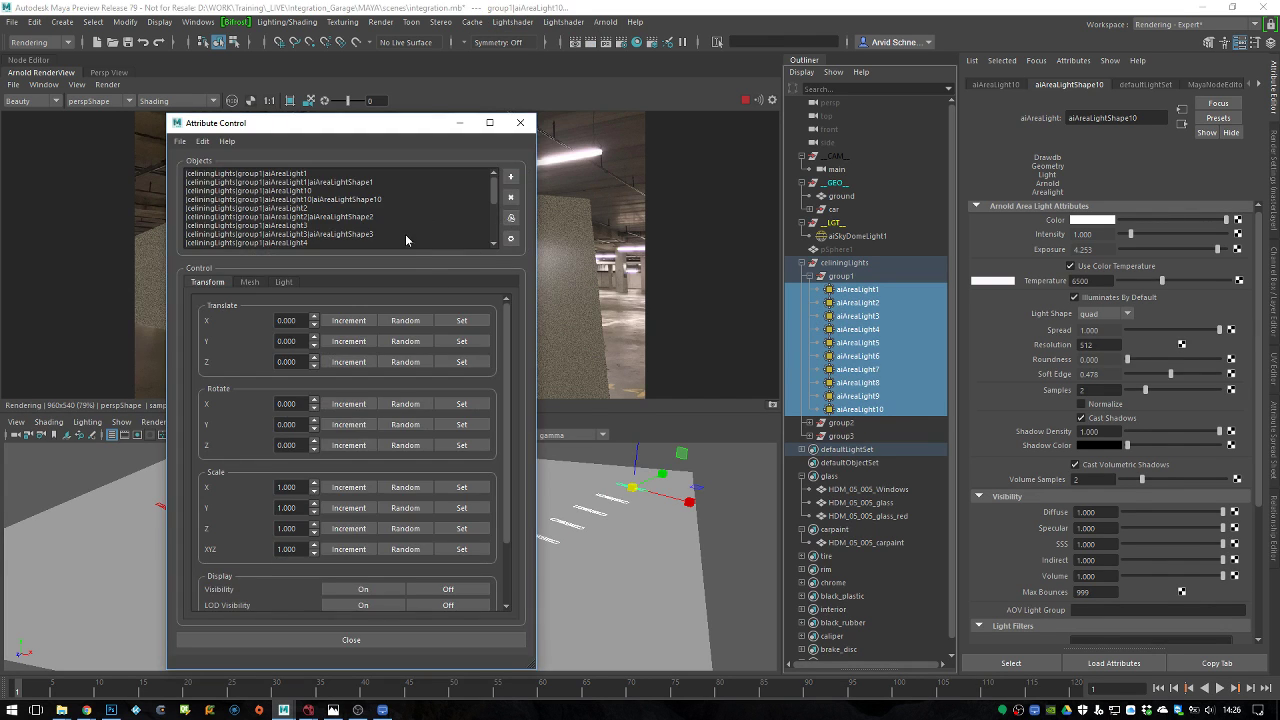
left_click(286, 282)
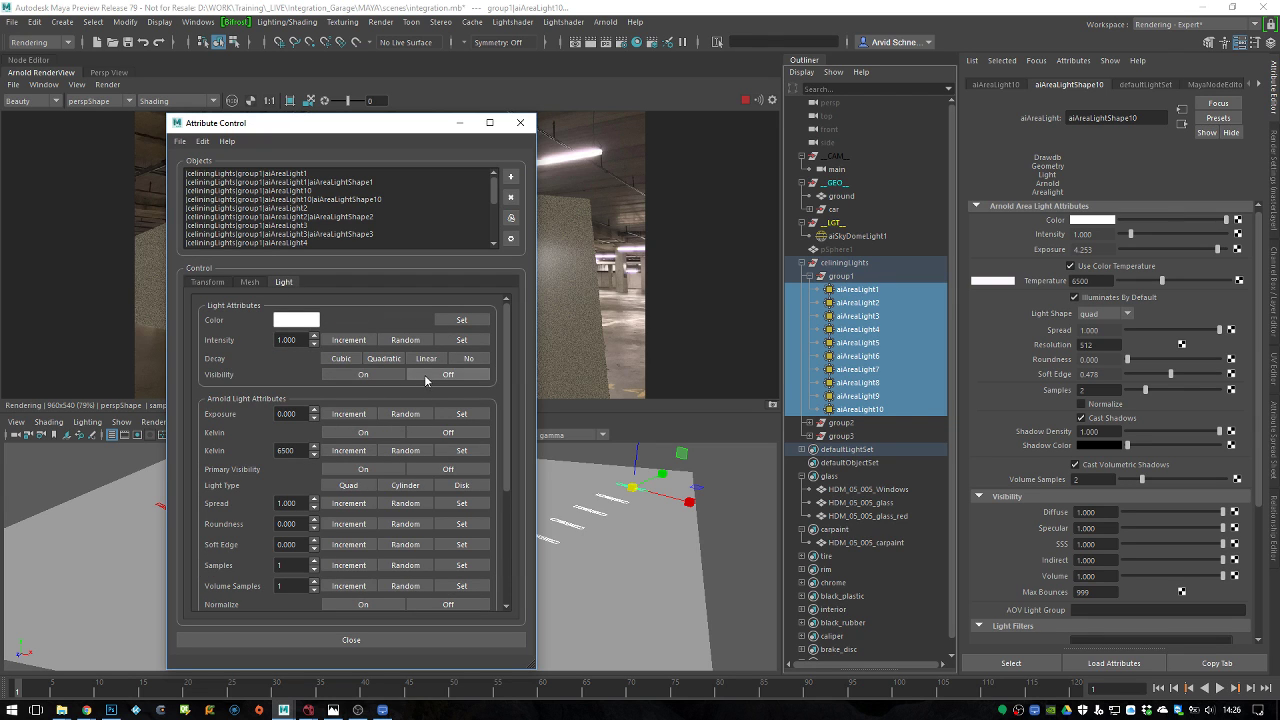
left_click(436, 433)
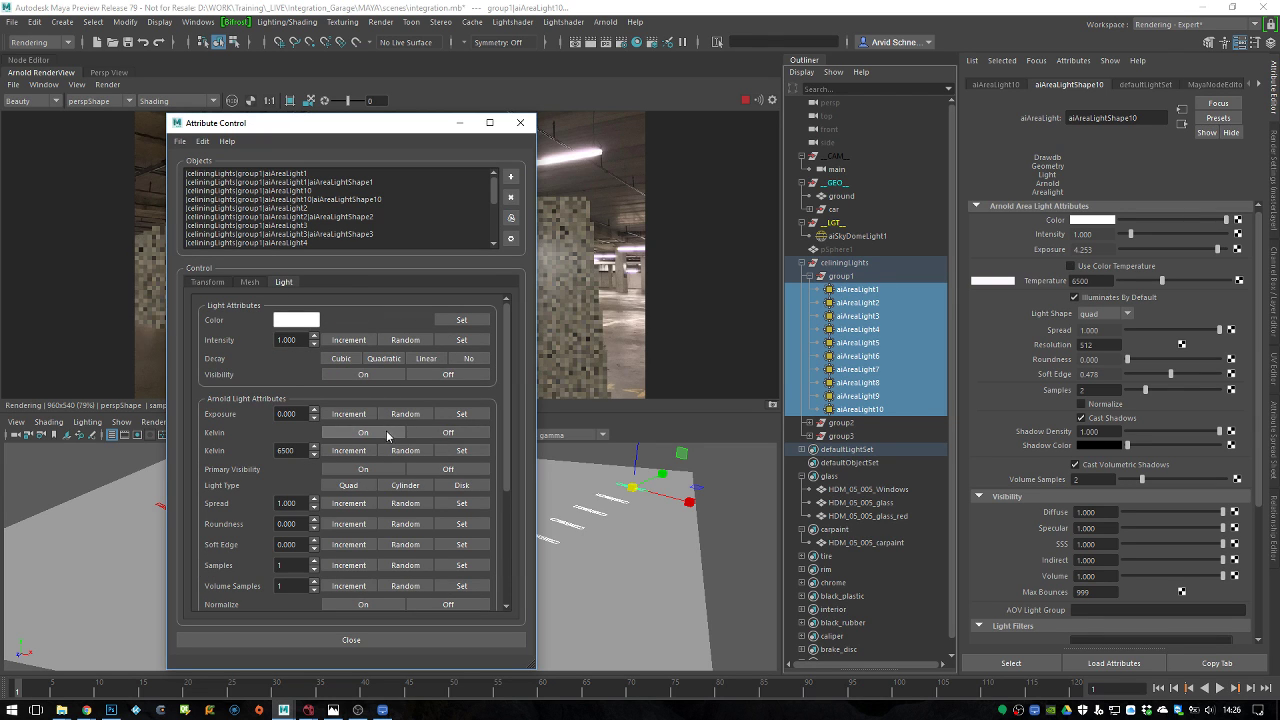
left_click(420, 434)
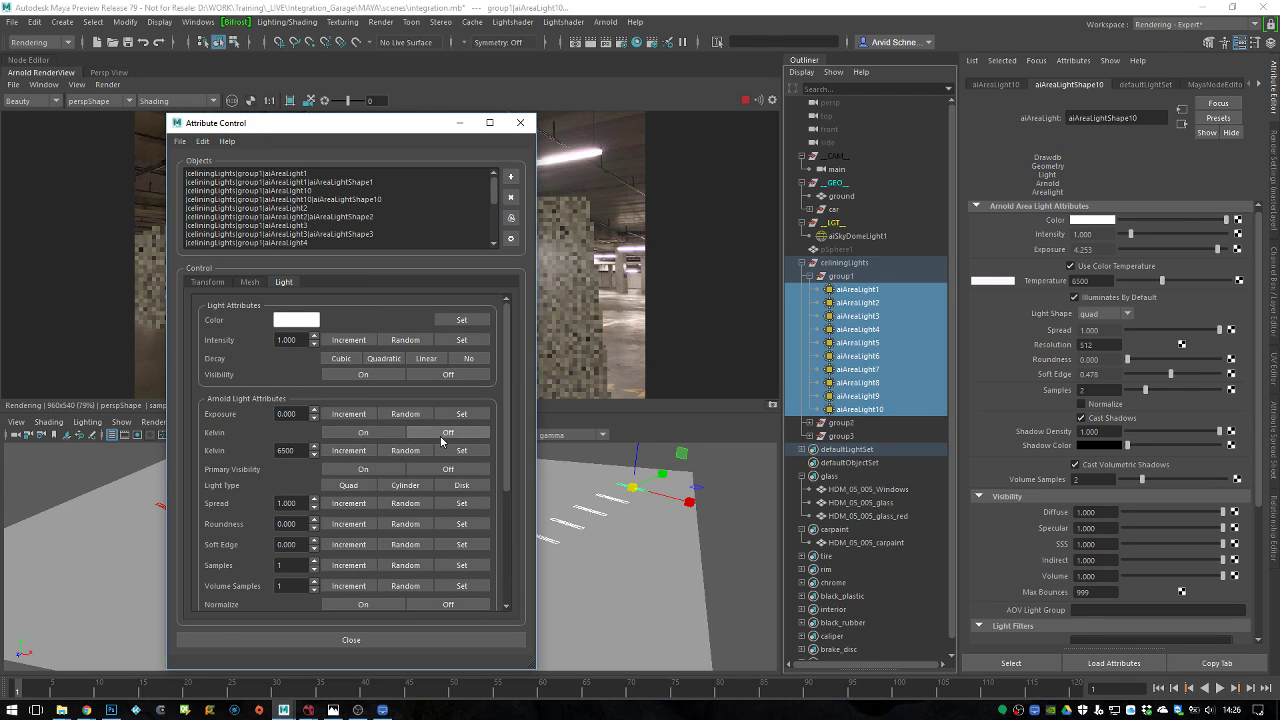
left_click(376, 437)
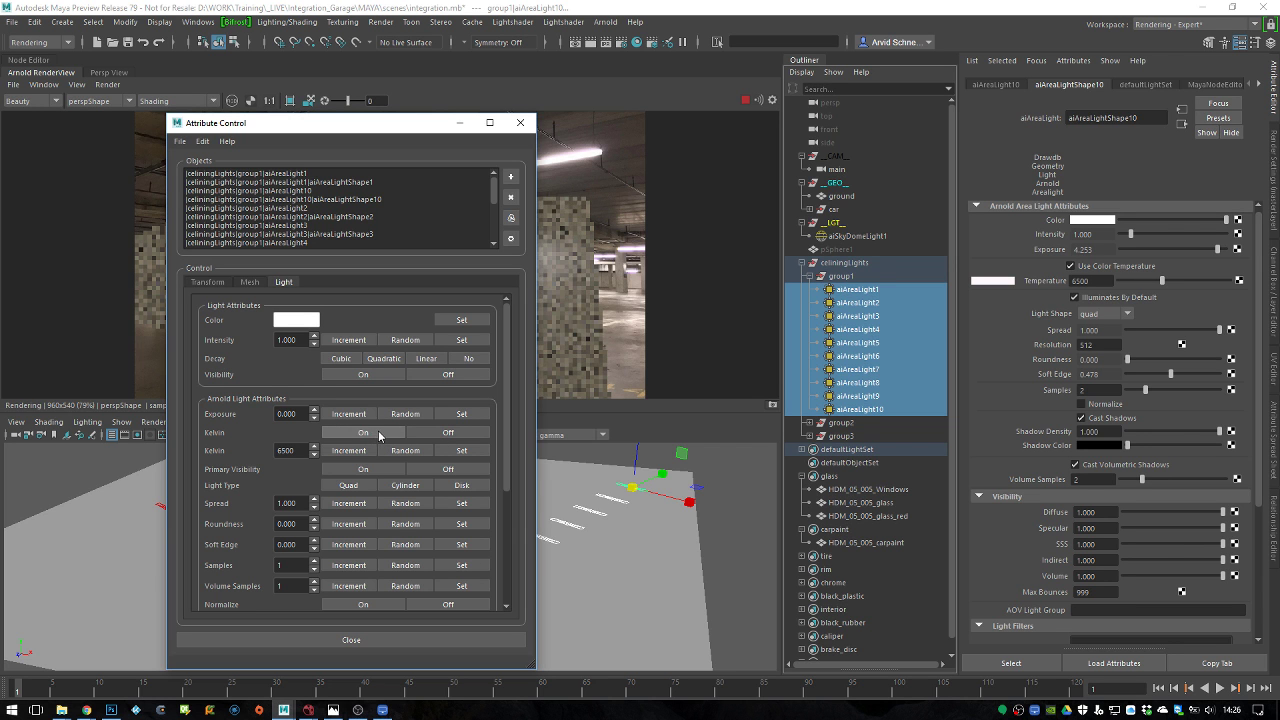
Apply a Kelvin value of 6500 to the group1 lights and increment it by 6500
left_click_drag(390, 122, 680, 115)
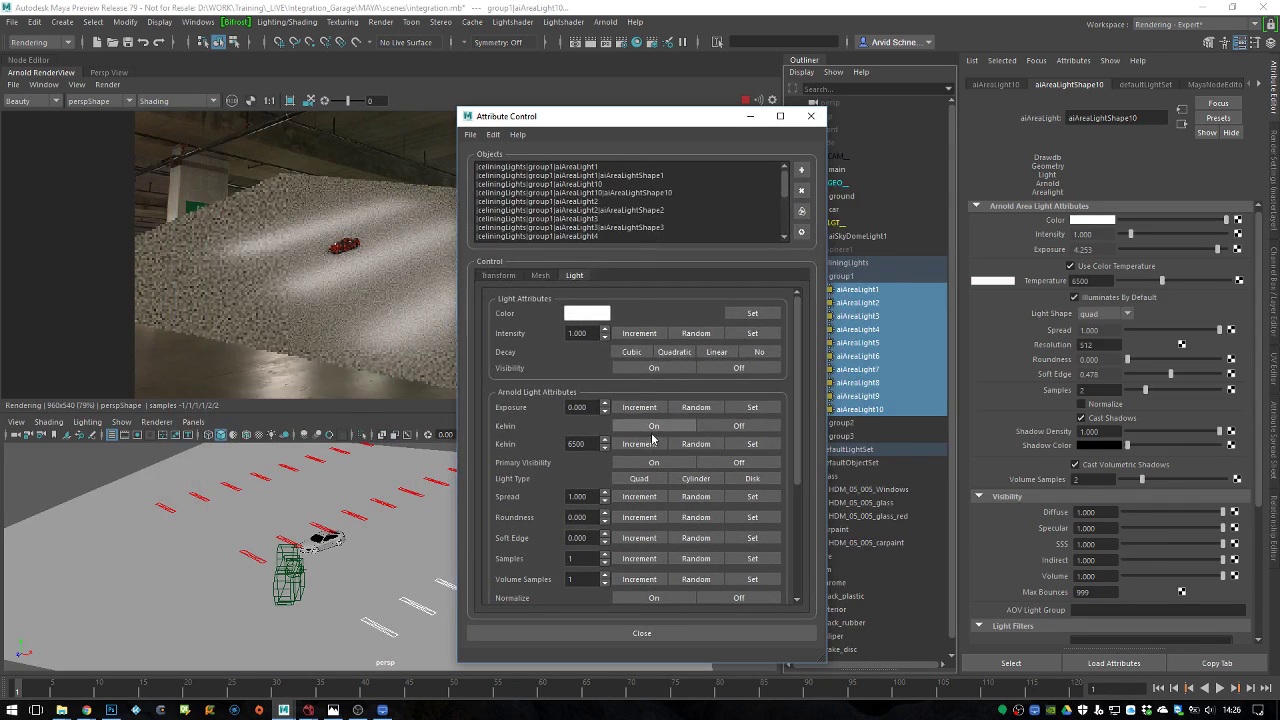
left_click(752, 444)
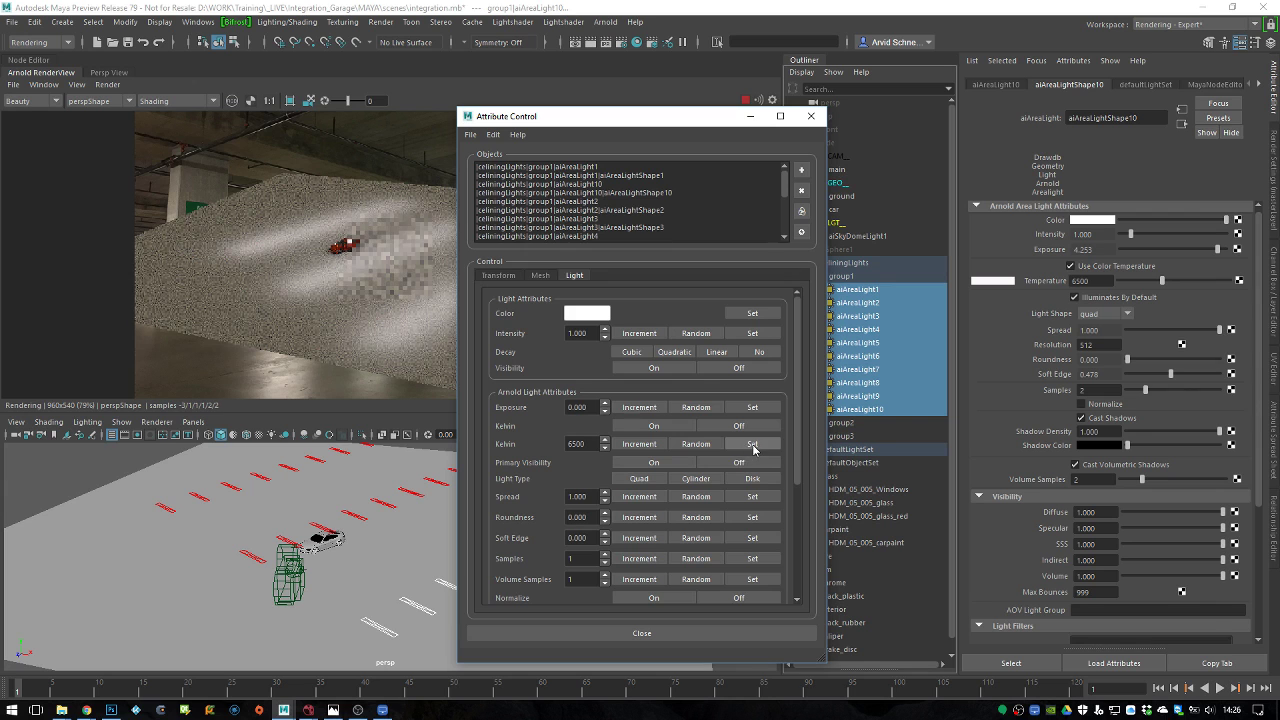
left_click(637, 444)
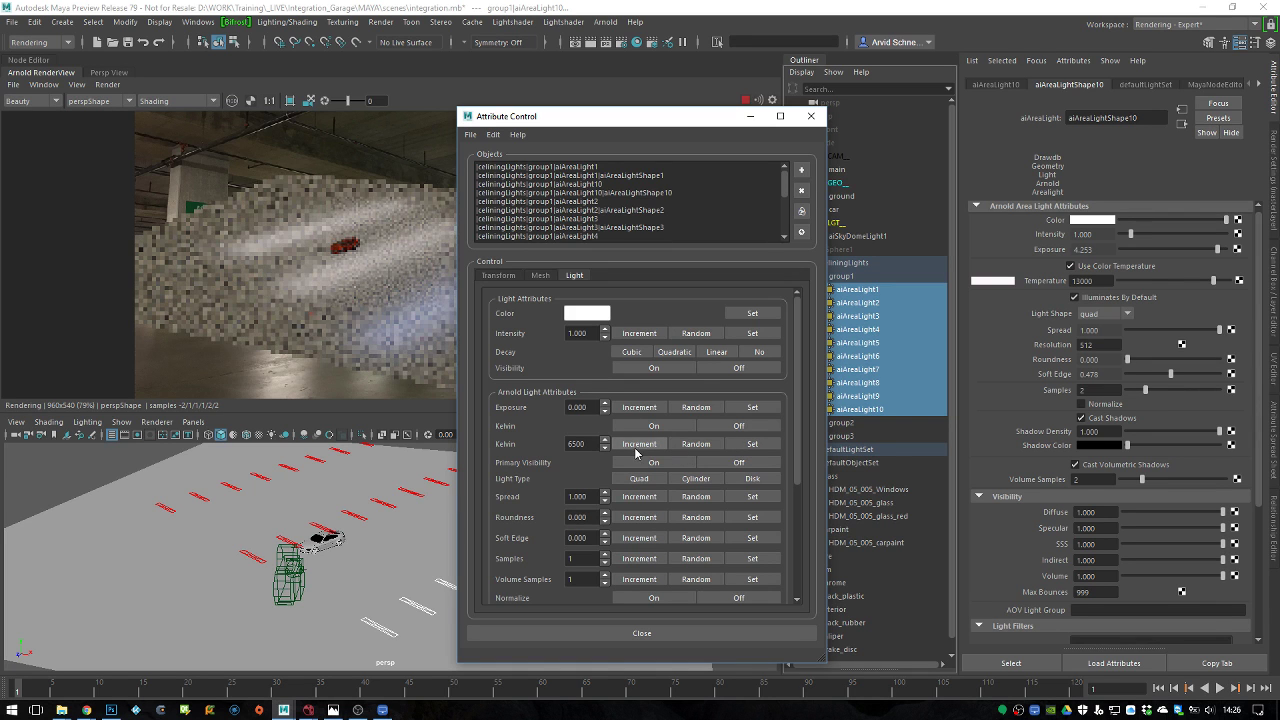
Reload Attribute Control with group1, group2 and group3 under celiningLights, and turn Kelvin on for all their lights
left_click_drag(657, 120, 559, 320)
left_click(811, 277)
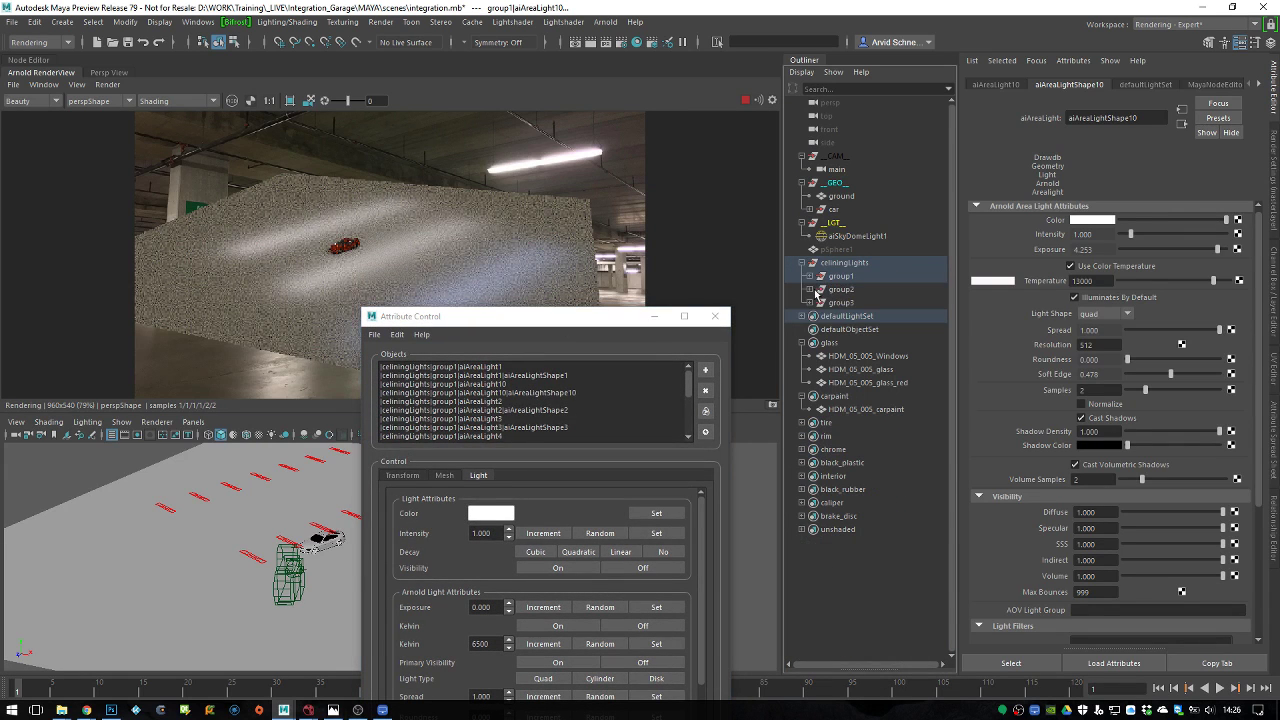
left_click(838, 302, "shift")
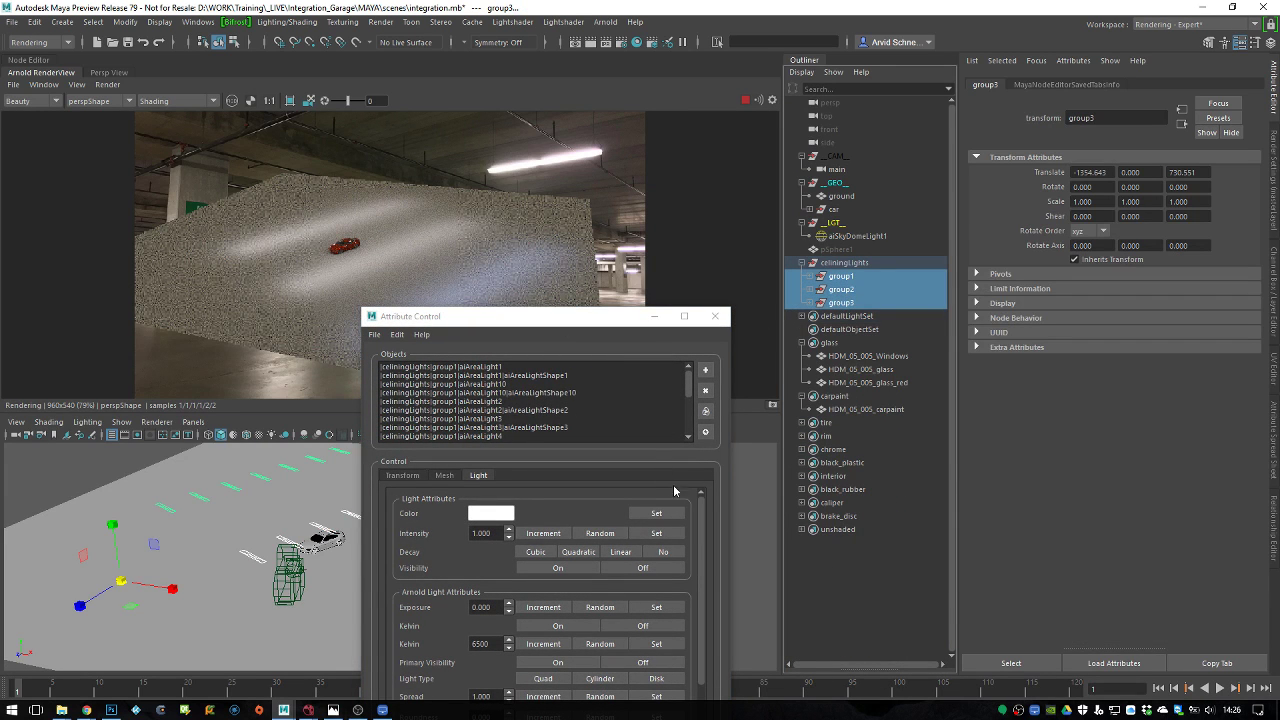
left_click(706, 414)
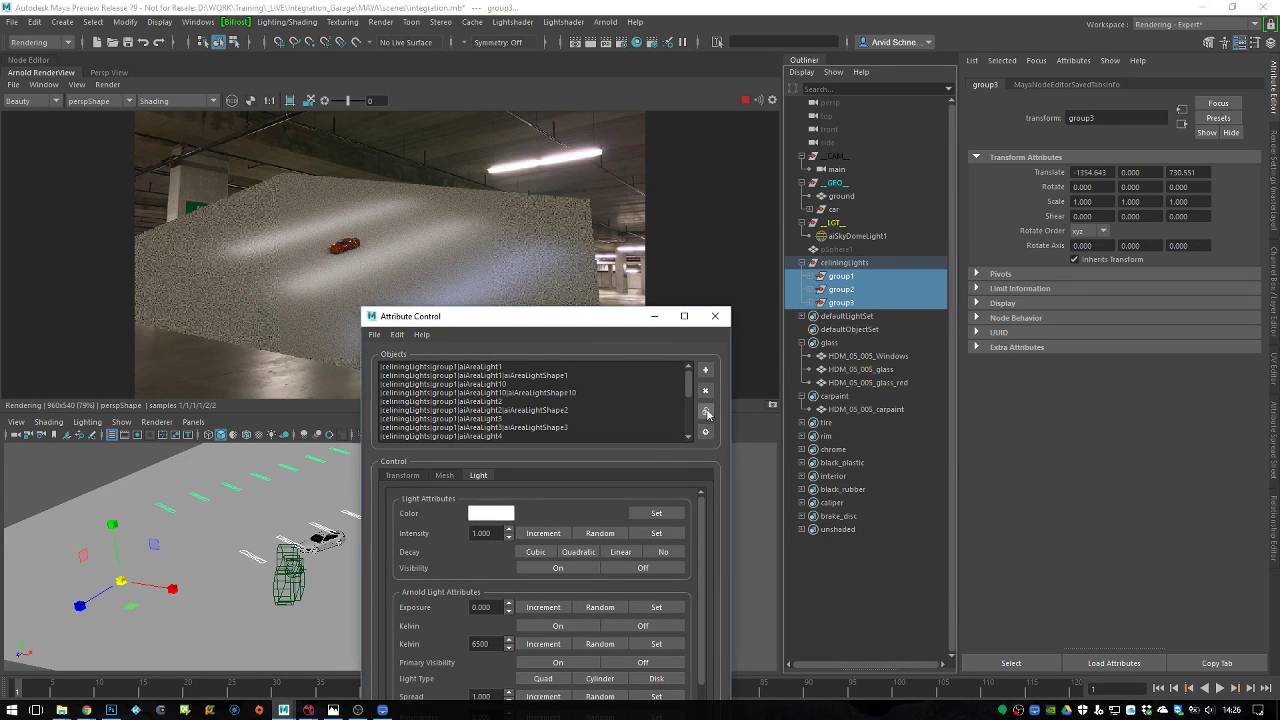
left_click_drag(586, 318, 710, 204)
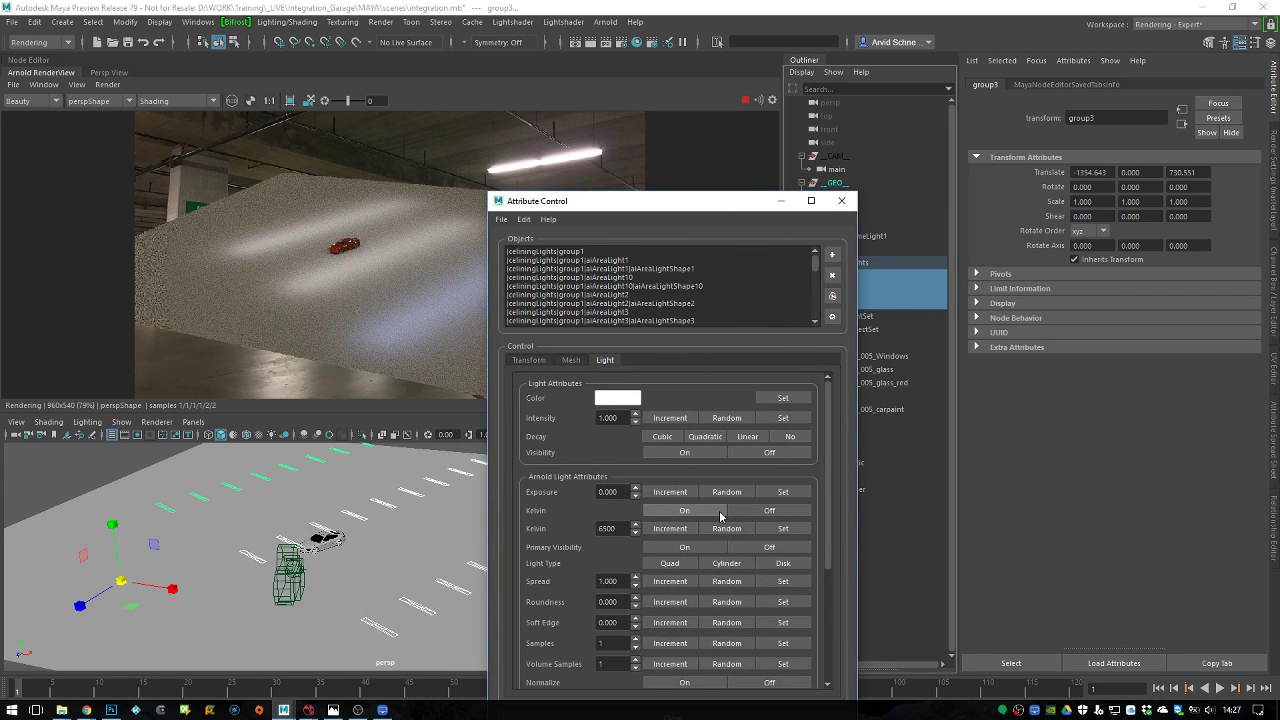
left_click(686, 511)
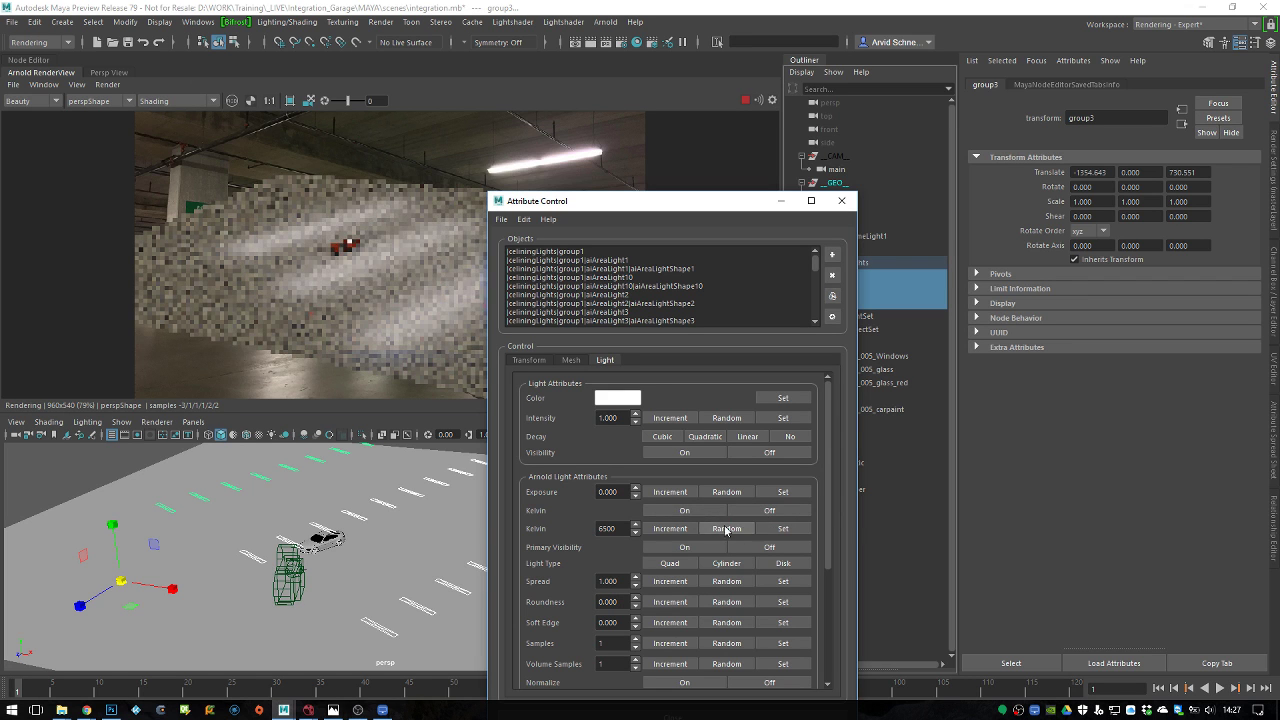
Set the Kelvin value of all ceiling lights to 5000
left_click(635, 532)
type("5")
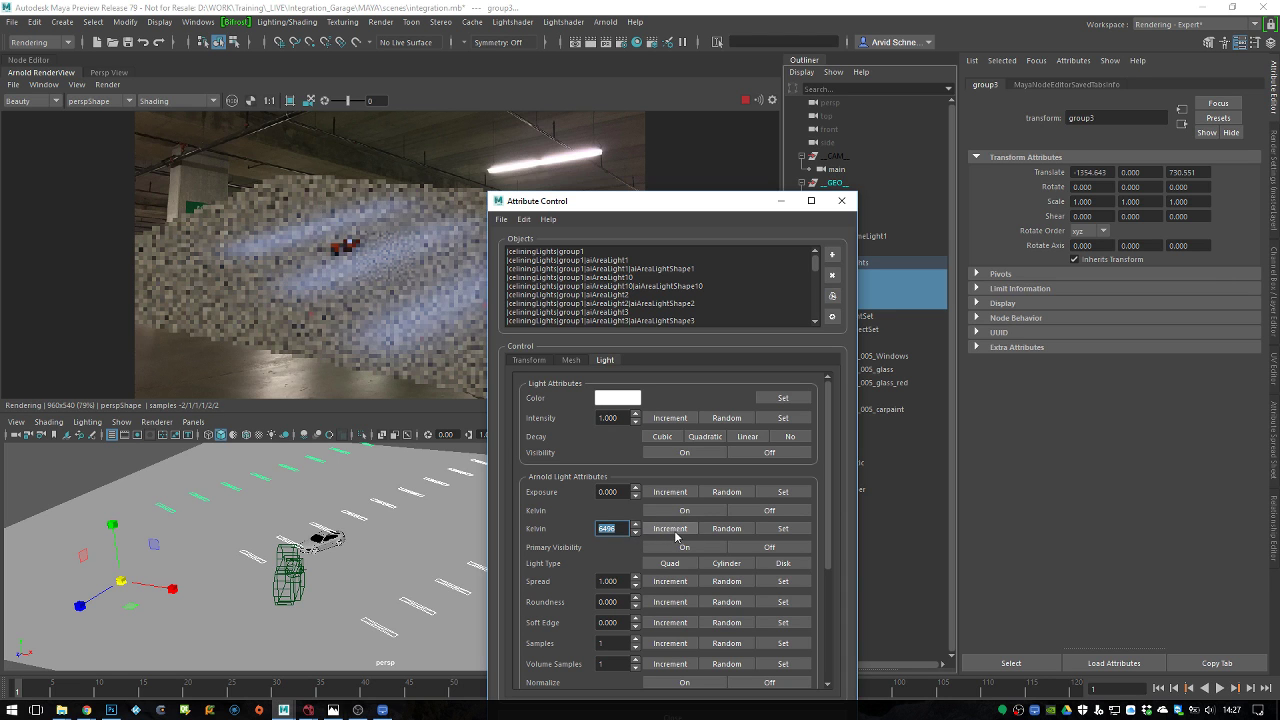
type("000")
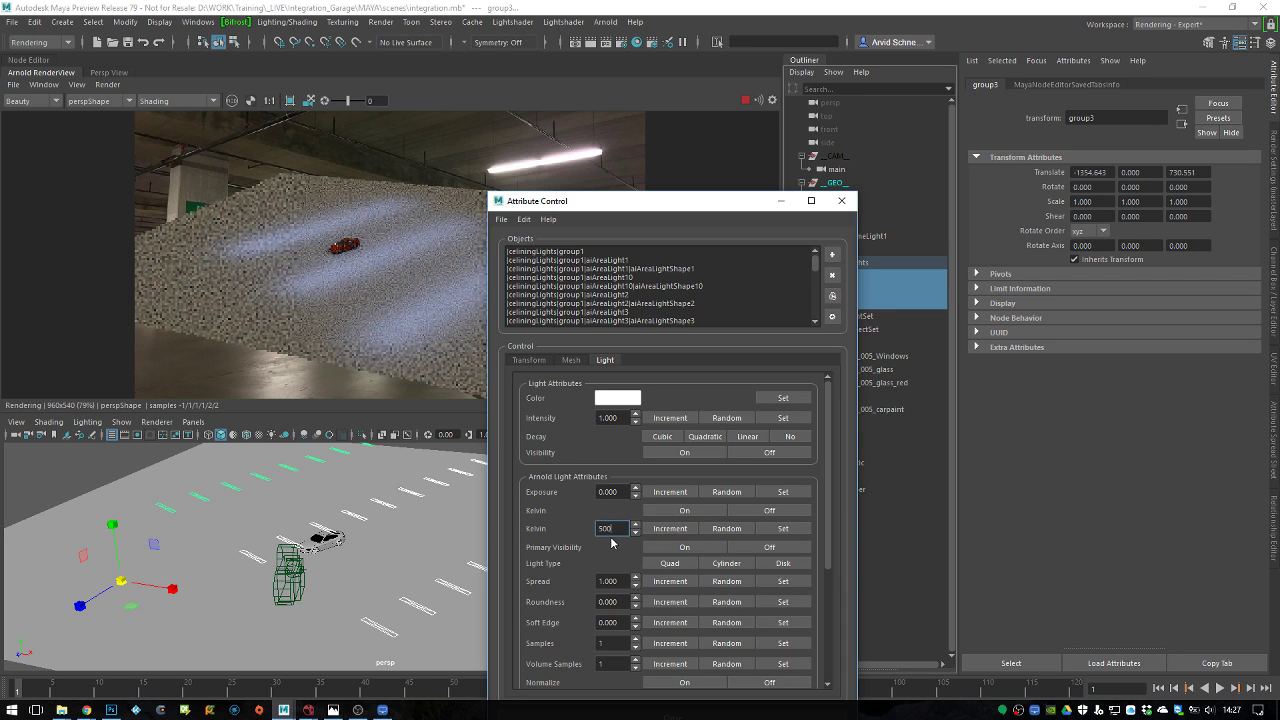
key("Return")
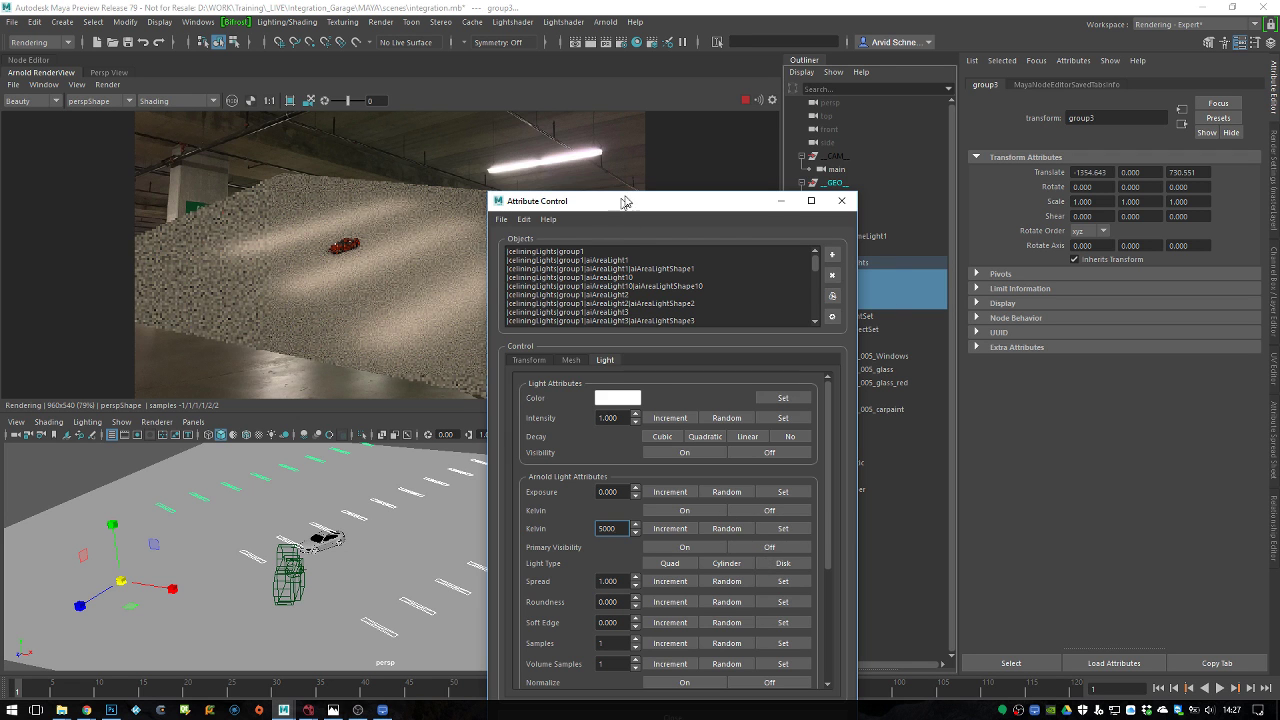
left_click_drag(646, 200, 731, 139)
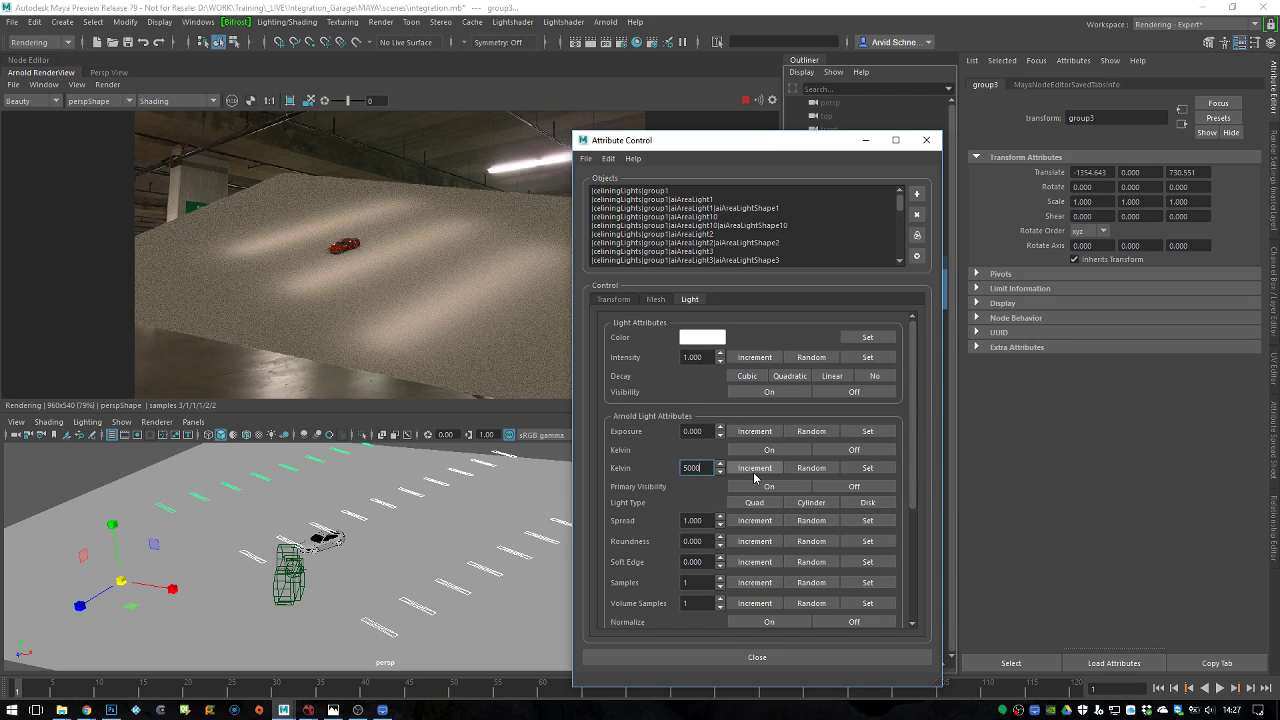
Randomize the Kelvin value of all ceiling lights between 5500 and 6000
left_click(812, 469)
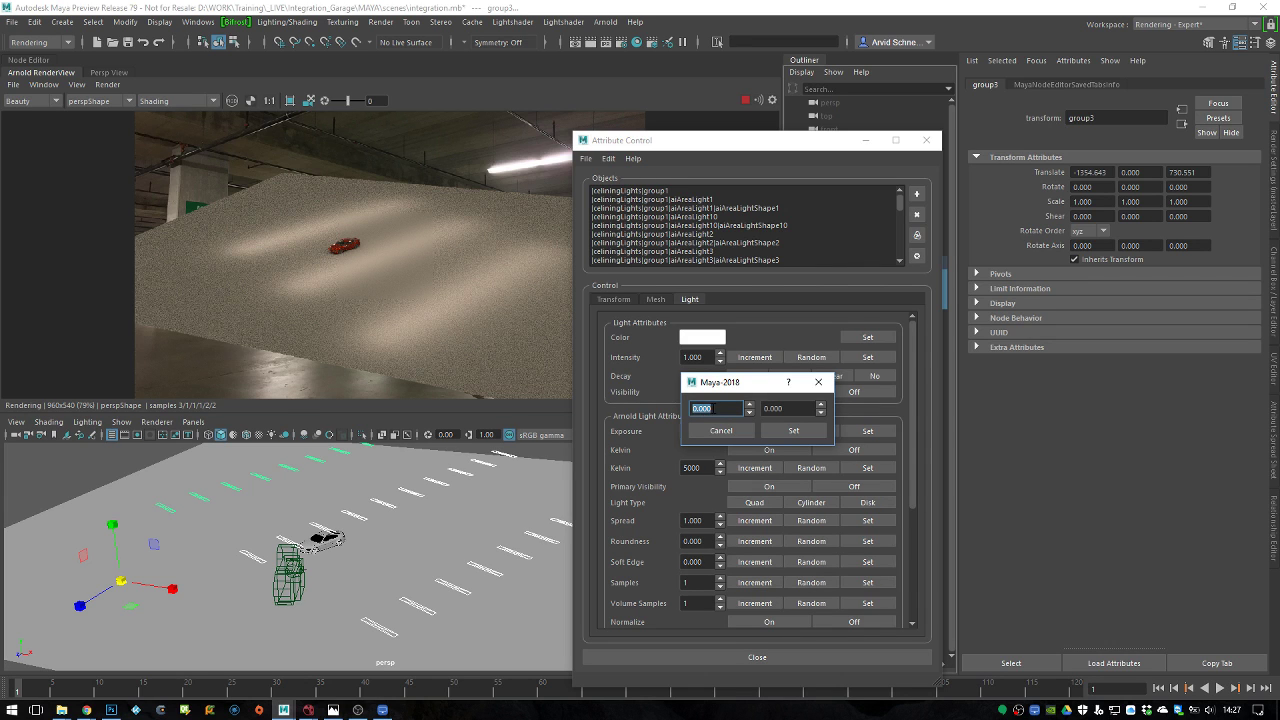
type("5500")
key("Tab")
type("6000")
left_click(785, 428)
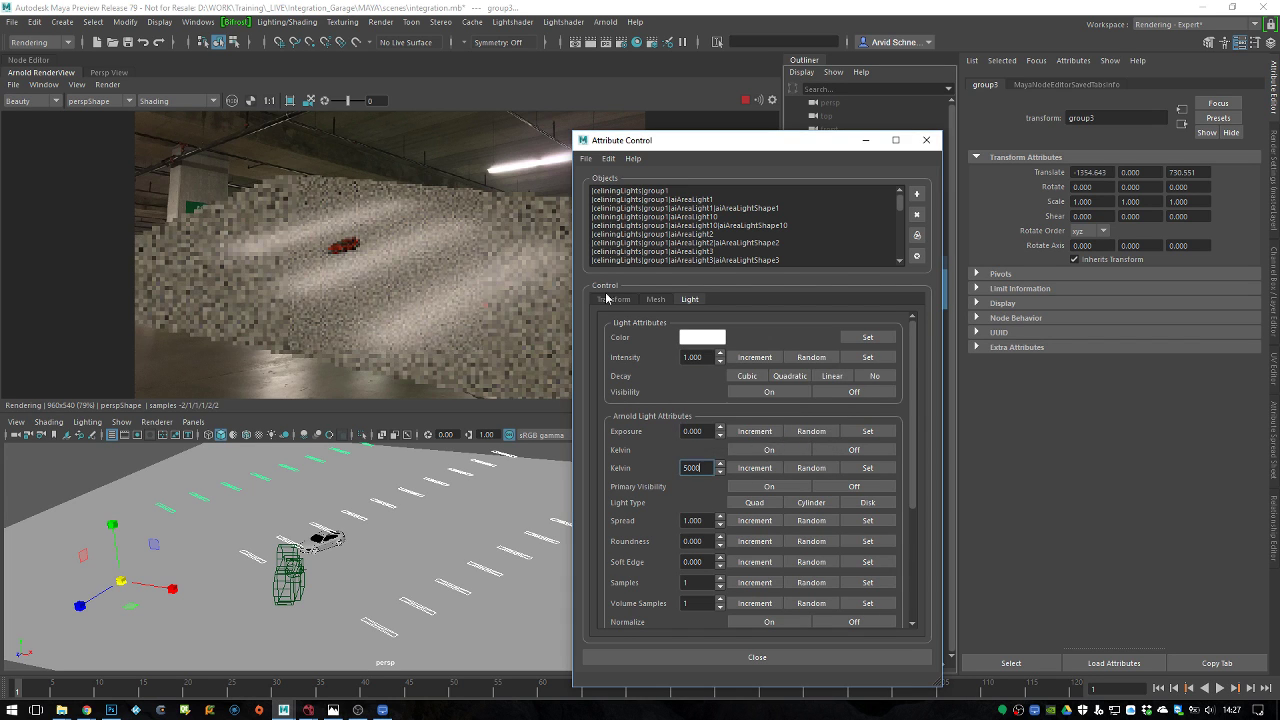
Check the color temperatures of several area lights in group1, including aiAreaLight1, aiAreaLight2 and aiAreaLight6
left_click_drag(740, 140, 522, 156)
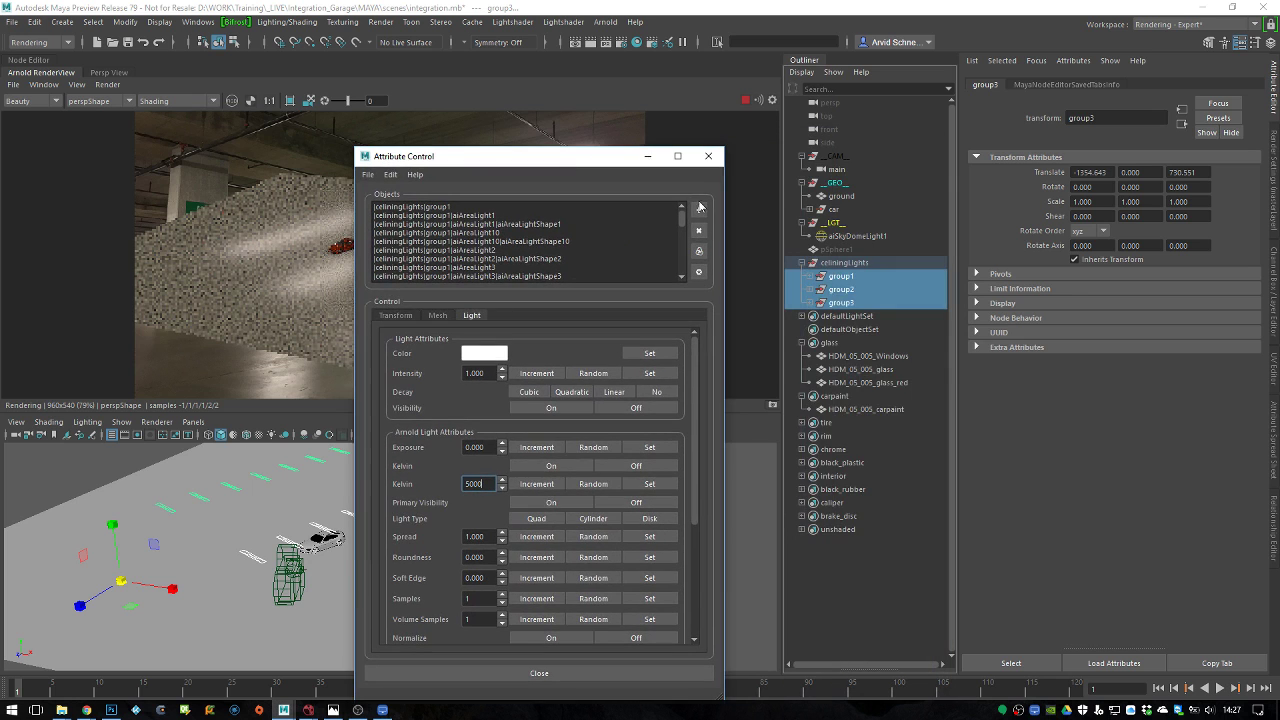
left_click(812, 277)
left_click(857, 289)
left_click(1058, 85)
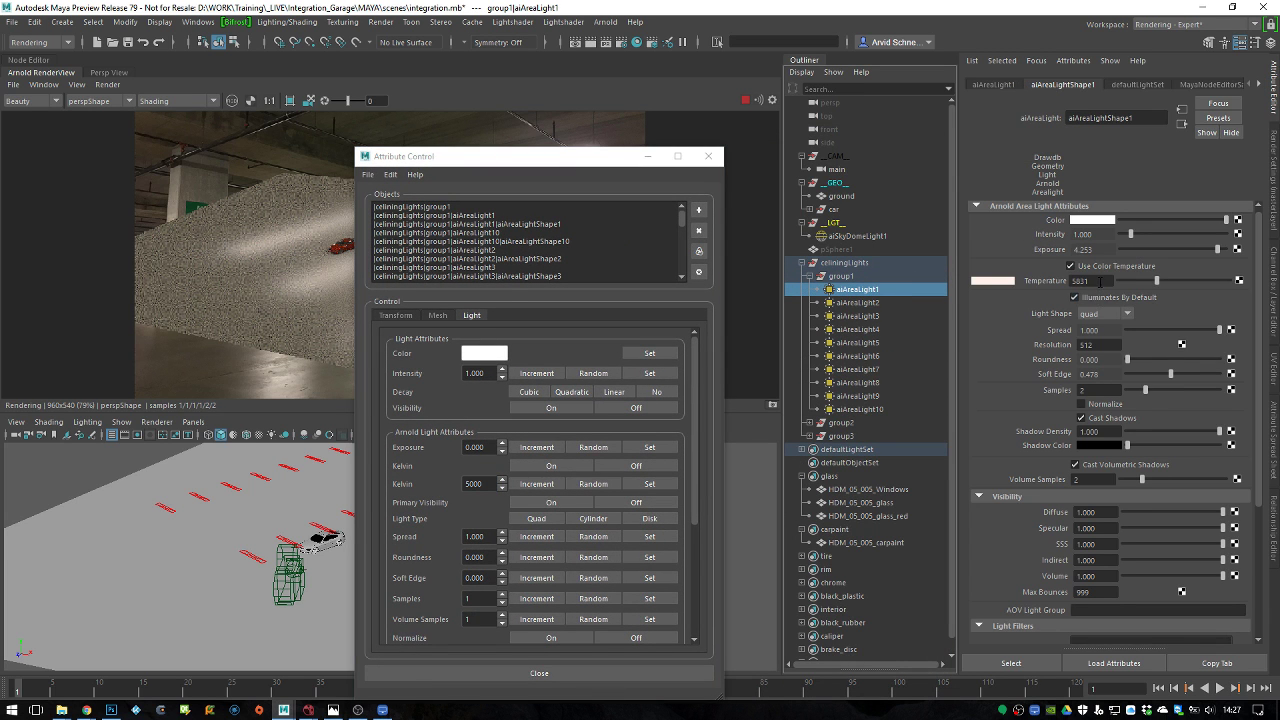
left_click(857, 302)
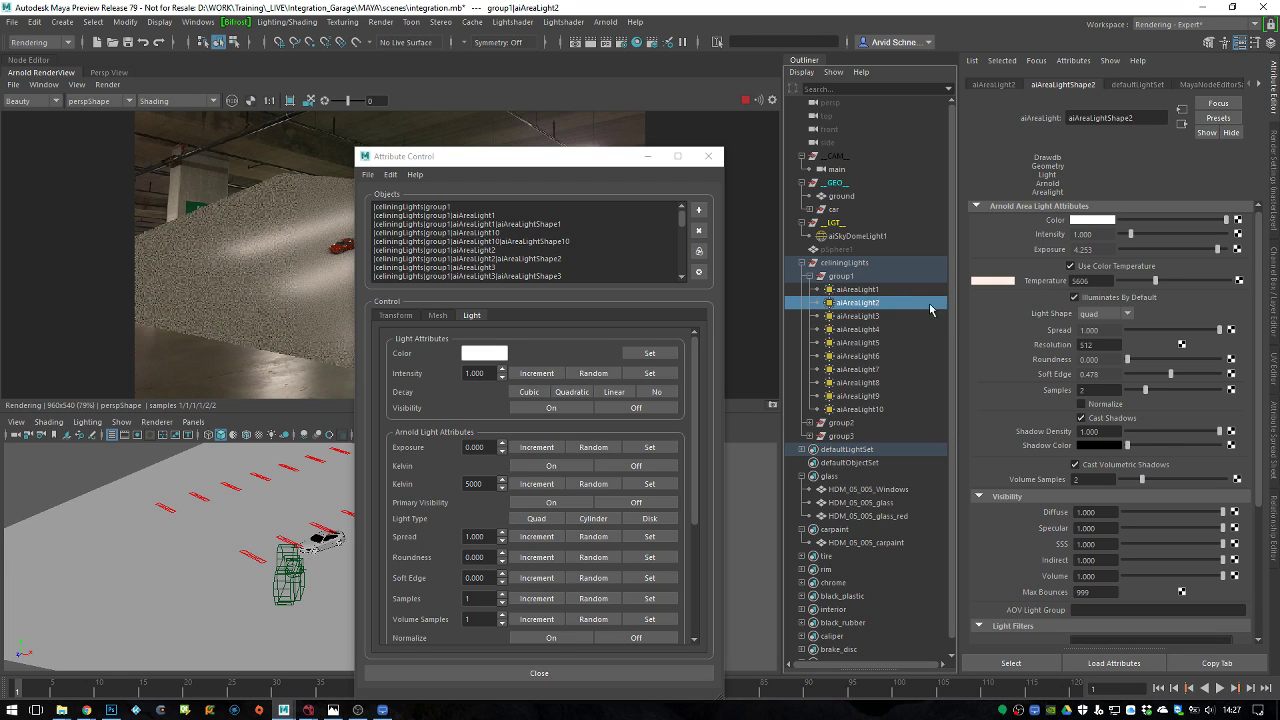
left_click(870, 316)
left_click(872, 360)
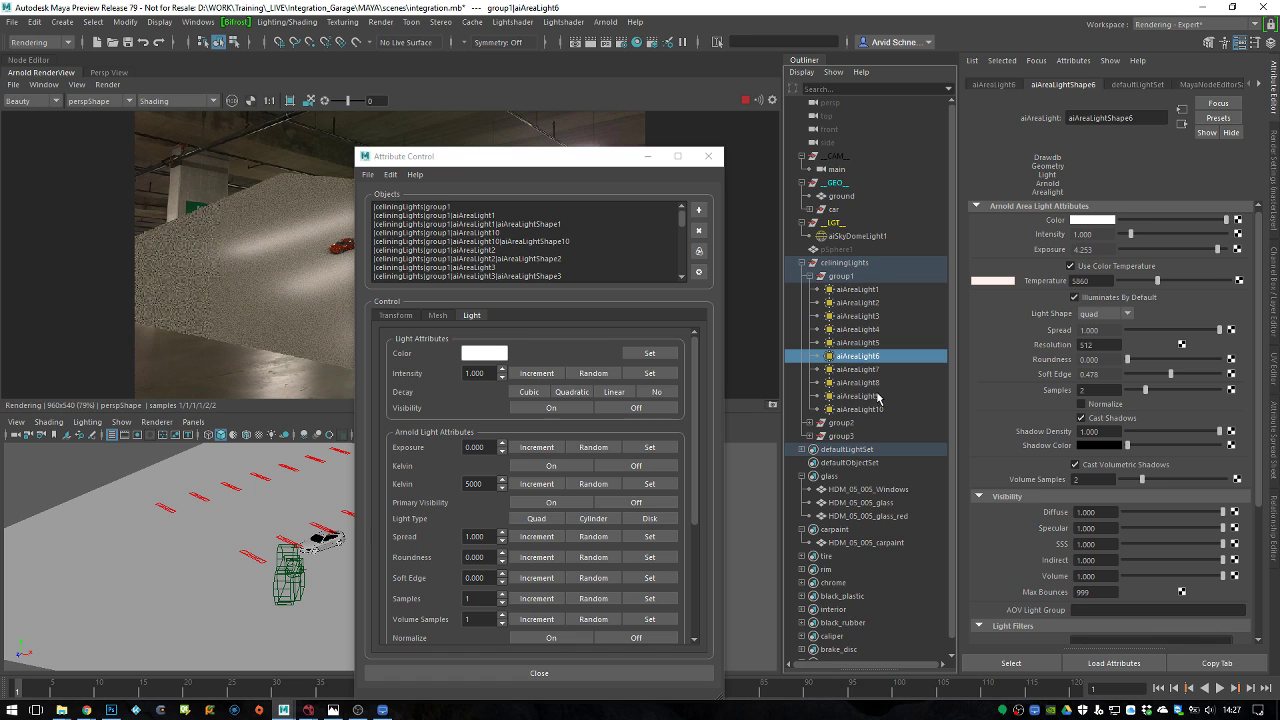
Randomize the exposure of all ceiling lights with Attribute Control, using a minimum of 4
left_click(520, 163)
left_click_drag(520, 163, 718, 128)
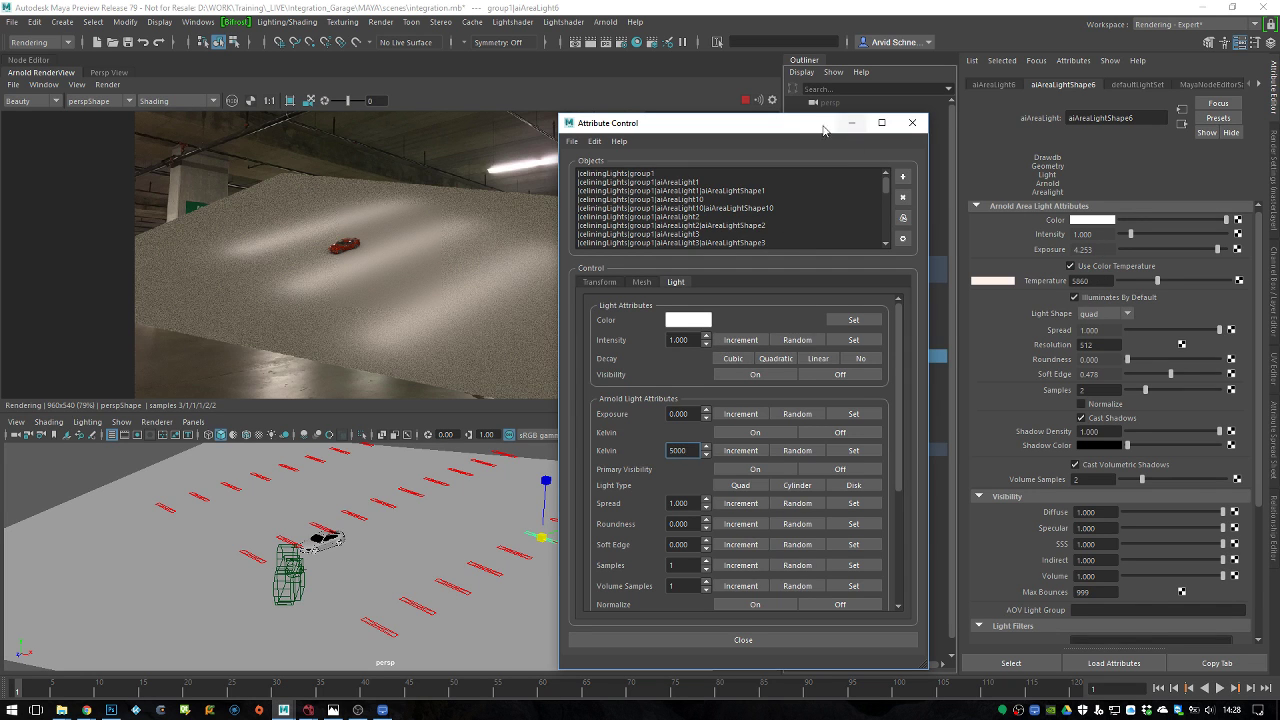
left_click_drag(830, 126, 783, 126)
left_click(1073, 250)
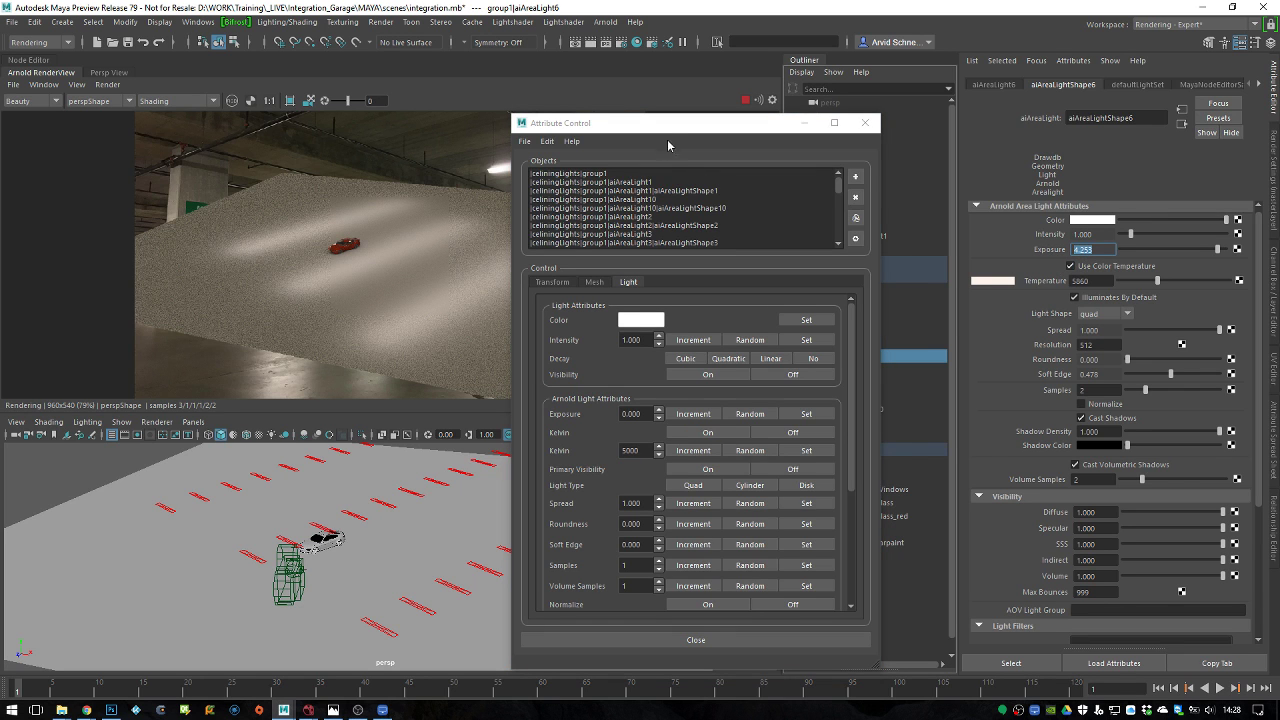
left_click_drag(668, 128, 710, 112)
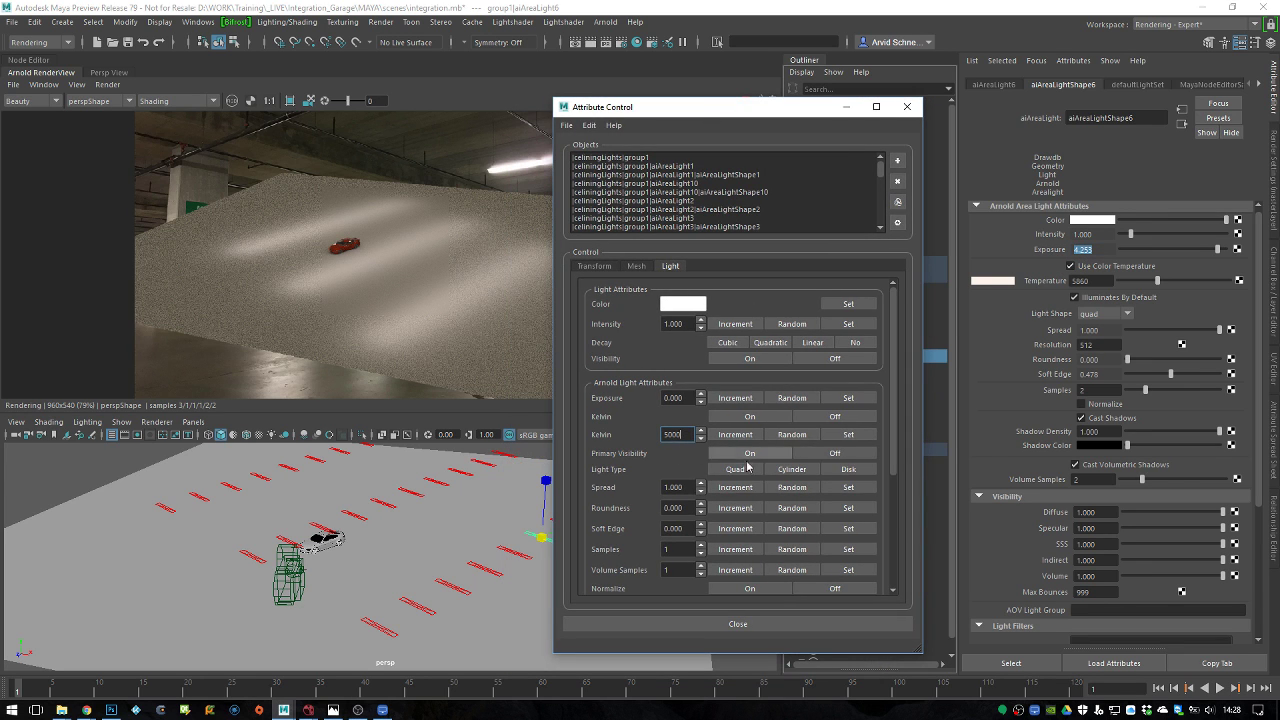
left_click(791, 398)
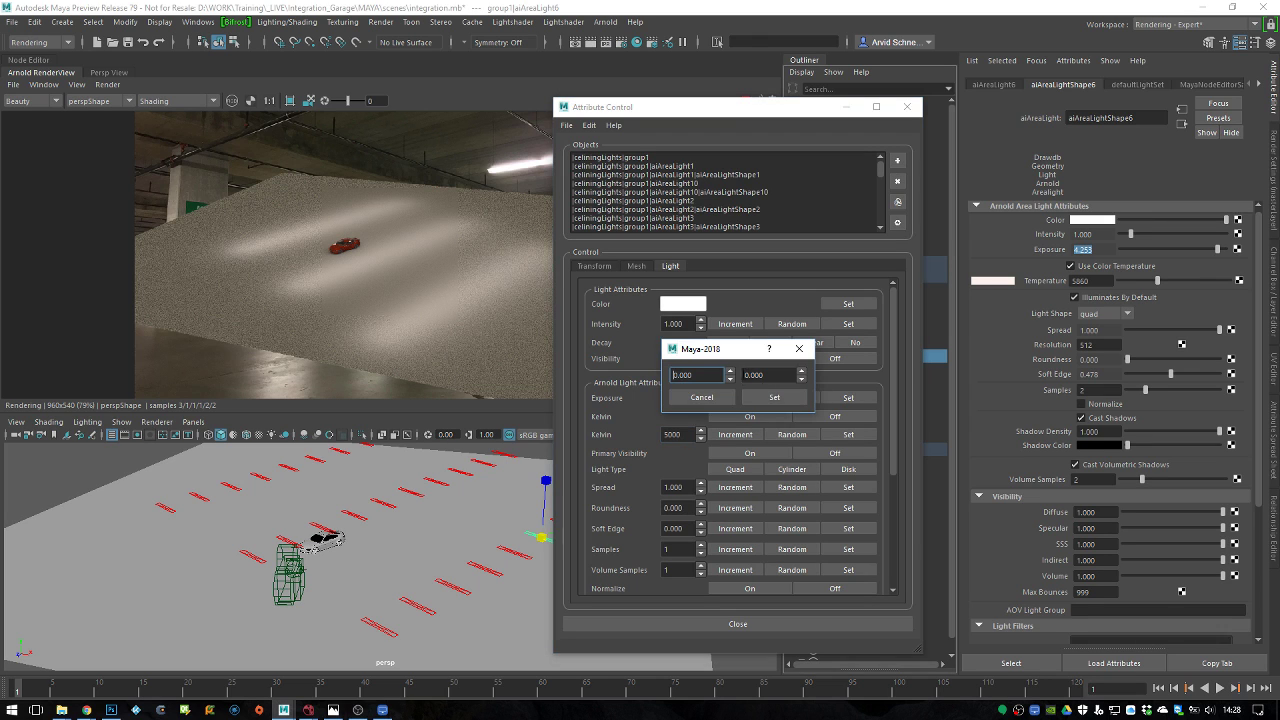
double_click(700, 374)
type("4")
double_click(766, 375)
type("4.40")
type("5")
left_click(771, 399)
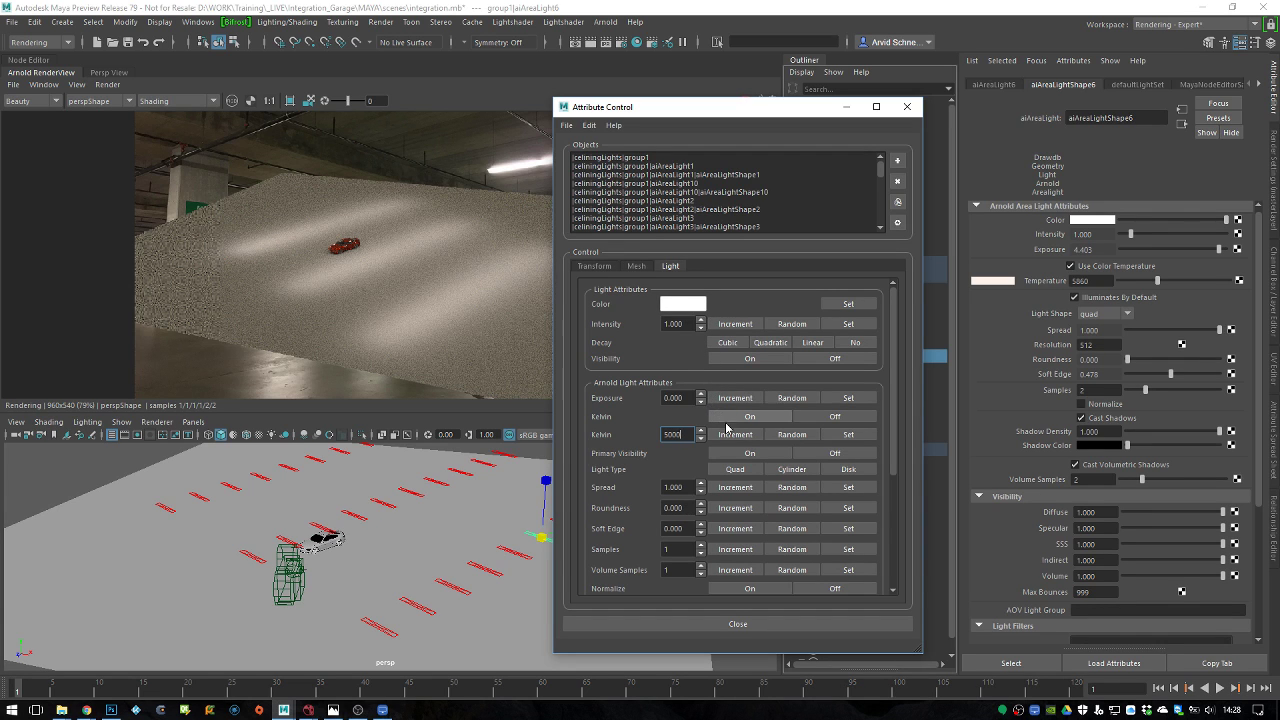
Try incrementing the exposure of all ceiling lights by 0.5, reverse the increment, and close Attribute Control
scroll(648, 376, "down", 3)
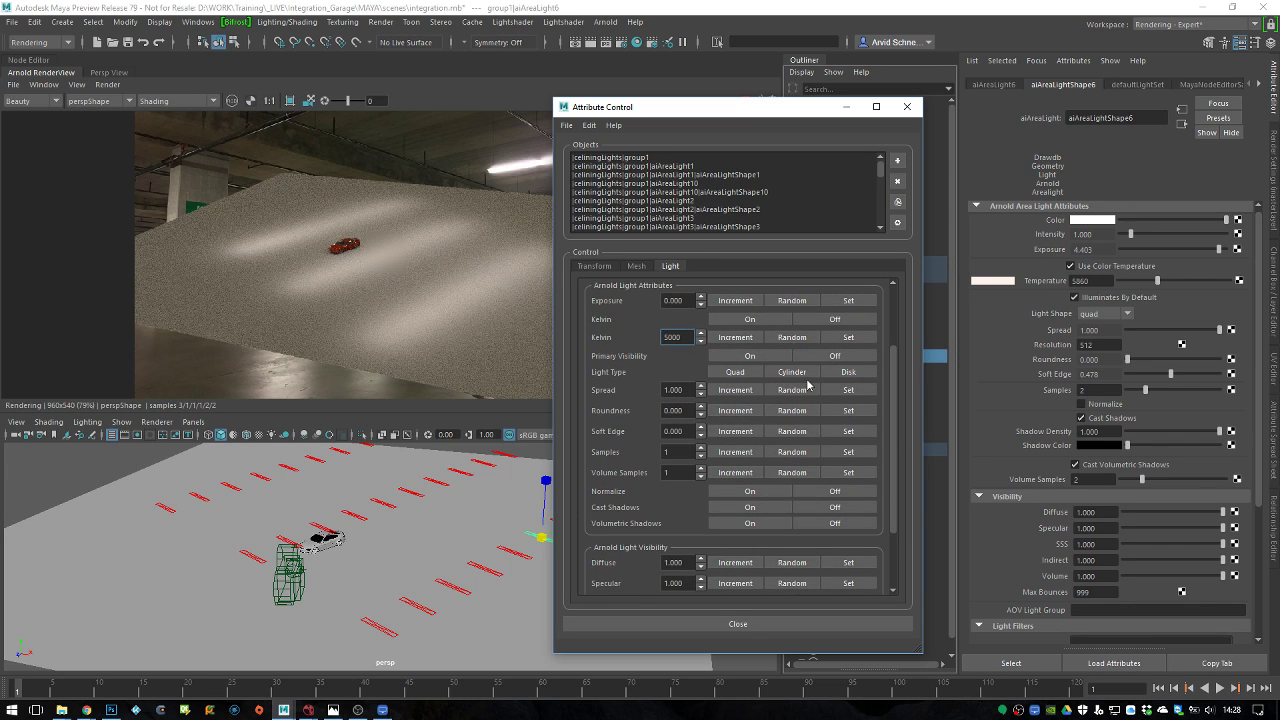
scroll(894, 377, "down", 1)
left_click_drag(894, 377, 899, 318)
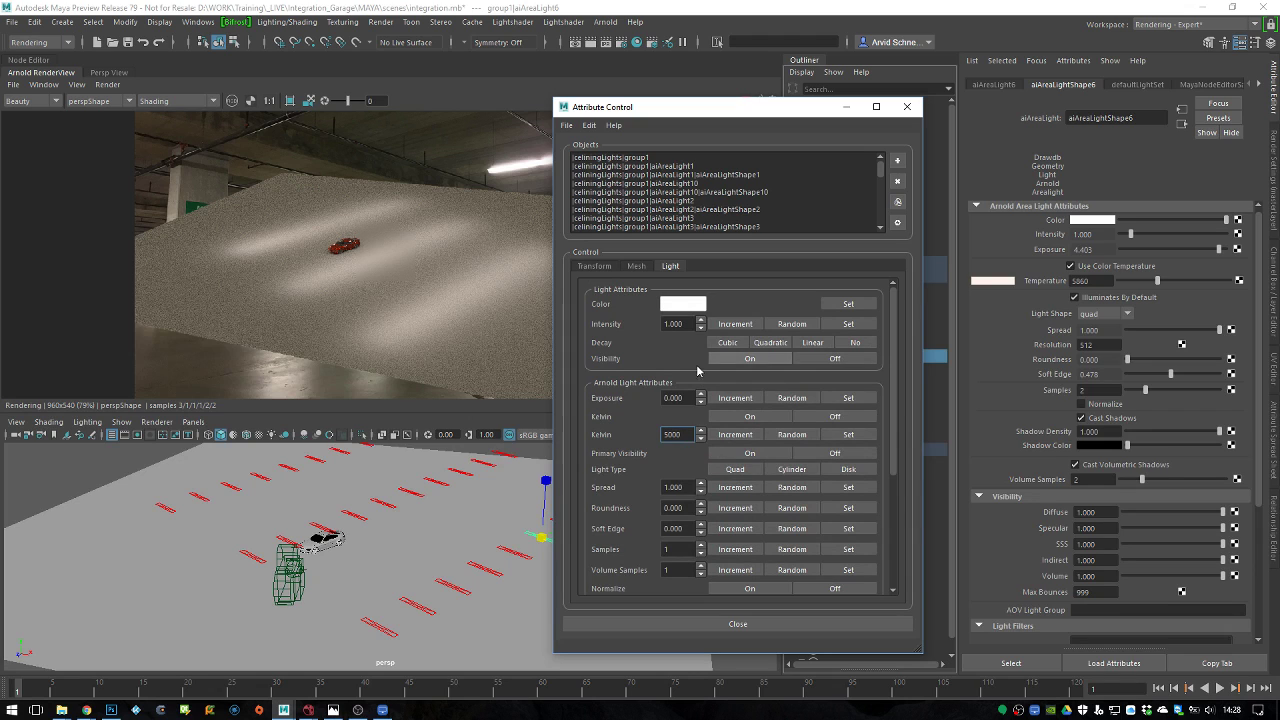
left_click(673, 398)
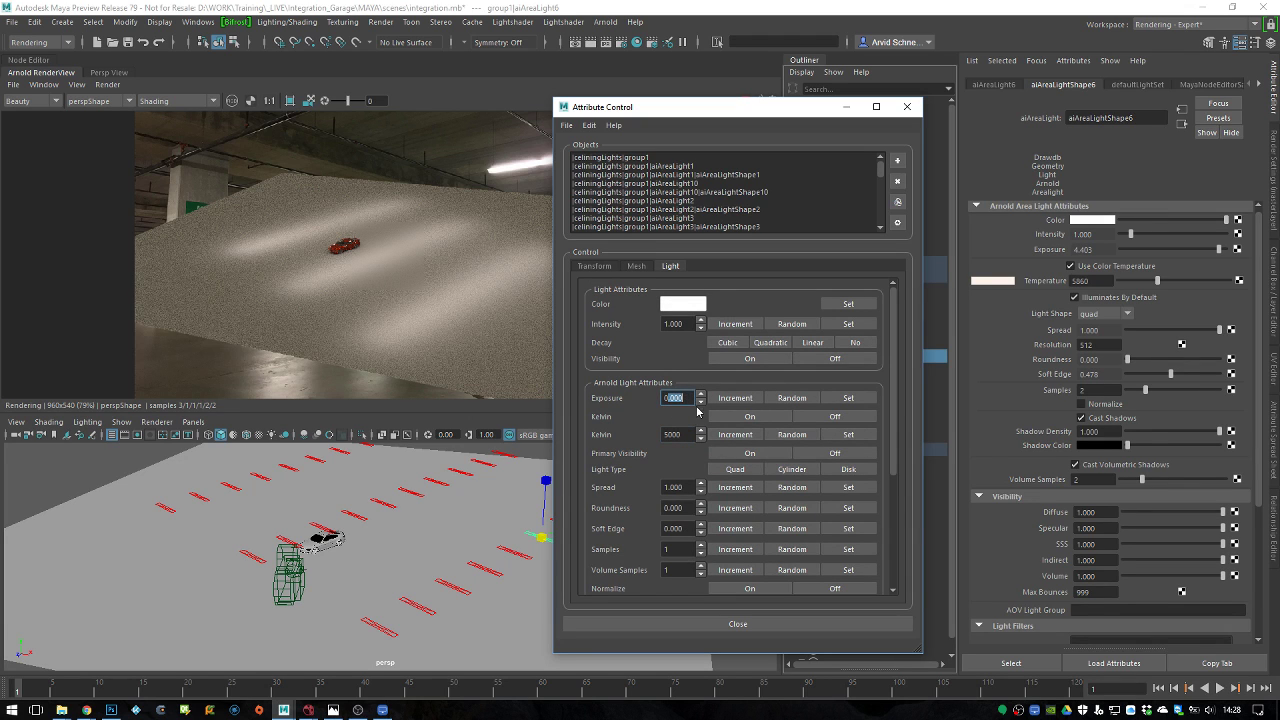
left_click(735, 398)
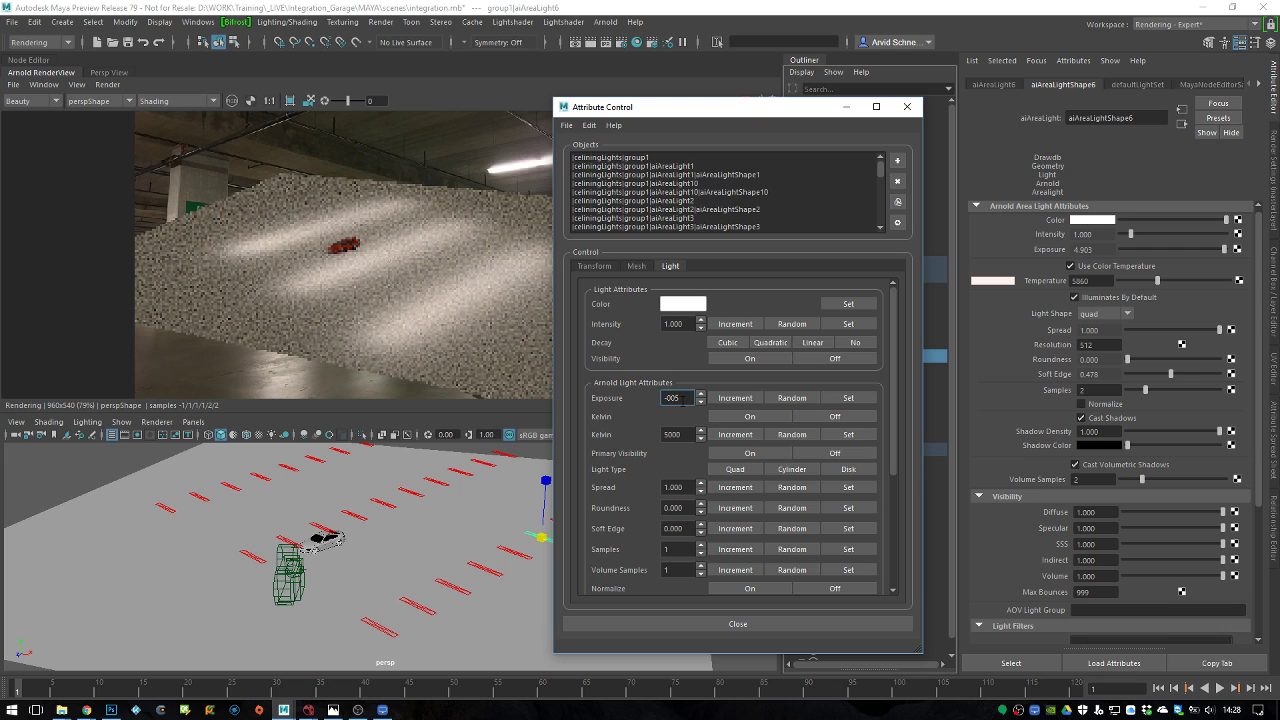
type("5")
left_click(734, 399)
left_click(727, 402)
left_click(730, 400)
left_click(730, 400)
left_click(907, 106)
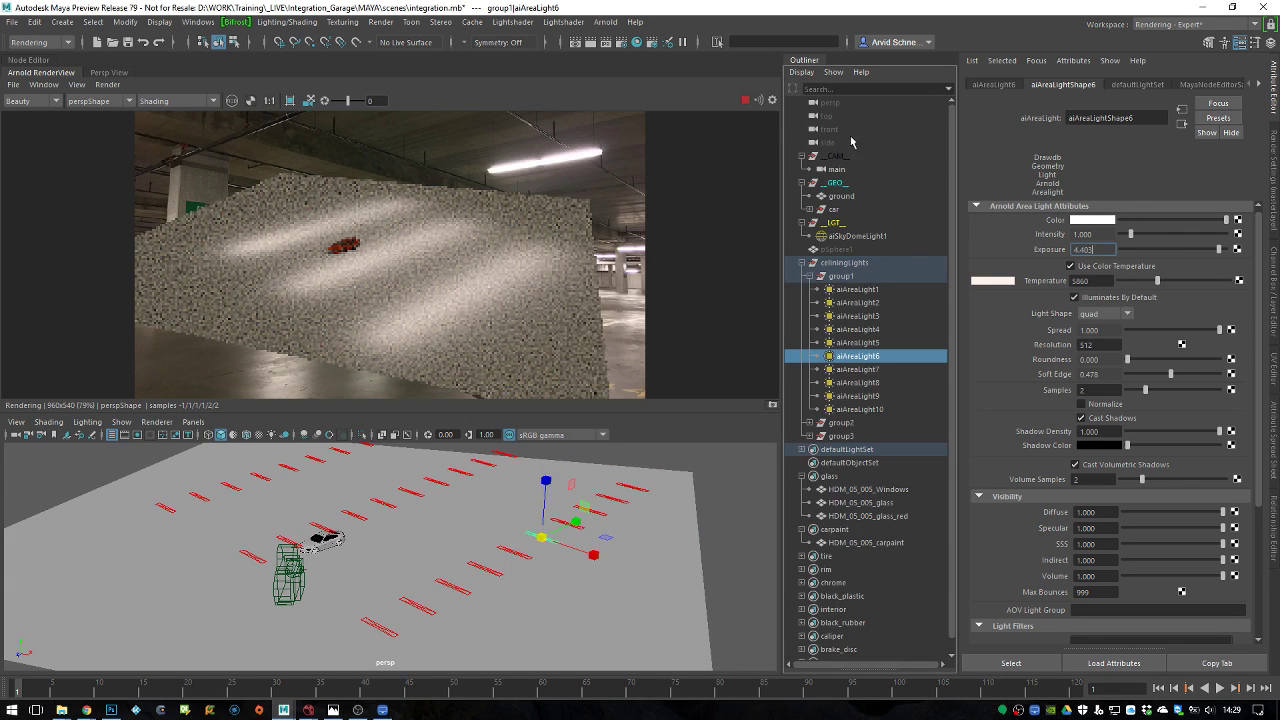
Update the full scene in the Arnold render view and save the scene file
left_click(108, 84)
left_click(152, 187)
left_click(127, 42)
Switch the Arnold render view to the main camera and update the full scene
left_click(107, 84)
left_click(76, 84)
left_click(153, 98)
left_click(107, 84)
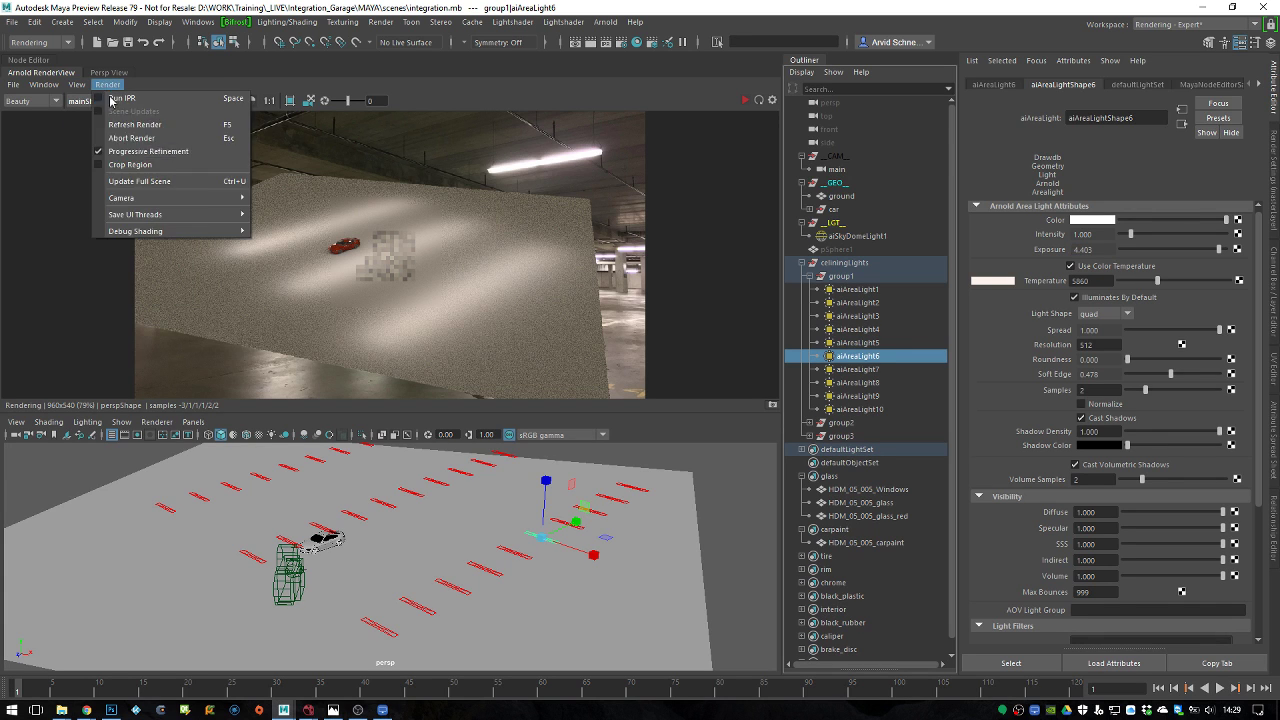
left_click(140, 181)
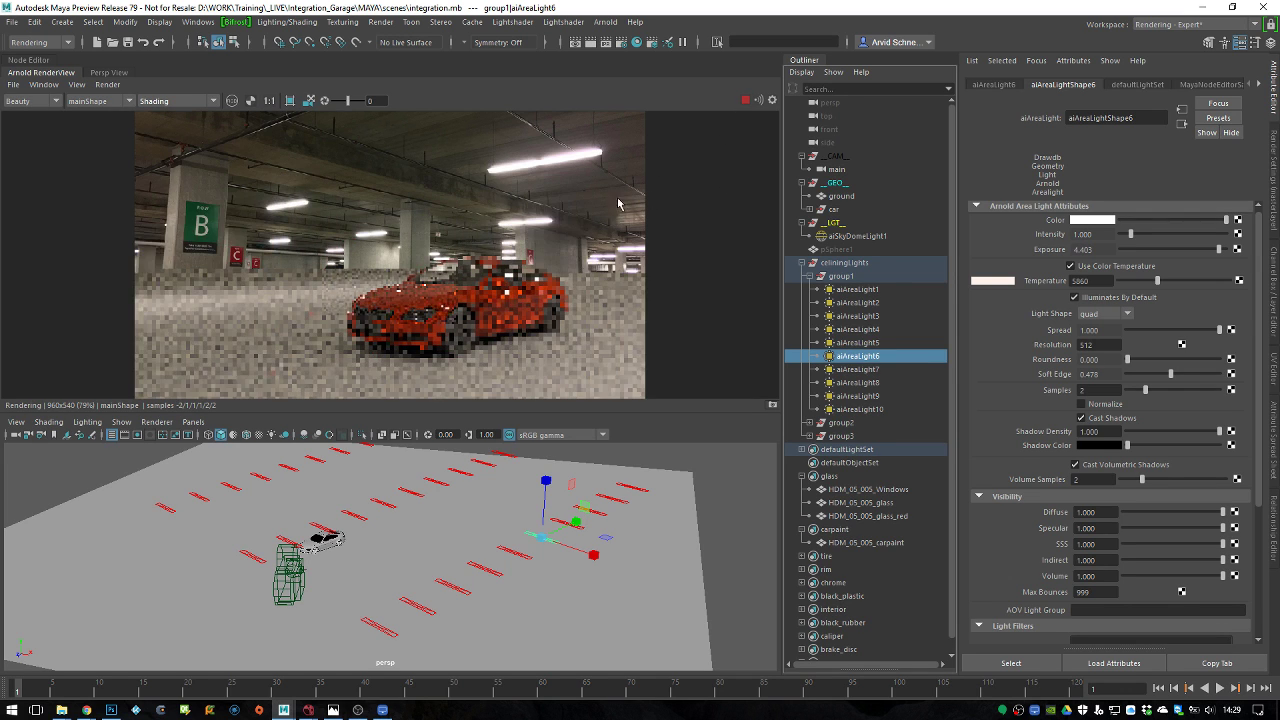
Restrict the Arnold render to a crop region around the whole car
left_click(270, 101)
scroll(600, 163, "up", 3)
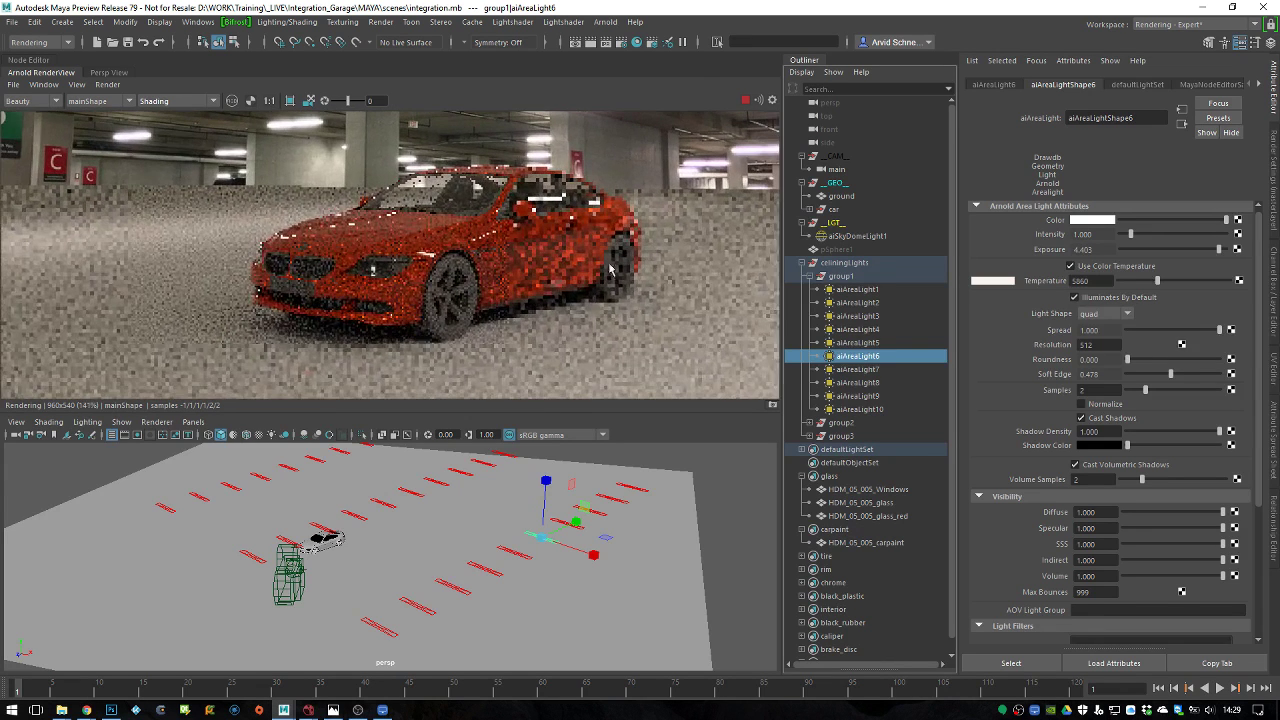
left_click_drag(624, 130, 150, 367)
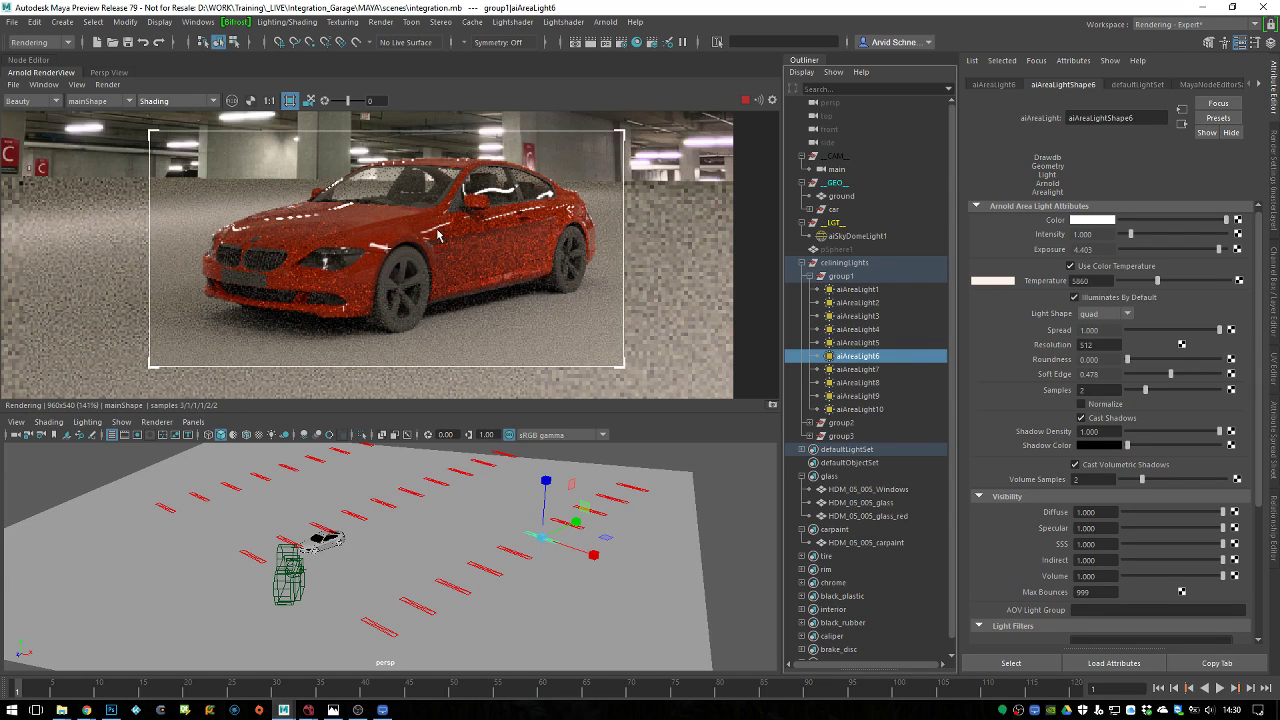
Collapse the ceiling lights group, expand the tire set and select its four tire meshes
left_click(801, 264)
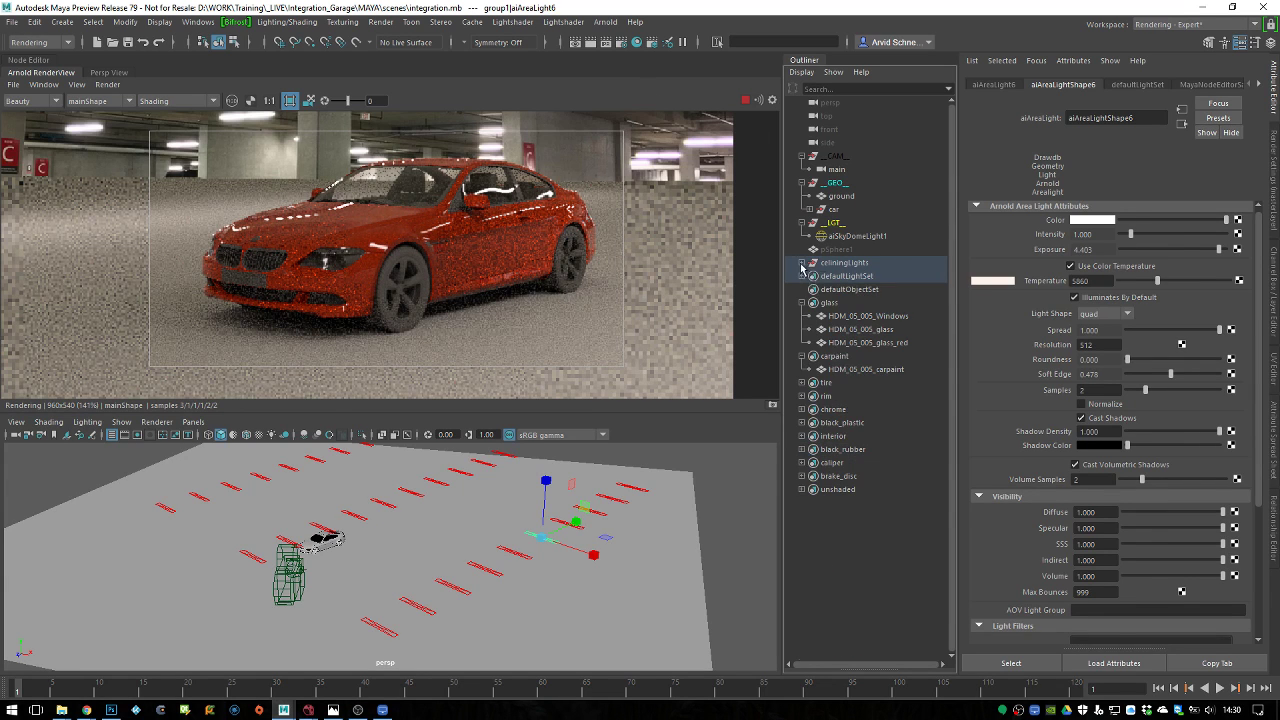
left_click(802, 397)
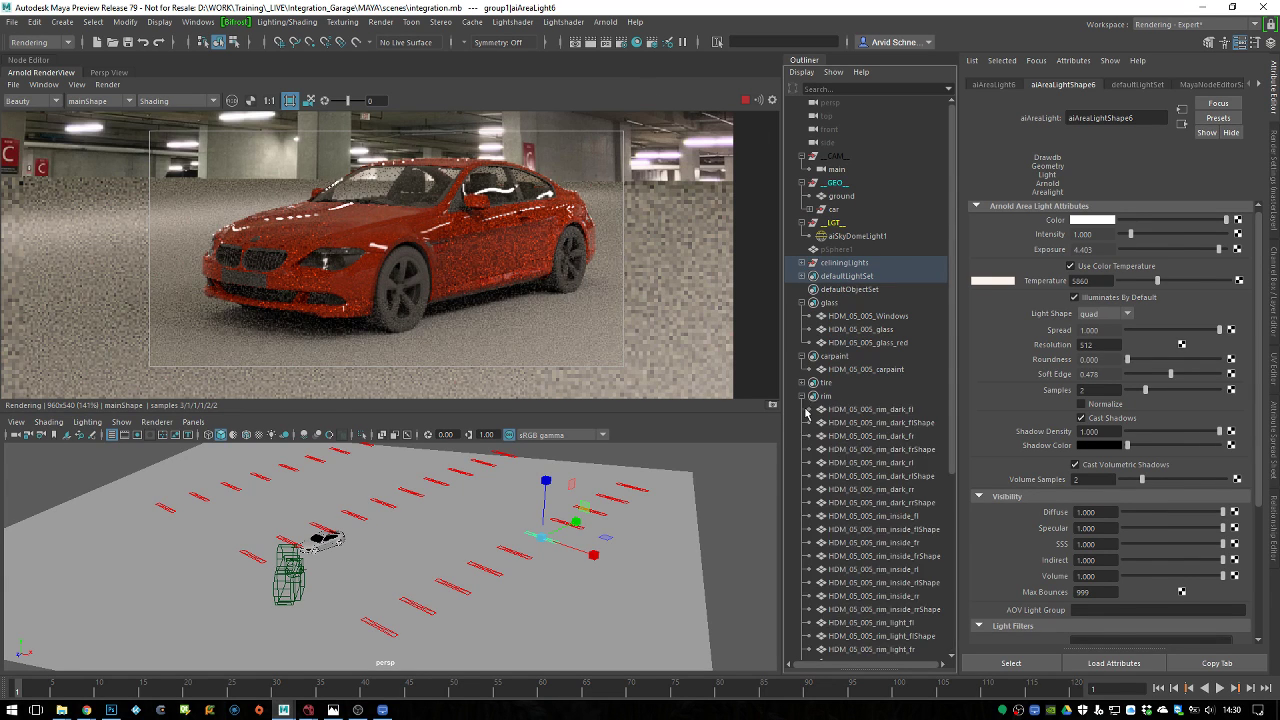
left_click(802, 397)
left_click(802, 397)
left_click(801, 383)
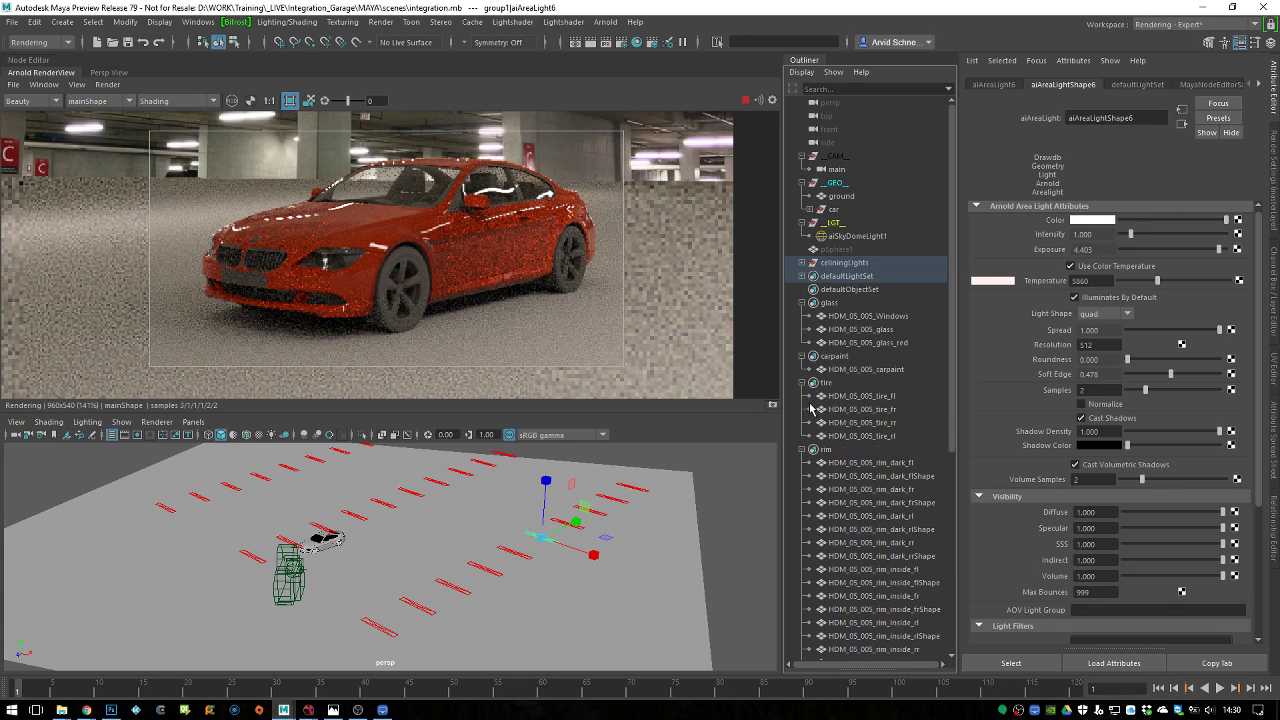
left_click_drag(844, 397, 842, 440)
Narrow the render region to the front wheel and frame that wheel closely in the perspective viewport
left_click_drag(352, 362, 452, 236)
left_click(269, 100)
scroll(192, 266, "up", 3)
scroll(663, 360, "up", 3)
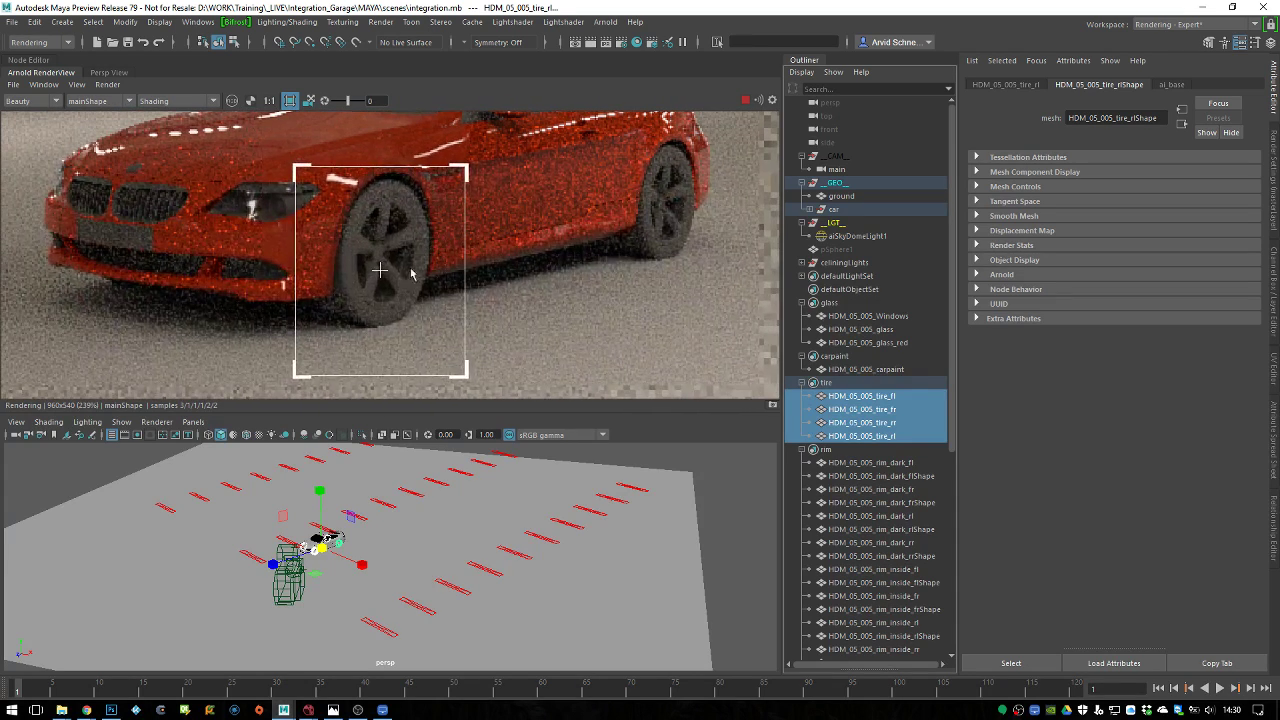
key("f")
scroll(466, 592, "up", 5)
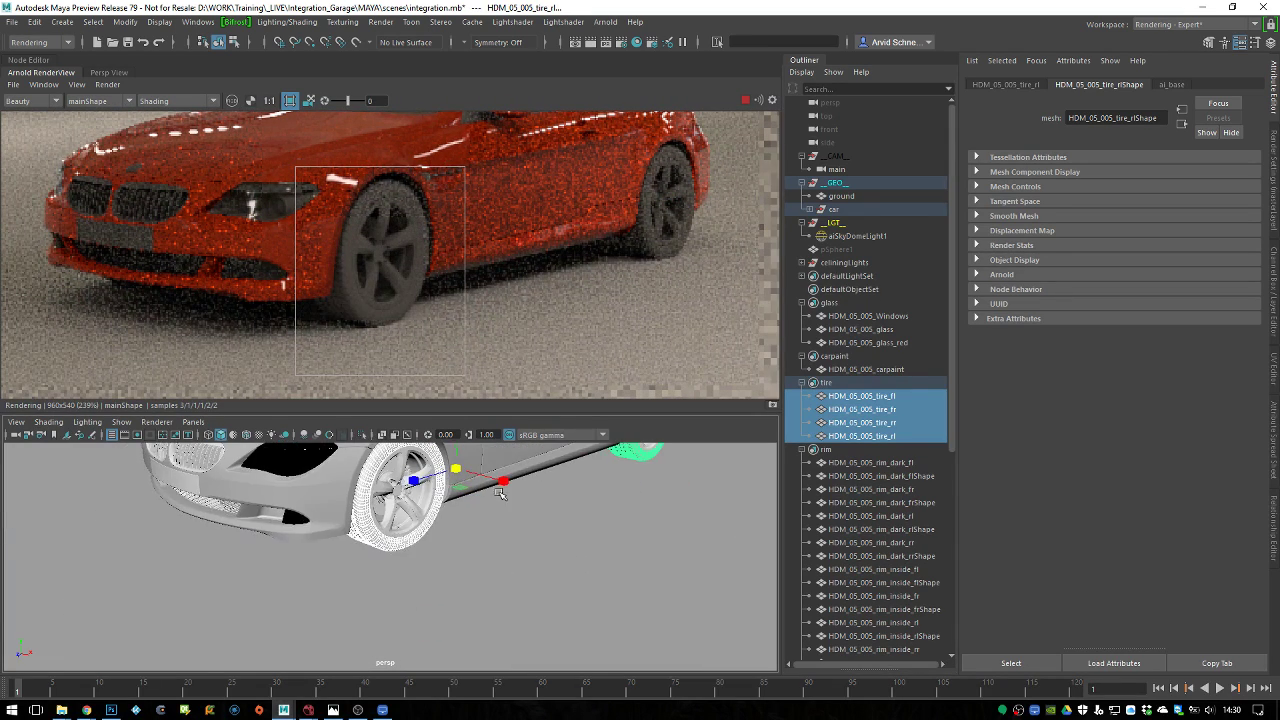
left_click_drag(425, 536, 386, 589, "alt")
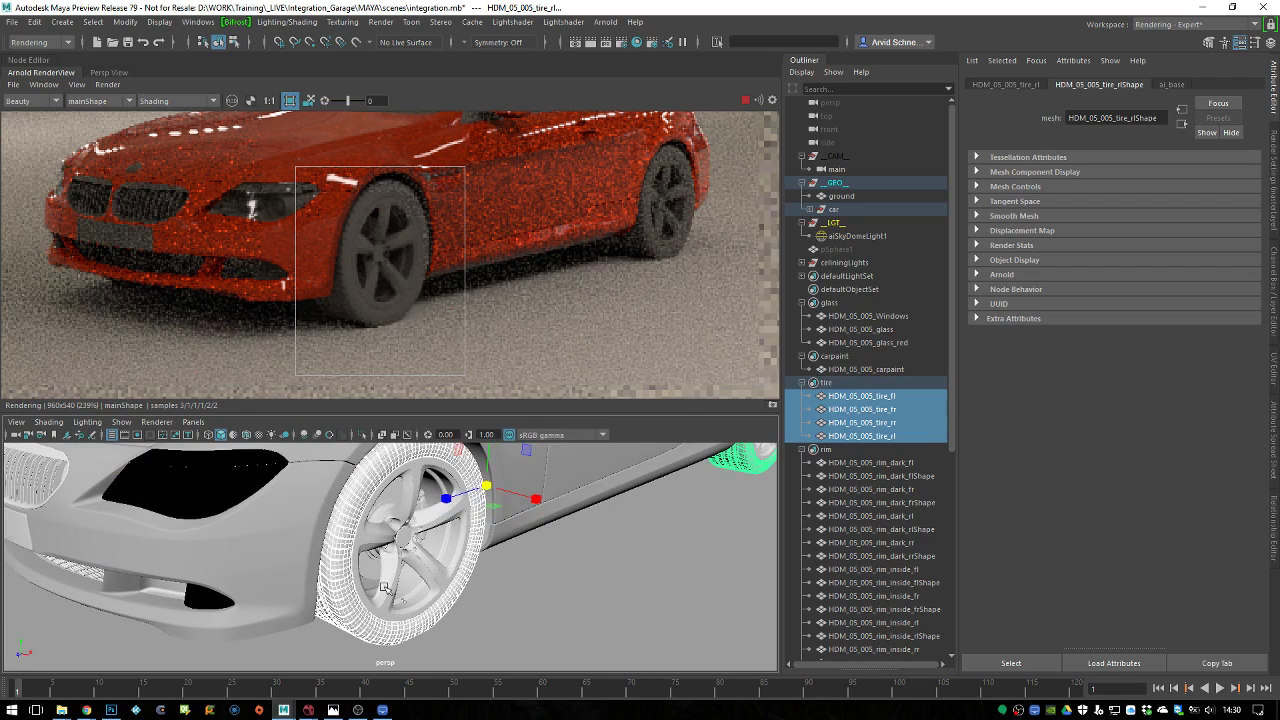
Assign a new aiStandardSurface material to the selected tires and name it ai_tire
right_click(336, 535)
mouse_move(383, 677)
left_click(450, 679)
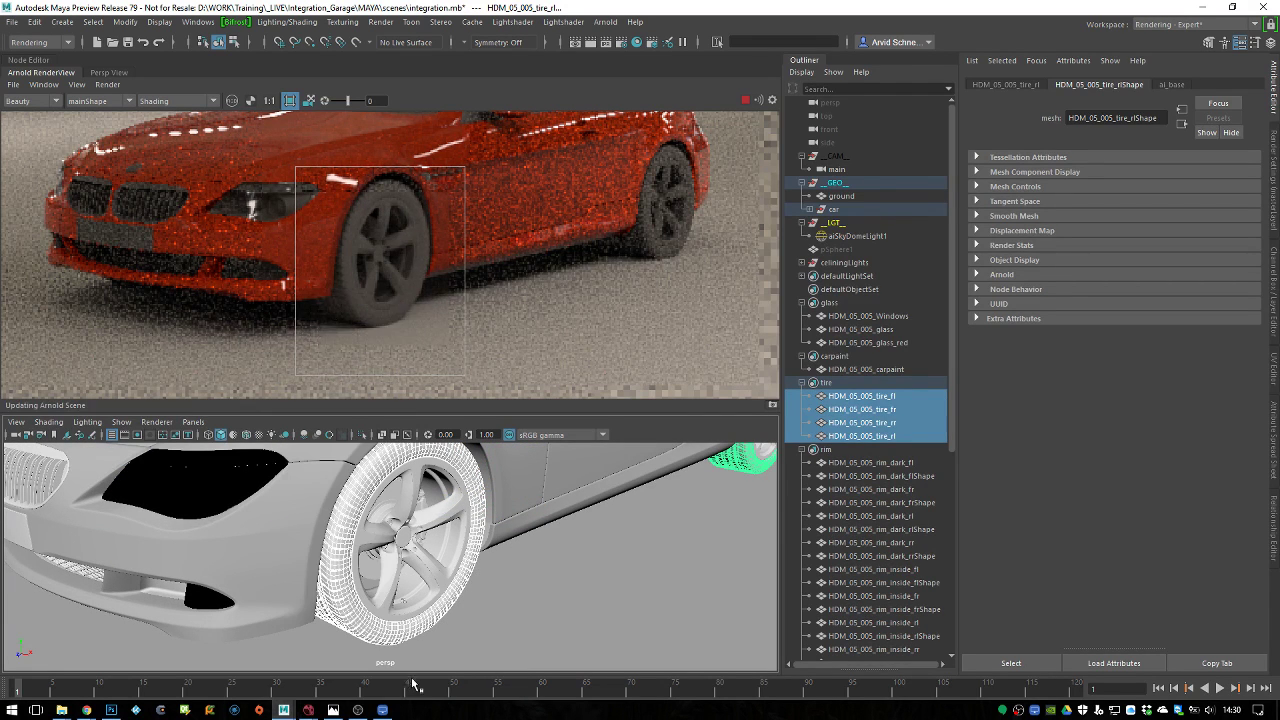
left_click(1168, 85)
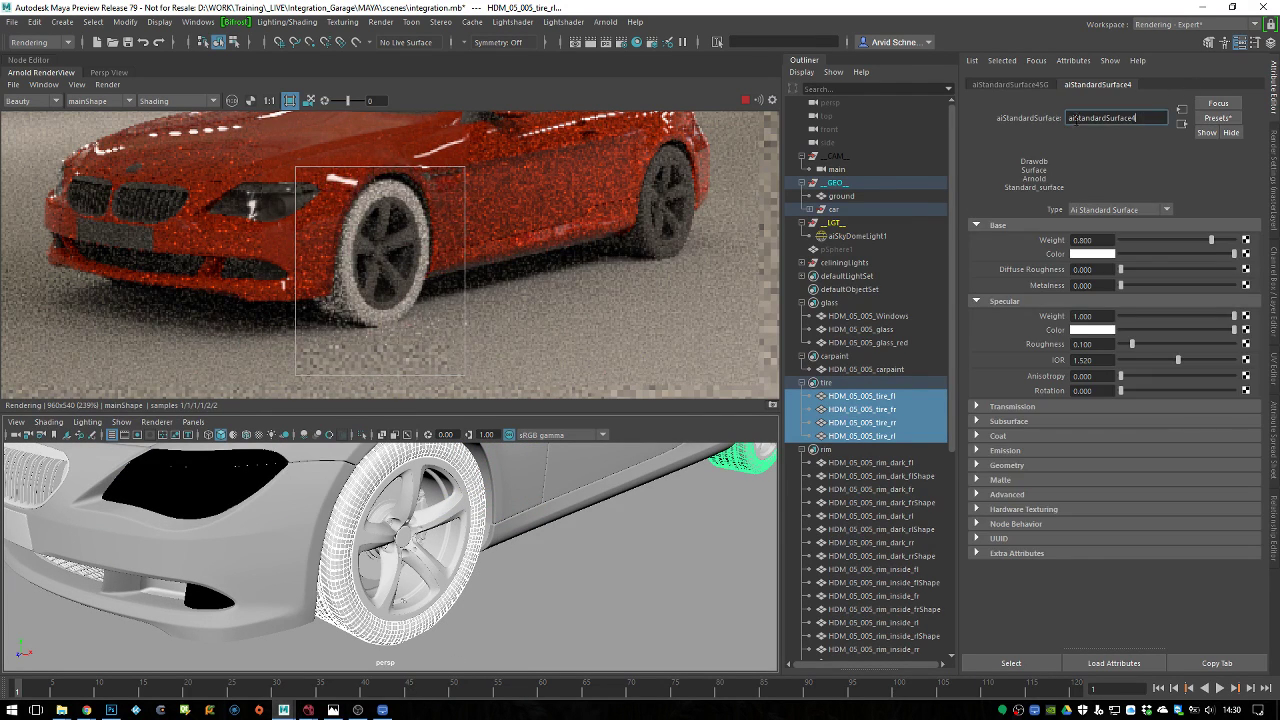
type("ai_tire")
key("Return")
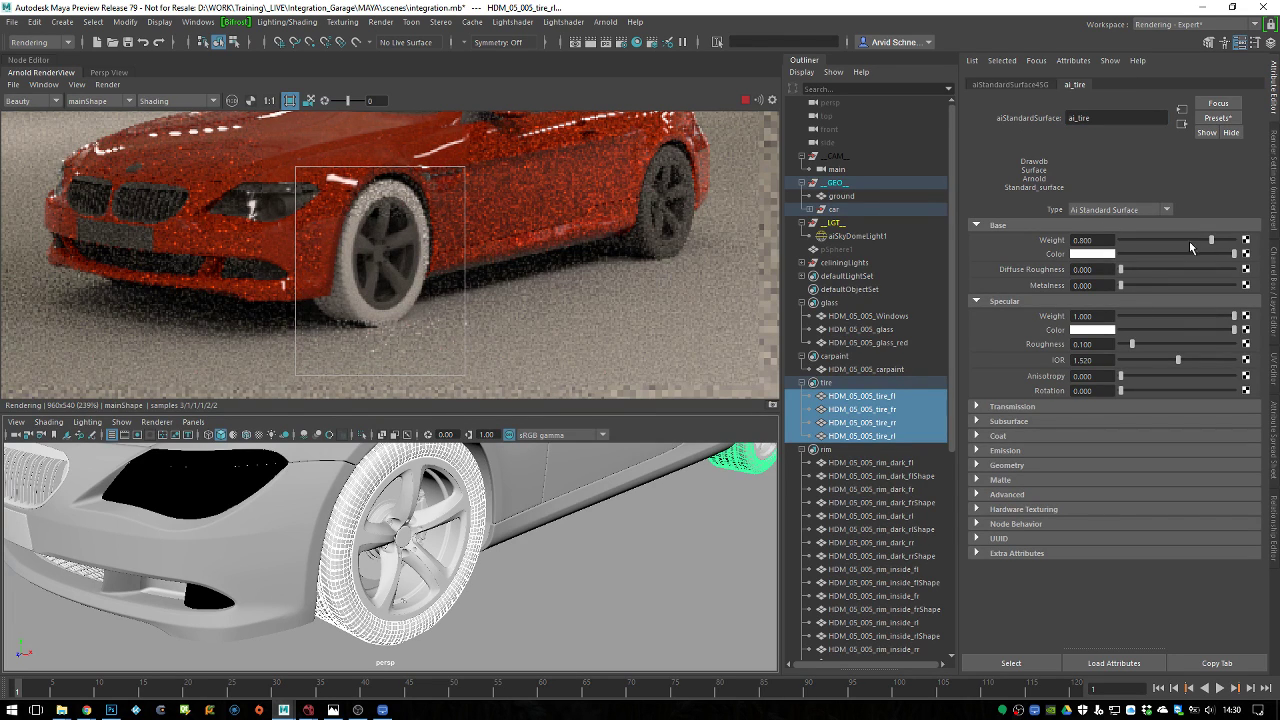
Give ai_tire a base weight of 1, a base color value of 0.02, specular roughness of about 0.51 and IOR of about 1.55
left_click_drag(1164, 253, 1150, 253)
left_click(1092, 253)
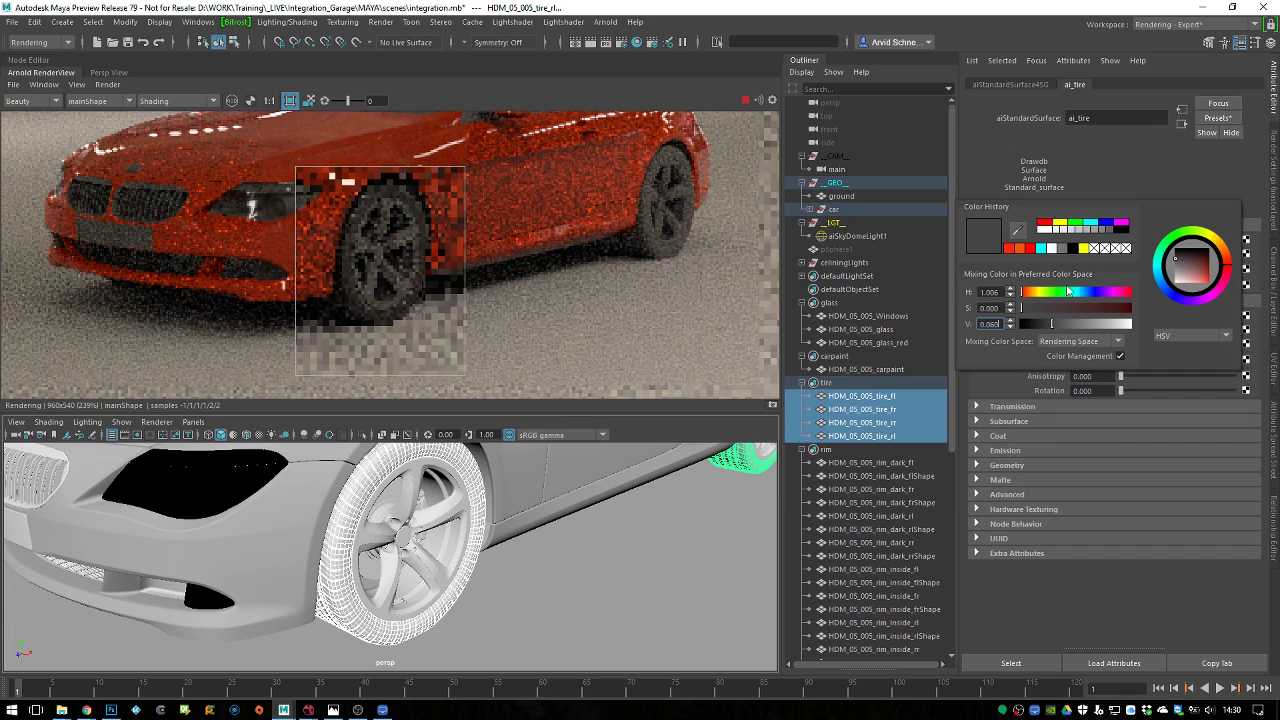
double_click(988, 324)
type("0.02")
key("Return")
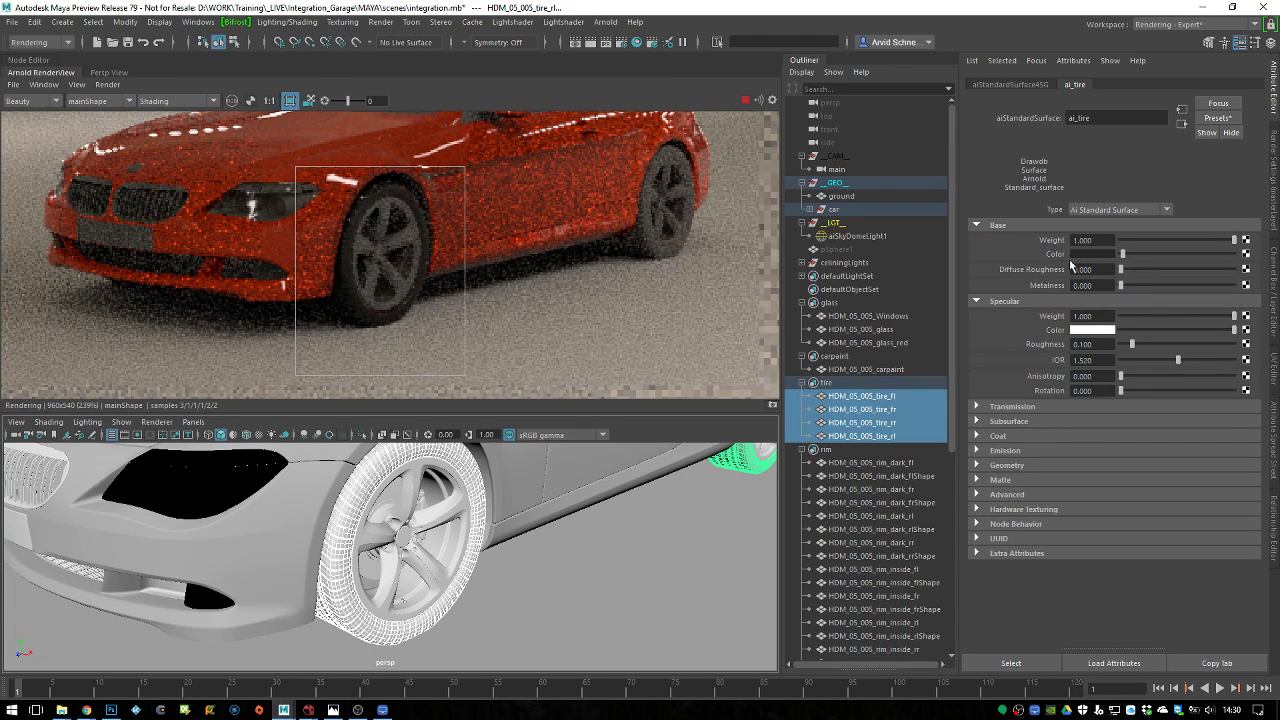
left_click_drag(1133, 345, 1178, 369)
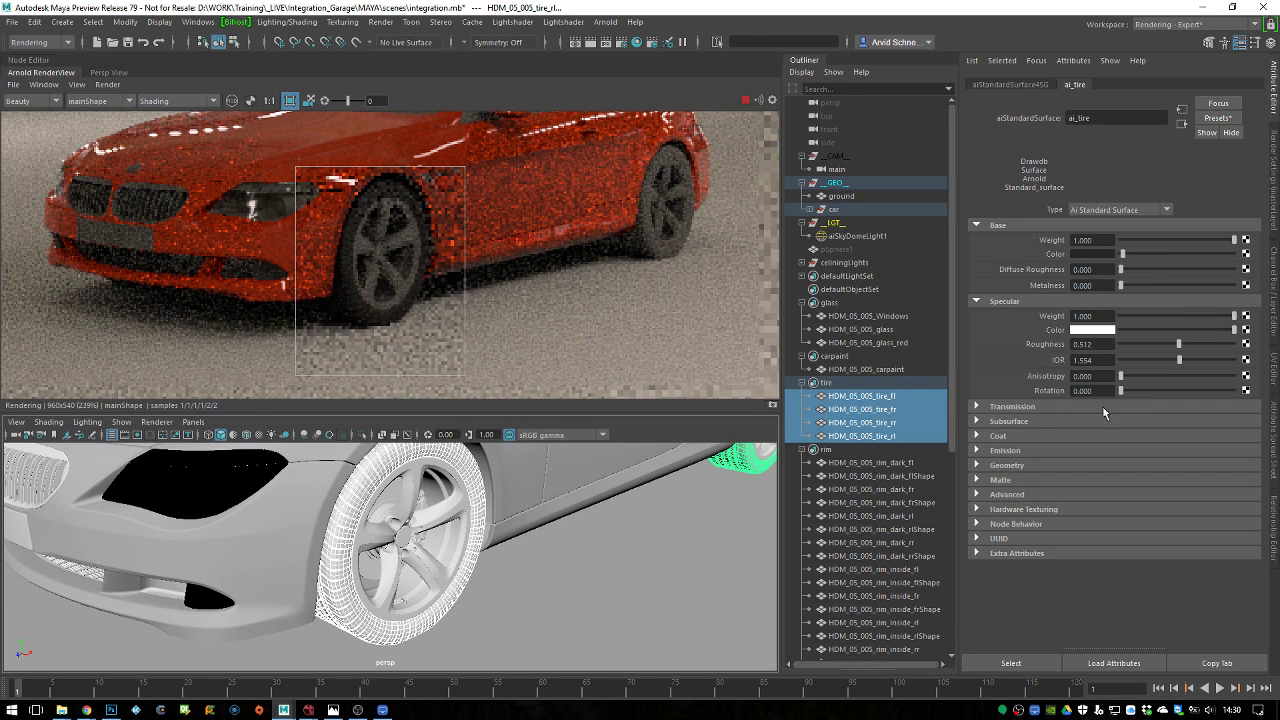
Switch the render view to the perspective camera and crop the render to the upper part of the front tire
mouse_move(309, 196)
left_click(100, 101)
left_click(108, 112)
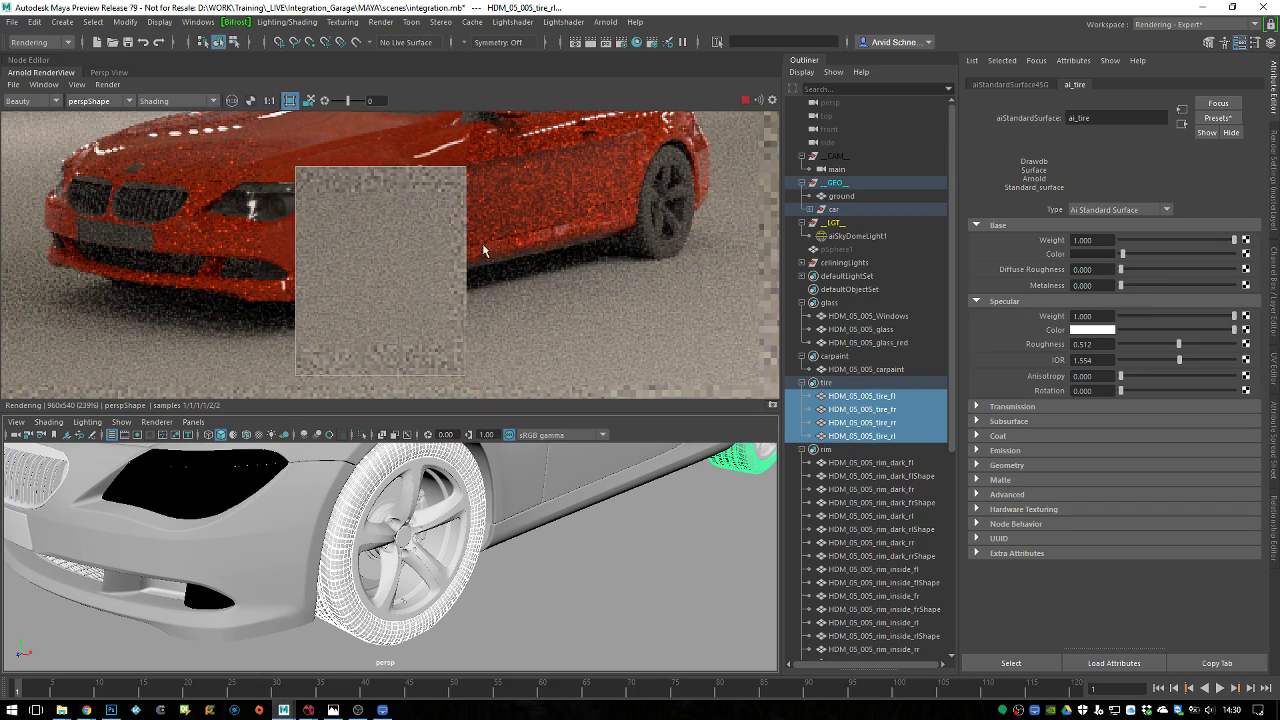
left_click(290, 100)
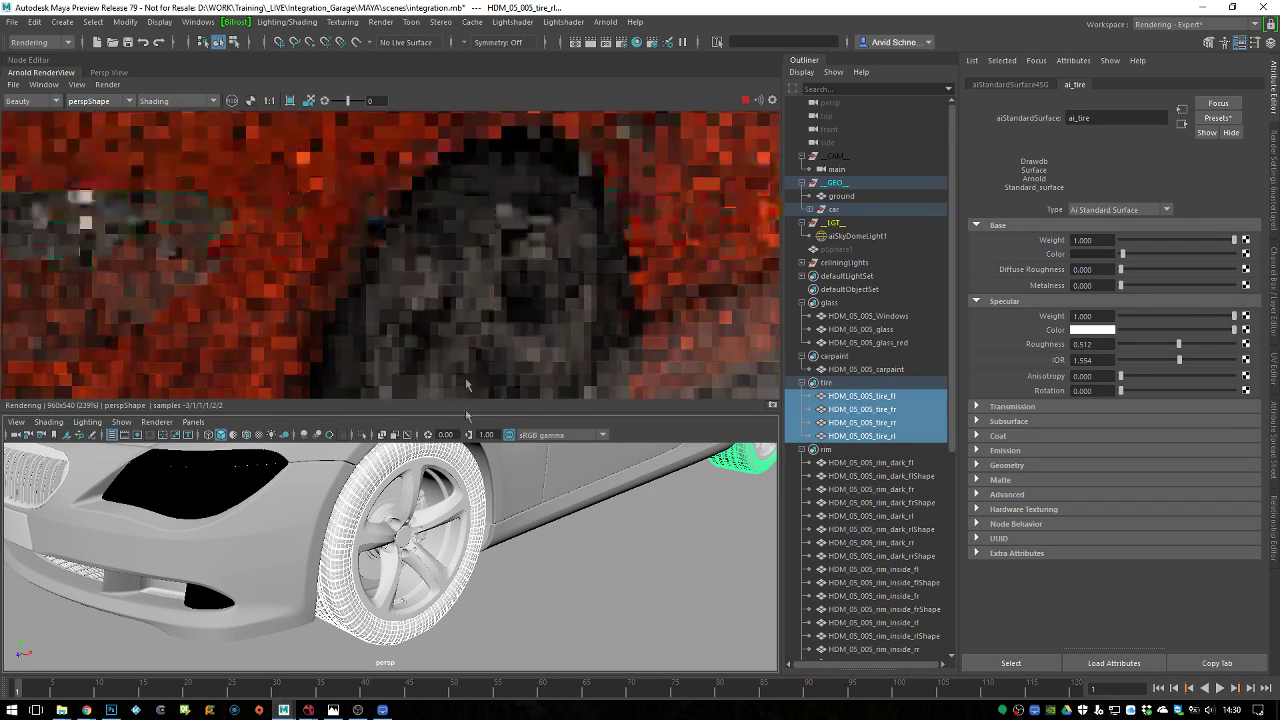
scroll(494, 541, "up", 5)
scroll(494, 541, "up", 2)
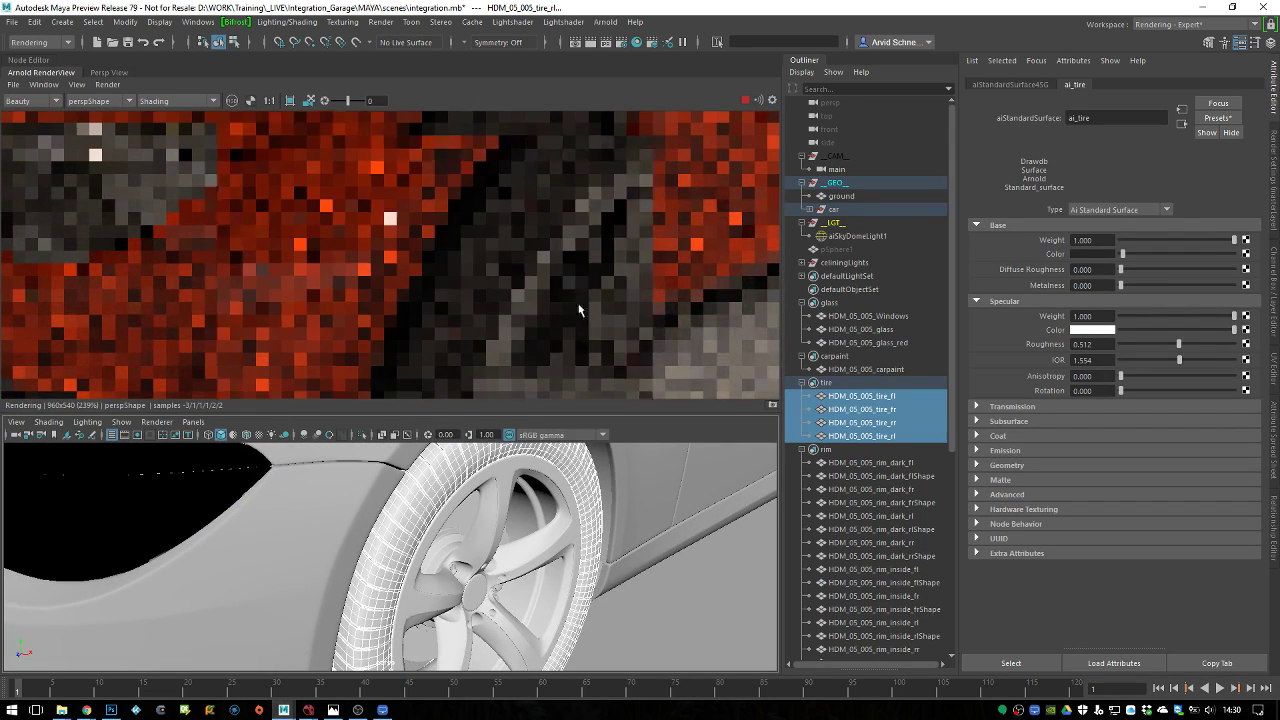
left_click_drag(580, 150, 390, 348)
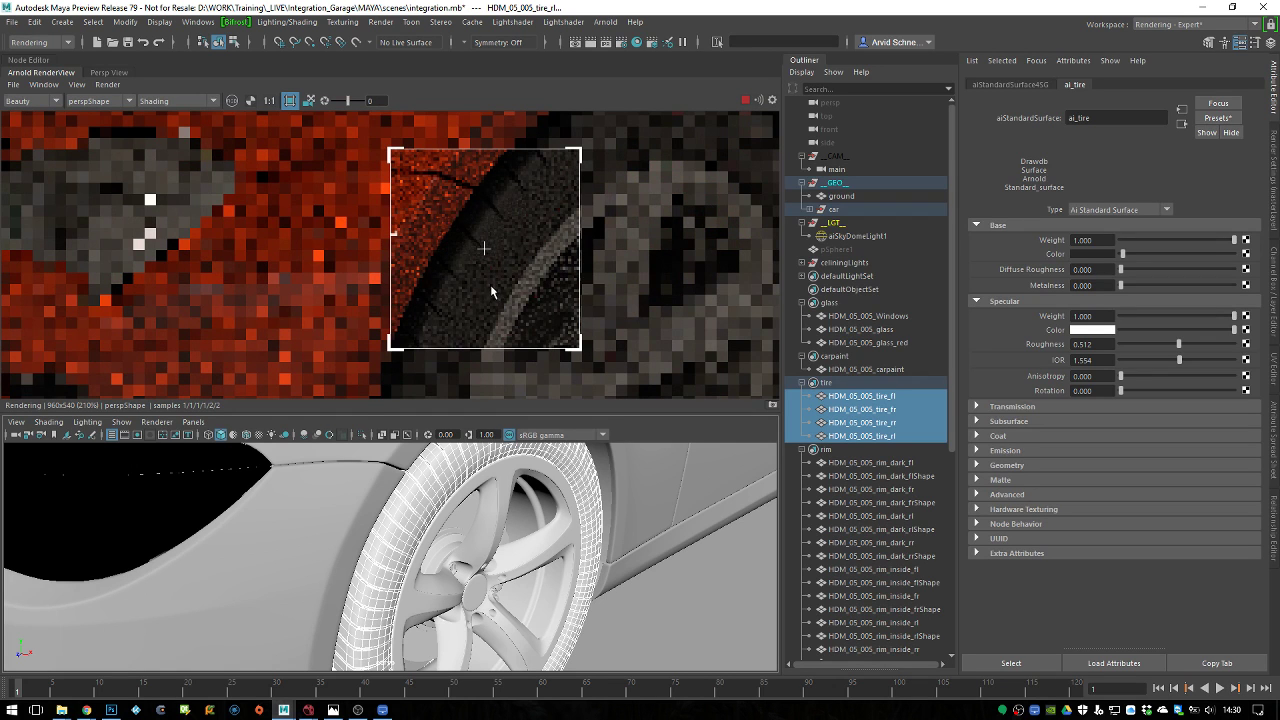
scroll(300, 276, "down", 2)
left_click_drag(590, 175, 369, 297)
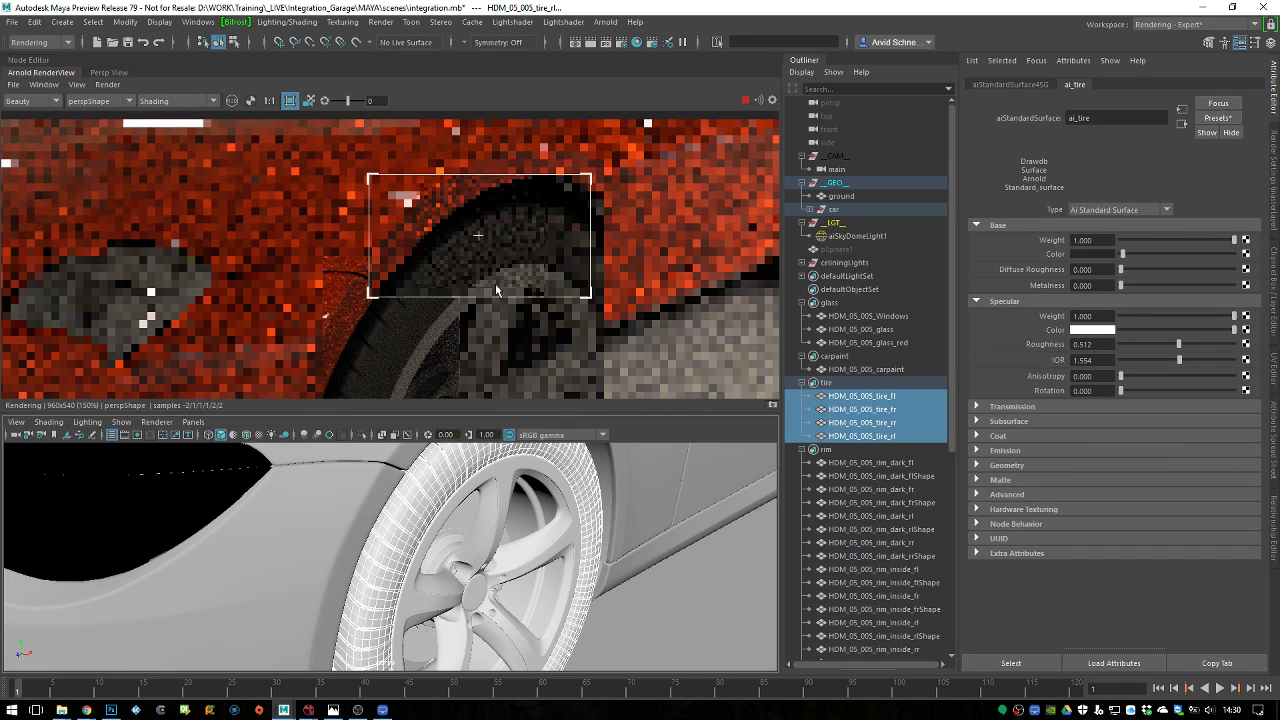
Darken ai_tire's base color slightly and set its specular IOR to 1.5 and roughness to 0.5
left_click(1093, 253)
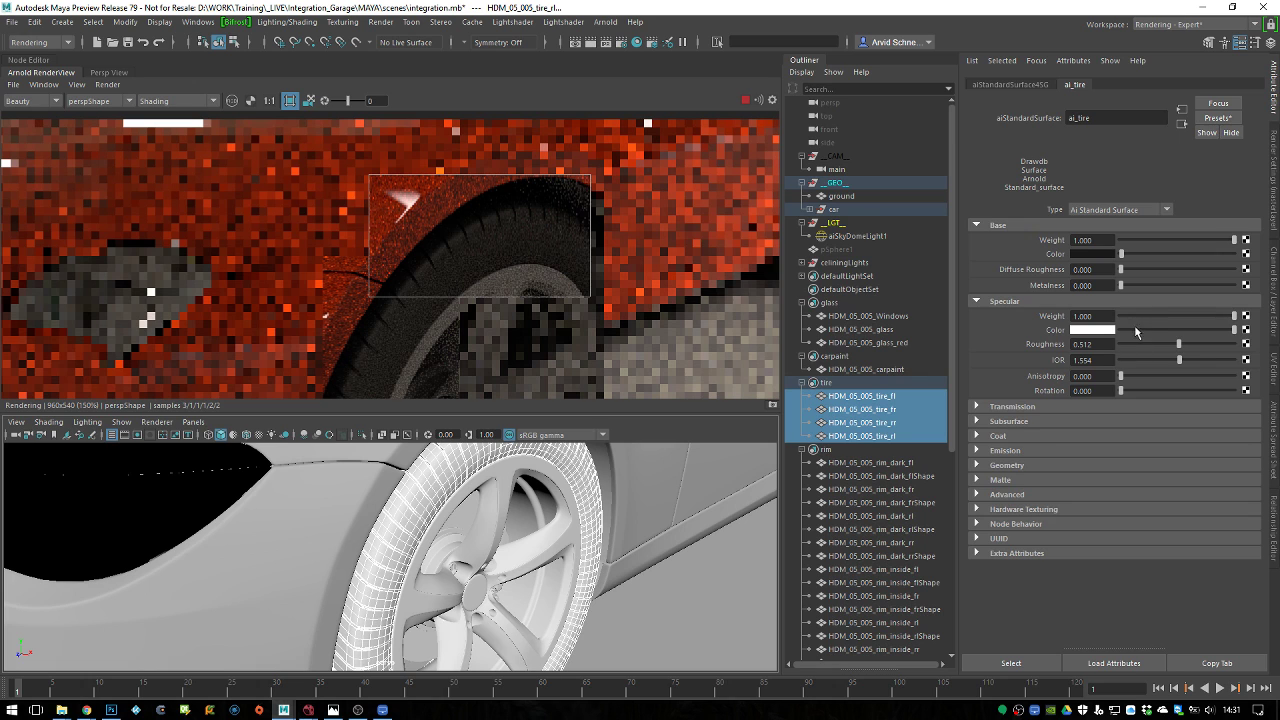
left_click_drag(1188, 358, 1165, 344)
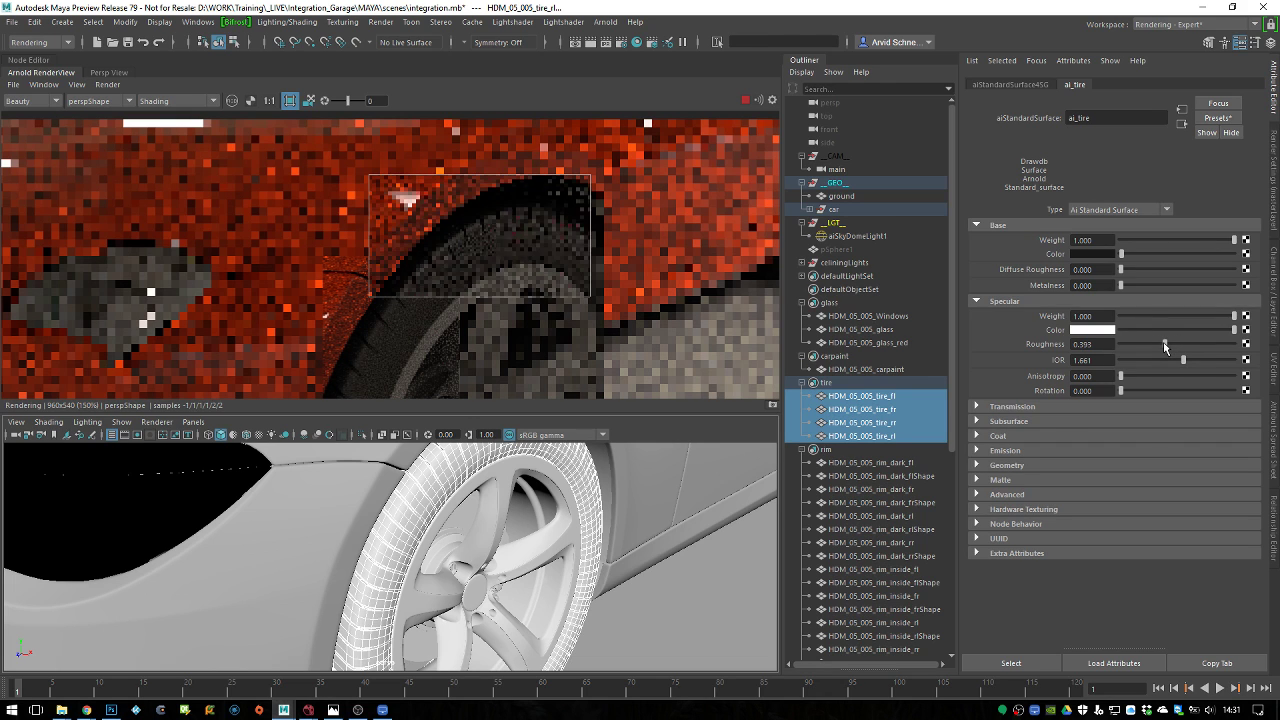
left_click_drag(413, 204, 537, 291)
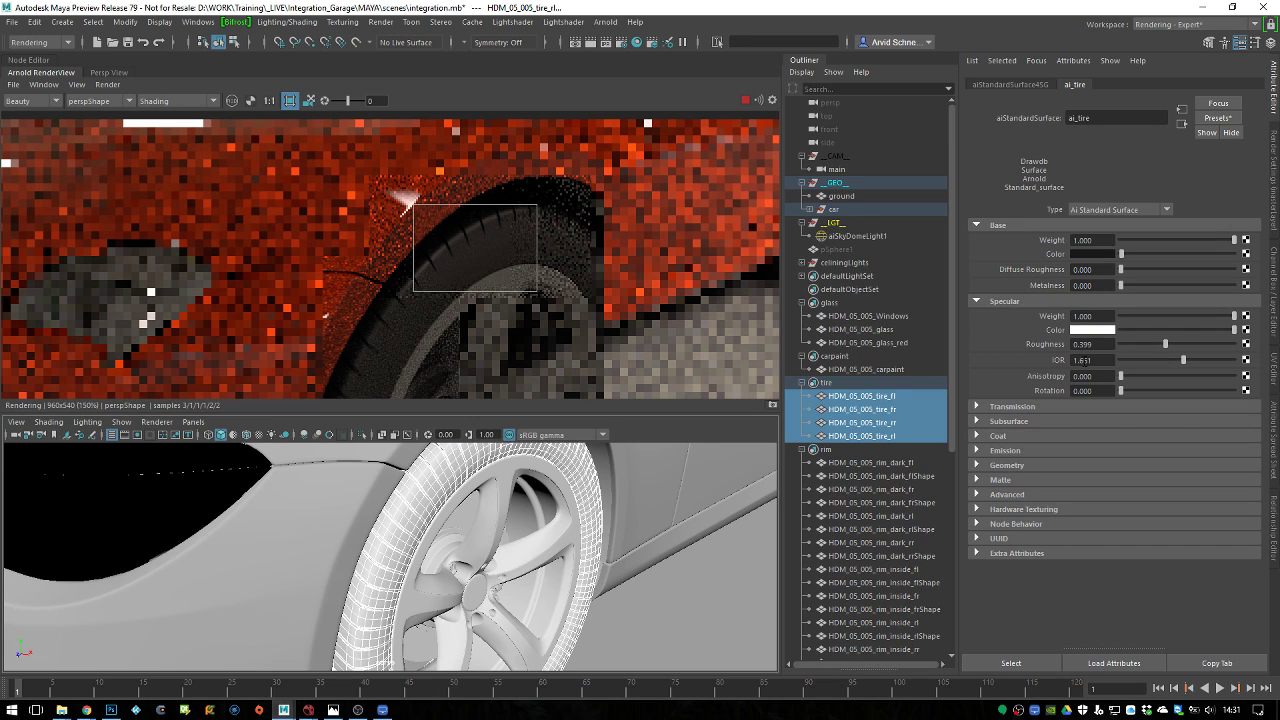
left_click(1101, 364)
type("1.5")
key("shift+Tab")
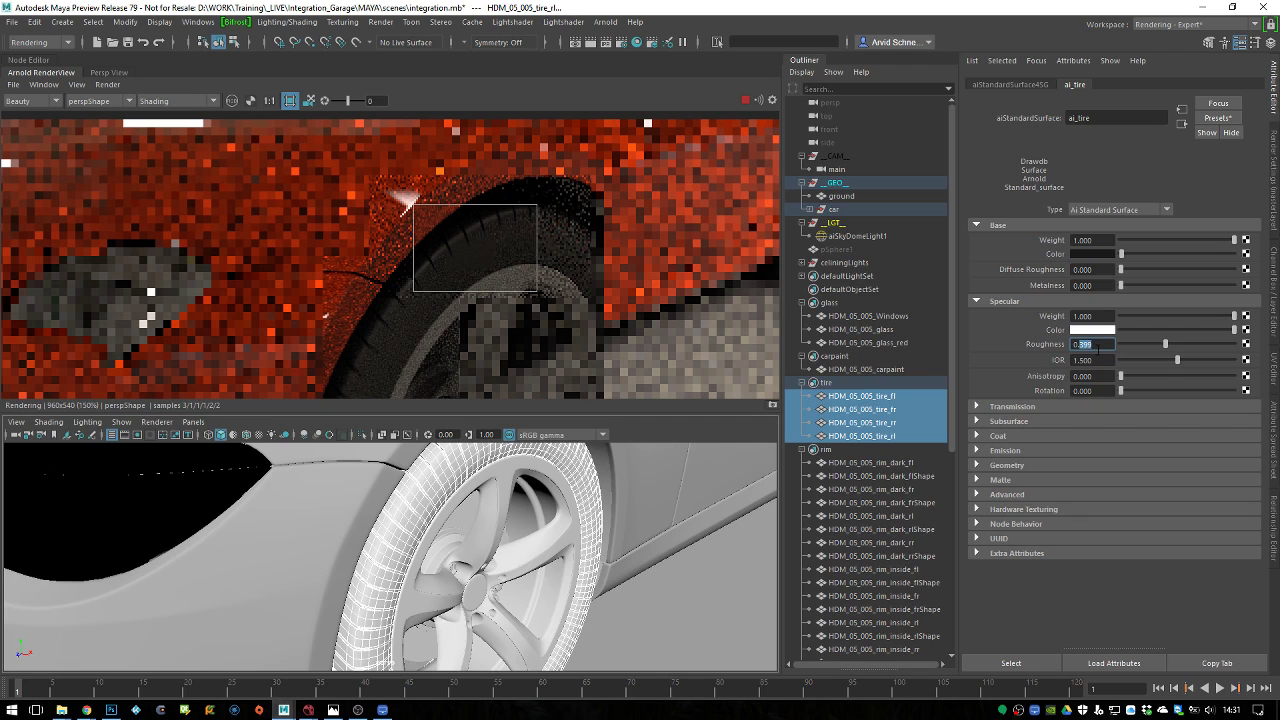
type("0.5")
key("Return")
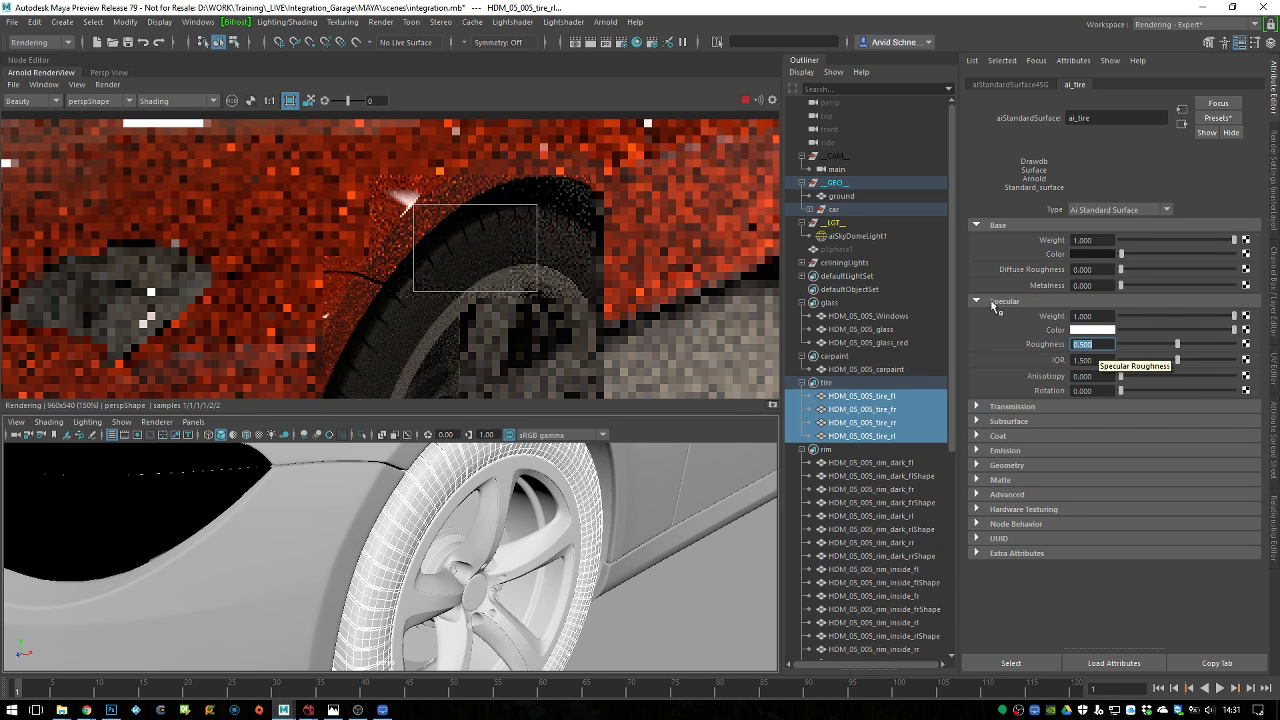
Move the render region so that it covers the front wheel's rim
middle_click_drag(538, 313, 567, 192)
scroll(556, 299, "down", 1)
left_click_drag(590, 145, 366, 385)
Select every object in the rim set and assign a new aiStandardSurface material to them
left_click(870, 462)
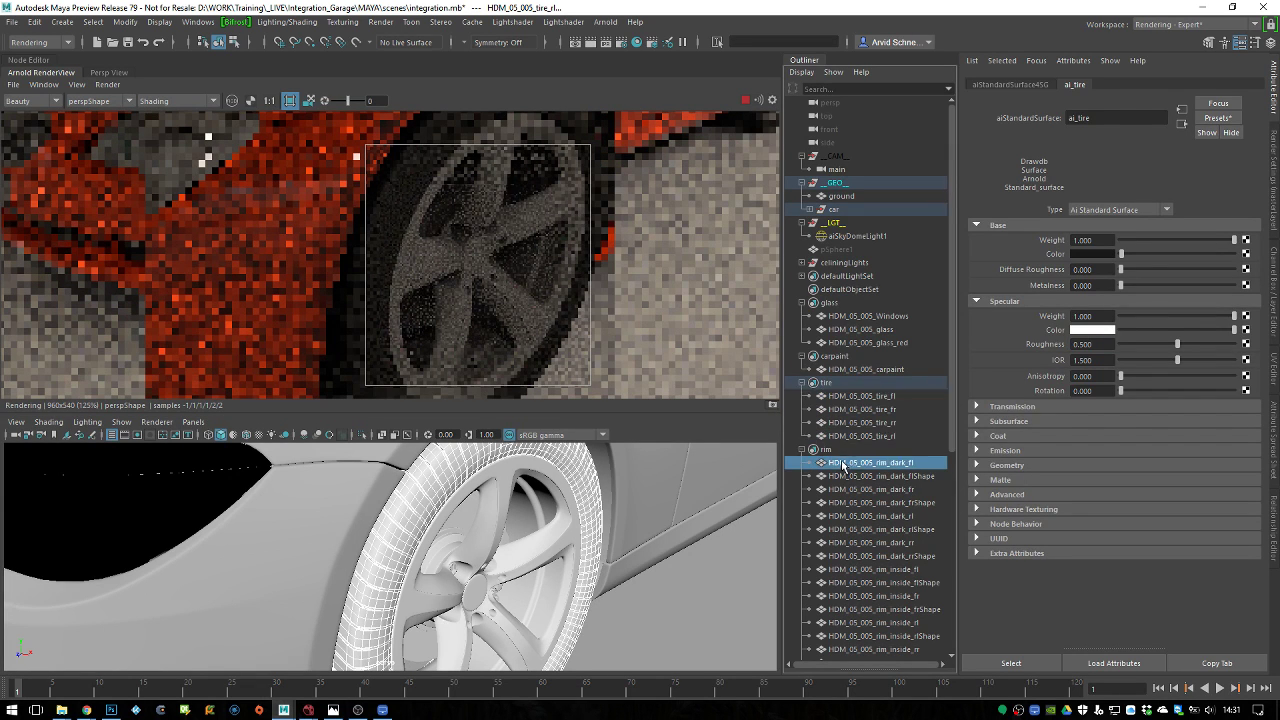
left_click_drag(952, 432, 943, 578)
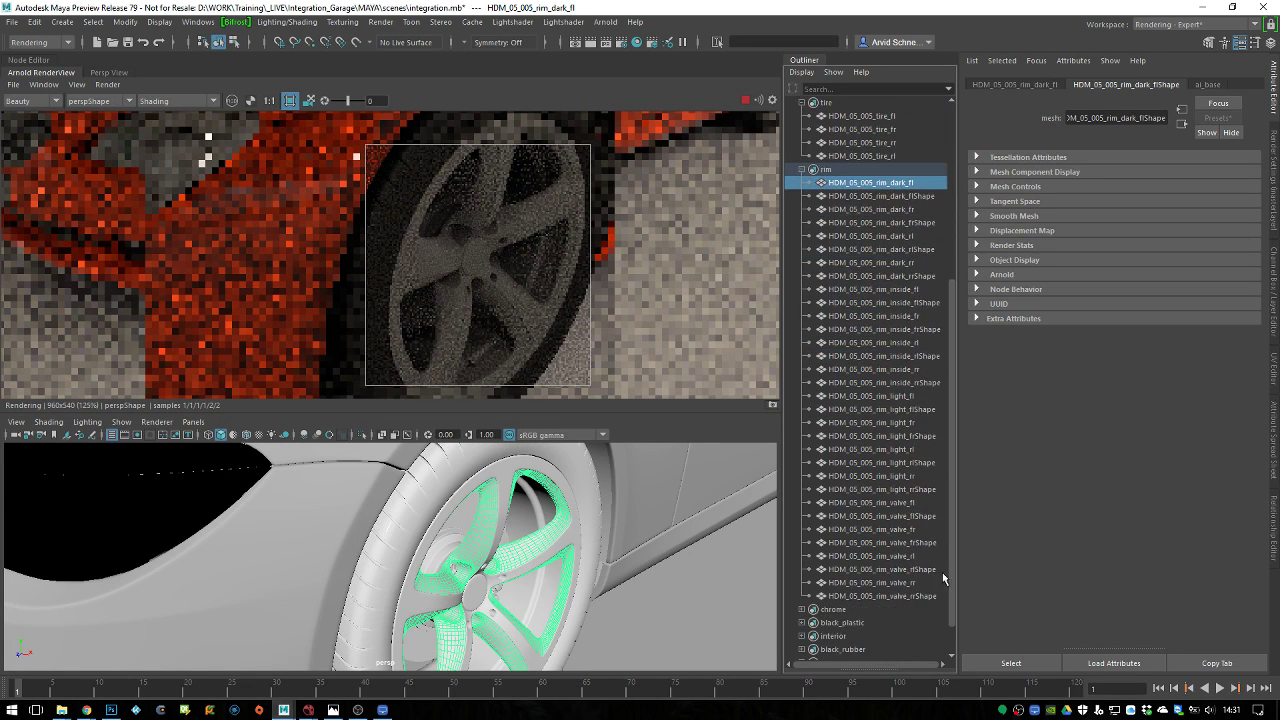
left_click(902, 595, "shift")
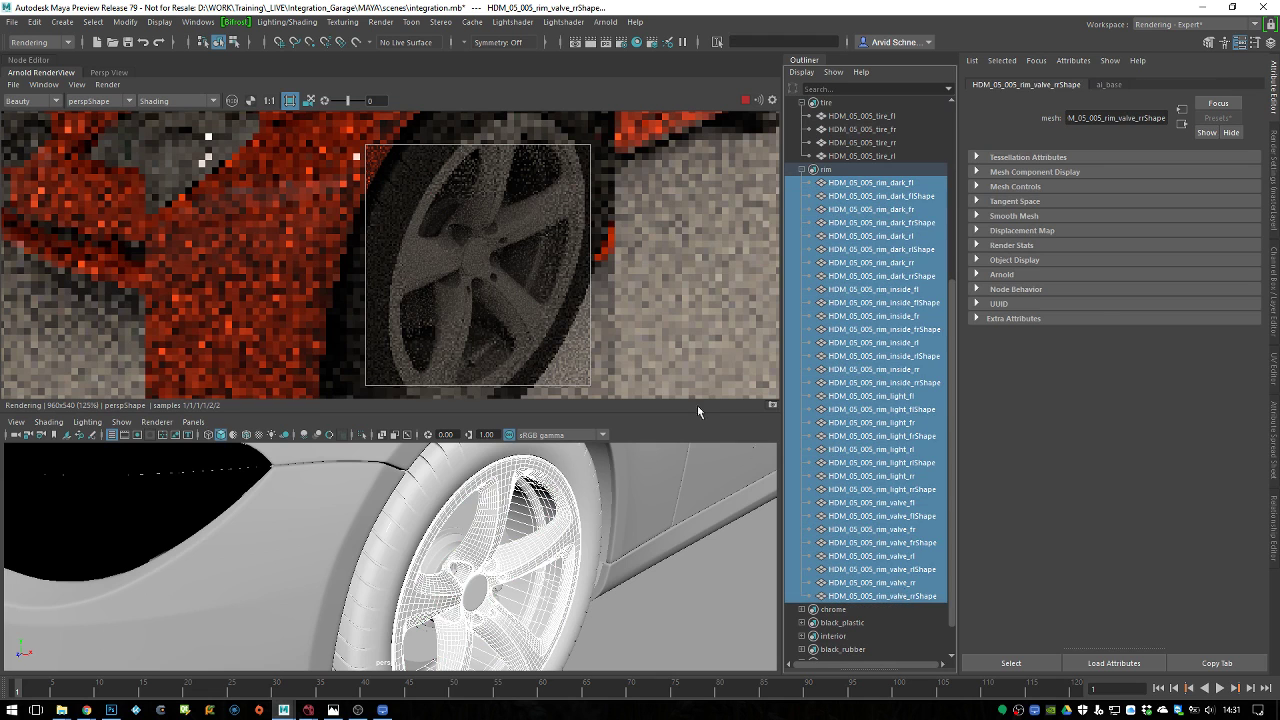
right_click(497, 487)
mouse_move(505, 677)
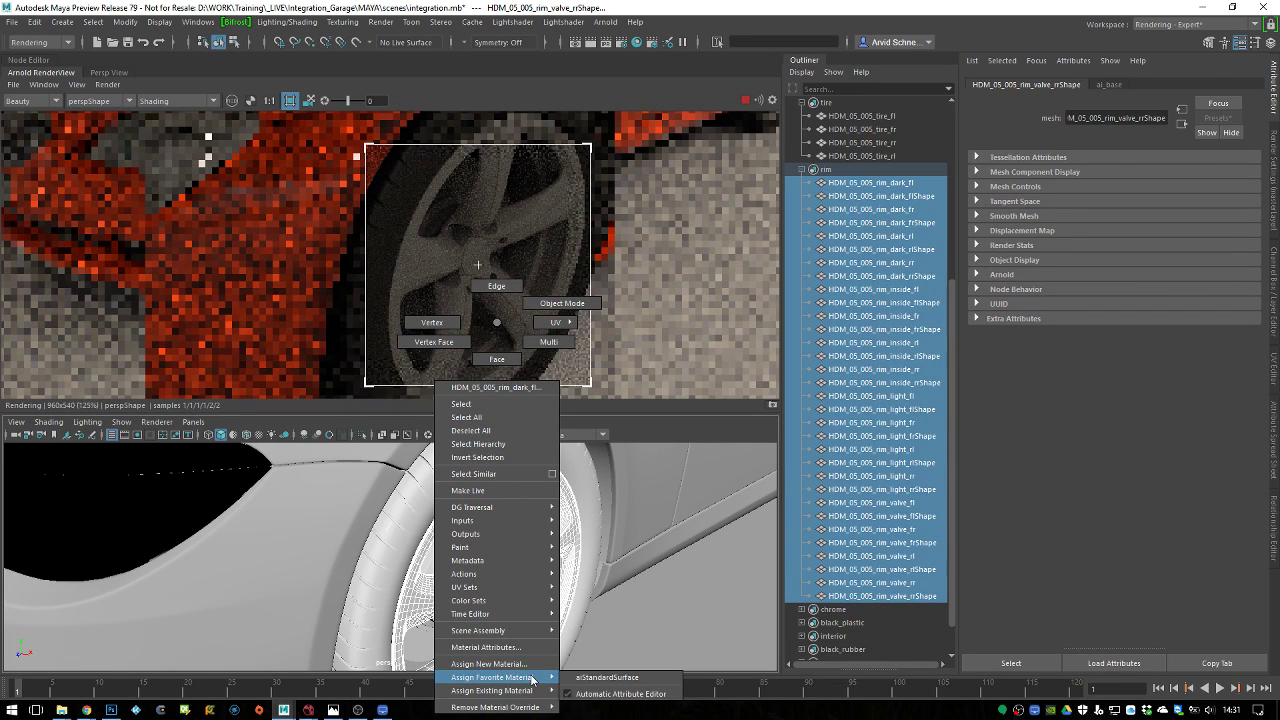
left_click(600, 678)
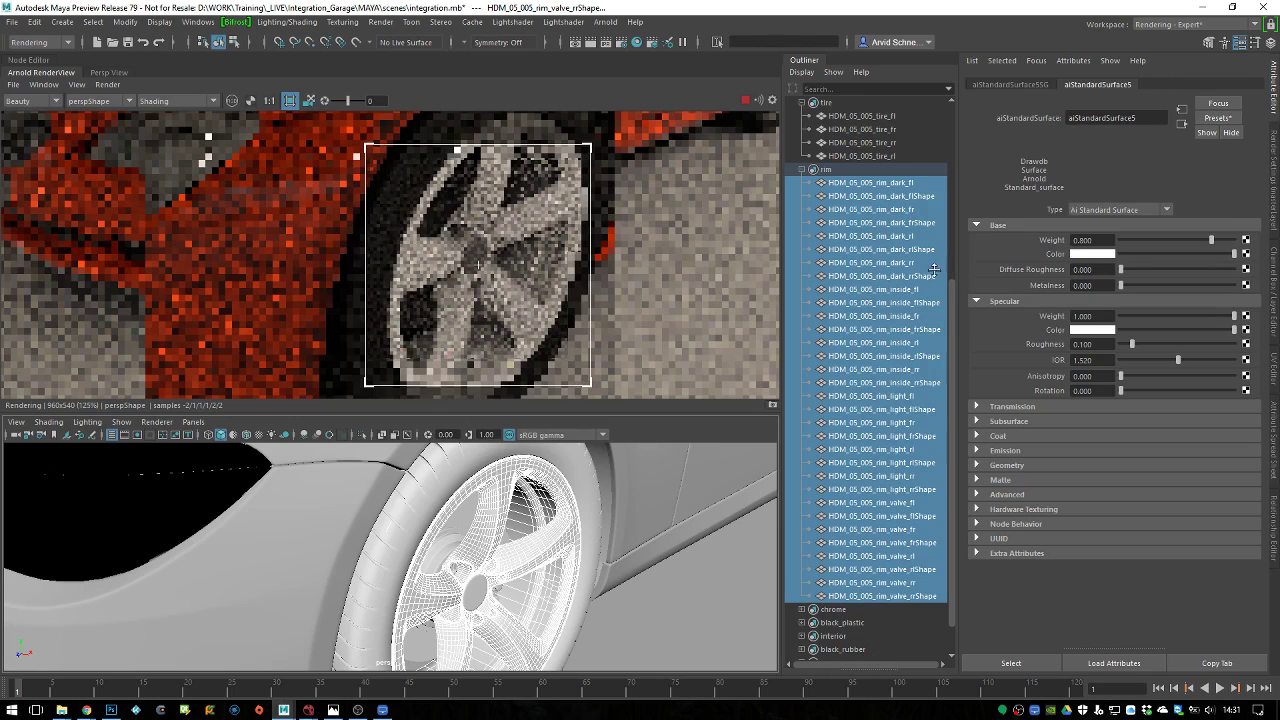
Set the rim material's base weight and metalness to 1, specular roughness to about 0.45, and base color to light grey
left_click_drag(1211, 240, 1238, 242)
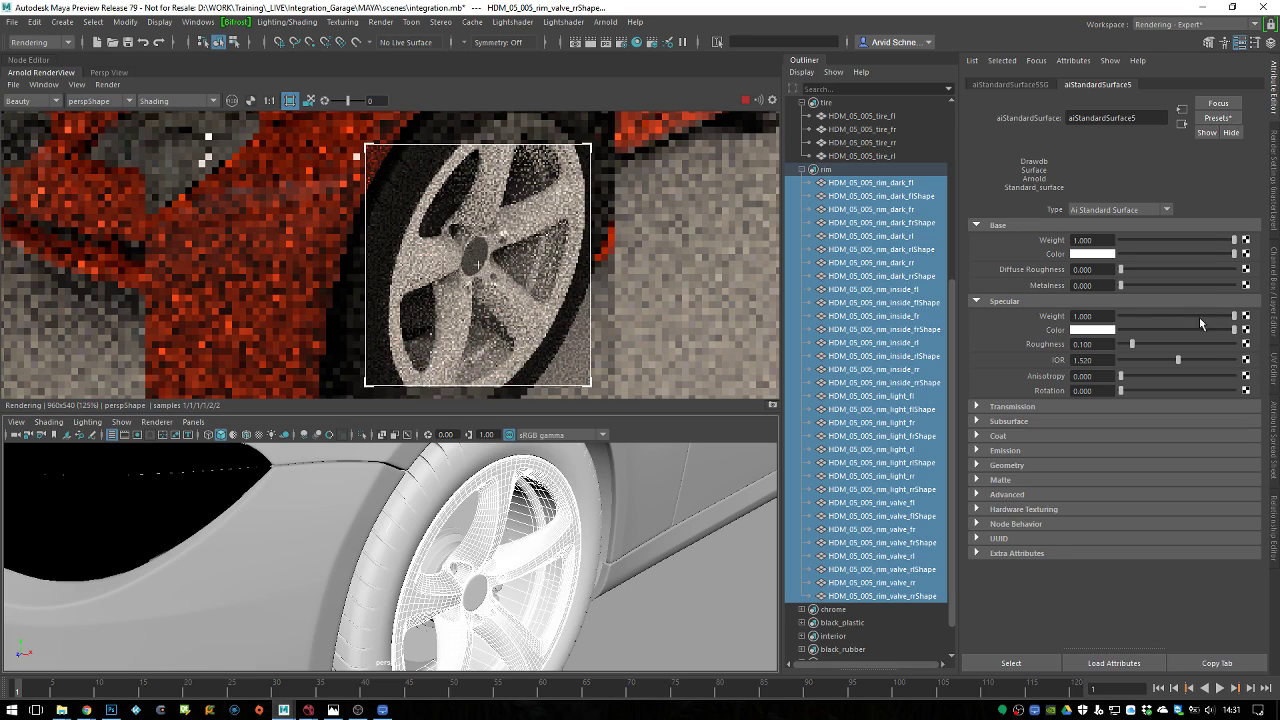
left_click_drag(1143, 286, 1238, 286)
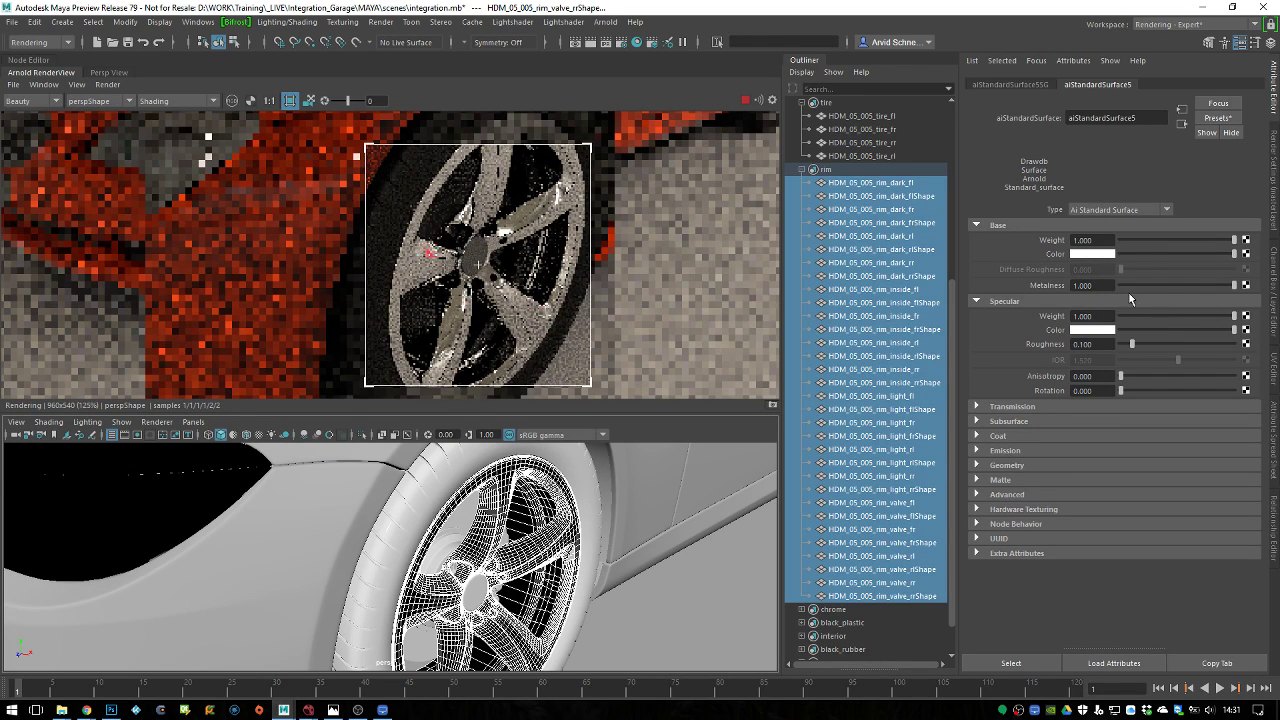
left_click_drag(1133, 345, 1170, 345)
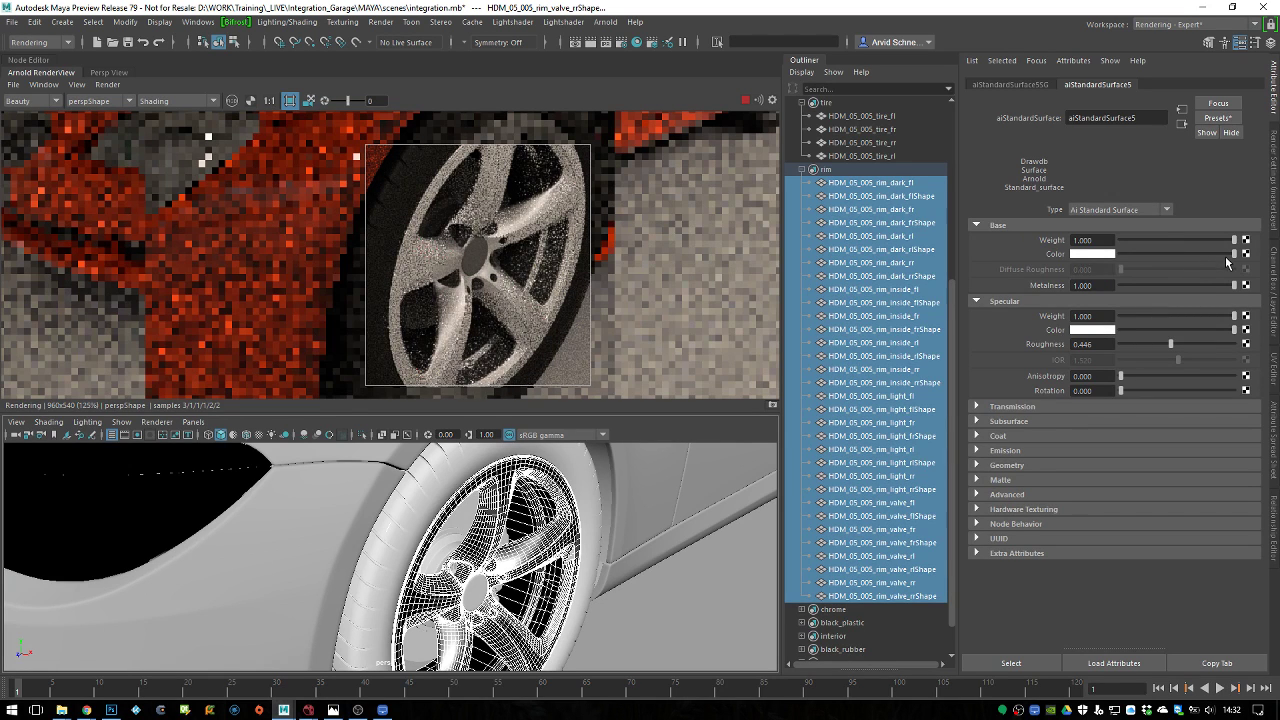
left_click_drag(1233, 254, 1185, 257)
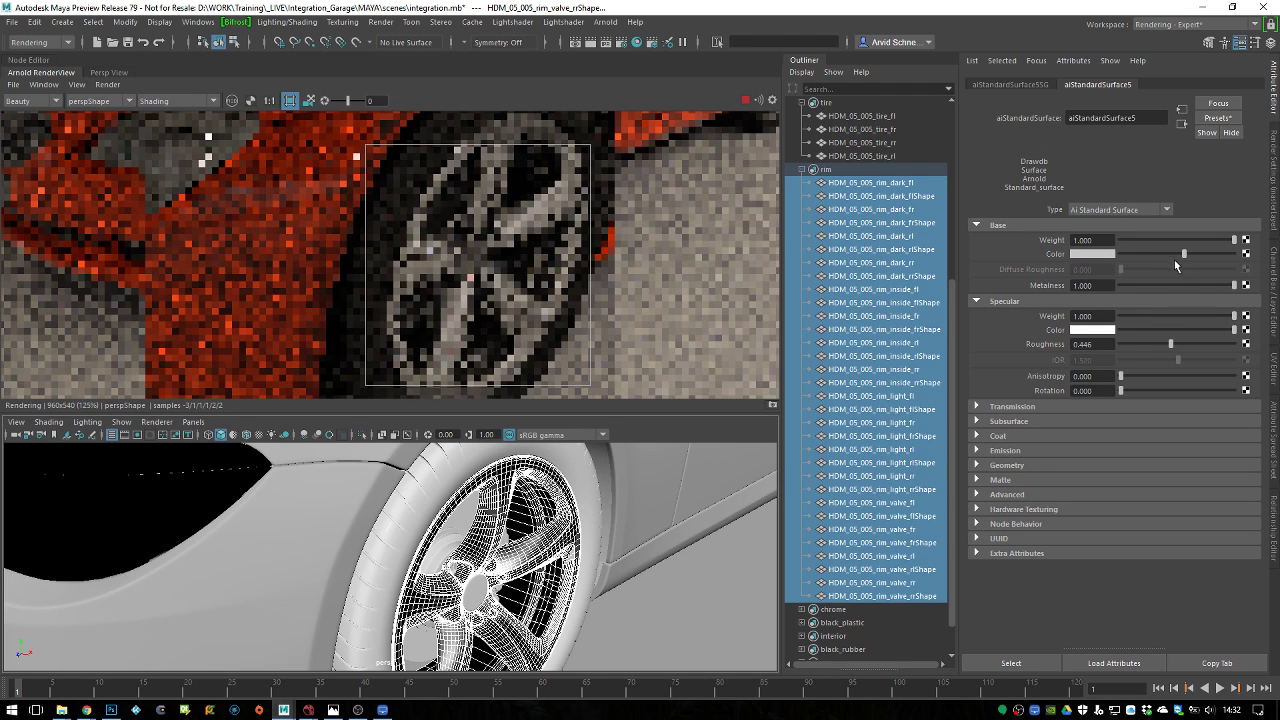
Lower the rim material's specular roughness to about 0.3 and render the crop region at 1:1 without progressive refinement
left_click_drag(1170, 344, 1150, 347)
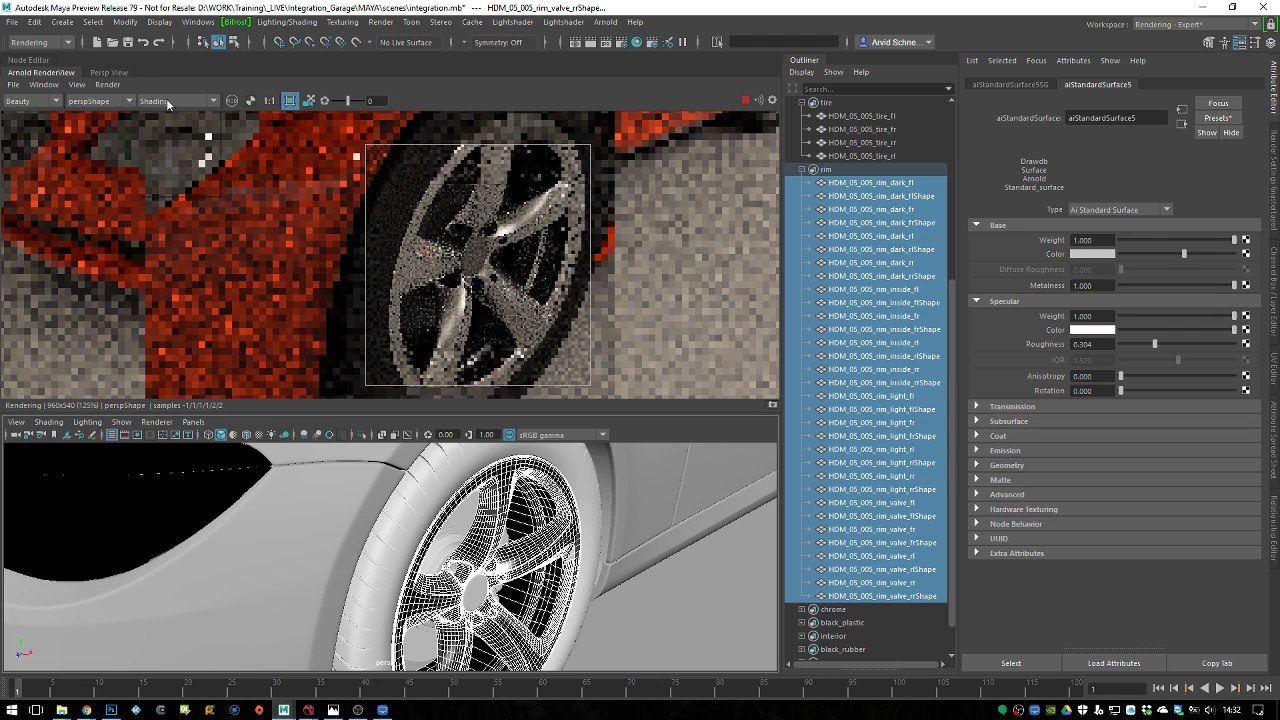
left_click(107, 84)
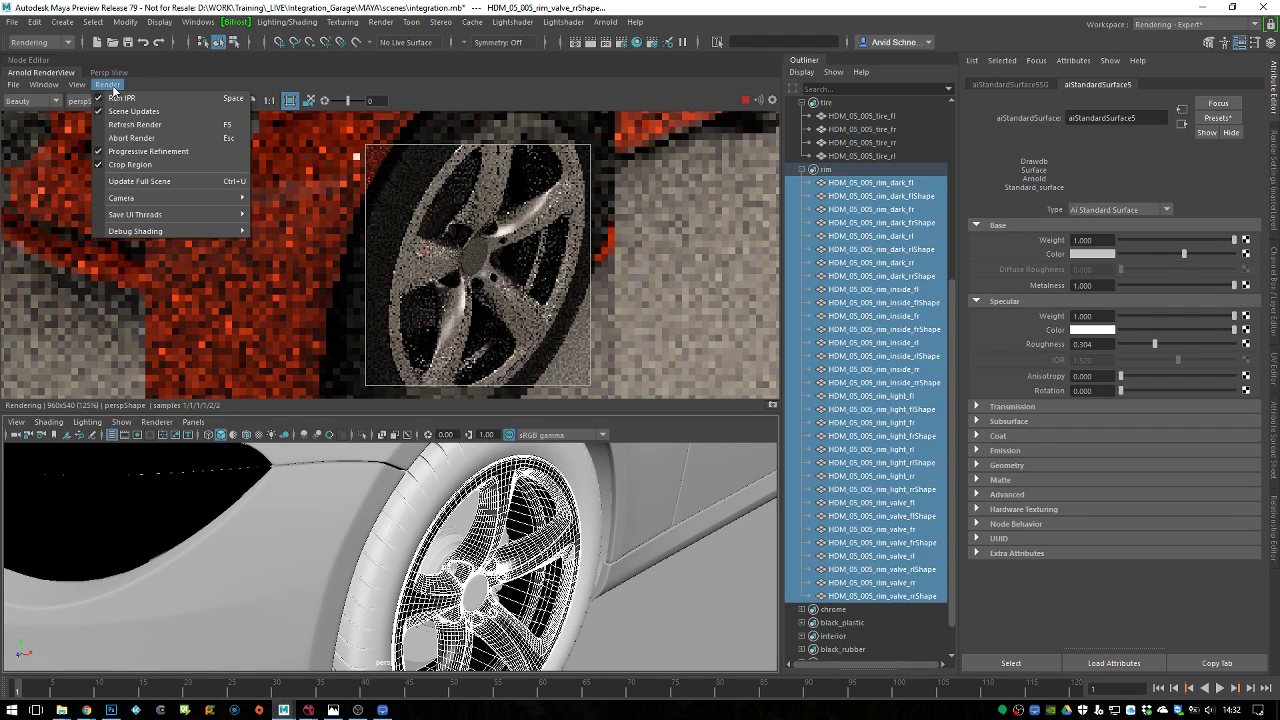
left_click(148, 139)
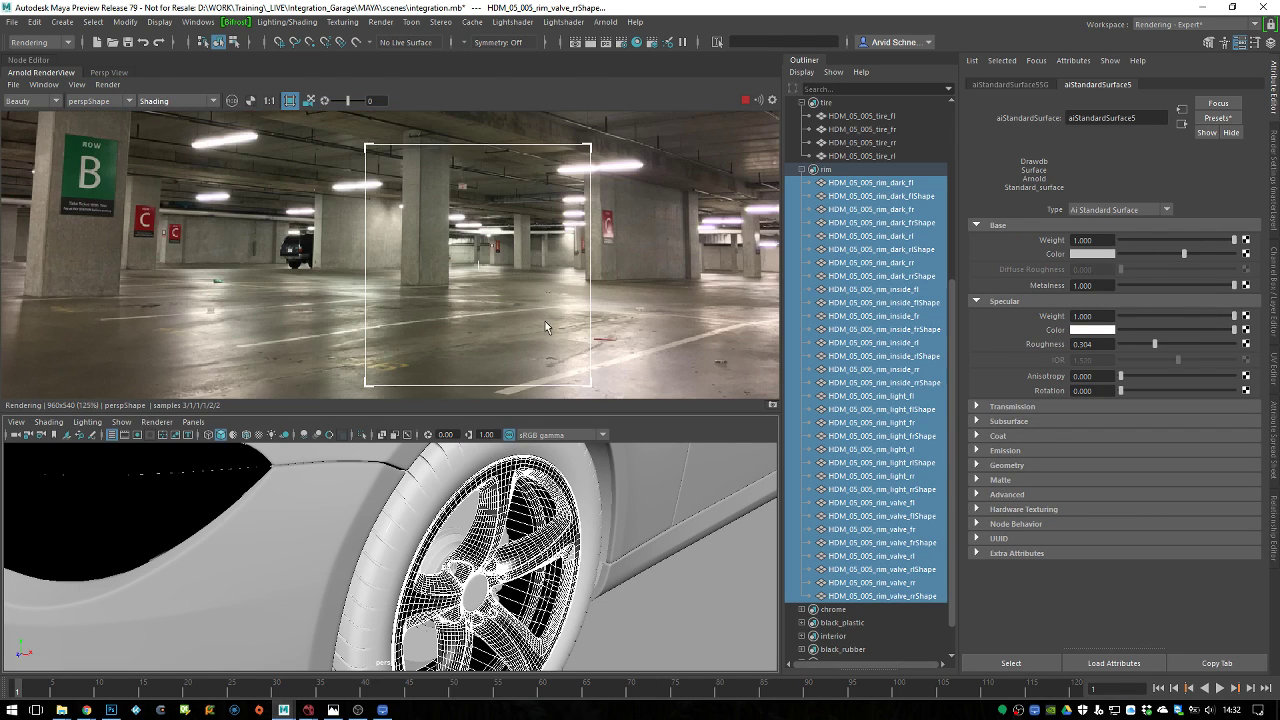
left_click(268, 100)
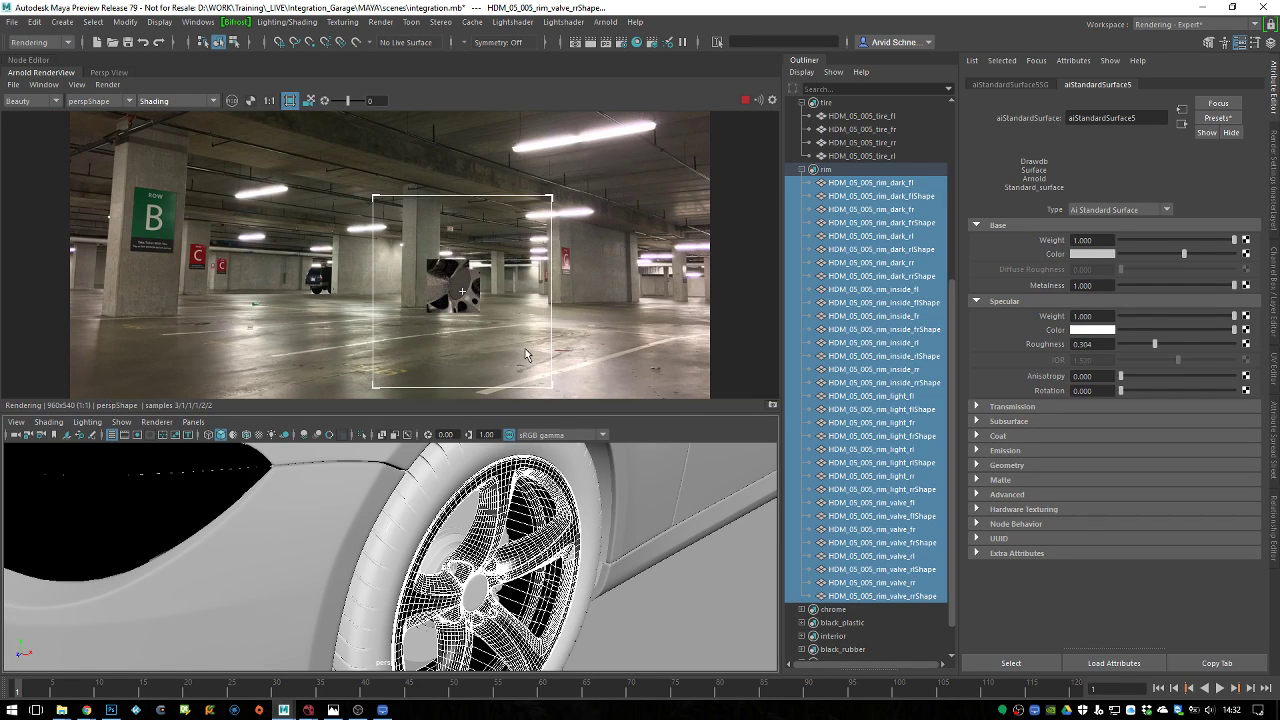
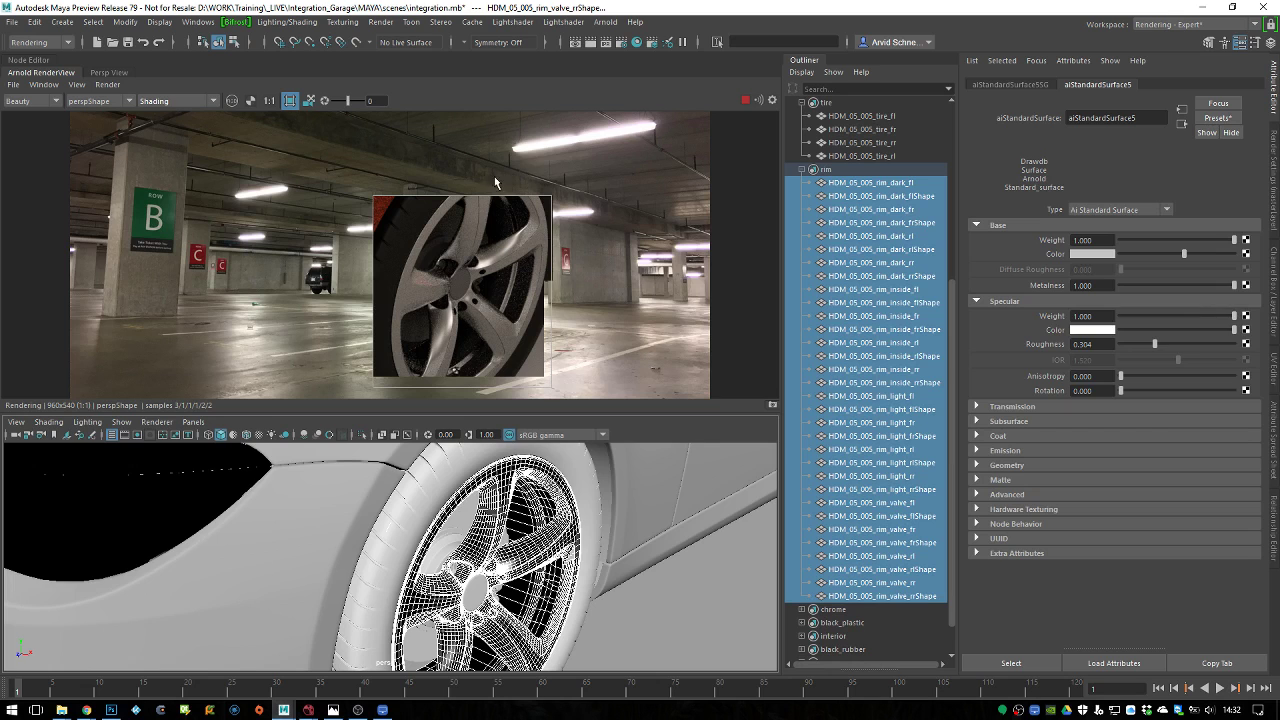
left_click(172, 100)
left_click(180, 101)
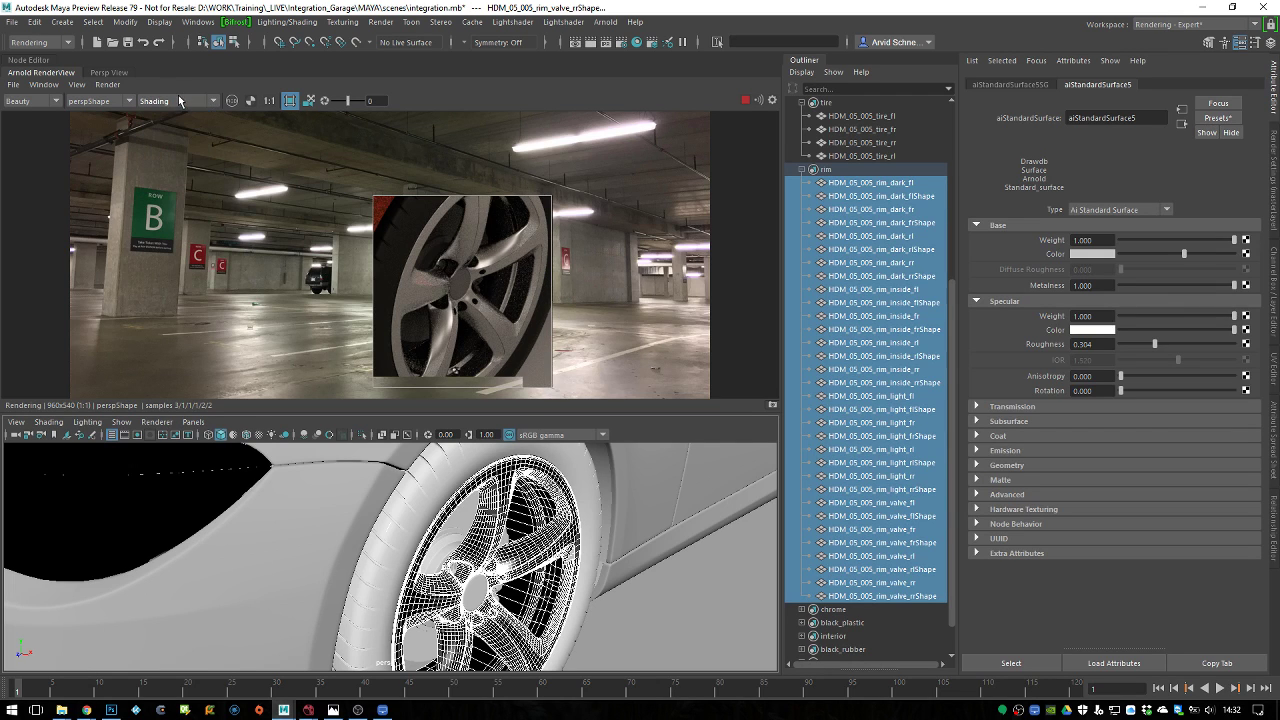
Remove the crop region and render the full frame through the mainShape camera with progressive refinement enabled
left_click(287, 101)
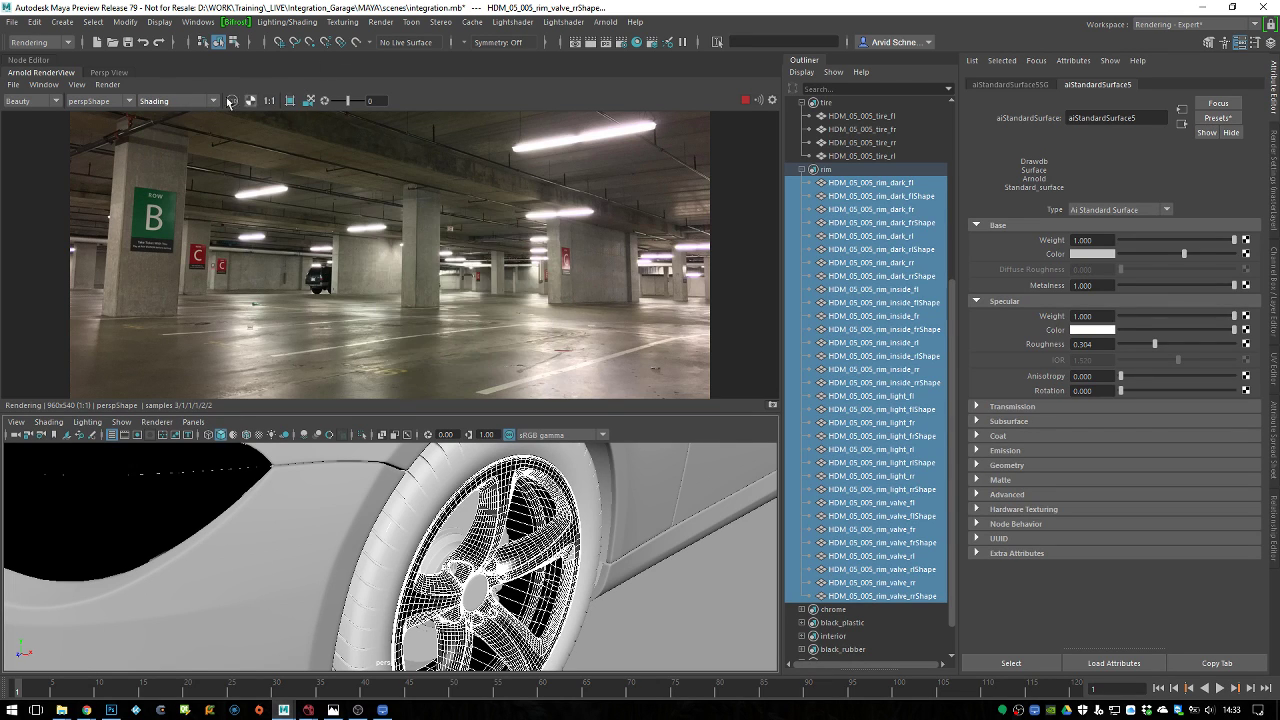
left_click(148, 101)
left_click(100, 101)
left_click(115, 120)
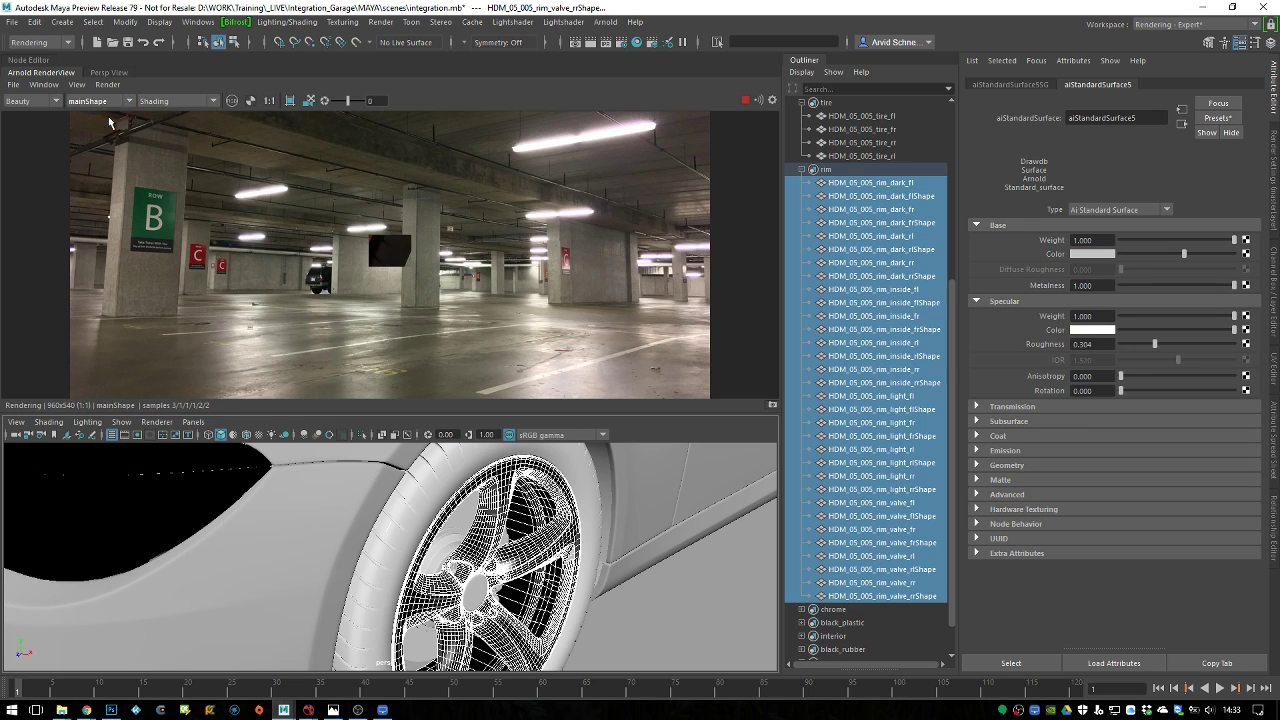
left_click(116, 86)
left_click(162, 156)
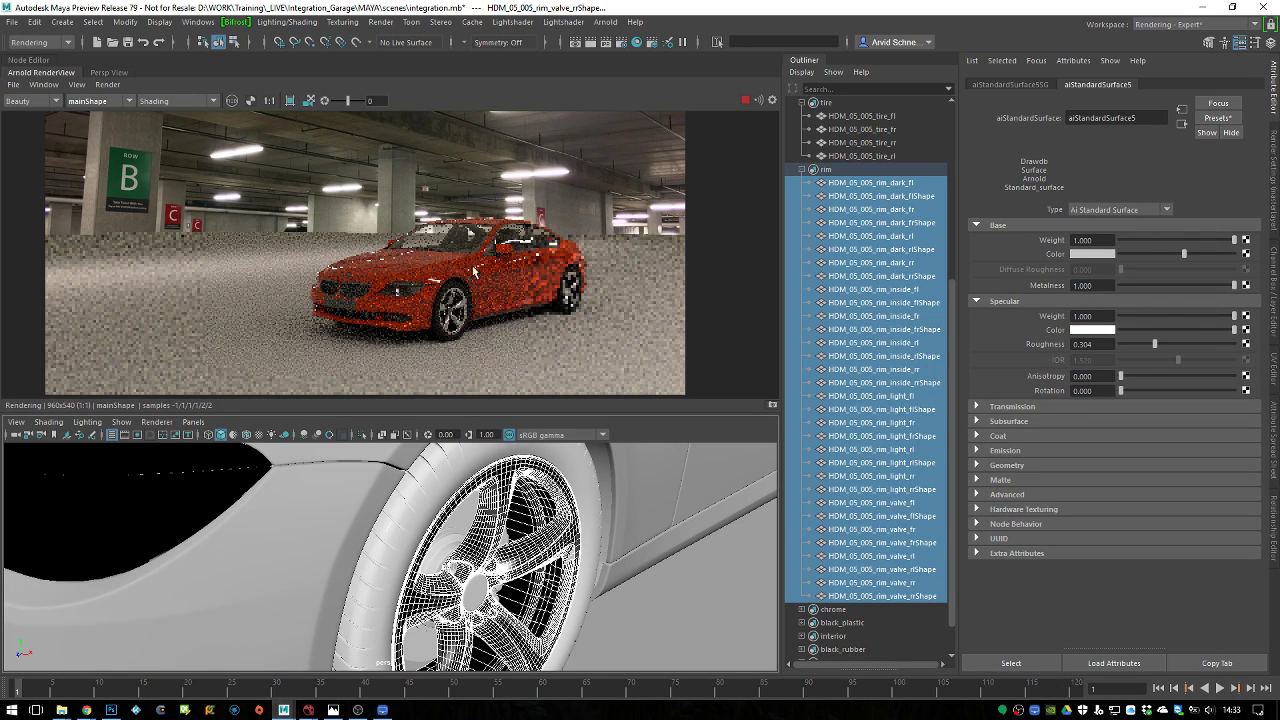
Select the car's headlight glass in the render and inspect the settings of its ai_glass material
left_click(412, 294)
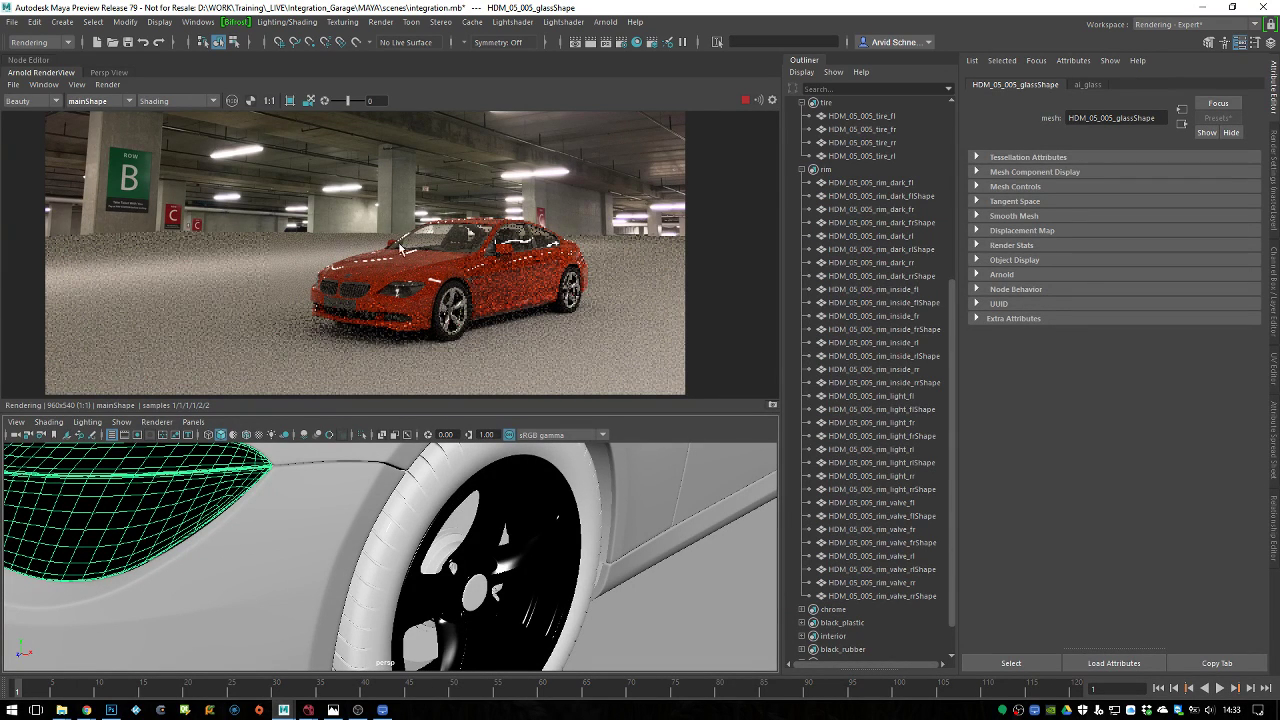
left_click(289, 100)
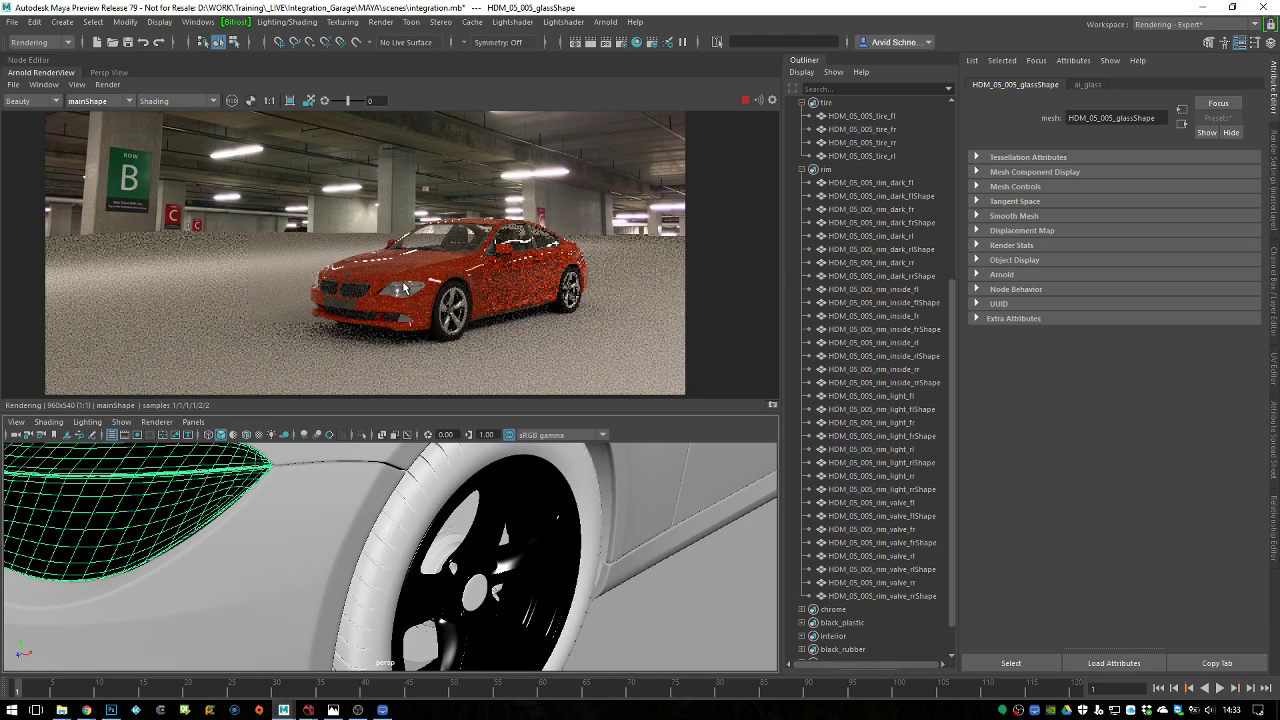
left_click(1088, 85)
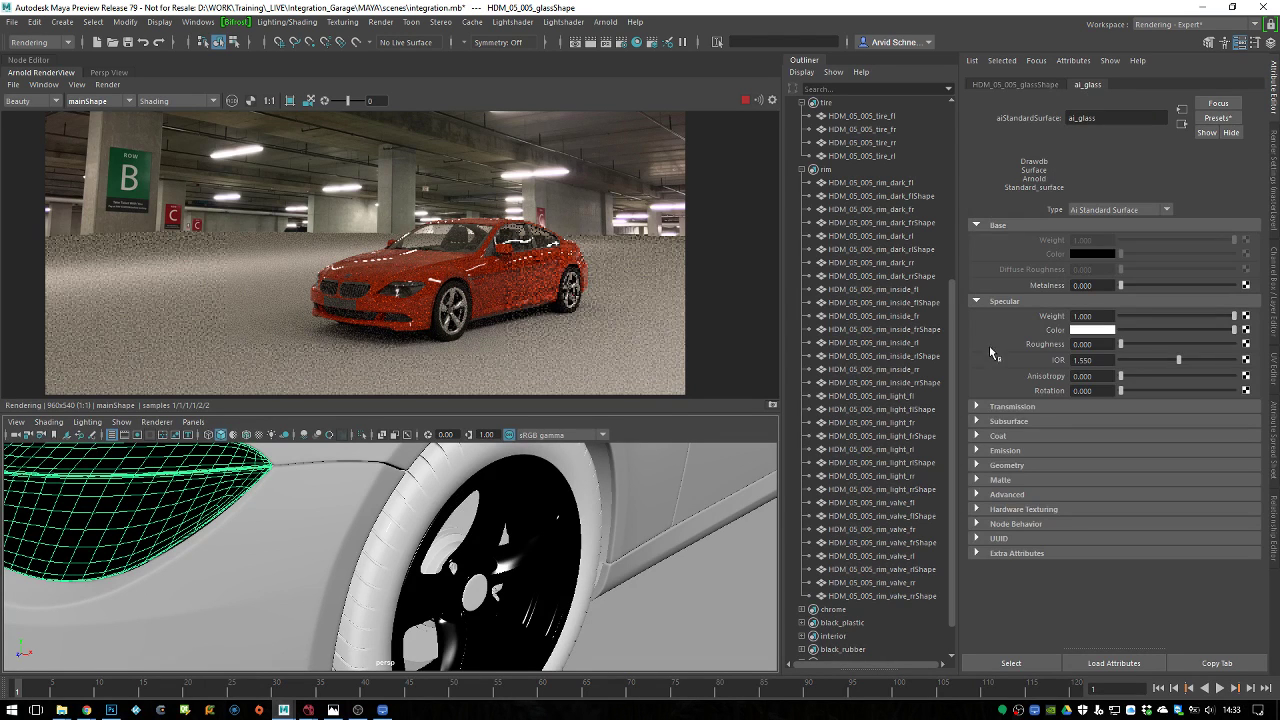
left_click(269, 100)
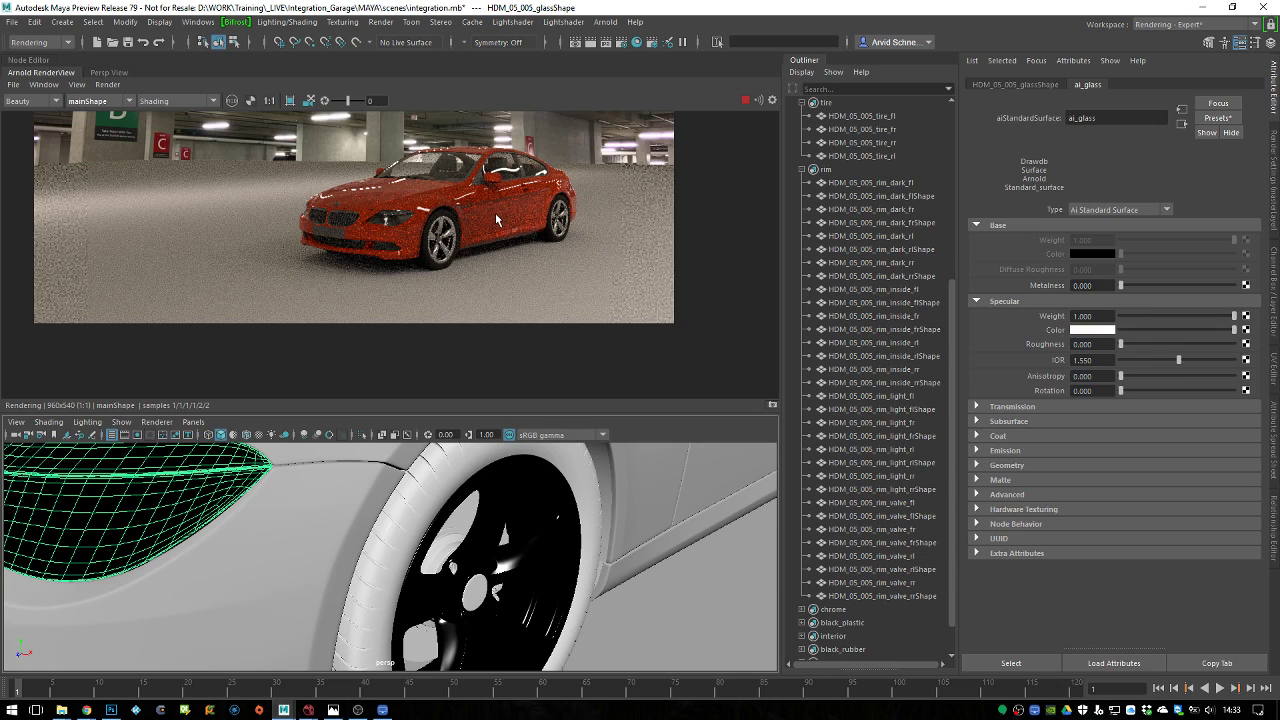
Stop the live render, collapse the rim set and open the AOV section of the render settings
left_click(745, 101)
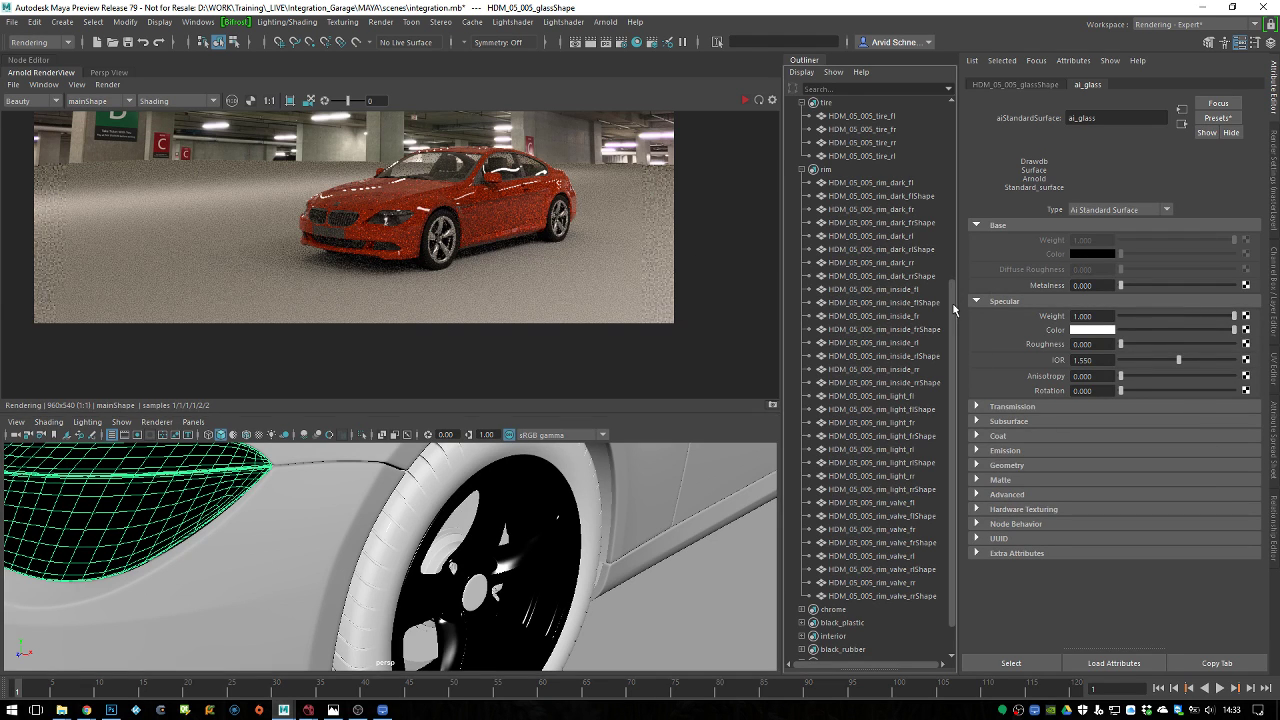
left_click(802, 169)
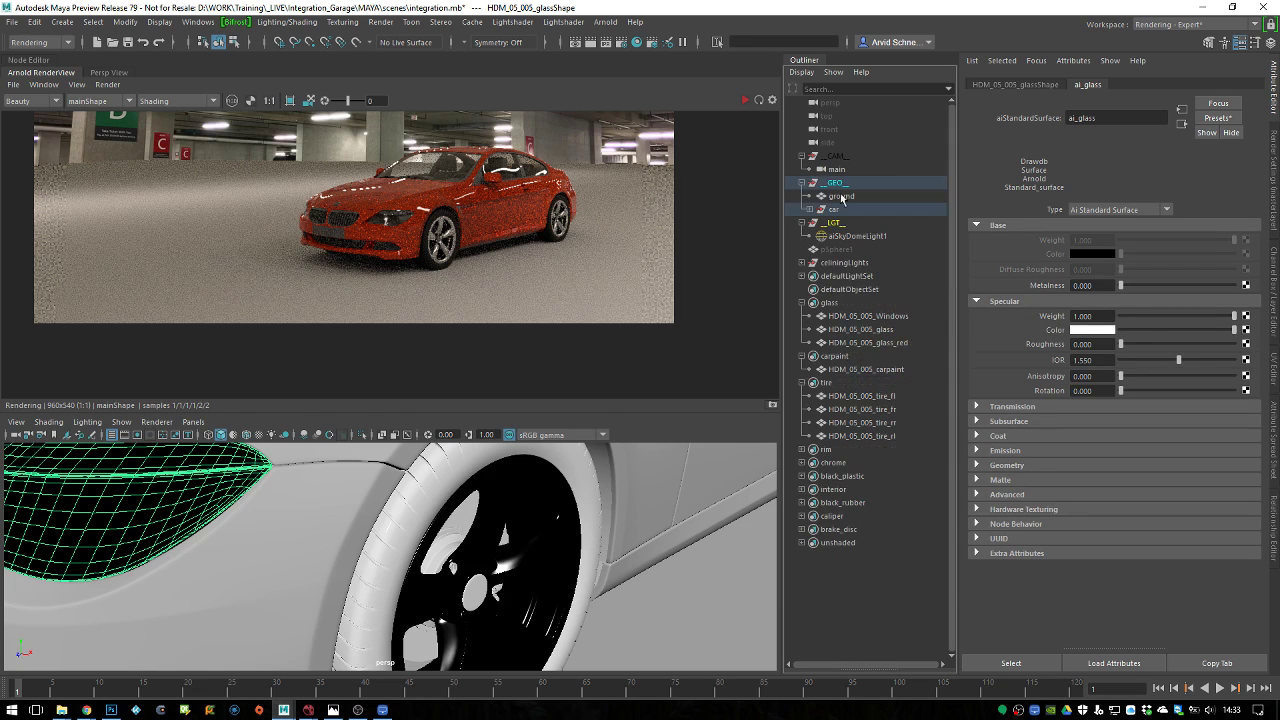
left_click(620, 41)
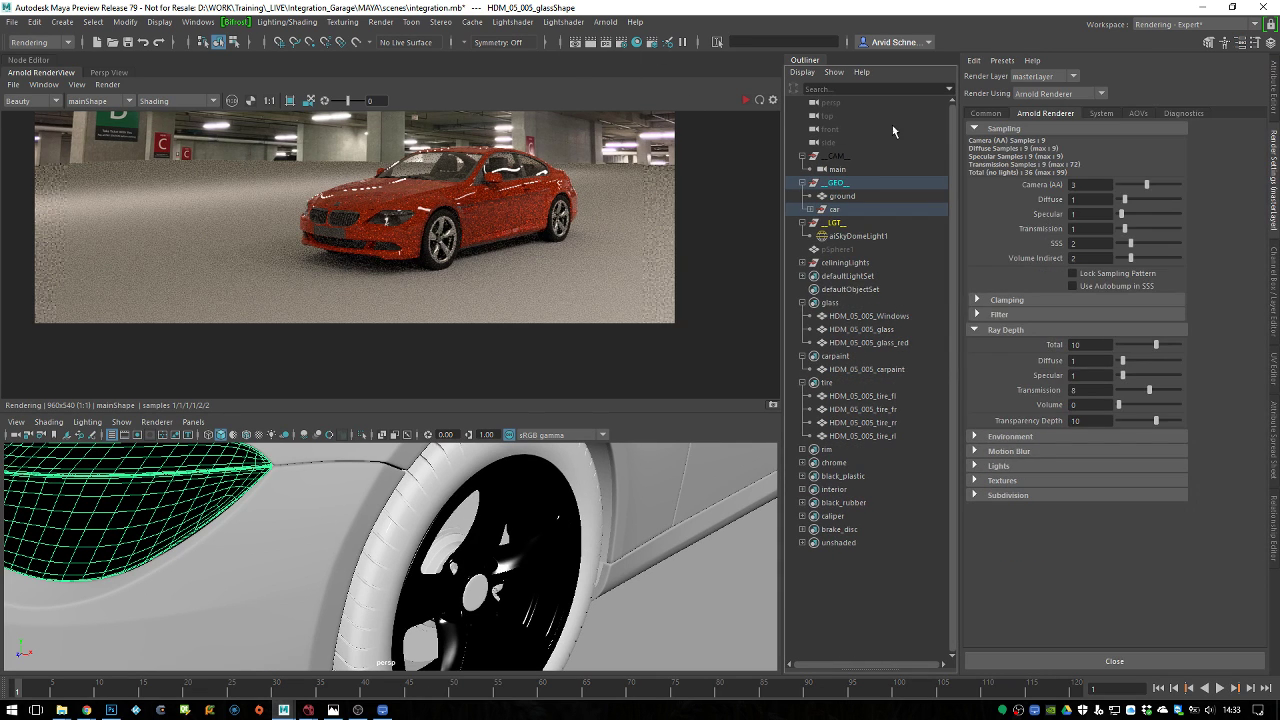
left_click(1101, 113)
left_click(1139, 114)
Activate the built-in AOVs diffuse, diffuse_direct, diffuse_indirect, specular_direct, specular_indirect, transmission_direct and transmission_indirect
left_click(1001, 206)
scroll(1122, 258, "down", 3)
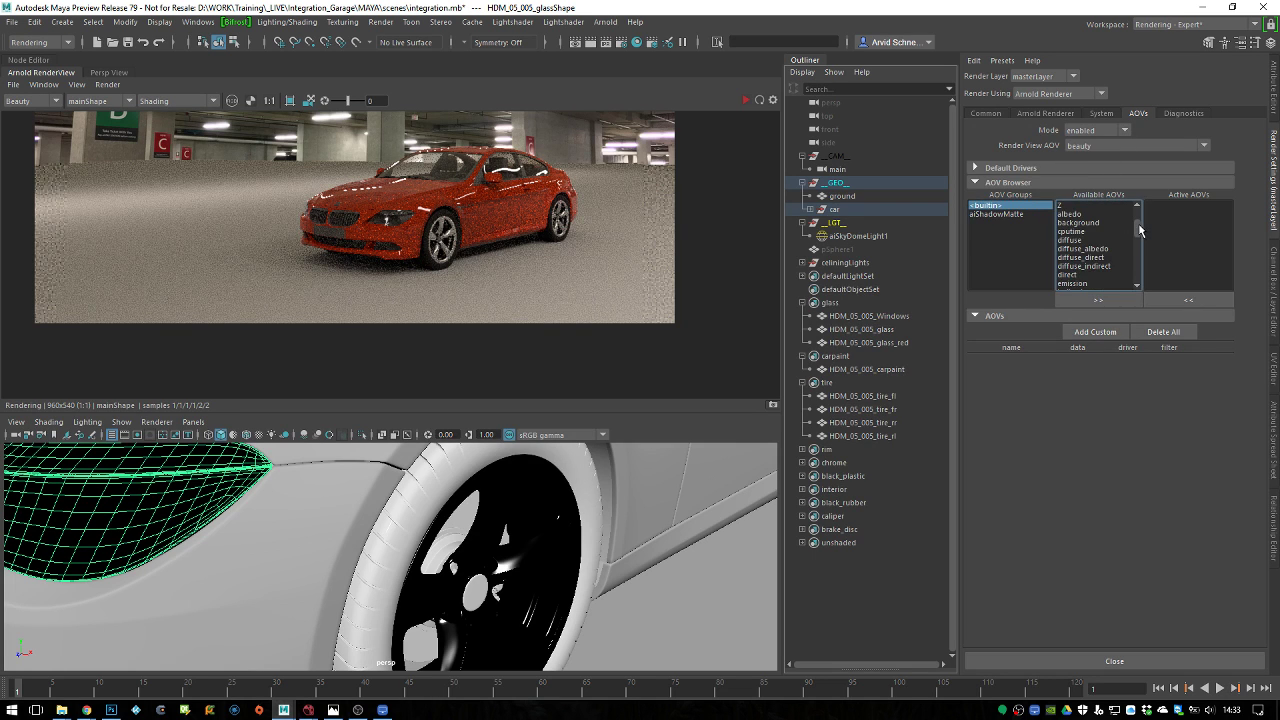
left_click_drag(1100, 248, 1112, 259)
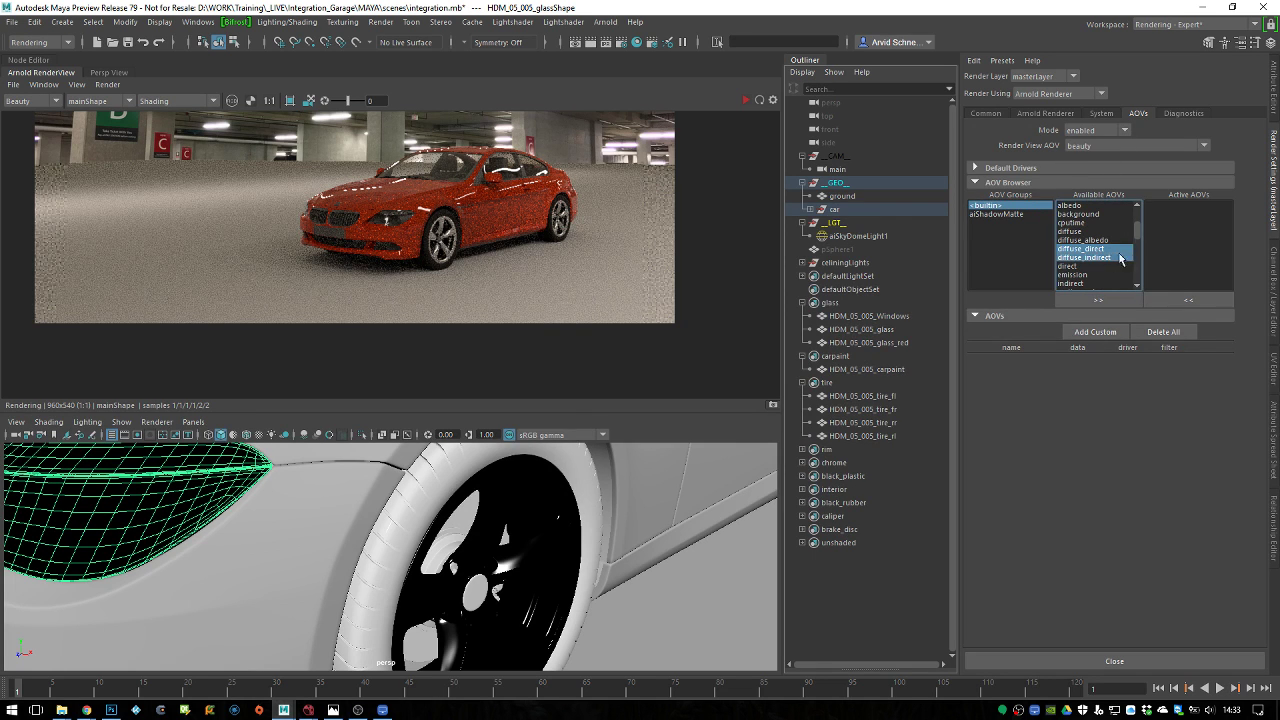
scroll(1139, 234, "down", 3)
left_click_drag(1118, 265, 1129, 271)
scroll(1139, 251, "up", 3)
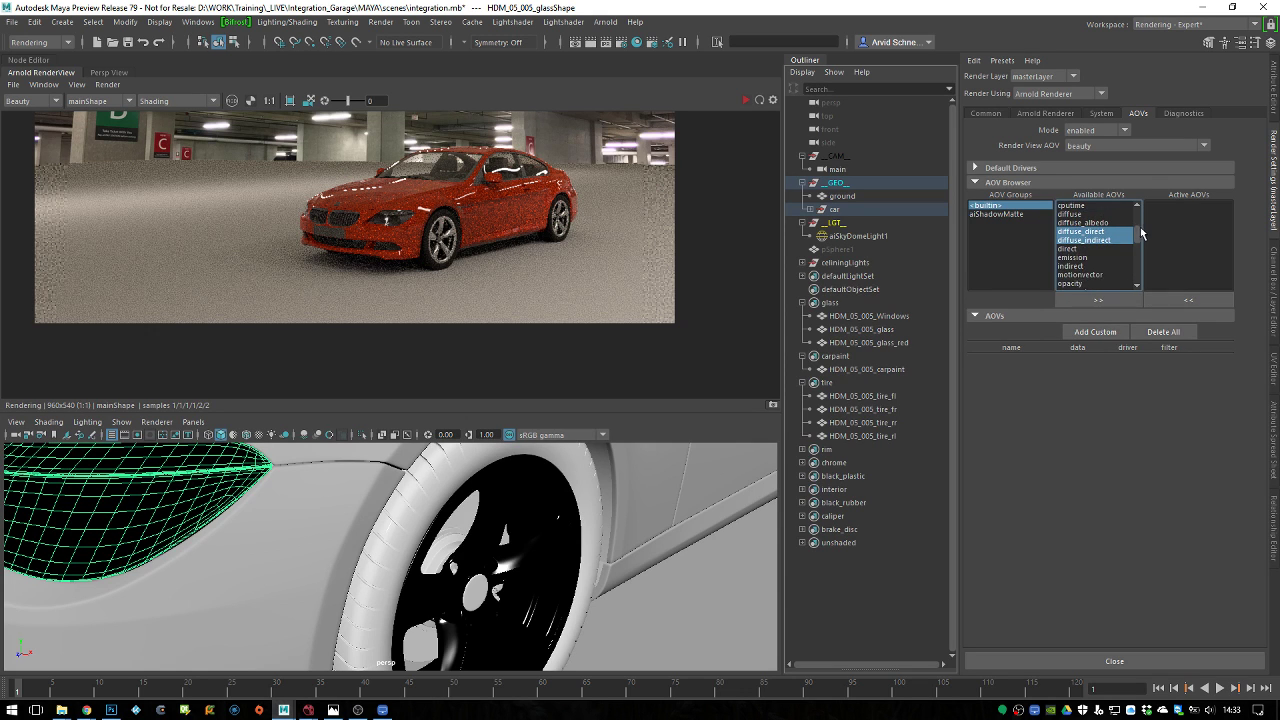
scroll(1143, 232, "down", 4)
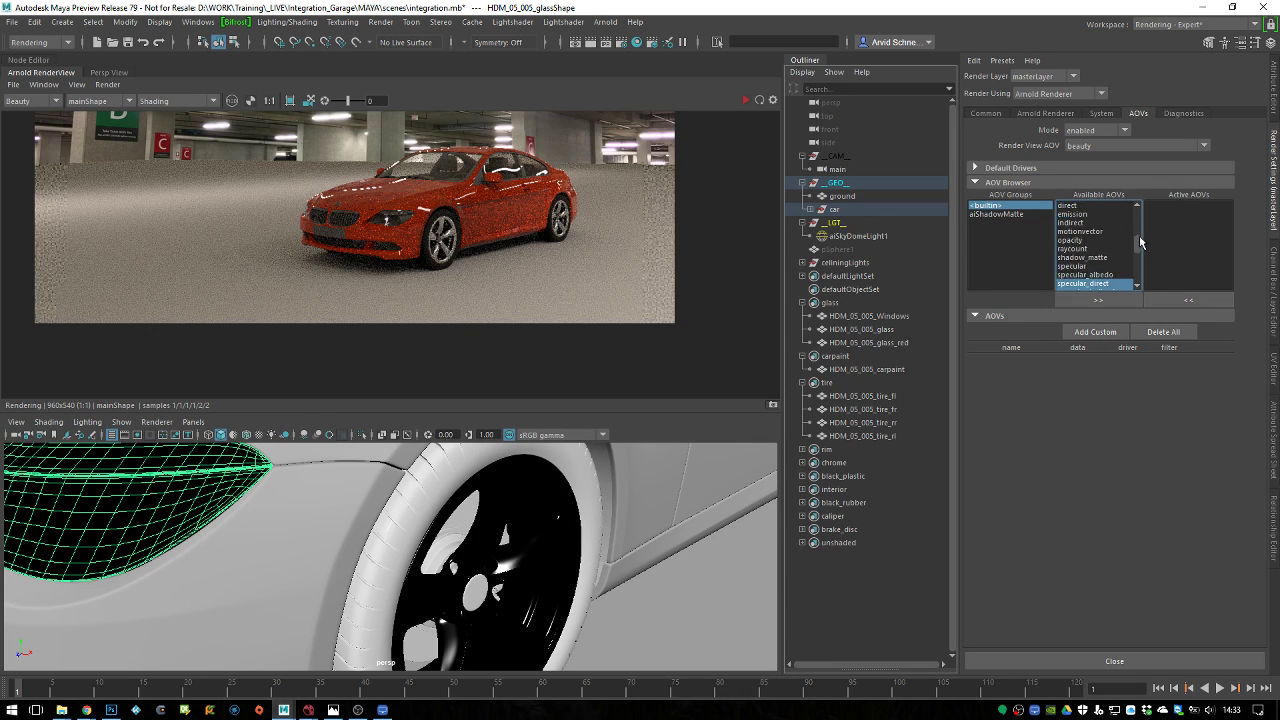
scroll(1143, 253, "down", 2)
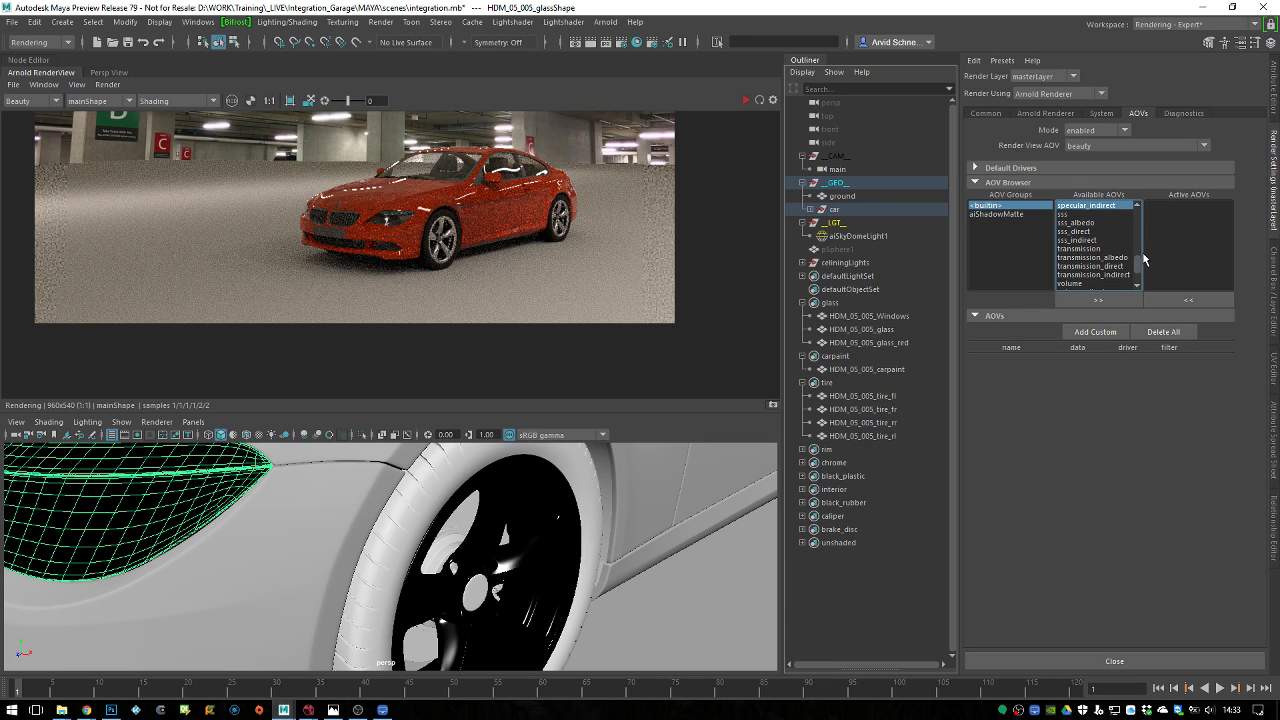
left_click(1120, 267, "ctrl")
left_click(1119, 275, "ctrl")
scroll(1138, 275, "down", 2)
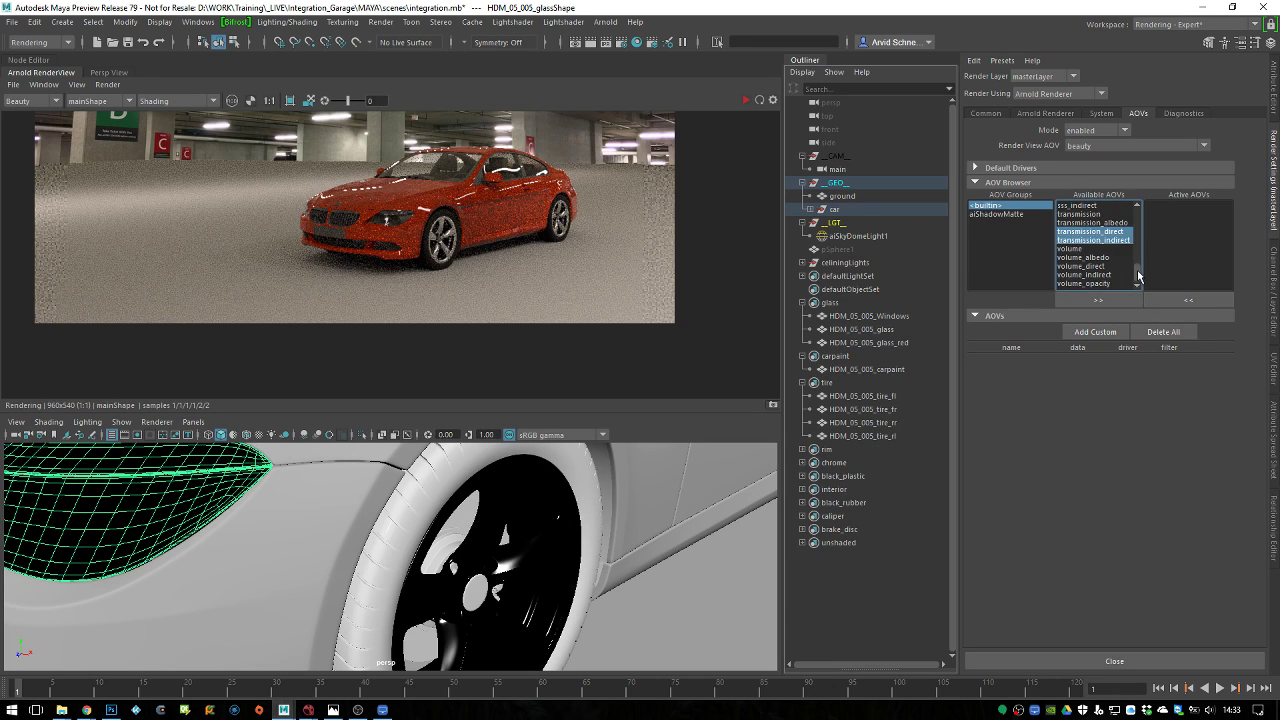
left_click(1130, 299)
Activate the shadow_mask AOV from the aiShadowMatte group and update the full scene in the render view
scroll(1140, 238, "up", 5)
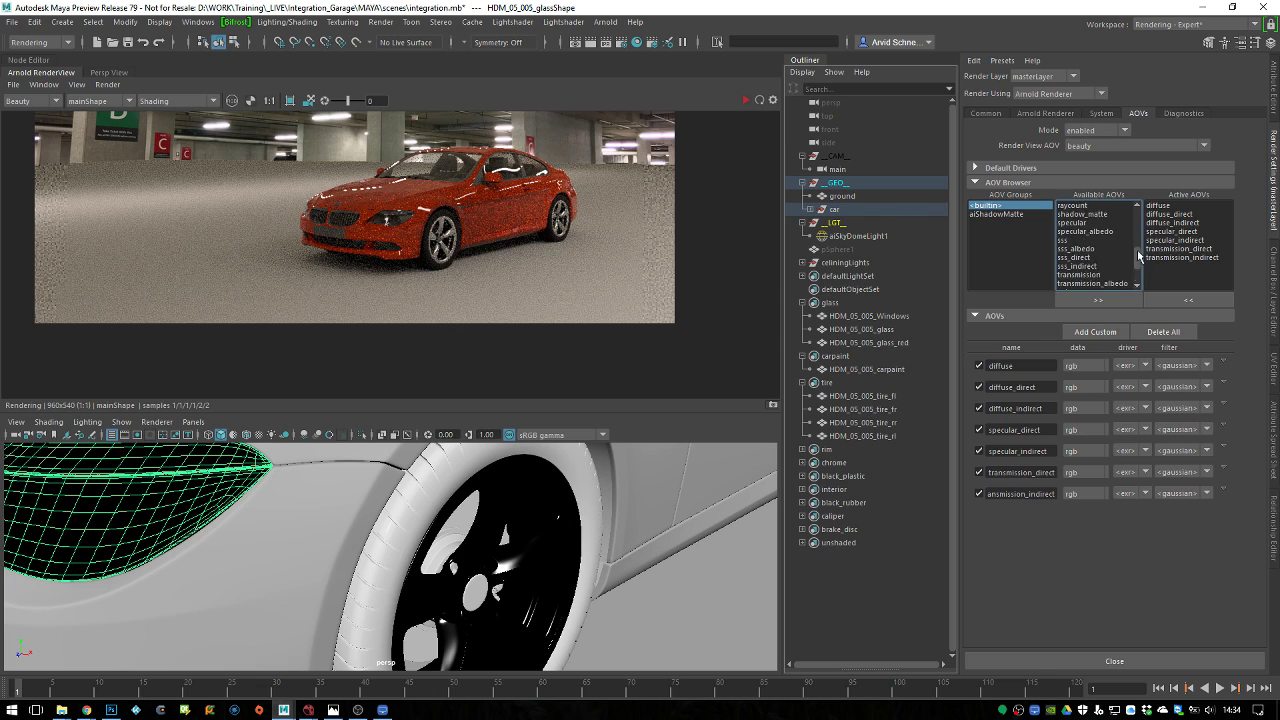
left_click_drag(1140, 235, 1140, 222)
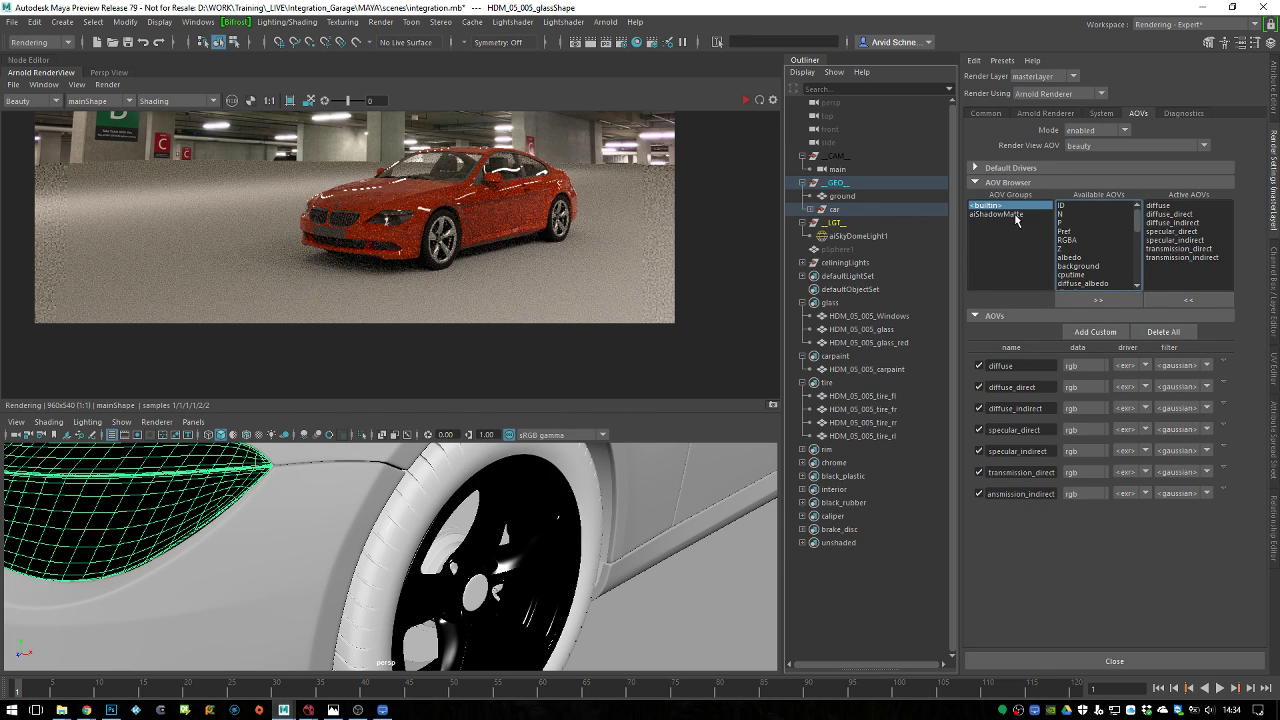
left_click(1000, 214)
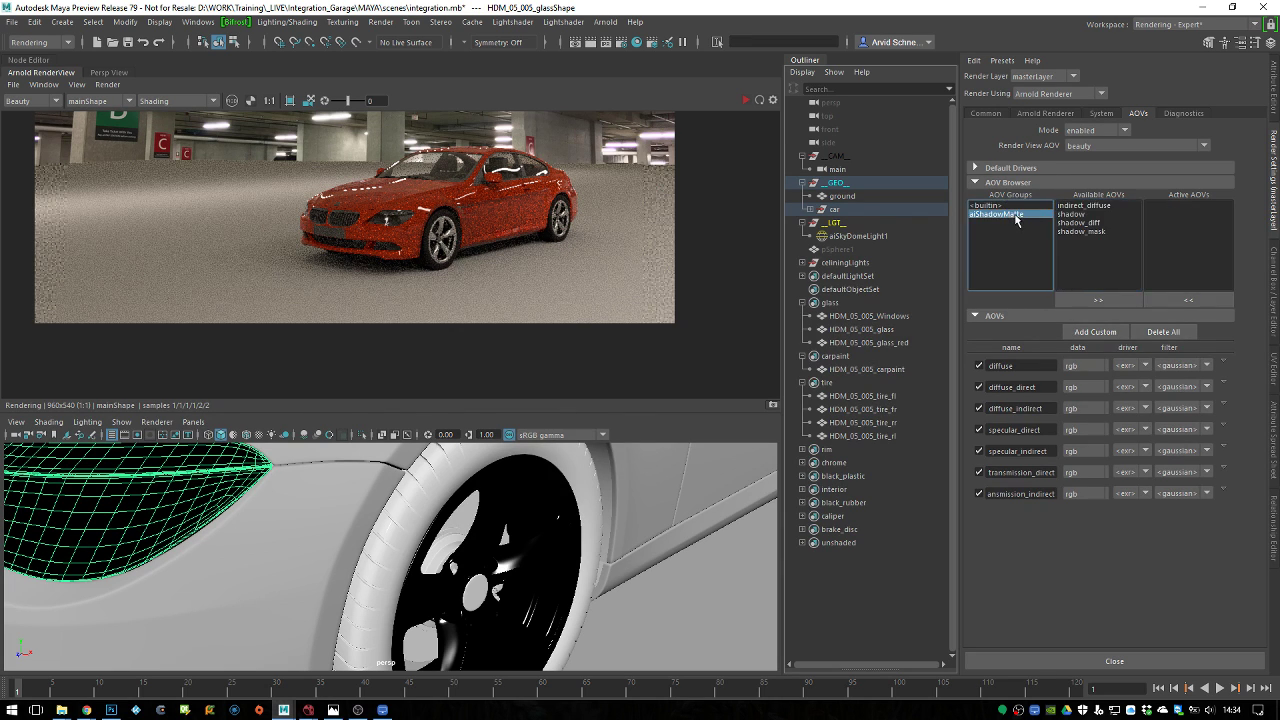
left_click(1085, 231)
left_click(1098, 299)
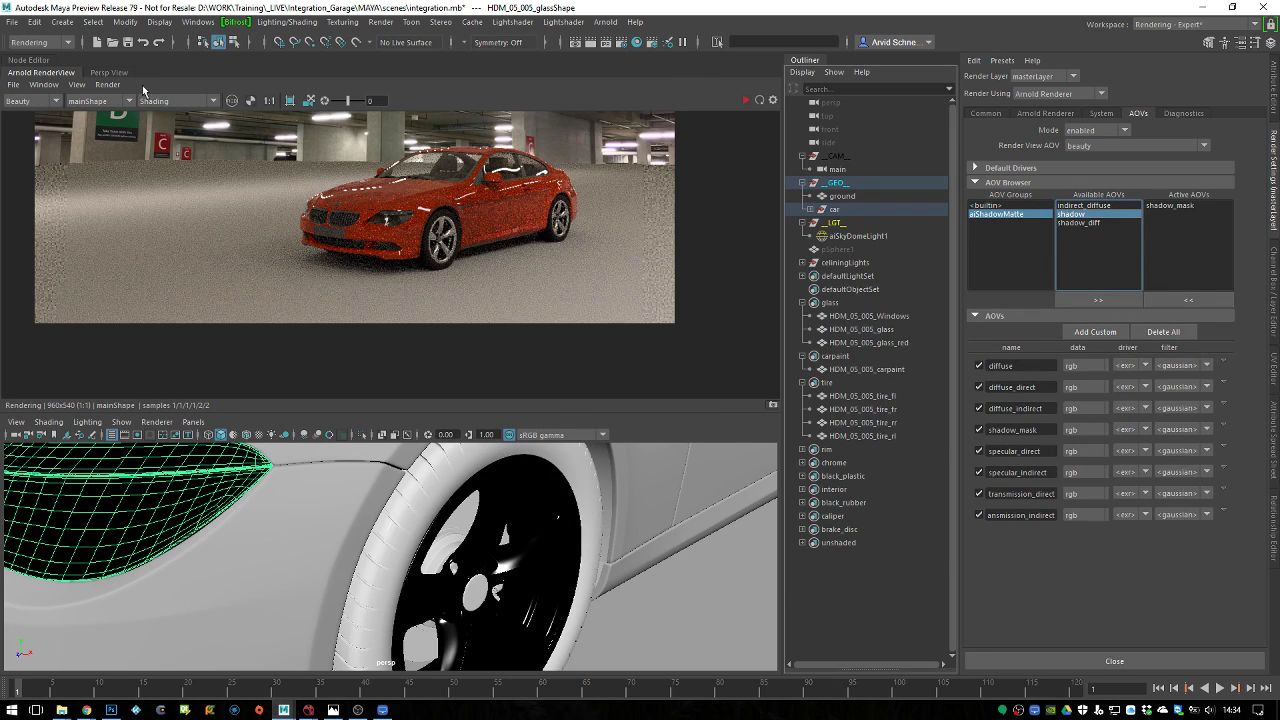
left_click(107, 84)
left_click(219, 194)
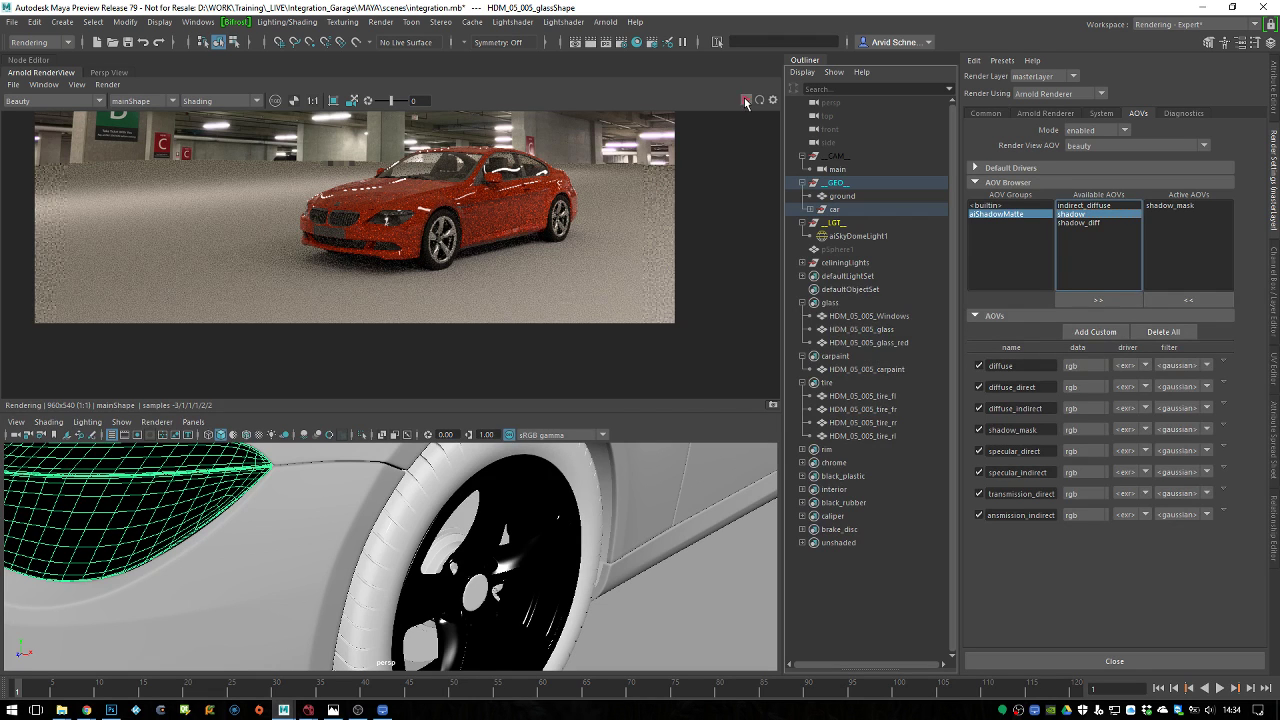
Preview the diffuse_direct, diffuse_indirect and shadow_mask AOVs in the render view
left_click(88, 101)
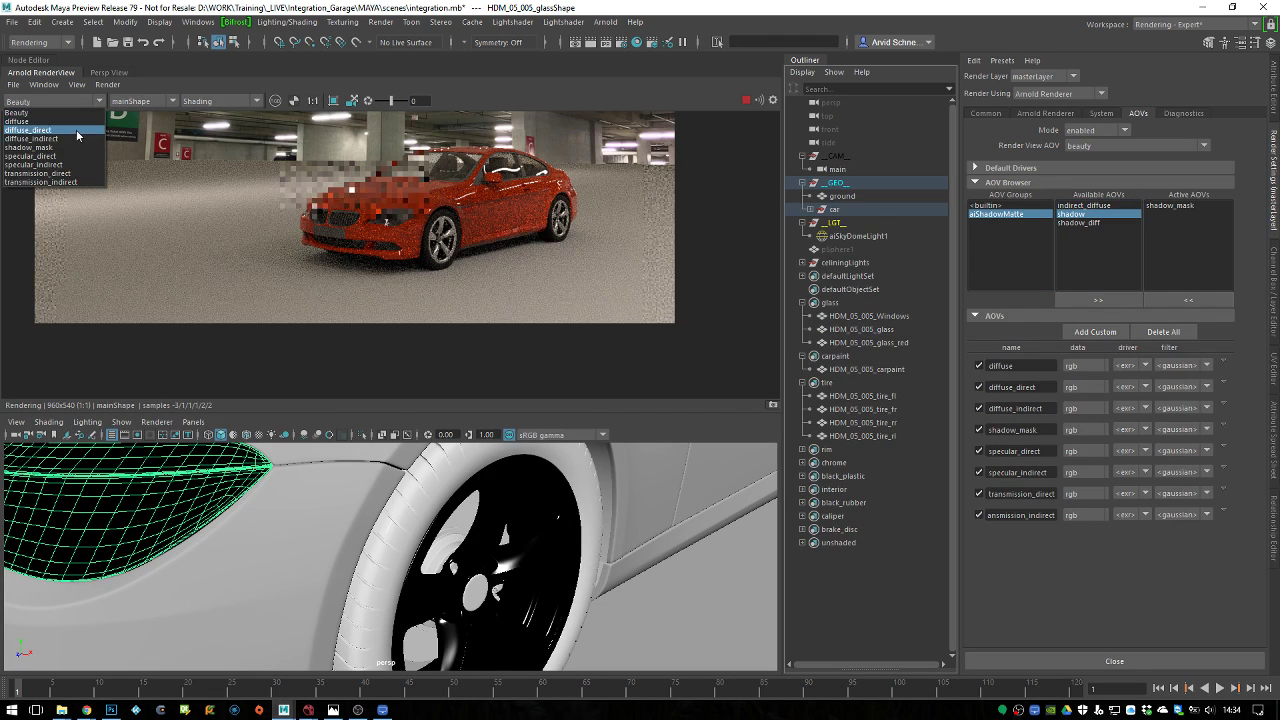
left_click(30, 130)
left_click(42, 102)
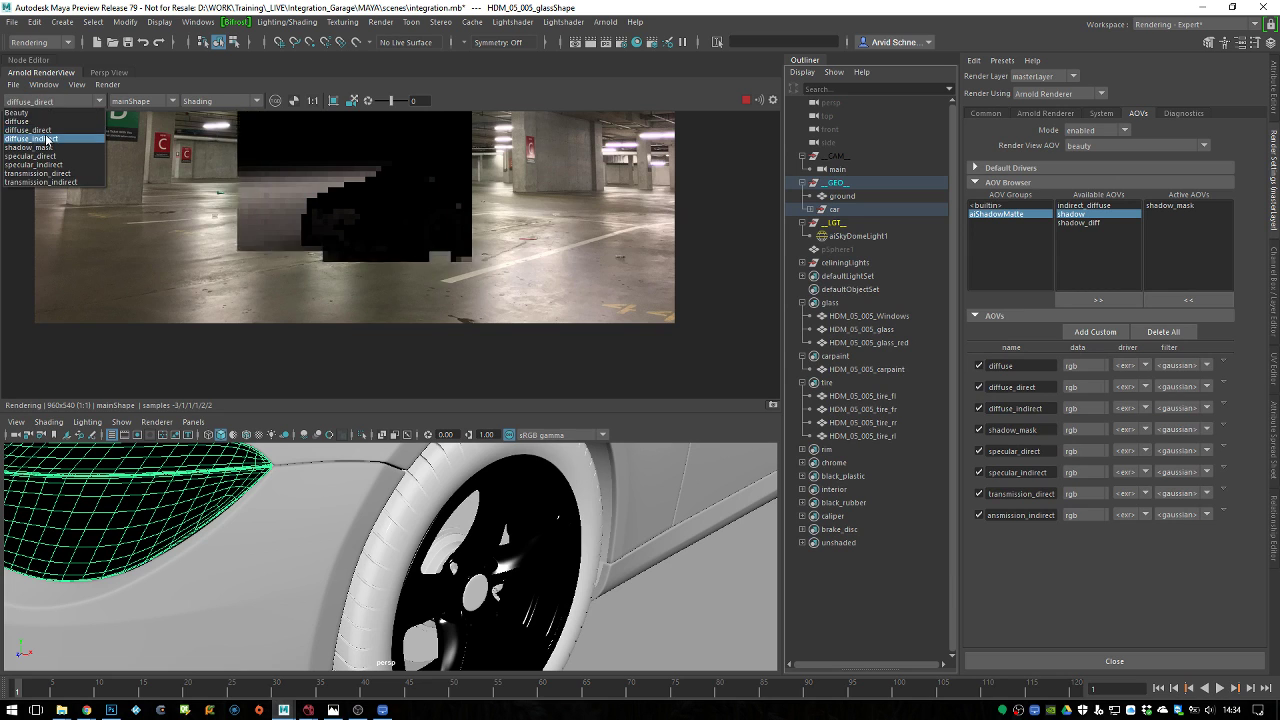
left_click(30, 138)
left_click(50, 101)
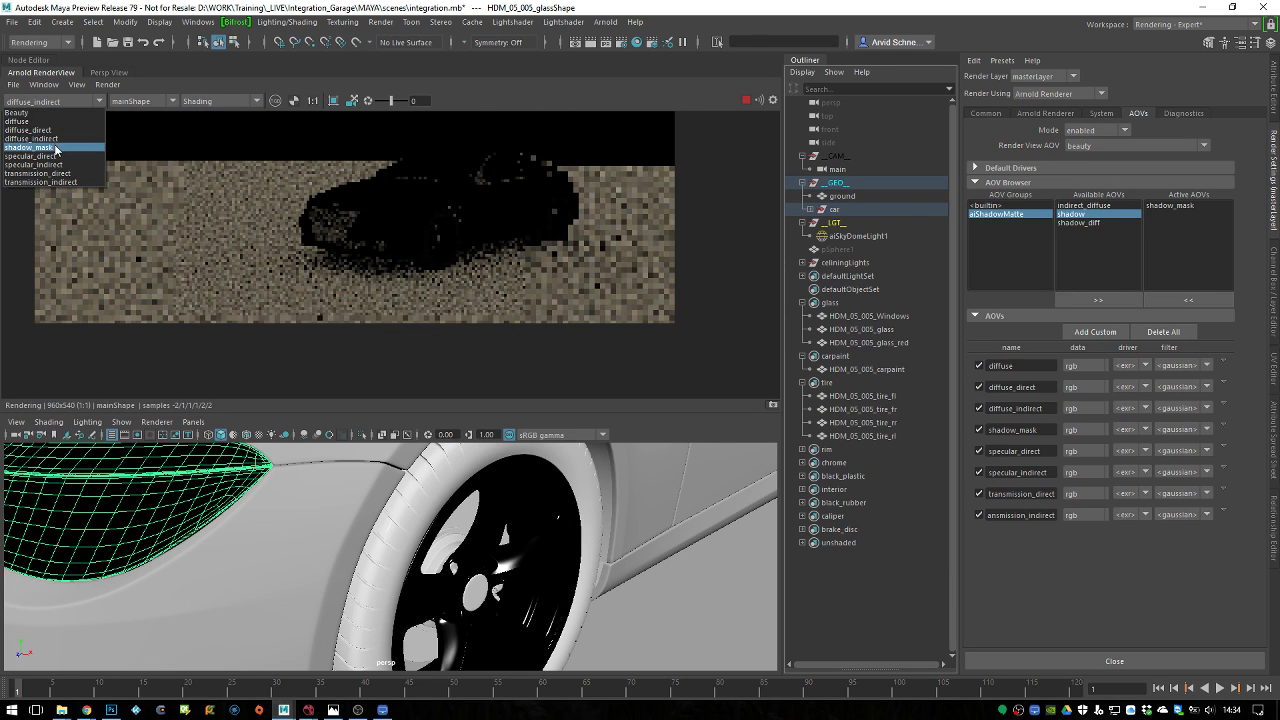
left_click(30, 147)
Preview the specular_direct, specular_indirect, transmission_direct and transmission_indirect AOVs, and return the render view to Beauty
left_click(58, 102)
left_click(61, 157)
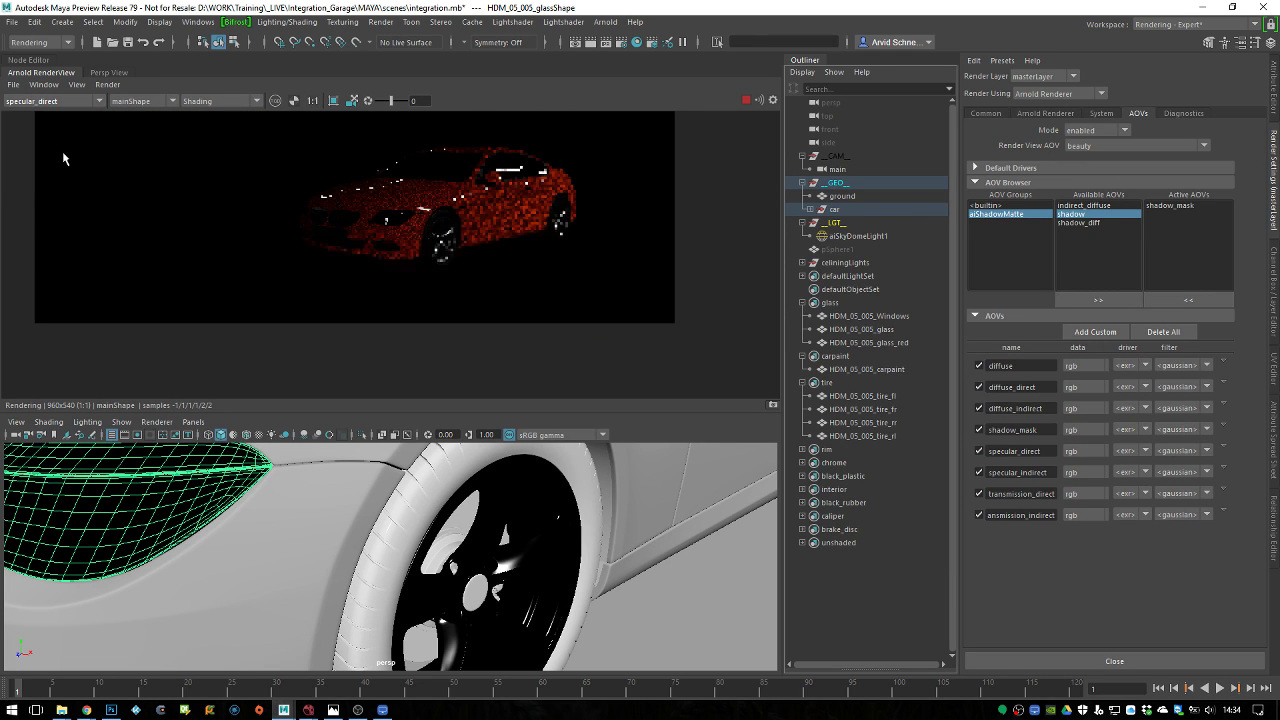
left_click(66, 102)
left_click(63, 164)
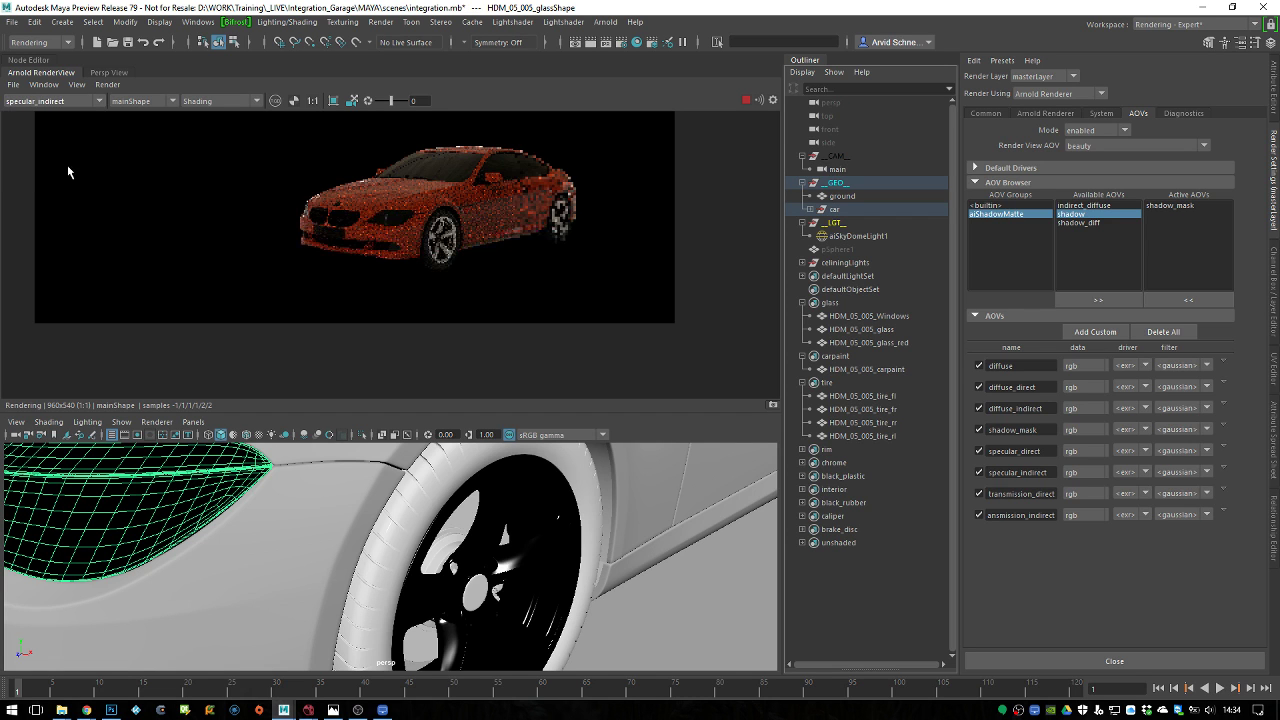
left_click(66, 102)
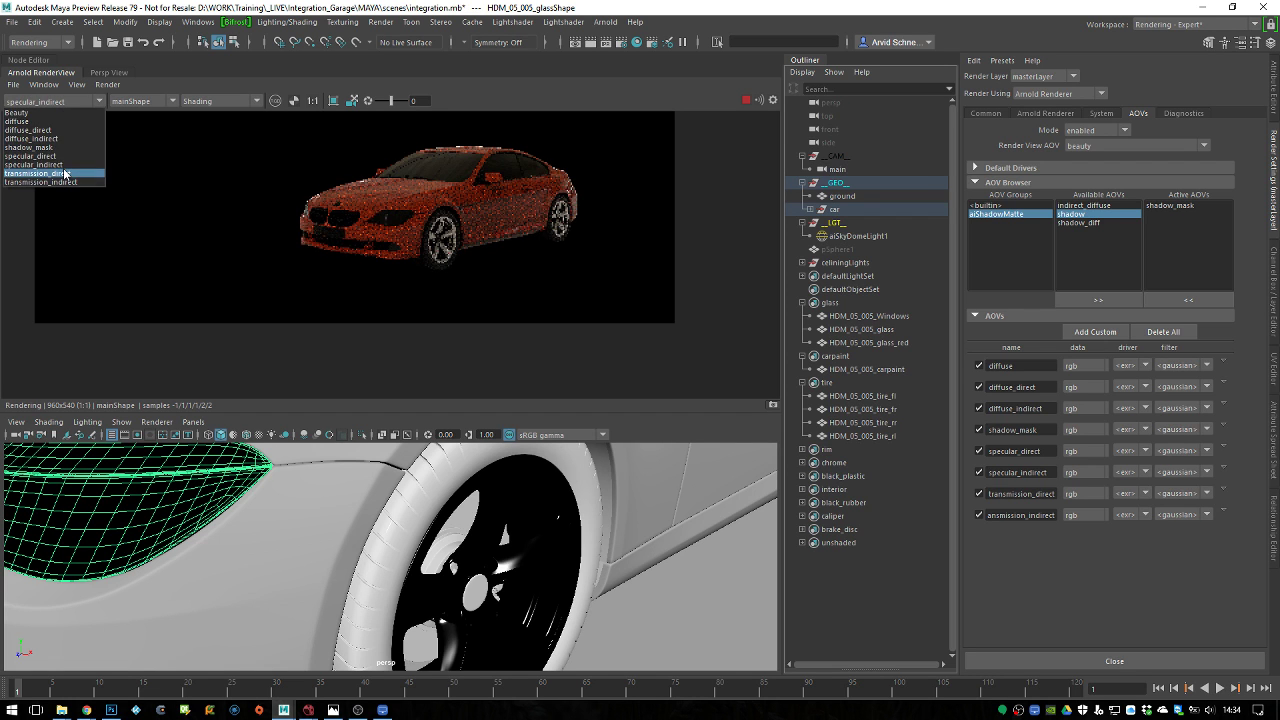
left_click(66, 173)
left_click(68, 102)
left_click(71, 182)
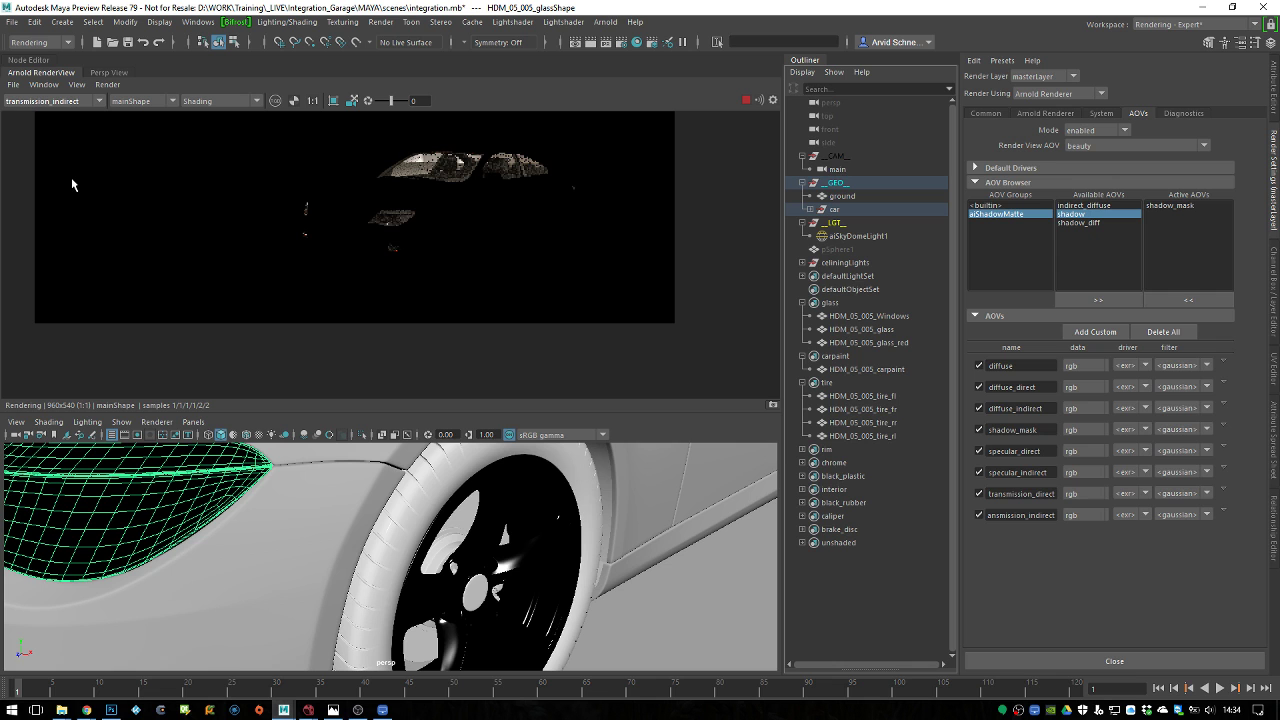
left_click(71, 103)
left_click(63, 113)
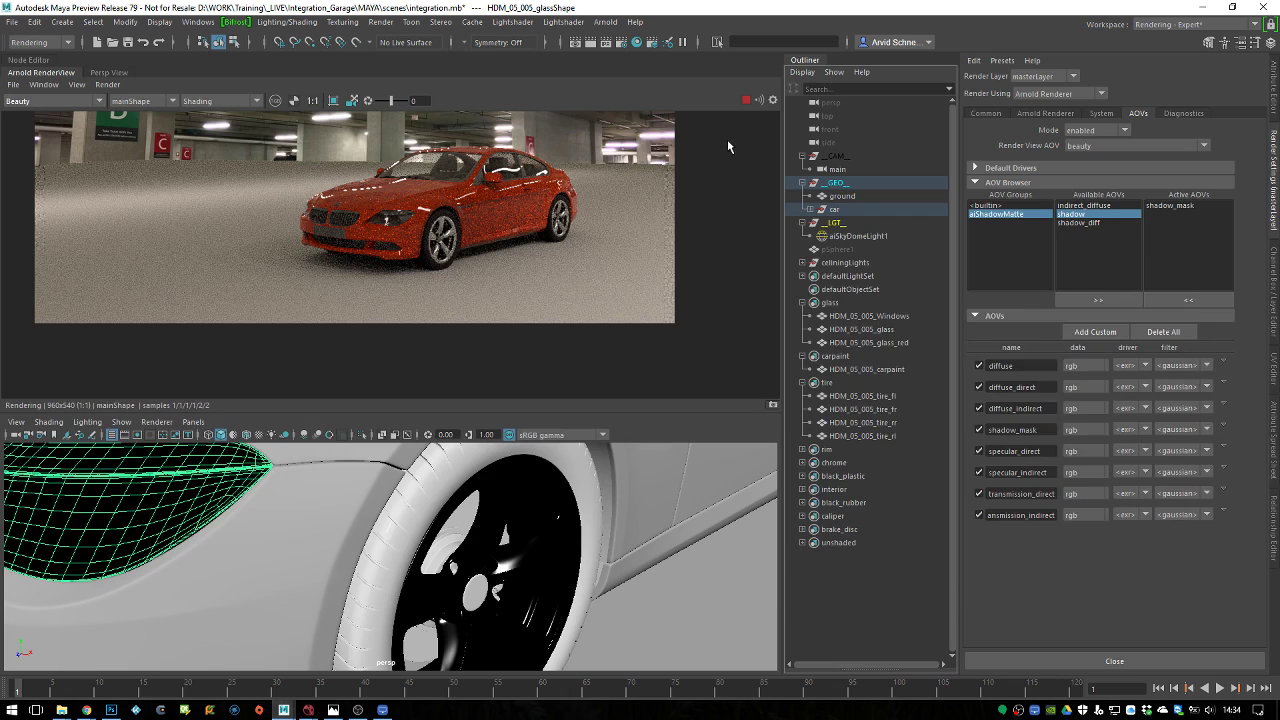
Pick the front chrome grille in the render, frame it, and check which mesh belongs to the black_rubber set
left_click(350, 226)
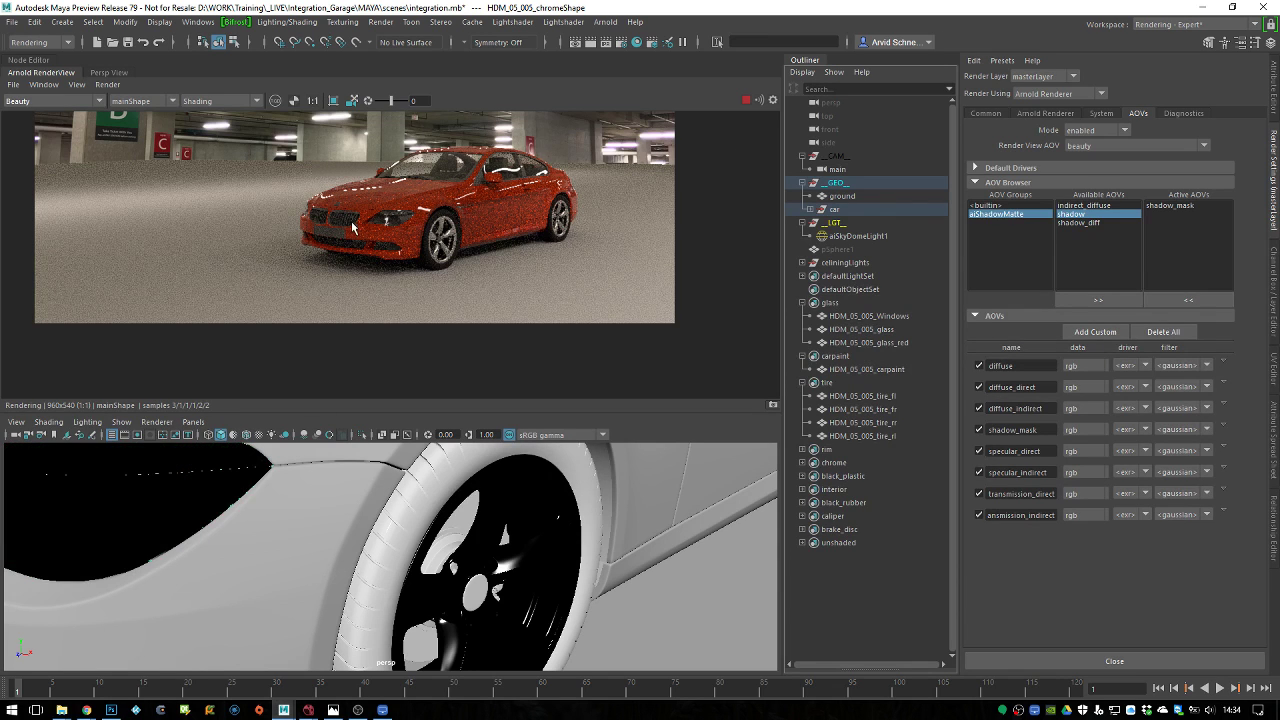
key("f")
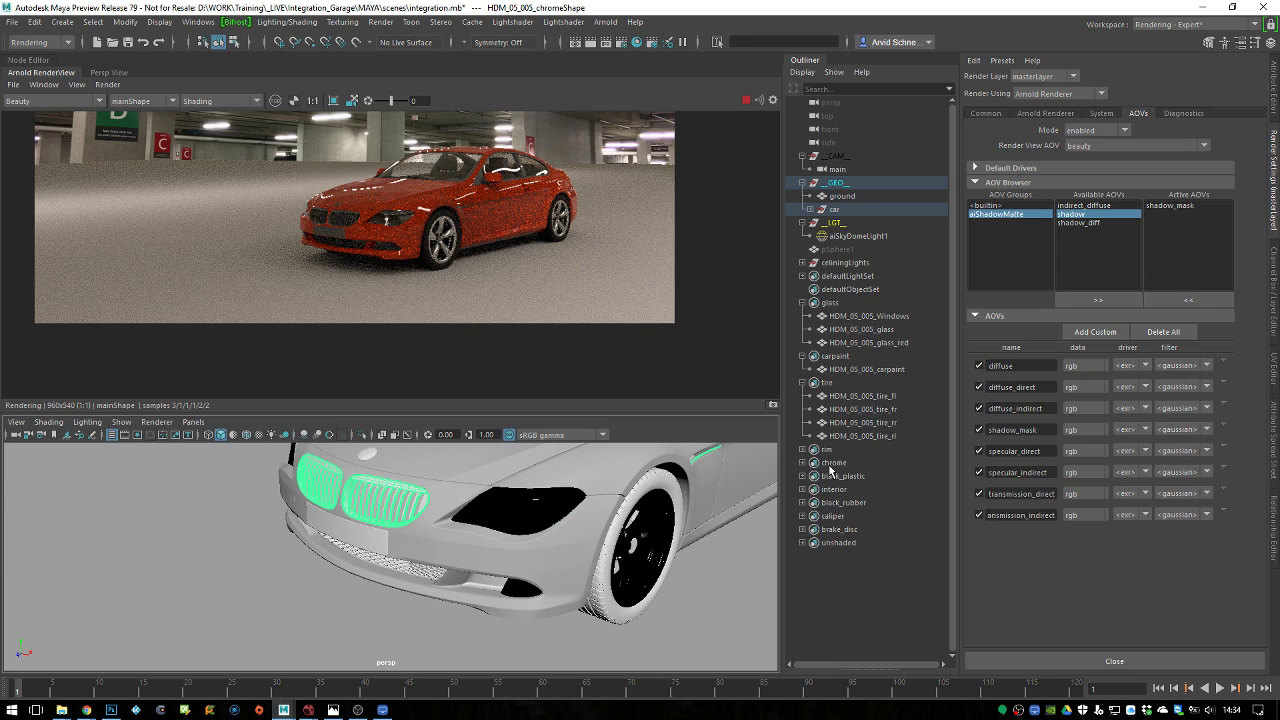
left_click(802, 502)
left_click(808, 515)
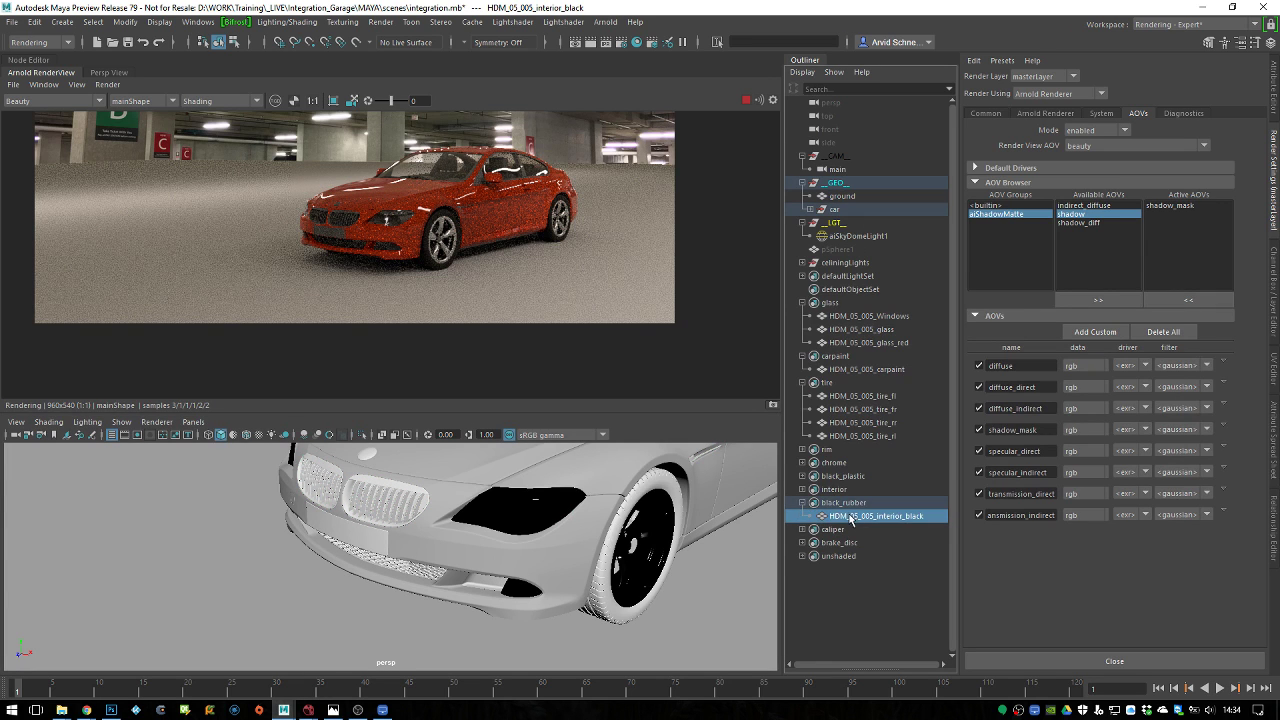
left_click(802, 502)
Adjust the shader of the two black_plastic set meshes: slightly lighter base color, specular roughness 0.327 and IOR 1.446
left_click(802, 475)
left_click(840, 502)
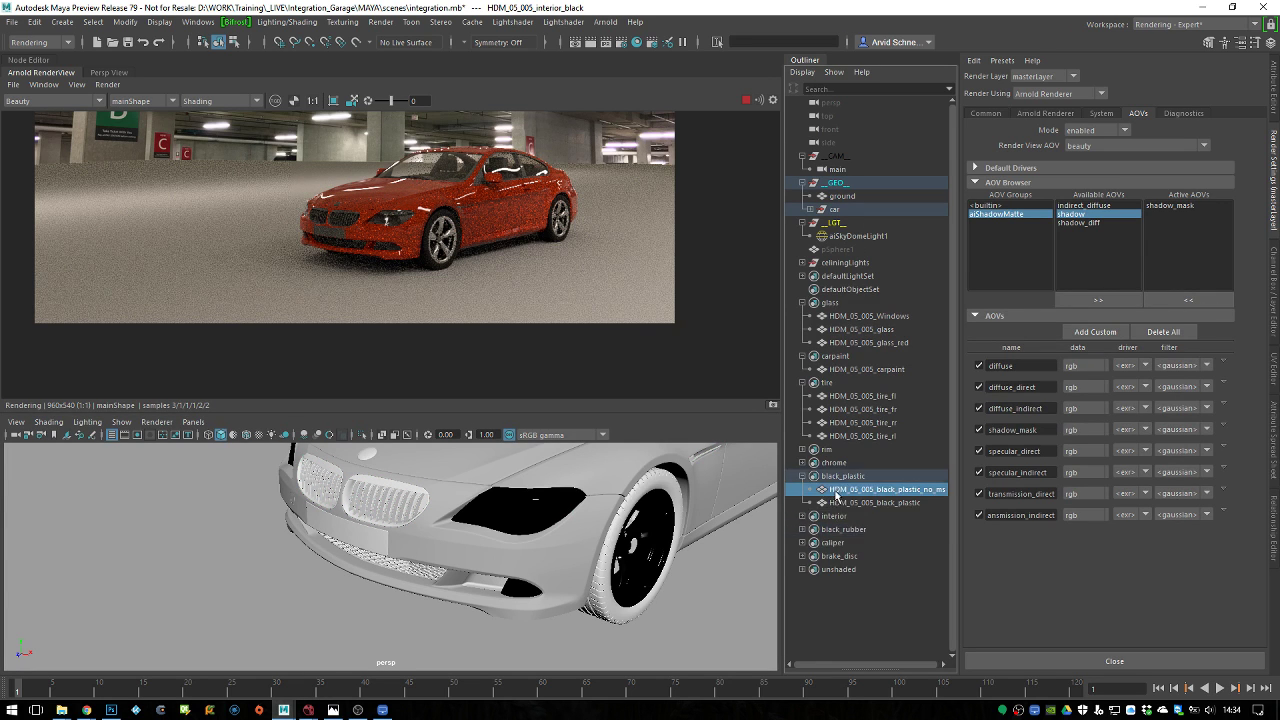
left_click(846, 489, "shift")
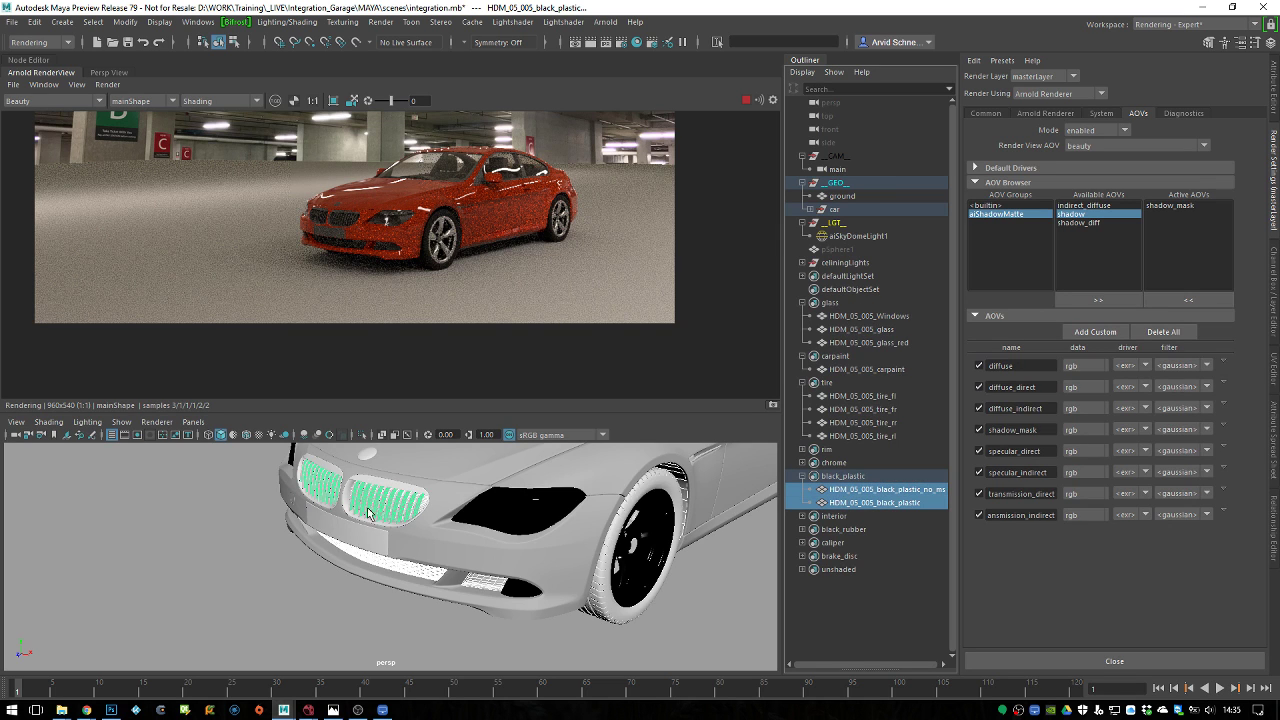
key("f")
right_click_drag(450, 585, 600, 677)
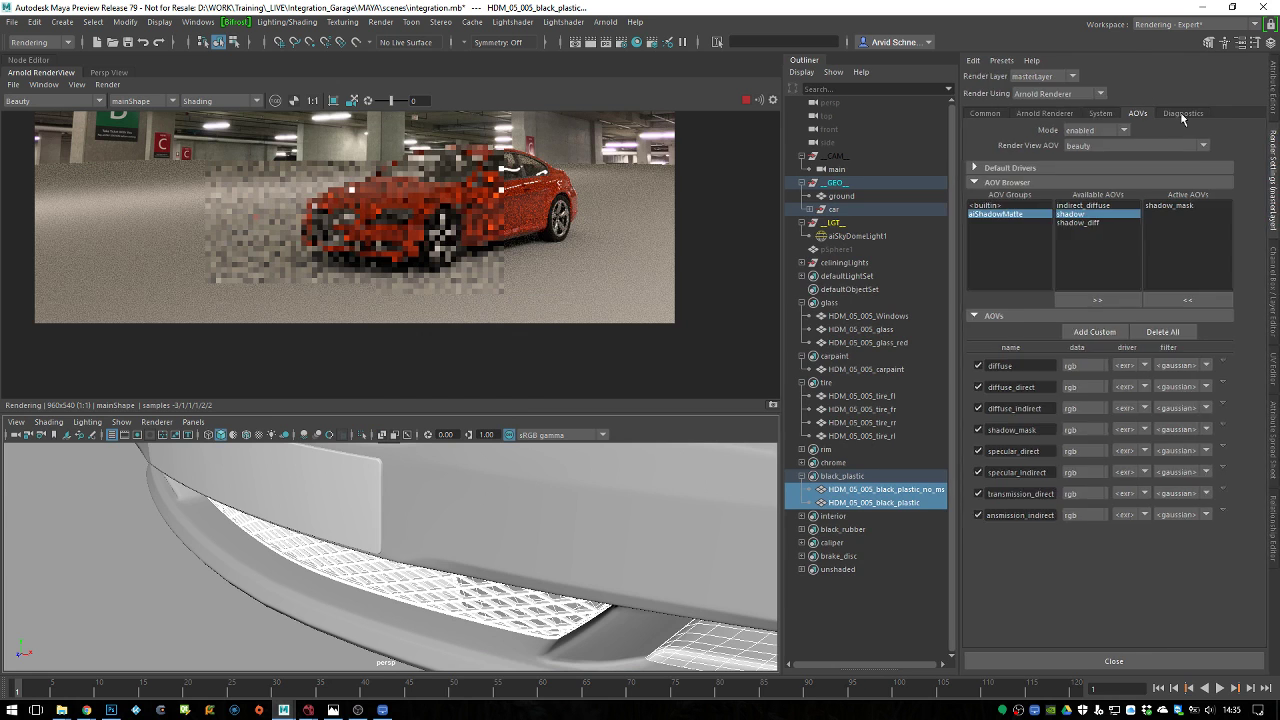
left_click(1239, 42)
left_click(1226, 84)
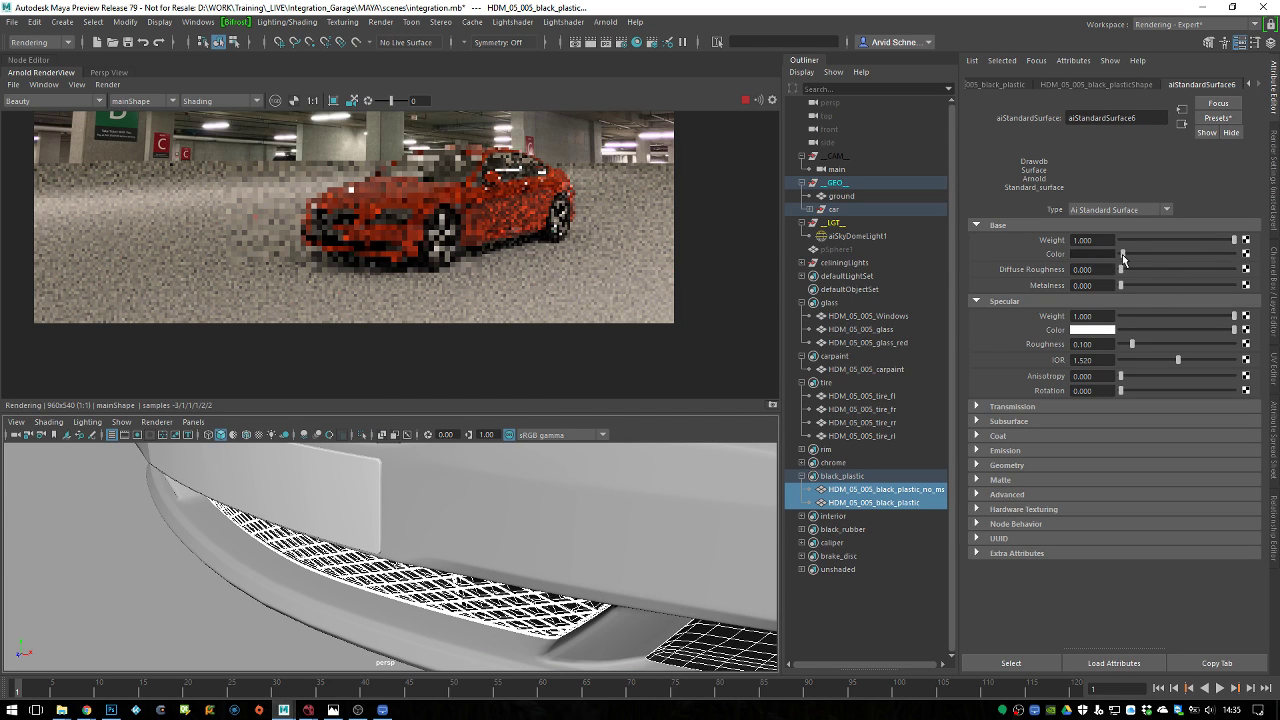
left_click_drag(1121, 254, 1125, 254)
left_click_drag(1176, 359, 1149, 348)
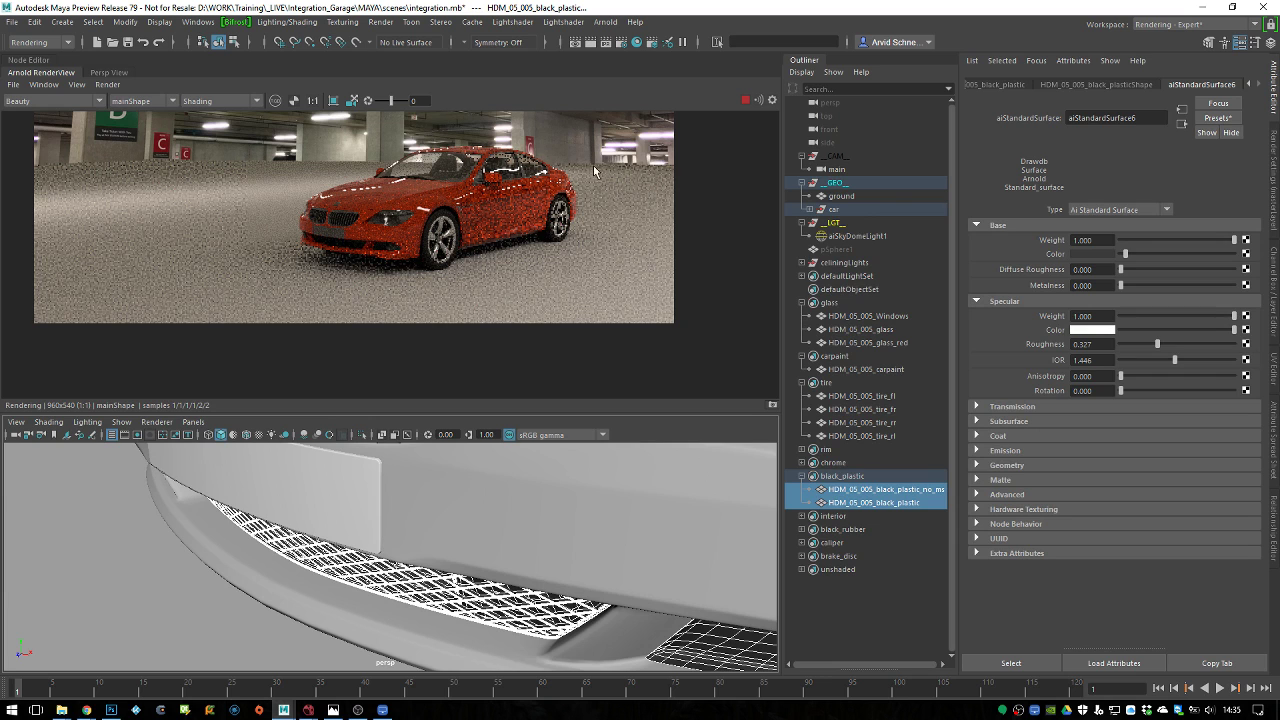
Clear the selection and collapse the expanded black_plastic, tire, carpaint and glass sets in the Outliner
left_click(803, 627)
left_click(801, 476)
left_click(801, 382)
left_click(802, 356)
left_click(801, 302)
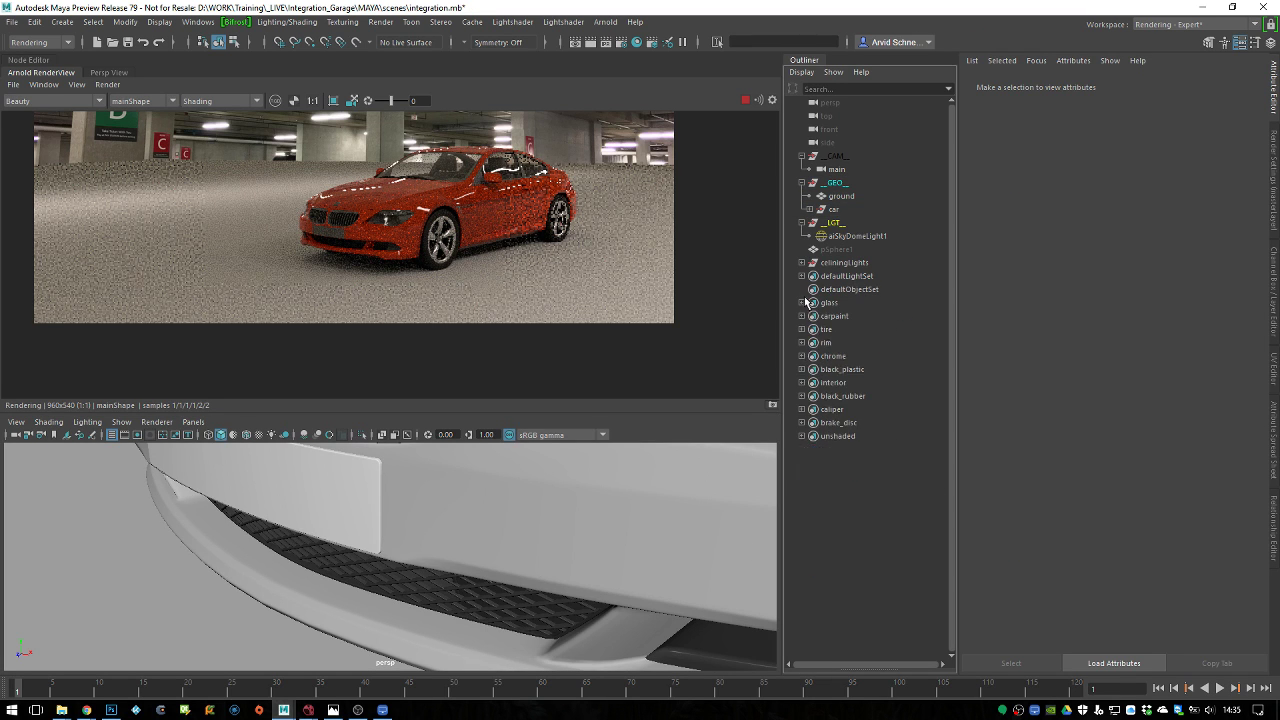
left_click(801, 276)
left_click(801, 276)
Stop the running render and add a custom AOV named beauty_deep
left_click(745, 100)
left_click(621, 43)
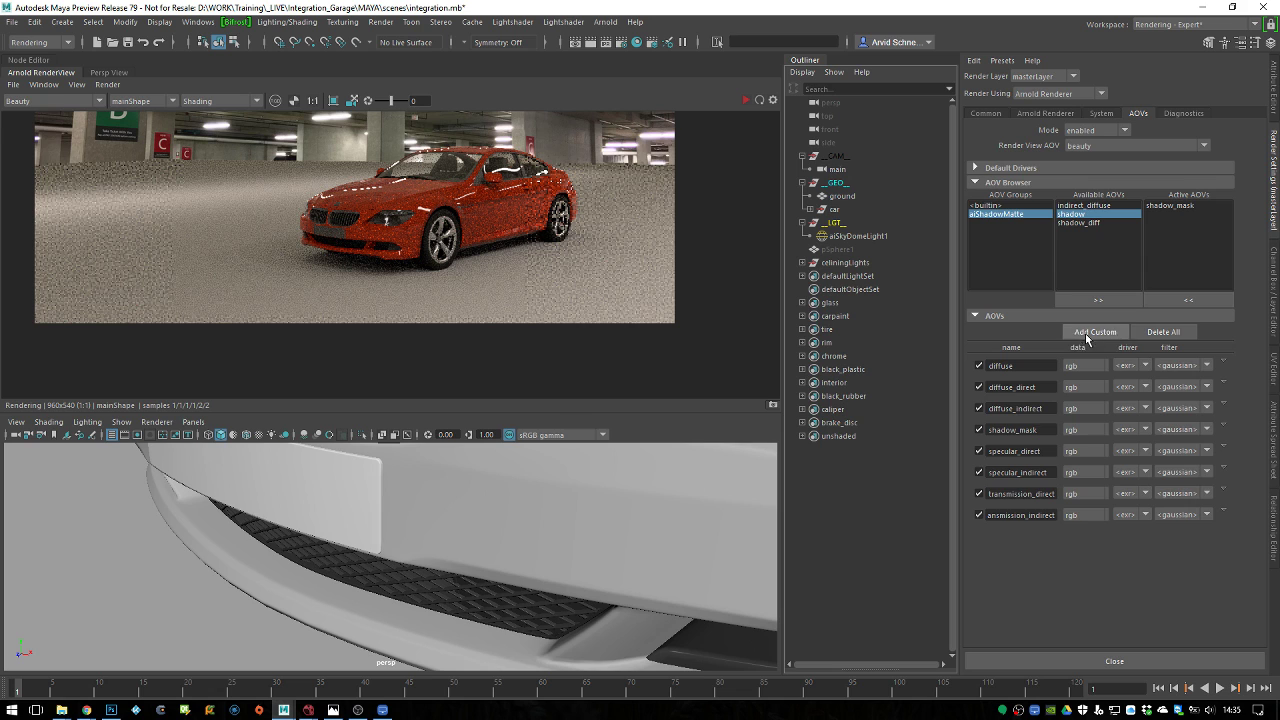
left_click(1012, 216)
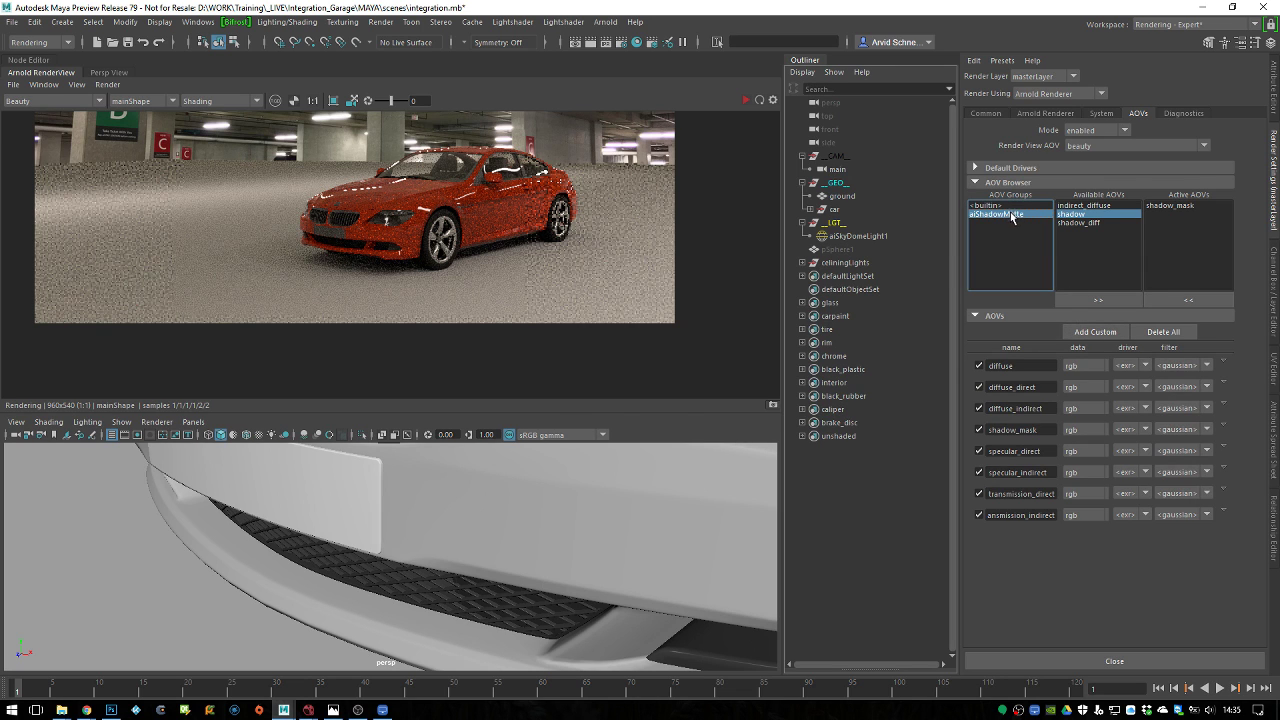
left_click(1100, 334)
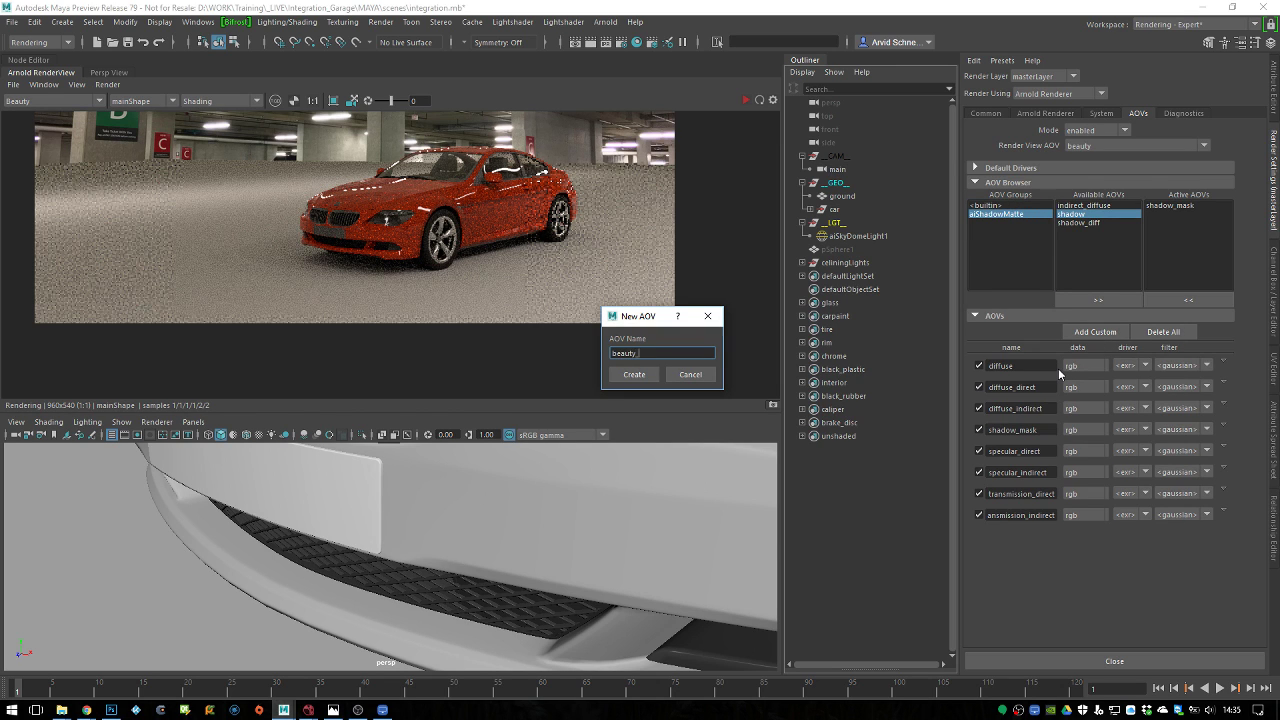
key("Return")
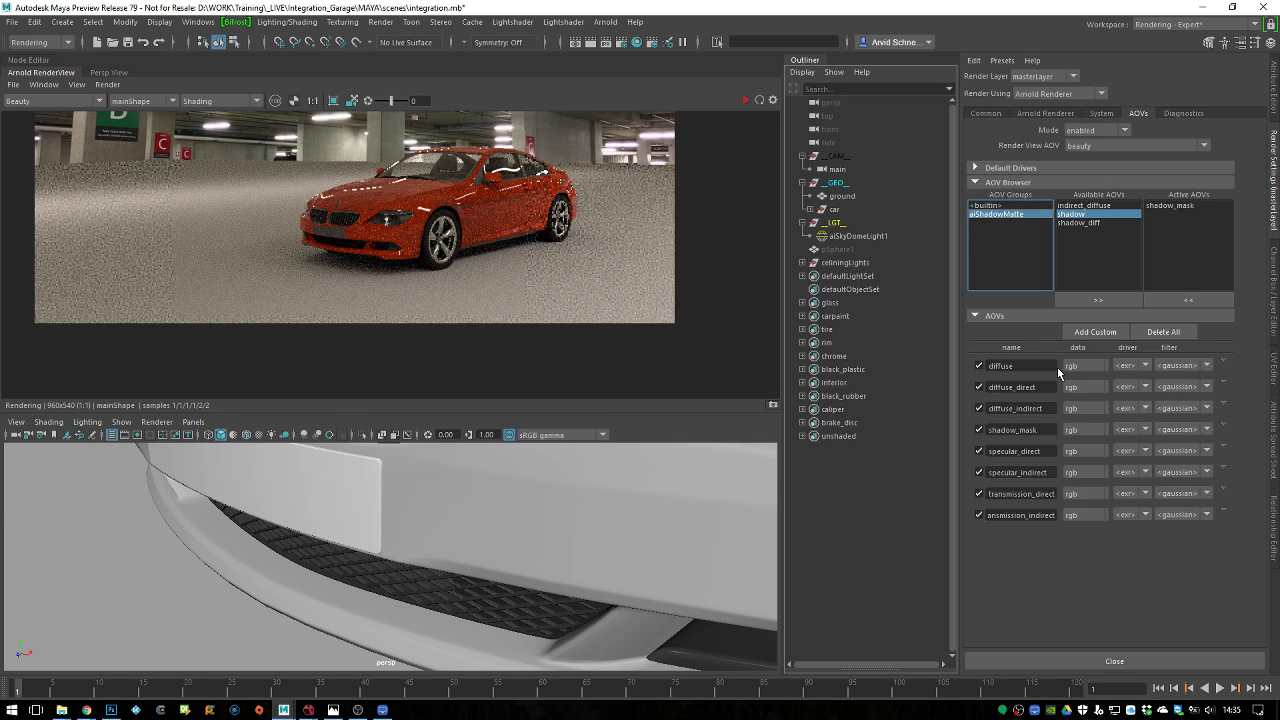
Set the beauty_deep AOV's driver to deepexr and its data type to rgb
left_click(1092, 366)
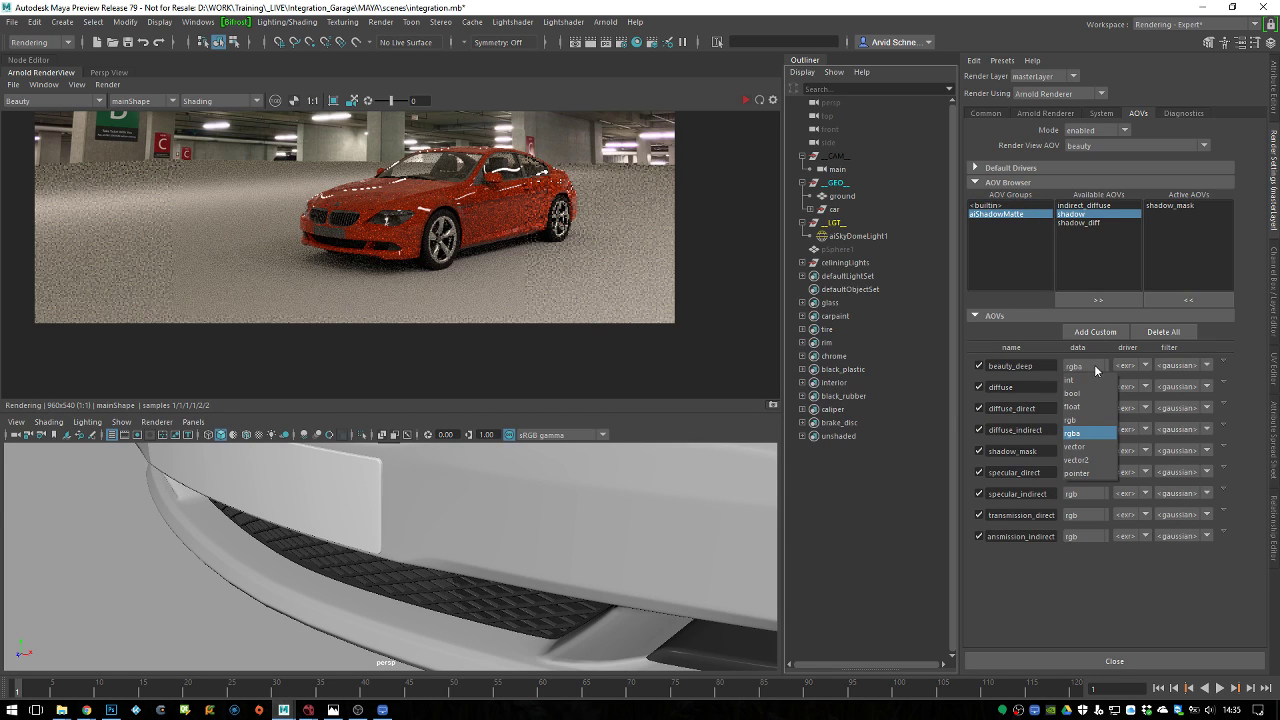
left_click(1128, 365)
left_click(1128, 365)
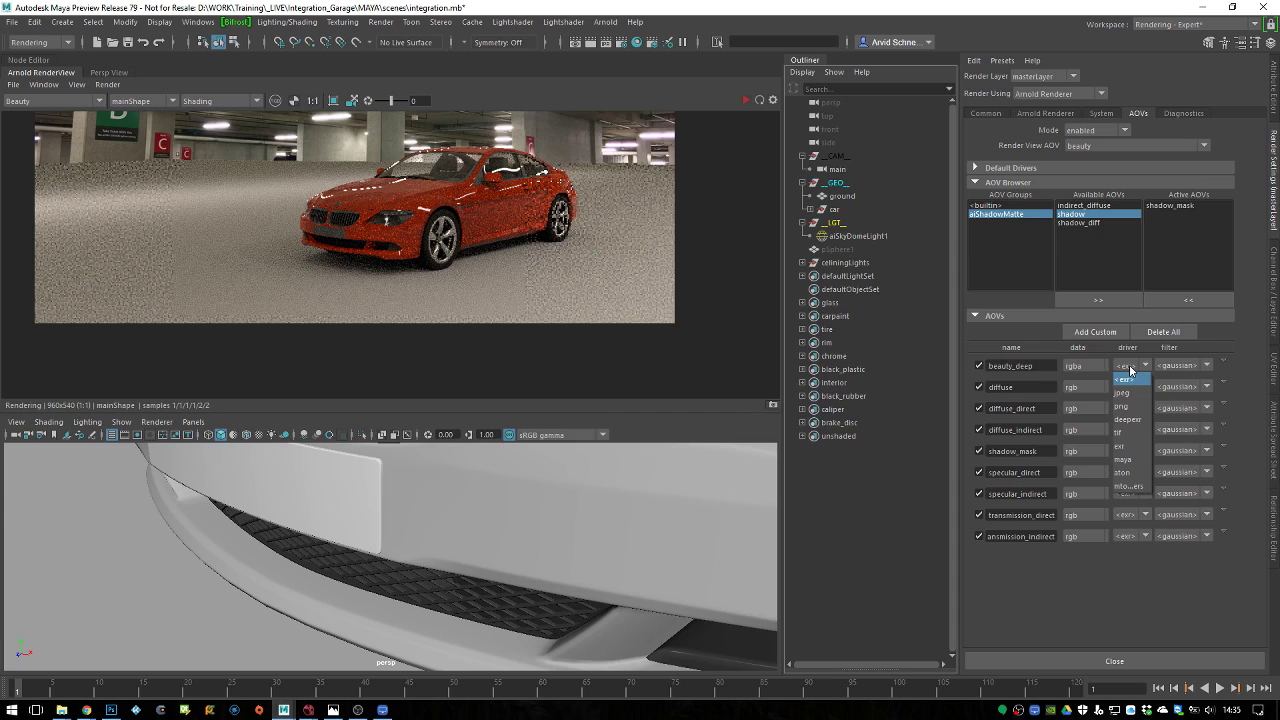
left_click(1136, 425)
left_click(1092, 366)
left_click(1090, 433)
Examine the beauty_deep AOV node's attributes, its filter settings, and the deepexr driver's tolerance values
left_click(1206, 365)
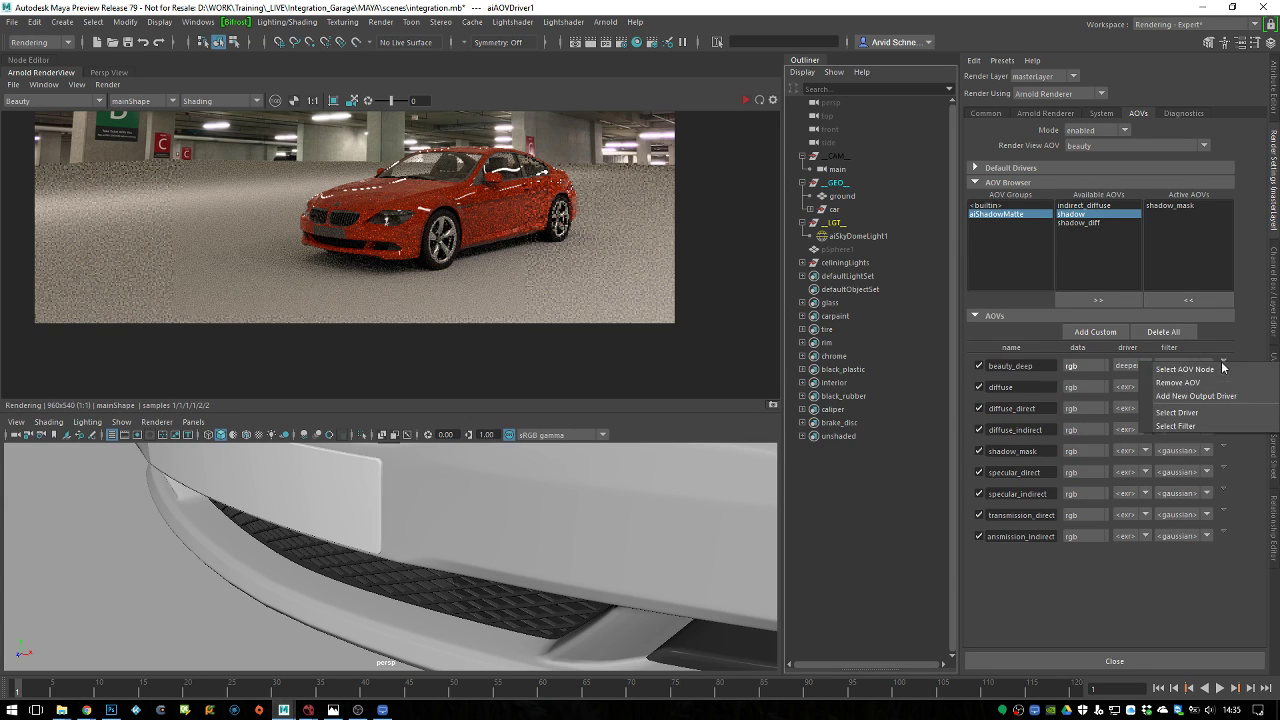
left_click(1180, 372)
left_click(1273, 108)
double_click(1176, 192)
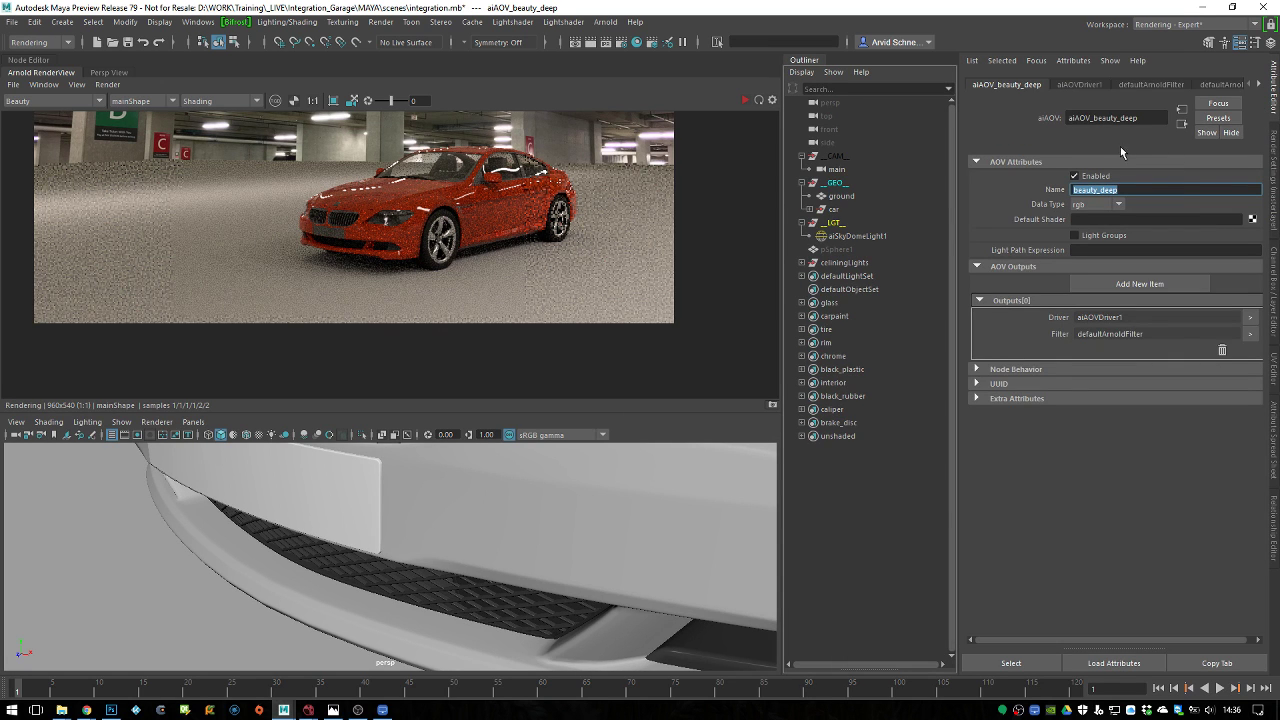
left_click(1082, 86)
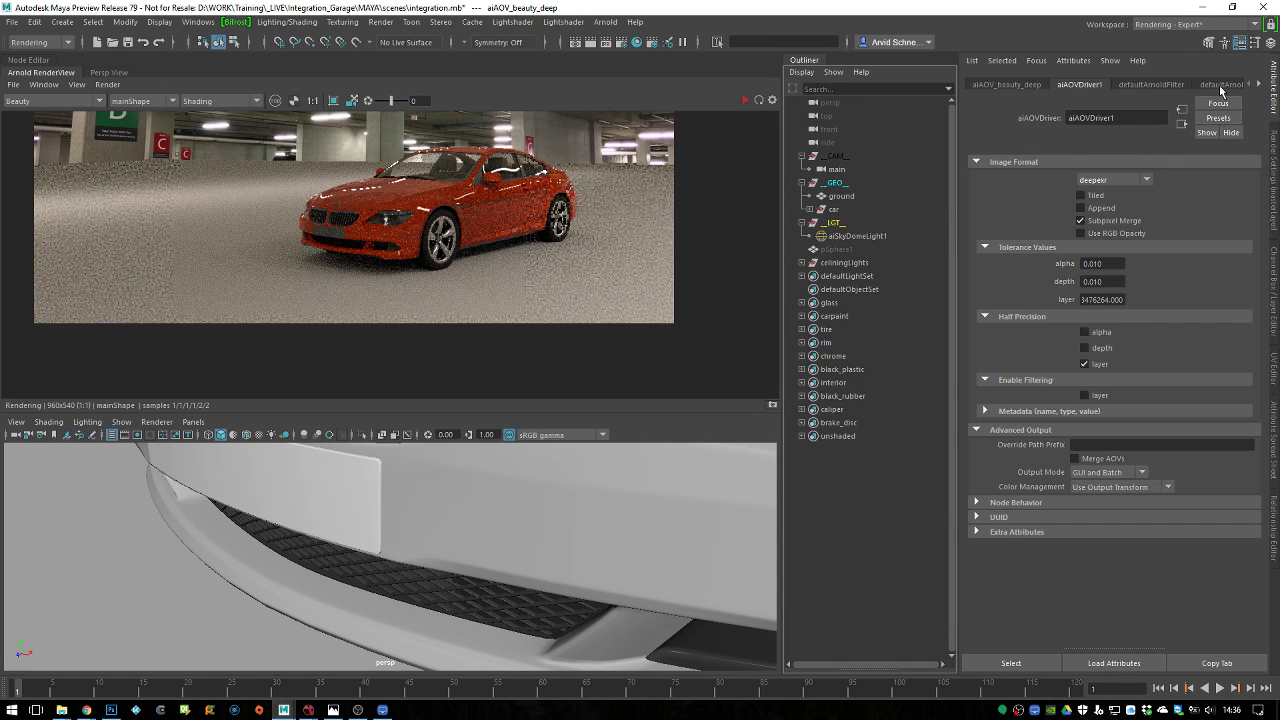
left_click(1218, 86)
left_click(1090, 86)
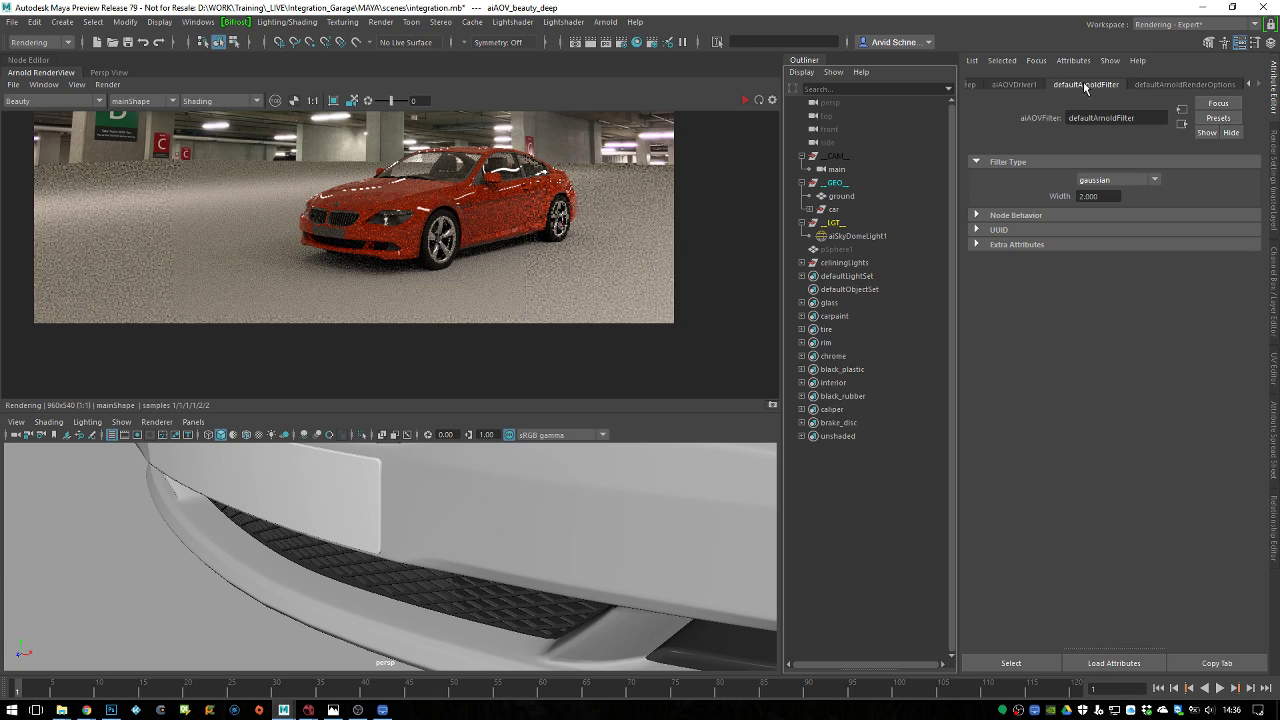
left_click(1025, 86)
left_click(1108, 282)
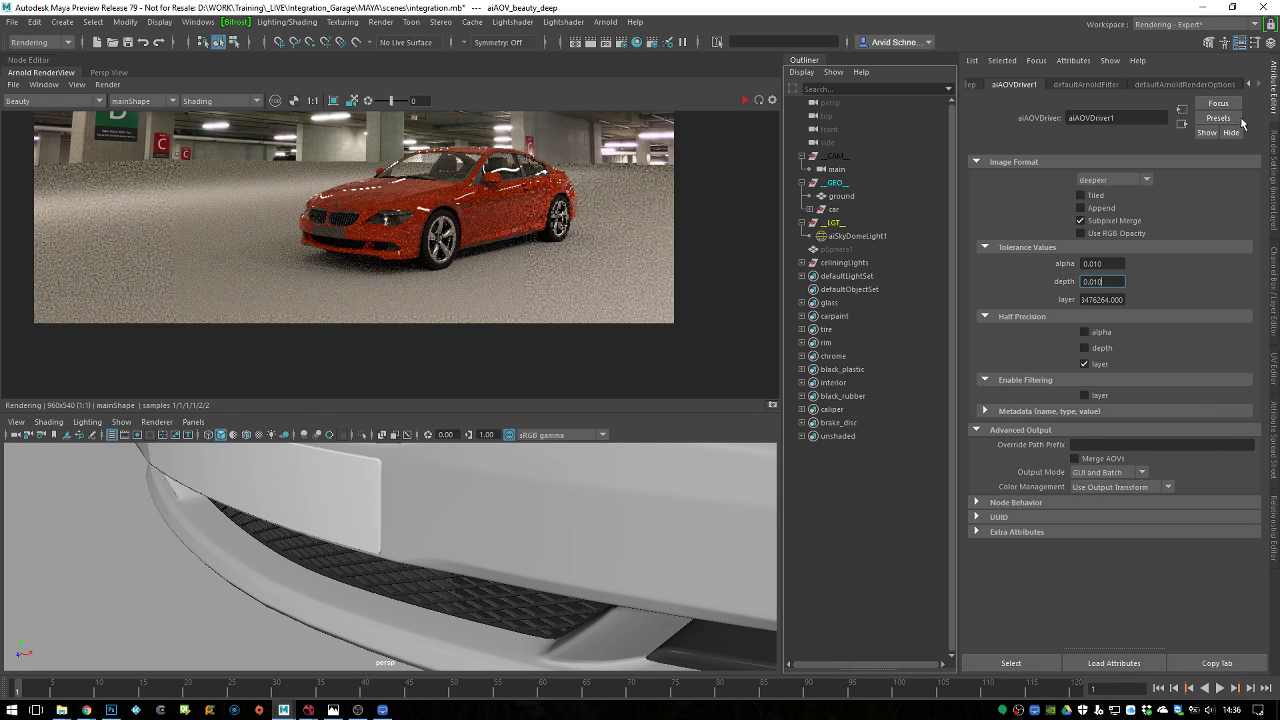
Change the beauty_deep AOV's data type to float in the AOV list
left_click(1274, 220)
left_click(1088, 366)
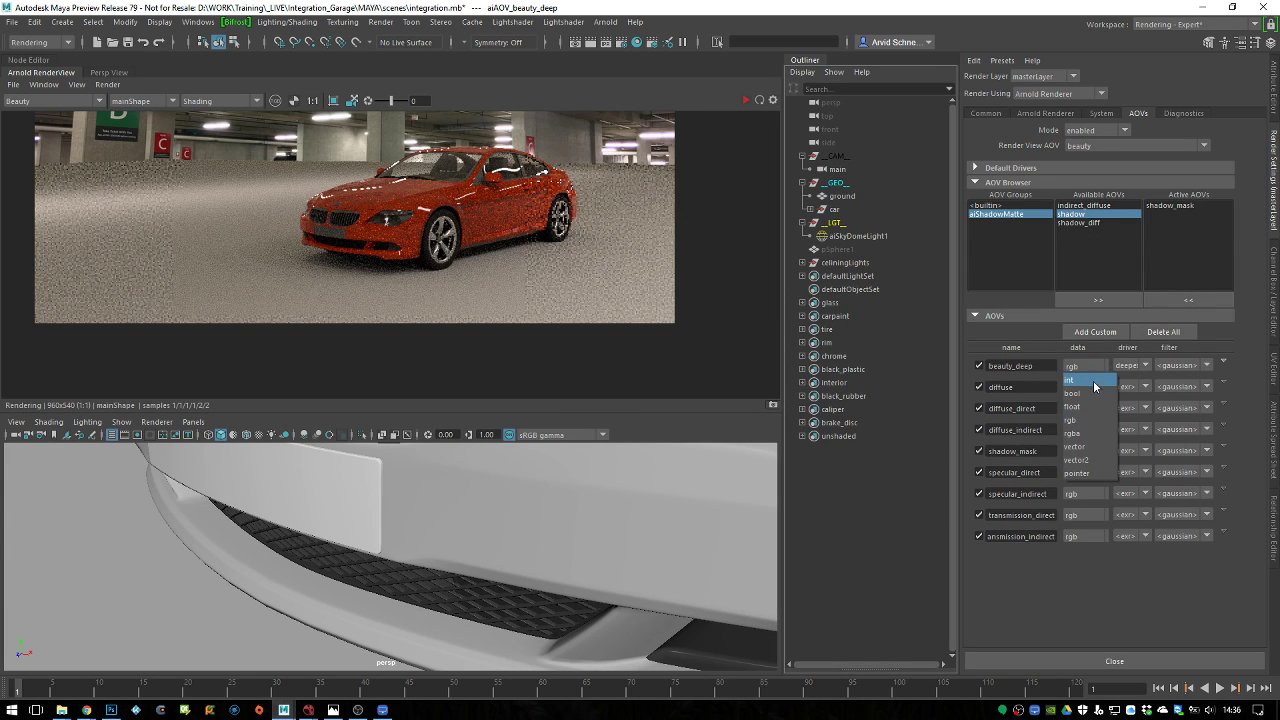
left_click(1093, 407)
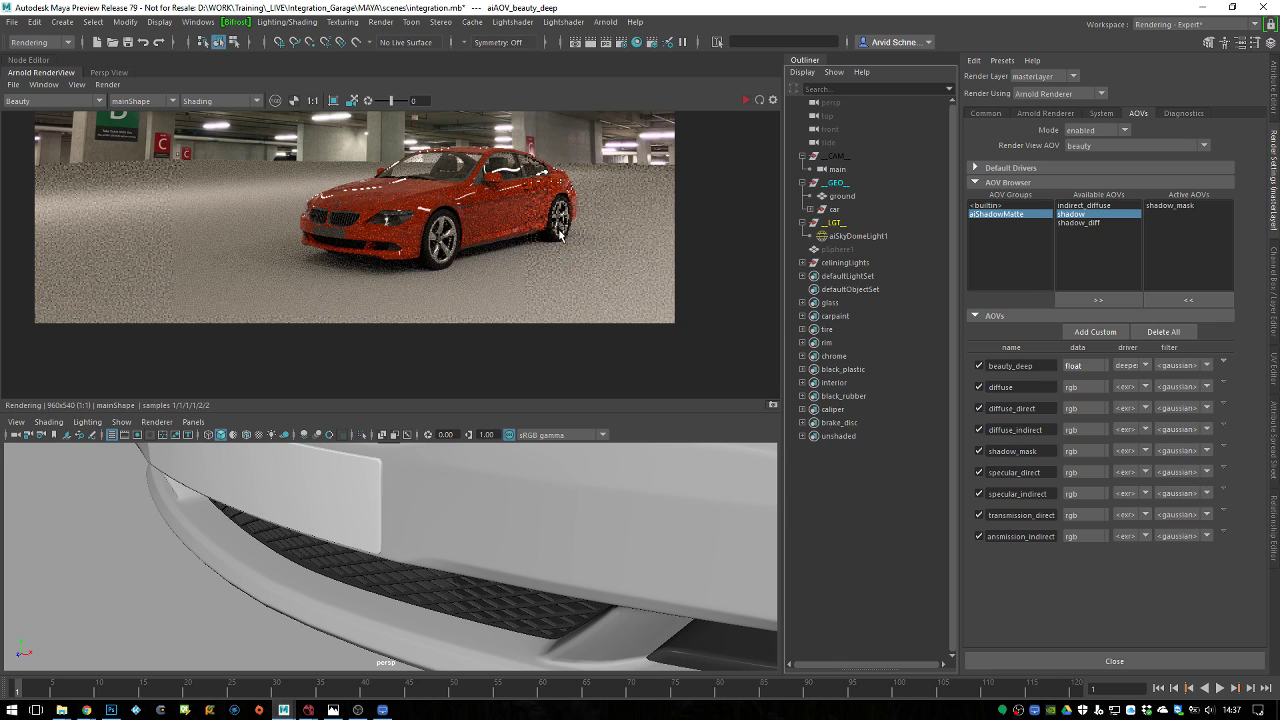
Turn off Primary Visibility in the Arnold visibility settings of the ground's shape node
scroll(564, 215, "down", 2)
middle_click_drag(355, 230, 535, 235)
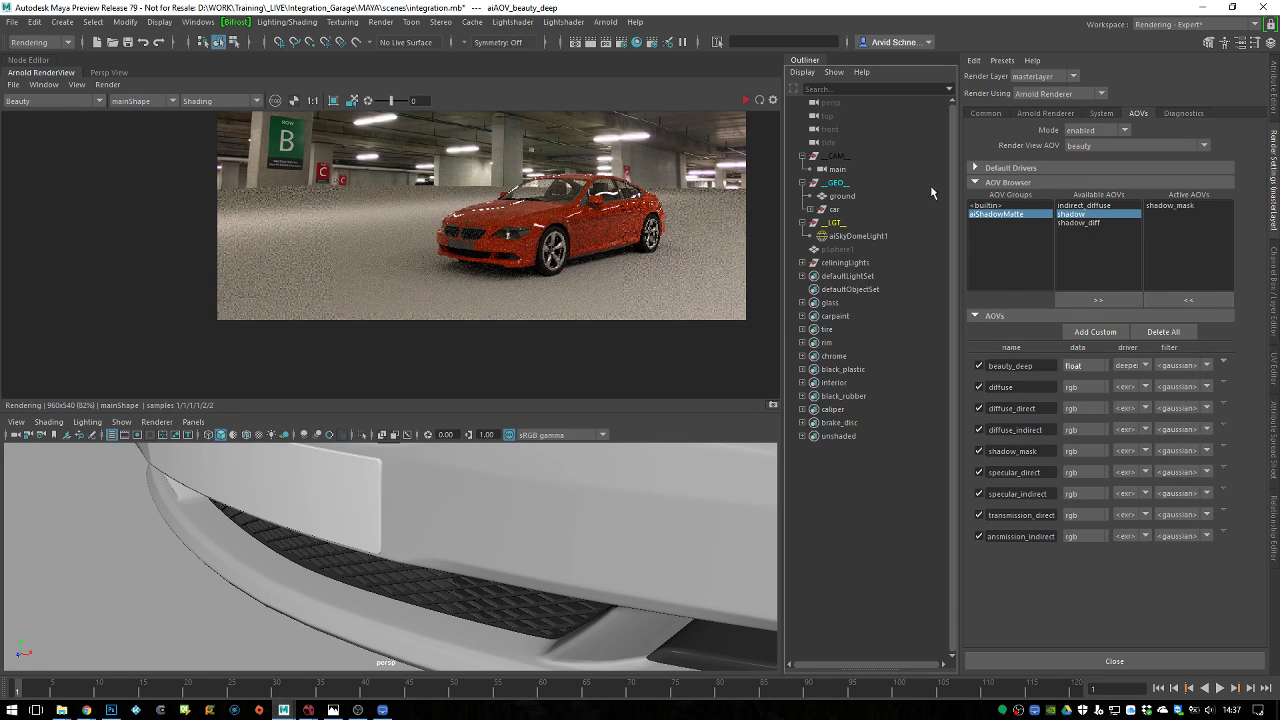
left_click(868, 197)
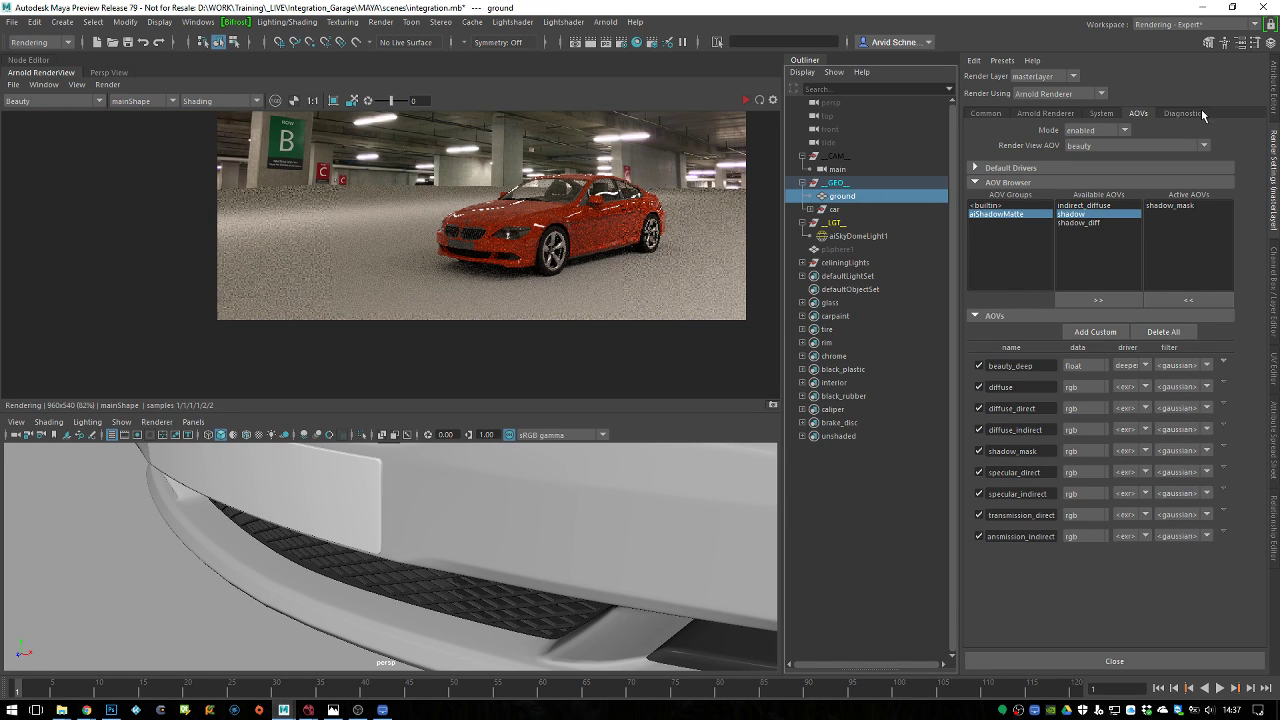
left_click(1275, 96)
left_click(1000, 466)
left_click(1010, 466)
left_click(1014, 466)
left_click(1018, 466)
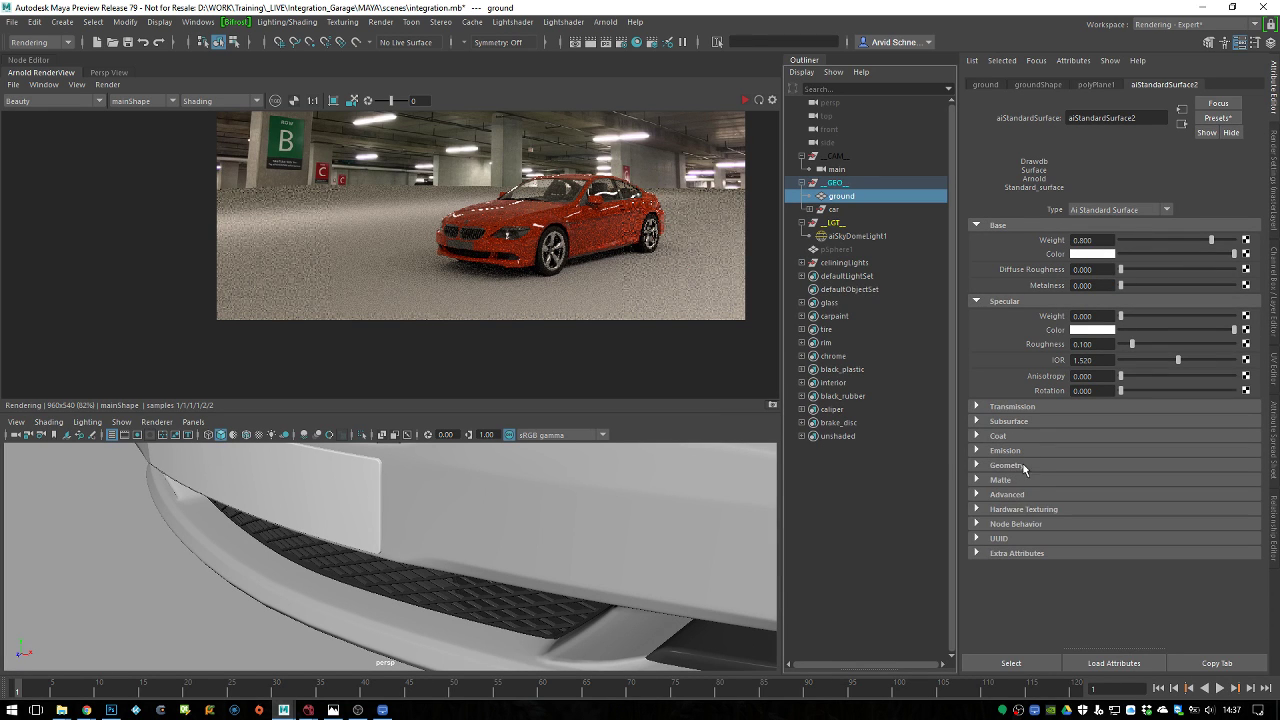
left_click(1036, 85)
left_click(1010, 261)
left_click(1010, 261)
left_click(1005, 275)
scroll(1059, 326, "down", 2)
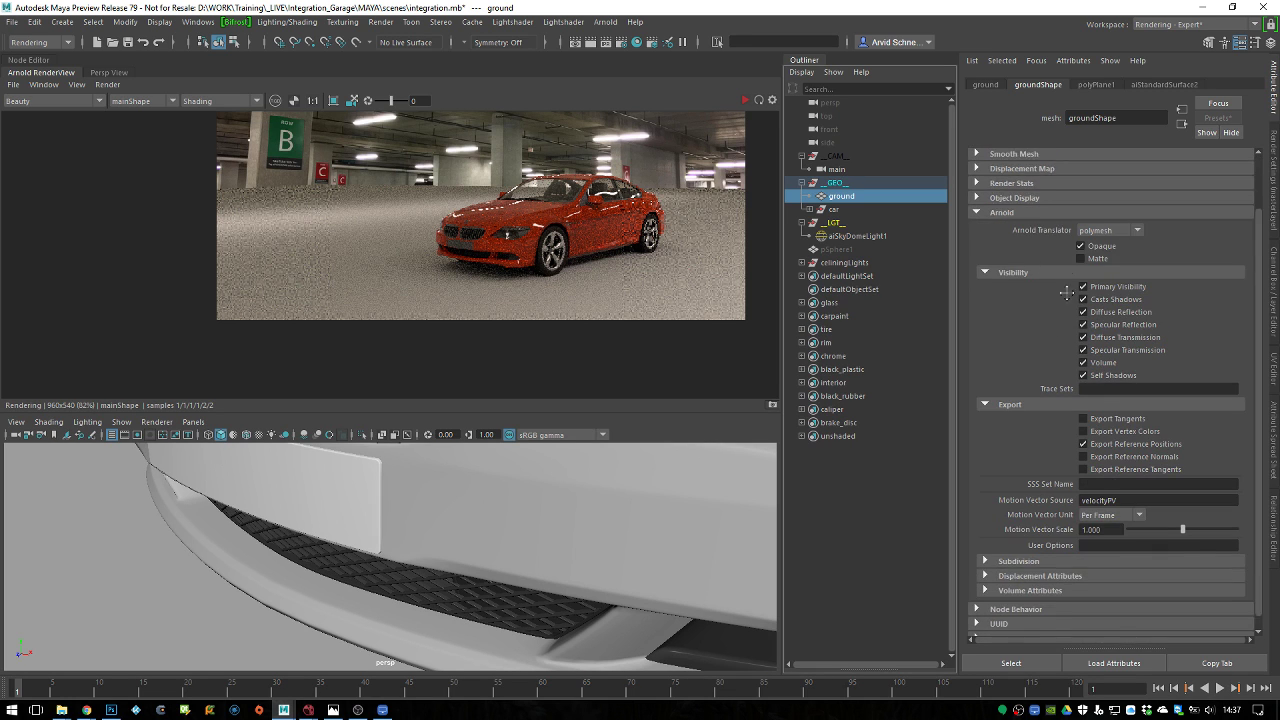
left_click(1106, 275)
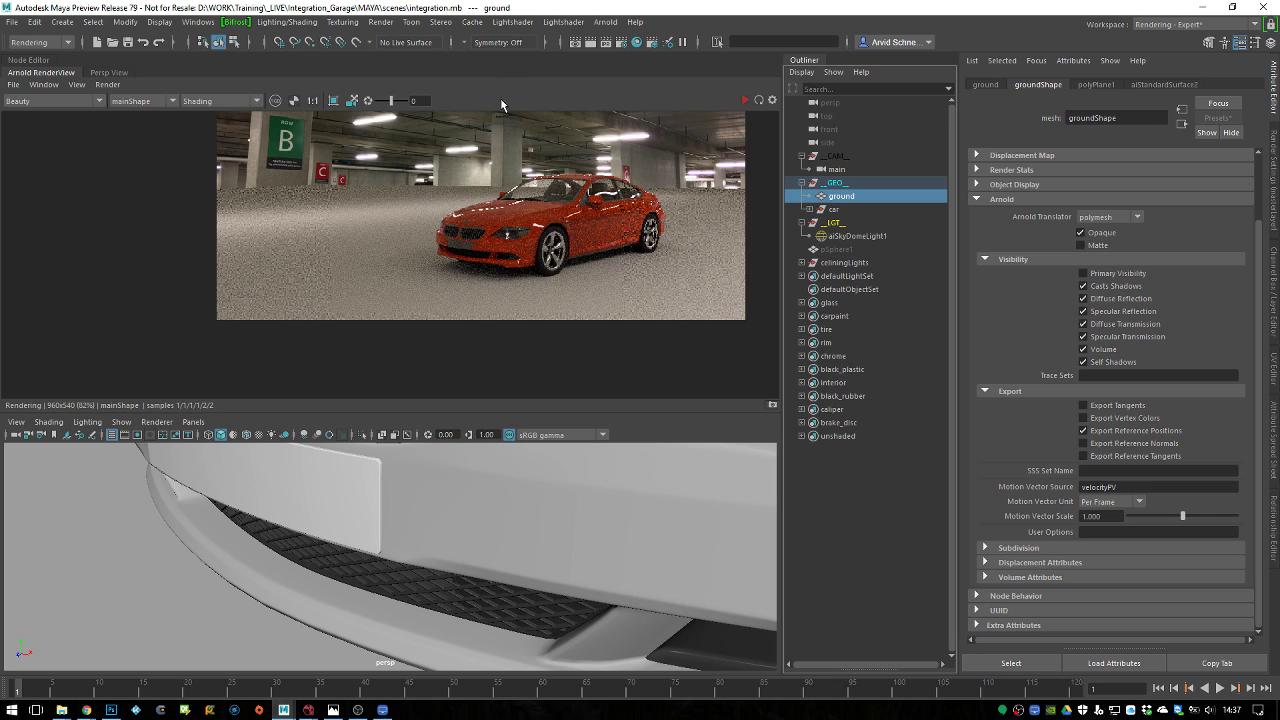
Update the full scene in the render view and inspect the car against the garage backplate
left_click(108, 84)
left_click(149, 182)
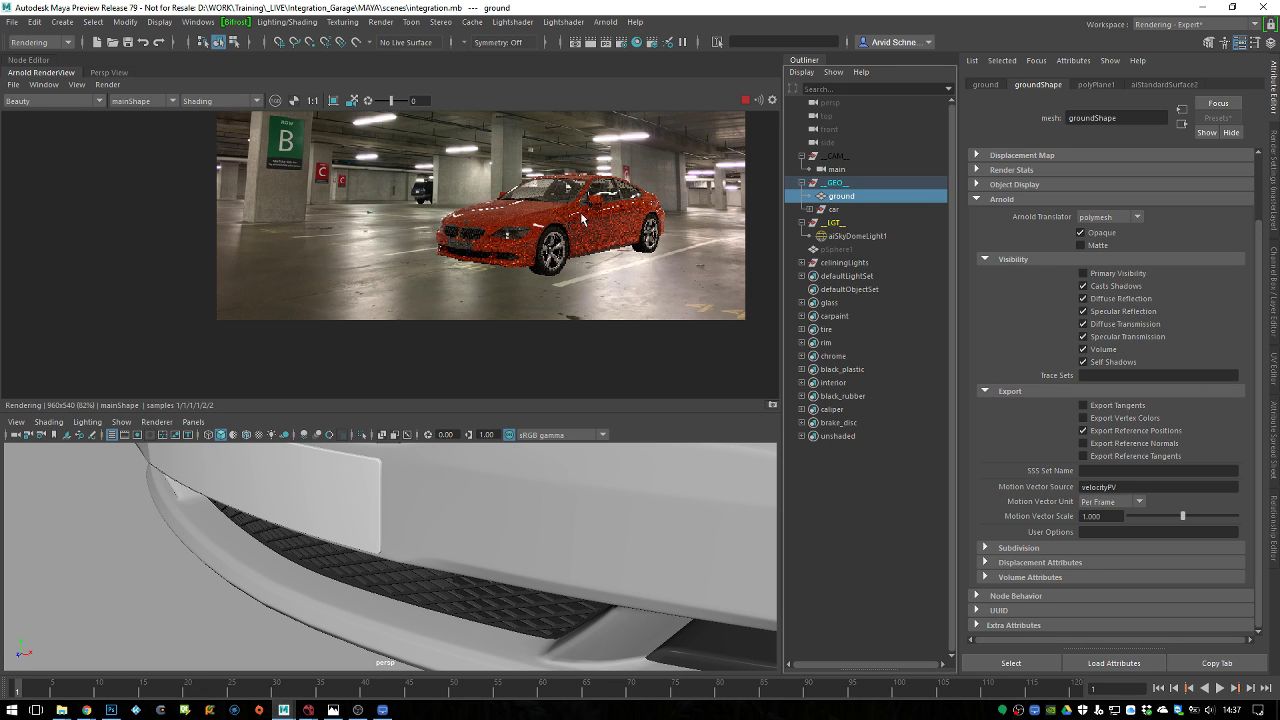
scroll(567, 291, "up", 3)
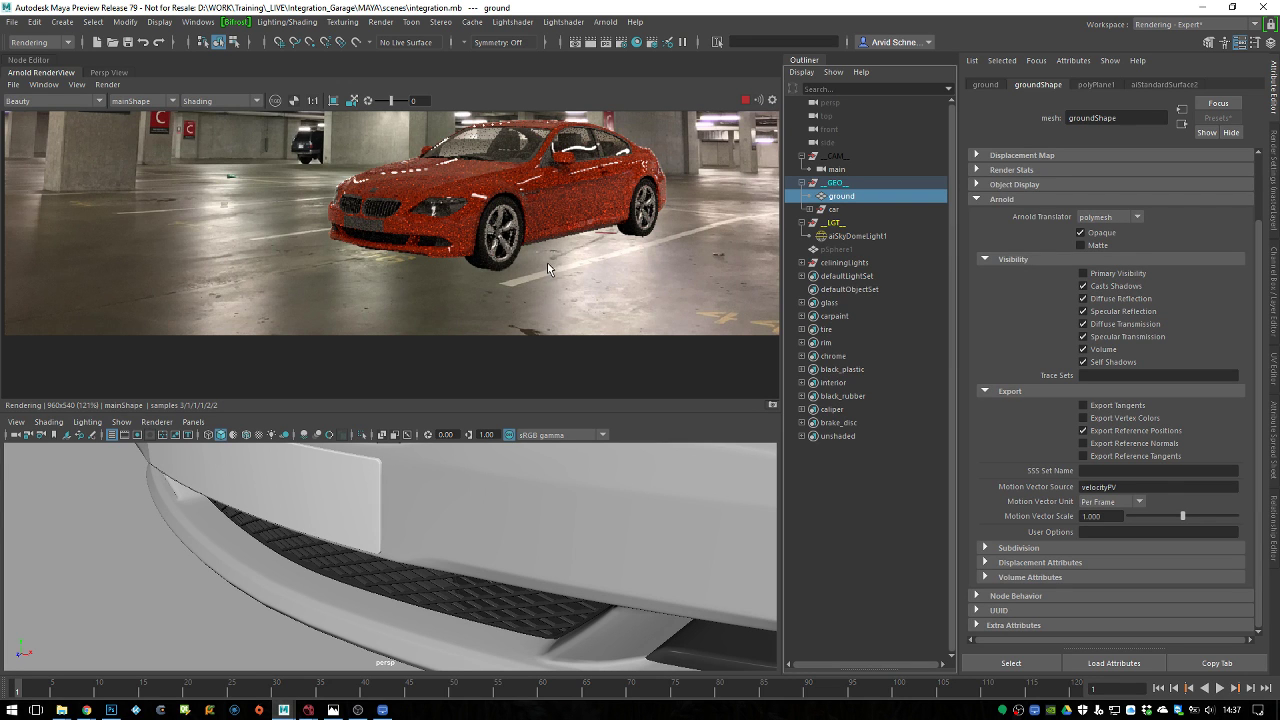
middle_click_drag(547, 264, 615, 298)
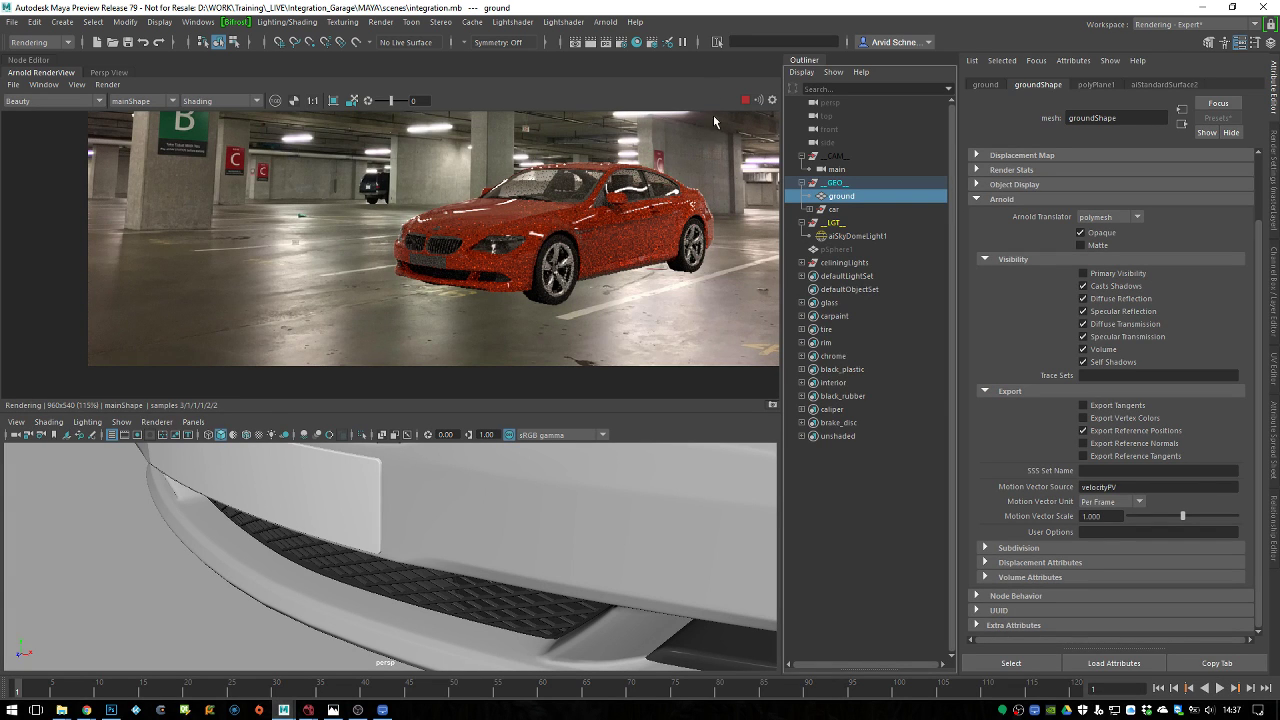
scroll(632, 177, "up", 4)
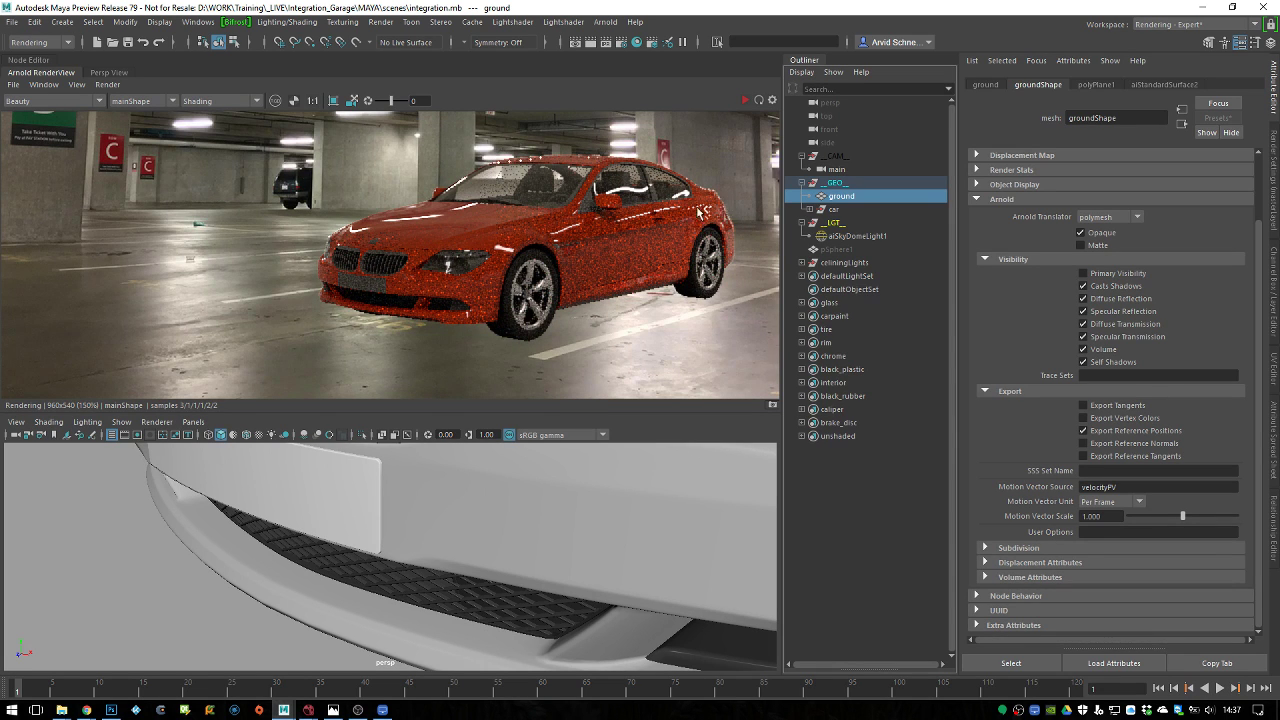
scroll(586, 208, "down", 2)
Set the Arnold Camera (AA) samples to 5 in the render settings
left_click(107, 84)
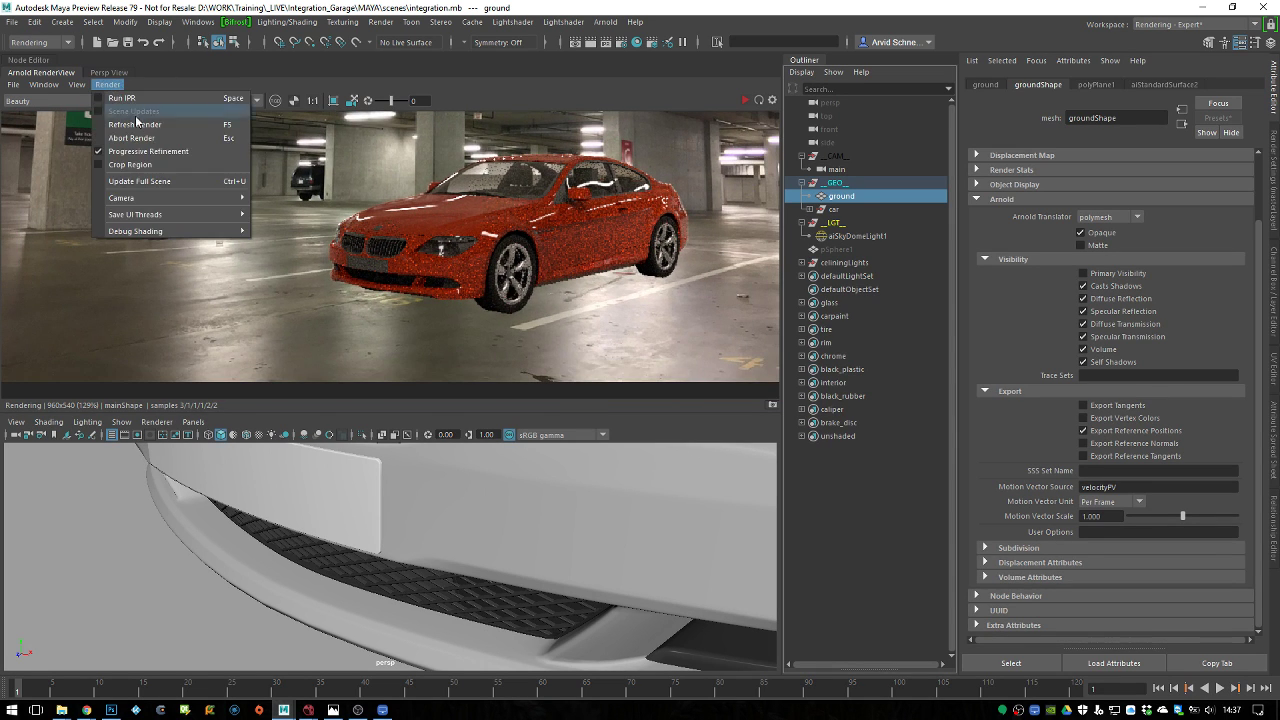
left_click(193, 86)
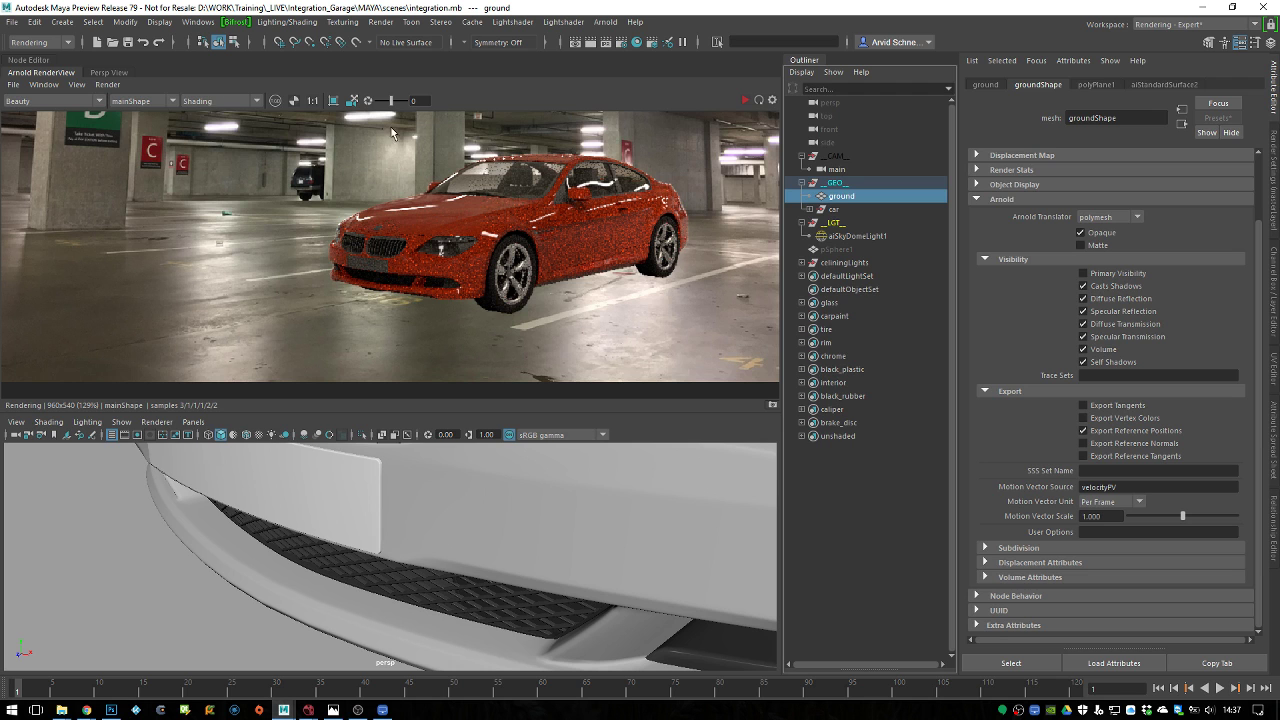
left_click(622, 43)
left_click(1038, 114)
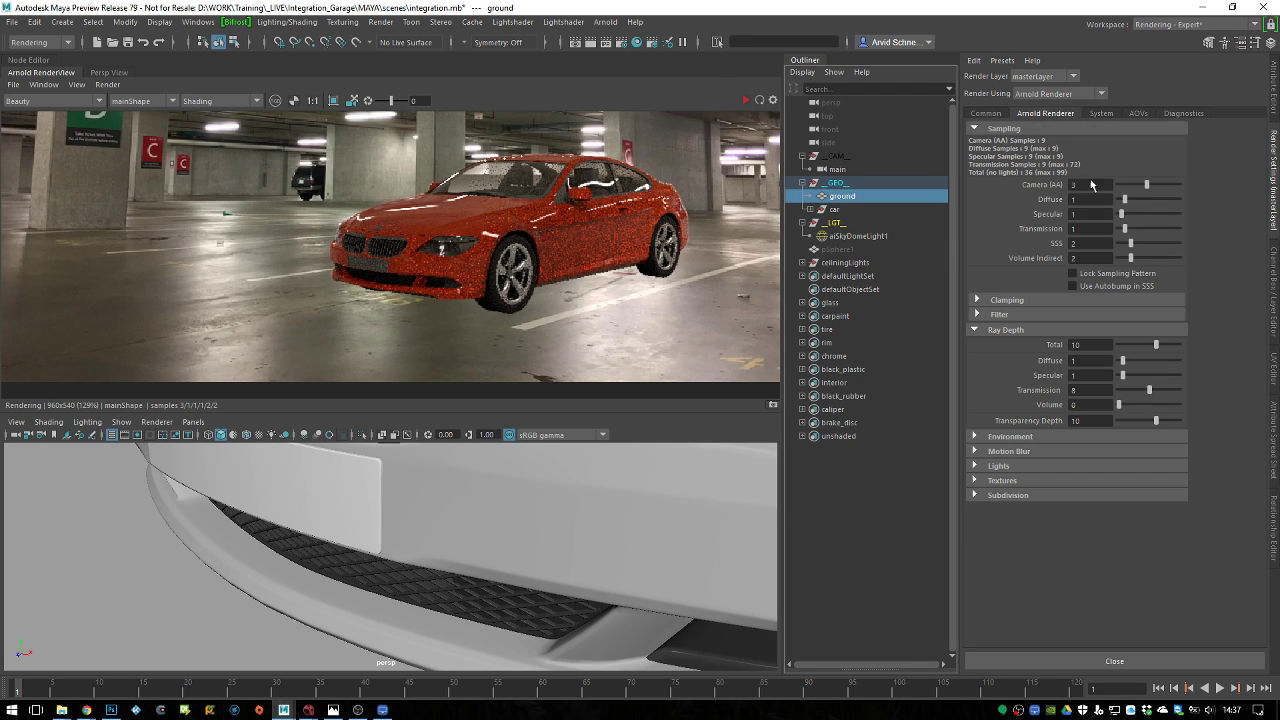
double_click(1088, 185)
type("4")
key("BackSpace")
type("5")
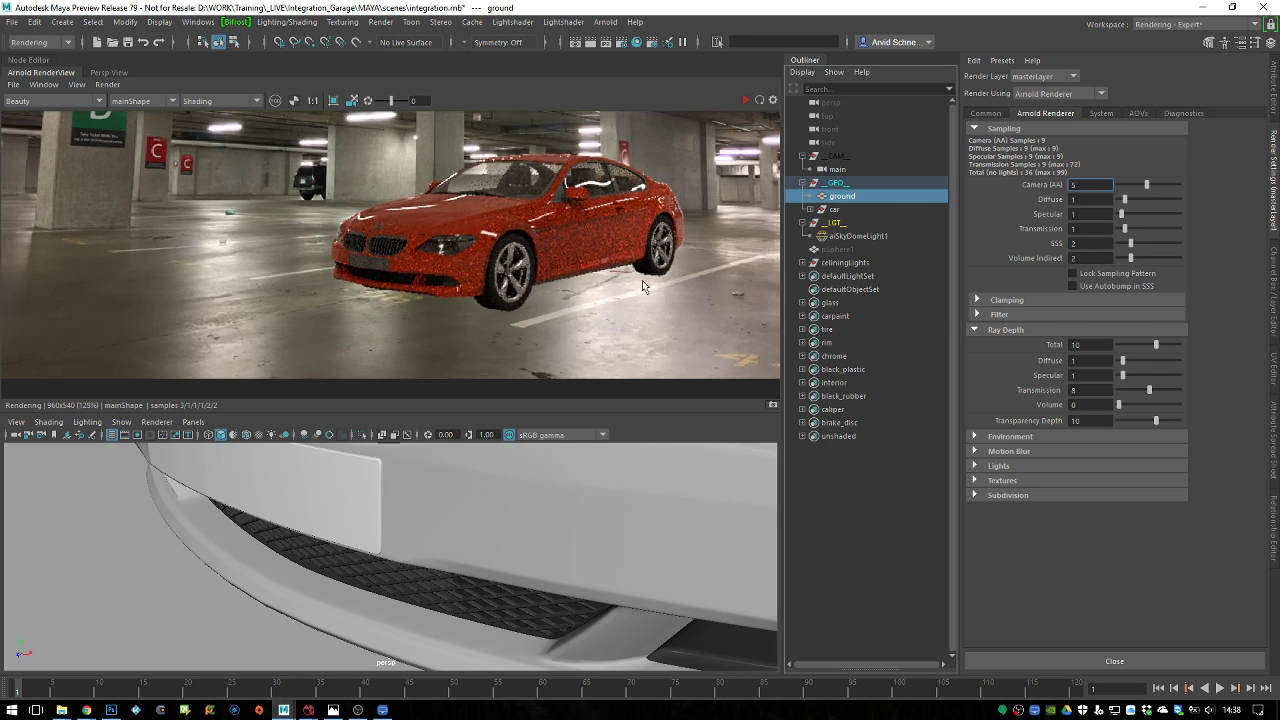
Set the frame/animation extension to name.#.ext and the output color space to Raw in the common render settings
scroll(520, 170, "down", 1)
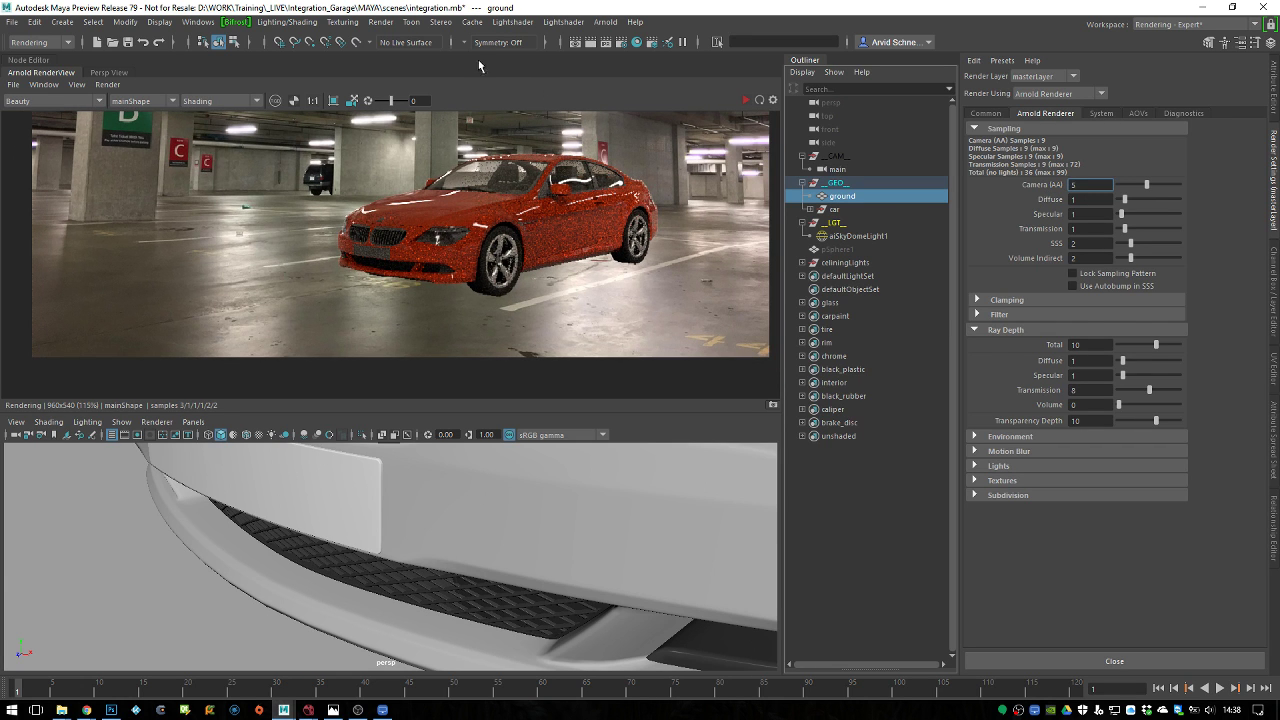
left_click(606, 22)
left_click(606, 22)
left_click(979, 115)
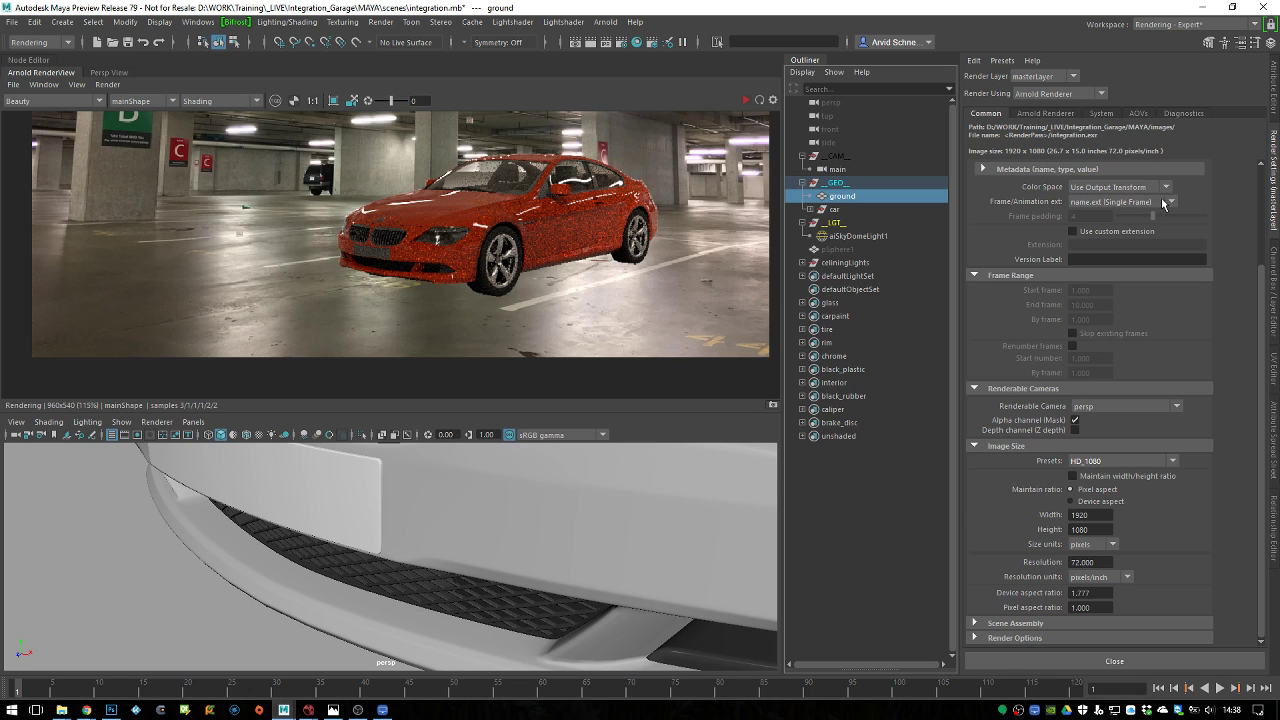
left_click(1110, 203)
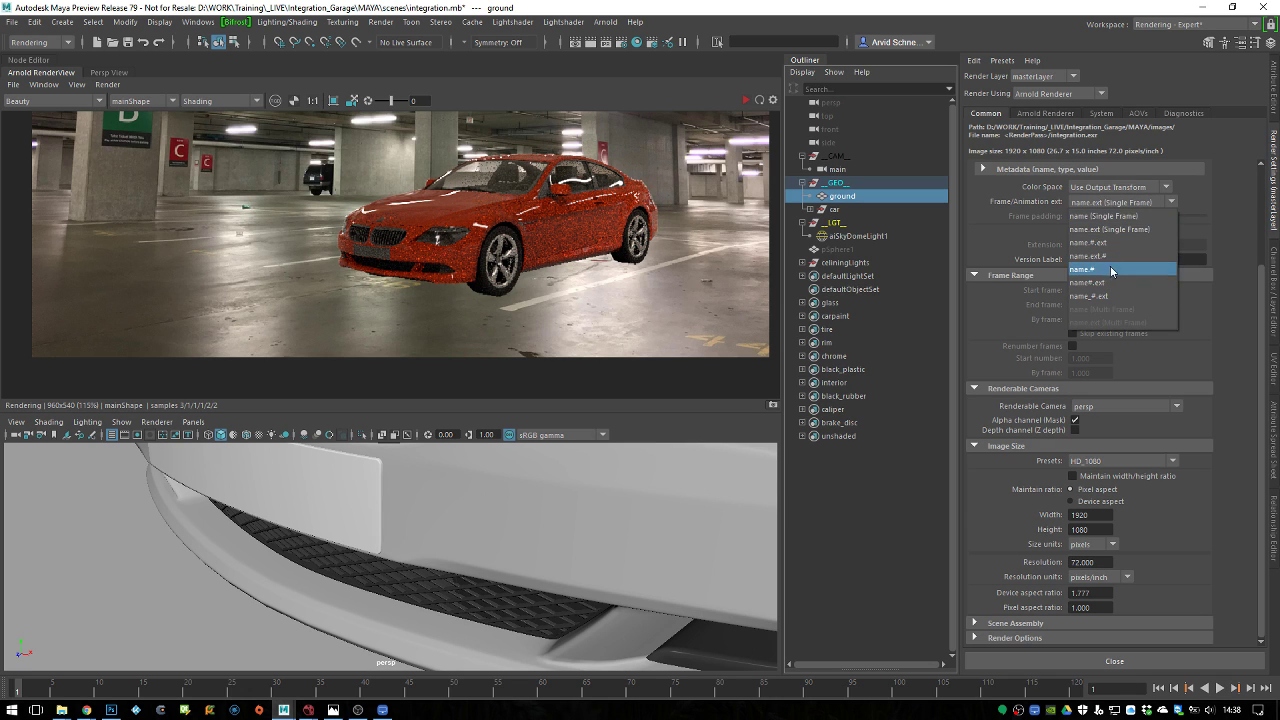
left_click(1117, 256)
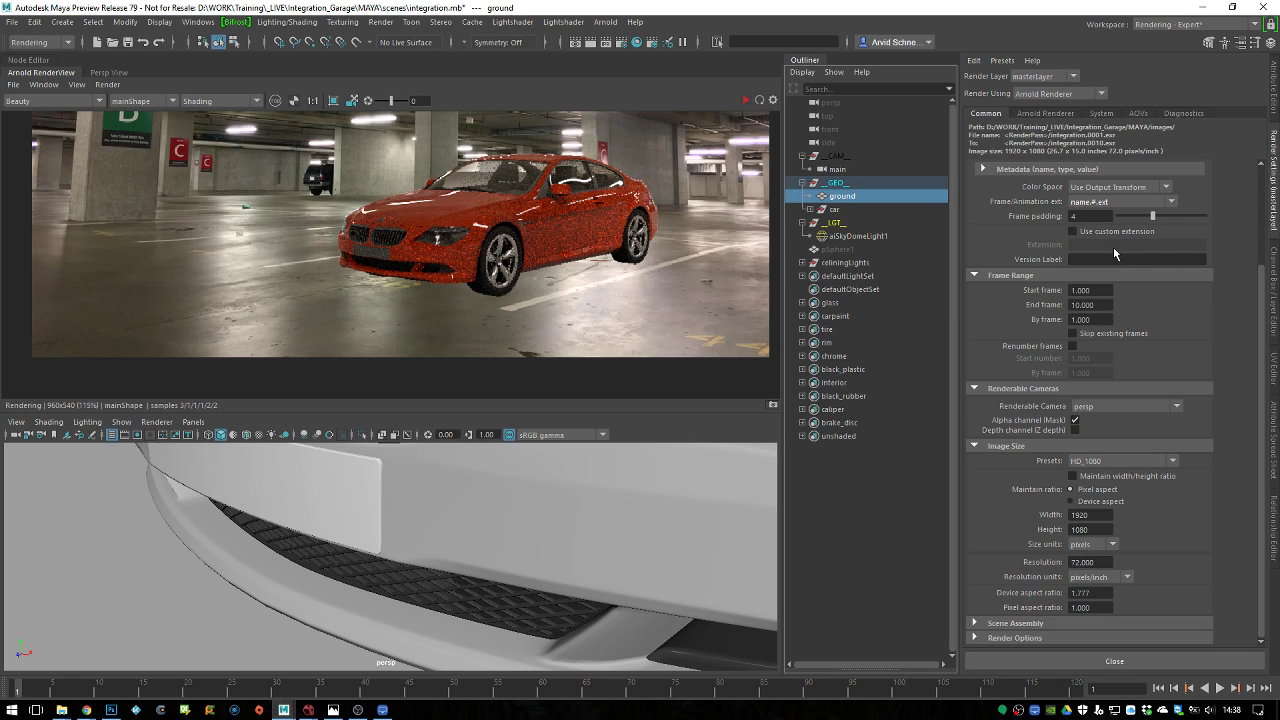
left_click(1128, 189)
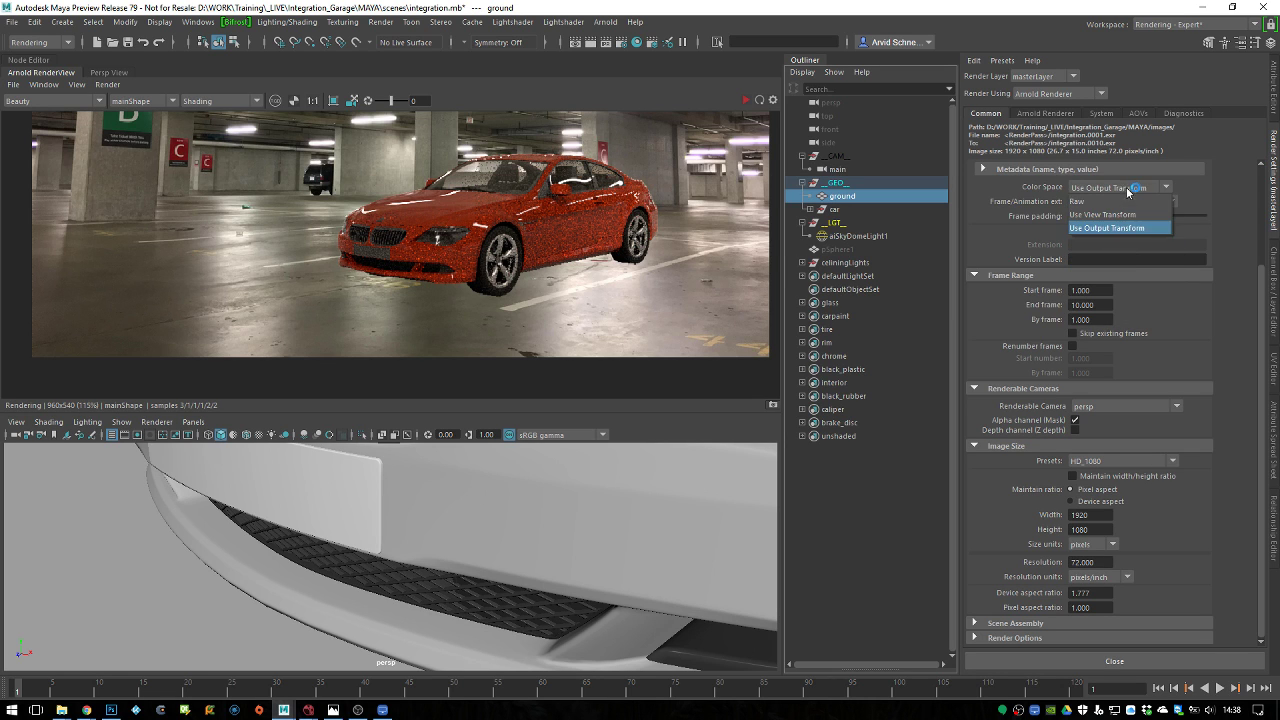
left_click(1130, 201)
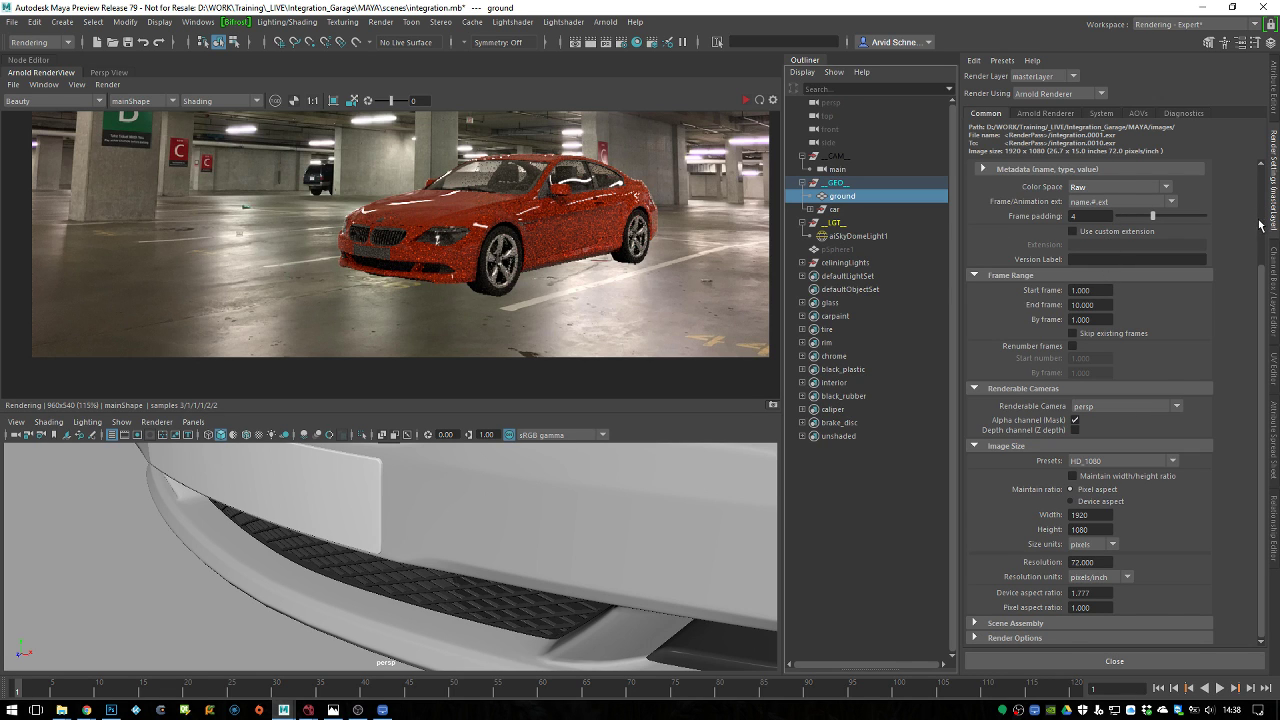
scroll(1262, 232, "up", 3)
left_click(1175, 188)
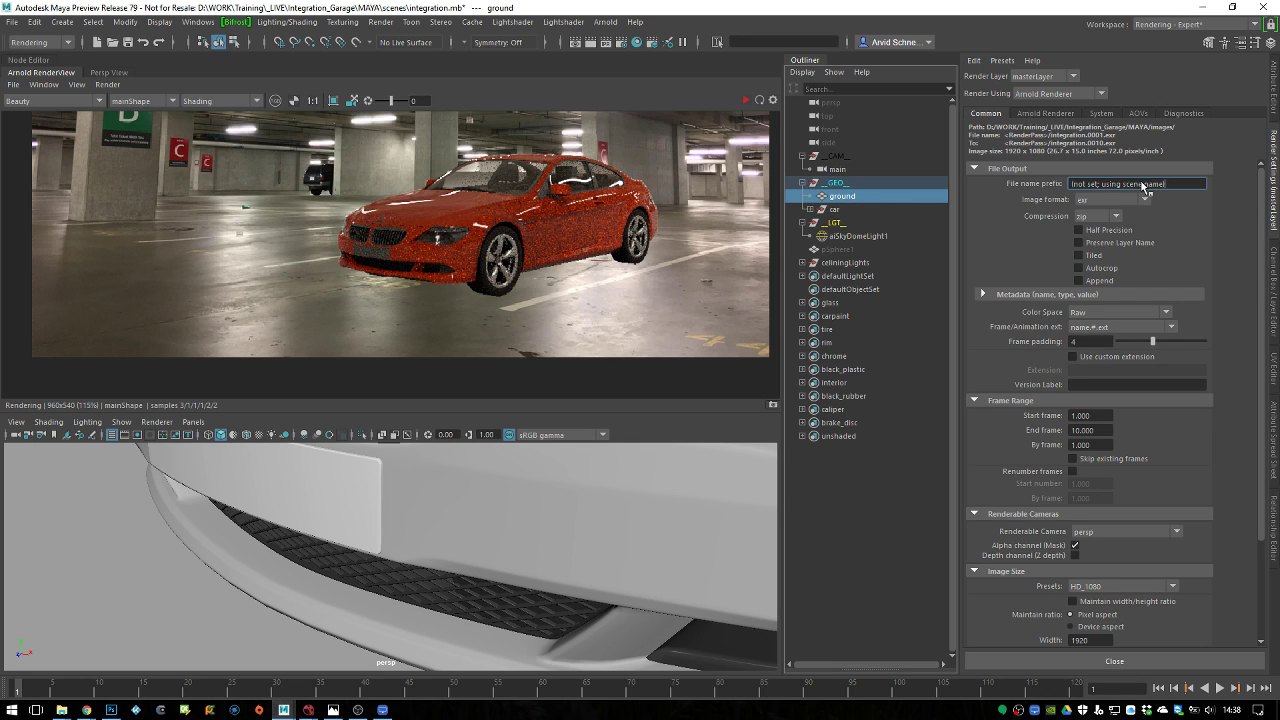
left_click_drag(1183, 192, 1052, 203)
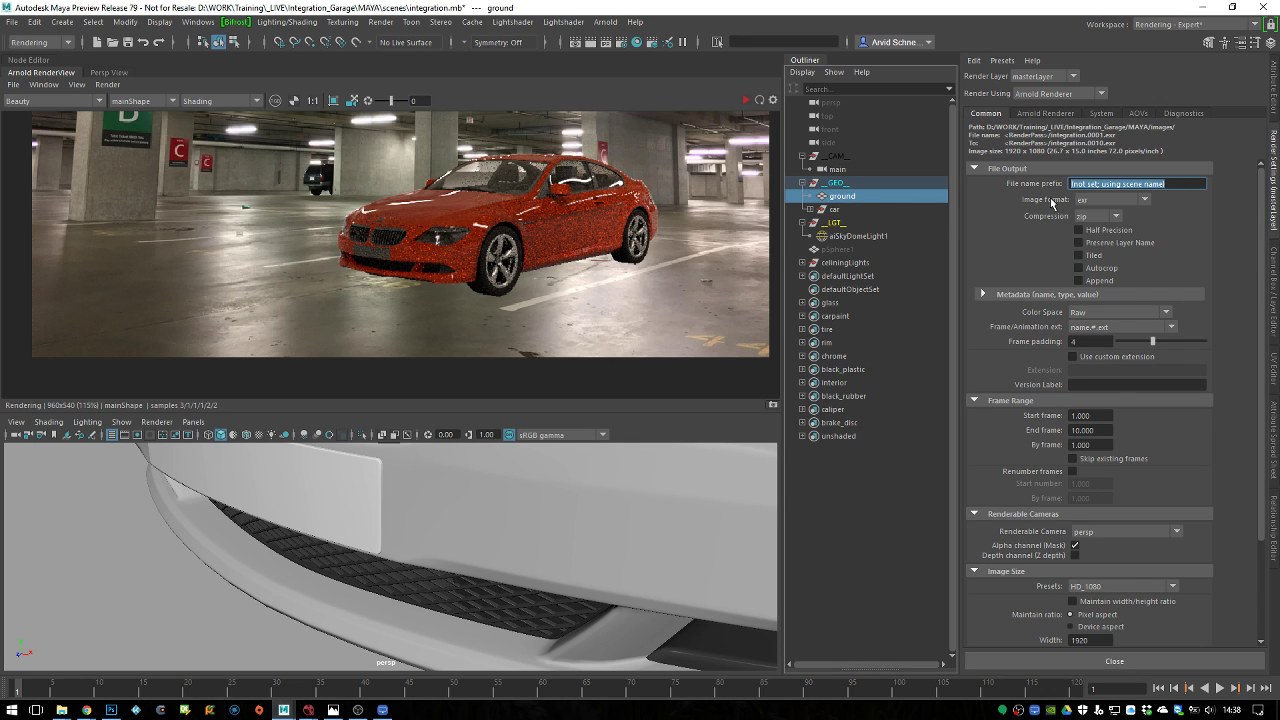
left_click(1077, 189)
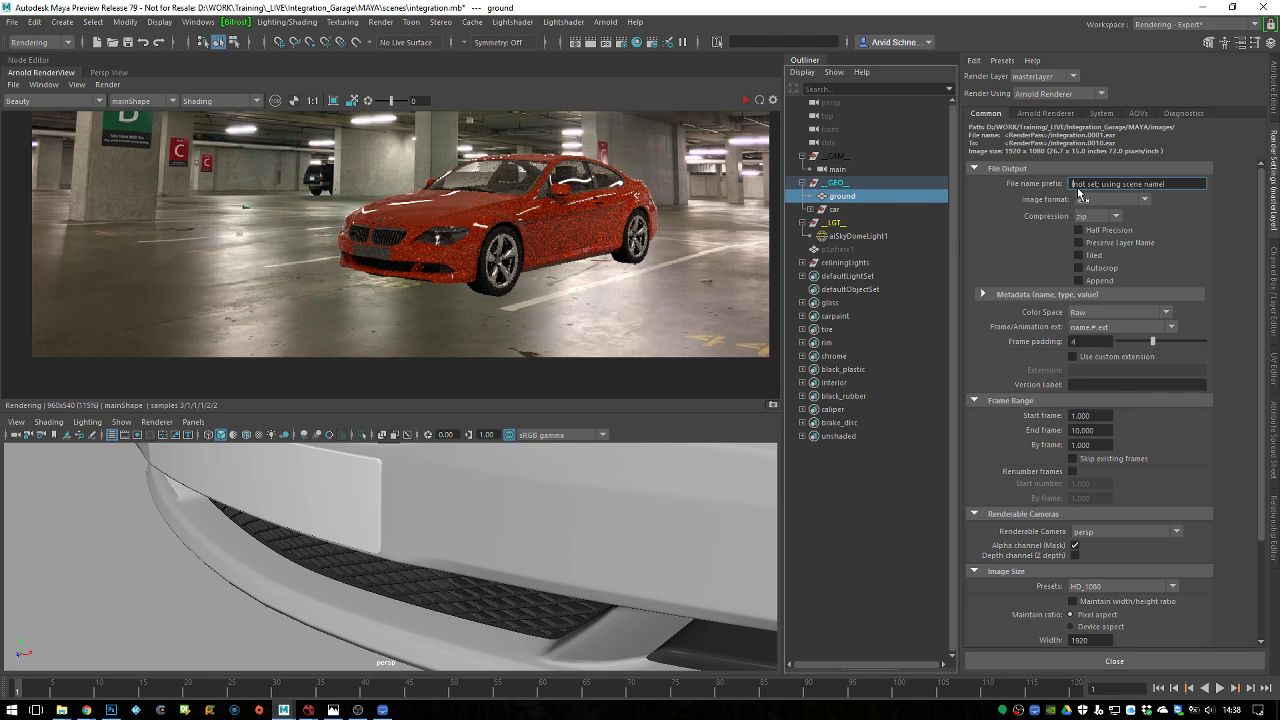
Set the end frame to 1 and collapse the frame range settings
left_click_drag(1262, 258, 1262, 341)
left_click(1090, 318)
type("1")
left_click(1096, 290)
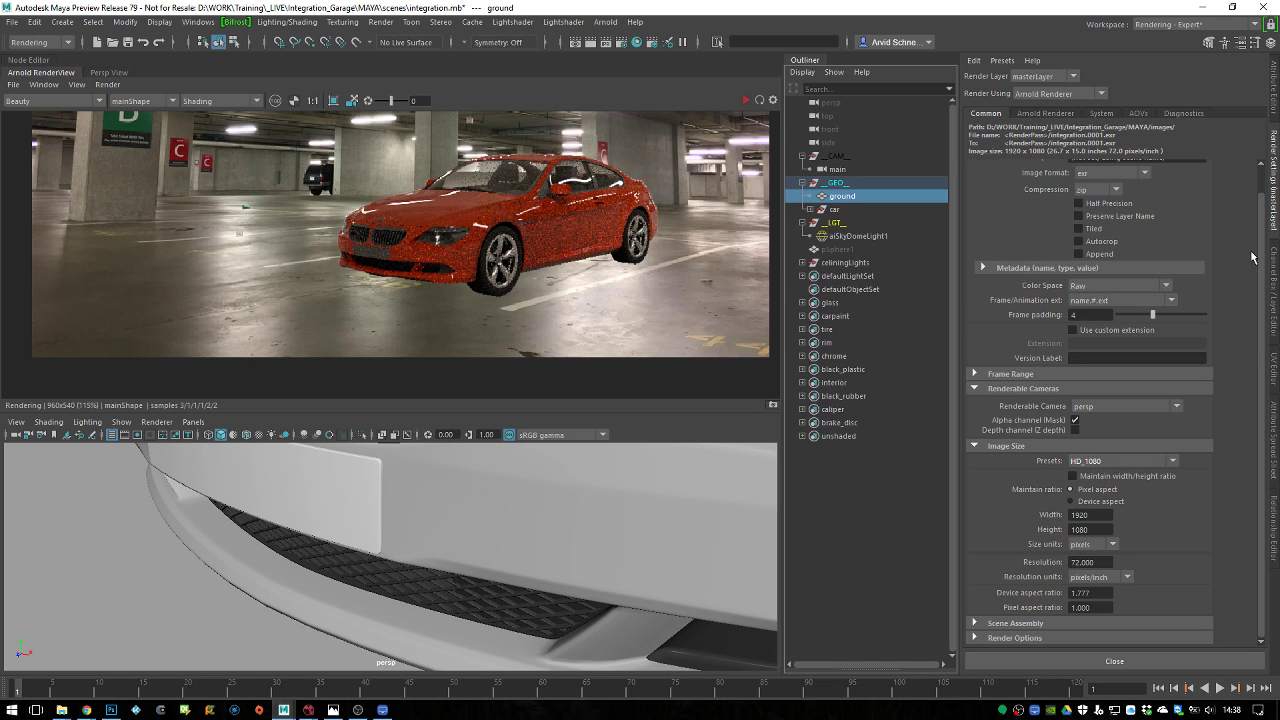
Set the renderable camera to main in the common render settings
left_click_drag(1264, 197, 1264, 186)
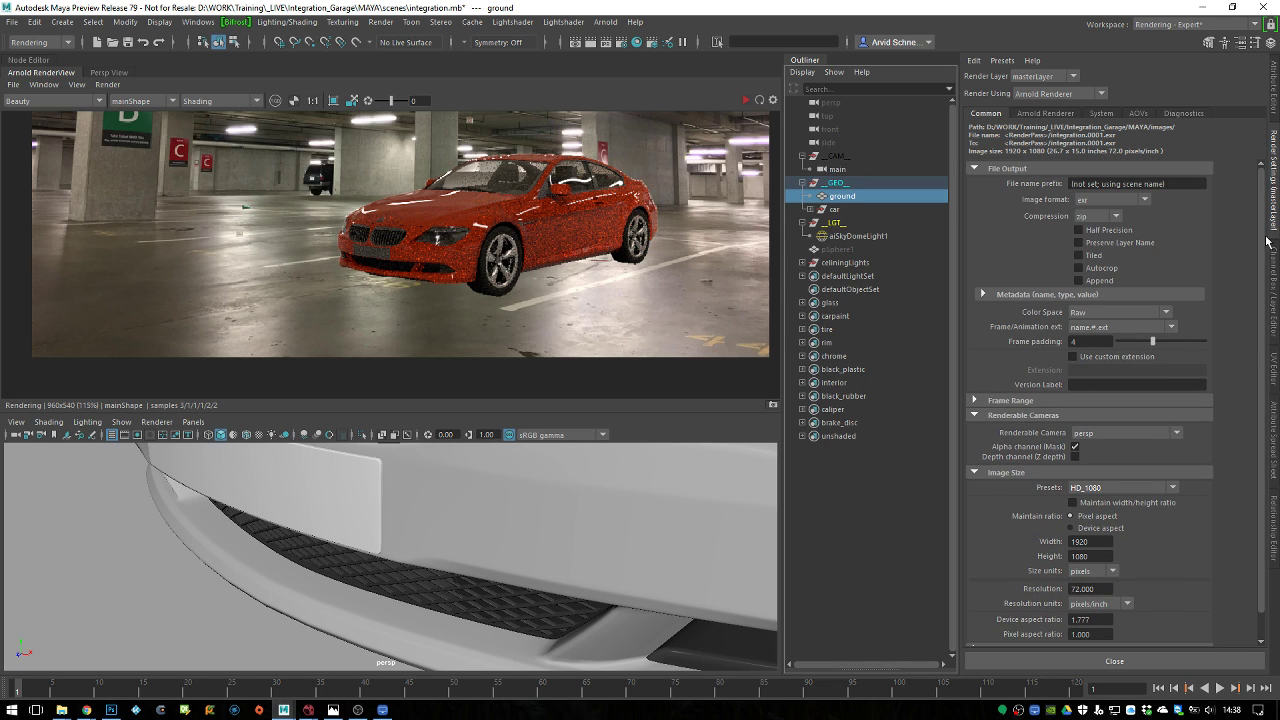
scroll(1167, 358, "down", 1)
left_click(1108, 408)
left_click(1165, 419)
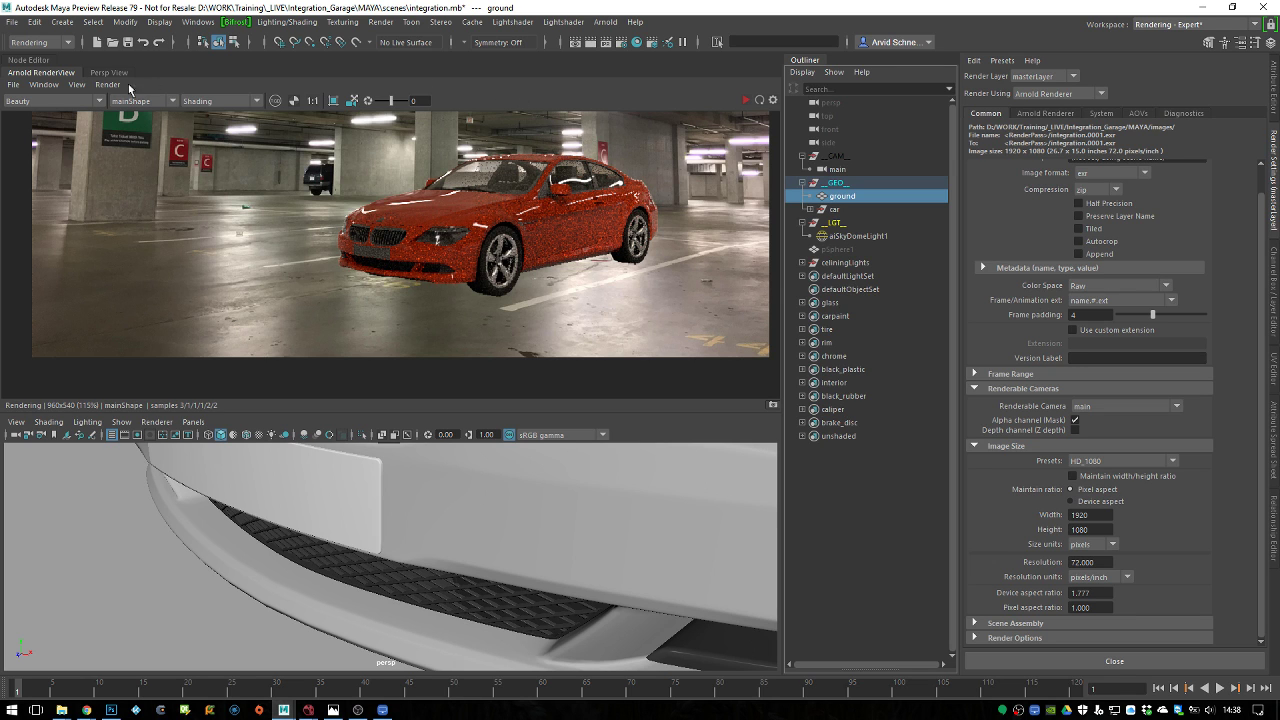
Start a batch render of the scene and allow Maya through the Windows Firewall
left_click(380, 22)
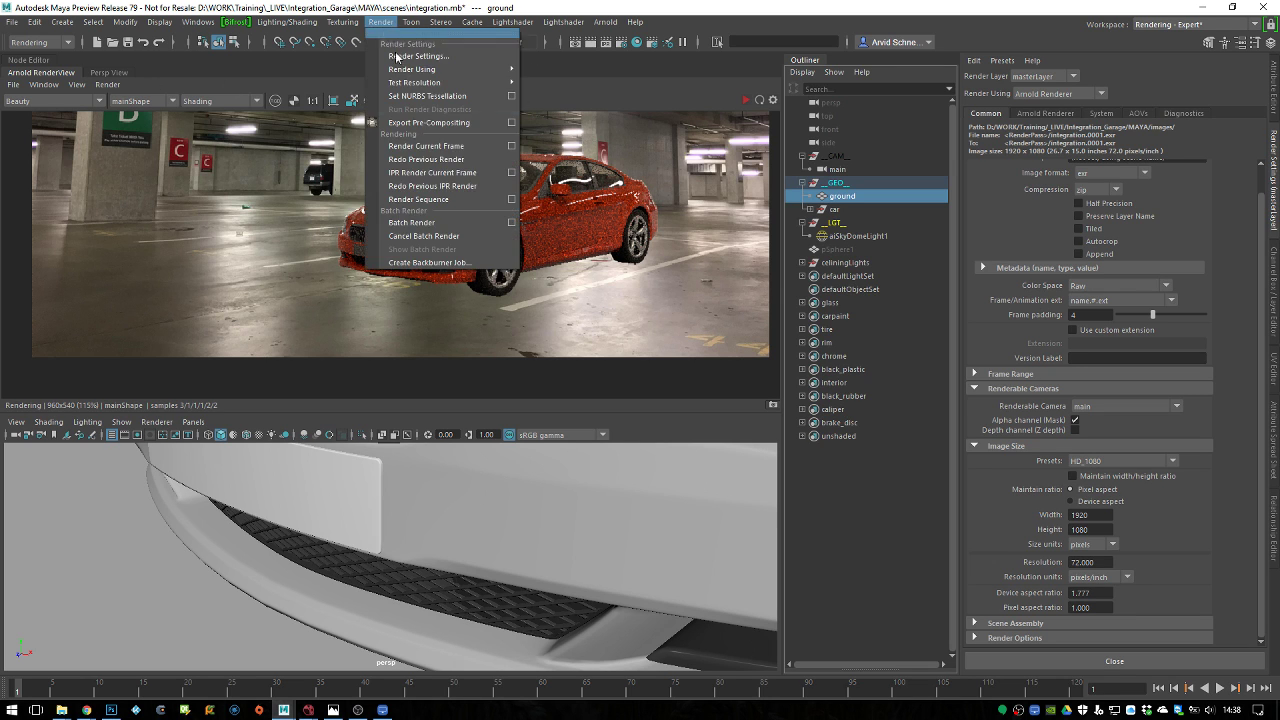
left_click(485, 226)
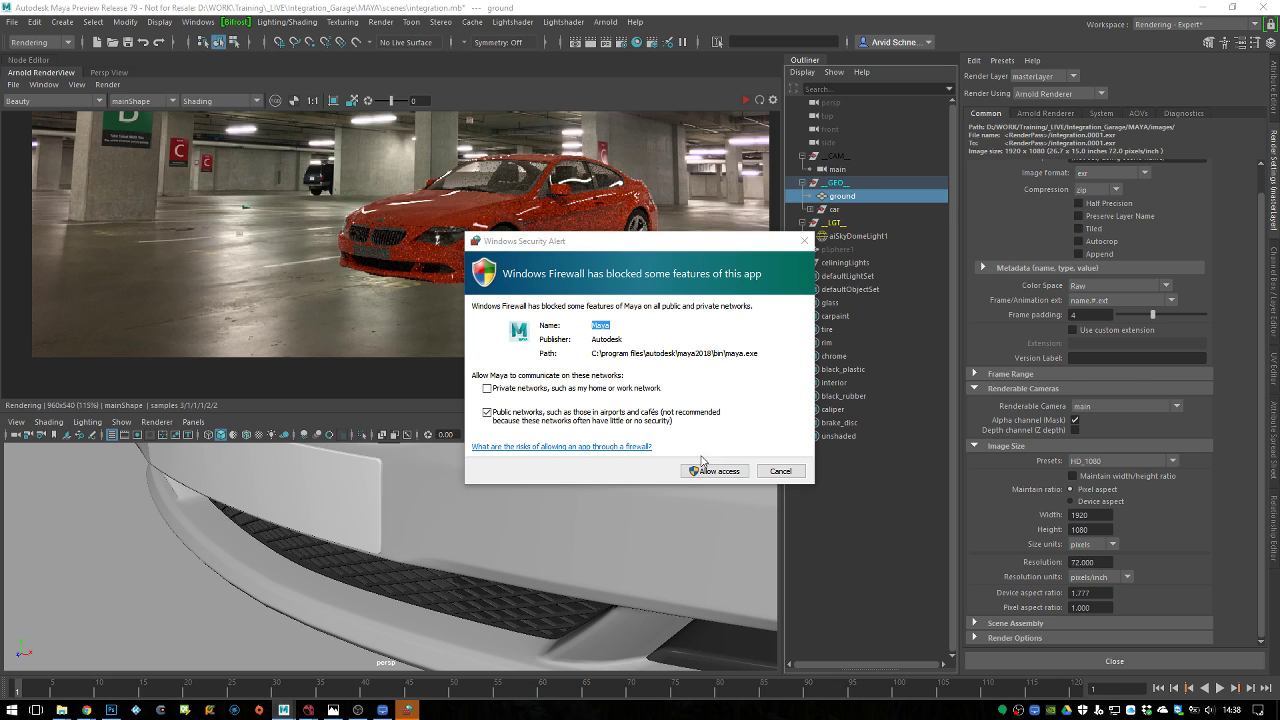
key("Return")
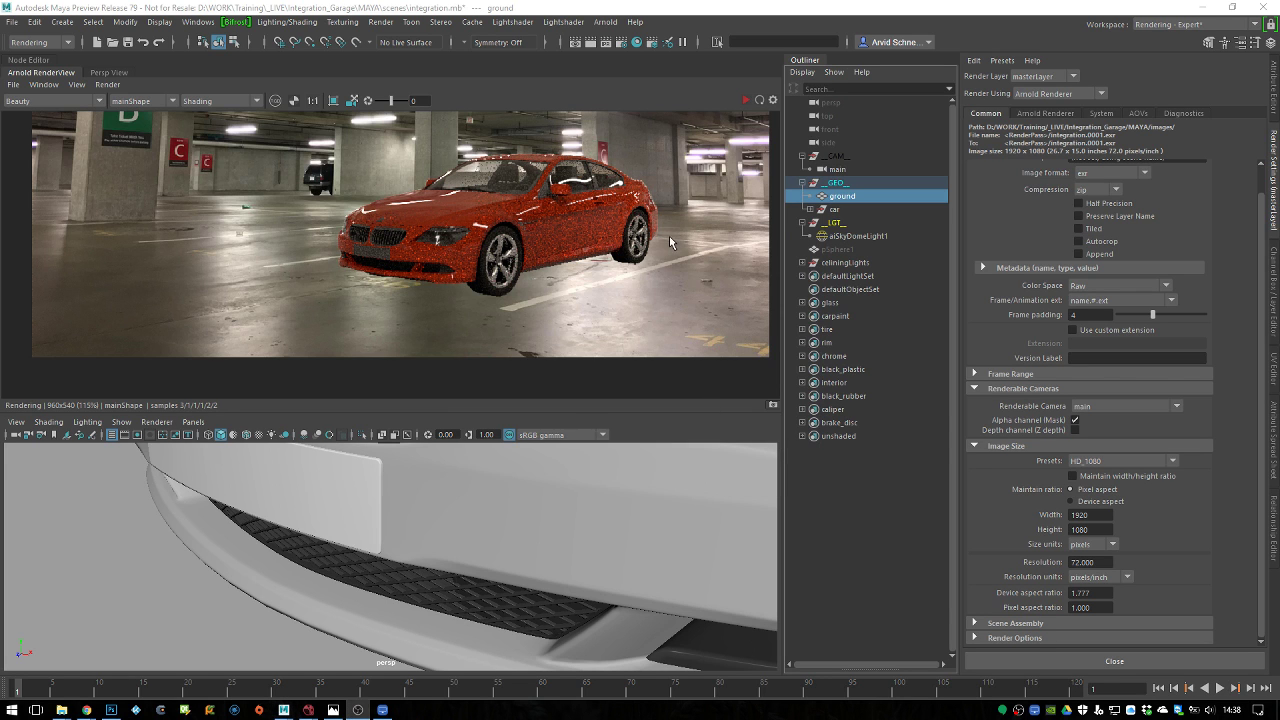
Switch to Task Manager and check the system performance and the running processes' CPU and memory load
right_click(410, 712)
left_click(445, 648)
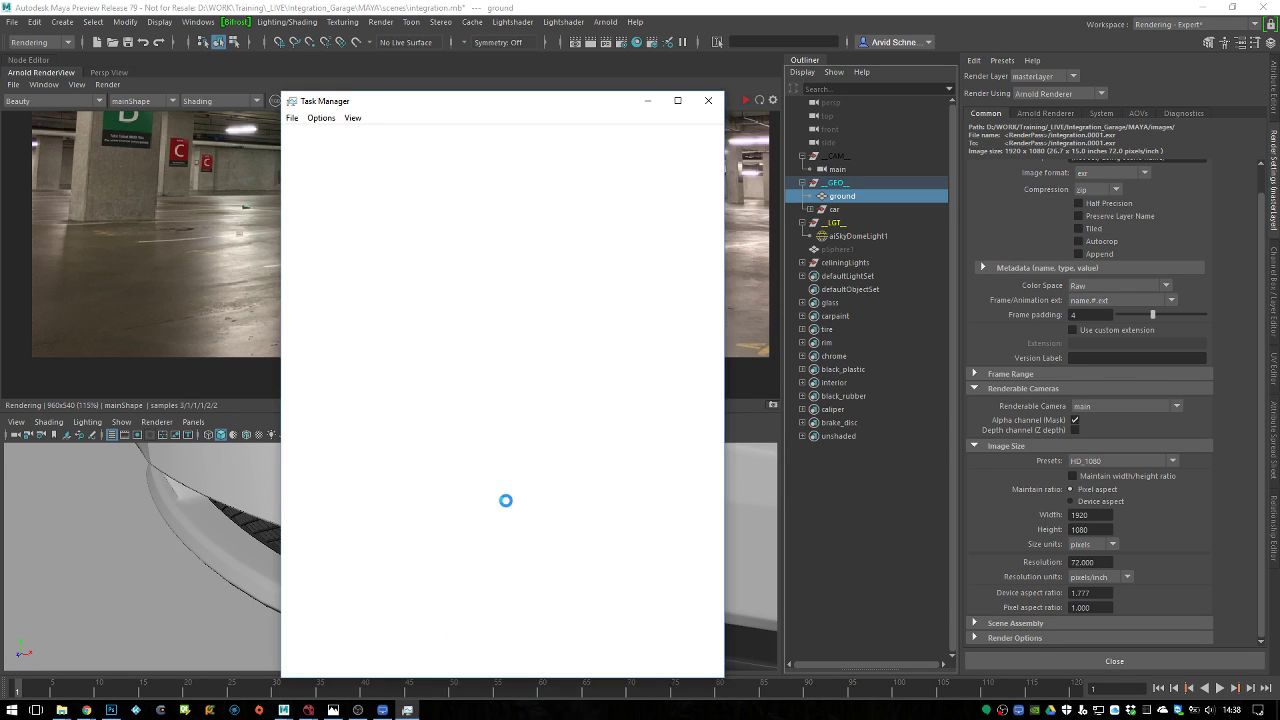
left_click(353, 135)
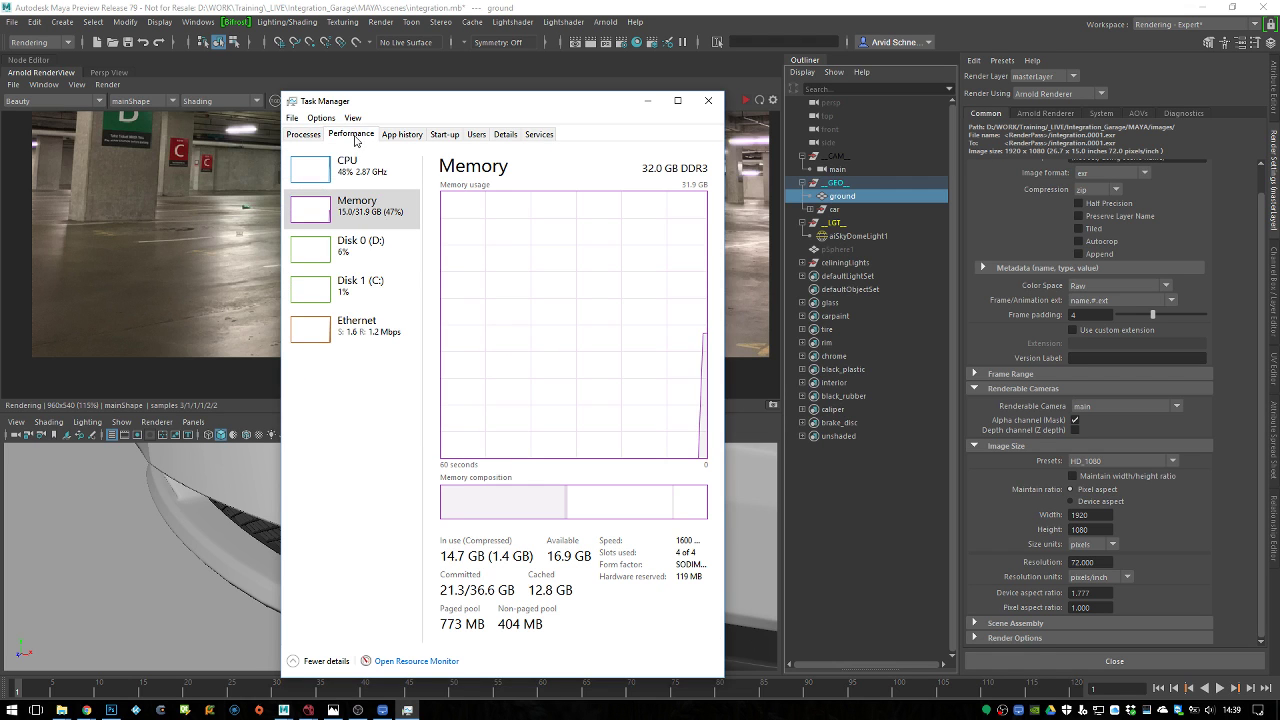
left_click(303, 134)
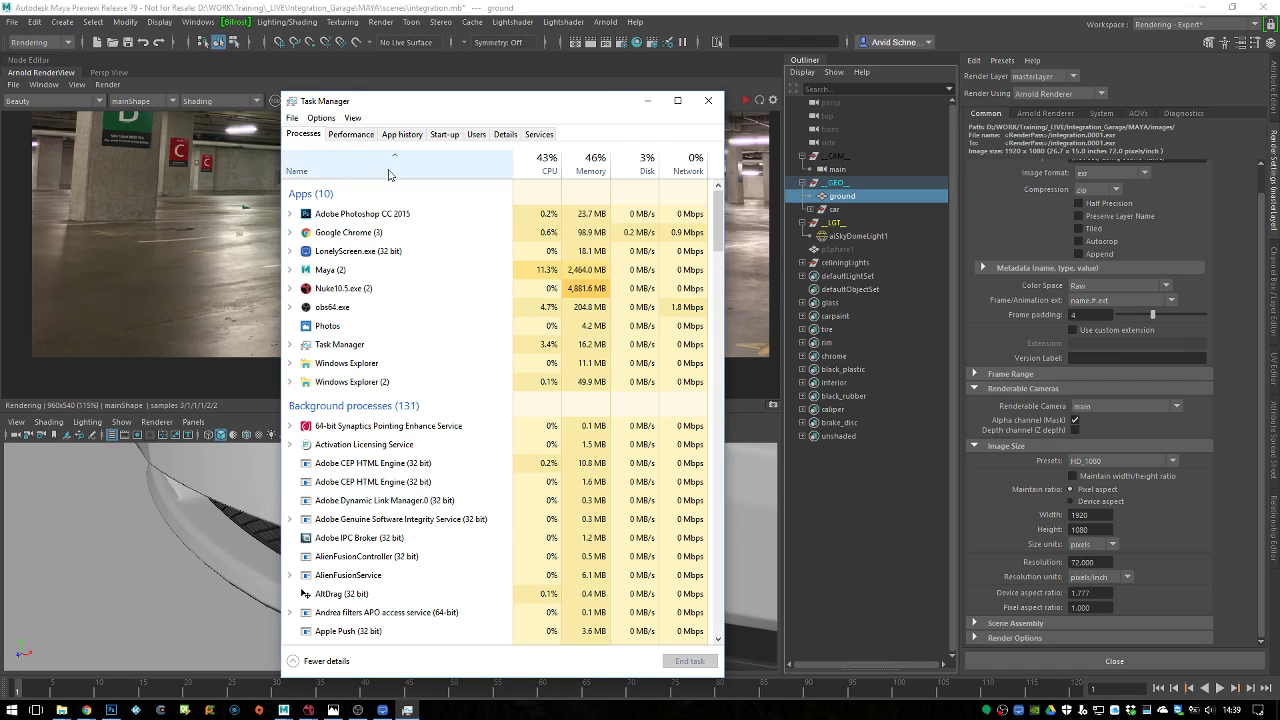
left_click(708, 100)
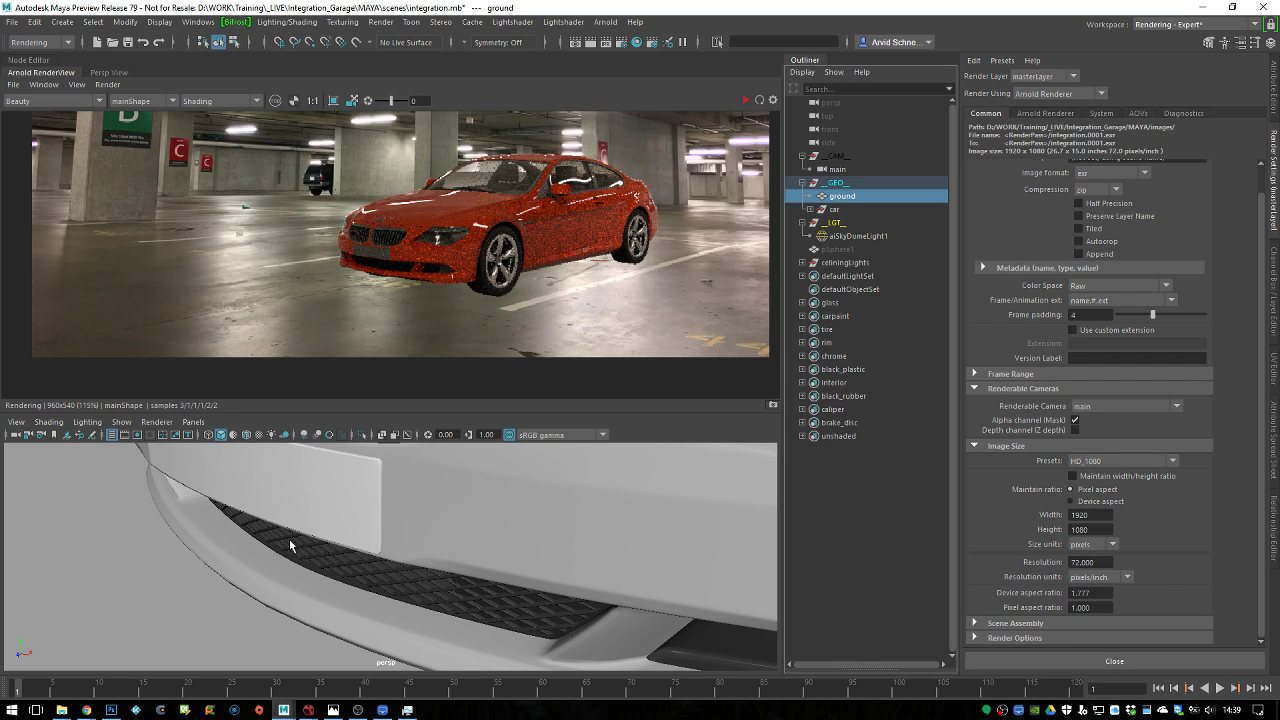
left_click(407, 710)
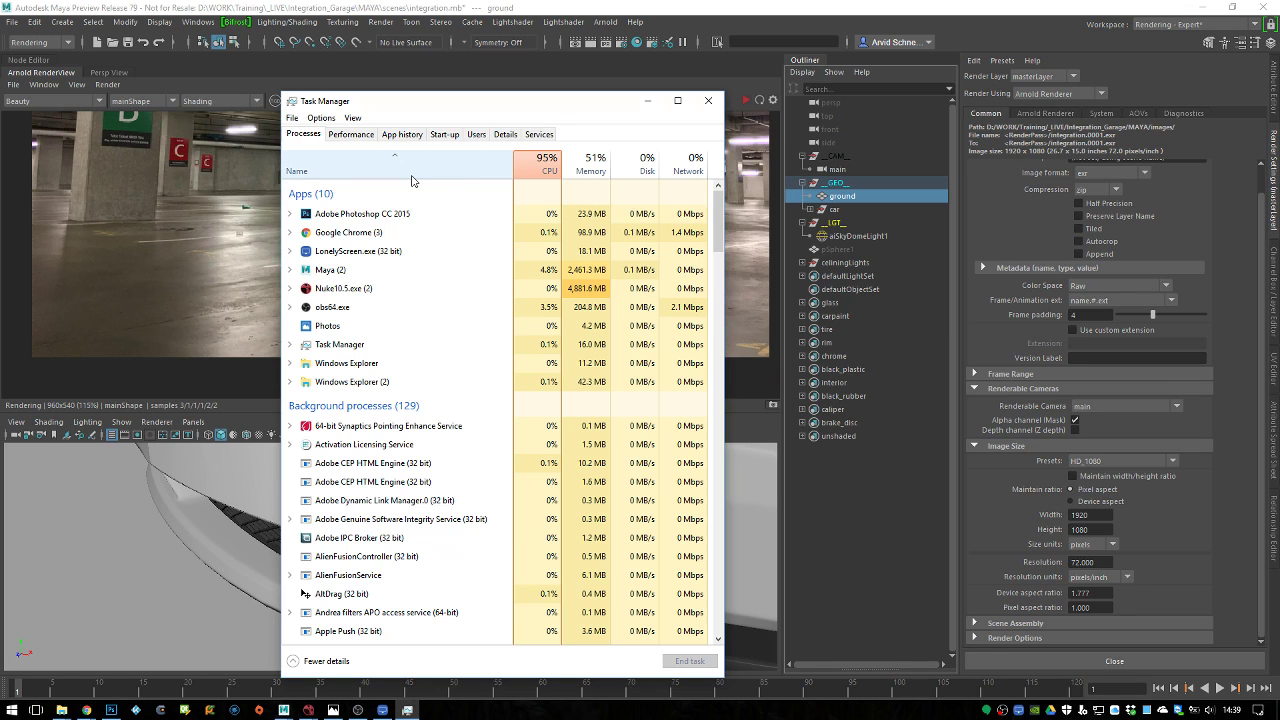
key("alt+Tab")
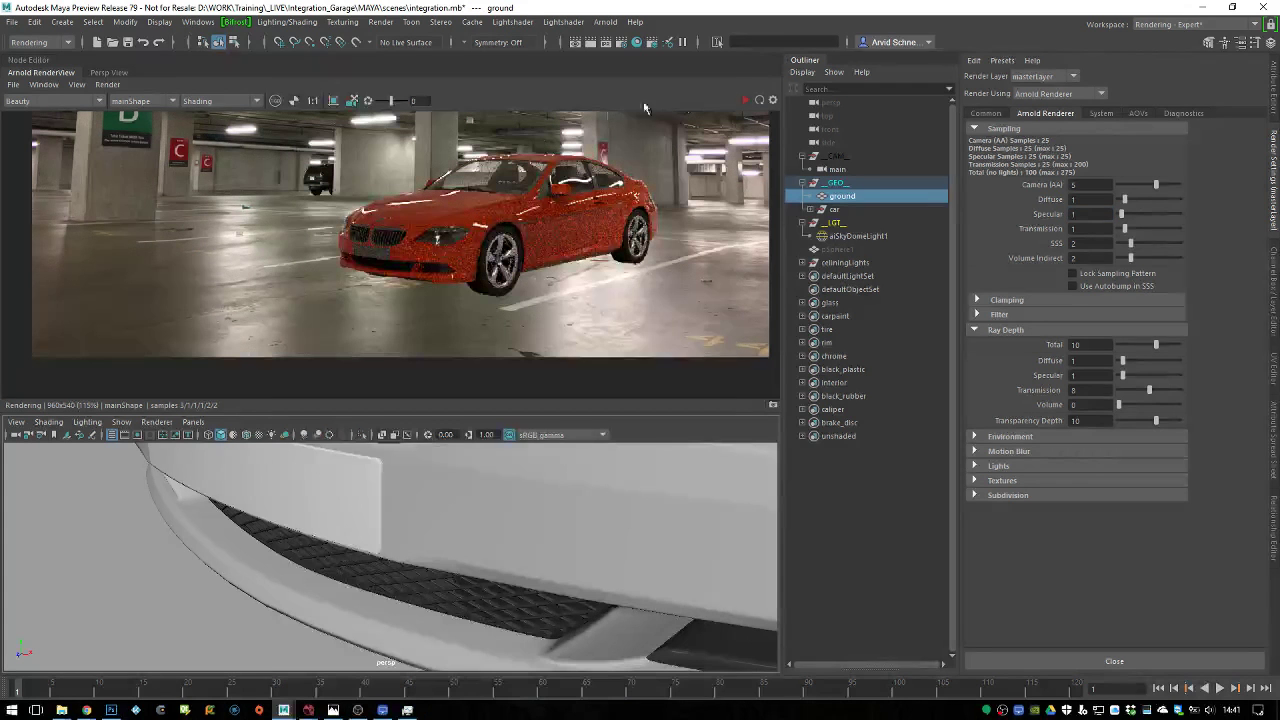
Set the image size preset to HD_540 and start the batch render again
left_click(107, 84)
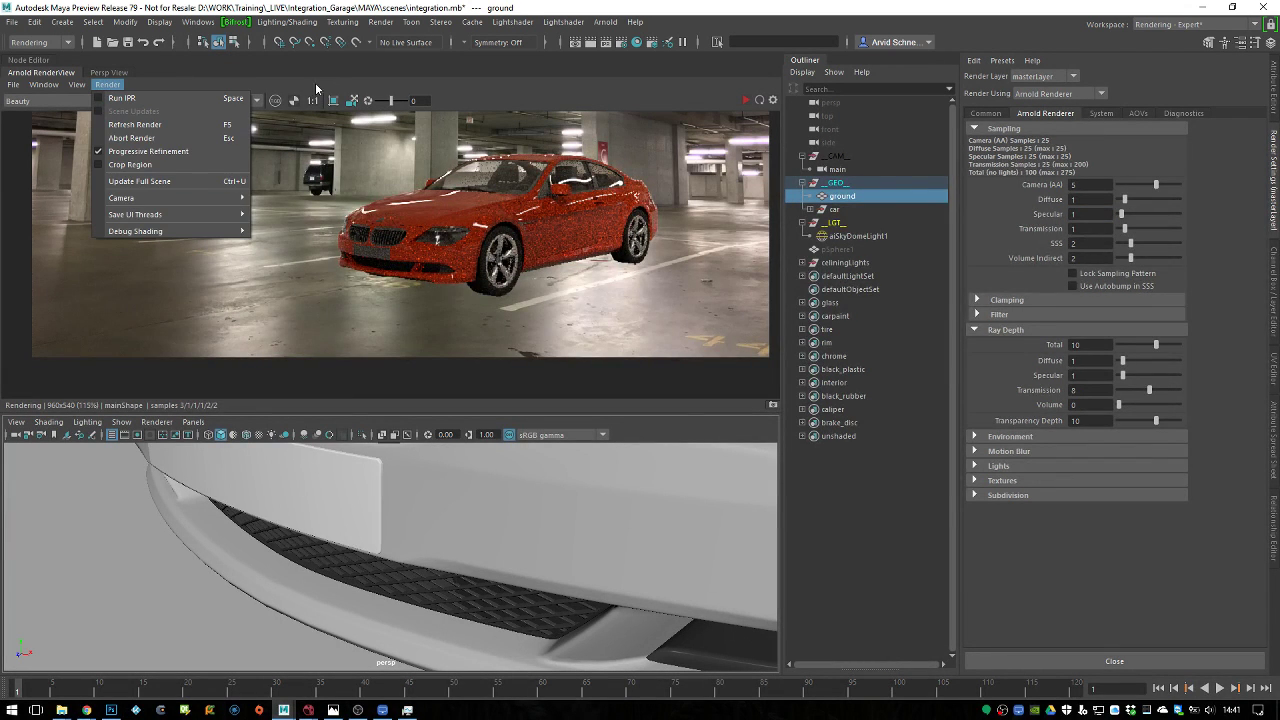
double_click(1082, 185)
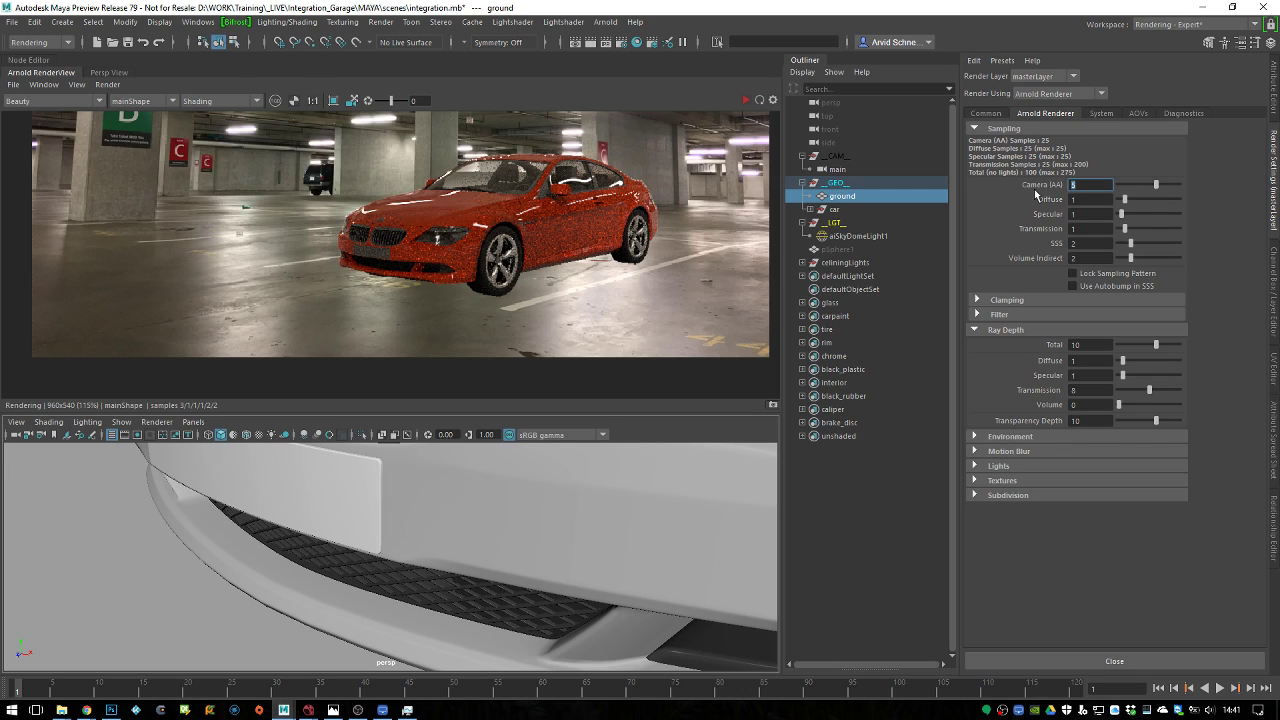
left_click(995, 114)
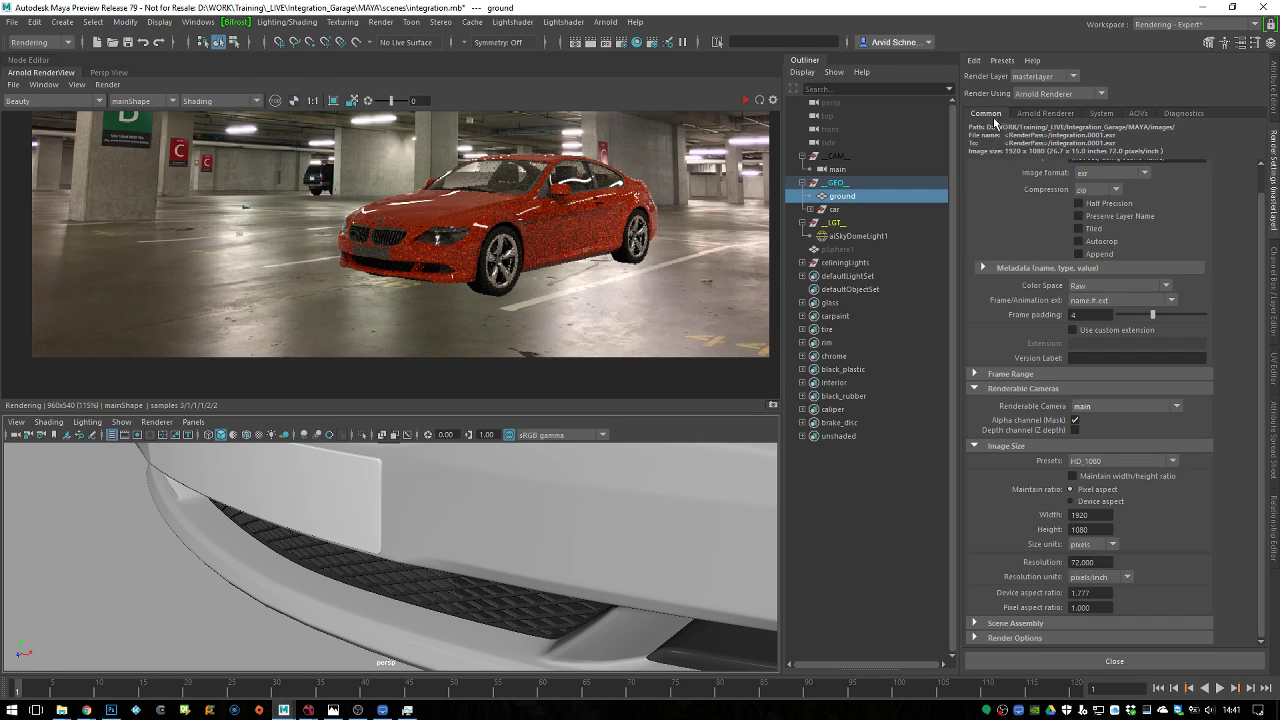
left_click(1106, 466)
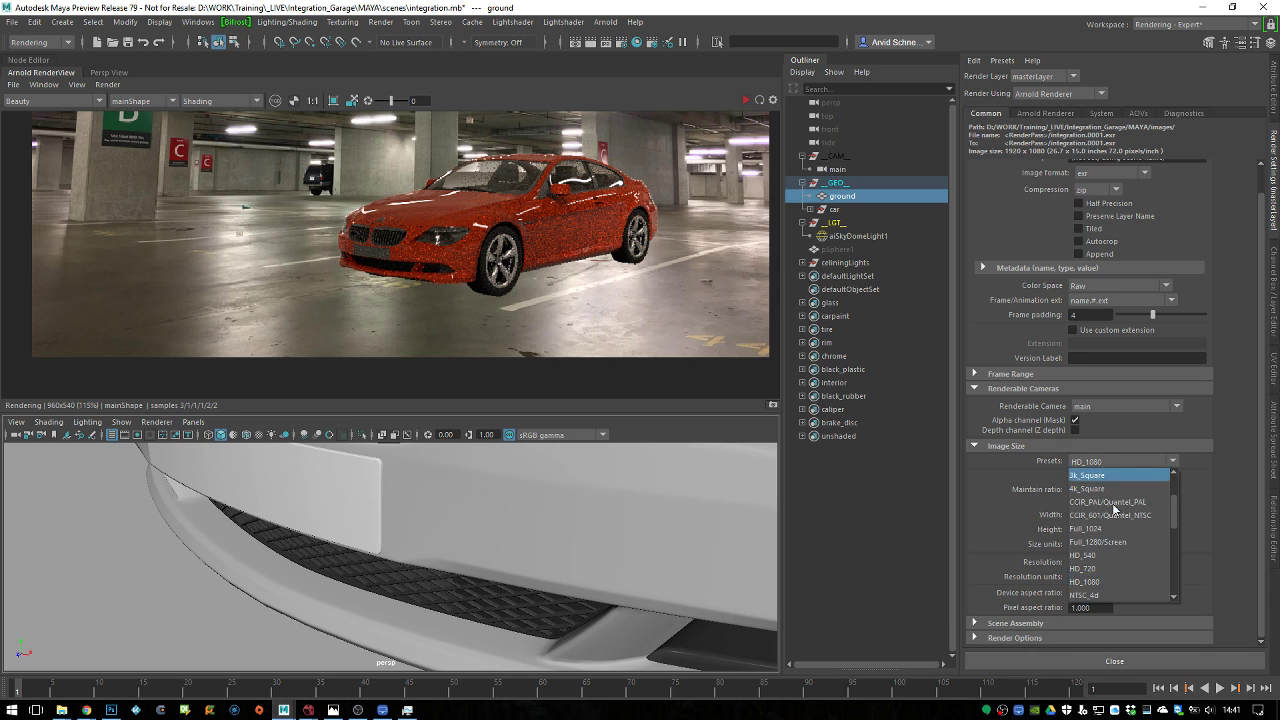
left_click(1105, 556)
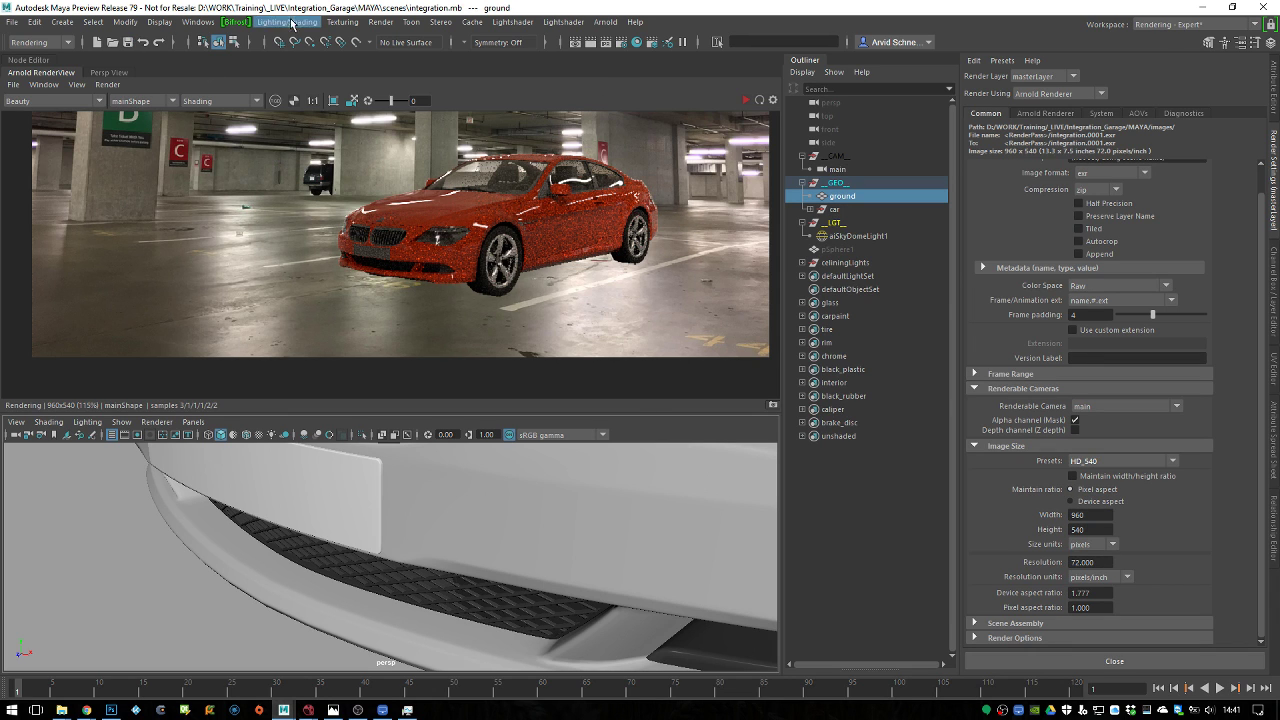
left_click(385, 28)
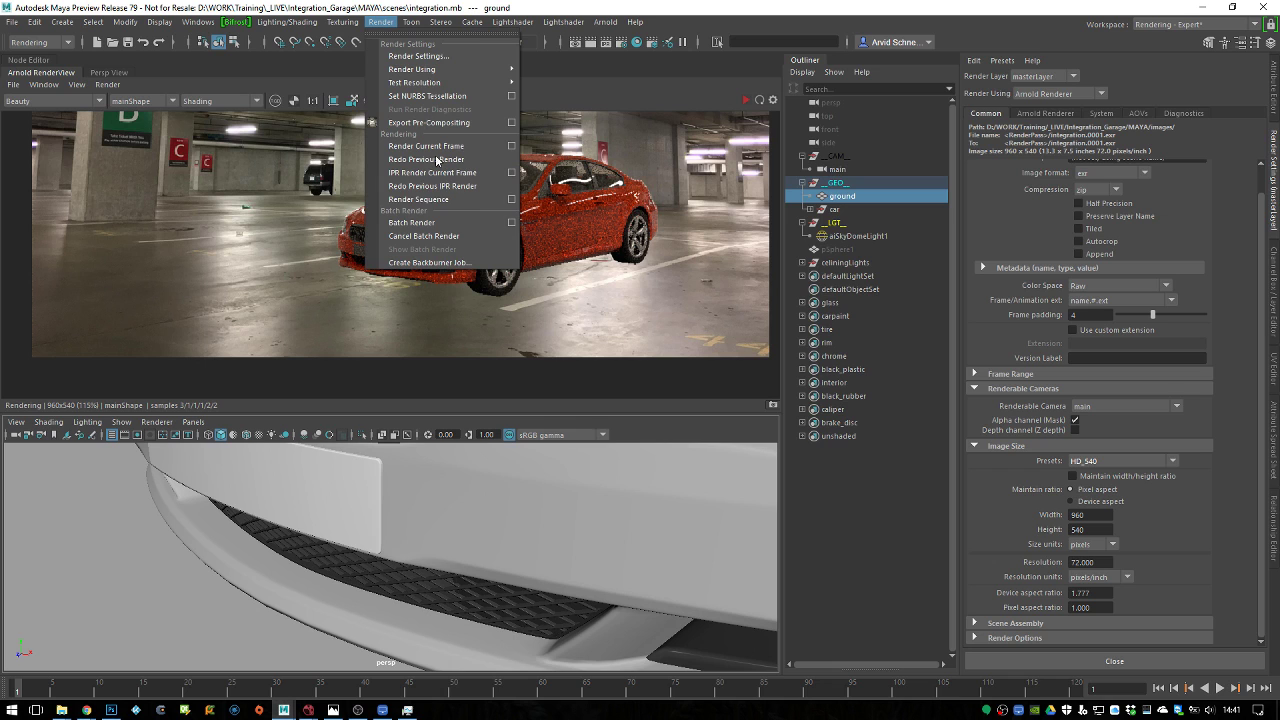
left_click(442, 234)
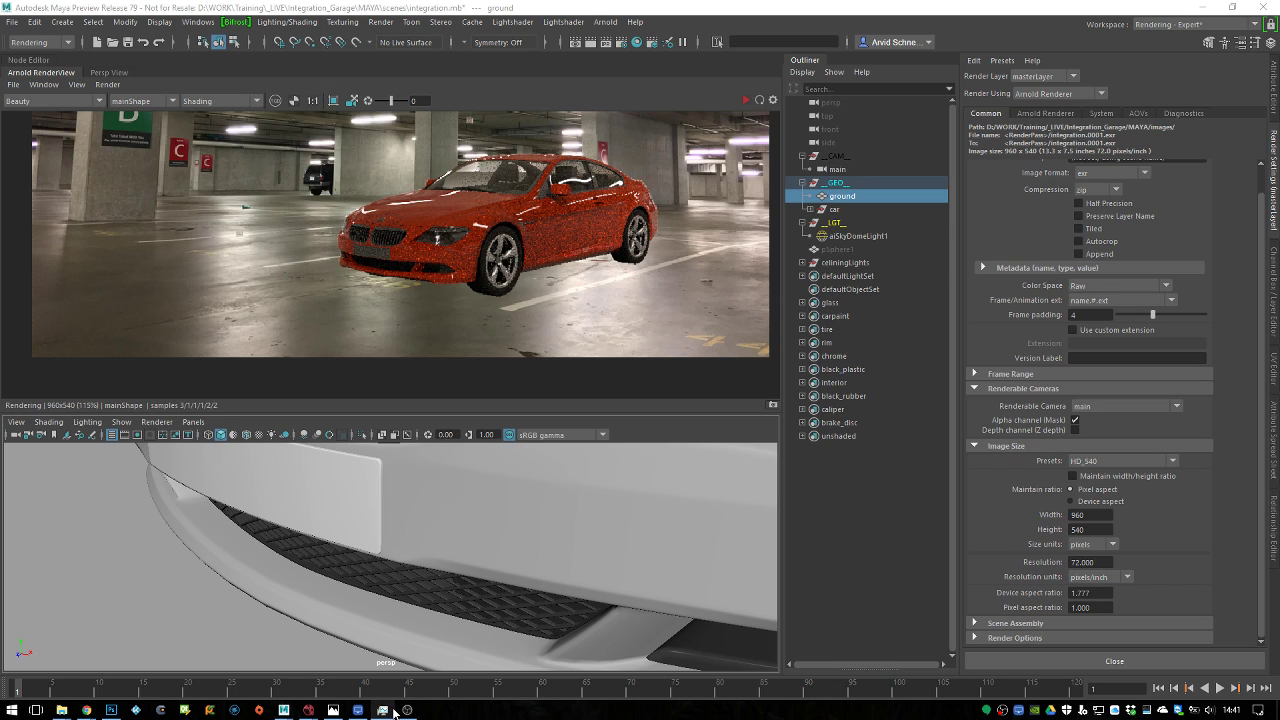
Bring up the OBS and Task Manager windows and arrange them so both can be monitored
mouse_move(396, 713)
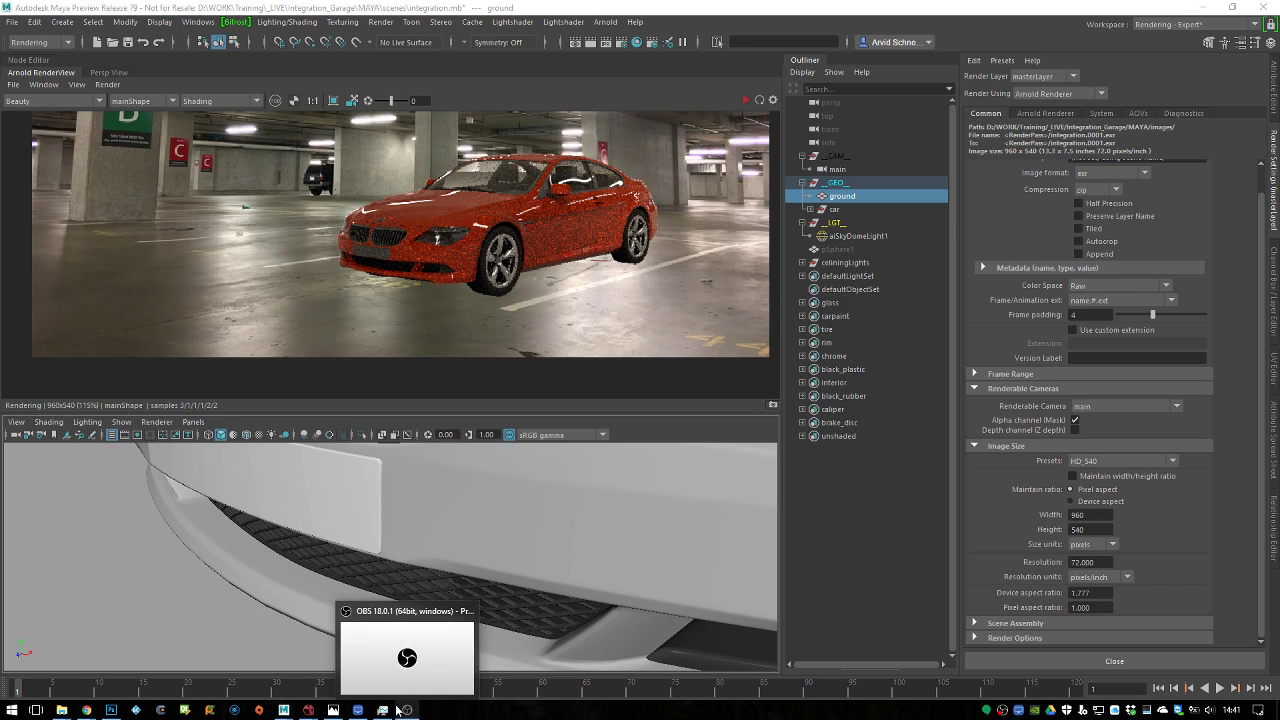
left_click(409, 711)
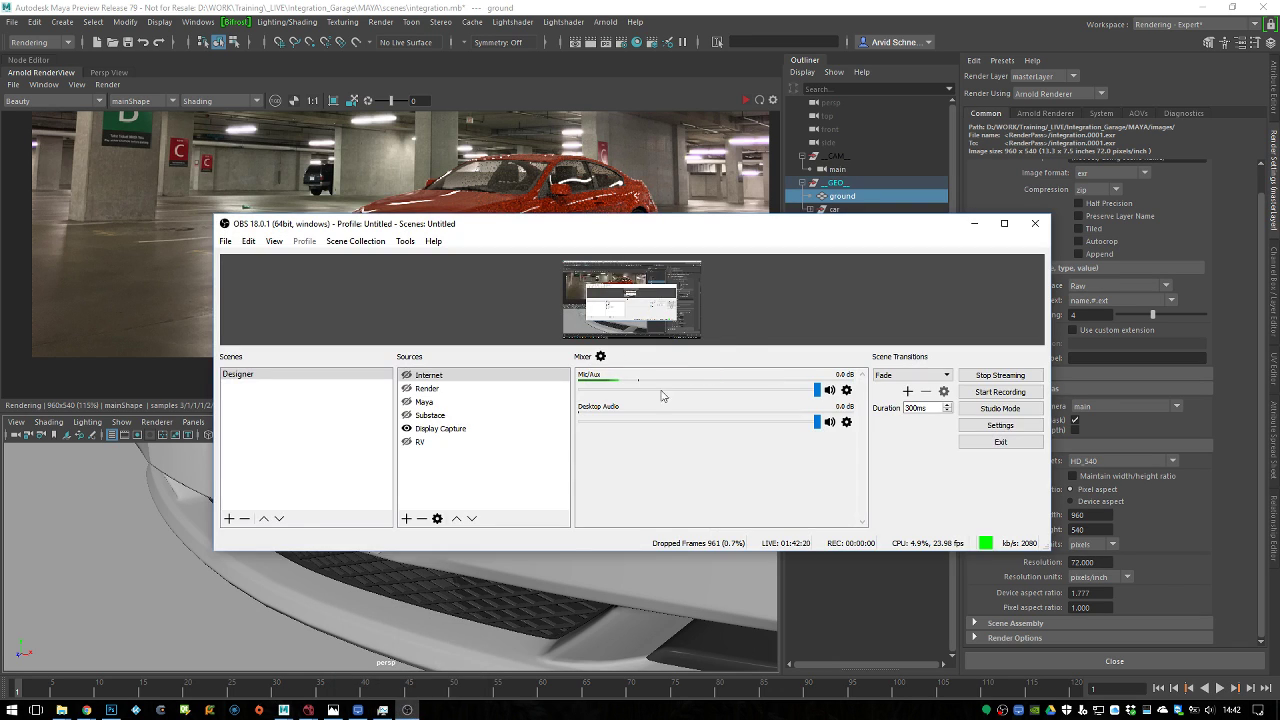
left_click_drag(738, 235, 743, 239)
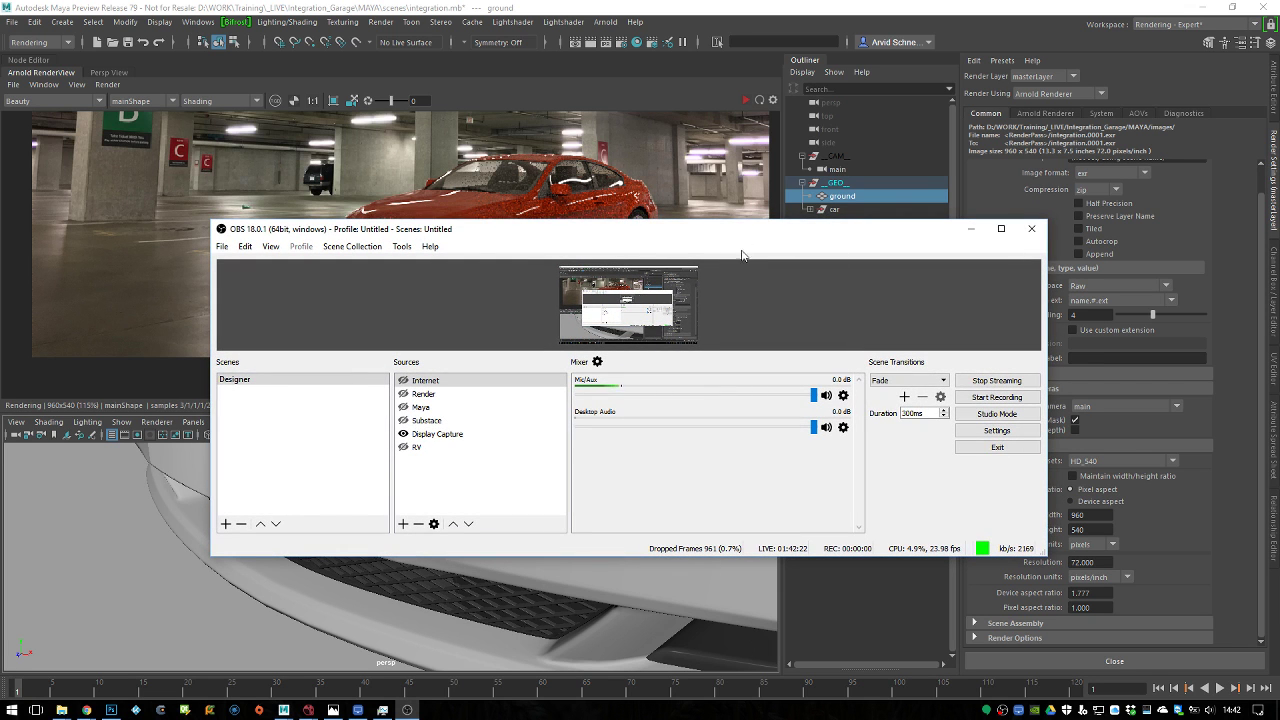
left_click(383, 711)
left_click_drag(491, 26, 334, 75)
left_click_drag(401, 230, 616, 219)
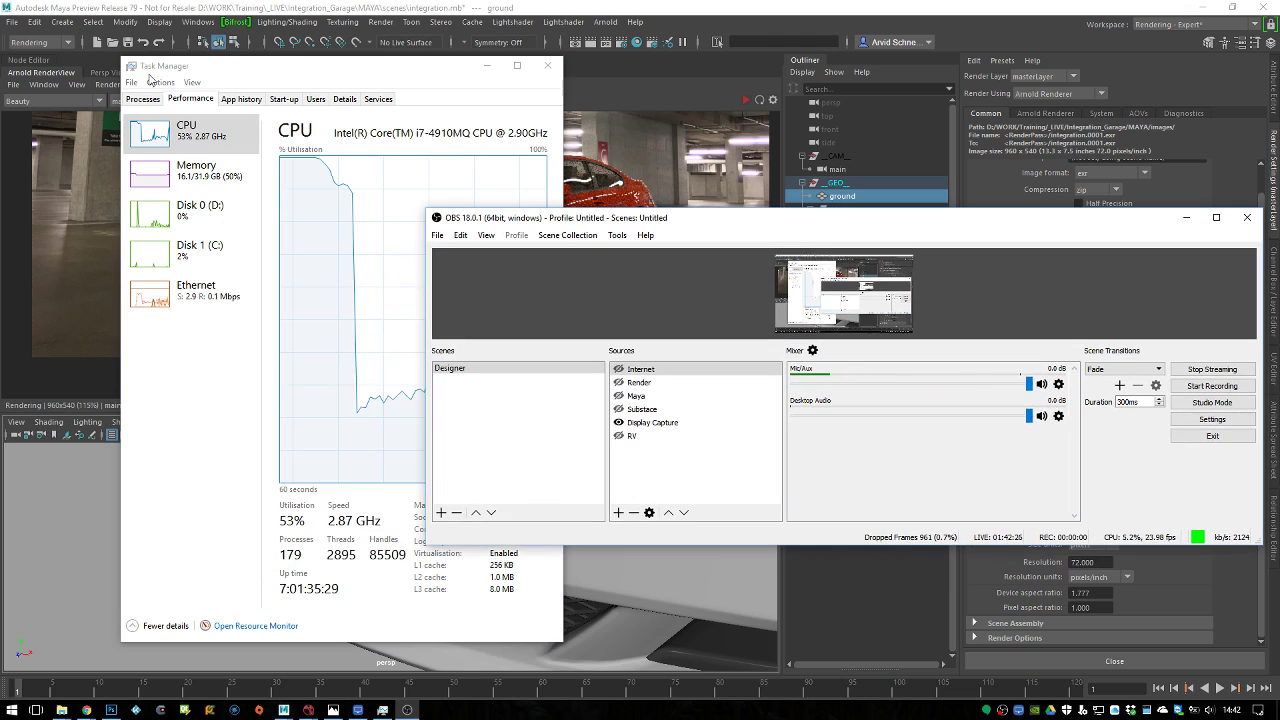
Find the obs64.exe process in Task Manager's process details and change its priority
left_click(145, 100)
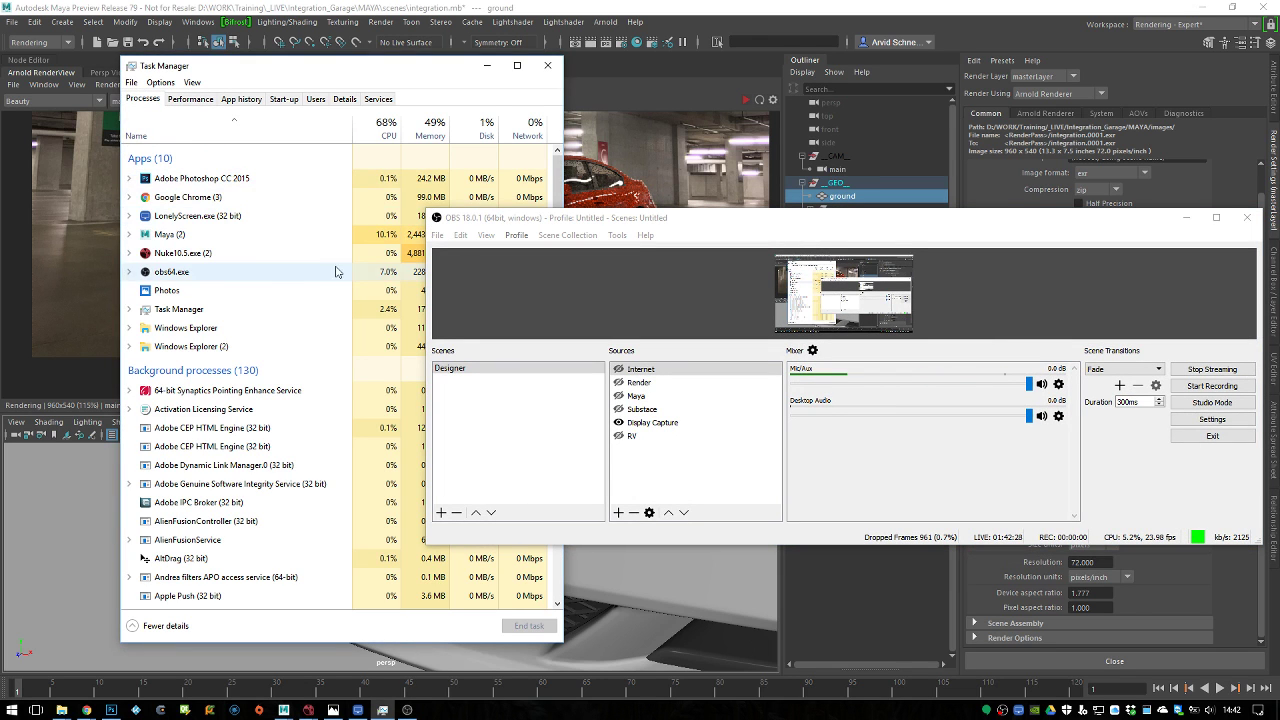
left_click(293, 271)
right_click(293, 271)
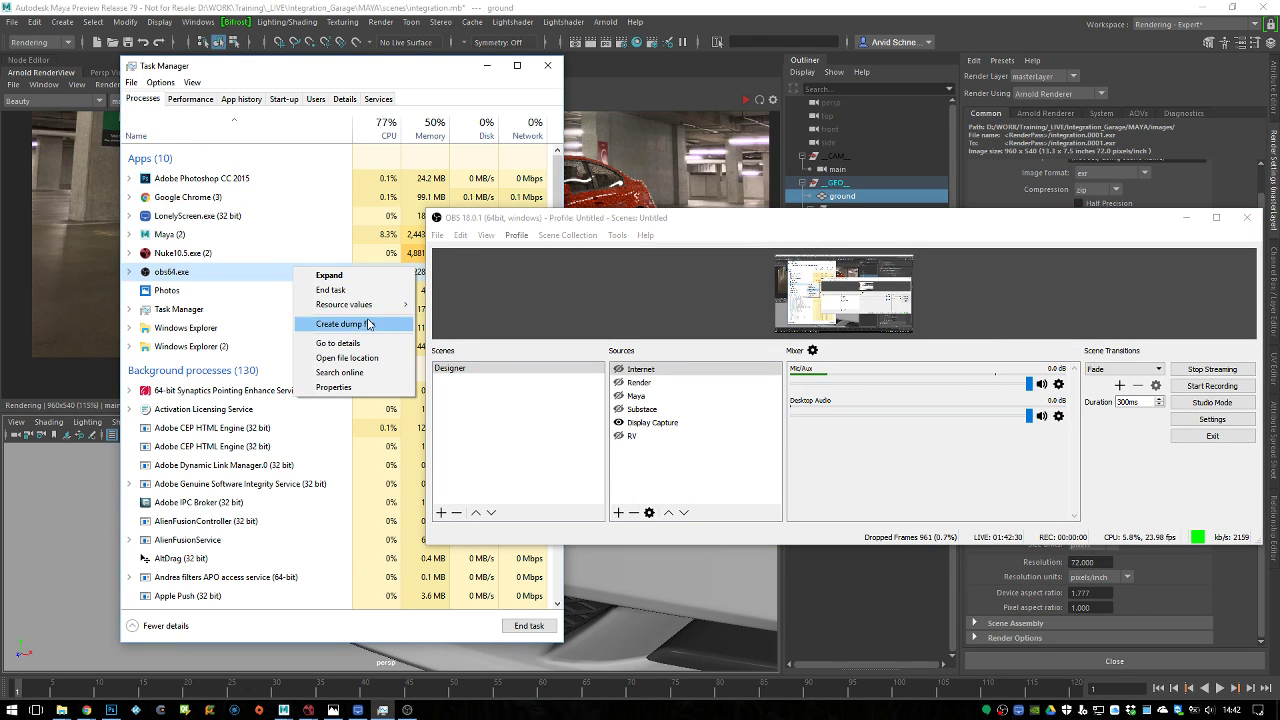
mouse_move(373, 310)
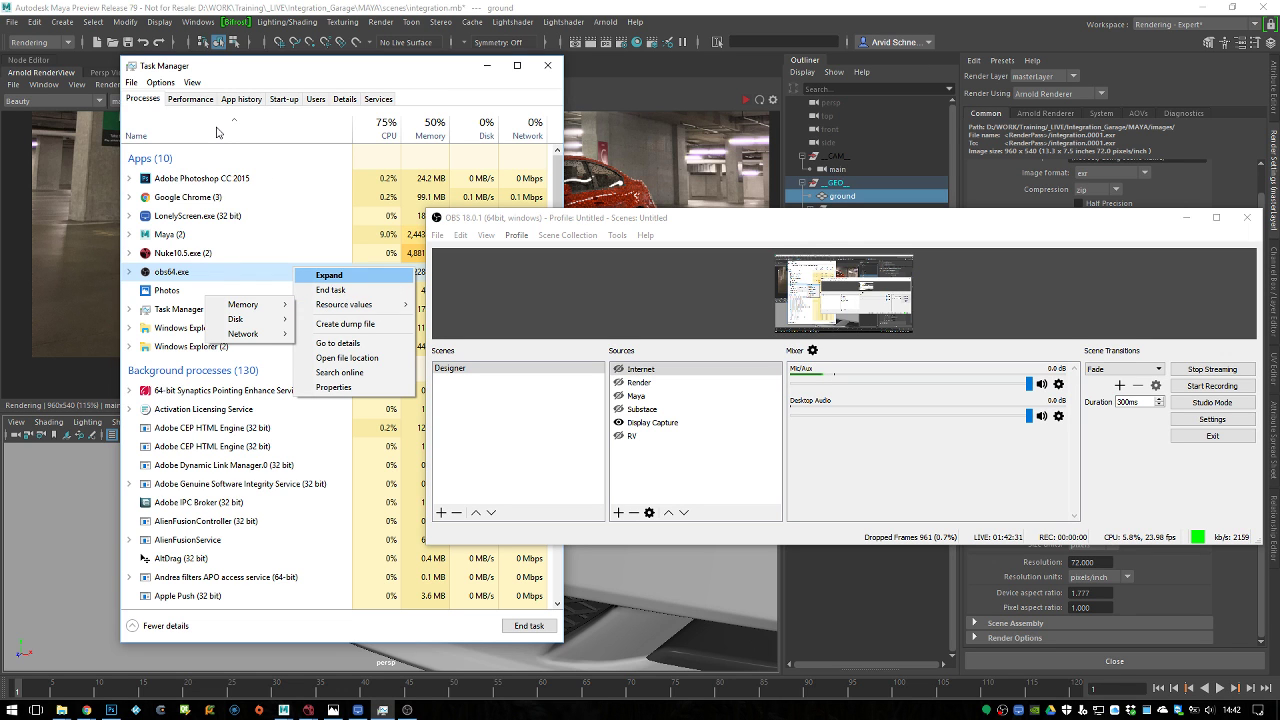
left_click(378, 98)
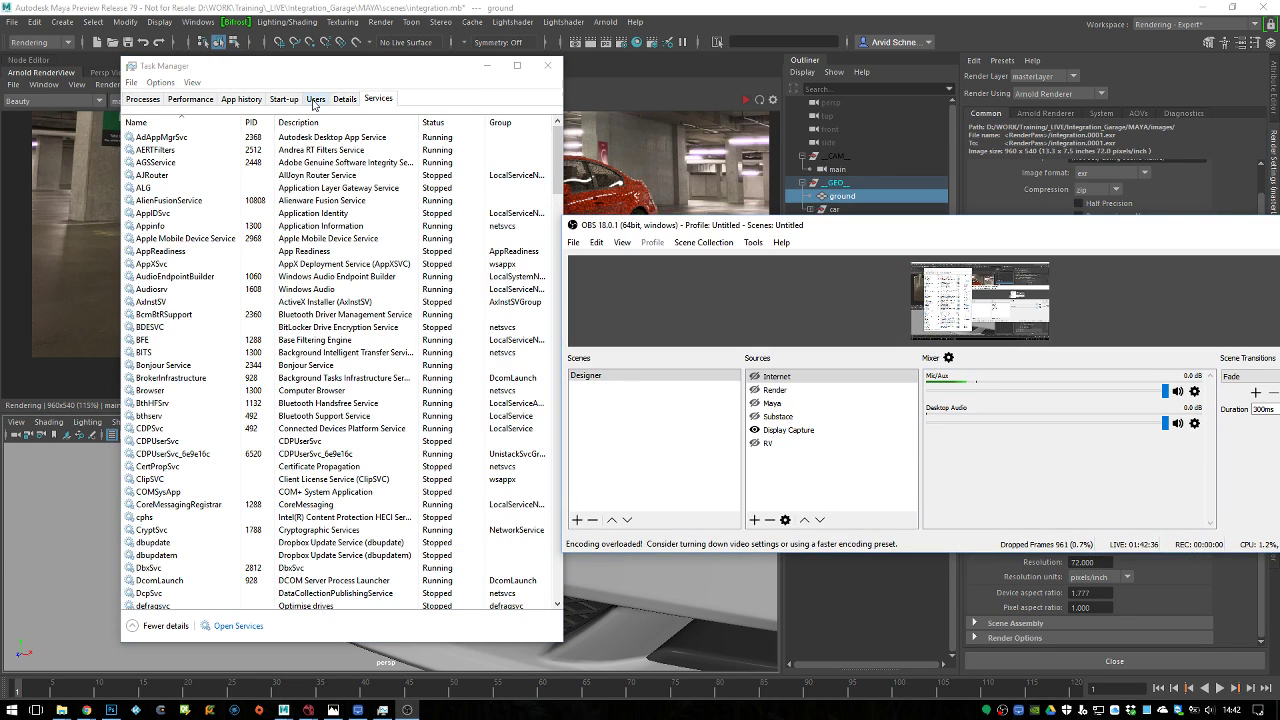
left_click(316, 100)
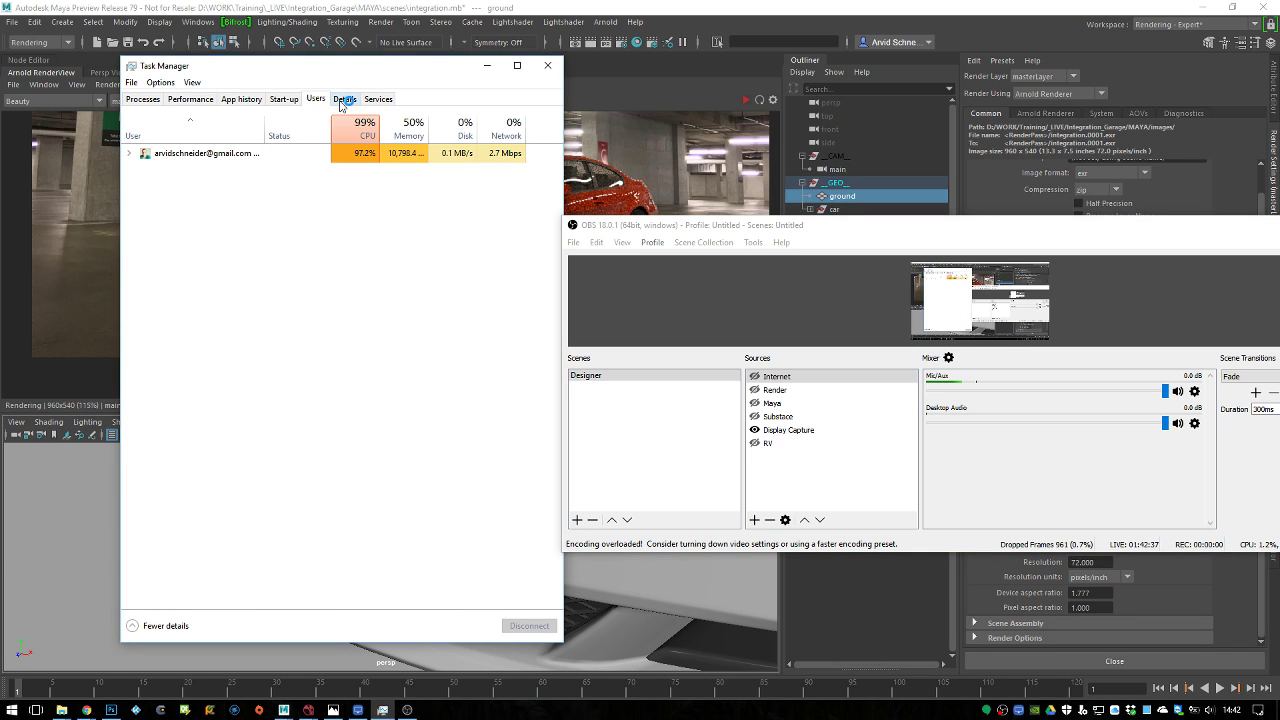
left_click(344, 99)
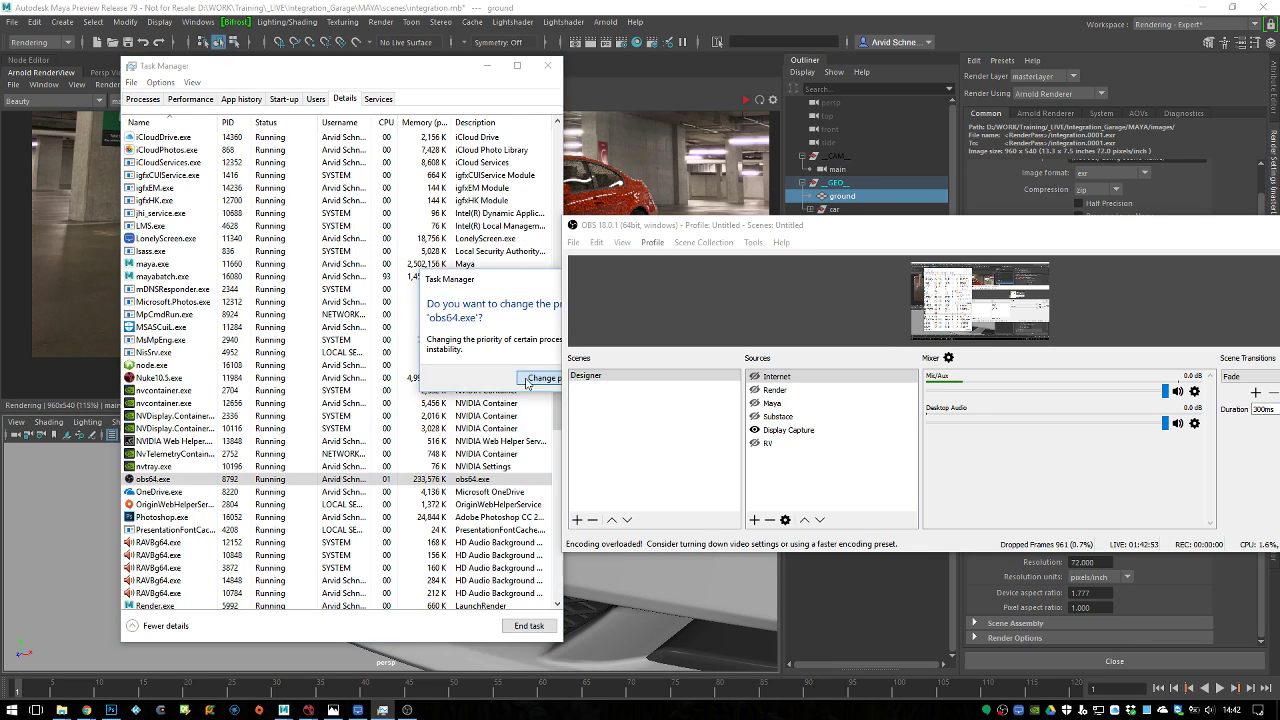
left_click(545, 451)
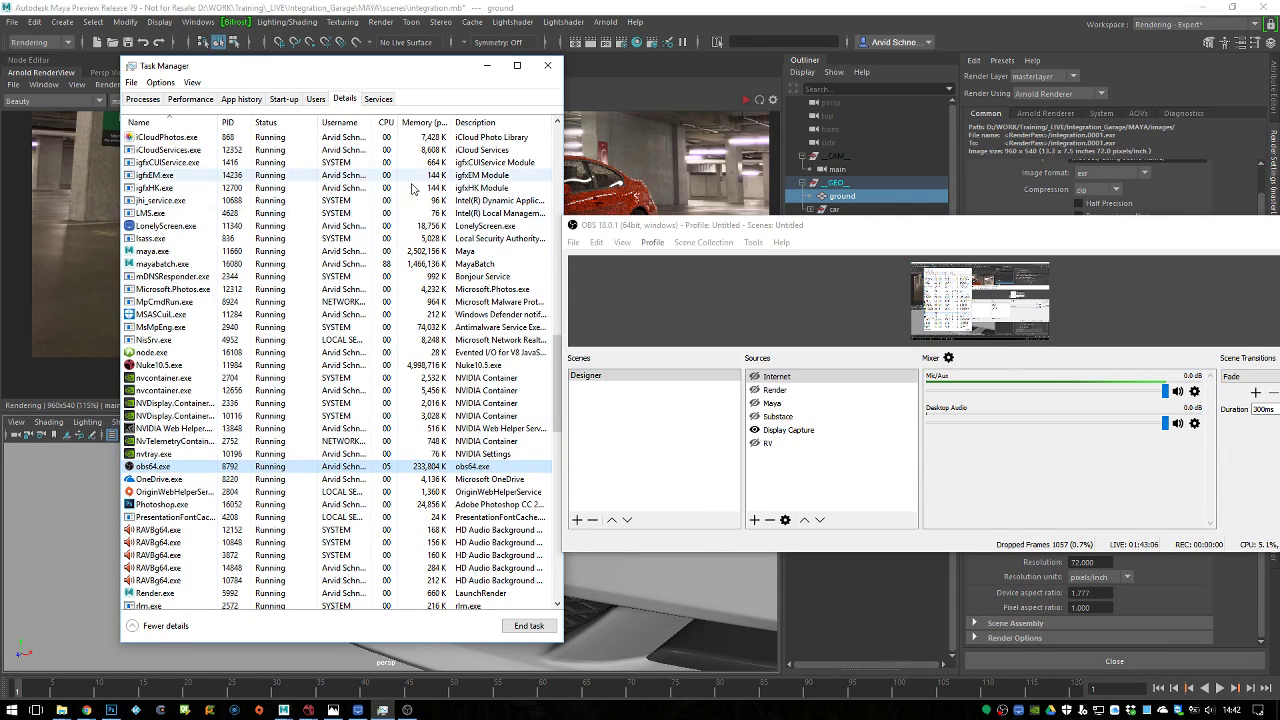
Sort the detailed process list by CPU load and check the overall CPU utilisation
scroll(557, 338, "up", 5)
scroll(557, 338, "up", 8)
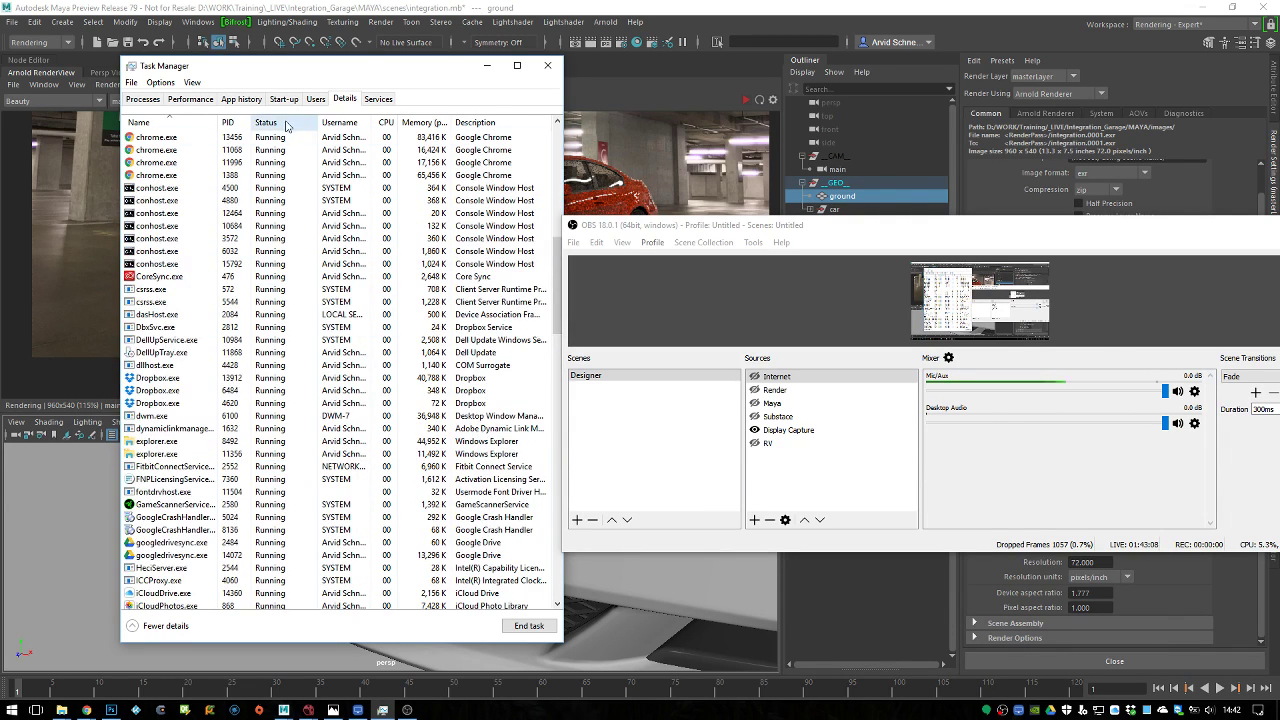
left_click(386, 122)
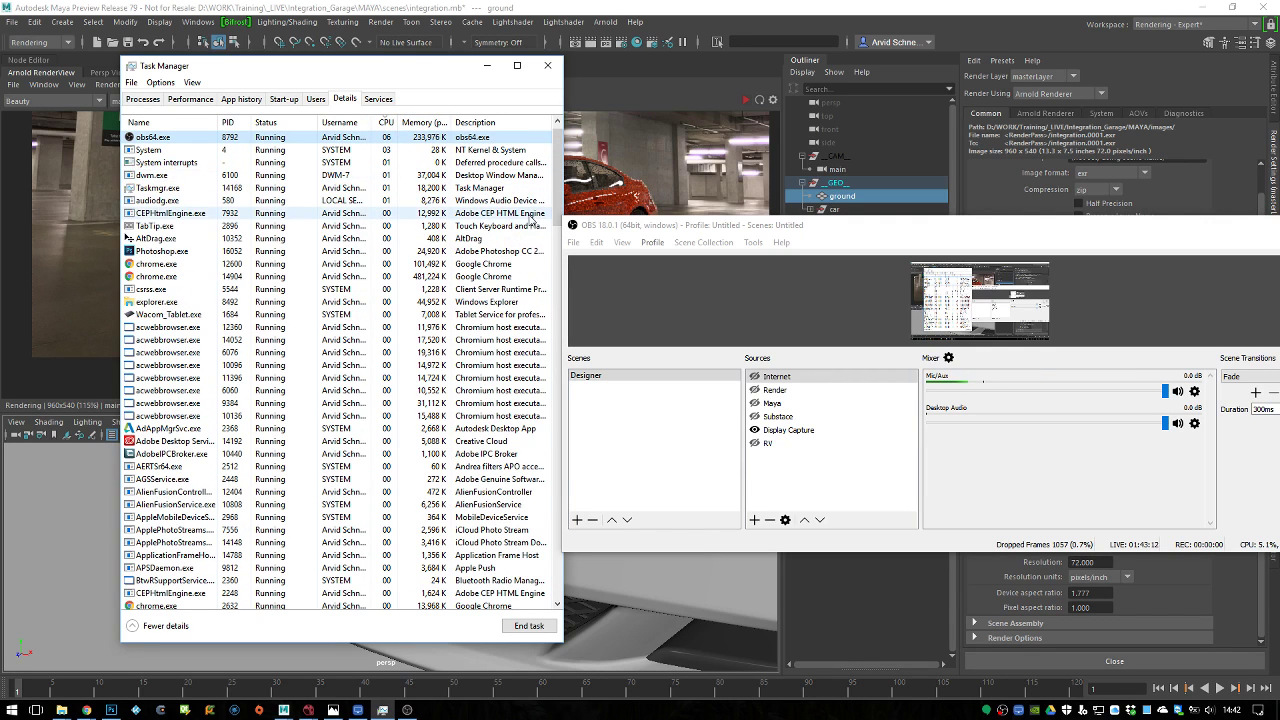
left_click(1027, 490)
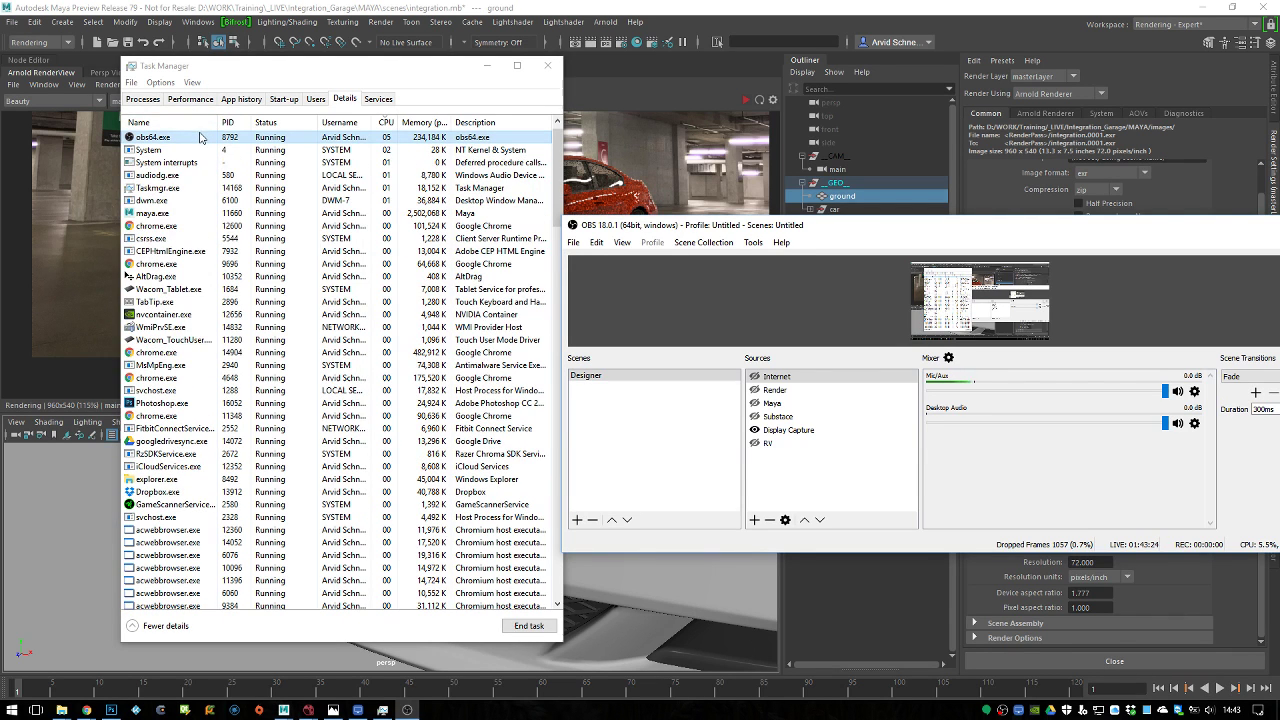
left_click(190, 99)
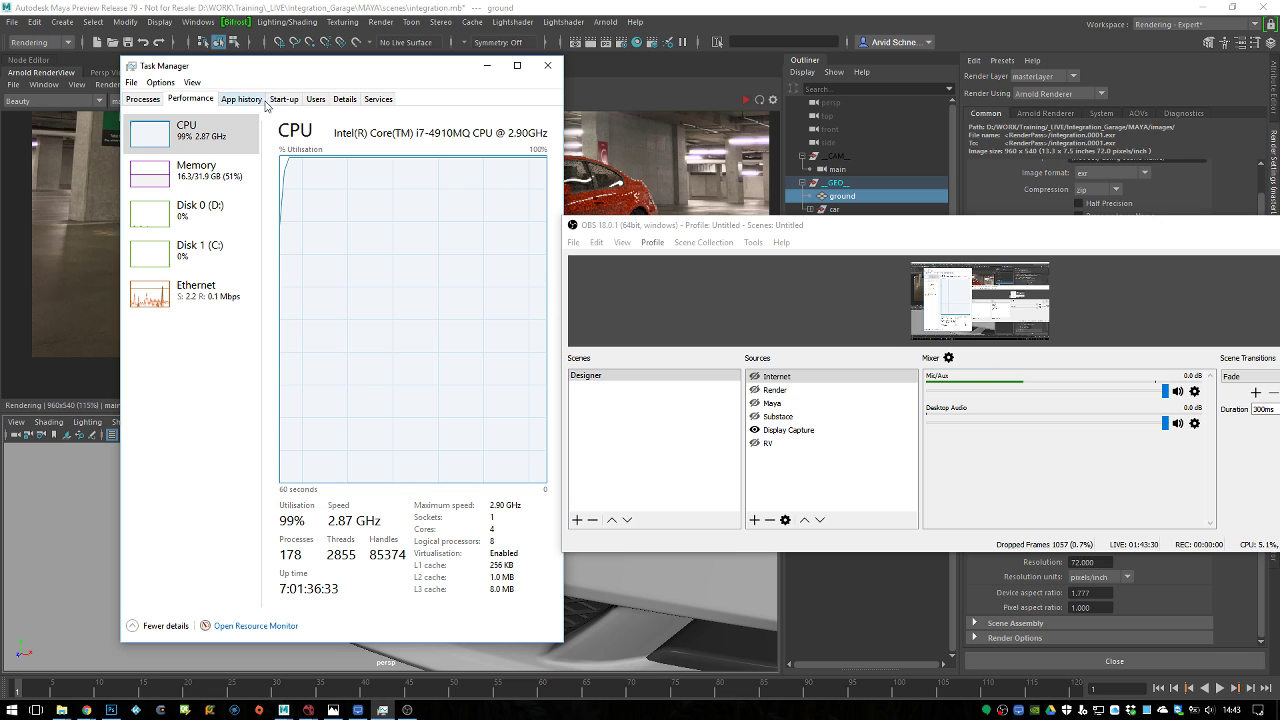
Check the stream health on the YouTube Live Dashboard in Chrome, and minimise the browser
mouse_move(86, 712)
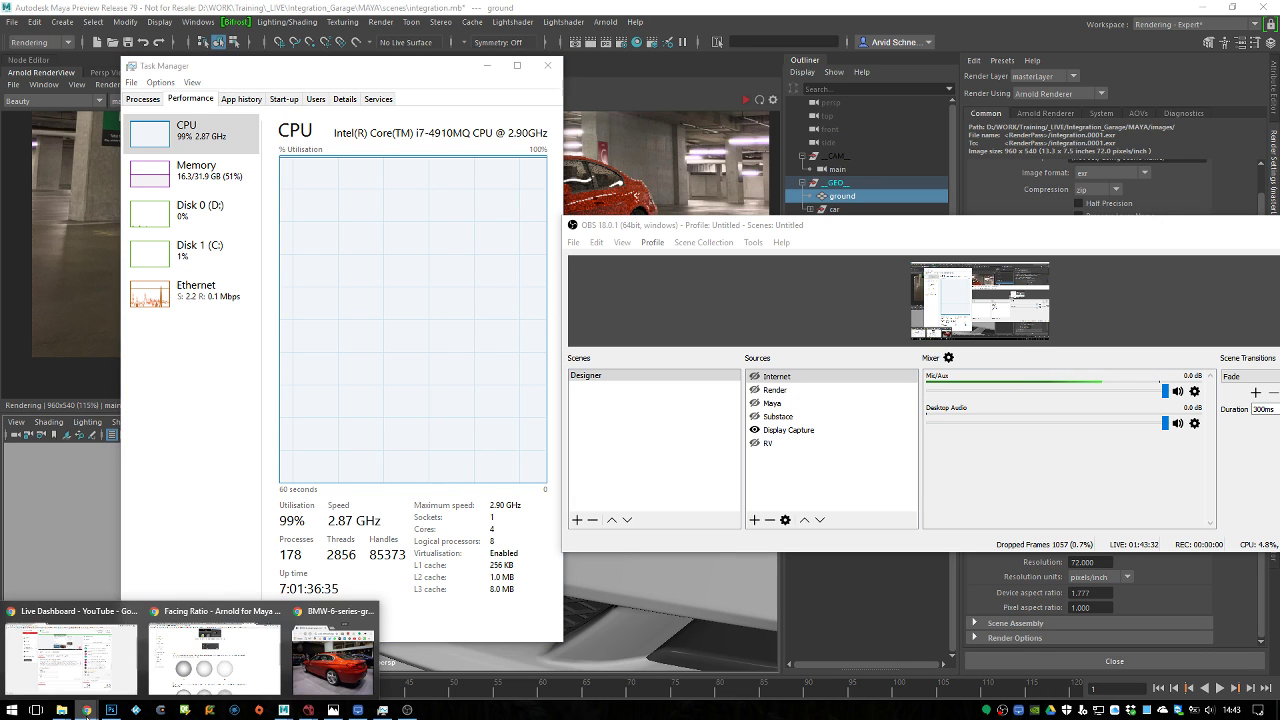
left_click(116, 672)
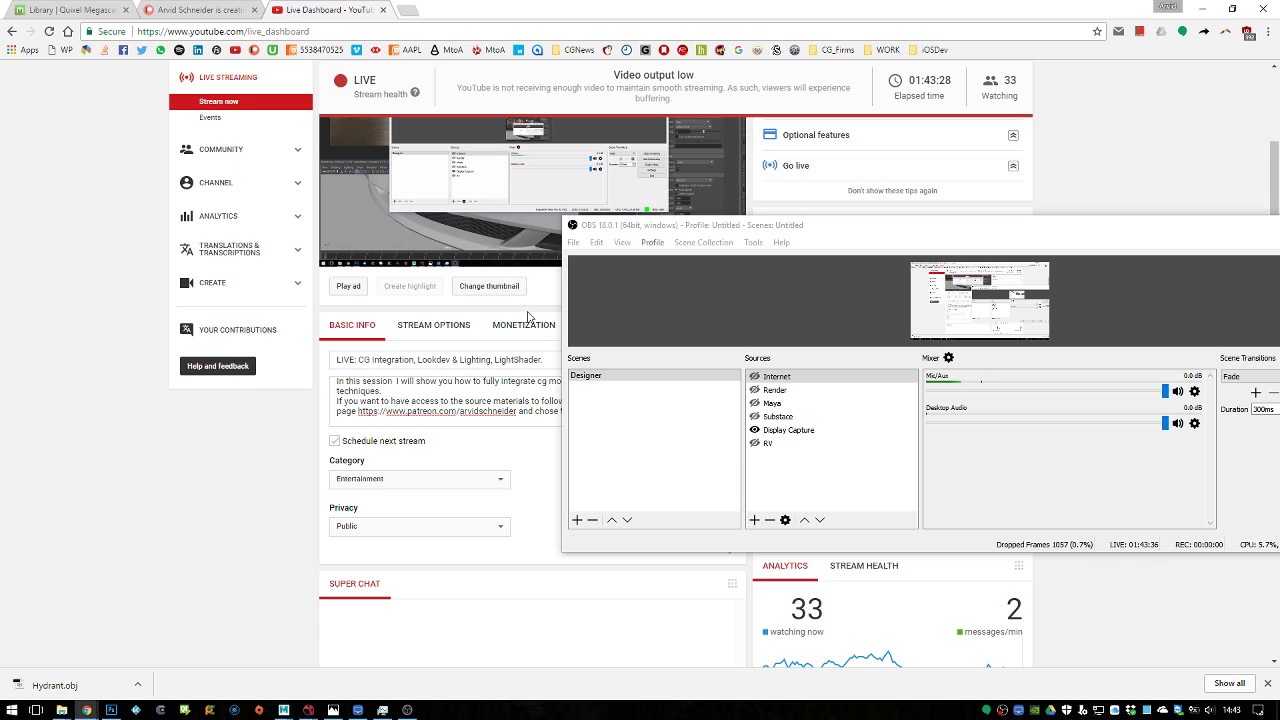
left_click(1202, 8)
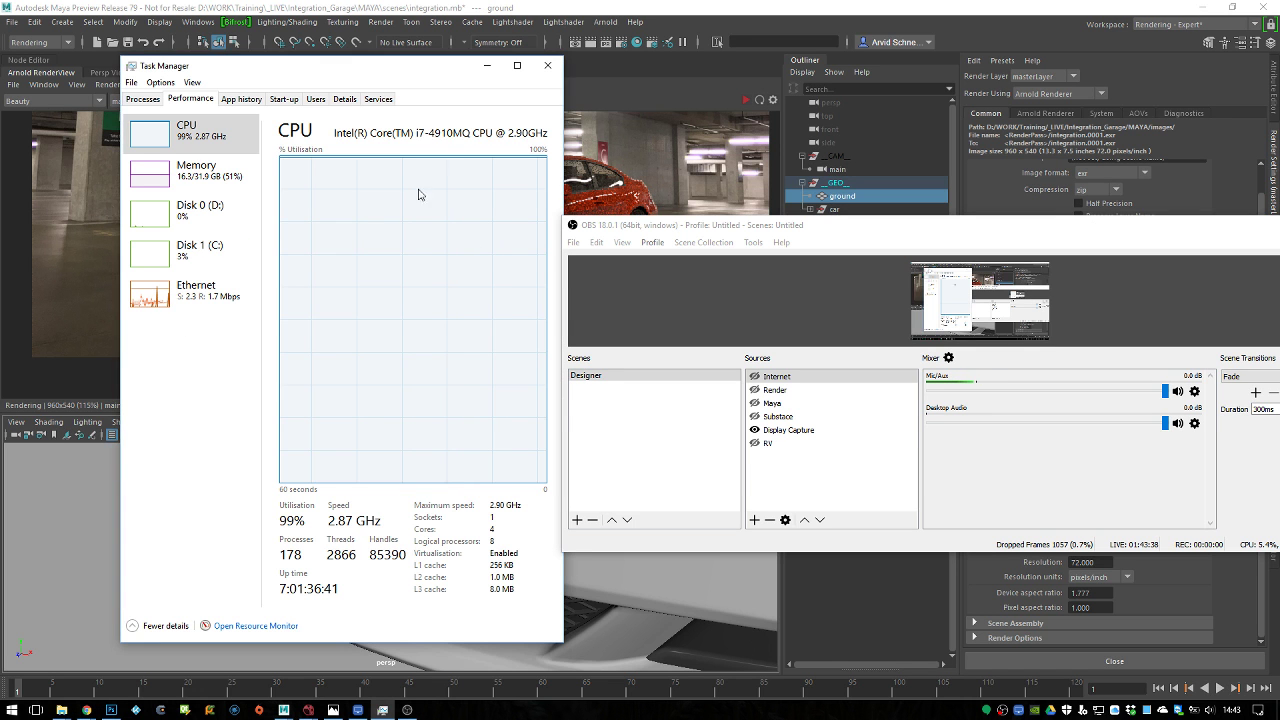
Minimise the Task Manager and OBS windows to return to Maya
left_click(487, 65)
left_click(269, 586)
left_click_drag(1117, 226, 983, 226)
left_click(1185, 231)
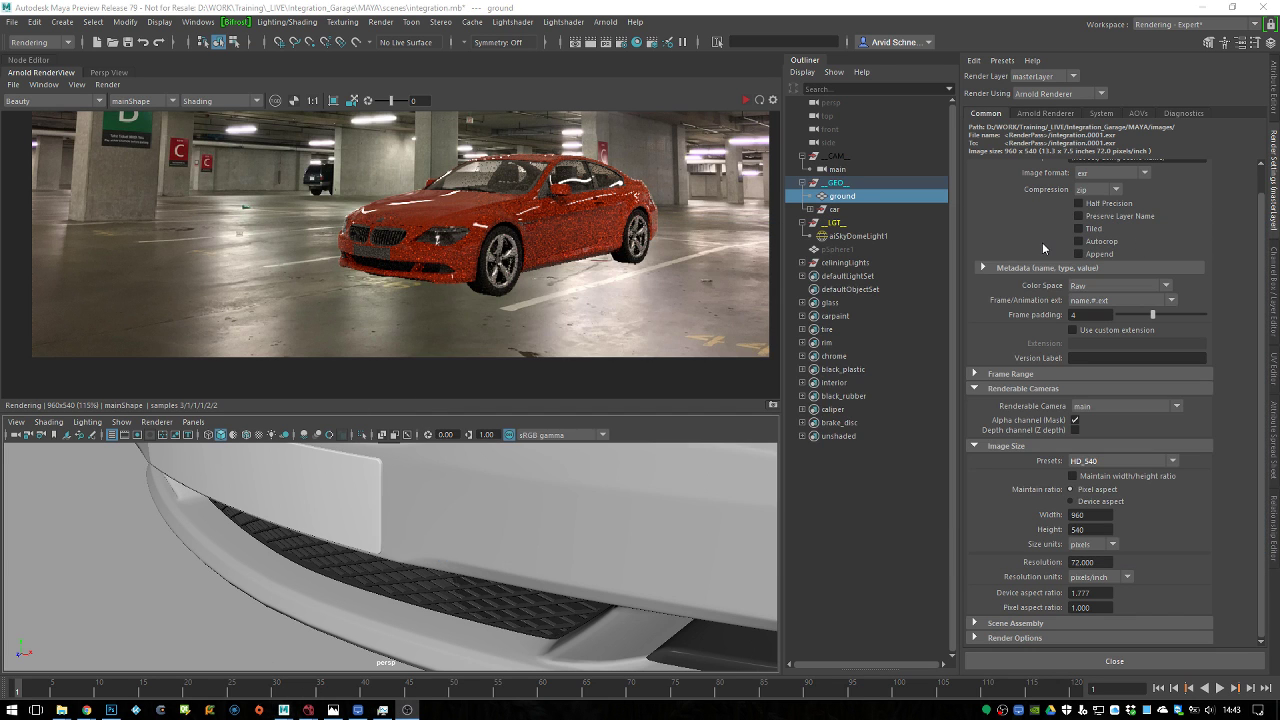
Check the batch render's progress in the Script Editor and the stream status in OBS, closing or minimising both windows
left_click(198, 22)
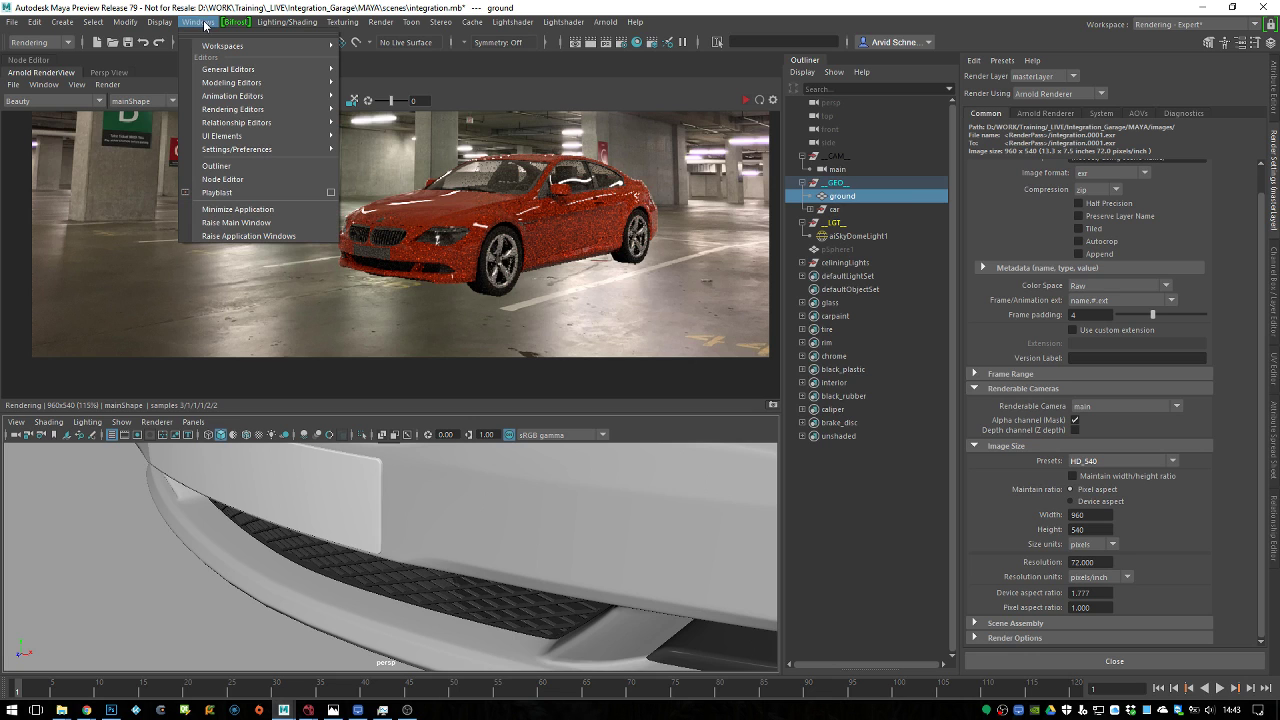
mouse_move(262, 69)
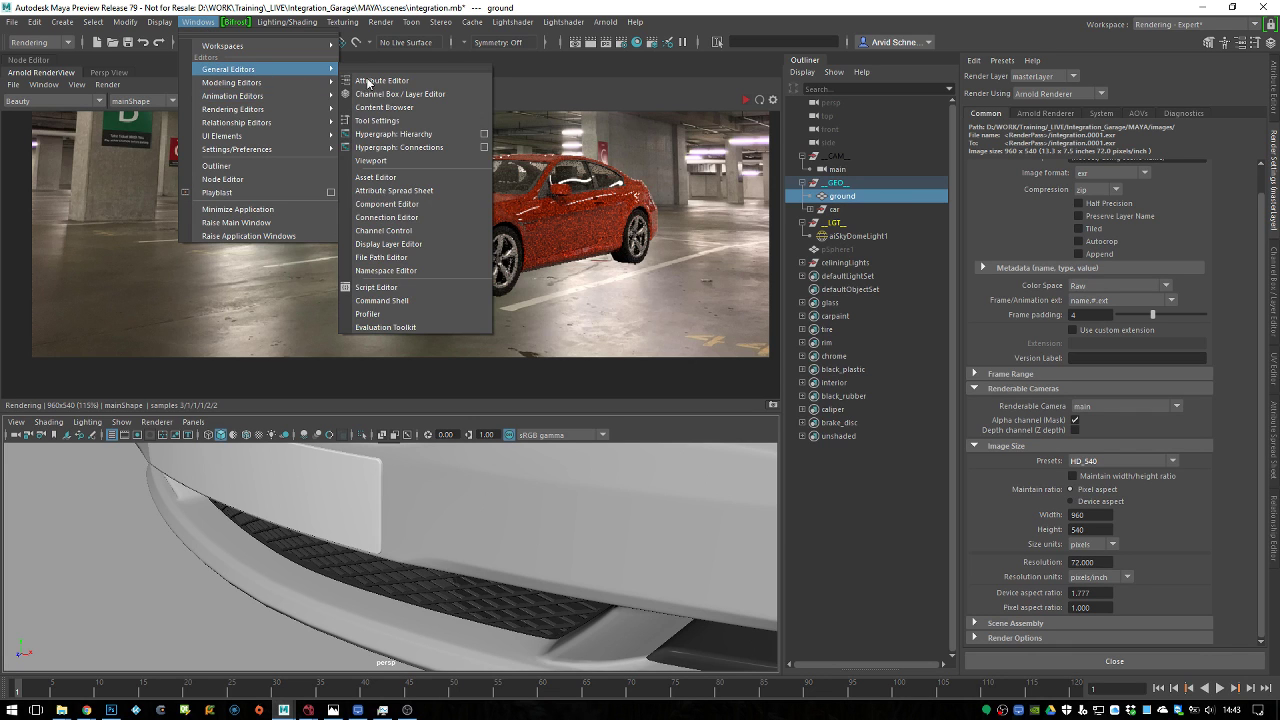
left_click(388, 287)
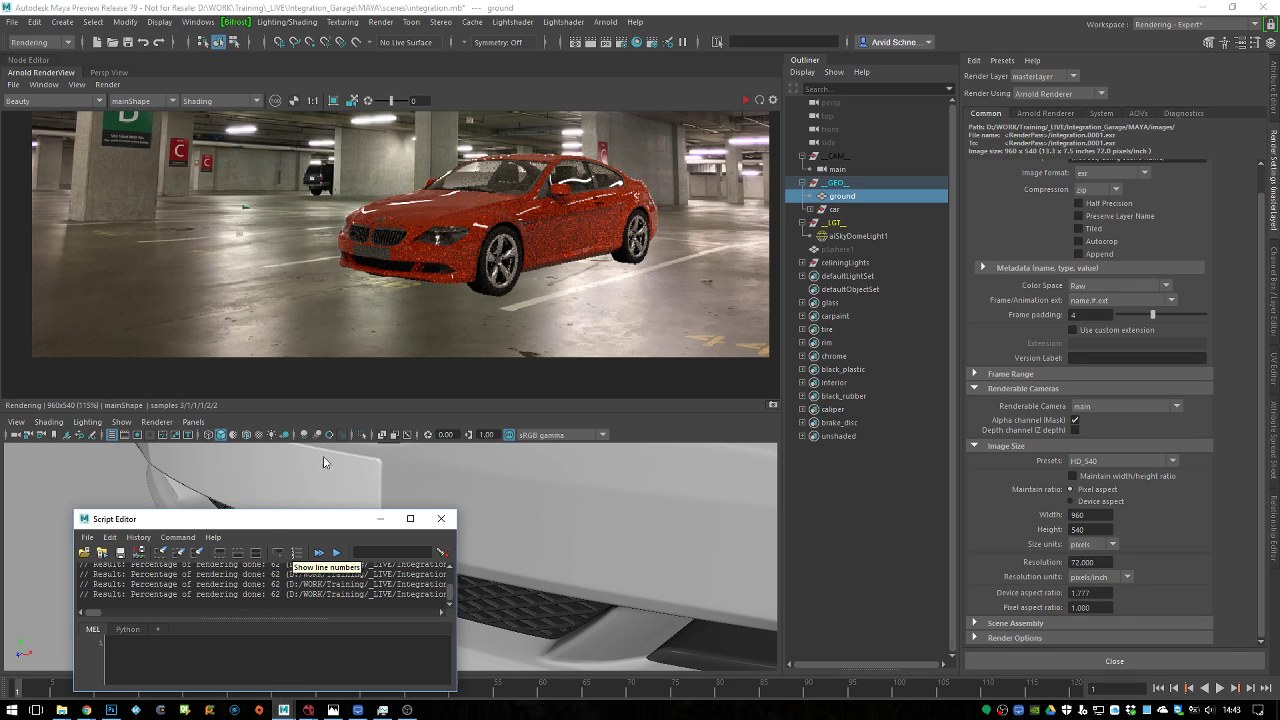
left_click_drag(259, 526, 371, 407)
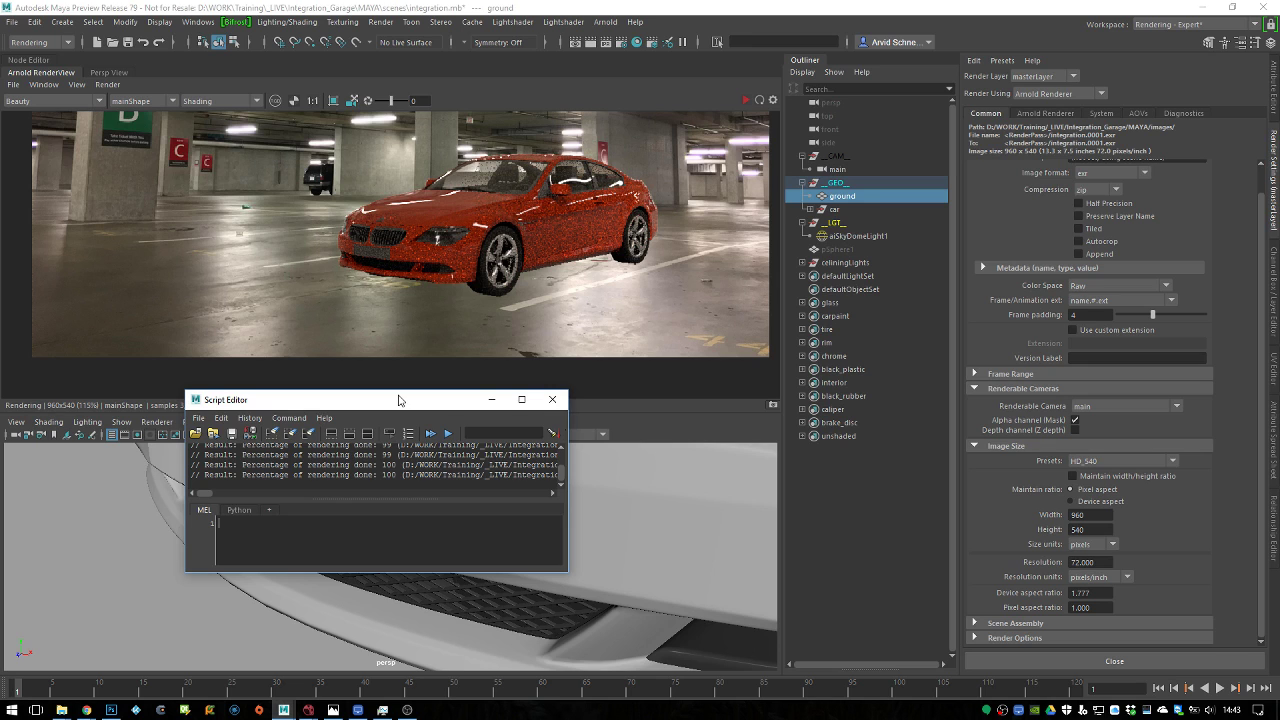
left_click(552, 399)
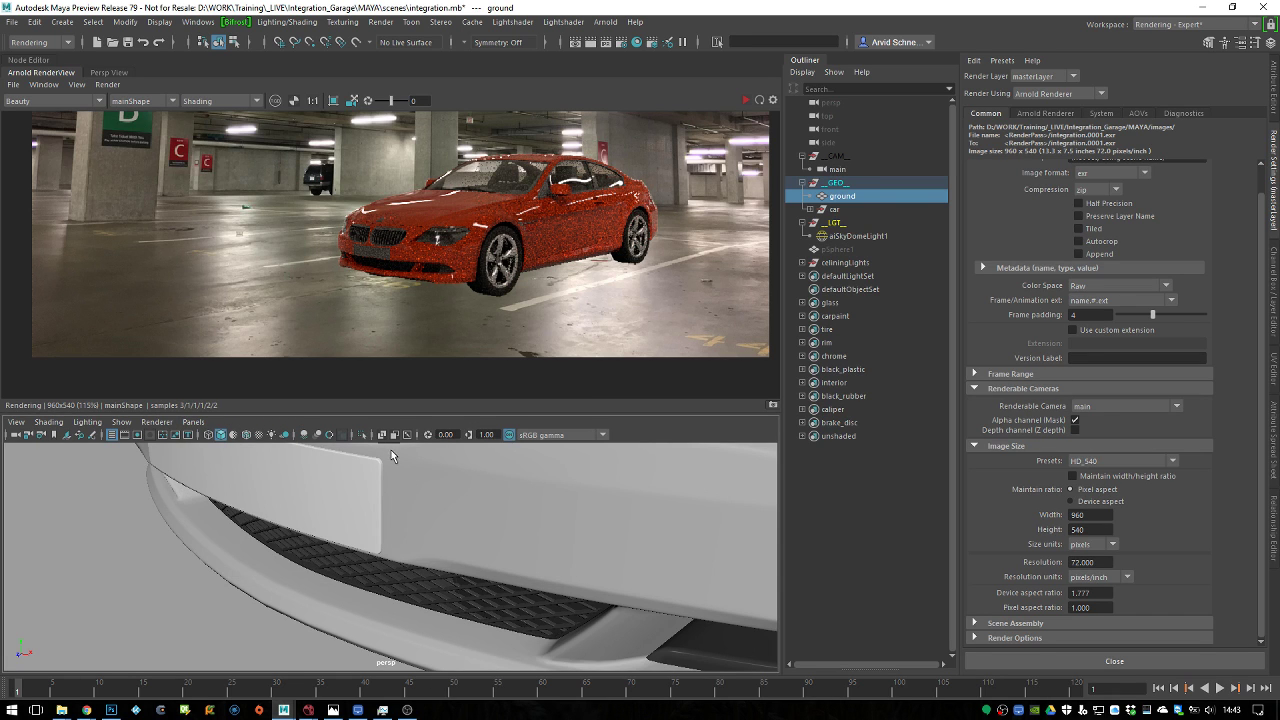
left_click(407, 710)
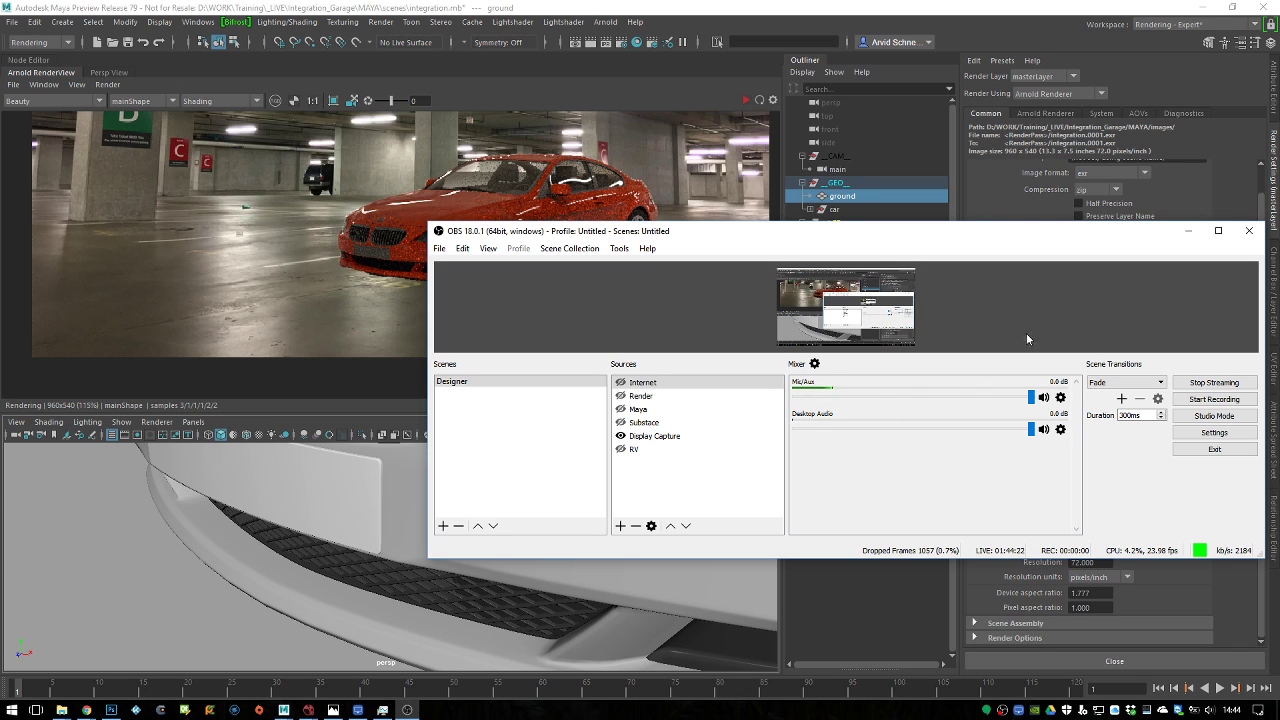
left_click(1188, 231)
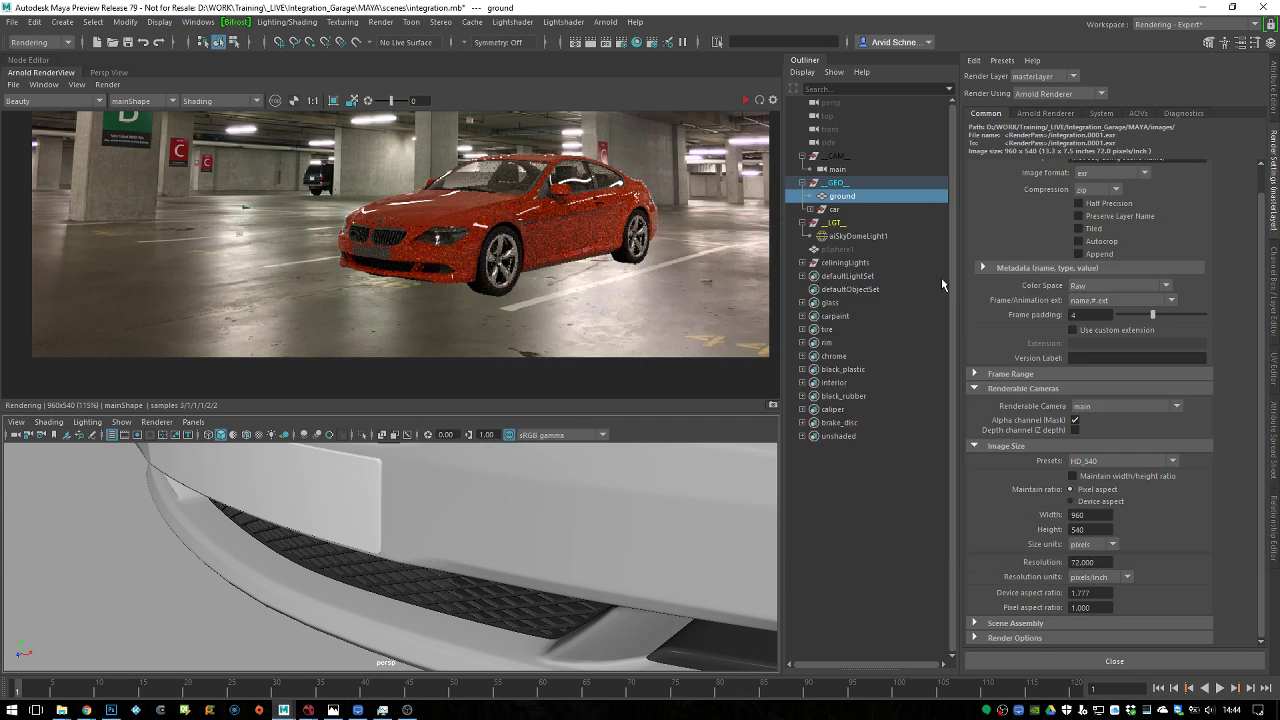
Switch to NukeX, start a new Read node and browse to the Training folder
left_click(308, 710)
scroll(570, 545, "down", 5)
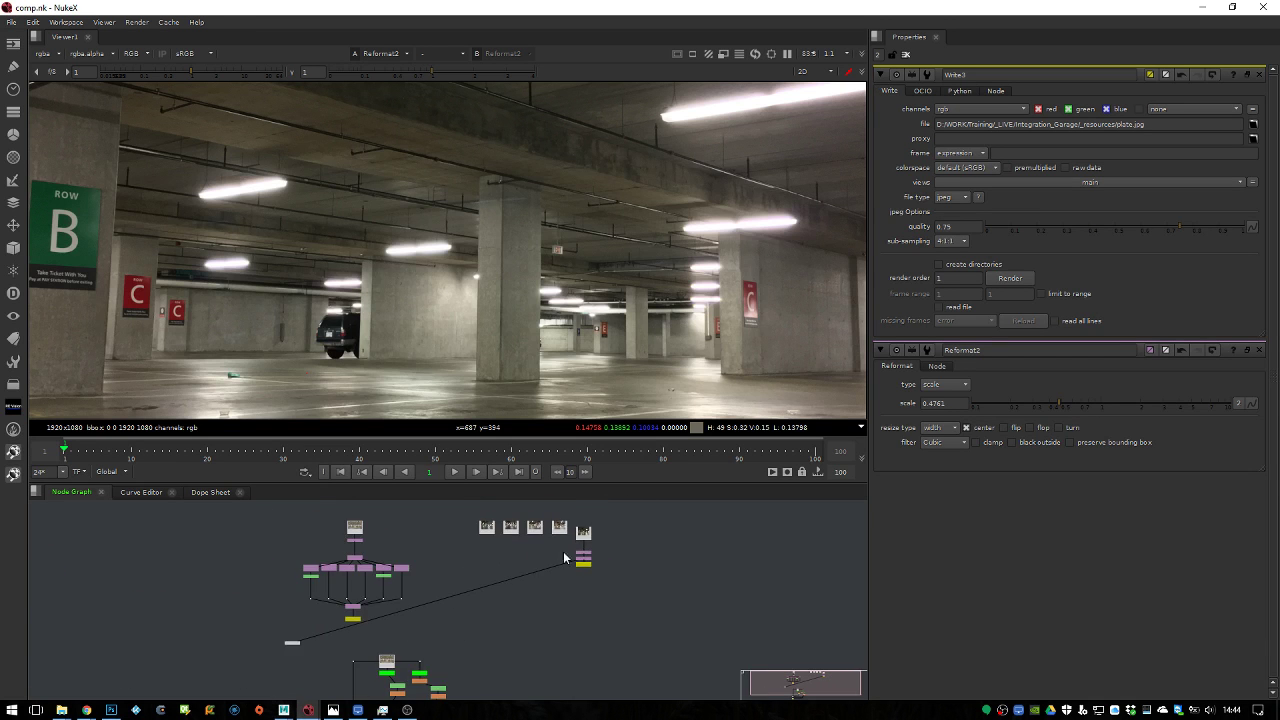
key("r")
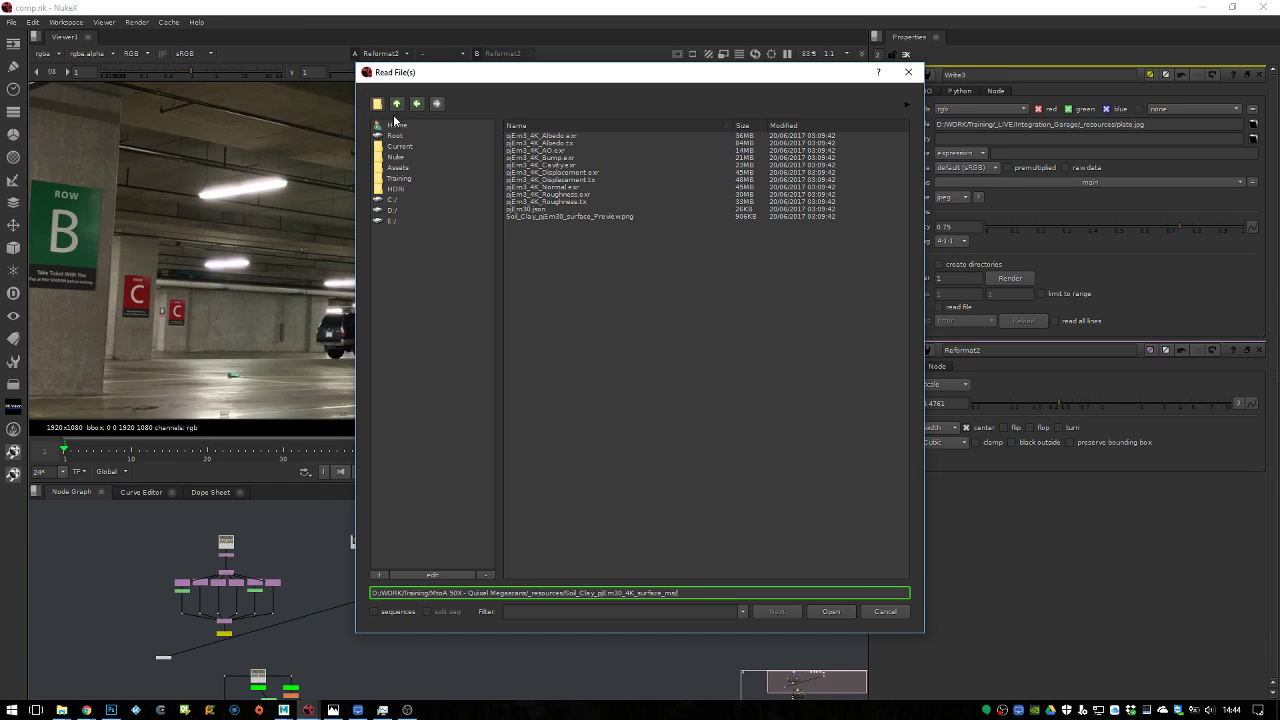
left_click(420, 189)
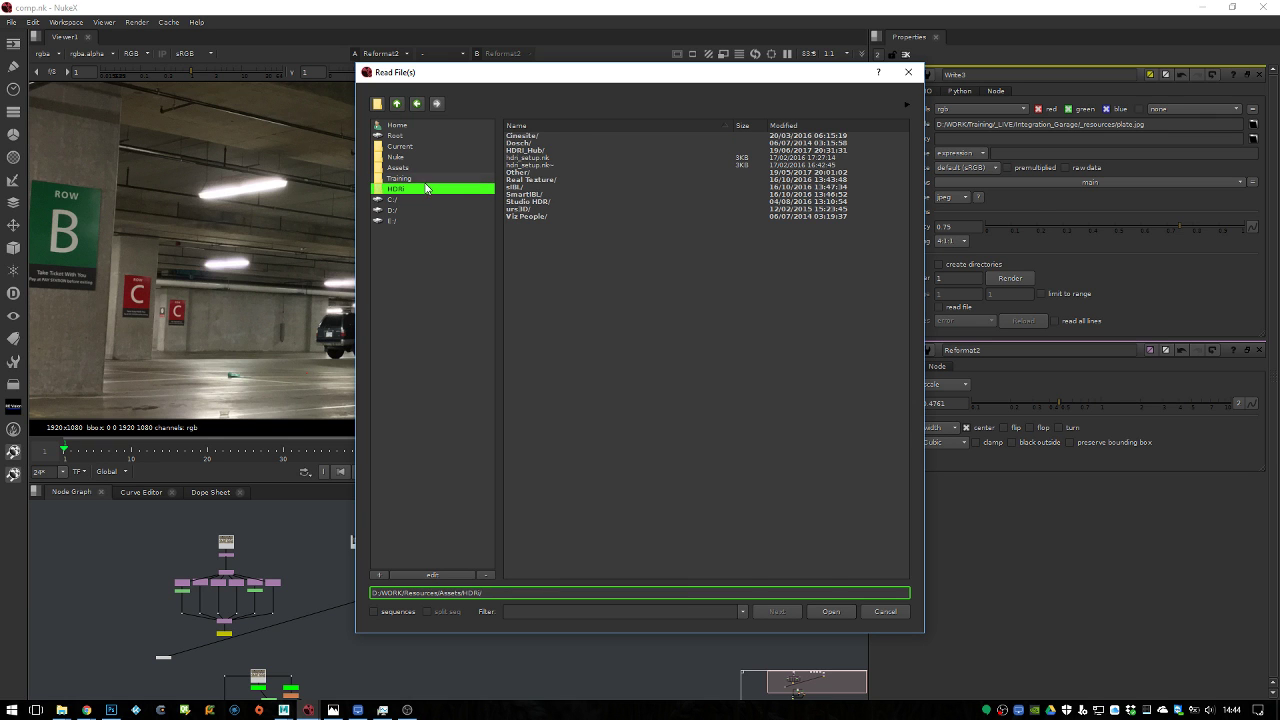
left_click(425, 179)
left_click(537, 136)
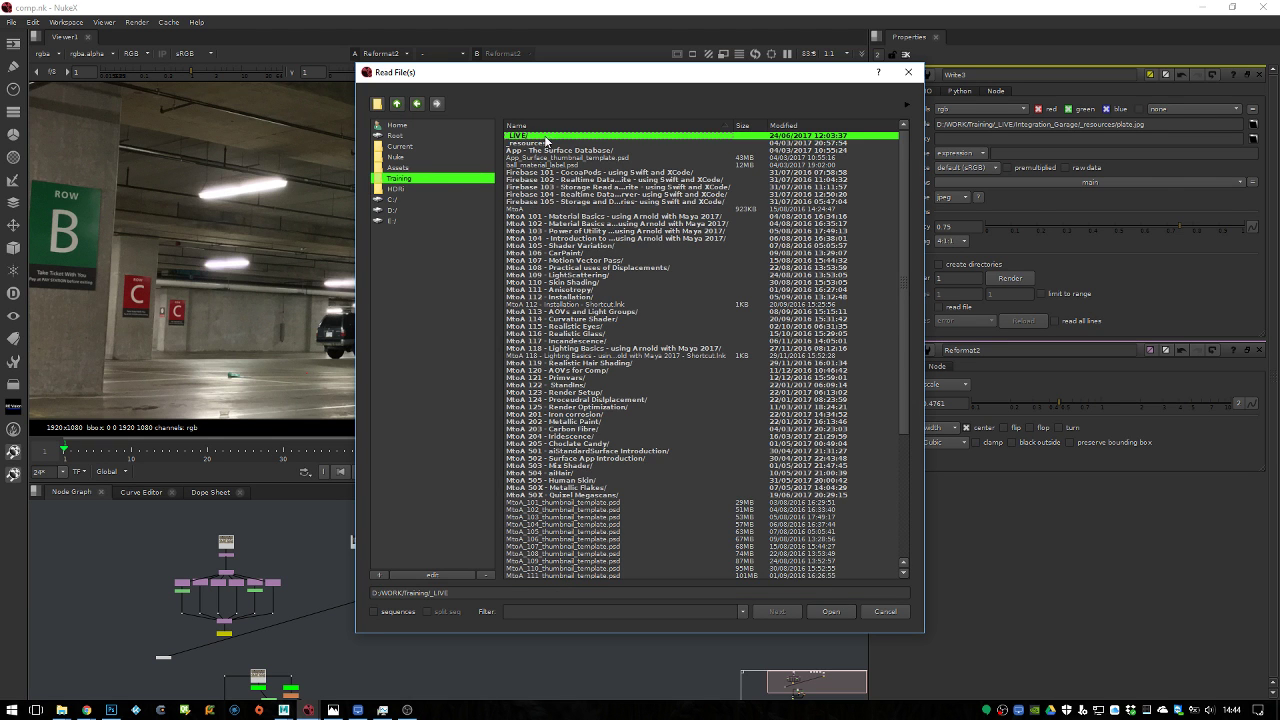
double_click(530, 143)
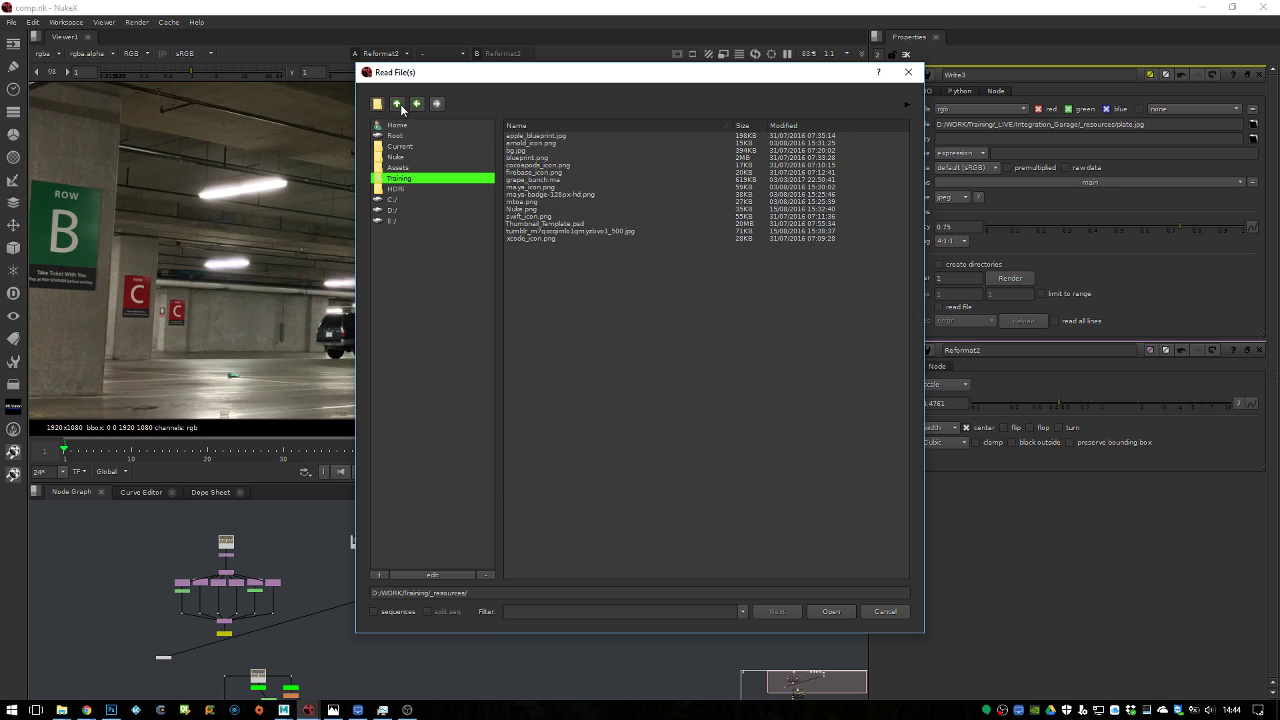
left_click(396, 103)
Load integration.0001.exr from _LIVE/Integration_Garage/MAYA/images/beauty into the Read node
double_click(530, 136)
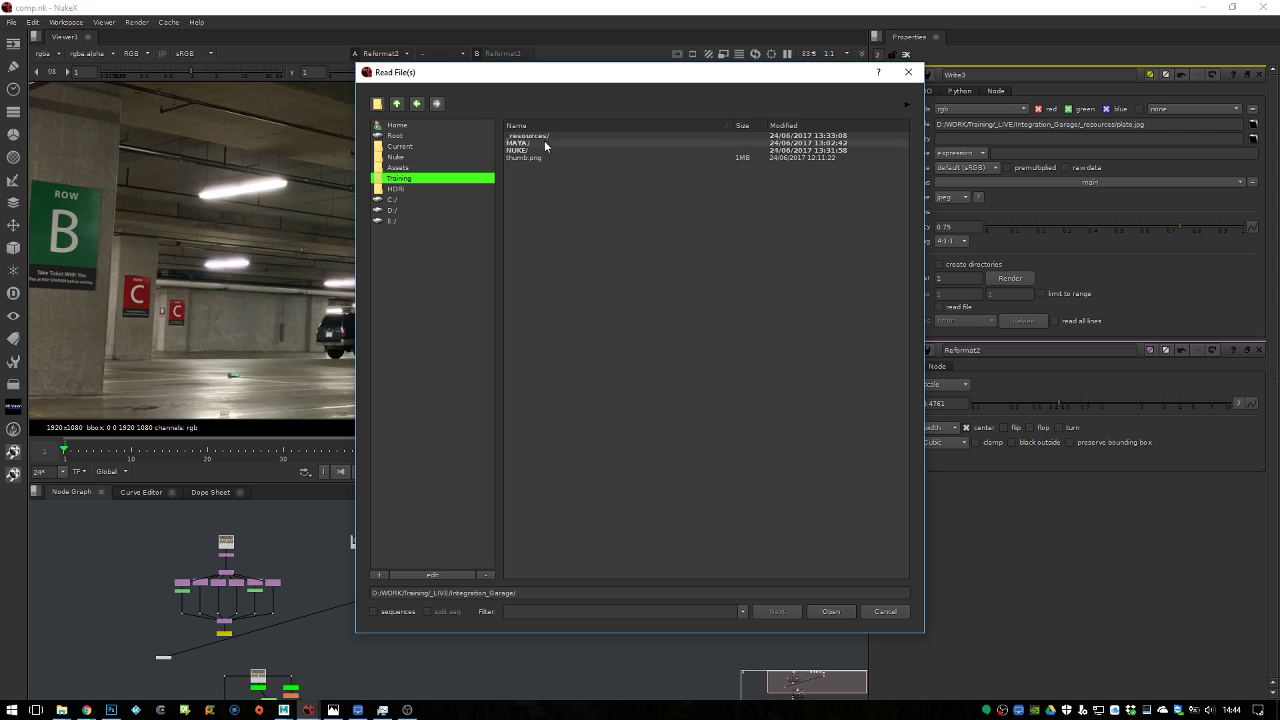
double_click(536, 144)
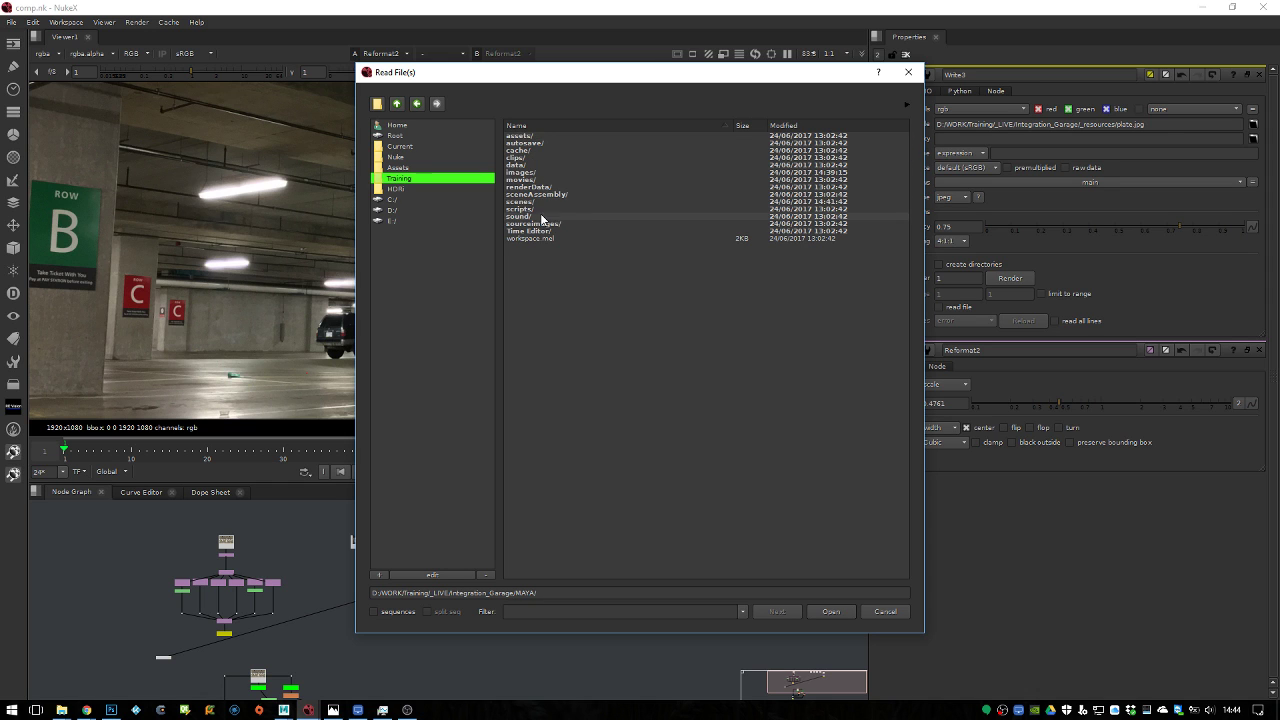
double_click(530, 172)
double_click(551, 141)
left_click(548, 137)
double_click(532, 136)
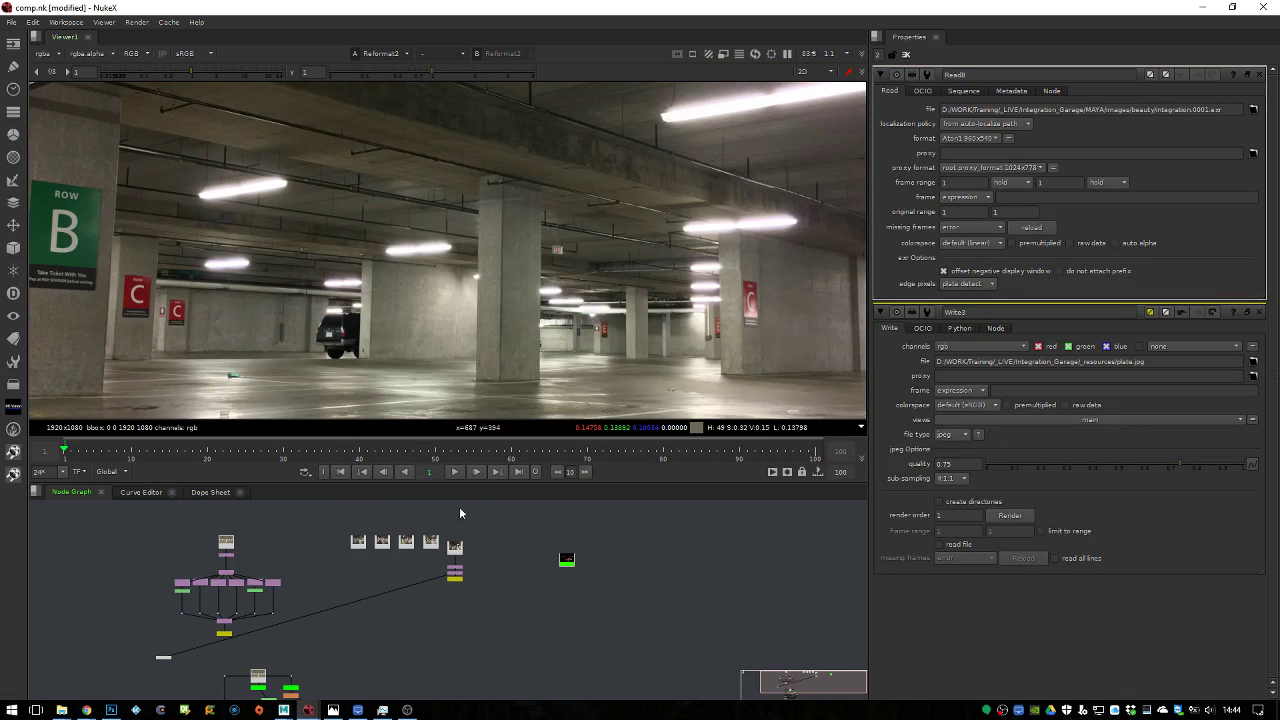
Show the new beauty Read node in the viewer and inspect the rendered car up close
left_click(567, 560)
key("1")
scroll(606, 271, "down", 3)
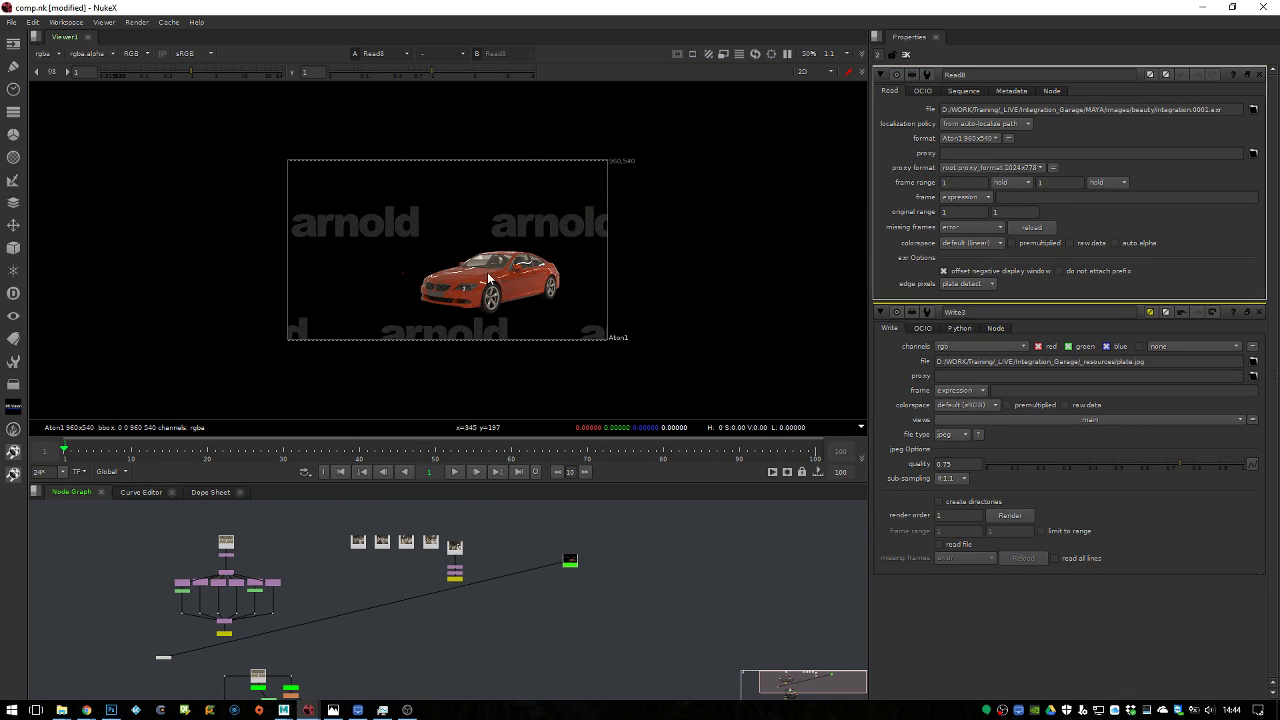
scroll(590, 230, "up", 5)
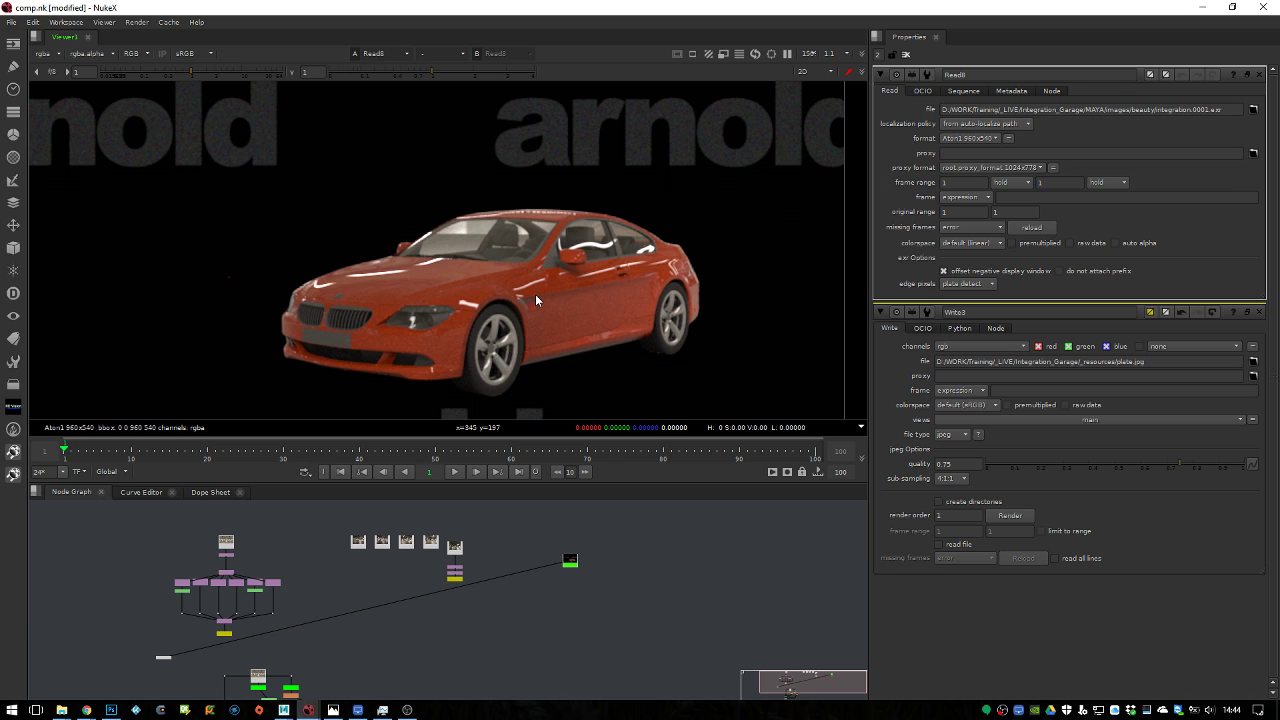
left_click(638, 537)
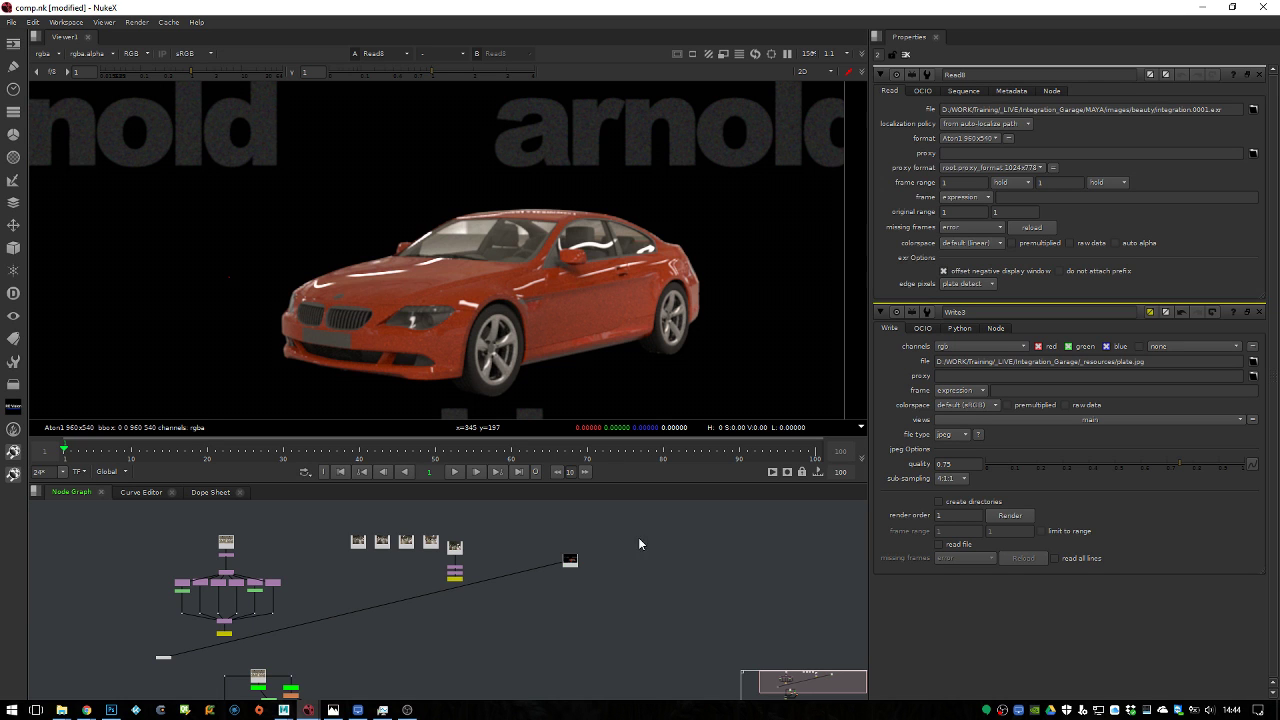
key("r")
left_click(896, 611)
Add a DeepRead node and load integration.0001.exr from the images/beauty_deep folder into it
key("Tab")
type("r")
key("BackSpace")
type("dee")
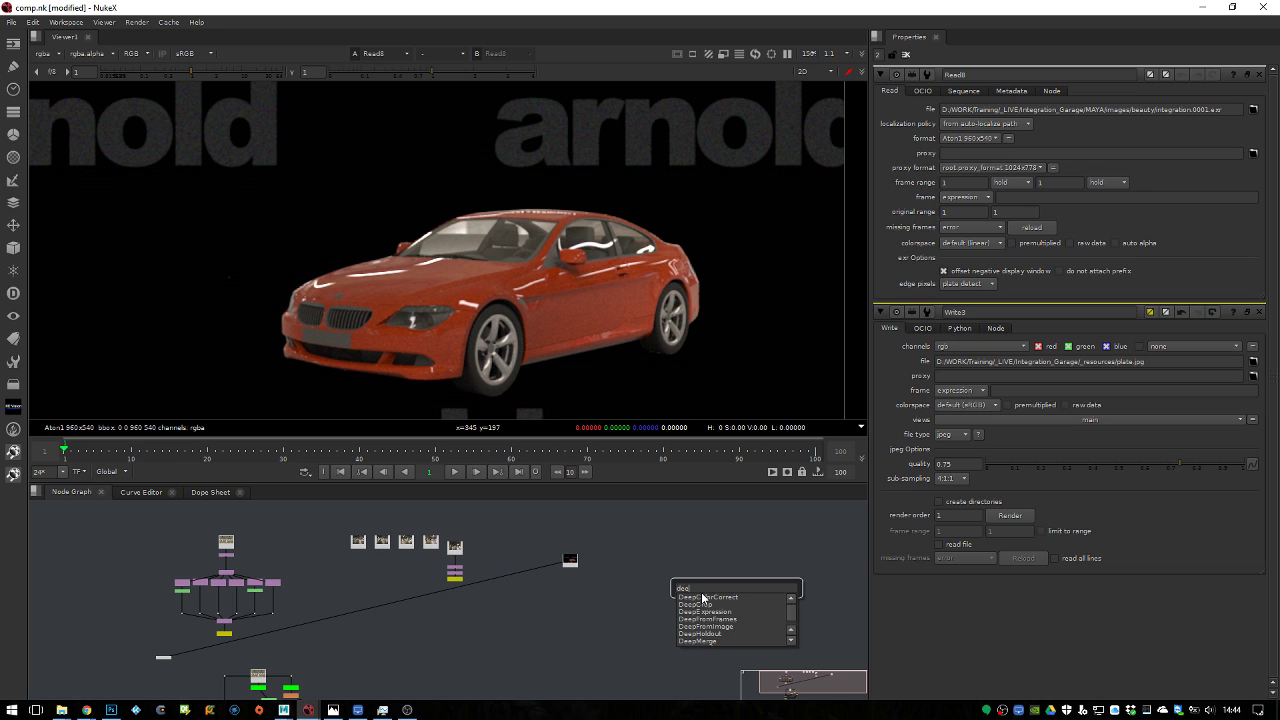
type("pr")
key("Return")
left_click(396, 103)
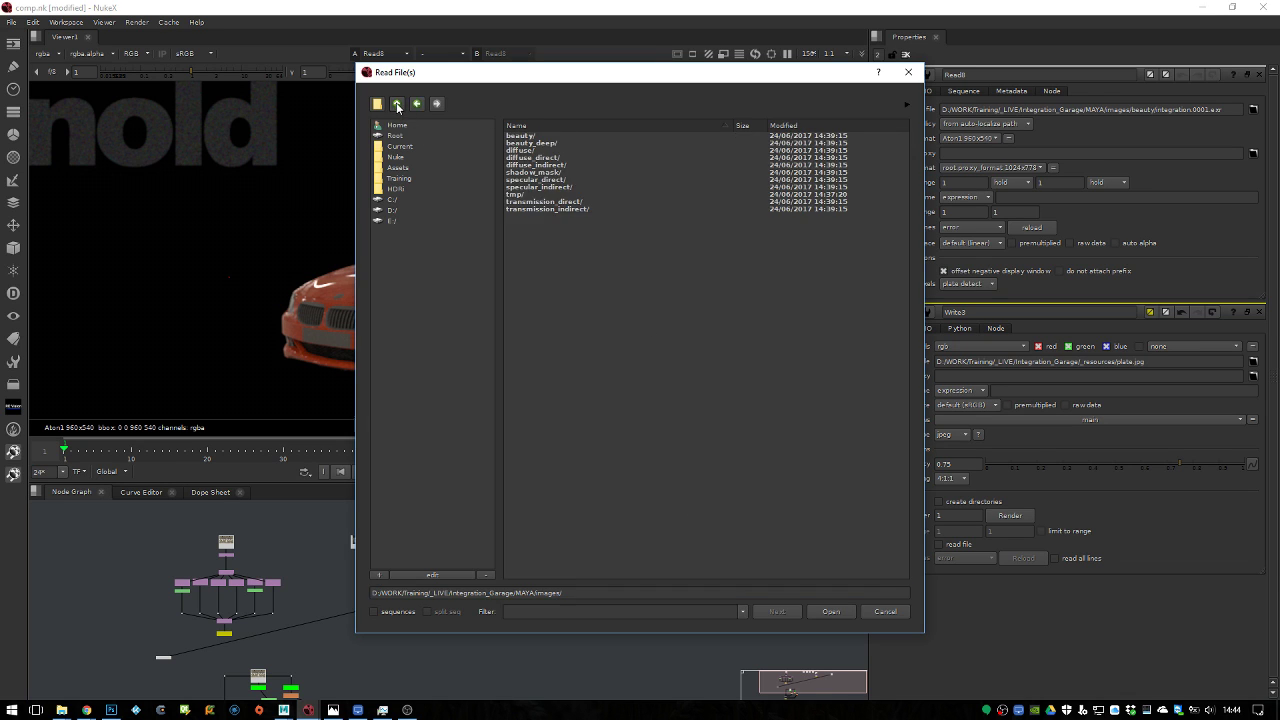
double_click(566, 147)
double_click(558, 136)
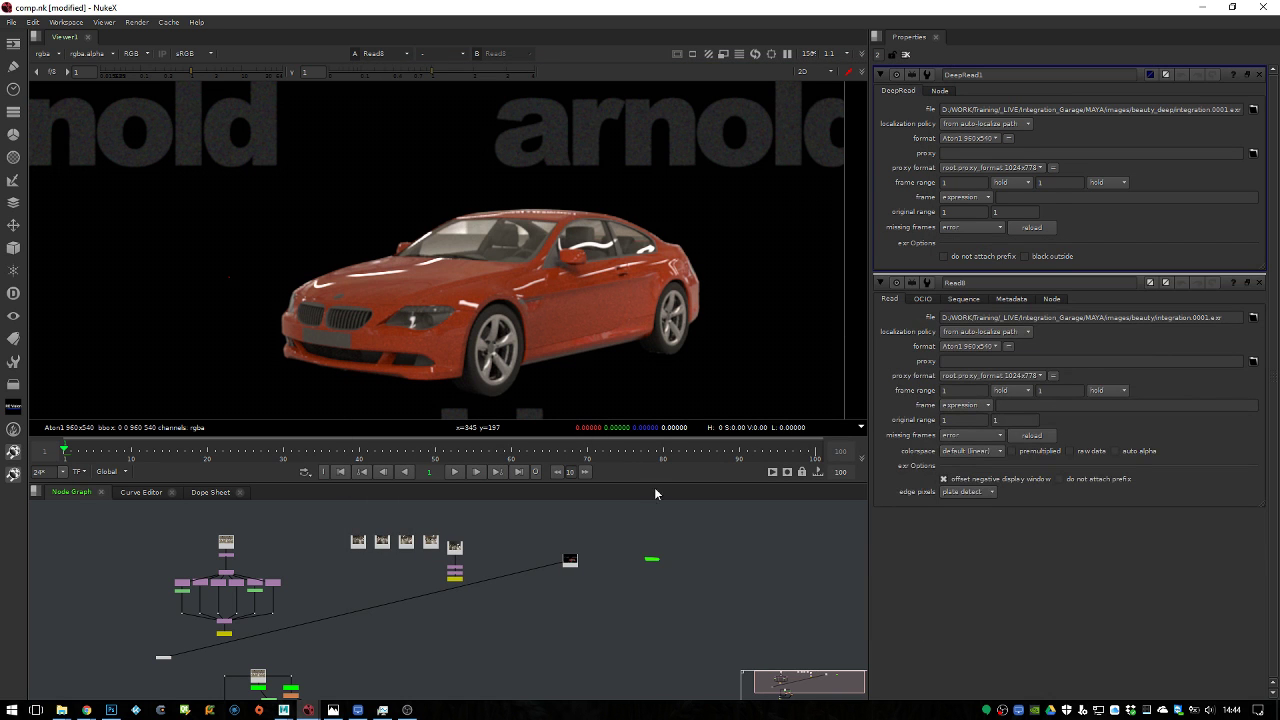
Move the DeepRead node closer to the beauty Read node and show it in the viewer
scroll(604, 579, "up", 5)
left_click_drag(705, 552, 619, 536)
key("1")
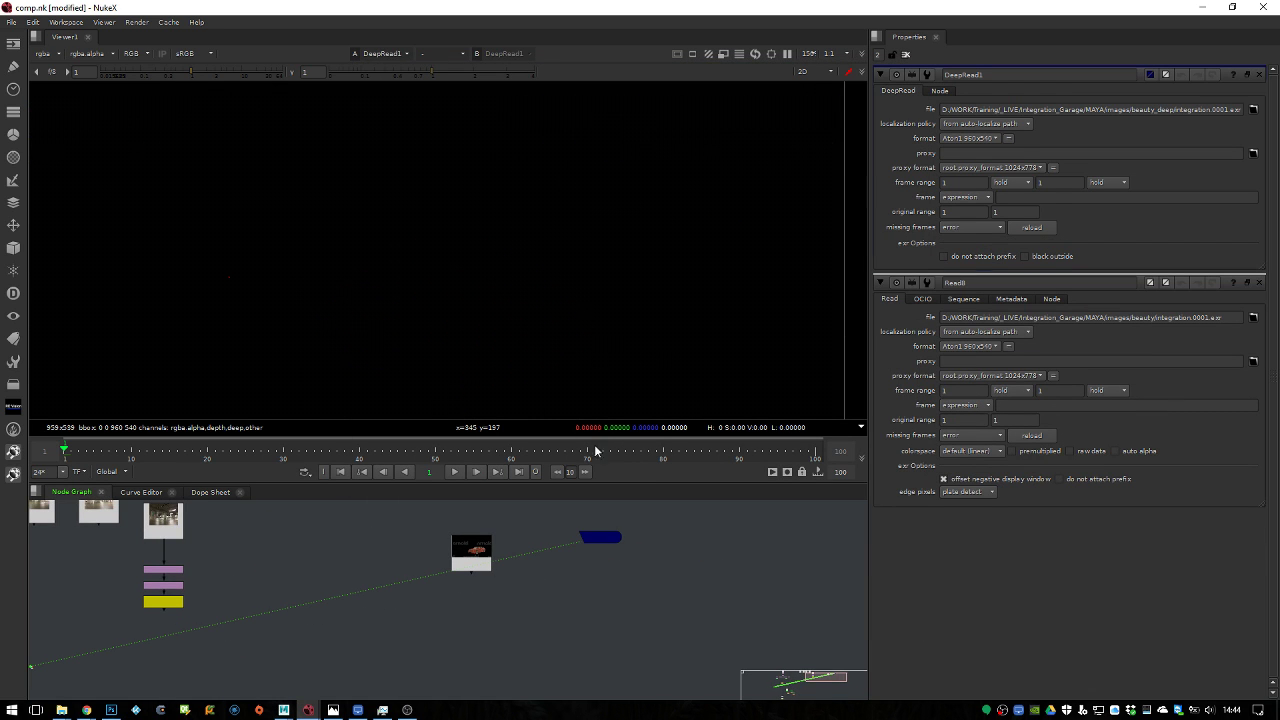
key("a")
Connect a DeepToPoints node to the DeepRead node and inspect the car's point cloud in the 3D viewer
left_click(608, 542)
key("Tab")
type("deeptopoints")
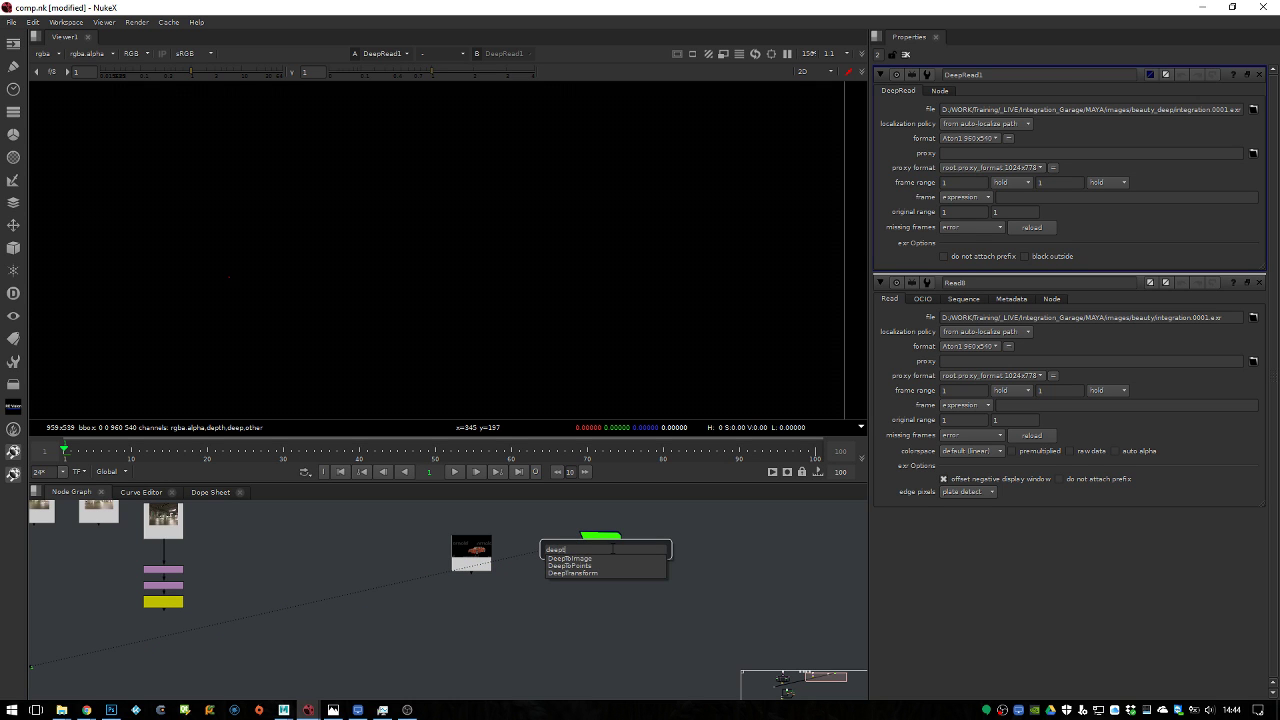
key("Return")
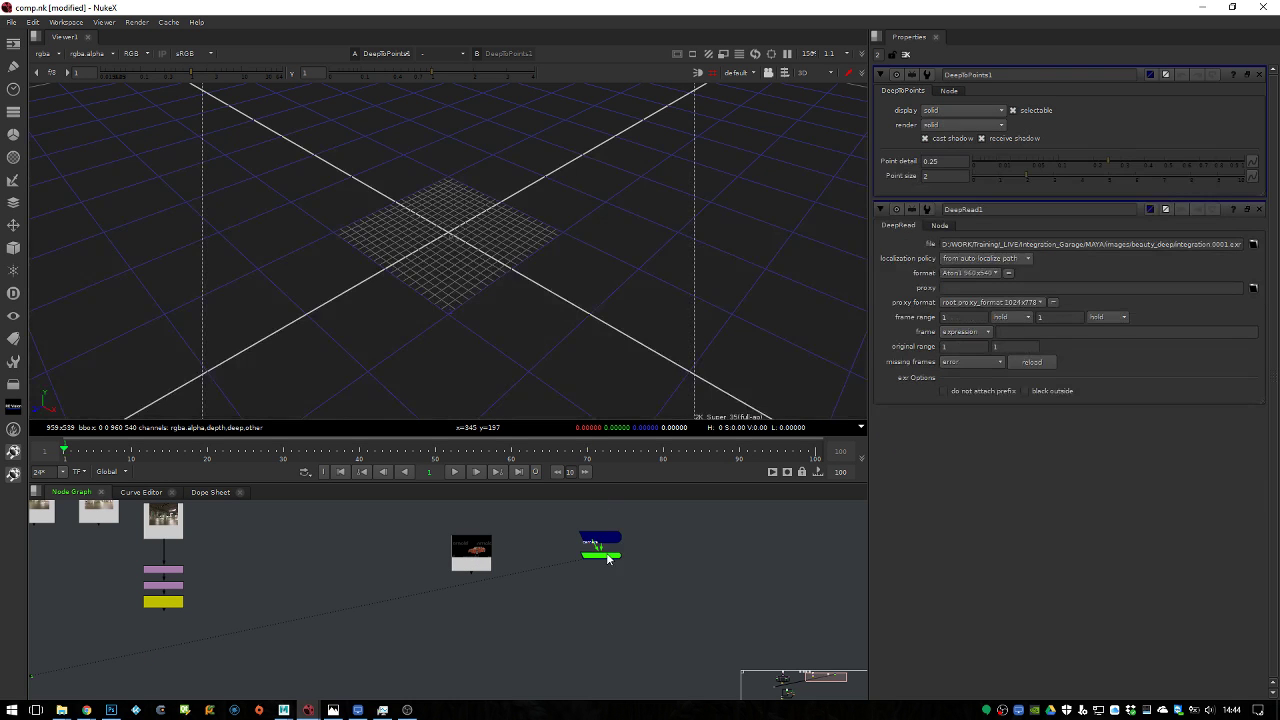
left_click_drag(606, 263, 520, 298, "ctrl")
Add a DeepRecolor node with the beauty Read as color and the DeepRead as depth, and show it in the viewer
key("Tab")
type("deeprec")
key("Return")
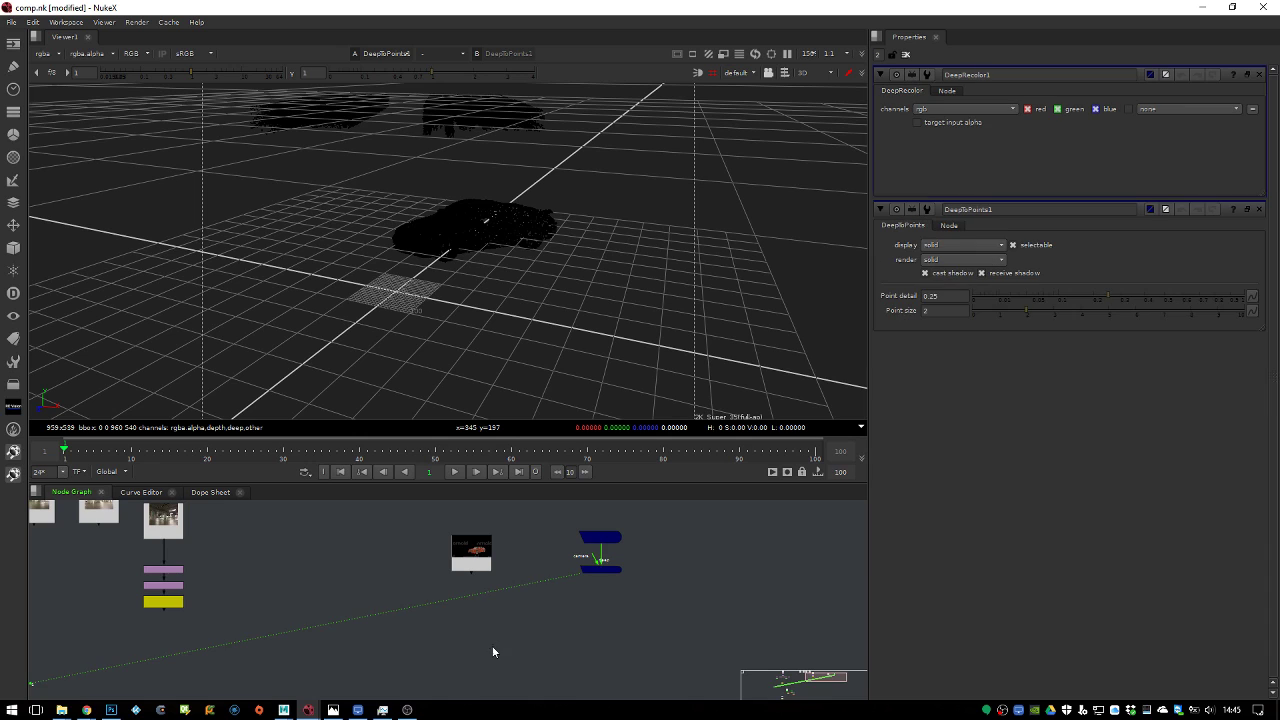
left_click_drag(478, 623, 471, 562)
left_click_drag(498, 630, 598, 505)
left_click_drag(507, 628, 609, 571)
middle_click_drag(628, 558, 703, 558)
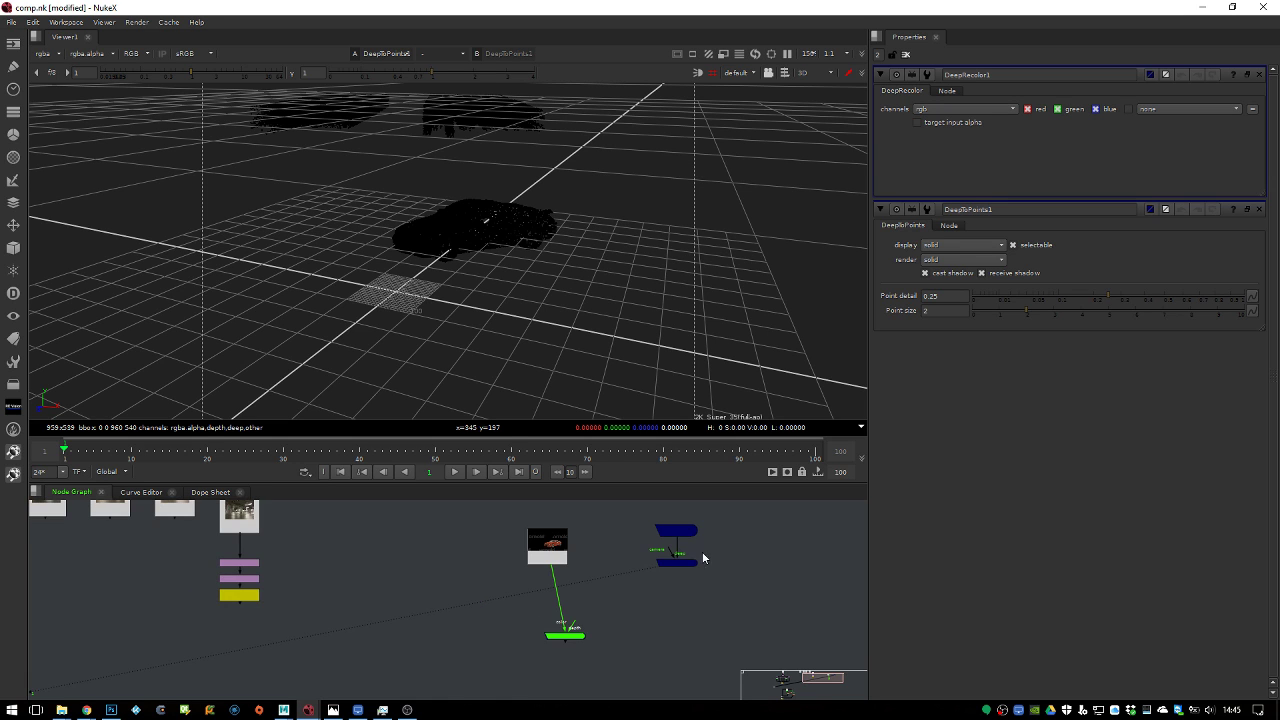
left_click_drag(572, 630, 672, 548)
key("1")
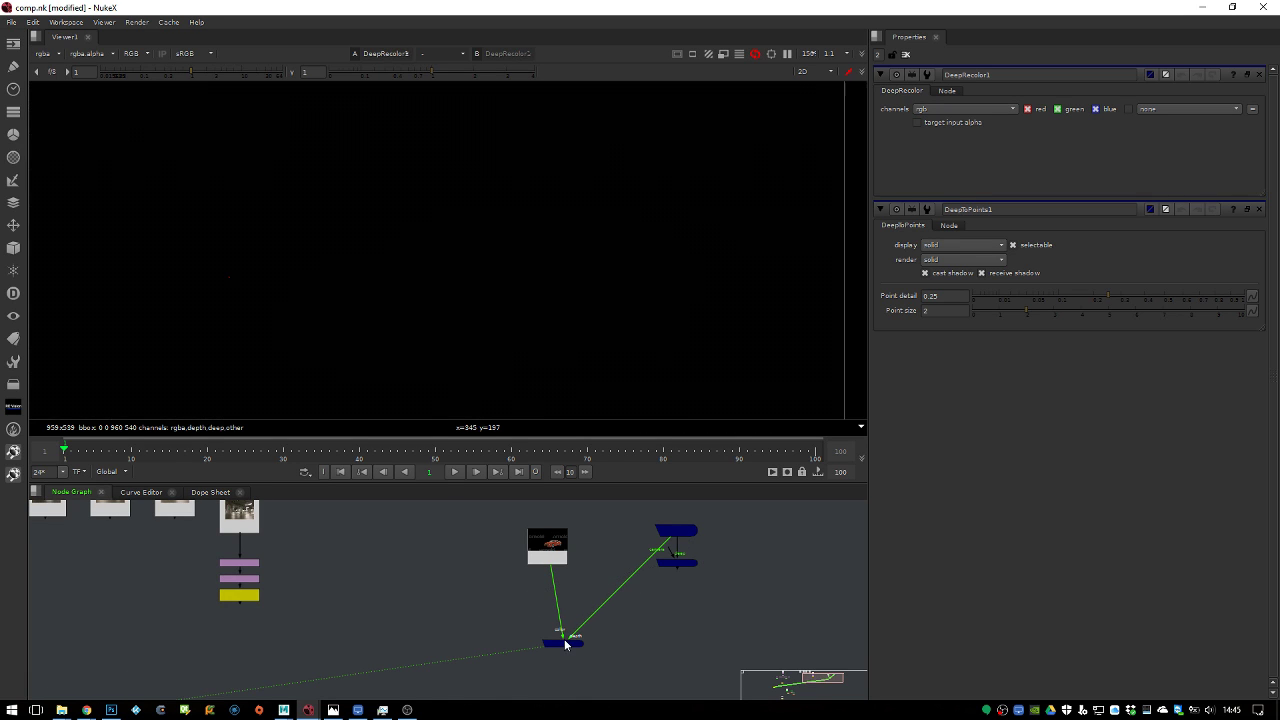
Feed the DeepRecolor output into the DeepToPoints node and inspect the colored point cloud of the car
left_click_drag(676, 560, 590, 630)
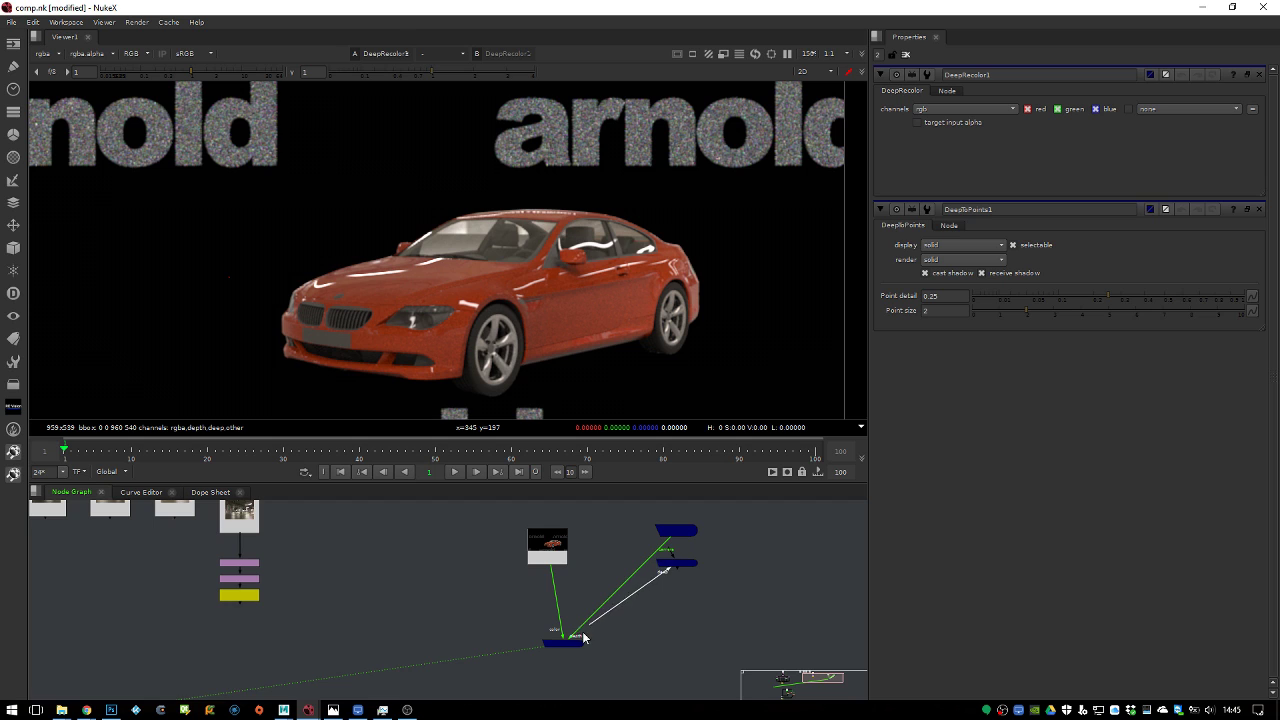
left_click_drag(666, 564, 633, 691)
key("1")
left_click(626, 606)
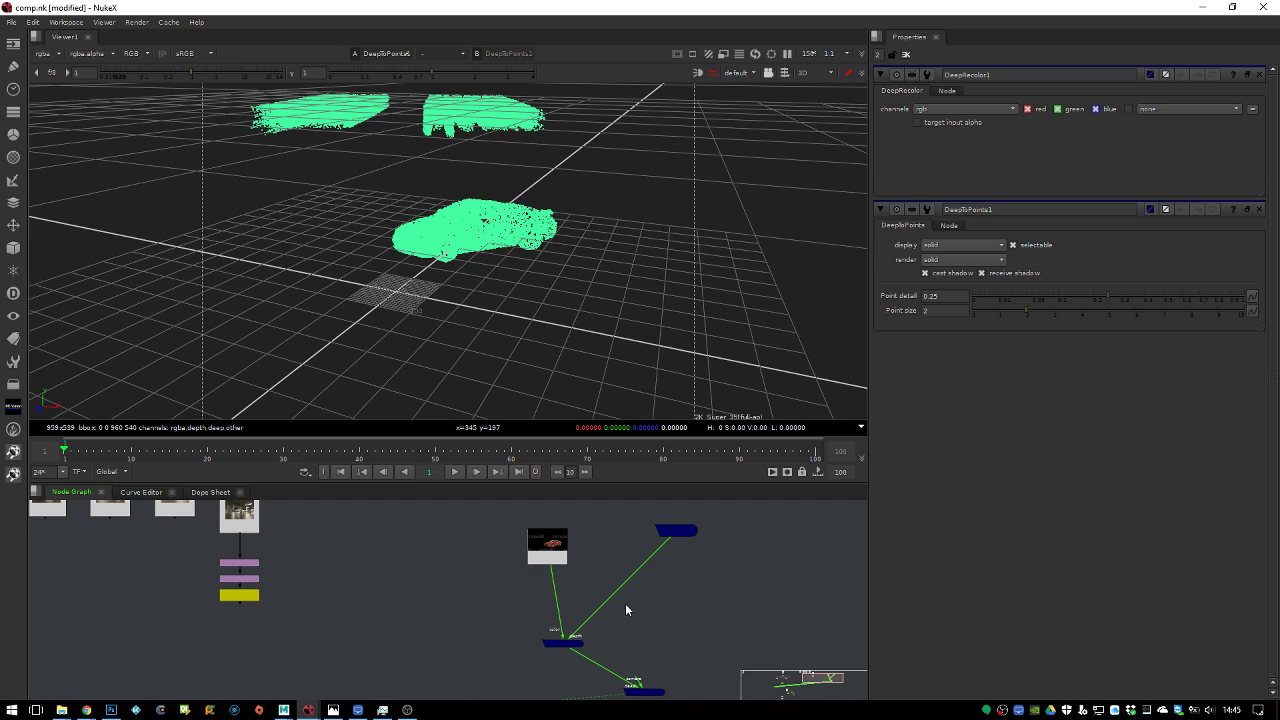
left_click_drag(571, 277, 607, 326, "ctrl")
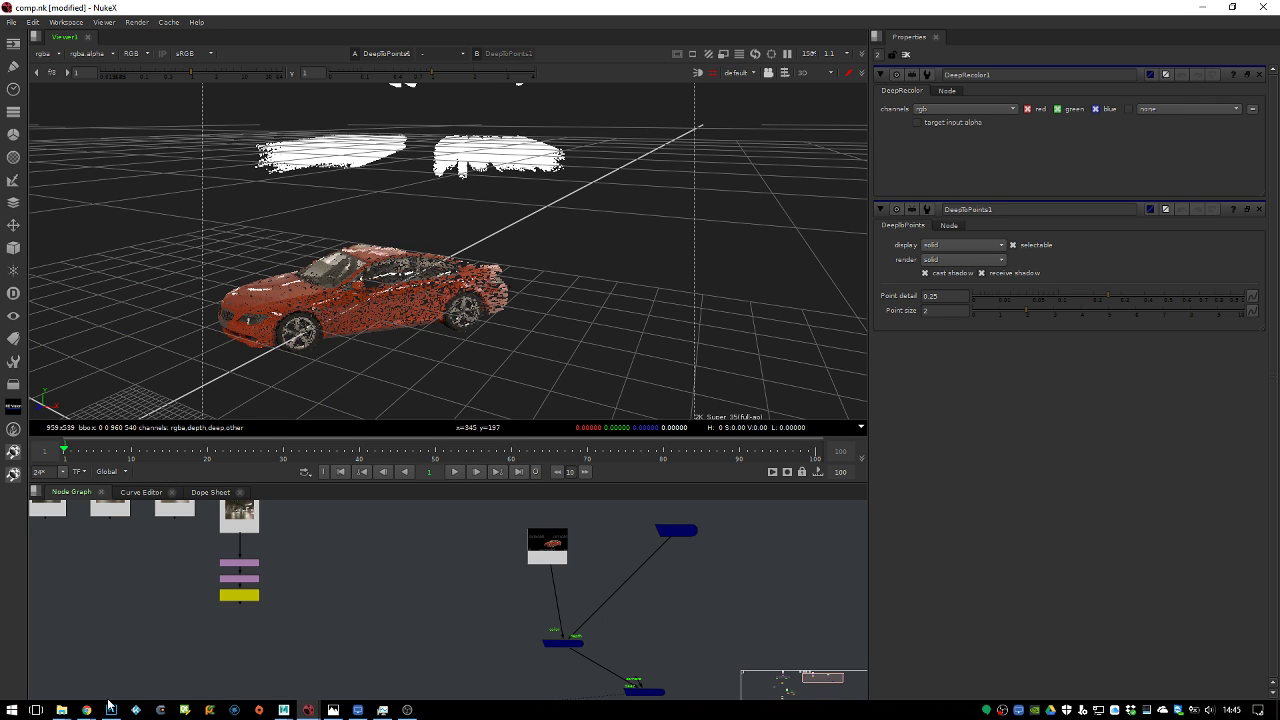
Check the car render in Maya, return to NukeX and examine the point cloud from farther away
mouse_move(284, 710)
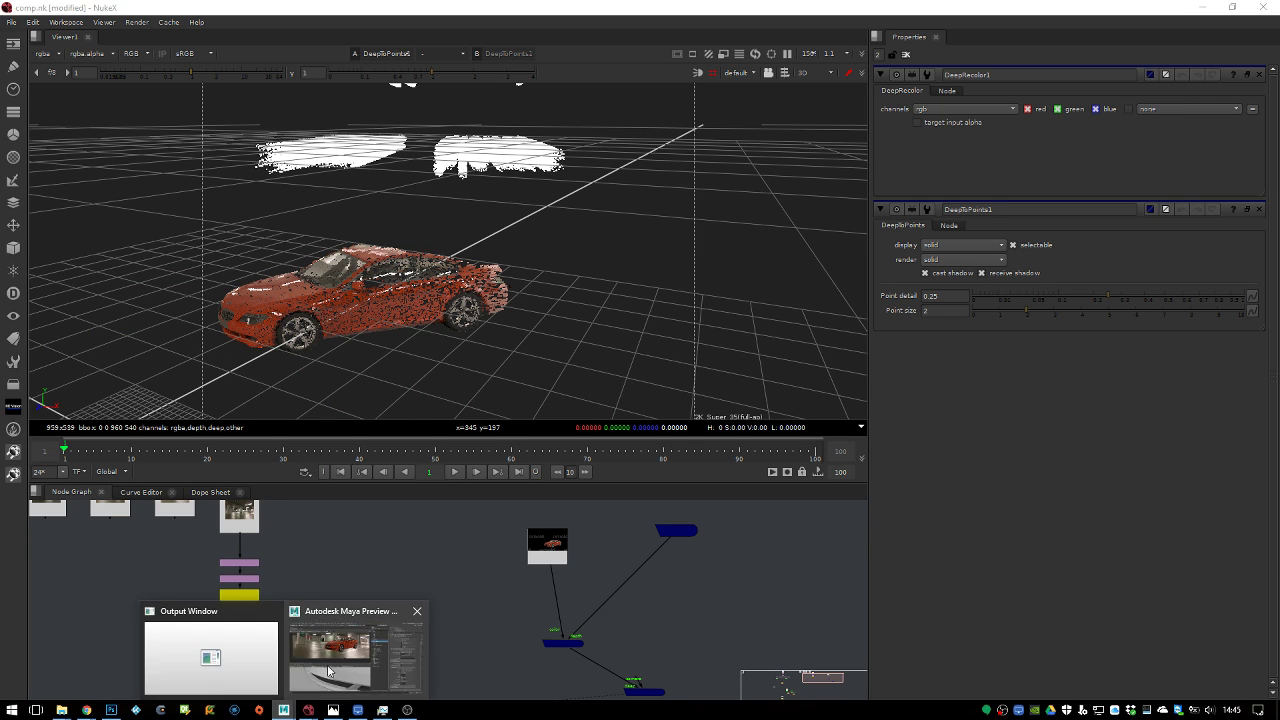
left_click(354, 657)
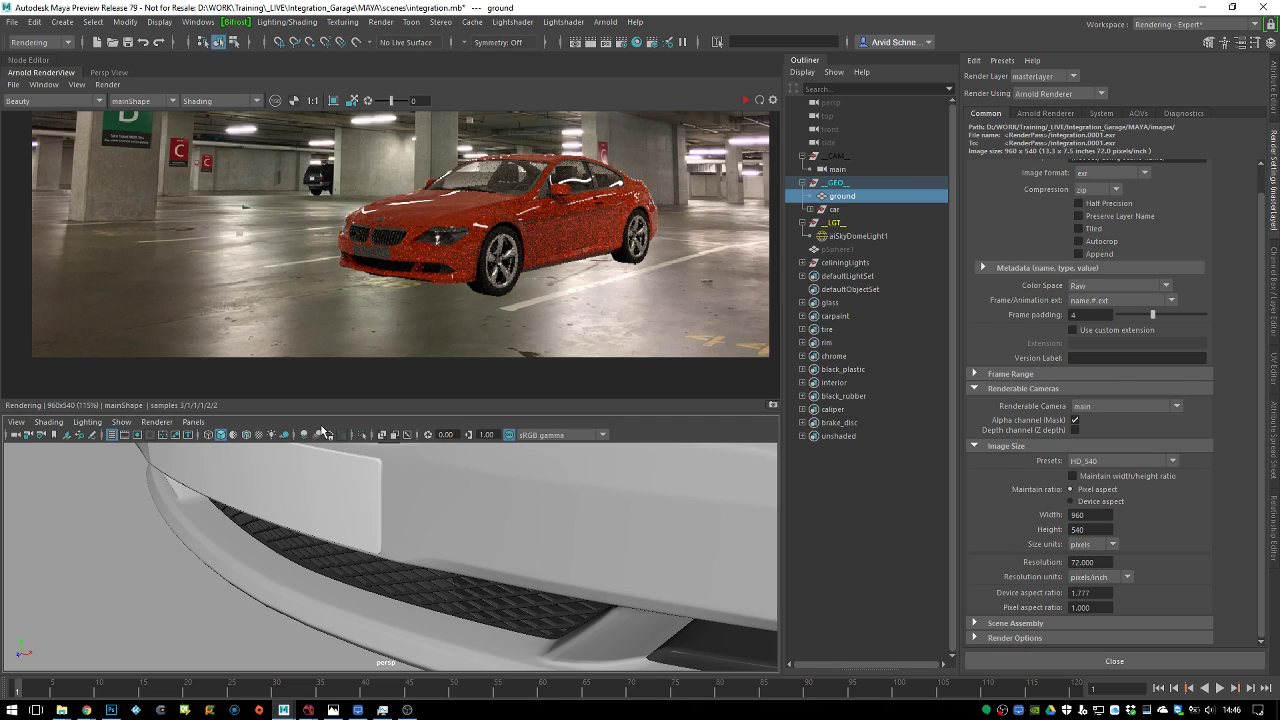
left_click(309, 710)
scroll(507, 298, "down", 5)
mouse_move(507, 292)
left_mouse_down("ctrl")
mouse_move(488, 312)
mouse_move(494, 285)
left_mouse_up("ctrl")
scroll(407, 388, "up", 2)
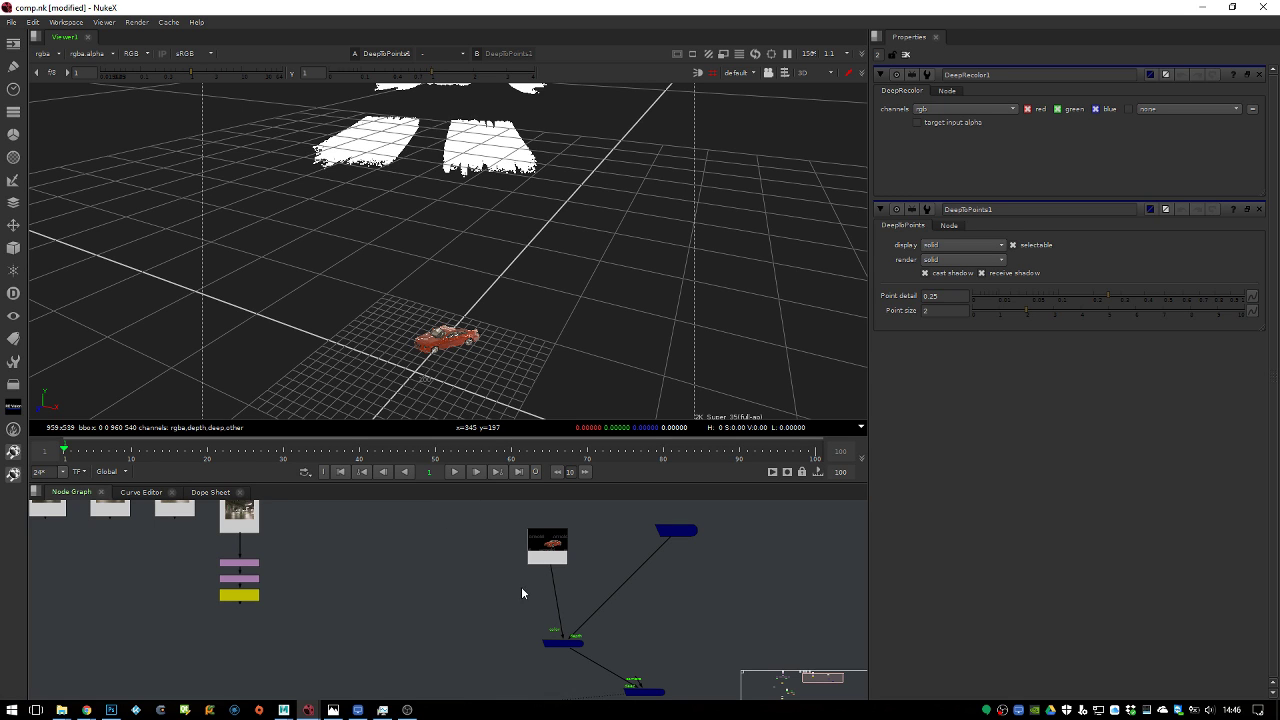
Add a DeepMerge node, move DeepToPoints below DeepRecolor and connect the merge's A input to DeepRecolor
scroll(547, 596, "up", 2)
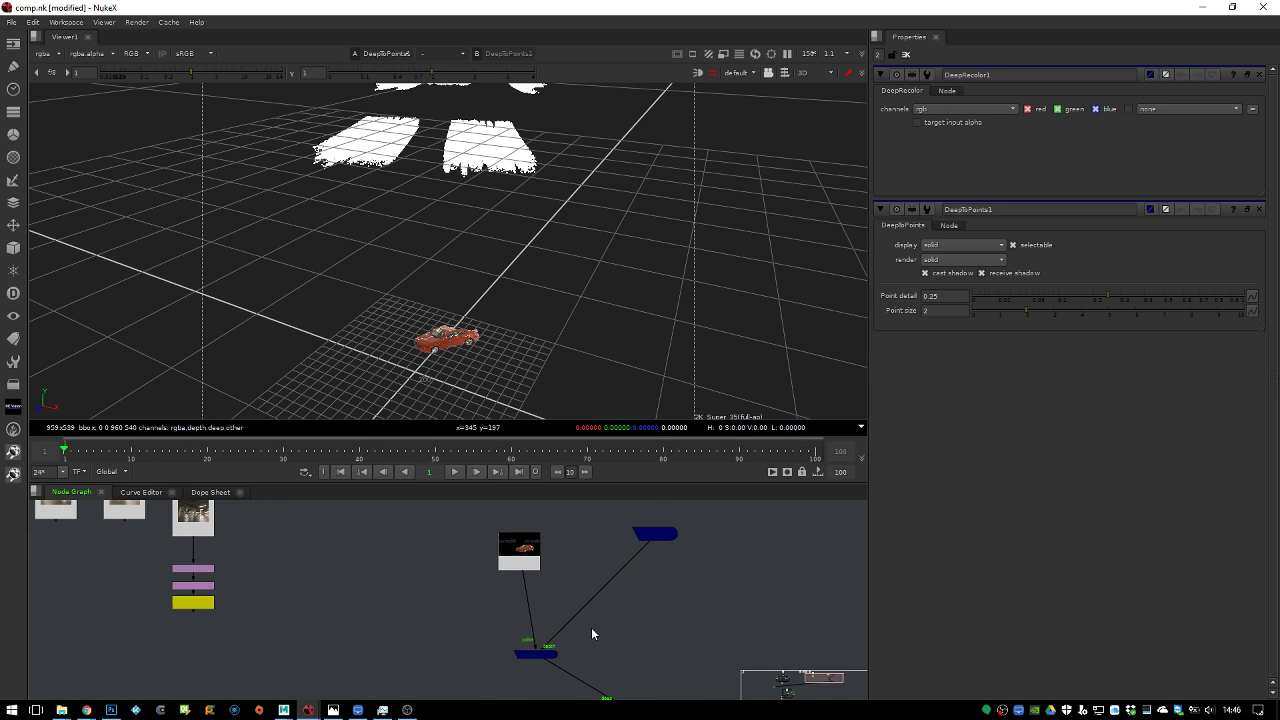
scroll(594, 628, "down", 3)
key("Tab")
type("dee")
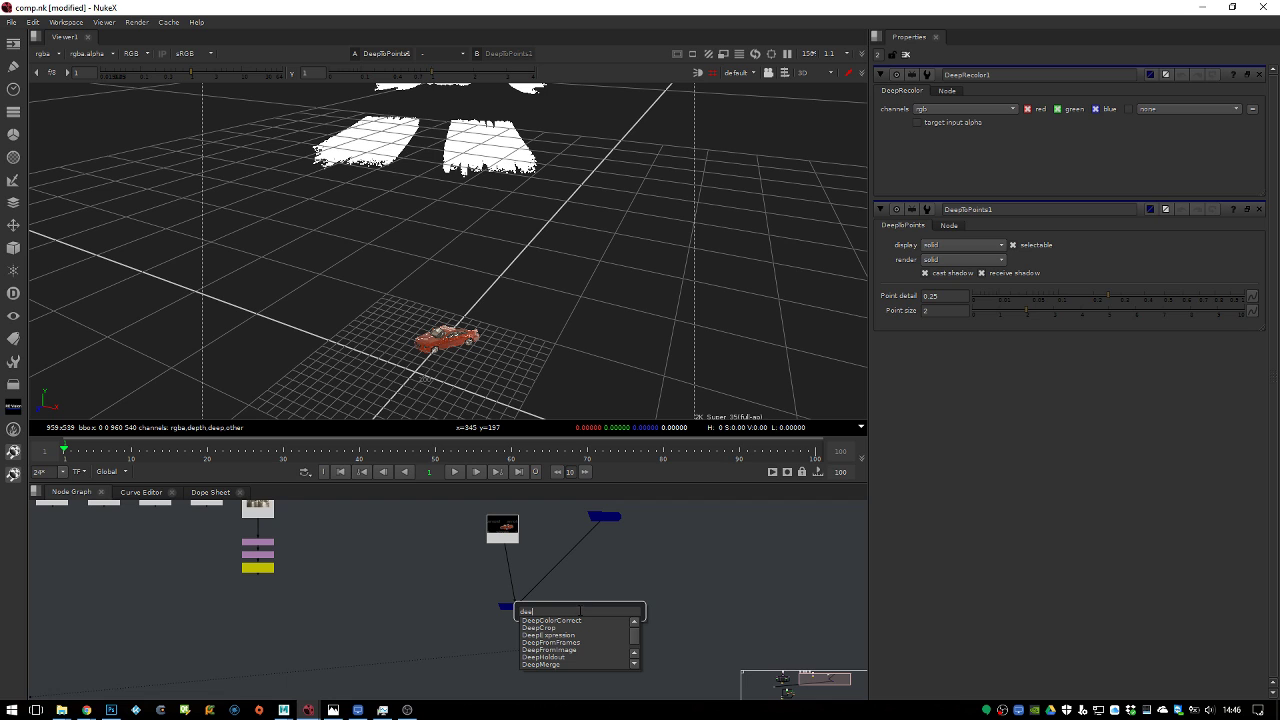
type("pm")
key("Return")
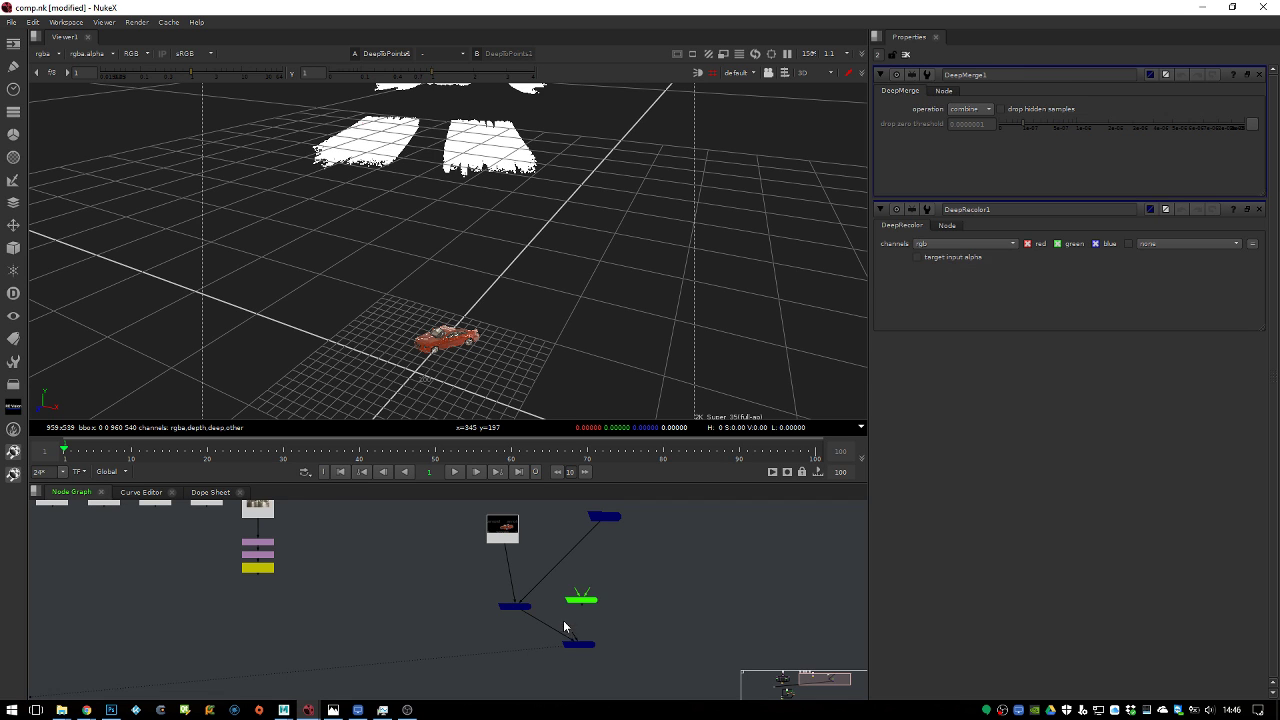
scroll(561, 617, "up", 2)
left_click_drag(607, 561, 628, 615)
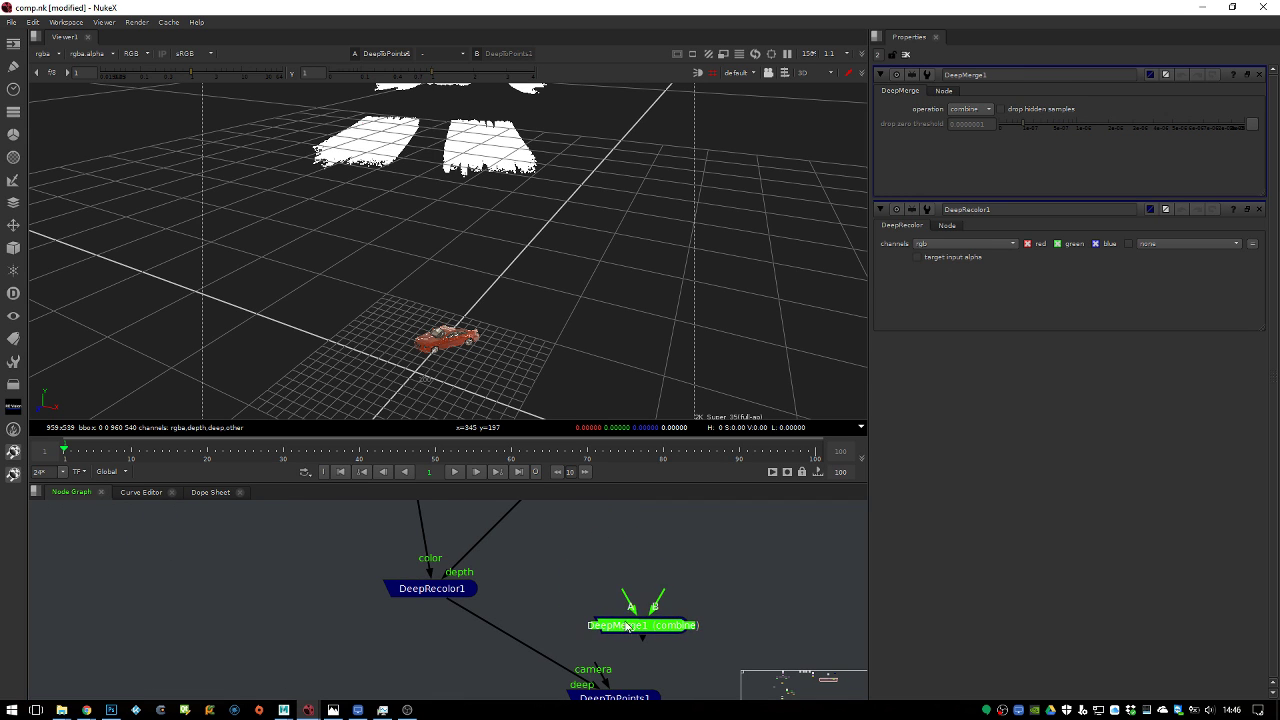
left_click(606, 698)
left_click_drag(606, 698, 400, 698)
left_click_drag(598, 614, 460, 589)
Insert a dot on DeepRecolor's color connection and try to connect the DeepMerge's B input to it
middle_click_drag(580, 564, 513, 634)
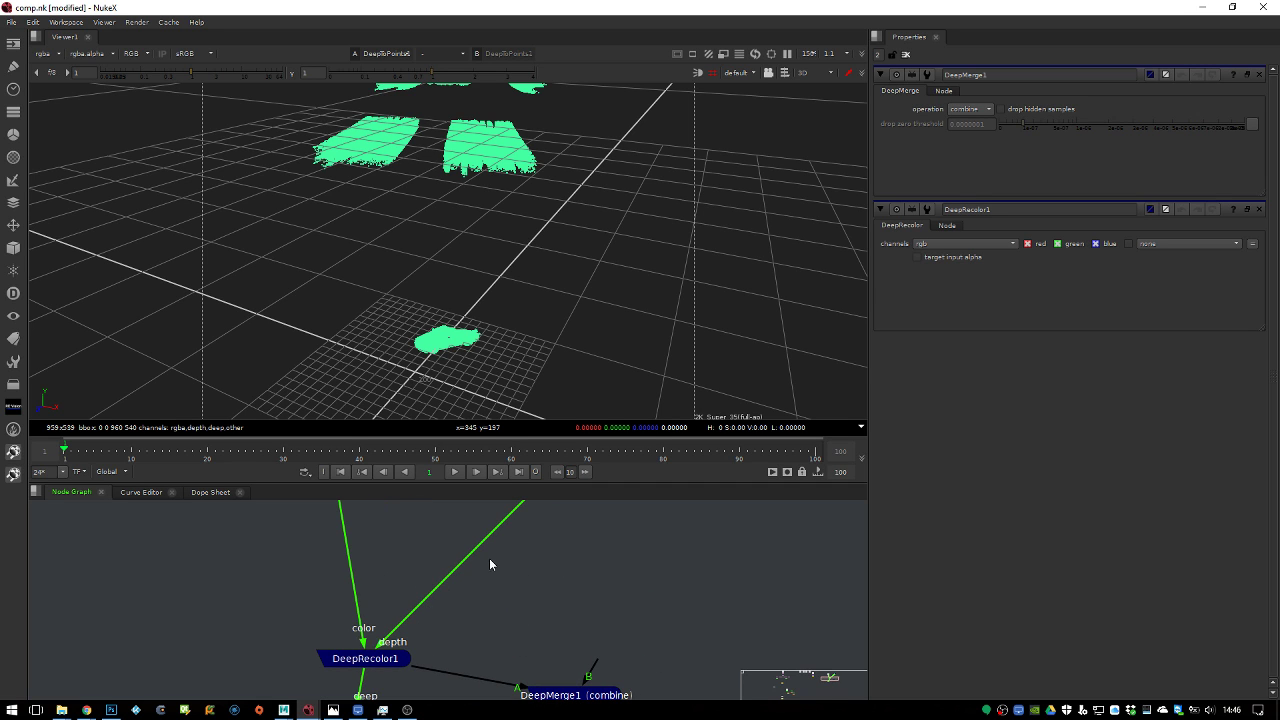
left_click(352, 571, "ctrl")
left_click_drag(378, 559, 380, 560)
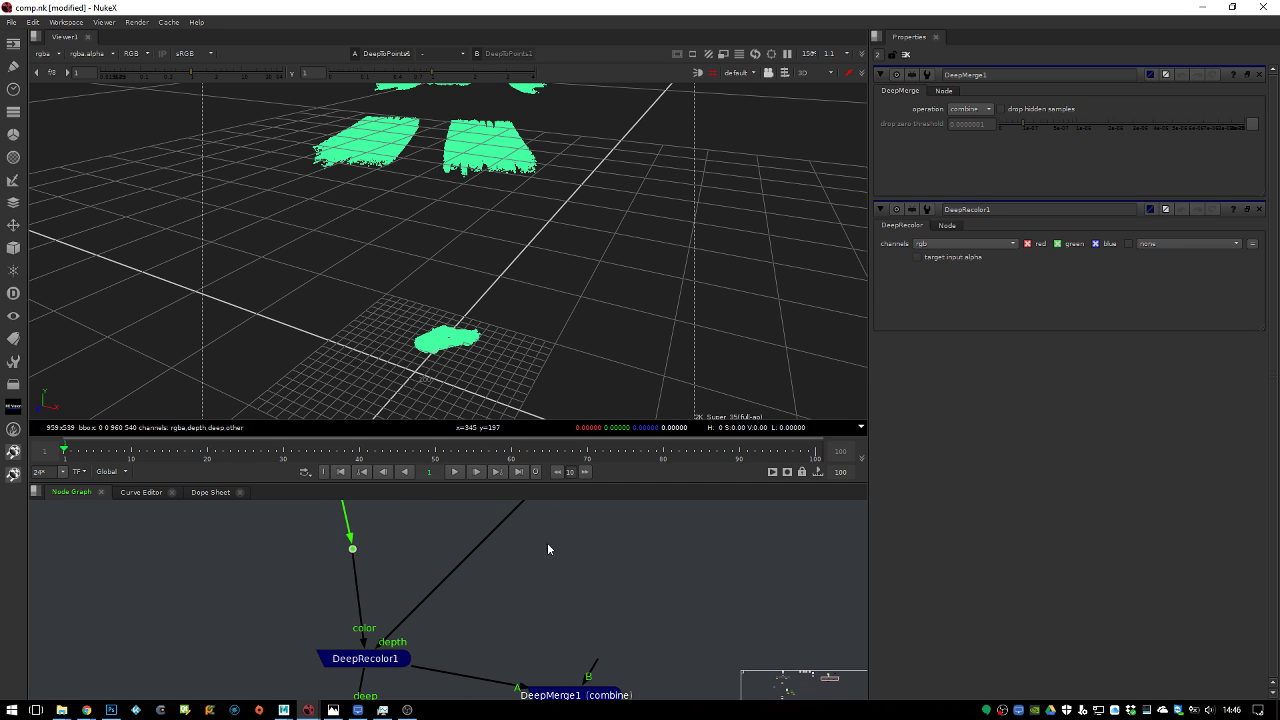
left_click_drag(590, 672, 380, 523)
scroll(458, 607, "down", 3)
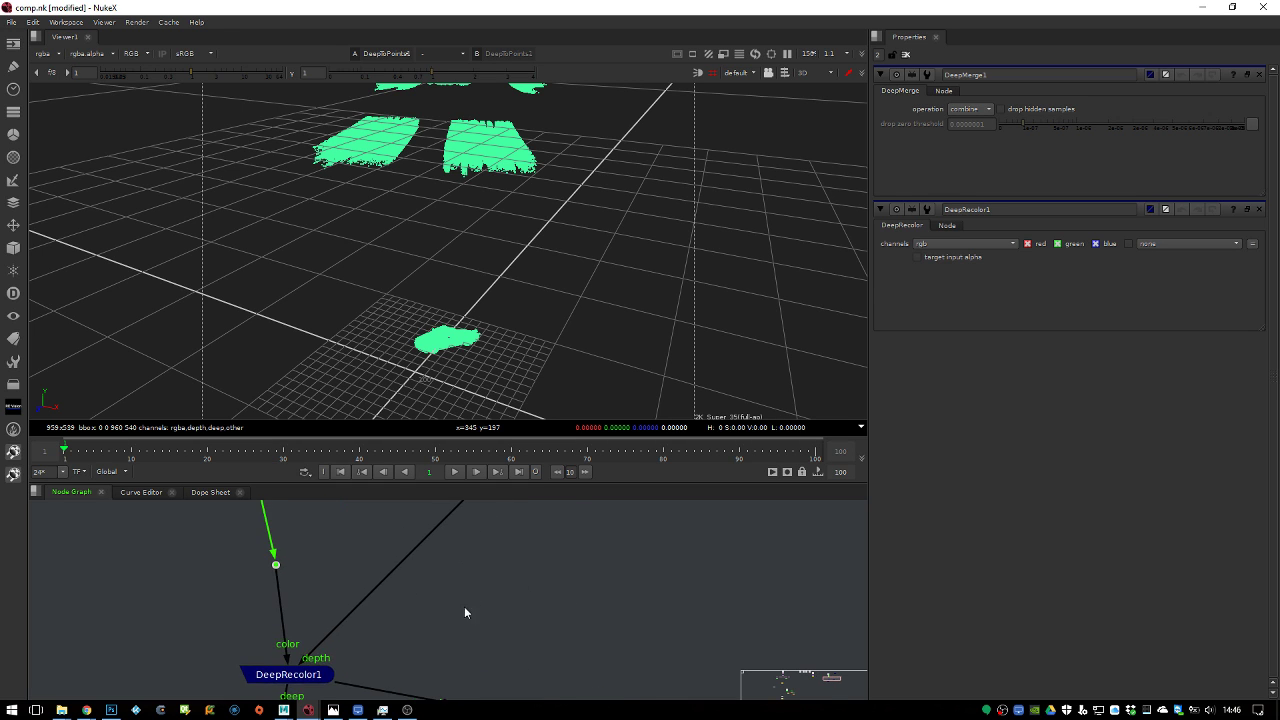
Connect the DeepMerge's B input to the DeepRead node and show the merged result in the viewer
middle_click_drag(452, 608, 522, 582)
left_click_drag(539, 620, 555, 654)
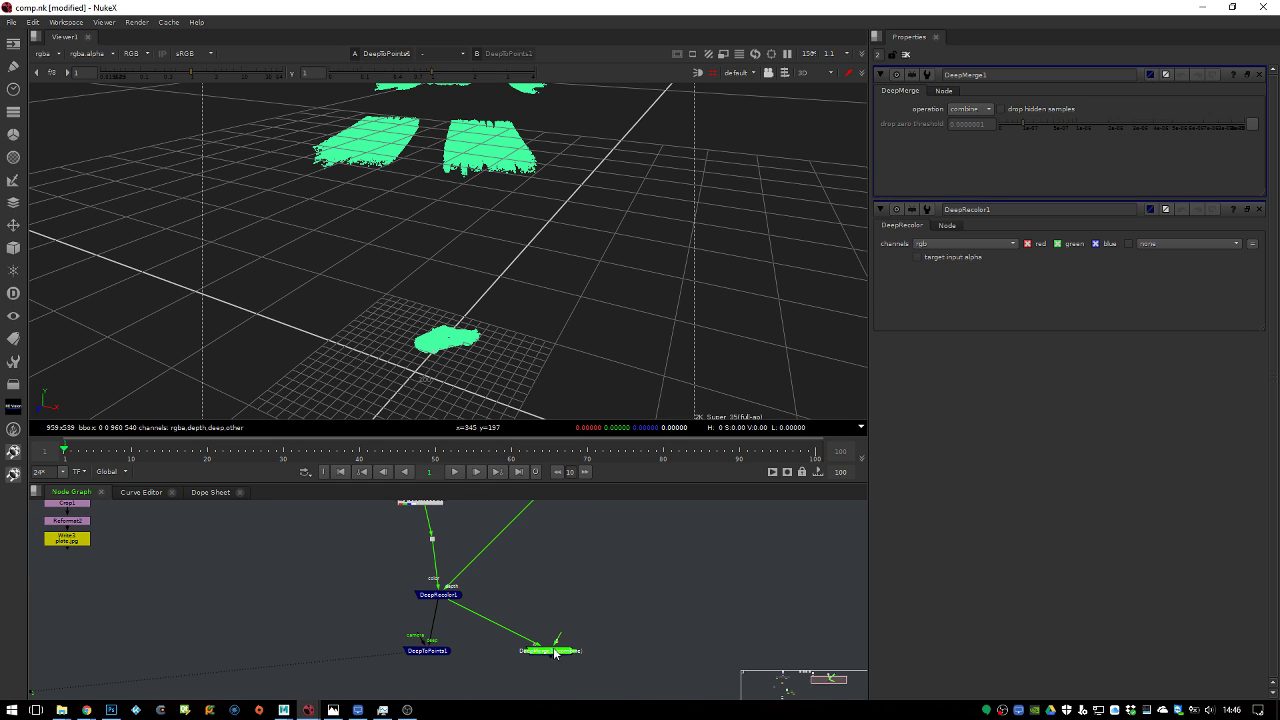
scroll(528, 589, "down", 1)
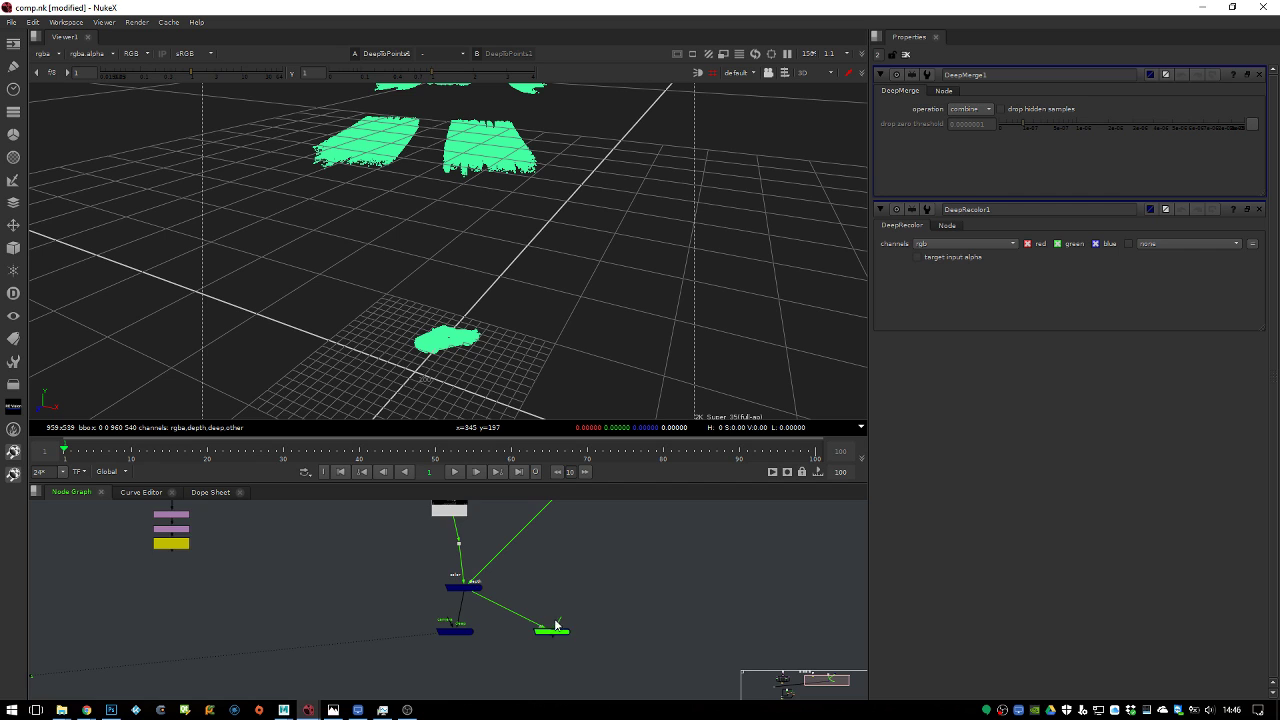
middle_click_drag(560, 545, 566, 594)
left_click_drag(548, 690, 578, 603)
middle_click_drag(578, 603, 551, 643)
key("1")
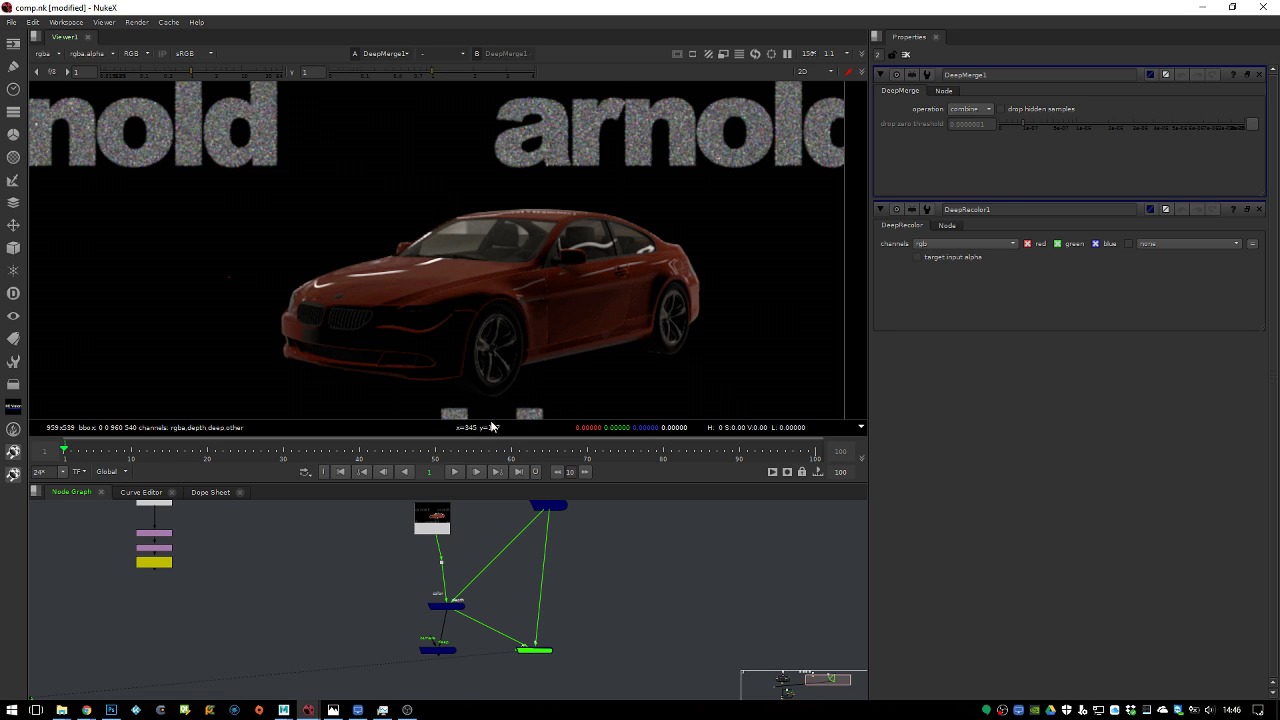
Show the DeepRecolor node in the viewer to compare it with the deep merge
scroll(480, 560, "down", 3)
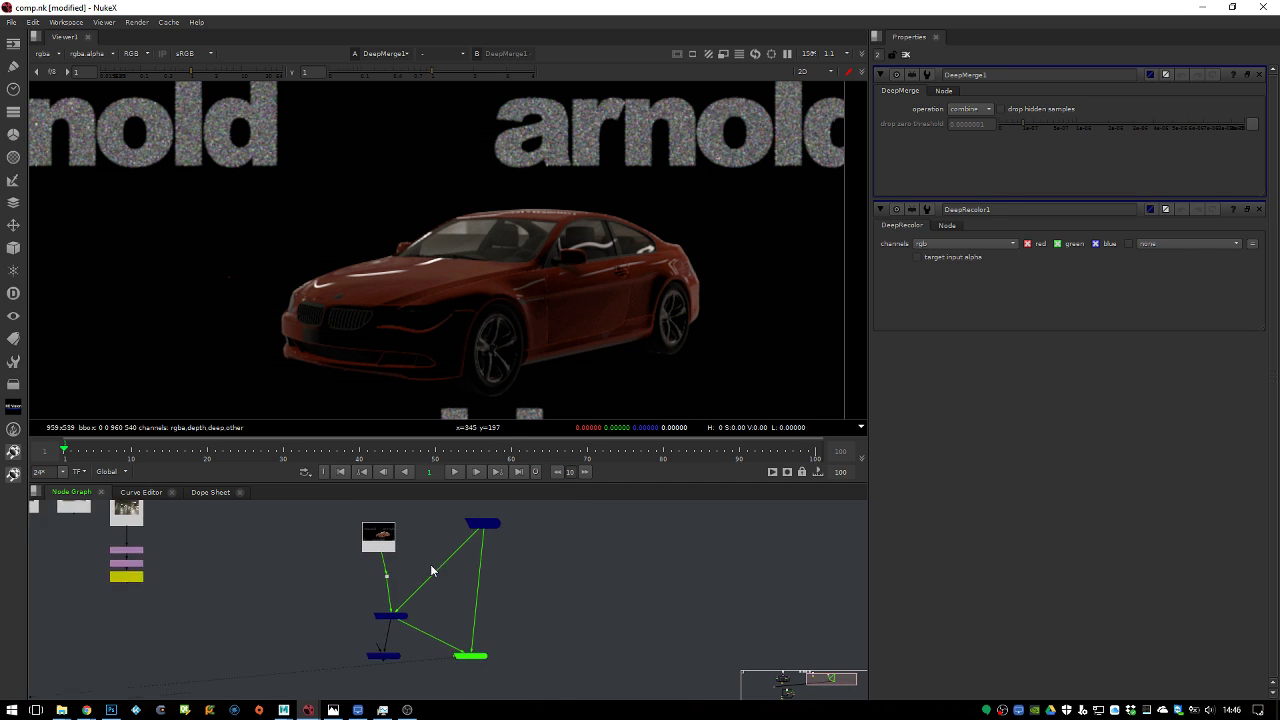
middle_click_drag(453, 567, 466, 567)
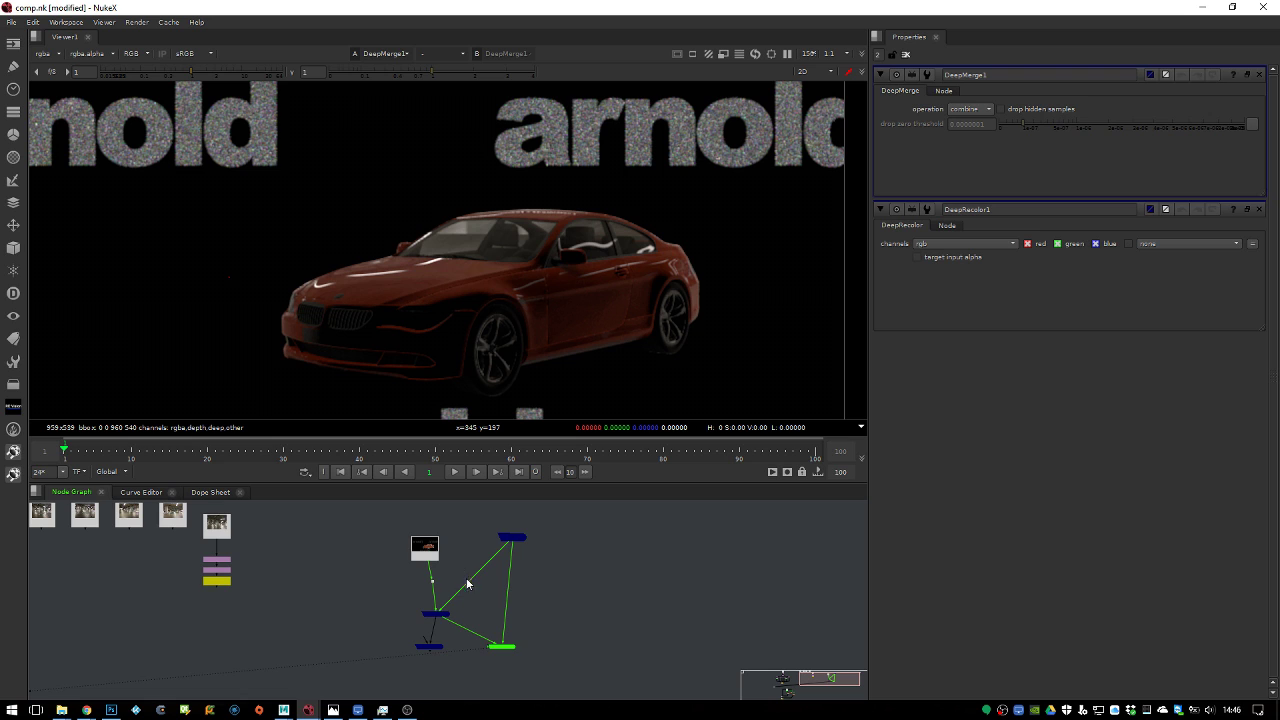
left_click(430, 557)
left_click(437, 615)
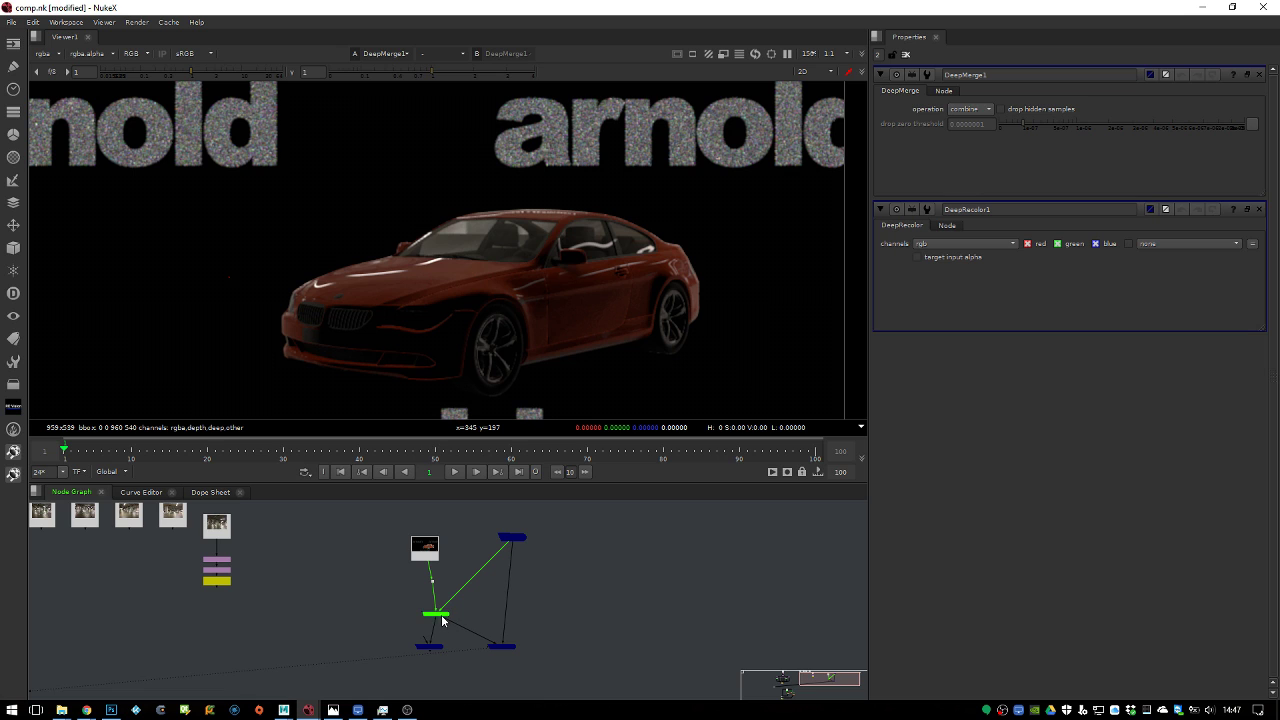
key("1")
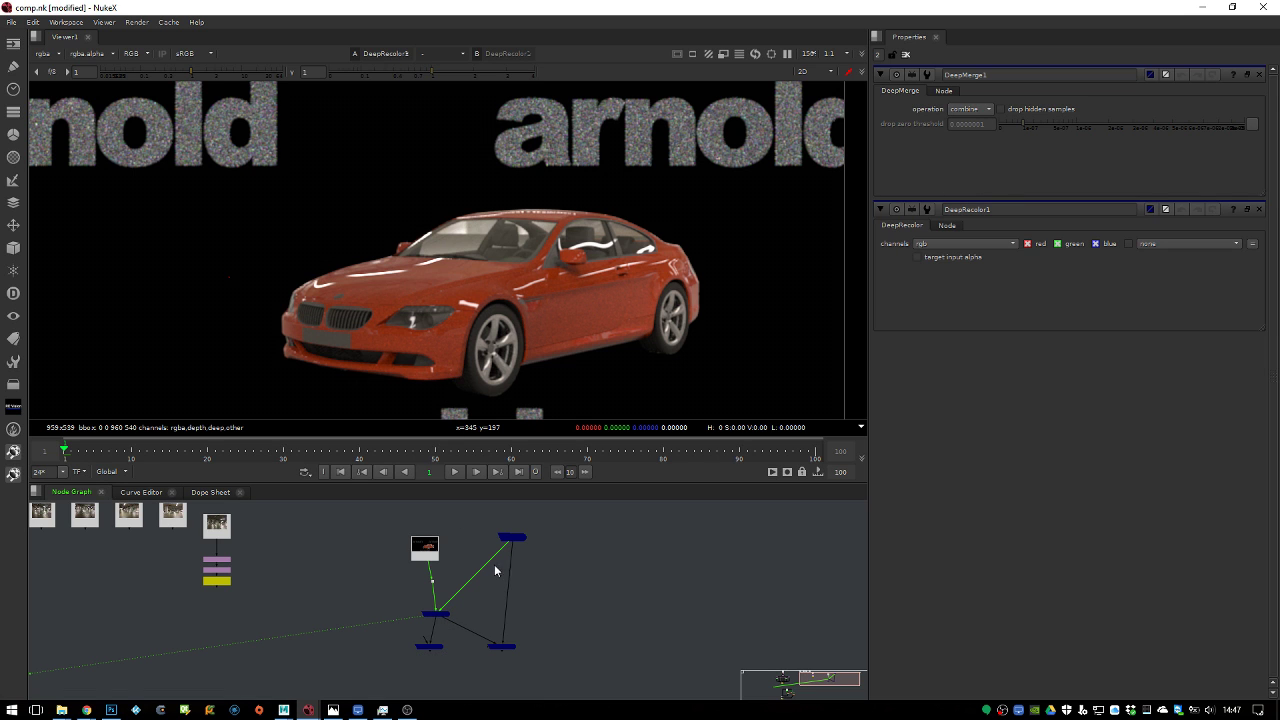
Delete the beauty Read node together with all the deep nodes connected to it
scroll(360, 543, "left", 5)
scroll(421, 585, "down", 2)
scroll(421, 588, "right", 3)
left_click_drag(428, 517, 556, 628)
key("Delete")
Load integration.0001.exr from the images/diffuse folder into a new Read node and show it in the viewer
key("r")
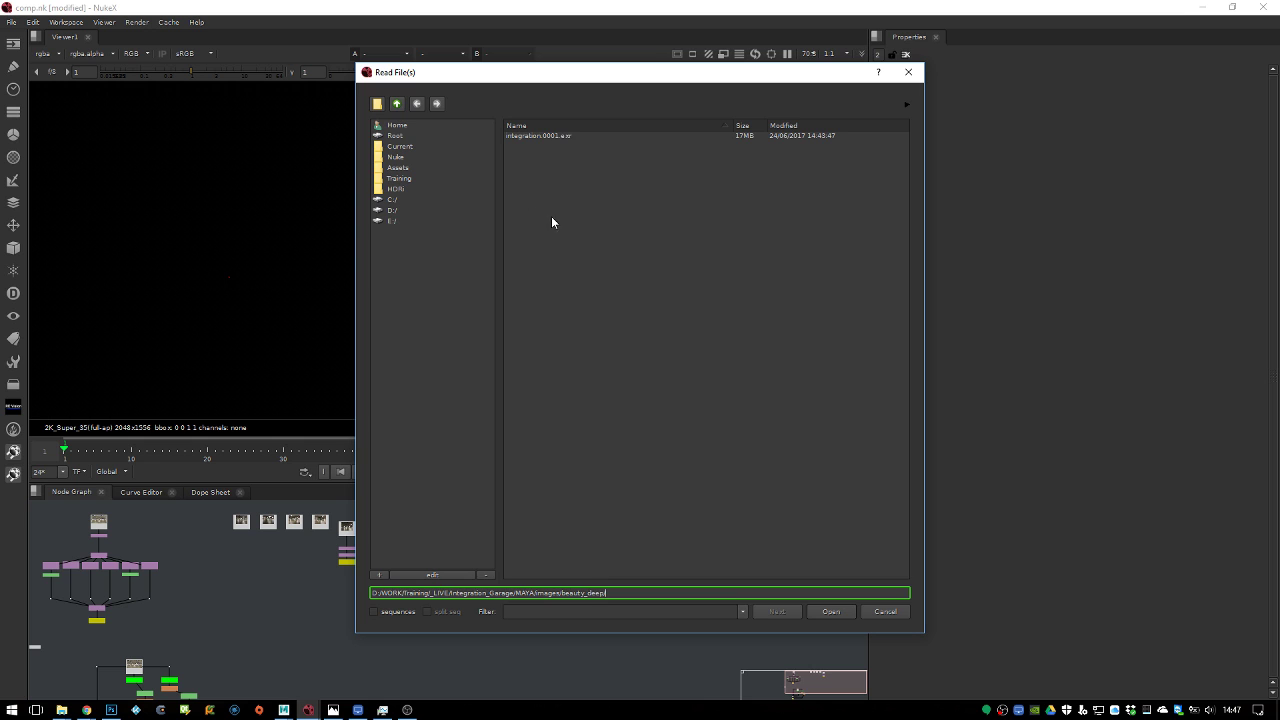
left_click(397, 104)
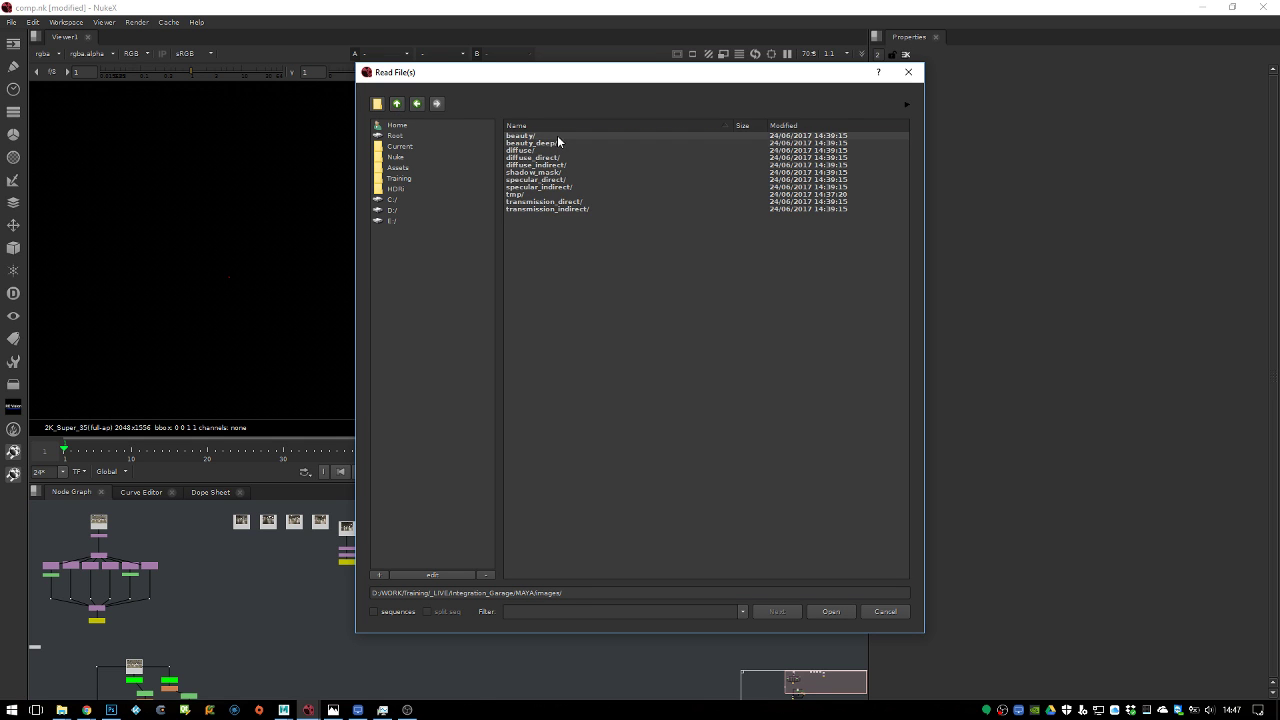
double_click(557, 137)
left_click(397, 104)
double_click(549, 146)
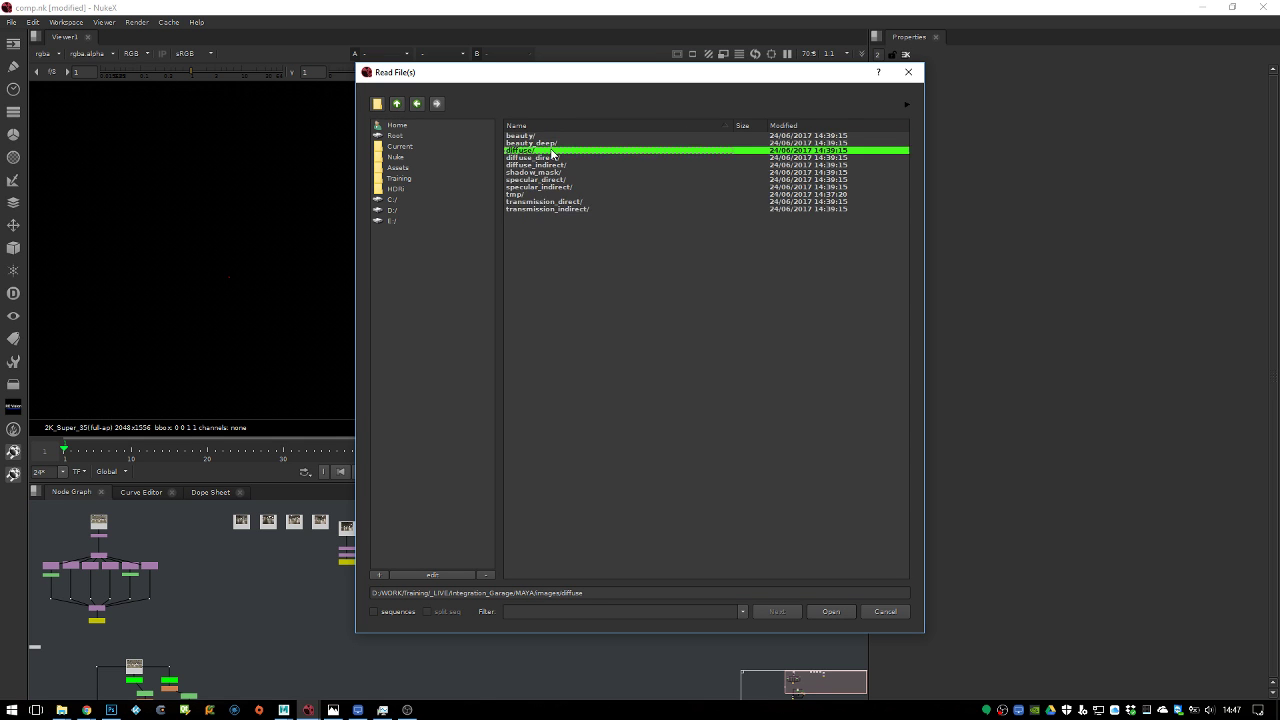
double_click(548, 137)
key("1")
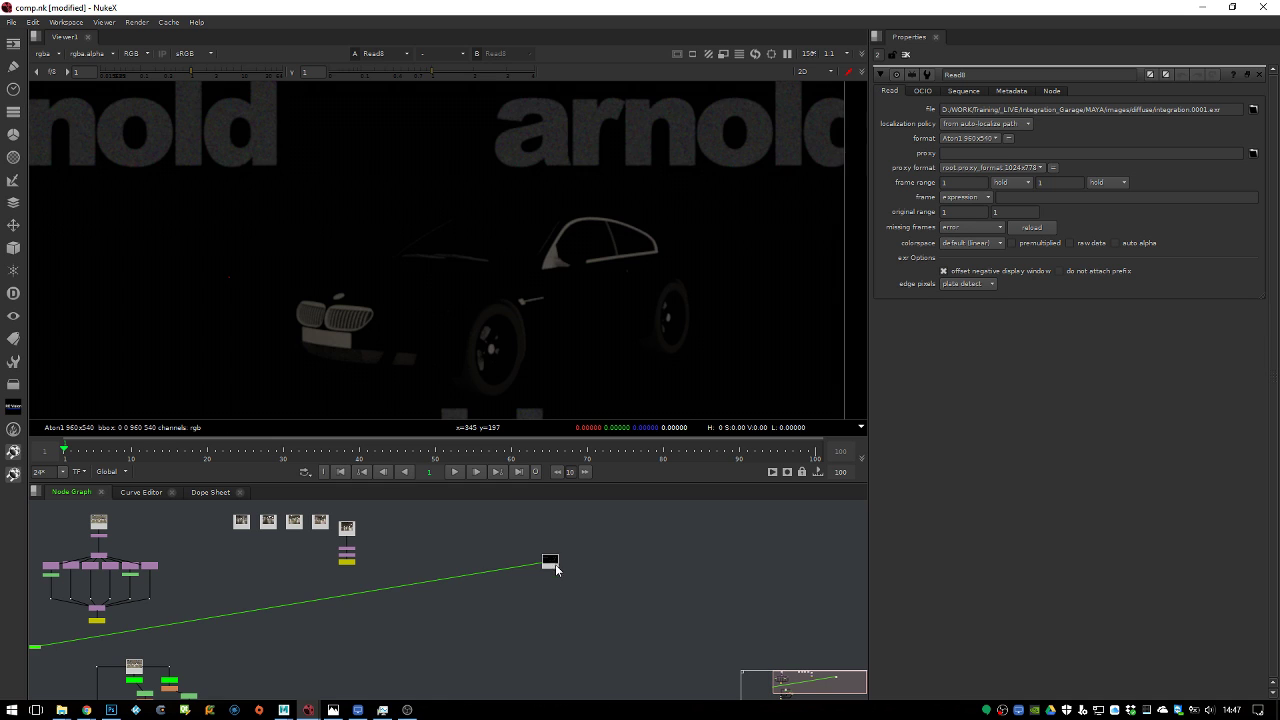
Load integration.0001.exr from the diffuse_direct and diffuse_indirect folders into two new Read nodes
key("r")
left_click(397, 104)
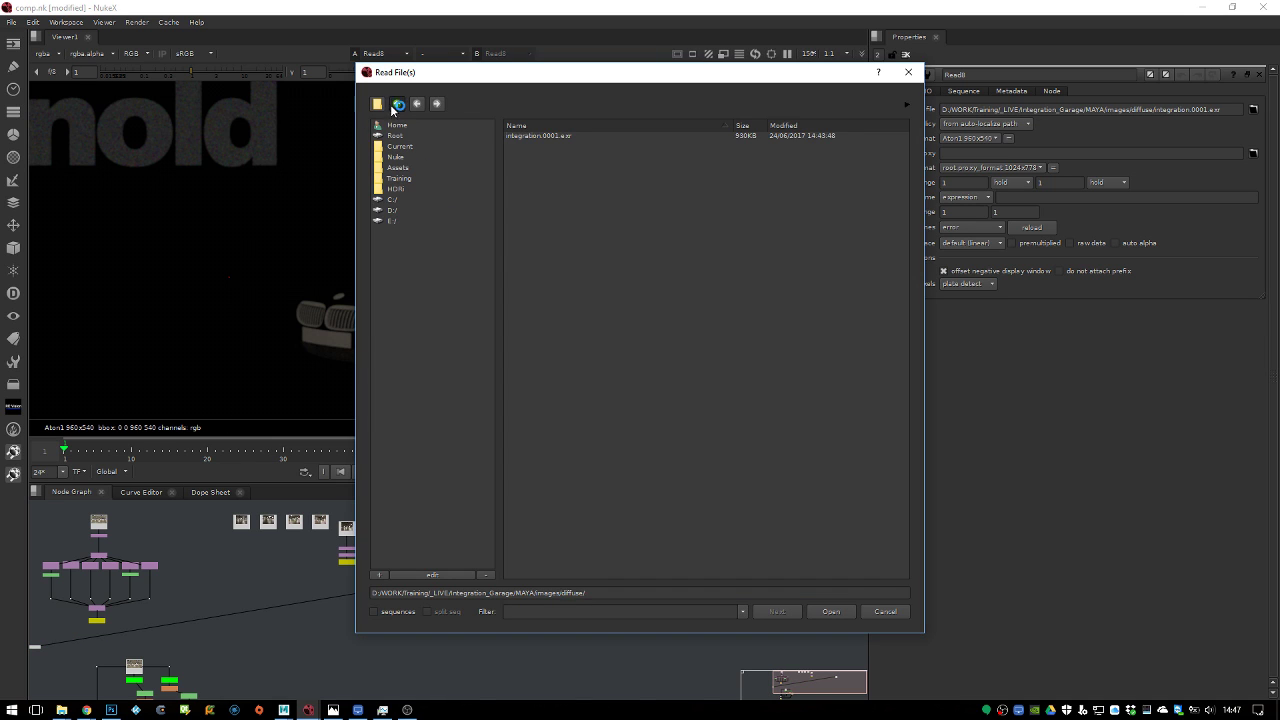
double_click(549, 157)
left_click(397, 104)
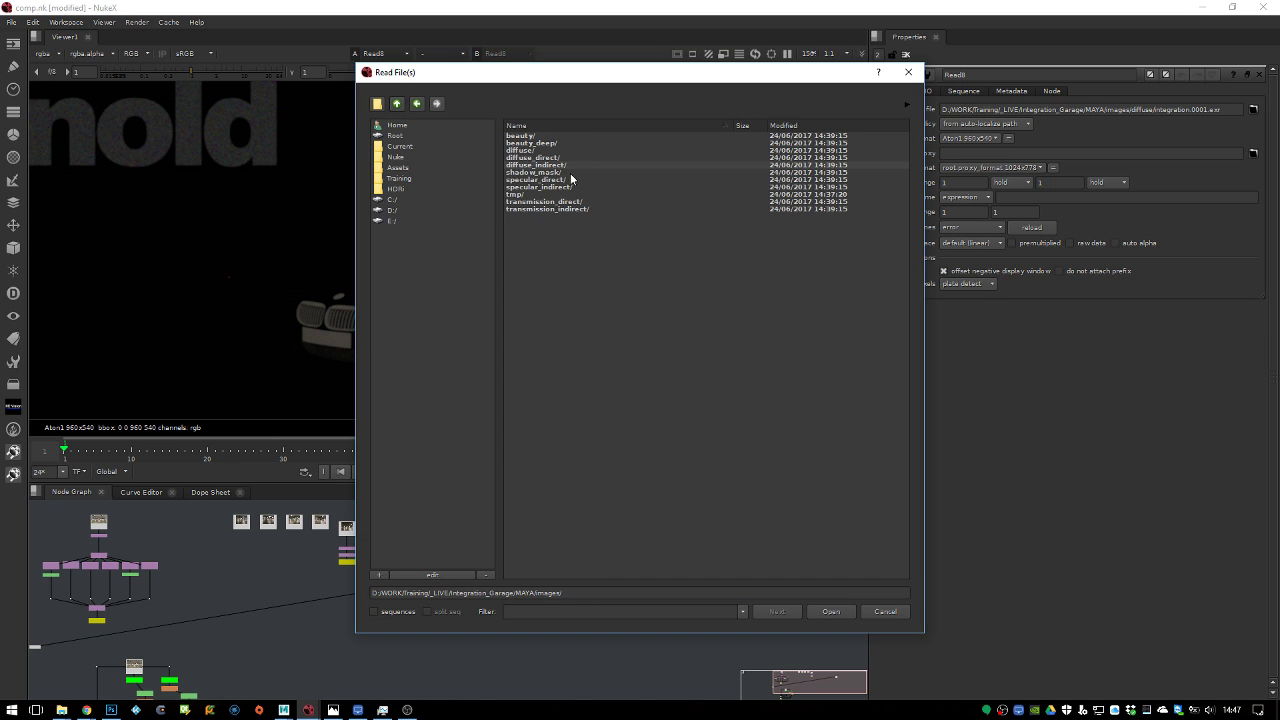
double_click(565, 157)
double_click(554, 137)
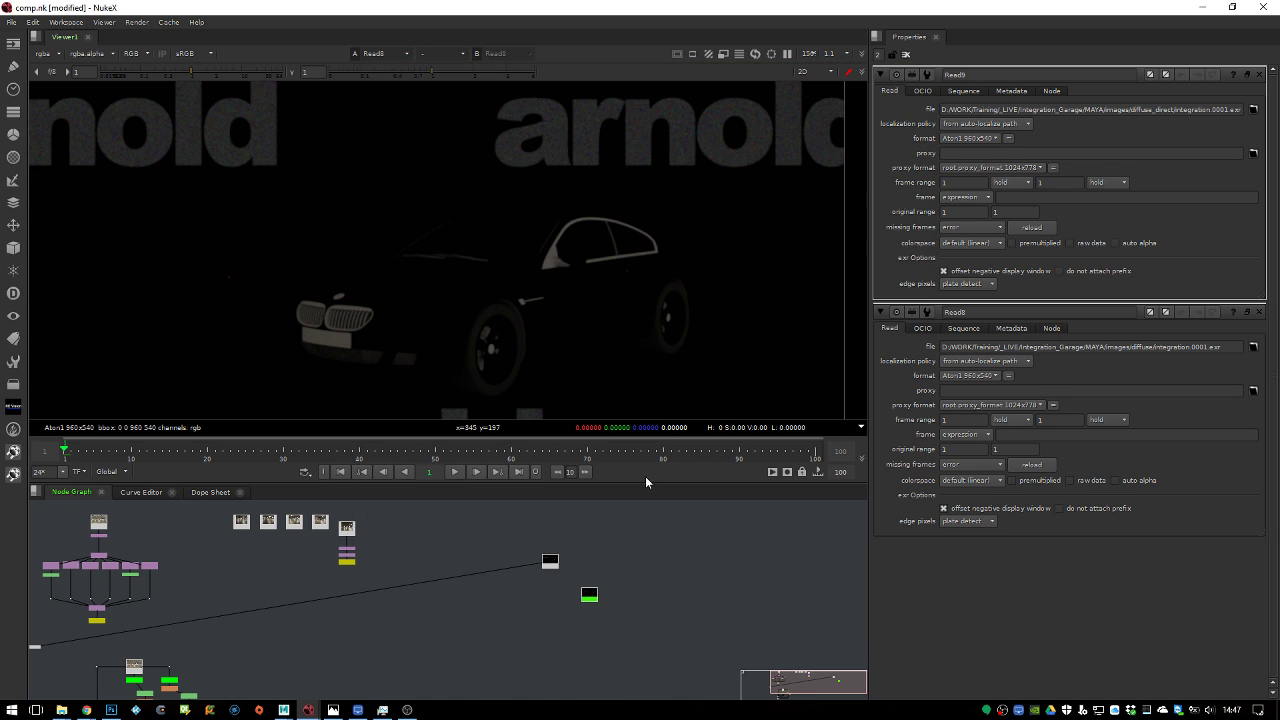
key("r")
left_click(397, 104)
double_click(545, 157)
double_click(541, 137)
Load integration.0001.exr from the specular_direct and specular_indirect folders into two new Read nodes
key("r")
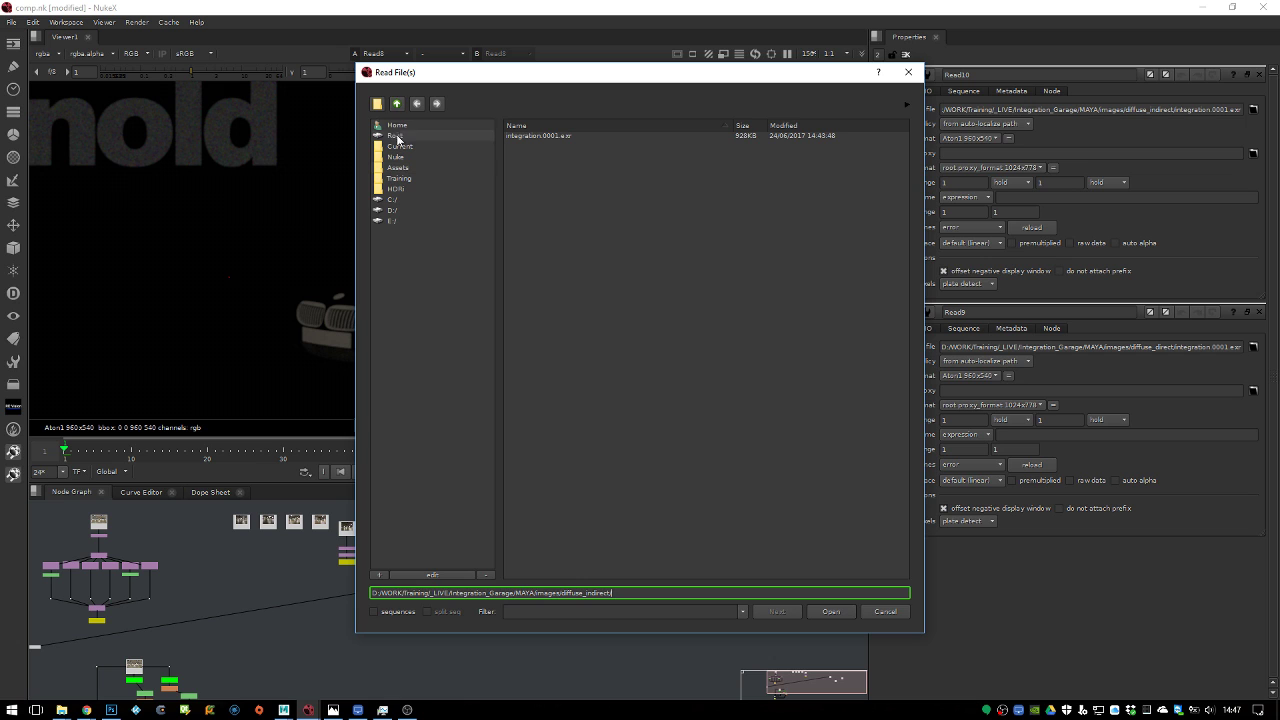
left_click(397, 104)
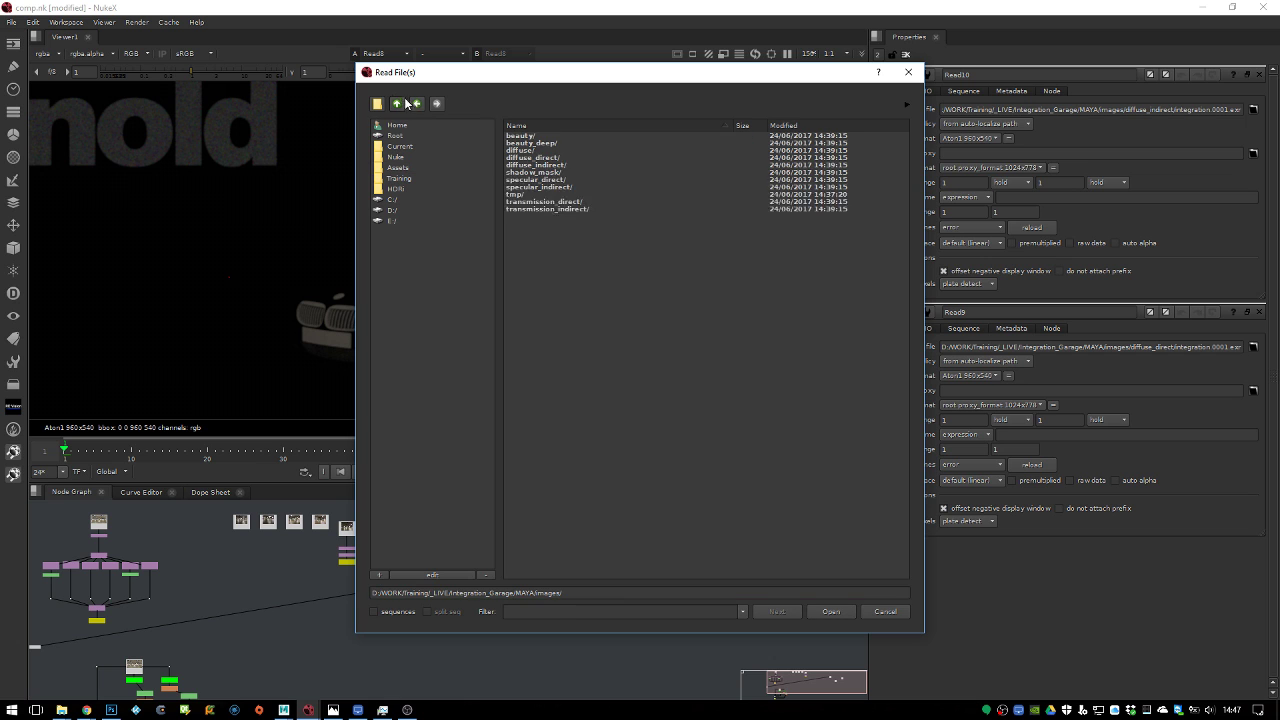
double_click(550, 180)
double_click(541, 137)
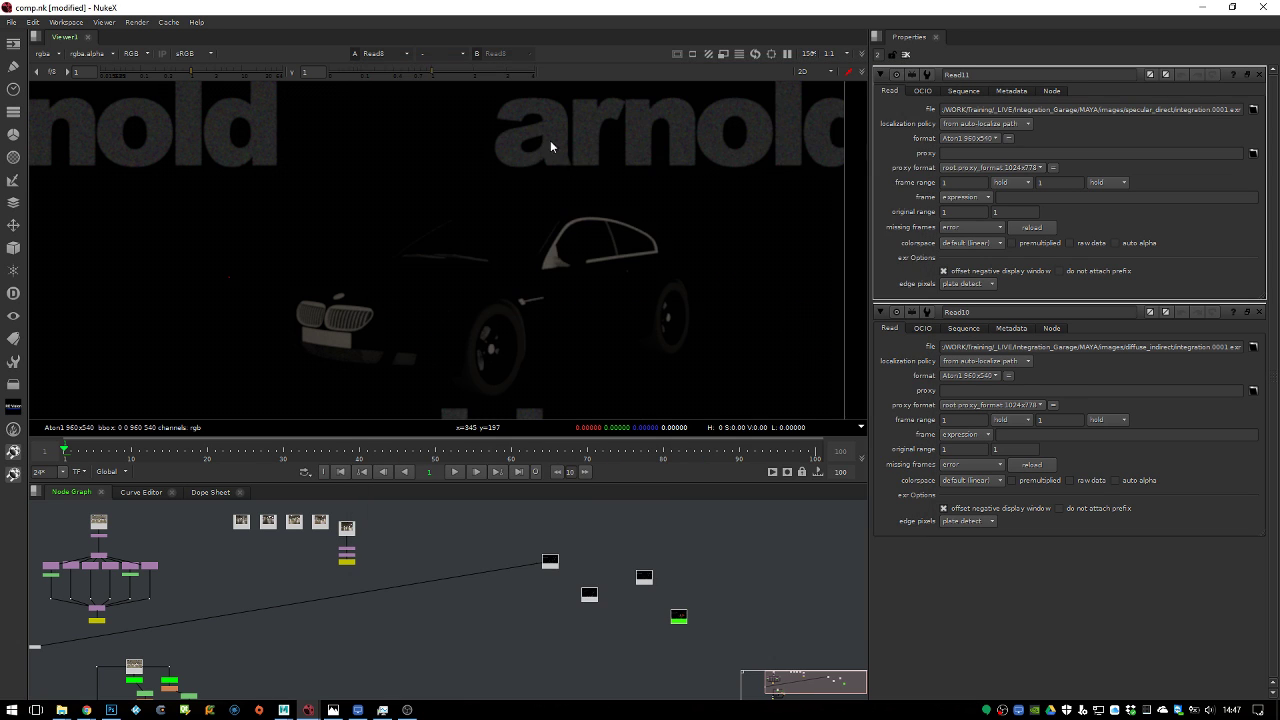
key("r")
left_click(397, 104)
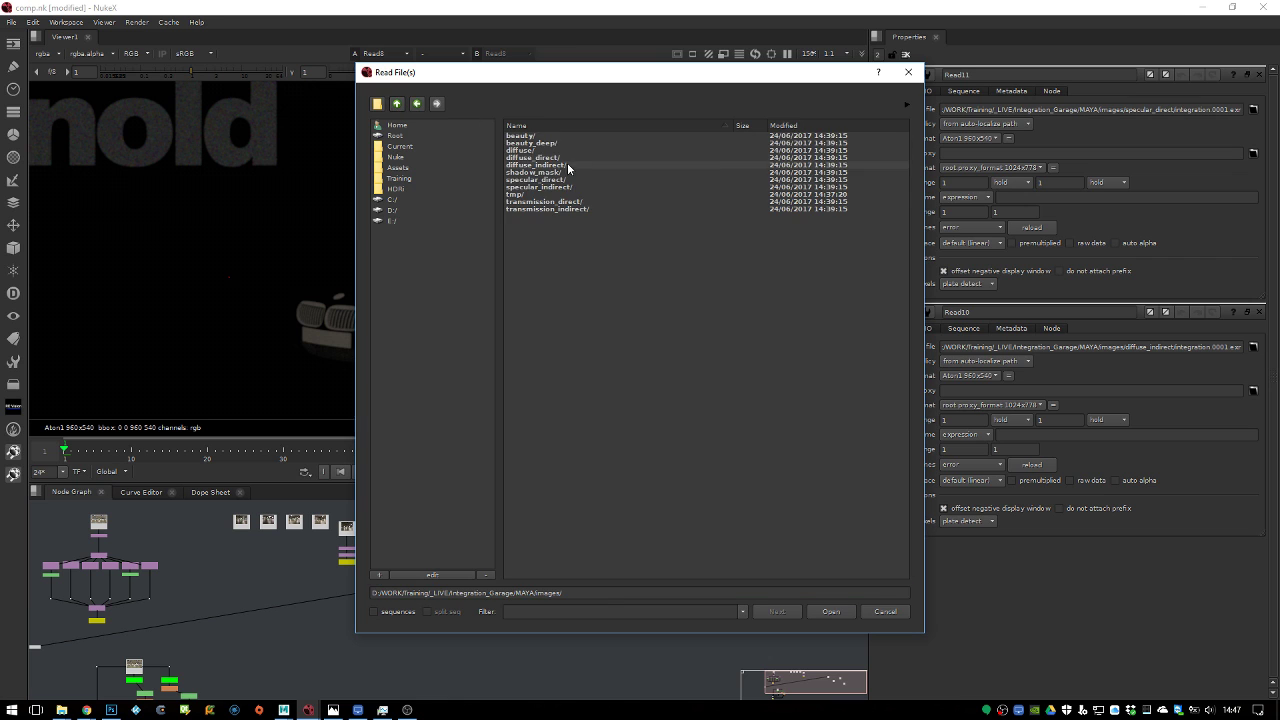
double_click(545, 187)
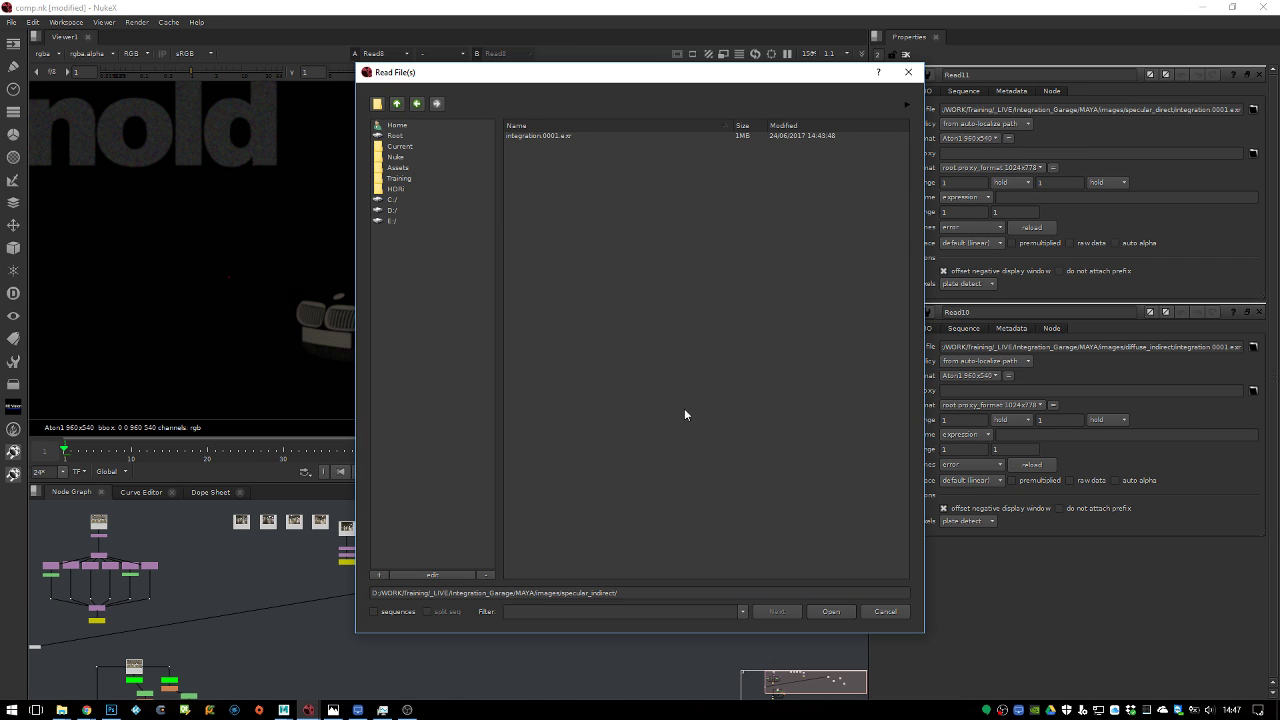
double_click(560, 135)
Load integration.0001.exr from the transmission_direct and transmission_indirect folders into two new Read nodes
key("r")
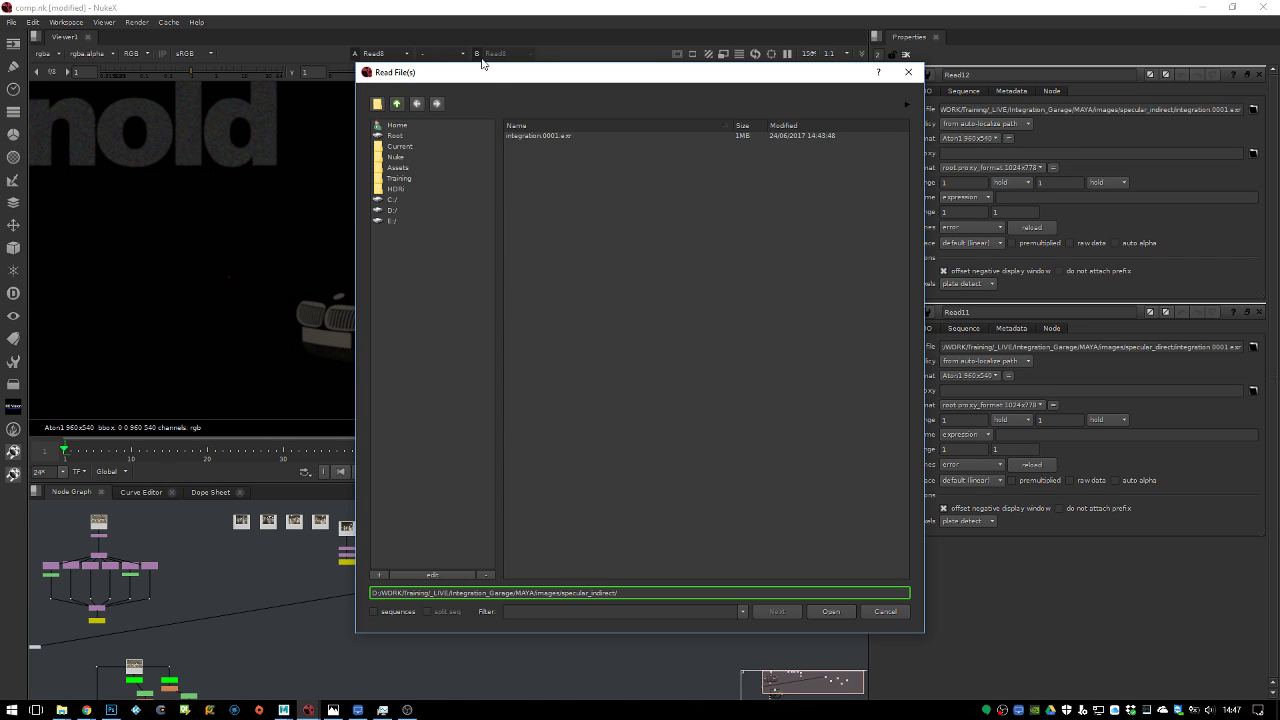
left_click(399, 106)
double_click(560, 203)
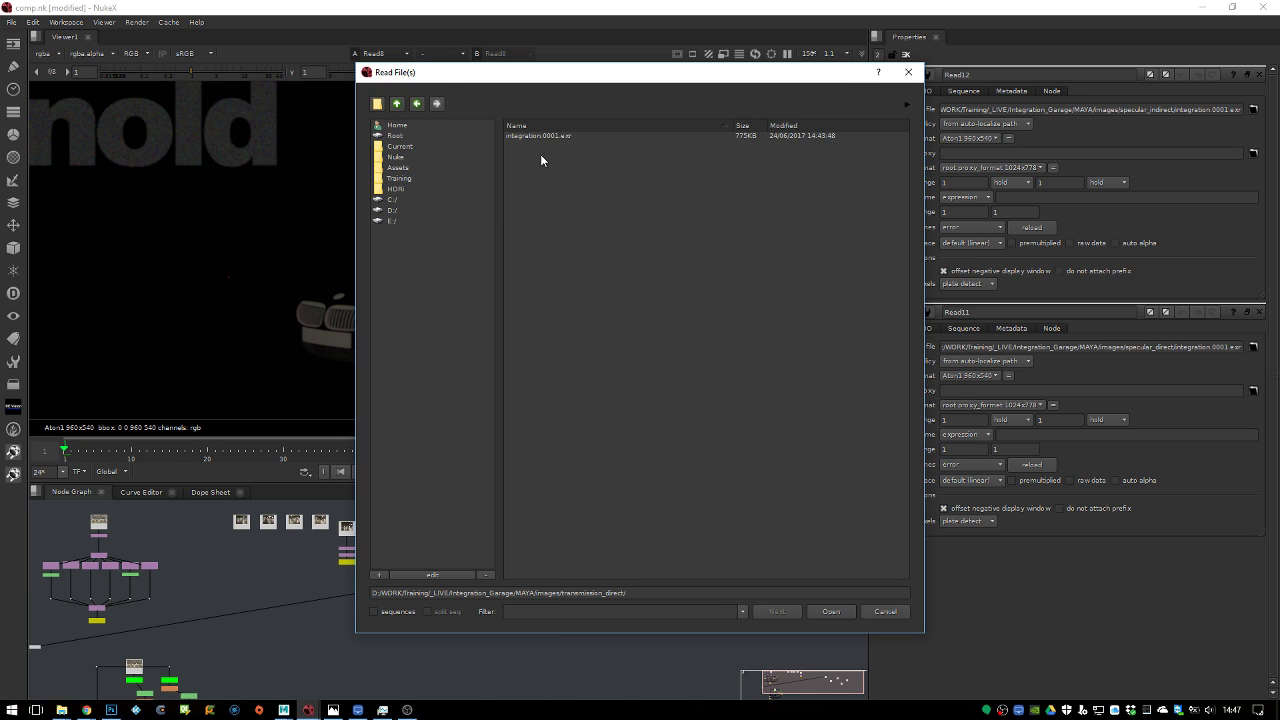
double_click(537, 136)
key("r")
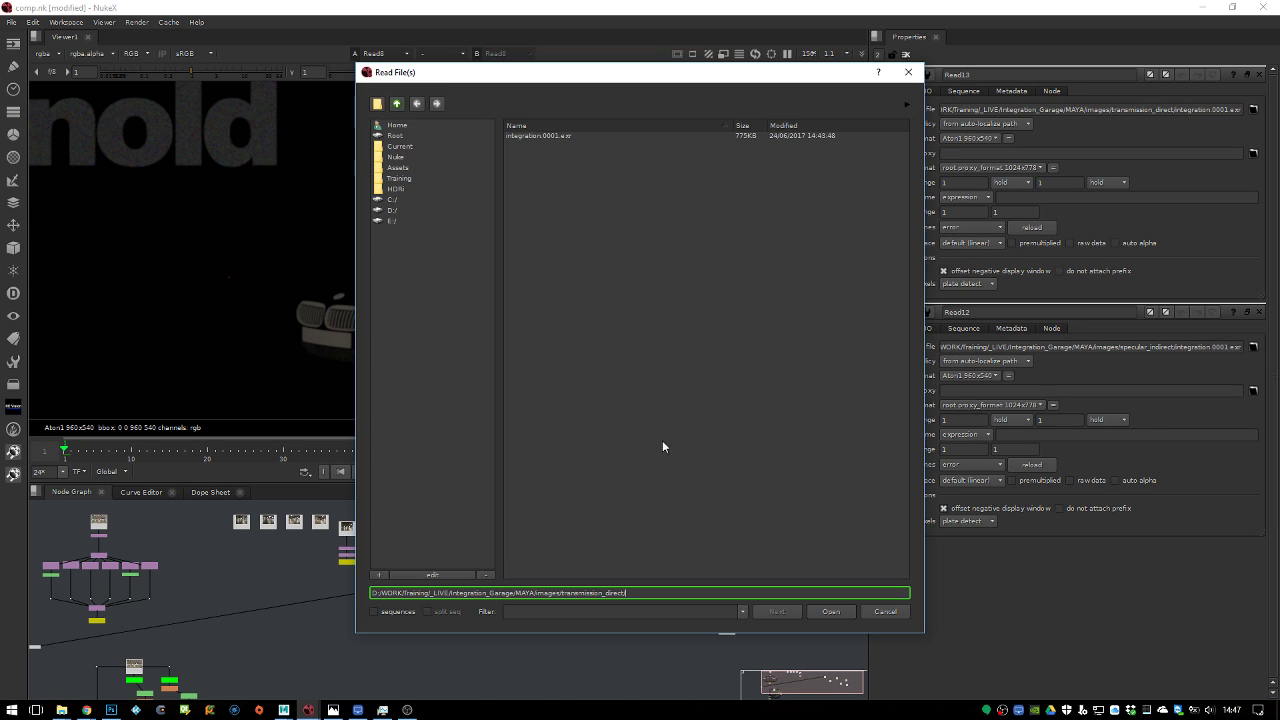
left_click(398, 104)
double_click(535, 210)
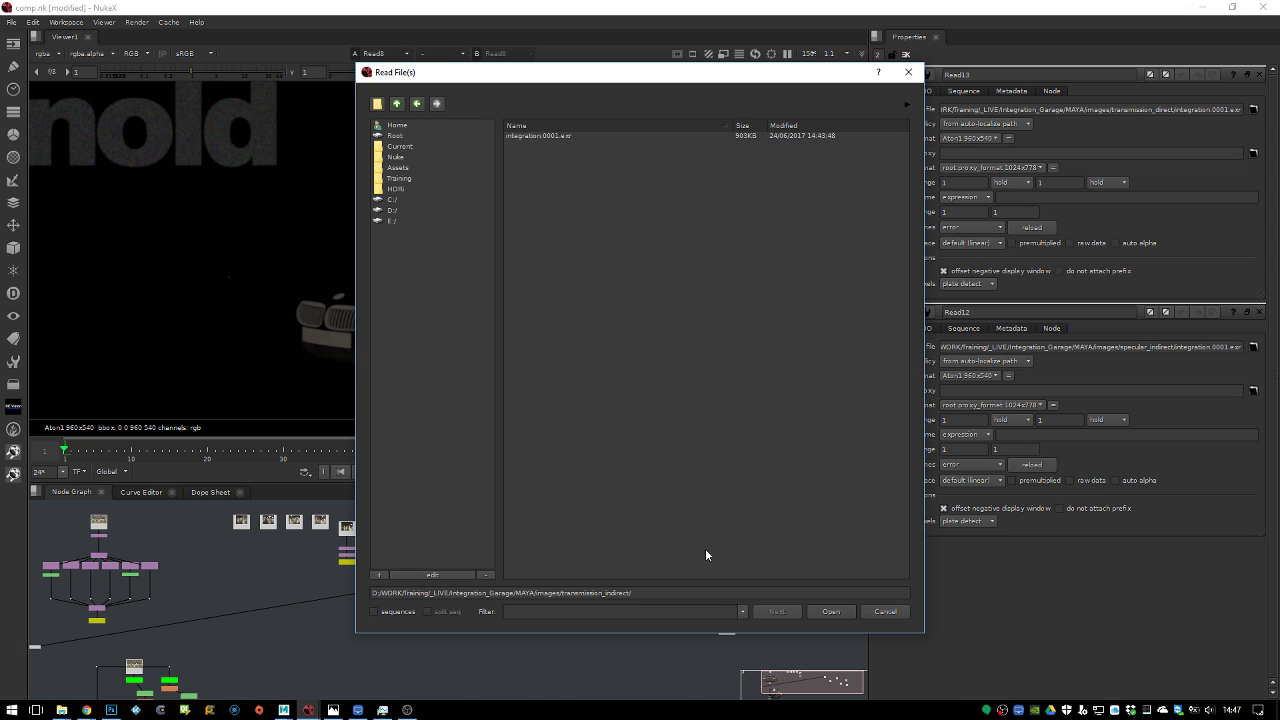
double_click(555, 138)
Load integration.0001.exr from the beauty folder into a new Read node
key("r")
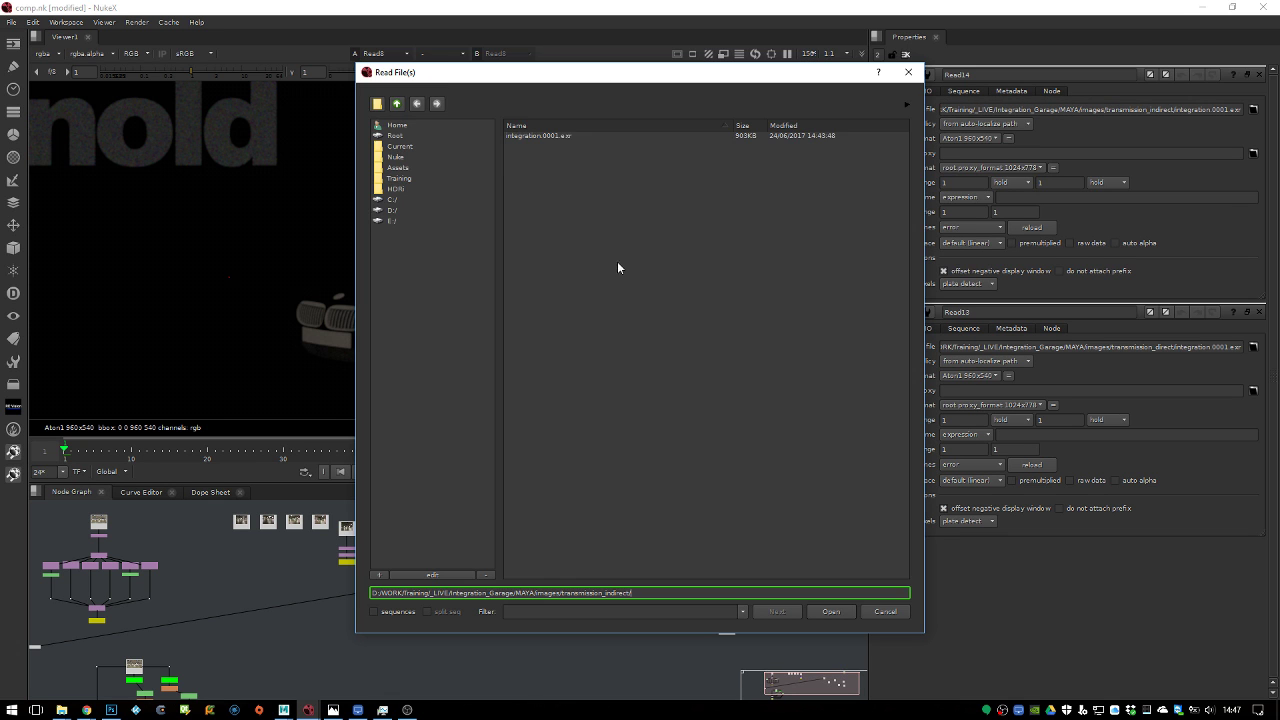
left_click(398, 104)
double_click(535, 143)
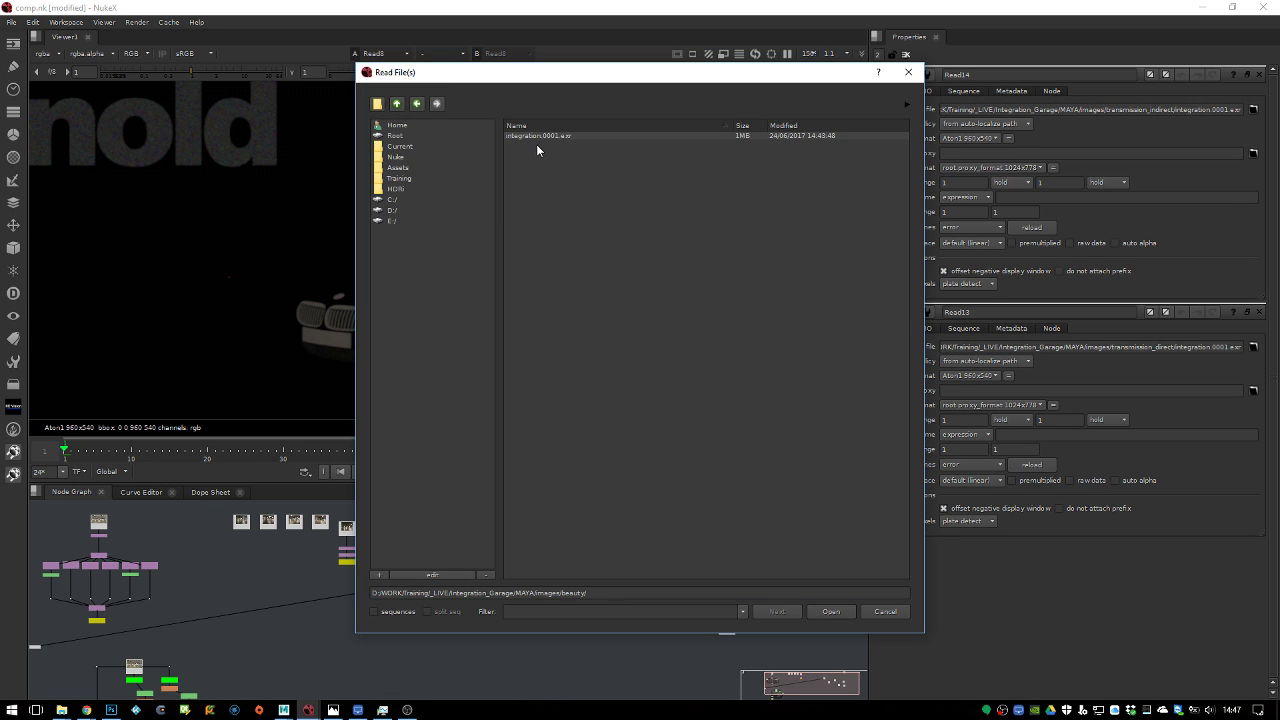
double_click(536, 135)
View the transmission and specular passes one by one in the viewer and group their Read nodes closer together
middle_click_drag(661, 553, 585, 552)
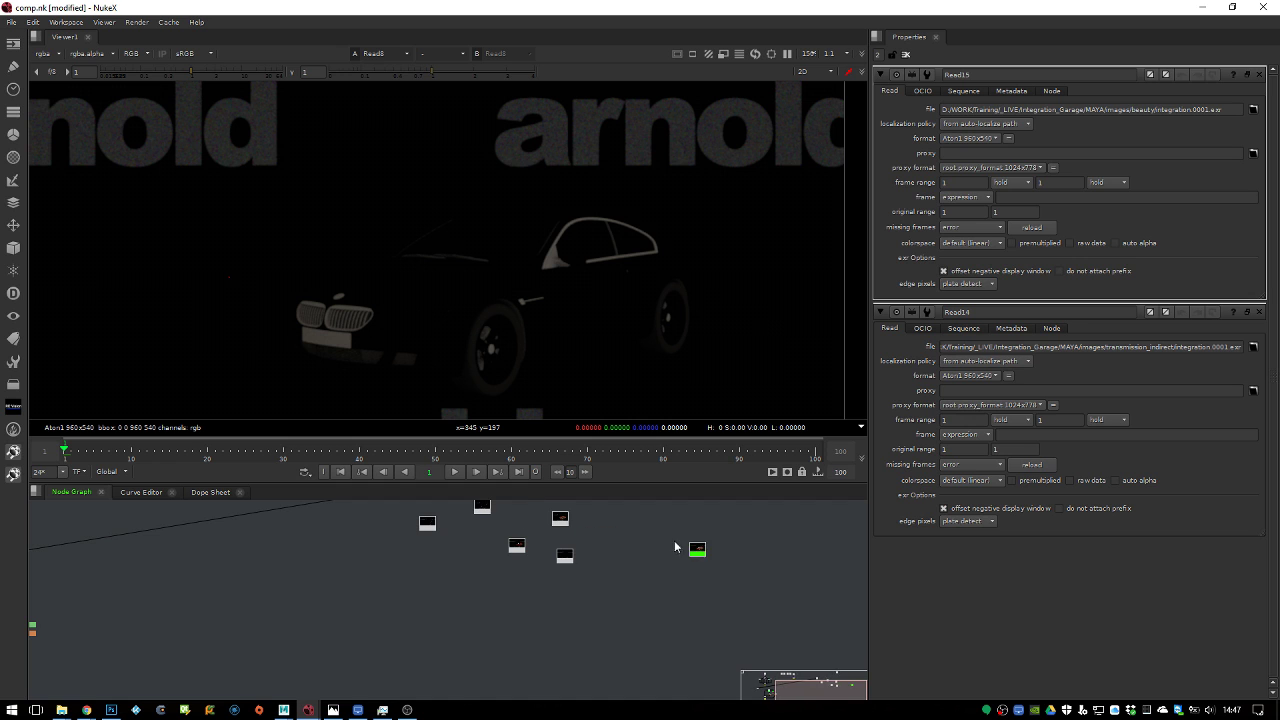
middle_click_drag(699, 556, 610, 588)
left_click_drag(563, 530, 530, 588)
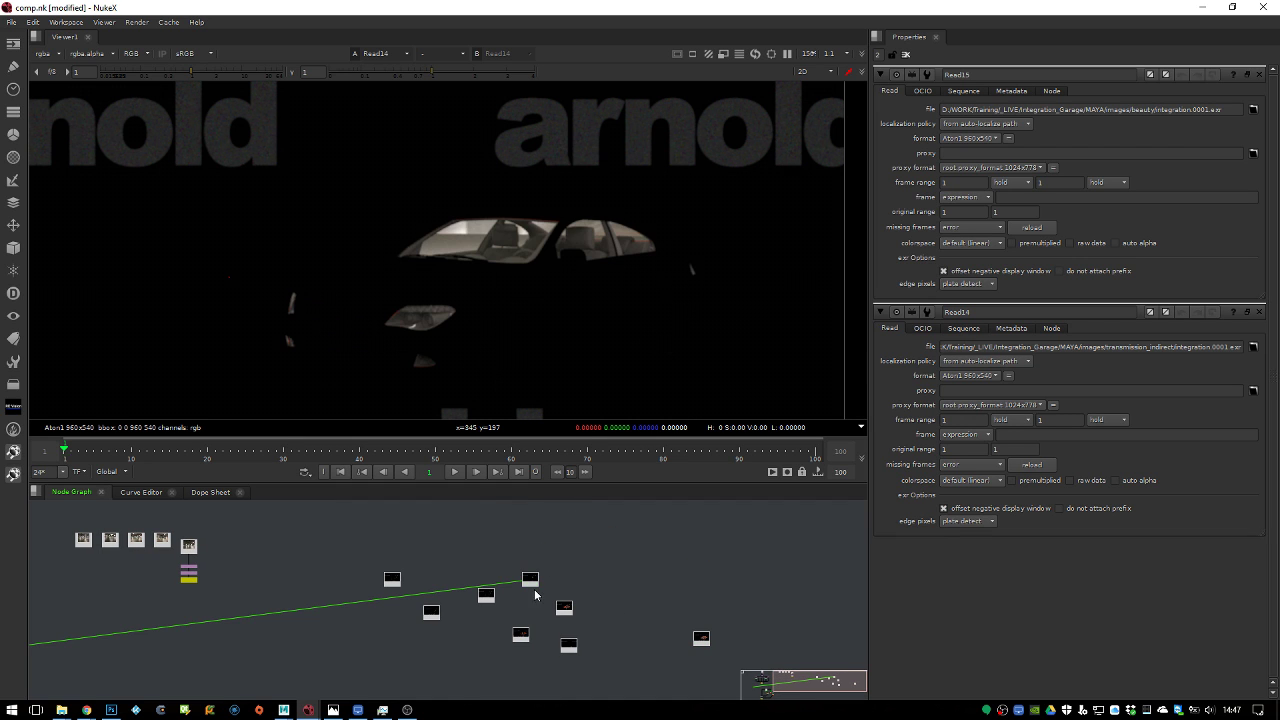
left_click(564, 612)
key("1")
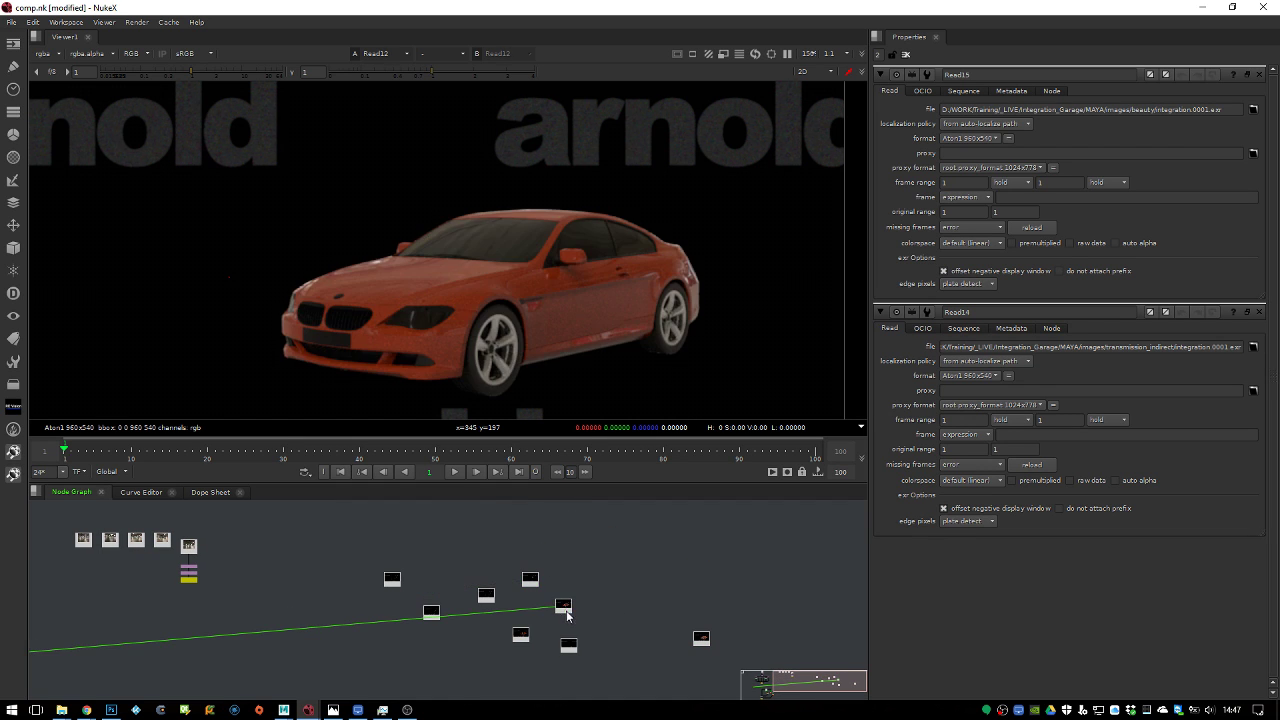
left_click(522, 636)
key("1")
left_click_drag(528, 641, 550, 605)
left_click(569, 647)
key("1")
left_click_drag(569, 648, 615, 627)
Check the source paths of the diffuse Read nodes and move the combined diffuse pass apart from the direct and indirect ones
left_click(565, 610)
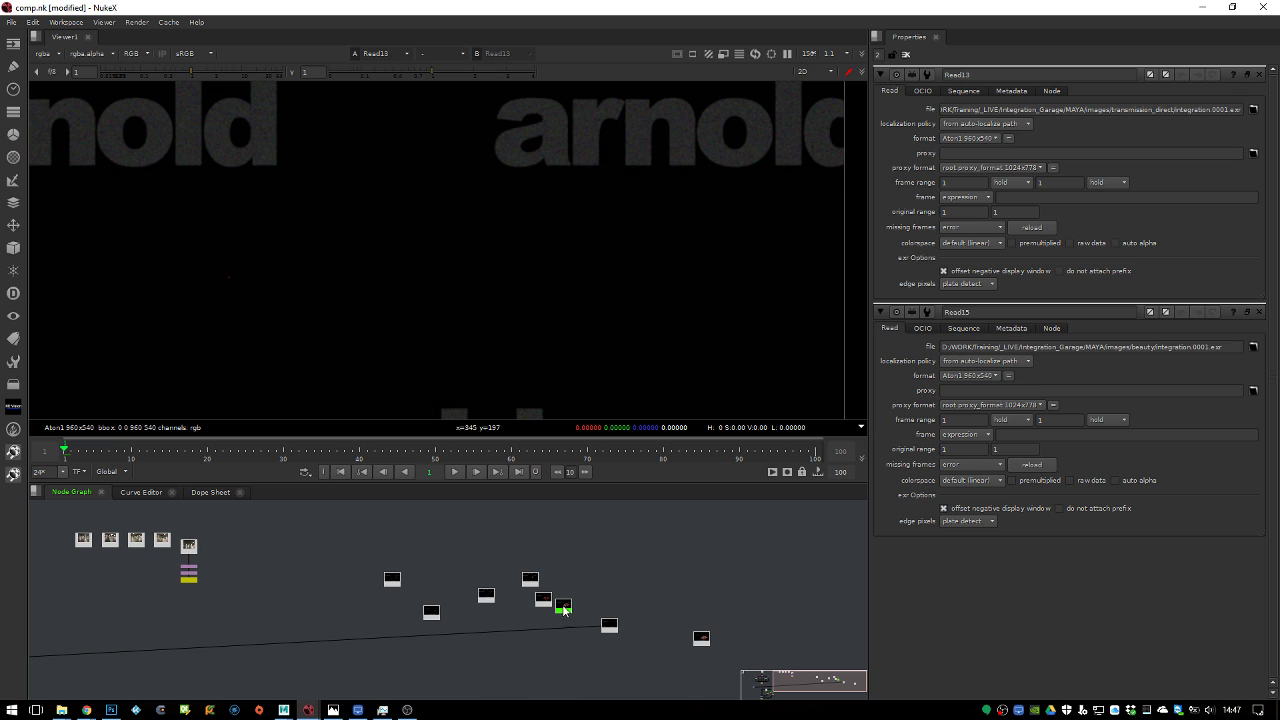
left_click(487, 596)
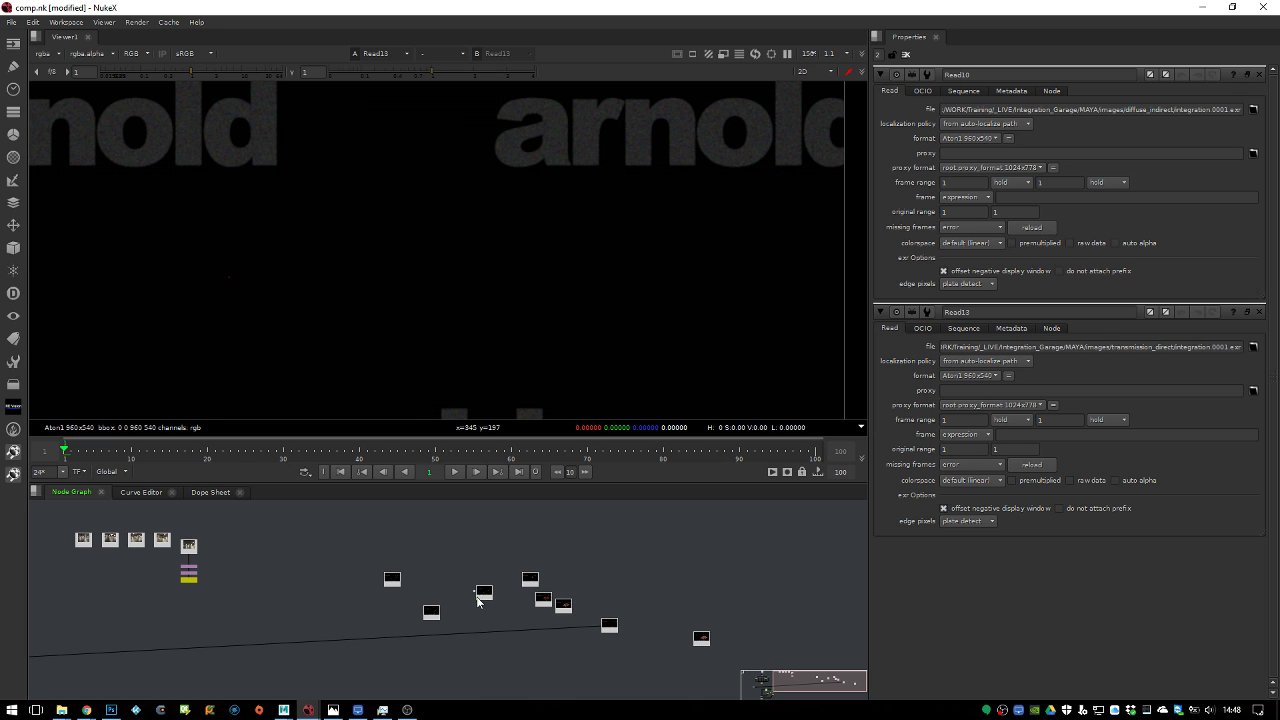
left_click(431, 611)
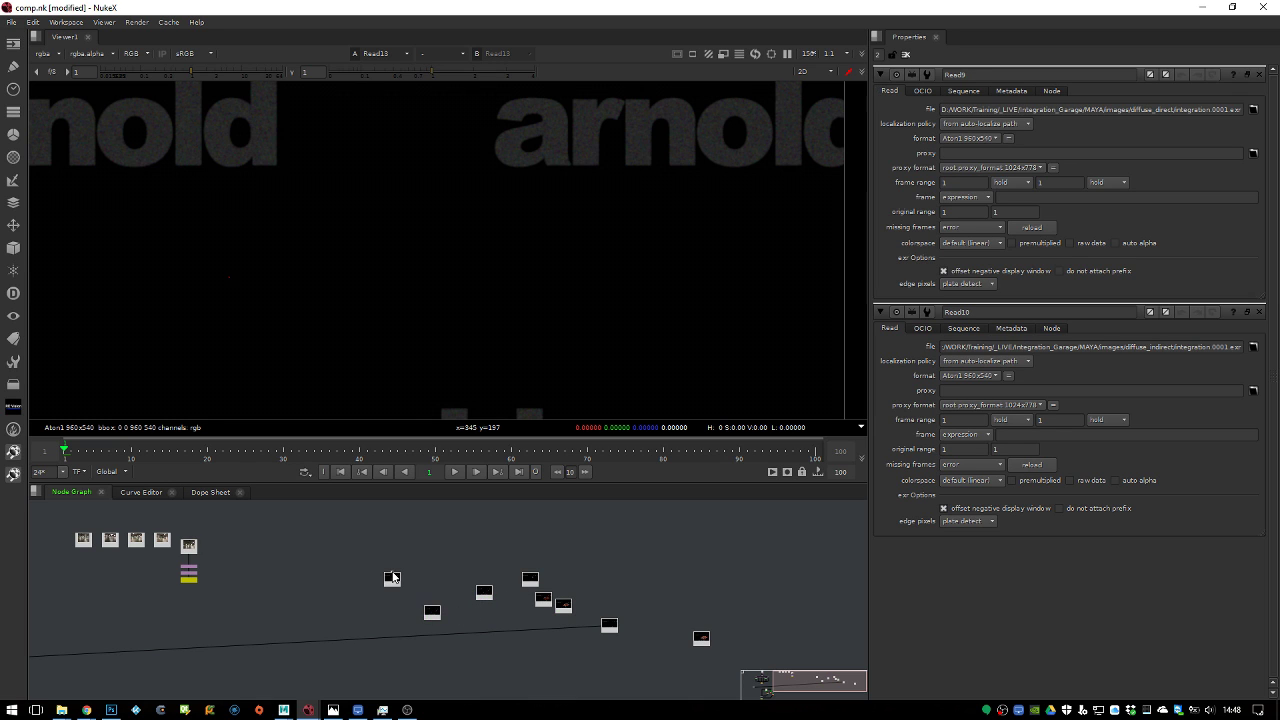
left_click(391, 580)
left_click_drag(386, 580, 380, 575)
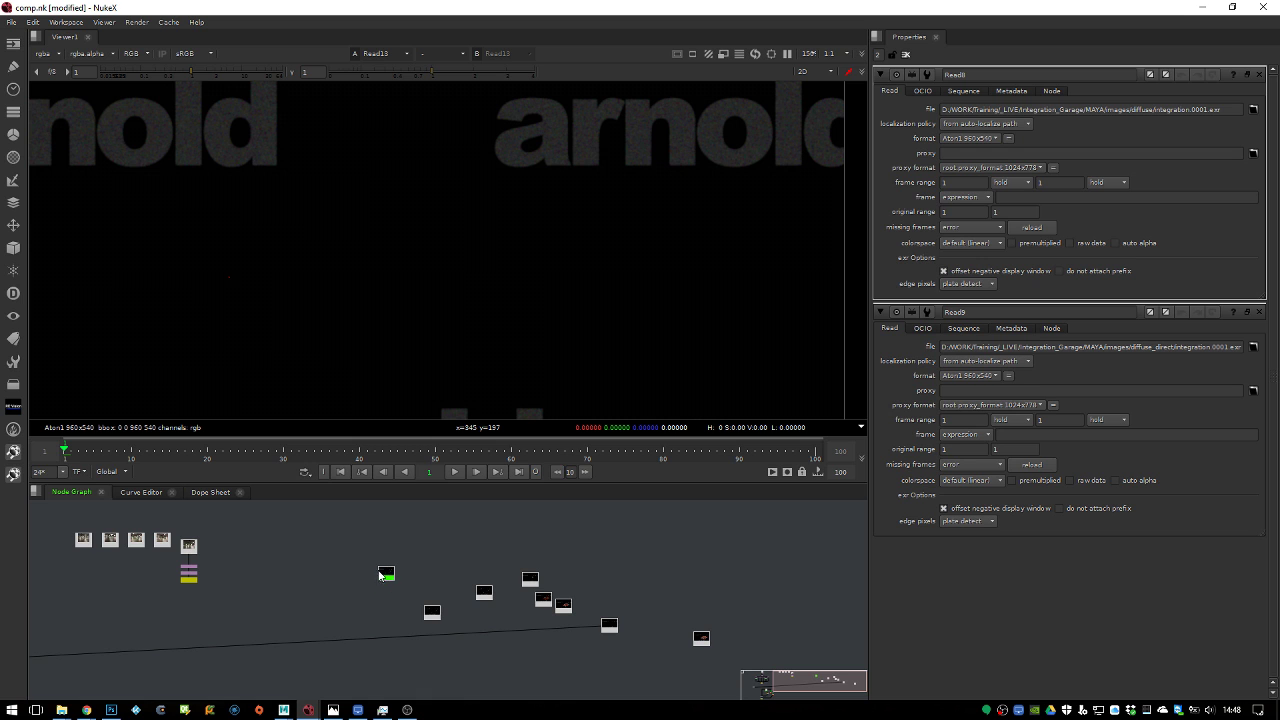
left_click_drag(433, 611, 447, 593)
Merge the six direct and indirect pass Read nodes with one Merge node and place it below them
left_click_drag(414, 553, 630, 664)
key("Tab")
type("mer")
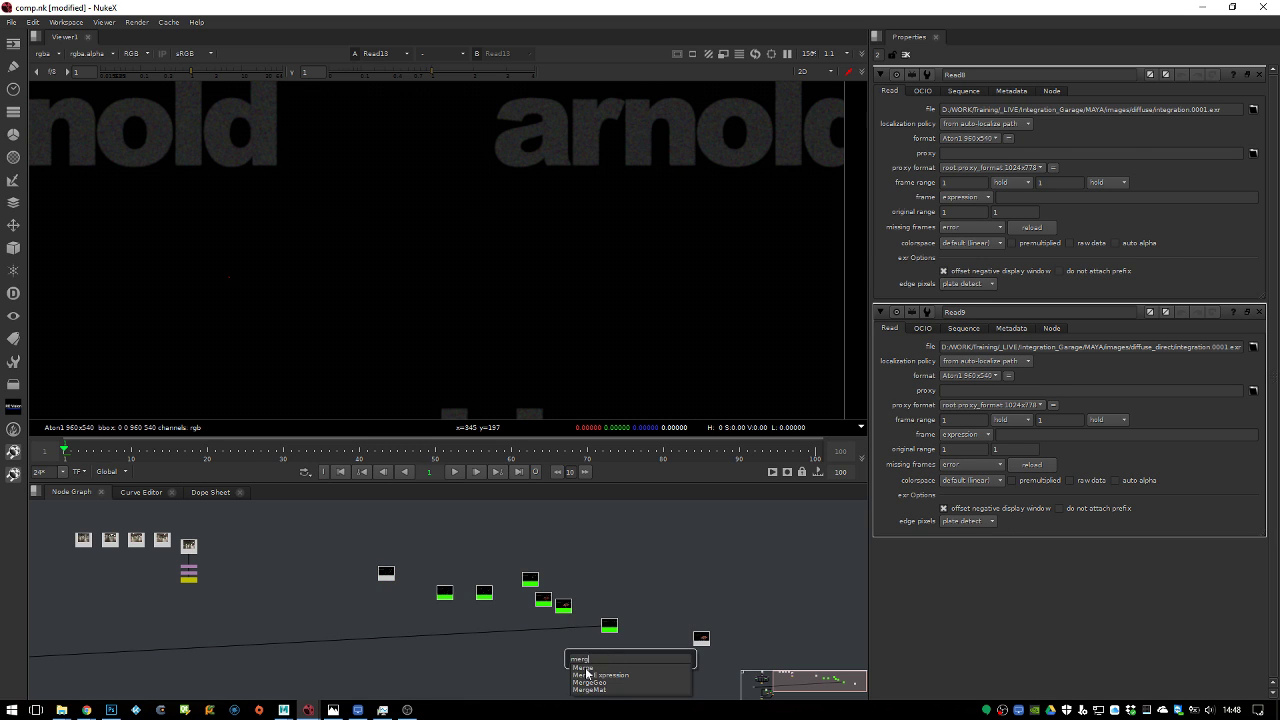
type("g")
key("Return")
left_click_drag(615, 647, 589, 666)
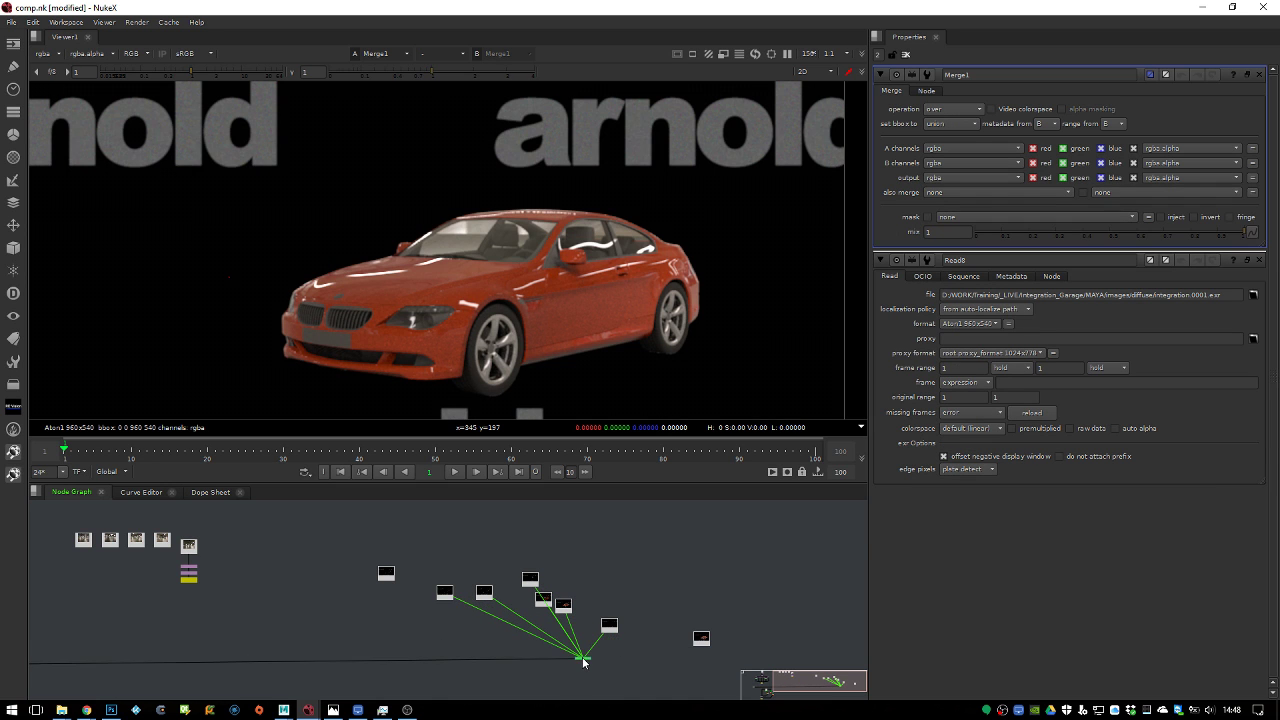
Compare the beauty pass with the merged passes in the viewer, zoomed in on the car
left_click(700, 640)
key("1")
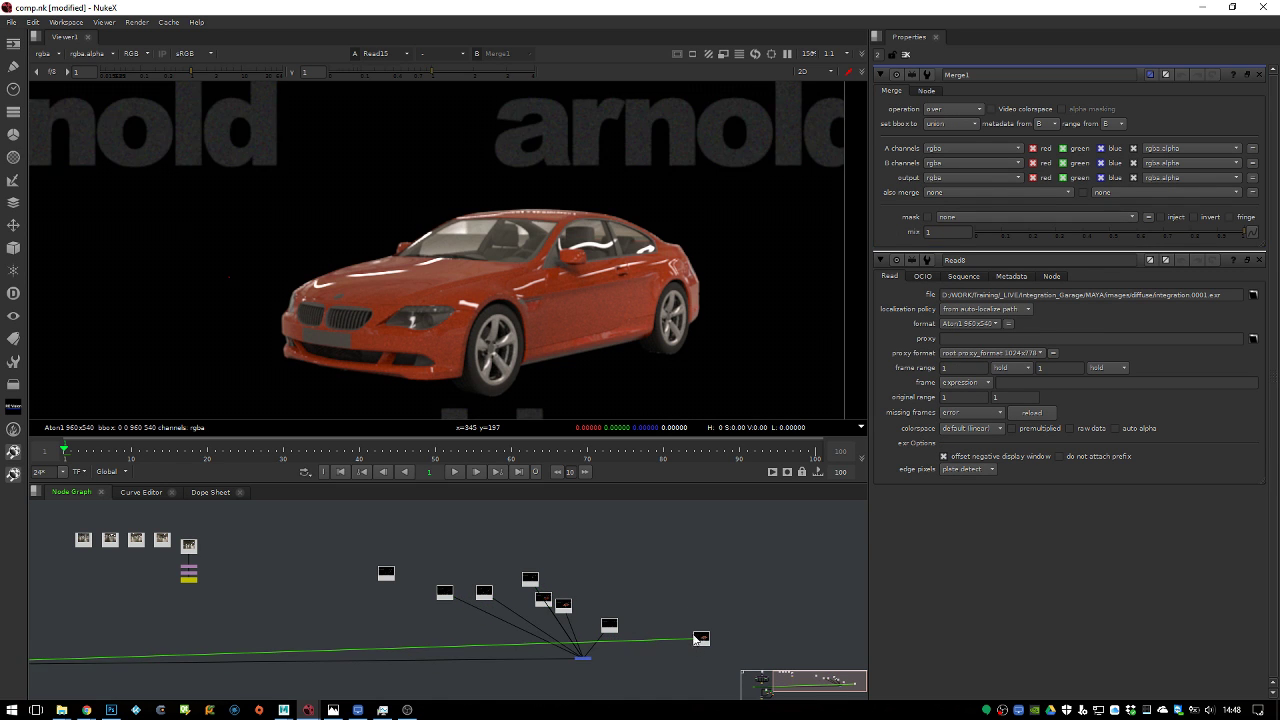
scroll(616, 318, "up", 5)
key("2")
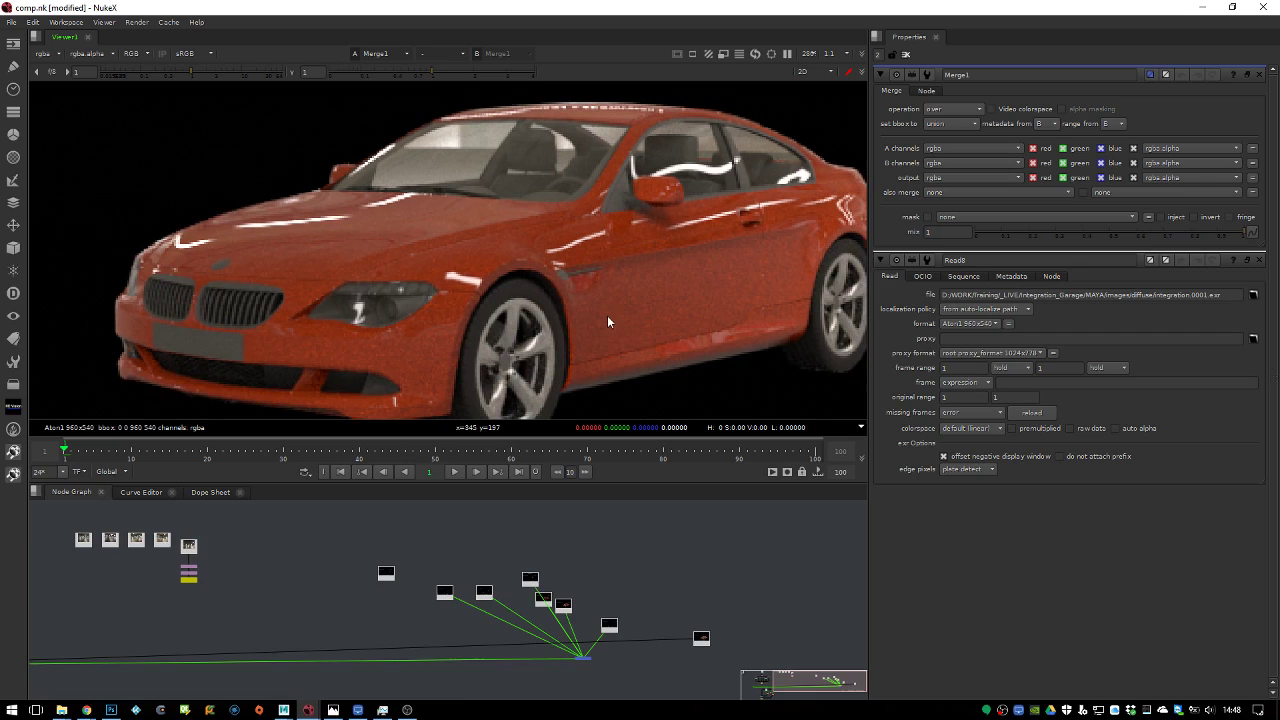
Delete the Merge node and auto-arrange the six direct and indirect pass Read nodes into a row
middle_click_drag(603, 615, 615, 555)
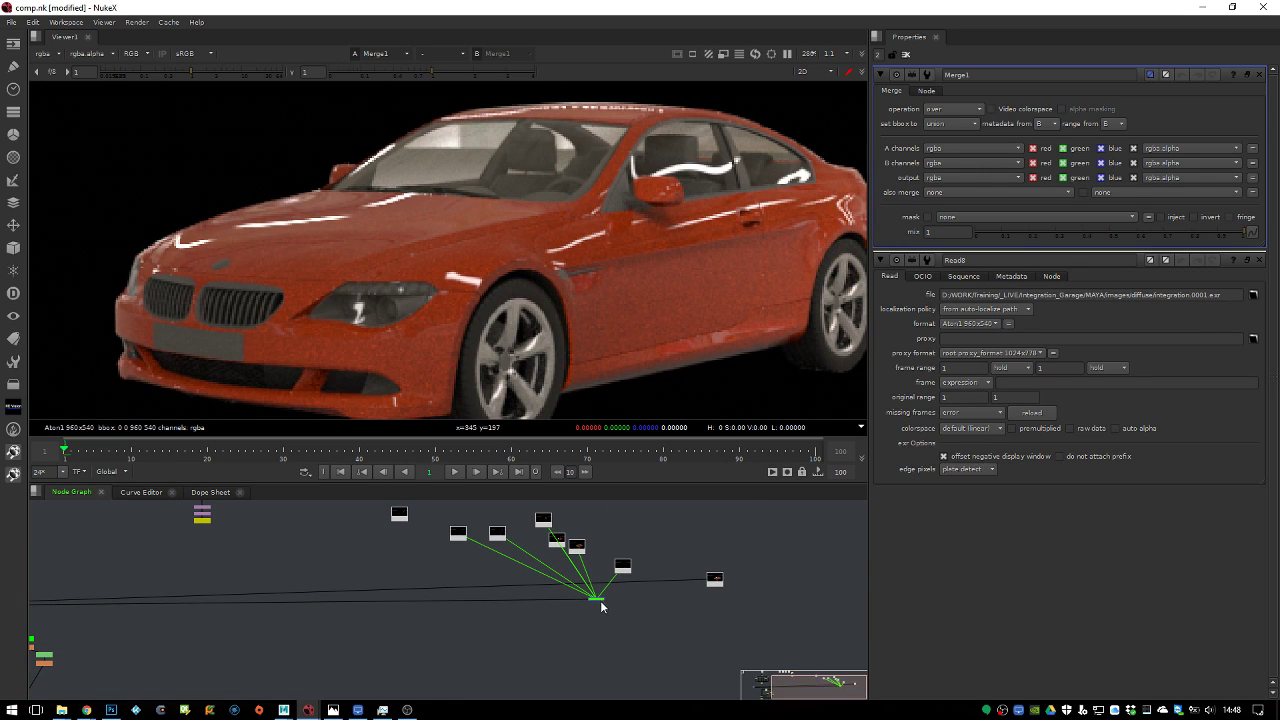
key("Delete")
left_click_drag(434, 503, 644, 594)
key("l")
key("space")
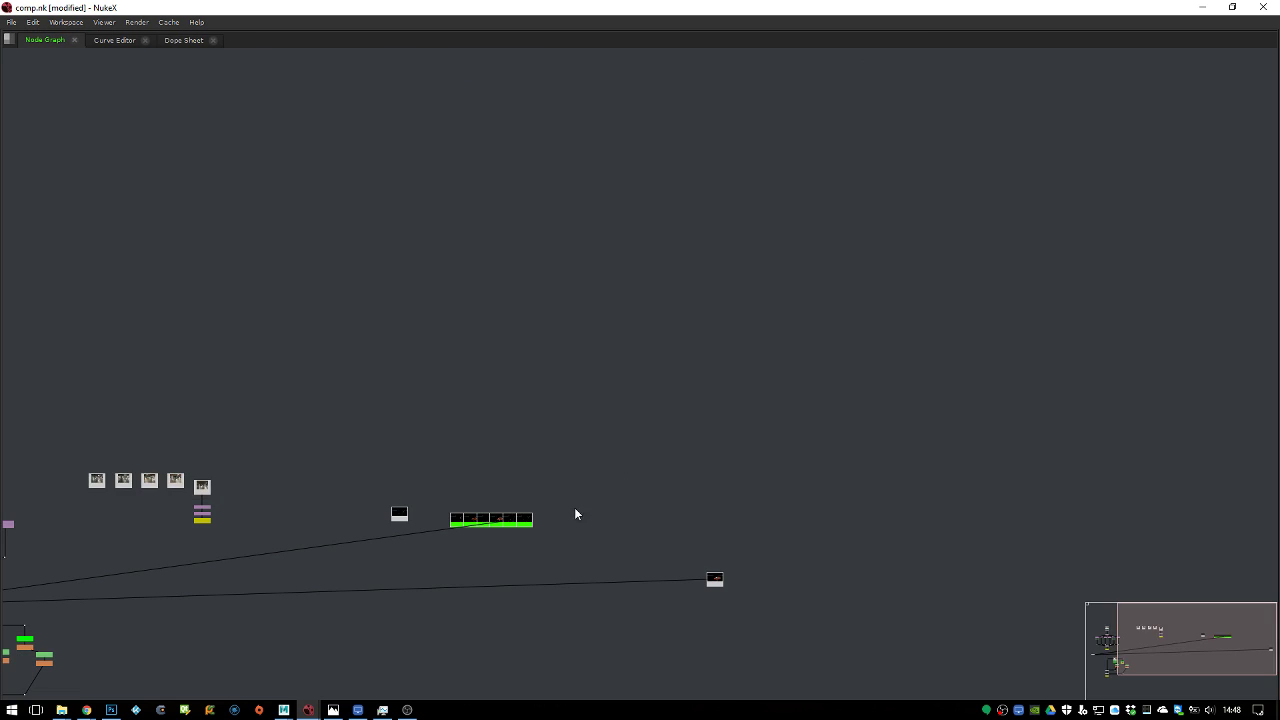
key("f")
scroll(744, 459, "up", 2)
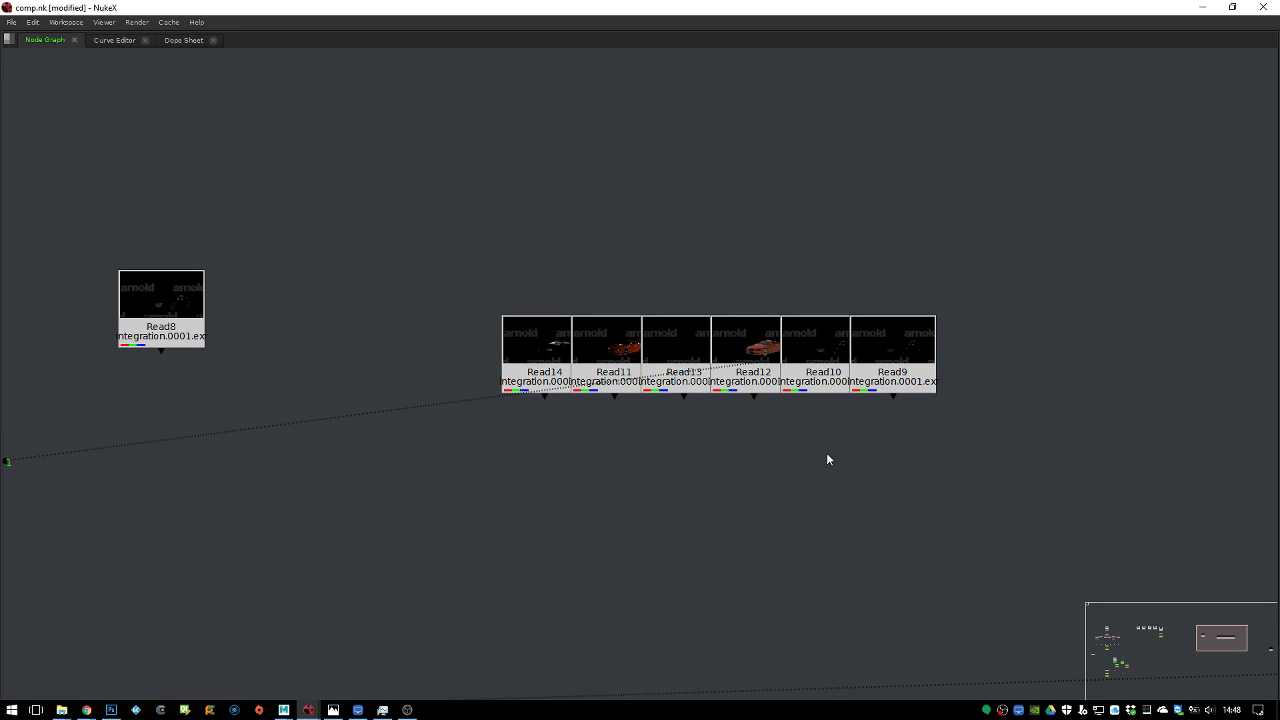
Move the combined diffuse Read node aside and spread the six pass Read nodes apart horizontally
left_click_drag(160, 300, 214, 161)
left_click(434, 437)
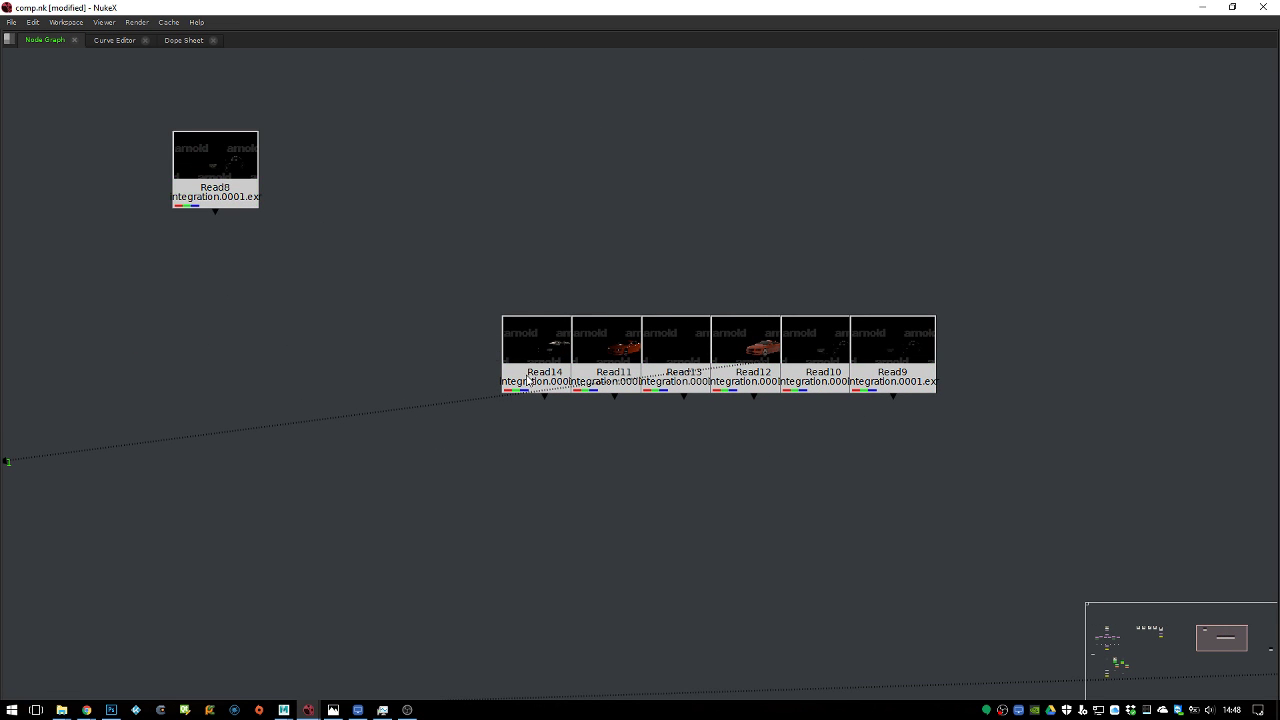
left_click_drag(520, 350, 301, 340)
left_click_drag(589, 360, 509, 349)
left_click_drag(661, 354, 696, 343)
left_click_drag(893, 355, 1128, 352)
left_click_drag(823, 352, 1008, 350)
left_click_drag(788, 352, 912, 350)
left_click_drag(1008, 350, 1033, 350)
left_click_drag(1125, 350, 1171, 352)
Add a Merge node below Read11 with Read14 as A and Read11 as B, bending the A connection with a dot
left_click(1000, 425)
scroll(899, 470, "down", 2)
key("Tab")
type("merge")
key("Return")
middle_click_drag(815, 481, 697, 451)
left_click_drag(697, 451, 363, 360)
left_click_drag(420, 449, 539, 503)
left_click_drag(440, 425, 354, 492, "ctrl")
Set the Merge1 node's operation to plus
left_click(518, 492)
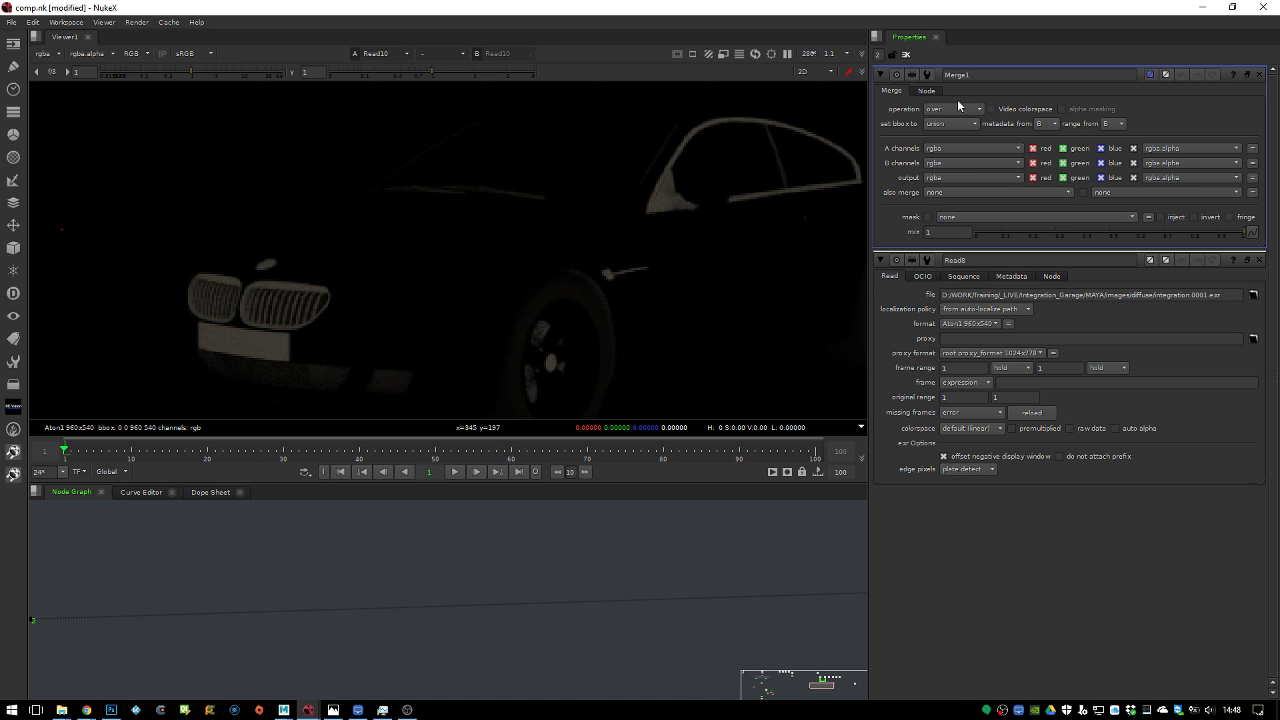
left_click(958, 105)
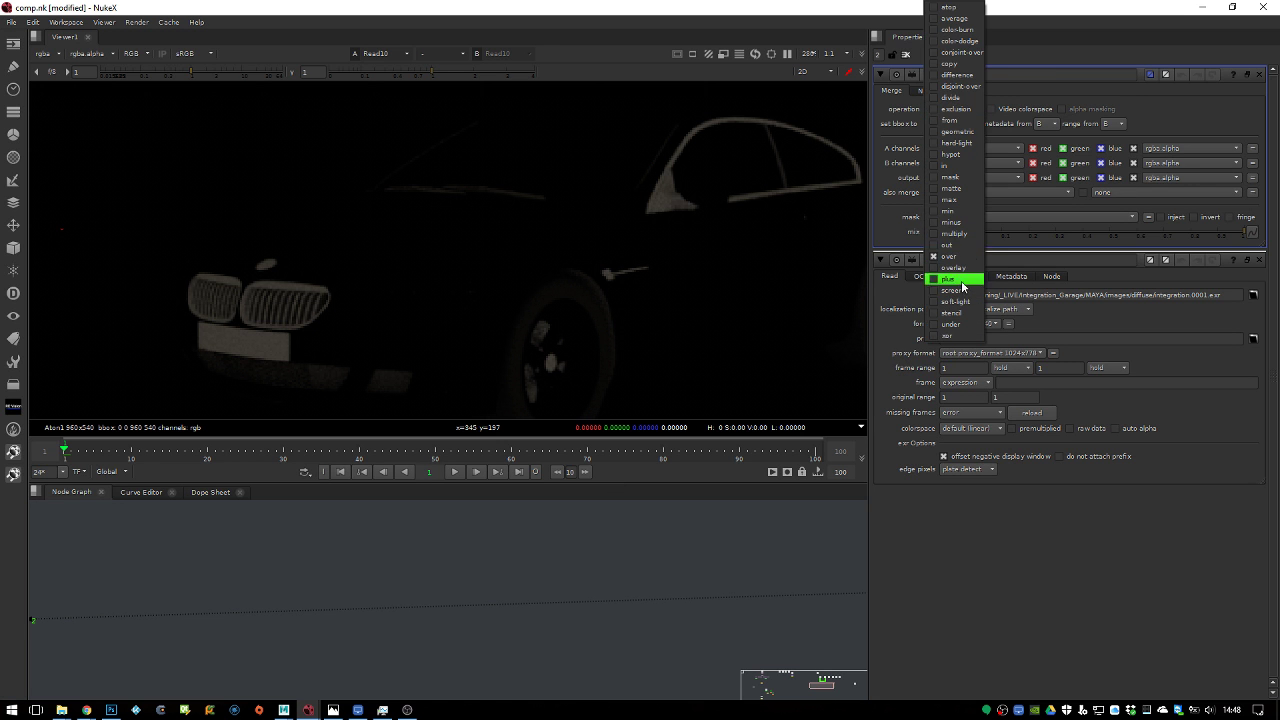
left_click(963, 283)
key("space")
Add a second plus Merge after Merge1 and connect its B input to Read13
left_click(535, 494)
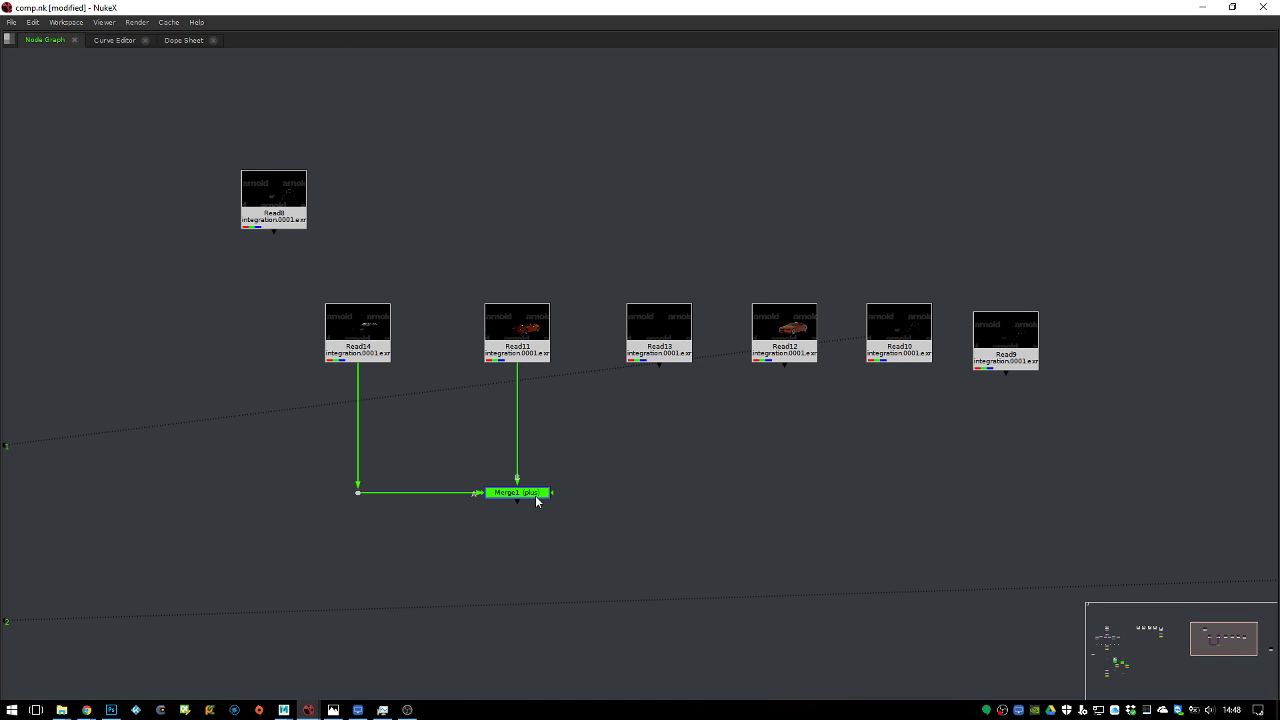
key("m")
left_click_drag(671, 572, 658, 338)
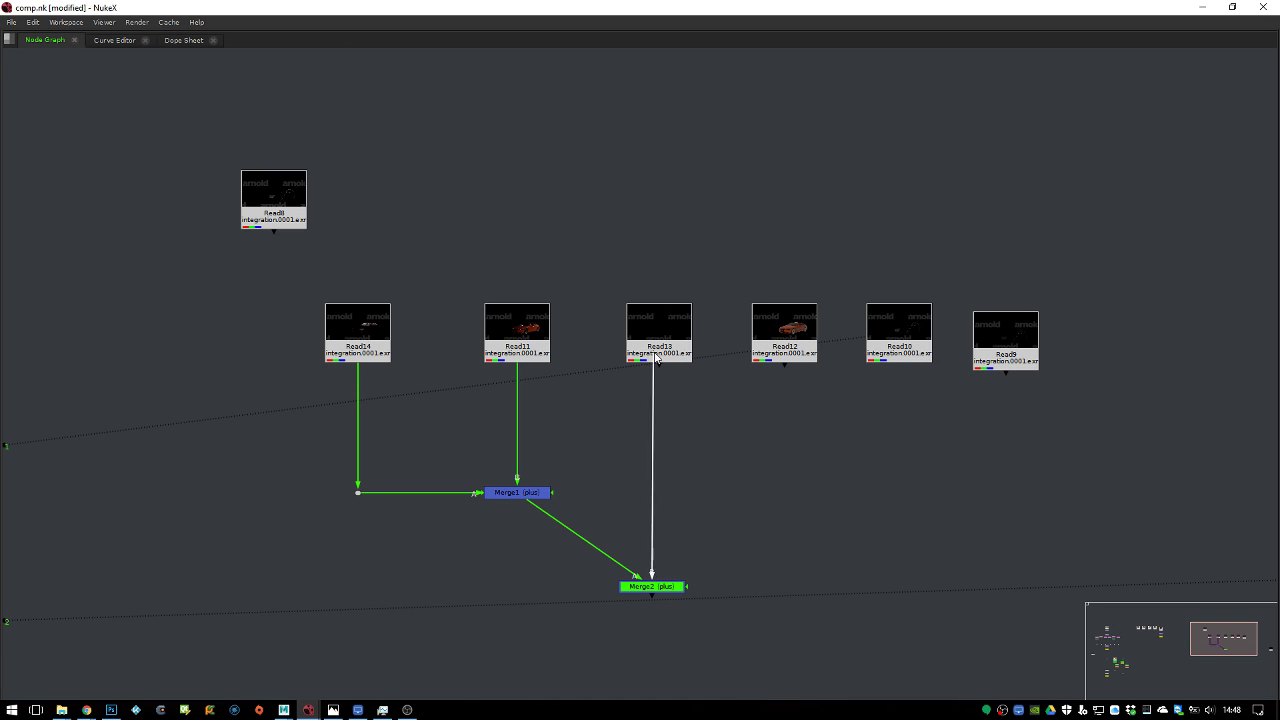
Add a third plus Merge combining Merge2 as A with Read12 as B, and route the merge connections at right angles with dots
middle_click_drag(728, 555, 703, 449)
left_click(726, 575)
key("m")
left_click(707, 534)
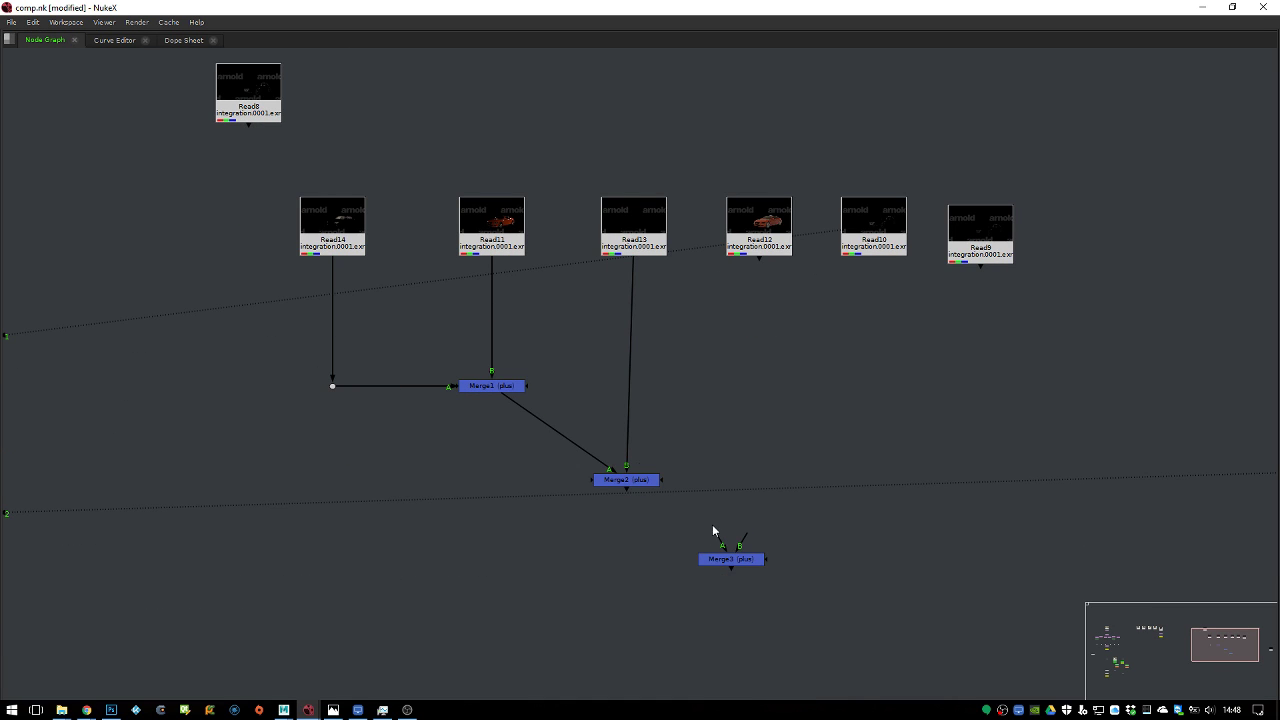
left_click_drag(746, 543, 650, 494)
left_click_drag(564, 440, 492, 492, "ctrl")
left_click_drag(735, 560, 763, 573)
left_click_drag(698, 533, 634, 571, "ctrl")
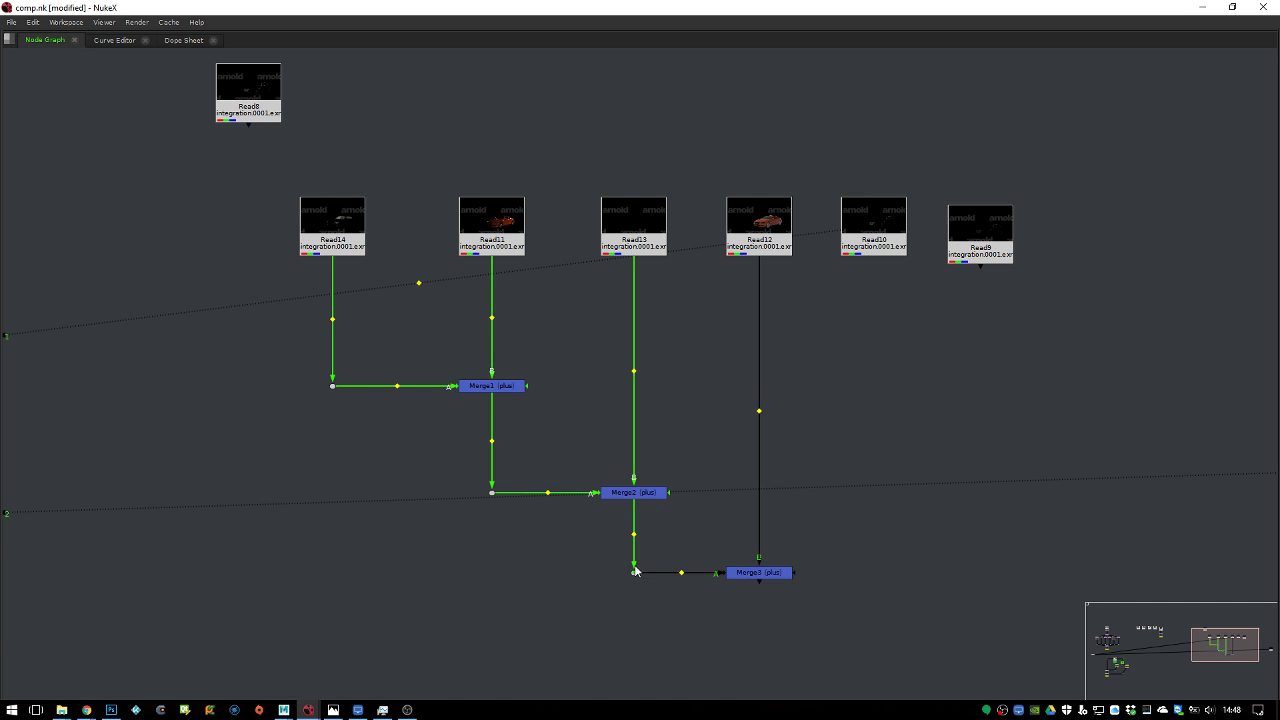
Add a fourth plus Merge with Merge3 as A and Read10 as B, bending the A connection at a right angle with a dot
left_click(764, 578)
left_click(860, 607)
key("m")
left_click_drag(862, 556, 874, 652)
middle_click_drag(885, 605, 845, 521)
left_click_drag(820, 553, 722, 490)
left_click_drag(845, 548, 846, 136)
left_click_drag(827, 580, 827, 595)
left_click_drag(768, 540, 721, 583, "ctrl")
Add a fifth plus Merge combining Merge4 as A with Read9 as B, bending the A connection with a dot
middle_click_drag(950, 631, 906, 551)
key("m")
left_click_drag(894, 520, 918, 638)
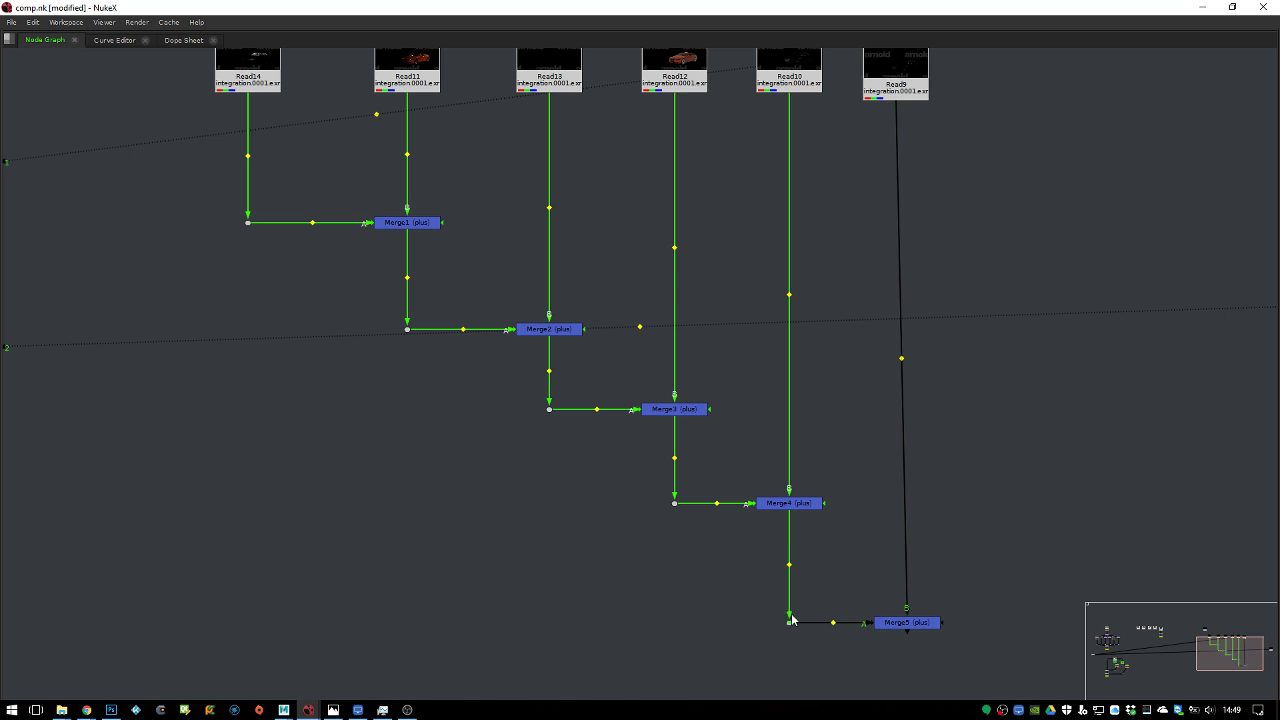
View the Merge5 output and check the rebuilt car beauty at full frame
scroll(973, 463, "down", 3)
key("1")
key("space")
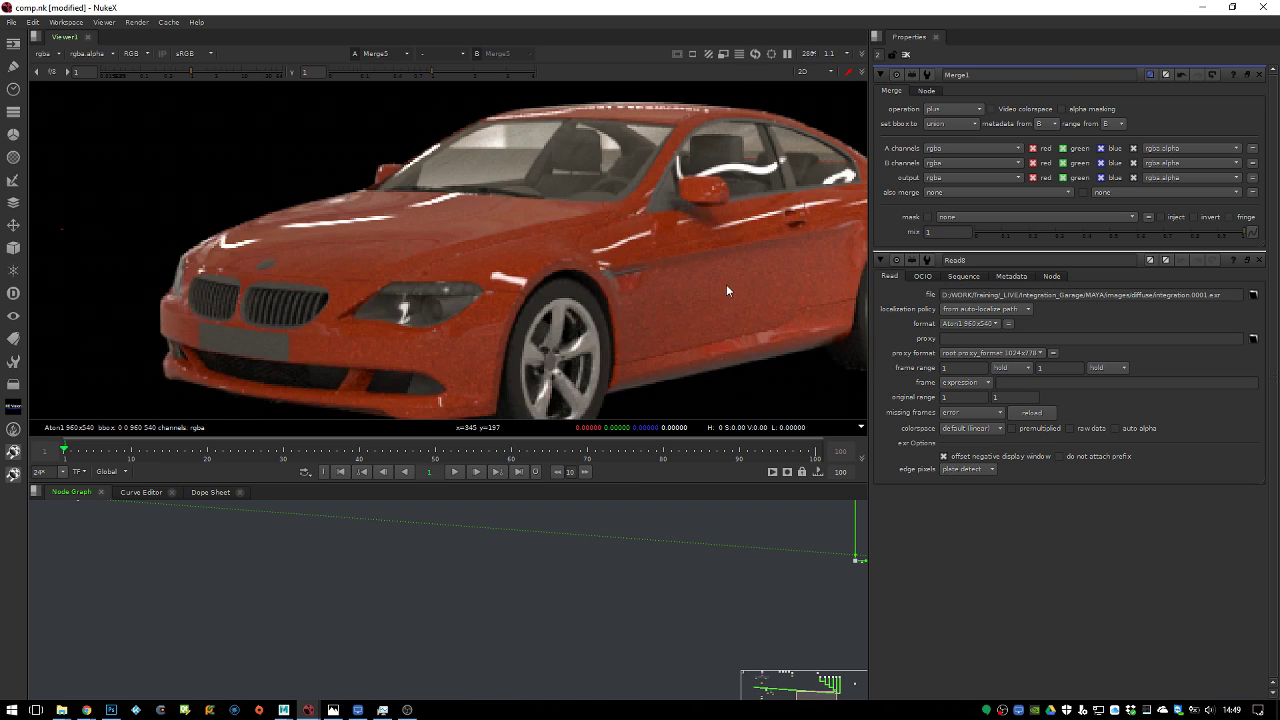
scroll(614, 260, "up", 2)
key("Tab")
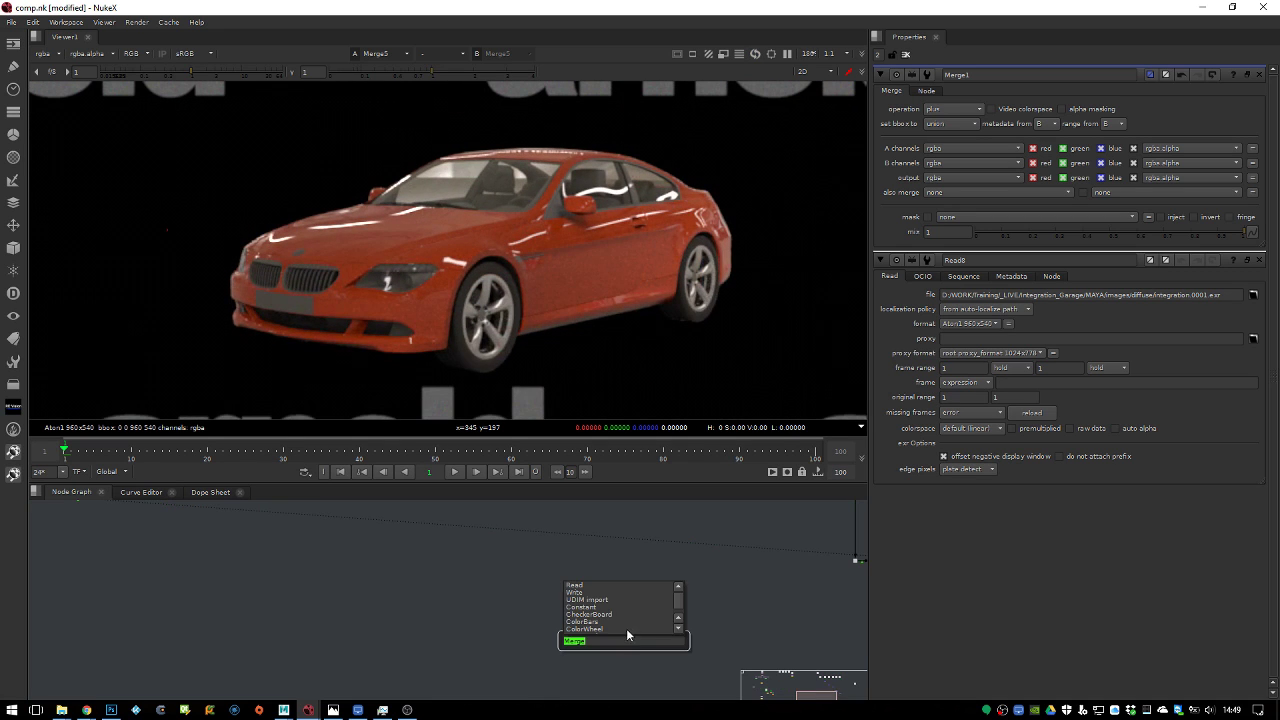
key("BackSpace")
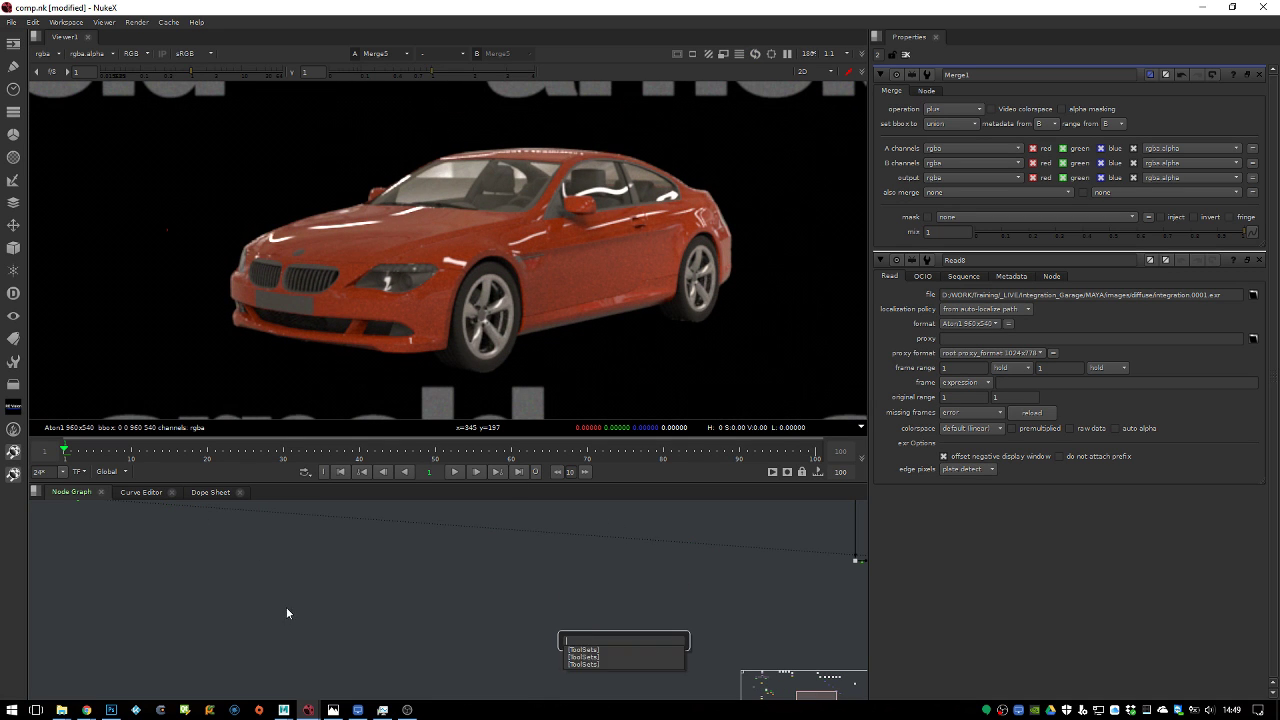
key("Escape")
Move the garage plate and its attached nodes across the graph to sit beside the merge chain
scroll(422, 581, "down", 5)
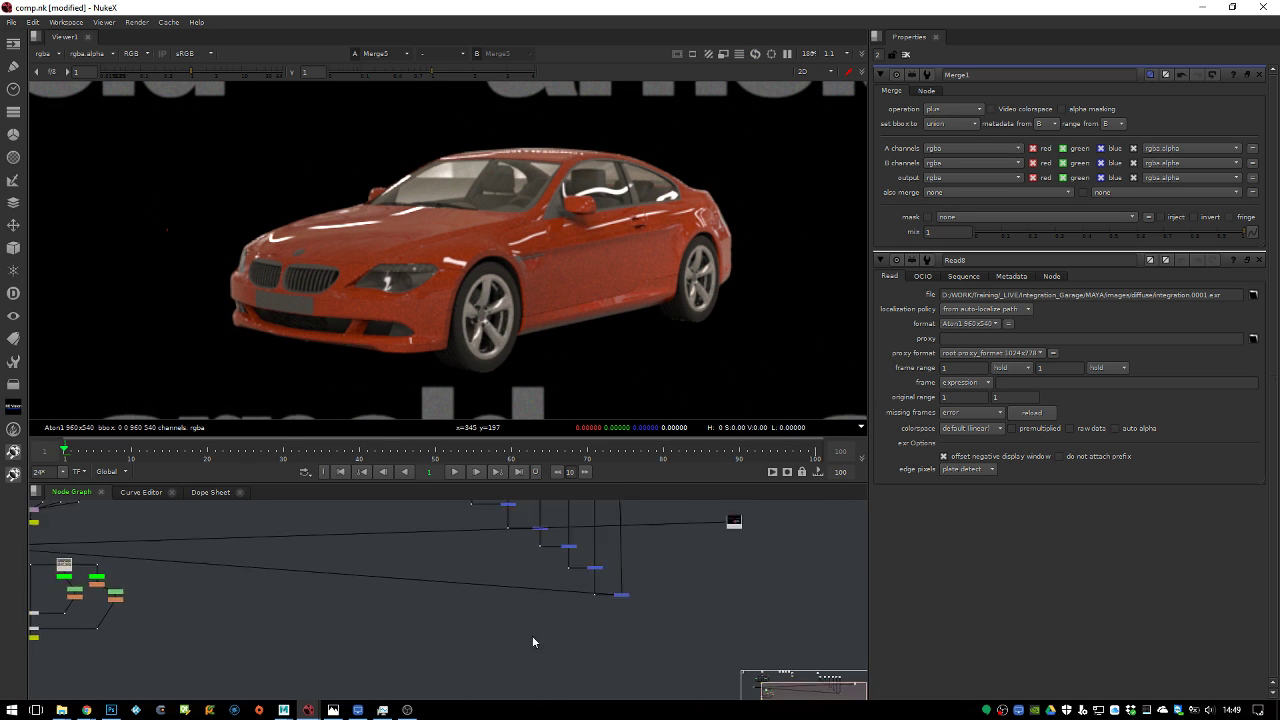
left_click_drag(331, 540, 484, 550)
middle_click_drag(484, 550, 339, 484)
left_click_drag(362, 508, 666, 521)
left_click_drag(658, 565, 238, 600)
left_click(672, 571)
View the Reformat2 output of the garage plate and open the node's settings to check its resolution
scroll(675, 575, "up", 10)
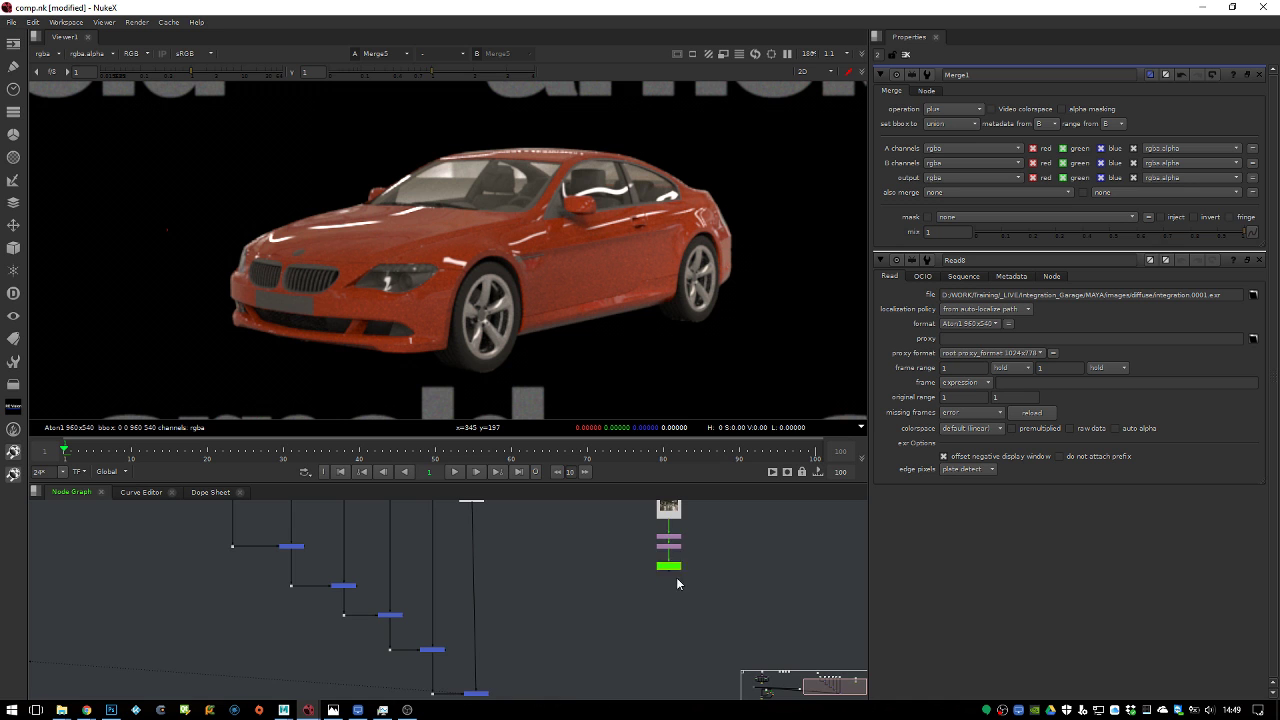
middle_click_drag(674, 539, 666, 603)
left_click(659, 570)
key("1")
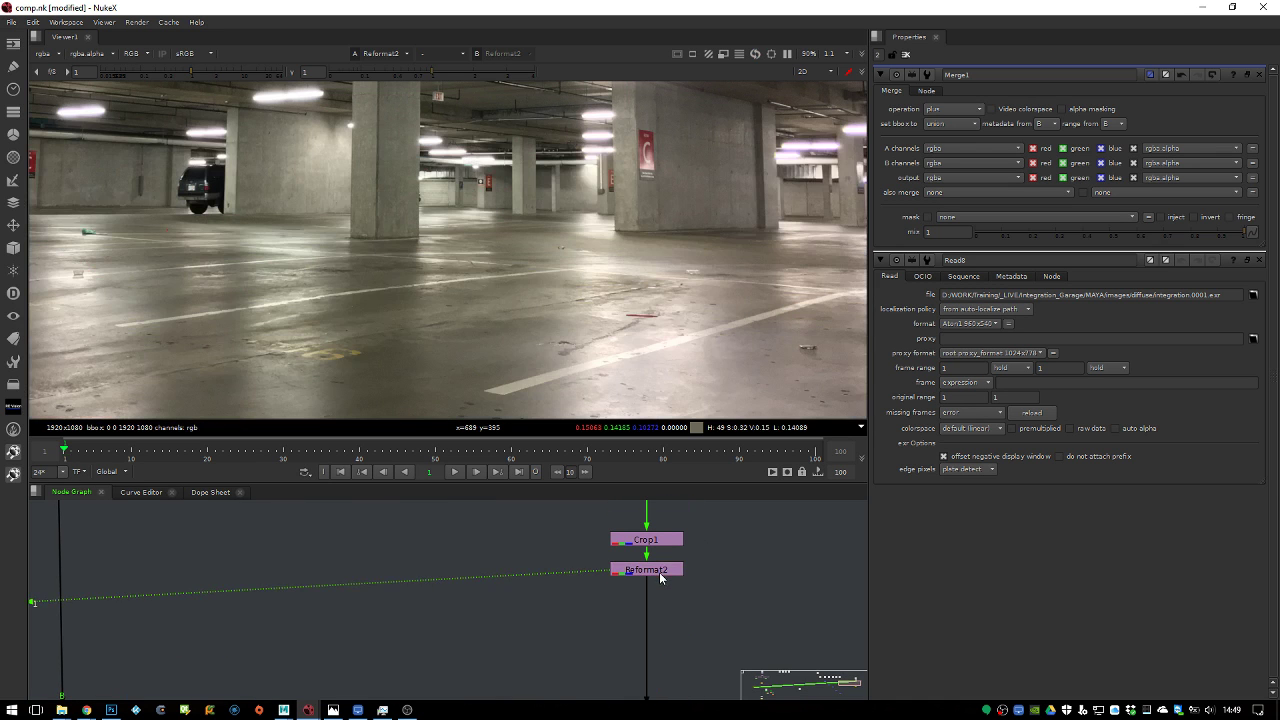
double_click(661, 570)
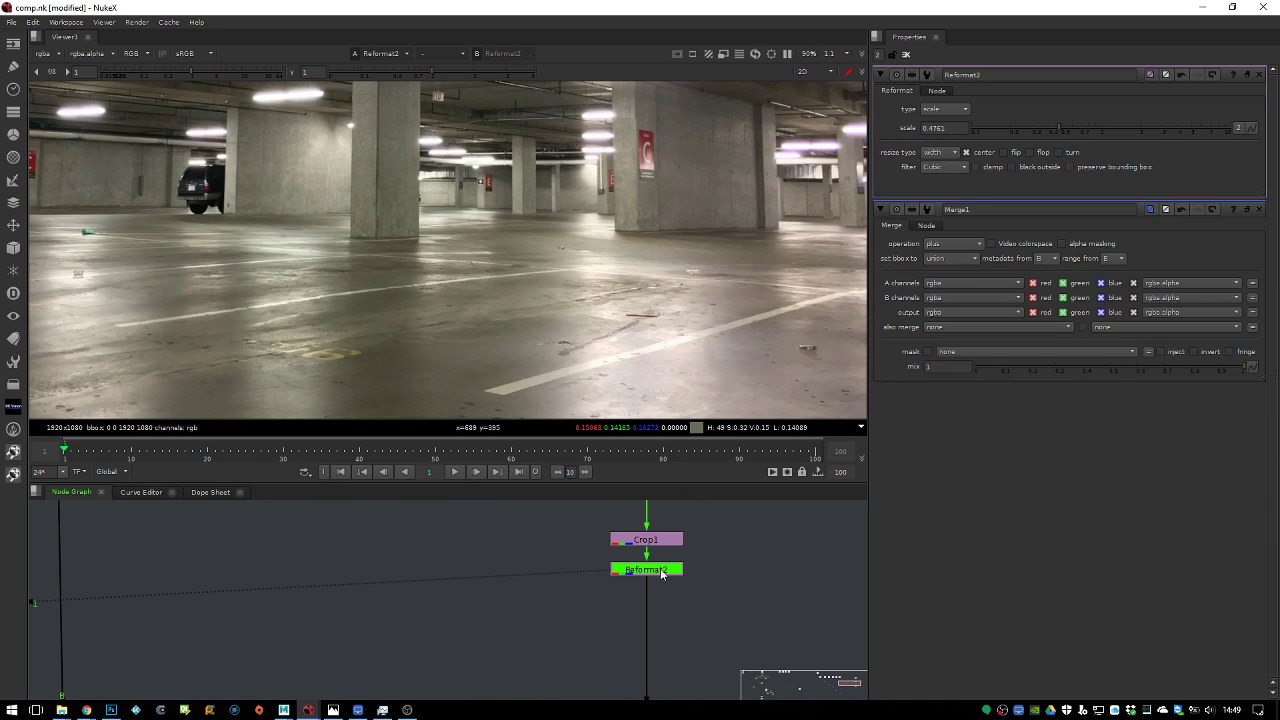
scroll(710, 347, "down", 3)
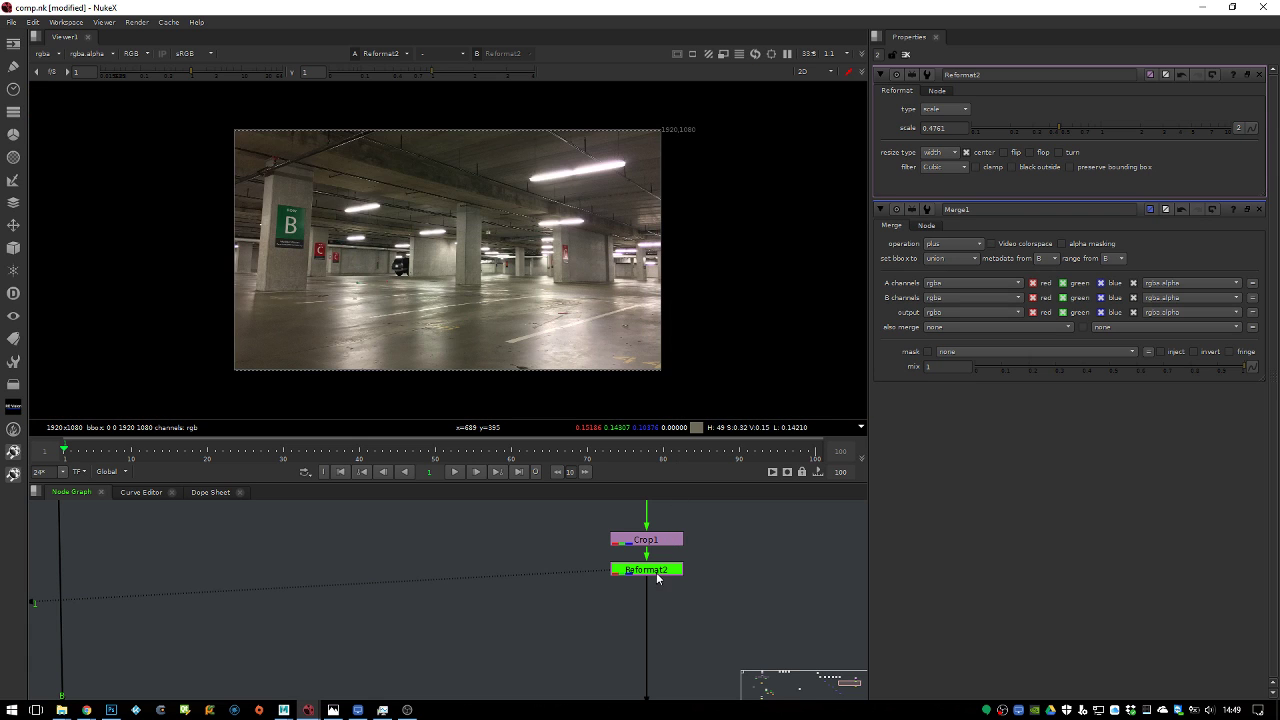
Add a Reformat node after Reformat2 with its type set to scale and the scale set to 0.5
key("Tab")
type("ref")
key("Return")
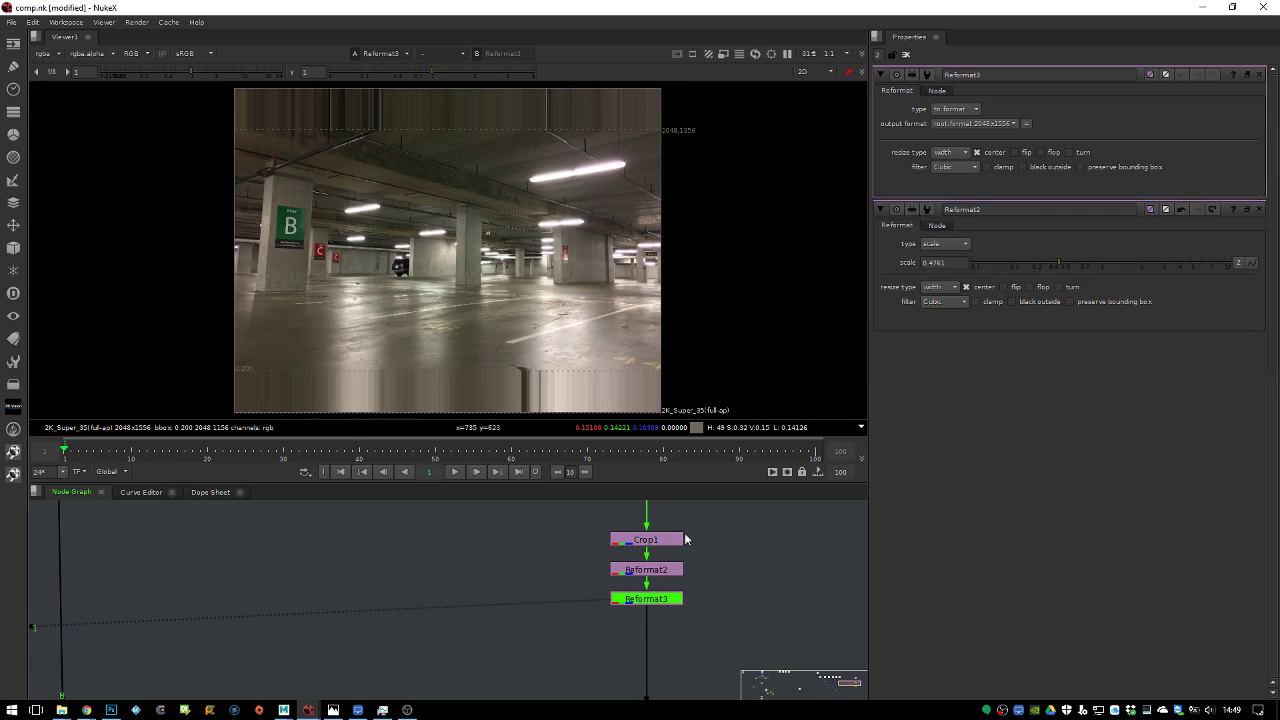
left_click(960, 110)
left_click(945, 126)
left_click(945, 128)
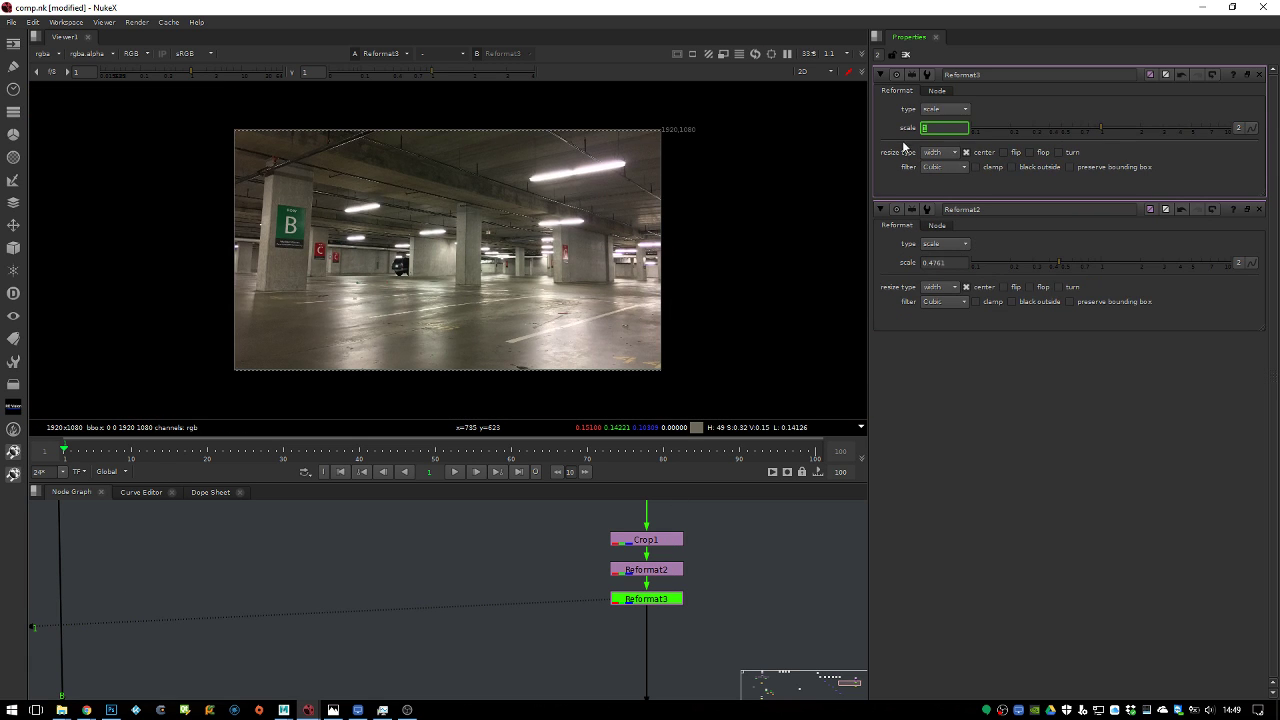
type(".5")
key("Return")
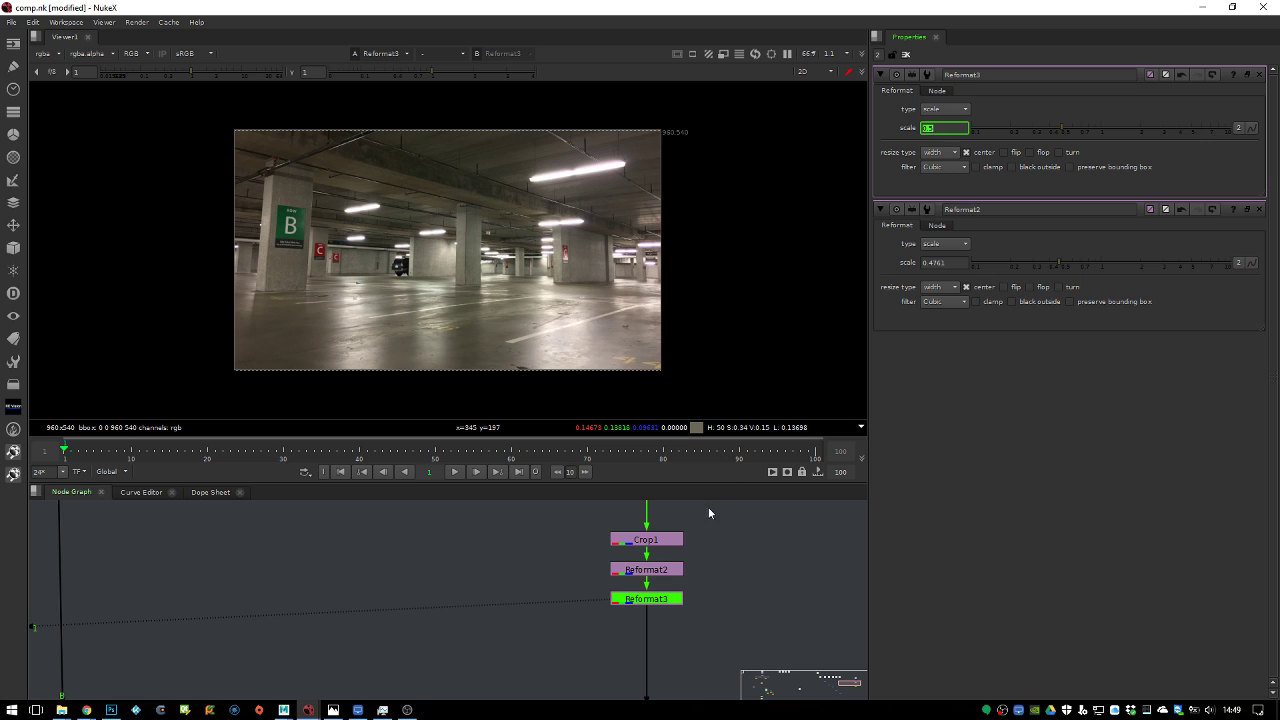
Move the garage plate with its Crop and Reformat nodes closer to the end of the merge chain
scroll(657, 557, "down", 5)
left_click_drag(720, 523, 636, 632)
scroll(672, 602, "down", 2)
left_click_drag(715, 527, 645, 630)
left_click_drag(655, 572, 533, 637)
middle_click_drag(548, 668, 645, 572)
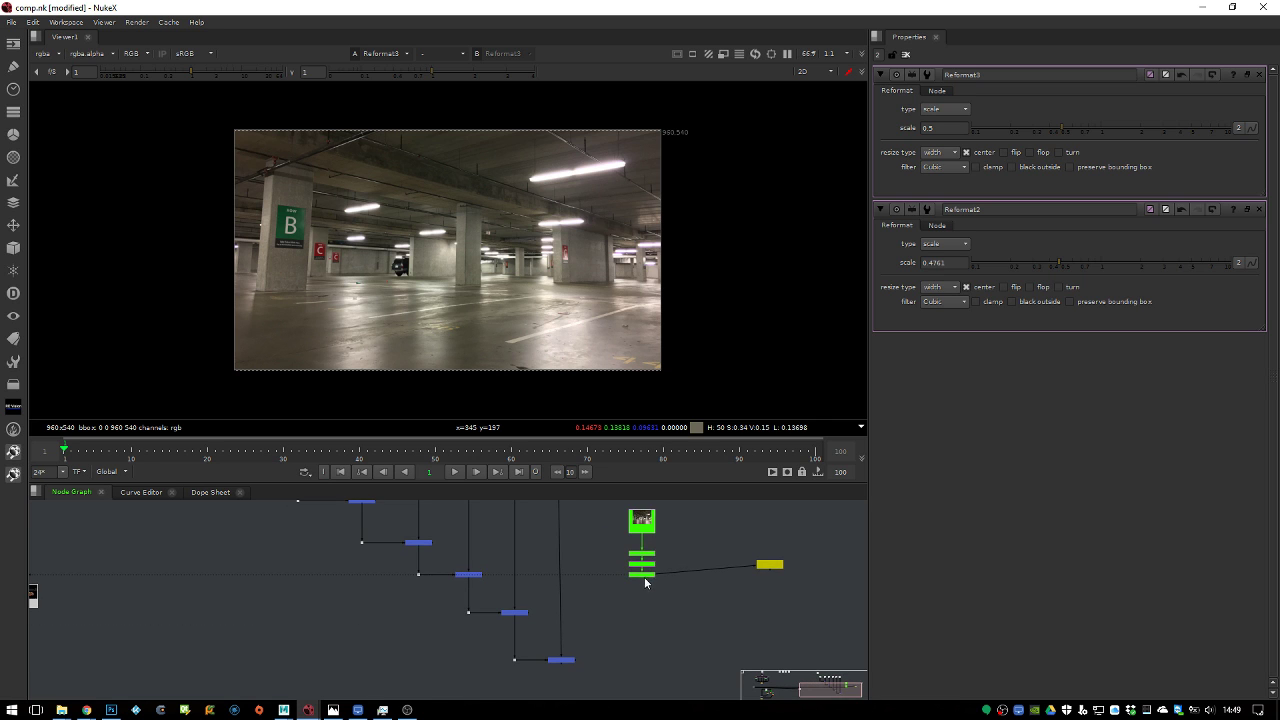
Add an over Merge with Merge5 as A and Reformat3 as B, and place it beneath the plate branch
middle_click_drag(622, 656, 571, 632)
left_click(646, 595)
key("m")
scroll(590, 625, "up", 2)
left_click_drag(565, 620, 490, 597)
left_click_drag(654, 503, 654, 503)
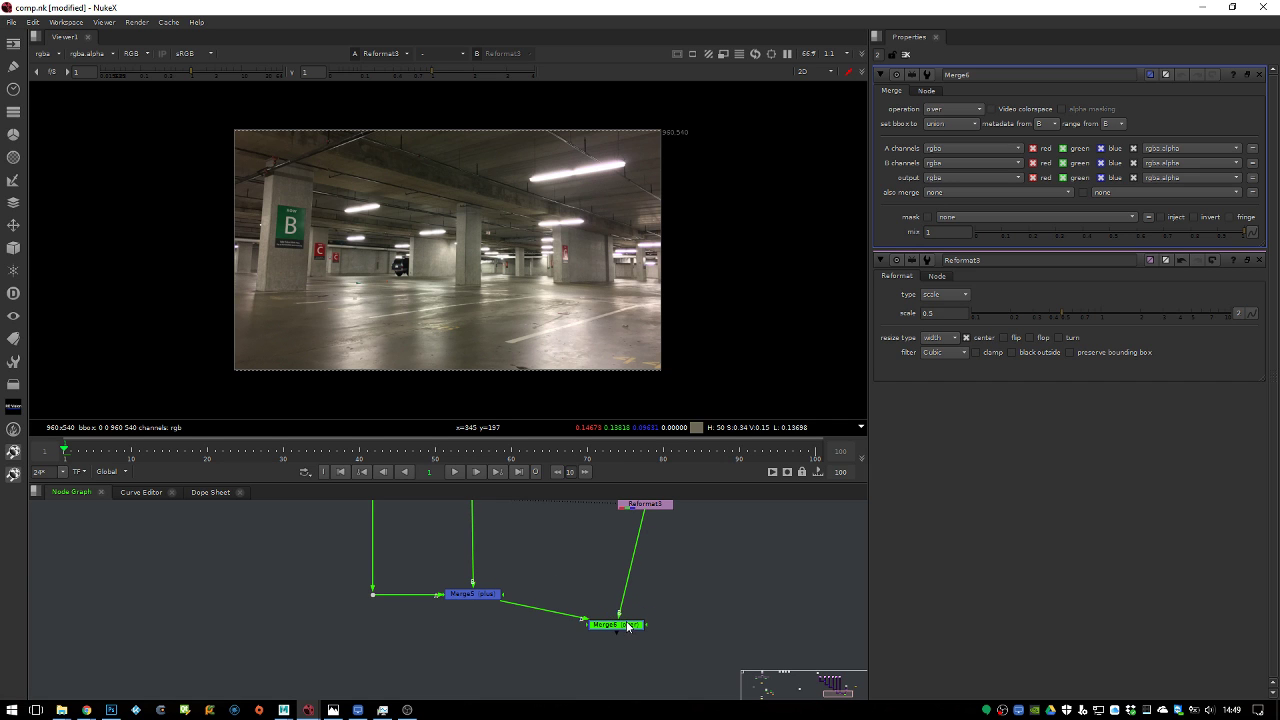
key("1")
left_click_drag(628, 625, 652, 664)
Insert a Shuffle node after Reformat3 that sets the plate's alpha to 1, and compare its output with Merge6
middle_click_drag(646, 647, 646, 680)
left_click(652, 535)
key("1")
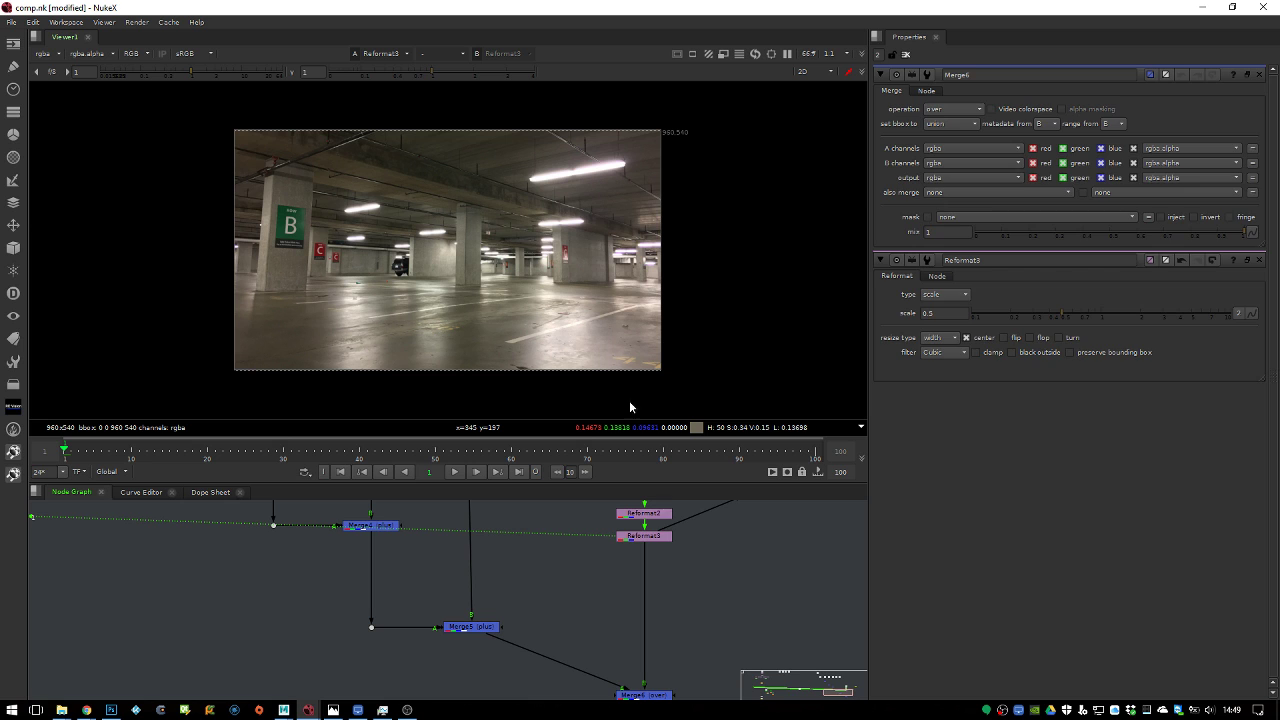
left_click(652, 537)
key("Tab")
type("shu")
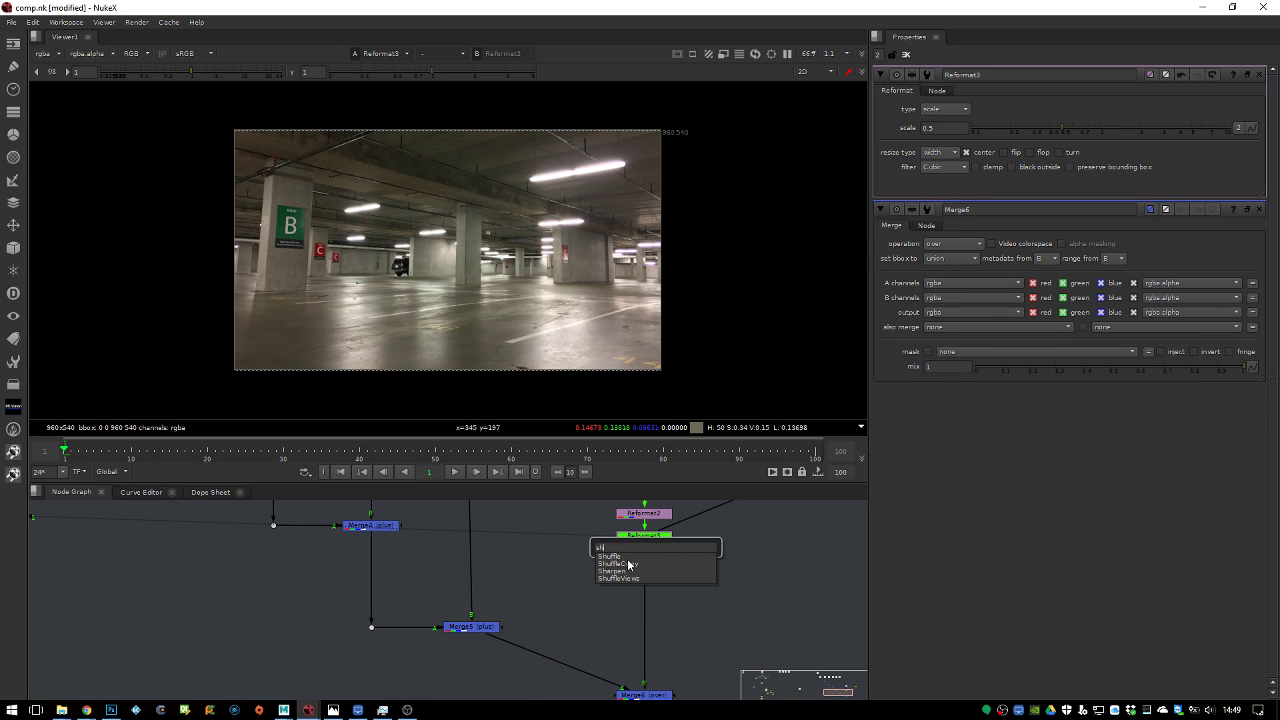
key("Return")
left_click(979, 185)
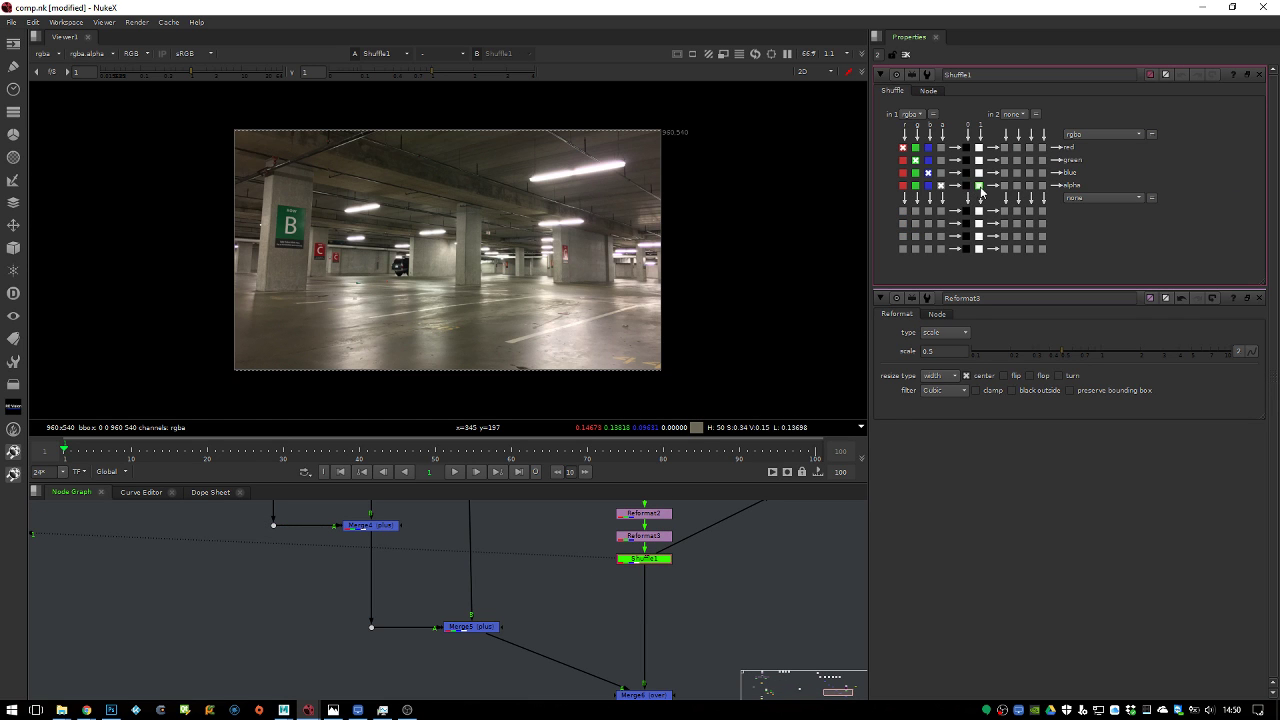
left_click(644, 694)
key("1")
left_click(645, 558)
key("1")
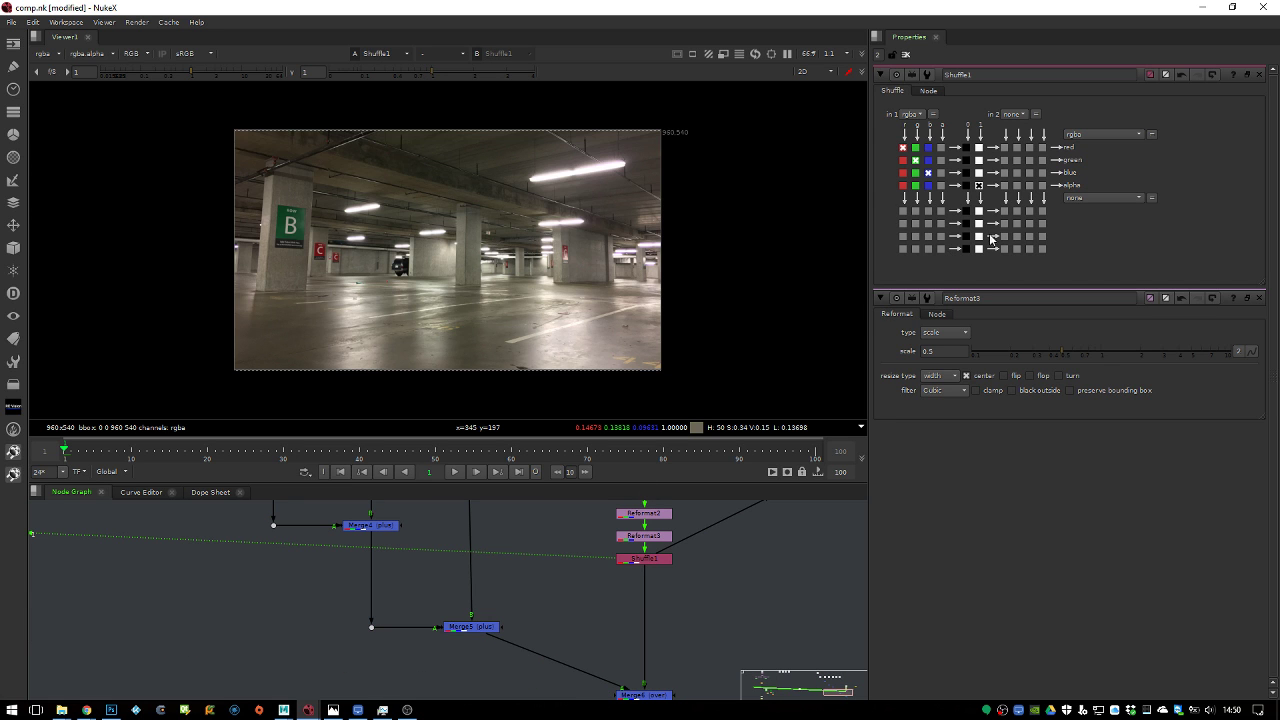
Route the connection from Merge5 to Merge6's A input at a right angle with a dot
middle_click_drag(632, 648, 634, 605)
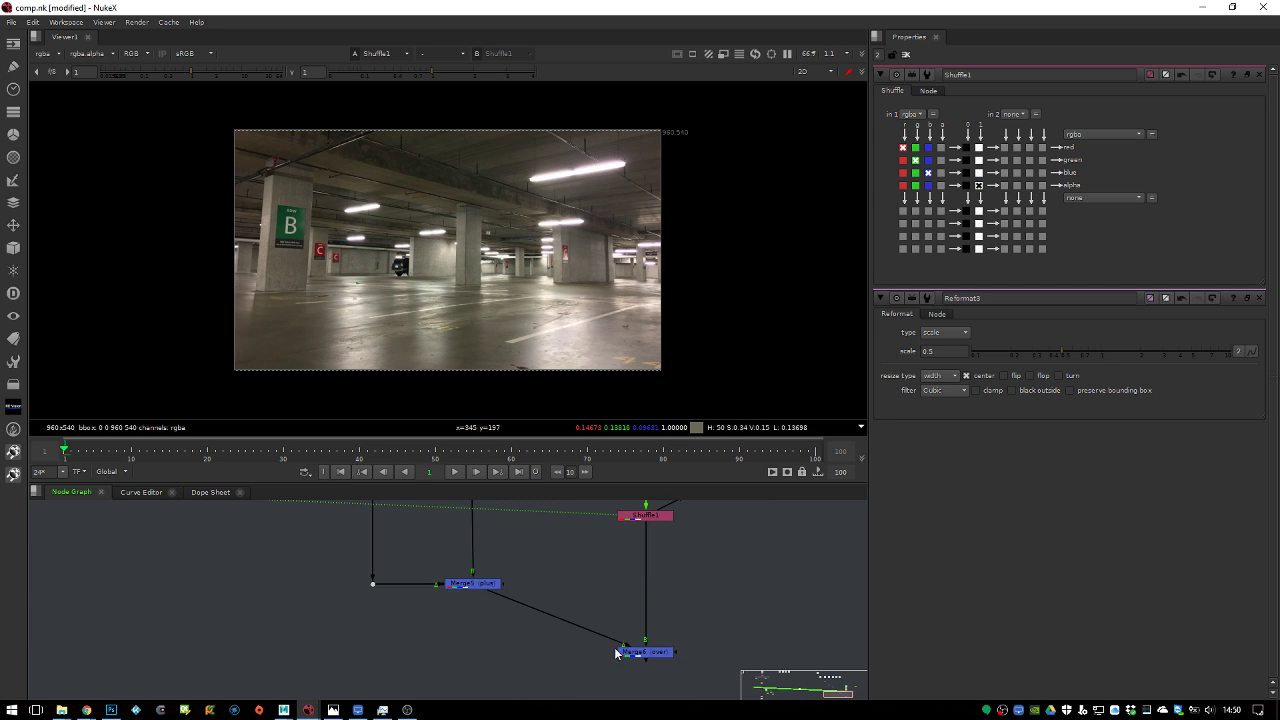
left_click_drag(556, 628, 476, 647, "ctrl")
left_click_drag(480, 585, 473, 584)
key("1")
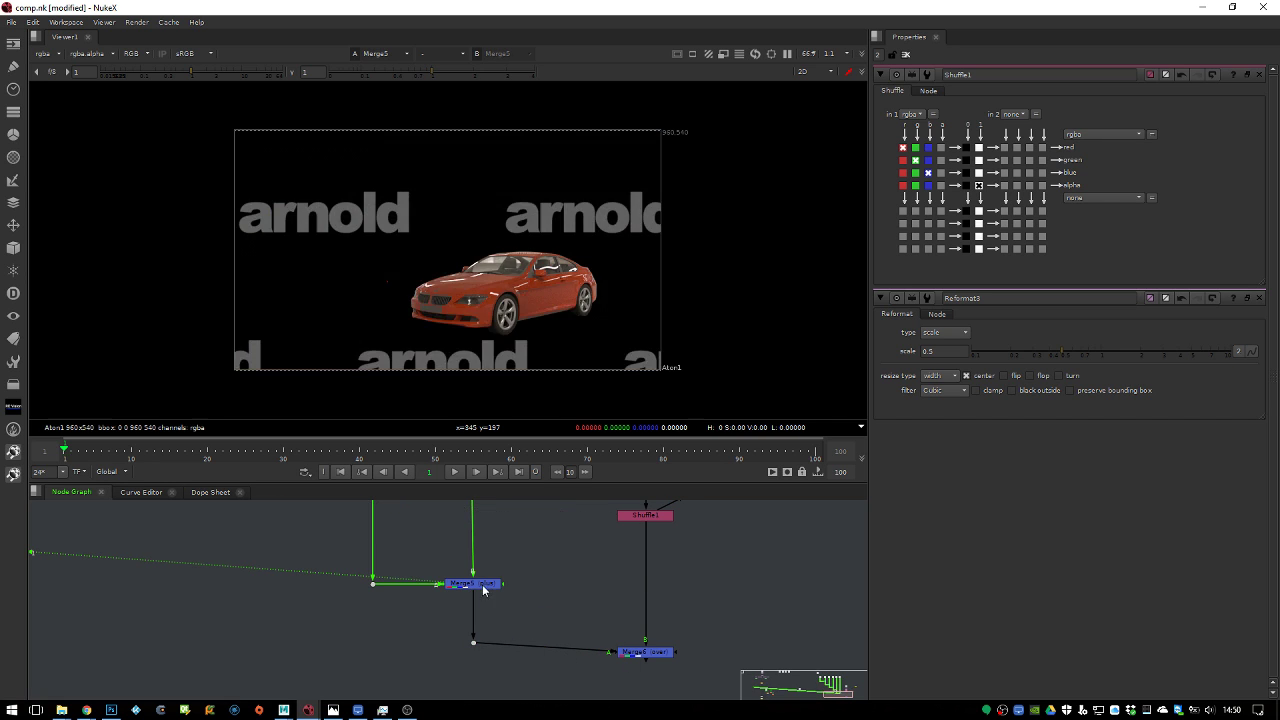
left_click(545, 628)
middle_click_drag(660, 557, 611, 608)
left_click(605, 599)
scroll(580, 600, "down", 3)
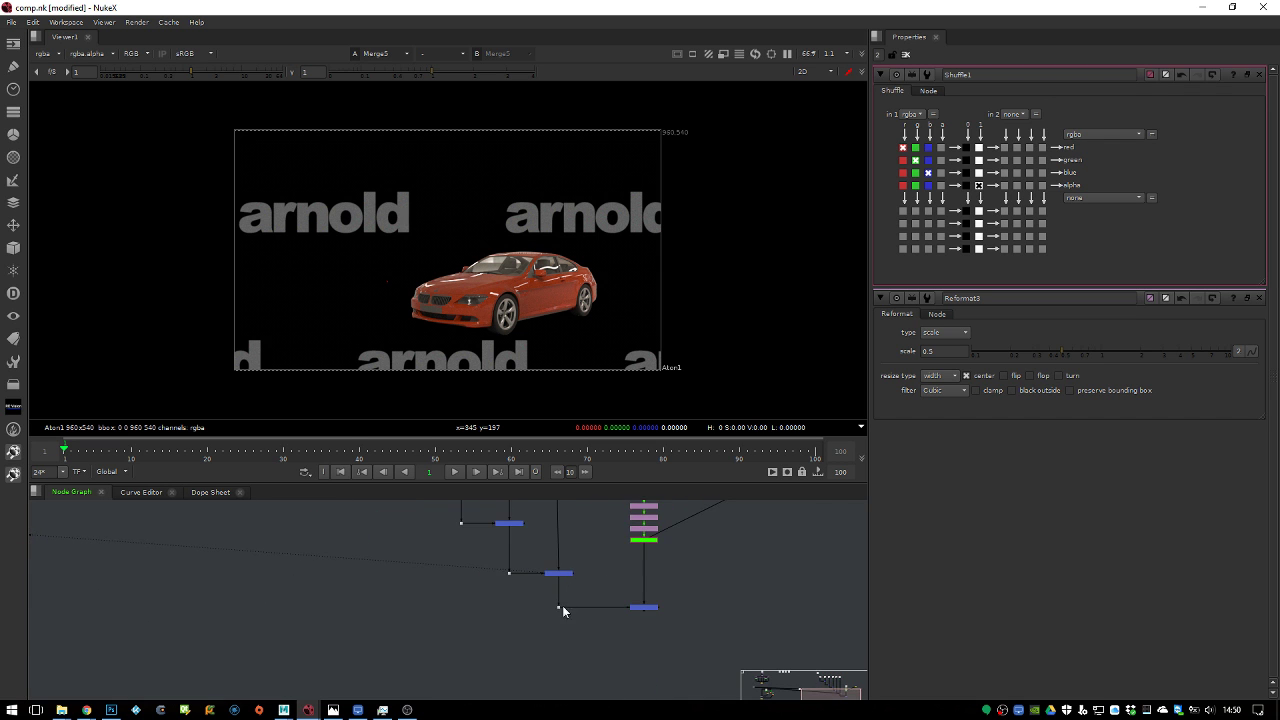
Move the Read15 car render beside the other passes and view its colour and alpha
scroll(488, 625, "down", 5)
scroll(483, 599, "up", 3)
left_click_drag(423, 505, 407, 558)
key("1")
left_click_drag(219, 681, 343, 571)
key("1")
key("a")
key("a")
scroll(409, 642, "down", 2)
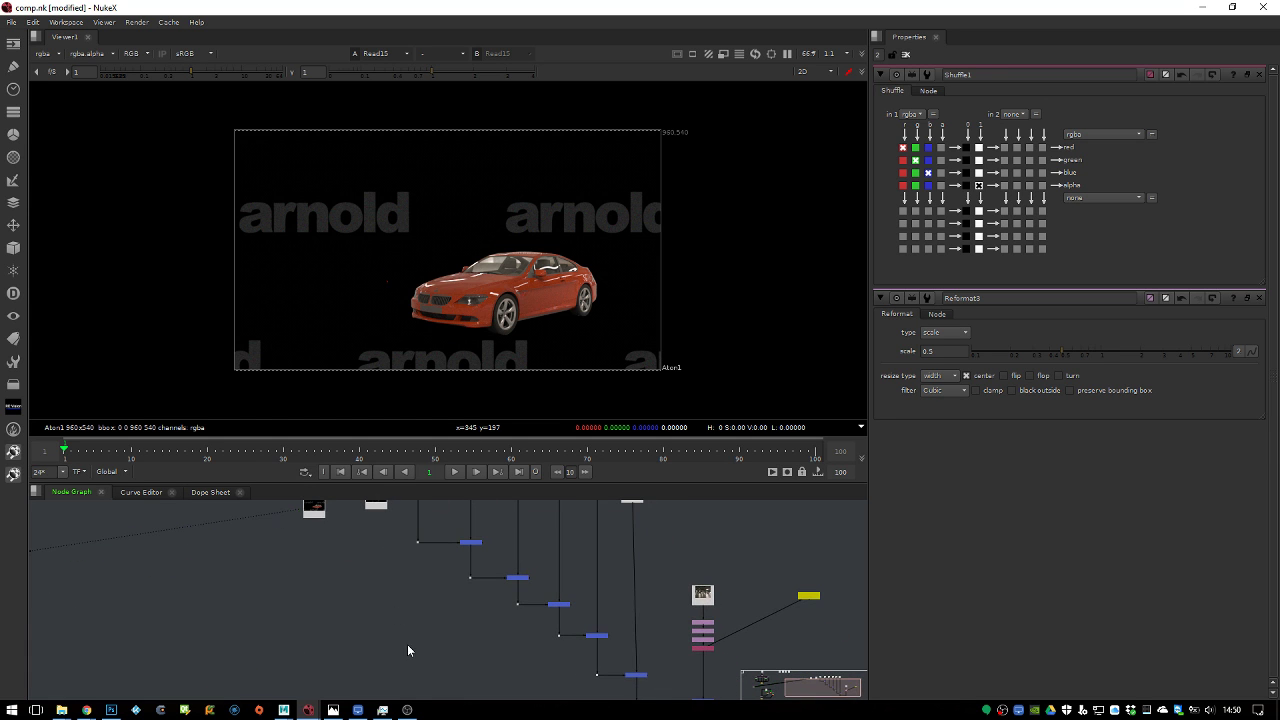
Insert a Copy node after Merge5 that takes alpha from Read15, routing that input at a right angle with a dot
key("k")
left_click_drag(400, 615, 499, 670)
scroll(500, 600, "up", 2)
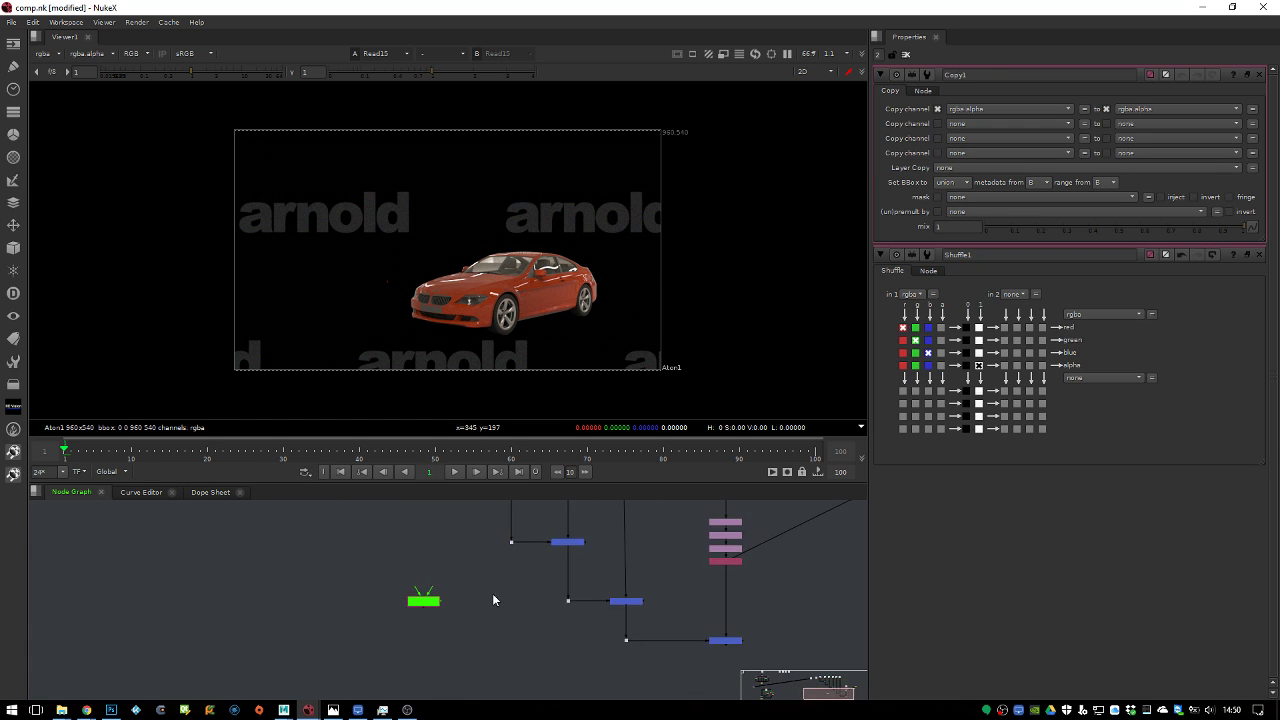
left_click(517, 626)
left_click_drag(429, 606, 480, 648)
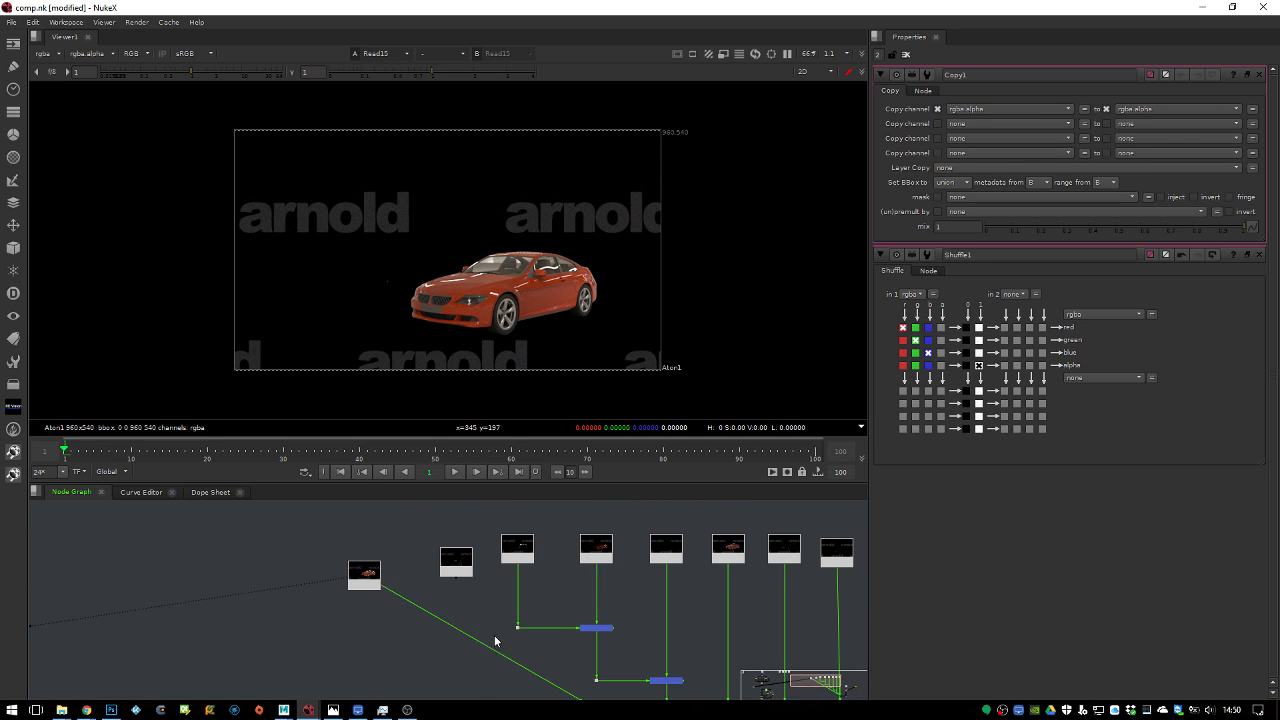
middle_click_drag(480, 648, 406, 539)
scroll(530, 614, "down", 3)
left_click_drag(486, 580, 362, 661)
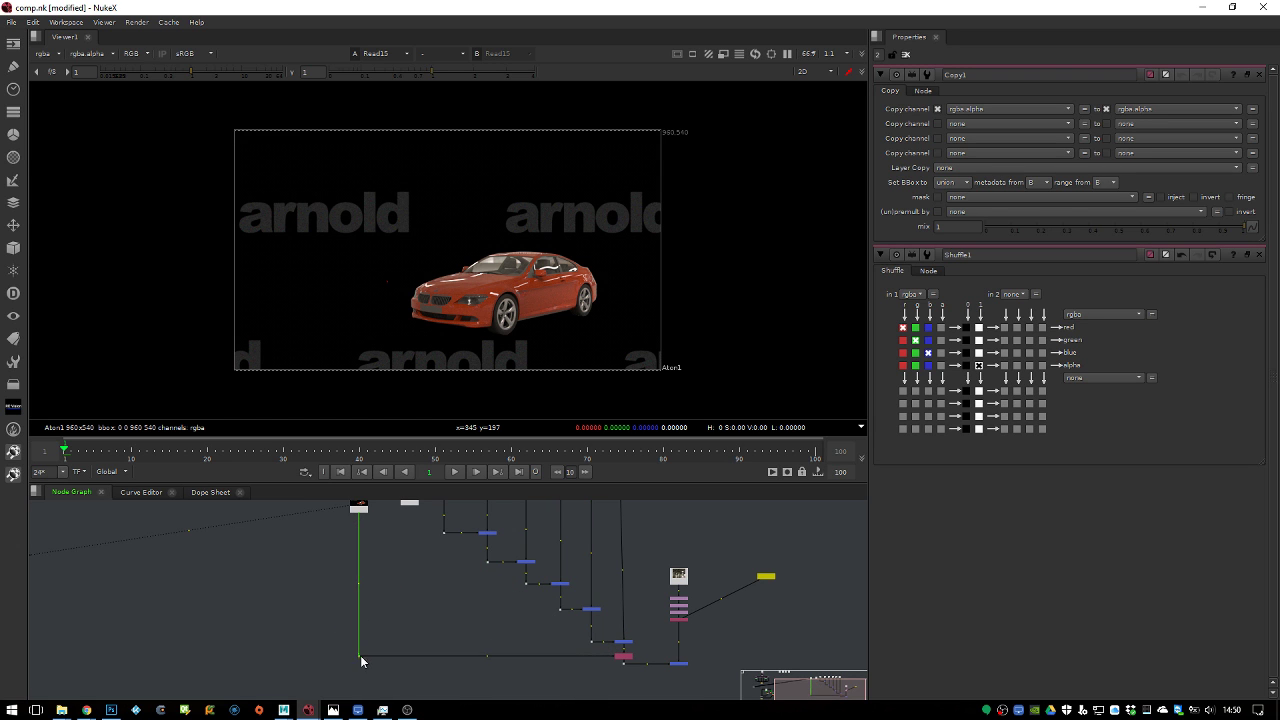
Check the alpha of the Copy node, then examine the Merge6 composite of the car over the garage
left_click(623, 657)
key("1")
key("a")
key("a")
middle_click_drag(800, 668, 657, 636)
left_click(606, 634)
key("1")
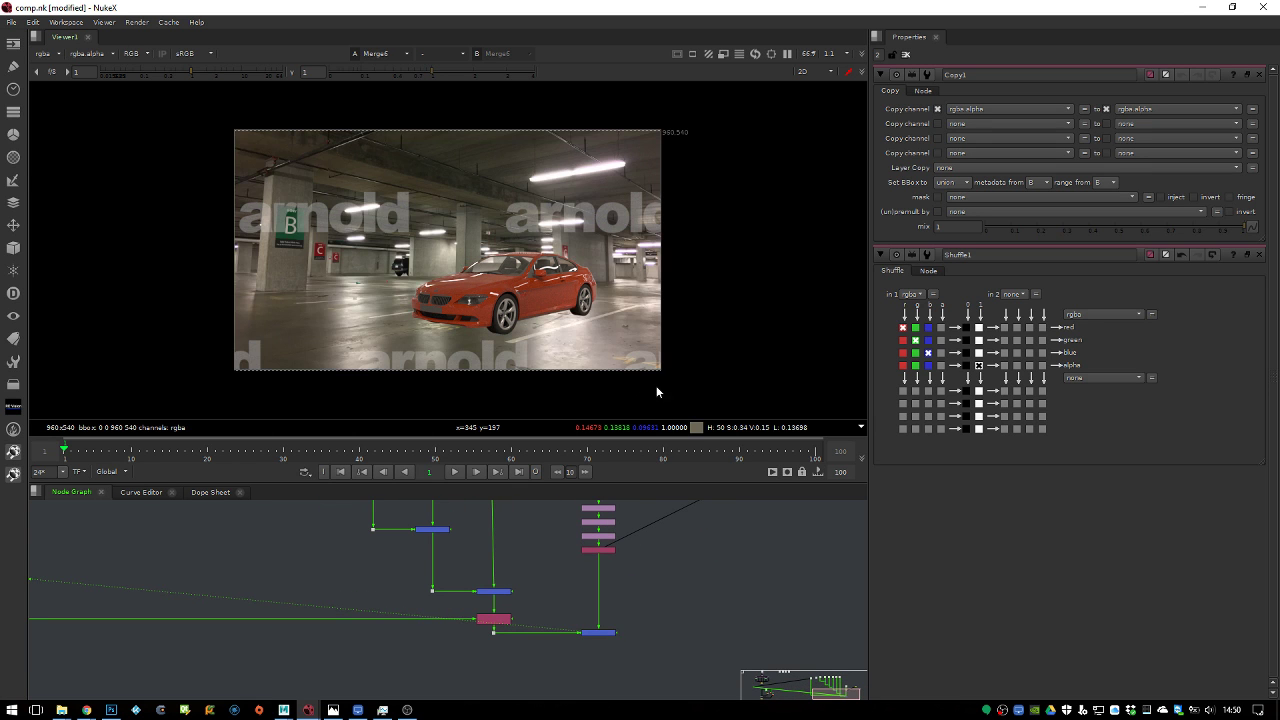
scroll(601, 314, "up", 4)
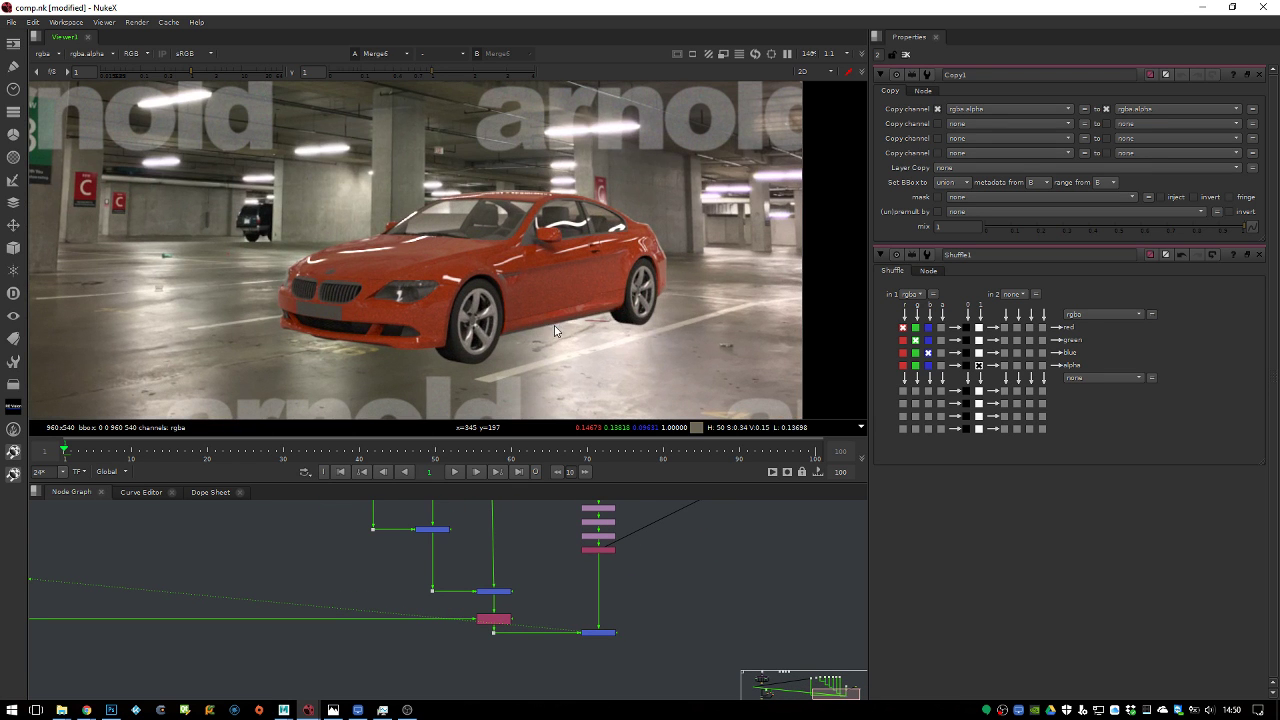
scroll(610, 280, "down", 3)
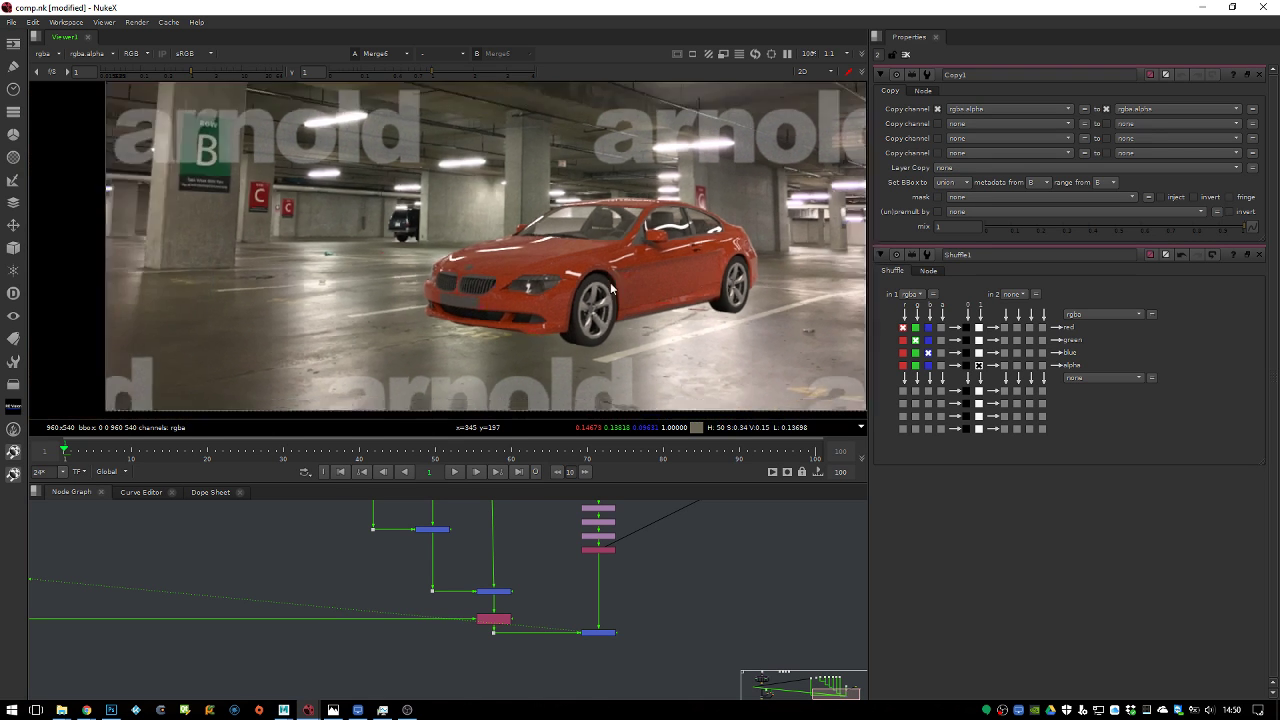
scroll(601, 531, "down", 5)
Move the Copy and over Merge nodes lower to make room beneath Merge5, then view Merge5
left_click(522, 560)
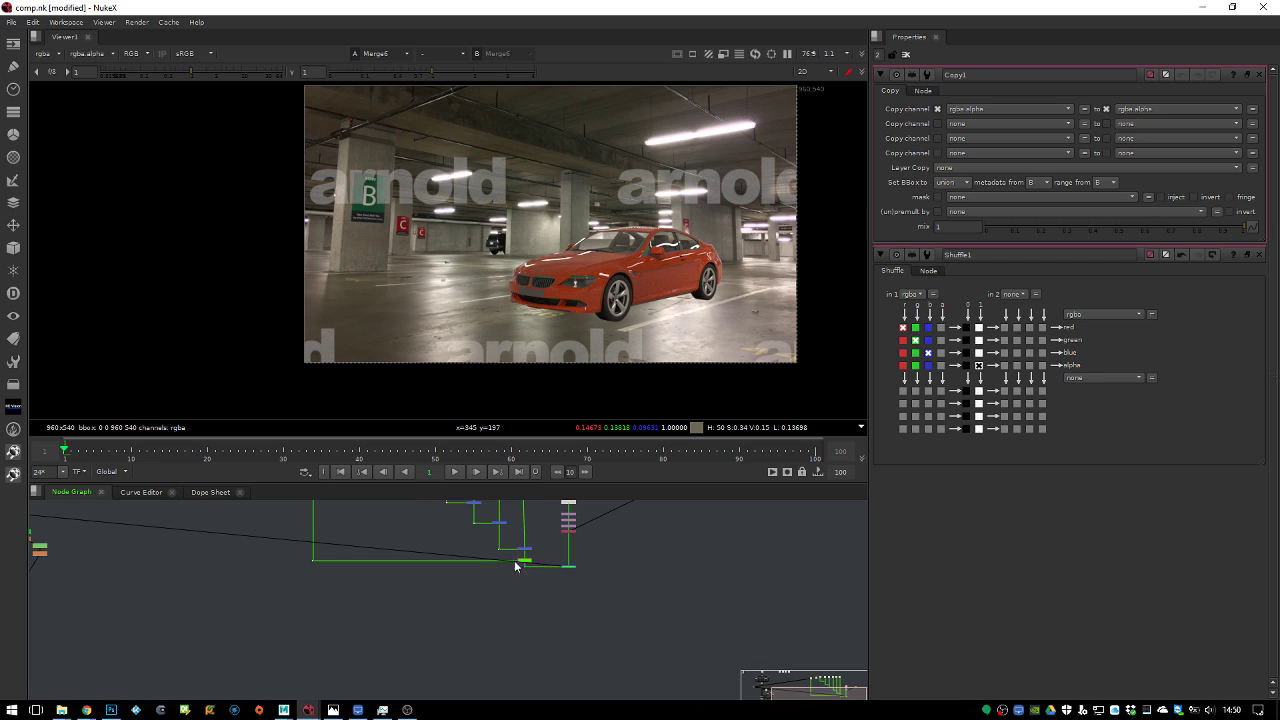
left_click_drag(294, 552, 668, 616)
left_click_drag(522, 562, 523, 620)
left_click(560, 595)
scroll(572, 578, "up", 3)
scroll(565, 572, "up", 2)
left_click(524, 535)
key("1")
scroll(544, 591, "down", 5)
scroll(530, 624, "up", 2)
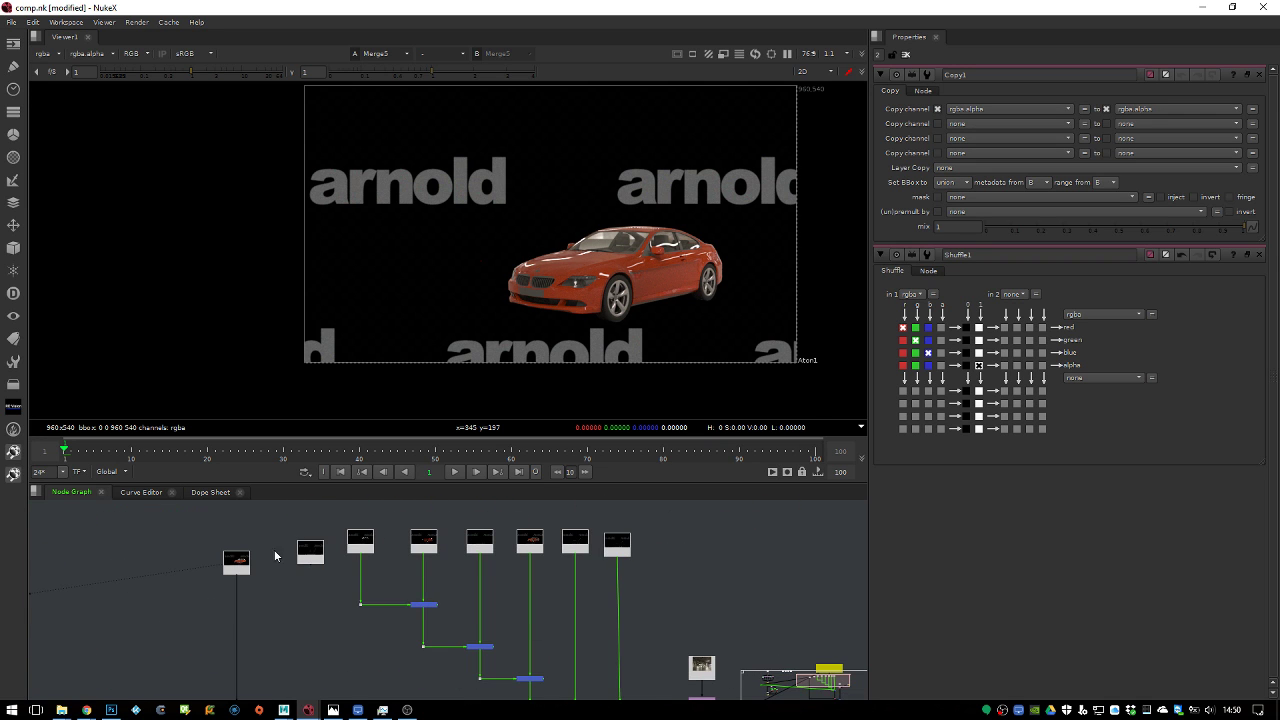
Move Read8 above Read15 and add an Unpremult node directly under Read9
left_click_drag(308, 552, 234, 531)
key("Tab")
type("unp")
key("Return")
left_click_drag(676, 560, 621, 575)
Paste a copy of the Unpremult node under each of Read10, Read12, Read13, Read11 and Read14
double_click(578, 540)
key("ctrl+v")
left_click(531, 540)
key("ctrl+v")
left_click(470, 543)
key("ctrl+v")
left_click(436, 543)
key("ctrl+v")
left_click(358, 543)
key("ctrl+v")
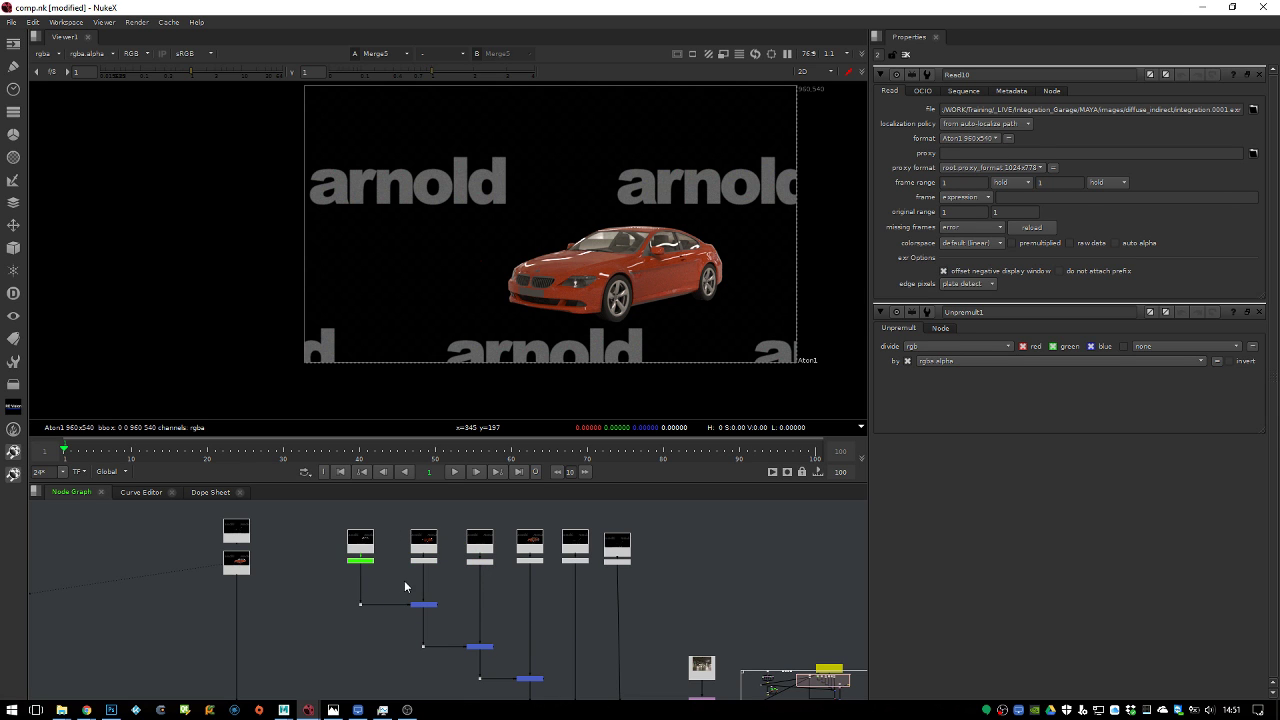
Insert a Premult node between Merge5 and the Copy node and view its output
middle_click_drag(459, 614, 499, 610)
key("Tab")
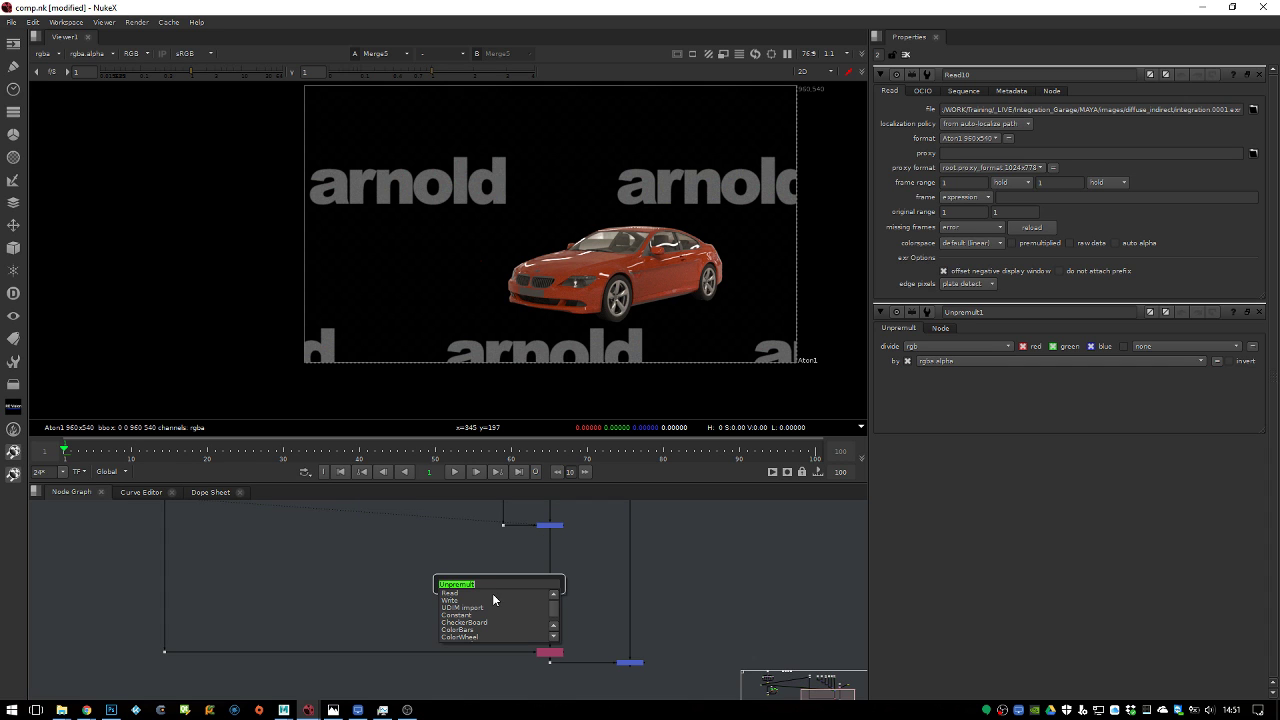
type("pre")
left_click(492, 593)
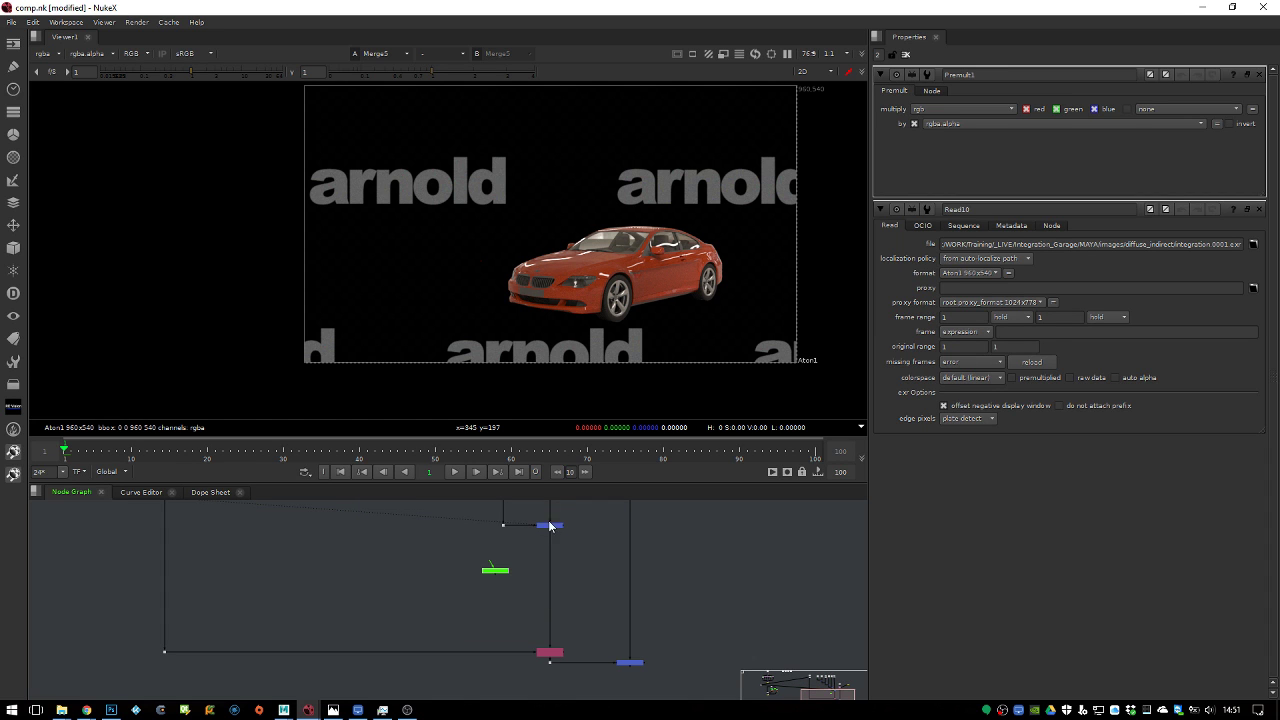
left_click_drag(503, 569, 556, 593)
key("1")
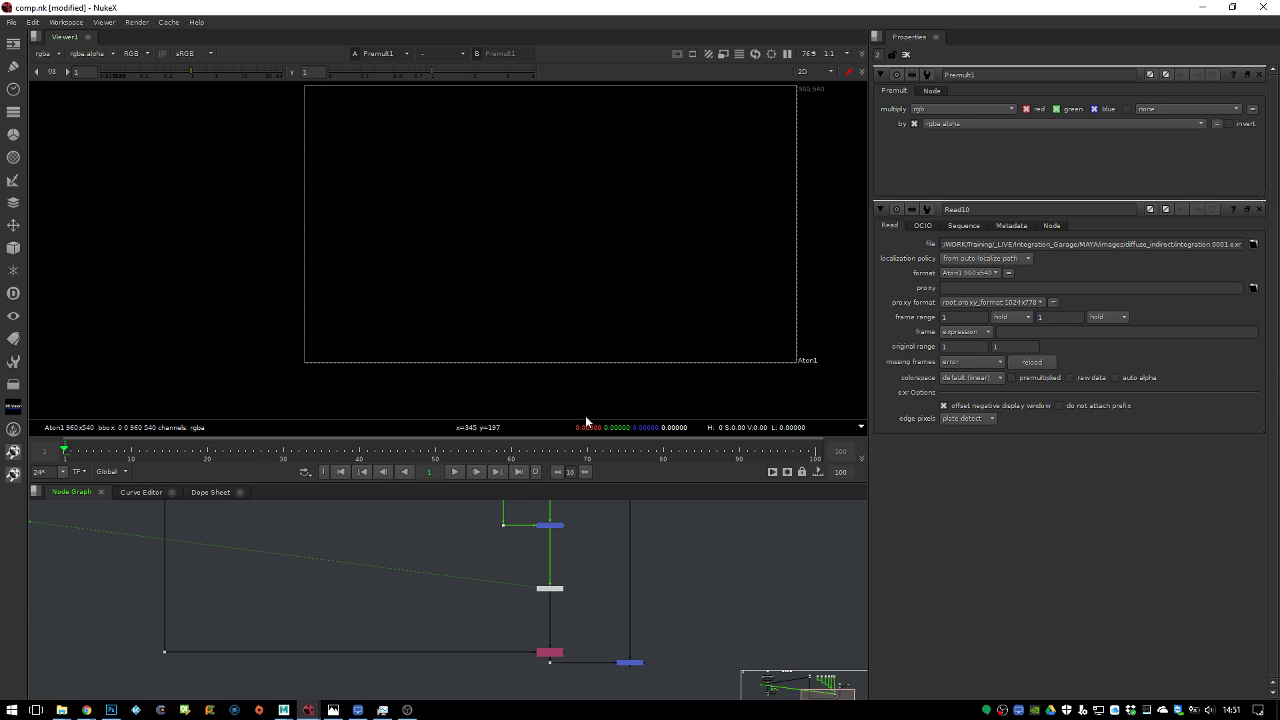
Go back up to the render passes and view Read14 to check its channels
middle_click_drag(564, 574, 547, 637)
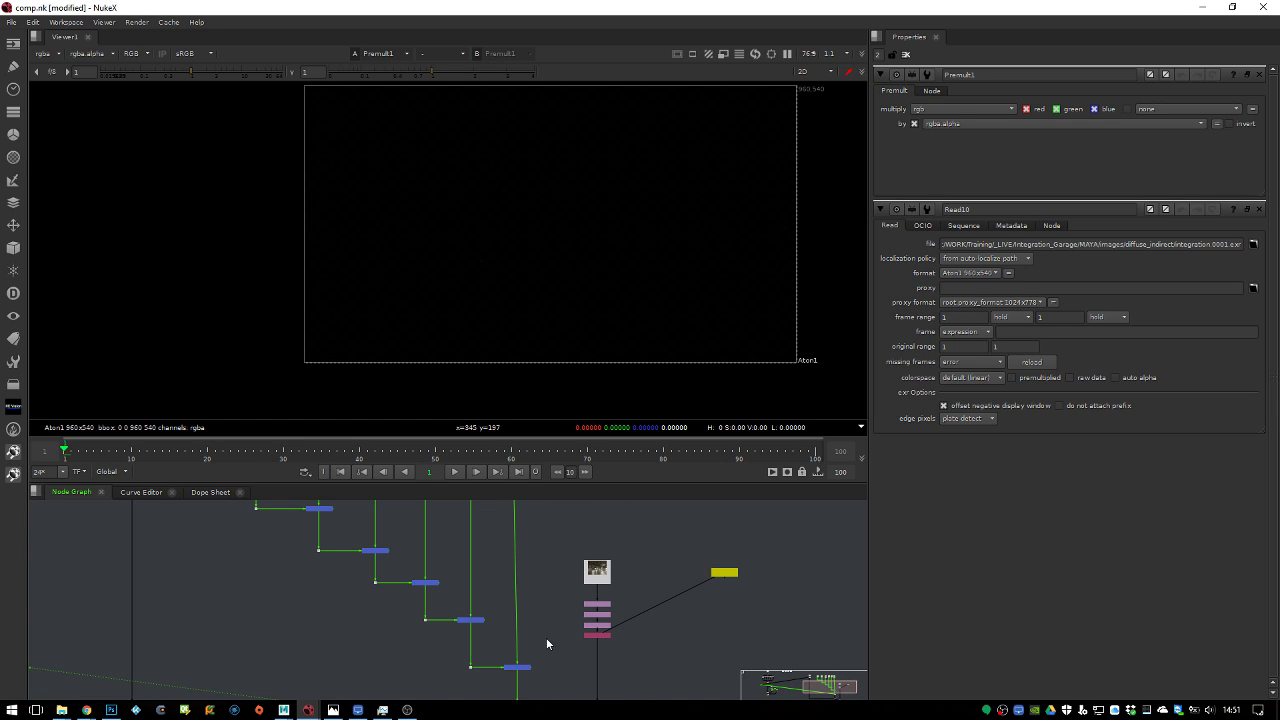
middle_click_drag(520, 566, 516, 582)
scroll(516, 567, "down", 2)
scroll(484, 606, "up", 2)
scroll(363, 547, "down", 1)
left_click(324, 538)
key("1")
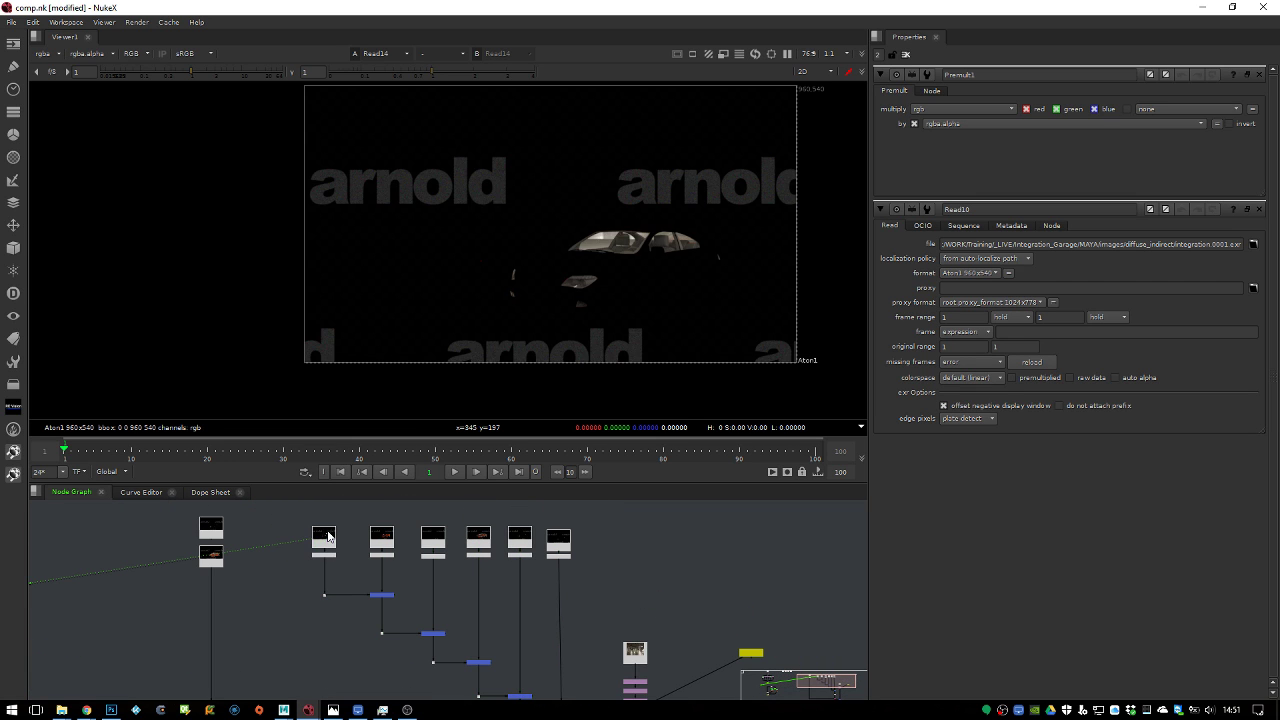
Delete the Premult node between Merge5 and the Copy node
left_click(937, 111)
left_click(940, 142)
left_click(940, 110)
left_click(940, 143)
scroll(476, 606, "down", 1)
middle_click_drag(476, 606, 534, 570)
left_click(528, 654)
key("Delete")
middle_click_drag(485, 678, 492, 585)
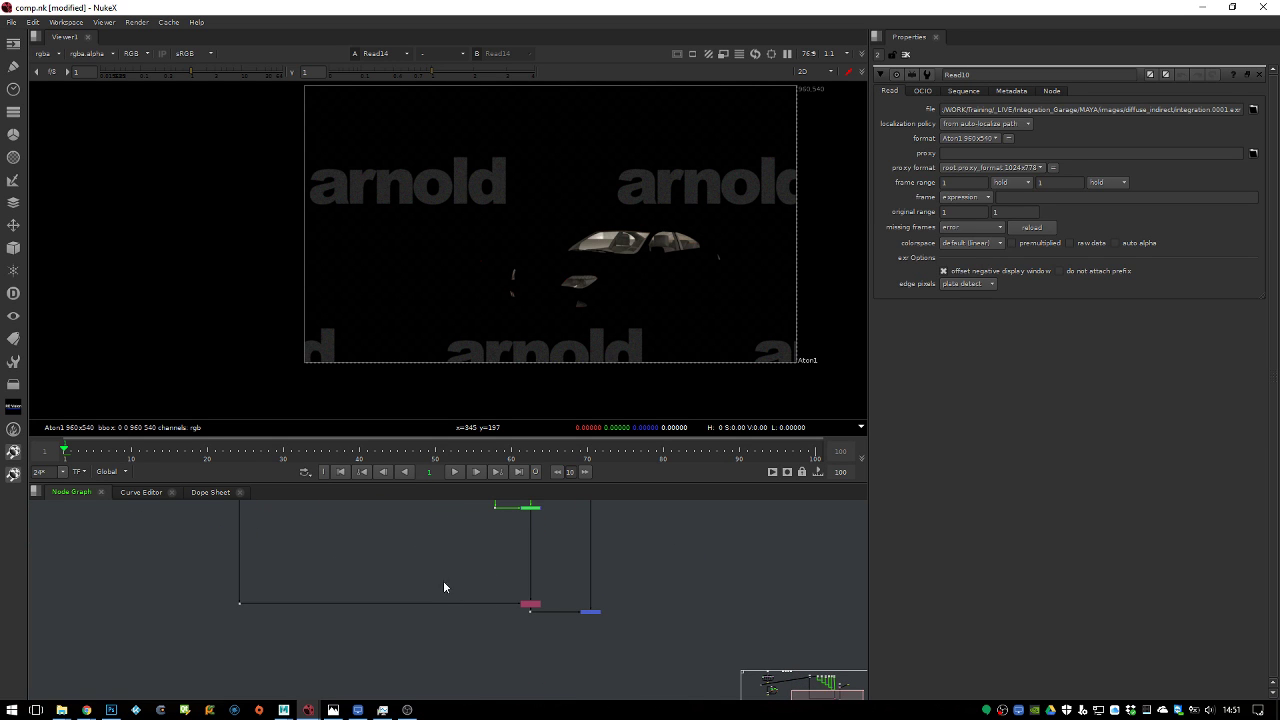
View the alpha at the dot below Read15 and examine the car matte and the watermark around it
left_click_drag(334, 549, 209, 651)
key("1")
key("a")
key("a")
key("a")
scroll(636, 220, "up", 6)
scroll(682, 212, "down", 4)
middle_click_drag(682, 212, 672, 186)
Add a Roto node and insert it into the connection between Read15 and its dot
middle_click_drag(240, 533, 359, 629)
scroll(377, 556, "up", 1)
key("o")
left_click_drag(362, 635, 318, 637)
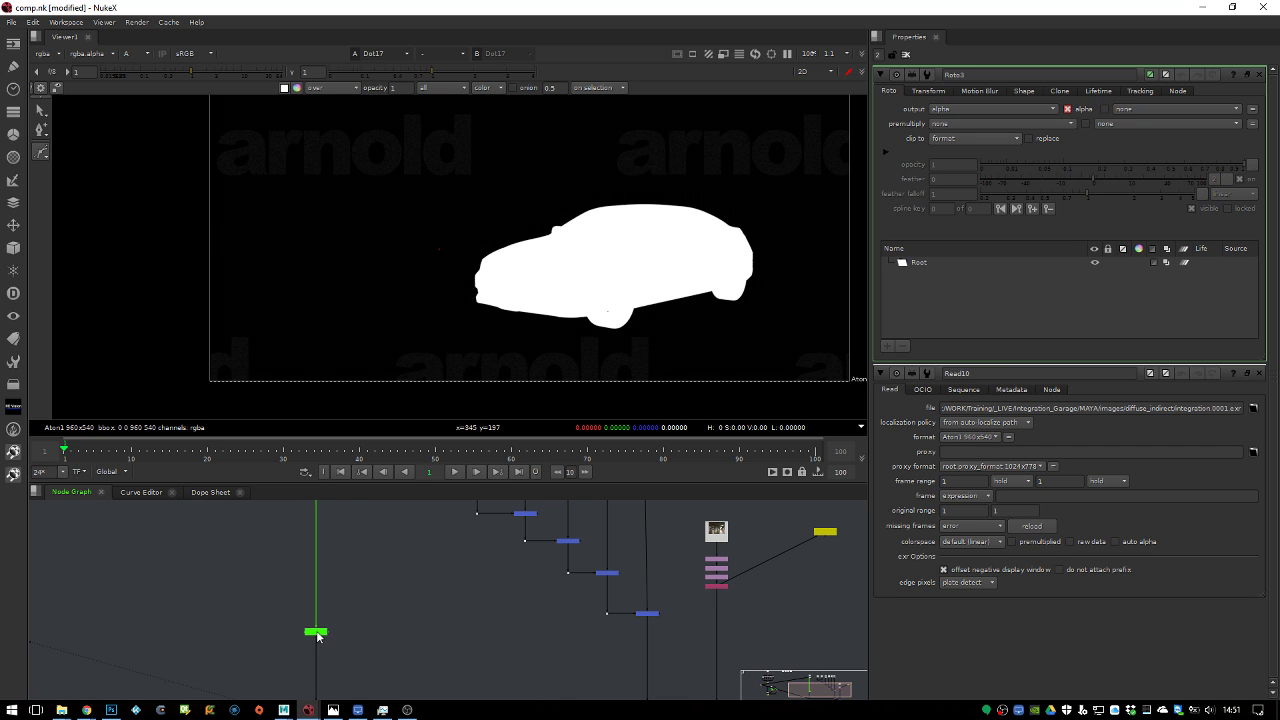
Select the Root layer in the new Roto node's shape list for masking around the car matte
scroll(623, 286, "down", 1)
scroll(609, 331, "up", 4)
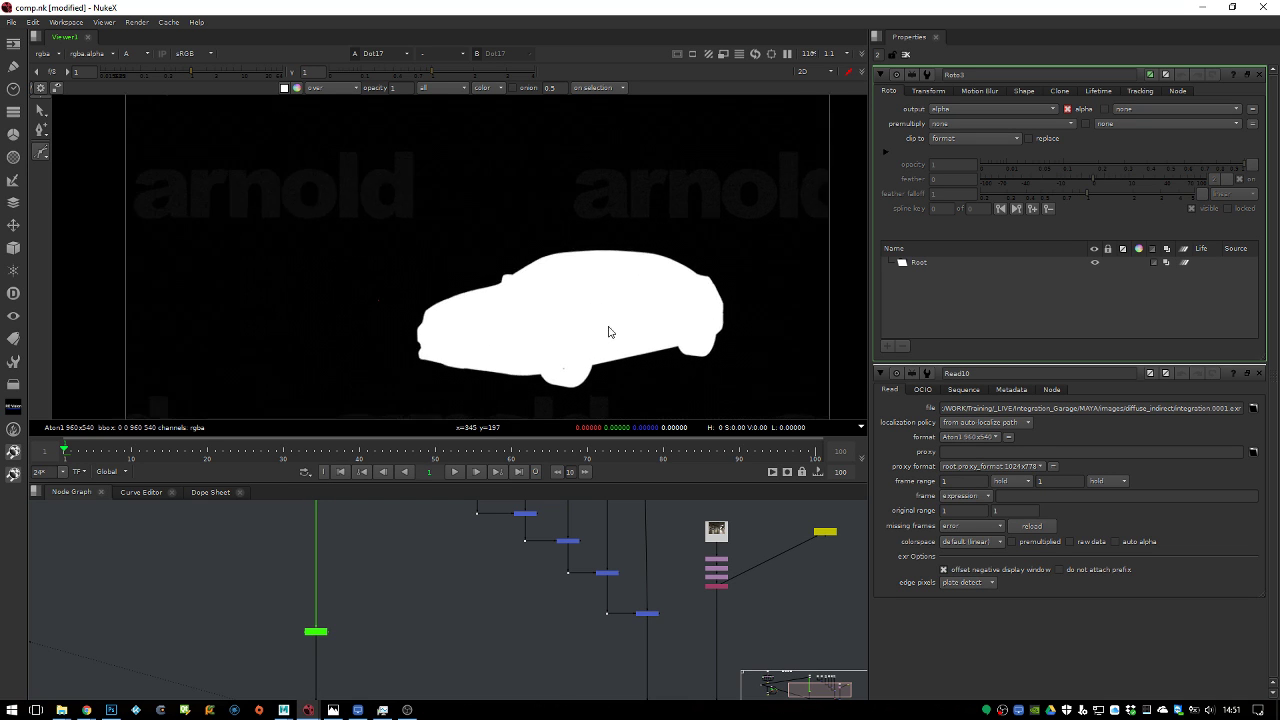
left_click(881, 266)
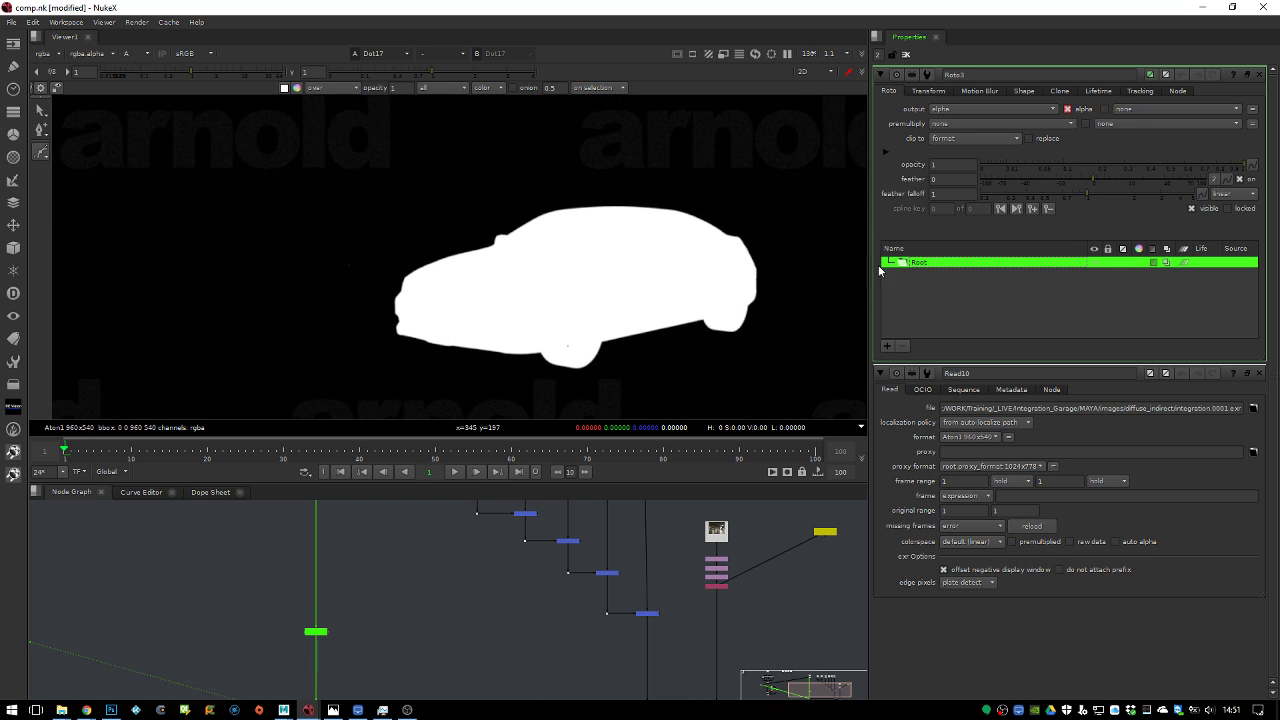
Draw a closed Bezier roto shape loosely around the white car silhouette in the alpha view
left_click(610, 180)
left_click(765, 212)
left_click(797, 269)
left_click(782, 332)
left_click(752, 355)
left_click(644, 362)
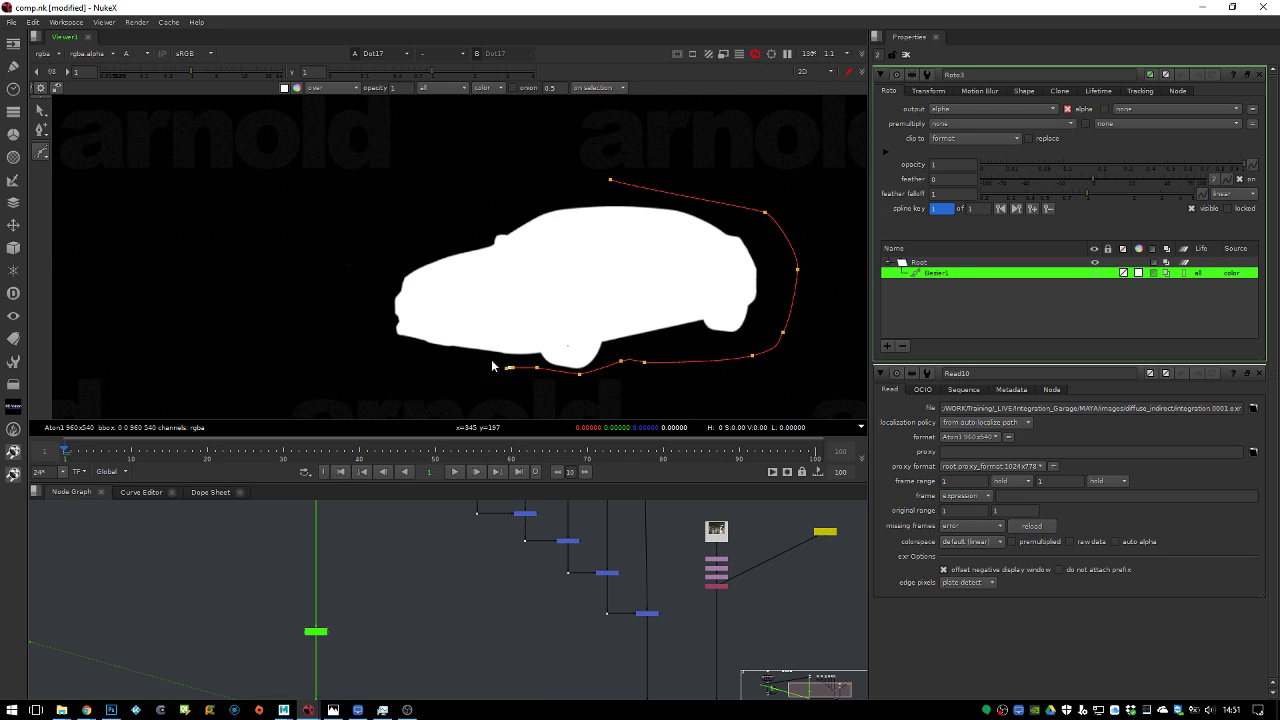
left_click(390, 327)
left_click_drag(391, 328, 374, 358)
left_click(366, 296)
left_click(379, 259)
left_click(451, 217)
left_click(545, 190)
left_click(610, 180)
Enable the roto's replace option and invert the Bezier shape
left_click(1042, 139)
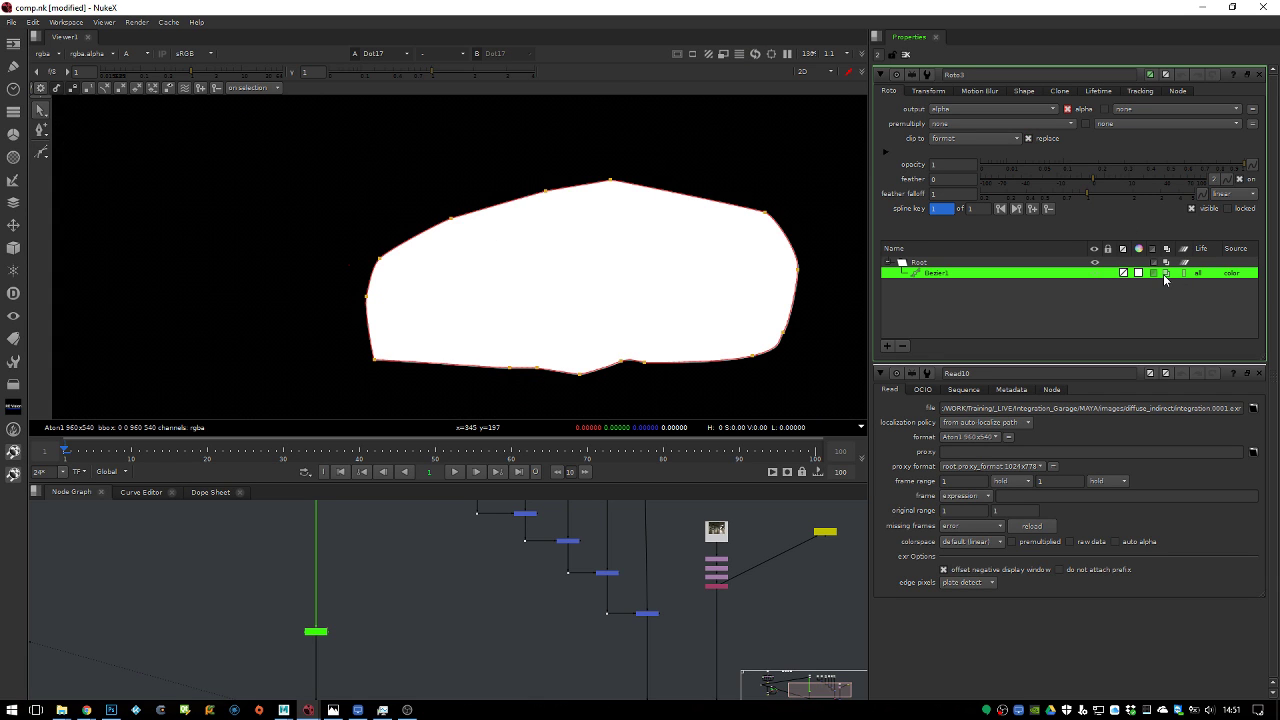
left_click(1152, 274)
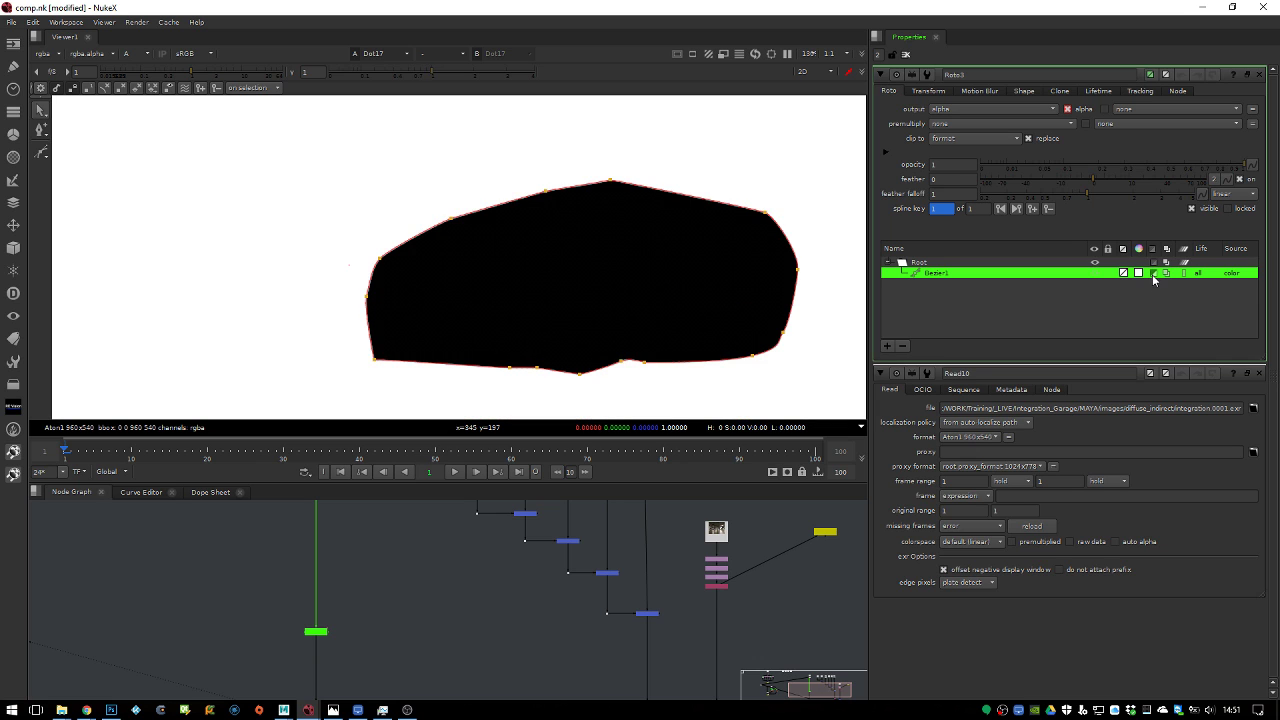
Set the Bezier shape's color to 0, keep it inverted, and disable the roto's replace option
left_click(1060, 92)
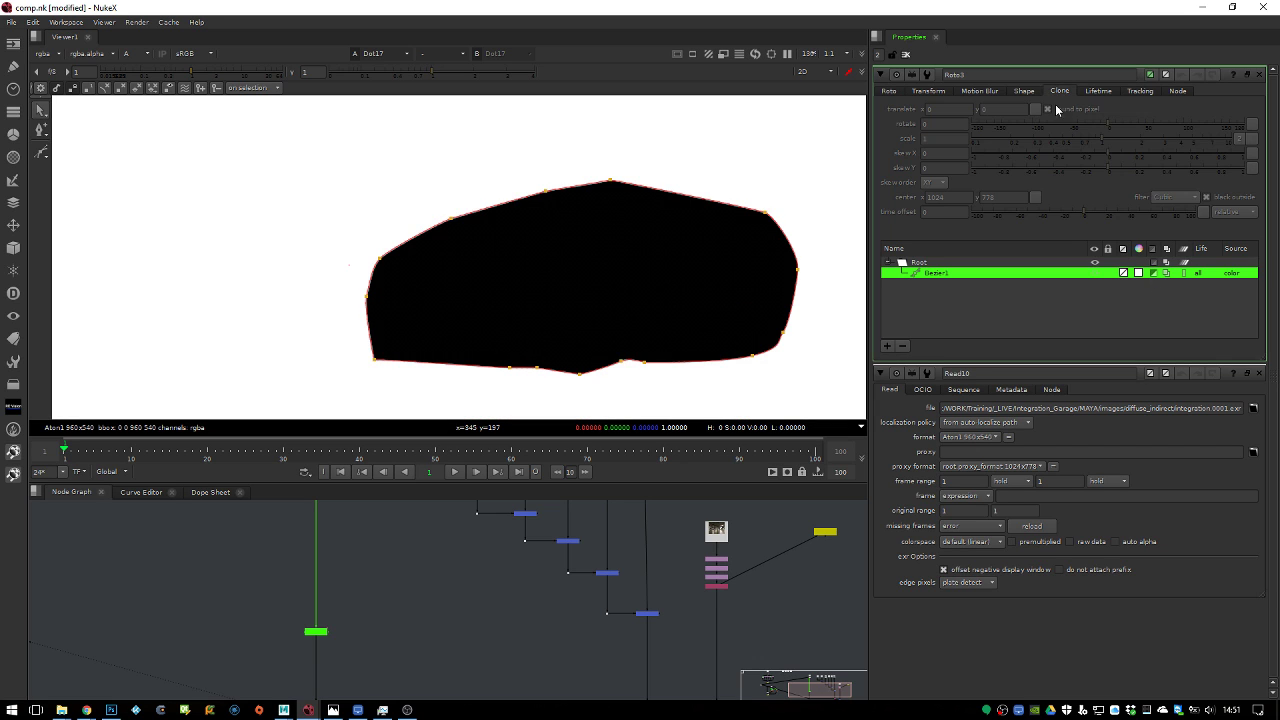
left_click(946, 92)
left_click(1000, 91)
left_click(1027, 91)
left_click_drag(1086, 128, 856, 128)
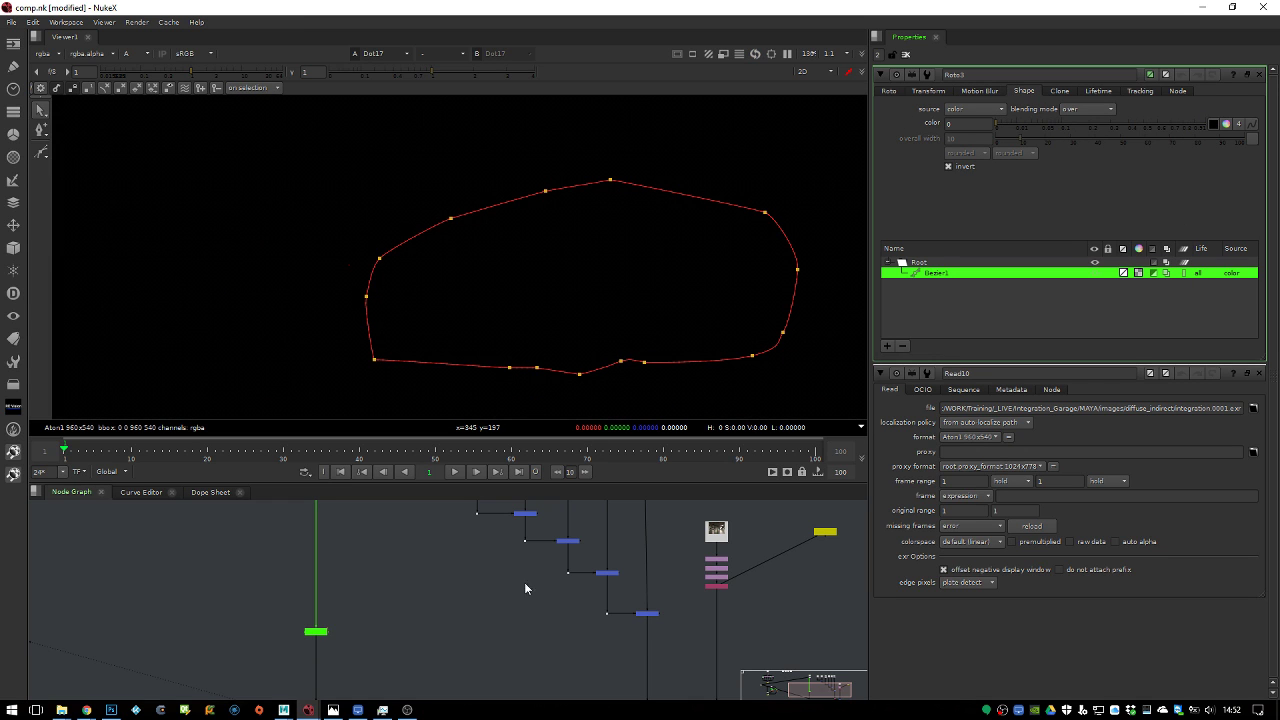
left_click(950, 168)
left_click(890, 91)
left_click(1043, 142)
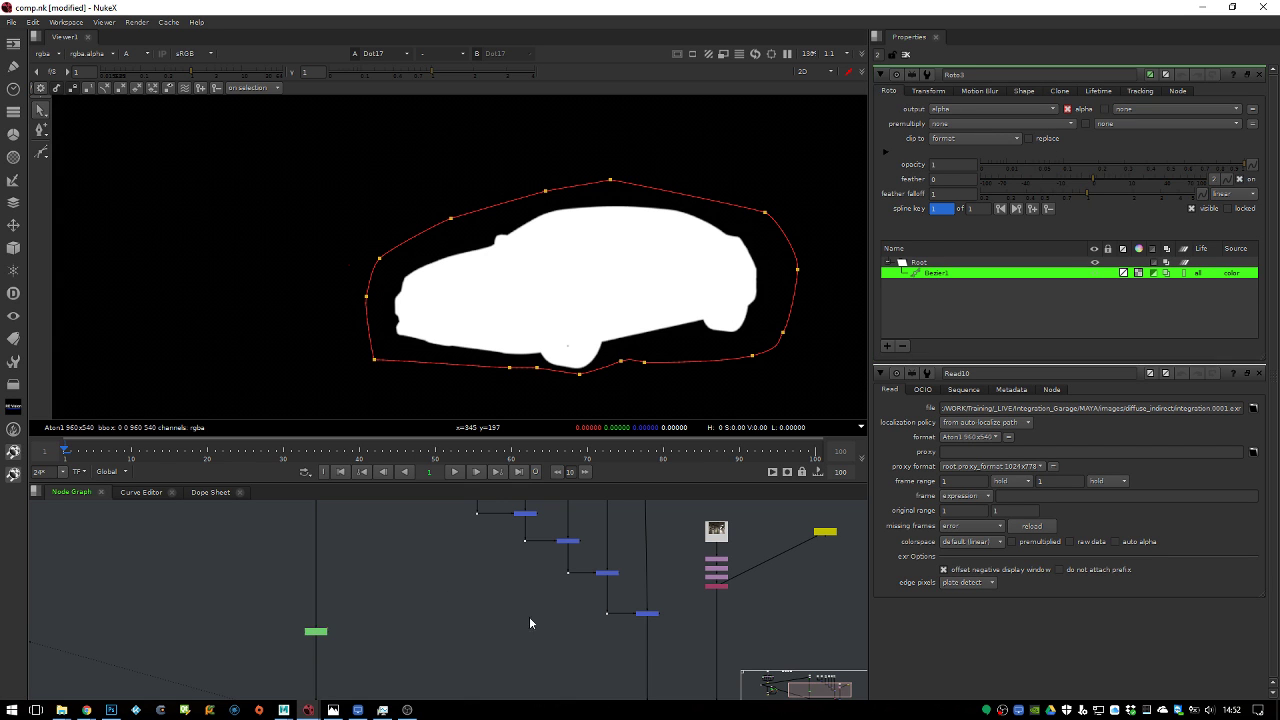
View the output of the final Merge node in RGB and examine the composited car in the garage
scroll(500, 613, "down", 3)
scroll(411, 540, "up", 2)
left_click(536, 577)
key("1")
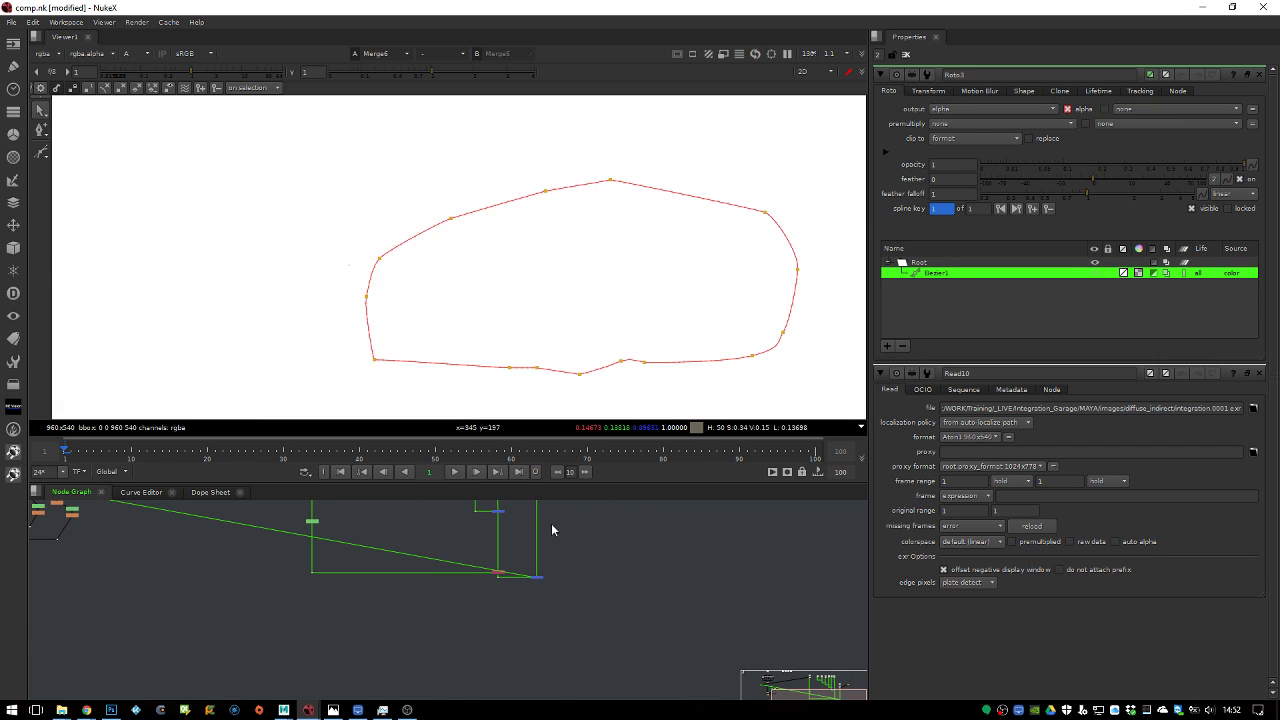
key("a")
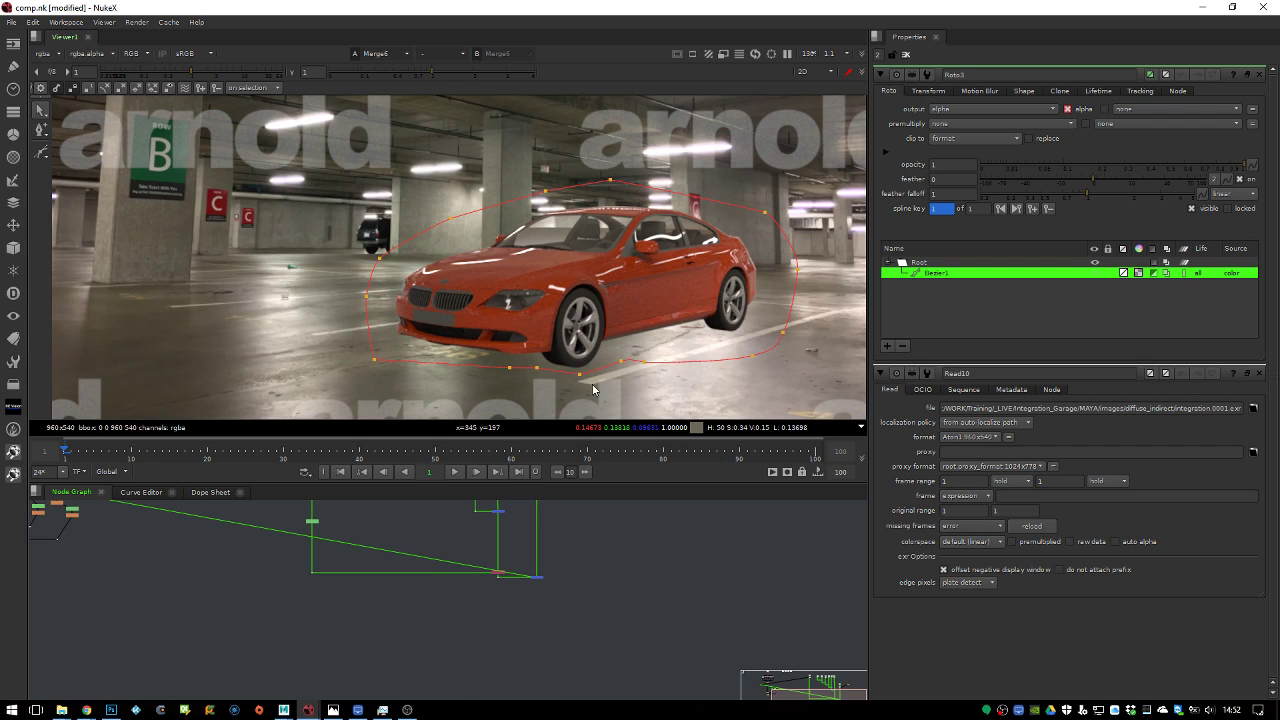
scroll(566, 272, "down", 3)
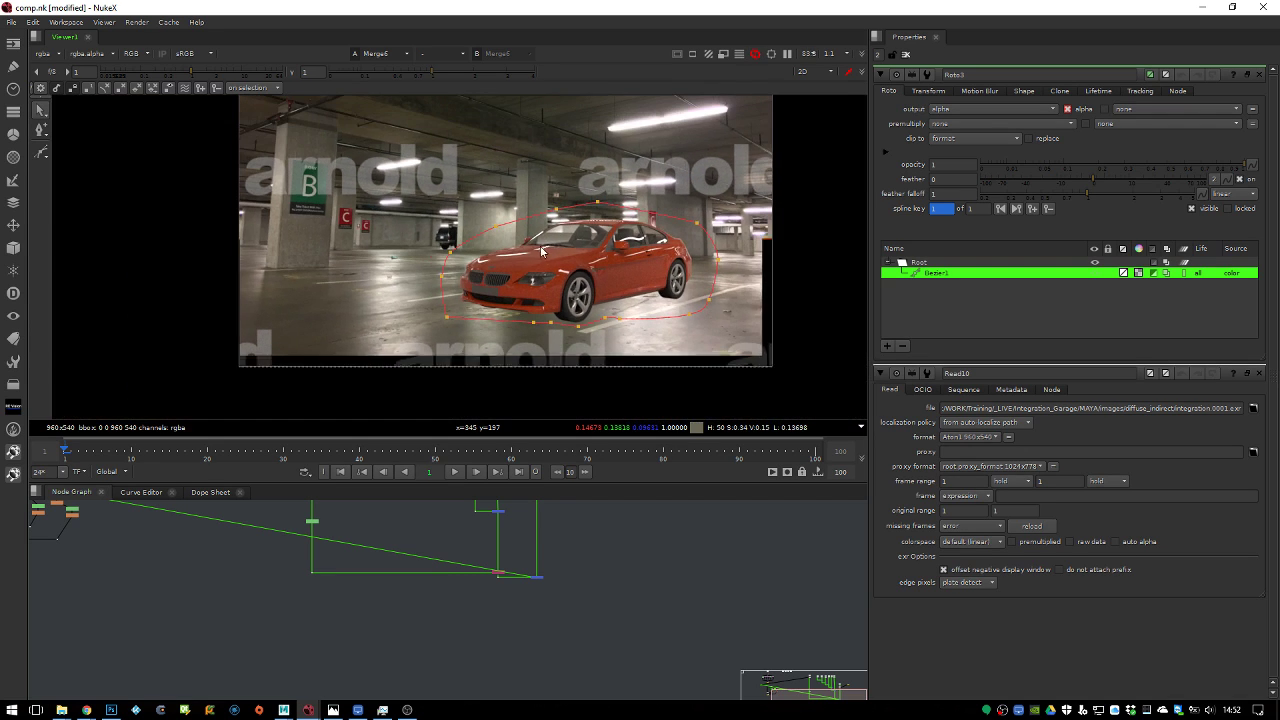
left_click(578, 577)
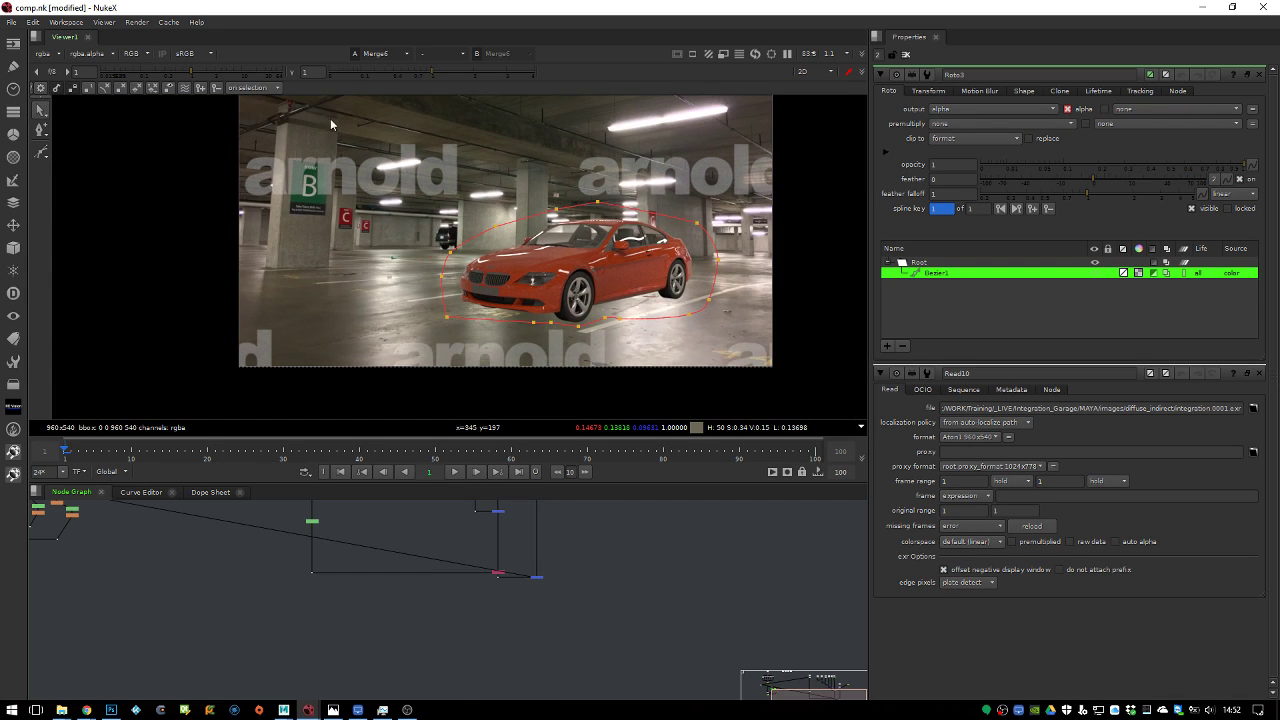
middle_click_drag(400, 561, 383, 618)
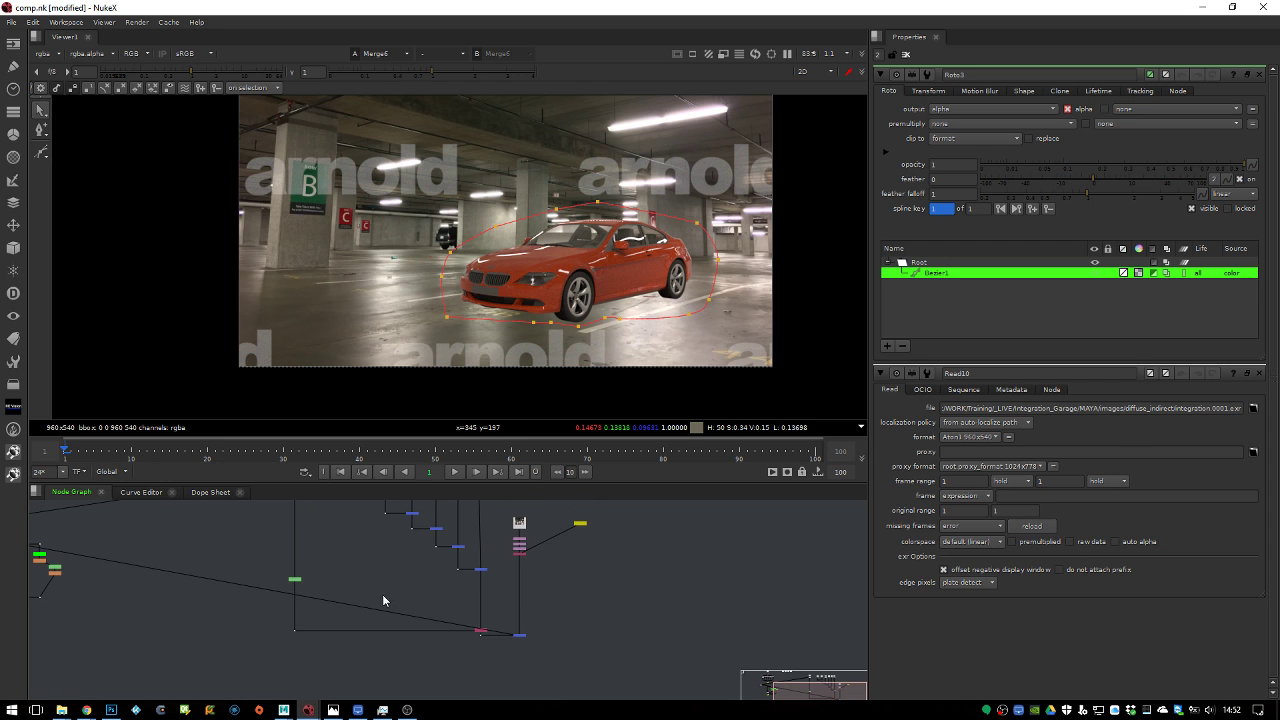
scroll(608, 290, "up", 2)
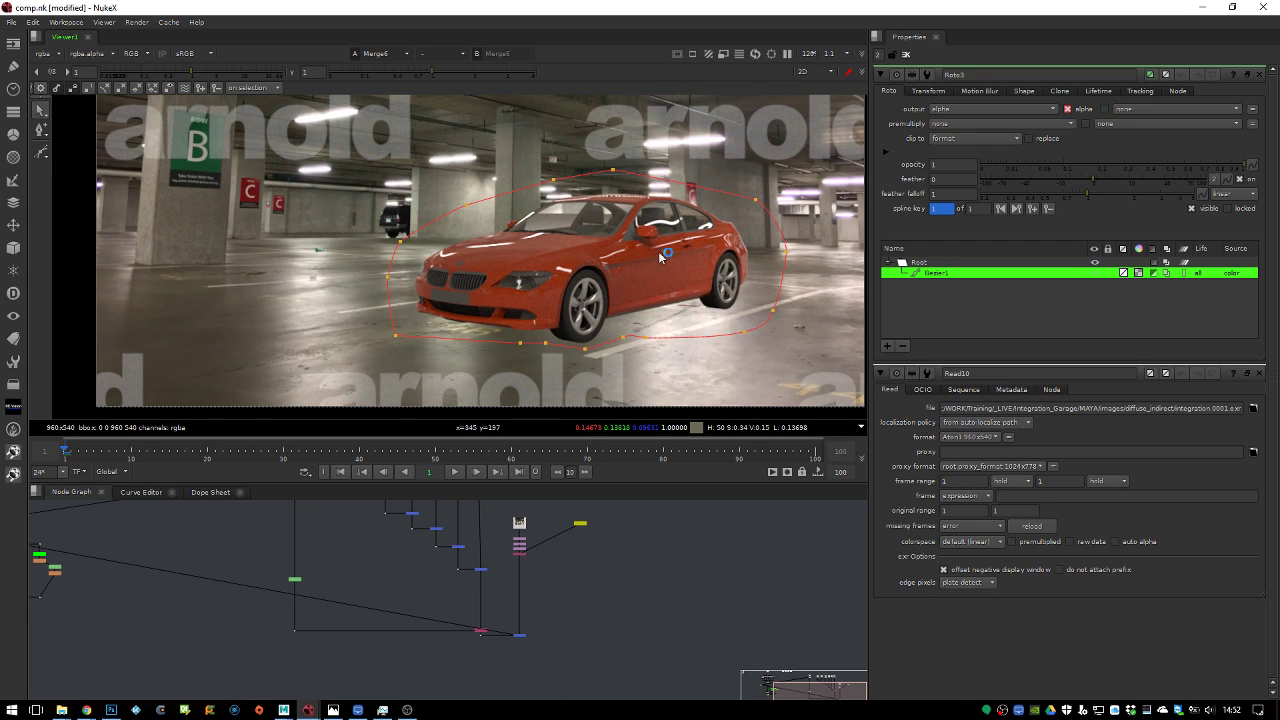
Change the viewer's display colour space to rec709
left_click(138, 55)
left_click(140, 55)
left_click(190, 53)
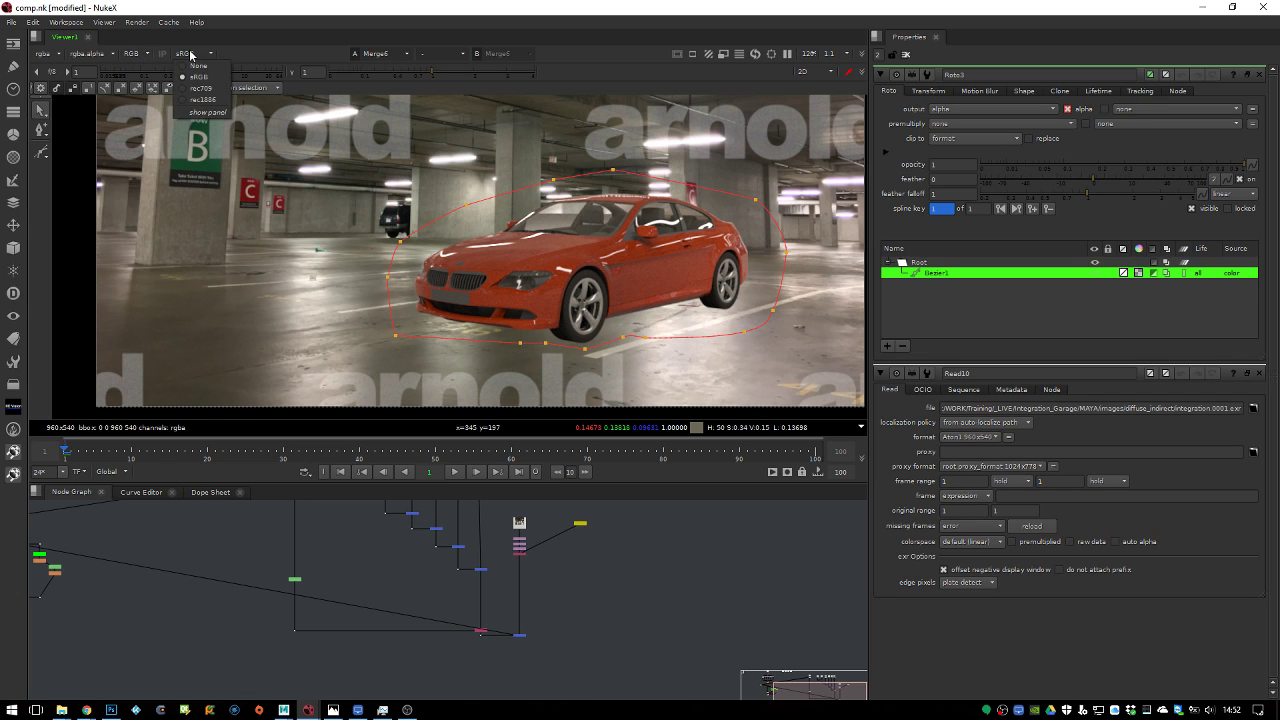
left_click(202, 88)
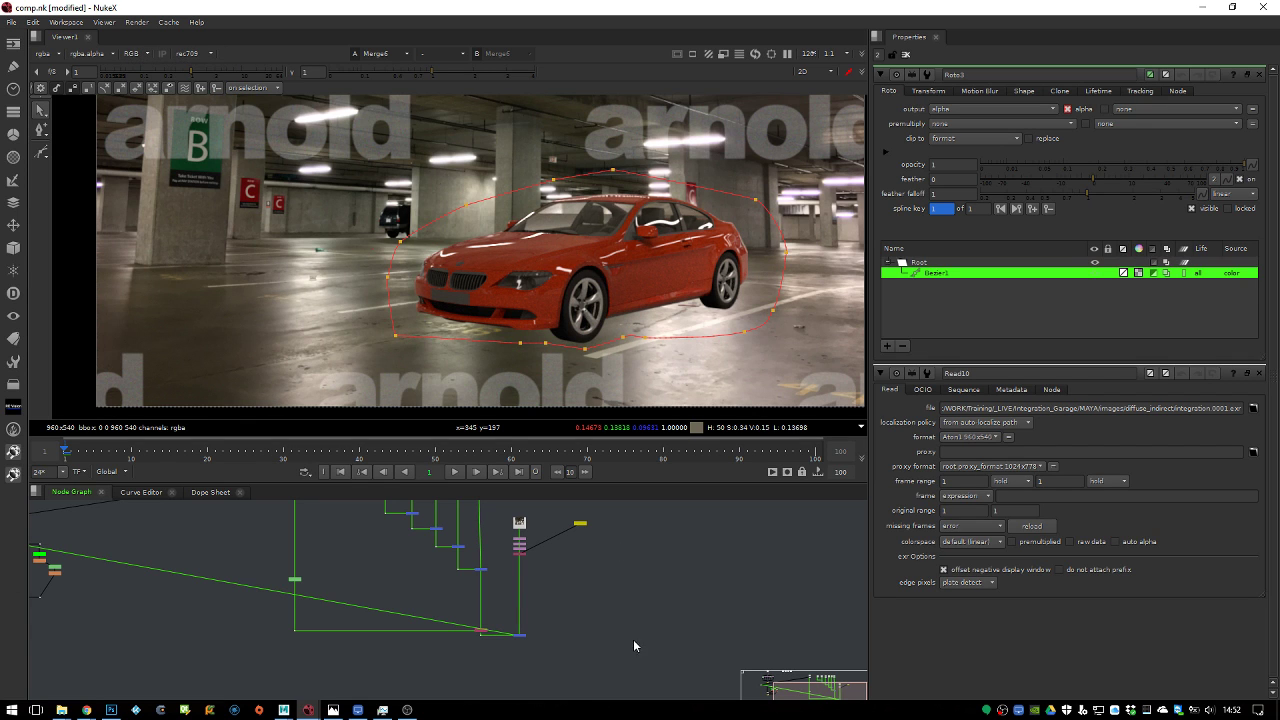
Add a ColorCorrect node fed by the garage plate's Shuffle node and view its output
middle_click_drag(659, 400, 649, 352)
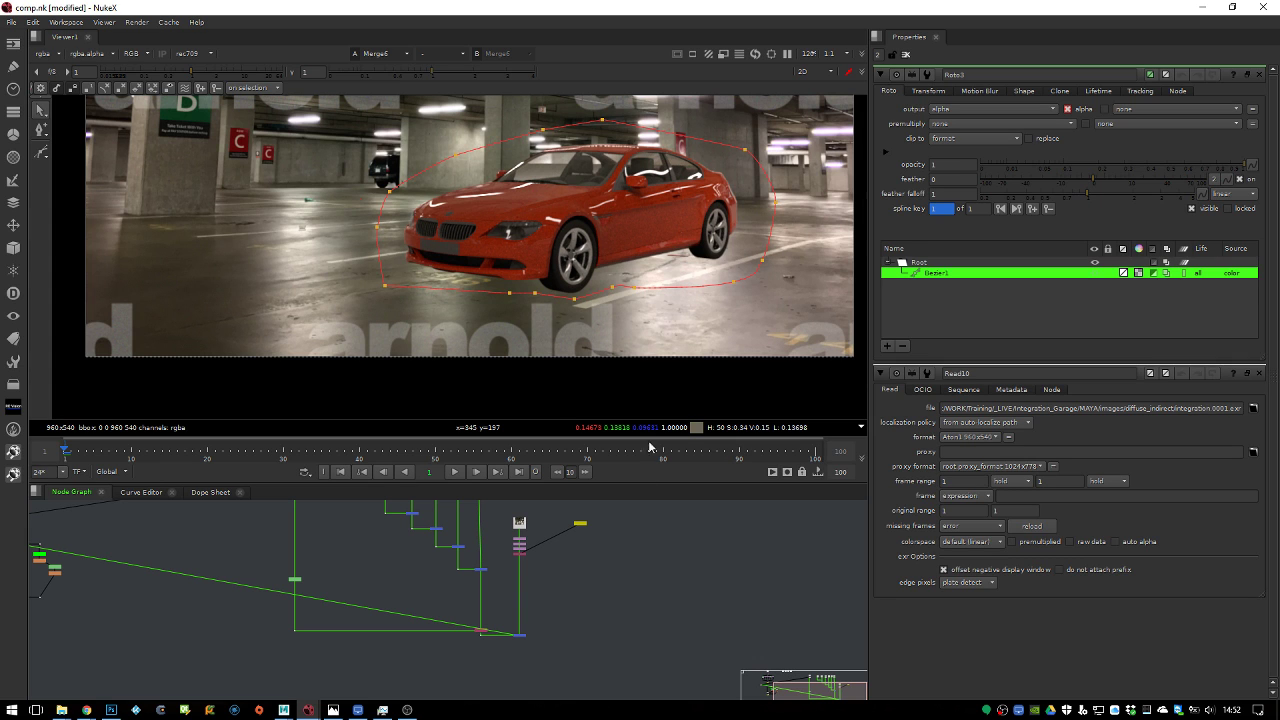
middle_click_drag(643, 292, 639, 284)
scroll(545, 560, "up", 5)
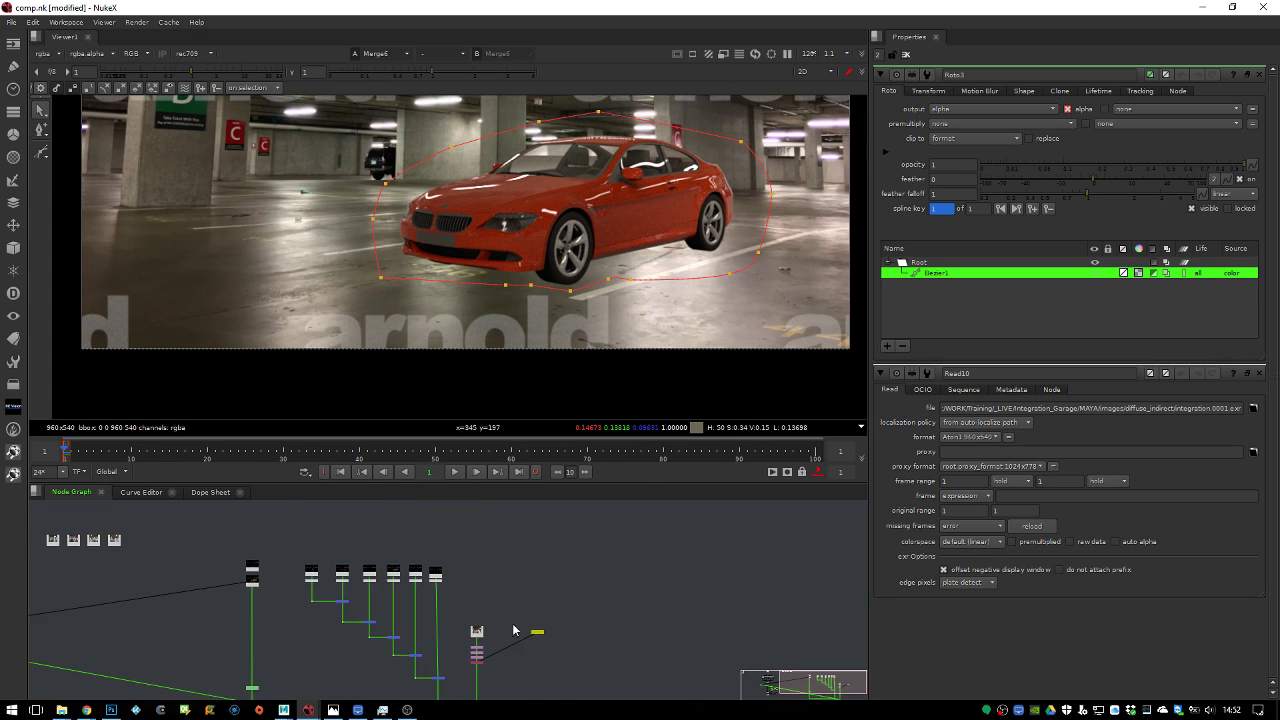
key("Tab")
type("c")
key("Escape")
key("Escape")
key("c")
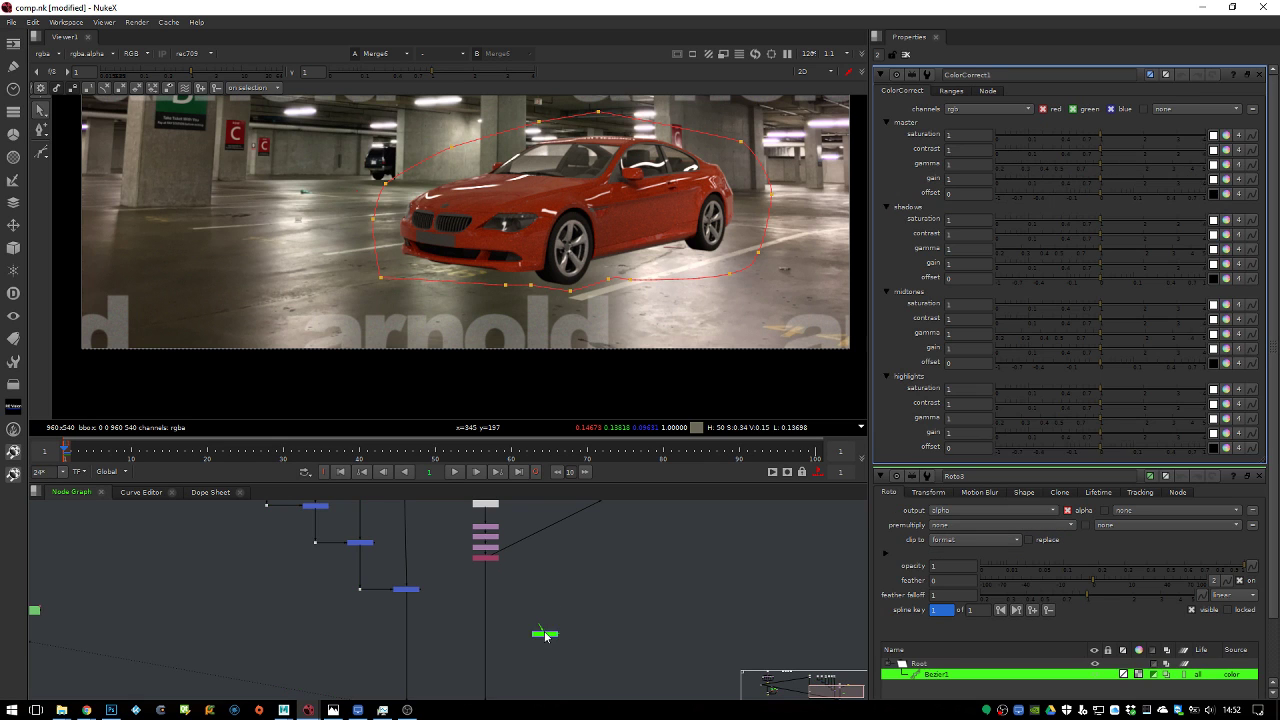
left_click(520, 584)
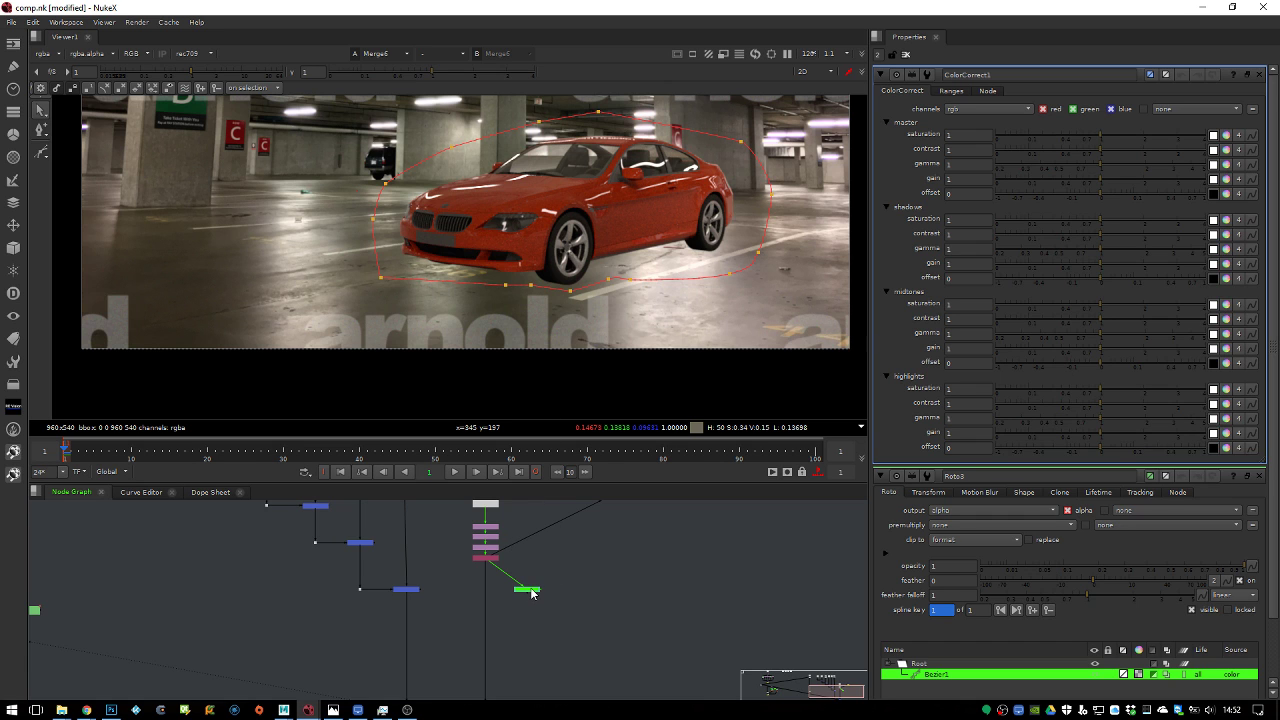
left_click(534, 591)
key("1")
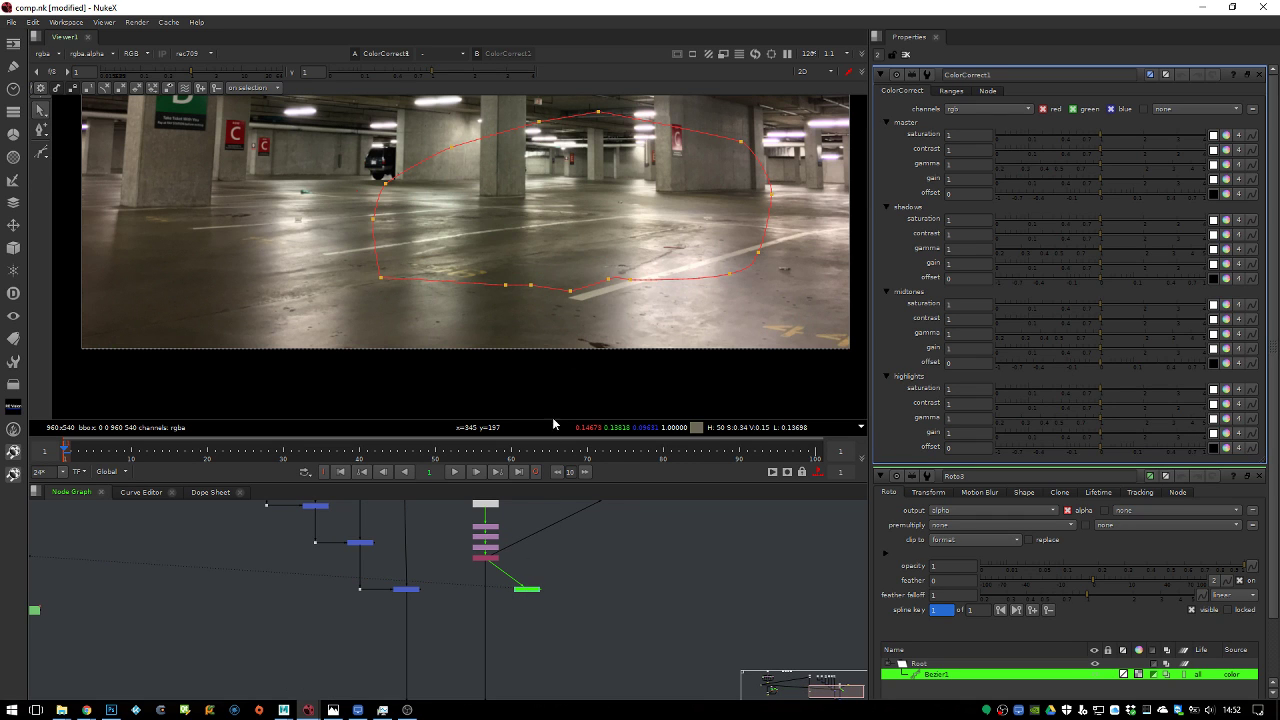
Set the ColorCorrect node's highlights gain to 100 to expose which parts of the plate count as highlights
scroll(645, 241, "up", 4)
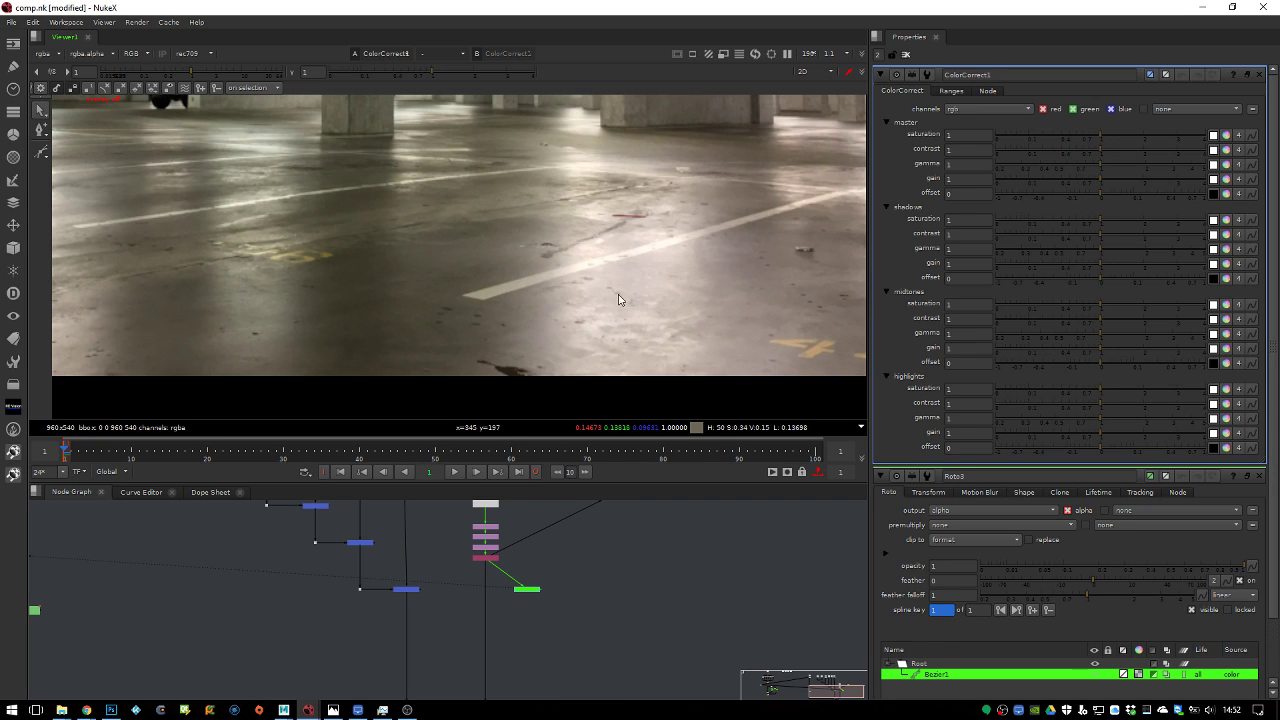
scroll(590, 195, "down", 4)
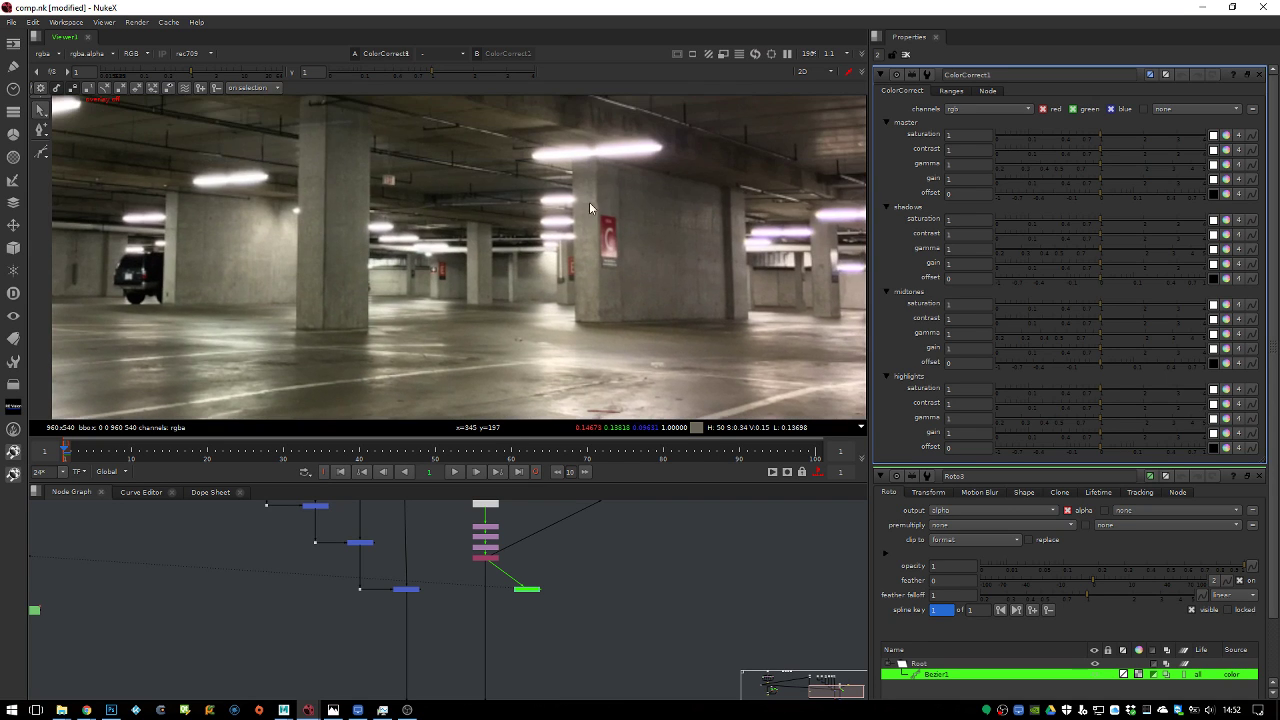
scroll(600, 250, "up", 4)
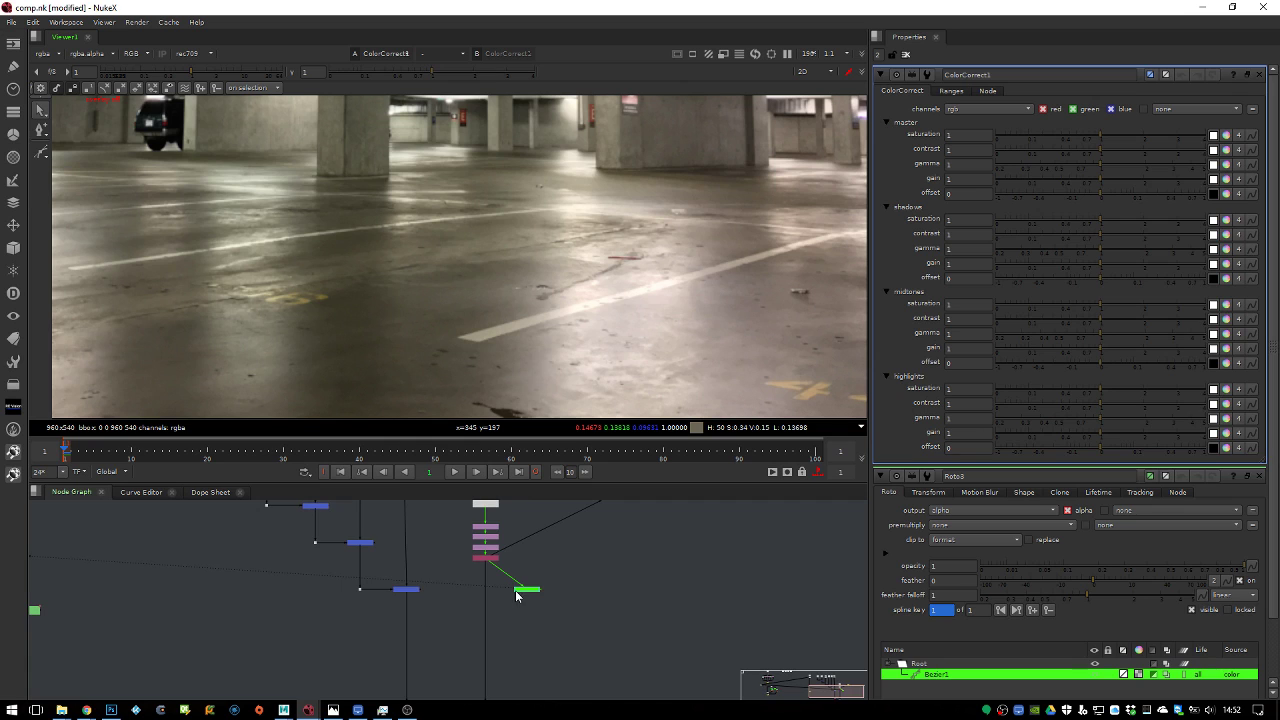
scroll(525, 589, "up", 3)
left_click(549, 589)
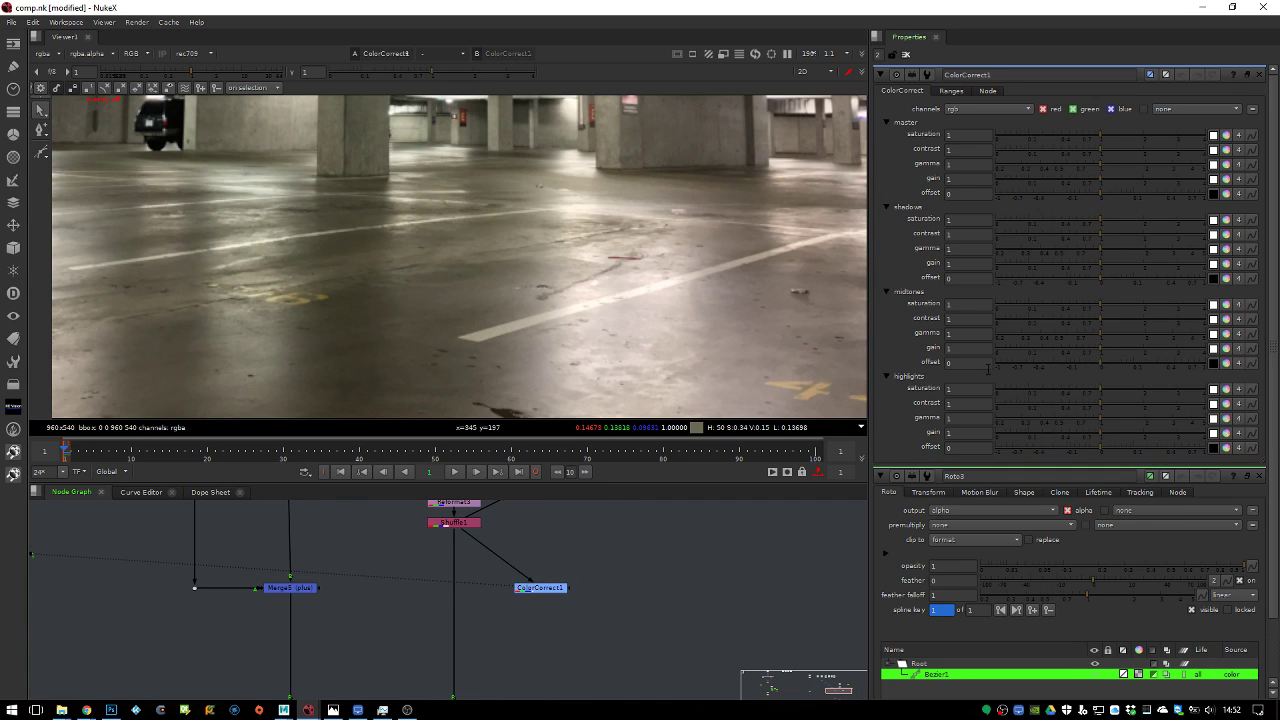
left_click(961, 435)
type("100")
key("Return")
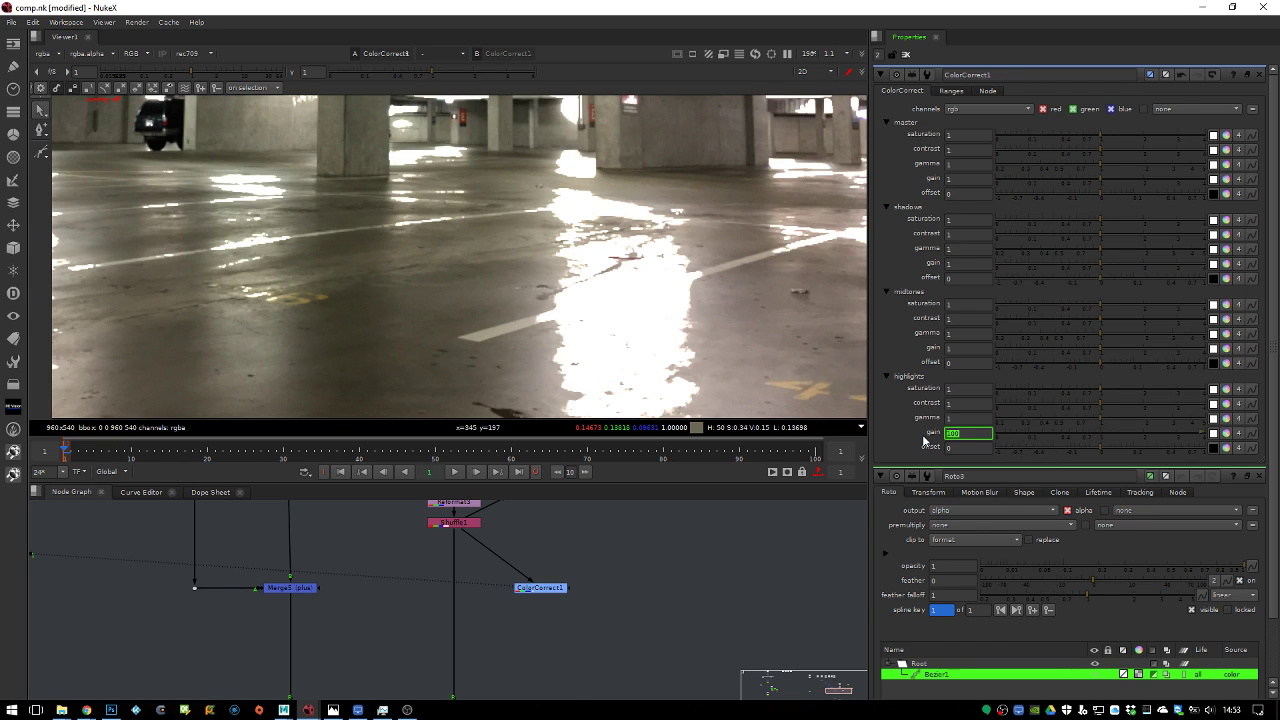
Widen the highlight range by moving the start of its lookup curve down to about 0.28
left_click(951, 91)
left_click(911, 134)
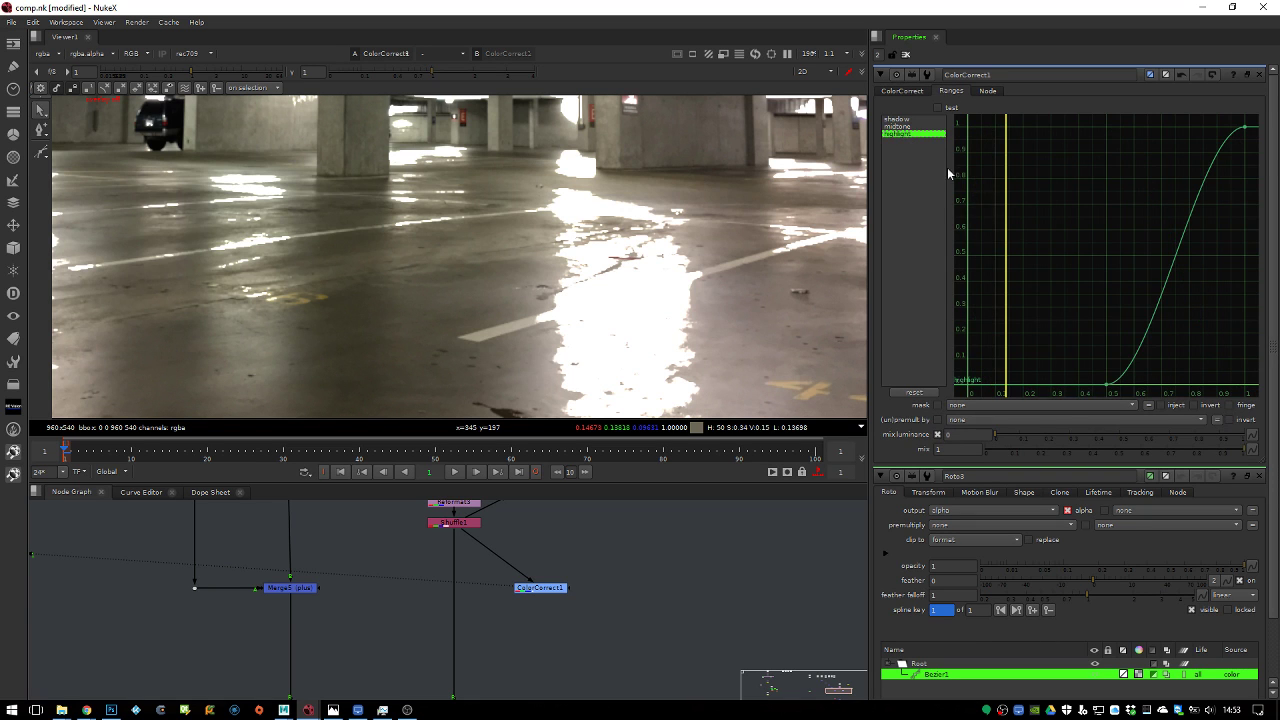
mouse_move(1106, 385)
left_mouse_down()
mouse_move(1040, 385)
mouse_move(1105, 385)
mouse_move(1088, 385)
left_mouse_up()
scroll(681, 312, "down", 3)
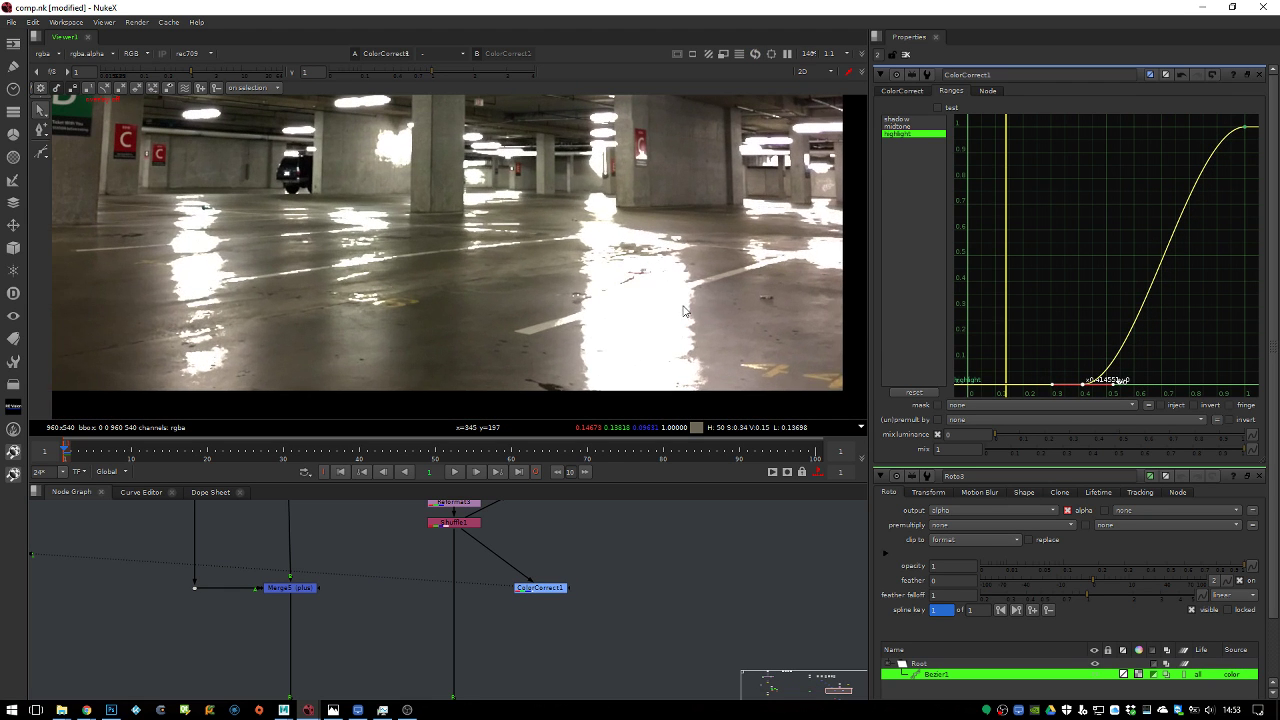
left_click_drag(1082, 386, 1048, 384)
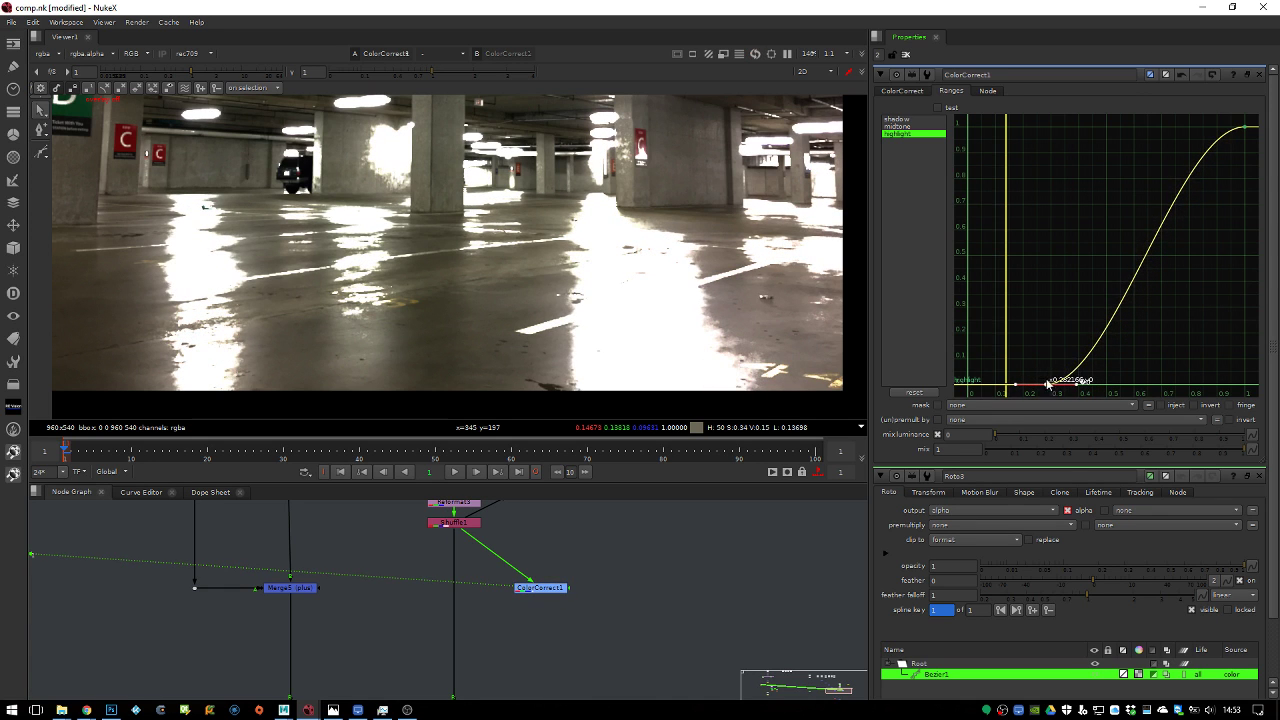
Reset the highlights gain to 1 and raise the shadows gain to an extreme value to expose the shadow areas
left_click(903, 90)
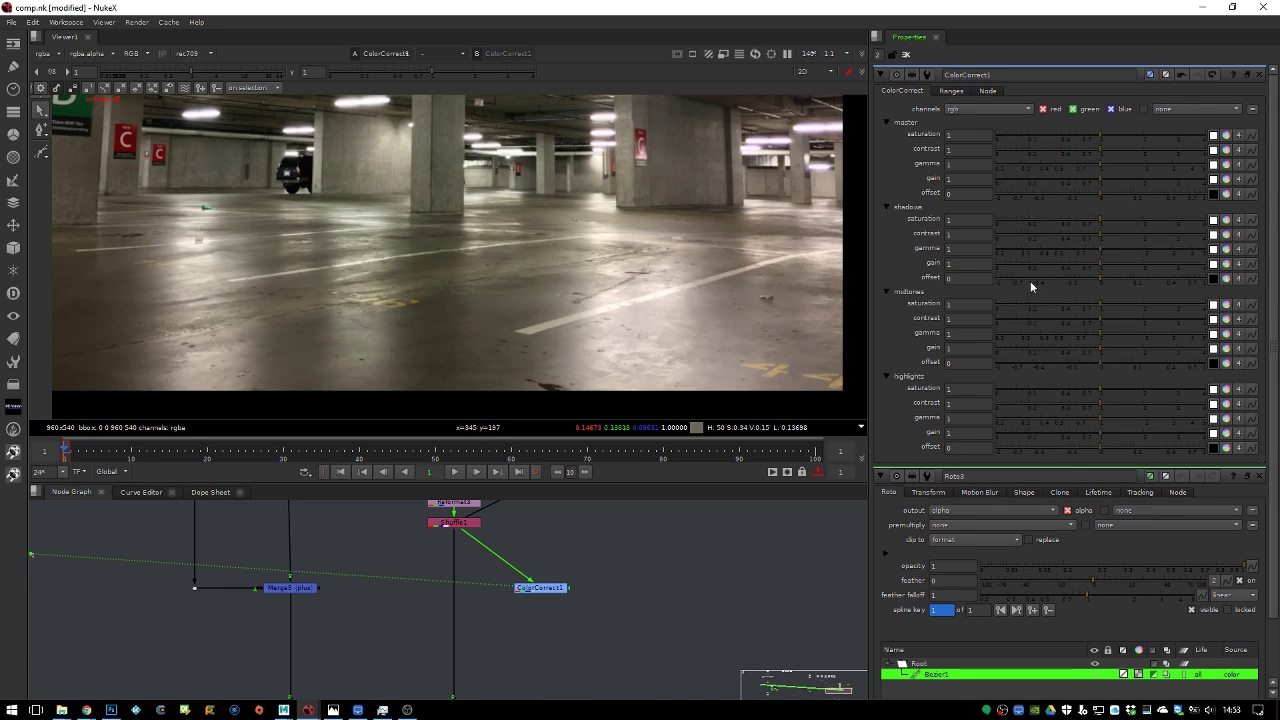
double_click(966, 263)
type("4")
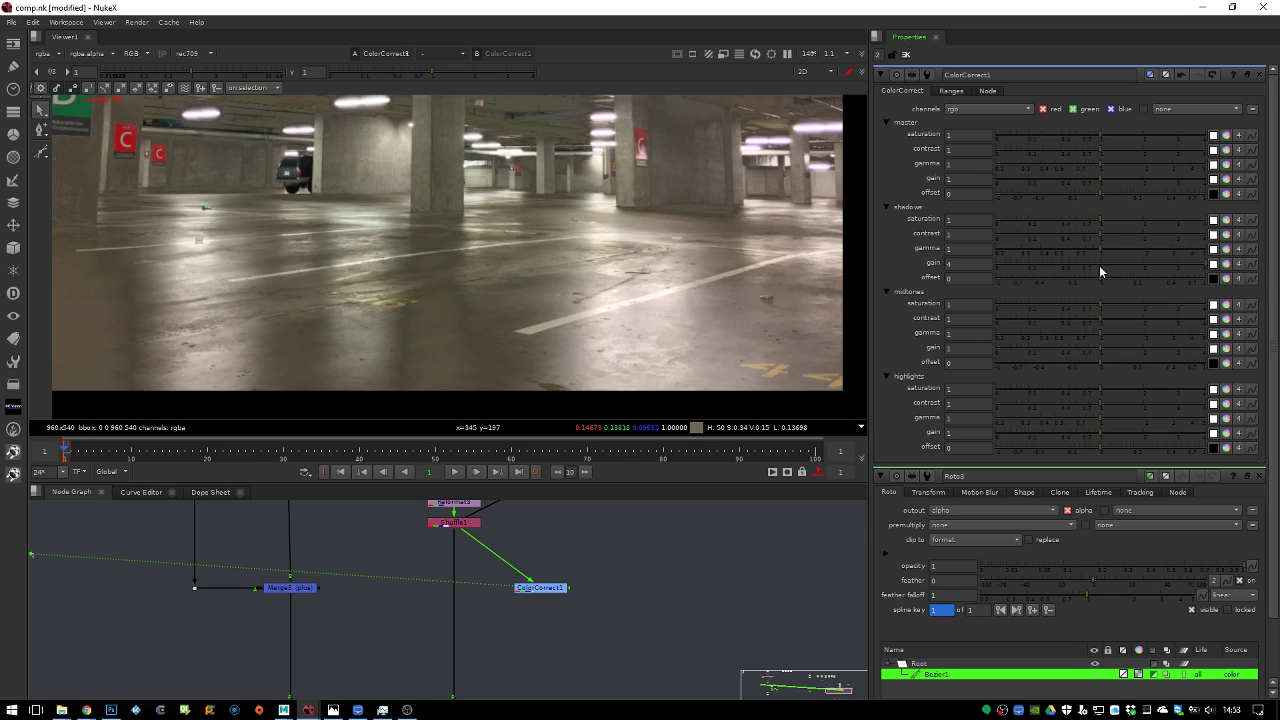
type("00")
key("Return")
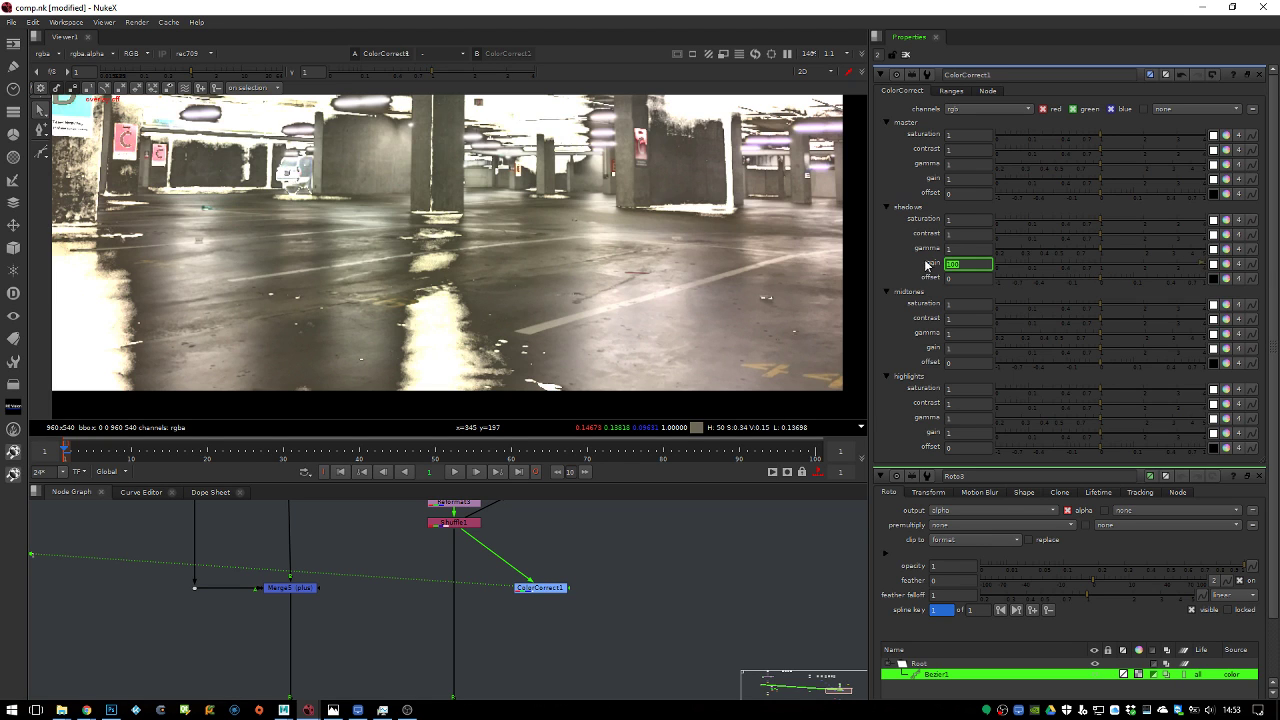
Widen the shadow range by moving the end of its lookup curve to about 0.147
left_click(951, 91)
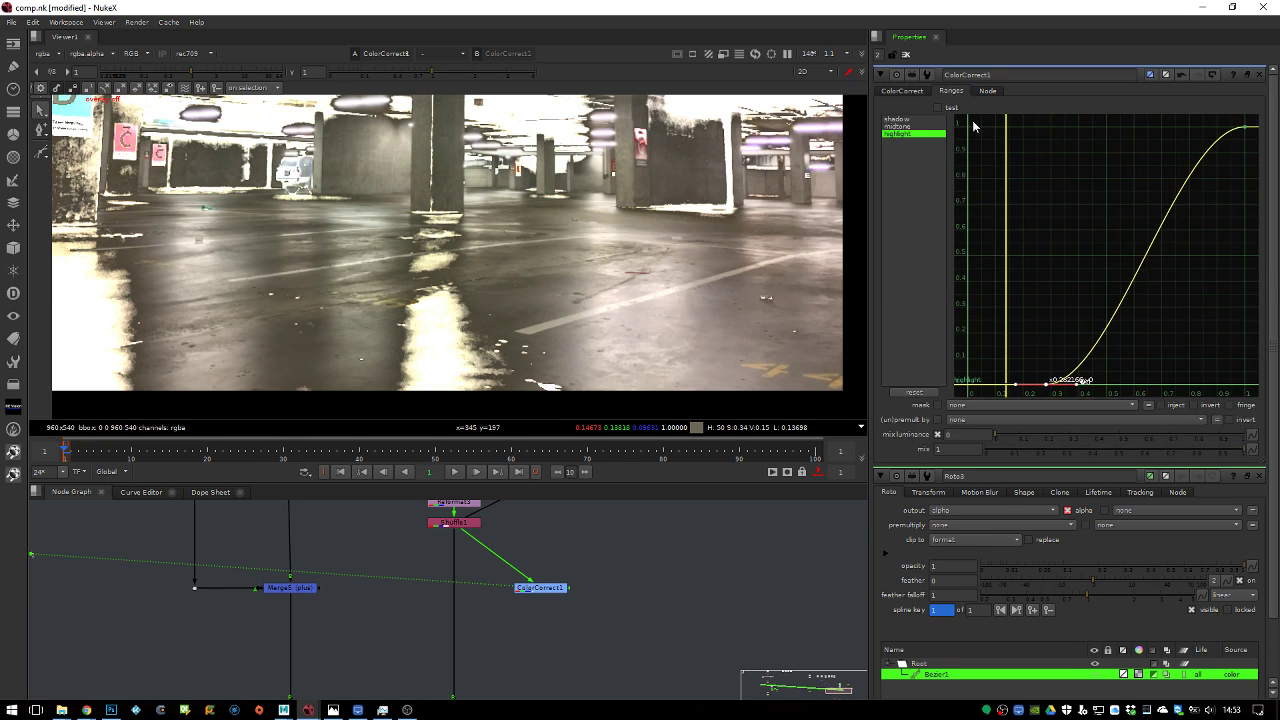
left_click(903, 119)
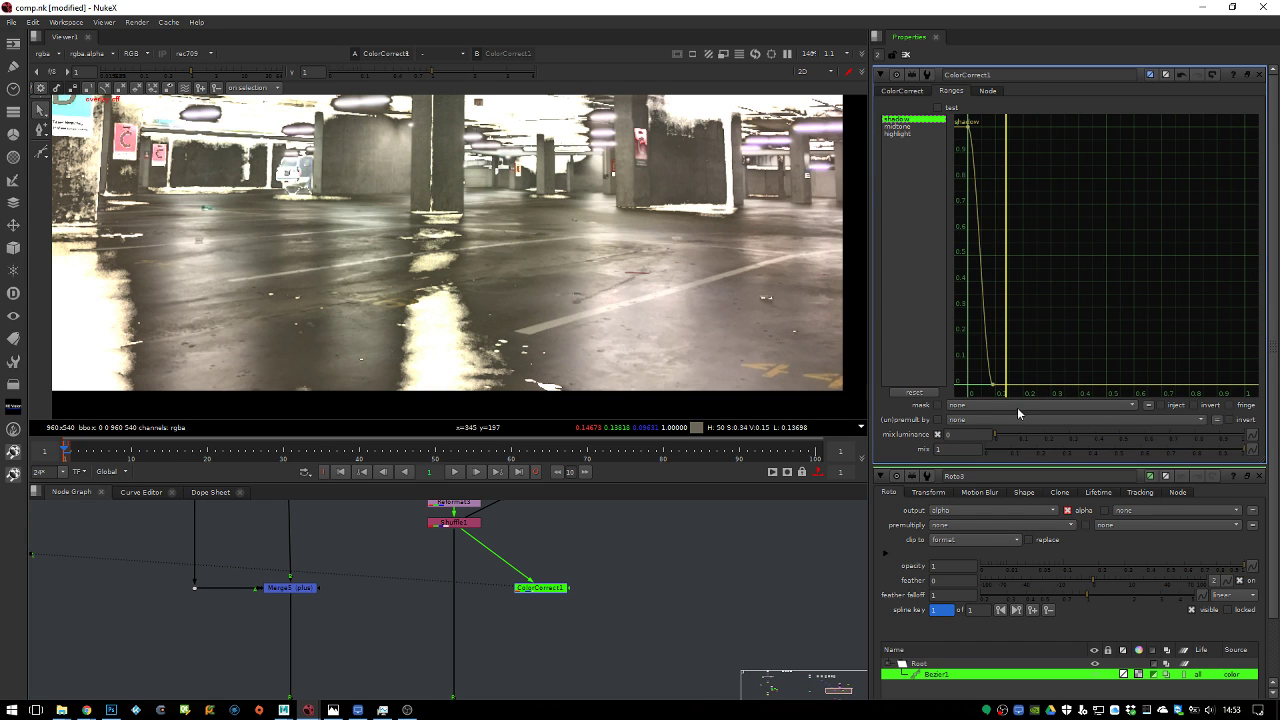
left_click_drag(990, 384, 1008, 383)
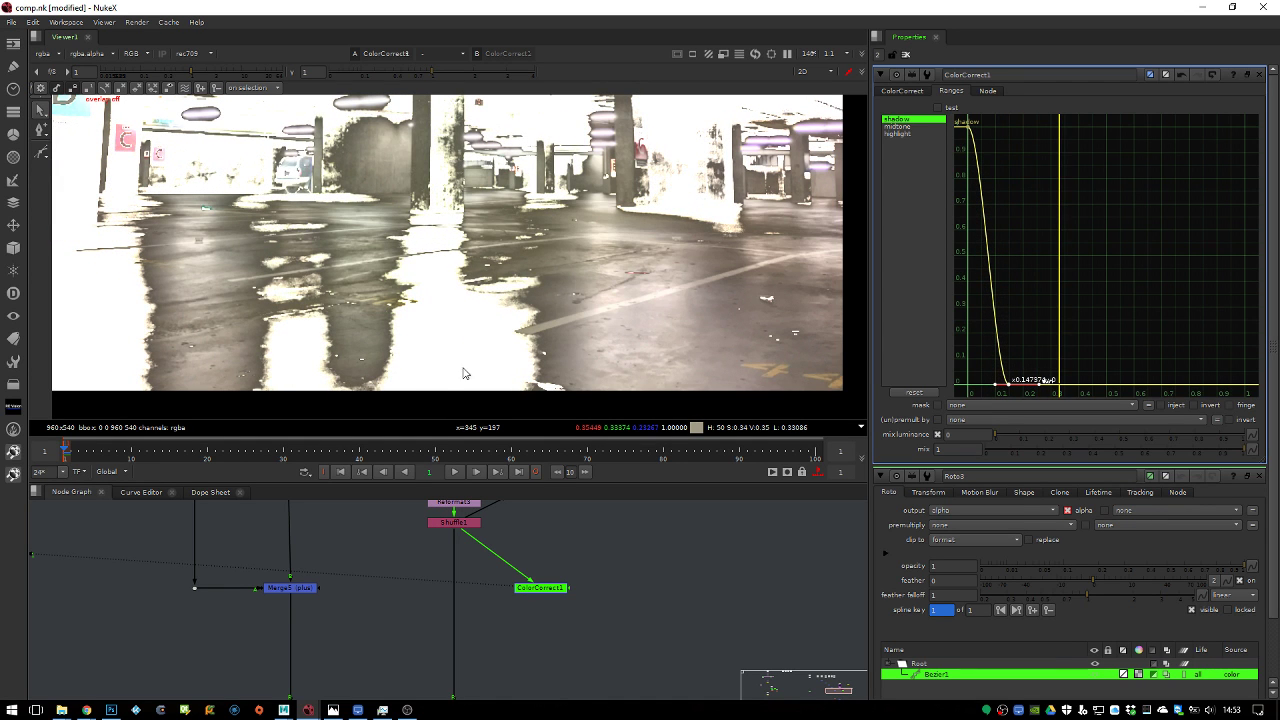
Undo the extreme shadows gain, try a different midtones gain, and undo that as well
left_click(899, 91)
key("ctrl+z")
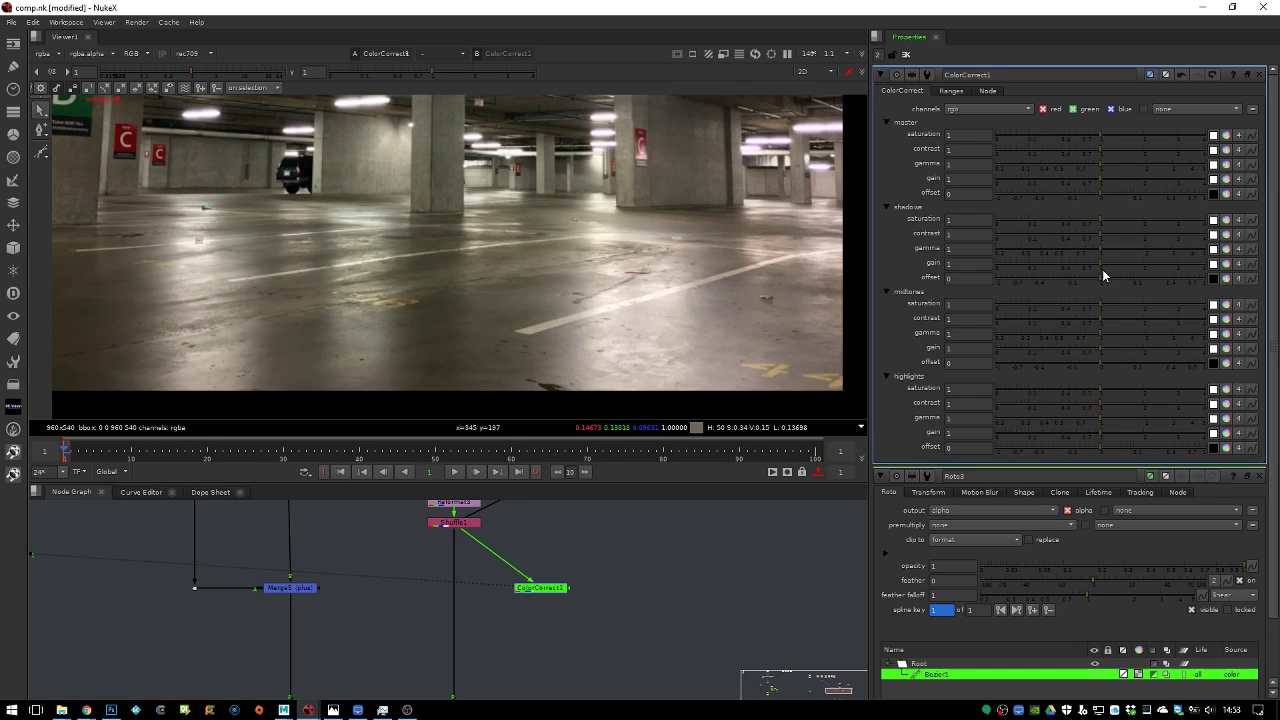
left_click_drag(1094, 345, 1164, 358)
key("ctrl+z")
Lower the ColorCorrect node's highlights gain to about 0.72
left_click_drag(1098, 431, 1063, 428)
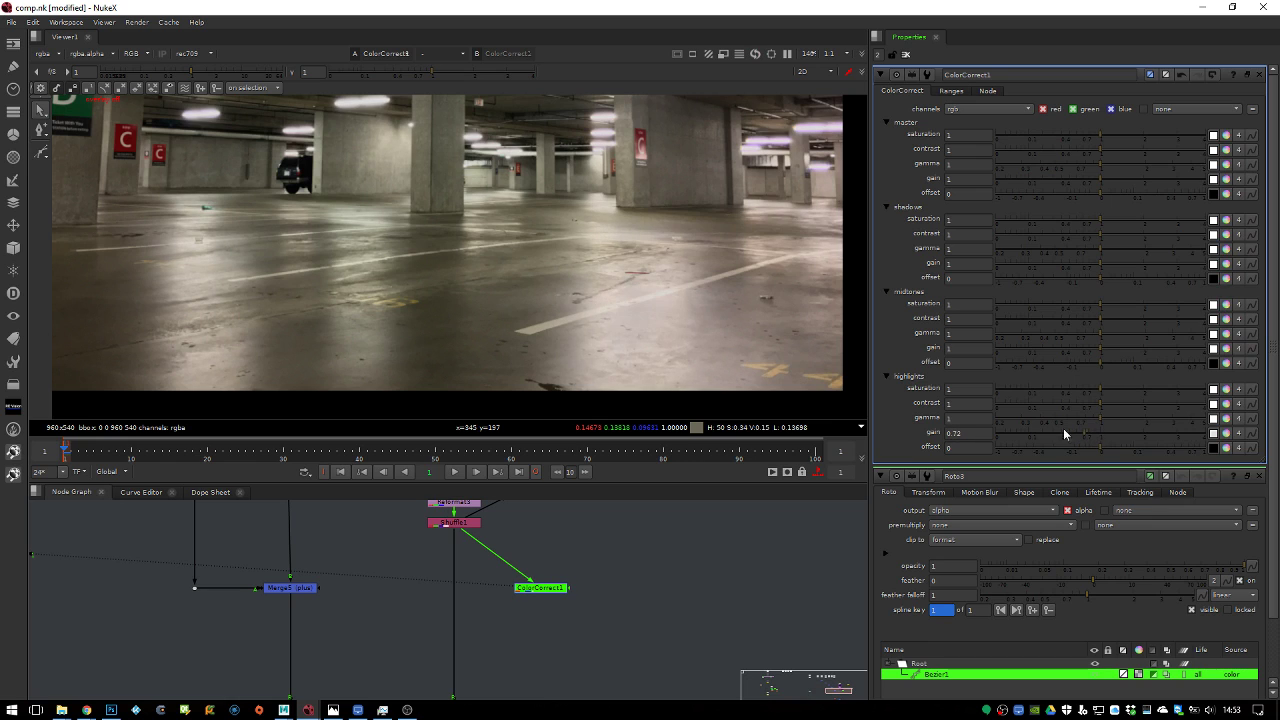
Set the ColorCorrect node's highlights contrast to 0.72, highlights gamma to 0.74 and highlights gain to 0.66
left_click_drag(1078, 431, 1084, 430)
mouse_move(1098, 341)
left_mouse_down()
mouse_move(1077, 342)
mouse_move(1093, 352)
left_mouse_up()
mouse_move(1080, 433)
left_mouse_down()
mouse_move(1046, 429)
mouse_move(1088, 433)
mouse_move(1074, 426)
mouse_move(1110, 417)
mouse_move(1062, 420)
mouse_move(1113, 406)
mouse_move(1054, 414)
mouse_move(1083, 413)
left_mouse_up()
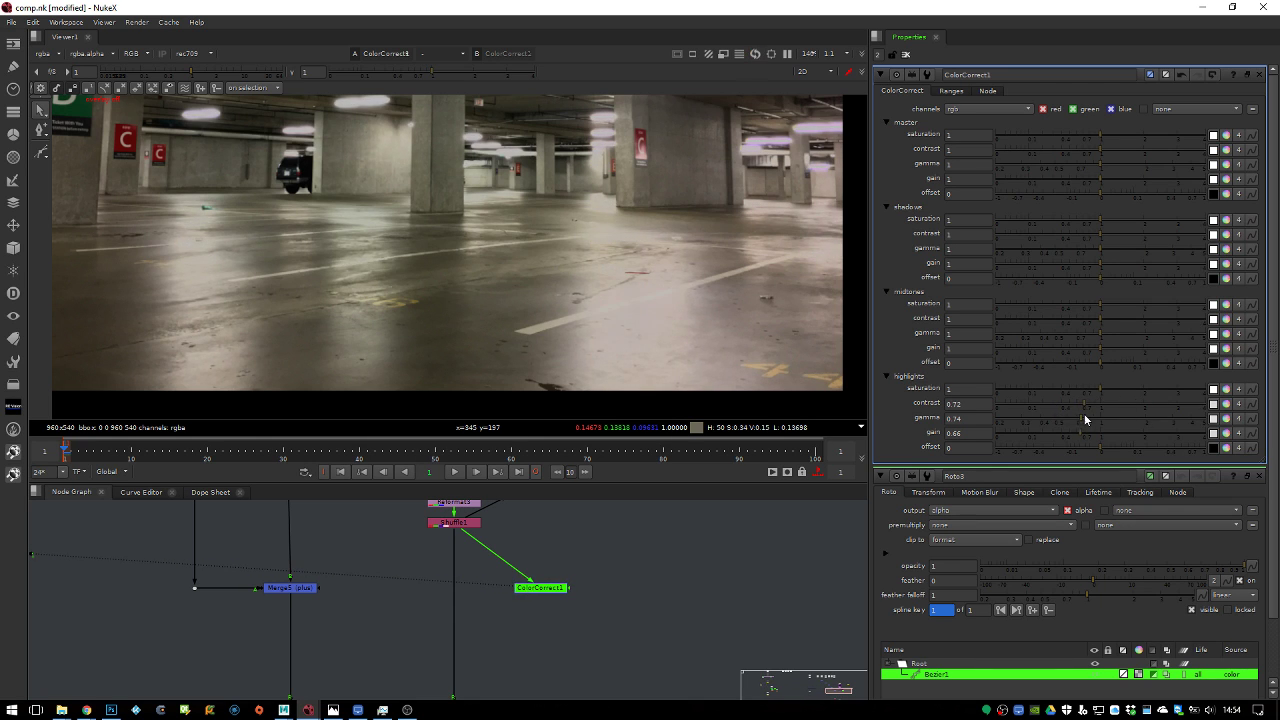
Toggle the ColorCorrect node off and on repeatedly to compare the garage plate with and without the correction
key("d")
key("d")
key("d")
key("d")
key("d")
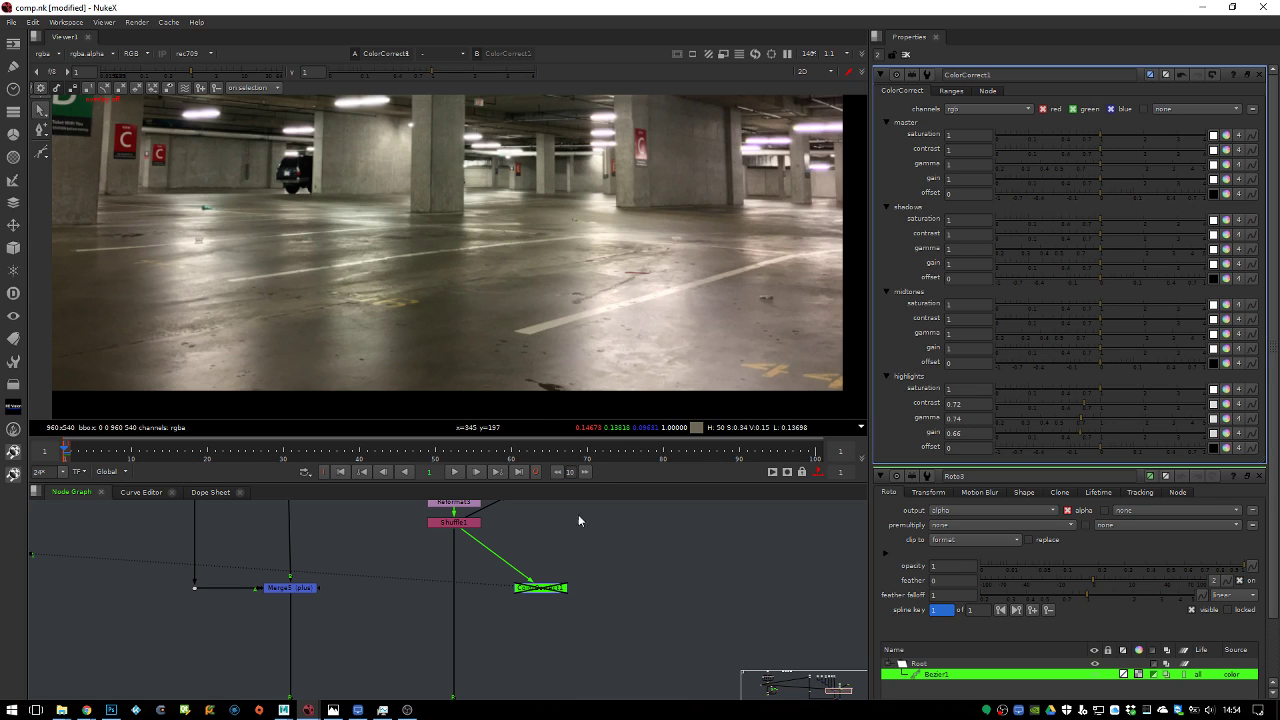
key("d")
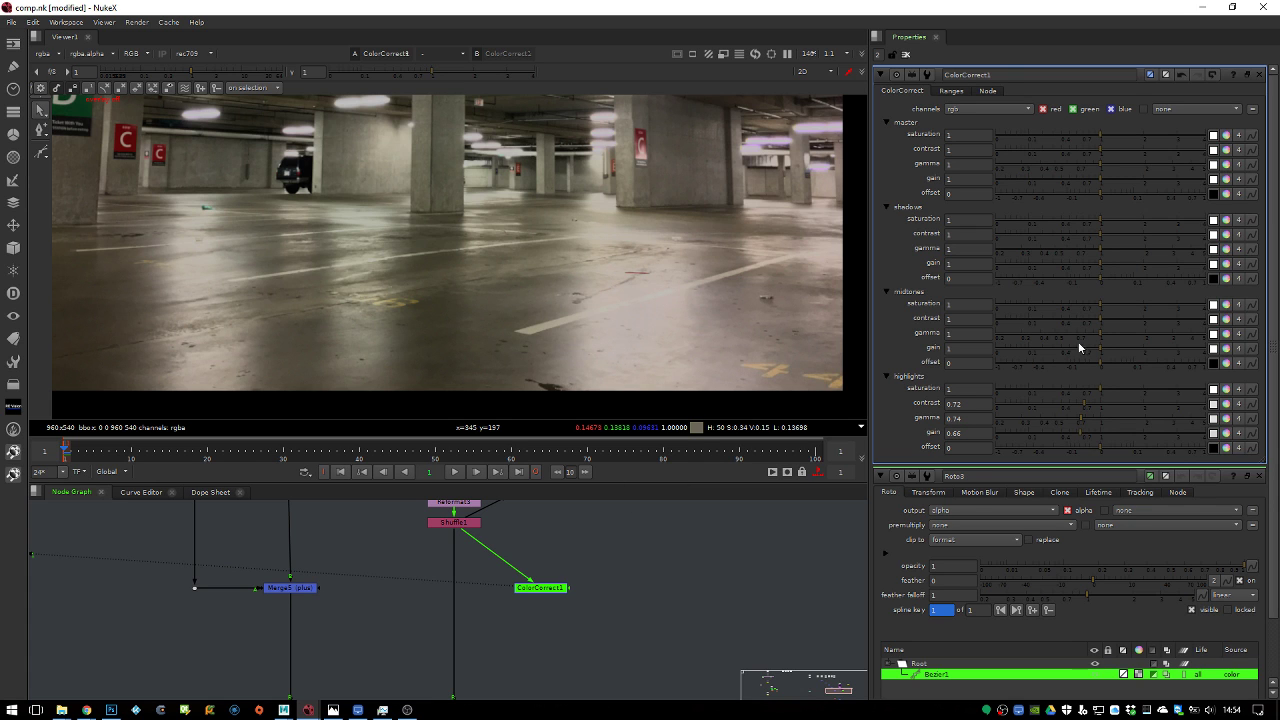
Lower the ColorCorrect node's midtones gain to 0.48 and its highlights gain to 0.31
left_click_drag(1096, 349, 1065, 351)
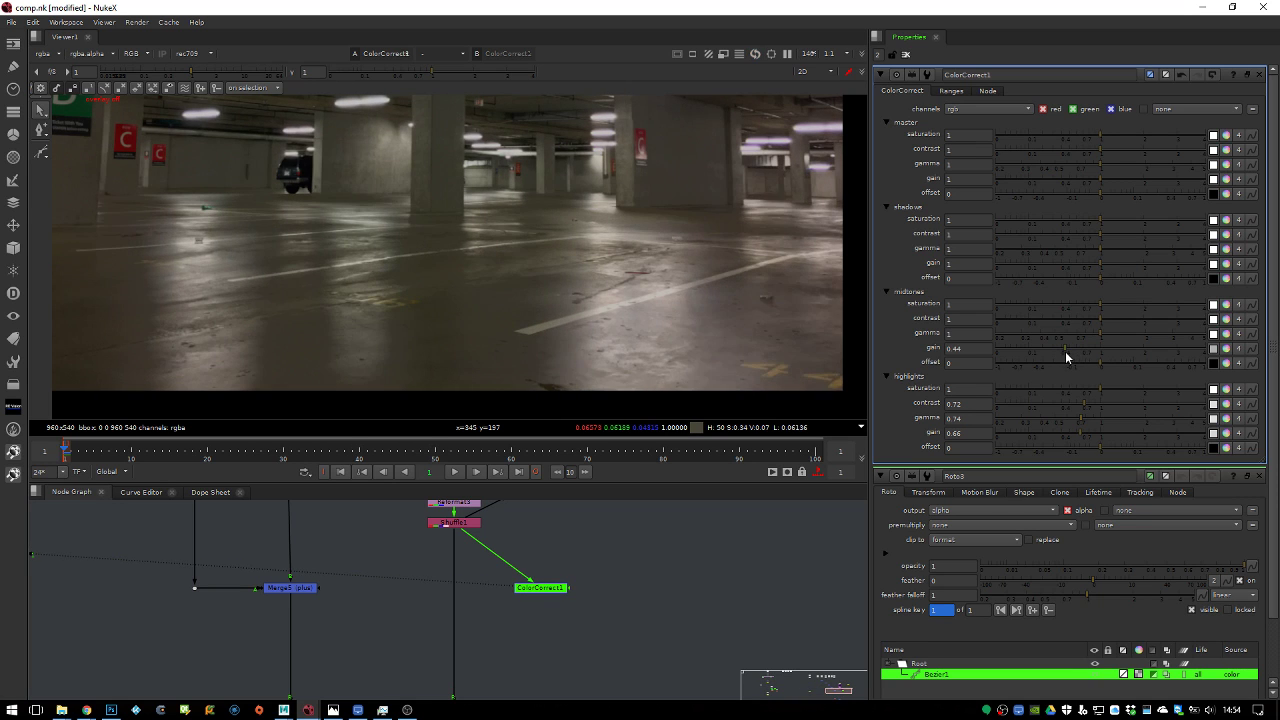
left_click_drag(1081, 437, 1052, 434)
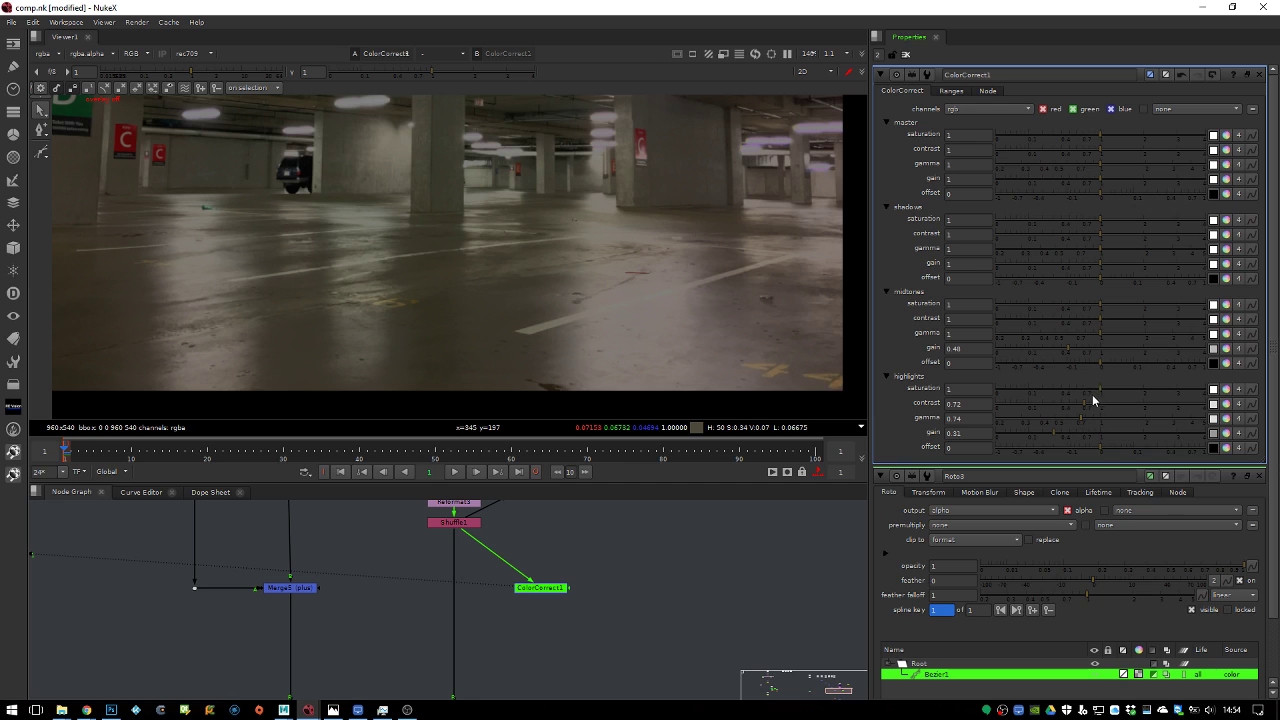
Widen the ColorCorrect node's shadow range by moving the end of its lookup curve to about 0.371
left_click(950, 91)
left_click(898, 127)
left_click(900, 134)
left_click_drag(1045, 384, 1102, 377)
left_click(898, 119)
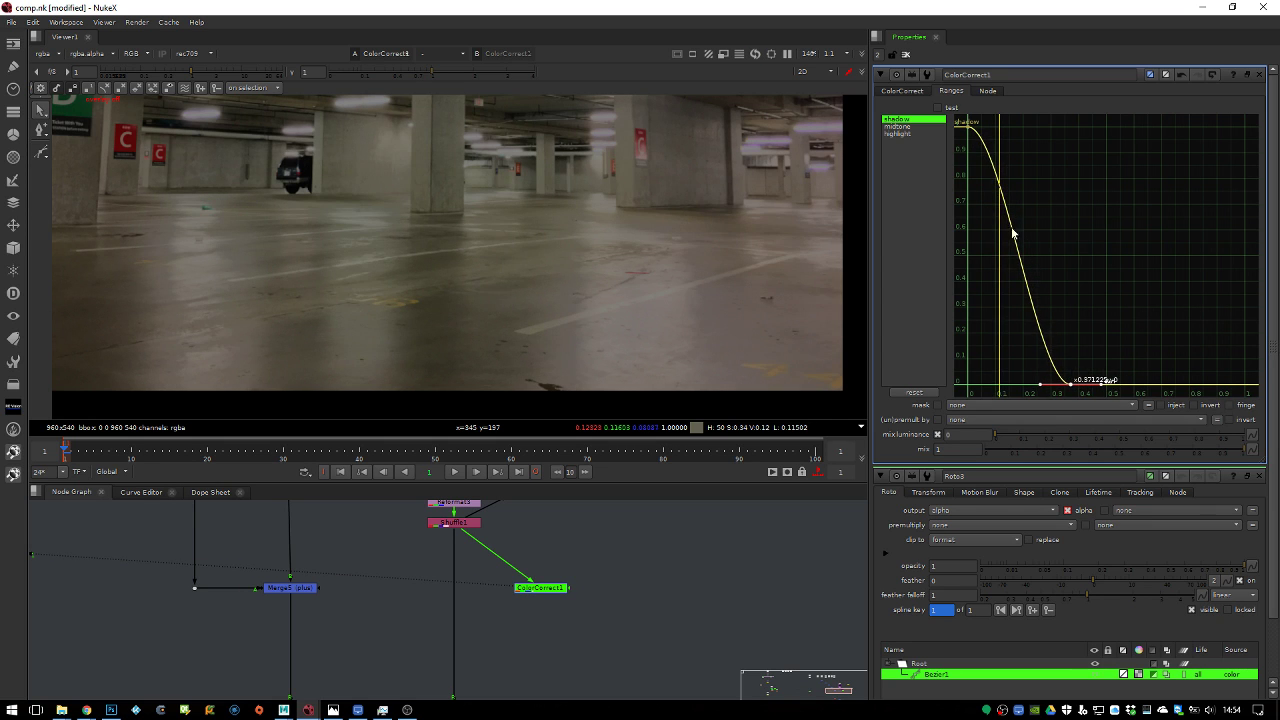
Compare the plate with the ColorCorrect bypassed and active, and view the Merge6 composite of the car over the garage
left_click(903, 91)
key("d")
key("d")
left_click(510, 642)
middle_click_drag(510, 642, 534, 568)
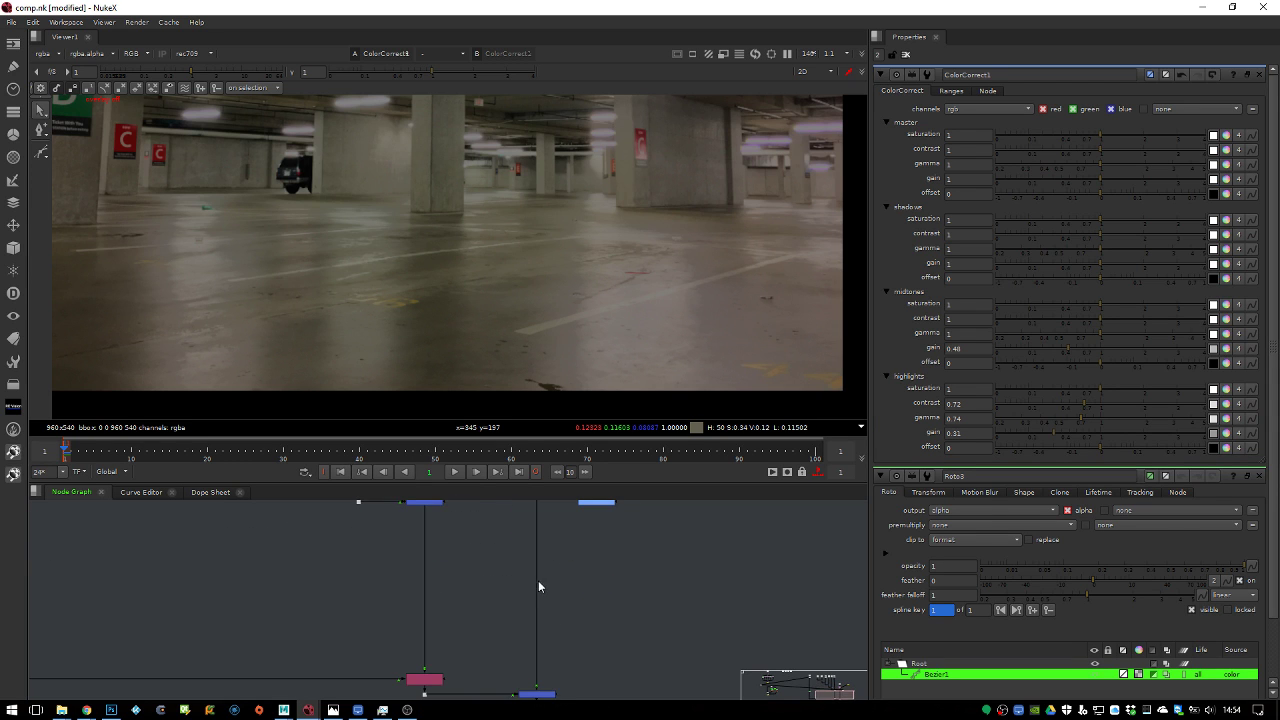
left_click(538, 692)
key("1")
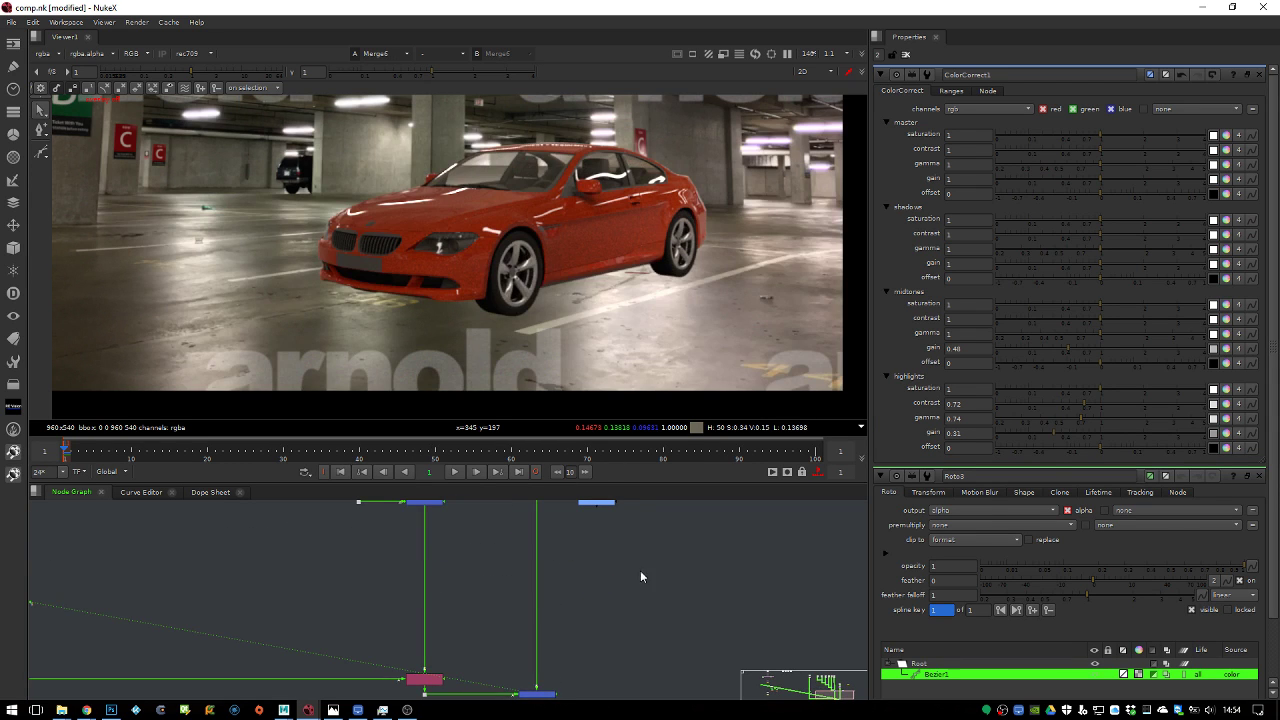
Add a new Roto node and connect its input to the Shuffle node at the end of the background plate's chain
middle_click_drag(636, 563, 578, 620)
left_click(575, 620)
key("o")
left_click_drag(576, 625, 514, 512)
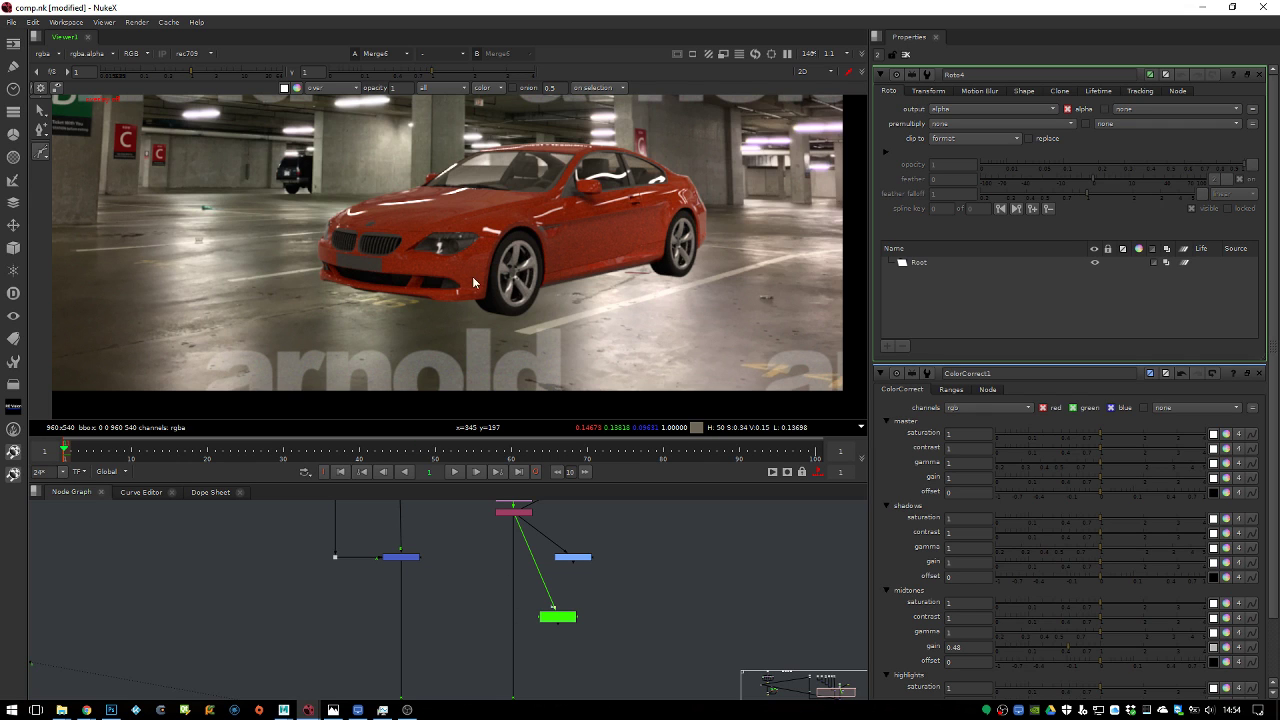
Draw a closed Bezier shape on the floor under and in front of the car, from the front bumper past the rear wheel
left_click(330, 288)
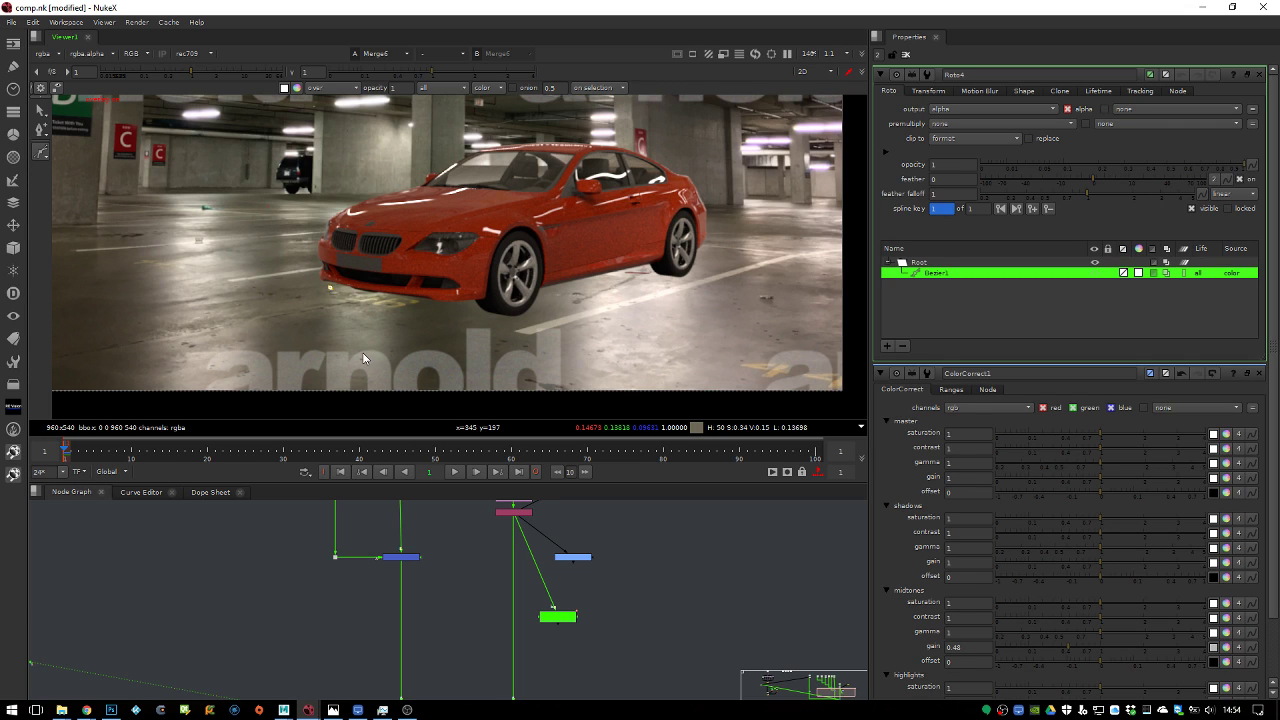
left_click(587, 372)
left_click(701, 340)
left_click(732, 320)
left_click(705, 248)
left_click(597, 249)
left_click(331, 289)
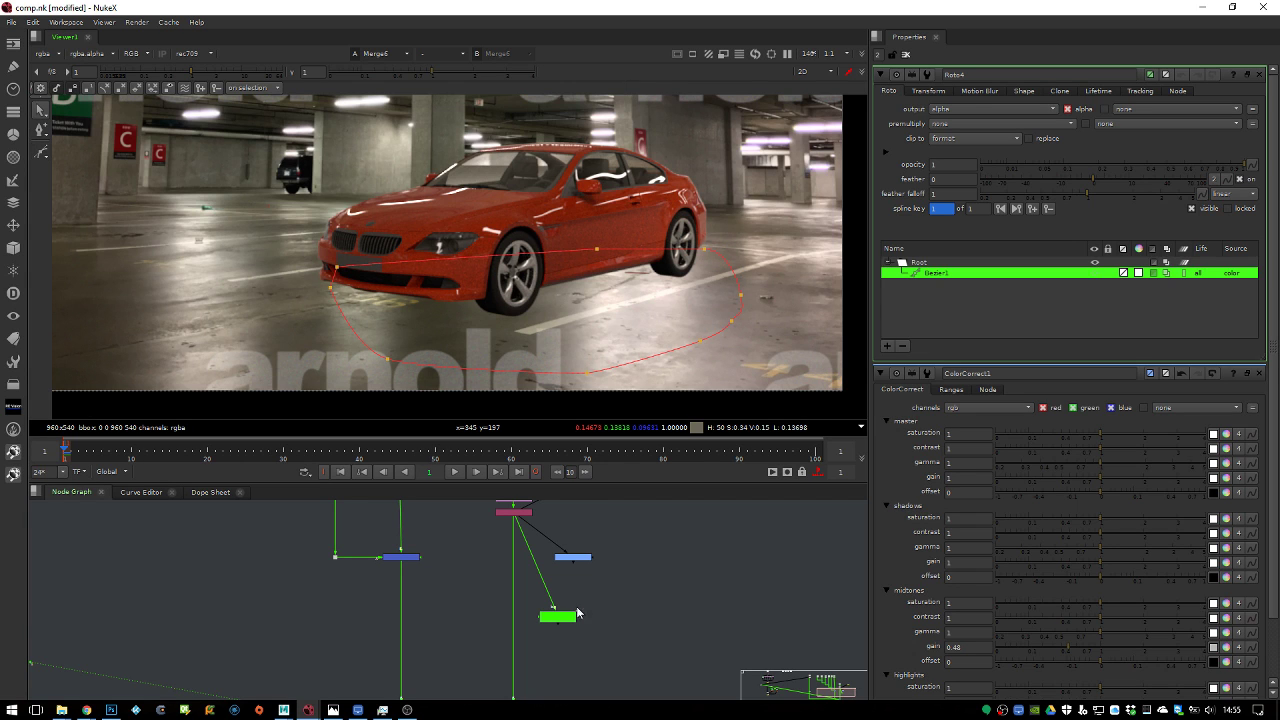
Insert ColorCorrect1 into the background branch below the Shuffle, connect its mask input to Roto4 and view its output
double_click(571, 557)
left_click_drag(559, 549, 533, 653)
left_click(557, 616)
key("1")
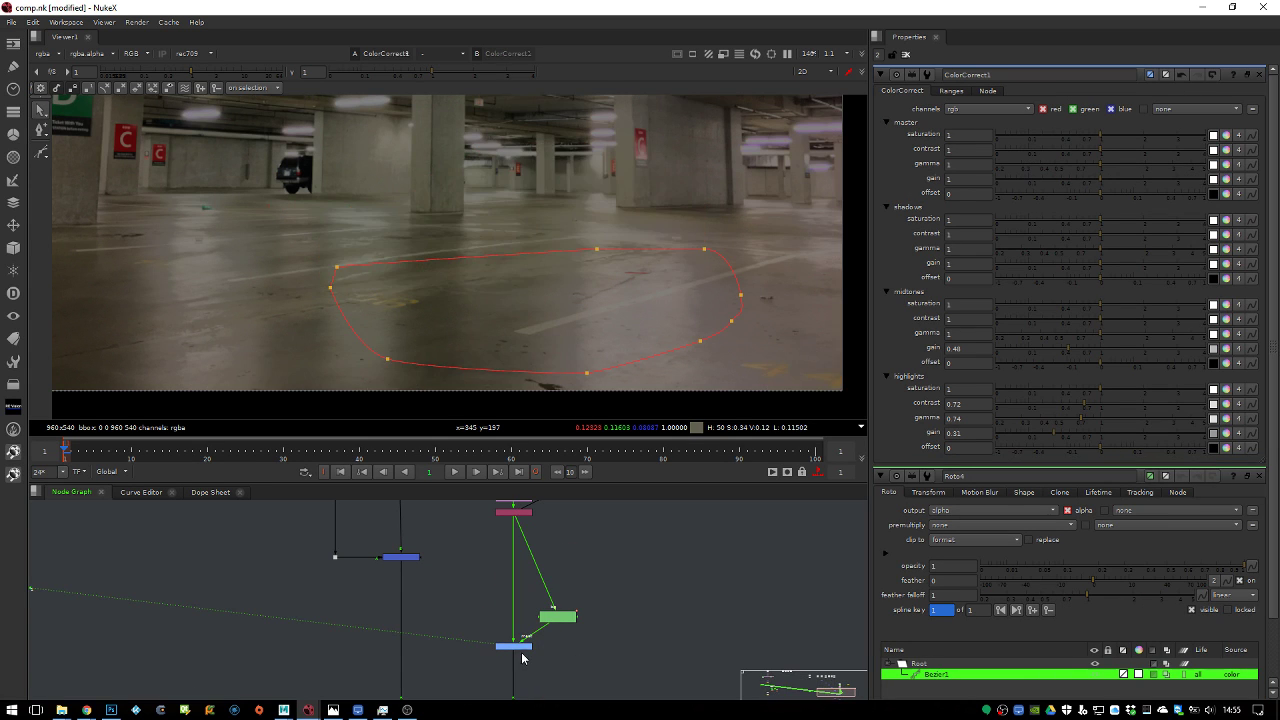
View the Merge6 composite and toggle ColorCorrect1 to check whether the roto mask limits the correction
middle_click_drag(546, 646, 562, 576)
left_click(555, 625)
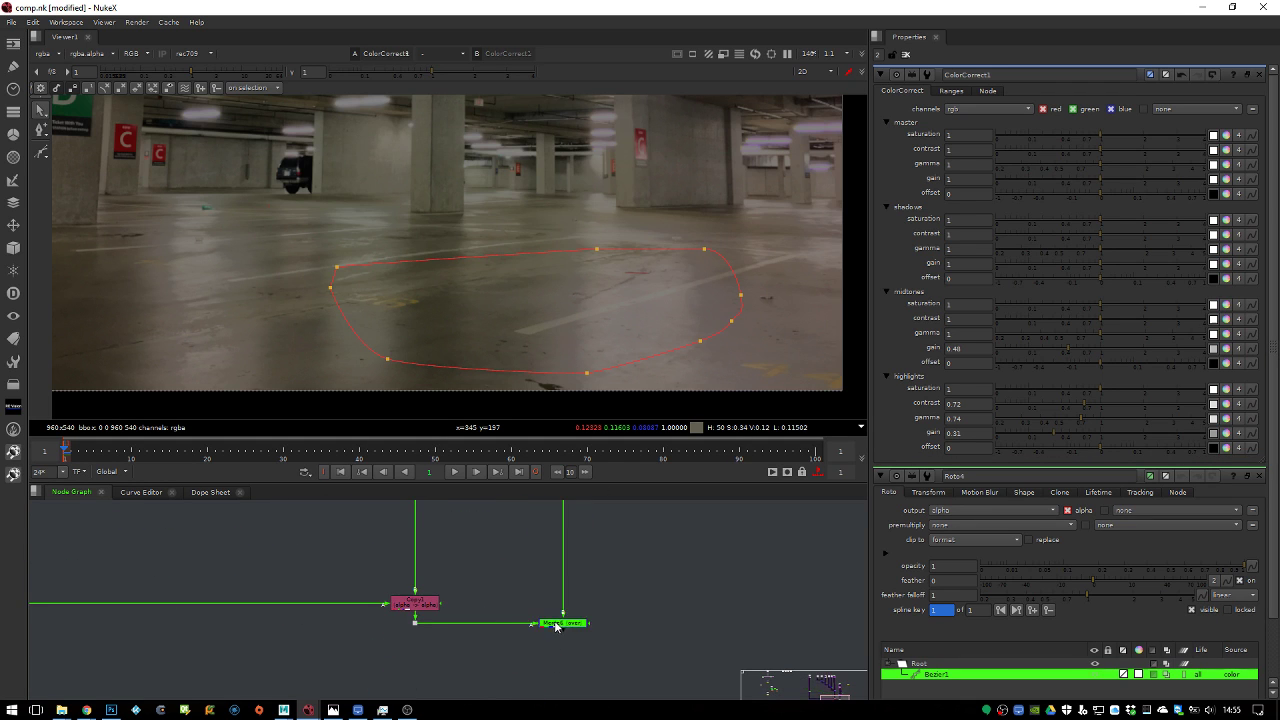
key("1")
middle_click_drag(625, 505, 543, 606)
left_click(518, 619)
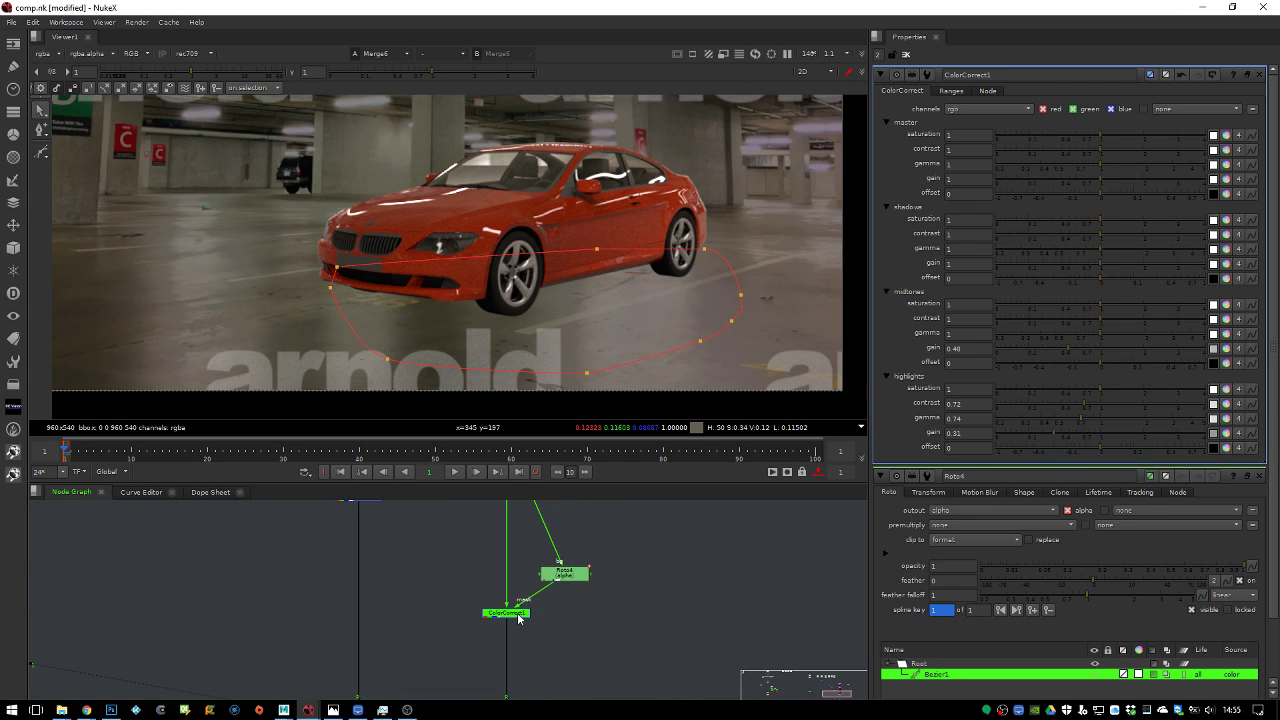
key("d")
key("d")
Move Roto4 away from ColorCorrect1, view its output and inspect its alpha channel along with the upstream background nodes
left_click(580, 574)
left_click_drag(580, 574, 617, 549)
key("1")
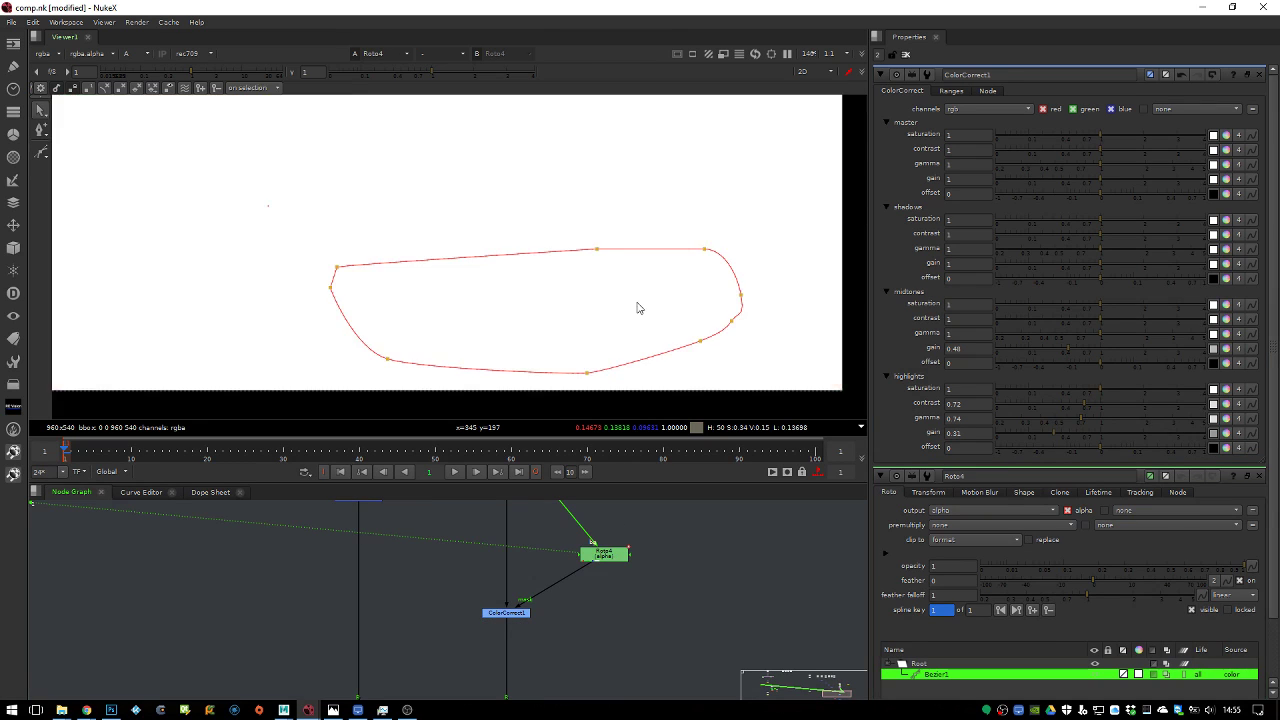
scroll(600, 552, "down", 2)
double_click(598, 554)
middle_click_drag(605, 512, 570, 626)
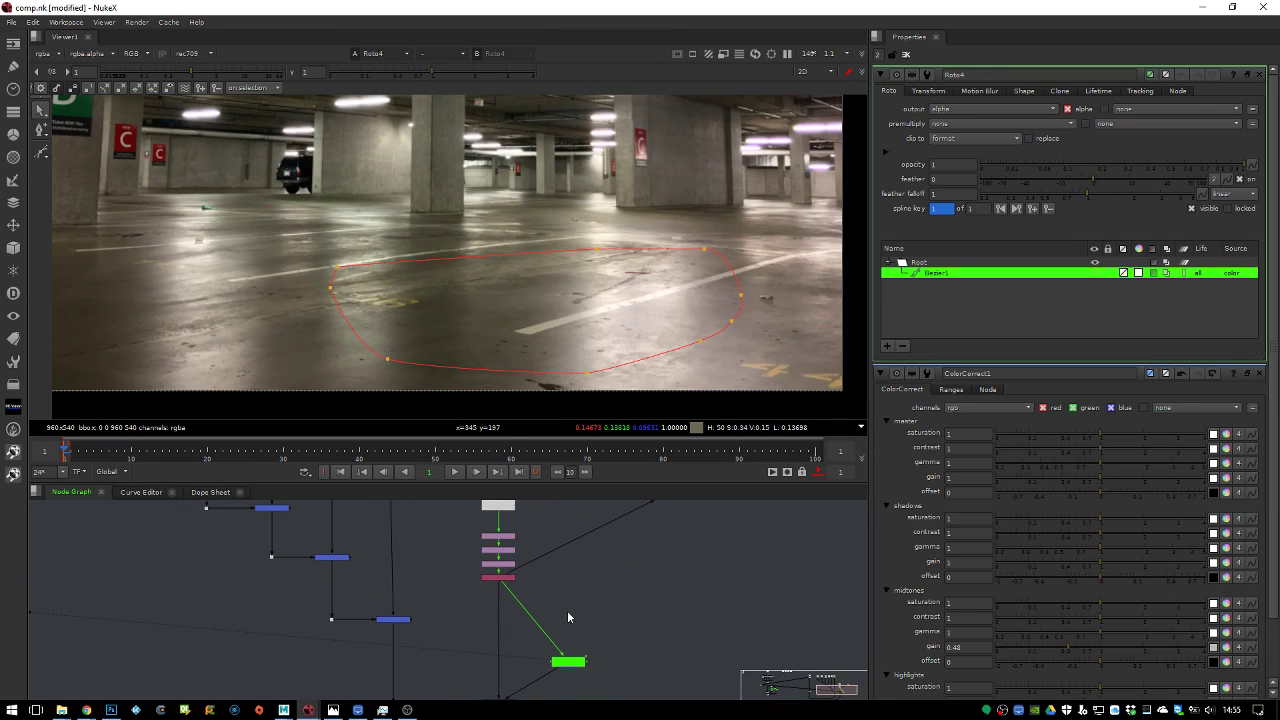
scroll(512, 594, "up", 2)
middle_click_drag(576, 670, 577, 610)
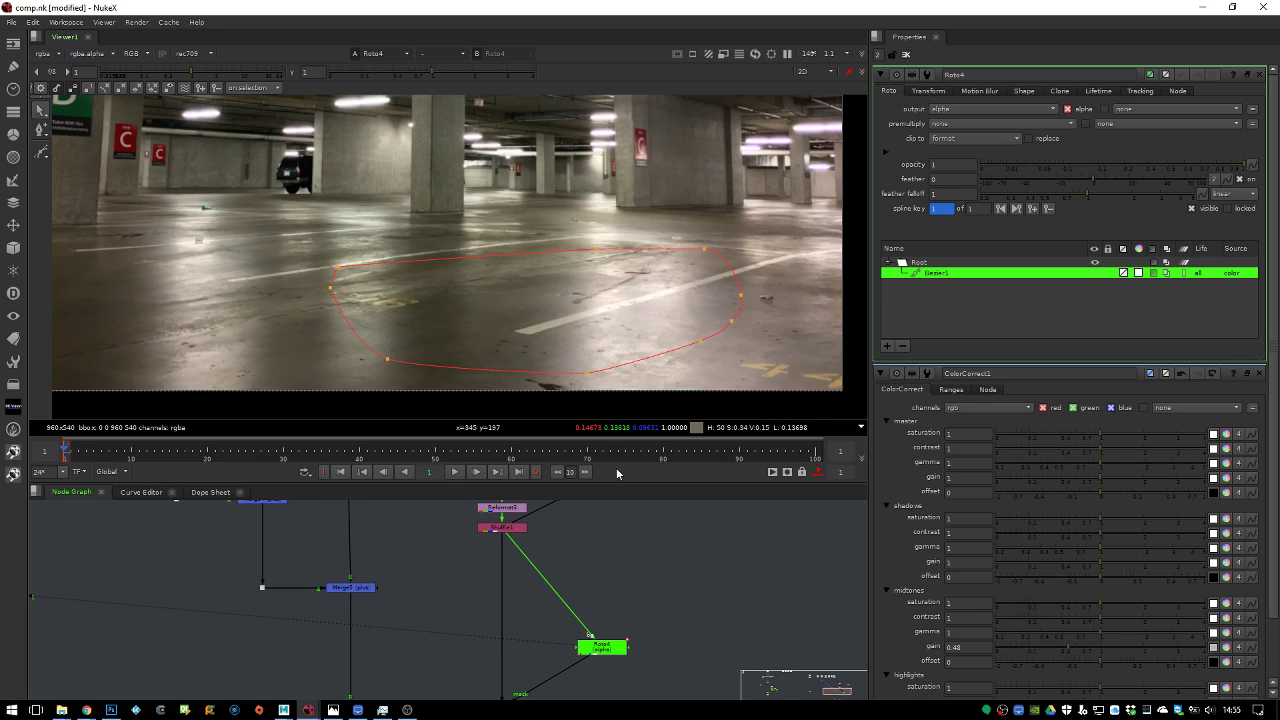
left_click(600, 648)
key("a")
key("a")
Set Roto4's output channels to rgba, view ColorCorrect1 and check its mask channel in the range settings
left_click(943, 108)
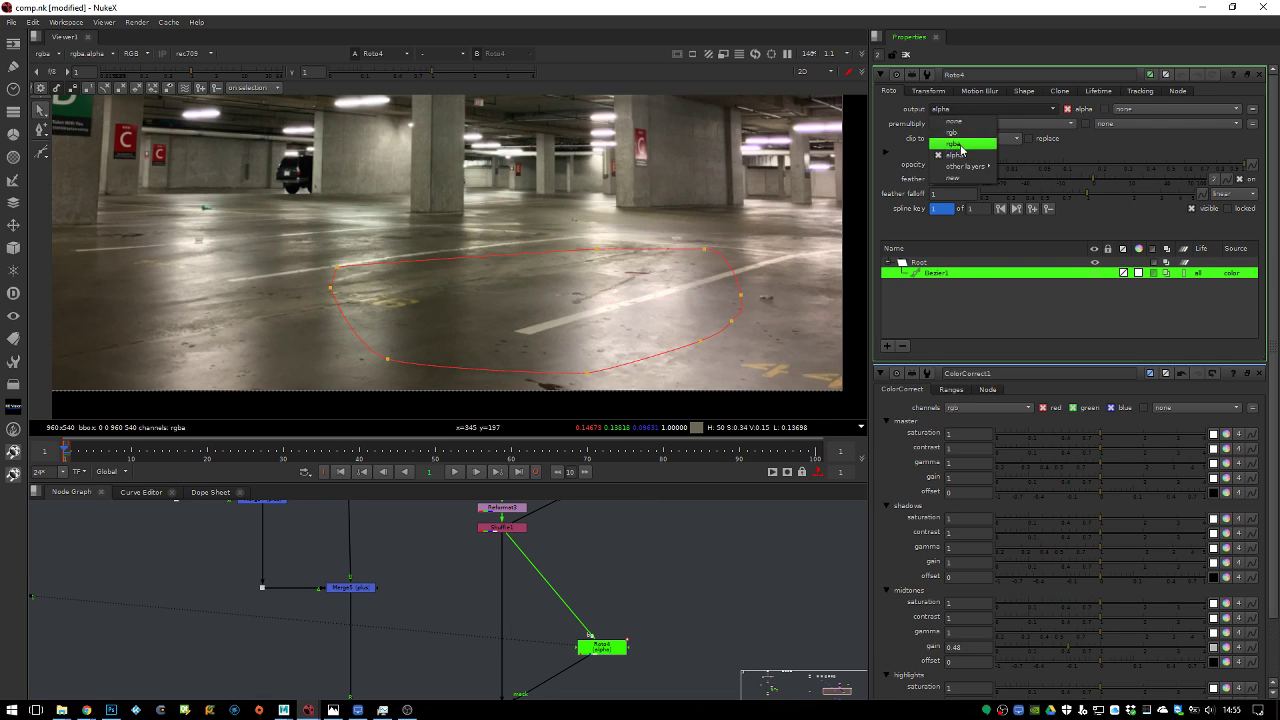
left_click(955, 147)
middle_click_drag(597, 648, 641, 551)
left_click(546, 611)
key("1")
double_click(548, 612)
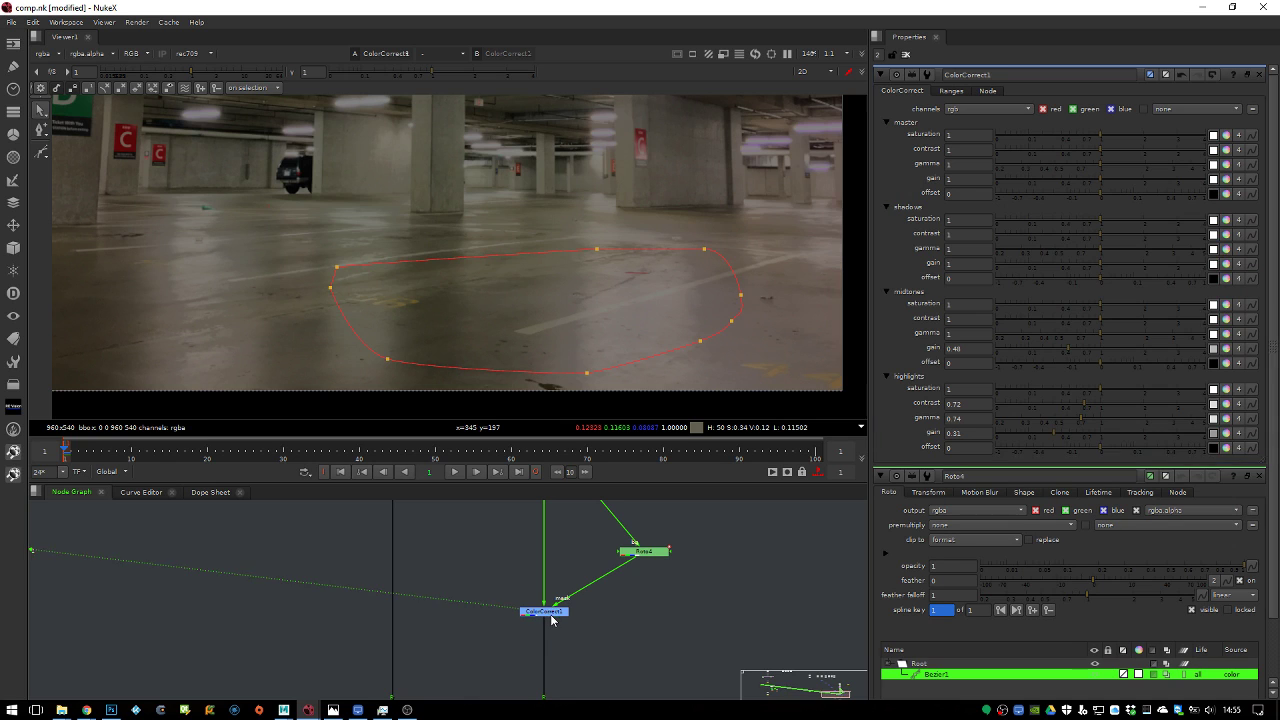
scroll(580, 560, "down", 2)
scroll(517, 628, "down", 2)
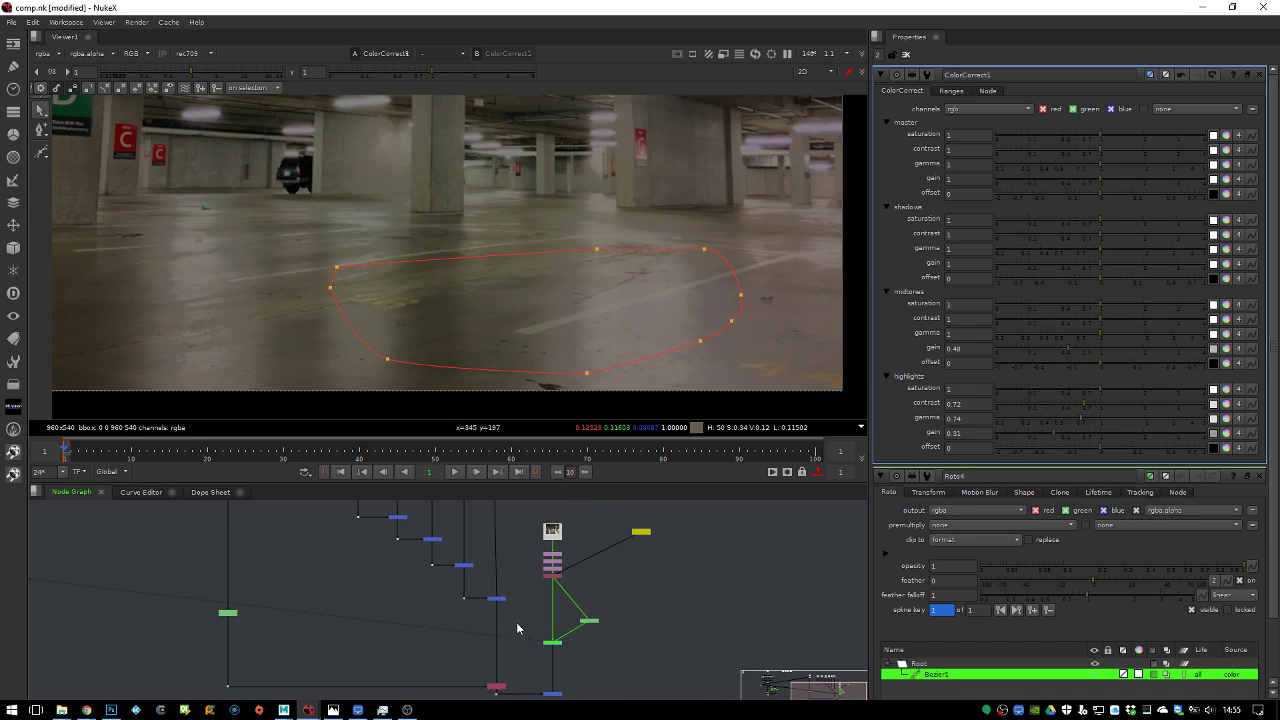
scroll(568, 655, "up", 5)
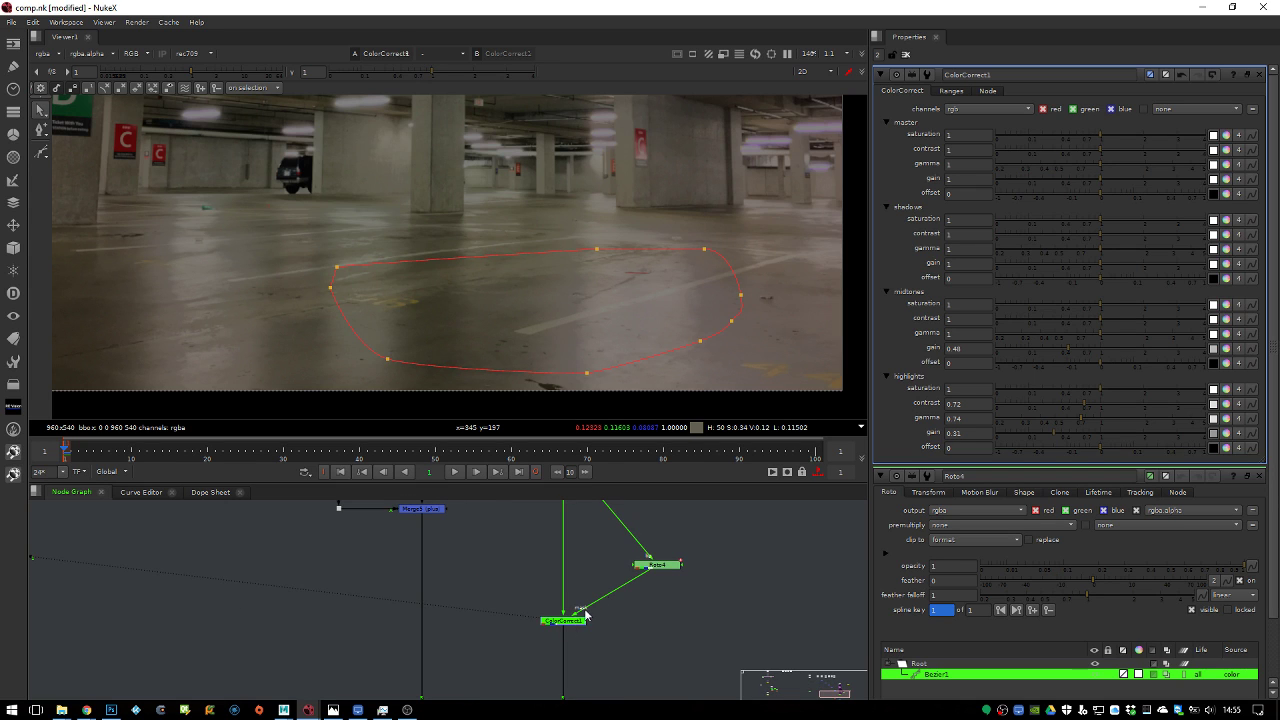
left_click(951, 91)
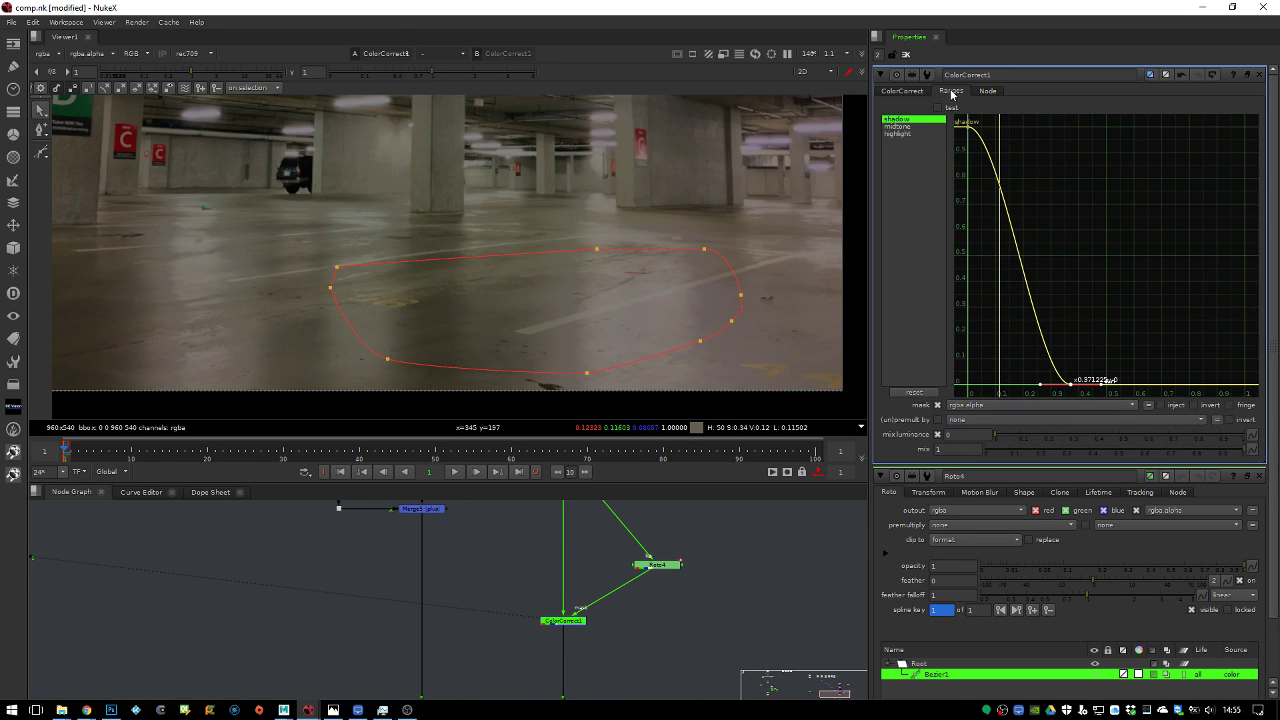
Inspect Roto4's alpha, enable its replace option and set the shape's feather to 26
double_click(658, 566)
key("1")
key("a")
key("a")
left_click(1039, 140)
key("1")
key("a")
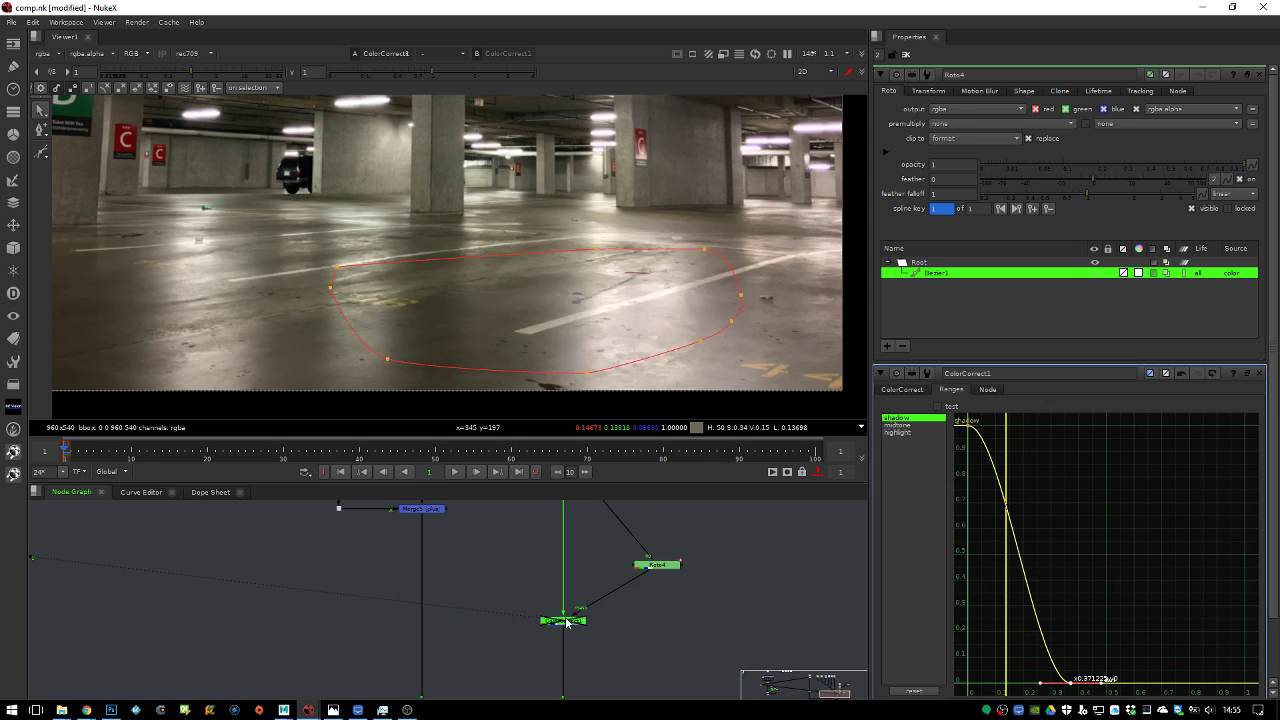
left_click_drag(1098, 177, 1140, 182)
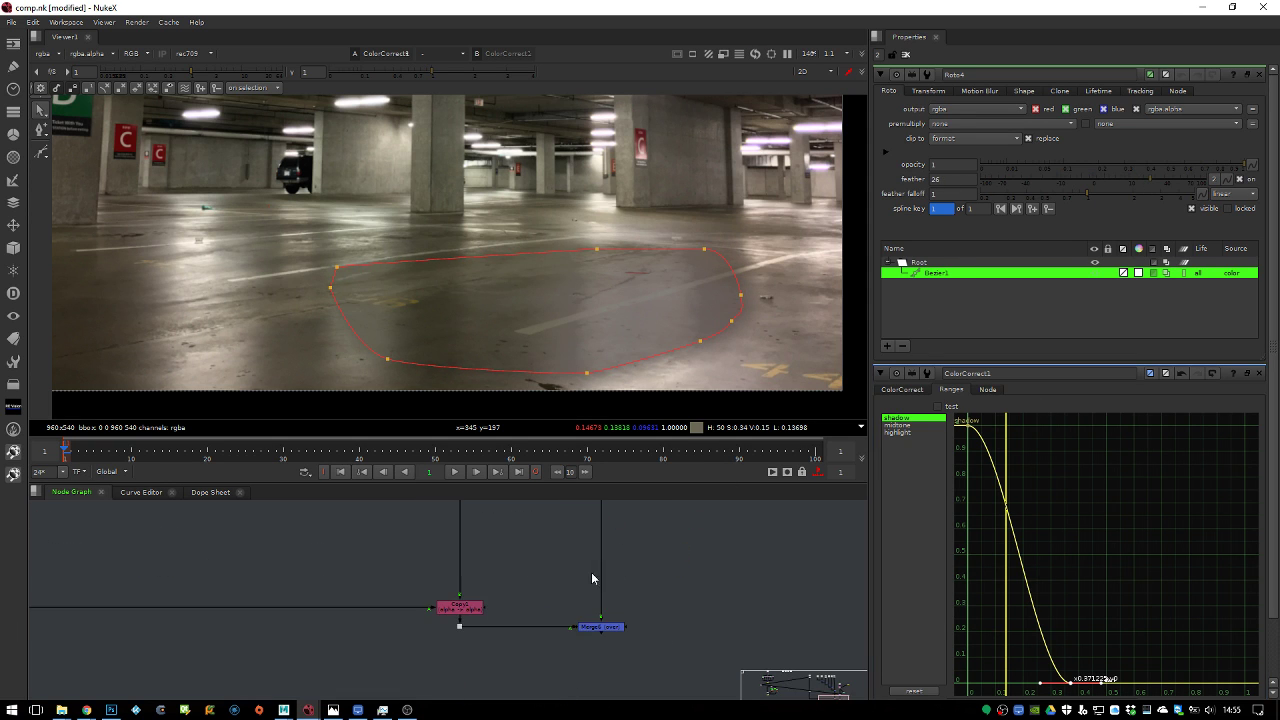
View the Merge6 composite and reshape the floor roto, pulling its points near the rear wheel inward and adjusting its lower edge
left_click(598, 627)
key("1")
left_click(682, 551)
scroll(625, 366, "down", 2)
left_click_drag(730, 302, 668, 368)
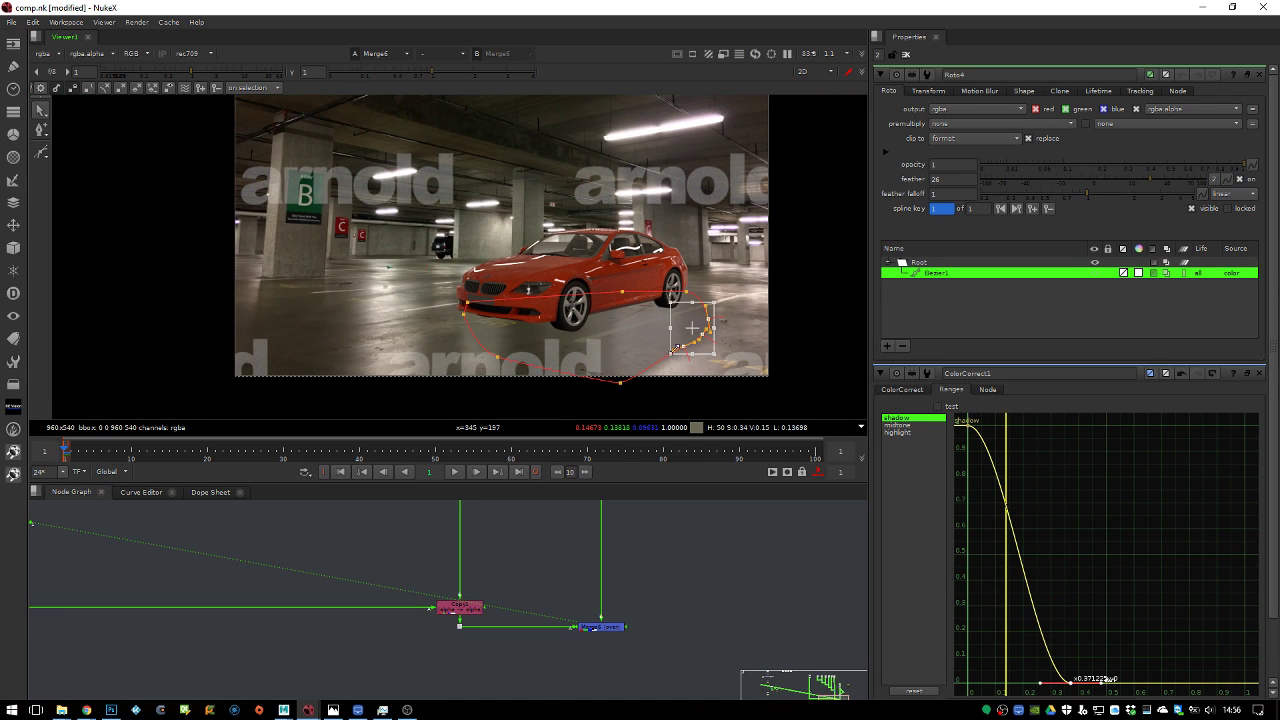
left_click_drag(695, 322, 667, 334)
left_click(696, 322)
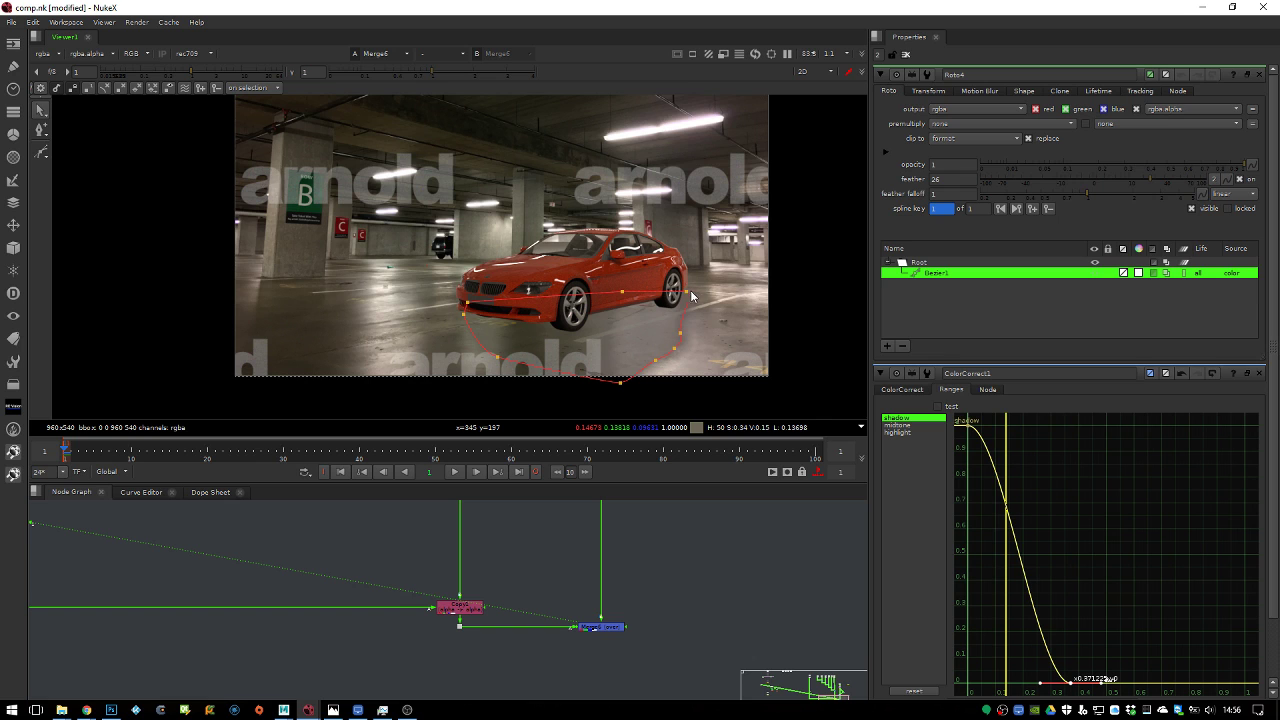
left_click_drag(657, 358, 648, 374)
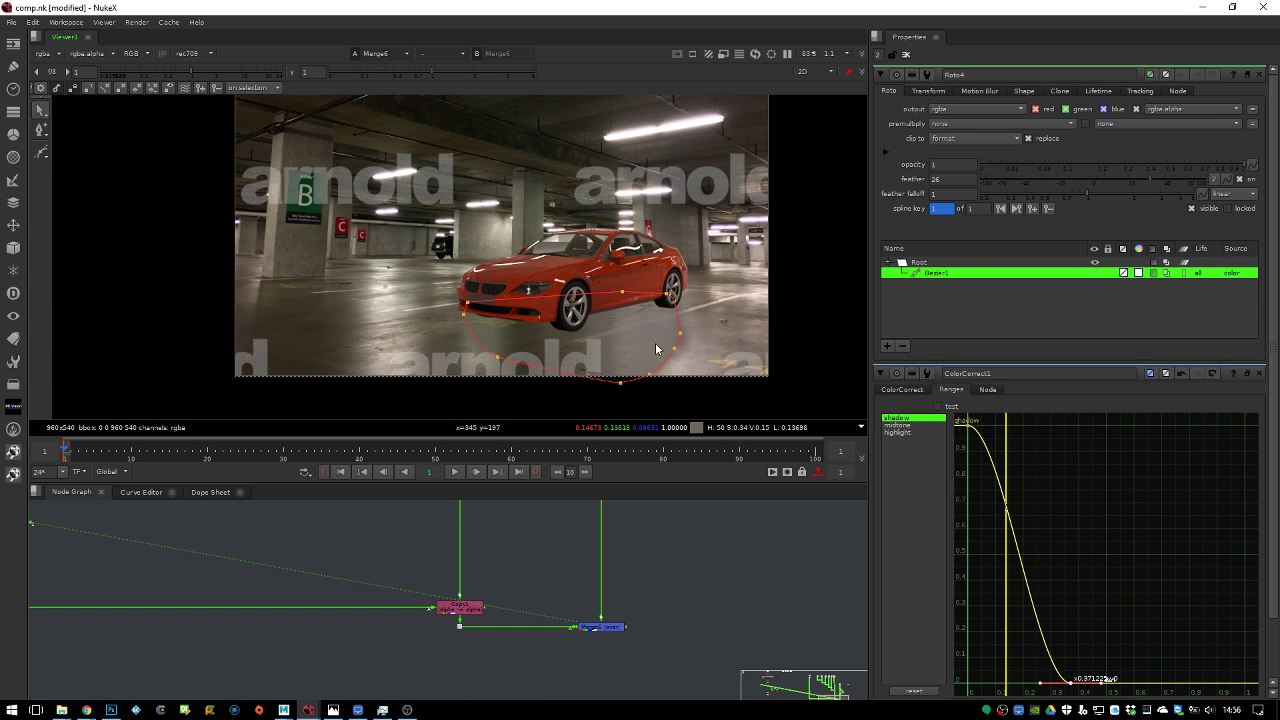
left_click_drag(680, 331, 679, 318)
left_click_drag(503, 363, 512, 372)
left_click(617, 381)
scroll(625, 318, "up", 3)
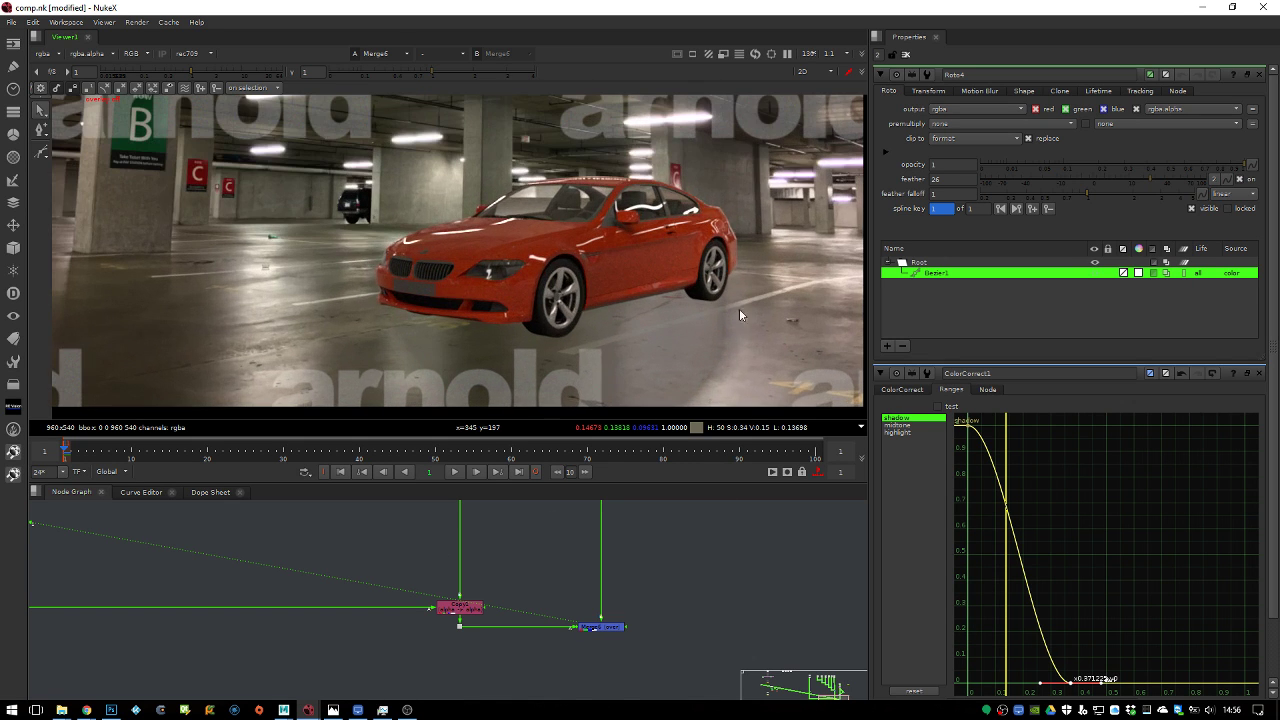
Insert a Blur node between Roto4 and ColorCorrect1's mask with a size of 38.5, and review the softened floor darkening
middle_click_drag(568, 626, 593, 602)
left_click(638, 564)
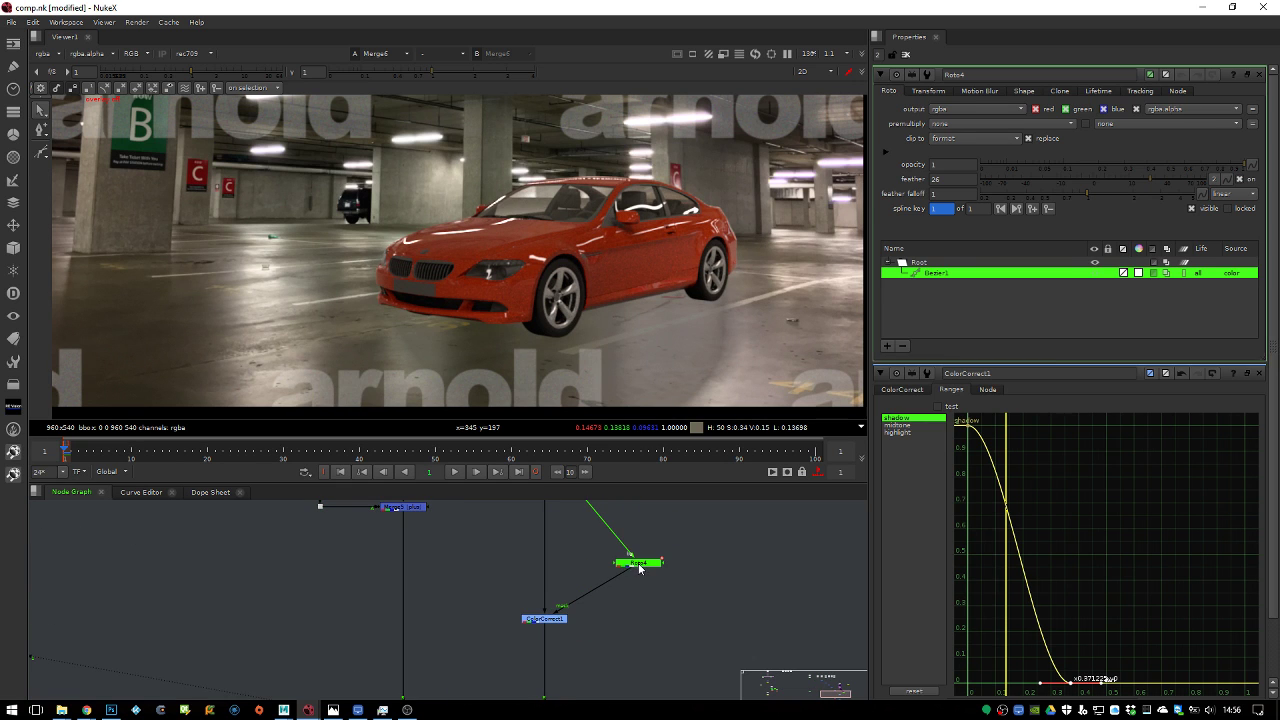
key("b")
left_click_drag(1004, 123, 1128, 124)
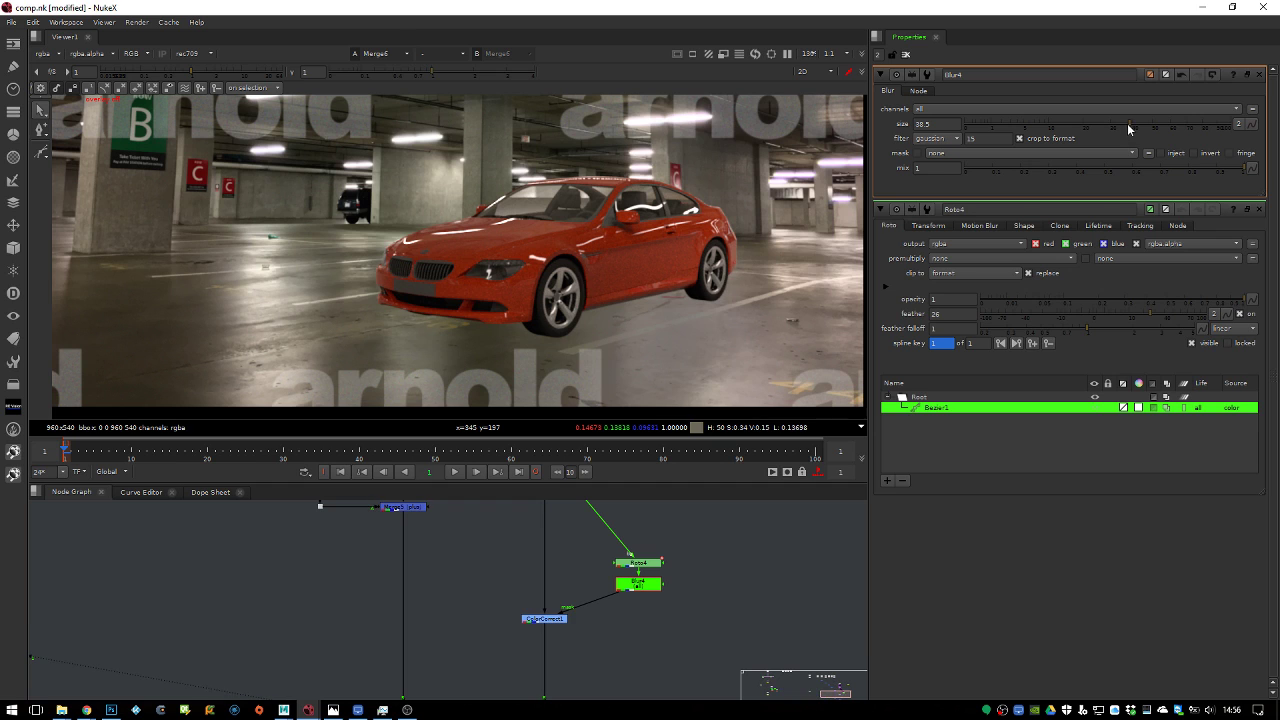
left_click(732, 658)
left_click(546, 622)
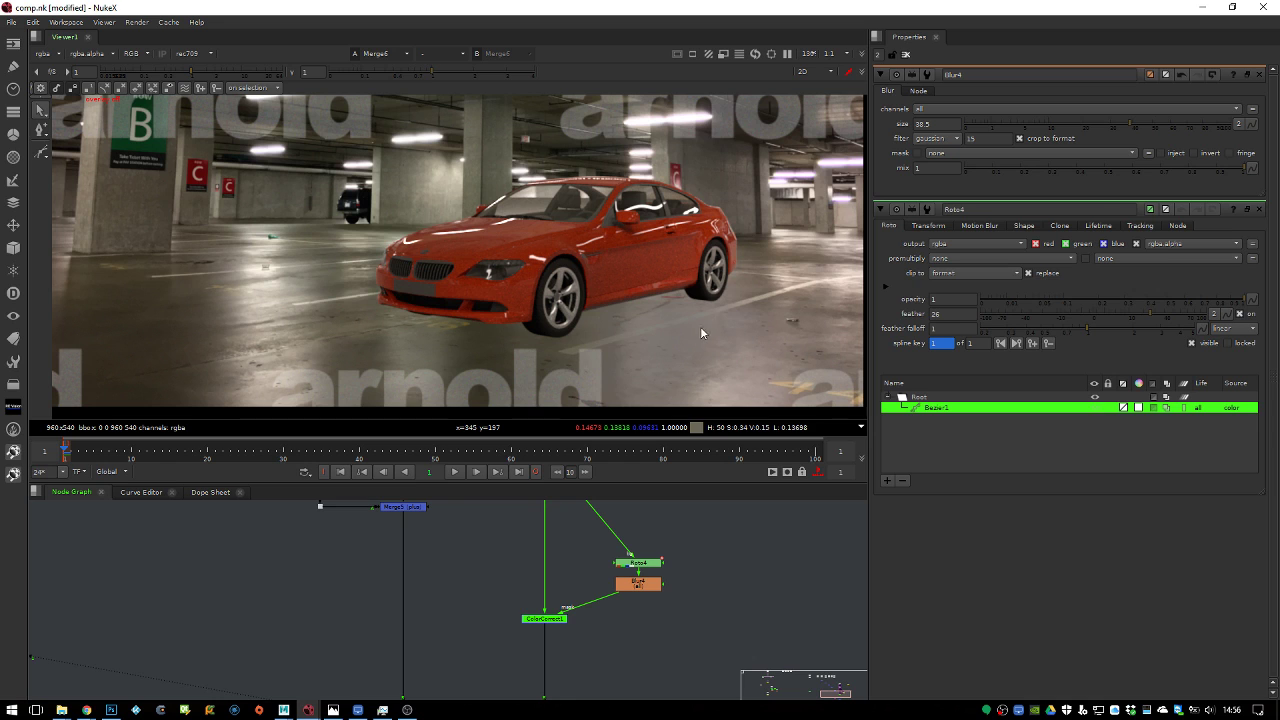
scroll(613, 298, "down", 3)
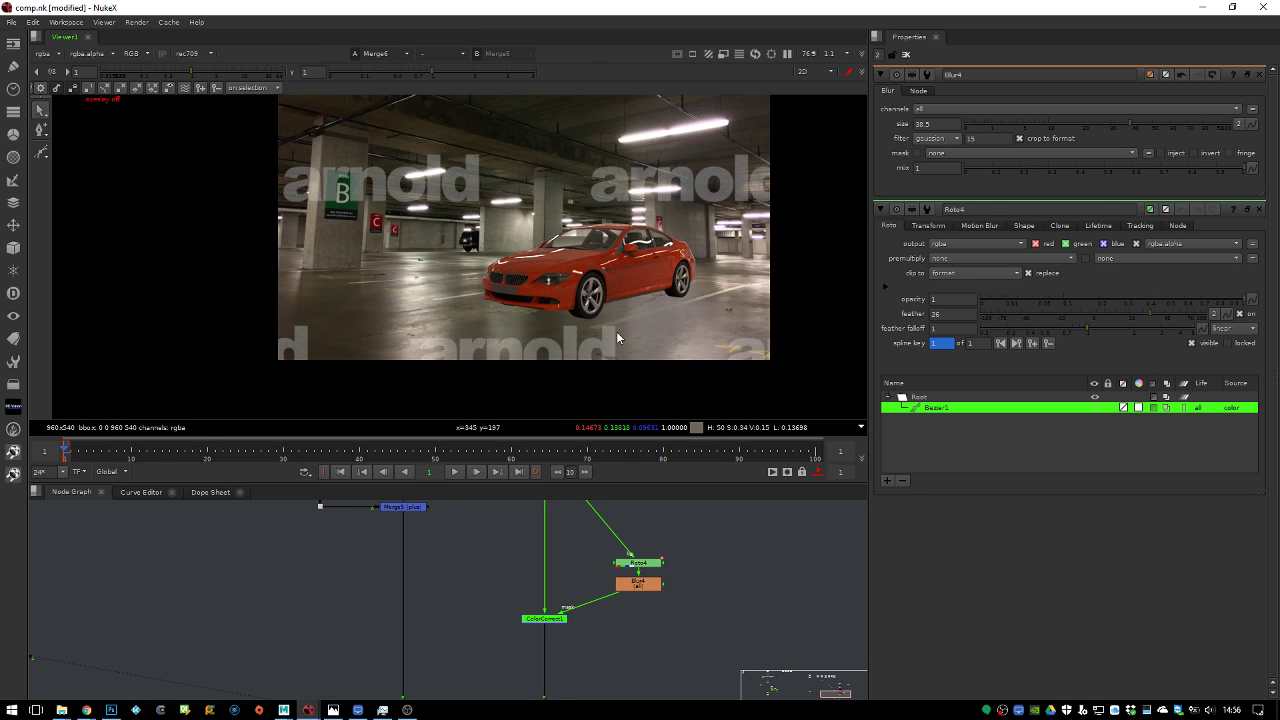
Add an unconnected Grade node beside the car render's branch above the Copy node
middle_click_drag(474, 572, 487, 672)
middle_click_drag(444, 631, 455, 567)
key("g")
Examine the blacks of the dark vehicle parked in the background against the red car in the composite
scroll(590, 330, "up", 3)
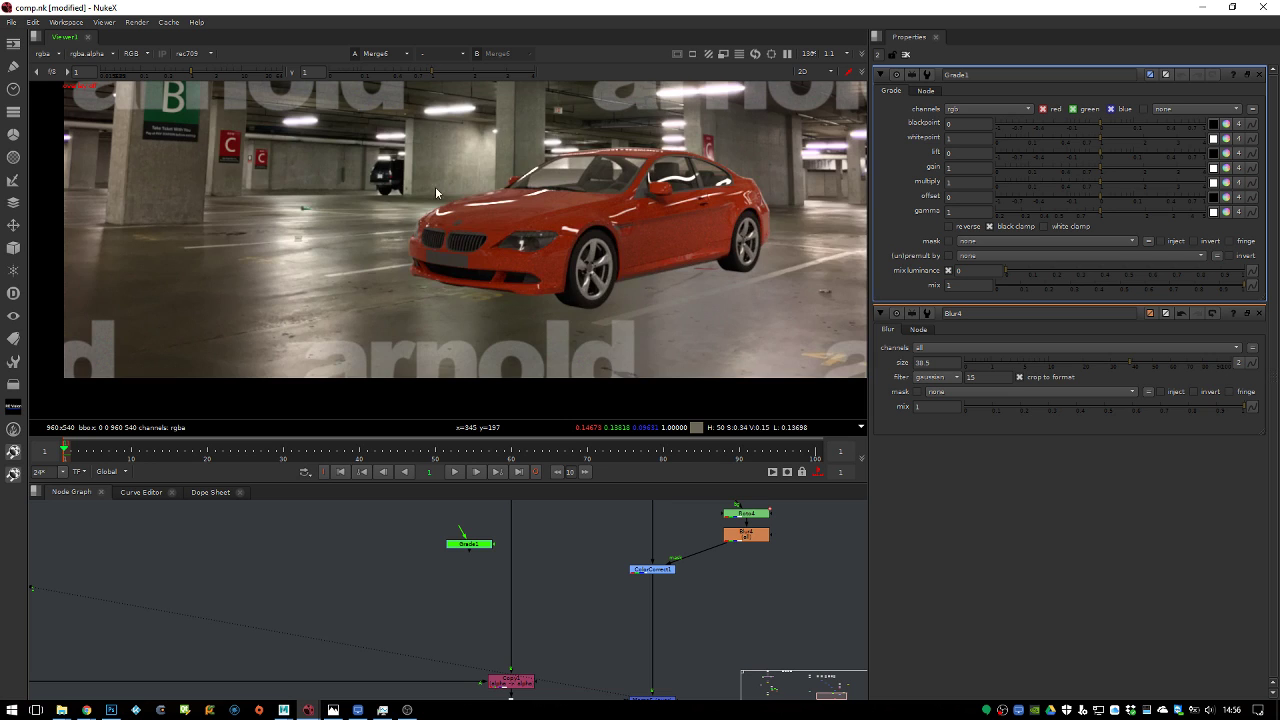
scroll(405, 175, "up", 3)
scroll(457, 194, "up", 5)
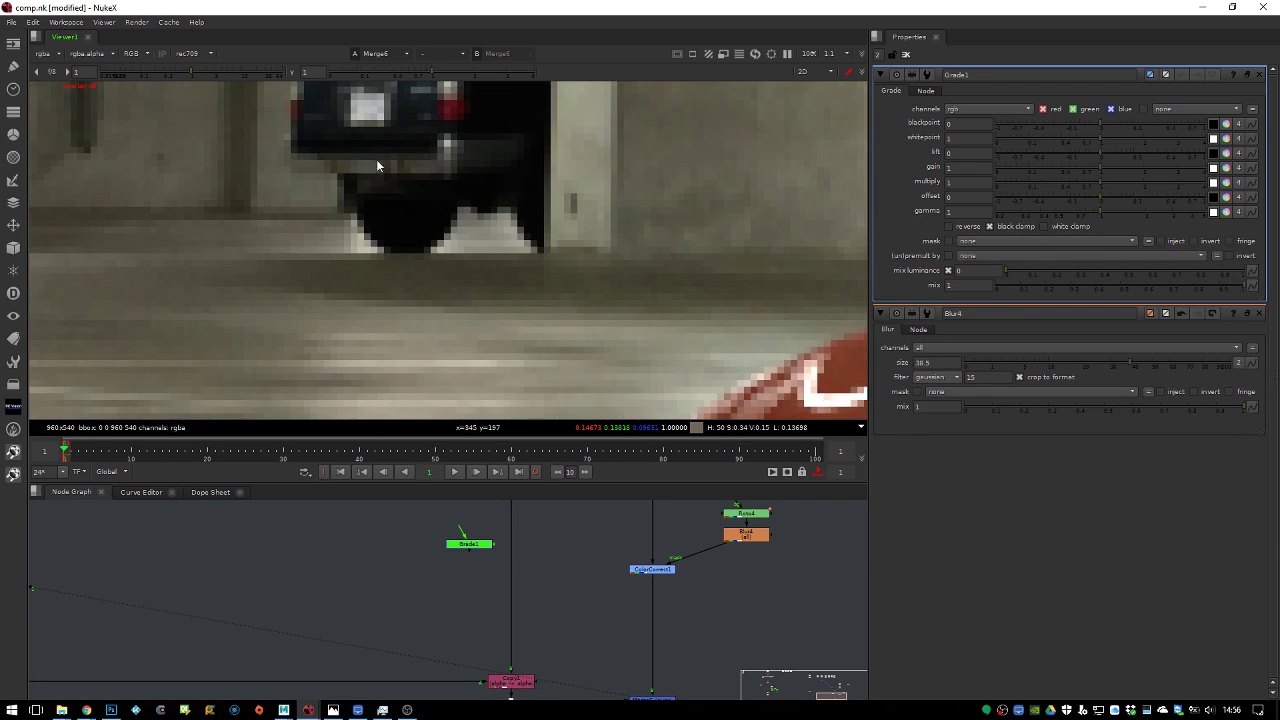
mouse_move(223, 72)
left_mouse_down()
mouse_move(257, 84)
mouse_move(230, 73)
left_mouse_up()
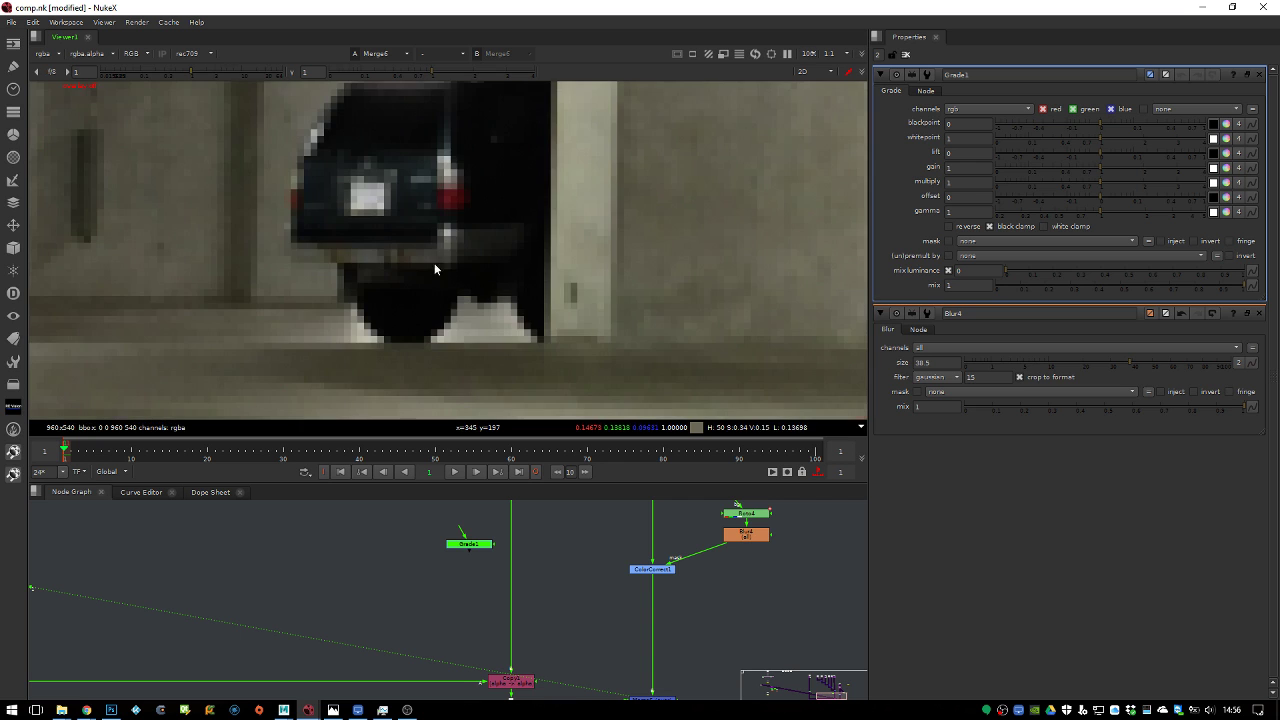
scroll(465, 271, "down", 10)
scroll(525, 323, "up", 6)
middle_click_drag(485, 257, 530, 328)
scroll(478, 378, "down", 3)
Insert the Grade node into the car branch between the plus Merge and the Copy node, and view the Merge6 composite
middle_click_drag(464, 580, 446, 648)
left_click_drag(446, 648, 490, 642)
key("1")
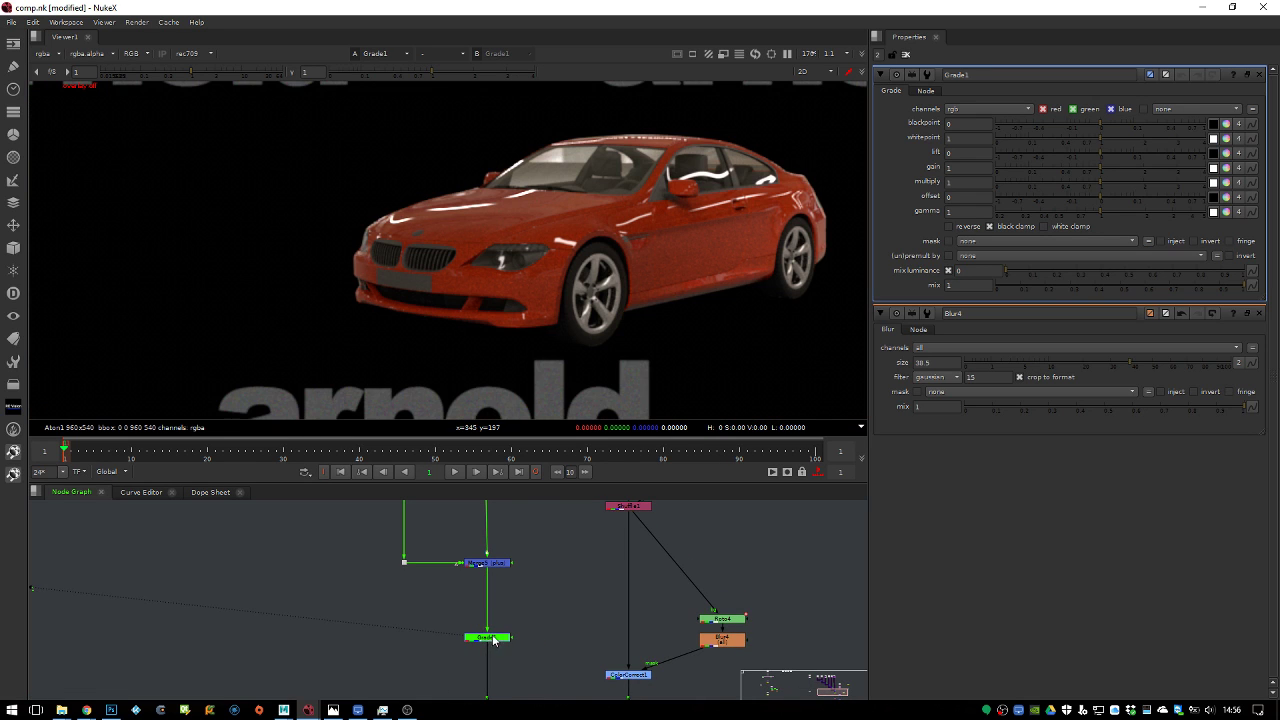
scroll(492, 641, "down", 3)
middle_click_drag(439, 629, 427, 571)
key("1")
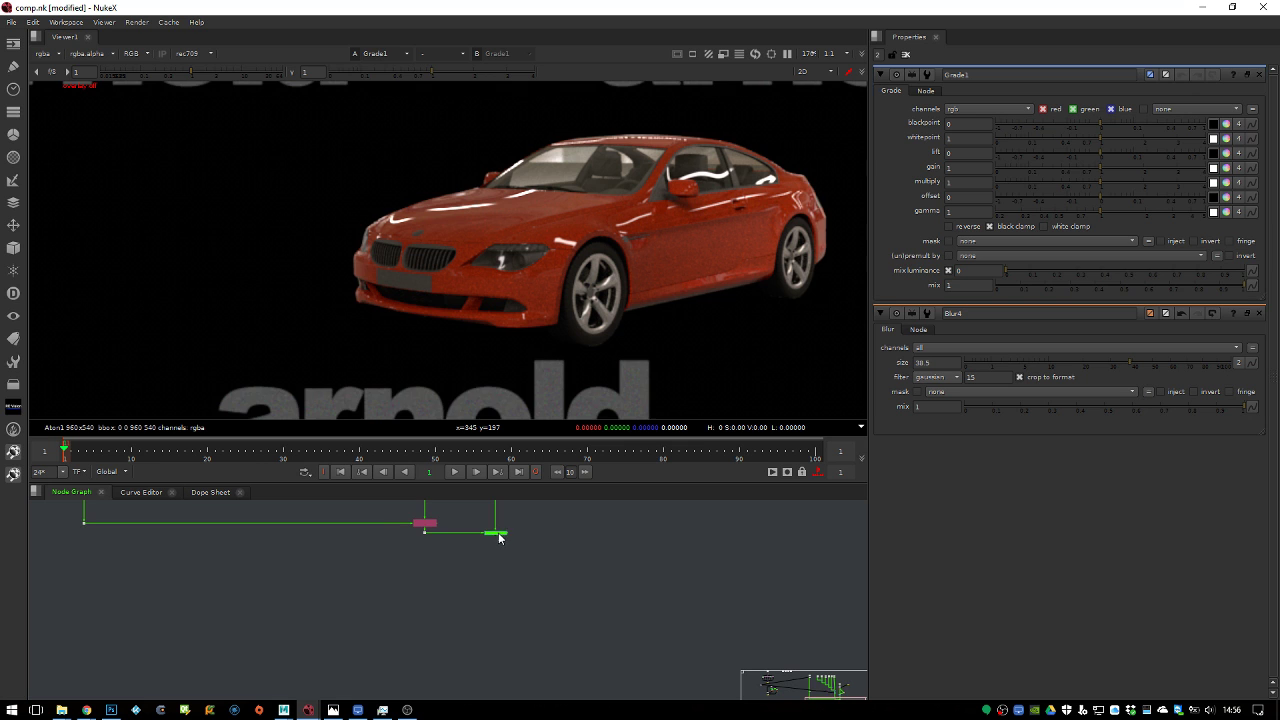
scroll(466, 344, "up", 3)
scroll(580, 260, "up", 2)
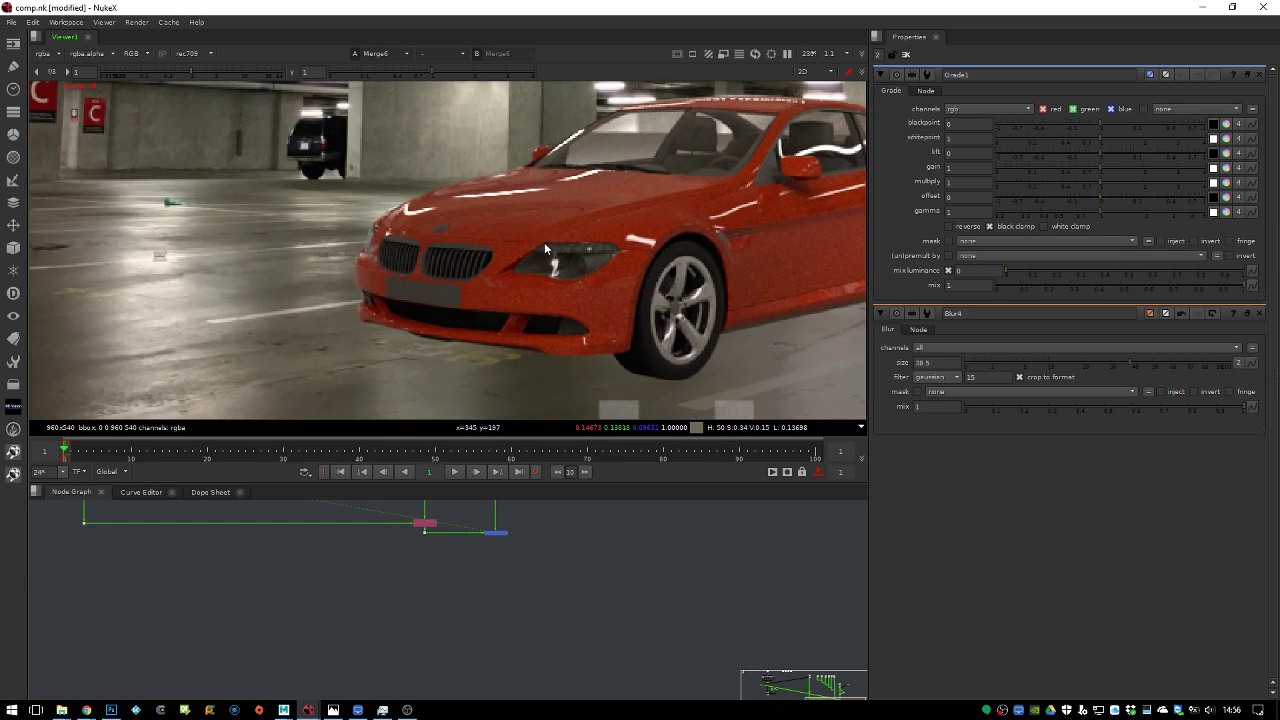
Try raising the car Grade node's blackpoint
scroll(510, 590, "up", 8)
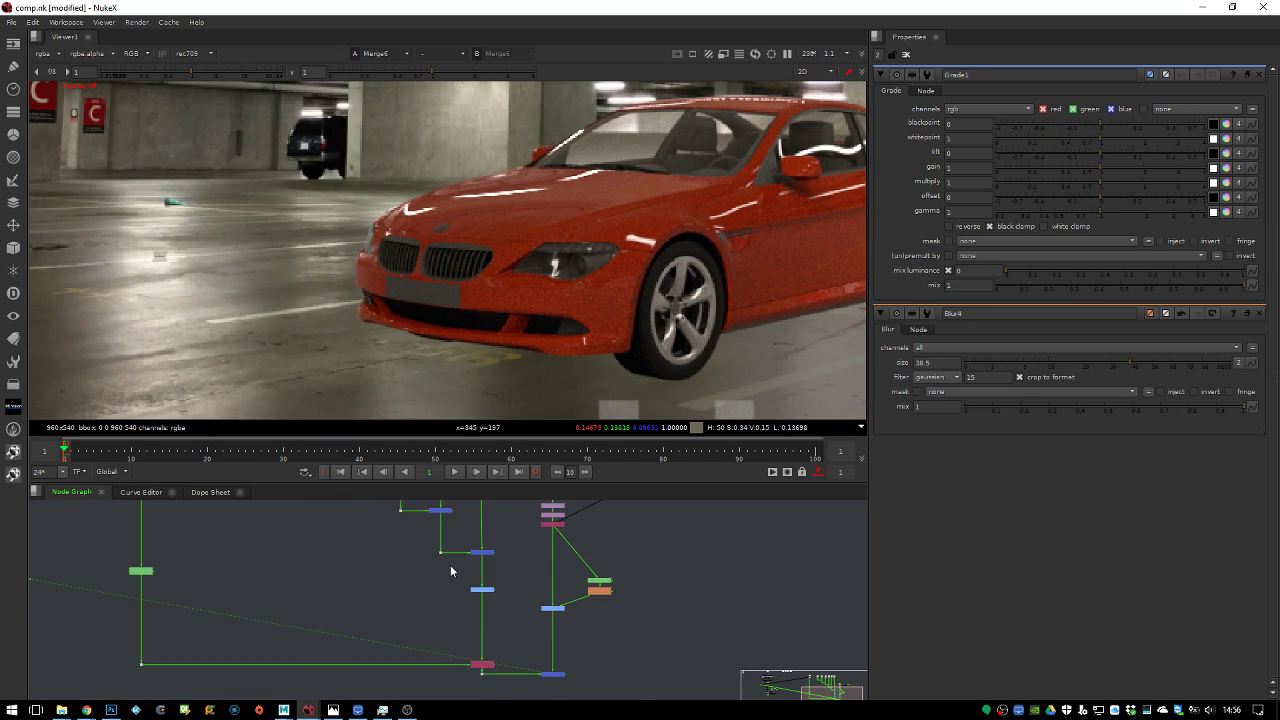
left_click(532, 592)
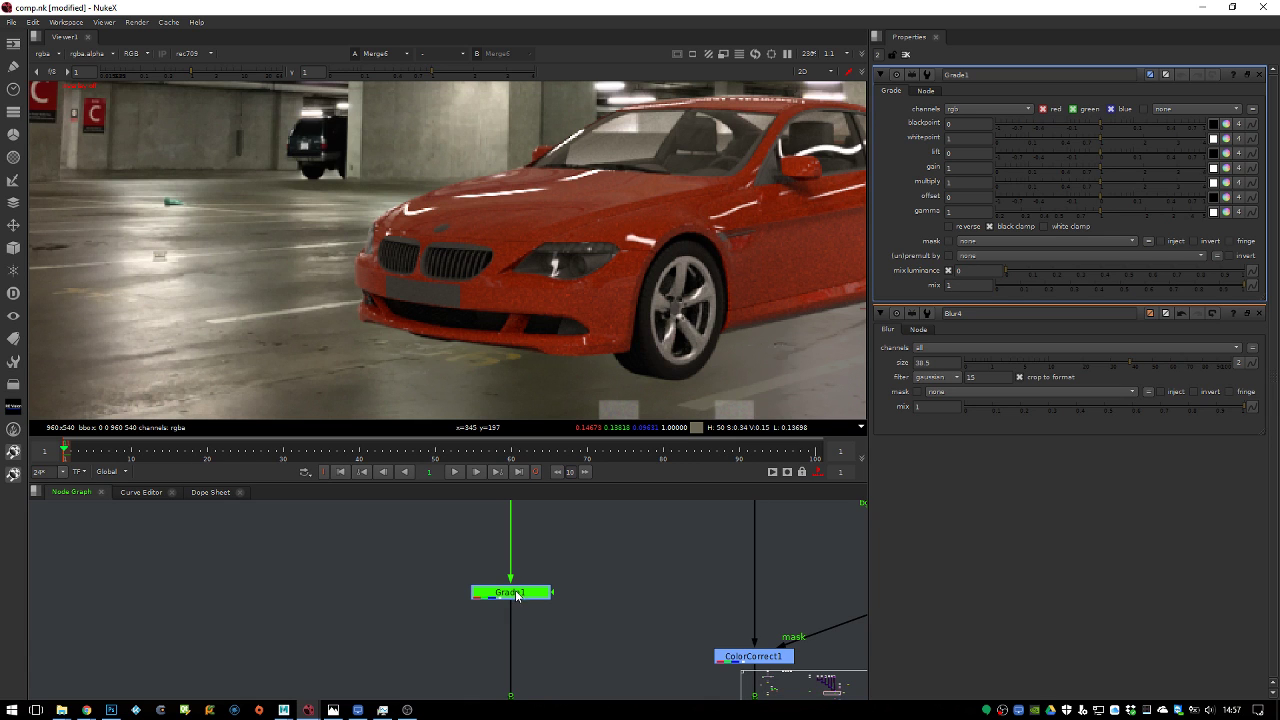
left_click_drag(1013, 128, 1115, 145)
scroll(497, 611, "down", 5)
Insert a Premult node between the Copy node and Merge6 in the car branch and save the script
scroll(583, 647, "up", 8)
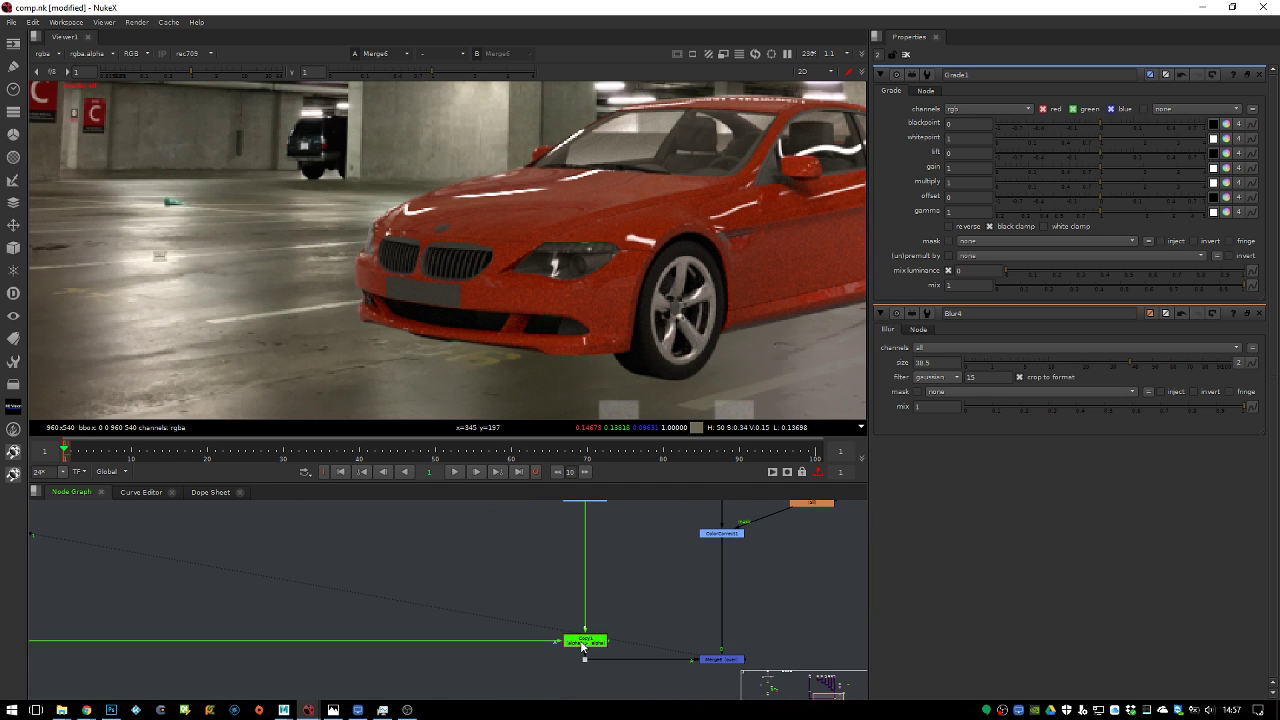
scroll(581, 642, "down", 6)
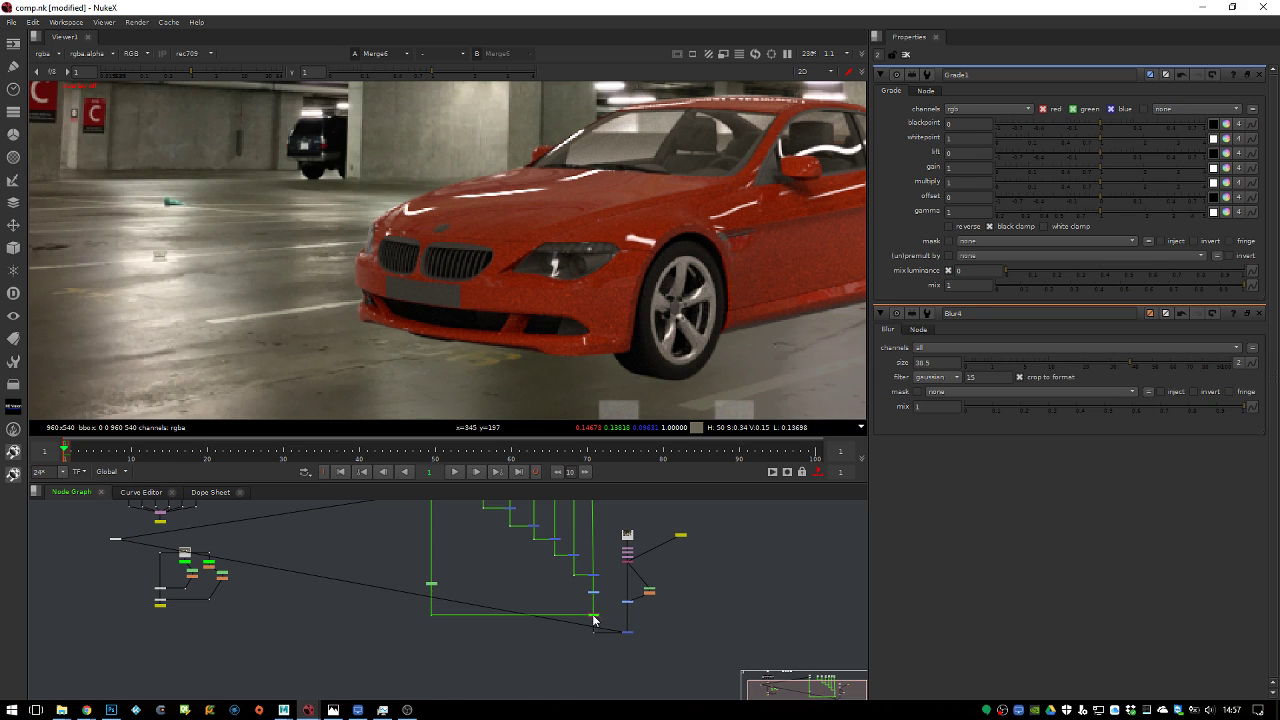
scroll(598, 628, "up", 3)
key("Tab")
type("premult")
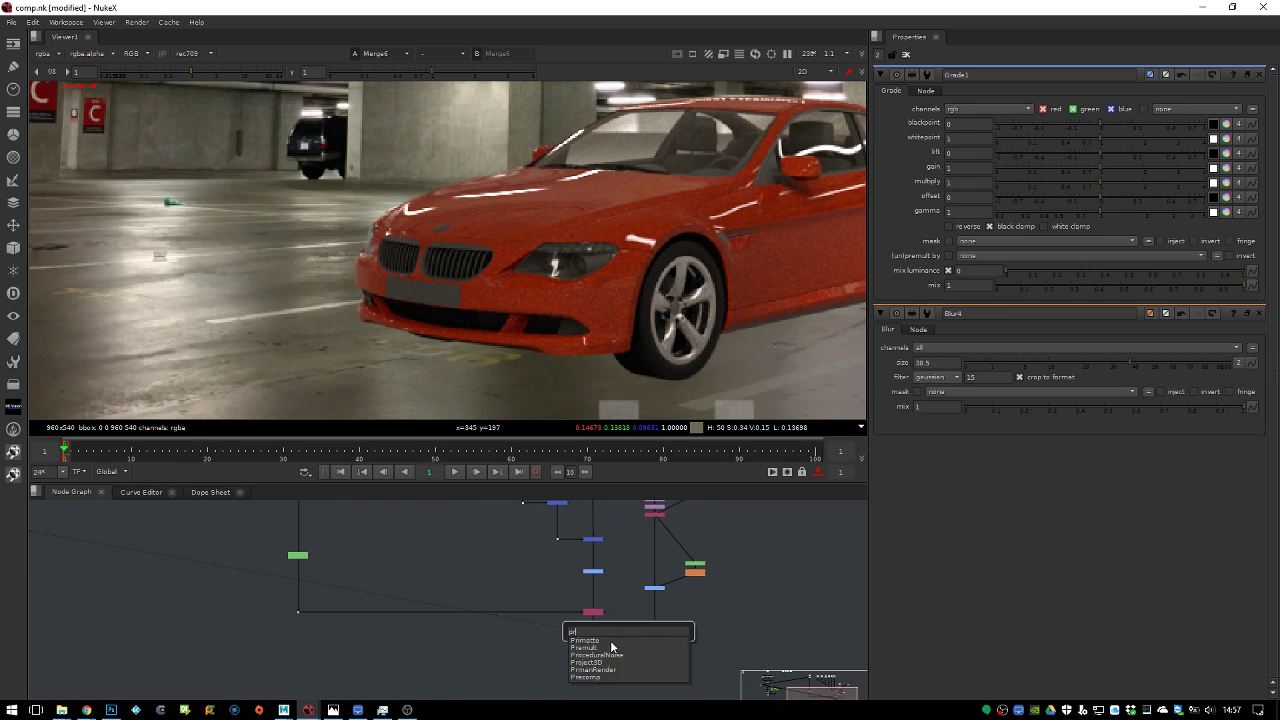
key("Return")
left_click_drag(631, 611, 593, 630)
key("ctrl+s")
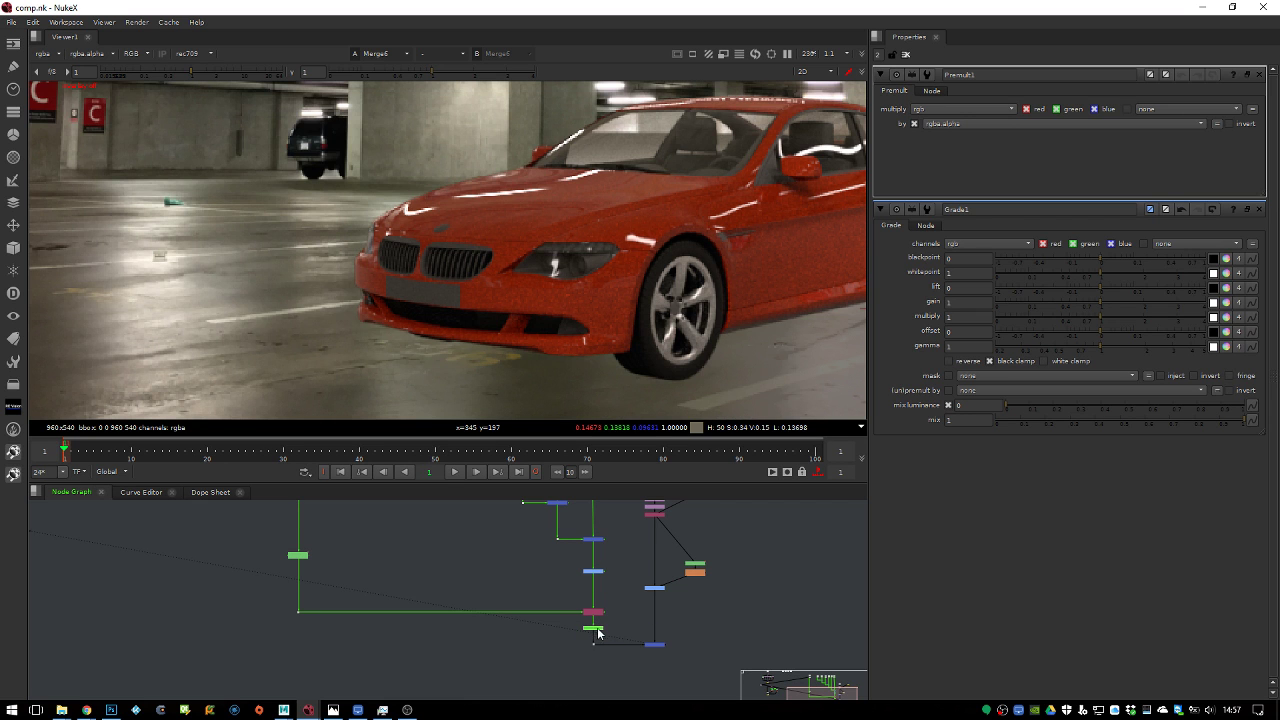
View the Premult output and the Merge6 composite with the premultiplied car
key("1")
double_click(653, 647)
key("1")
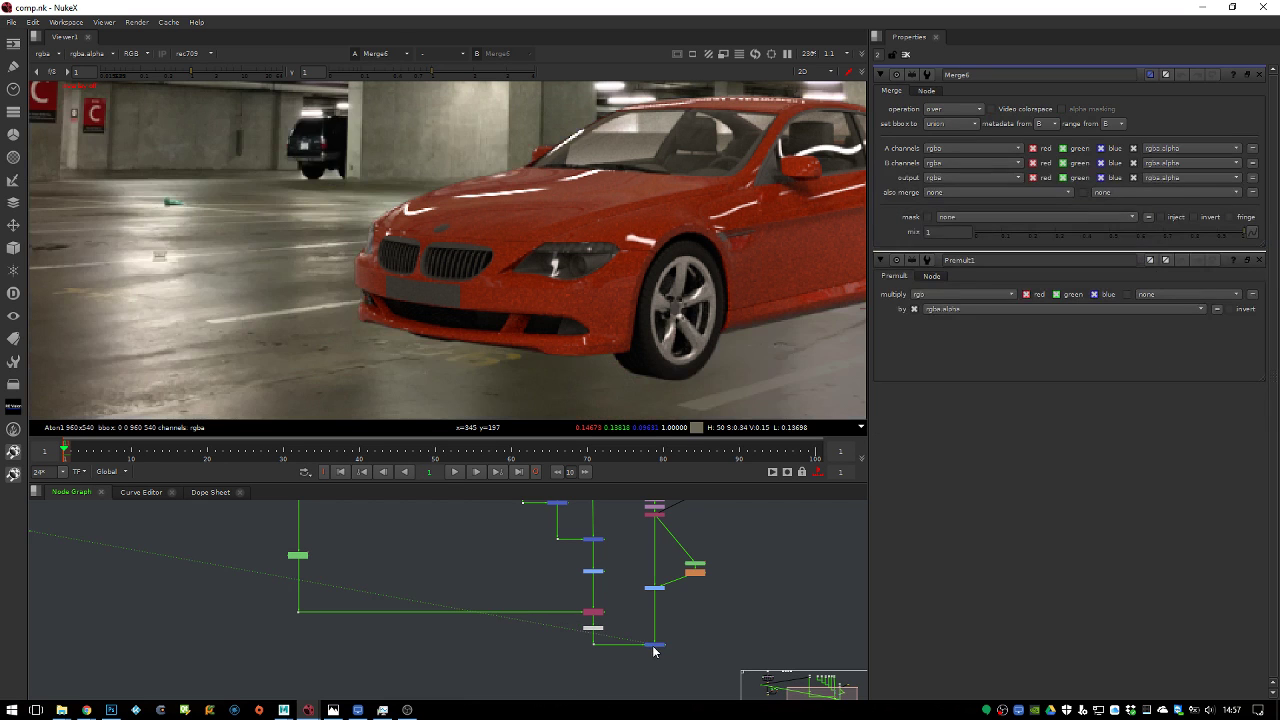
Open the car's Grade node and try blackpoint values of 0.018 and 0.004
scroll(596, 607, "up", 4)
scroll(557, 608, "down", 2)
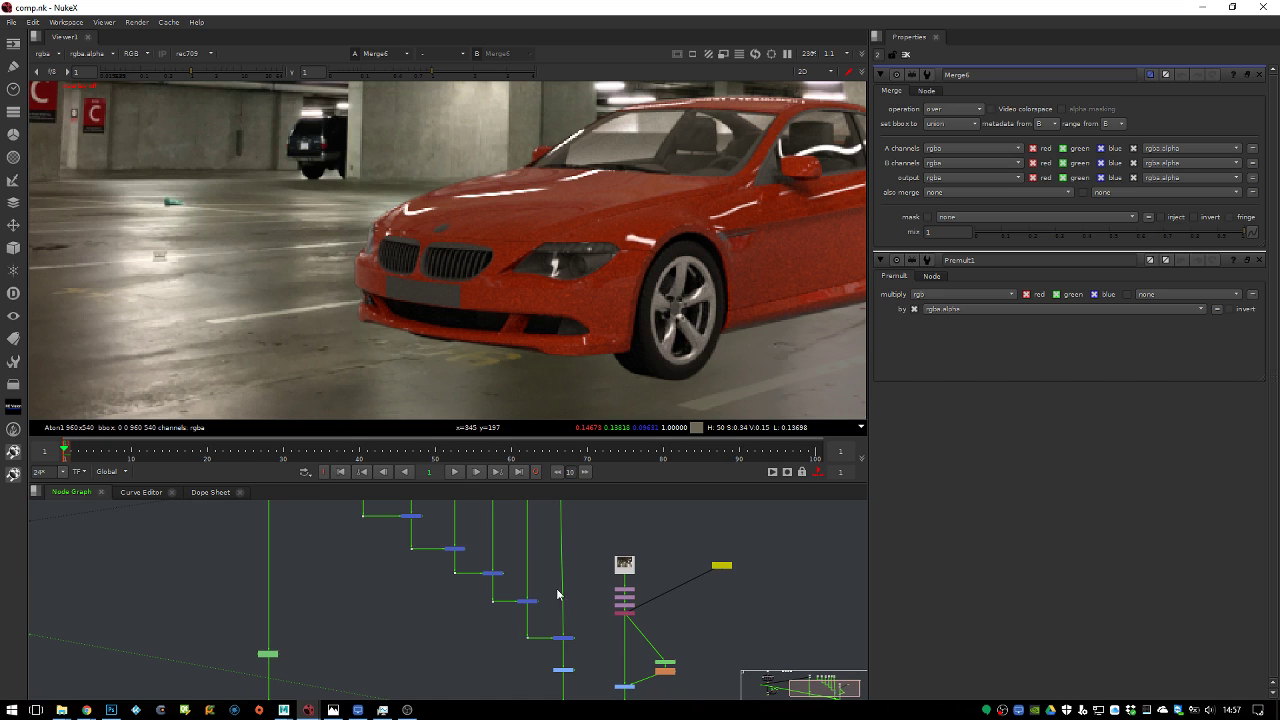
double_click(566, 672)
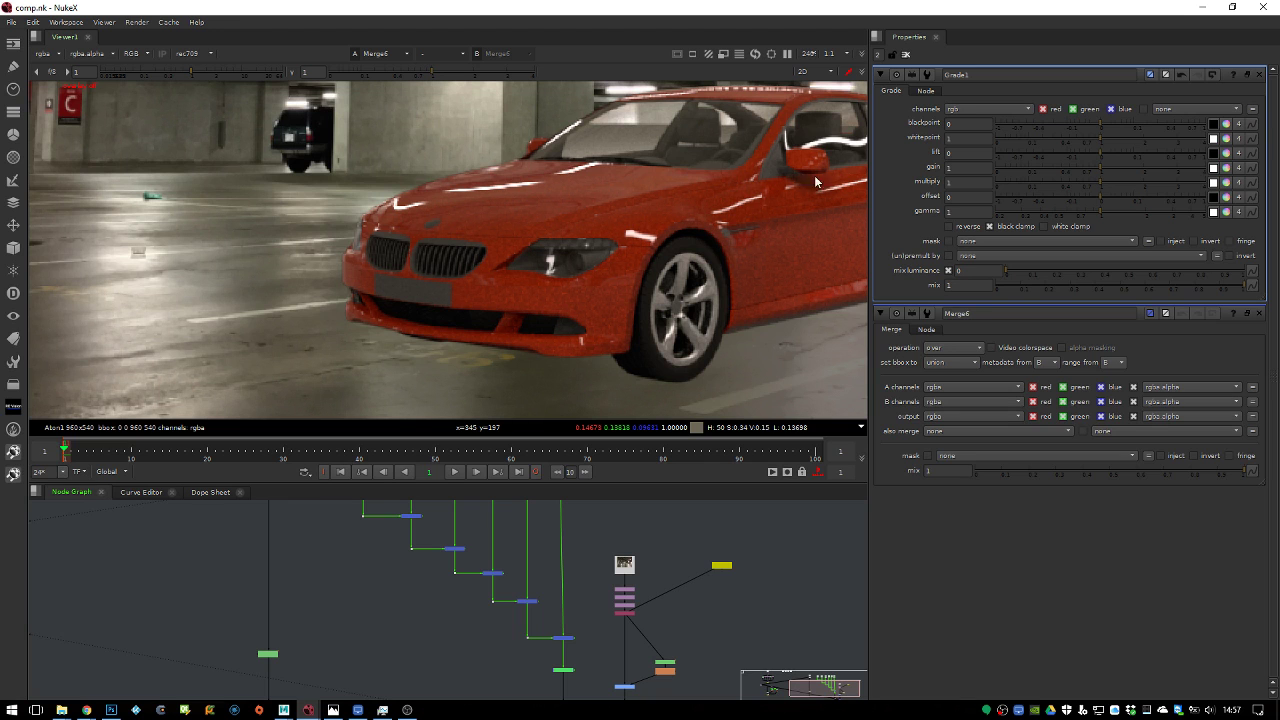
left_click(1108, 129)
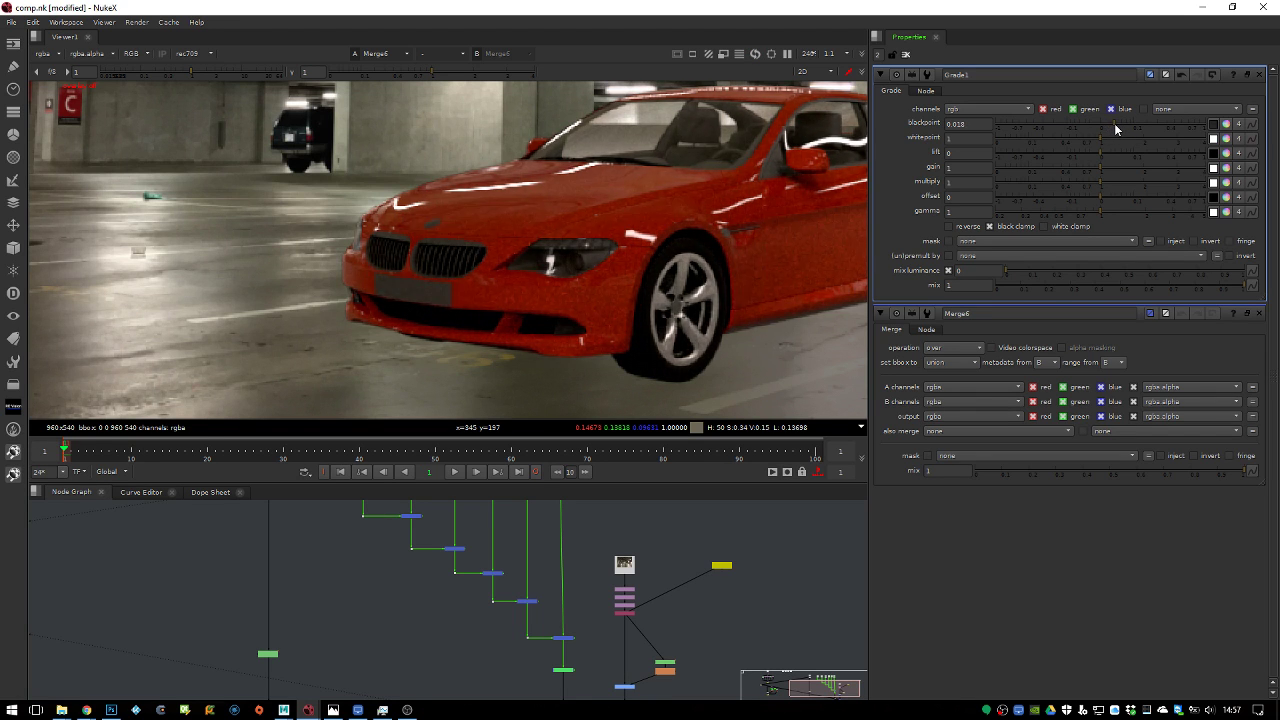
left_click_drag(1113, 128, 1108, 128)
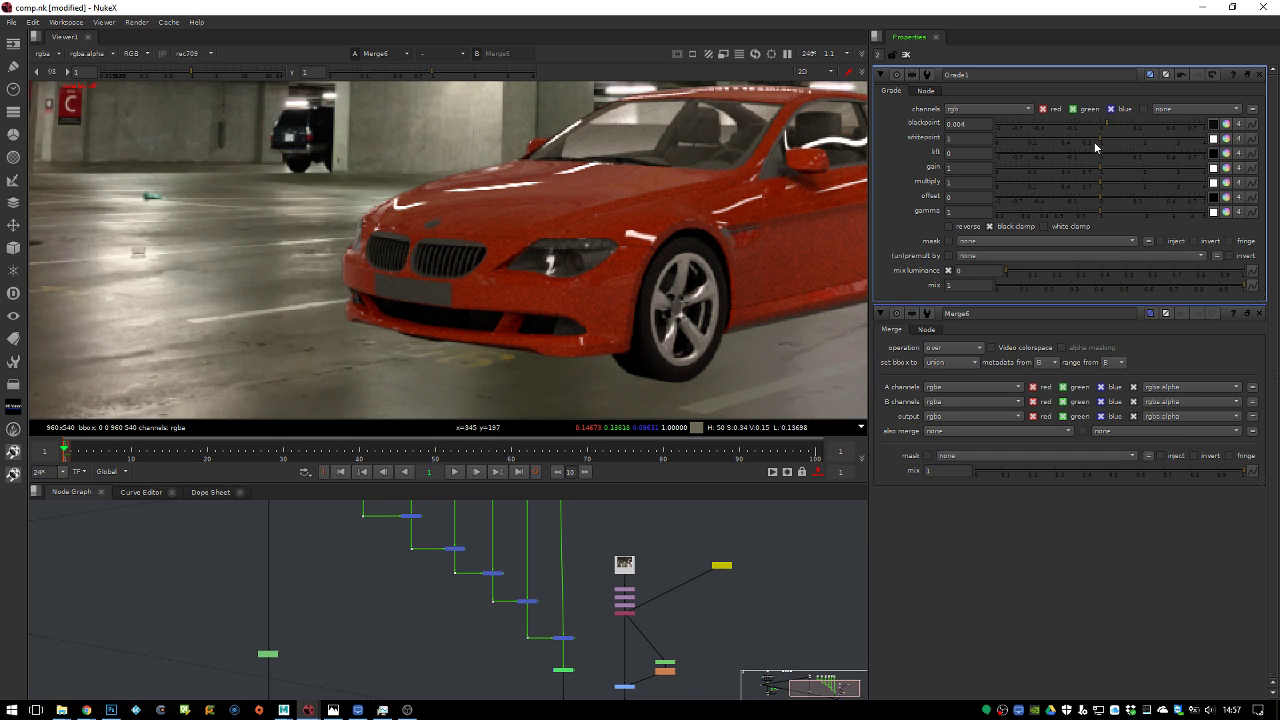
left_click(1227, 125)
mouse_move(1108, 150)
left_mouse_down()
mouse_move(1080, 149)
mouse_move(1112, 150)
mouse_move(1099, 154)
left_mouse_up()
Tint the Grade node's lift to red 0.000467, green -0.000333 and blue -0.000133 using the colour sliders
left_click(1213, 157)
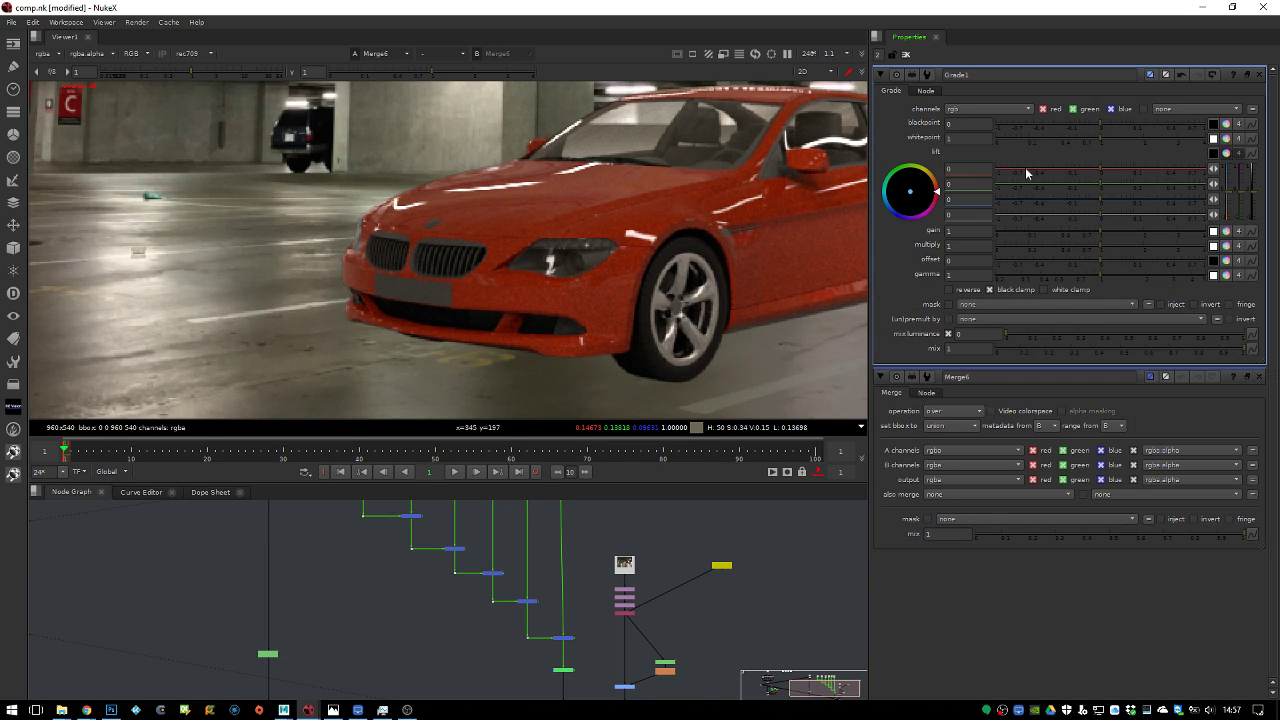
left_click(1229, 153)
left_click_drag(531, 443, 704, 237)
left_click_drag(770, 284, 674, 468)
scroll(732, 316, "up", 5)
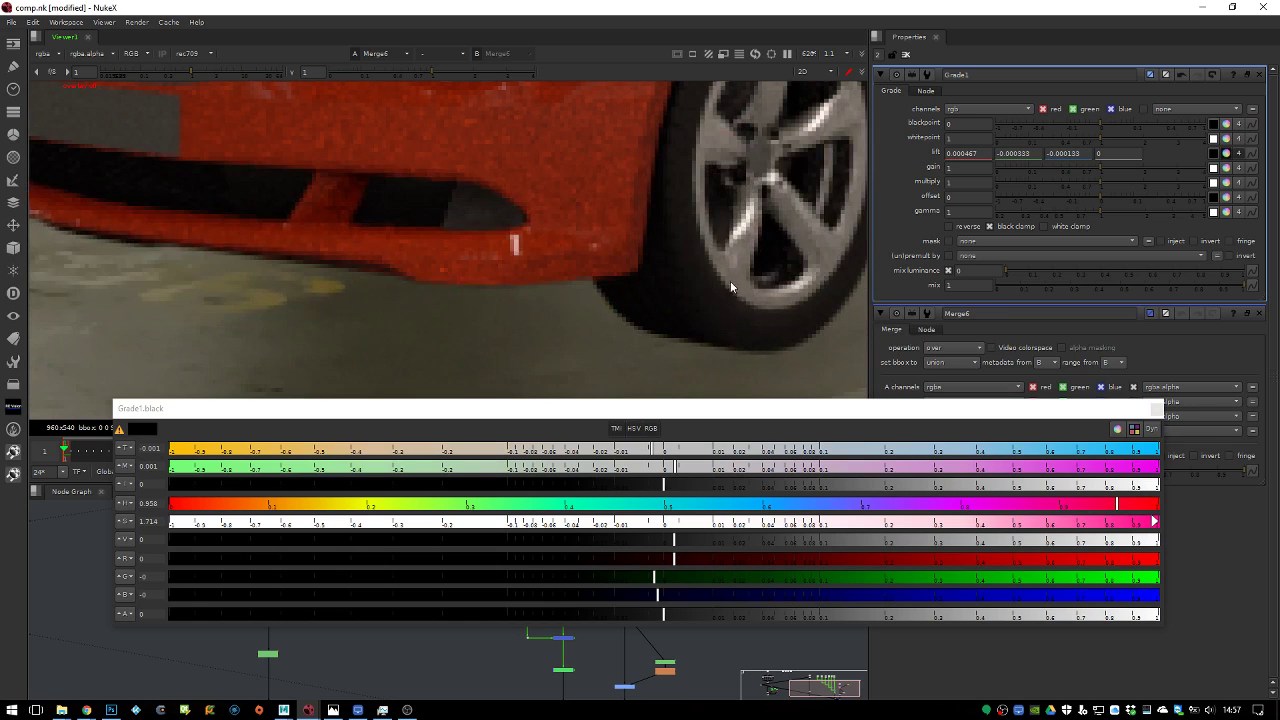
left_click(1157, 408)
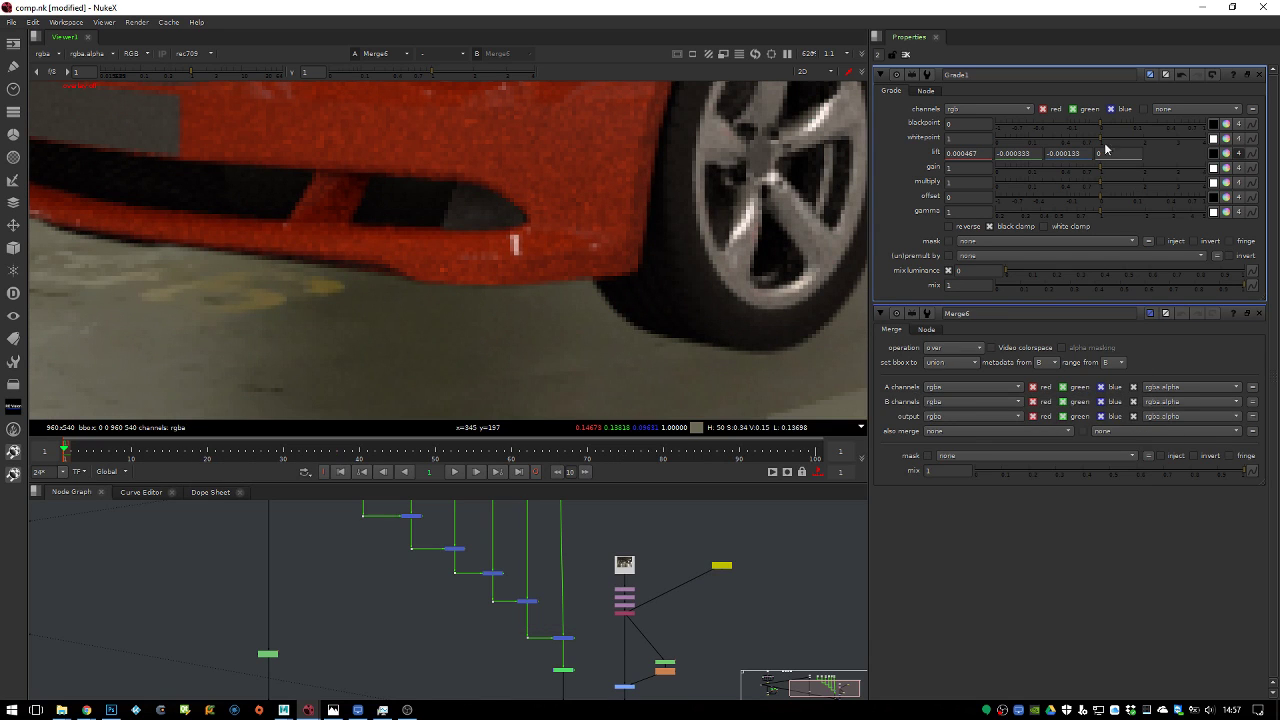
Set the Grade node's blackpoint to red 0.00419, green 0.0042 and blue 0.00421, and review the whole composite
left_click(1227, 124)
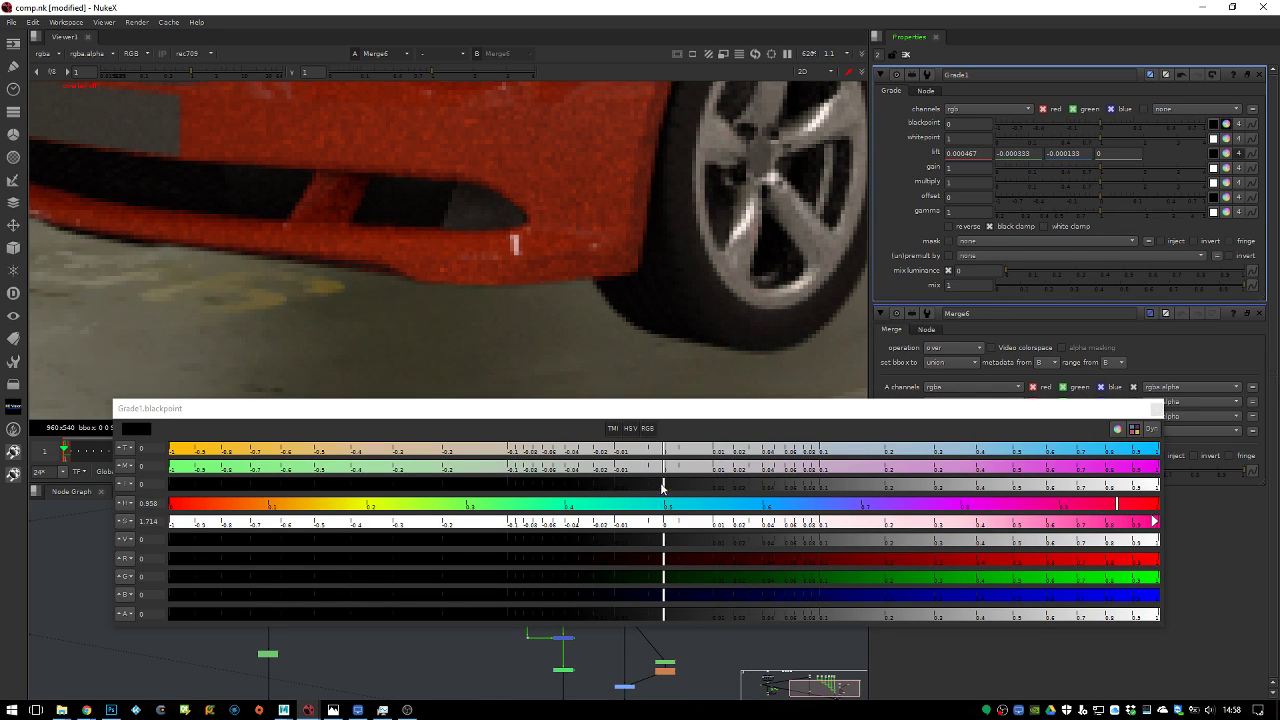
mouse_move(667, 459)
left_mouse_down()
mouse_move(696, 462)
mouse_move(668, 460)
mouse_move(700, 503)
left_mouse_up()
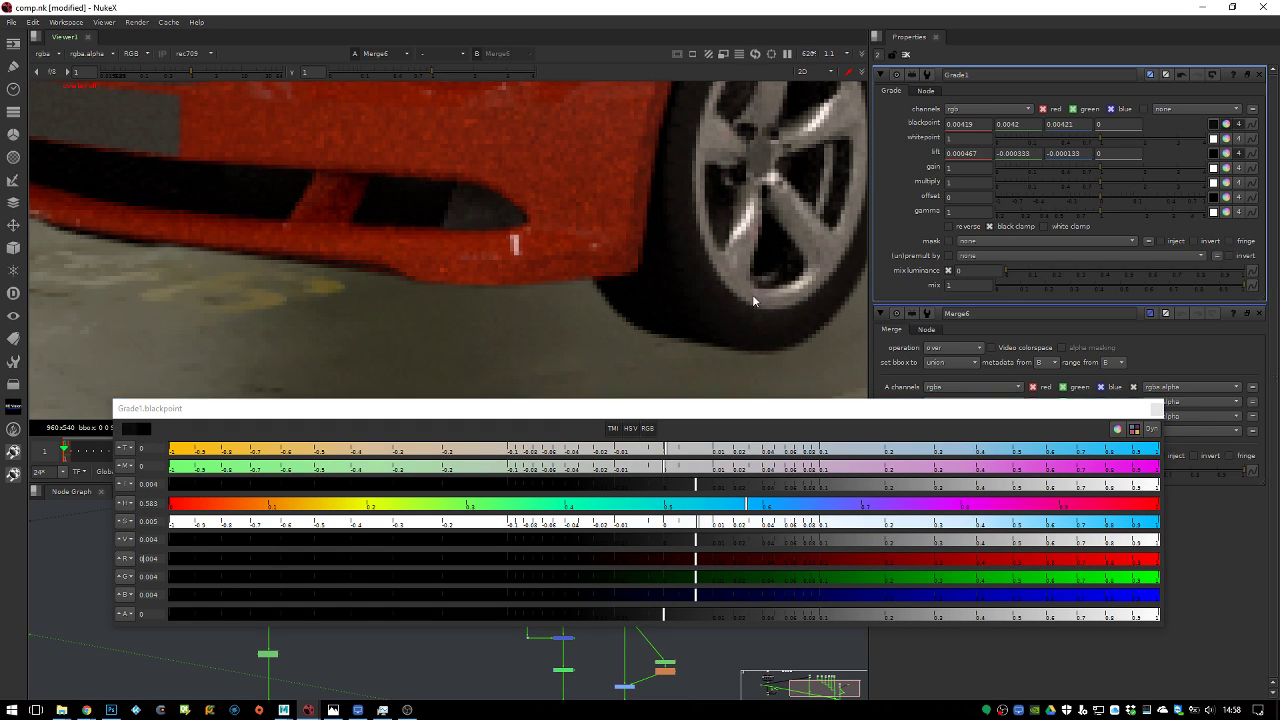
scroll(745, 270, "down", 5)
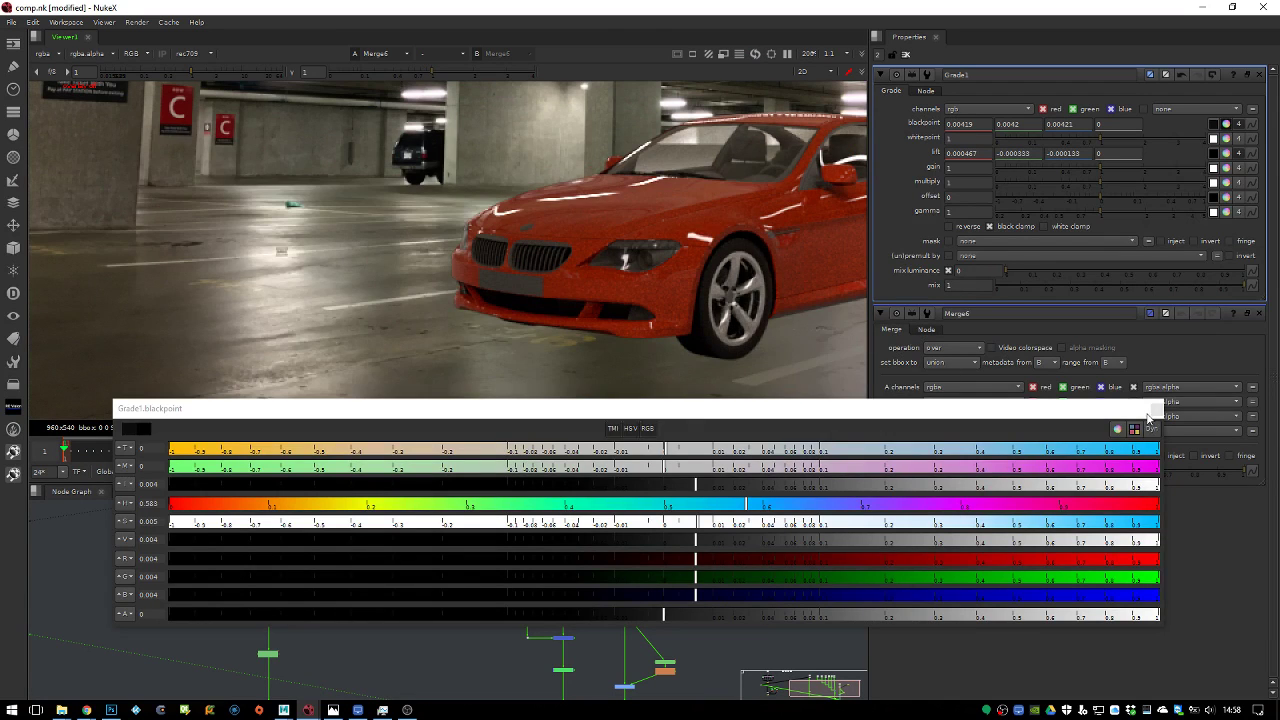
scroll(618, 375, "down", 2)
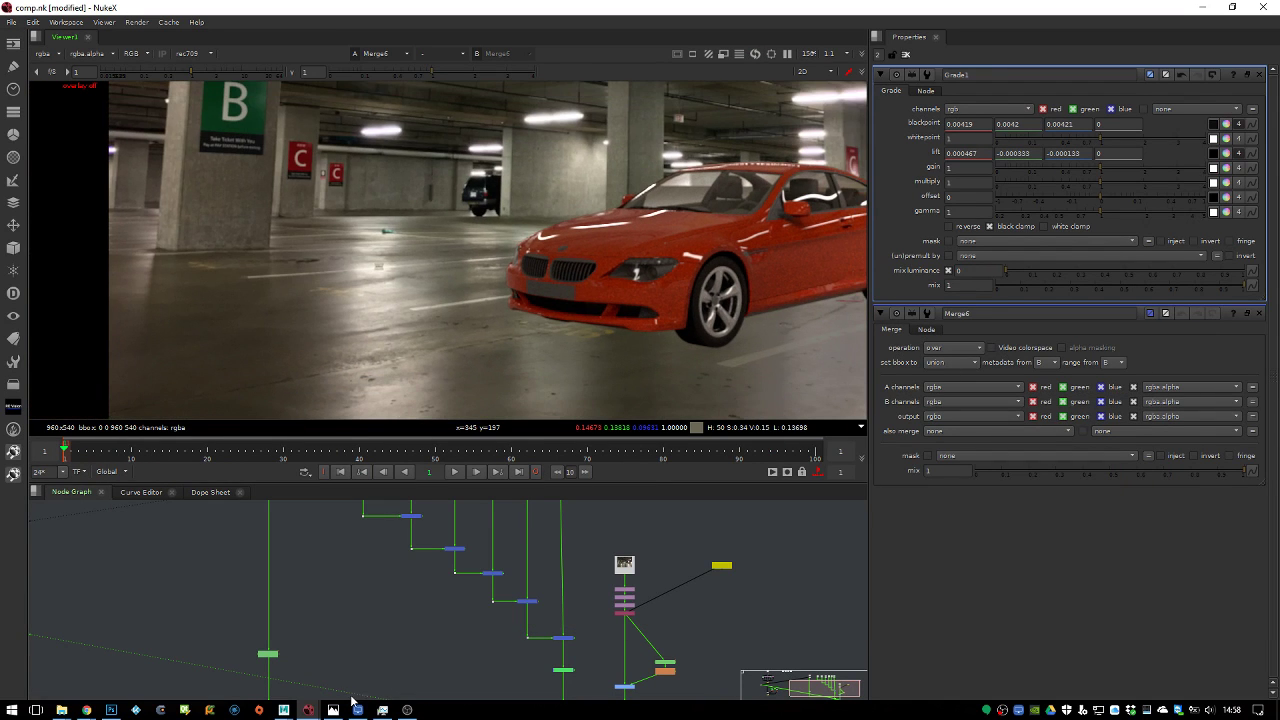
Switch to Maya and enable Arnold Primary Visibility on the ground mesh
mouse_move(284, 710)
left_click(349, 656)
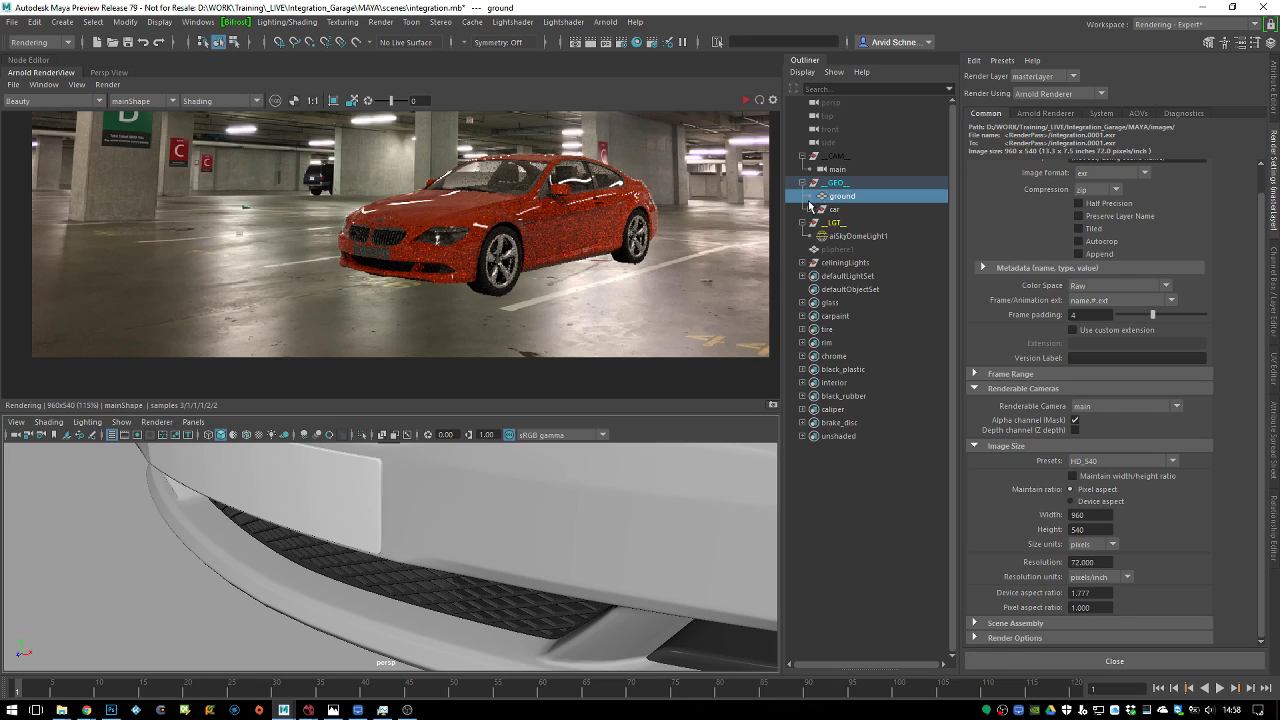
left_click(1047, 114)
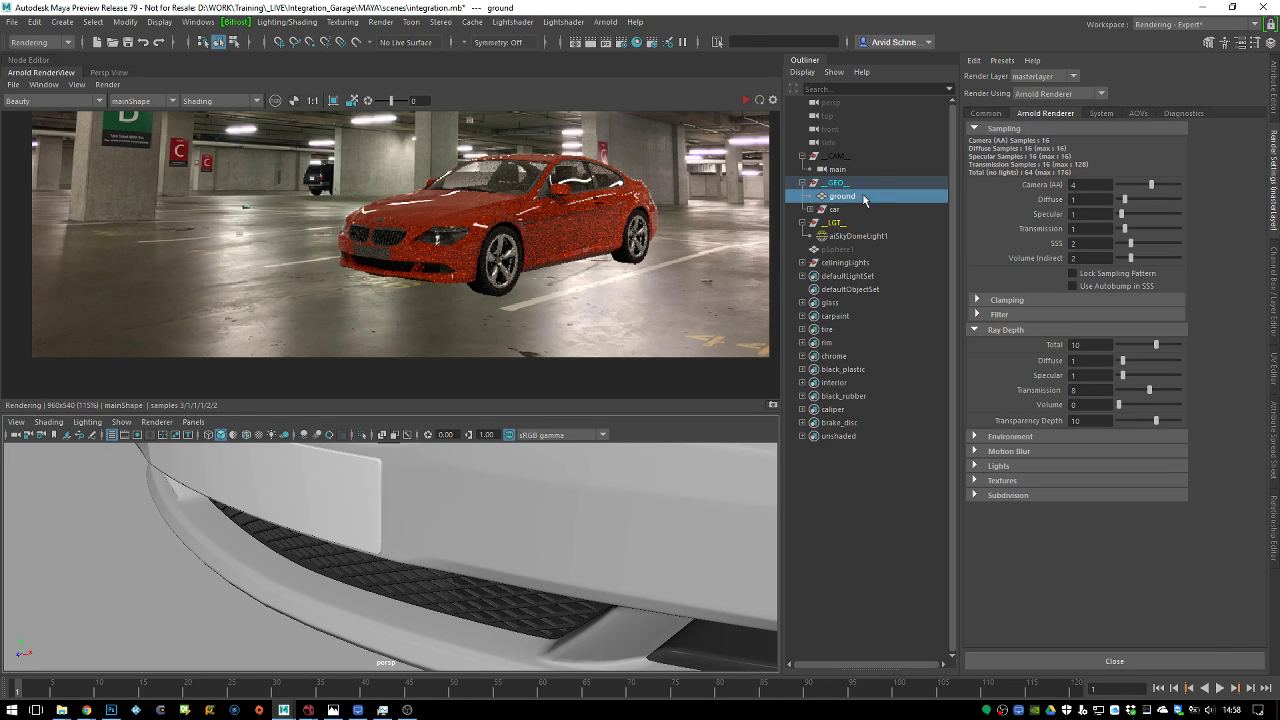
key("ctrl+a")
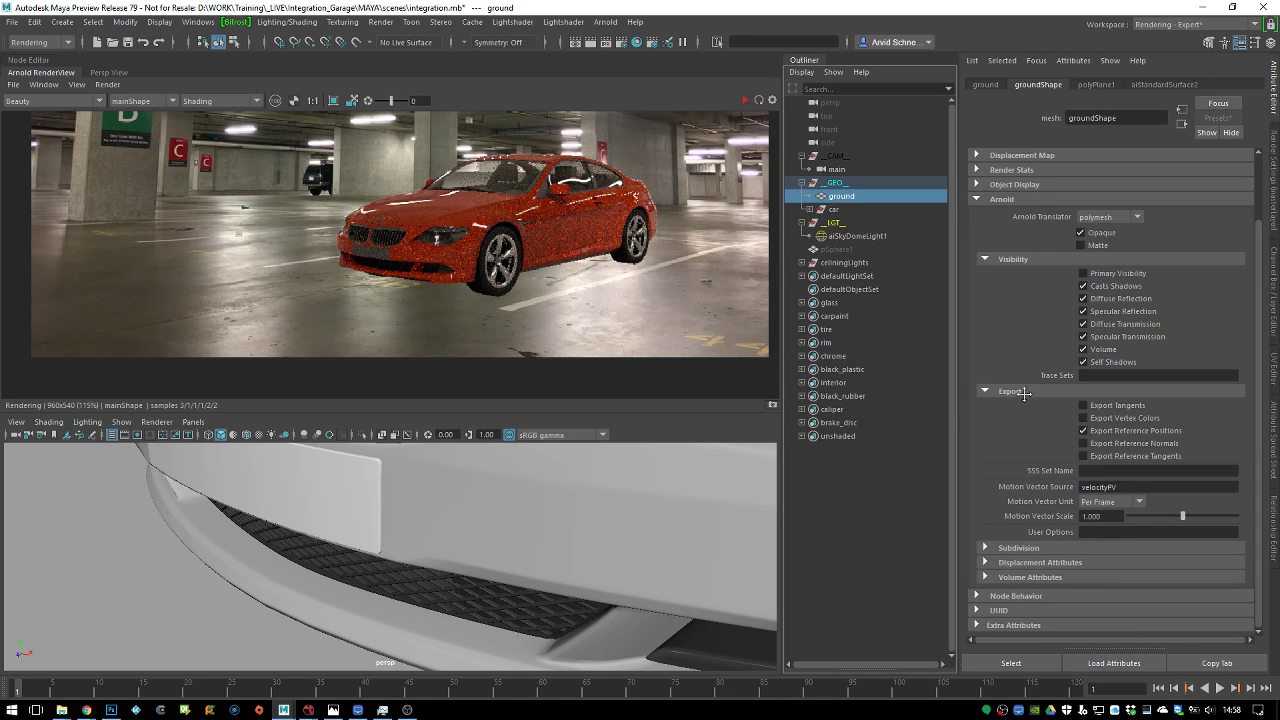
left_click(1127, 273)
Turn off Arnold Primary Visibility for all meshes in the car group using Attribute Control
left_click(868, 183)
left_click(858, 210)
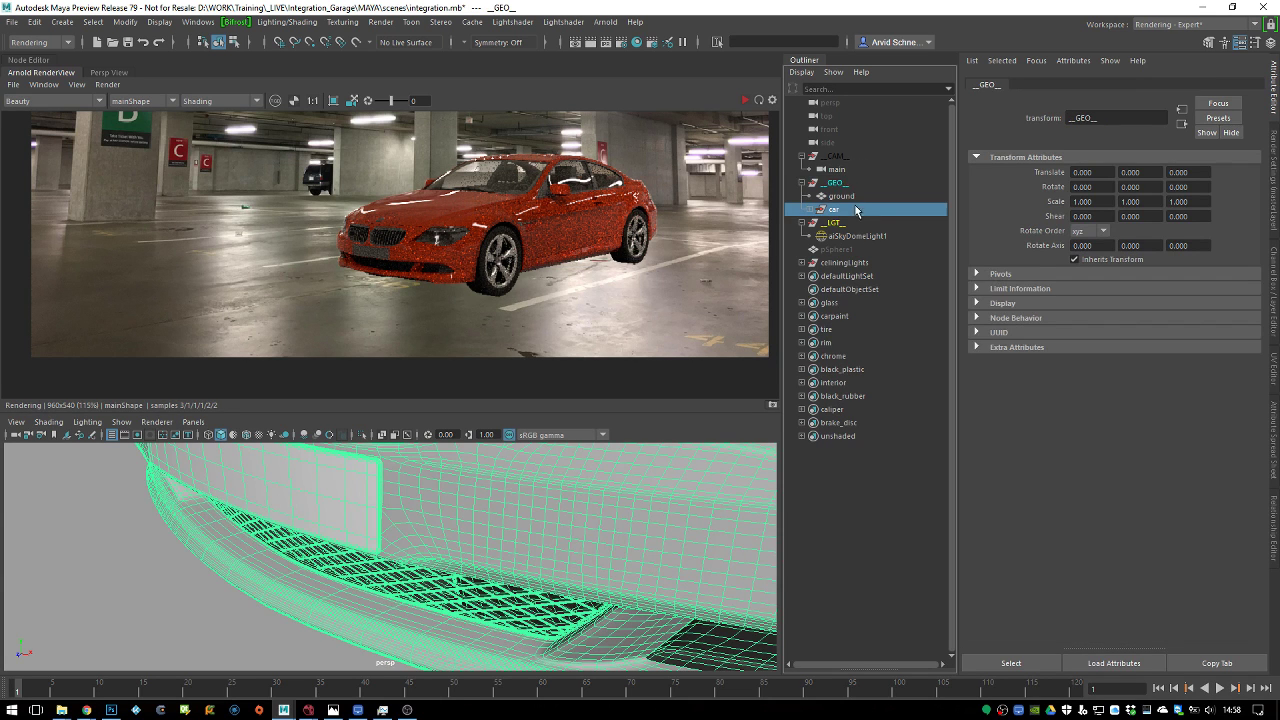
left_click(512, 22)
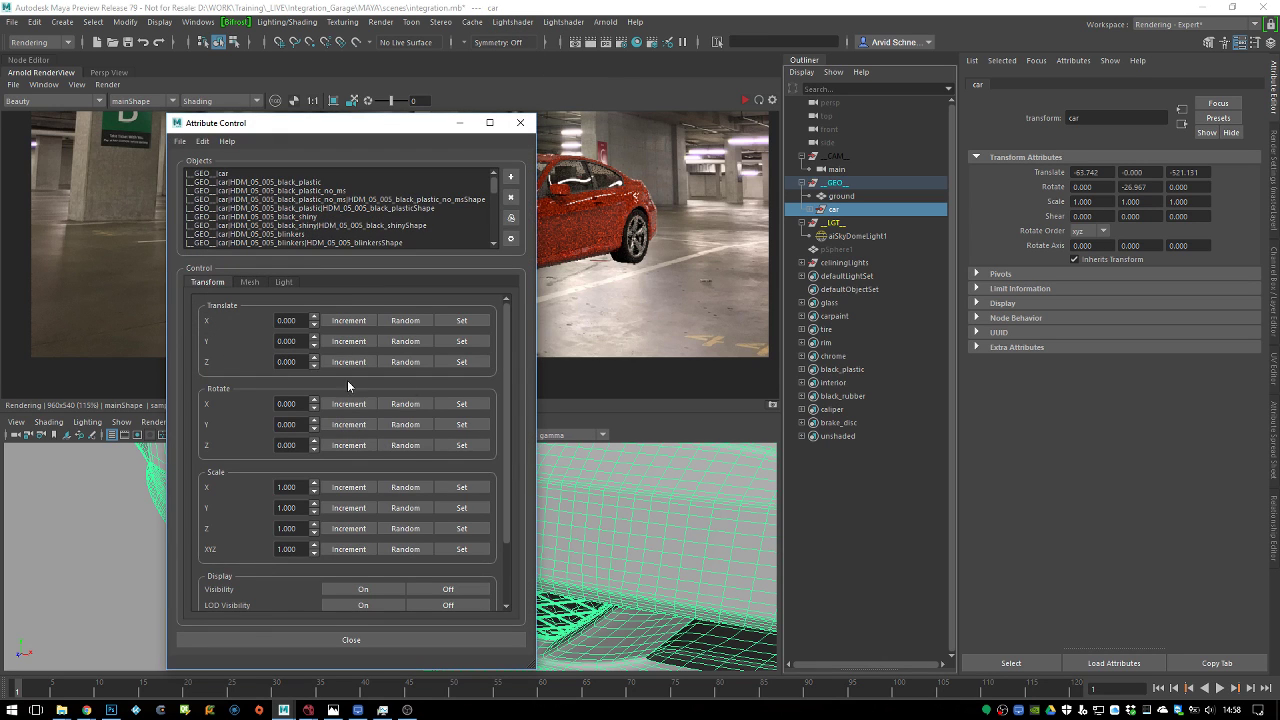
left_click(250, 282)
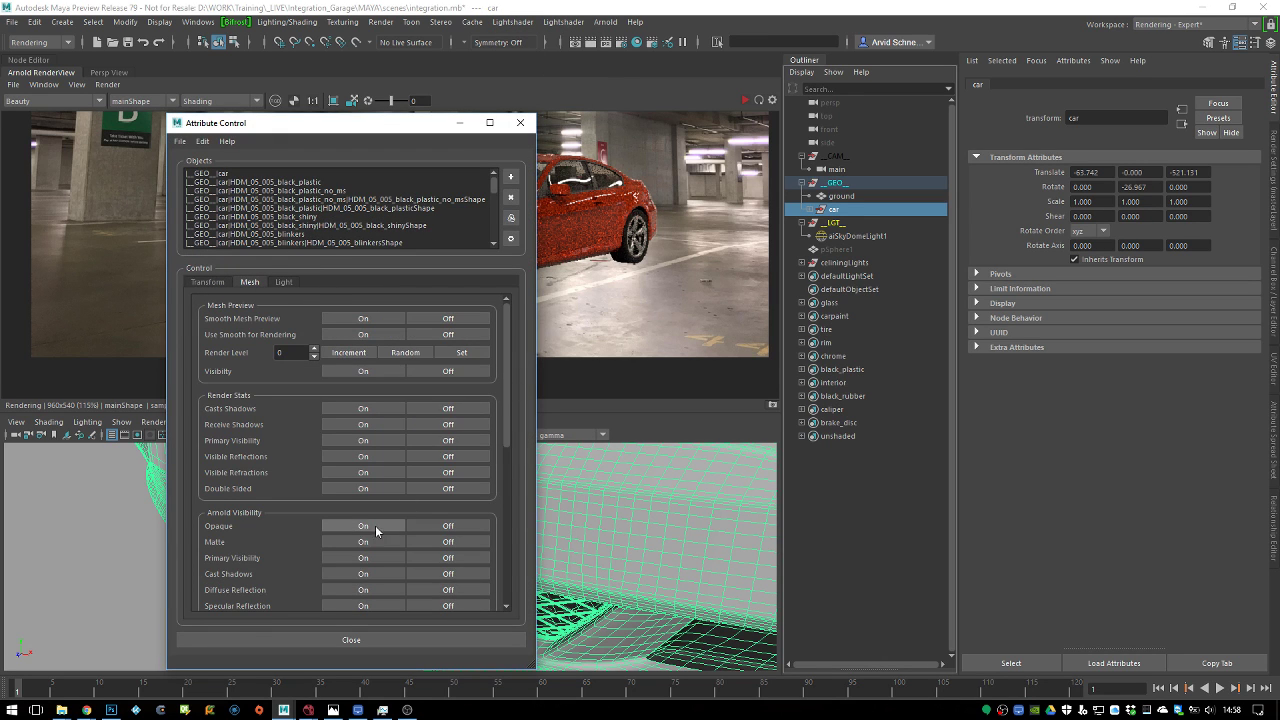
left_click(440, 557)
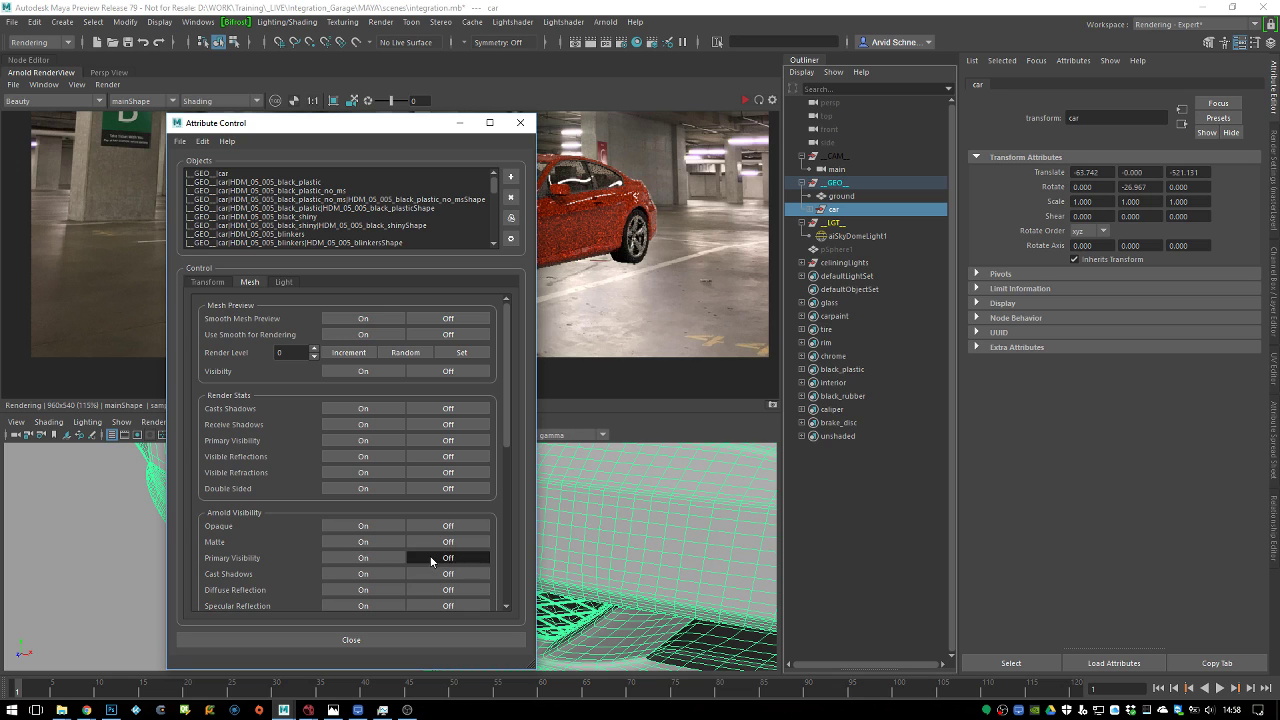
left_click(520, 123)
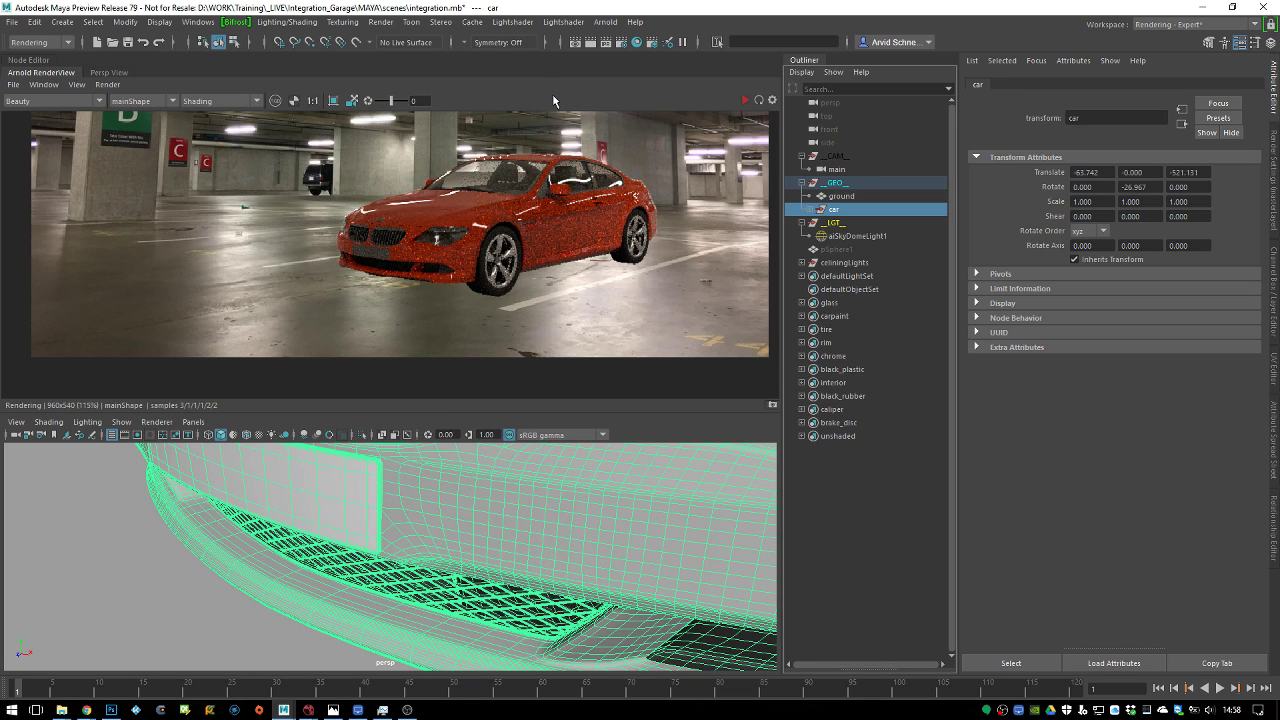
Update the full scene in the Arnold RenderView and inspect the car's shadow on the ground
left_click(107, 85)
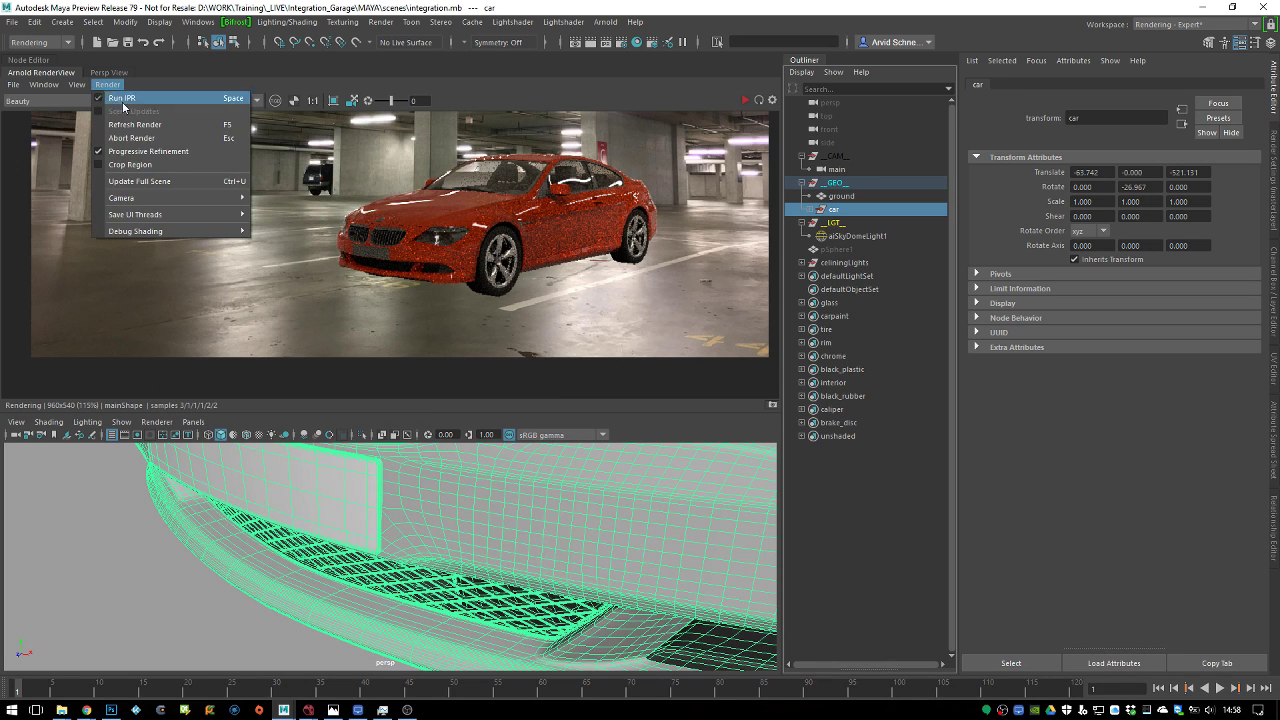
left_click(167, 182)
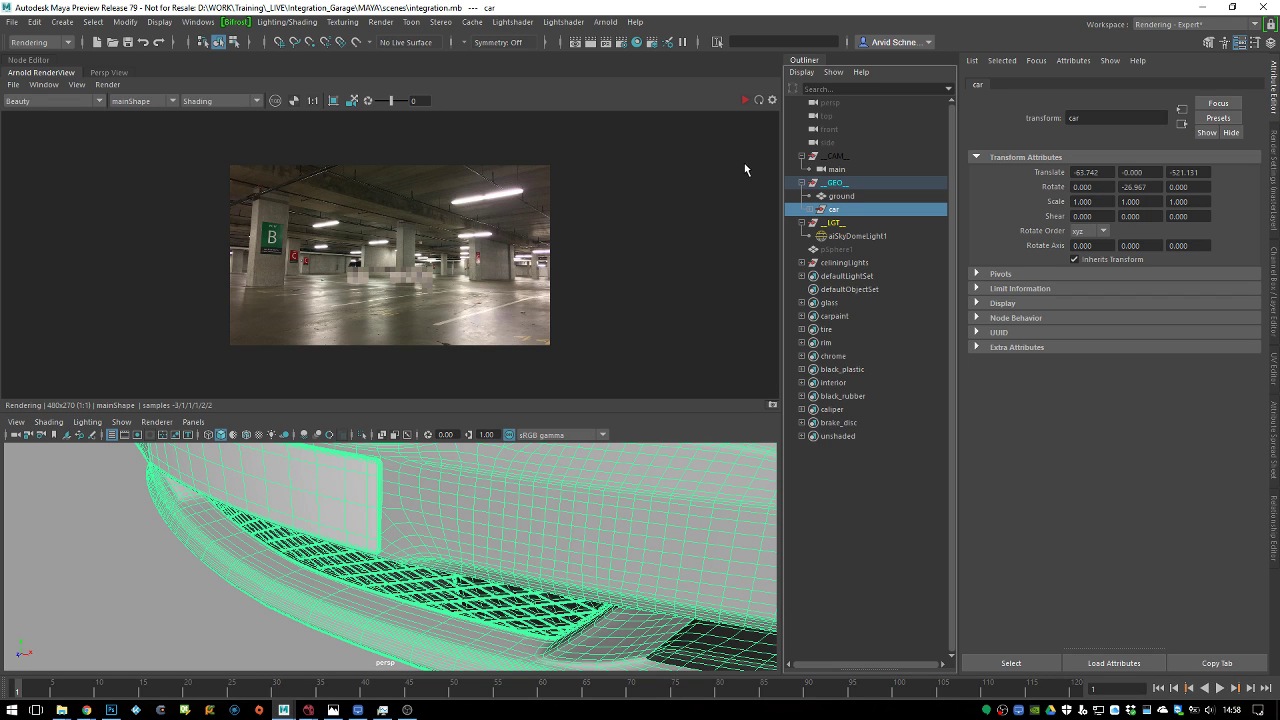
middle_click_drag(412, 307, 489, 289)
scroll(489, 289, "up", 3)
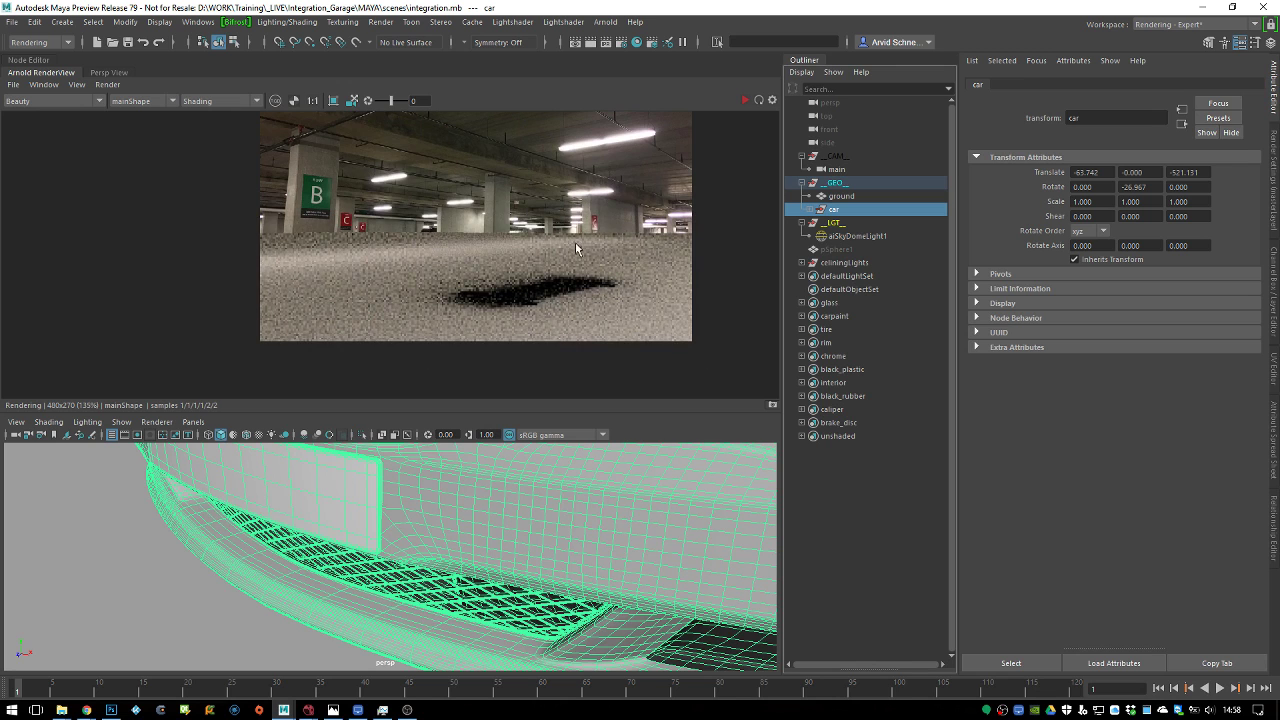
Assign a new Arnold aiShadowMatte material to the ground mesh
scroll(583, 233, "up", 2)
left_click(601, 258)
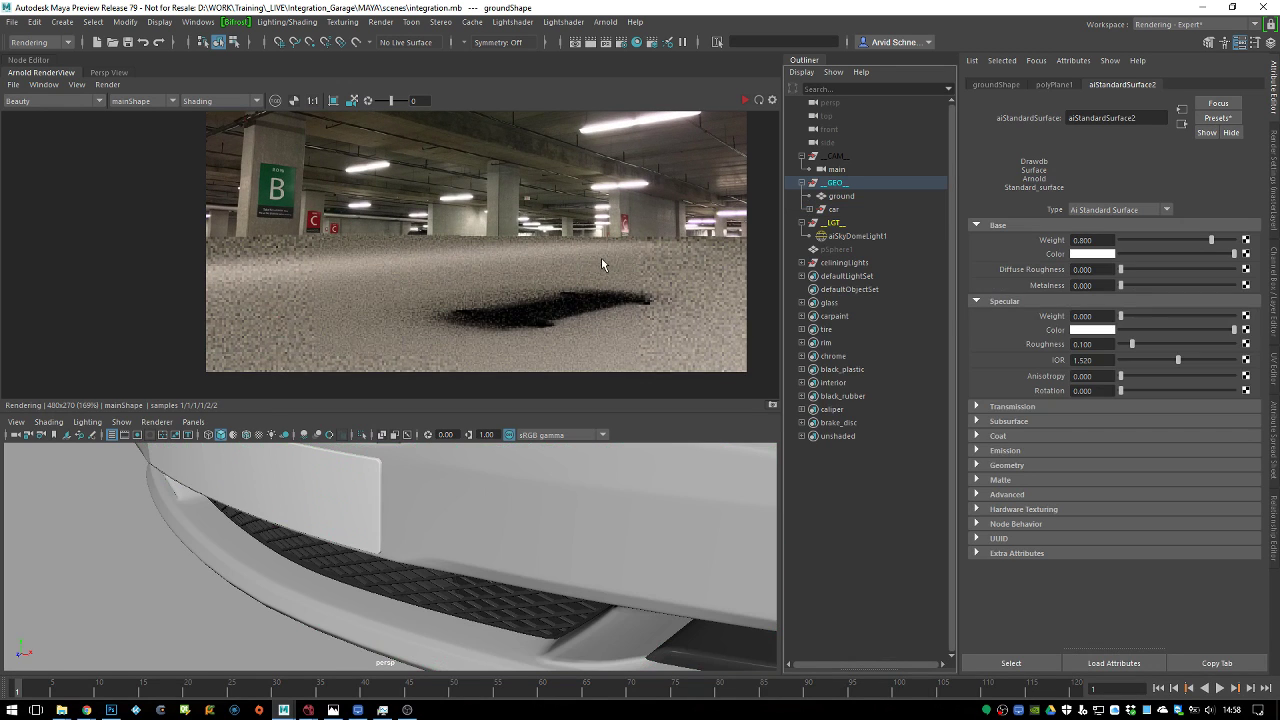
right_click_drag(561, 530, 210, 580, "alt")
right_click_drag(237, 484, 240, 688)
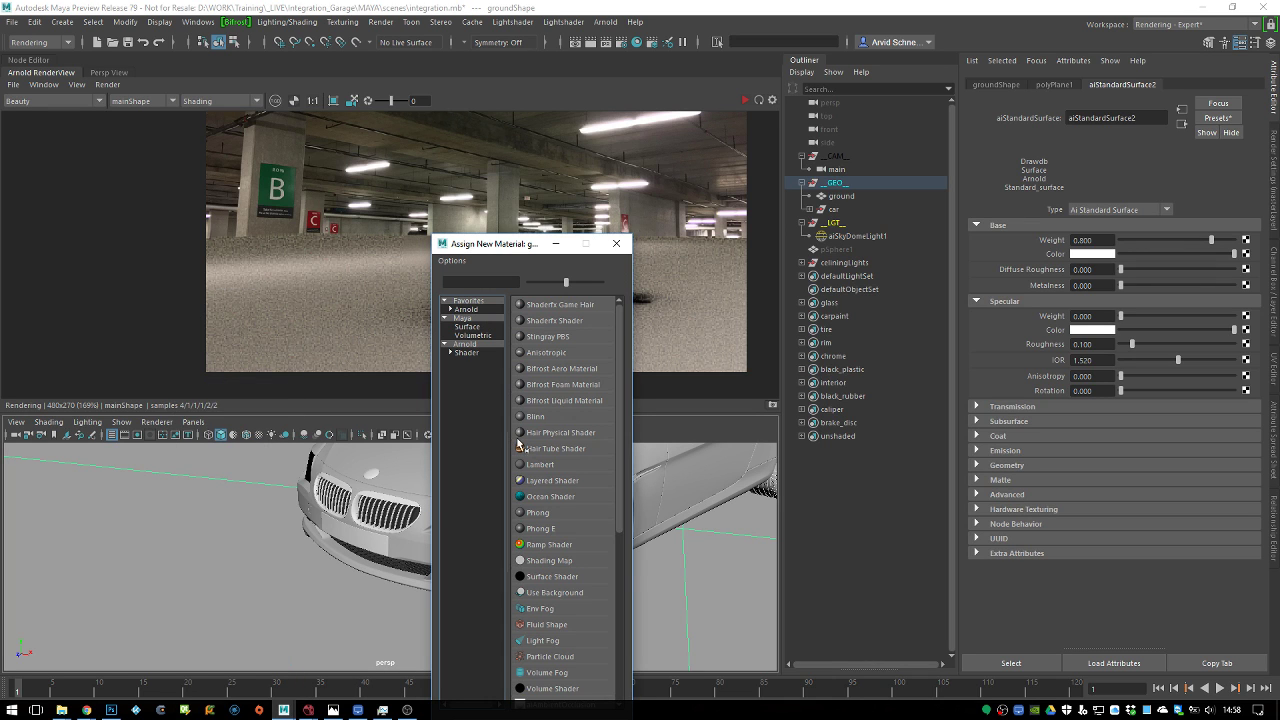
left_click(484, 345)
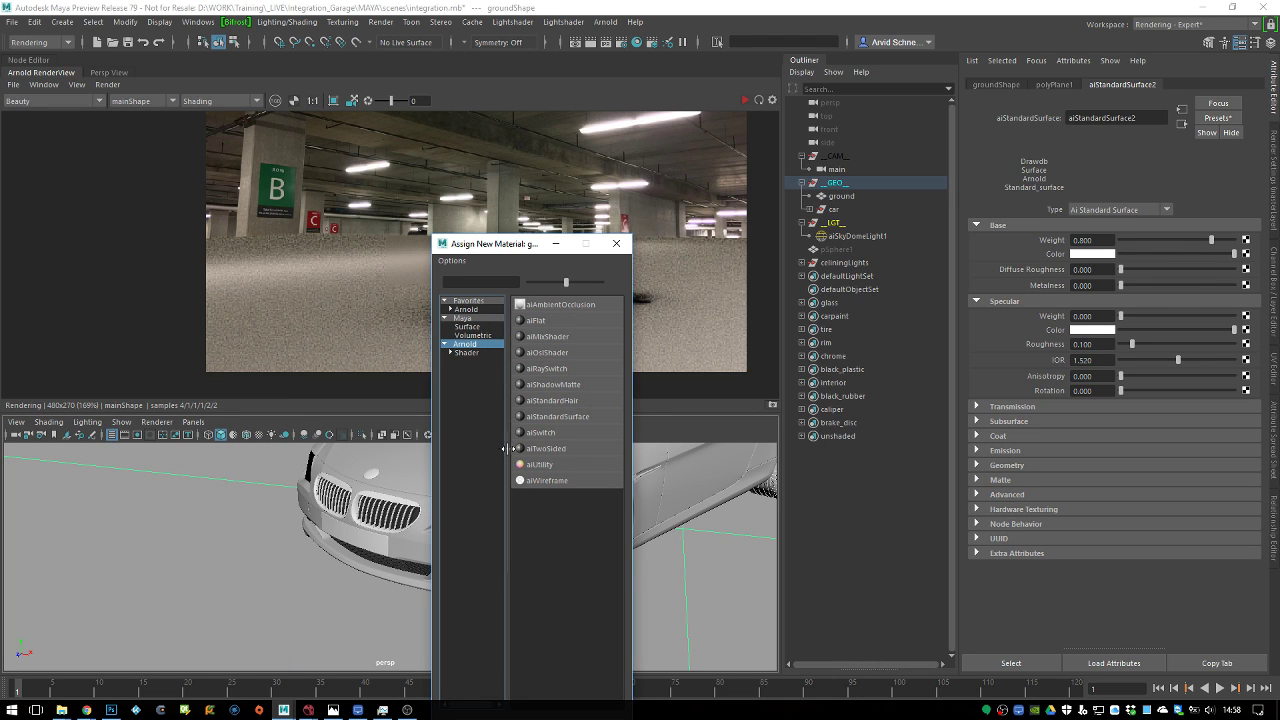
left_click(556, 385)
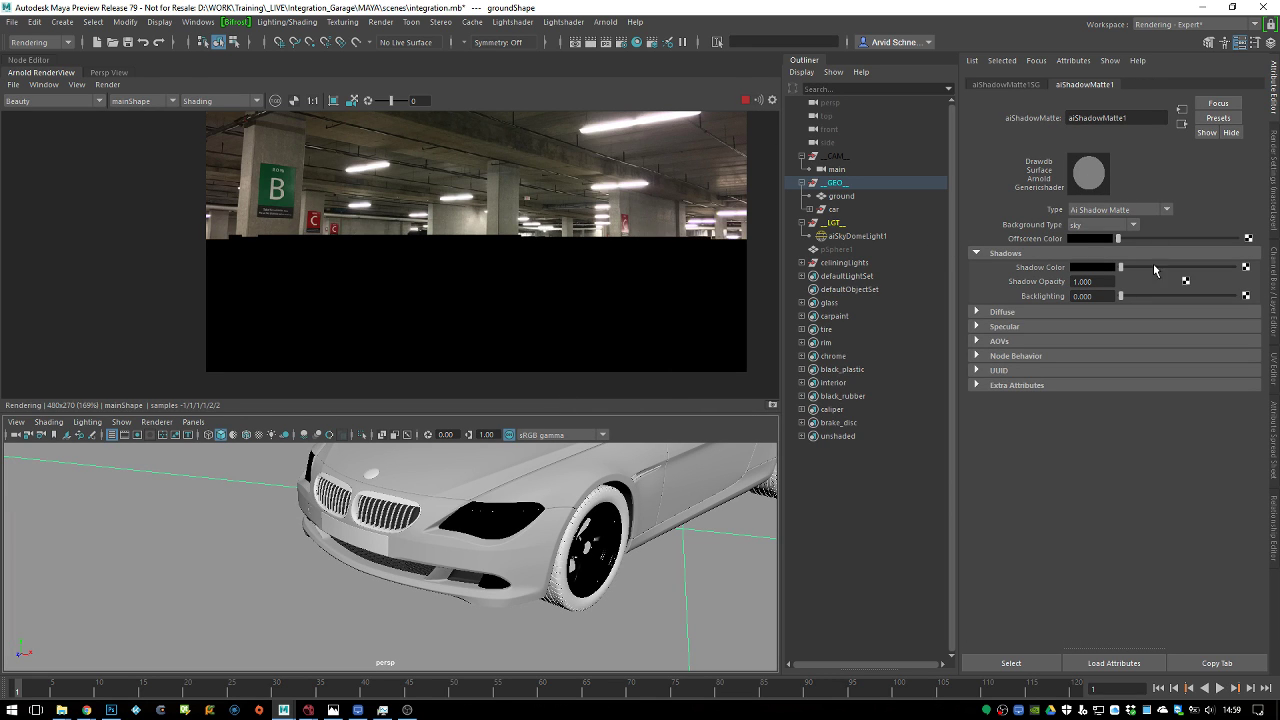
Set the shadow matte's Shadow Color to white and compare the shadow_mask AOV with the Beauty render
left_click_drag(1129, 264, 1236, 267)
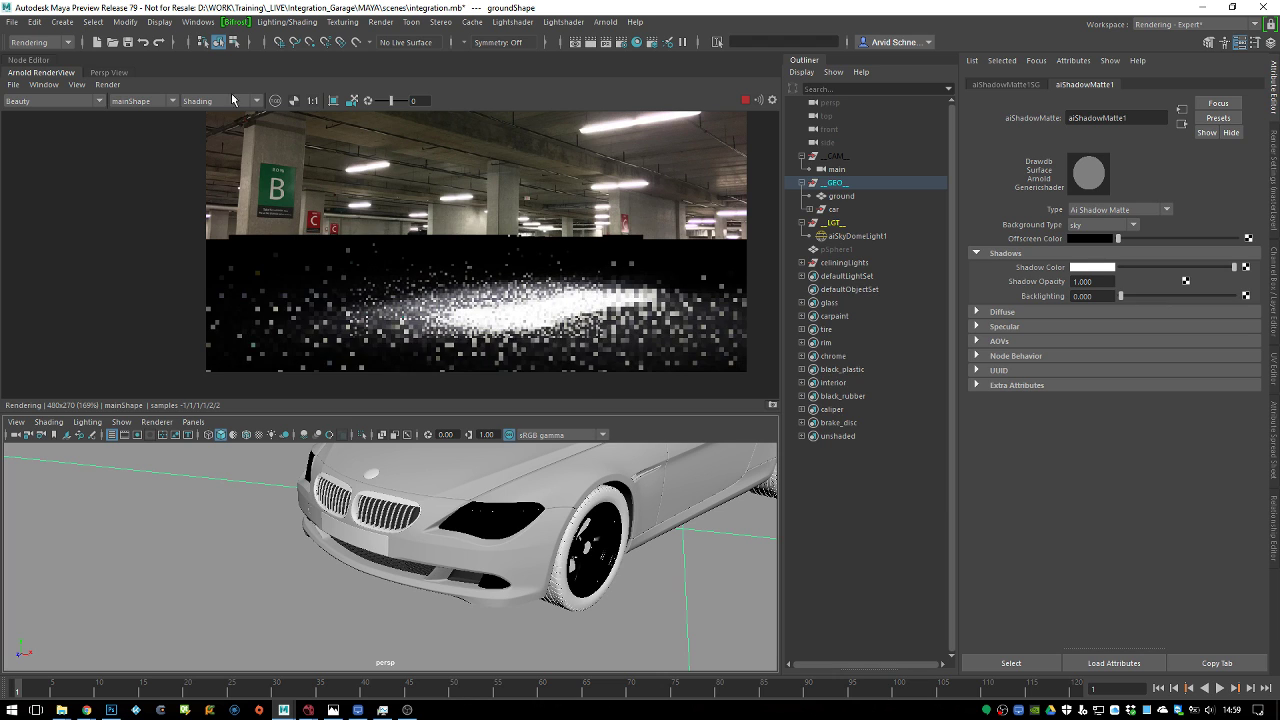
left_click(55, 100)
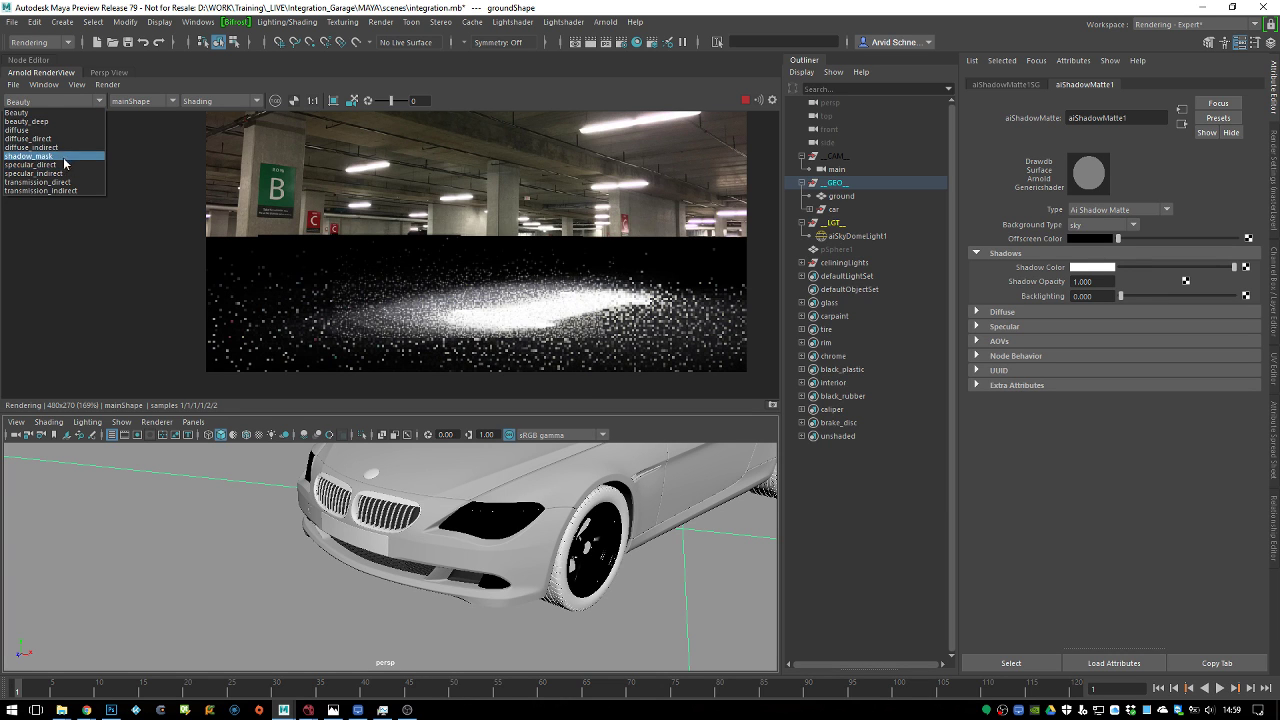
left_click(63, 157)
left_click(55, 102)
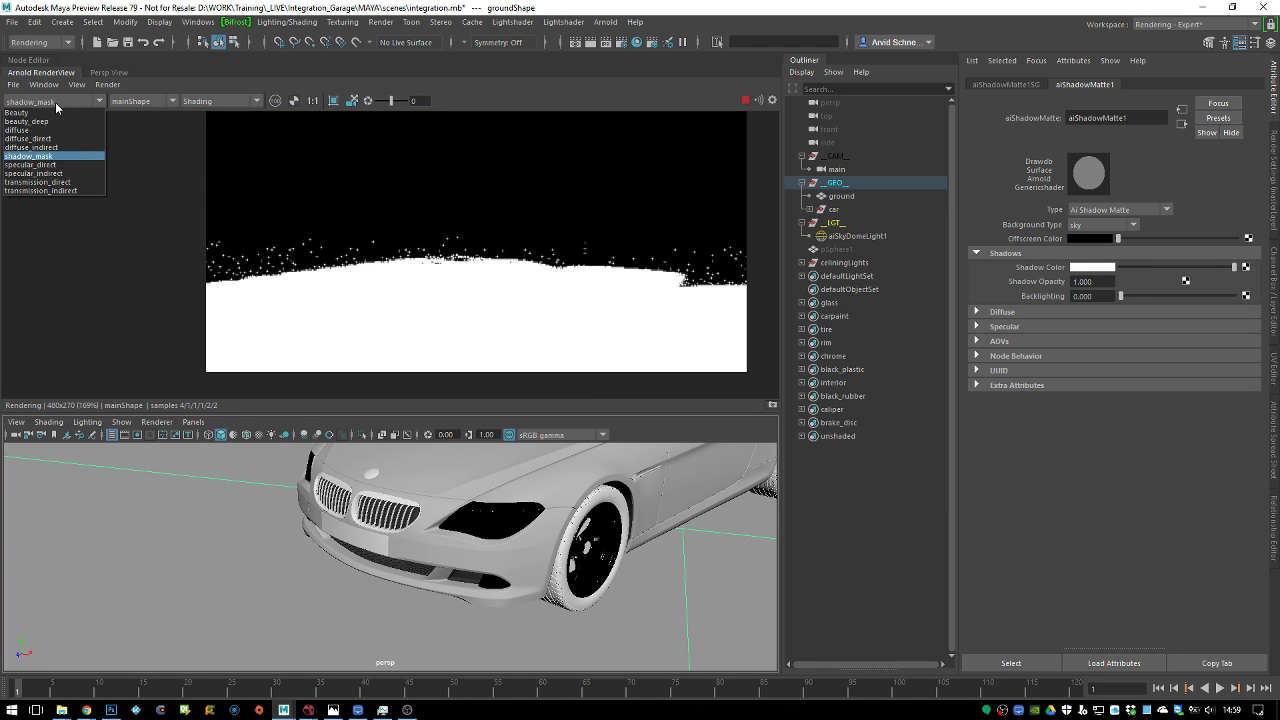
left_click(65, 152)
left_click(47, 102)
left_click(39, 113)
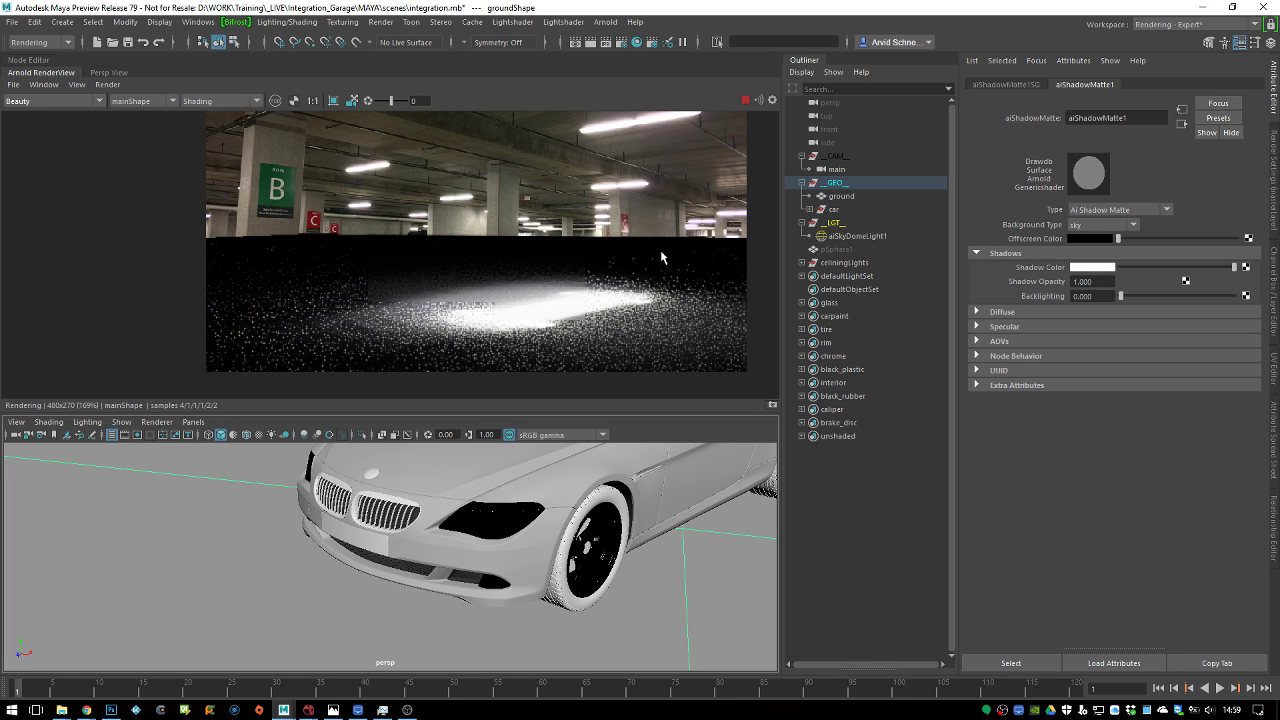
Stop the Arnold IPR render and turn off Progressive Refinement
left_click(745, 101)
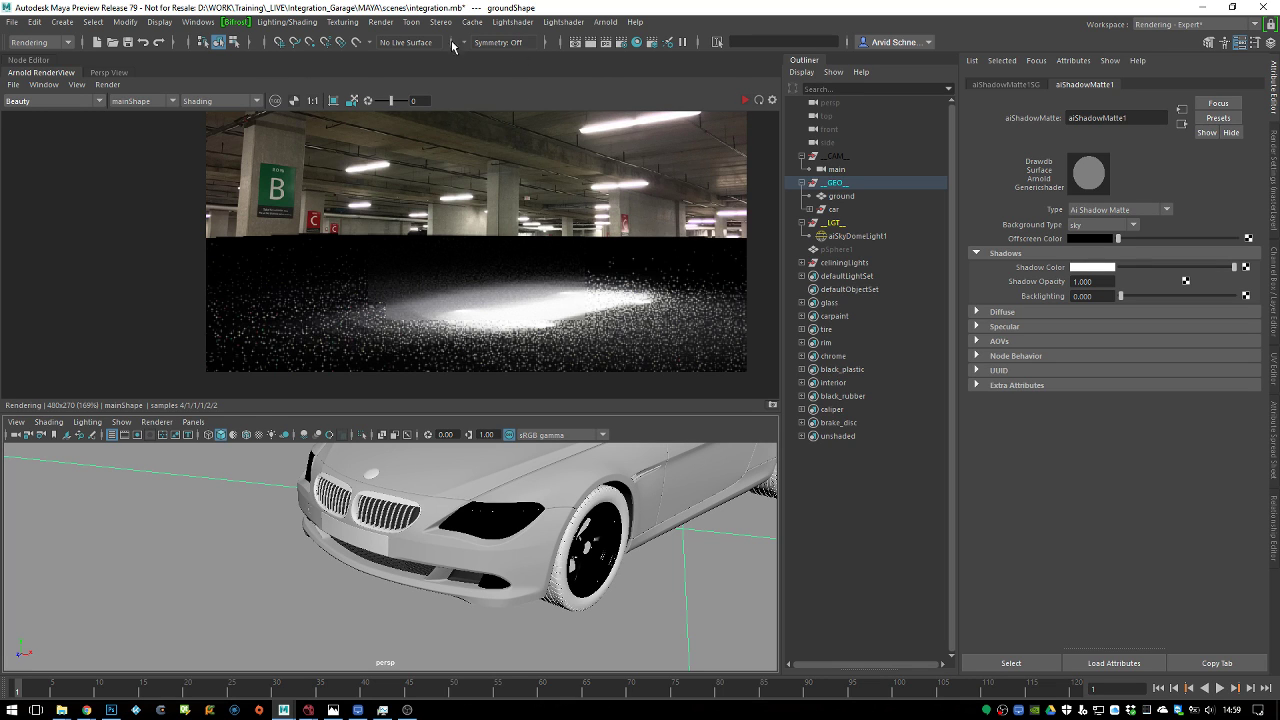
left_click(108, 85)
left_click(108, 86)
left_click(108, 86)
left_click(109, 88)
left_click(110, 89)
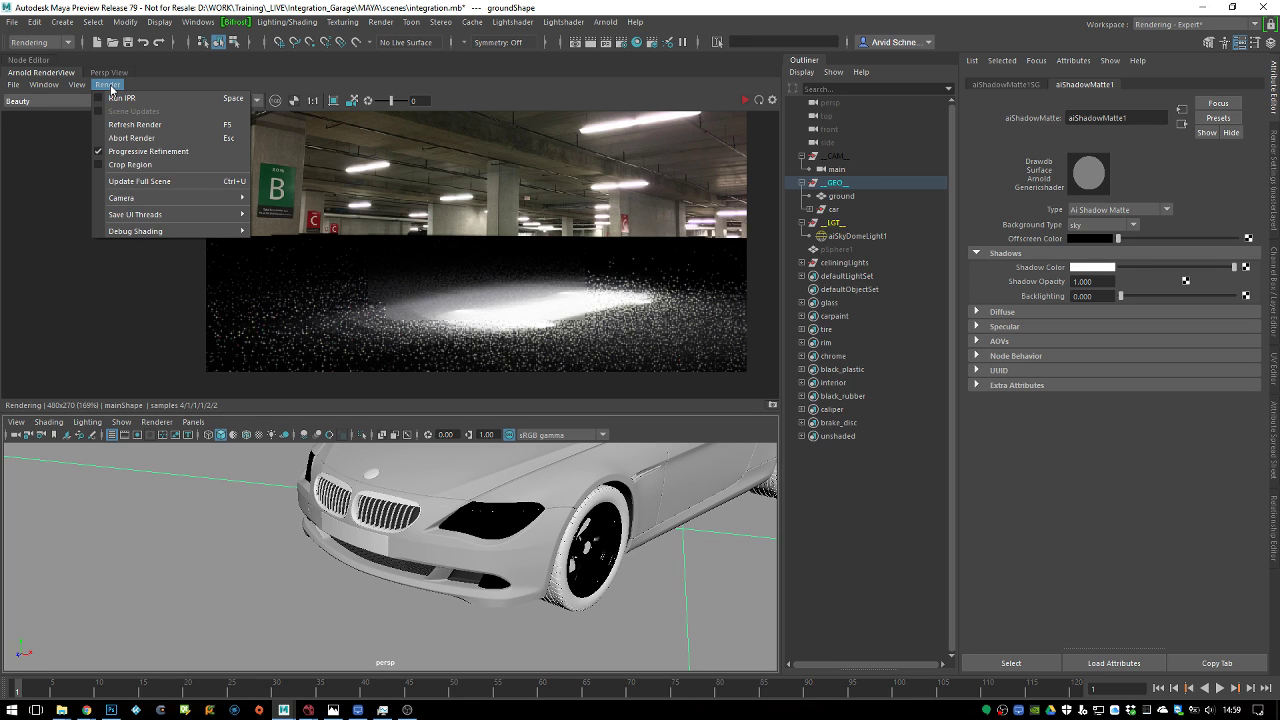
left_click(109, 88)
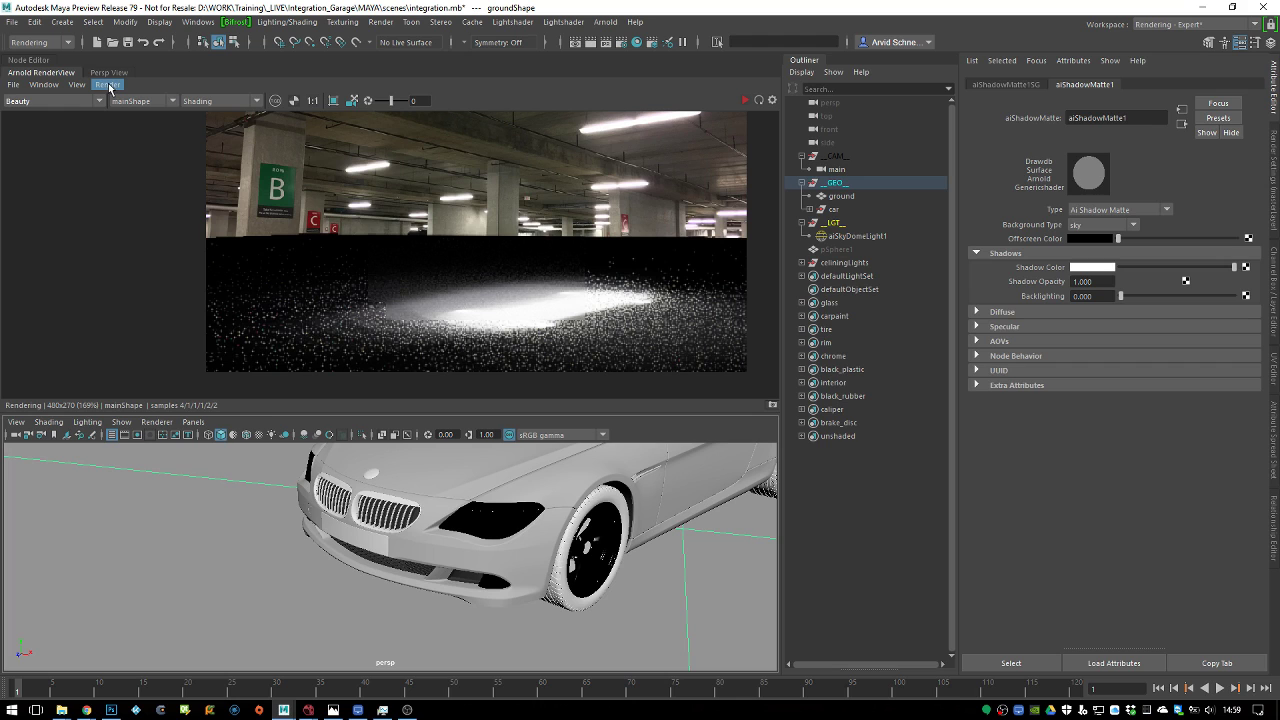
left_click(117, 87)
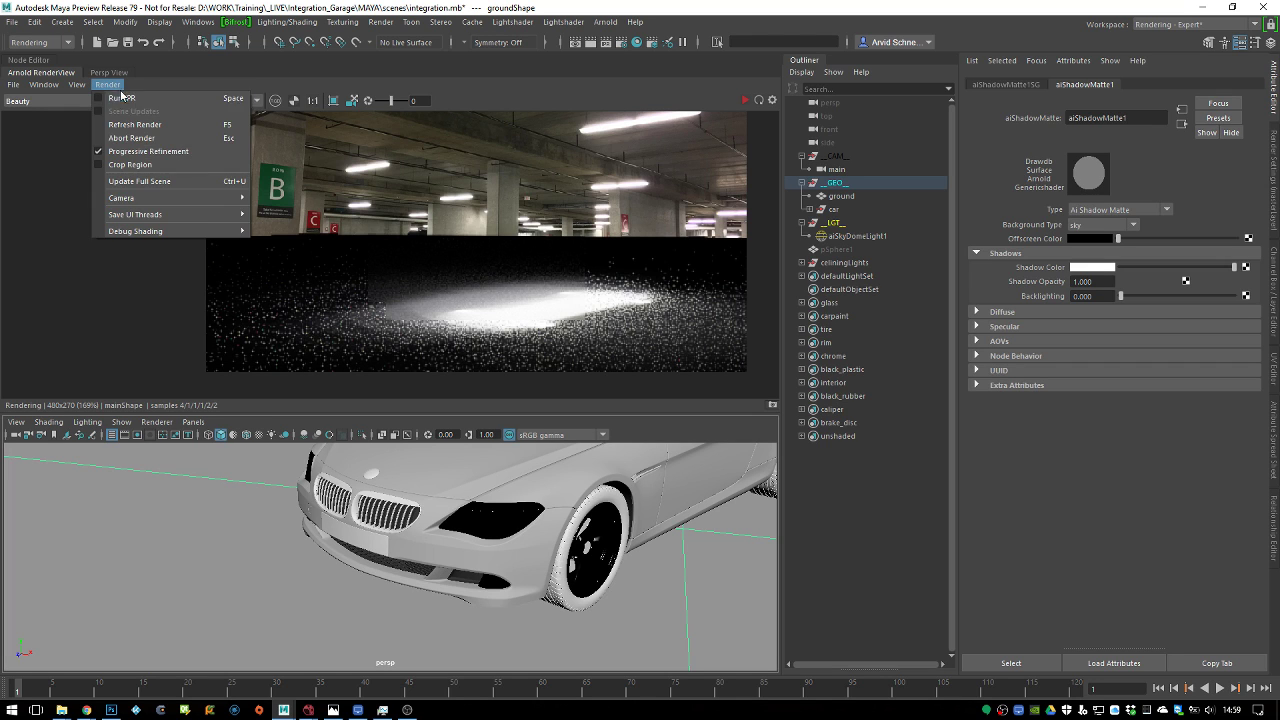
left_click(149, 152)
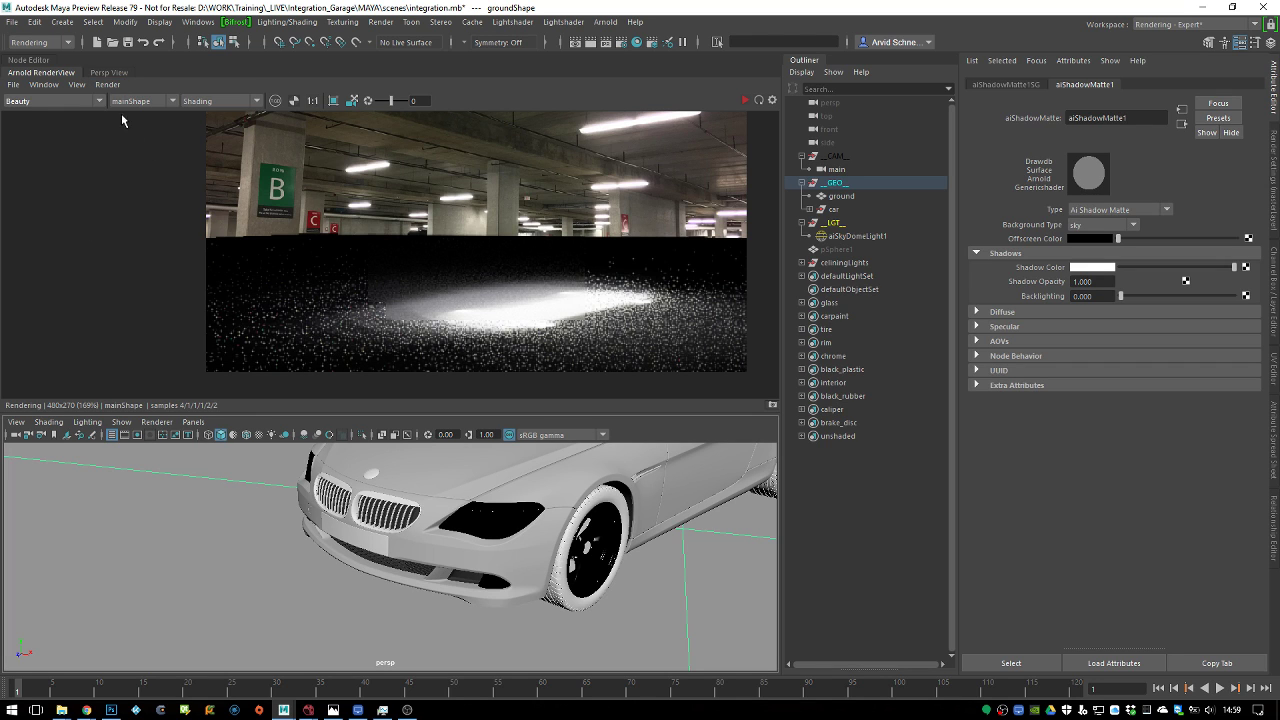
Set the Arnold RenderView's test resolution to 100%
left_click(77, 84)
mouse_move(140, 211)
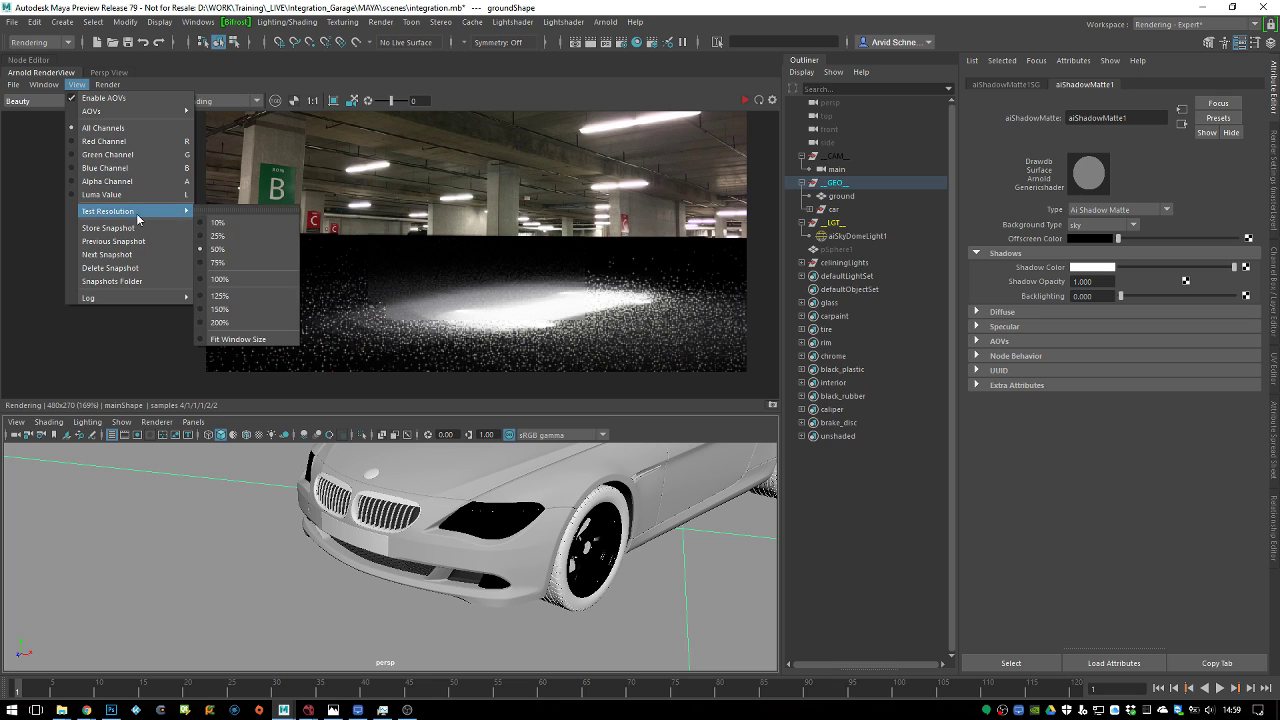
left_click(251, 286)
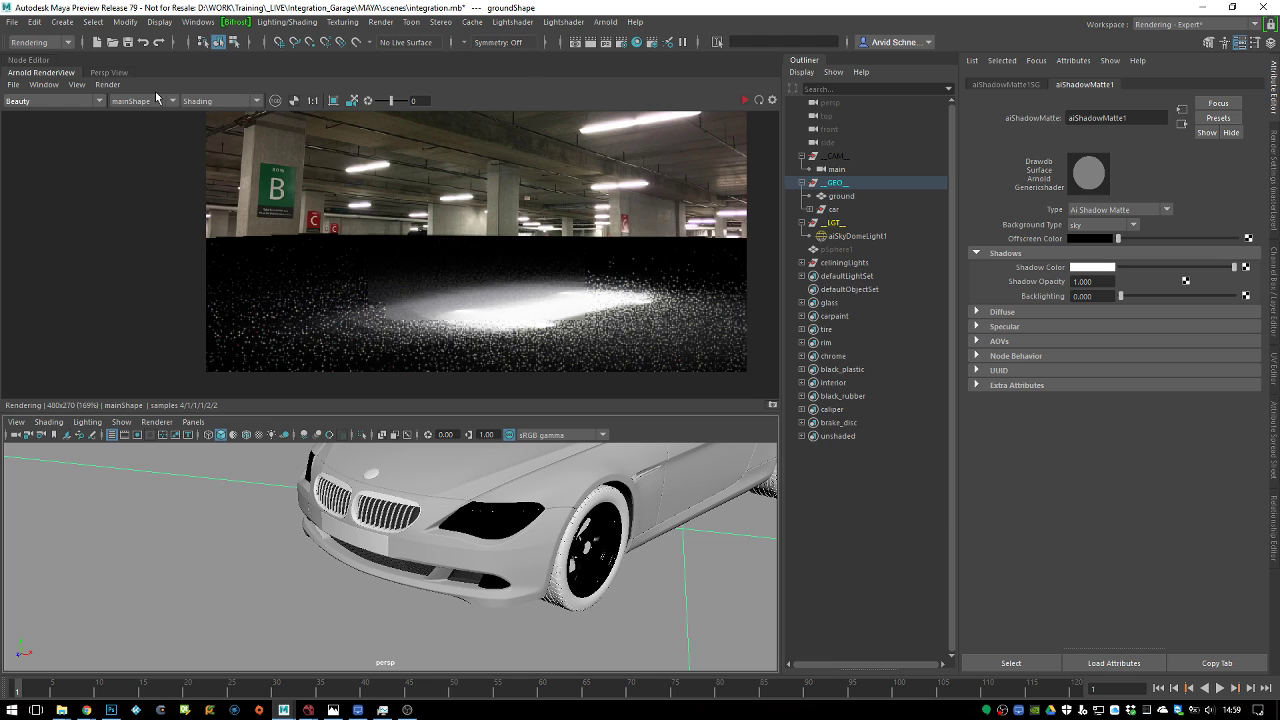
Make sure Progressive Refinement is off, and update the full scene in the Arnold RenderView
left_click(107, 84)
left_click(183, 155)
left_click(114, 88)
left_click(150, 151)
left_click(119, 89)
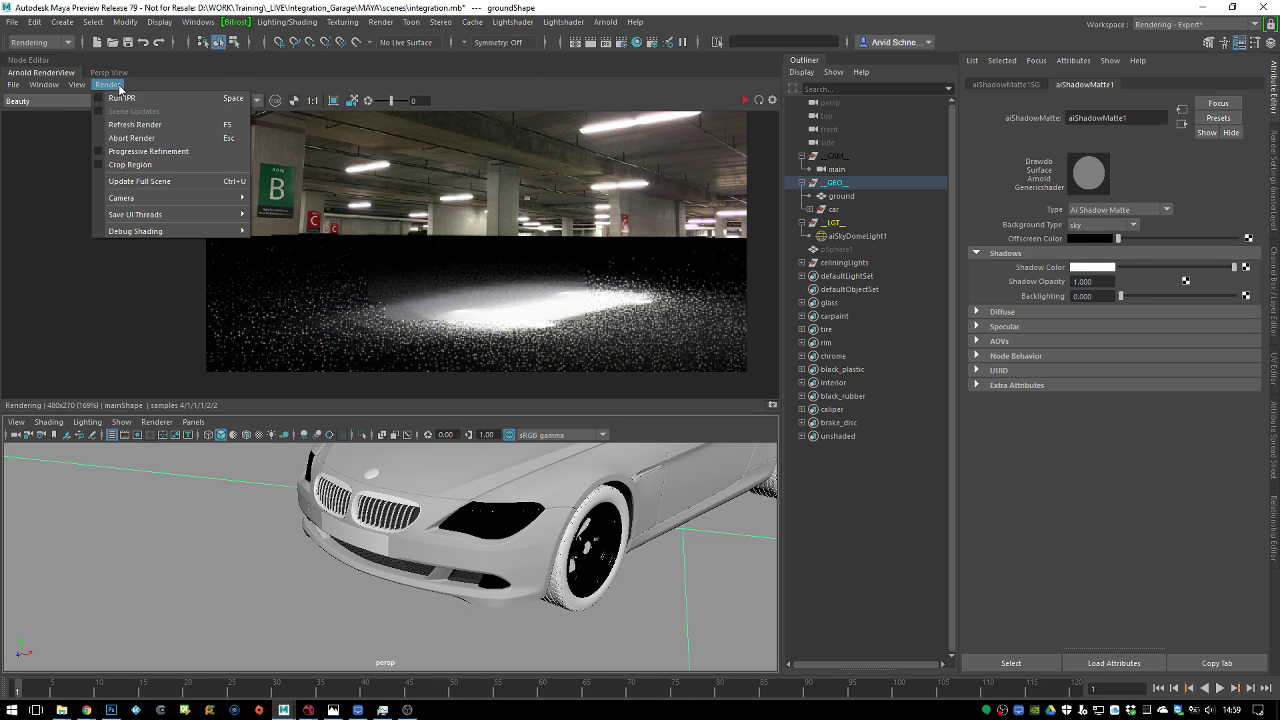
left_click(180, 181)
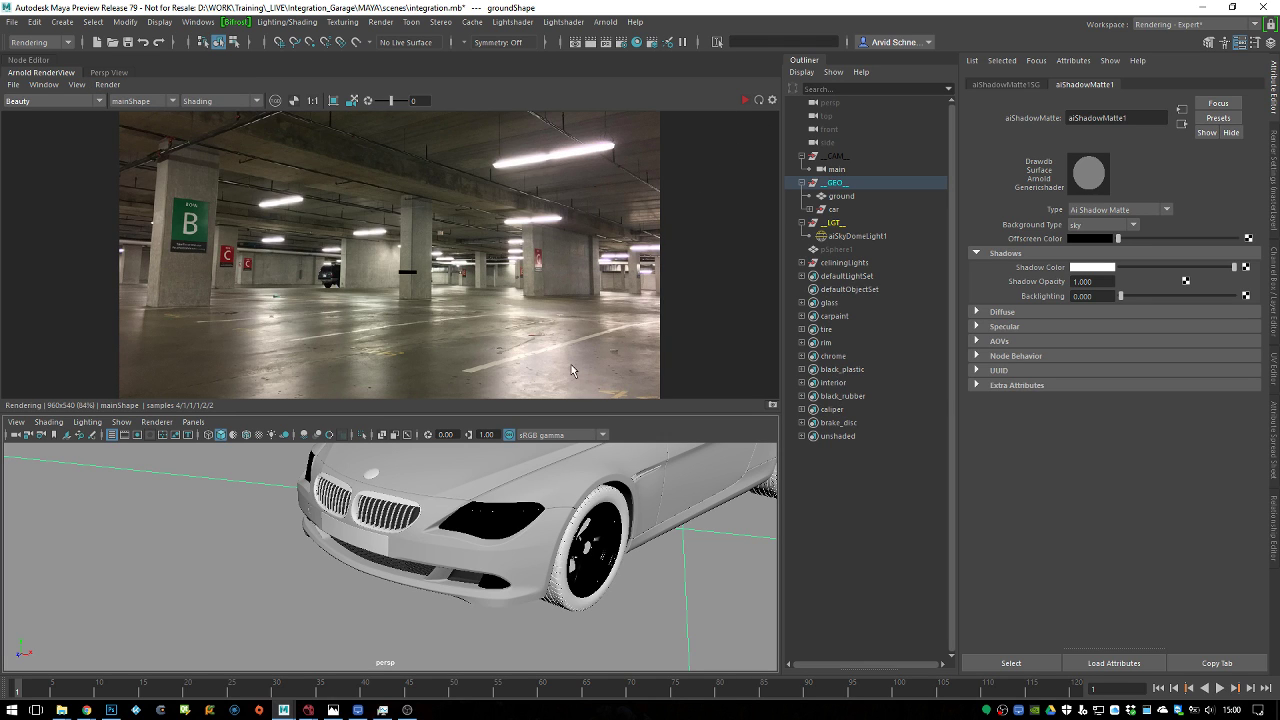
Switch to Nuke and go to the node graph section around the final merge of the car composite
mouse_move(308, 710)
left_click(371, 651)
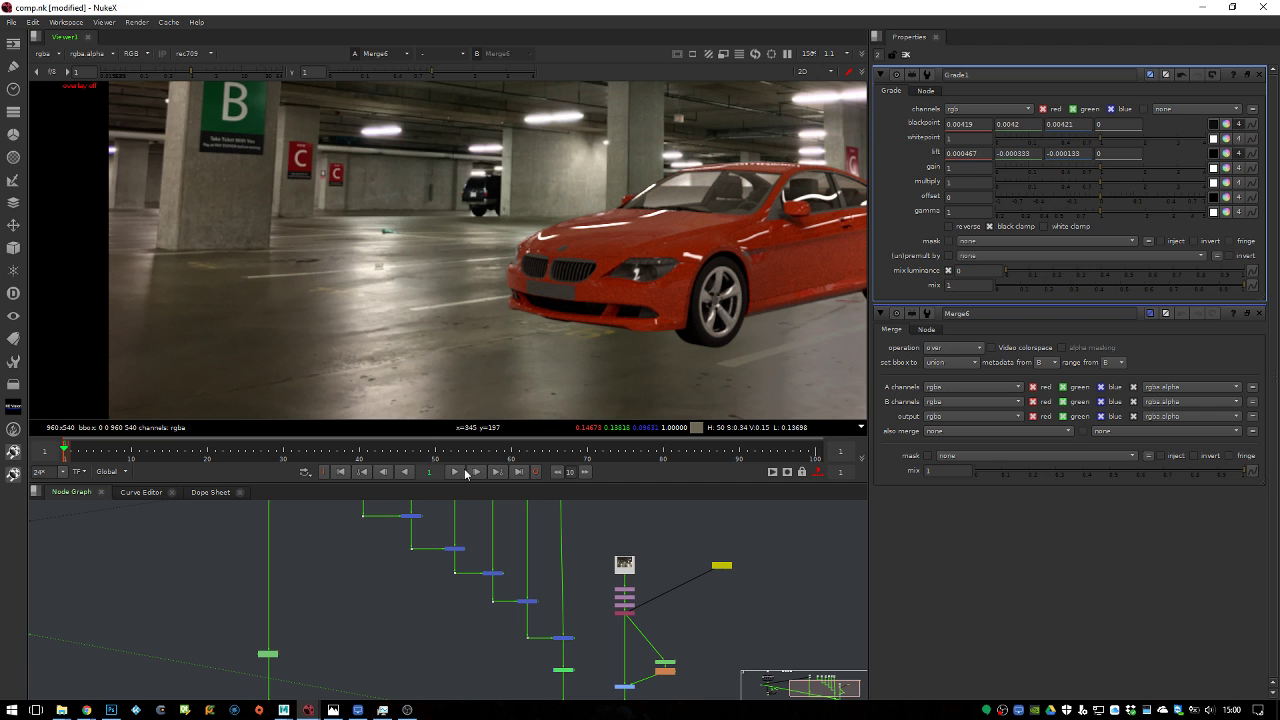
middle_click_drag(568, 551, 467, 603)
left_click_drag(240, 575, 595, 577)
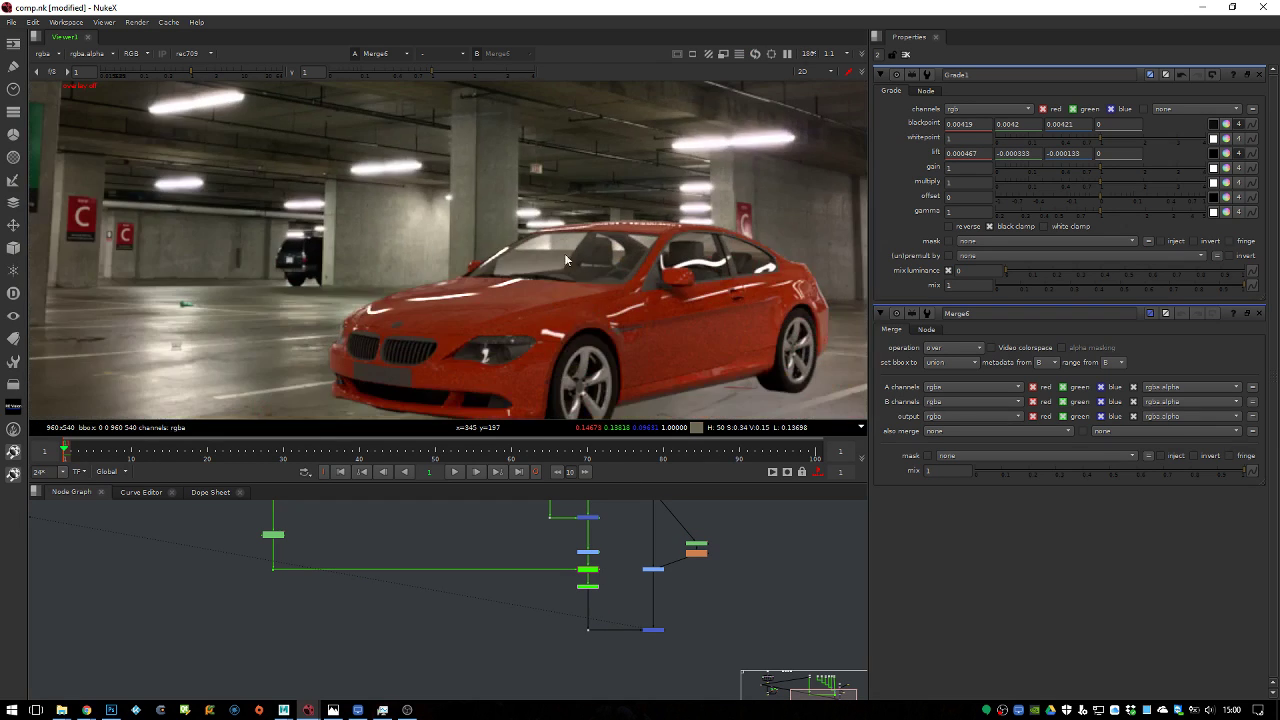
middle_click_drag(433, 593, 498, 587)
key("Tab")
type("Premult")
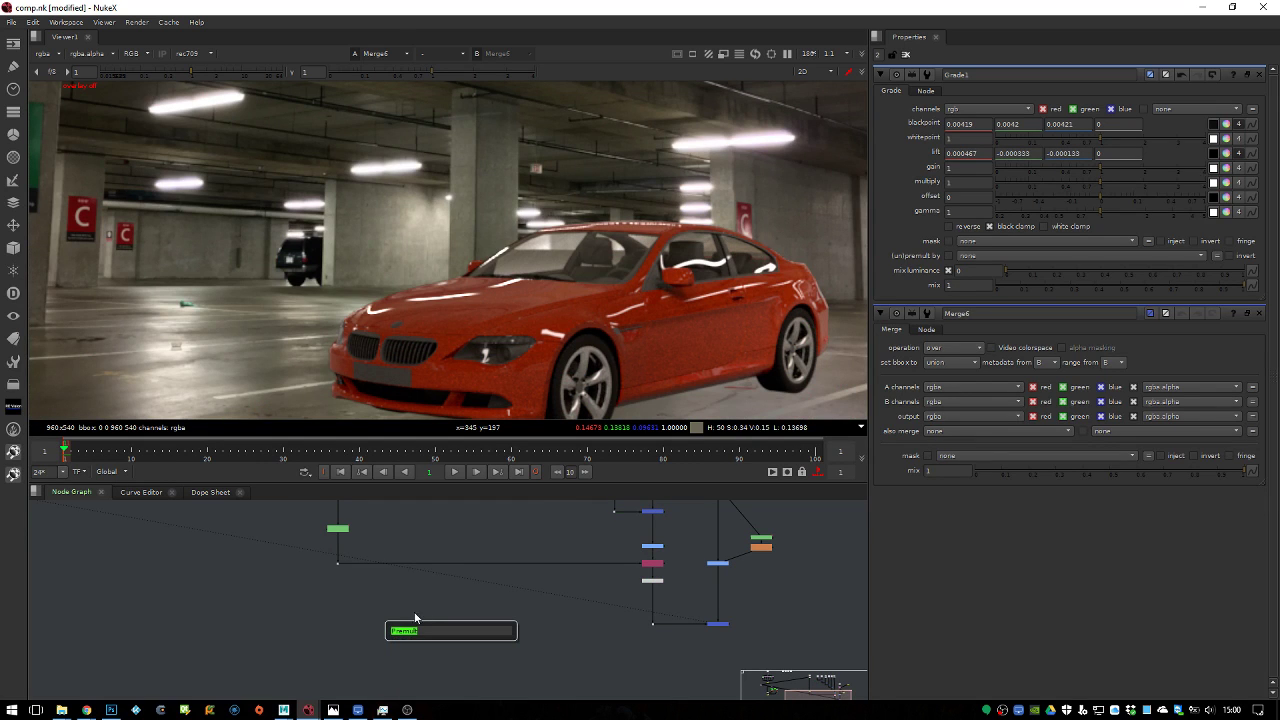
key("Escape")
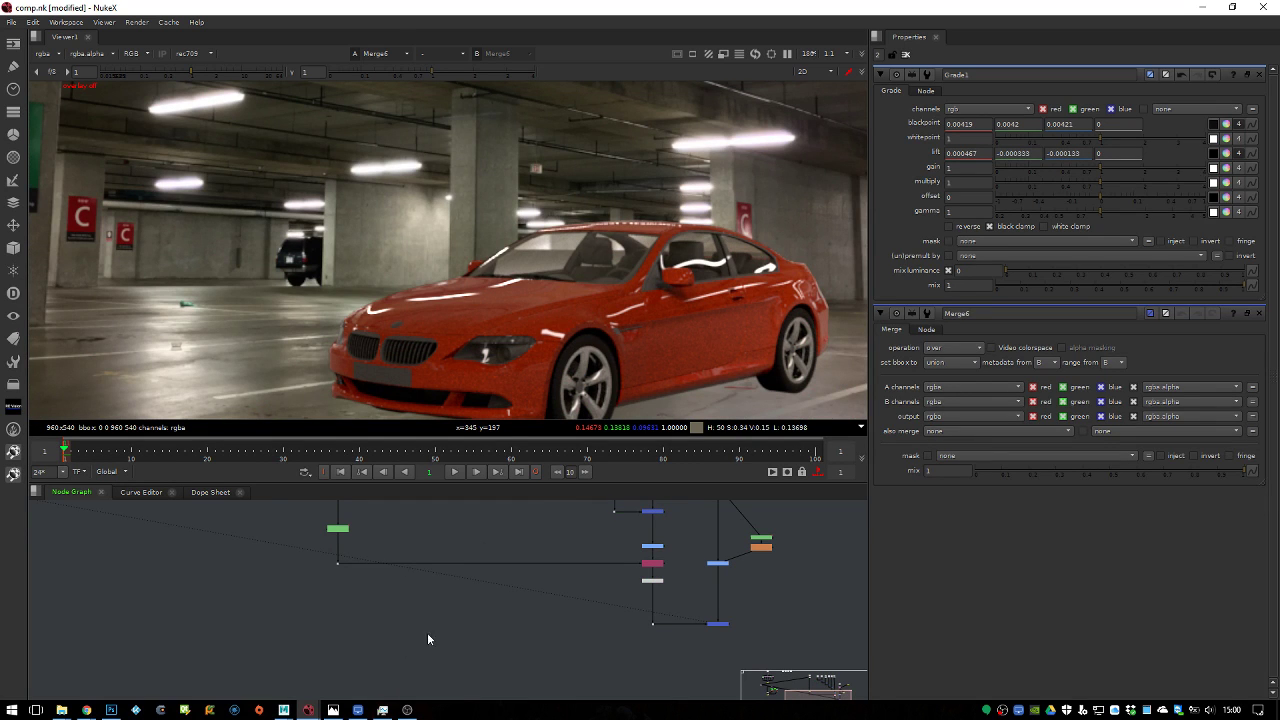
middle_click_drag(473, 634, 422, 652)
key("Tab")
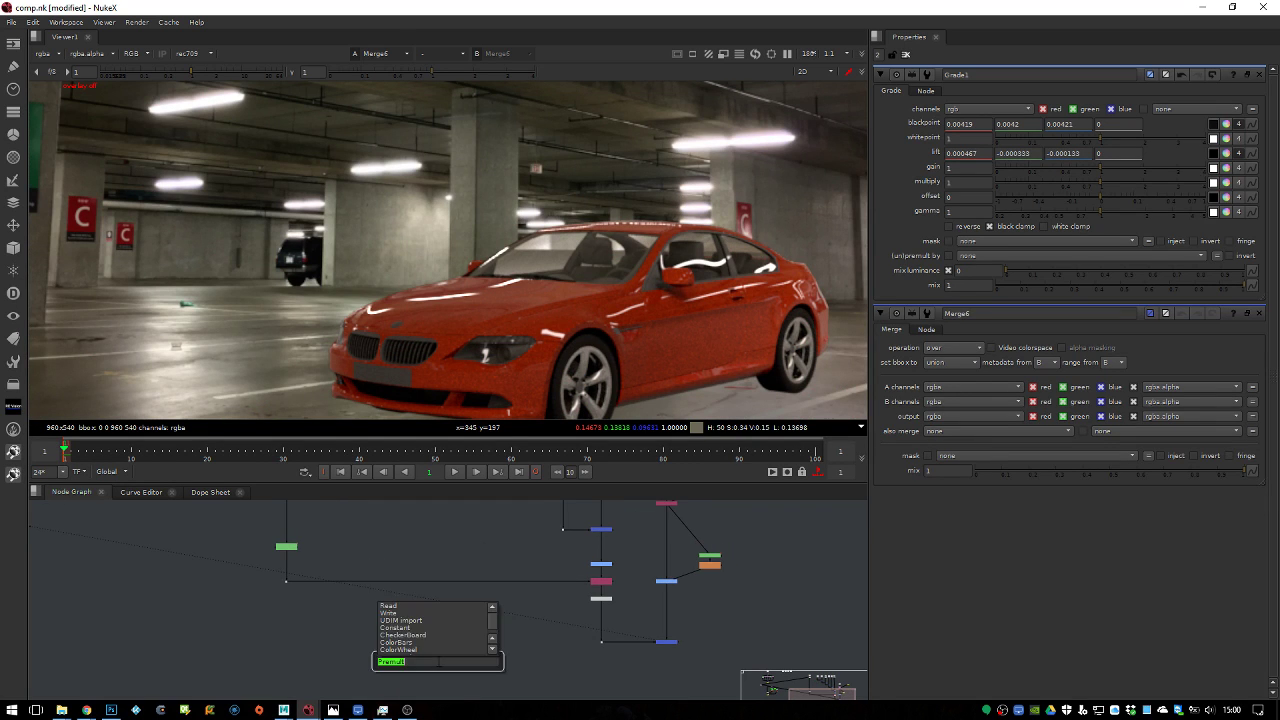
type("e")
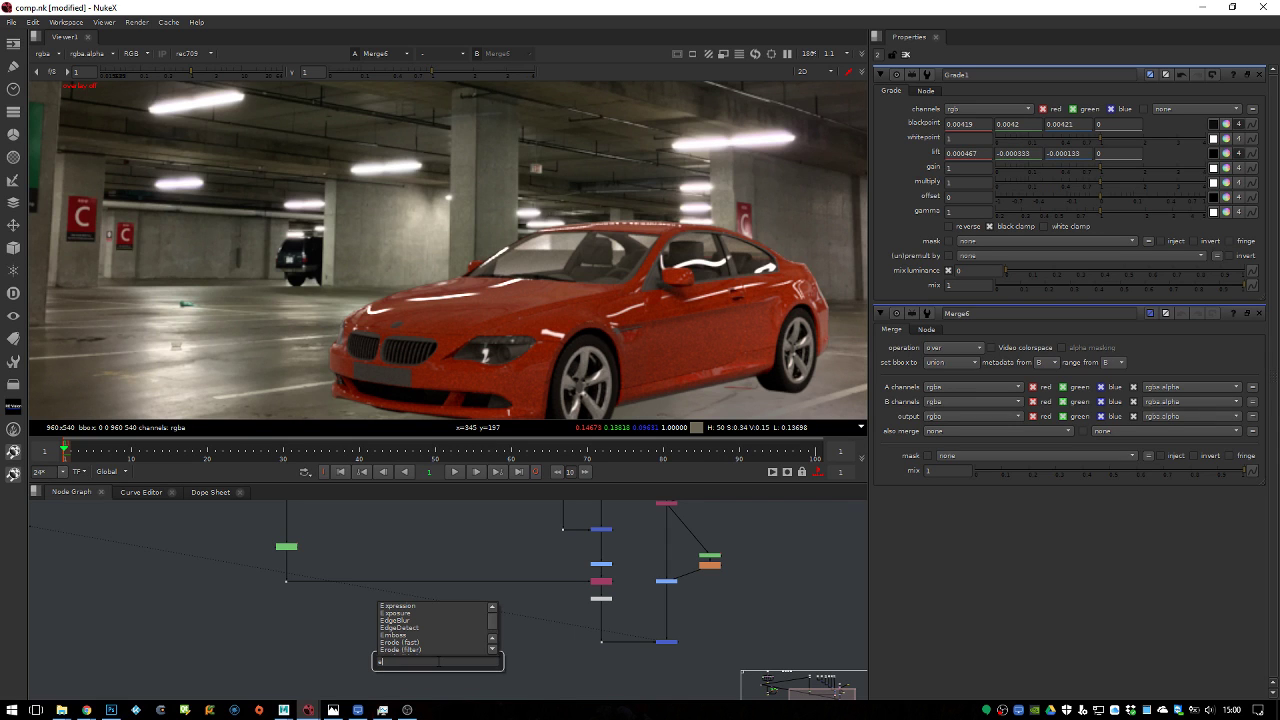
key("BackSpace")
type("E")
key("BackSpace")
type("E")
key("BackSpace")
type("E")
key("BackSpace")
key("Escape")
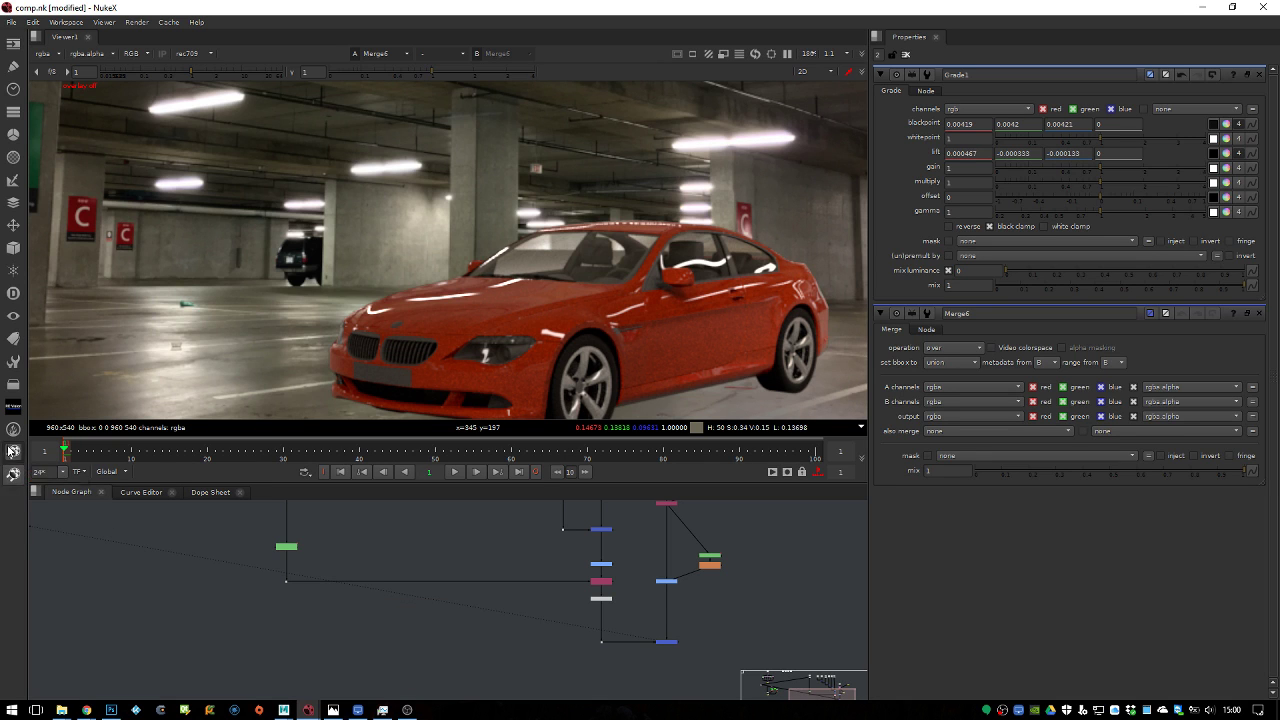
left_click(12, 430)
left_click(14, 407)
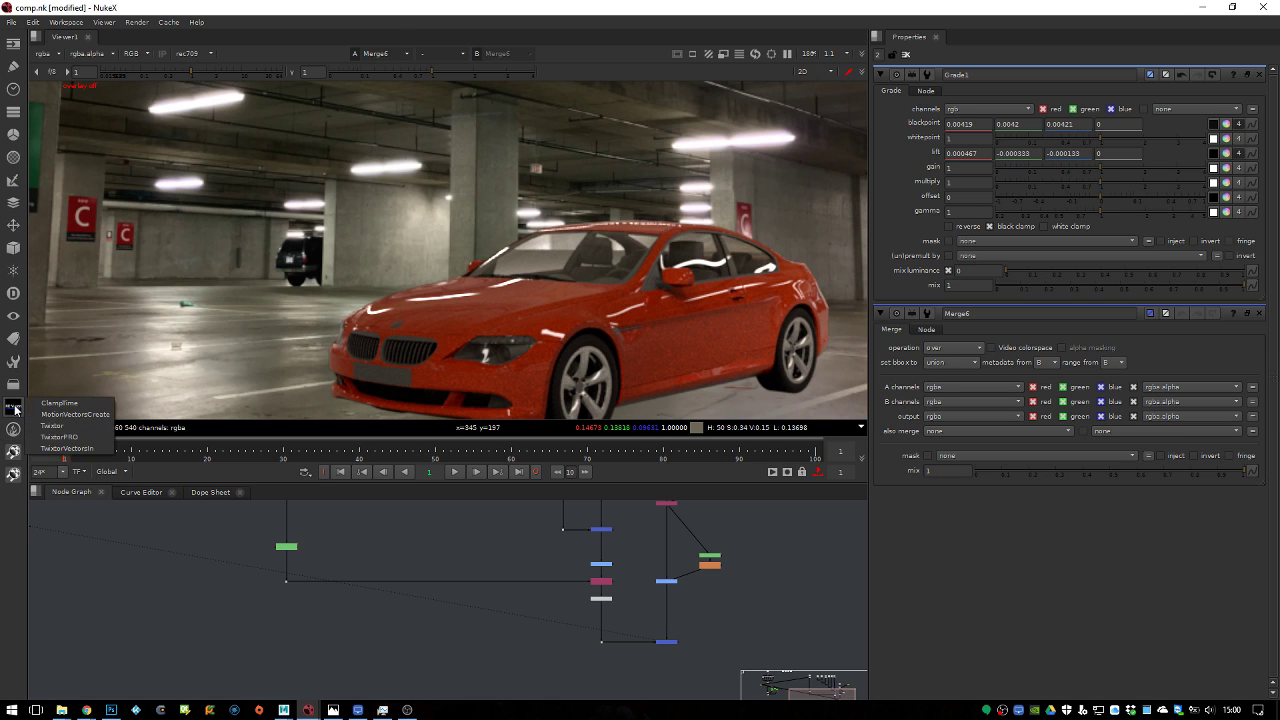
left_click(13, 387)
left_click(12, 389)
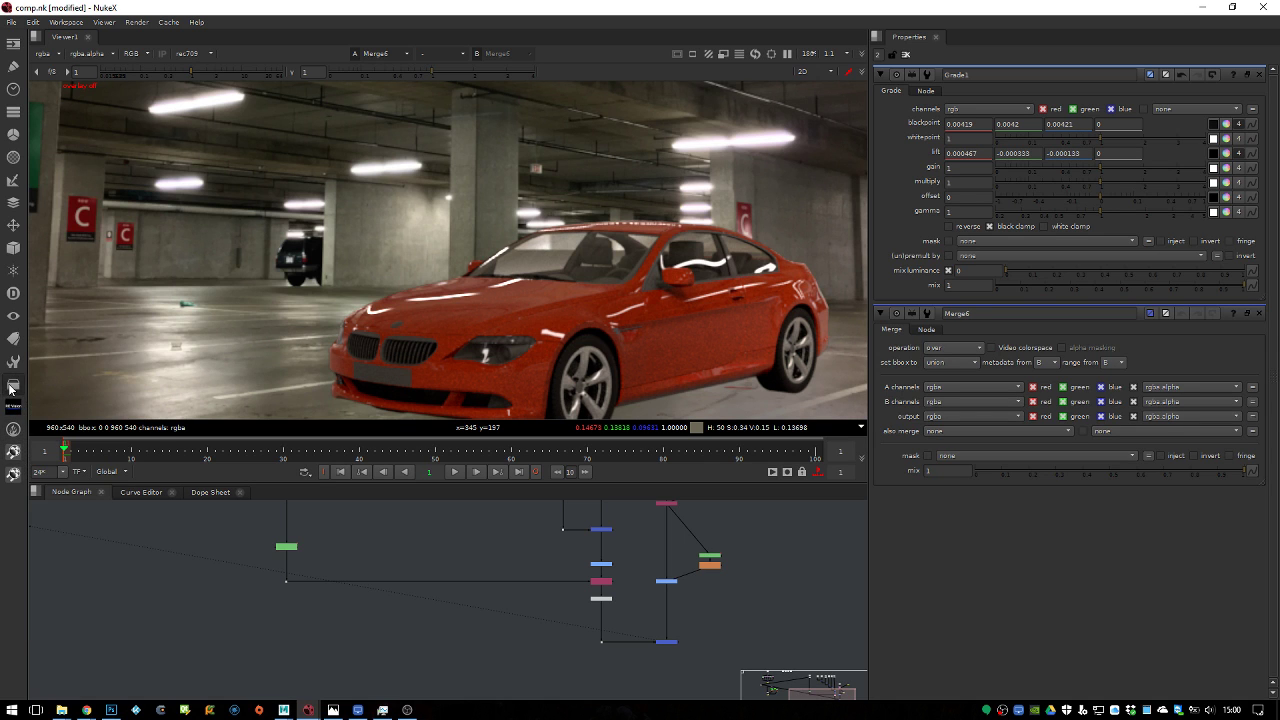
Insert the L_ExponBlur_v03.gizmo file from D:/WORK/Resources/Assets/Nuke into the comp
left_click(11, 22)
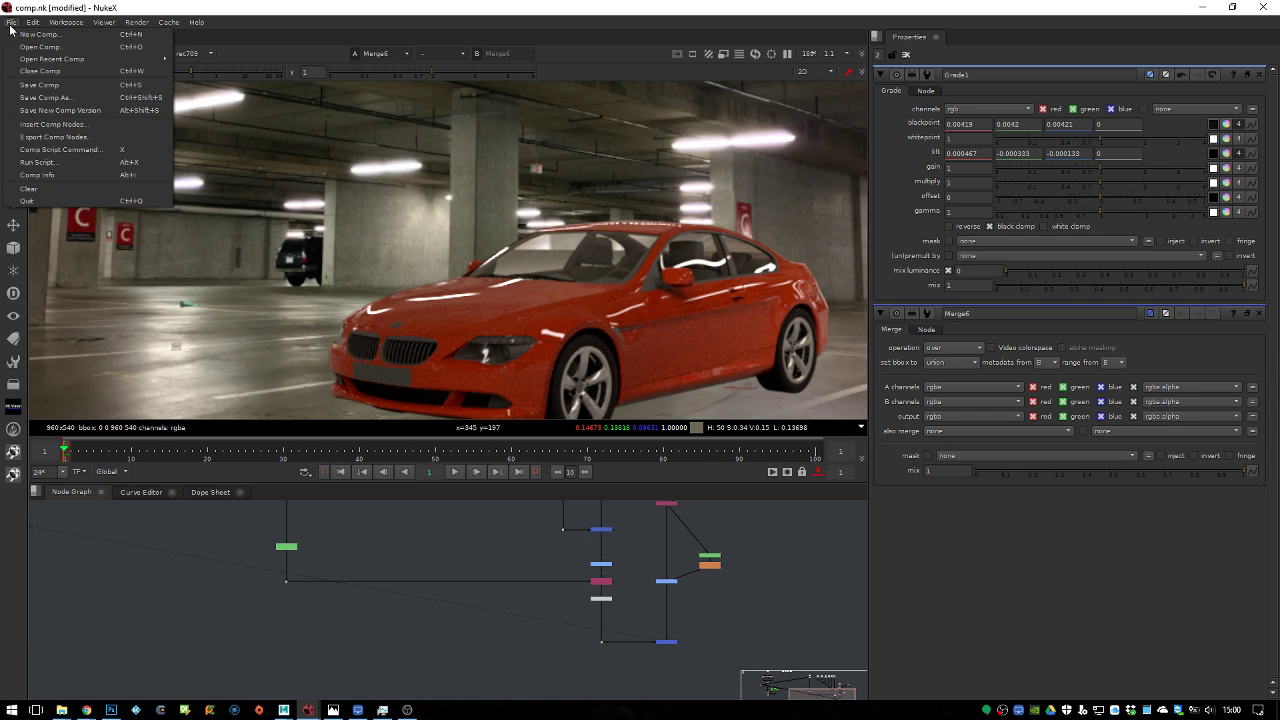
left_click(84, 124)
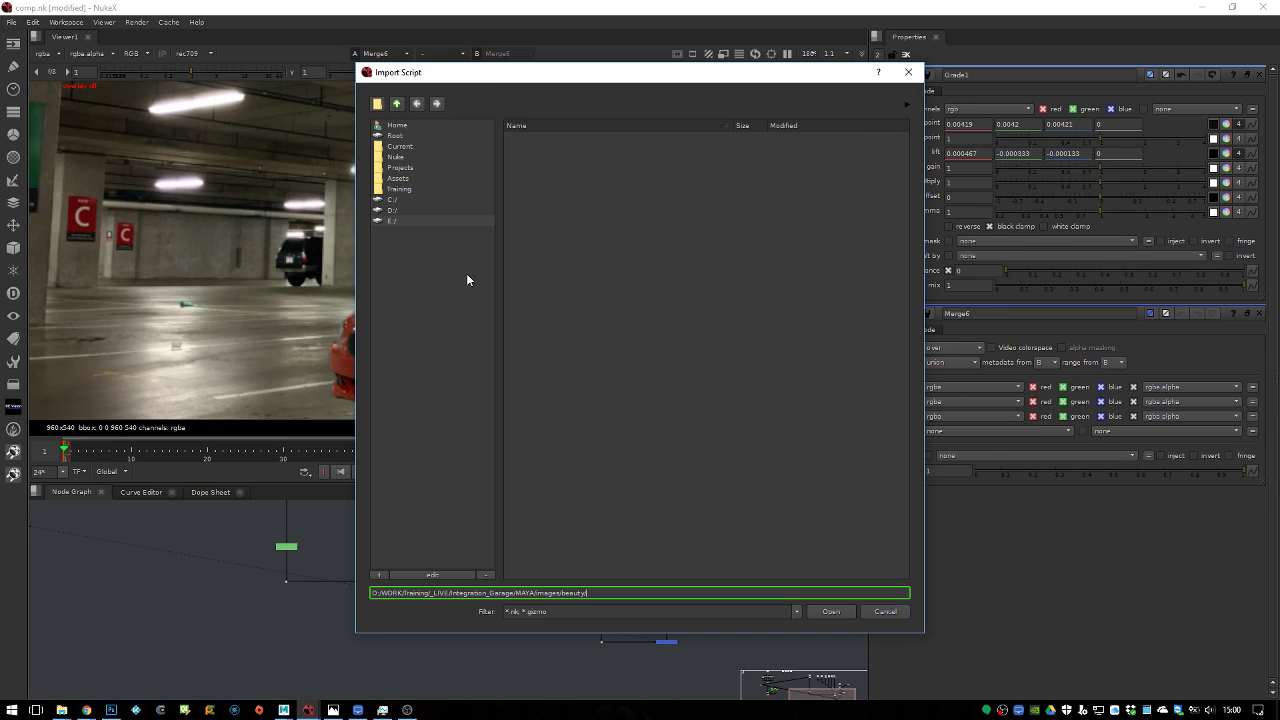
left_click(402, 189)
left_click(398, 105)
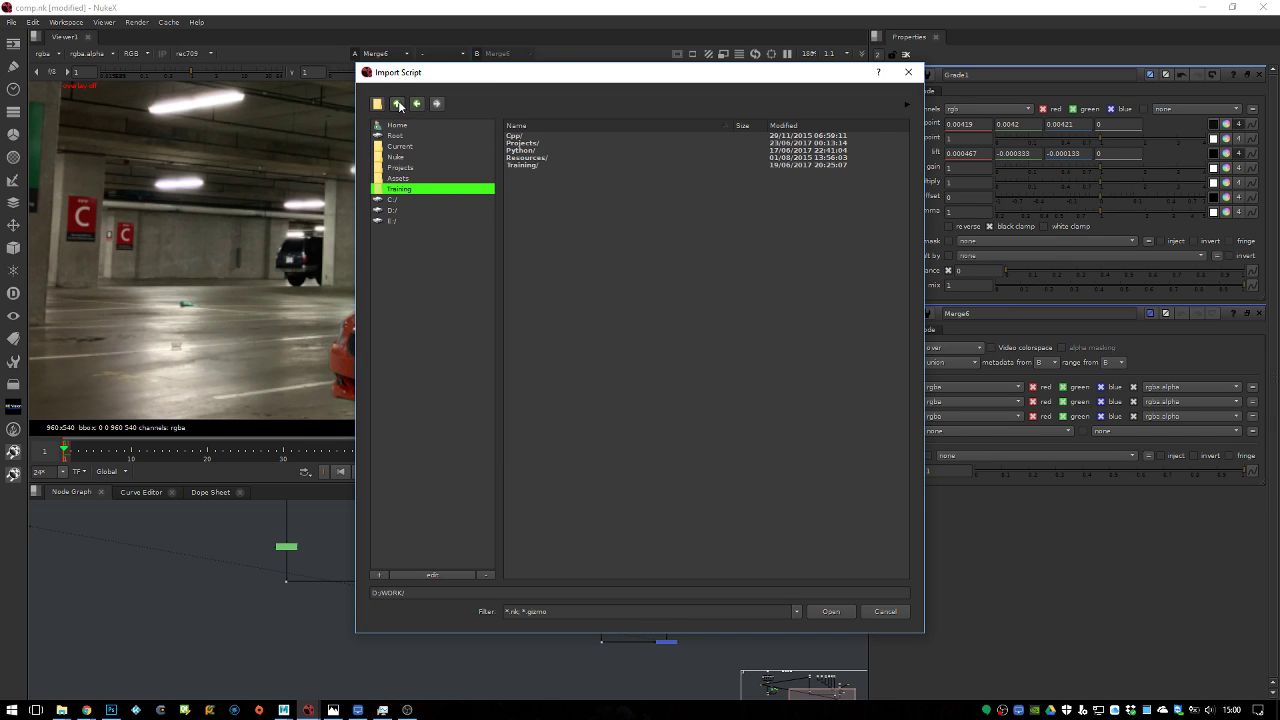
double_click(511, 151)
left_click(398, 104)
double_click(528, 157)
double_click(536, 144)
double_click(533, 173)
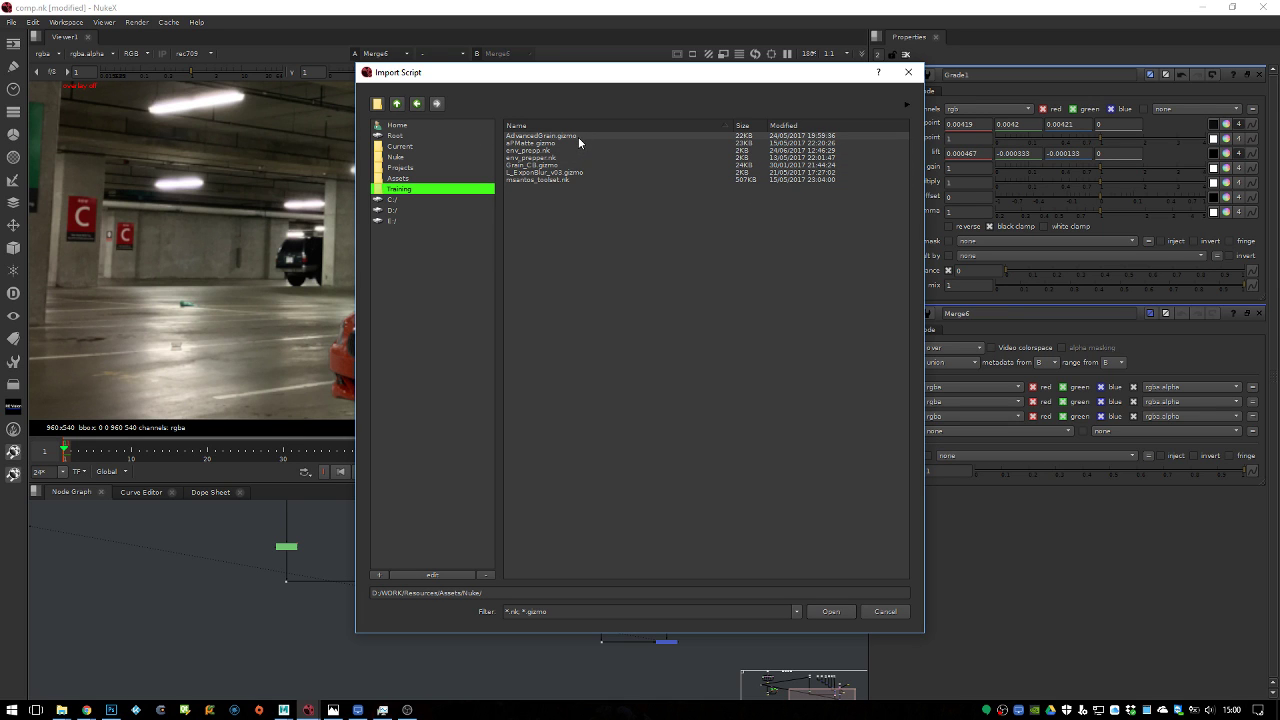
left_click(580, 172)
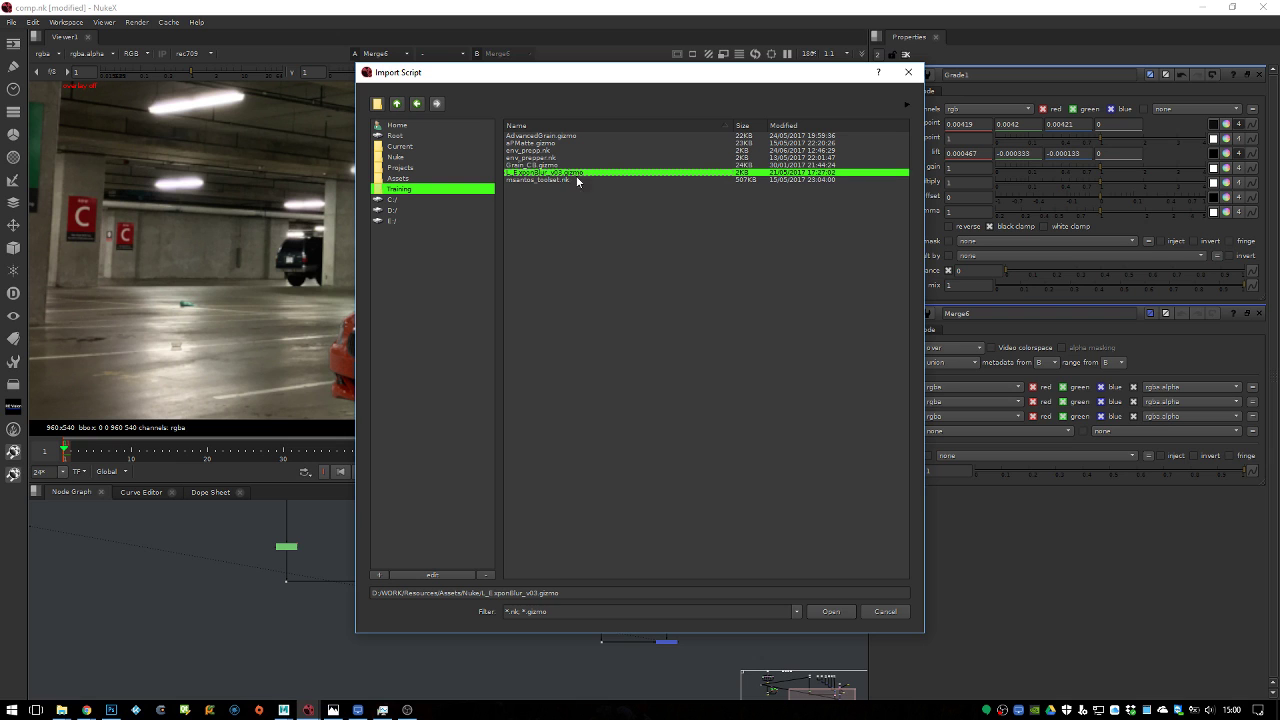
left_click(826, 610)
Show the imported ExponBlur gizmo in the viewer and place it in the empty area beside the final merge
left_click_drag(205, 645, 279, 648)
key("1")
scroll(180, 650, "up", 1)
double_click(180, 650)
left_click_drag(180, 650, 518, 640)
scroll(540, 600, "down", 1)
scroll(580, 608, "up", 1)
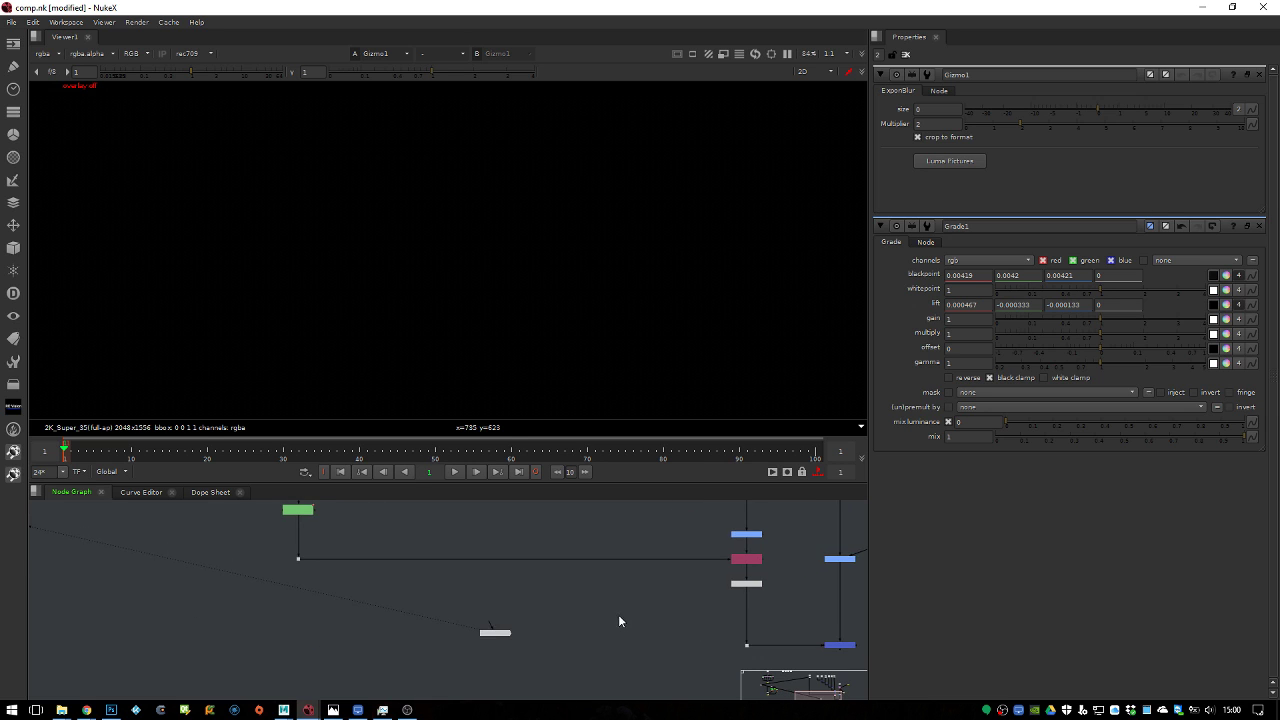
Add a Keyer node beside the ExponBlur gizmo and connect its input to the light-blue node directly above the magenta node
key("Tab")
type("kez")
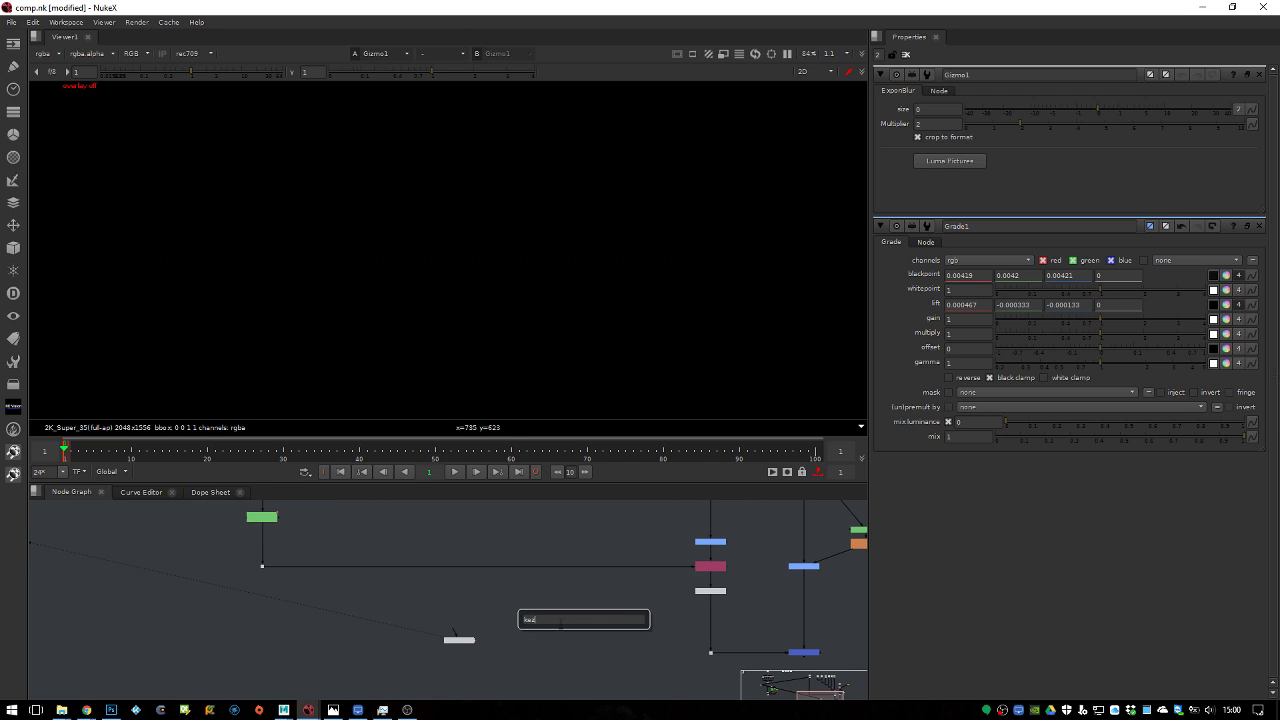
key("BackSpace")
left_click(540, 632)
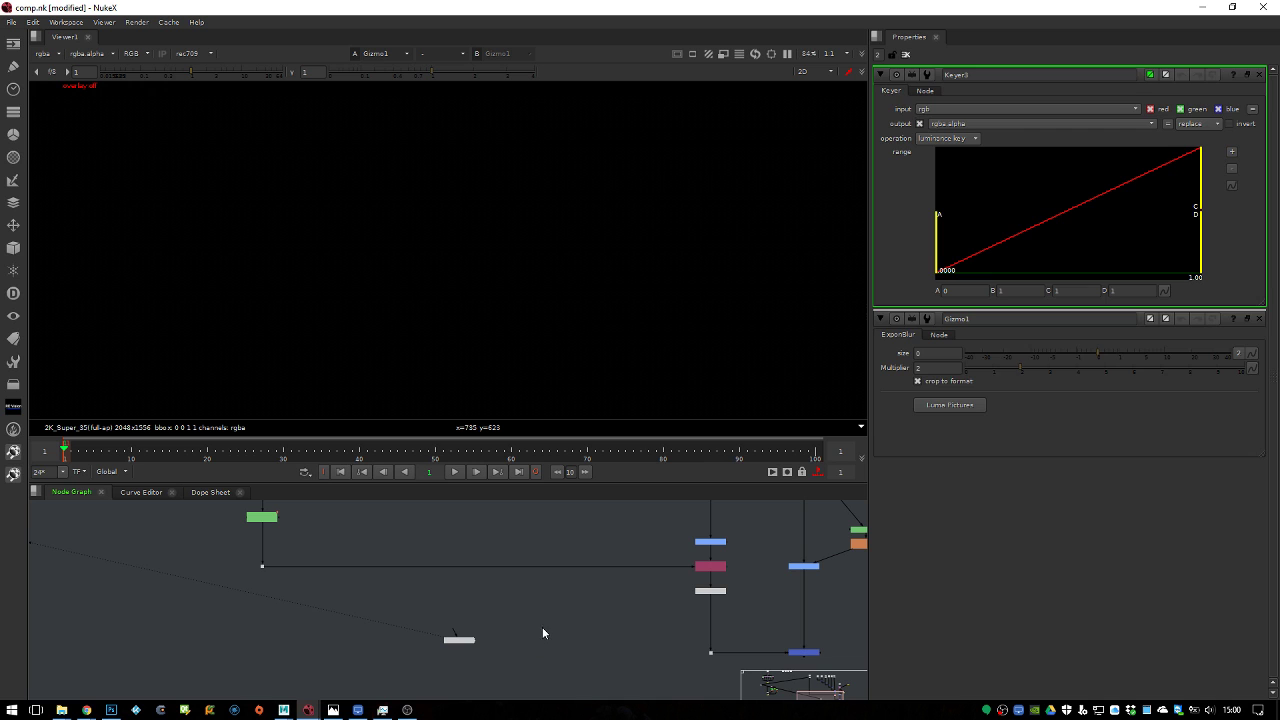
mouse_move(576, 621)
left_mouse_down()
mouse_move(648, 584)
mouse_move(598, 593)
mouse_move(590, 623)
left_mouse_up()
middle_click_drag(488, 654, 542, 560)
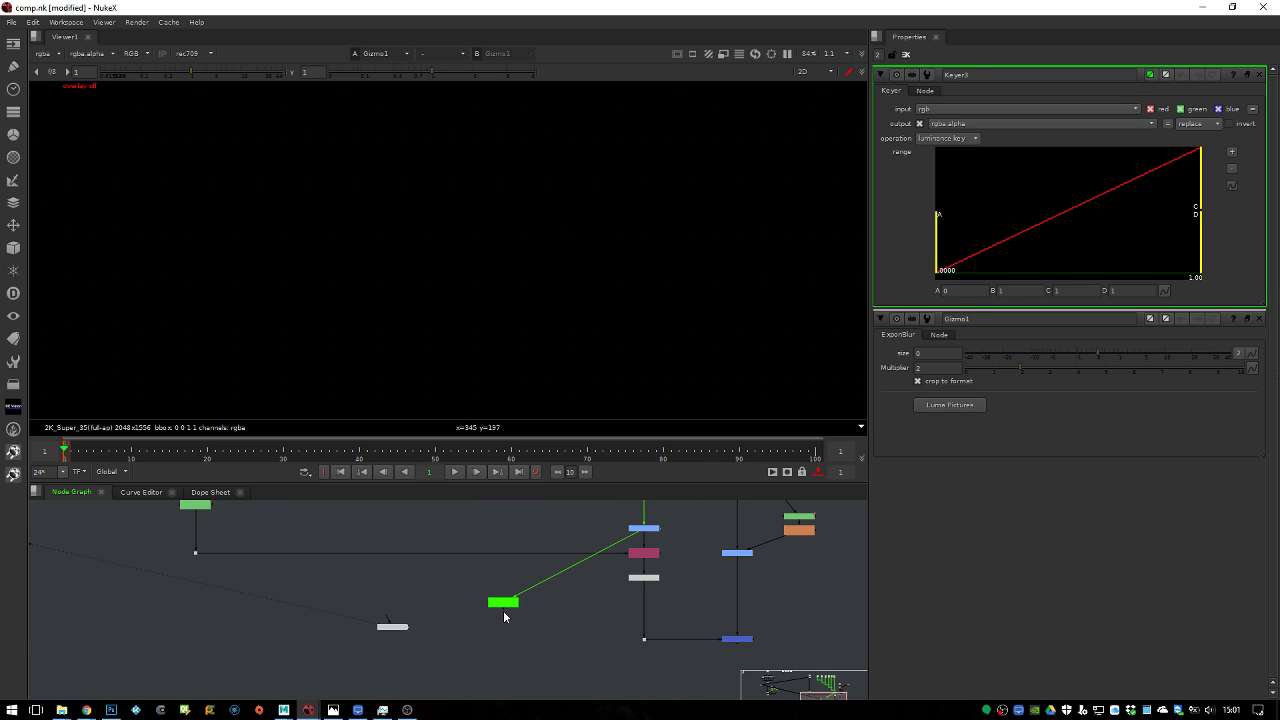
View the new Keyer's alpha and set its luminance range to A about 0.708 and B about 0.950 to isolate the car's highlights
key("1")
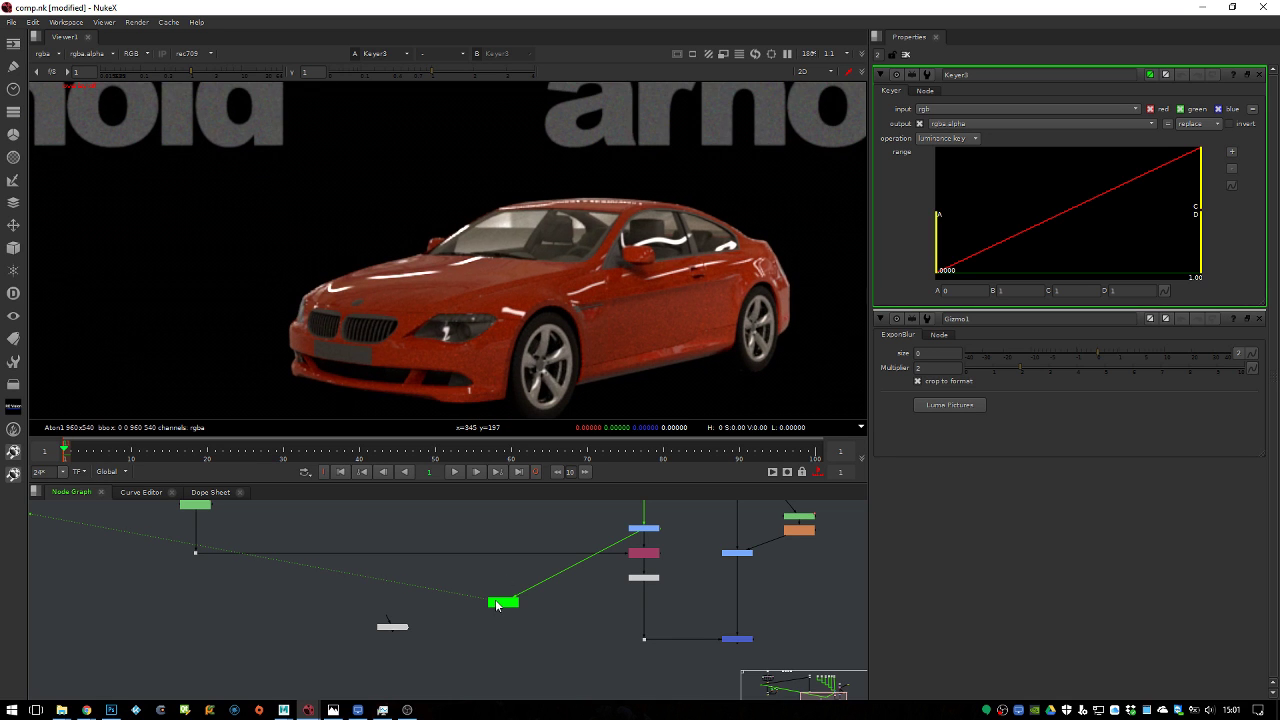
key("a")
left_click_drag(938, 244, 1156, 256)
left_click_drag(1202, 198, 1160, 245)
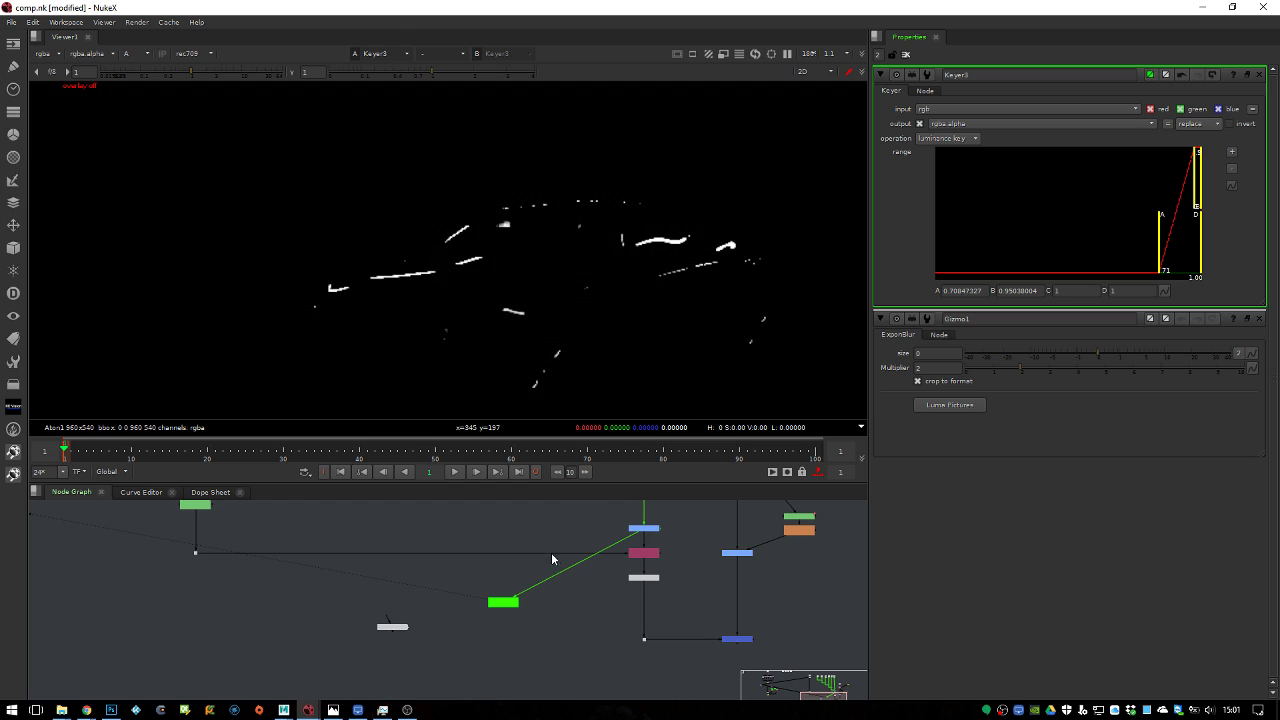
Add a Copy node beside the Keyer, connect it to the Keyer and the dark-blue node upstream, and show it in the viewer
middle_click_drag(551, 554, 590, 509)
key("Tab")
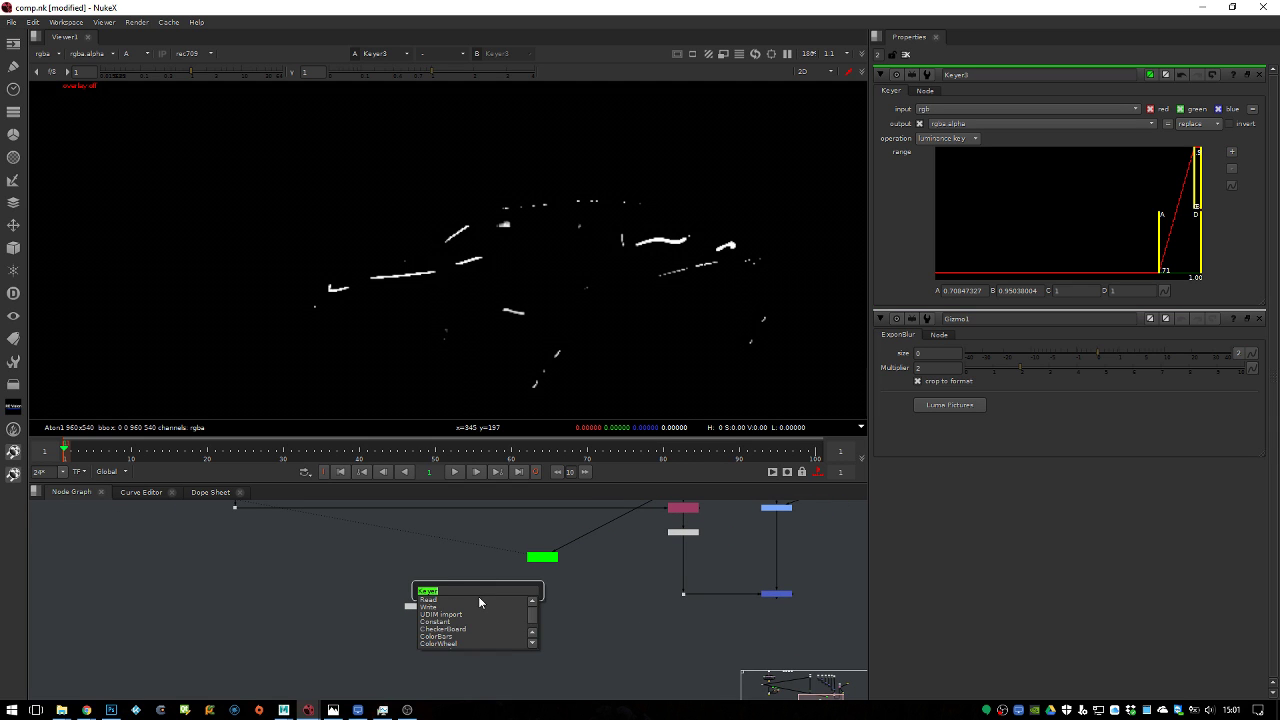
key("Escape")
left_click_drag(551, 558, 572, 581)
middle_click_drag(545, 547, 489, 634)
key("k")
left_click_drag(480, 643, 607, 528)
left_click_drag(483, 650, 449, 688)
key("1")
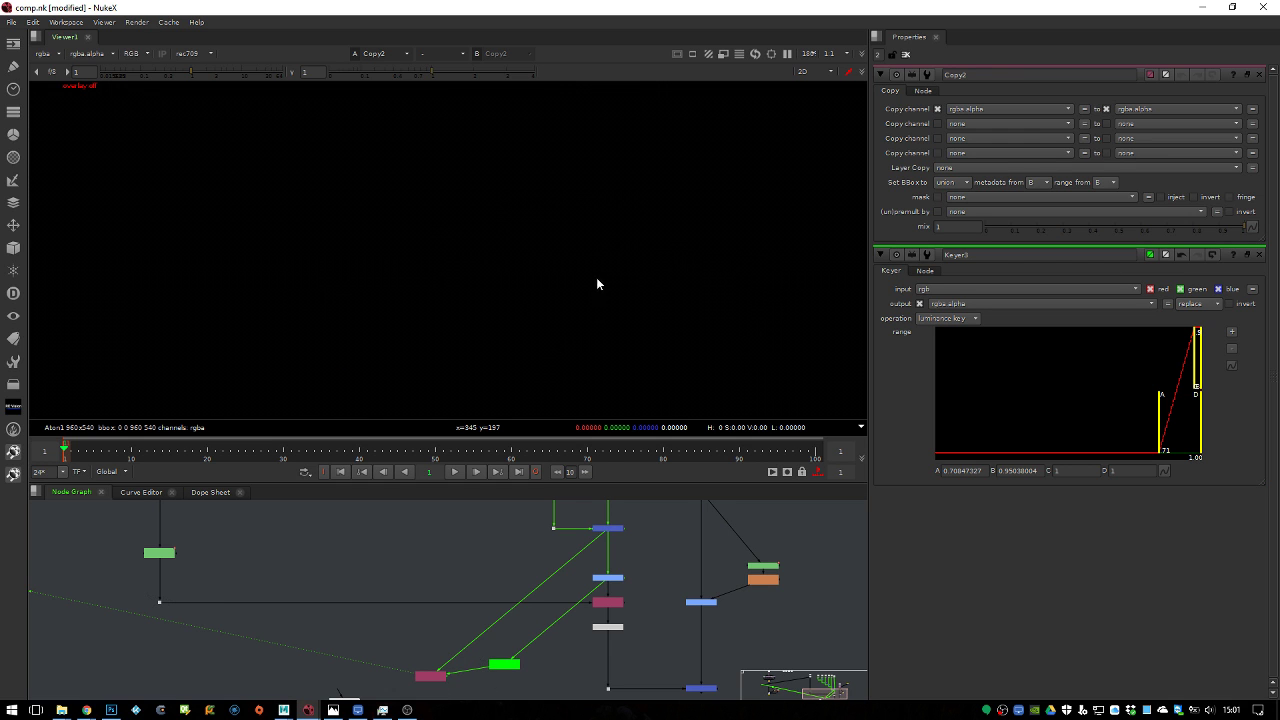
Swap the Copy node's inputs so the Keyer feeds A and the car render feeds B, checking alpha and colour
middle_click_drag(464, 679, 514, 607)
scroll(514, 613, "up", 3)
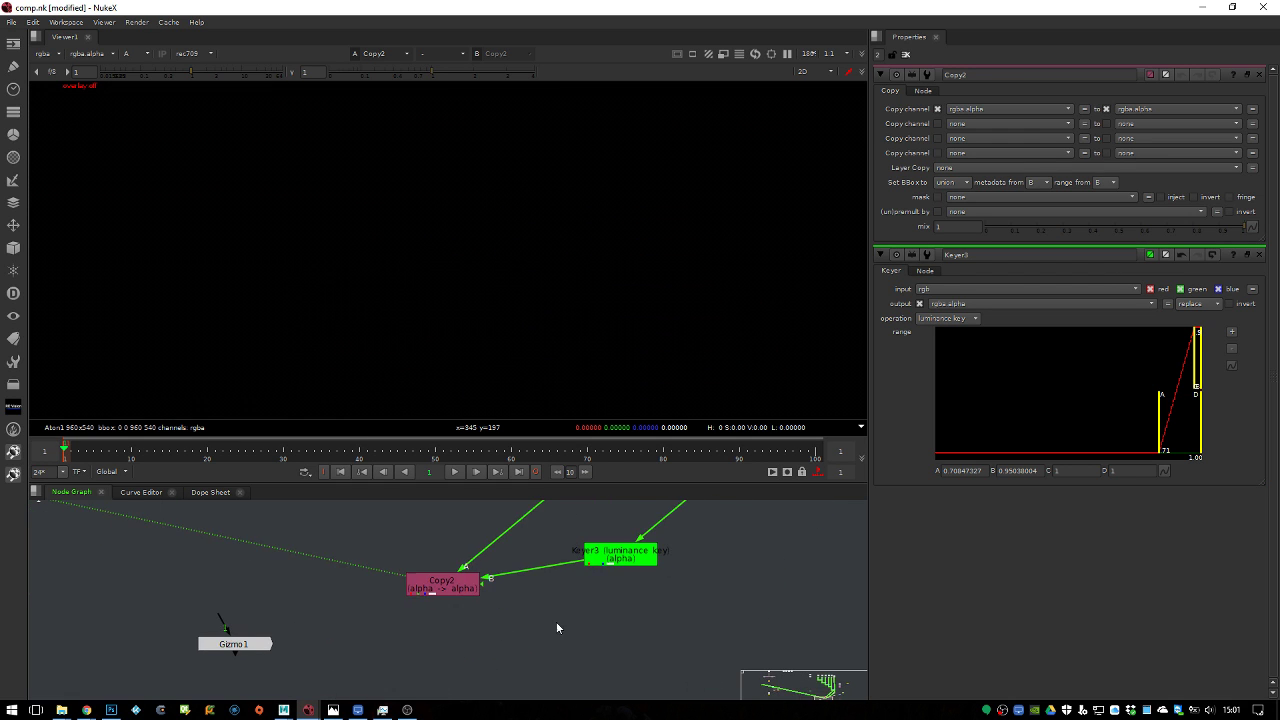
left_click(465, 590)
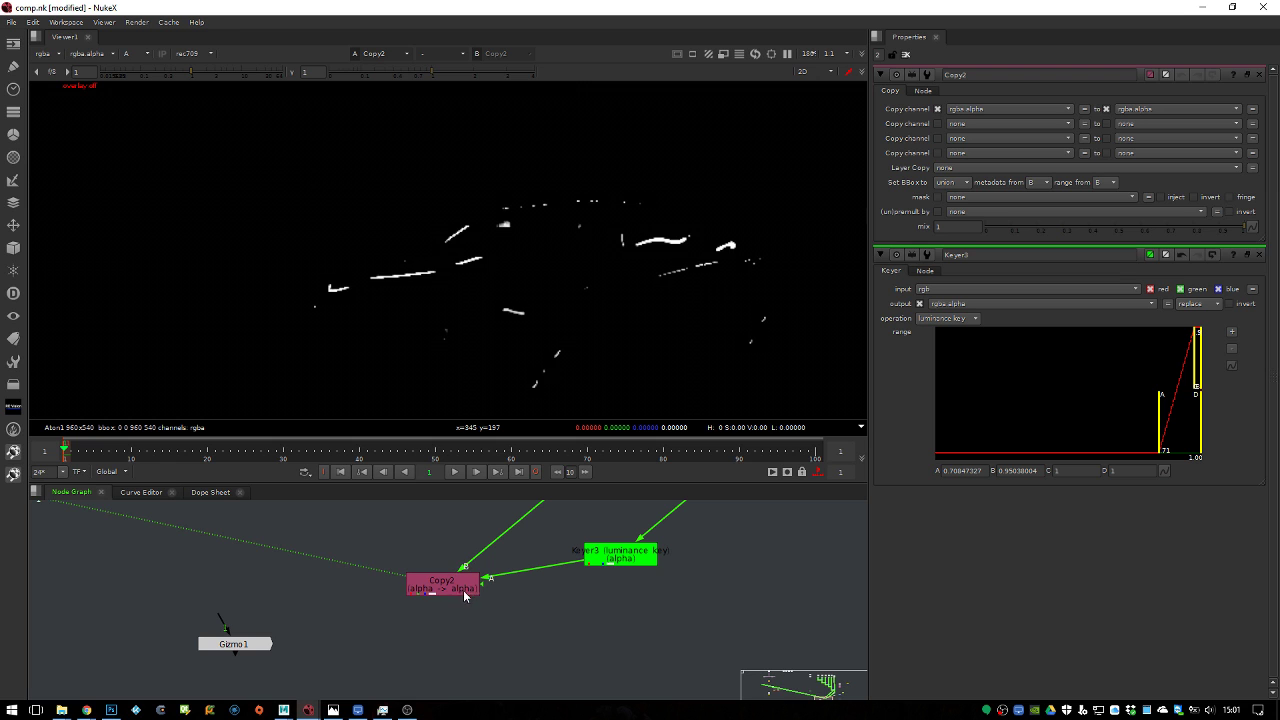
key("a")
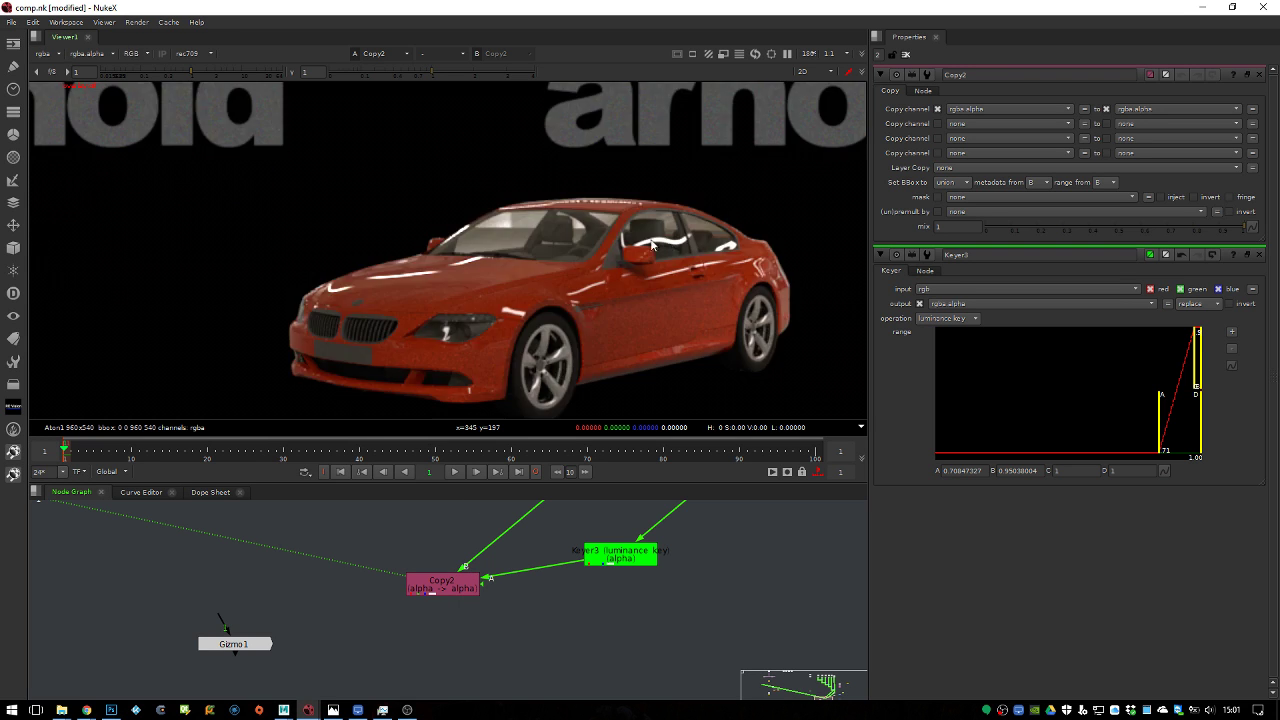
Add a Premult node directly below the new Copy node
left_click(456, 588)
key("Tab")
type("pre")
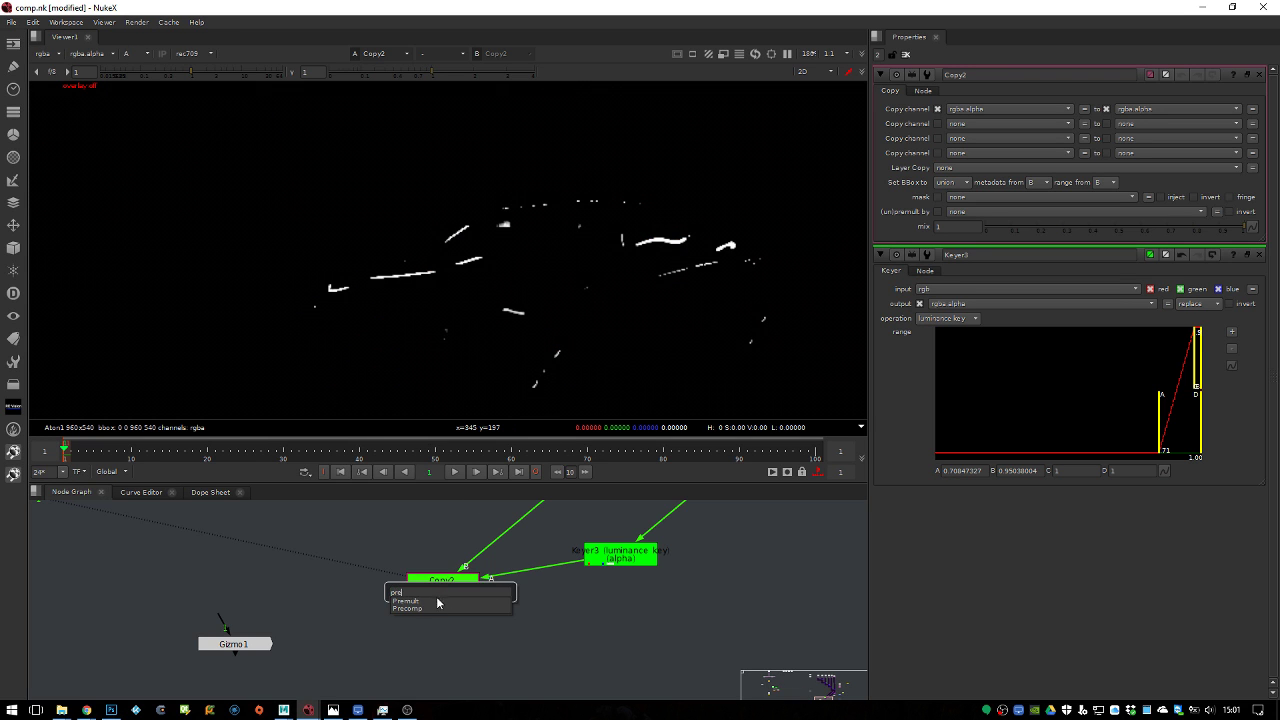
left_click(420, 601)
left_click(437, 634)
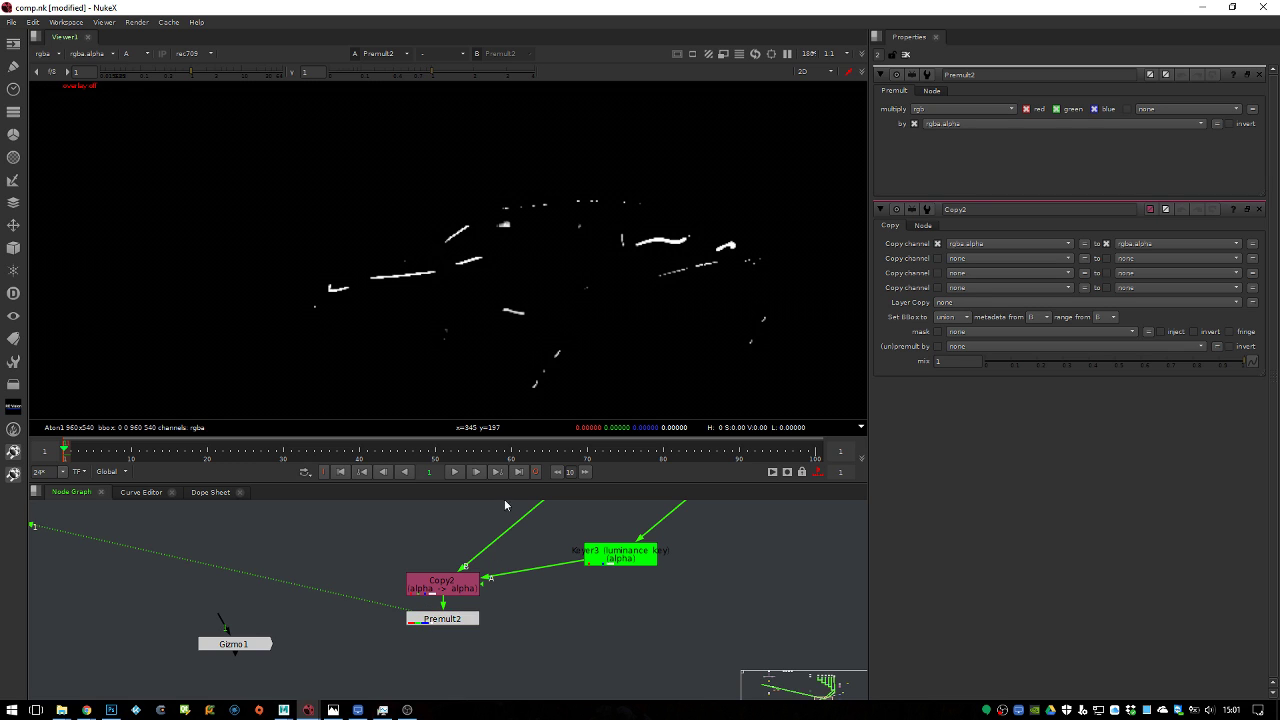
Attach the ExponBlur gizmo below the new Premult node and open its properties
scroll(277, 640, "down", 2)
middle_click_drag(277, 640, 385, 560)
scroll(470, 579, "down", 2)
left_click_drag(377, 559, 511, 575)
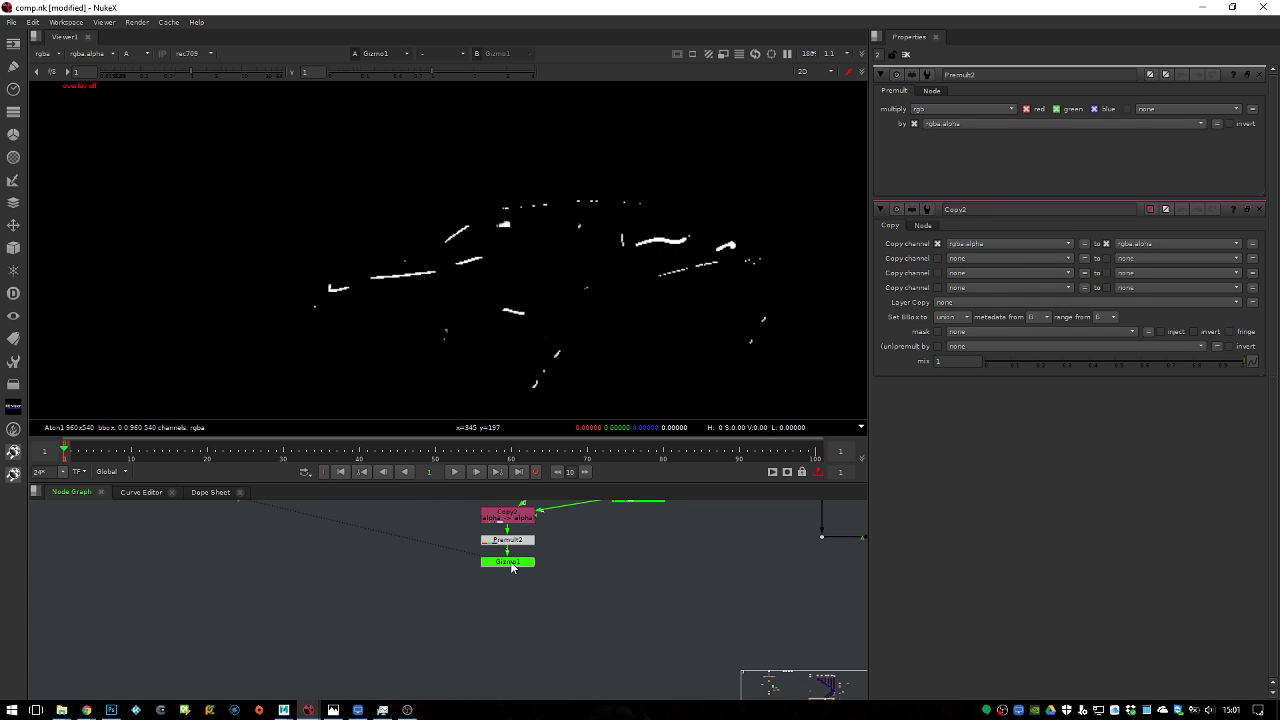
left_click(512, 578)
double_click(516, 564)
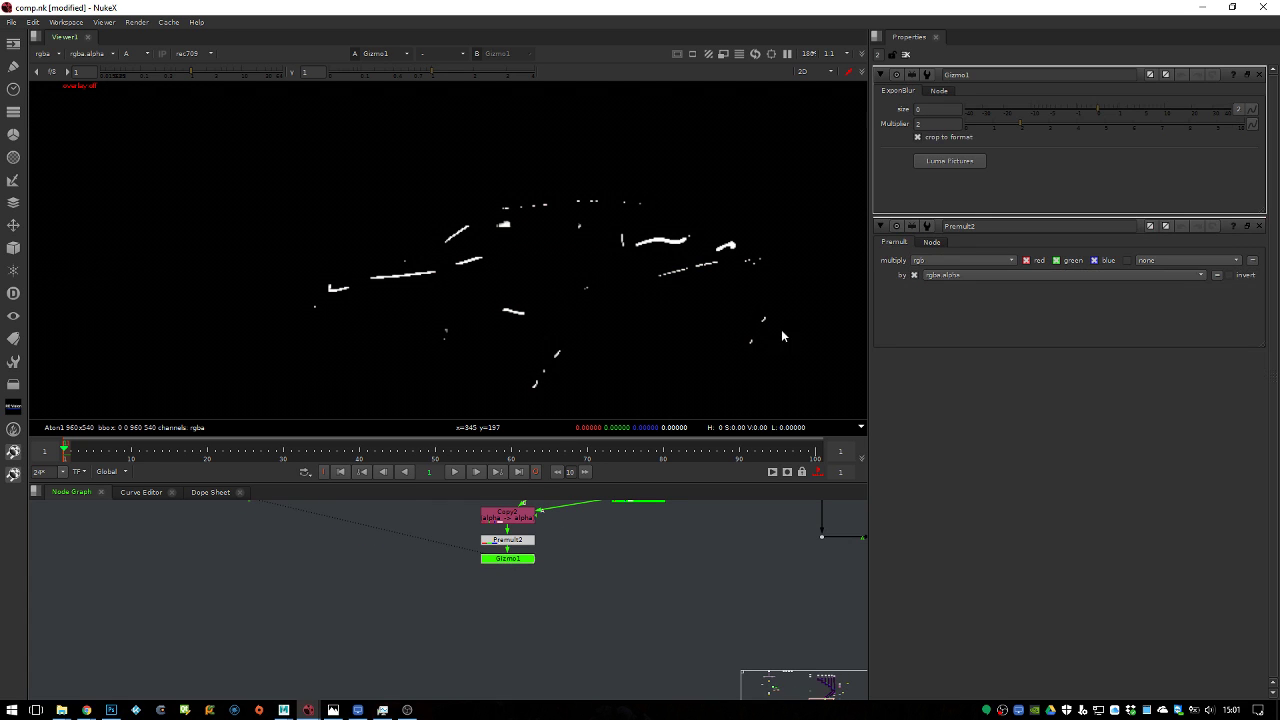
Set the ExponBlur gizmo's size to about 3.8 and its Multiplier to 0.75
left_click_drag(1086, 119, 1192, 116)
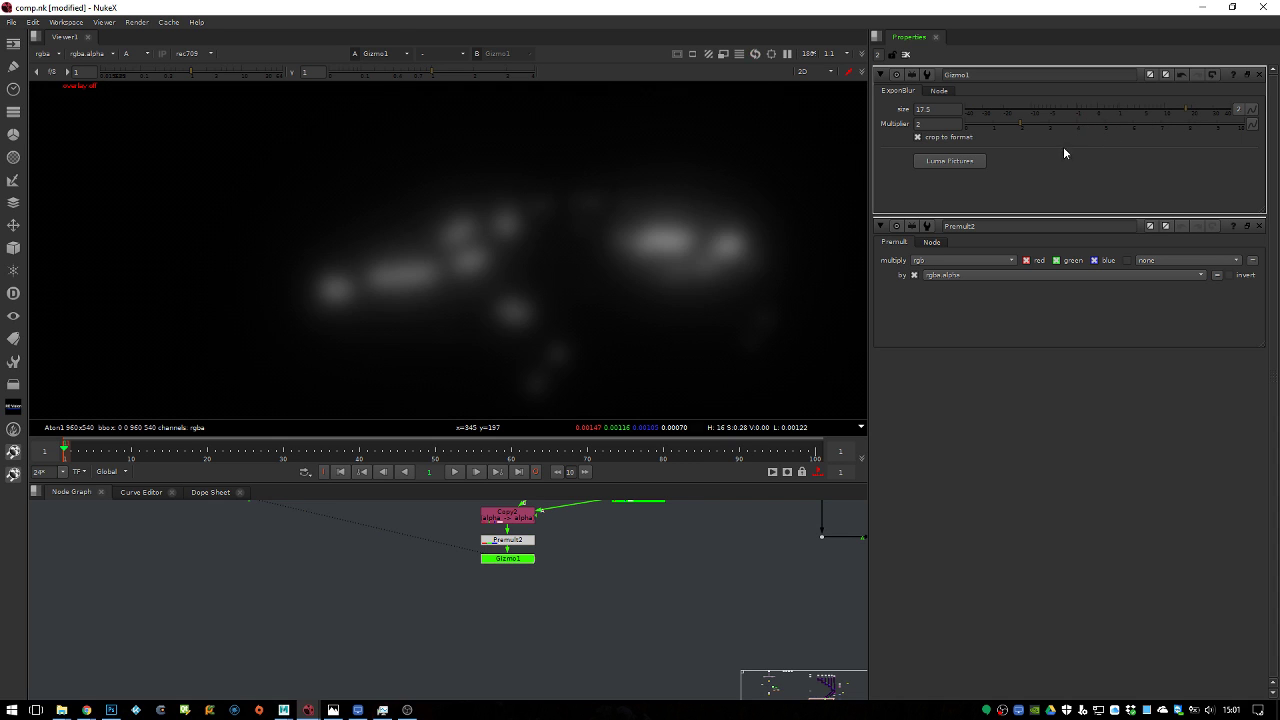
mouse_move(1098, 106)
left_mouse_down()
mouse_move(1084, 106)
mouse_move(1130, 108)
left_mouse_up()
left_click_drag(1004, 130, 988, 130)
left_click_drag(1131, 113, 1137, 108)
scroll(562, 602, "down", 3)
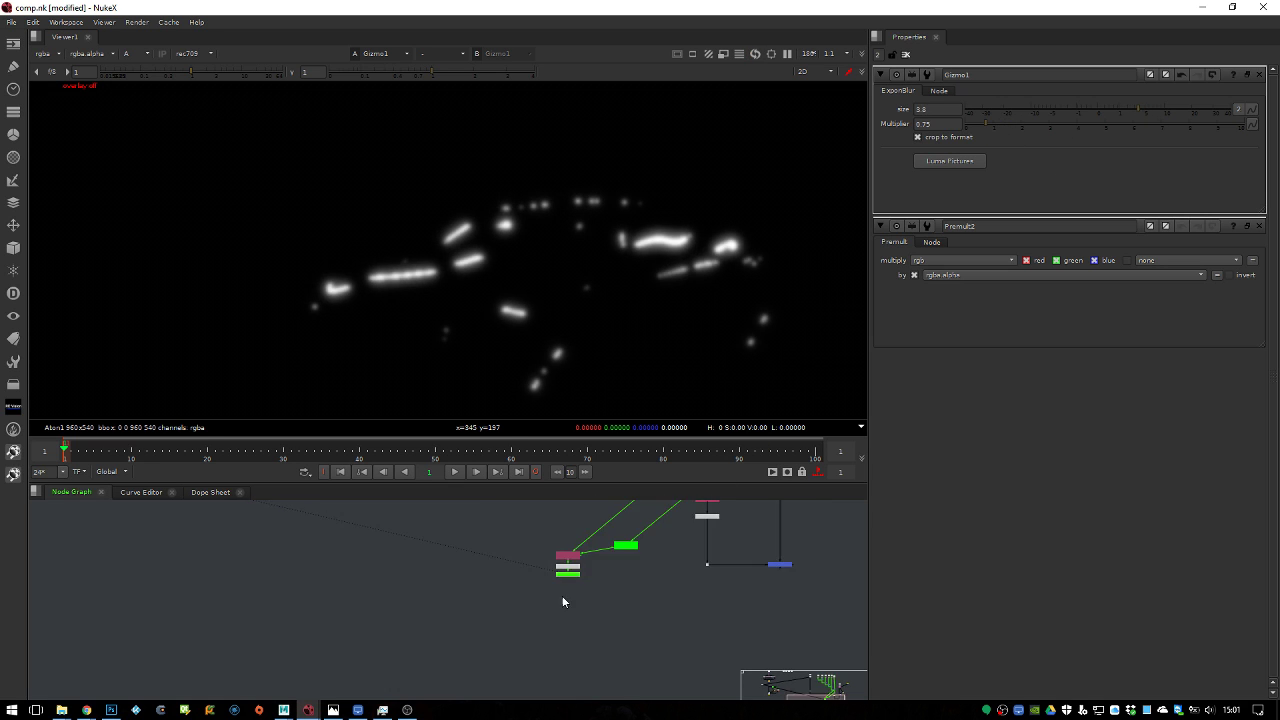
Insert a Plus merge below Premult1, connect its A input to the ExponBlur gizmo, and move the highlight nodes up beside it
scroll(666, 590, "up", 3)
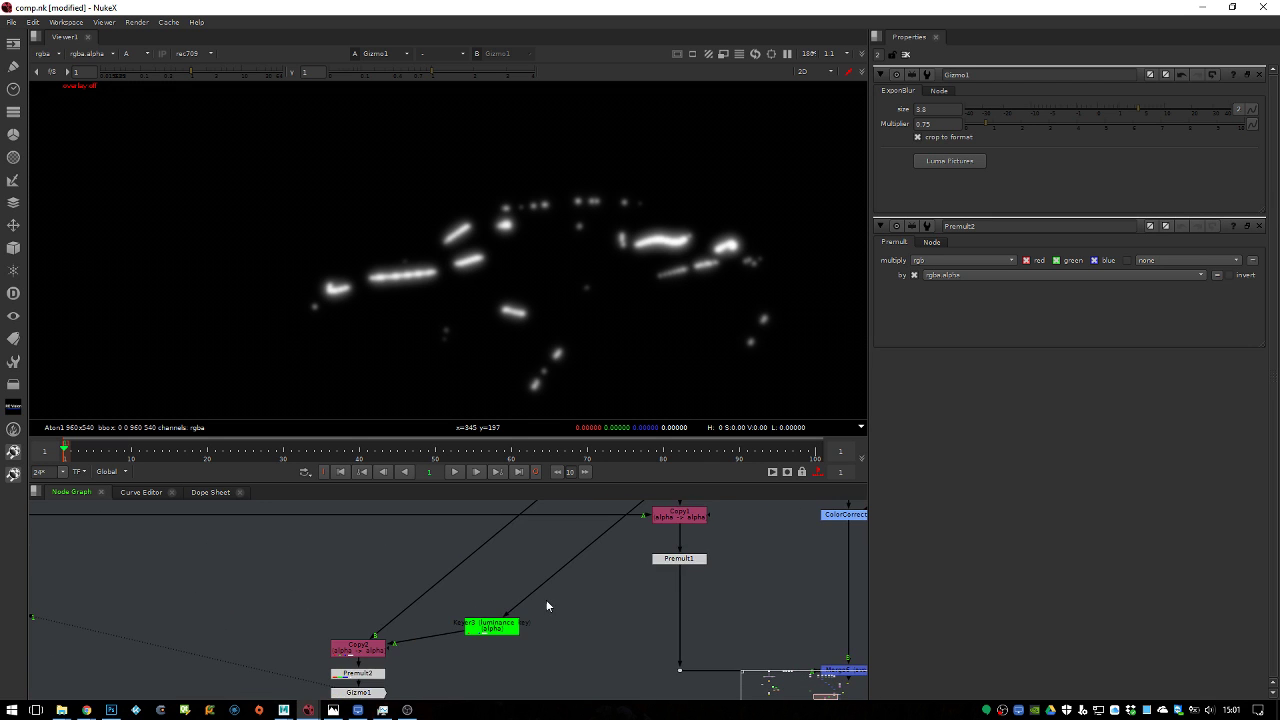
middle_click_drag(600, 666, 590, 614)
key("Tab")
type("pl")
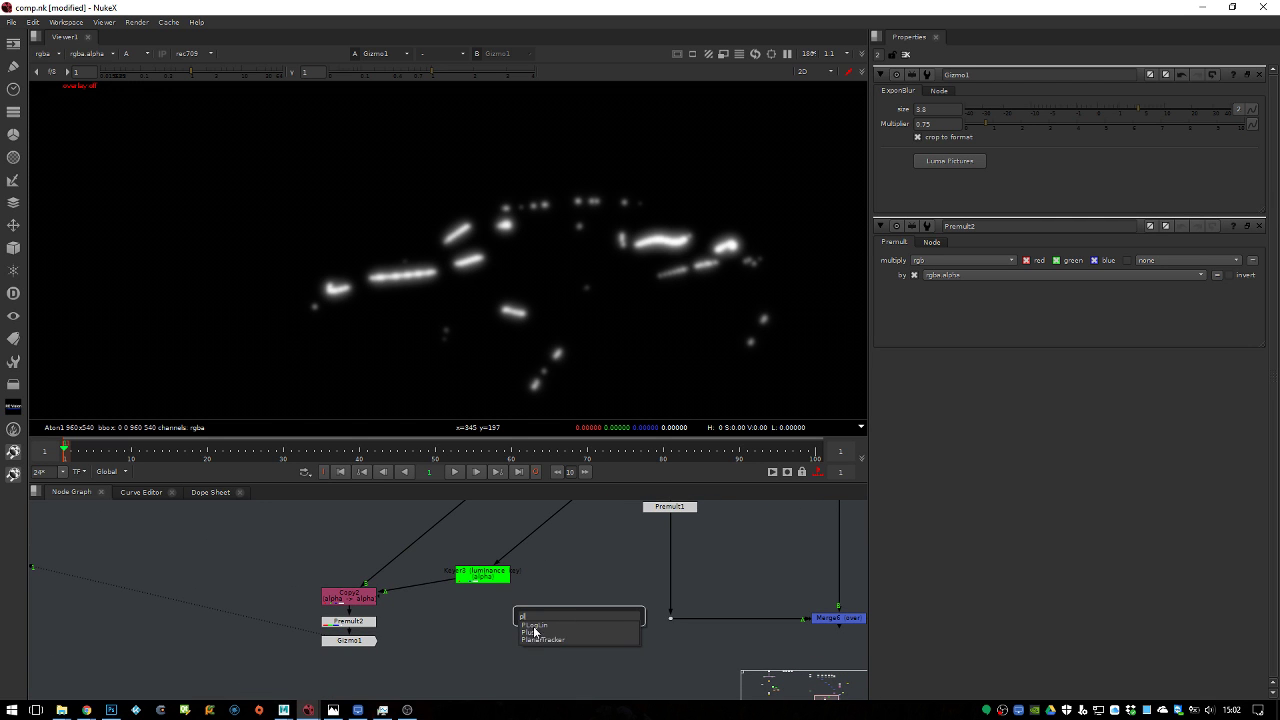
left_click(535, 632)
left_click_drag(610, 606, 377, 638)
left_click_drag(294, 560, 517, 663)
left_click_drag(498, 582, 510, 540)
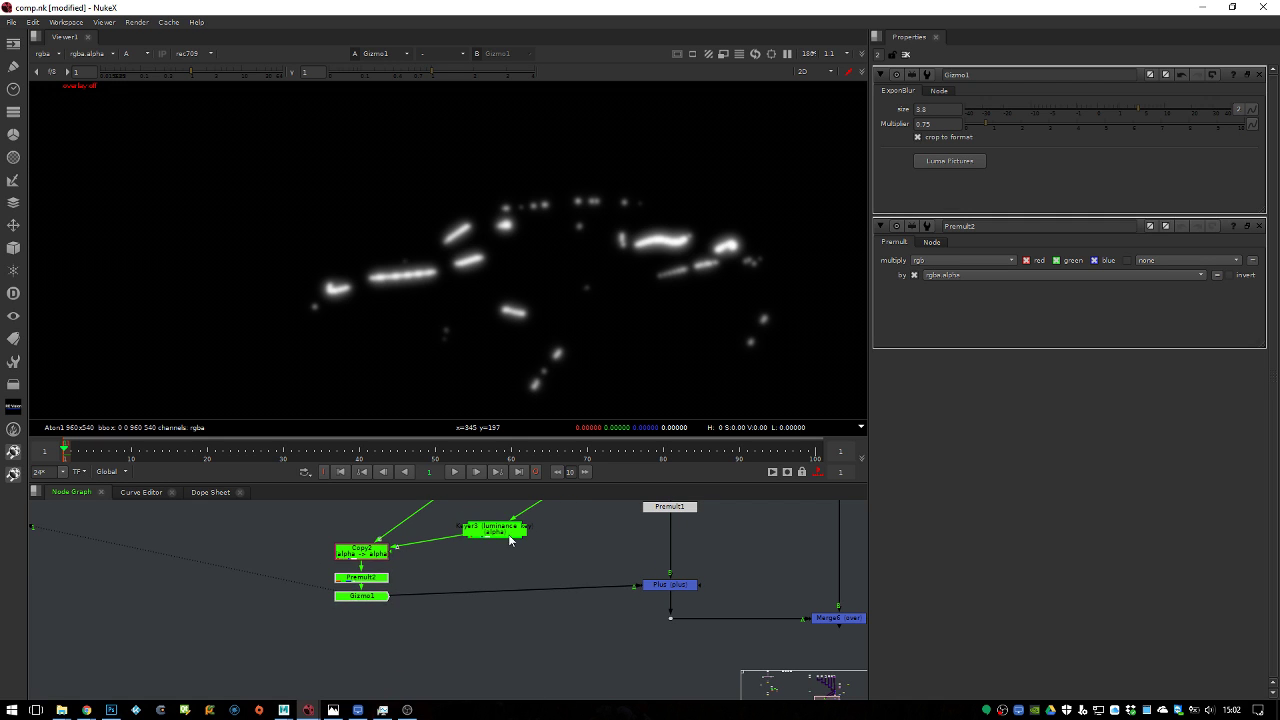
Compare the Plus node's colour output with the final Merge6 composite, examining the glow on the car's hood highlights up close
left_click(677, 586)
key("1")
key("a")
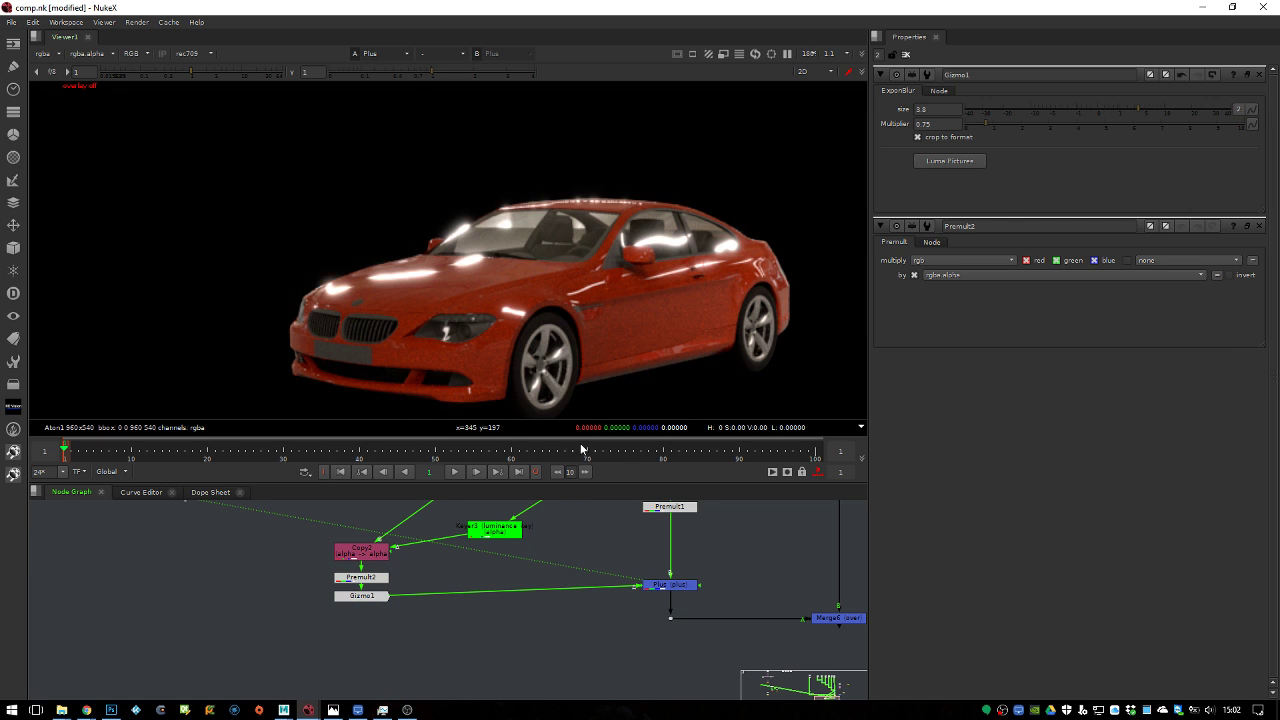
scroll(608, 581, "right", 5)
left_click(702, 604)
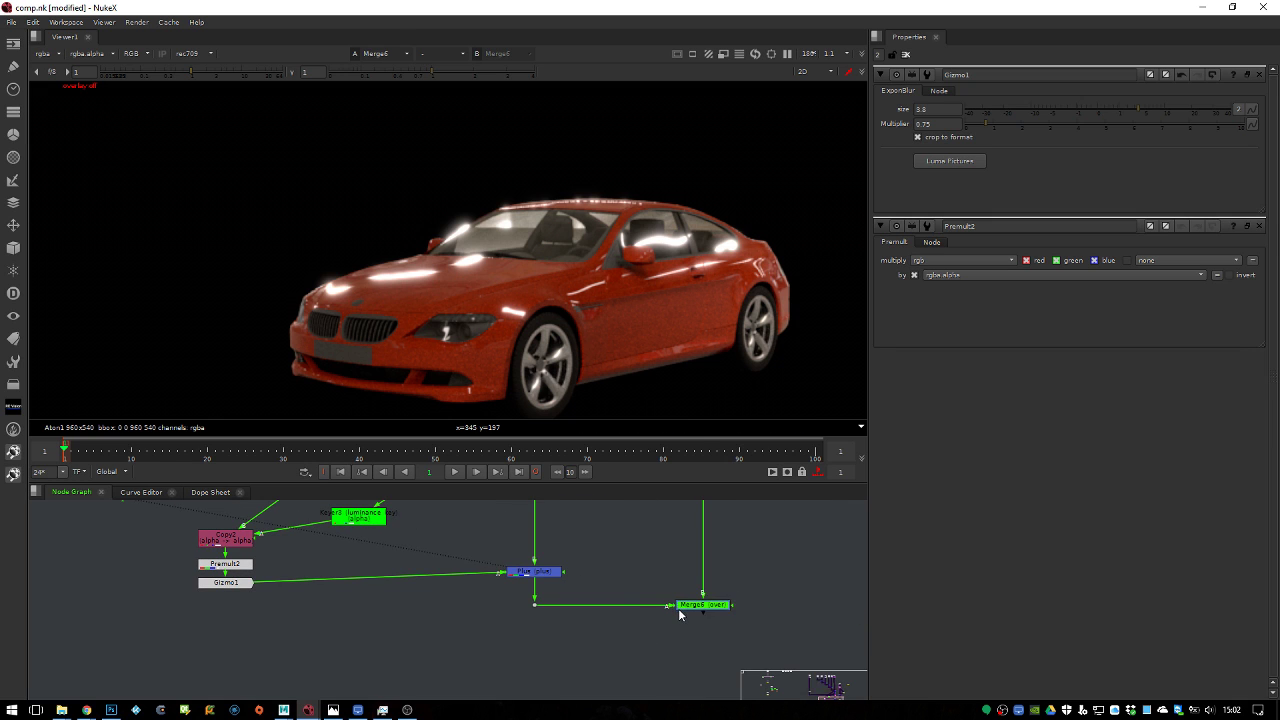
key("1")
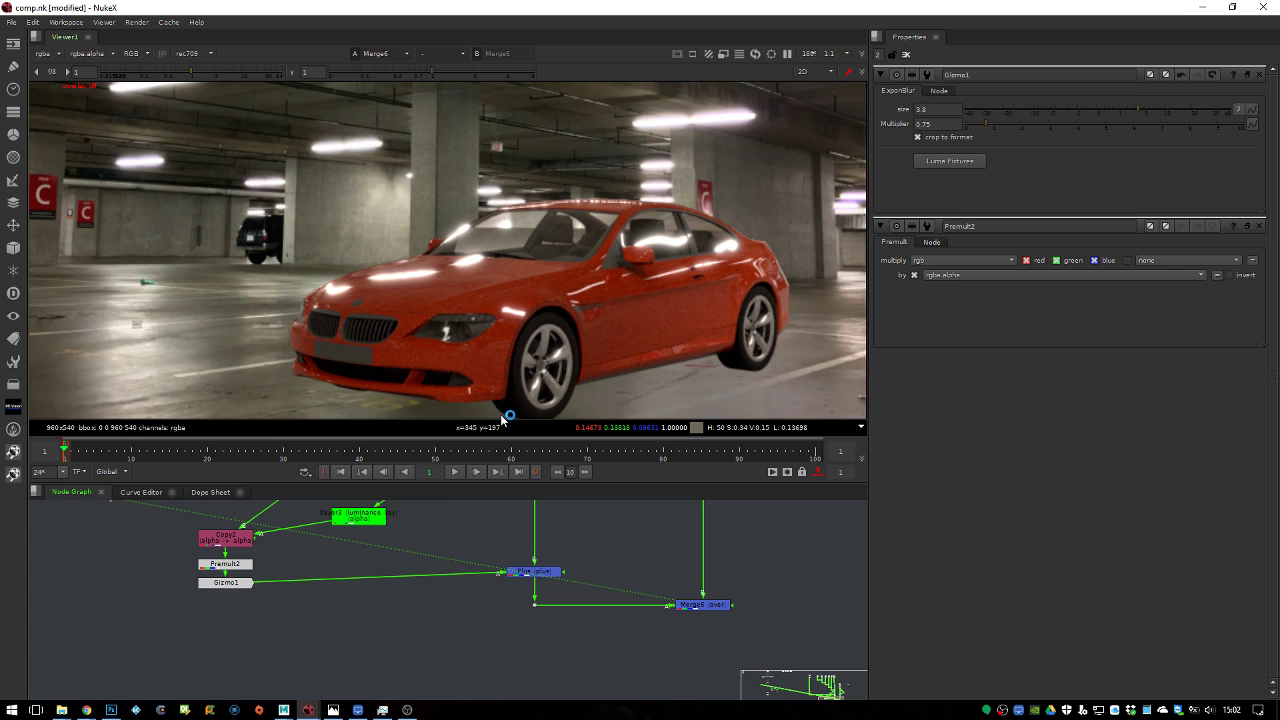
scroll(400, 570, "down", 2)
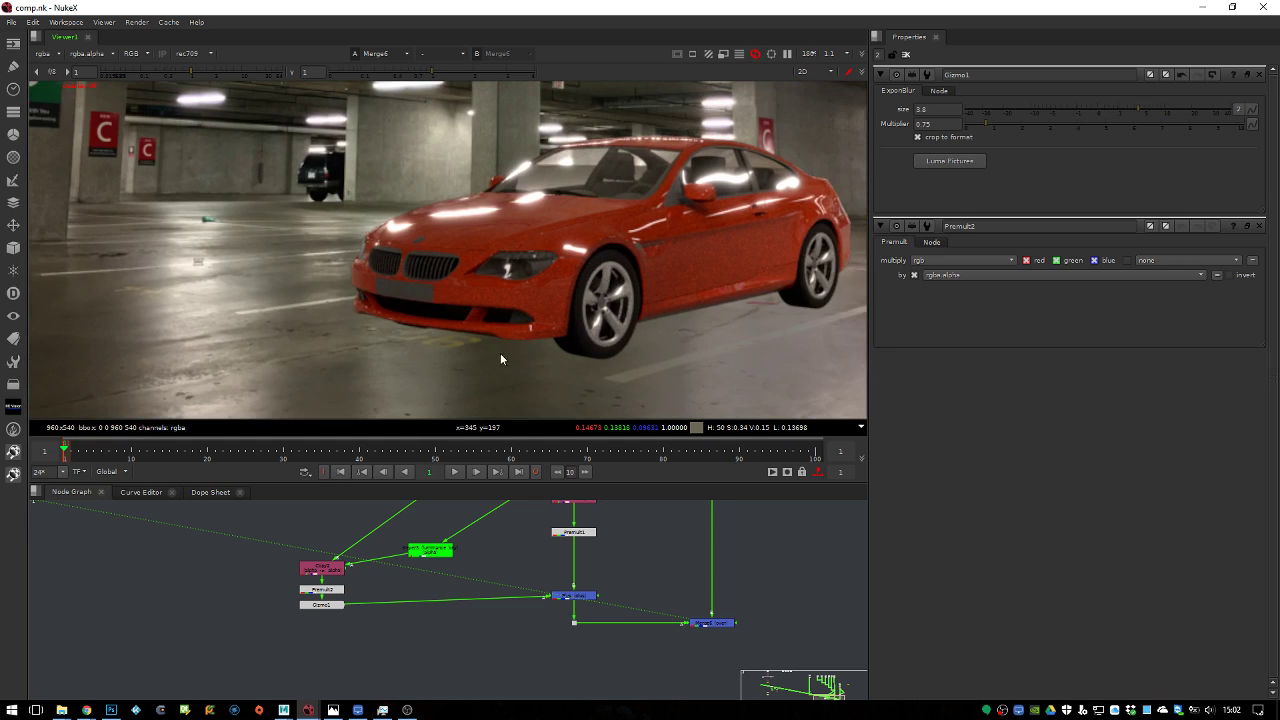
scroll(410, 590, "up", 3)
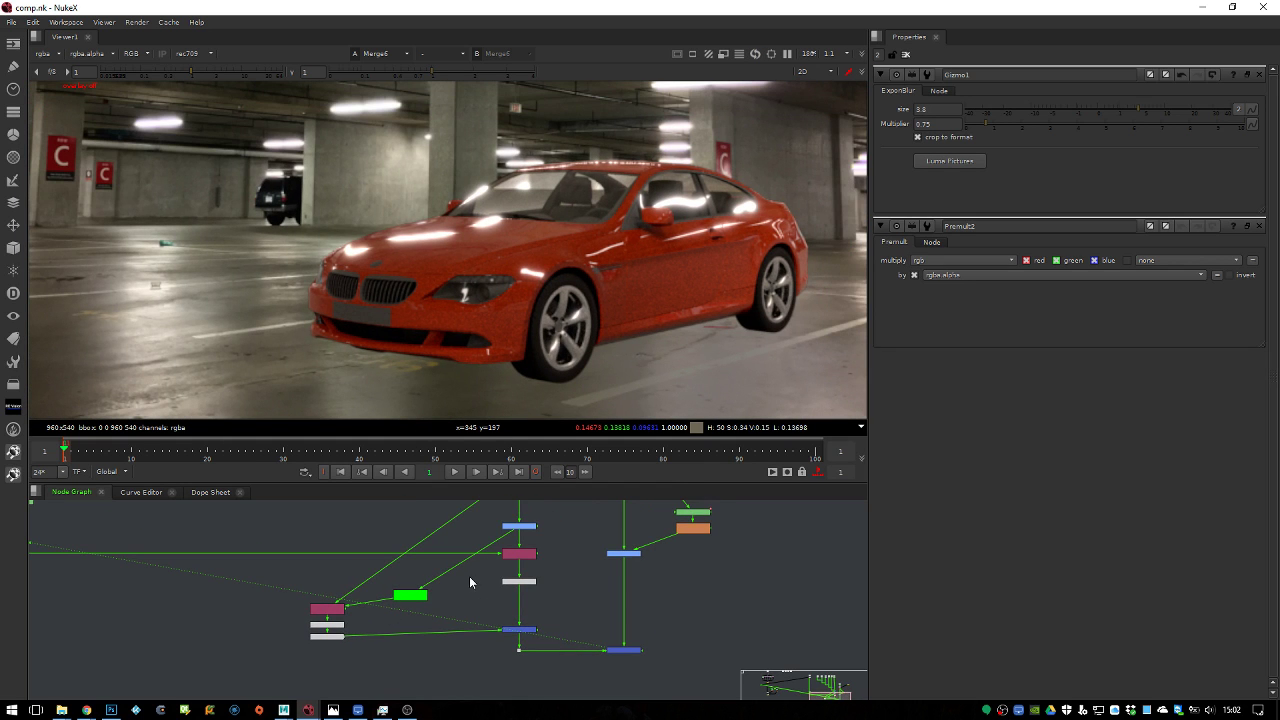
scroll(490, 270, "up", 4)
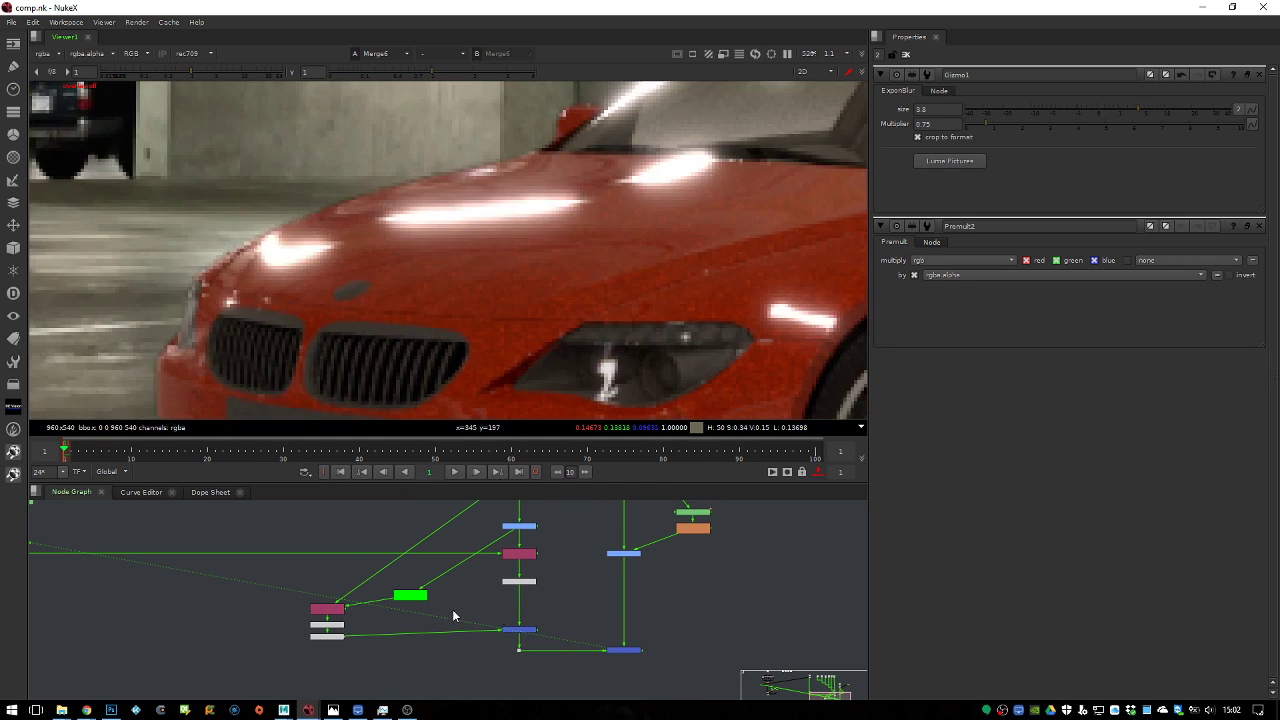
scroll(432, 624, "up", 2)
left_click(716, 604, "ctrl+shift")
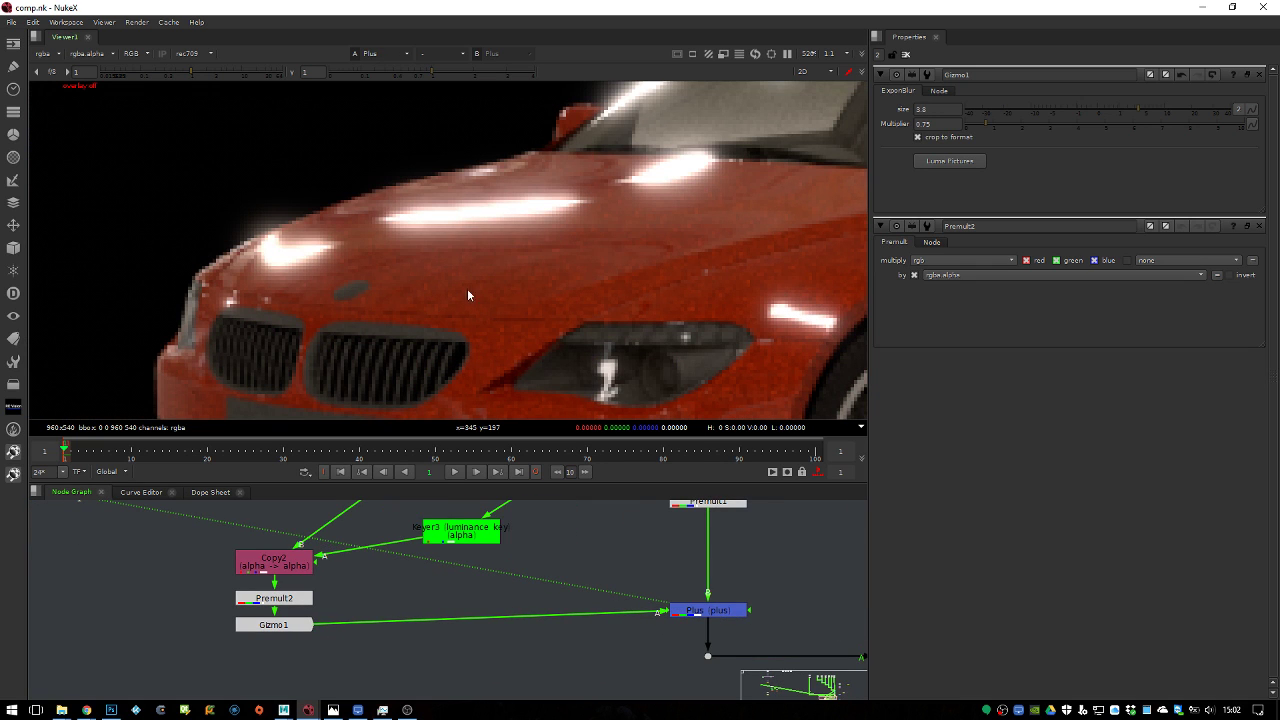
Insert a Merge node between Premult1 and Plus, set its operation to from, and connect its A input to Copy2
middle_click_drag(610, 547, 571, 558)
key("Tab")
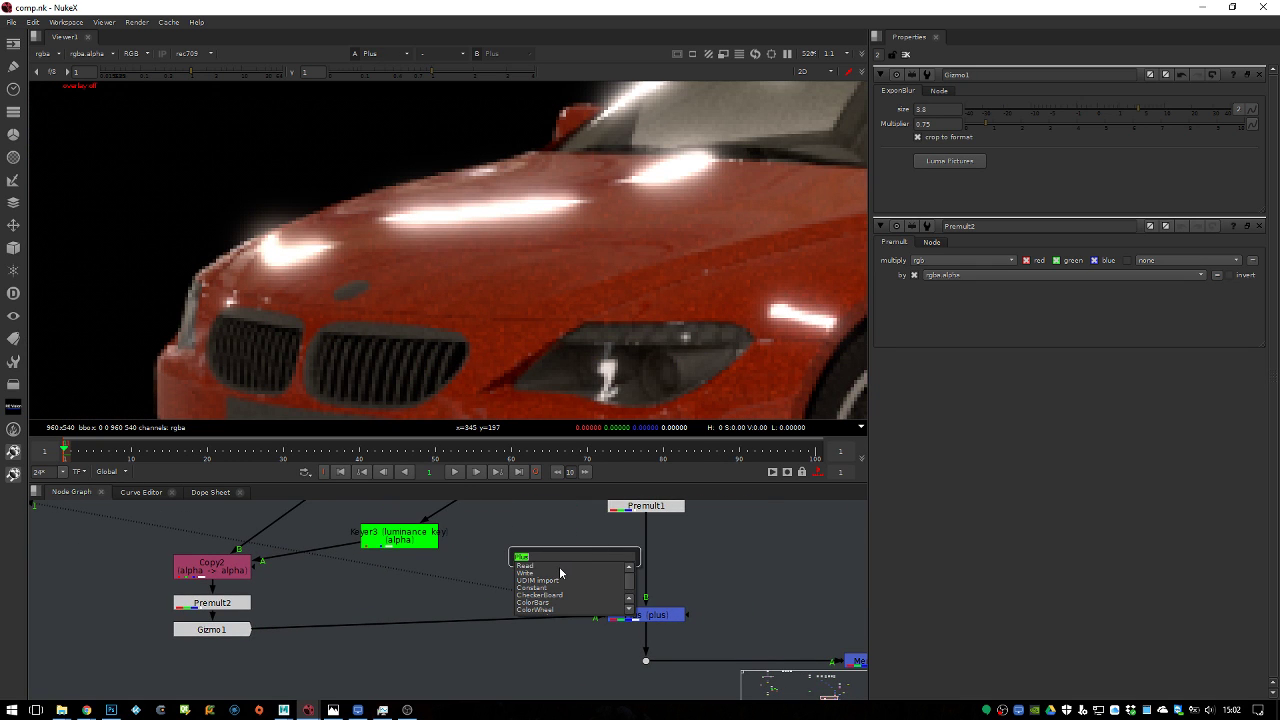
key("Escape")
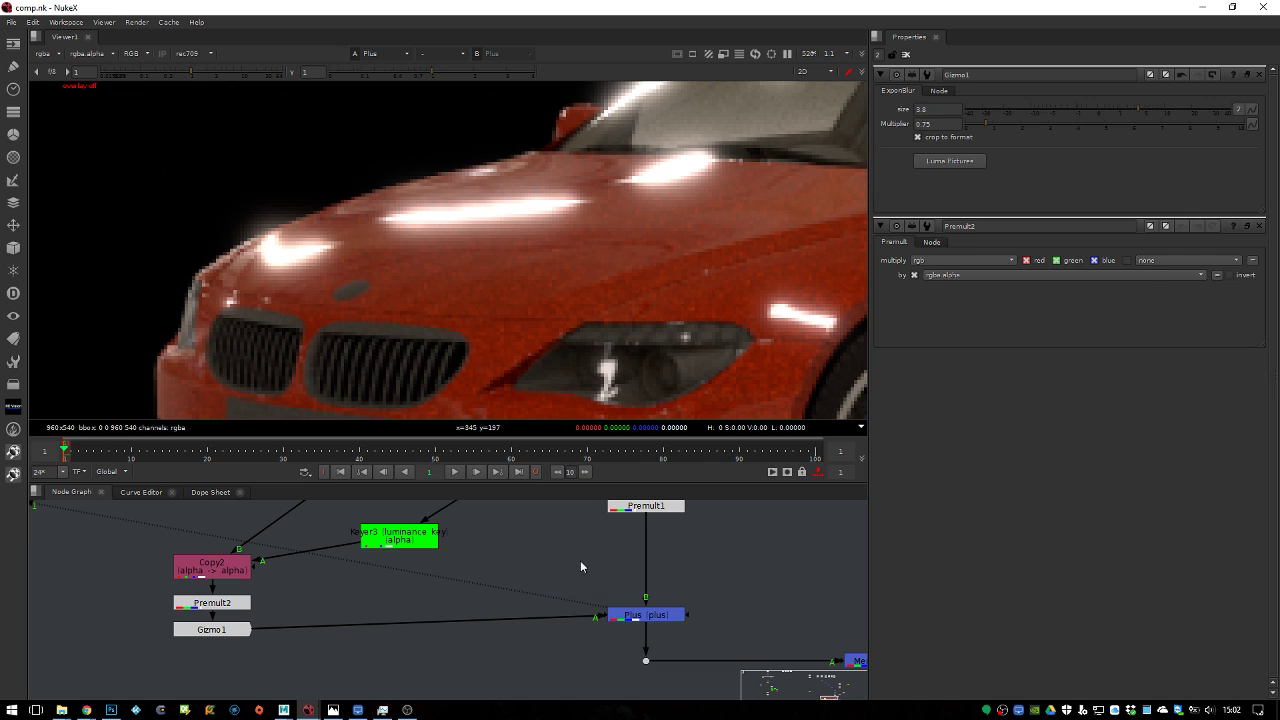
key("m")
left_click(646, 569)
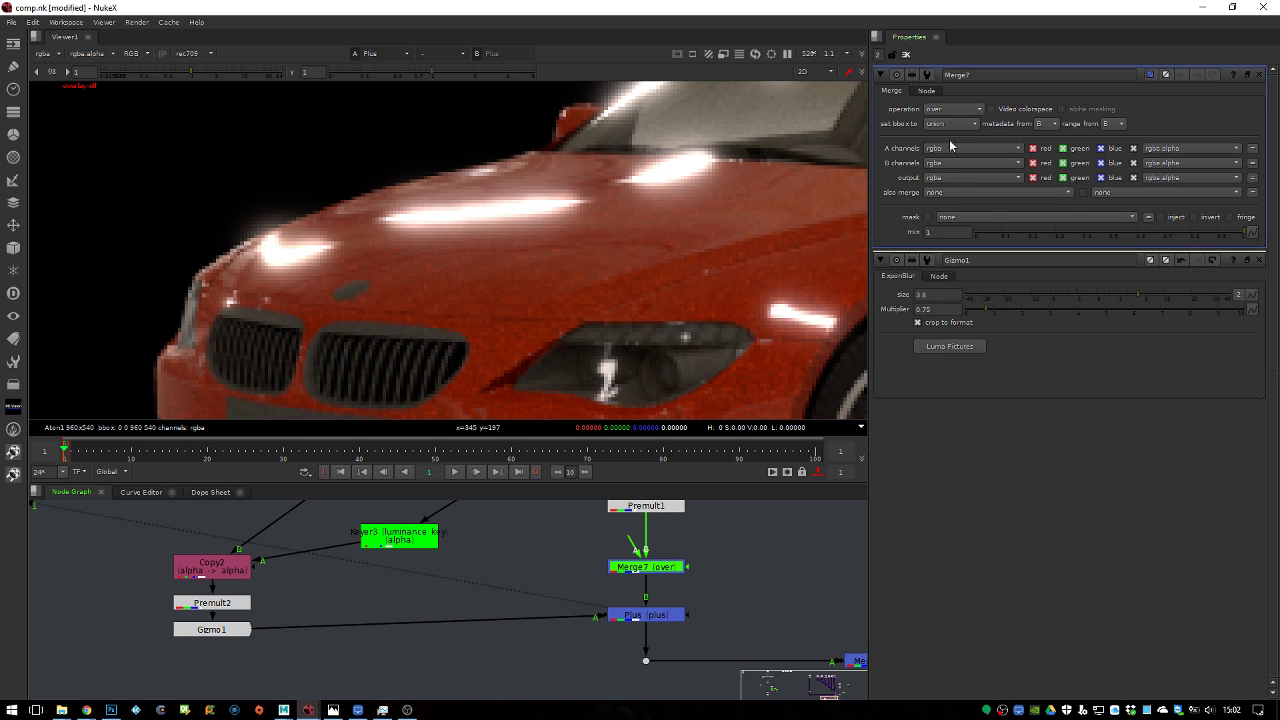
left_click(950, 108)
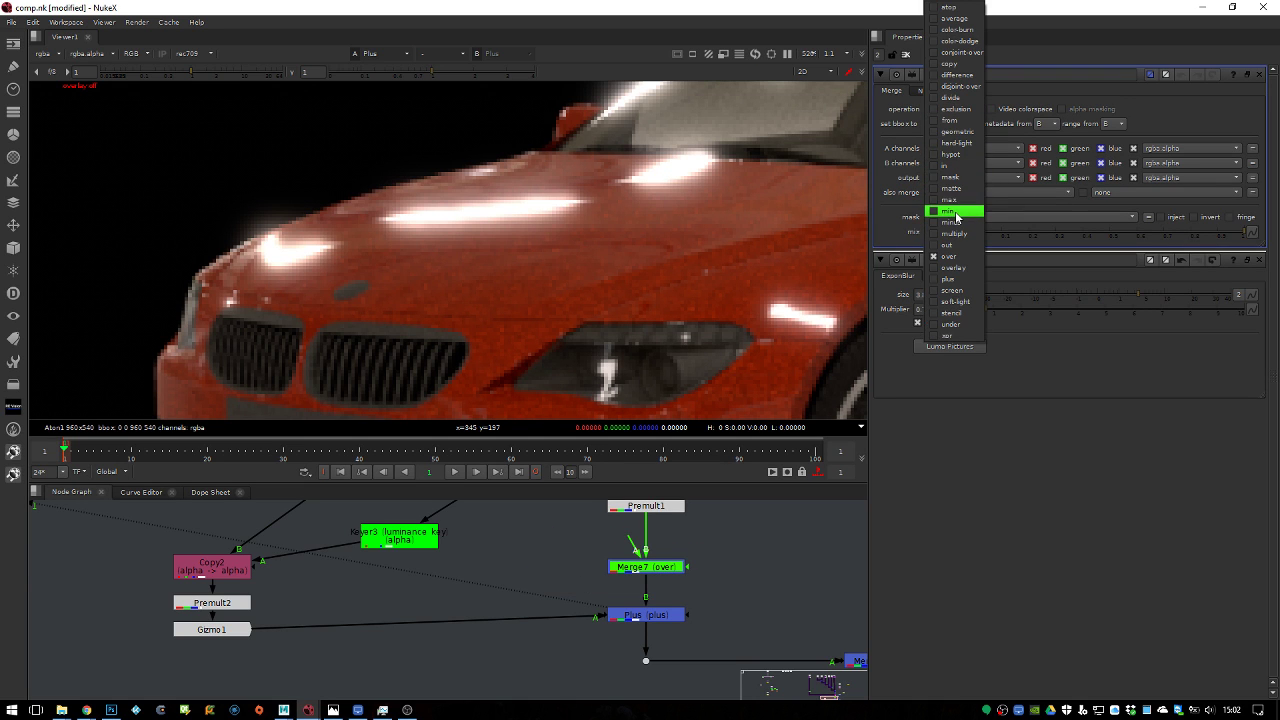
left_click(949, 120)
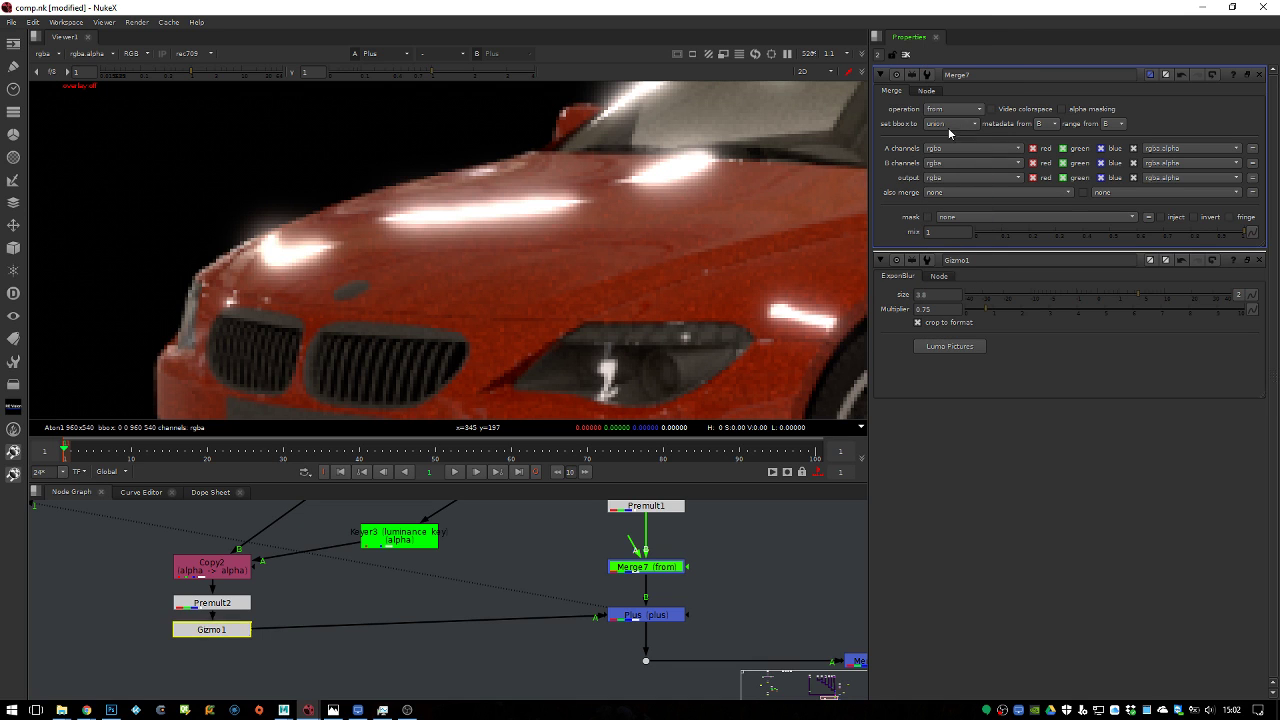
left_click_drag(631, 541, 245, 567)
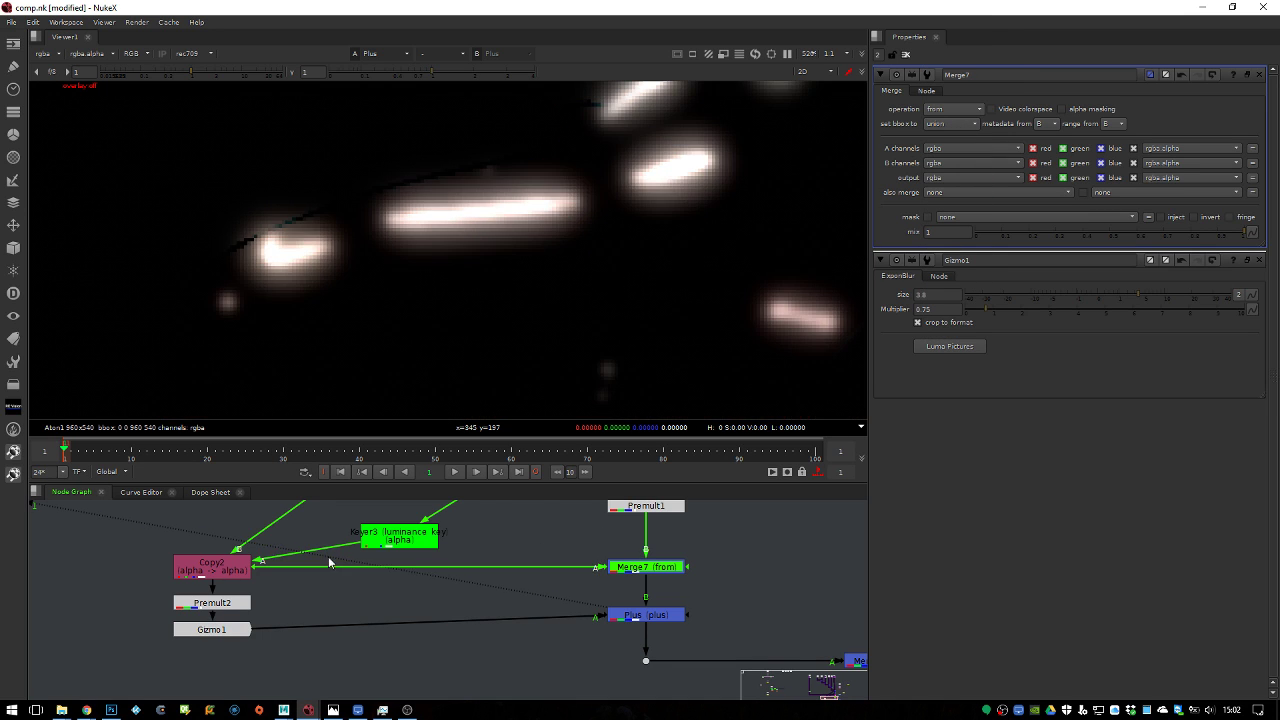
Examine the from merge's alpha, the Plus node's alpha, and the car in the final Merge6 composite
key("1")
key("a")
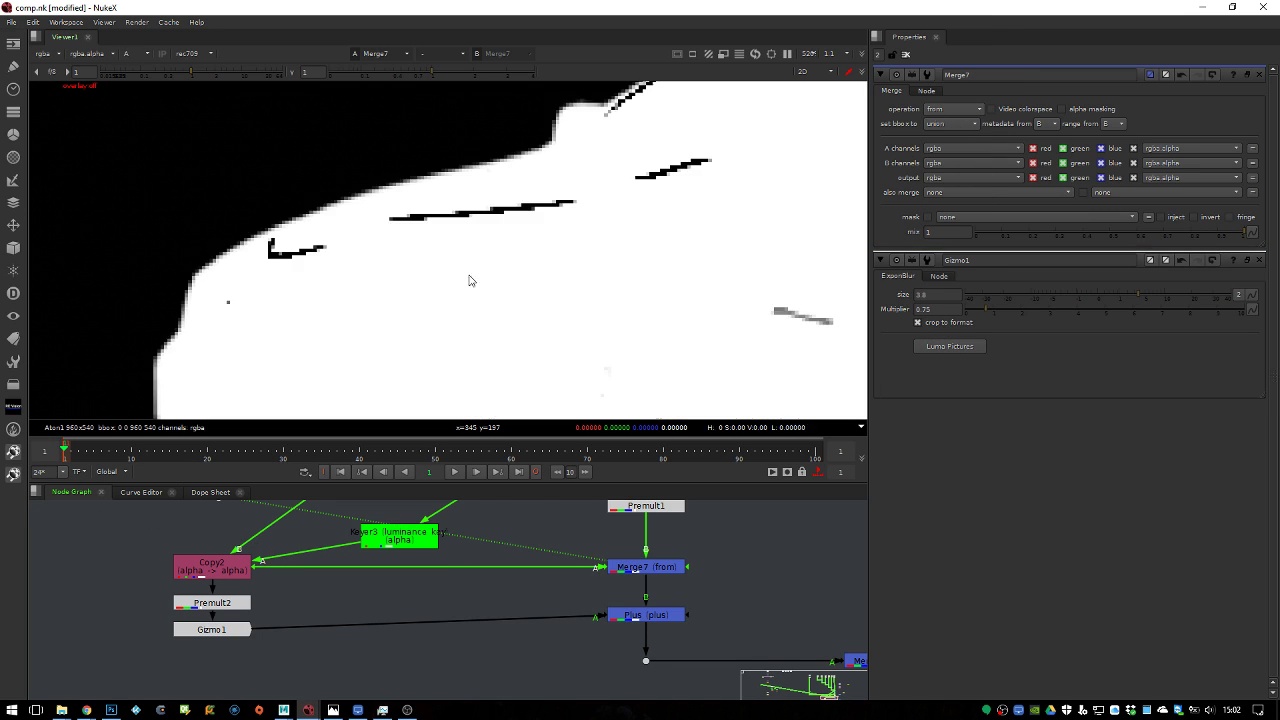
scroll(587, 295, "down", 3)
middle_click_drag(771, 245, 854, 202)
key("2")
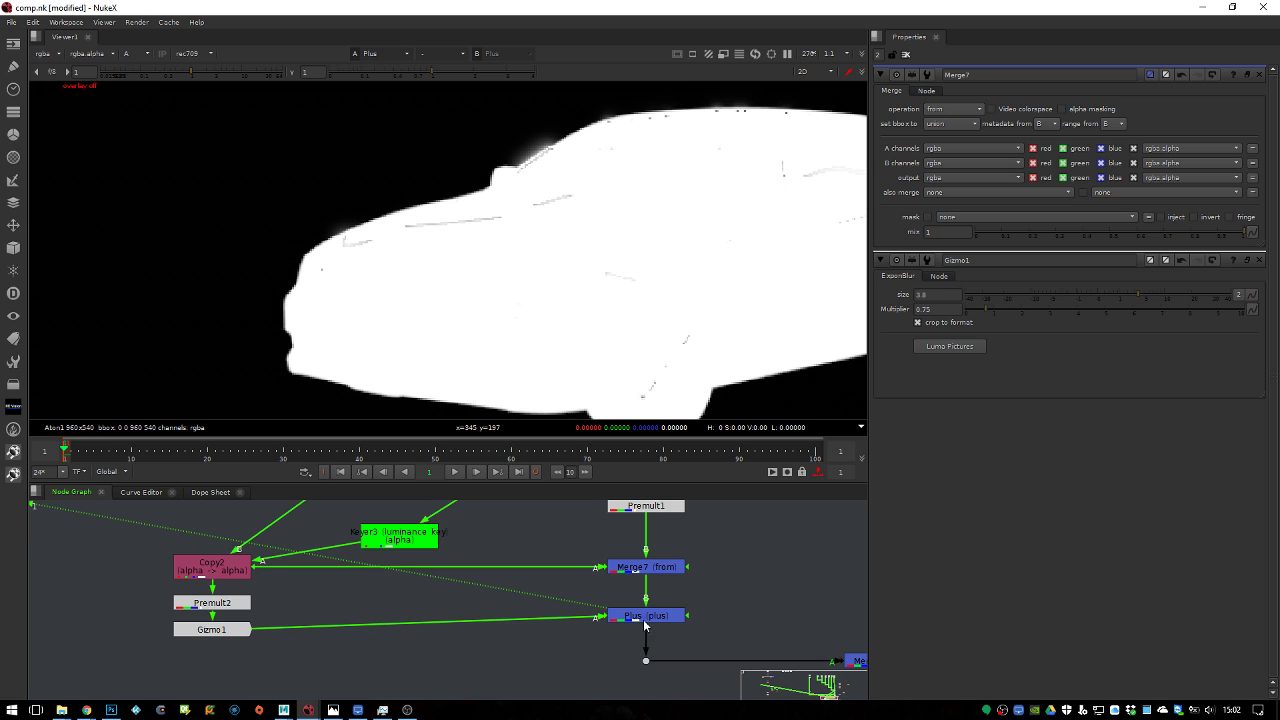
middle_click_drag(645, 624, 499, 593)
left_click(710, 631)
key("1")
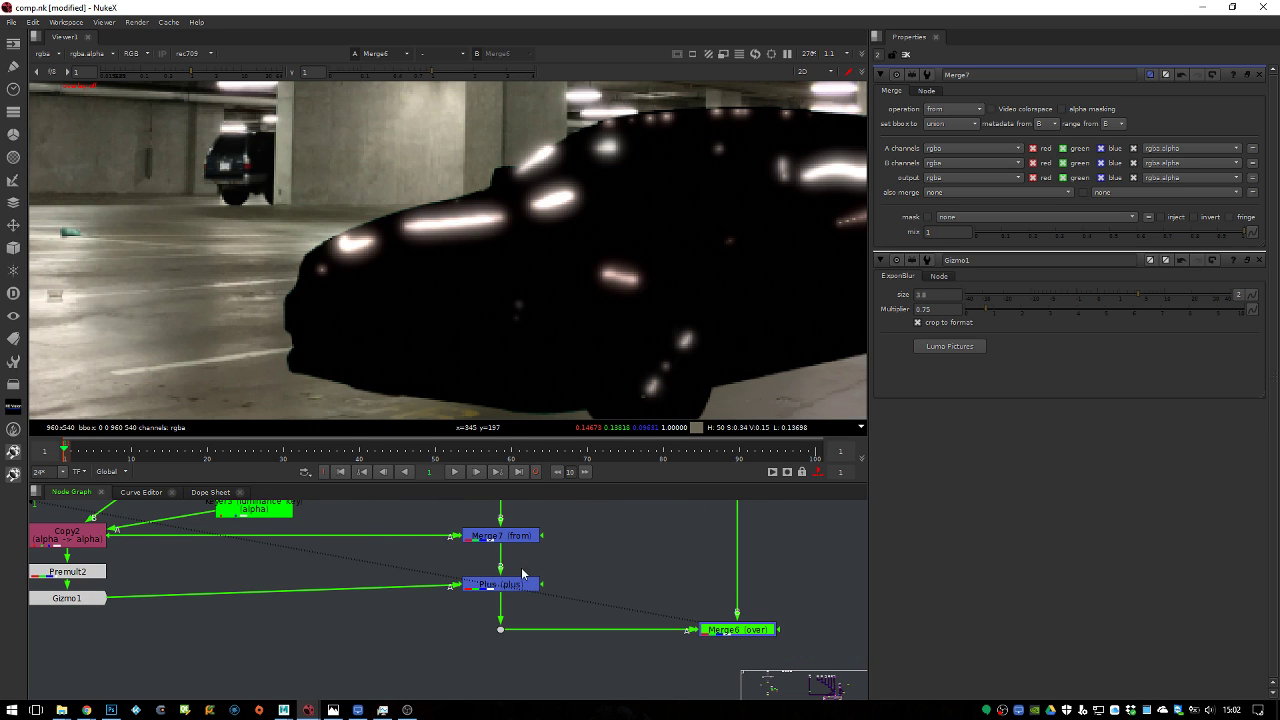
Disable the from merge above the Plus node
scroll(522, 573, "down", 2)
left_click(593, 528)
key("d")
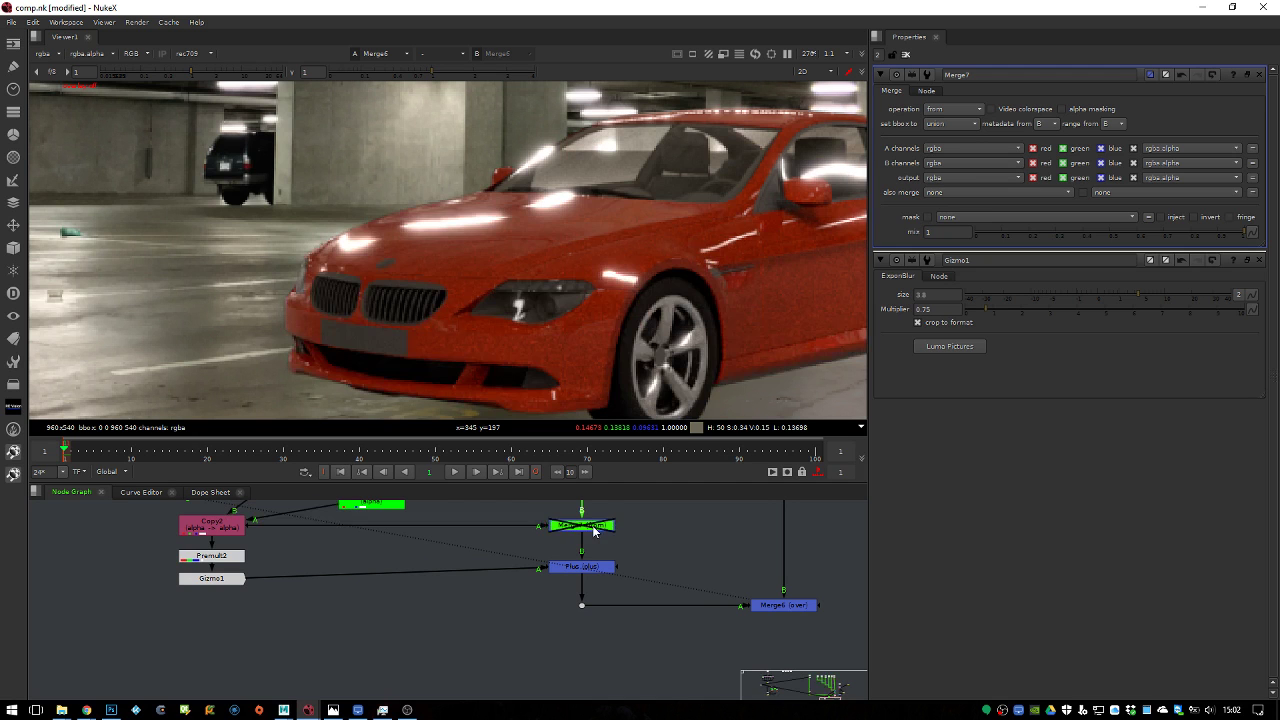
Show the Copy2 node in the viewer and inspect its alpha and colour output
left_click(240, 520)
key("1")
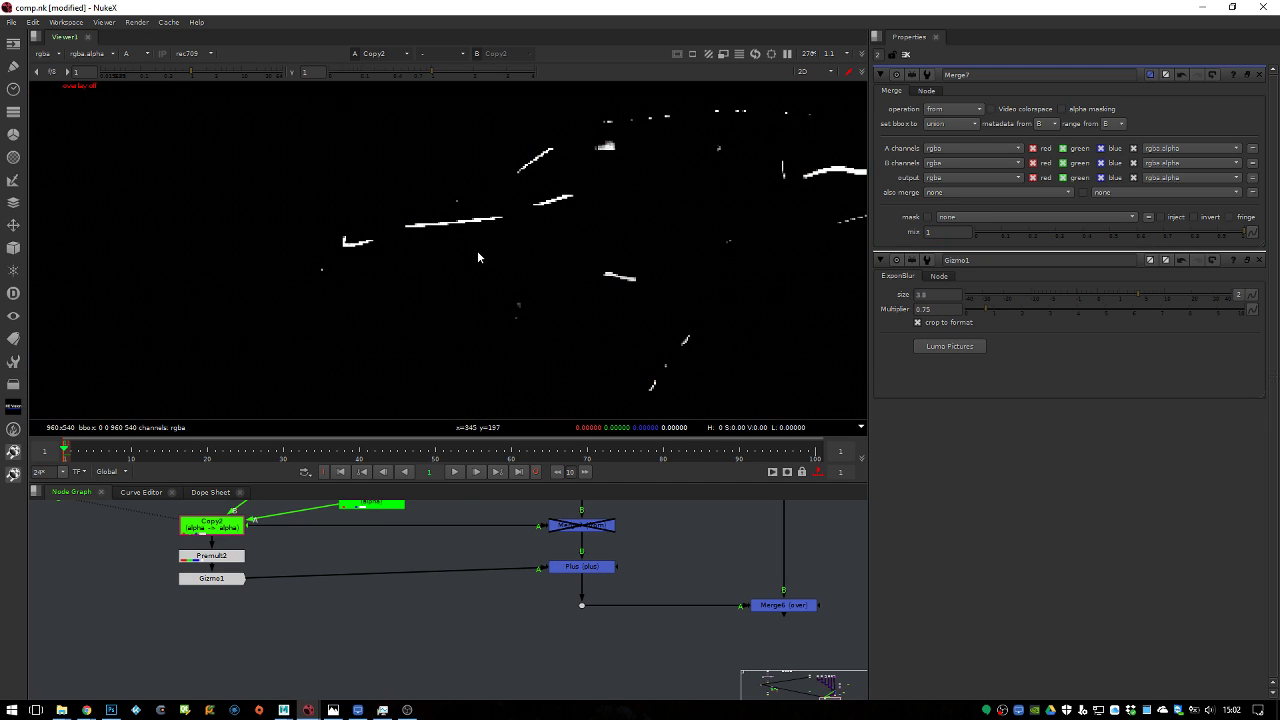
key("a")
middle_click_drag(315, 538, 385, 619)
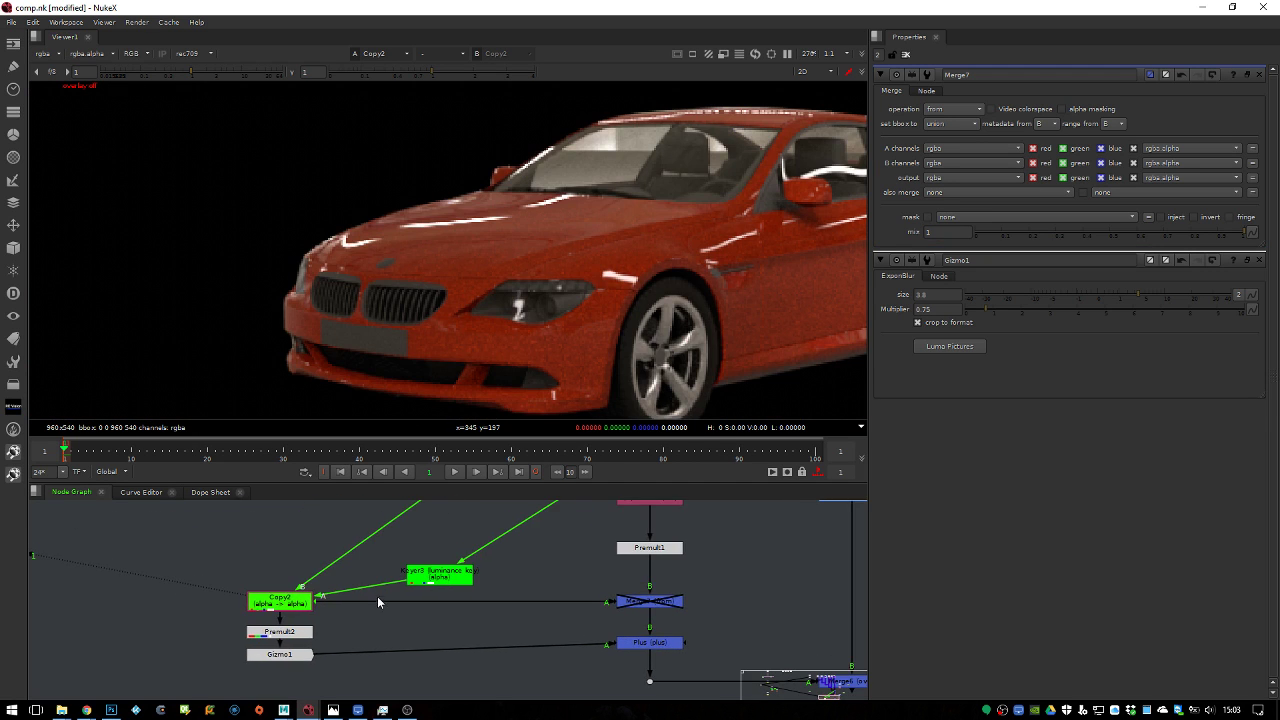
Connect the from merge's A input to Premult2, re-enable the merge, and check the Plus and Merge6 results
left_click_drag(283, 645, 645, 602)
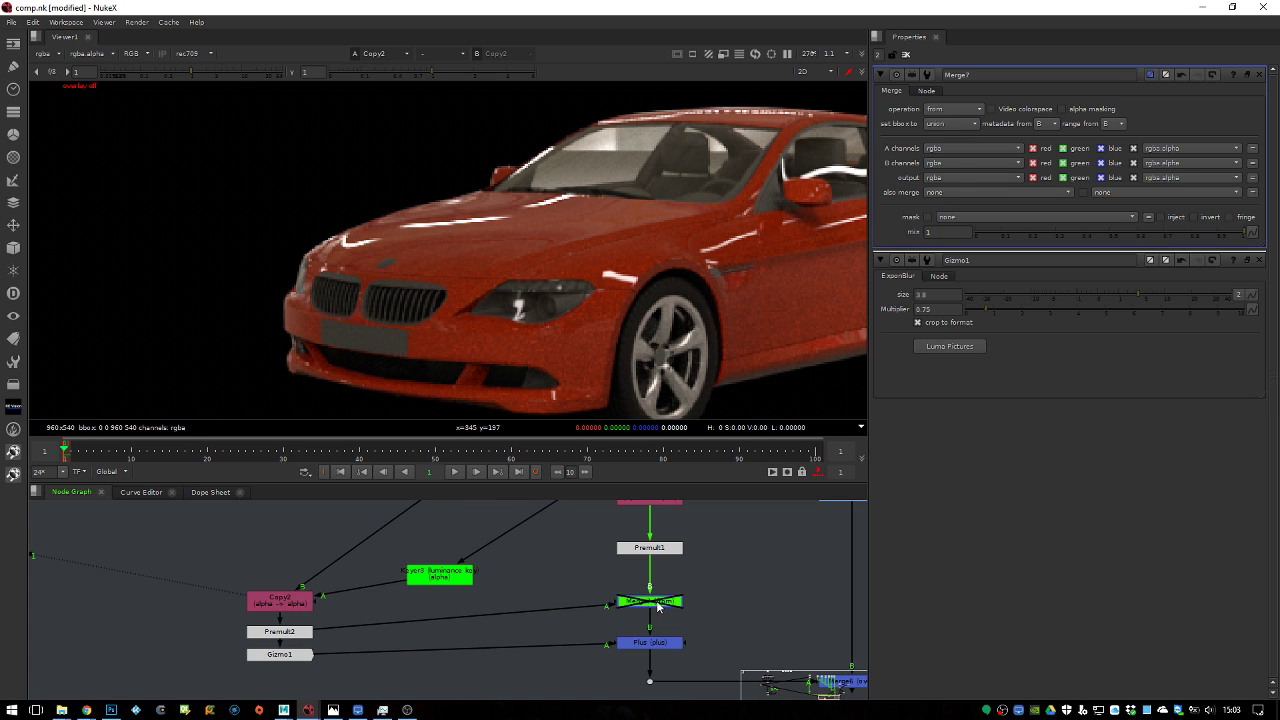
key("1")
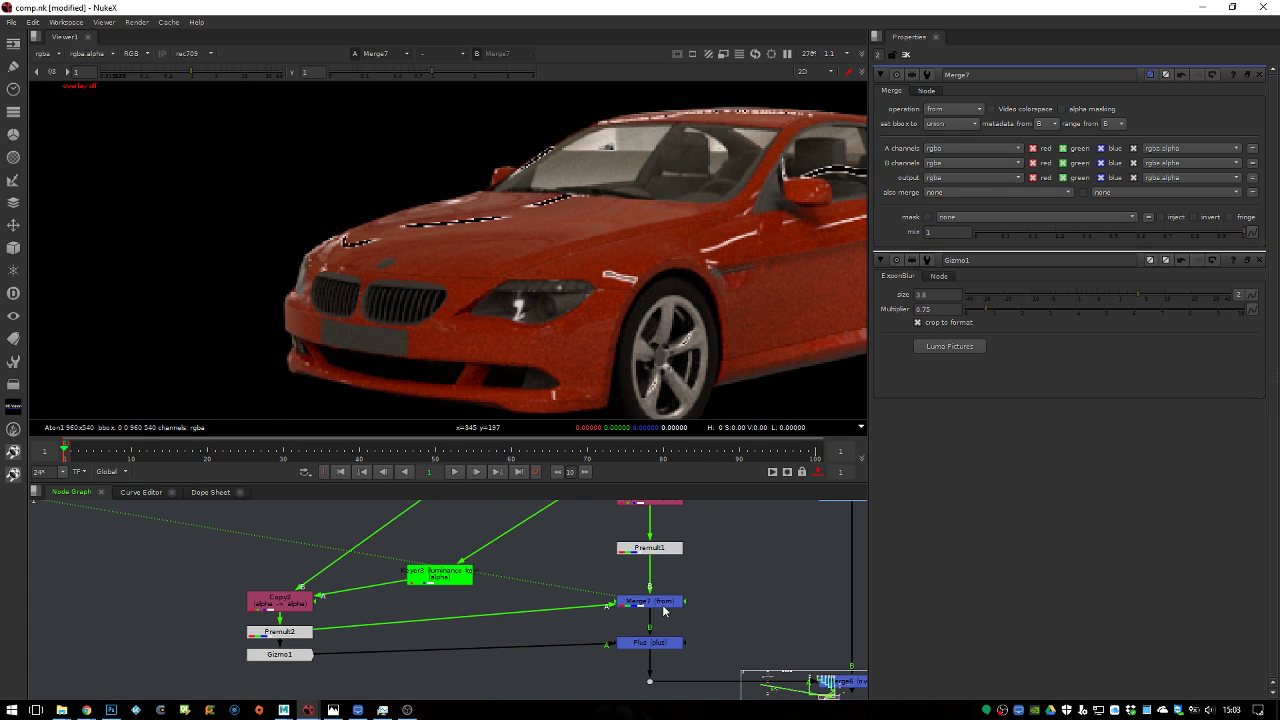
left_click(665, 645)
key("1")
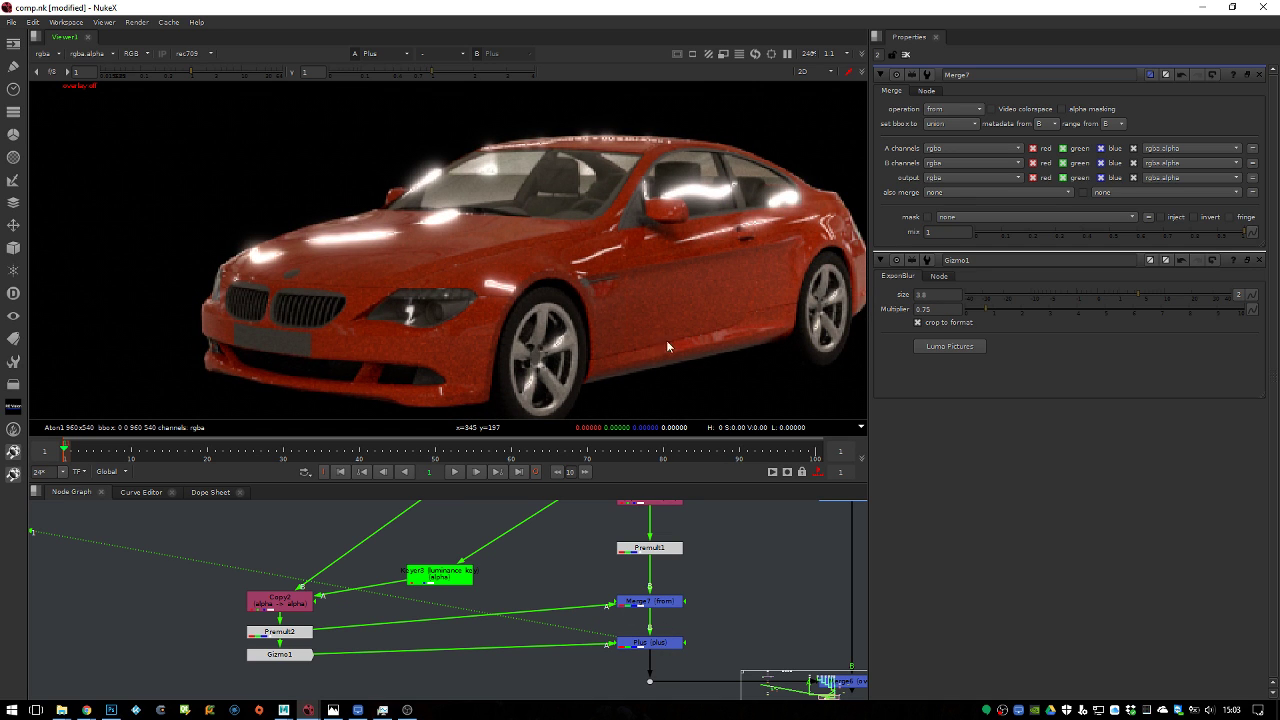
key("d")
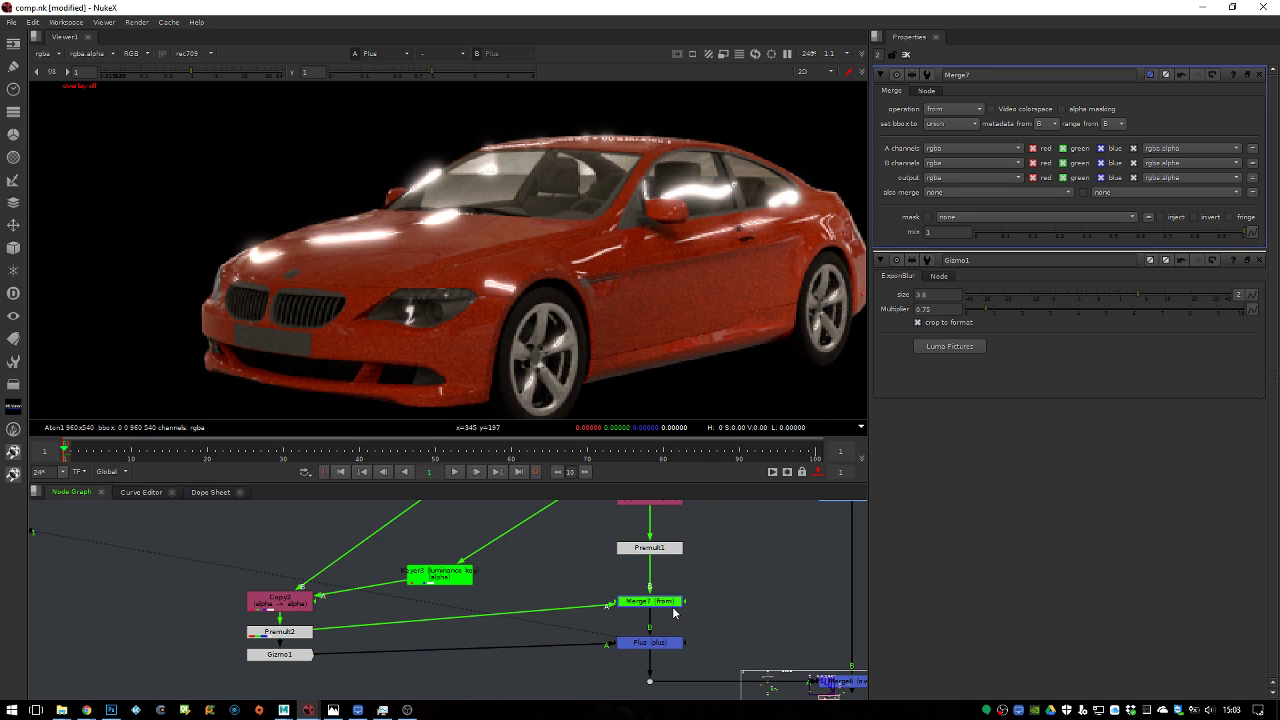
left_click_drag(208, 543, 370, 673)
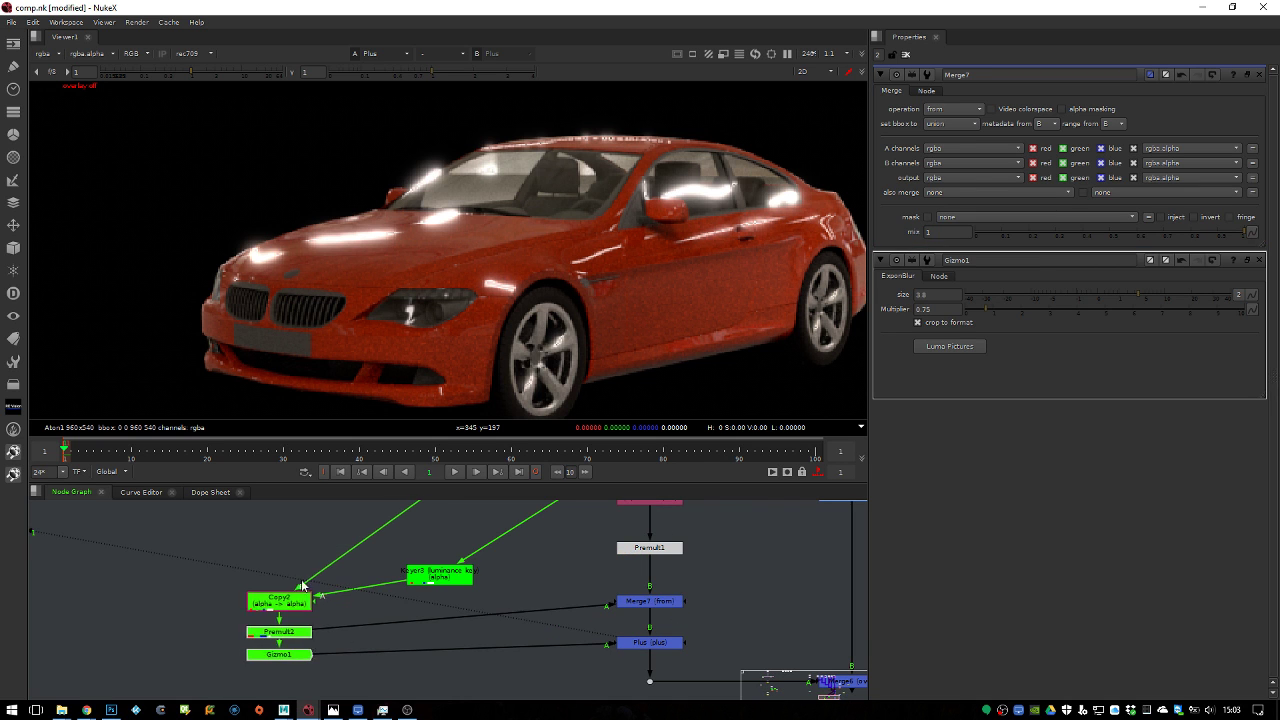
scroll(627, 581, "down", 3)
scroll(627, 581, "up", 3)
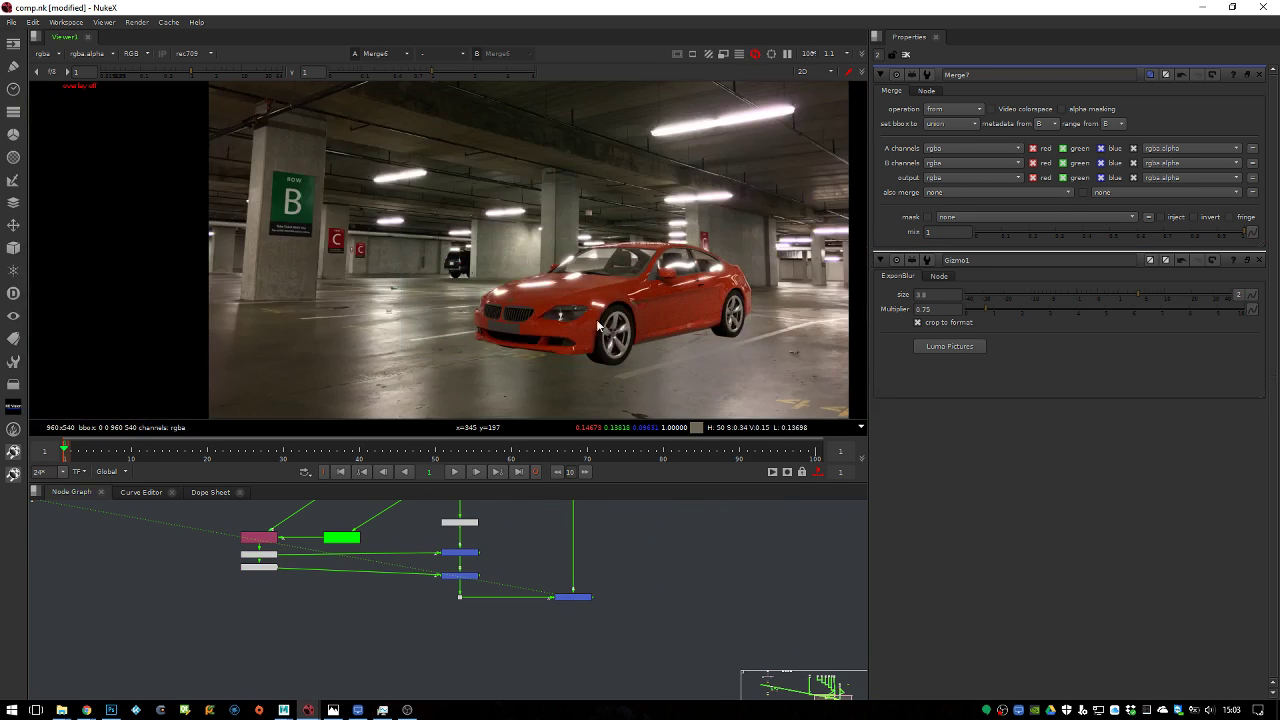
Set the ExponBlur gizmo's size to 0.5 and its multiplier to 3.15
double_click(250, 567)
mouse_move(1129, 114)
left_mouse_down()
mouse_move(1101, 103)
mouse_move(1131, 114)
left_mouse_up()
mouse_move(1016, 128)
left_mouse_down()
mouse_move(971, 126)
mouse_move(1020, 128)
left_mouse_up()
scroll(571, 288, "up", 2)
scroll(572, 294, "up", 1)
mouse_move(1131, 106)
left_mouse_down()
mouse_move(1098, 106)
mouse_move(1112, 109)
left_mouse_up()
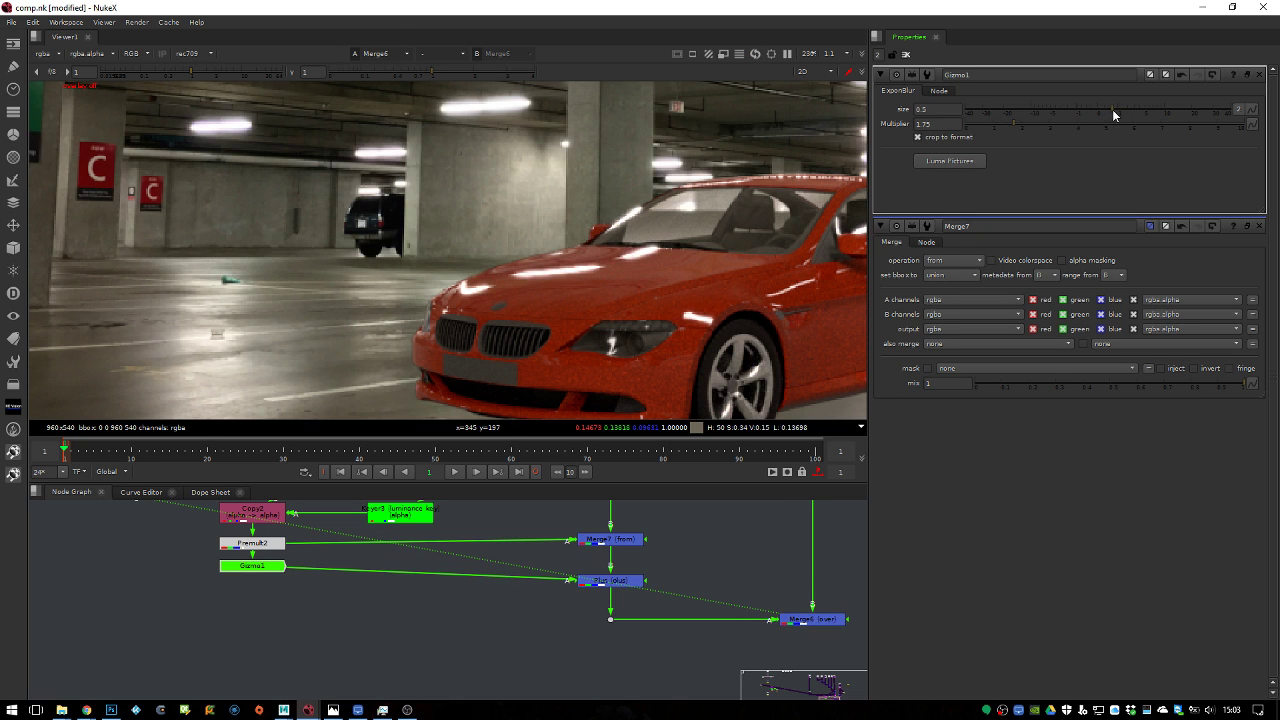
scroll(649, 323, "down", 3)
left_click_drag(1009, 131, 1051, 134)
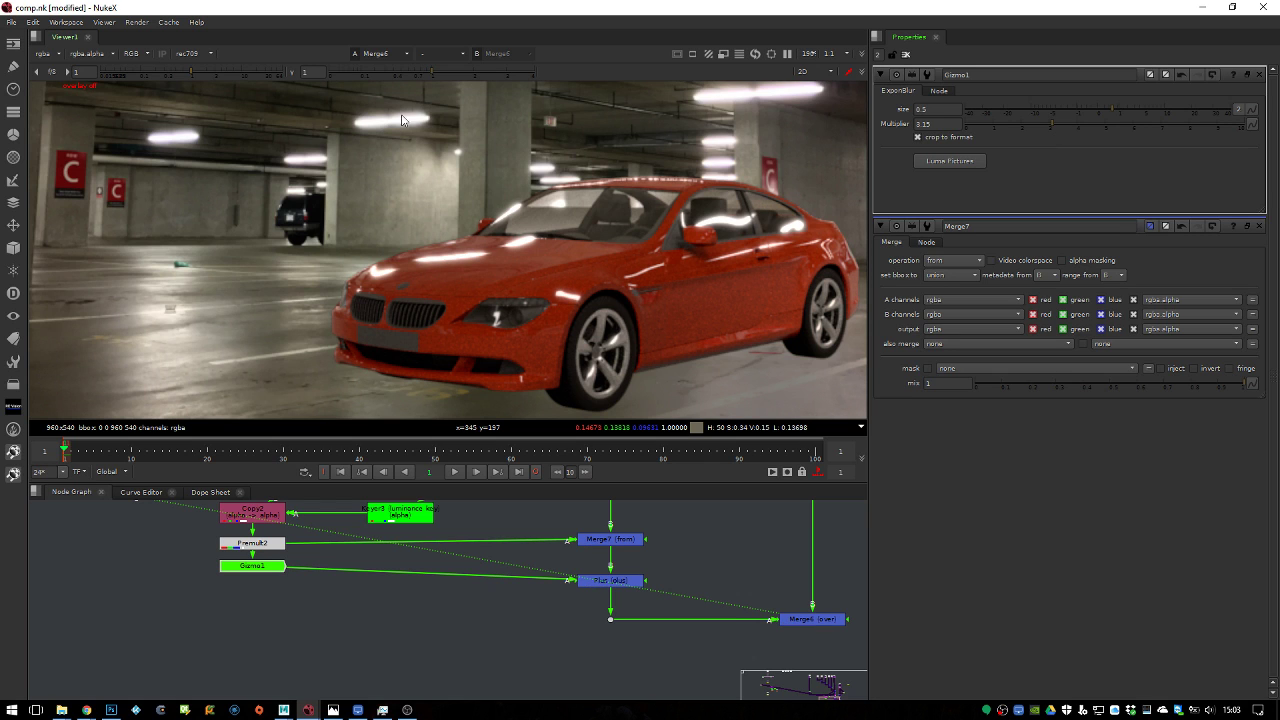
scroll(446, 605, "down", 2)
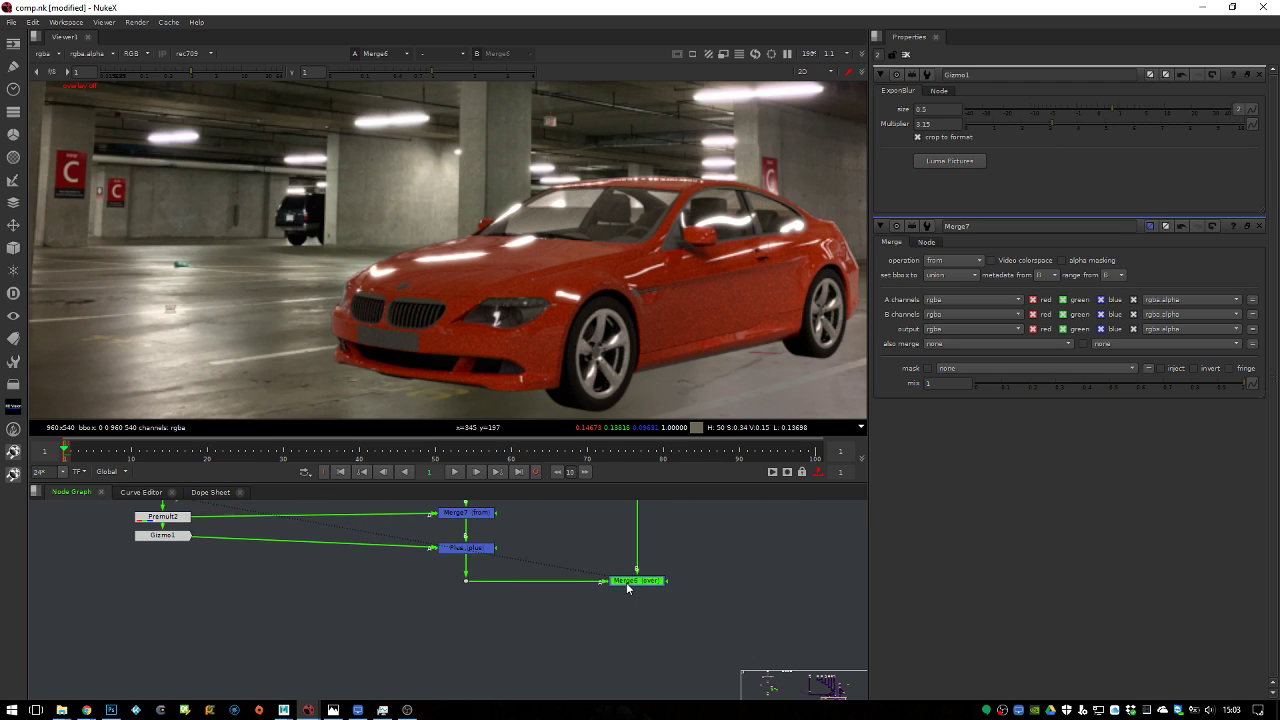
Switch to Maya and save the shadow matte render from Arnold RenderView at 1:1 as shadow.exr in the project's images folder
mouse_move(284, 710)
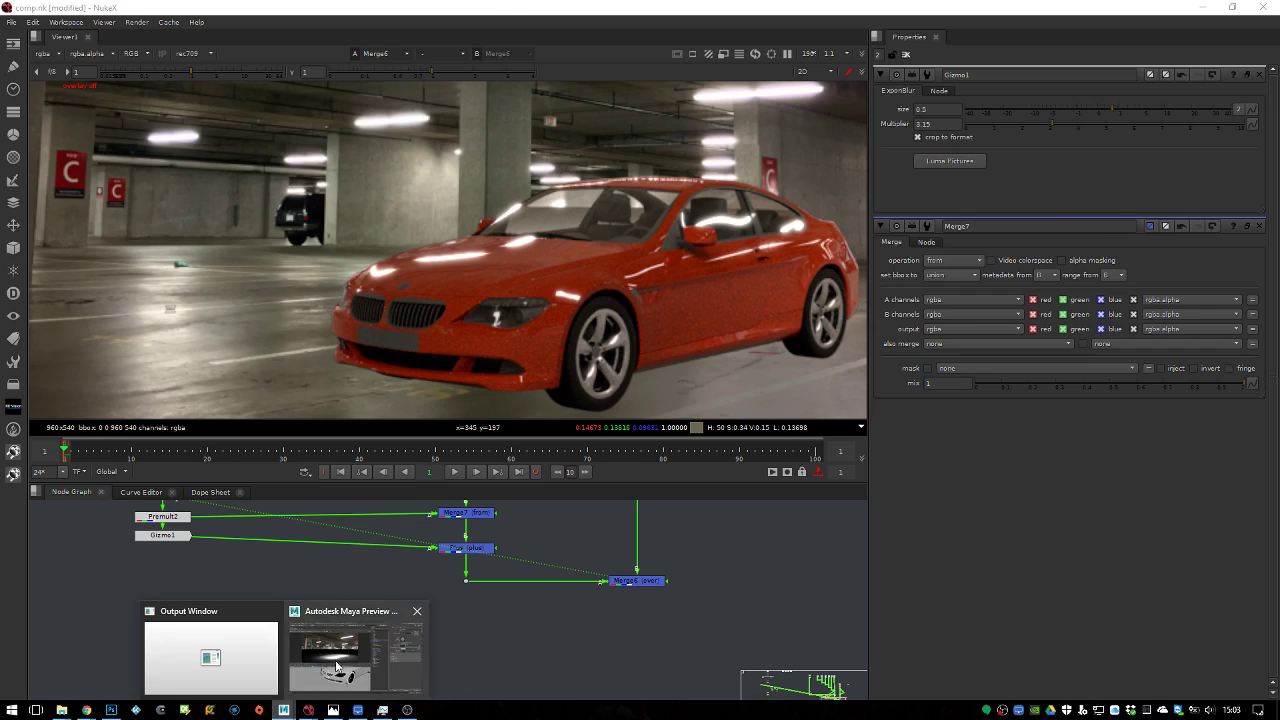
left_click(344, 660)
scroll(398, 293, "up", 1)
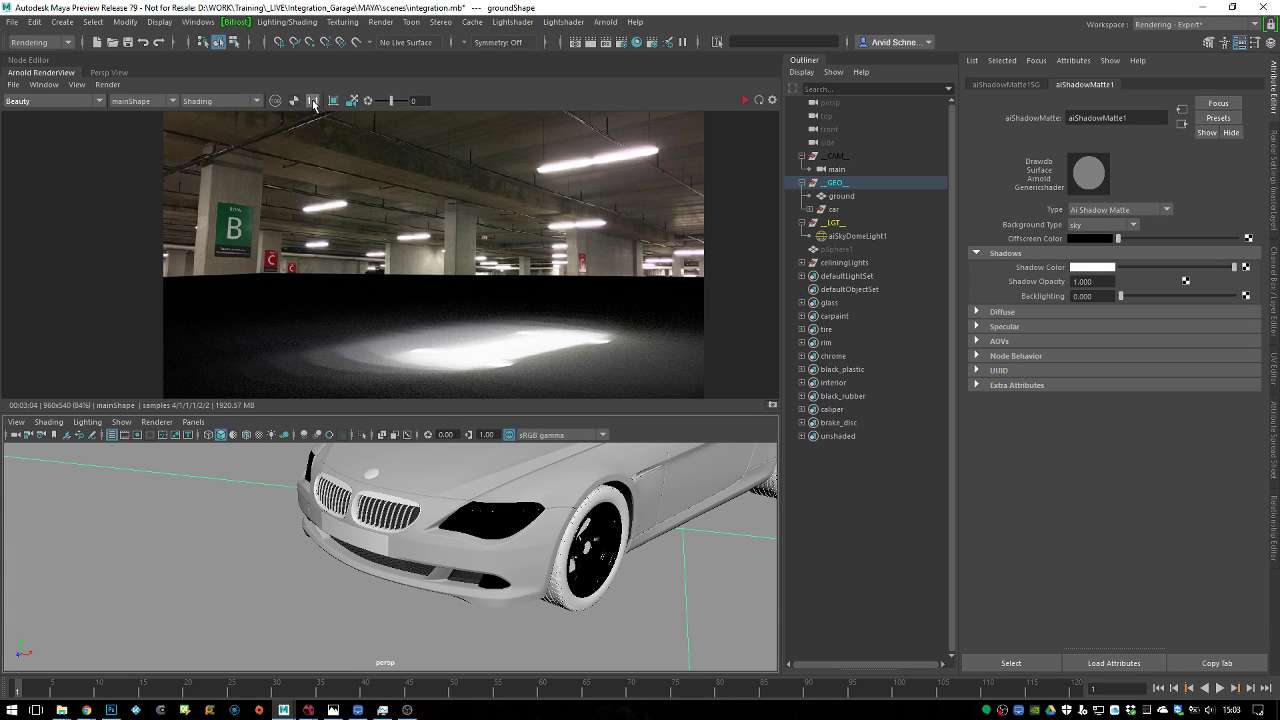
scroll(429, 357, "up", 1)
middle_click_drag(429, 357, 460, 266)
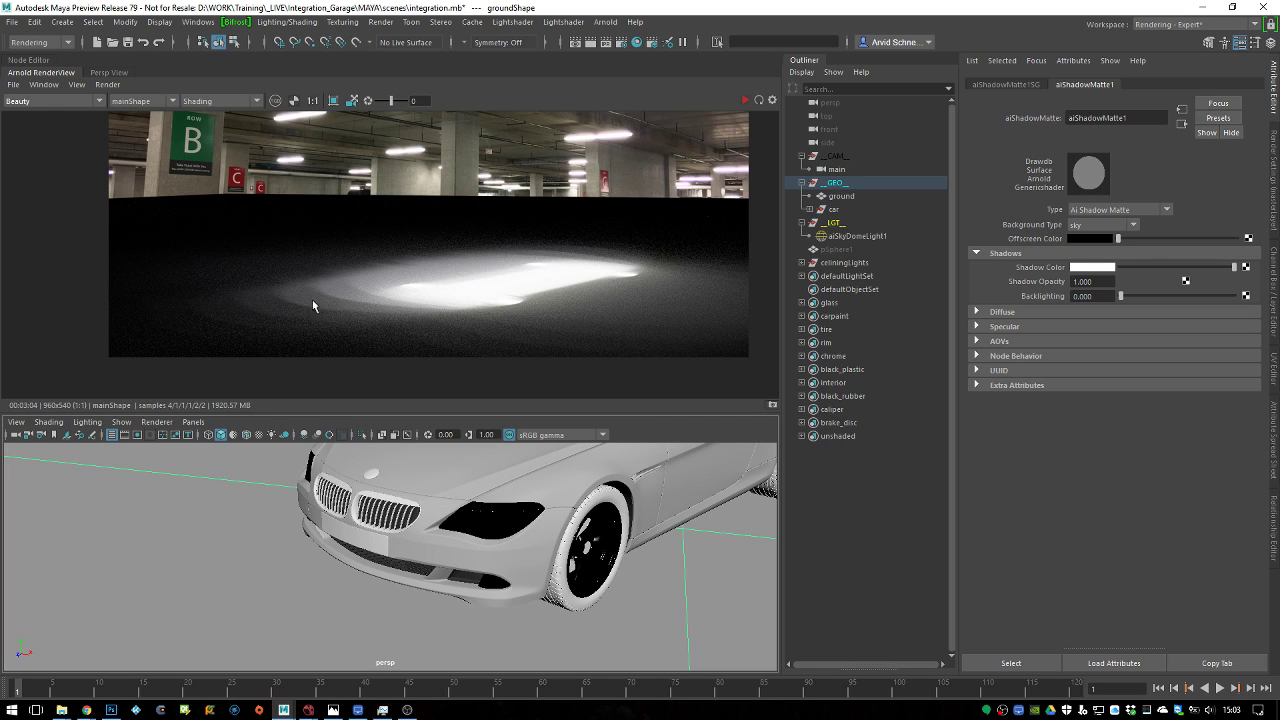
left_click(14, 85)
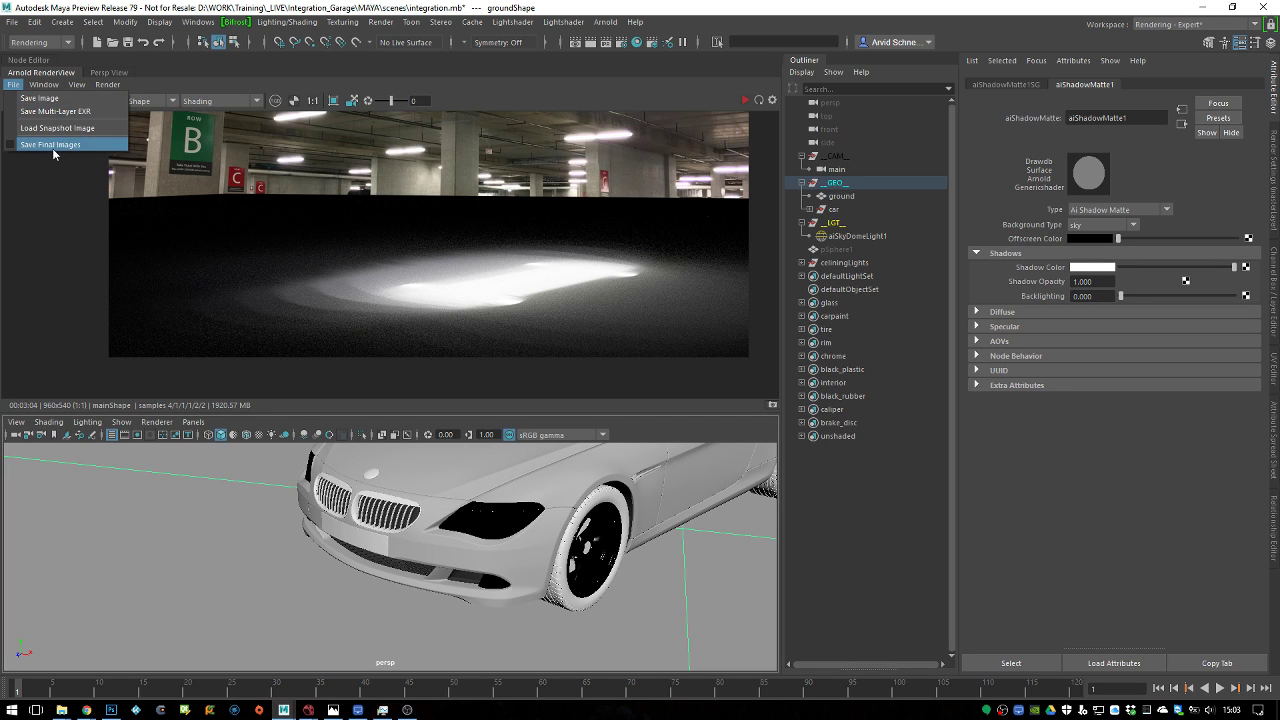
left_click(45, 98)
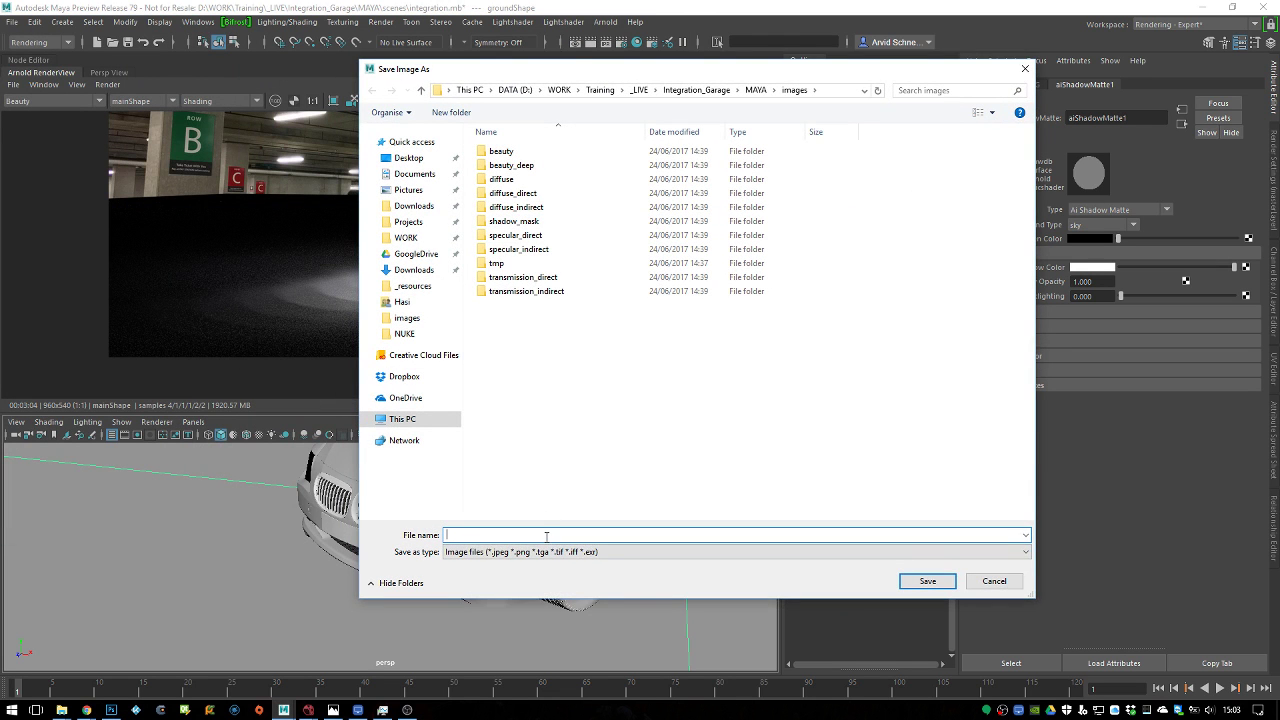
type("shadow.exr")
left_click(928, 581)
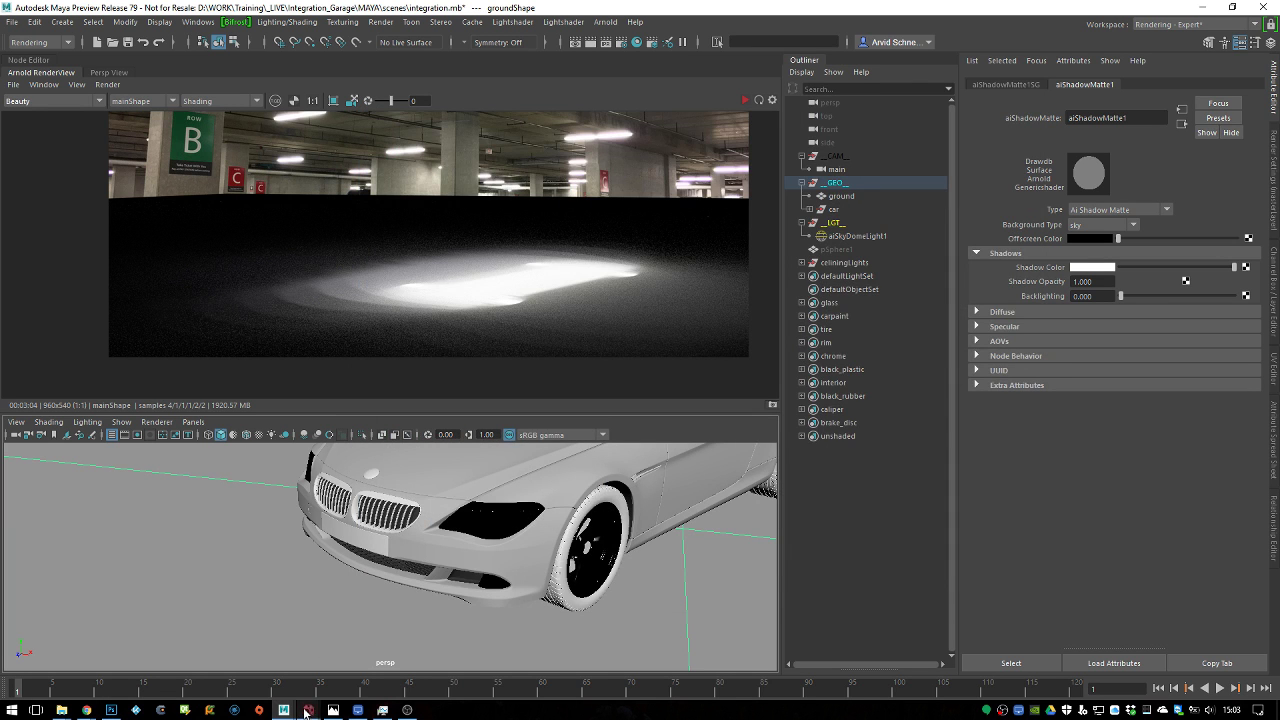
Switch back to Nuke and read in shadow.exr from the Integration_Garage/MAYA/images folder beside the garage plate branch
left_click(378, 640)
scroll(603, 564, "down", 5)
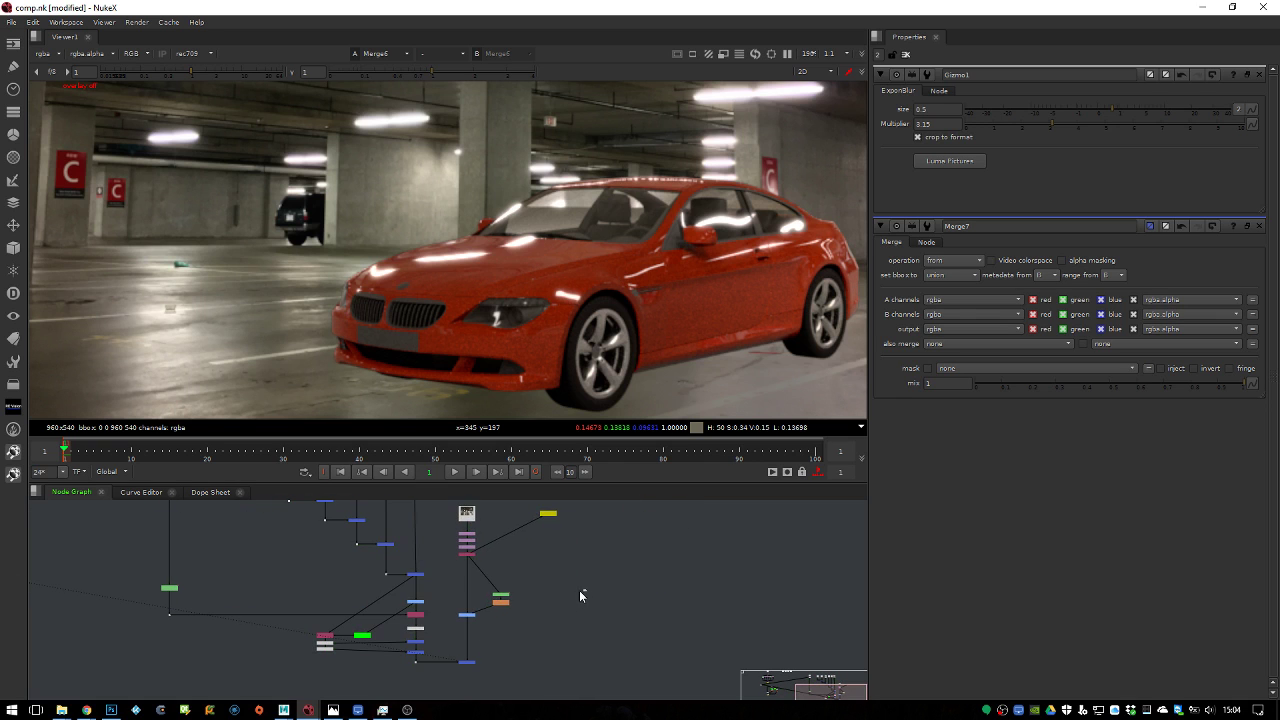
key("r")
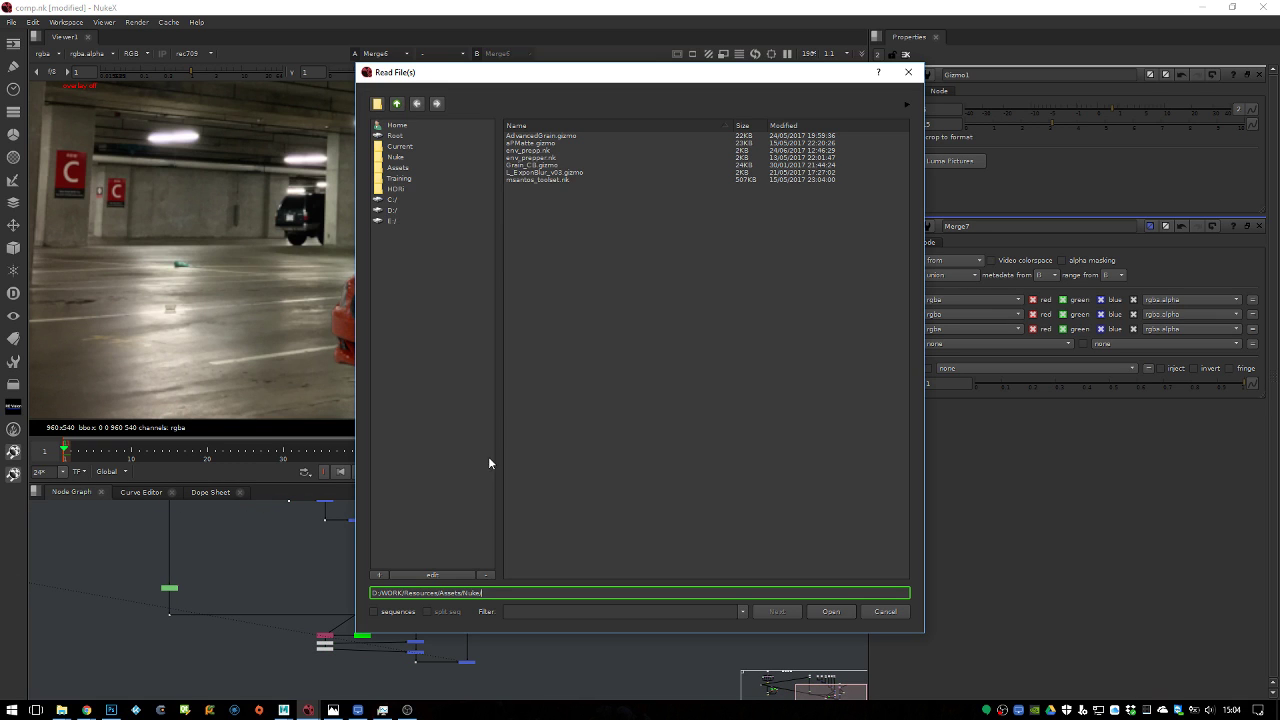
left_click(426, 181)
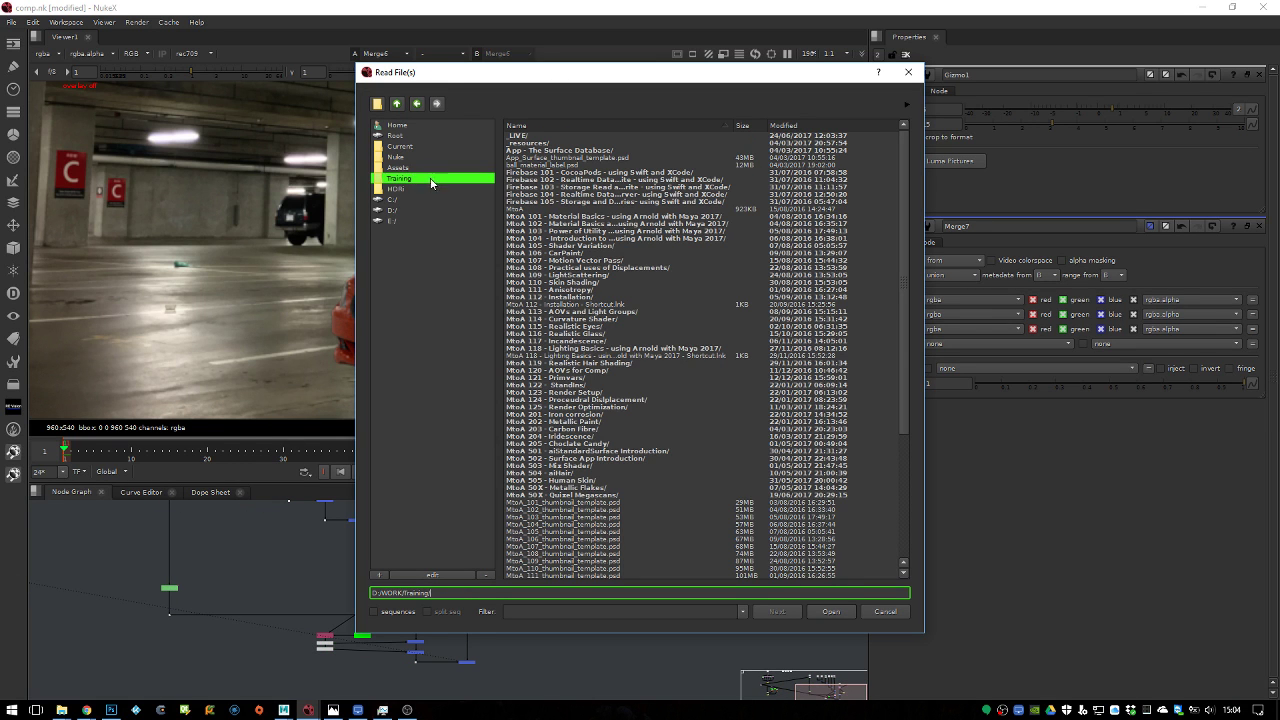
double_click(529, 134)
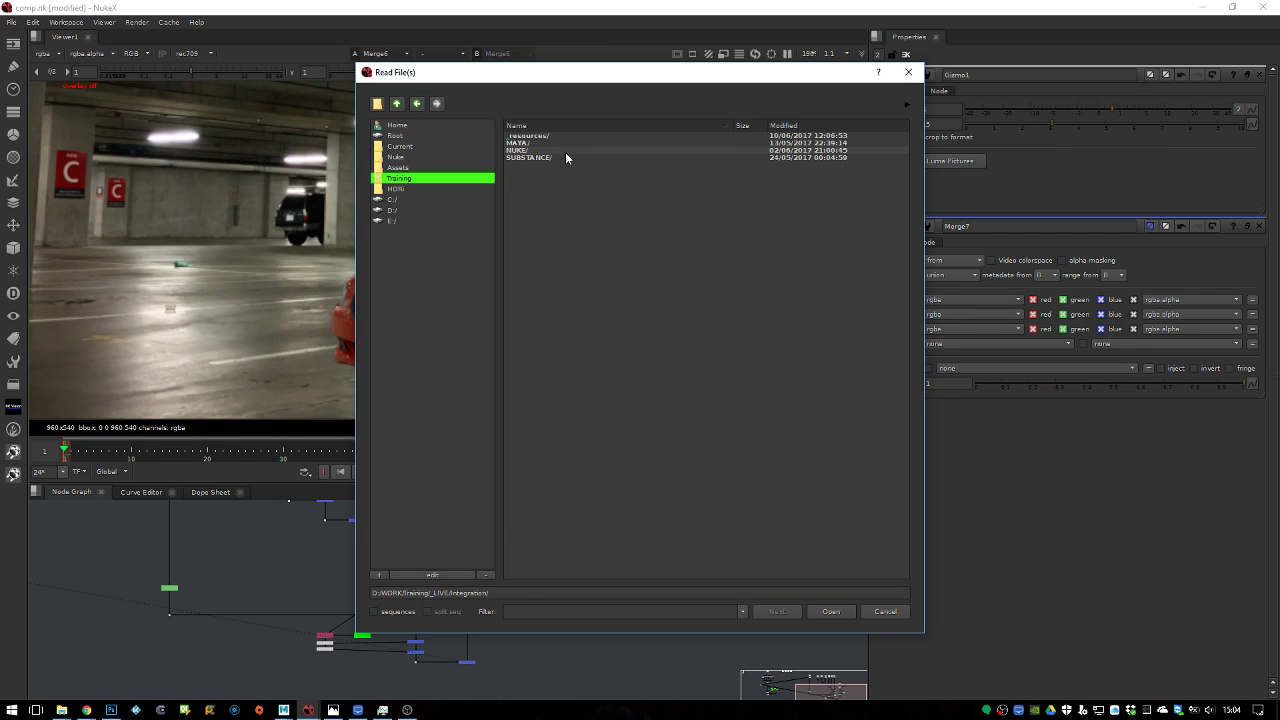
double_click(557, 158)
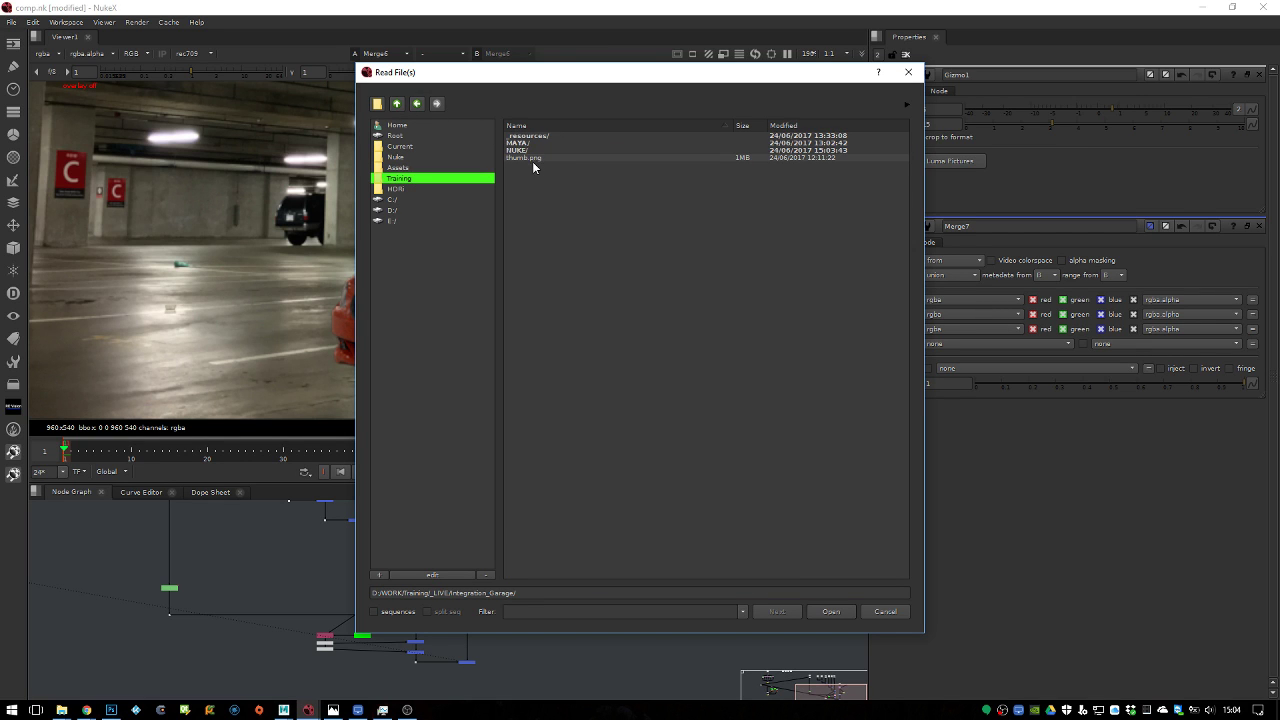
double_click(532, 149)
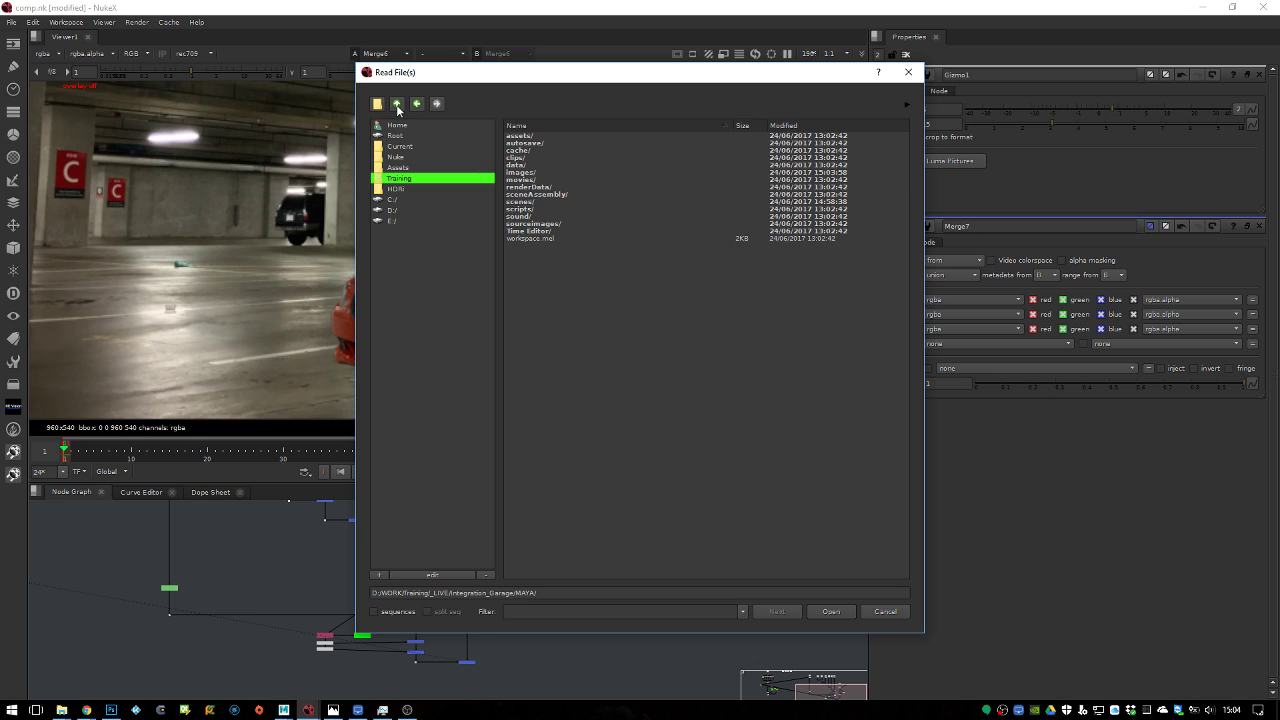
double_click(521, 172)
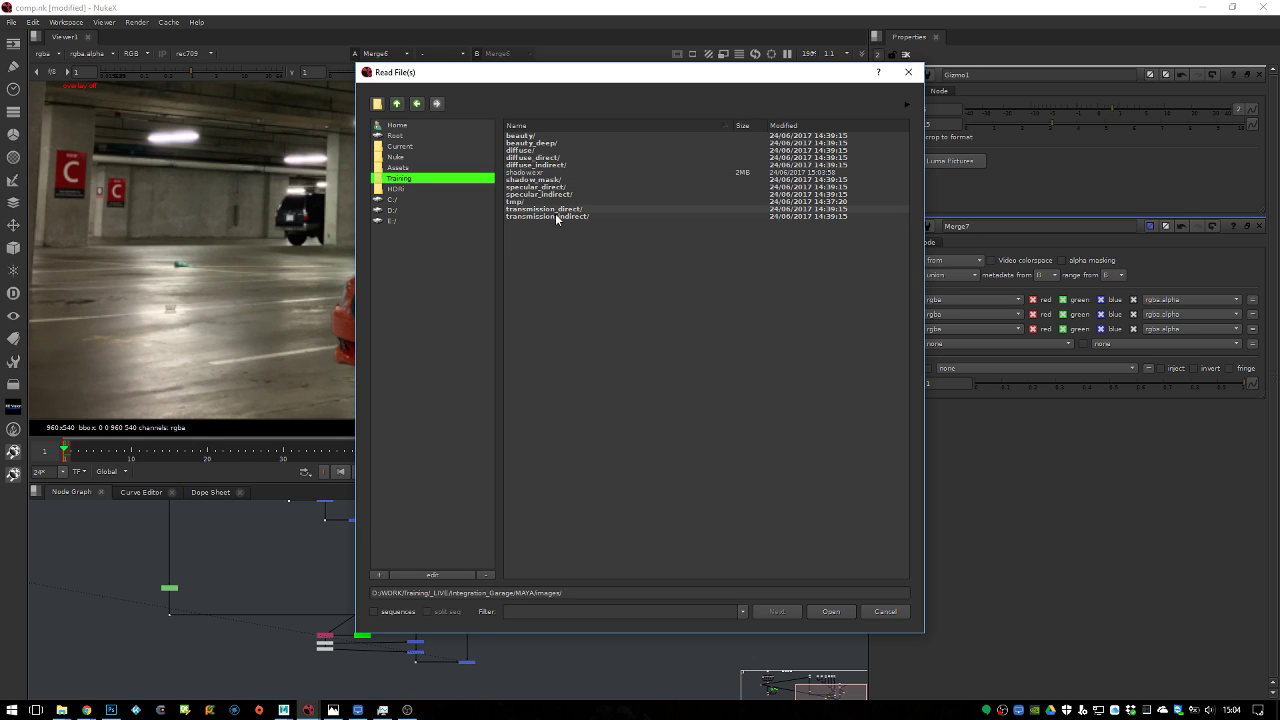
left_click(525, 172)
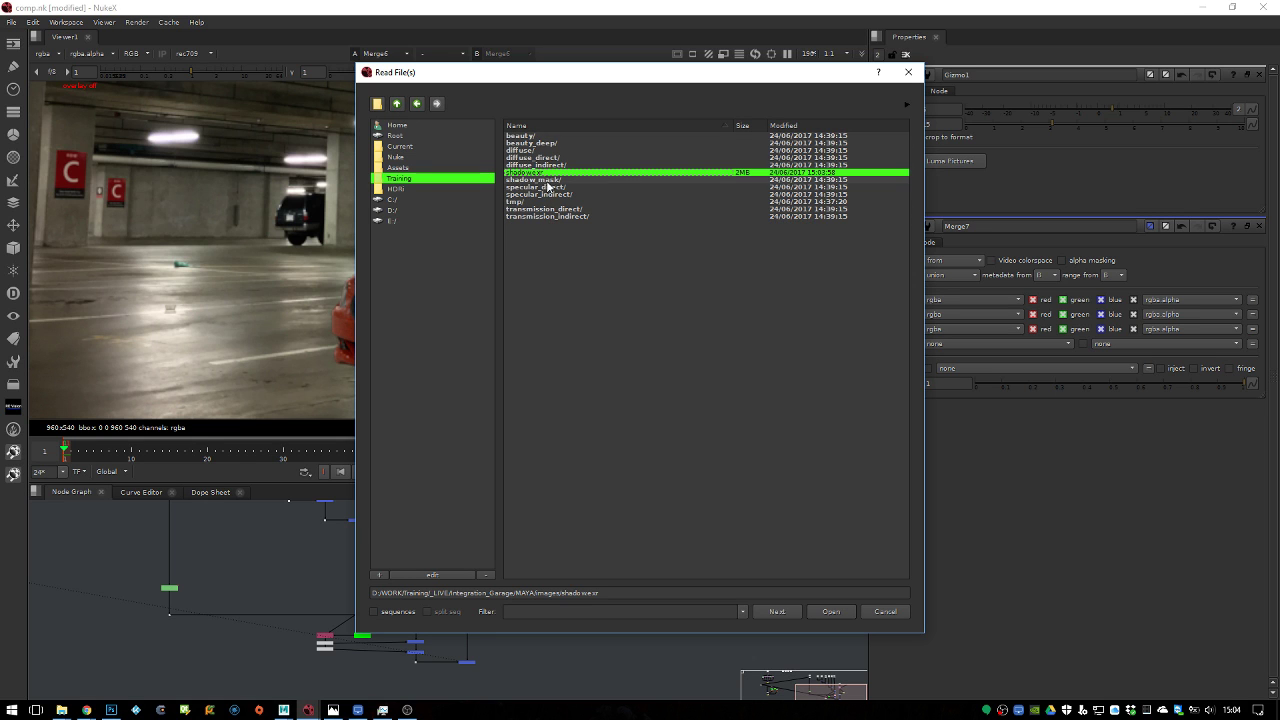
left_click(831, 612)
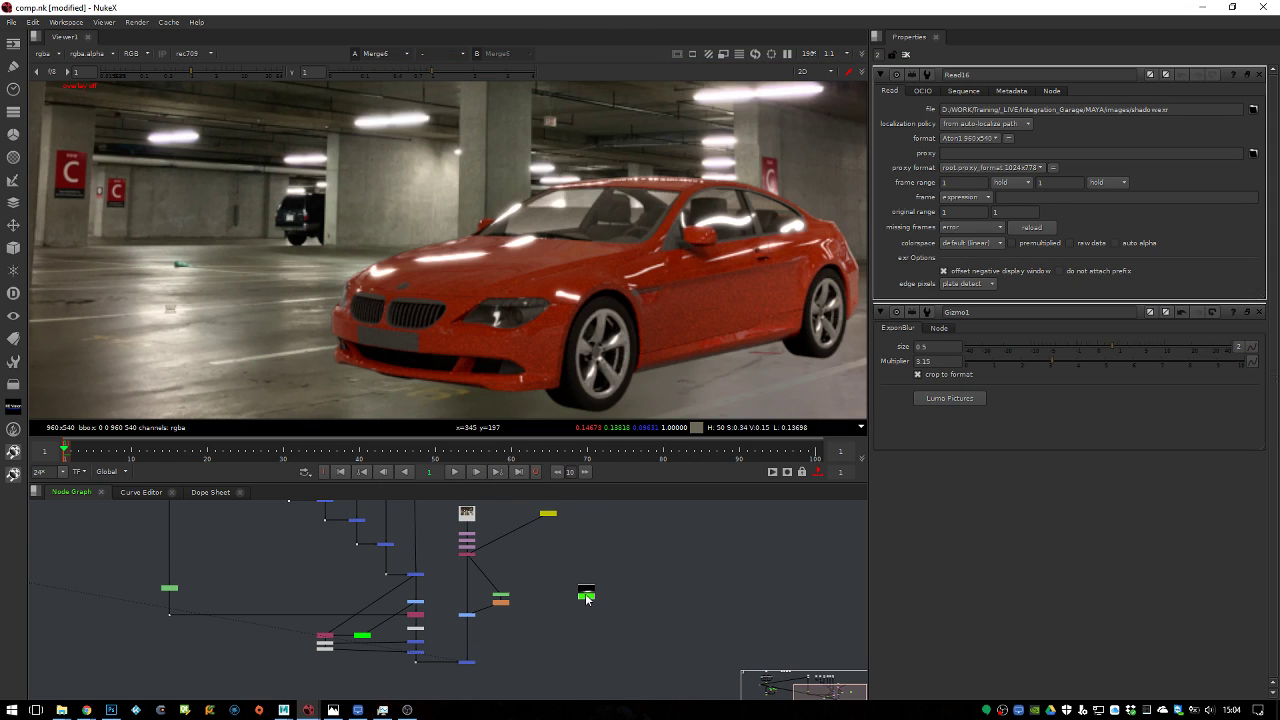
Show the shadow.exr Read node in the viewer and inspect the shadow image
key("1")
key("f")
scroll(612, 365, "down", 2)
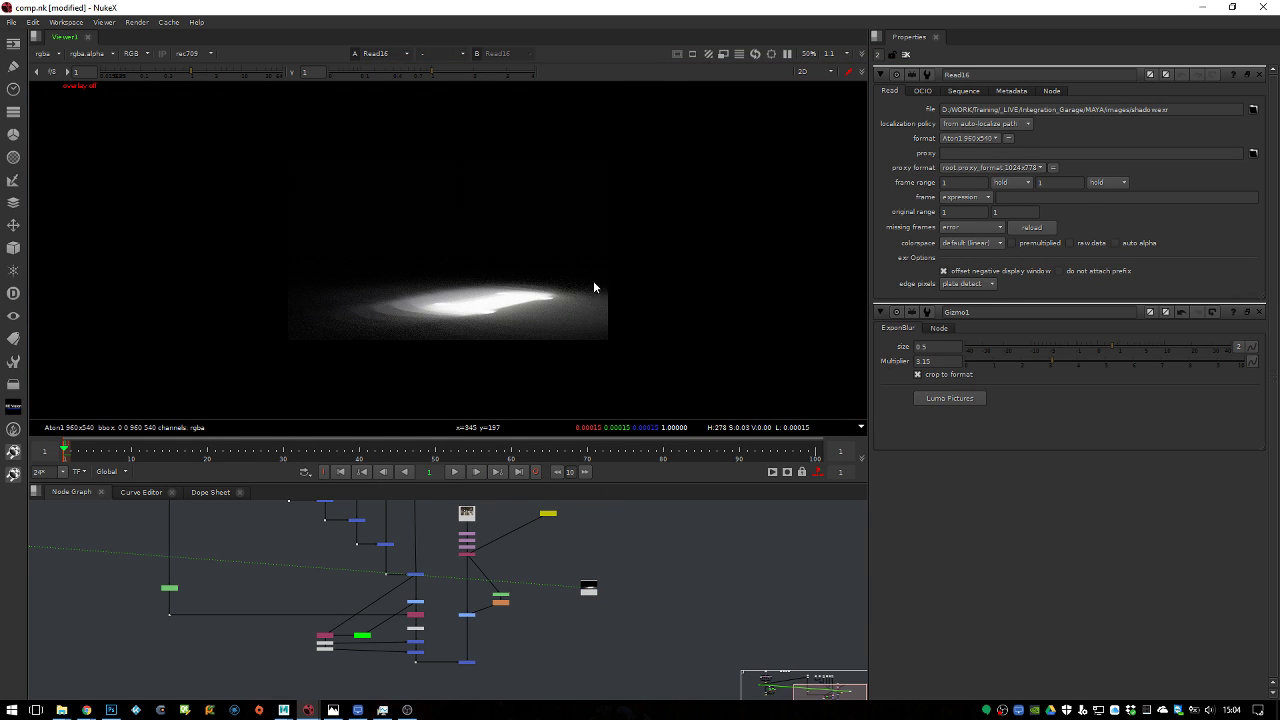
scroll(590, 300, "up", 2)
scroll(520, 612, "up", 2)
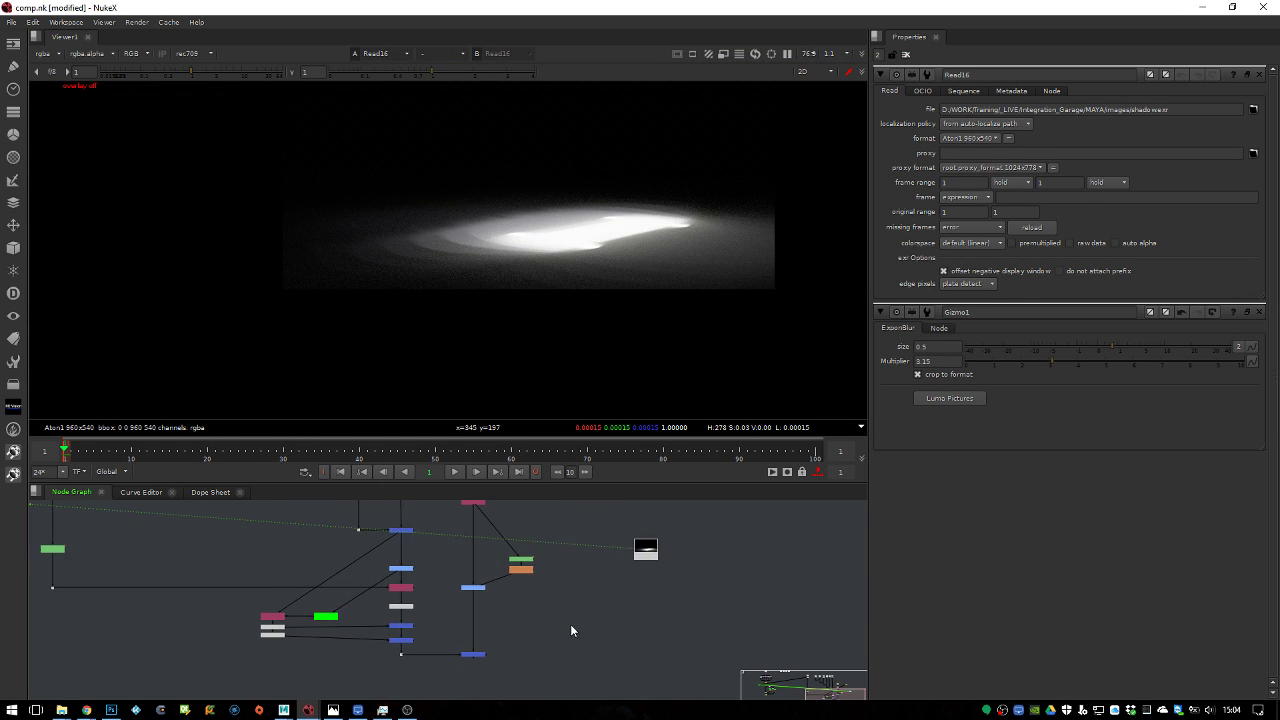
Insert a ColorCorrect node between ColorCorrect1 and Merge6 and connect its mask input to the shadow.exr Read node
scroll(546, 624, "up", 3)
key("c")
left_click_drag(601, 640, 720, 515)
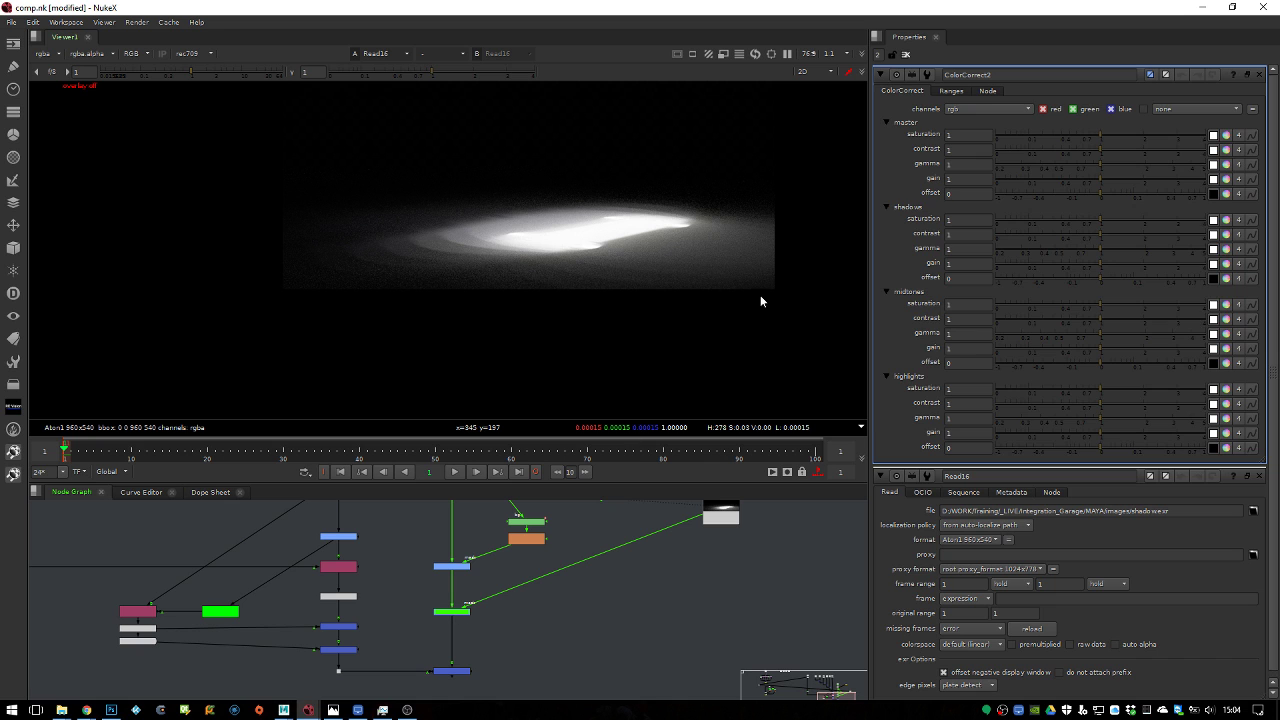
Set the ColorCorrect2 mask channel to rgba.red and show the node in the viewer
left_click(952, 91)
left_click(988, 410)
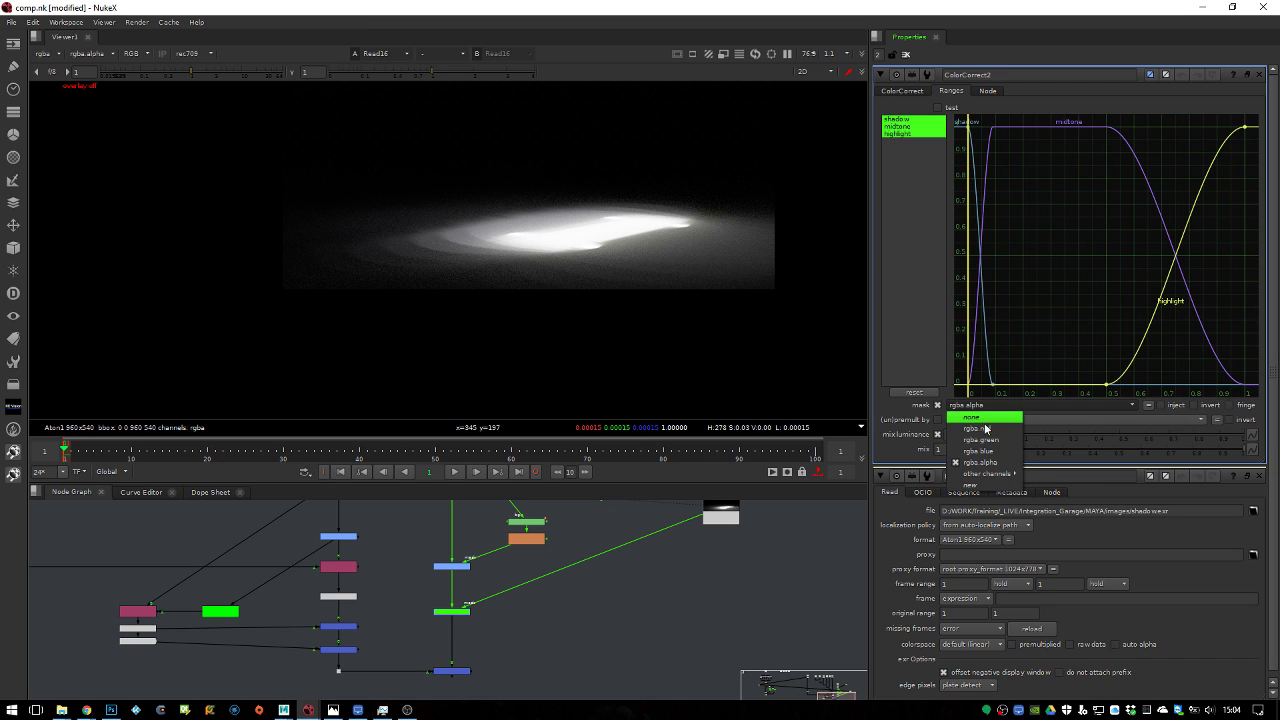
left_click(975, 422)
key("1")
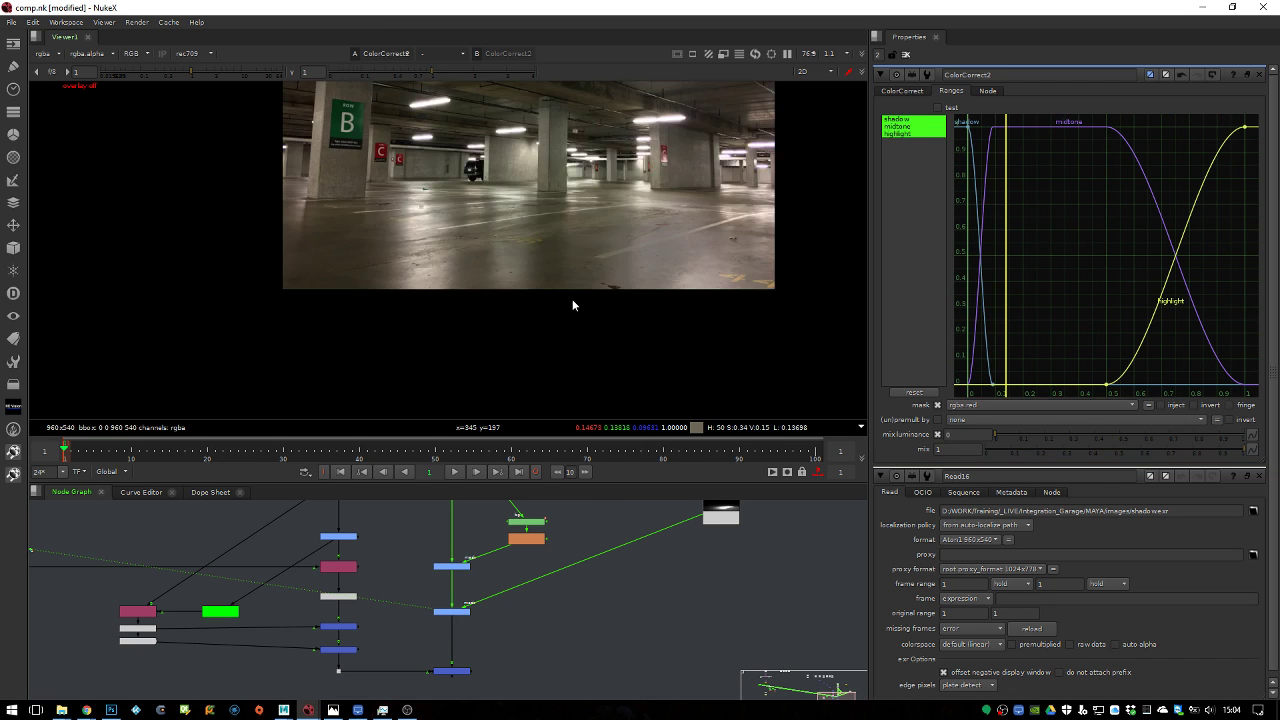
Try darkening the masked floor by lowering ColorCorrect2's shadows gain to 0.15
scroll(585, 327, "up", 2)
left_click(912, 90)
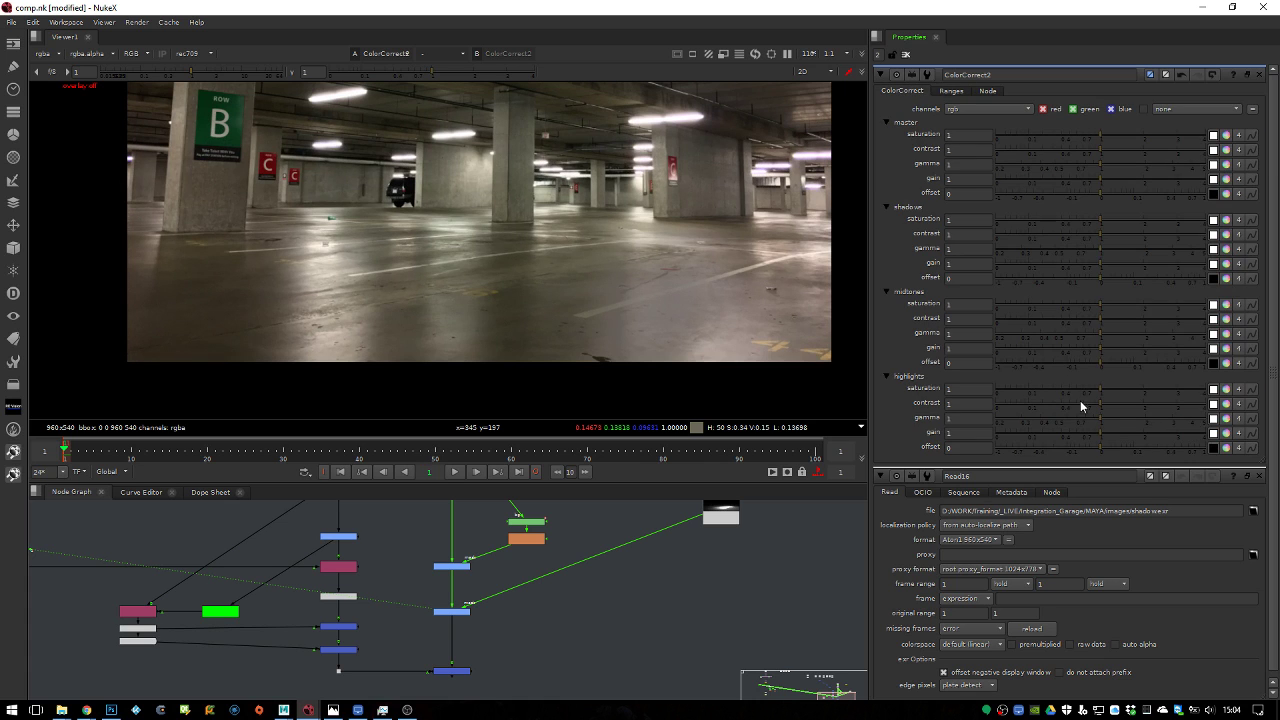
left_click_drag(1091, 262, 1041, 262)
Compare the shadow.exr image with the ColorCorrect2 output in the viewer
key("1")
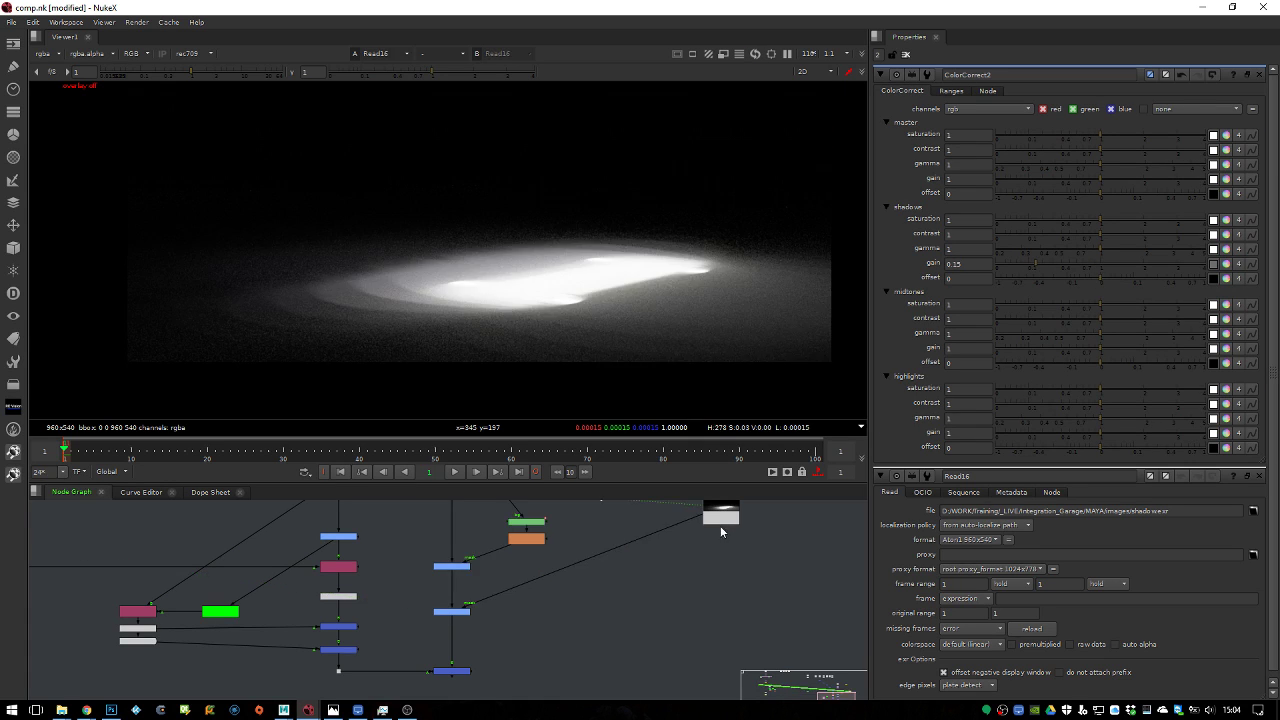
double_click(722, 515)
scroll(705, 287, "down", 2)
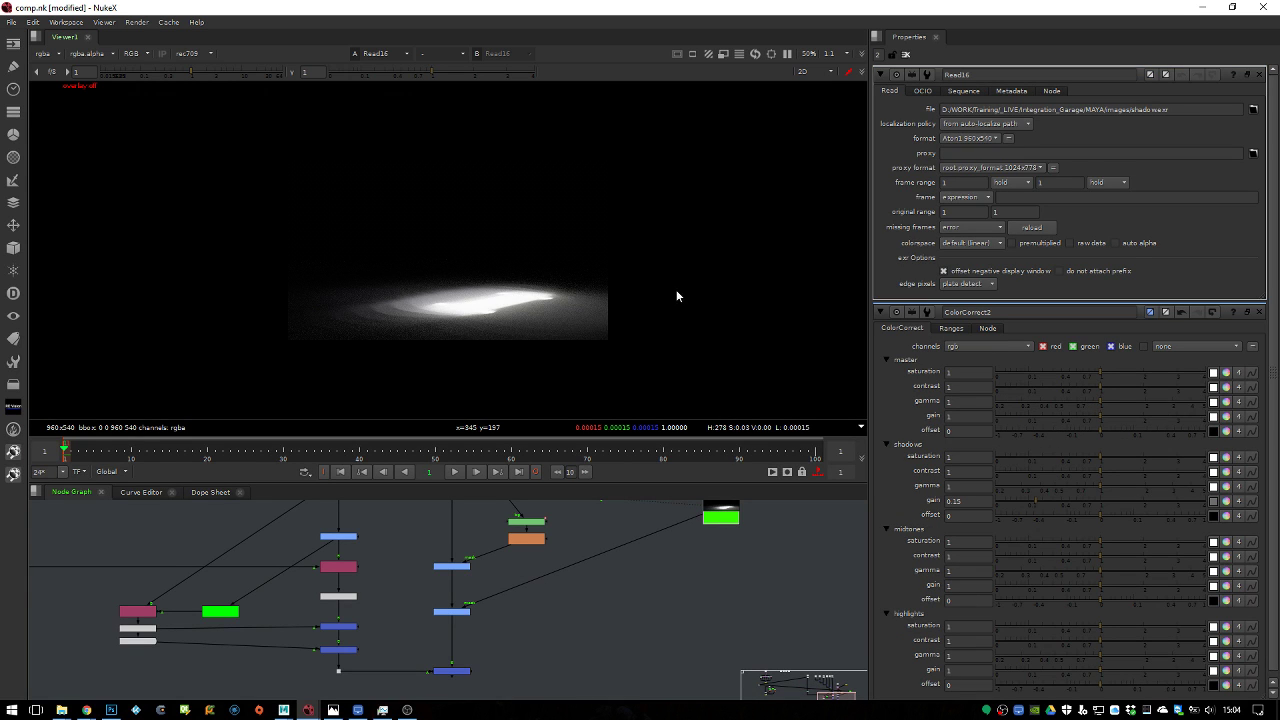
left_click(455, 612)
key("1")
scroll(500, 612, "up", 5)
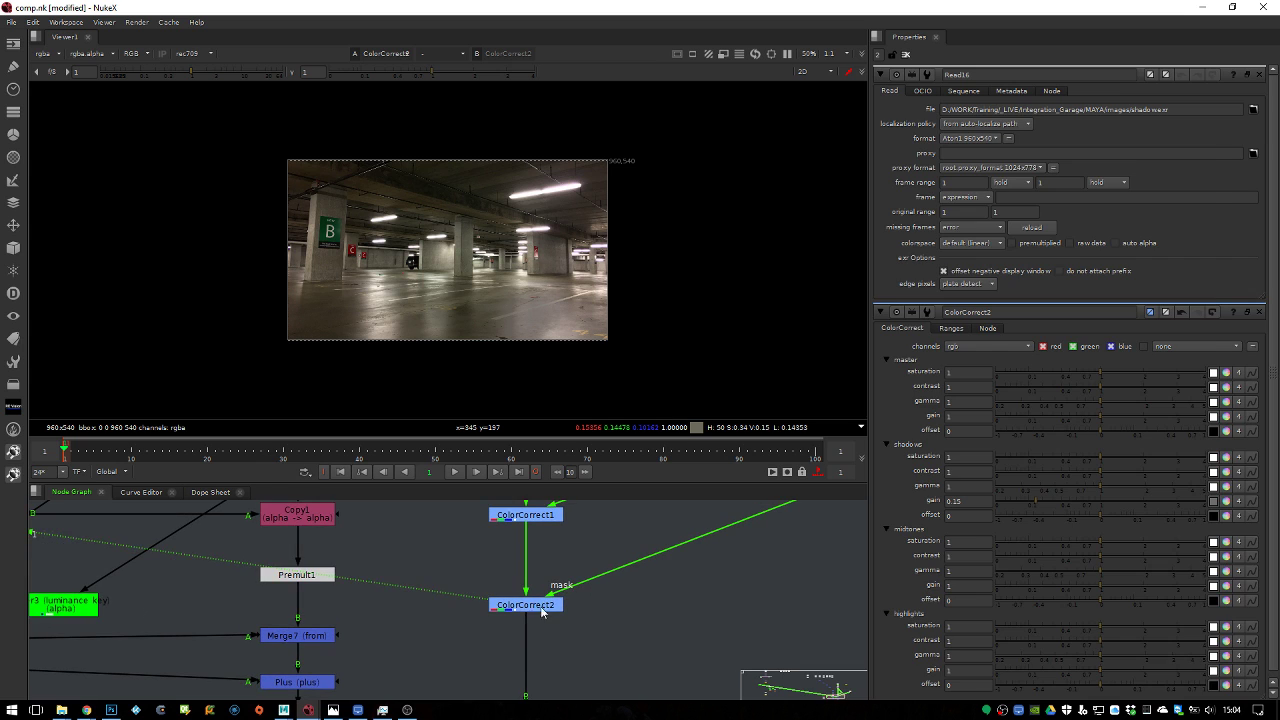
Undo the shadows gain change and set ColorCorrect2's master gain to 0.17
double_click(542, 609)
key("ctrl+z")
left_click_drag(1089, 175, 1035, 179)
scroll(462, 326, "up", 5)
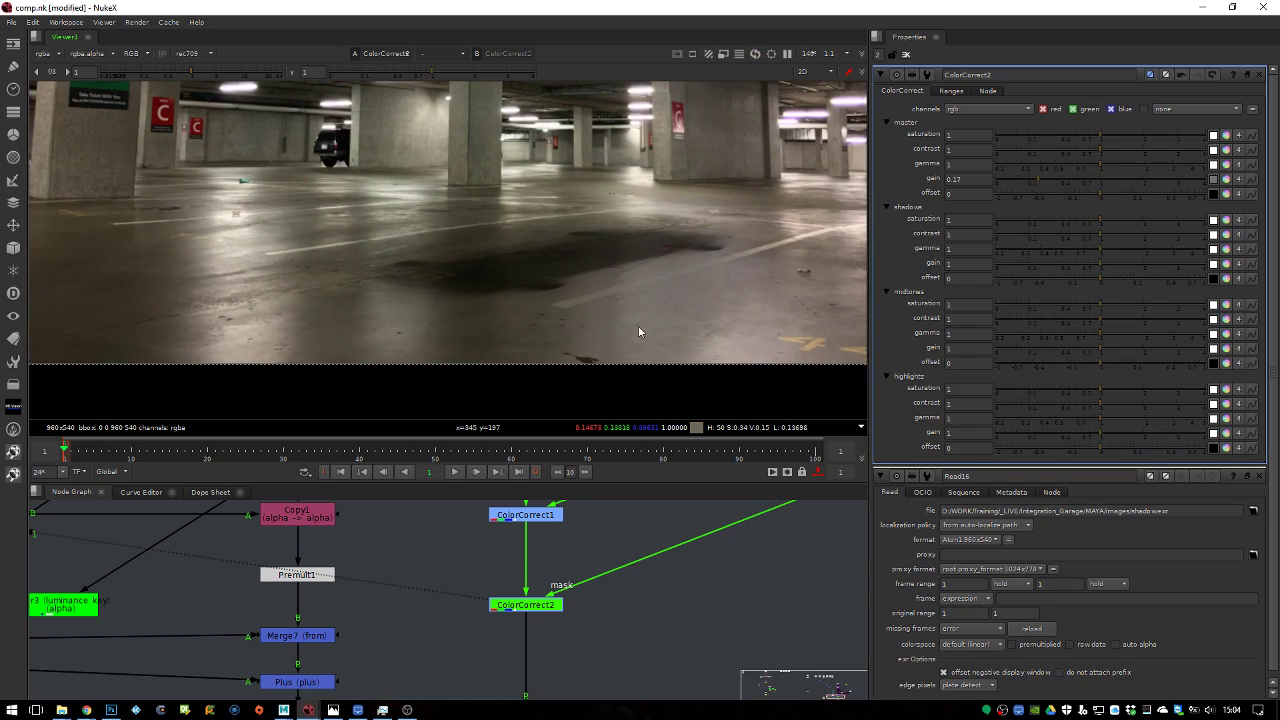
Show the Merge6 composite in the viewer to check the car with its ground shadow
middle_click_drag(441, 601, 505, 484)
left_click(570, 610)
key("1")
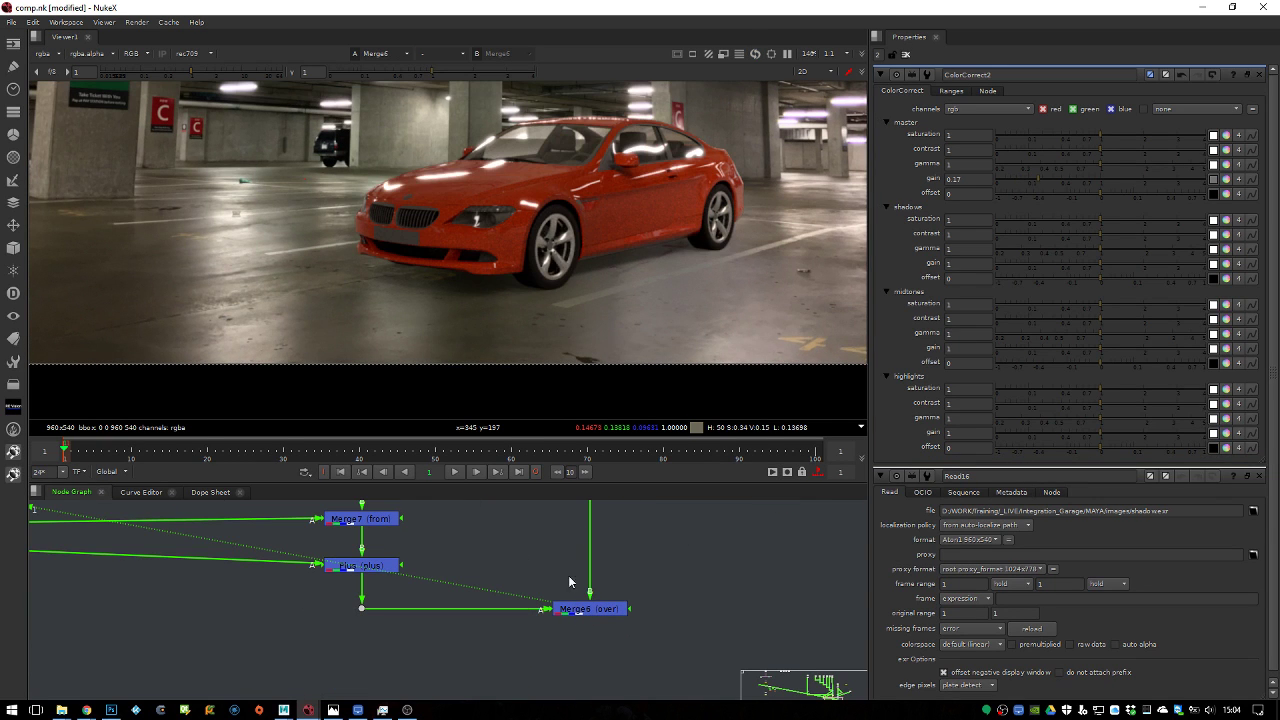
Lower ColorCorrect2's master gain to 0.018 to deepen the ground shadow under the car
middle_click_drag(626, 276, 645, 295)
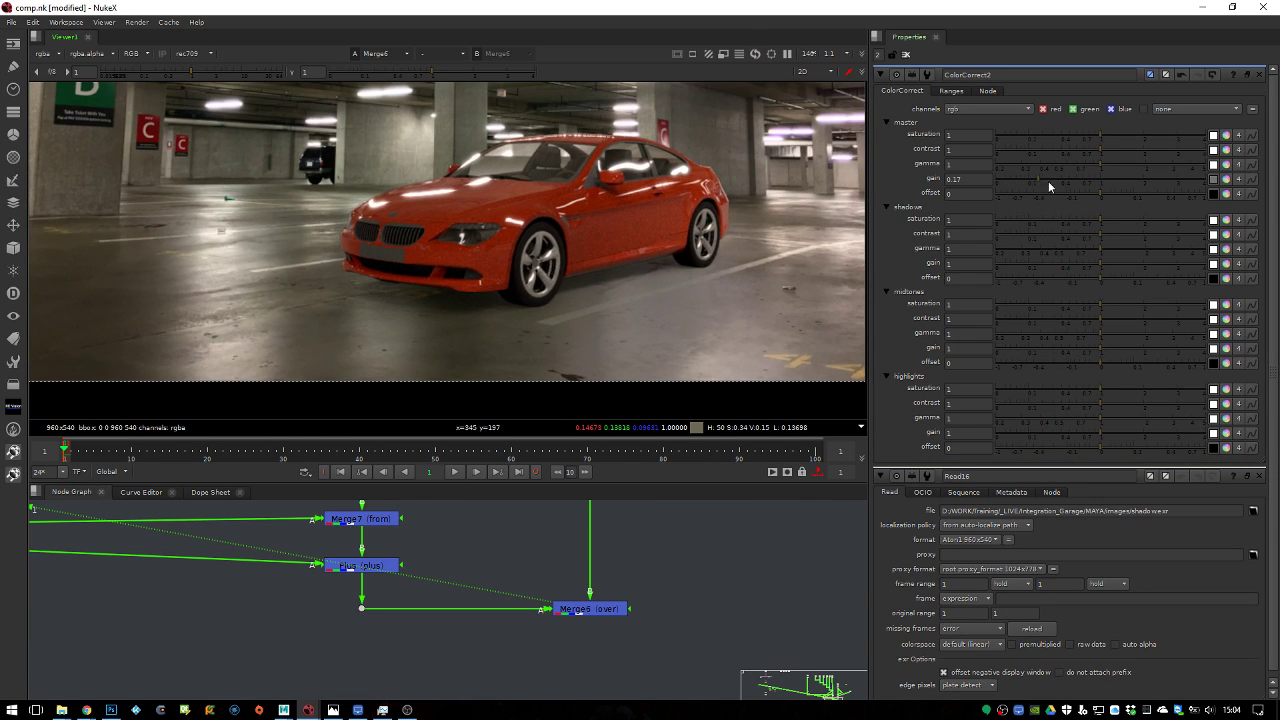
left_click_drag(1048, 181, 1003, 176)
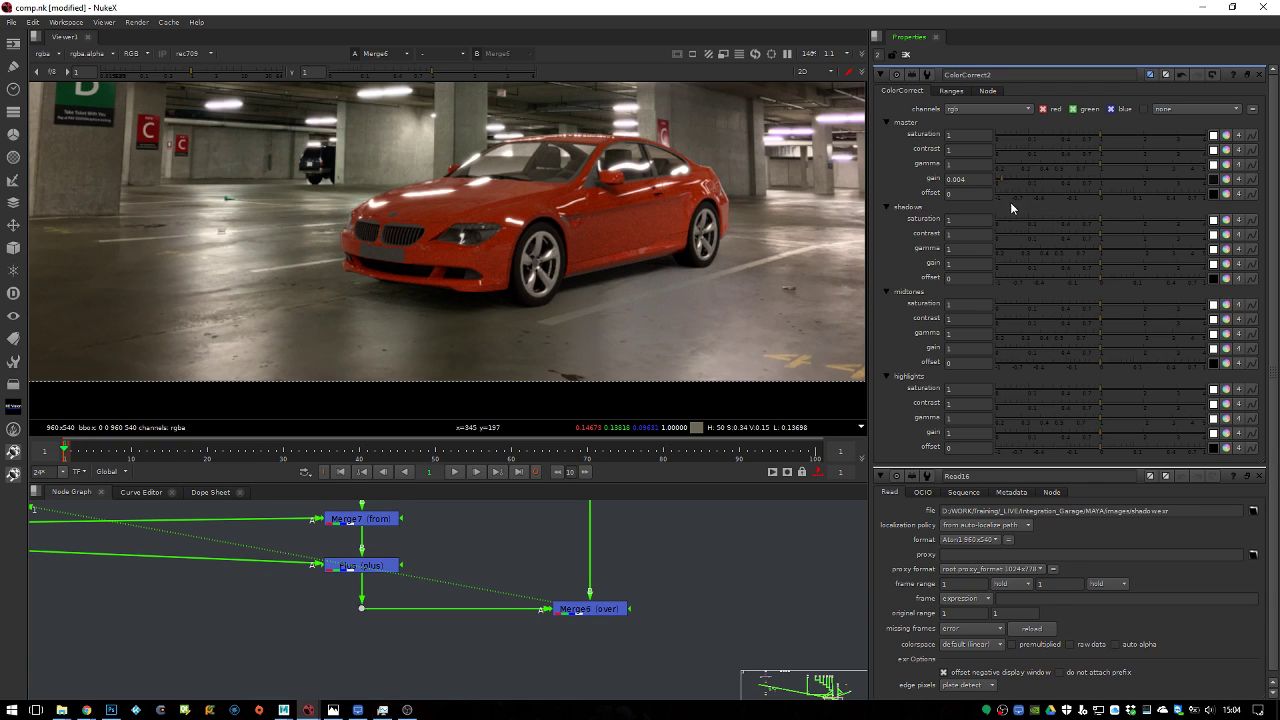
middle_click_drag(654, 312, 835, 290, "alt")
left_click_drag(1003, 178, 1006, 179)
scroll(611, 316, "down", 5)
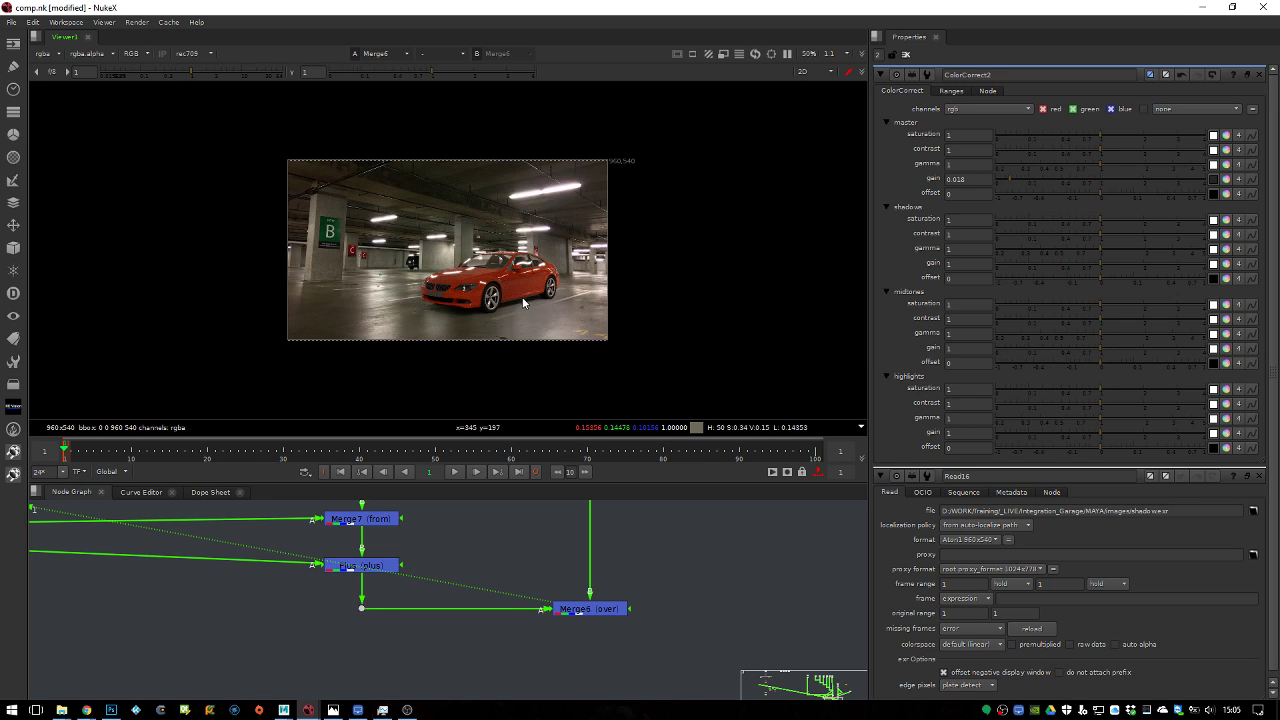
scroll(521, 293, "up", 5)
middle_click_drag(595, 310, 680, 325)
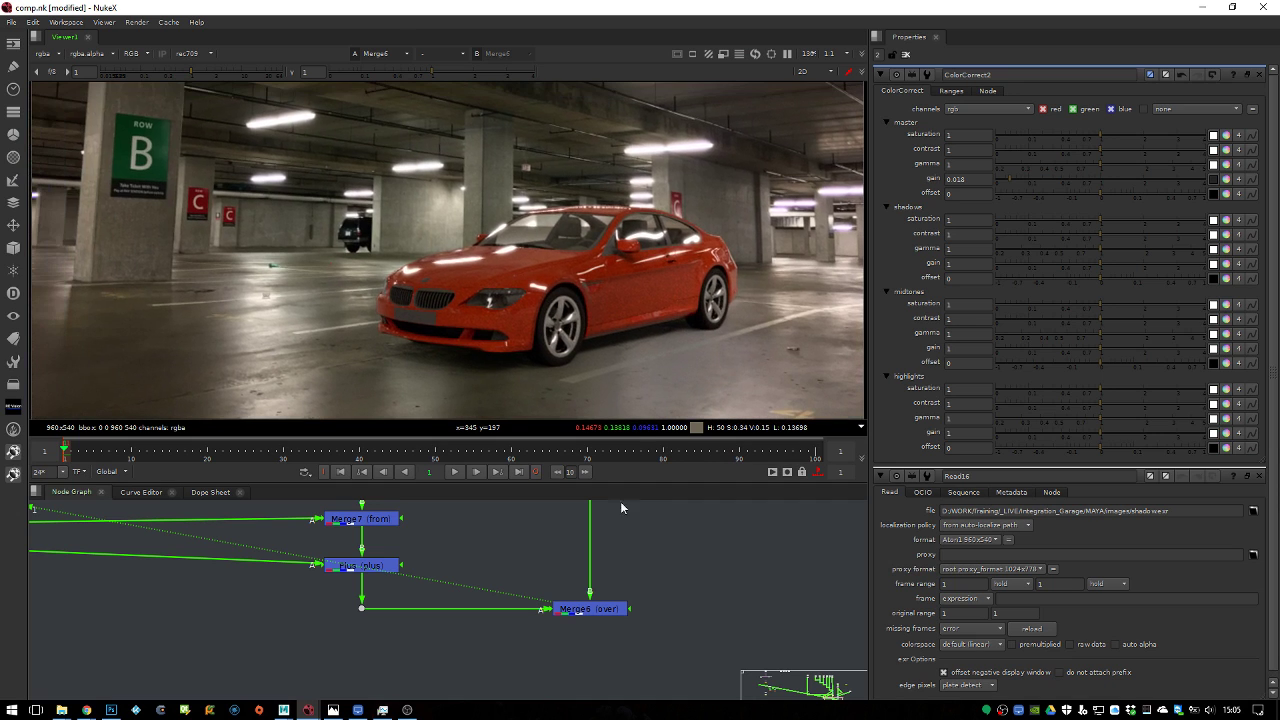
Examine the car's highlights, wheels and ground shadow in the Merge6 composite, both close up and in the full frame
scroll(481, 523, "down", 3)
middle_click_drag(462, 586, 498, 630)
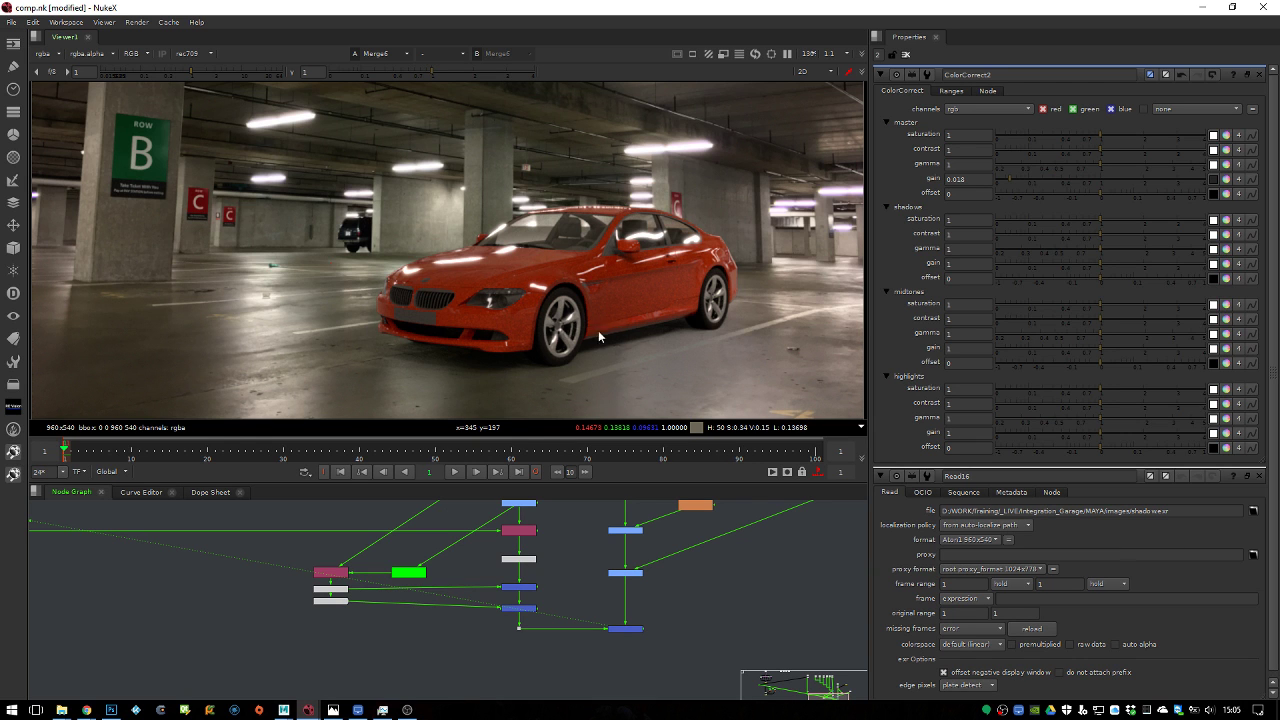
scroll(598, 330, "down", 2)
middle_click_drag(451, 519, 470, 650)
scroll(551, 307, "down", 2)
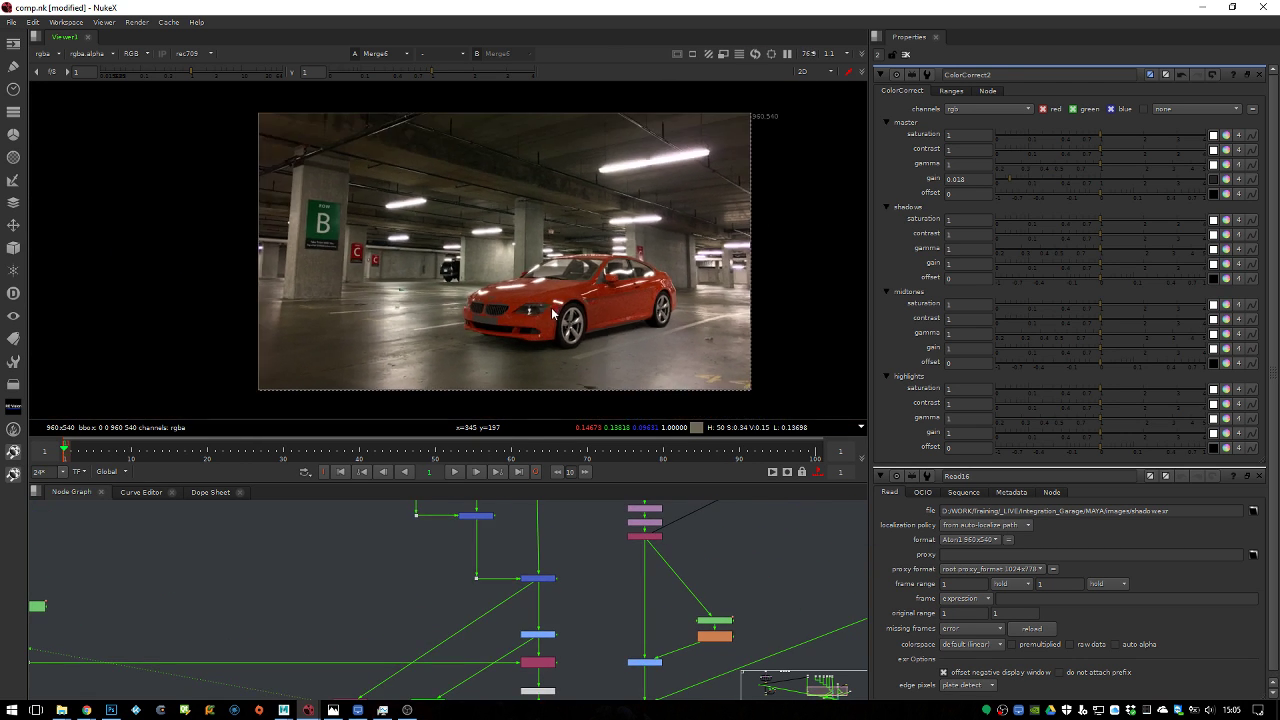
scroll(606, 292, "up", 5)
middle_click_drag(486, 402, 573, 330)
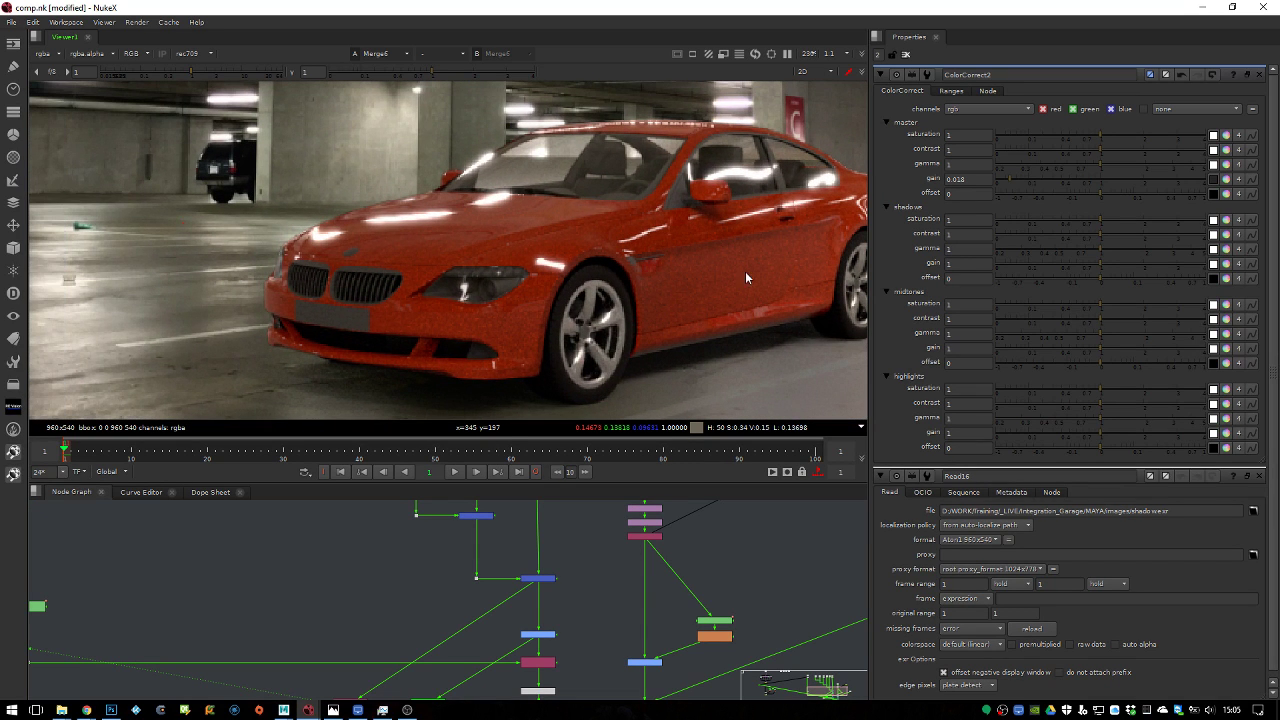
middle_click_drag(745, 272, 598, 283)
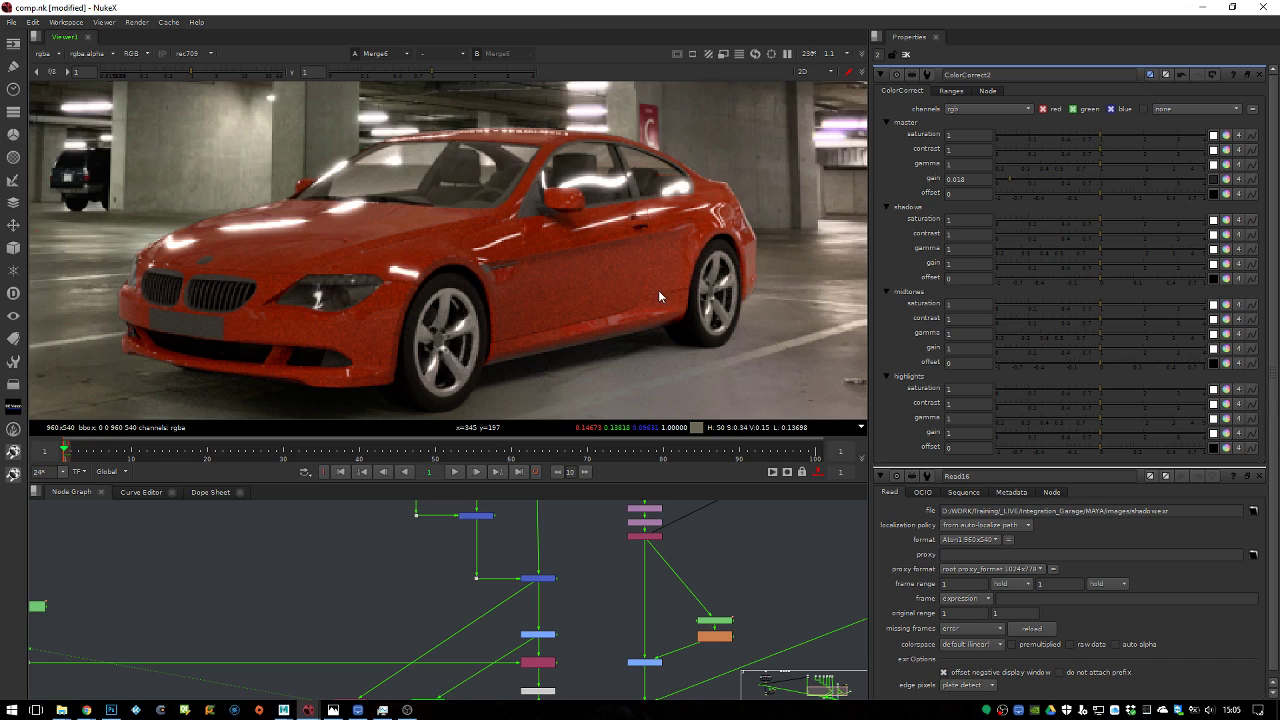
scroll(640, 292, "down", 5)
scroll(686, 272, "up", 2)
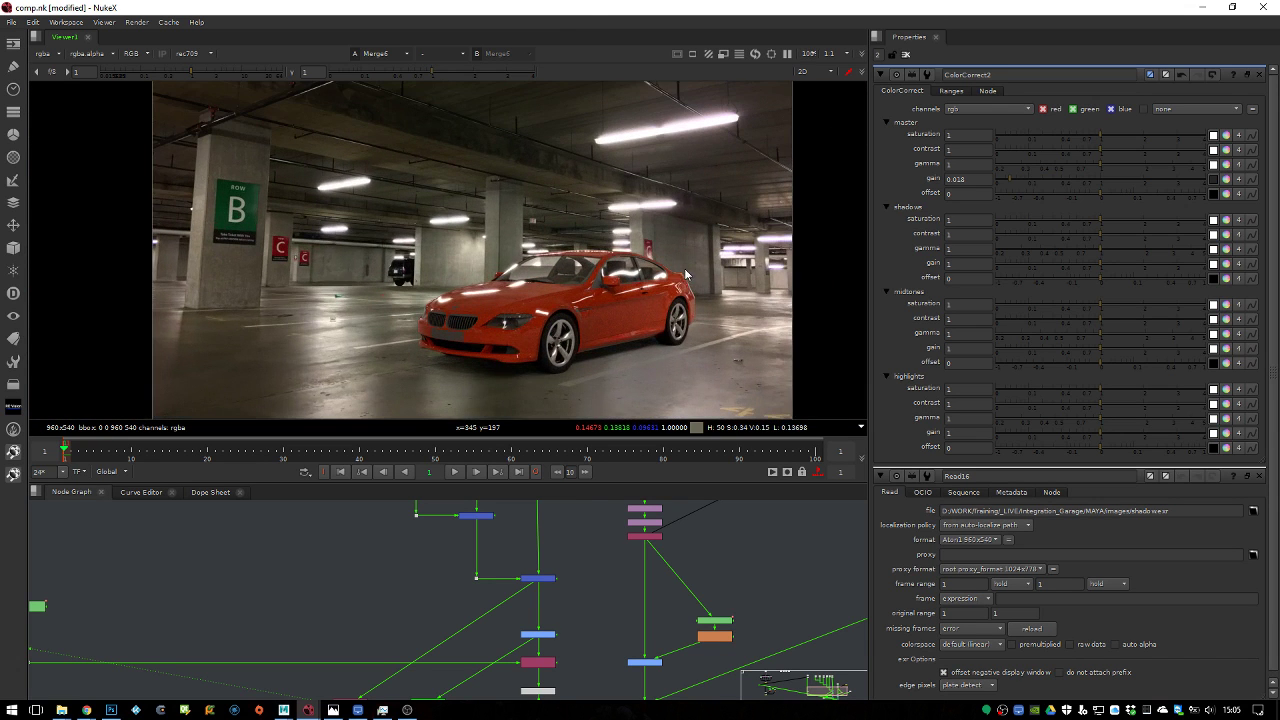
middle_click_drag(686, 272, 702, 268)
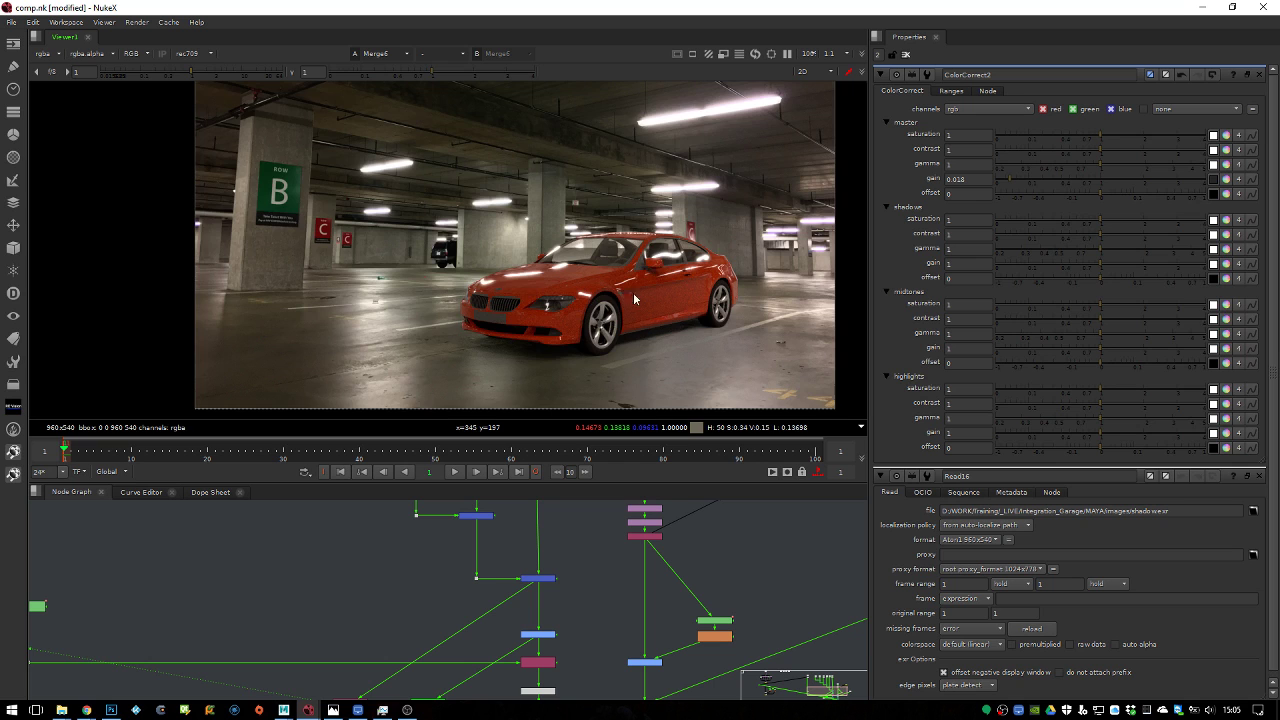
scroll(626, 317, "up", 4)
scroll(626, 317, "down", 2)
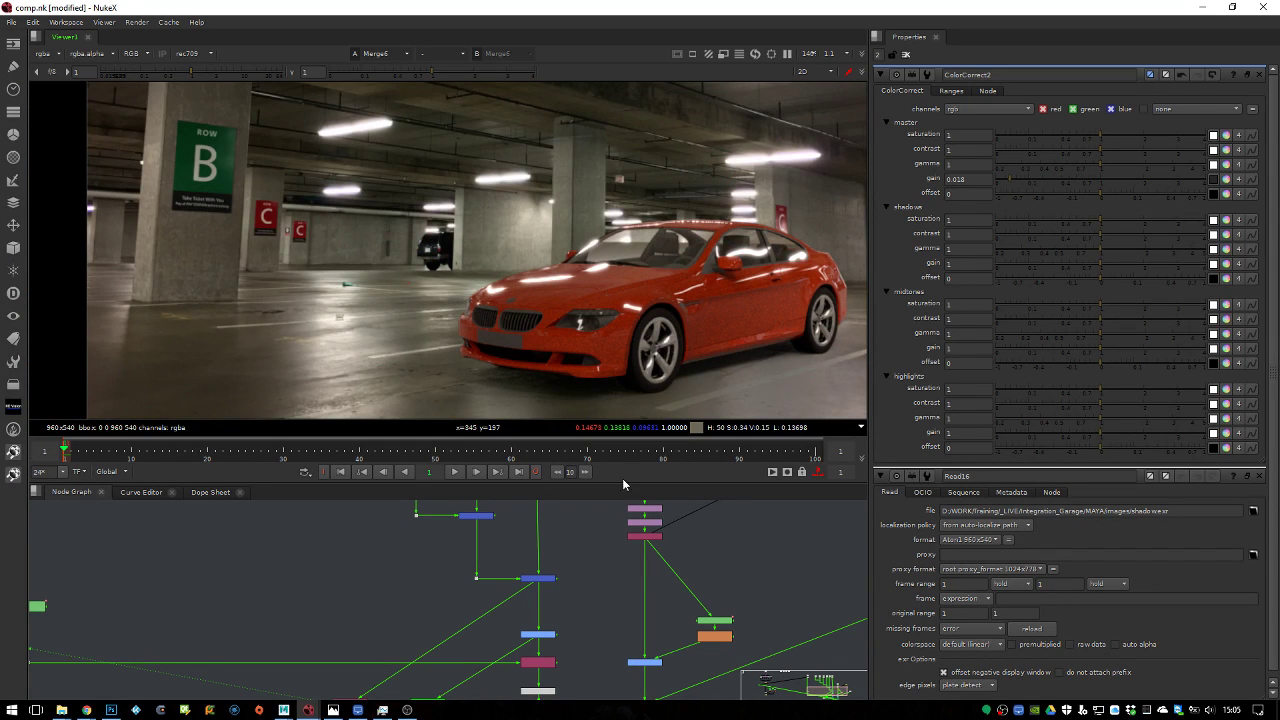
Enlarge the node graph area and look over the render pass inputs and their merge chain
left_click_drag(626, 483, 632, 419)
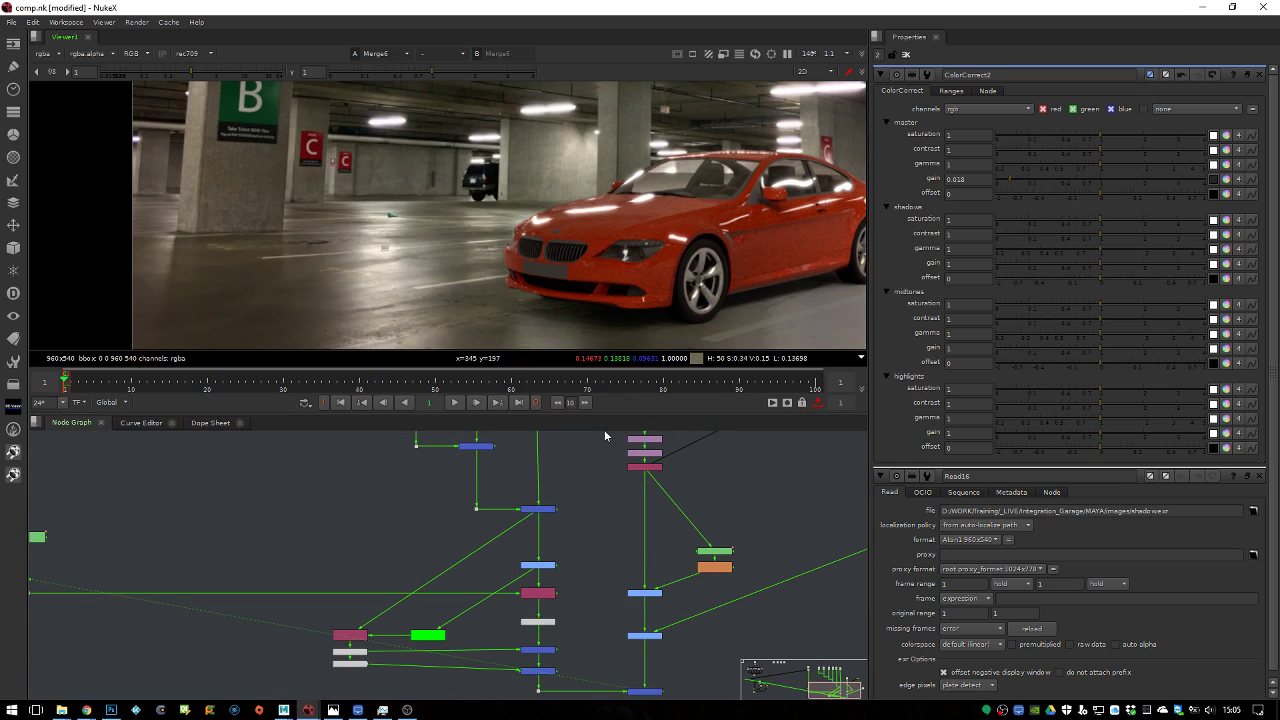
scroll(605, 428, "down", 4)
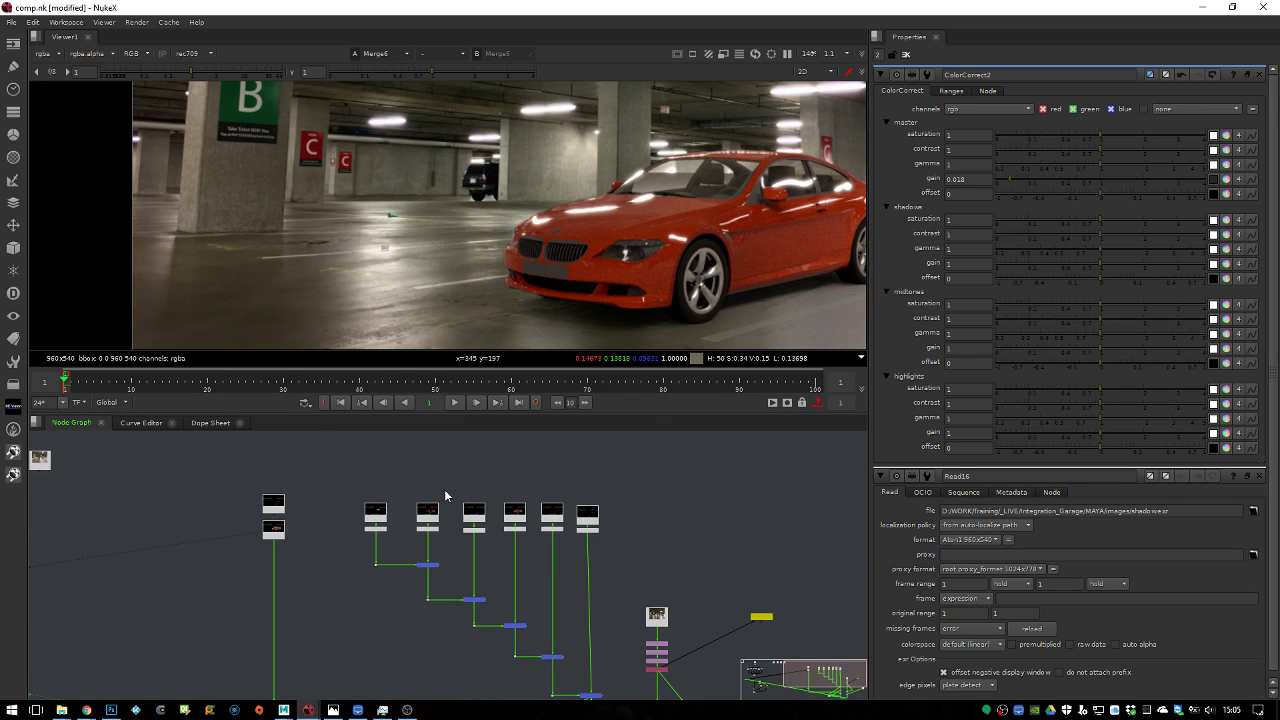
middle_click_drag(451, 486, 517, 468)
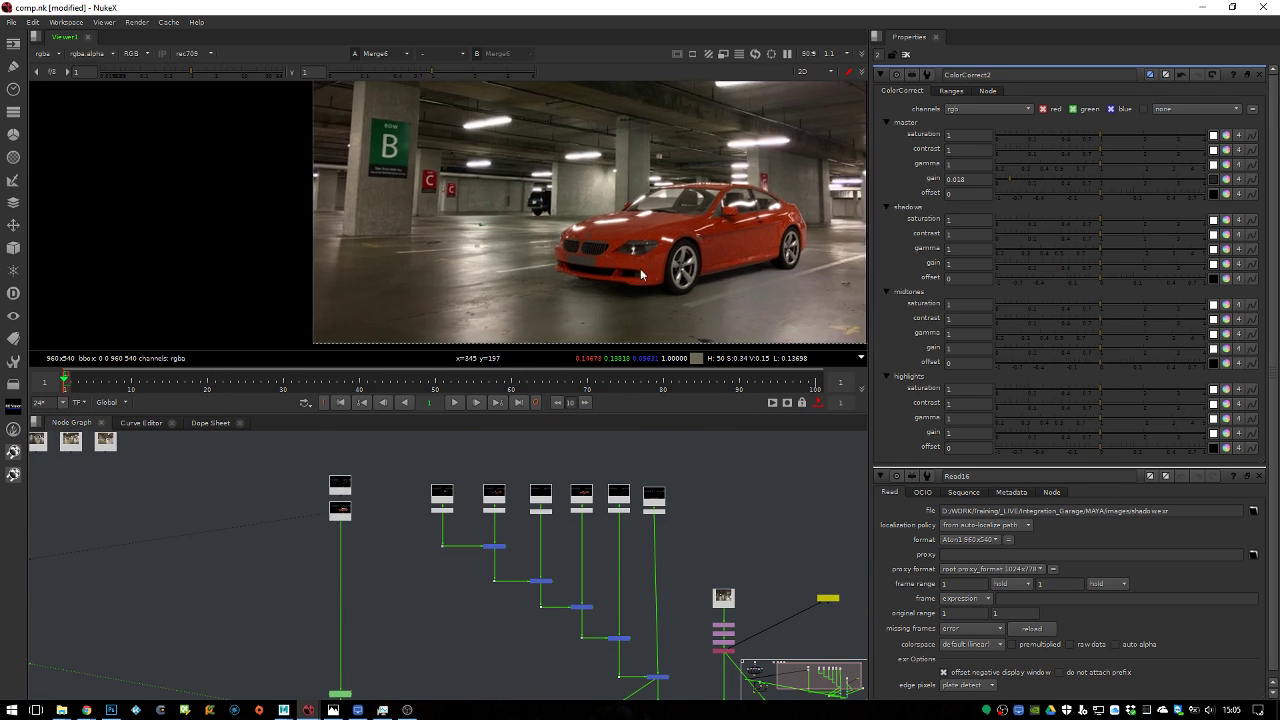
Expand the viewer to fill the workspace and show the whole Merge6 composite
scroll(549, 268, "down", 2)
scroll(605, 255, "up", 3)
key("space")
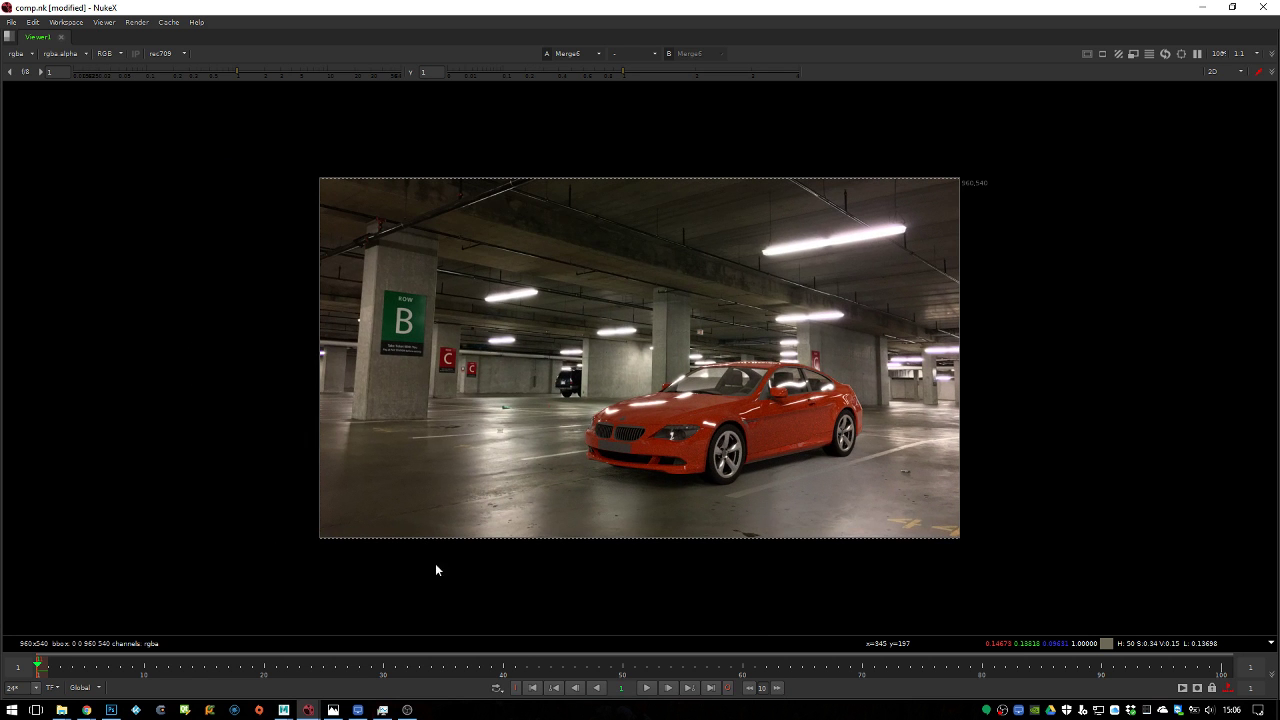
Switch to File Explorer, open the WORK folder in a new window and close the Integration_Garage window
mouse_move(61, 710)
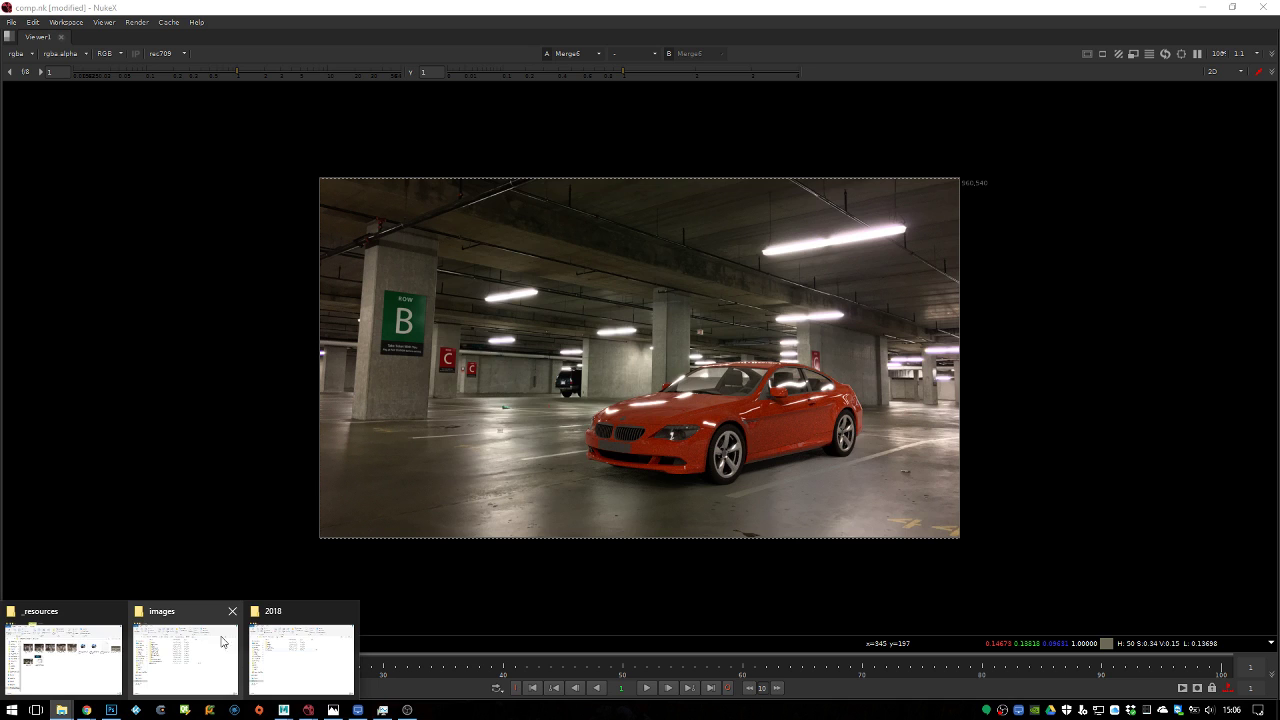
left_click(77, 648)
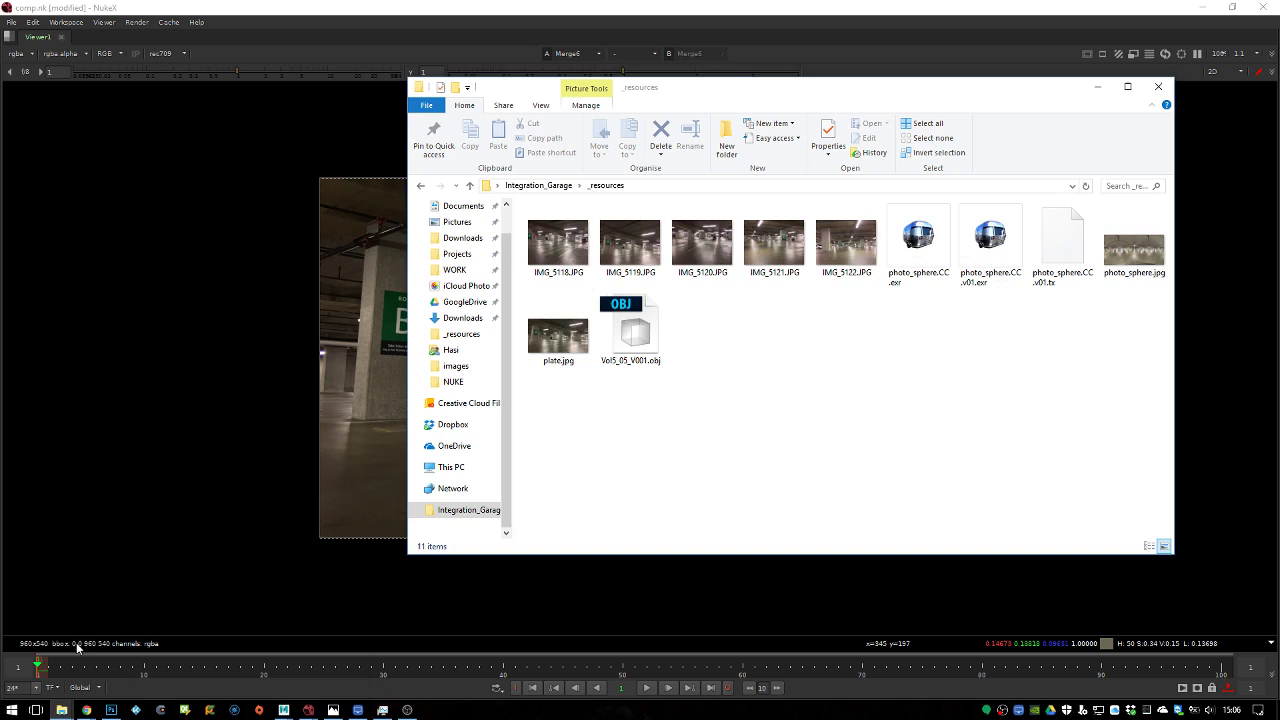
left_click(540, 186)
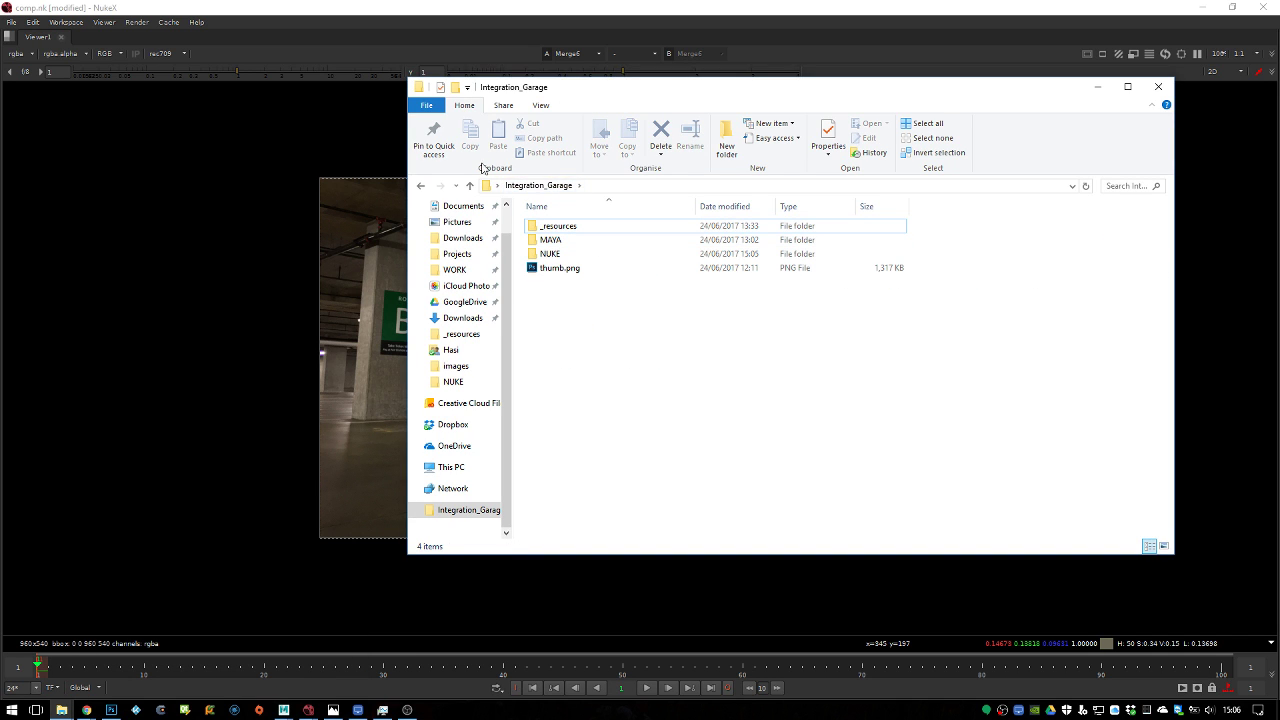
key("super+e")
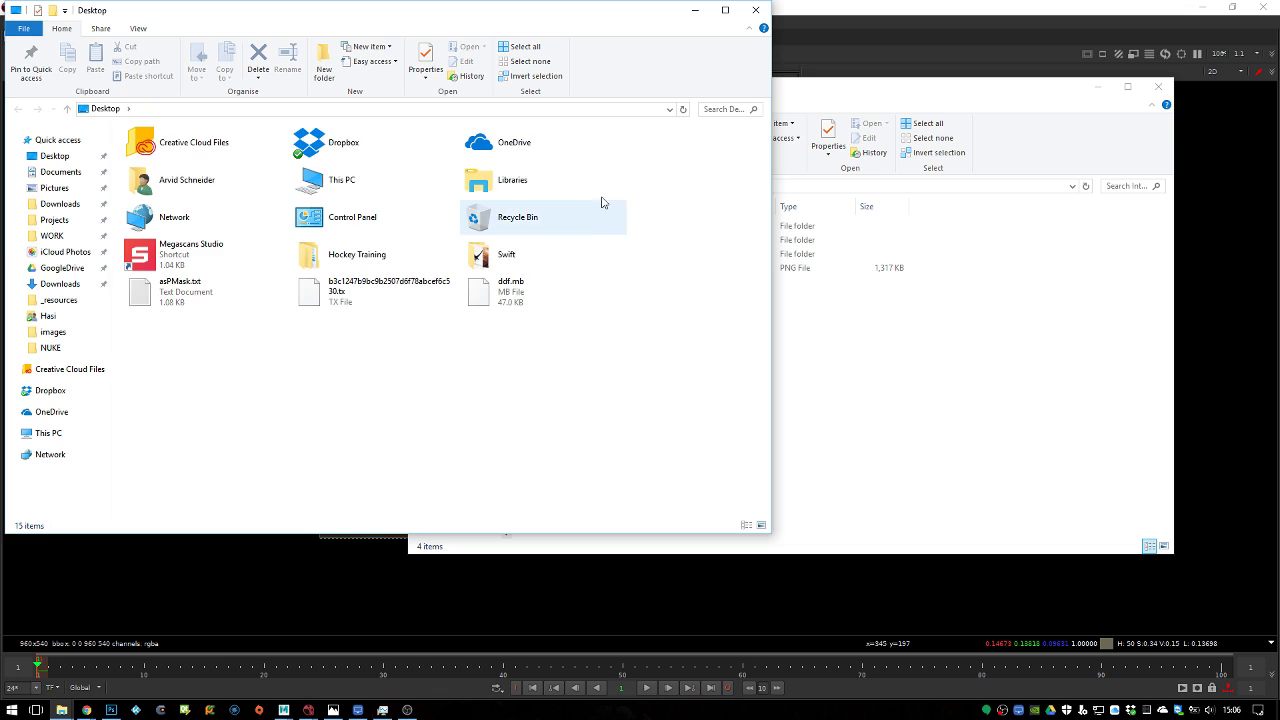
left_click(756, 10)
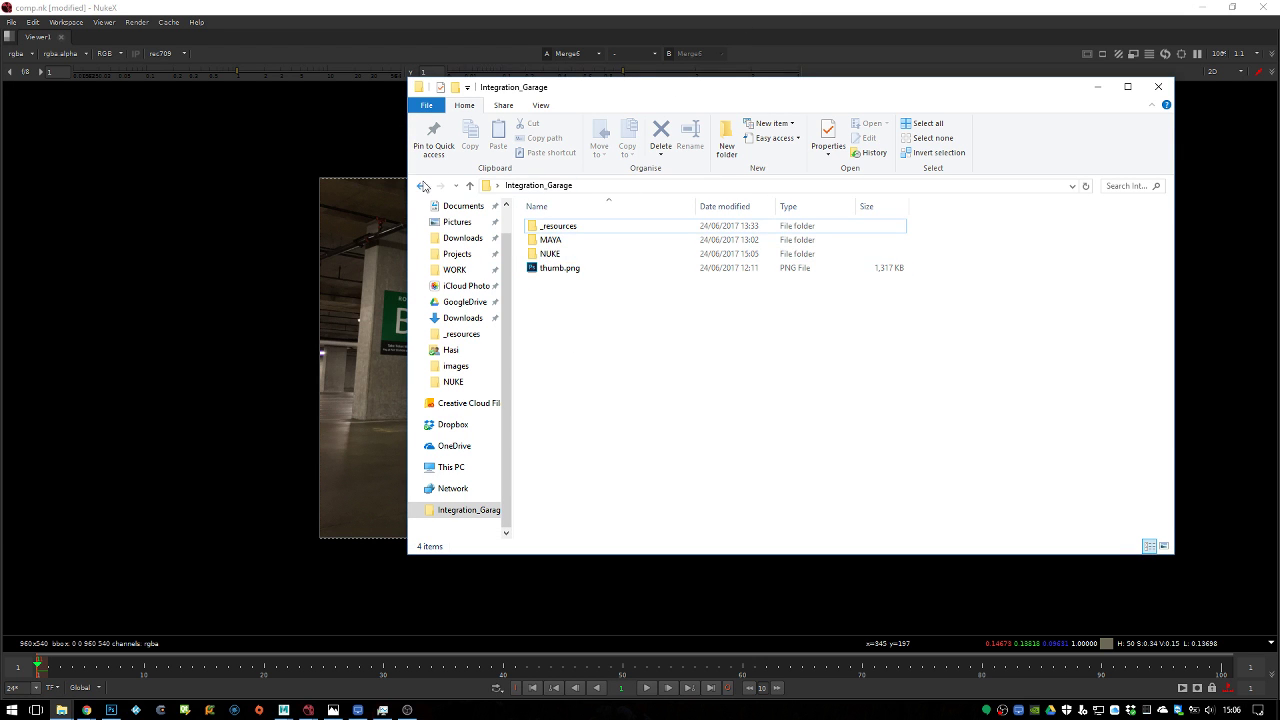
left_click(421, 186)
left_click(421, 186)
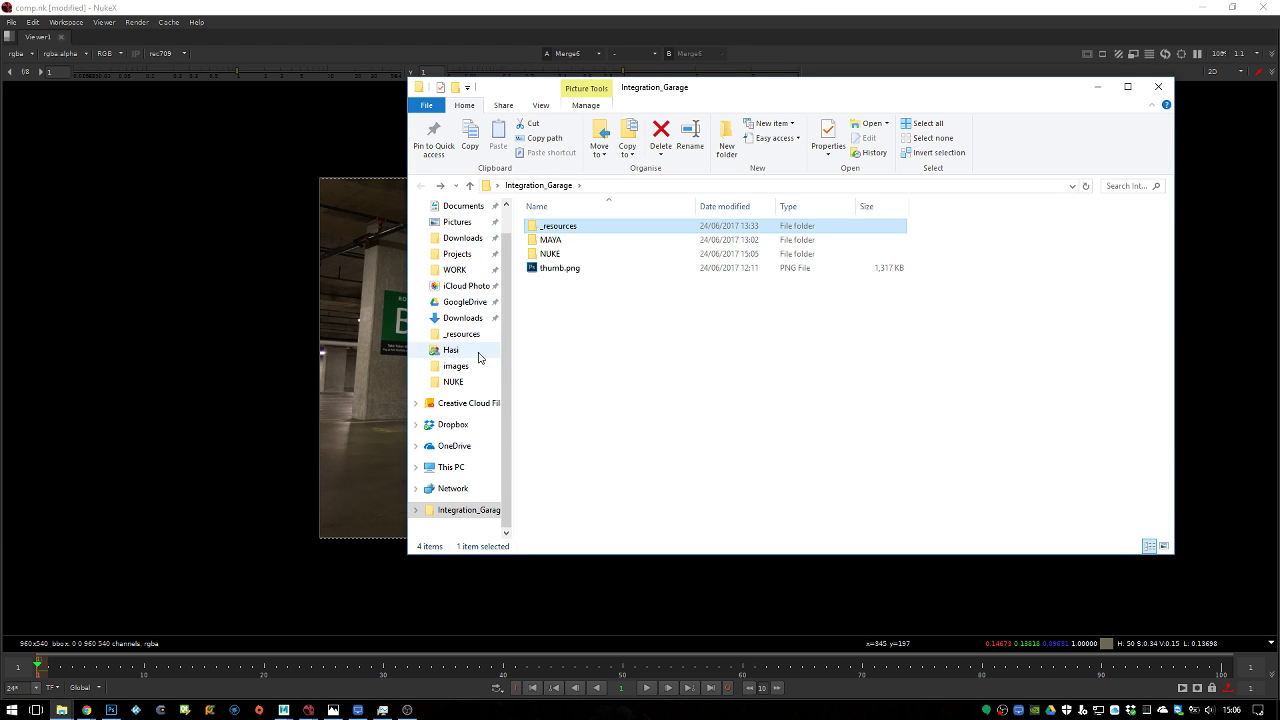
middle_click(468, 270)
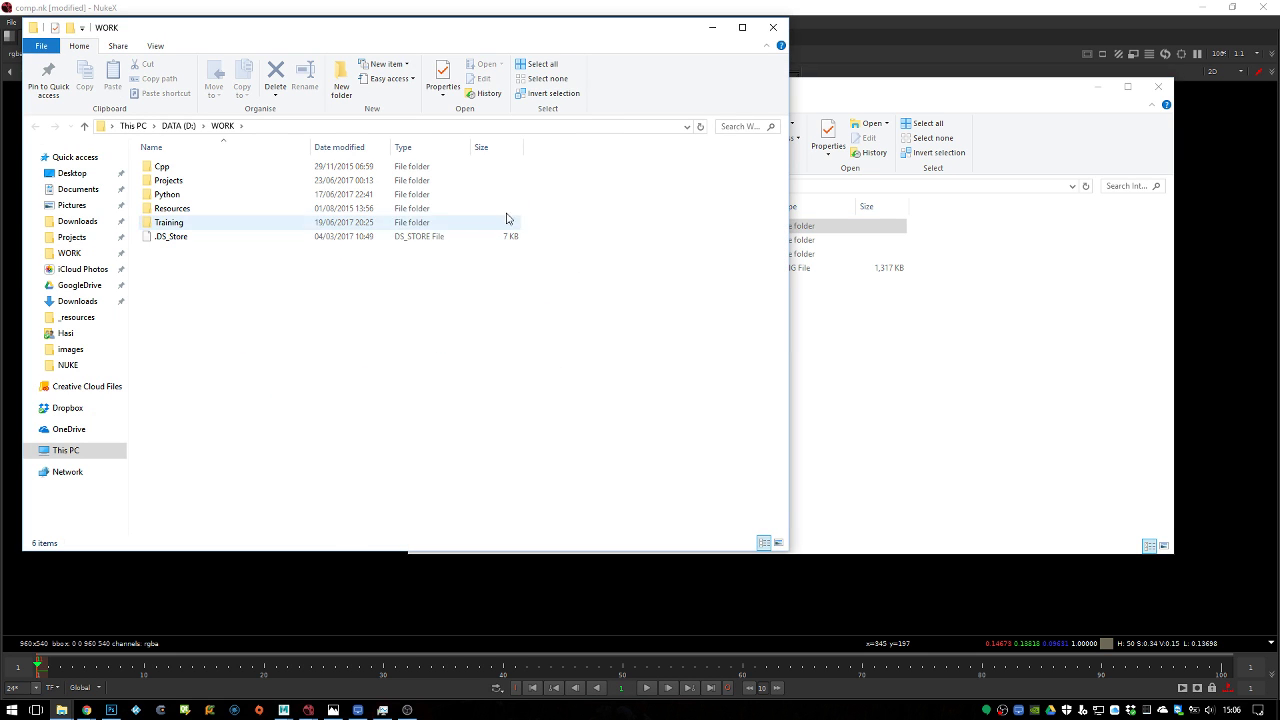
left_click(1158, 87)
left_click_drag(450, 27, 808, 122)
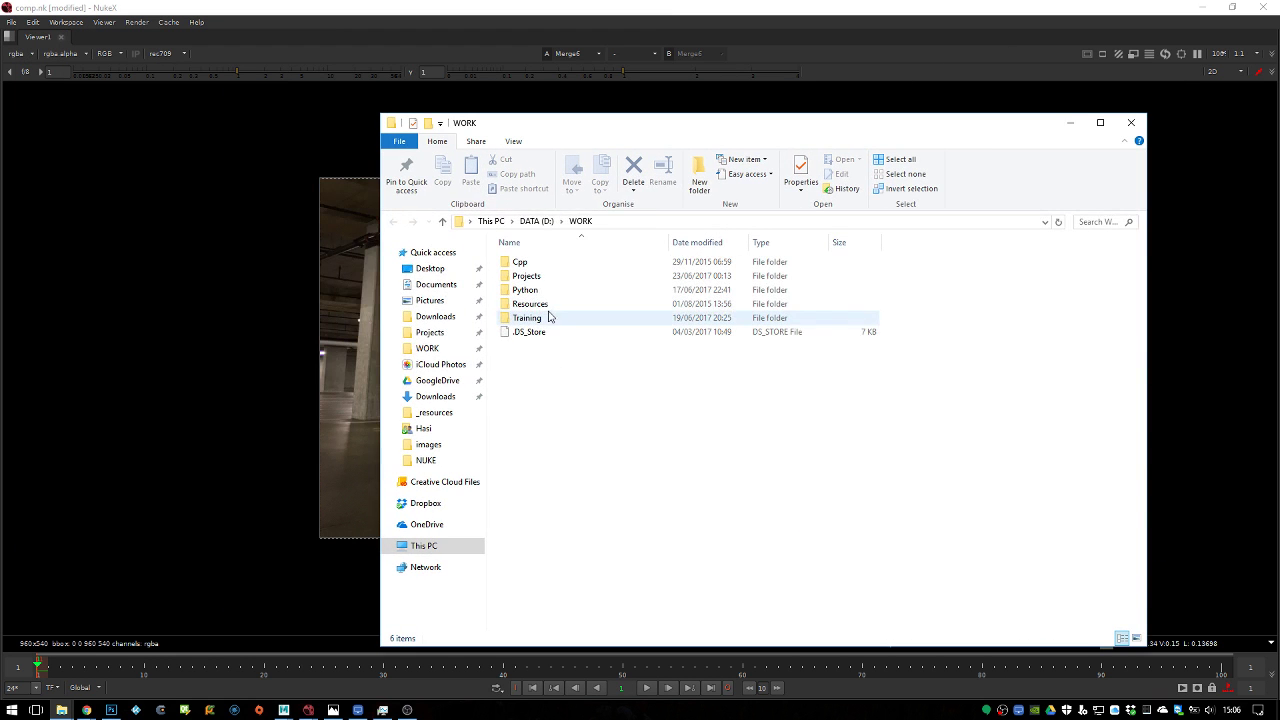
Browse from the WORK folder through Training and _LIVE to the Integration project's NUKE folder
double_click(563, 276)
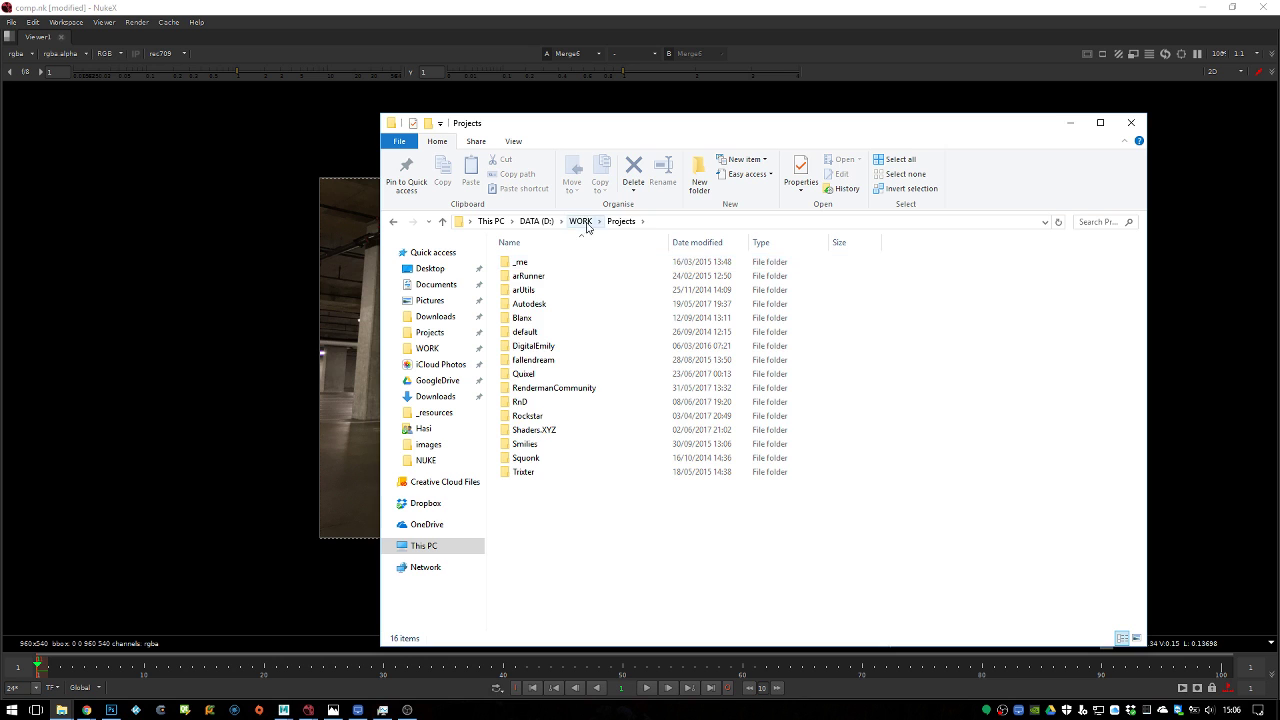
left_click(580, 221)
double_click(543, 323)
double_click(571, 263)
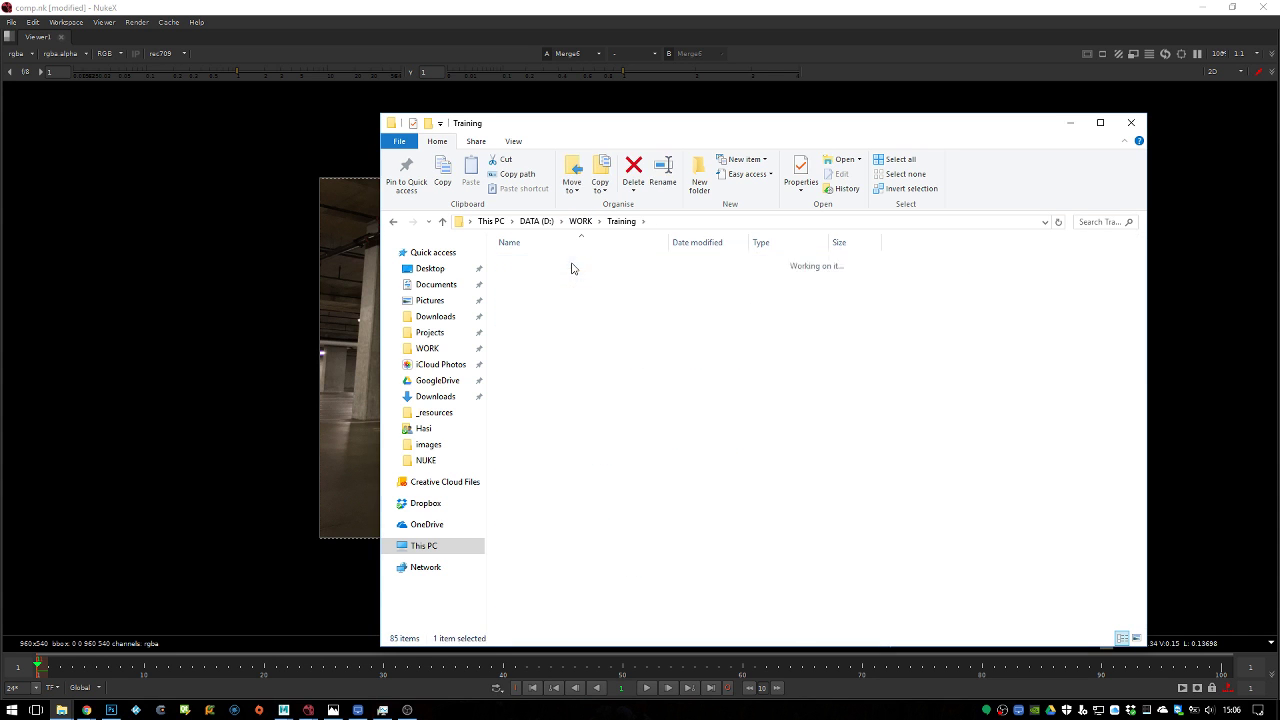
double_click(567, 289)
double_click(567, 289)
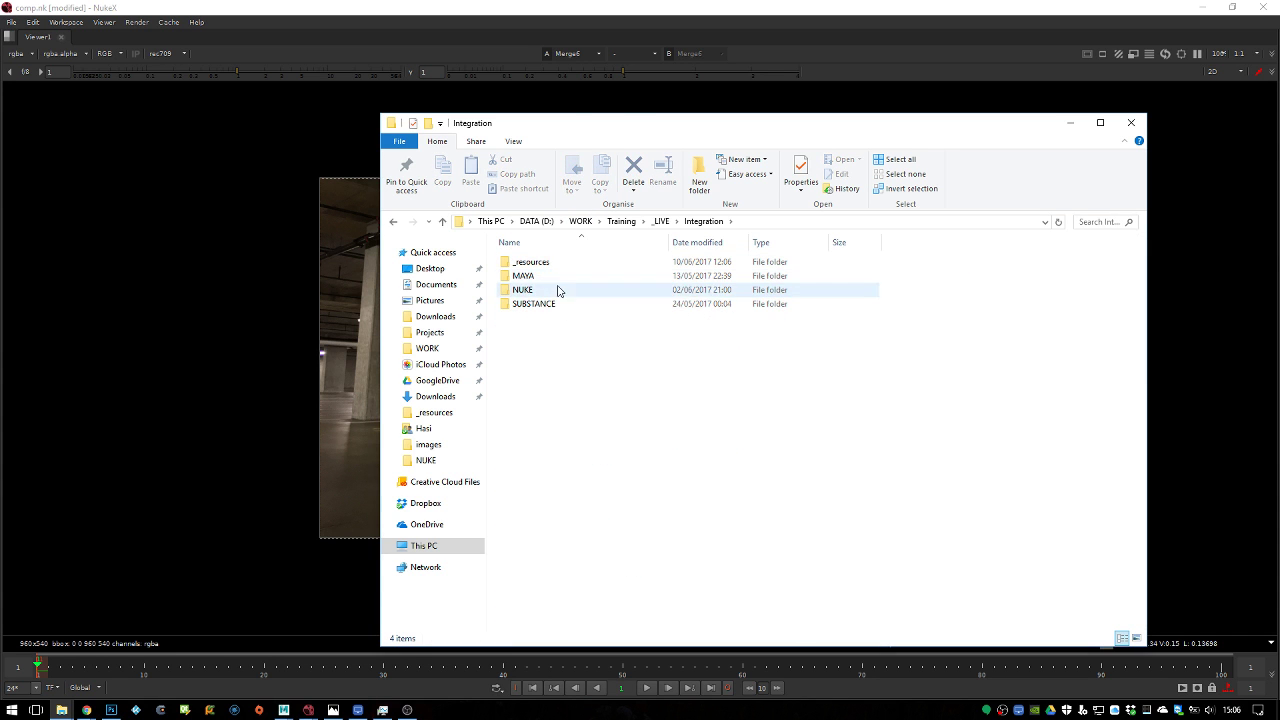
Open output.red.jpg from the NUKE folder in the Photos app
right_click(912, 300)
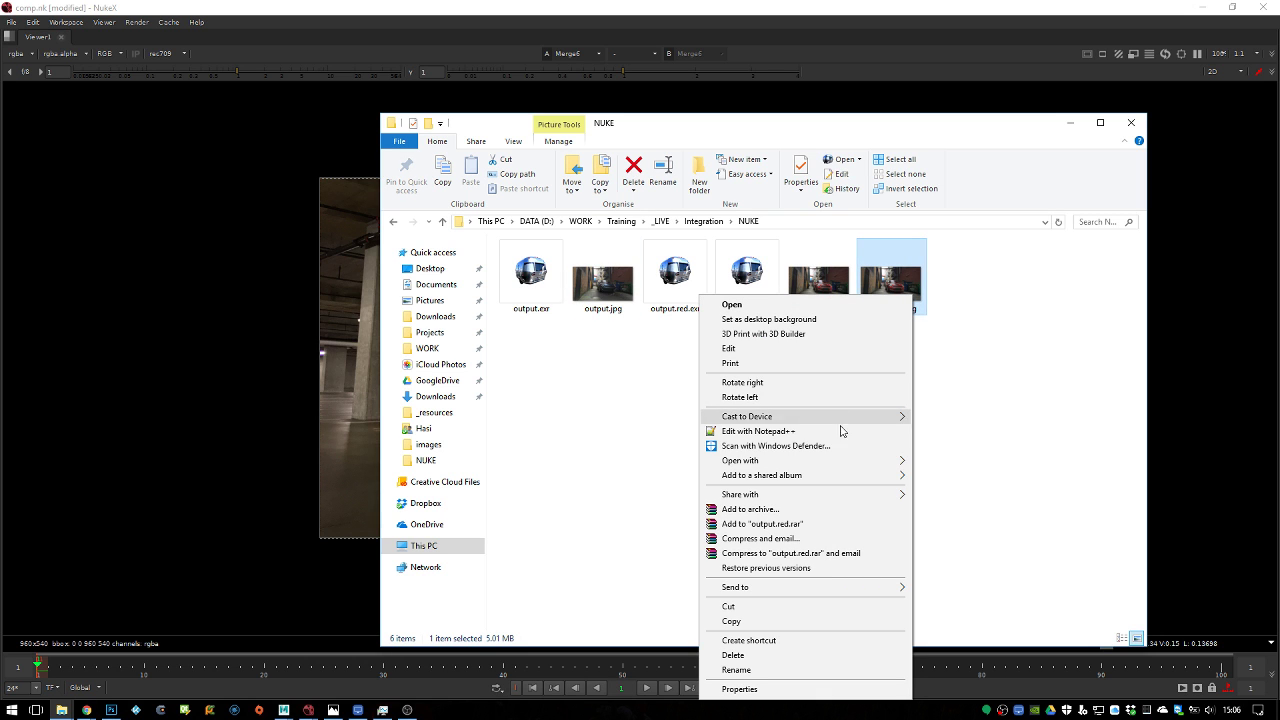
mouse_move(822, 462)
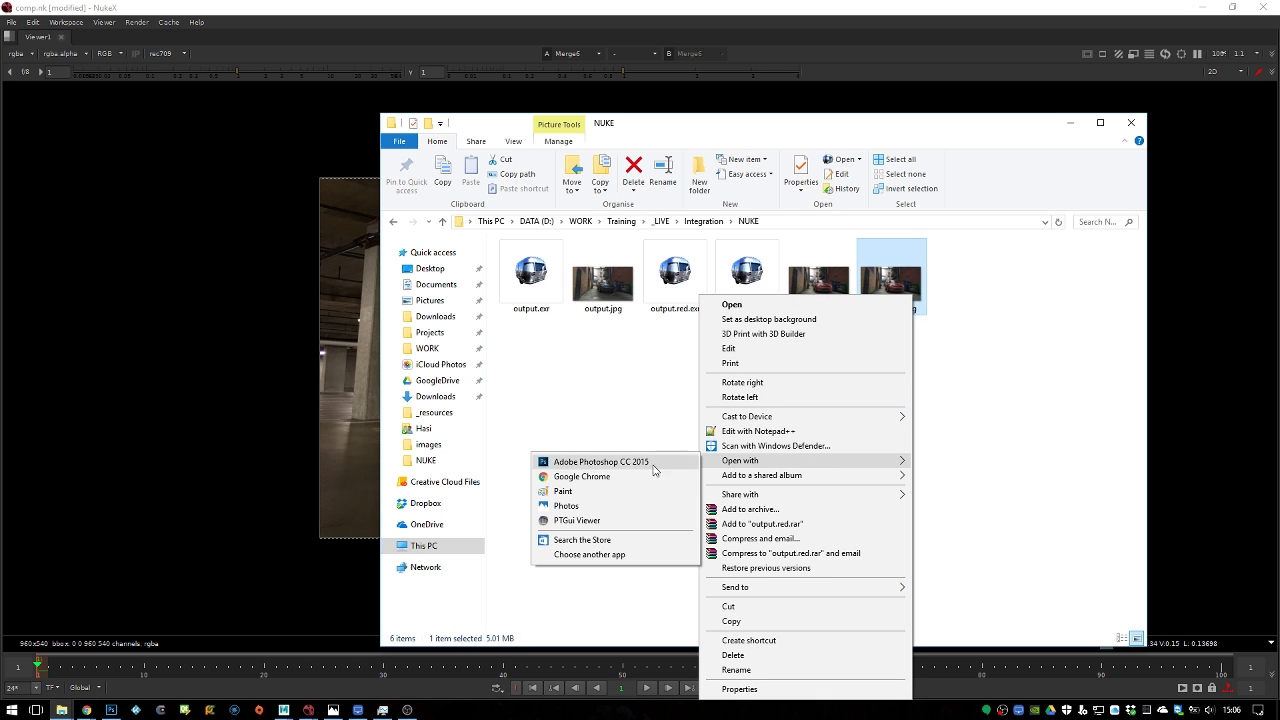
left_click(566, 506)
Zoom in on the red Mini reference image and examine its bodywork, headlights and ground shadow
left_click(707, 103)
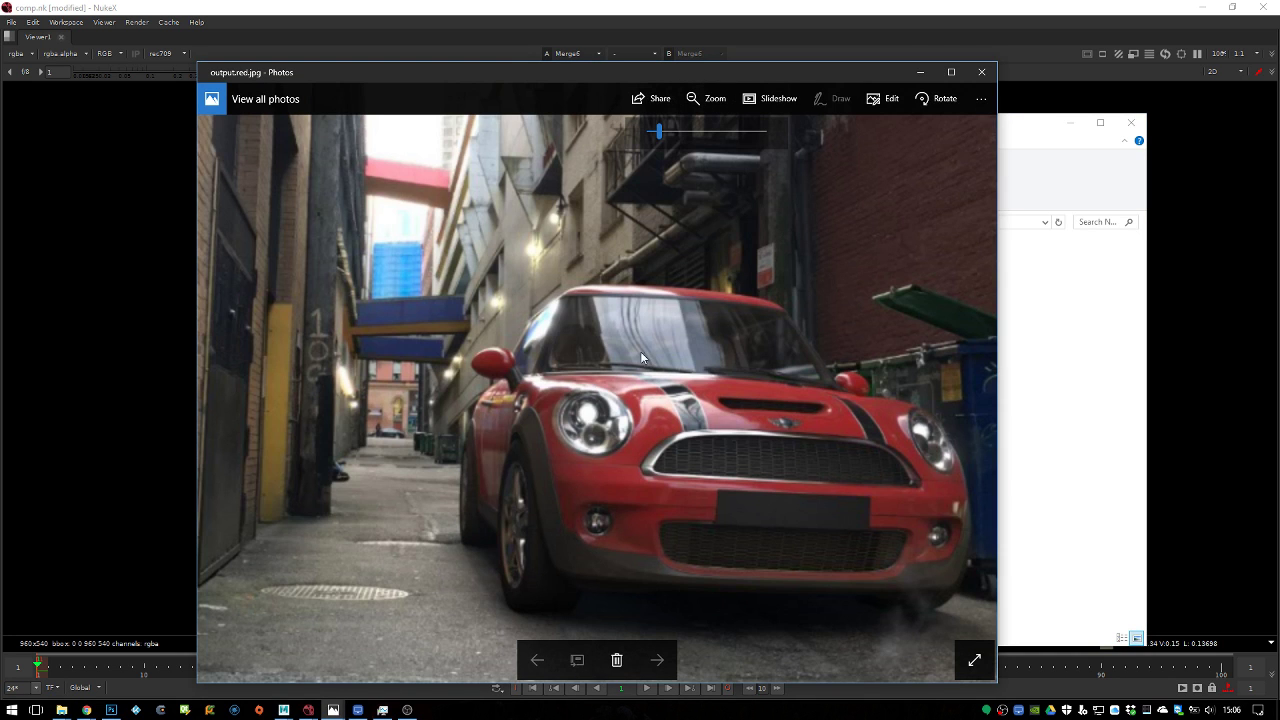
left_click(684, 141)
left_click_drag(684, 145, 651, 141)
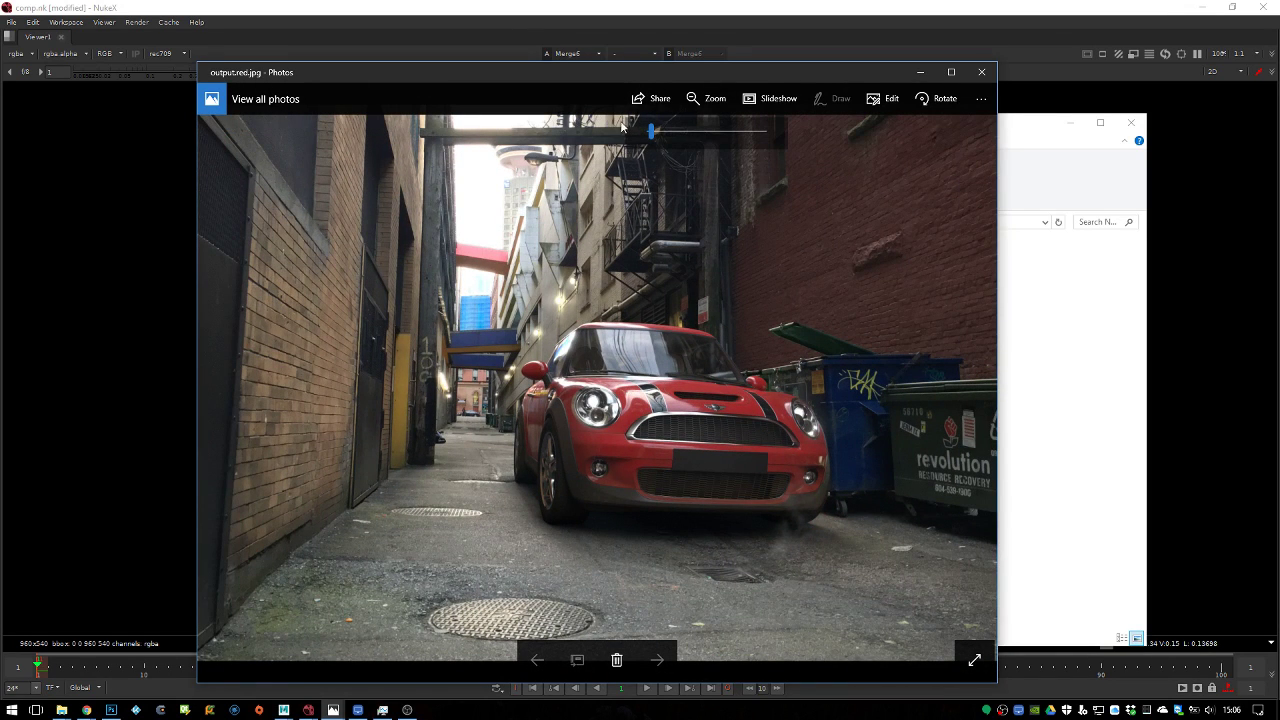
left_click_drag(651, 131, 658, 131)
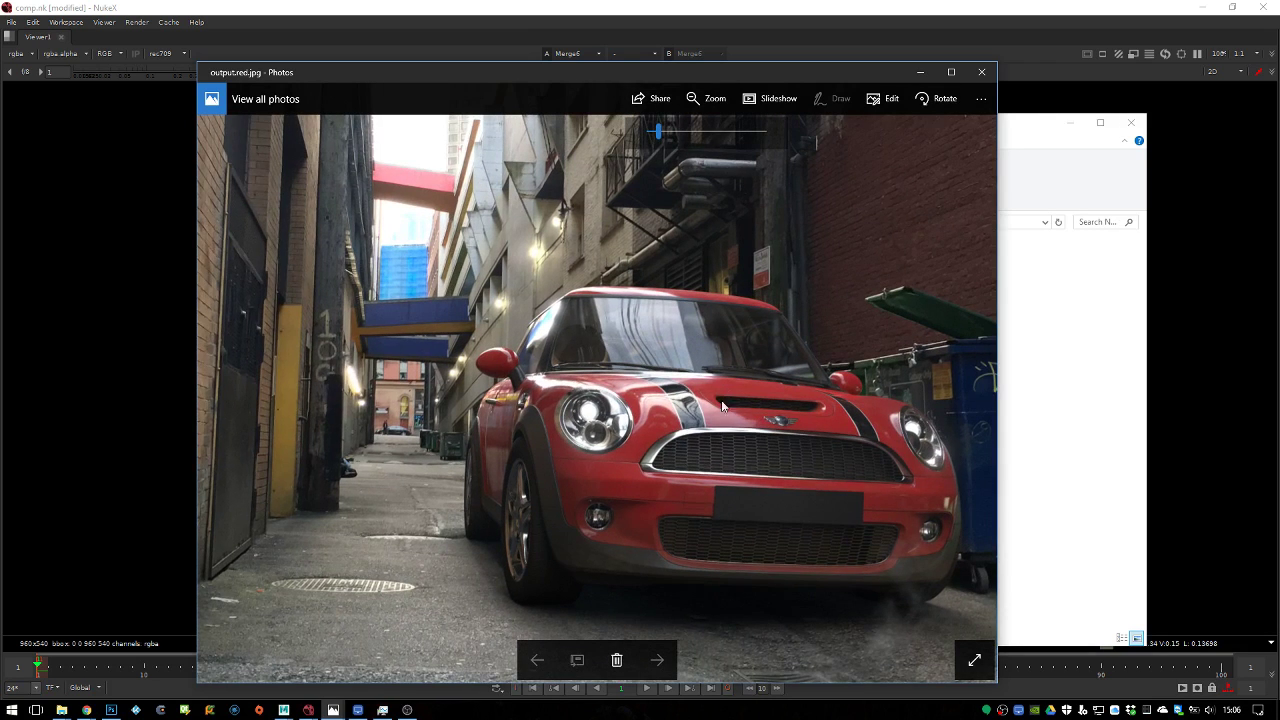
left_click_drag(965, 590, 860, 462)
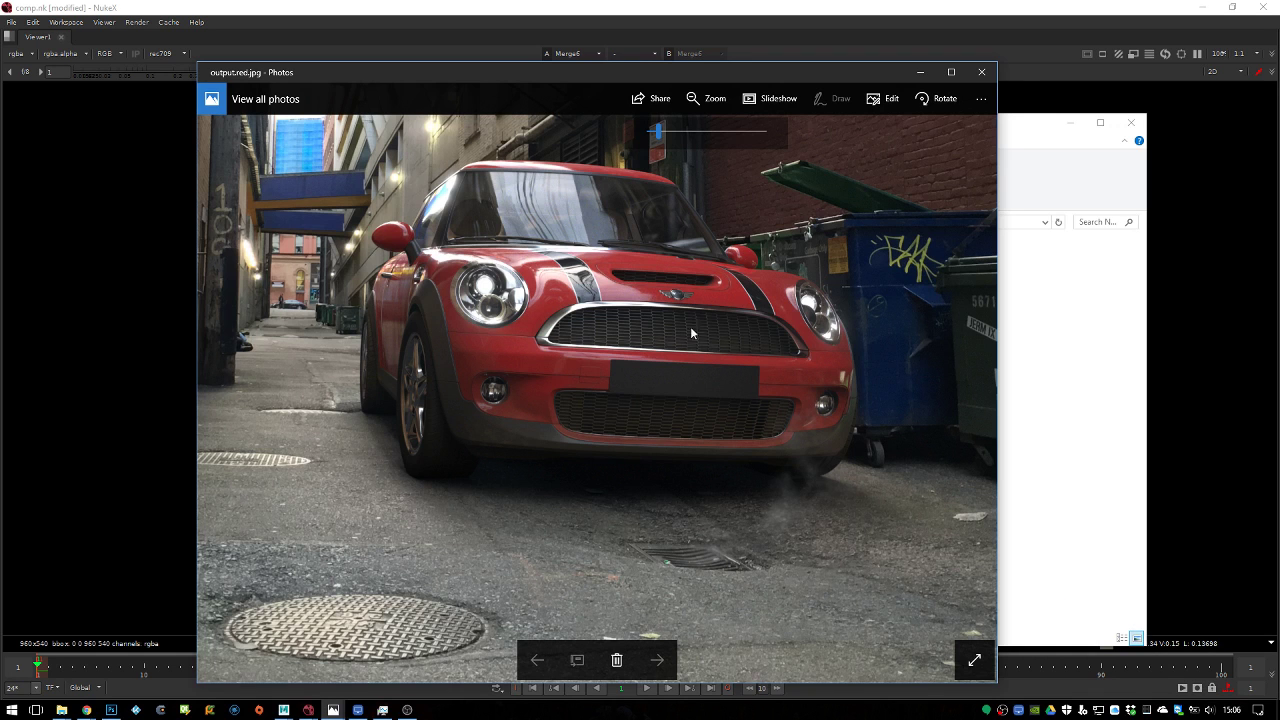
left_click_drag(686, 227, 641, 345)
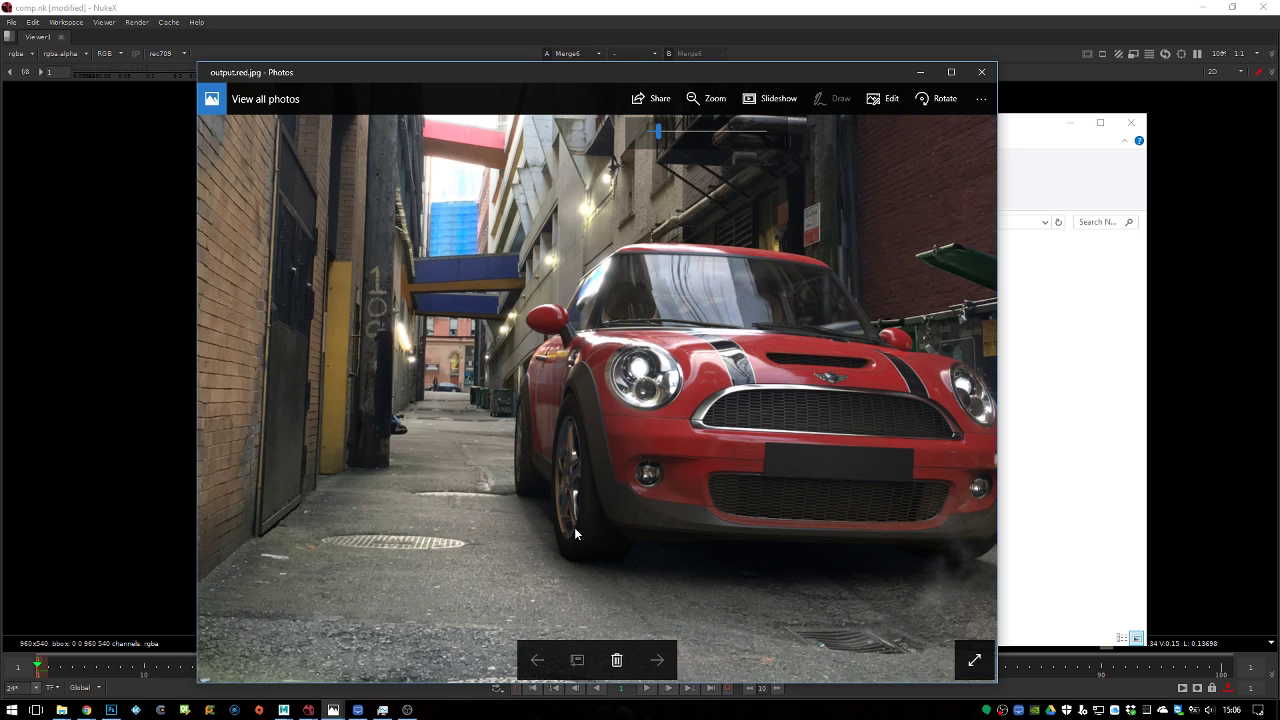
Close the reference image and return to Nuke to review the garage composite
left_click(981, 72)
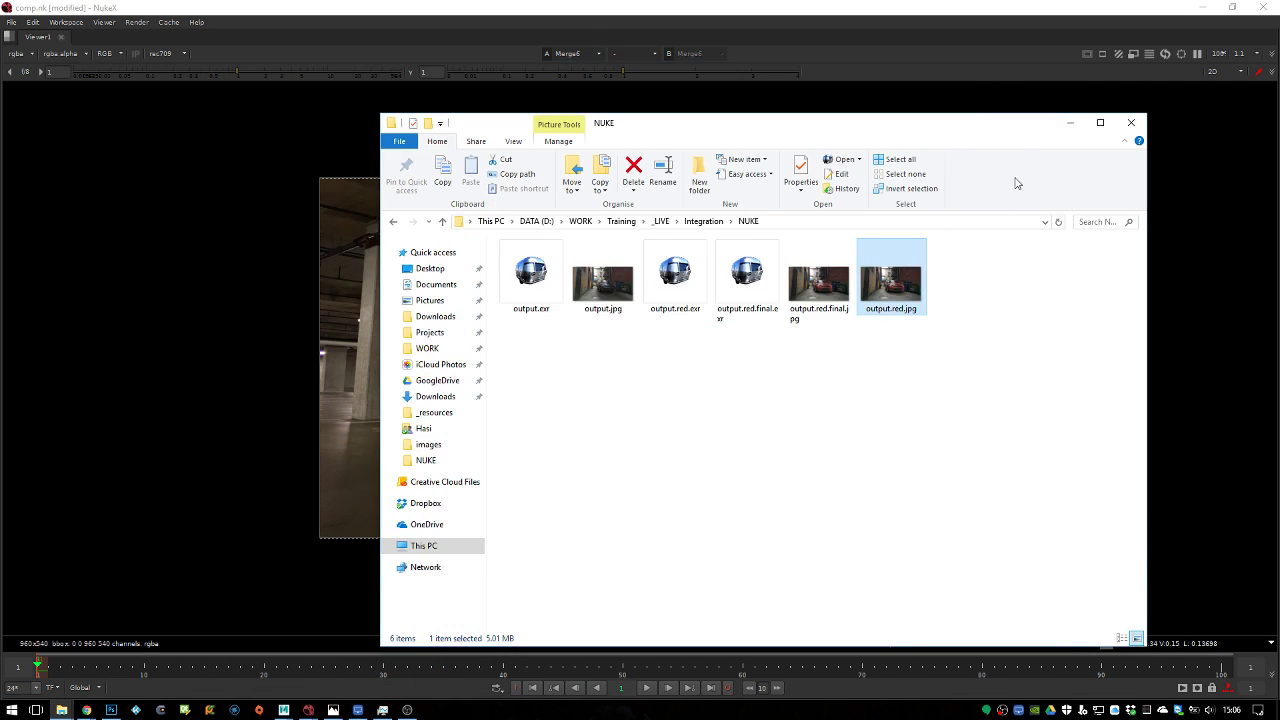
left_click(1000, 118)
scroll(695, 411, "up", 3)
scroll(718, 395, "down", 2)
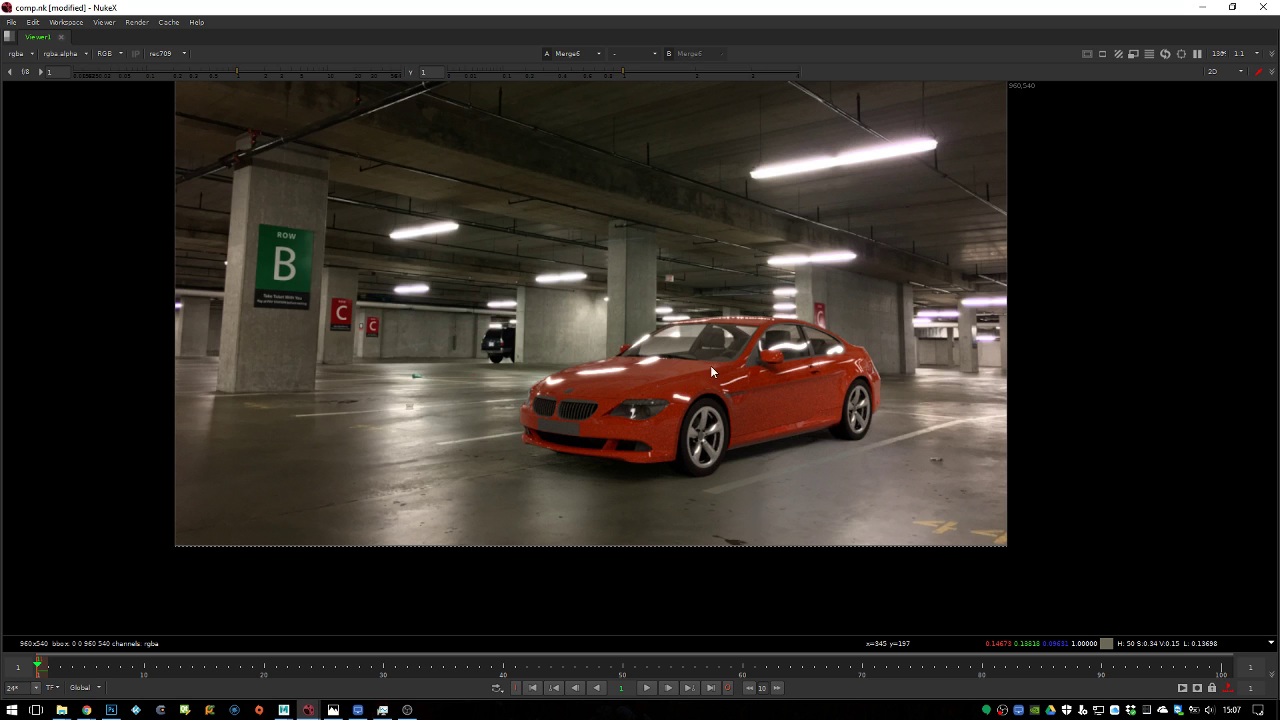
scroll(710, 365, "up", 4)
scroll(751, 334, "down", 4)
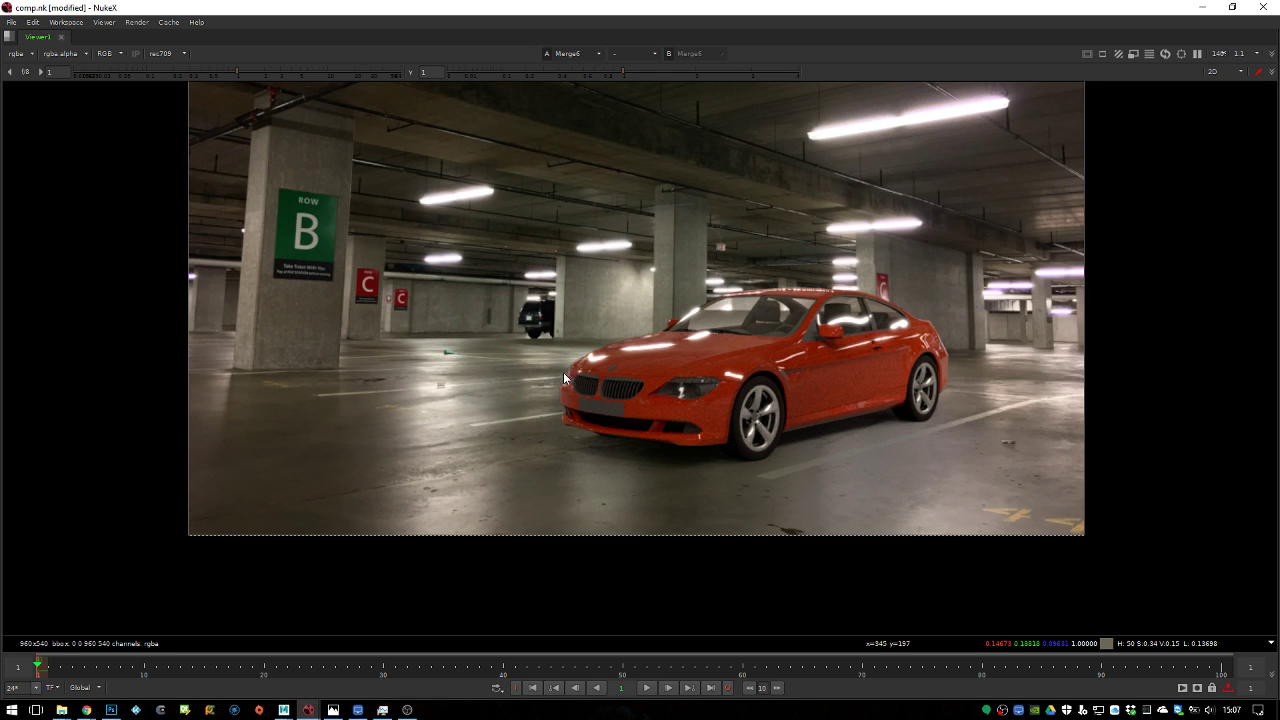
mouse_move(86, 710)
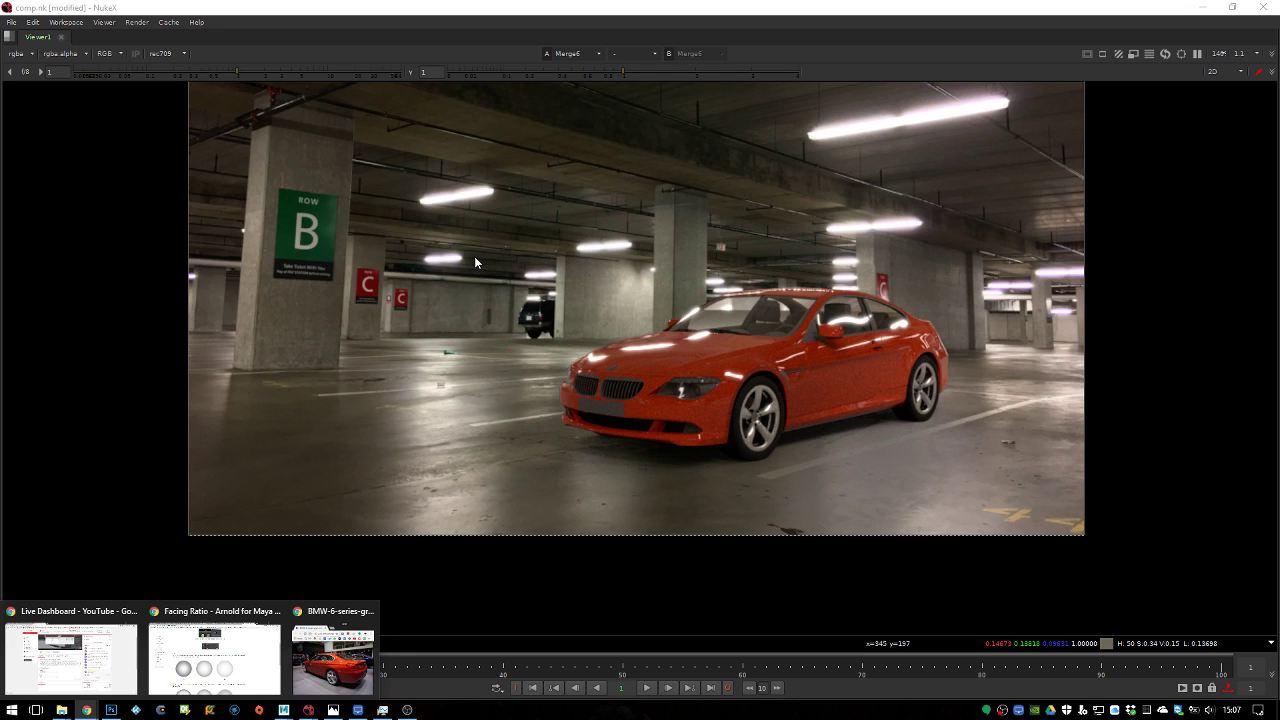
scroll(520, 350, "down", 1)
scroll(520, 355, "down", 1)
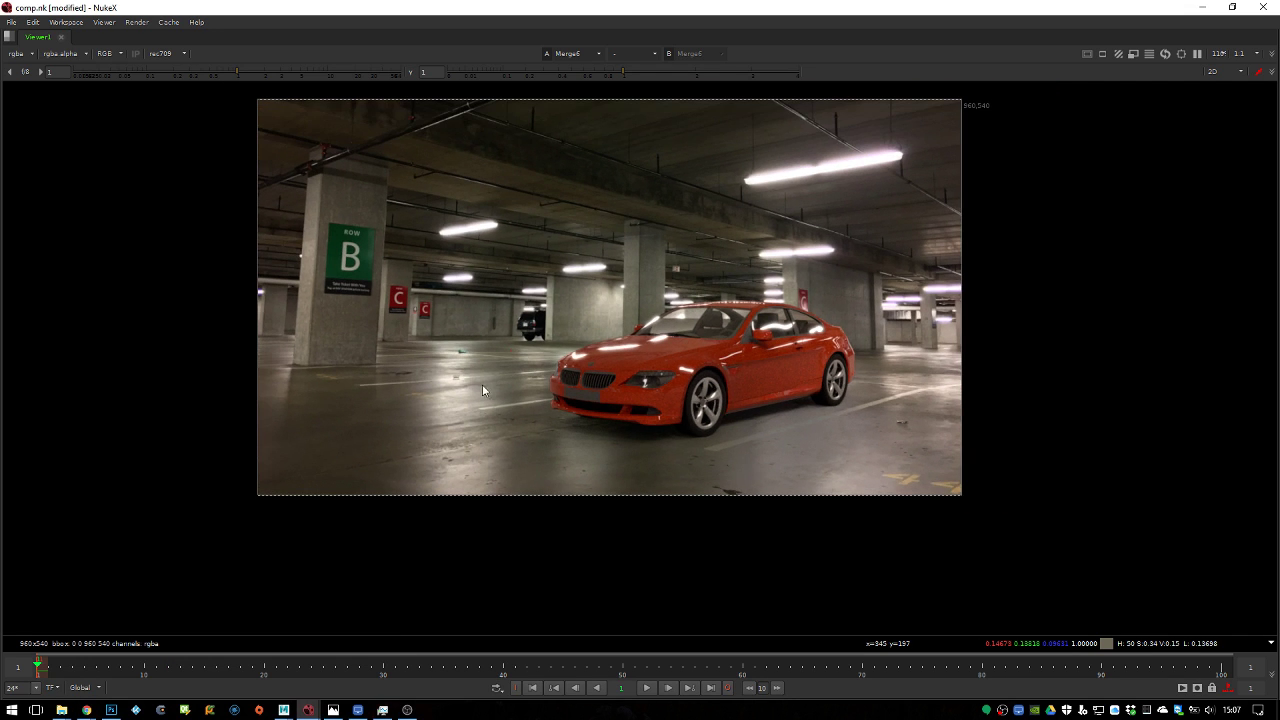
mouse_move(474, 389)
middle_mouse_down()
mouse_move(440, 401)
mouse_move(451, 396)
middle_mouse_up()
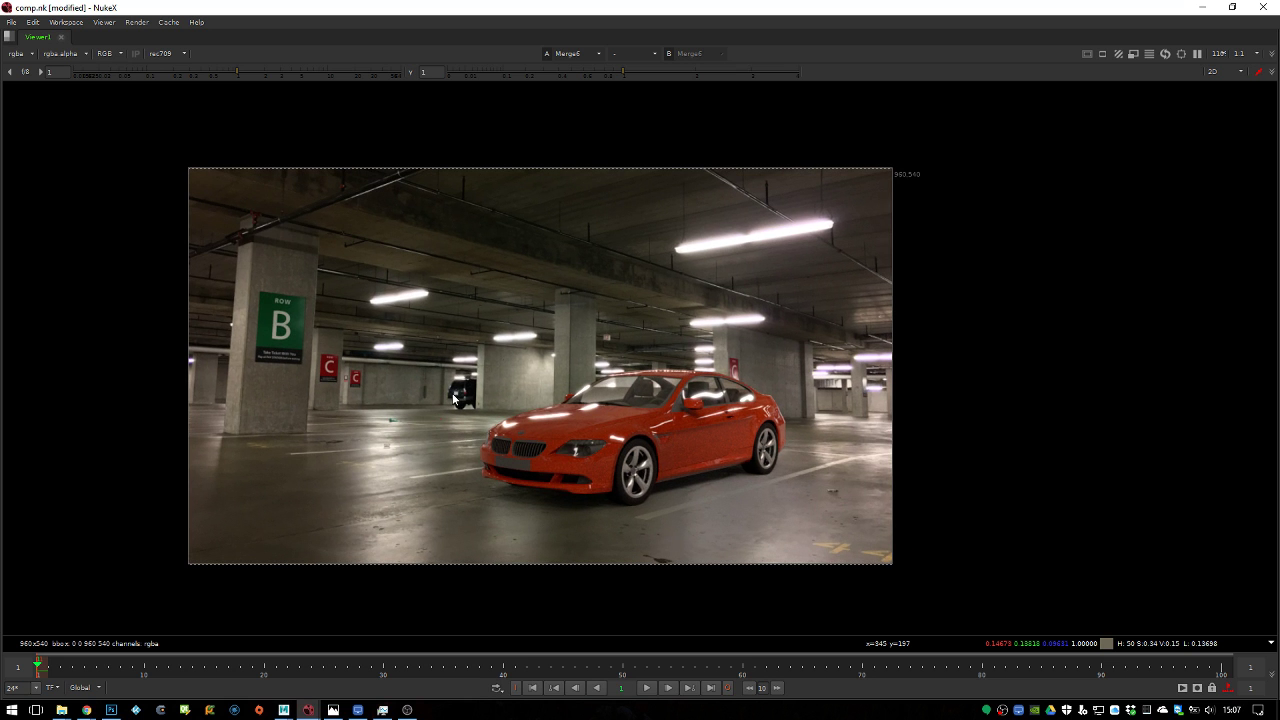
Switch to the Maya integration scene, open the Render Setup window and enlarge it
mouse_move(285, 710)
left_click(359, 625)
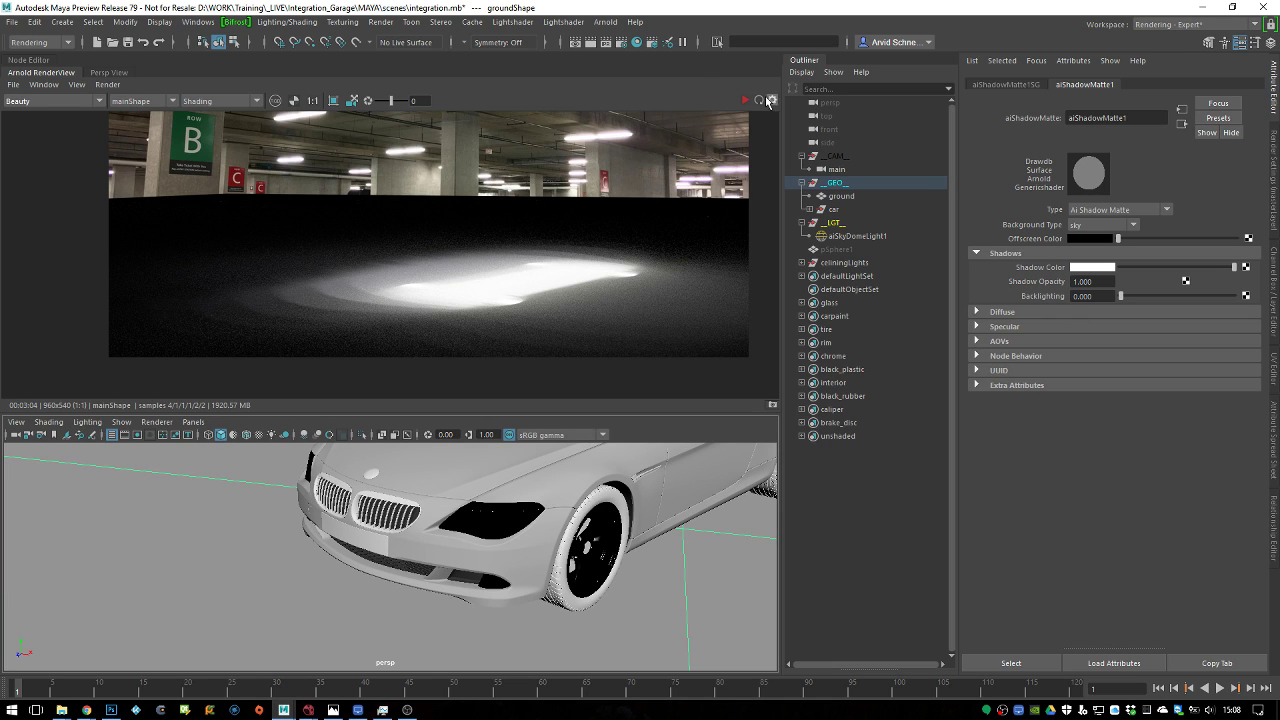
left_click(651, 42)
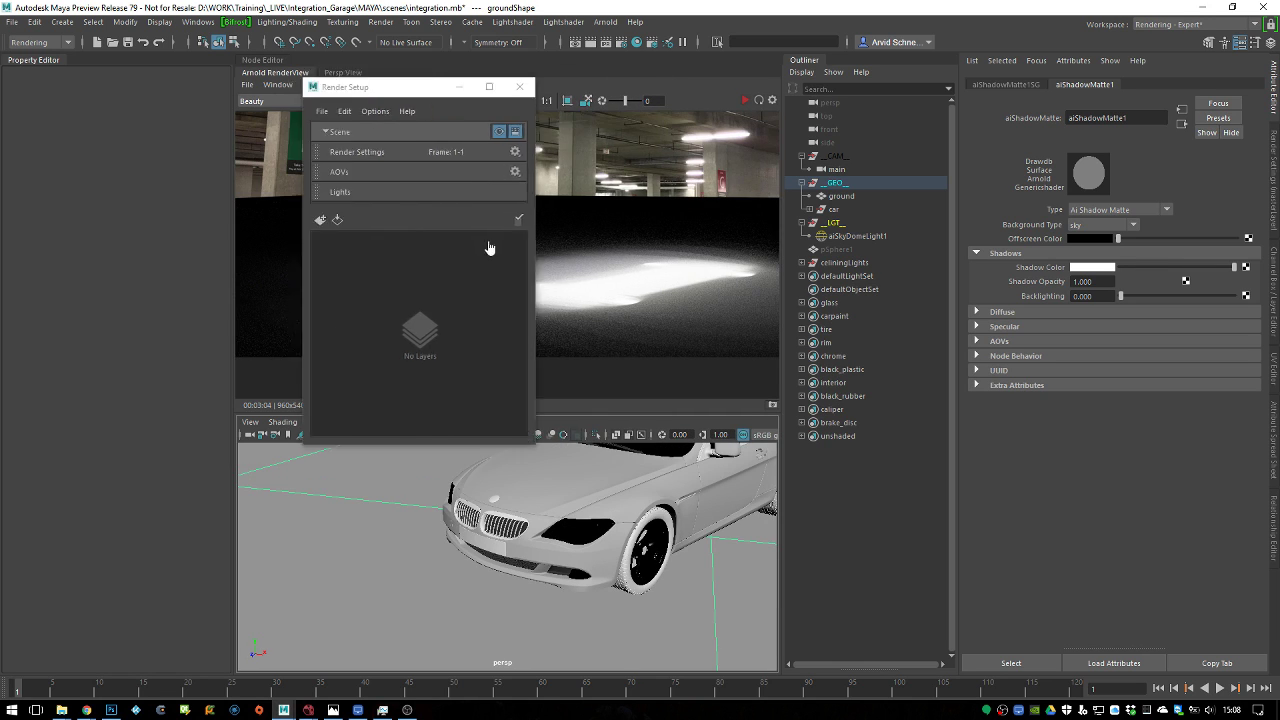
left_click_drag(656, 433, 840, 545)
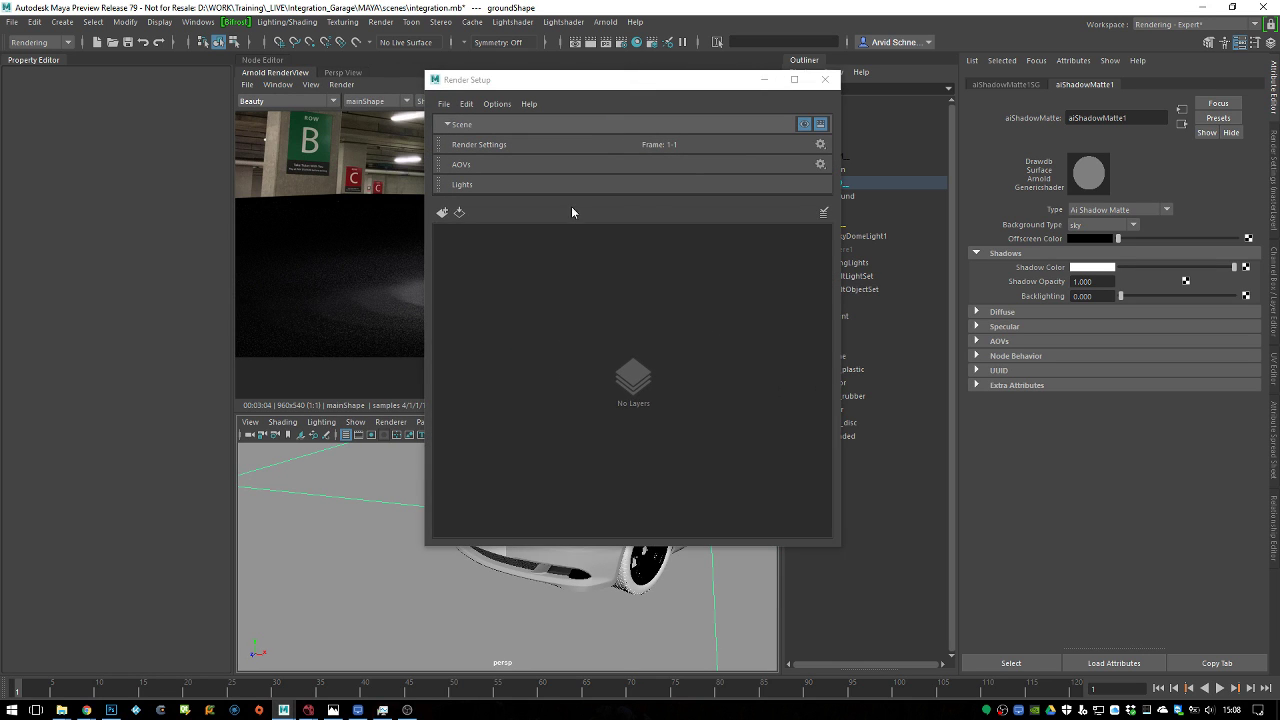
Create a render layer named shadow in Render Setup
left_click(441, 212)
double_click(528, 238)
type("shadow")
key("Return")
Add a second render layer below shadow and name it beauty
left_click(441, 212)
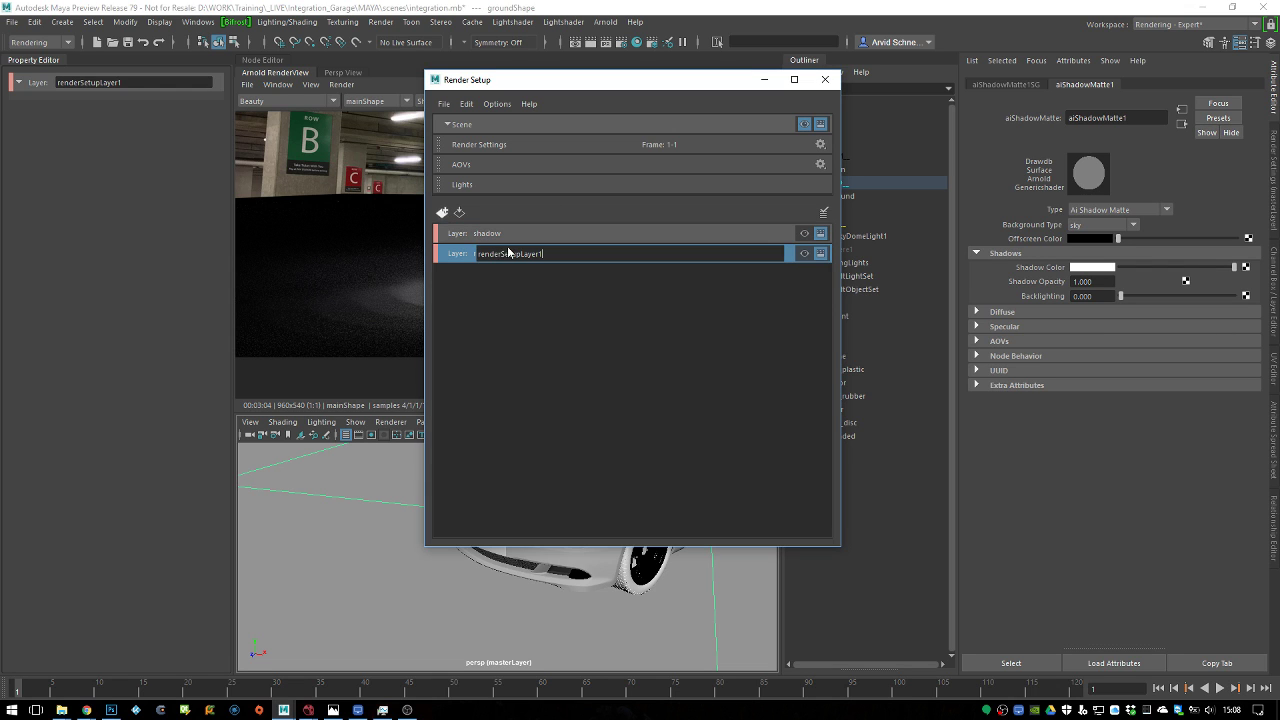
key("ctrl+a")
type("main1")
key("Return")
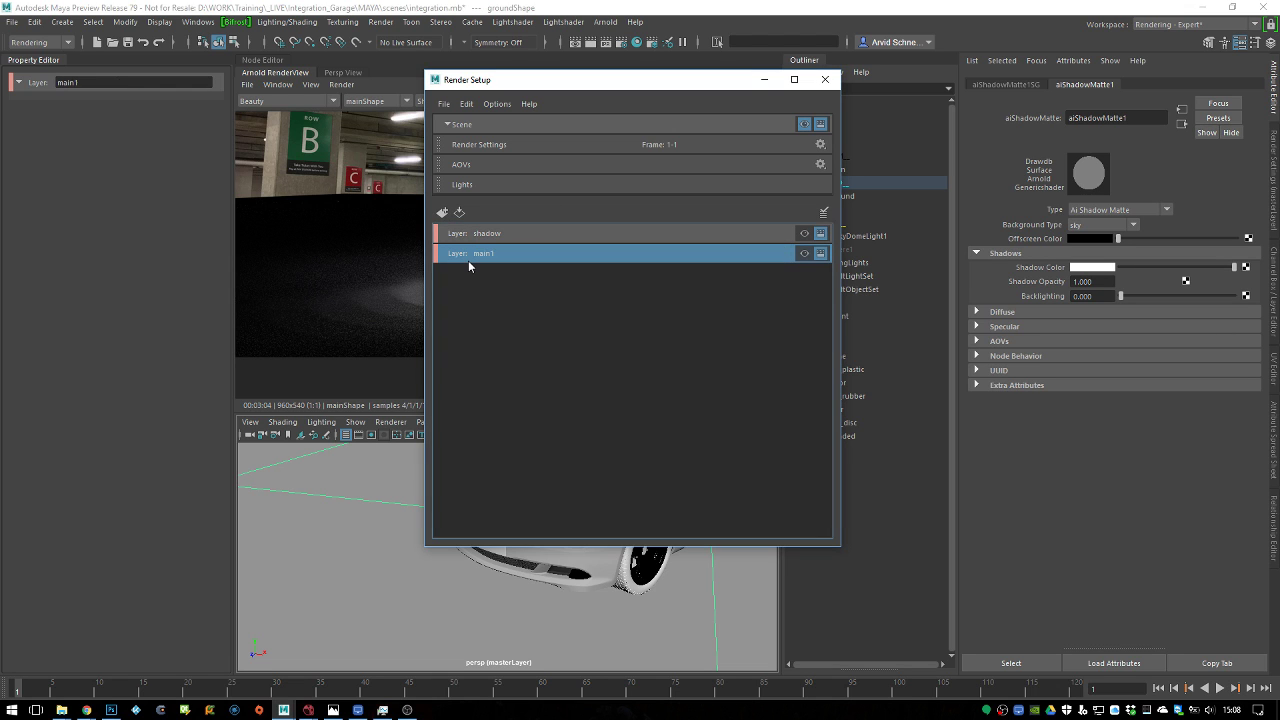
double_click(484, 253)
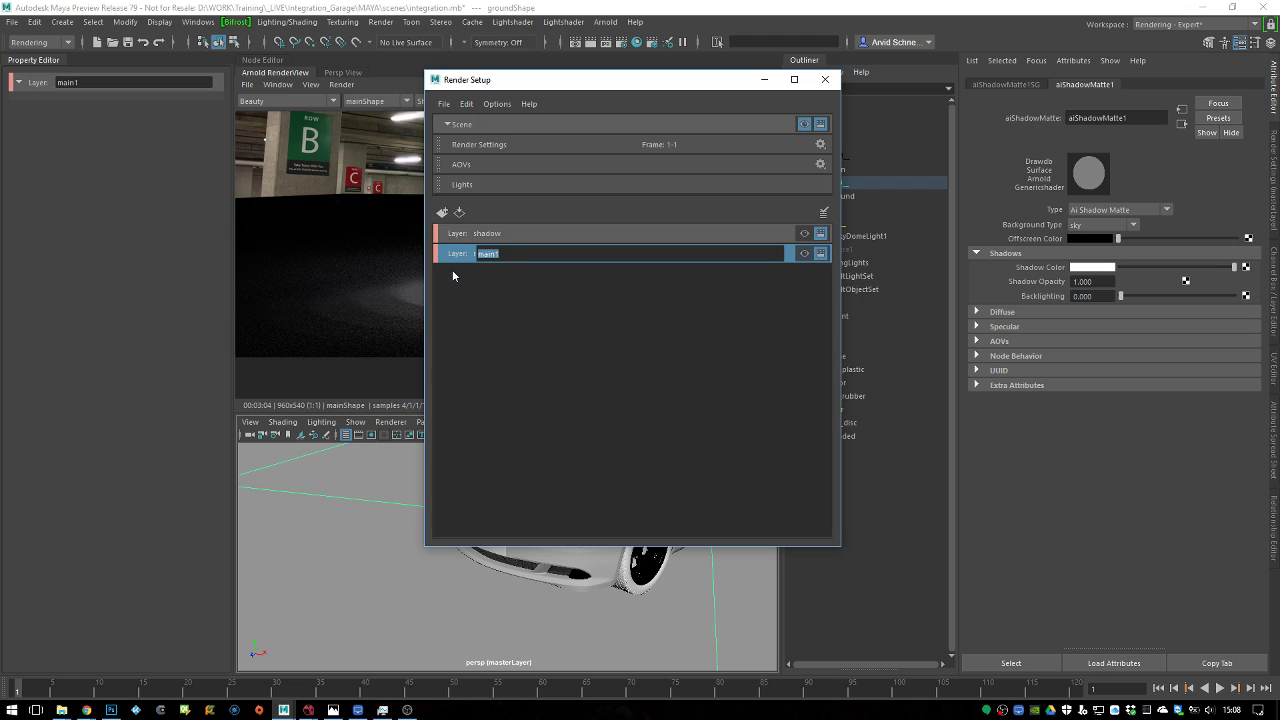
type("m")
type("eauty")
key("Return")
Close the Render Setup window and save the integration scene
left_click(539, 238)
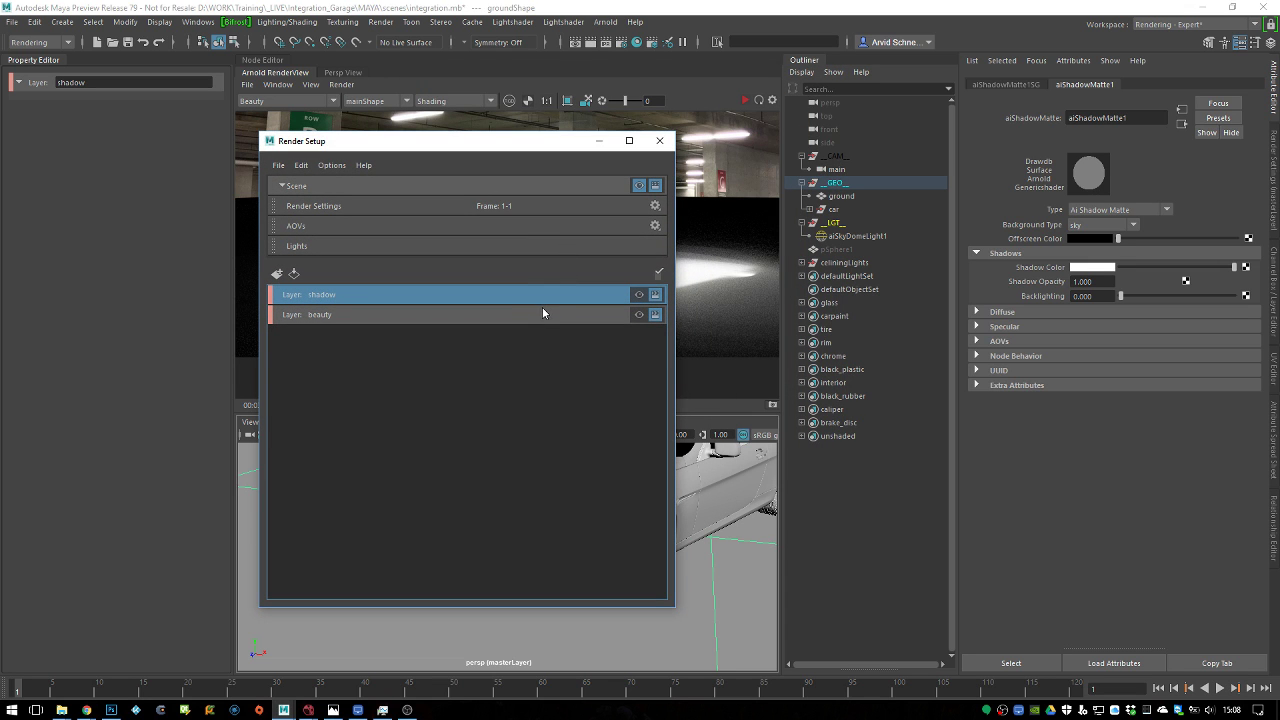
left_click(481, 325)
left_click(476, 316)
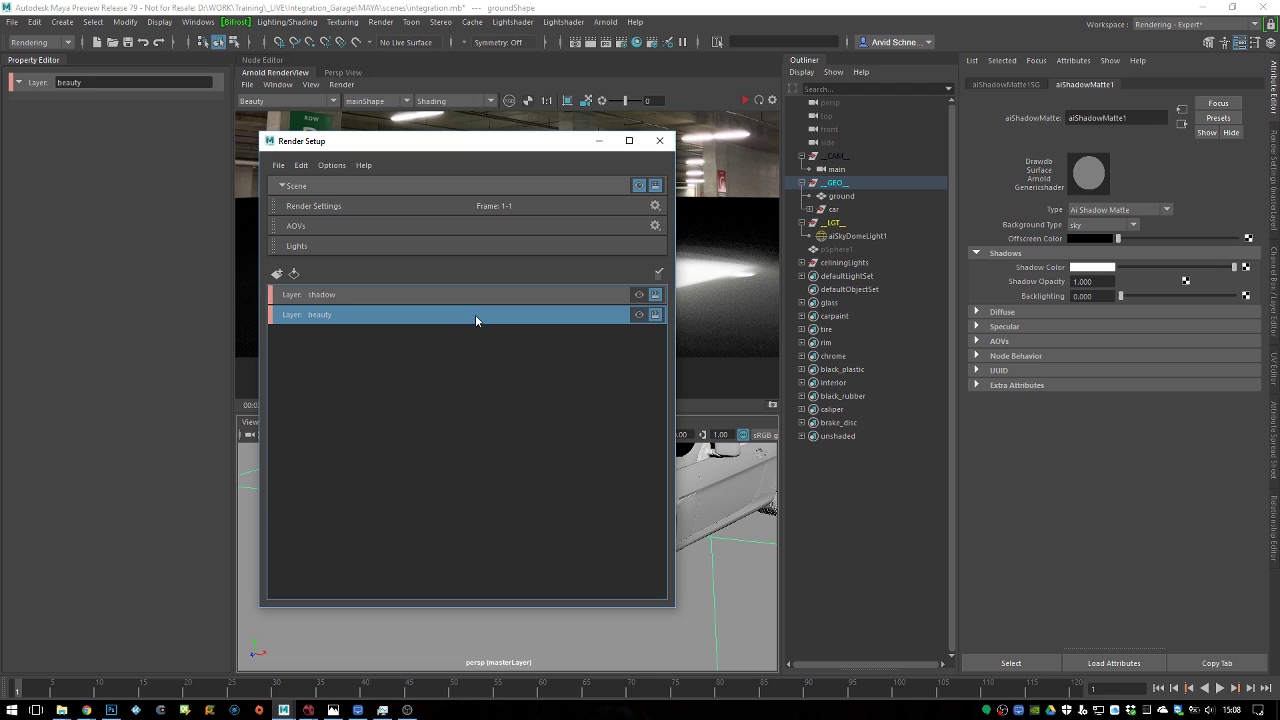
key("Up")
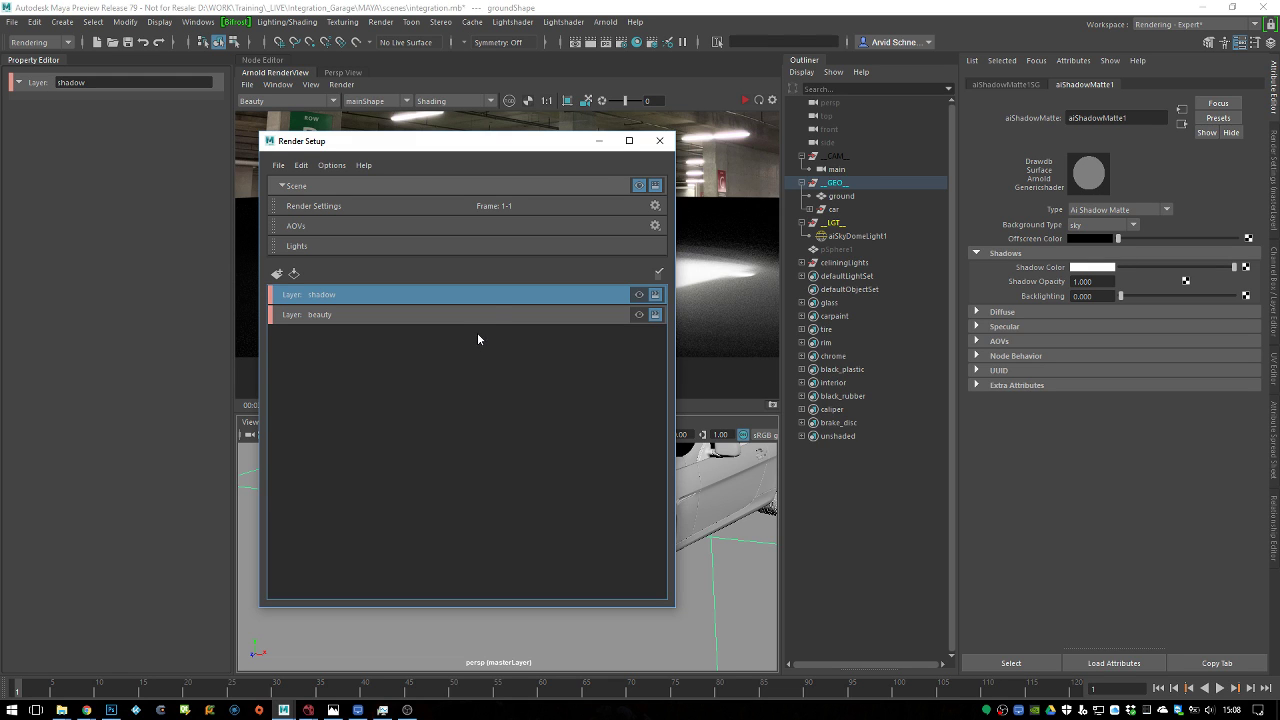
left_click(659, 140)
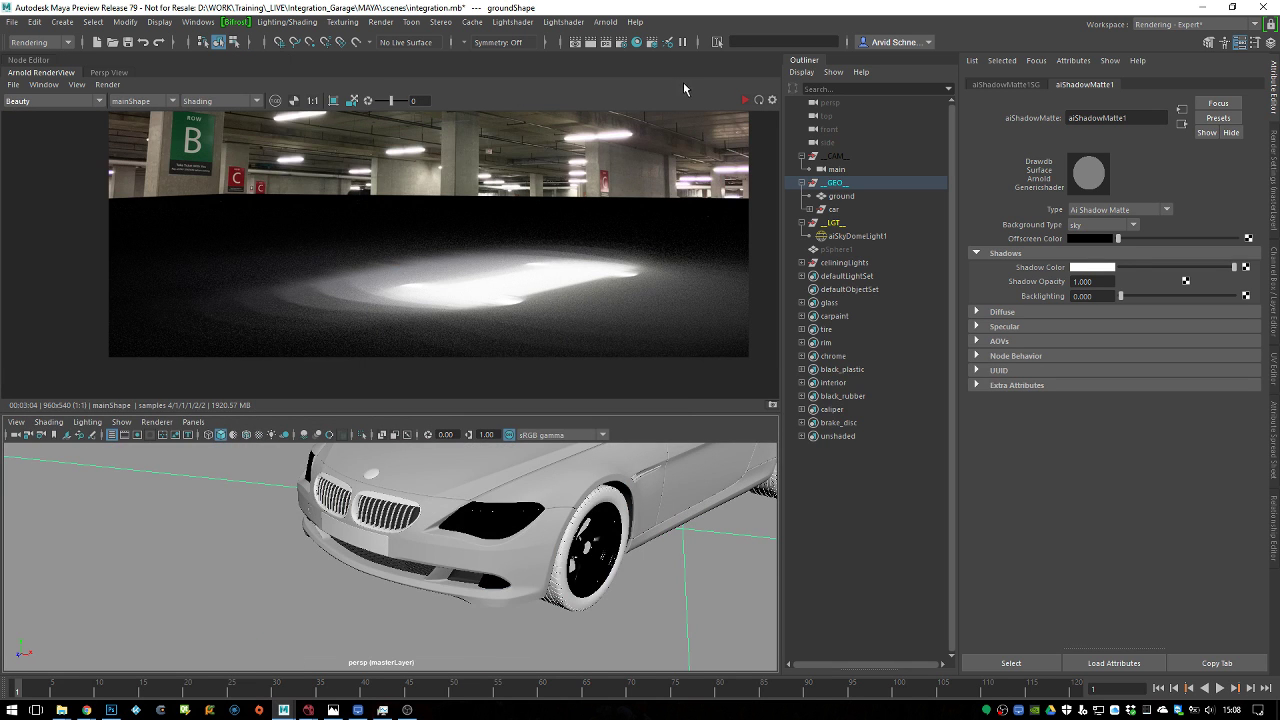
left_click(127, 42)
left_click(987, 710)
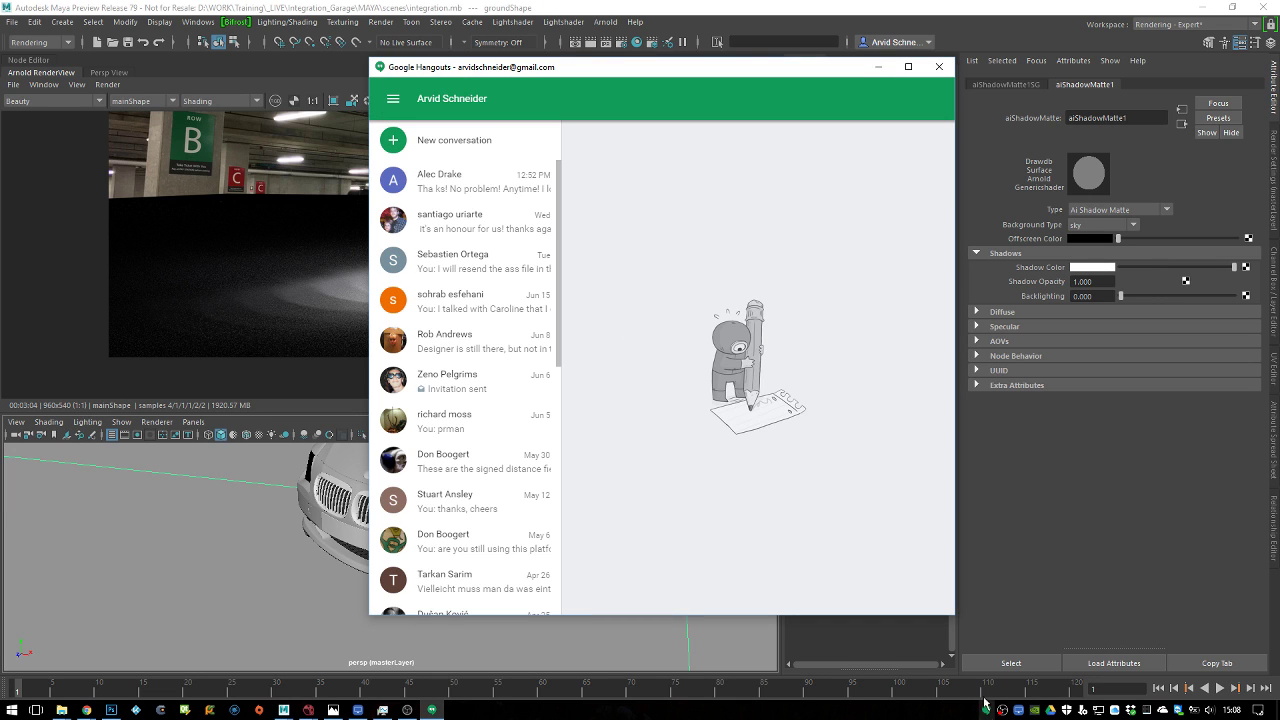
left_click(502, 190)
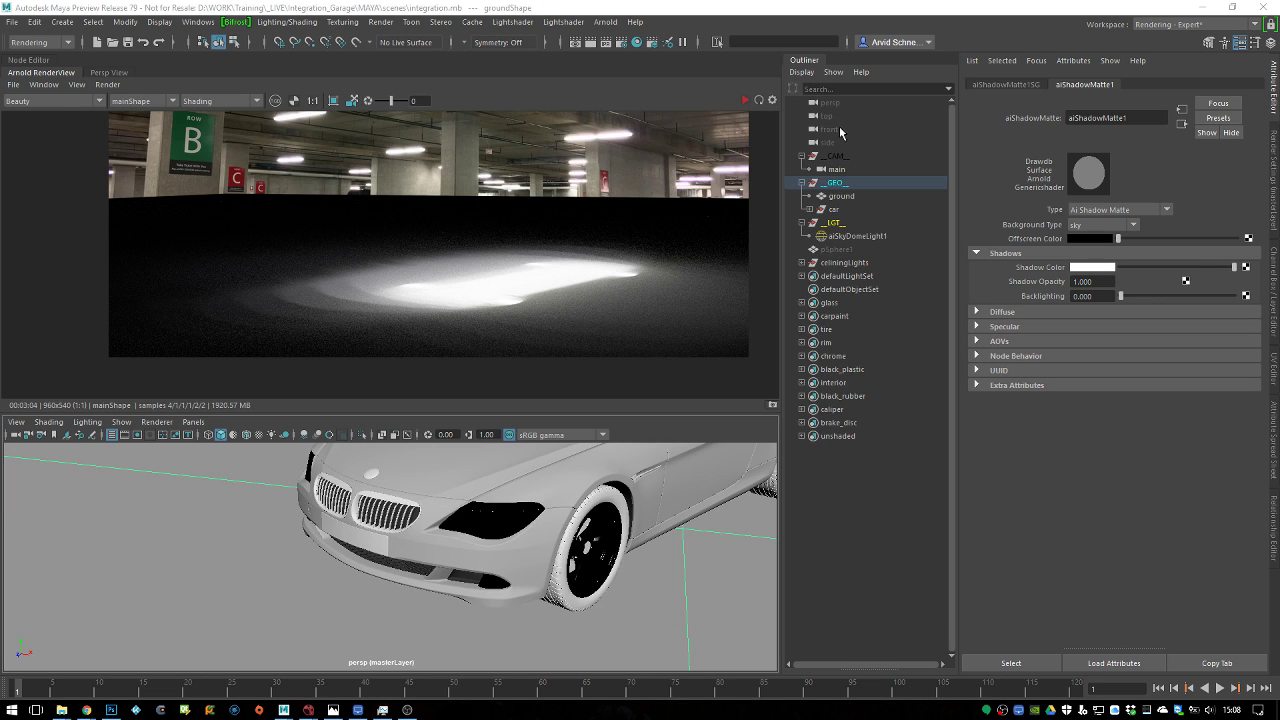
left_click(939, 67)
left_click(304, 6)
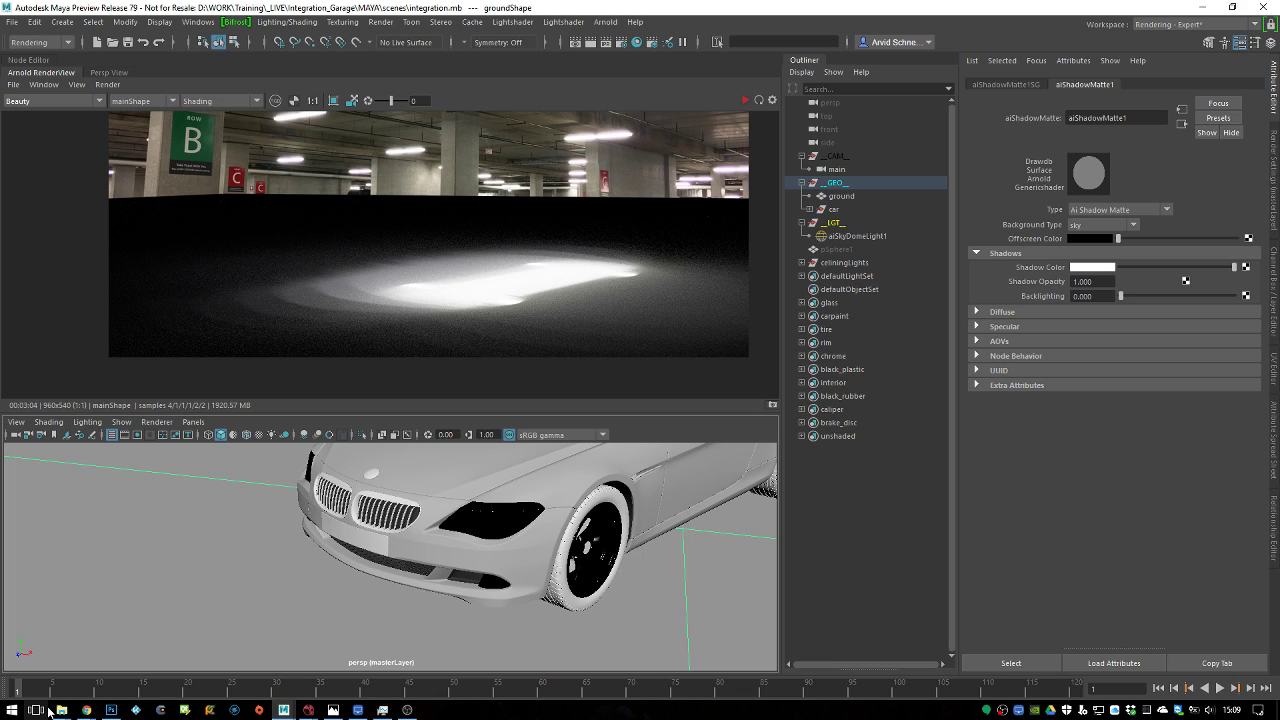
View the hydrant reference photo in LonelyScreen AirPlay Receiver, minimize it and start a new empty Maya scene
left_click(357, 710)
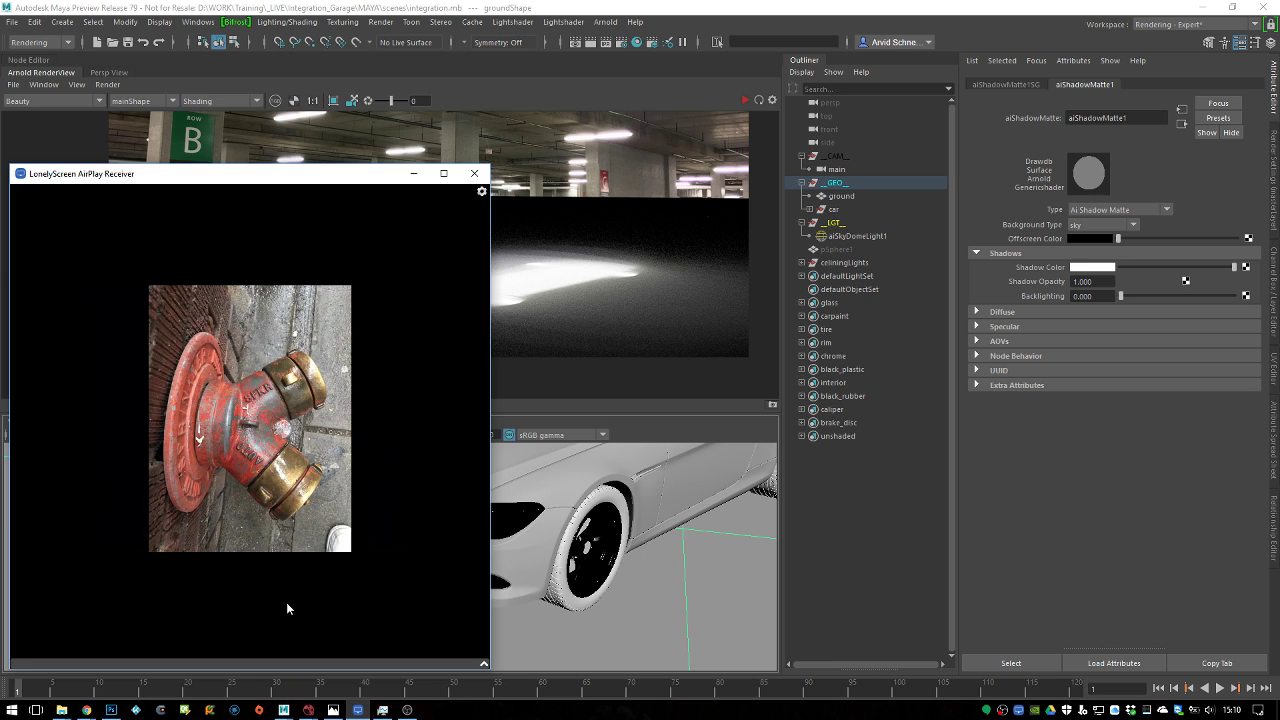
left_click(413, 173)
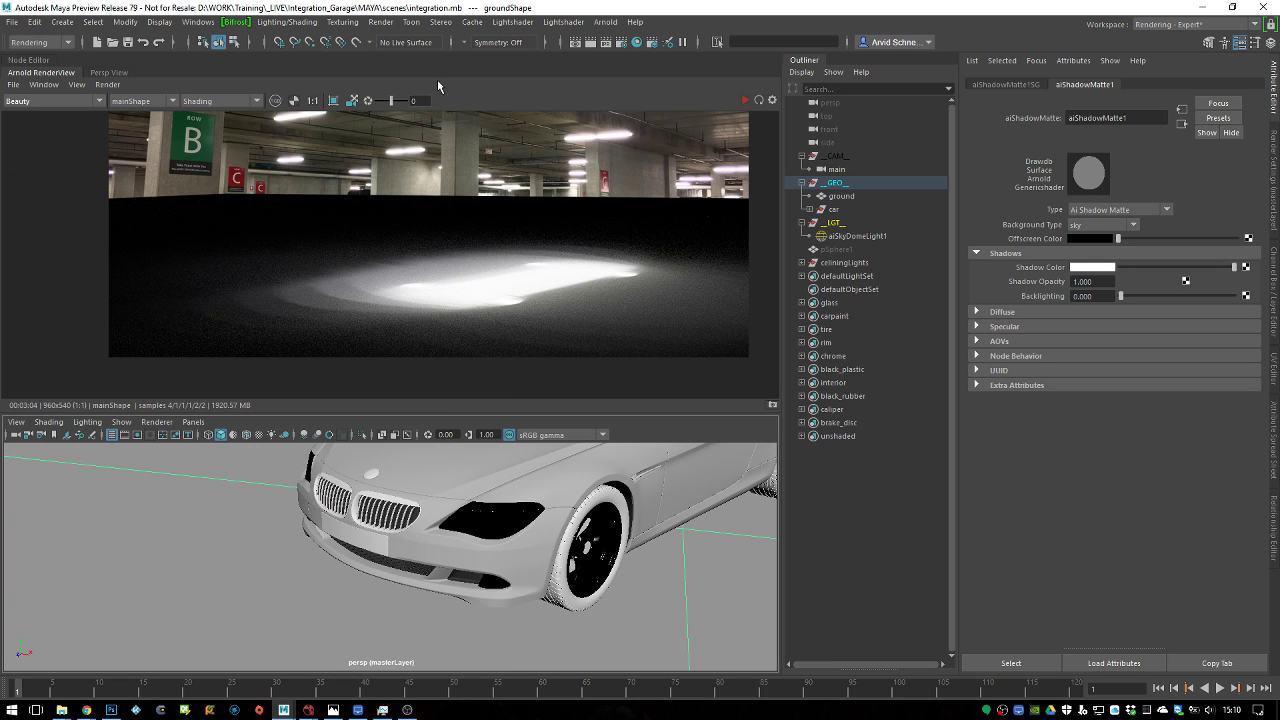
left_click(12, 21)
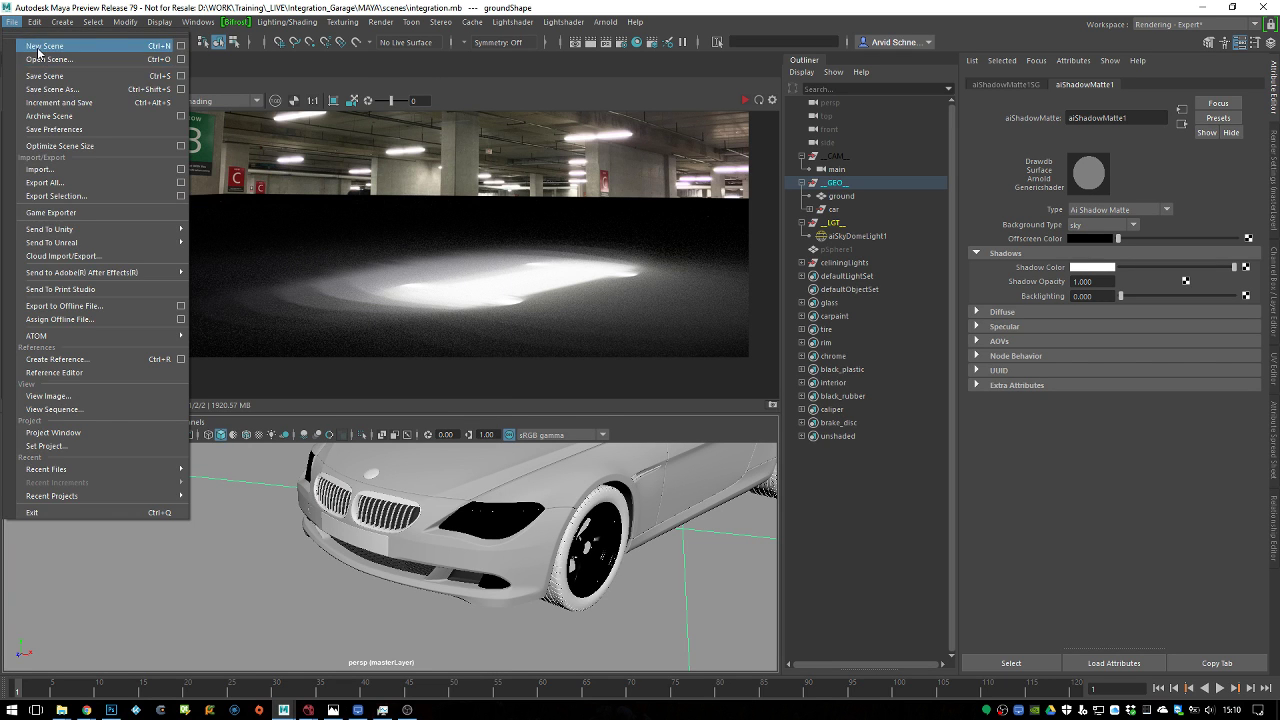
left_click(38, 51)
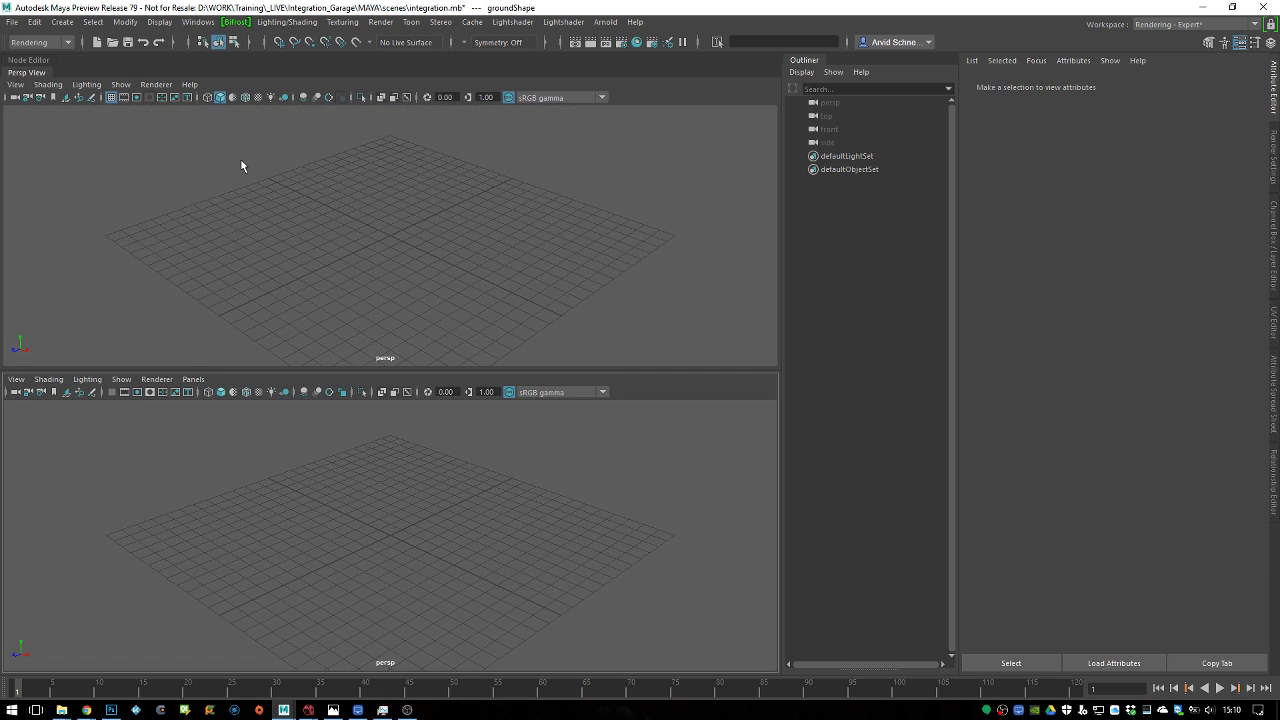
Import Hydrant.obj from the Downloads folder into the new scene
left_click(12, 21)
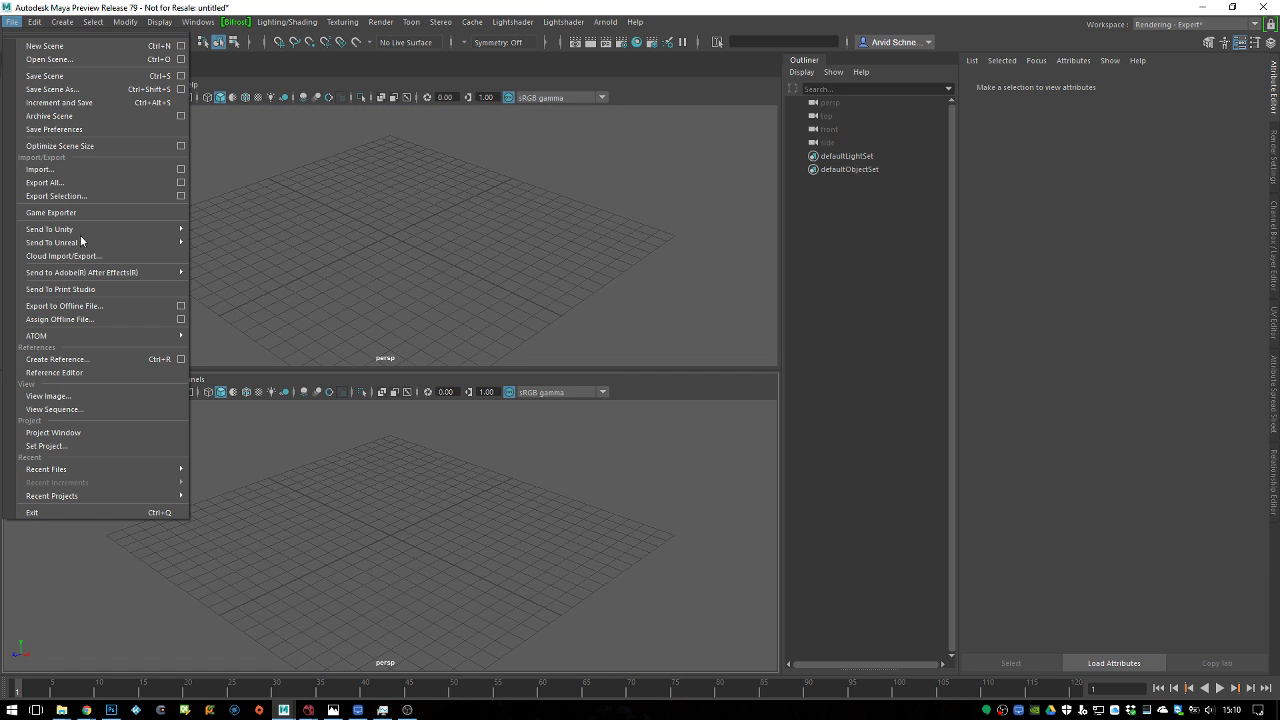
left_click(71, 170)
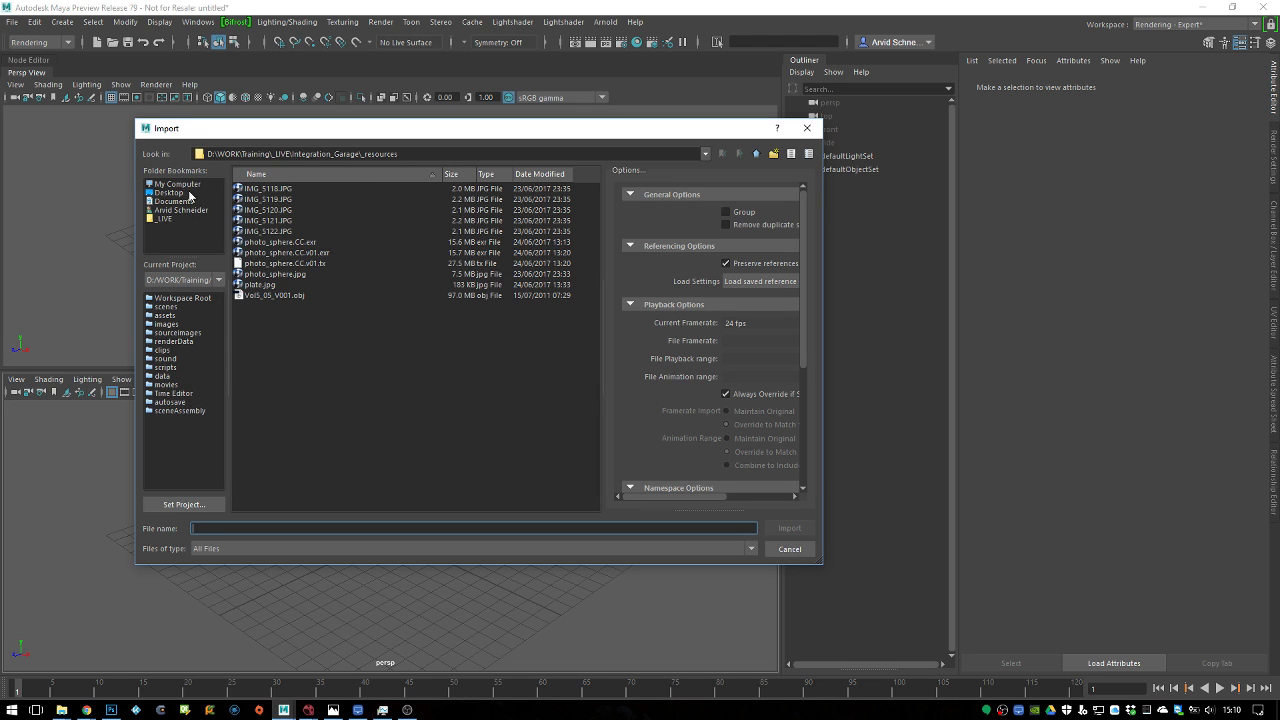
left_click(183, 193)
left_click(182, 202)
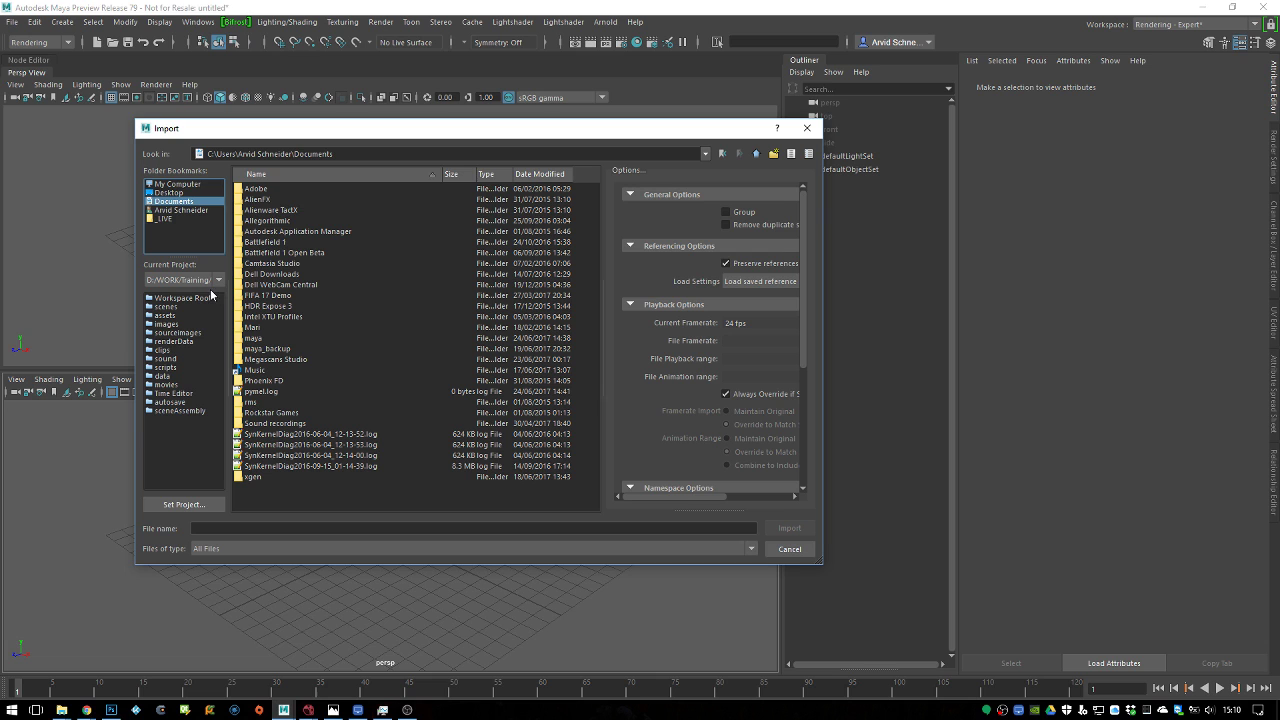
left_click(756, 153)
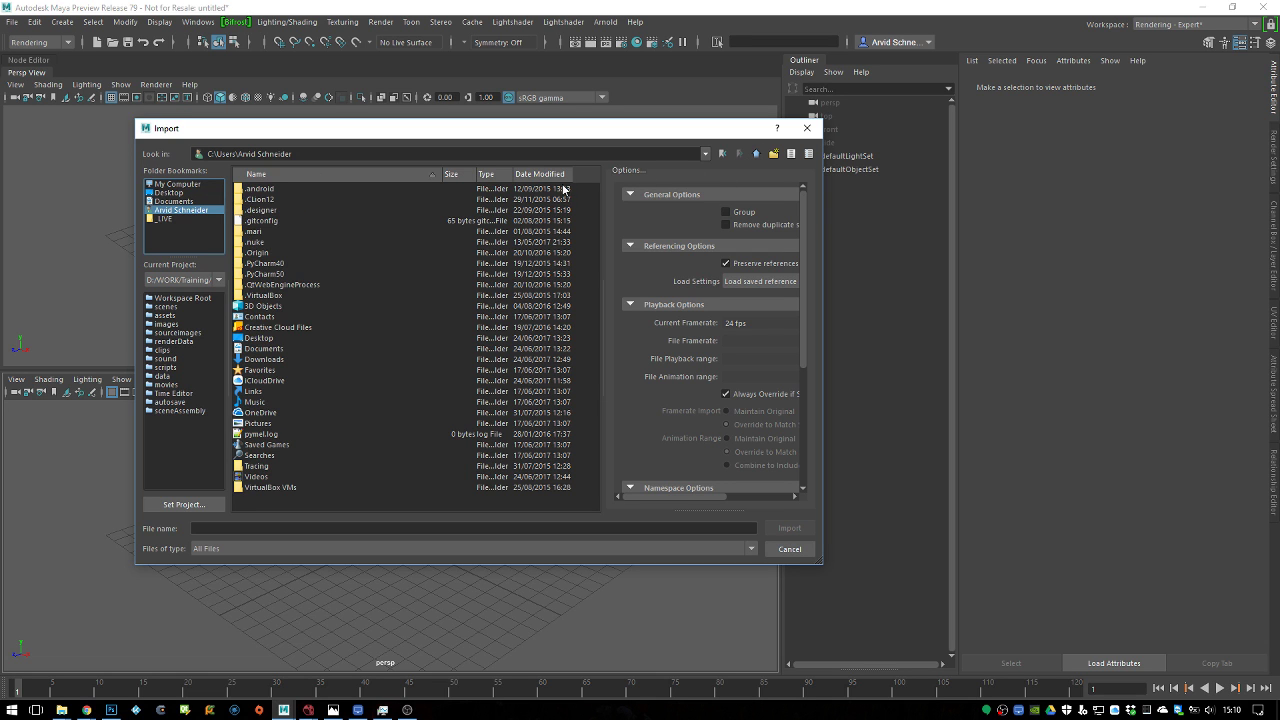
double_click(275, 359)
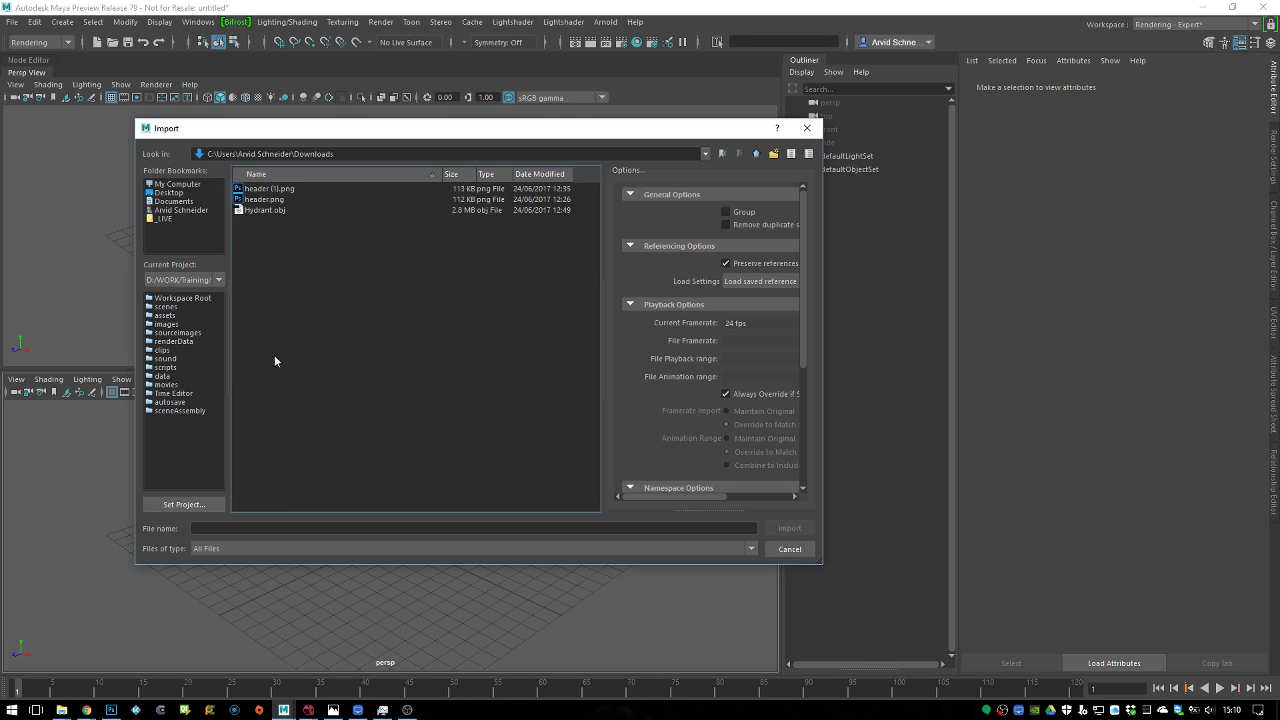
double_click(276, 211)
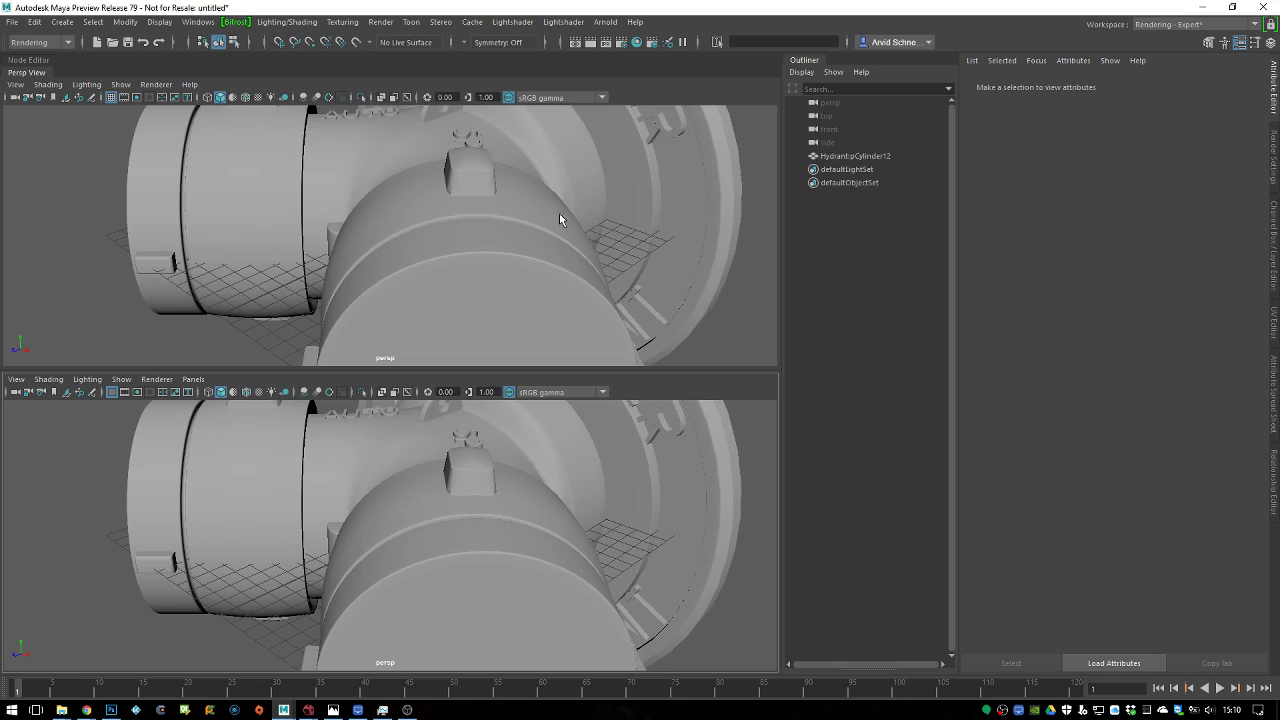
Change the lower view to the top camera and enlarge the perspective view to show the whole hydrant
key("space")
left_click(541, 265)
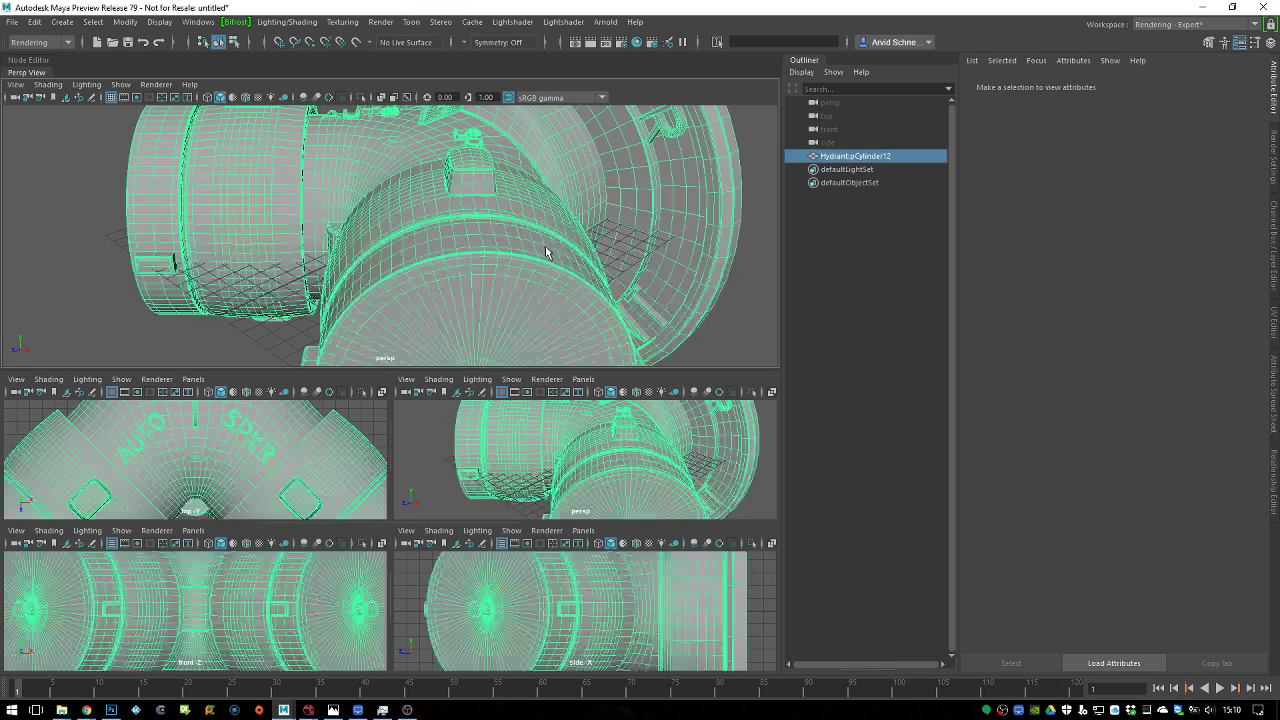
key("space")
left_click_drag(560, 250, 406, 302, "alt")
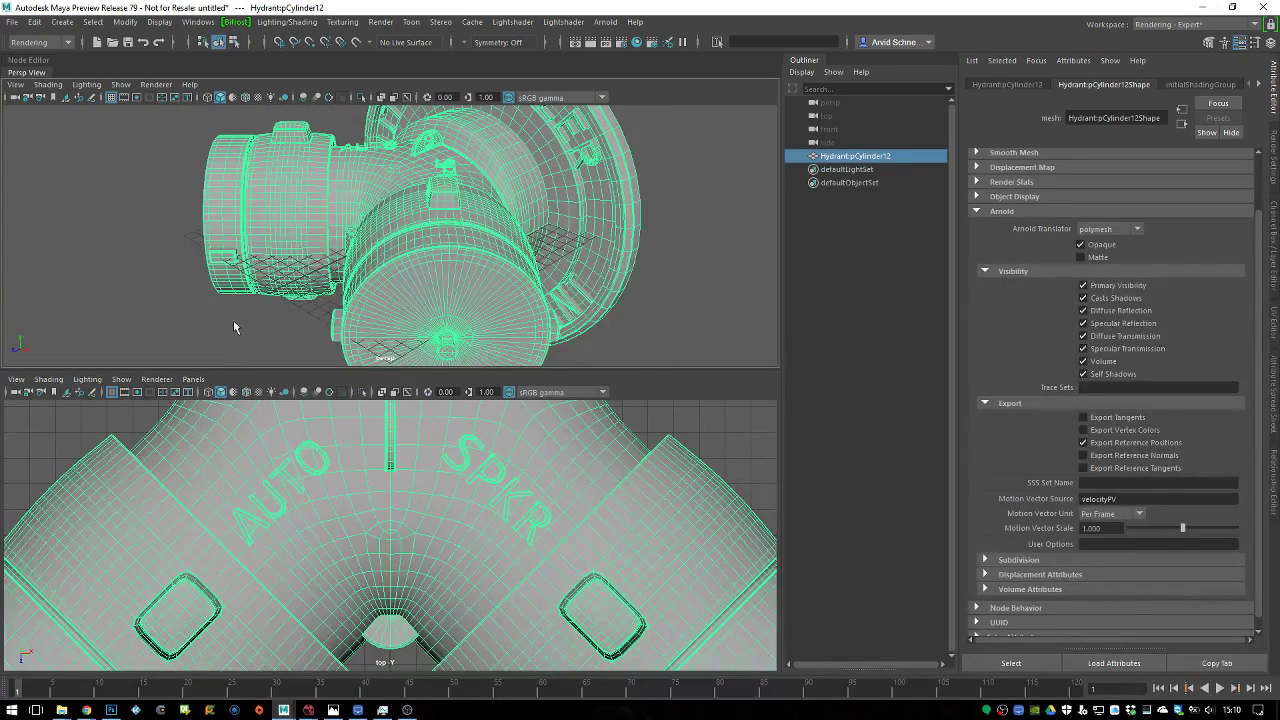
left_click_drag(100, 369, 100, 565)
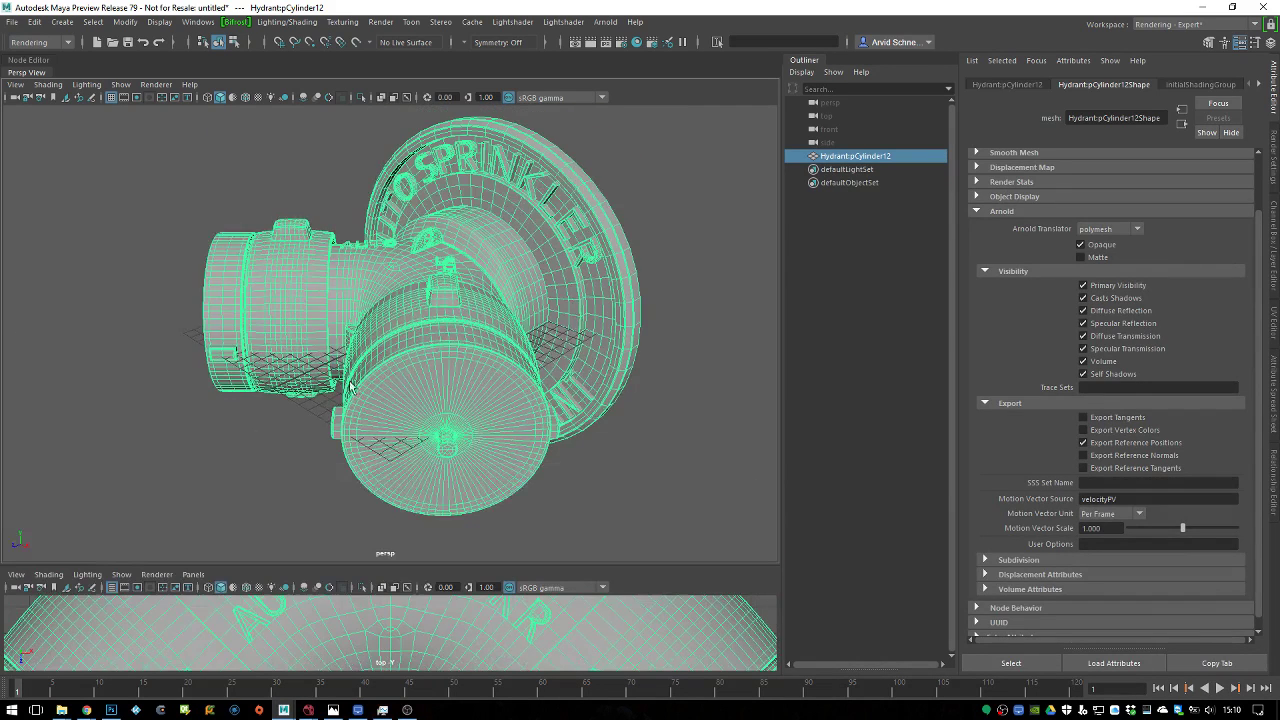
Inspect the hydrant's lettering and outlets, select the mesh and display its UV layout in the UV Editor
left_click(589, 254)
left_click_drag(589, 254, 405, 290, "alt")
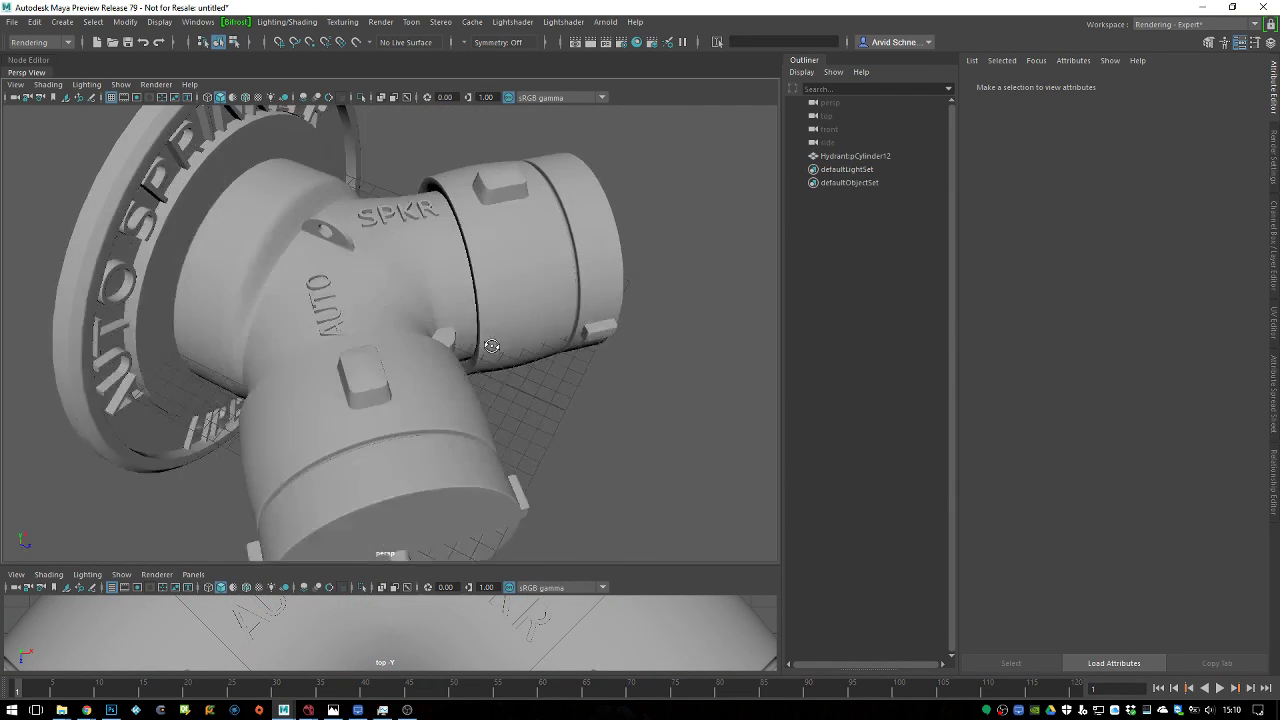
scroll(411, 282, "up", 3)
left_click_drag(392, 366, 295, 260, "alt")
left_click(295, 260)
left_click_drag(333, 222, 337, 294, "alt")
left_click(606, 22)
left_click(609, 24)
key("space")
left_click_drag(640, 211, 660, 240)
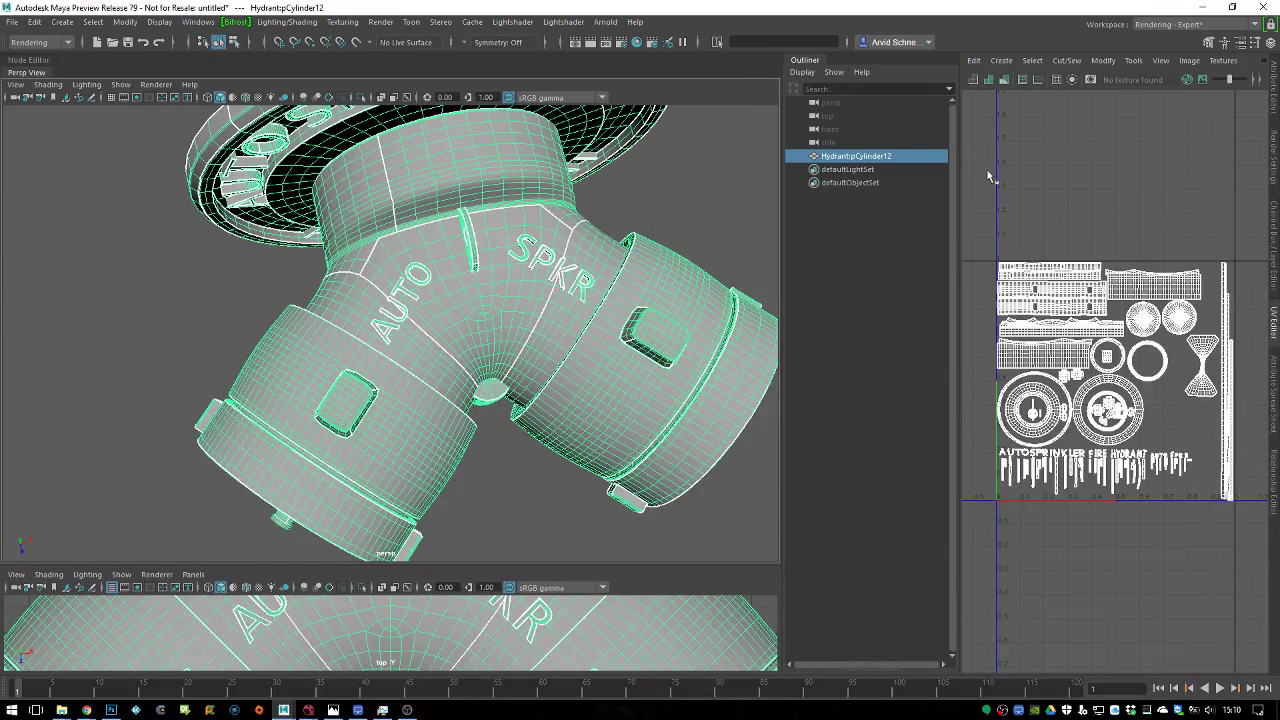
Deselect the hydrant and examine its outlets, caps and lettered base plate in the perspective view
left_click(775, 210)
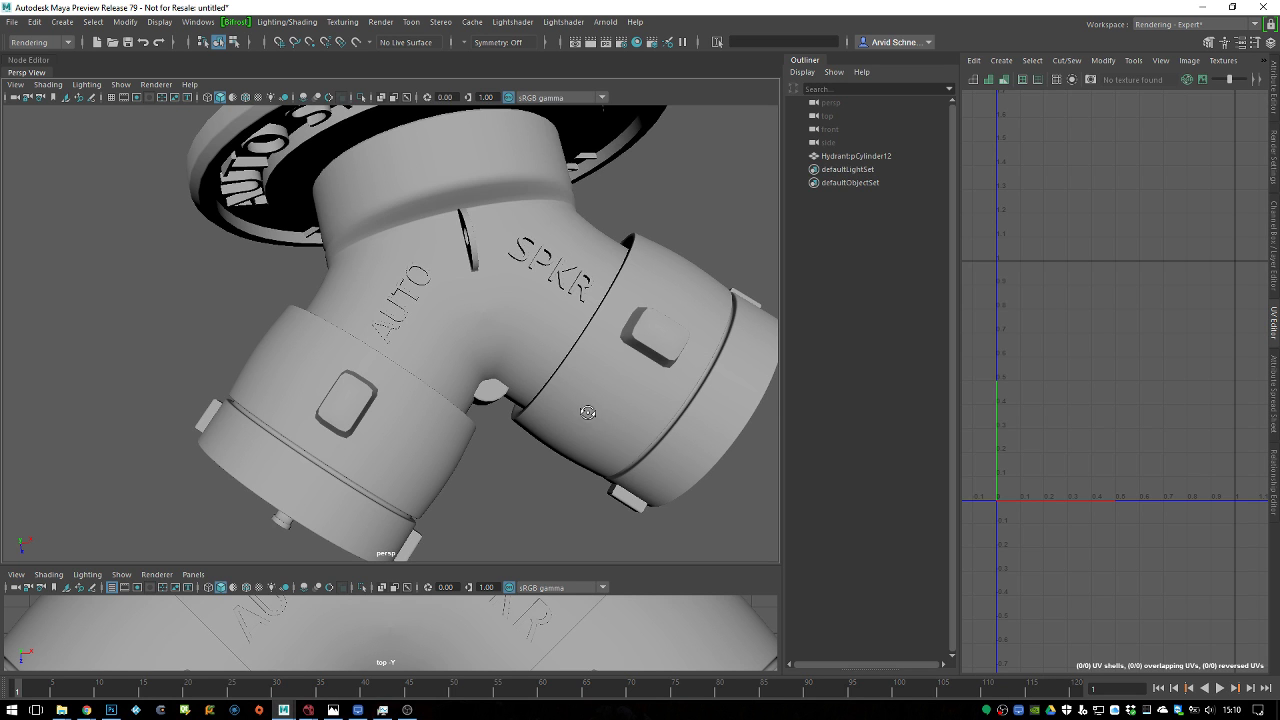
left_click_drag(588, 417, 607, 354, "alt")
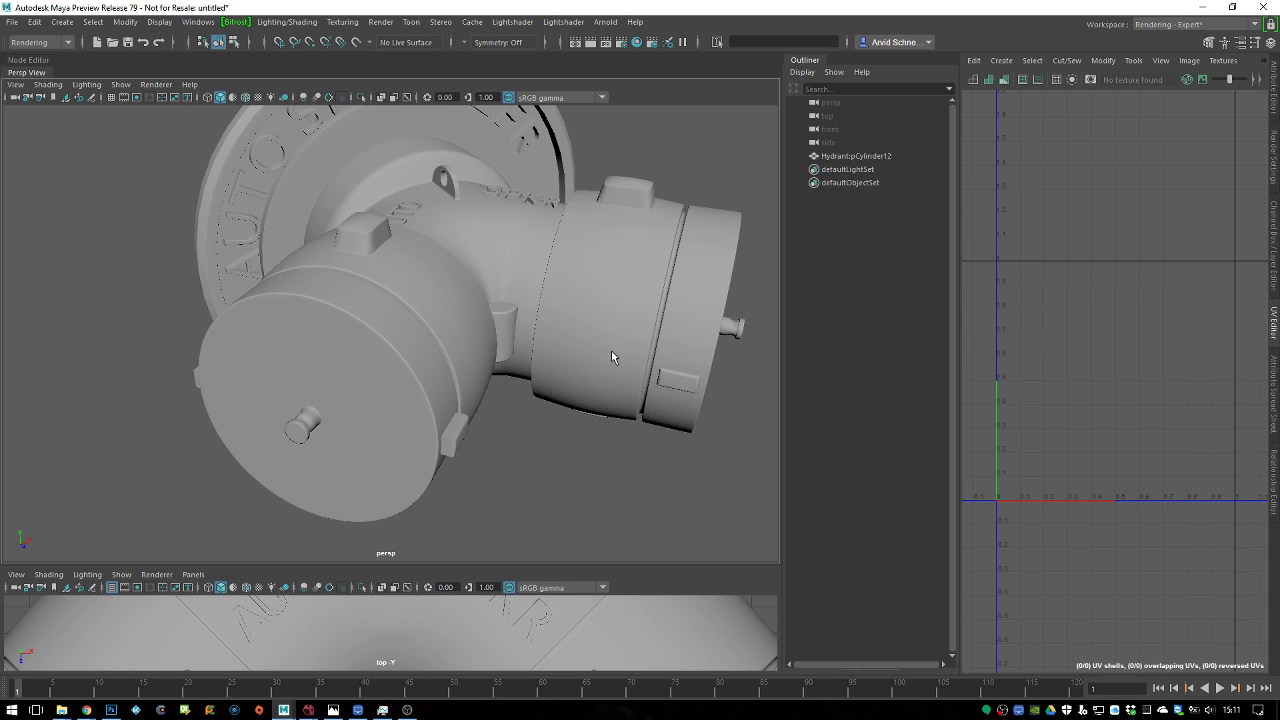
left_click_drag(609, 372, 402, 316, "alt")
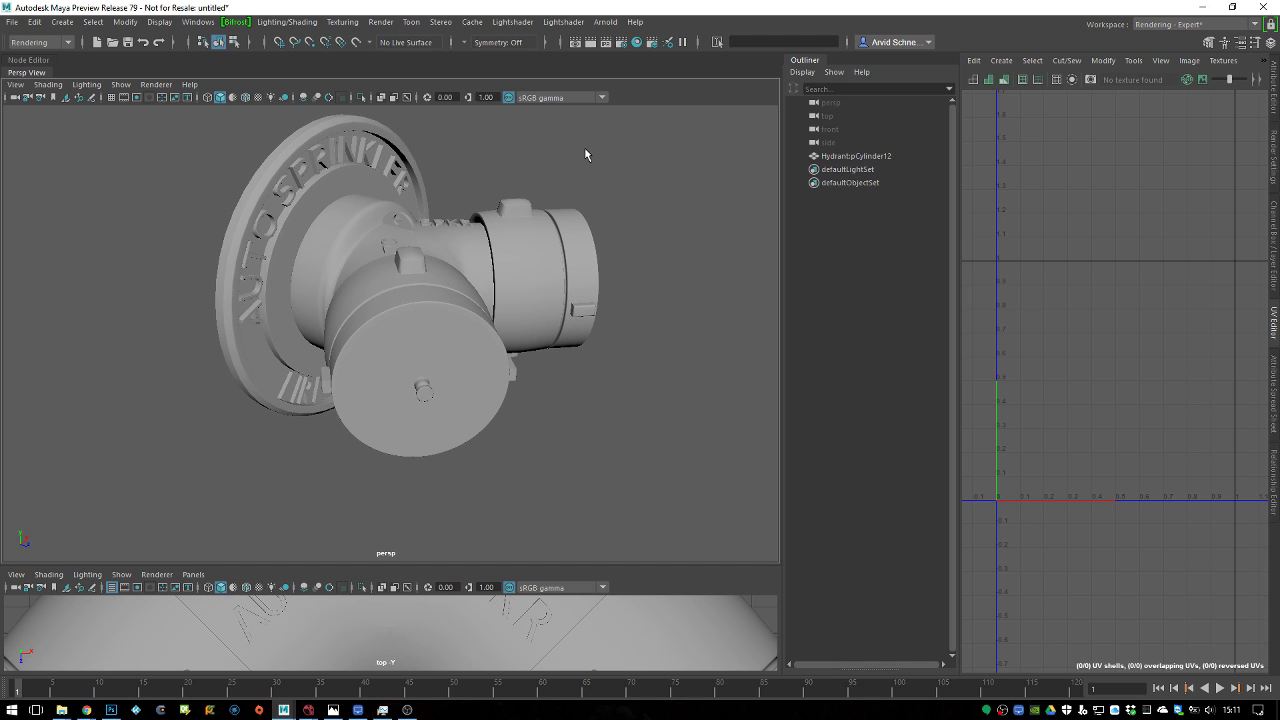
left_click_drag(530, 330, 542, 281, "alt")
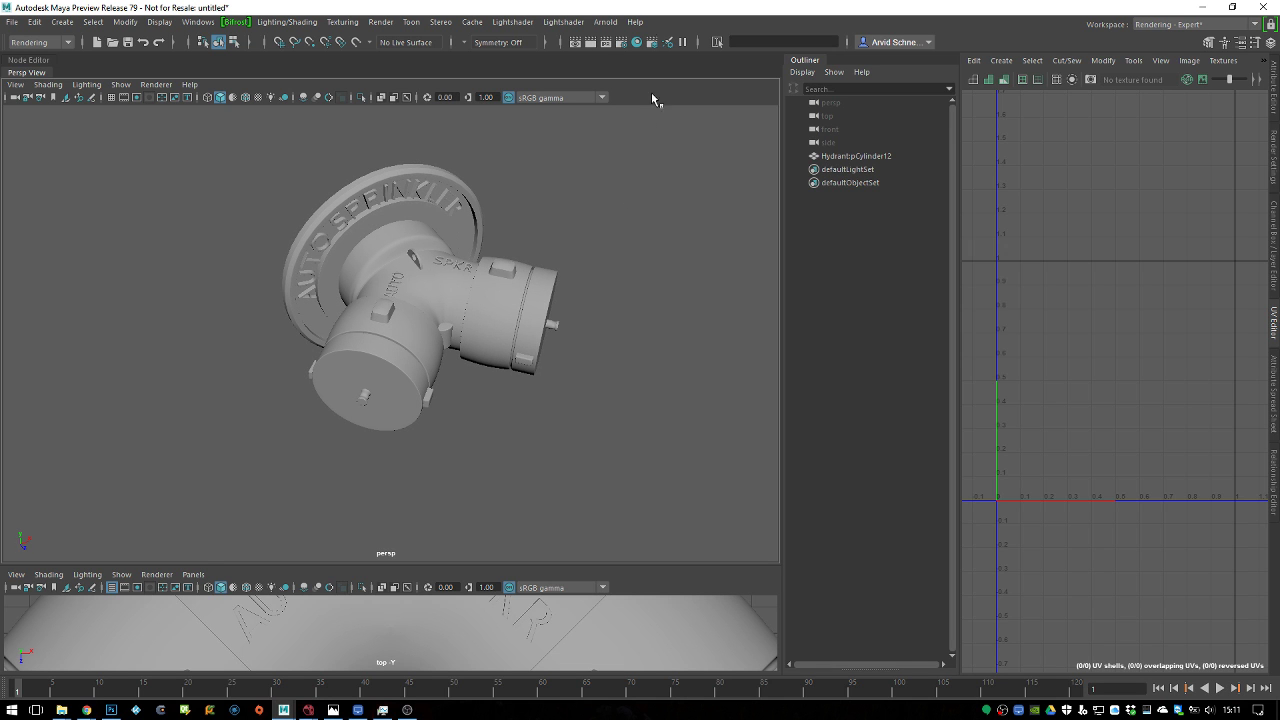
left_click(512, 21)
left_click(530, 60)
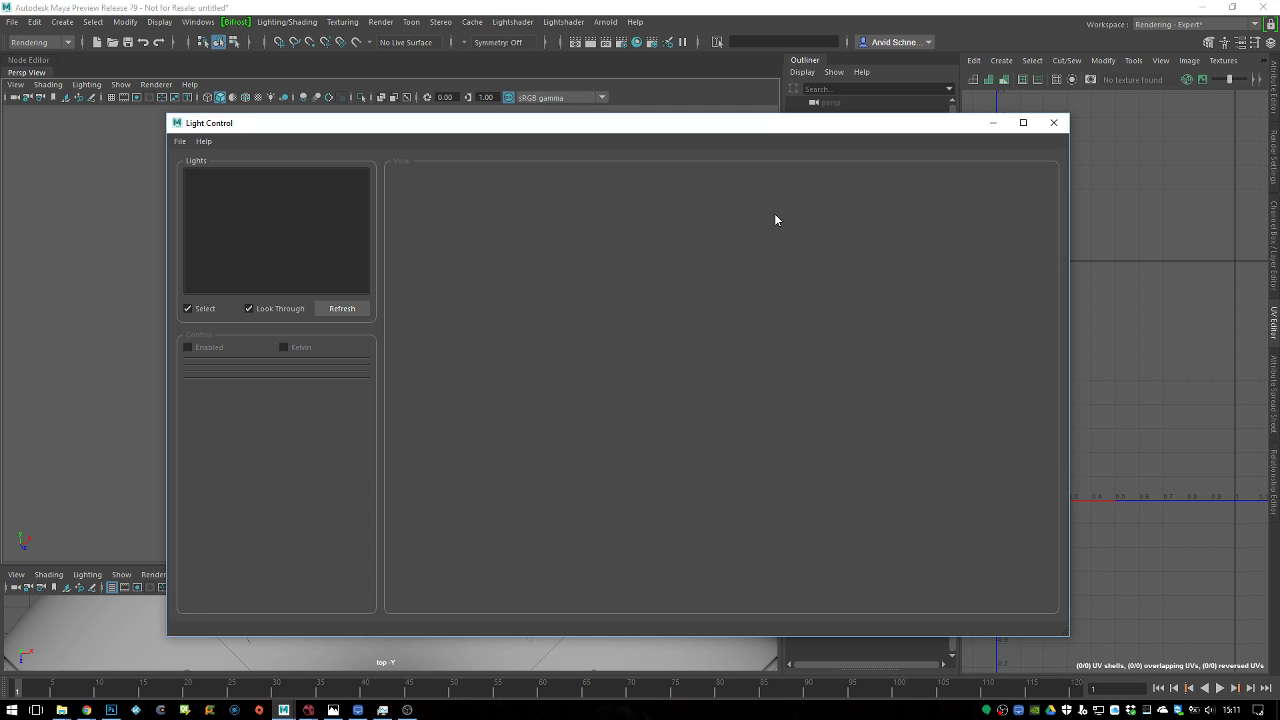
left_click(1053, 122)
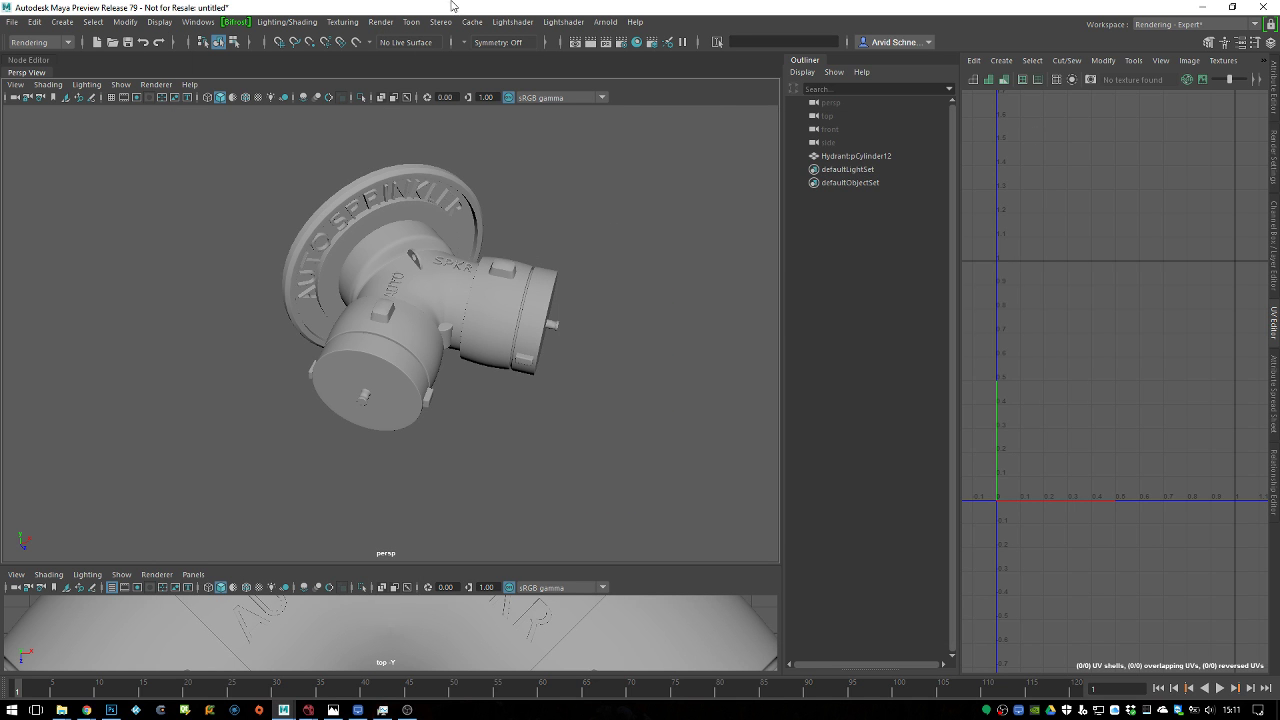
Create ten Arnold area lights in the scene, then dismiss the torn-off light list
left_click(605, 21)
mouse_move(677, 89)
left_click(747, 88)
double_click(779, 90)
double_click(779, 90)
double_click(779, 90)
double_click(779, 90)
left_click(779, 90)
left_click(779, 90)
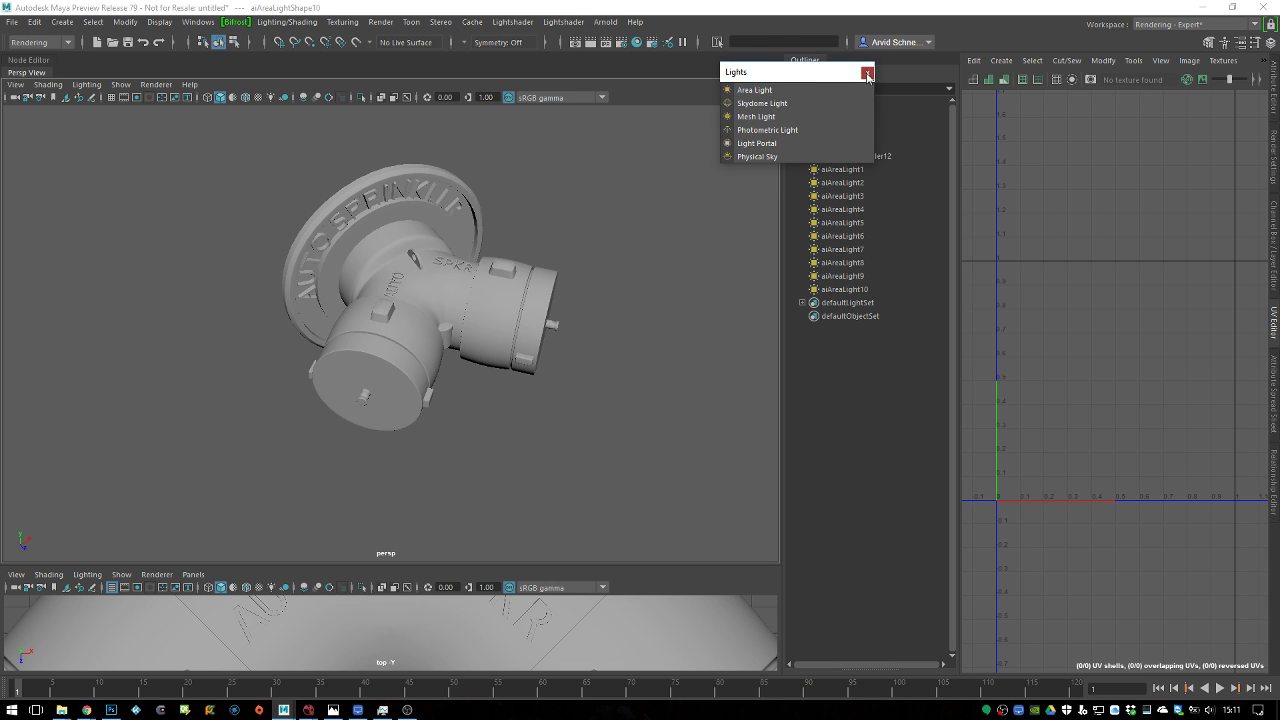
left_click(867, 72)
left_click_drag(645, 223, 630, 226, "alt")
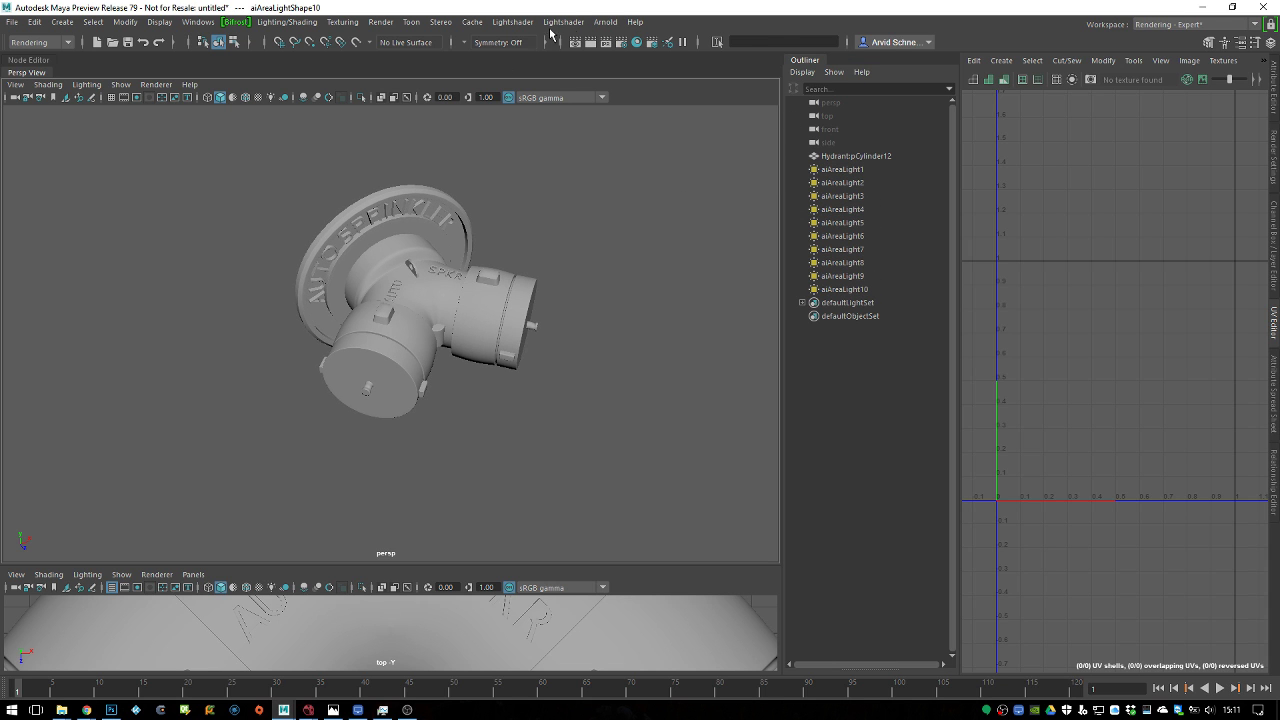
Look through aiAreaLight1 in Light Control, aim it at the shaded hydrant, and set a grey colour, intensity 4.031 and exposure -1.357
left_click(512, 21)
left_click(528, 60)
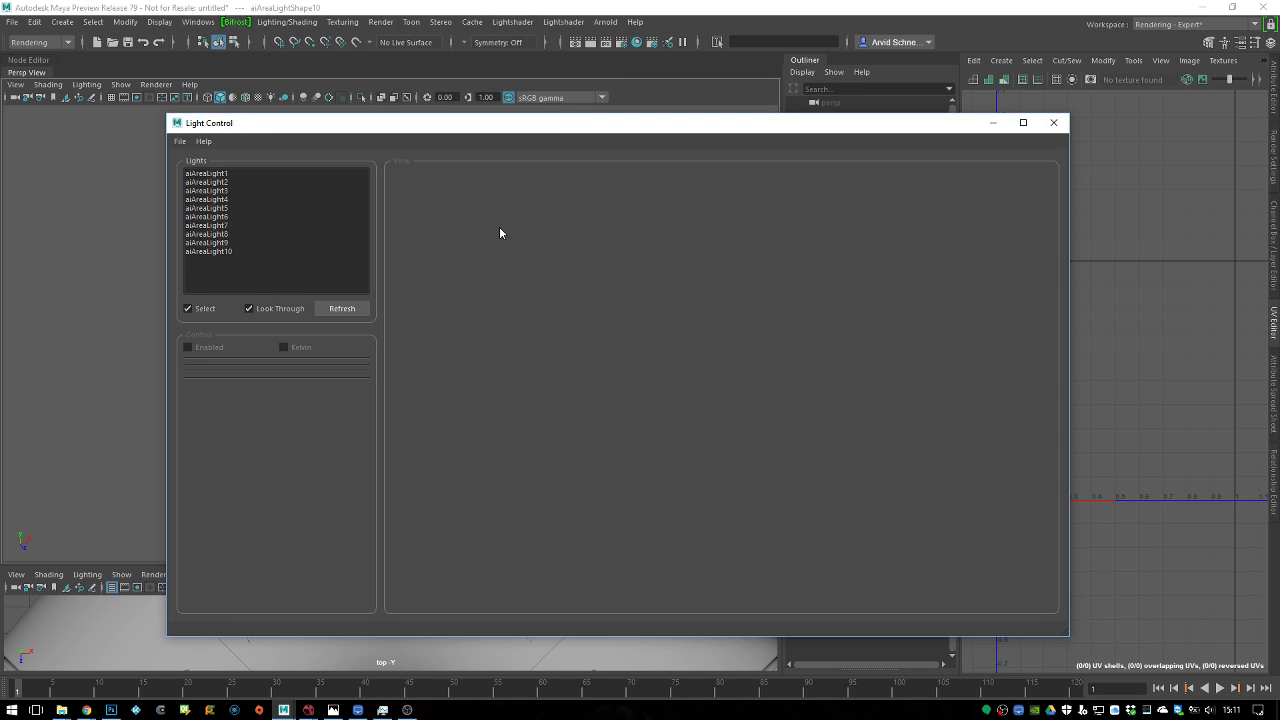
left_click(405, 172)
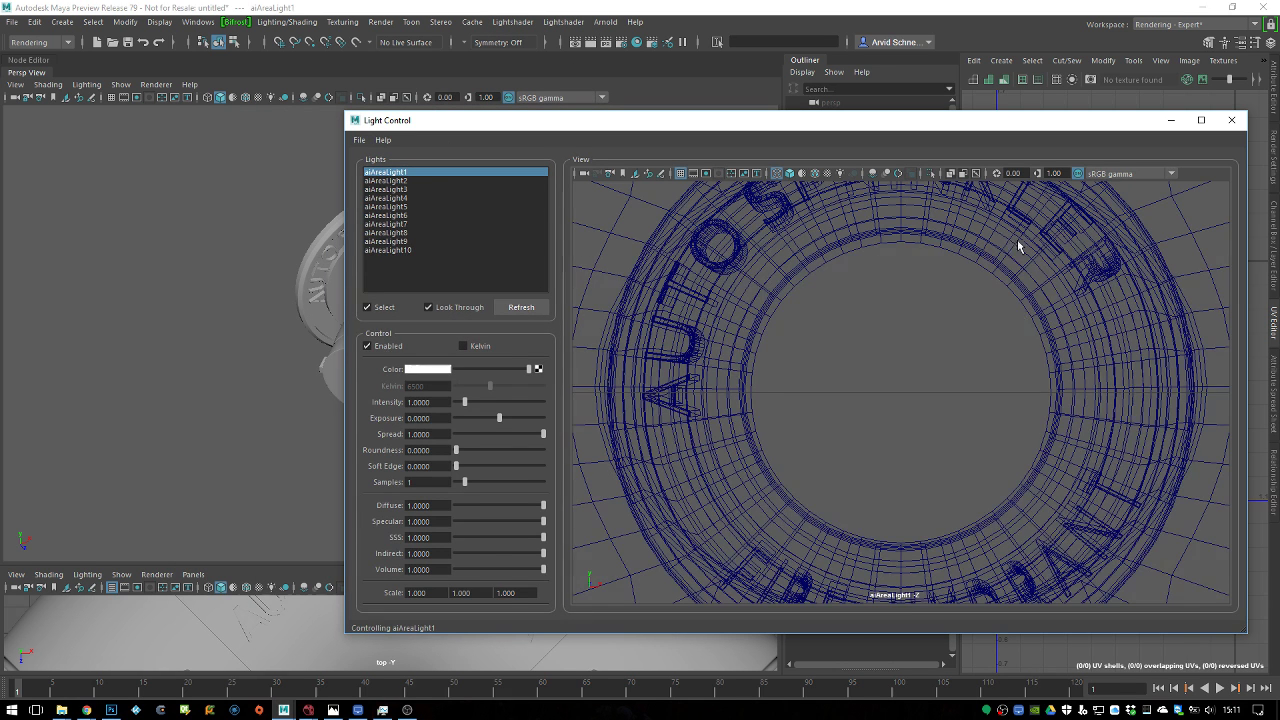
scroll(1018, 245, "down", 3)
left_click_drag(1000, 250, 779, 301, "alt")
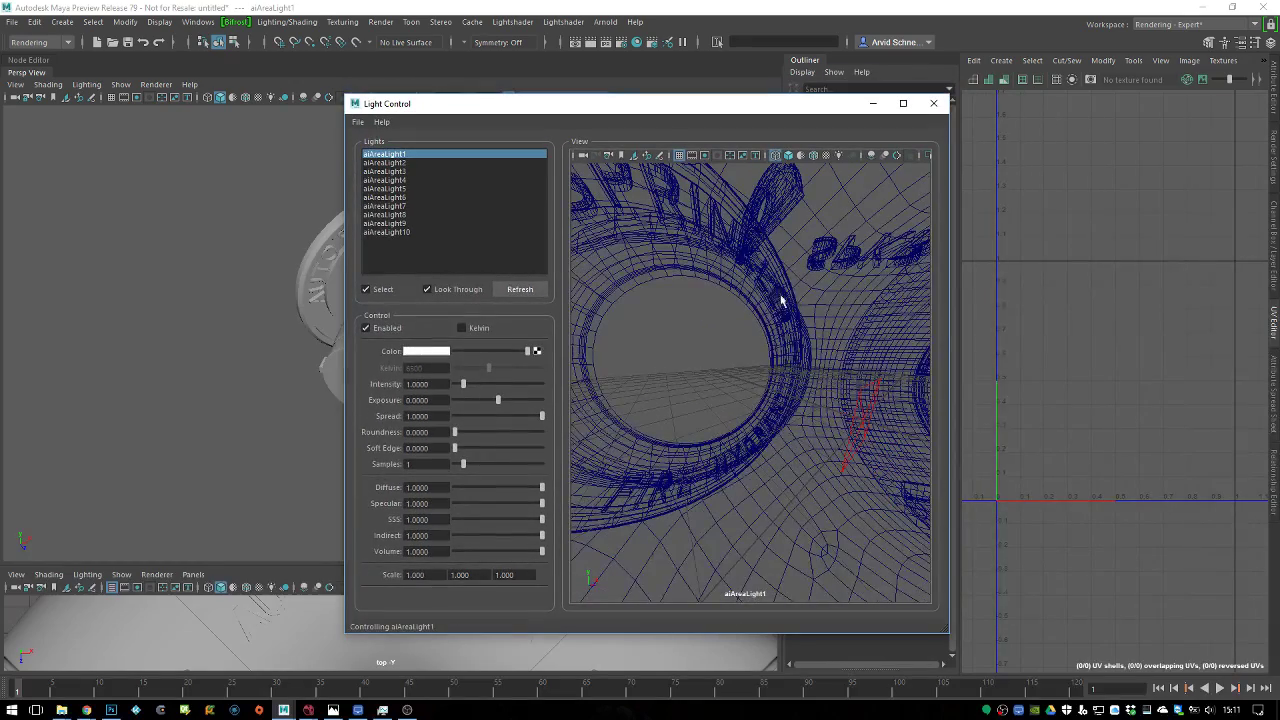
scroll(787, 302, "up", 3)
key("5")
key("f")
left_click_drag(521, 351, 489, 375)
Look through aiAreaLight2 and aiAreaLight3 in turn and move each one back so it frames the whole hydrant from another side
left_click(440, 162)
key("f")
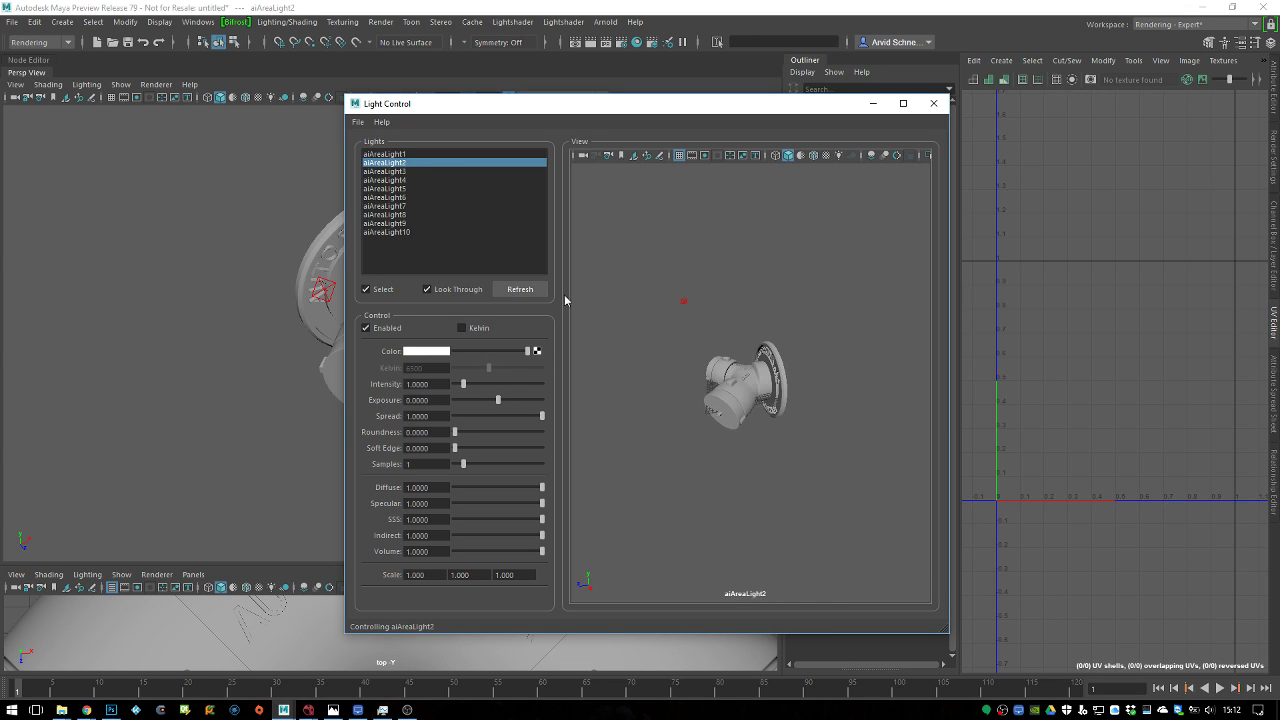
left_click(422, 172)
left_click_drag(684, 348, 571, 348, "alt")
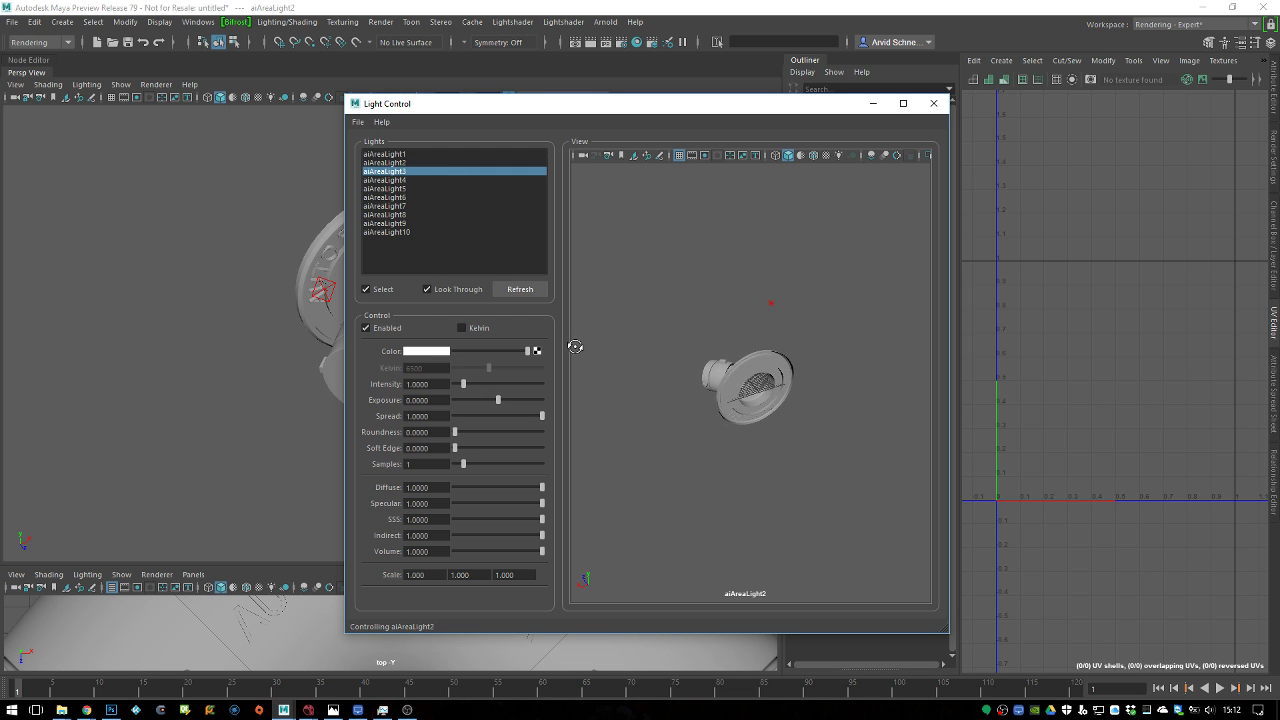
left_click(420, 170)
key("f")
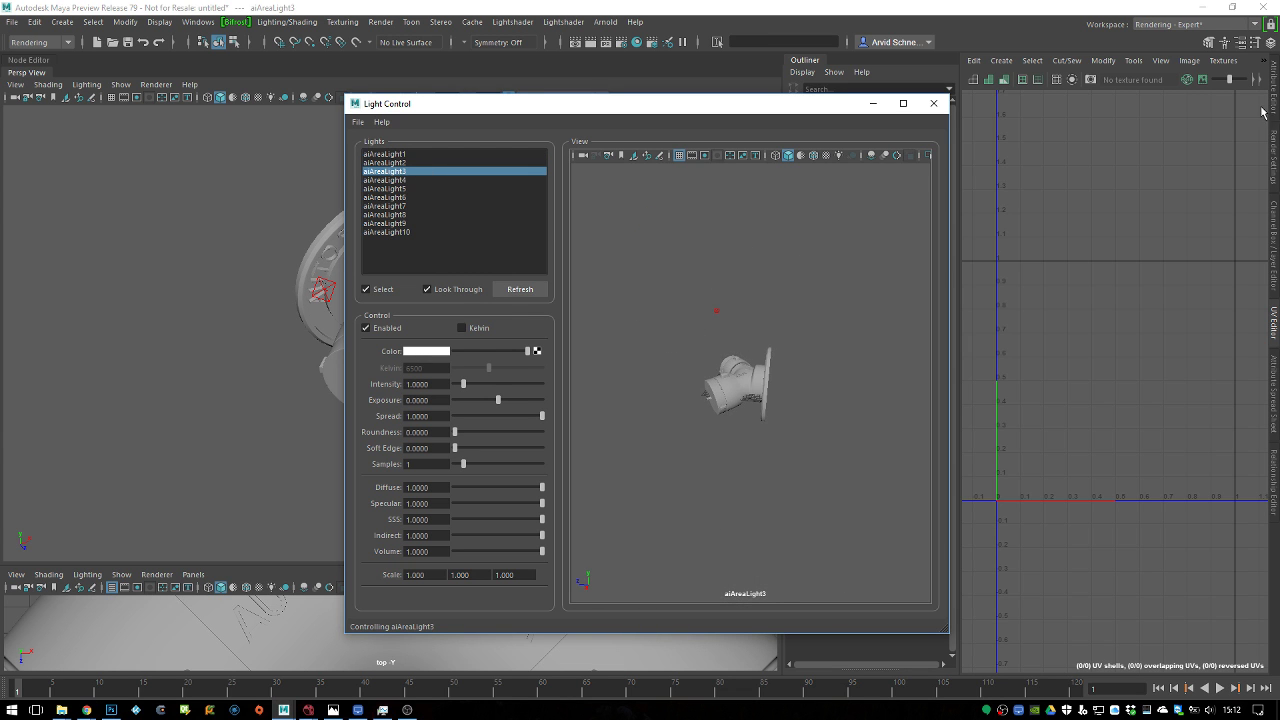
Delete the surplus area lights from aiAreaLight4 onward and refresh the Light Control list
left_click(1274, 174)
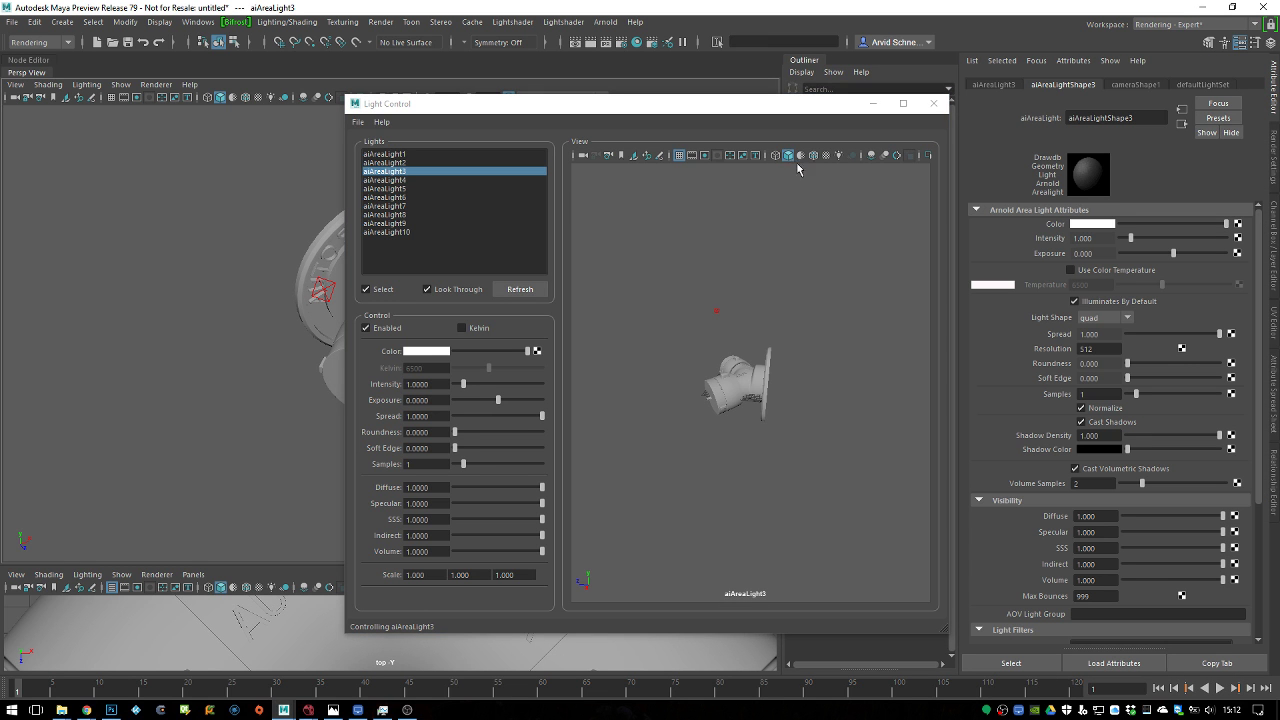
left_click_drag(730, 103, 390, 231)
left_click_drag(888, 210, 881, 290)
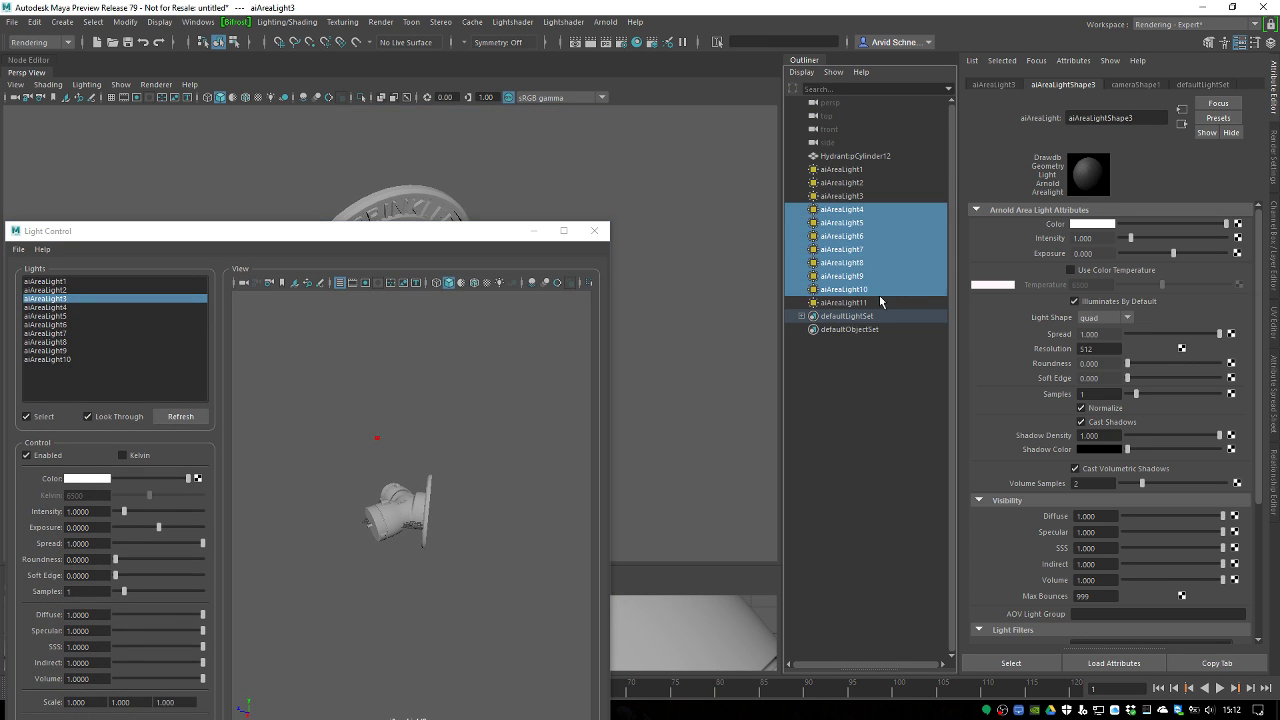
left_click(880, 380)
left_click_drag(500, 231, 855, 168)
left_click(552, 355)
left_click(425, 219)
left_click(550, 235)
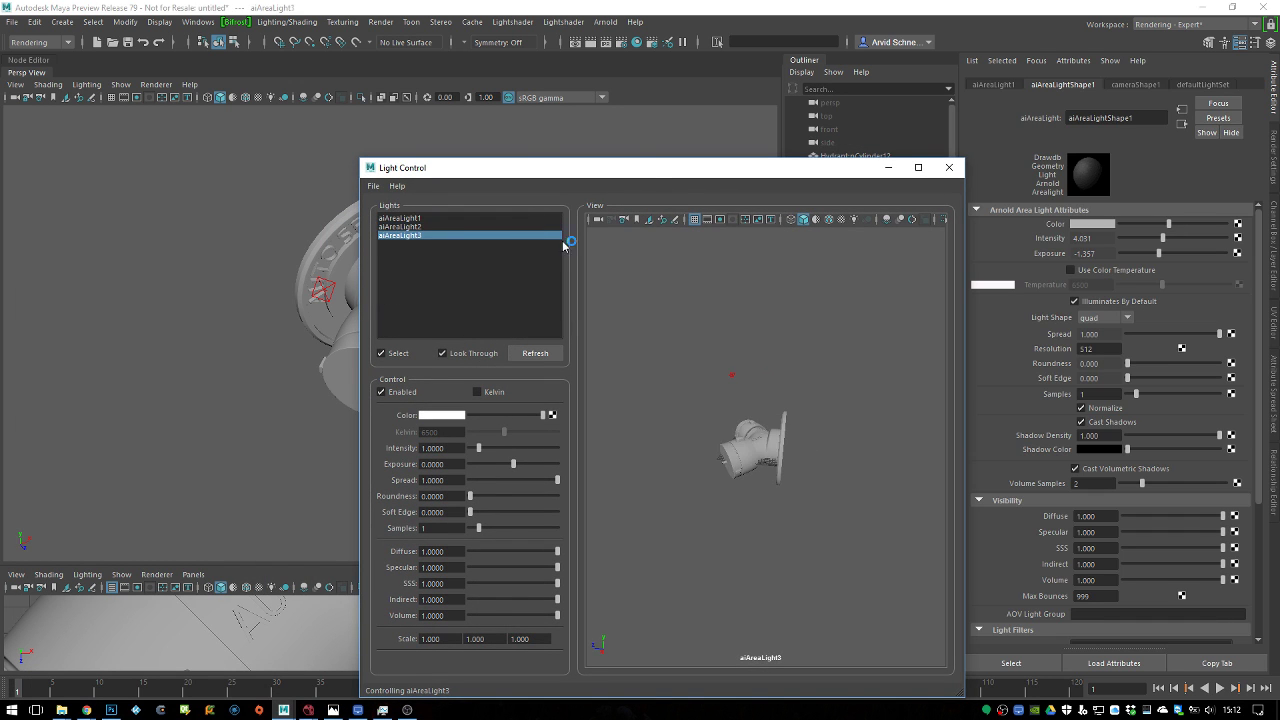
Open the Arnold RenderView above the lower viewport and keep the Light Control window beside it
left_click_drag(631, 171, 824, 154)
left_click(605, 21)
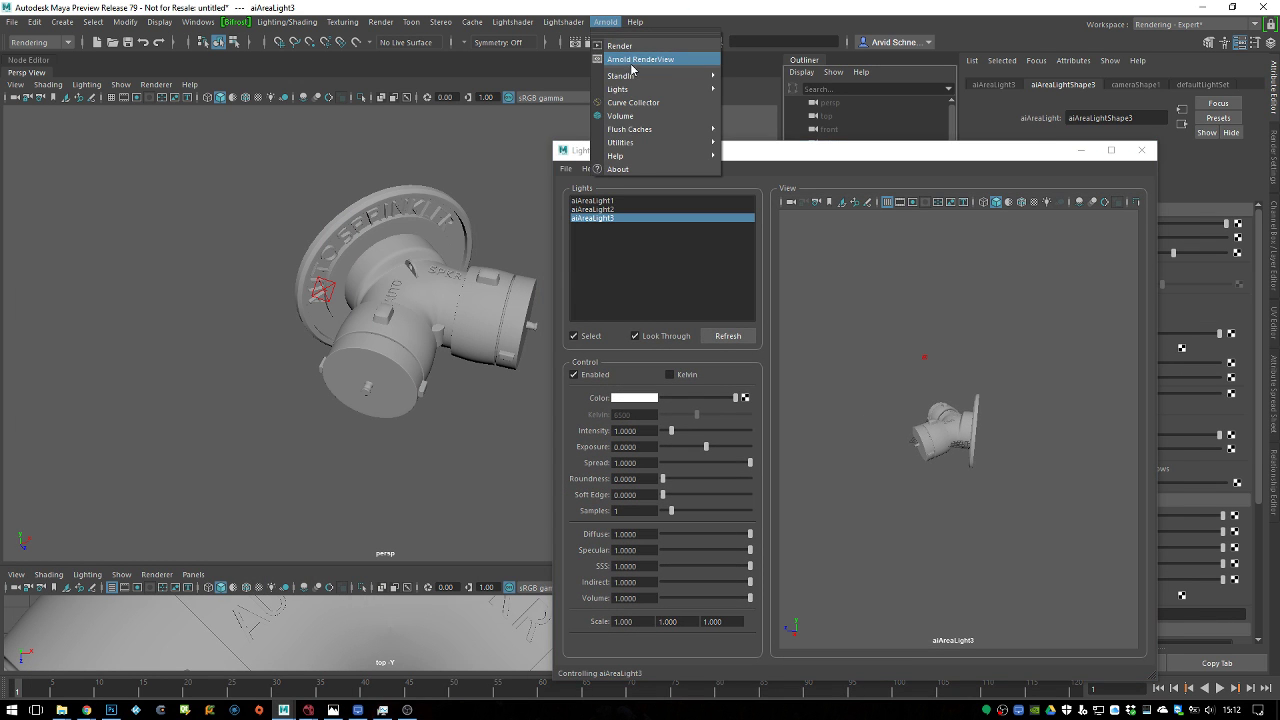
left_click(632, 60)
mouse_move(660, 152)
left_mouse_down()
mouse_move(738, 150)
mouse_move(685, 382)
mouse_move(679, 152)
left_mouse_up()
left_click(772, 100)
left_click(690, 229)
left_click(686, 248)
Set the exposure of aiAreaLight1 to 10 in Light Control
left_click(595, 198)
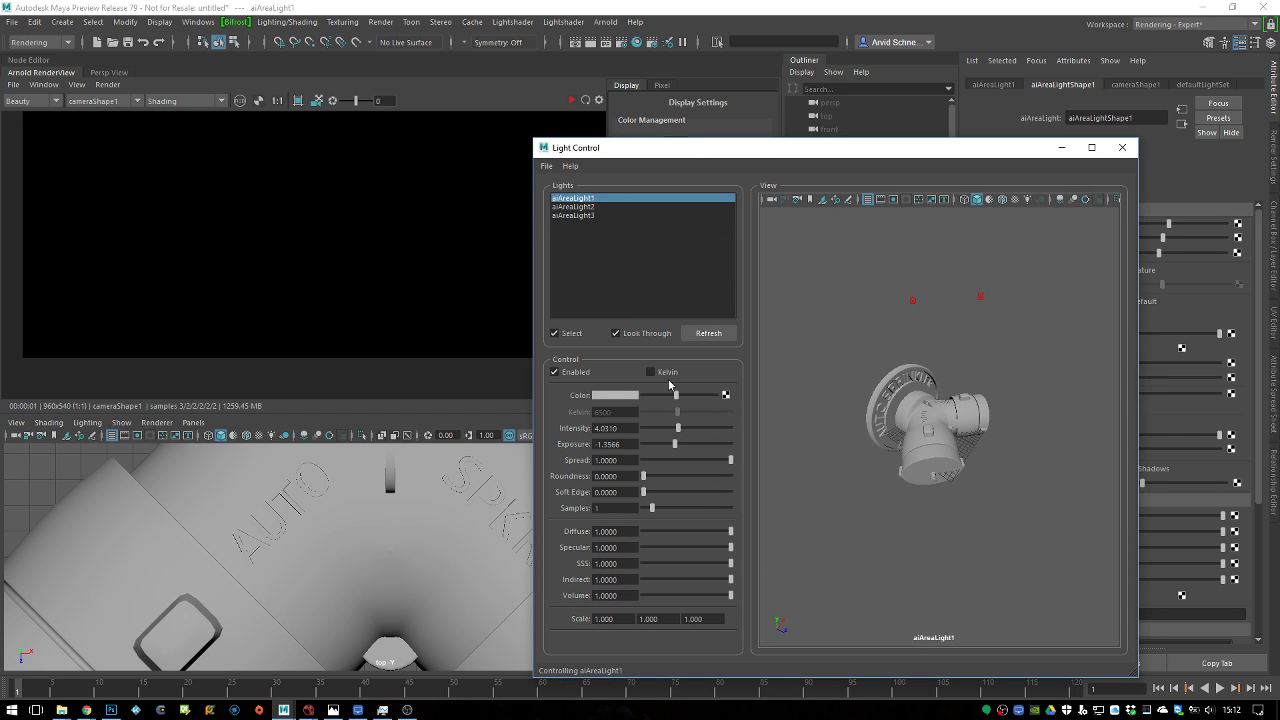
double_click(625, 444)
type("10")
key("Return")
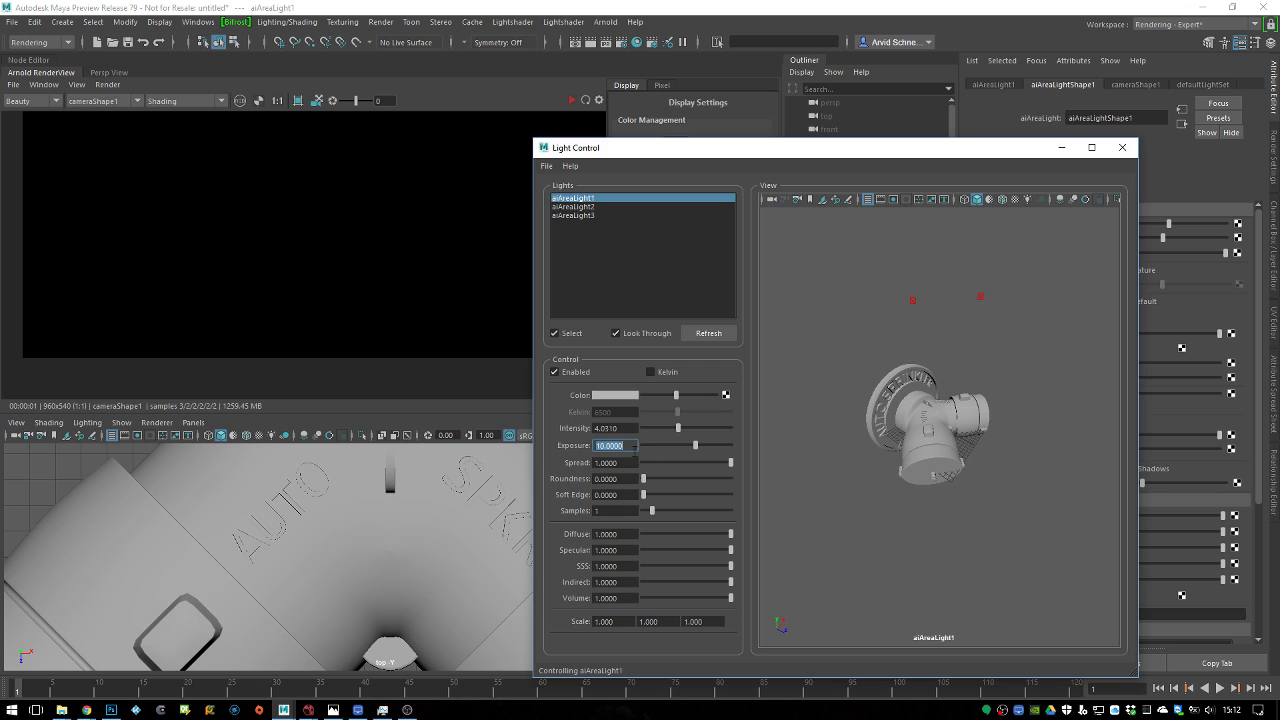
Start the interactive Arnold render and switch its camera to perspShape
left_click(569, 116)
left_click(571, 100)
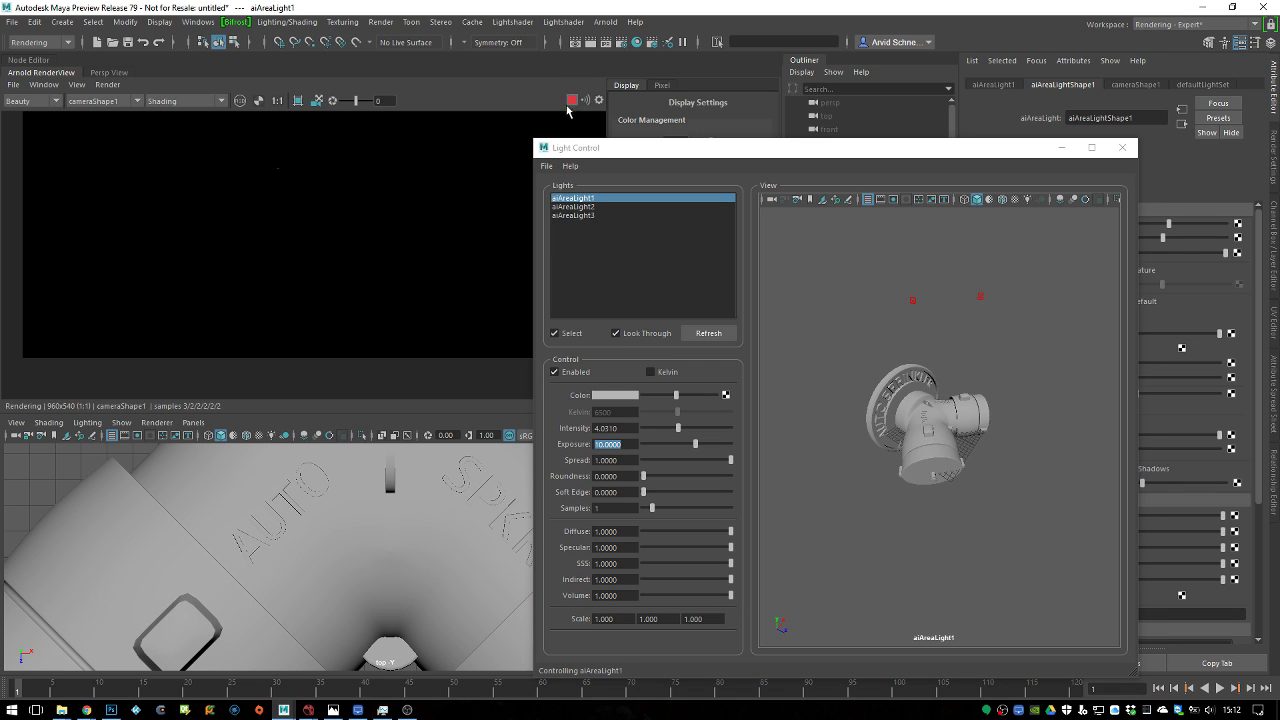
left_click(97, 101)
left_click(97, 113)
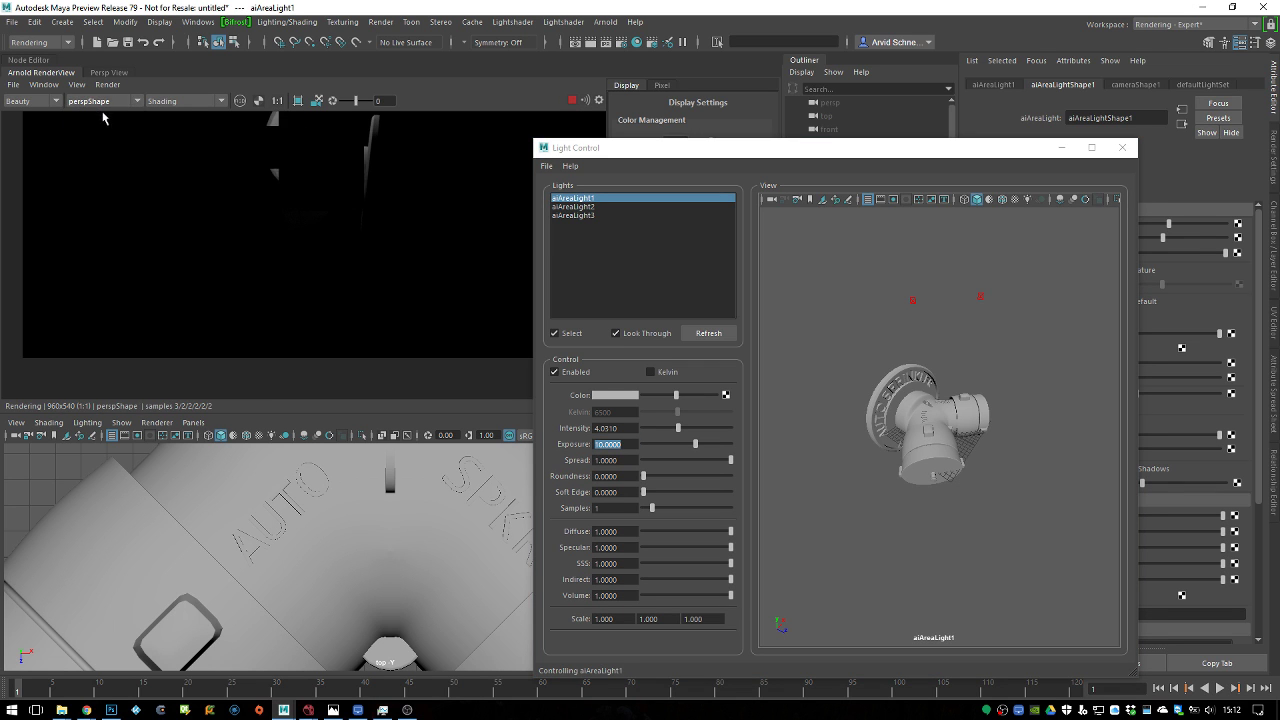
Switch the lower viewport to the persp camera and orbit it to show the whole hydrant
left_click_drag(379, 538, 301, 525, "alt")
scroll(301, 525, "down", 3)
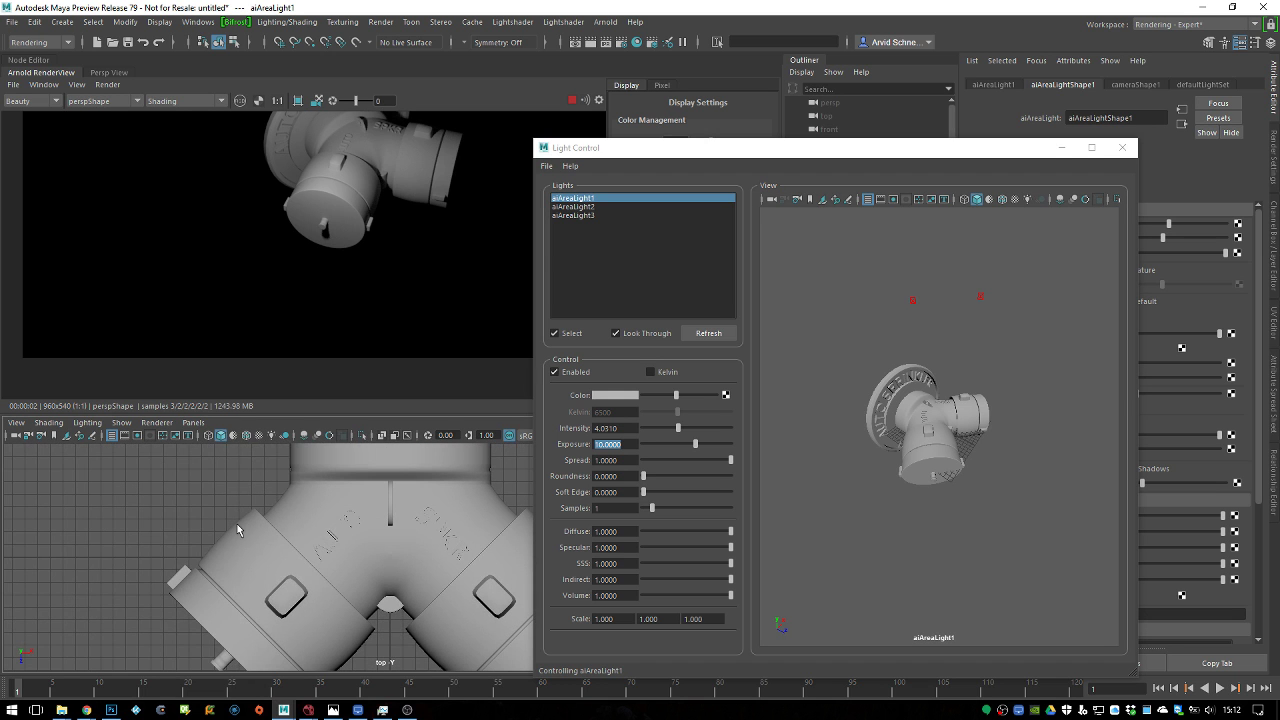
left_click(193, 422)
mouse_move(232, 436)
left_click(352, 452)
left_click_drag(352, 452, 341, 519, "alt")
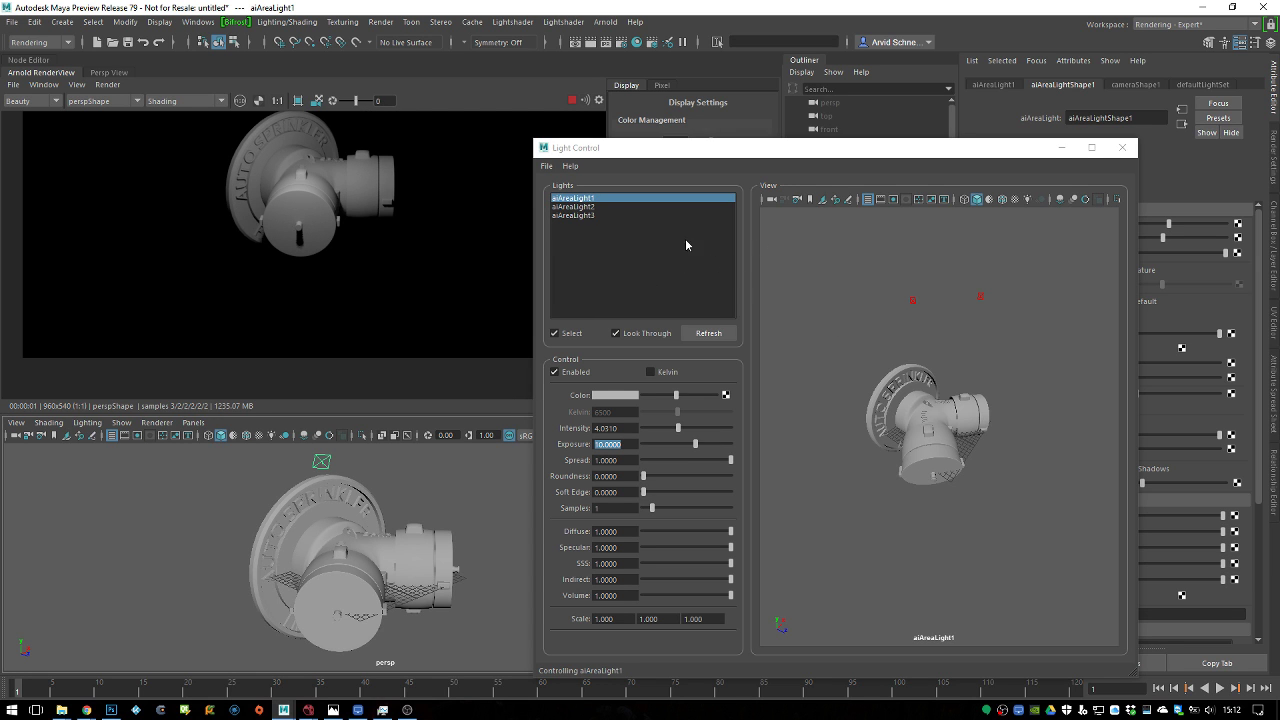
Reposition aiAreaLight1 by orbiting its view around the hydrant, then select the hydrant mesh and frame it from the light
left_click_drag(900, 340, 829, 341, "alt")
left_click(107, 84)
left_click(207, 155)
left_click_drag(879, 367, 803, 377, "alt")
left_click(857, 479)
key("f")
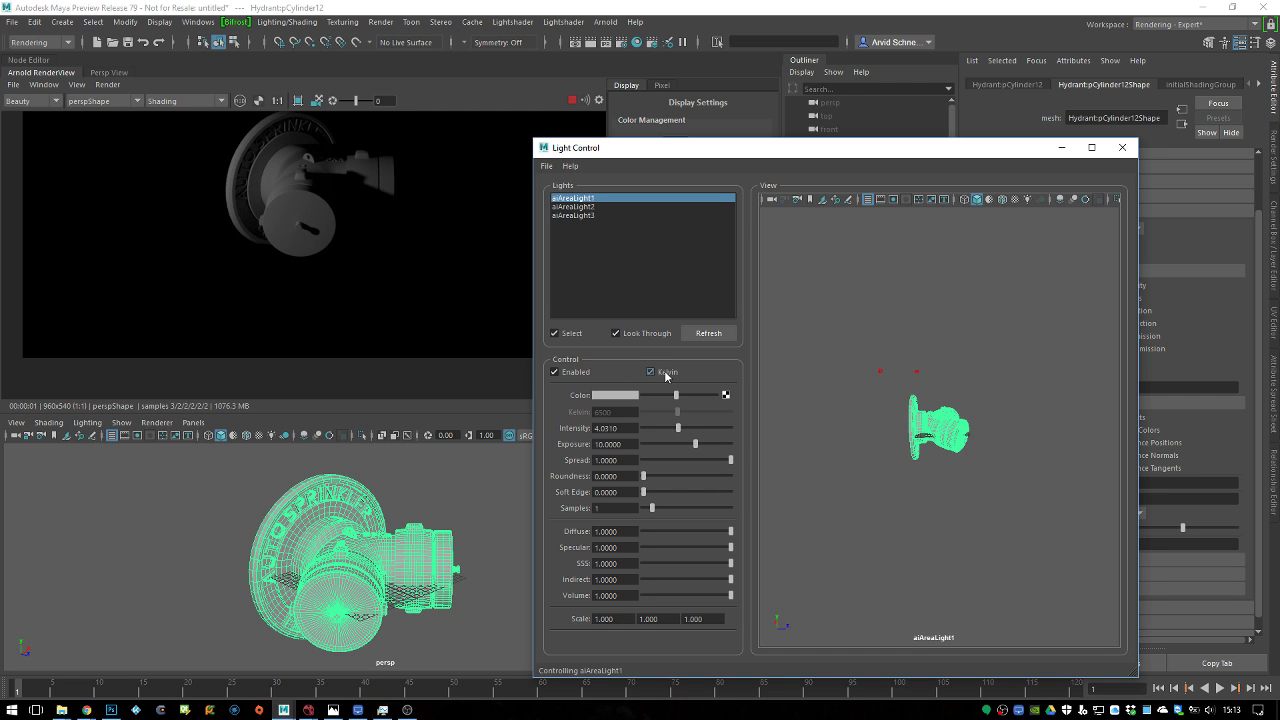
Enable Kelvin on aiAreaLight1 and lower its colour temperature to a warm tone around 4000
left_click(652, 372)
left_click_drag(677, 411, 649, 417)
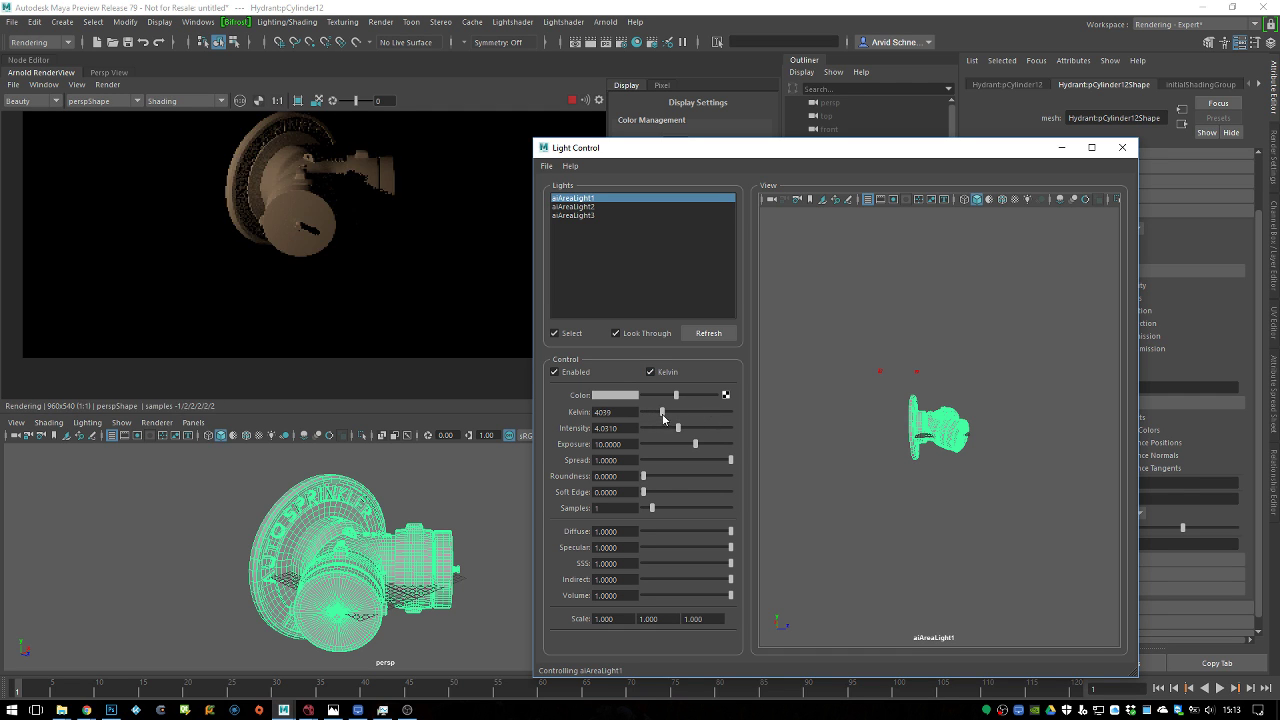
Move aiAreaLight2 around to the hydrant's back plate and raise its exposure to about 12.1
left_click(573, 206)
left_click_drag(960, 353, 900, 367, "alt")
left_click(612, 445)
type("8")
key("Return")
key("Return")
left_click_drag(705, 446, 712, 446)
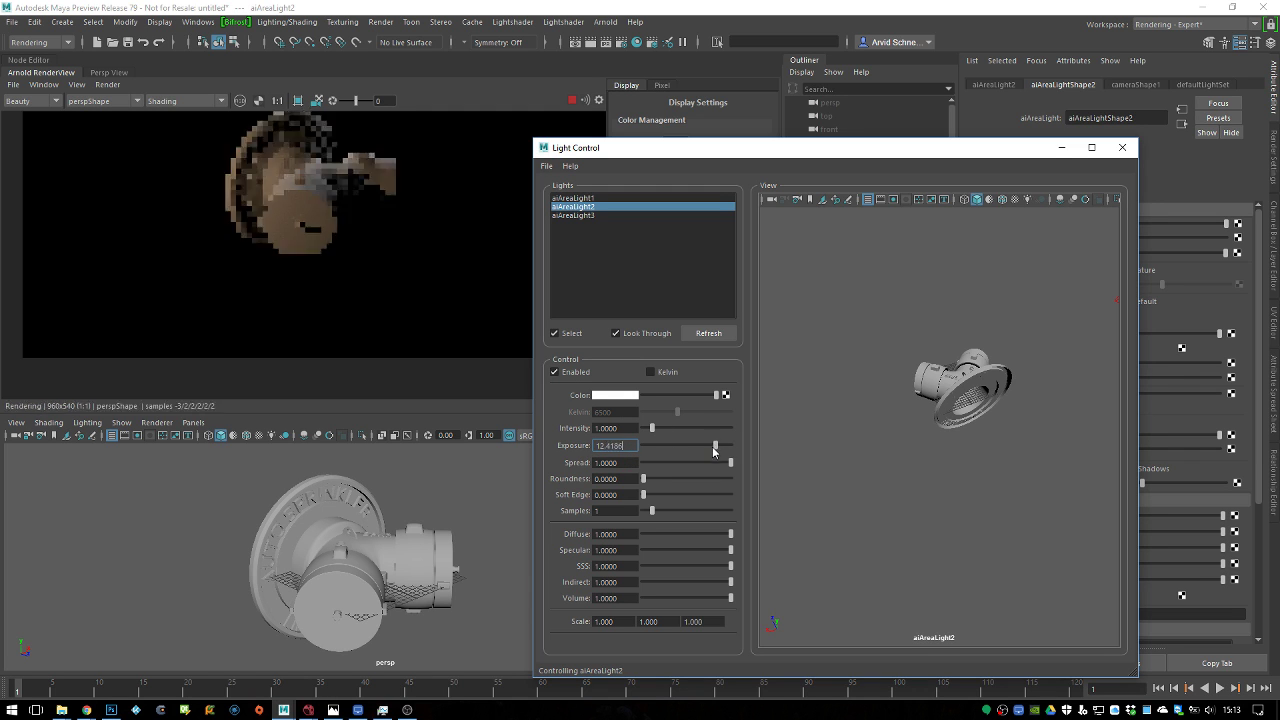
Enable Kelvin on aiAreaLight2, set its colour temperature to about 9791, enlarge the hydrant in the render and fine-tune the light's angle
left_click(664, 377)
left_click_drag(677, 419, 697, 413)
left_click(363, 249)
scroll(518, 288, "up", 1)
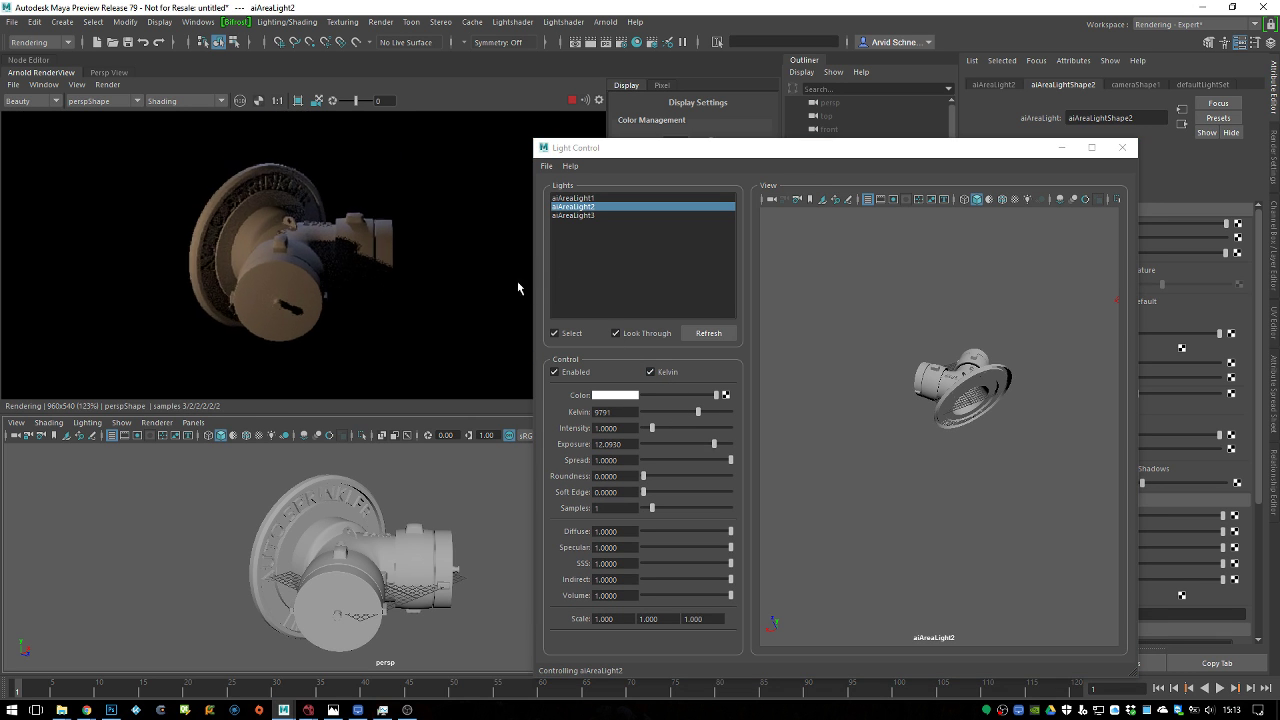
scroll(518, 288, "up", 1)
left_click_drag(890, 420, 930, 430, "alt")
Look through aiAreaLight3, frame the hydrant mesh and orbit the light to face the two outlets
left_click(608, 215)
left_click_drag(820, 350, 811, 545, "alt")
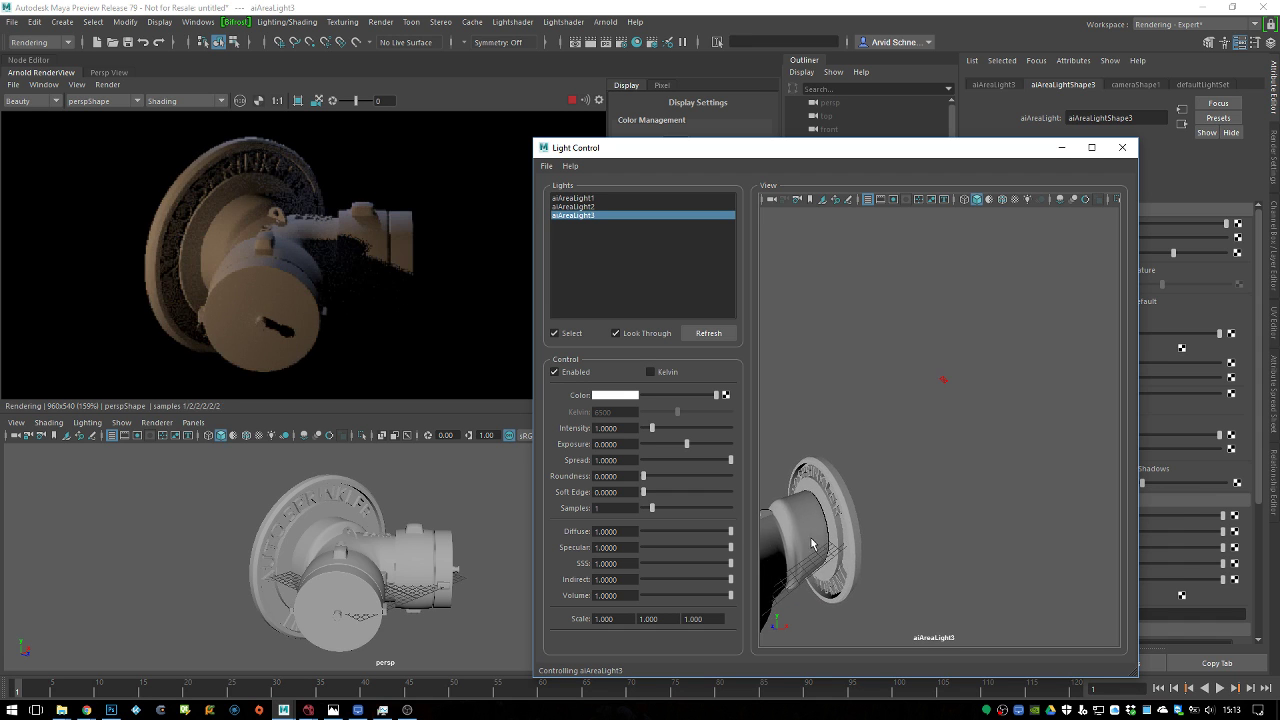
left_click(811, 545)
key("f")
left_click_drag(900, 430, 975, 420, "alt")
Set the exposure of aiAreaLight3 to about 6.07, refine its angle and close Light Control
double_click(615, 444)
type("8")
key("Return")
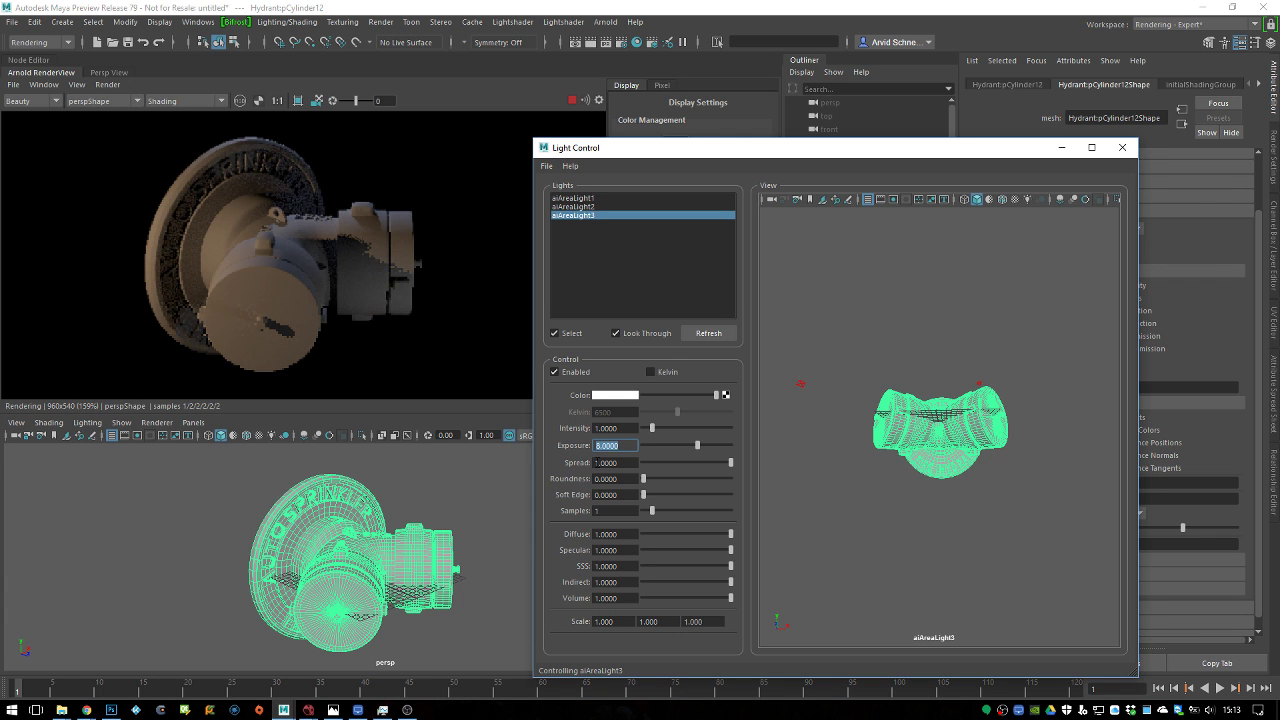
left_click_drag(953, 404, 930, 418, "alt")
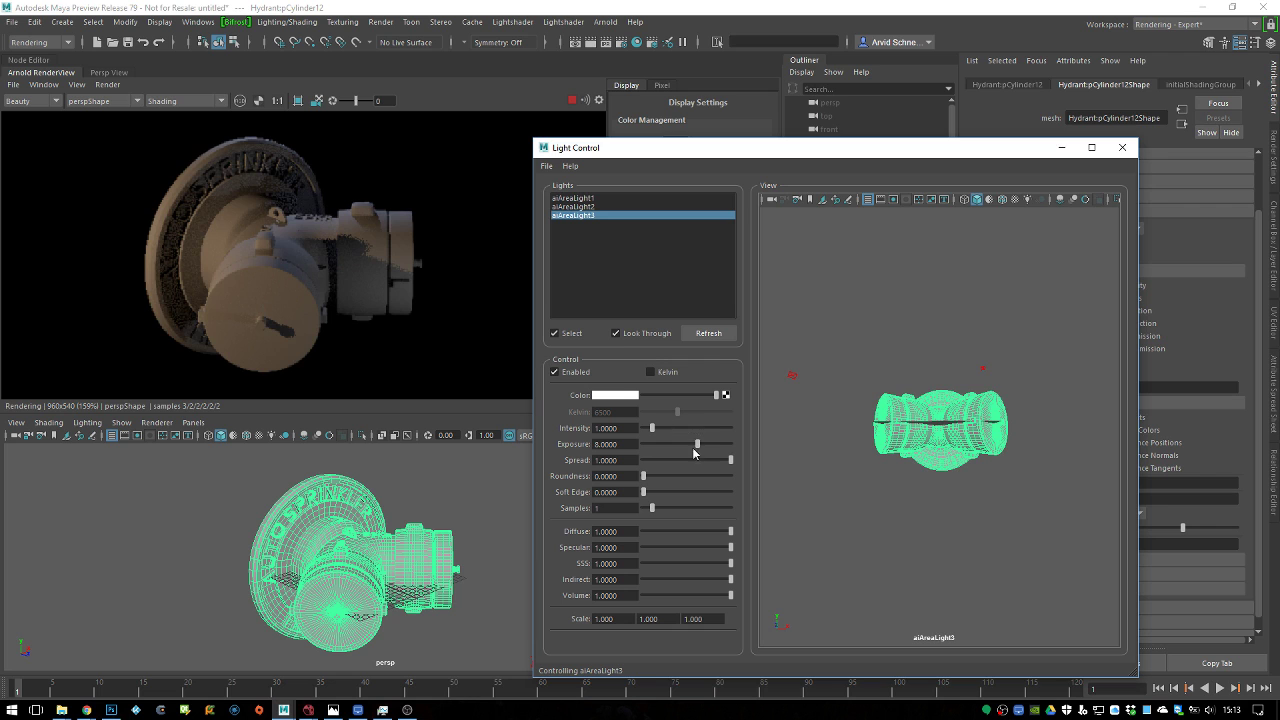
left_click_drag(697, 444, 689, 444)
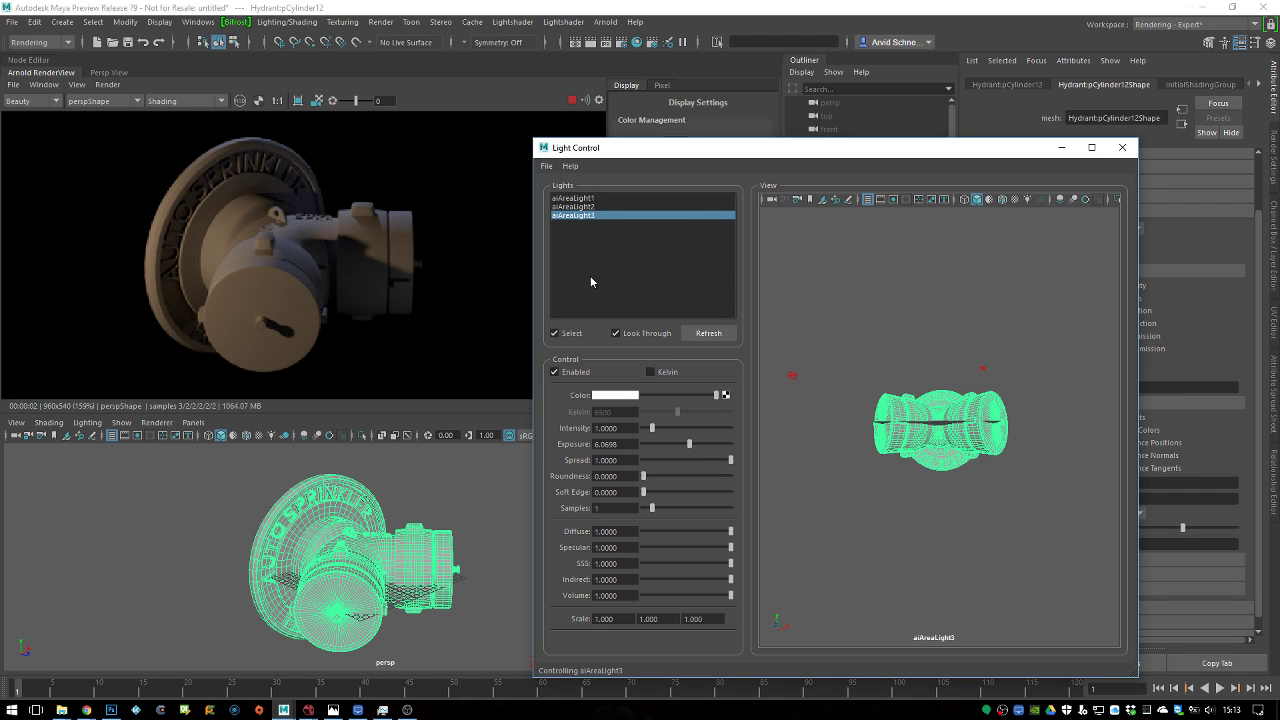
left_click(1122, 147)
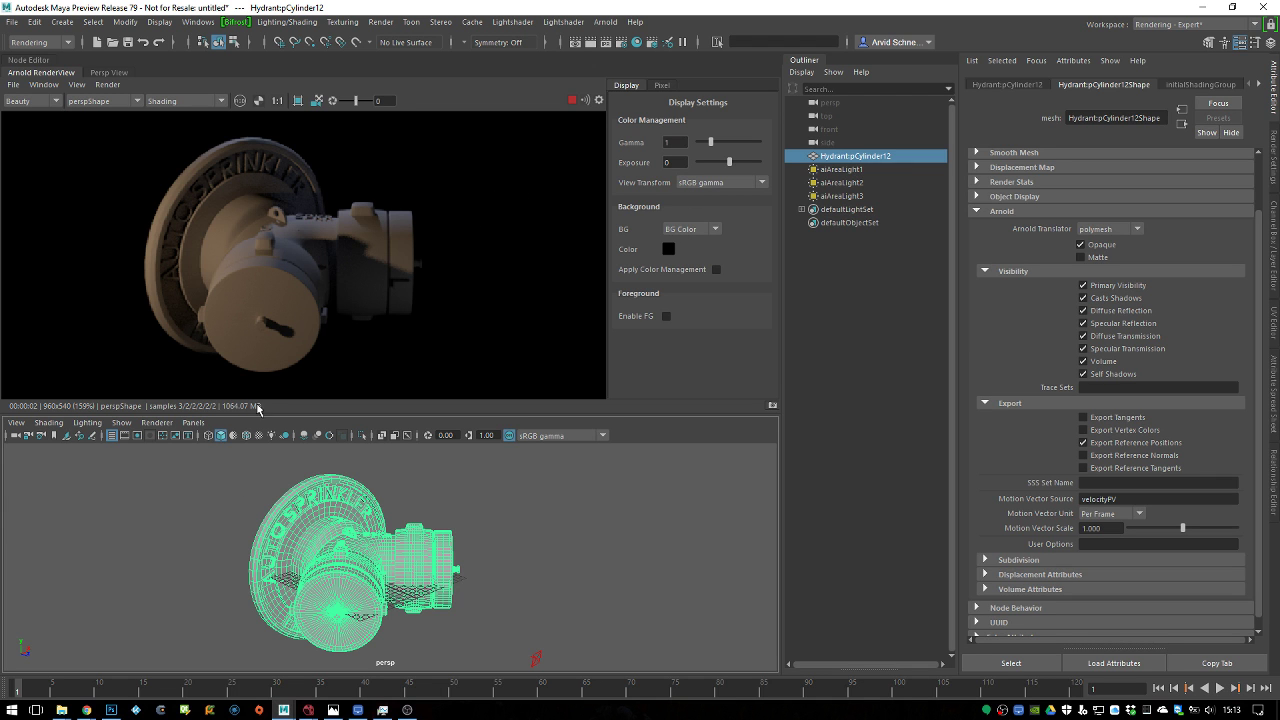
Switch to Chrome, download lightshader.v.0.06.zip from the lightShader Bitbucket downloads page and open the archive
mouse_move(86, 709)
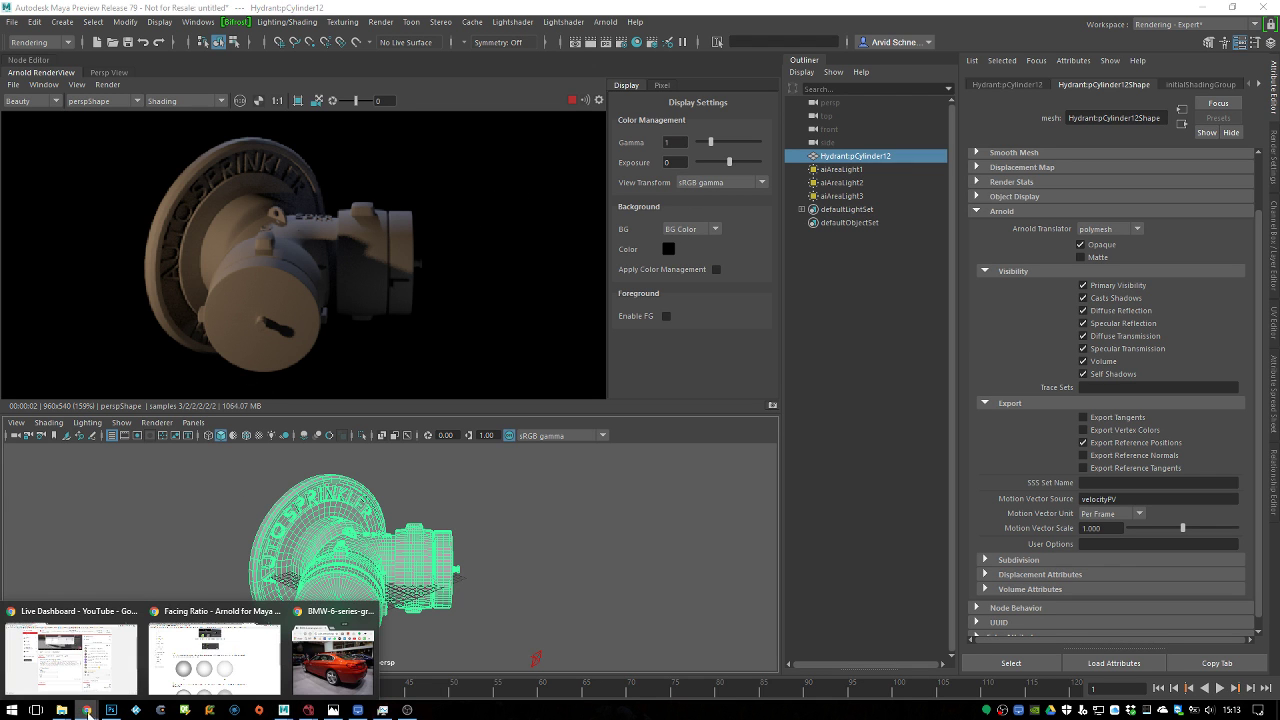
left_click(105, 672)
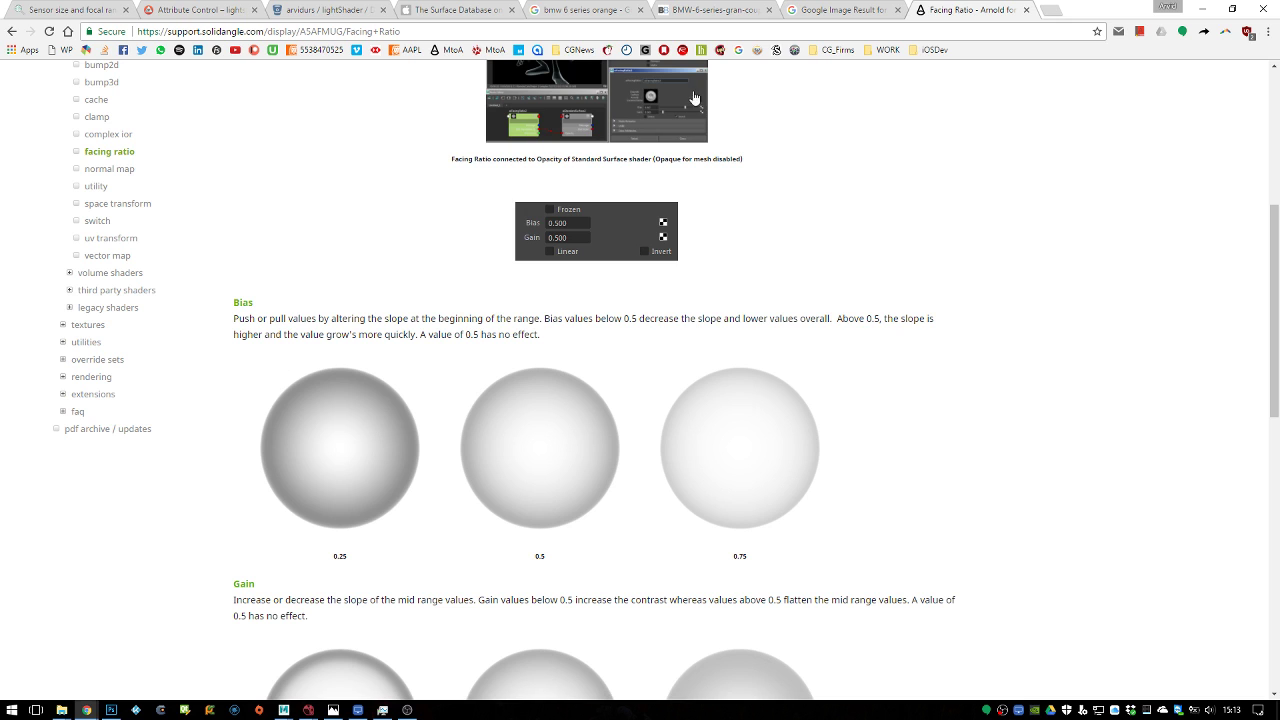
left_click(343, 14)
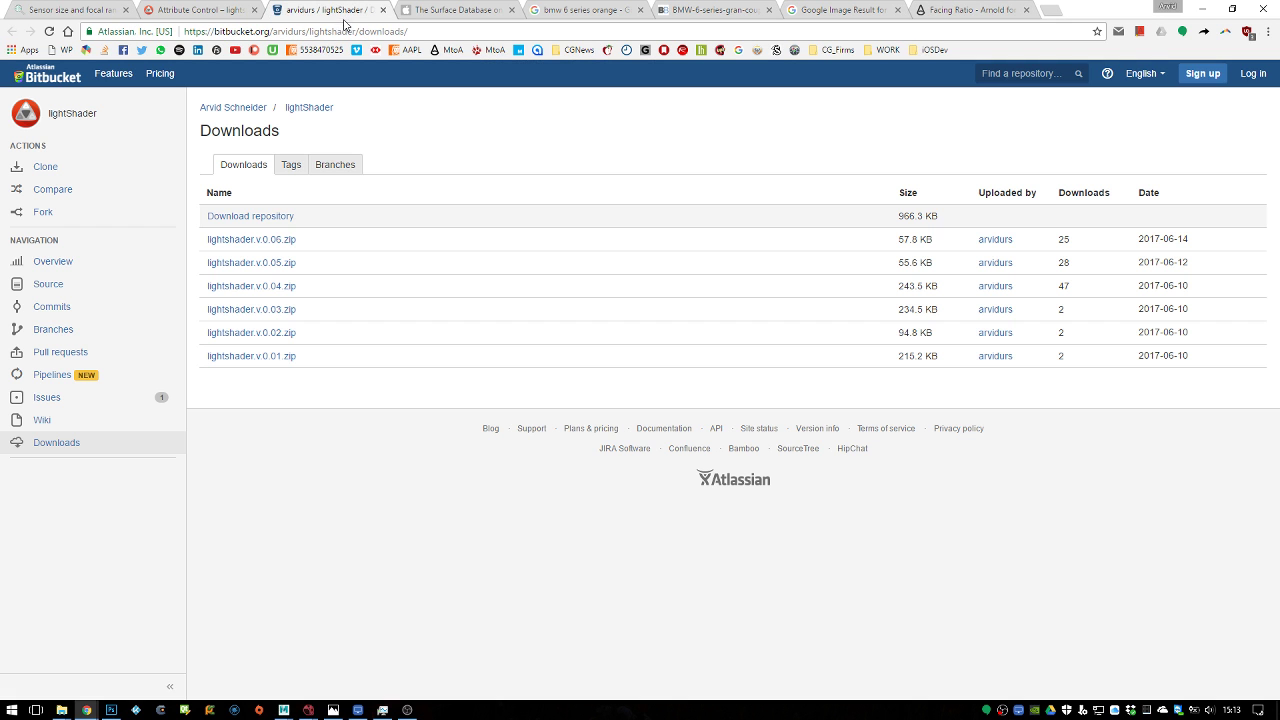
left_click(261, 244)
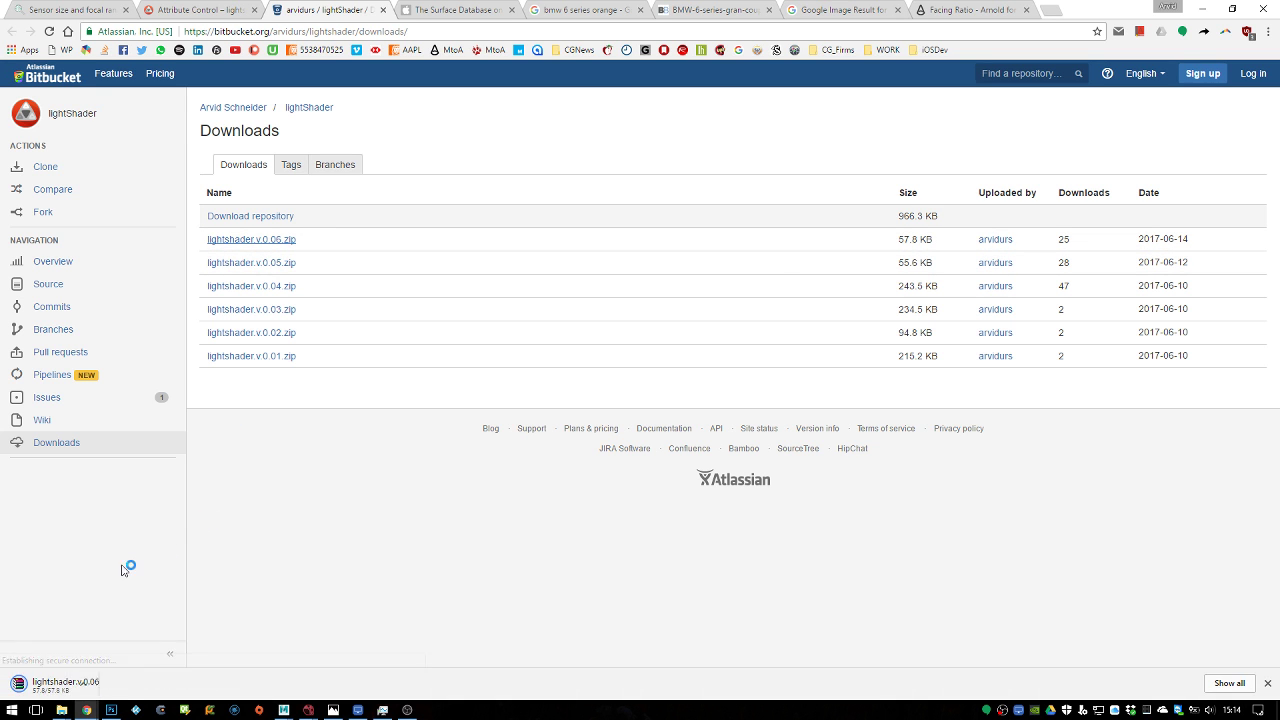
left_click(60, 685)
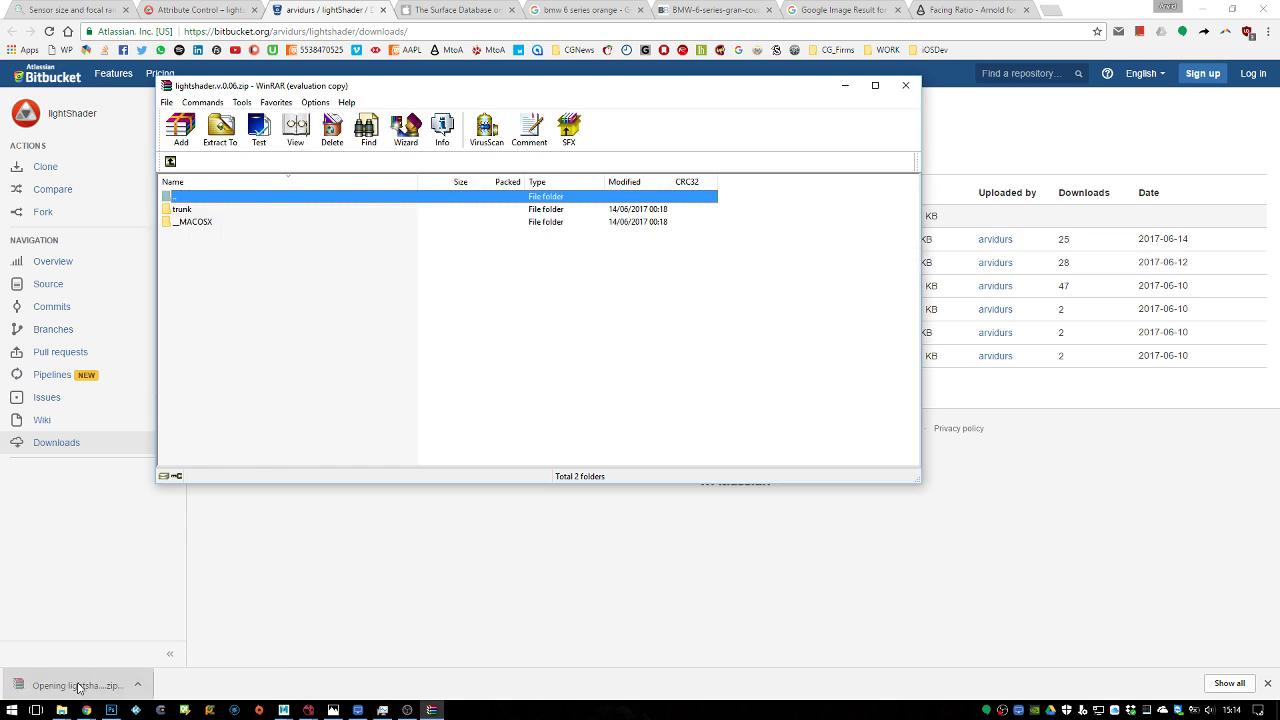
Extract the trunk folder from lightshader.v.0.06.zip to the desktop and close the archive
left_click(187, 210)
left_click(606, 298)
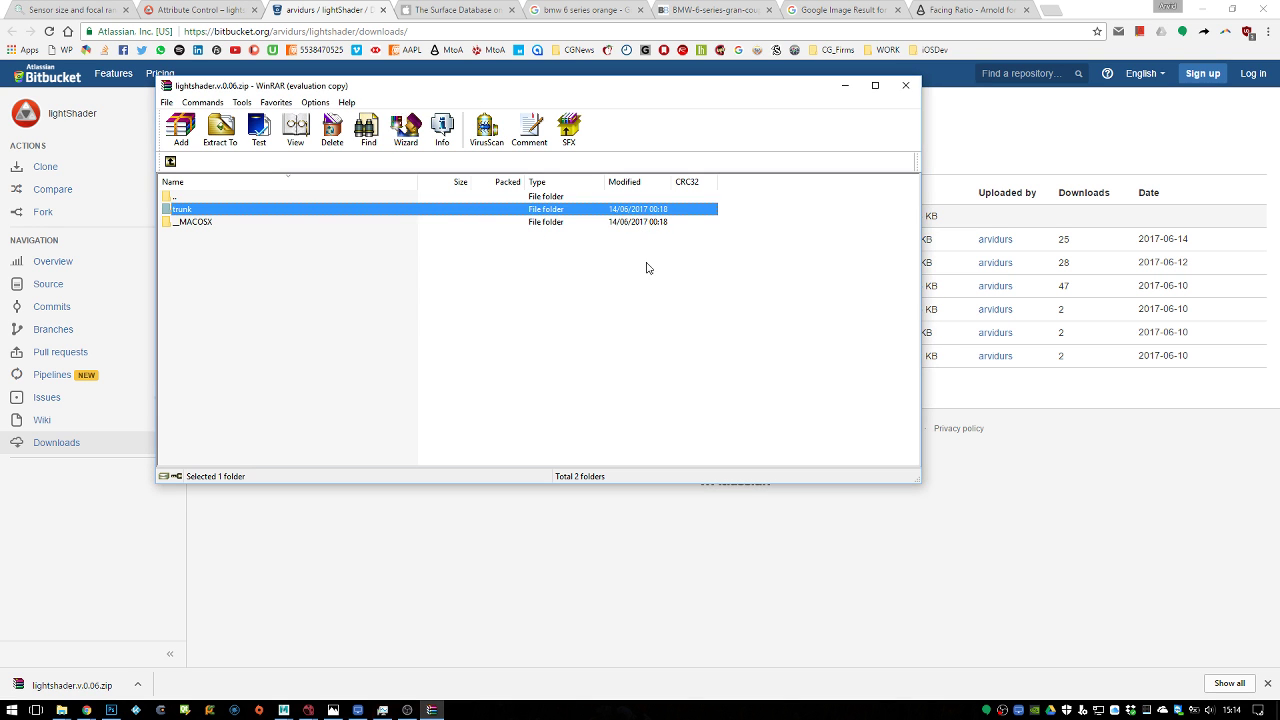
left_click_drag(584, 97, 841, 109)
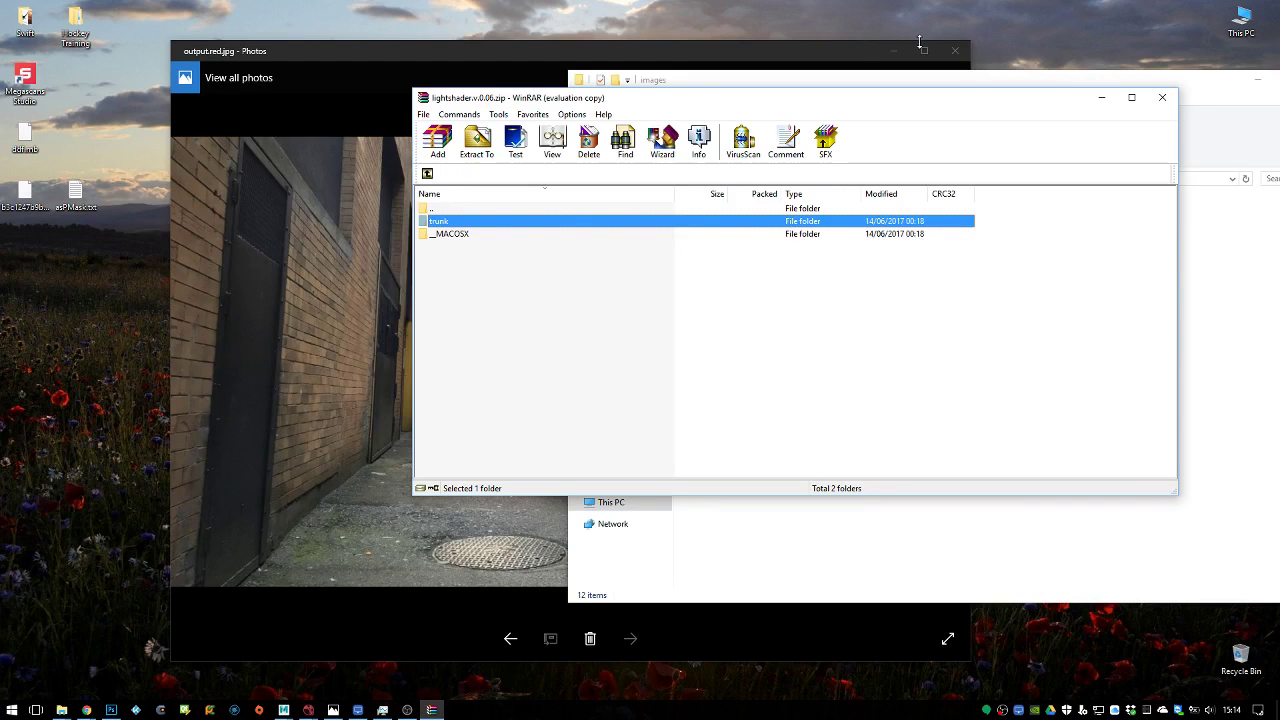
left_click(893, 50)
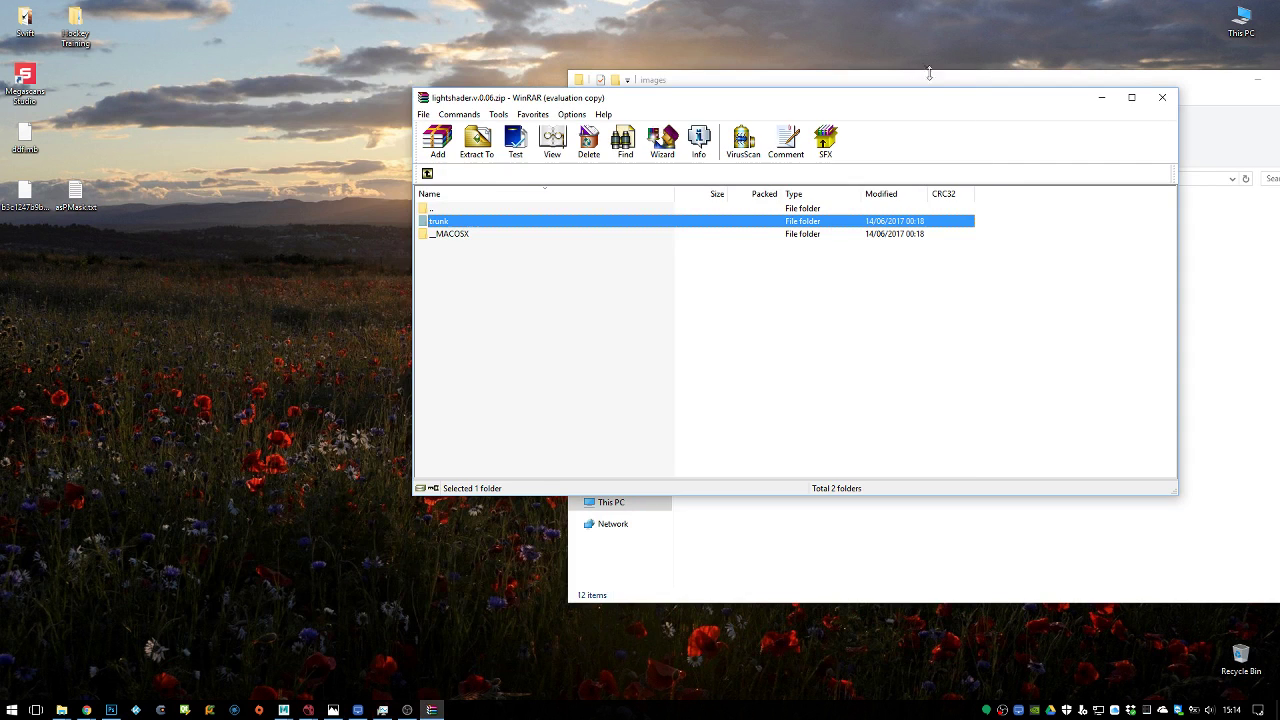
left_click_drag(530, 222, 277, 318)
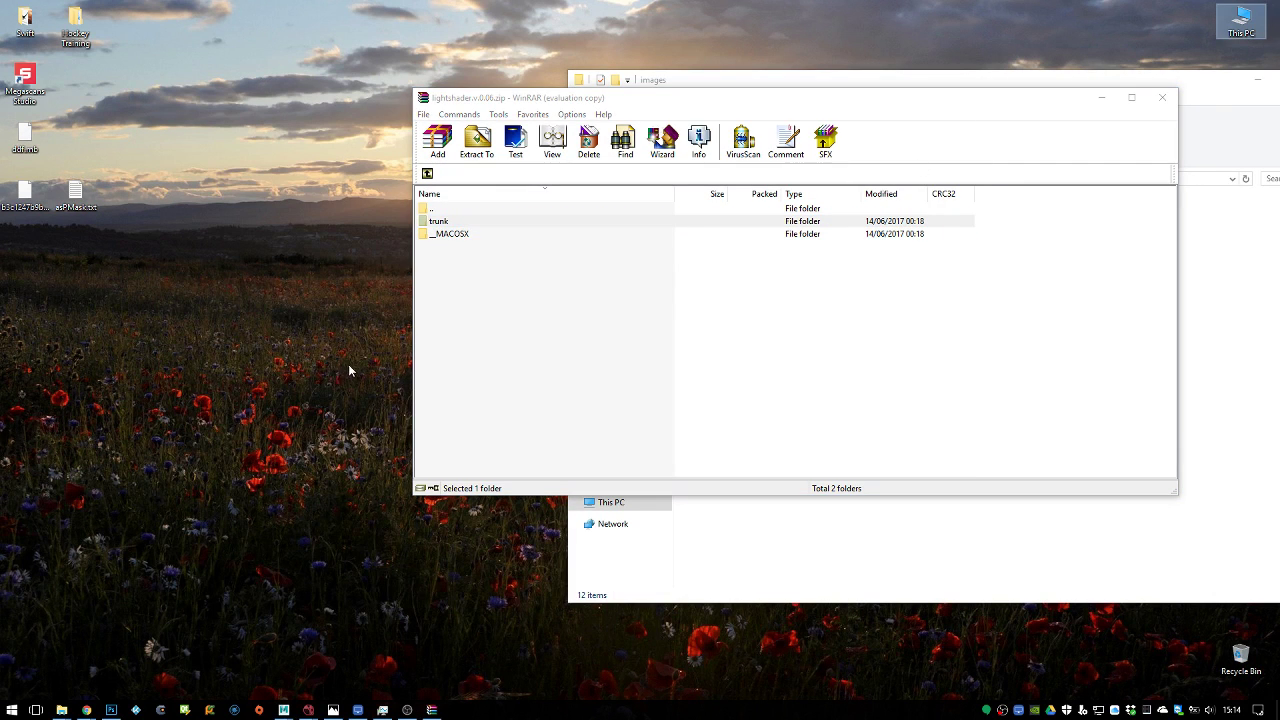
left_click(1162, 97)
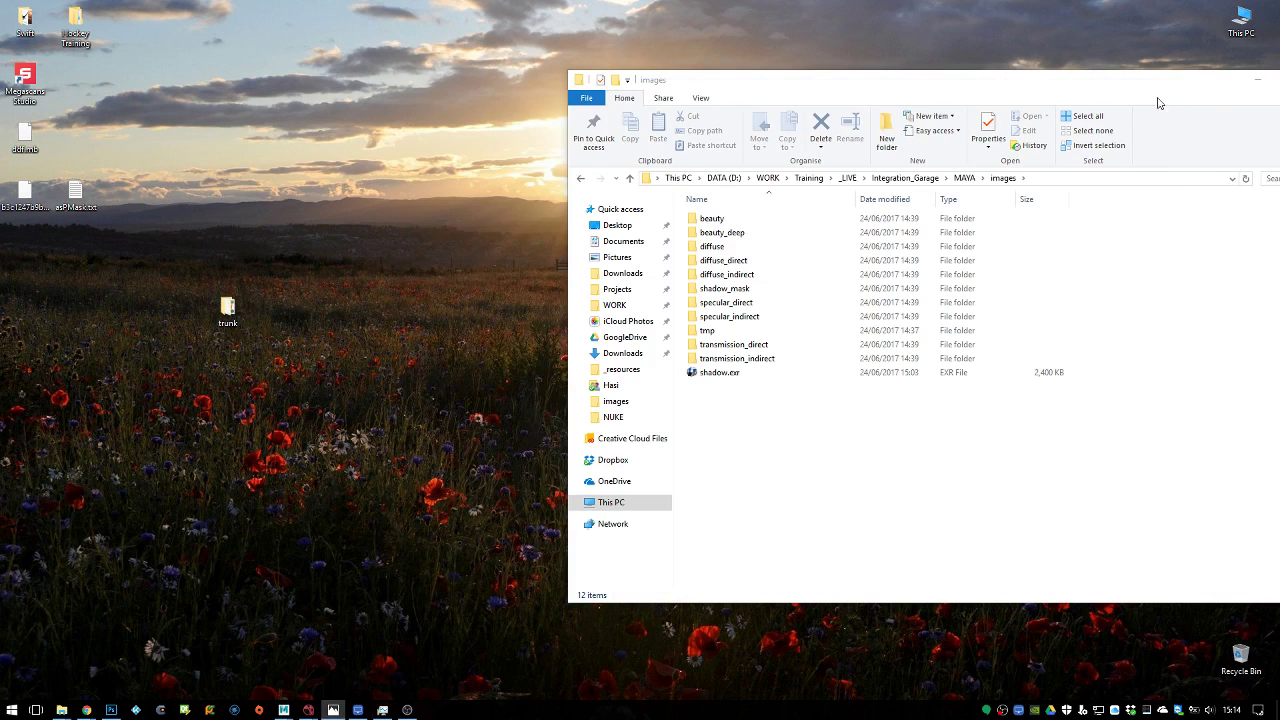
Open Maya.env from the maya\2018 folder in Documents with Notepad++ and go to the MAYA_MODULE_PATH line
left_click_drag(1155, 83, 1014, 90)
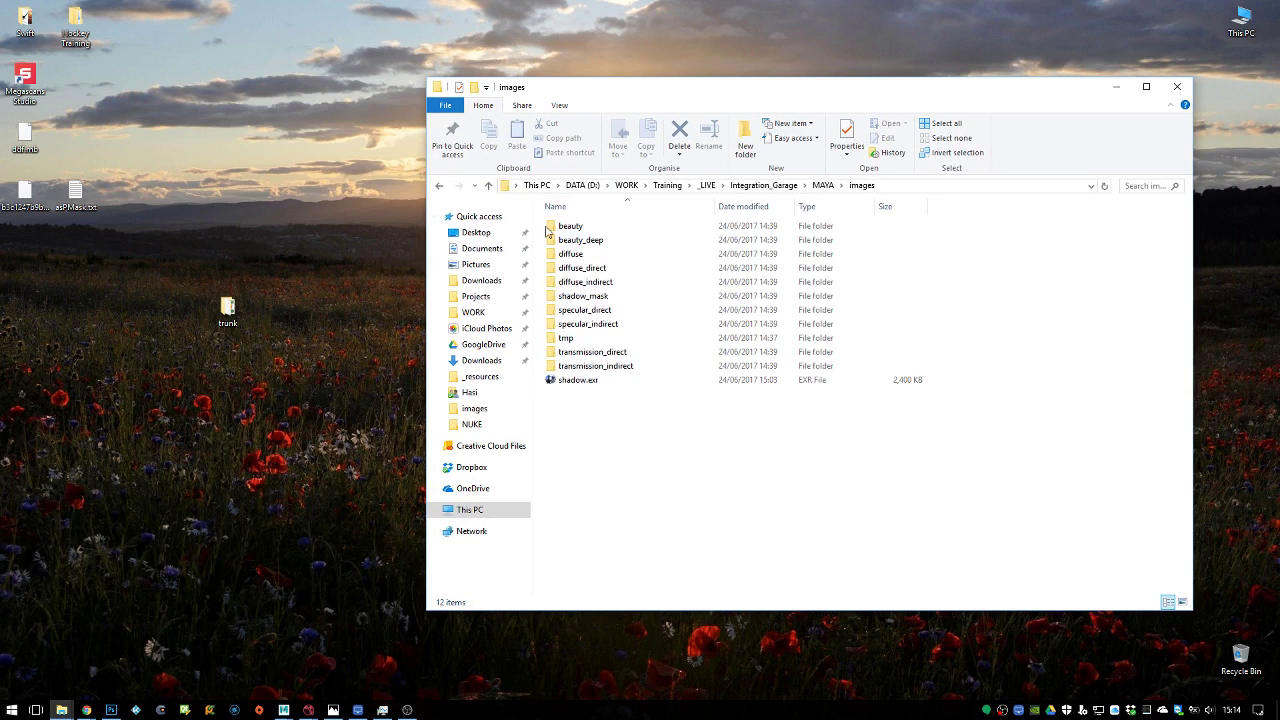
left_click(484, 313)
left_click(484, 282)
left_click(482, 296)
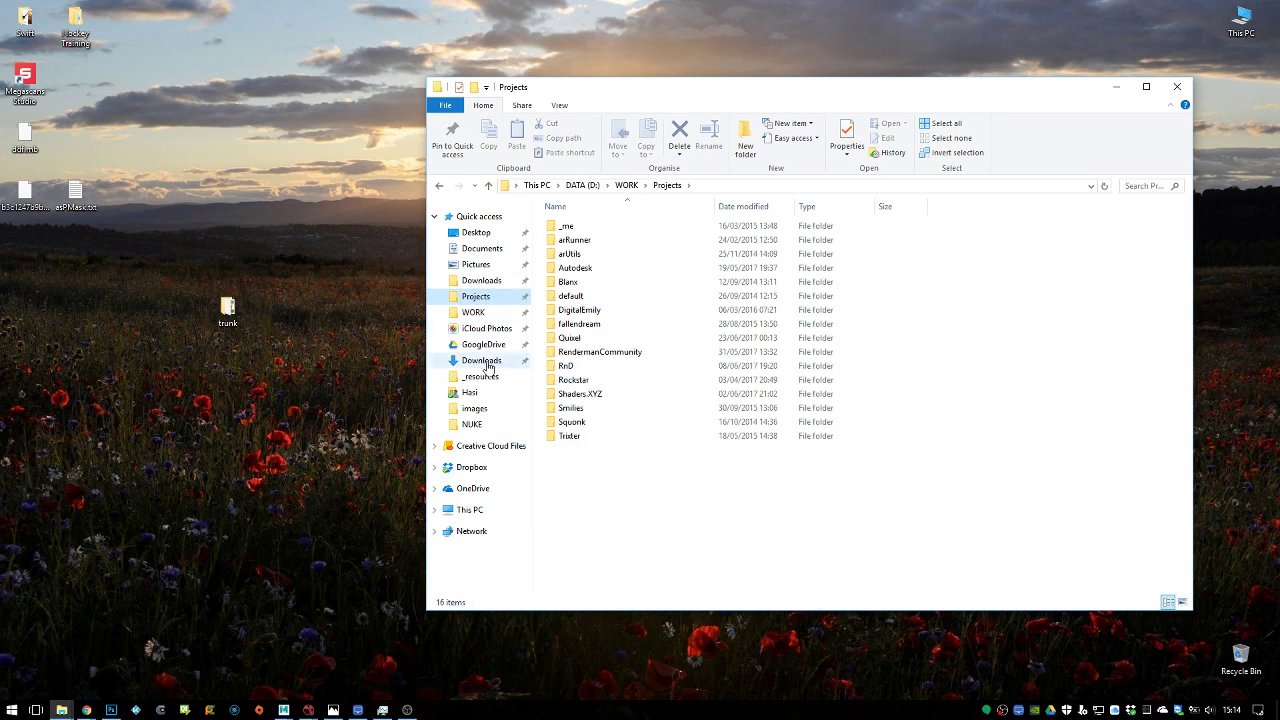
left_click(494, 252)
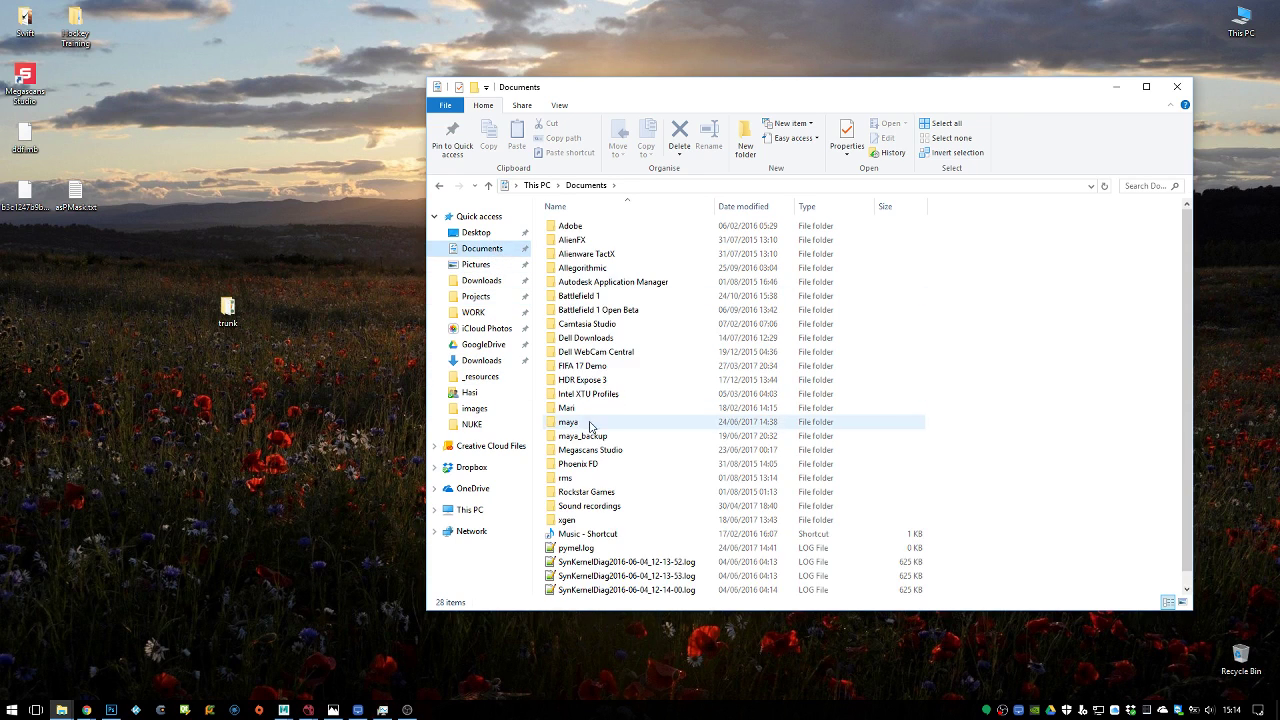
double_click(594, 424)
double_click(600, 228)
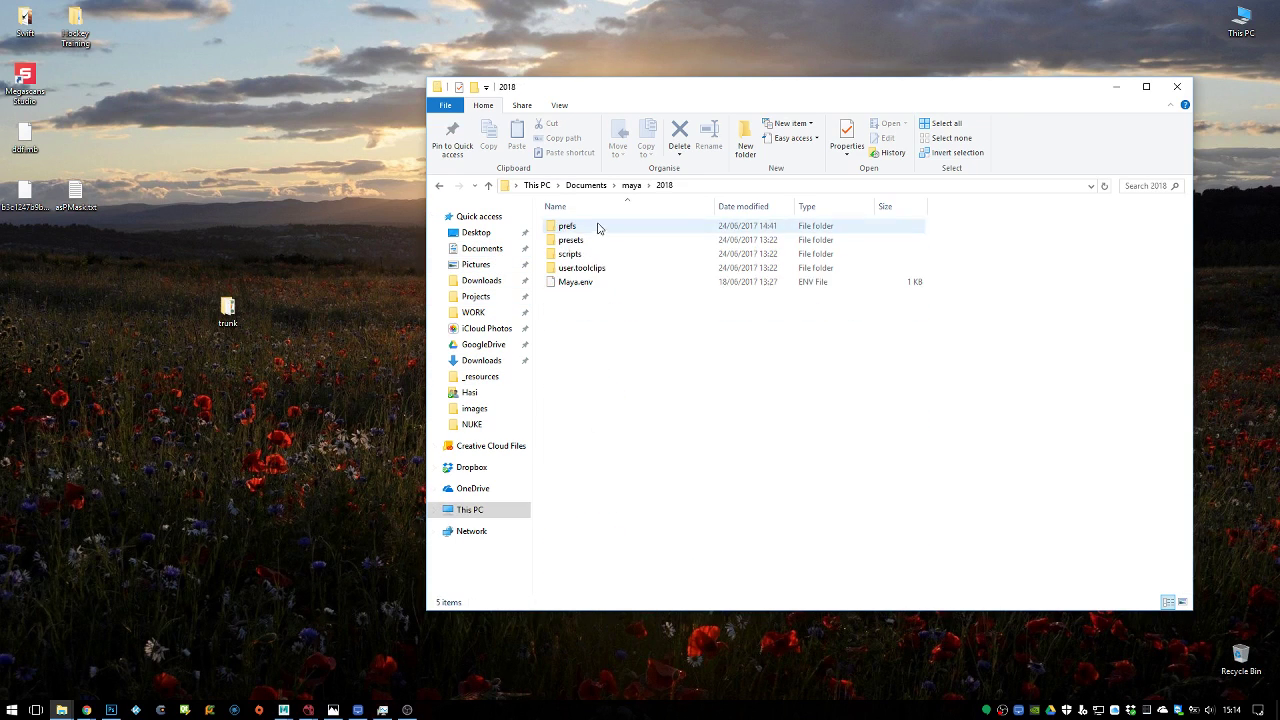
right_click(579, 287)
left_click(445, 307)
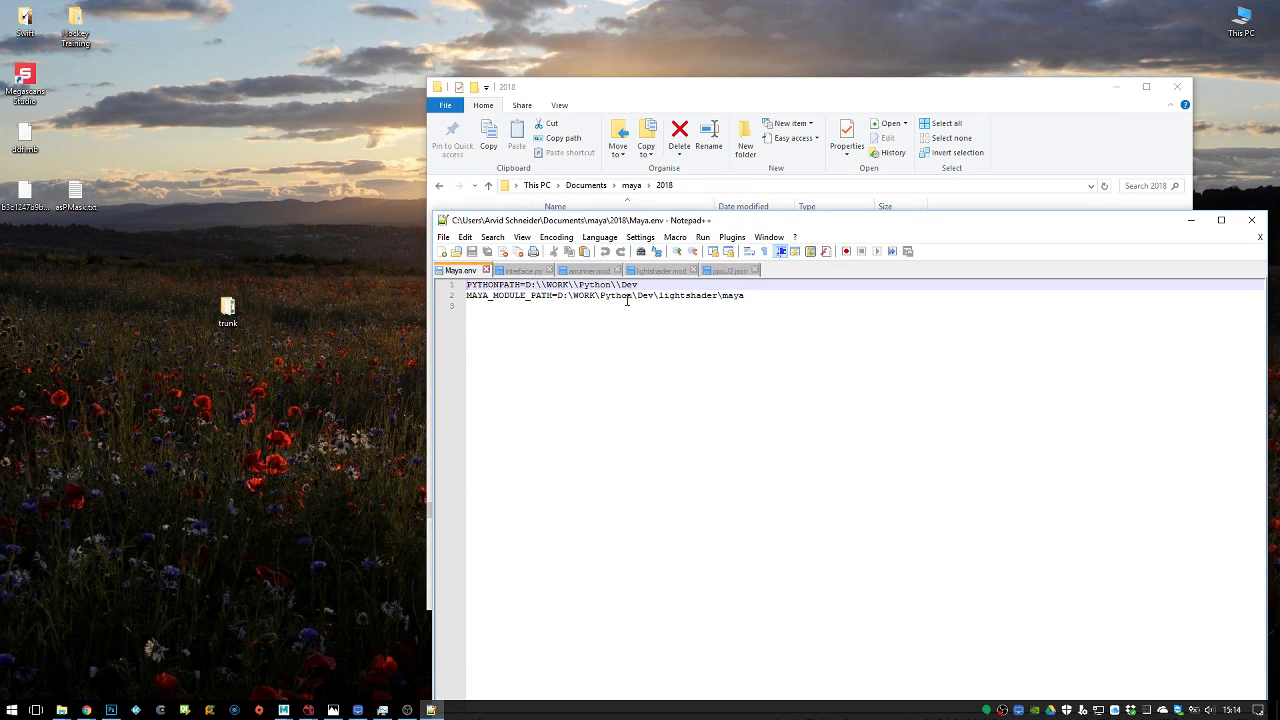
left_click(504, 295)
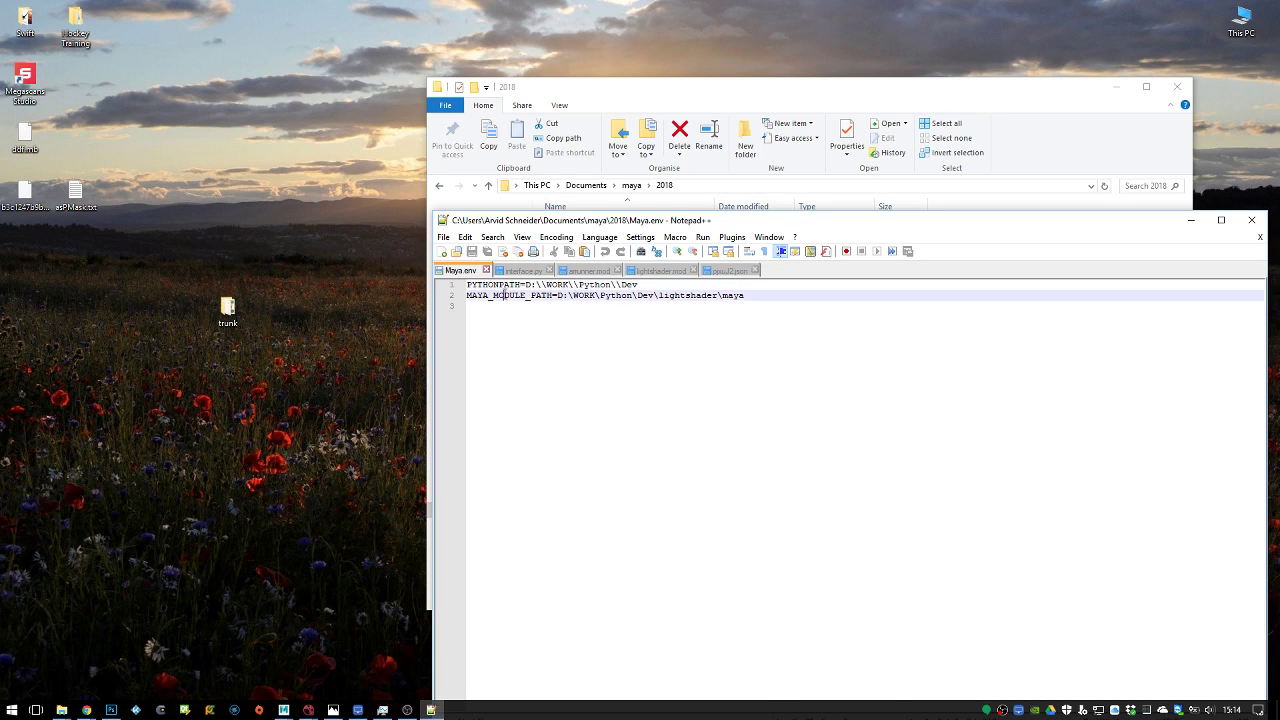
Switch to Chrome and examine the lightShader wiki's setup instructions, especially the MAYA_MODULE_PATH and PYTHONPATH lines for Maya.env
mouse_move(87, 710)
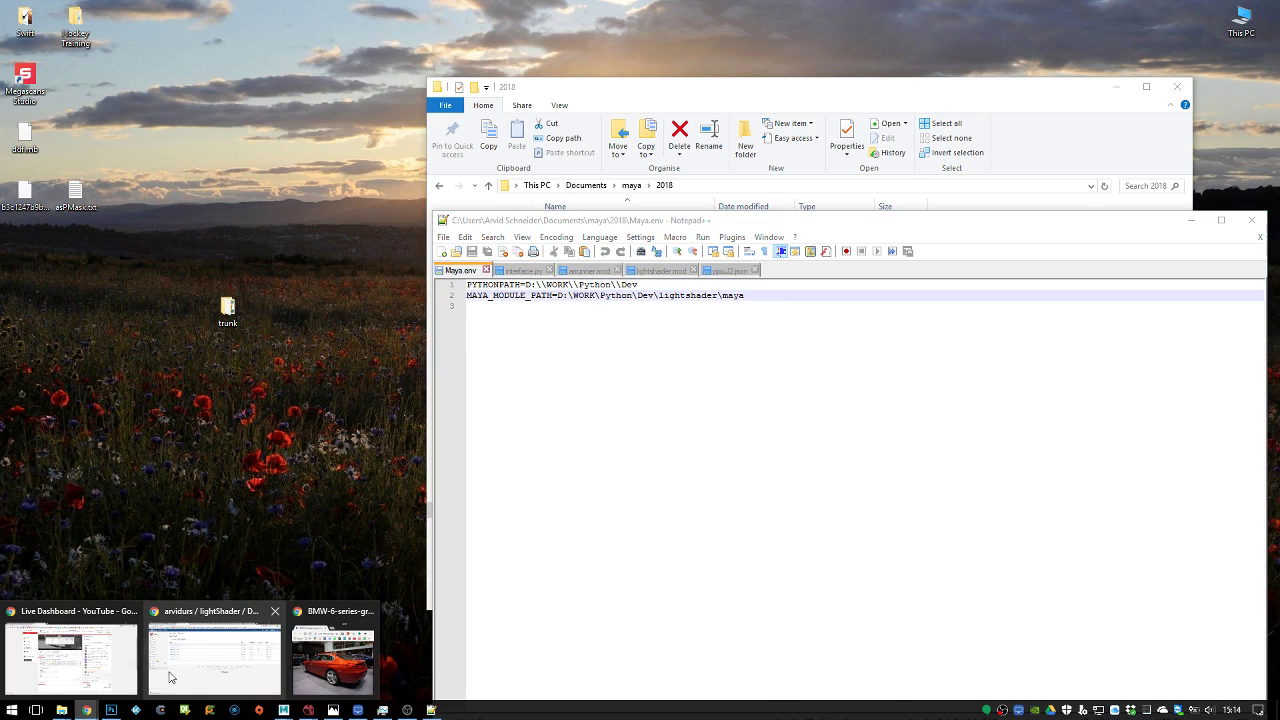
left_click(183, 626)
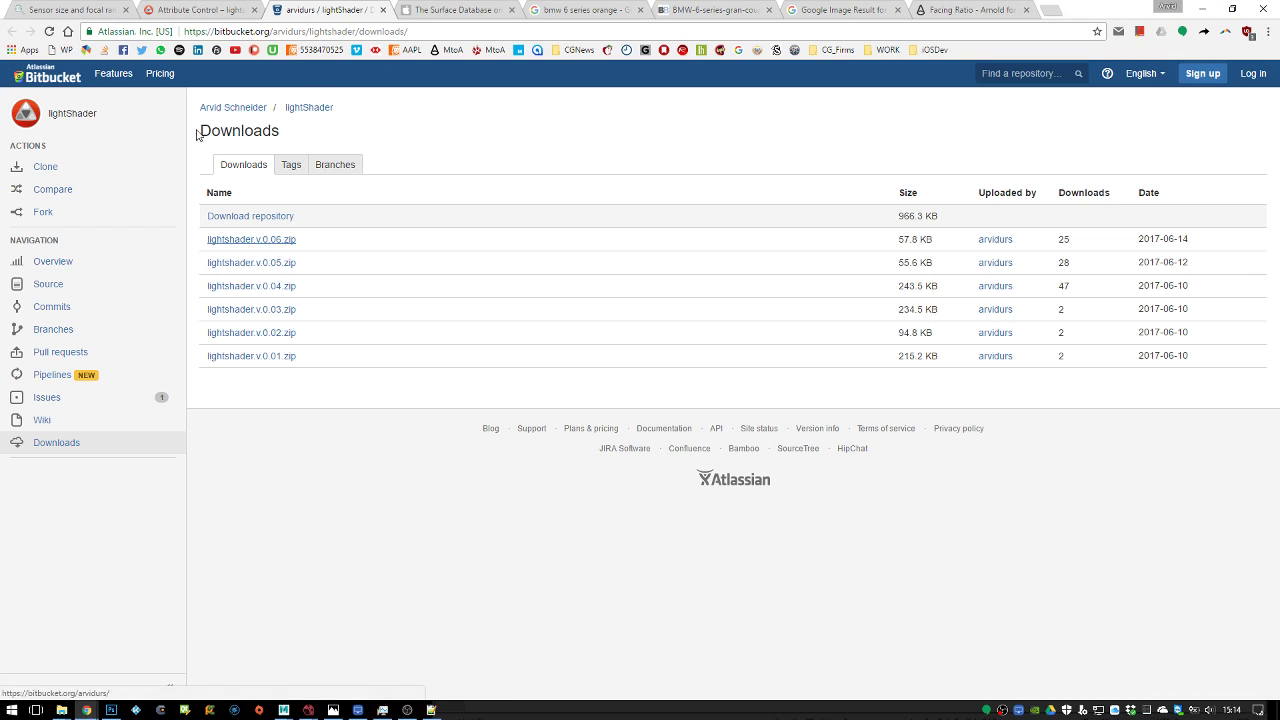
left_click(54, 424)
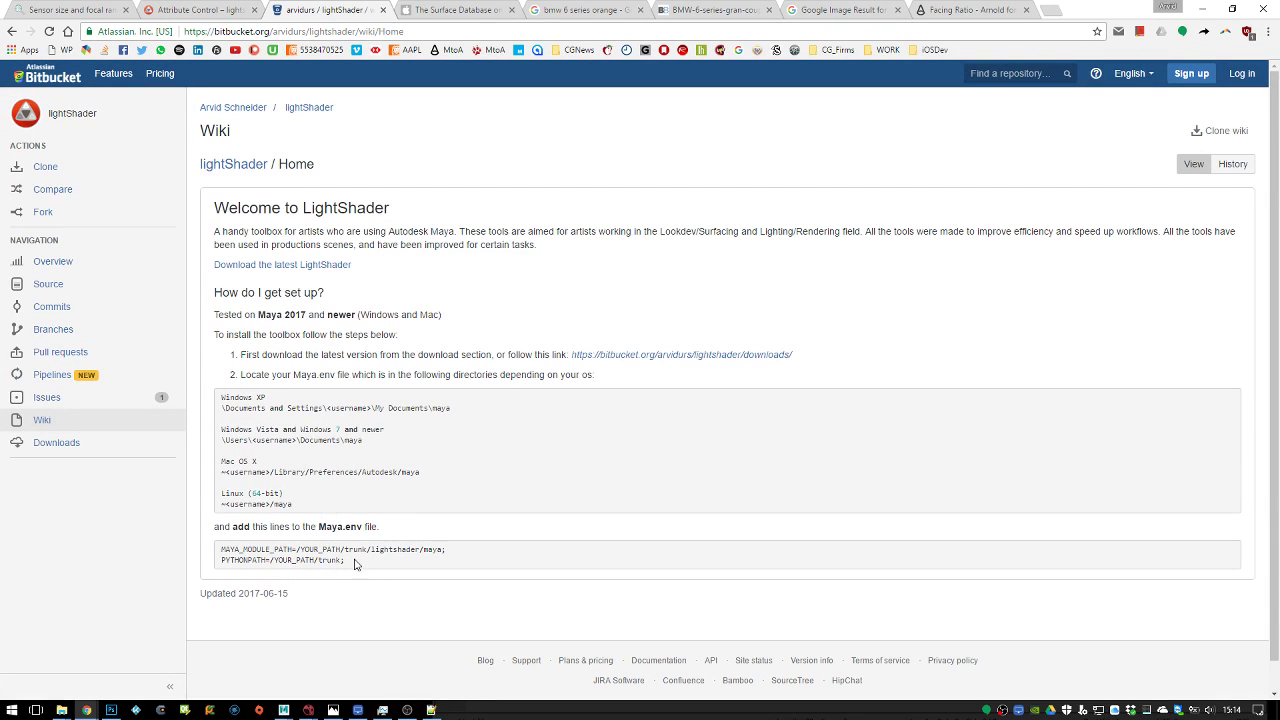
left_click_drag(346, 549, 444, 542)
left_click(313, 560)
left_click_drag(351, 565, 213, 550)
left_click(357, 565)
left_click_drag(345, 552, 403, 553)
left_click(349, 551)
left_click(409, 570)
left_click(403, 553)
left_click_drag(274, 560, 308, 561)
triple_click(333, 561)
left_click(371, 565)
left_click(1201, 9)
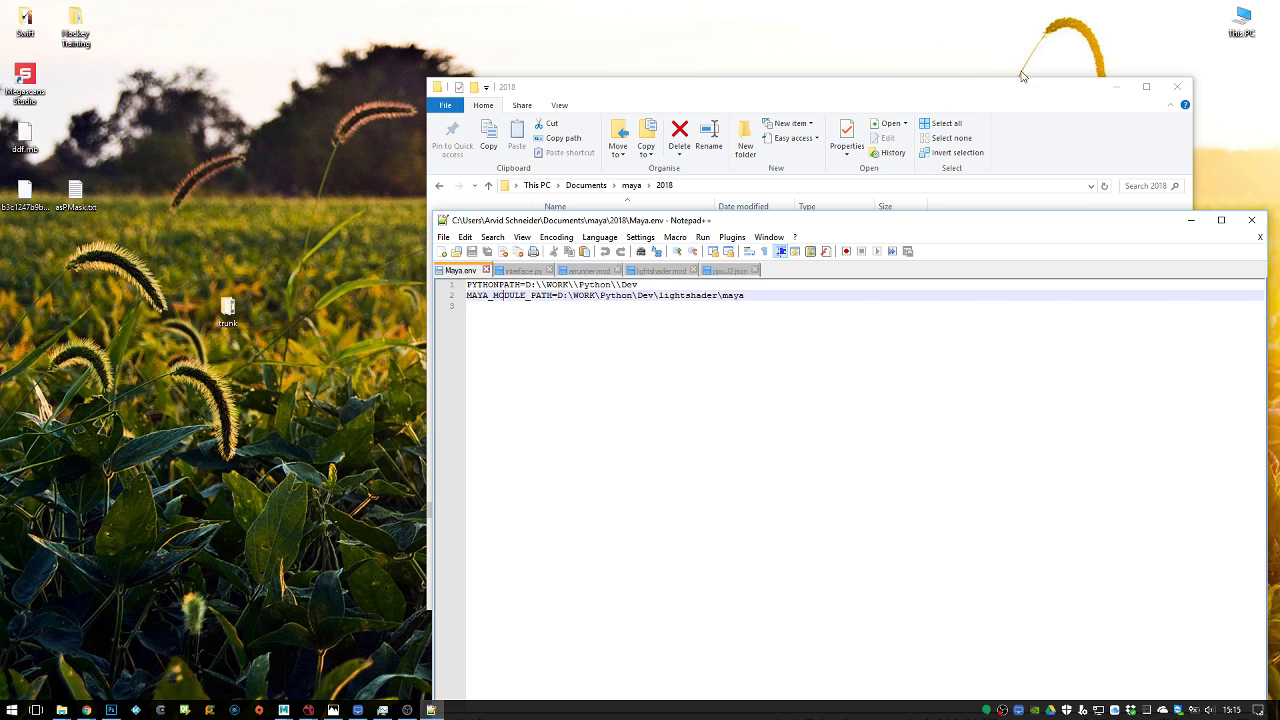
Open the Windows environment variables and locate PYTHONPATH among the system variables
left_click_drag(1147, 230, 1004, 190)
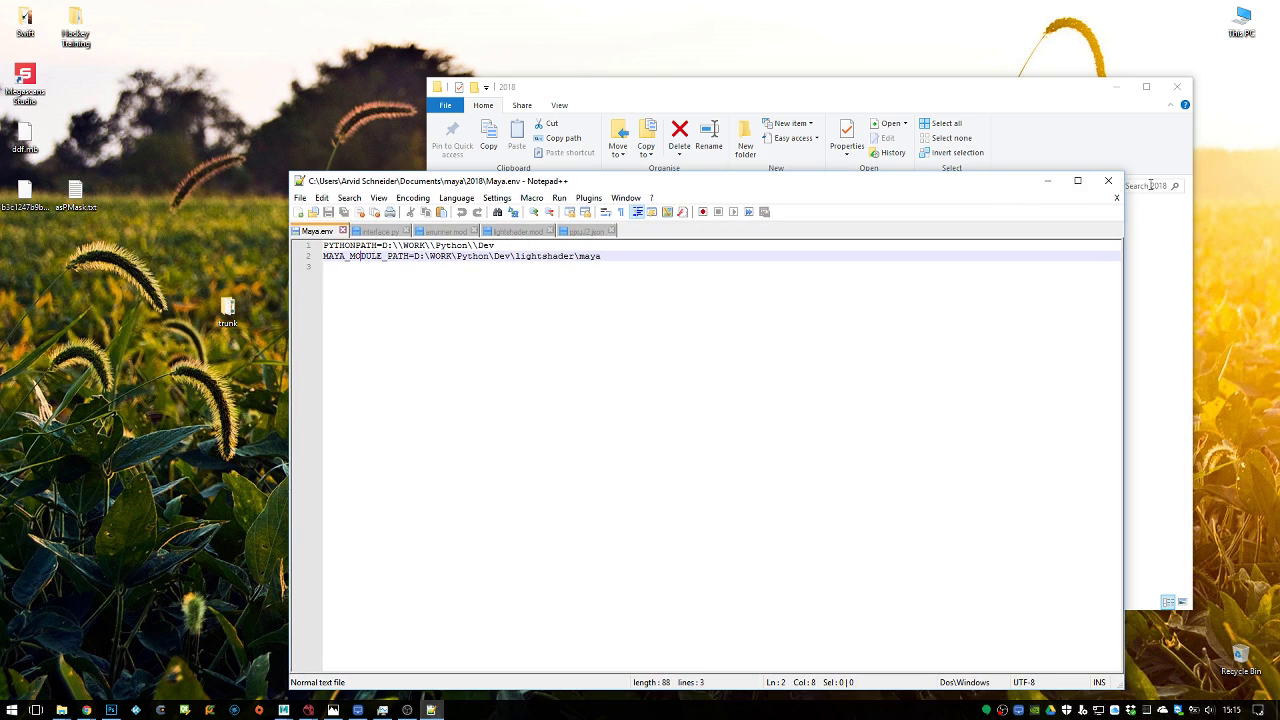
right_click(1225, 22)
left_click(1110, 176)
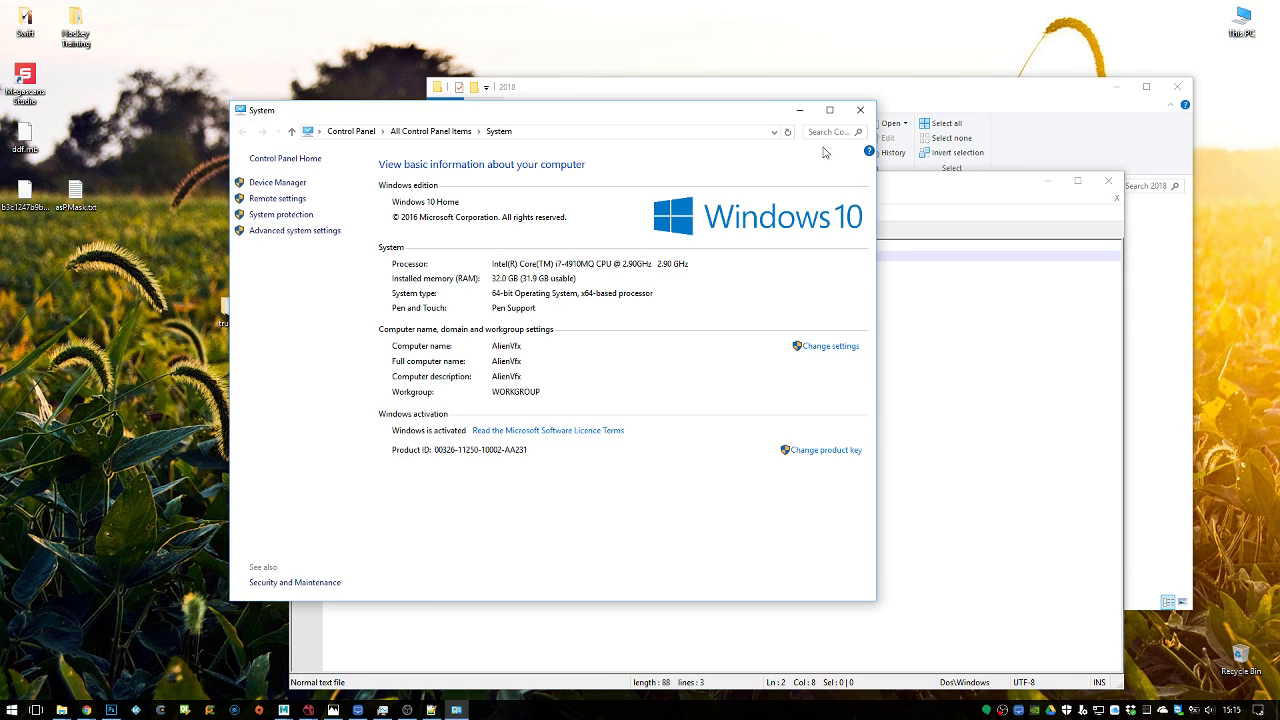
left_click(295, 231)
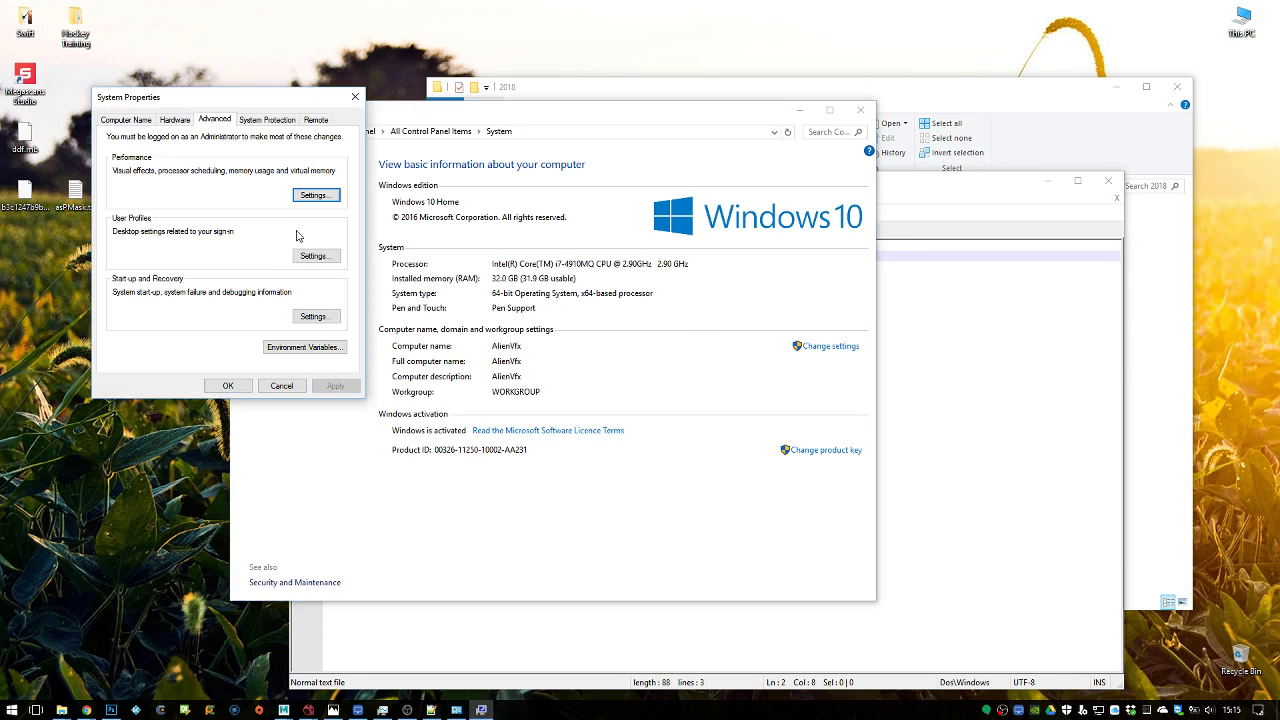
left_click(300, 347)
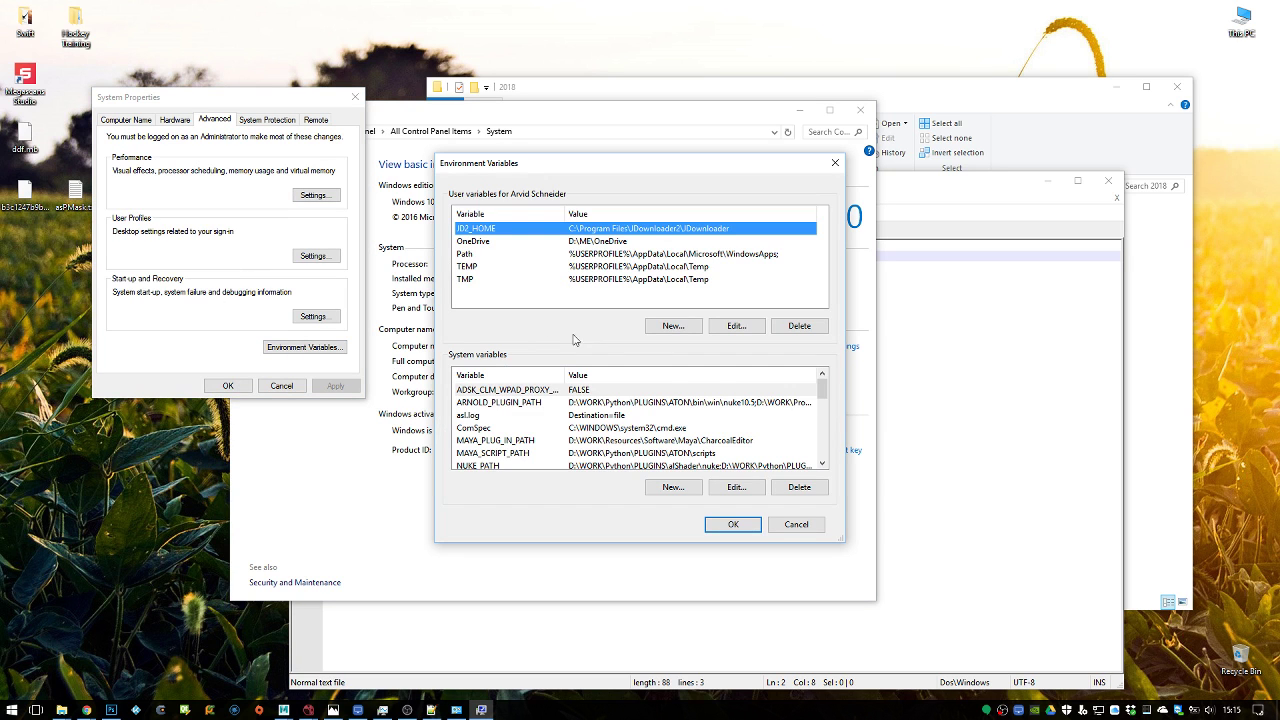
left_click_drag(822, 390, 822, 429)
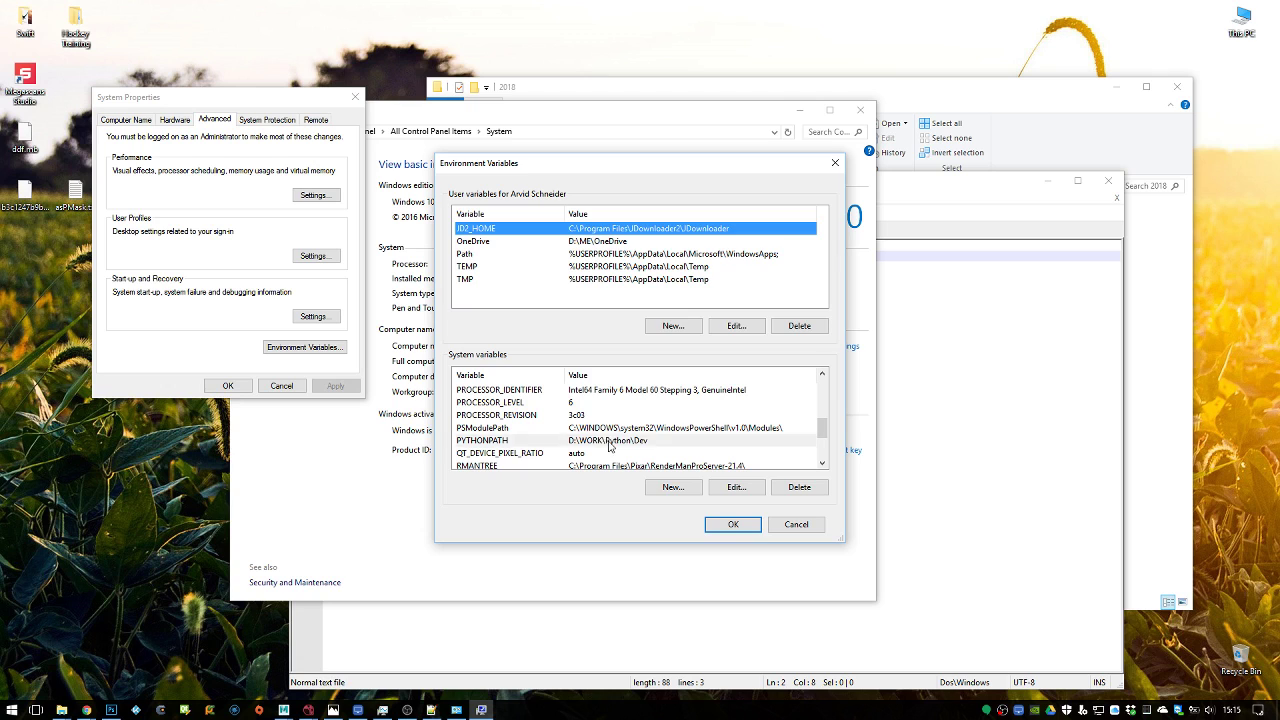
Inspect the path stored in the PYTHONPATH system variable, discard any edit and close the system settings
left_click(576, 445)
double_click(624, 449)
left_click(618, 364)
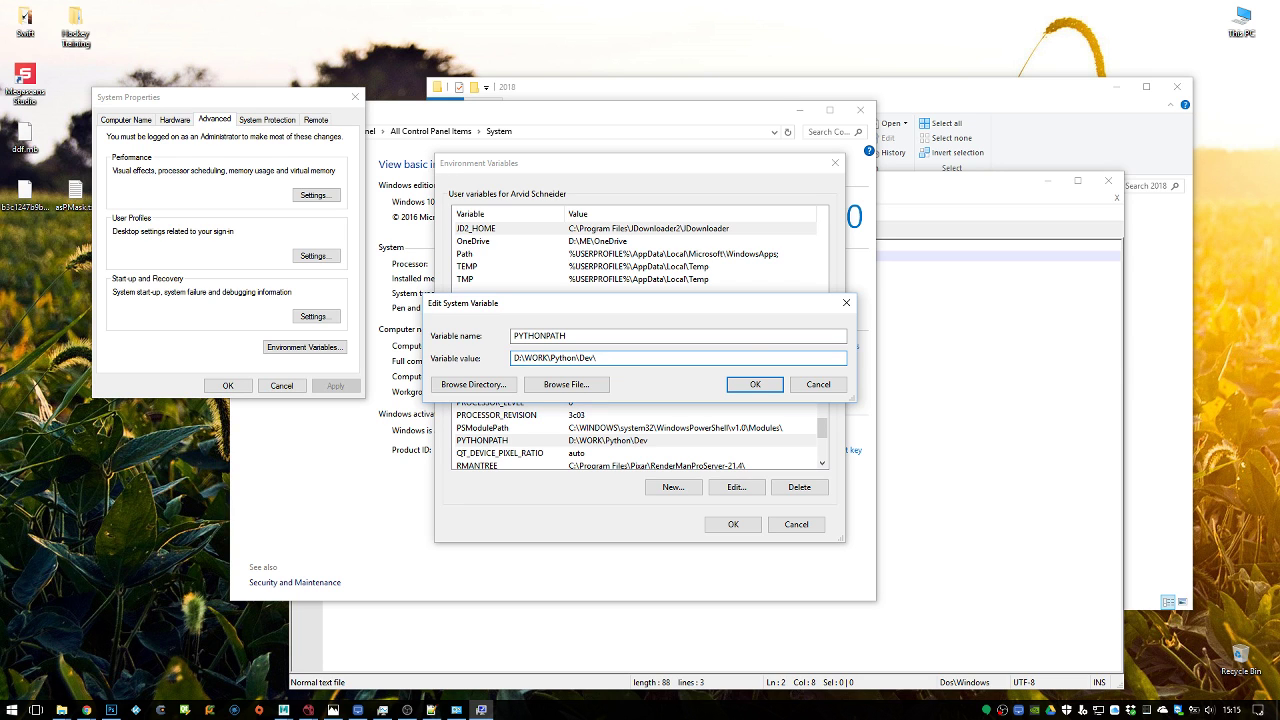
left_click(818, 388)
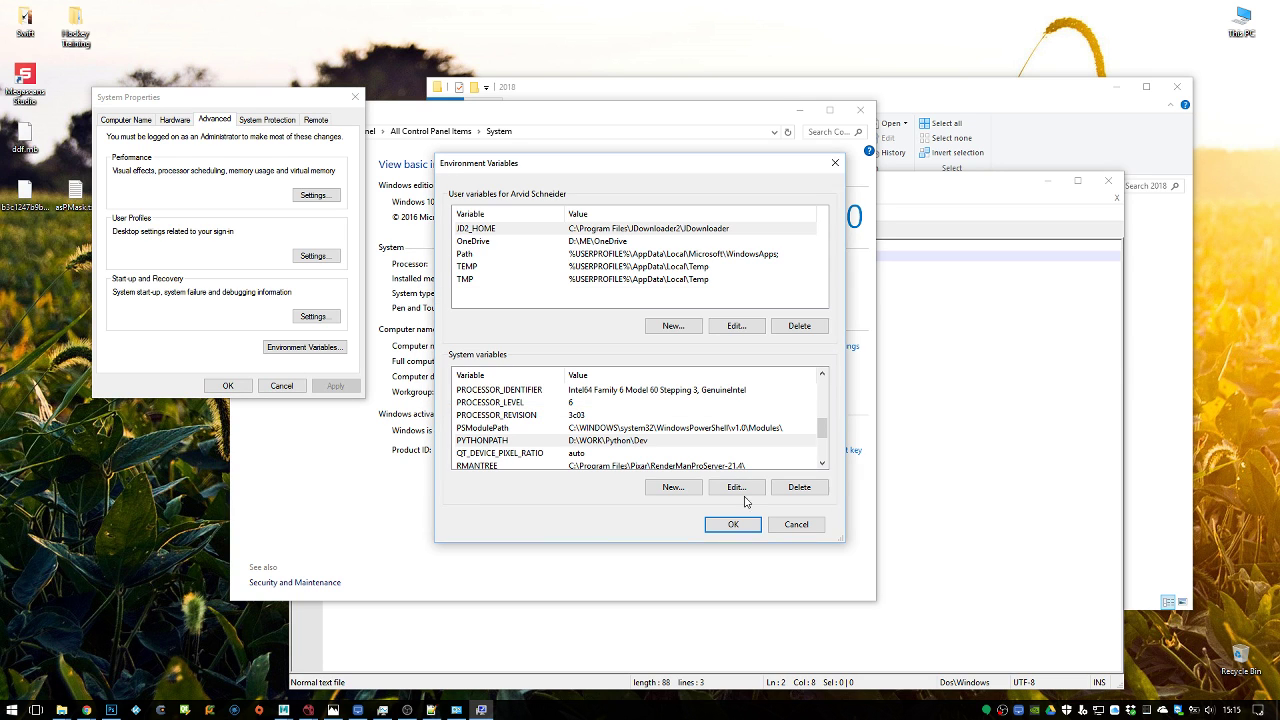
left_click(772, 524)
left_click(281, 387)
left_click(860, 110)
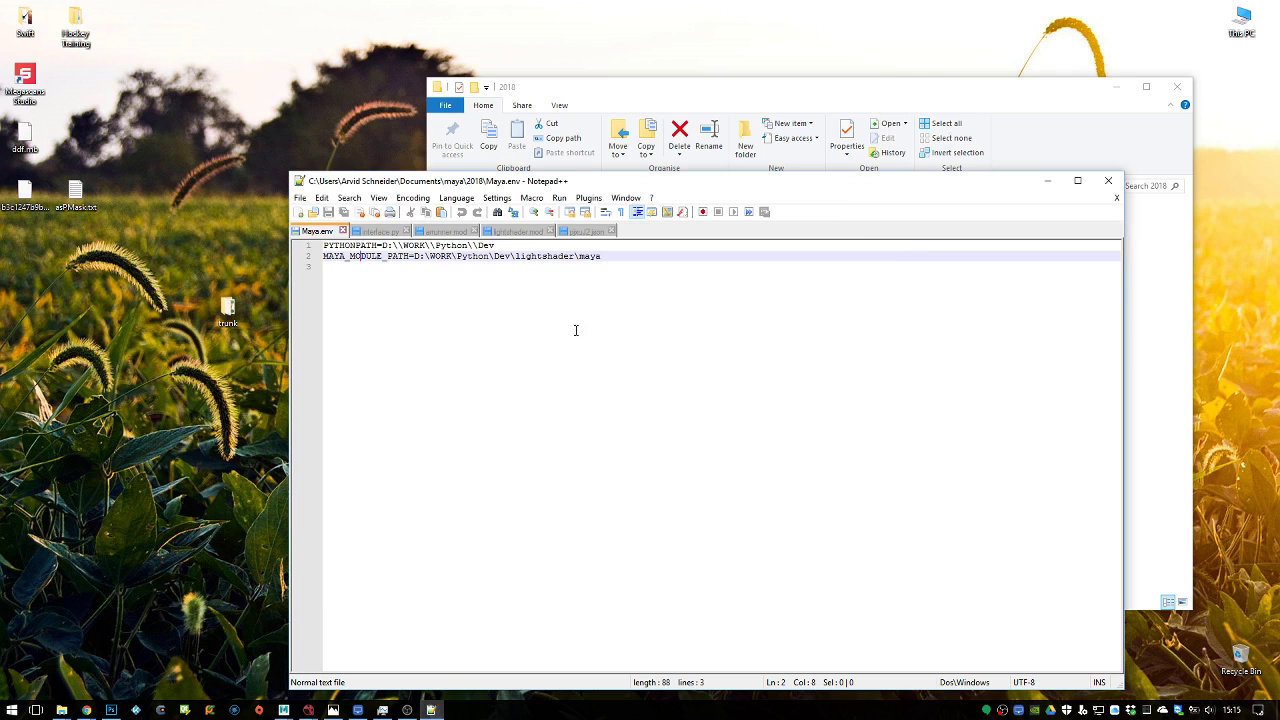
Switch to Maya, stop the Arnold render and reposition the hydrant image in RenderView at 150% zoom
mouse_move(284, 710)
left_click(363, 667)
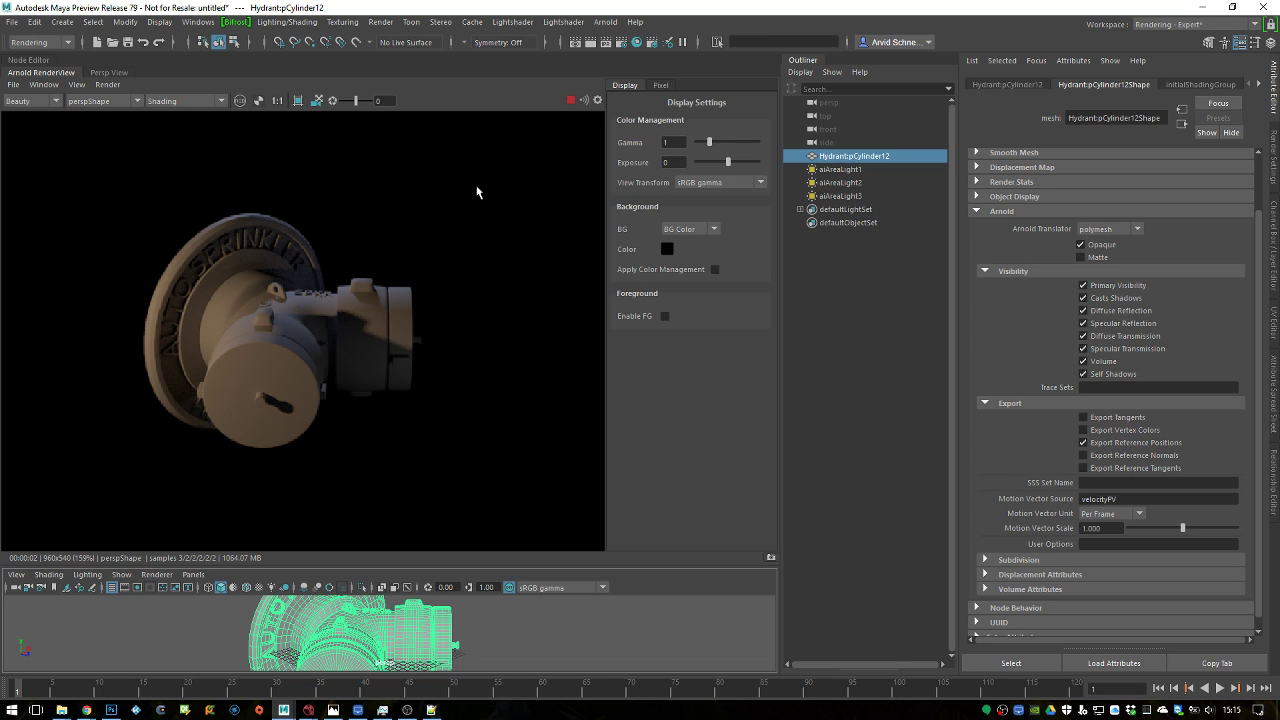
left_click(570, 100)
middle_click_drag(260, 198, 443, 206)
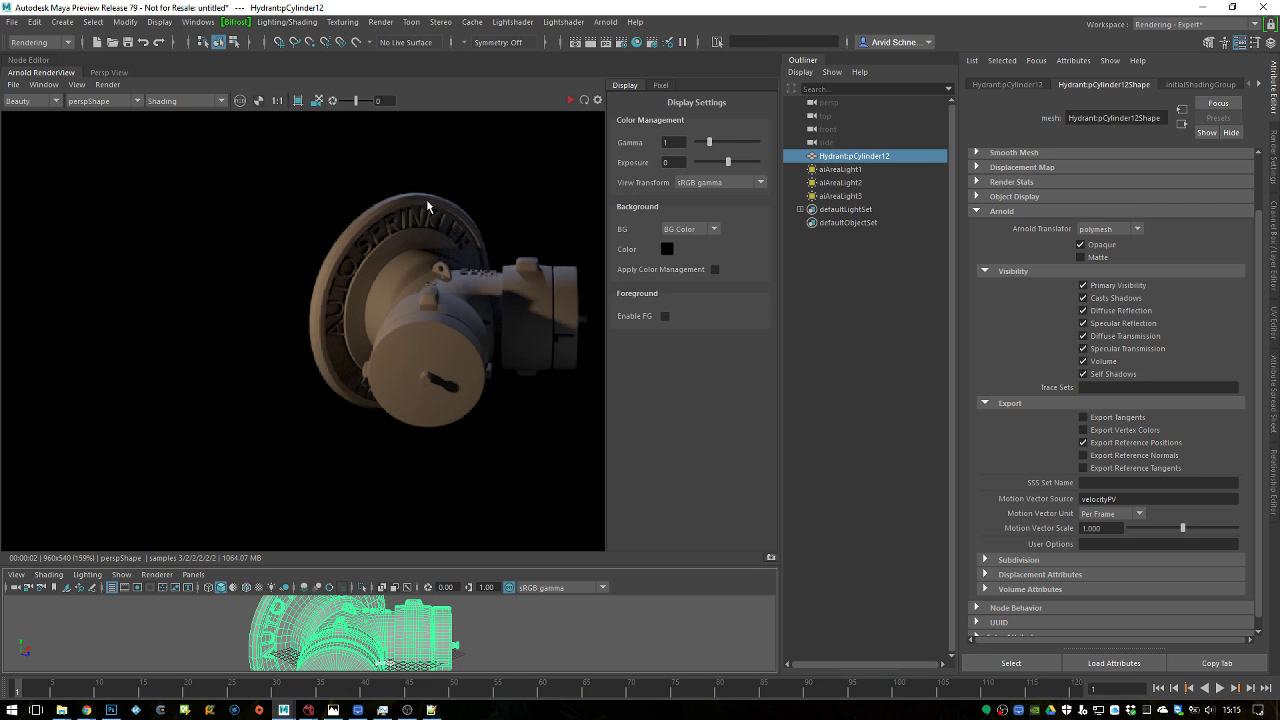
scroll(409, 185, "down", 1)
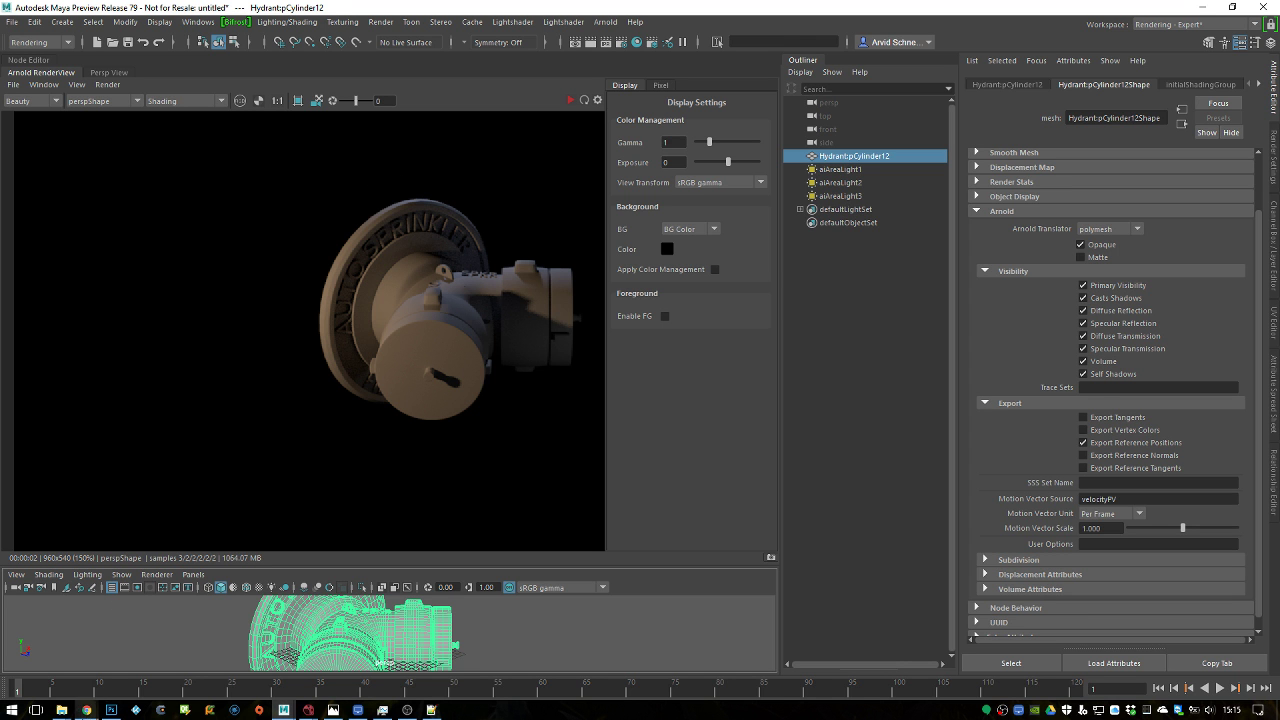
Switch to Chrome, check the stream's live chat and look through the free assets in the Quixel Megascans library
mouse_move(86, 709)
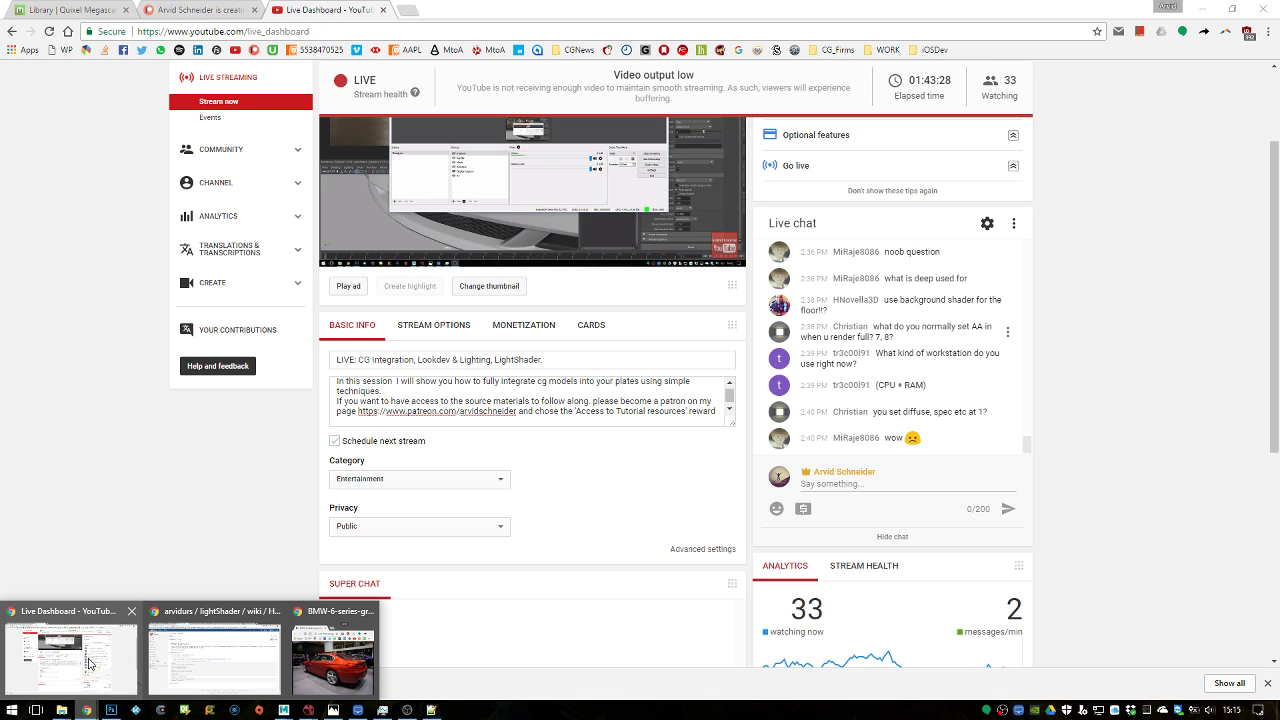
left_click(90, 664)
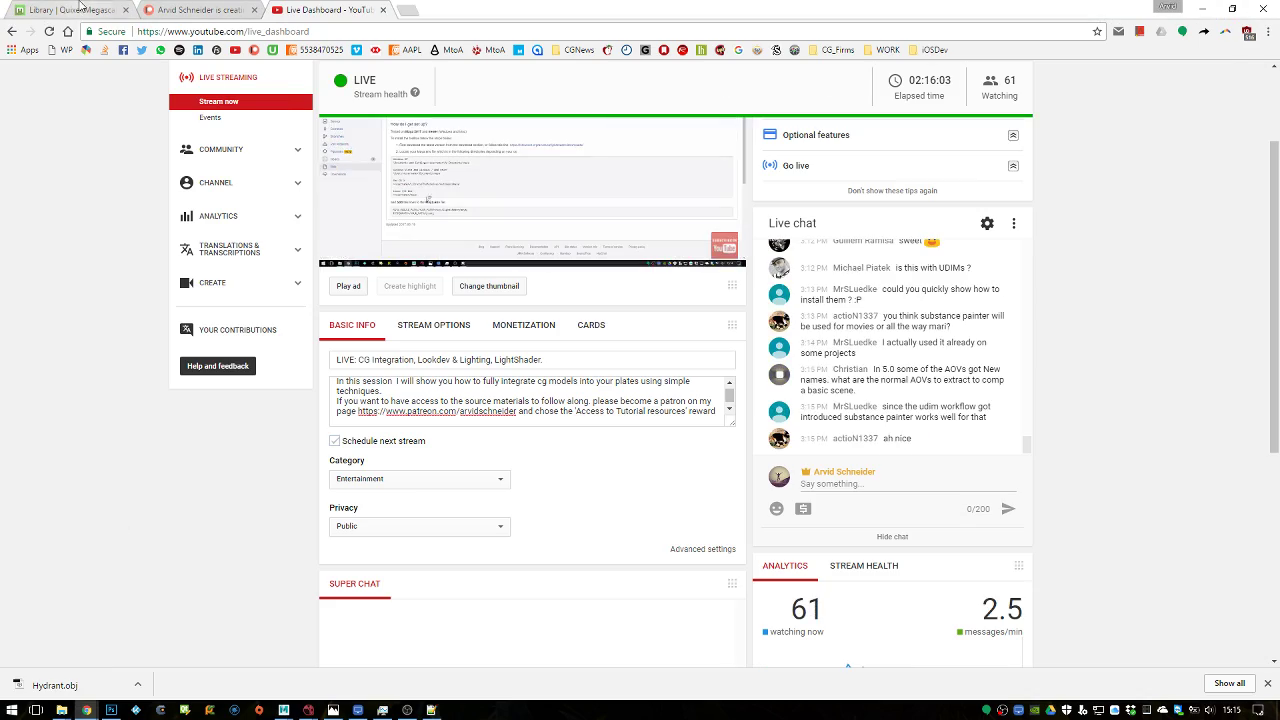
left_click(80, 6)
scroll(1265, 65, "up", 3)
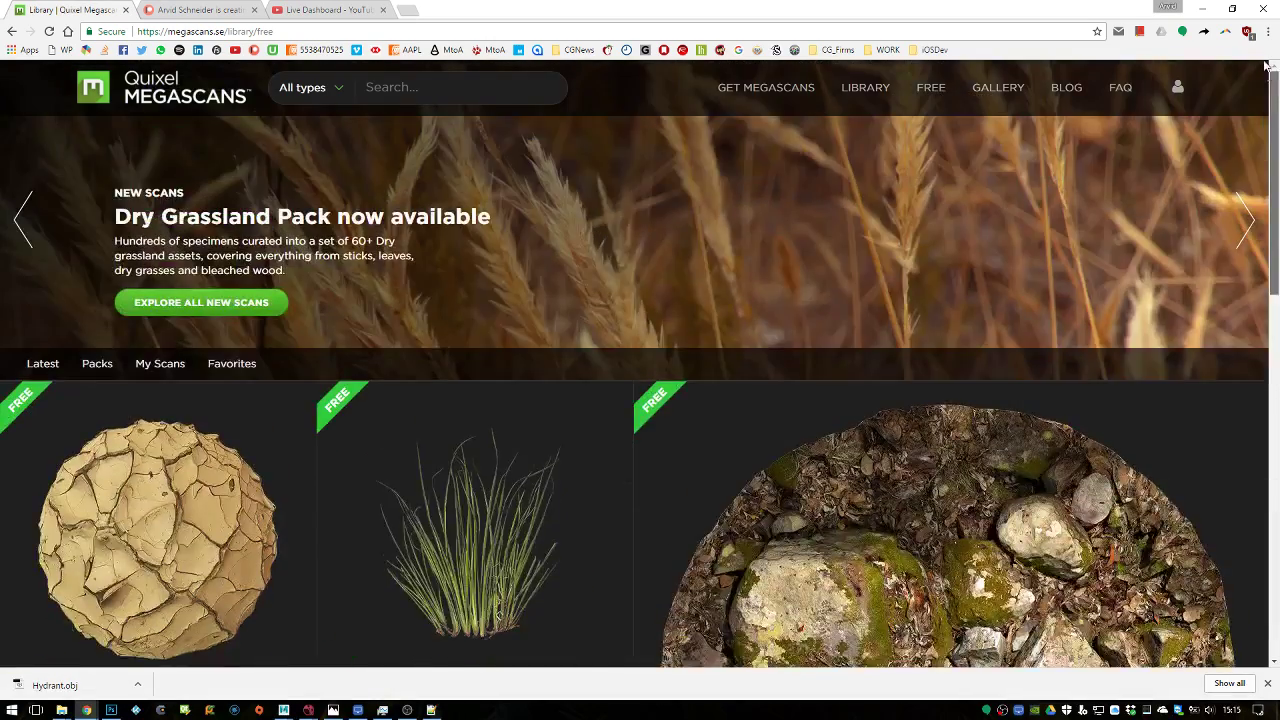
scroll(1265, 65, "down", 7)
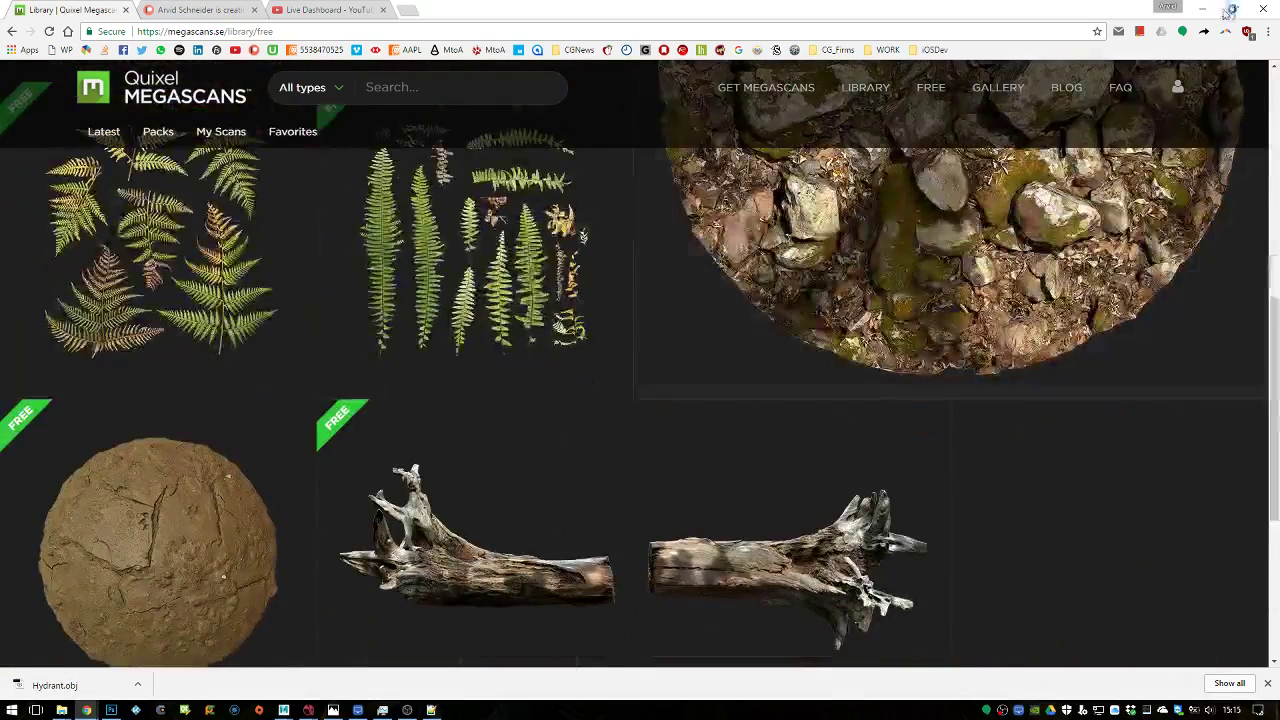
left_click(1203, 10)
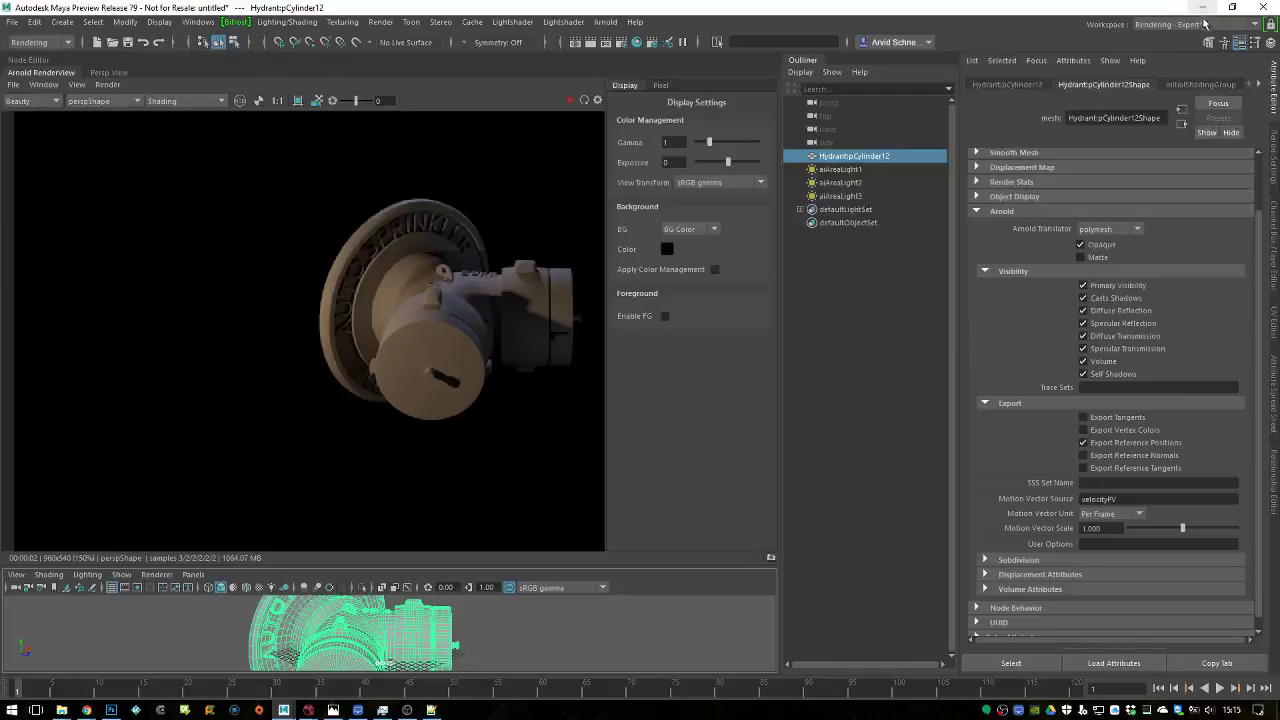
Minimise Maya and close the Maya.env file's editor and the 2018 folder window
left_click(1202, 7)
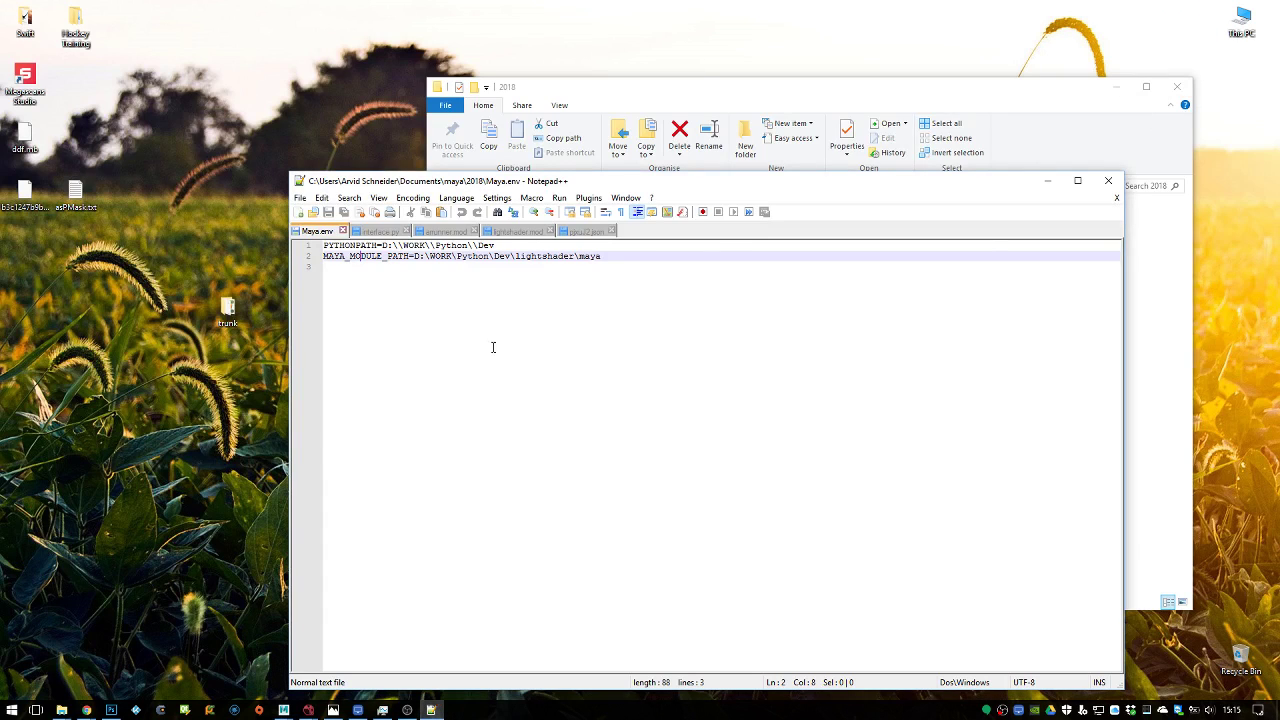
left_click(1108, 181)
left_click(1168, 88)
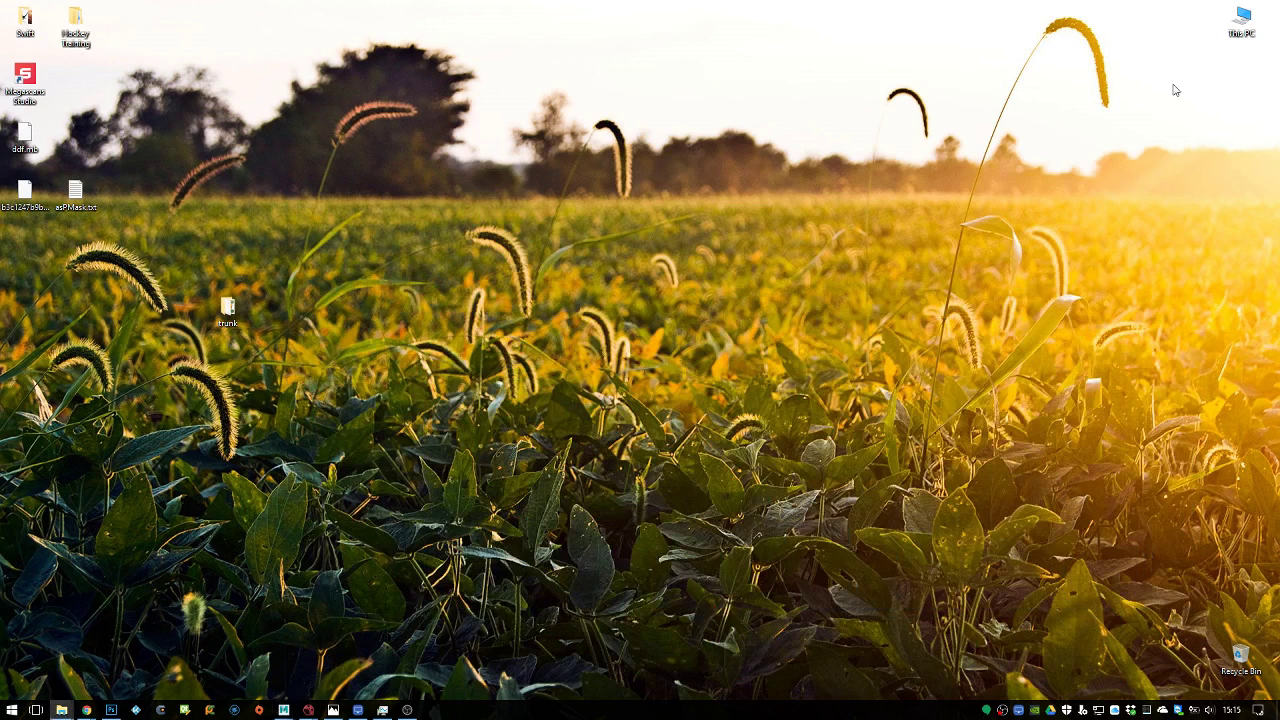
Launch Megascans Studio and open the R&D asset from the R&D project
double_click(25, 80)
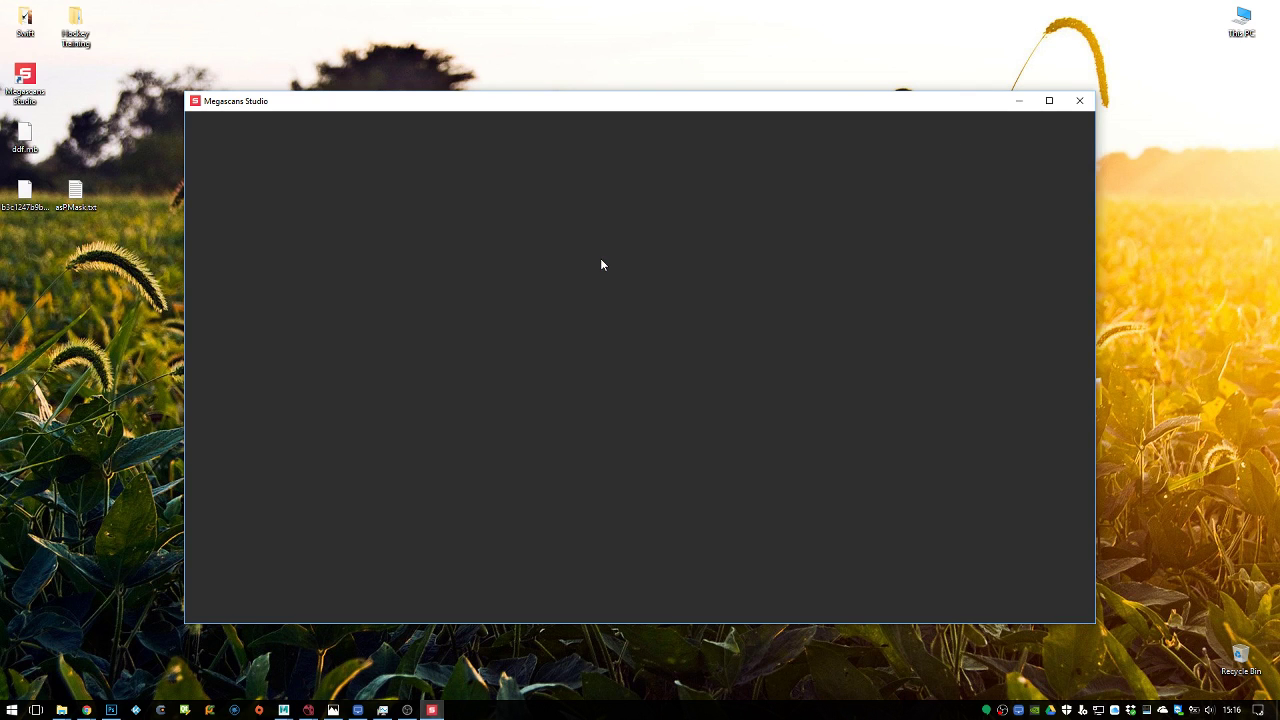
left_click(569, 254)
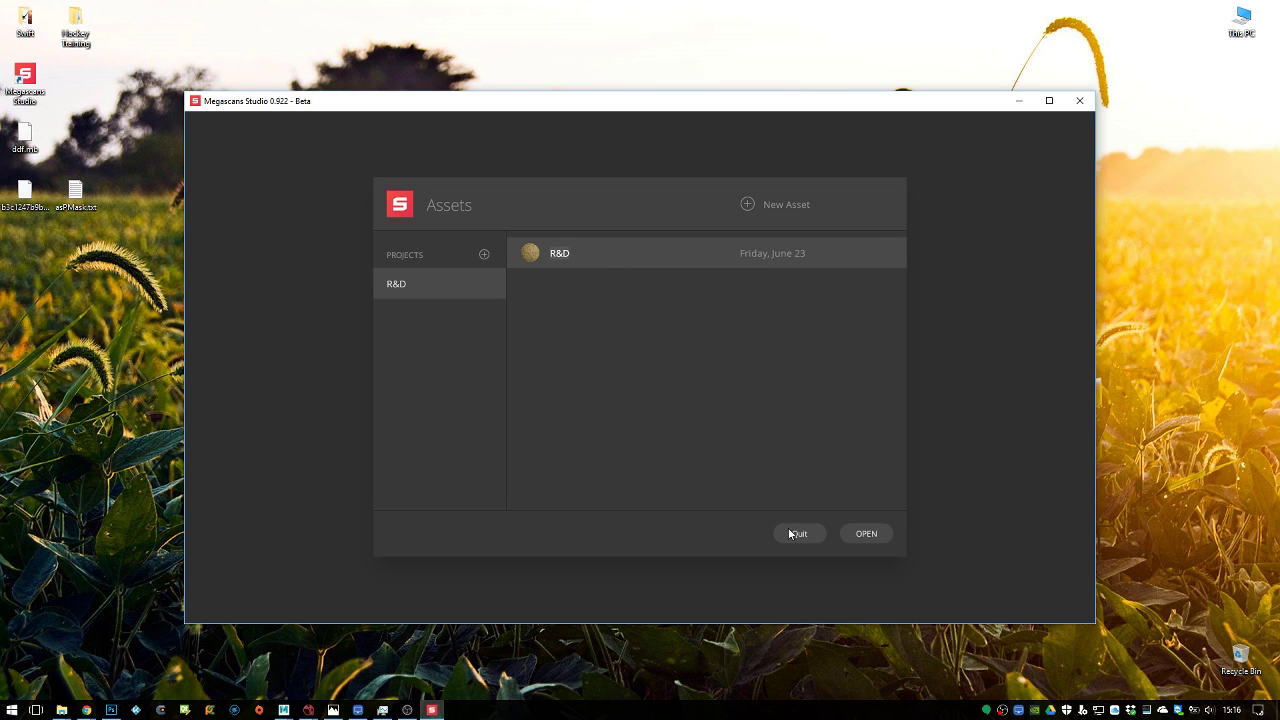
left_click(862, 534)
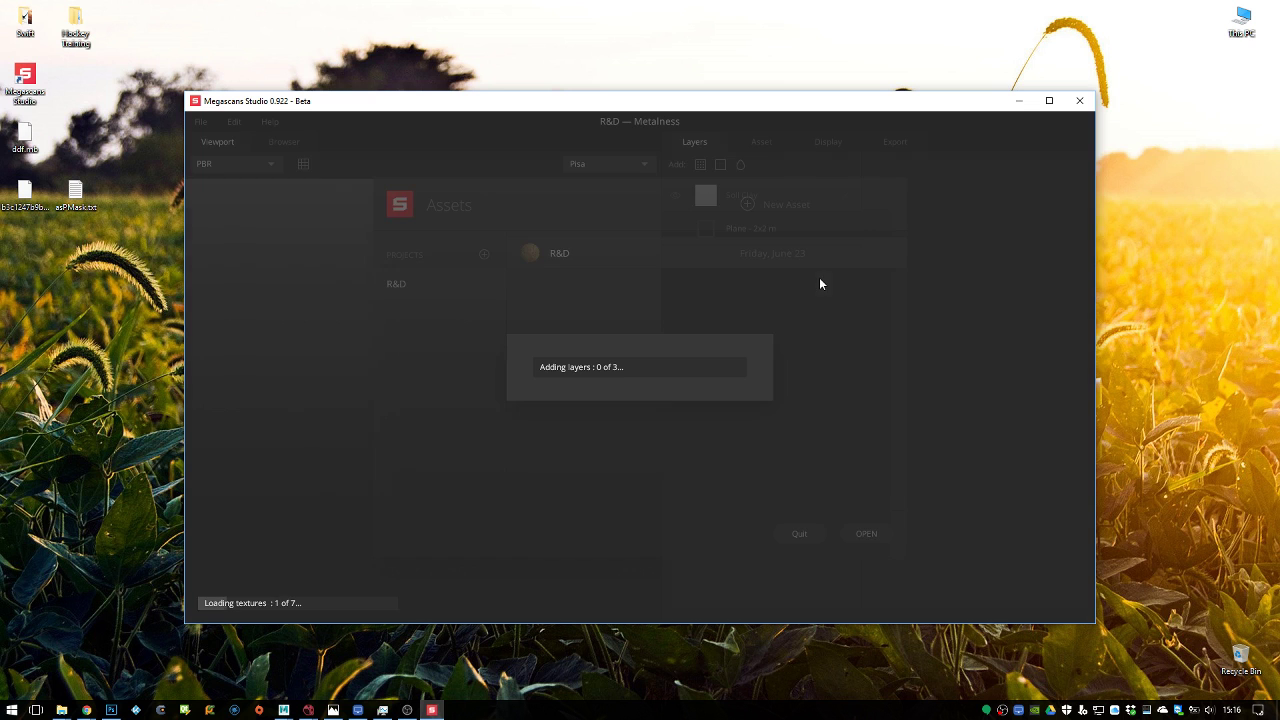
Switch to Maya, cancel saving the untitled scene, close the Arnold RenderView and return to Megascans Studio
mouse_move(285, 710)
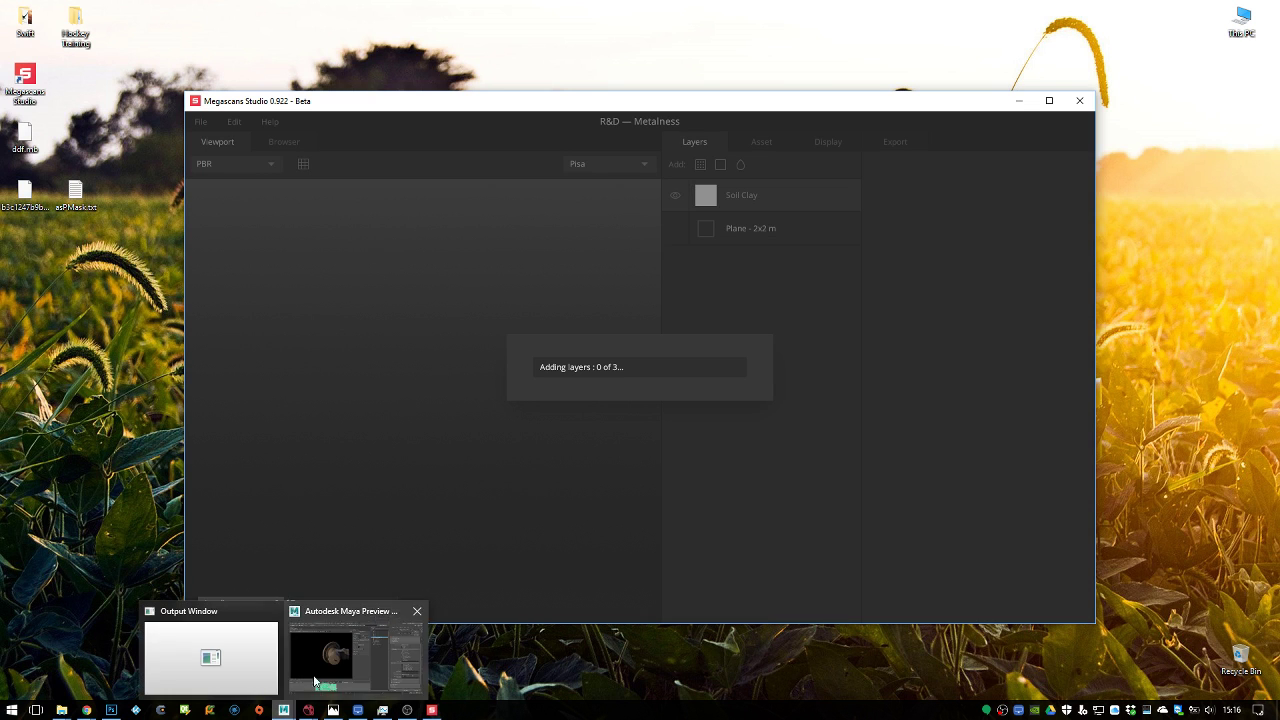
left_click(354, 650)
key("ctrl+s")
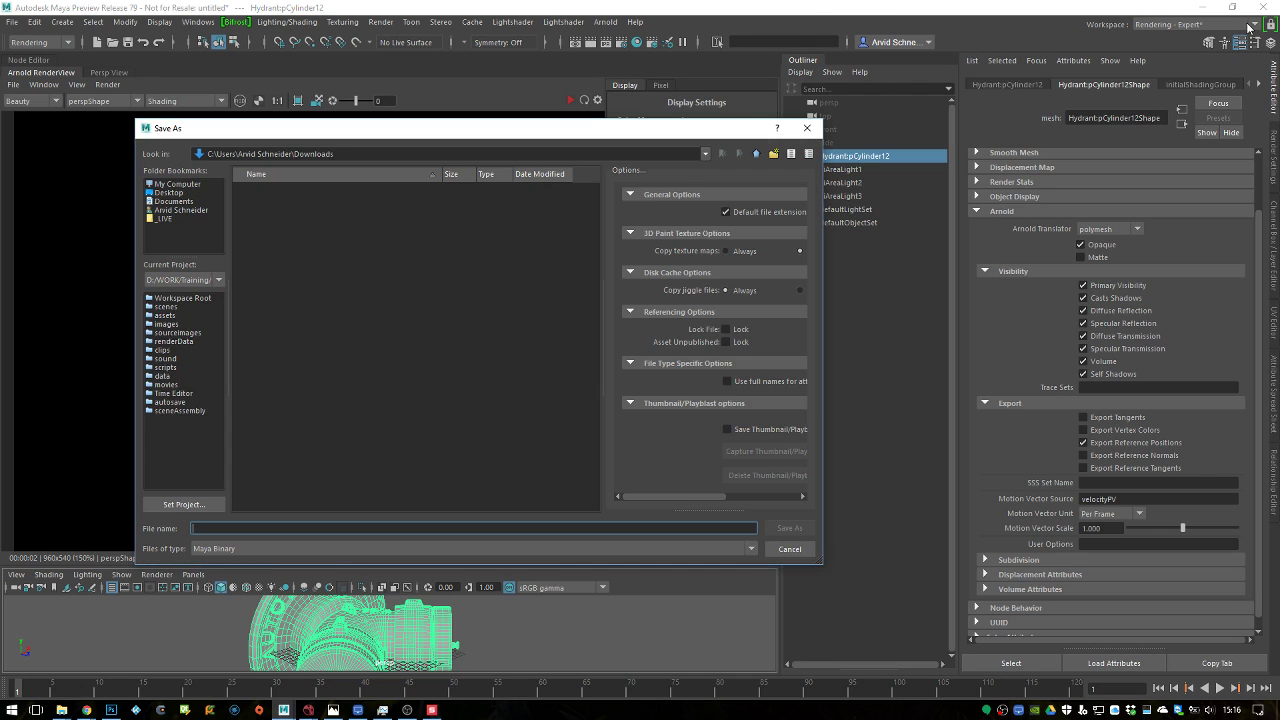
key("Escape")
left_click(650, 357)
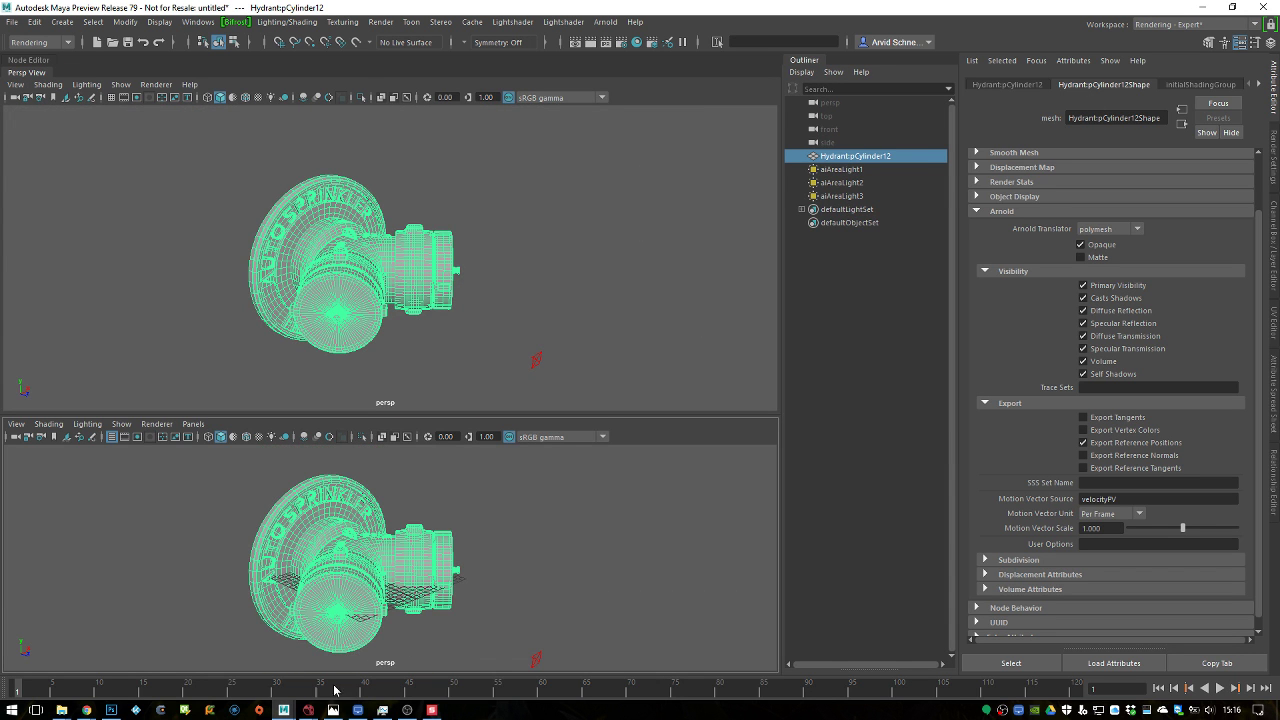
mouse_move(308, 710)
left_click(383, 645)
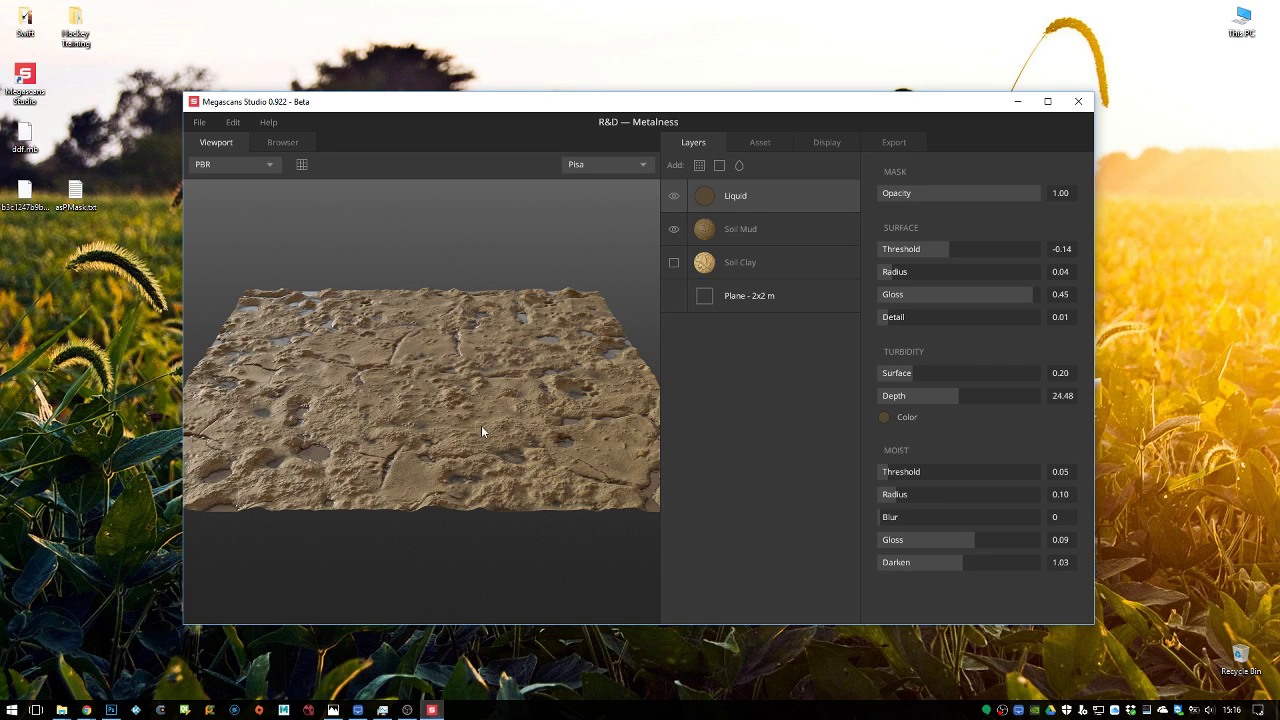
Maximise Megascans Studio and examine the puddles on the muddy ground surface up close
left_click(1040, 104)
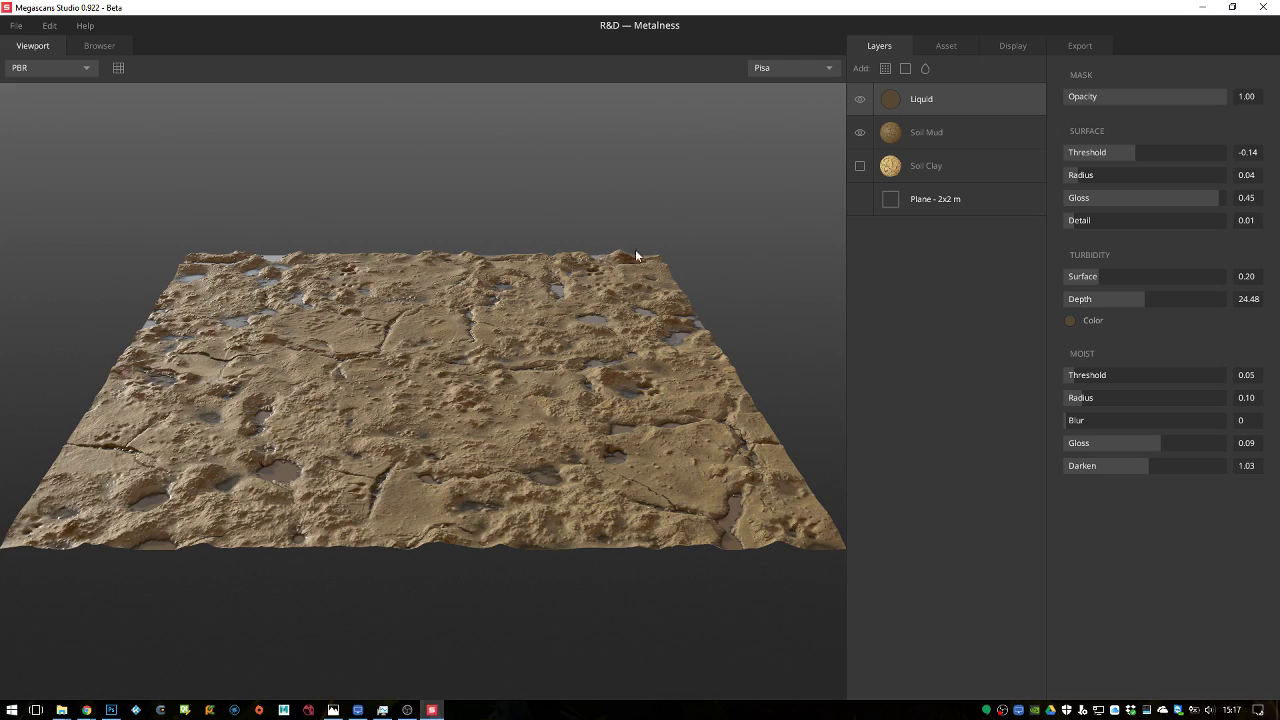
left_click_drag(480, 310, 405, 410)
right_click_drag(405, 416, 531, 618)
left_click_drag(531, 618, 477, 434)
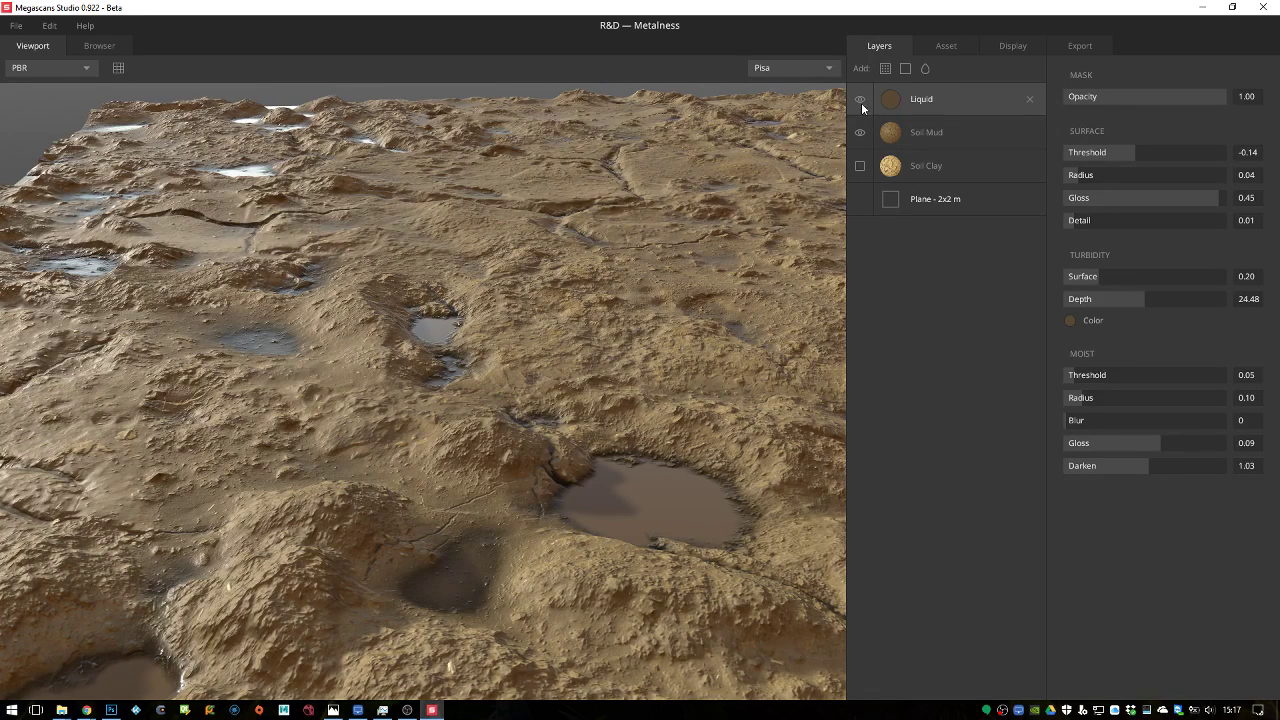
Hide the Liquid and Soil Mud layers, check the available scans in the browser and show only the Soil Clay layer
left_click(861, 170)
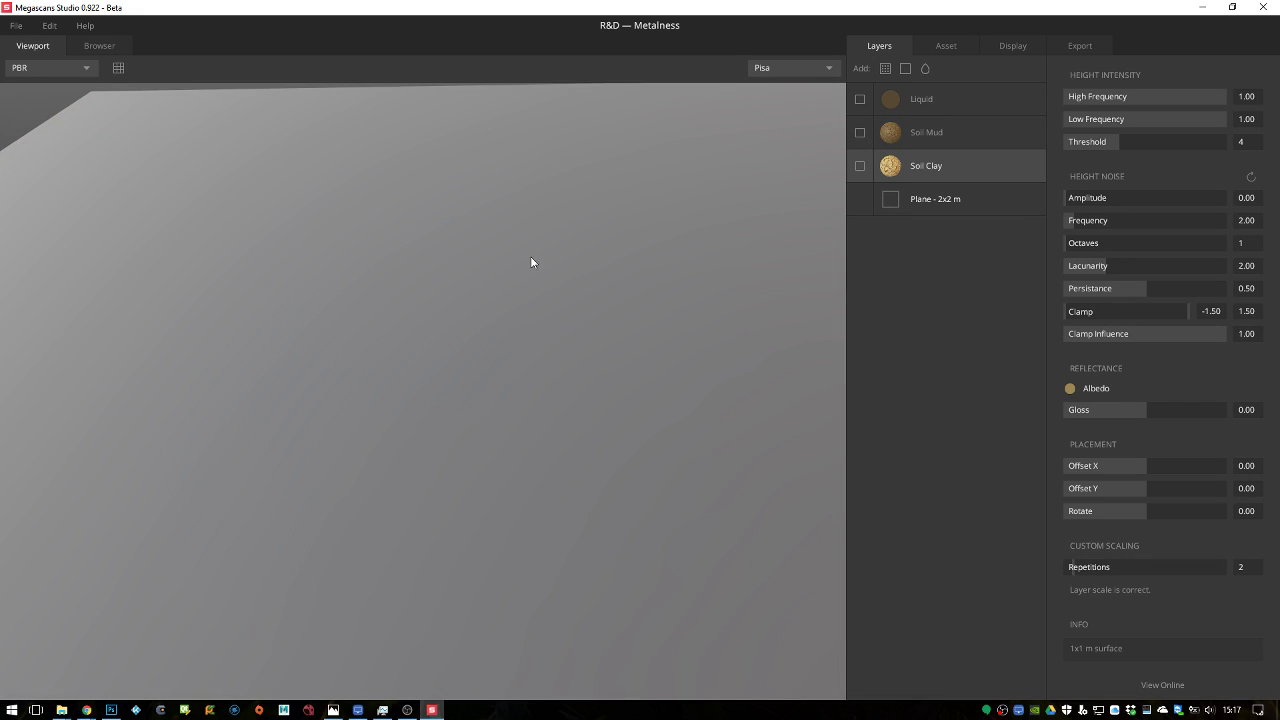
left_click(99, 47)
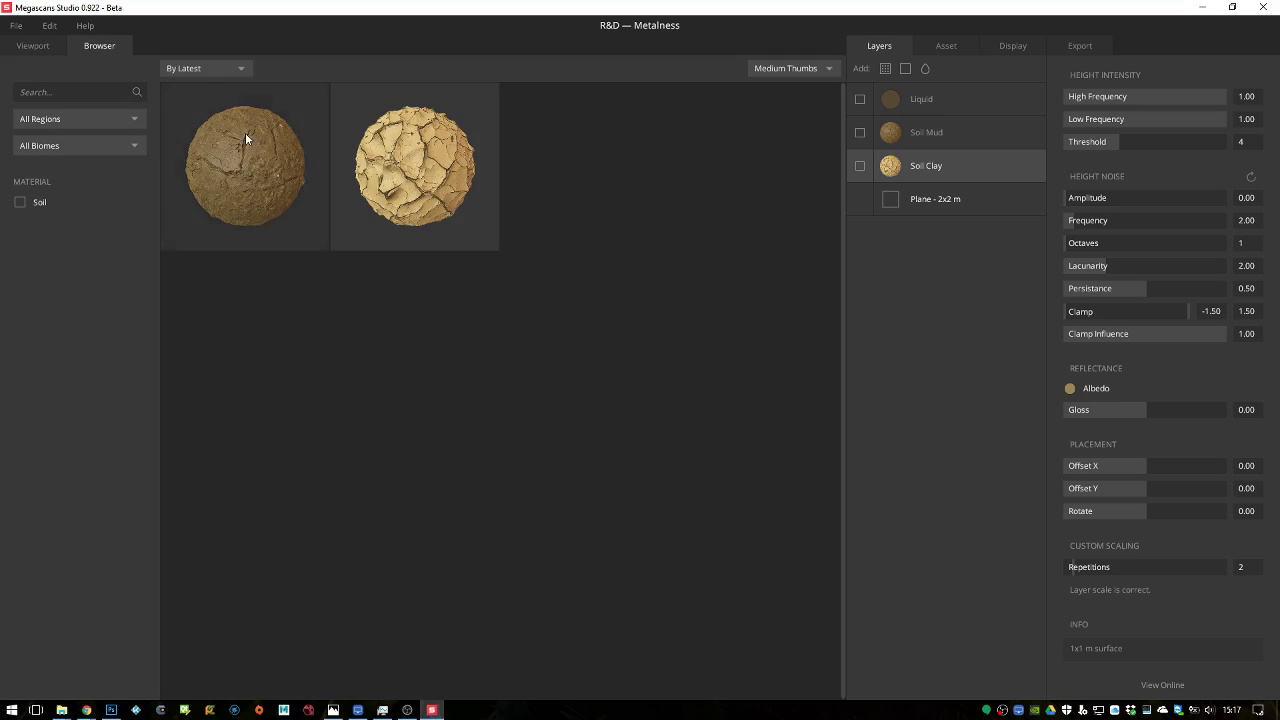
left_click(34, 49)
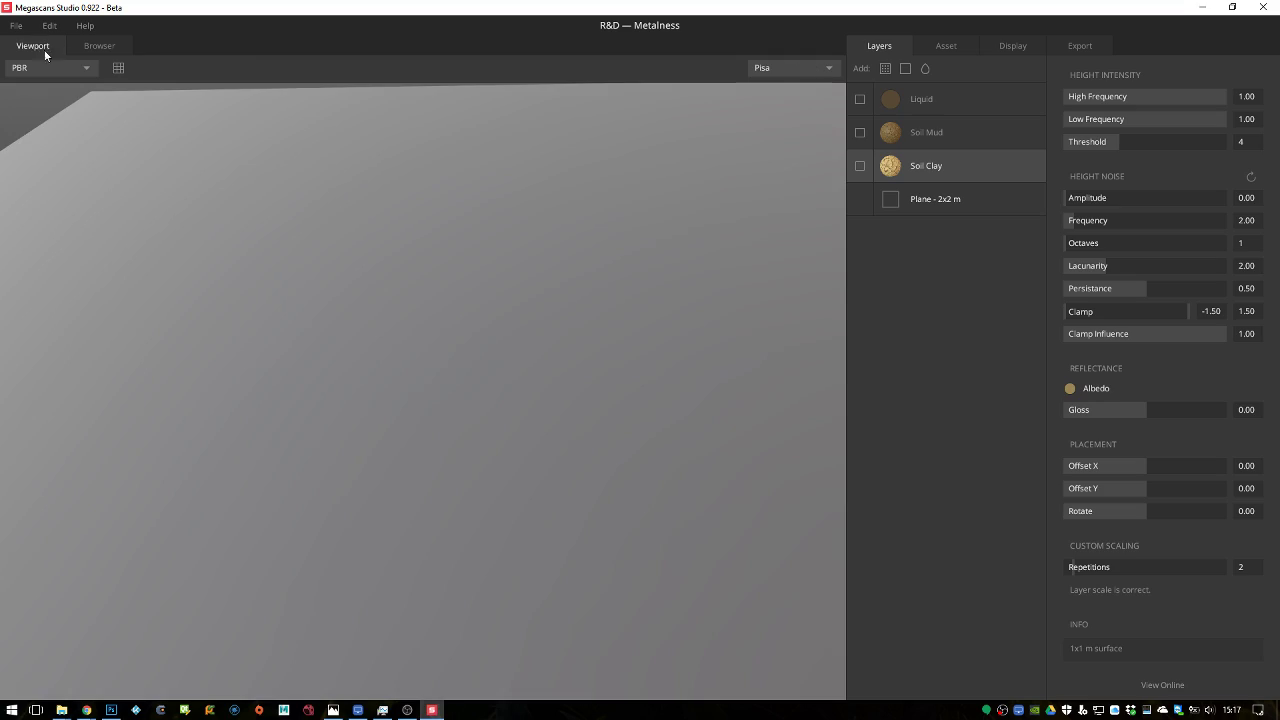
left_click(860, 167)
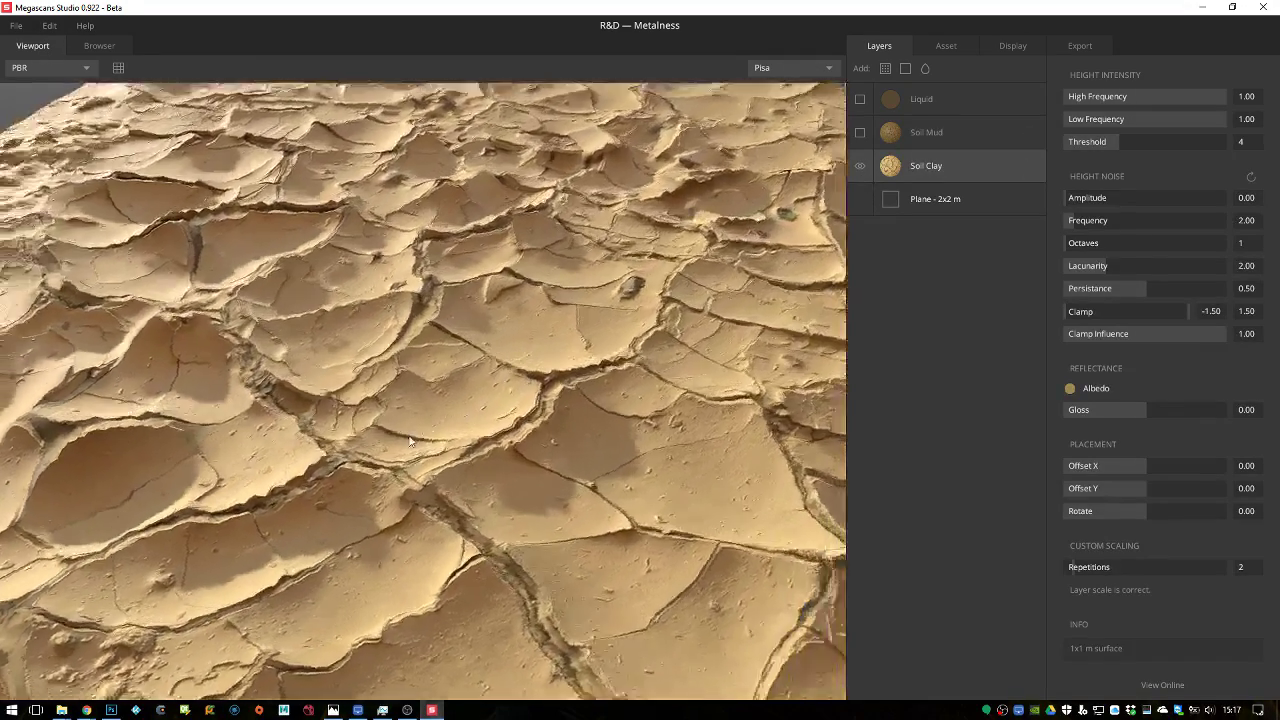
left_click_drag(409, 440, 671, 233)
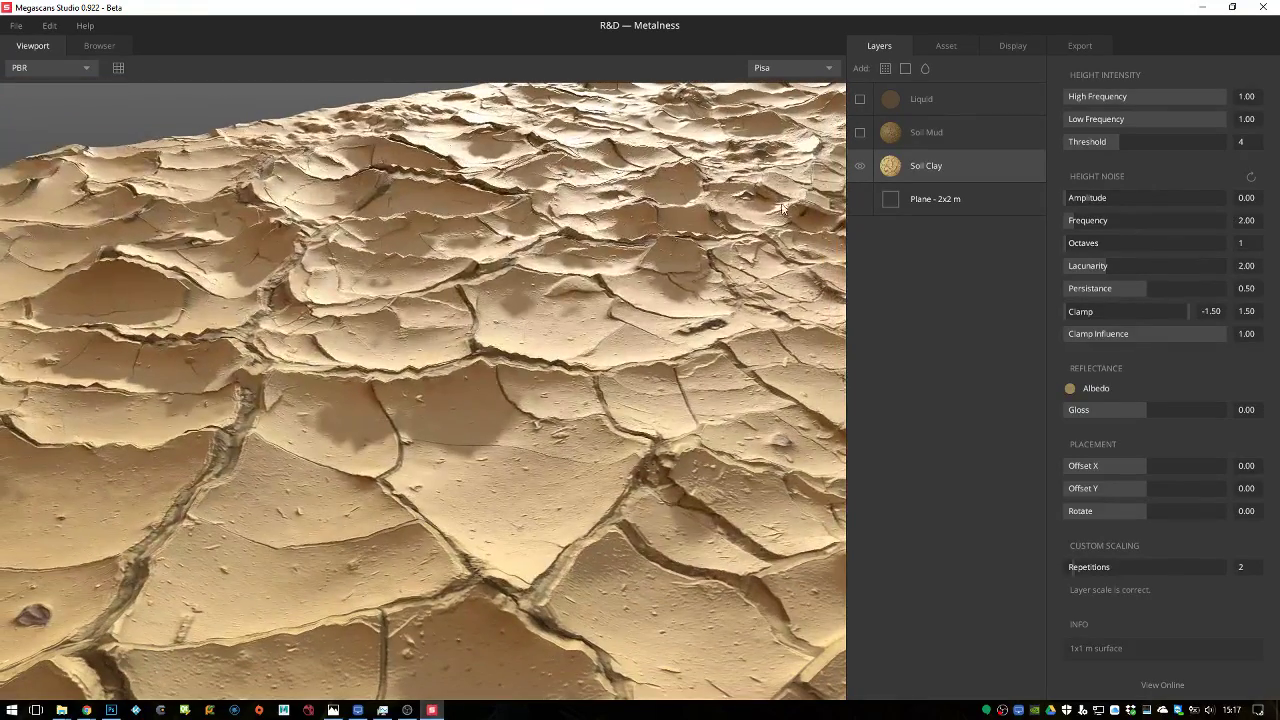
Darken the Soil Clay layer's albedo to the brown colour 5E4E2A
left_click(1066, 388)
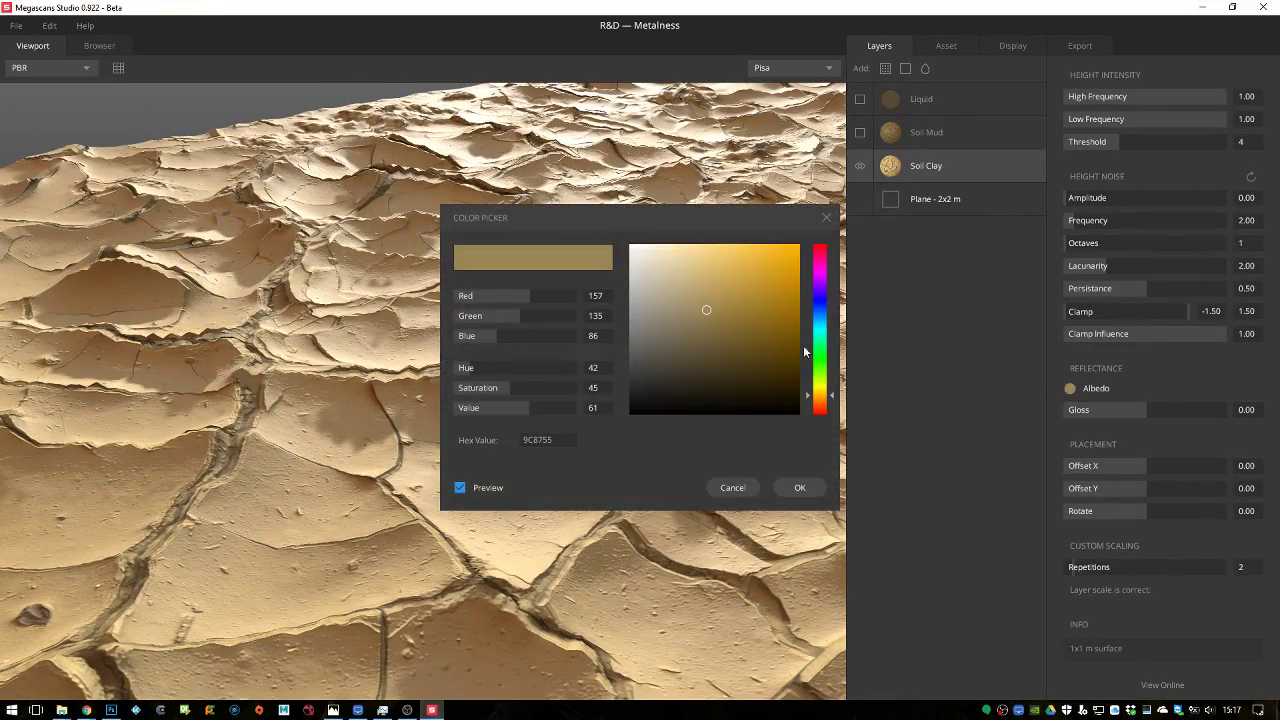
left_click(720, 348)
mouse_move(685, 368)
left_mouse_down()
mouse_move(700, 298)
mouse_move(722, 351)
left_mouse_up()
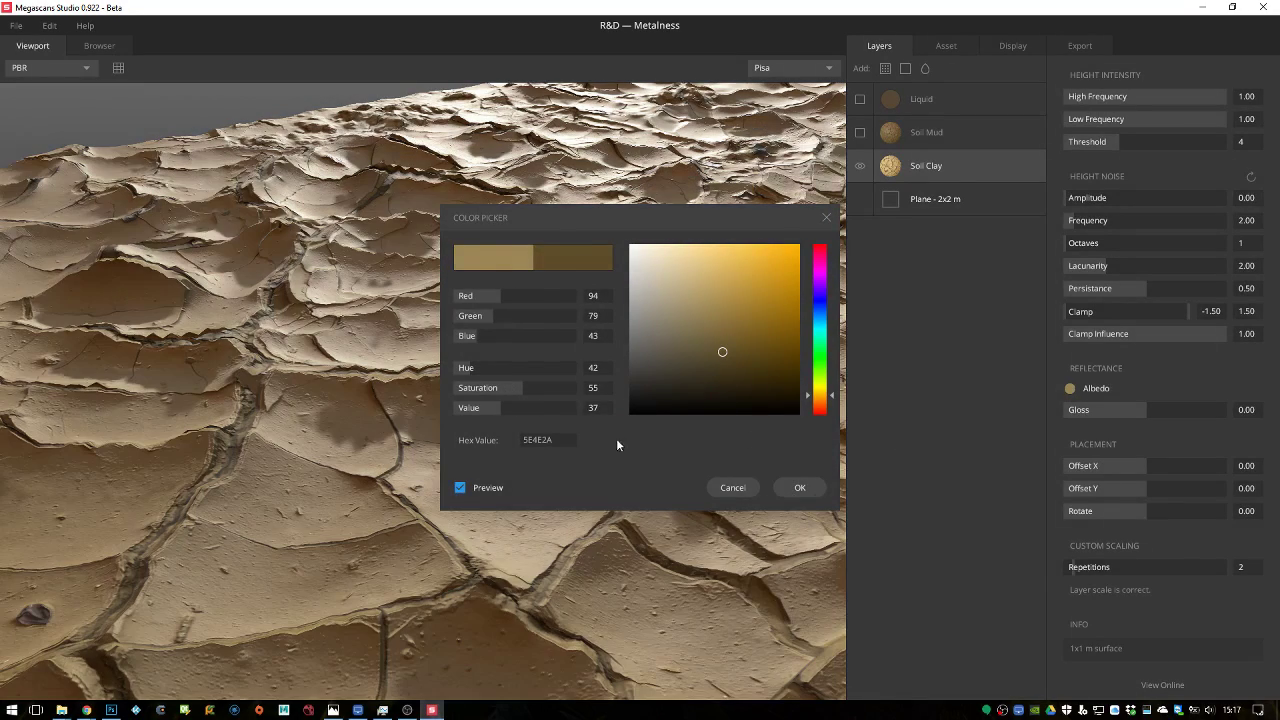
left_click(800, 487)
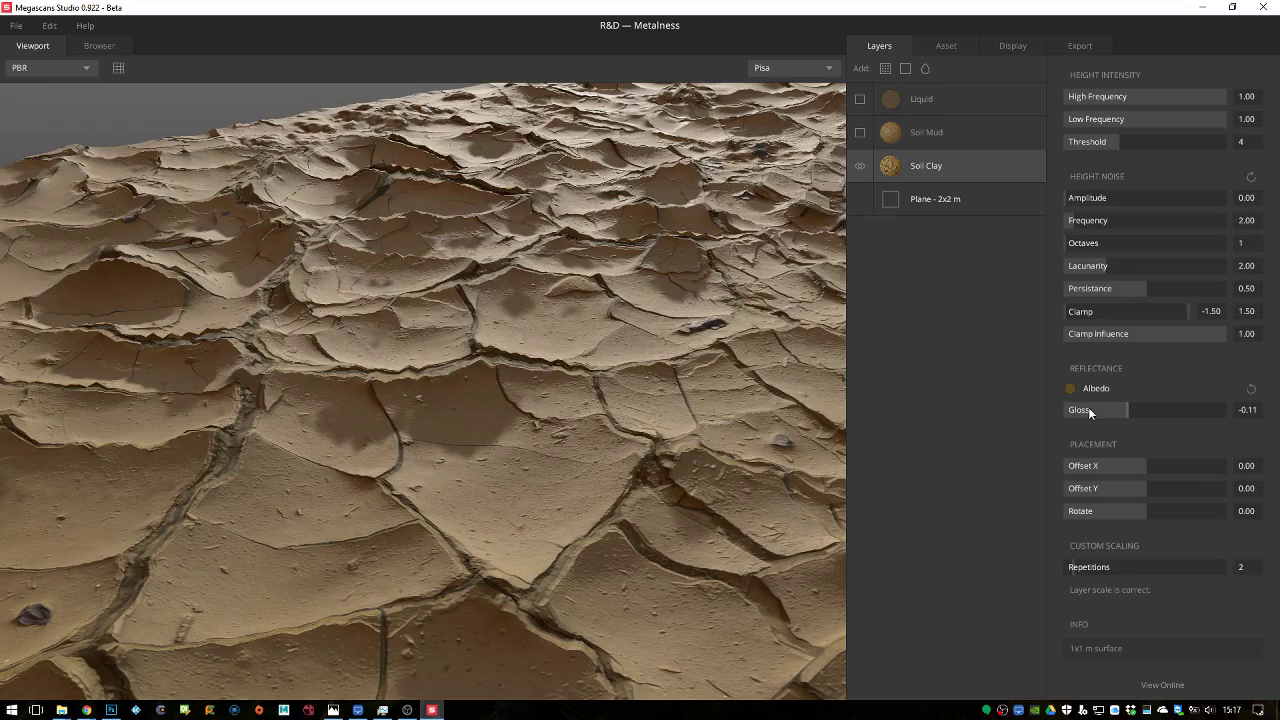
Try lower and higher gloss on the Soil Clay layer and settle on a value of 0.01
left_click(1088, 409)
left_click(1167, 409)
left_click_drag(830, 370, 546, 425)
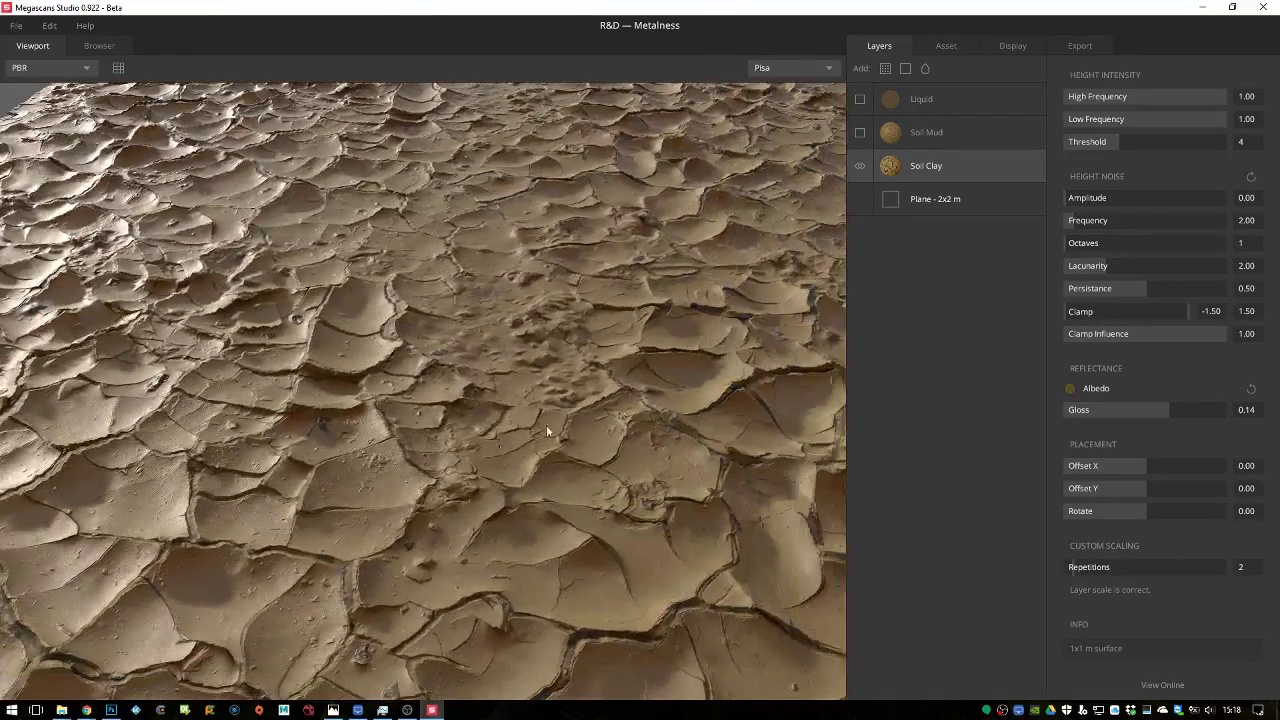
left_click(1146, 412)
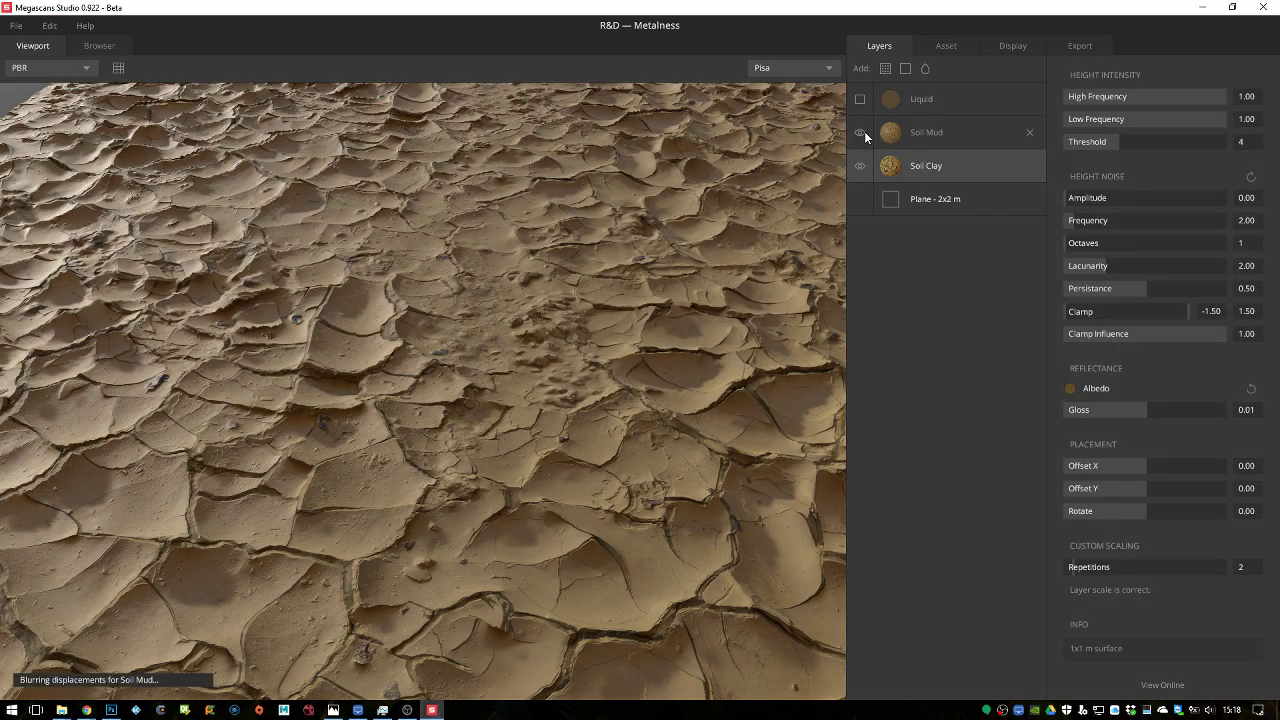
Show the Soil Mud layer over the clay and set its mask threshold to -0.15
left_click(918, 137)
left_click_drag(623, 370, 637, 308)
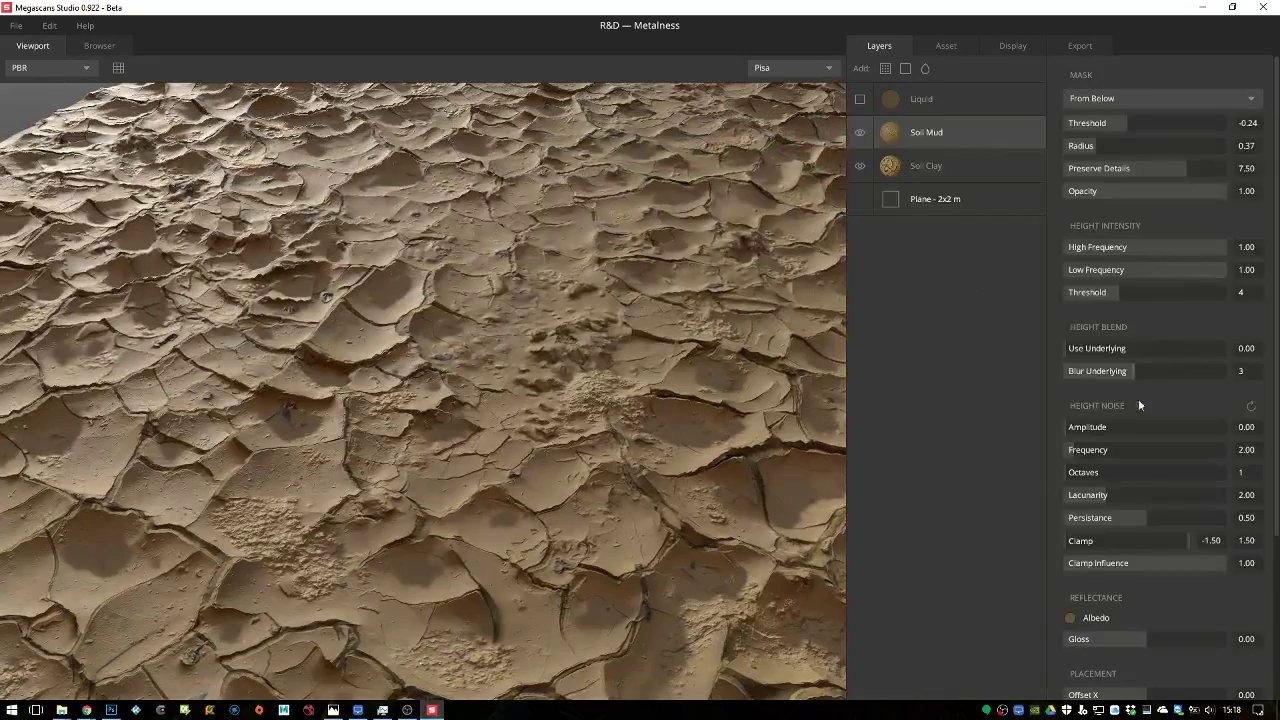
mouse_move(1141, 124)
left_mouse_down()
mouse_move(1109, 125)
mouse_move(1133, 126)
left_mouse_up()
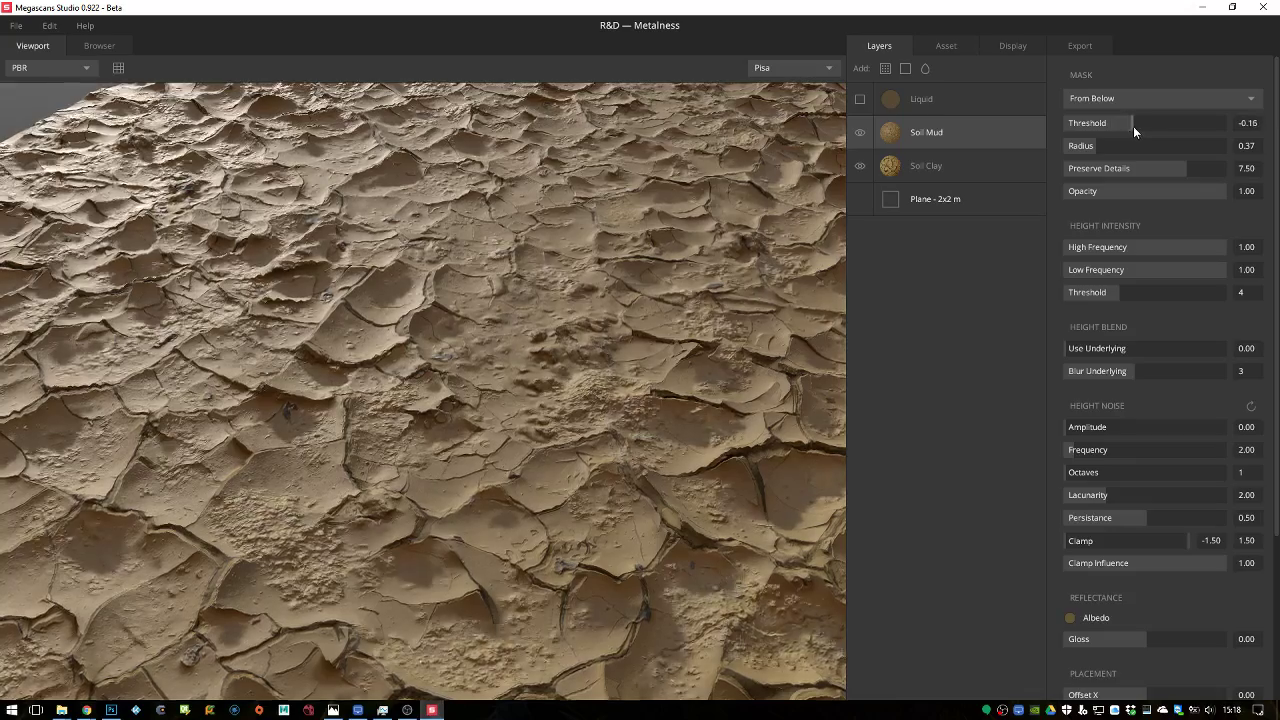
left_click_drag(596, 290, 499, 373)
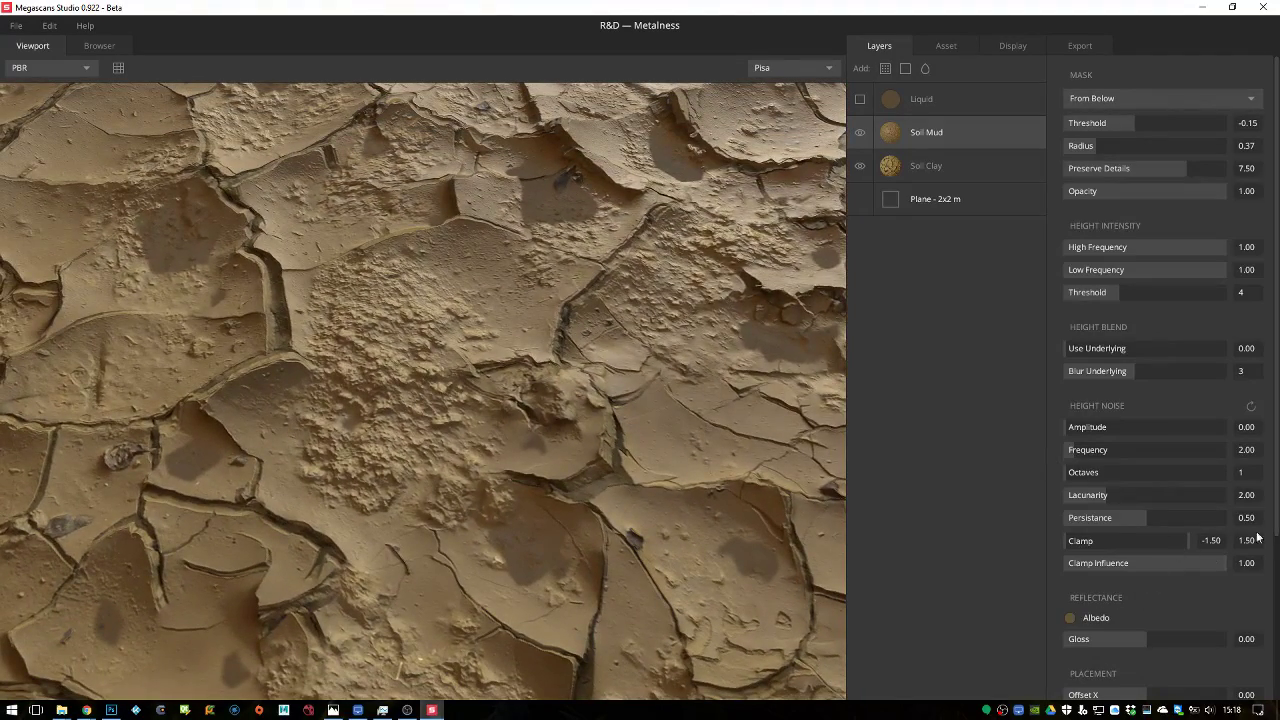
Set the Soil Mud layer's albedo to the dark brown 262012 and its placement Offset X to 0.09
left_click(1070, 618)
left_click_drag(704, 370, 717, 389)
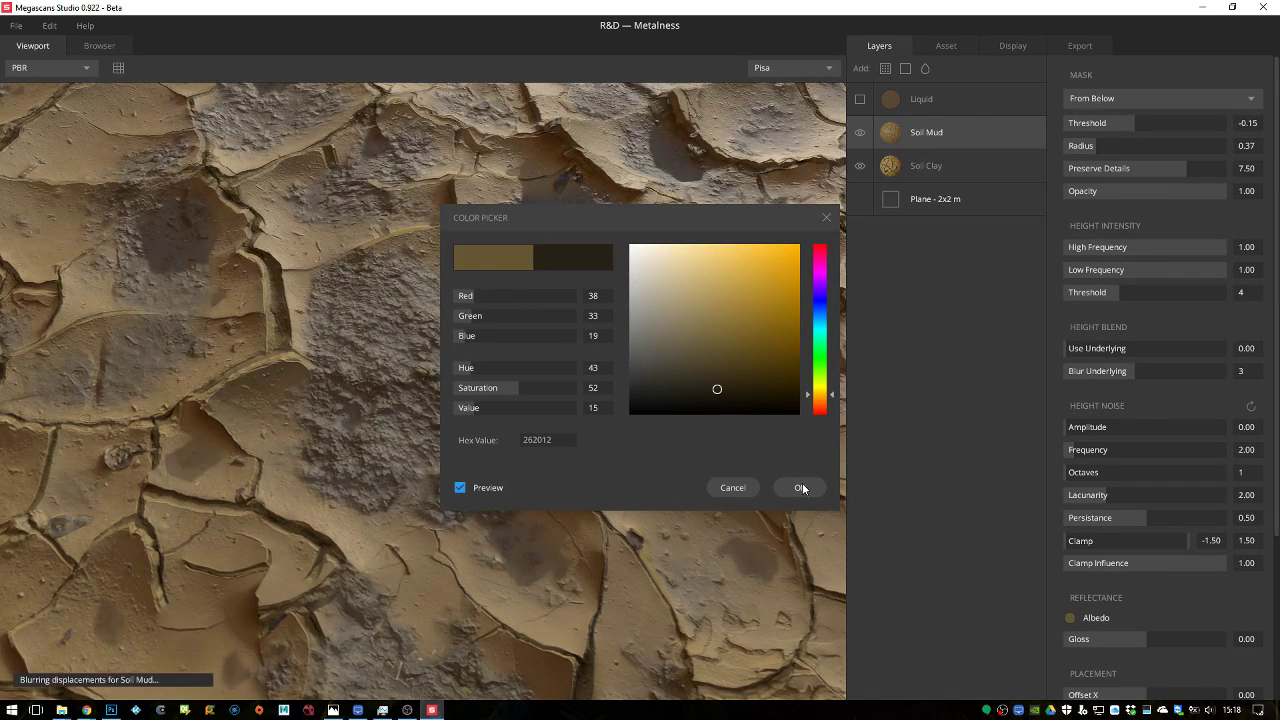
left_click(799, 487)
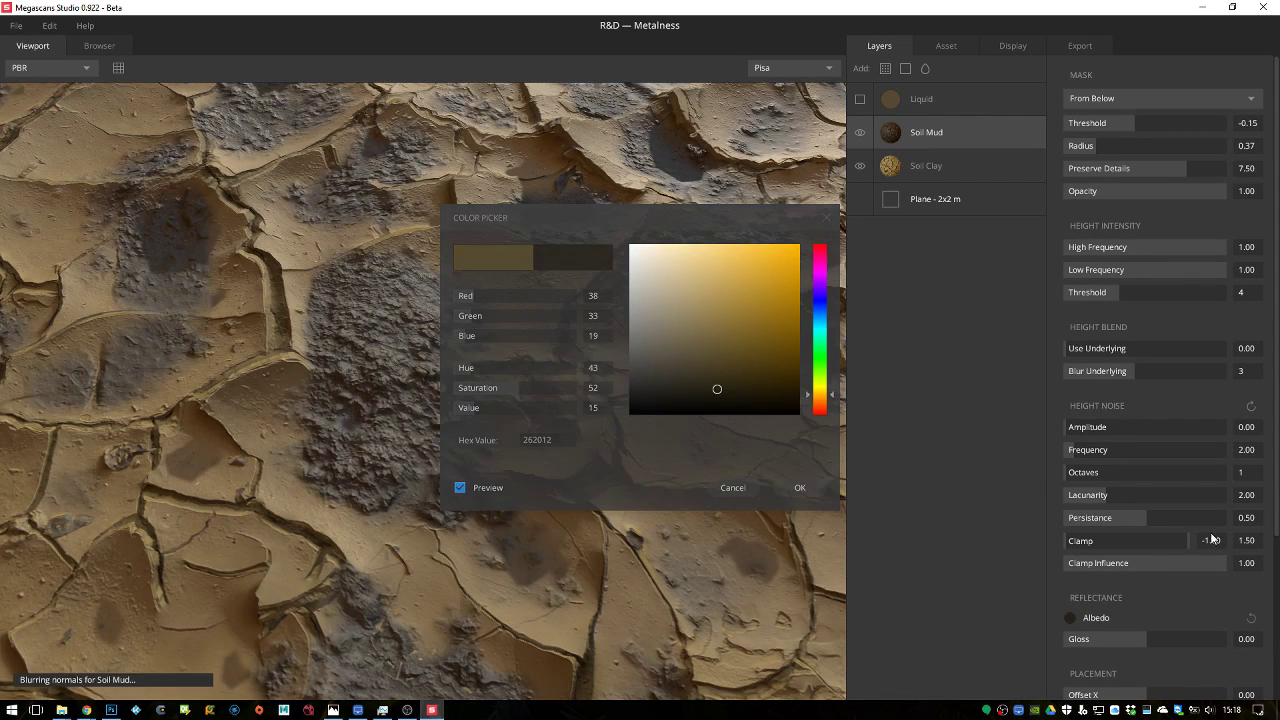
scroll(1254, 640, "down", 4)
mouse_move(1160, 523)
left_mouse_down()
mouse_move(1148, 521)
mouse_move(1160, 523)
left_mouse_up()
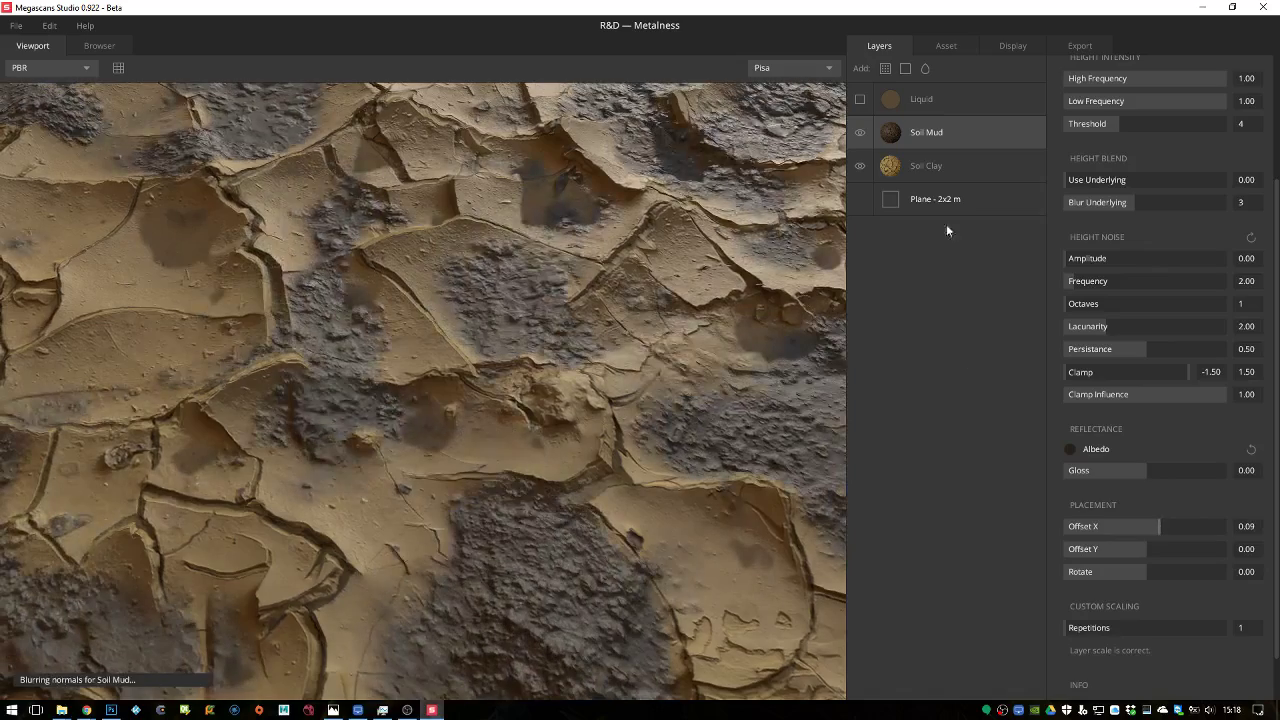
Show the Liquid layer, raise its surface threshold to -0.06 and inspect the puddles from a low angle
left_click(860, 100)
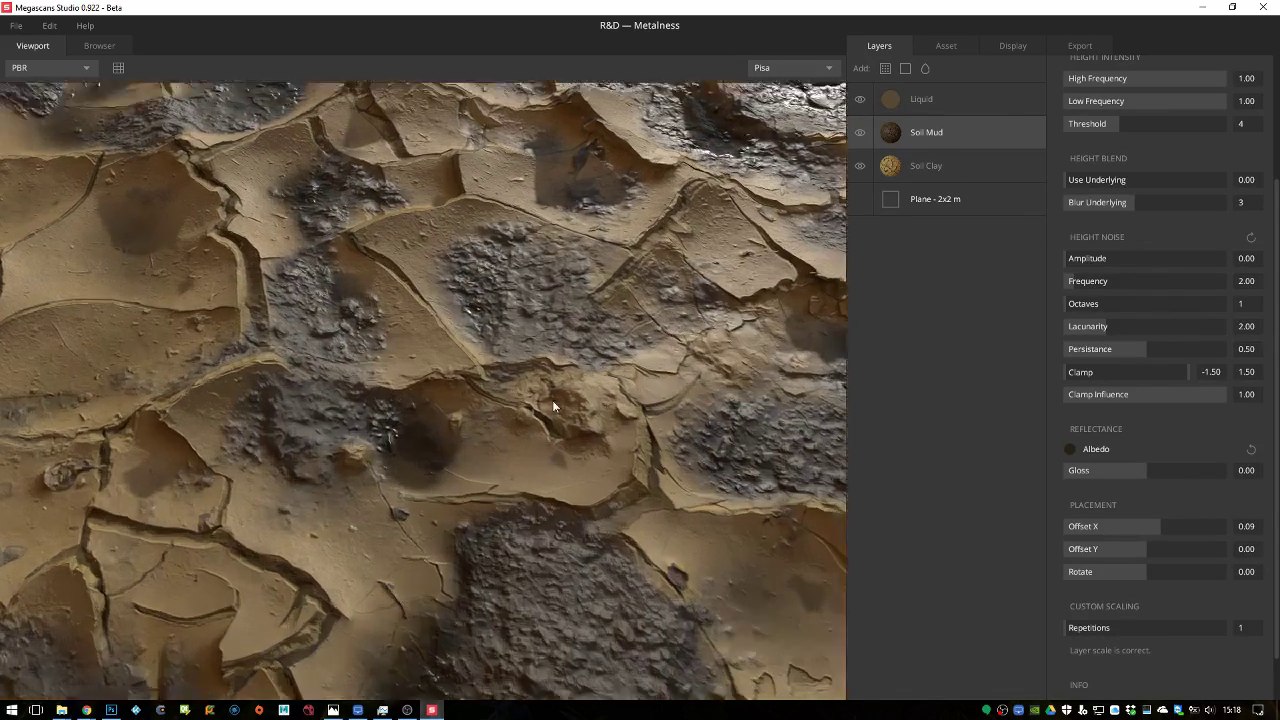
left_click_drag(552, 400, 640, 290)
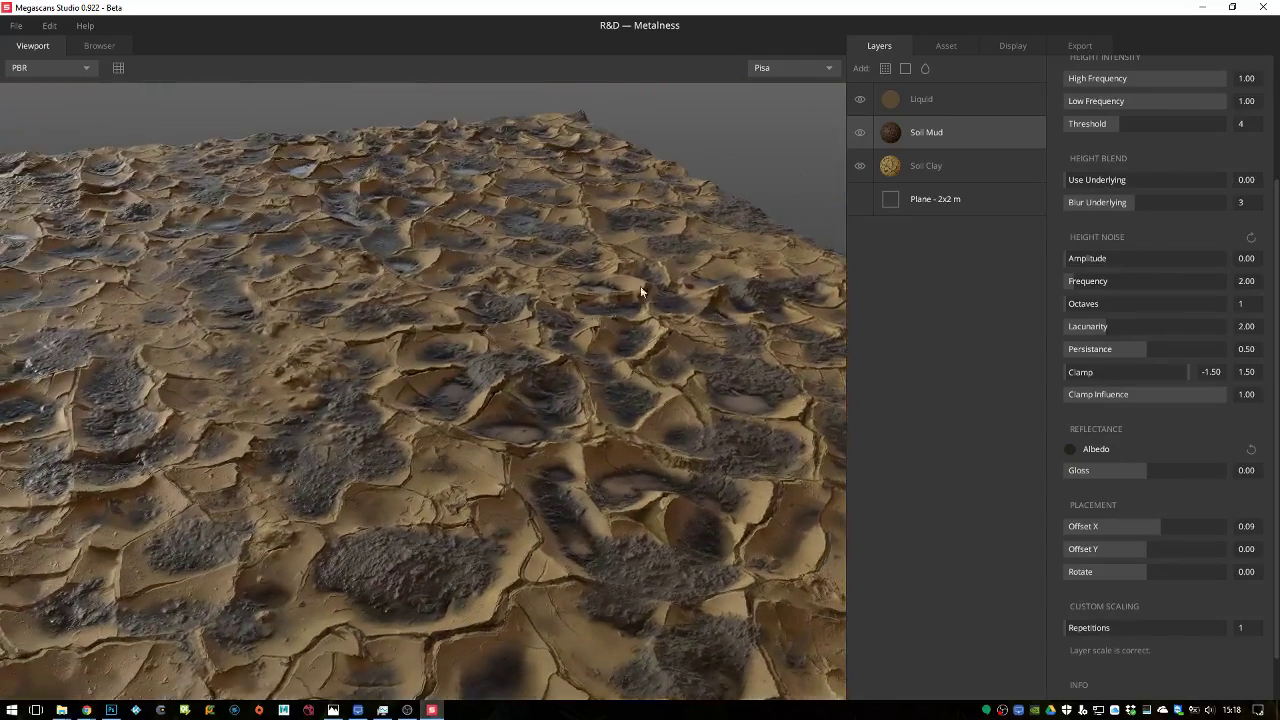
left_click(966, 100)
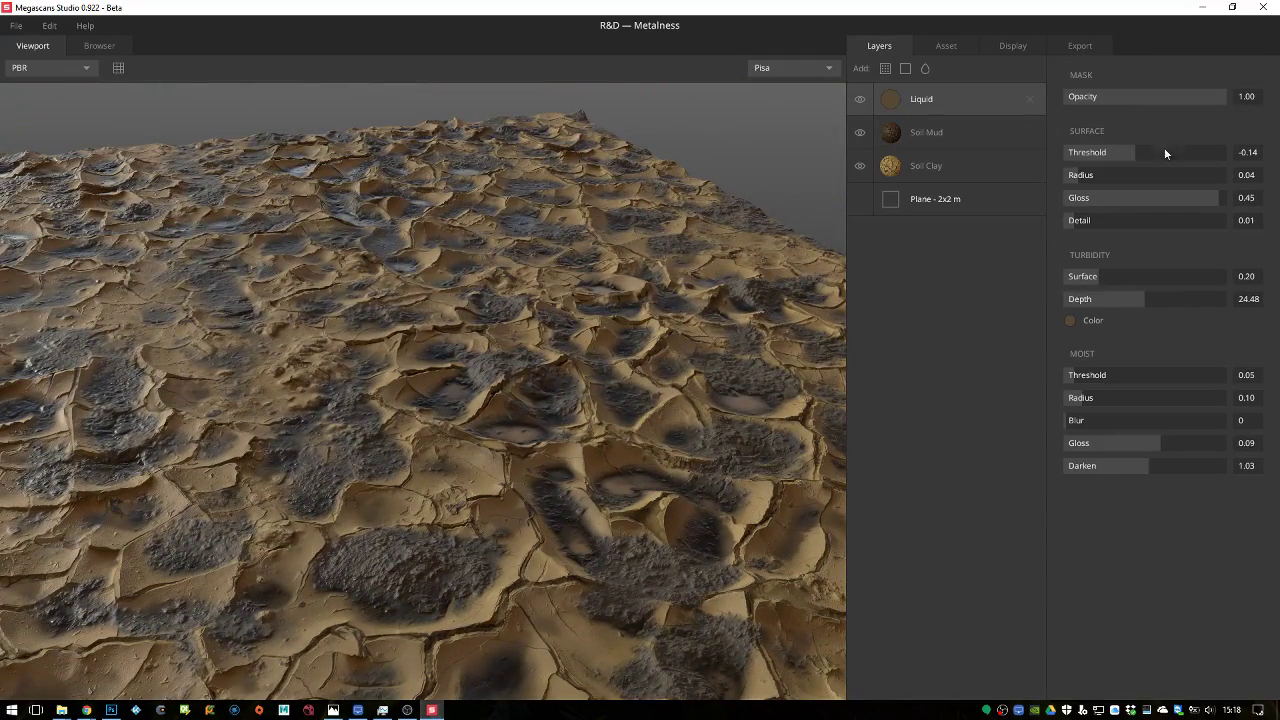
left_click(1142, 148)
left_click_drag(1144, 148, 1141, 150)
left_click_drag(560, 342, 465, 347)
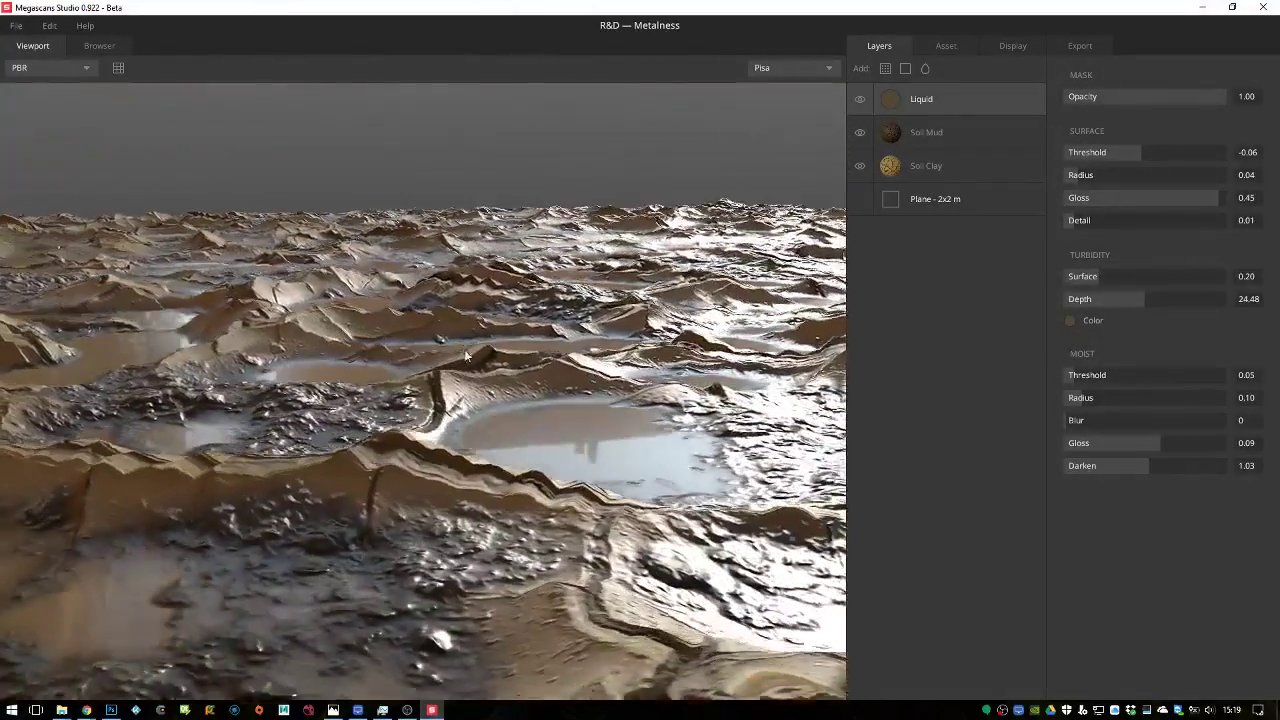
Change the lighting environment to Desert, look over the whole ground plane and close Megascans Studio
left_click(762, 69)
left_click(780, 107)
left_click_drag(620, 355, 543, 312)
scroll(505, 390, "down", 5)
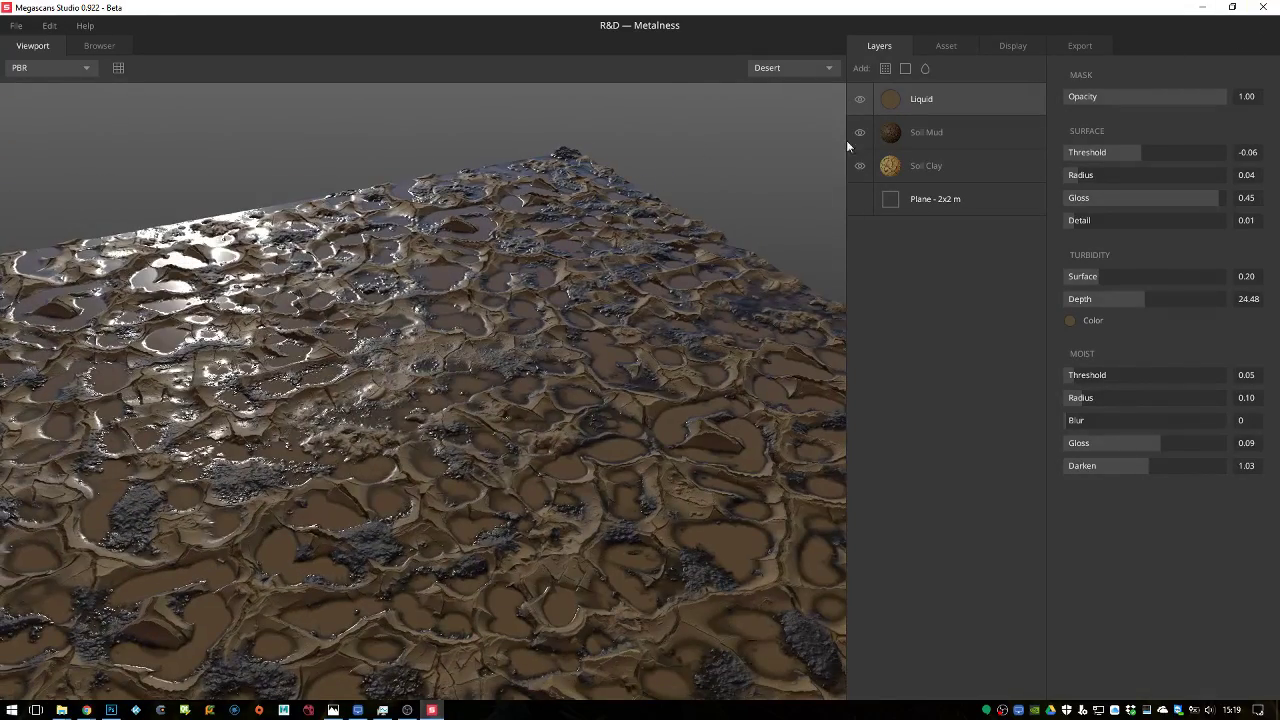
key("alt+F4")
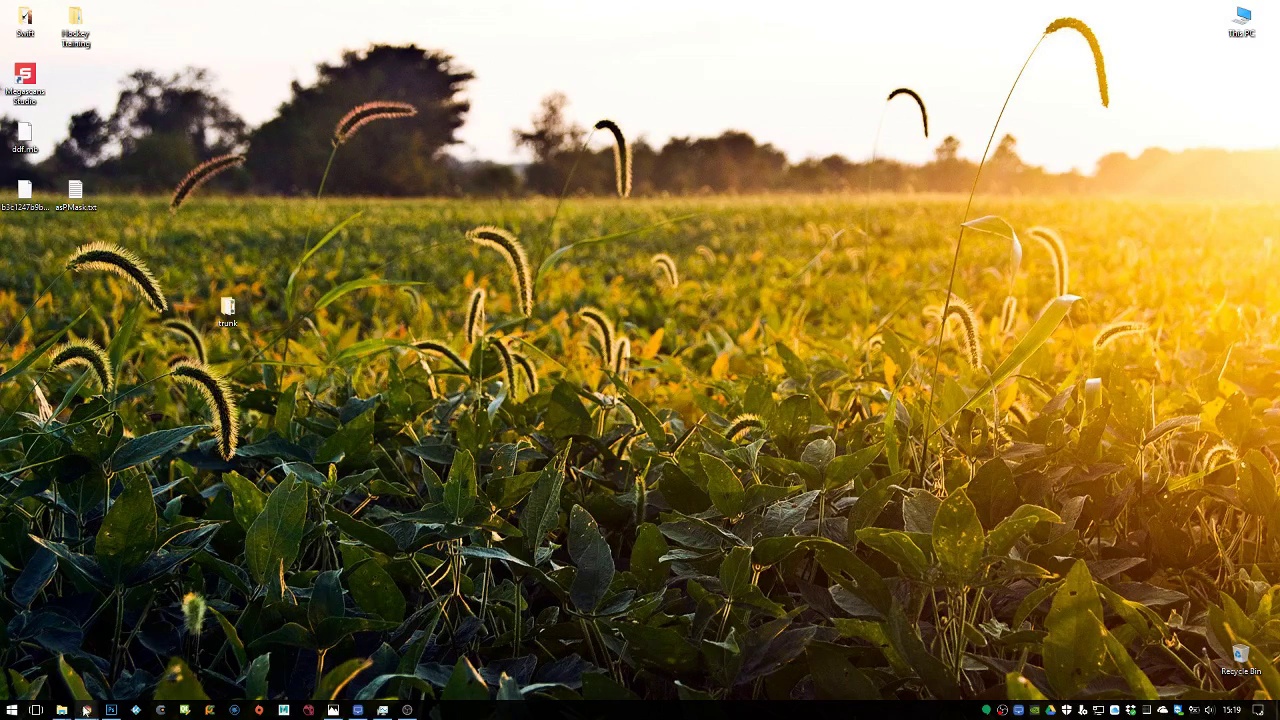
Switch to Chrome and read the viewers' questions in the YouTube stream's live chat
mouse_move(87, 706)
left_click(98, 676)
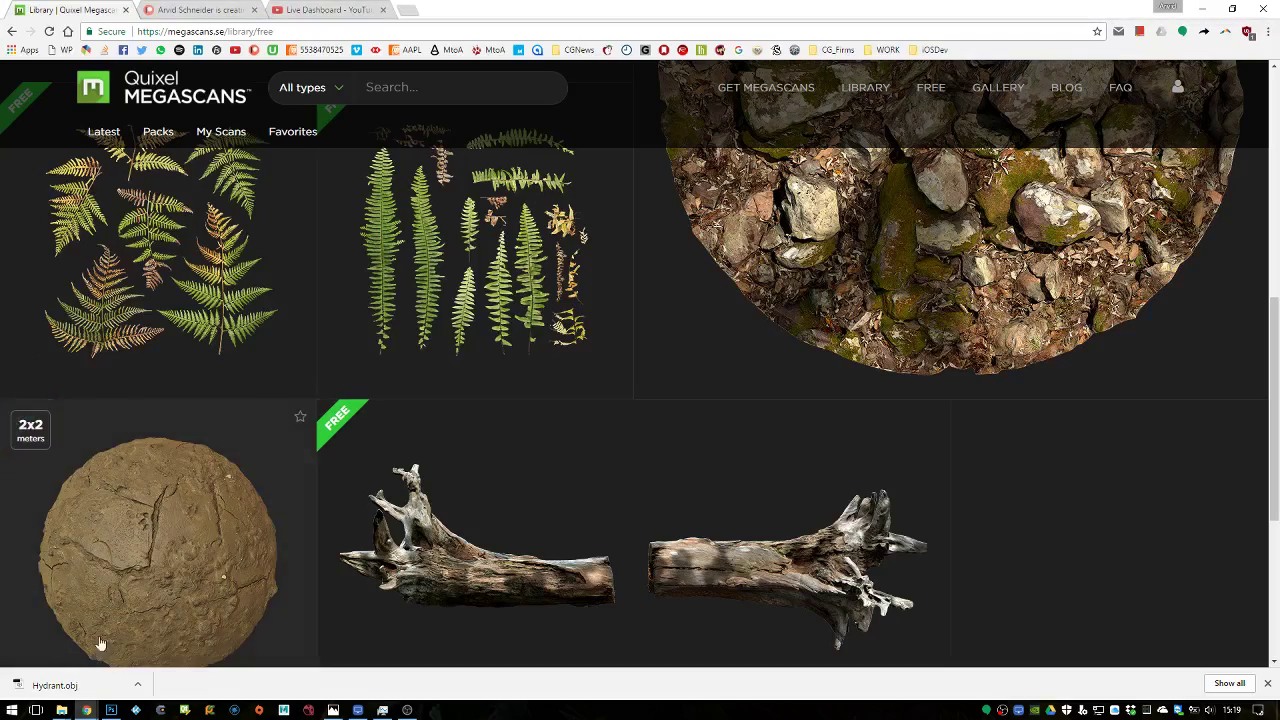
left_click(330, 10)
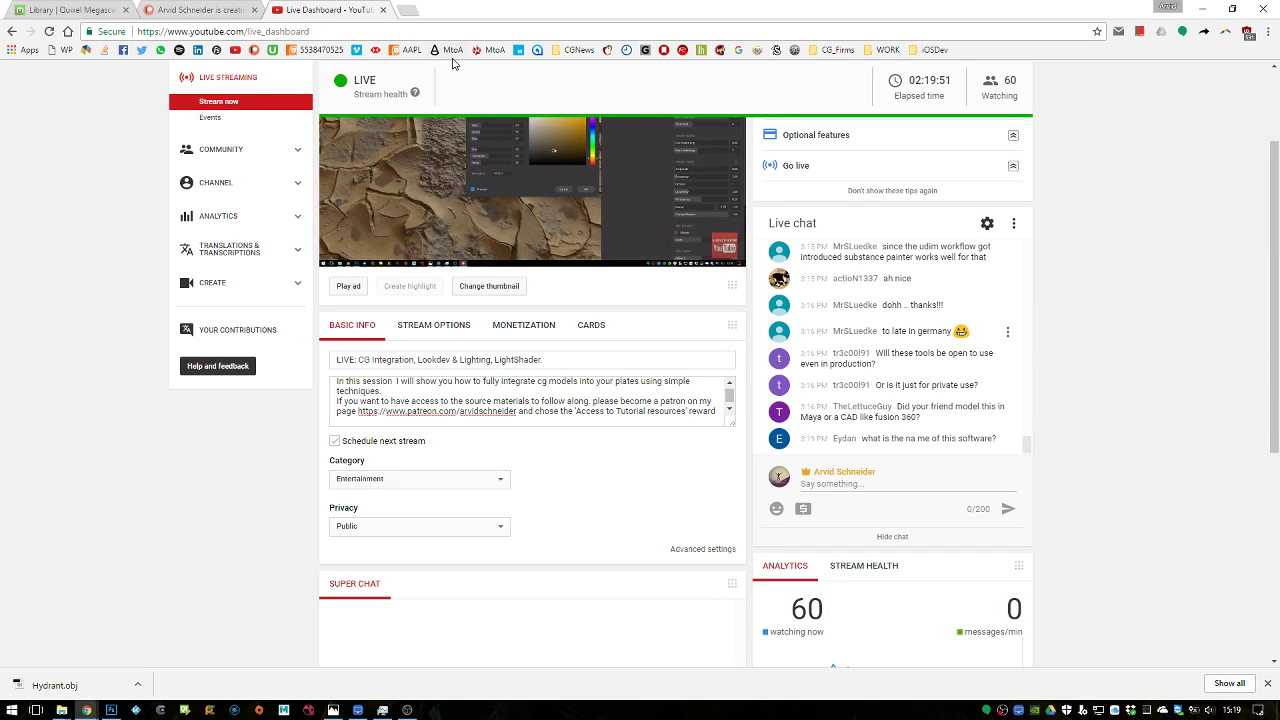
scroll(130, 519, "up", 1)
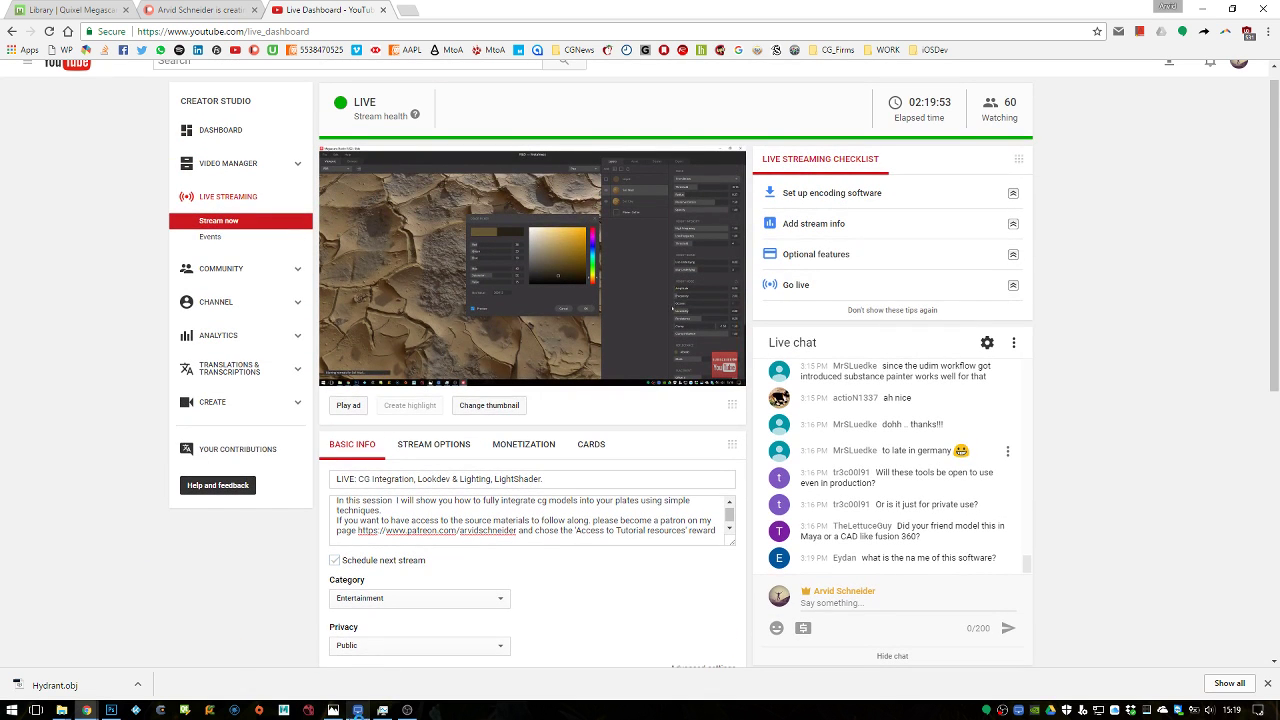
scroll(100, 490, "down", 3)
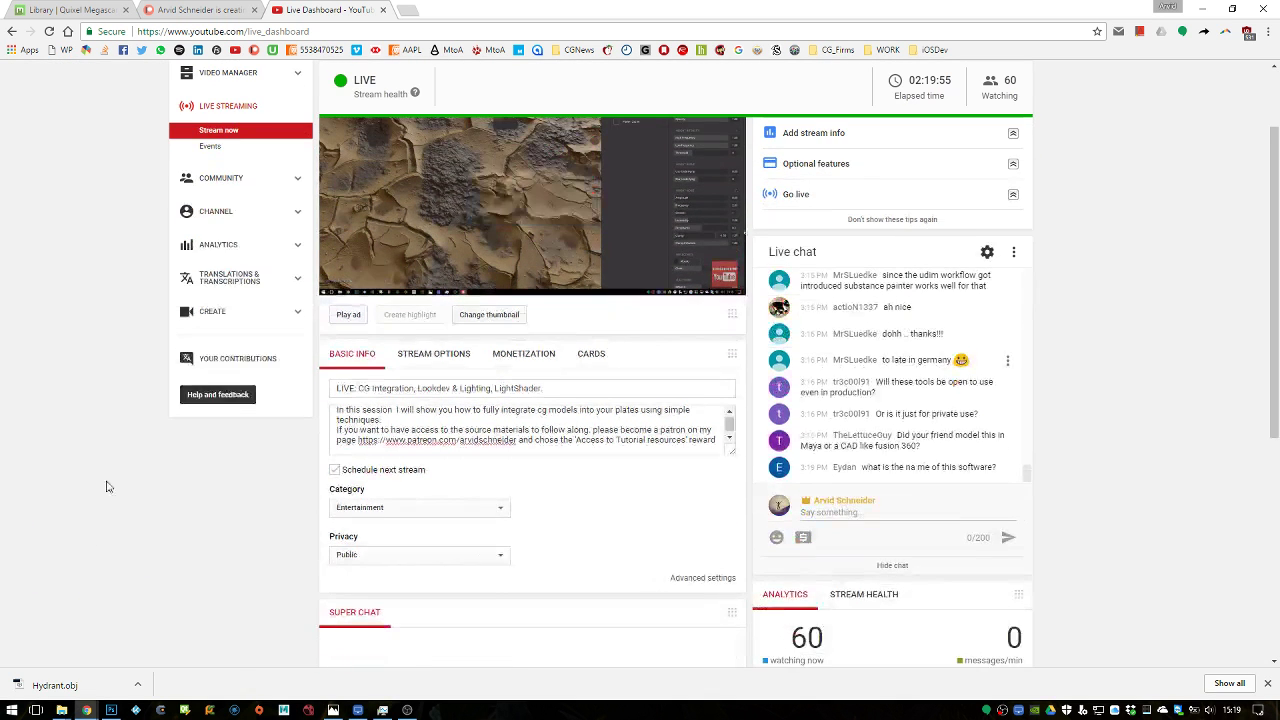